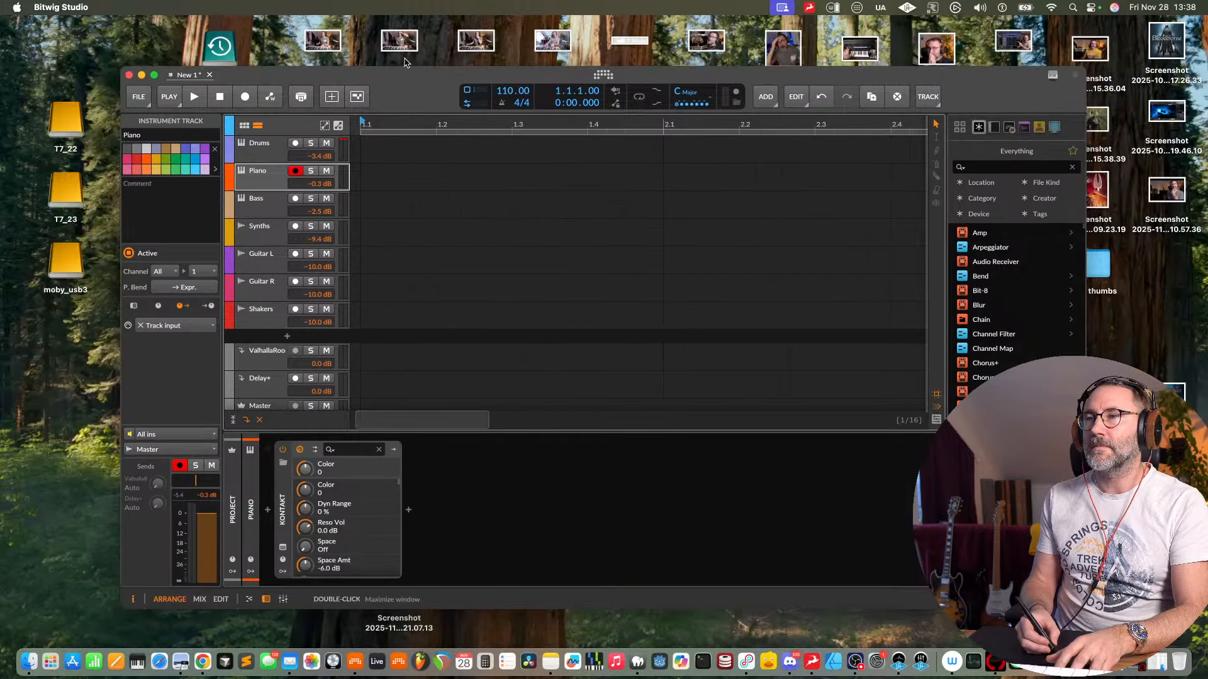
# - Maximize the project window, add a new instrument track, and search for "drum" to list the Drum Machine presets
pyautogui.doubleClick(404, 78)
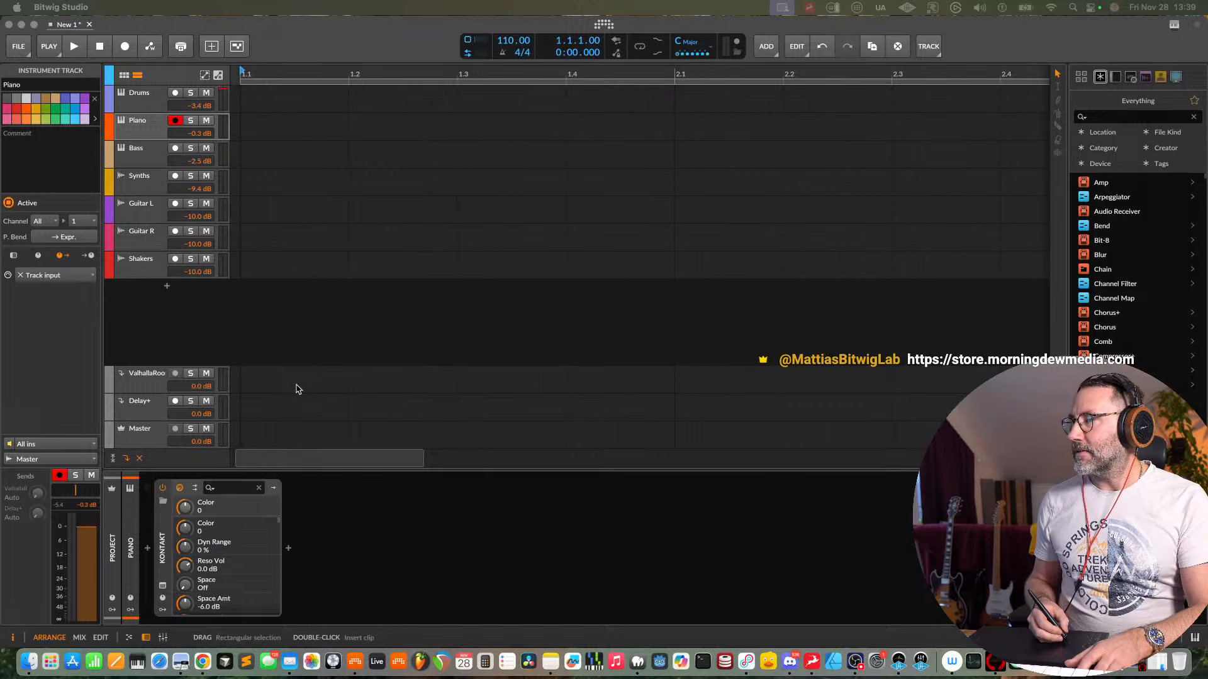
pyautogui.click(176, 322)
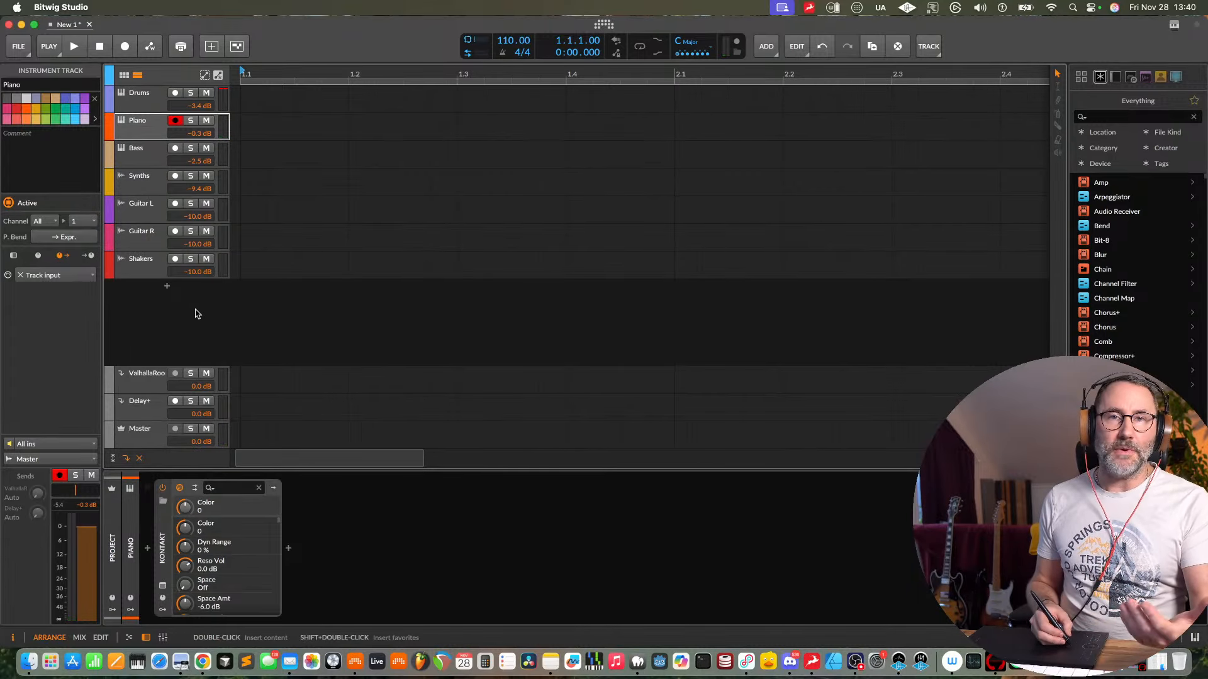
pyautogui.click(165, 290)
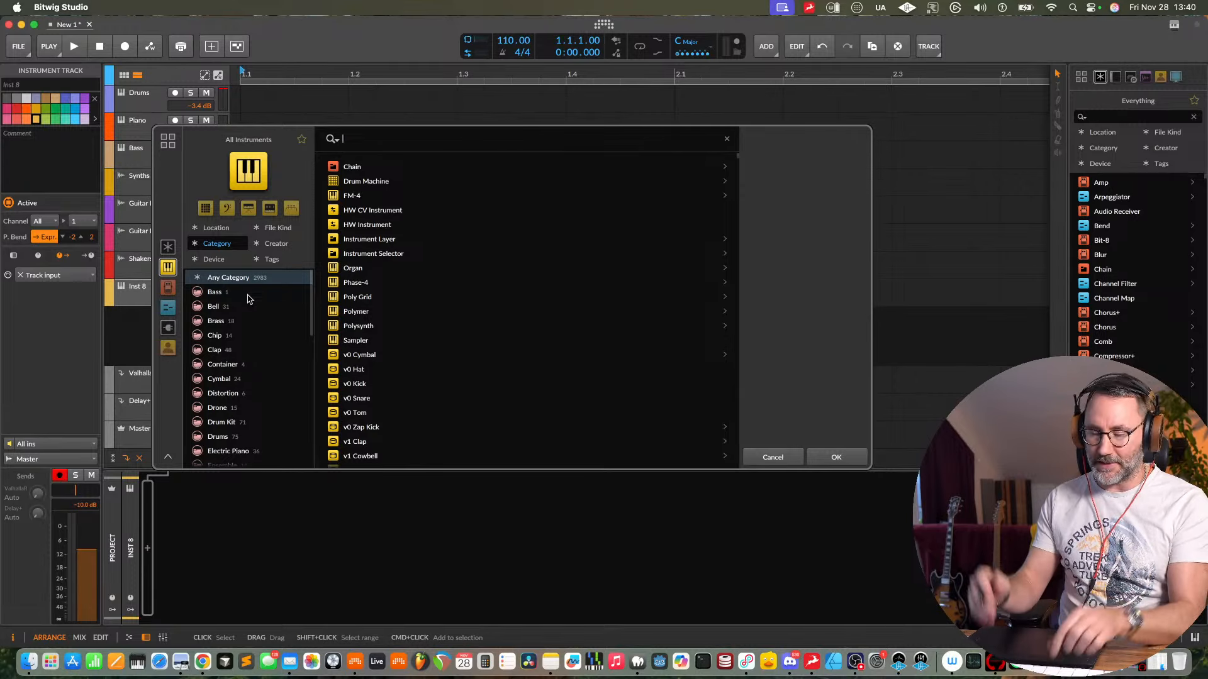
pyautogui.write('drum')
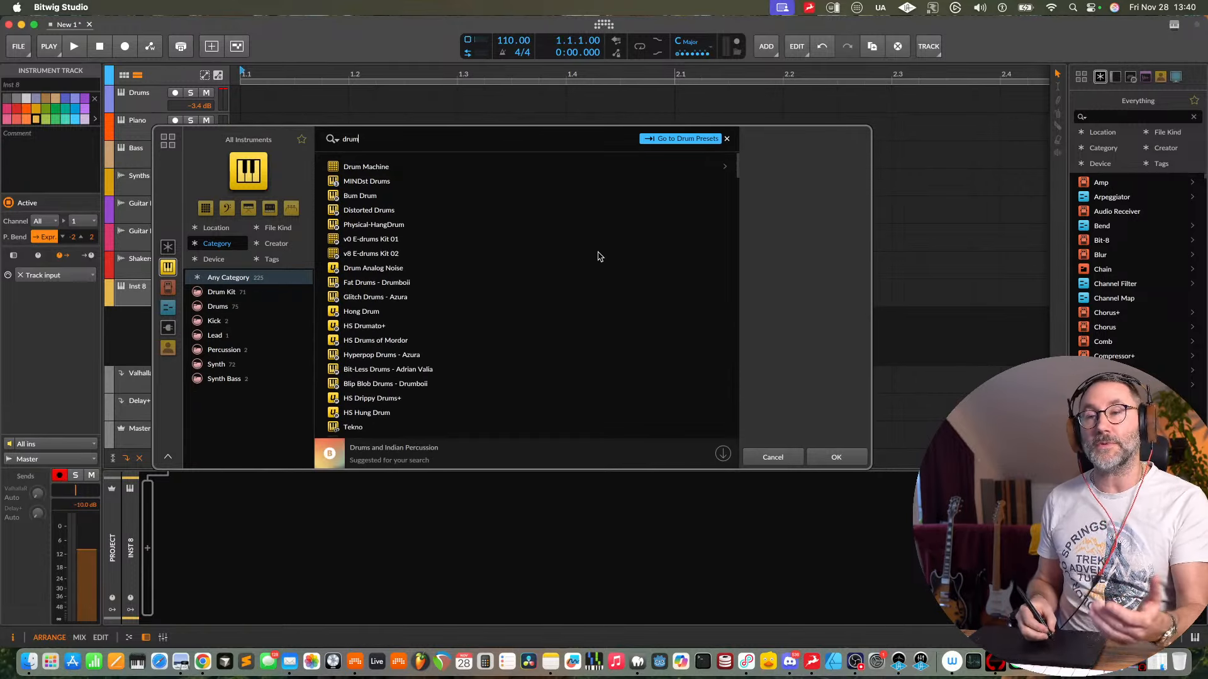
pyautogui.click(380, 166)
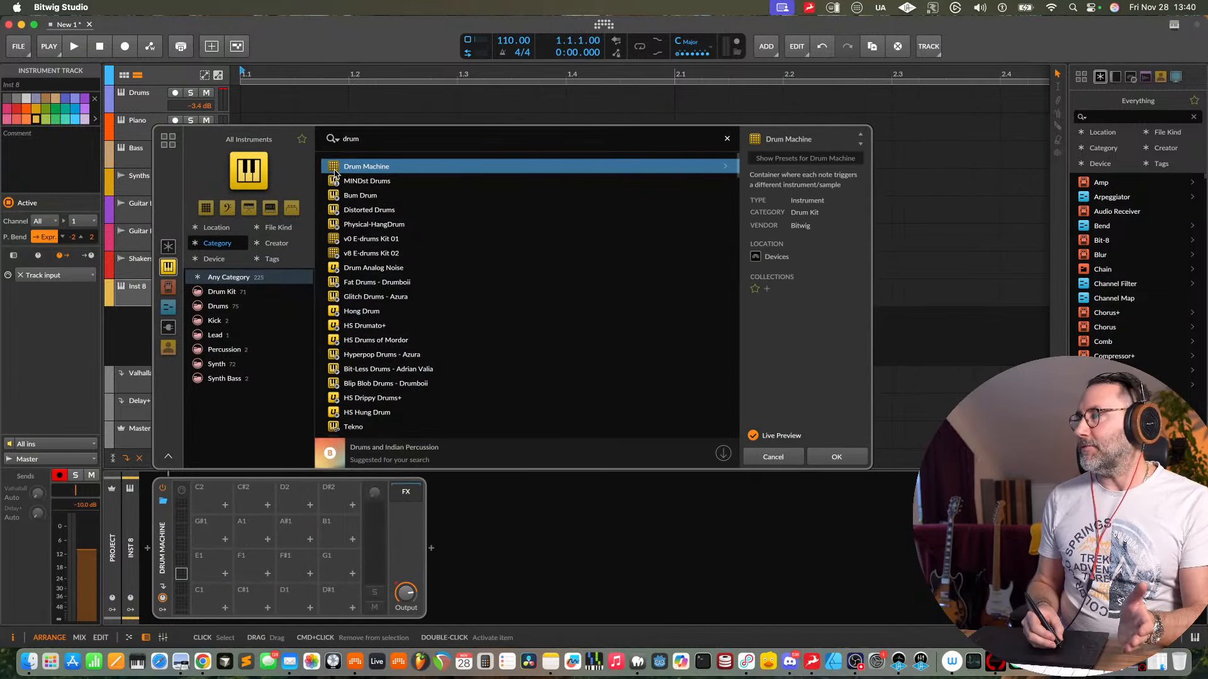
pyautogui.click(726, 171)
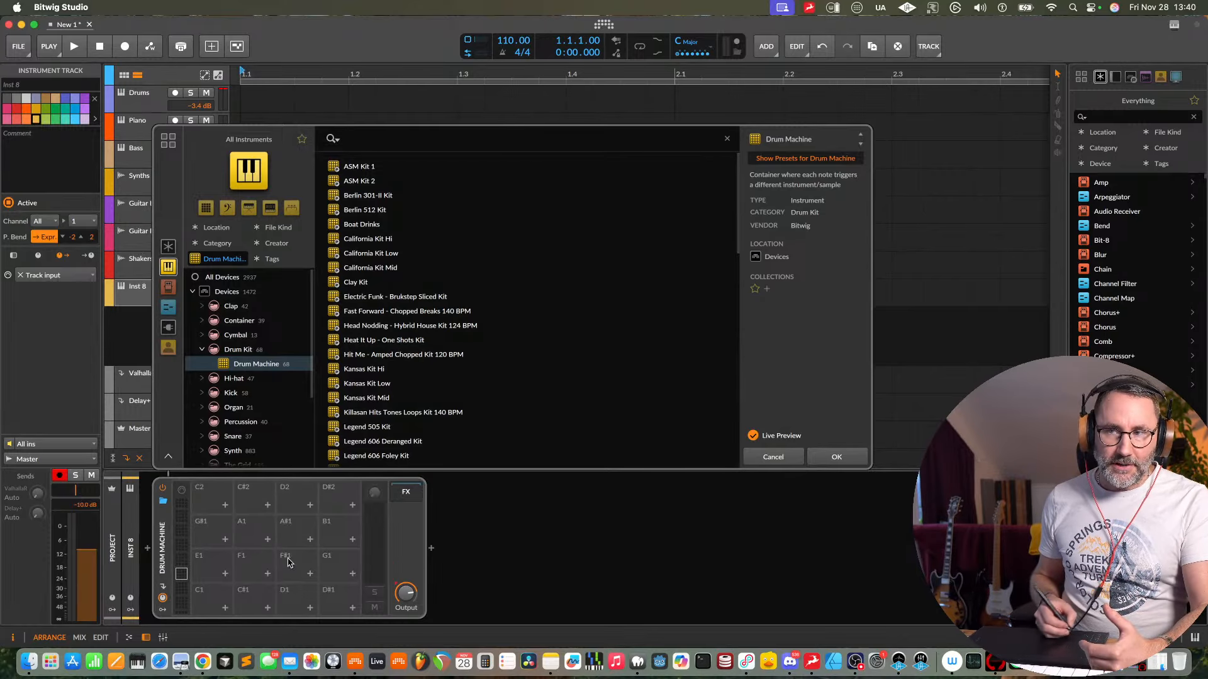
# - Preview the Kansas Kit Hi, Clay Kit, MD Darth Faider Kit and MD Dogs On Acid Kit presets on the new track
pyautogui.click(428, 370)
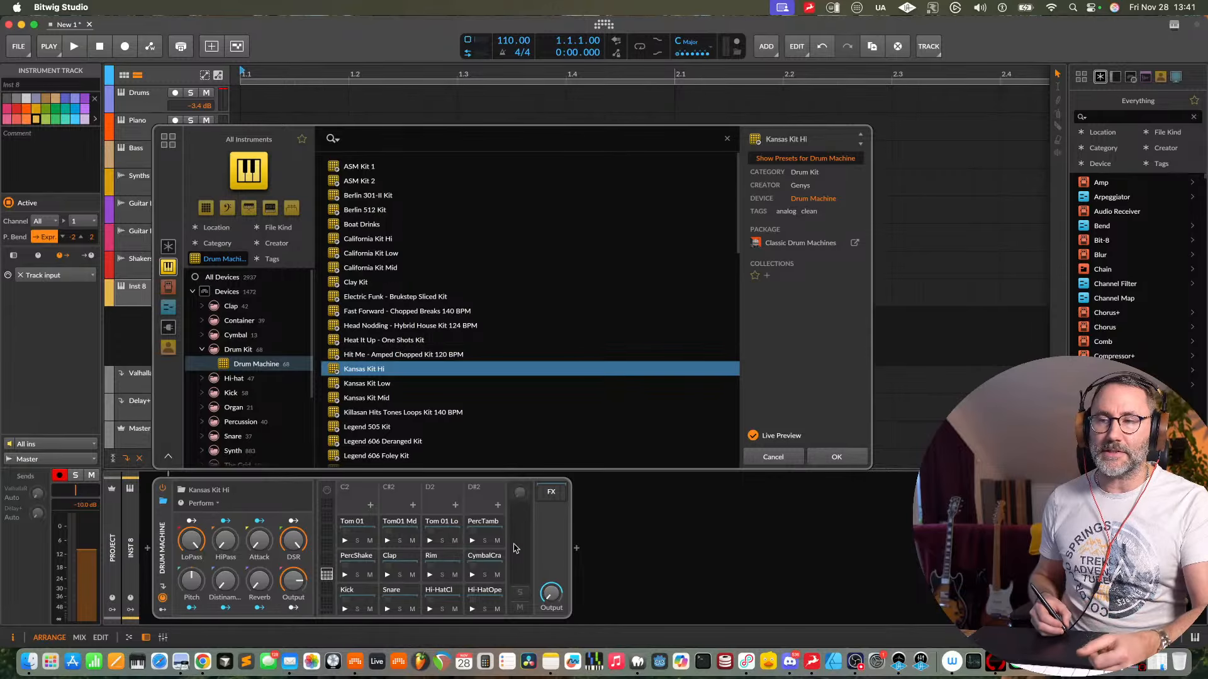
pyautogui.click(345, 609)
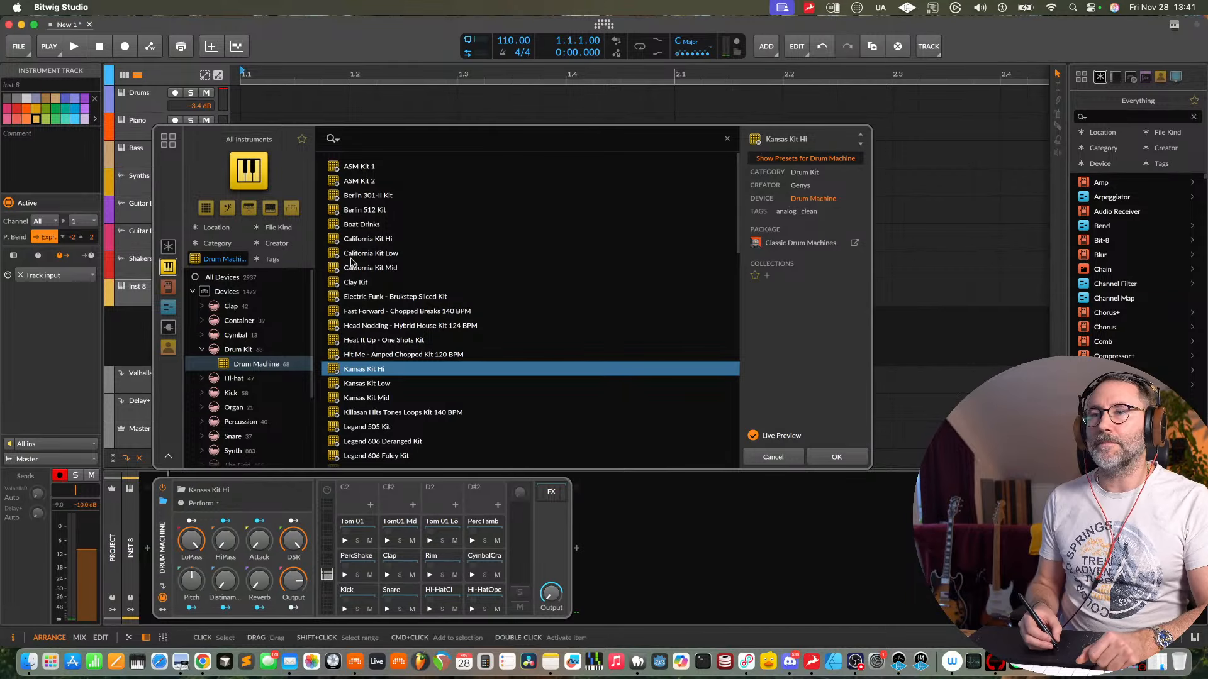
pyautogui.click(375, 281)
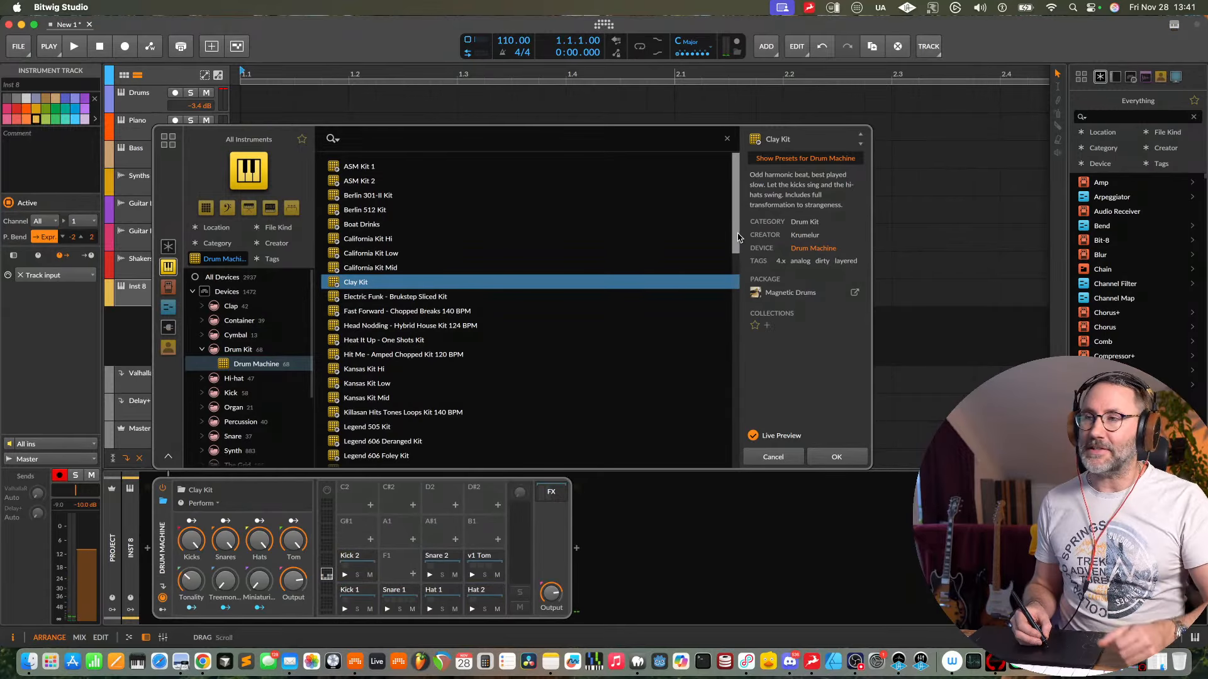
pyautogui.moveTo(739, 240); pyautogui.dragTo(753, 333)
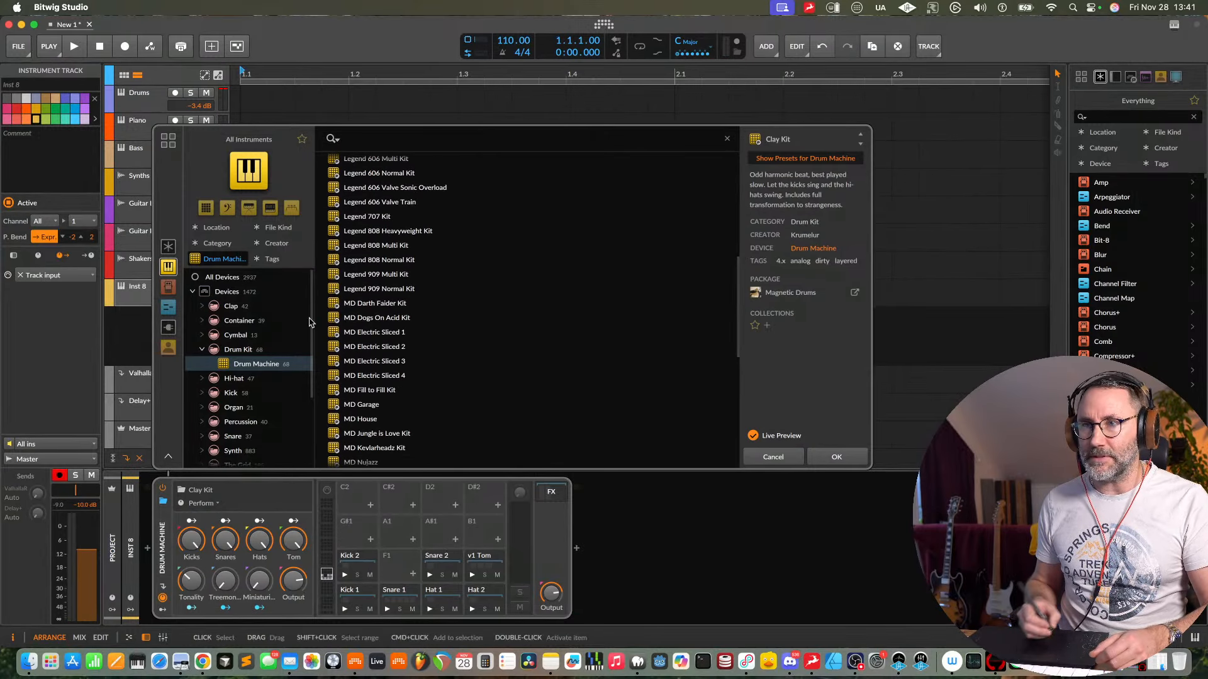
pyautogui.click(629, 303)
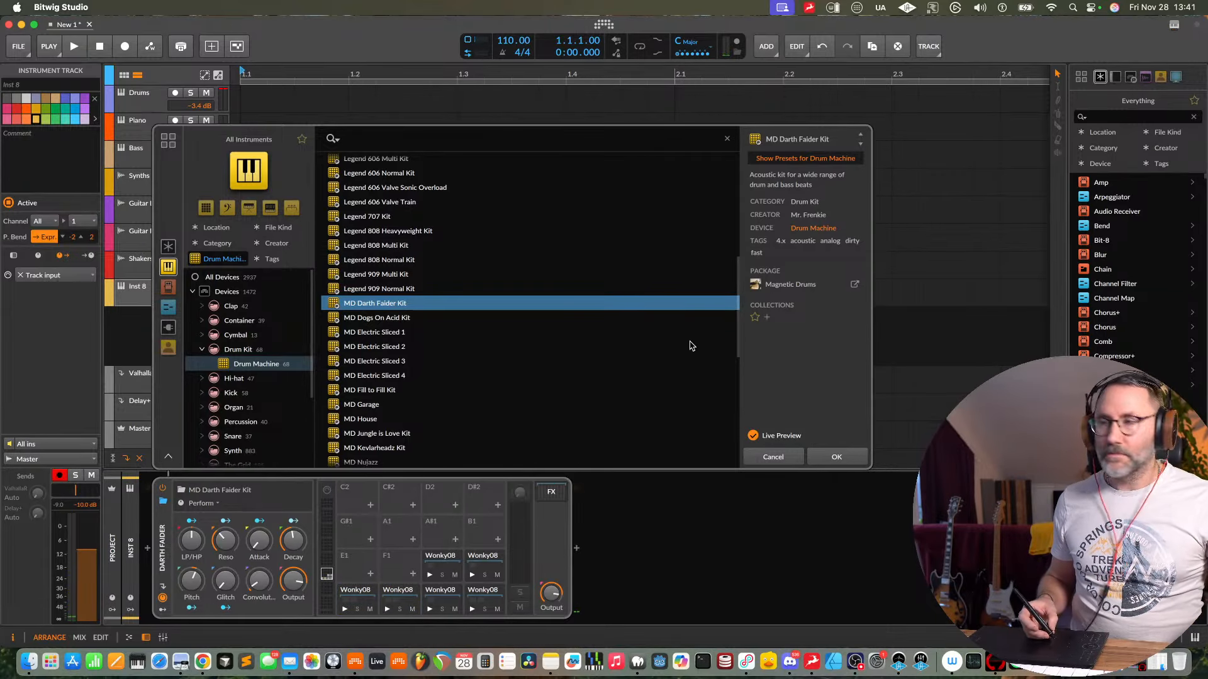
pyautogui.click(372, 319)
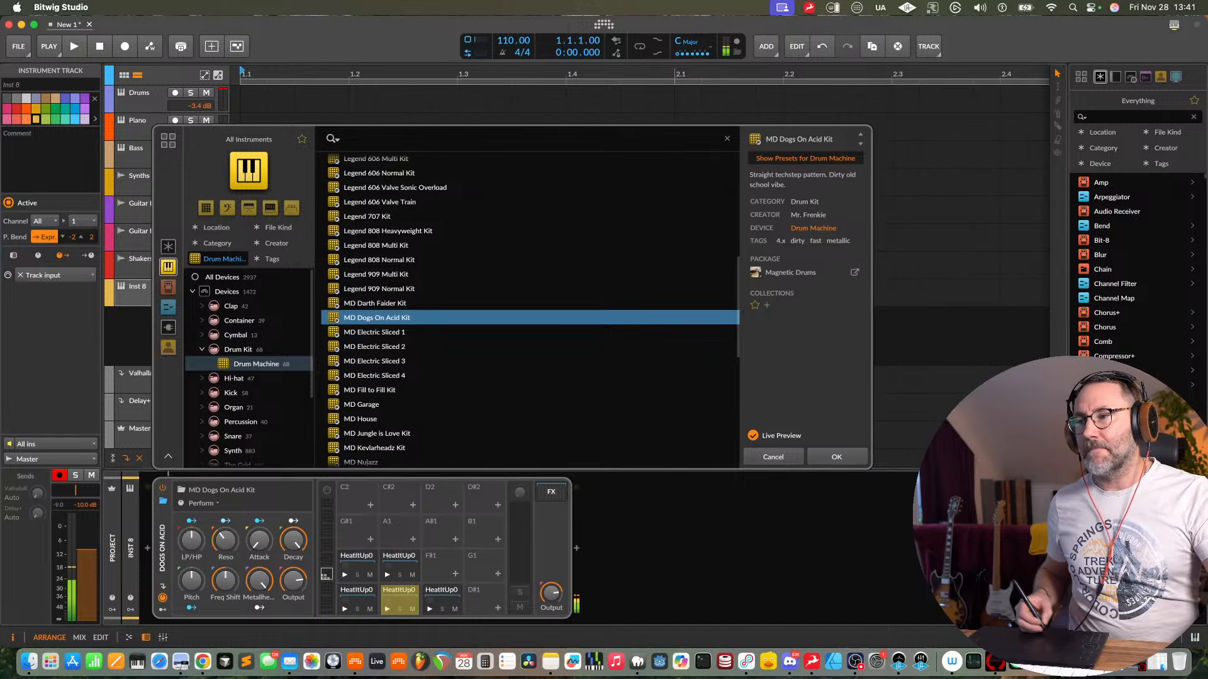
pyautogui.click(855, 662)
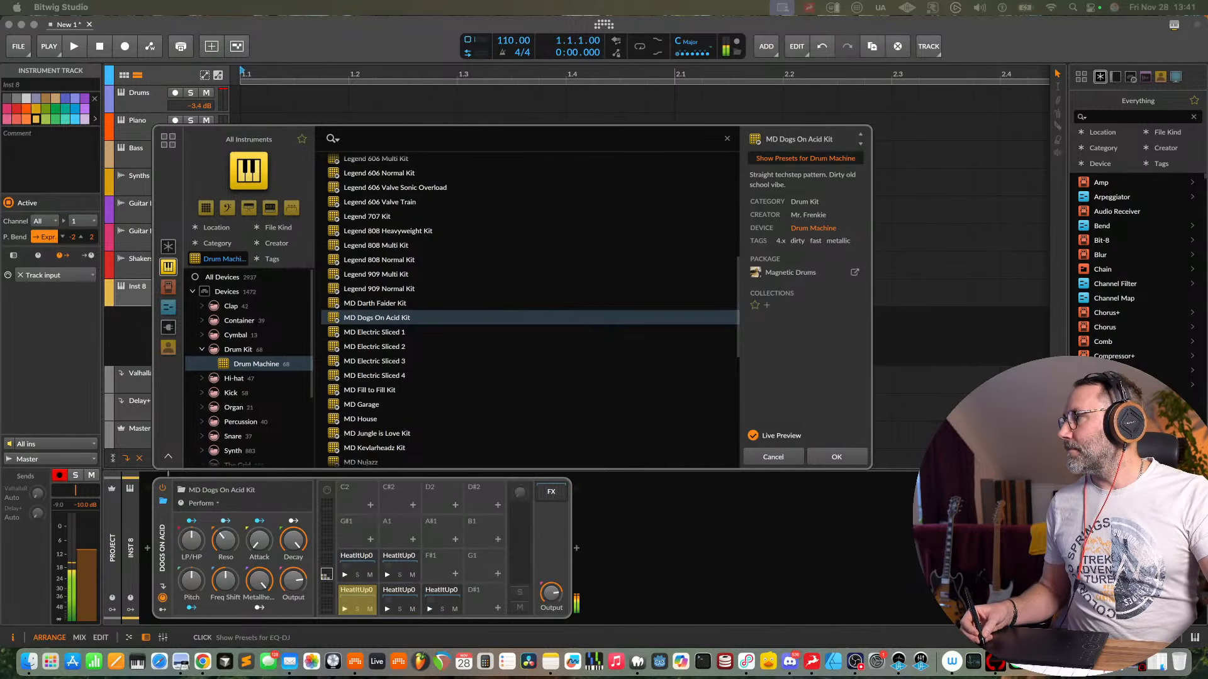
# - Preview the MD Electric Sliced 1 and MD Electric Sliced 3 presets and look through the latter's range of drum pads
pyautogui.click(404, 335)
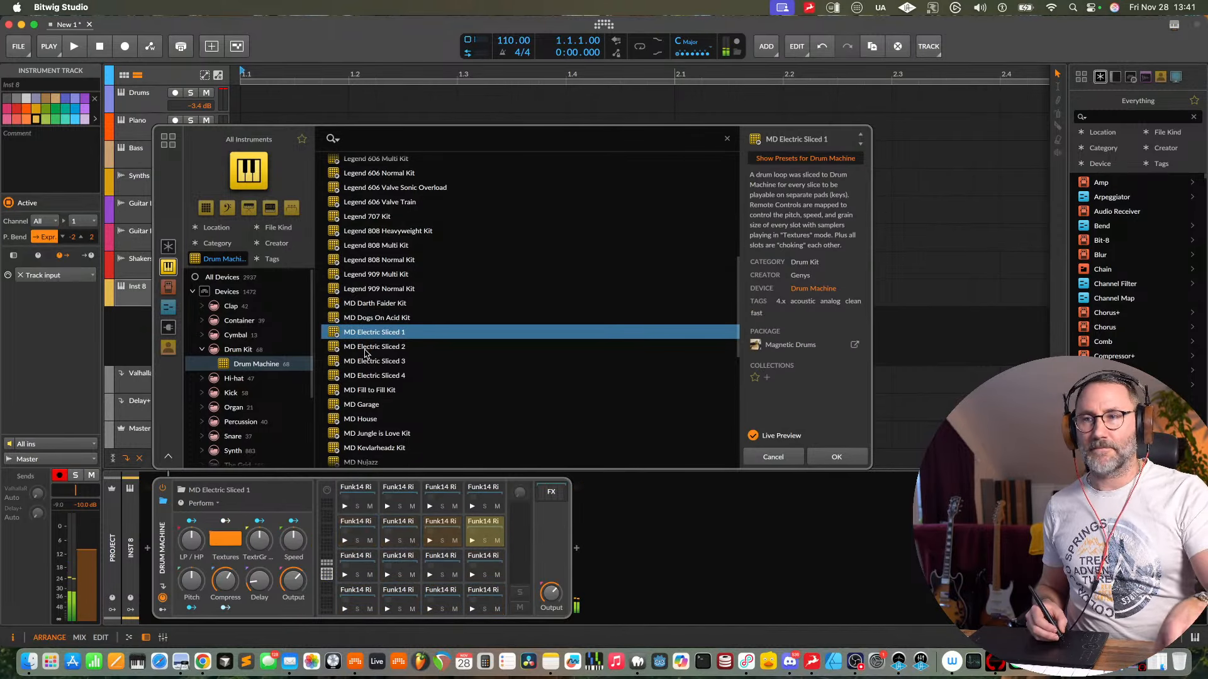
pyautogui.click(395, 361)
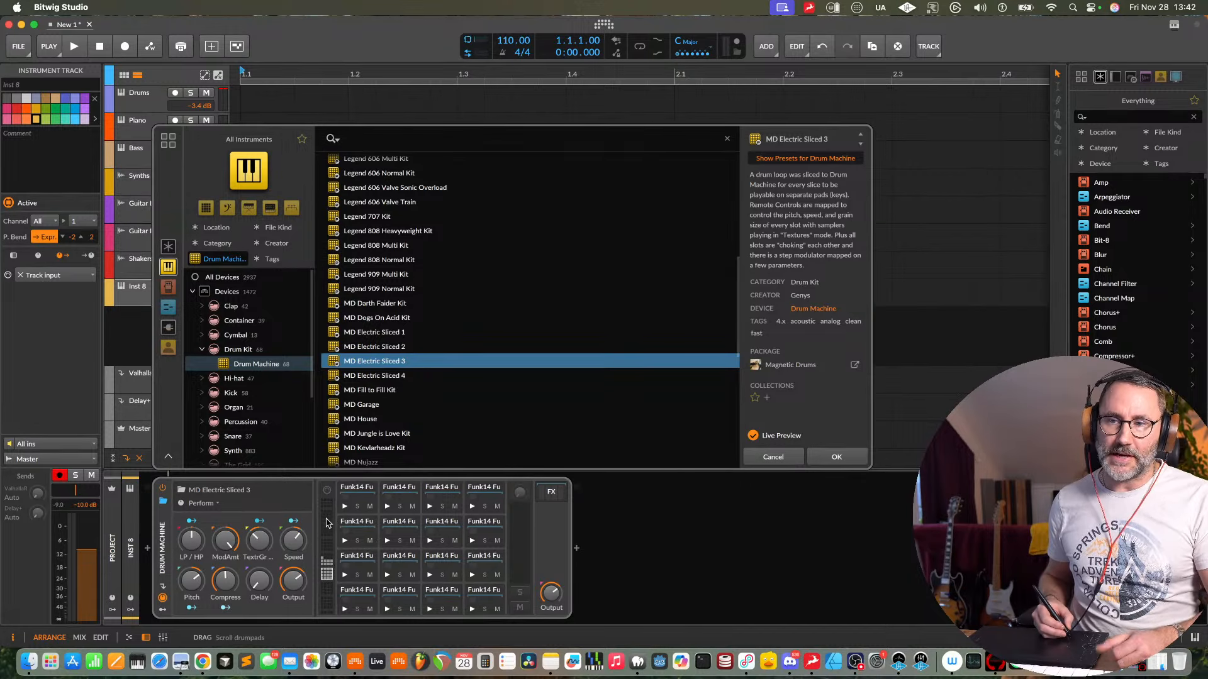
pyautogui.moveTo(327, 562); pyautogui.dragTo(328, 511)
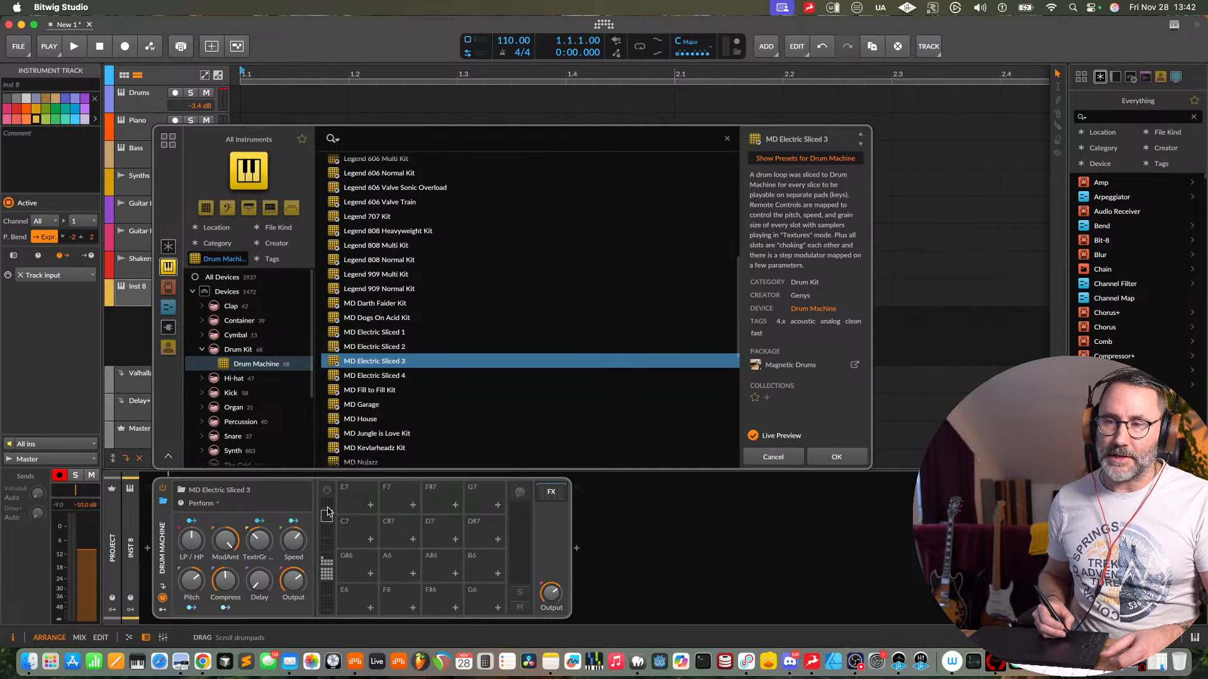
pyautogui.click(324, 577)
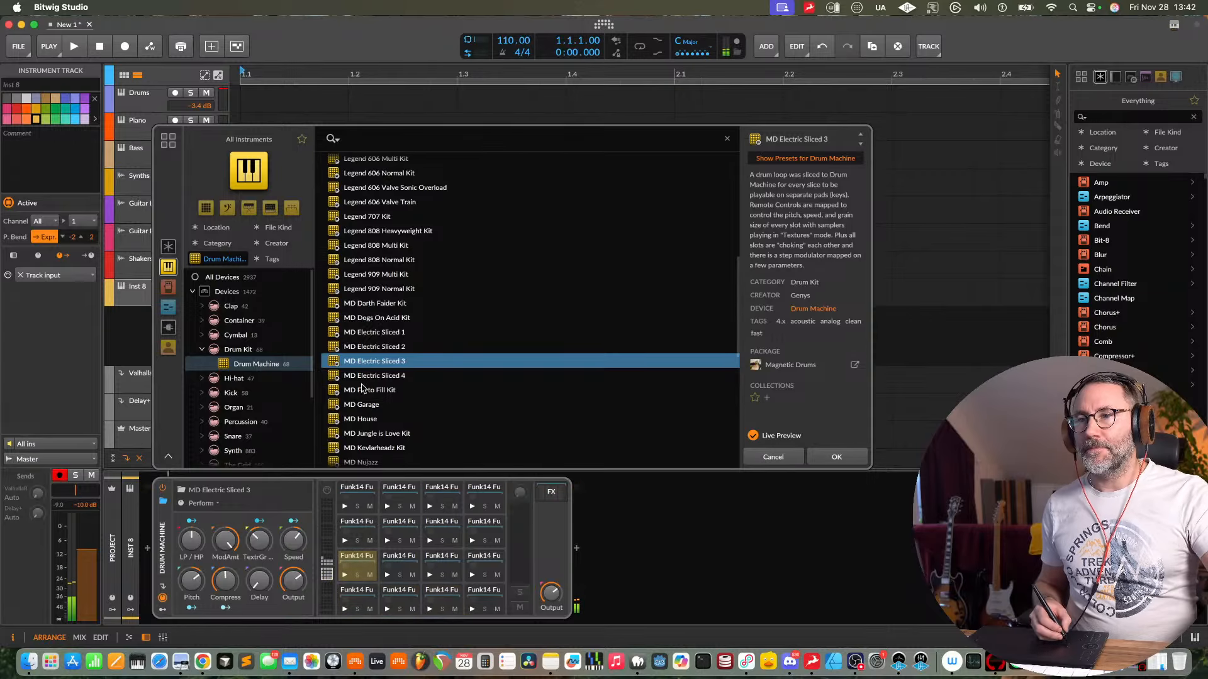
# - Preview the MD Fill to Fill Kit, MD Garage and MD Shots Kit 1 presets
pyautogui.click(389, 390)
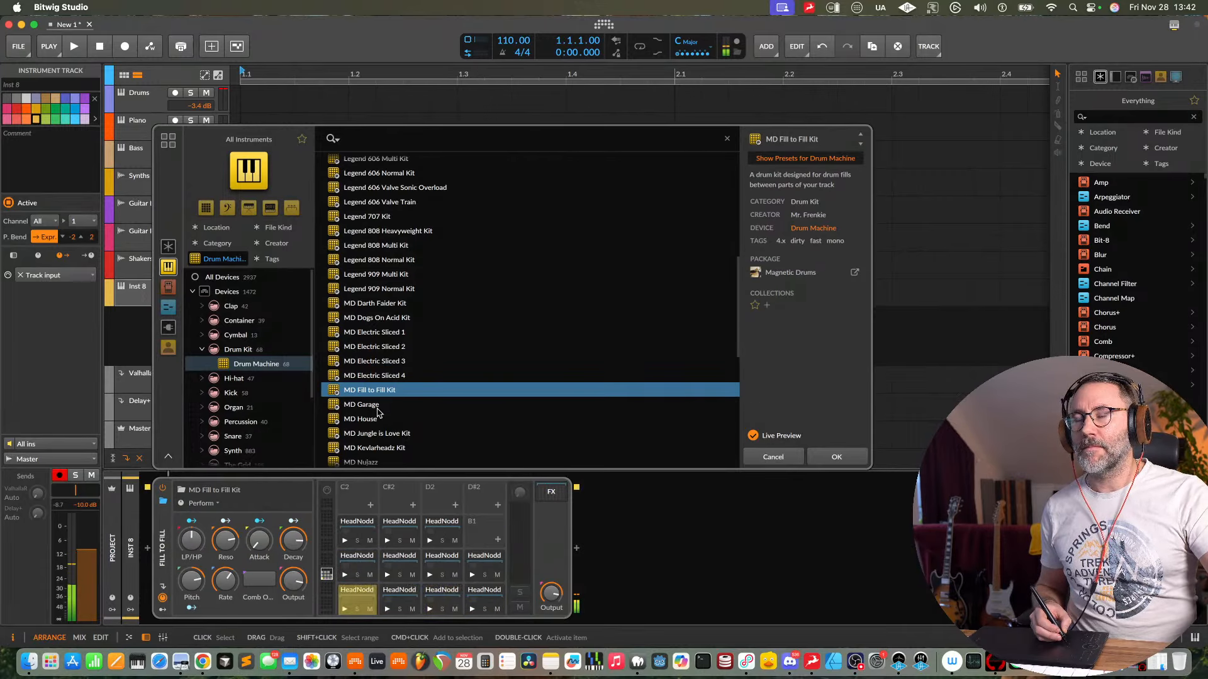
pyautogui.click(381, 408)
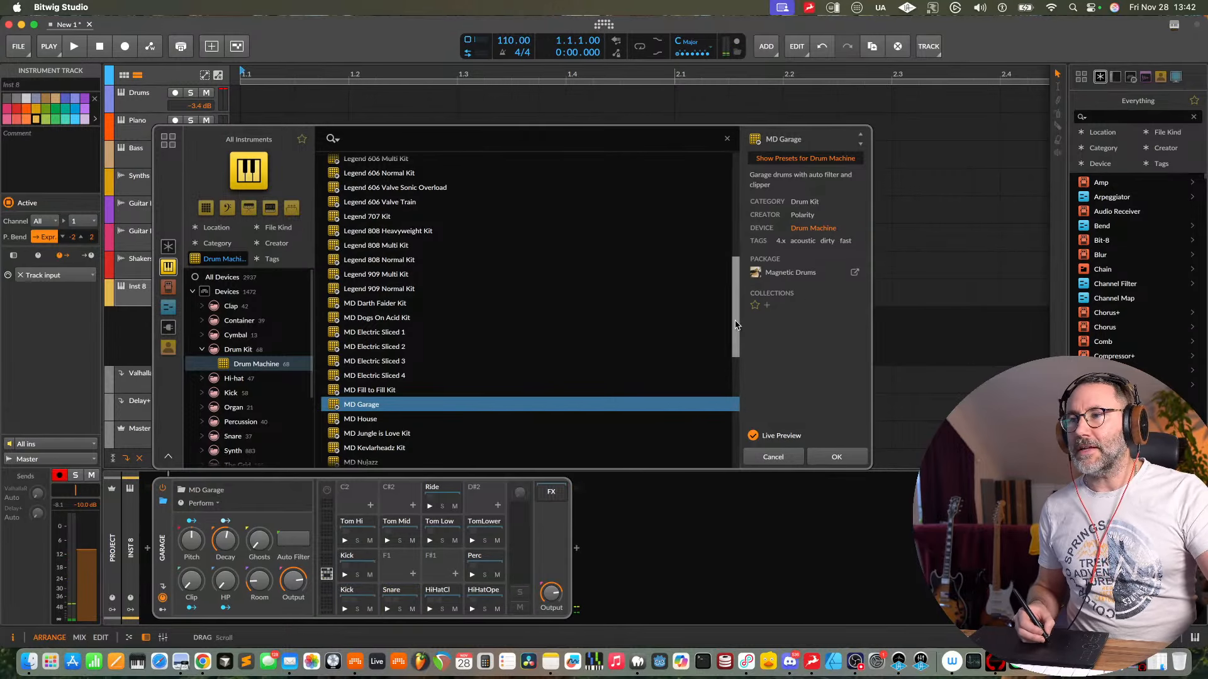
pyautogui.scroll(-5, 733, 345)
pyautogui.click(360, 348)
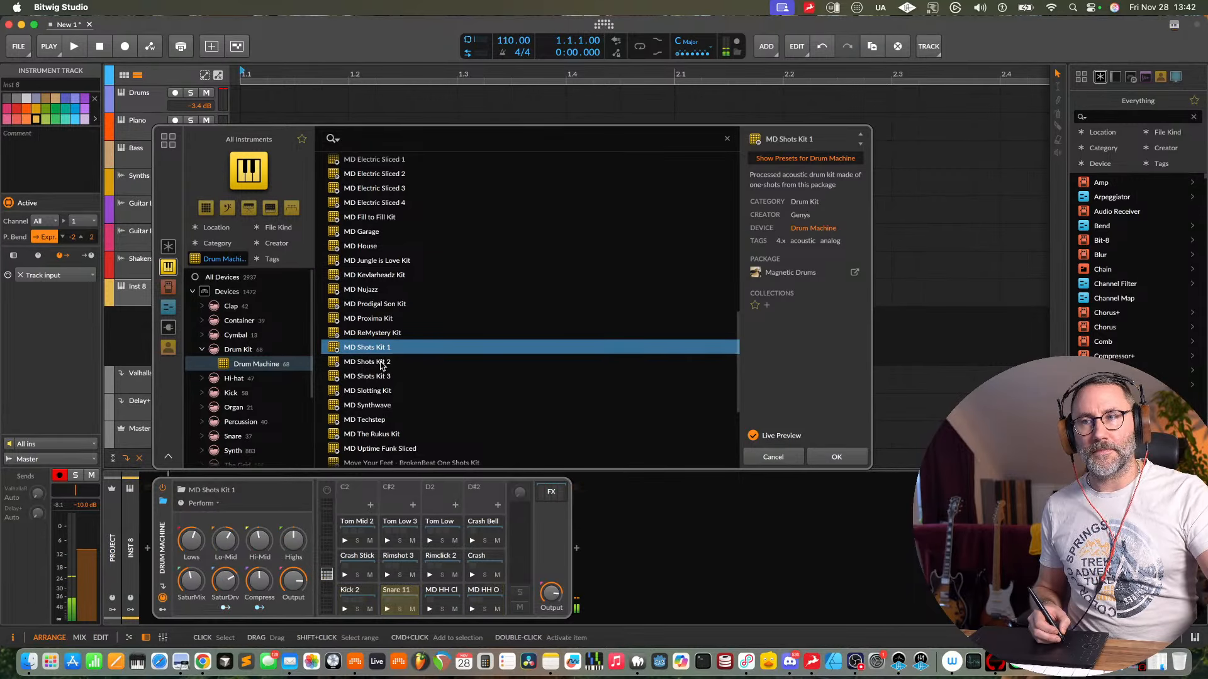
# - Load the MD Nujazz preset on the new track and audition the four drum pads from C1 to D#1
pyautogui.click(372, 291)
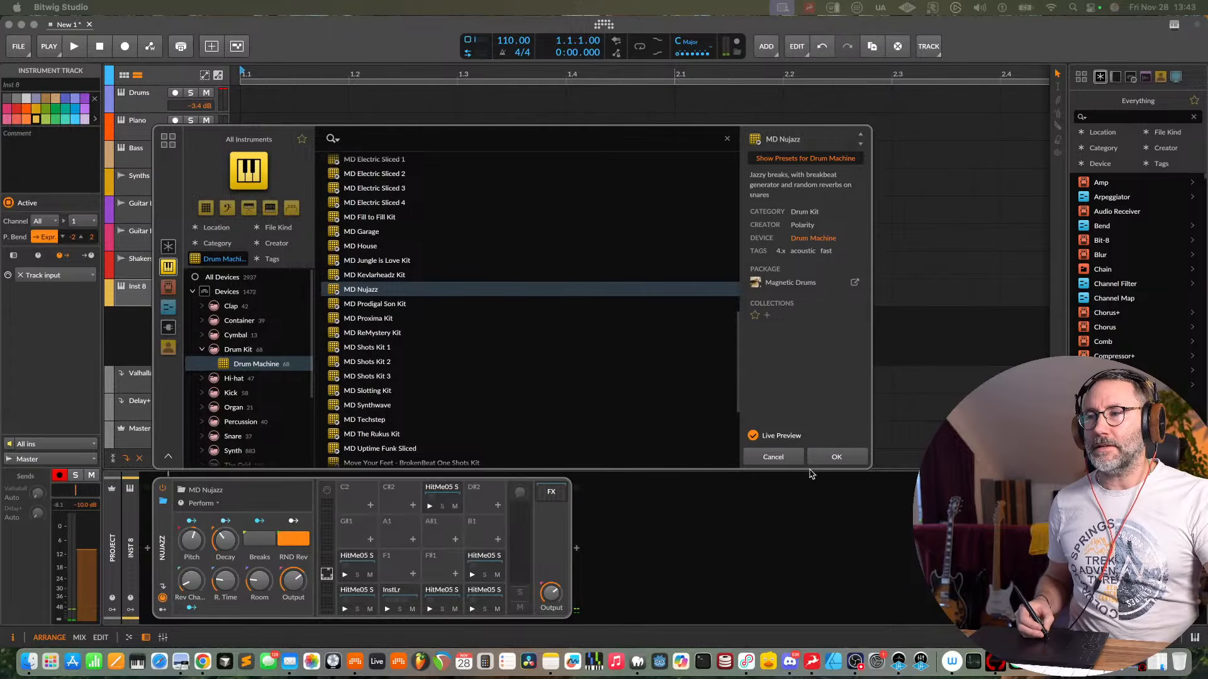
pyautogui.click(837, 457)
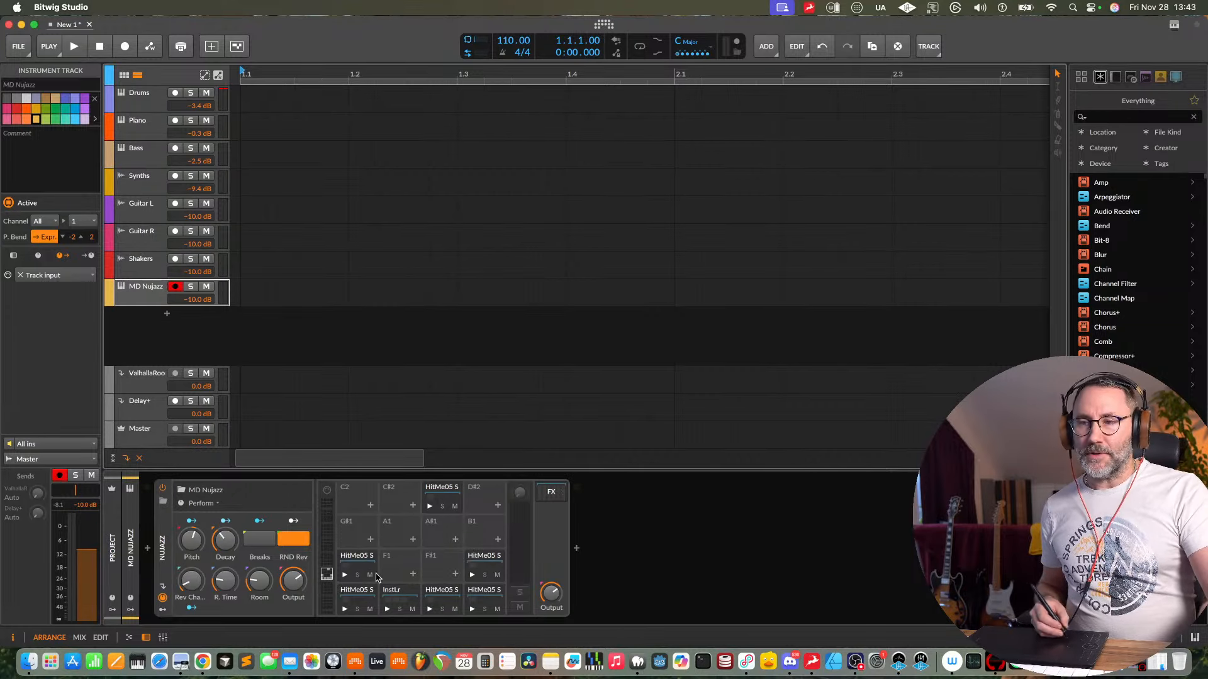
pyautogui.click(345, 610)
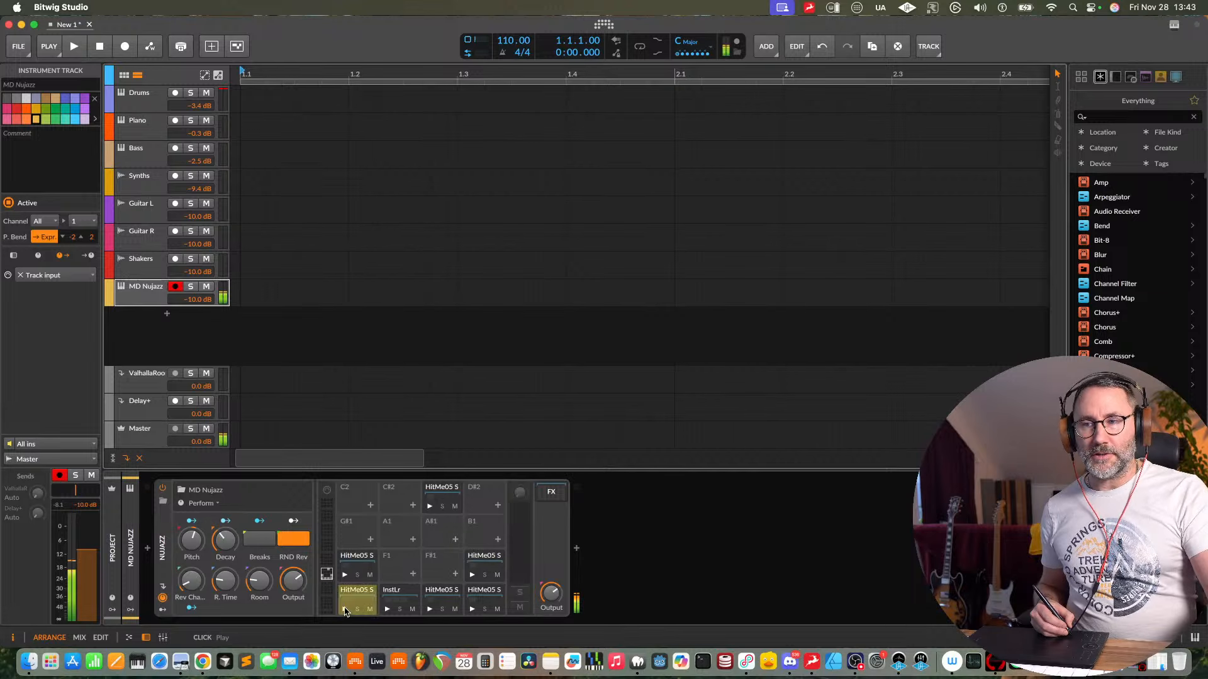
pyautogui.click(385, 610)
pyautogui.click(429, 609)
pyautogui.click(470, 610)
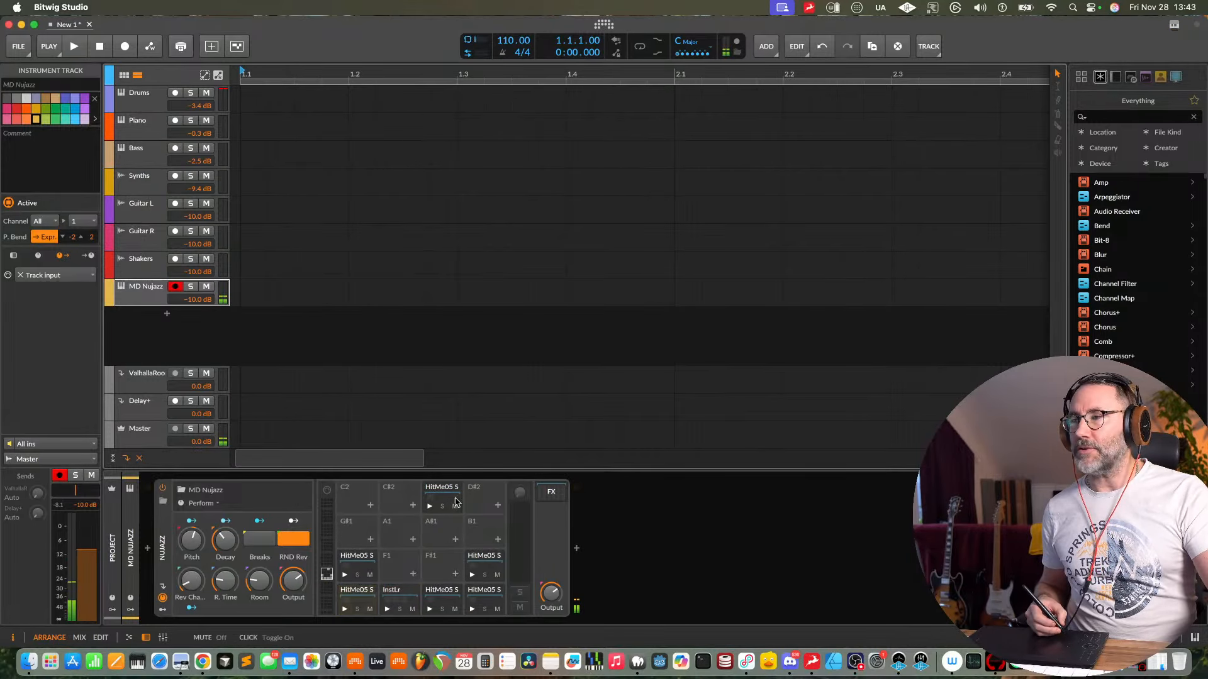
# - Add a v8 Snare to the empty F1 pad of the MD Nujazz kit and audition it
pyautogui.click(414, 574)
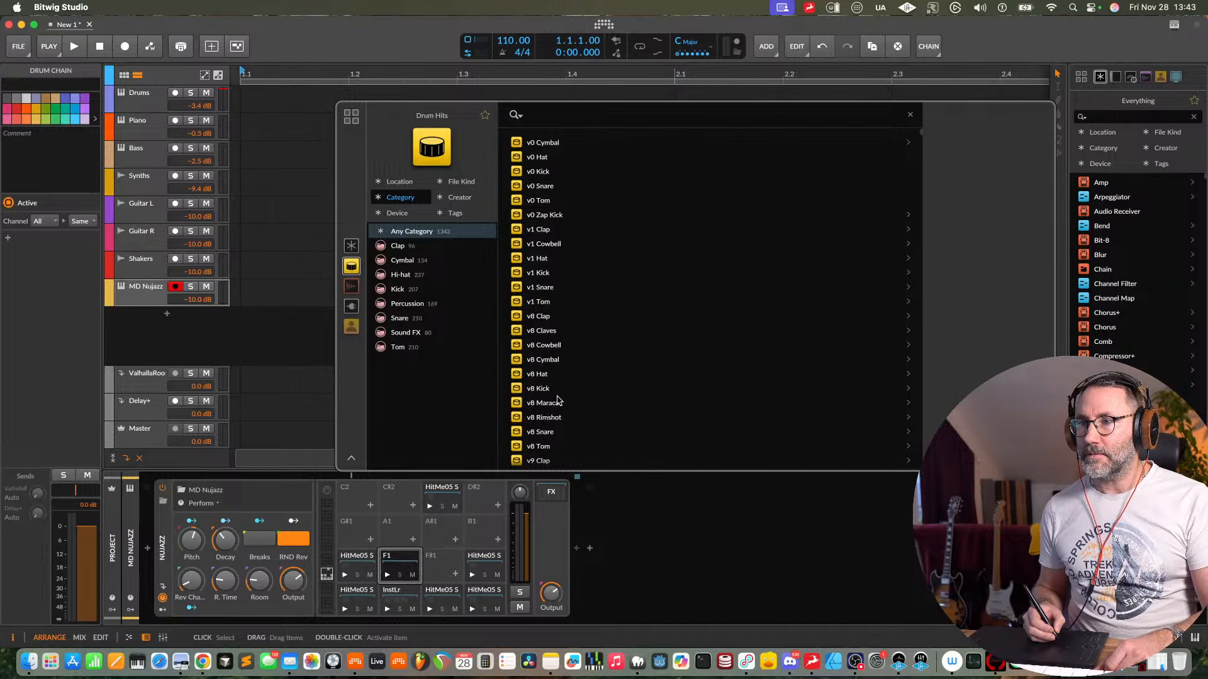
pyautogui.click(553, 433)
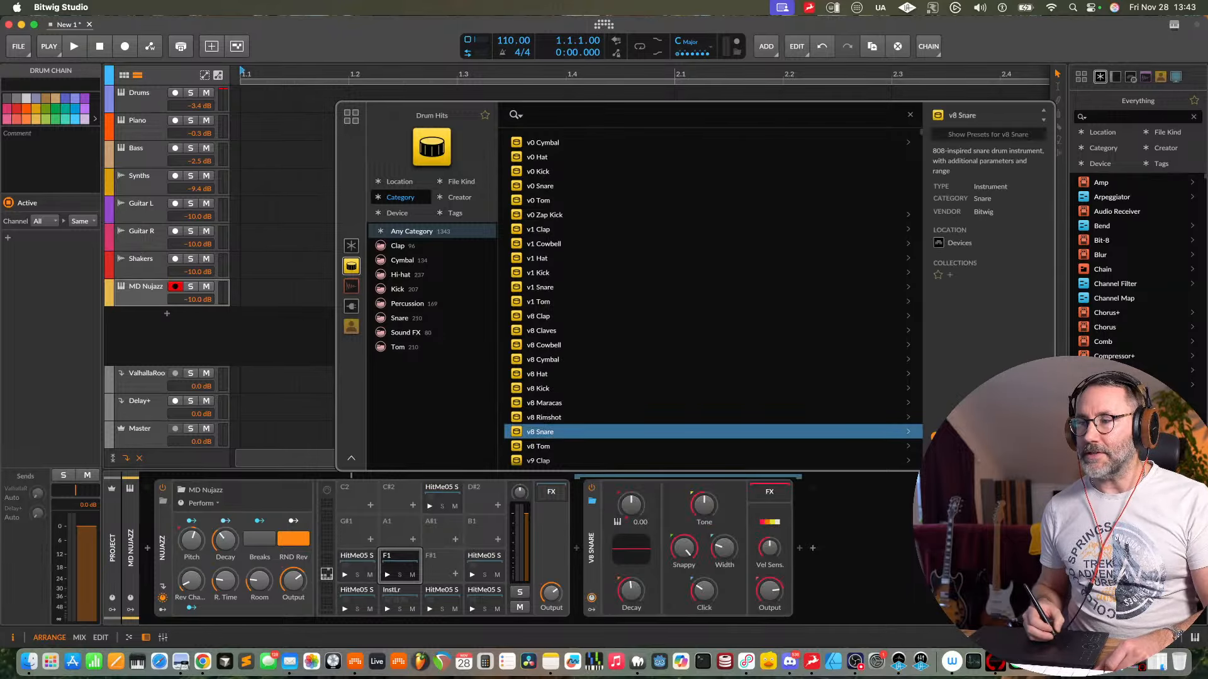
pyautogui.press('Return')
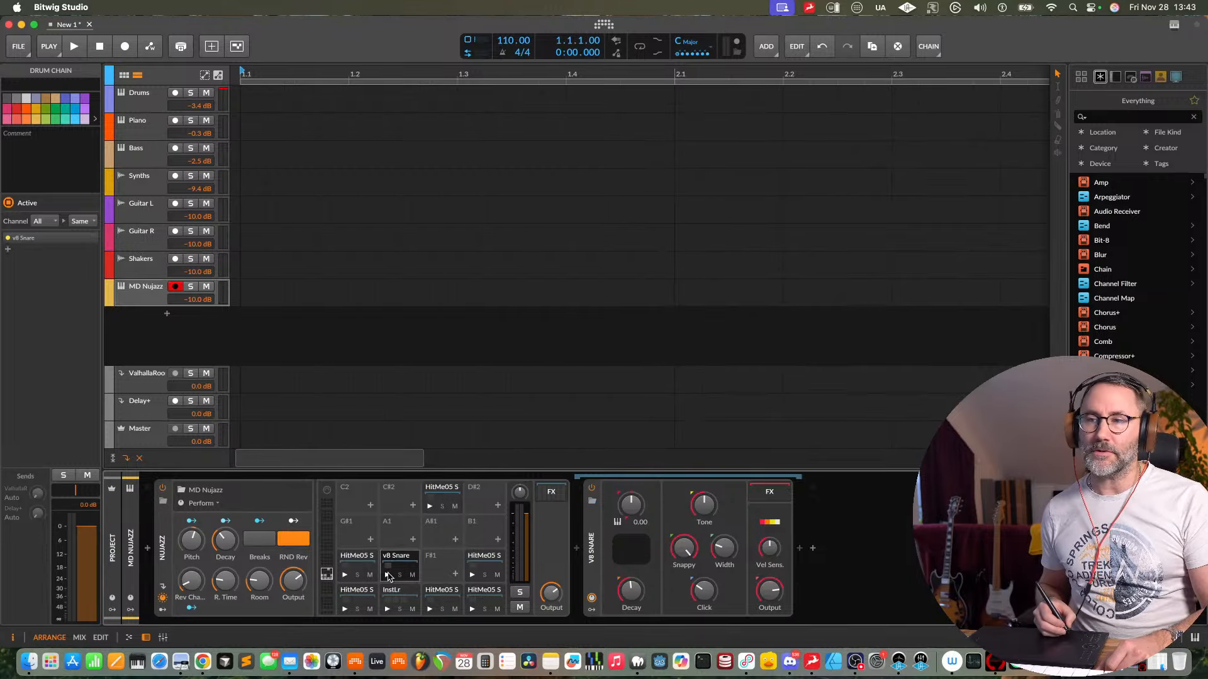
pyautogui.click(387, 575)
pyautogui.click(388, 575)
pyautogui.click(387, 575)
pyautogui.click(387, 575)
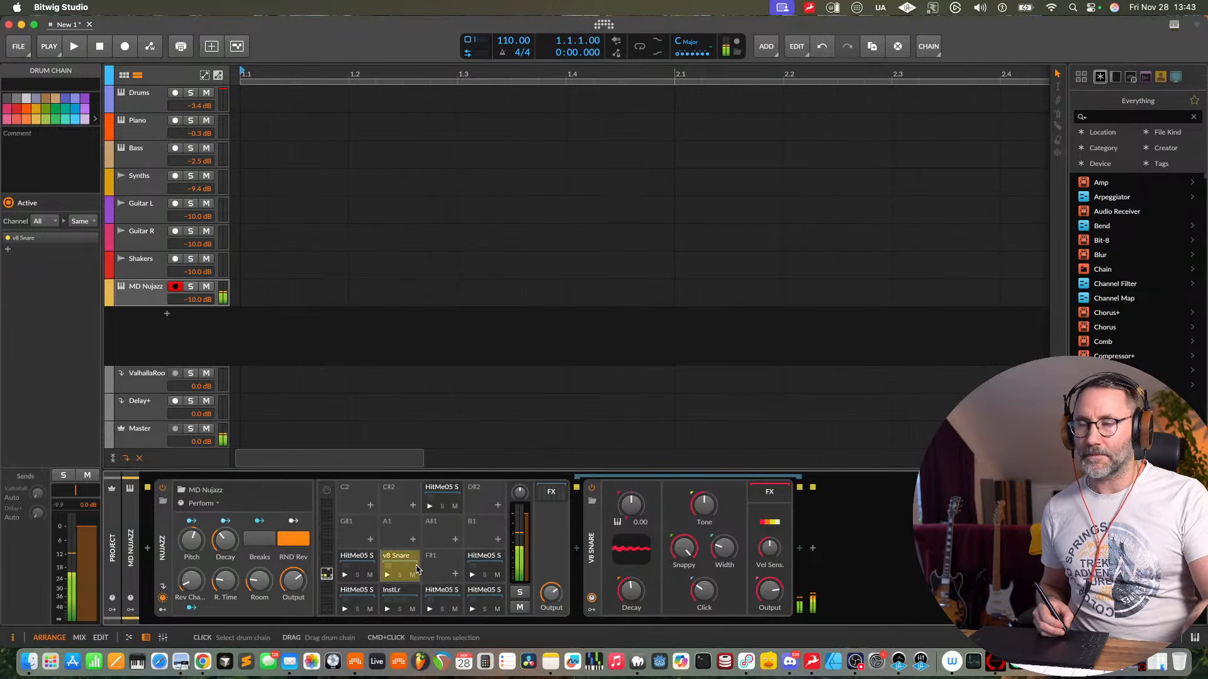
# - Set the v8 Snare's Decay to about 88.3 ms and Tone to about 64.5 %, and adjust its Click amount
pyautogui.moveTo(678, 549); pyautogui.dragTo(631, 580)
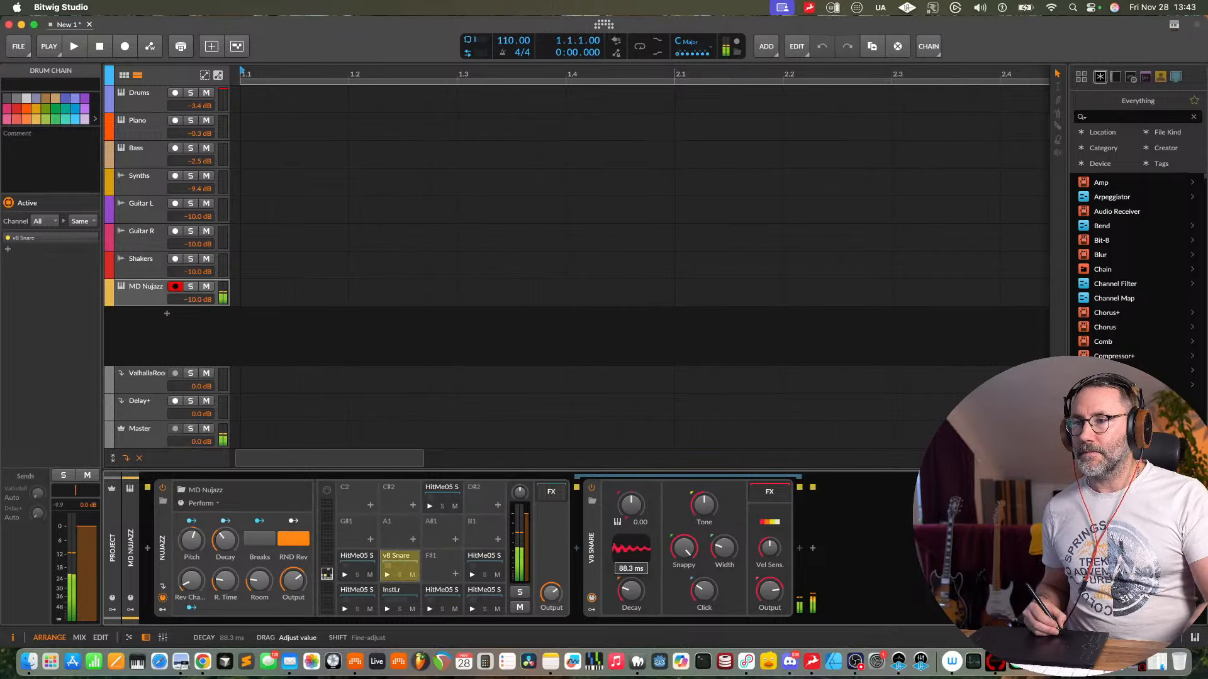
pyautogui.moveTo(717, 525); pyautogui.dragTo(704, 521)
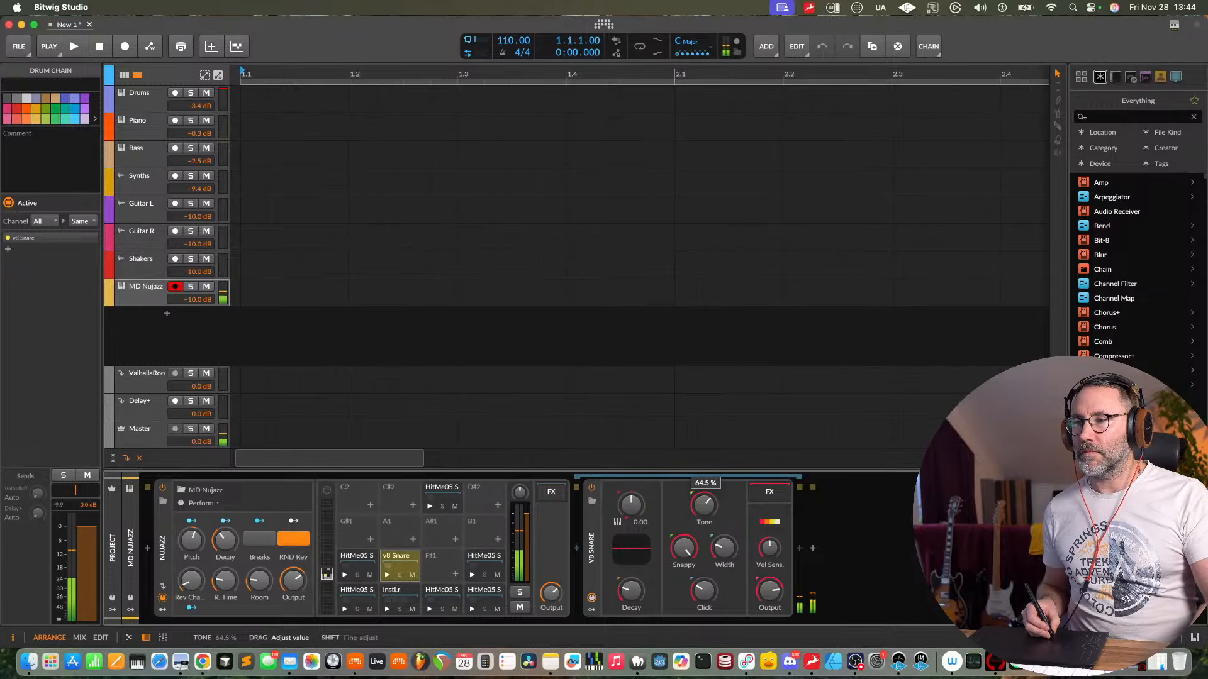
pyautogui.moveTo(705, 590); pyautogui.dragTo(703, 631)
pyautogui.moveTo(705, 564); pyautogui.dragTo(707, 570)
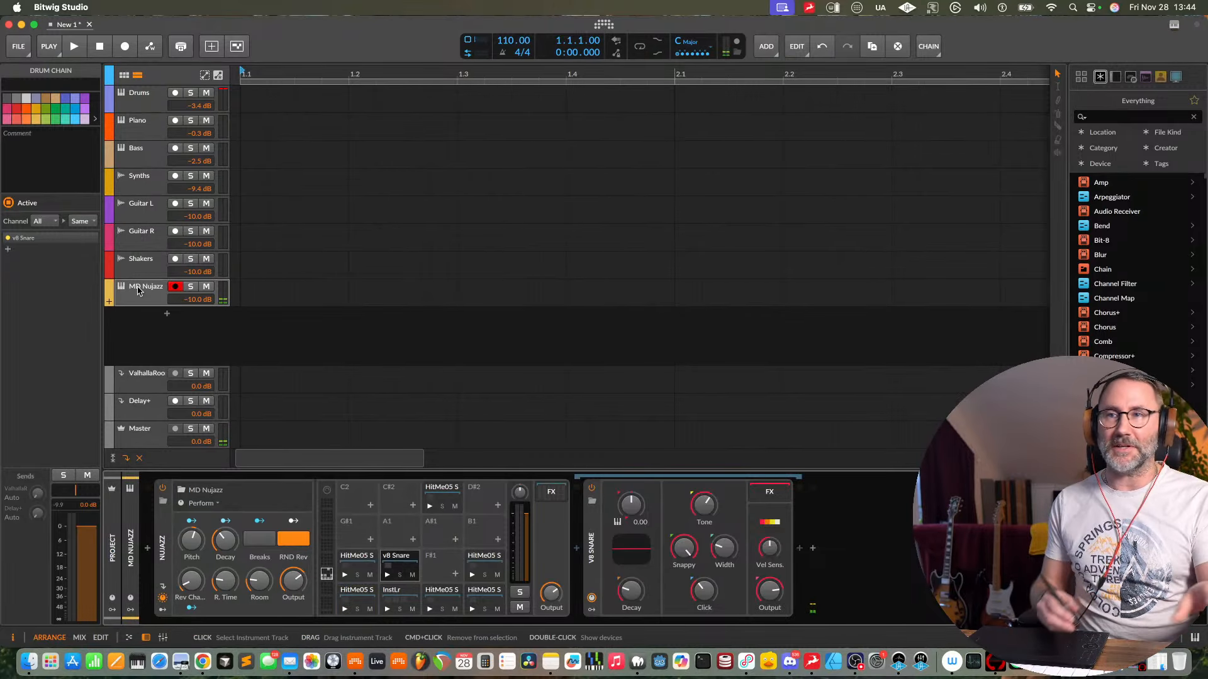
# - Show the clip launcher, create a clip in Scene 1 on the MD Nujazz track, and add a 1/16 C1 note at its start
pyautogui.click(125, 76)
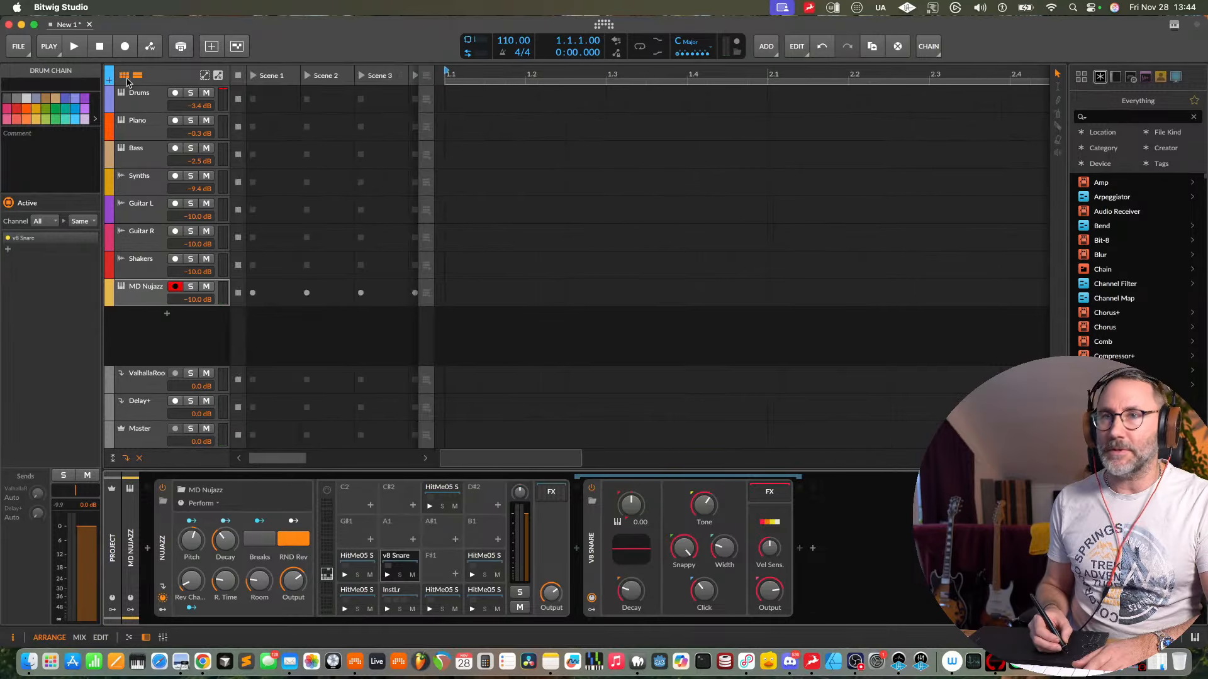
pyautogui.doubleClick(276, 297)
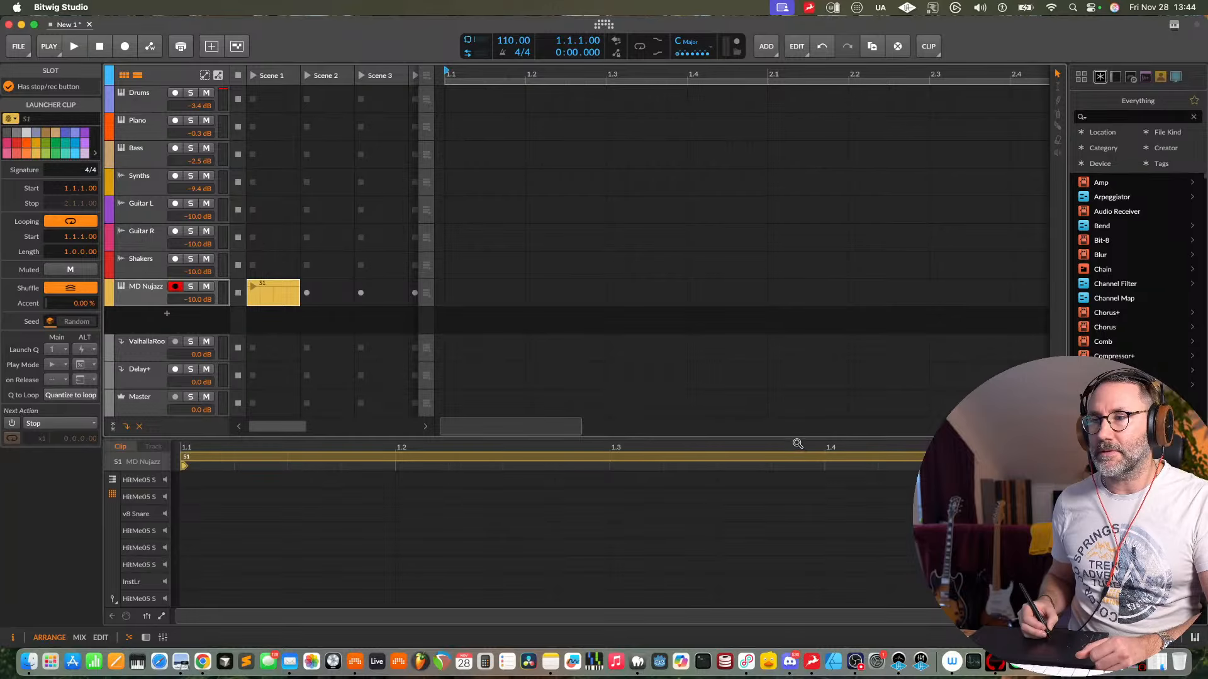
pyautogui.moveTo(796, 438); pyautogui.dragTo(695, 285)
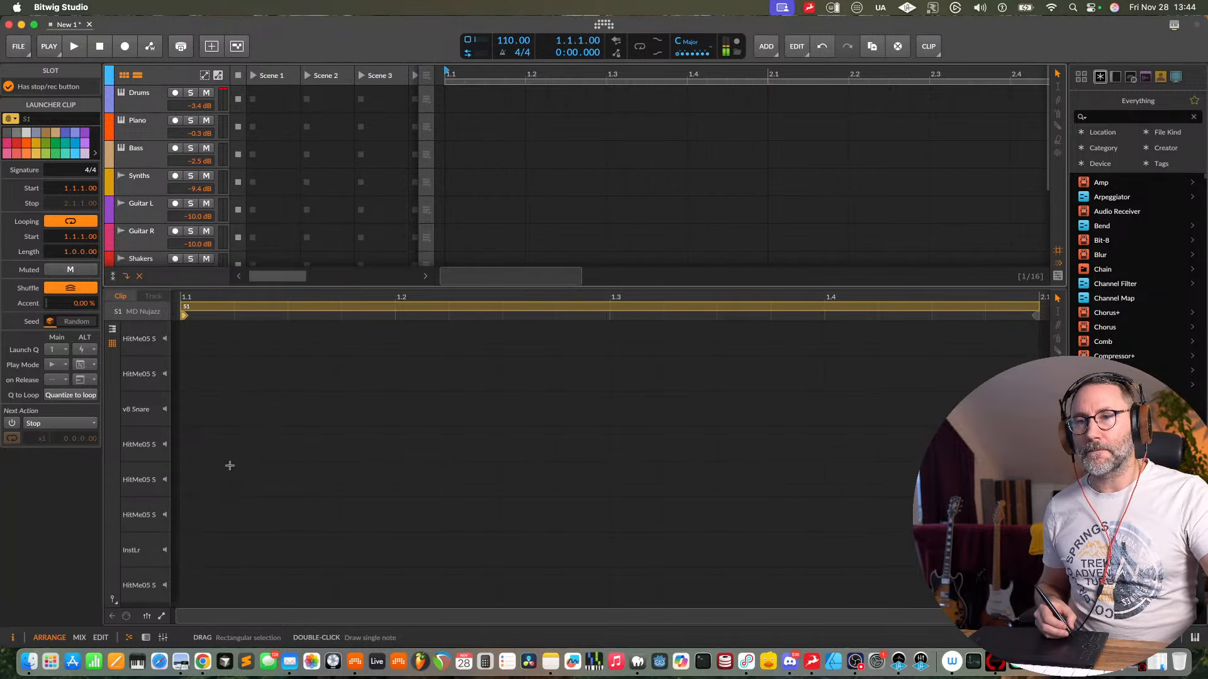
pyautogui.doubleClick(196, 570)
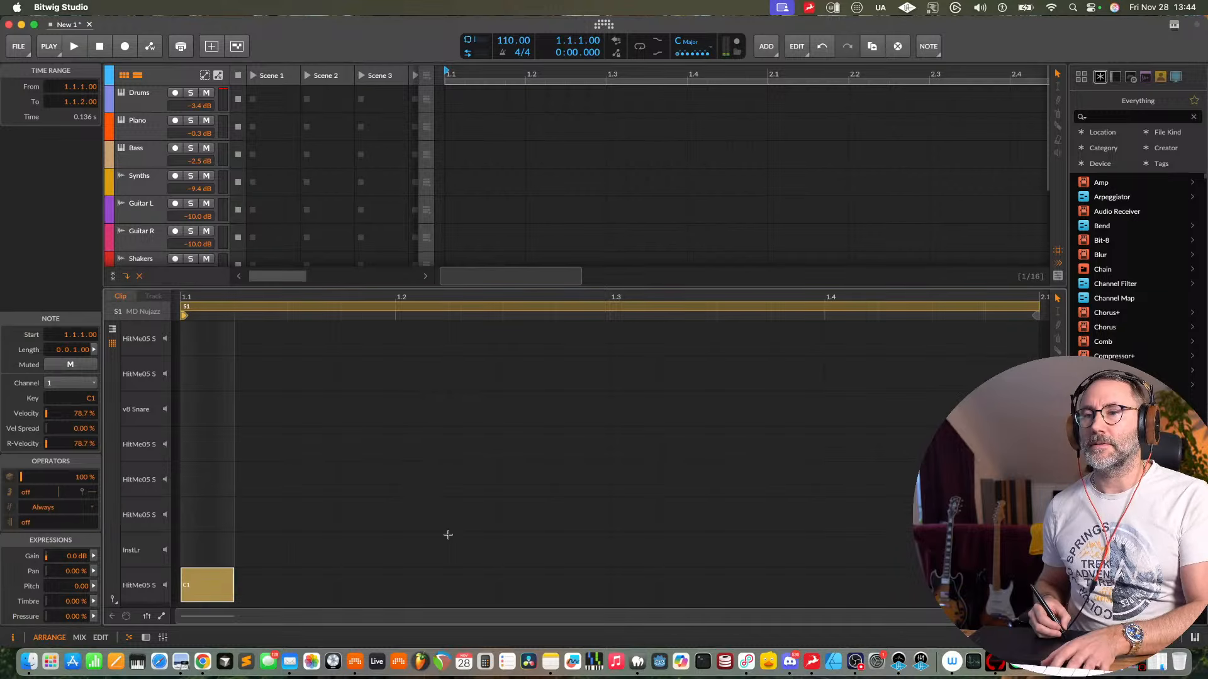
# - Add short C#1 notes at 1.2 and 1.4 and a short C1 note at 1.3.3, and audition the pattern by launching Scene 1
pyautogui.doubleClick(402, 549)
pyautogui.doubleClick(723, 584)
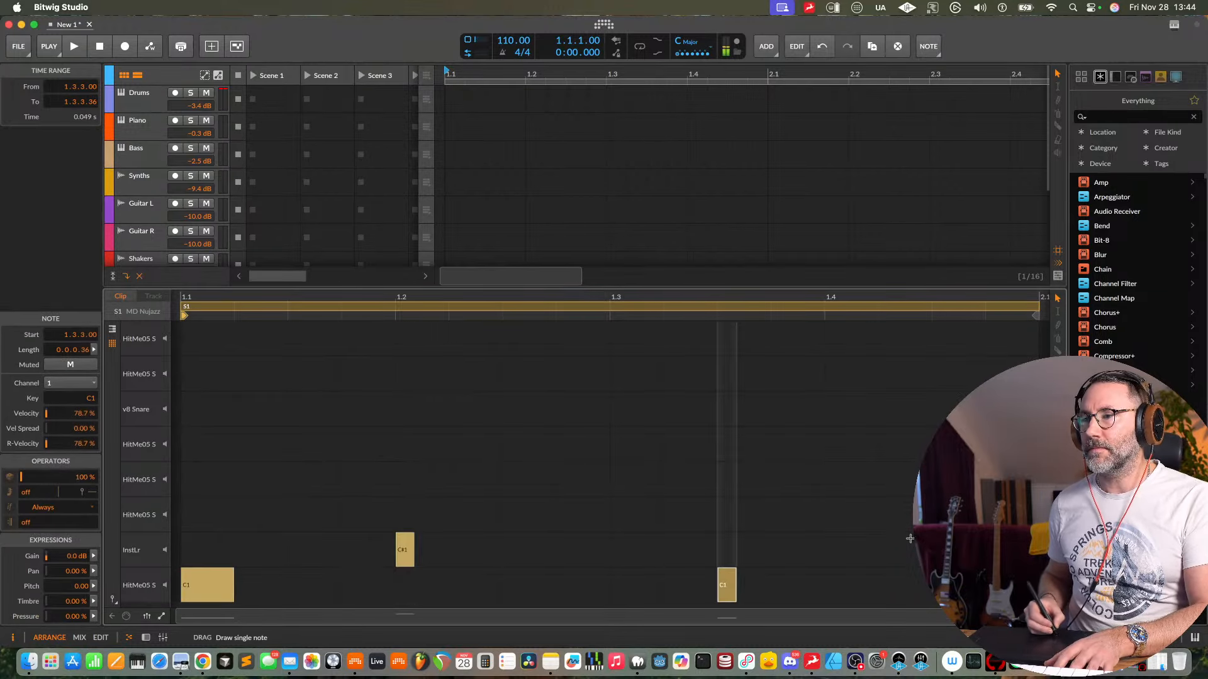
pyautogui.doubleClick(832, 549)
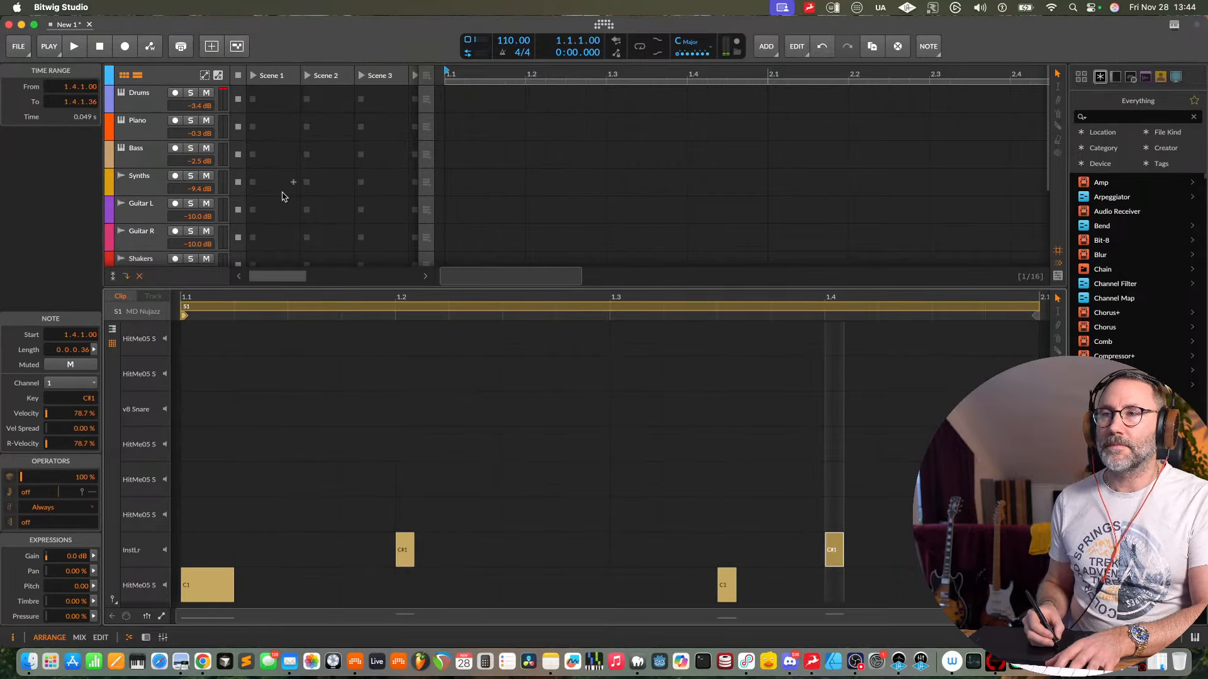
pyautogui.scroll(-5, 282, 196)
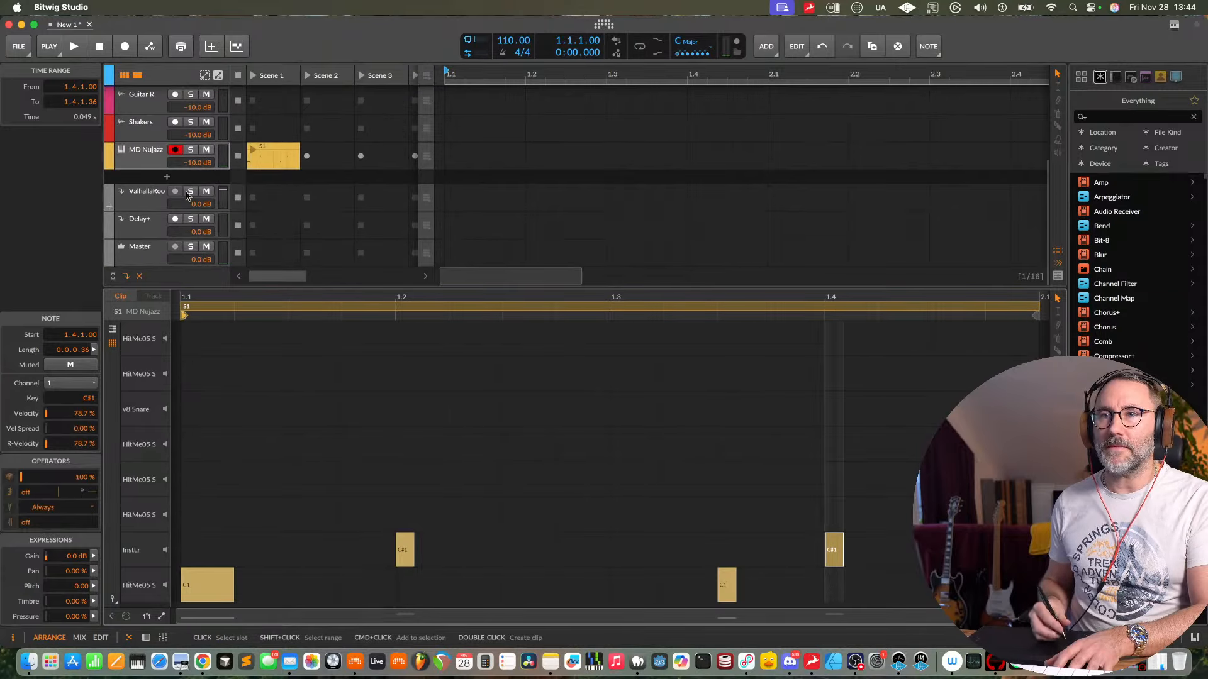
pyautogui.click(255, 79)
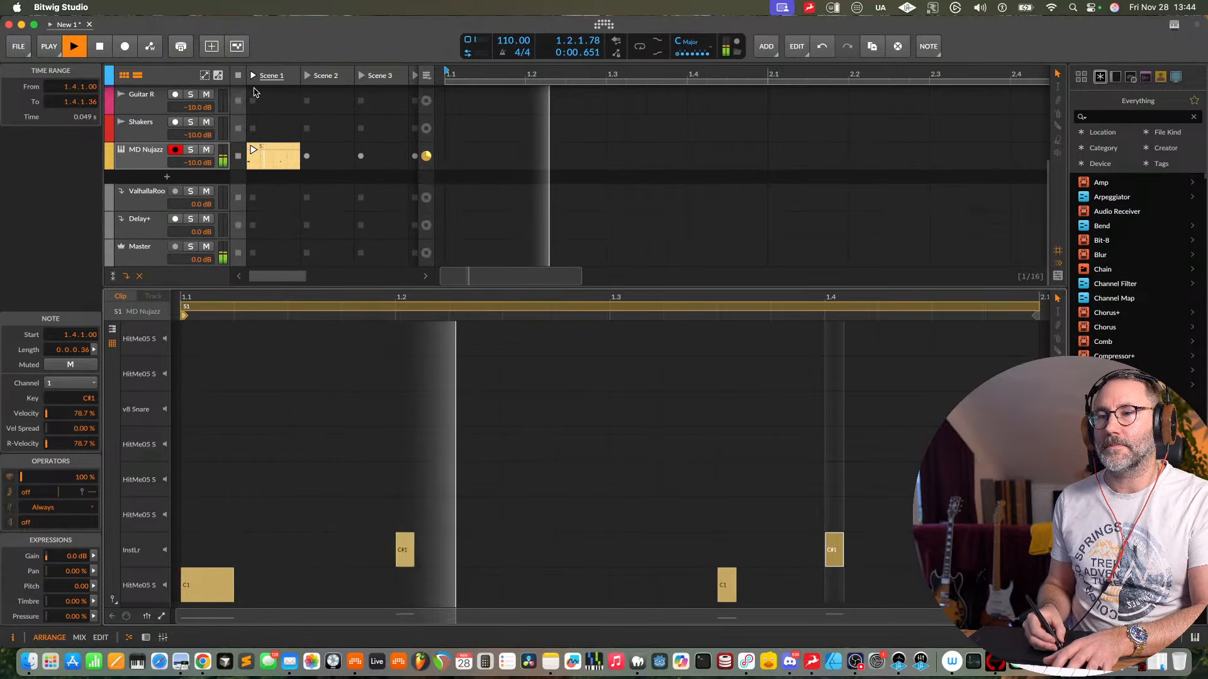
pyautogui.press('space')
# - Set the project tempo to 175 BPM and play the pattern at that speed
pyautogui.doubleClick(511, 42)
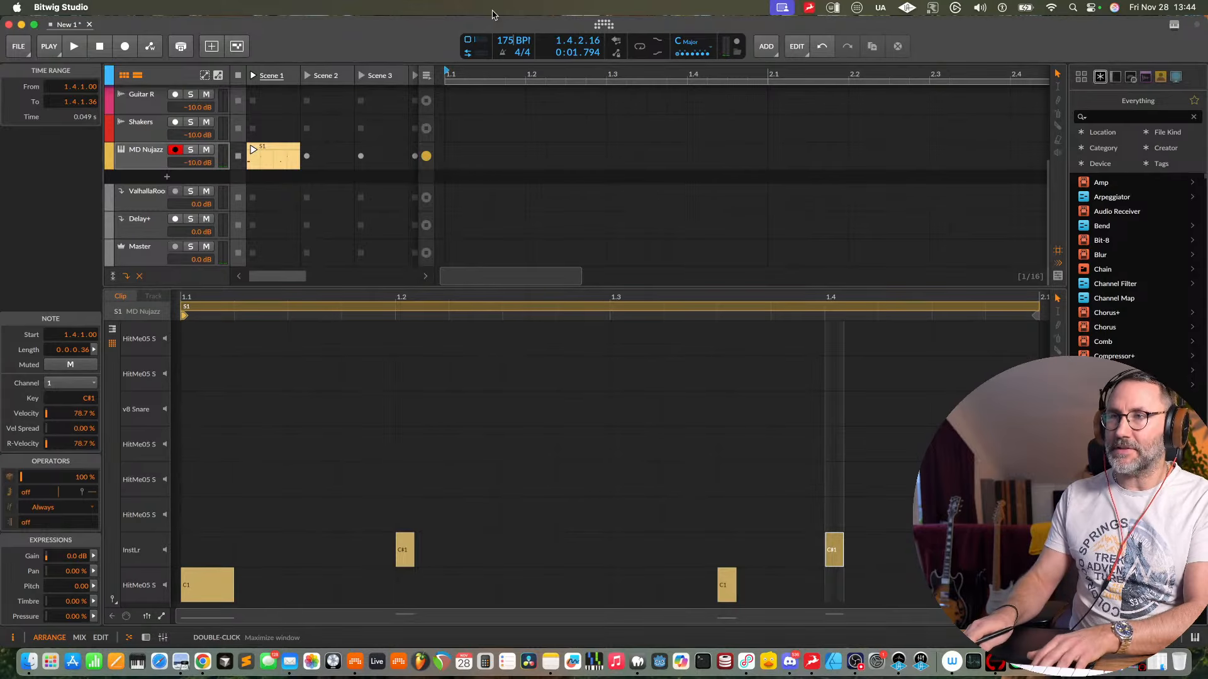
pyautogui.press('Return')
pyautogui.press('space')
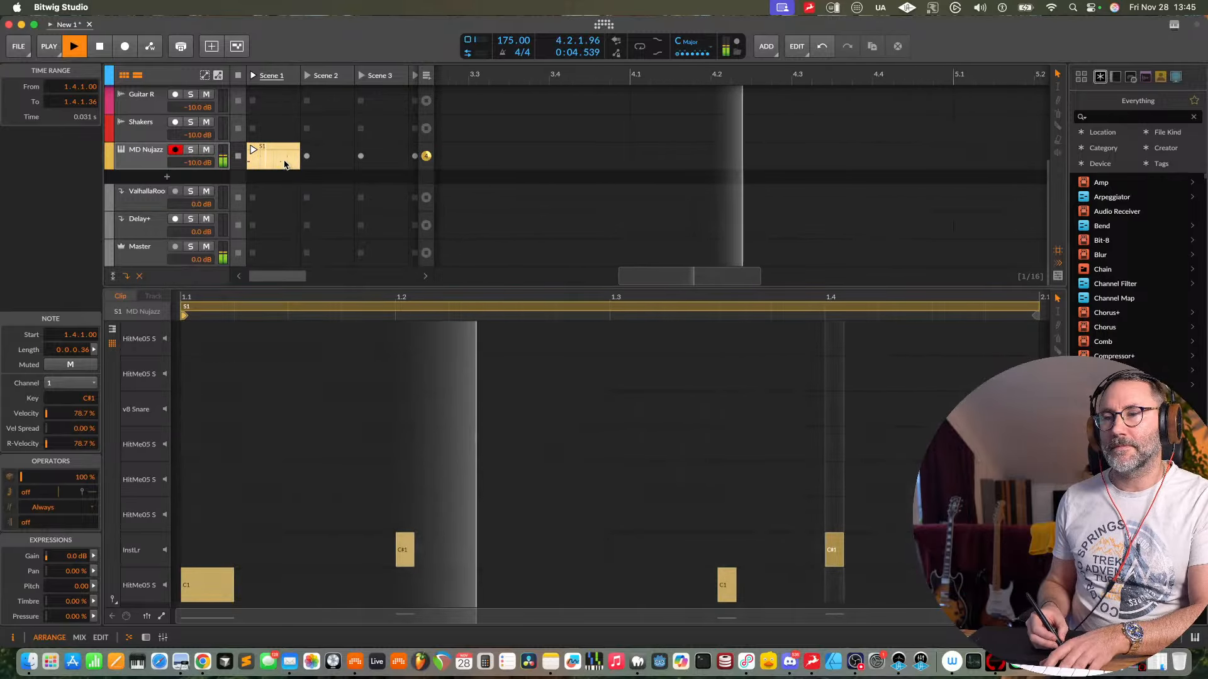
pyautogui.press('space')
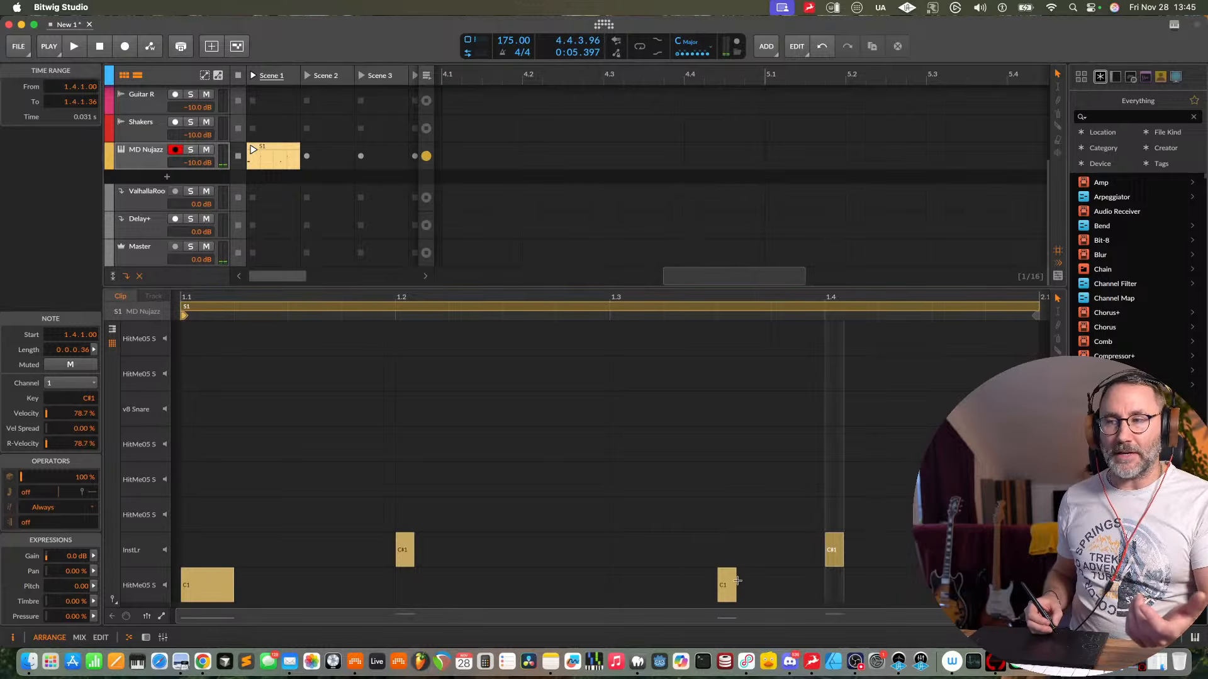
# - Lengthen the C1 note at 1.3.3 to 0.0.1.36
pyautogui.moveTo(736, 581); pyautogui.dragTo(786, 583)
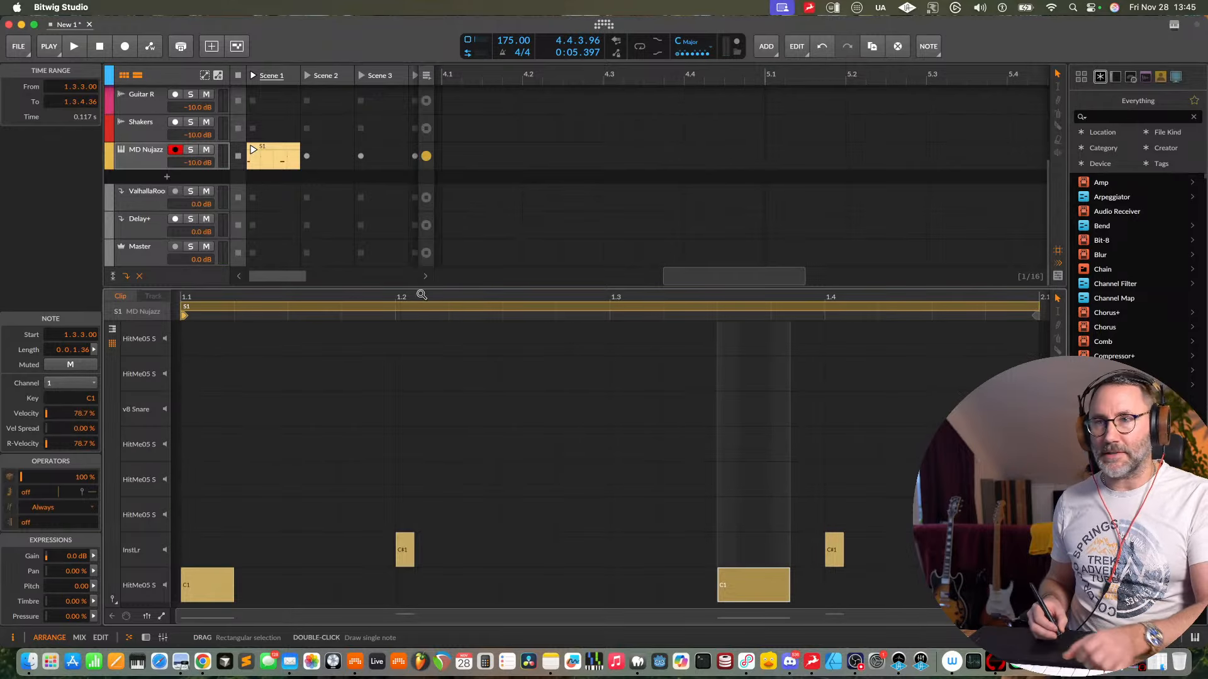
# - Show the MD Nujazz device chain and open the Sampler on the C1 pad
pyautogui.press('d')
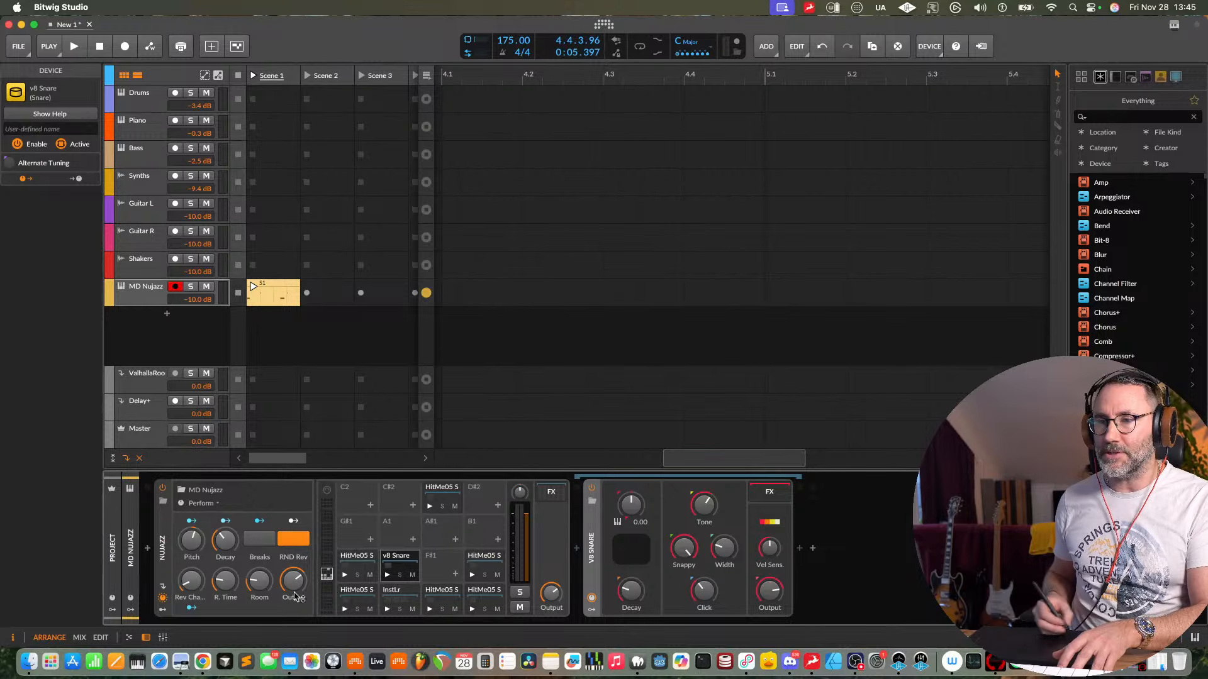
pyautogui.click(363, 596)
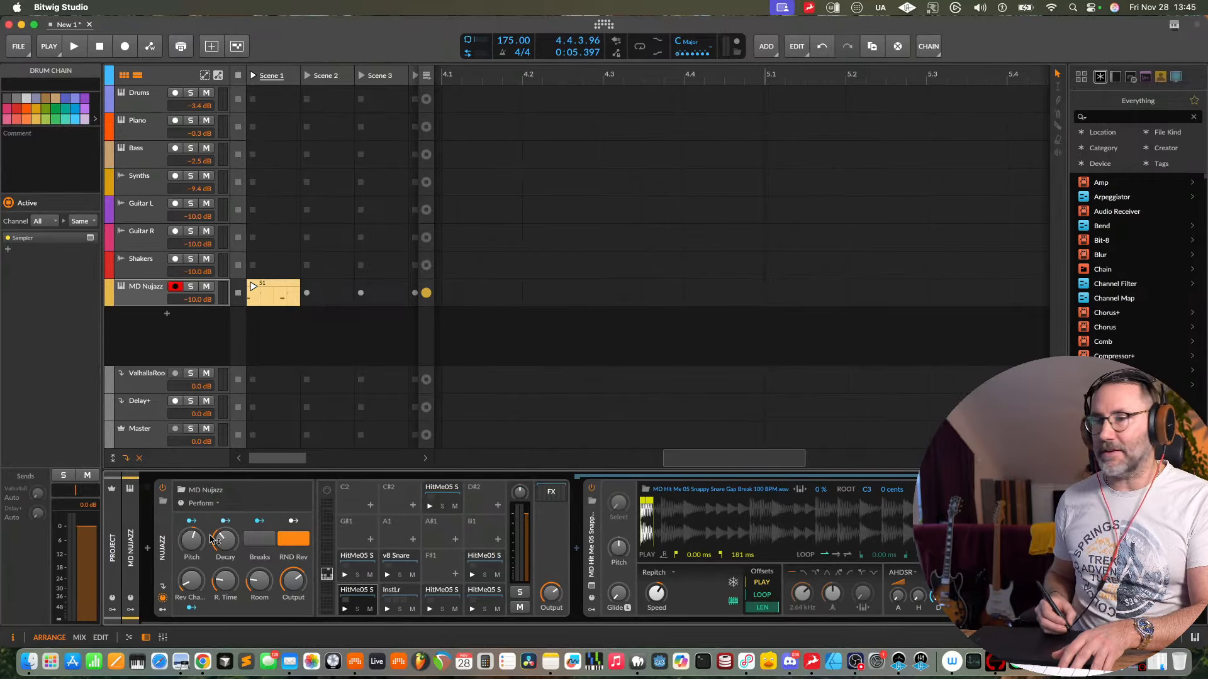
pyautogui.doubleClick(162, 549)
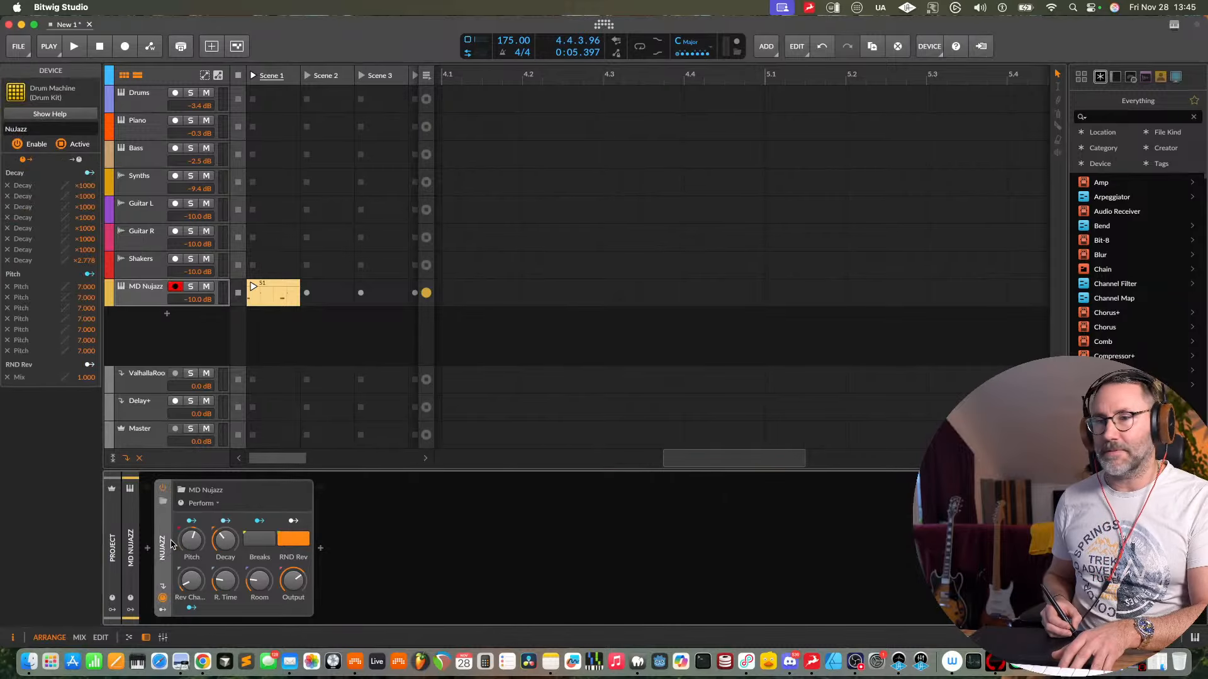
pyautogui.press('super+z')
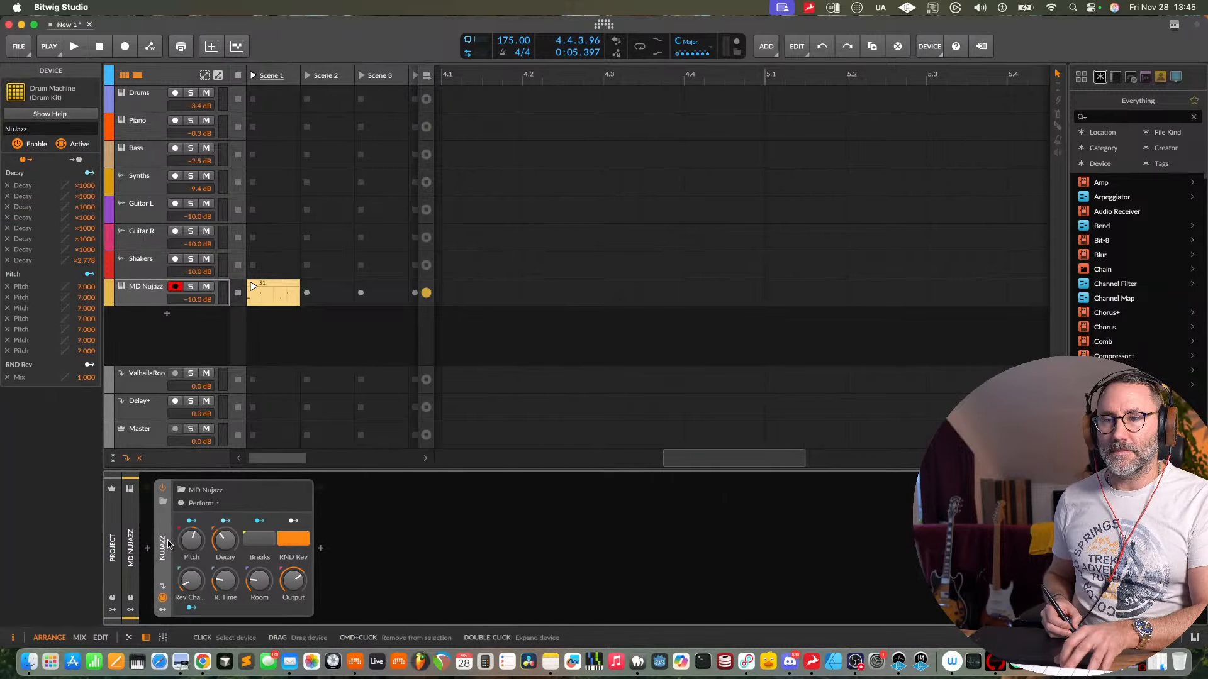
pyautogui.click(131, 298)
pyautogui.doubleClick(164, 549)
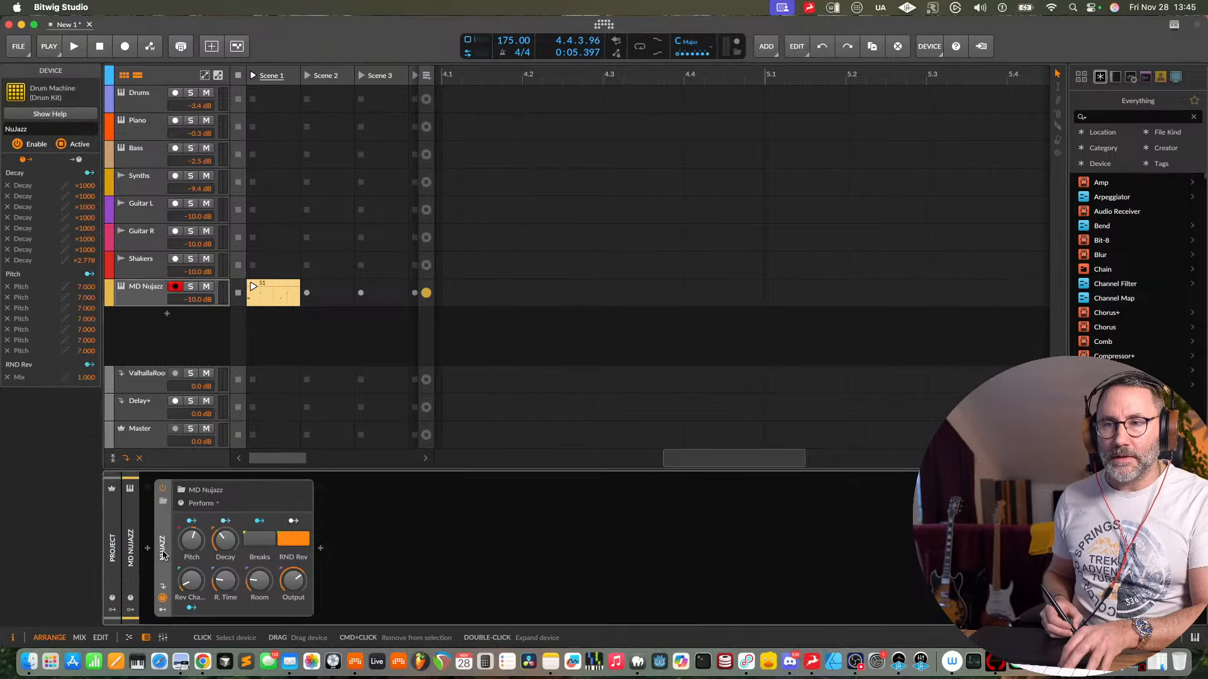
pyautogui.doubleClick(160, 549)
pyautogui.doubleClick(159, 556)
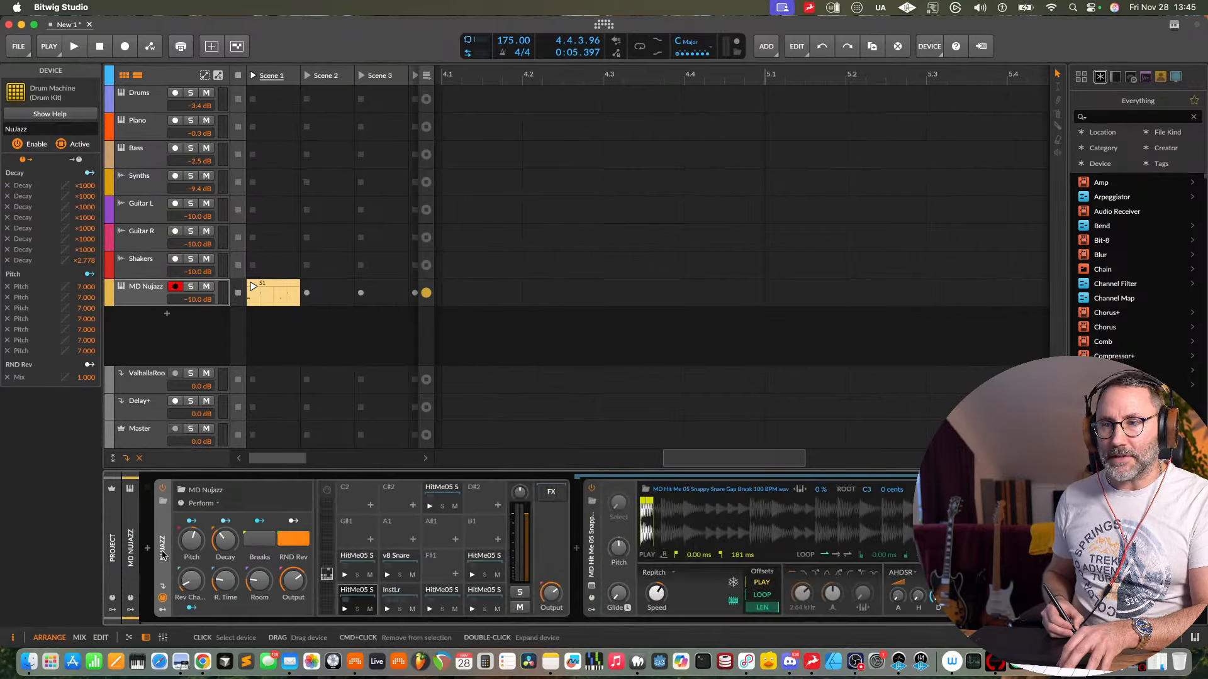
# - Hide the kit's remote controls and lengthen the Release of the C1 Sampler's AHDSR envelope
pyautogui.click(161, 601)
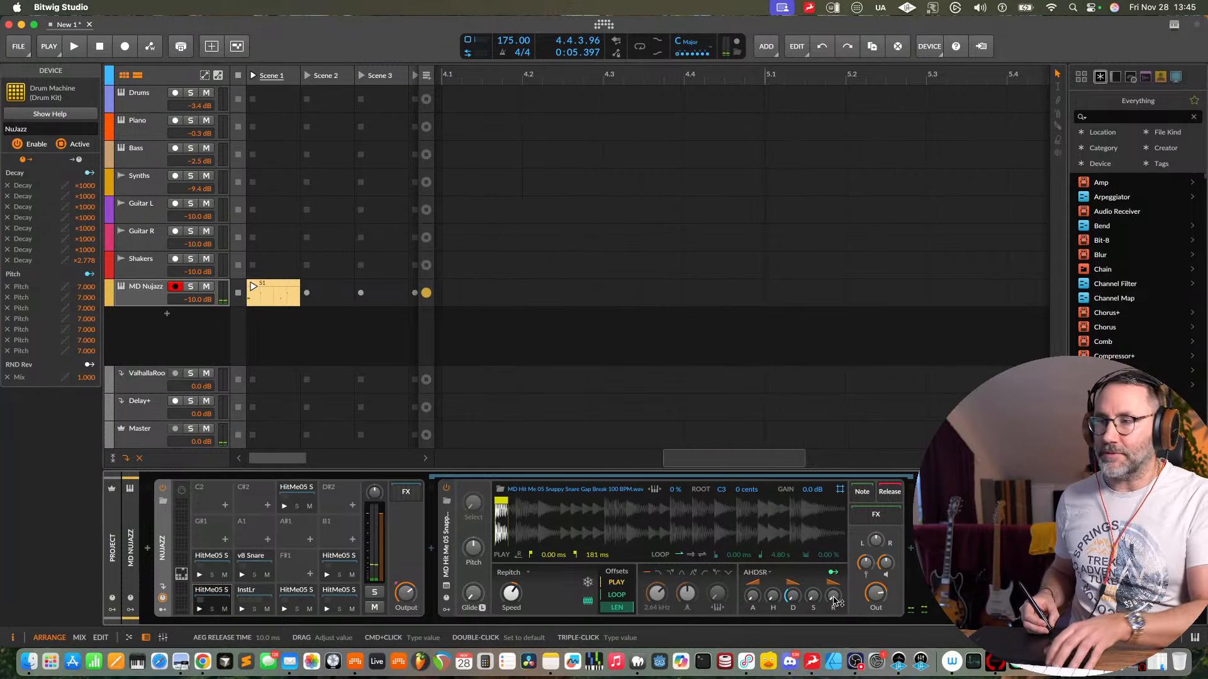
pyautogui.moveTo(833, 599); pyautogui.dragTo(833, 557)
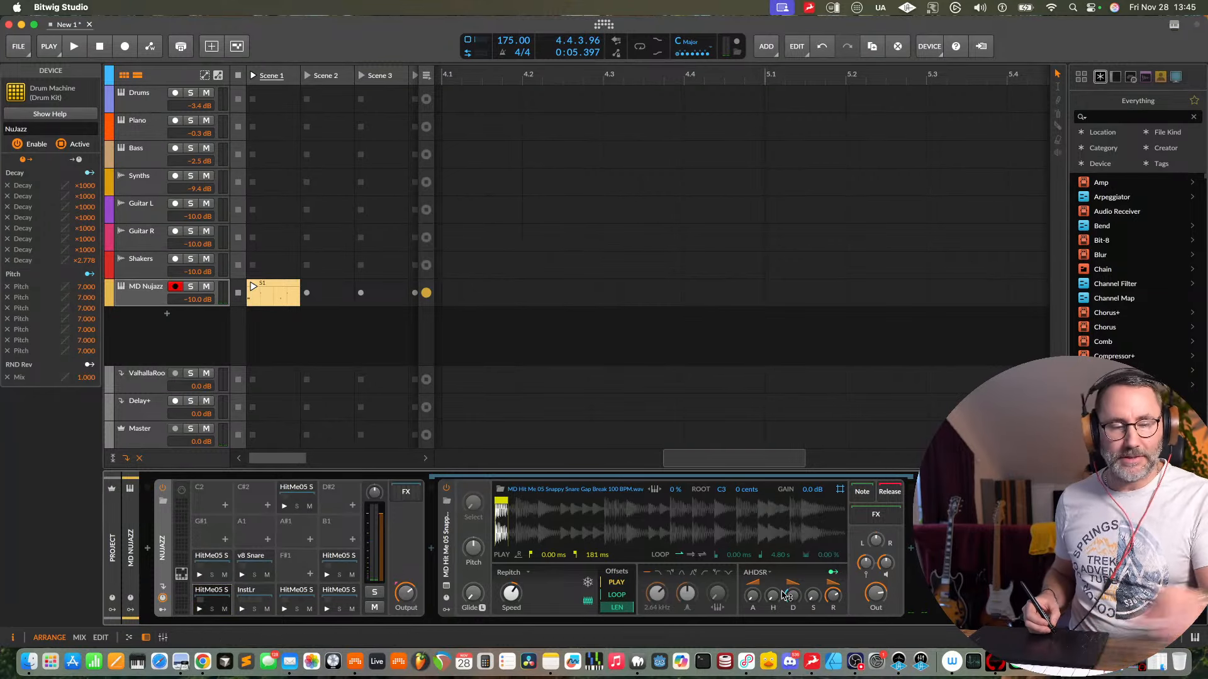
pyautogui.moveTo(833, 597)
pyautogui.mouseDown()
pyautogui.moveTo(833, 566)
pyautogui.moveTo(833, 602)
pyautogui.mouseUp()
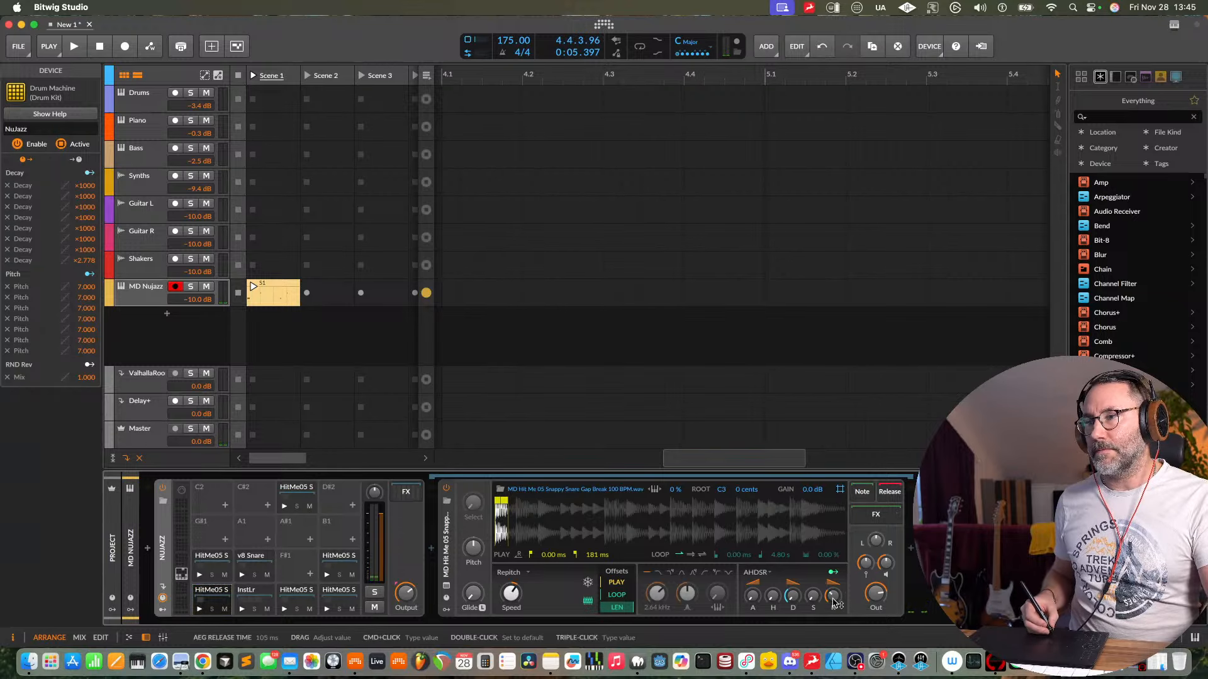
pyautogui.moveTo(834, 603); pyautogui.dragTo(803, 609)
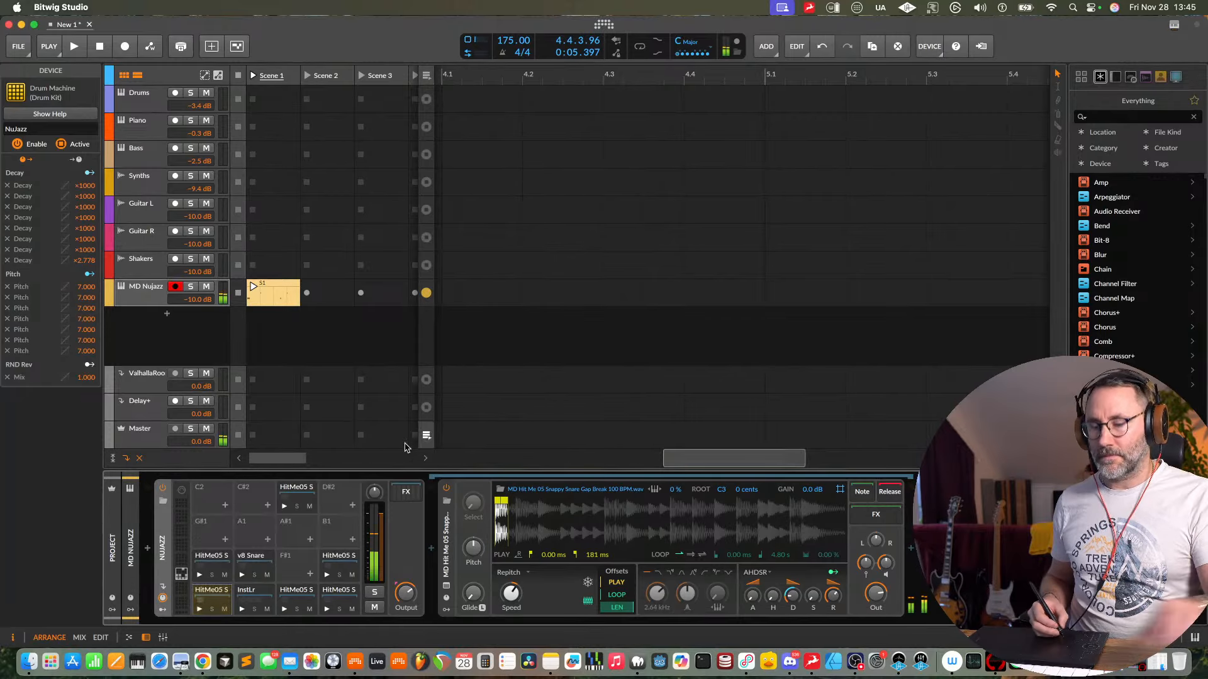
# - Play the Scene 1 clip with its notes open in the editor to check the adjusted C1 sound
pyautogui.press('space')
pyautogui.doubleClick(280, 297)
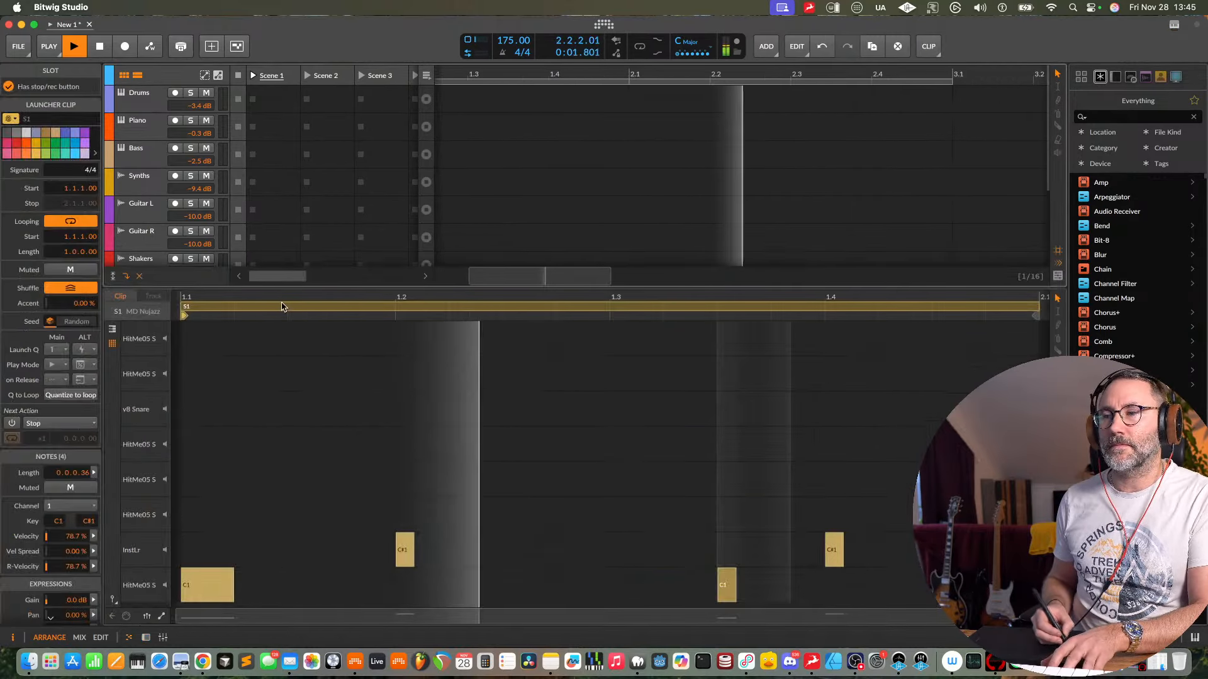
pyautogui.press('Tab')
pyautogui.press('Tab')
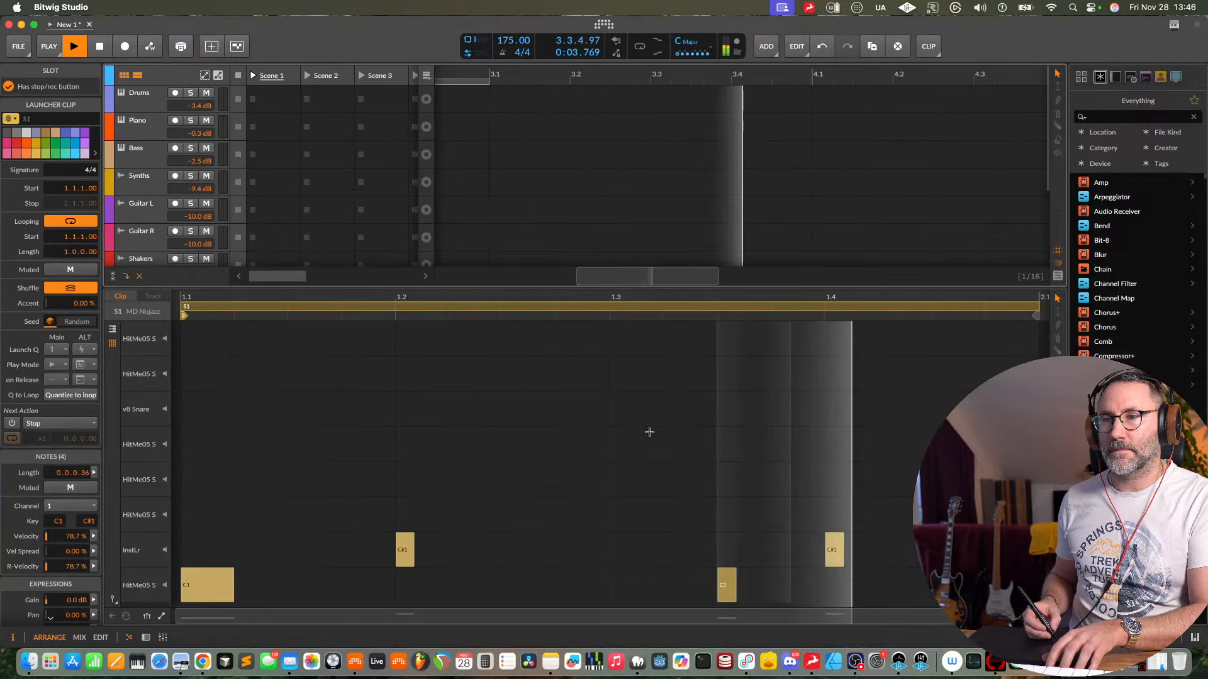
pyautogui.press('Tab')
pyautogui.press('Tab')
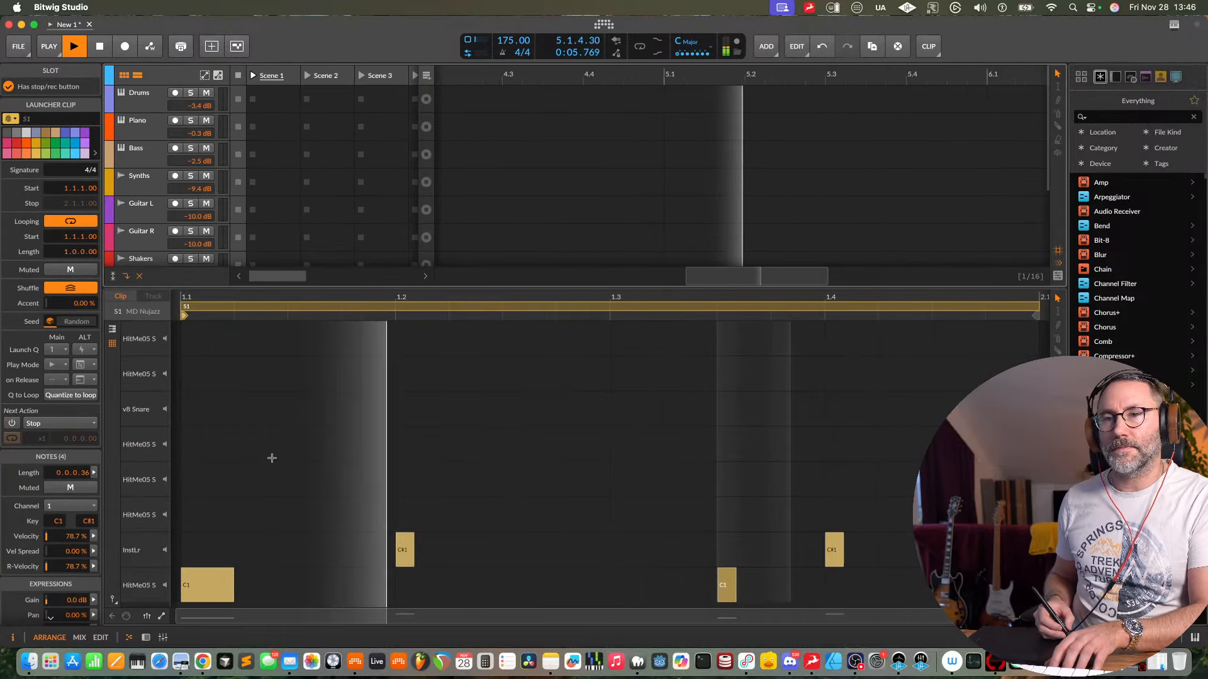
pyautogui.press('space')
# - Audition the v8 Snare lane in the note editor and the G1 pad in the drum machine
pyautogui.click(166, 409)
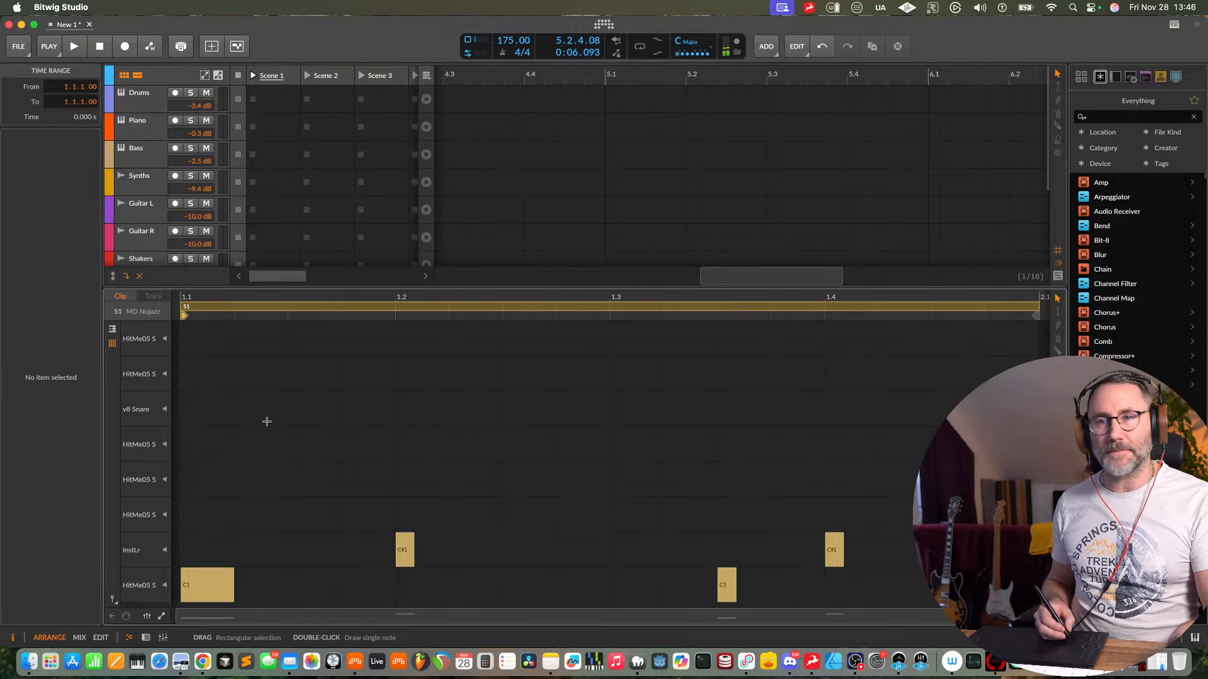
pyautogui.press('d')
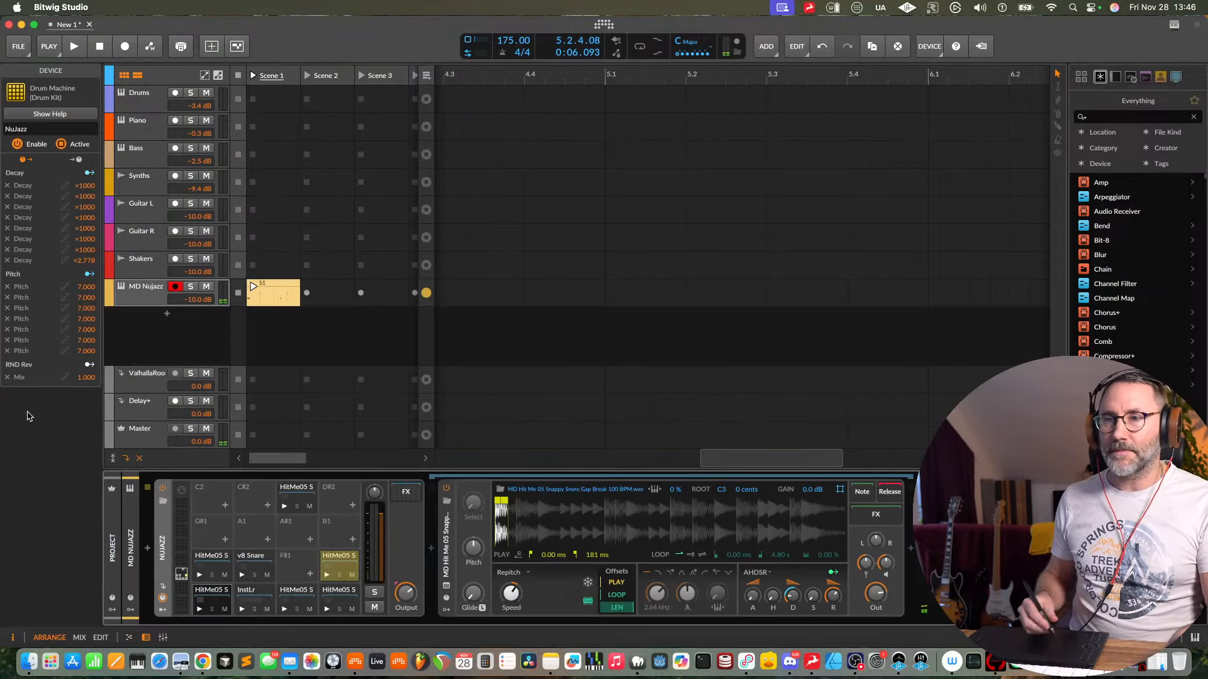
pyautogui.click(327, 576)
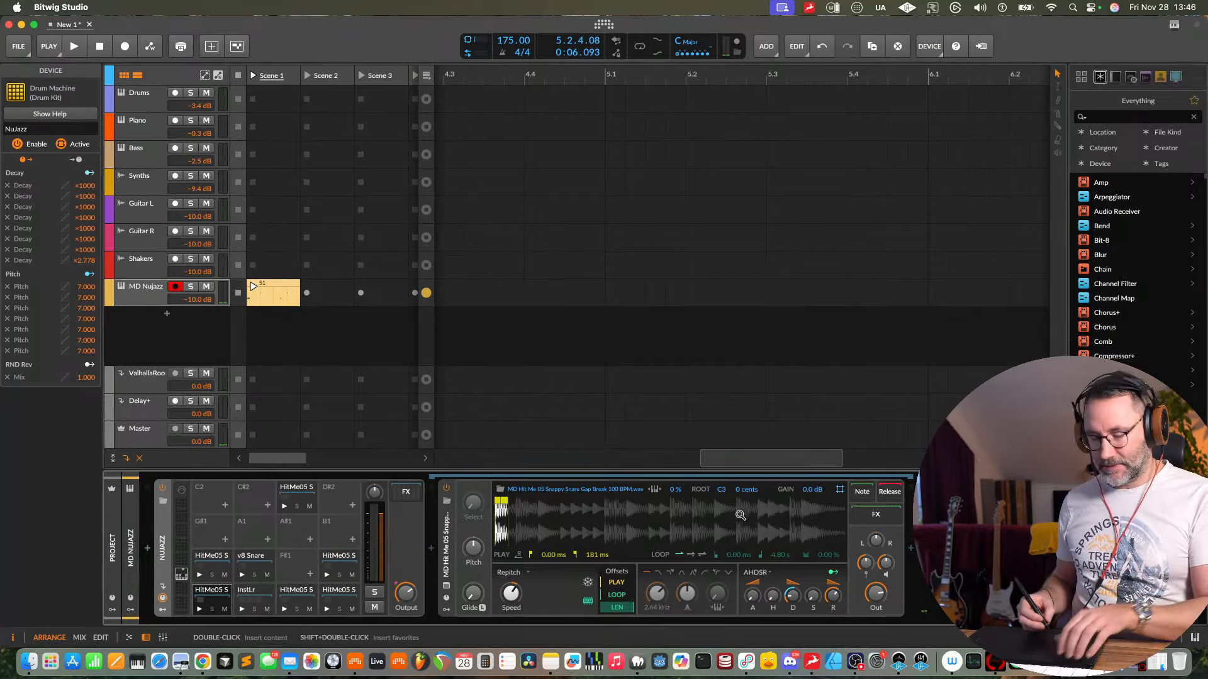
pyautogui.hotkey('alt', '2')
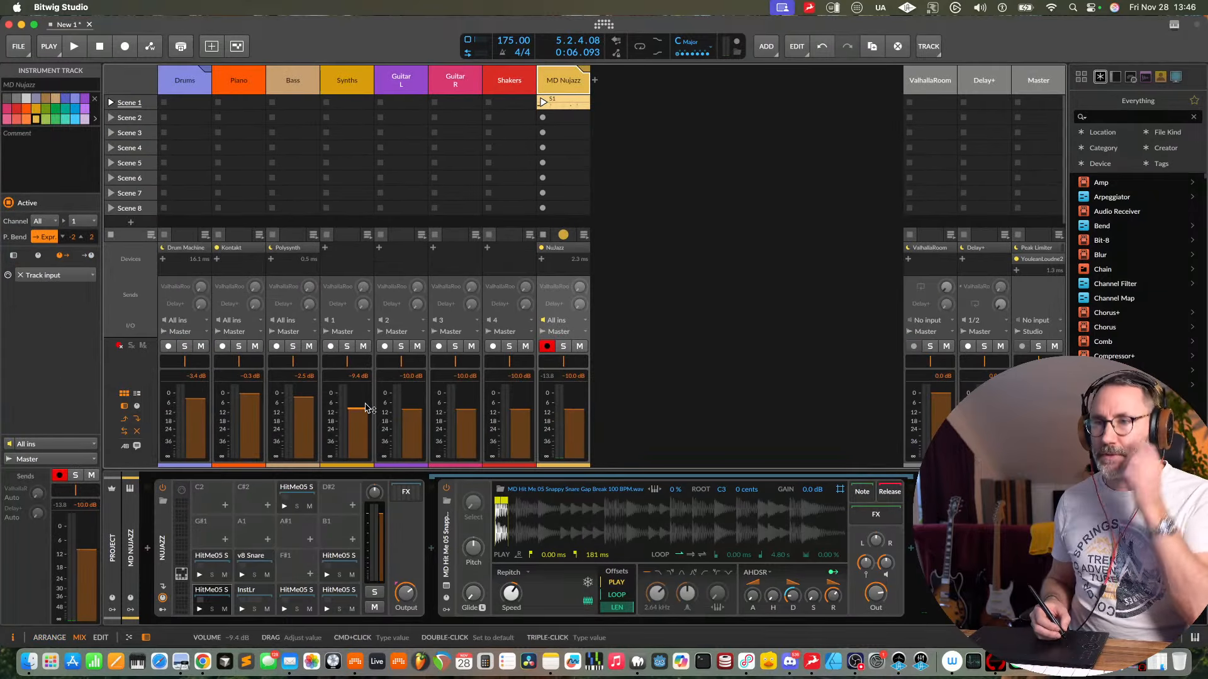
pyautogui.hotkey('alt', '1')
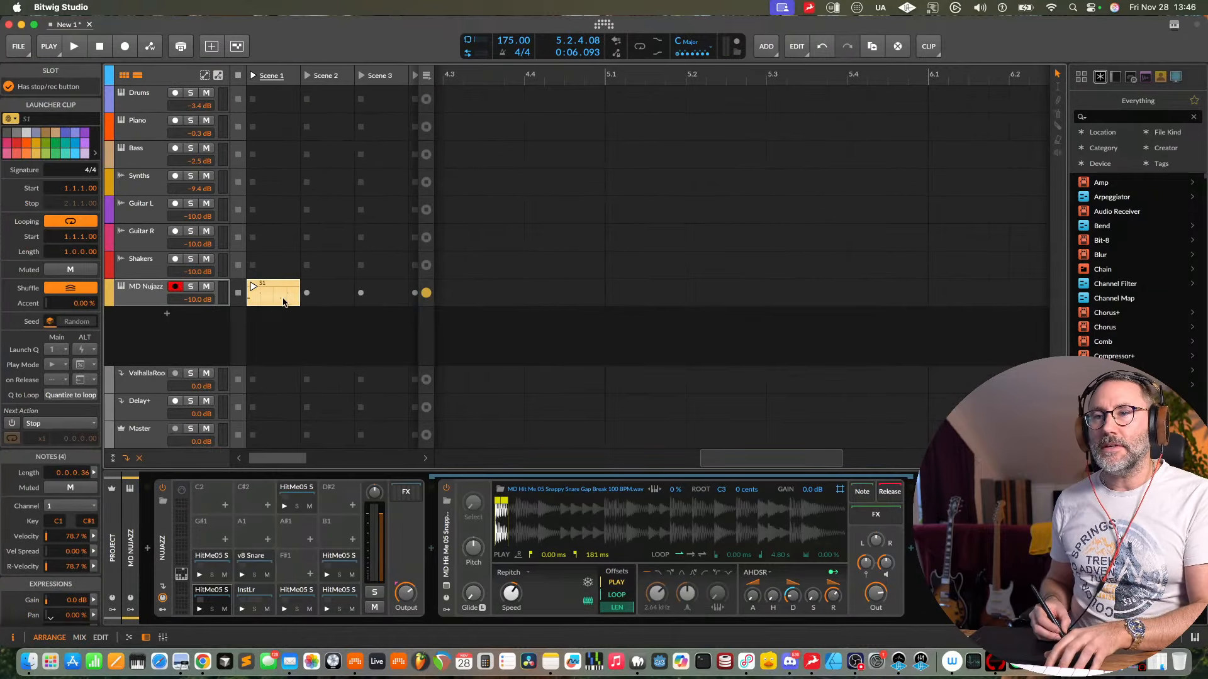
pyautogui.doubleClick(282, 295)
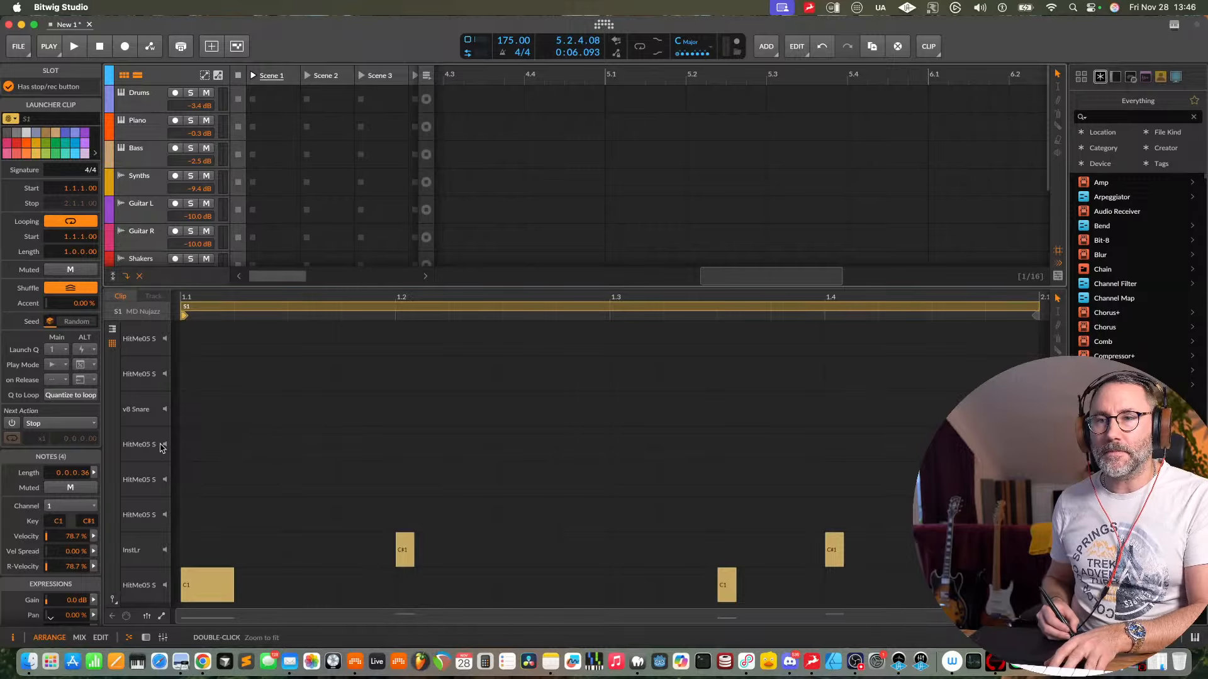
# - Switch to the mixer layout and rename the kit's G1 drum pad as GhostNote
pyautogui.hotkey('alt', '2')
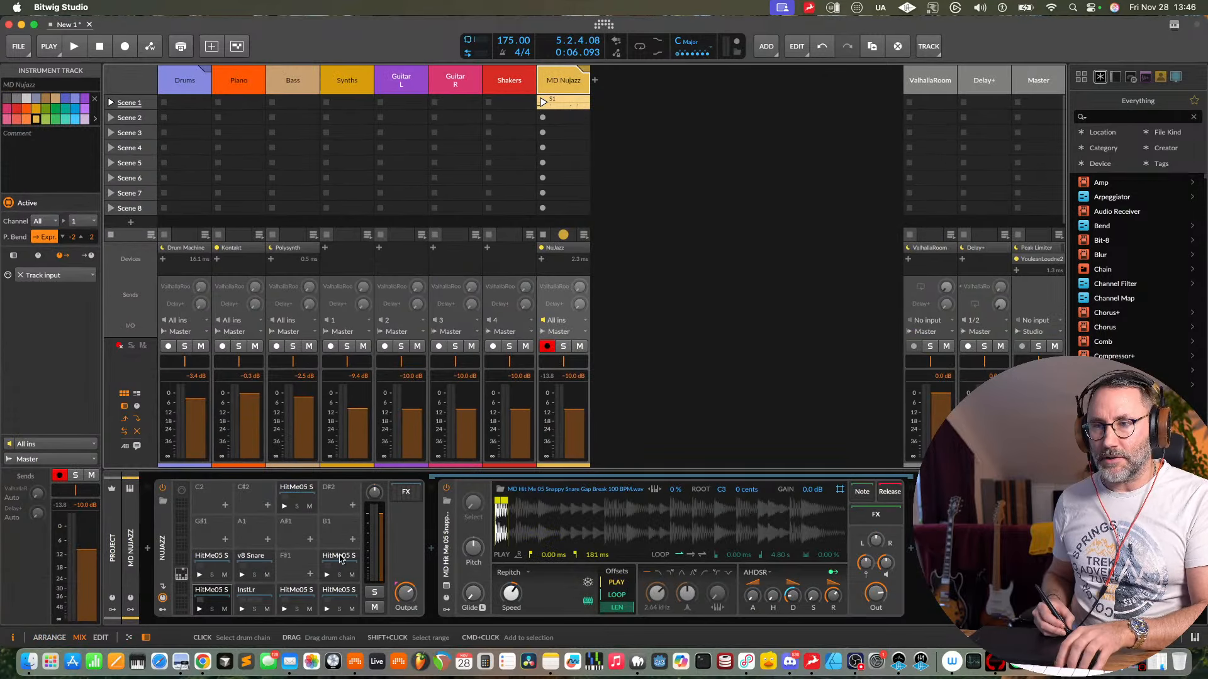
pyautogui.click(344, 559)
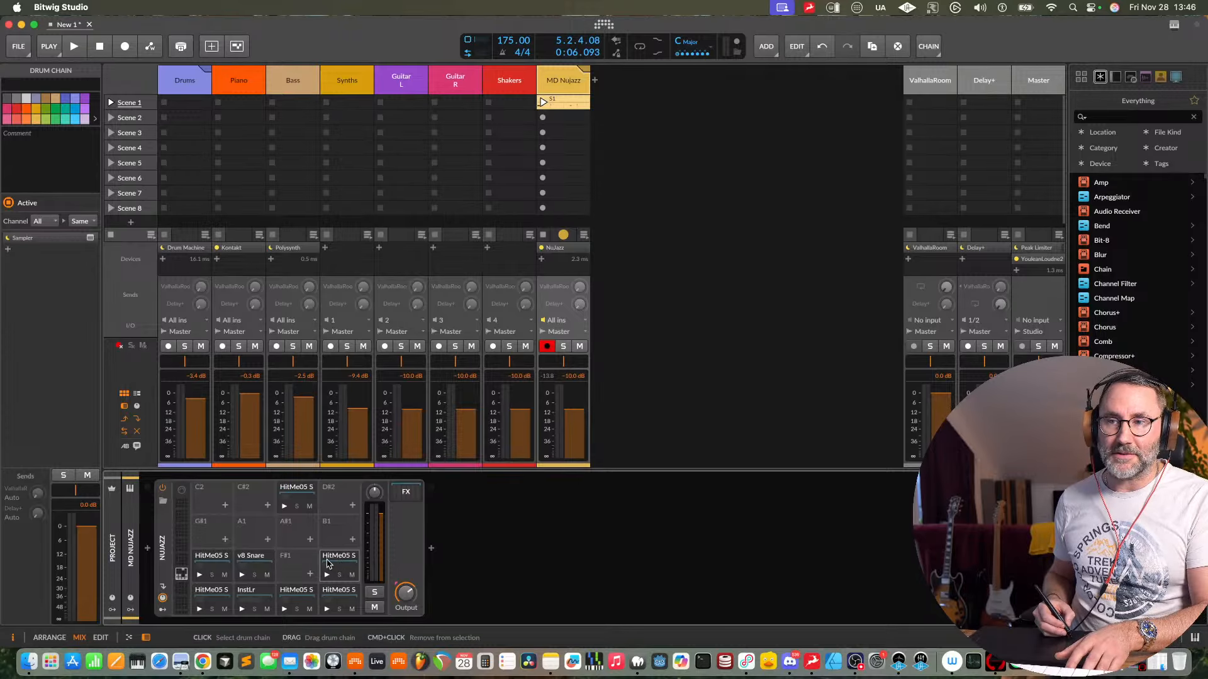
pyautogui.click(347, 563)
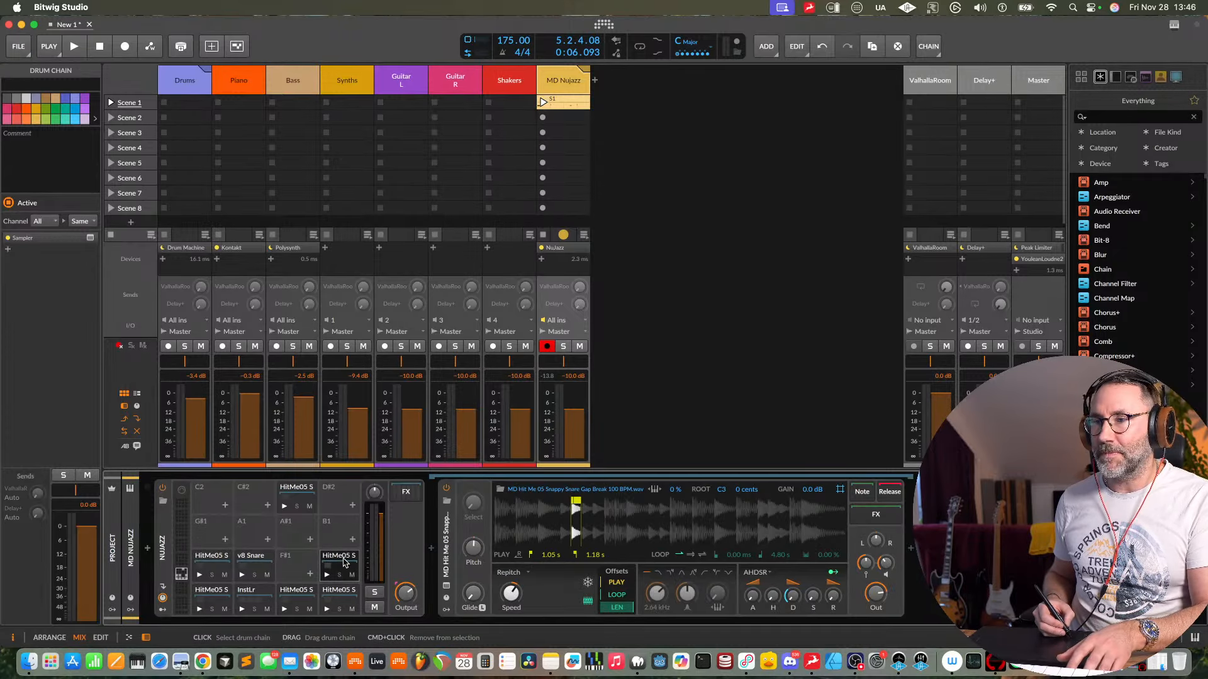
pyautogui.rightClick(344, 562)
pyautogui.click(344, 561)
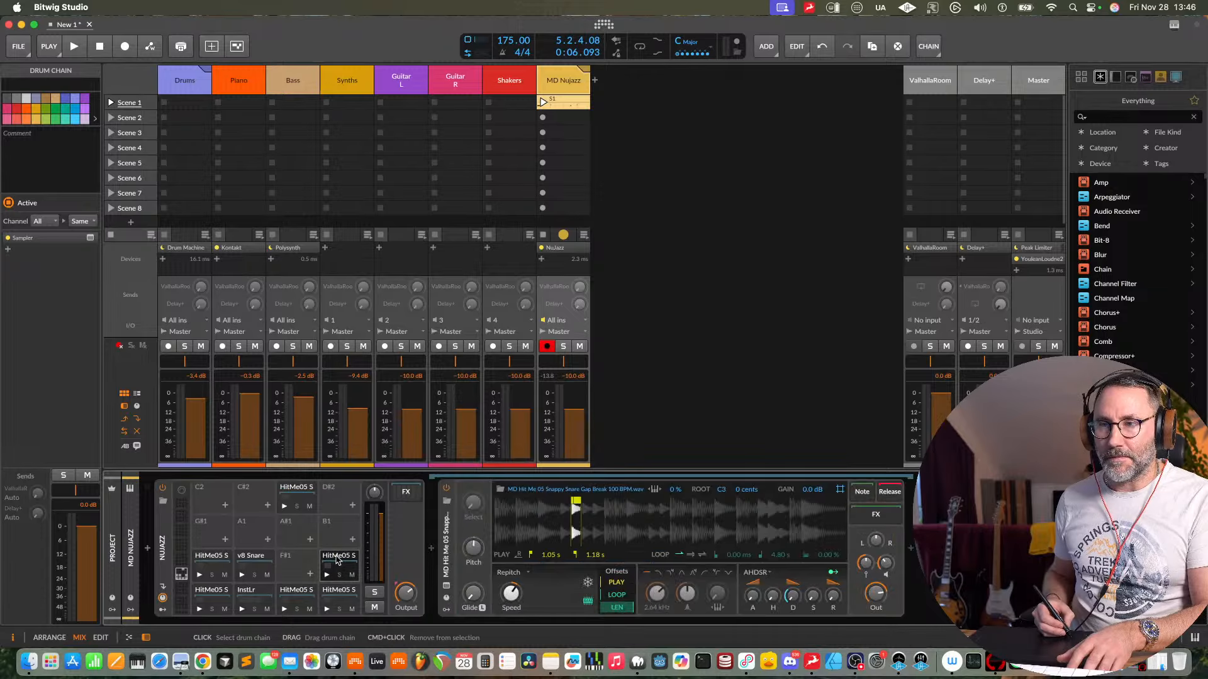
pyautogui.keyDown('super'); pyautogui.click(341, 561); pyautogui.keyUp('super')
pyautogui.keyDown('super'); pyautogui.click(343, 560); pyautogui.keyUp('super')
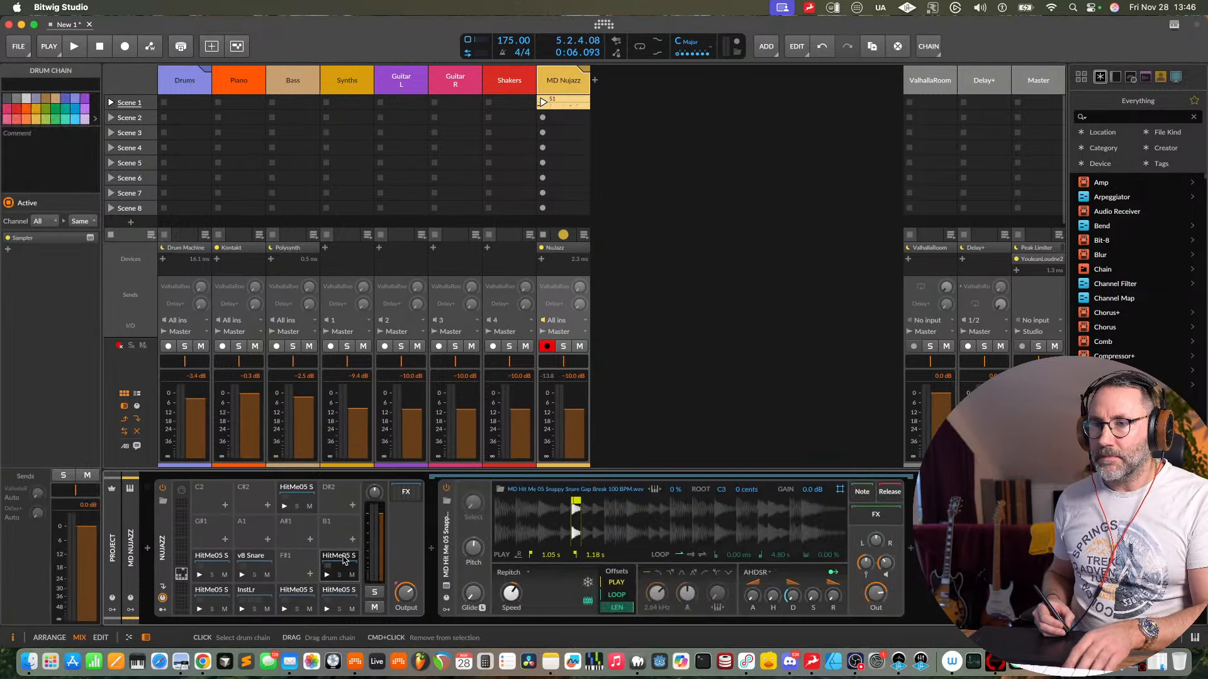
pyautogui.press('super+r')
pyautogui.press('Right')
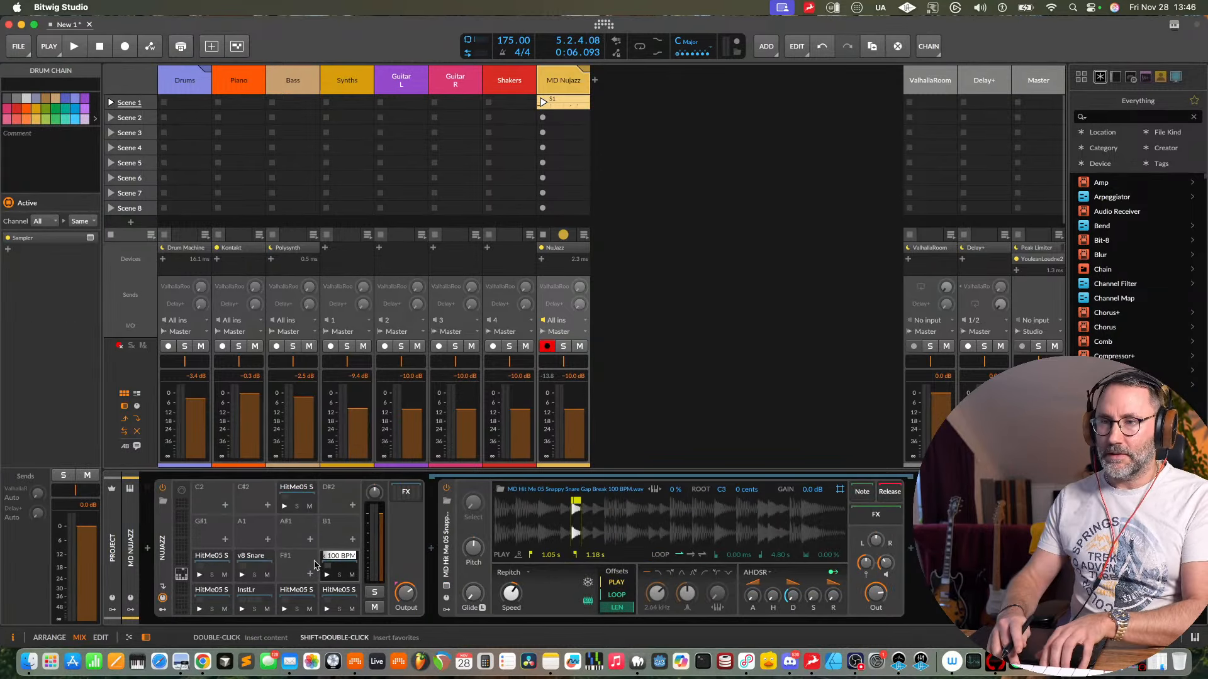
pyautogui.write('GhostNote')
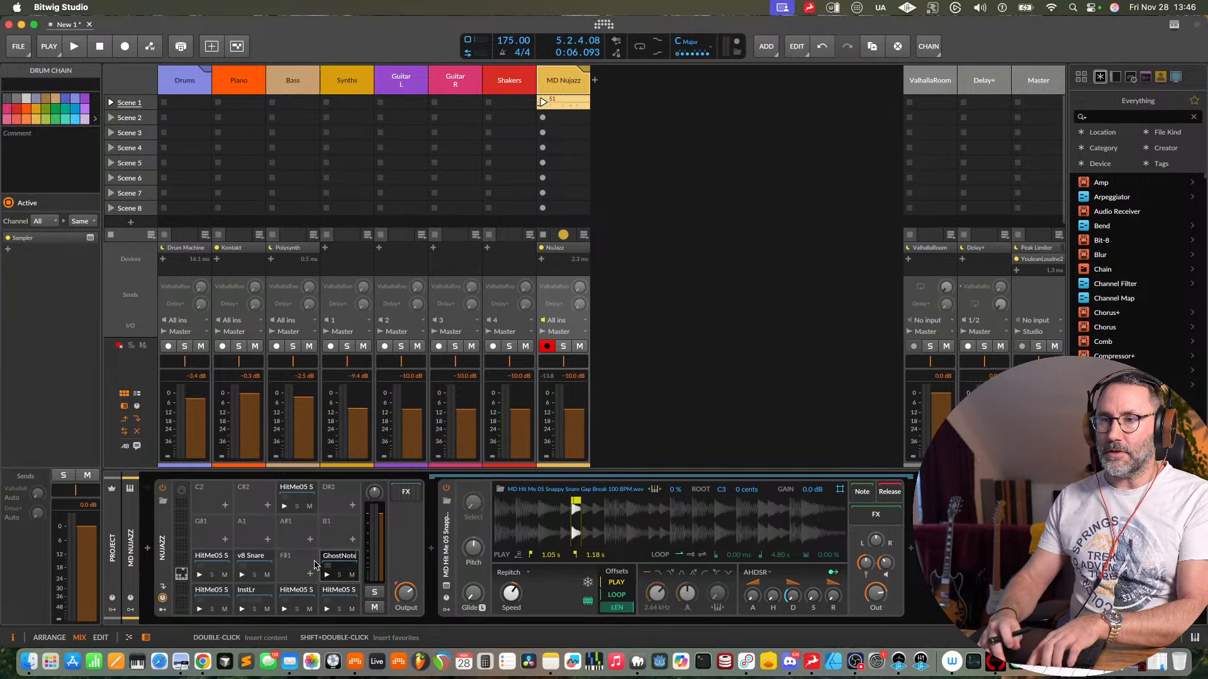
pyautogui.press('Return')
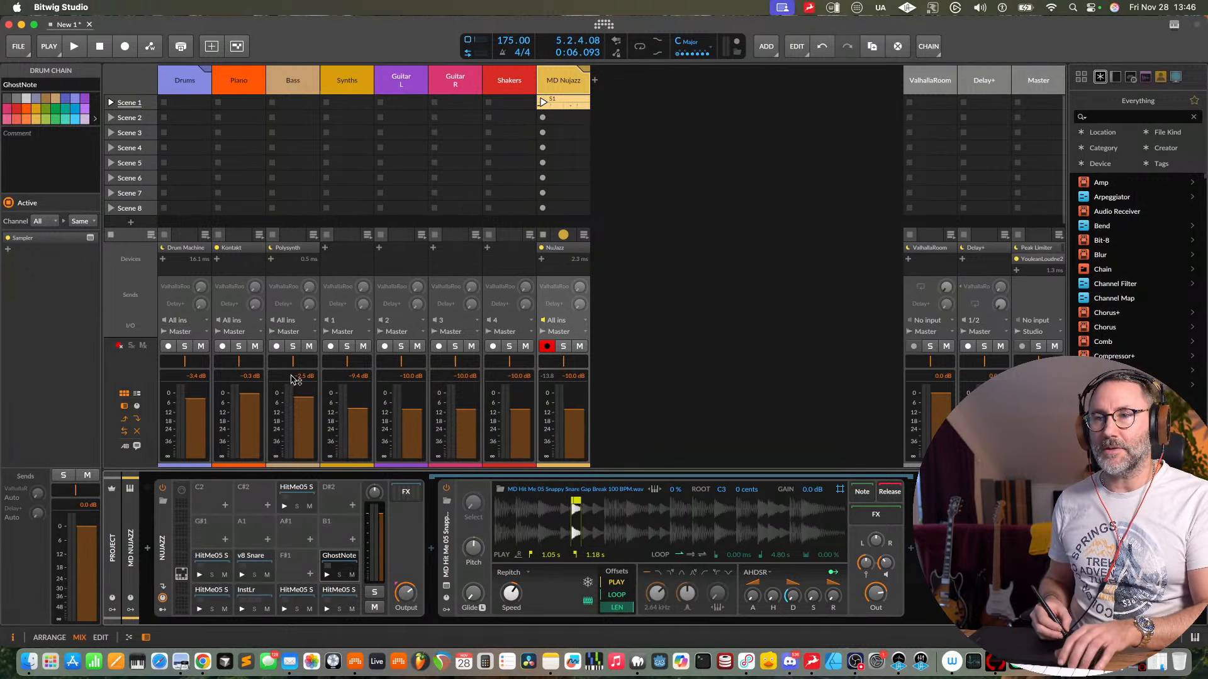
# - Return to the clip's note editor, add short GhostNote hits at 1.1.3 and 1.1.4, and play the pattern briefly
pyautogui.hotkey('alt', '1')
pyautogui.click(163, 375)
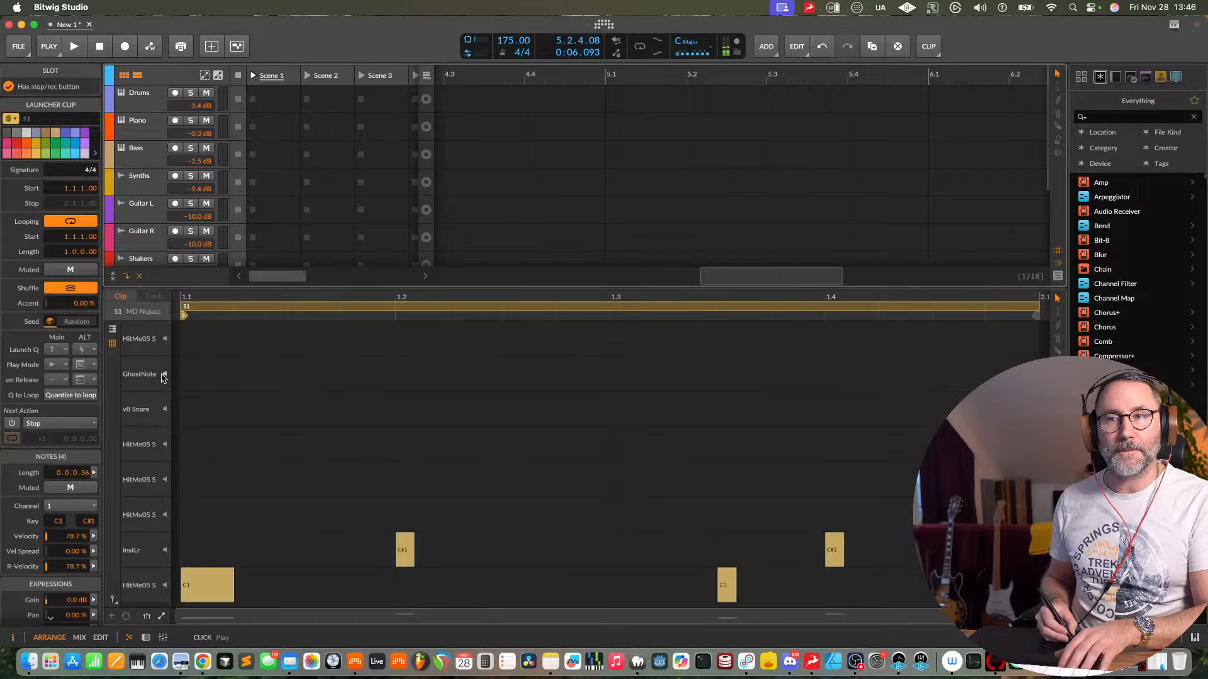
pyautogui.click(292, 374)
pyautogui.moveTo(292, 374)
pyautogui.mouseDown()
pyautogui.moveTo(365, 382)
pyautogui.moveTo(308, 382)
pyautogui.mouseUp()
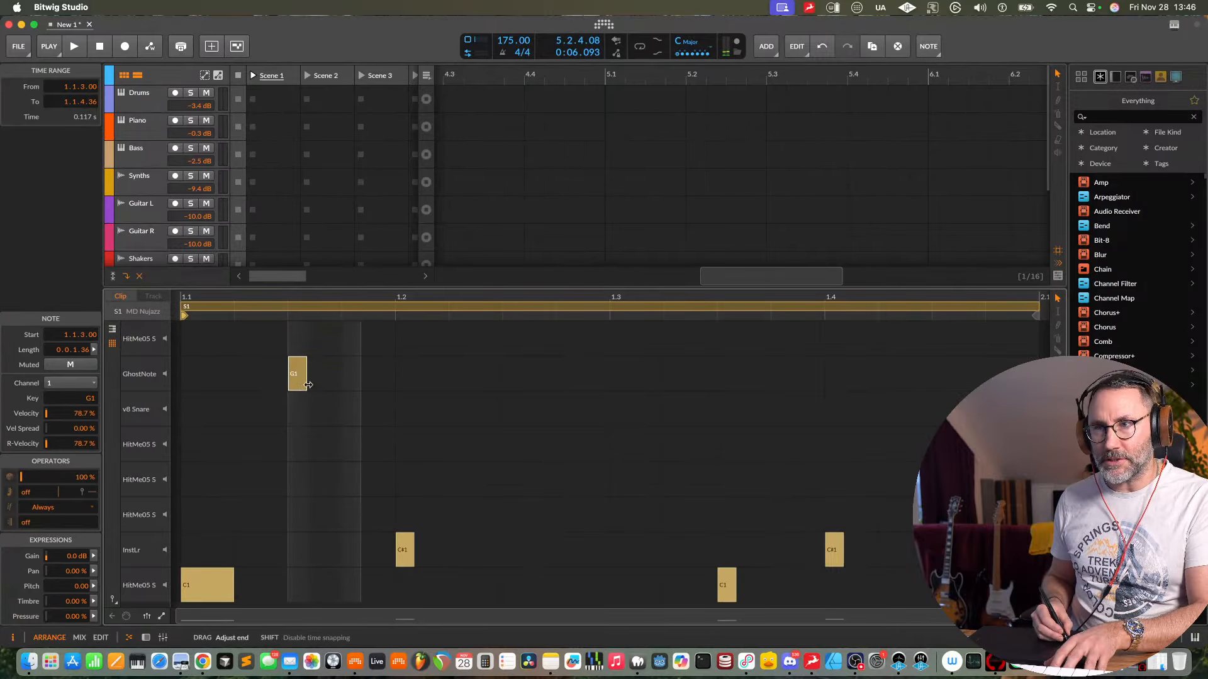
pyautogui.click(357, 373)
pyautogui.doubleClick(356, 373)
pyautogui.press('space')
pyautogui.press('space')
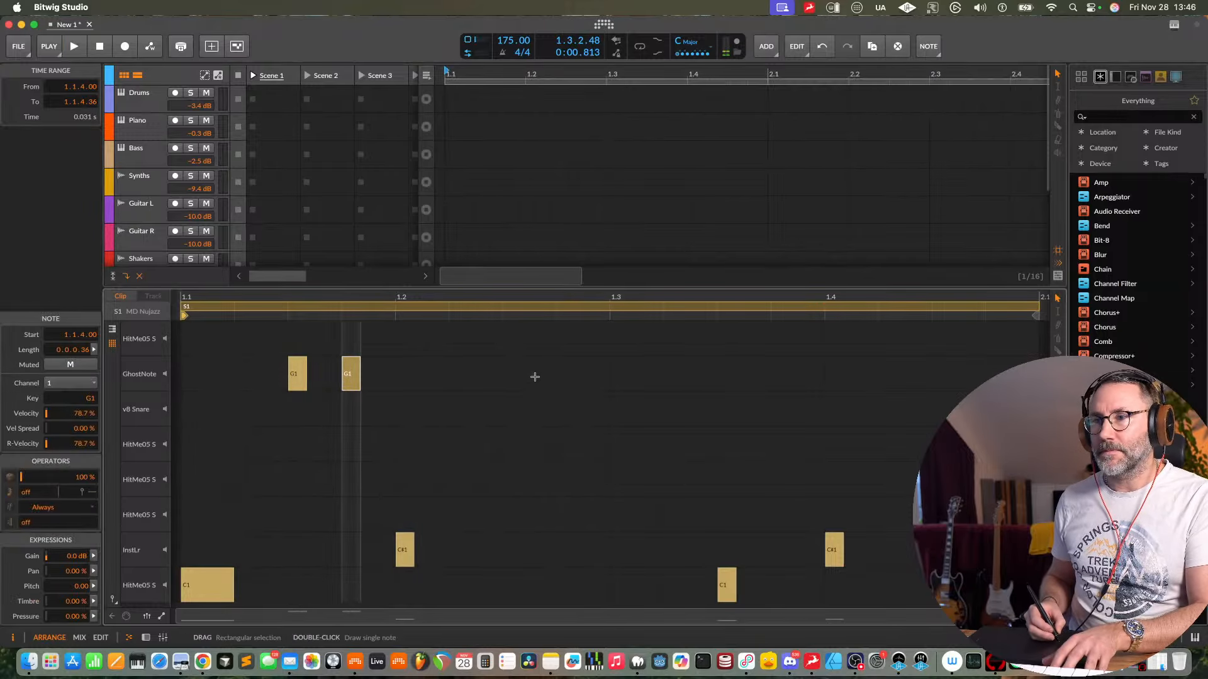
# - Add GhostNote hits at 1.2.3, 1.2.4, 1.3.1 and 1.3.2, playing the pattern to check them
pyautogui.doubleClick(531, 376)
pyautogui.doubleClick(585, 369)
pyautogui.press('space')
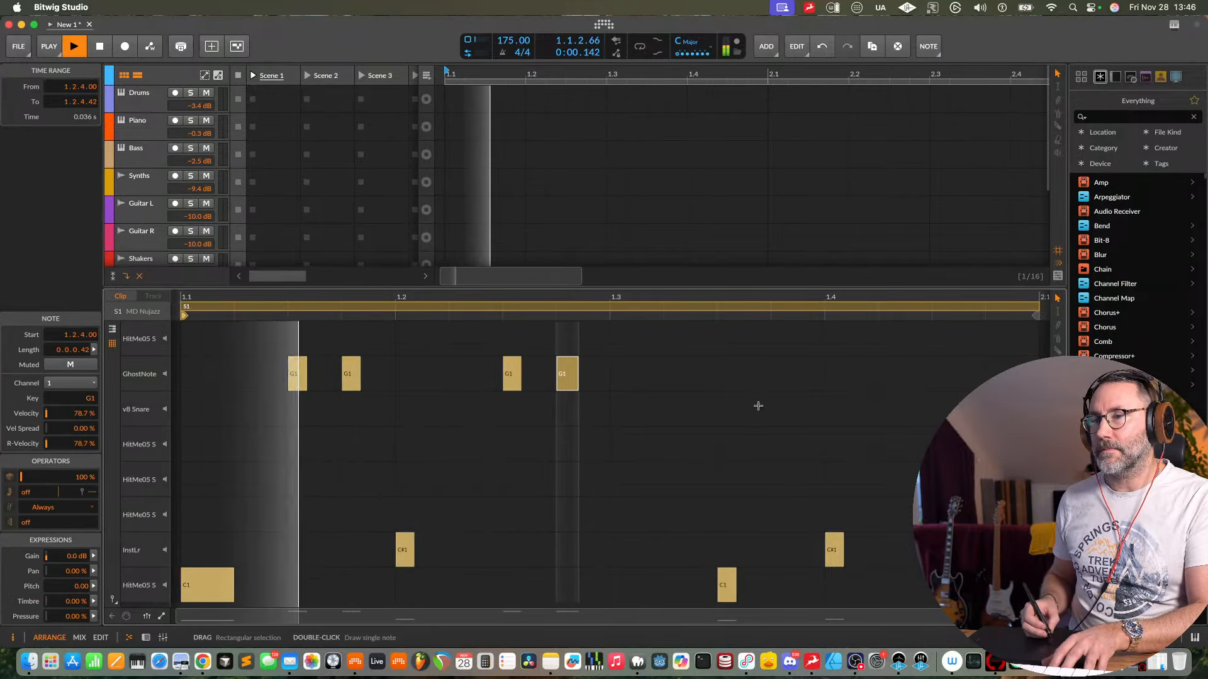
pyautogui.click(622, 383)
pyautogui.doubleClick(621, 376)
pyautogui.doubleClick(674, 374)
pyautogui.press('space')
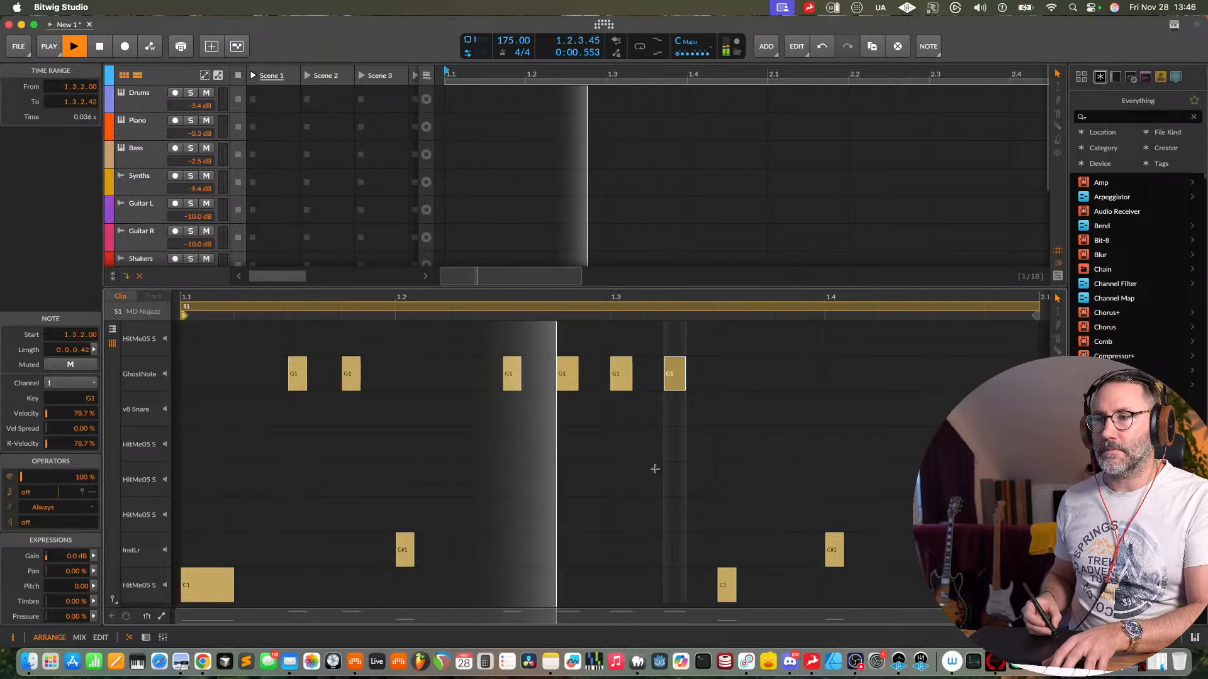
pyautogui.press('space')
# - Add GhostNote hits at 1.4.2, 1.4.3 and 1.4.4 and listen to the full pattern
pyautogui.doubleClick(889, 374)
pyautogui.doubleClick(943, 373)
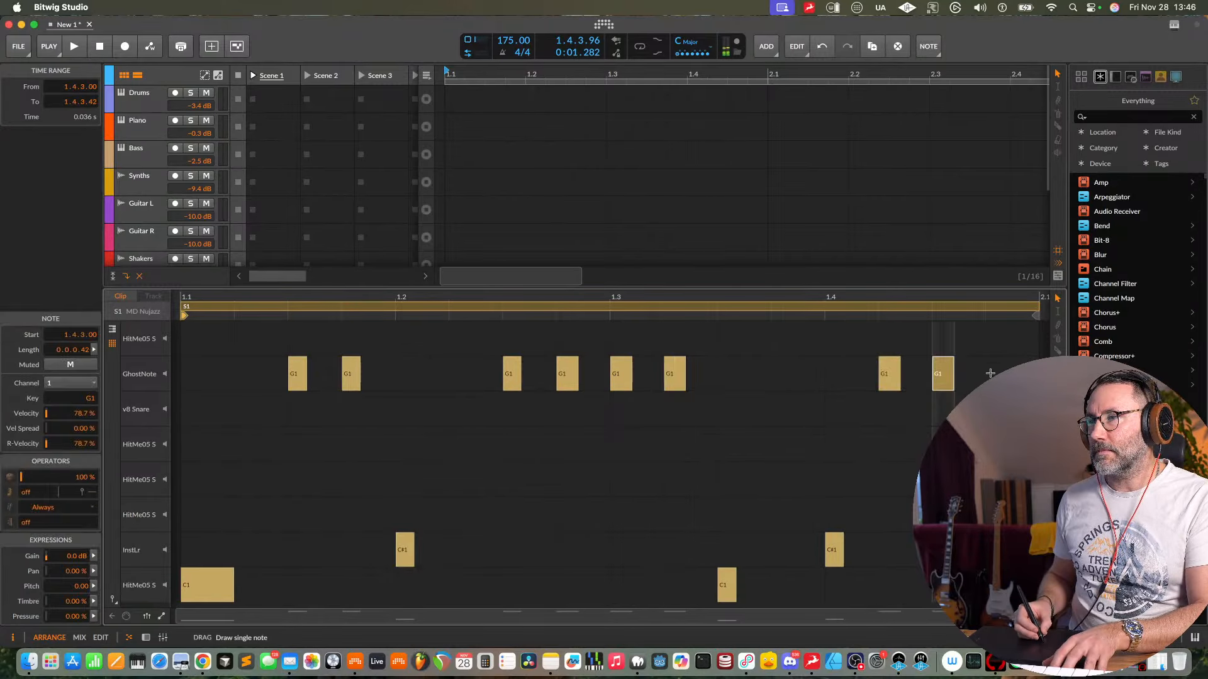
pyautogui.doubleClick(1002, 372)
pyautogui.press('space')
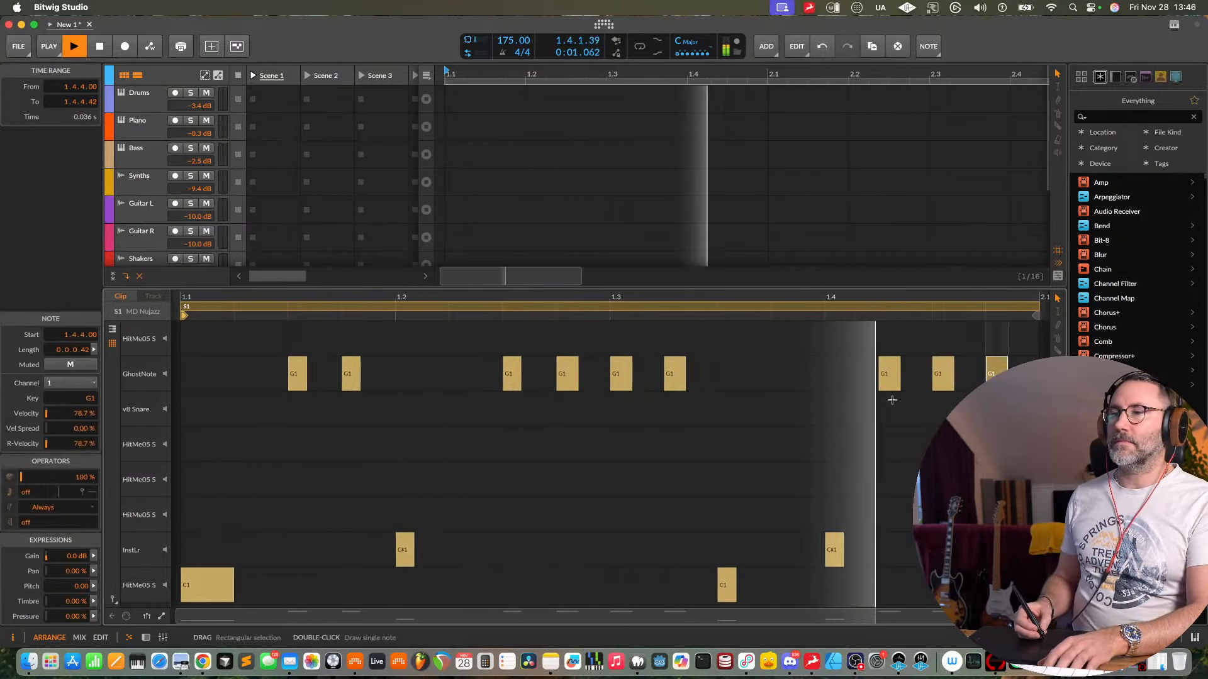
pyautogui.press('space')
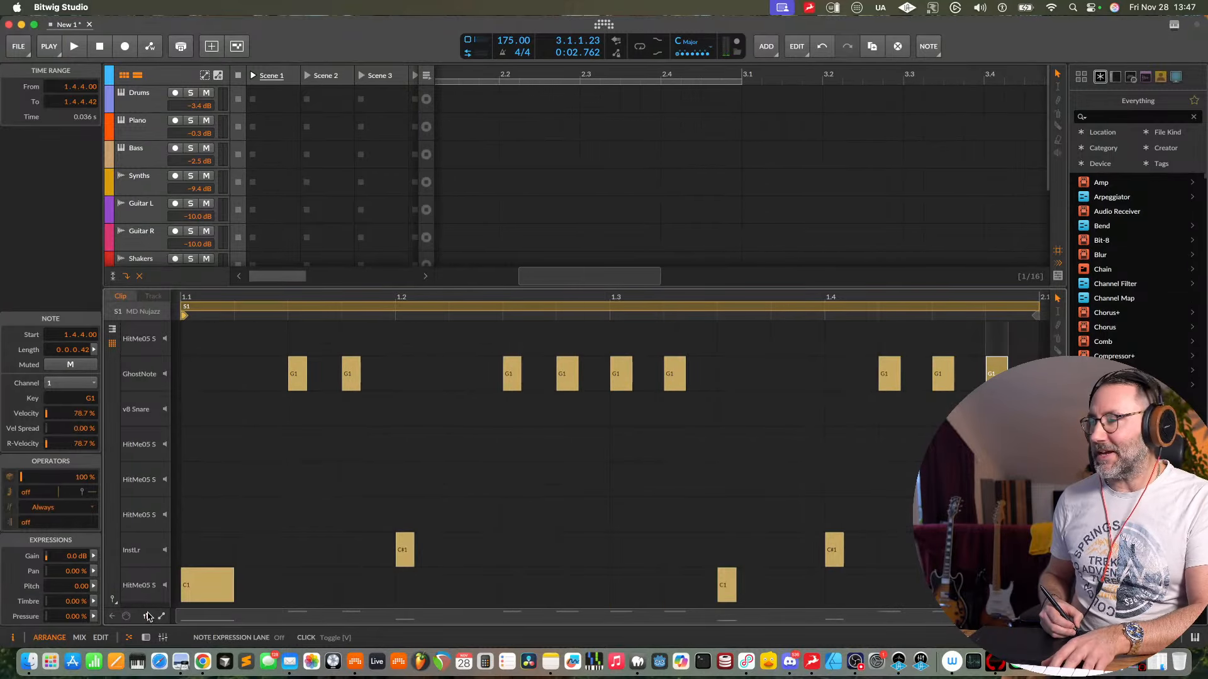
# - Show the note expression lane with the note velocities beneath the clip's notes
pyautogui.click(149, 617)
pyautogui.click(147, 617)
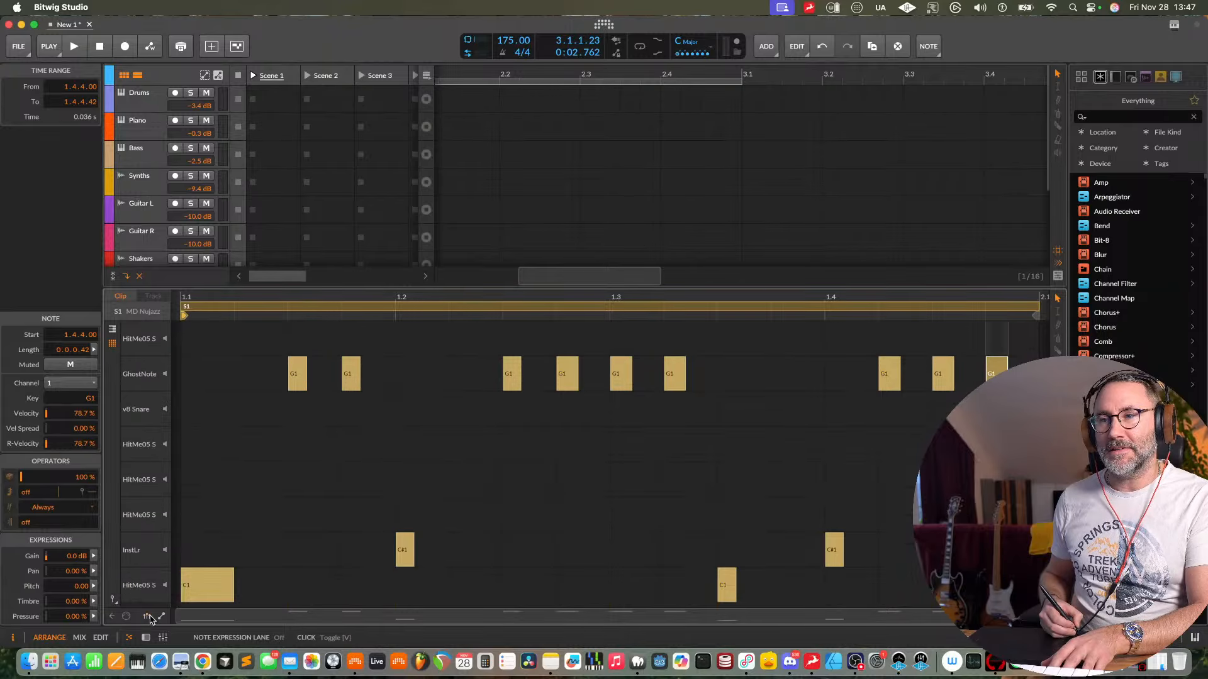
pyautogui.click(148, 617)
pyautogui.click(148, 617)
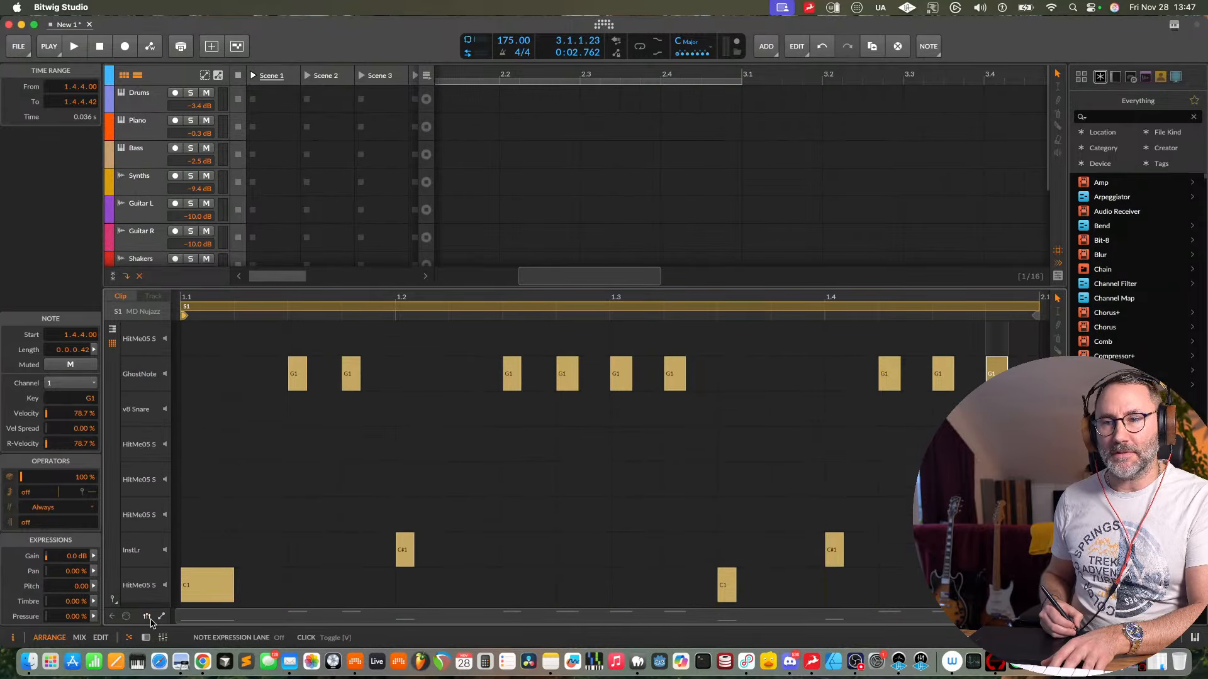
pyautogui.click(149, 617)
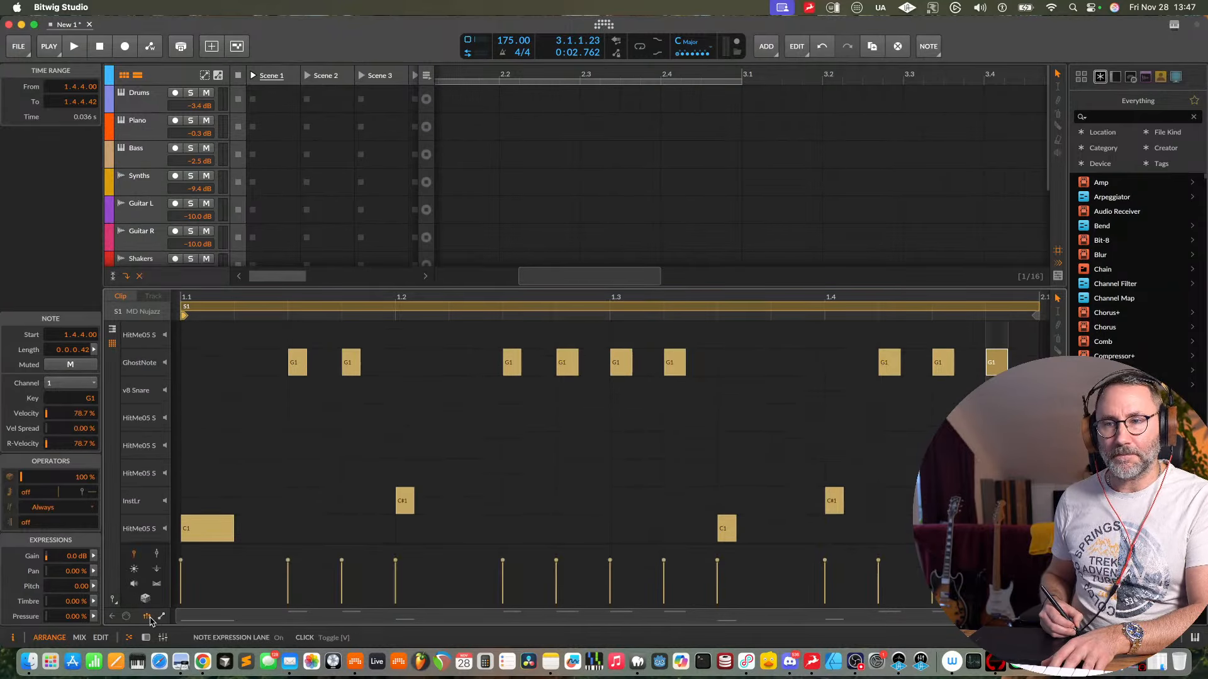
# - Lower the velocities of the ghost notes at 1.1.3 and 1.1.4, with the one at 1.1.4 at 68.7%, and play the result
pyautogui.click(289, 570)
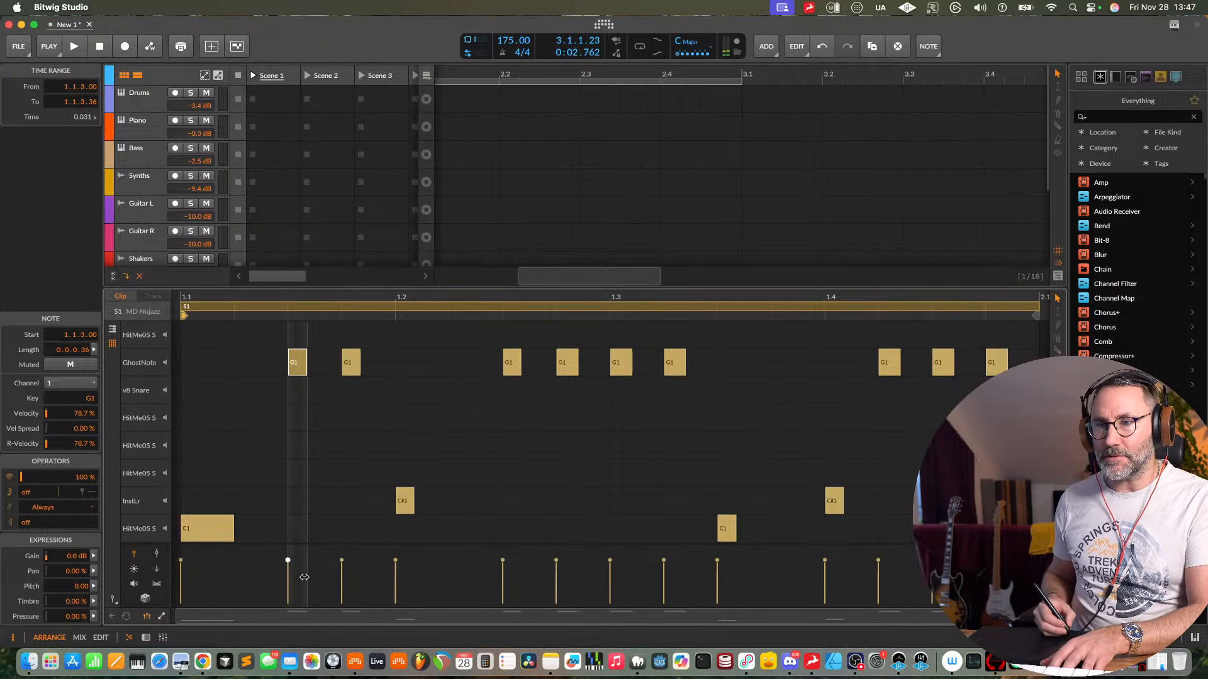
pyautogui.moveTo(288, 560); pyautogui.dragTo(342, 566)
pyautogui.press('space')
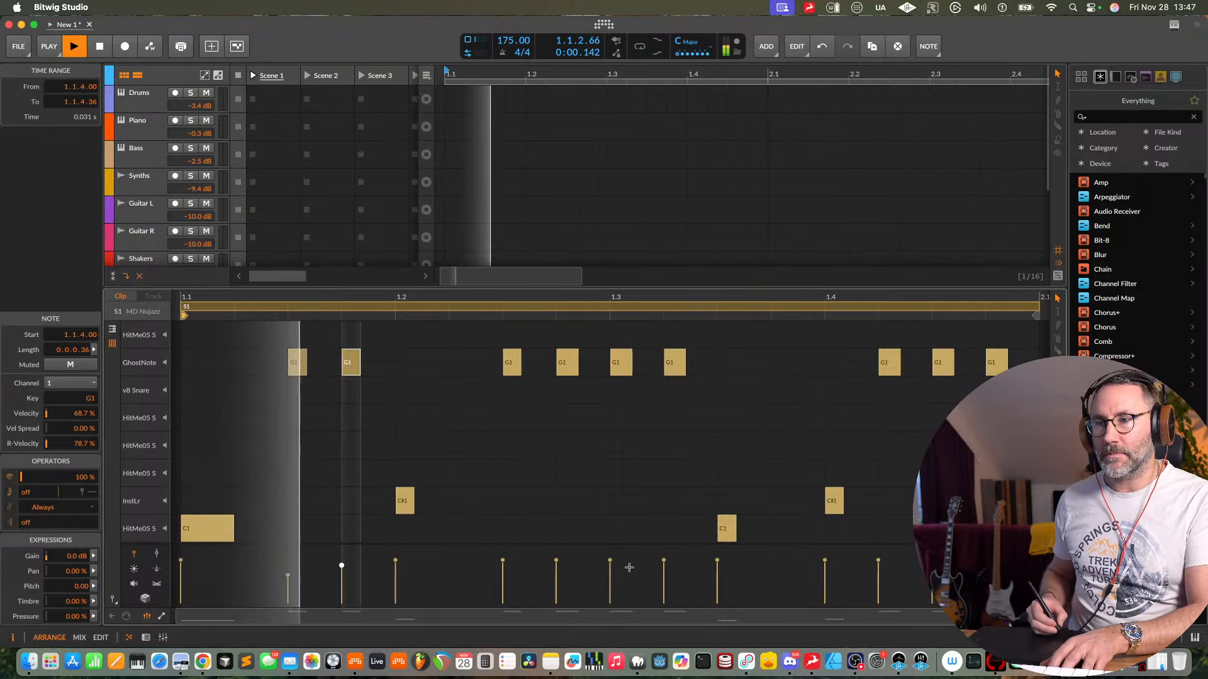
pyautogui.press('space')
# - Lower the velocities of the ghost notes at 1.2.3, 1.2.4, 1.3.1 and 1.4.2 to 1.4.4, with 65.0% at 1.2.3 and 71.5% at 1.4.4
pyautogui.moveTo(556, 561); pyautogui.dragTo(556, 590)
pyautogui.click(609, 560)
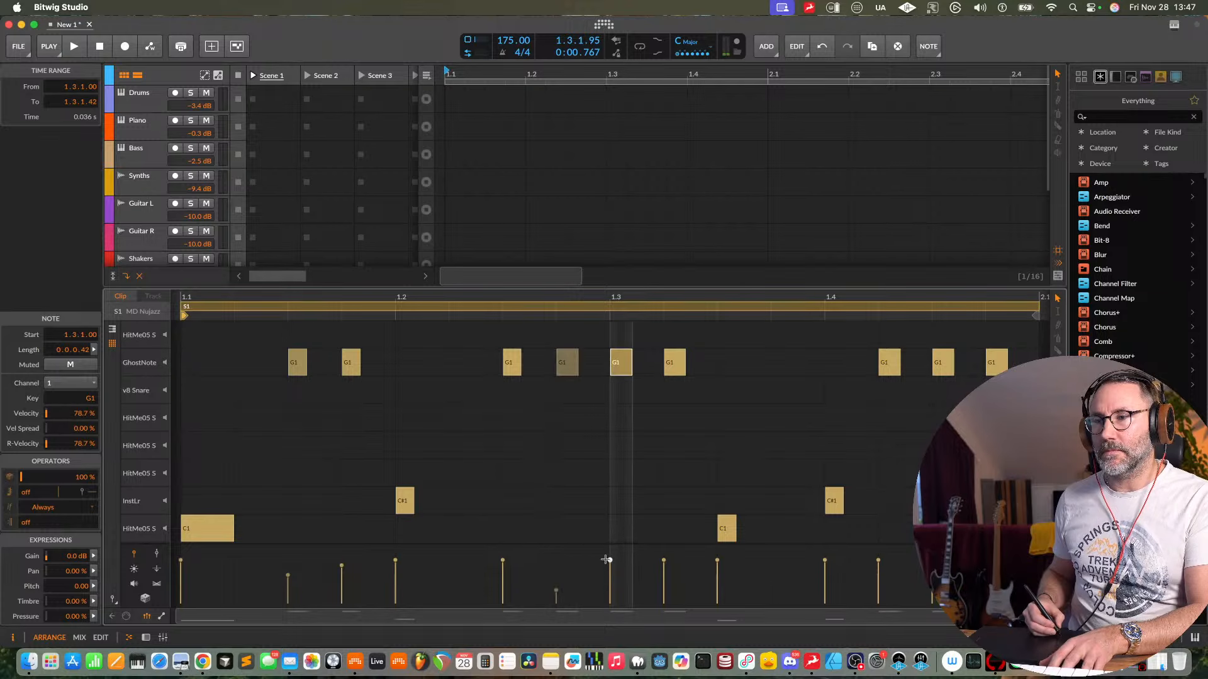
pyautogui.moveTo(609, 560); pyautogui.dragTo(504, 573)
pyautogui.press('space')
pyautogui.press('space')
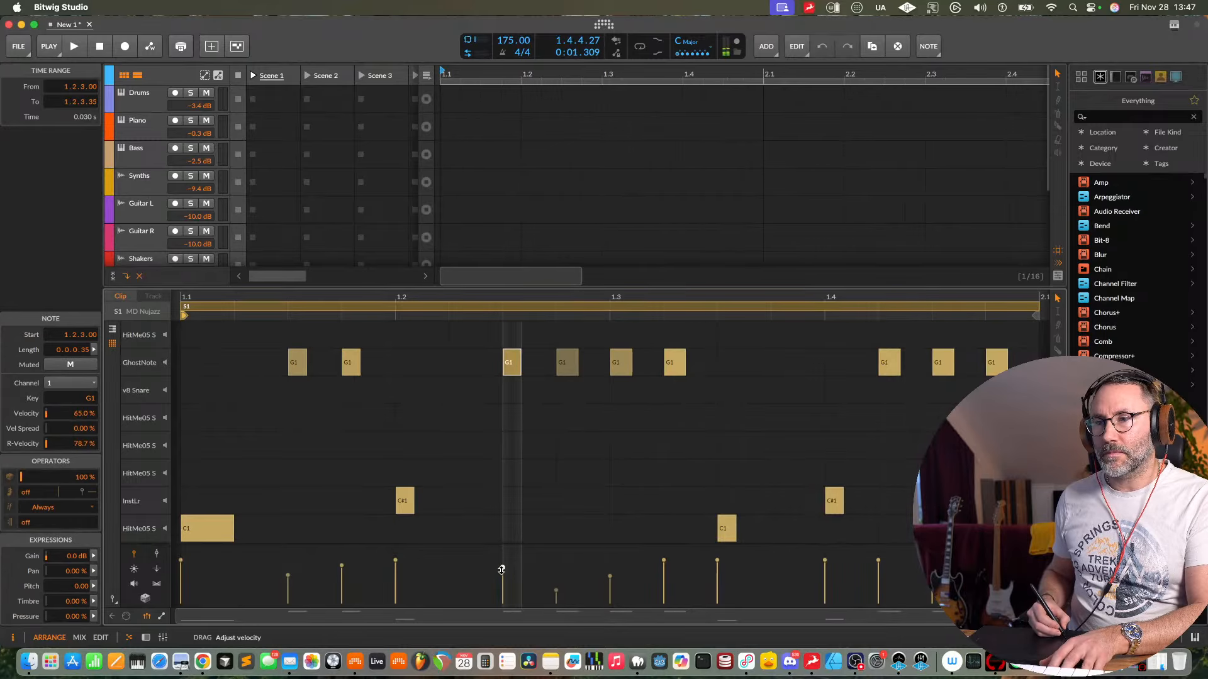
pyautogui.press('space')
pyautogui.moveTo(878, 560); pyautogui.dragTo(986, 564)
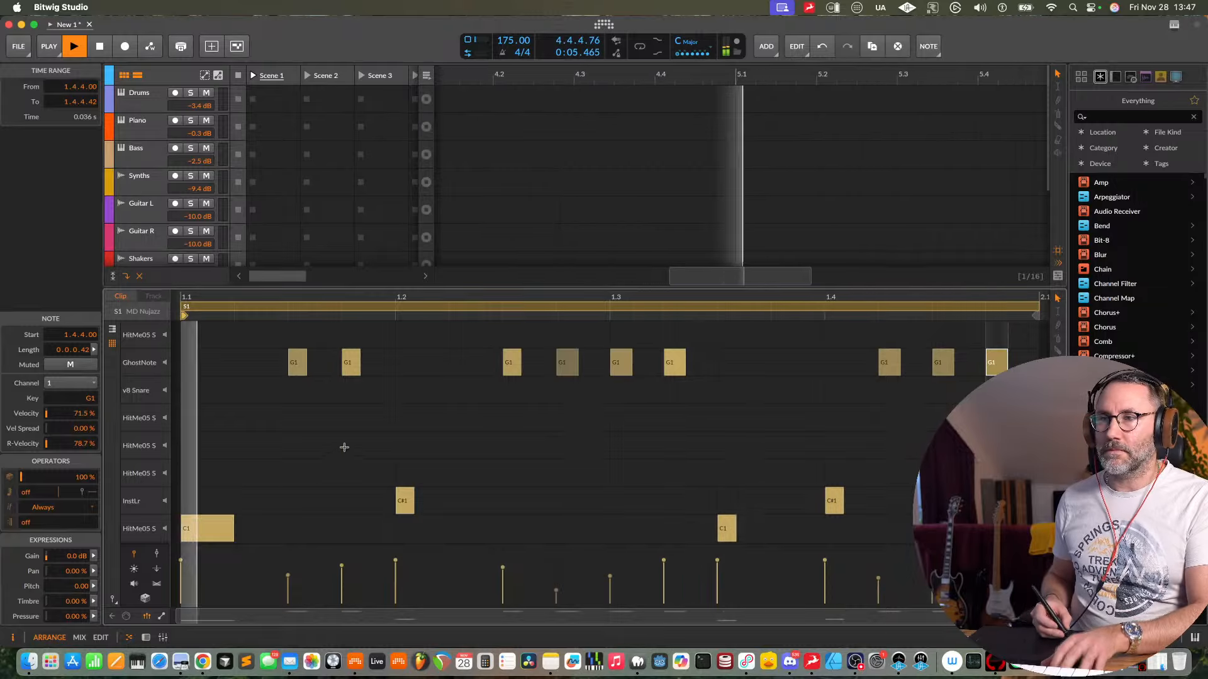
# - Switch to the mixer layout and try the GhostNote Sampler's Speed at 157% during playback
pyautogui.hotkey('alt', '2')
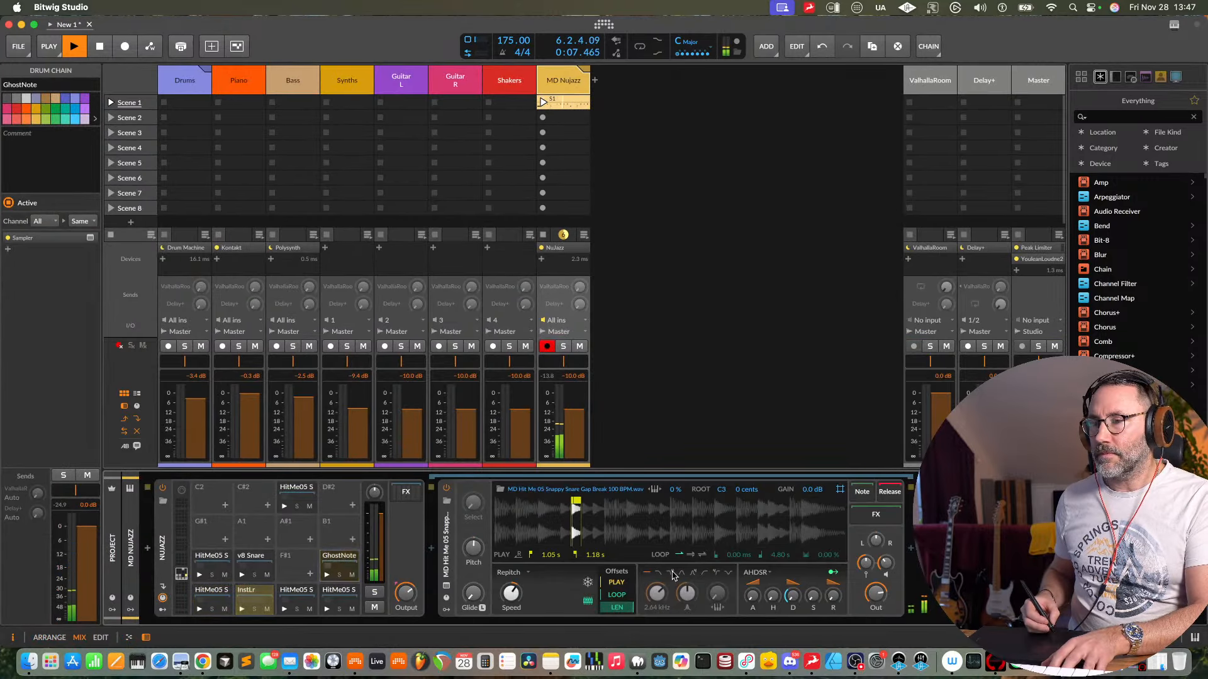
pyautogui.press('space')
pyautogui.press('space')
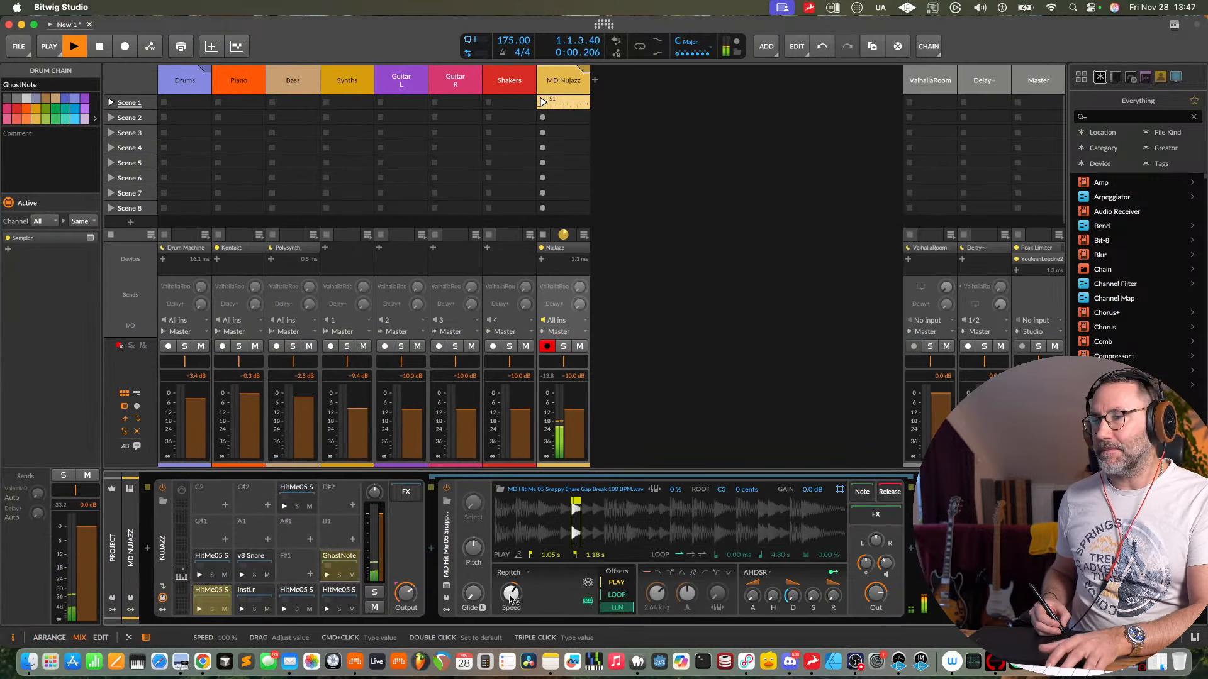
pyautogui.moveTo(510, 594); pyautogui.dragTo(510, 569)
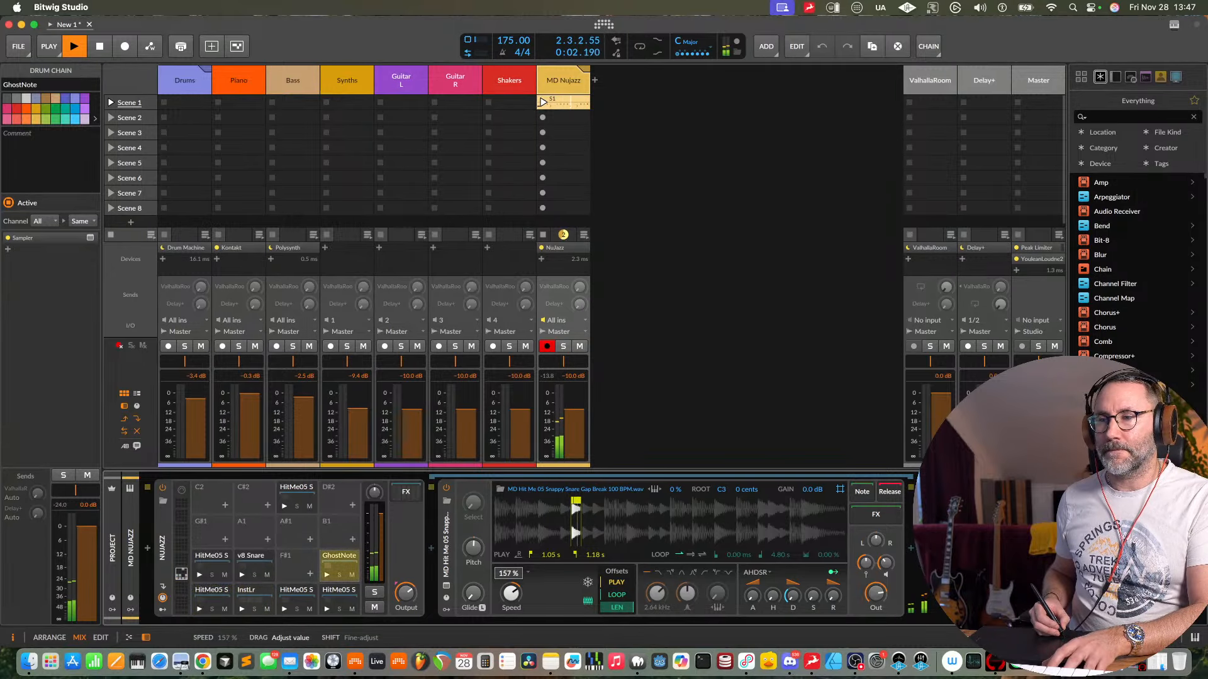
pyautogui.press('space')
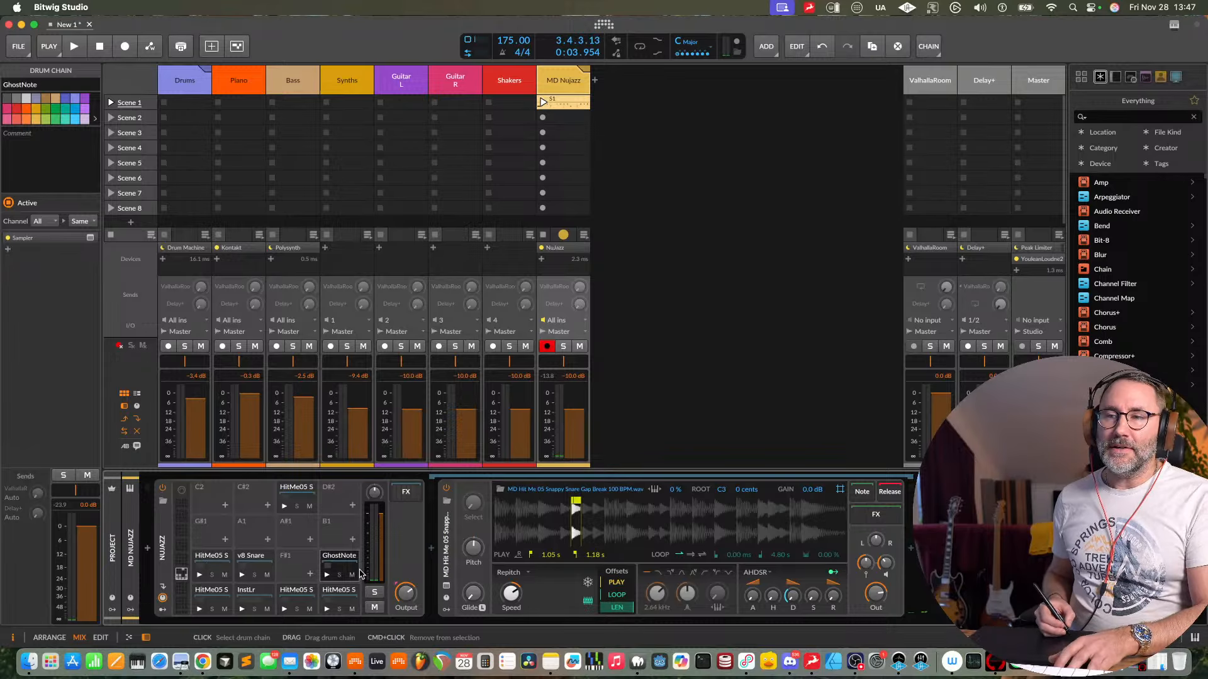
# - Look through the devices on the v8 Snare, E1, GhostNote, InstLr and C1 pads of the drum machine
pyautogui.click(258, 563)
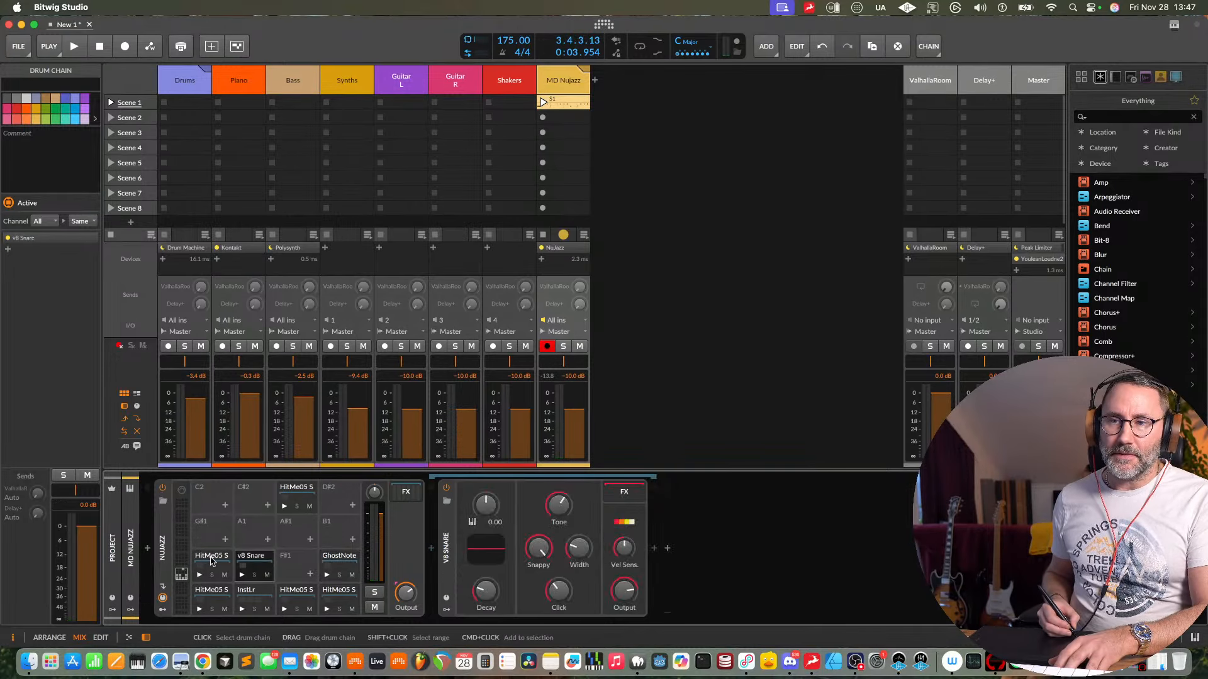
pyautogui.click(213, 562)
pyautogui.click(239, 564)
pyautogui.click(340, 564)
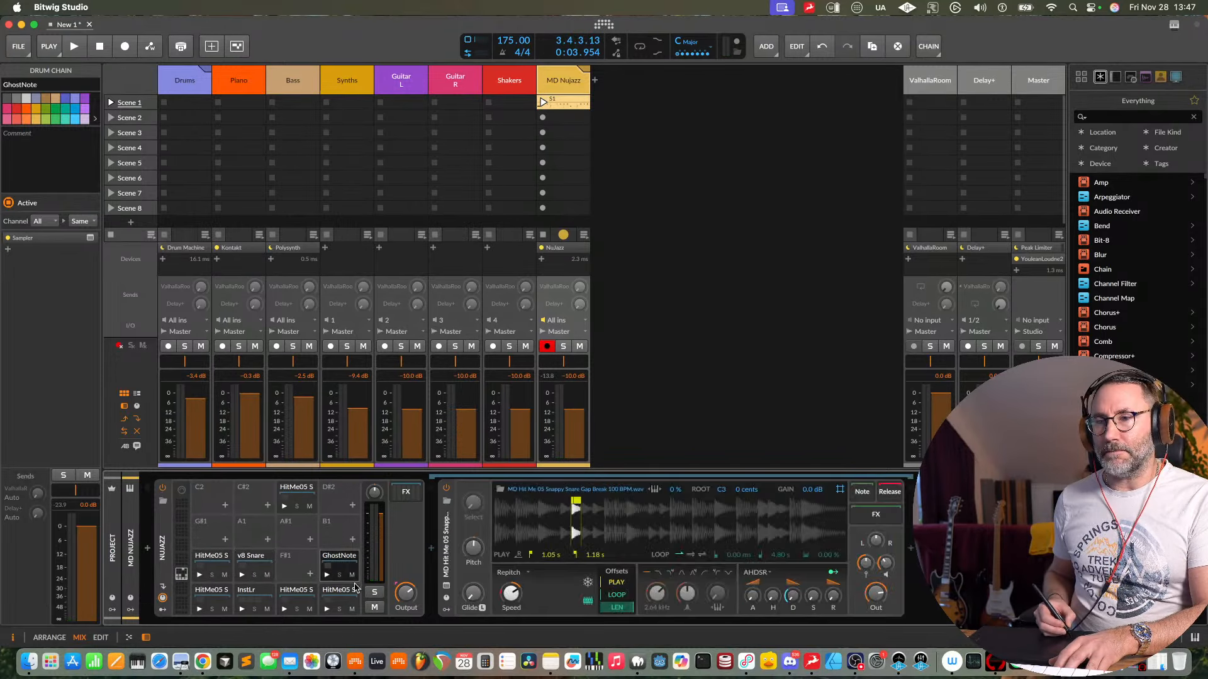
pyautogui.click(249, 591)
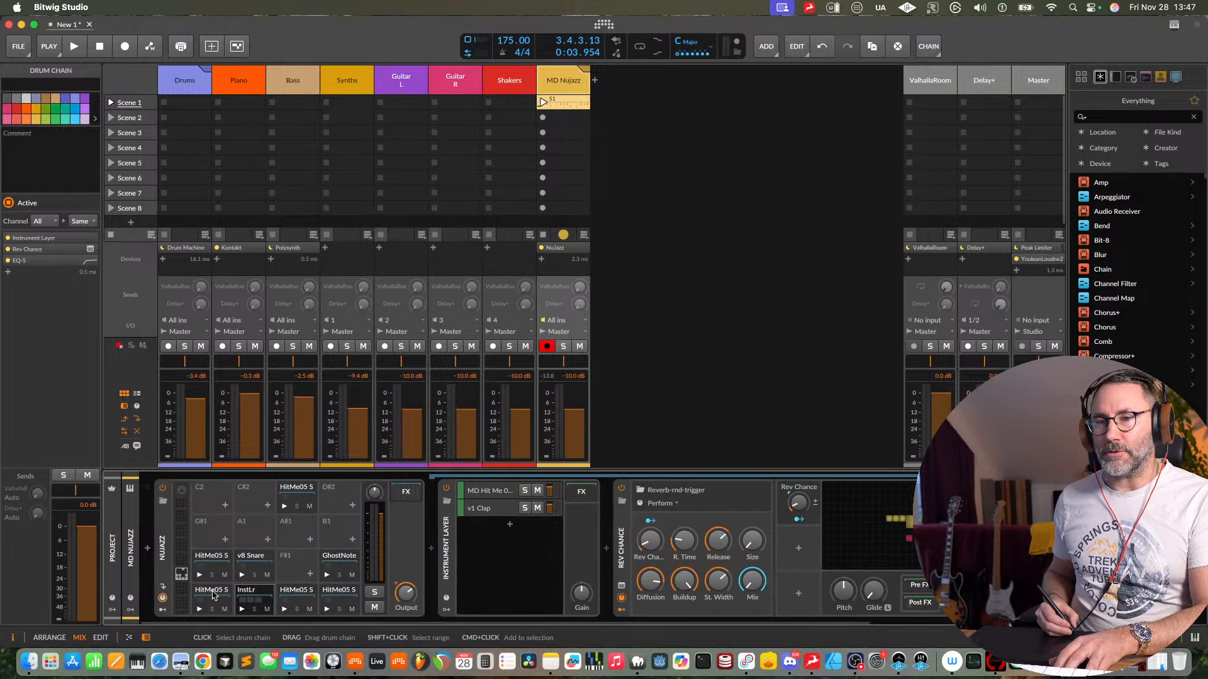
pyautogui.click(213, 592)
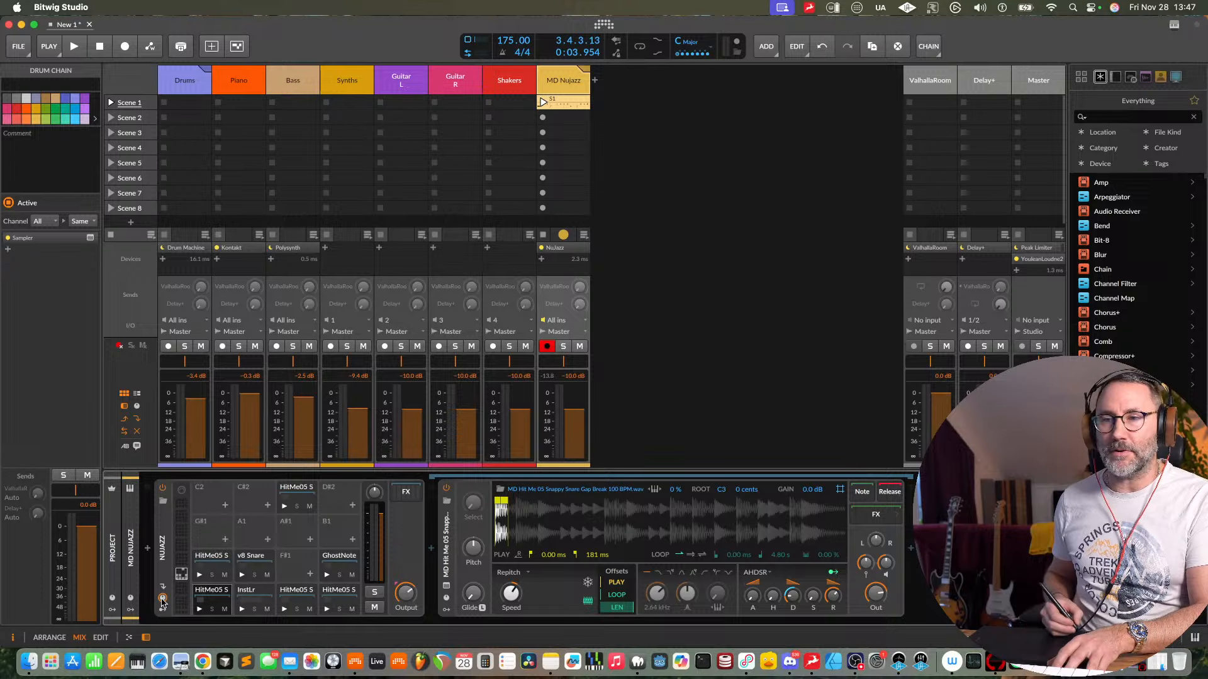
pyautogui.click(239, 598)
pyautogui.click(201, 600)
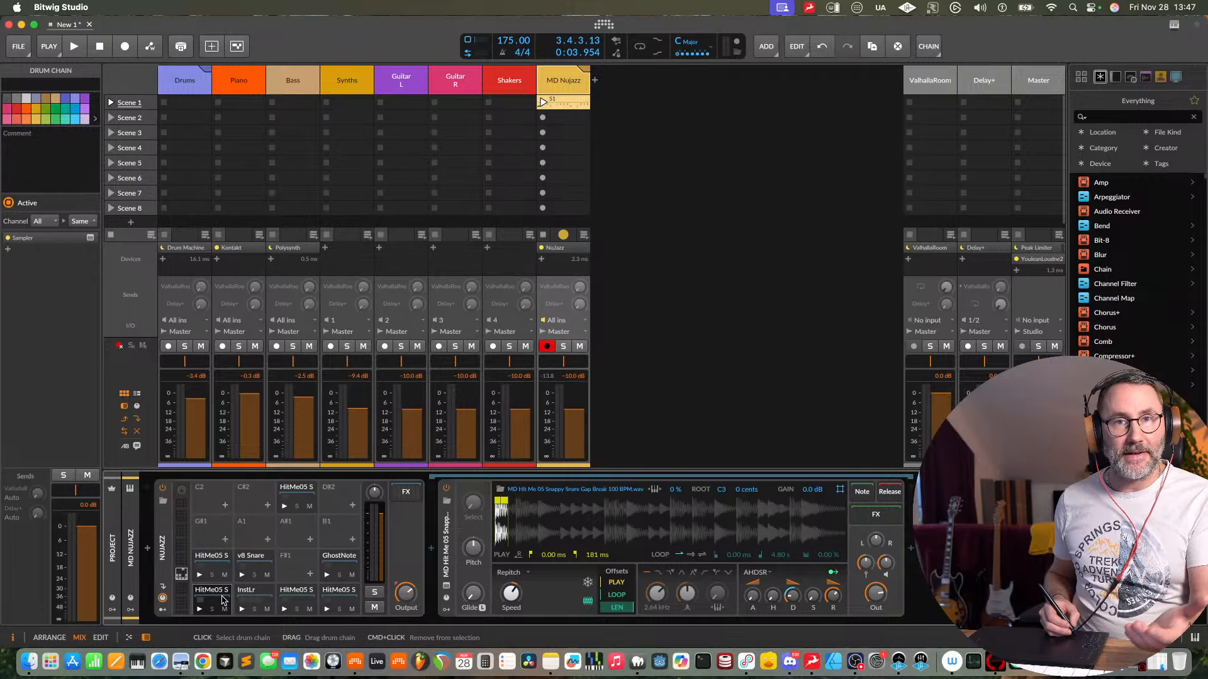
# - Compare the InstLr pad's Instrument Layer and Rev Chance chain with the D#1, C1 and v8 Snare pads
pyautogui.click(245, 600)
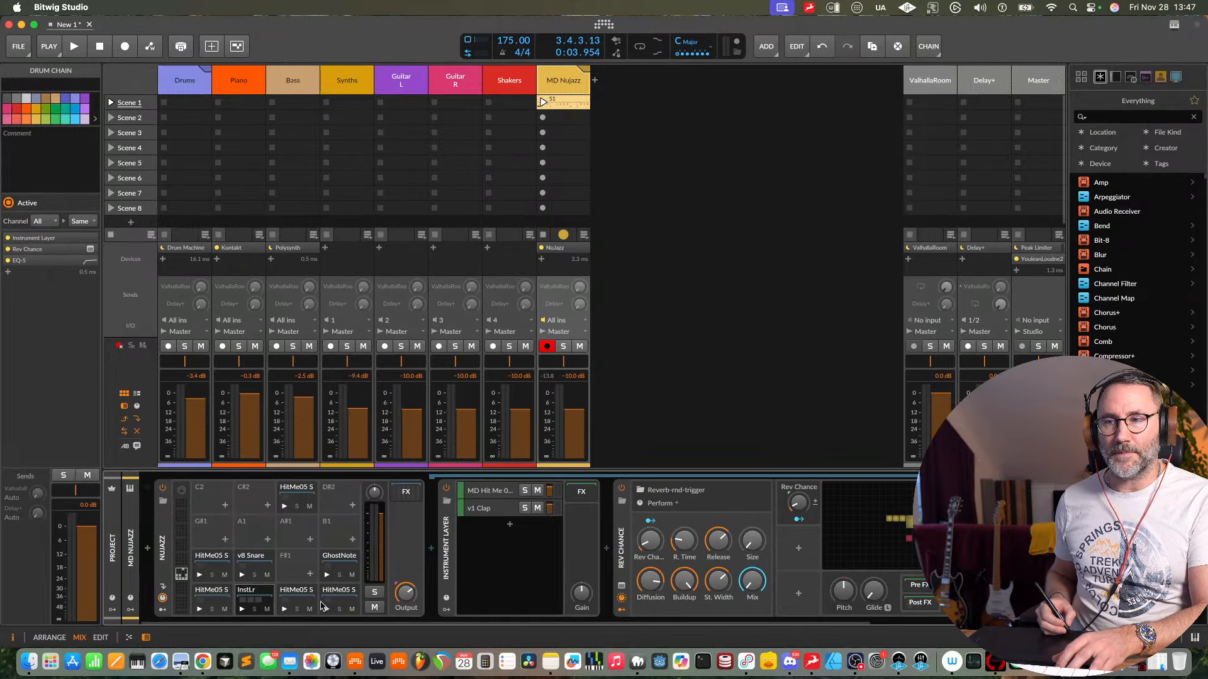
pyautogui.click(354, 595)
pyautogui.click(212, 598)
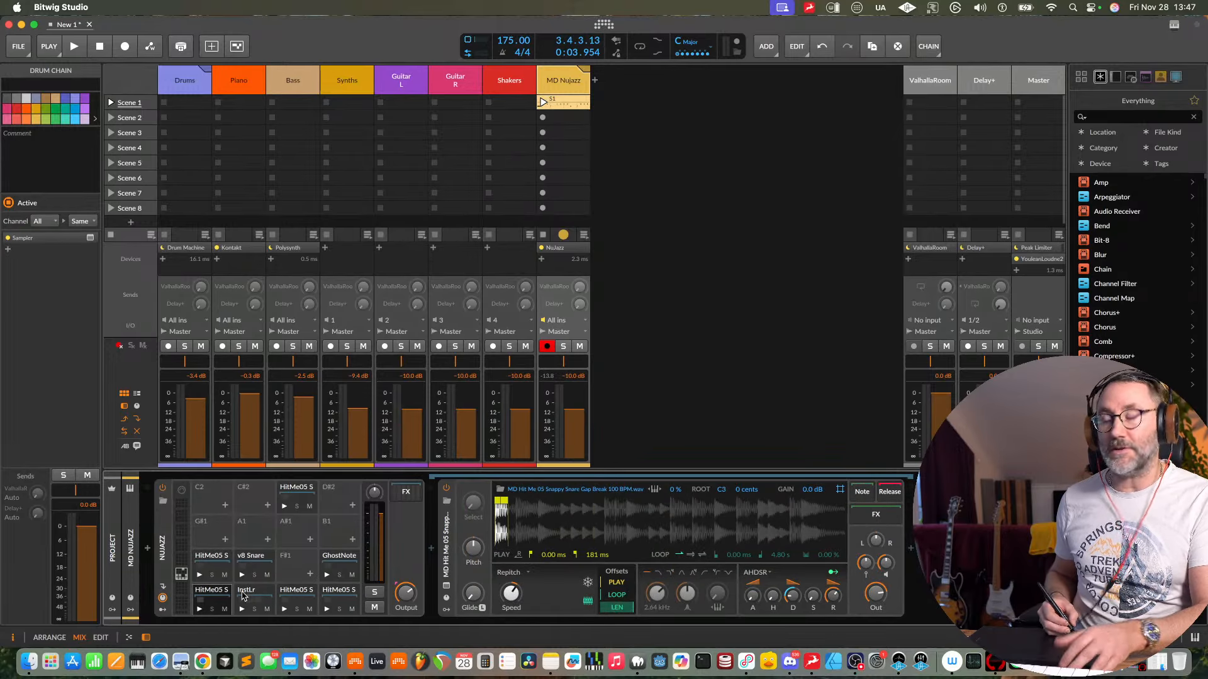
pyautogui.click(252, 588)
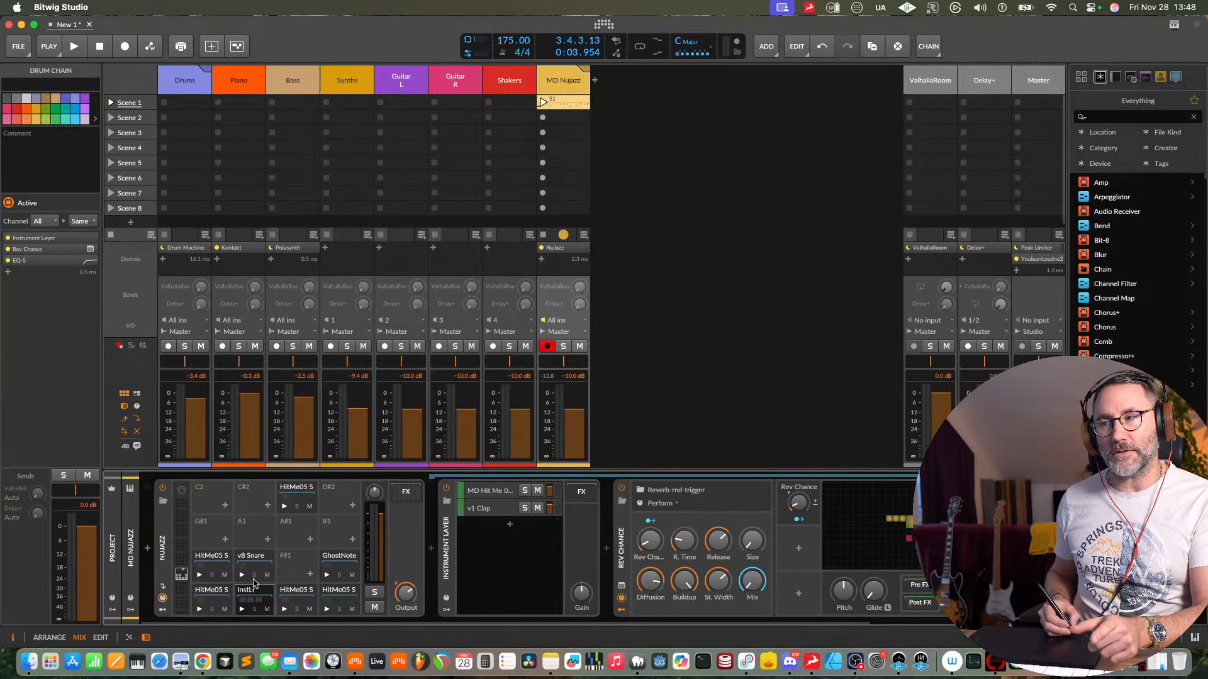
pyautogui.hscroll(2, 663, 620)
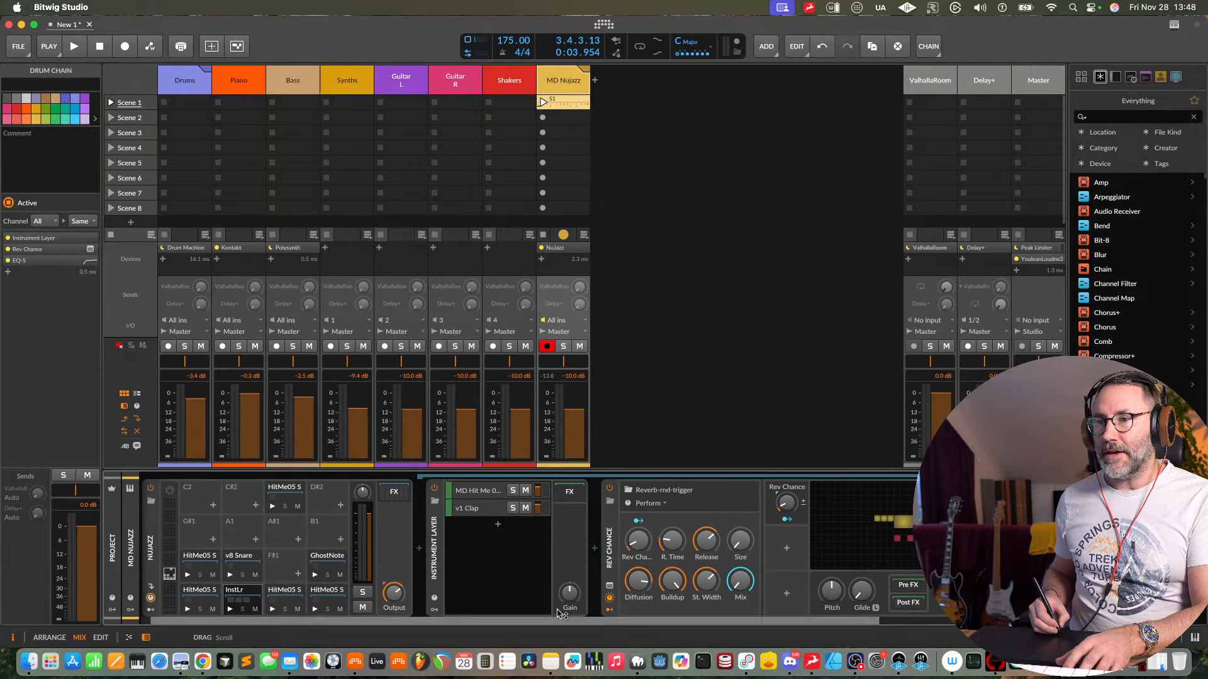
pyautogui.click(247, 560)
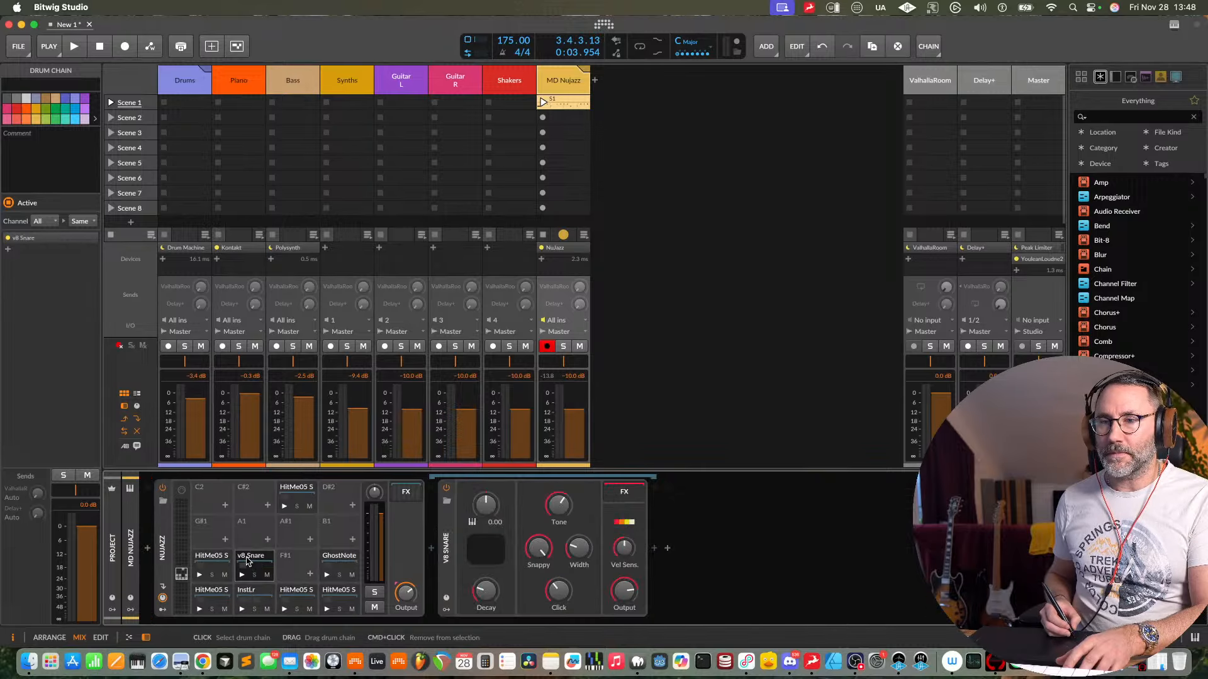
# - Examine the C1 Sampler's output, velocity sensitivity and pan controls, and return to the arrange layout with the clip's notes
pyautogui.click(217, 592)
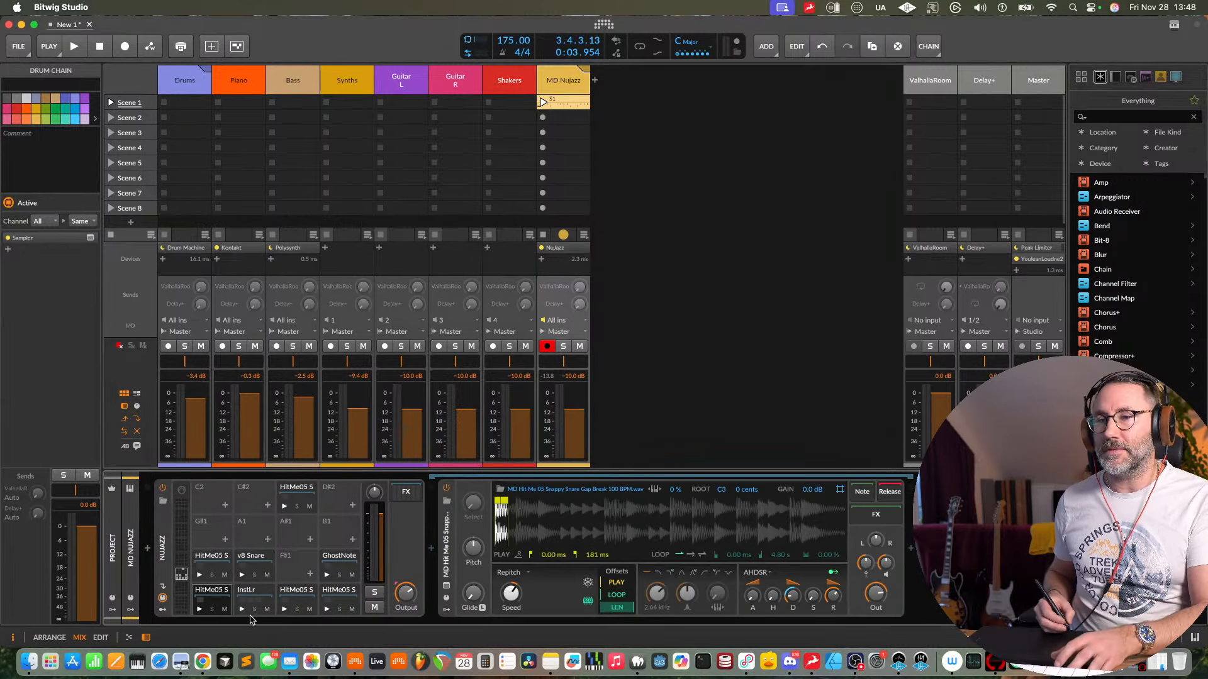
pyautogui.click(224, 596)
pyautogui.click(217, 598)
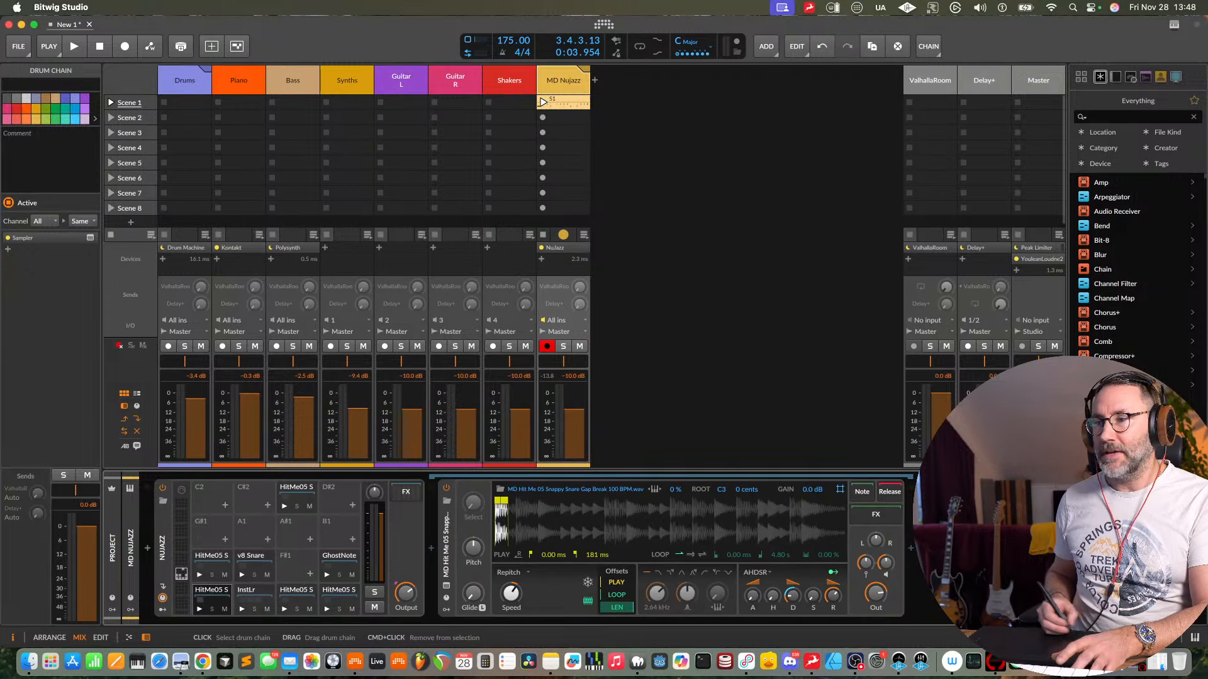
pyautogui.moveTo(878, 593); pyautogui.dragTo(878, 589)
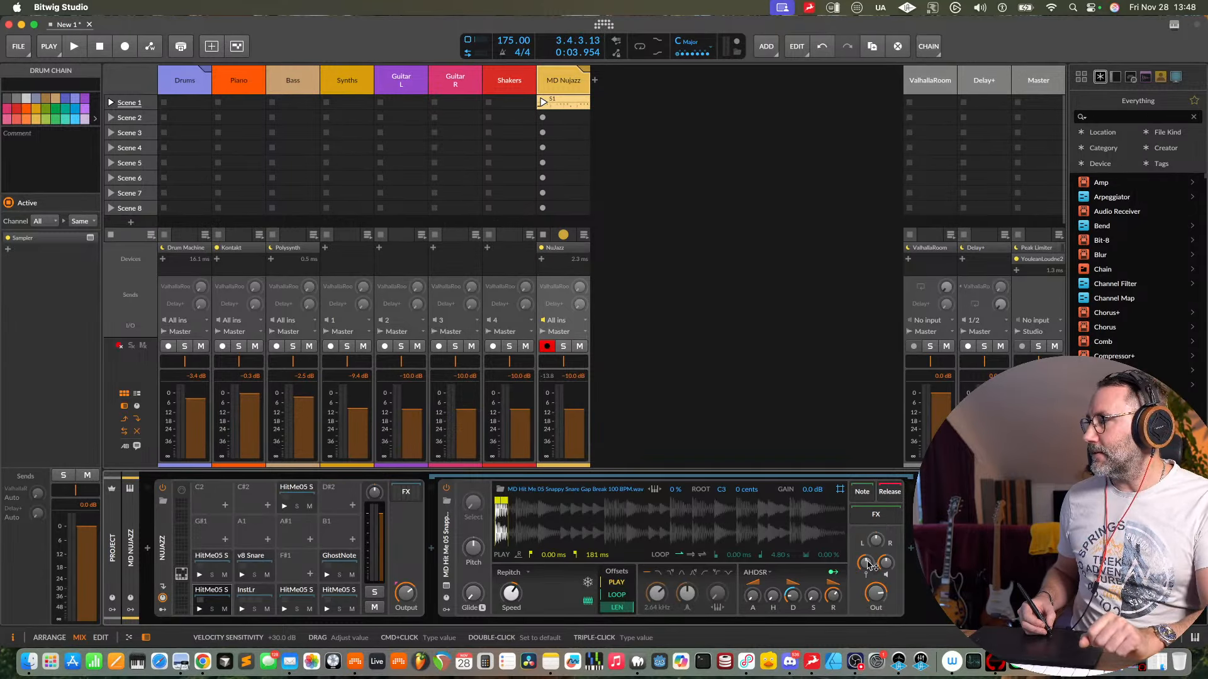
pyautogui.moveTo(875, 541)
pyautogui.mouseDown()
pyautogui.moveTo(875, 561)
pyautogui.moveTo(875, 541)
pyautogui.mouseUp()
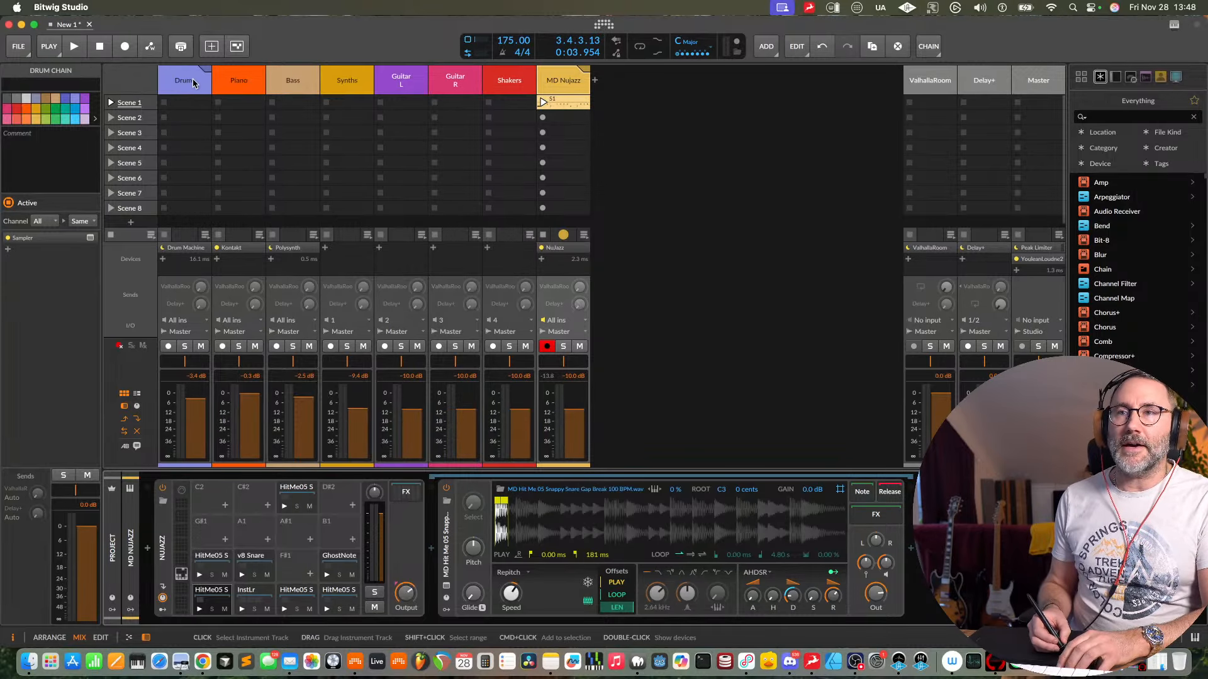
pyautogui.press('Tab')
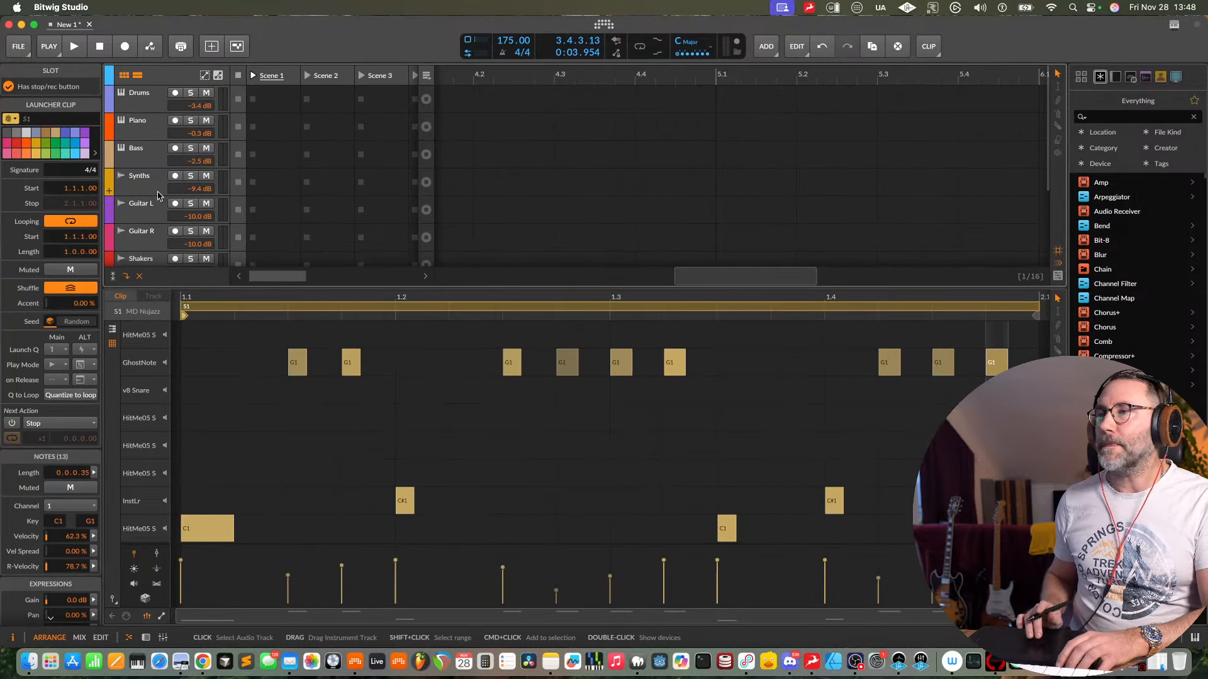
# - Select the MD Nujazz track and switch to the mixer layout
pyautogui.scroll(-3, 157, 195)
pyautogui.click(135, 154)
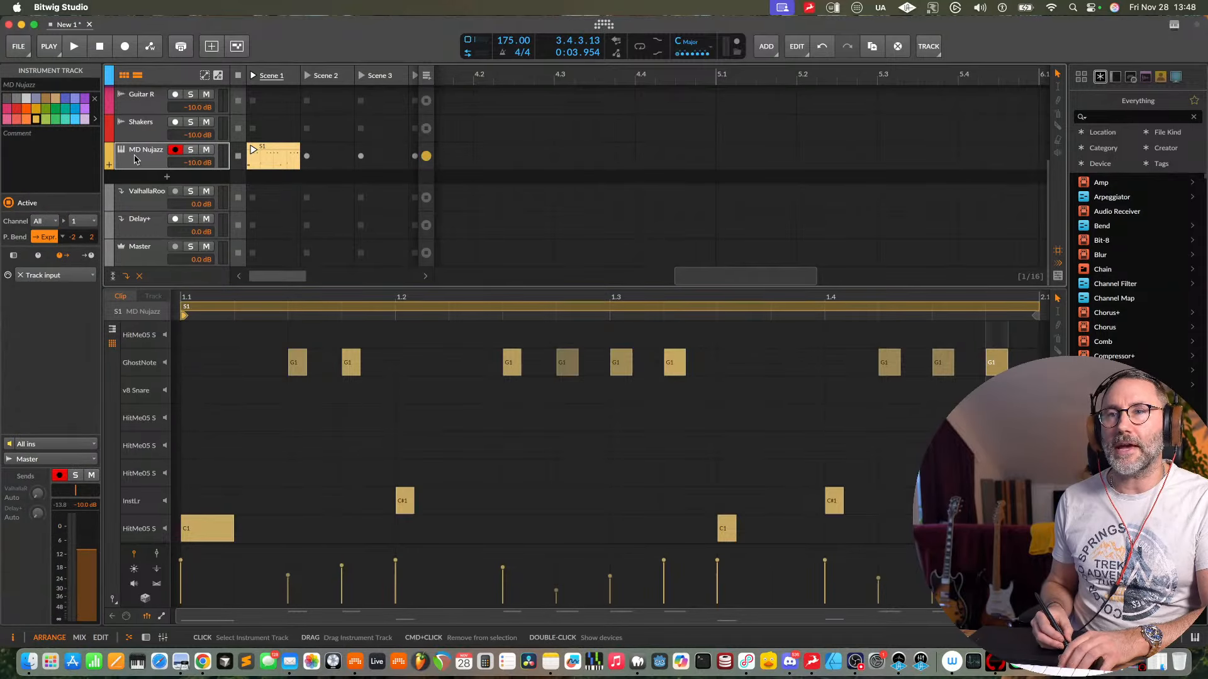
pyautogui.hotkey('alt', '2')
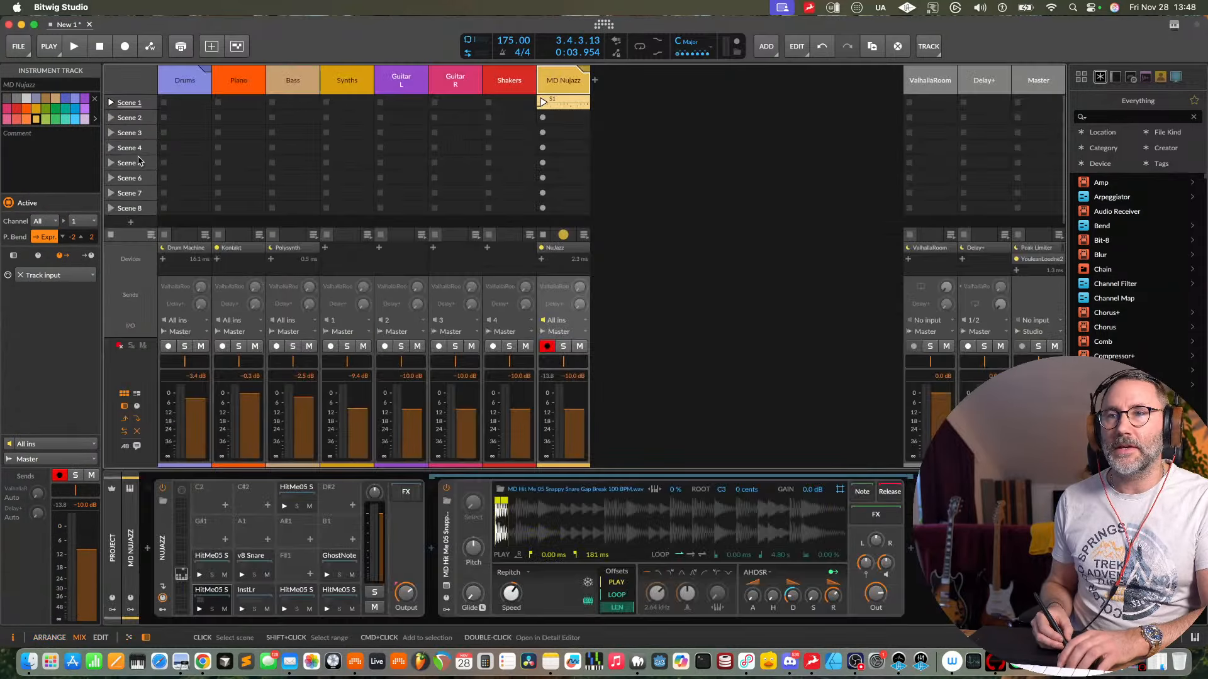
# - Expand MD Nujazz's individual pad channels in the mixer, look them over and collapse them again
pyautogui.click(584, 72)
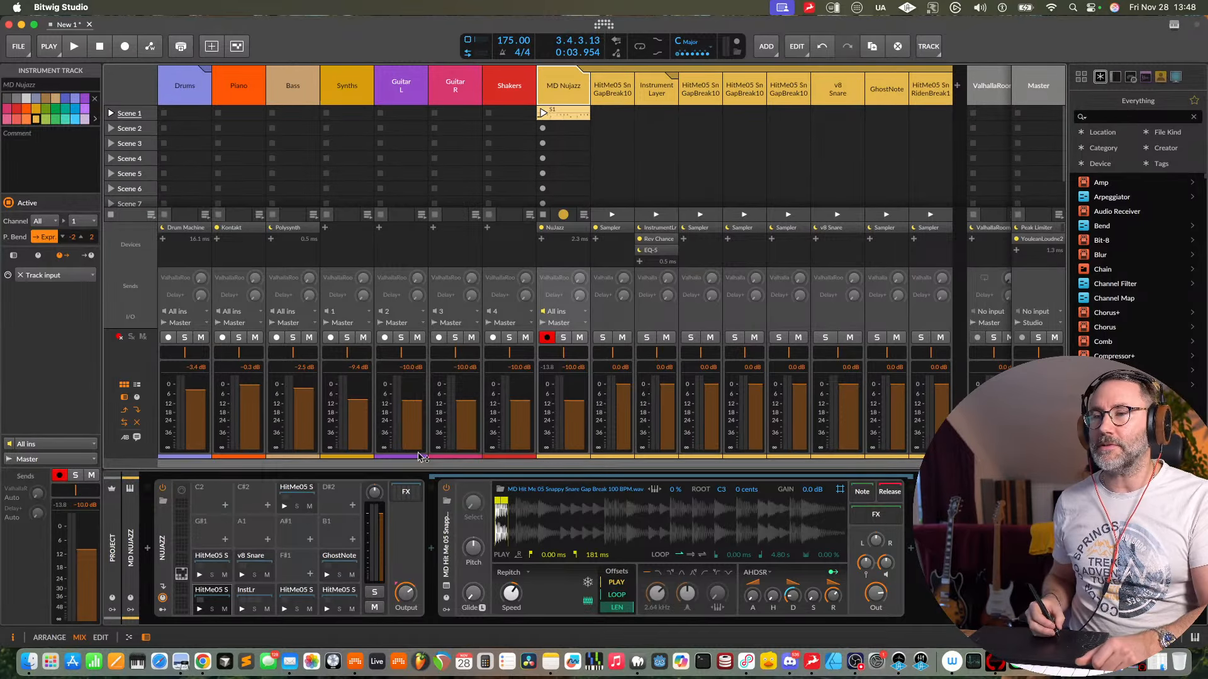
pyautogui.hscroll(3, 420, 455)
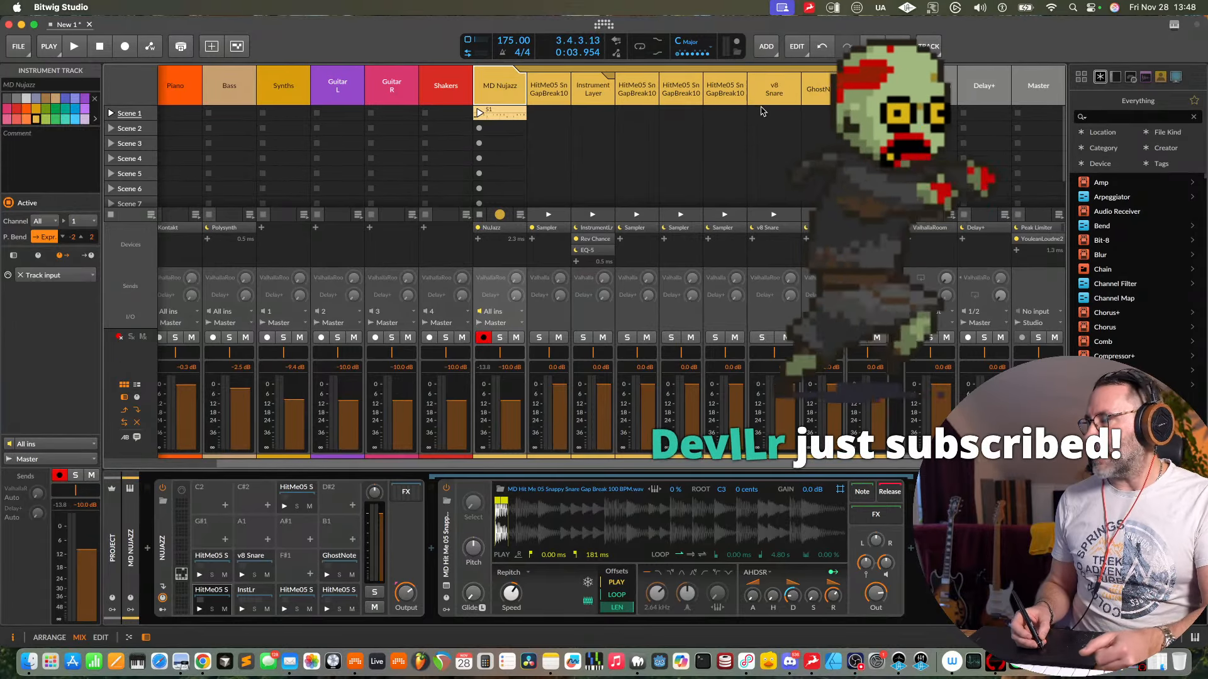
pyautogui.click(543, 95)
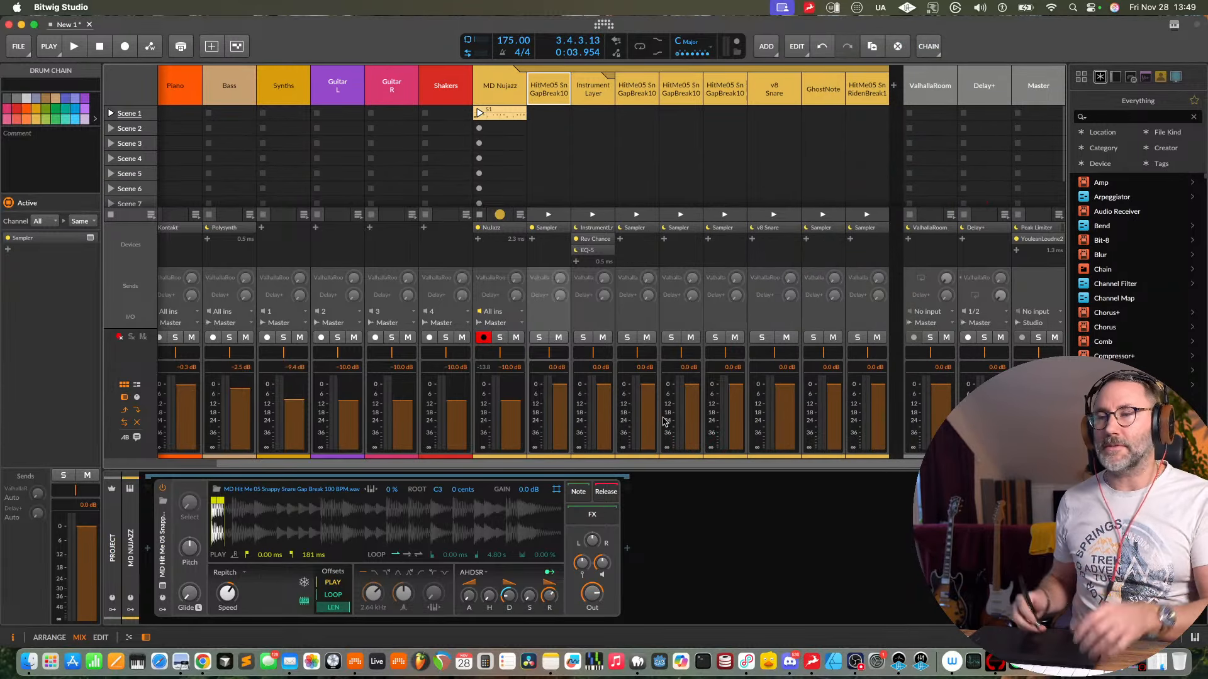
pyautogui.click(521, 75)
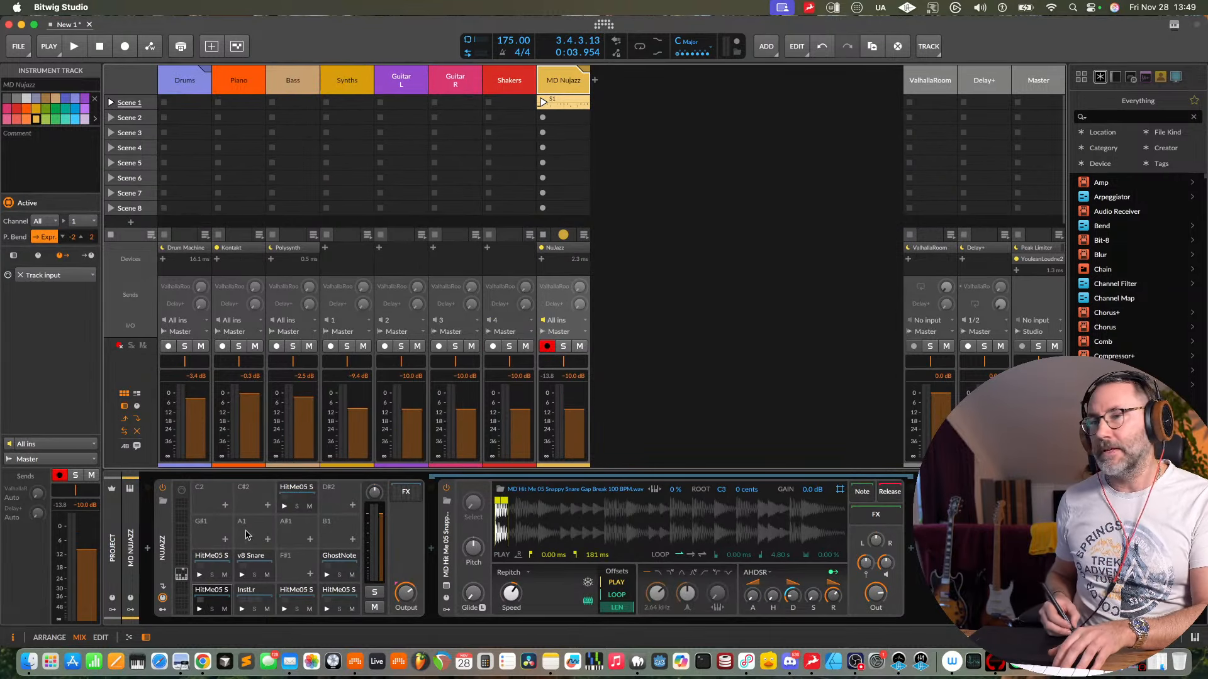
# - Collapse the Sampler beside the drum machine and audition the E1, v8 Snare and InstLr pads
pyautogui.click(162, 556)
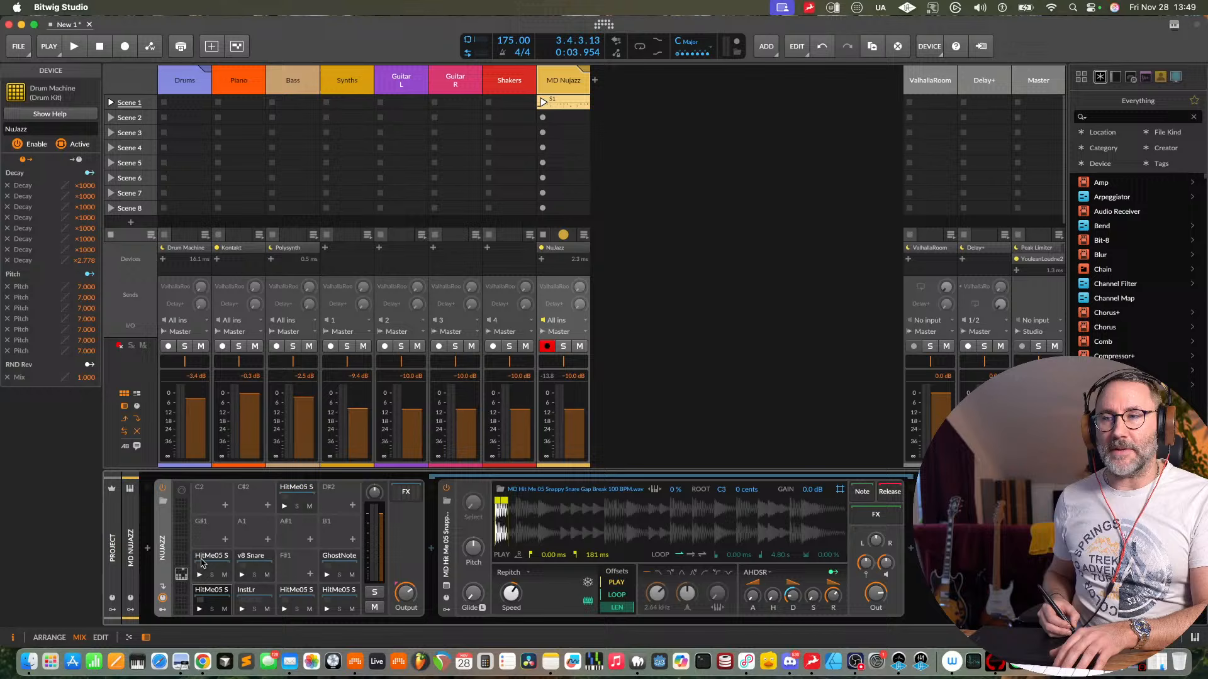
pyautogui.doubleClick(445, 558)
pyautogui.click(163, 547)
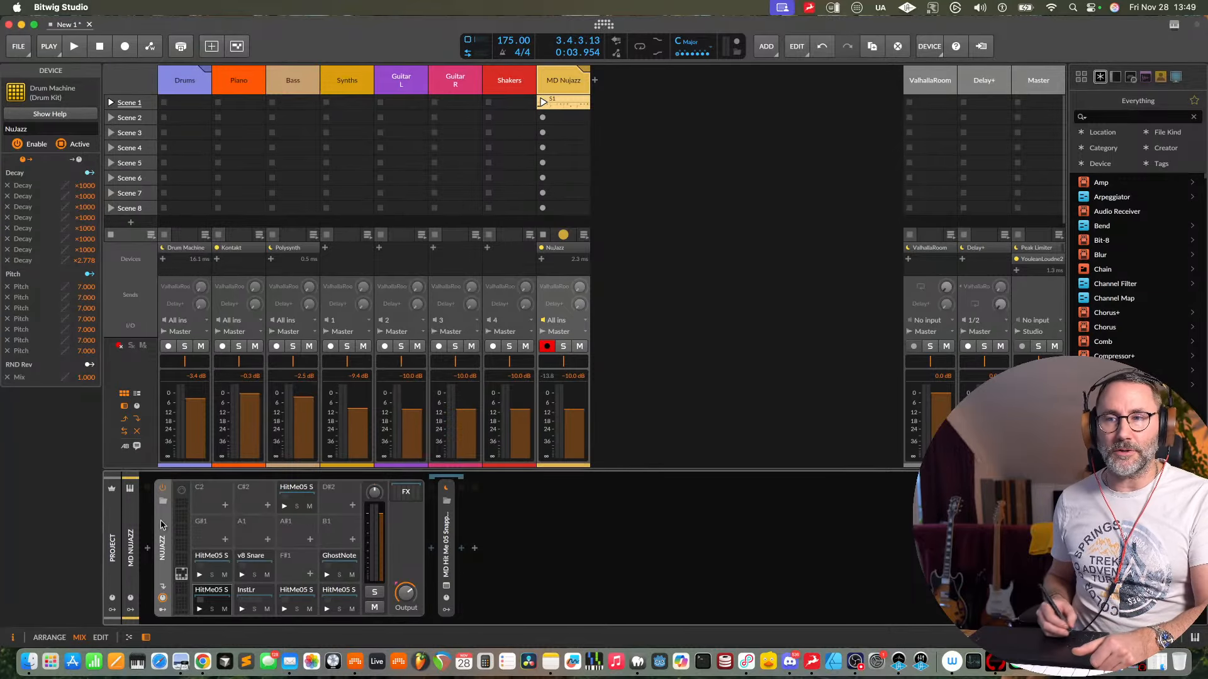
pyautogui.click(199, 576)
pyautogui.click(242, 575)
pyautogui.click(242, 608)
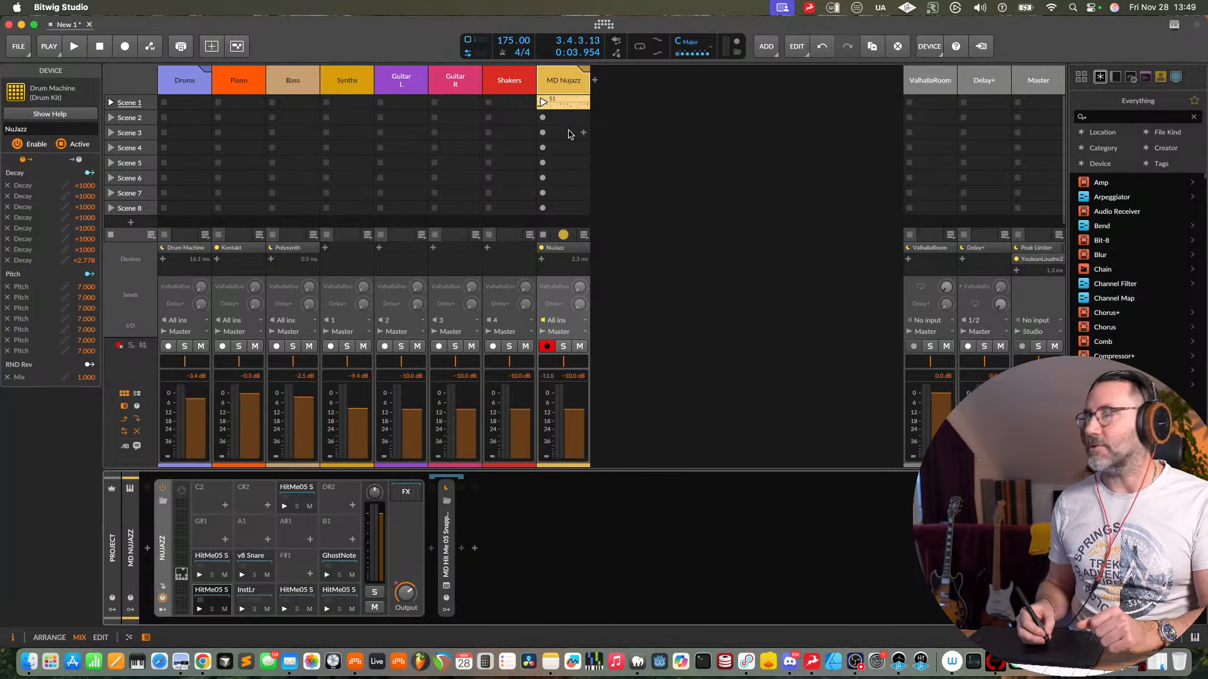
# - Expand MD Nujazz's pad channels in the mixer and play the pattern briefly
pyautogui.click(581, 76)
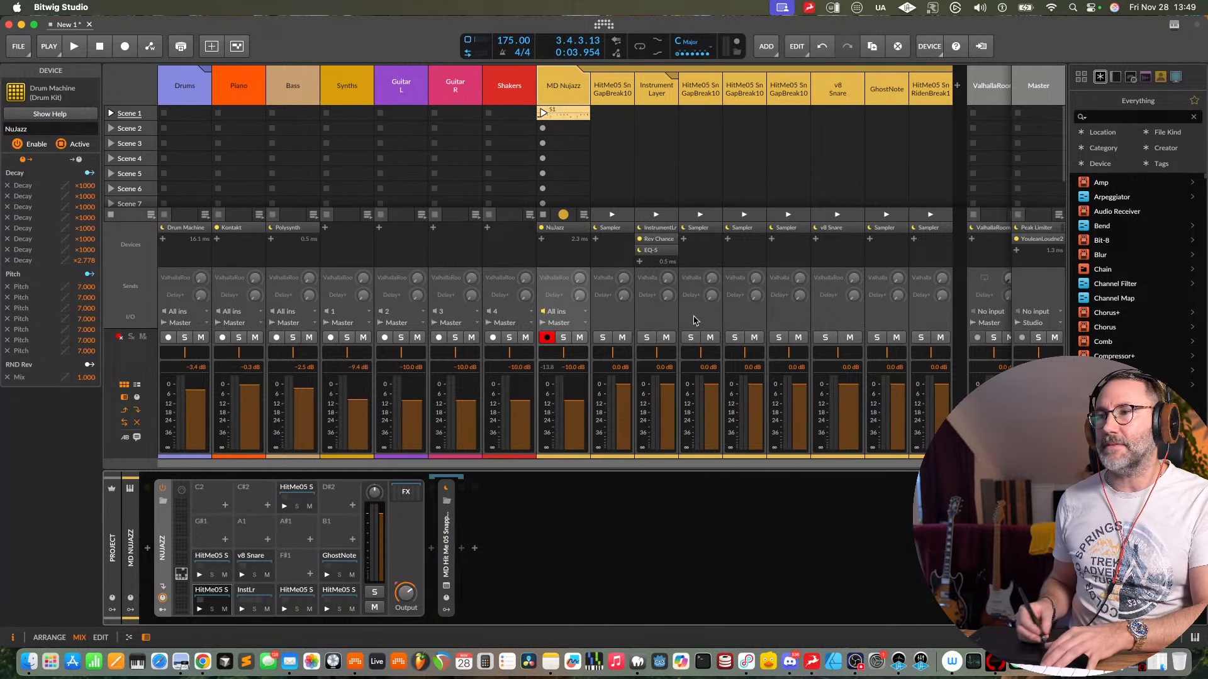
pyautogui.press('space')
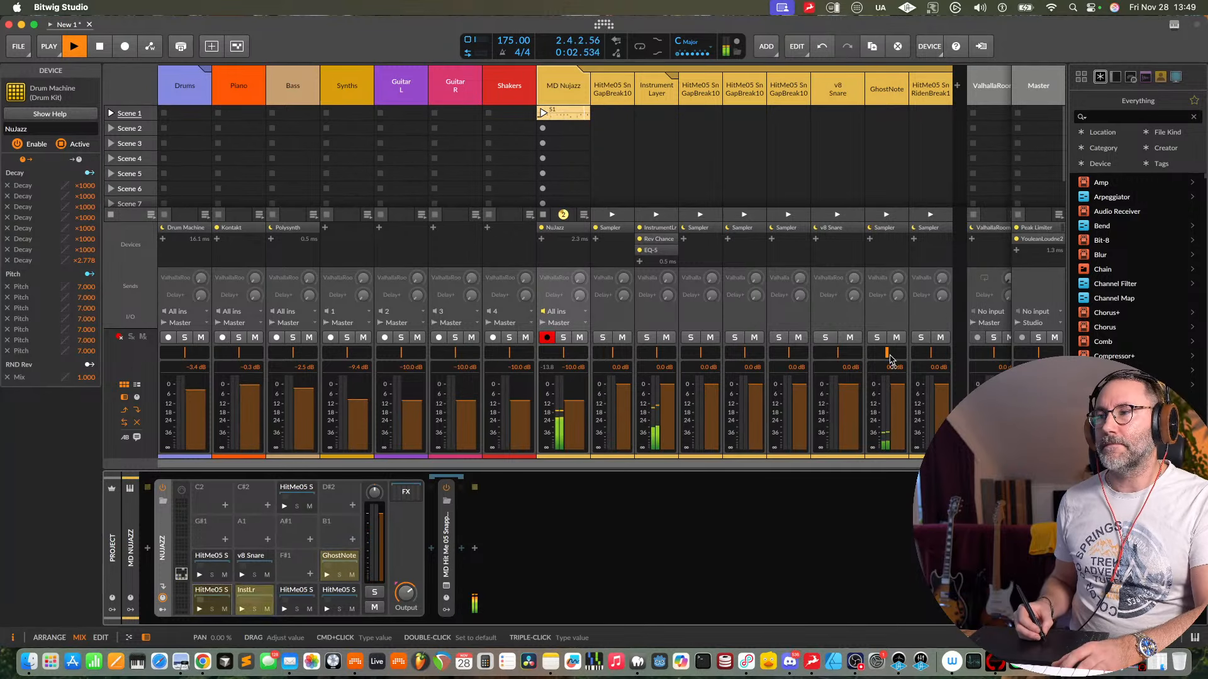
pyautogui.press('space')
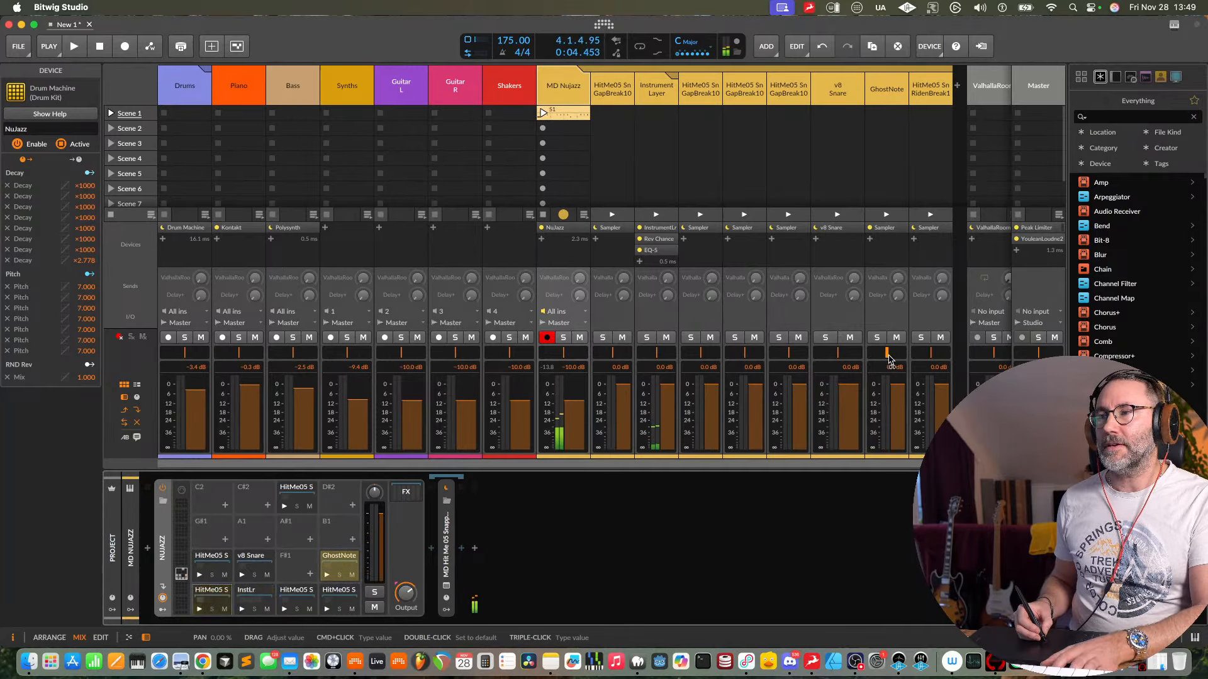
# - Try panning the GhostNote channel to -18.8% during playback, and reset its pan to the default
pyautogui.moveTo(889, 358)
pyautogui.mouseDown()
pyautogui.moveTo(879, 360)
pyautogui.moveTo(901, 355)
pyautogui.moveTo(886, 356)
pyautogui.mouseUp()
pyautogui.press('space')
pyautogui.press('space')
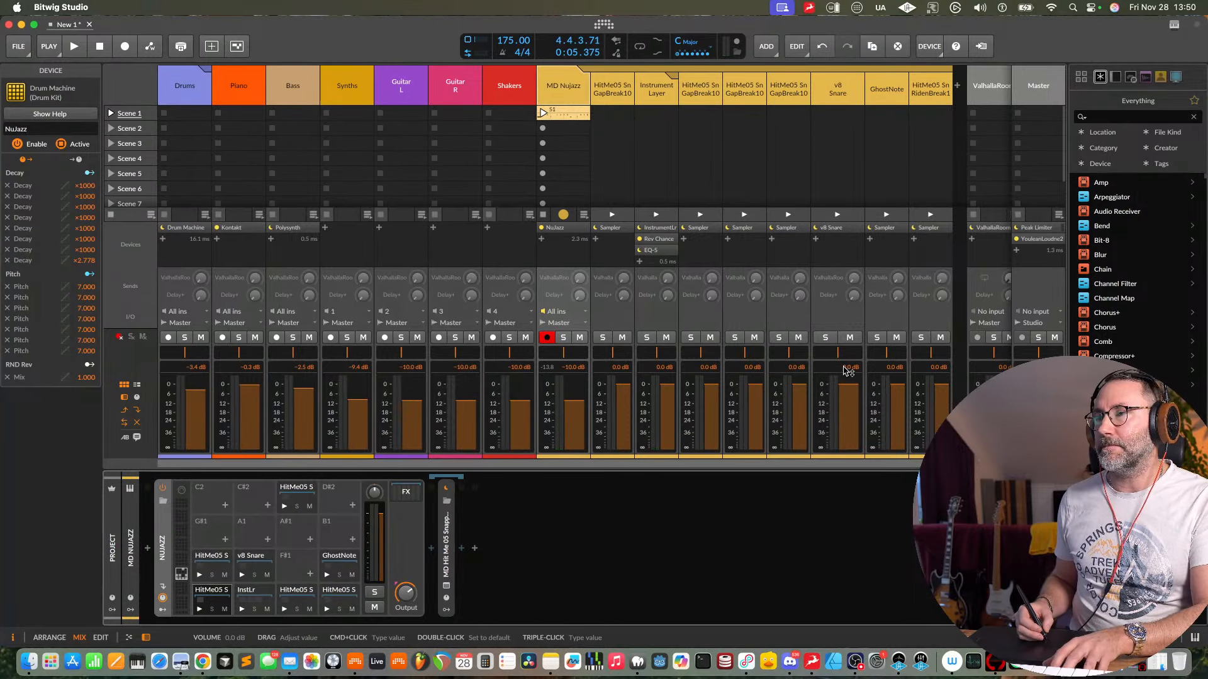
pyautogui.press('space')
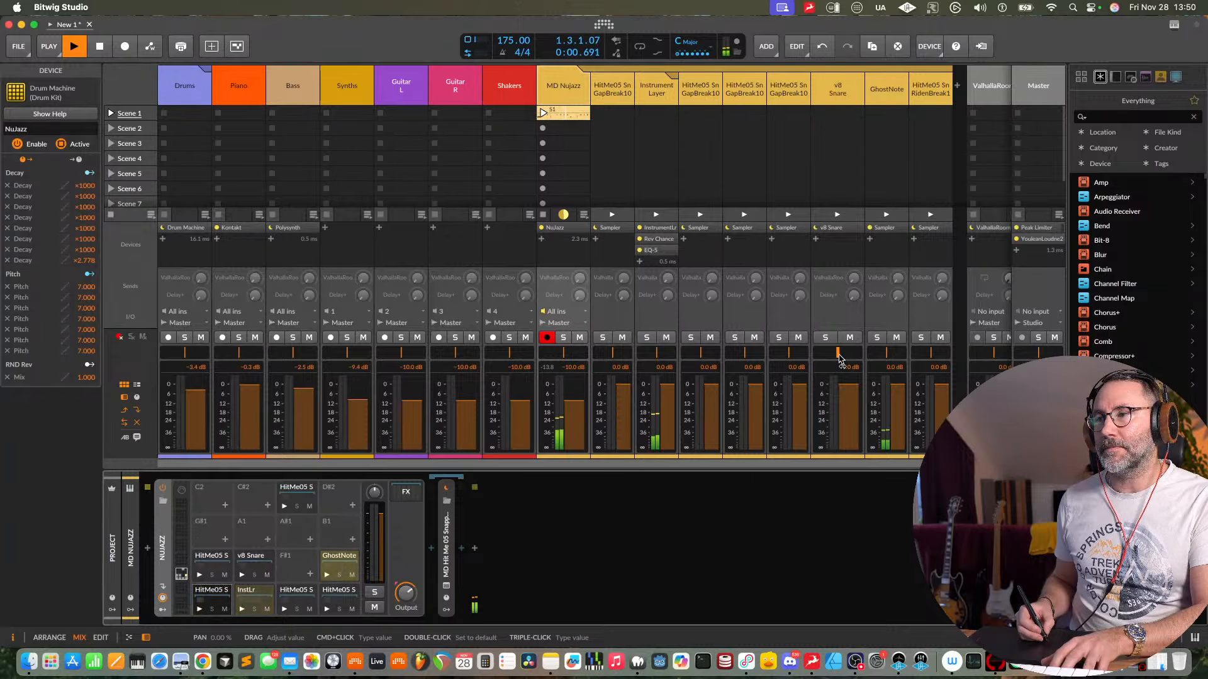
pyautogui.moveTo(886, 352)
pyautogui.mouseDown()
pyautogui.moveTo(906, 352)
pyautogui.moveTo(878, 360)
pyautogui.mouseUp()
pyautogui.press('space')
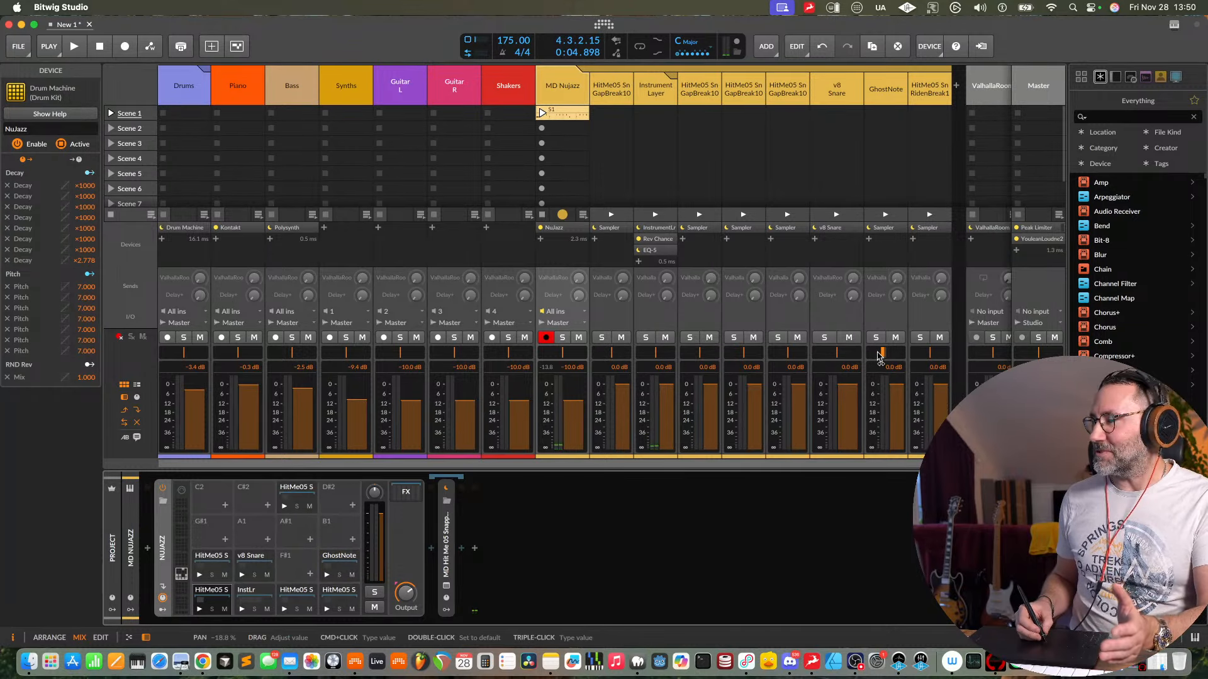
pyautogui.doubleClick(884, 354)
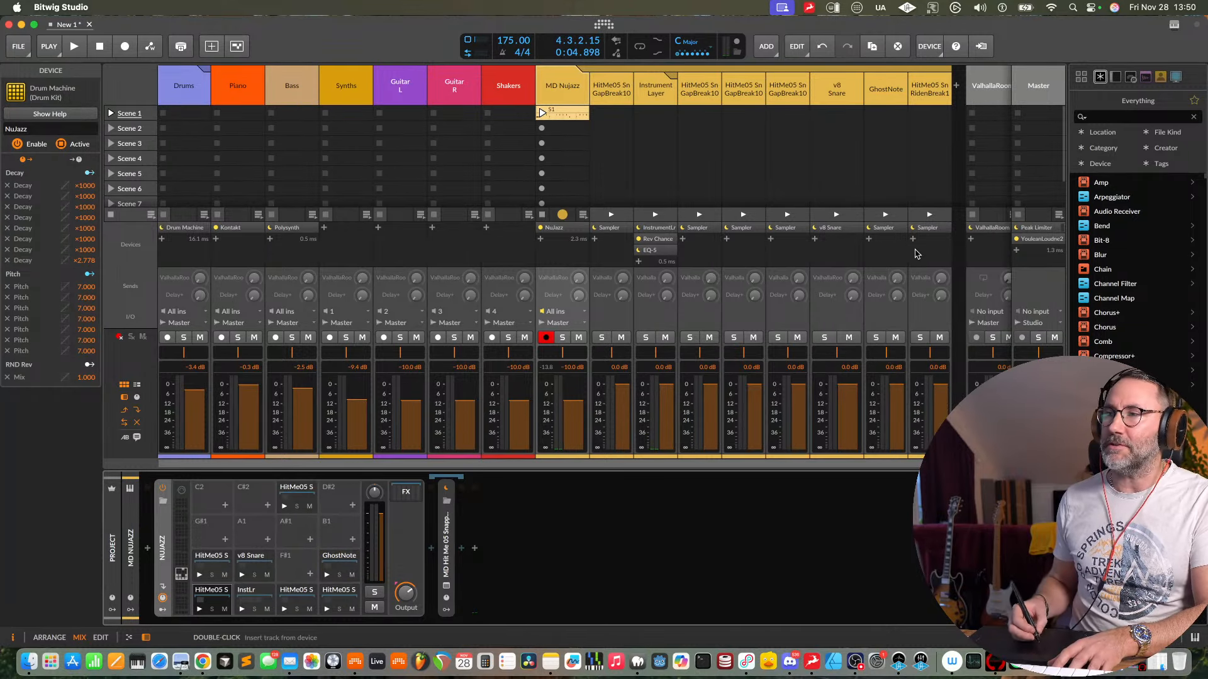
# - Select the GhostNote pad's Sampler, check the pattern in playback and show the Sampler's modulator slots
pyautogui.click(869, 239)
pyautogui.click(788, 452)
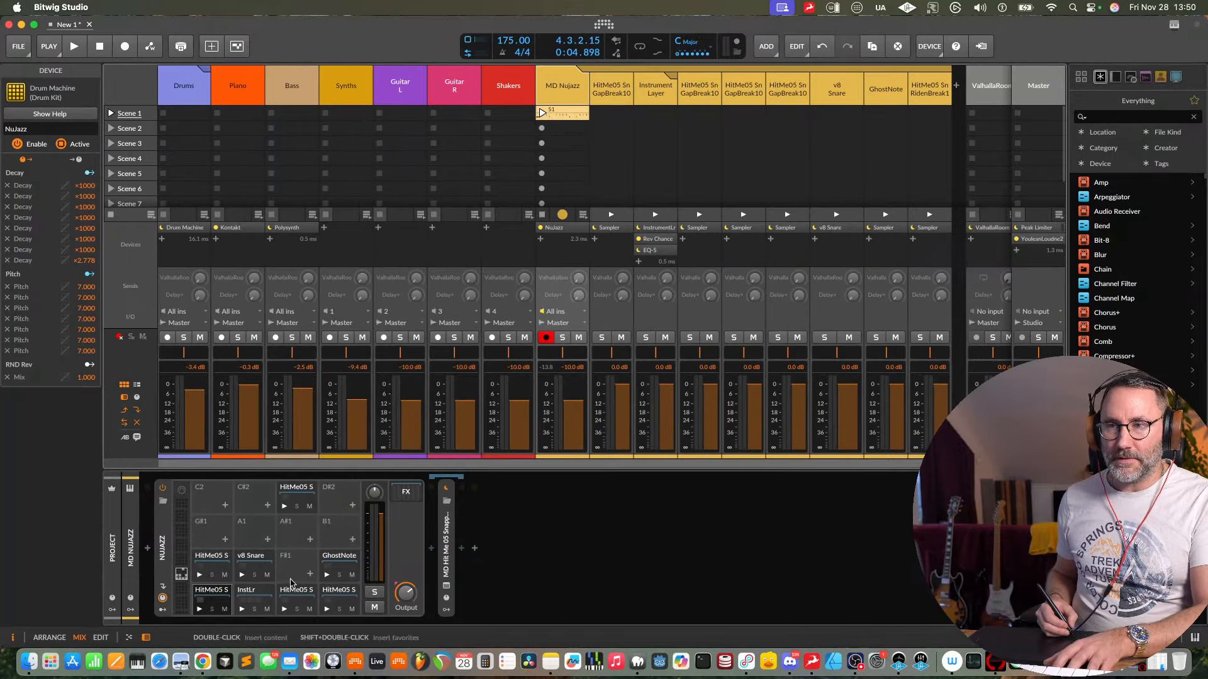
pyautogui.click(346, 557)
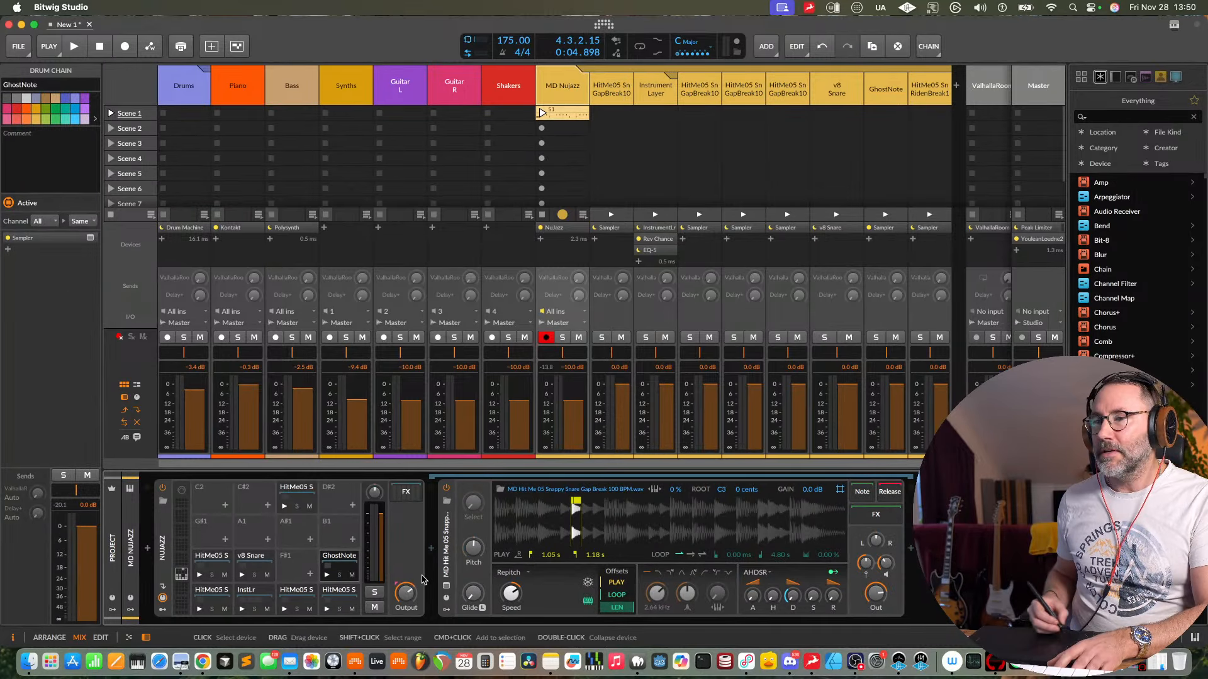
pyautogui.click(446, 558)
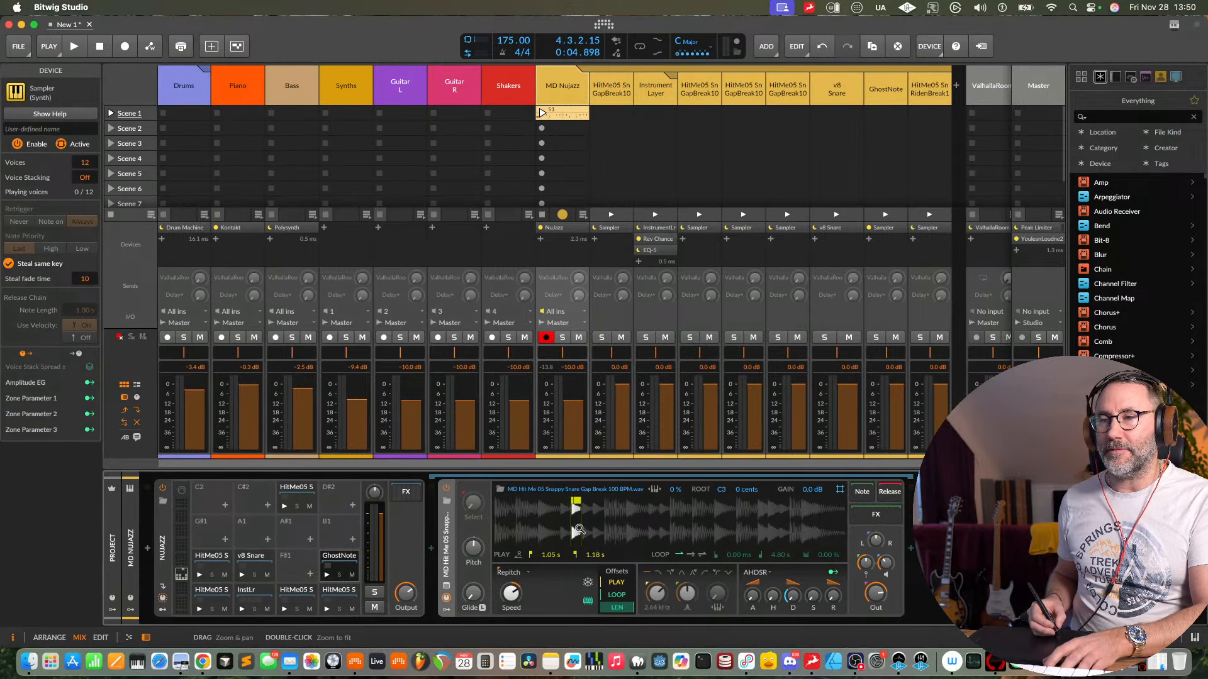
pyautogui.press('space')
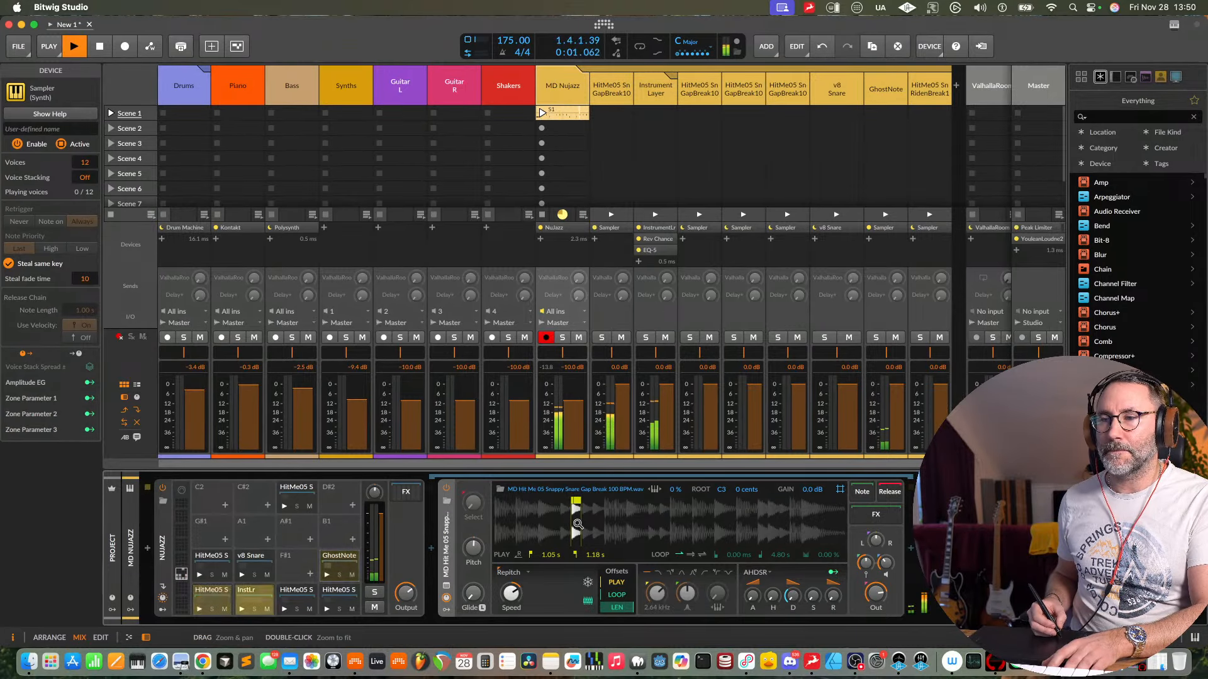
pyautogui.click(449, 608)
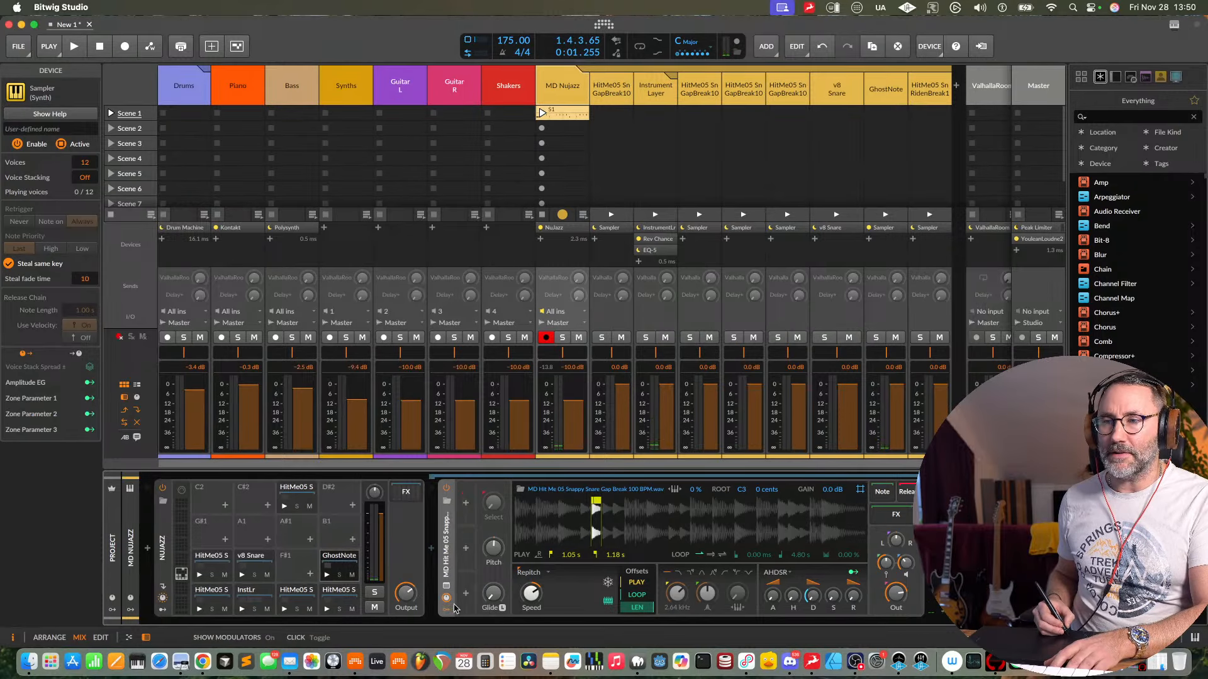
pyautogui.click(449, 614)
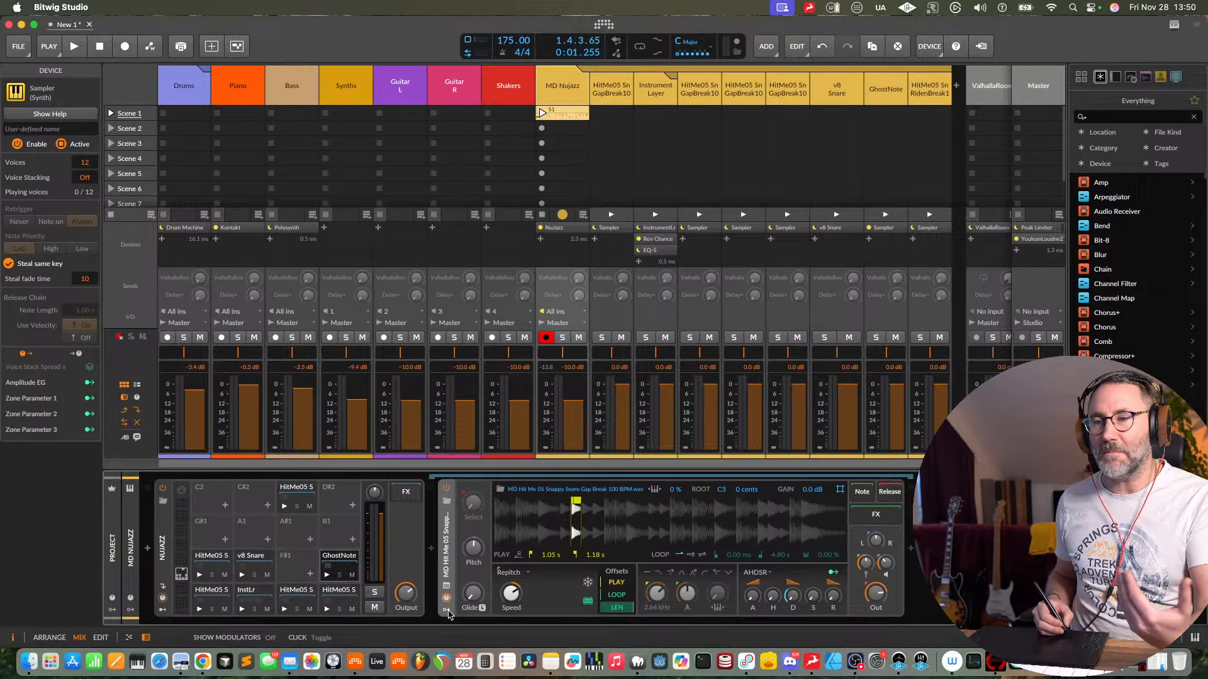
pyautogui.click(447, 610)
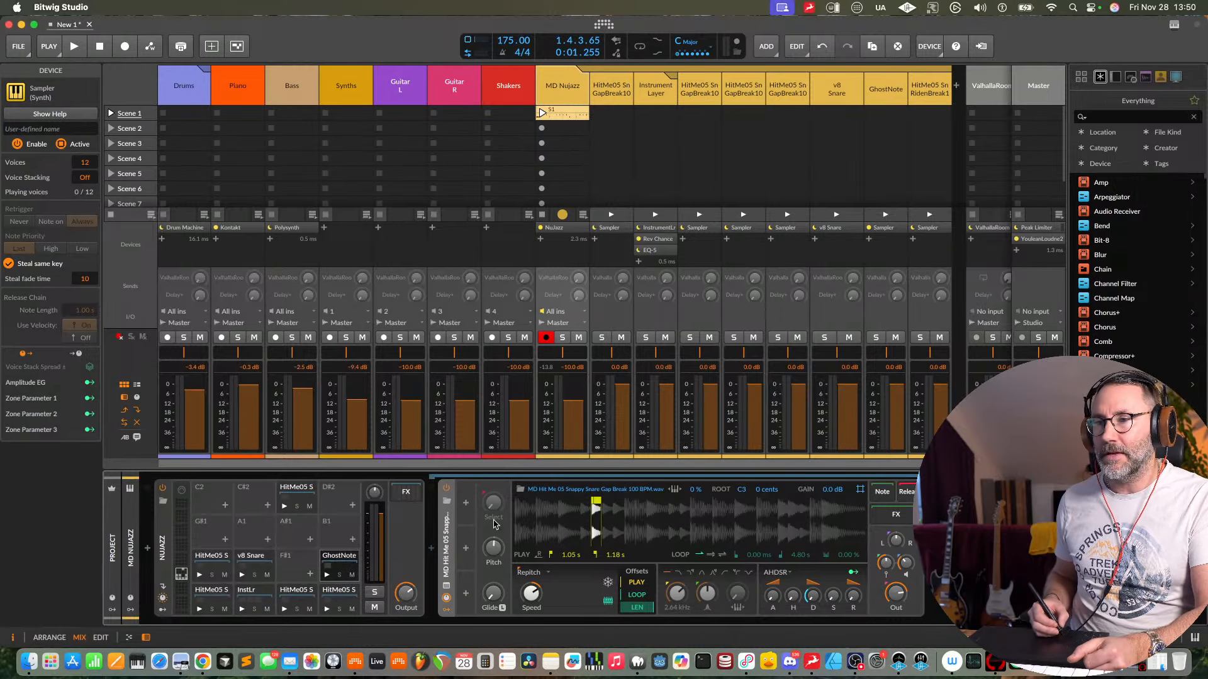
# - Add a Classic LFO modulator to the GhostNote Sampler and show the LFO's settings
pyautogui.click(466, 506)
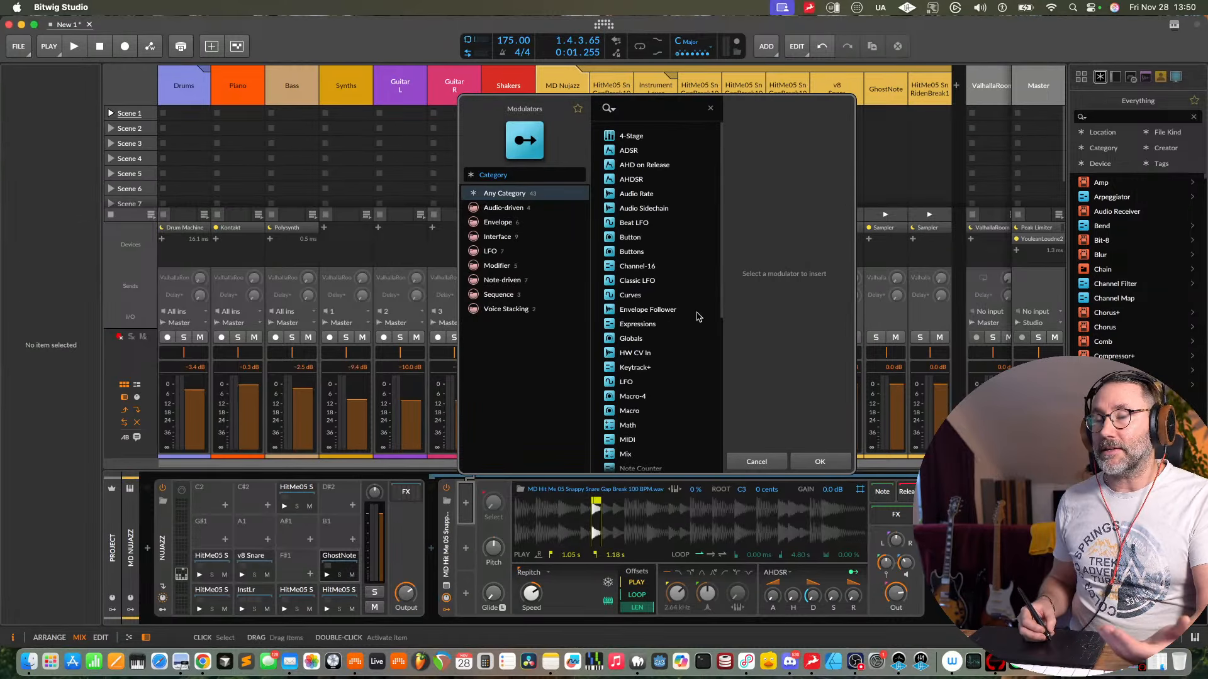
pyautogui.click(638, 281)
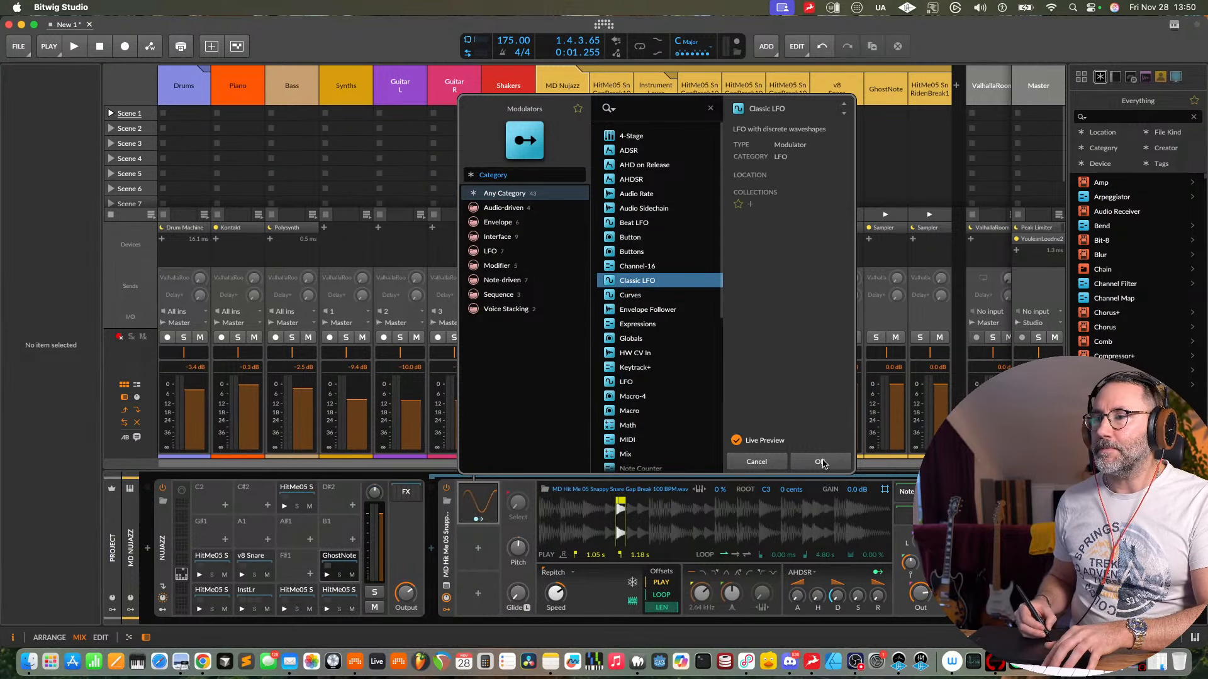
pyautogui.doubleClick(638, 281)
pyautogui.click(478, 501)
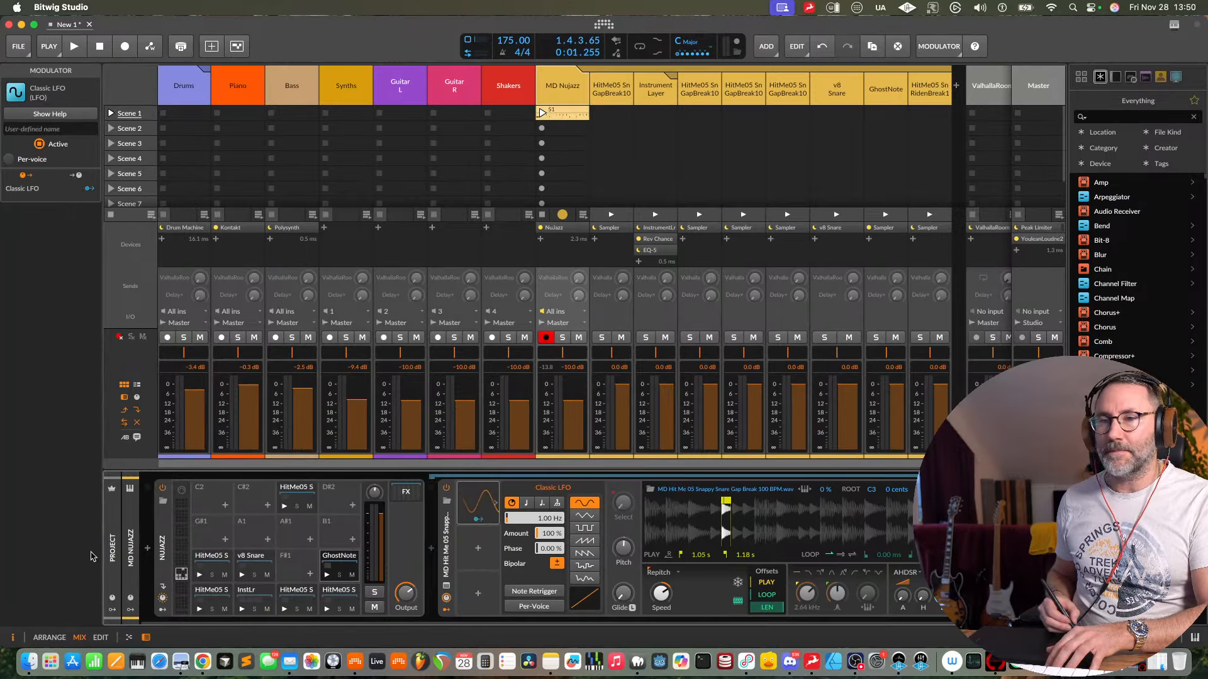
pyautogui.click(166, 556)
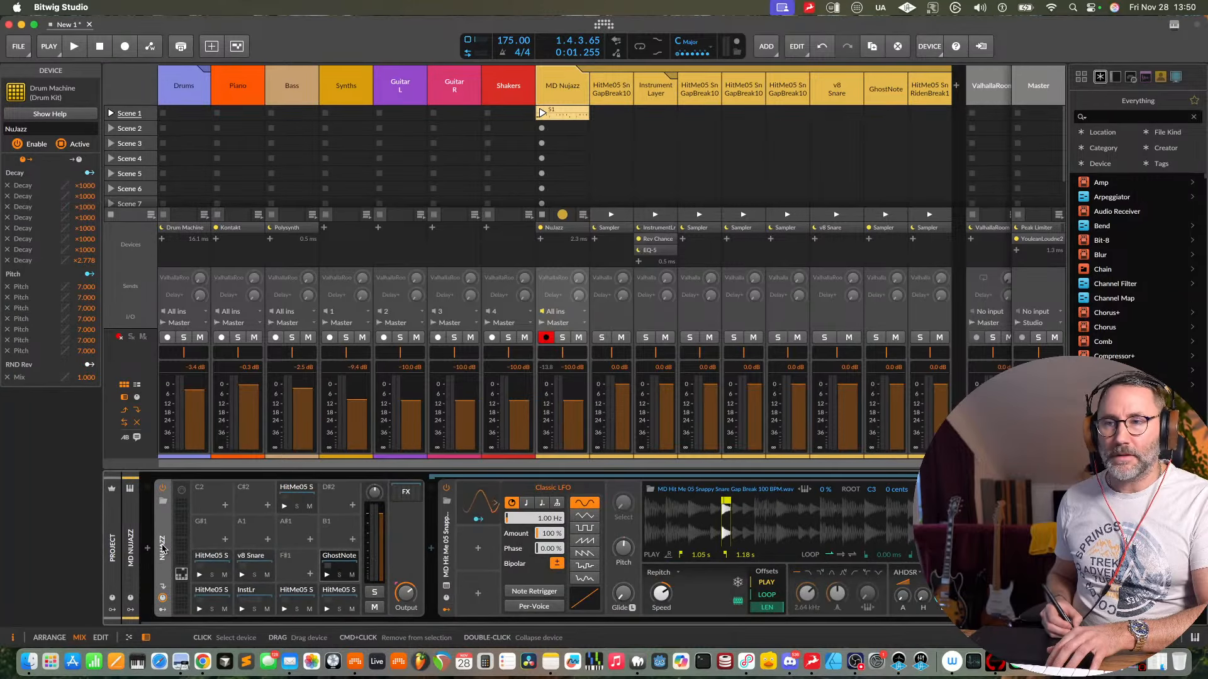
pyautogui.click(162, 600)
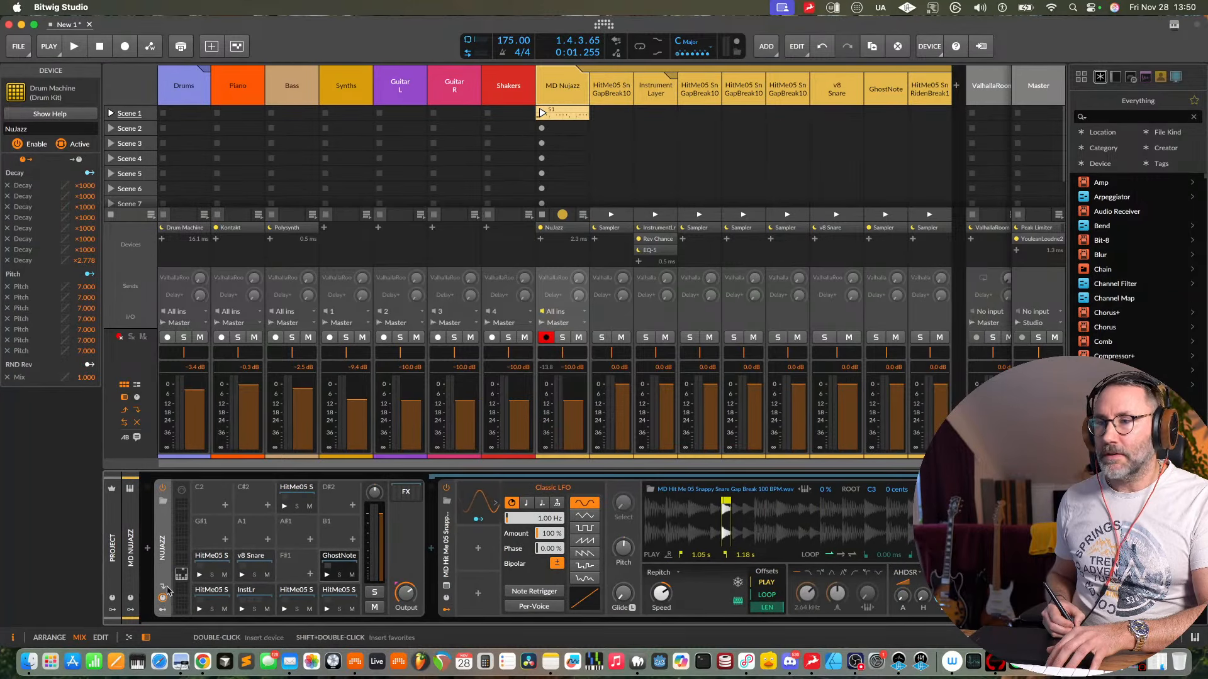
pyautogui.hscroll(2, 704, 623)
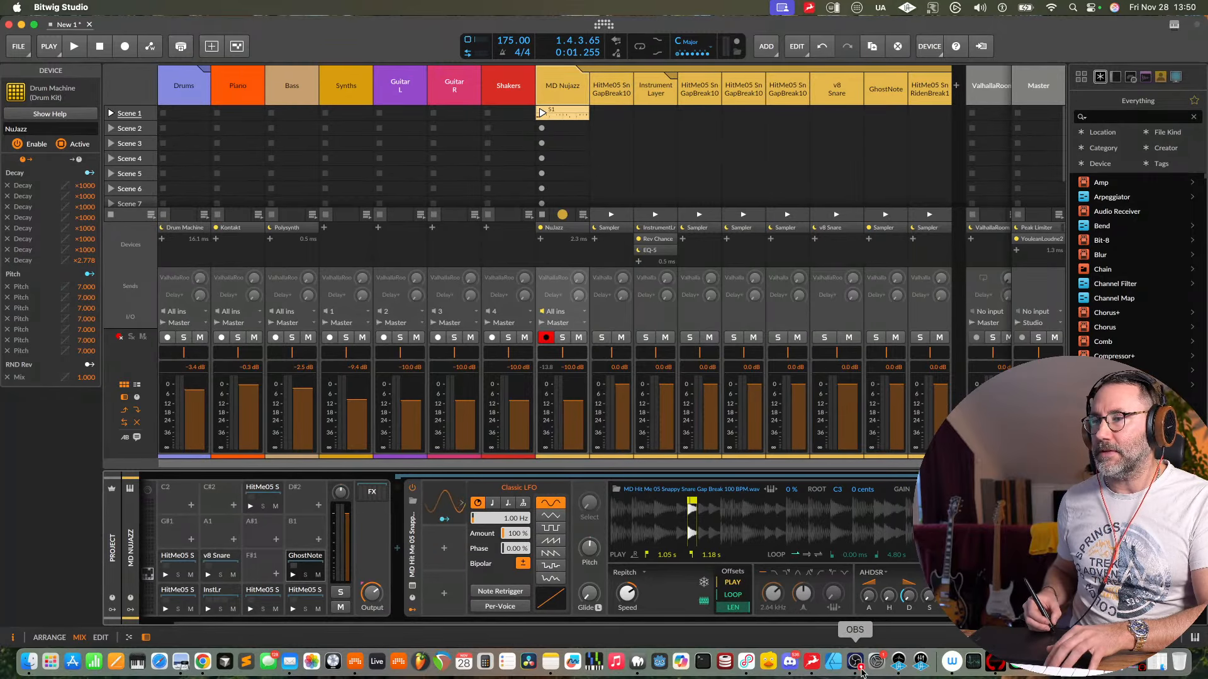
pyautogui.click(855, 661)
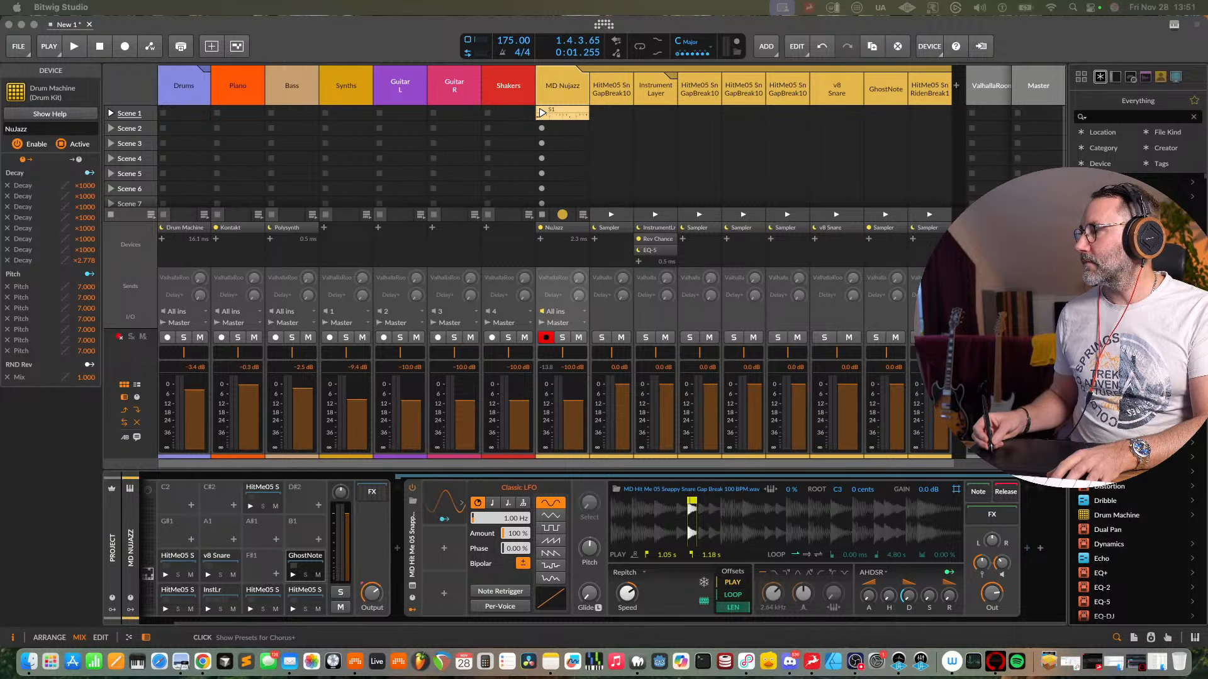
pyautogui.click(66, 466)
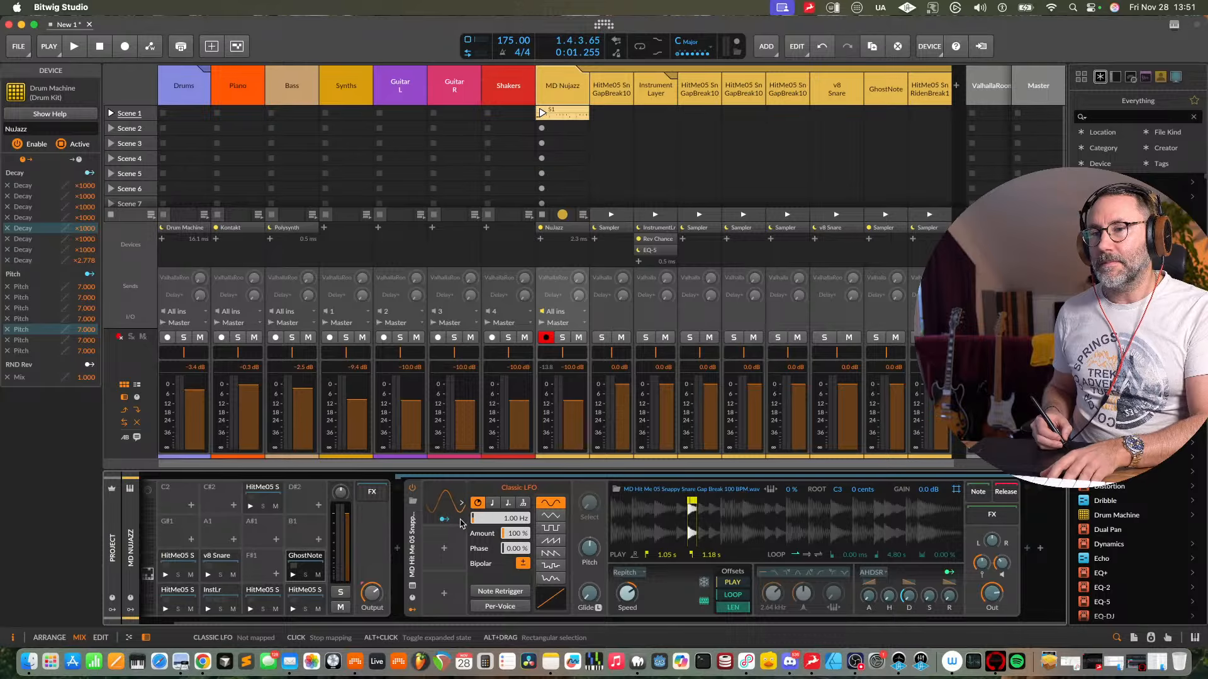
# - Map the Classic LFO to the GhostNote Sampler's Pan and set the LFO rate to 0.45 Hz during playback
pyautogui.moveTo(992, 542); pyautogui.dragTo(777, 525)
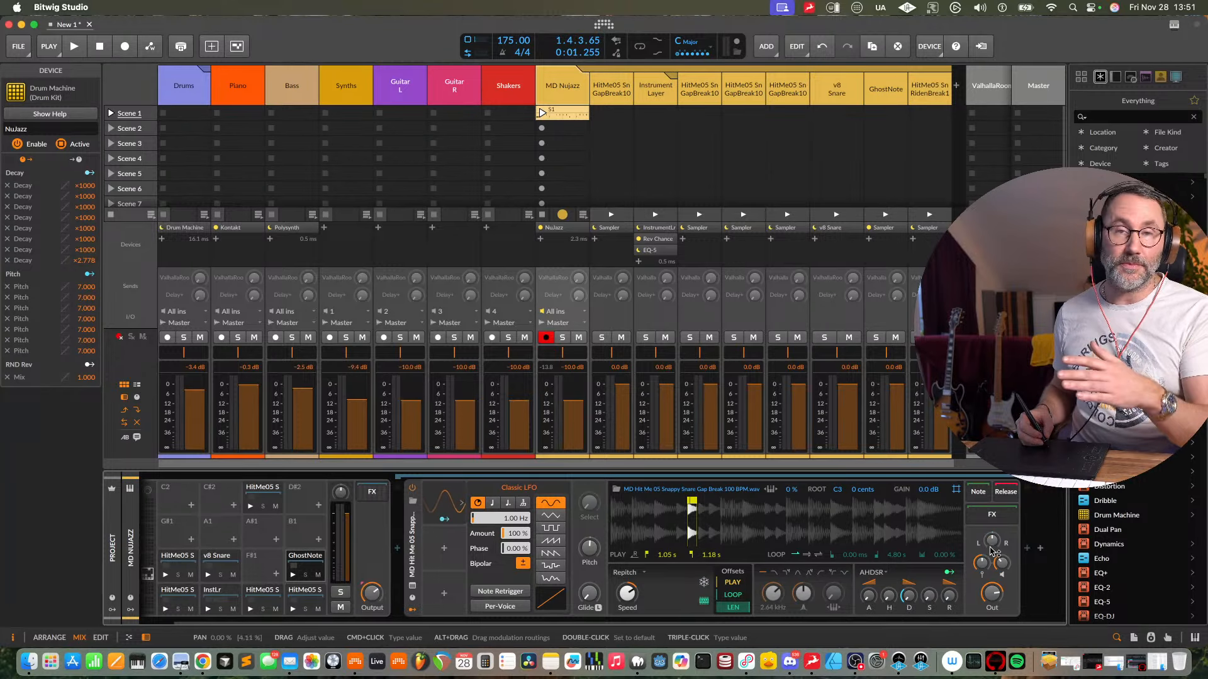
pyautogui.press('space')
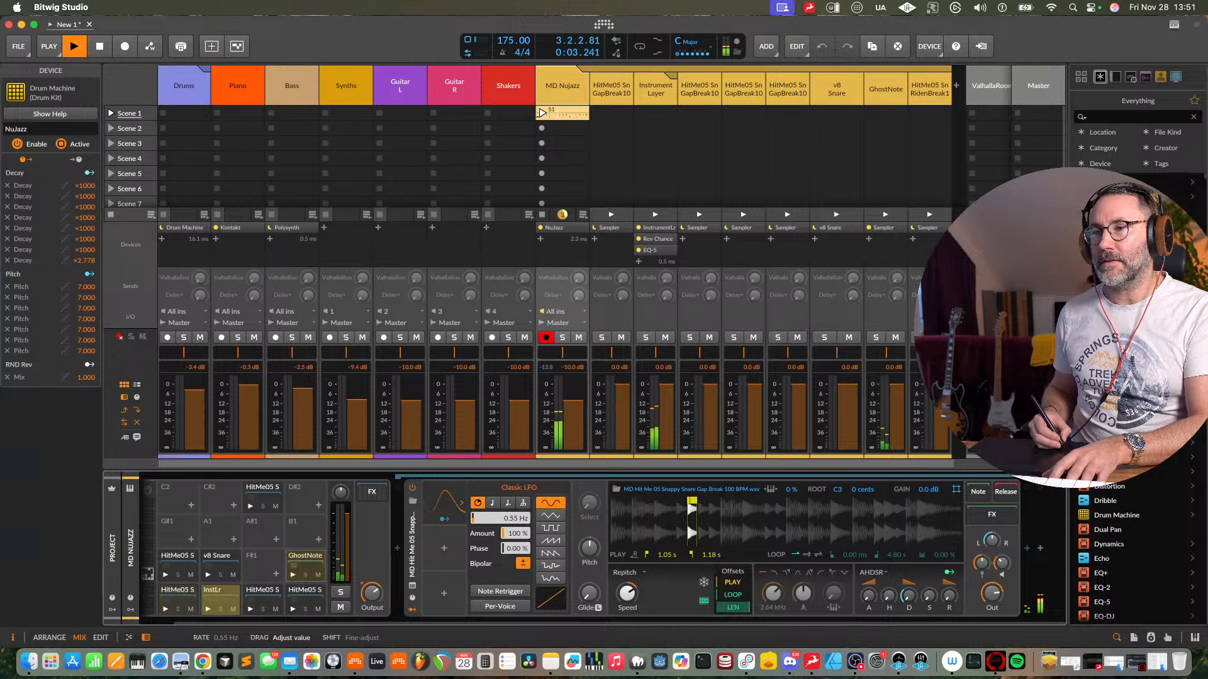
pyautogui.moveTo(515, 522); pyautogui.dragTo(511, 534)
pyautogui.press('space')
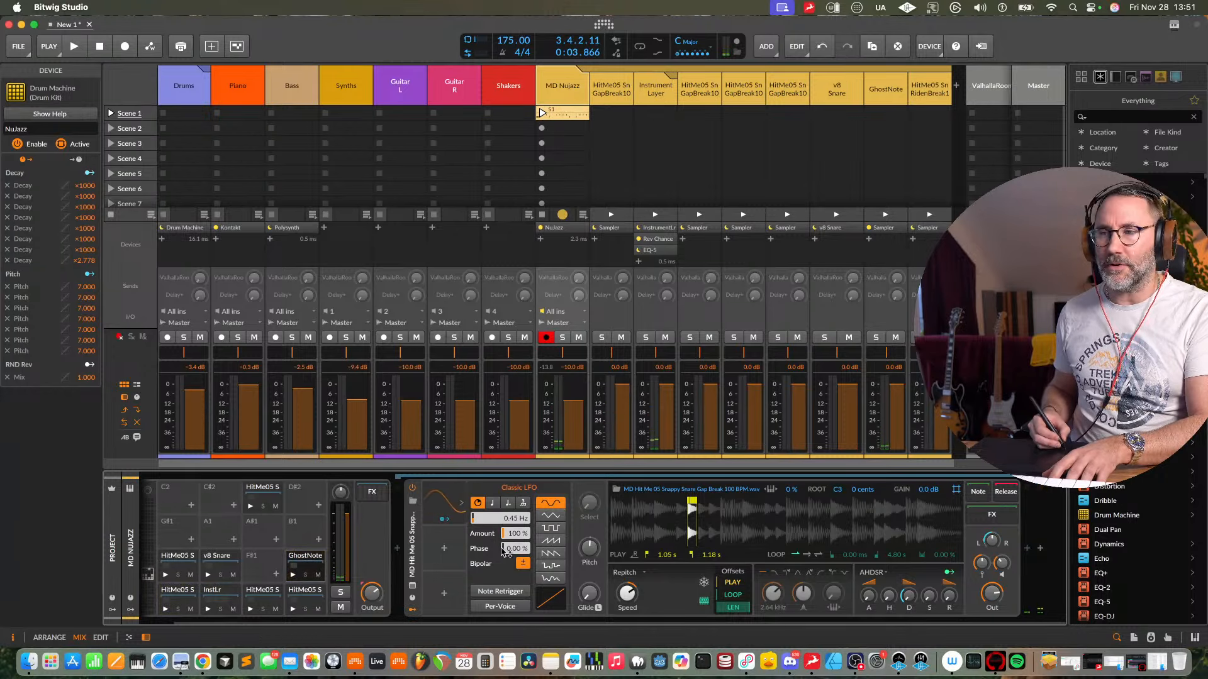
pyautogui.press('space')
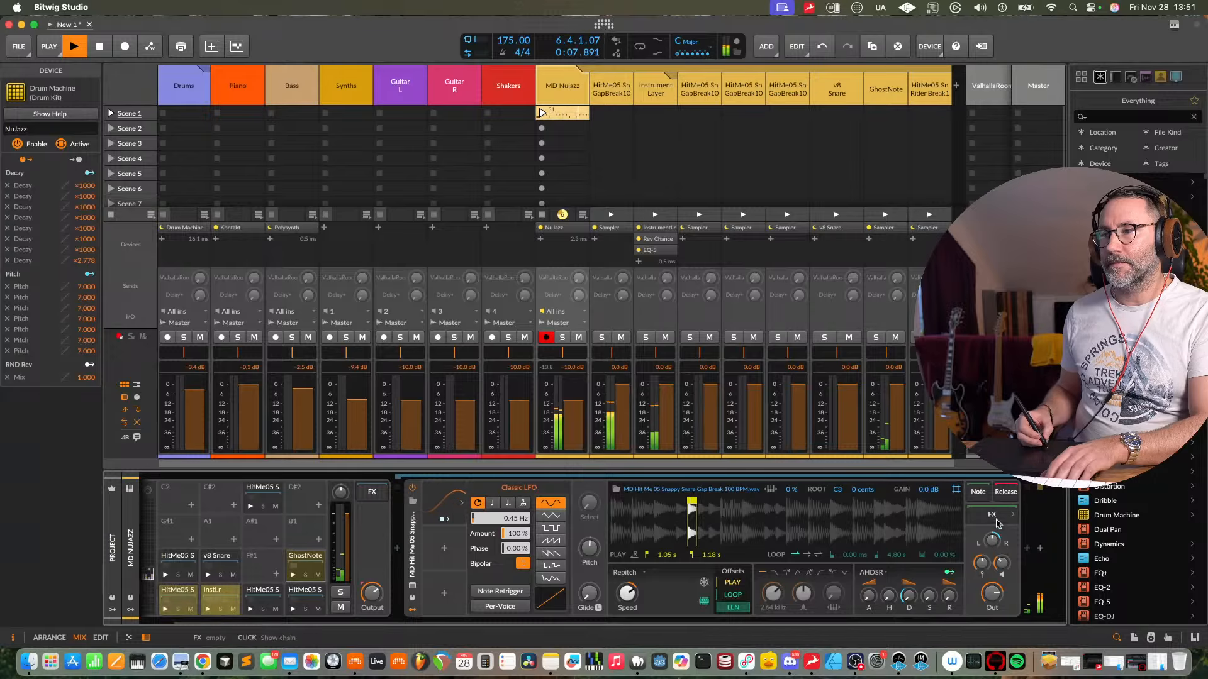
# - Play the pattern in short passes to check the LFO-modulated panning of the ghost notes
pyautogui.press('space')
pyautogui.hscroll(1, 912, 566)
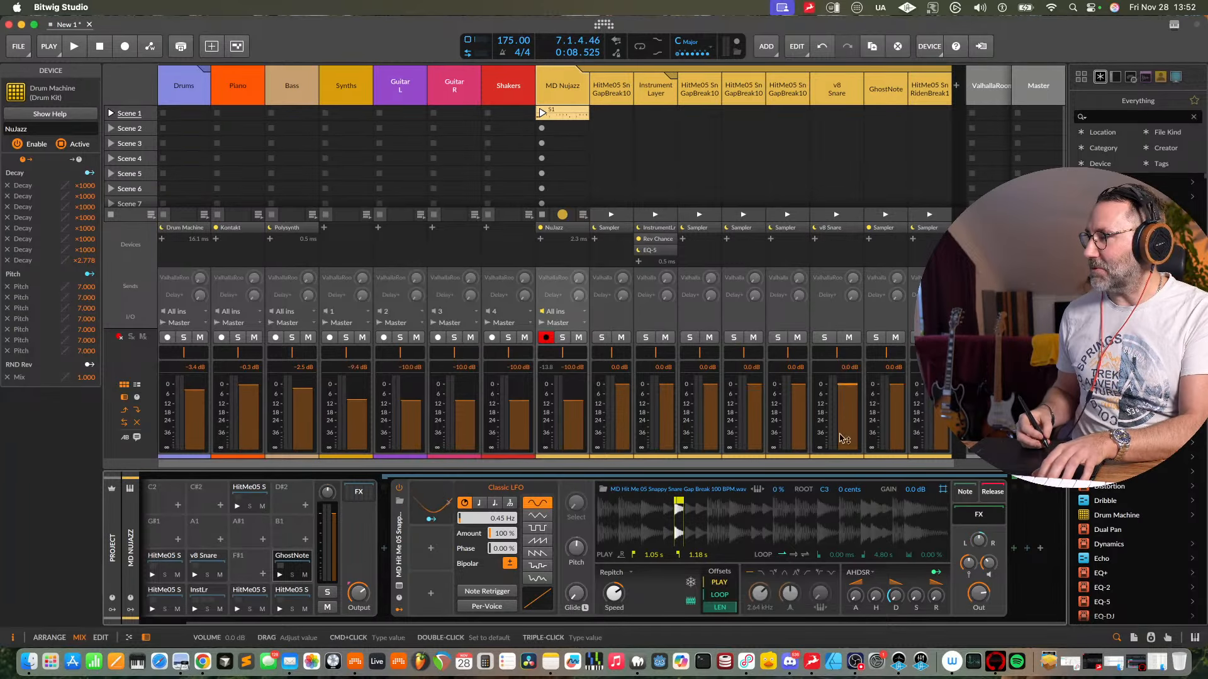
pyautogui.press('space')
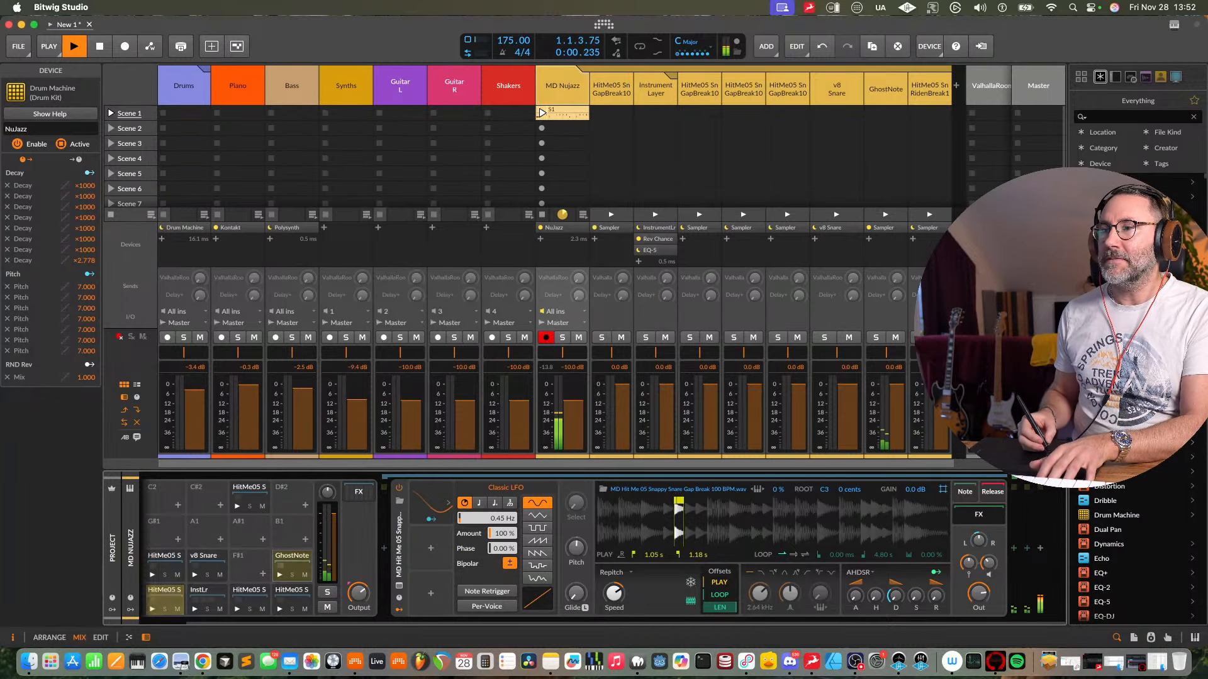
pyautogui.press('space')
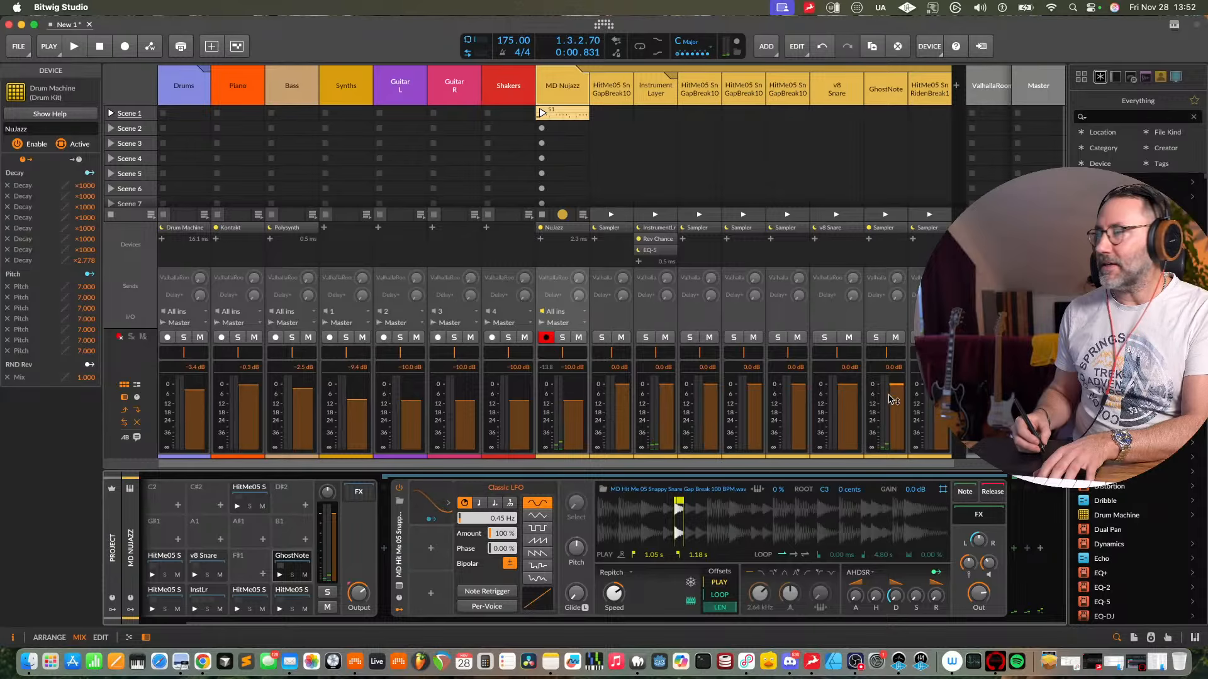
pyautogui.hscroll(2, 812, 283)
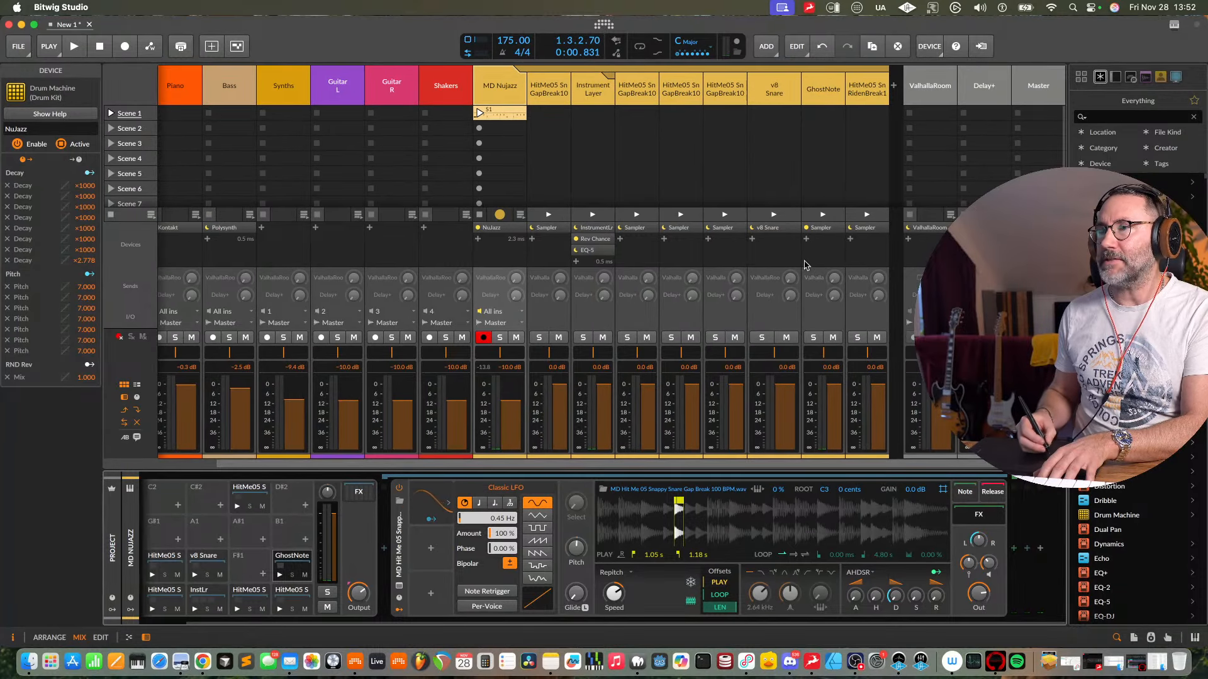
pyautogui.press('space')
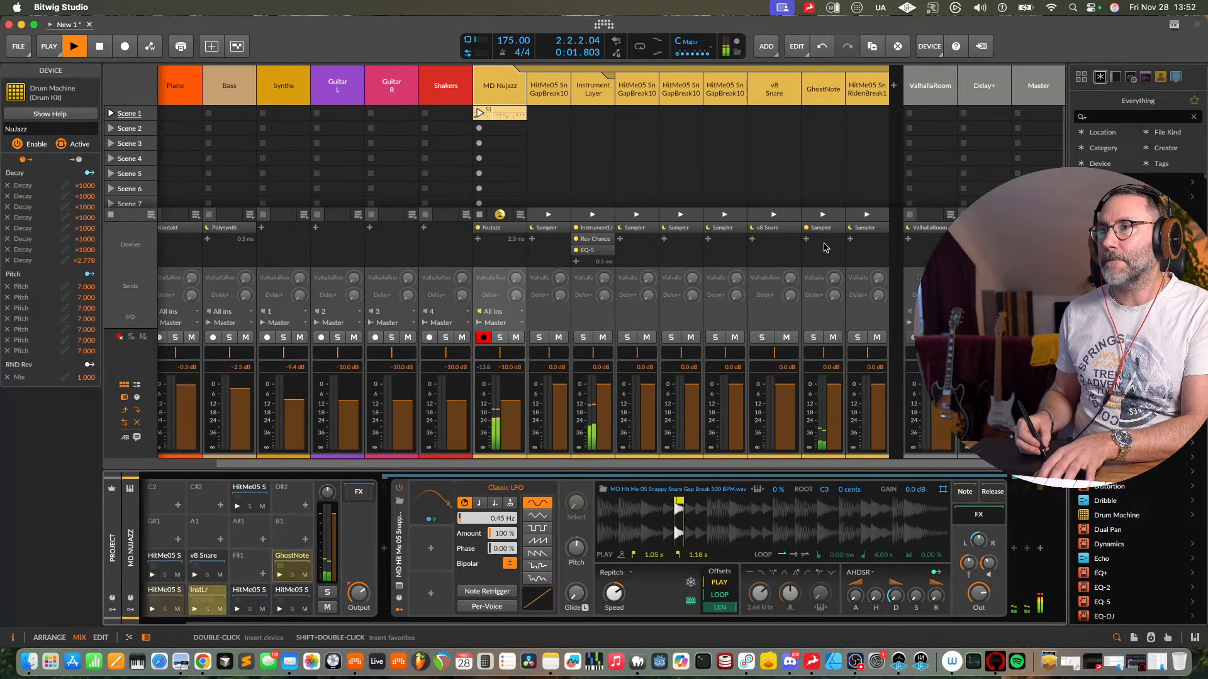
pyautogui.press('space')
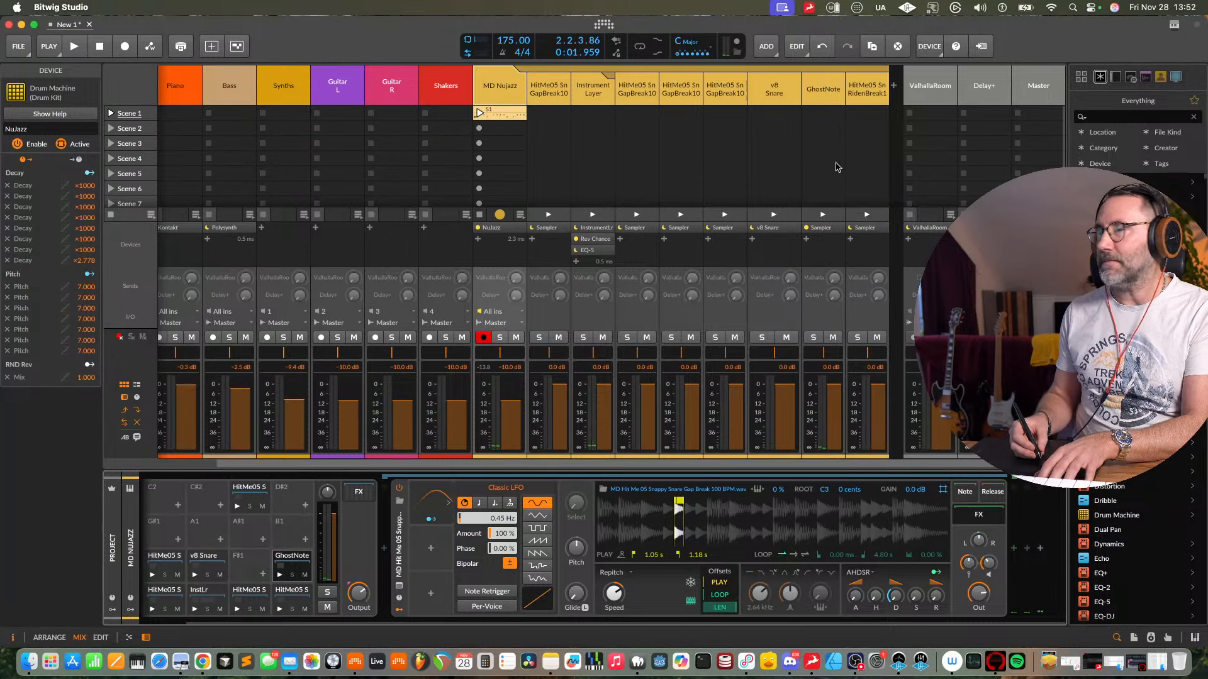
# - Add a Delay+ effect after the Sampler on the GhostNote channel
pyautogui.click(807, 239)
pyautogui.write('delay')
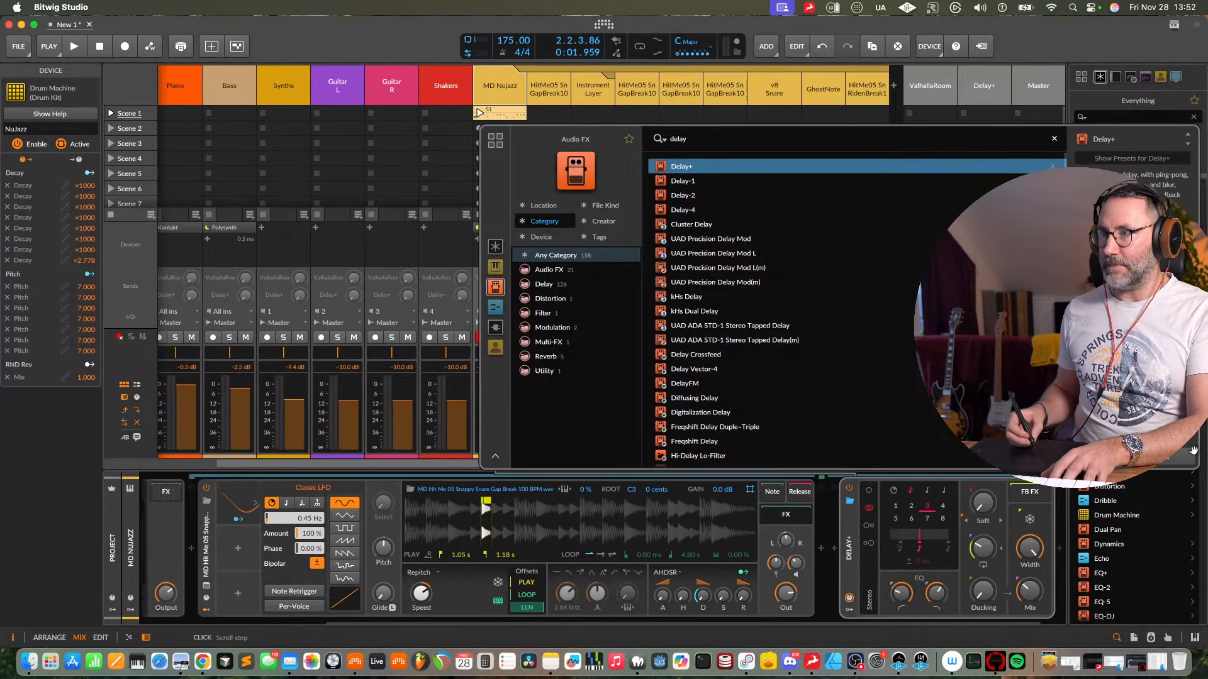
pyautogui.press('Return')
# - Switch the GhostNote Delay+ to Ping L mode, lower its mix and adjust its EQ low cut during playback
pyautogui.press('space')
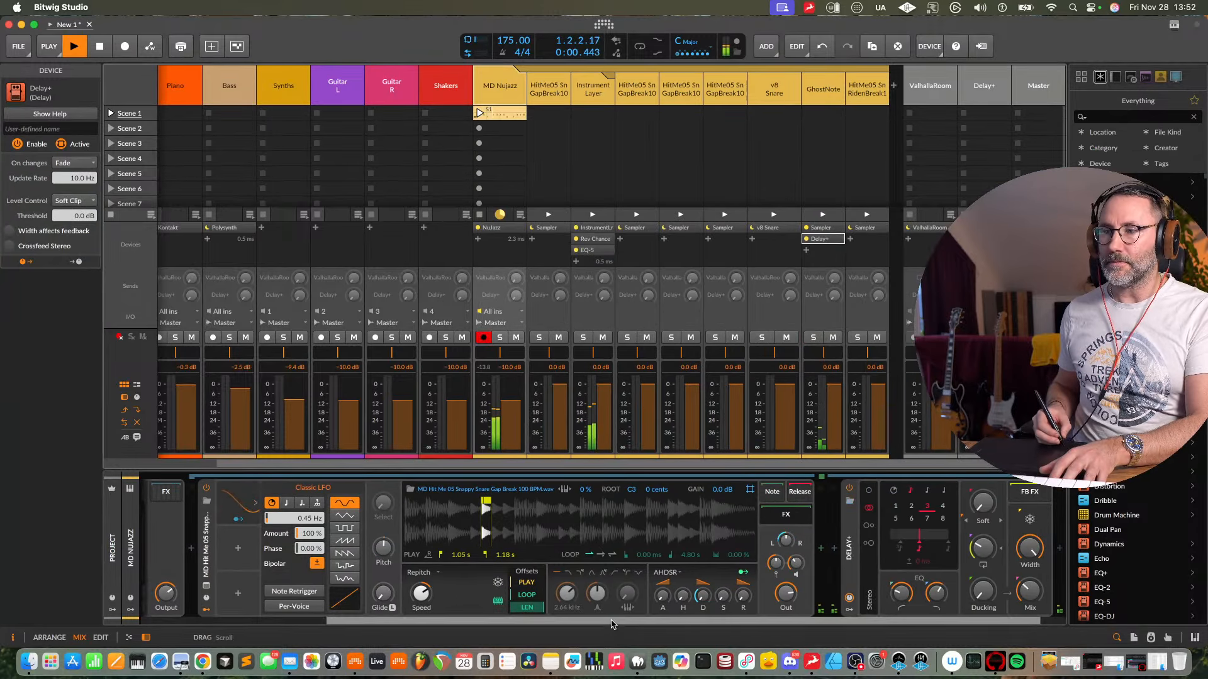
pyautogui.moveTo(612, 623); pyautogui.dragTo(637, 624)
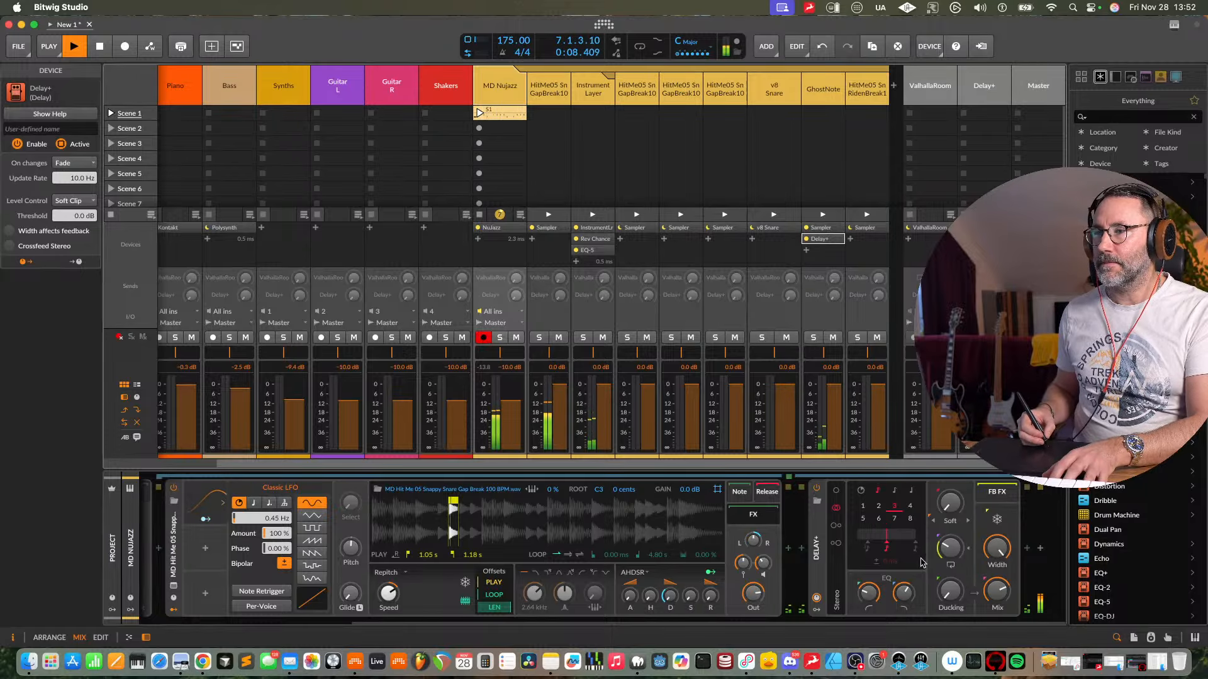
pyautogui.click(835, 527)
pyautogui.moveTo(997, 591); pyautogui.dragTo(997, 610)
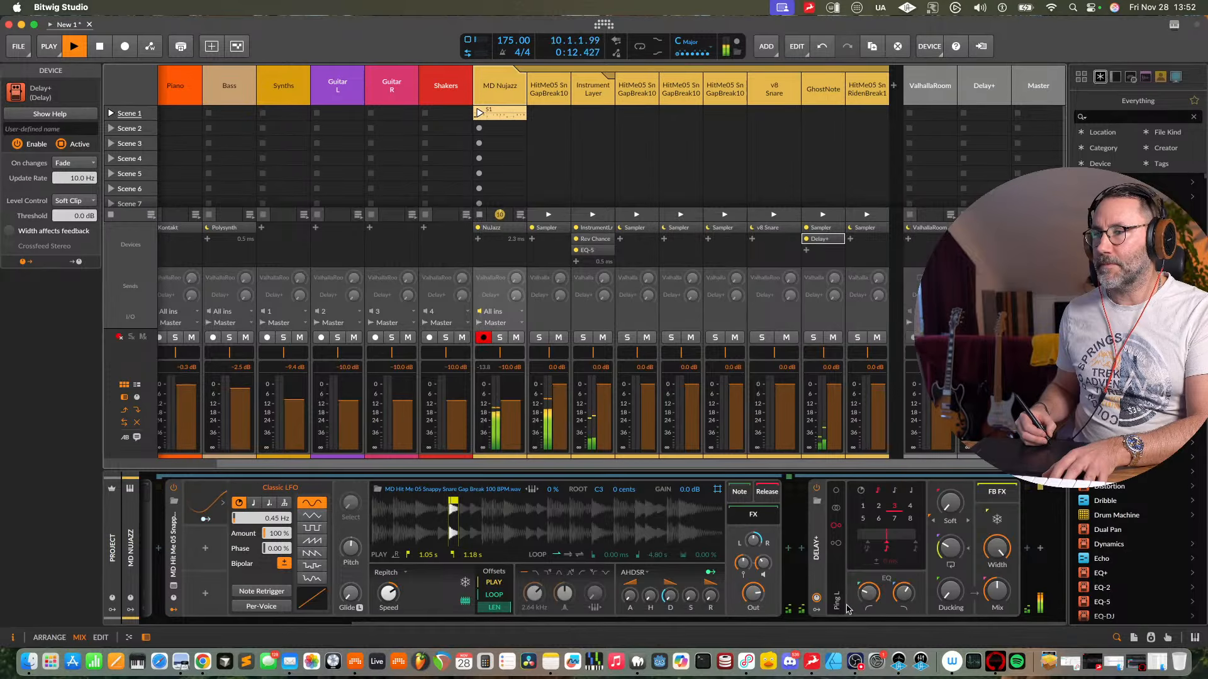
pyautogui.moveTo(868, 594)
pyautogui.mouseDown()
pyautogui.moveTo(868, 572)
pyautogui.moveTo(906, 603)
pyautogui.moveTo(871, 591)
pyautogui.mouseUp()
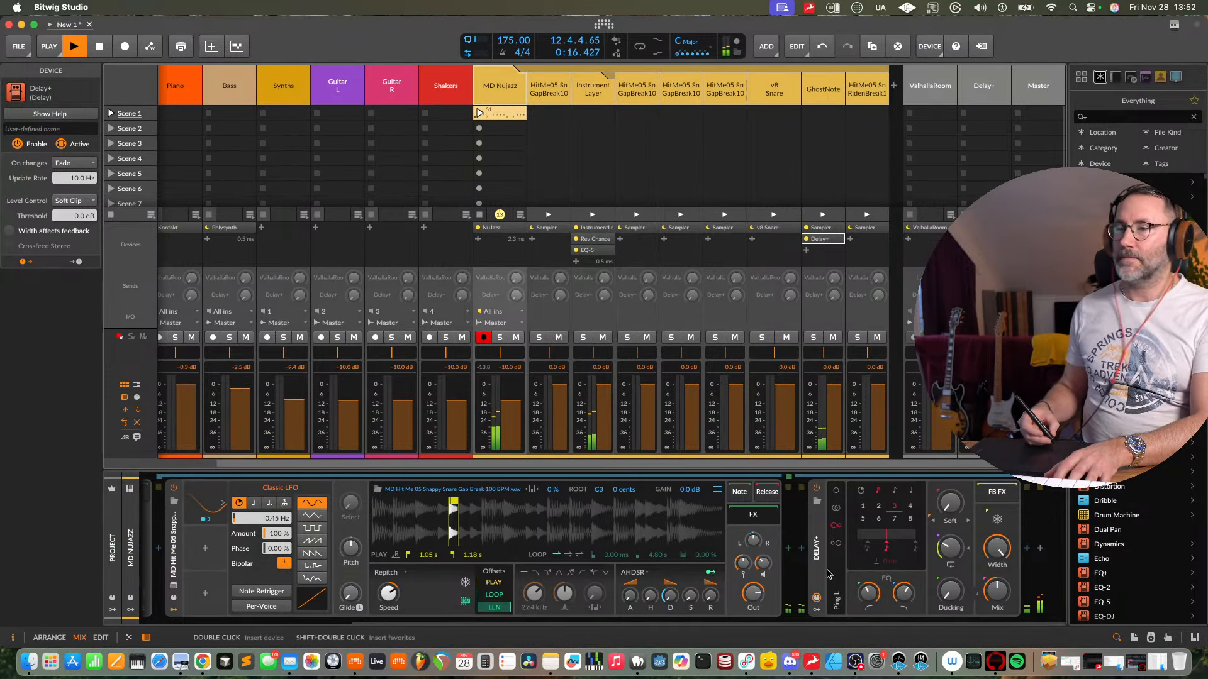
pyautogui.press('space')
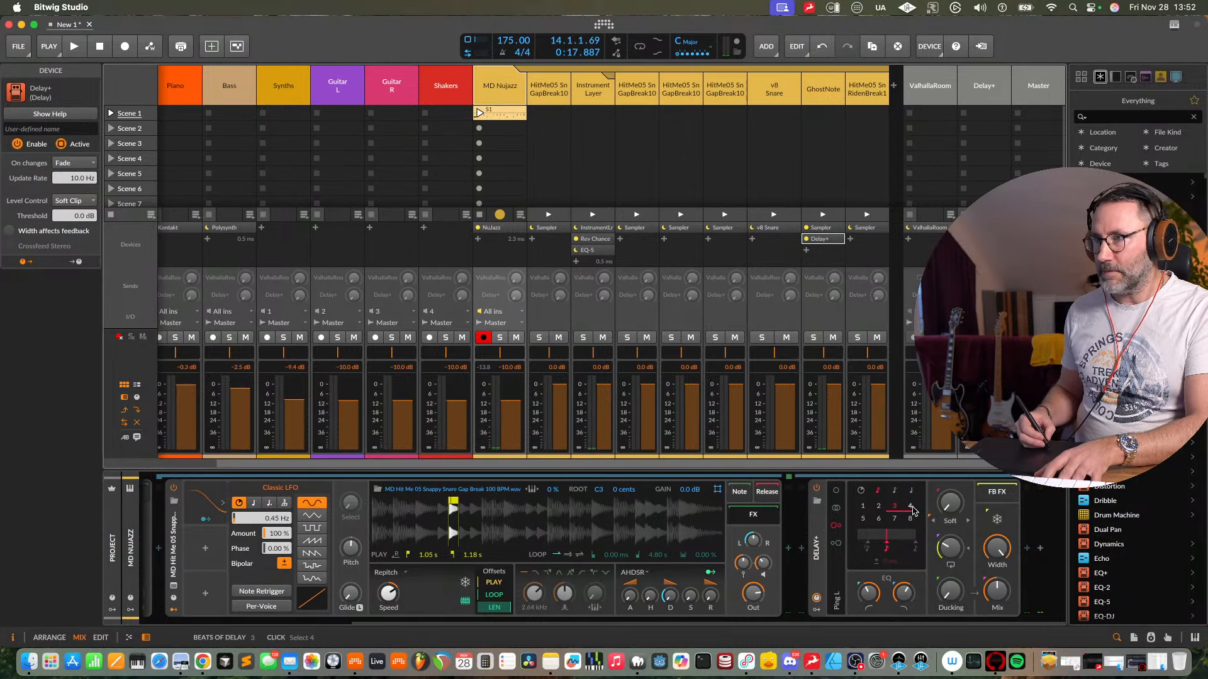
# - Try different Delay+ beat times on the ghost notes in playback and set the delay time to 2 beats
pyautogui.press('space')
pyautogui.press('space')
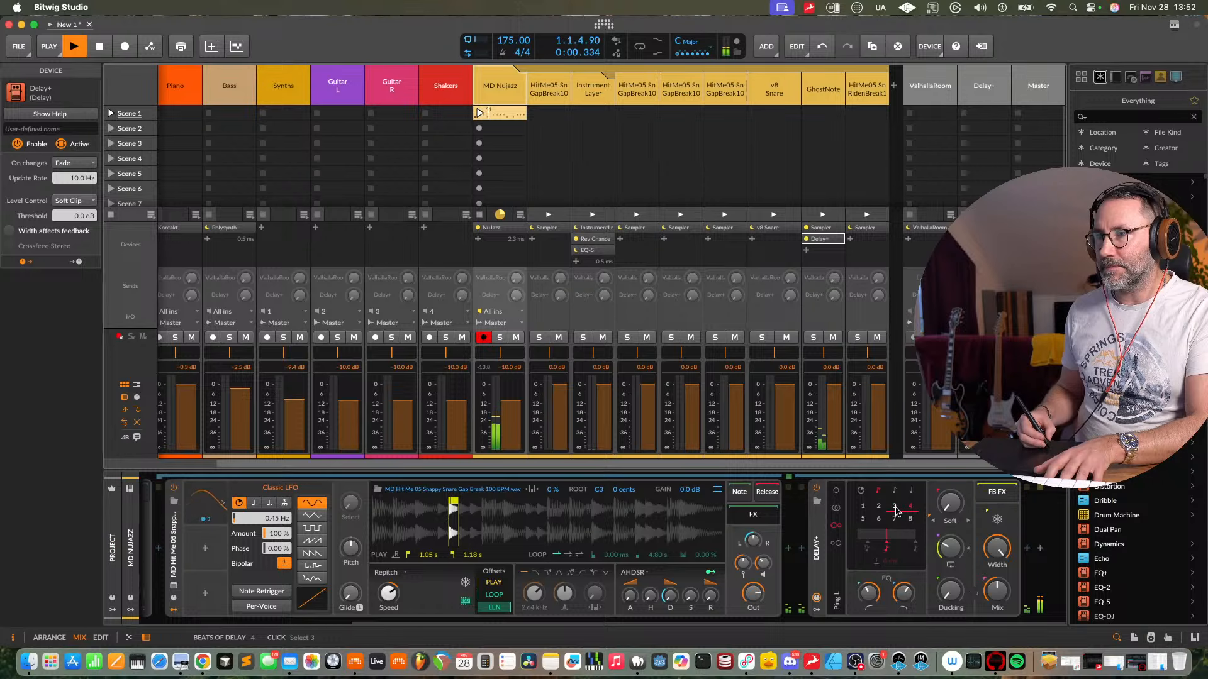
pyautogui.press('space')
pyautogui.press('space')
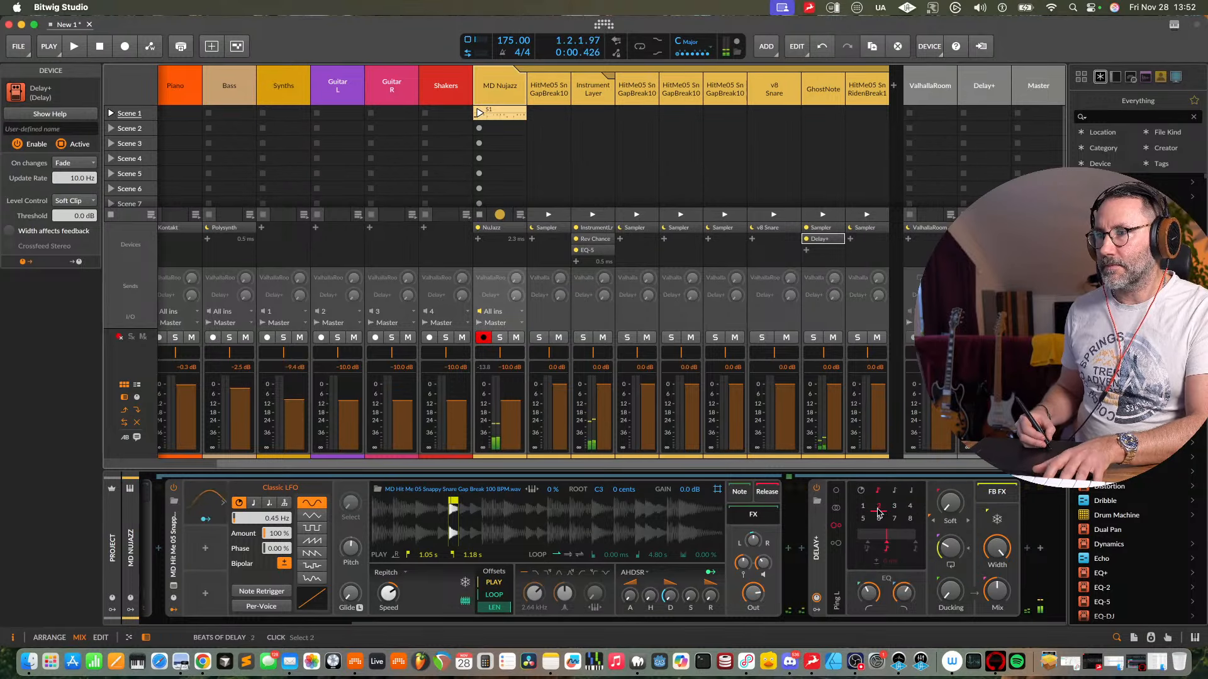
pyautogui.press('space')
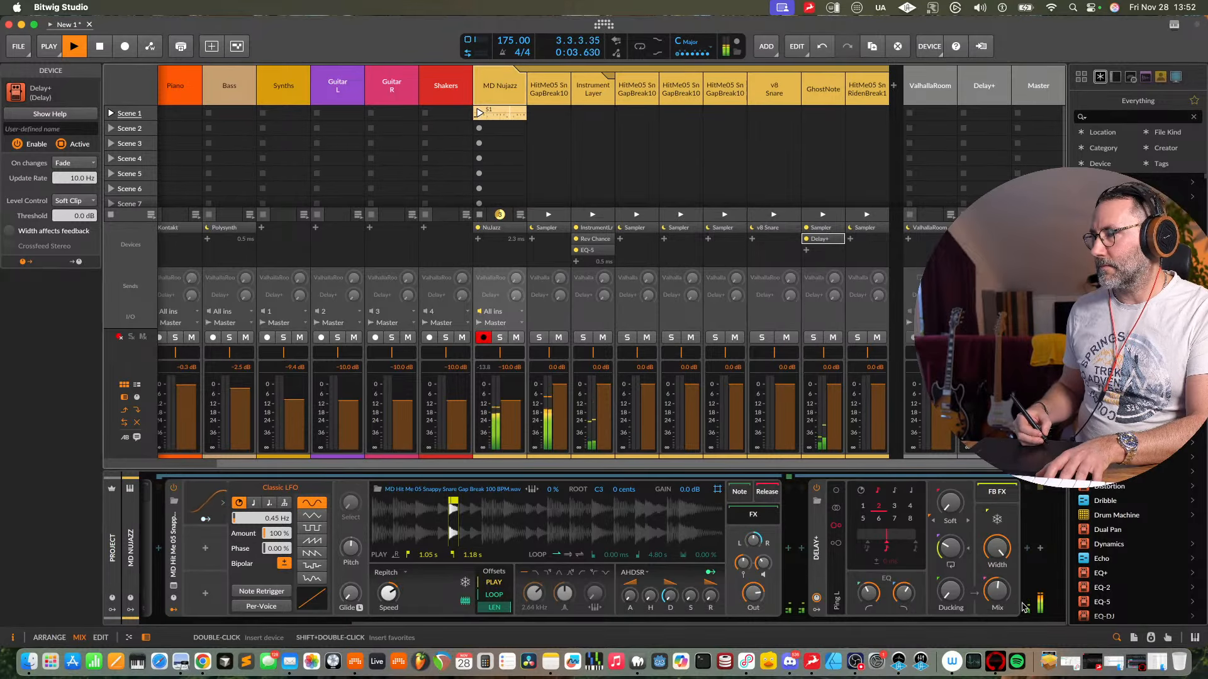
pyautogui.press('space')
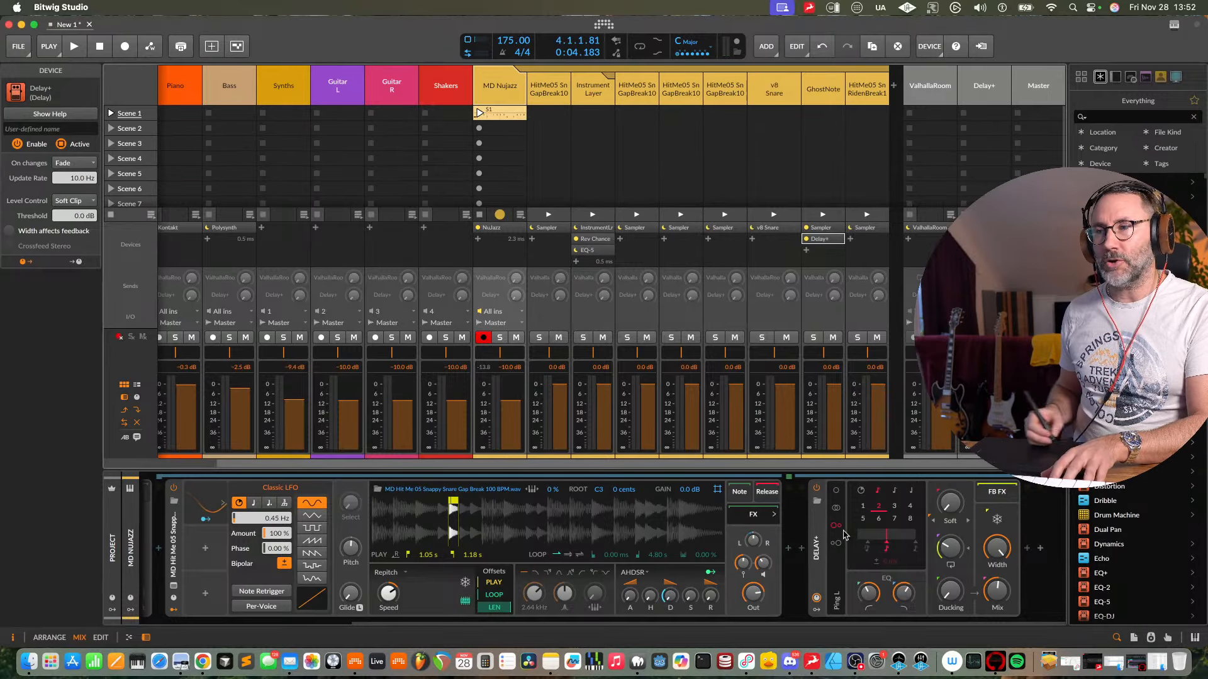
# - Play the MD Nujazz pattern to check how the delayed ghost notes sit with the other drums
pyautogui.press('space')
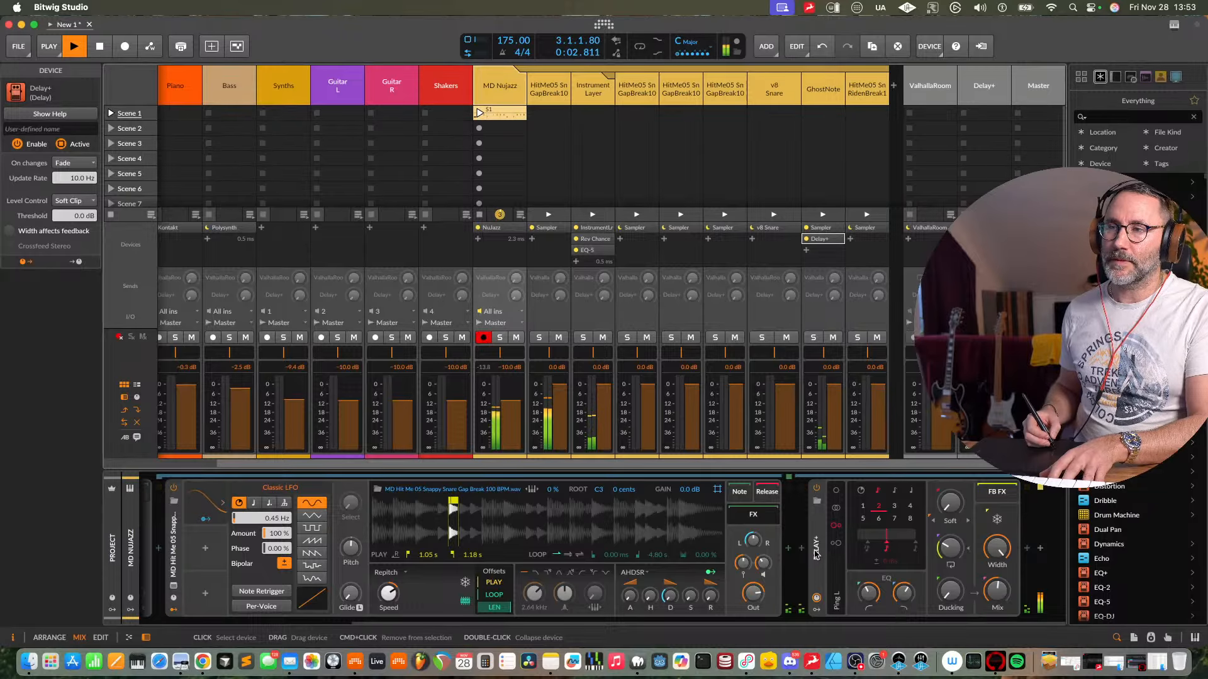
pyautogui.press('Tab')
pyautogui.press('Tab')
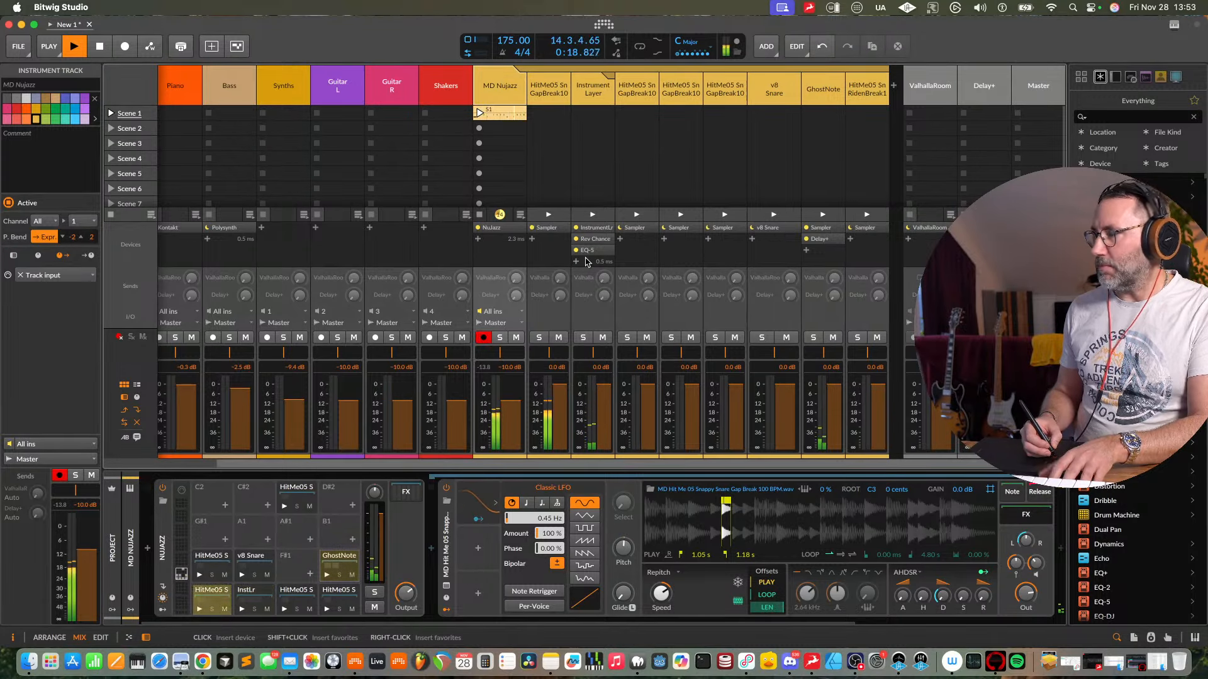
pyautogui.press('space')
pyautogui.press('space')
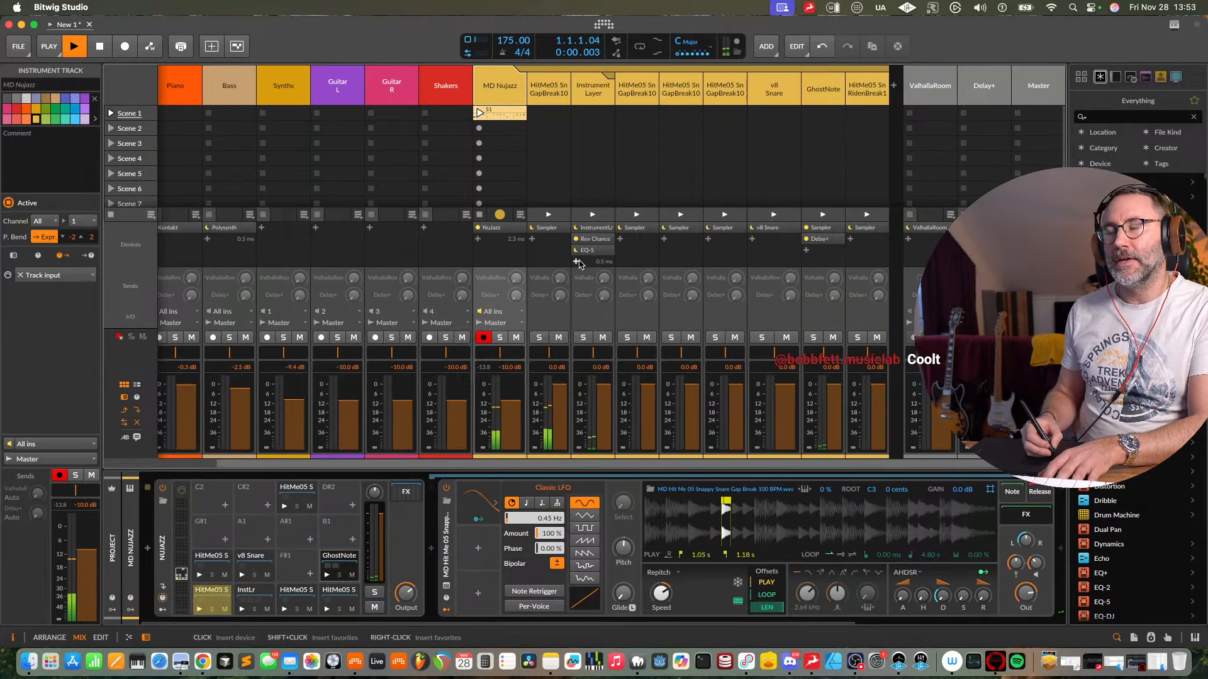
pyautogui.press('space')
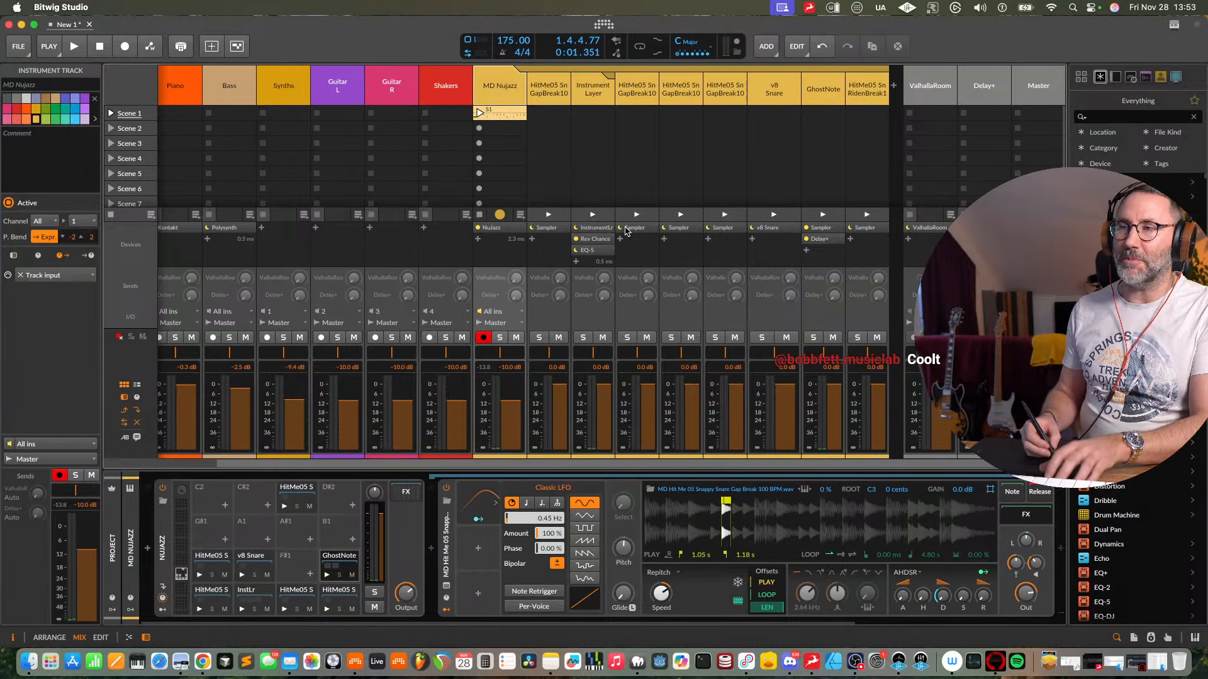
pyautogui.press('space')
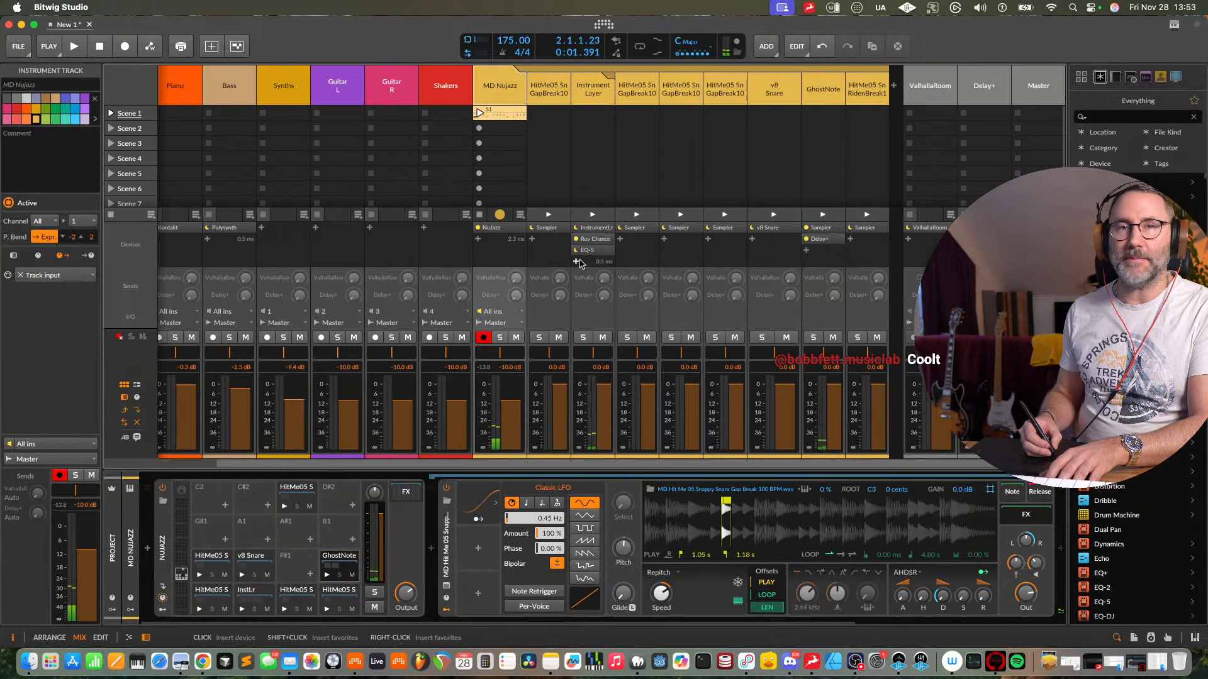
# - Insert the ValhallaRoom reverb after EQ-5 on the Instrument Layer channel and move its plug-in window aside
pyautogui.click(577, 262)
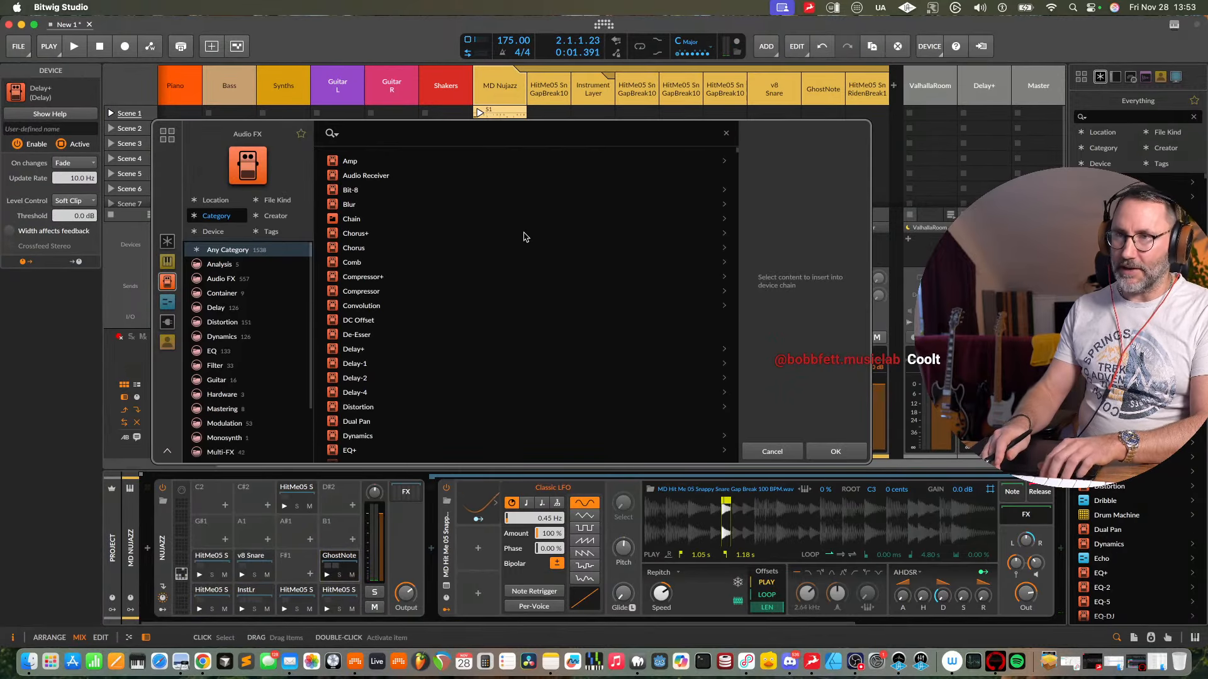
pyautogui.write('val')
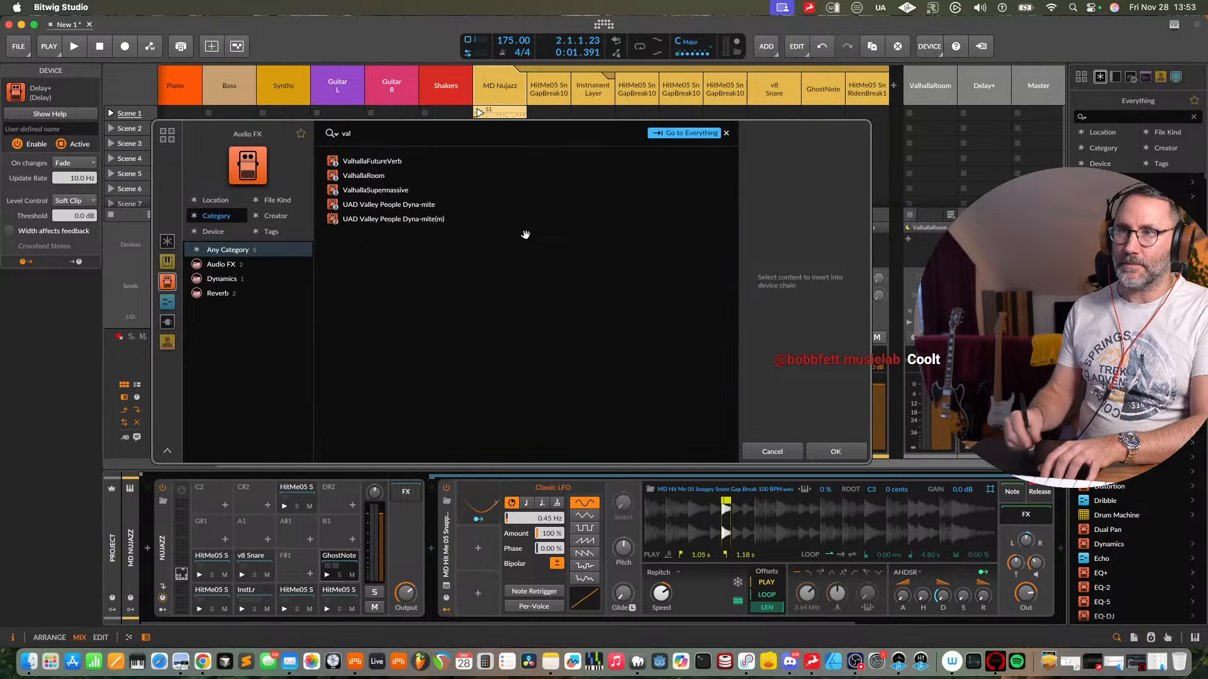
pyautogui.click(382, 177)
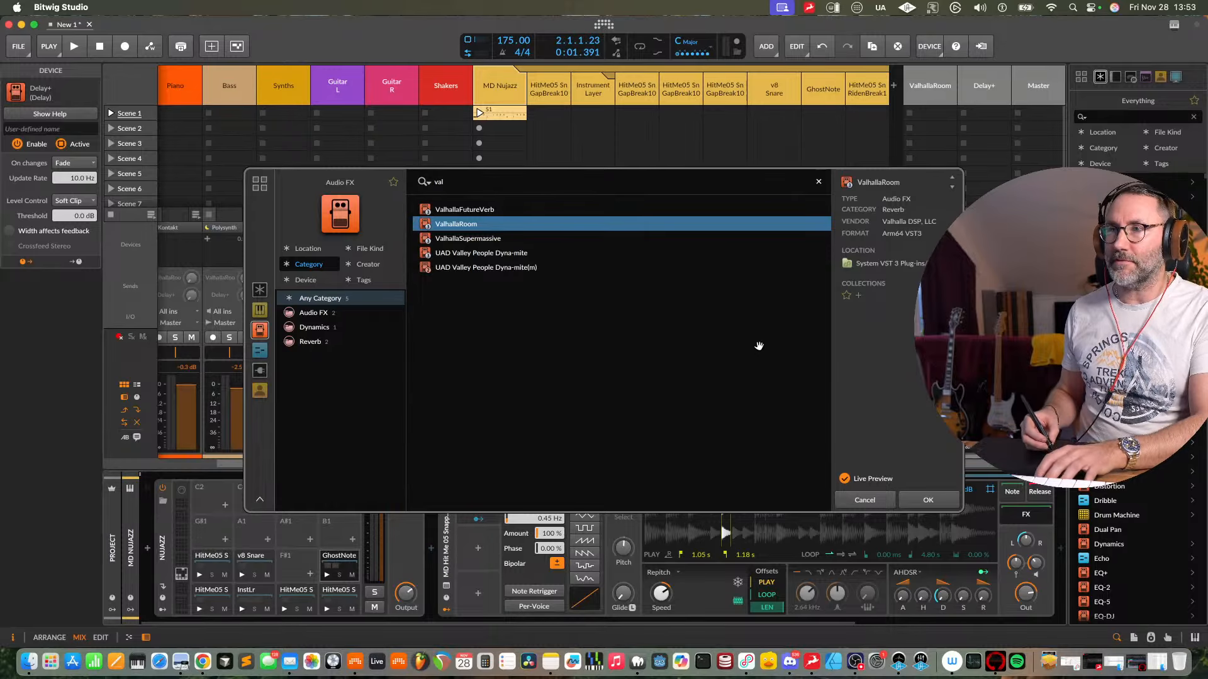
pyautogui.click(928, 501)
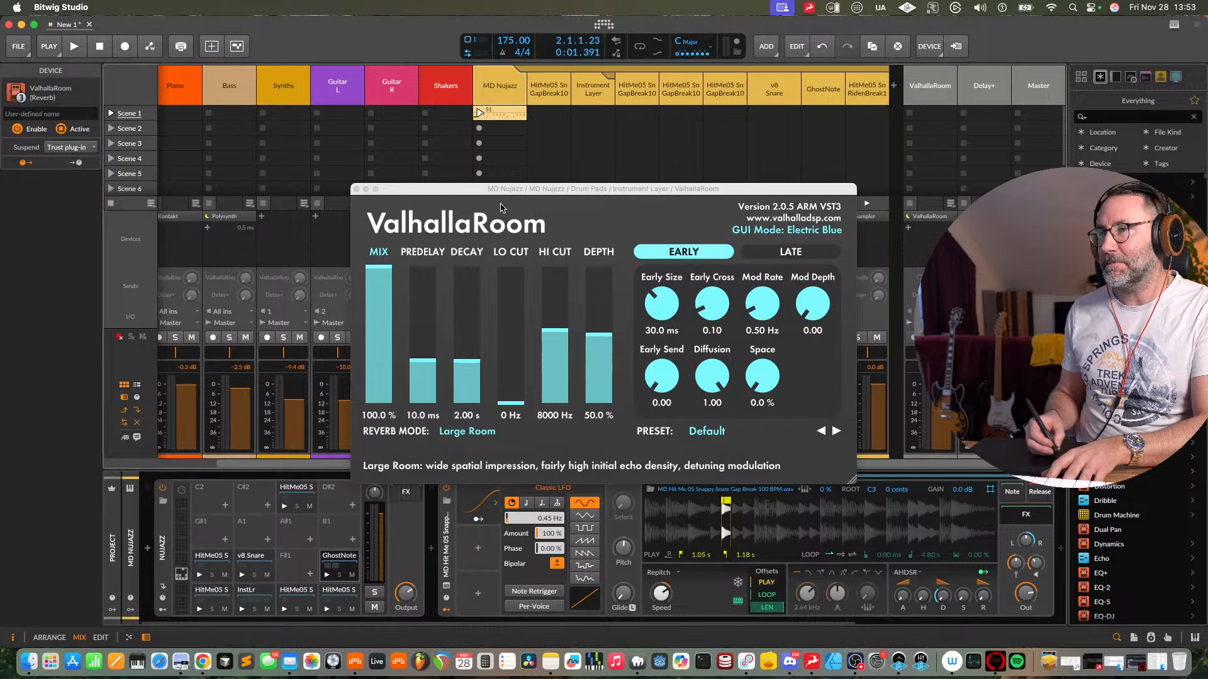
pyautogui.moveTo(488, 192); pyautogui.dragTo(453, 178)
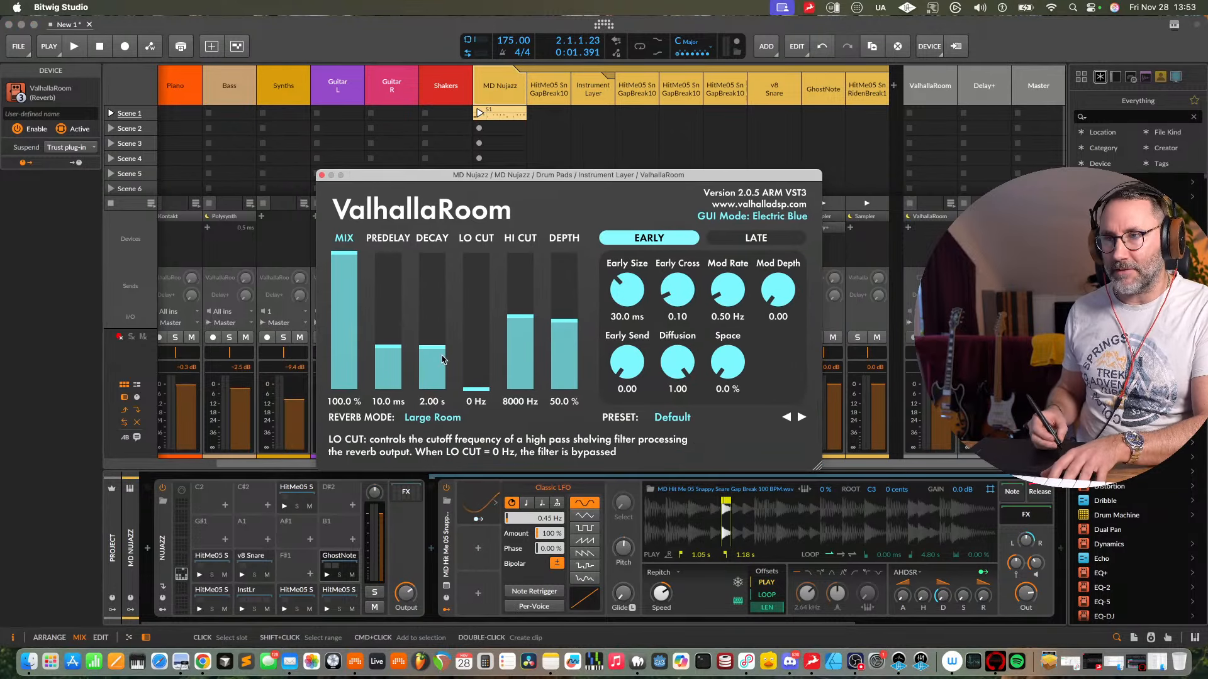
# - Set ValhallaRoom's decay to 0.40 s, mix to 15.4% and high cut to 6650 Hz during playback
pyautogui.press('space')
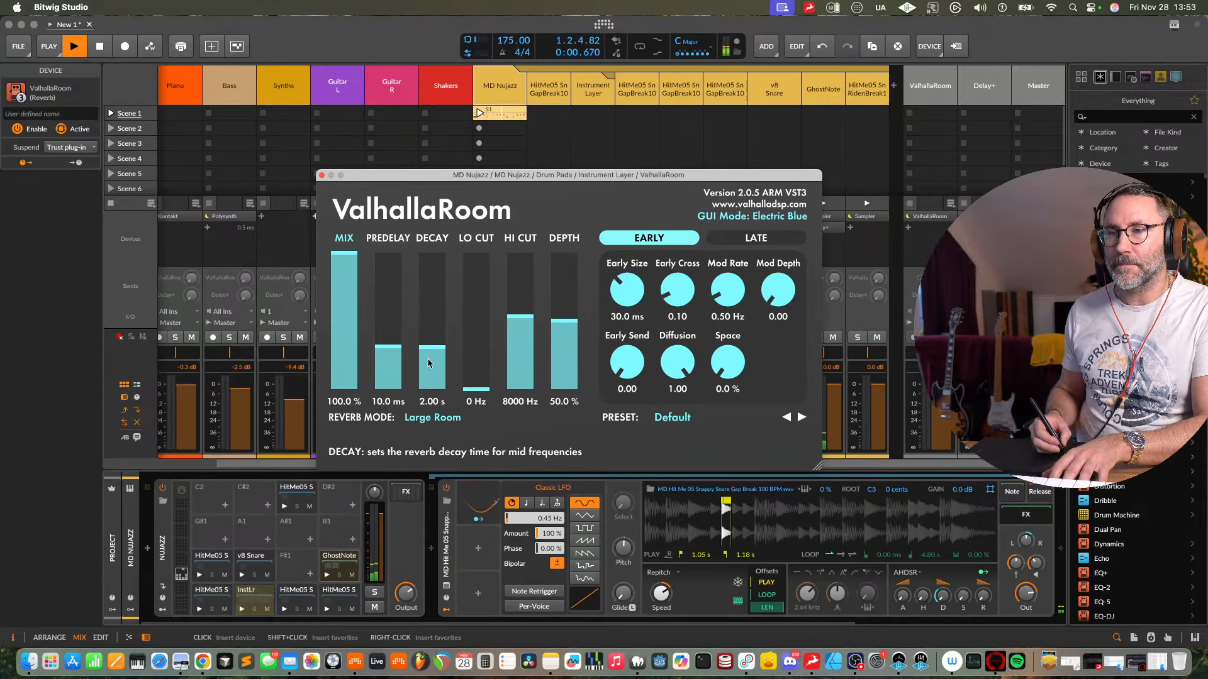
pyautogui.moveTo(431, 347); pyautogui.dragTo(400, 361)
pyautogui.moveTo(344, 264); pyautogui.dragTo(340, 372)
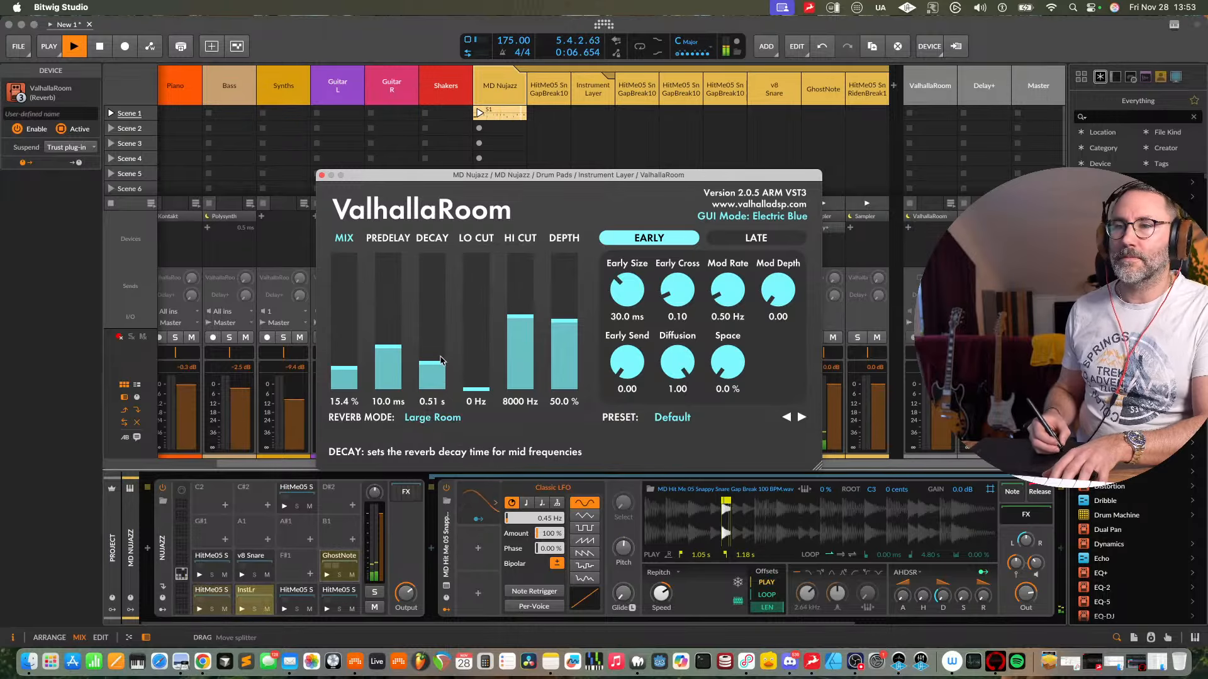
pyautogui.moveTo(441, 371); pyautogui.dragTo(440, 366)
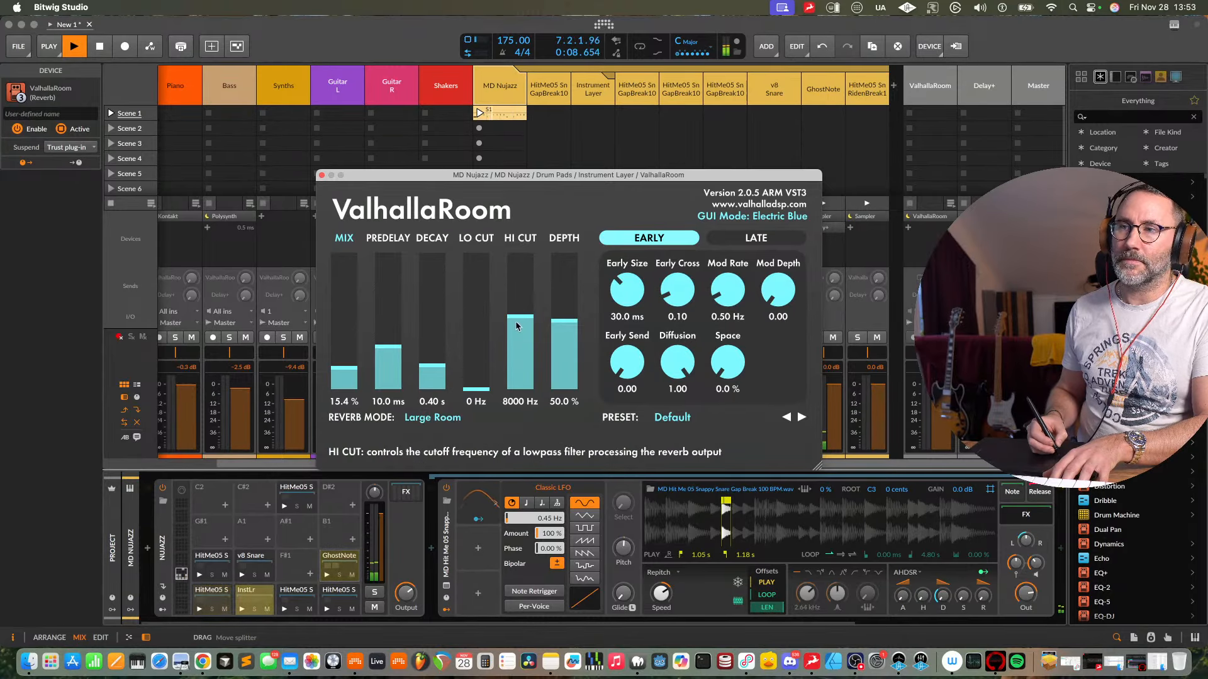
pyautogui.moveTo(520, 318); pyautogui.dragTo(519, 330)
# - Set ValhallaRoom to the Dark Chamber mode with a 20.0% mix, close the plug-in window and stop playback
pyautogui.click(424, 417)
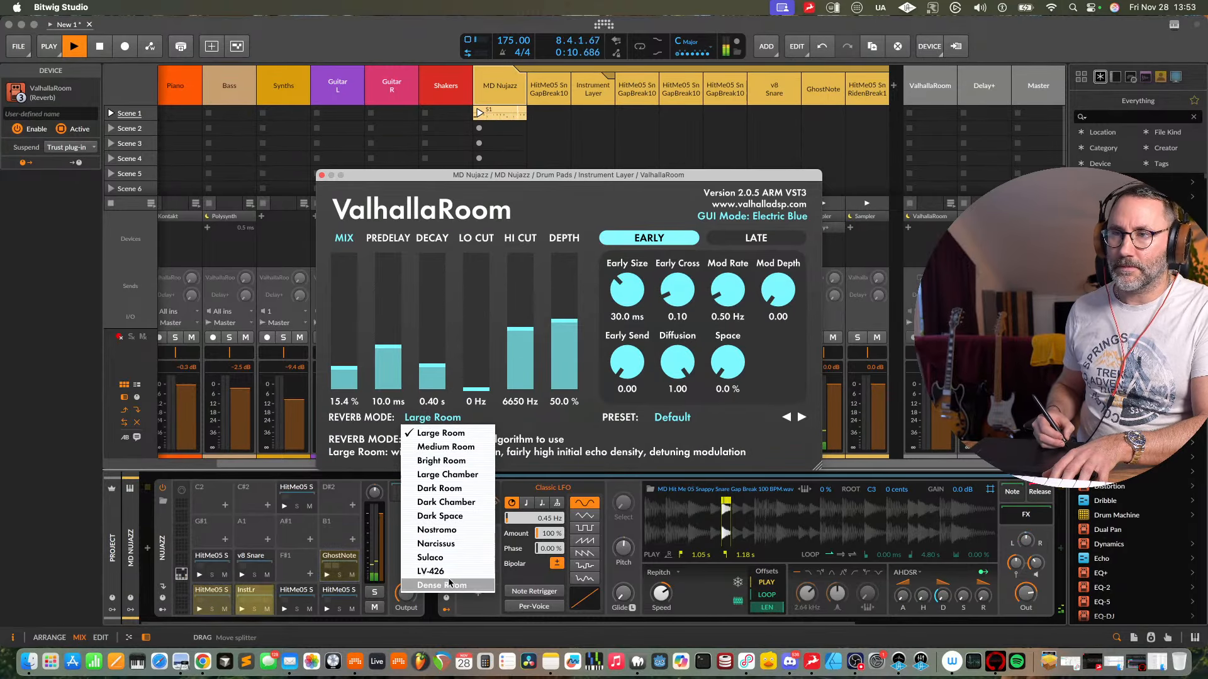
pyautogui.click(446, 502)
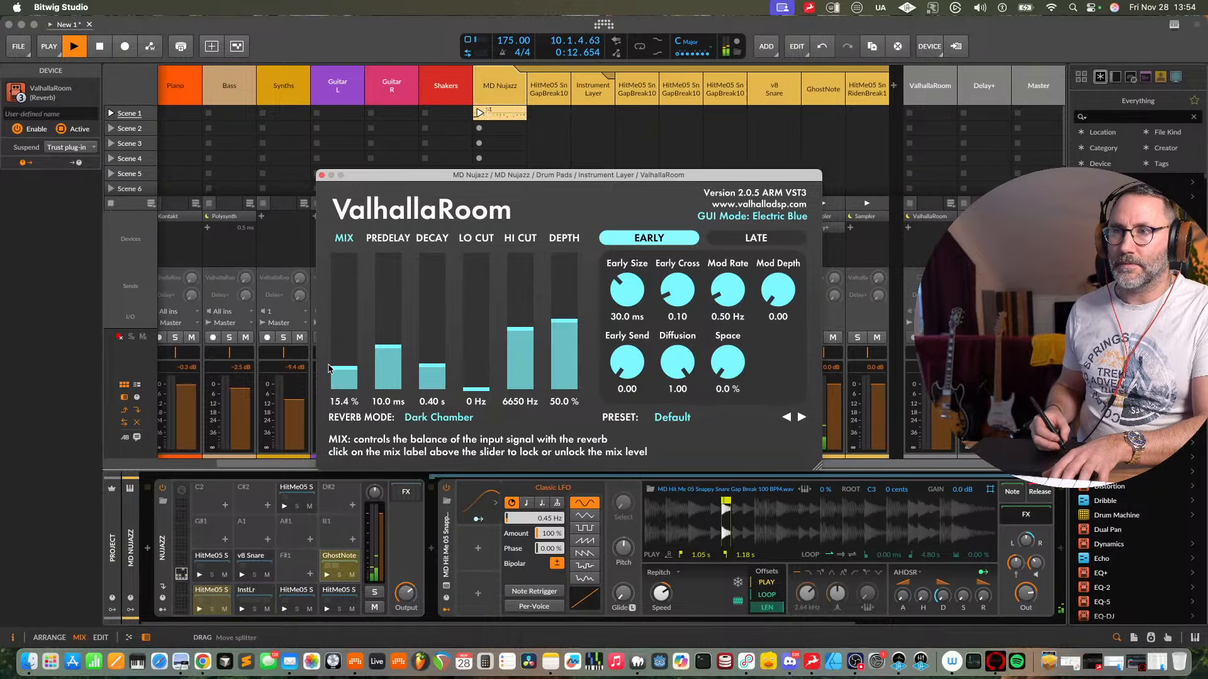
pyautogui.moveTo(353, 367); pyautogui.dragTo(352, 365)
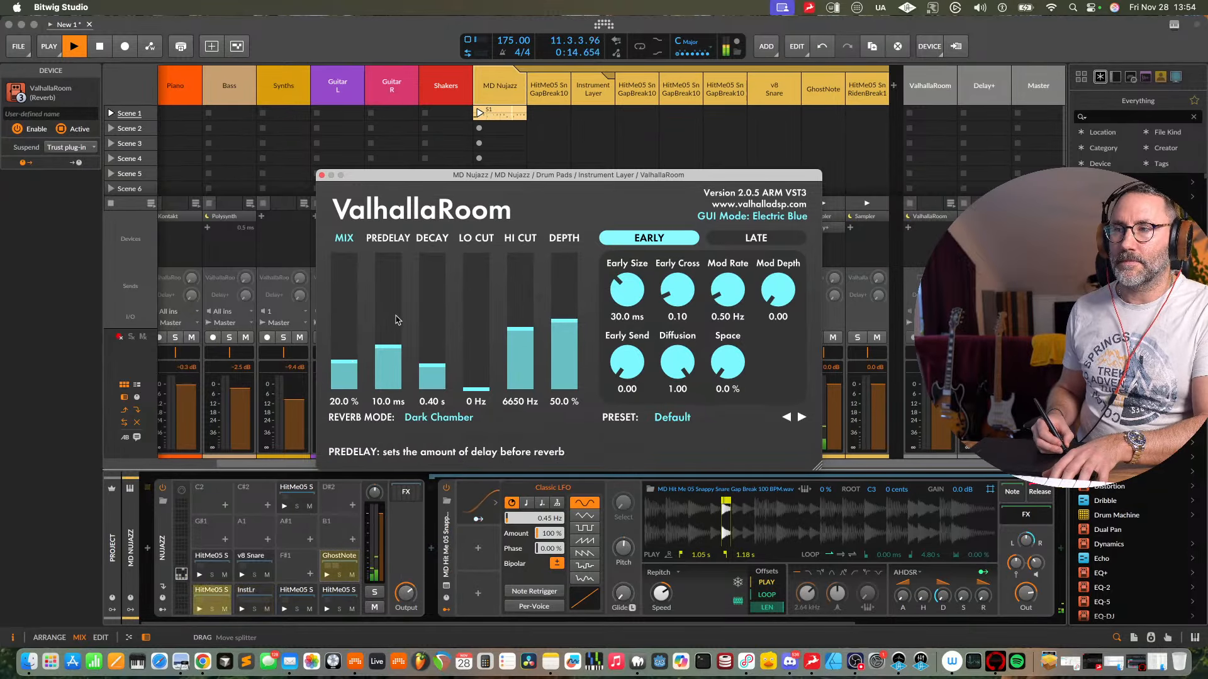
pyautogui.click(321, 174)
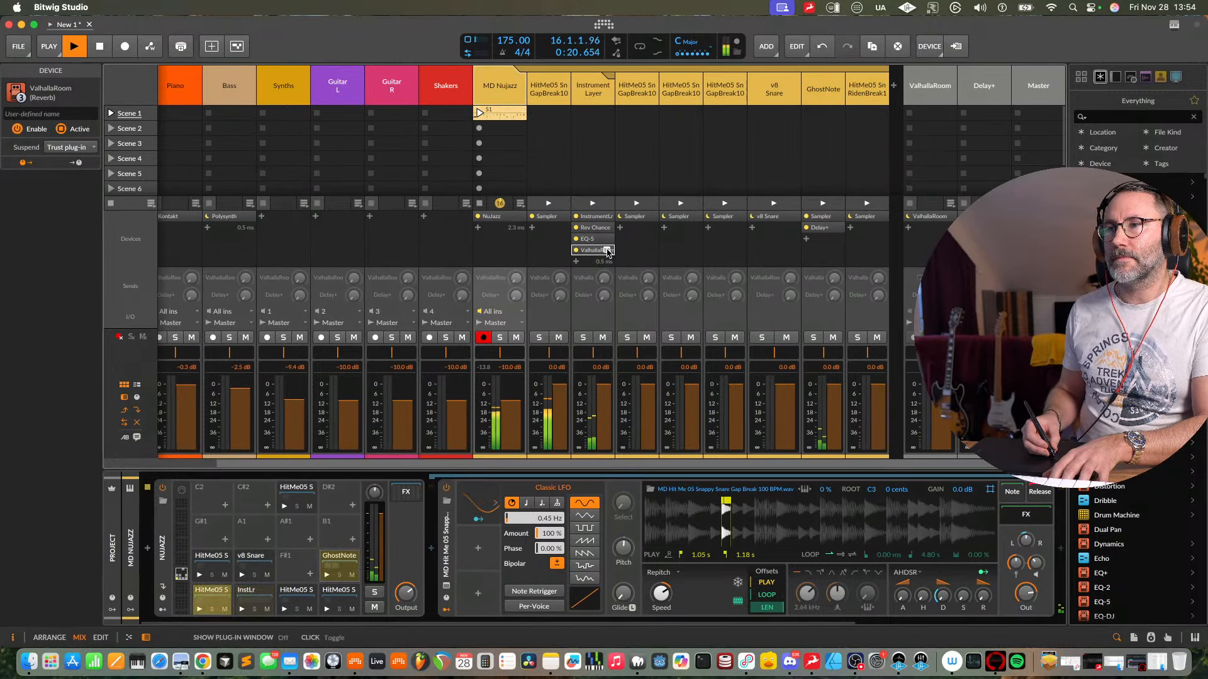
pyautogui.press('space')
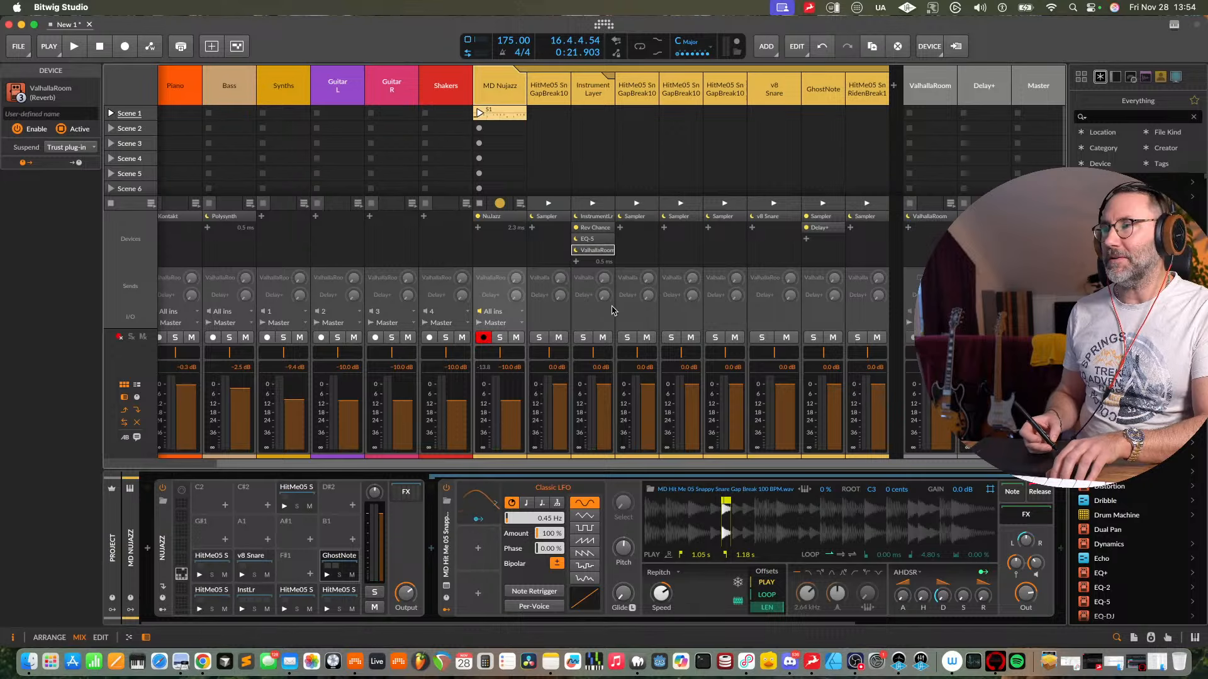
pyautogui.press('Tab')
pyautogui.press('Tab')
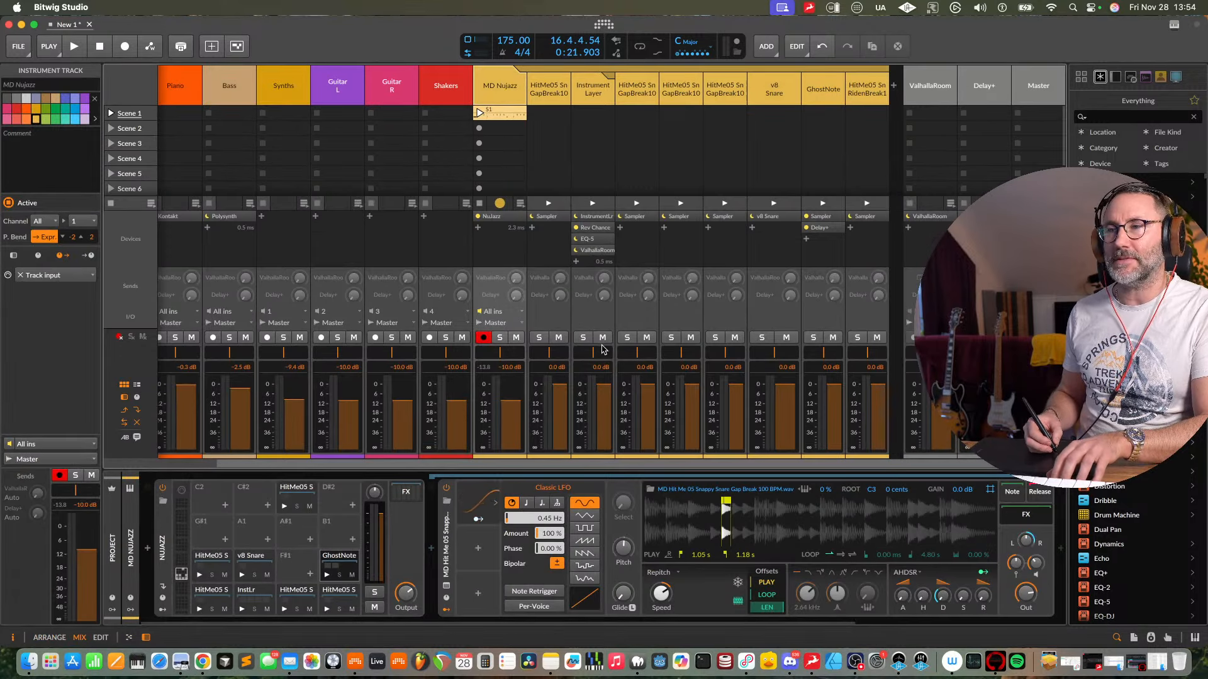
# - Search the samples and clips for "kick" and preview a kick sample further down the results
pyautogui.click(1145, 77)
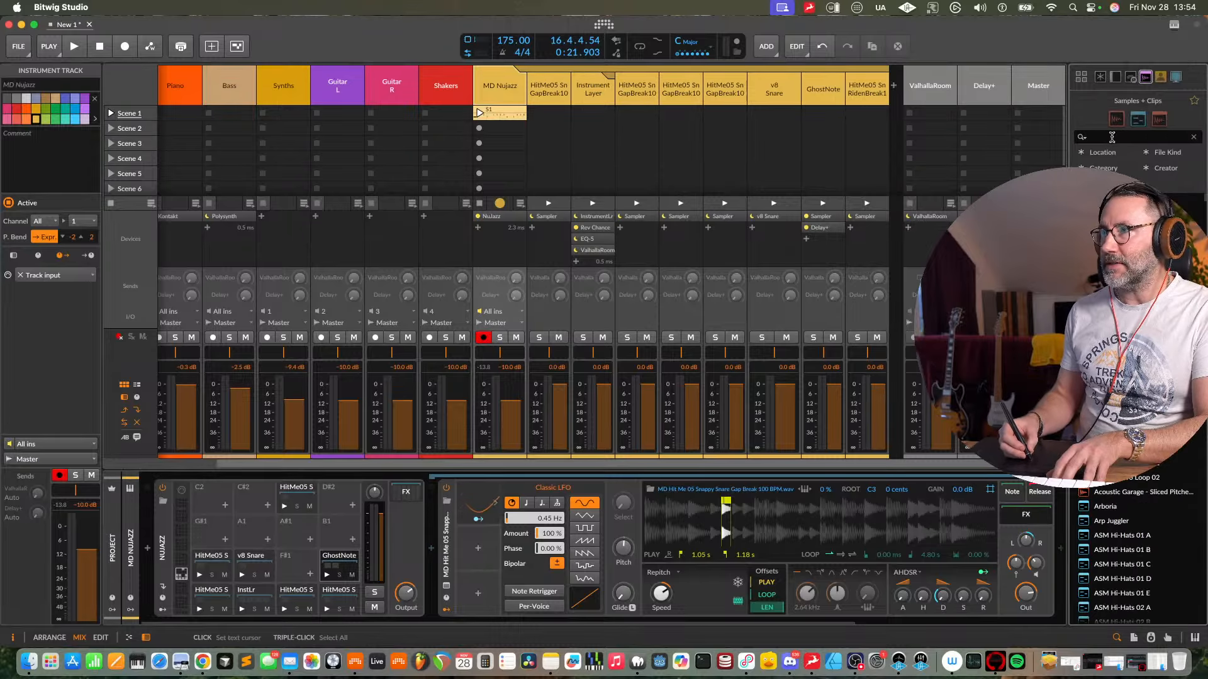
pyautogui.write('kick')
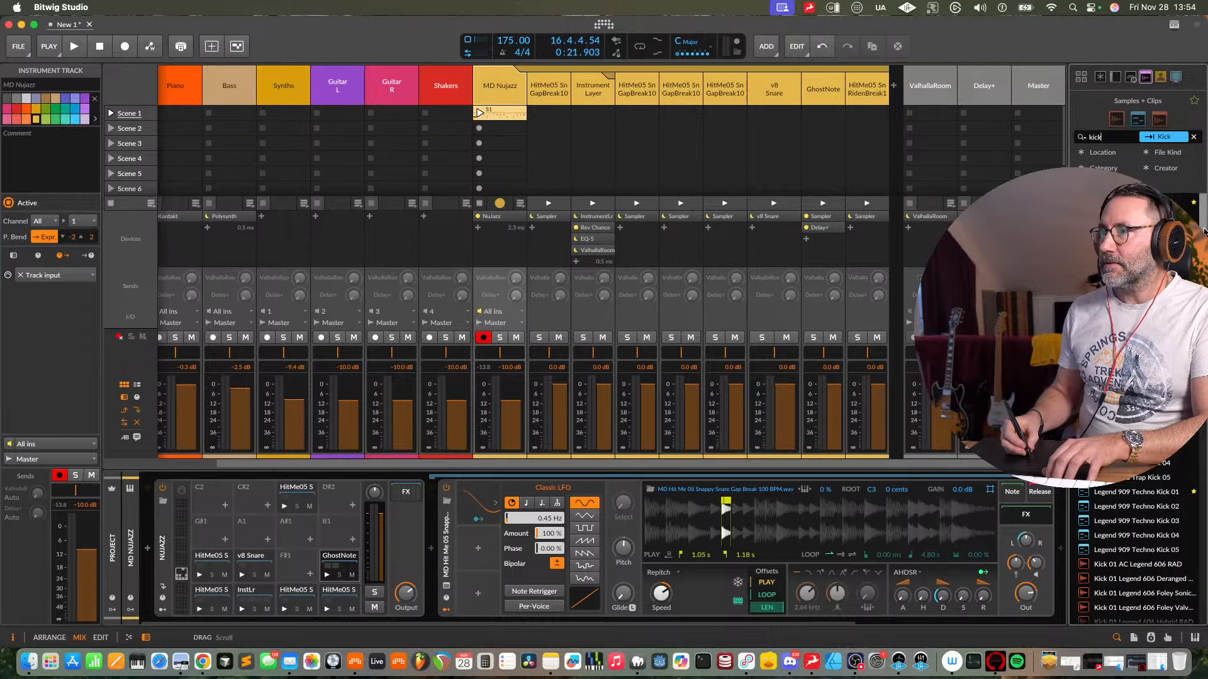
pyautogui.scroll(-5, 1138, 547)
pyautogui.scroll(-5, 1190, 493)
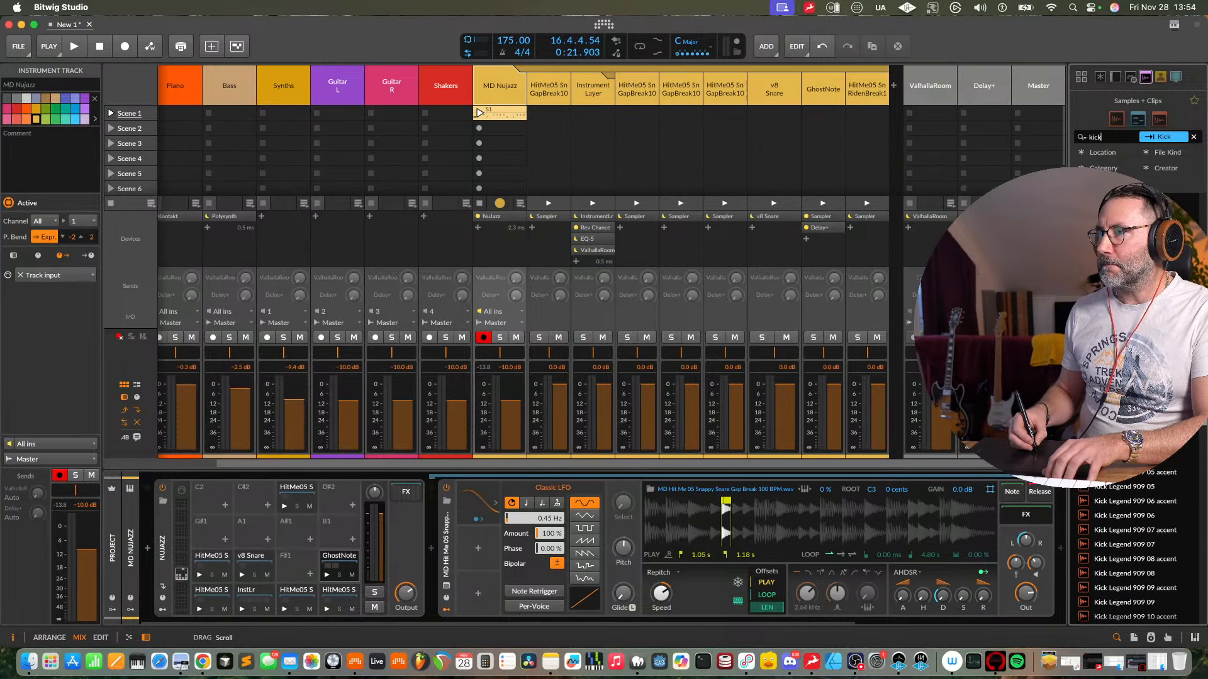
pyautogui.moveTo(1190, 493); pyautogui.dragTo(1190, 522)
pyautogui.click(1138, 453)
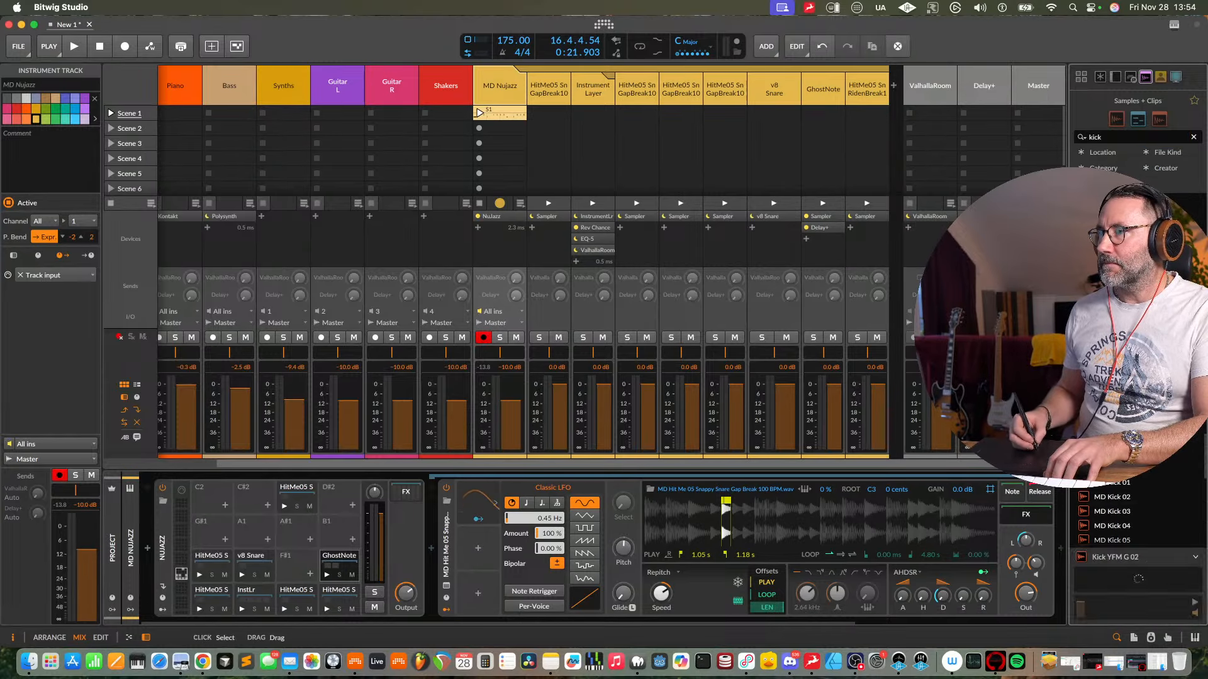
# - Audition the MD Kick one-shots, including MD Kick 09, 04 and 01, and compare them with the playing pattern's kick
pyautogui.moveTo(1204, 463); pyautogui.dragTo(1204, 495)
pyautogui.click(1163, 378)
pyautogui.click(1164, 391)
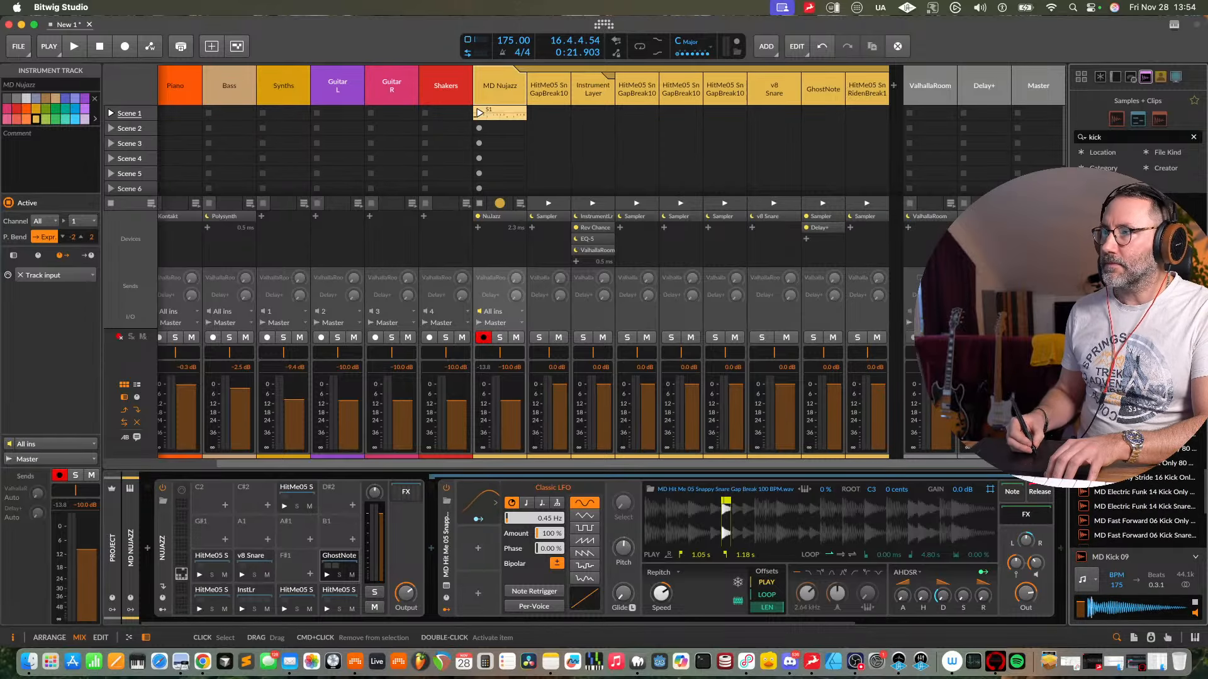
pyautogui.click(1164, 406)
pyautogui.press('space')
pyautogui.click(1164, 314)
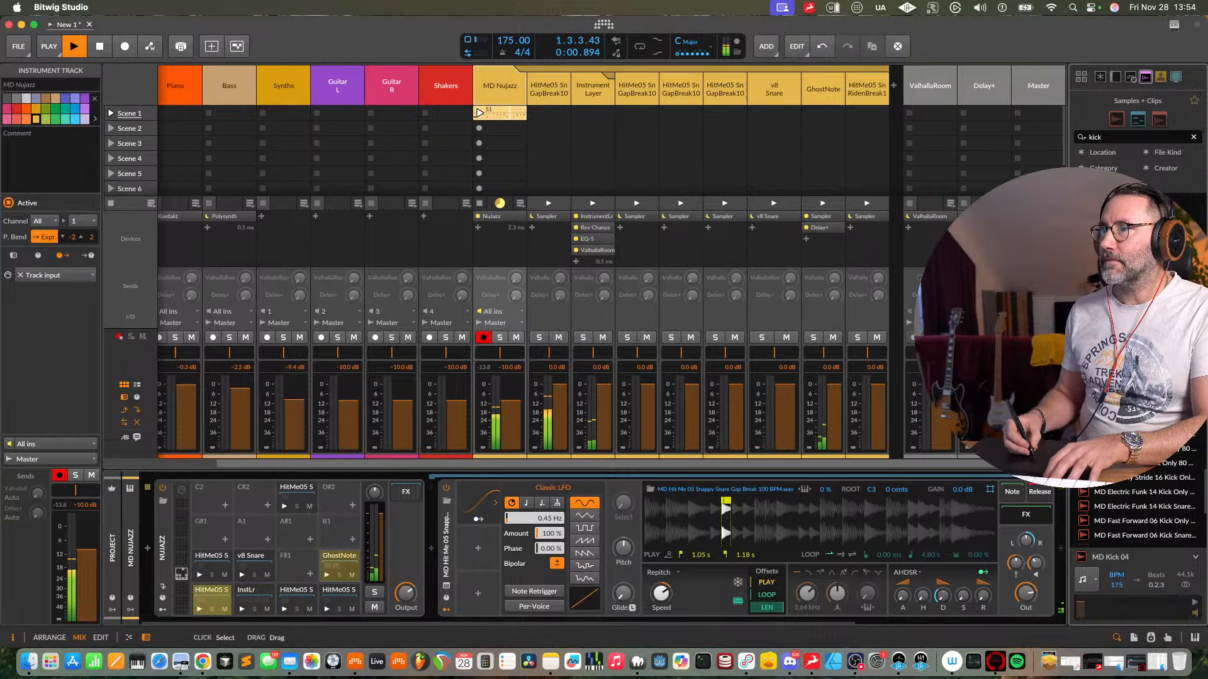
pyautogui.press('space')
pyautogui.click(1163, 290)
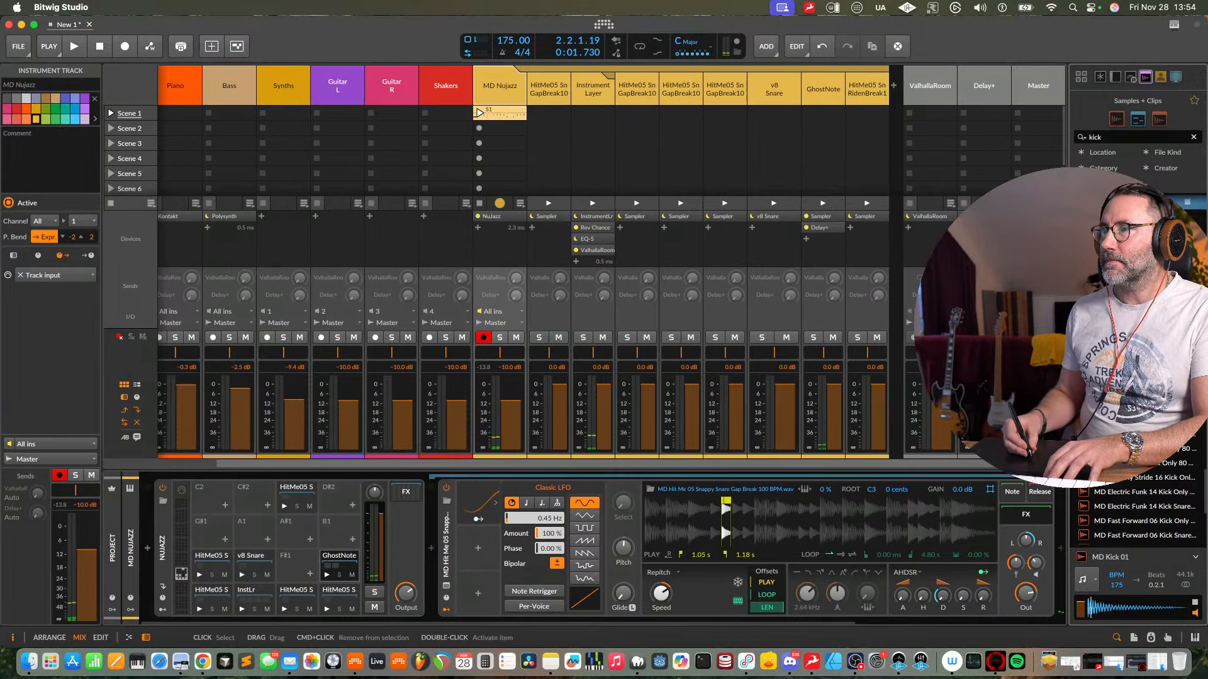
# - Audition further kick samples and kick-only loops, including Cymbal + Kick Berlin 301-II, MD Smashin 15, MD Hit Me 05 and MD Head Nodding 13
pyautogui.click(1164, 376)
pyautogui.click(1163, 391)
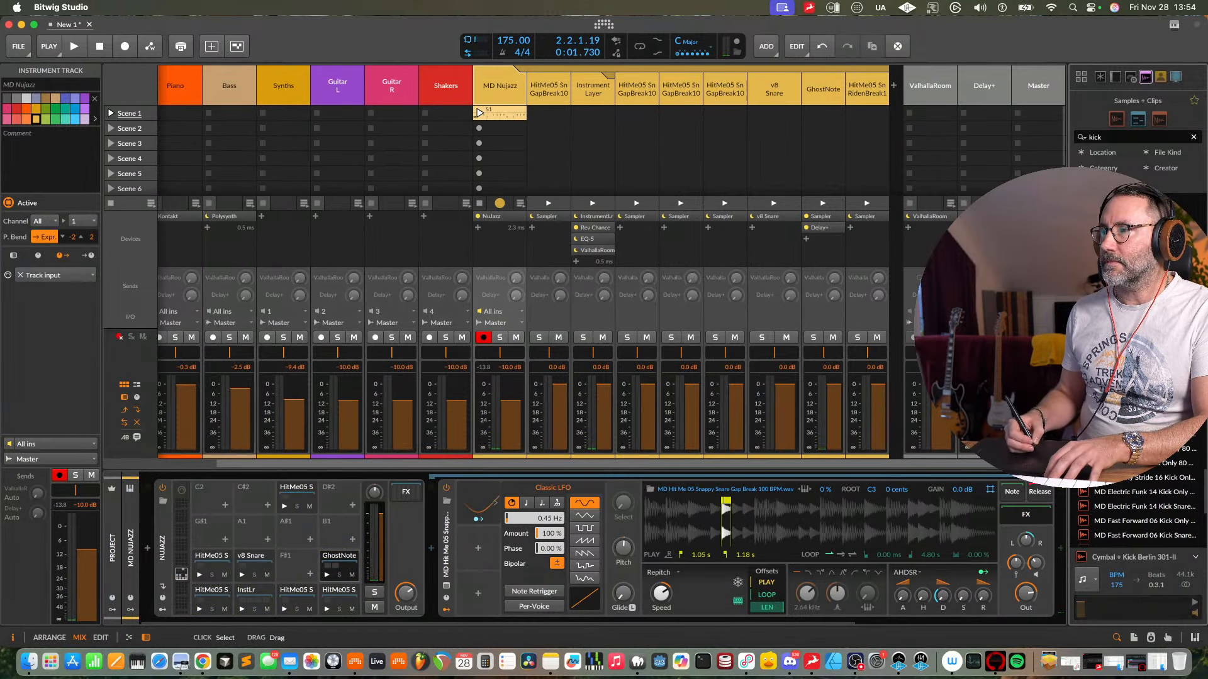
pyautogui.click(1164, 406)
pyautogui.scroll(-5, 1151, 443)
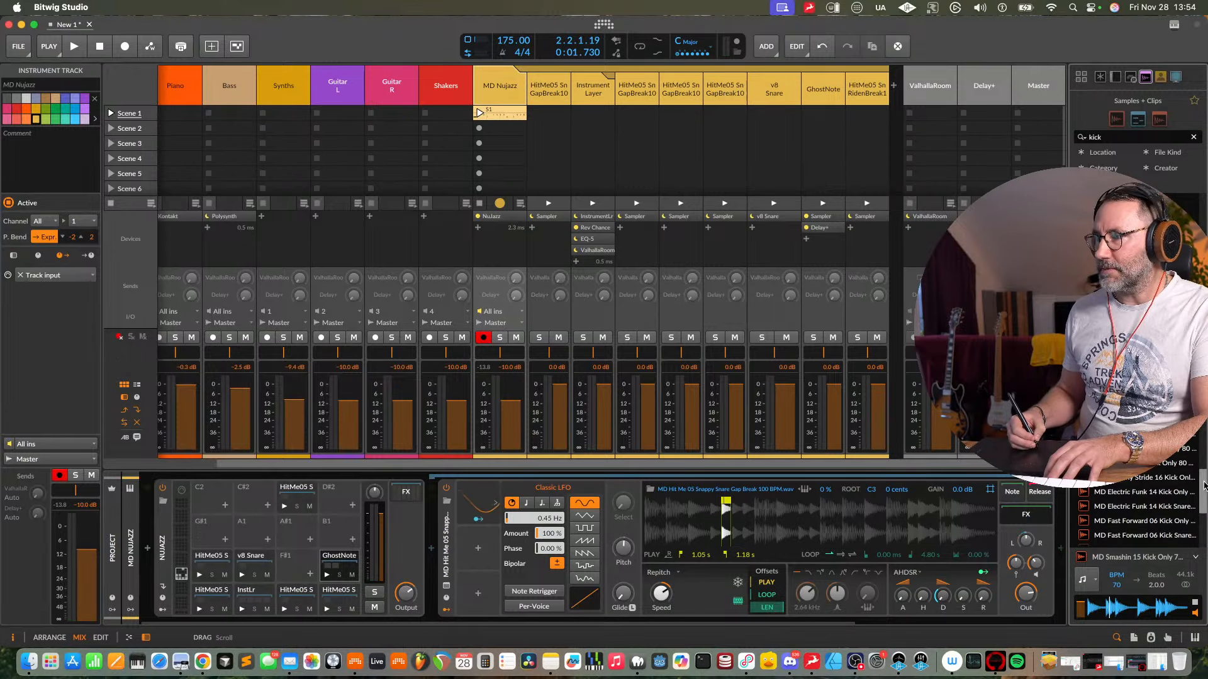
pyautogui.click(1151, 443)
pyautogui.click(1150, 483)
pyautogui.click(1157, 414)
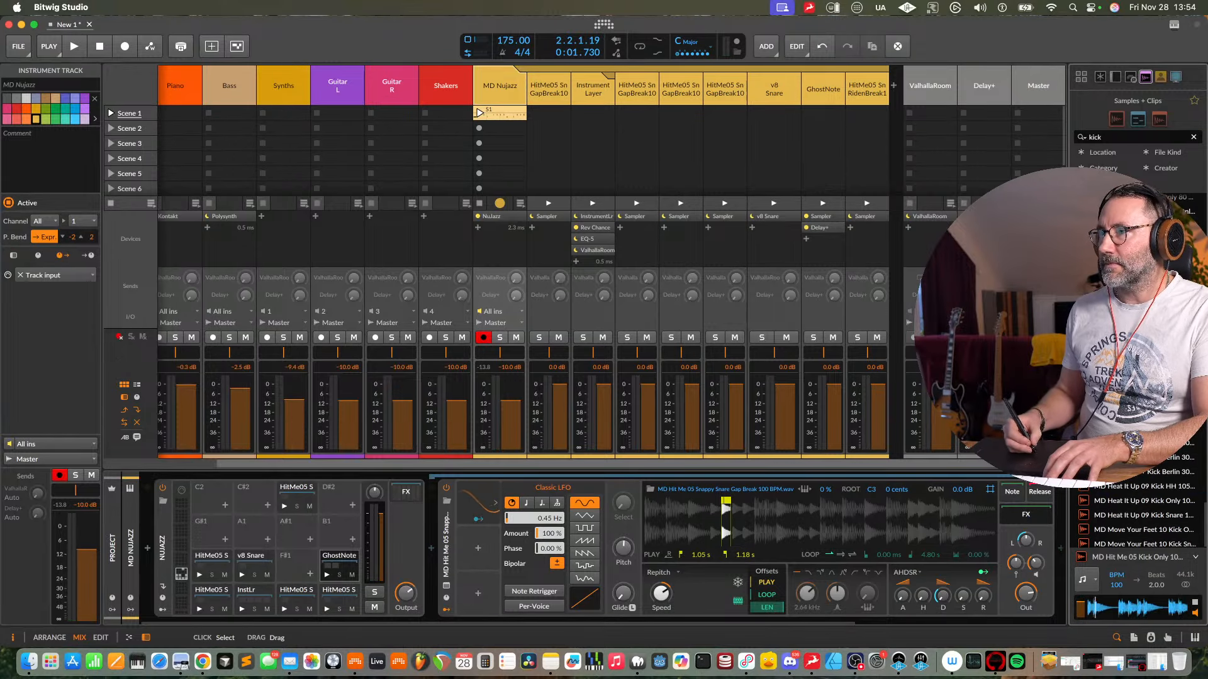
pyautogui.click(1157, 399)
pyautogui.click(1157, 385)
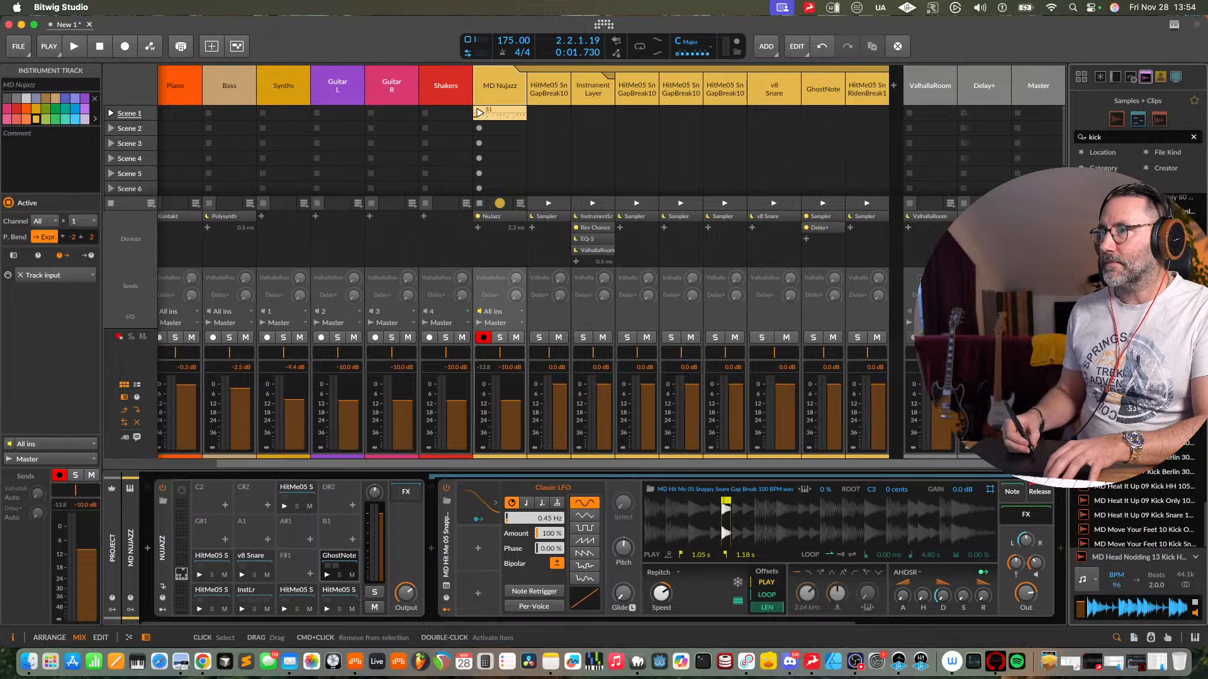
pyautogui.click(1158, 371)
pyautogui.click(1158, 370)
pyautogui.click(1157, 399)
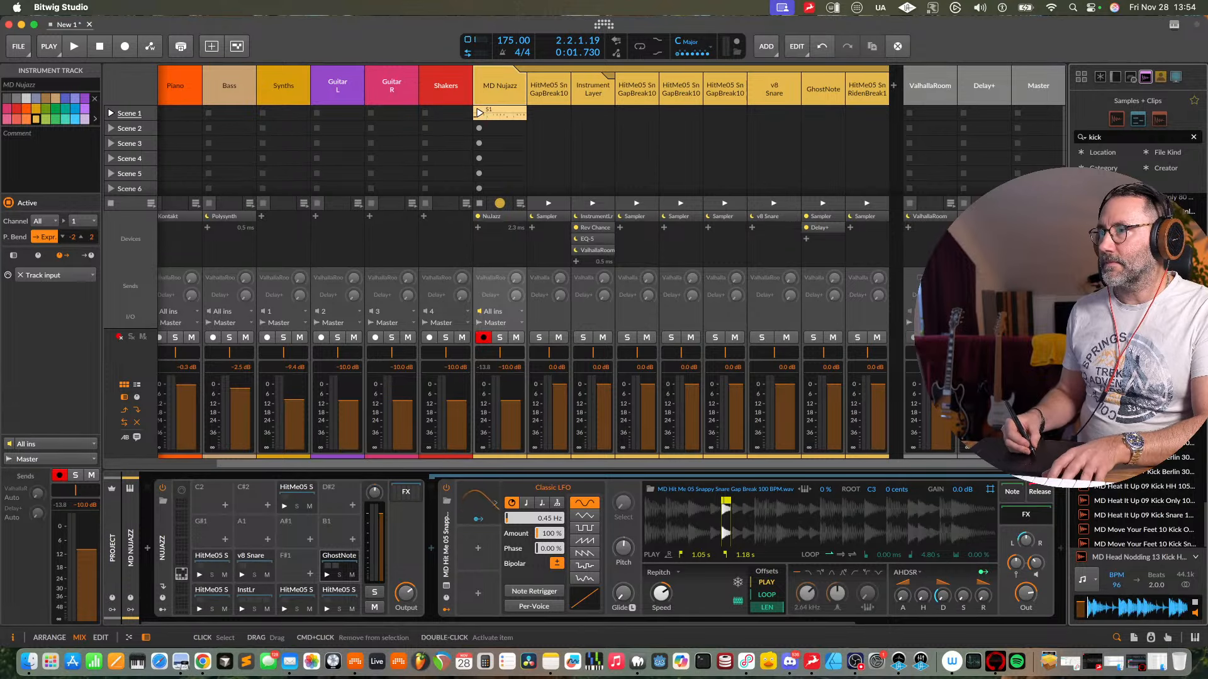
# - Play the opening of the MD Nujazz pattern repeatedly in short bursts to judge the current kick
pyautogui.press('space')
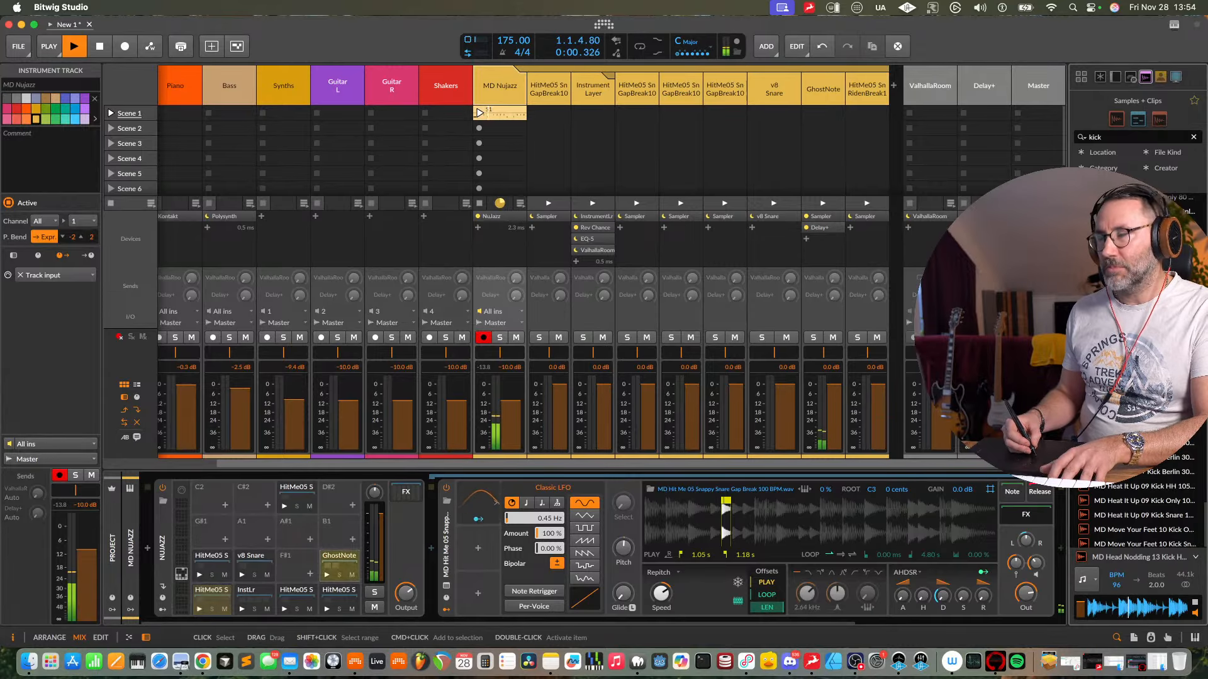
pyautogui.press('space')
pyautogui.press('space')
pyautogui.press('space')
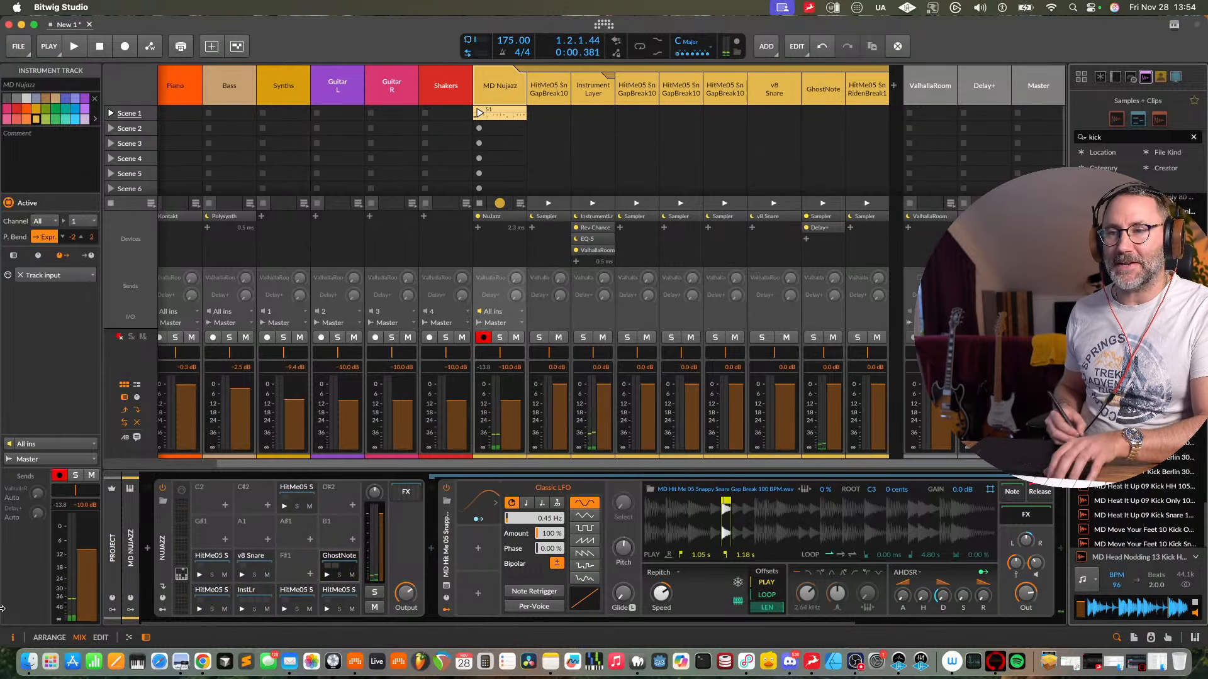
pyautogui.press('space')
pyautogui.press('space')
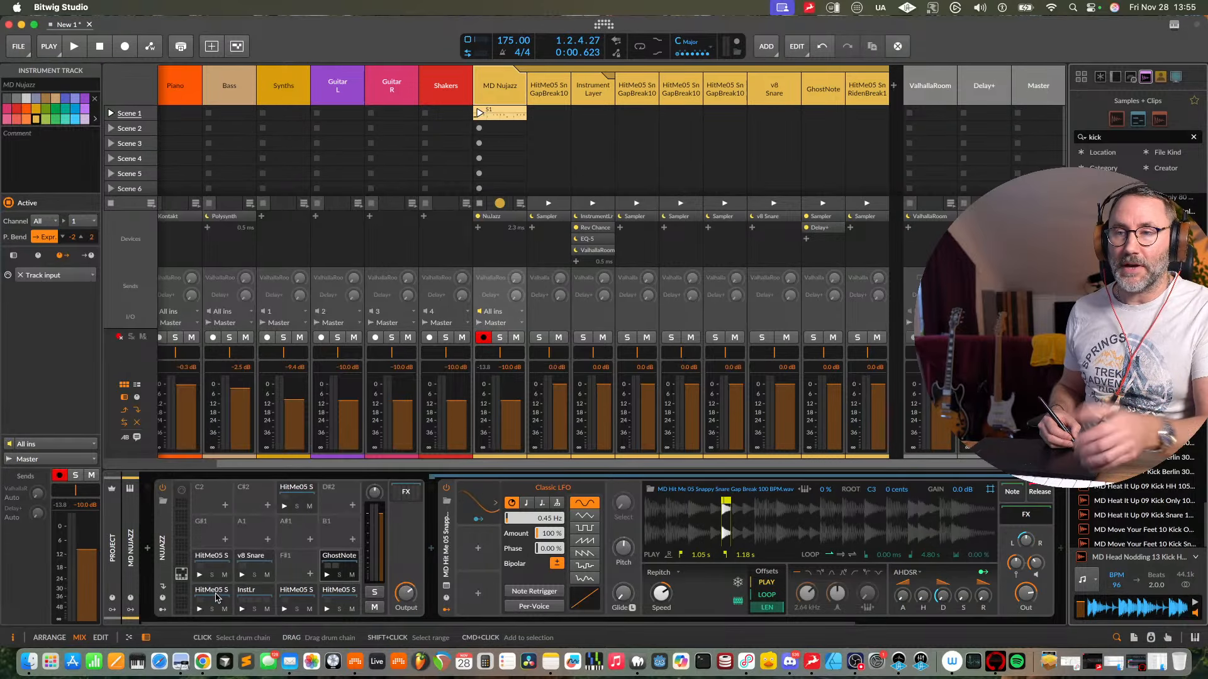
# - Move the HitMe05 sample pad from C1 to C2 and load the v9 Kick instrument on the emptied C1 pad
pyautogui.click(216, 596)
pyautogui.moveTo(232, 501); pyautogui.dragTo(220, 502)
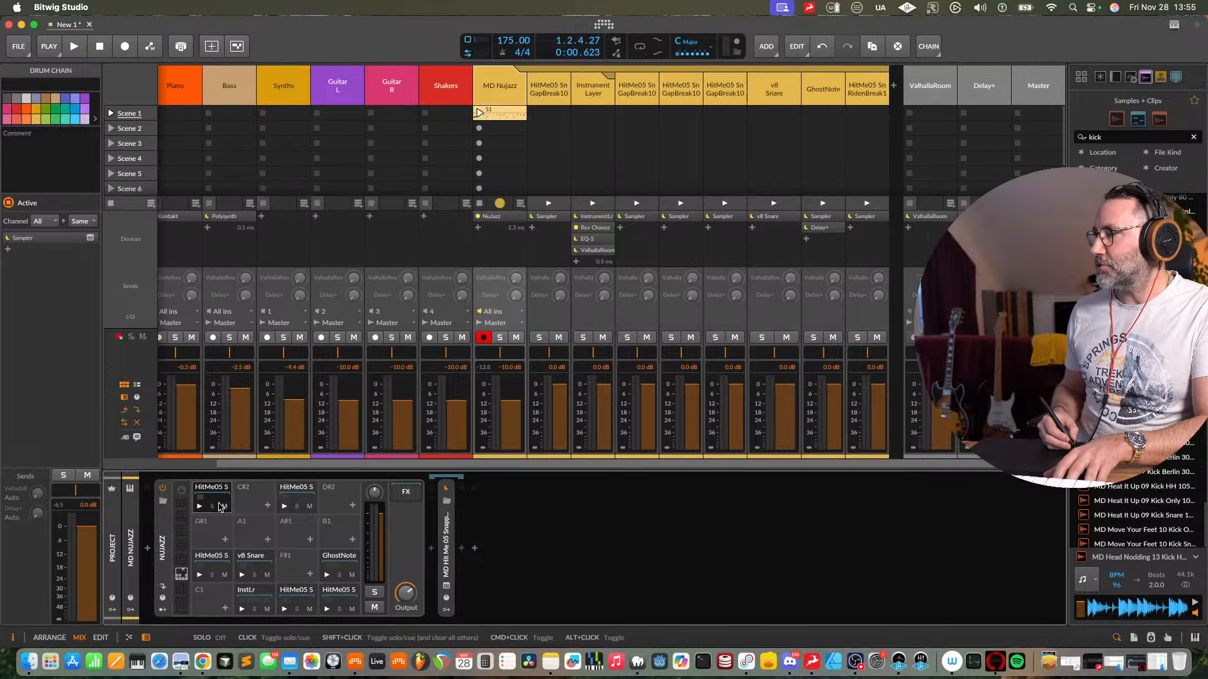
pyautogui.doubleClick(216, 592)
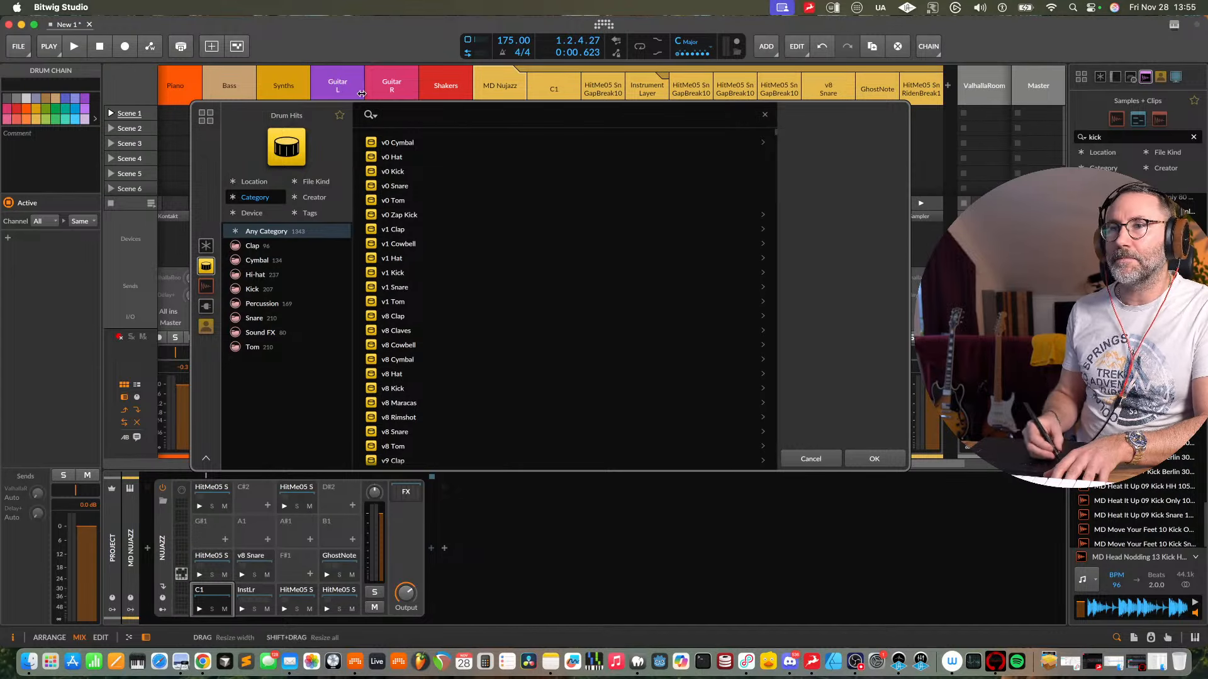
pyautogui.write('v9')
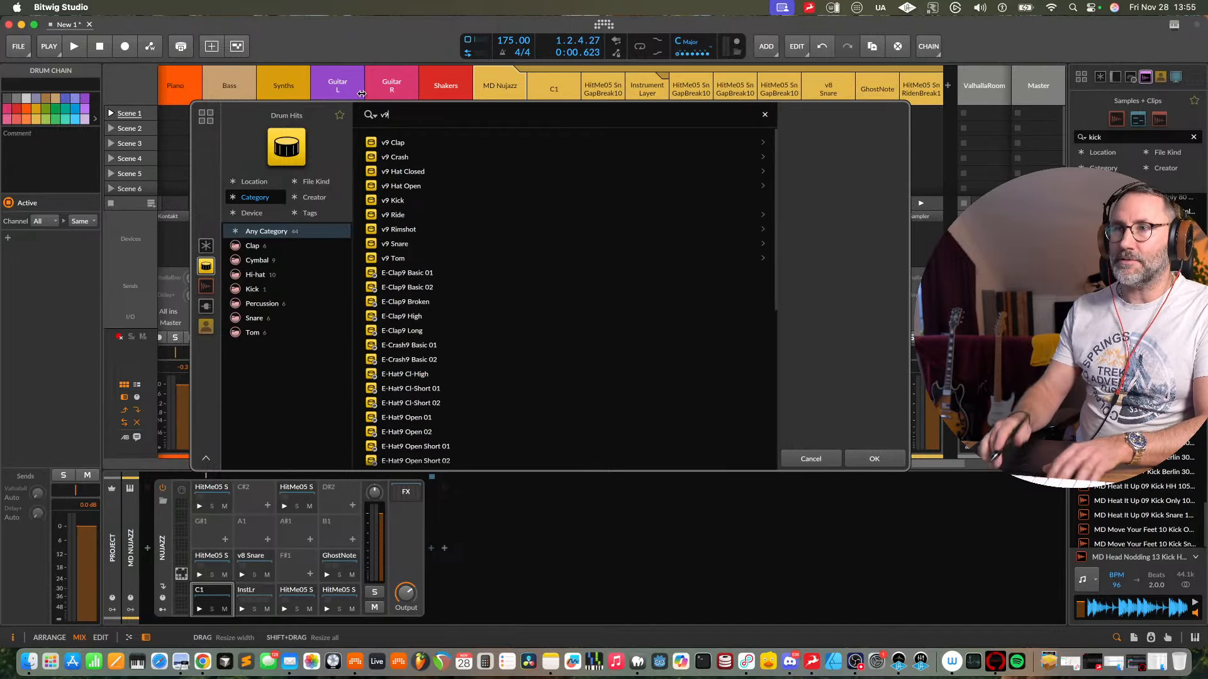
pyautogui.click(402, 200)
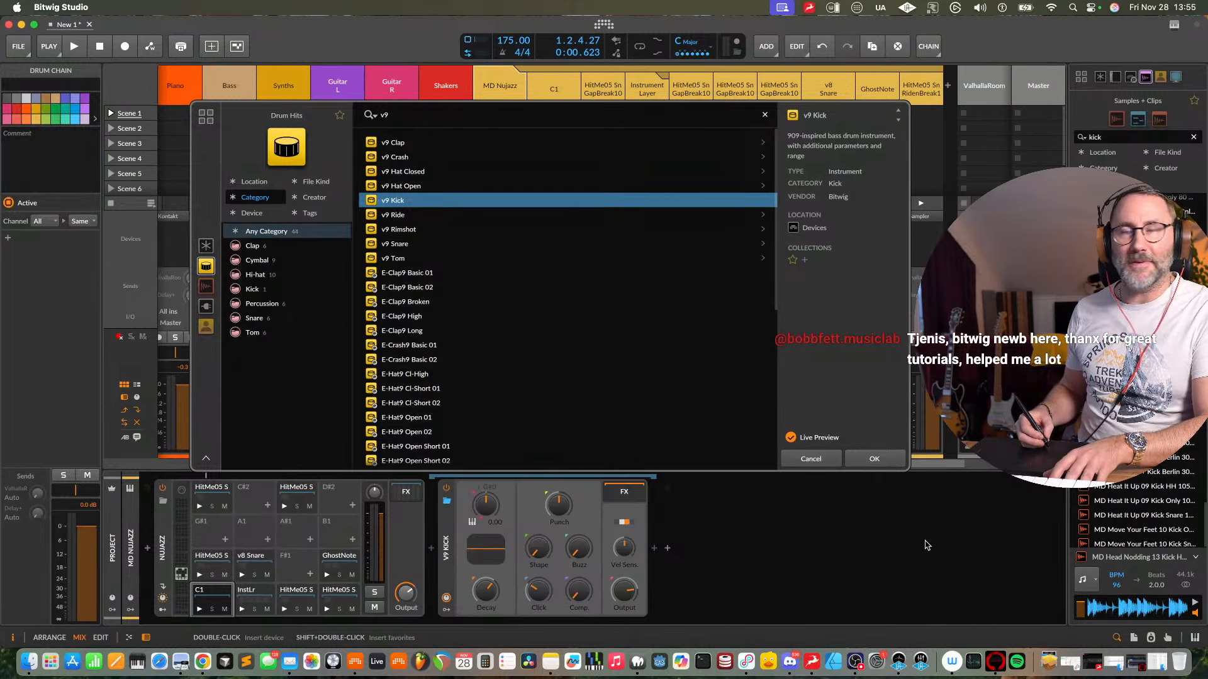
pyautogui.click(874, 459)
# - Tune the v9 Kick to -0.60 st, set its shape to about 47.5%, and adjust punch, decay, buzz, click and compression during playback
pyautogui.press('space')
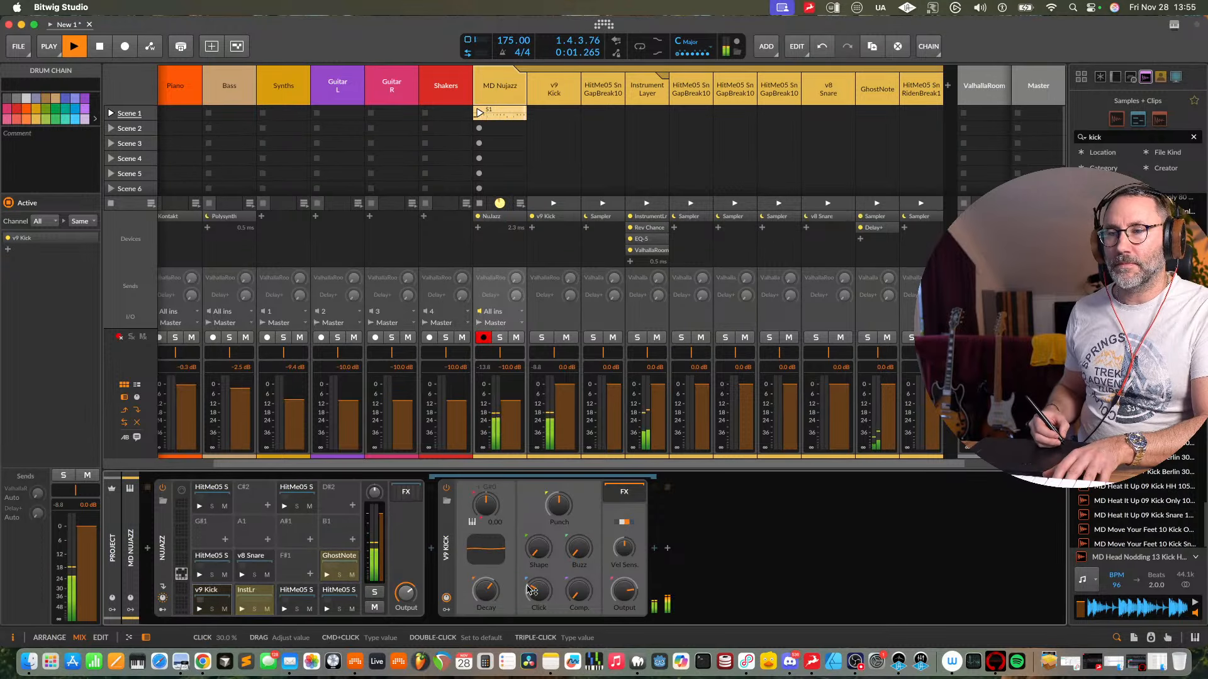
pyautogui.press('space')
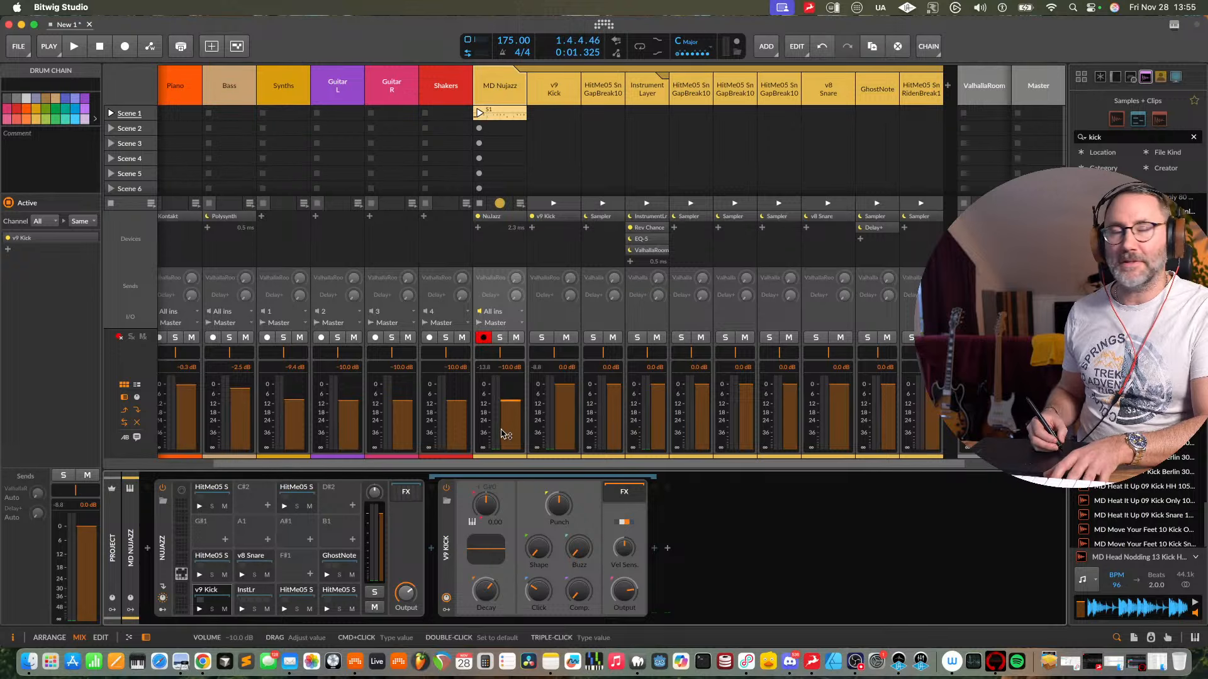
pyautogui.press('space')
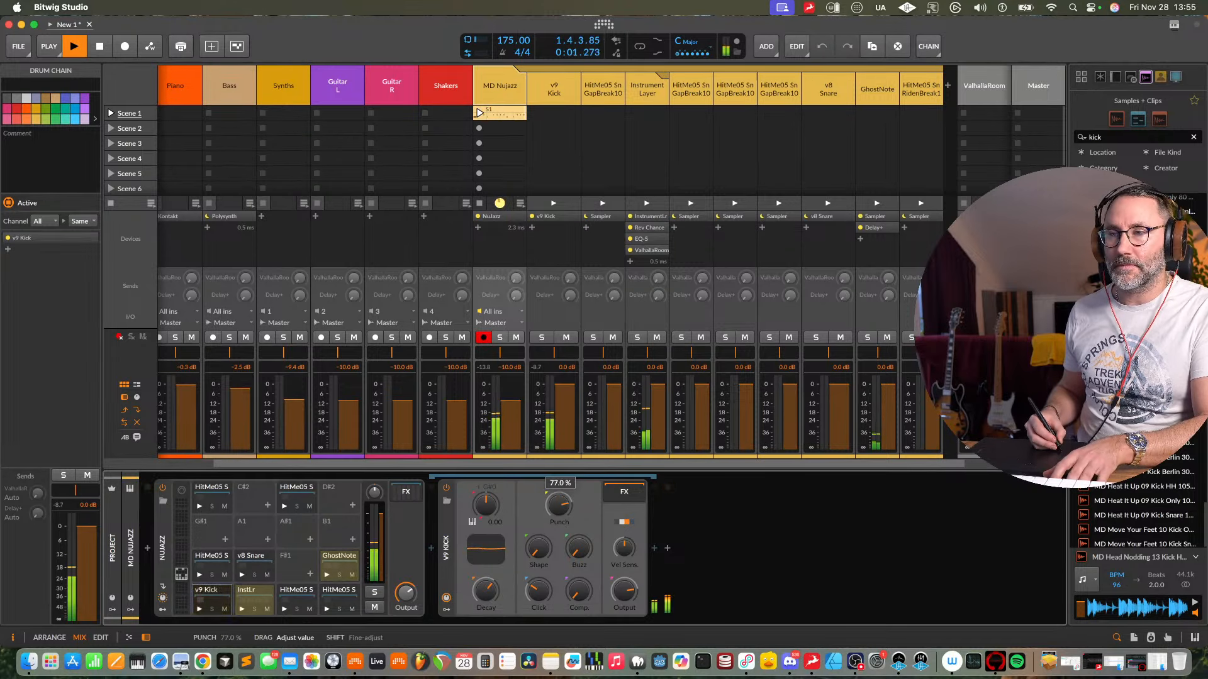
pyautogui.moveTo(480, 591); pyautogui.dragTo(480, 619)
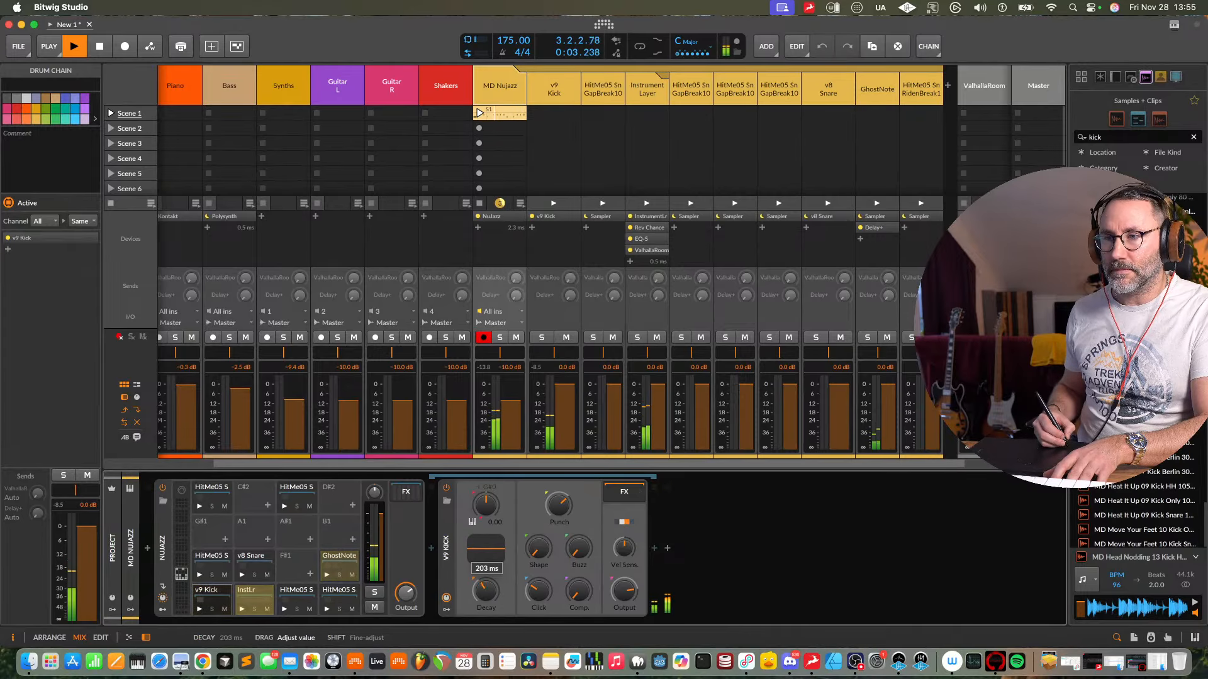
pyautogui.moveTo(485, 505)
pyautogui.mouseDown()
pyautogui.moveTo(486, 522)
pyautogui.moveTo(485, 509)
pyautogui.mouseUp()
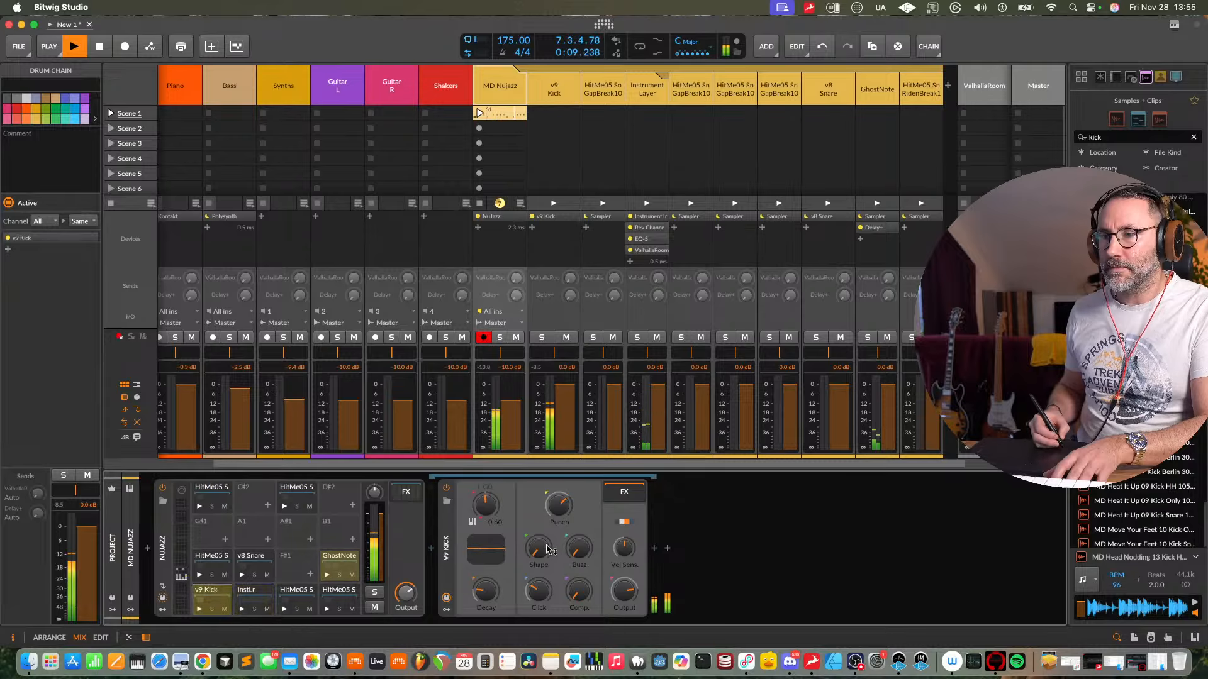
pyautogui.moveTo(579, 548); pyautogui.dragTo(558, 502)
pyautogui.moveTo(539, 590); pyautogui.dragTo(539, 545)
pyautogui.moveTo(485, 590); pyautogui.dragTo(485, 587)
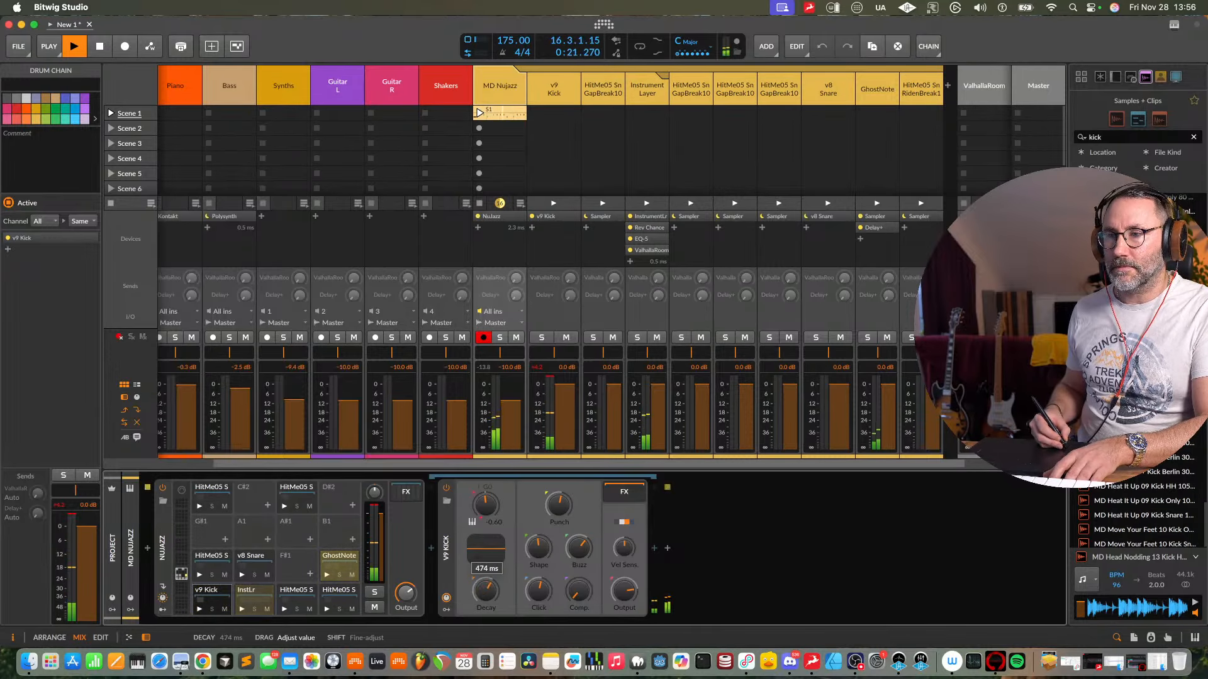
pyautogui.moveTo(485, 587); pyautogui.dragTo(485, 585)
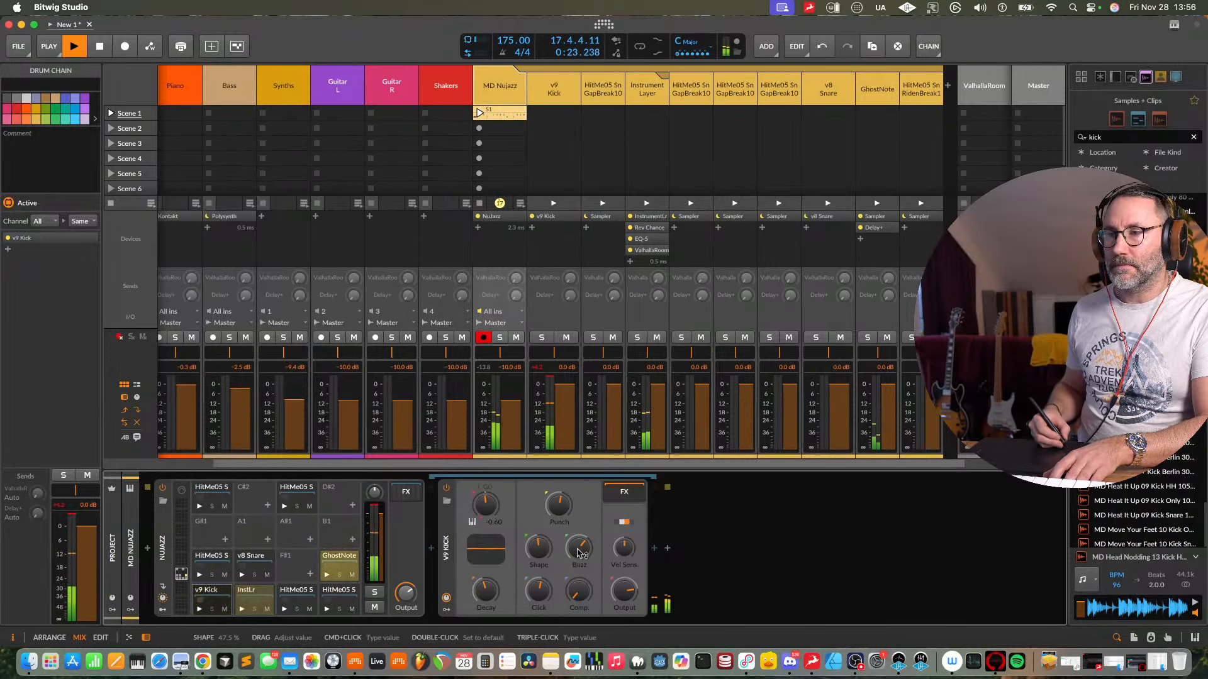
pyautogui.moveTo(579, 590); pyautogui.dragTo(537, 540)
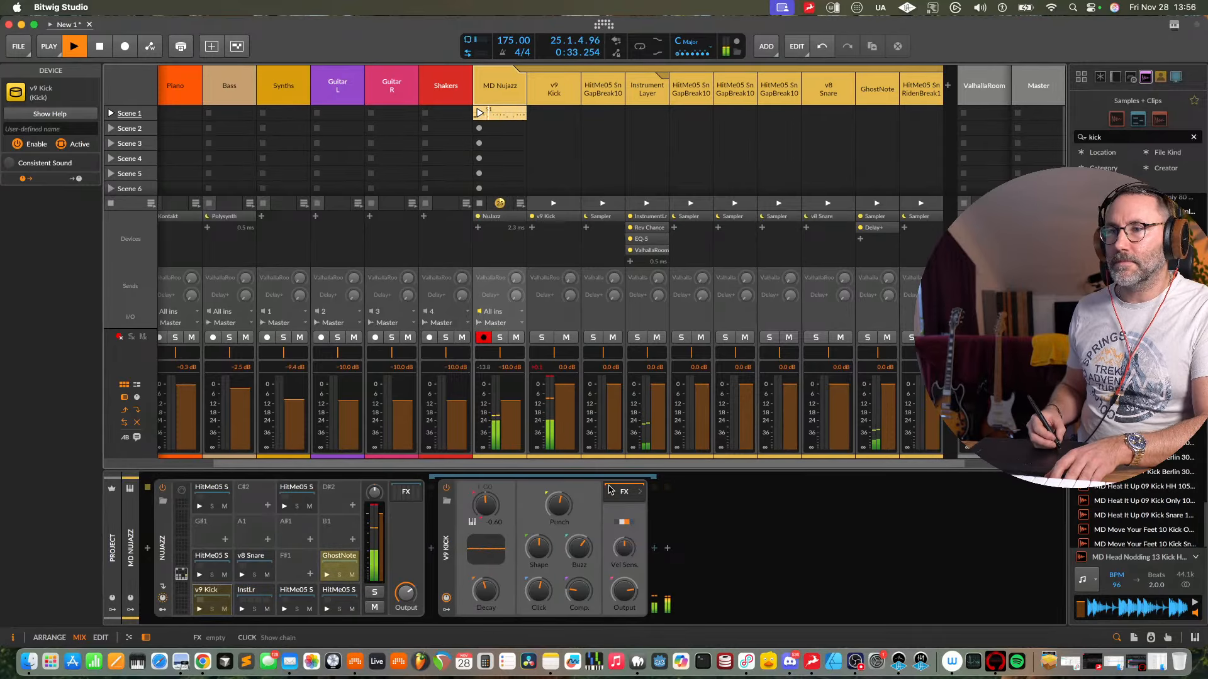
# - Lower the v9 Kick's output level, readjust its punch and shorten its decay while the pattern plays
pyautogui.moveTo(624, 591); pyautogui.dragTo(624, 593)
pyautogui.moveTo(551, 514); pyautogui.dragTo(551, 519)
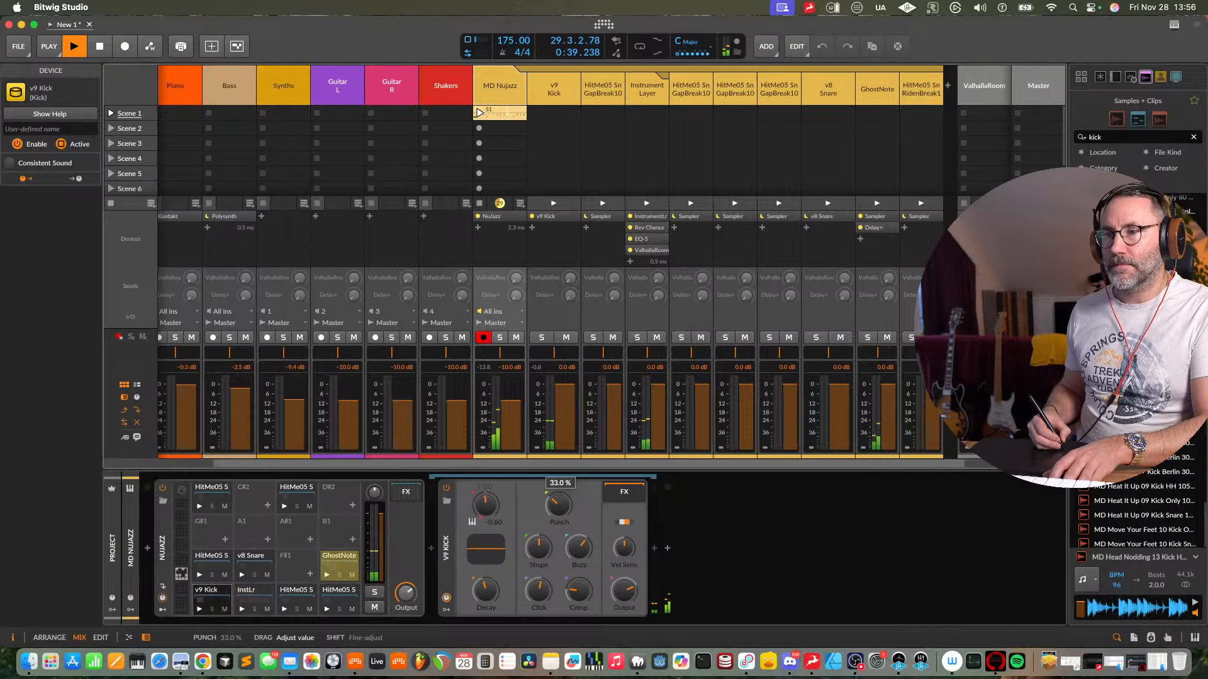
pyautogui.moveTo(551, 518); pyautogui.dragTo(551, 518)
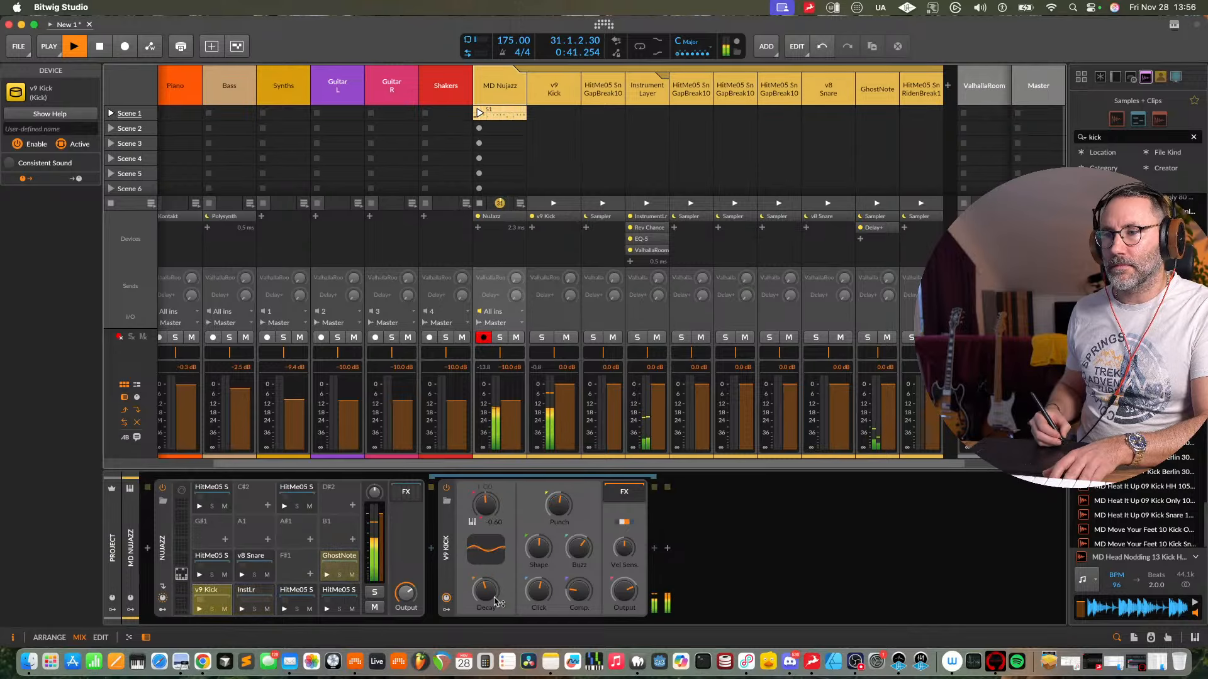
pyautogui.moveTo(485, 590); pyautogui.dragTo(485, 588)
# - Tune the v9 Kick to -4.20 st, set its punch to about 88.5%, adjust its shape, and replay the pattern from the start
pyautogui.moveTo(485, 505); pyautogui.dragTo(485, 498)
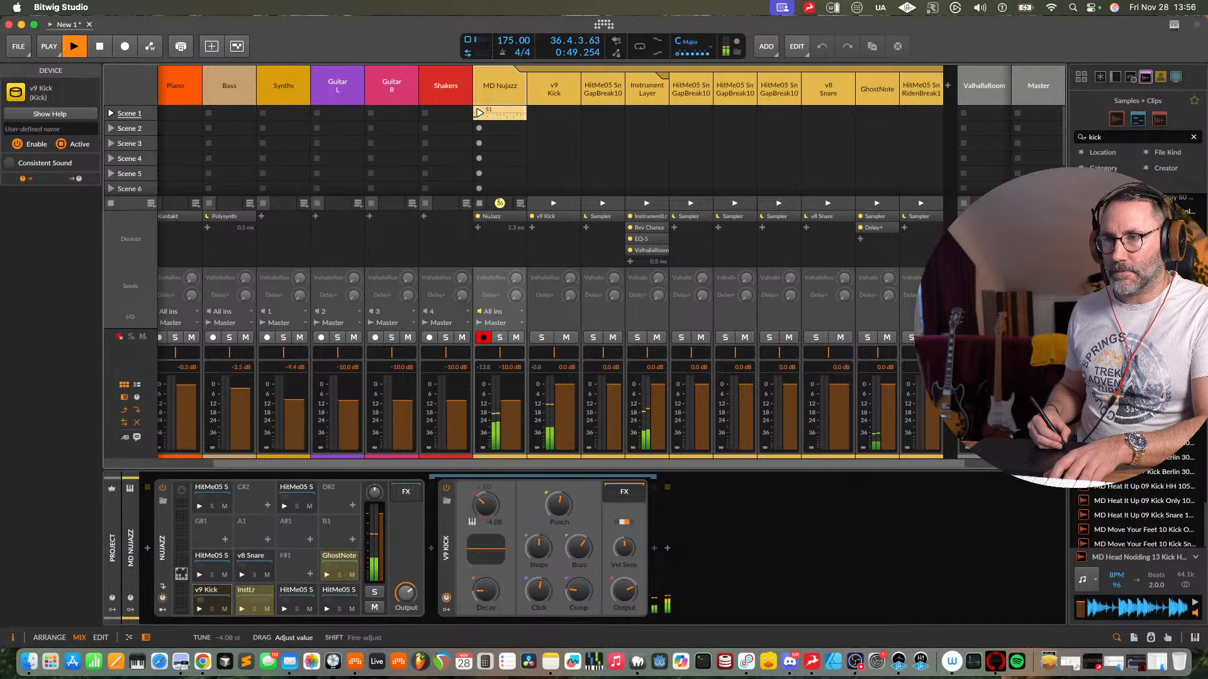
pyautogui.moveTo(485, 504); pyautogui.dragTo(484, 510)
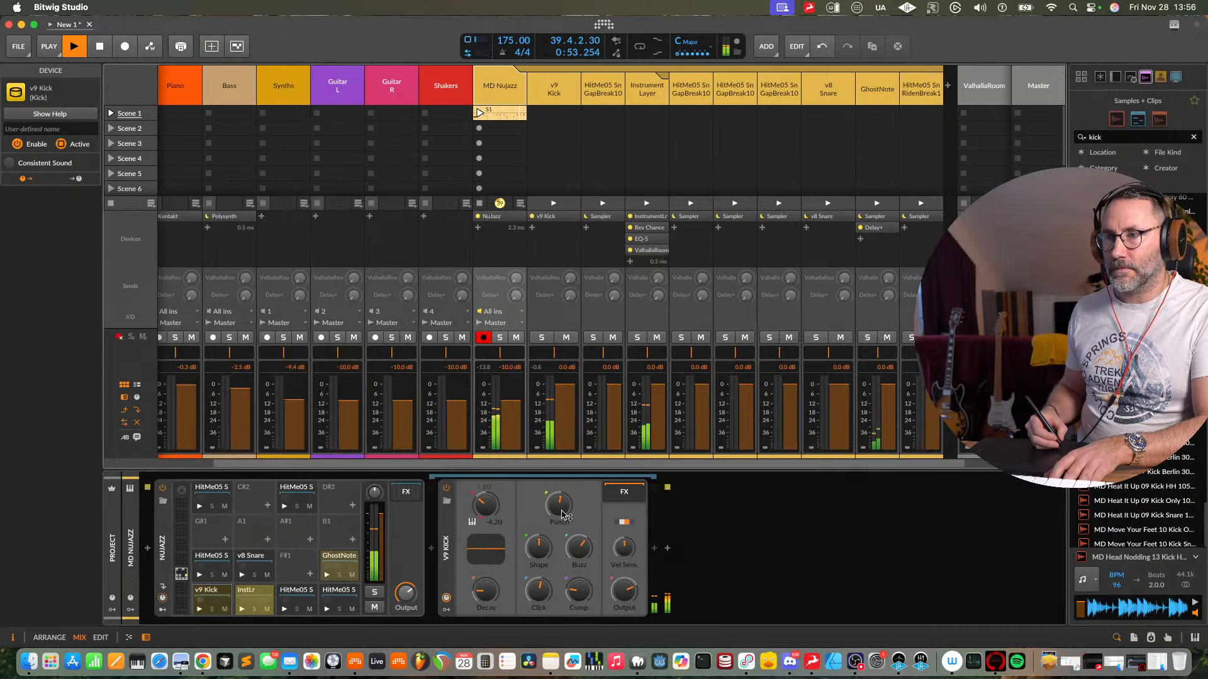
pyautogui.moveTo(559, 504); pyautogui.dragTo(558, 483)
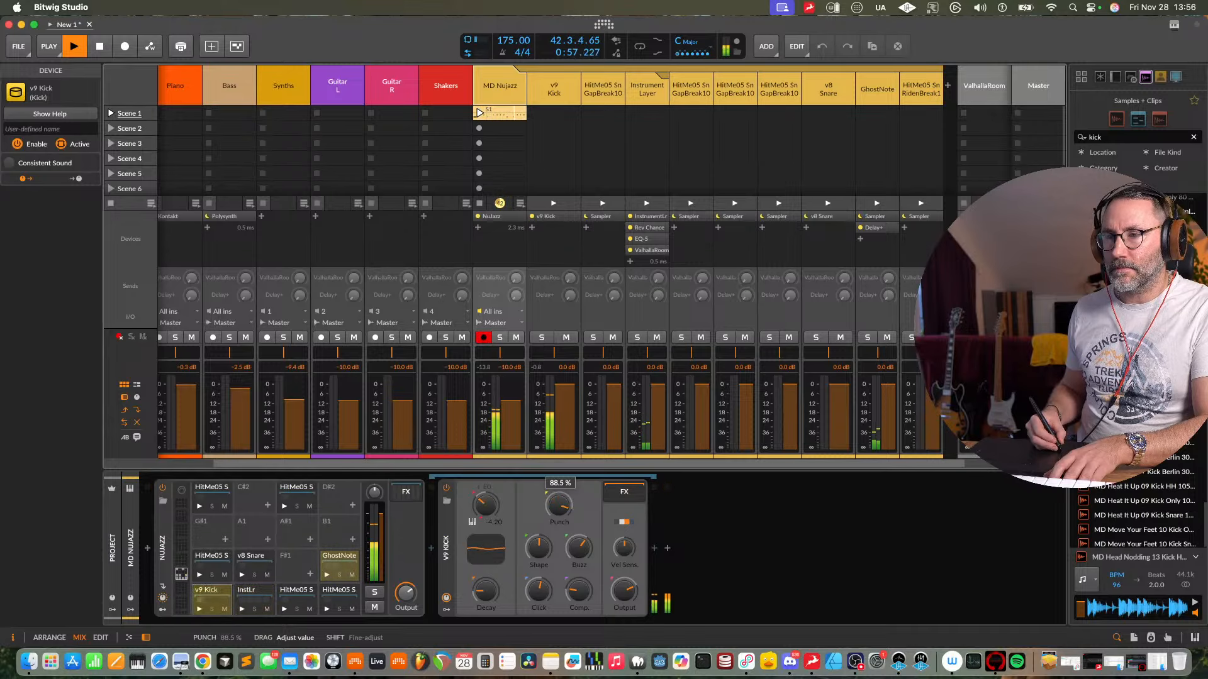
pyautogui.moveTo(539, 547); pyautogui.dragTo(538, 556)
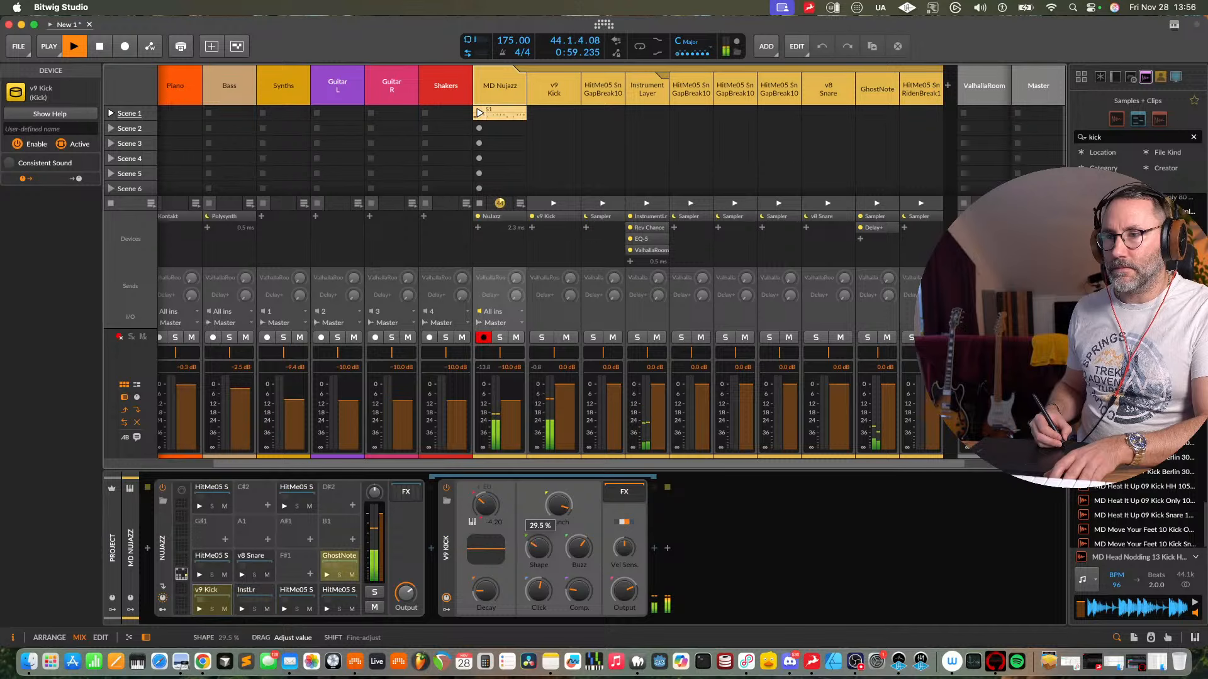
pyautogui.press('space')
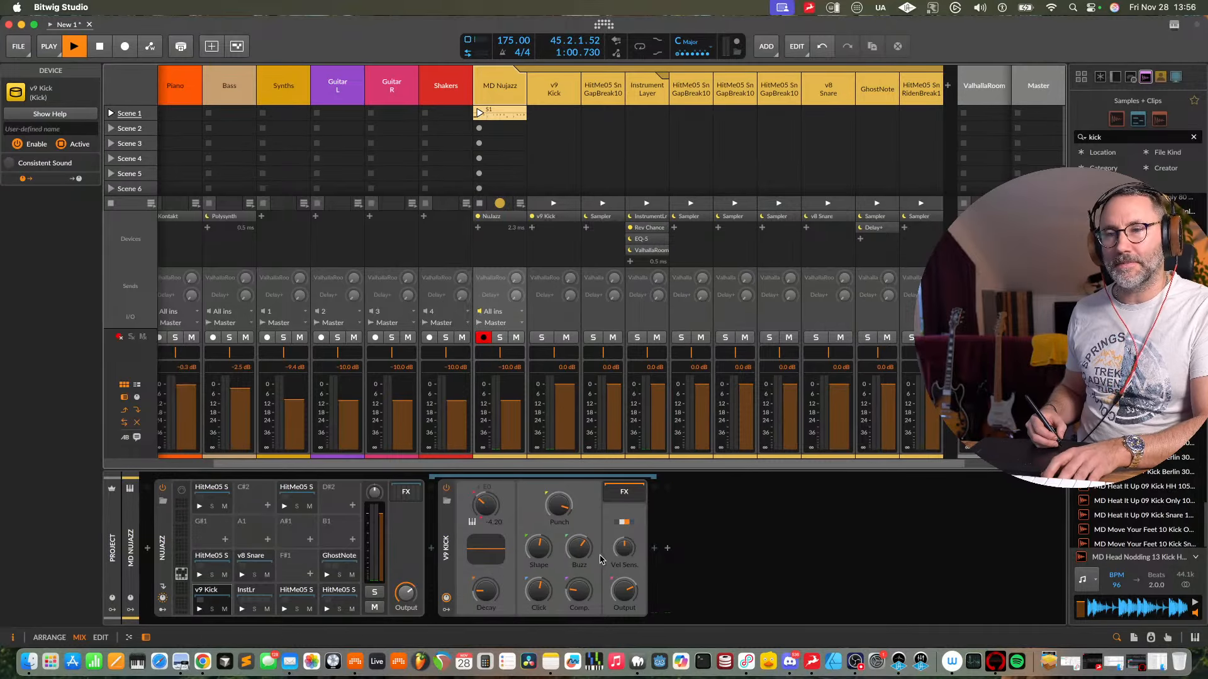
pyautogui.press('space')
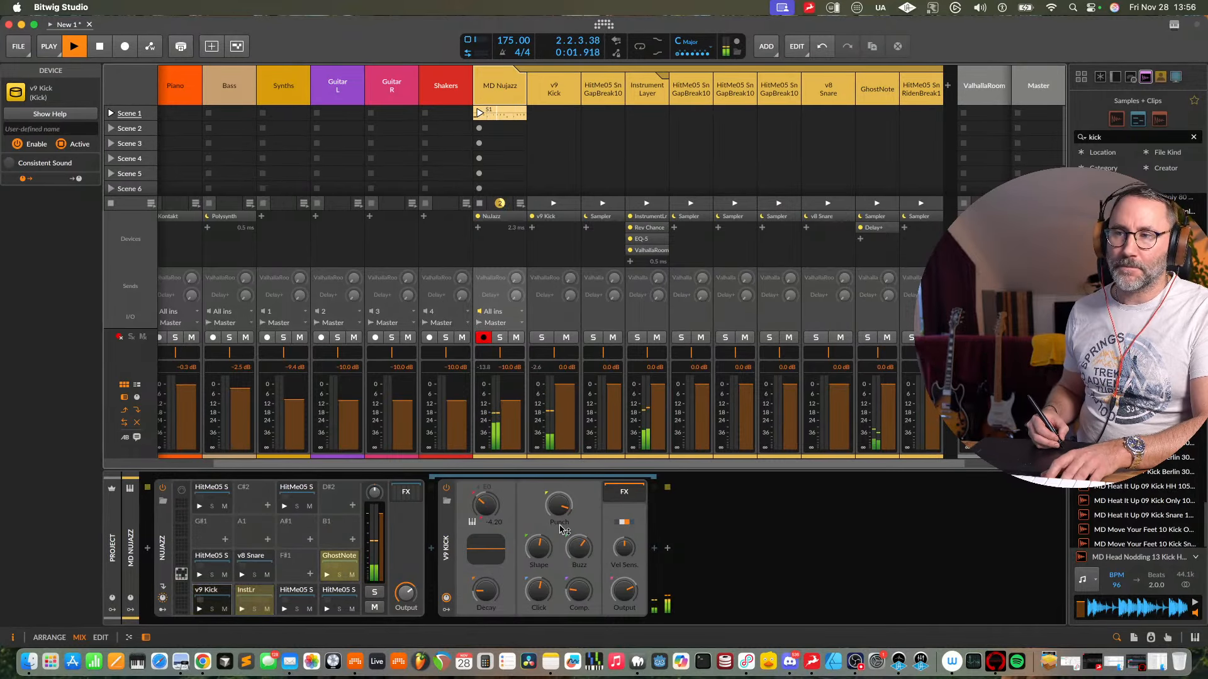
# - Nudge the v9 Kick's punch, bypass the Instrument Layer's ValhallaRoom, and strongly boost band 2 of its EQ-5 during playback
pyautogui.moveTo(558, 509); pyautogui.dragTo(558, 505)
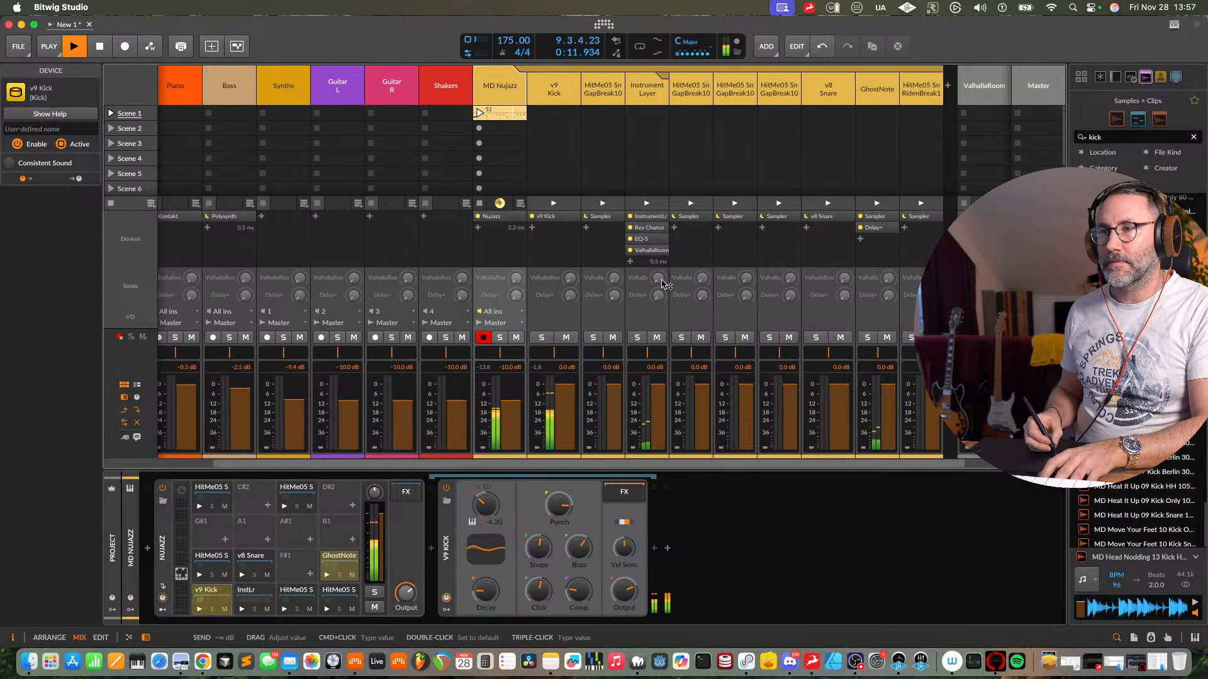
pyautogui.click(648, 249)
pyautogui.click(642, 240)
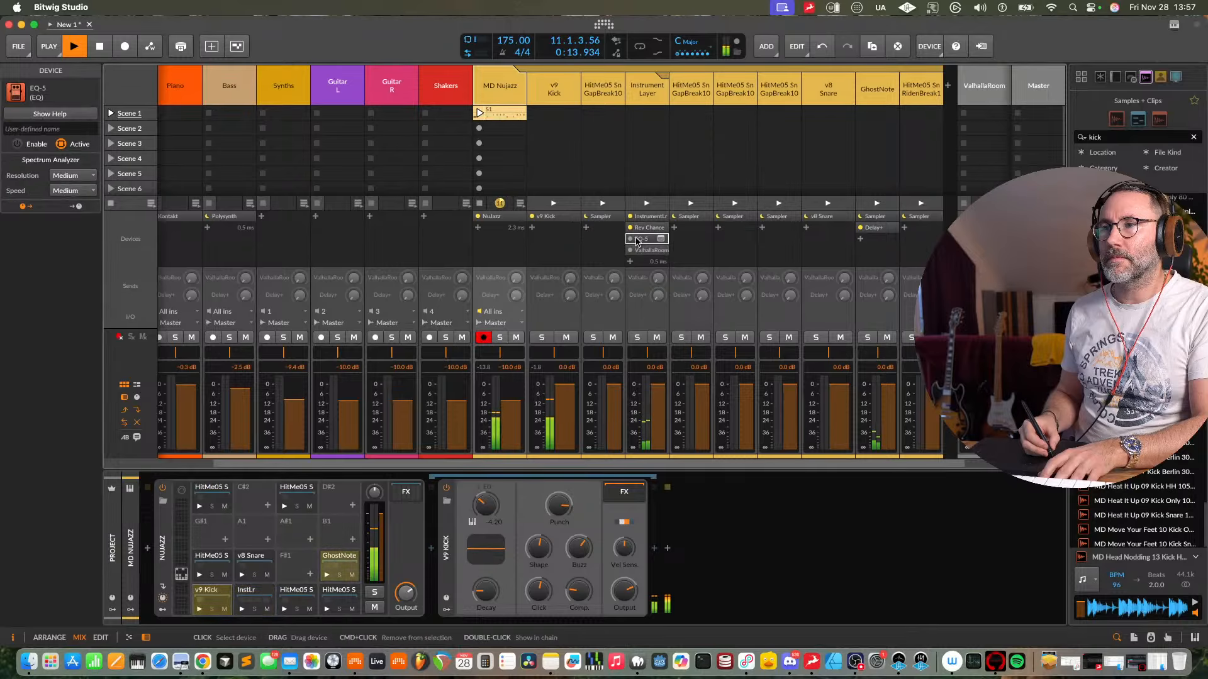
pyautogui.click(662, 240)
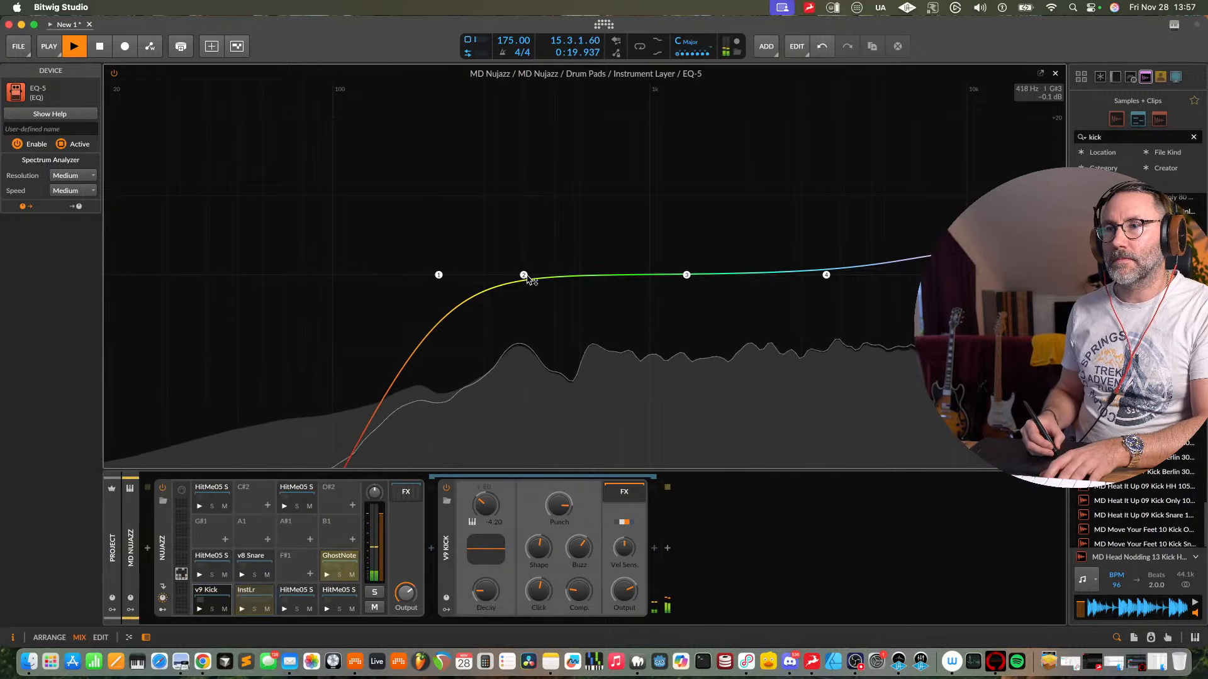
pyautogui.moveTo(523, 275); pyautogui.dragTo(514, 167)
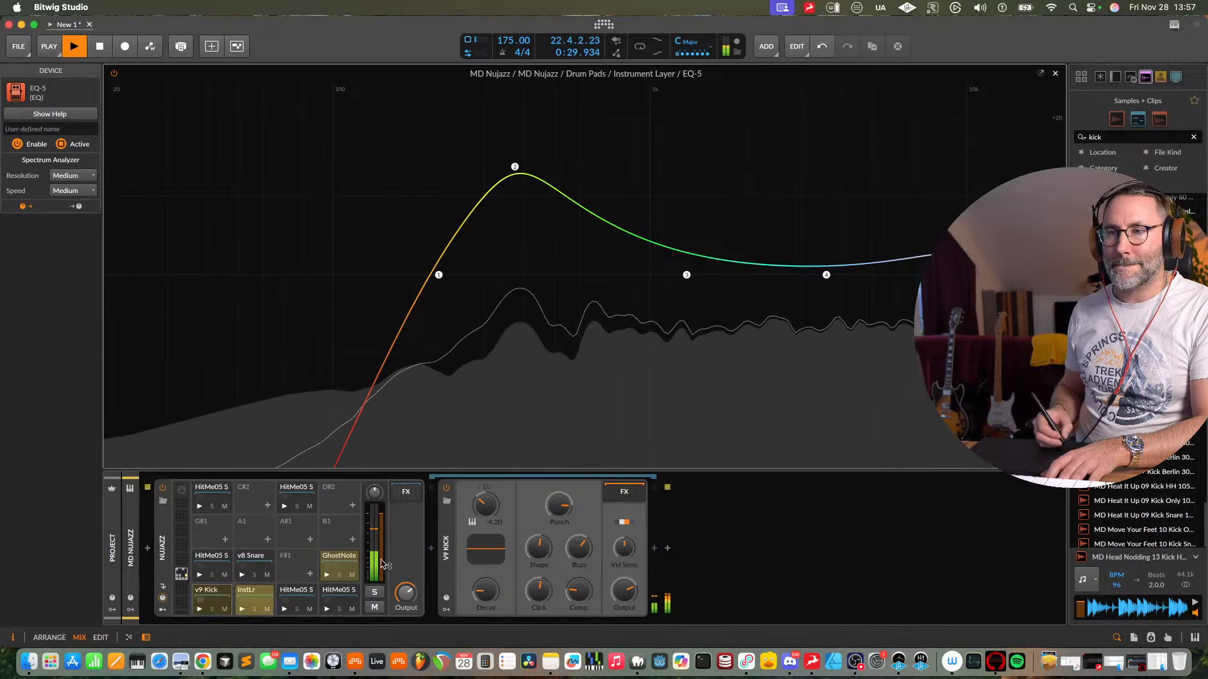
pyautogui.click(1055, 74)
pyautogui.press('space')
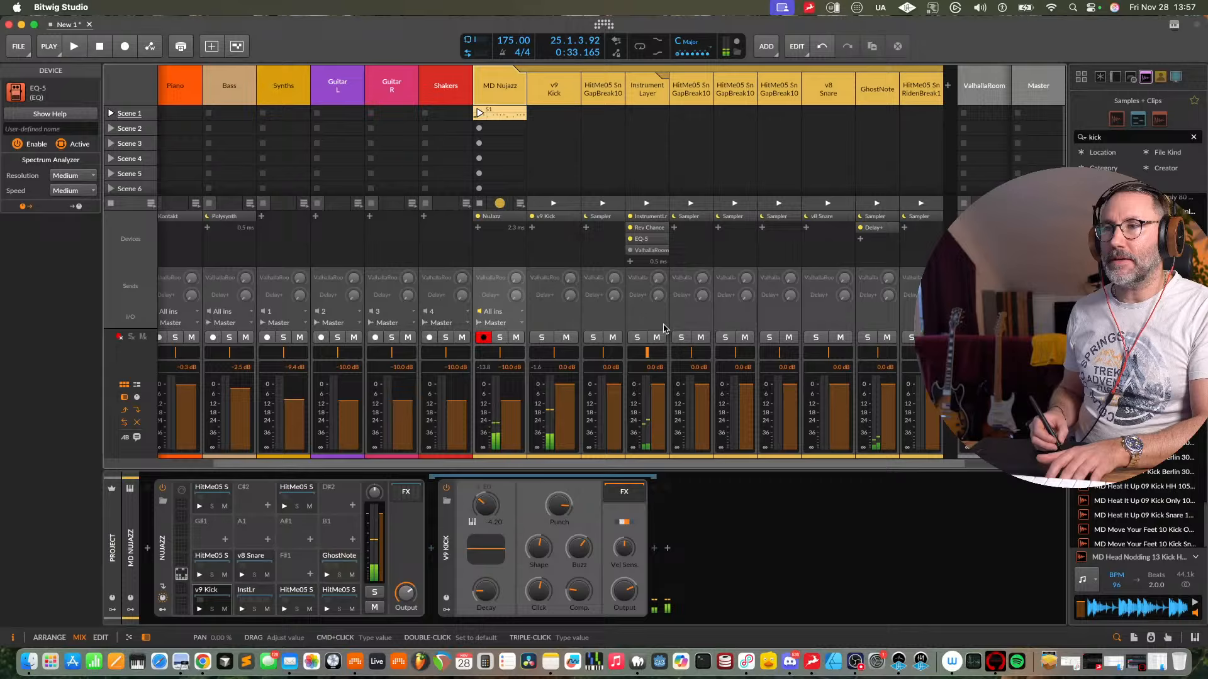
# - Lower band 2 of the Instrument Layer's EQ-5 to nearly flat at about 370 Hz and replay the pattern to compare
pyautogui.doubleClick(658, 240)
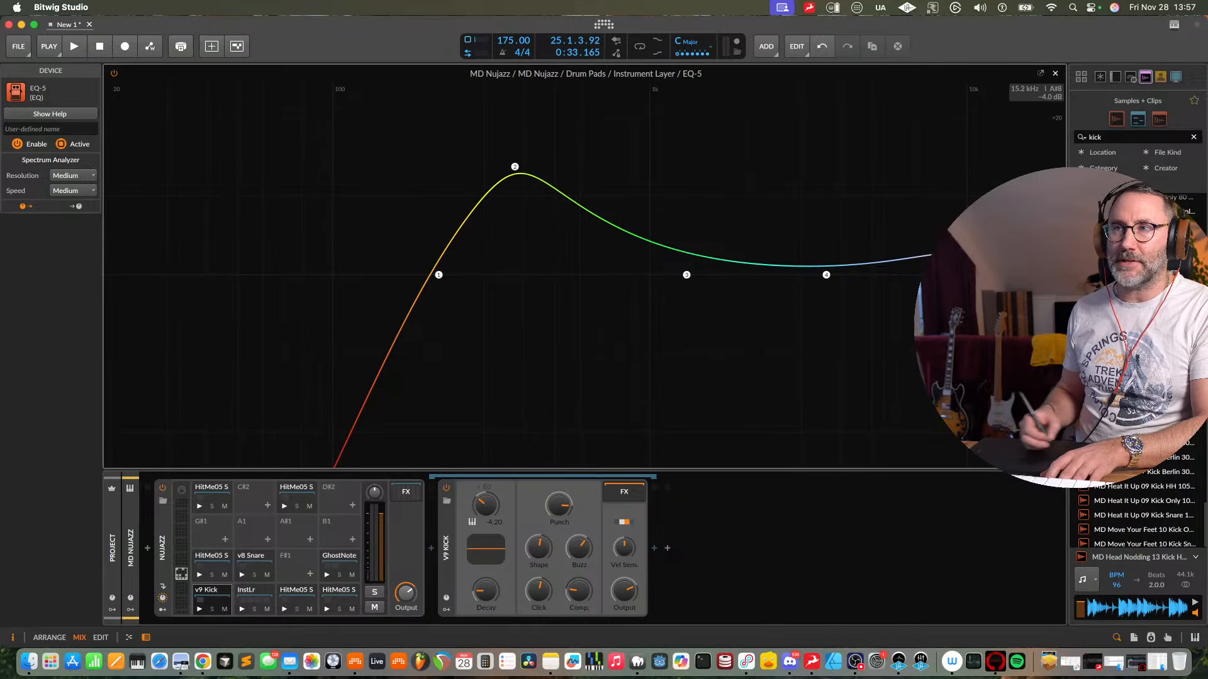
pyautogui.press('space')
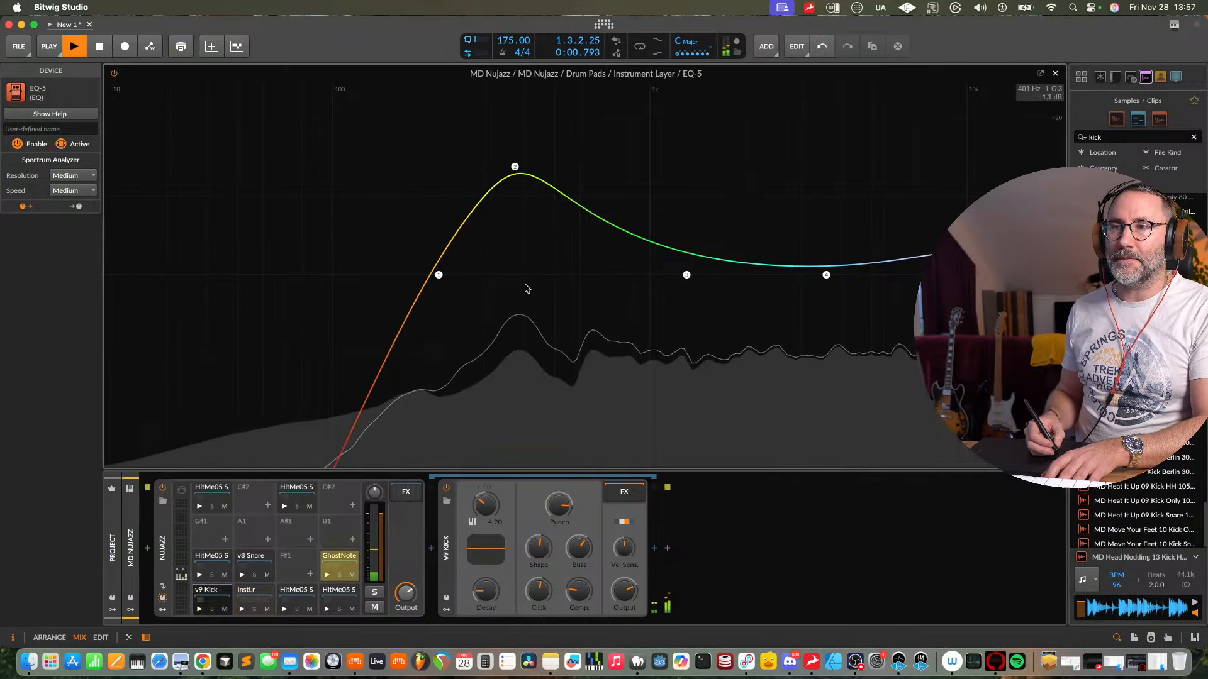
pyautogui.moveTo(522, 226); pyautogui.dragTo(519, 324)
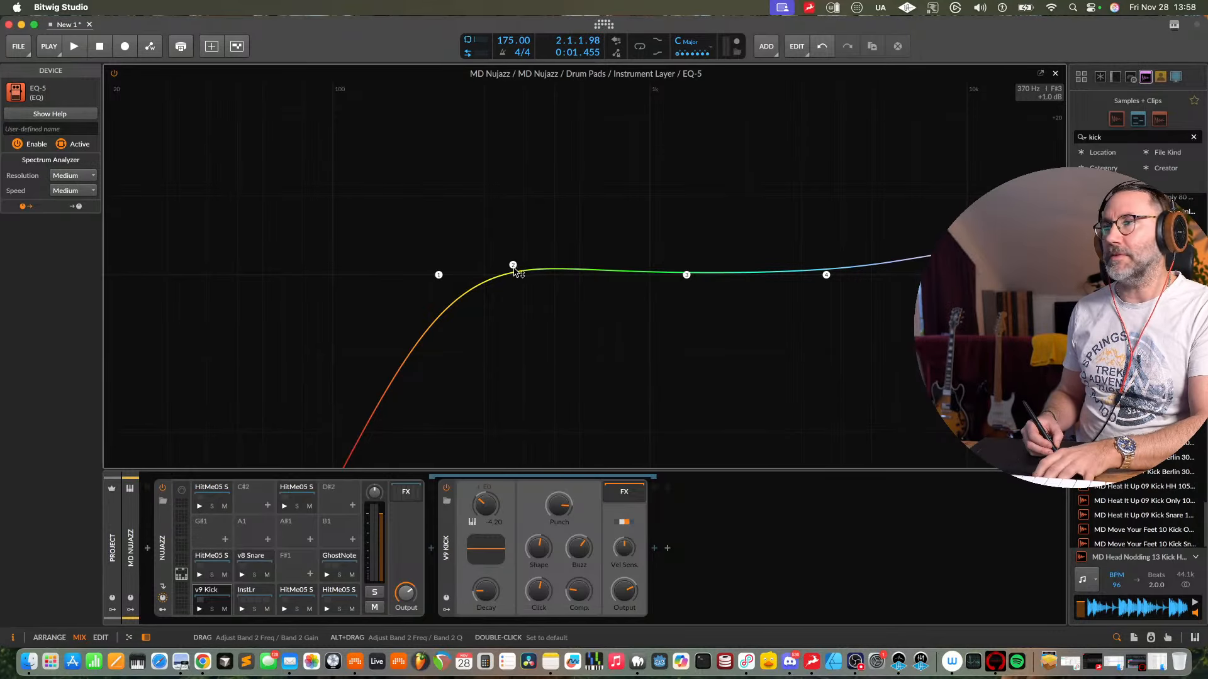
pyautogui.press('space')
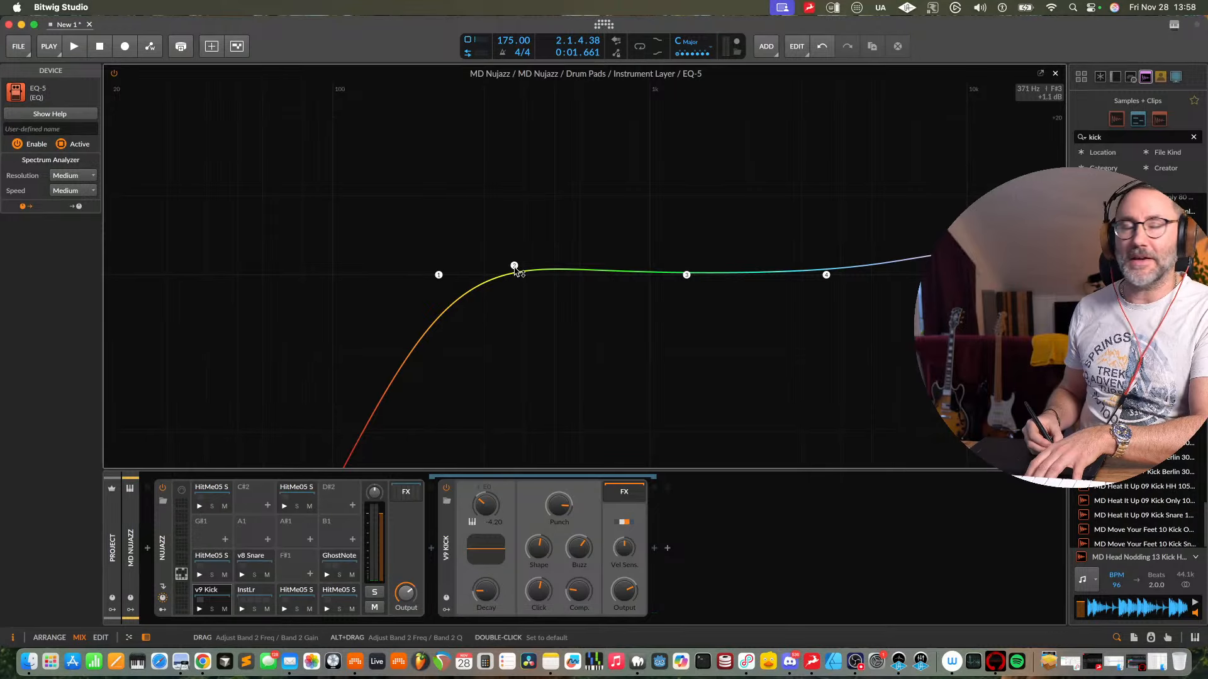
pyautogui.press('space')
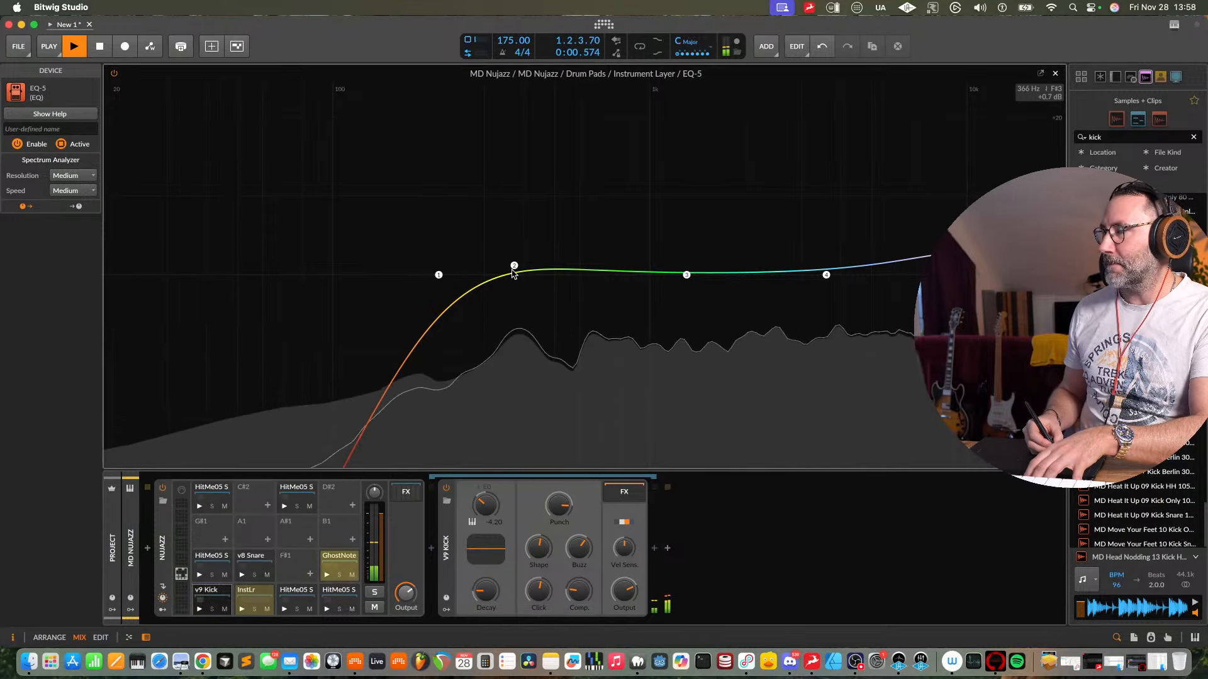
pyautogui.press('space')
# - Raise the EQ-5's band 2 to about +12 dB near 390 Hz while replaying the pattern, and close the equalizer
pyautogui.moveTo(514, 266); pyautogui.dragTo(518, 187)
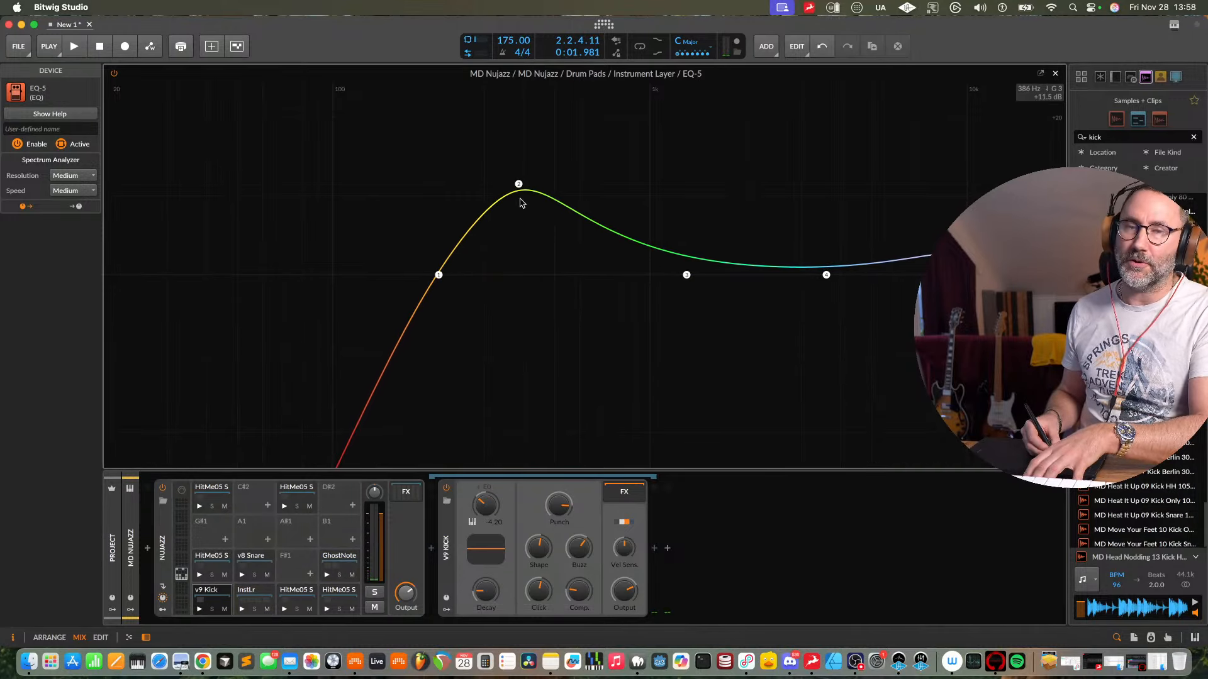
pyautogui.press('space')
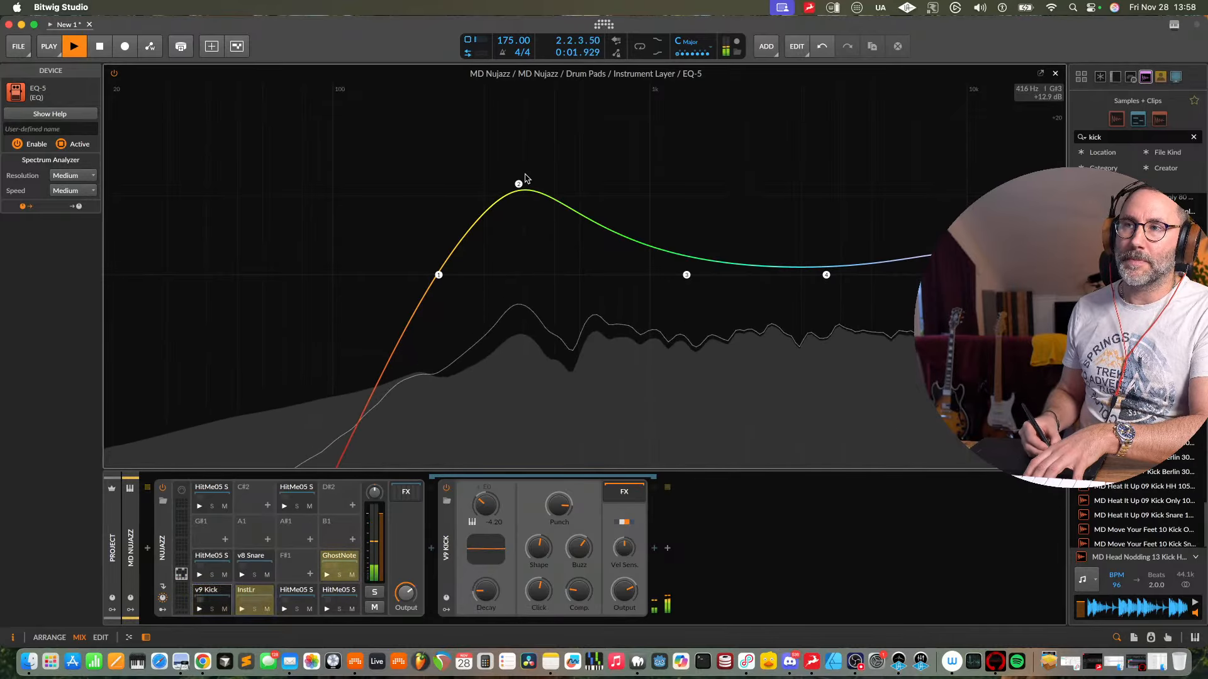
pyautogui.press('space')
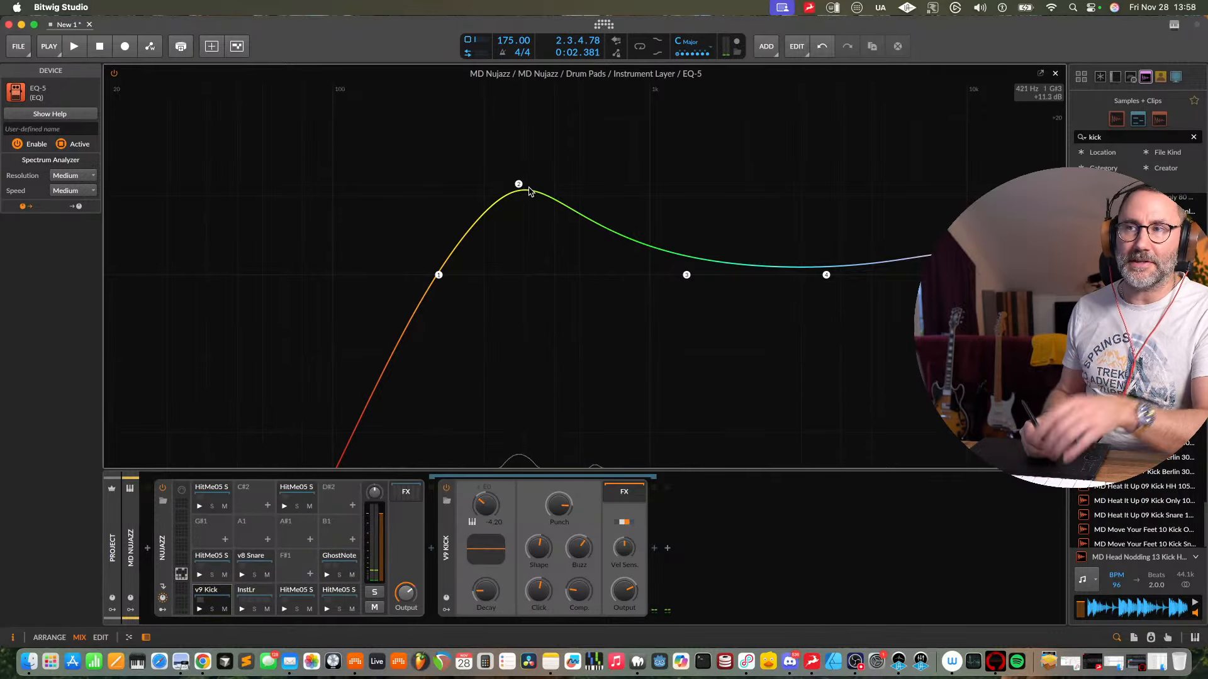
pyautogui.press('space')
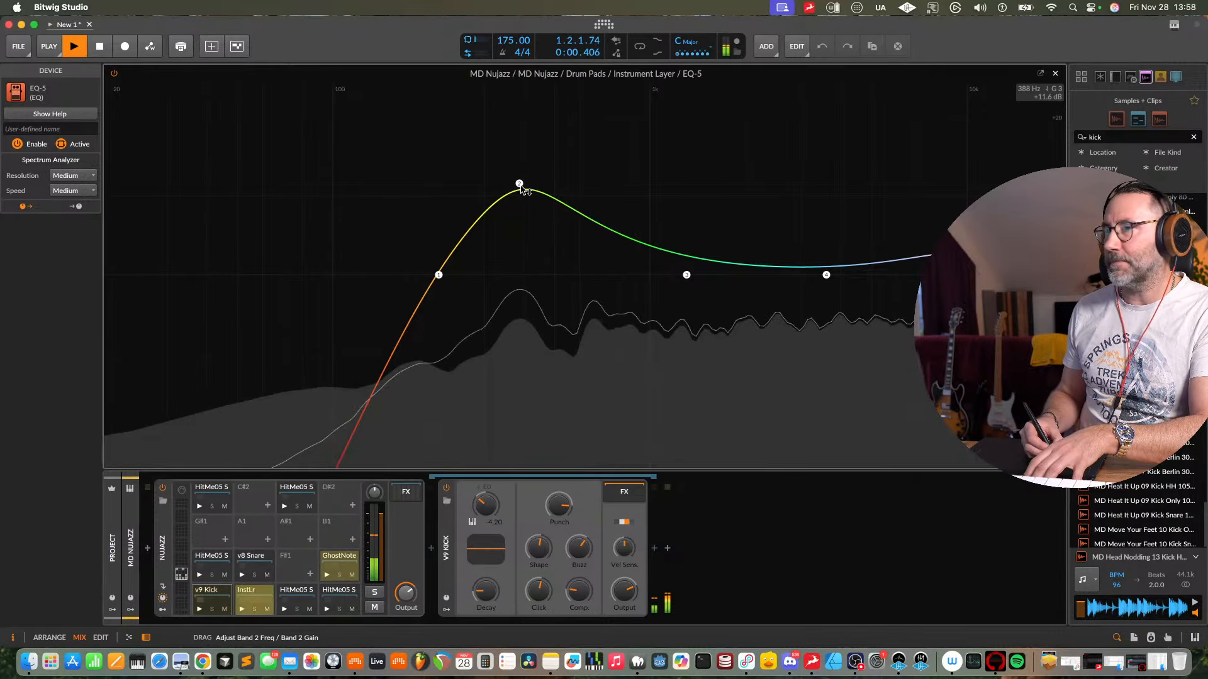
pyautogui.moveTo(522, 189)
pyautogui.mouseDown()
pyautogui.moveTo(518, 97)
pyautogui.moveTo(531, 99)
pyautogui.moveTo(514, 225)
pyautogui.moveTo(519, 182)
pyautogui.mouseUp()
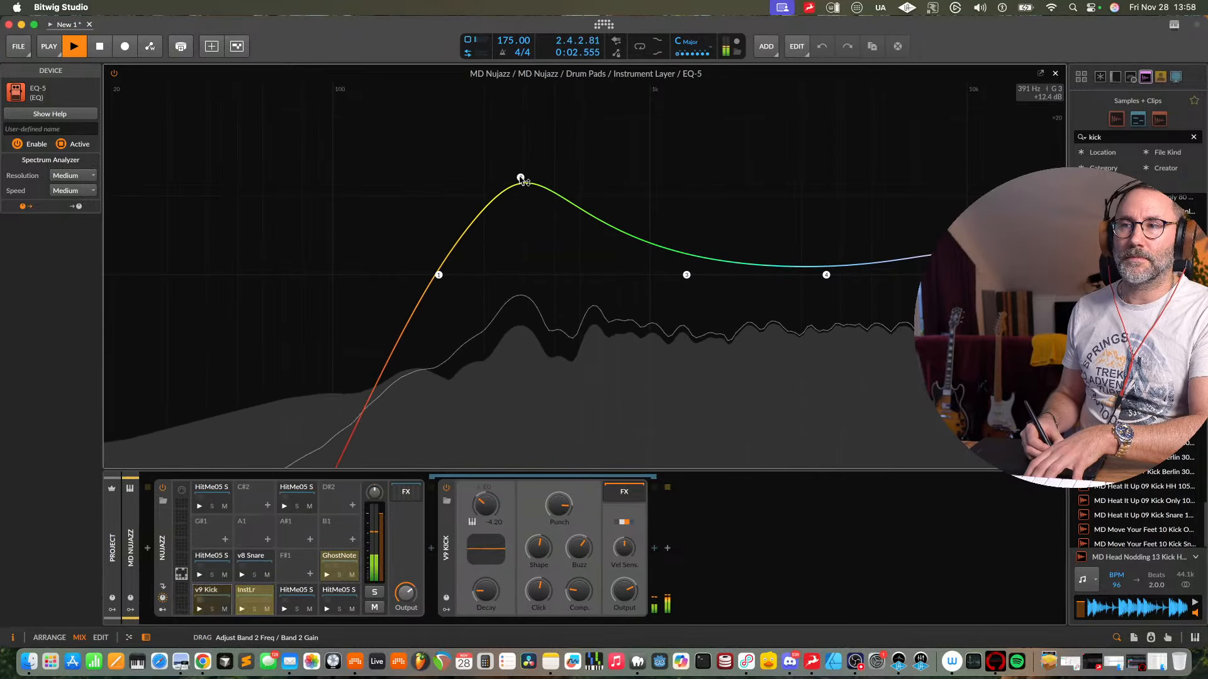
pyautogui.click(1055, 73)
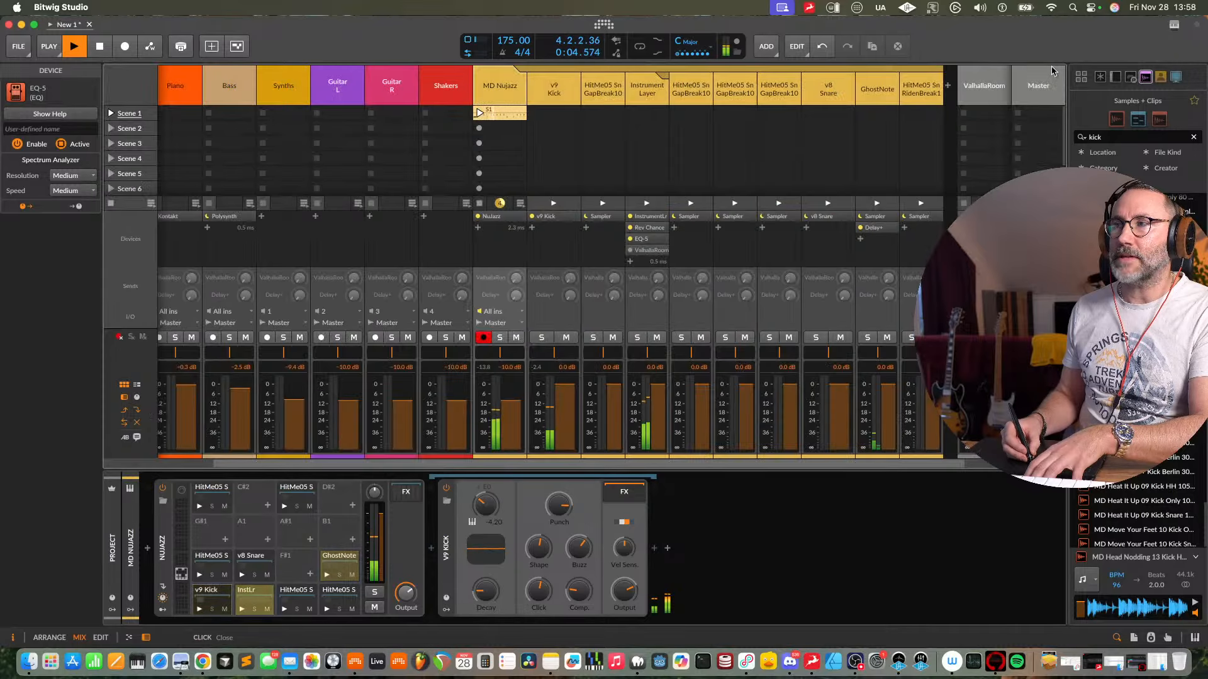
# - Compare the pattern with the Instrument Layer's EQ-5 bypassed and re-enabled
pyautogui.press('space')
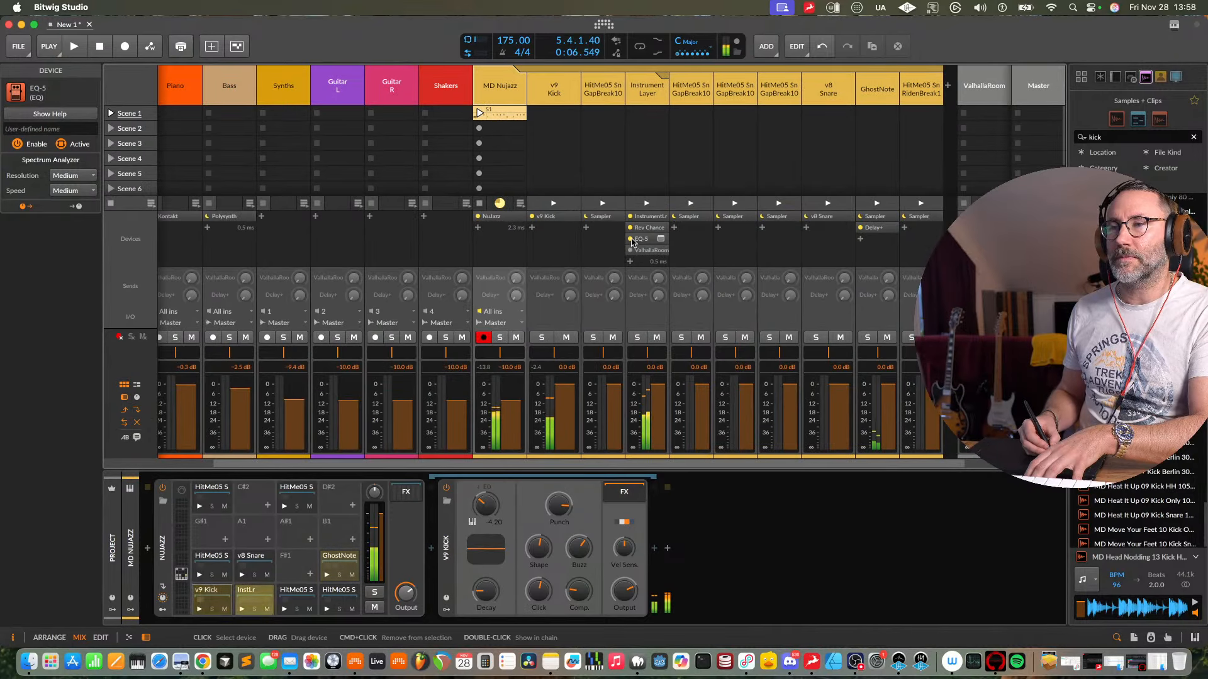
pyautogui.click(631, 240)
pyautogui.press('space')
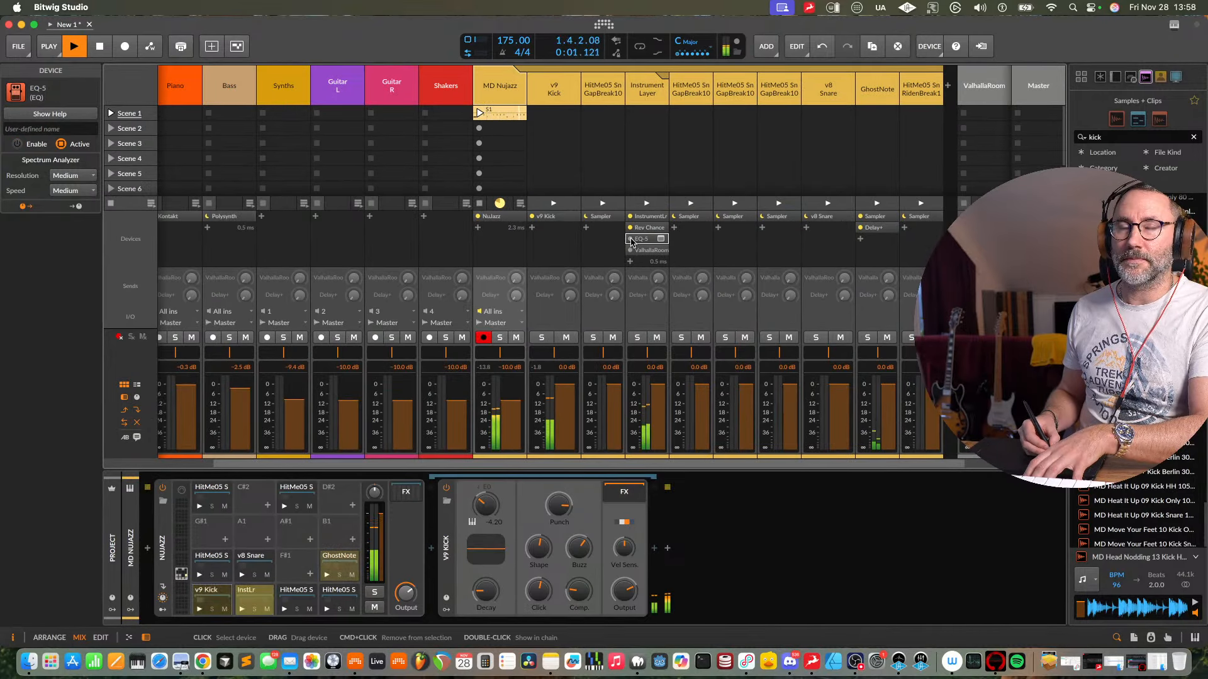
pyautogui.press('space')
pyautogui.press('space')
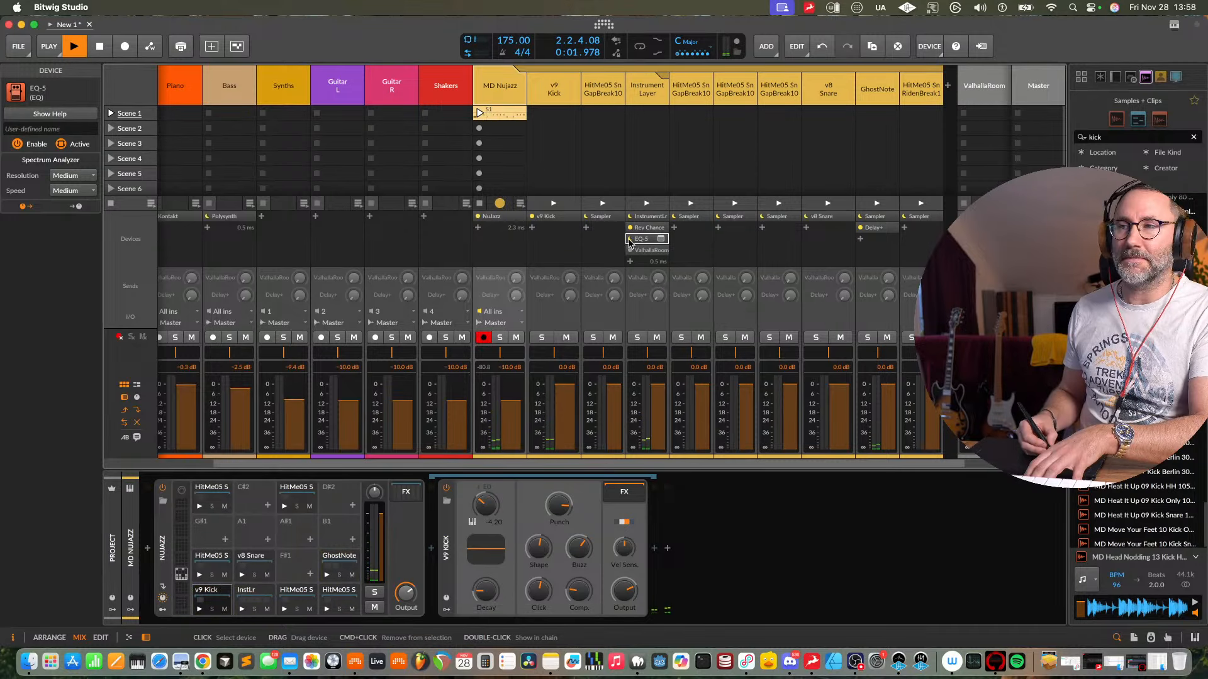
pyautogui.click(631, 240)
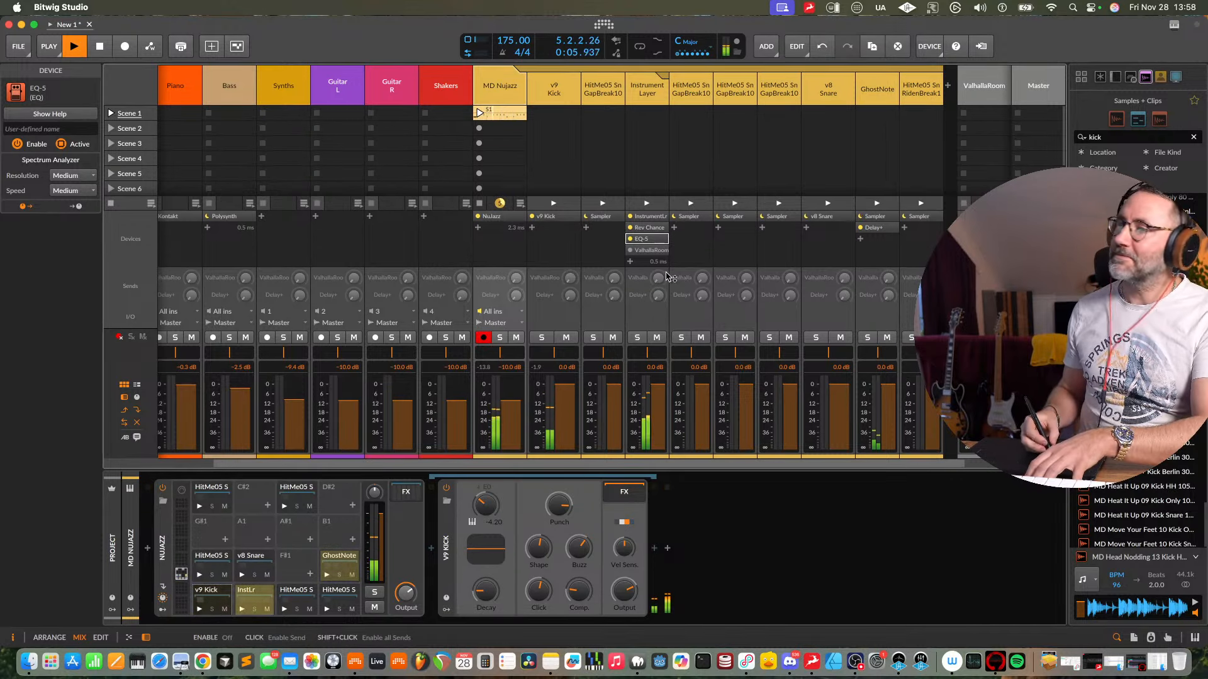
# - Enable the Instrument Layer's ValhallaRoom and set its mix to 11.2%, predelay to 8.7 ms and reverb mode to Dense Room
pyautogui.click(638, 251)
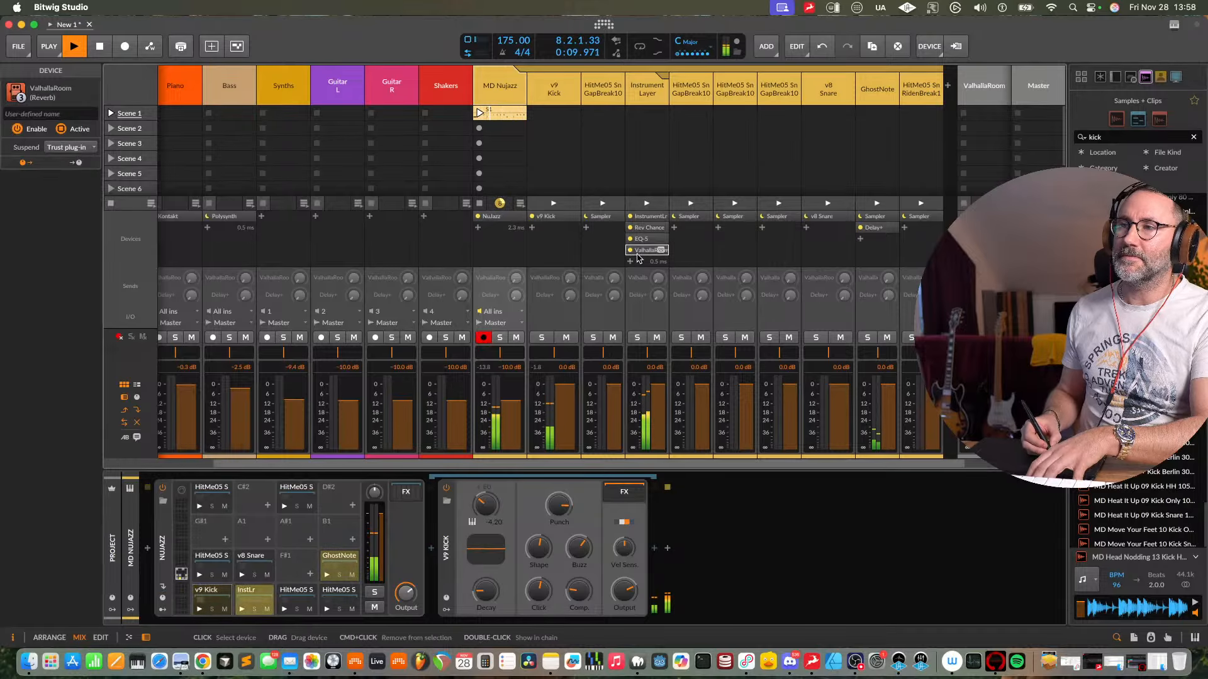
pyautogui.click(662, 251)
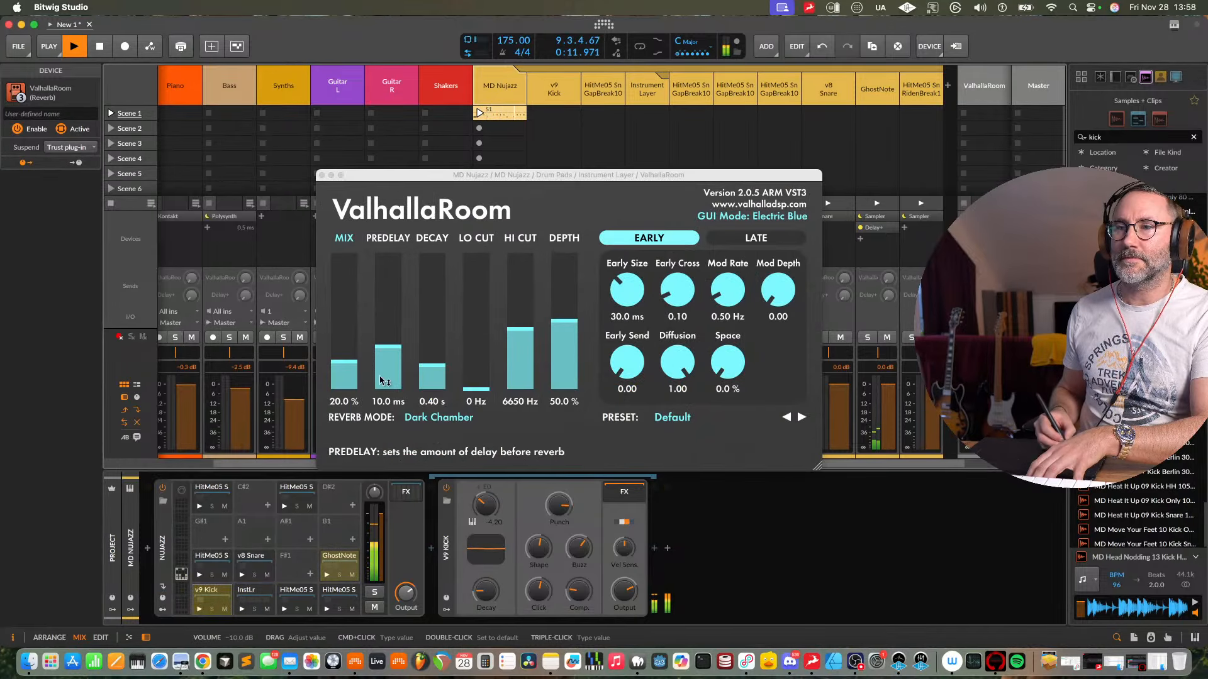
pyautogui.moveTo(340, 371); pyautogui.dragTo(391, 353)
pyautogui.click(439, 417)
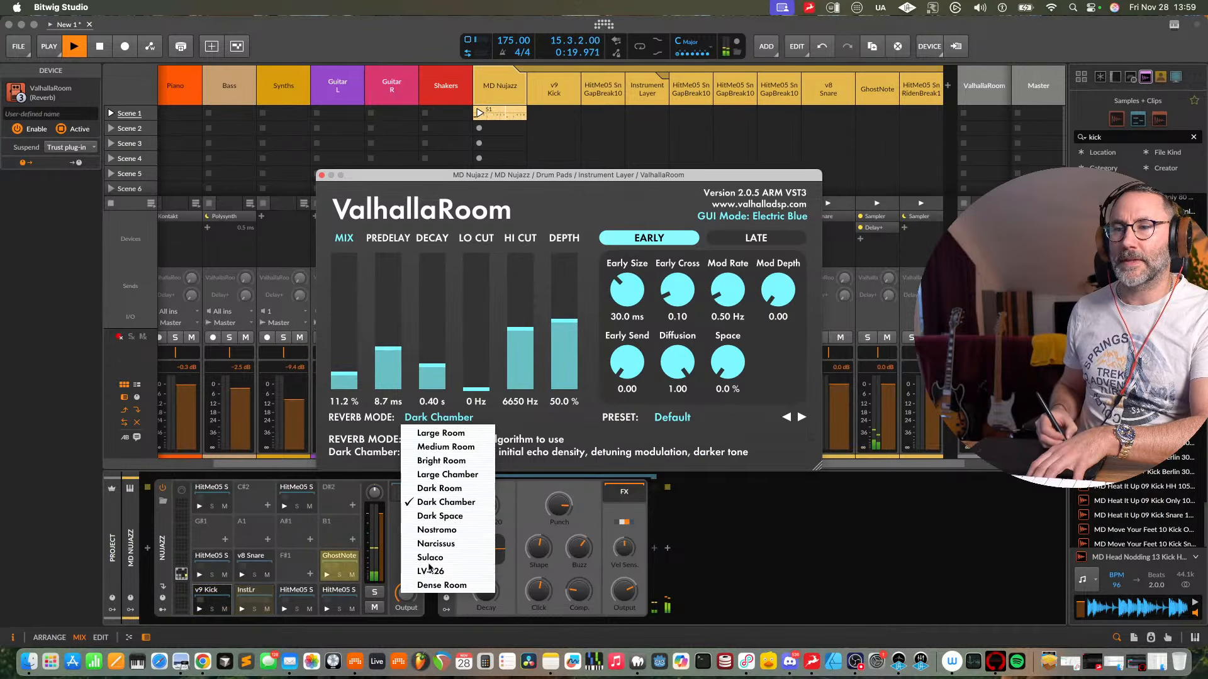
pyautogui.click(443, 588)
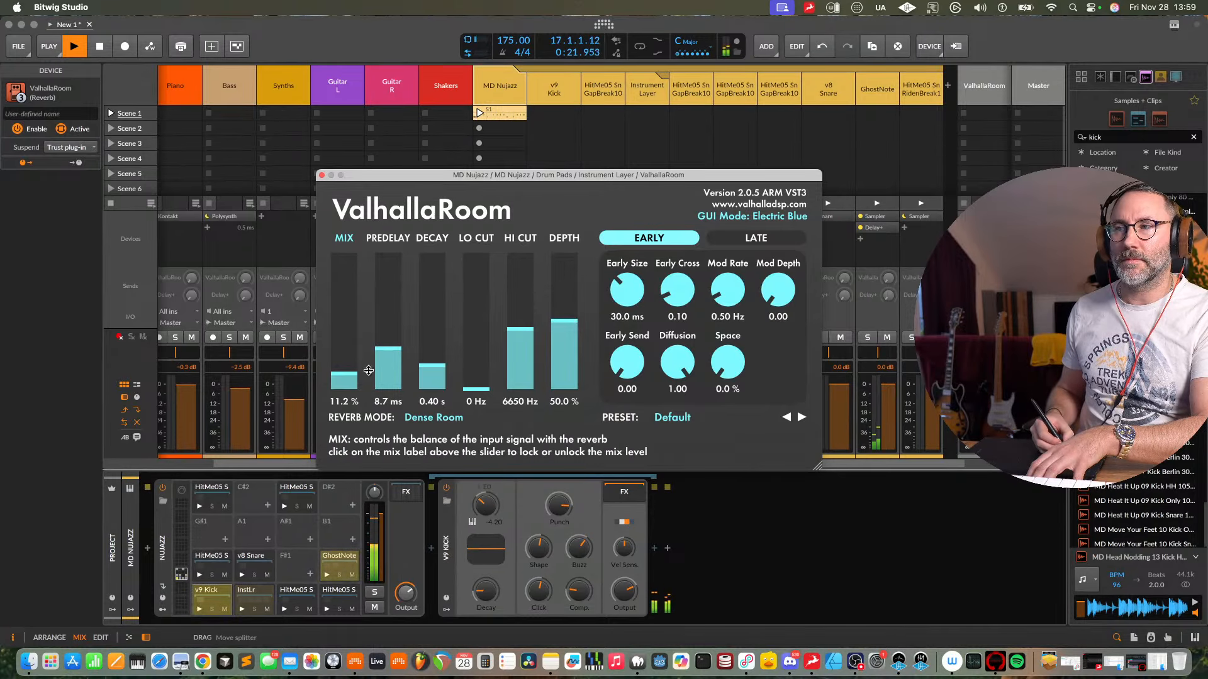
# - Try the Dark Chamber reverb mode, switch ValhallaRoom to Dark Room with a 17.4% mix, and close the plug-in
pyautogui.click(441, 417)
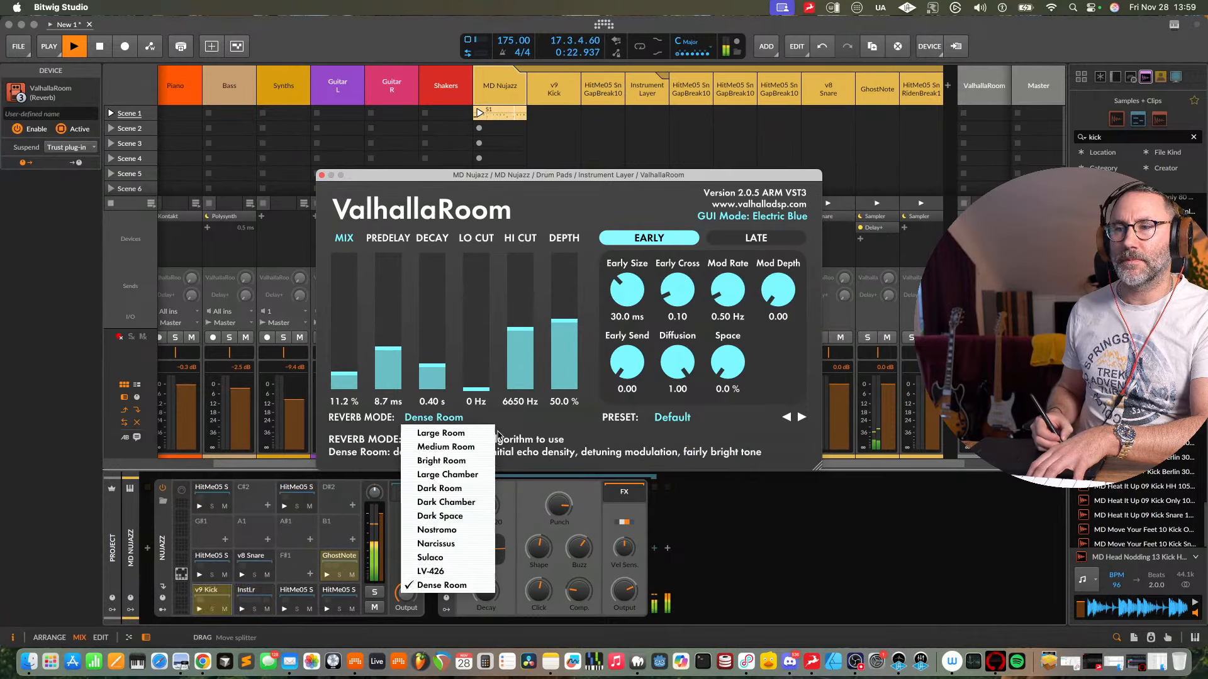
pyautogui.click(467, 503)
pyautogui.click(440, 417)
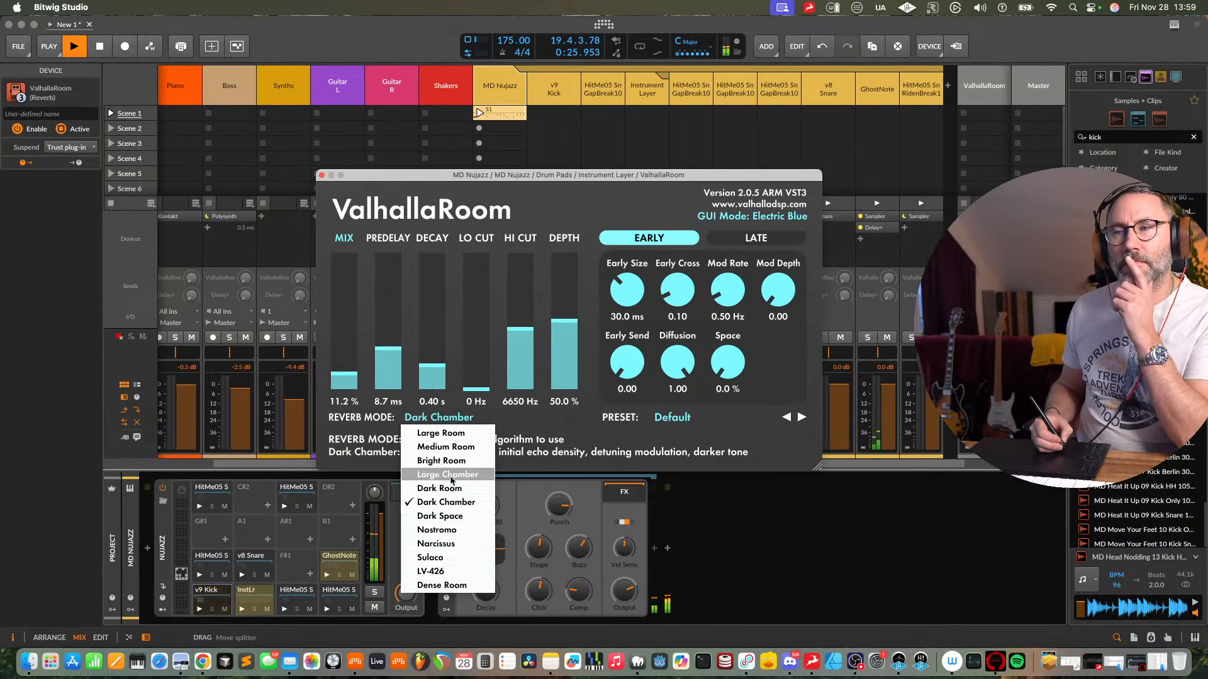
pyautogui.click(457, 490)
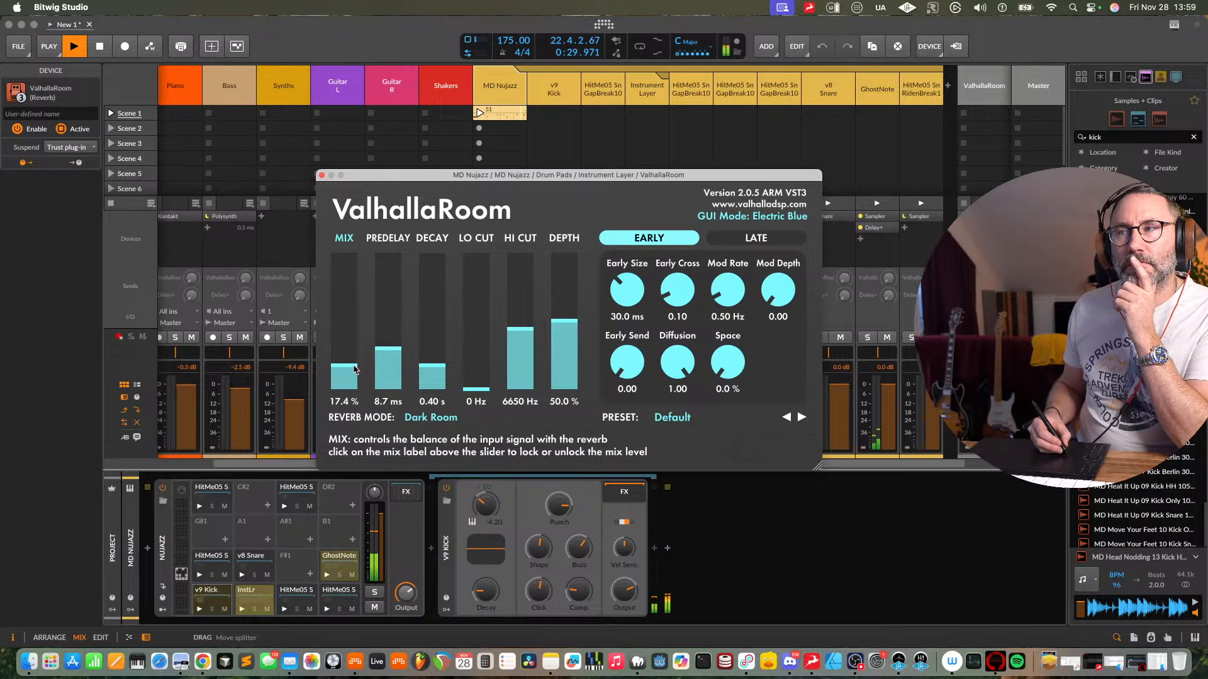
pyautogui.click(321, 175)
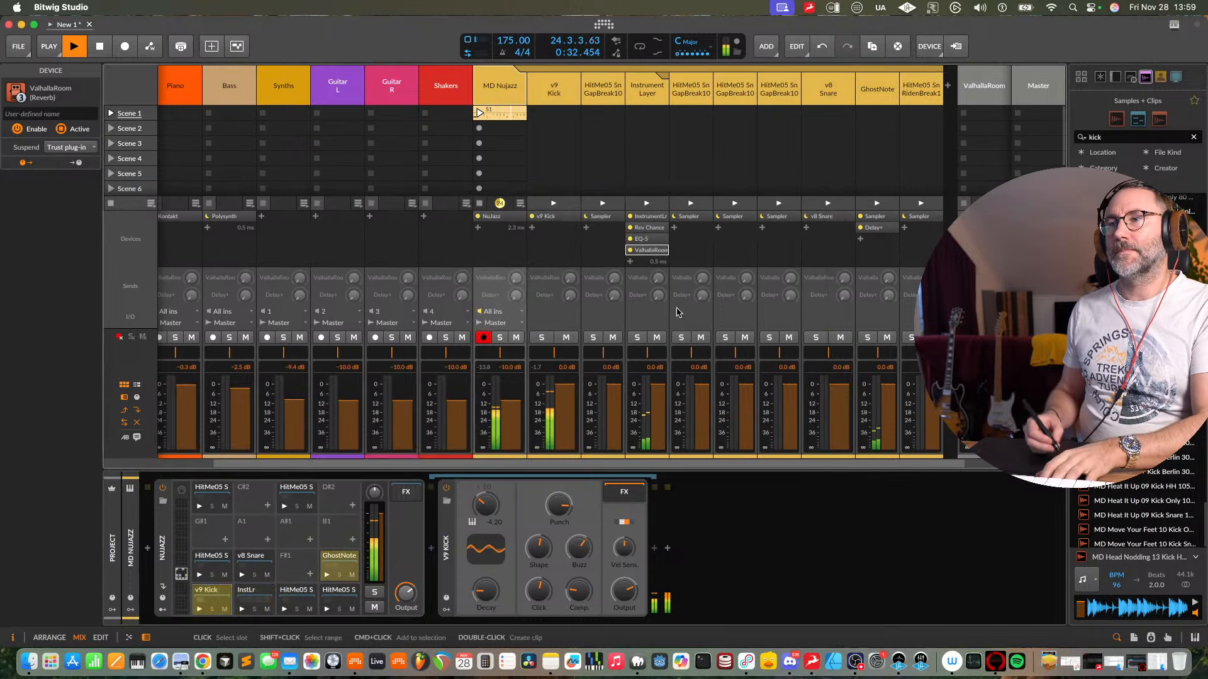
# - Compare the pattern with ValhallaRoom bypassed and enabled, reduce its mix to about 8.8%, and replay the pattern
pyautogui.click(630, 250)
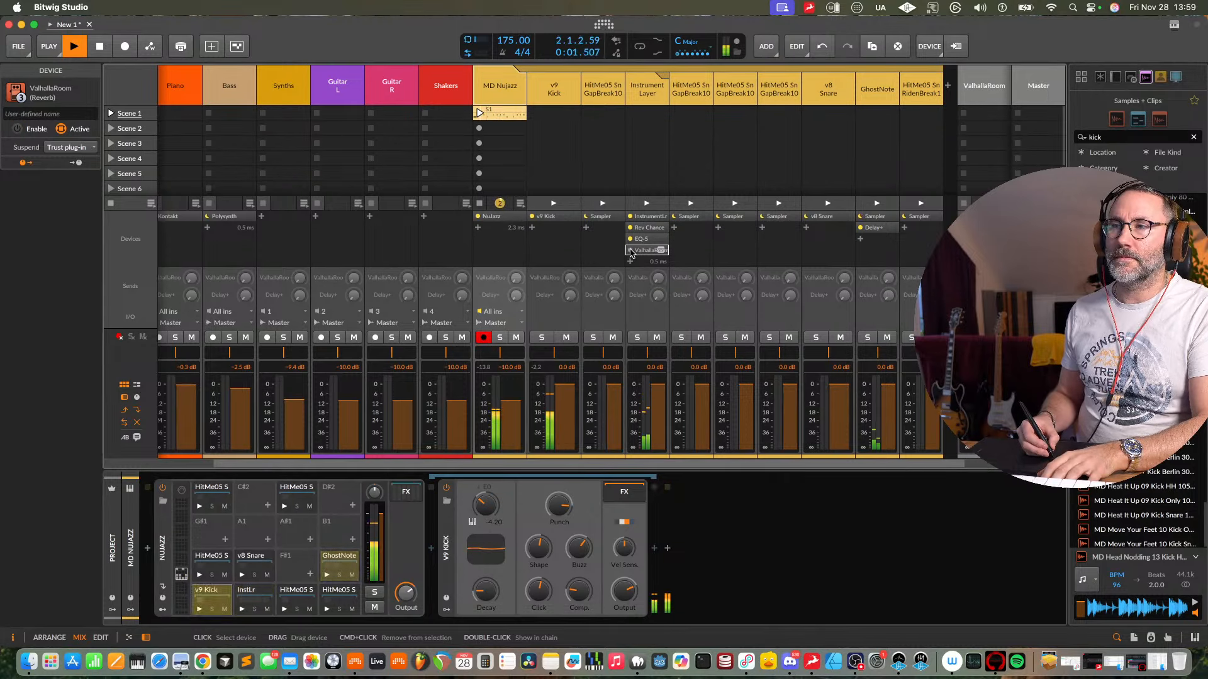
pyautogui.click(630, 250)
pyautogui.click(661, 250)
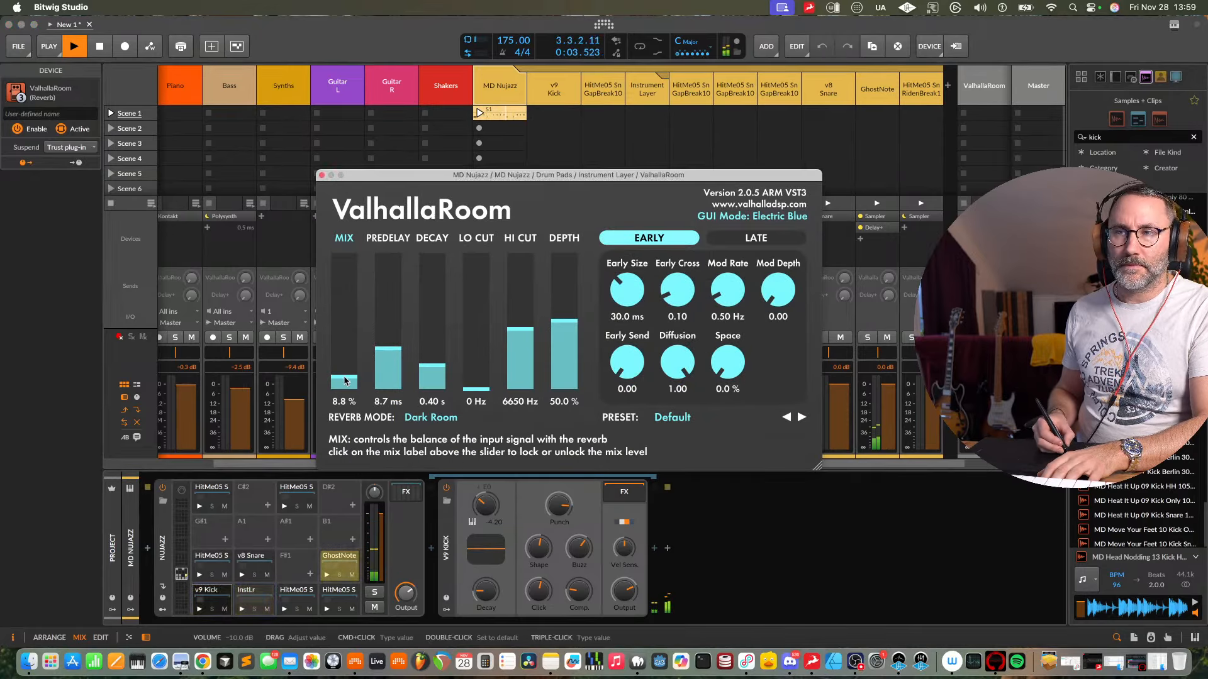
pyautogui.click(321, 176)
pyautogui.press('space')
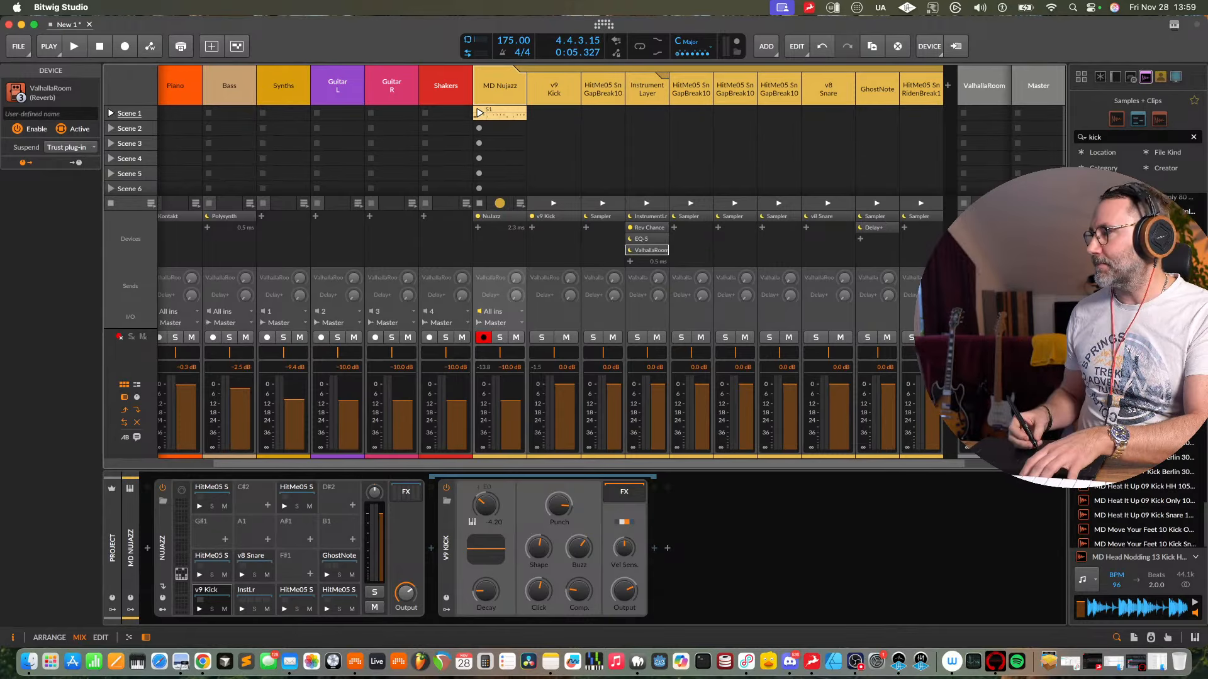
pyautogui.press('space')
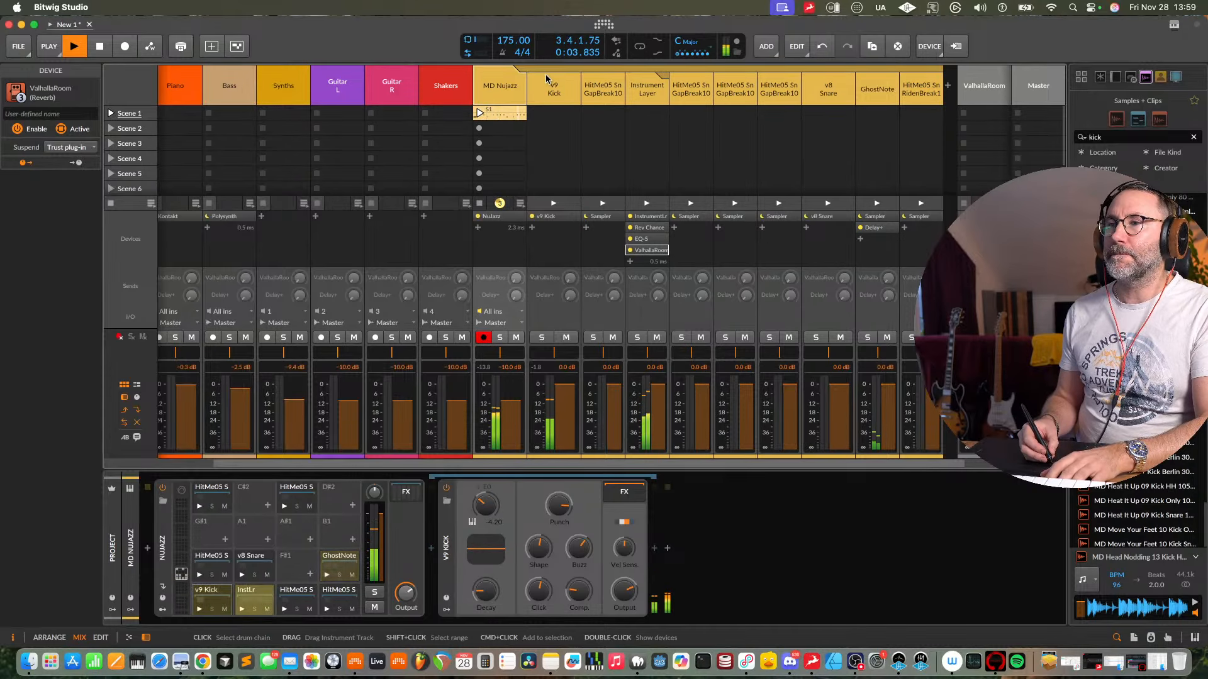
# - Collapse the MD Nujazz drum chains in the mixer, stop playback, and audition the HitMe05 pad above the v9 Kick
pyautogui.click(523, 69)
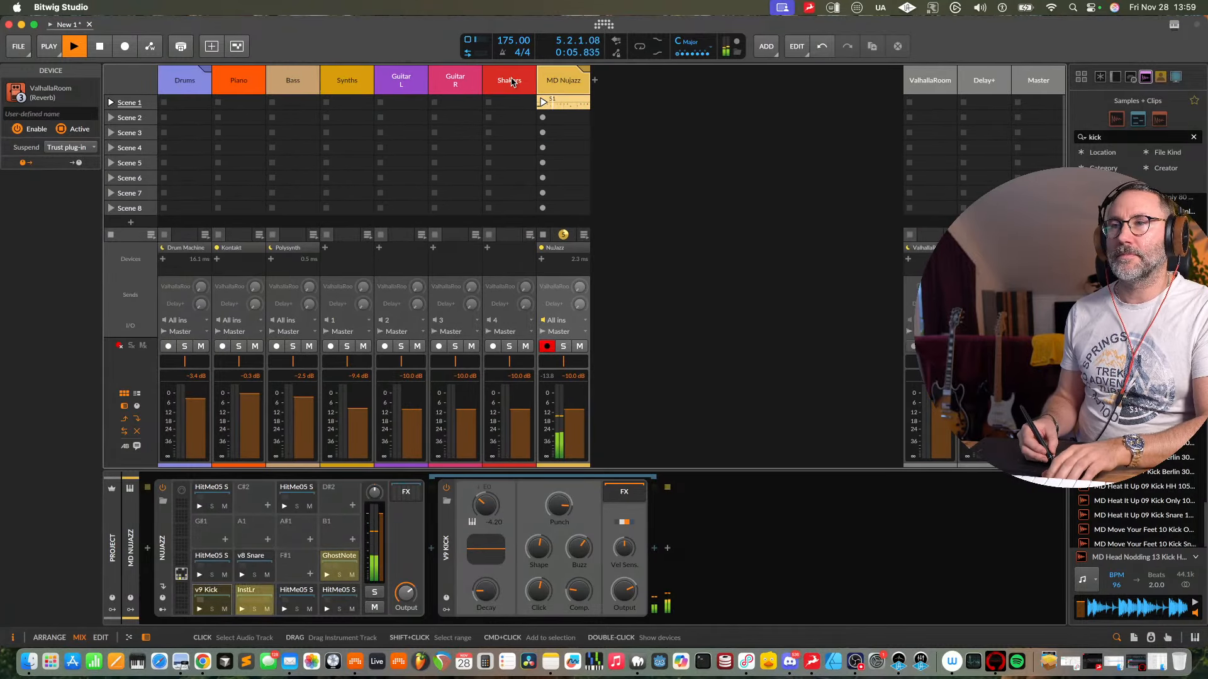
pyautogui.press('Tab')
pyautogui.press('Tab')
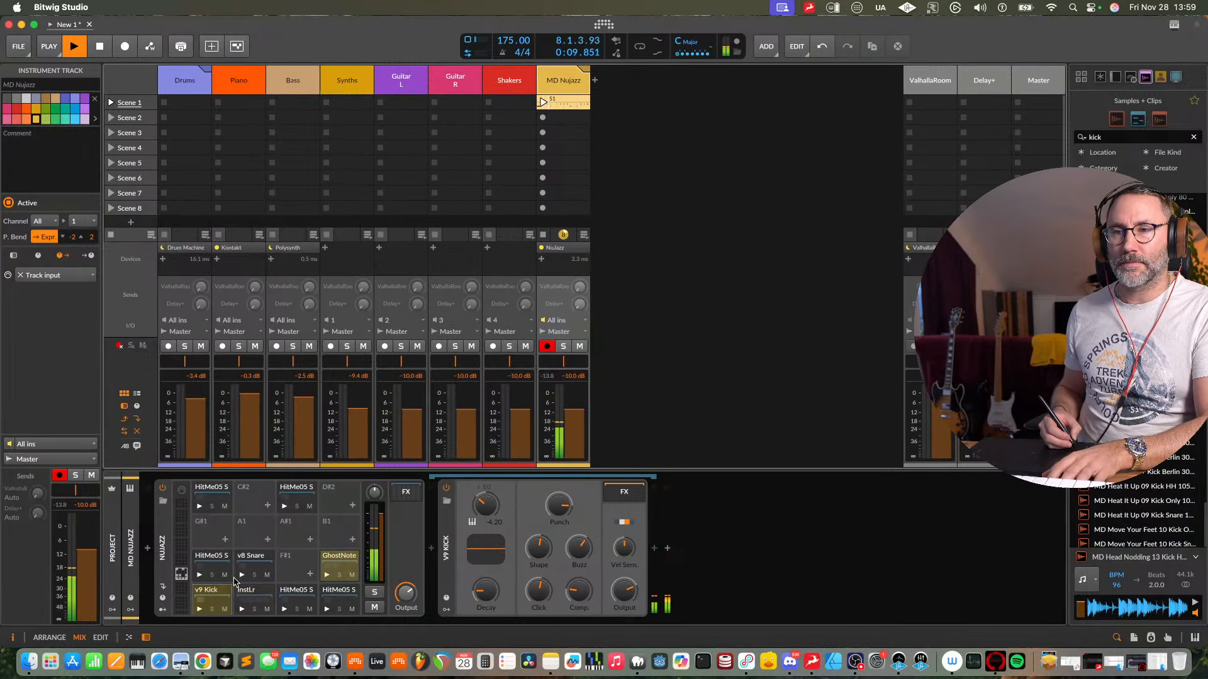
pyautogui.press('space')
pyautogui.click(195, 578)
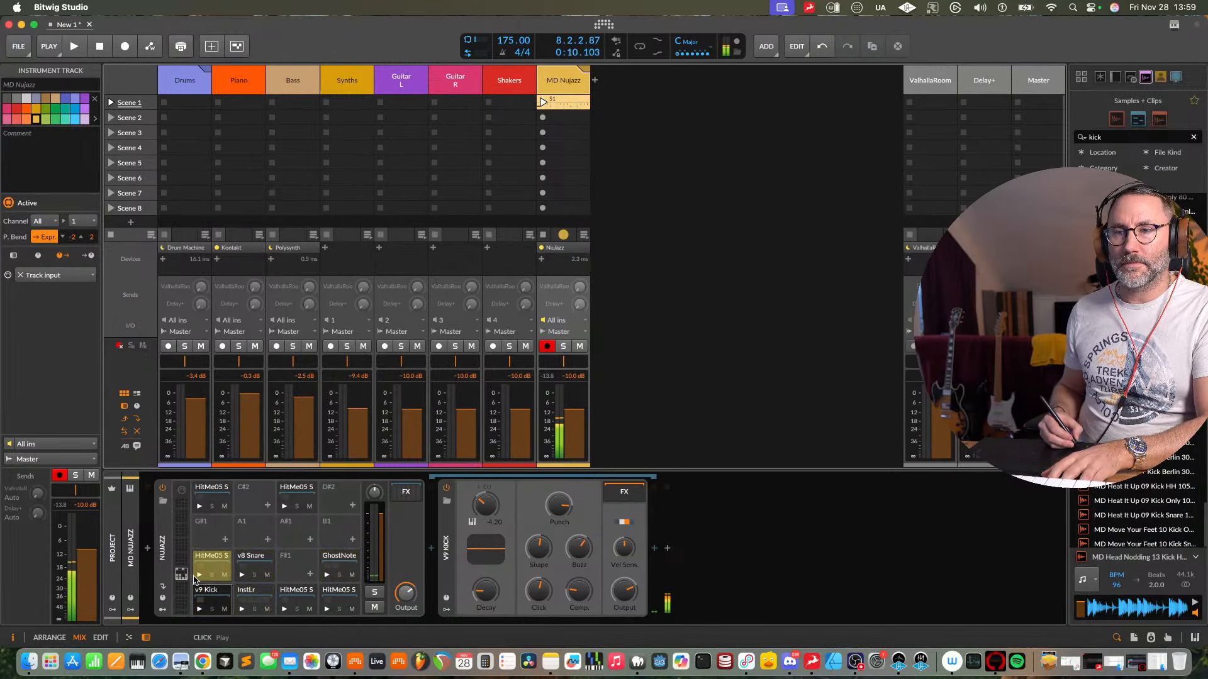
# - Audition the HitMe05 pads beside InstLr, check their lanes in the clip, and inspect the samples of the neighbouring HitMe05 pads
pyautogui.click(326, 610)
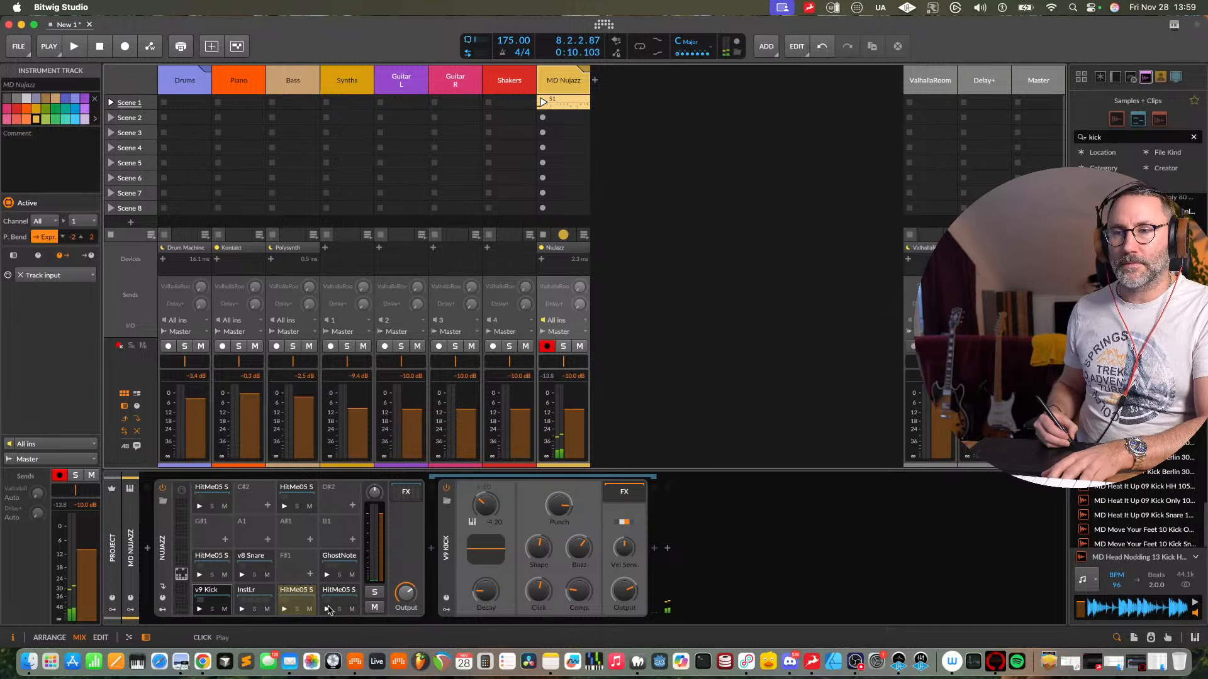
pyautogui.click(328, 610)
pyautogui.press('Tab')
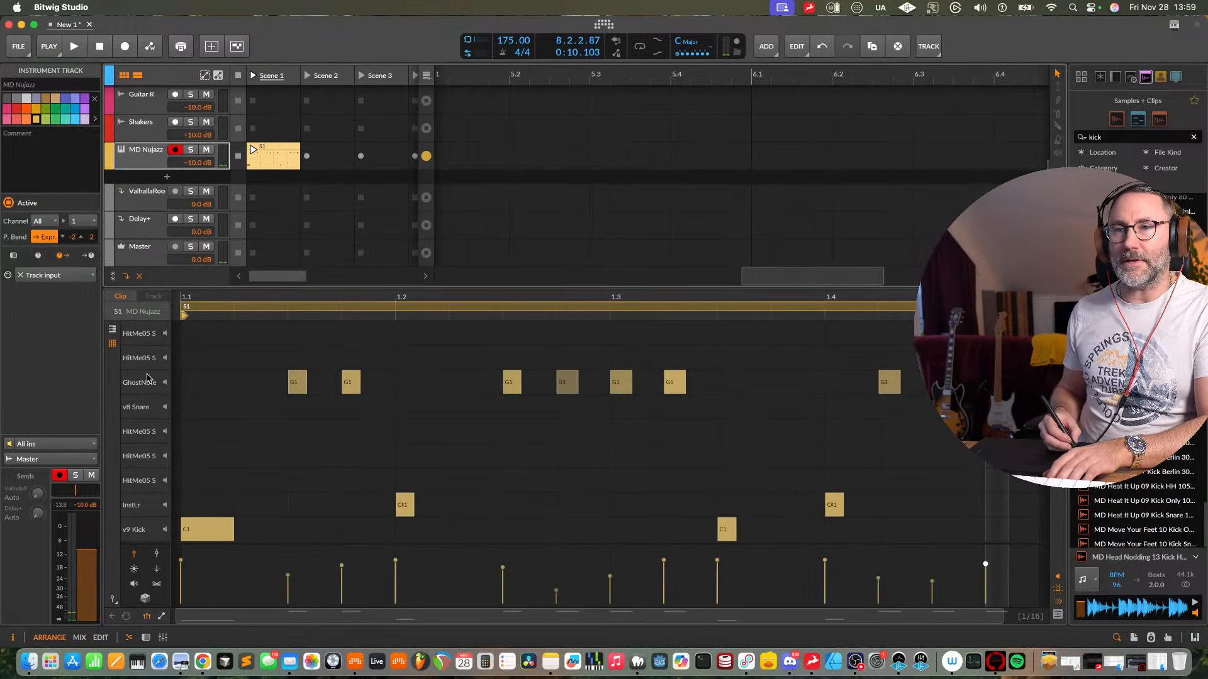
pyautogui.press('Tab')
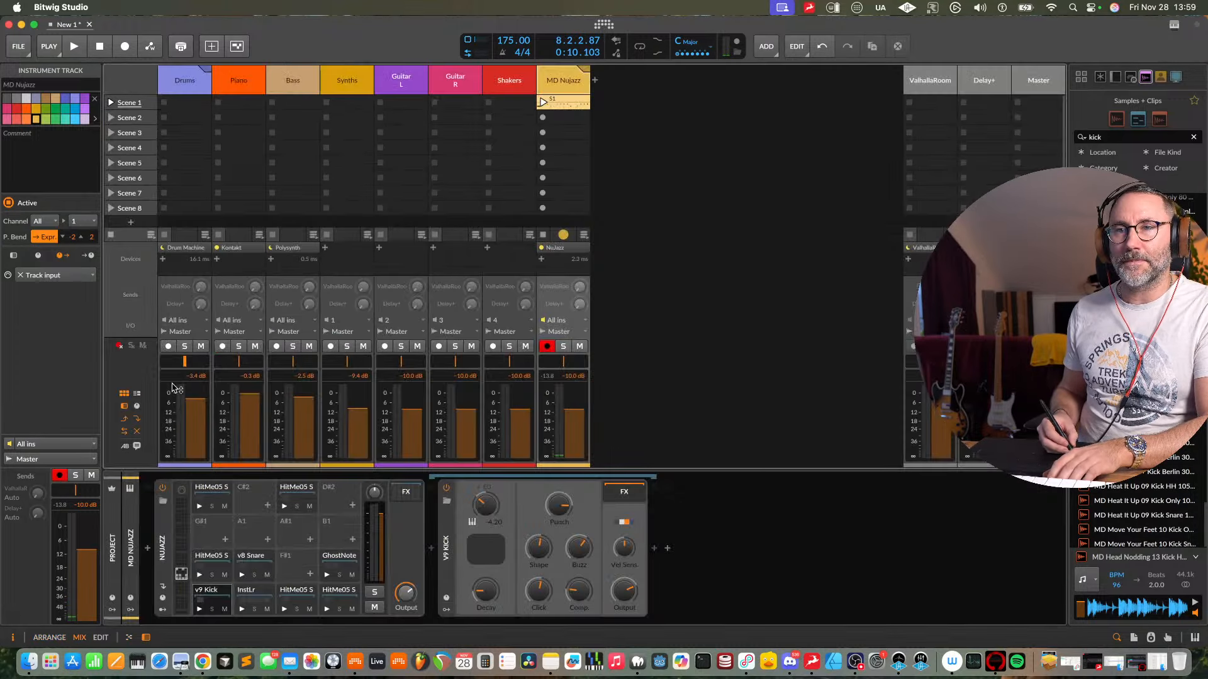
pyautogui.click(298, 590)
pyautogui.click(330, 596)
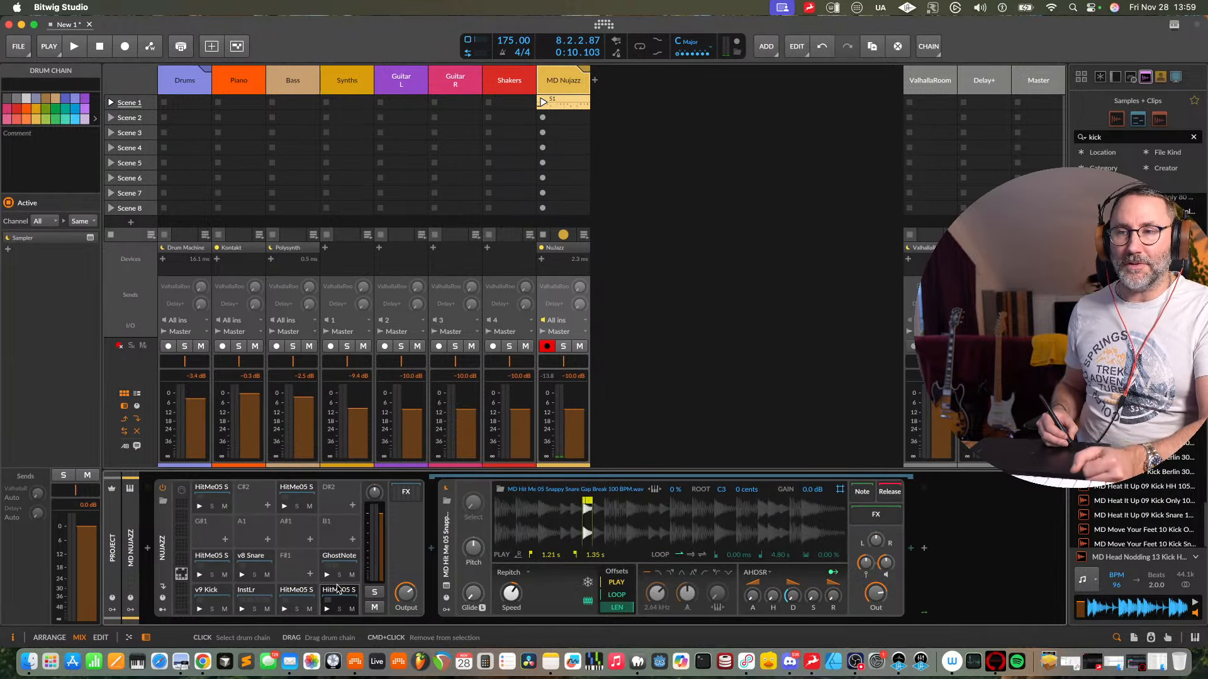
pyautogui.click(215, 561)
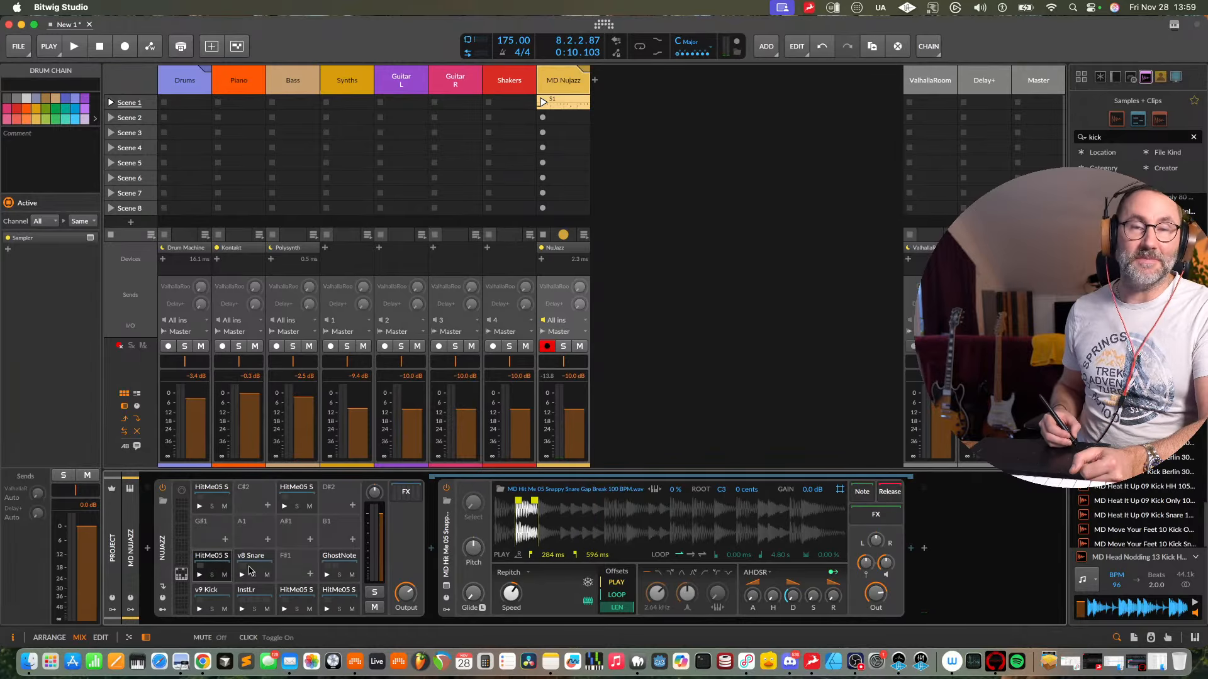
# - Rename the two HitMe05 pads beside InstLr as Hihat 1 and Hihat 2, and audition Hihat 1
pyautogui.click(306, 597)
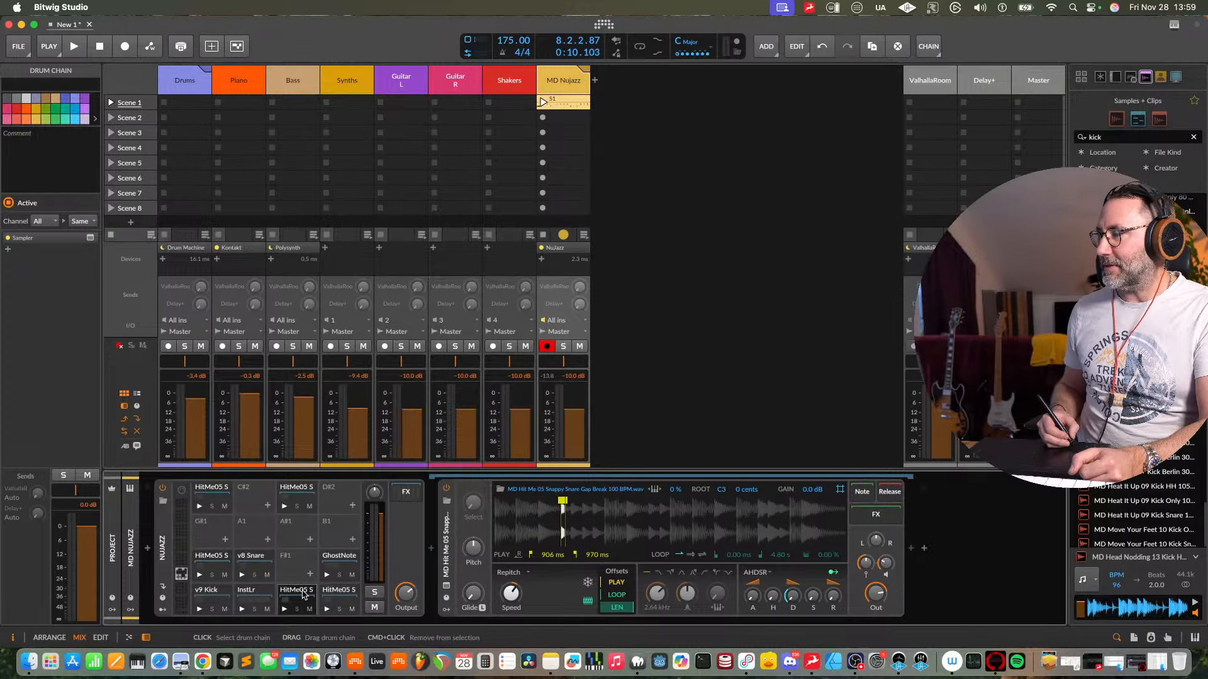
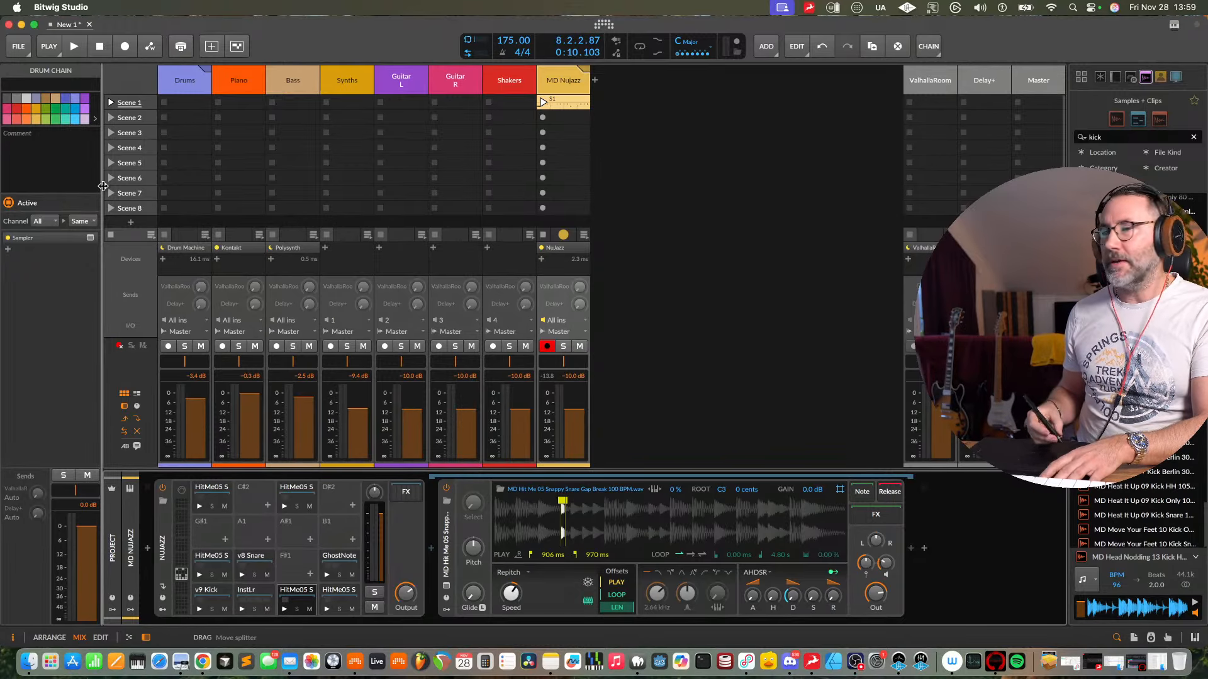
pyautogui.click(307, 587)
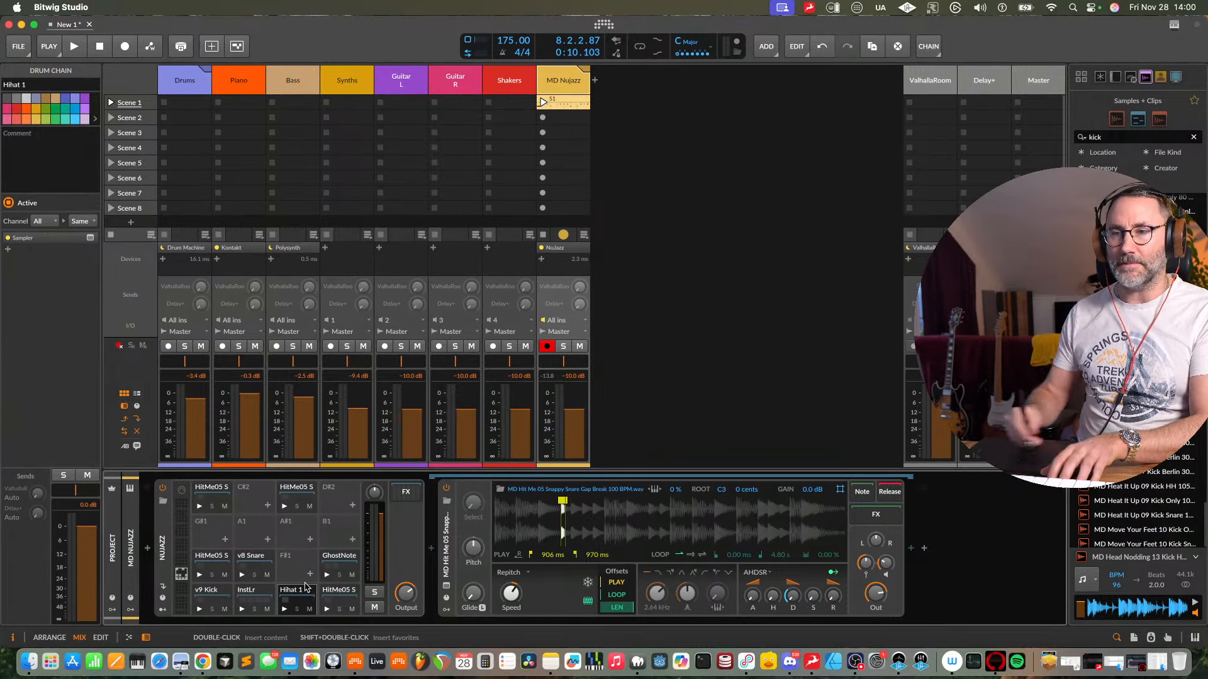
pyautogui.click(336, 591)
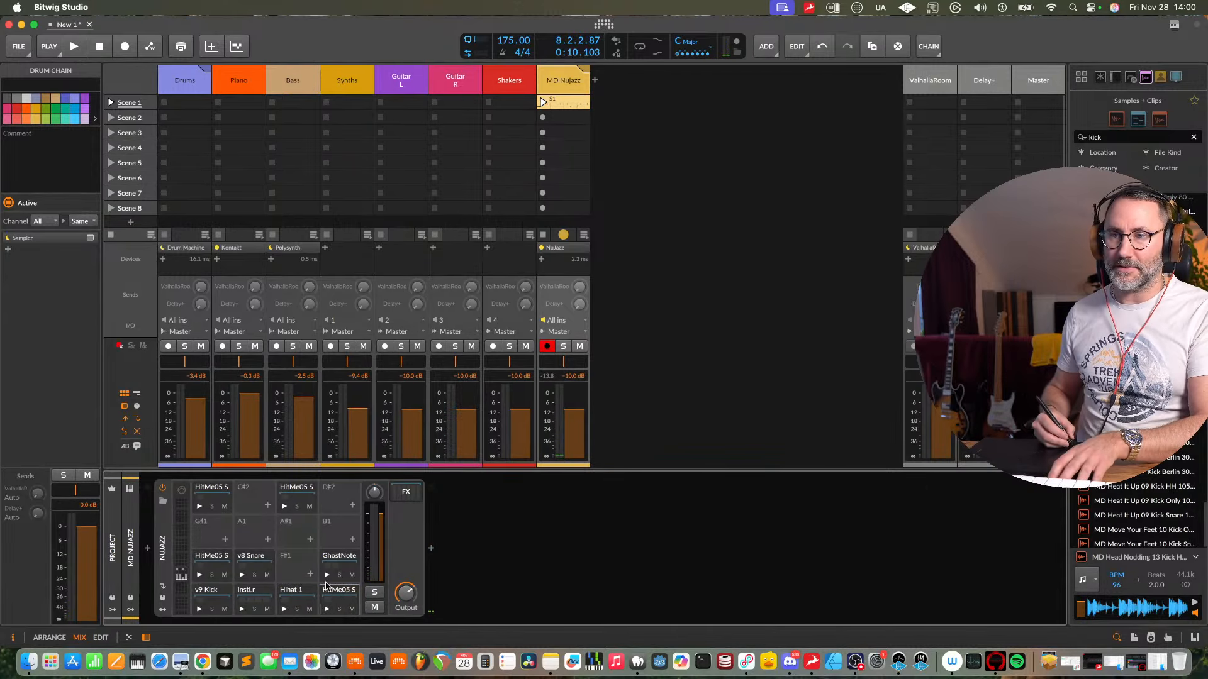
pyautogui.click(353, 591)
pyautogui.doubleClick(348, 594)
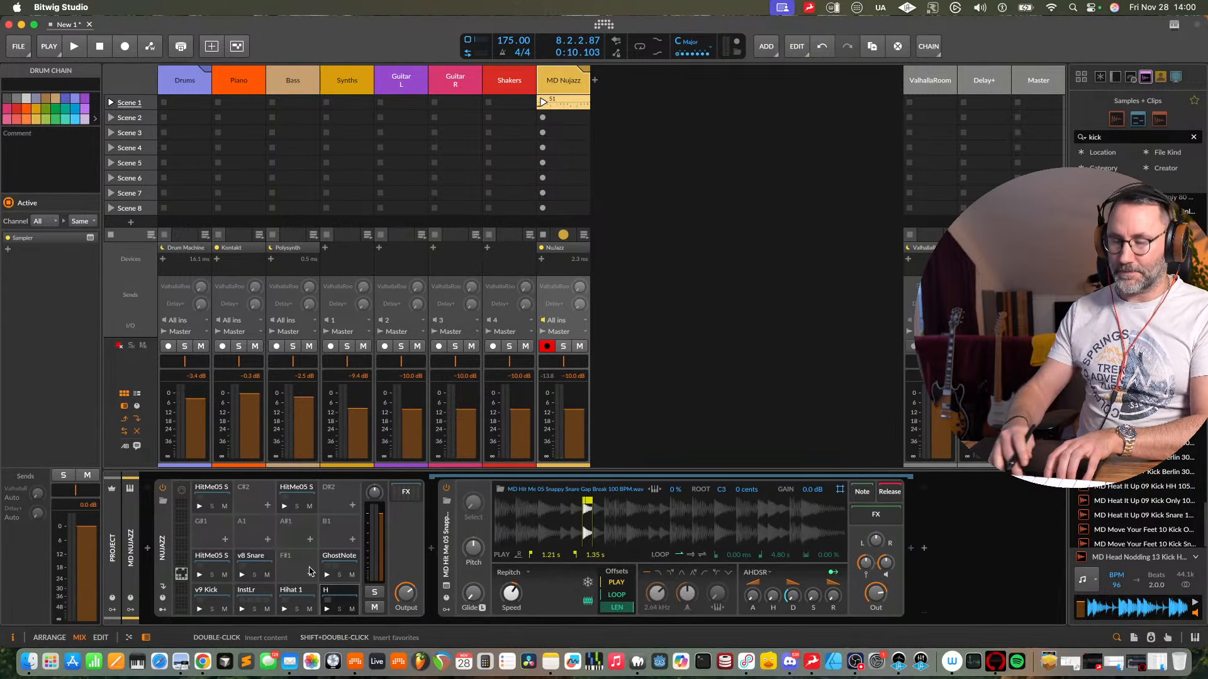
pyautogui.write('Hihat 2')
pyautogui.press('Return')
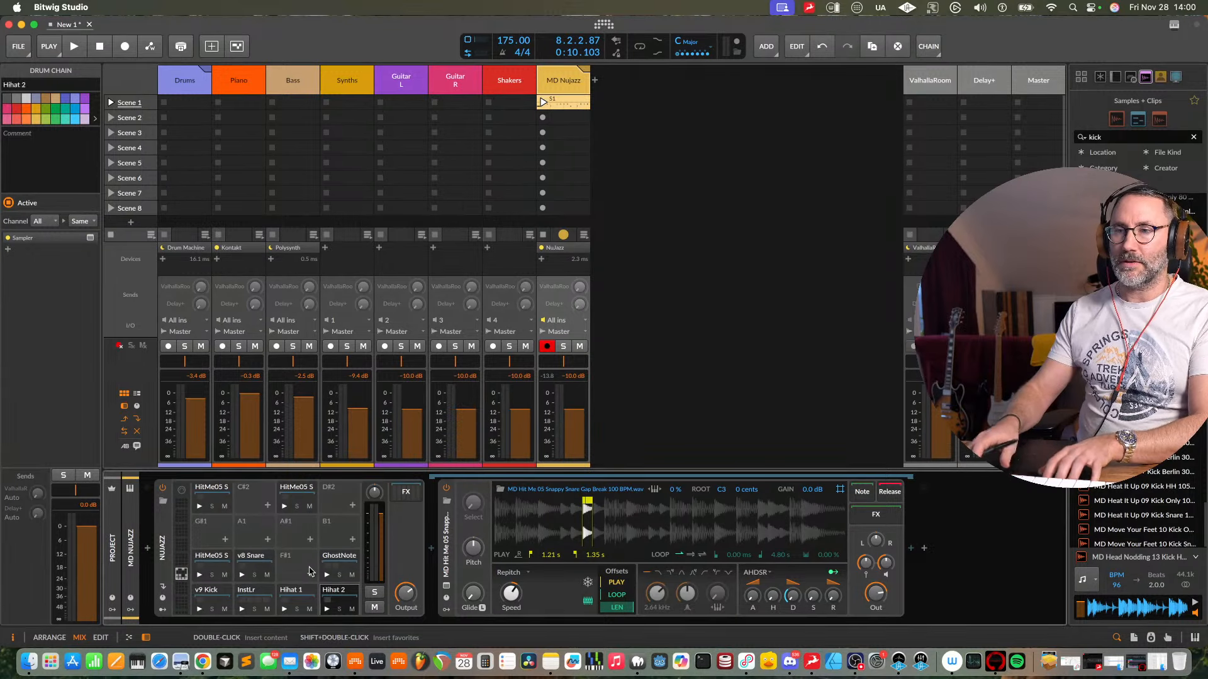
pyautogui.click(284, 609)
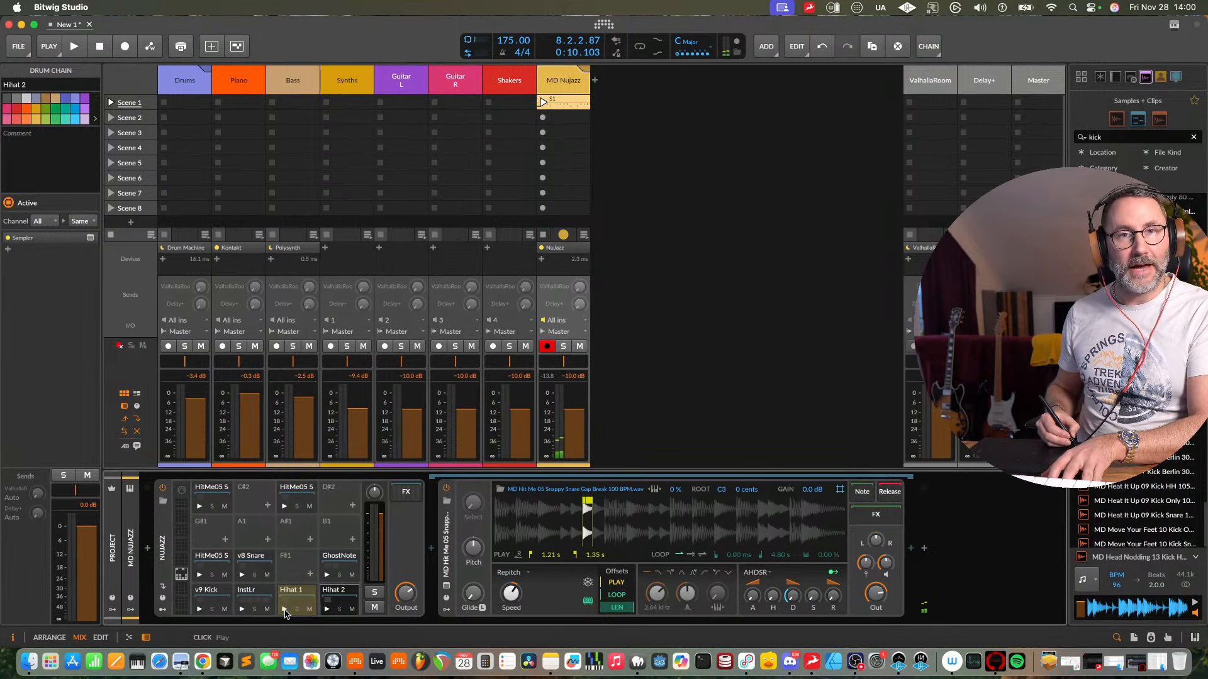
# - Draw Hihat 1 notes at 1.1.3 and 1.2.3 in the MD Nujazz clip and preview the pattern
pyautogui.press('Tab')
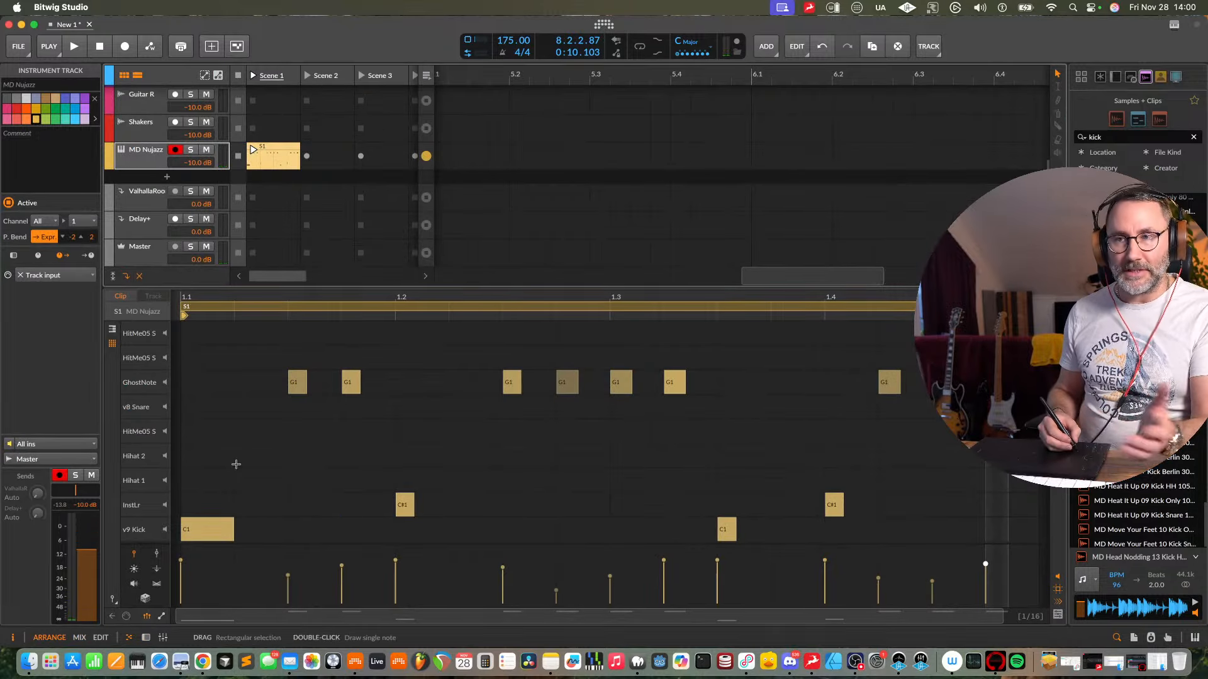
pyautogui.doubleClick(257, 478)
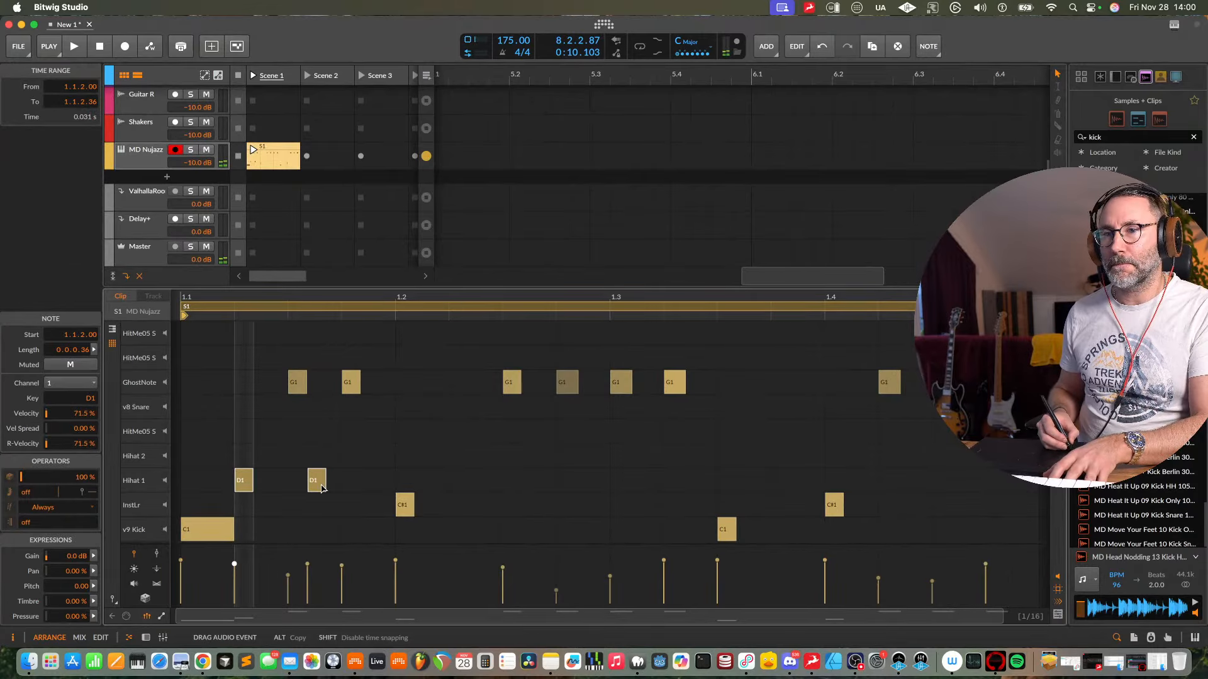
pyautogui.moveTo(321, 488); pyautogui.dragTo(302, 486)
pyautogui.doubleClick(512, 480)
pyautogui.press('space')
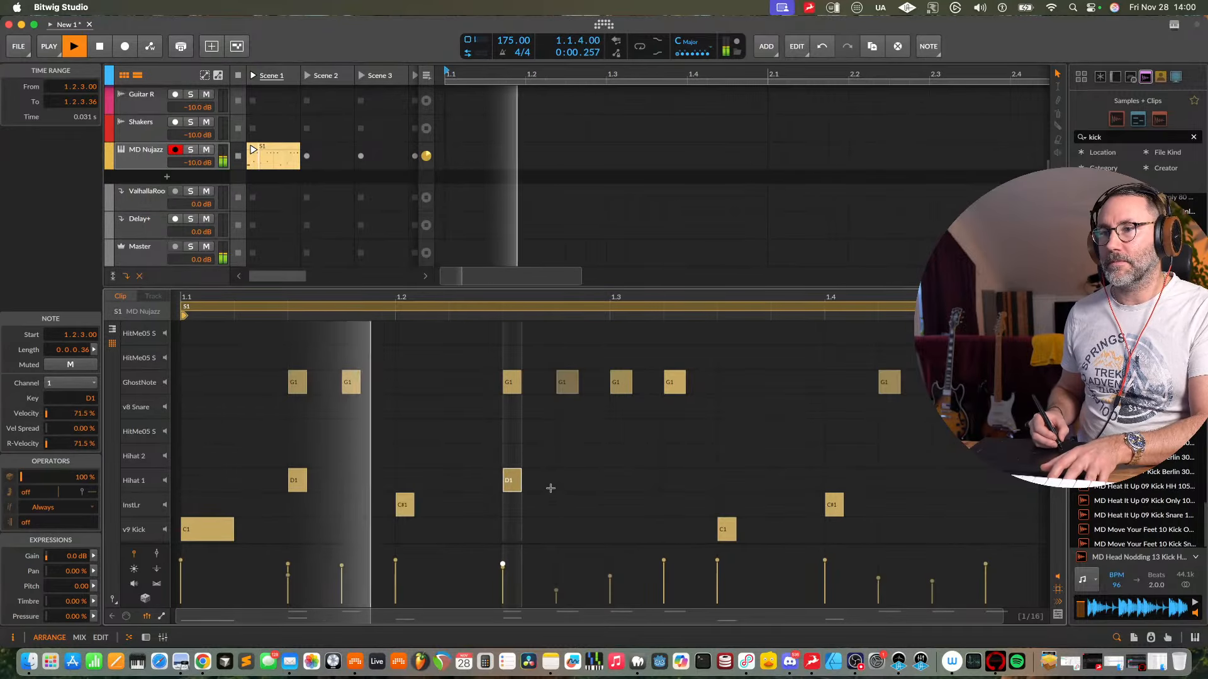
pyautogui.press('space')
# - Move the 1.2.3 Hihat 1 note to 1.3.1, add one at 1.3.2 with 93.1% velocity, and replay the pattern
pyautogui.moveTo(514, 486); pyautogui.dragTo(617, 488)
pyautogui.click(676, 482)
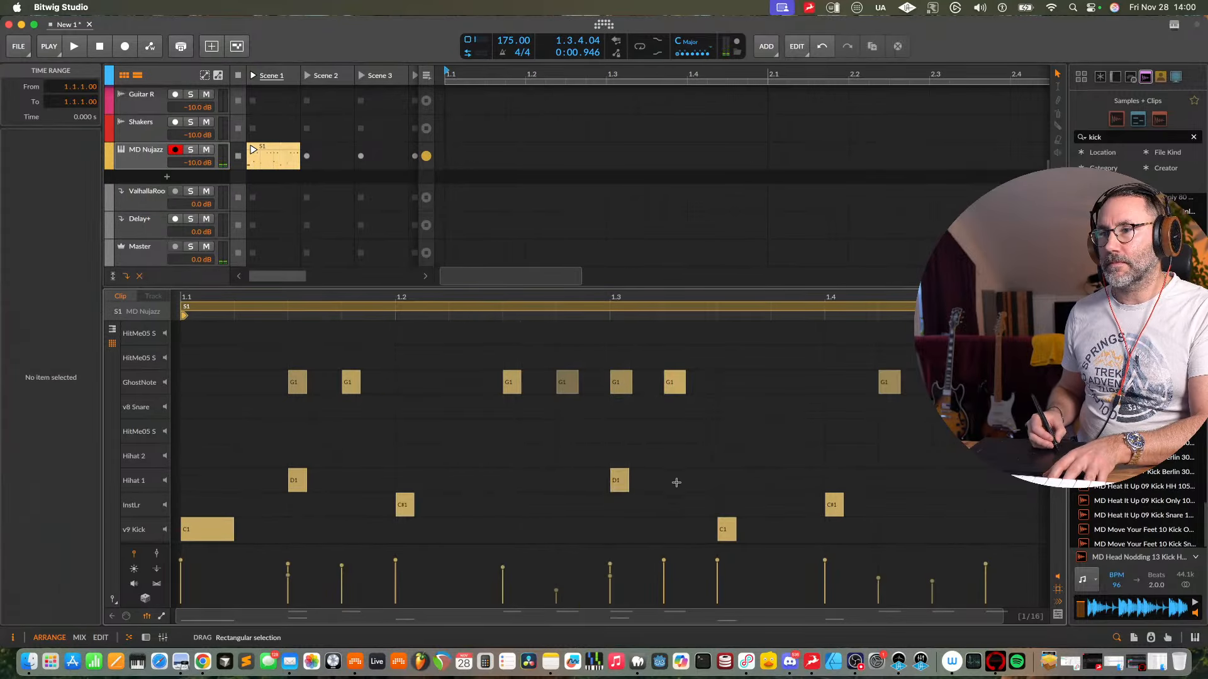
pyautogui.doubleClick(676, 483)
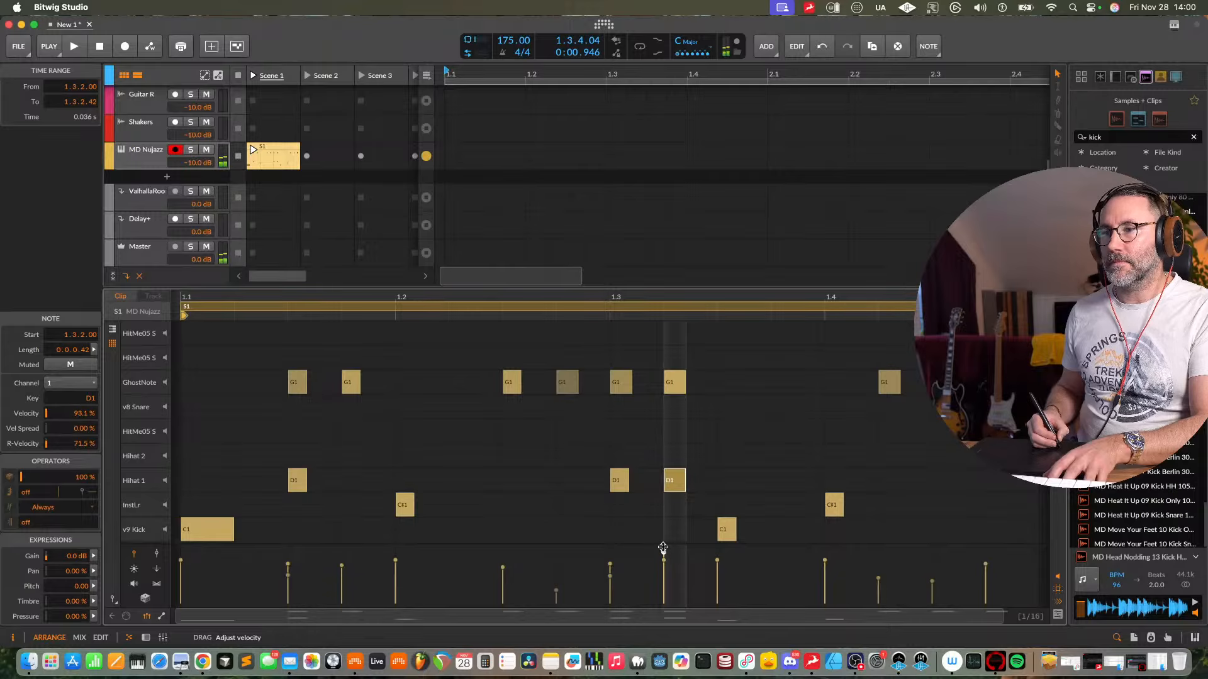
pyautogui.press('space')
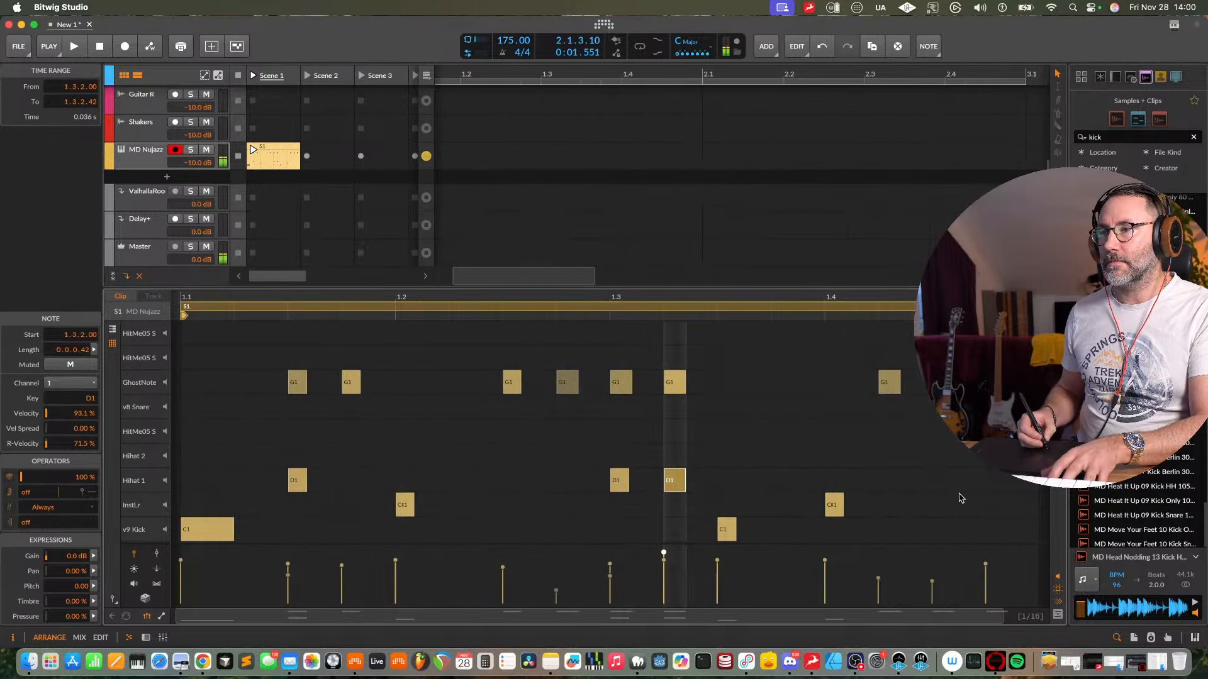
# - Build a Hihat 1 roll from 1.4.3 by shortening a new note to 0.0.0.15 and duplicating it five times, and play it
pyautogui.doubleClick(941, 482)
pyautogui.moveTo(952, 482); pyautogui.dragTo(940, 481)
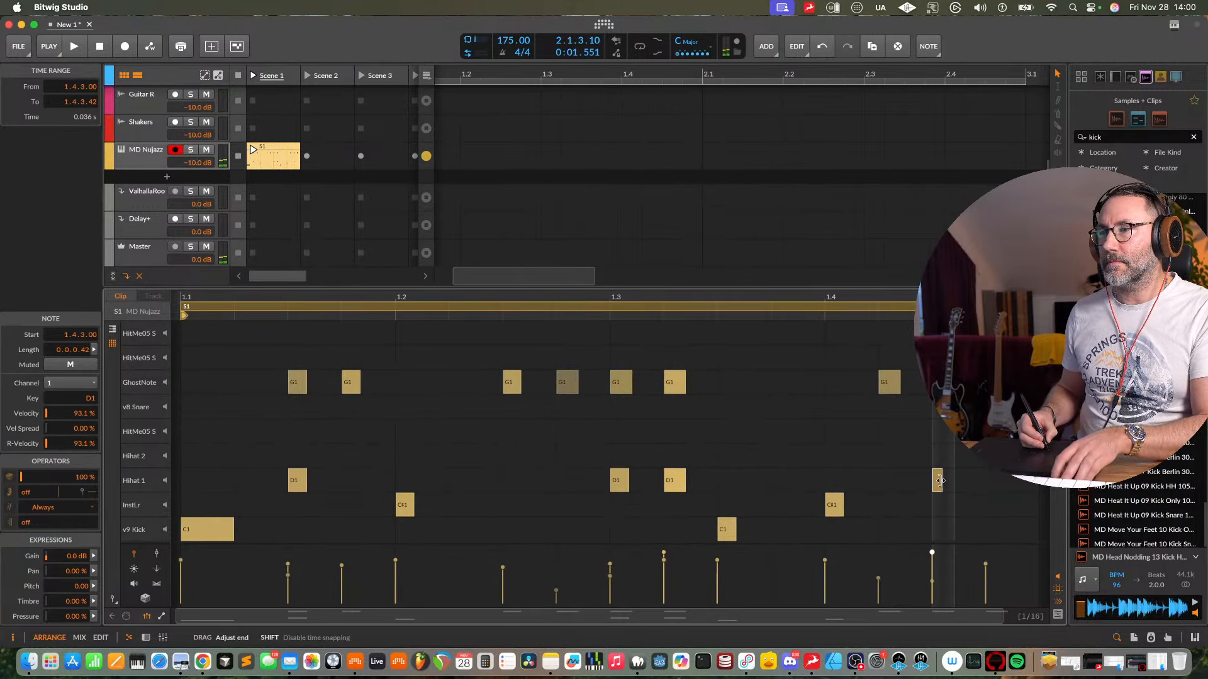
pyautogui.press('super+d')
pyautogui.press('super+d')
pyautogui.press('super+d')
pyautogui.press('super+d')
pyautogui.press('super+d')
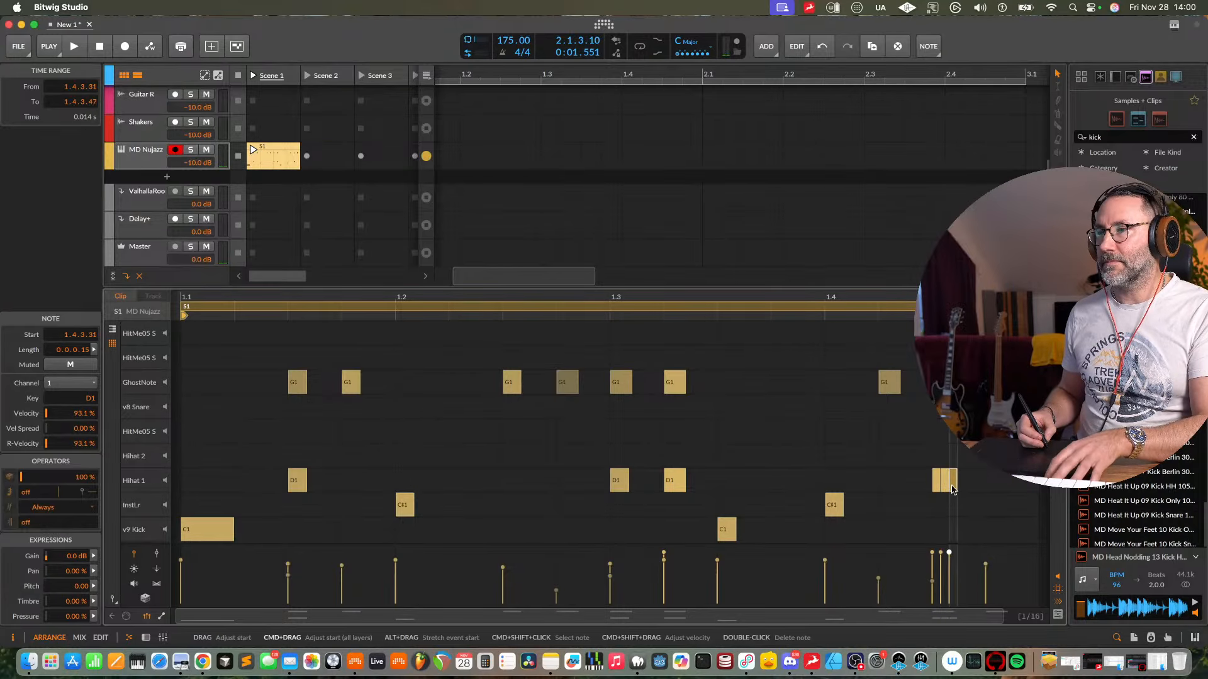
pyautogui.press('space')
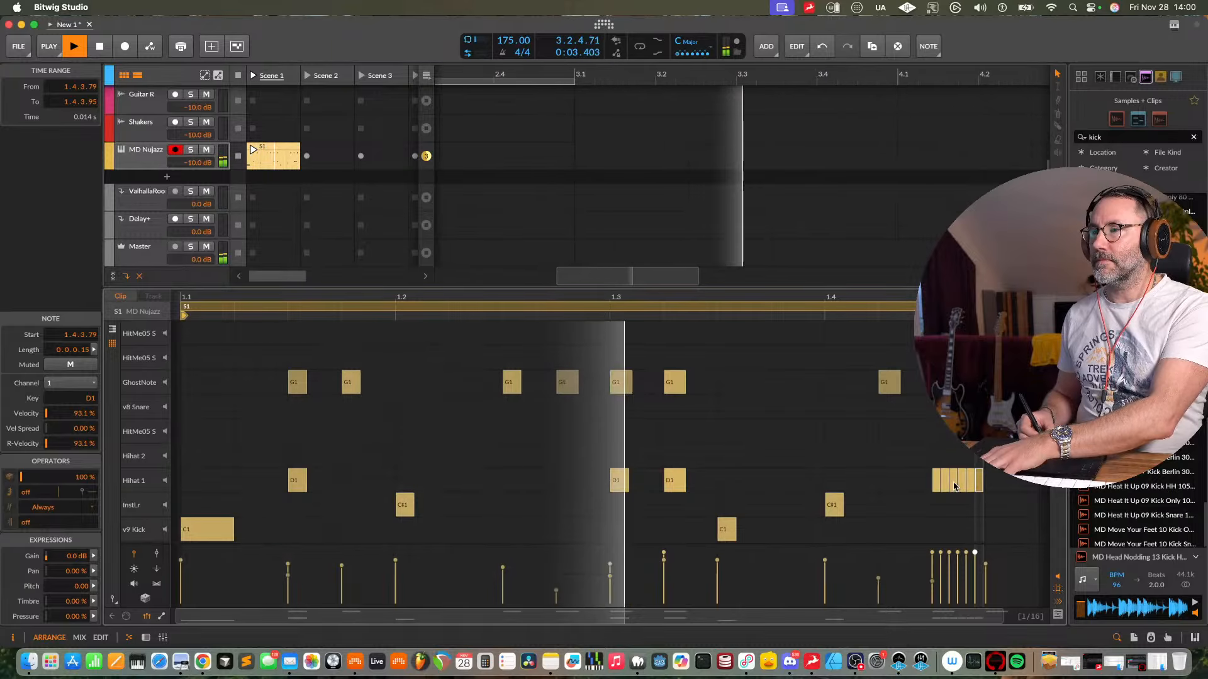
# - Thin the Hihat 1 roll by deleting every second hit, and add short hits at 1.4.4.00 and 1.4.4.42
pyautogui.click(966, 496)
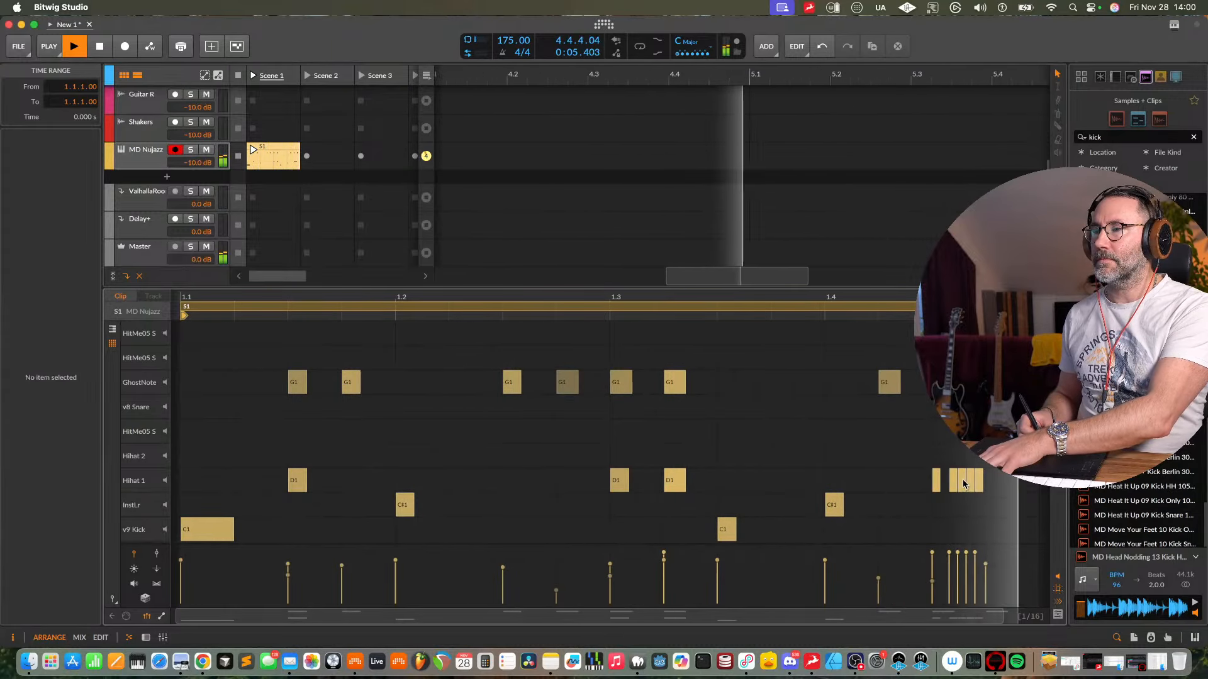
pyautogui.doubleClick(979, 484)
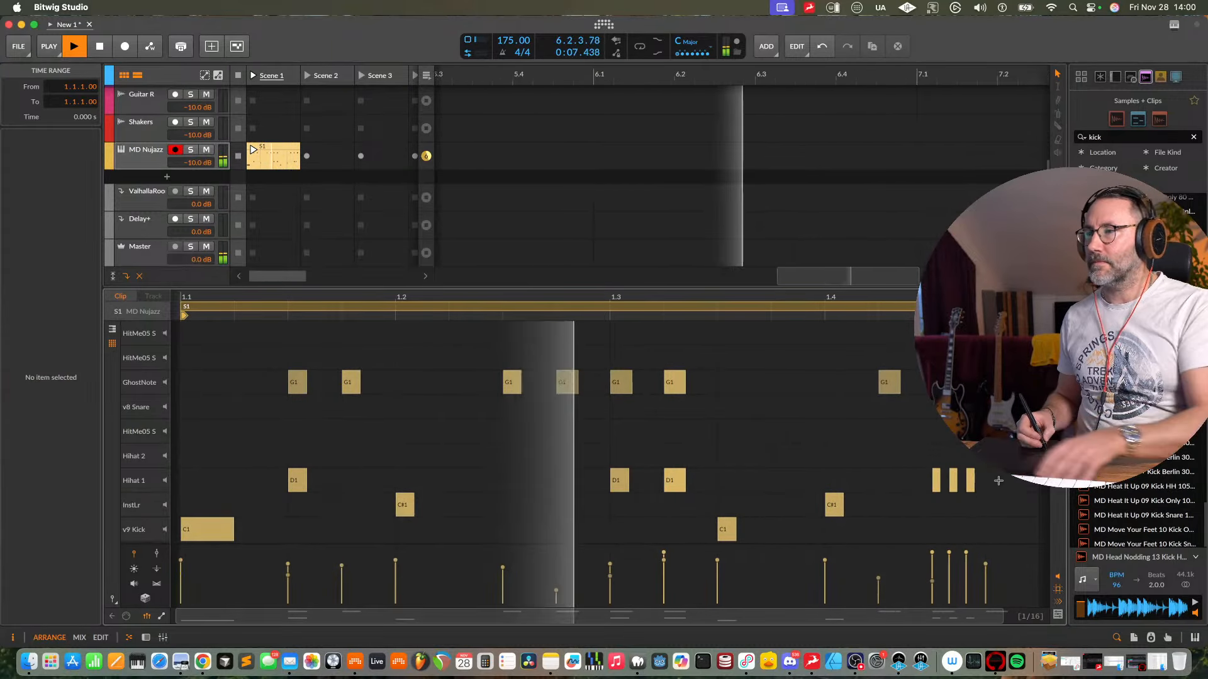
pyautogui.doubleClick(1000, 480)
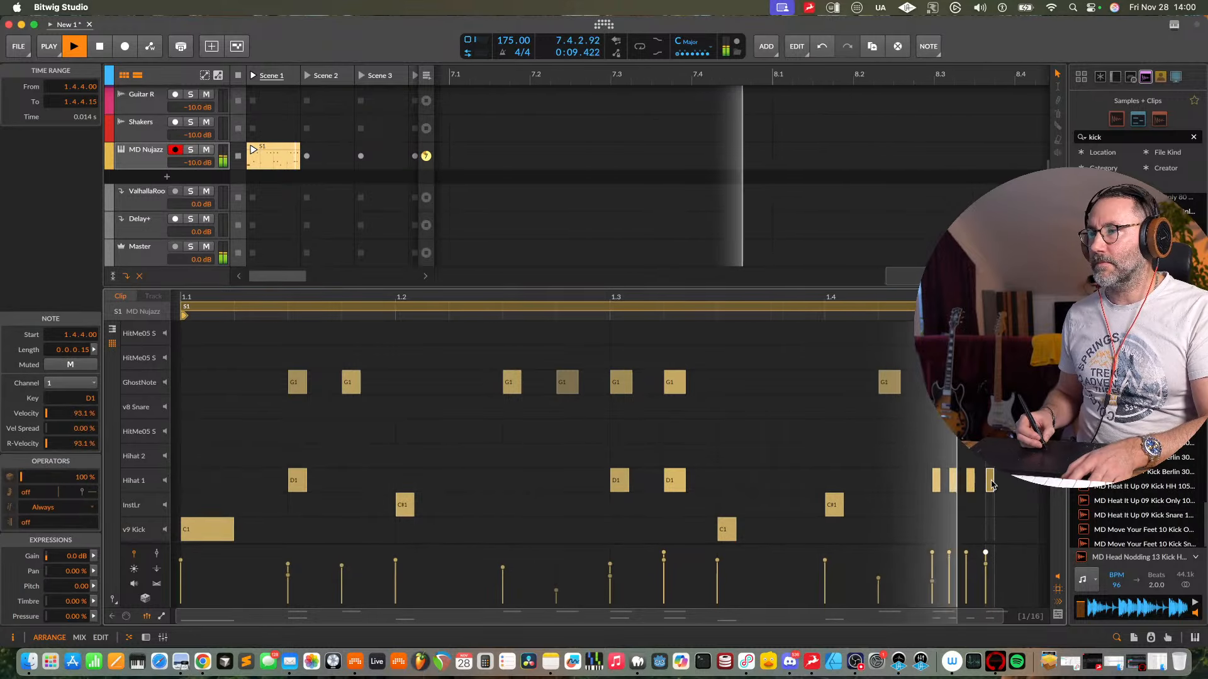
pyautogui.moveTo(992, 482); pyautogui.dragTo(1017, 483)
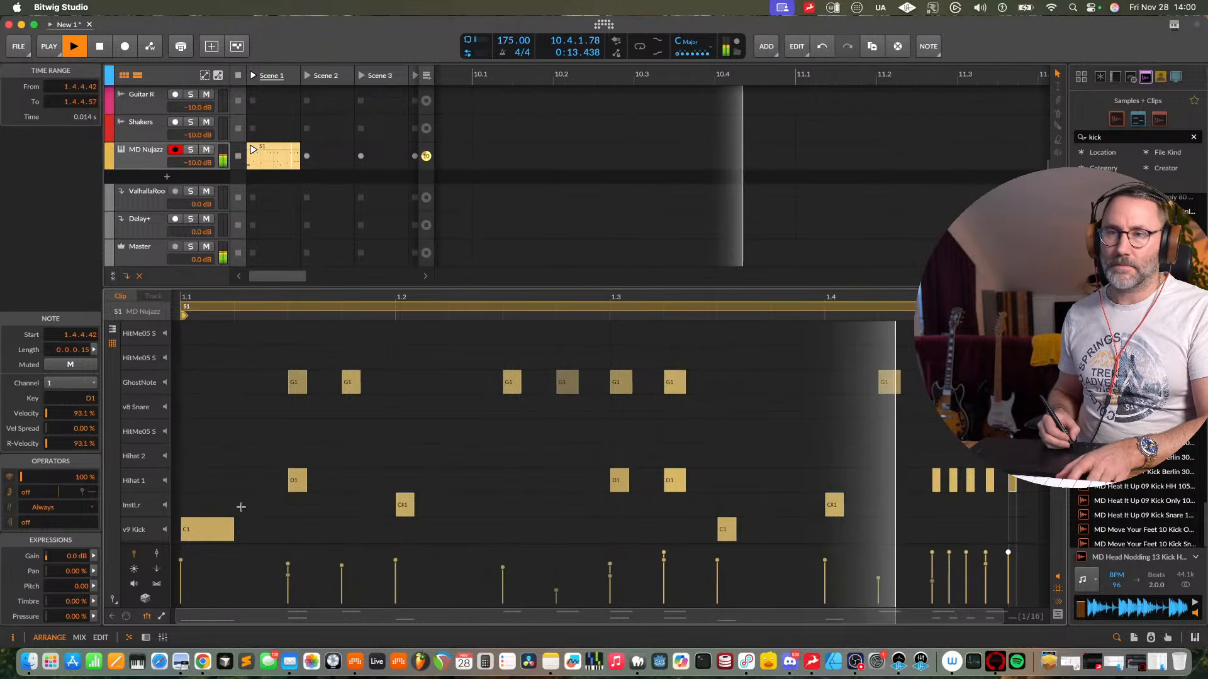
# - Add short Hihat 1 notes at 1.1.2, 1.2.2 and 1.3.4 while the pattern plays
pyautogui.doubleClick(184, 481)
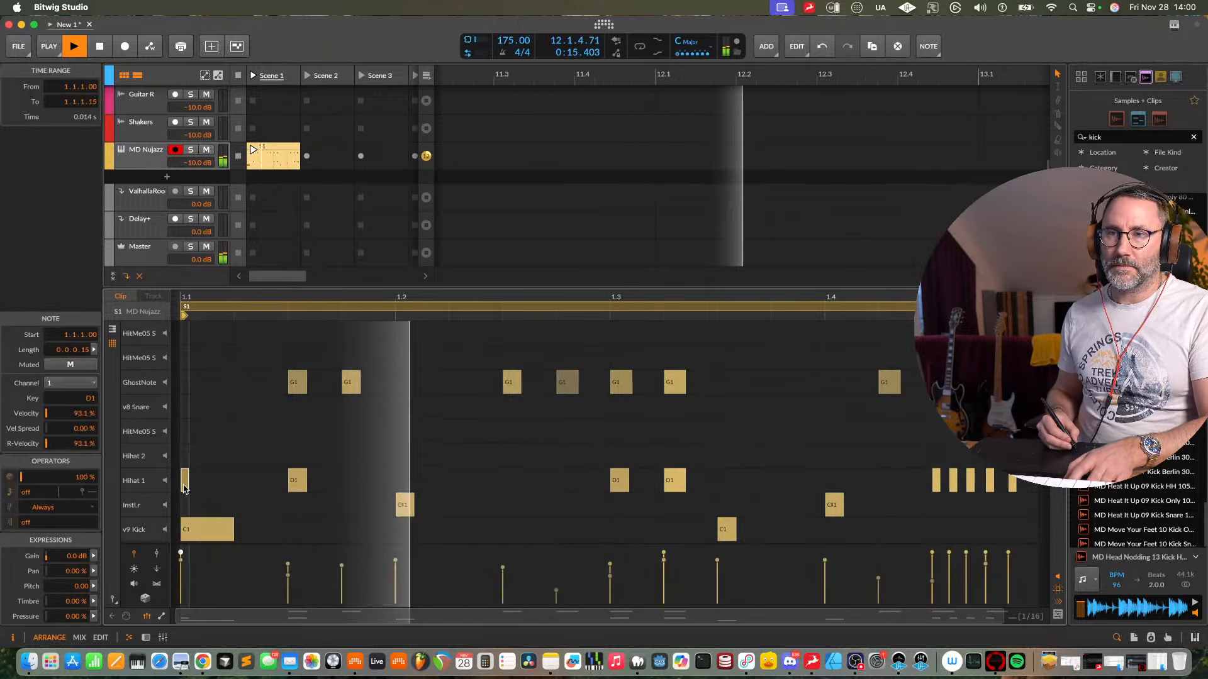
pyautogui.moveTo(184, 482); pyautogui.dragTo(238, 481)
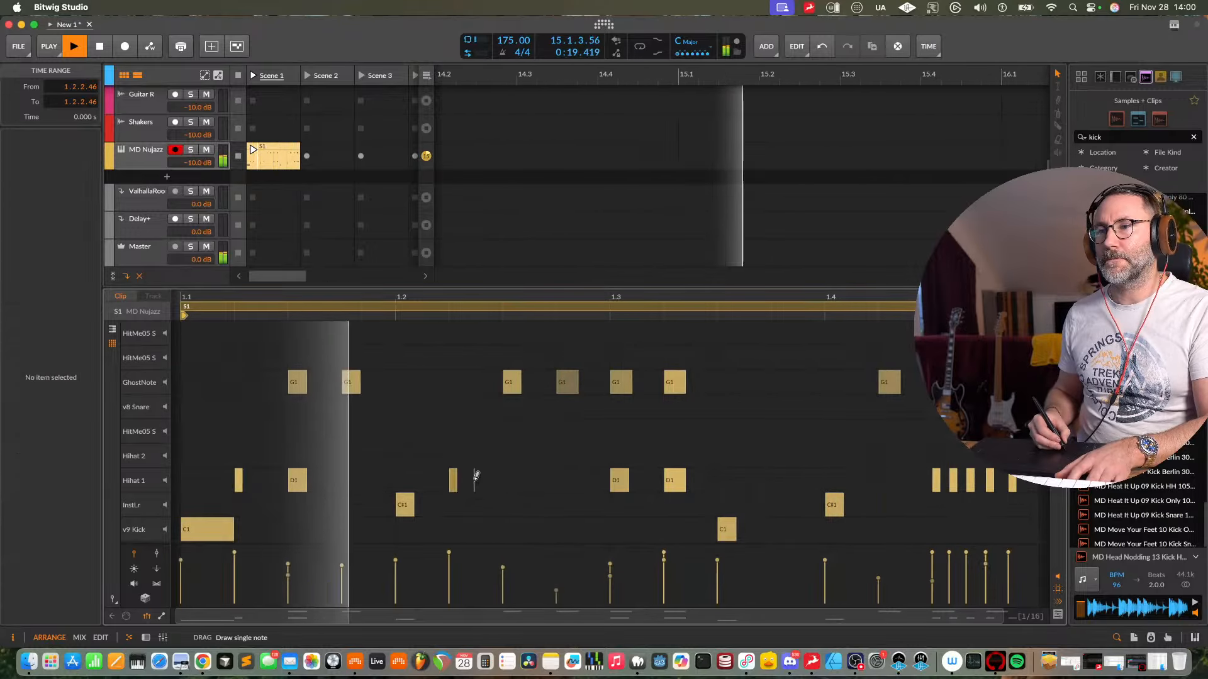
pyautogui.doubleClick(452, 481)
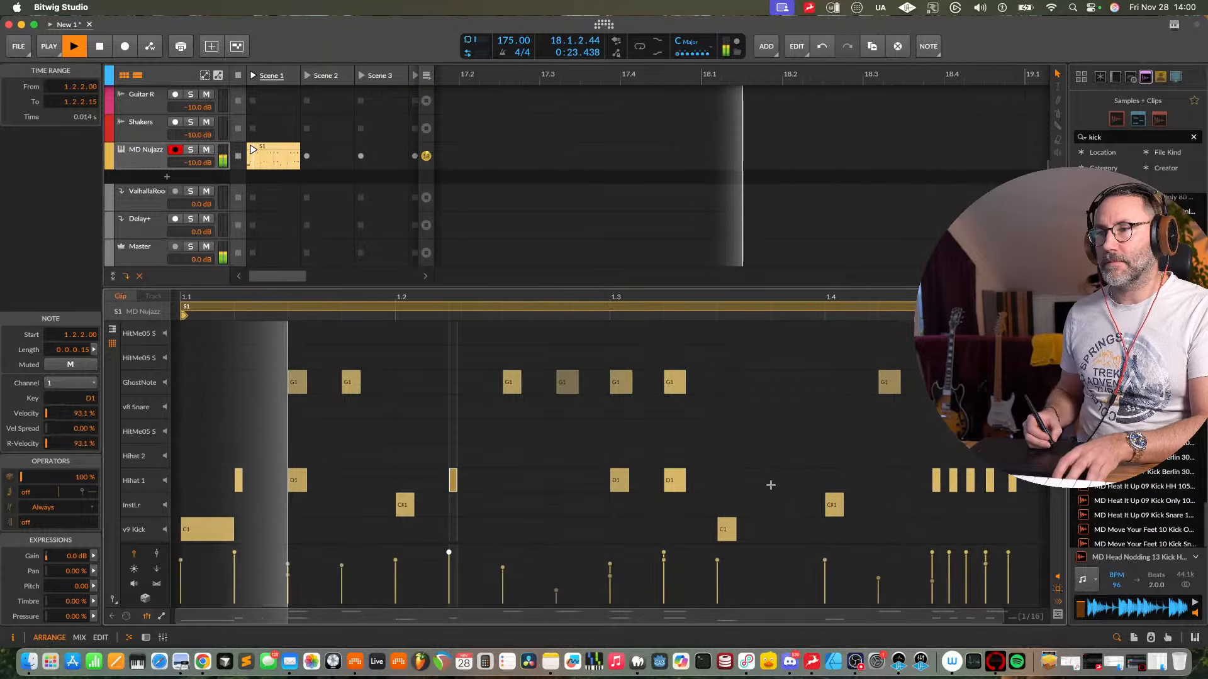
pyautogui.doubleClick(721, 480)
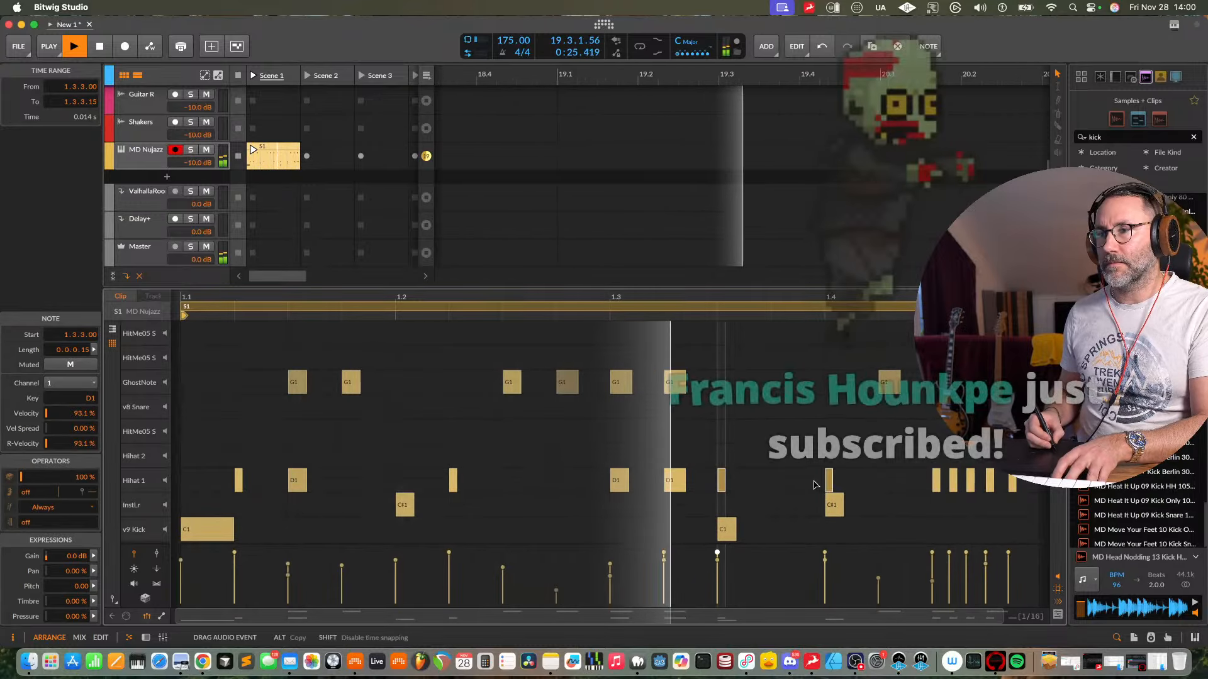
pyautogui.doubleClick(775, 480)
pyautogui.moveTo(722, 481); pyautogui.dragTo(775, 483)
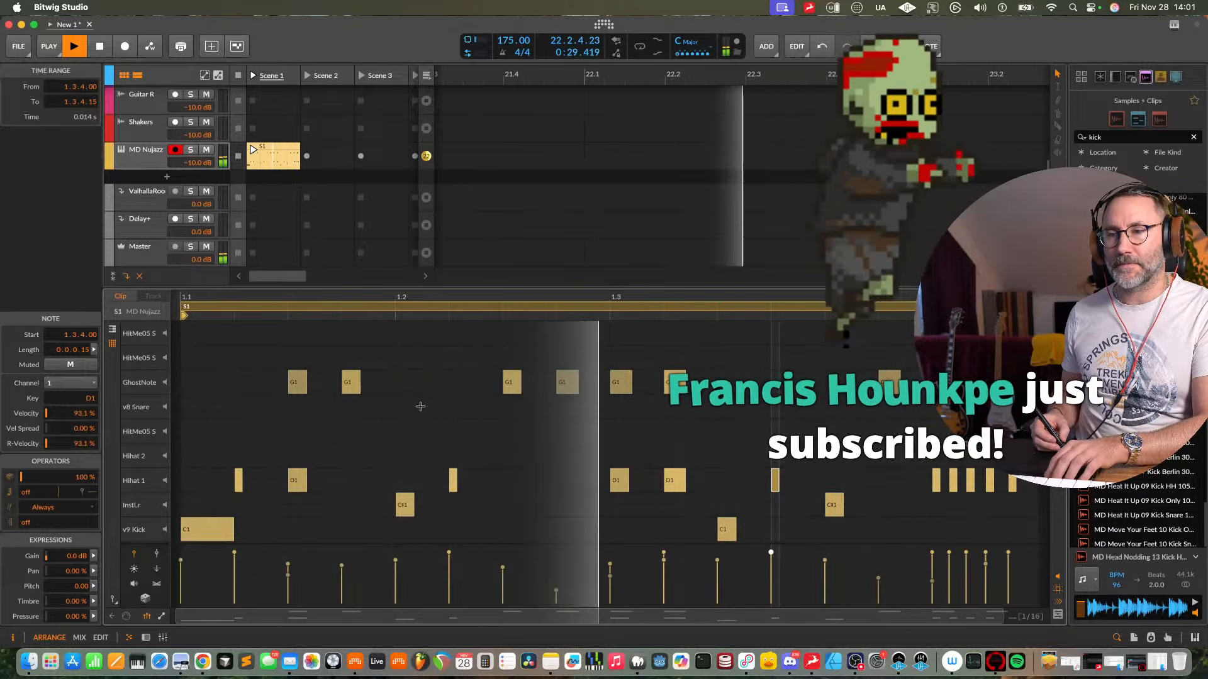
# - Stop playback and extend the MD Nujazz launcher clip's loop to two bars
pyautogui.press('d')
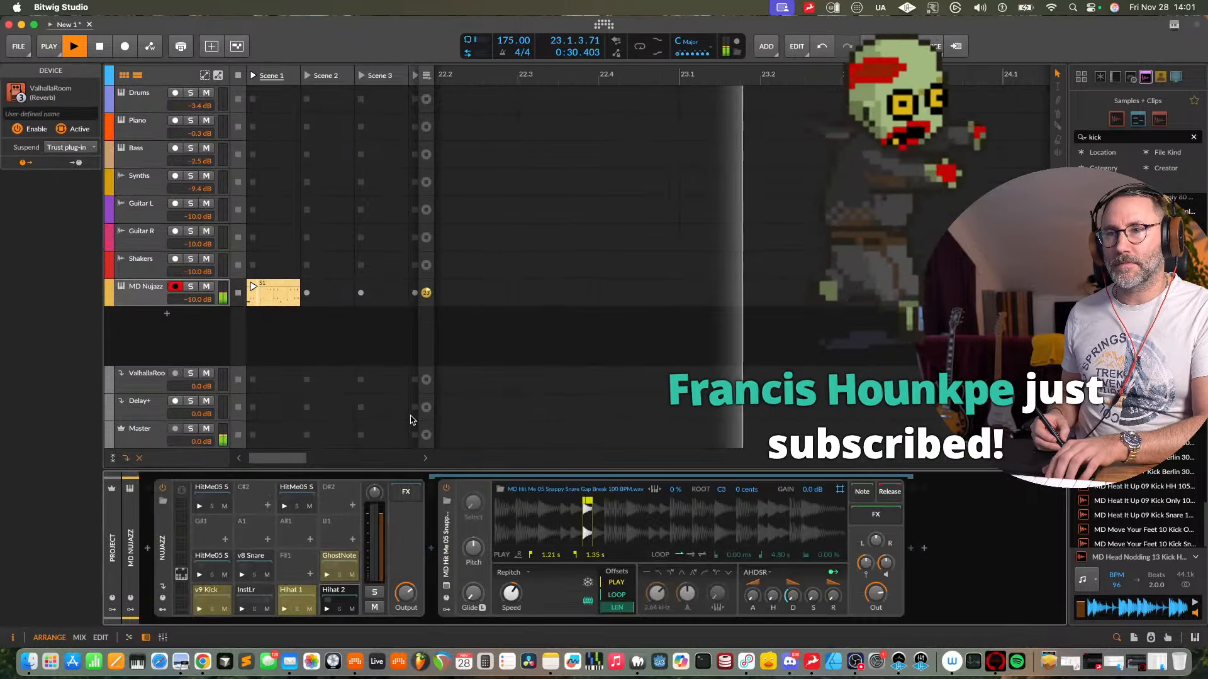
pyautogui.press('space')
pyautogui.doubleClick(277, 297)
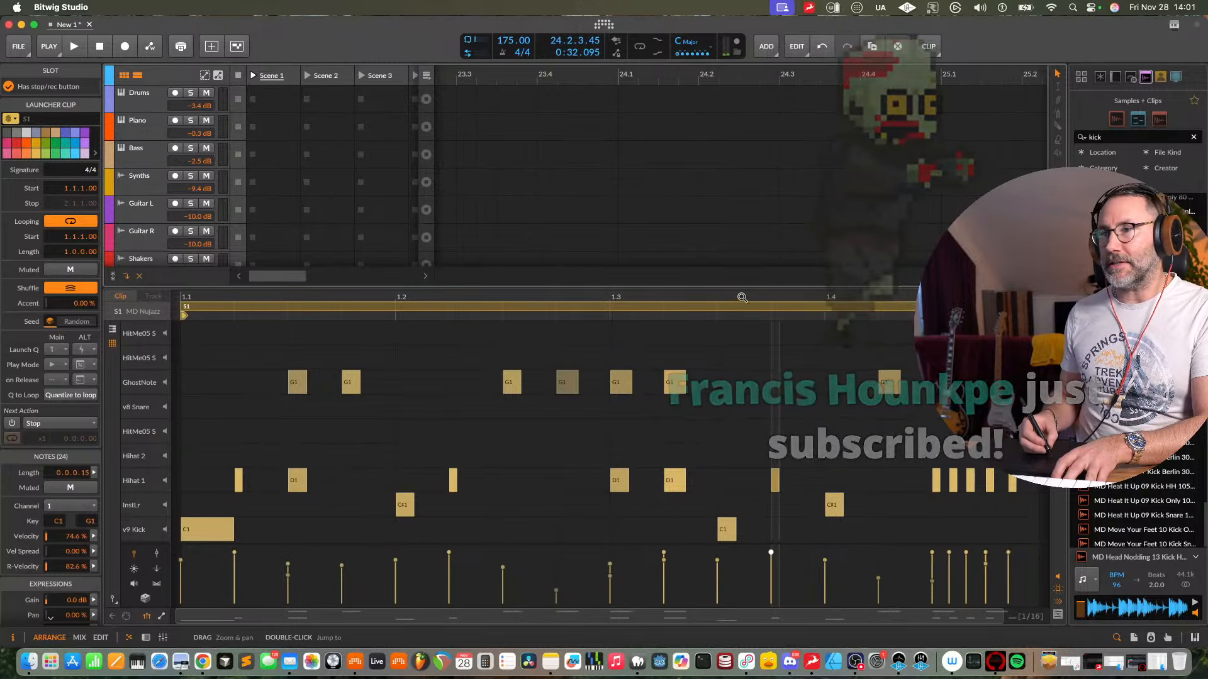
pyautogui.moveTo(741, 296); pyautogui.dragTo(687, 259)
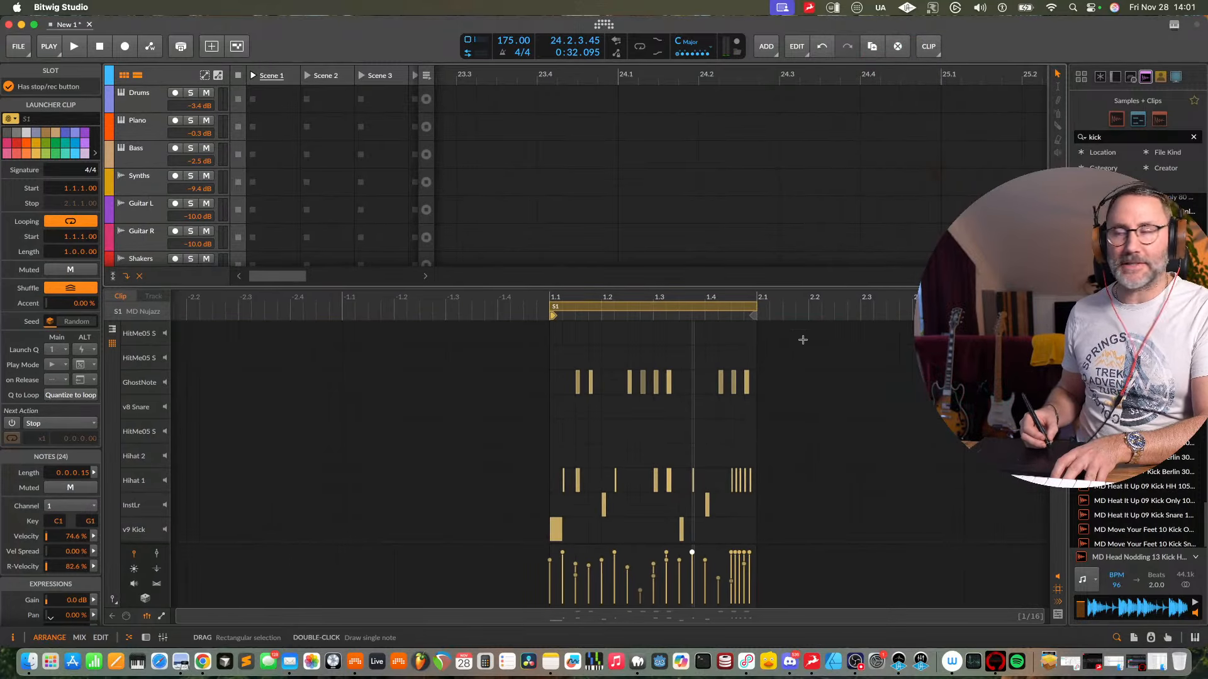
pyautogui.moveTo(761, 310); pyautogui.dragTo(657, 310)
pyautogui.press('d')
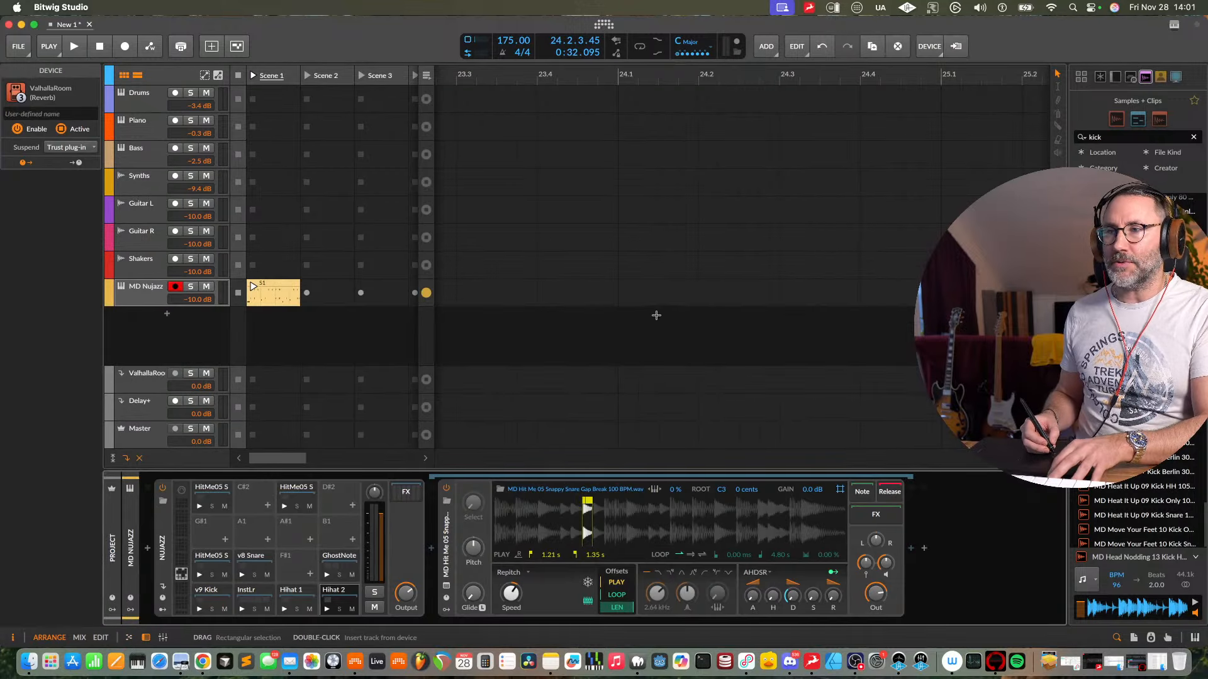
pyautogui.doubleClick(284, 290)
pyautogui.moveTo(746, 297); pyautogui.dragTo(637, 308)
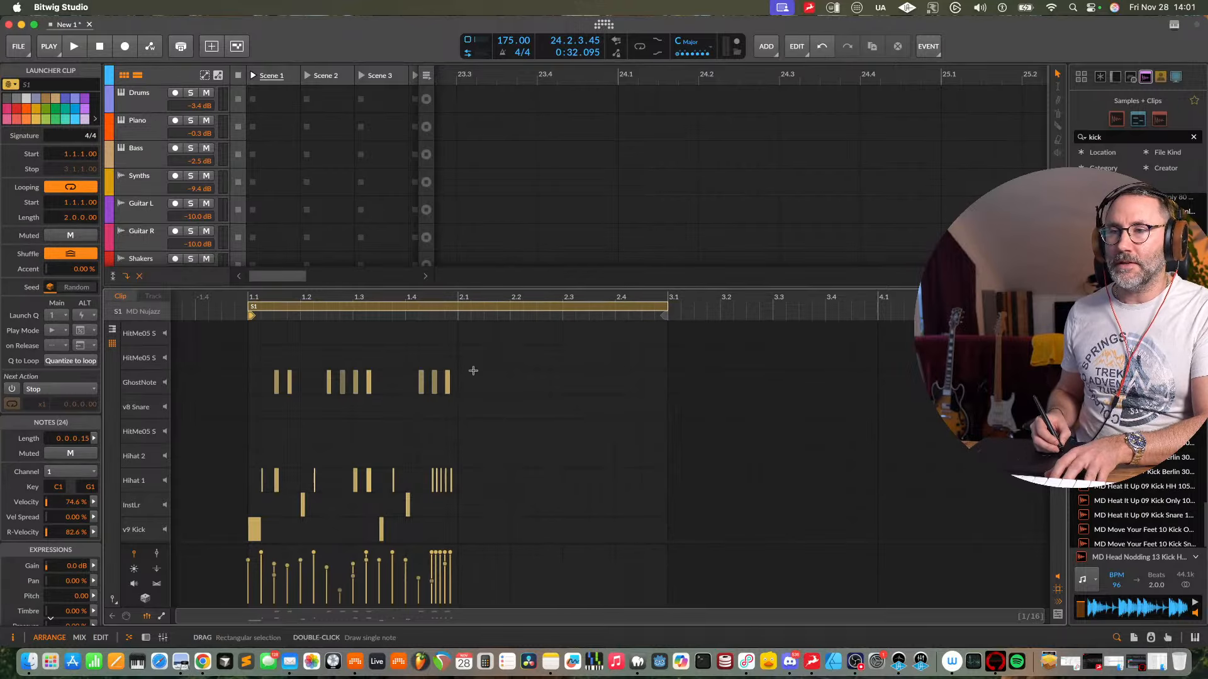
# - Try duplicating the bar 1 notes with a time selection from -1.4.1 to 2.1.3, and undo the duplicate
pyautogui.moveTo(490, 363); pyautogui.dragTo(195, 544)
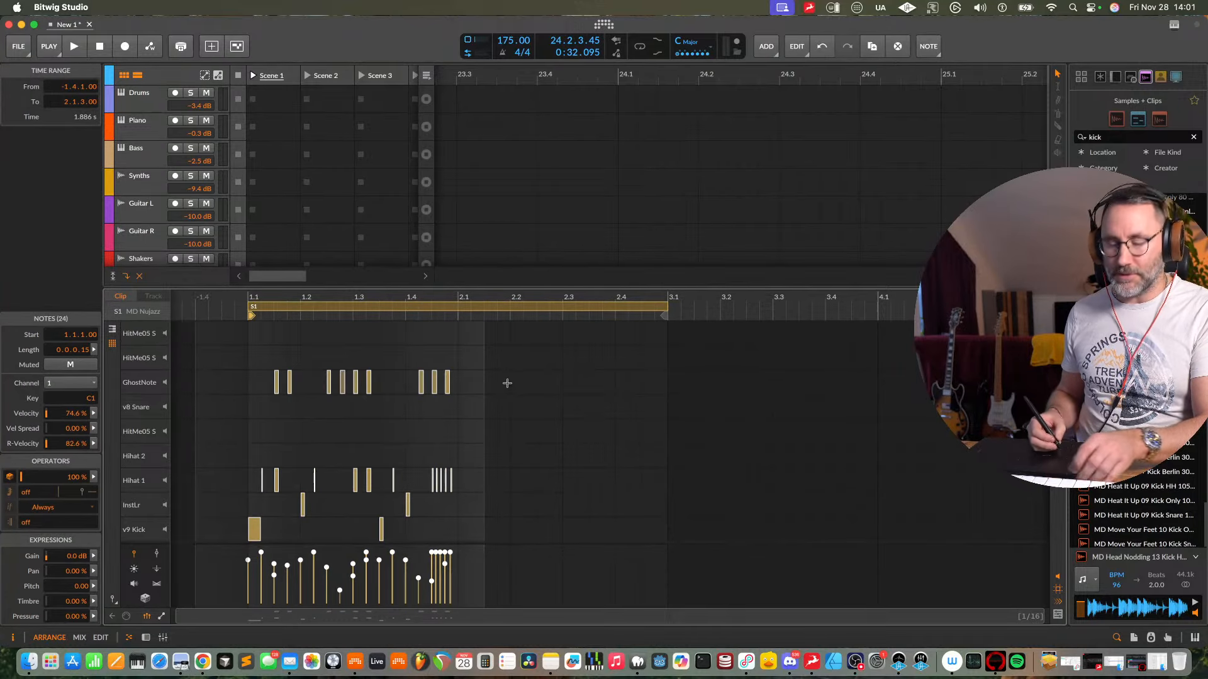
pyautogui.press('super+d')
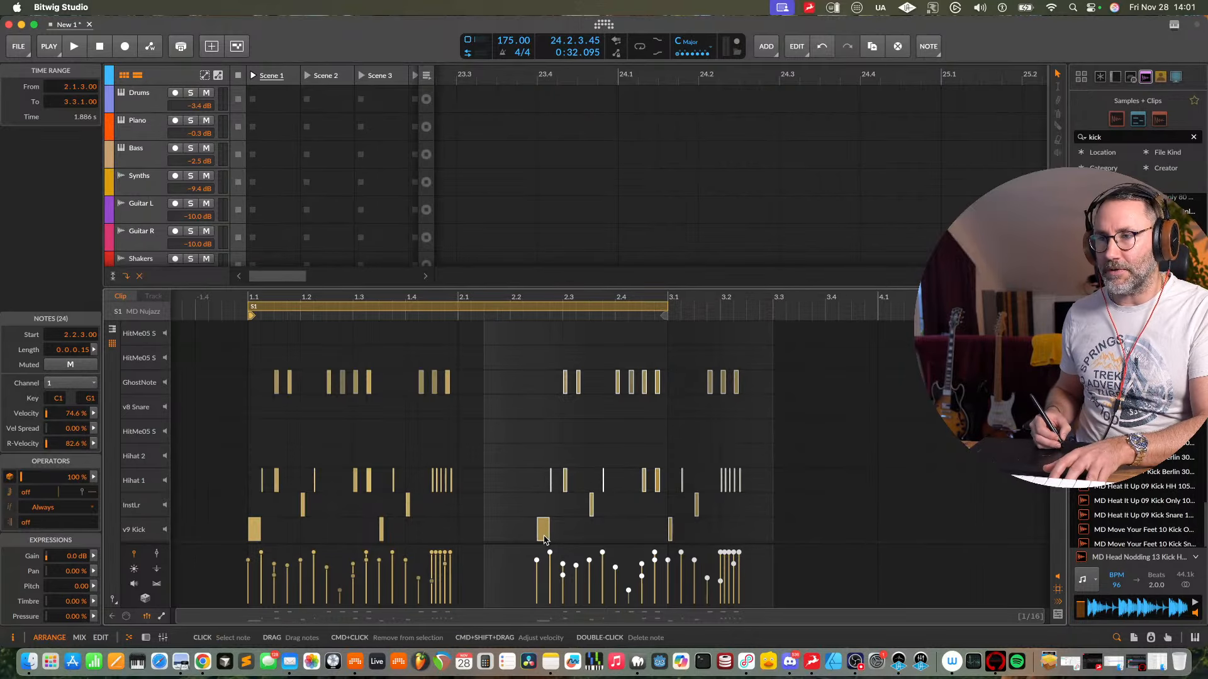
pyautogui.moveTo(542, 534); pyautogui.dragTo(463, 534)
pyautogui.press('super+z')
pyautogui.press('super+z')
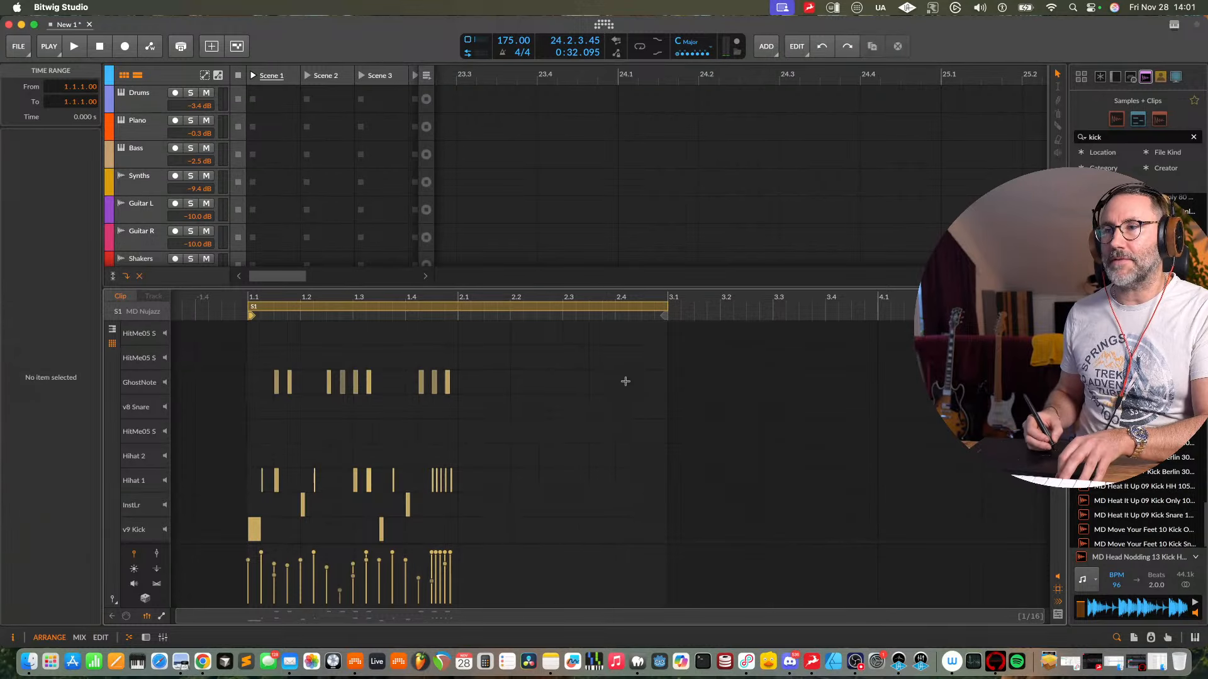
# - Try duplicating the notes with the selection covering exactly 1.1.1 to 2.1.1, and undo the duplicate
pyautogui.moveTo(452, 336); pyautogui.dragTo(279, 537)
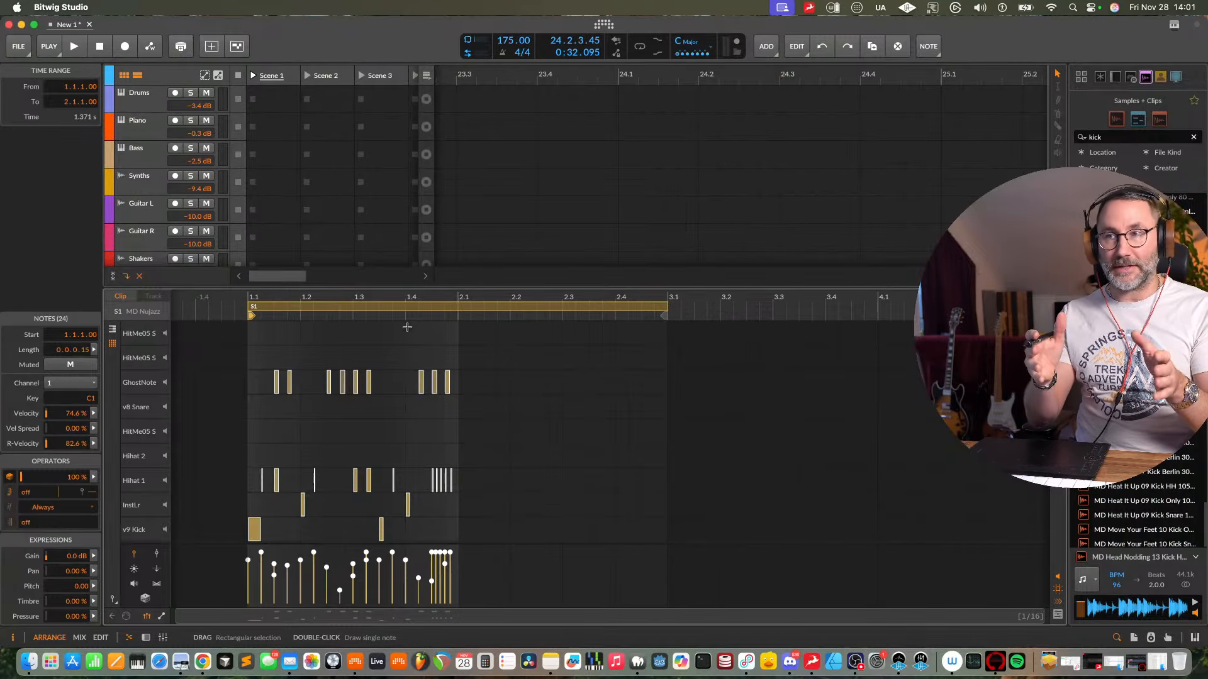
pyautogui.hotkey('ctrl', 'd')
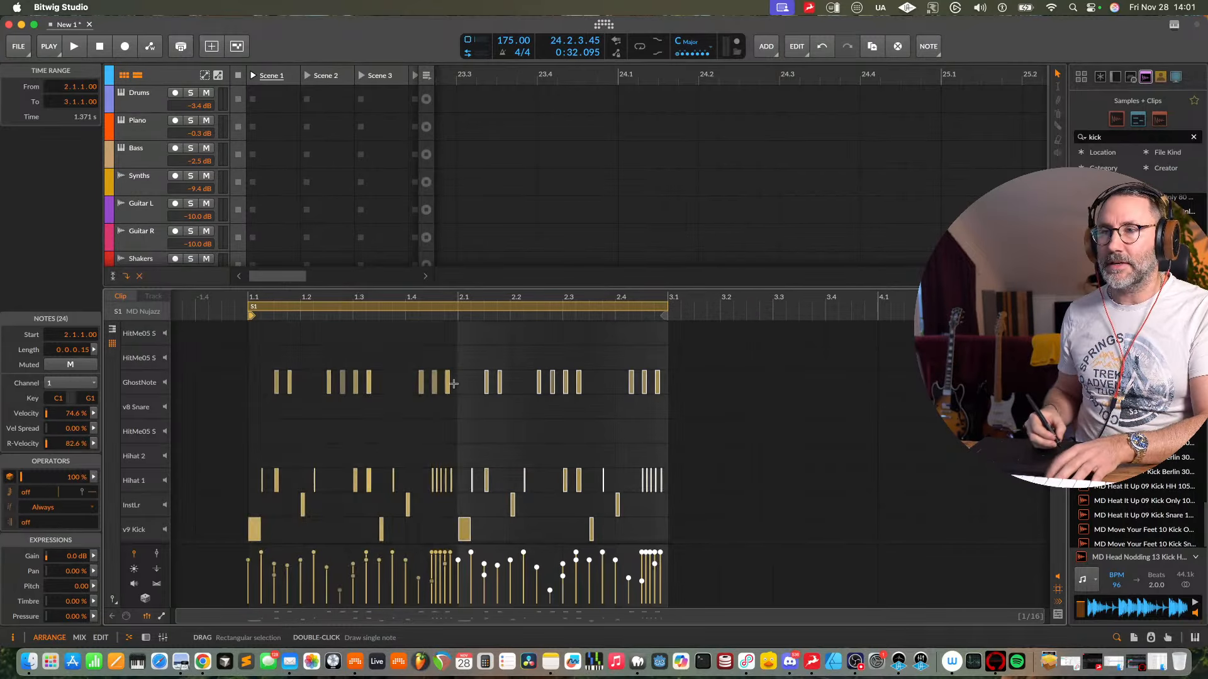
pyautogui.hotkey('ctrl', 'z')
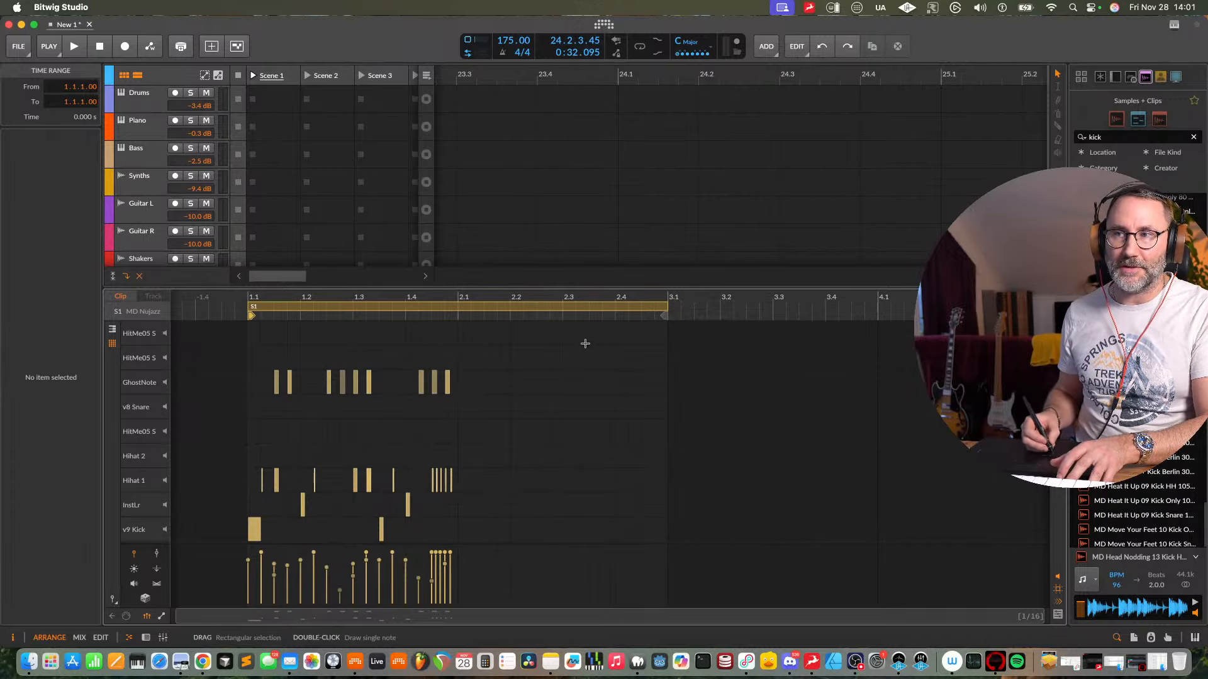
# - Try duplicating the notes with selections from -1.4.3 to 2.3.3 and from -1.4.3 to 2.1.1, undoing each duplicate
pyautogui.moveTo(581, 330); pyautogui.dragTo(223, 542)
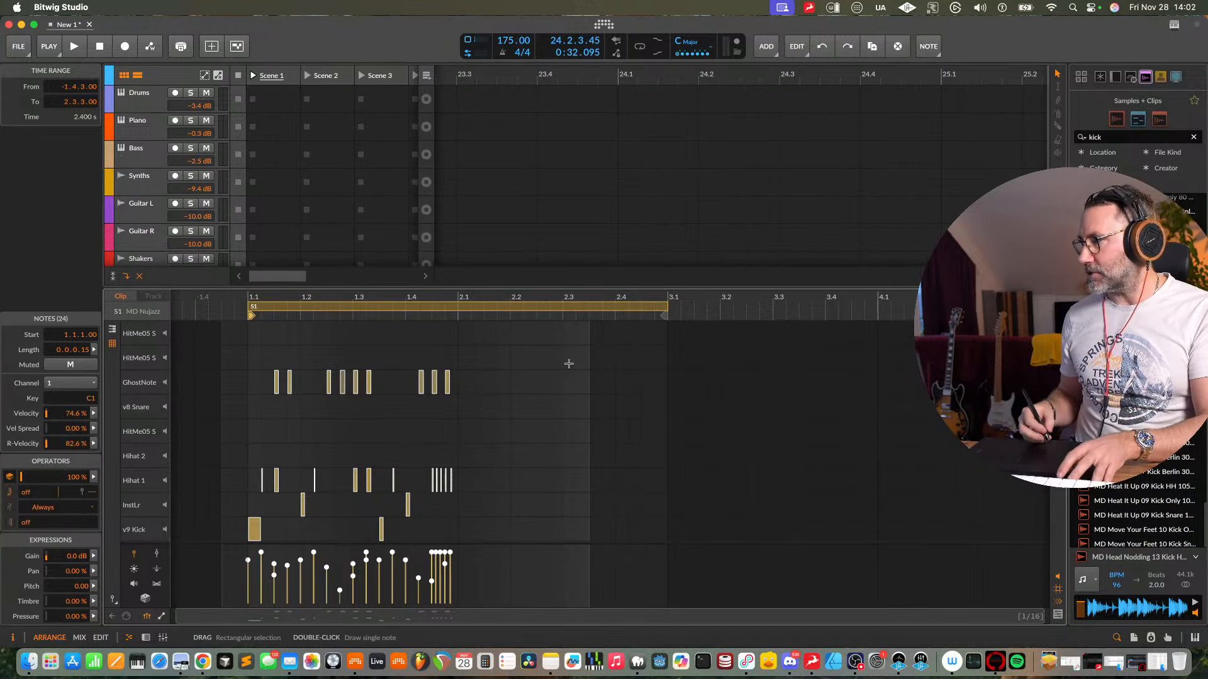
pyautogui.press('super+d')
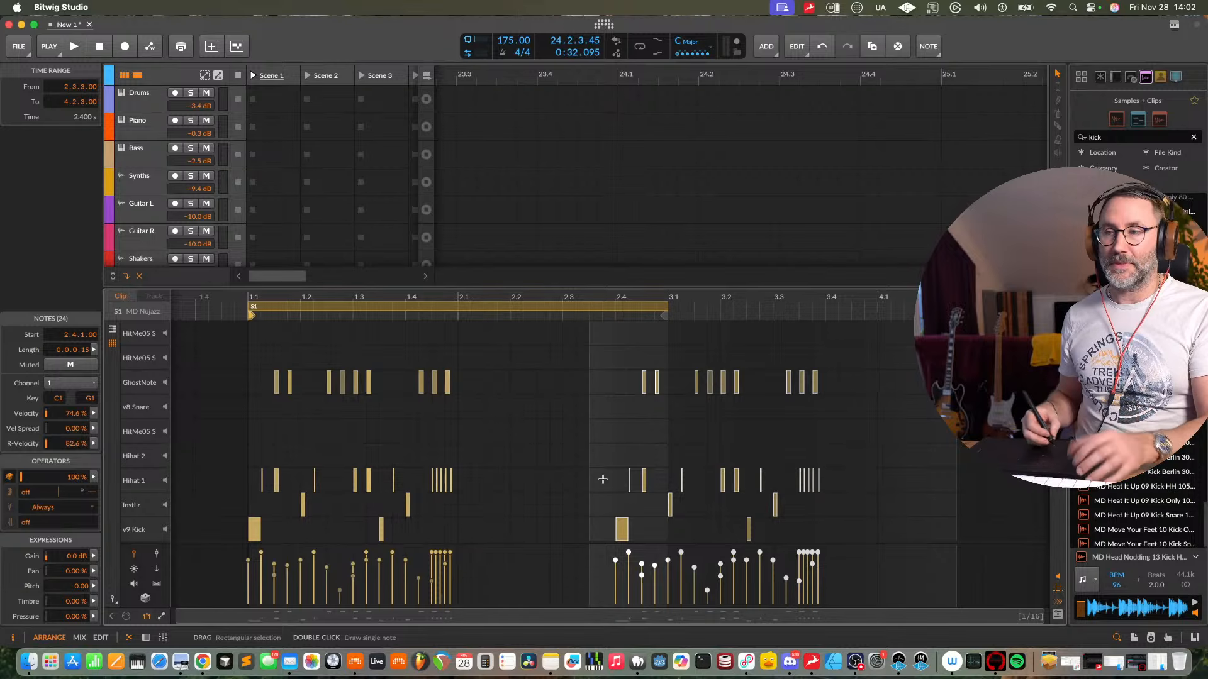
pyautogui.press('super+z')
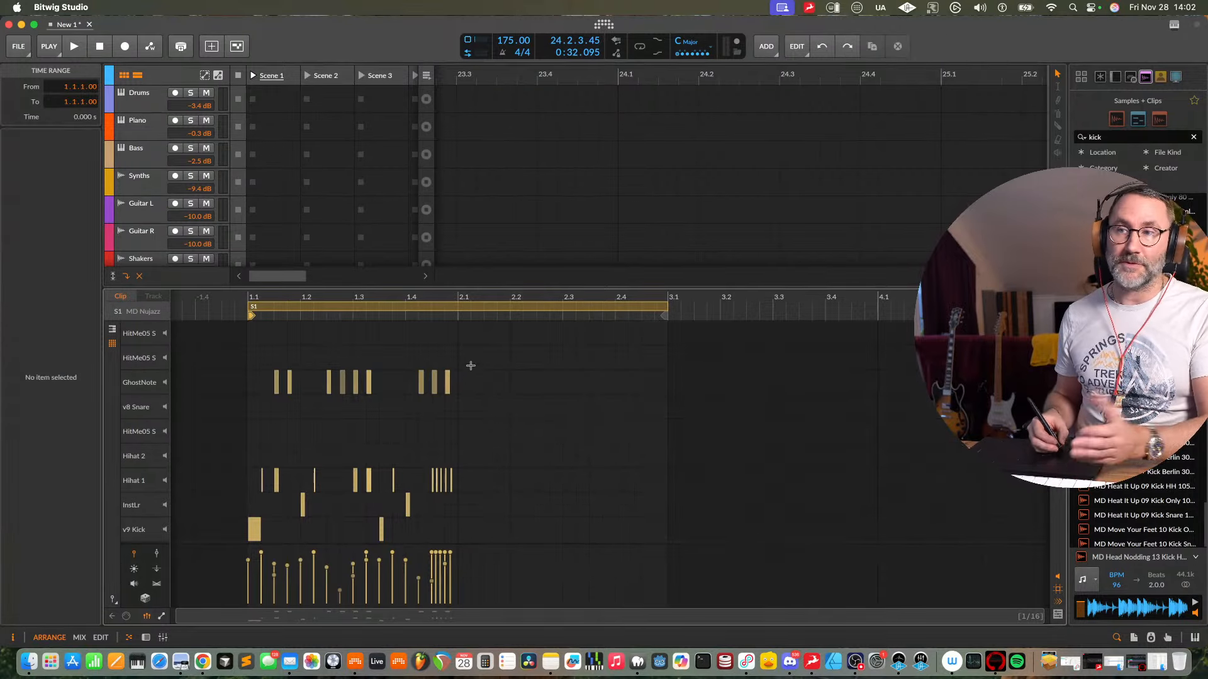
pyautogui.moveTo(457, 342); pyautogui.dragTo(222, 539)
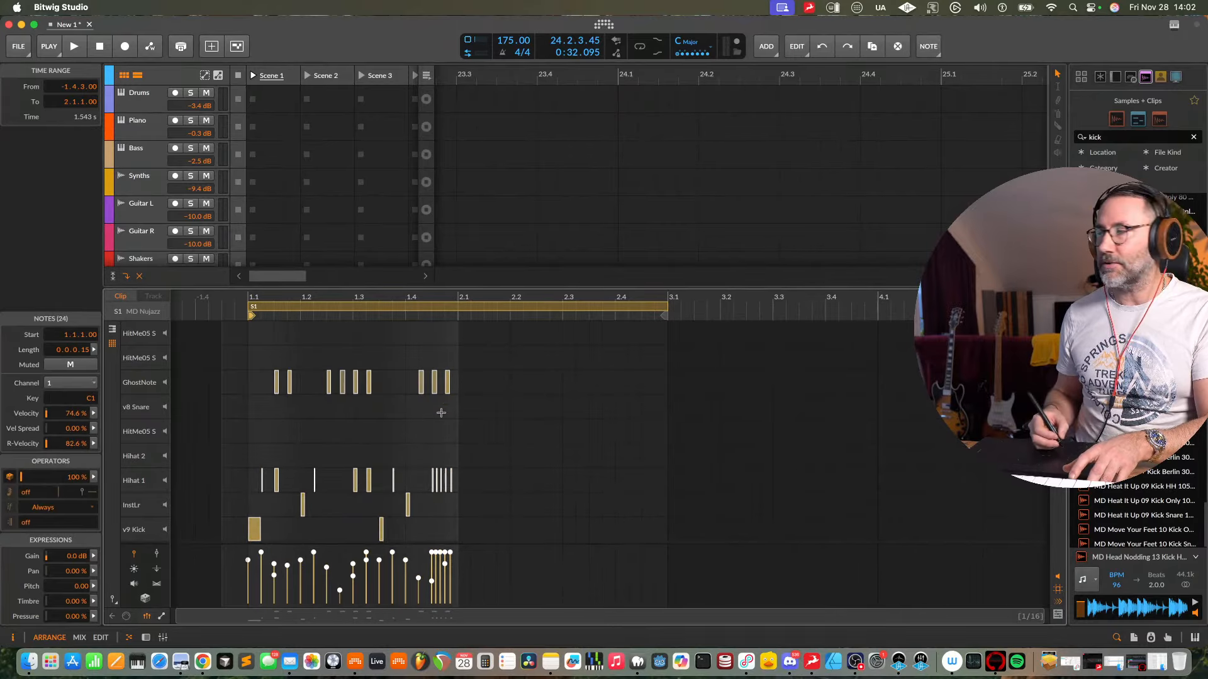
pyautogui.press('super+d')
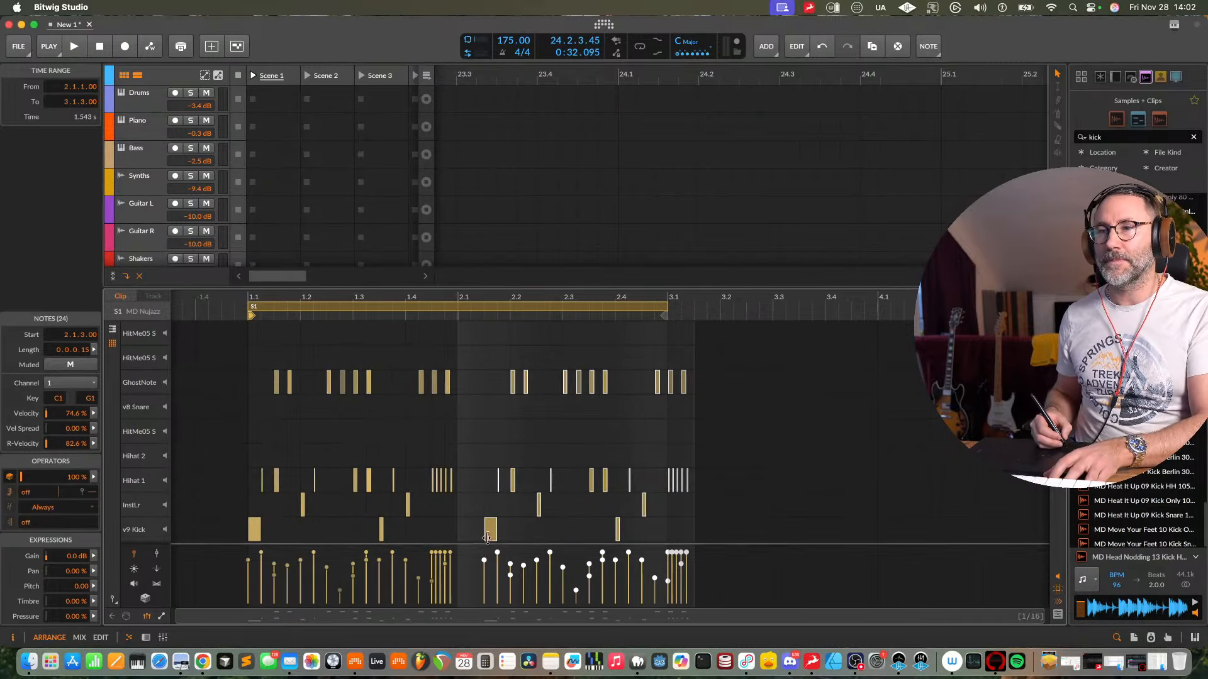
pyautogui.press('super+z')
# - Duplicate all notes of exactly bar 1, from 1.1.1 to 2.1.1, into bar 2 and play the pattern
pyautogui.moveTo(456, 333); pyautogui.dragTo(250, 538)
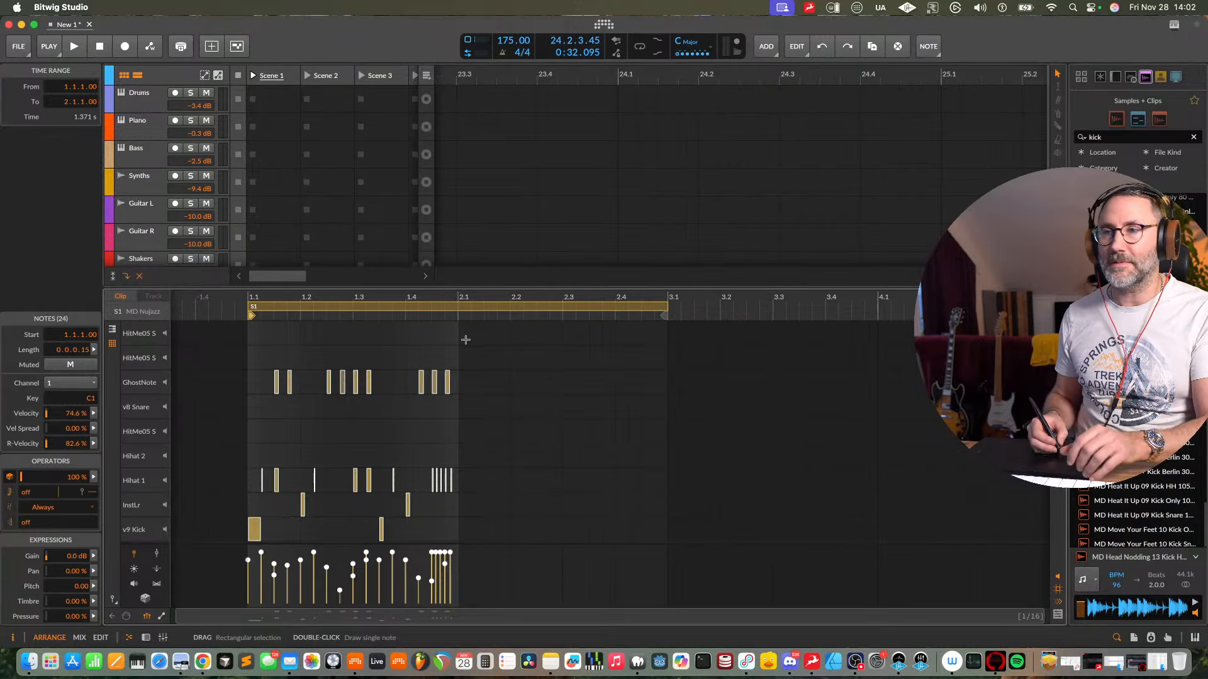
pyautogui.press('super+d')
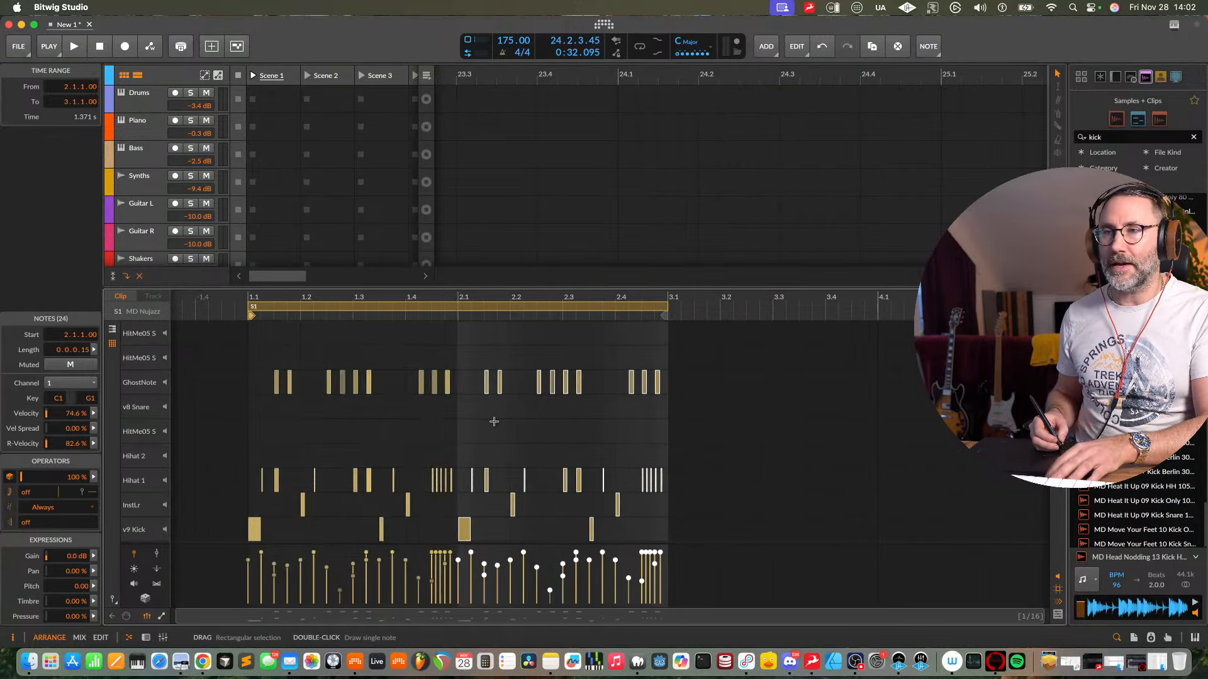
pyautogui.press('space')
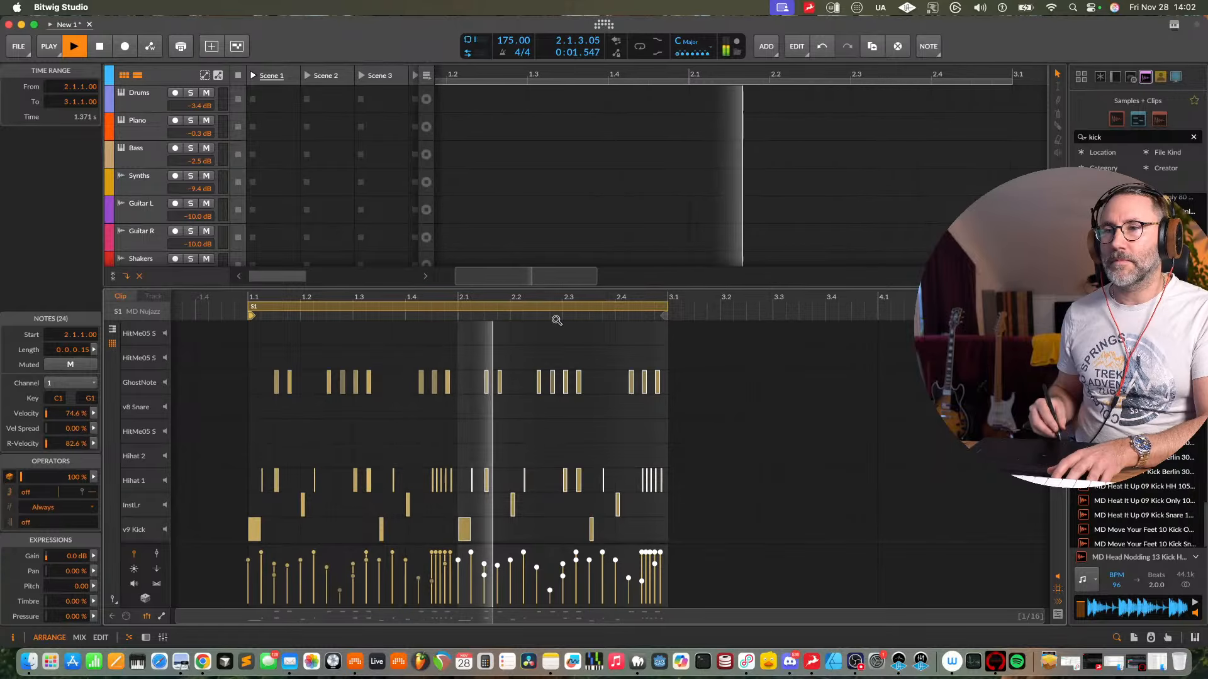
# - Delete the Hihat 1 roll hits after 1.4.3 in bar 1, keeping only the hit at 1.4.3, and play the pattern
pyautogui.moveTo(436, 297); pyautogui.dragTo(414, 220)
pyautogui.press('space')
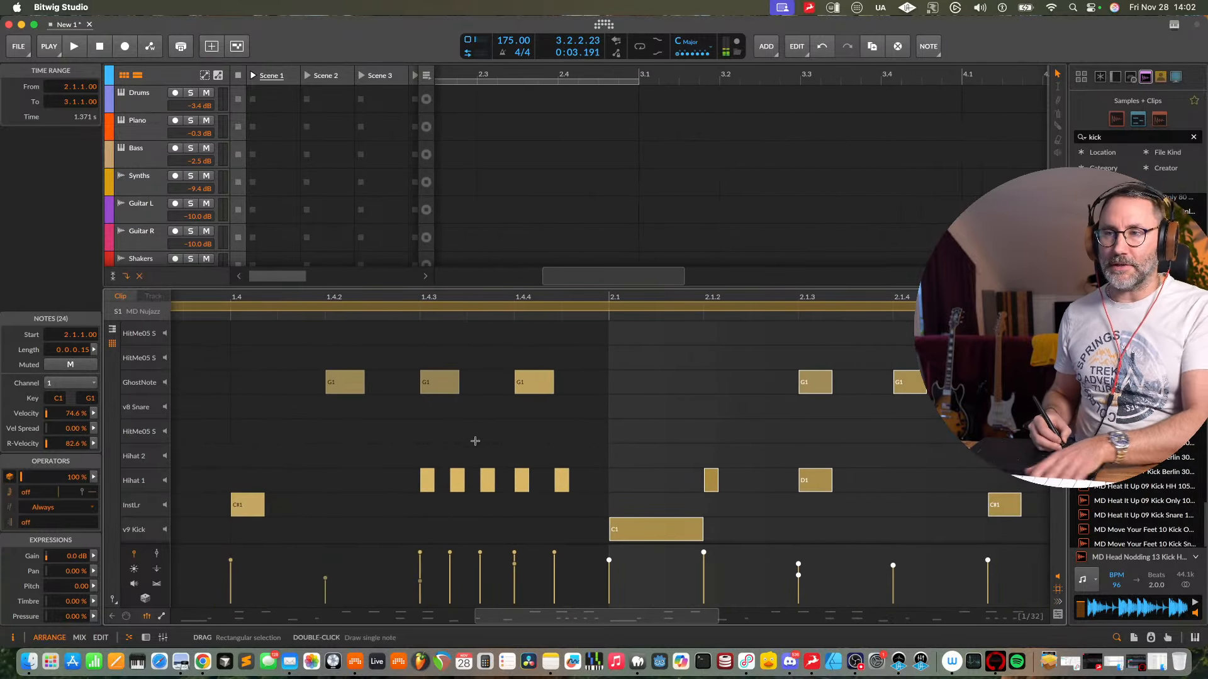
pyautogui.doubleClick(458, 482)
pyautogui.click(528, 488)
pyautogui.doubleClick(528, 488)
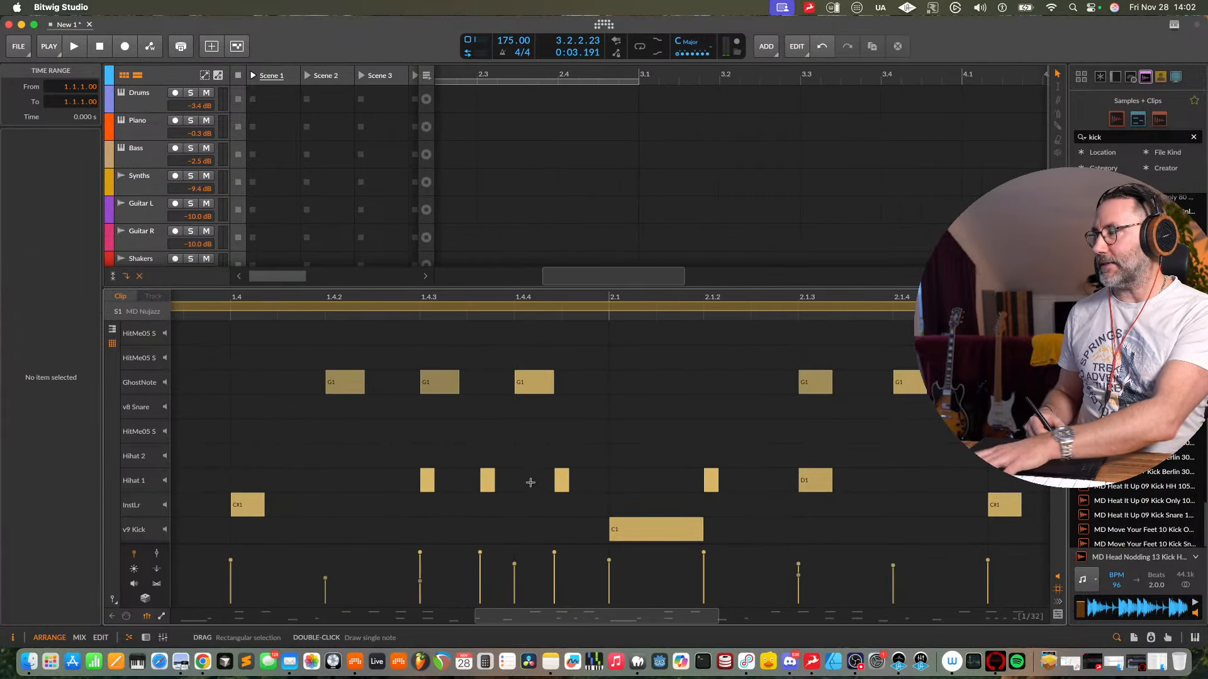
pyautogui.press('space')
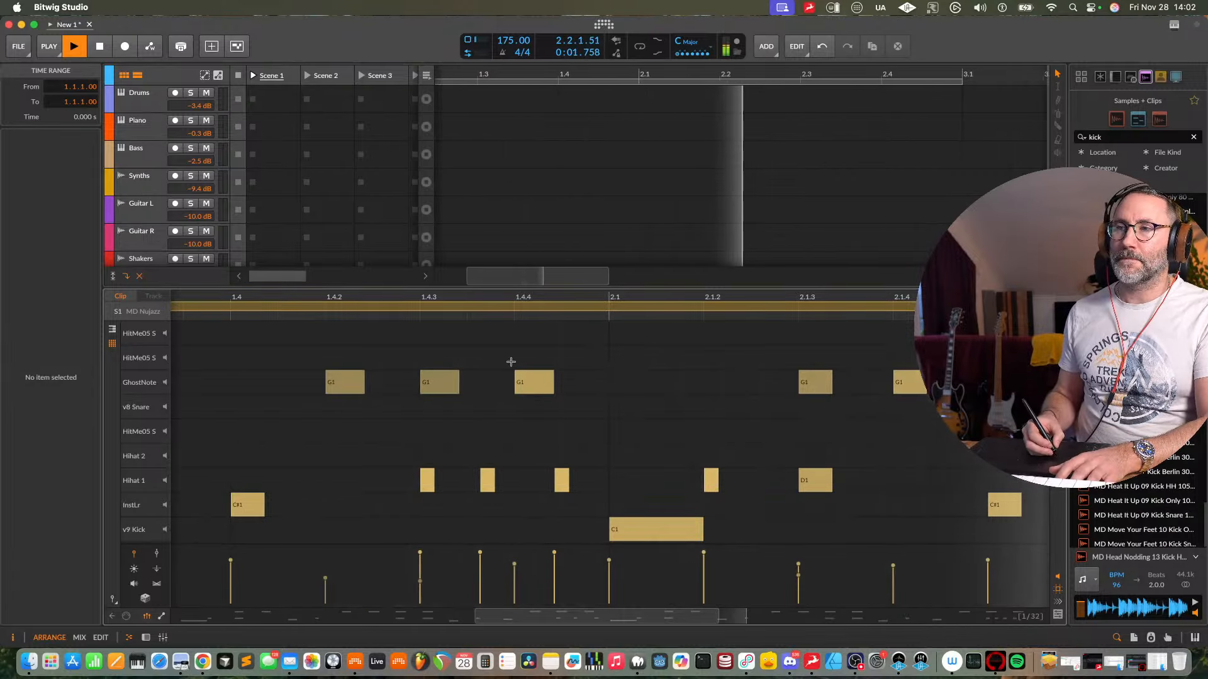
pyautogui.doubleClick(488, 481)
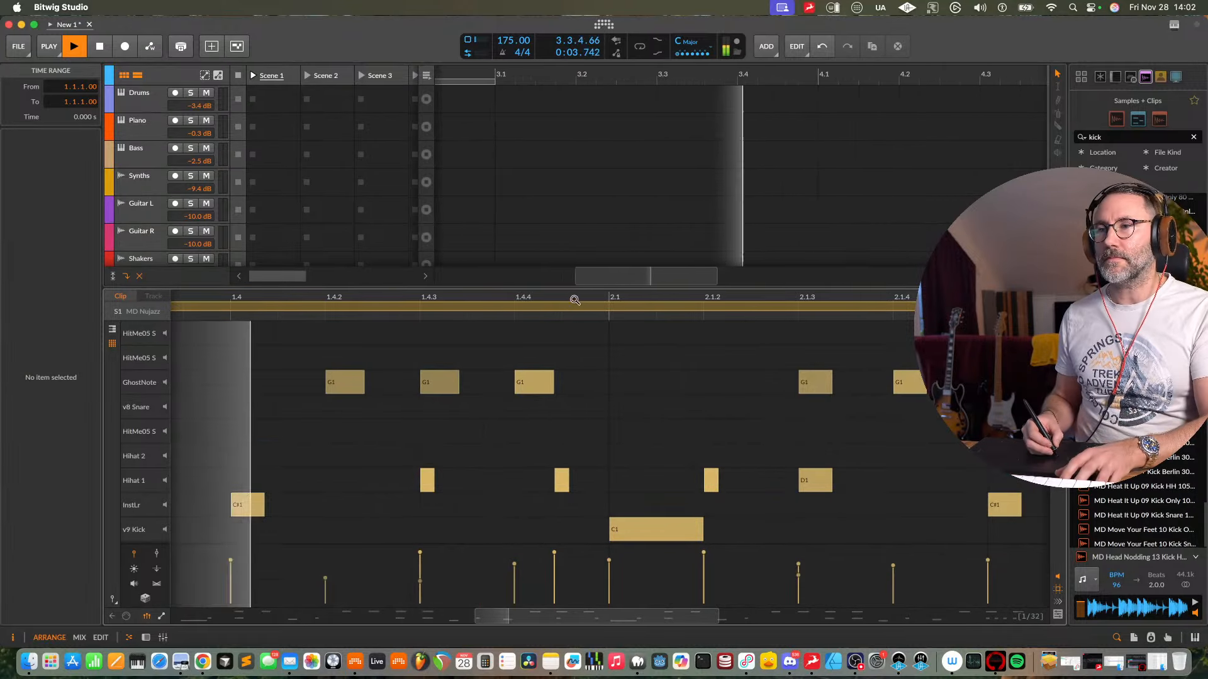
pyautogui.scroll(-3, 485, 475)
pyautogui.moveTo(546, 447); pyautogui.dragTo(497, 518)
pyautogui.press('Delete')
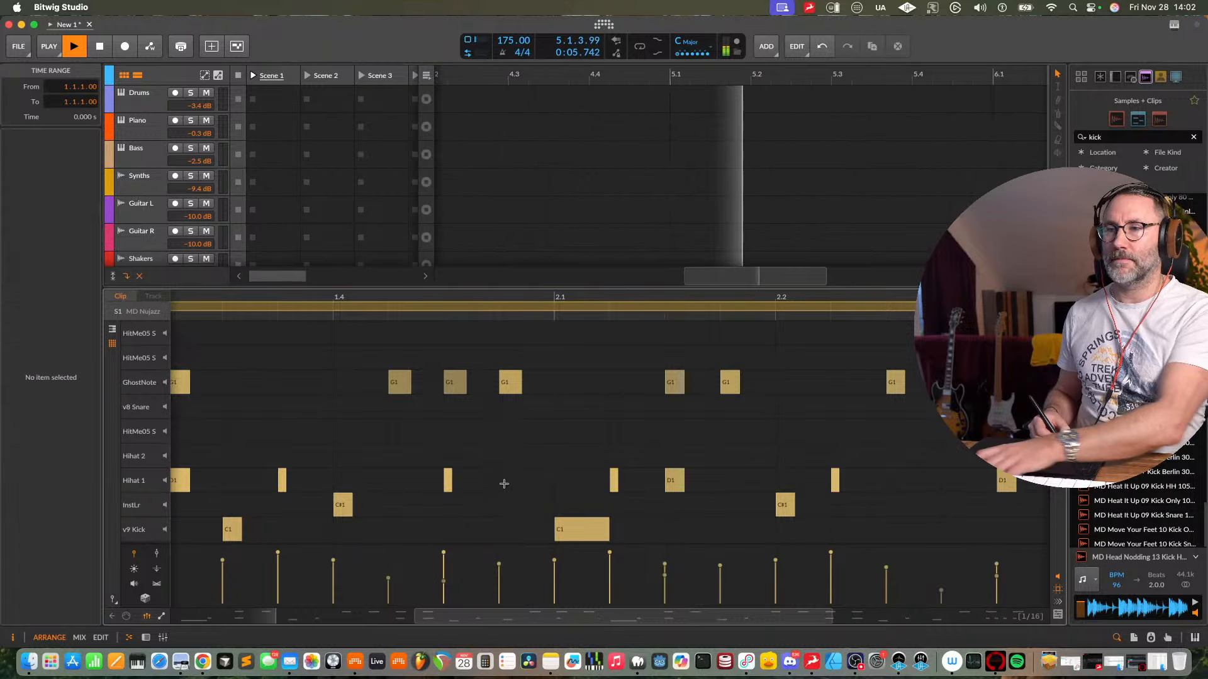
# - Switch to the mixer view, stop playback and search the sample browser for "perc"
pyautogui.moveTo(561, 297); pyautogui.dragTo(455, 352)
pyautogui.moveTo(469, 298); pyautogui.dragTo(472, 345)
pyautogui.press('Tab')
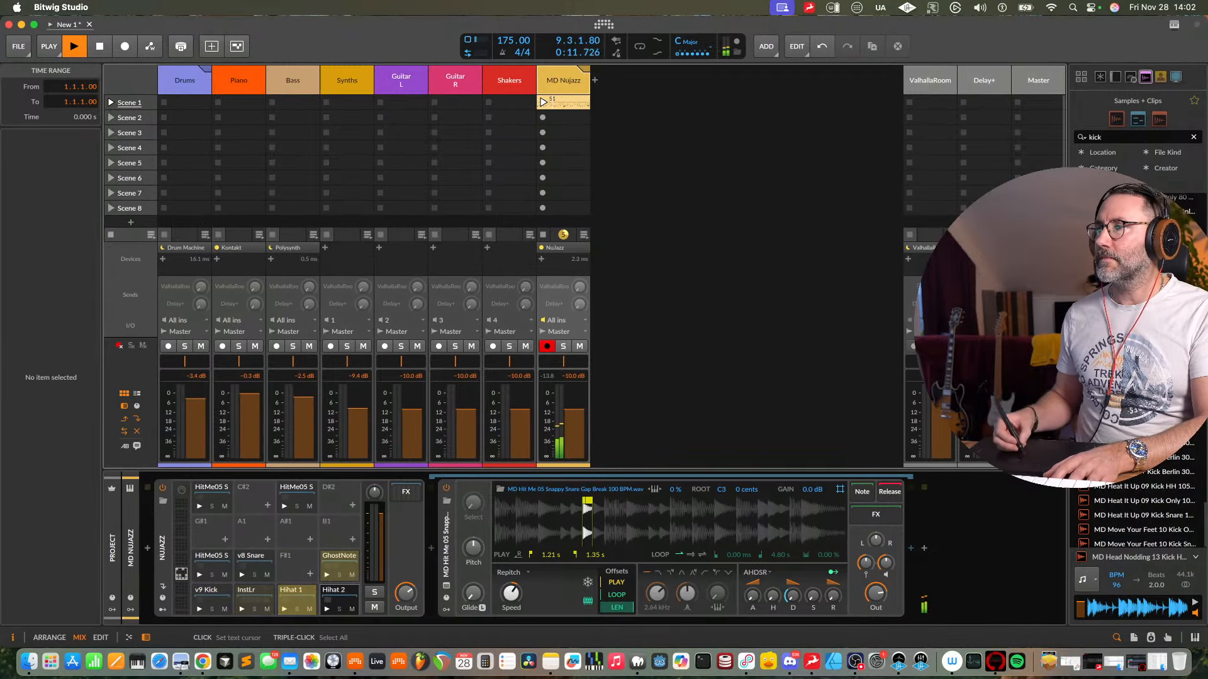
pyautogui.press('space')
pyautogui.moveTo(1148, 137); pyautogui.dragTo(1023, 132)
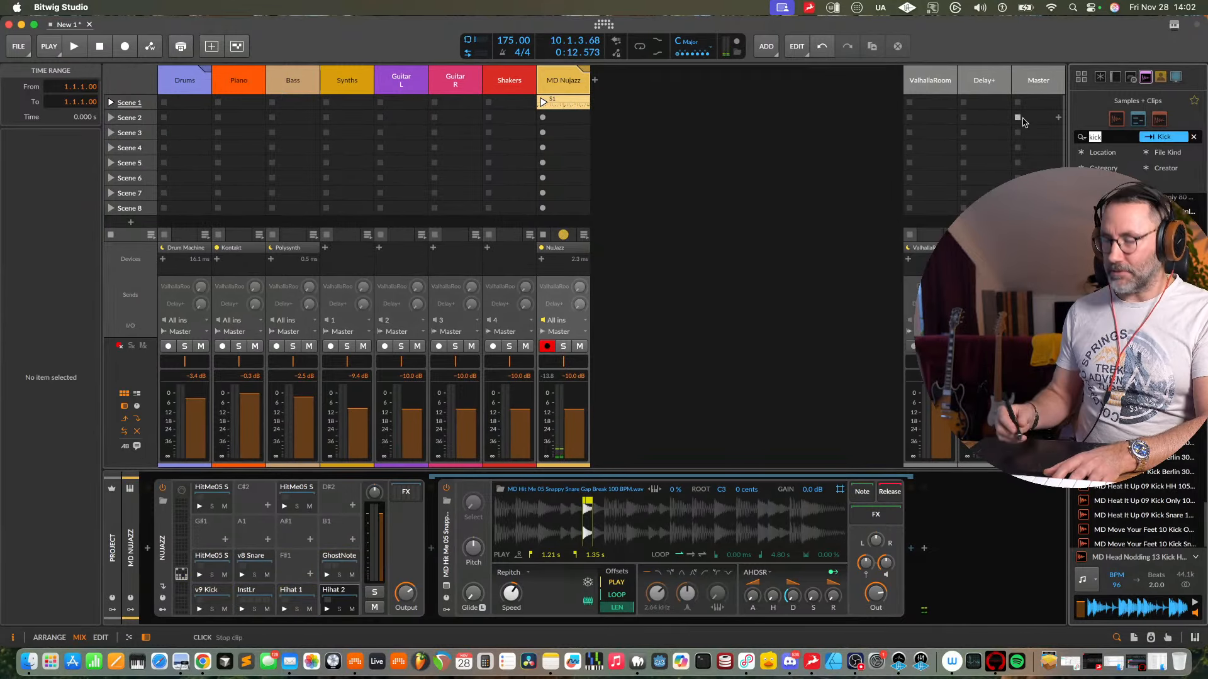
pyautogui.write('perc')
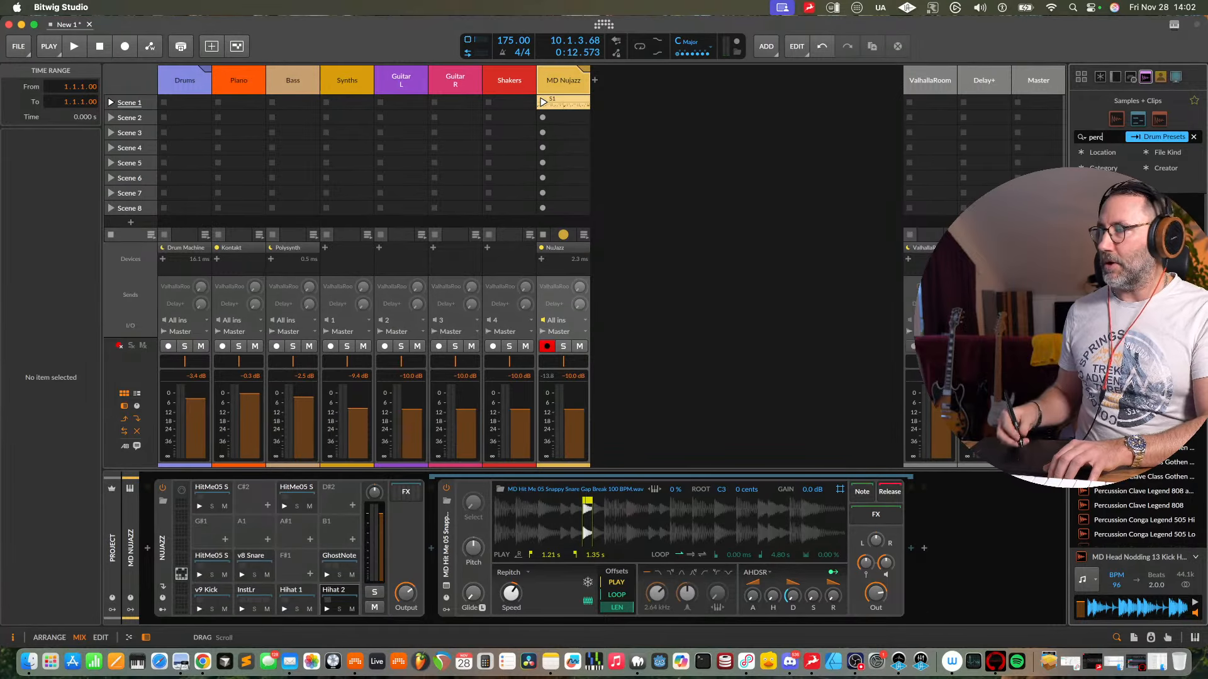
# - Audition the first percussion samples in the results, such as Percussion 12bit Gothen 03 and Percussion ASM 01 A
pyautogui.click(1132, 216)
pyautogui.click(1132, 231)
pyautogui.click(1132, 246)
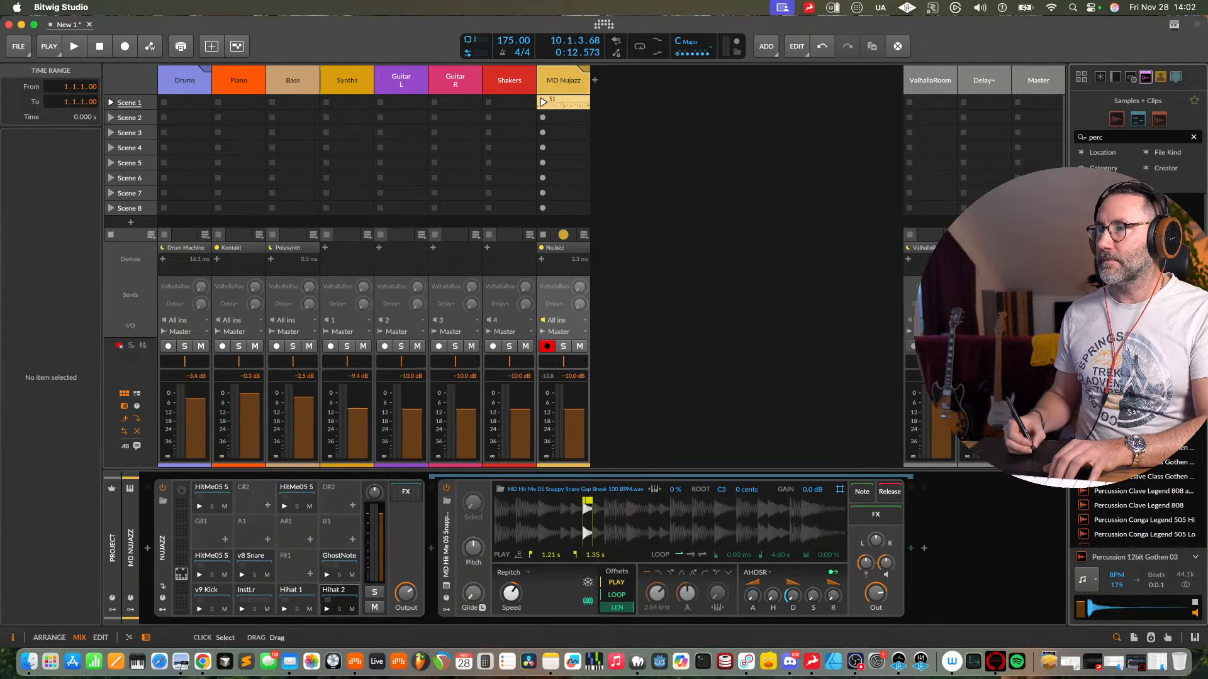
pyautogui.click(1132, 259)
pyautogui.click(1132, 216)
# - Audition further percussion samples, including the Cabassa and Maracas ones, against the playing drum pattern
pyautogui.press('space')
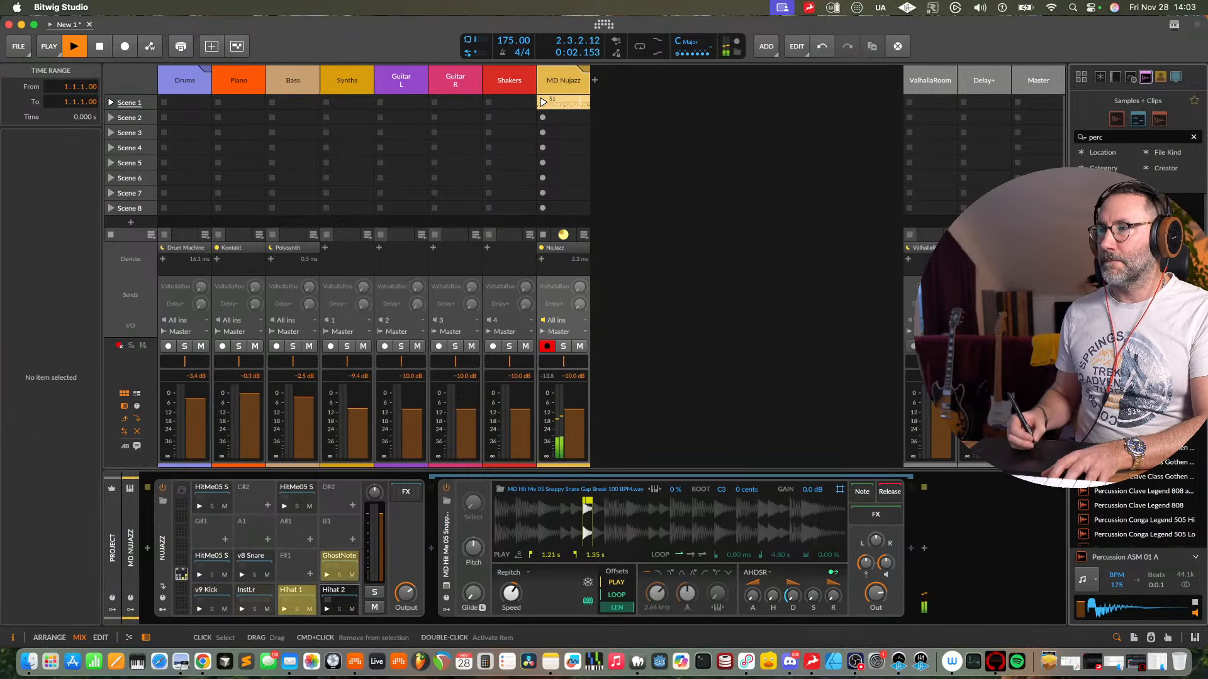
pyautogui.click(1132, 304)
pyautogui.scroll(-10, 1132, 303)
pyautogui.press('space')
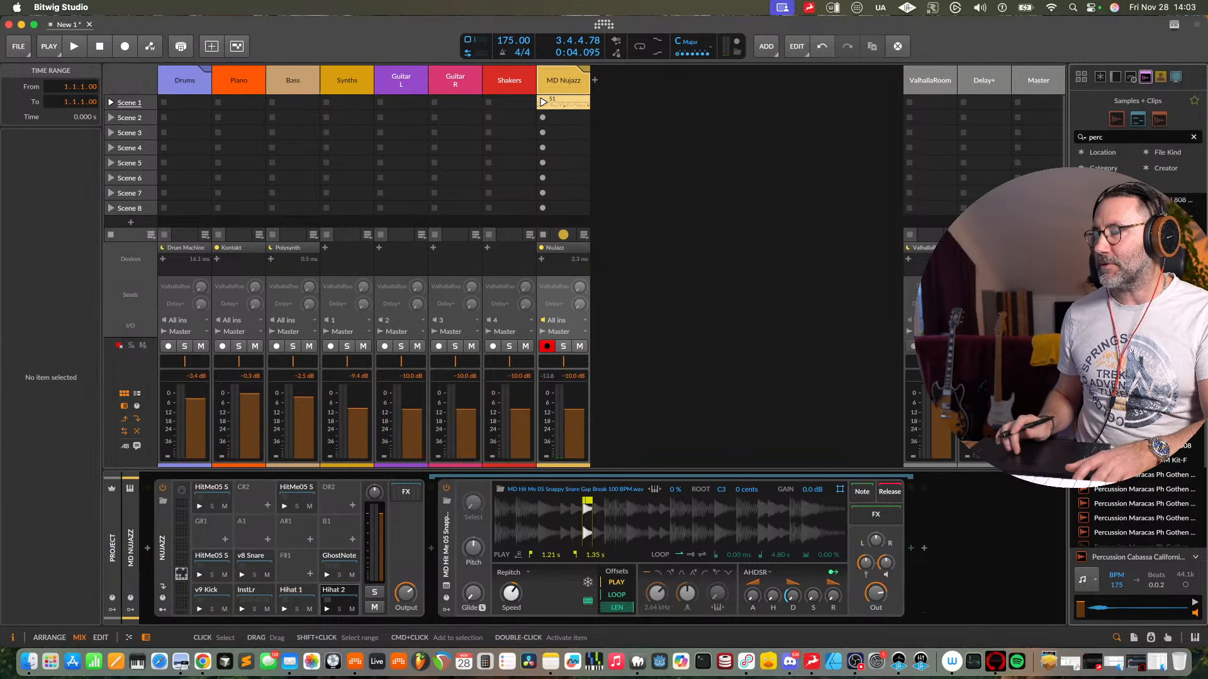
pyautogui.scroll(-5, 1139, 365)
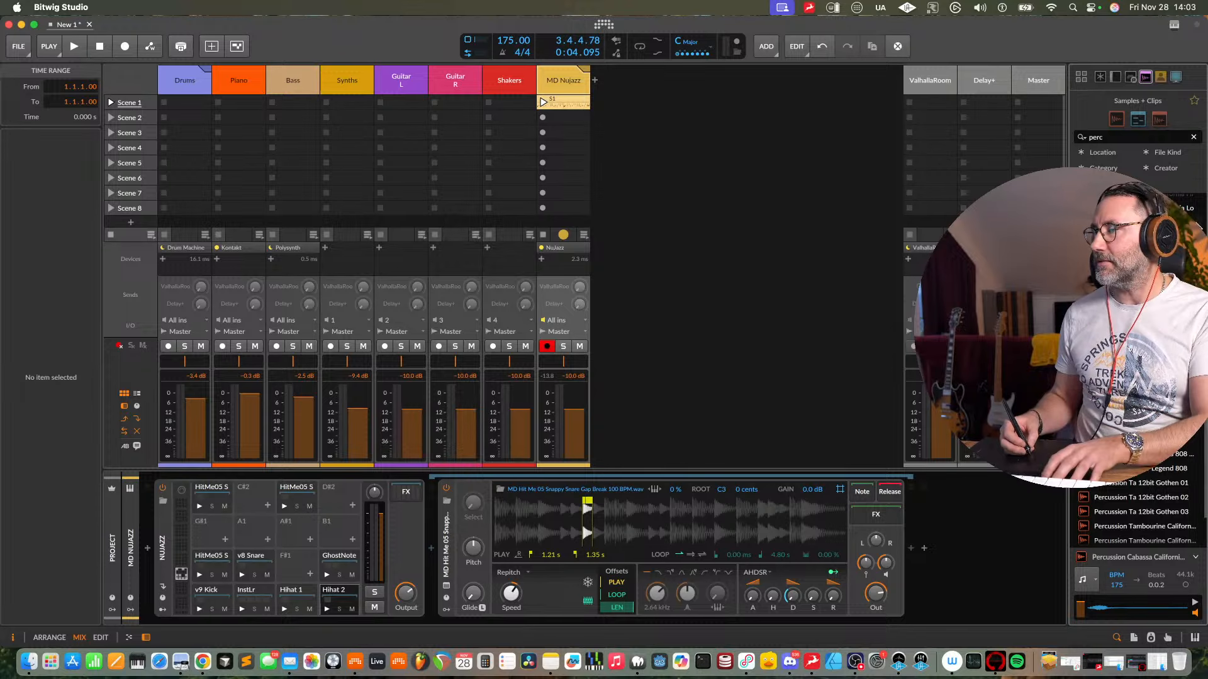
pyautogui.press('space')
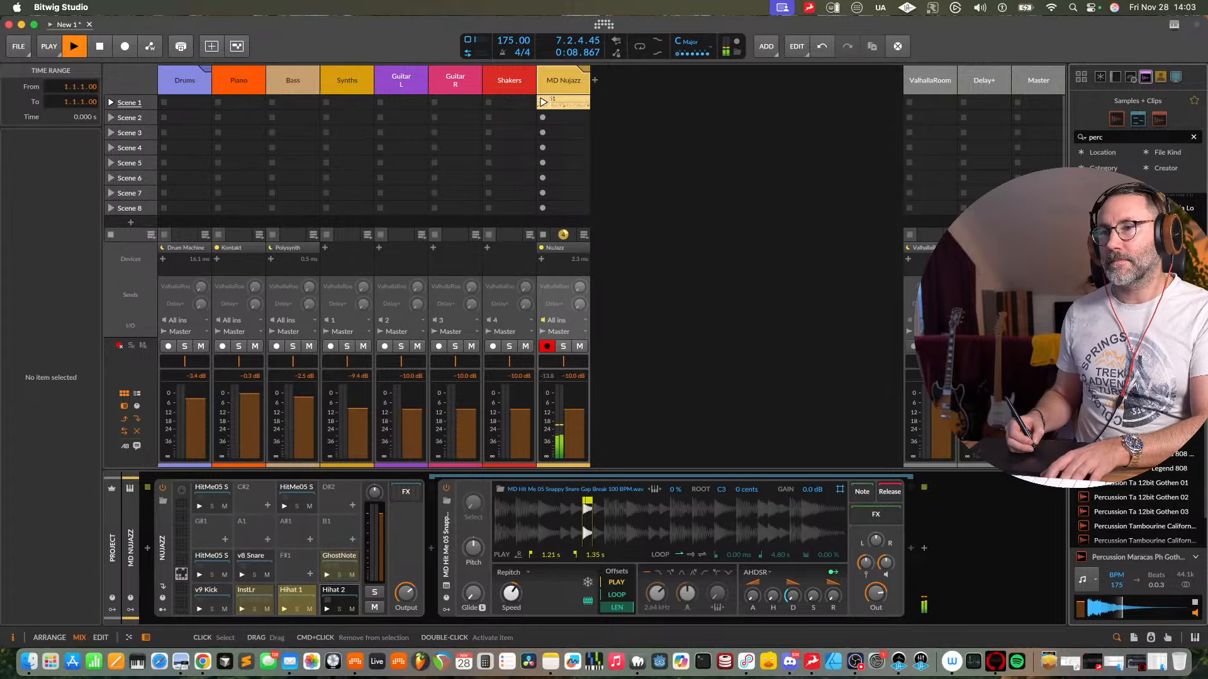
pyautogui.press('space')
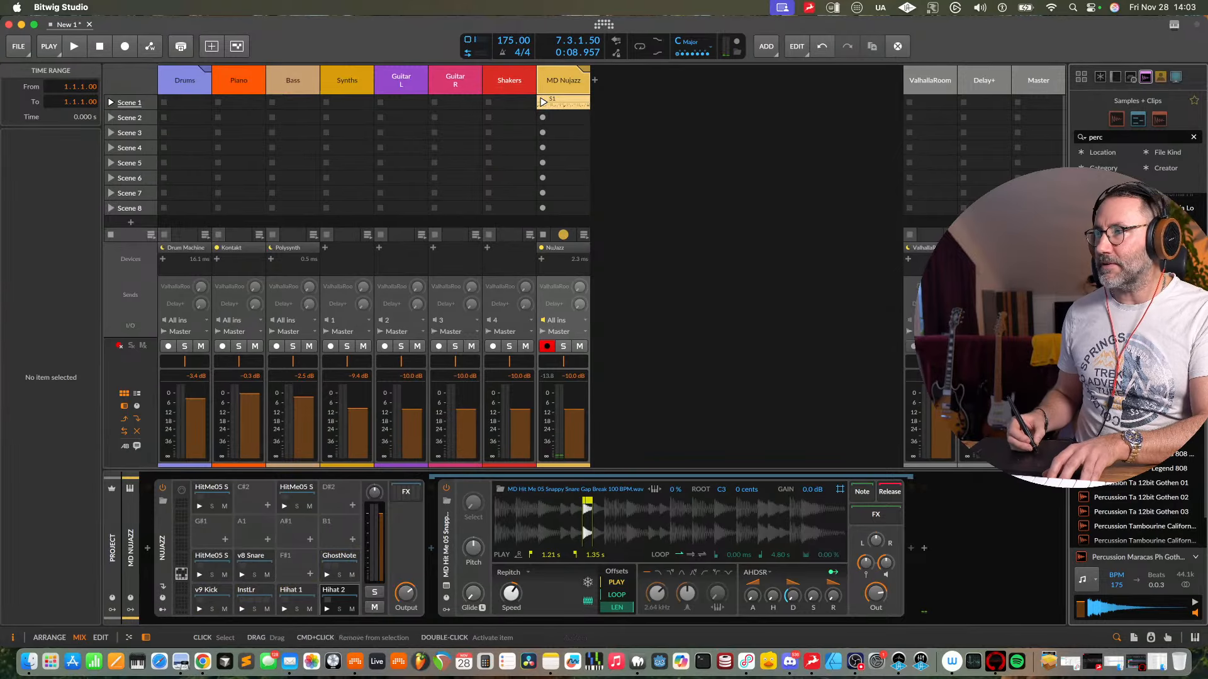
# - Load Percussion Maracas Ph Gothen 03 onto the empty G#1 pad of the NuJazz drum machine and audition it
pyautogui.moveTo(1139, 396); pyautogui.dragTo(197, 536)
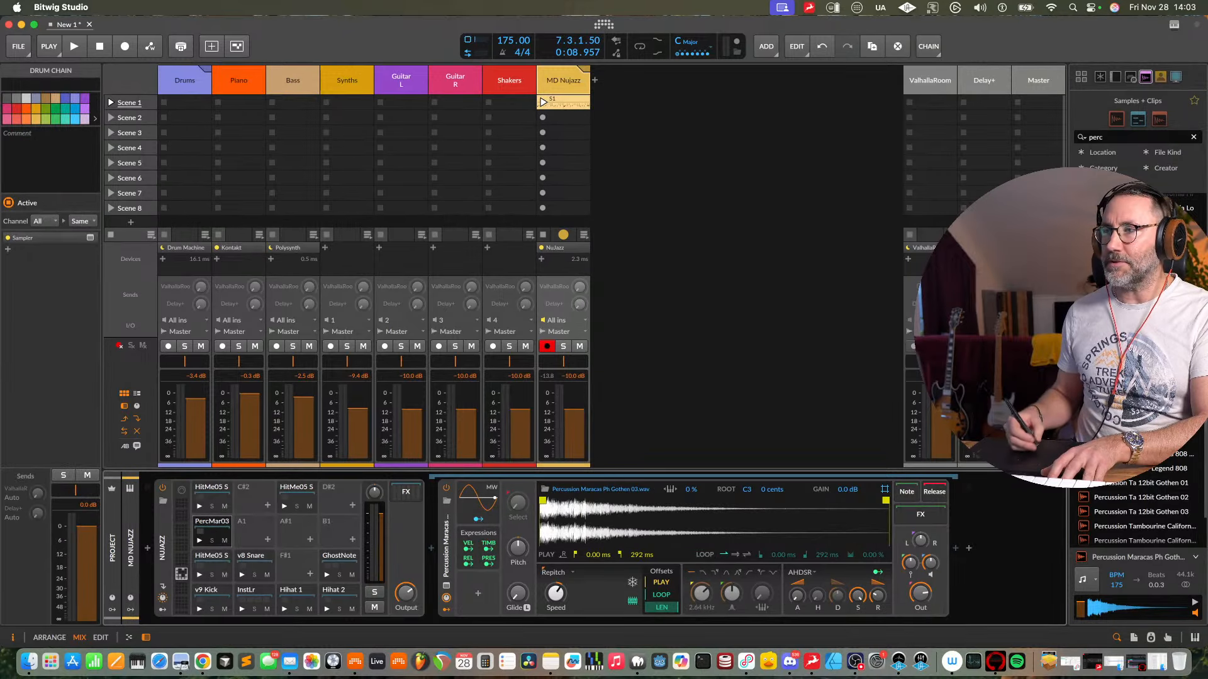
pyautogui.press('space')
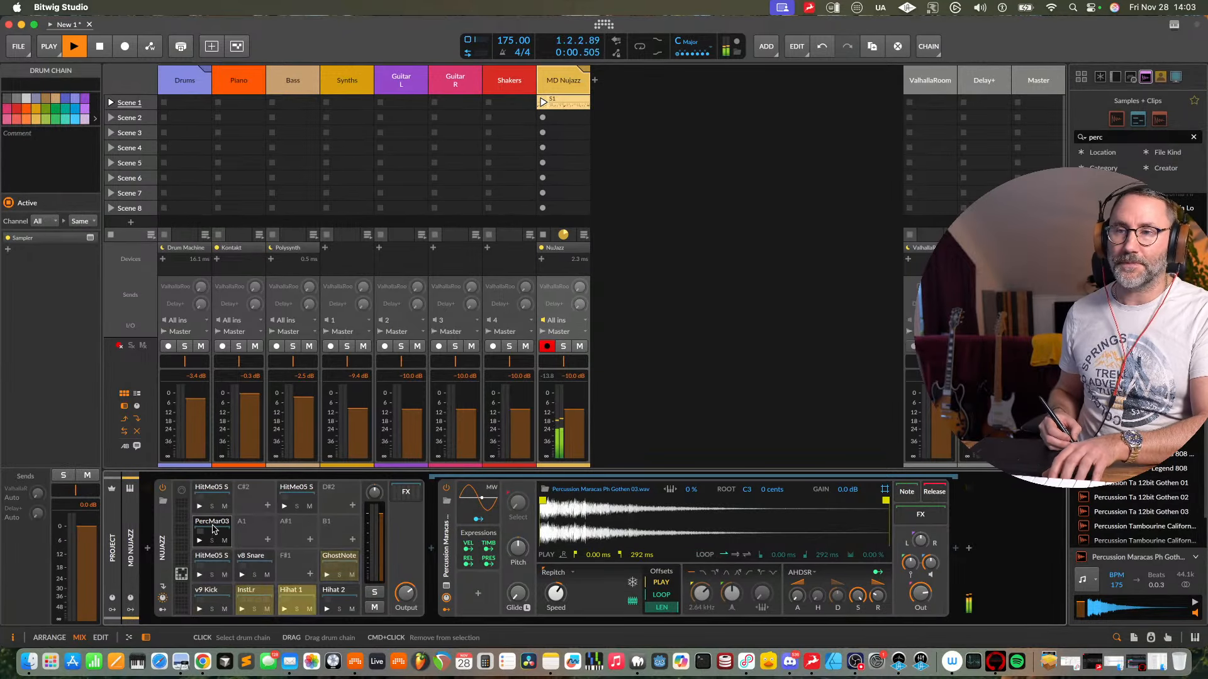
pyautogui.click(220, 524)
pyautogui.press('space')
pyautogui.click(206, 543)
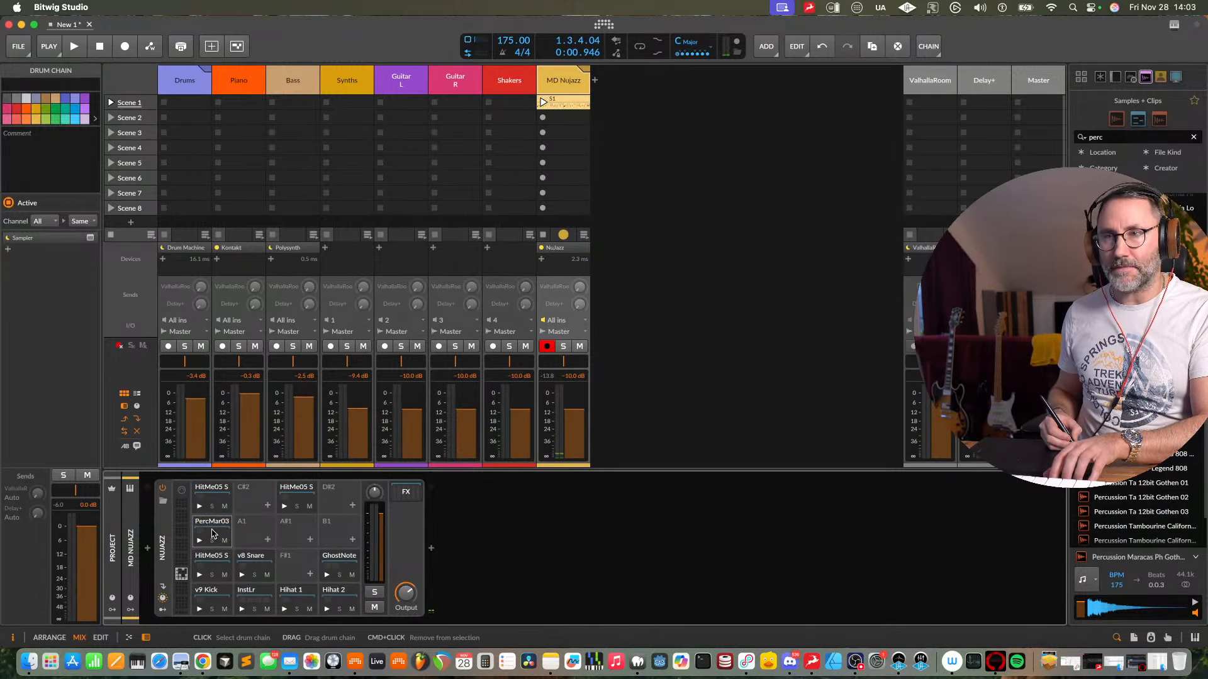
pyautogui.click(214, 530)
# - Reopen the MD Nujazz clip in the arrange view, play it briefly, and add a PercMar03 note at 1.2.1
pyautogui.press('Tab')
pyautogui.press('Tab')
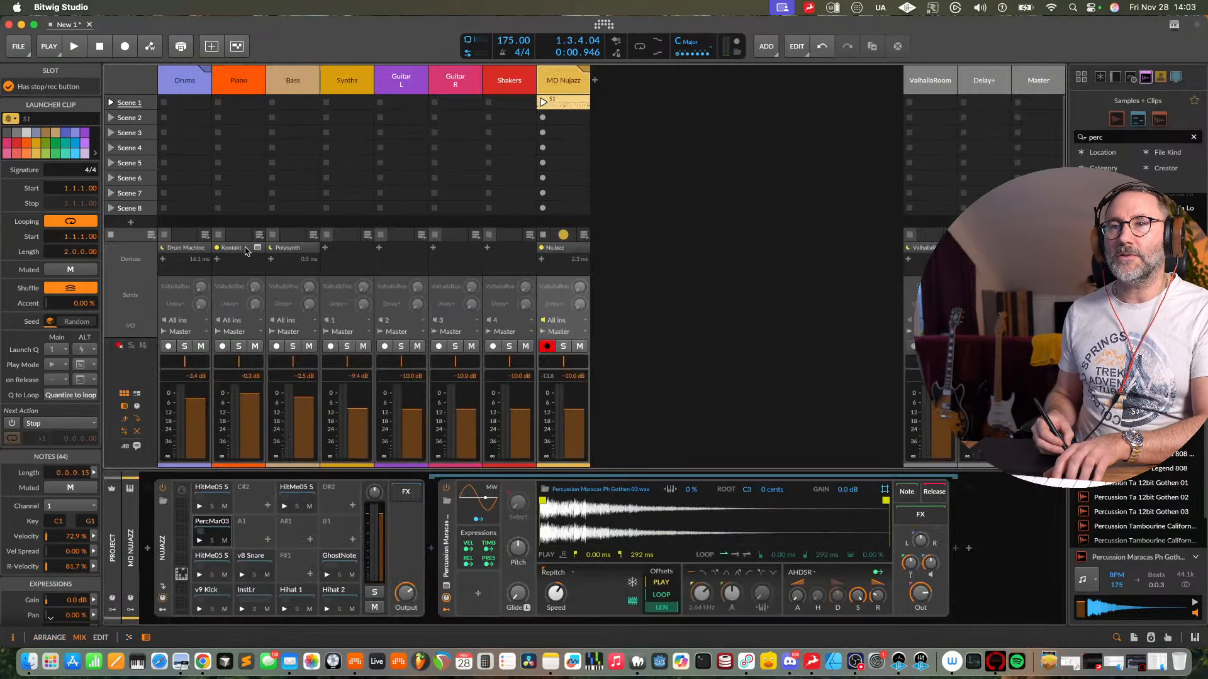
pyautogui.press('Tab')
pyautogui.scroll(-4, 298, 211)
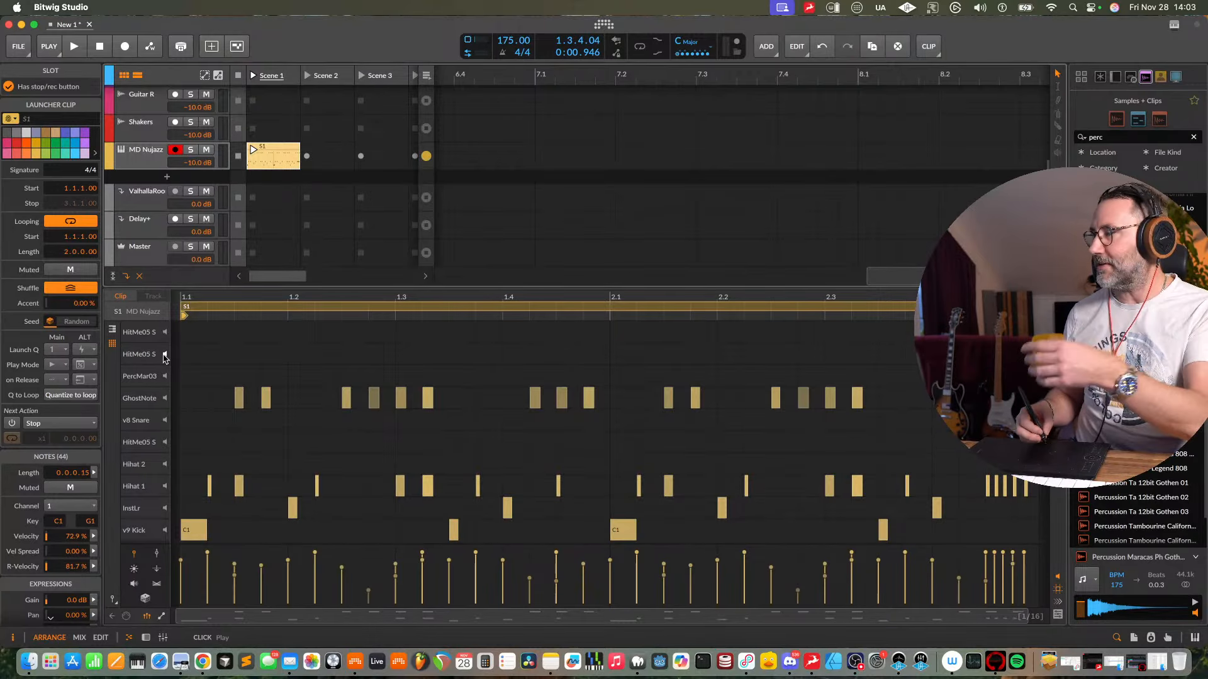
pyautogui.press('space')
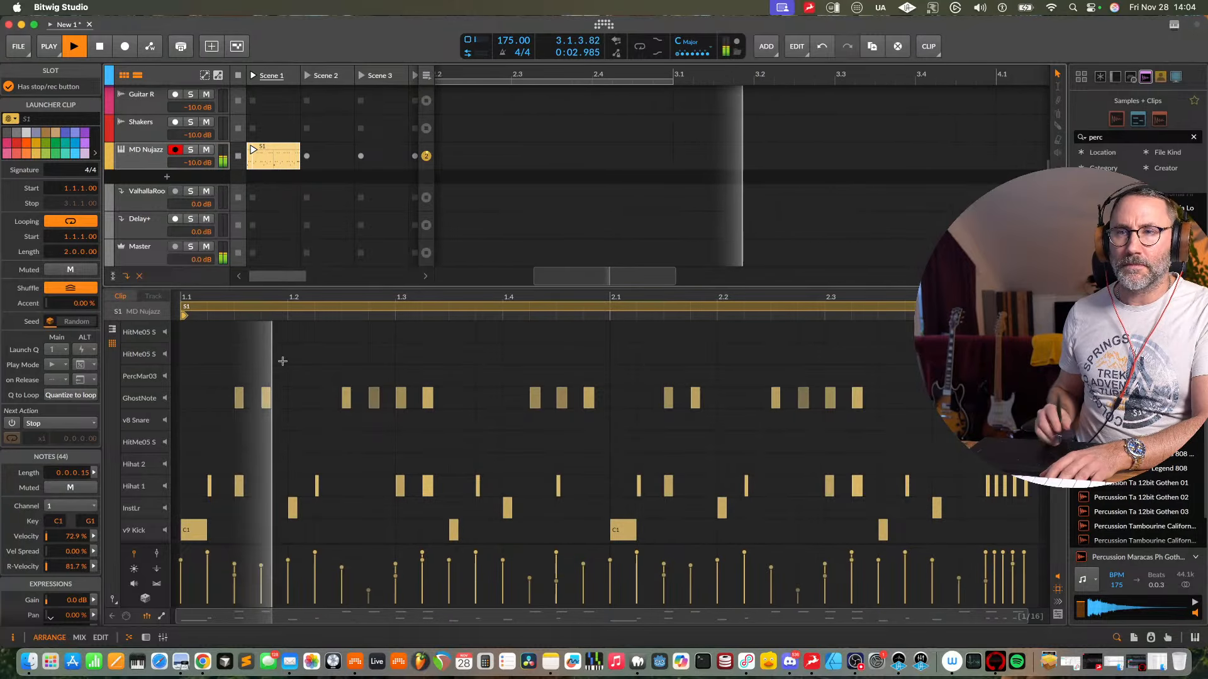
pyautogui.press('space')
pyautogui.doubleClick(301, 376)
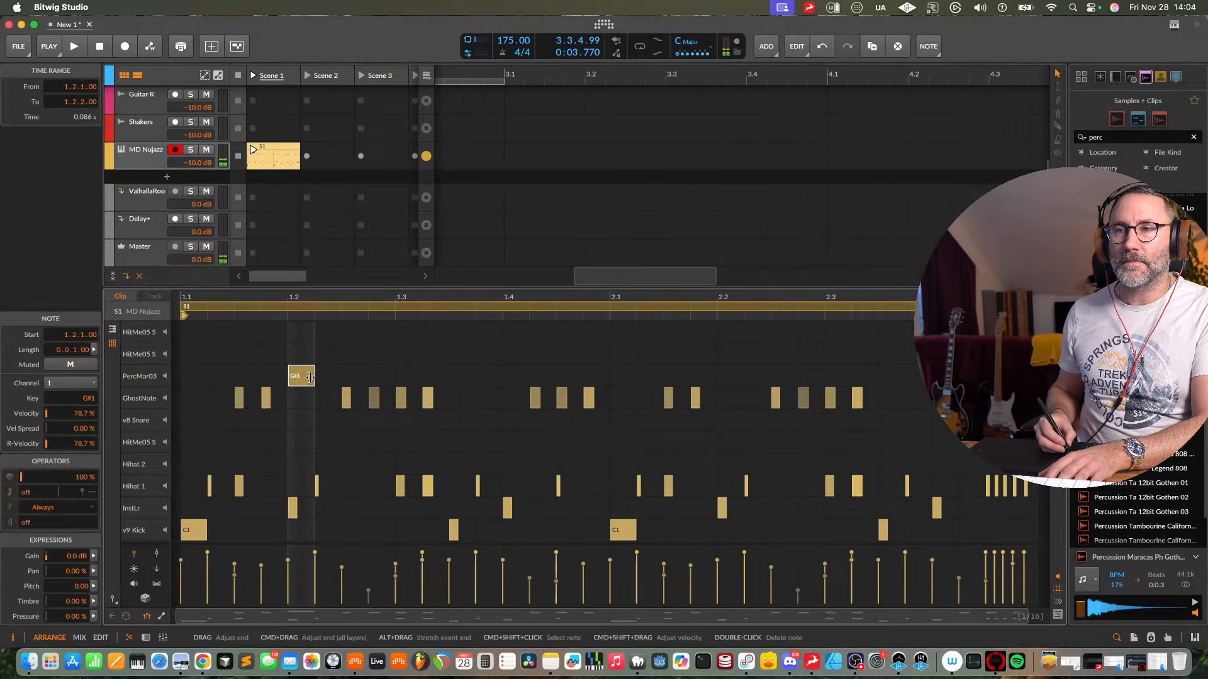
# - Try the PercMar03 note at several positions during playback, moving it to 1.3.3, 1.4.1 and finally 1.4.3
pyautogui.moveTo(313, 375); pyautogui.dragTo(472, 379)
pyautogui.press('space')
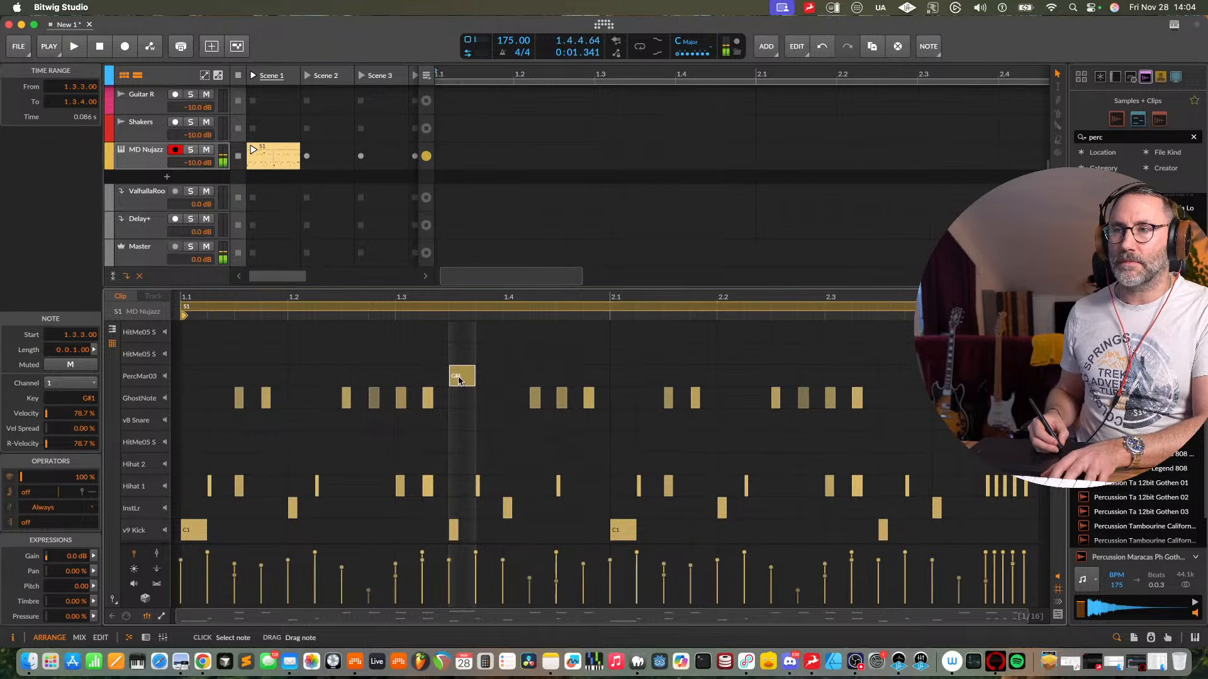
pyautogui.moveTo(459, 382); pyautogui.dragTo(510, 384)
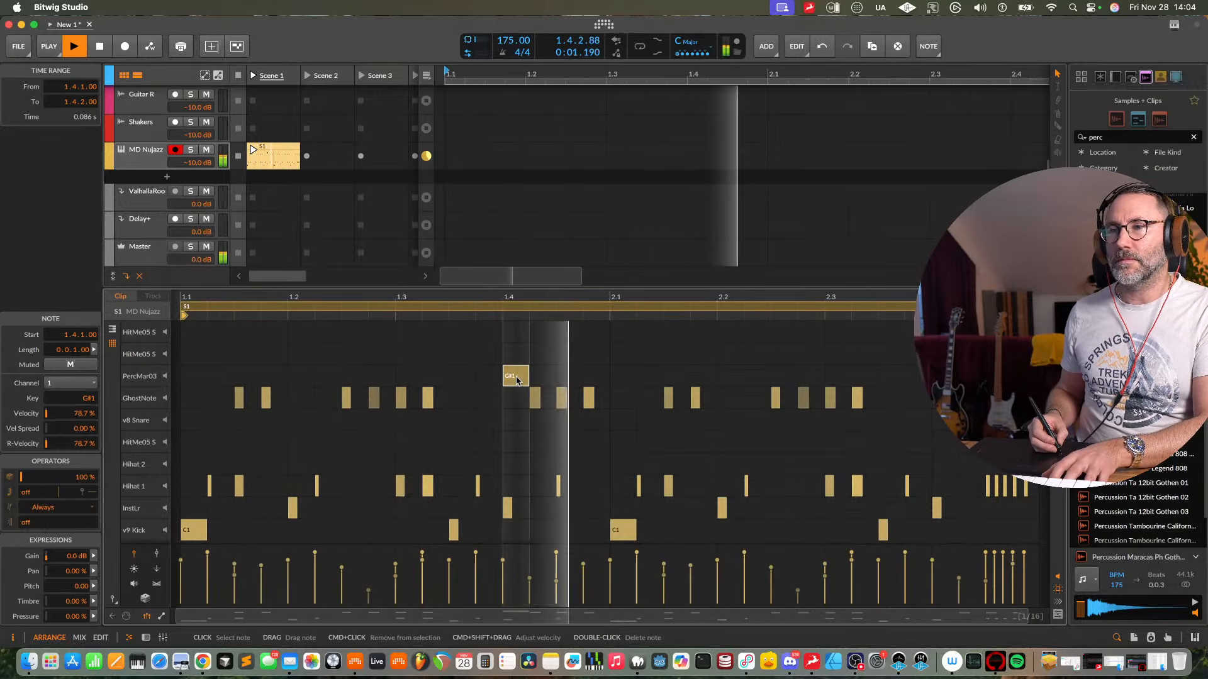
pyautogui.press('space')
pyautogui.moveTo(519, 386); pyautogui.dragTo(564, 379)
pyautogui.press('space')
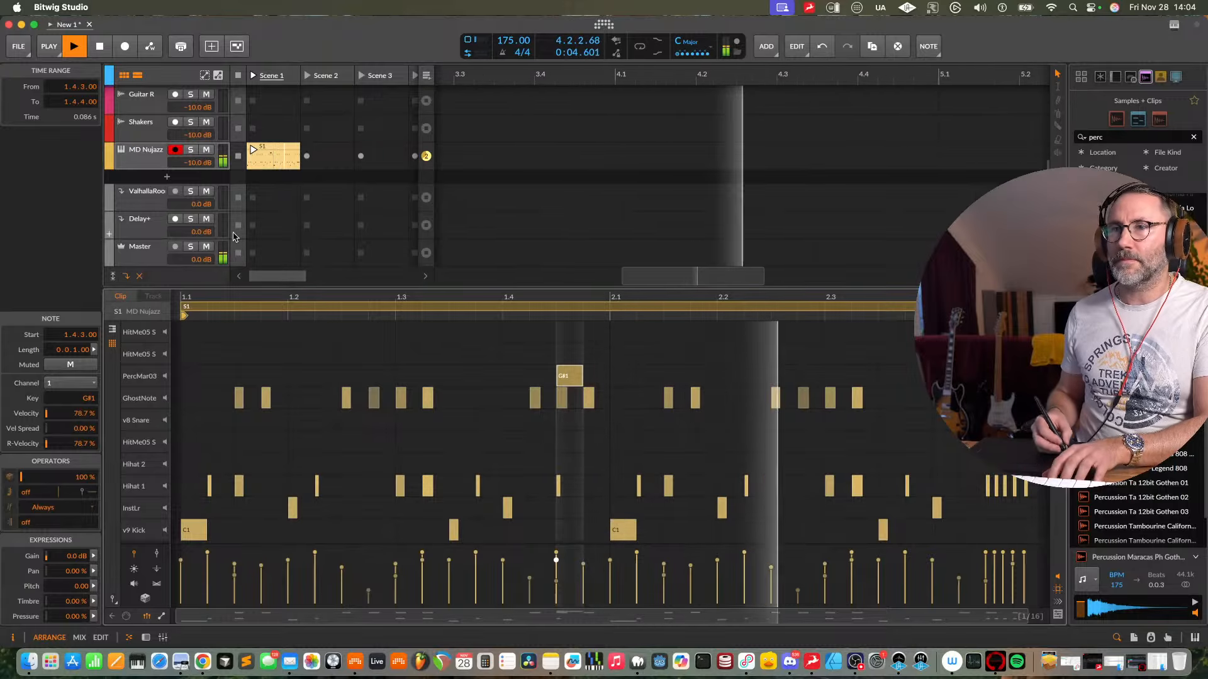
# - Stop playback, switch to the mixer, and expand the MD Nujazz track to show its individual drum pad channels
pyautogui.doubleClick(276, 158)
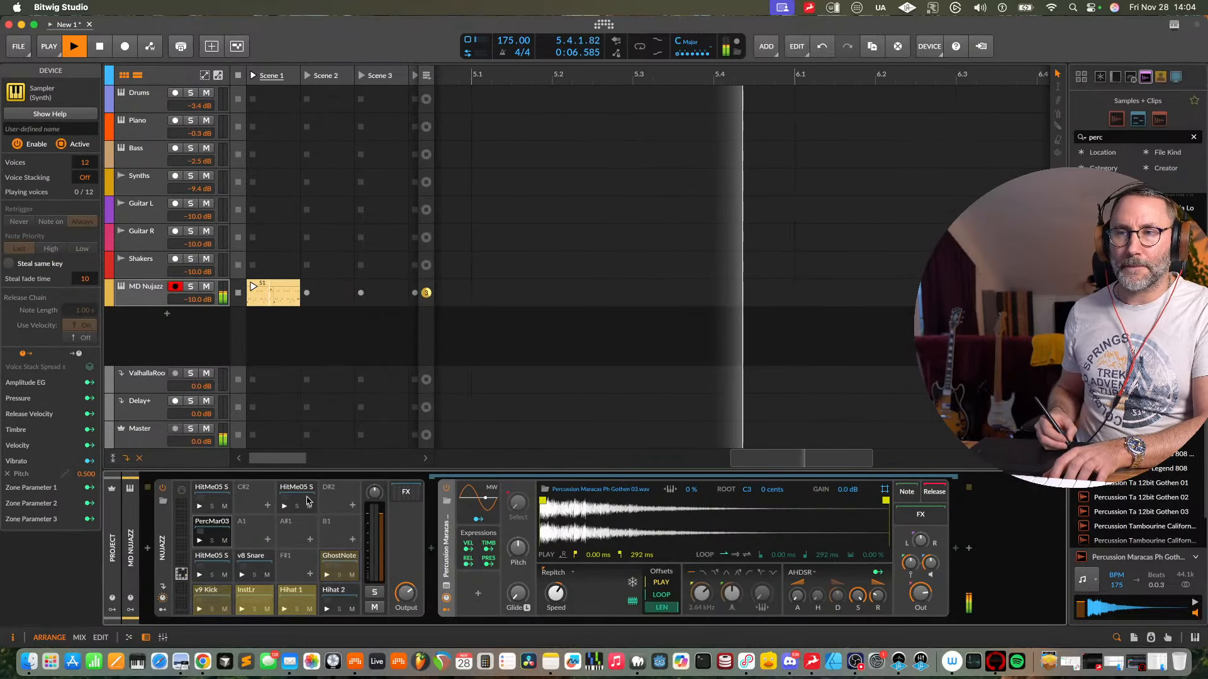
pyautogui.hotkey('alt', '2')
pyautogui.press('space')
pyautogui.hotkey('alt', '1')
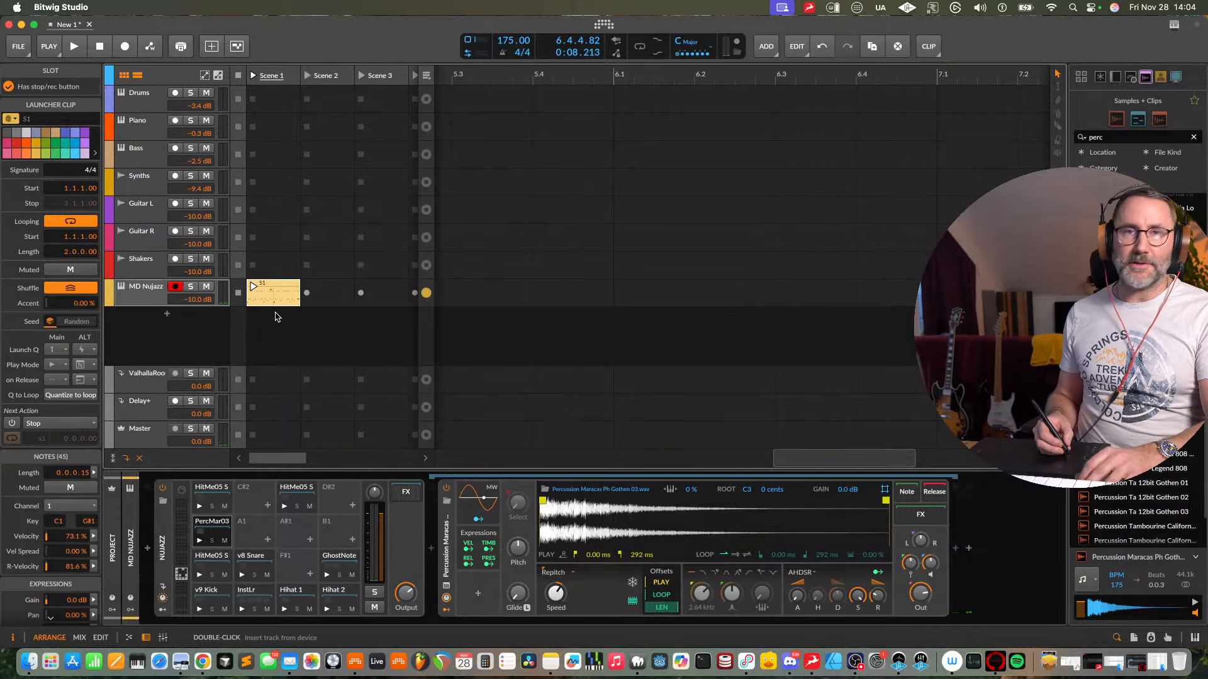
pyautogui.hotkey('alt', '2')
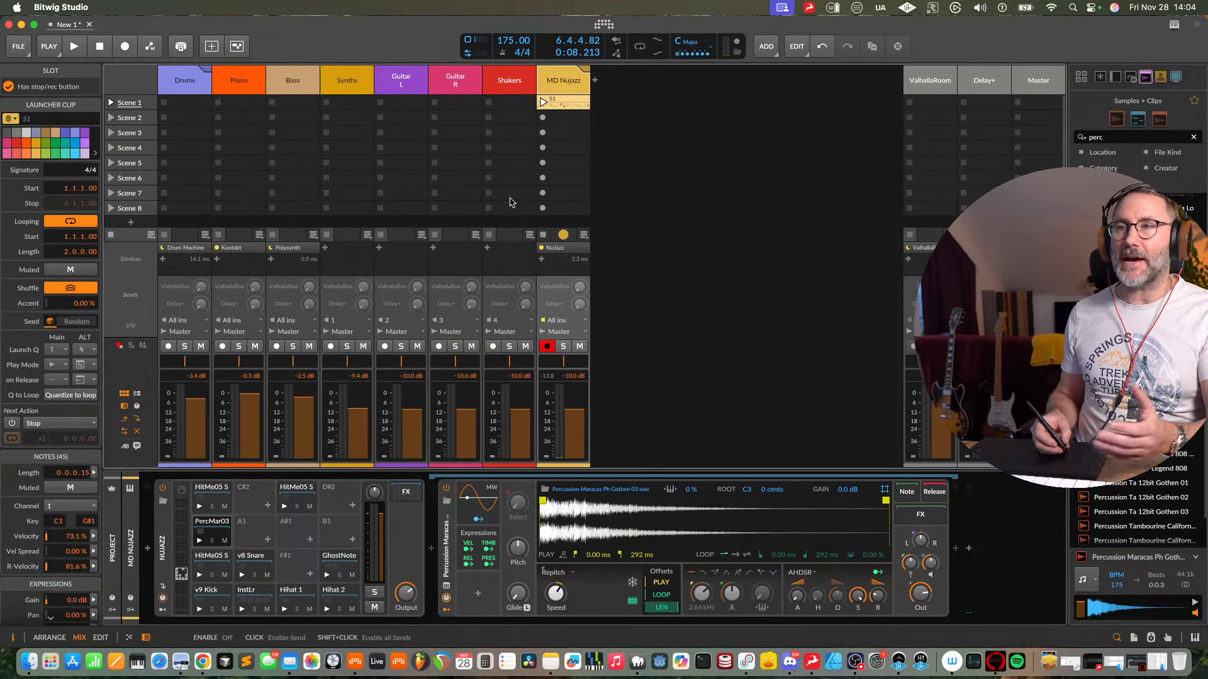
pyautogui.click(581, 72)
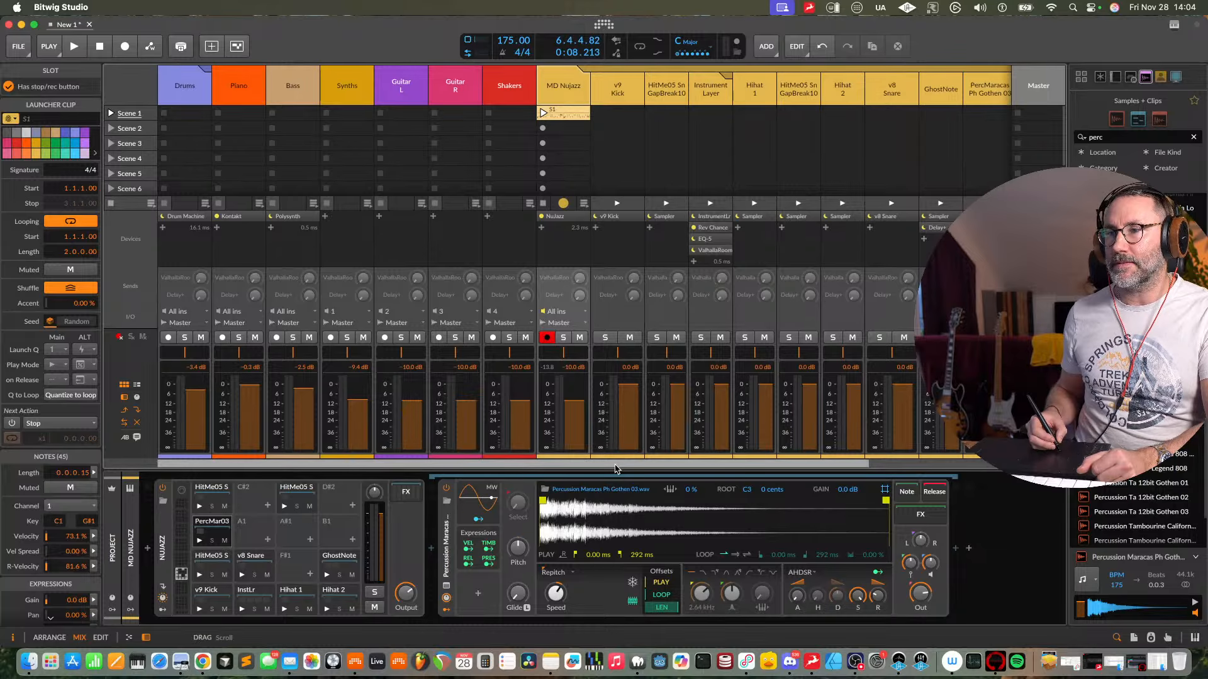
pyautogui.moveTo(619, 467); pyautogui.dragTo(853, 468)
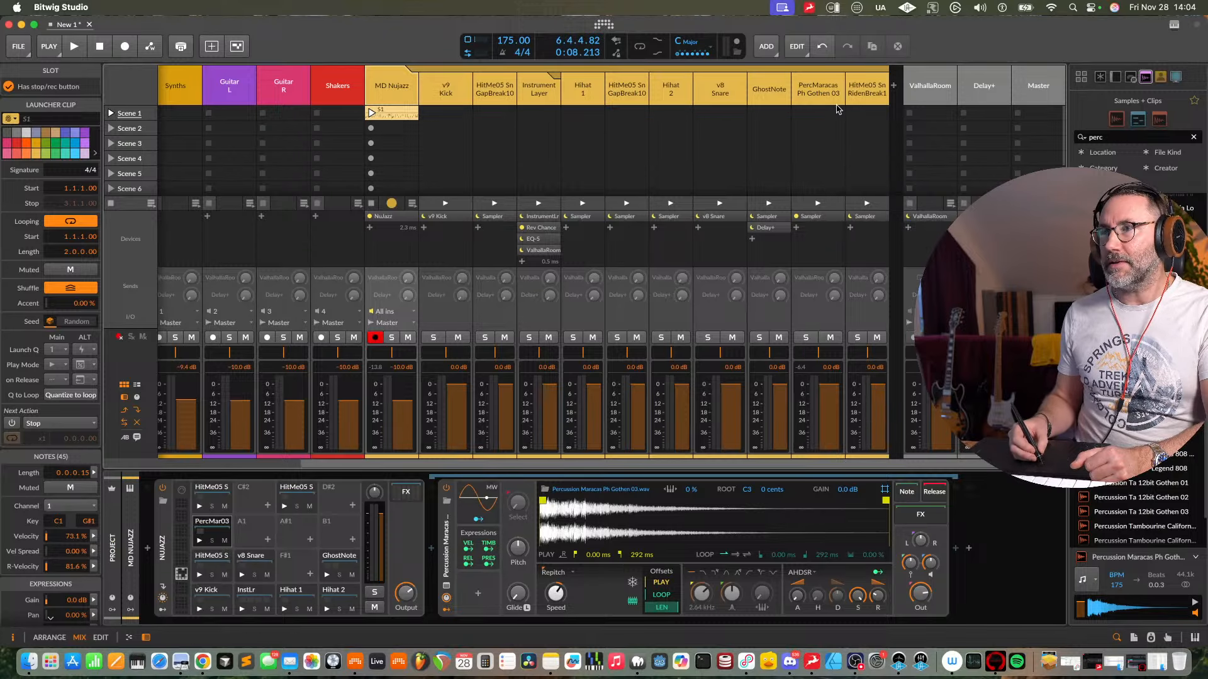
# - Insert ValhallaFutureVerb on the Percussion Maracas channel, with reverb decay at 1.01 s and echo delay at 20.6 ms
pyautogui.click(796, 227)
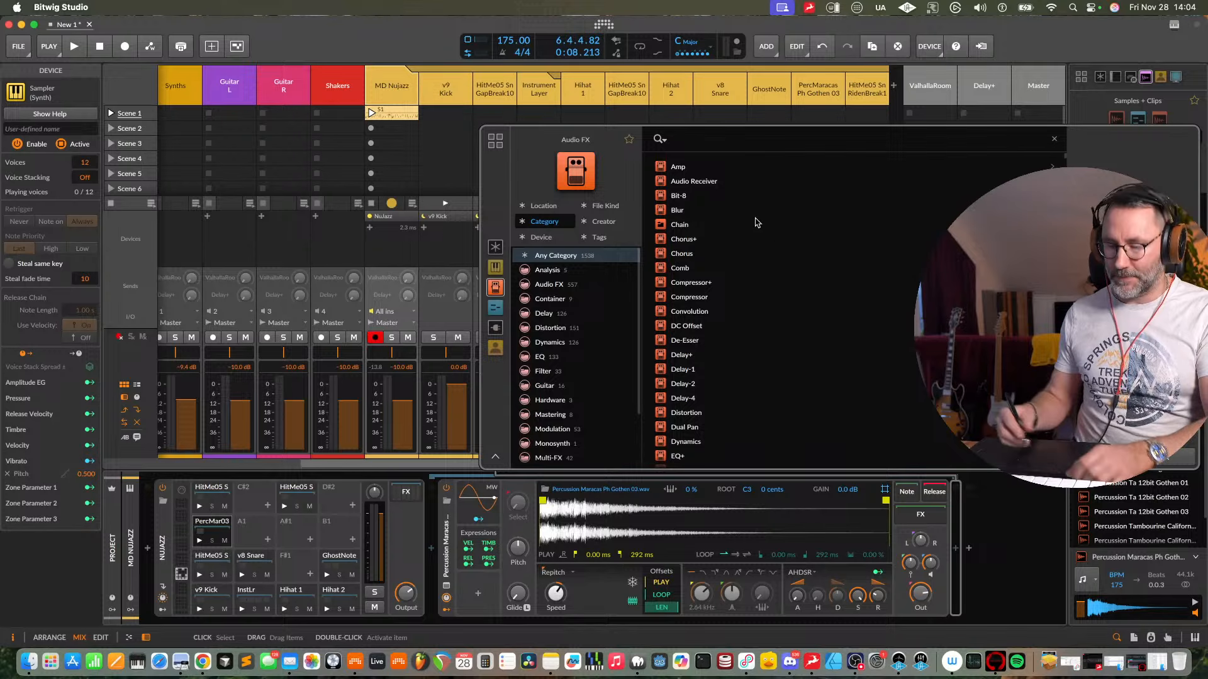
pyautogui.write('val')
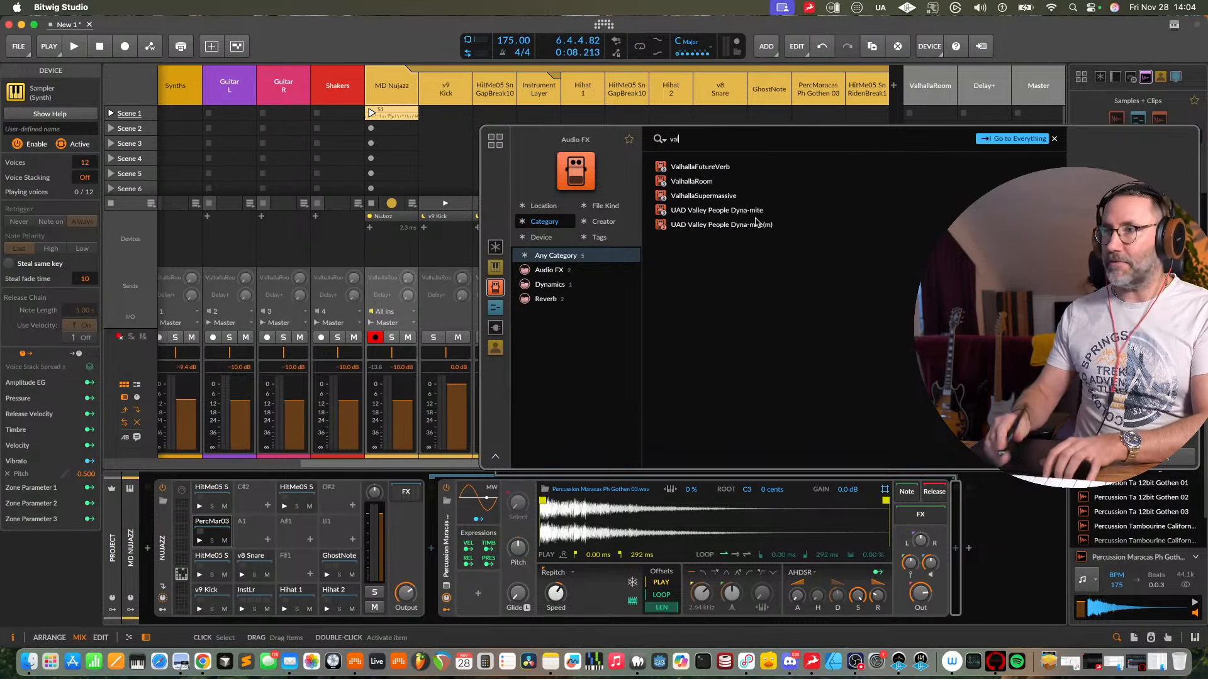
pyautogui.click(699, 167)
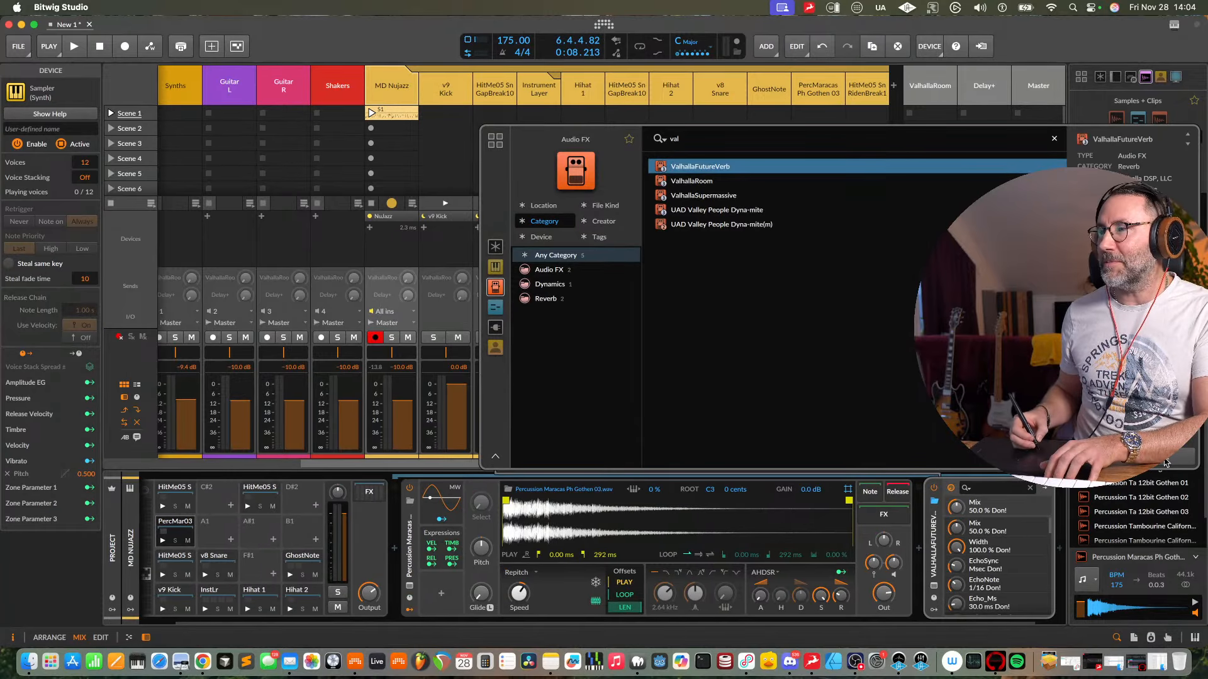
pyautogui.press('Return')
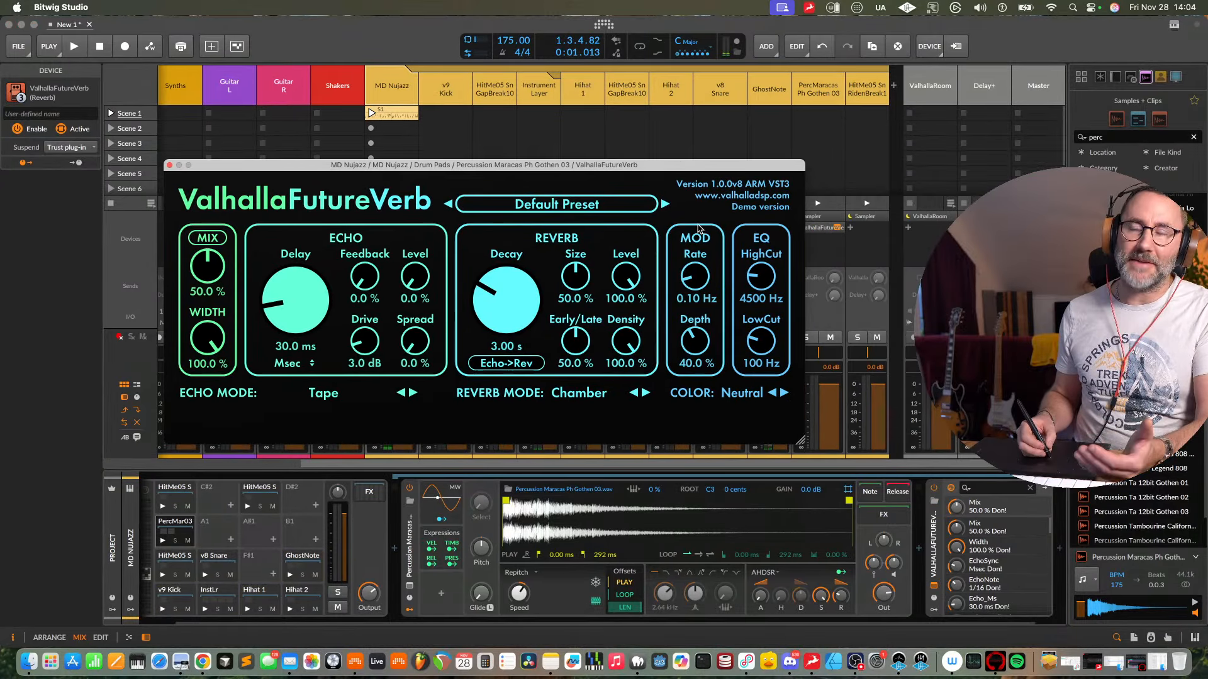
pyautogui.press('space')
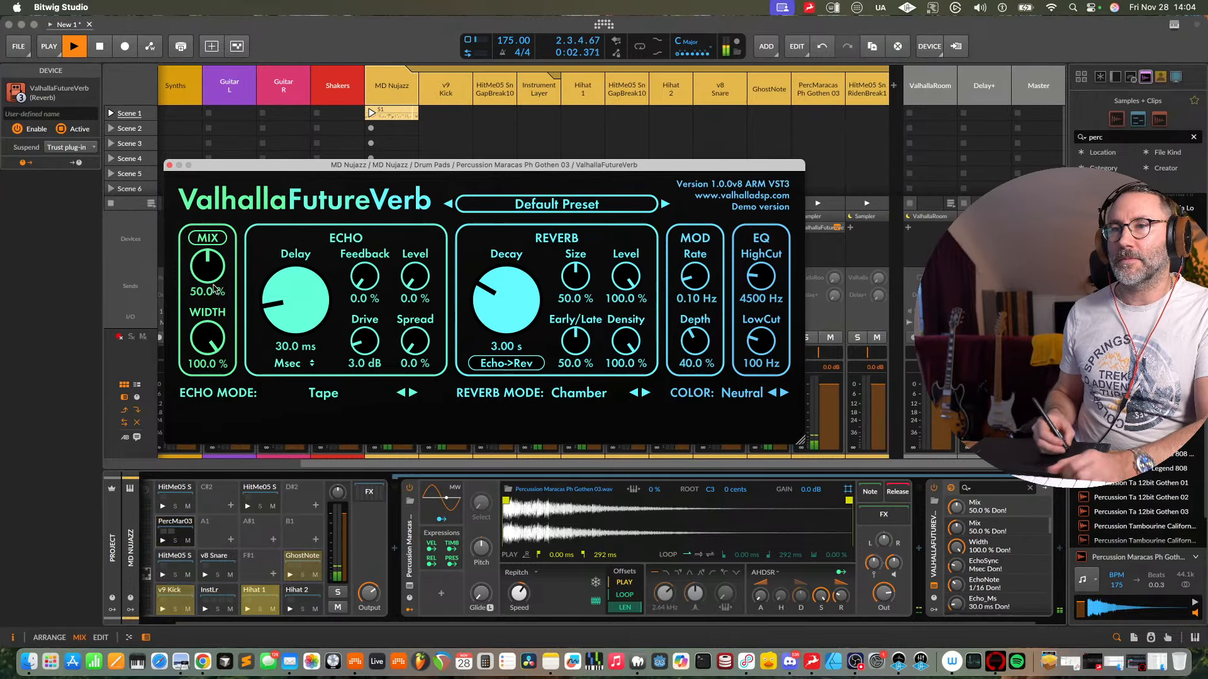
pyautogui.moveTo(502, 330)
pyautogui.mouseDown()
pyautogui.moveTo(548, 313)
pyautogui.moveTo(486, 326)
pyautogui.mouseUp()
pyautogui.moveTo(294, 310); pyautogui.dragTo(271, 317)
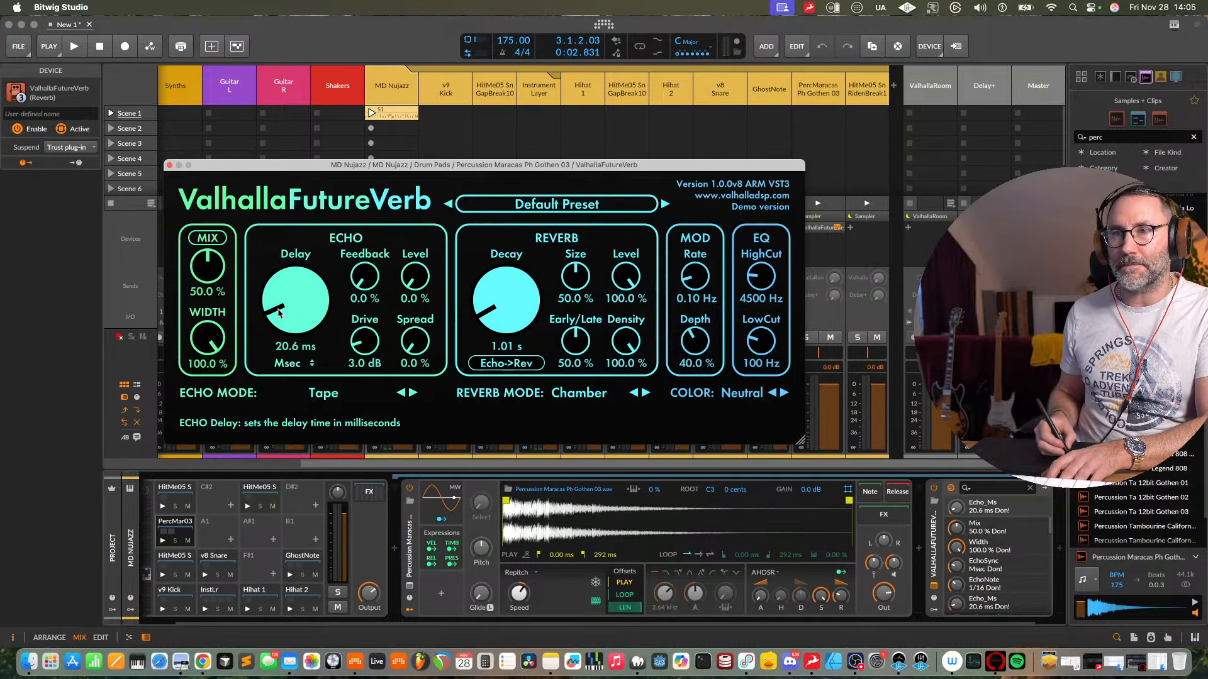
# - Load the Driven Snare Plate preset in ValhallaFutureVerb and lower the mix to 19.1% while the pattern plays
pyautogui.press('space')
pyautogui.click(619, 208)
pyautogui.moveTo(544, 320)
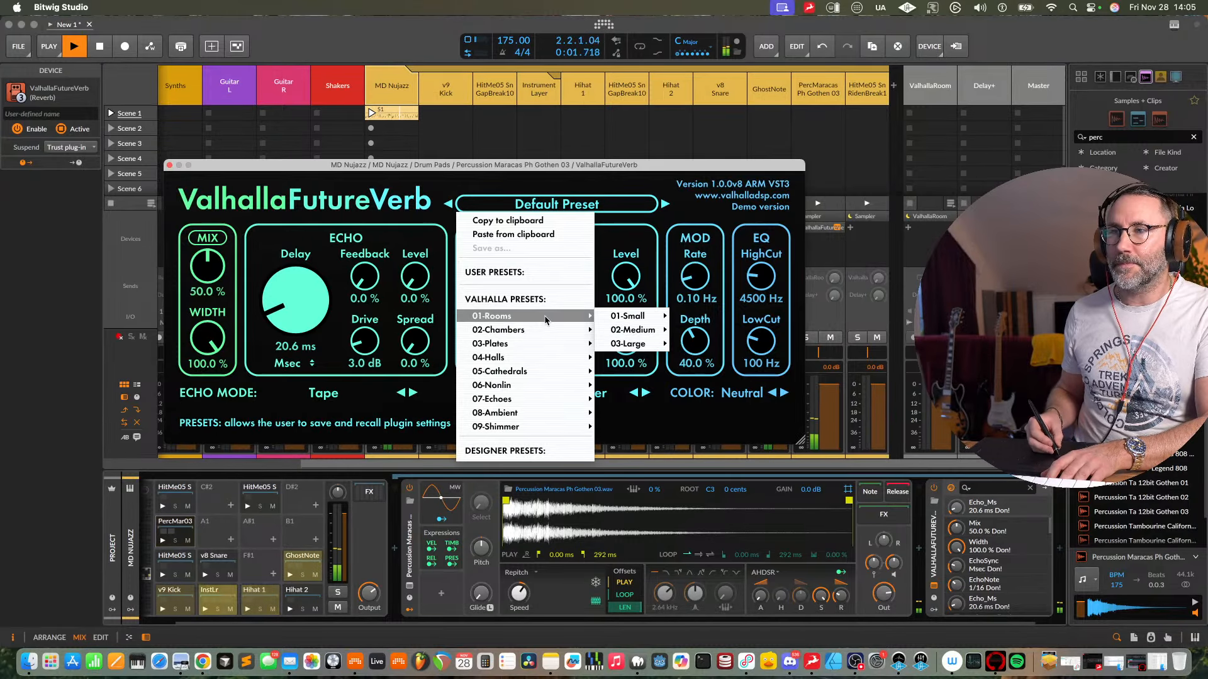
pyautogui.moveTo(493, 343)
pyautogui.moveTo(640, 341)
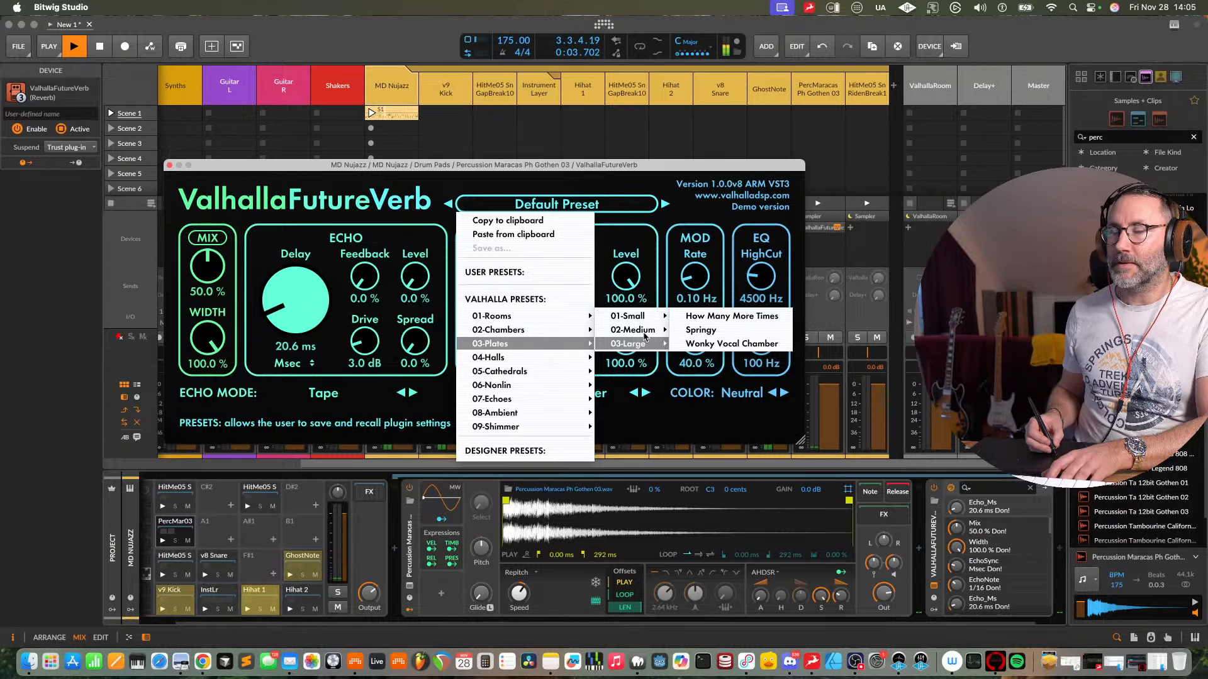
pyautogui.click(710, 331)
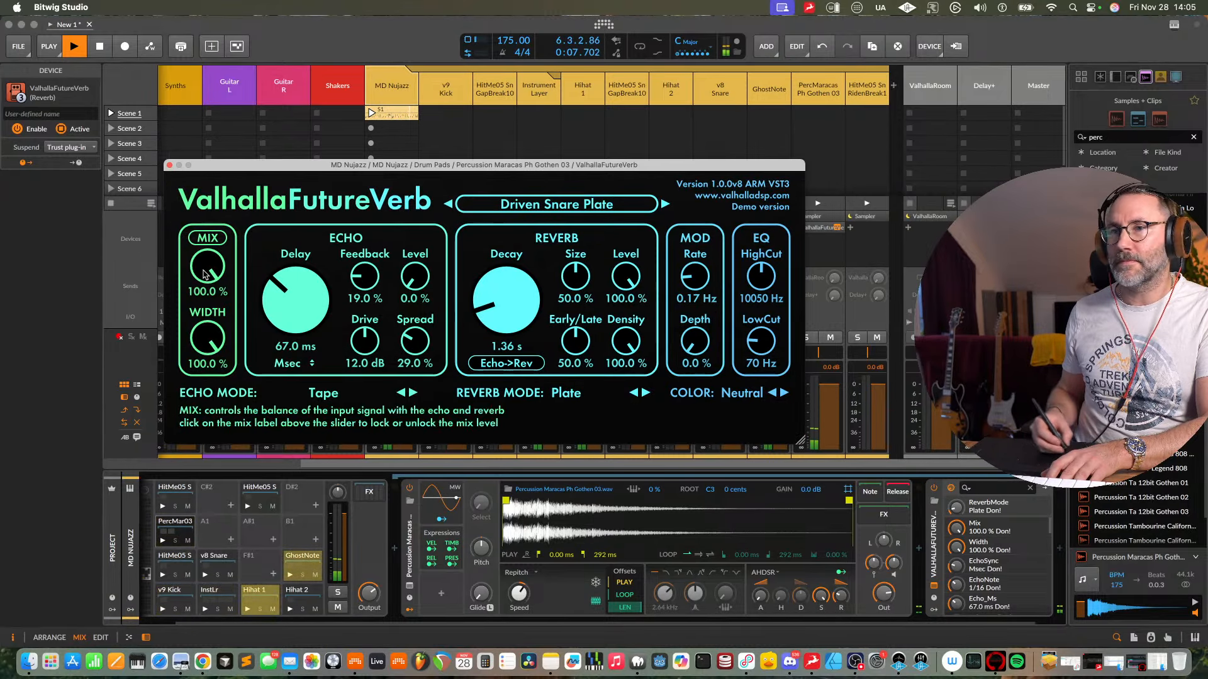
pyautogui.moveTo(204, 274); pyautogui.dragTo(211, 368)
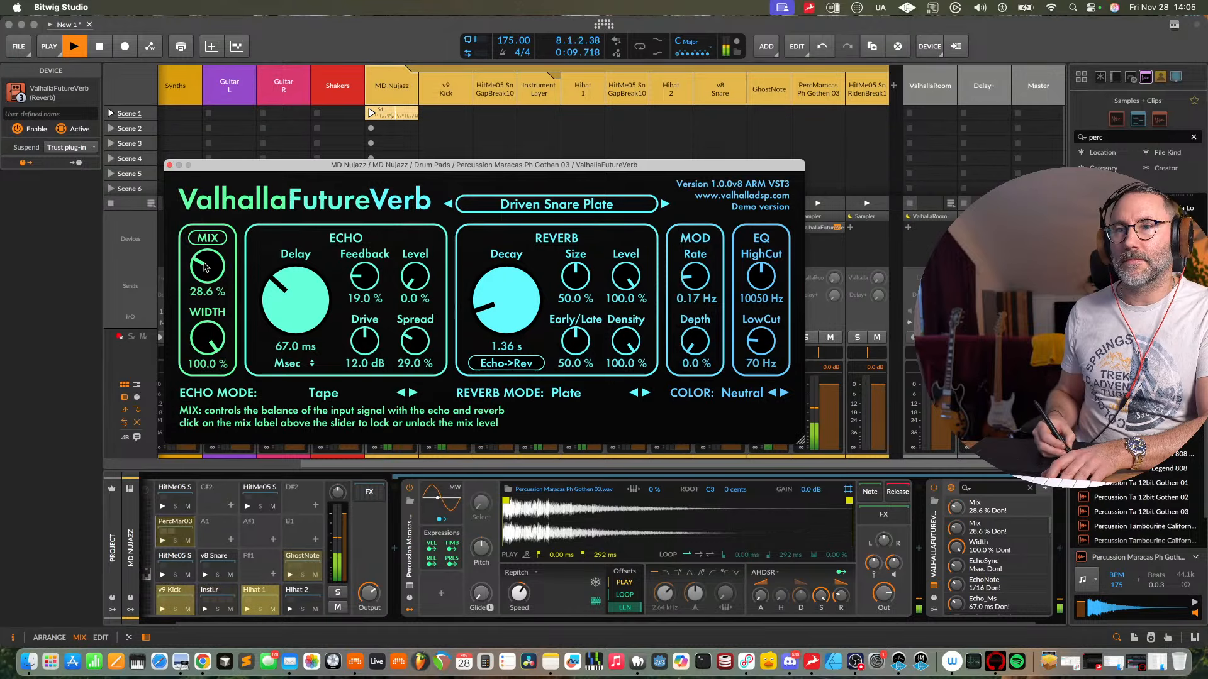
pyautogui.moveTo(207, 270); pyautogui.dragTo(208, 284)
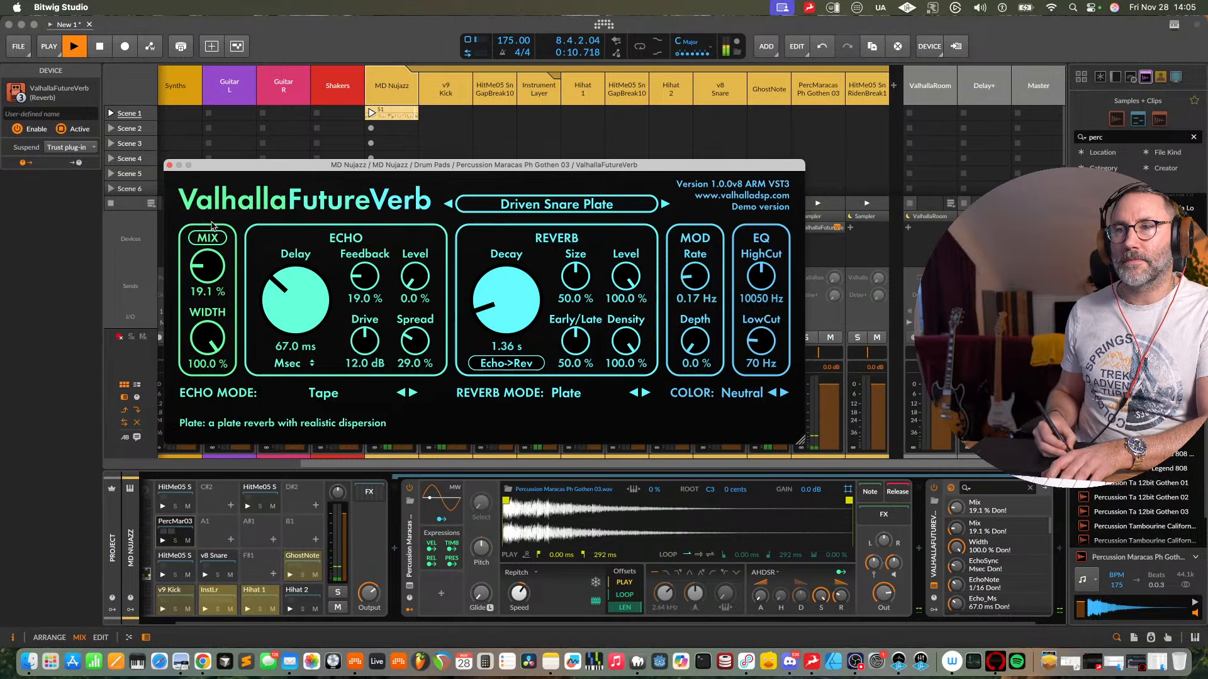
# - Close the ValhallaFutureVerb window, stop playback, and delete the reverb from the Percussion Maracas channel
pyautogui.click(169, 165)
pyautogui.press('space')
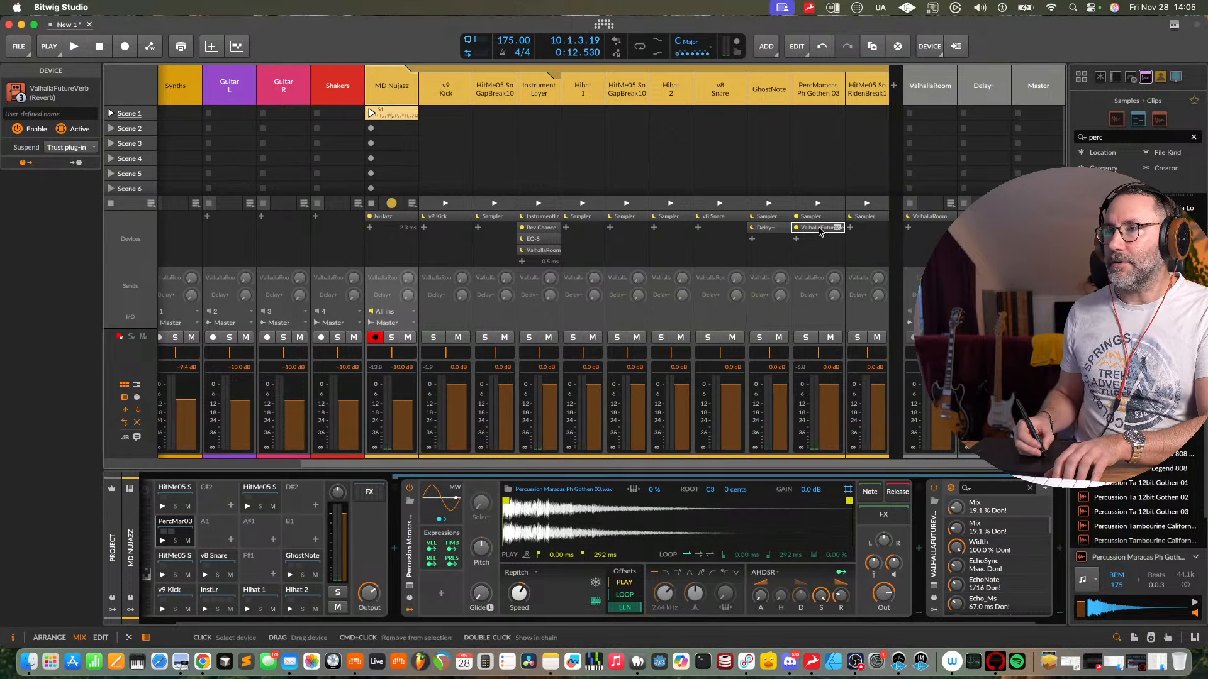
pyautogui.press('Delete')
# - Search the audio effects for "delay" and insert Delay+ on the Percussion Maracas channel
pyautogui.click(795, 228)
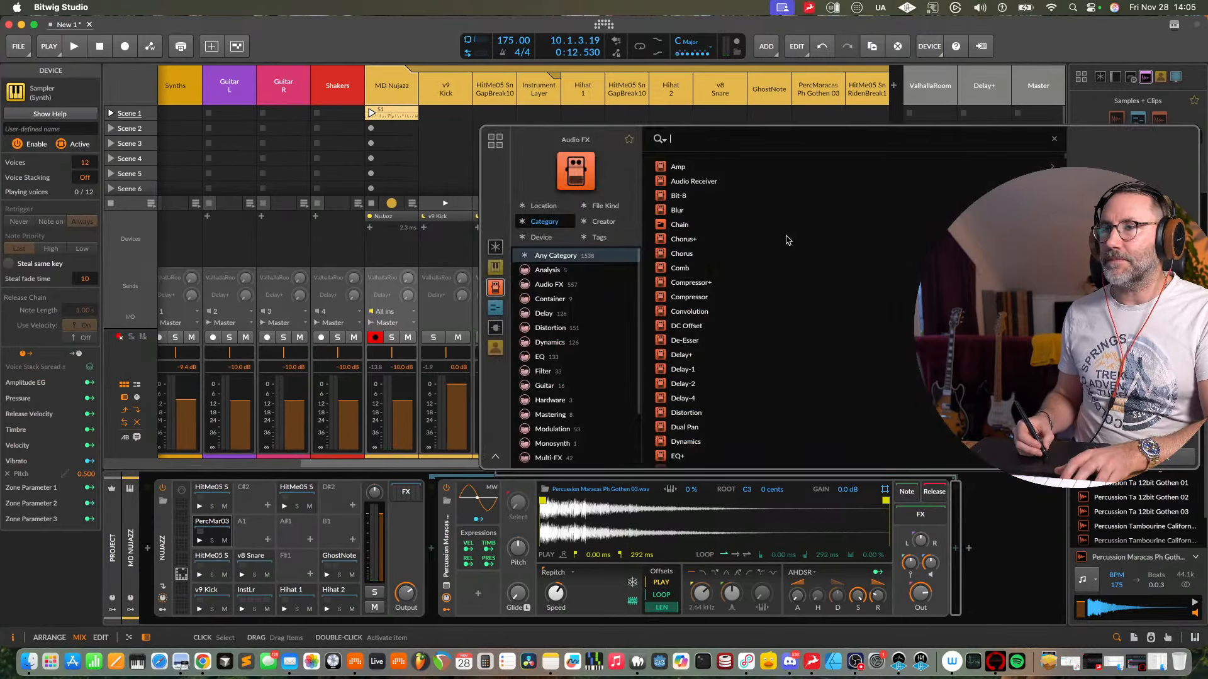
pyautogui.write('dela')
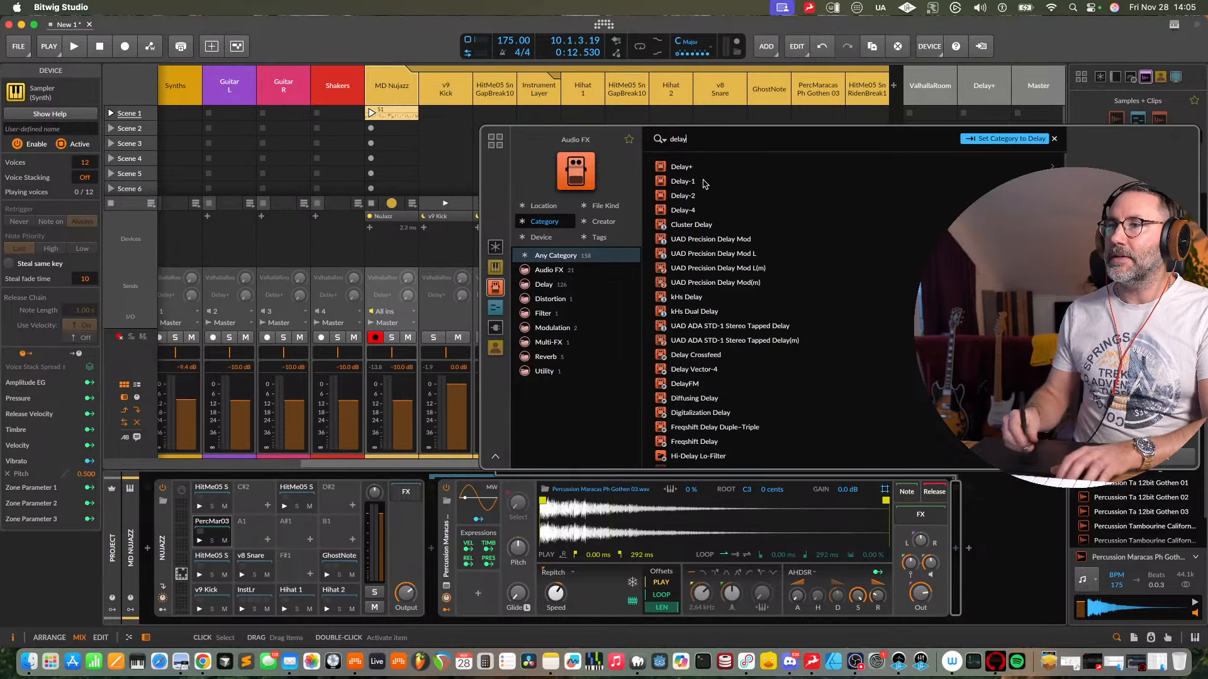
pyautogui.write('y')
pyautogui.click(713, 166)
pyautogui.press('Return')
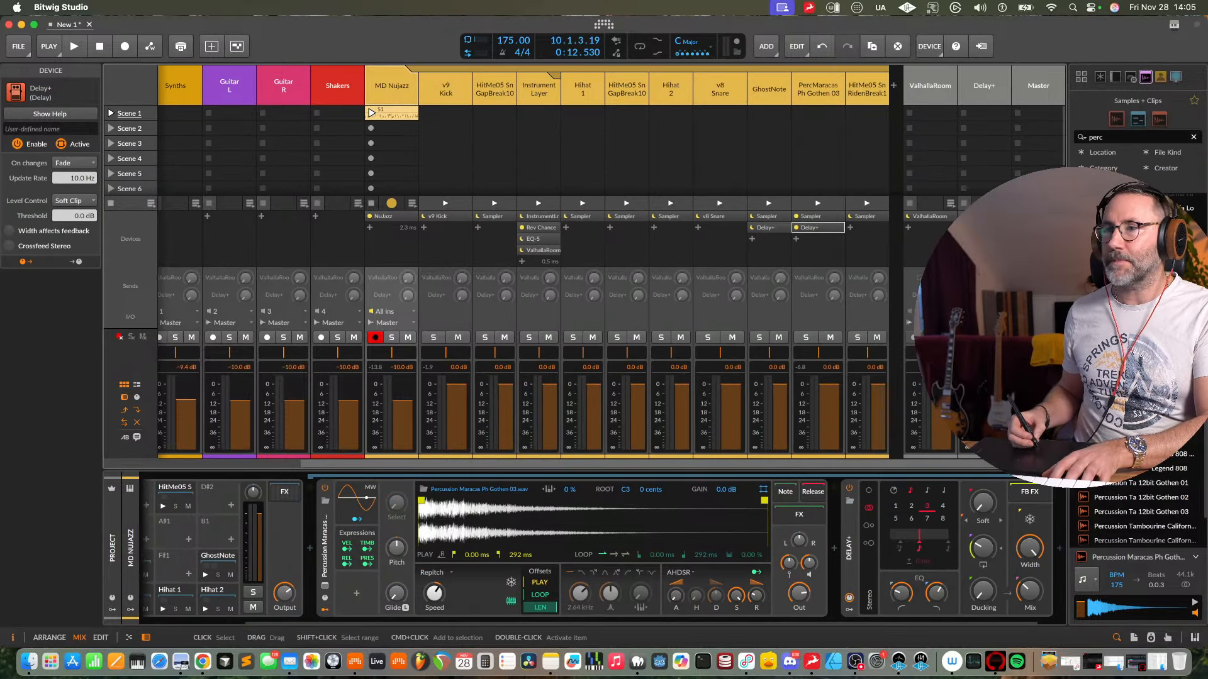
# - During playback, set the maracas Delay+ time to 2 and feedback to about 53.9%, and try the Sampler speed at 140%
pyautogui.press('space')
pyautogui.hscroll(2, 896, 624)
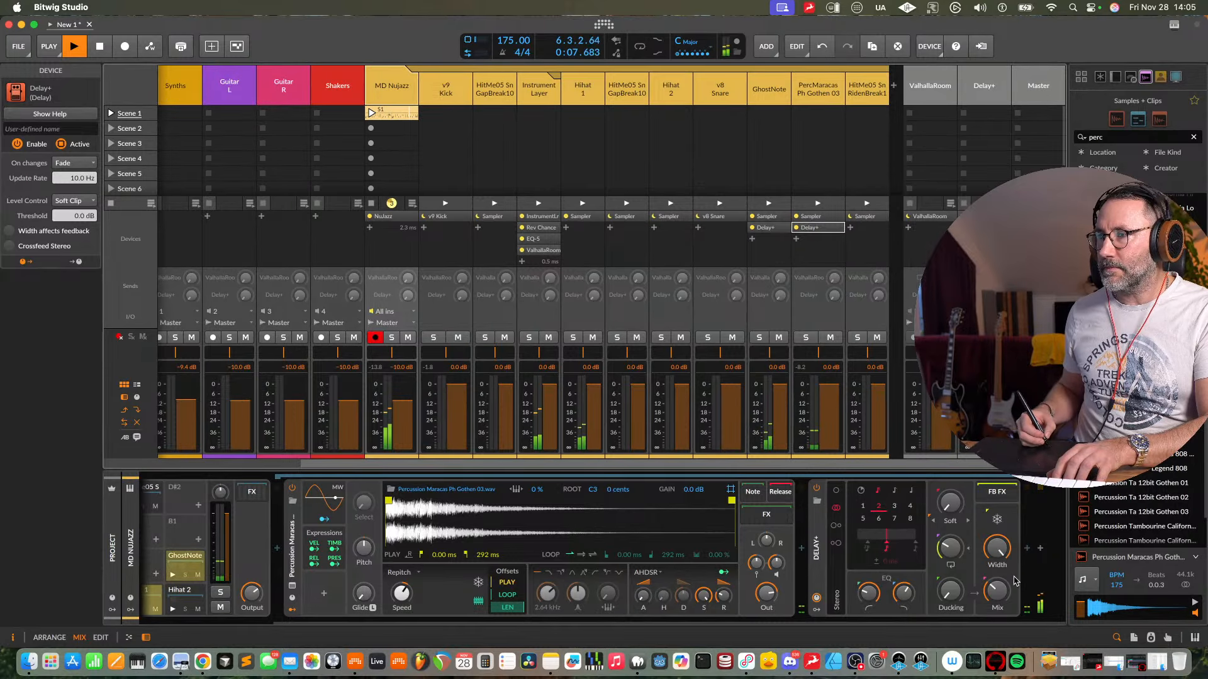
pyautogui.moveTo(949, 549); pyautogui.dragTo(950, 526)
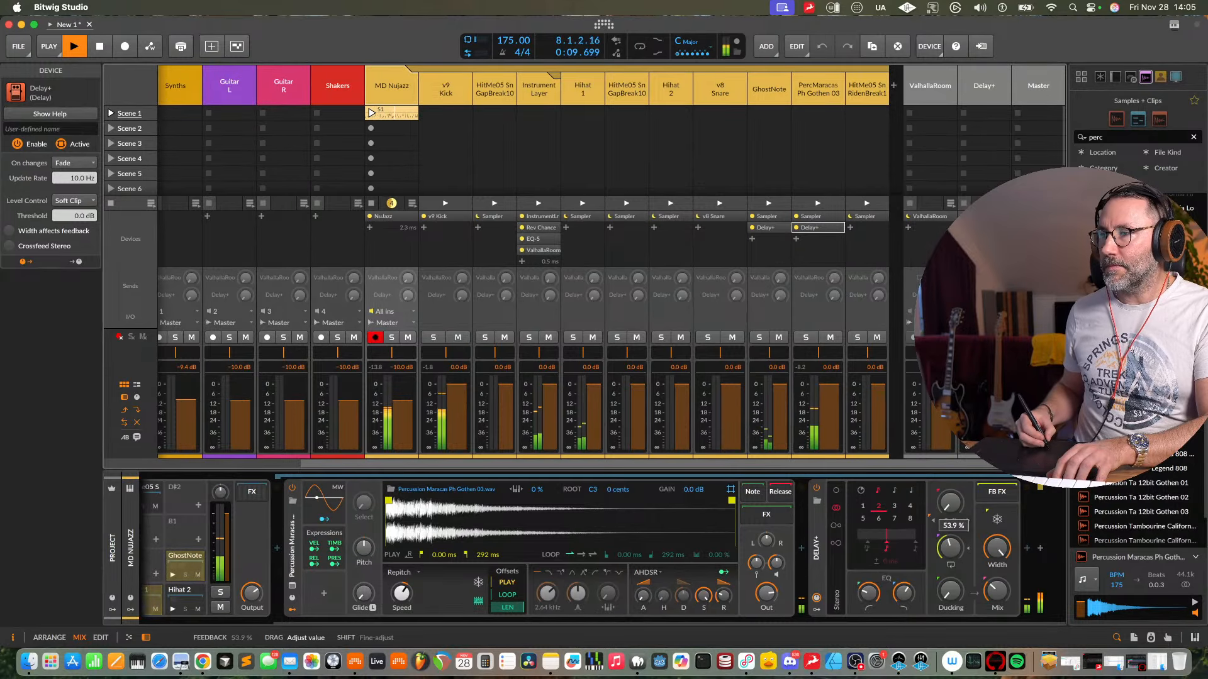
pyautogui.moveTo(903, 593); pyautogui.dragTo(904, 598)
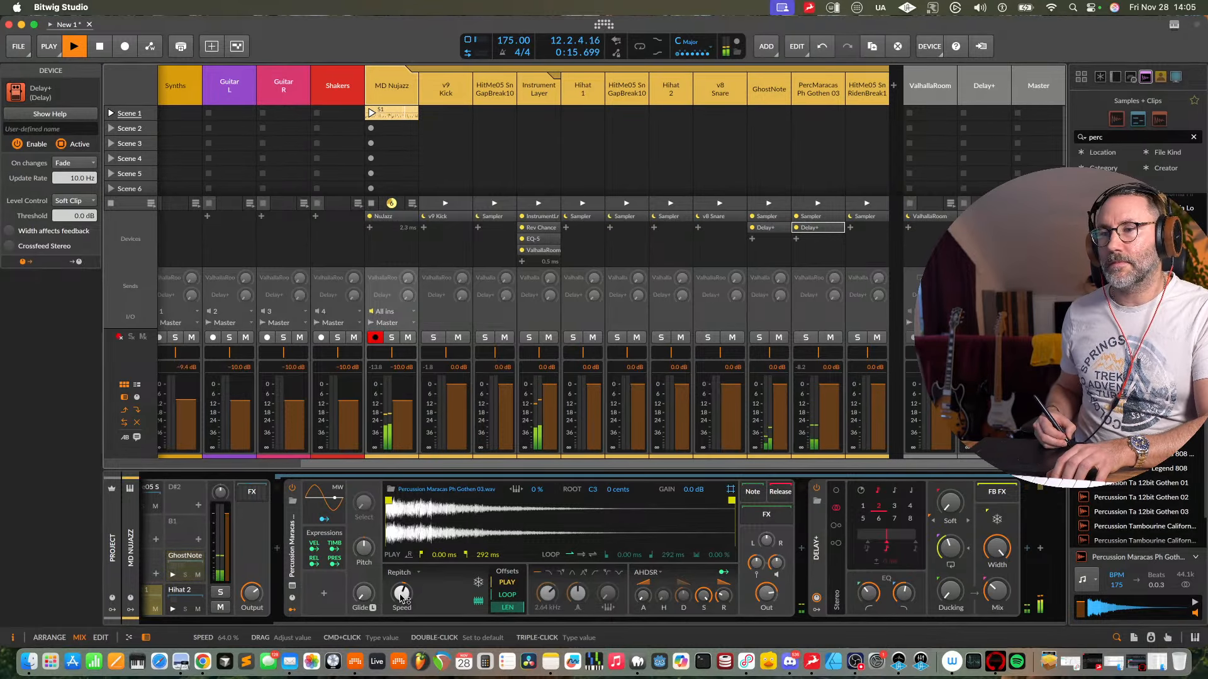
pyautogui.moveTo(401, 598); pyautogui.dragTo(408, 600)
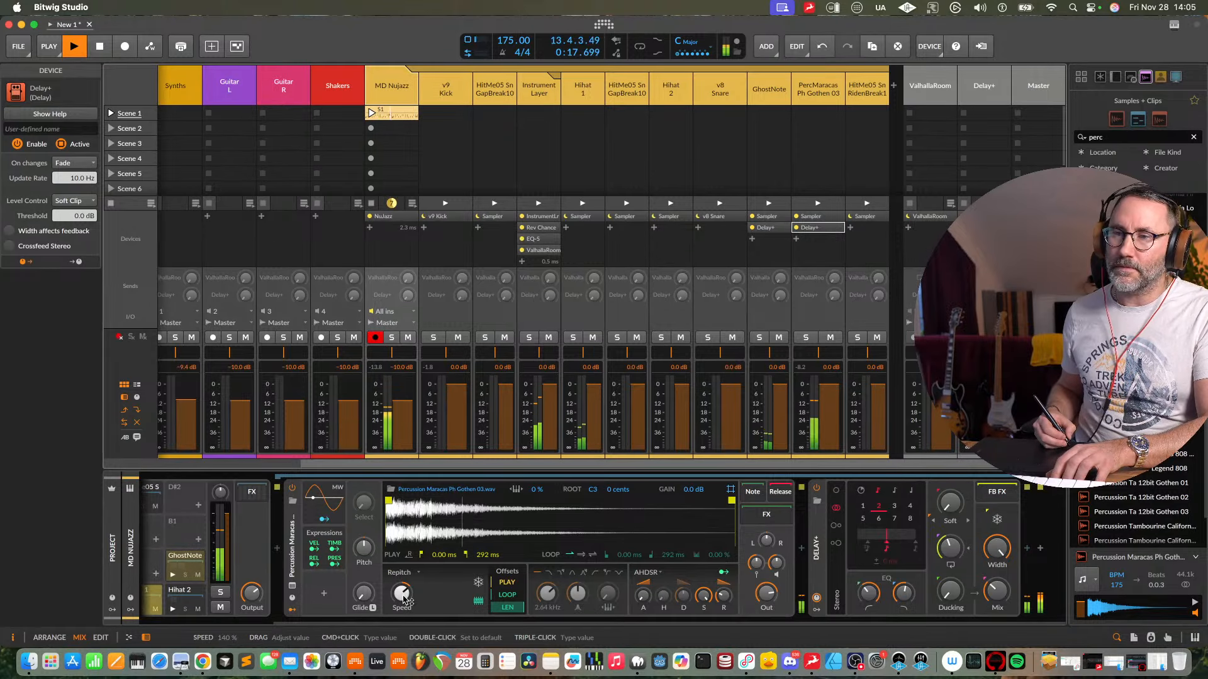
# - Return to the arrange view, reopen the MD Nujazz clip in the note editor, and stop playback
pyautogui.press('Tab')
pyautogui.press('Tab')
pyautogui.press('Tab')
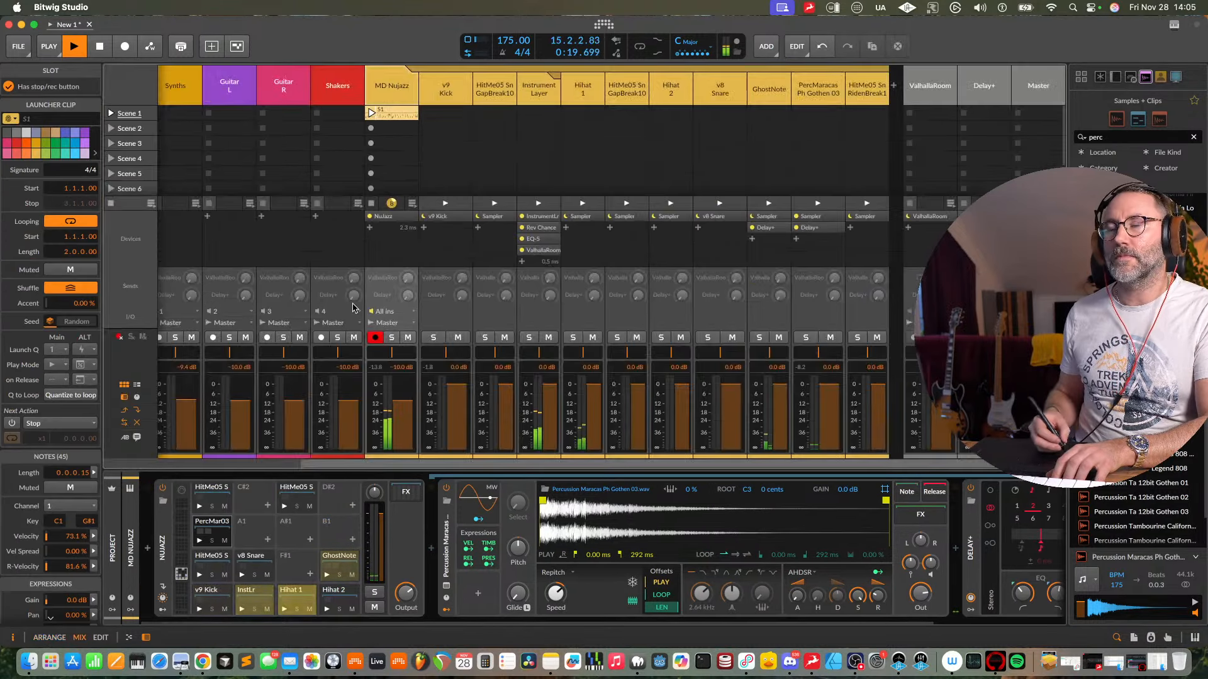
pyautogui.press('Tab')
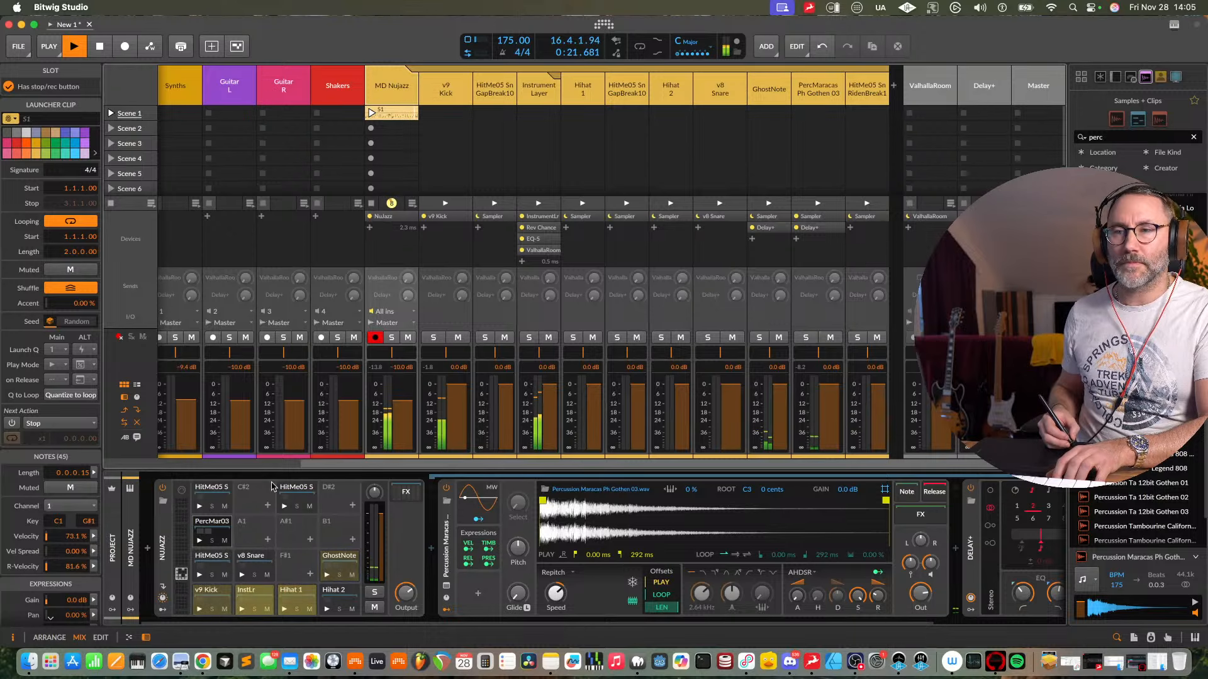
pyautogui.press('Tab')
pyautogui.doubleClick(287, 281)
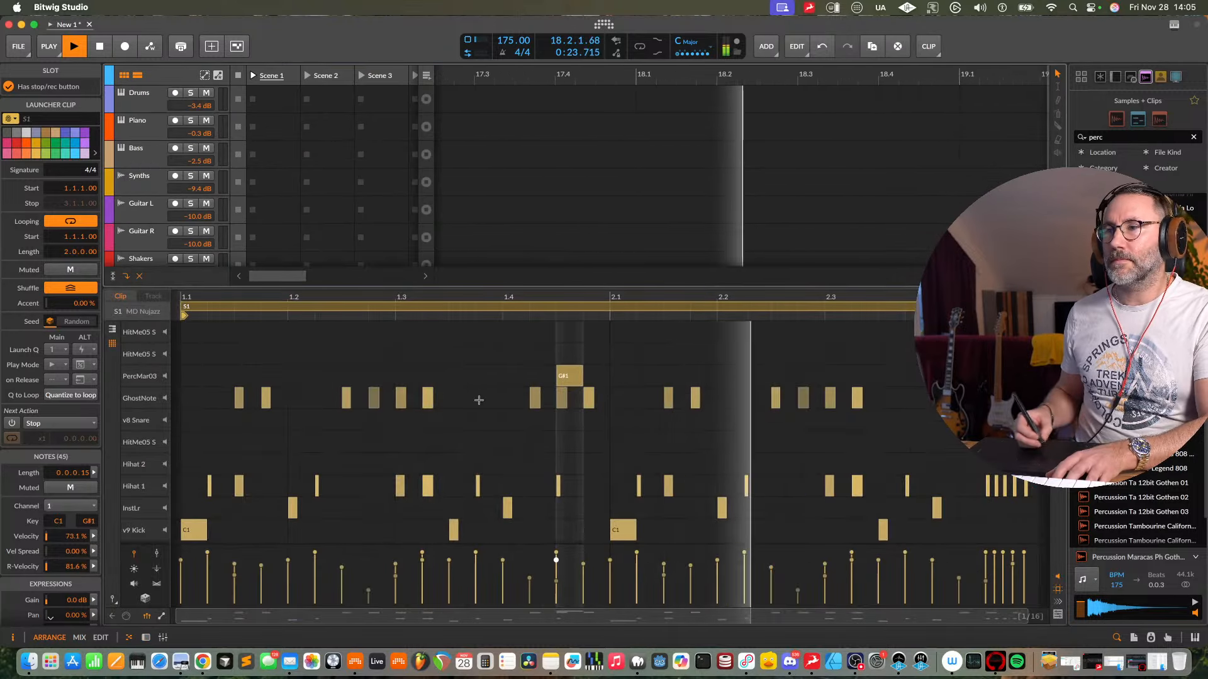
pyautogui.press('space')
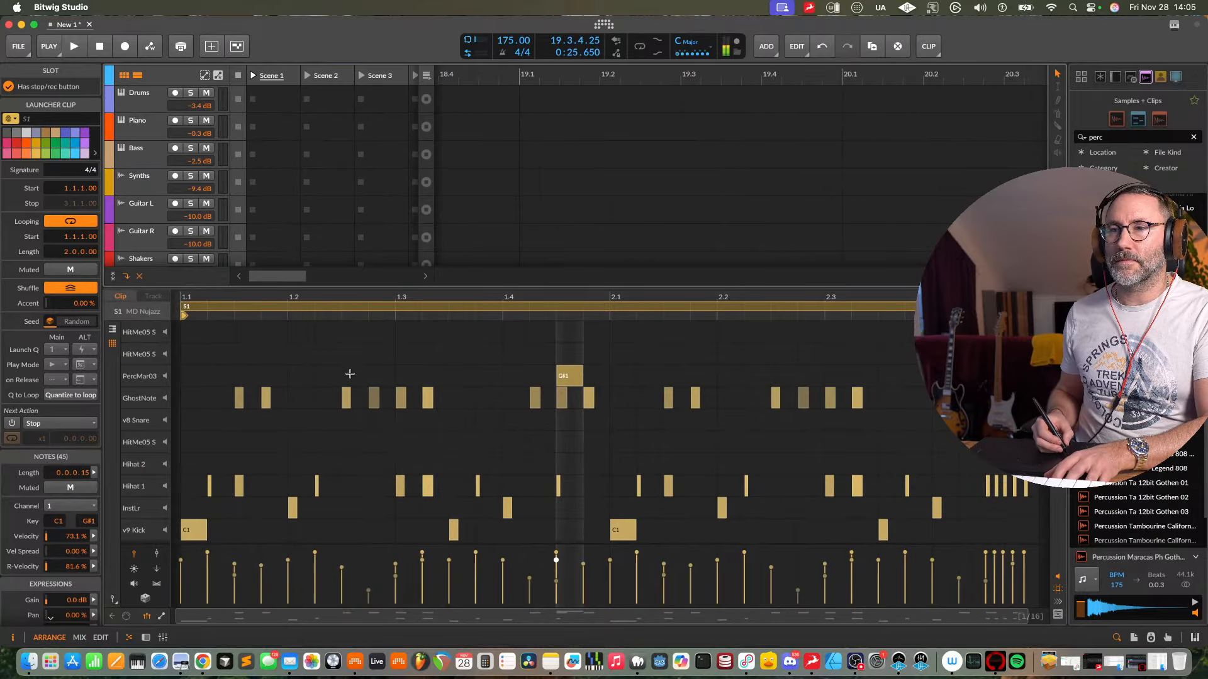
# - Add a PercMar03 note at 1.2.3, move the one at 1.4.3 to 2.2.3 during playback, and return to the mixer
pyautogui.doubleClick(349, 376)
pyautogui.press('space')
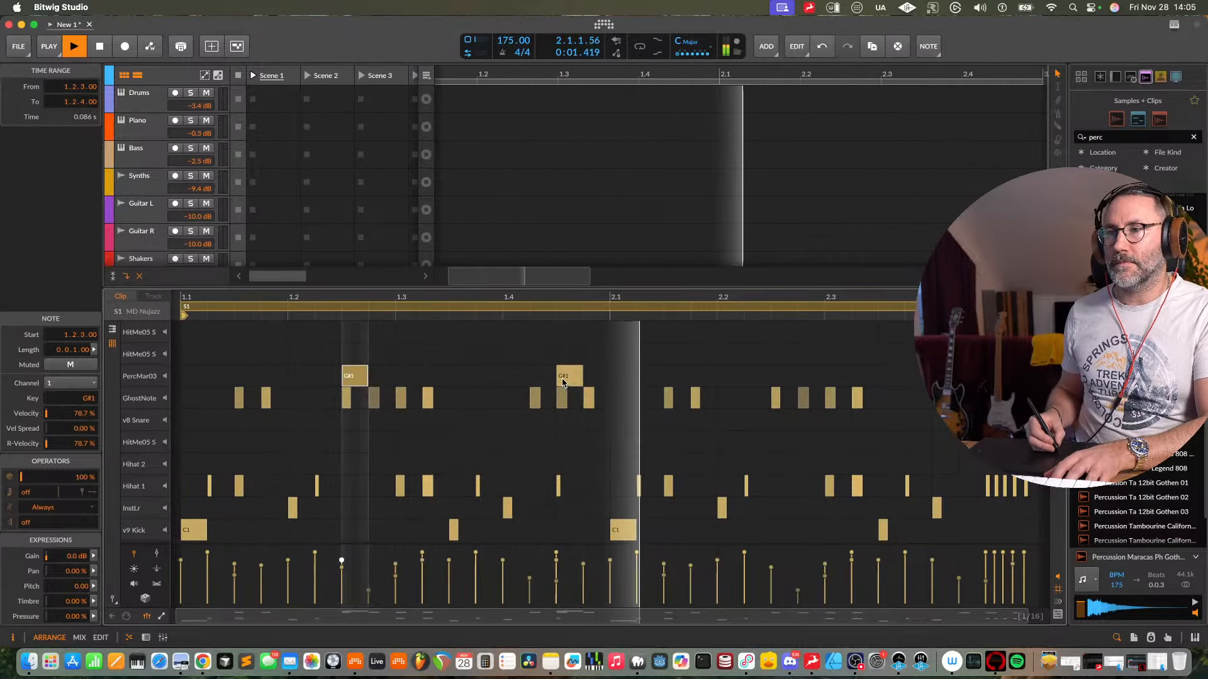
pyautogui.moveTo(569, 378); pyautogui.dragTo(879, 382)
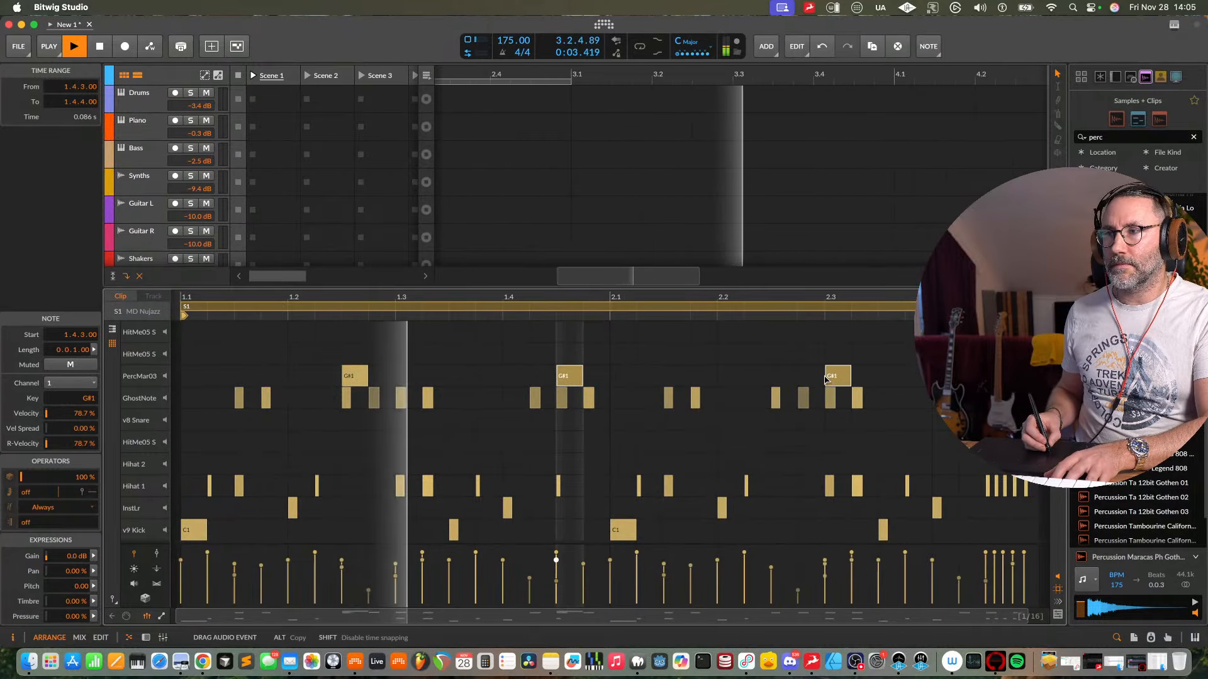
pyautogui.moveTo(798, 379); pyautogui.dragTo(771, 379)
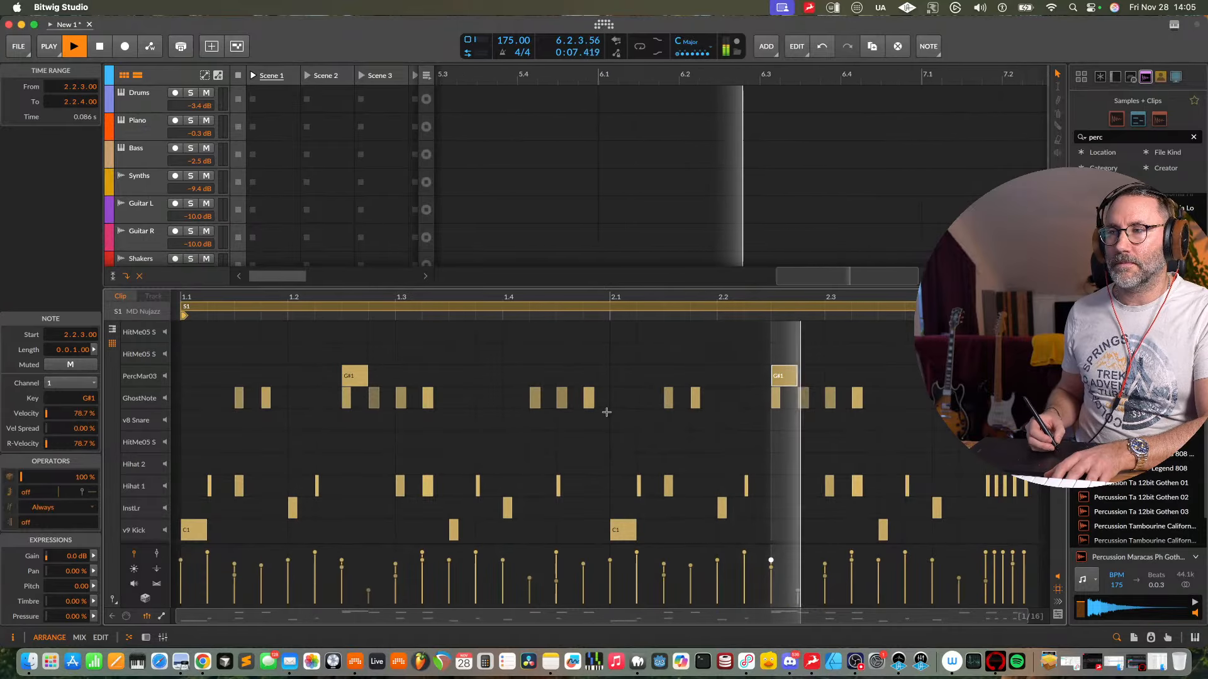
pyautogui.hotkey('alt', '2')
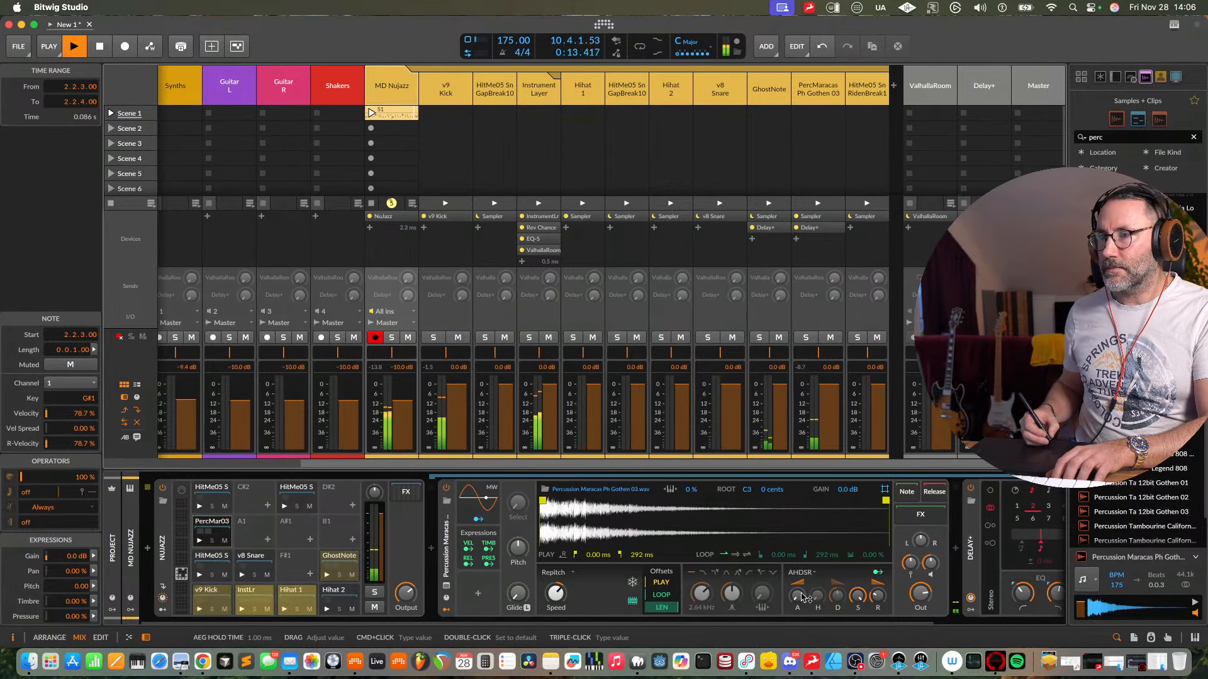
# - Enable the filter in the maracas Sampler, set its frequency to about 1.02 kHz during playback, and stop playback
pyautogui.click(709, 577)
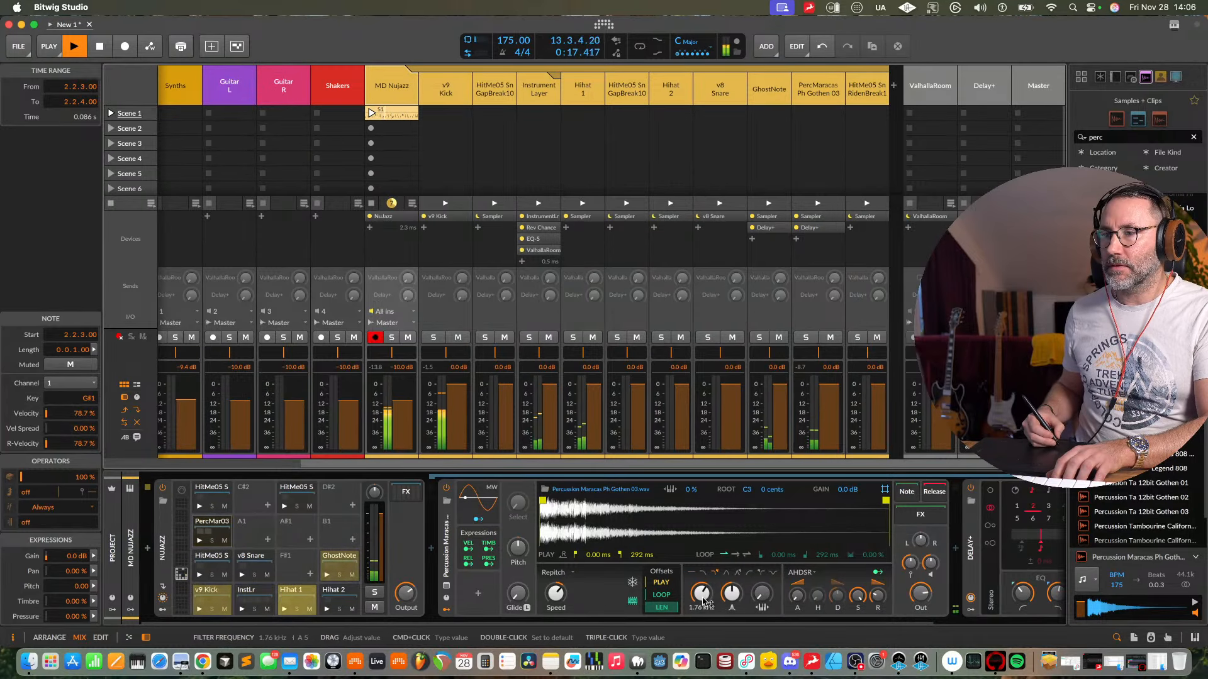
pyautogui.moveTo(703, 602)
pyautogui.mouseDown()
pyautogui.moveTo(703, 587)
pyautogui.moveTo(700, 605)
pyautogui.moveTo(734, 598)
pyautogui.moveTo(700, 605)
pyautogui.mouseUp()
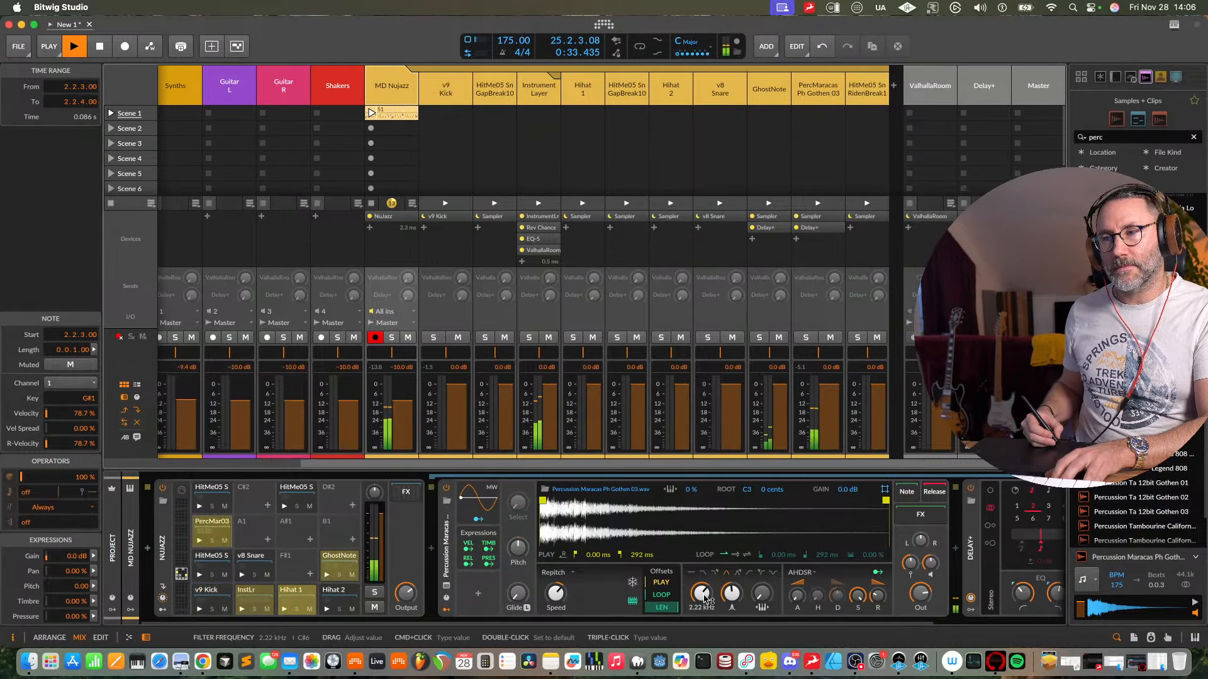
pyautogui.moveTo(715, 594)
pyautogui.mouseDown()
pyautogui.moveTo(700, 605)
pyautogui.moveTo(730, 595)
pyautogui.mouseUp()
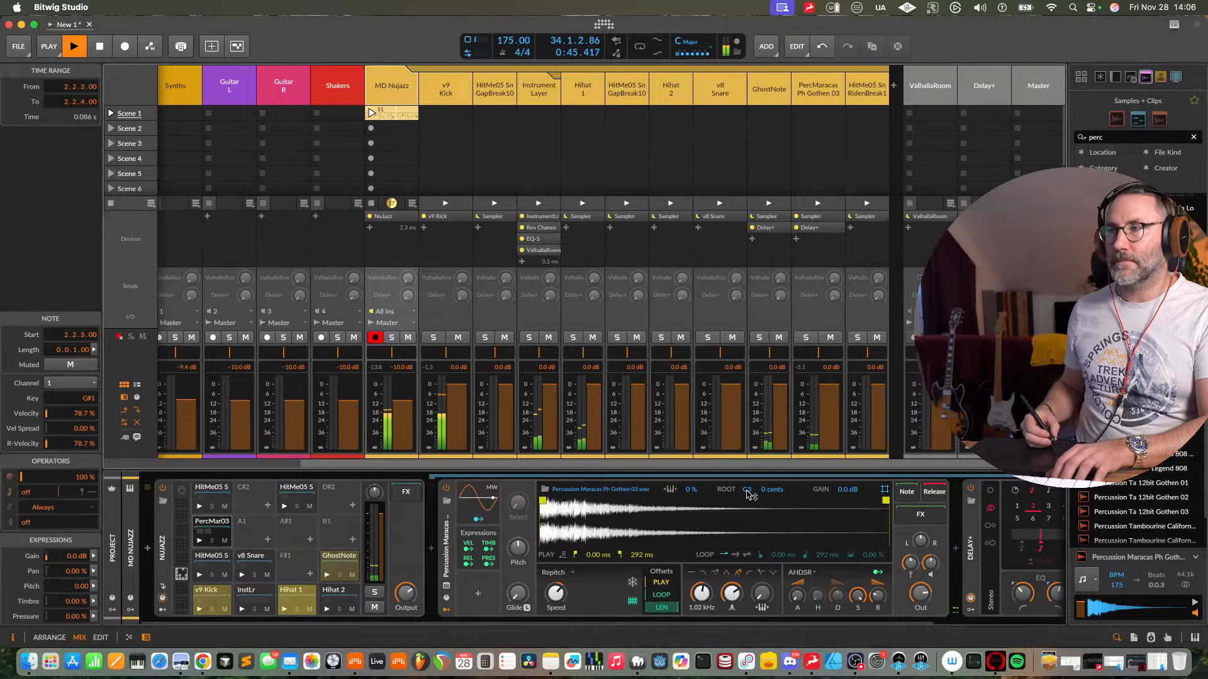
pyautogui.press('space')
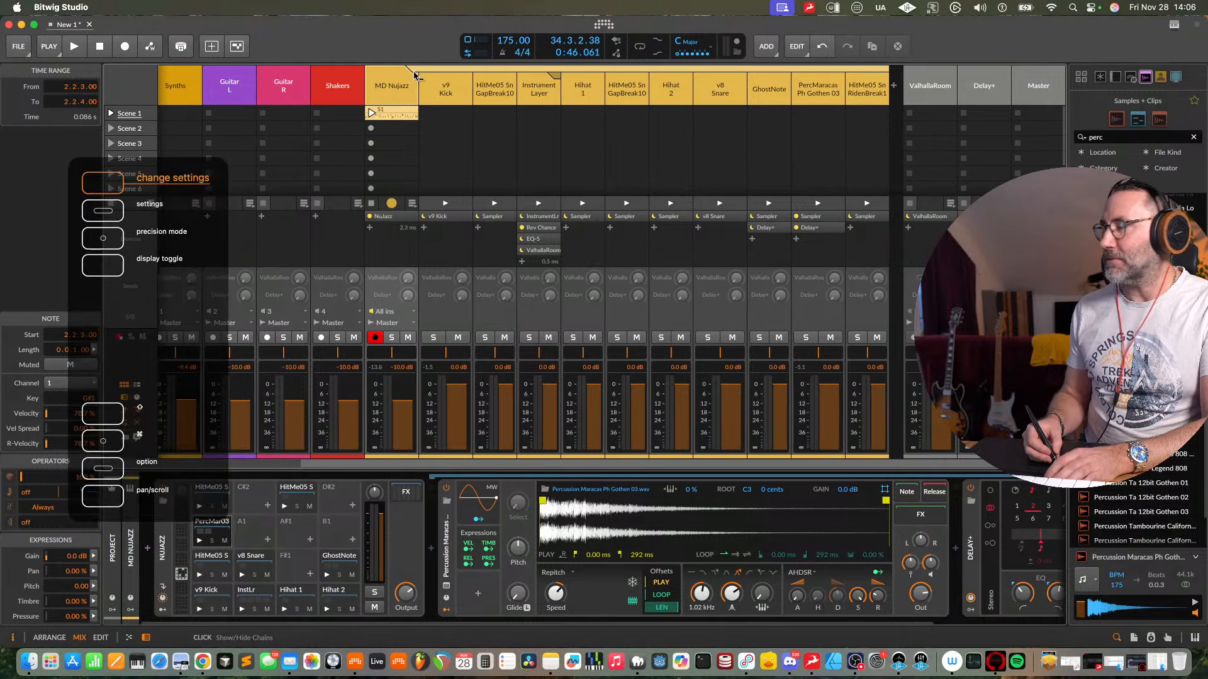
# - Select the MD Nujazz track, collapse its drum chains in the mixer while the pattern plays, and stop playback
pyautogui.click(414, 83)
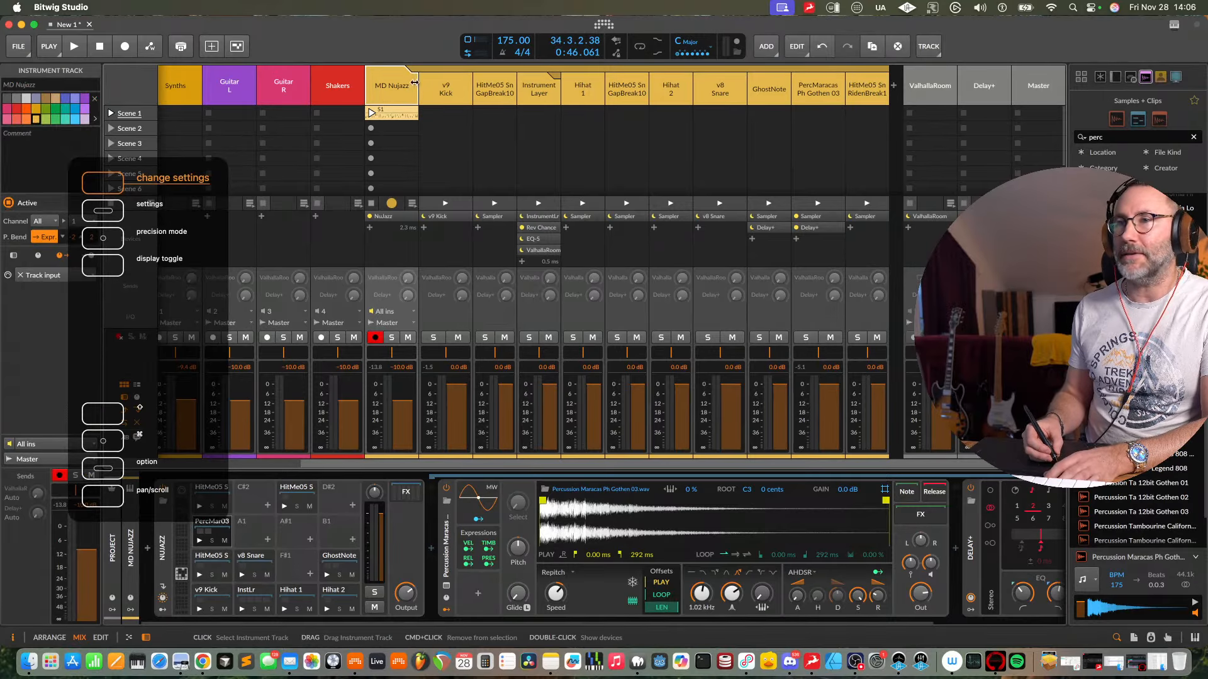
pyautogui.press('space')
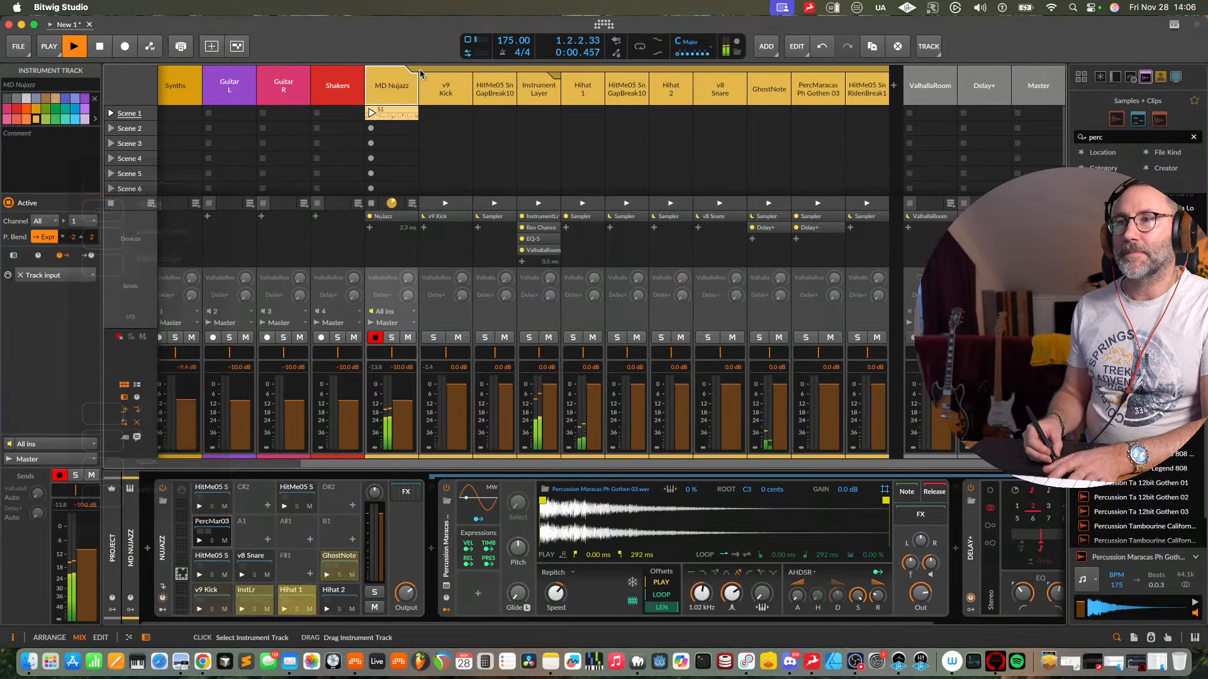
pyautogui.click(412, 71)
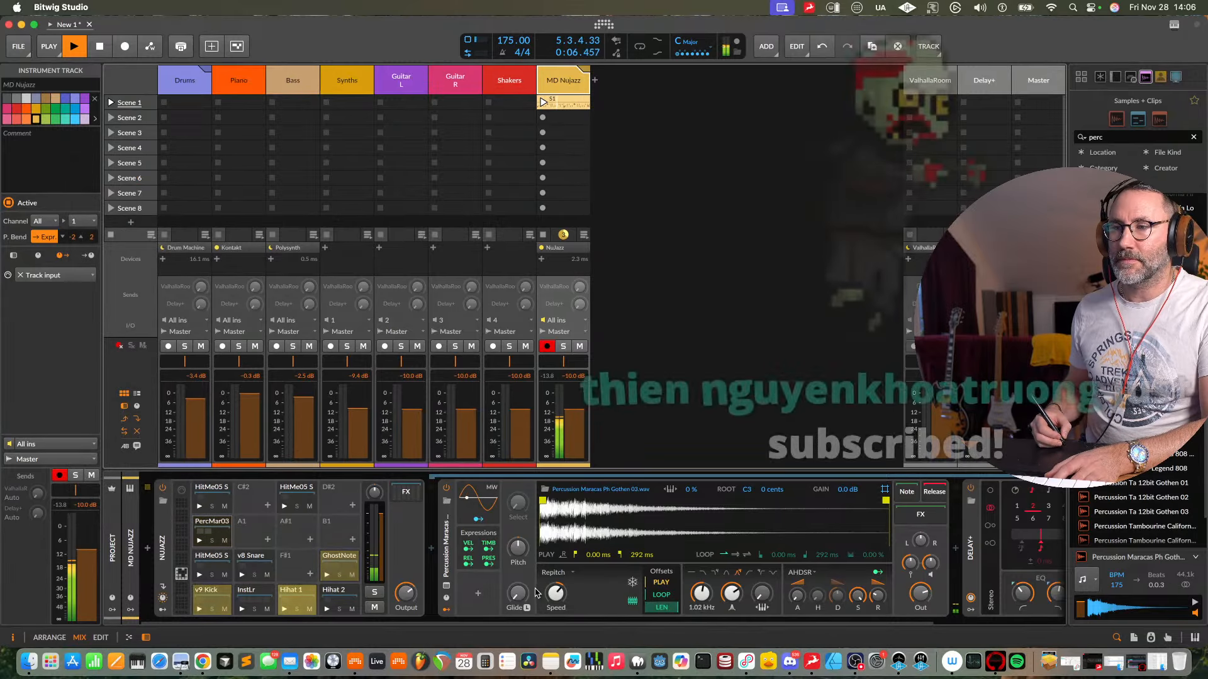
pyautogui.press('space')
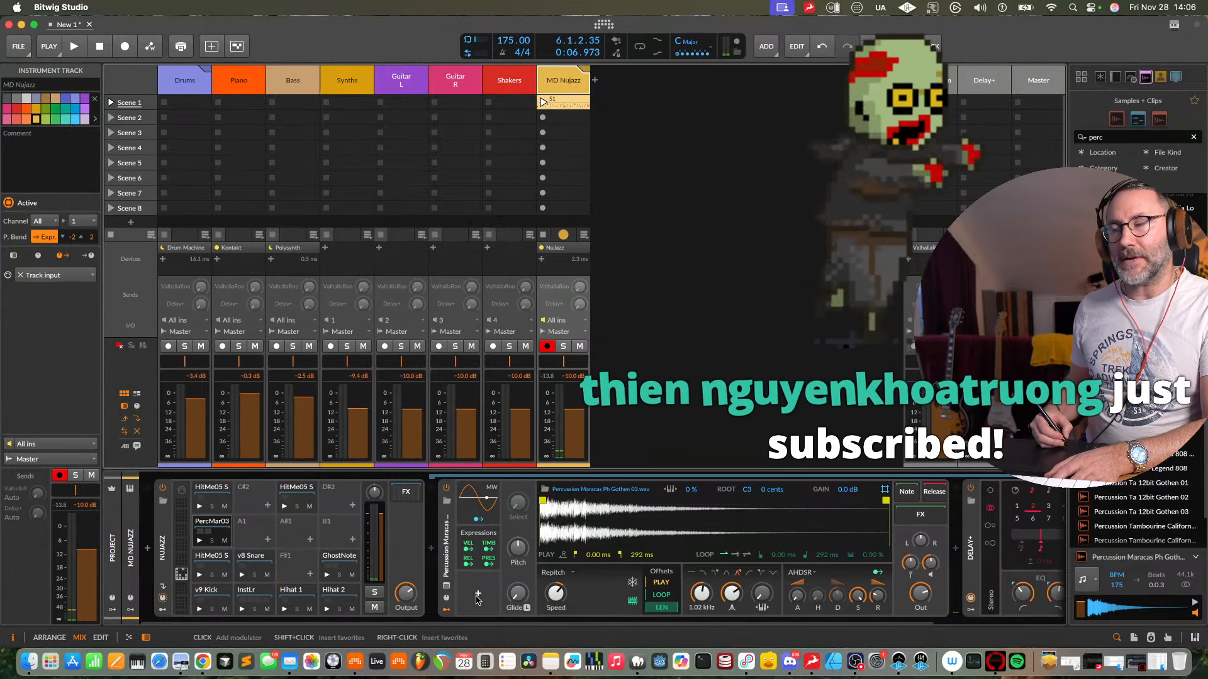
# - Insert Bitwig's Pitch Shifter into the feedback FX chain of the Delay+ on the maracas pad
pyautogui.click(1008, 623)
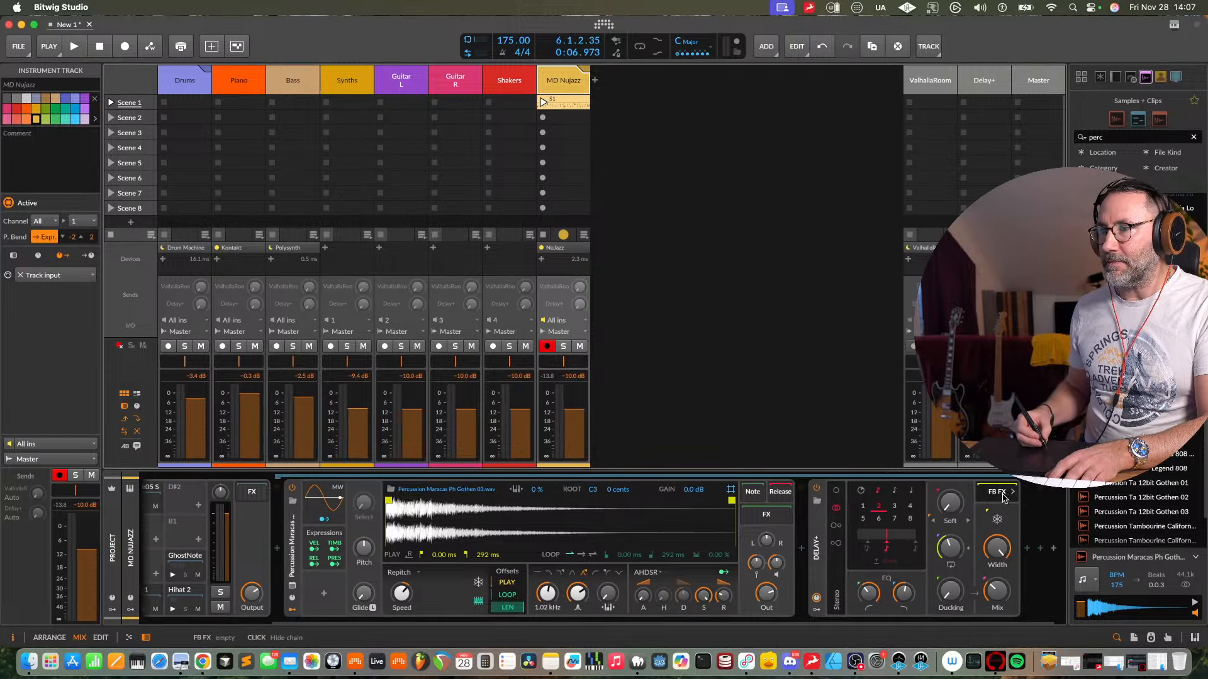
pyautogui.click(1029, 549)
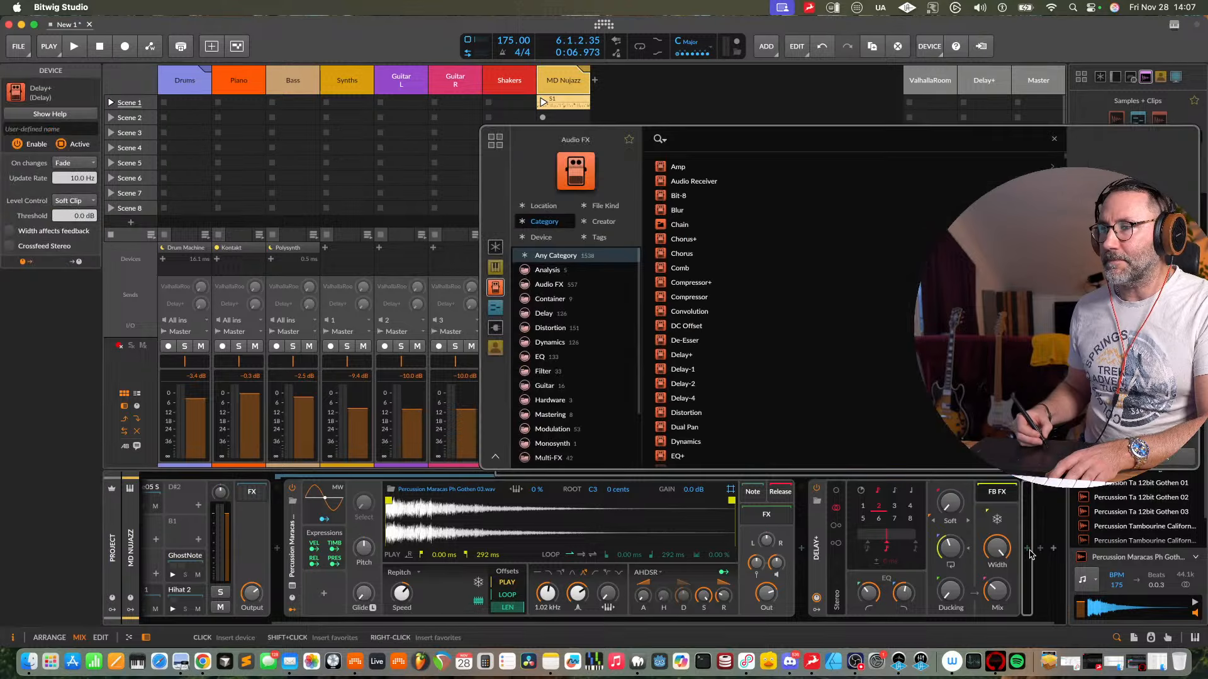
pyautogui.write('pitch')
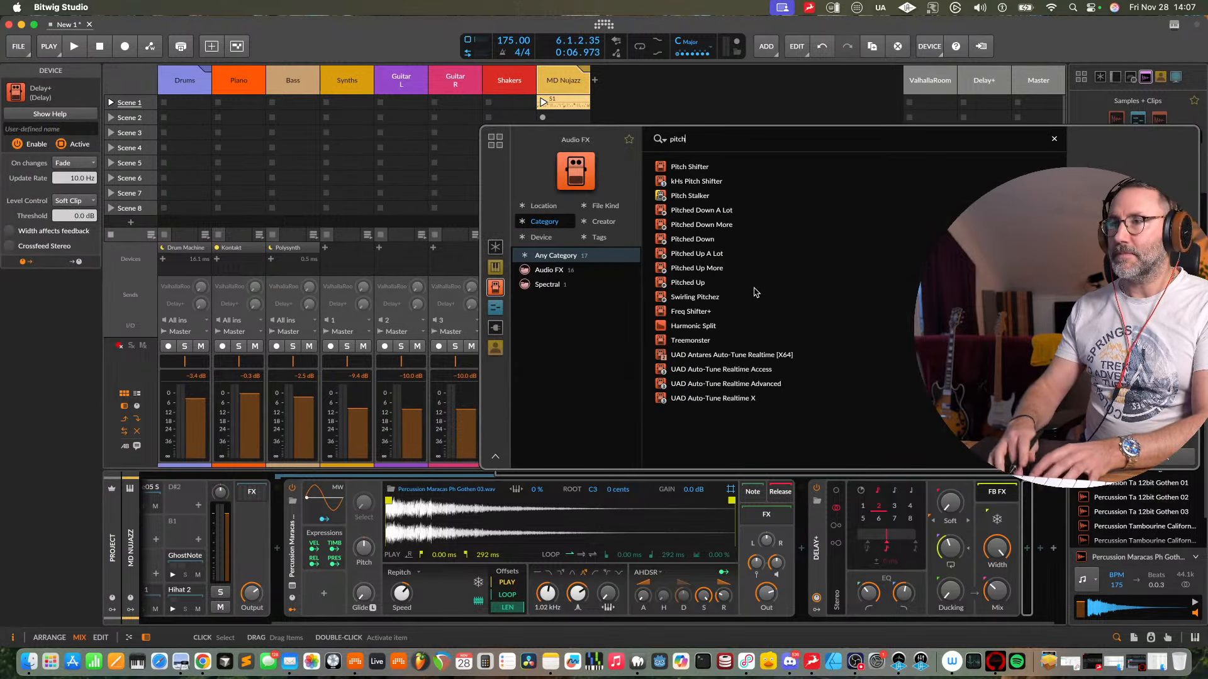
pyautogui.click(743, 166)
pyautogui.click(719, 182)
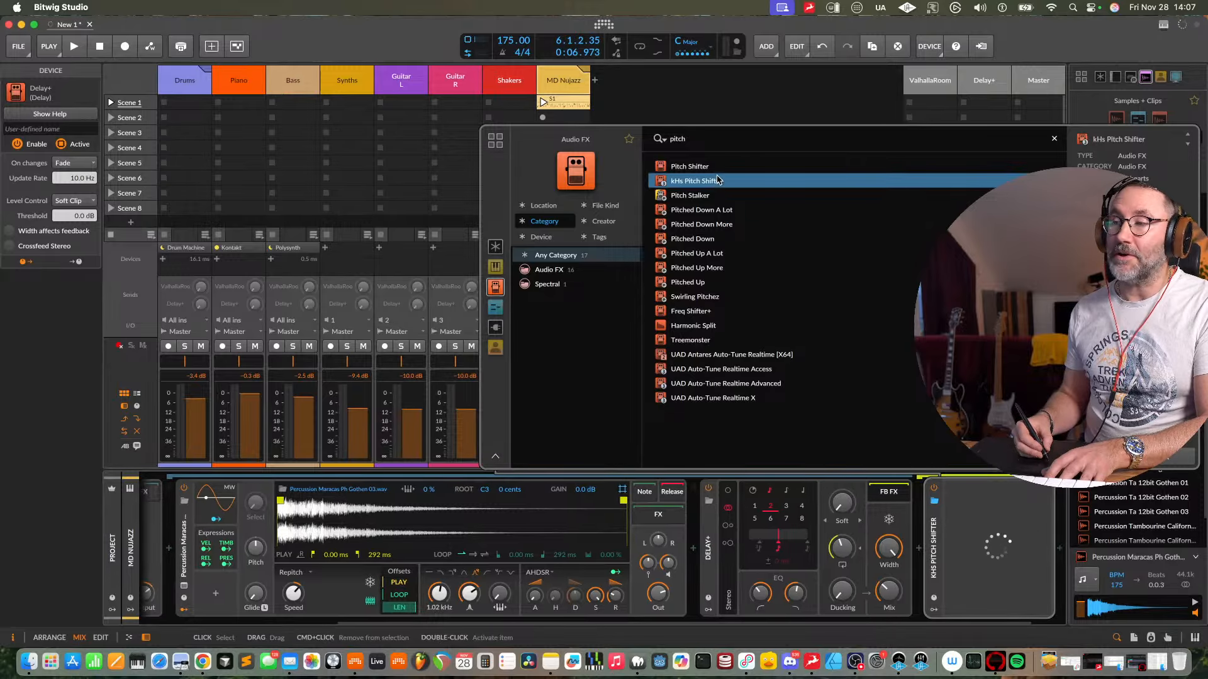
pyautogui.click(720, 168)
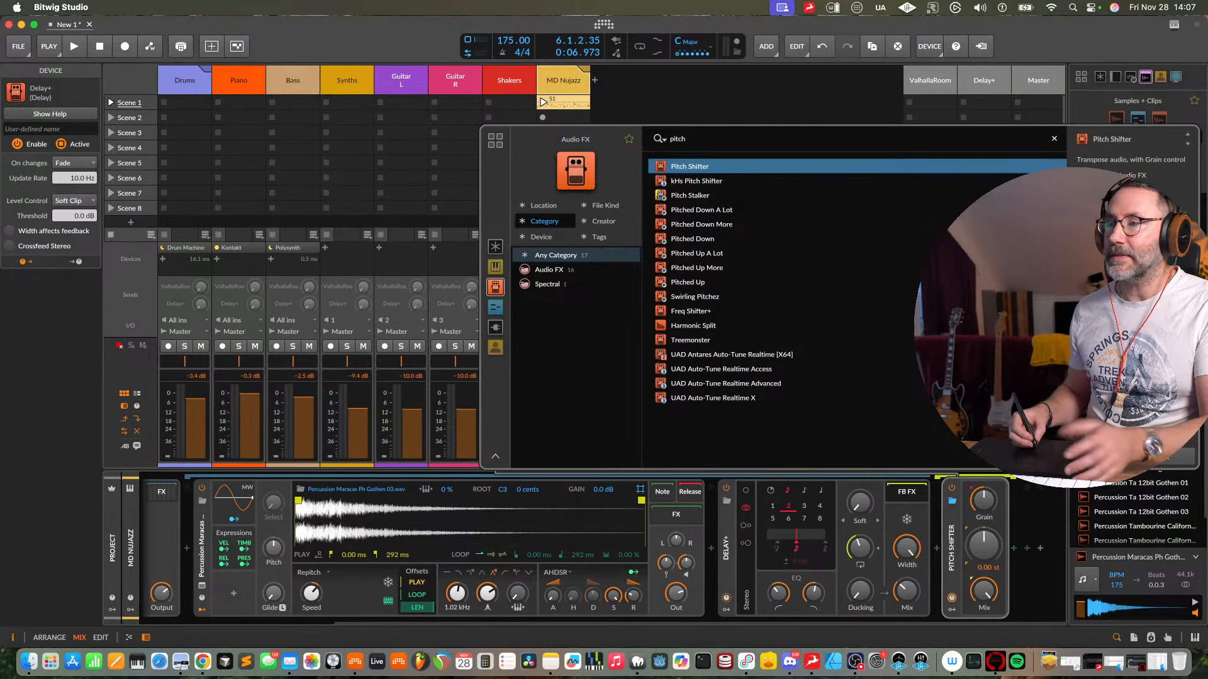
pyautogui.click(1171, 461)
# - Start playback and sweep the Pitch Shifter's pitch down and up, leaving it at 3.59 st
pyautogui.press('space')
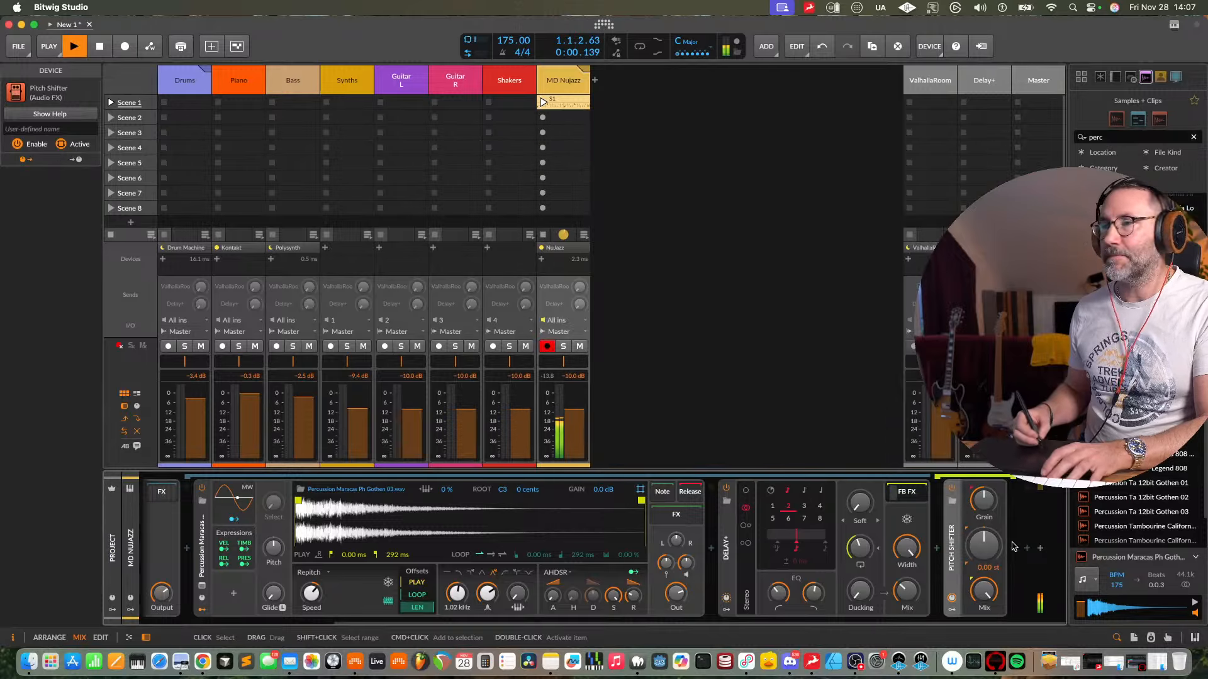
pyautogui.moveTo(983, 546)
pyautogui.mouseDown()
pyautogui.moveTo(984, 523)
pyautogui.moveTo(977, 568)
pyautogui.mouseUp()
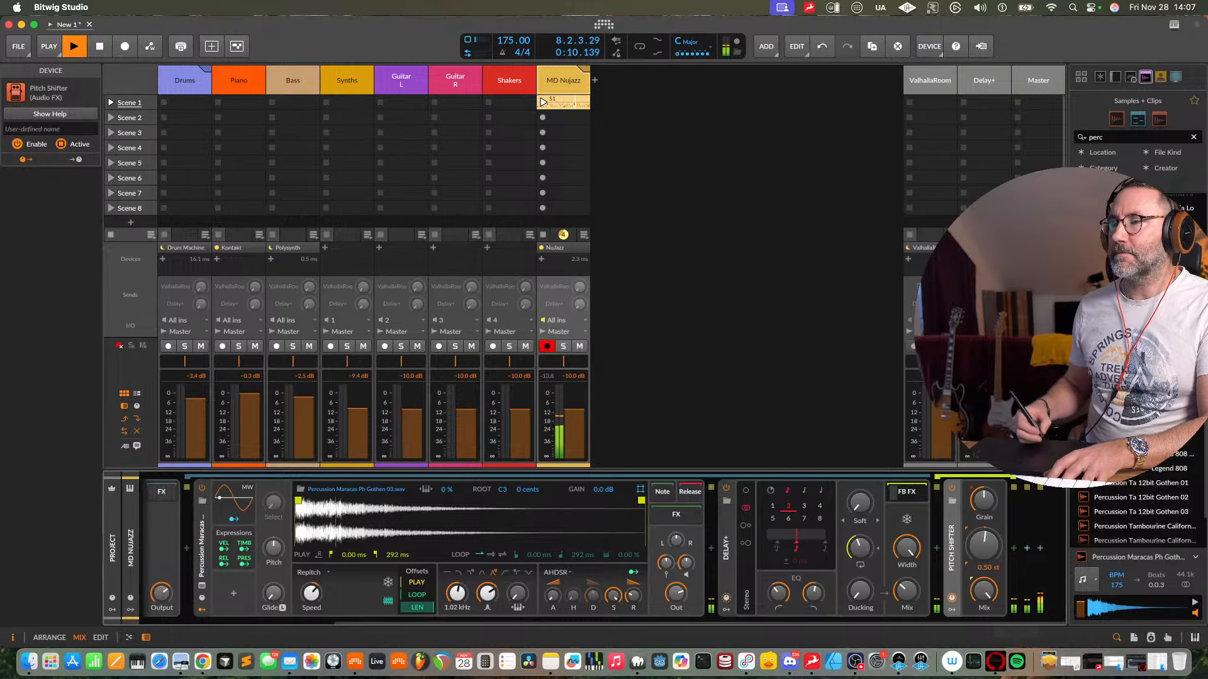
pyautogui.moveTo(992, 539); pyautogui.dragTo(995, 552)
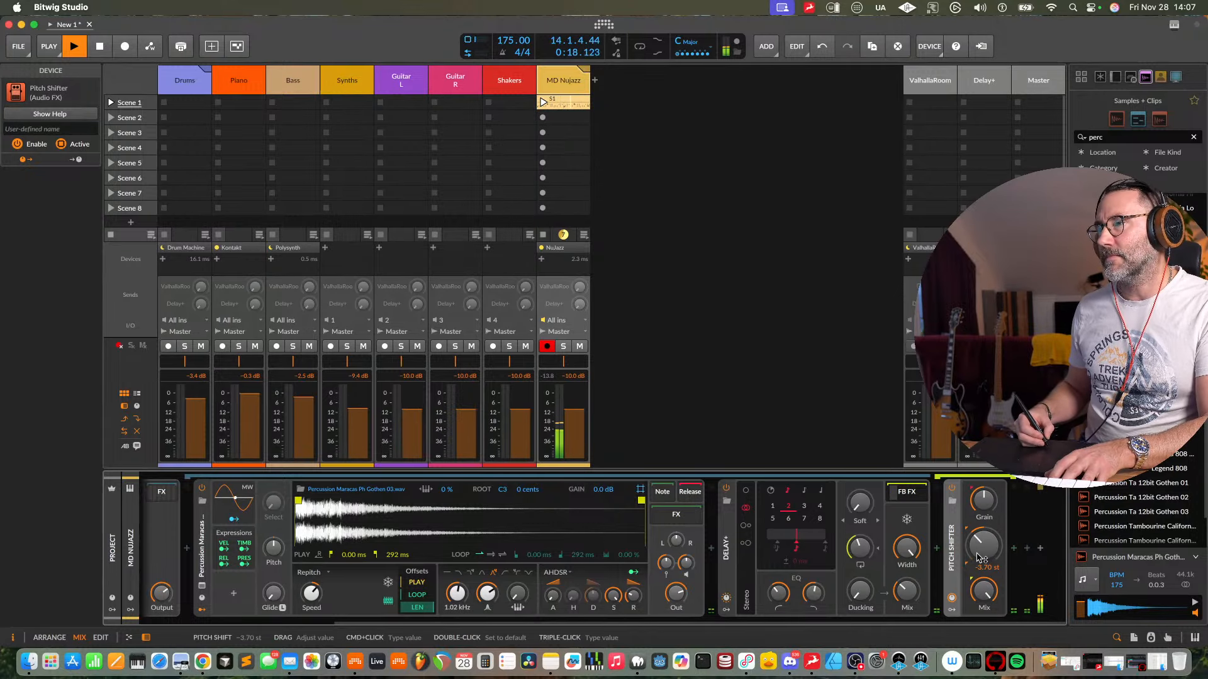
pyautogui.moveTo(983, 545); pyautogui.dragTo(989, 505)
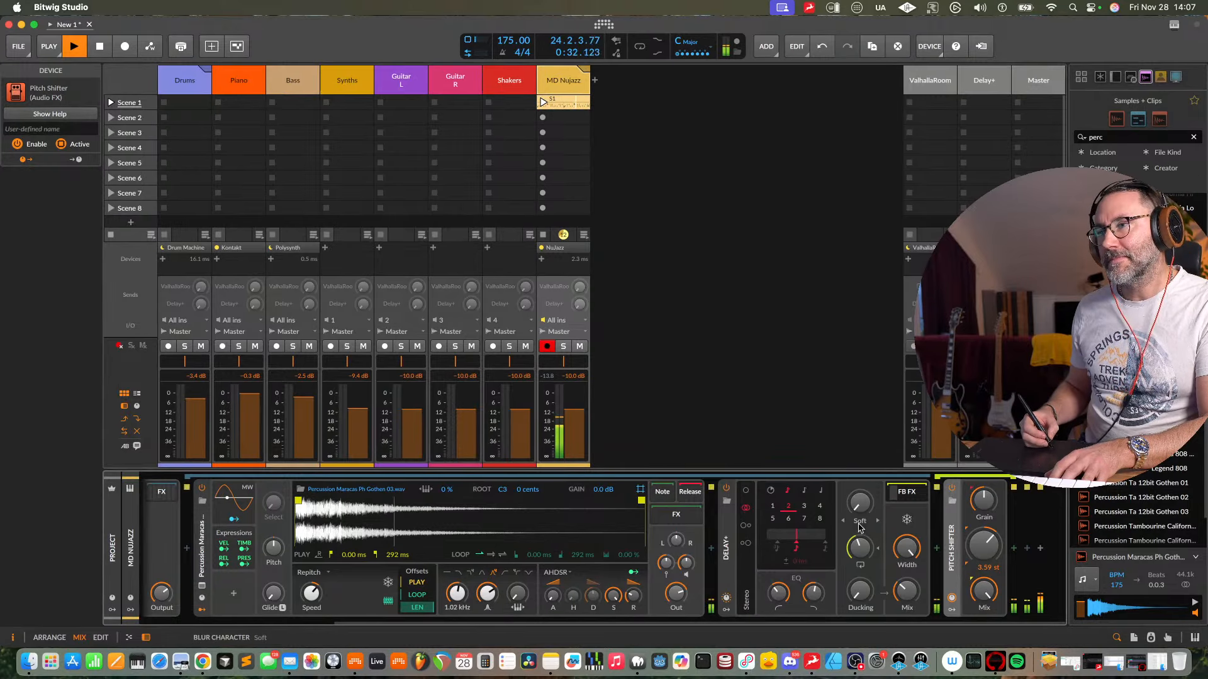
# - Audition the Space and Wide blur characters on the Delay+
pyautogui.click(859, 527)
pyautogui.click(871, 591)
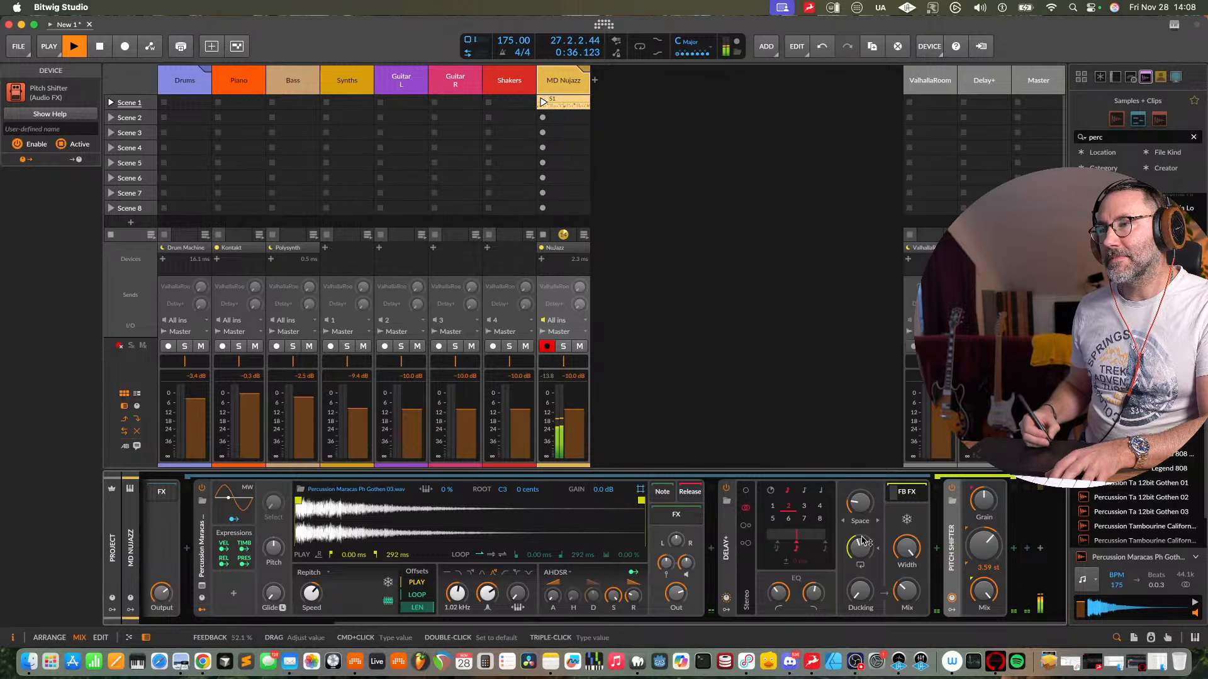
pyautogui.click(864, 526)
pyautogui.click(865, 562)
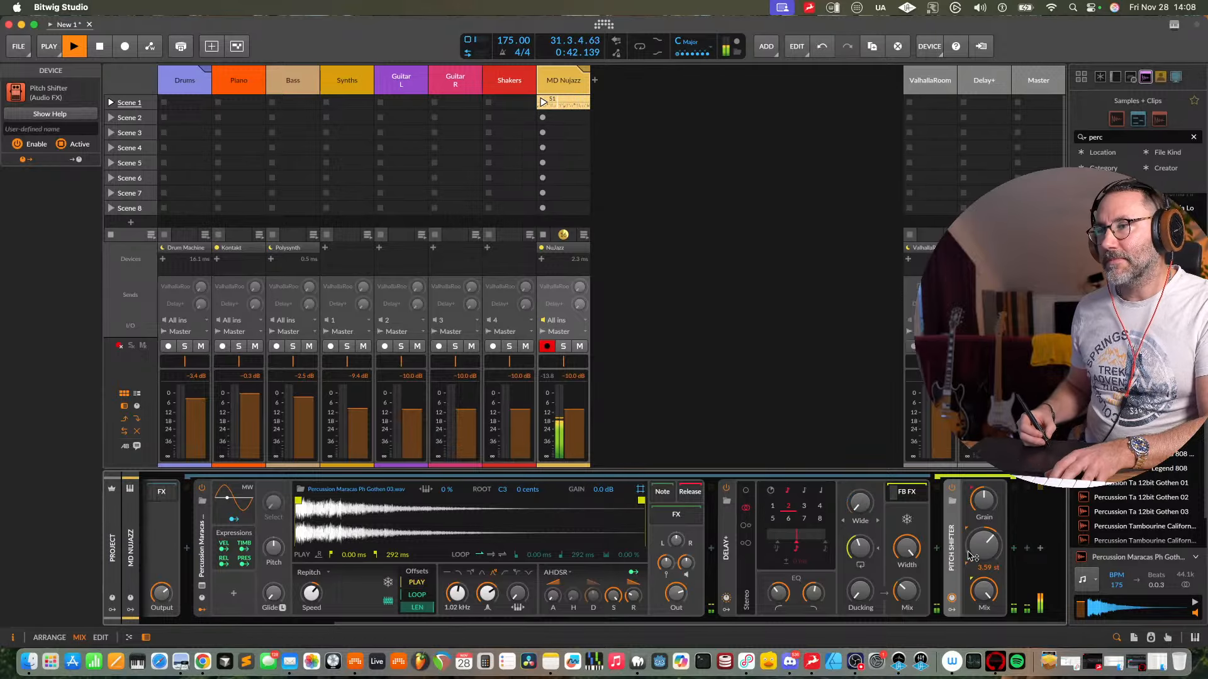
# - Lower the Pitch Shifter's pitch to about 3 st, try the delay with No Blur, and set its blur character to Soft
pyautogui.moveTo(994, 545); pyautogui.dragTo(986, 551)
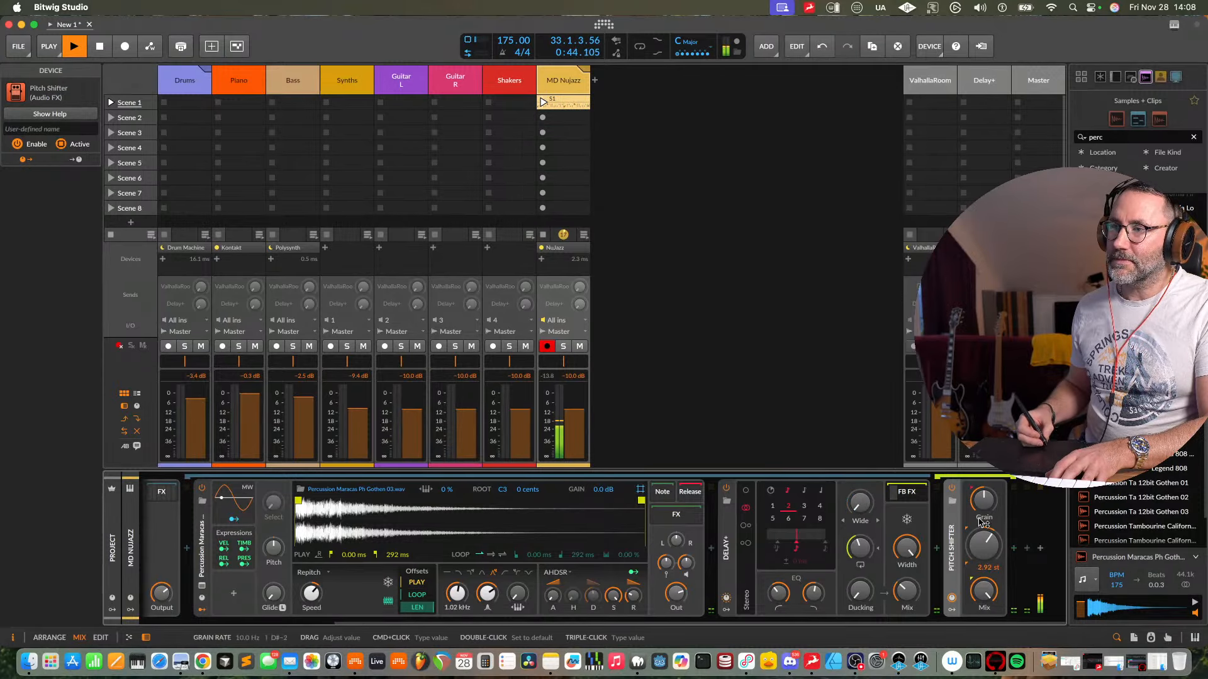
pyautogui.click(862, 521)
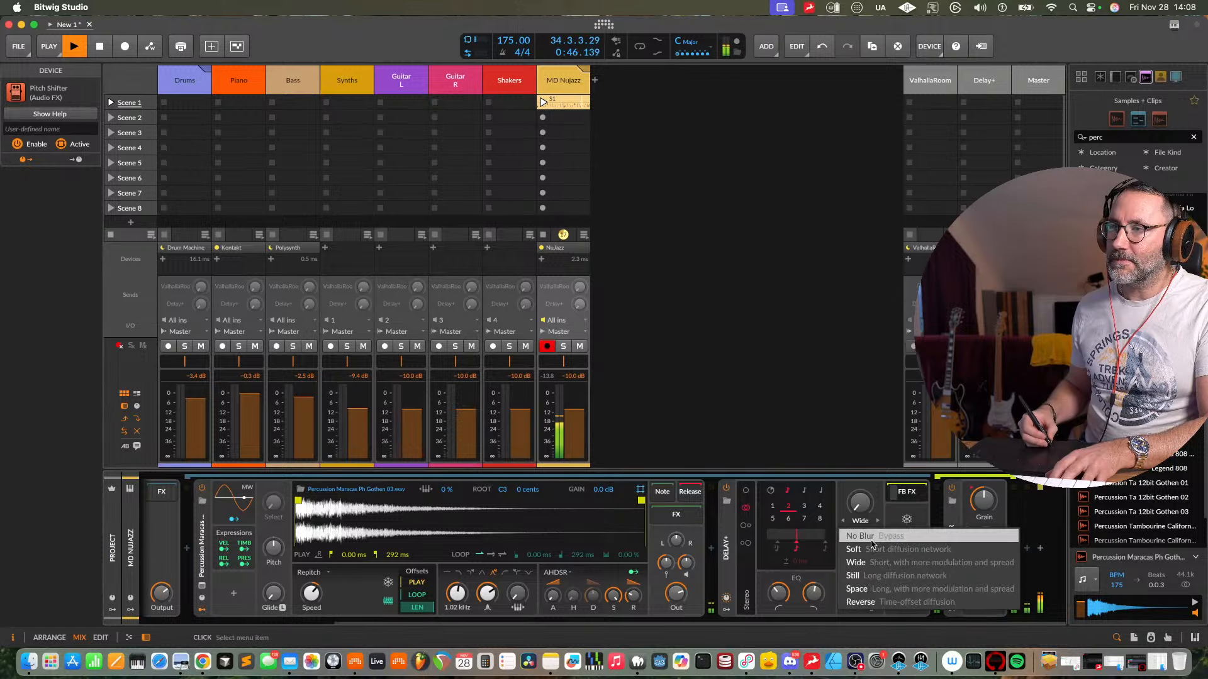
pyautogui.click(872, 537)
pyautogui.click(870, 522)
pyautogui.click(854, 549)
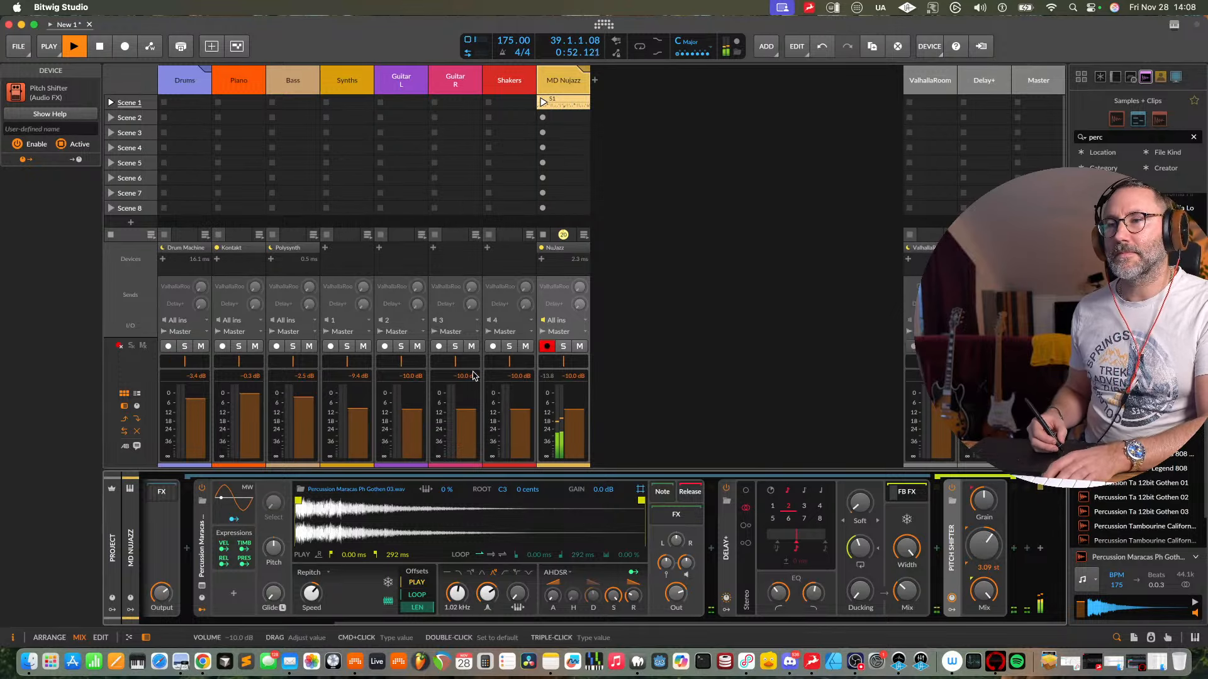
# - Stop playback and replay the MD Nujazz beat from the start with its device chain shown
pyautogui.press('space')
pyautogui.press('Tab')
pyautogui.press('Tab')
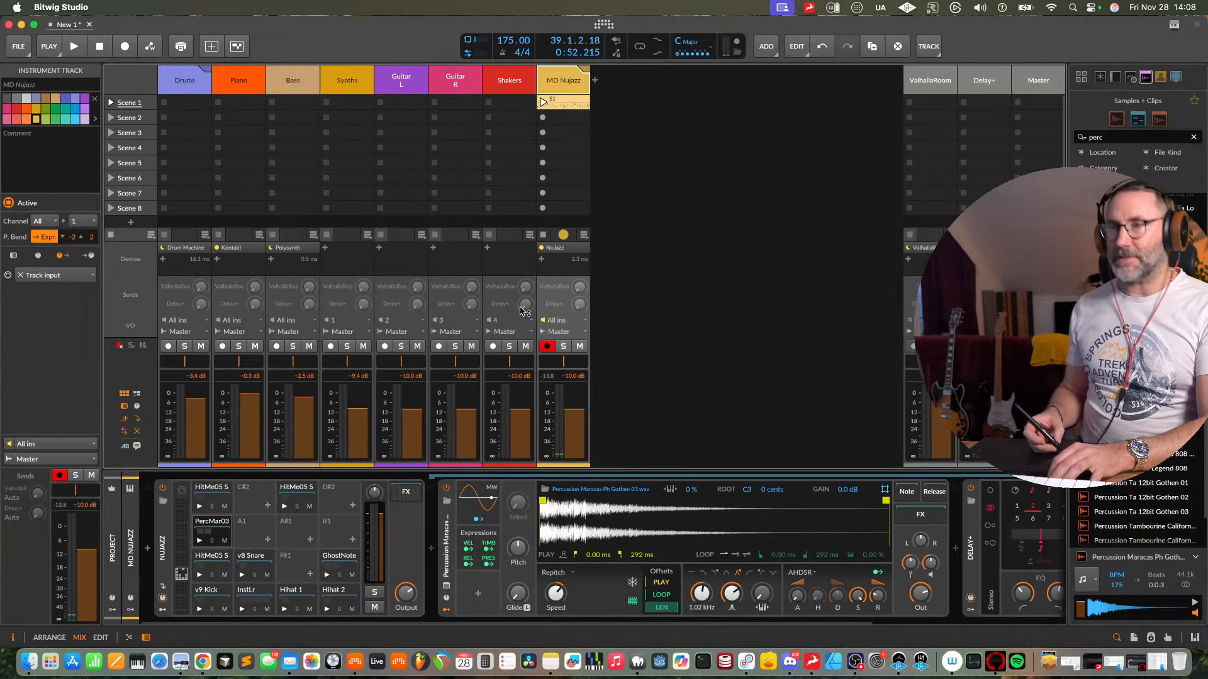
pyautogui.press('d')
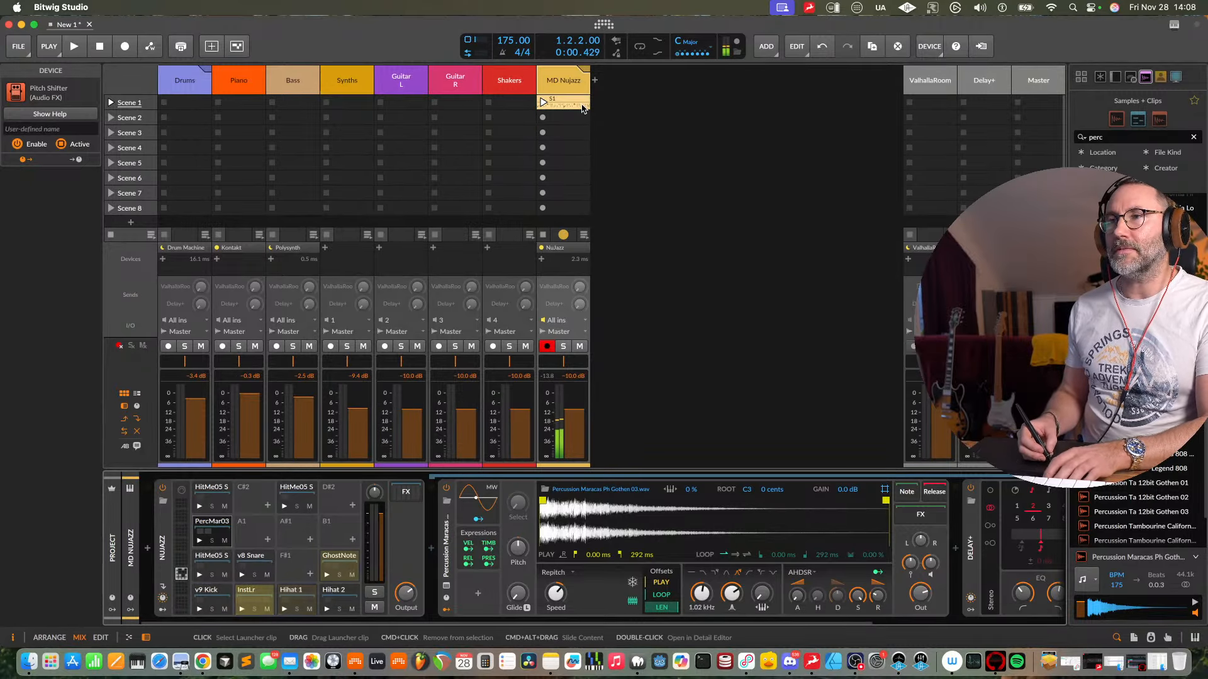
pyautogui.press('space')
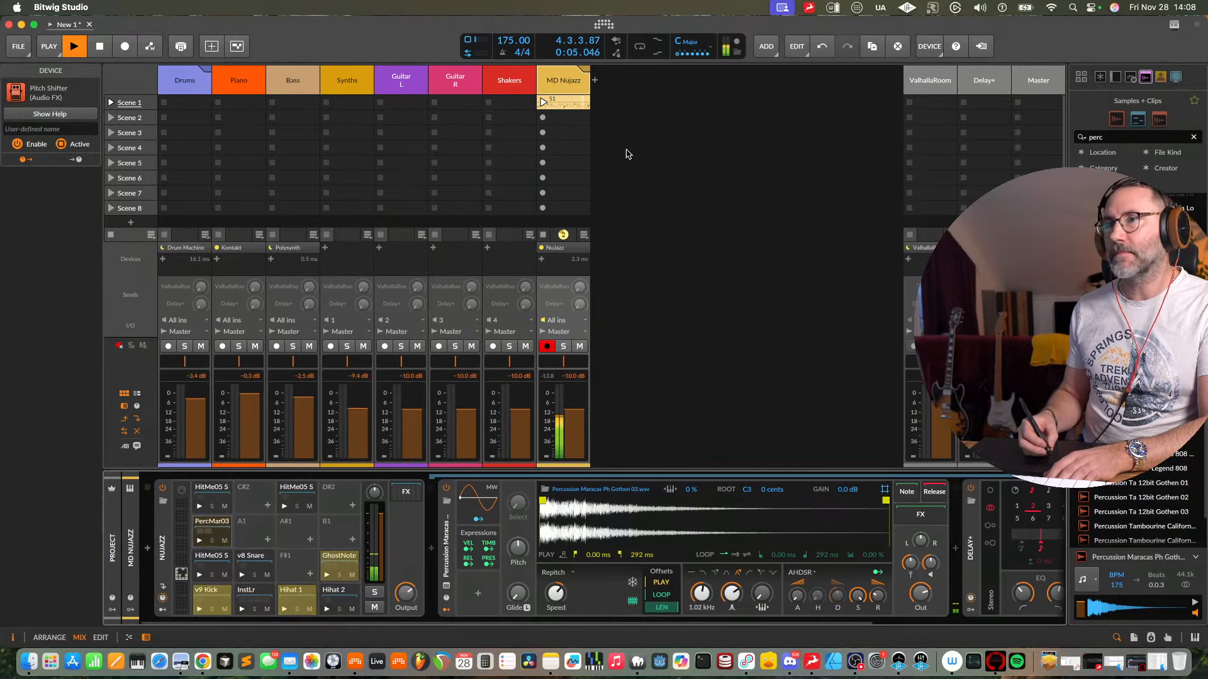
# - Stop playback, switch to the arrange layout, and enlarge the track area with the timeline shown from bar 1
pyautogui.press('Tab')
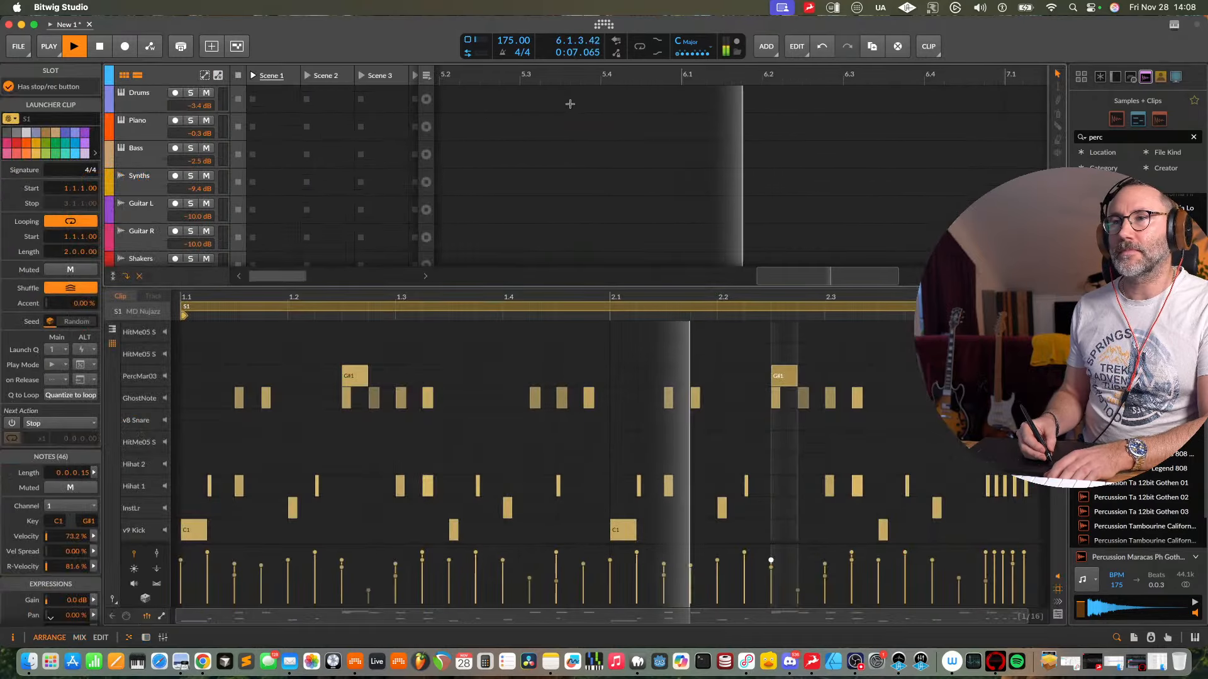
pyautogui.press('Tab')
pyautogui.press('space')
pyautogui.press('Tab')
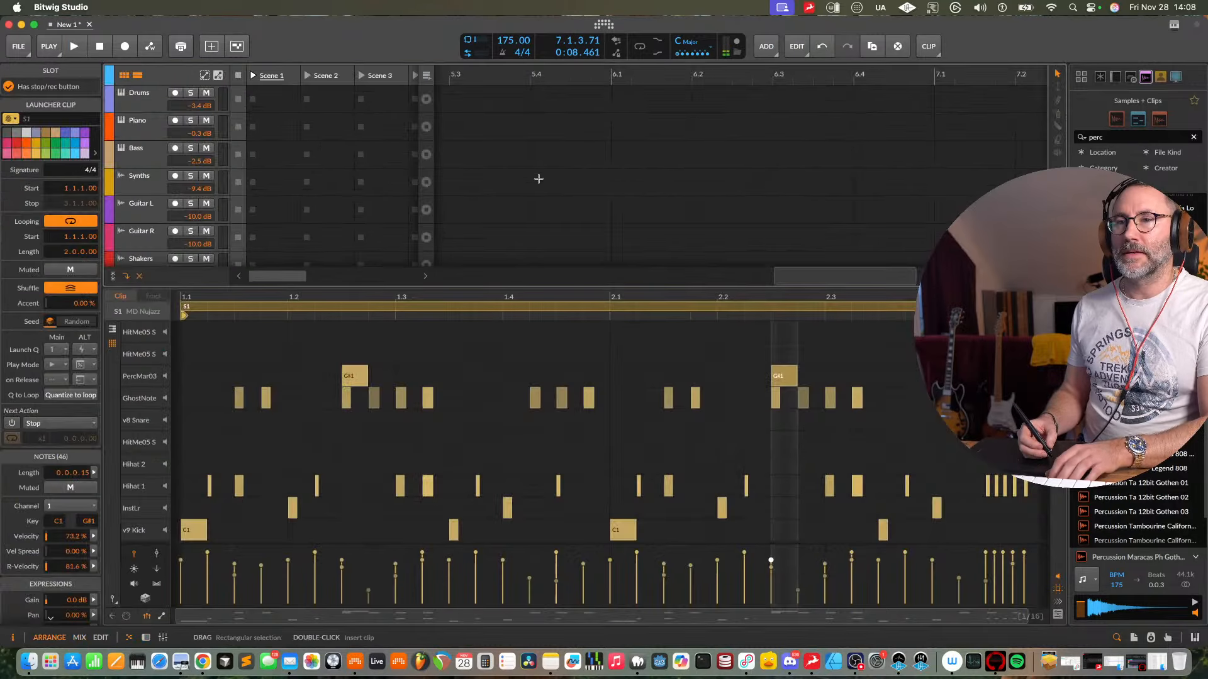
pyautogui.press('Tab')
pyautogui.press('Tab')
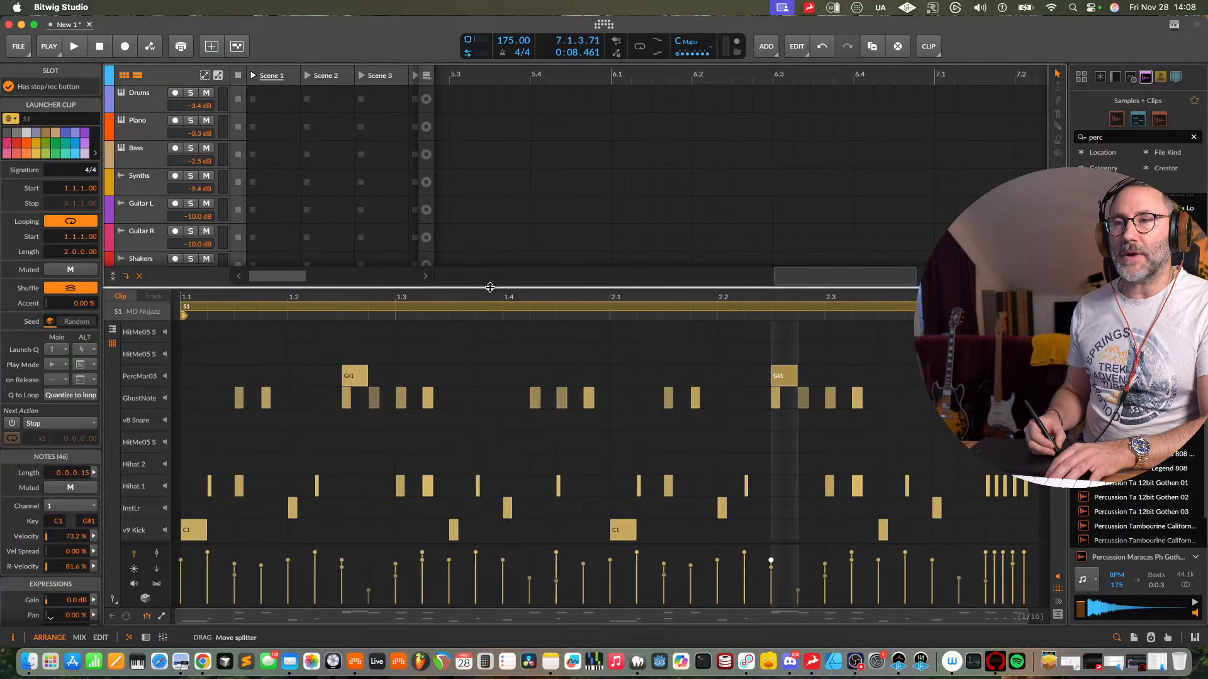
pyautogui.moveTo(491, 287); pyautogui.dragTo(426, 448)
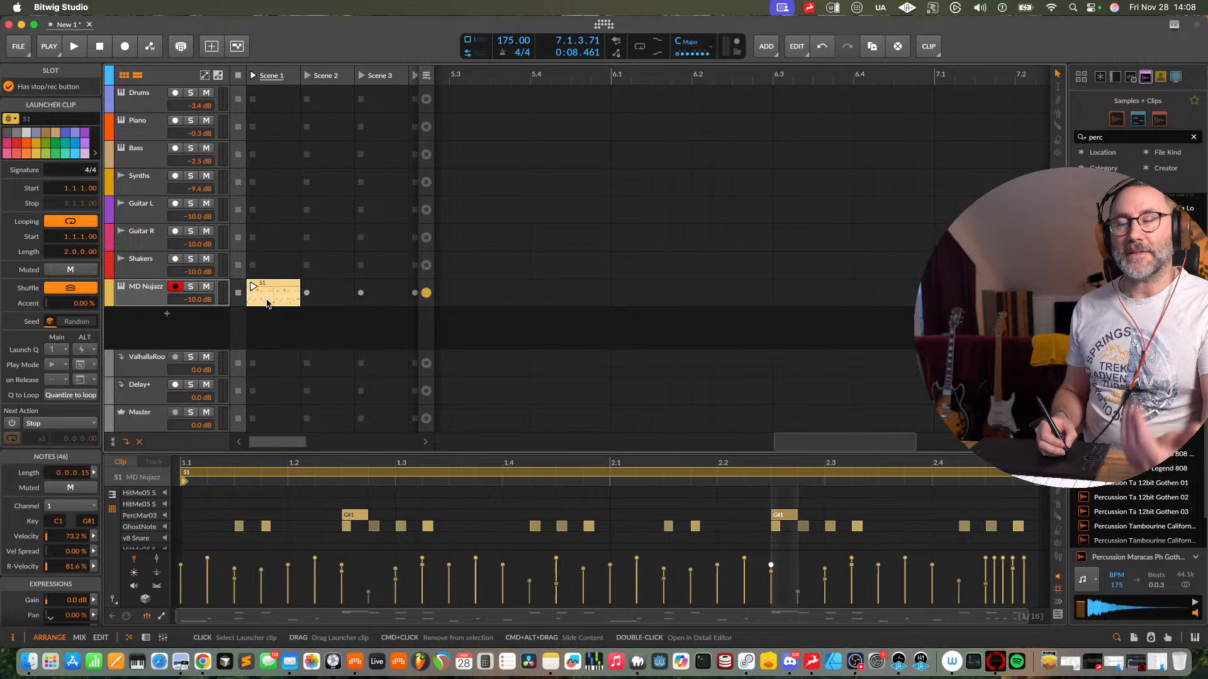
pyautogui.moveTo(849, 442); pyautogui.dragTo(576, 447)
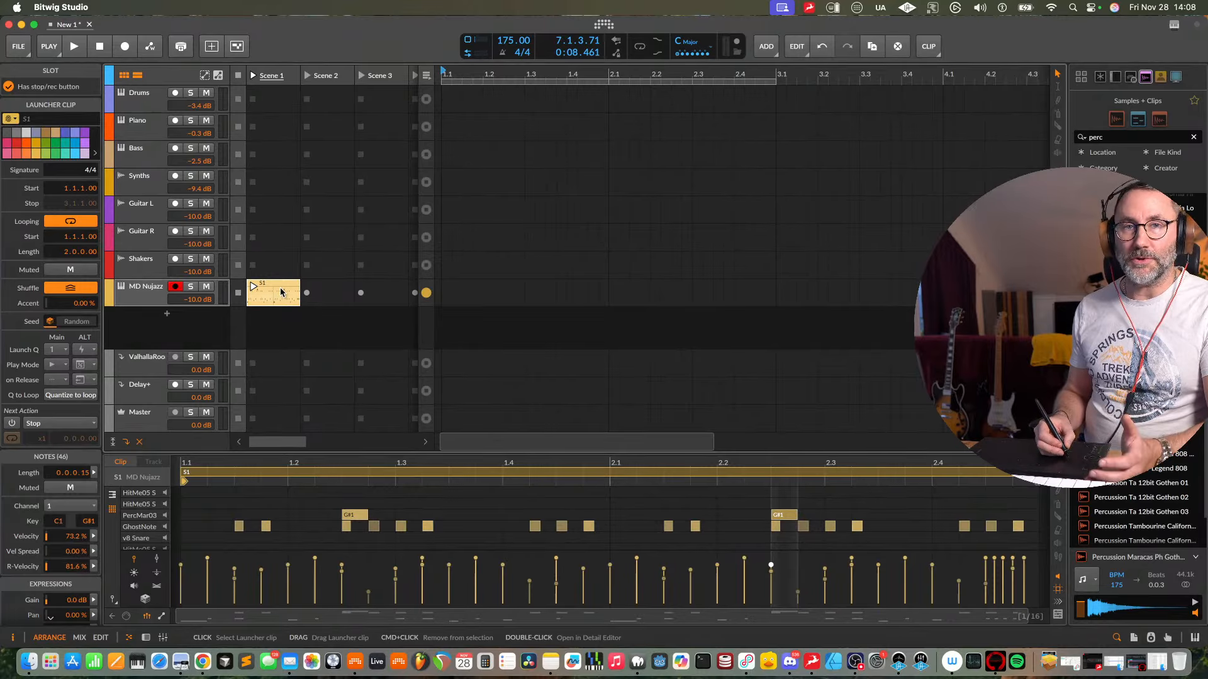
# - Try placing a copy of the S1 clip on a new track at bar 1 of the arranger, and undo it
pyautogui.moveTo(278, 292); pyautogui.dragTo(351, 329)
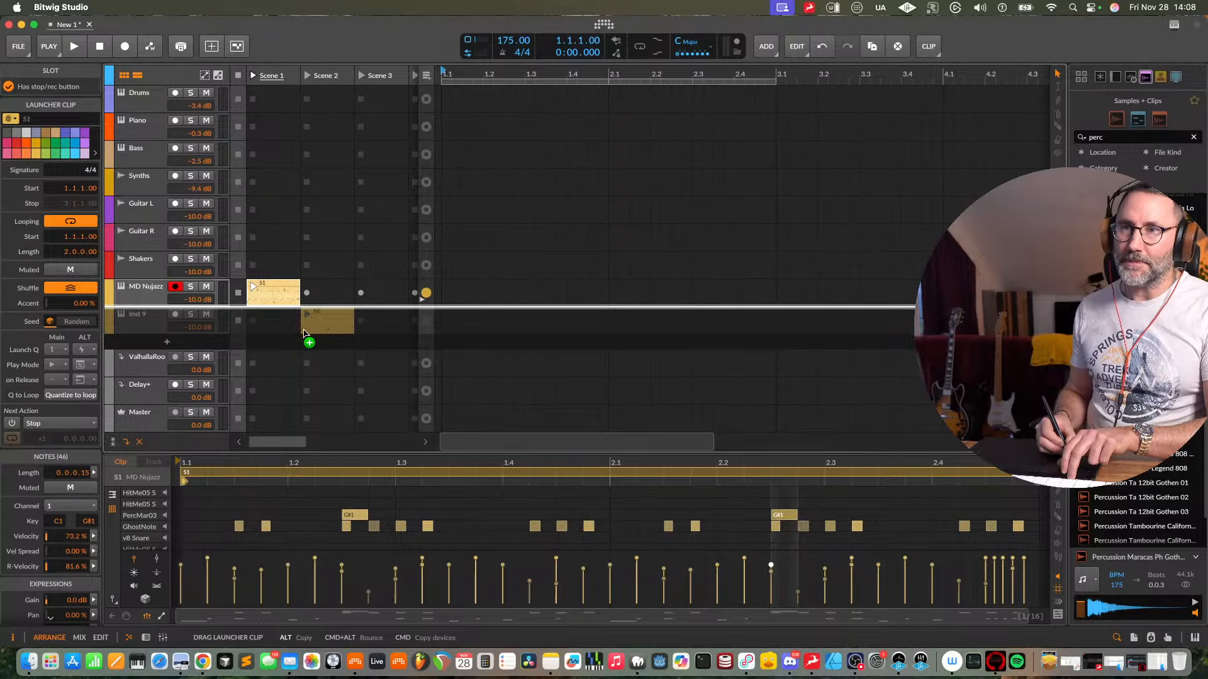
pyautogui.moveTo(303, 329); pyautogui.dragTo(437, 328)
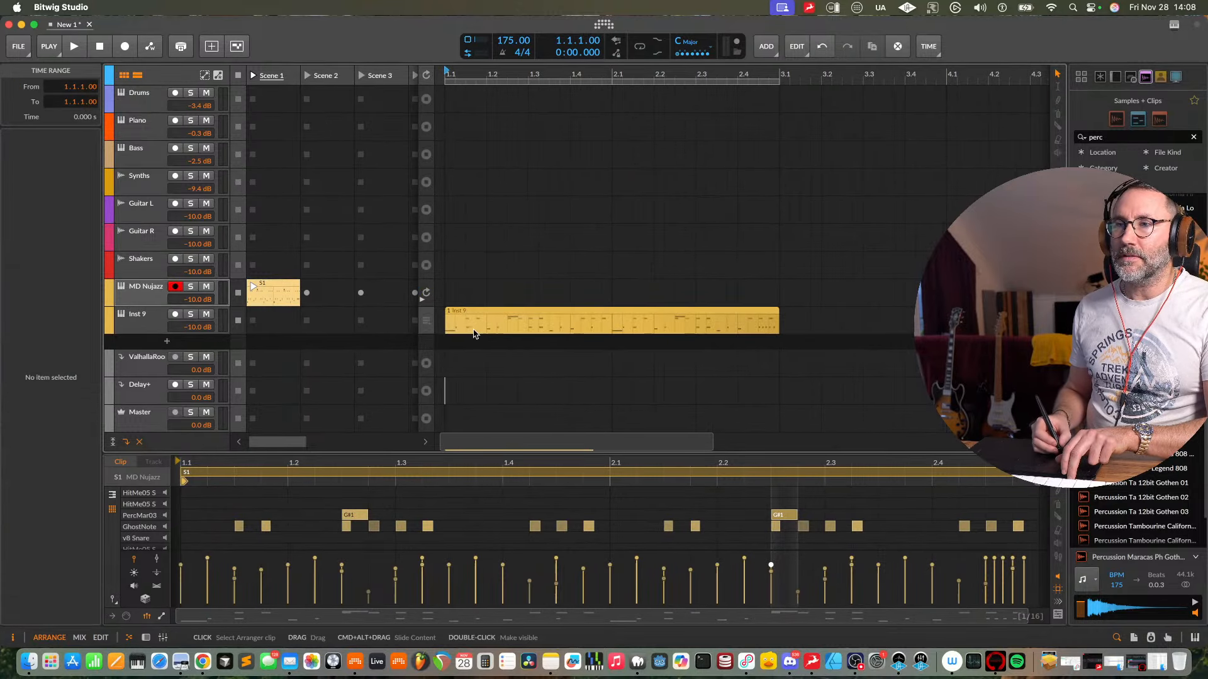
pyautogui.press('super+z')
# - Copy the S1 clip onto the MD Nujazz arranger timeline at bar 1, and undo the extra copy made at bar 3
pyautogui.click(278, 299)
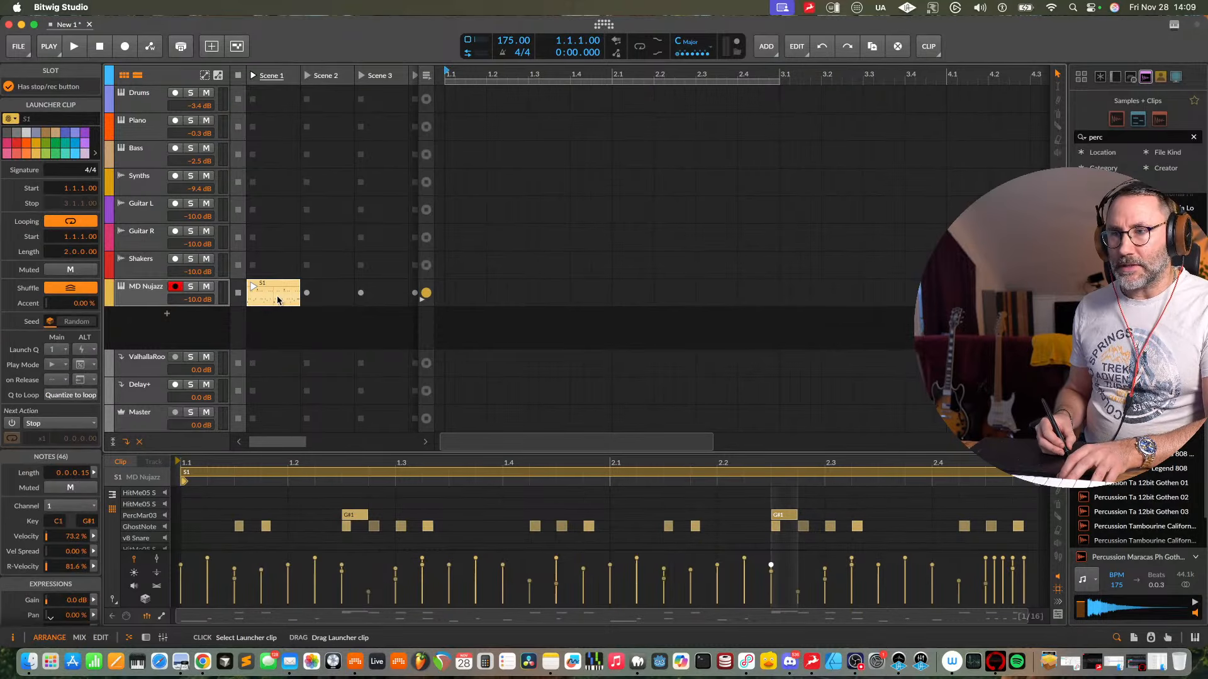
pyautogui.moveTo(277, 300); pyautogui.dragTo(825, 300)
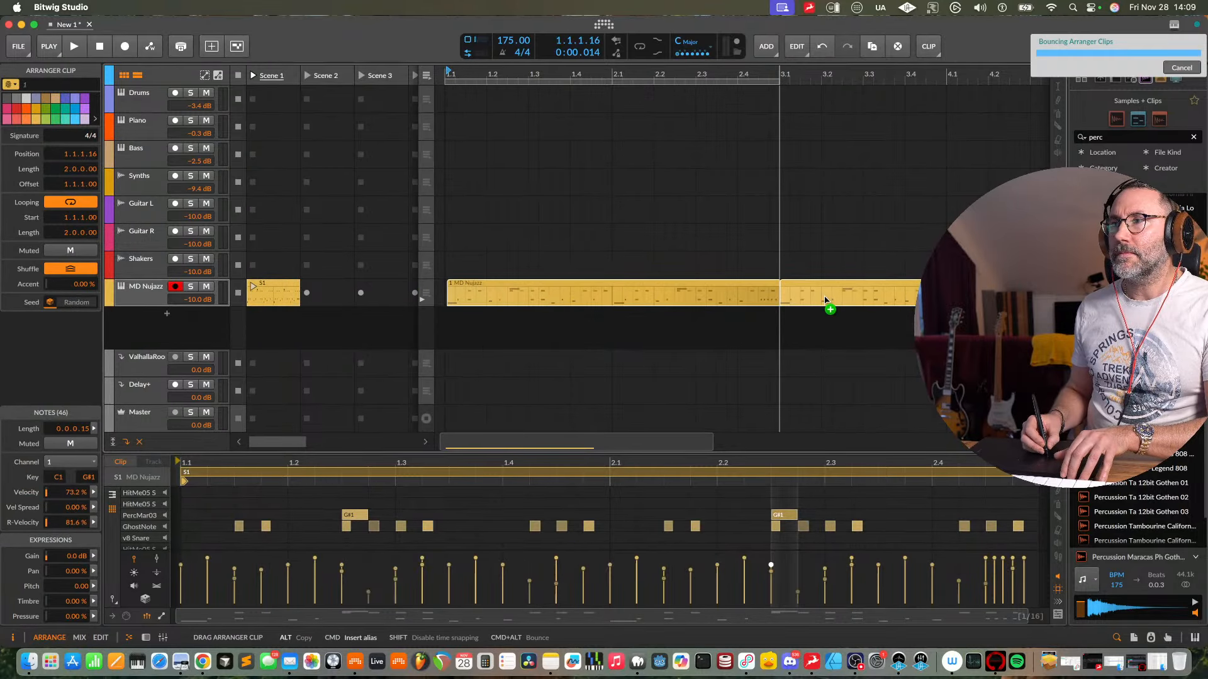
pyautogui.moveTo(825, 300); pyautogui.dragTo(820, 307)
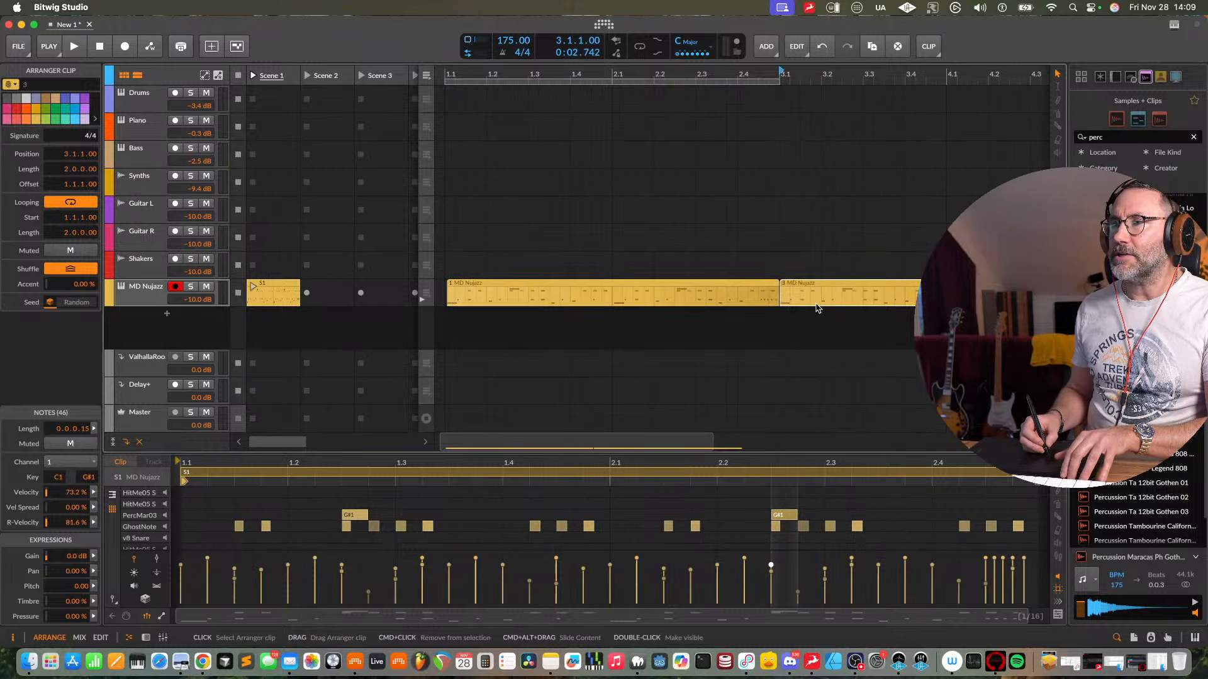
pyautogui.press('super+z')
# - Bounce the MD Nujazz arranger clip onto a new audio track at bar 1, and delete the source note clip from the timeline
pyautogui.rightClick(478, 308)
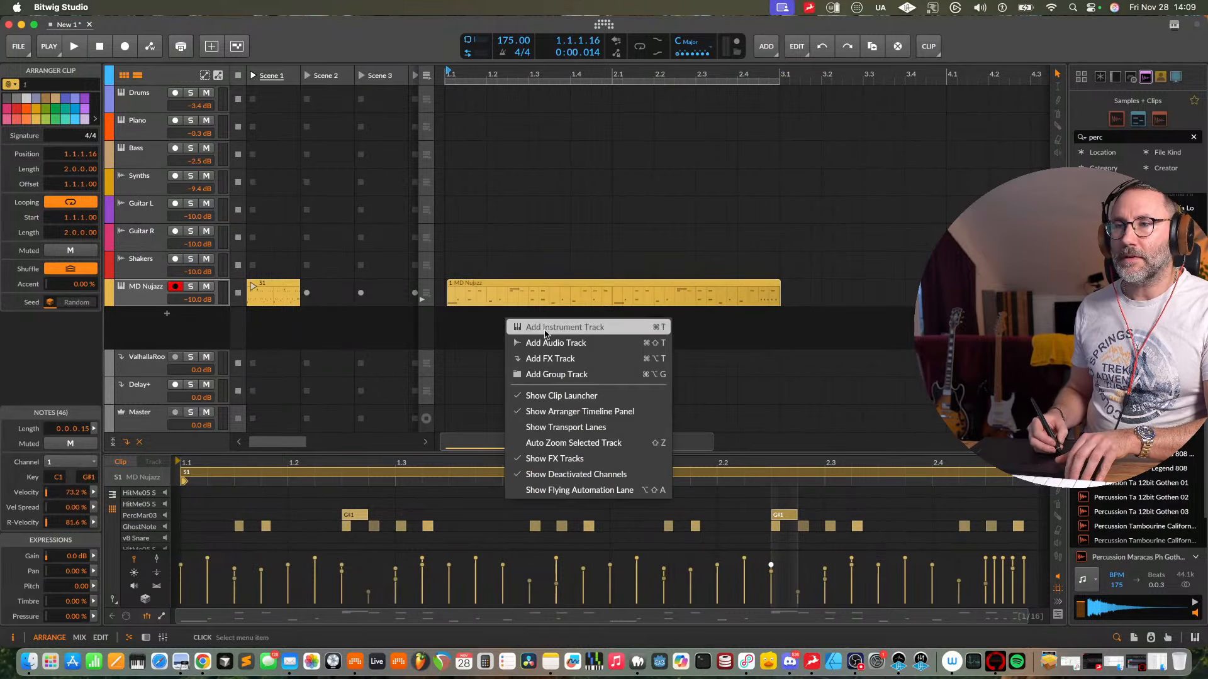
pyautogui.click(559, 341)
pyautogui.moveTo(488, 292); pyautogui.dragTo(484, 323)
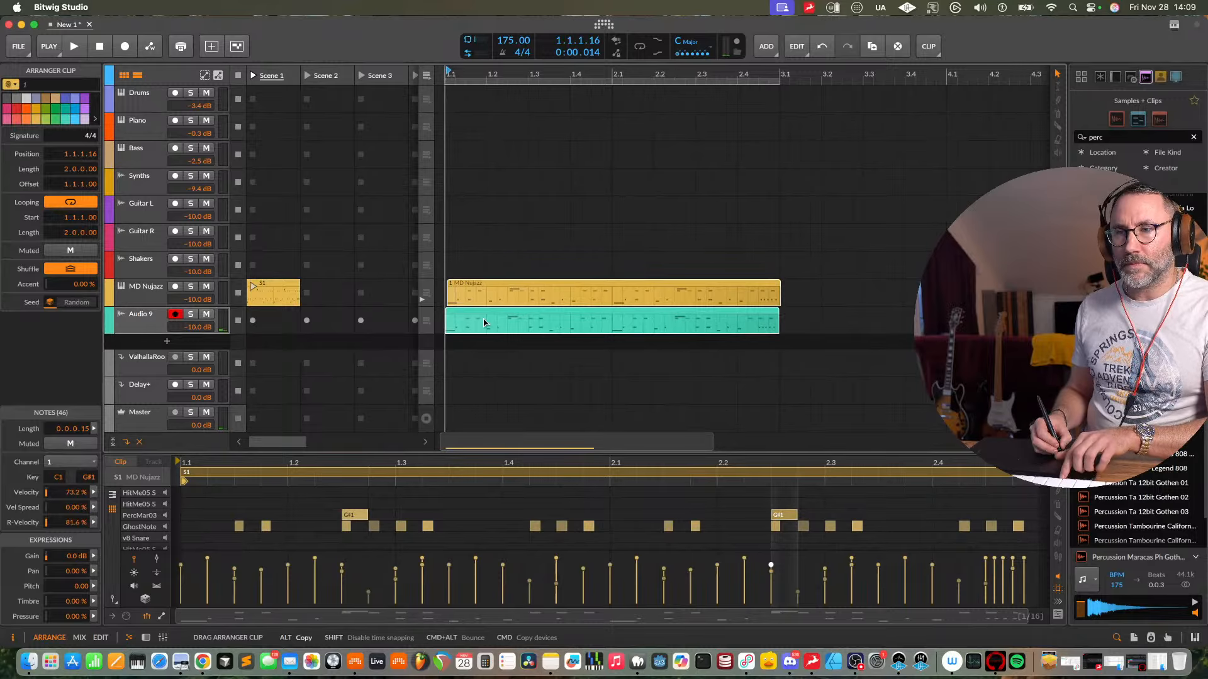
pyautogui.moveTo(484, 323); pyautogui.dragTo(486, 323)
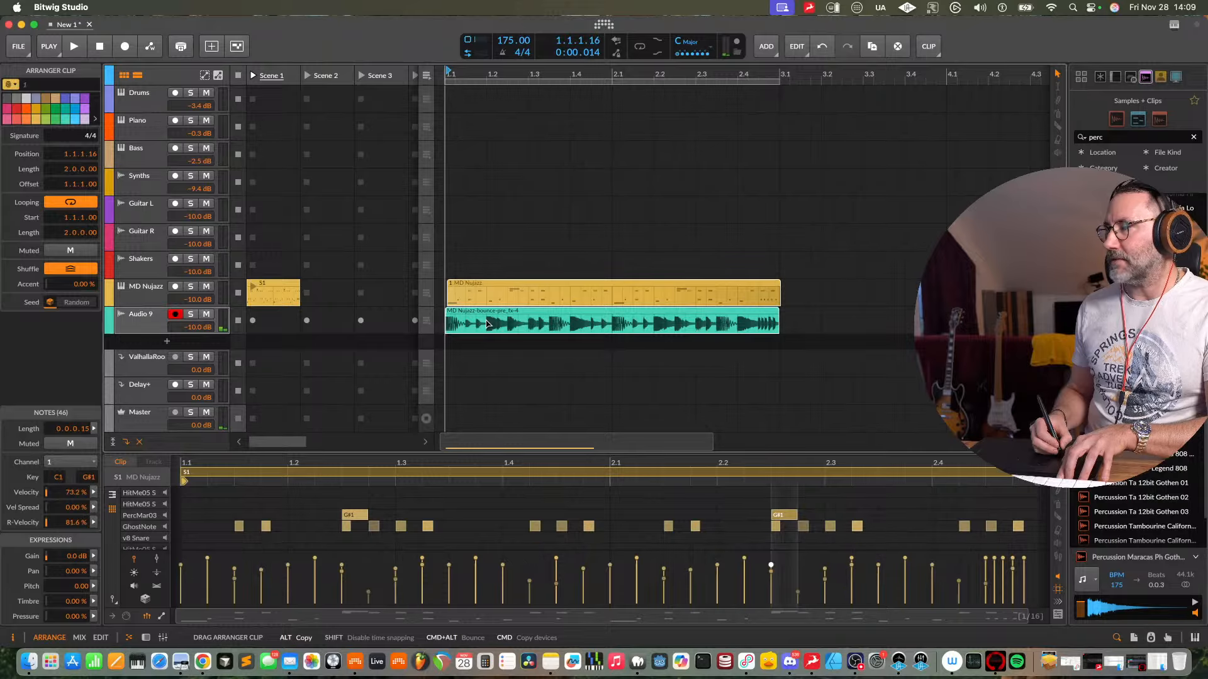
pyautogui.click(482, 323)
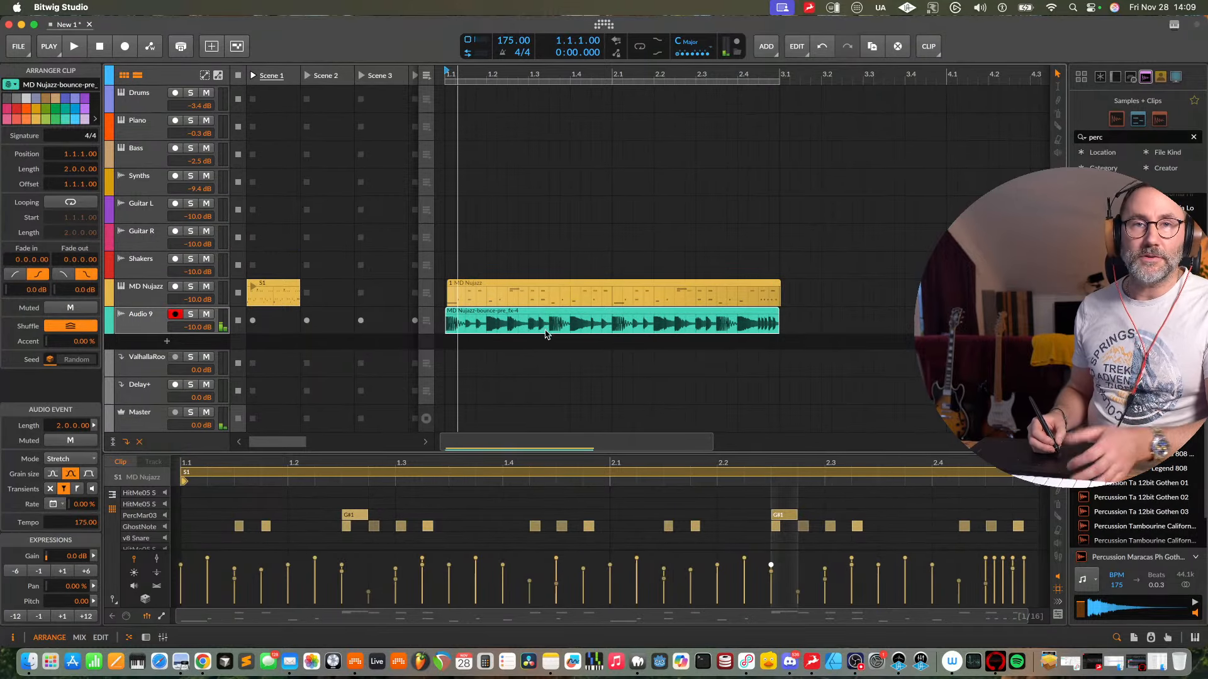
pyautogui.click(549, 286)
pyautogui.press('Delete')
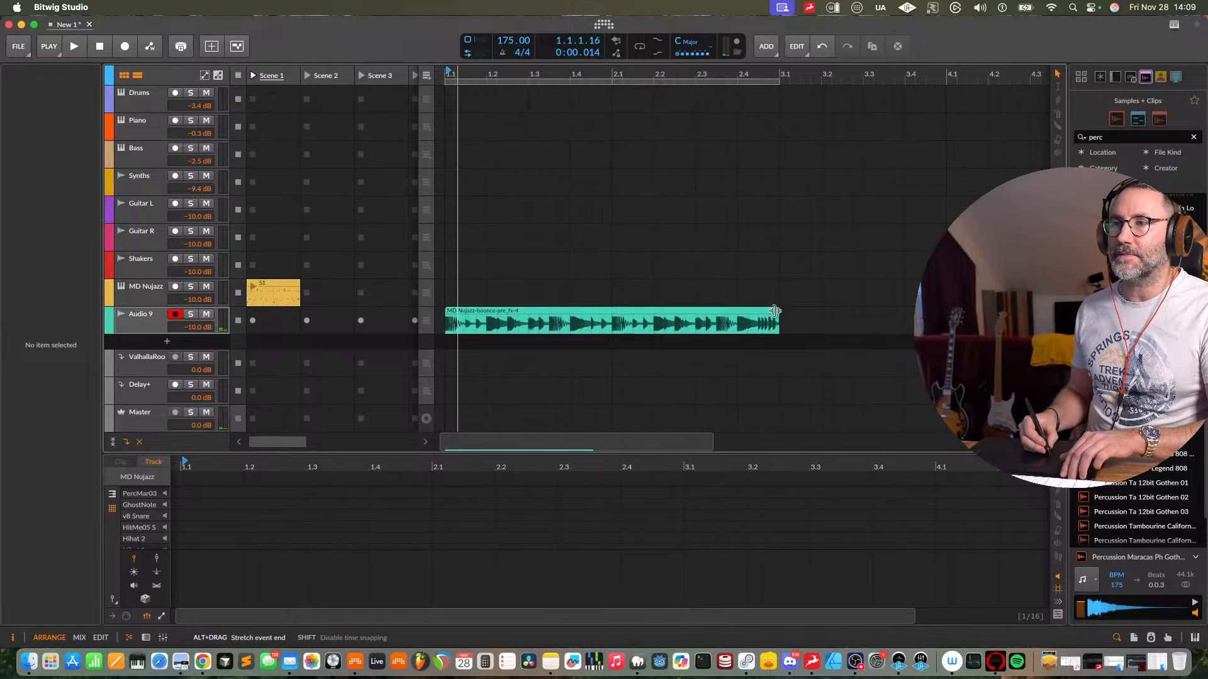
# - Stretch the bounced audio clip to a length of 4.1.2.00 and listen to it with its track soloed
pyautogui.moveTo(776, 309); pyautogui.dragTo(1104, 309)
pyautogui.press('space')
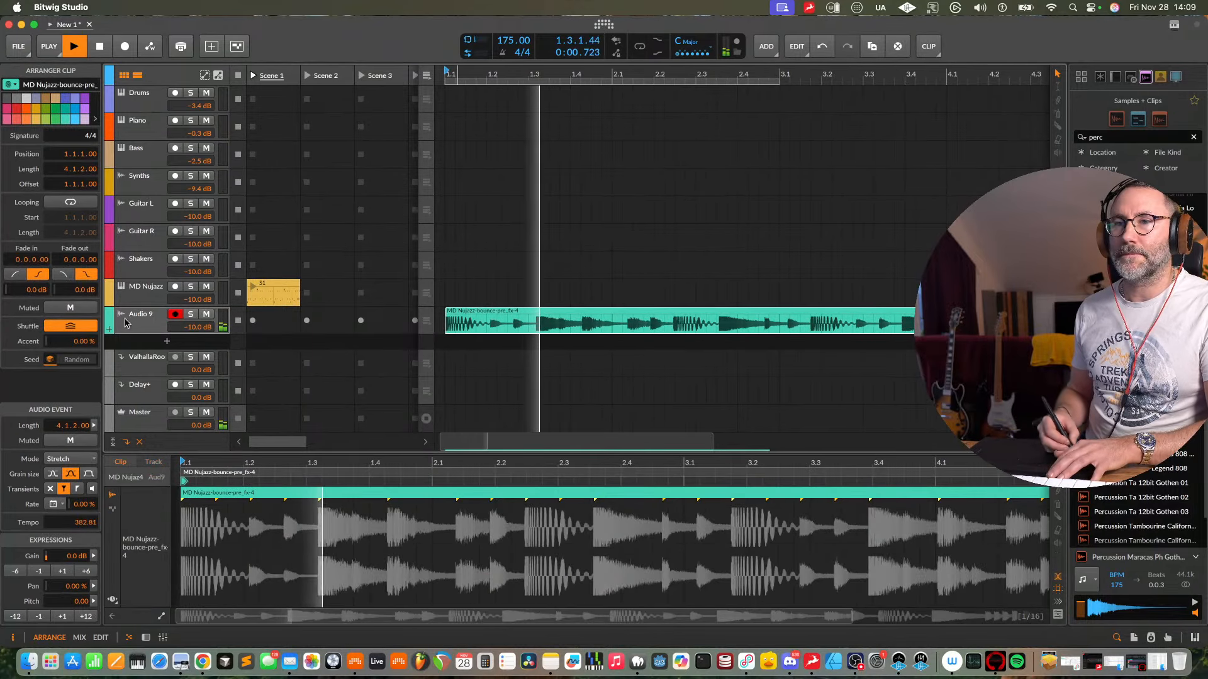
pyautogui.click(190, 314)
pyautogui.moveTo(881, 76); pyautogui.dragTo(634, 82)
pyautogui.press('space')
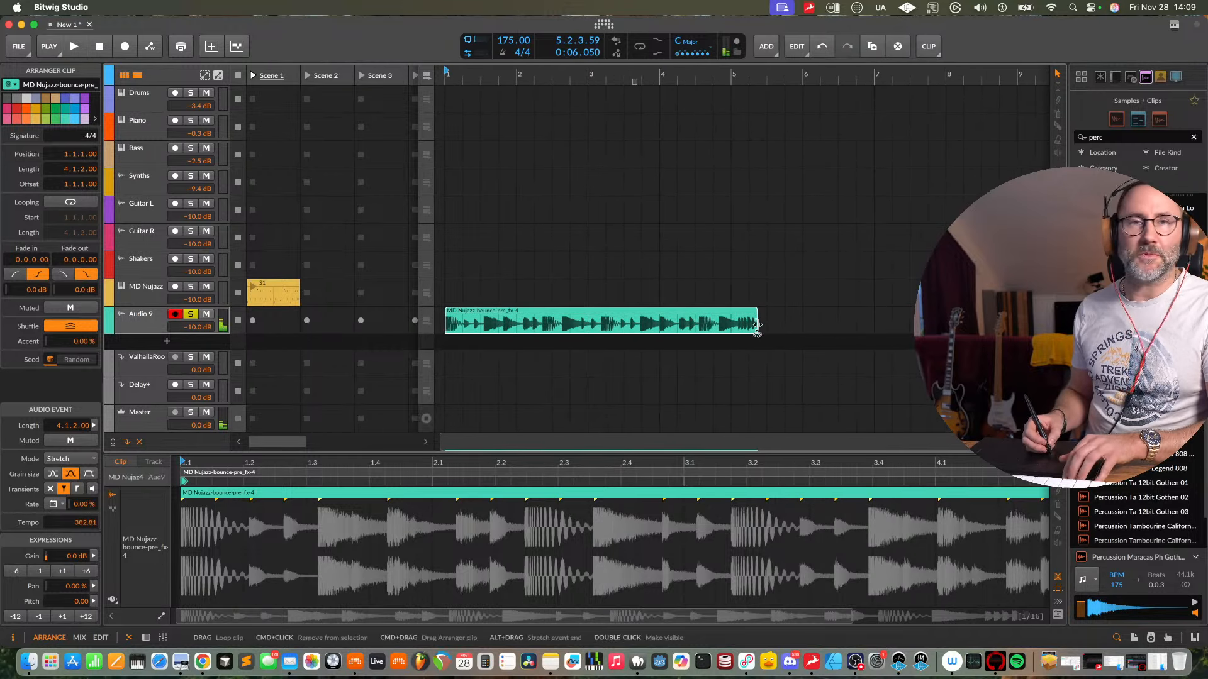
# - Time-compress the bounced audio clip to a length of 0.1.0.00 and play it back
pyautogui.moveTo(752, 329); pyautogui.dragTo(463, 326)
pyautogui.press('space')
pyautogui.press('space')
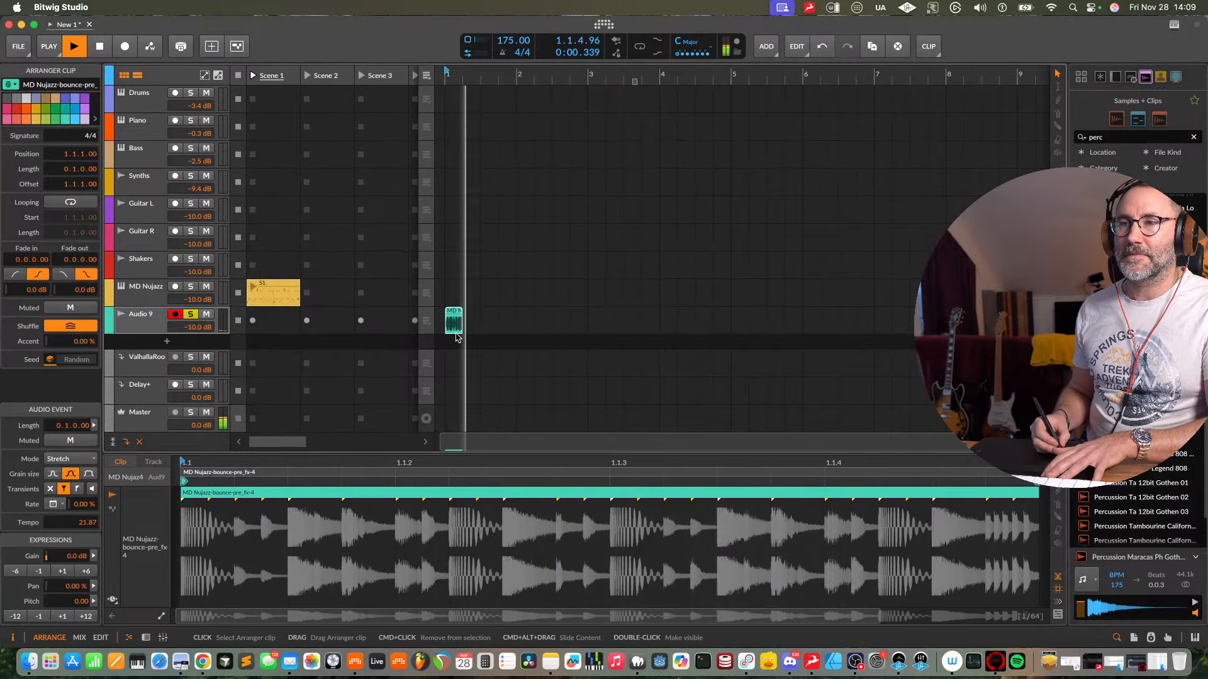
# - Delete the compressed audio clip and the Audio 9 track that holds it
pyautogui.press('Delete')
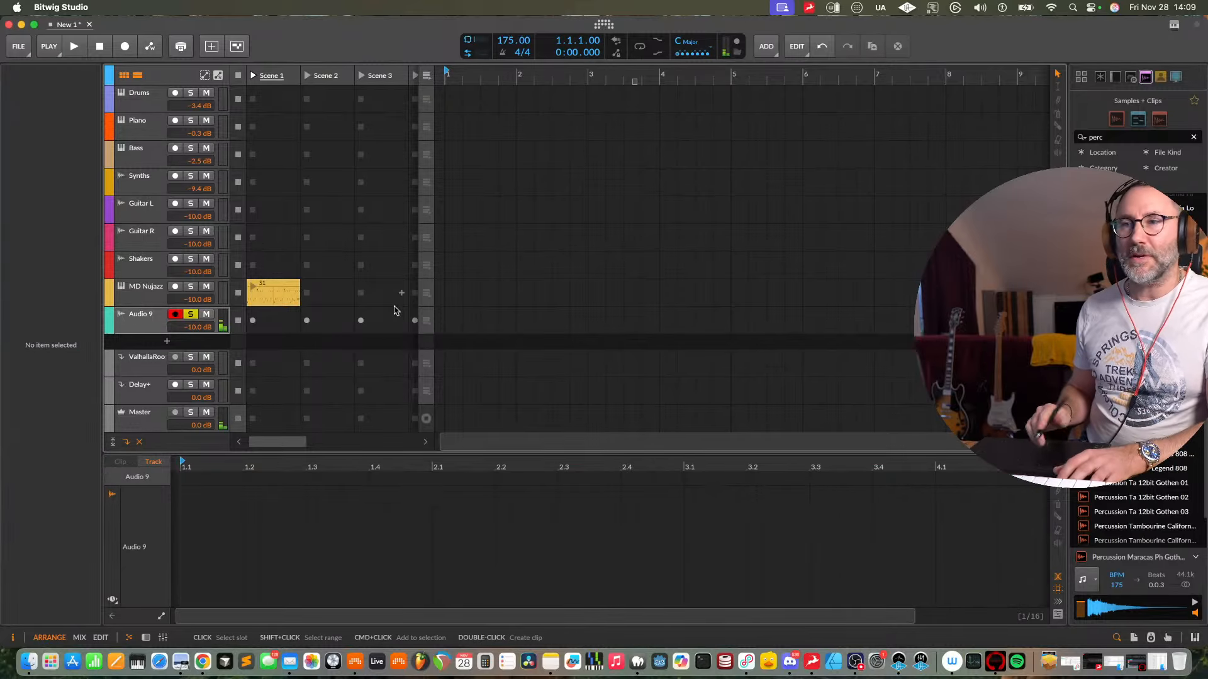
pyautogui.click(123, 325)
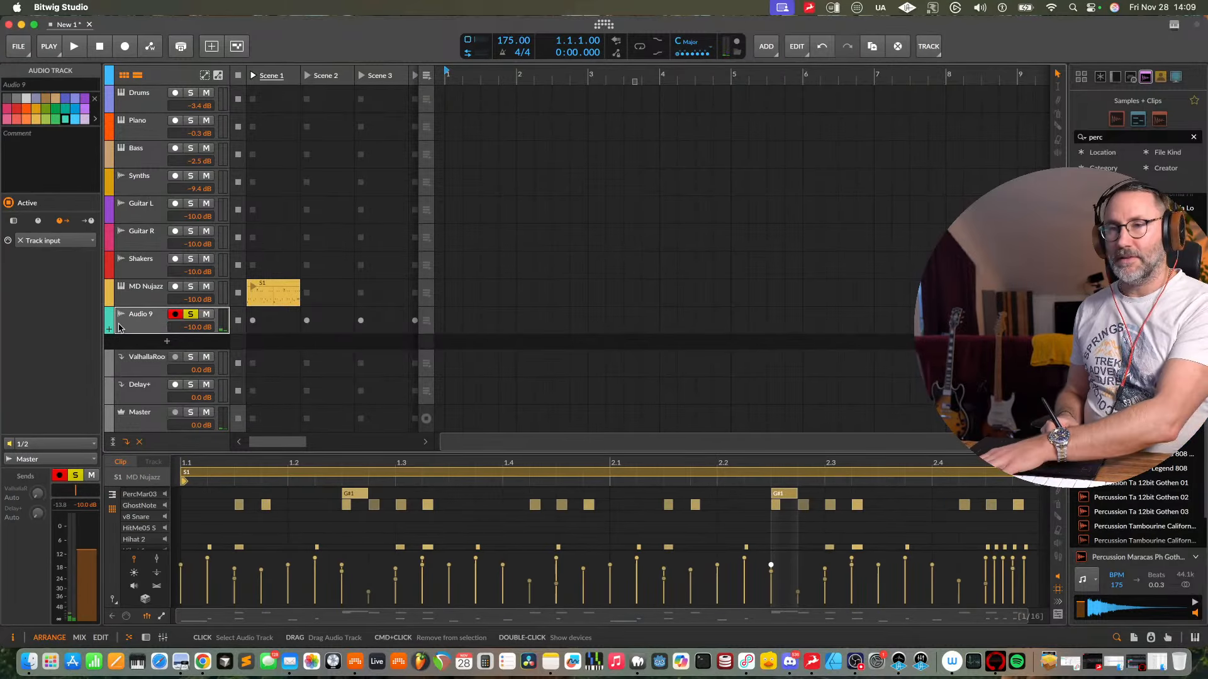
pyautogui.press('Delete')
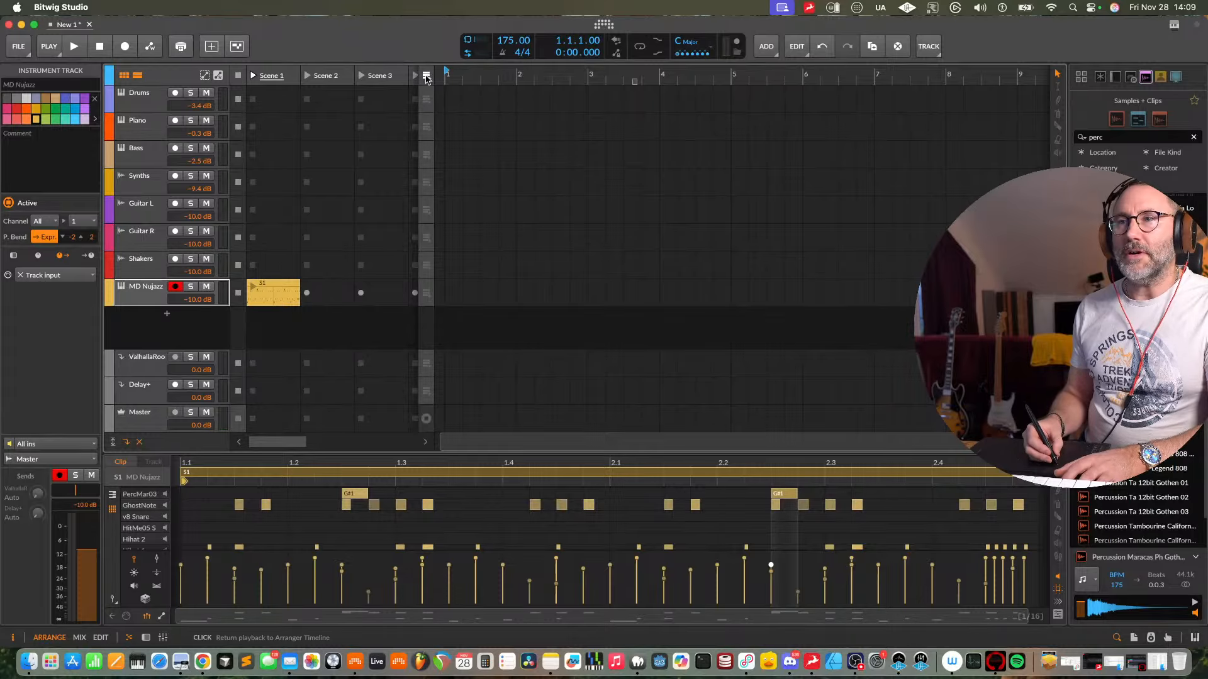
# - Record the launched S1 clip into the MD Nujazz arranger lane with automation writing enabled, stopping at bar 7
pyautogui.press('space')
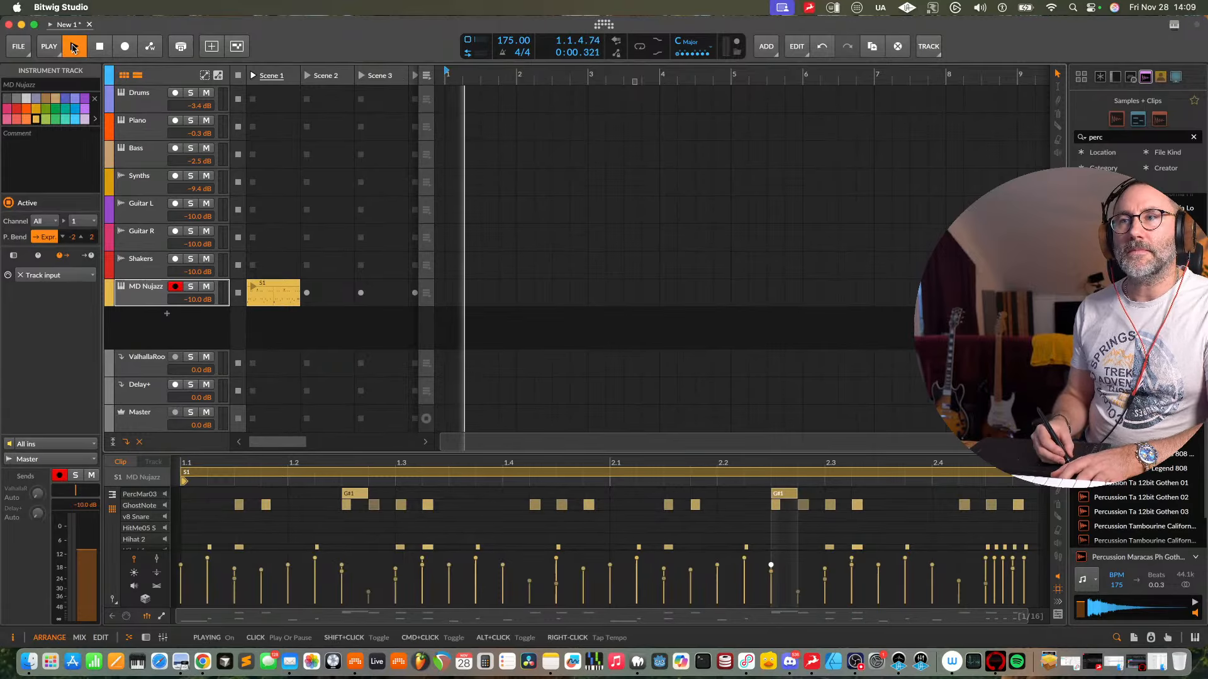
pyautogui.click(104, 50)
pyautogui.click(126, 49)
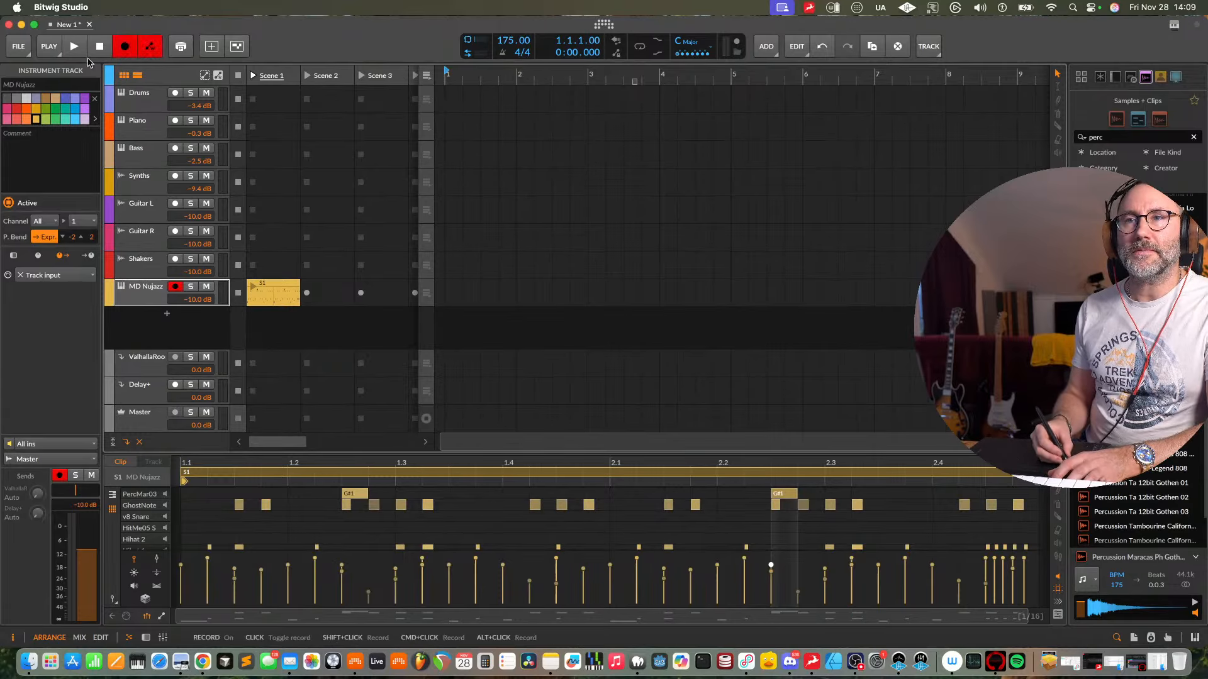
pyautogui.click(74, 48)
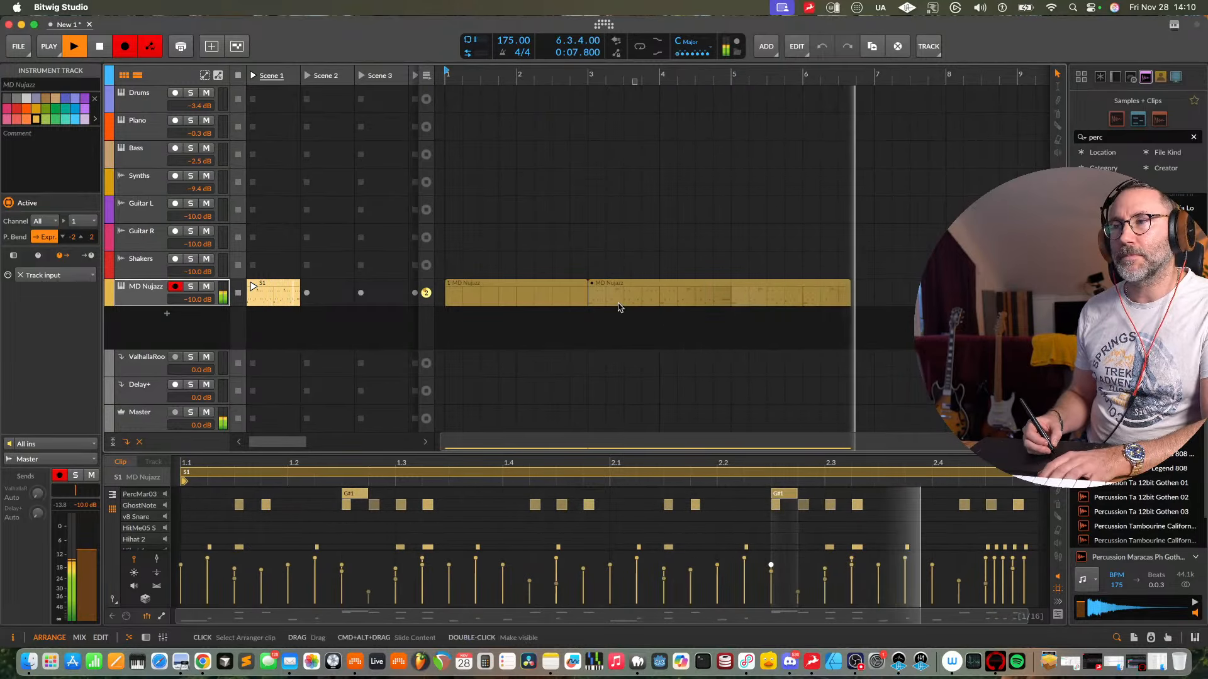
pyautogui.press('space')
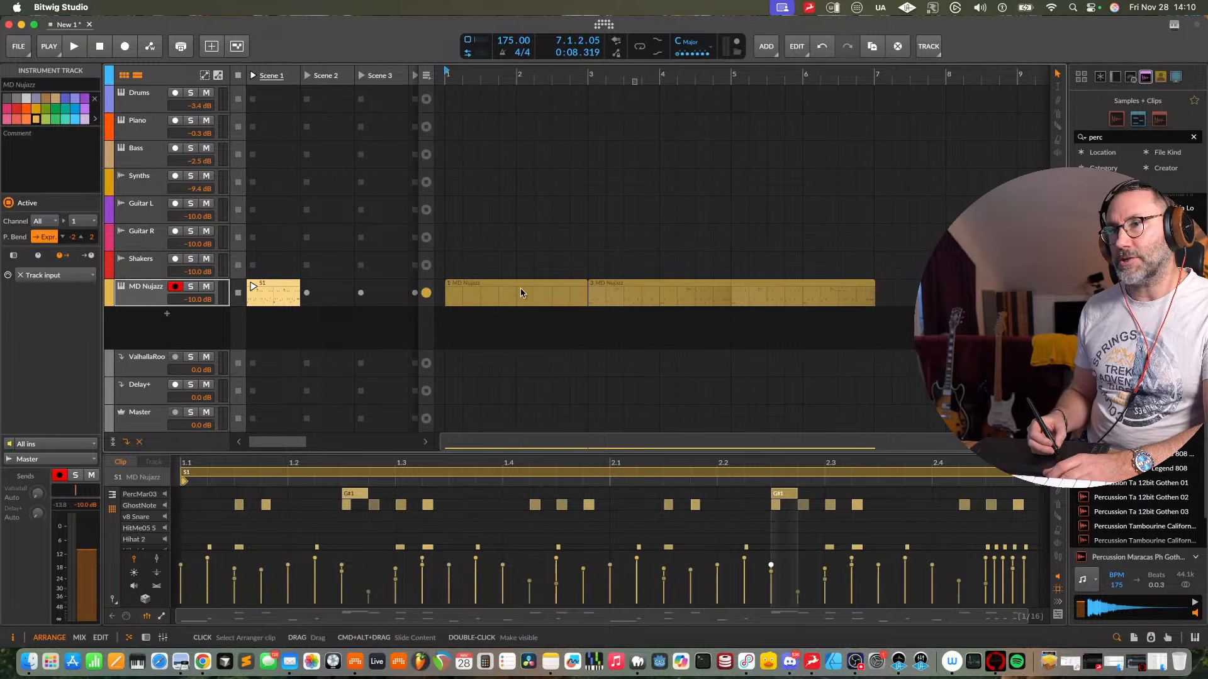
# - Return playback to the arranger timeline and delete the empty MD Nujazz clip at bar 1
pyautogui.click(427, 76)
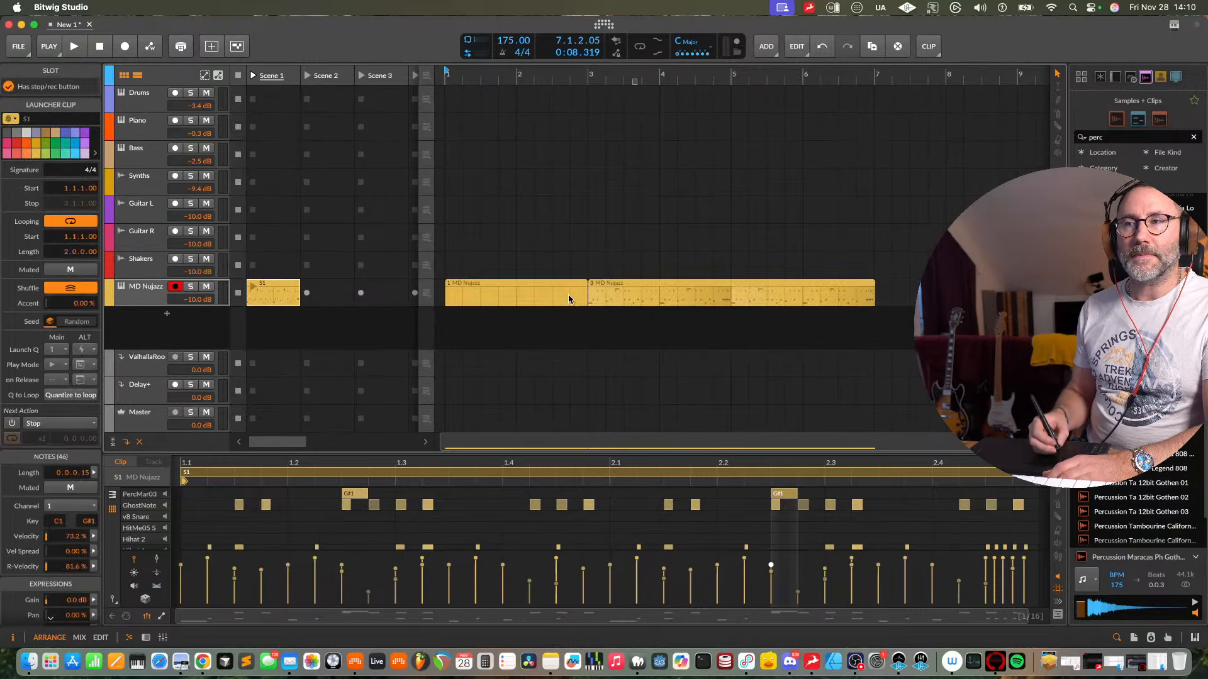
pyautogui.click(504, 294)
pyautogui.press('Delete')
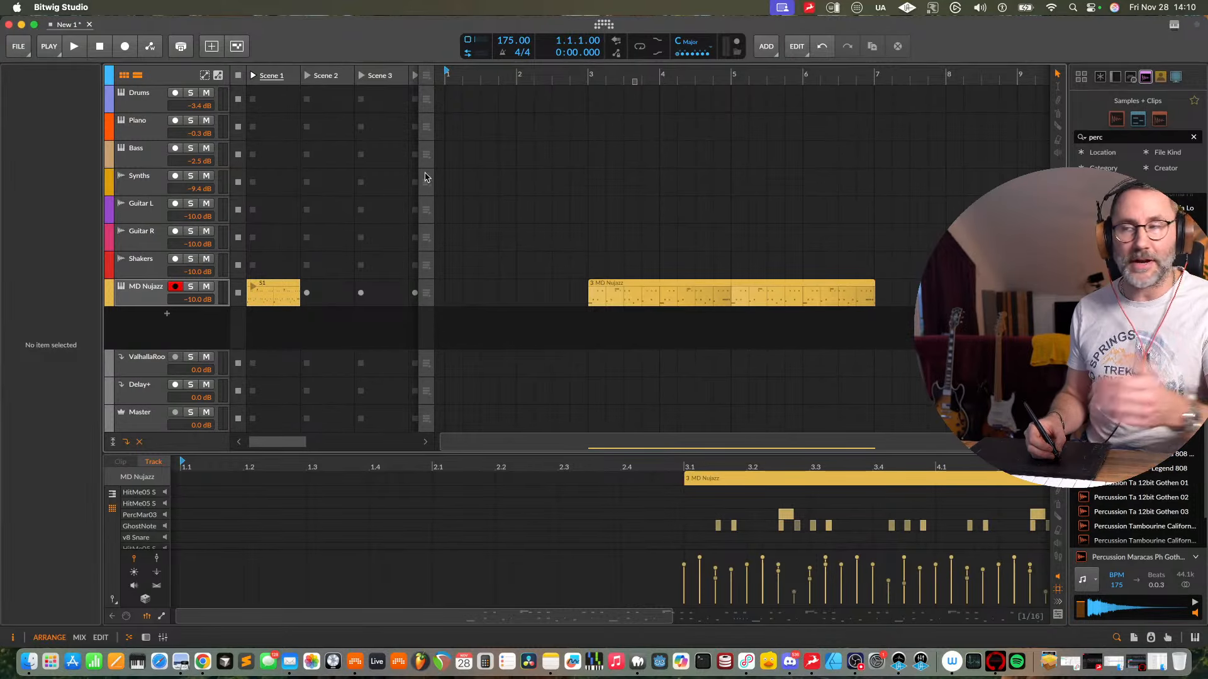
# - Play back the recorded MD Nujazz arranger clip from bar 3
pyautogui.click(591, 81)
pyautogui.press('space')
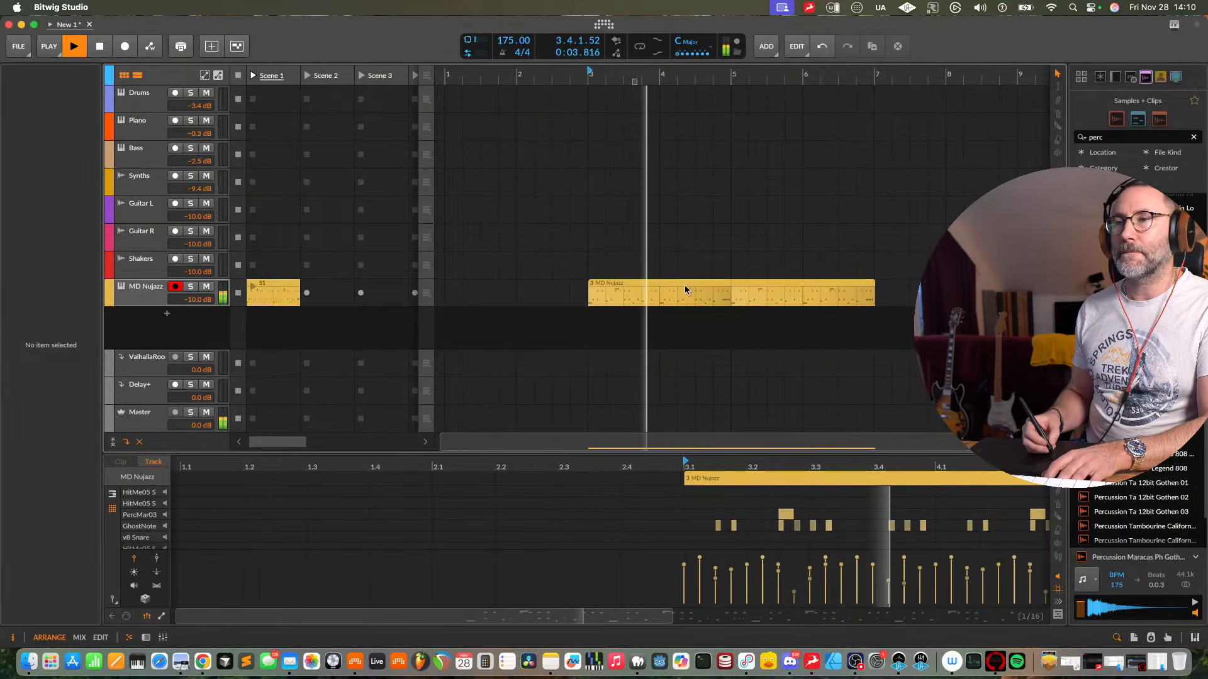
pyautogui.moveTo(792, 81); pyautogui.dragTo(730, 133)
pyautogui.press('space')
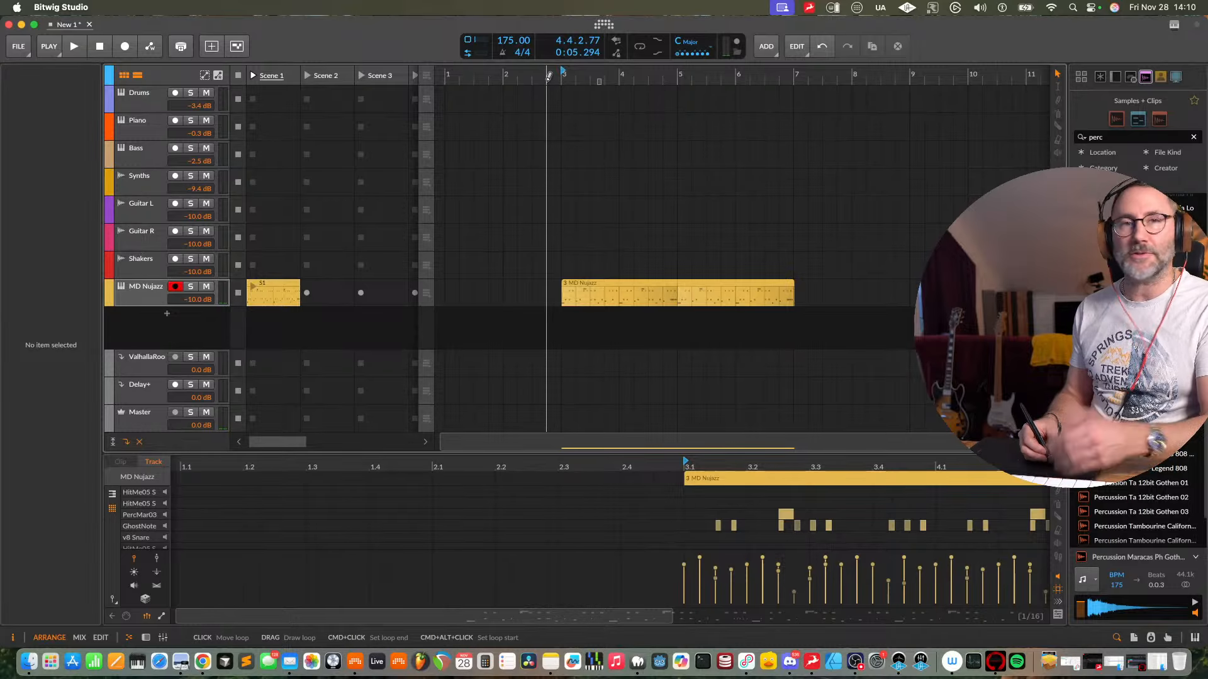
pyautogui.press('space')
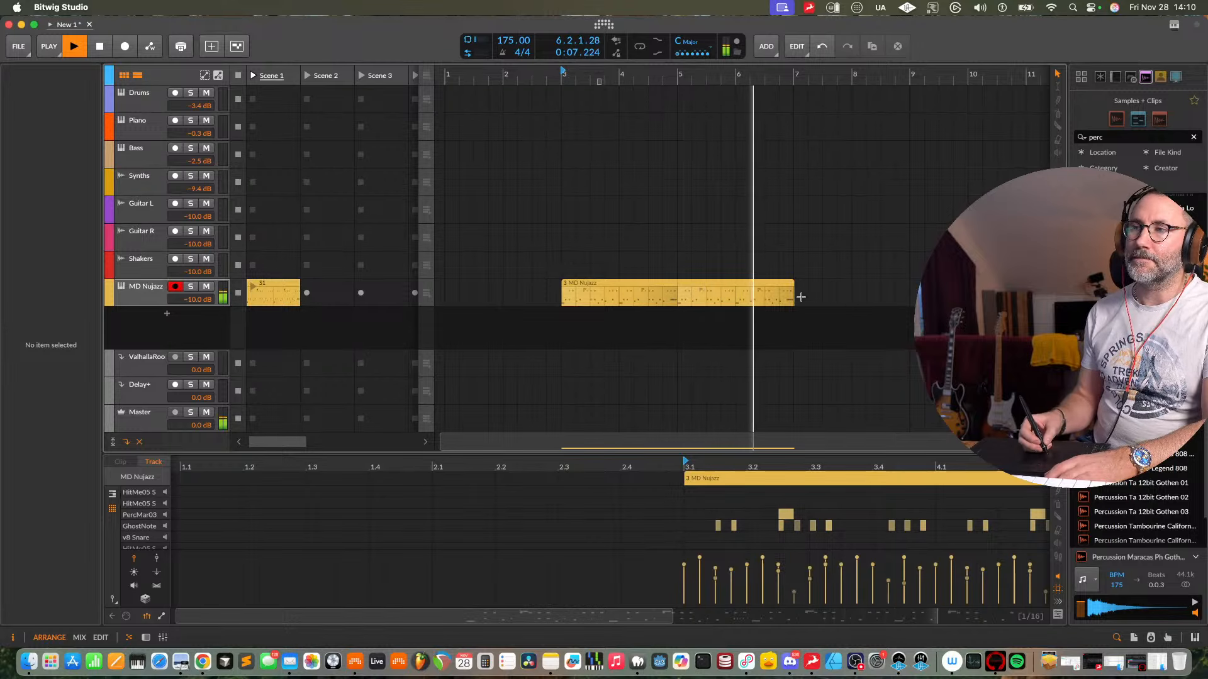
pyautogui.press('space')
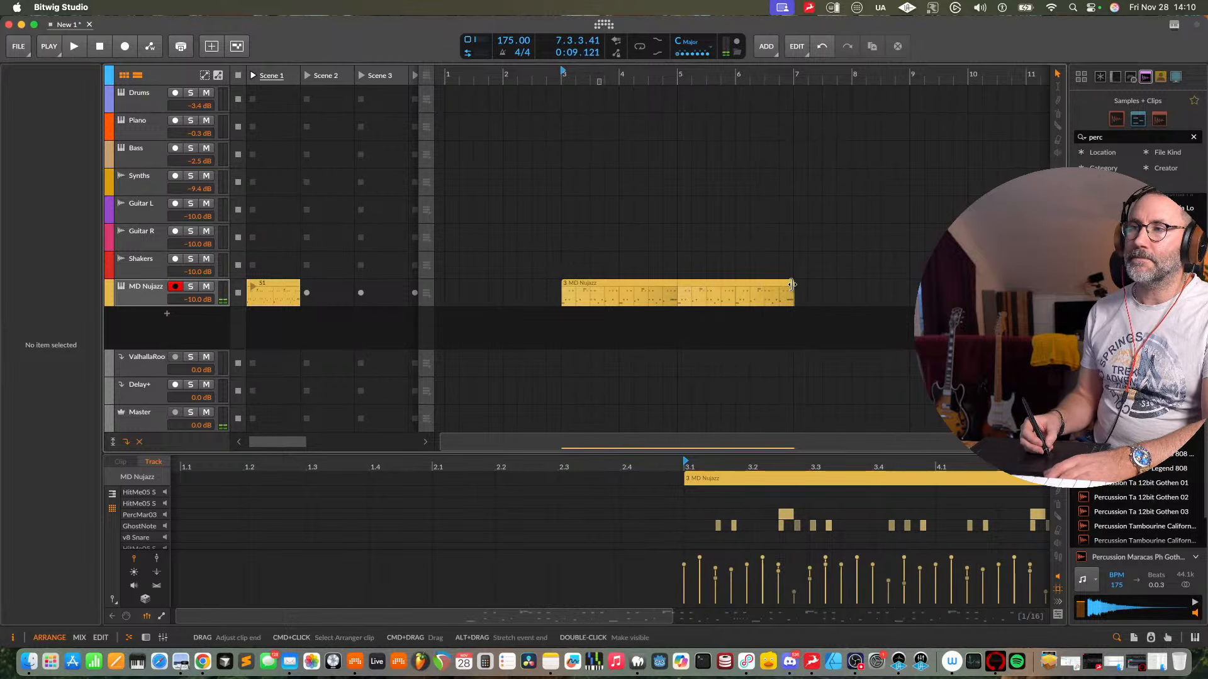
# - Bounce the four-bar MD Nujazz clip onto a new audio track at bar 2 and play the result
pyautogui.click(791, 284)
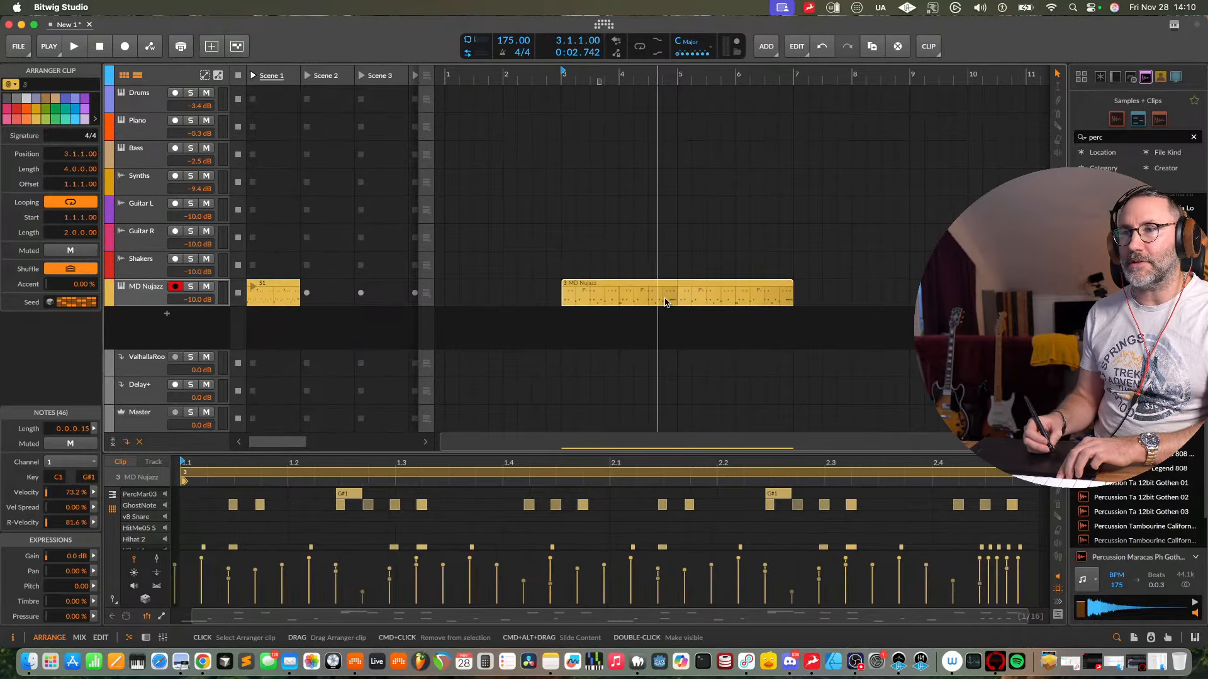
pyautogui.moveTo(669, 291); pyautogui.dragTo(610, 343)
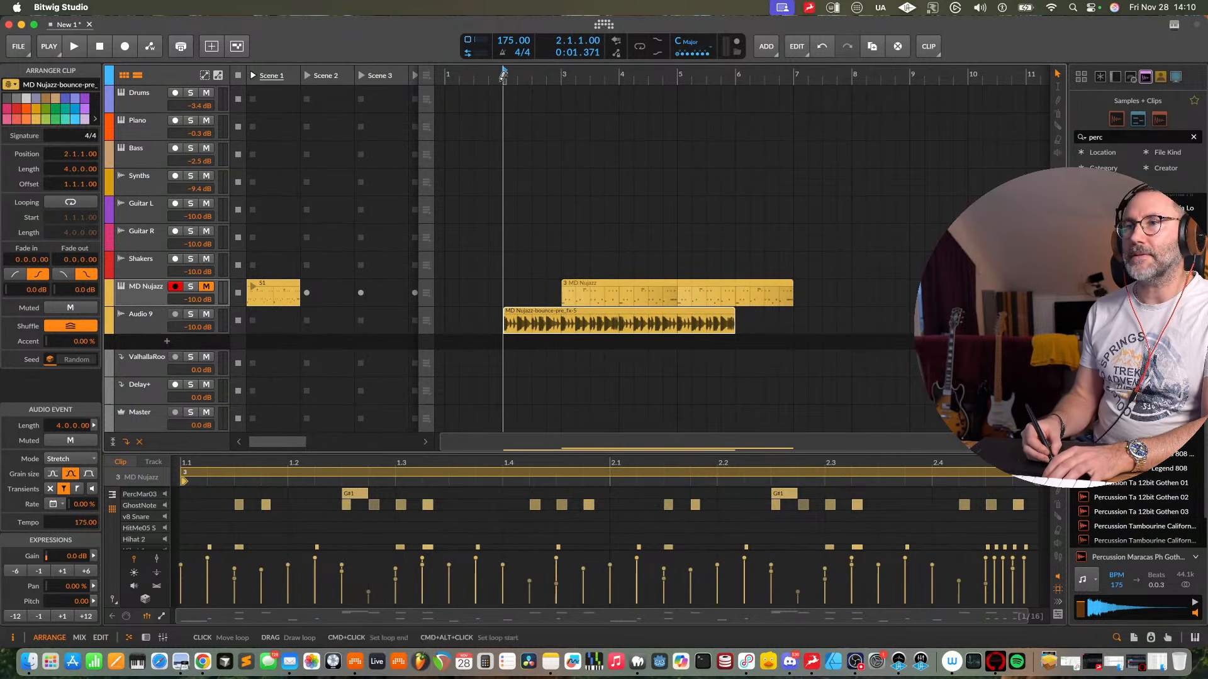
pyautogui.press('space')
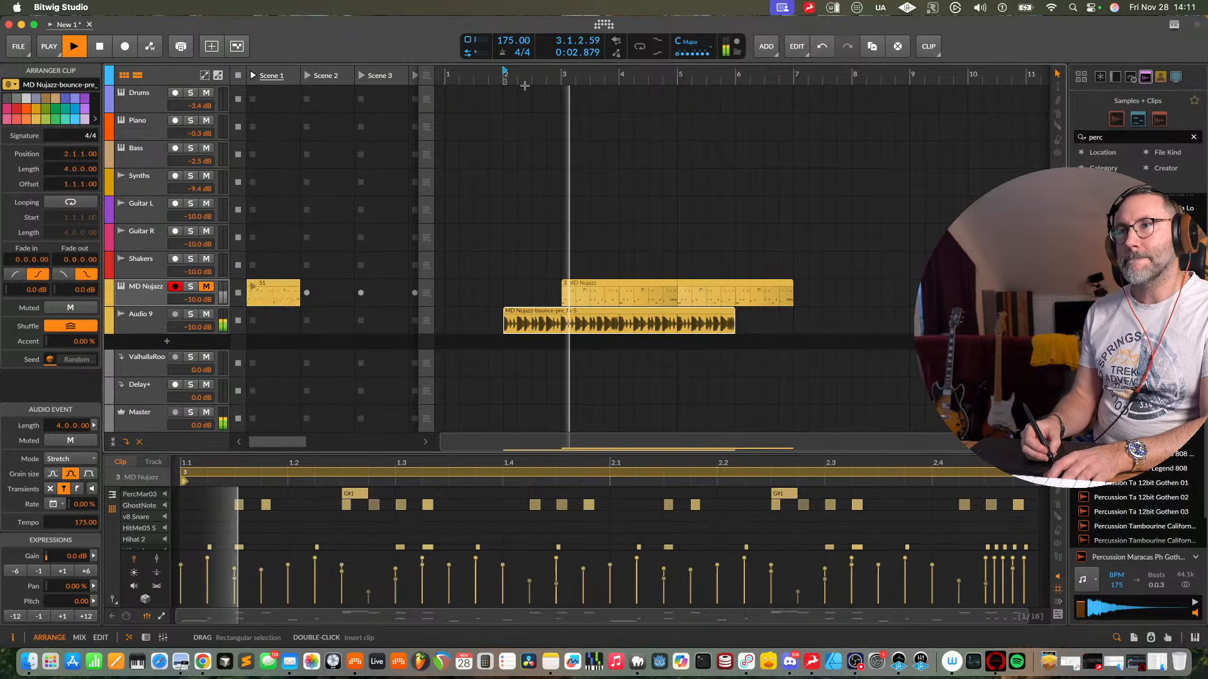
# - Set the arranger loop region to start at bar 2 with a length of 4.0.0.00, and play it with looping enabled
pyautogui.click(738, 78)
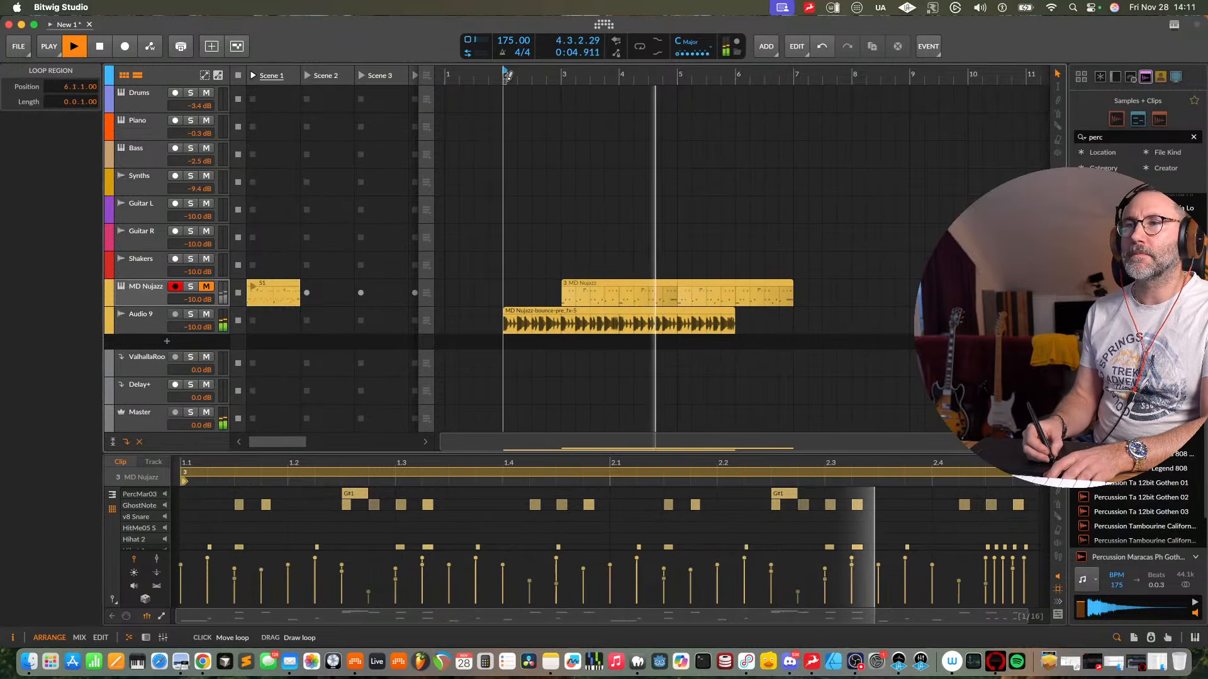
pyautogui.moveTo(507, 75); pyautogui.dragTo(737, 76)
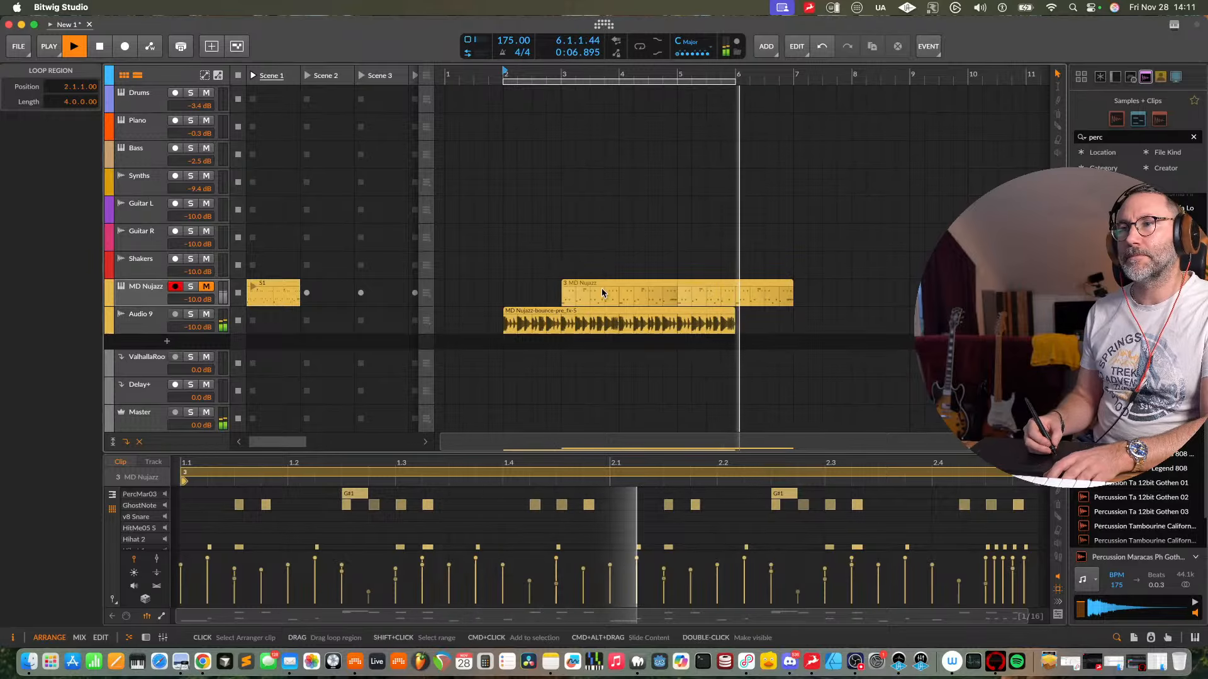
pyautogui.press('space')
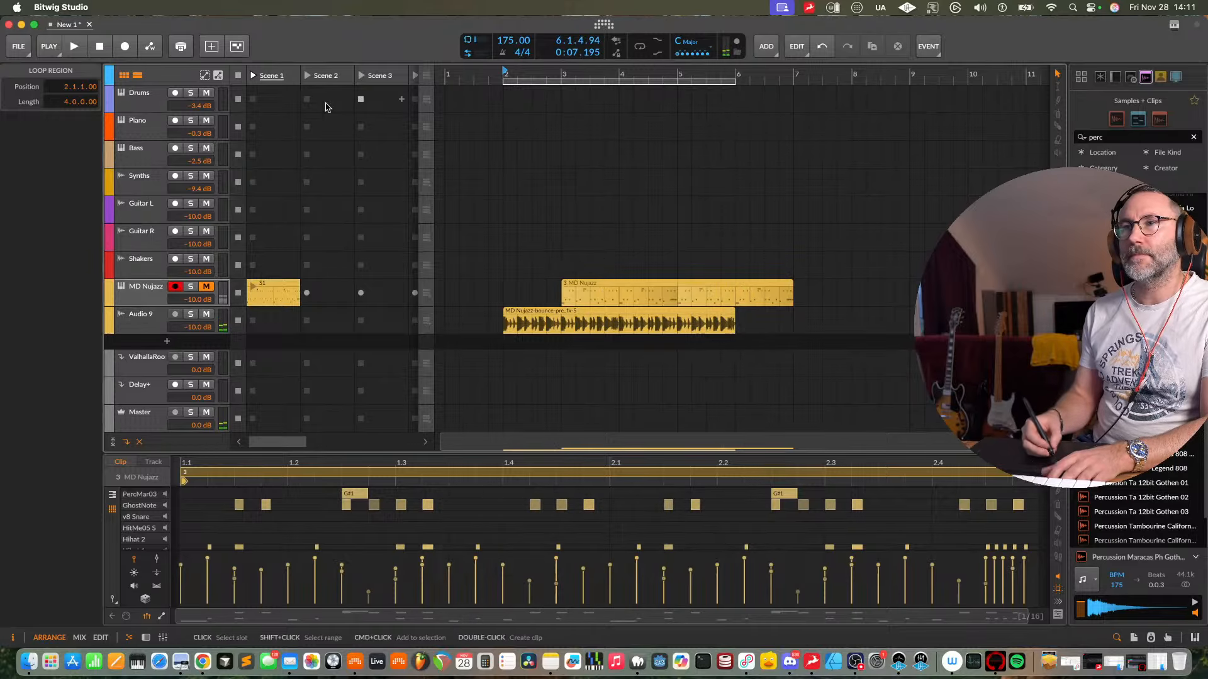
pyautogui.click(640, 48)
pyautogui.press('space')
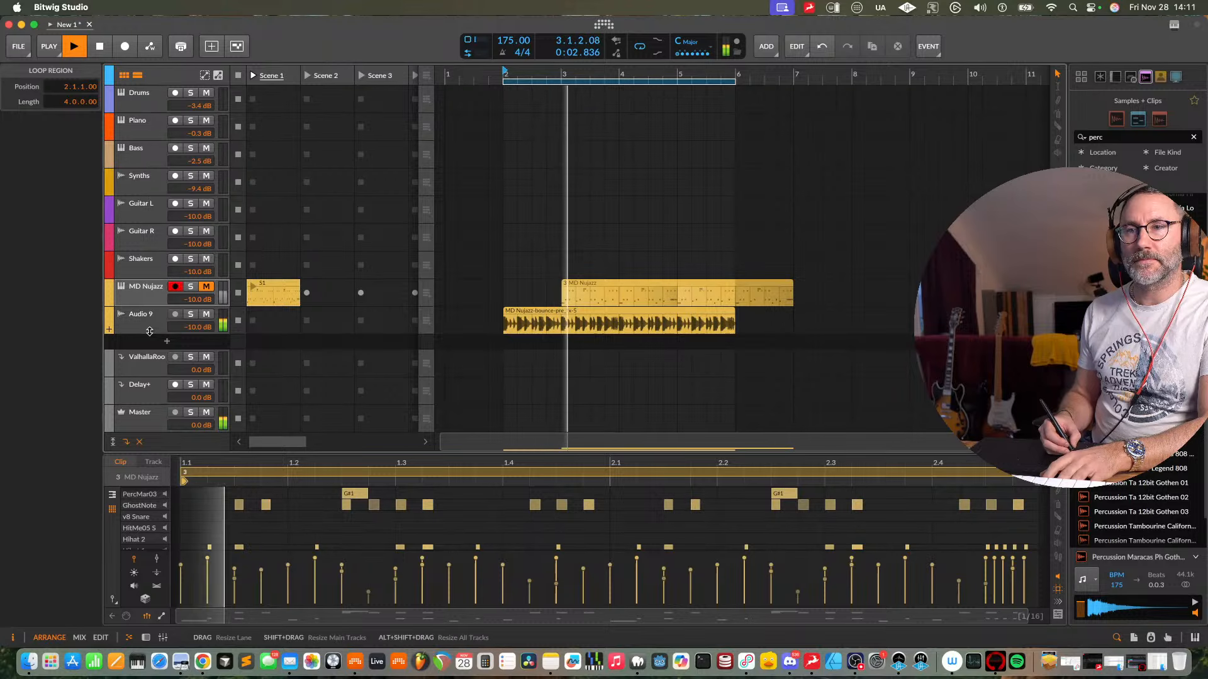
# - Increase the height of the Audio 9 track and delete its bounced audio clip
pyautogui.moveTo(142, 335); pyautogui.dragTo(141, 359)
pyautogui.press('space')
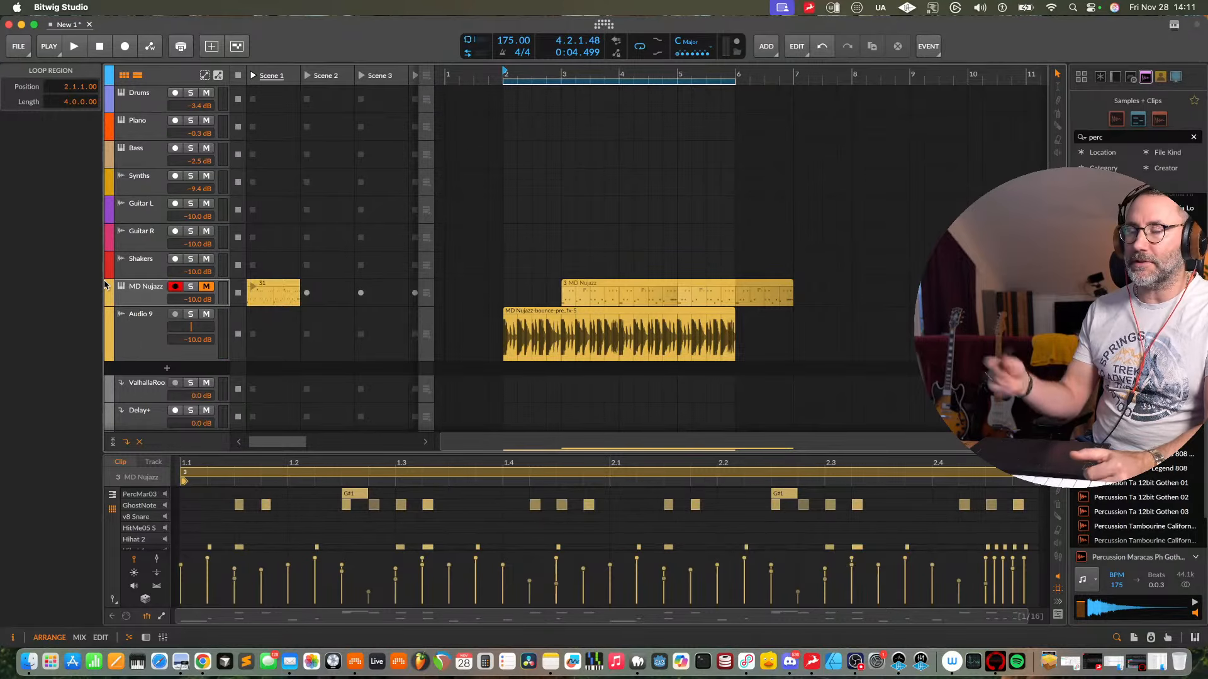
pyautogui.click(667, 319)
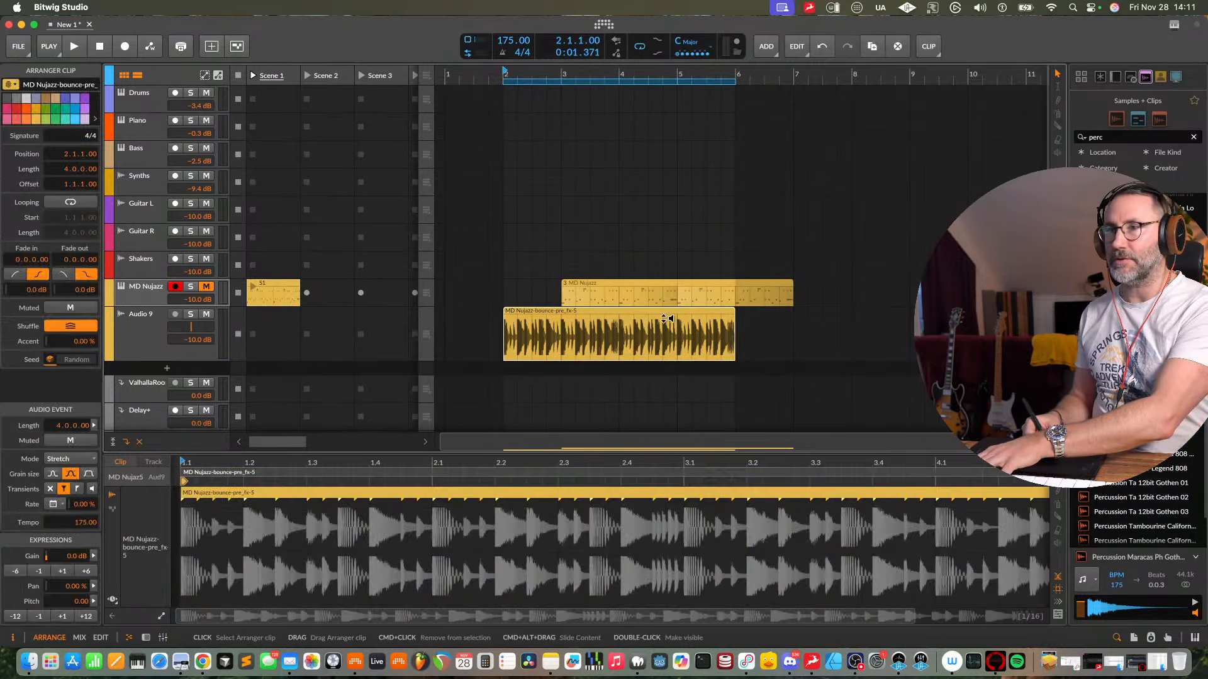
pyautogui.press('Delete')
# - Show the MD Nujazz devices in the mixer view and add a Filter+ device after the NuJazz drum machine
pyautogui.click(145, 292)
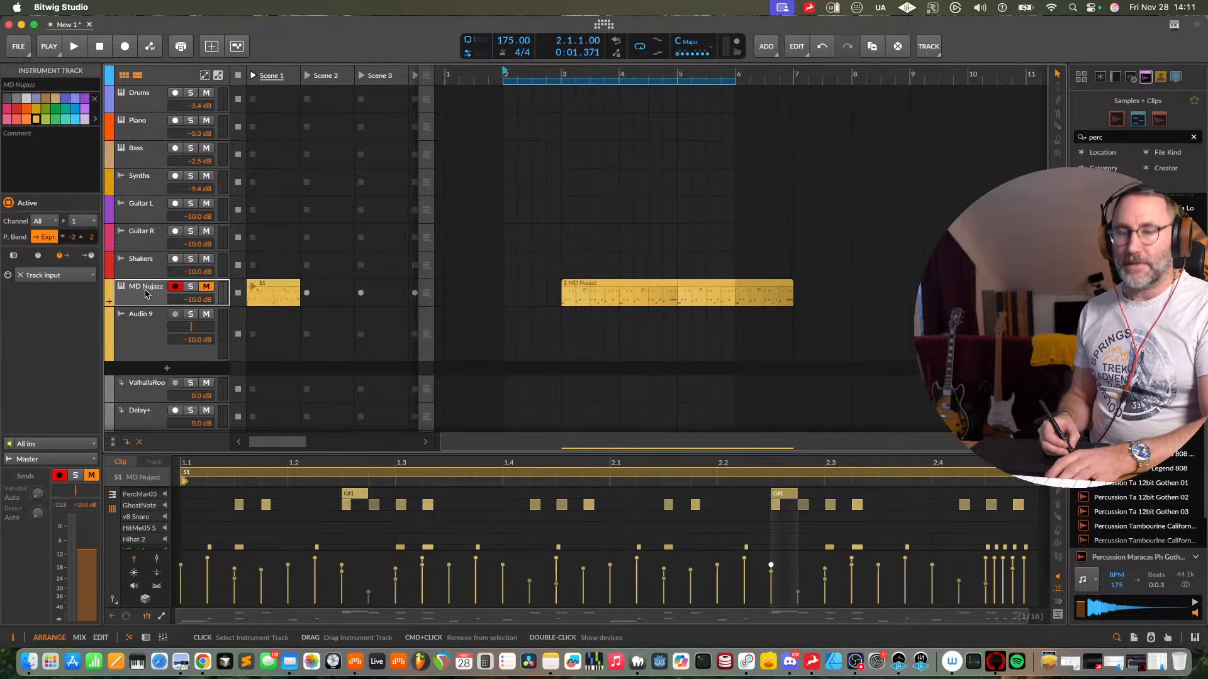
pyautogui.doubleClick(140, 295)
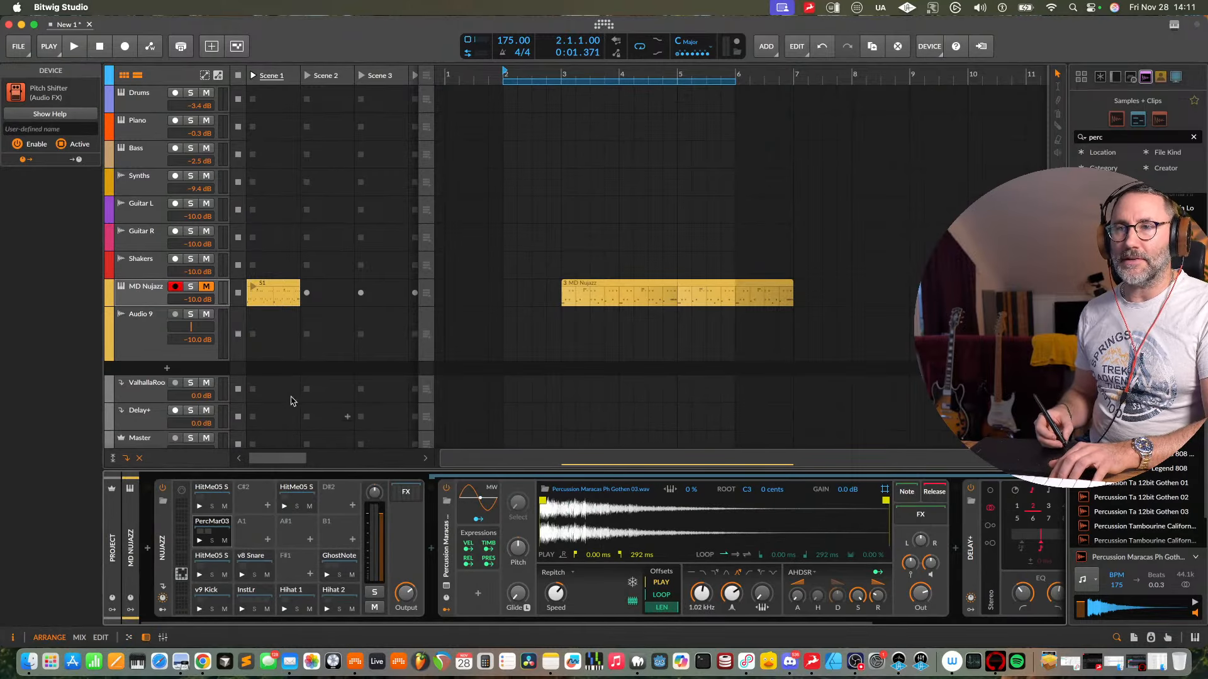
pyautogui.click(136, 292)
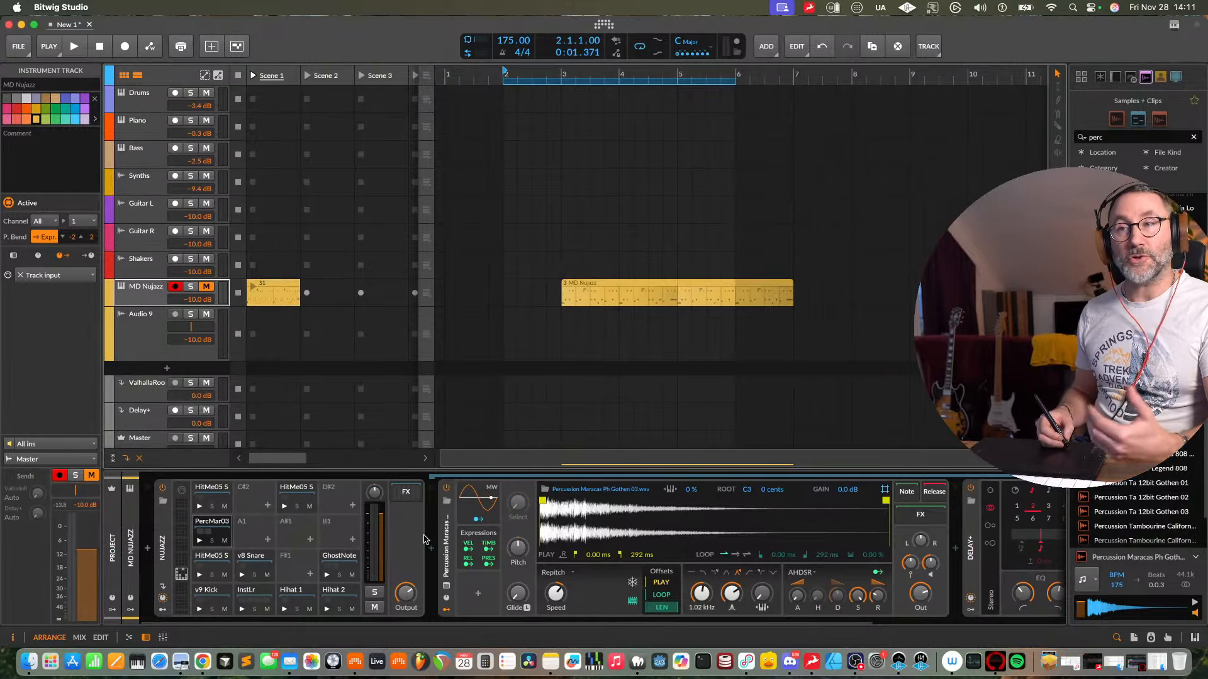
pyautogui.hotkey('alt', '2')
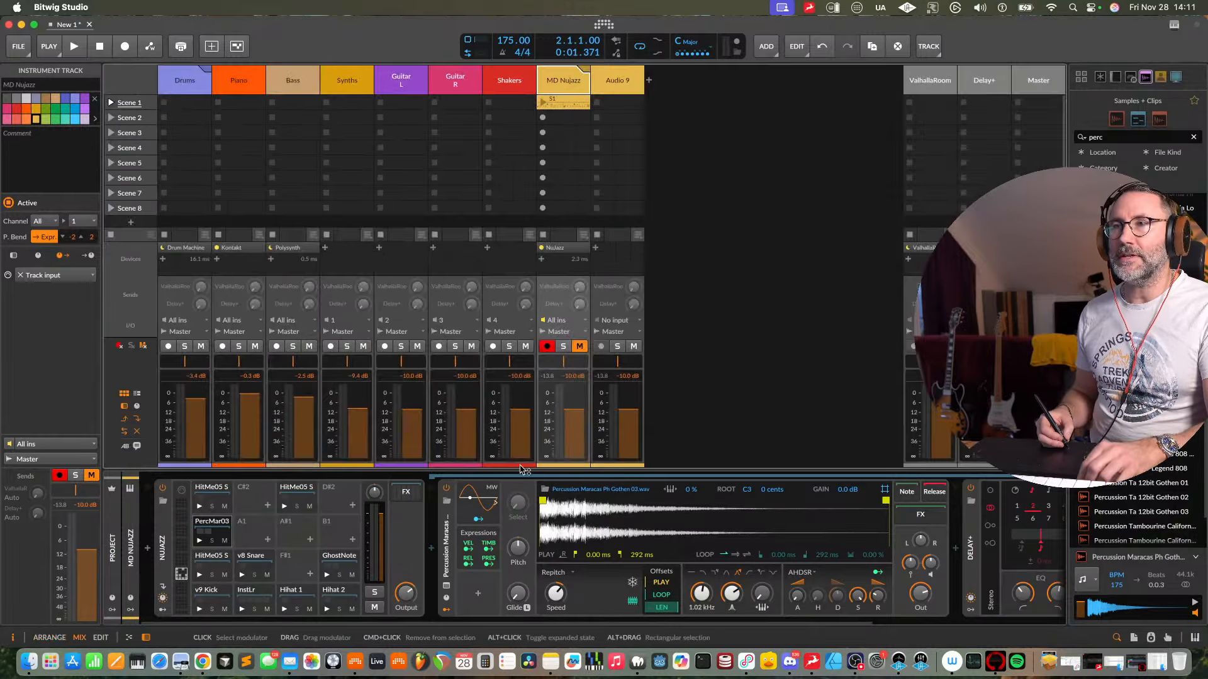
pyautogui.click(541, 259)
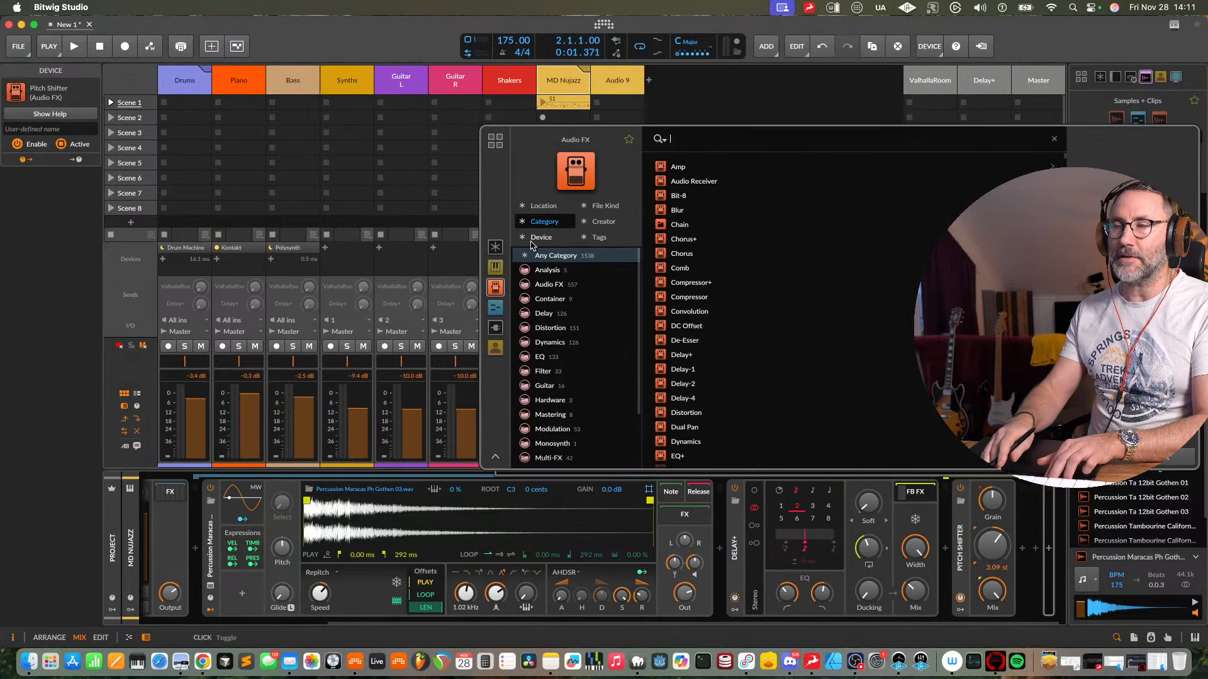
pyautogui.write('filt')
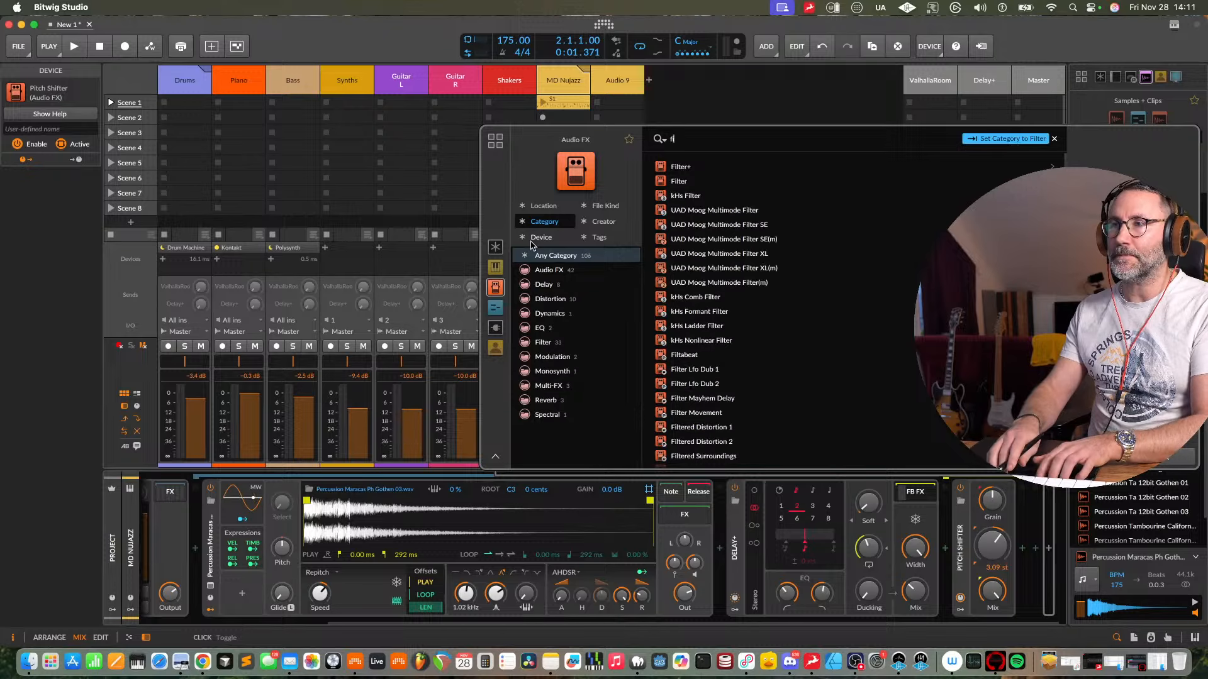
pyautogui.click(688, 169)
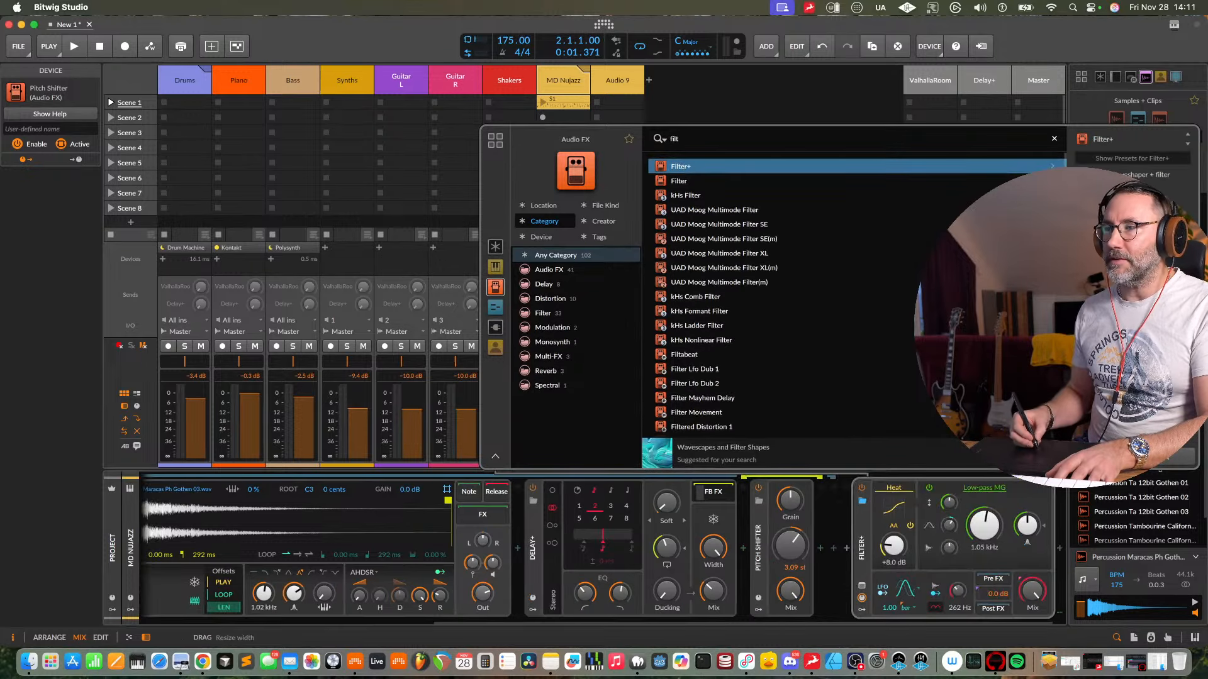
pyautogui.click(1168, 464)
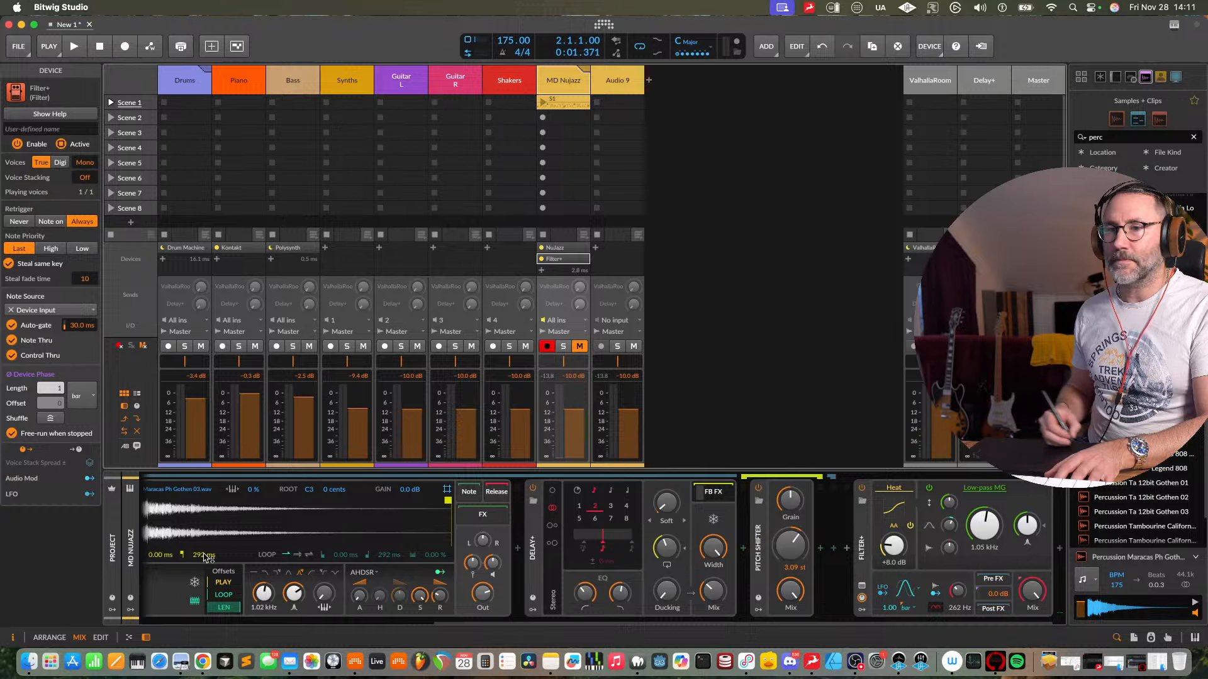
# - Collapse the Delay+, percussion sampler and NuJazz devices in the MD Nujazz chain
pyautogui.click(539, 549)
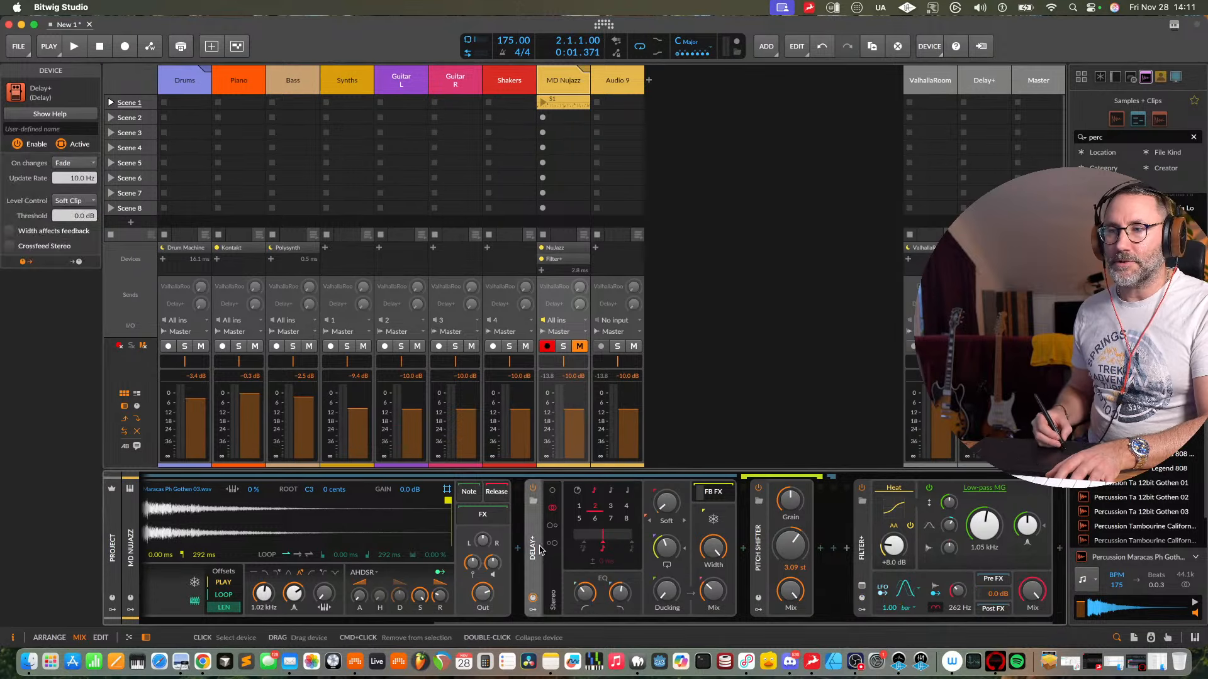
pyautogui.hscroll(-4, 534, 560)
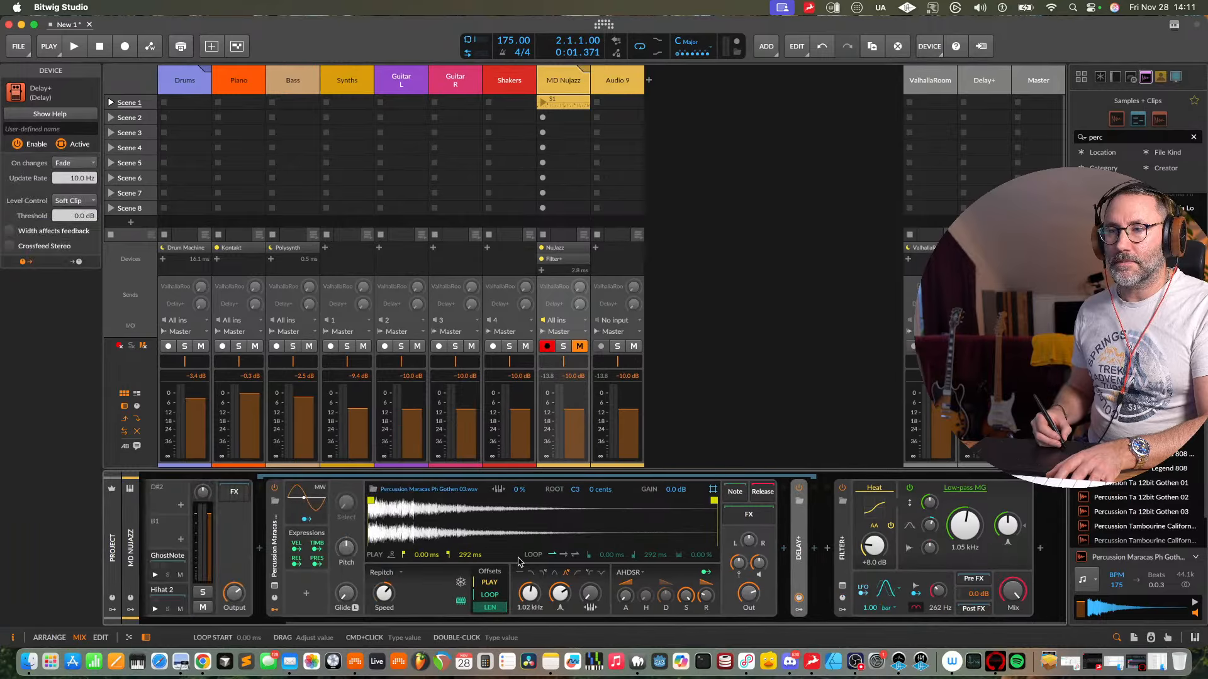
pyautogui.doubleClick(271, 553)
pyautogui.doubleClick(162, 549)
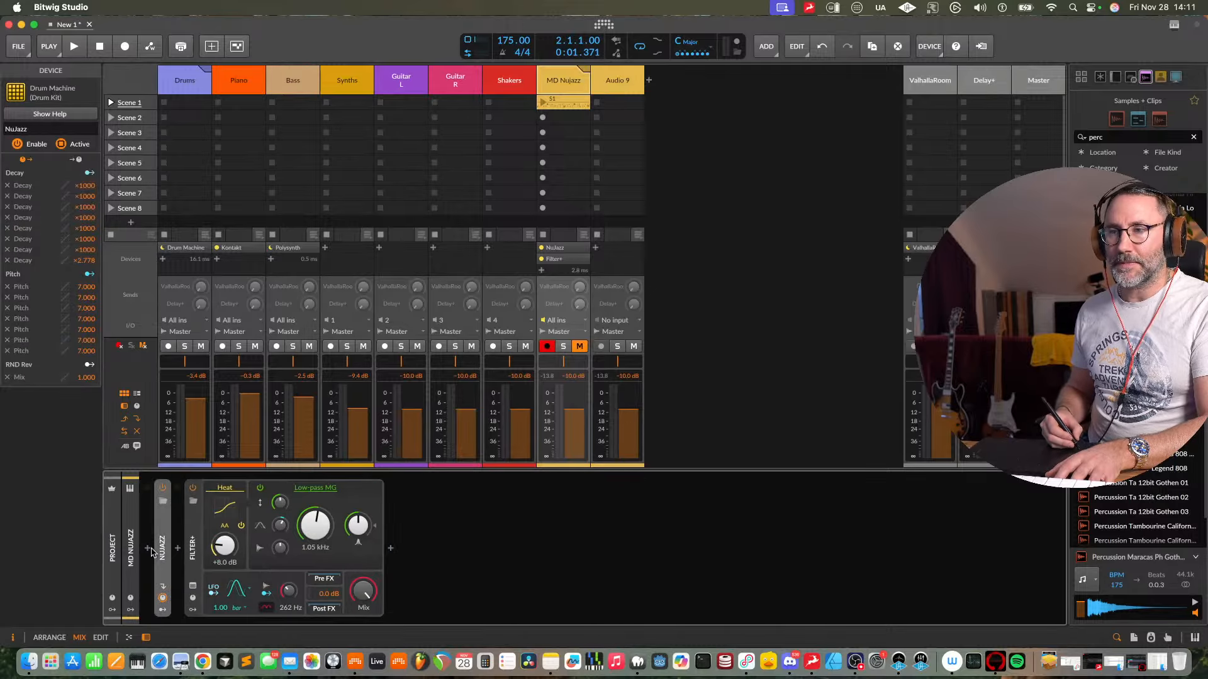
# - Return to the arranger view and move the MD Nujazz clip from bar 3 to bar 2
pyautogui.press('space')
pyautogui.press('space')
pyautogui.hotkey('alt', '1')
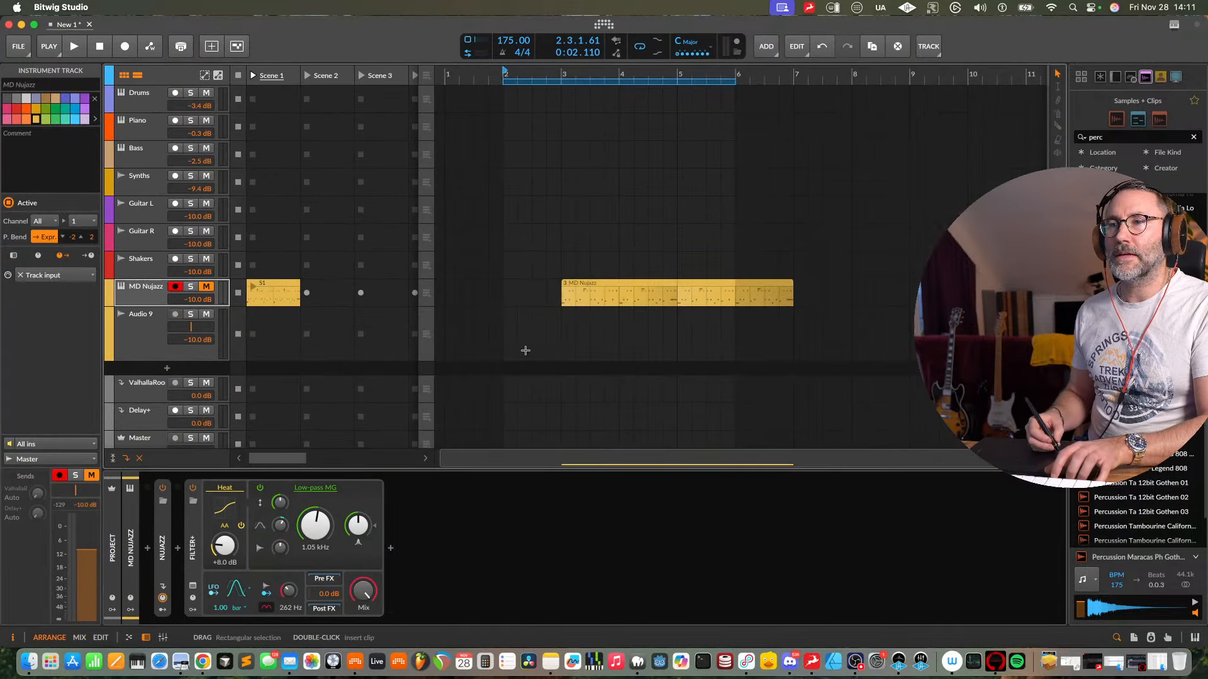
pyautogui.moveTo(601, 280); pyautogui.dragTo(543, 283)
# - Unmute MD Nujazz and raise the Filter+ cutoff to about 4.07 kHz while the loop plays
pyautogui.press('space')
pyautogui.moveTo(322, 535); pyautogui.dragTo(357, 442)
pyautogui.click(206, 287)
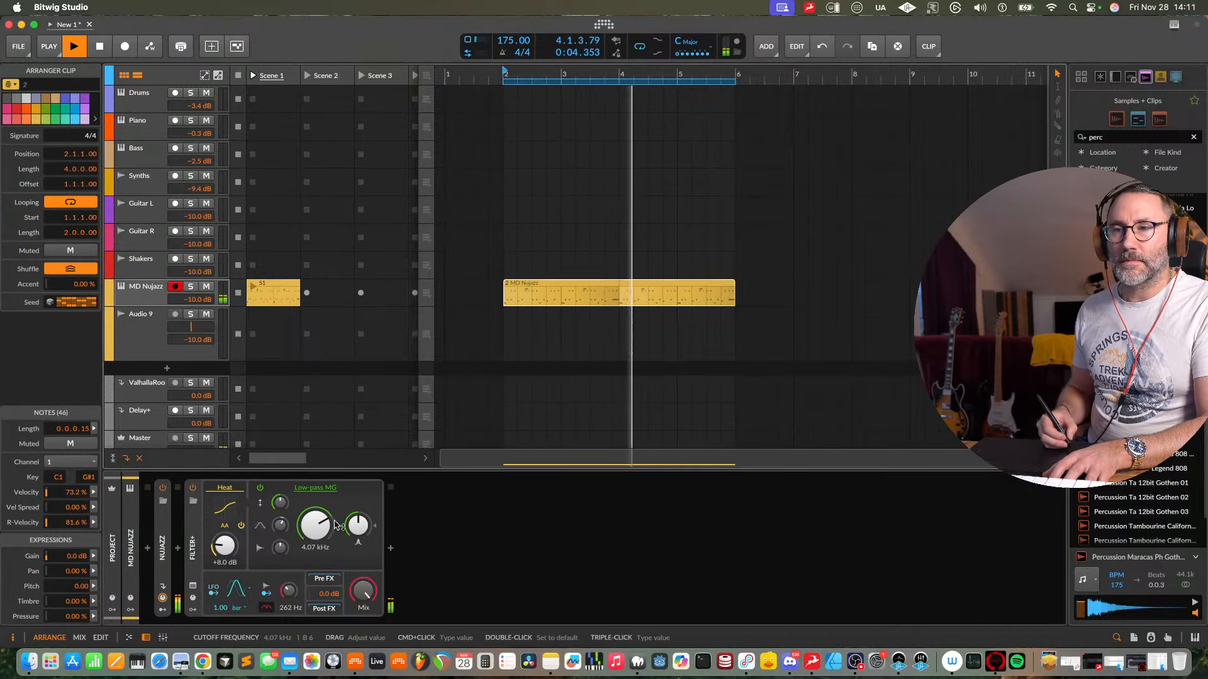
# - Raise the Filter+ Heat drive to +27.0 dB and the cutoff to about 8.62 kHz while the loop plays
pyautogui.moveTo(318, 524); pyautogui.dragTo(333, 559)
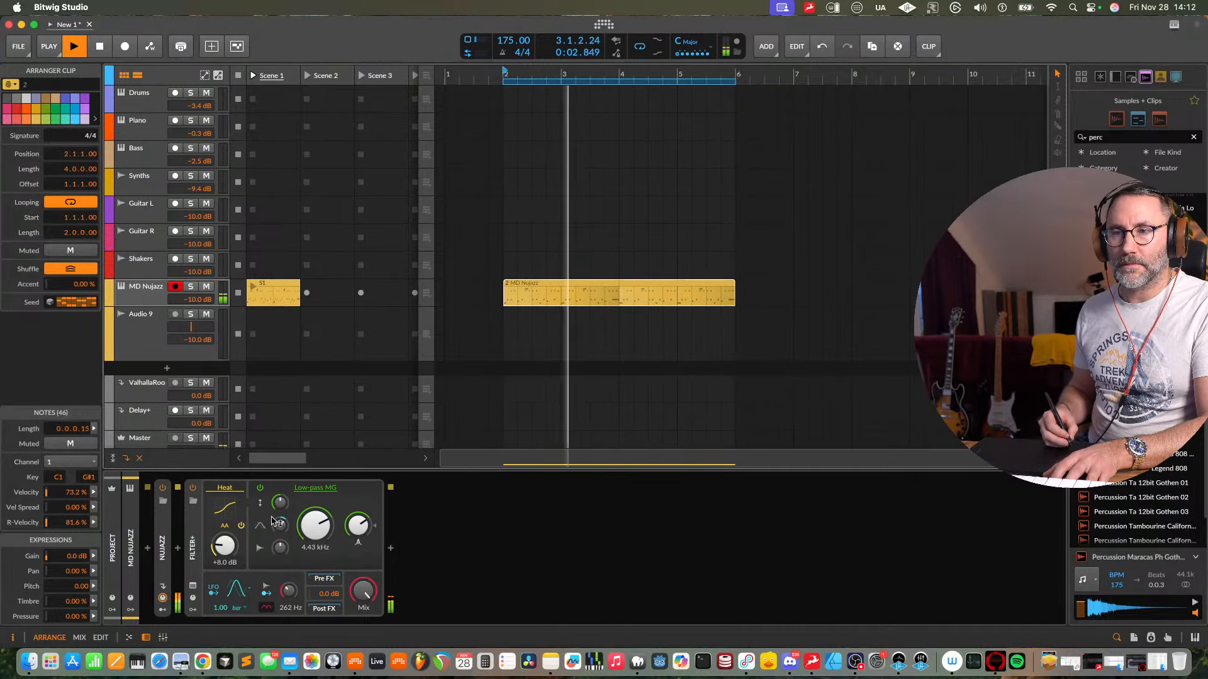
pyautogui.moveTo(326, 530); pyautogui.dragTo(324, 528)
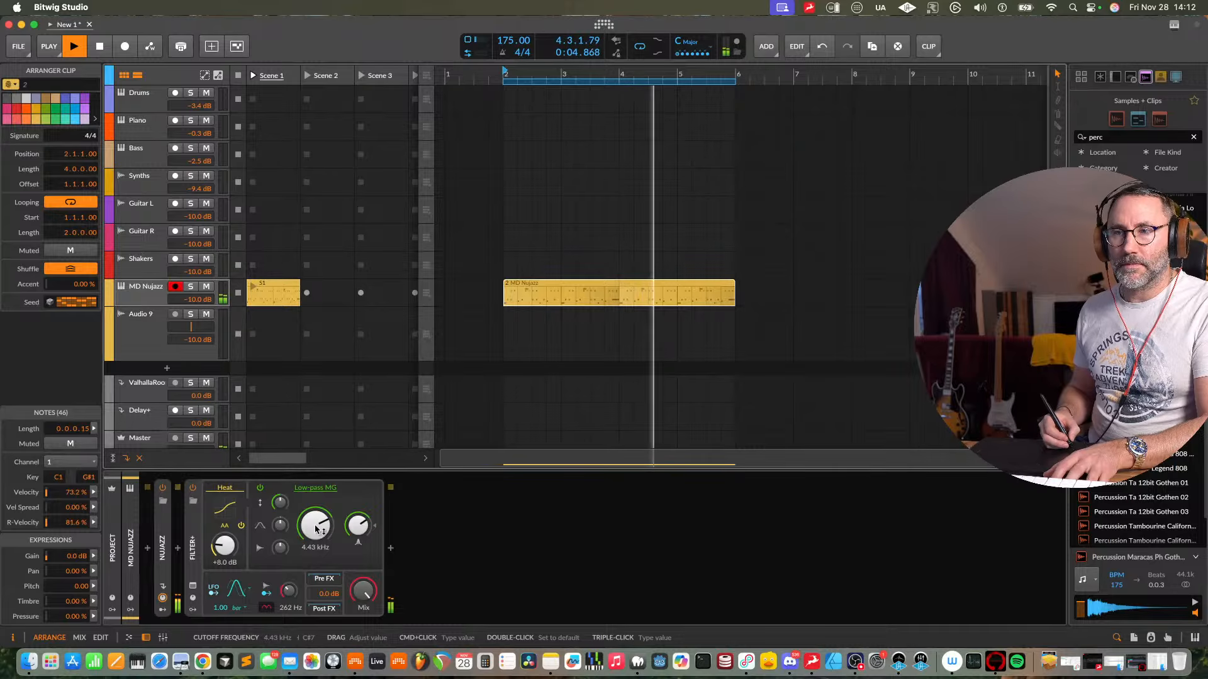
pyautogui.moveTo(225, 549); pyautogui.dragTo(225, 516)
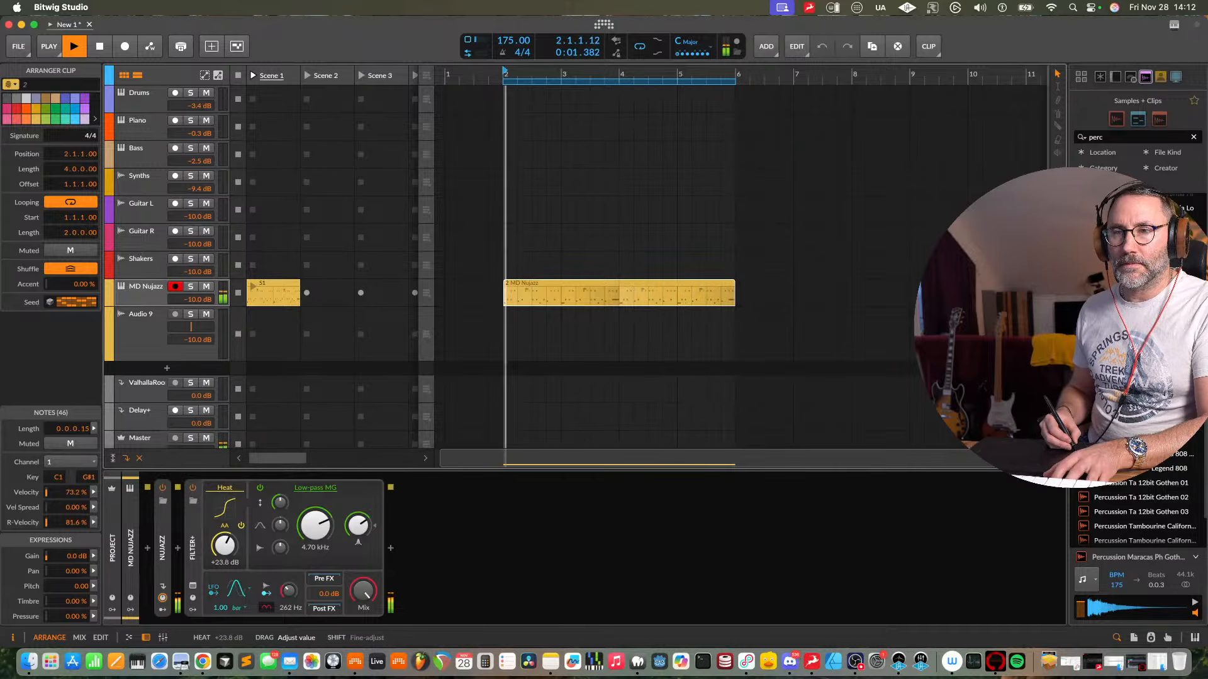
pyautogui.press('space')
pyautogui.press('space')
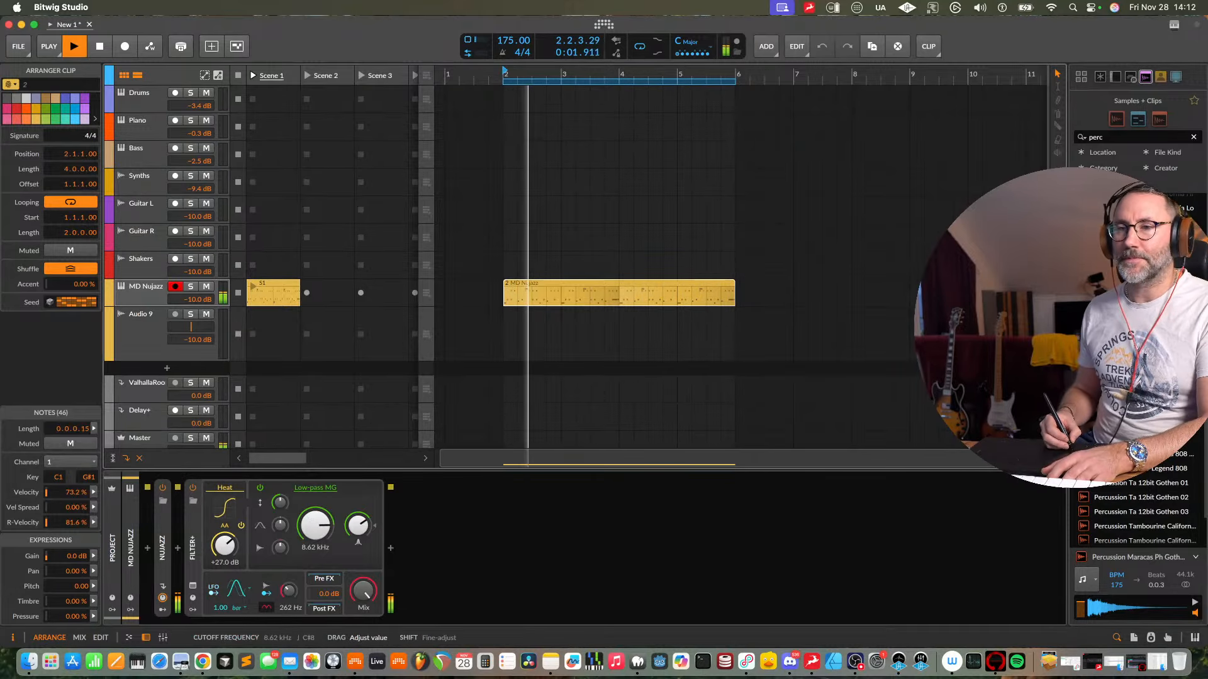
# - Reduce the Filter+ resonance and bring the cutoff down to about 3.52 kHz while auditioning the loop
pyautogui.moveTo(357, 526); pyautogui.dragTo(314, 516)
pyautogui.press('space')
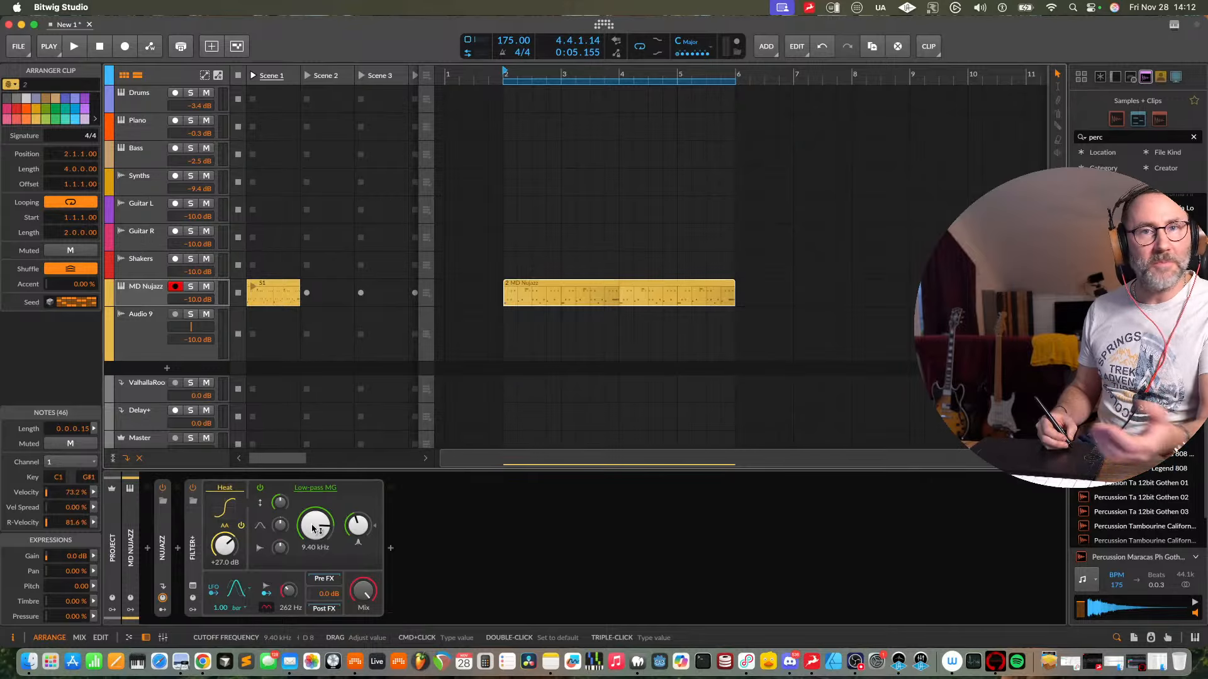
pyautogui.press('space')
pyautogui.moveTo(315, 529); pyautogui.dragTo(341, 548)
pyautogui.press('space')
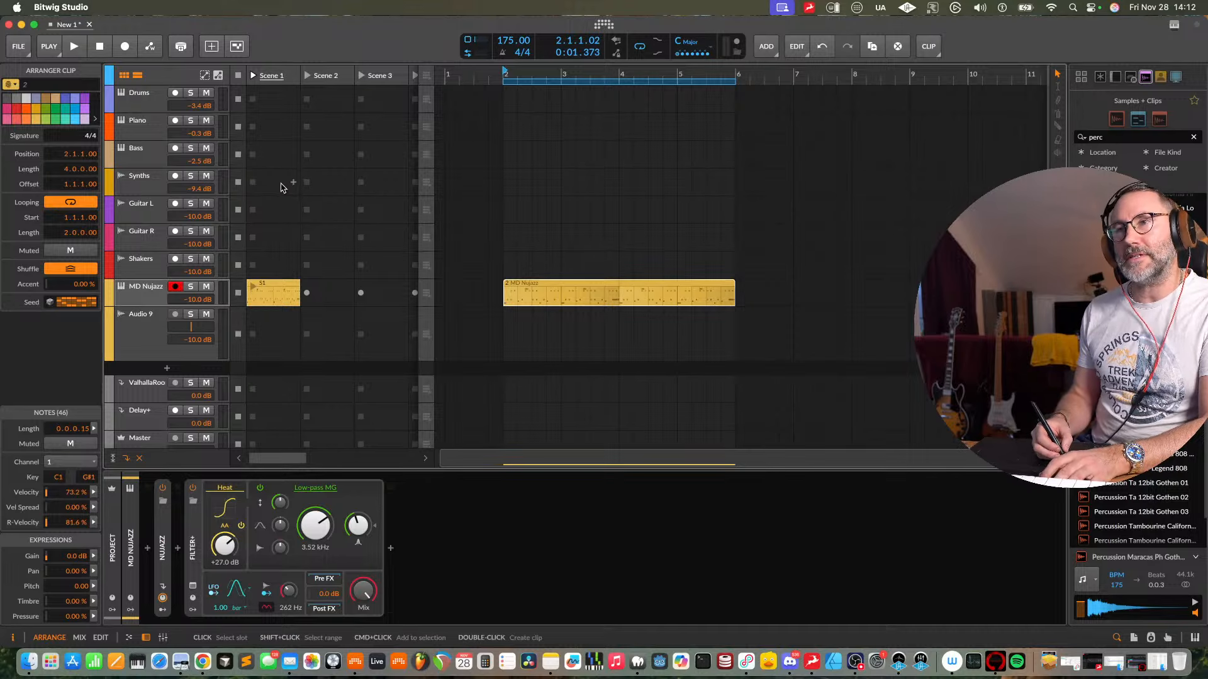
# - Show the automation lanes, enlarge the MD Nujazz lane and bring up its Filter+ Cutoff automation
pyautogui.press('a')
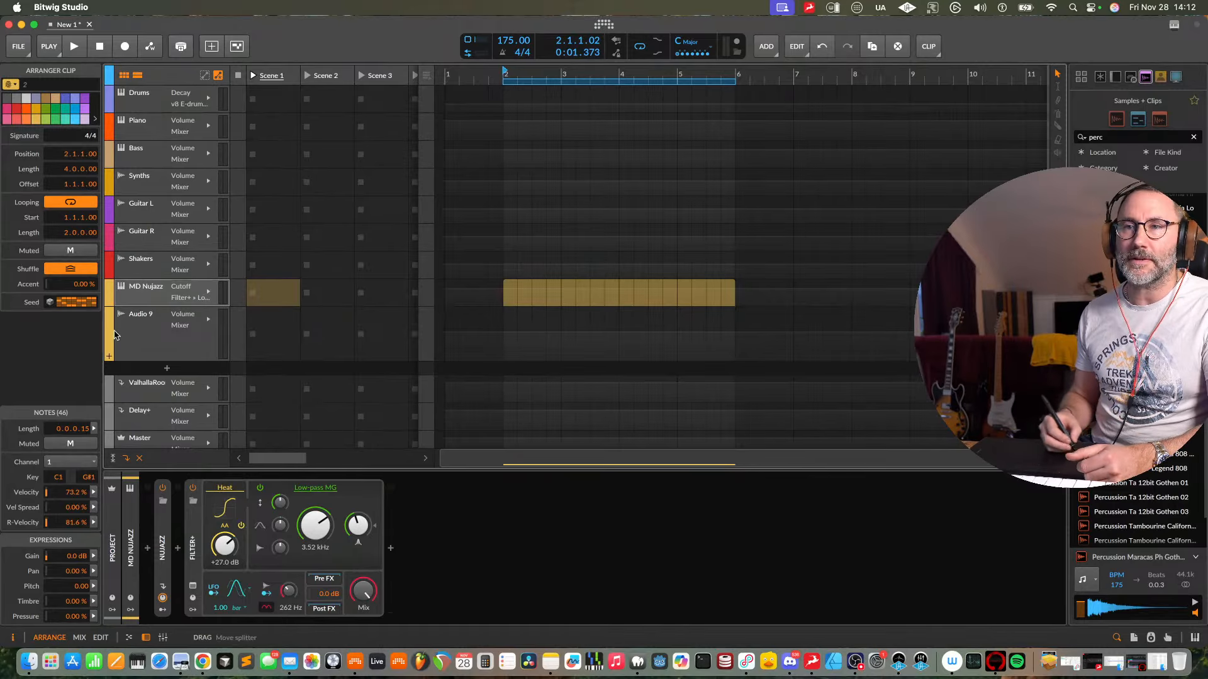
pyautogui.moveTo(153, 305); pyautogui.dragTo(153, 358)
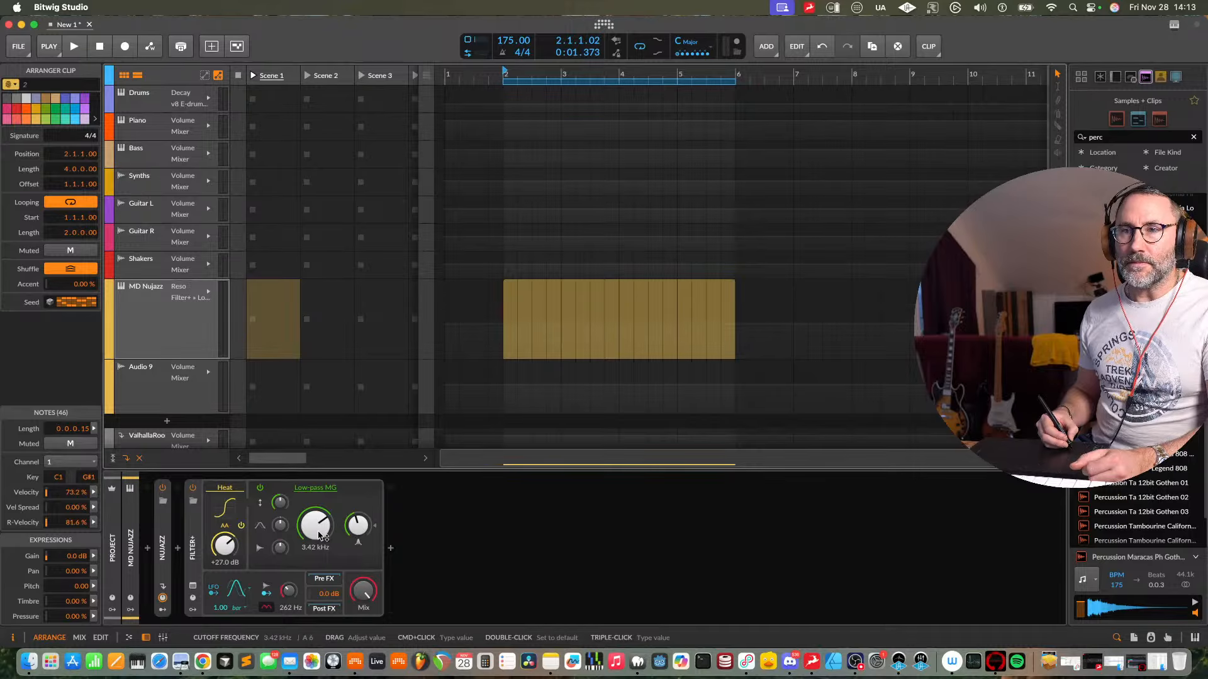
pyautogui.moveTo(315, 532); pyautogui.dragTo(315, 534)
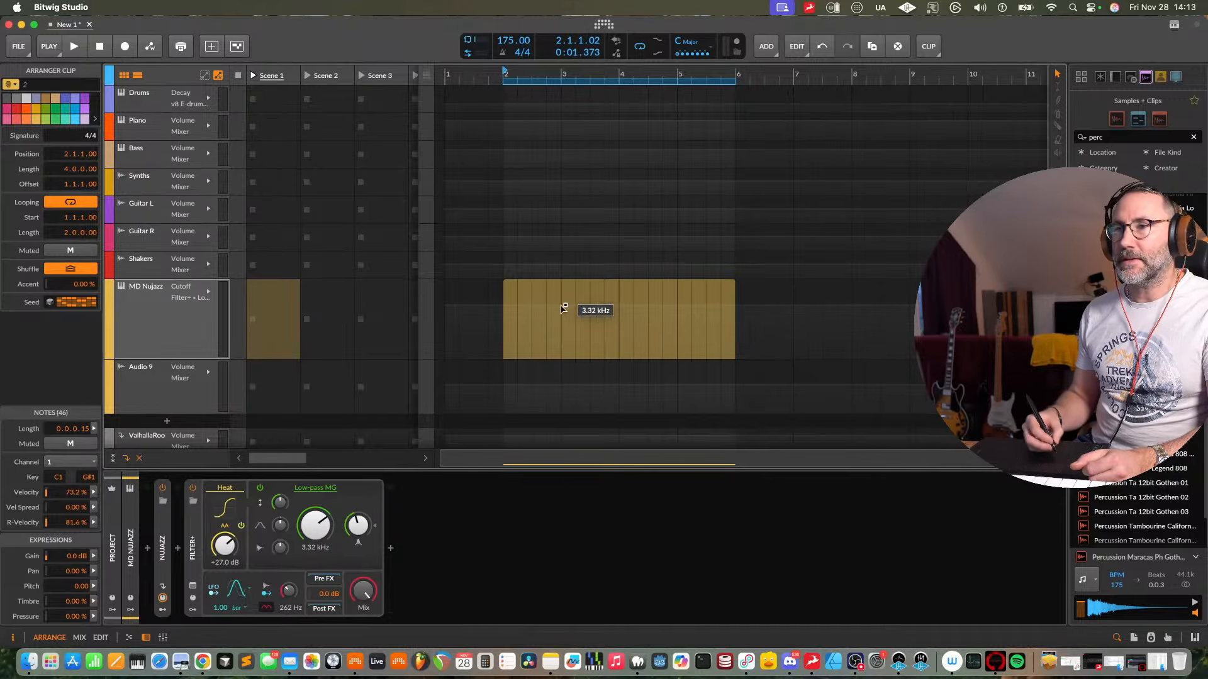
# - Draw a falling Cutoff ramp on MD Nujazz from bar 2 through 613 Hz at 2.3.1 to 199 Hz at bar 3
pyautogui.click(509, 308)
pyautogui.moveTo(562, 305)
pyautogui.mouseDown()
pyautogui.moveTo(561, 333)
pyautogui.moveTo(553, 314)
pyautogui.mouseUp()
pyautogui.press('space')
pyautogui.press('space')
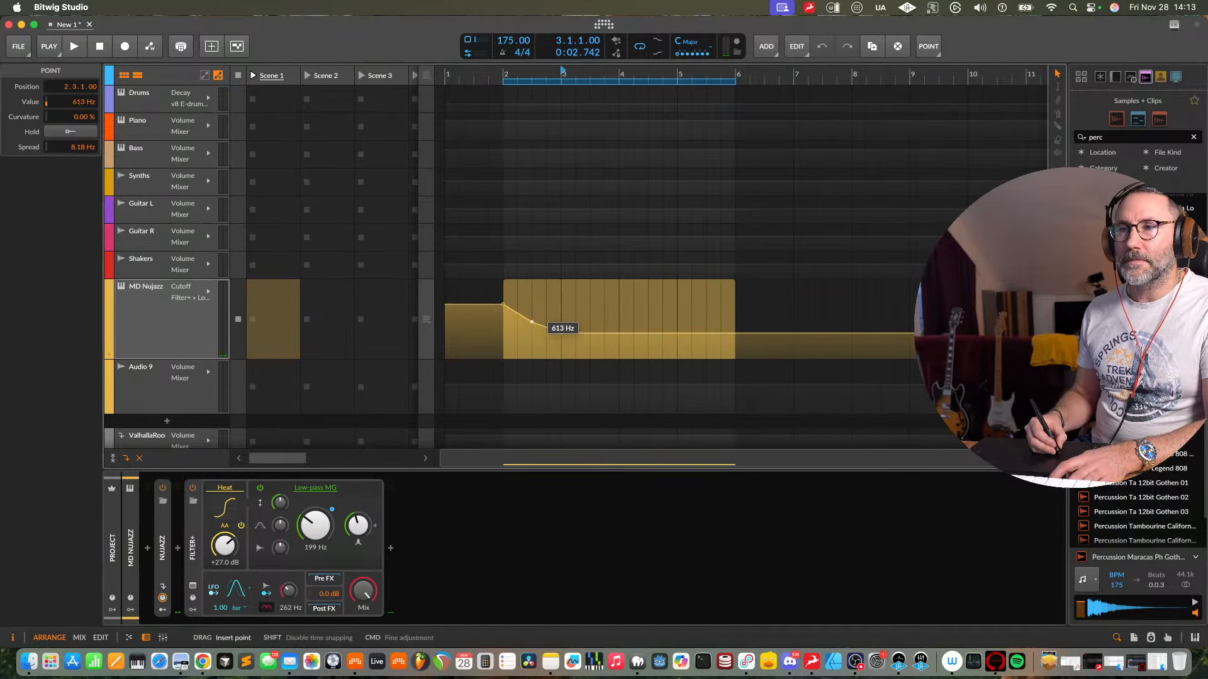
pyautogui.press('space')
pyautogui.click(508, 77)
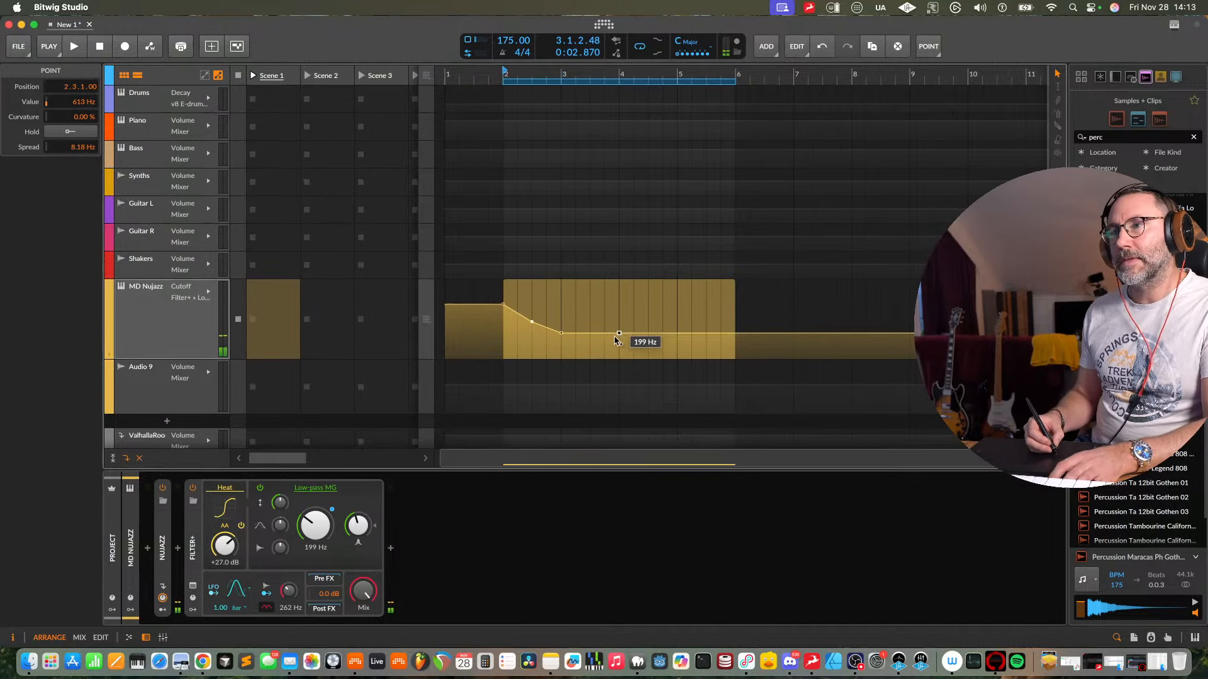
# - Make the cutoff jump to 6.72 kHz at bar 3 and fall in a curve to 229 Hz at bar 4
pyautogui.moveTo(616, 336); pyautogui.dragTo(561, 298)
pyautogui.press('space')
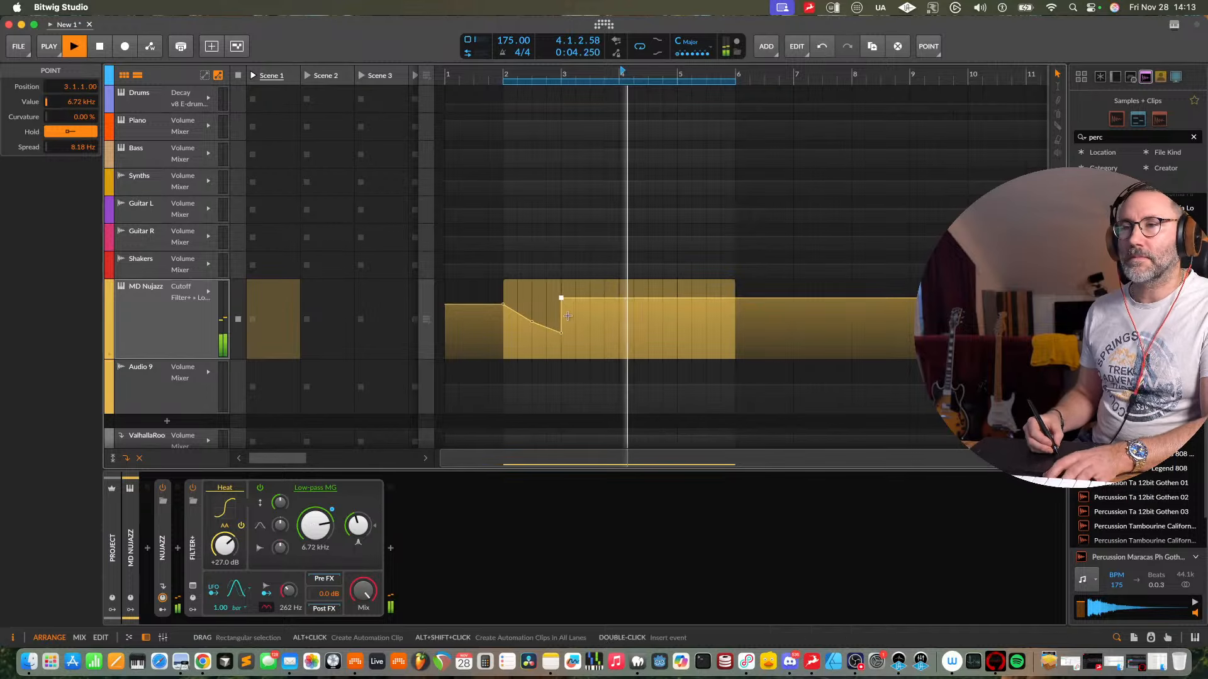
pyautogui.press('space')
pyautogui.click(621, 298)
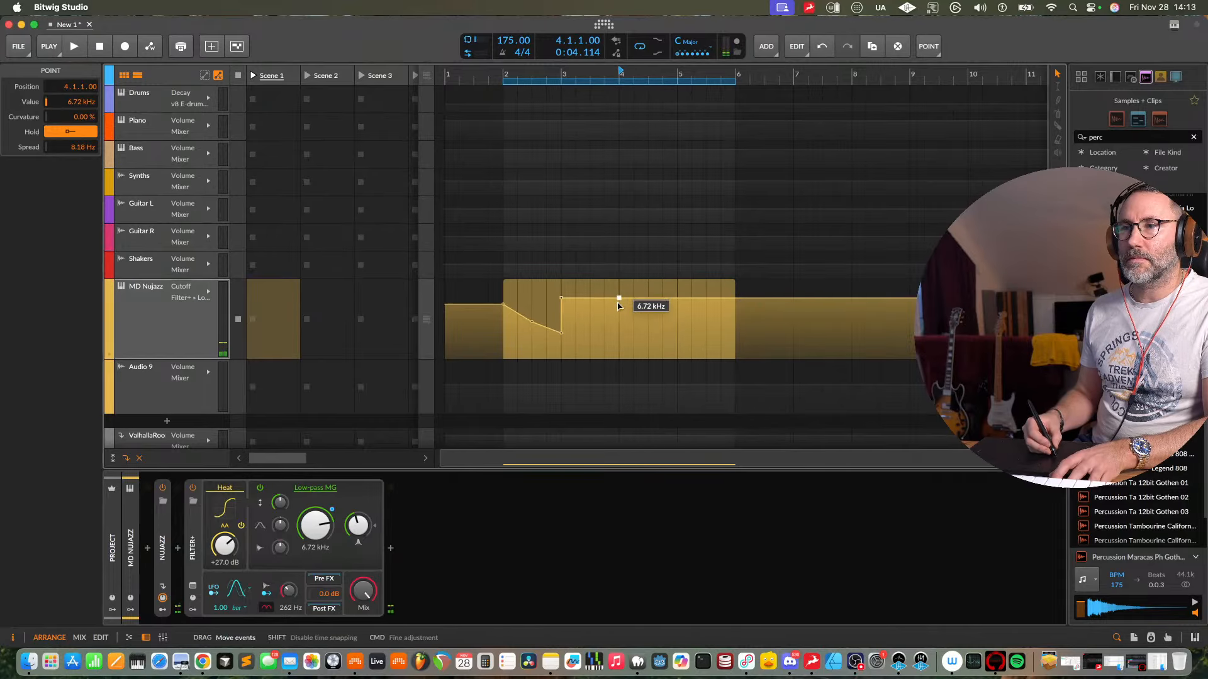
pyautogui.moveTo(618, 305)
pyautogui.mouseDown()
pyautogui.moveTo(619, 331)
pyautogui.moveTo(605, 320)
pyautogui.mouseUp()
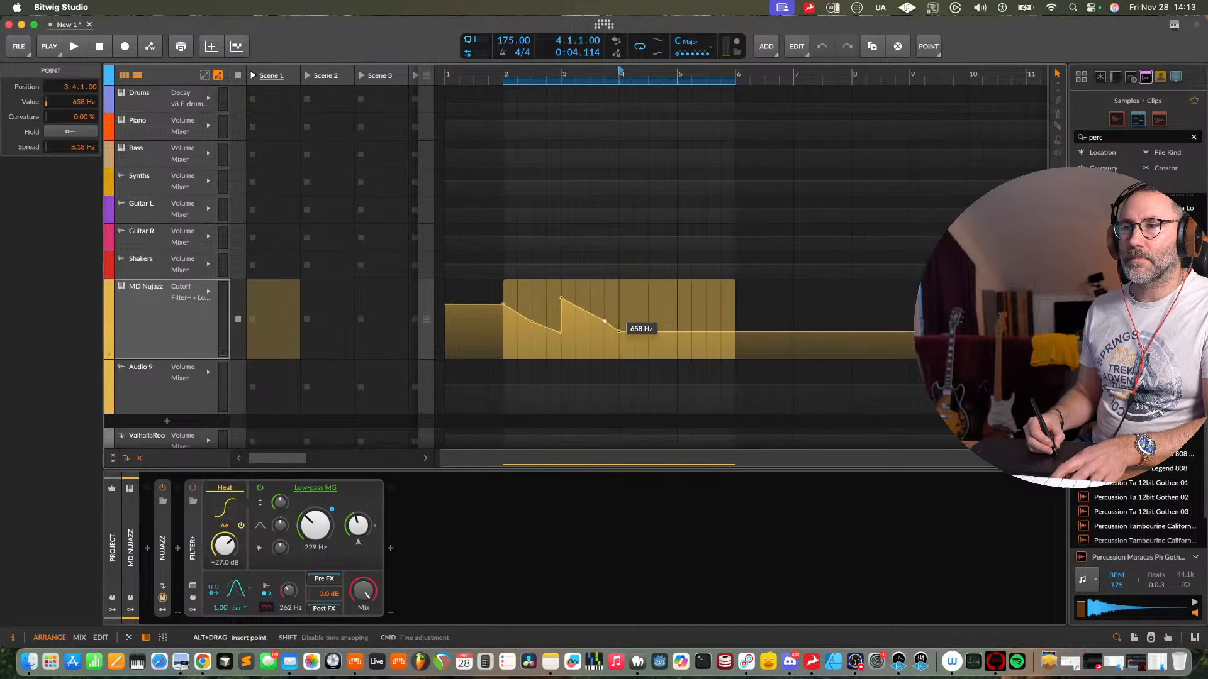
pyautogui.press('super+z')
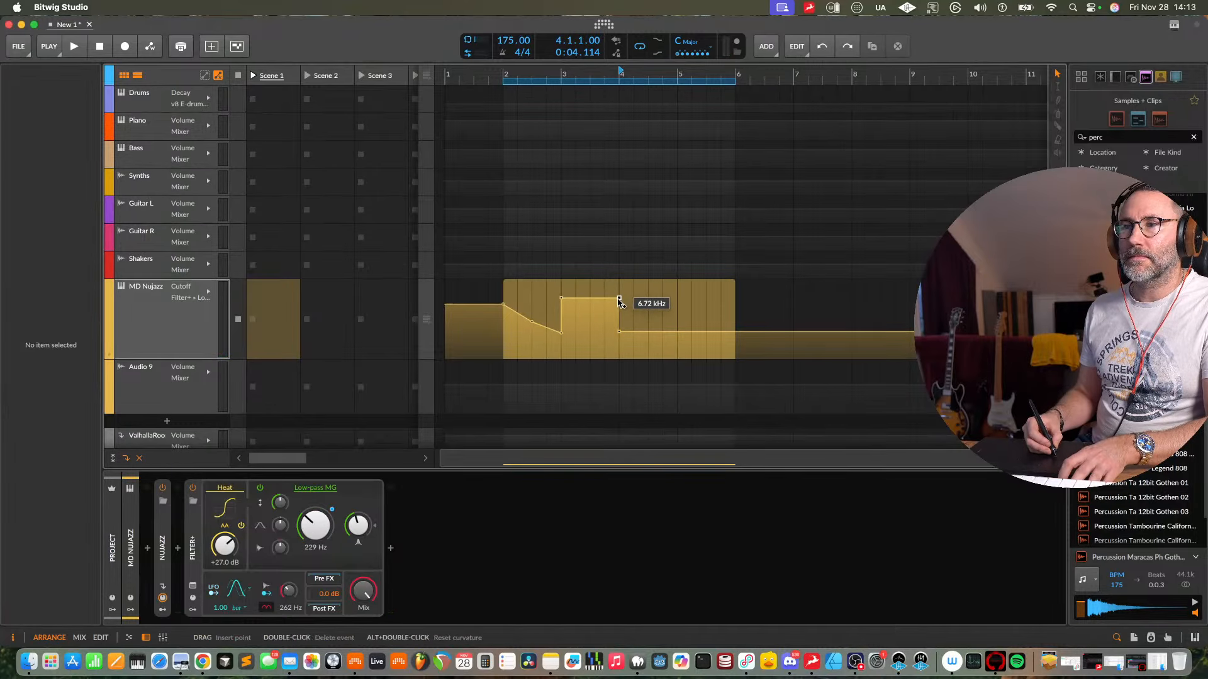
pyautogui.moveTo(611, 298); pyautogui.dragTo(611, 315)
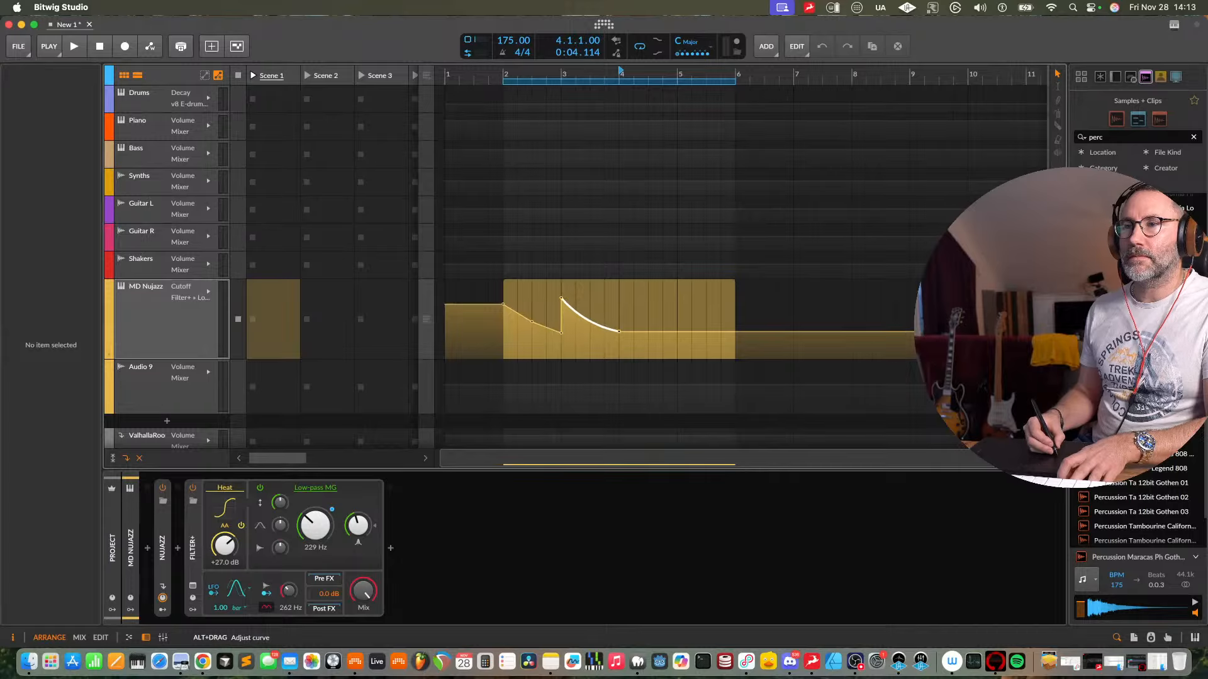
# - Add a cutoff peak of about 11.8 kHz at bar 4 that curves down to 199 Hz at bar 5
pyautogui.press('space')
pyautogui.moveTo(677, 333); pyautogui.dragTo(668, 303)
pyautogui.press('space')
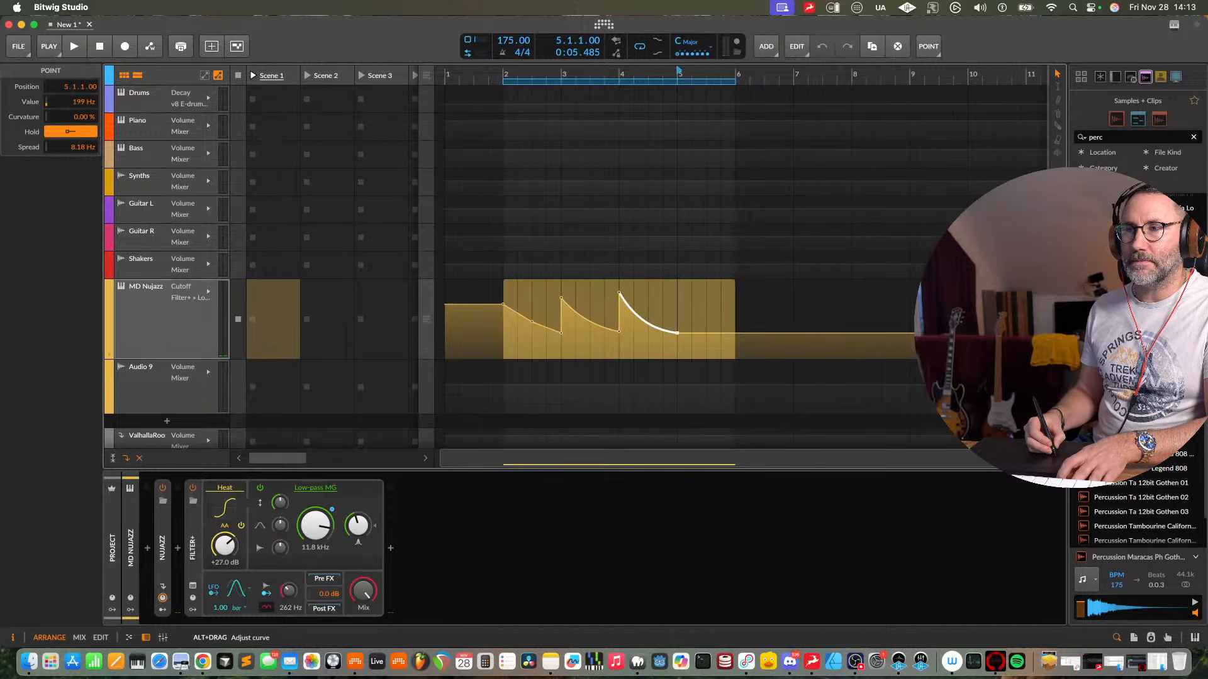
# - Add a cutoff peak of 12.7 kHz at bar 5 that curves down to 263 Hz at bar 6
pyautogui.press('space')
pyautogui.moveTo(730, 333); pyautogui.dragTo(683, 347)
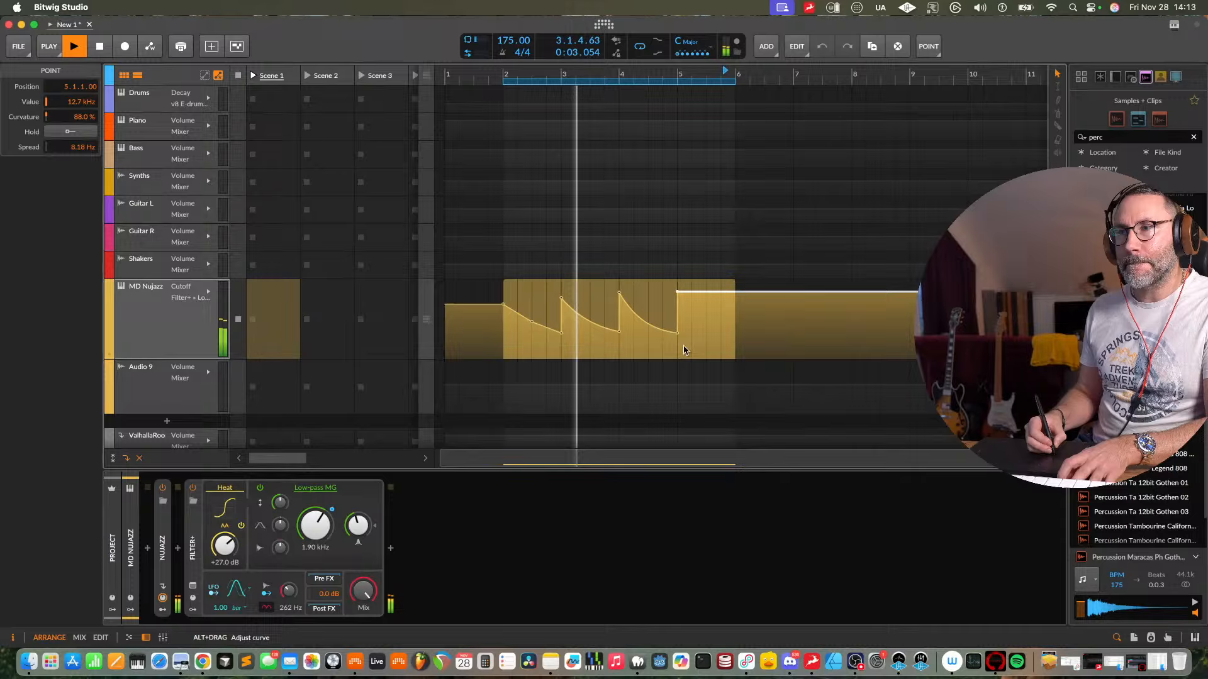
pyautogui.click(734, 300)
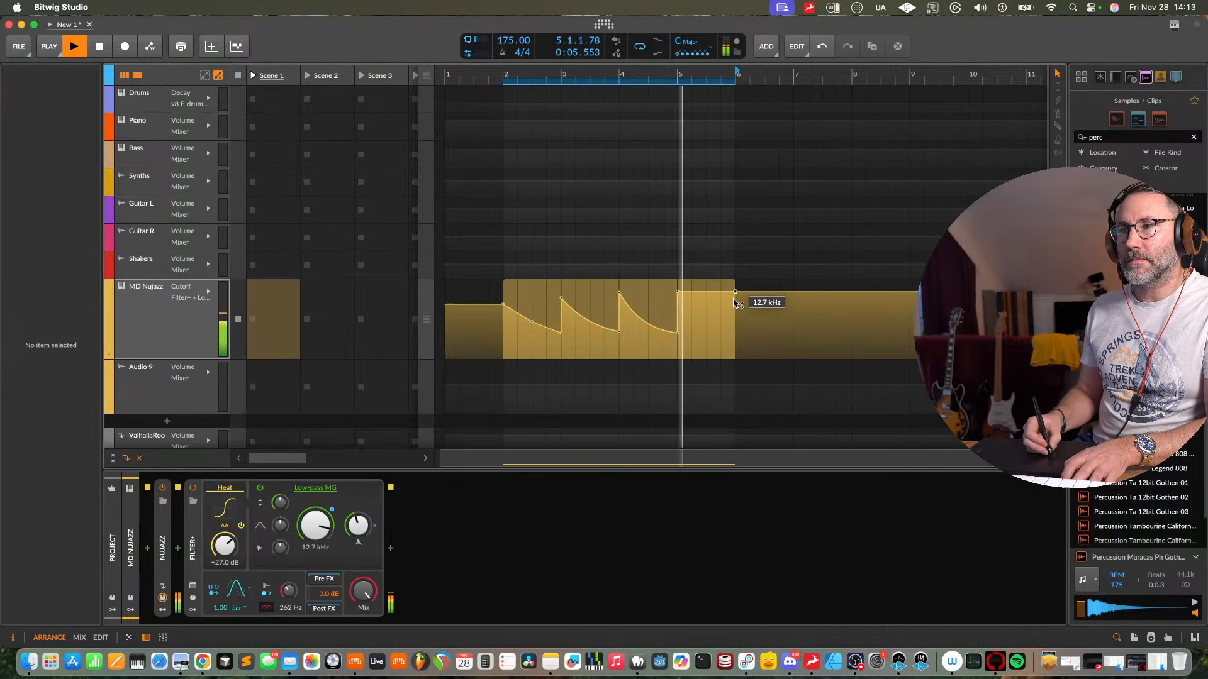
pyautogui.click(736, 303)
pyautogui.moveTo(736, 302); pyautogui.dragTo(736, 329)
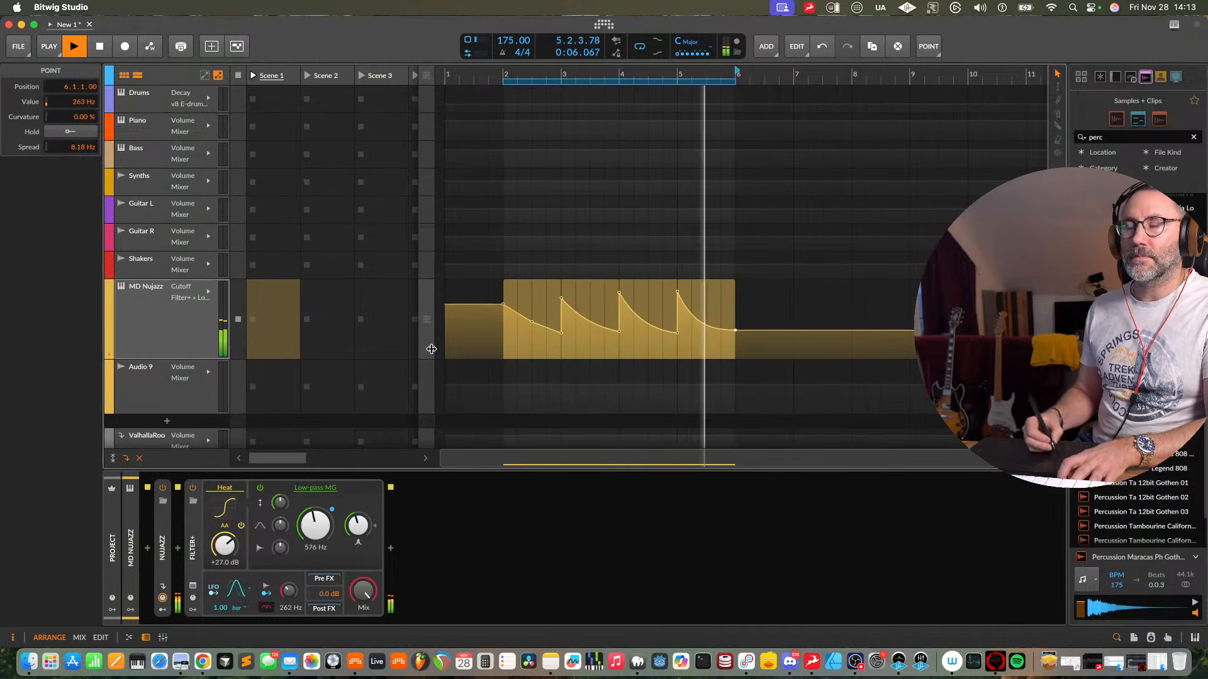
# - Lower the cutoff point at bar 2 to 1.43 kHz, and replace the middle point before bar 3 with a smooth curve
pyautogui.press('space')
pyautogui.click(503, 304)
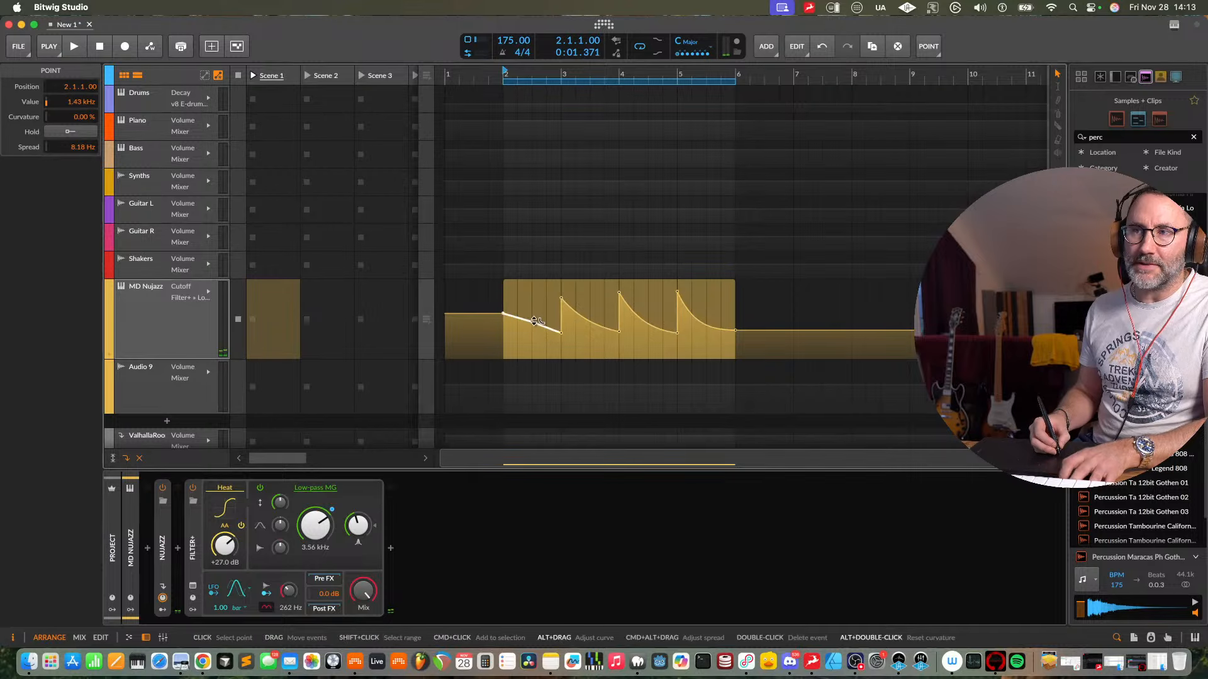
pyautogui.click(537, 326)
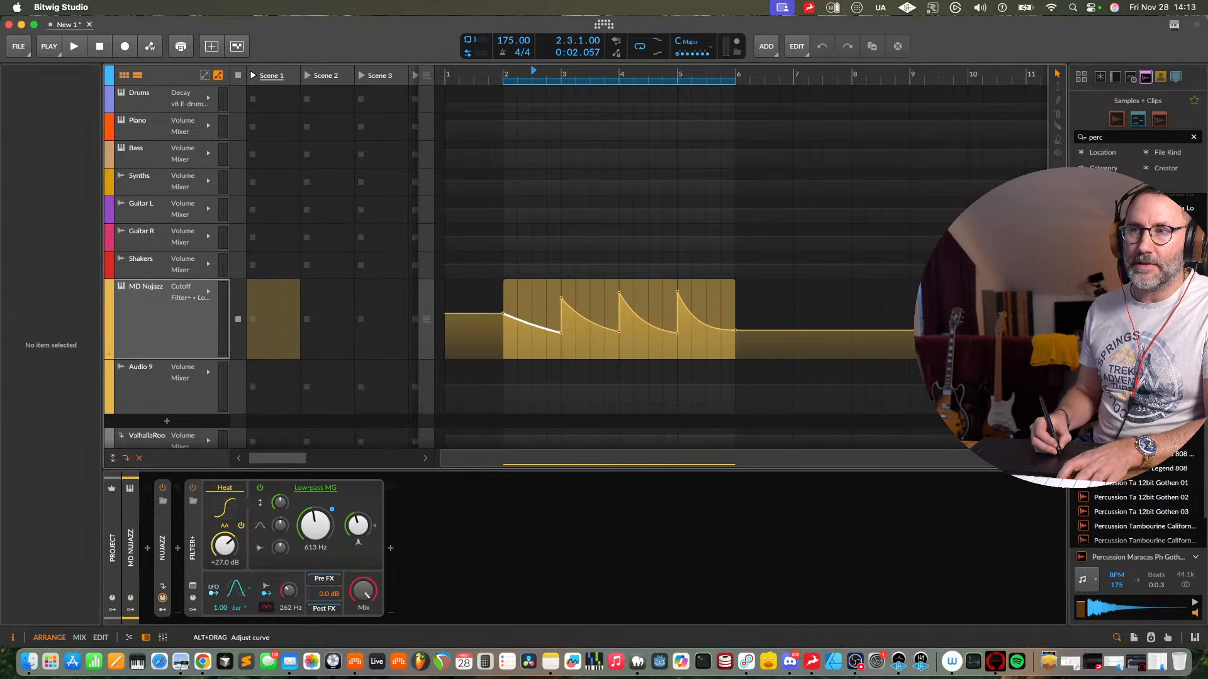
# - Lower the cutoff peaks at bars 3 and 4, and set the low point at bar 5 to 229 Hz
pyautogui.moveTo(559, 300); pyautogui.dragTo(561, 310)
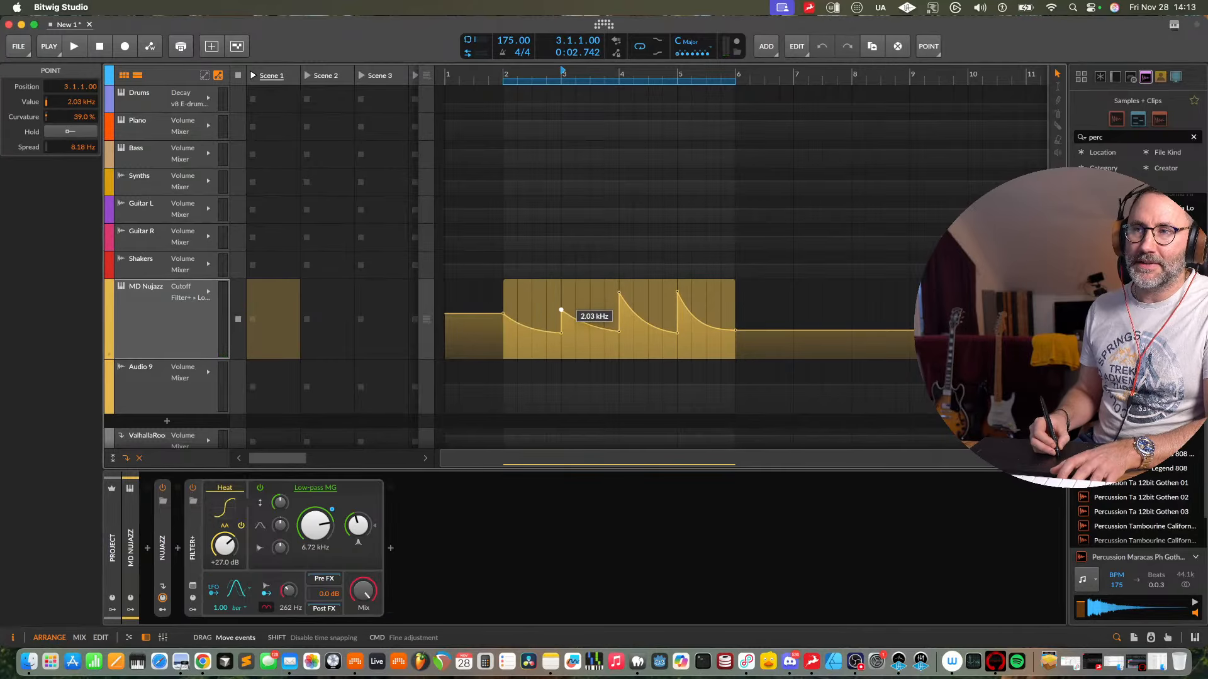
pyautogui.click(625, 293)
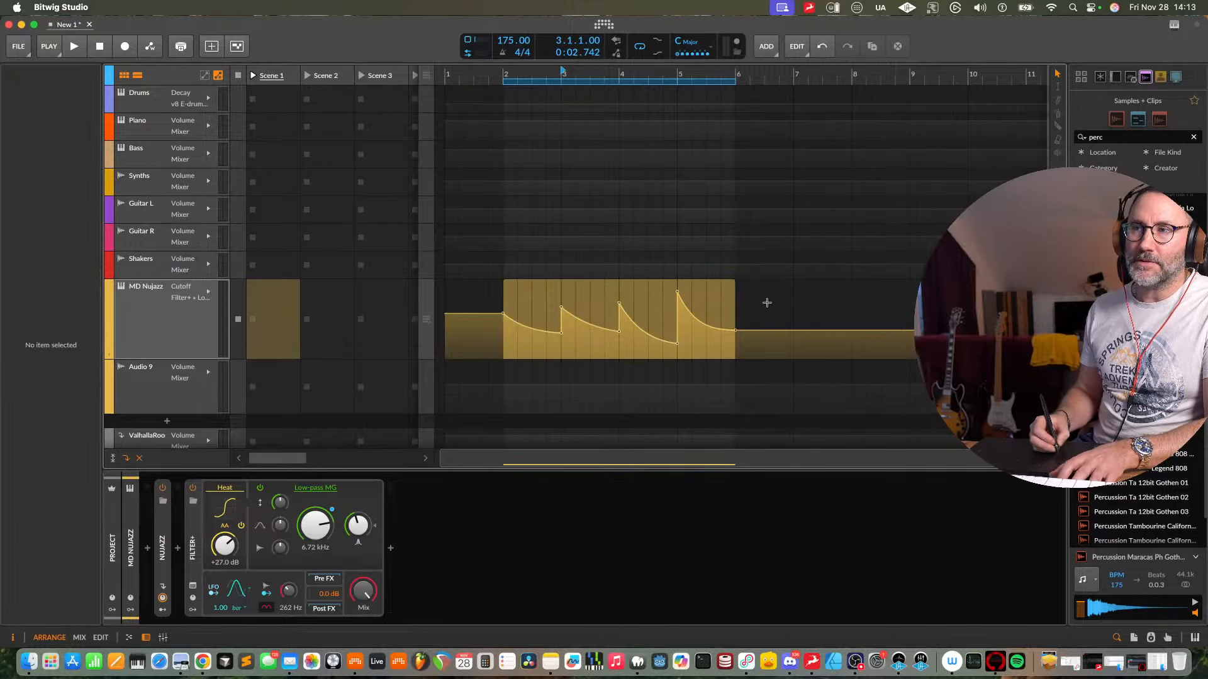
pyautogui.moveTo(677, 343)
pyautogui.mouseDown()
pyautogui.moveTo(701, 337)
pyautogui.moveTo(680, 331)
pyautogui.mouseUp()
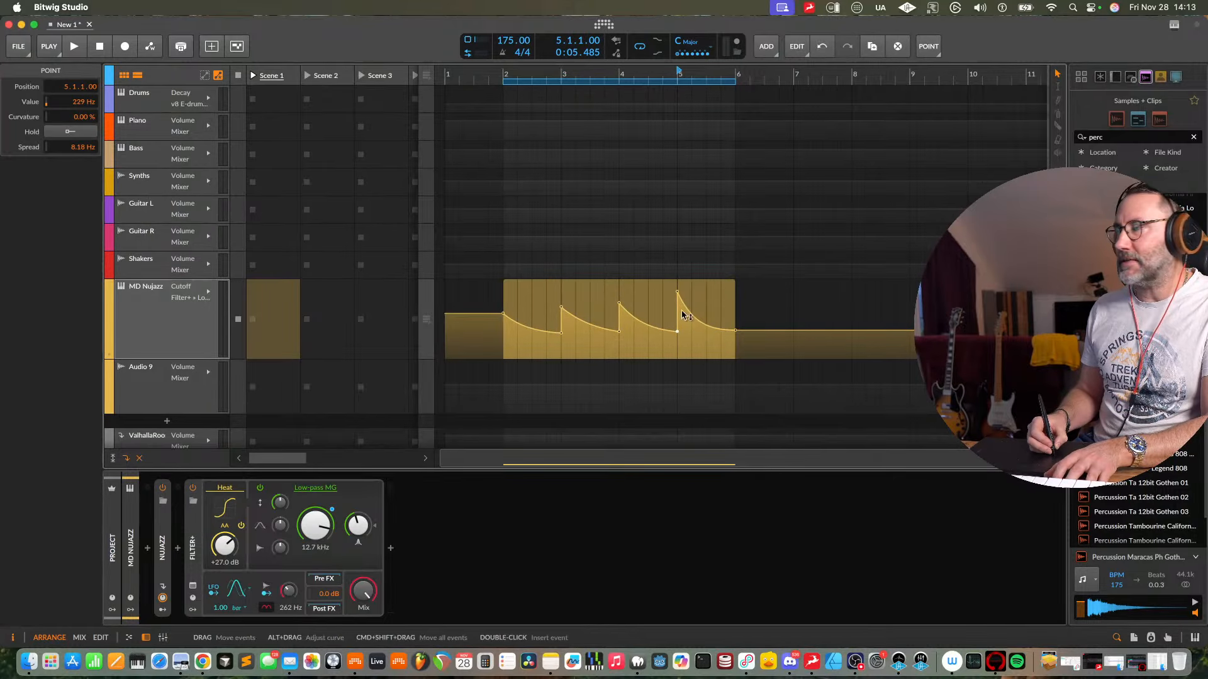
# - During playback, raise the cutoff peak at bar 5 to about 14.6 kHz and set the bar 2 point to 1.16 kHz
pyautogui.press('space')
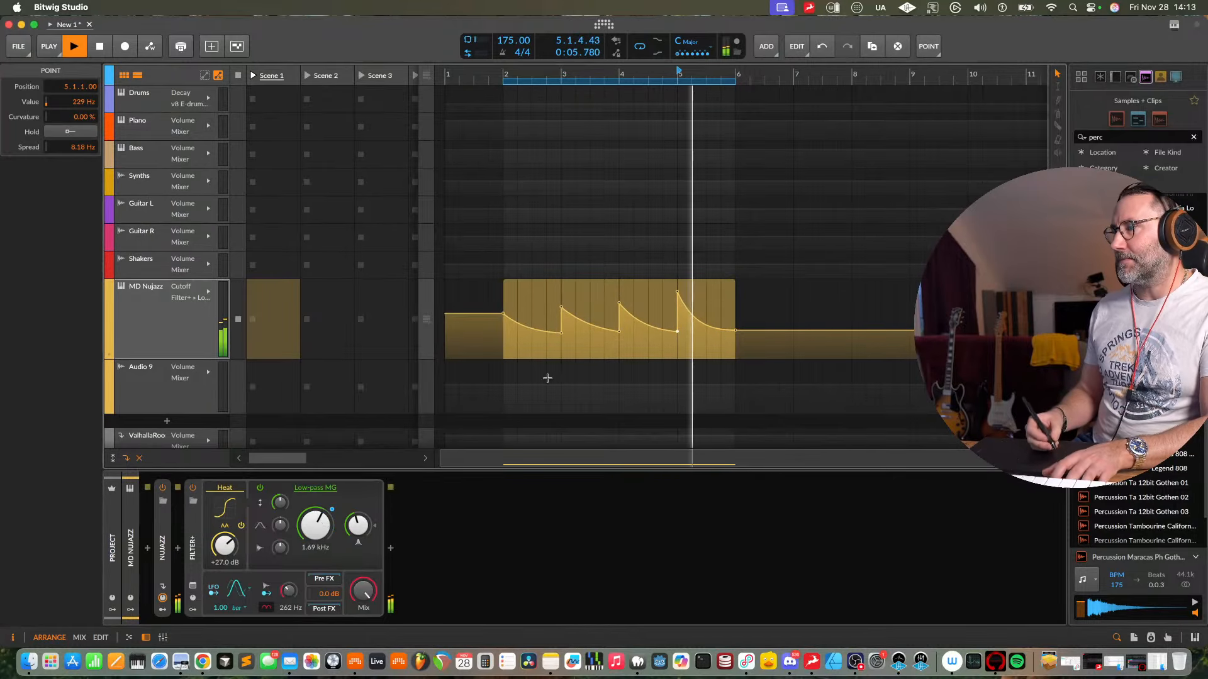
pyautogui.click(678, 290)
pyautogui.click(502, 314)
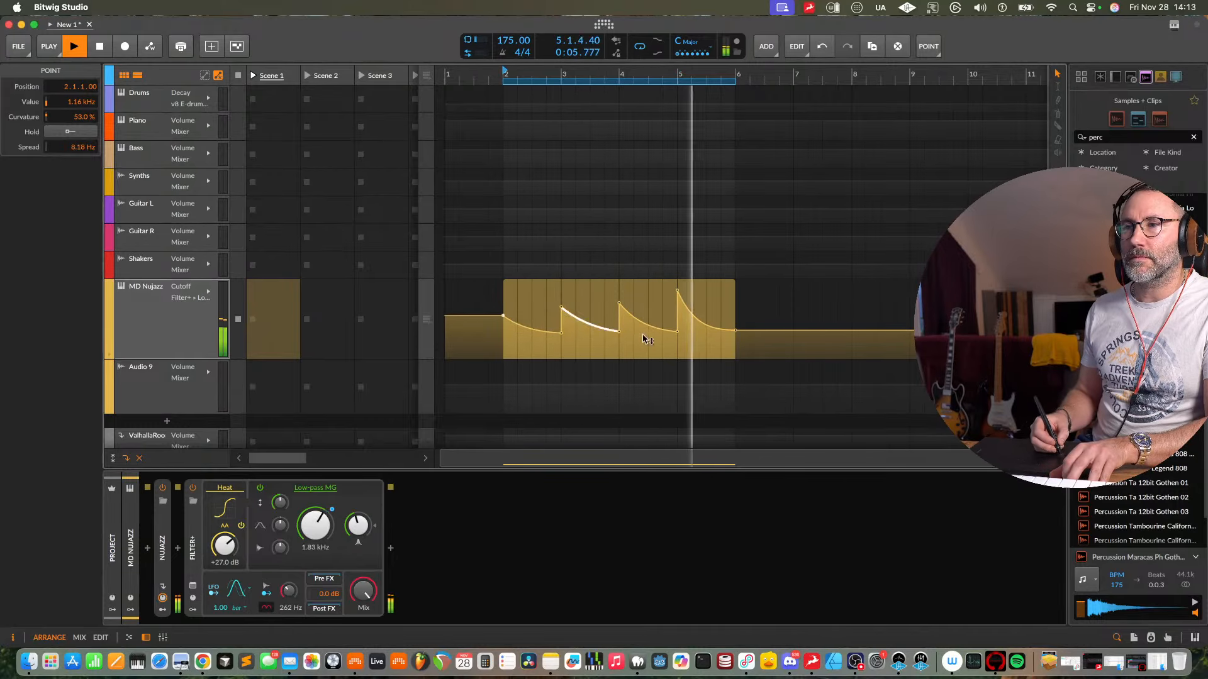
# - Raise the cutoff low points, with 431 Hz at bar 4 and 1.16 kHz at bar 6, and play the loop from bar 2
pyautogui.press('space')
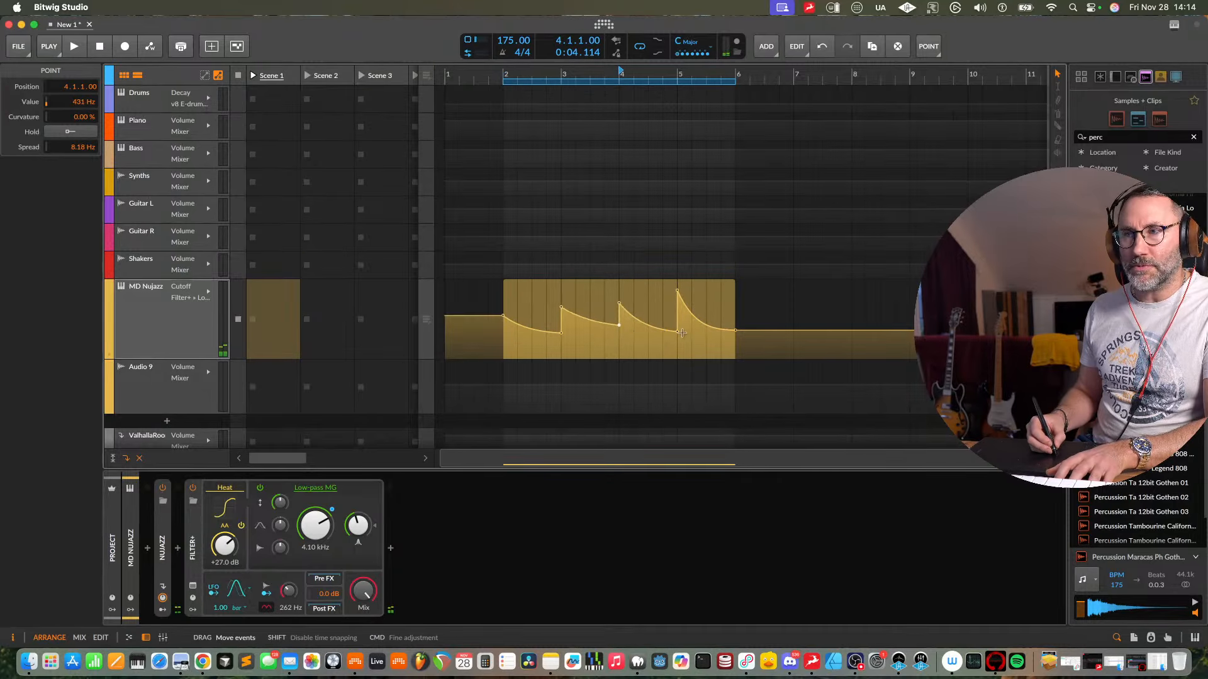
pyautogui.click(735, 327)
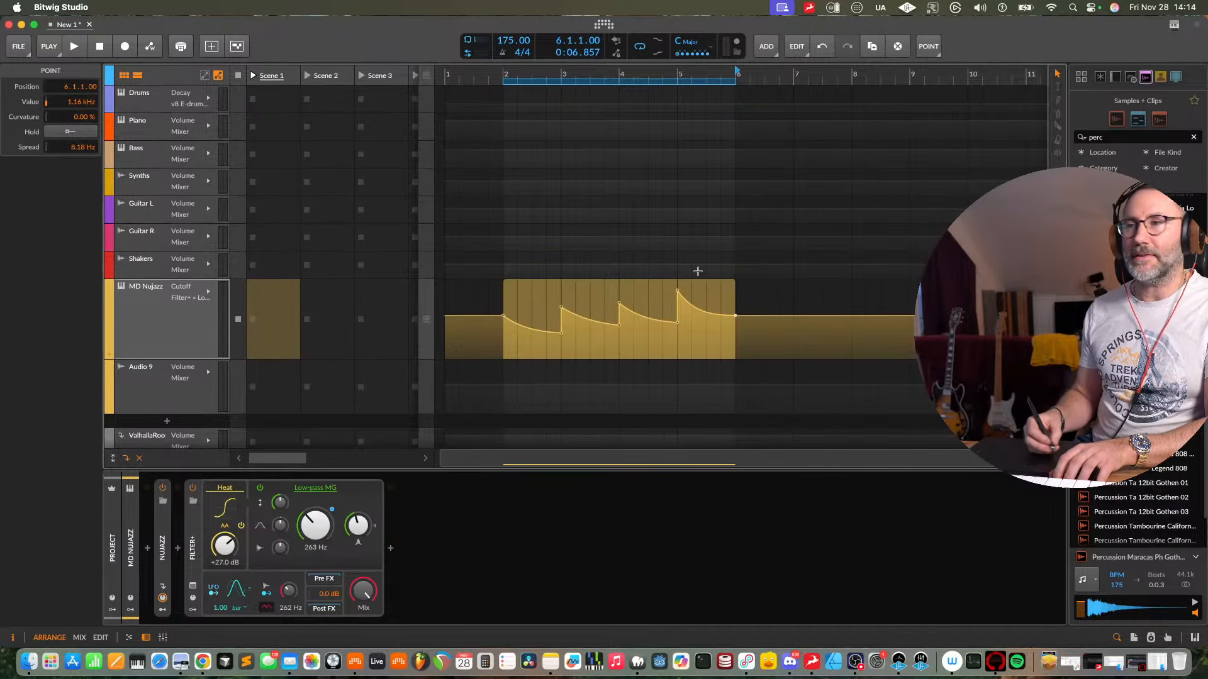
pyautogui.press('space')
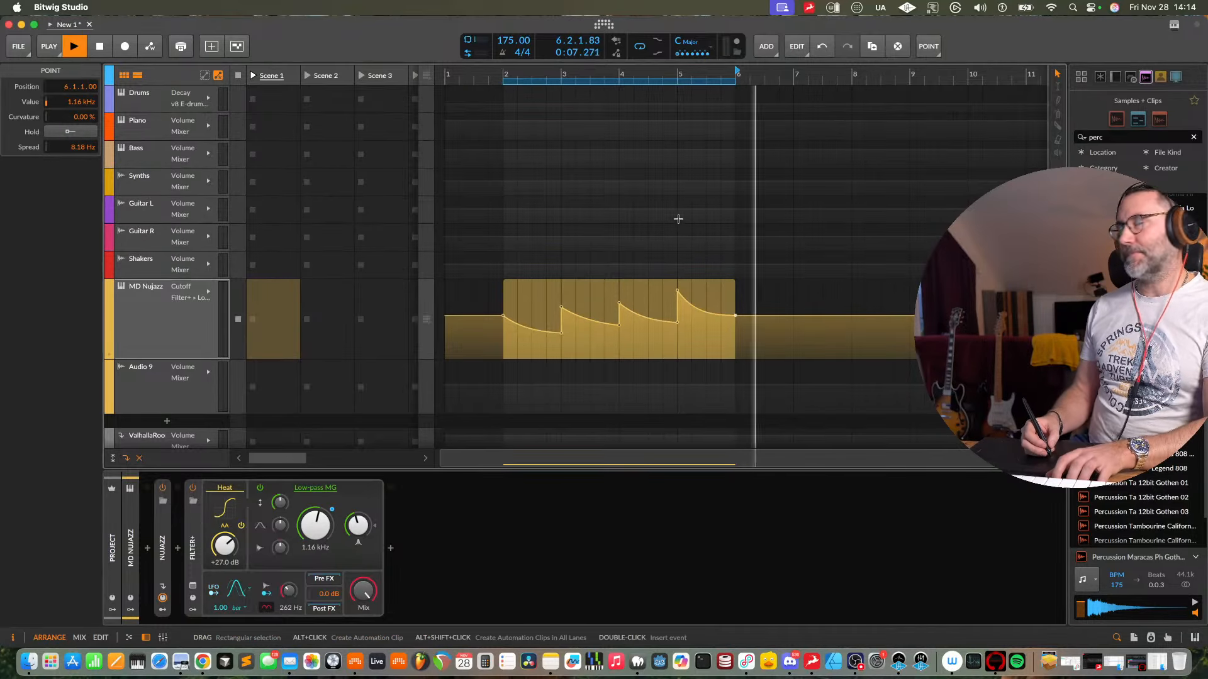
pyautogui.hotkey('alt', '2')
pyautogui.hotkey('alt', '1')
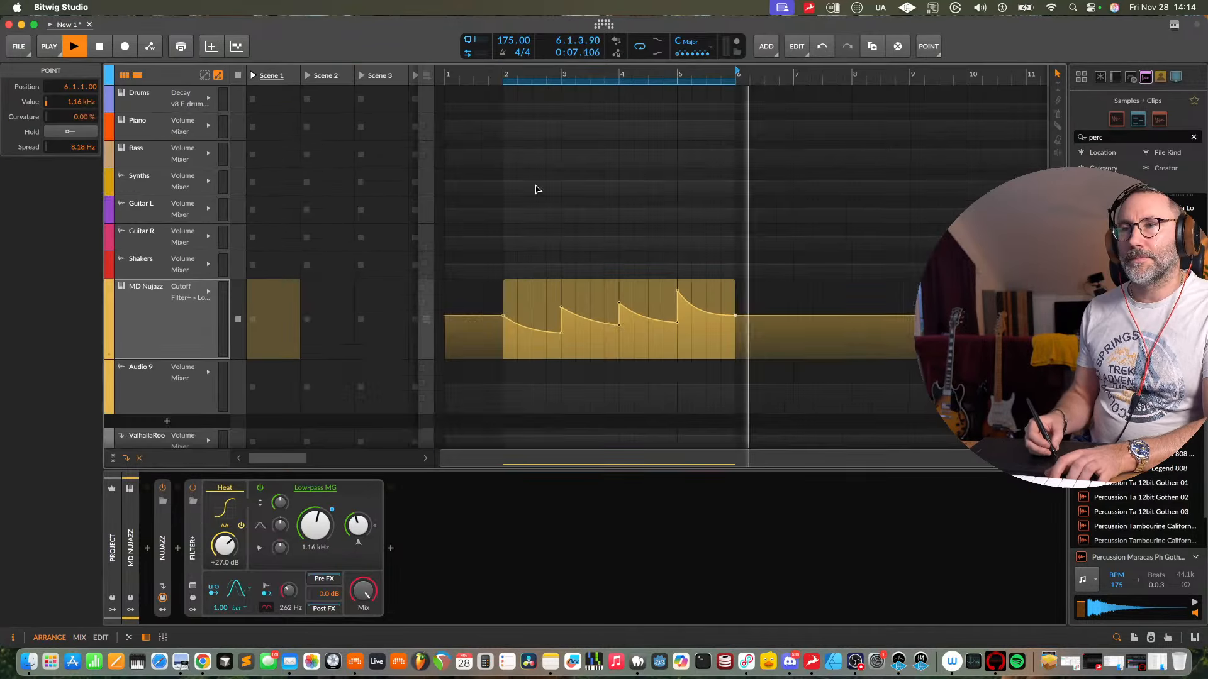
pyautogui.click(504, 76)
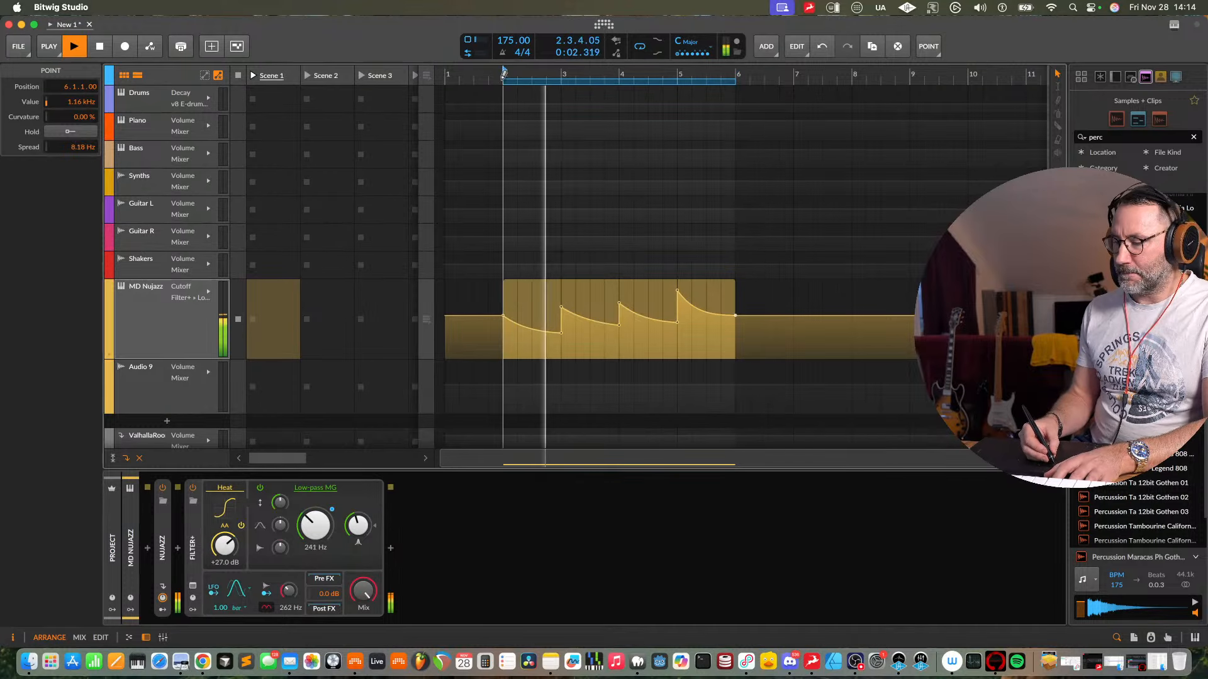
# - Set the cutoff low points to 263 Hz at bar 3 and 658 Hz at bar 5, and replay the loop from bar 2
pyautogui.moveTo(562, 334)
pyautogui.moveTo(561, 334); pyautogui.dragTo(561, 331)
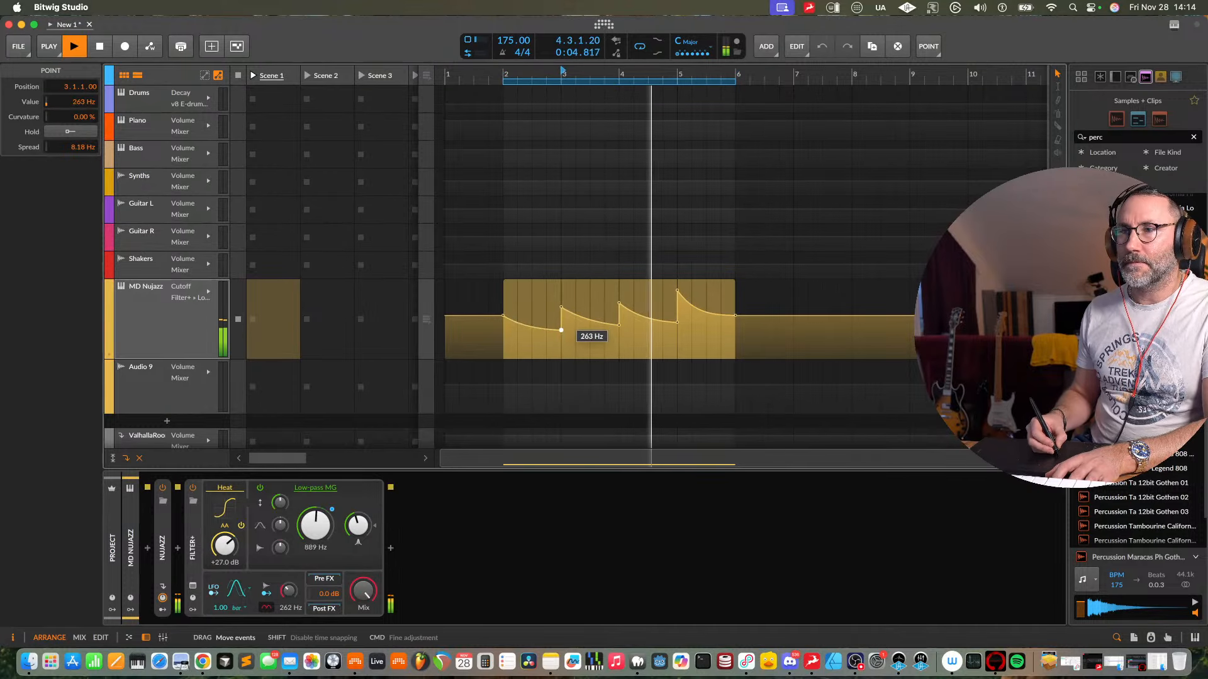
pyautogui.press('space')
pyautogui.click(677, 323)
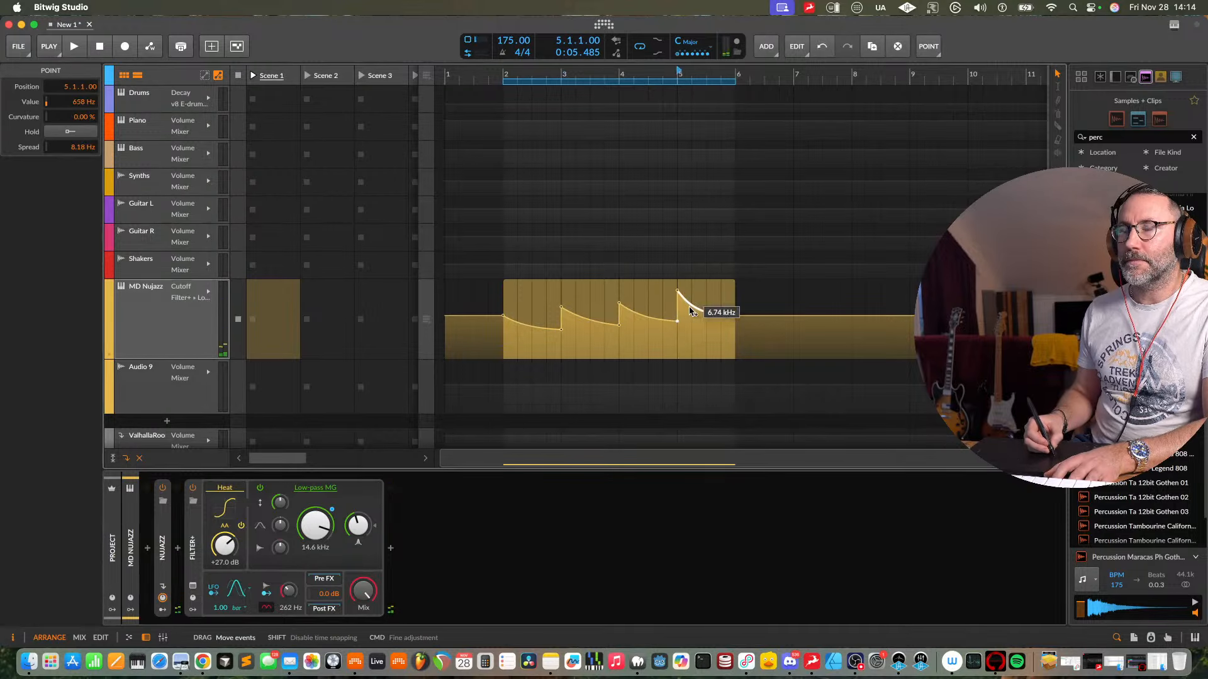
pyautogui.press('space')
pyautogui.press('space')
pyautogui.click(504, 73)
pyautogui.press('space')
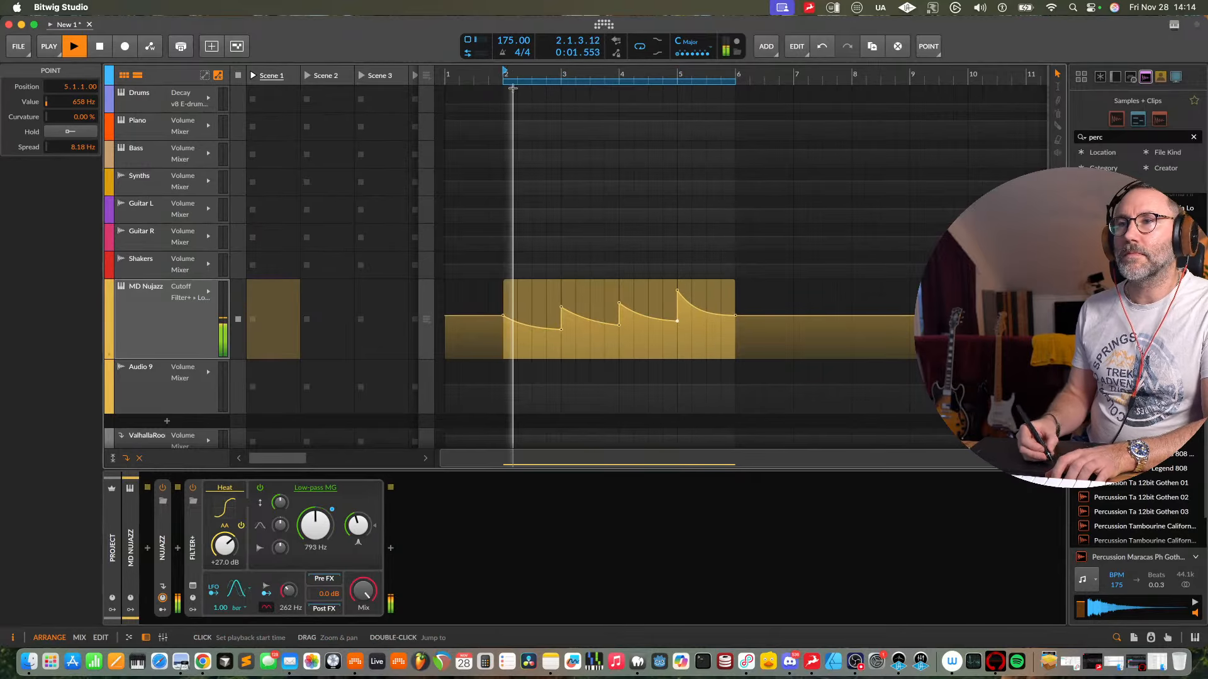
# - Audition the filtered drum loop, stop playback, and compare the MD Nujazz clip view with its cutoff automation
pyautogui.press('Tab')
pyautogui.press('Tab')
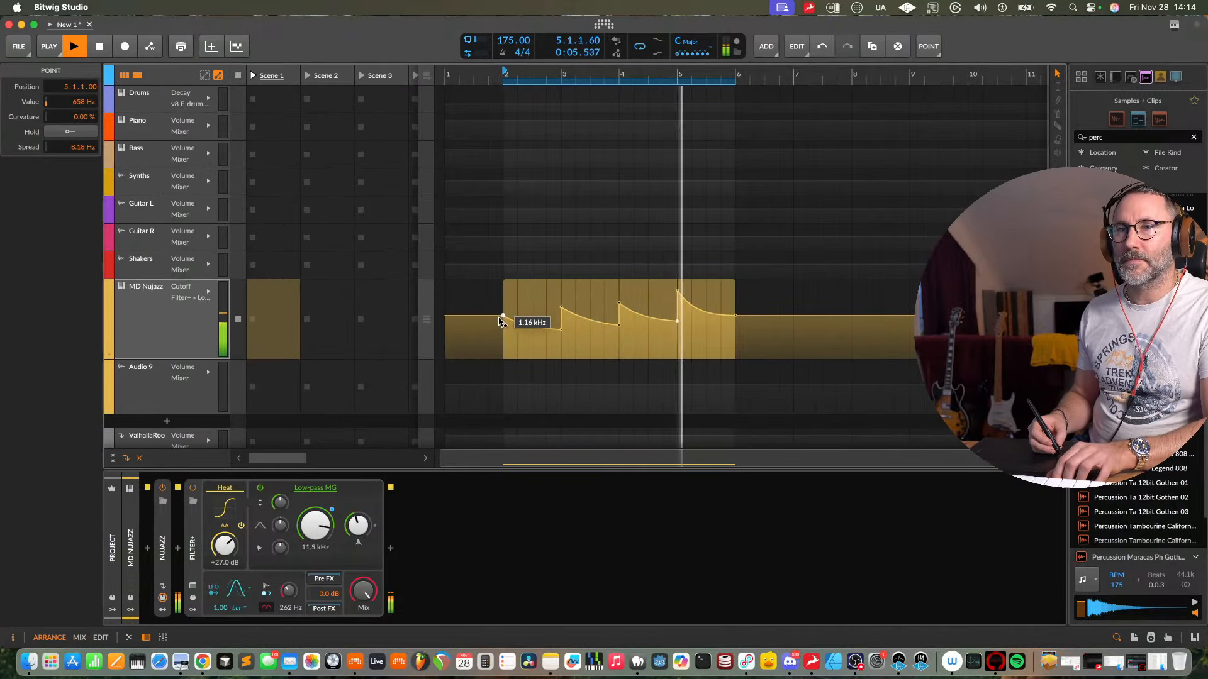
pyautogui.press('space')
pyautogui.press('a')
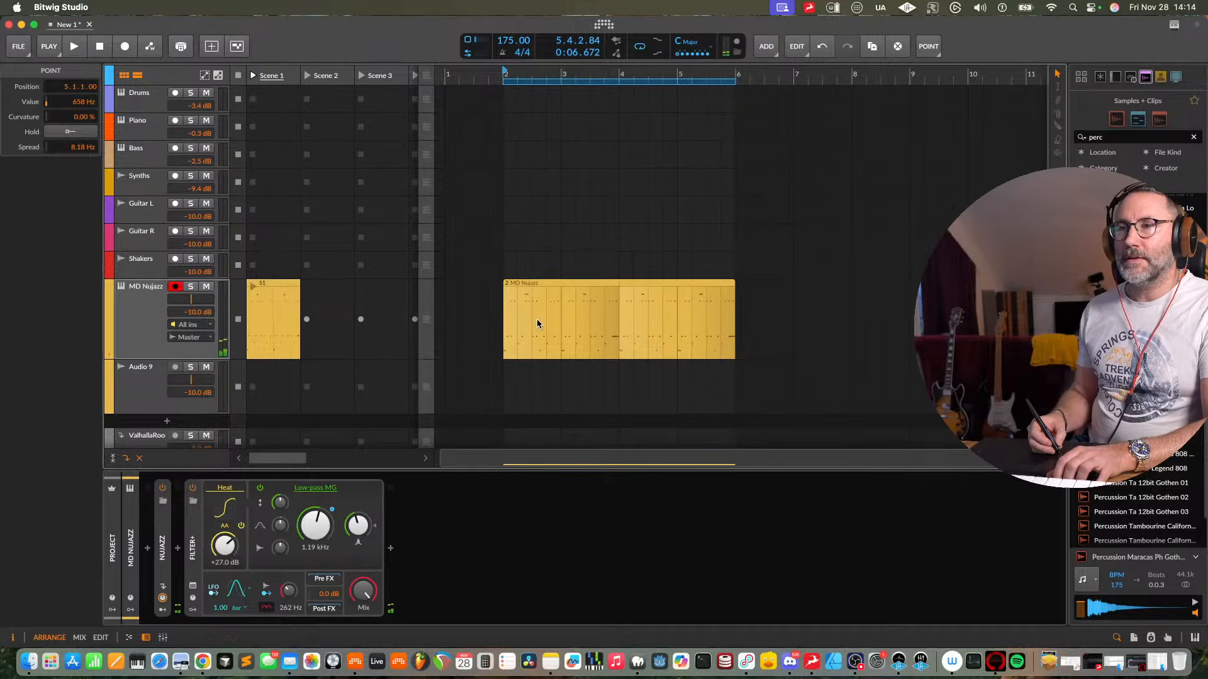
pyautogui.press('a')
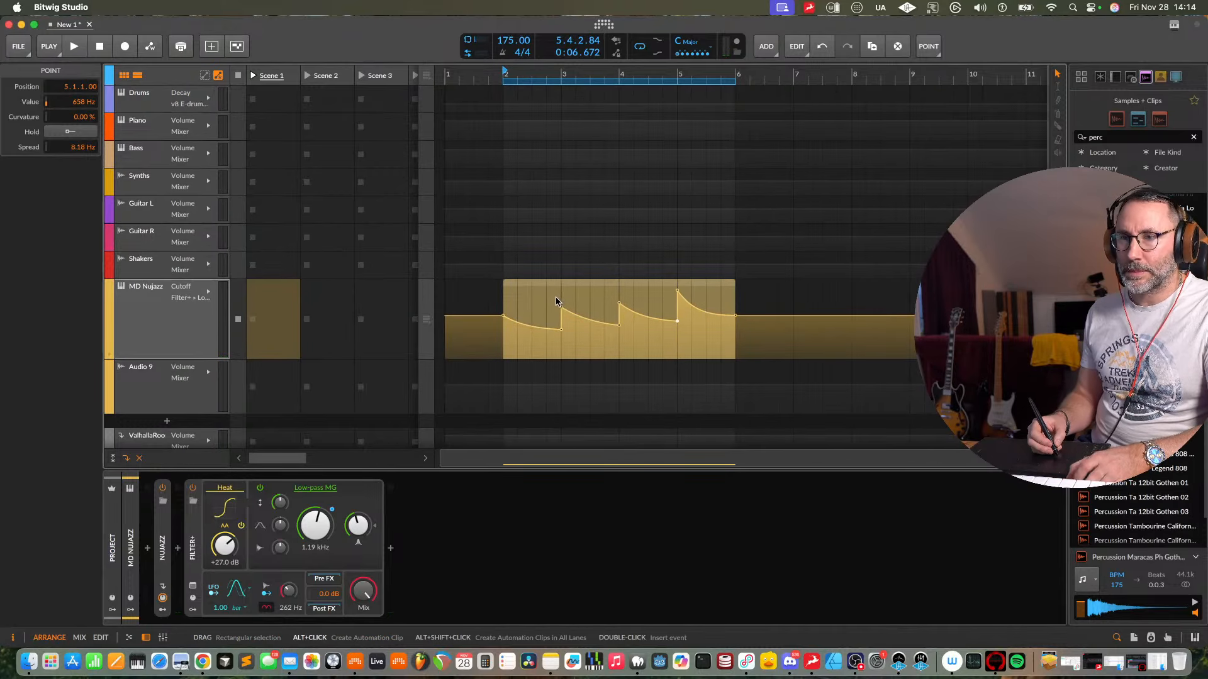
# - Turn the MD Nujazz cutoff automation from bar 2 to bar 6 into an automation clip
pyautogui.click(585, 298)
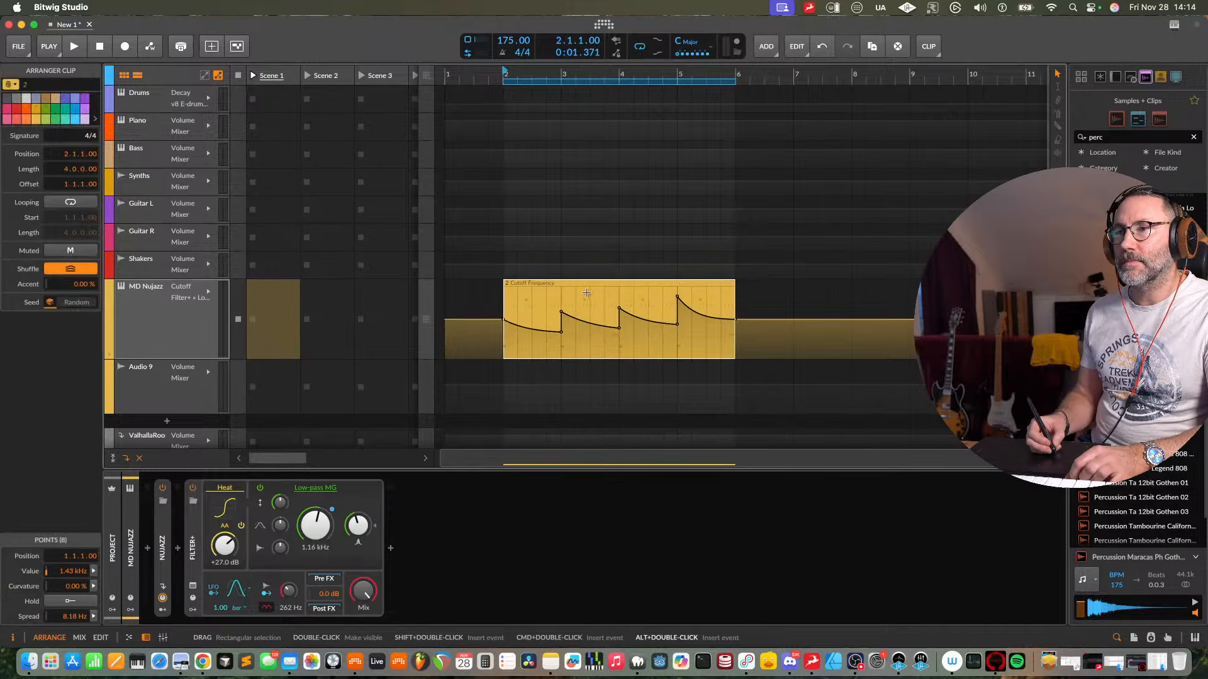
pyautogui.press('super+z')
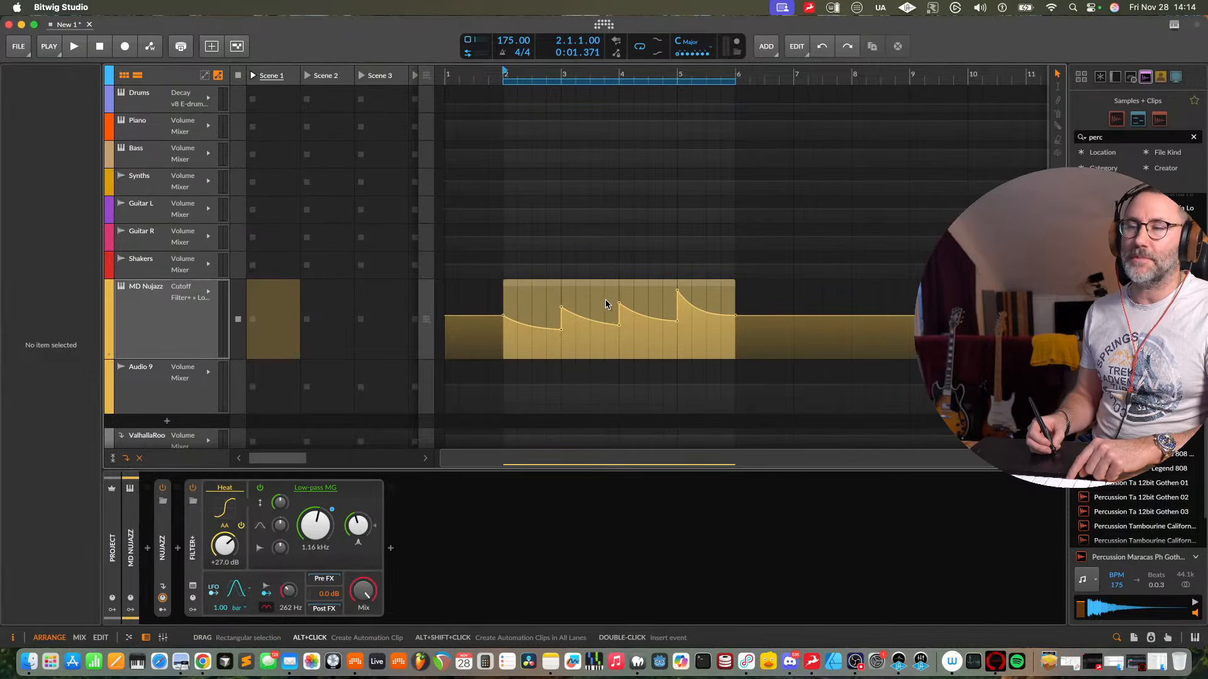
pyautogui.click(606, 301)
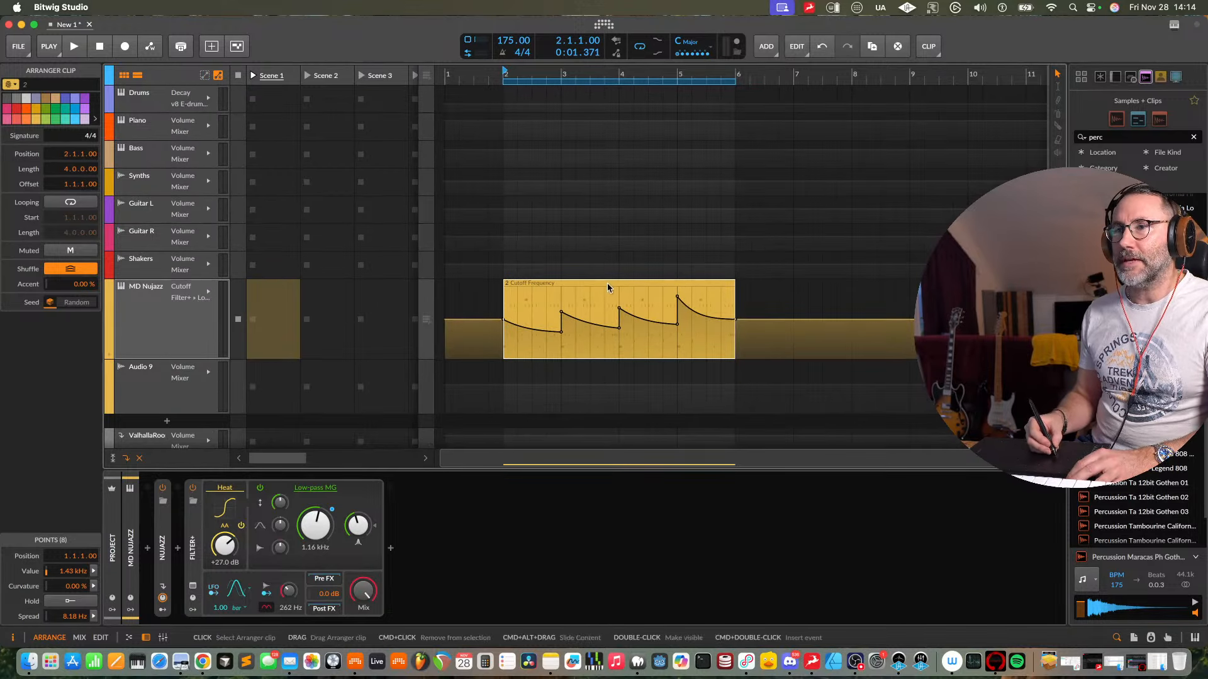
# - Try moving the cutoff automation clip to position 4.3.1, and undo the move
pyautogui.moveTo(606, 283); pyautogui.dragTo(750, 286)
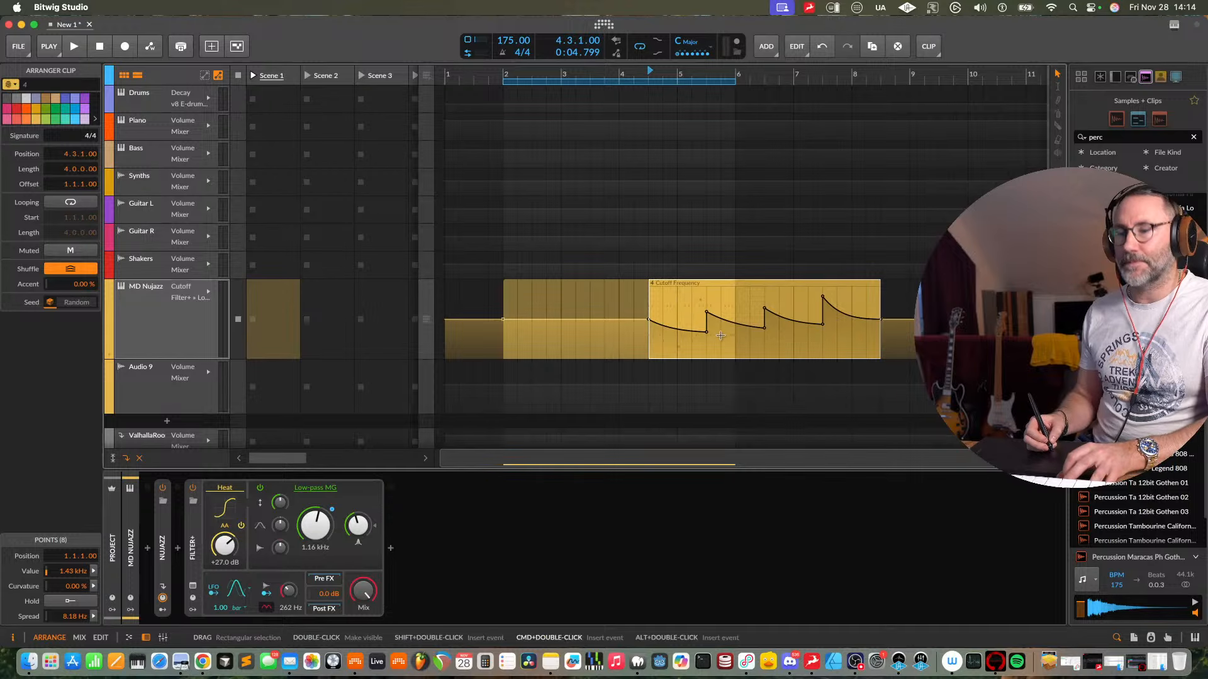
pyautogui.press('super+z')
# - Play the loop briefly with the automation hidden, and bounce the MD Nujazz clip onto the Audio 9 track
pyautogui.press('a')
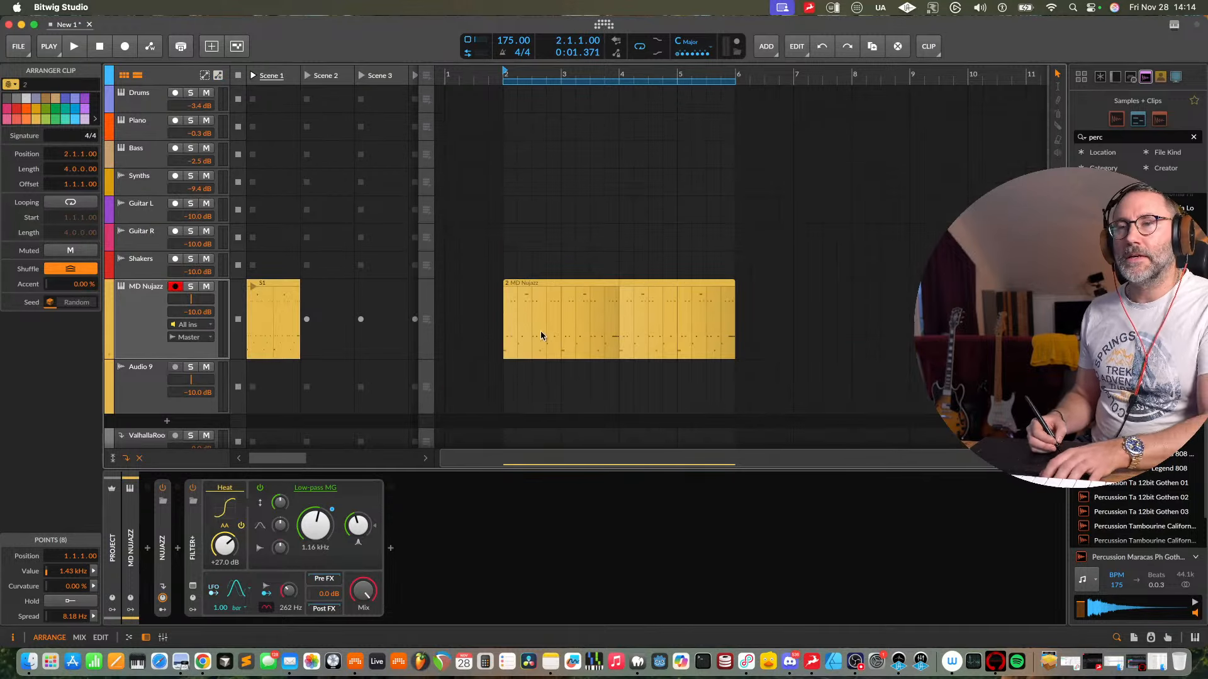
pyautogui.press('space')
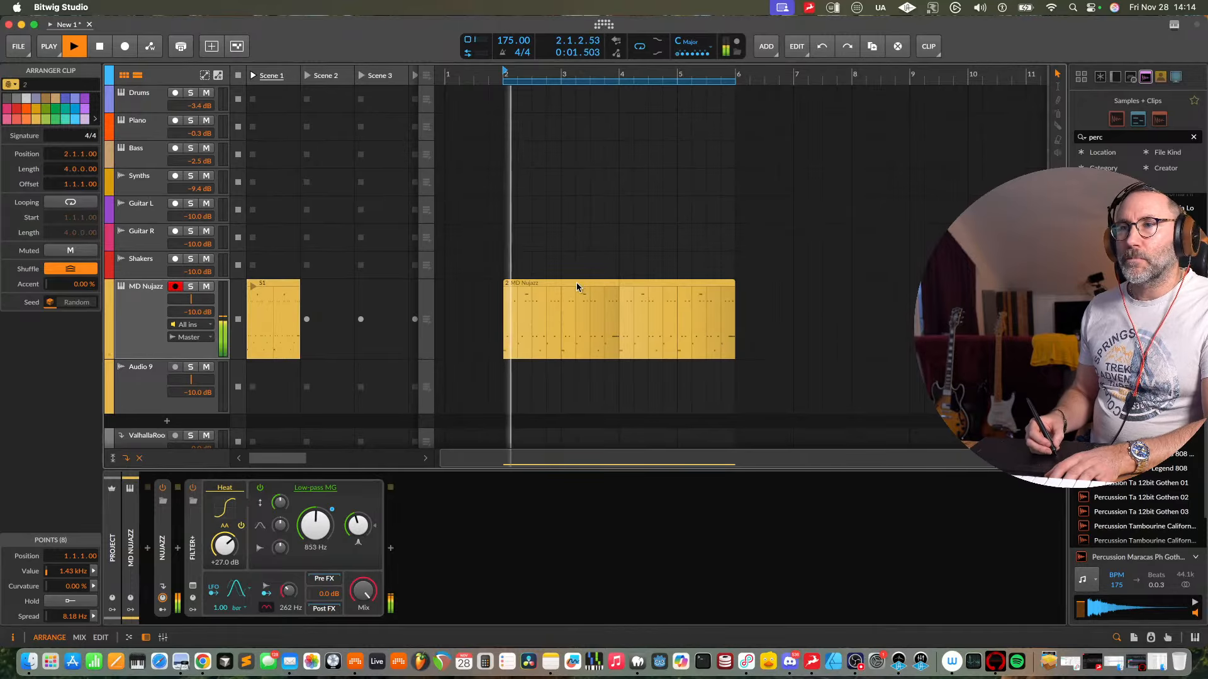
pyautogui.press('space')
pyautogui.click(590, 298)
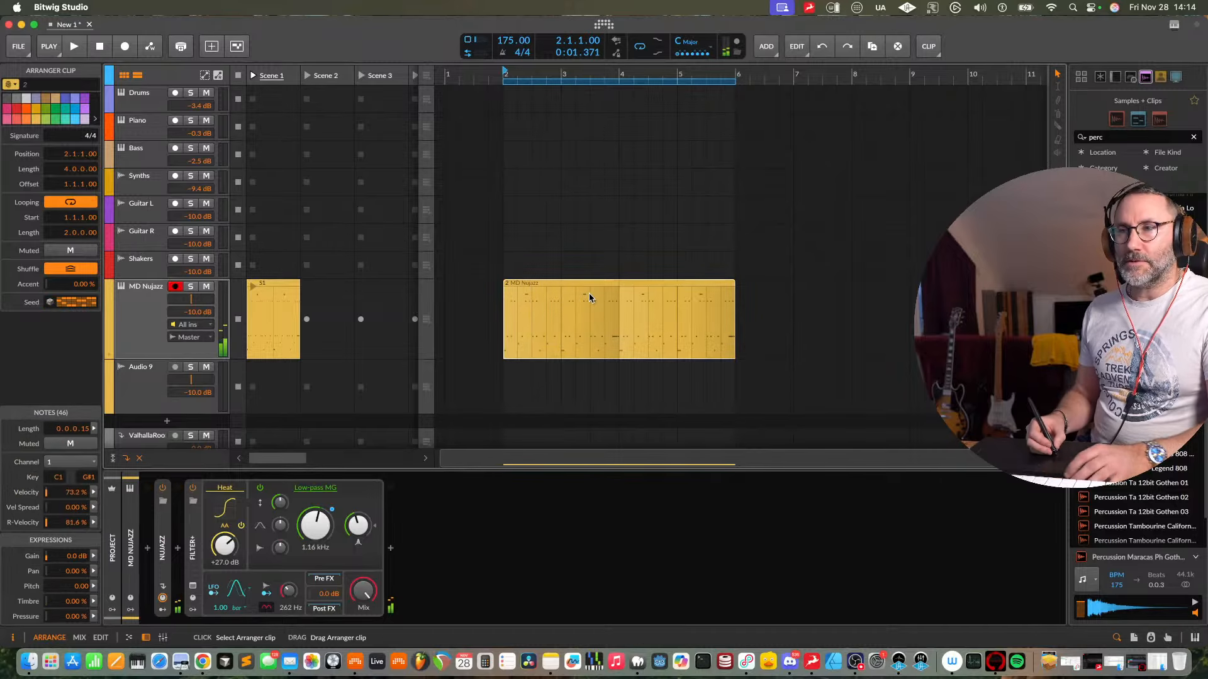
pyautogui.moveTo(589, 297); pyautogui.dragTo(585, 390)
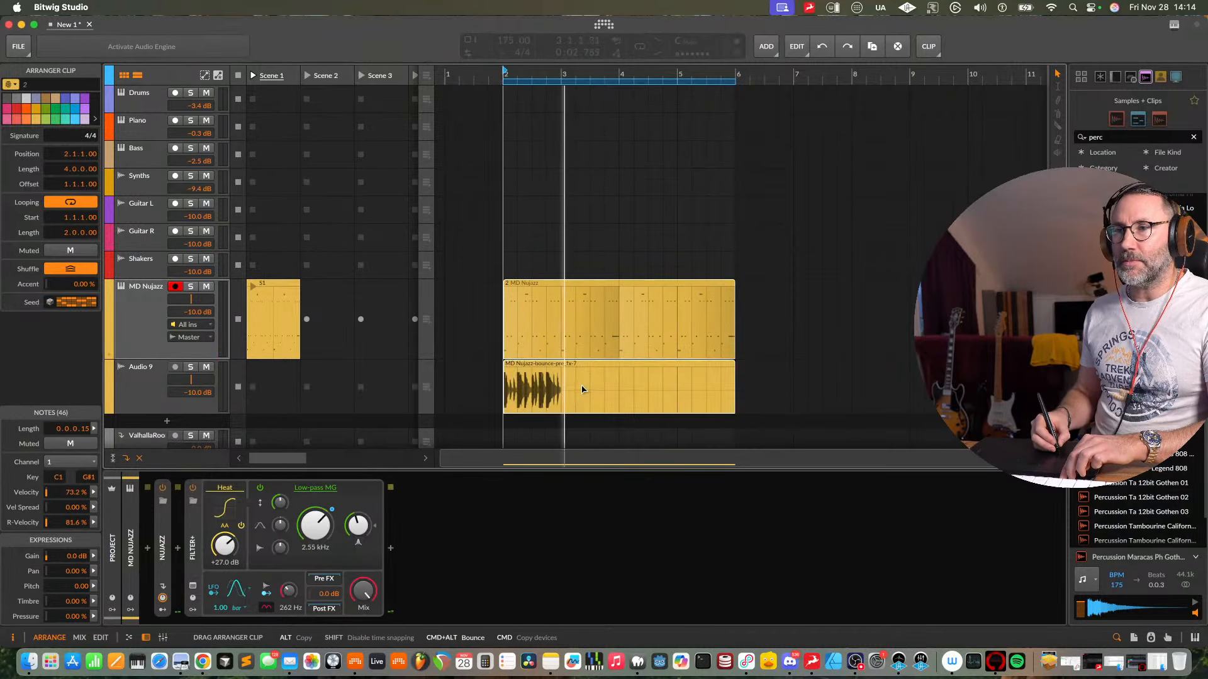
# - Audition the bounced clip with Audio 9 soloed, and undo the bounce and the solo
pyautogui.click(191, 367)
pyautogui.press('space')
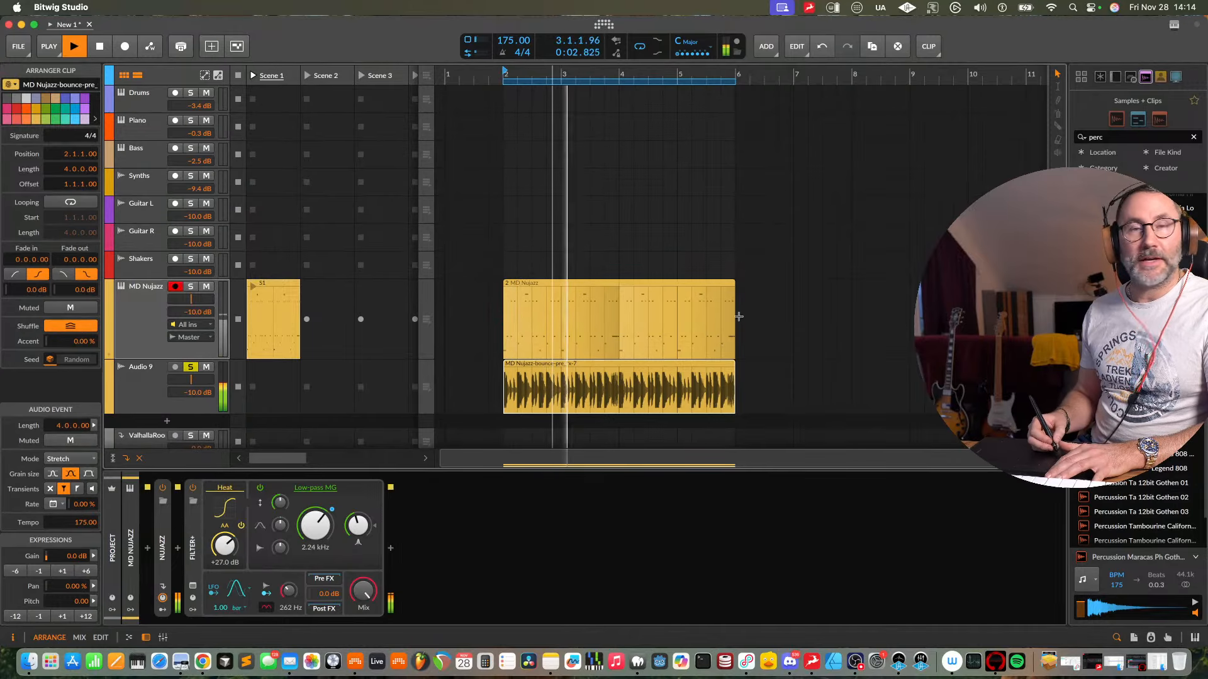
pyautogui.press('space')
pyautogui.press('super+z')
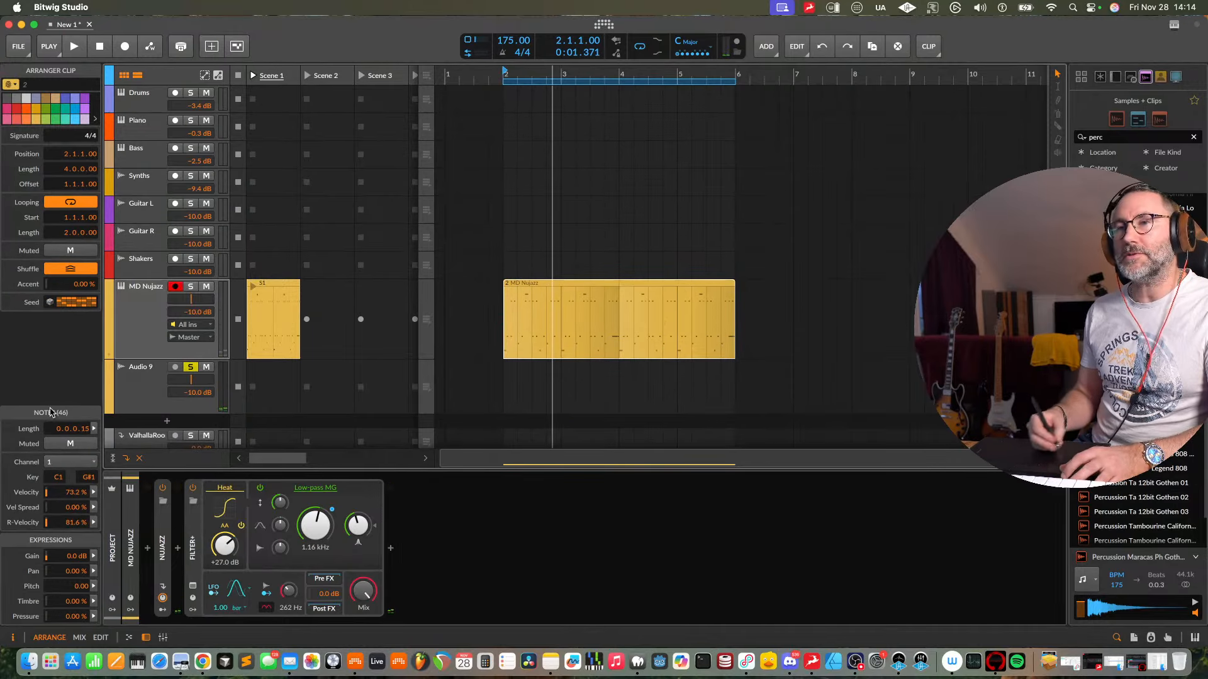
pyautogui.click(190, 368)
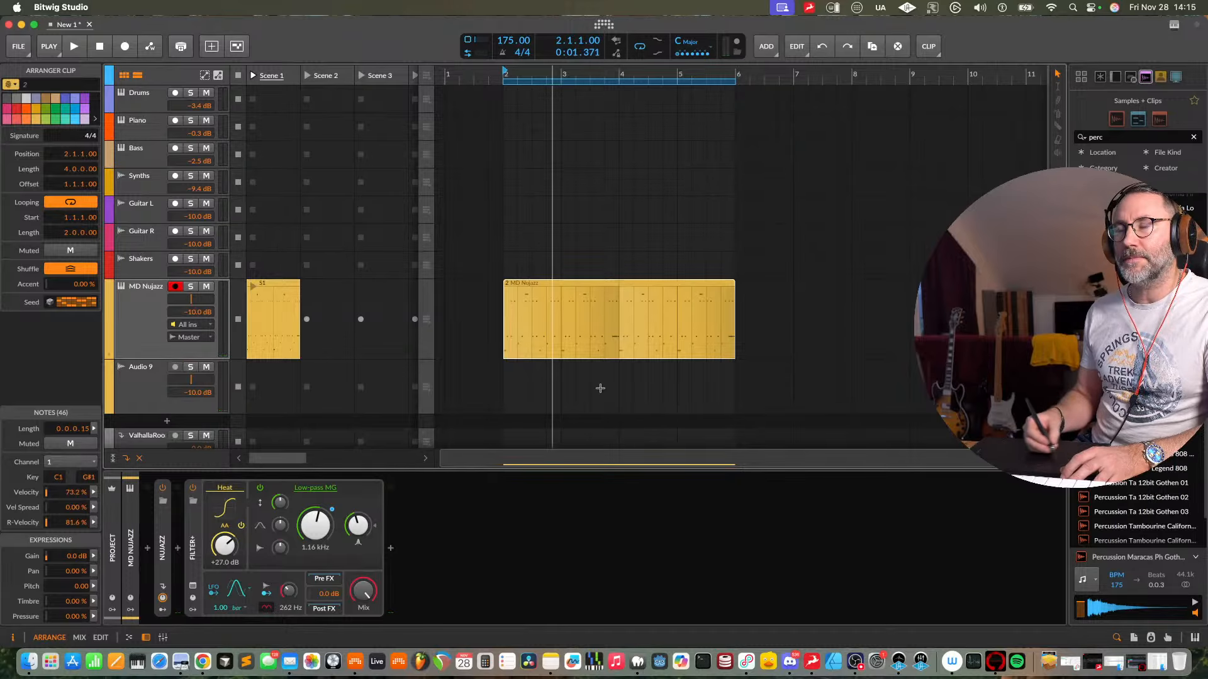
# - Play the loop from bar 2 while watching the MD Nujazz cutoff automation, and return to the clip view
pyautogui.press('space')
pyautogui.press('a')
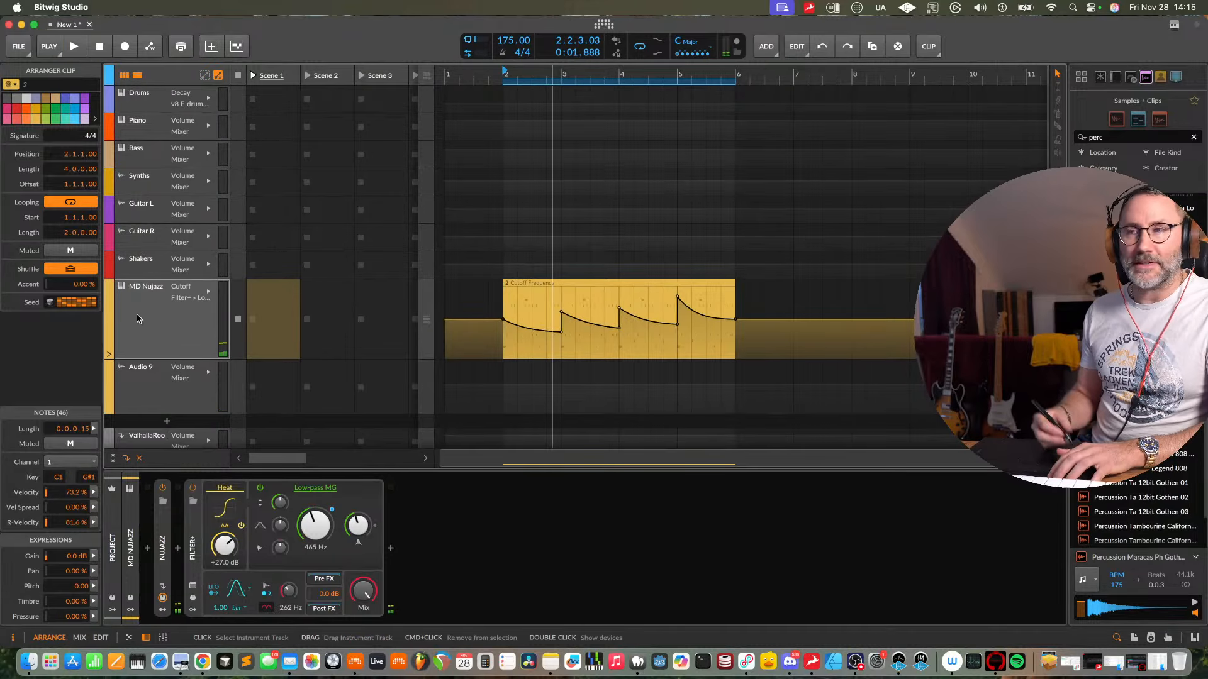
pyautogui.press('space')
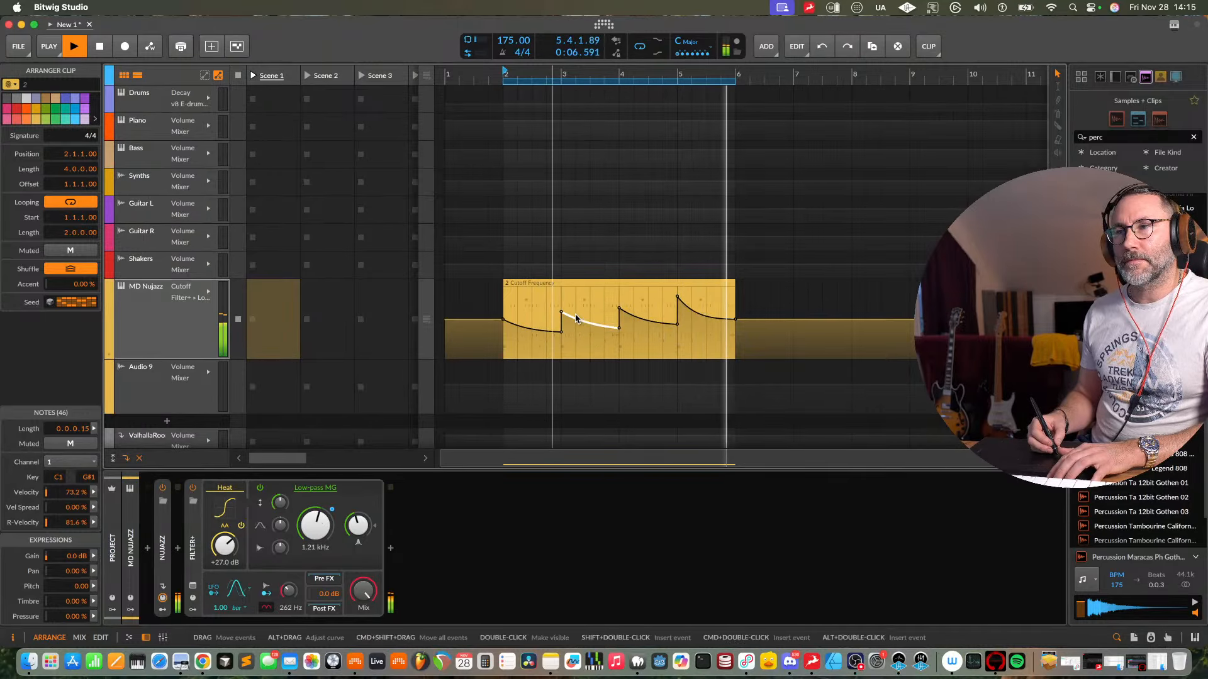
pyautogui.press('a')
pyautogui.press('space')
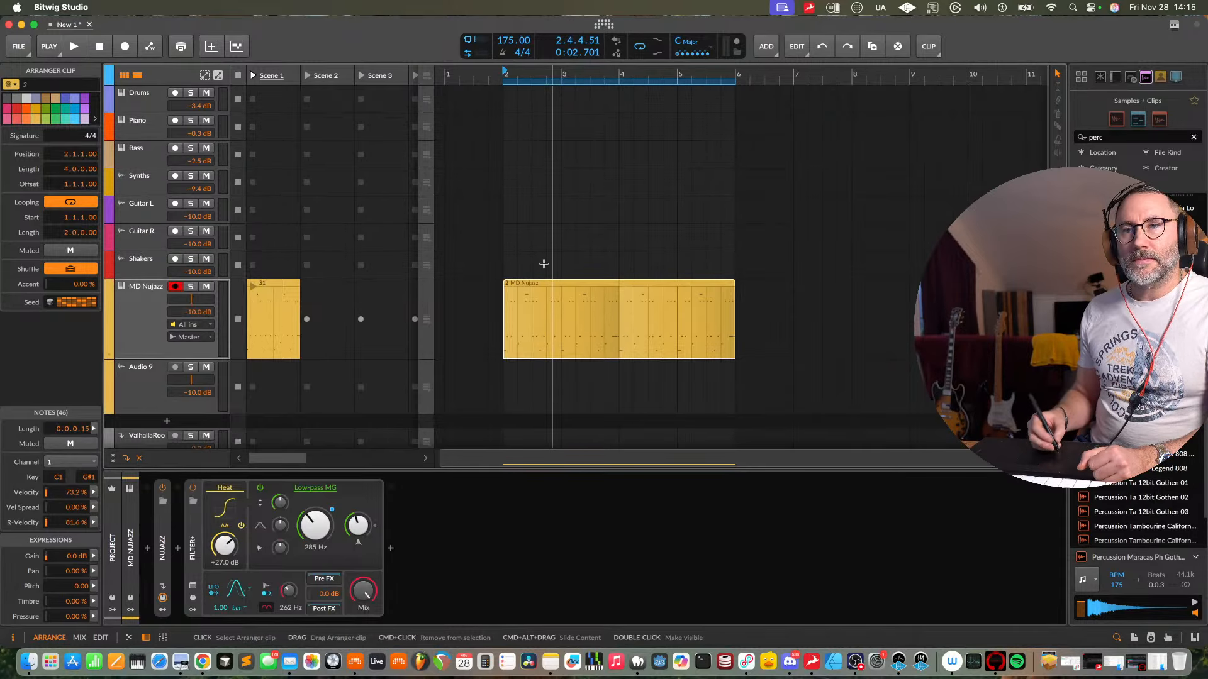
# - Bounce the MD Nujazz arranger clip to a new audio track with the Pre-Fader source, 24-bit depth and Dither enabled
pyautogui.click(142, 385)
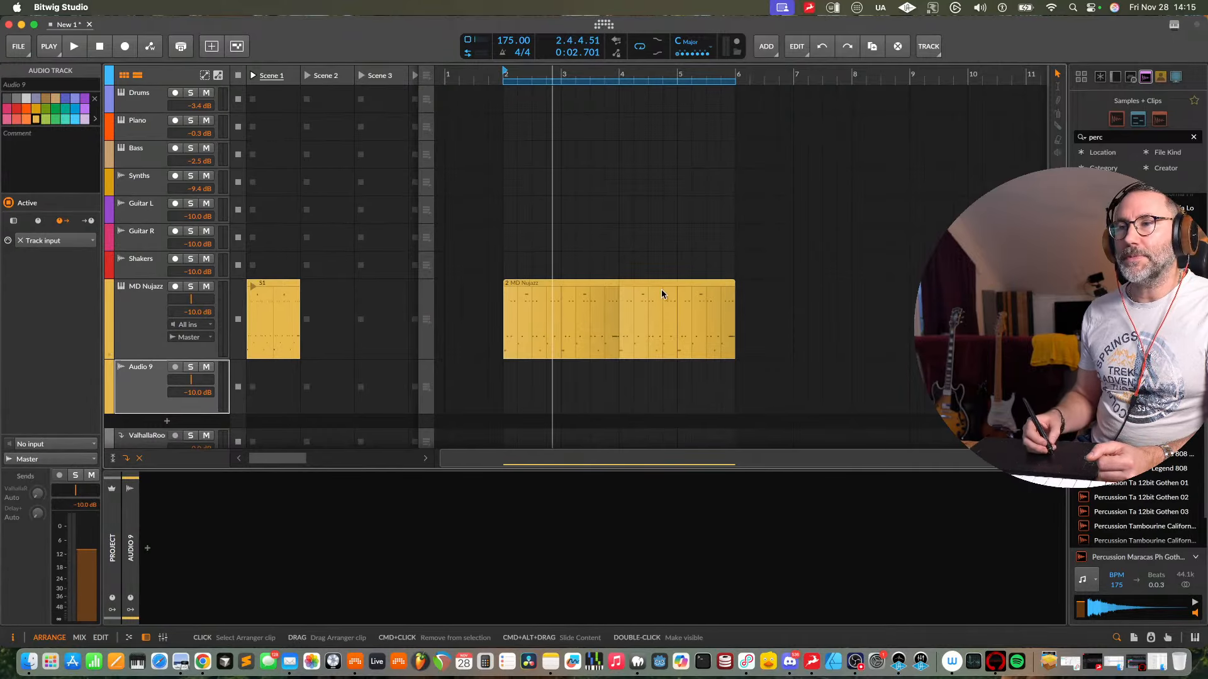
pyautogui.click(604, 288)
pyautogui.rightClick(617, 288)
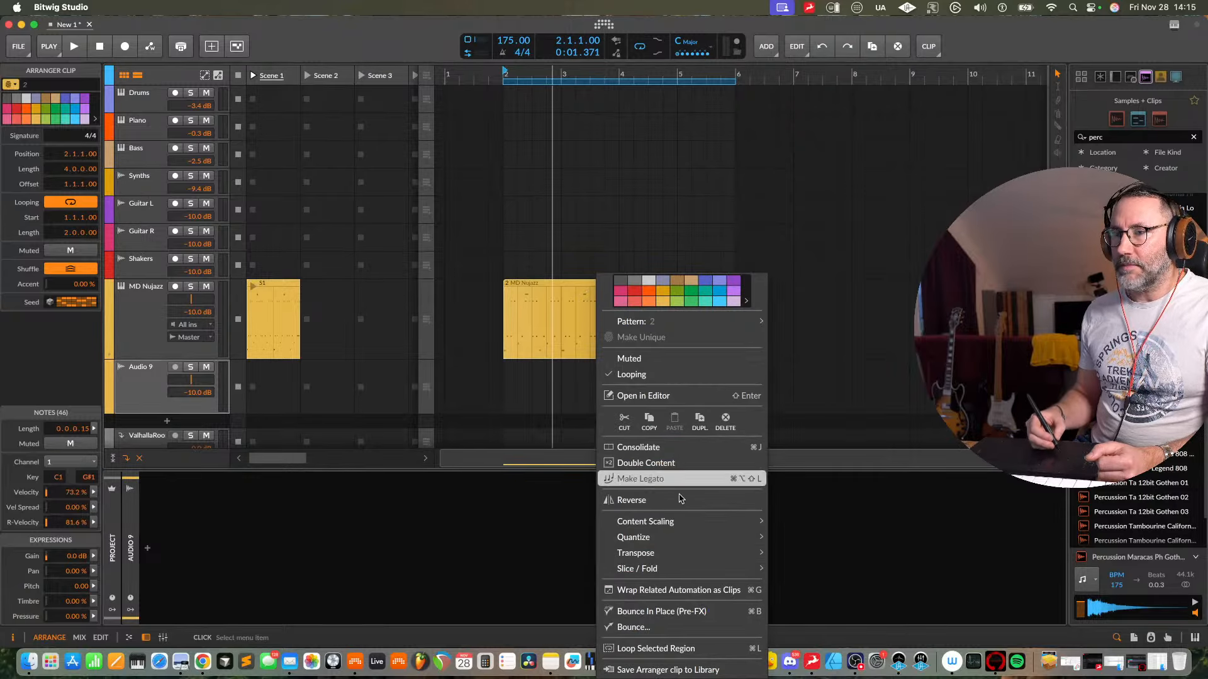
pyautogui.click(673, 628)
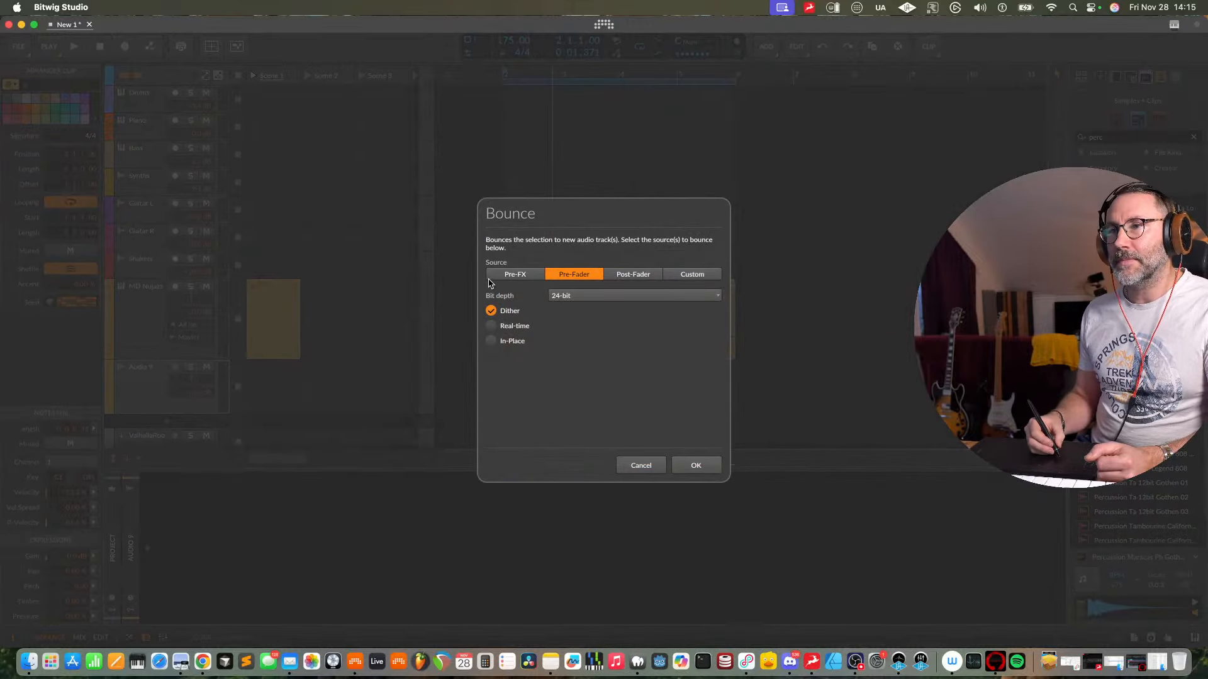
pyautogui.click(514, 275)
pyautogui.click(576, 278)
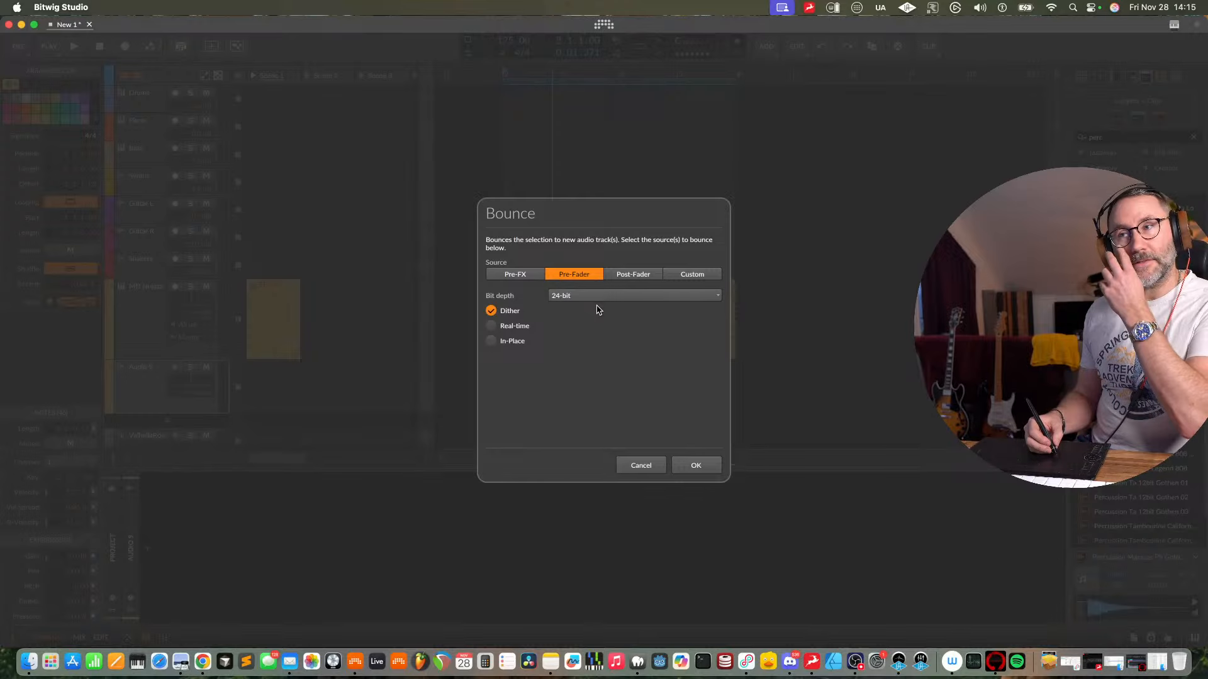
pyautogui.click(700, 465)
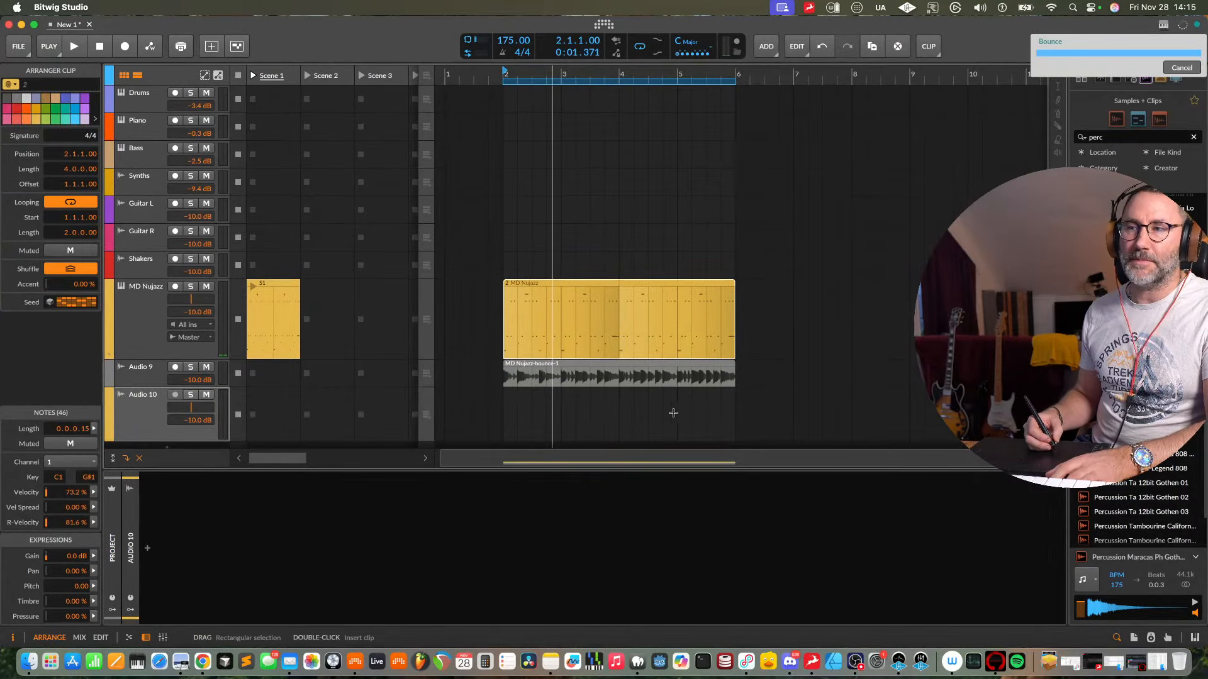
# - Solo and audition the bounced audio track, and delete that track
pyautogui.click(191, 367)
pyautogui.press('space')
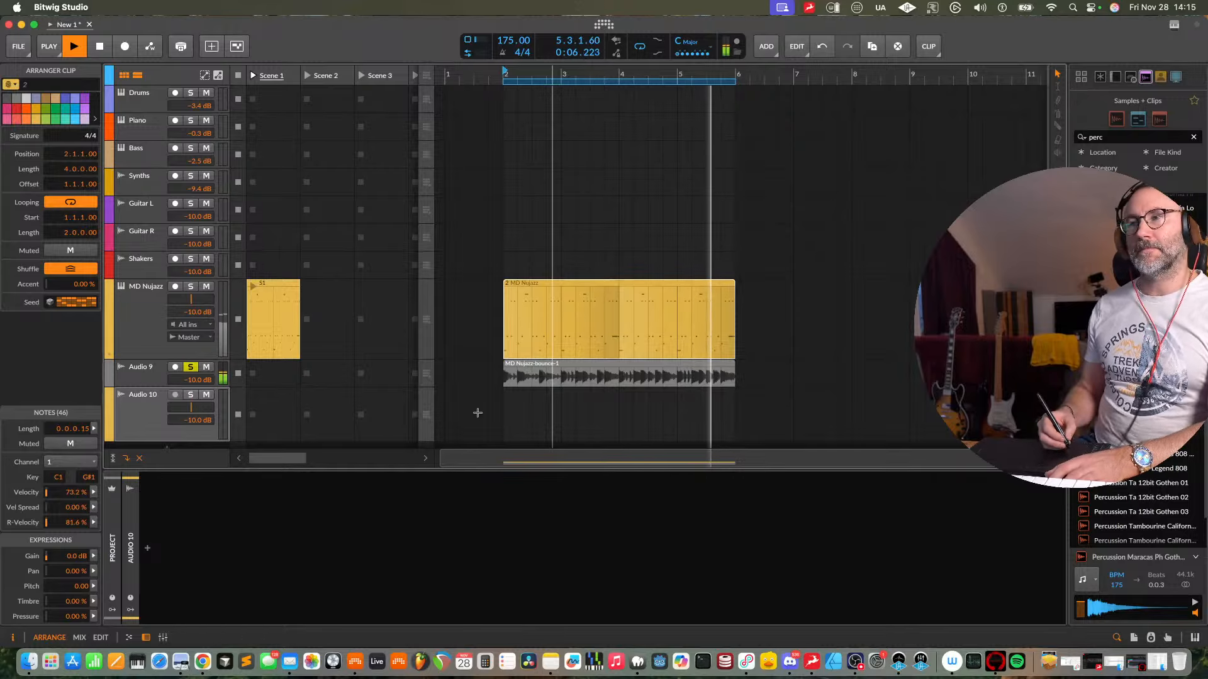
pyautogui.press('space')
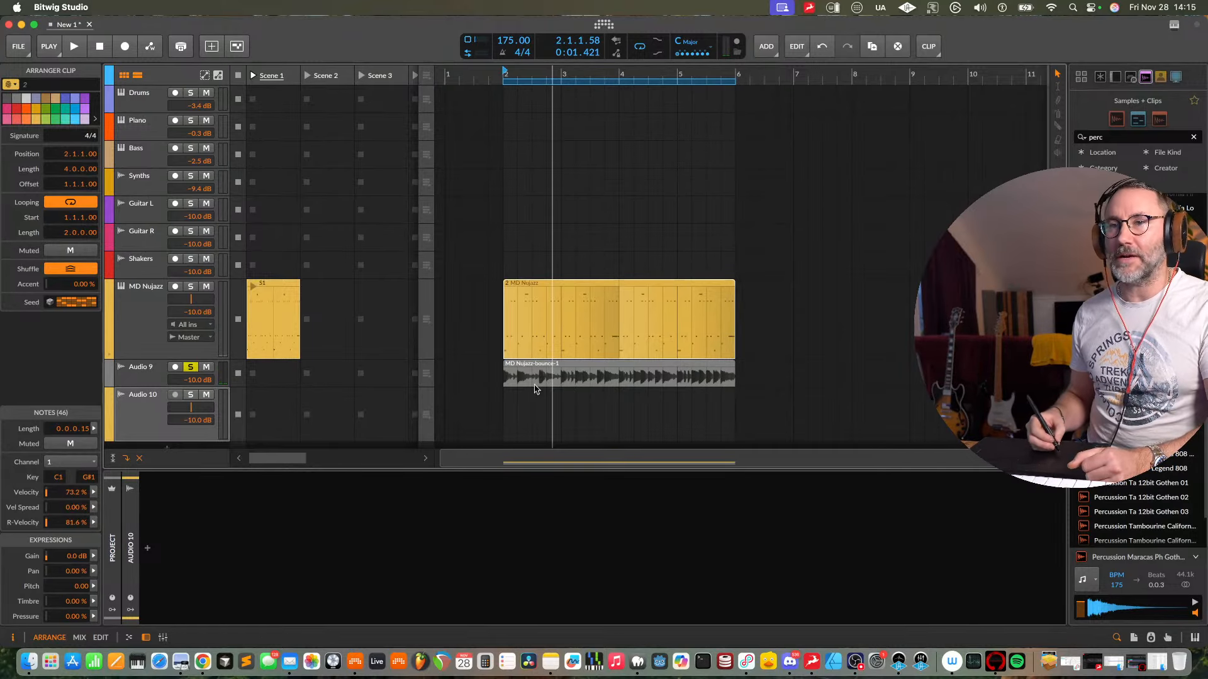
pyautogui.click(149, 378)
pyautogui.press('Delete')
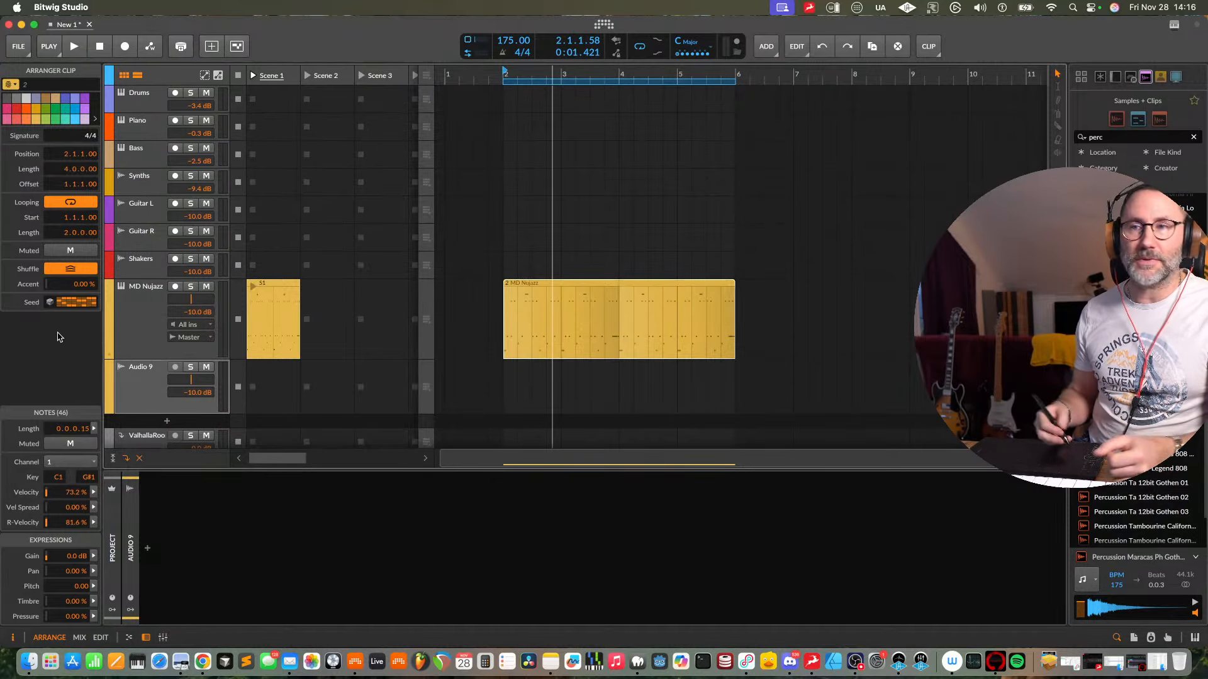
# - Set the volume of the Audio 9 track to -8.7 dB
pyautogui.click(161, 338)
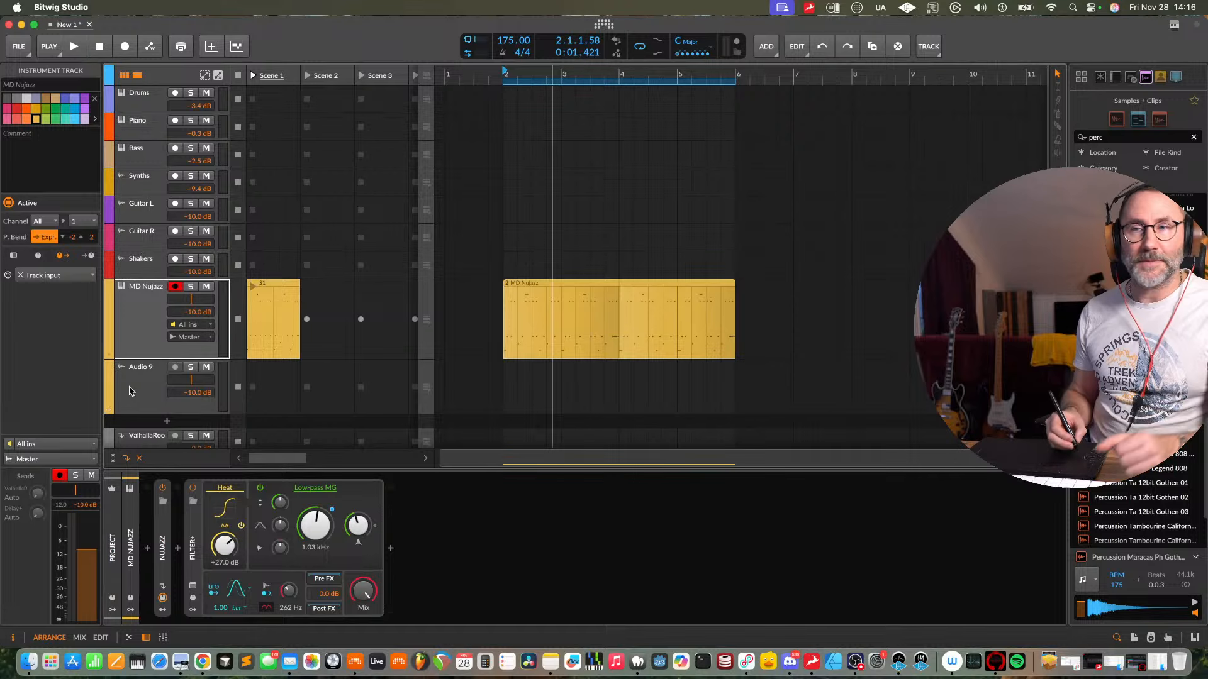
pyautogui.click(149, 382)
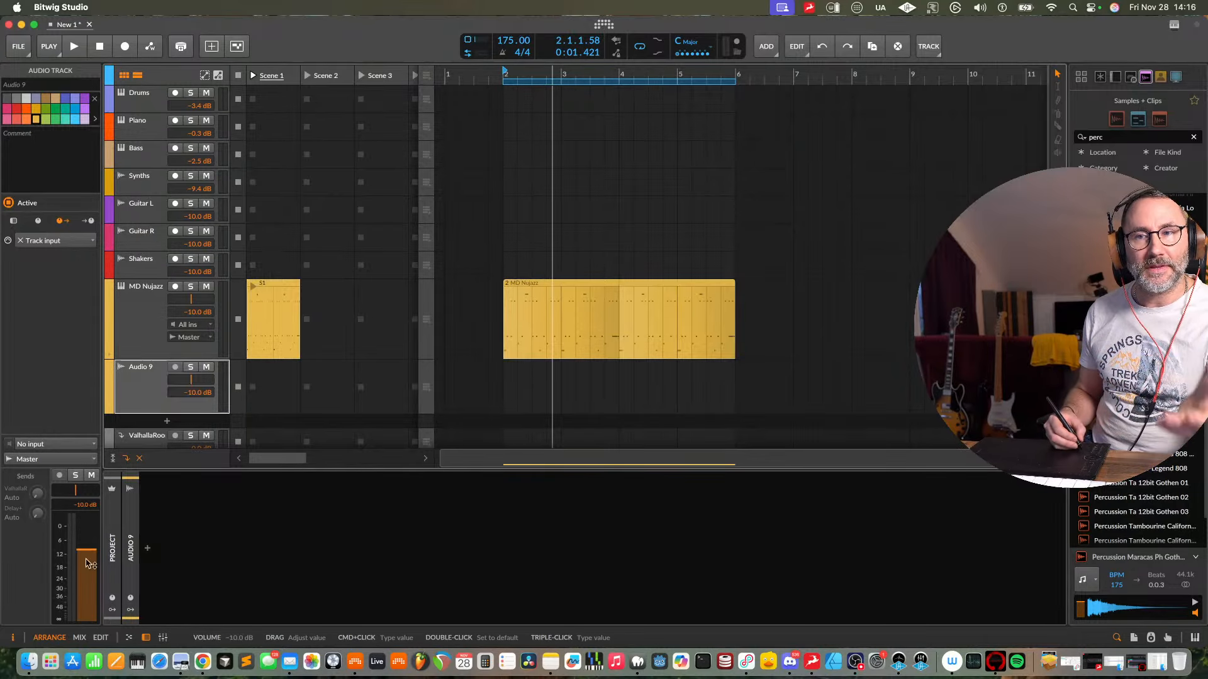
pyautogui.moveTo(84, 550); pyautogui.dragTo(84, 547)
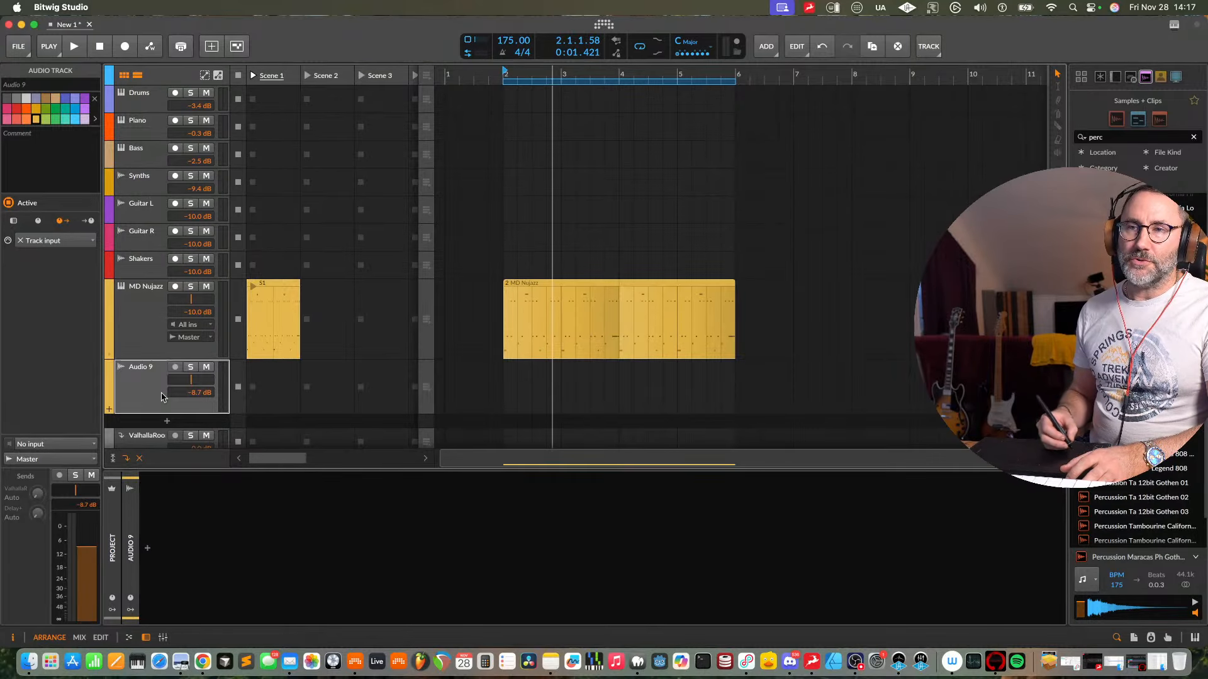
# - Select the MD Nujazz track and play its loop briefly from bar 2
pyautogui.click(144, 324)
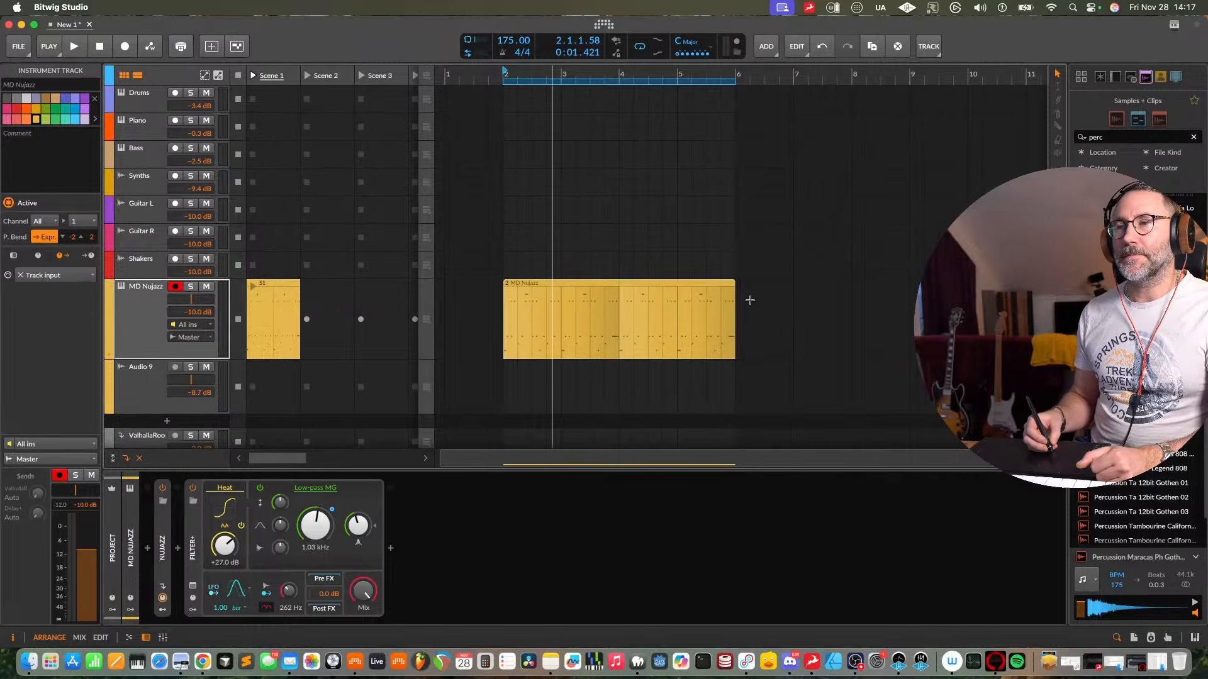
pyautogui.press('space')
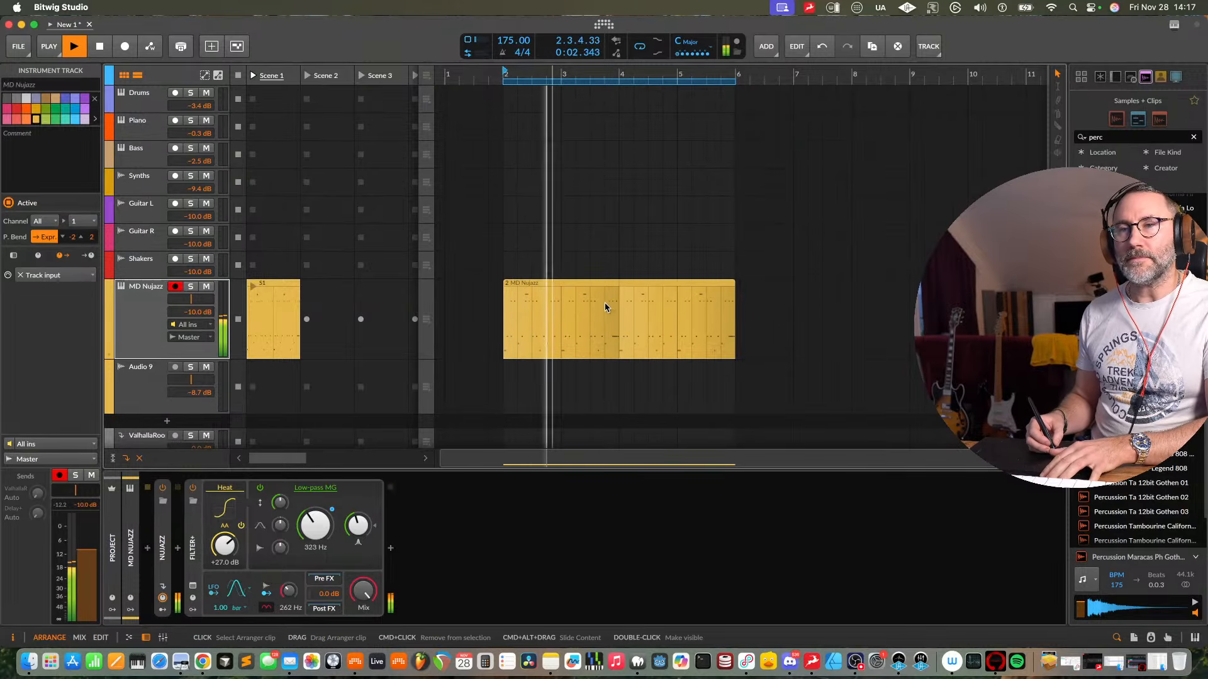
pyautogui.press('space')
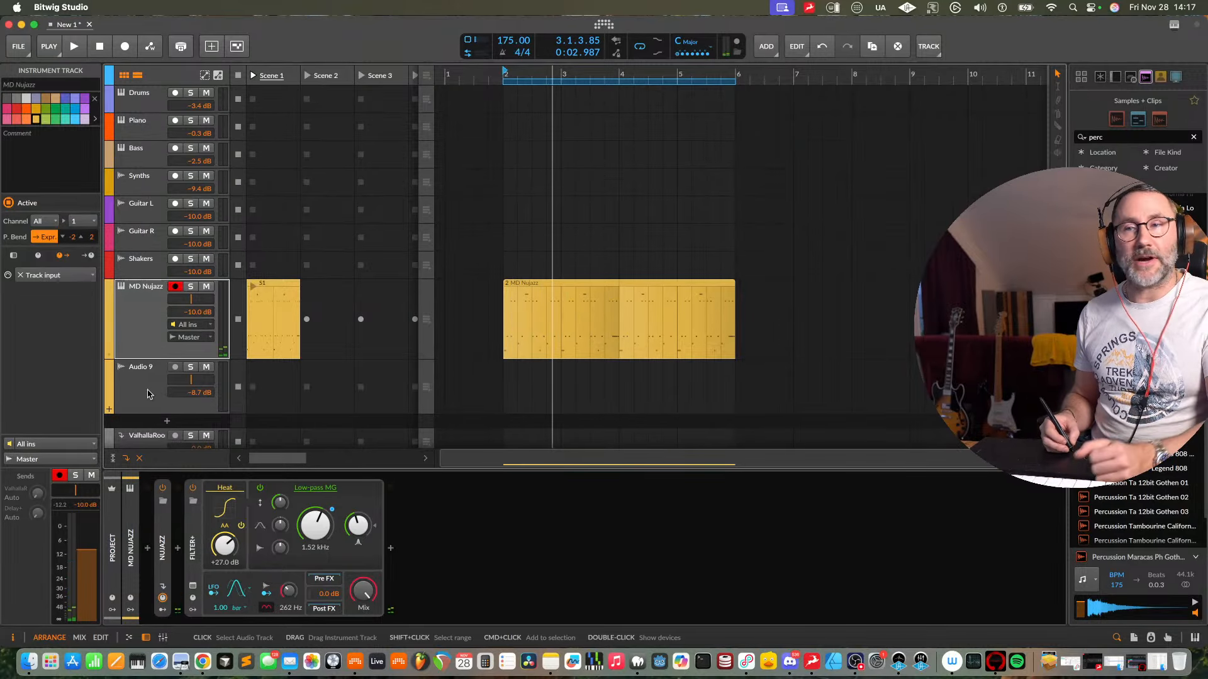
# - Examine the MD Nujazz sources available as input for the Audio 9 track, and leave the input unchanged
pyautogui.click(144, 391)
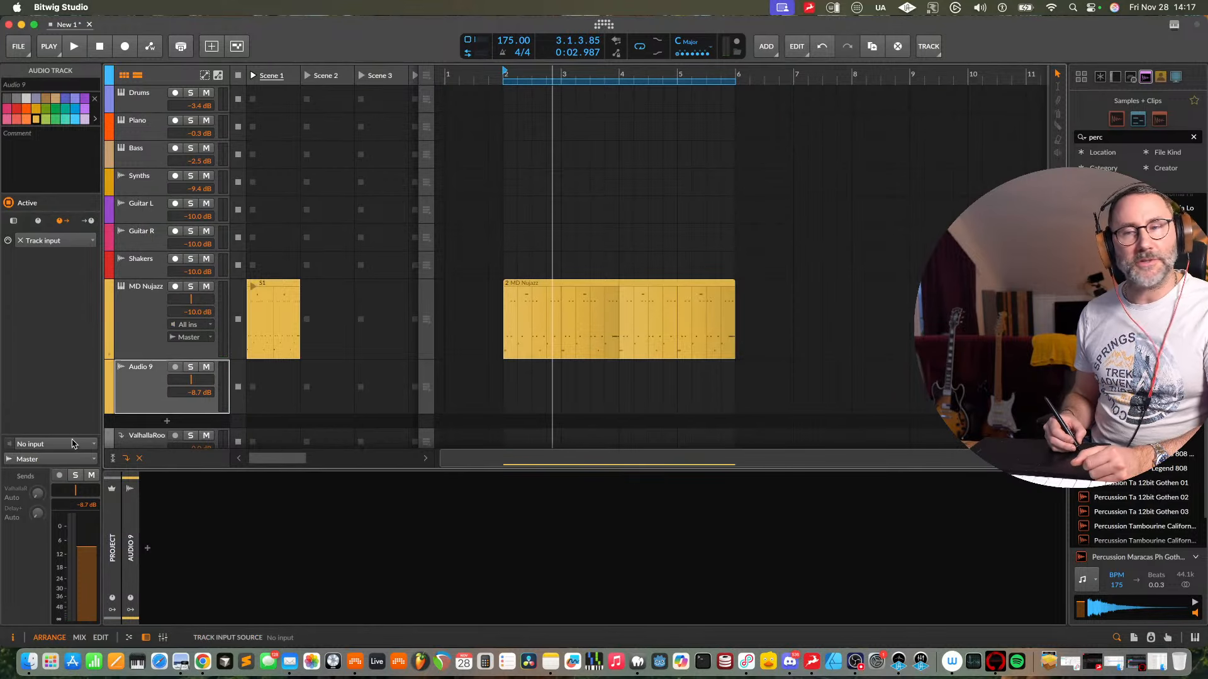
pyautogui.click(95, 445)
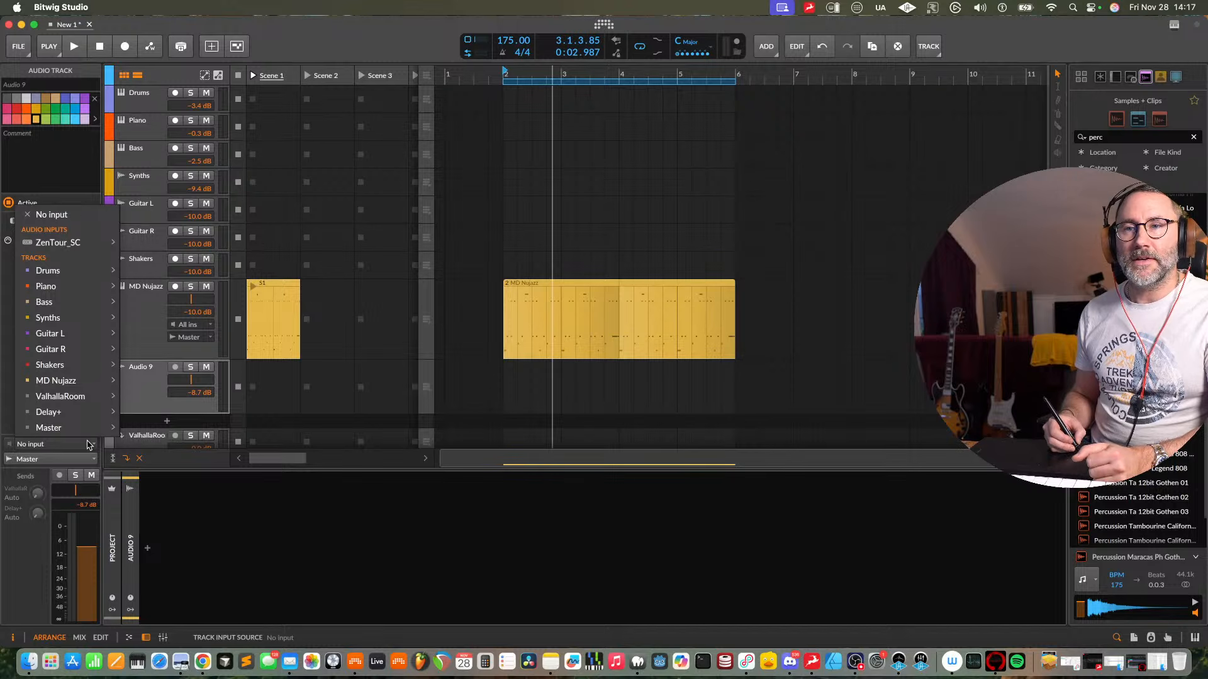
pyautogui.moveTo(72, 388)
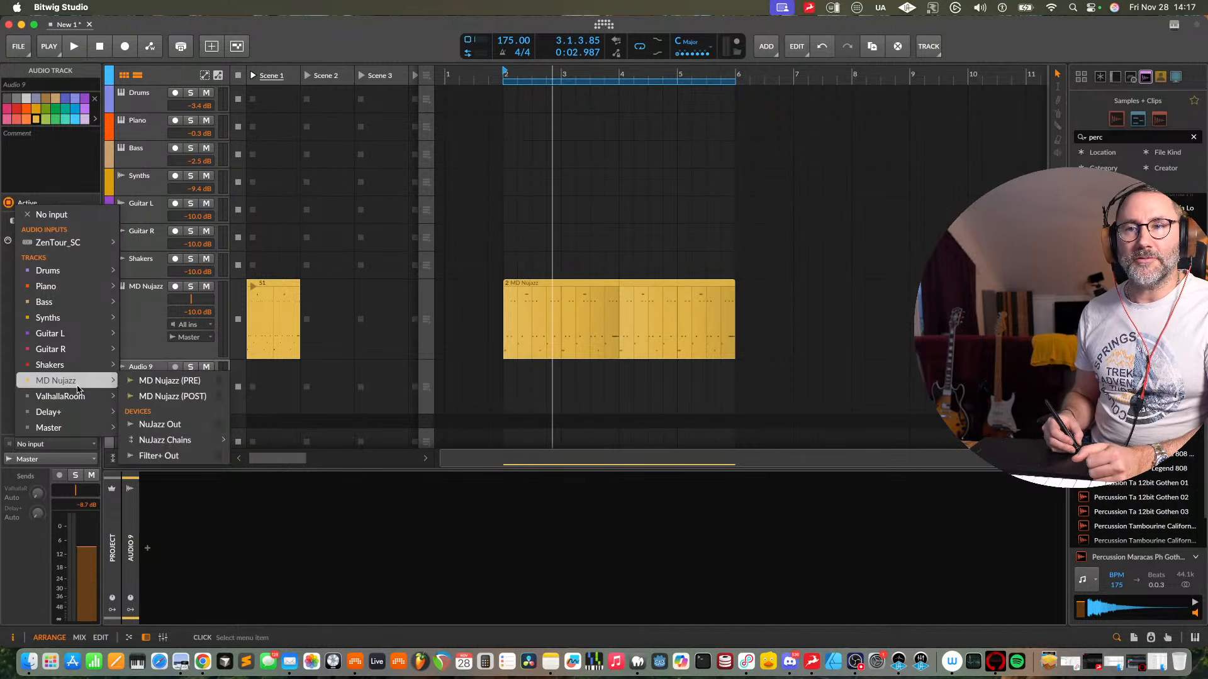
pyautogui.click(156, 301)
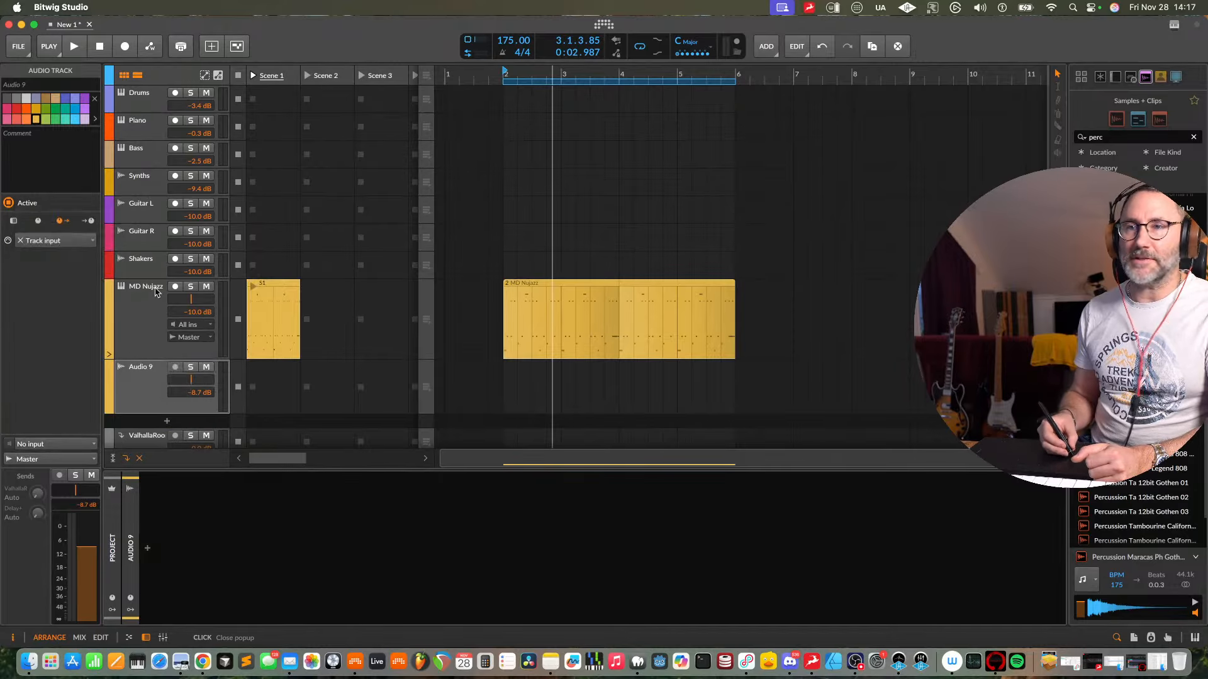
# - Rename the MD Nujazz track to DrumTrack
pyautogui.click(135, 306)
pyautogui.press('super+r')
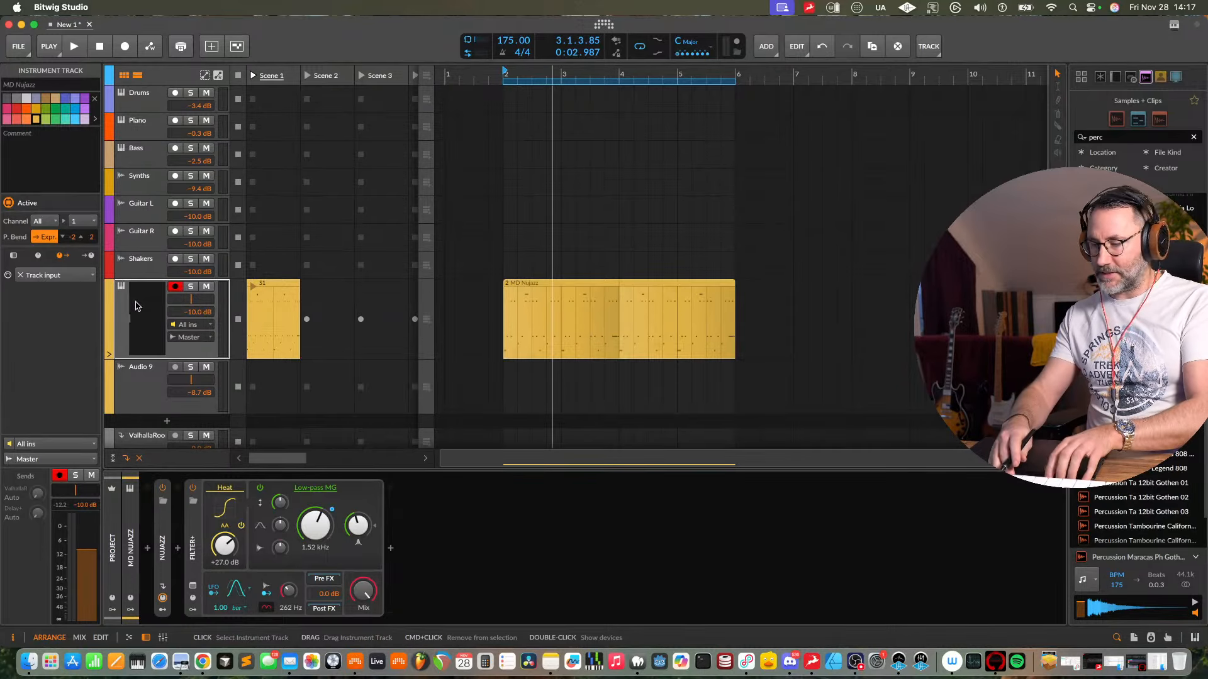
pyautogui.write('DrumTrack')
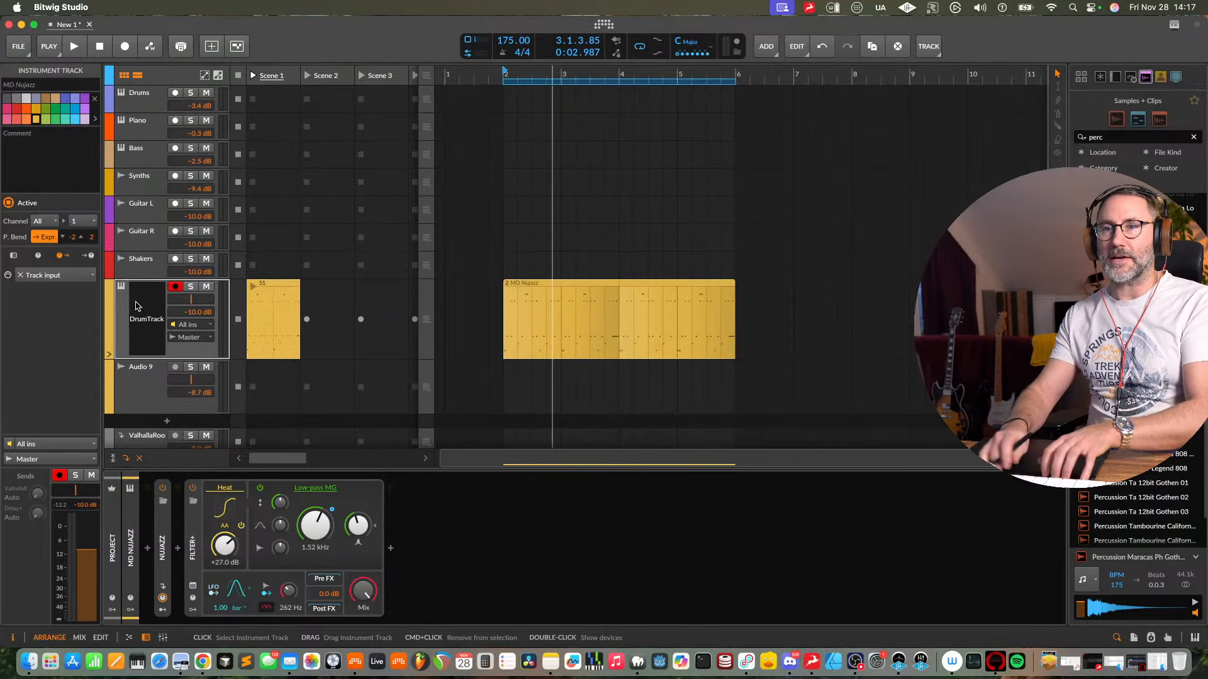
pyautogui.press('Return')
# - Set the input source of the Audio 9 track to DrumTrack (POST)
pyautogui.click(162, 385)
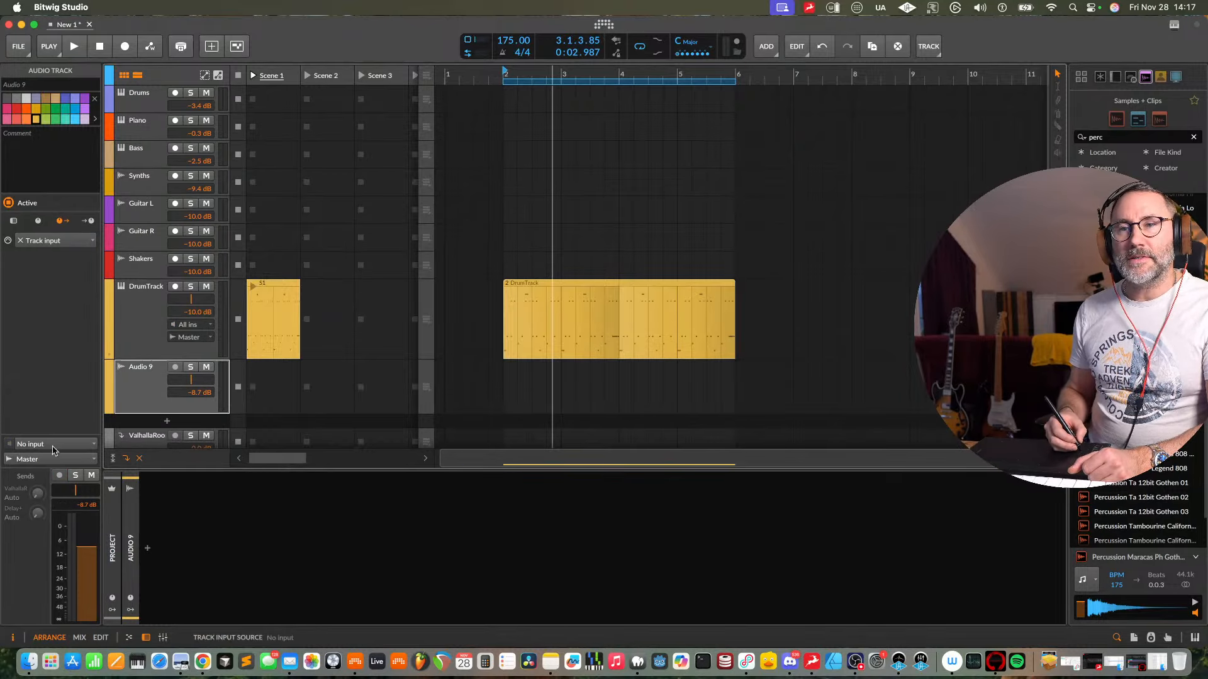
pyautogui.click(76, 446)
pyautogui.moveTo(81, 385)
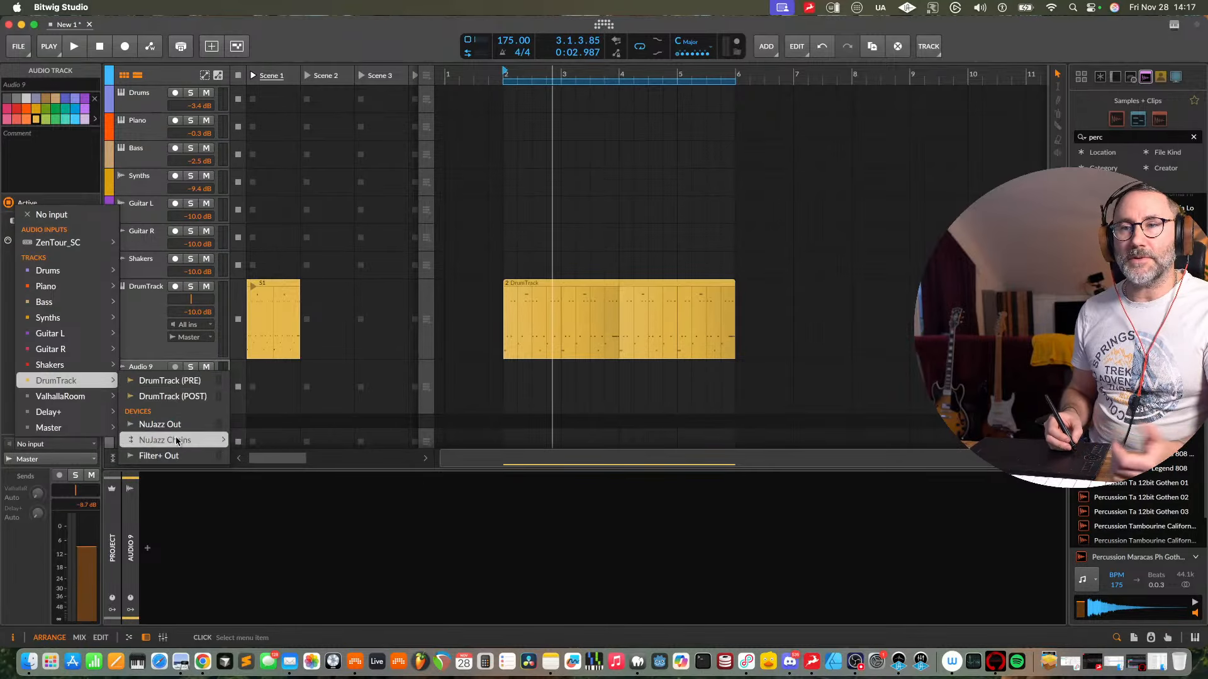
pyautogui.moveTo(176, 443)
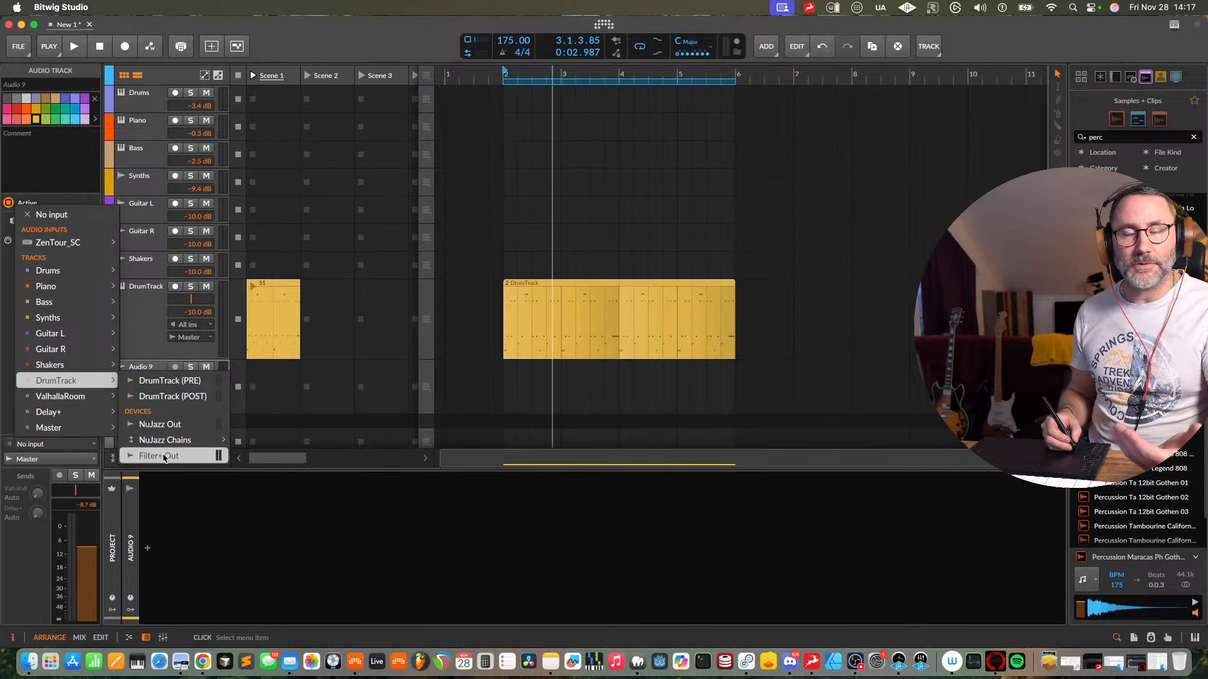
pyautogui.click(171, 396)
# - Raise the DrumTrack volume to -0.3 dB, playing the loop to check the level
pyautogui.click(127, 329)
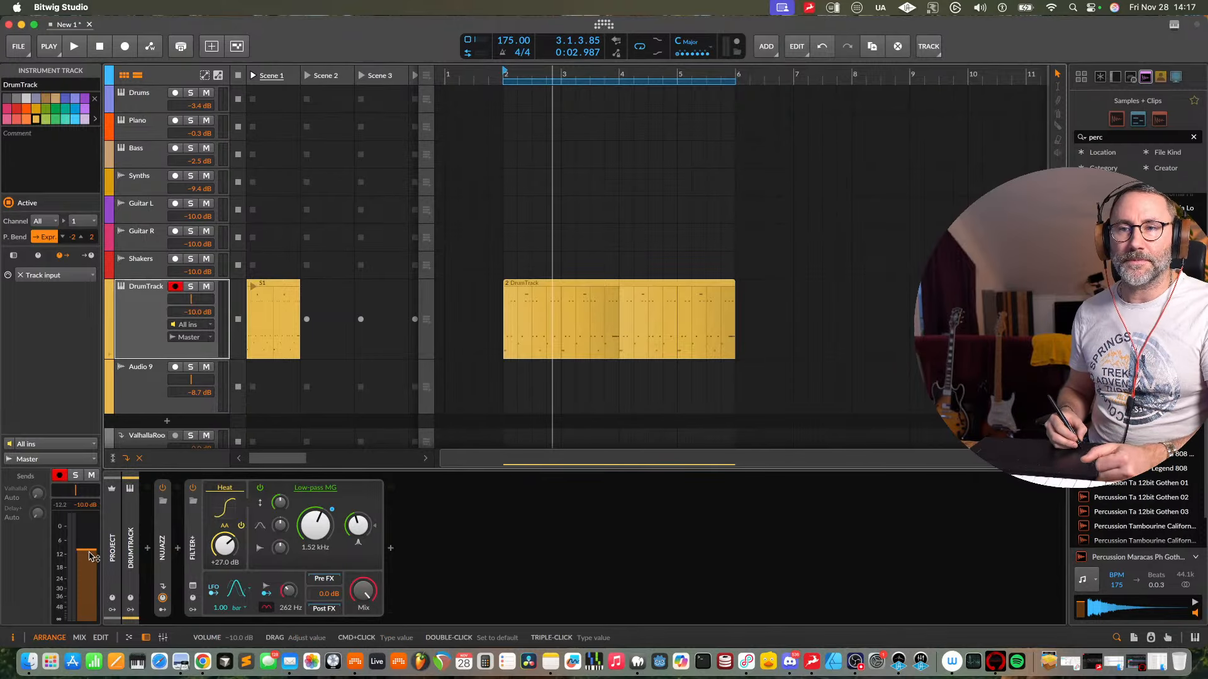
pyautogui.press('space')
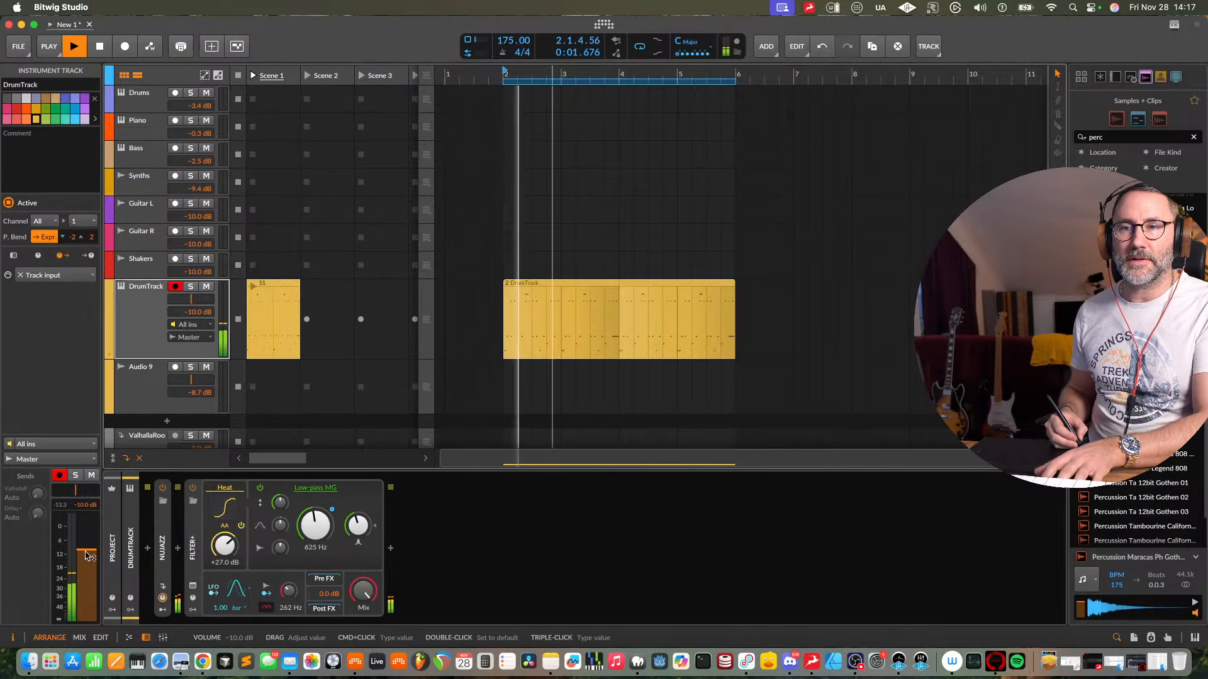
pyautogui.press('space')
pyautogui.moveTo(88, 556); pyautogui.dragTo(86, 525)
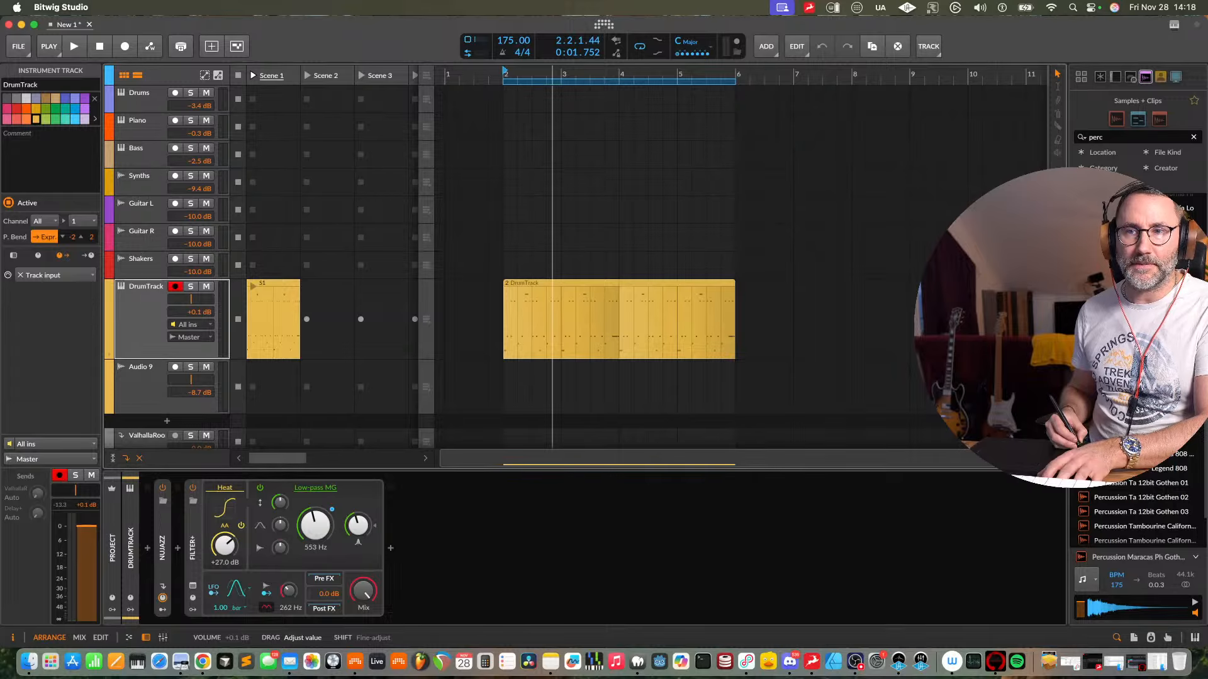
pyautogui.press('space')
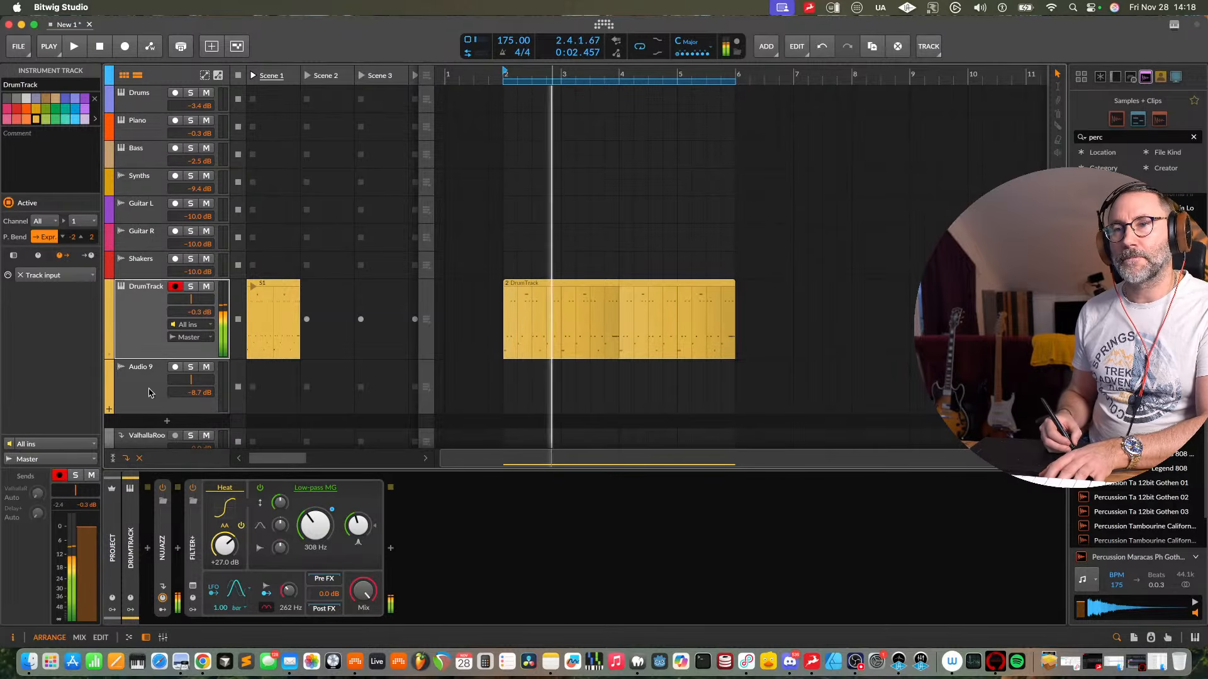
# - Select the record-armed Audio 9 track and play the loop to check the signal it receives from DrumTrack
pyautogui.click(154, 418)
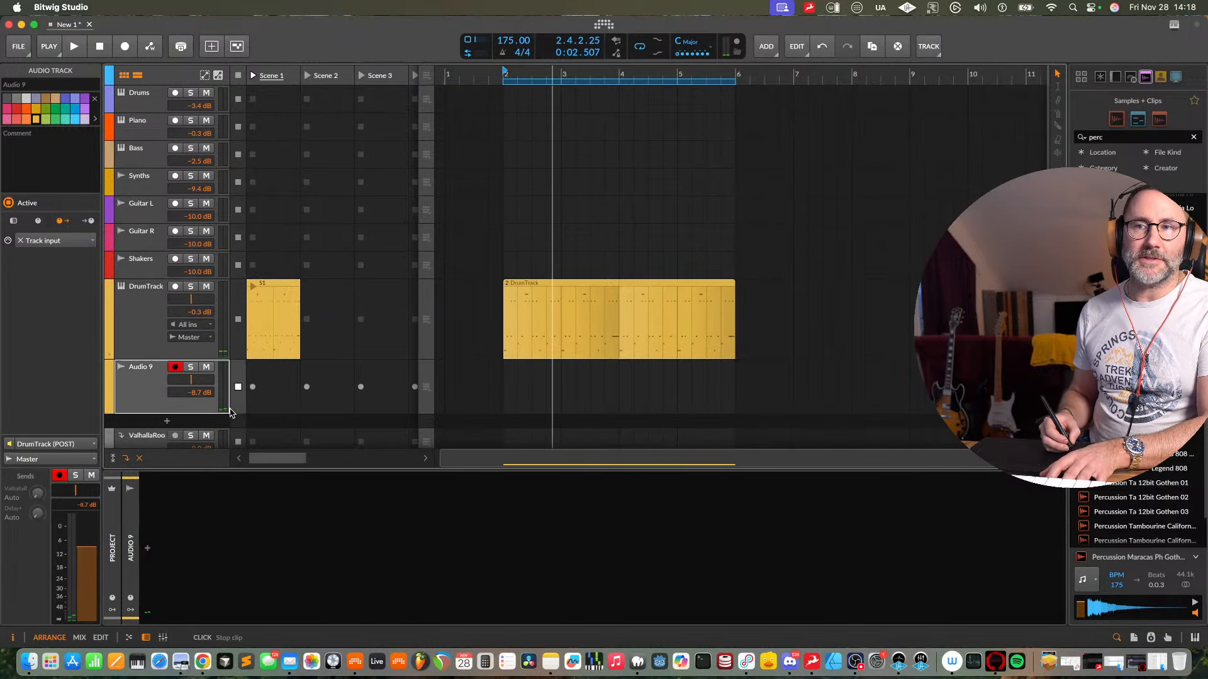
pyautogui.click(173, 368)
pyautogui.click(174, 369)
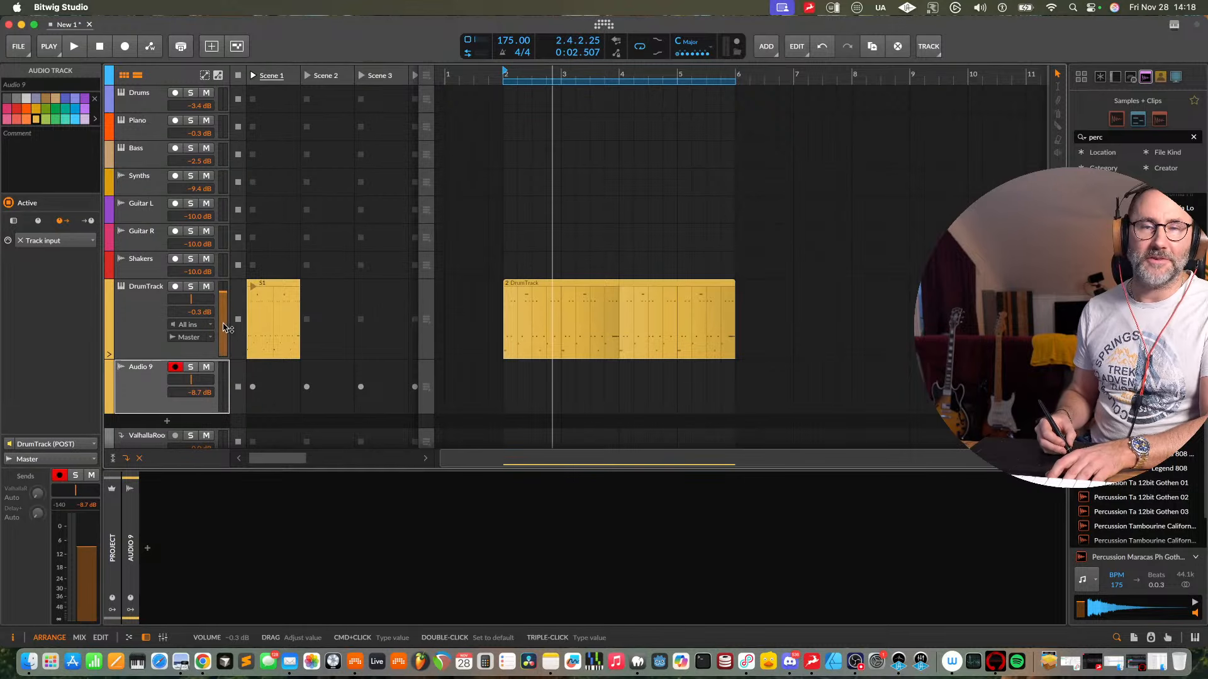
pyautogui.press('space')
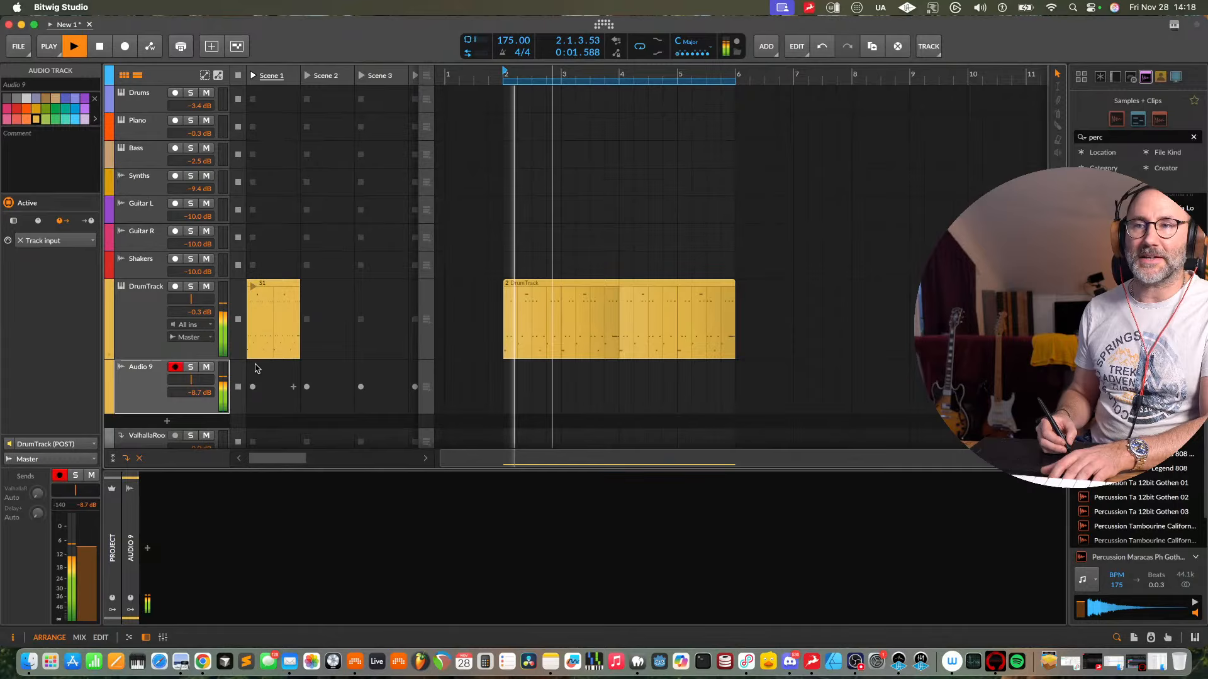
pyautogui.click(207, 368)
pyautogui.click(207, 368)
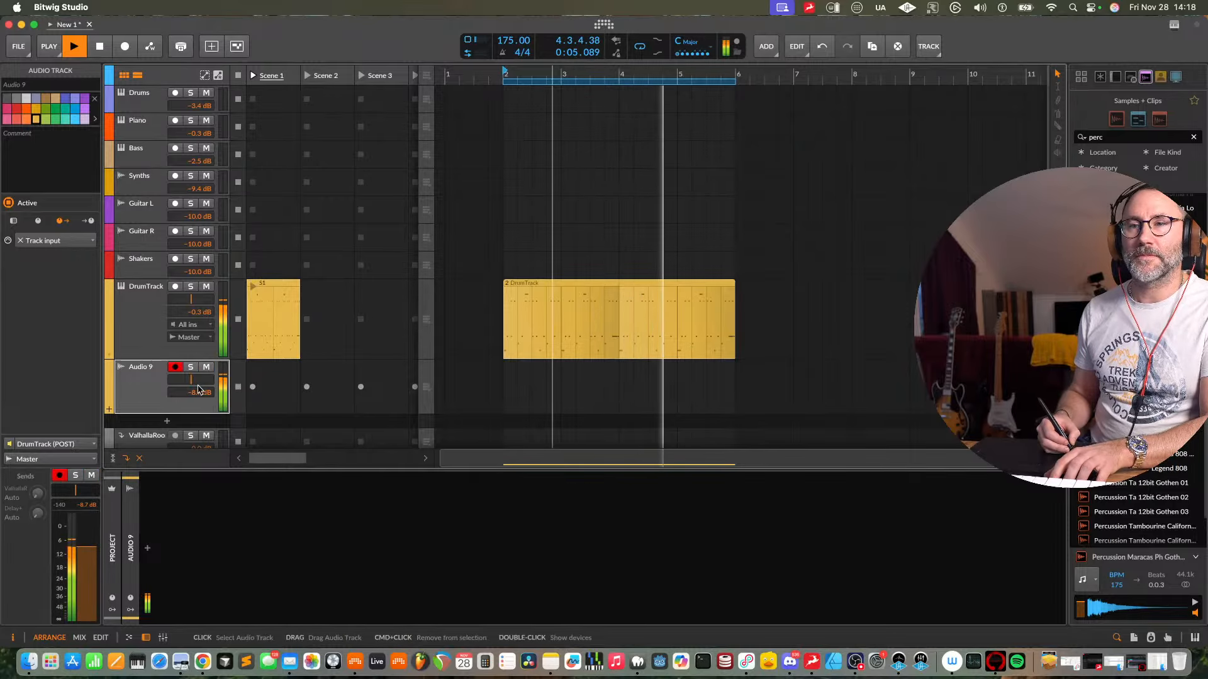
pyautogui.press('space')
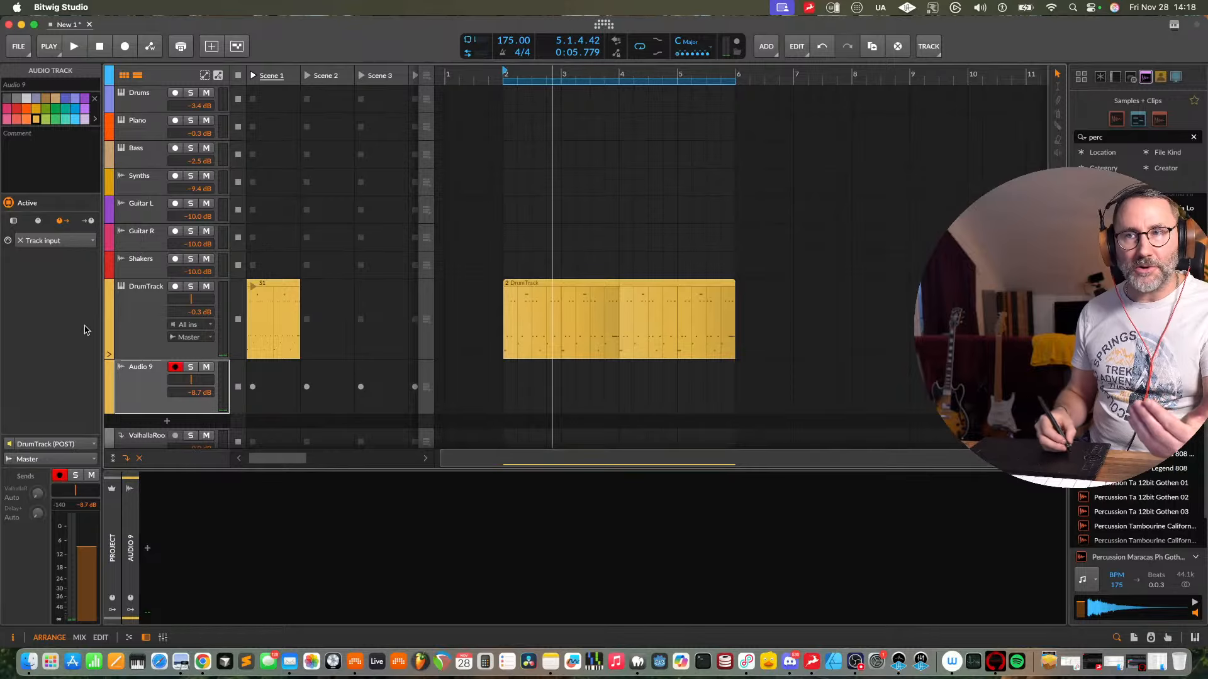
# - Record the DrumTrack output onto the Audio 9 track in the arranger, starting at bar 2
pyautogui.click(143, 322)
pyautogui.click(148, 398)
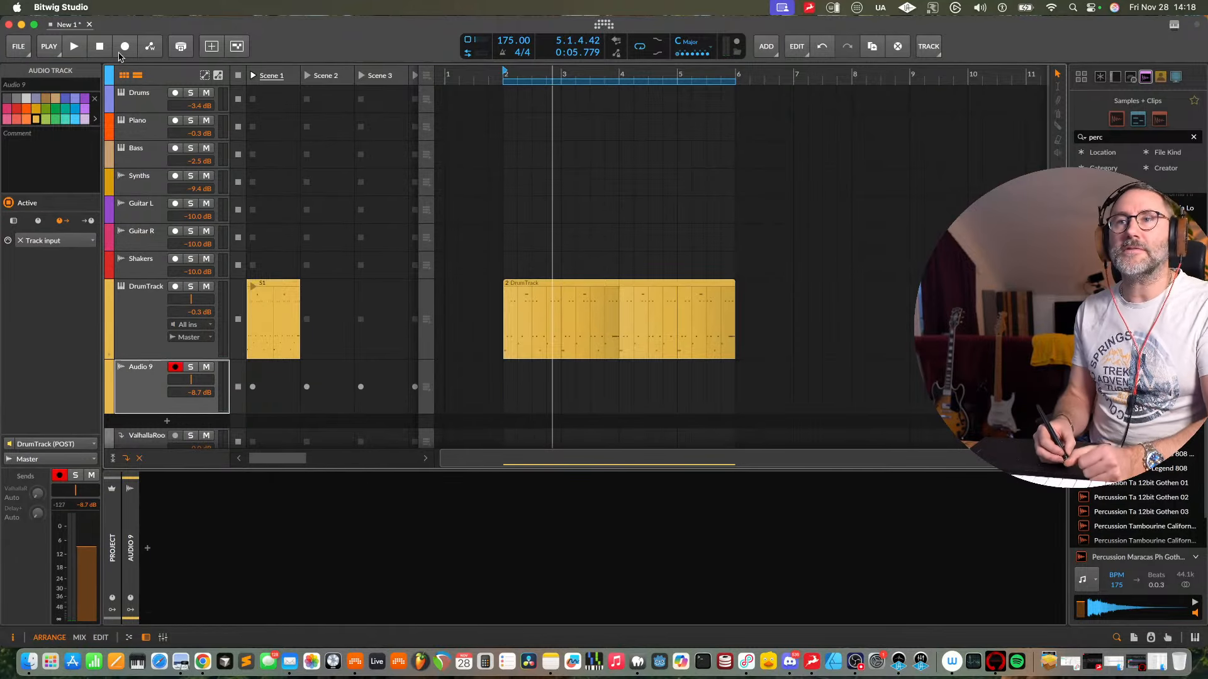
pyautogui.click(124, 48)
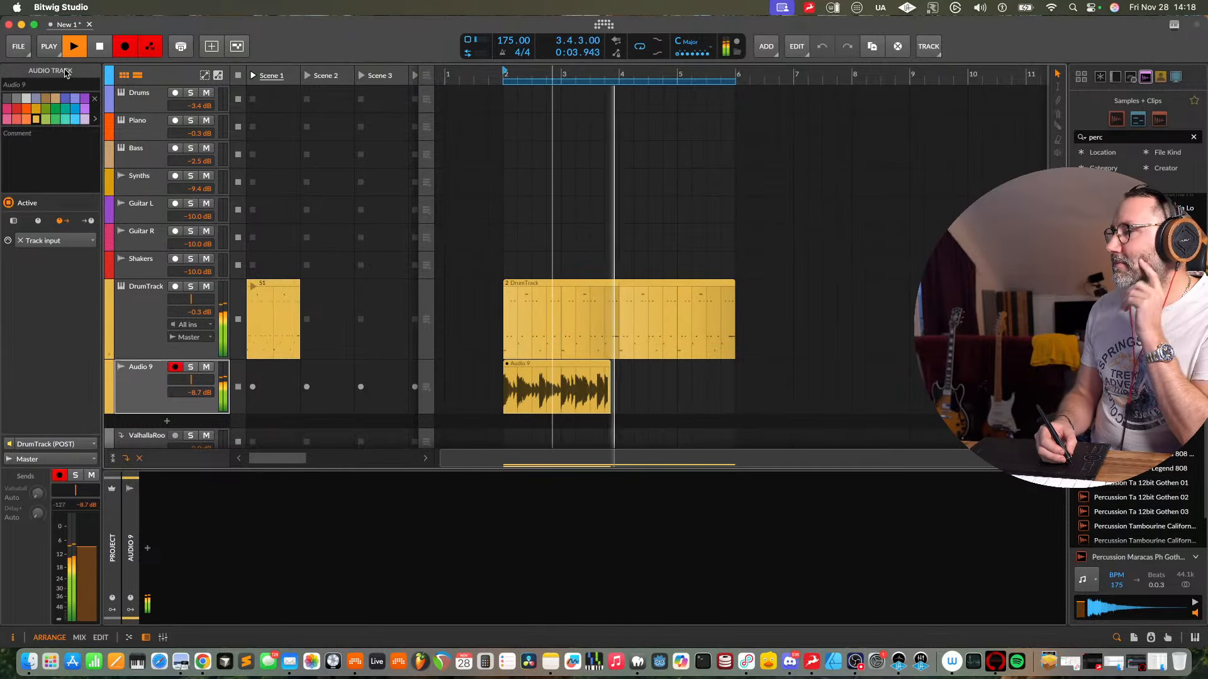
pyautogui.click(101, 46)
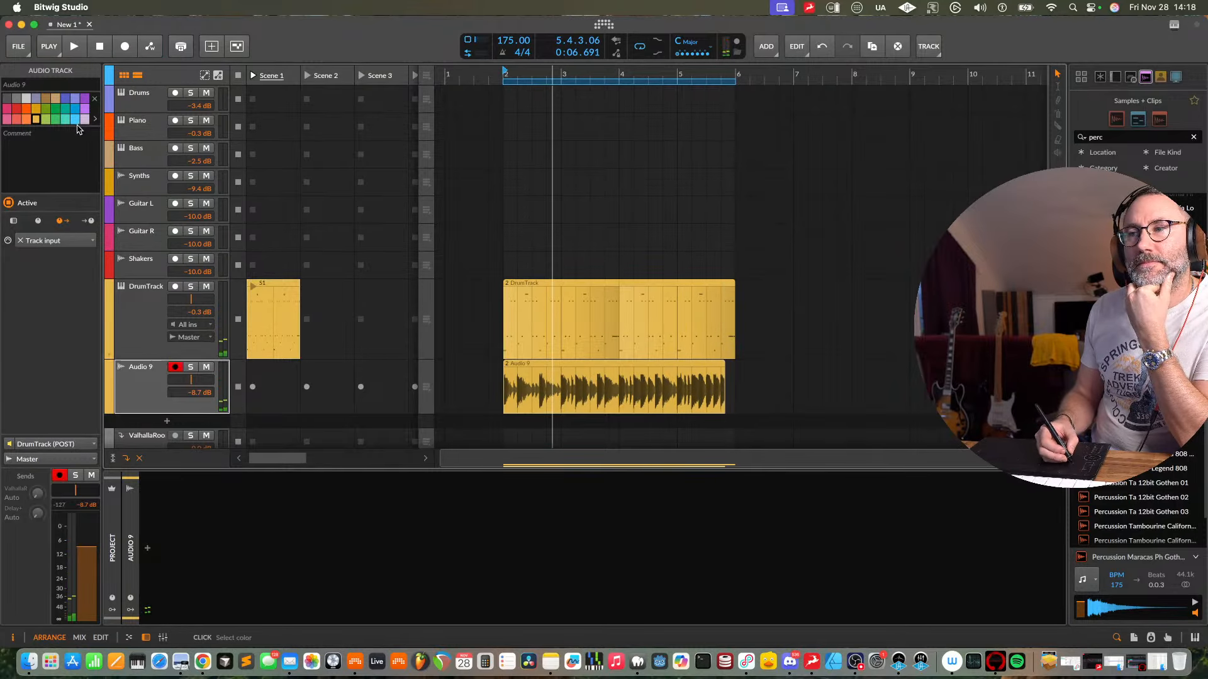
# - Undo the Audio 9 take, and turn off looping with the loop region starting at bar 1 and 5 bars long
pyautogui.click(640, 46)
pyautogui.press('super+z')
pyautogui.click(736, 81)
pyautogui.moveTo(736, 82); pyautogui.dragTo(794, 82)
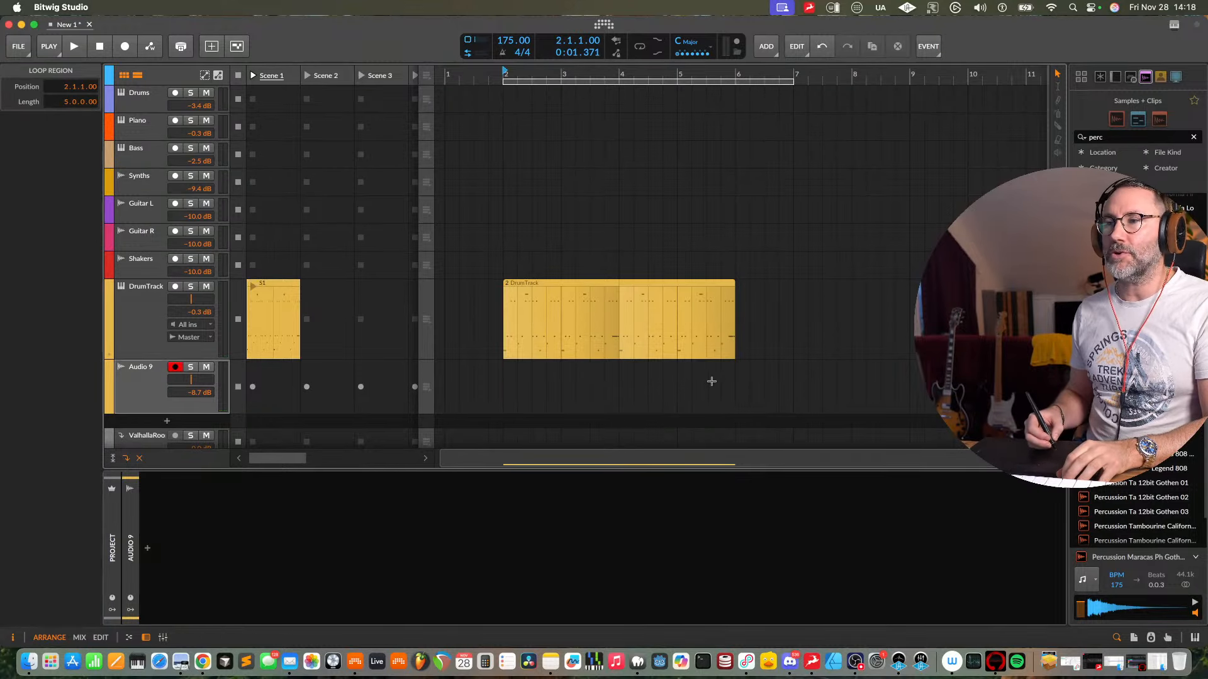
pyautogui.click(442, 80)
pyautogui.click(447, 76)
# - Record the DrumTrack output onto Audio 9 in the arranger, starting before bar 2 and stopping just after bar 6
pyautogui.press('space')
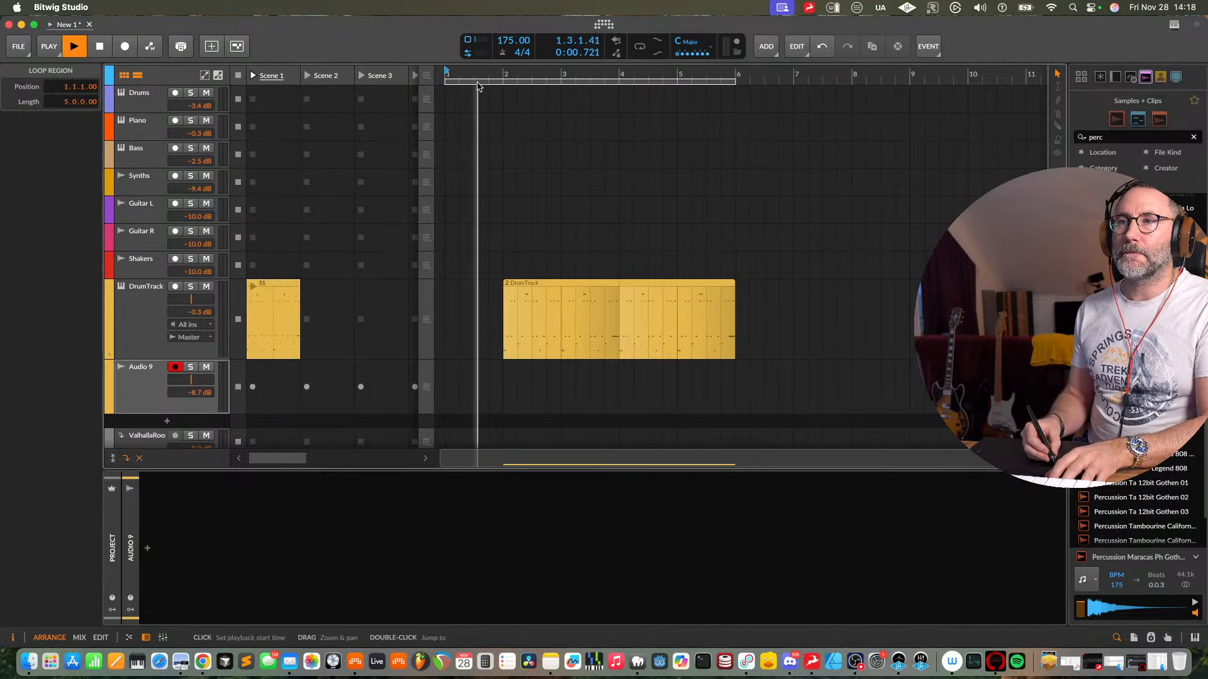
pyautogui.press('space')
pyautogui.press('space')
pyautogui.press('space')
pyautogui.click(125, 49)
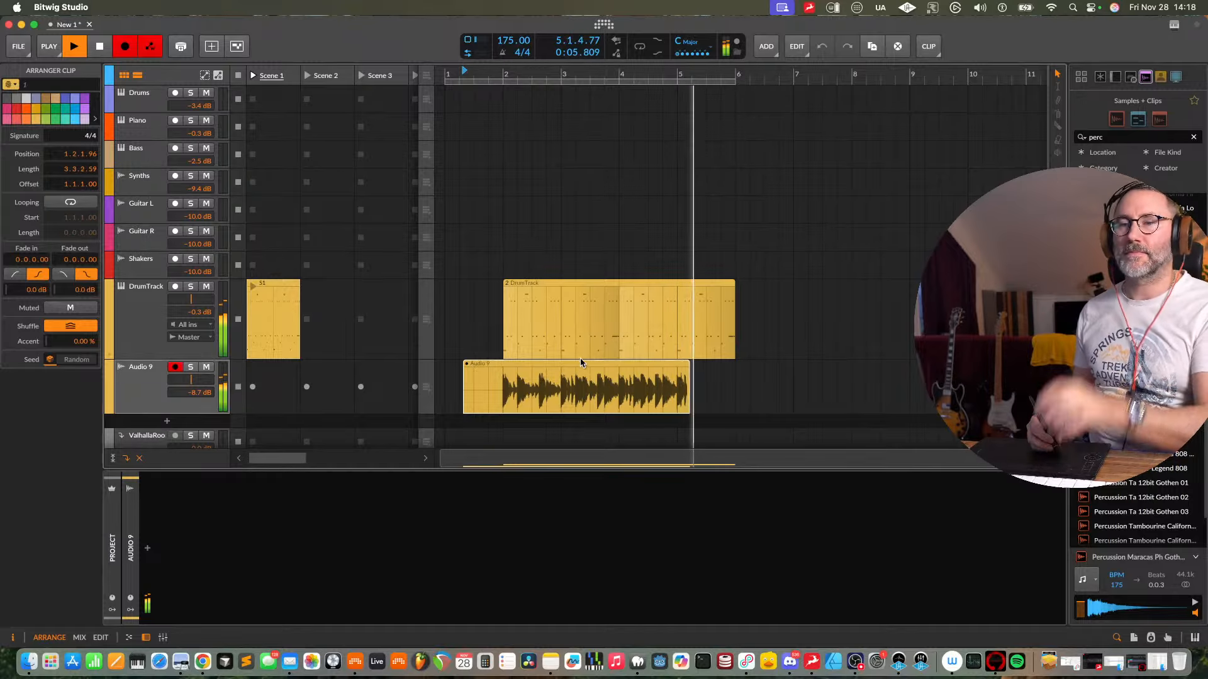
pyautogui.press('space')
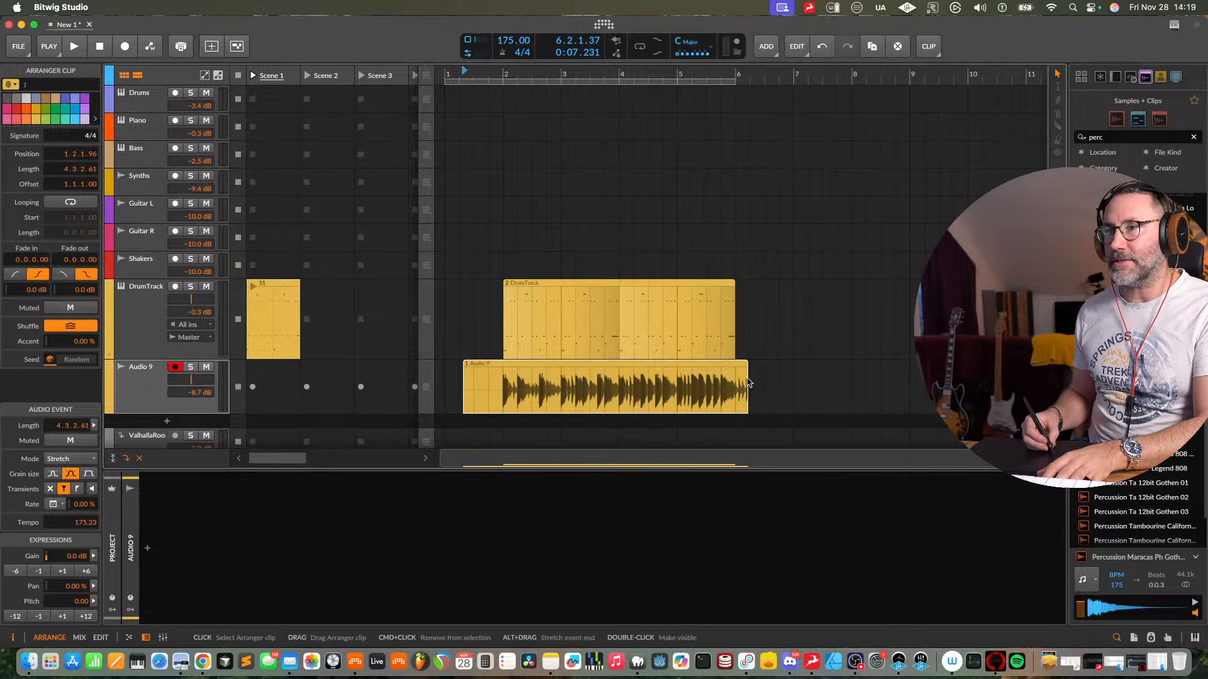
# - Trim the recorded Audio 9 clip to run from bar 2 to bar 6, and mute DrumTrack
pyautogui.moveTo(746, 363); pyautogui.dragTo(732, 363)
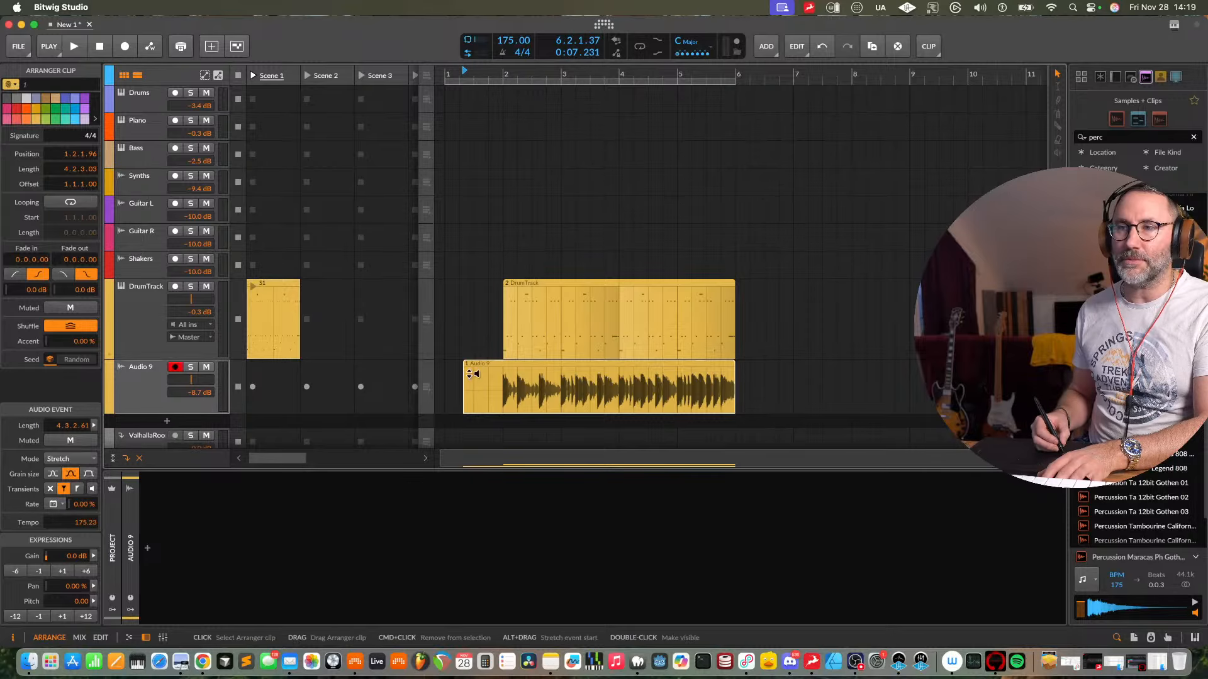
pyautogui.moveTo(468, 374); pyautogui.dragTo(508, 374)
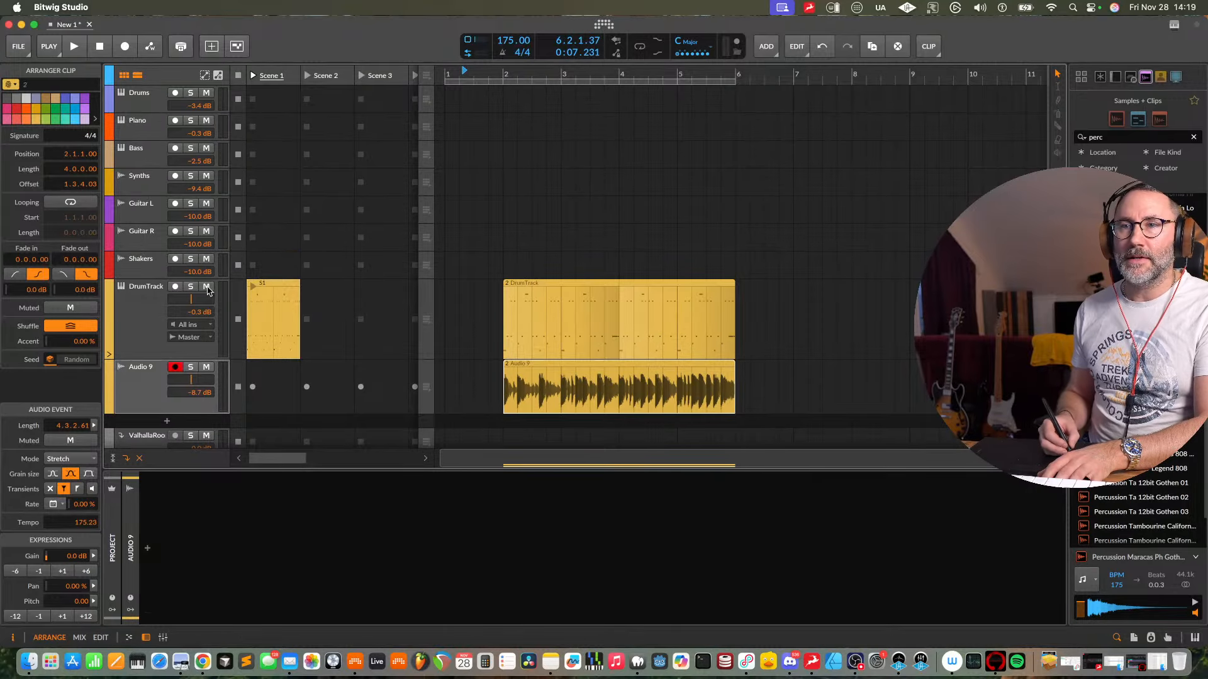
pyautogui.click(206, 289)
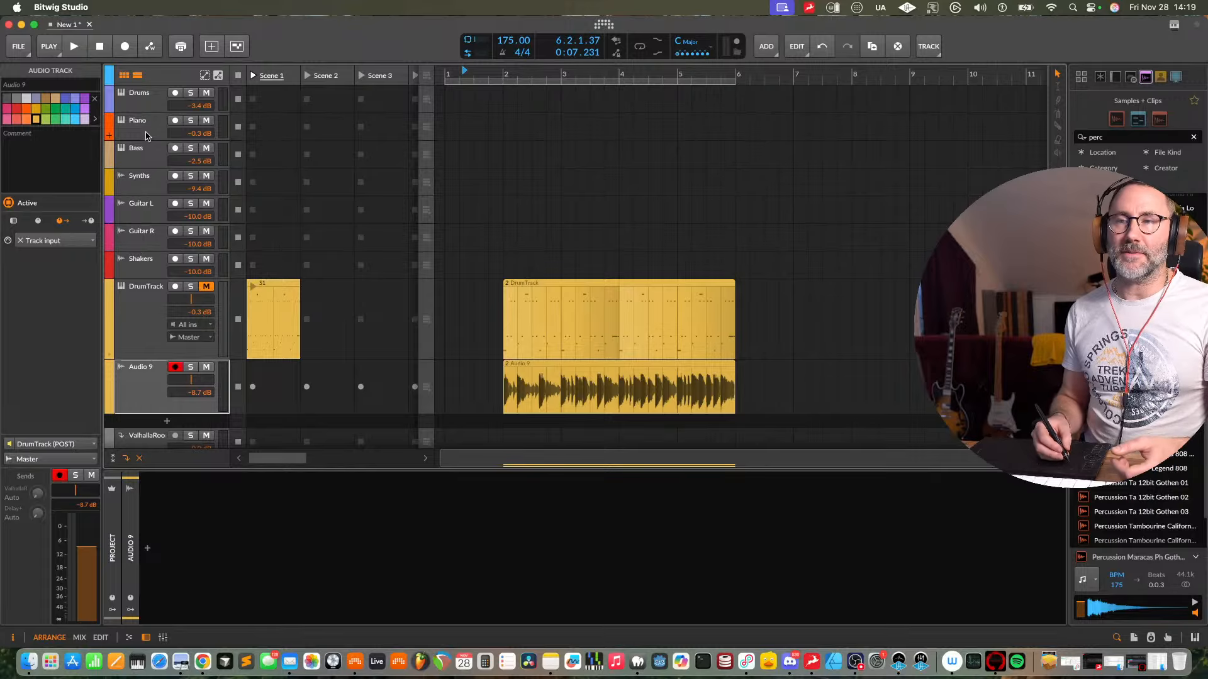
# - Group the tracks from Drums through Guitar R and collapse the new group
pyautogui.click(144, 240)
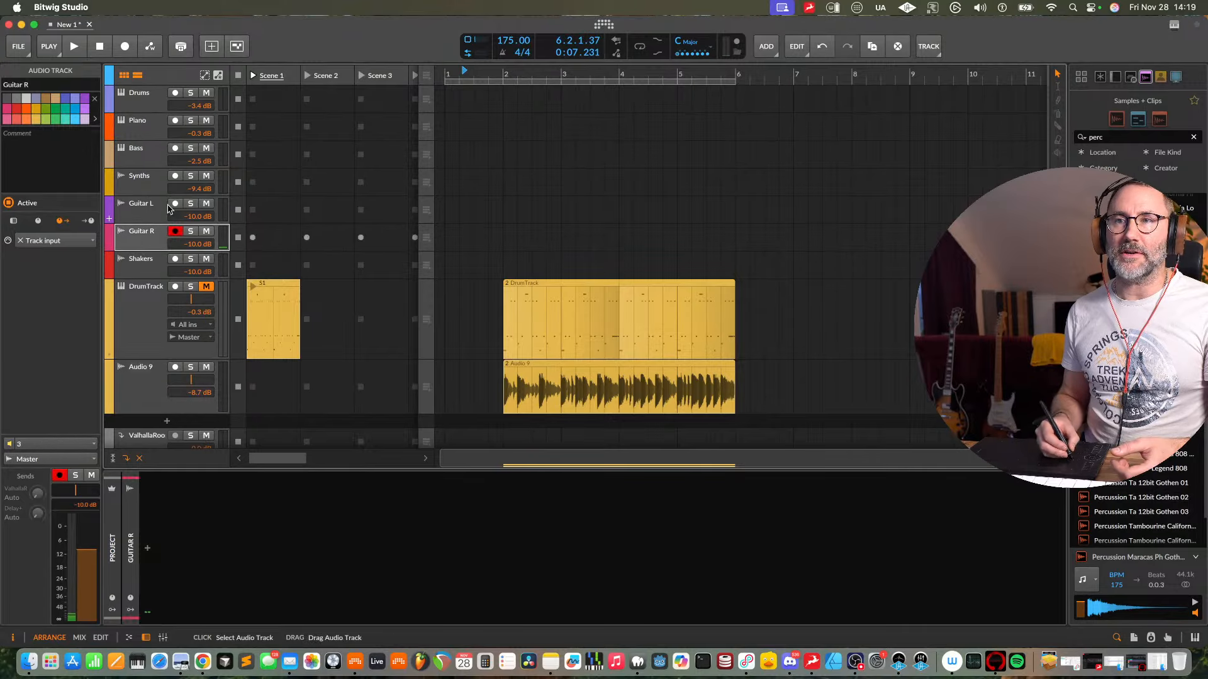
pyautogui.click(142, 102)
pyautogui.rightClick(134, 96)
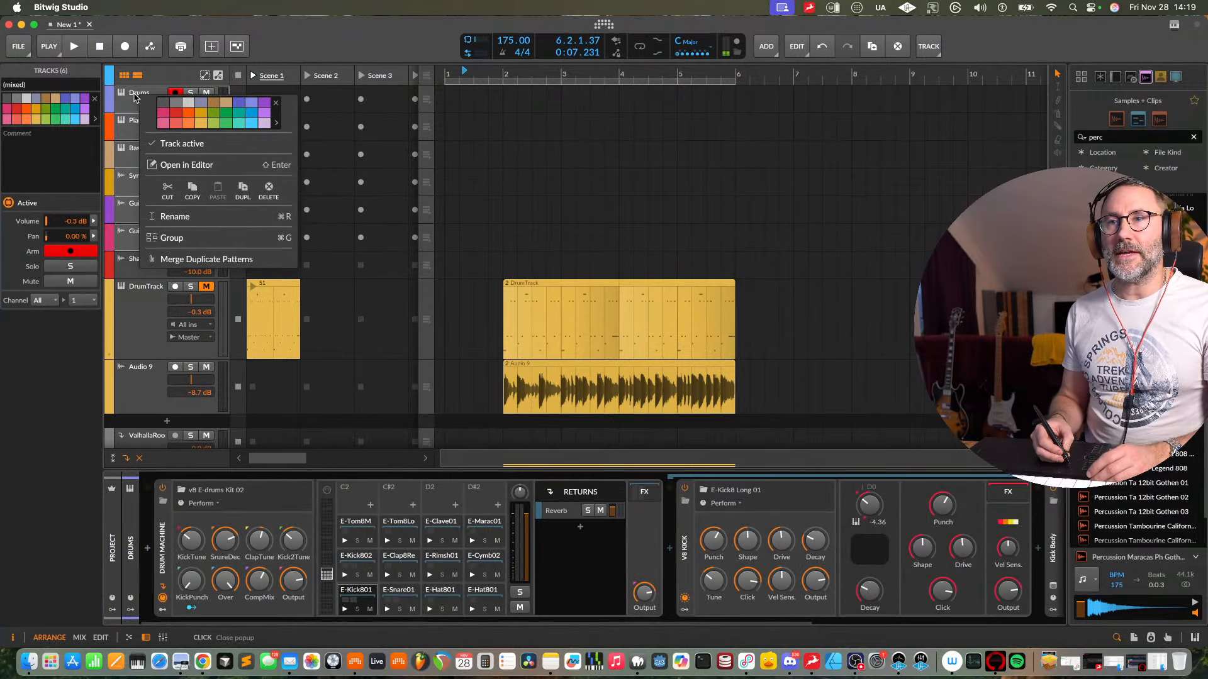
pyautogui.click(272, 243)
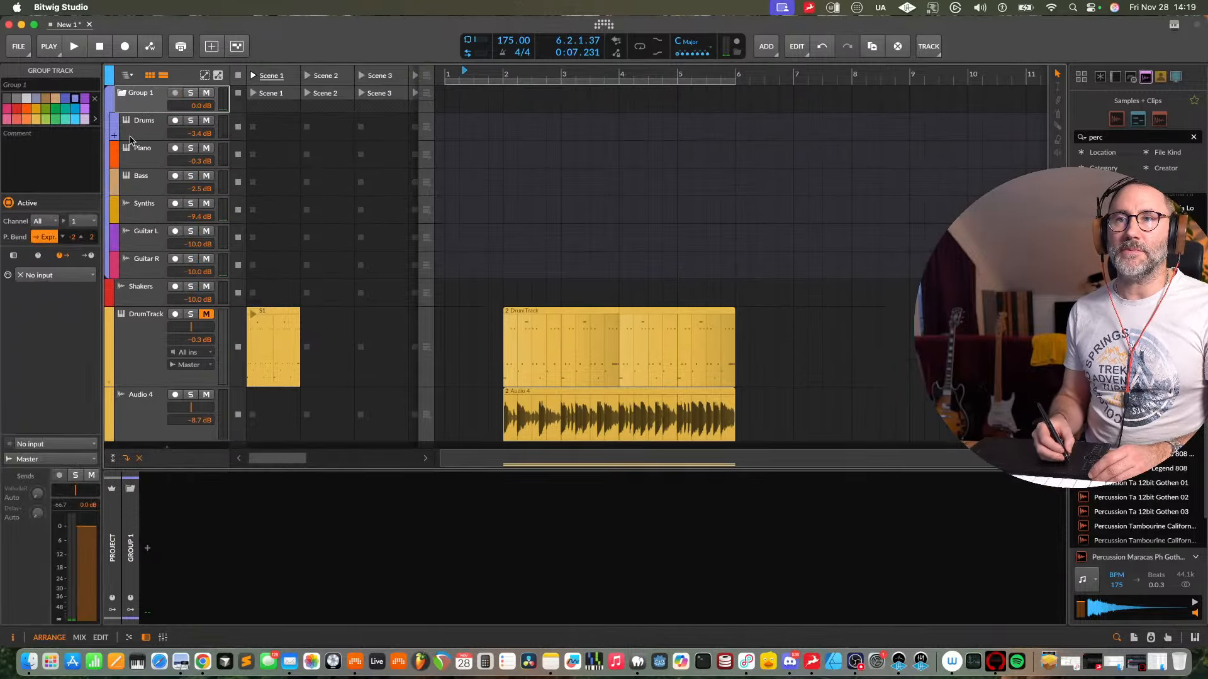
pyautogui.click(123, 94)
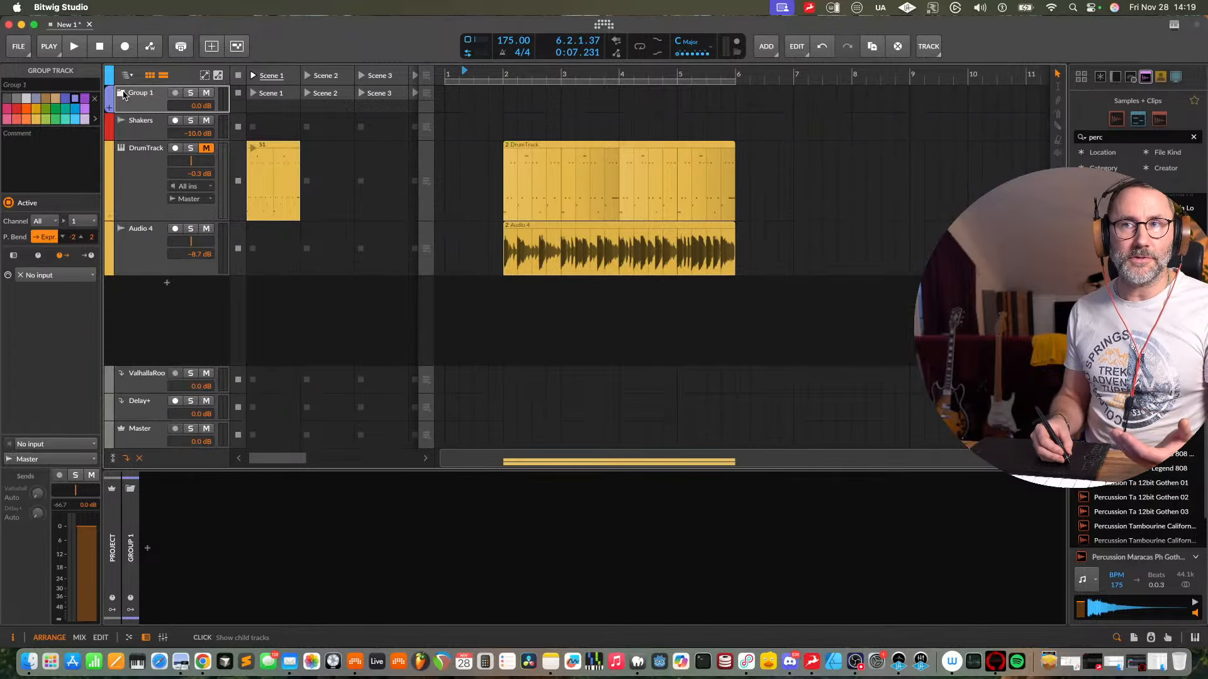
# - Examine the Group 1 sources available as input for Audio 4, leave the input unchanged, and play the recorded drums
pyautogui.click(148, 255)
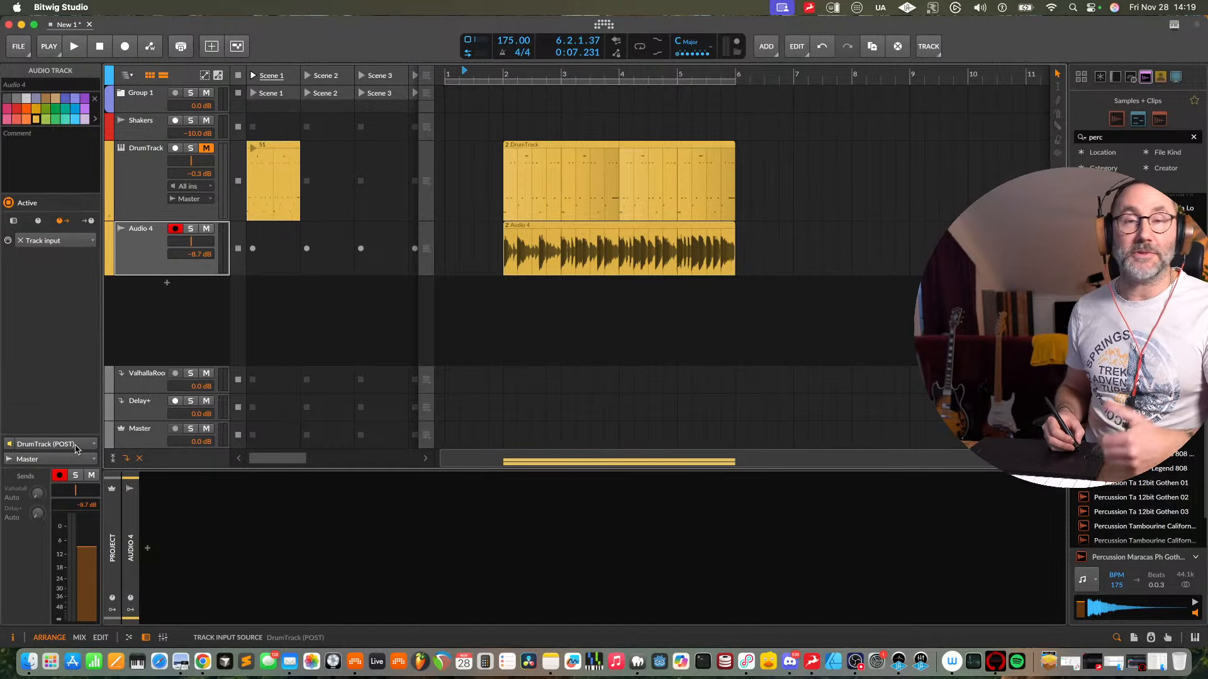
pyautogui.click(112, 95)
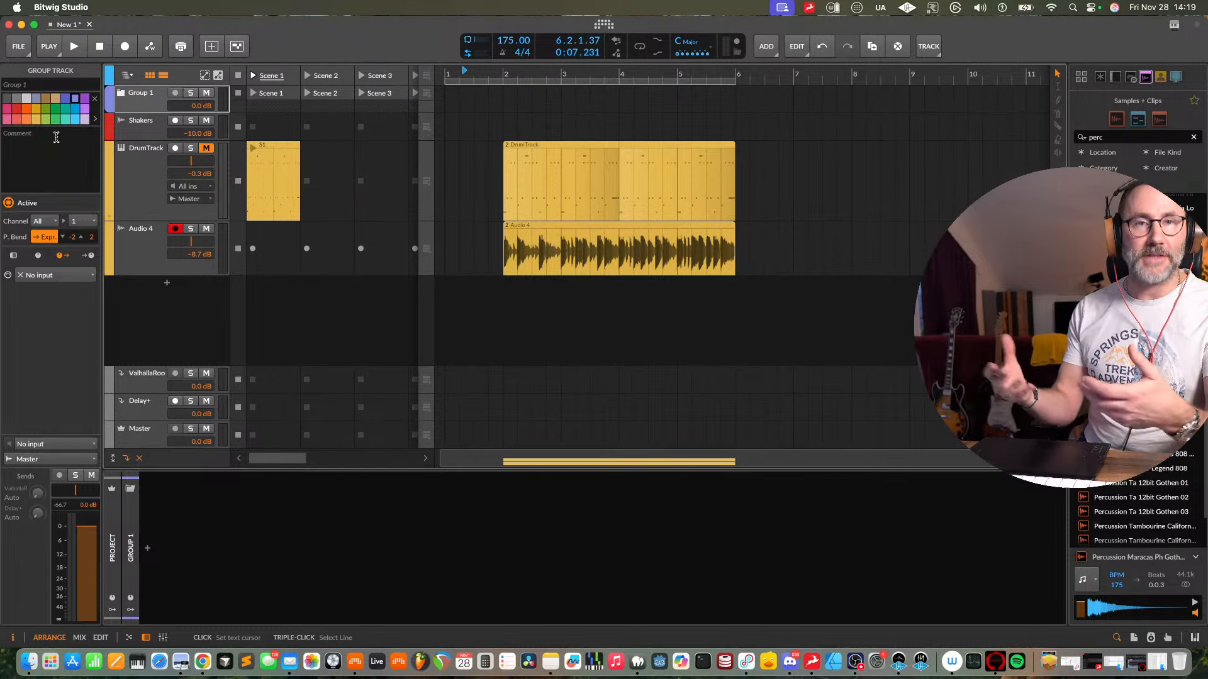
pyautogui.click(154, 257)
pyautogui.click(78, 446)
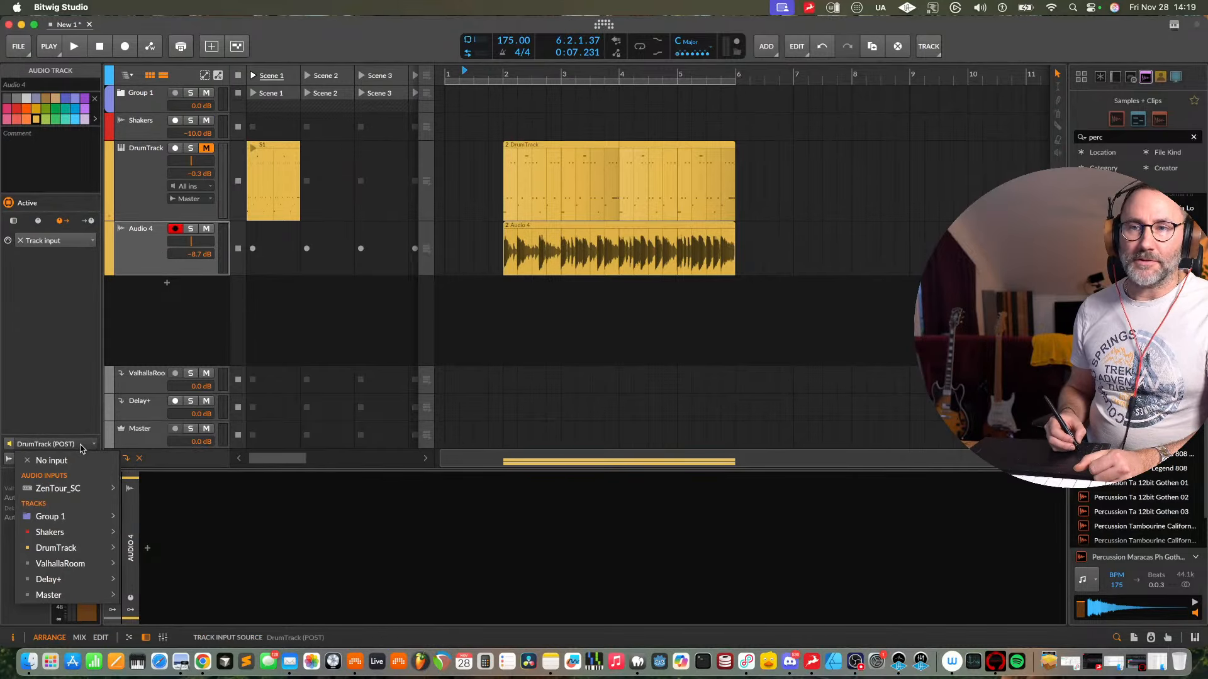
pyautogui.moveTo(75, 517)
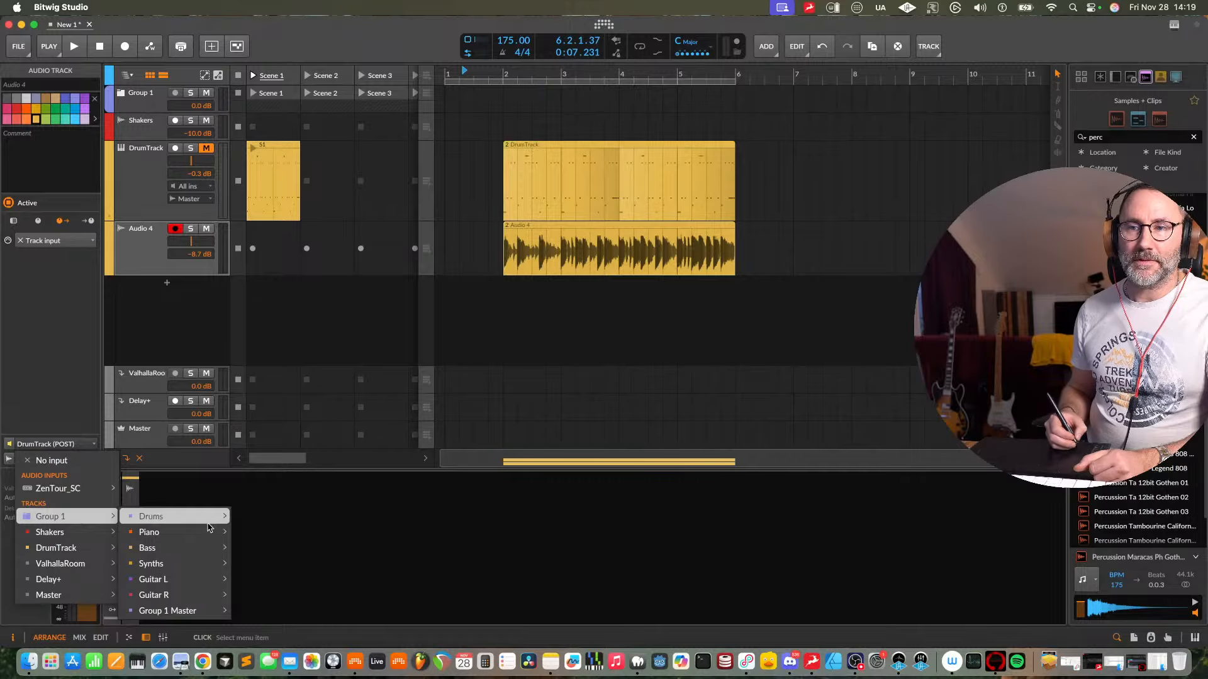
pyautogui.moveTo(189, 611)
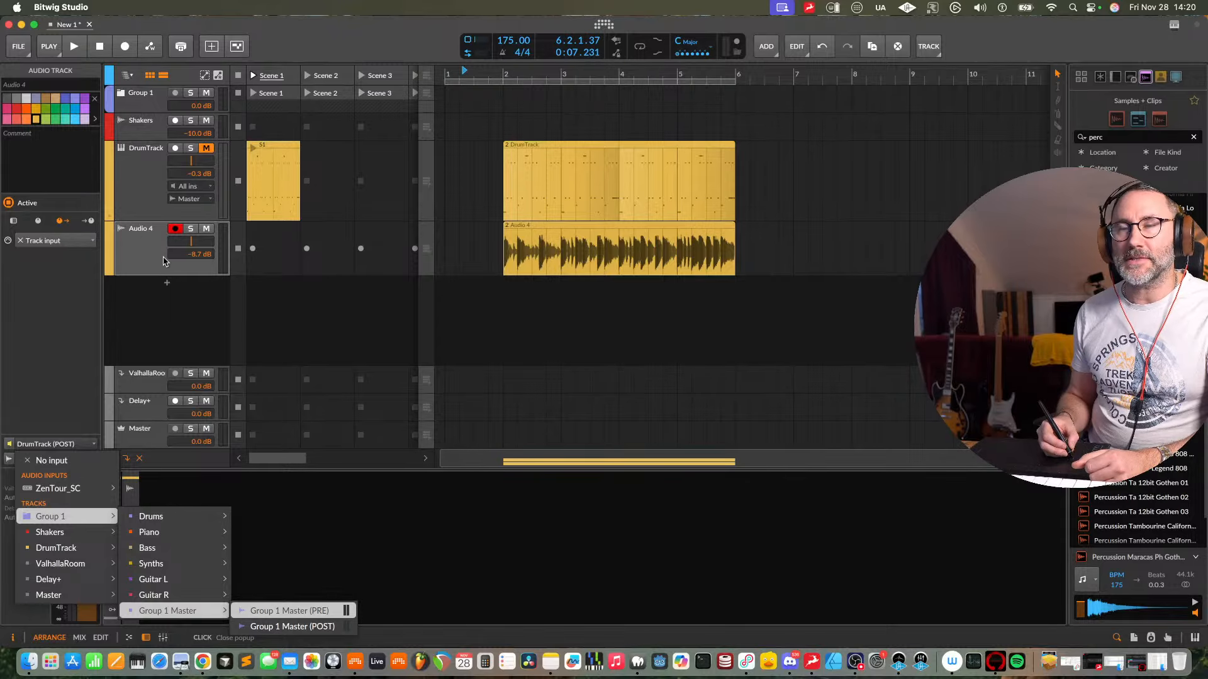
pyautogui.click(164, 261)
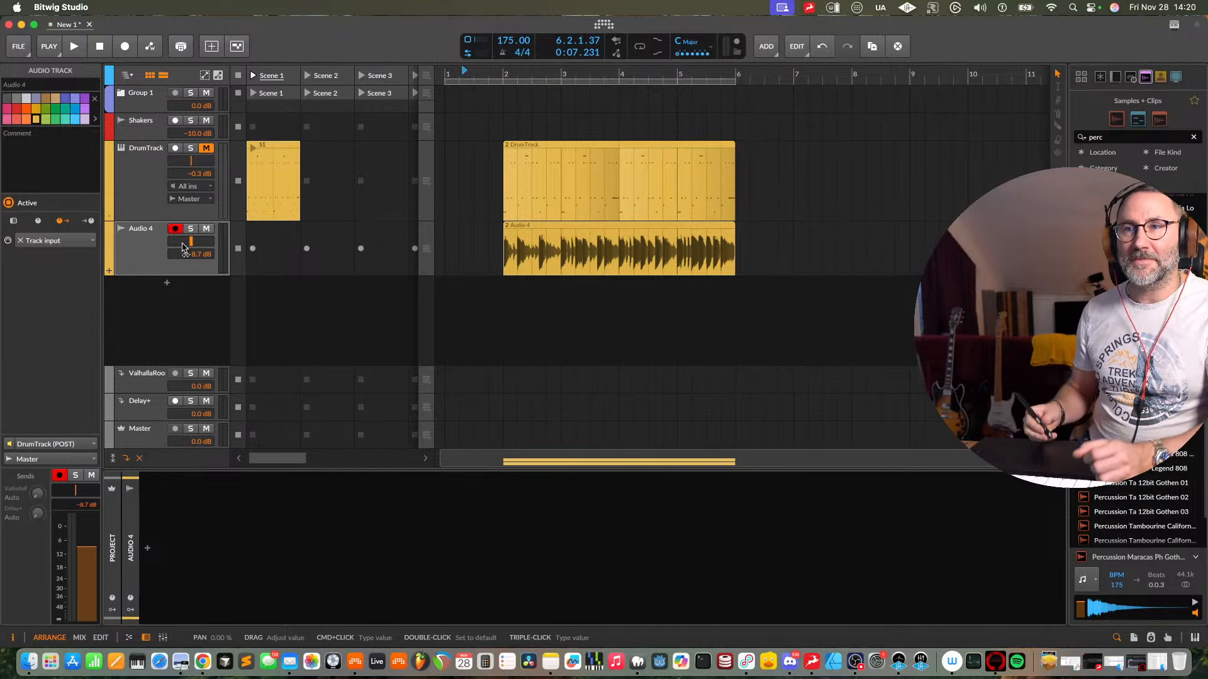
pyautogui.press('space')
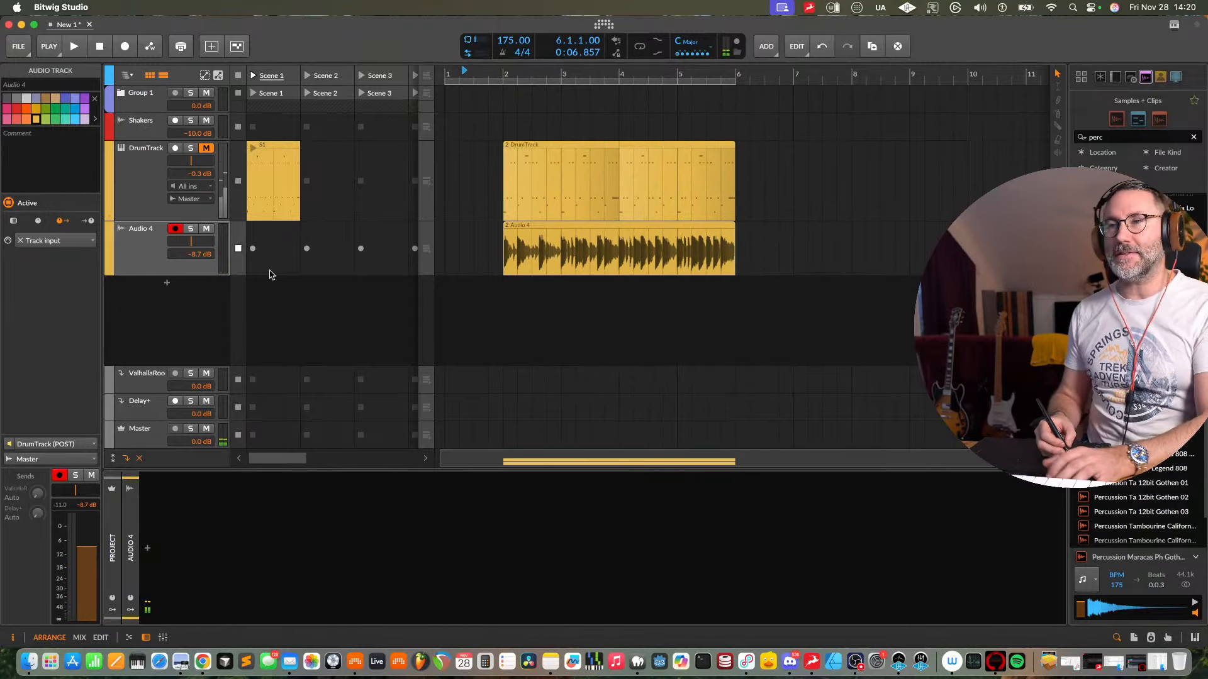
pyautogui.click(131, 251)
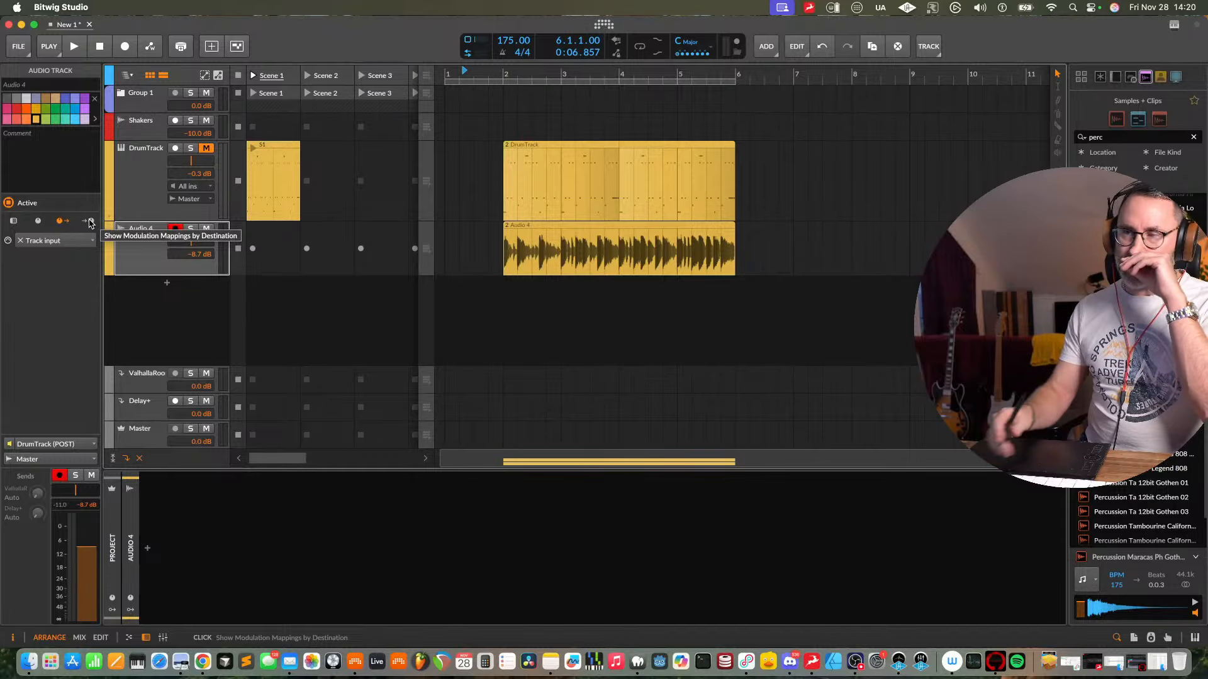
pyautogui.click(811, 661)
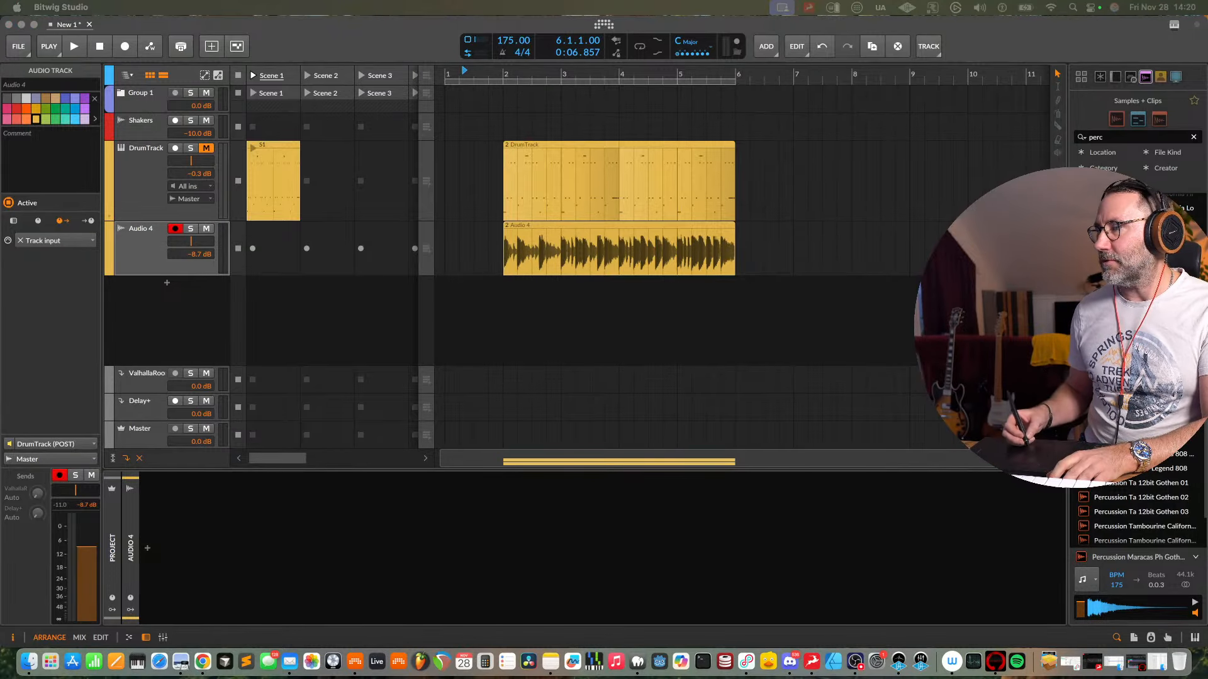
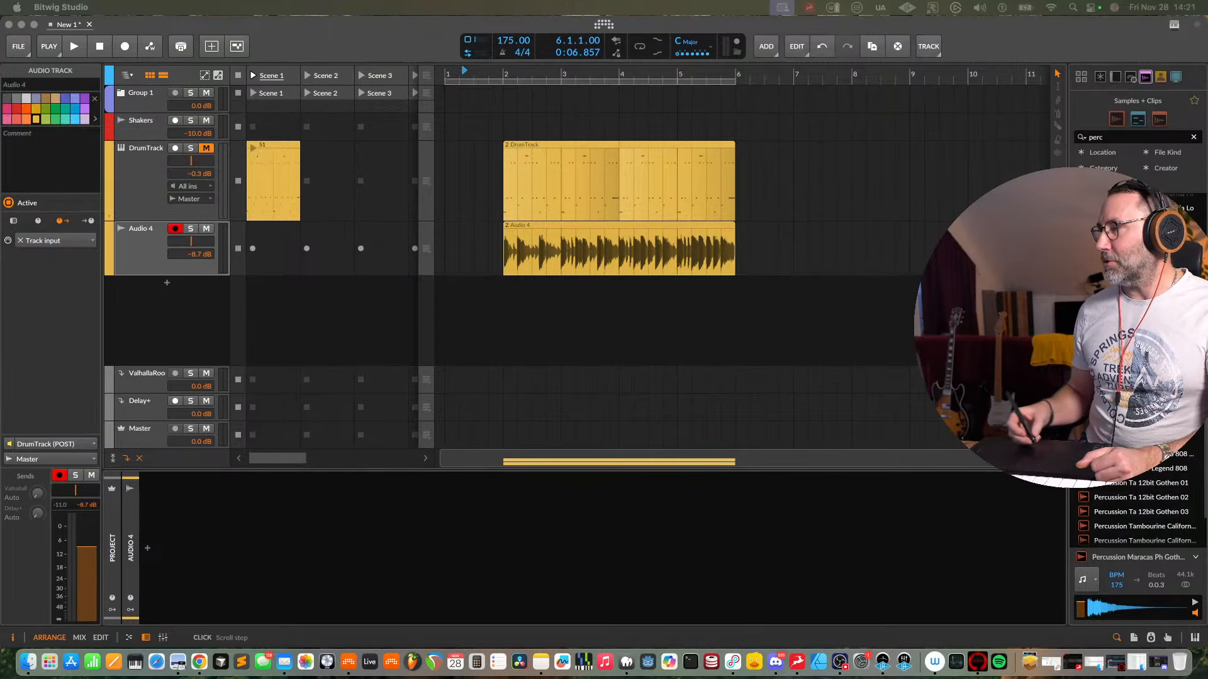
pyautogui.click(156, 253)
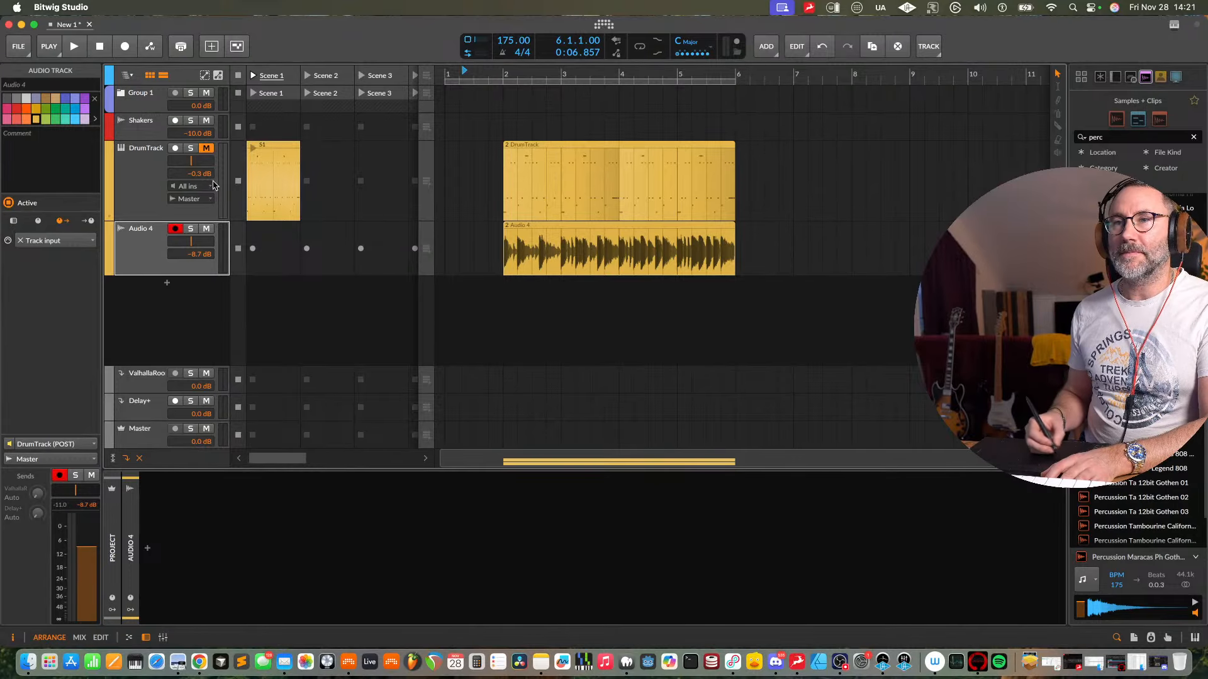
# - Expand Group 1, mute Audio 4, and select the Piano track and make its lane taller
pyautogui.click(122, 93)
pyautogui.click(145, 150)
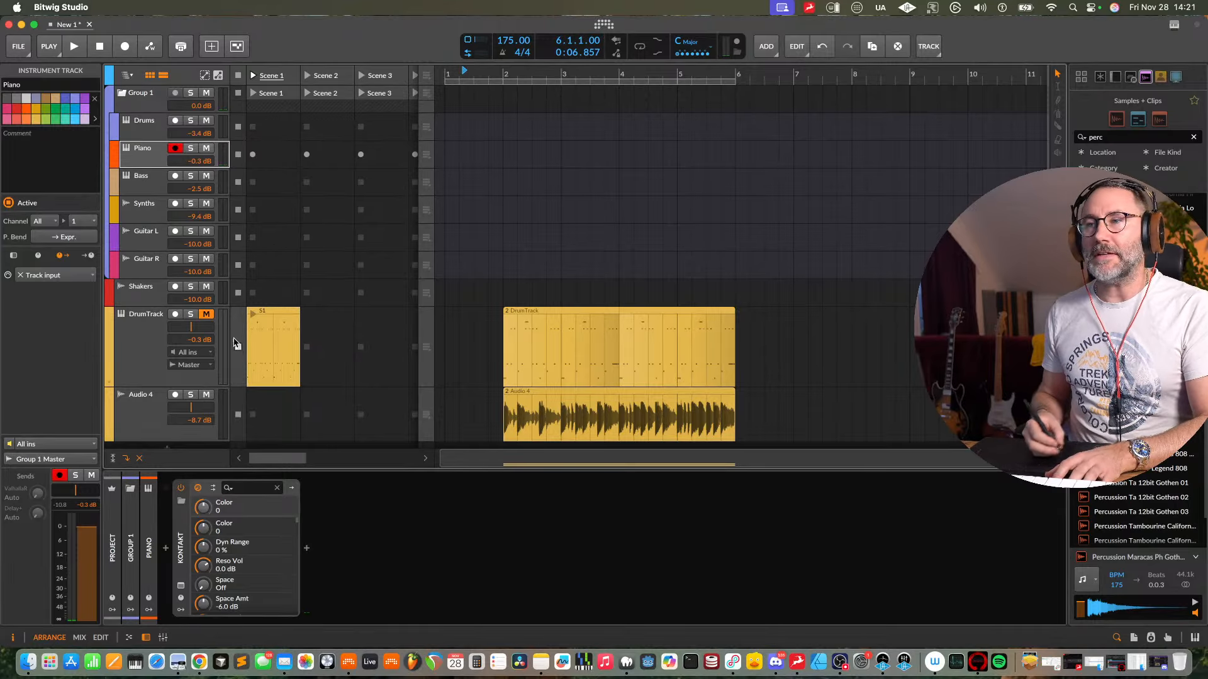
pyautogui.click(206, 394)
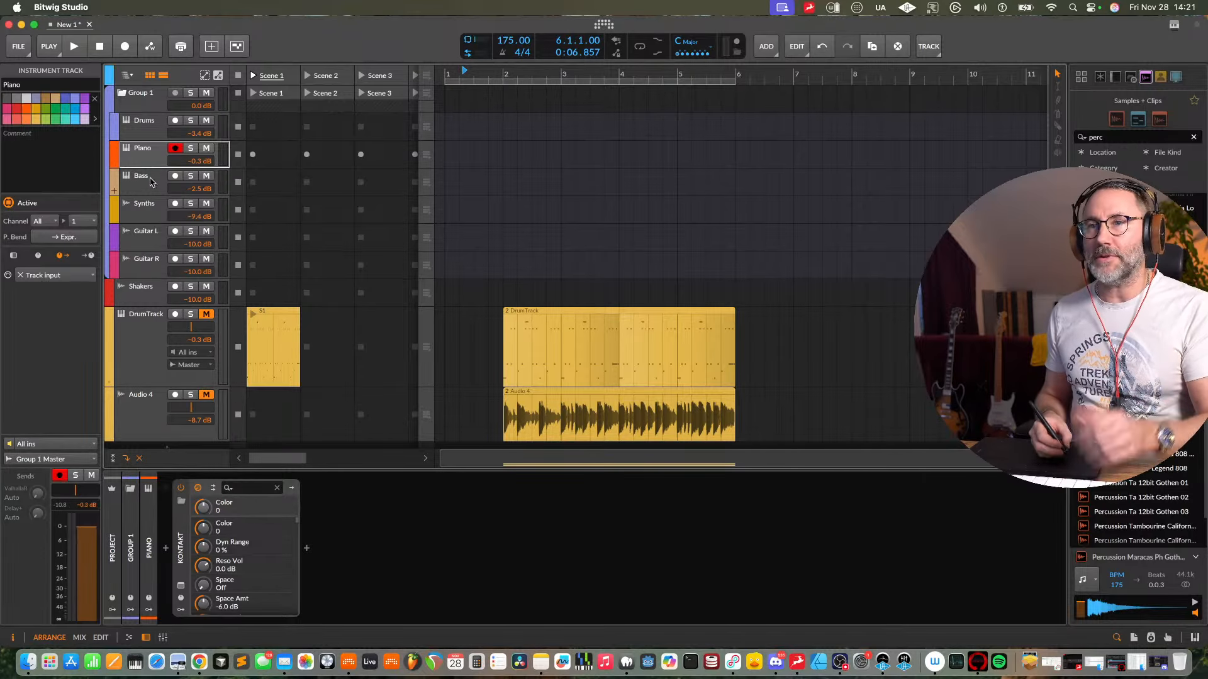
pyautogui.moveTo(146, 164); pyautogui.dragTo(145, 186)
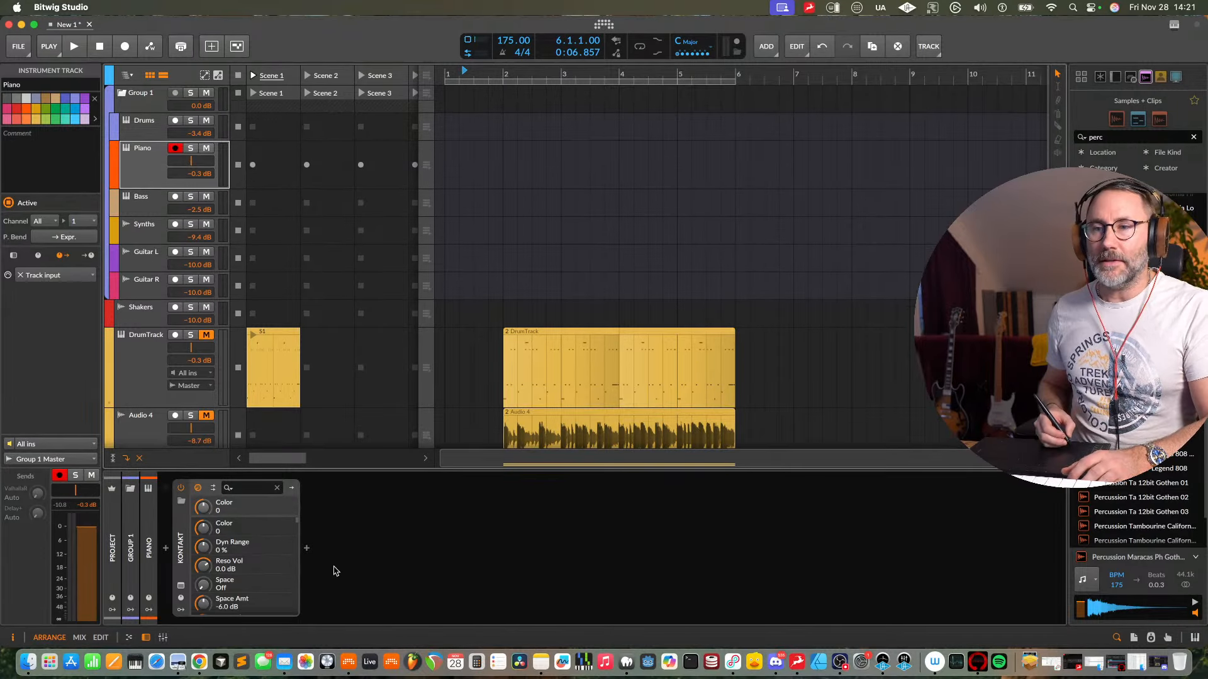
# - Insert a Delay+ device after Kontakt on the Piano track and set its stereo mode to Ping L
pyautogui.click(306, 548)
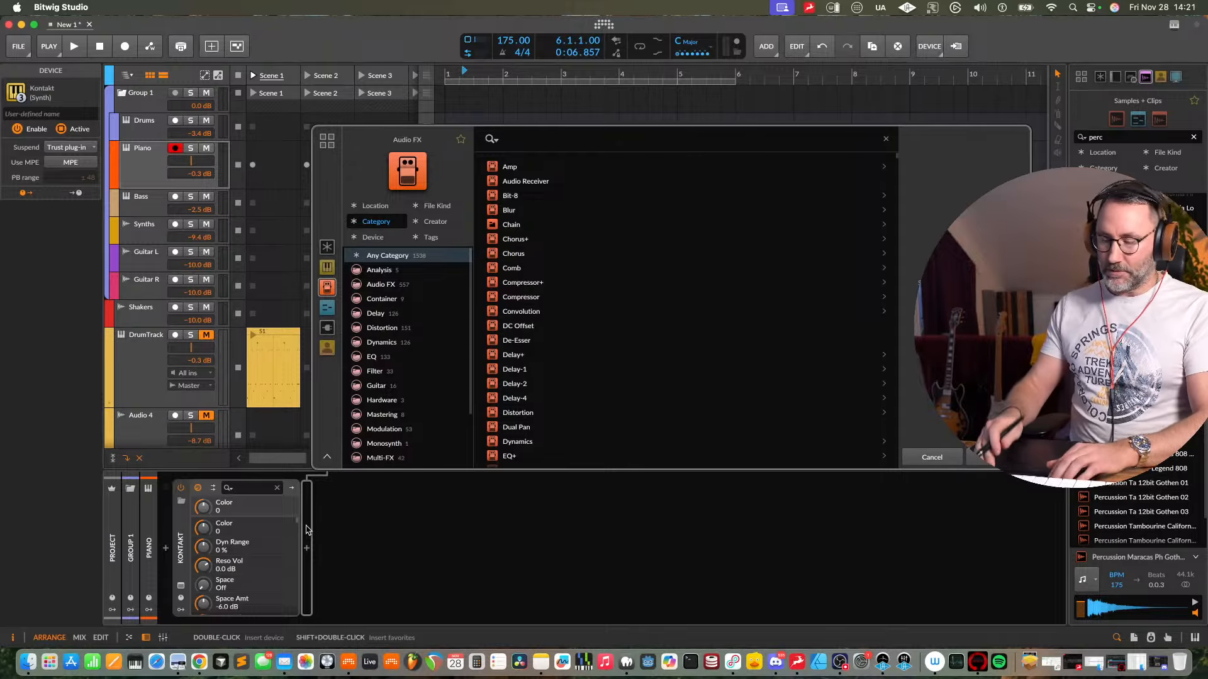
pyautogui.write('del')
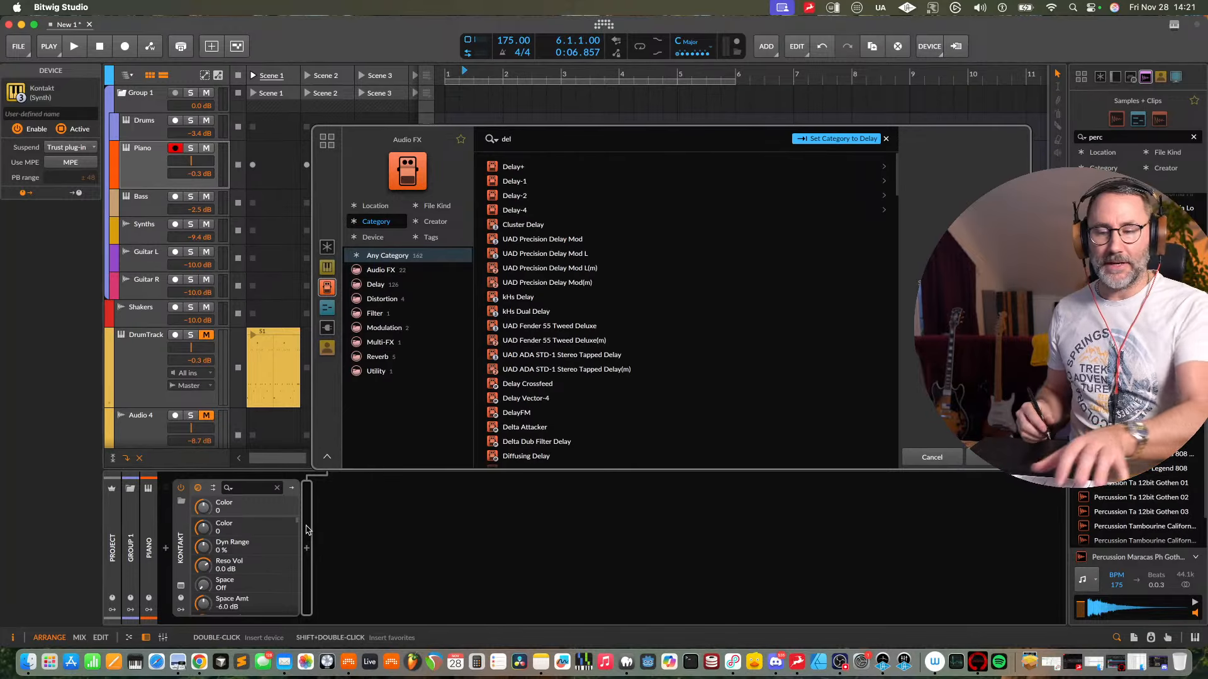
pyautogui.click(534, 167)
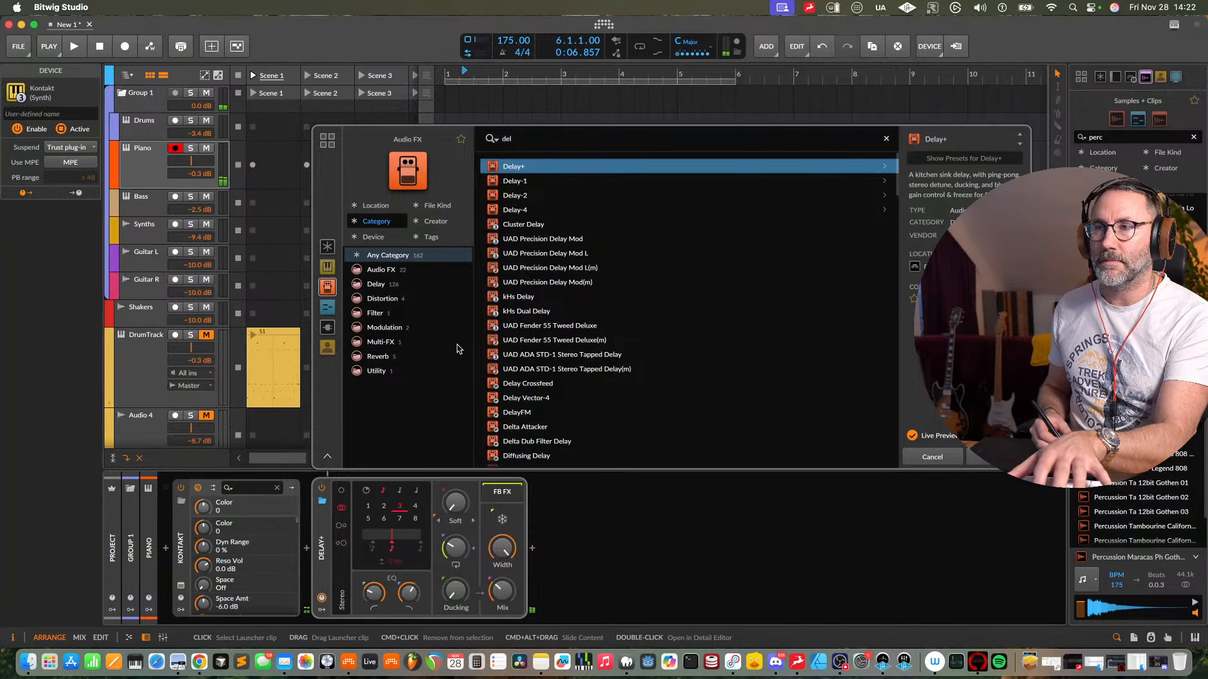
pyautogui.click(998, 458)
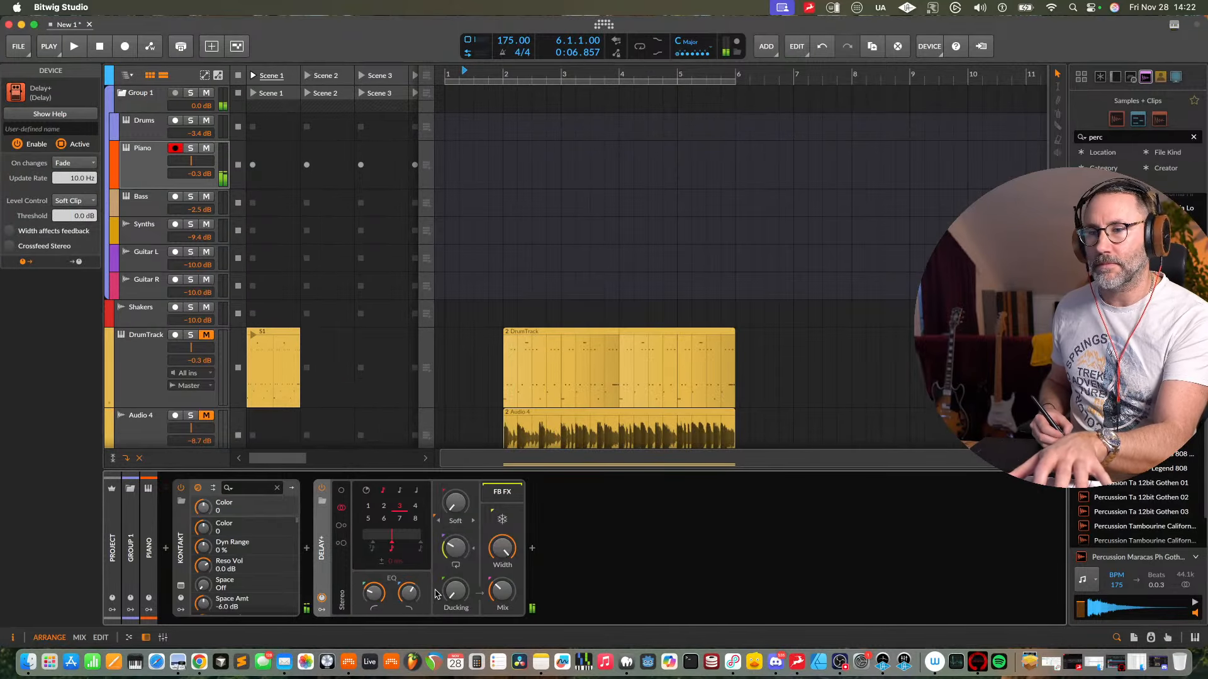
pyautogui.click(341, 525)
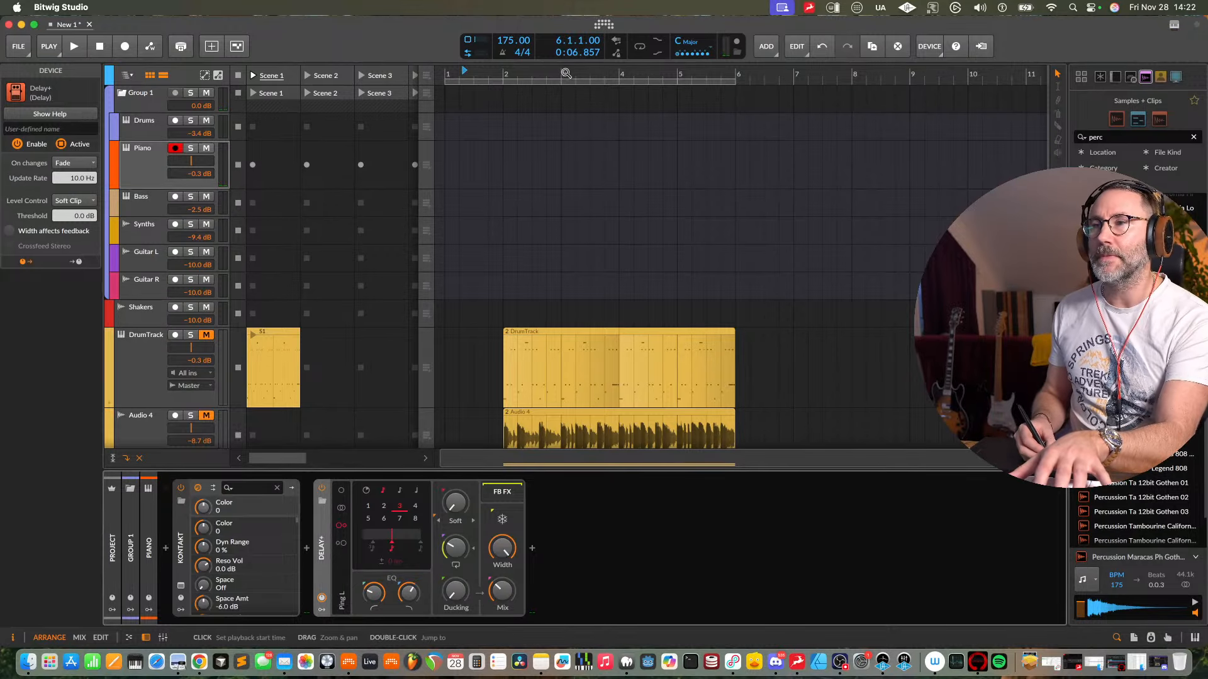
# - Unmute DrumTrack and turn off its Filter+ device while playing the arrangement from bar 2
pyautogui.moveTo(566, 74); pyautogui.dragTo(548, 96)
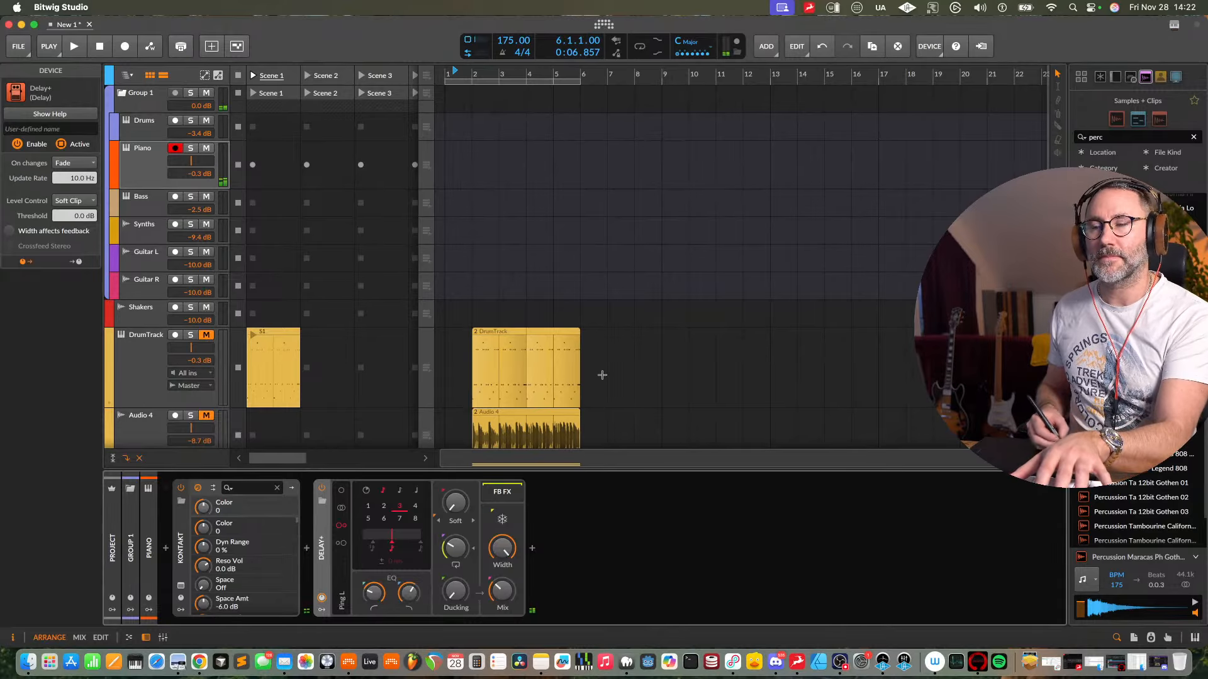
pyautogui.moveTo(474, 76); pyautogui.dragTo(495, 51)
pyautogui.click(493, 67)
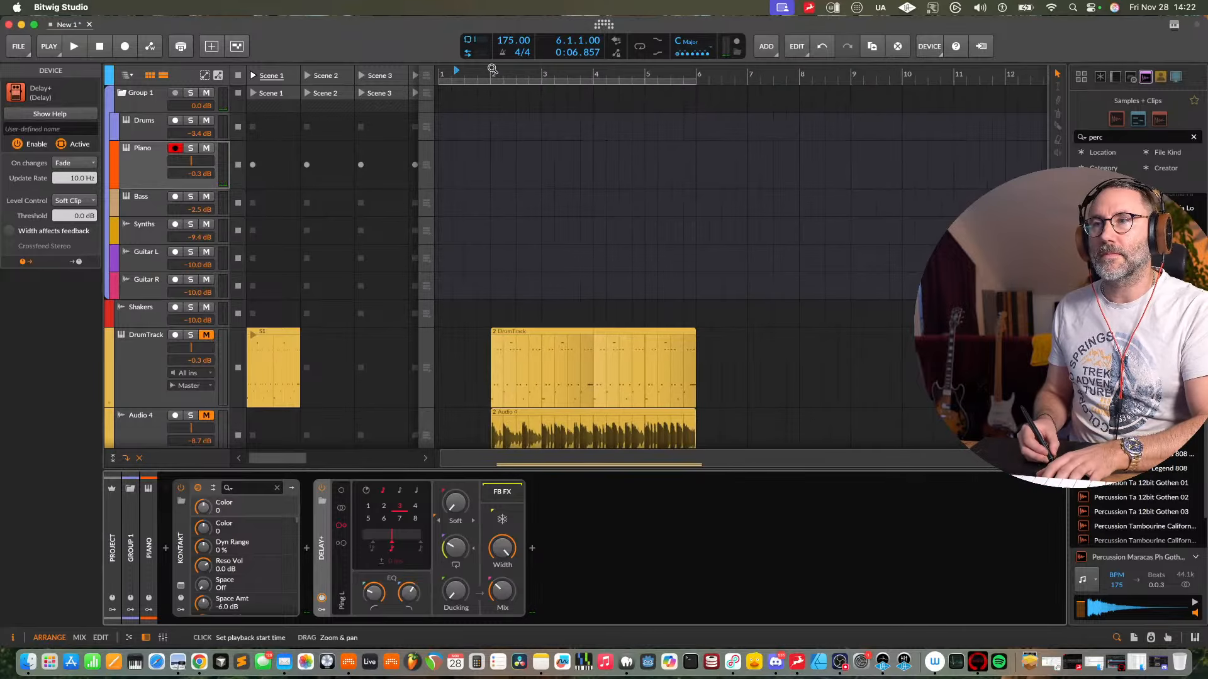
pyautogui.press('space')
pyautogui.click(206, 335)
pyautogui.click(146, 358)
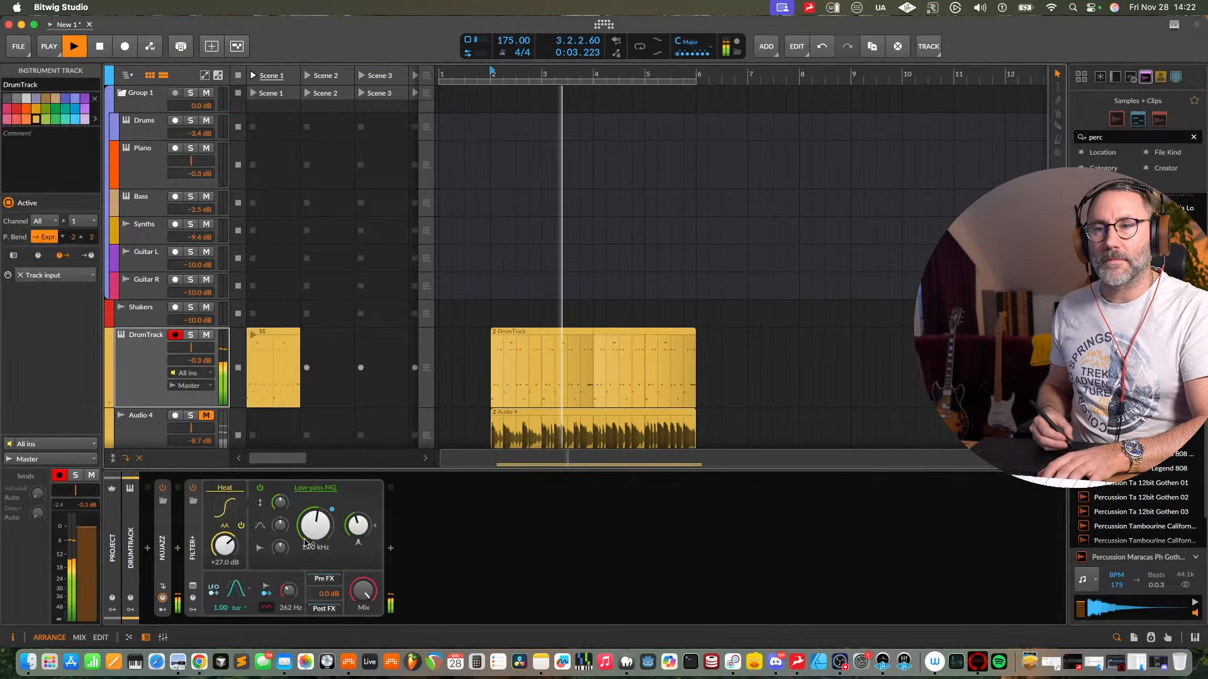
pyautogui.click(193, 489)
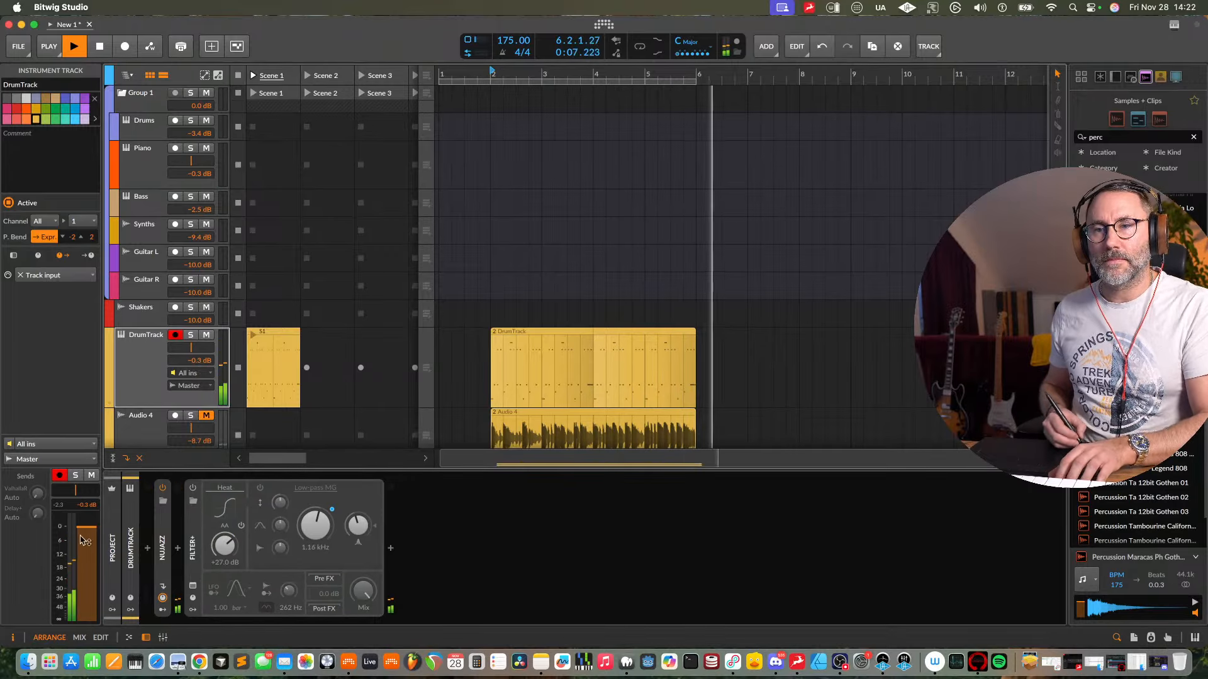
pyautogui.press('space')
# - Set the arranger loop region from bar 2 to bar 6, enable looping and start playback
pyautogui.press('space')
pyautogui.moveTo(507, 80); pyautogui.dragTo(543, 88)
pyautogui.moveTo(746, 82); pyautogui.dragTo(701, 83)
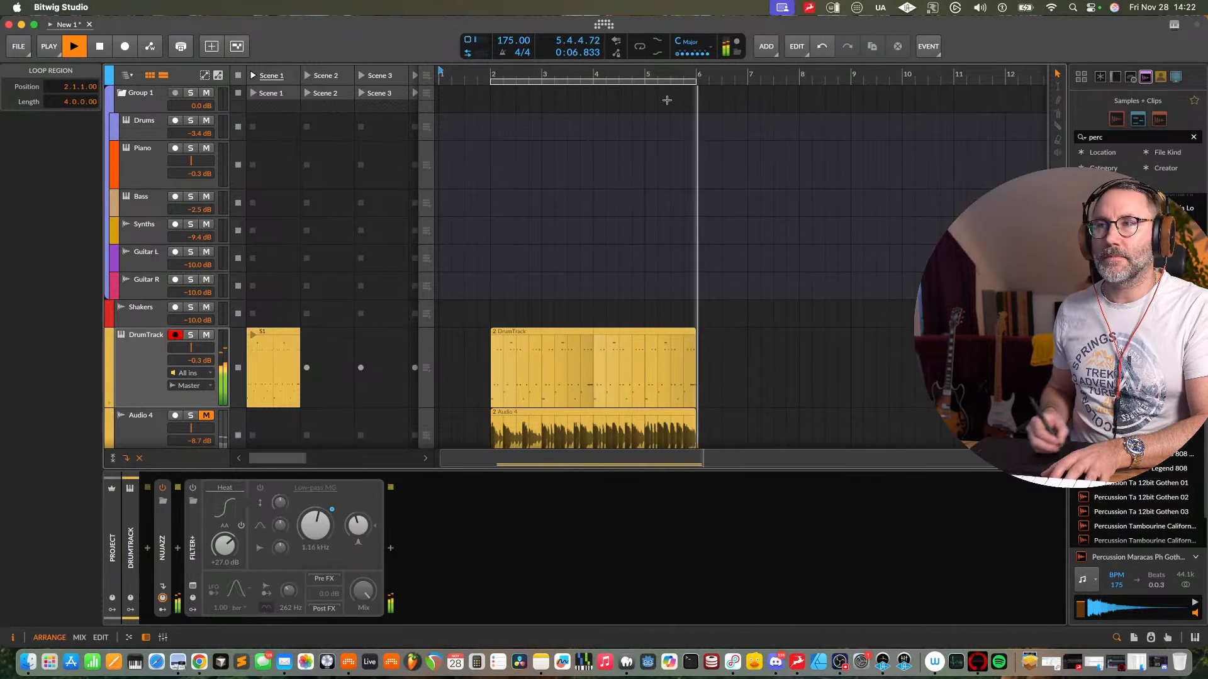
pyautogui.press('space')
pyautogui.click(639, 47)
pyautogui.press('space')
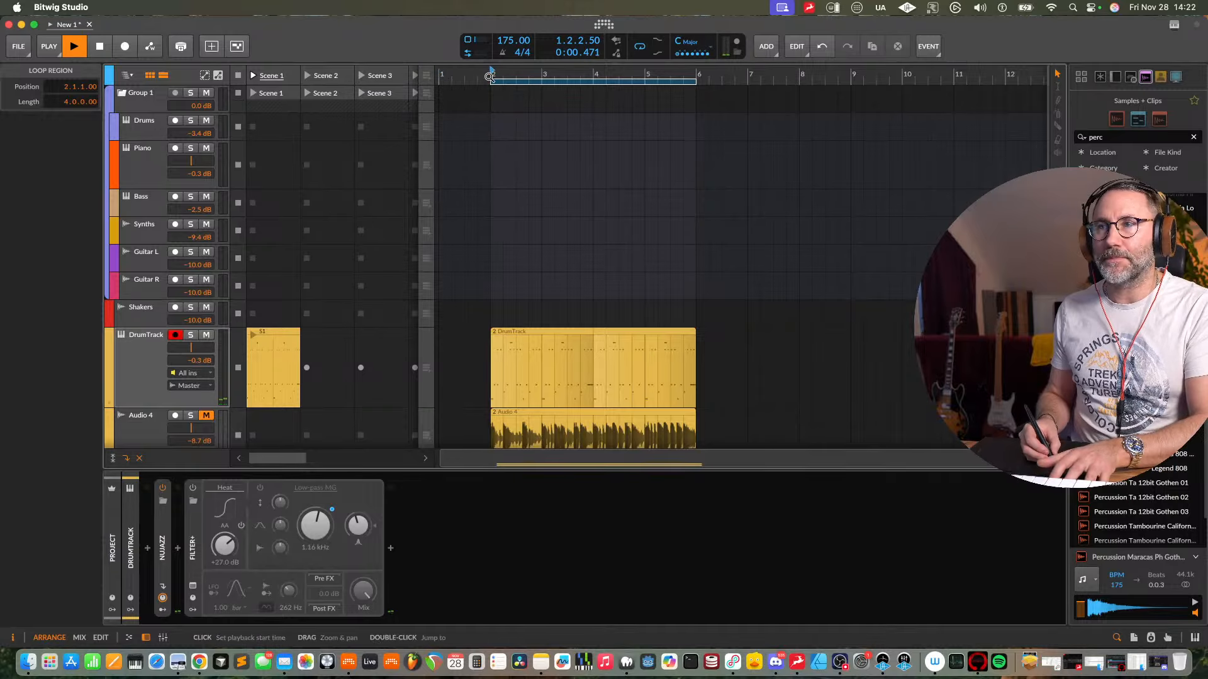
# - Lower the DrumTrack volume to -9.1 dB in the mixer, checking the level during loop playback
pyautogui.moveTo(190, 360); pyautogui.dragTo(190, 388)
pyautogui.press('space')
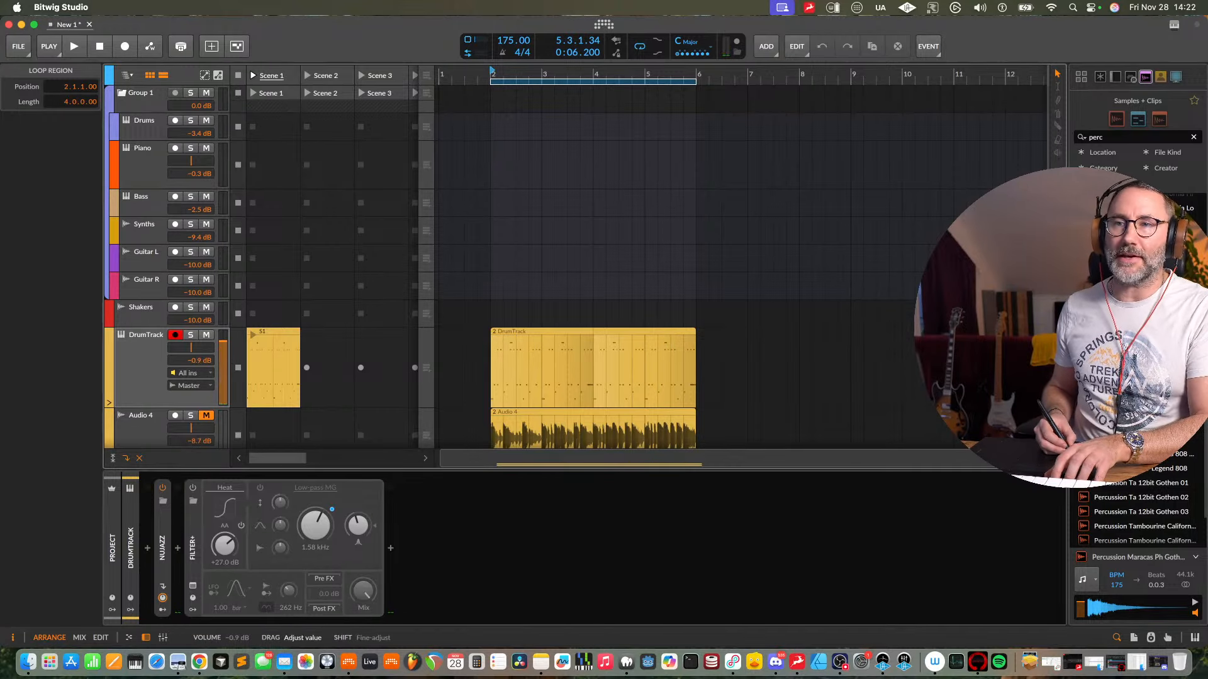
pyautogui.hotkey('alt', '2')
pyautogui.press('space')
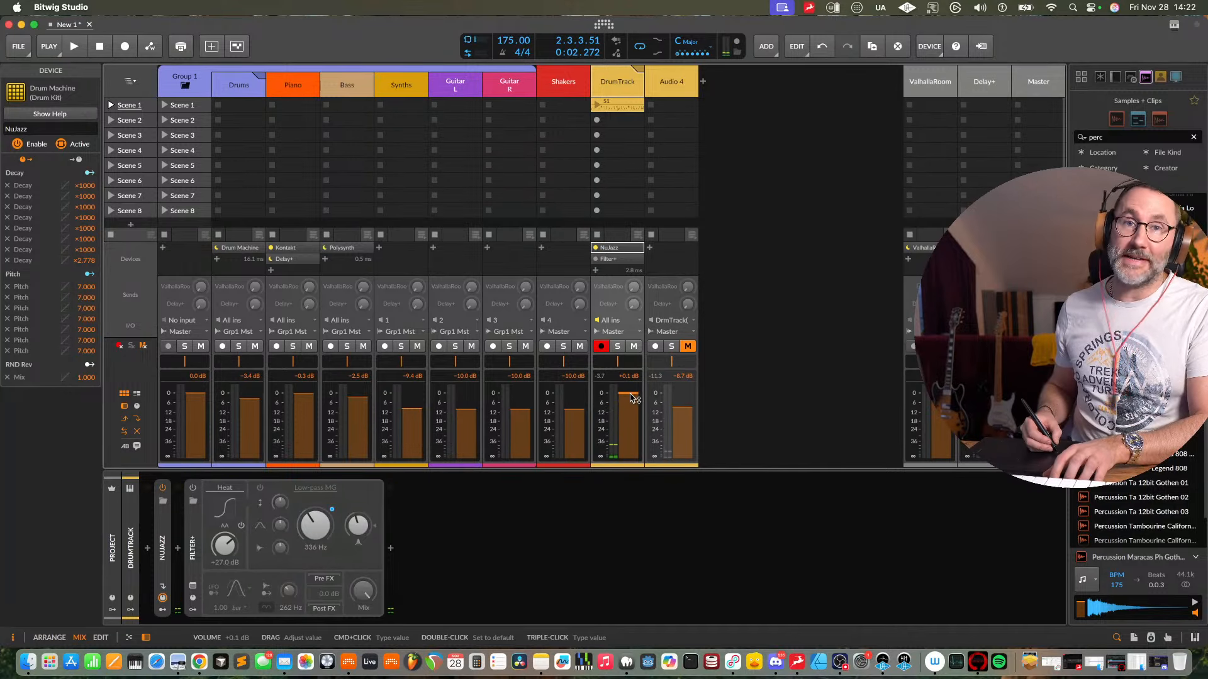
pyautogui.press('space')
pyautogui.moveTo(634, 398); pyautogui.dragTo(638, 408)
pyautogui.press('space')
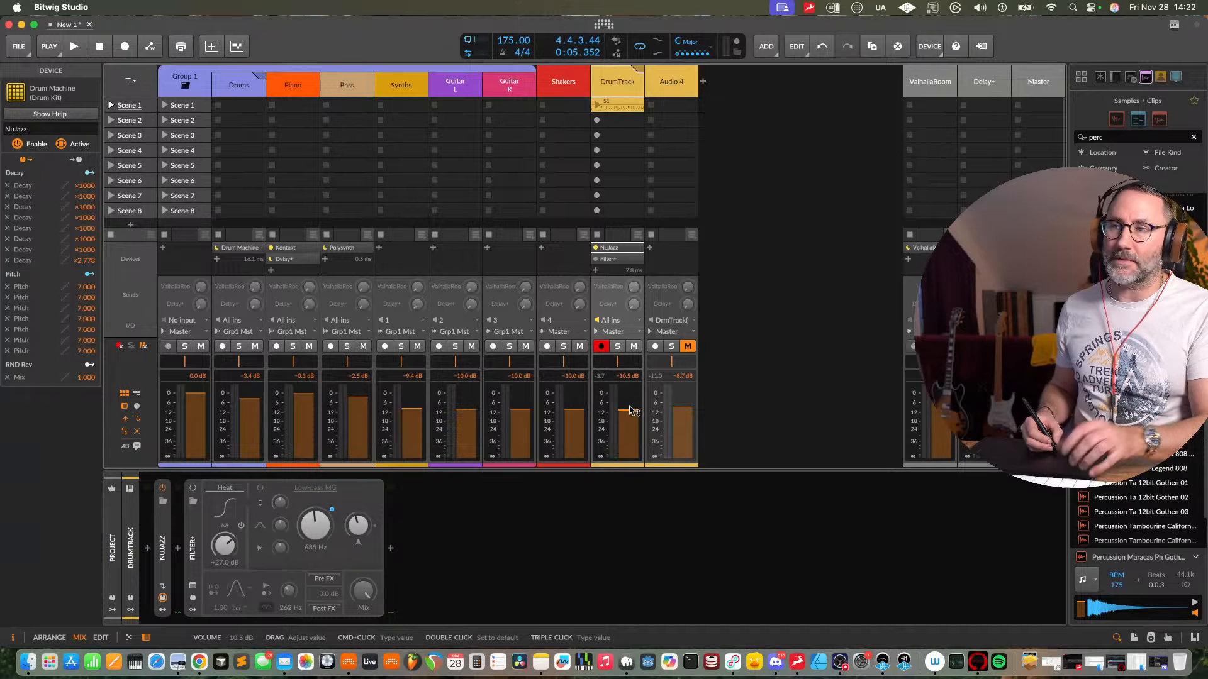
pyautogui.moveTo(633, 410); pyautogui.dragTo(632, 408)
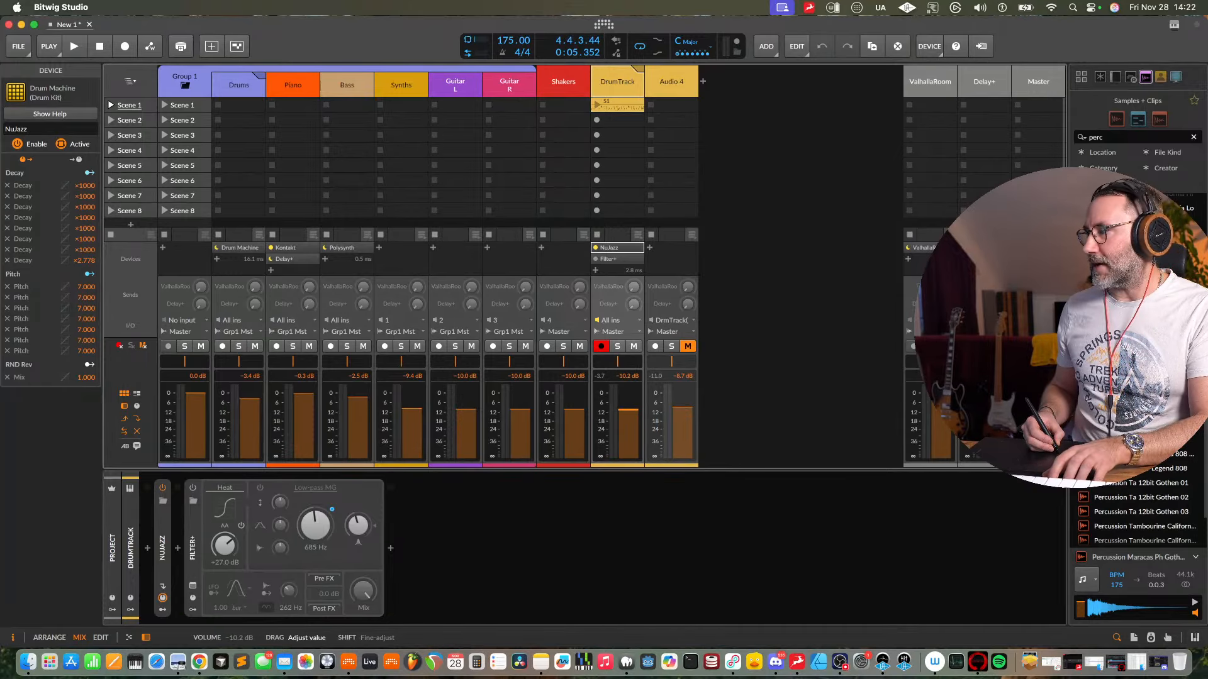
pyautogui.moveTo(613, 403); pyautogui.dragTo(613, 402)
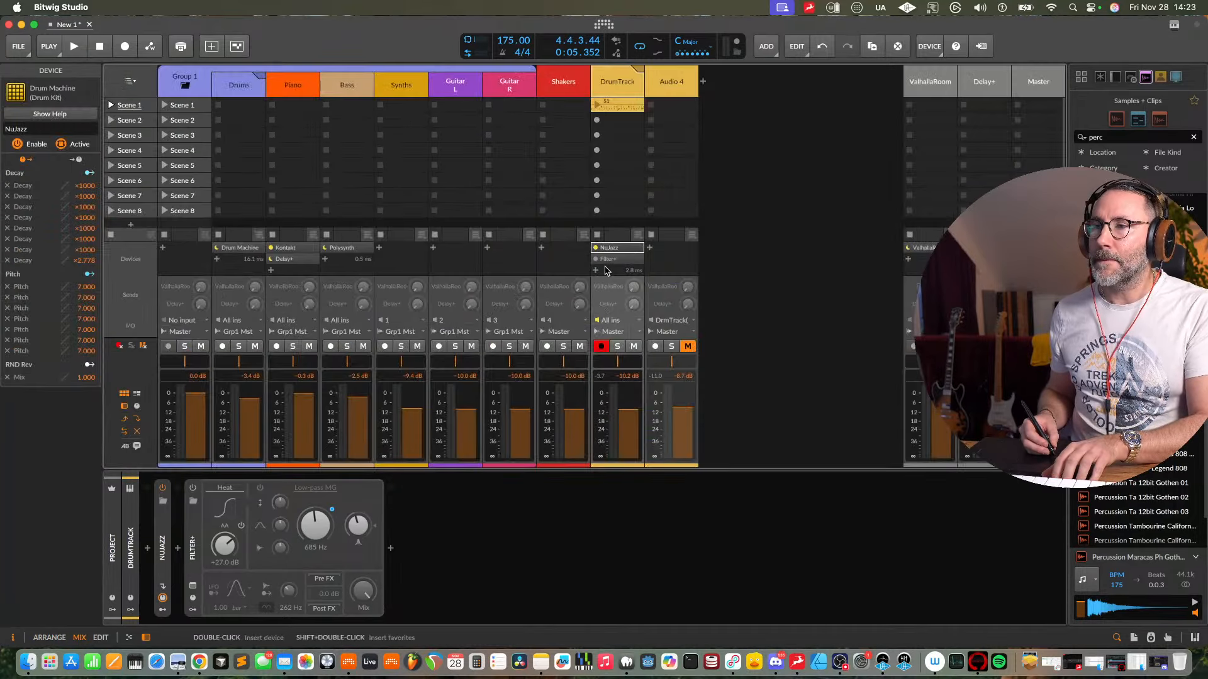
pyautogui.press('space')
pyautogui.moveTo(632, 412); pyautogui.dragTo(632, 411)
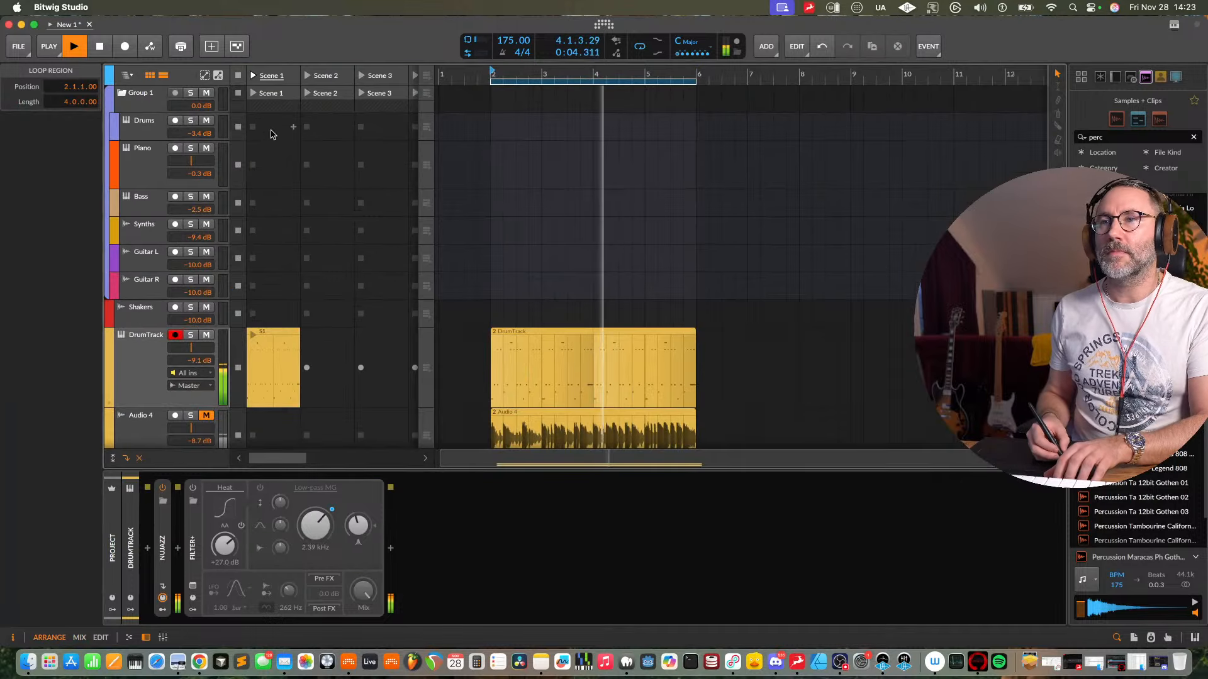
# - Return to the arranger, stop playback and insert ValhallaSupermassive between Kontakt and Delay+ on the Piano track
pyautogui.hotkey('alt', '1')
pyautogui.click(143, 163)
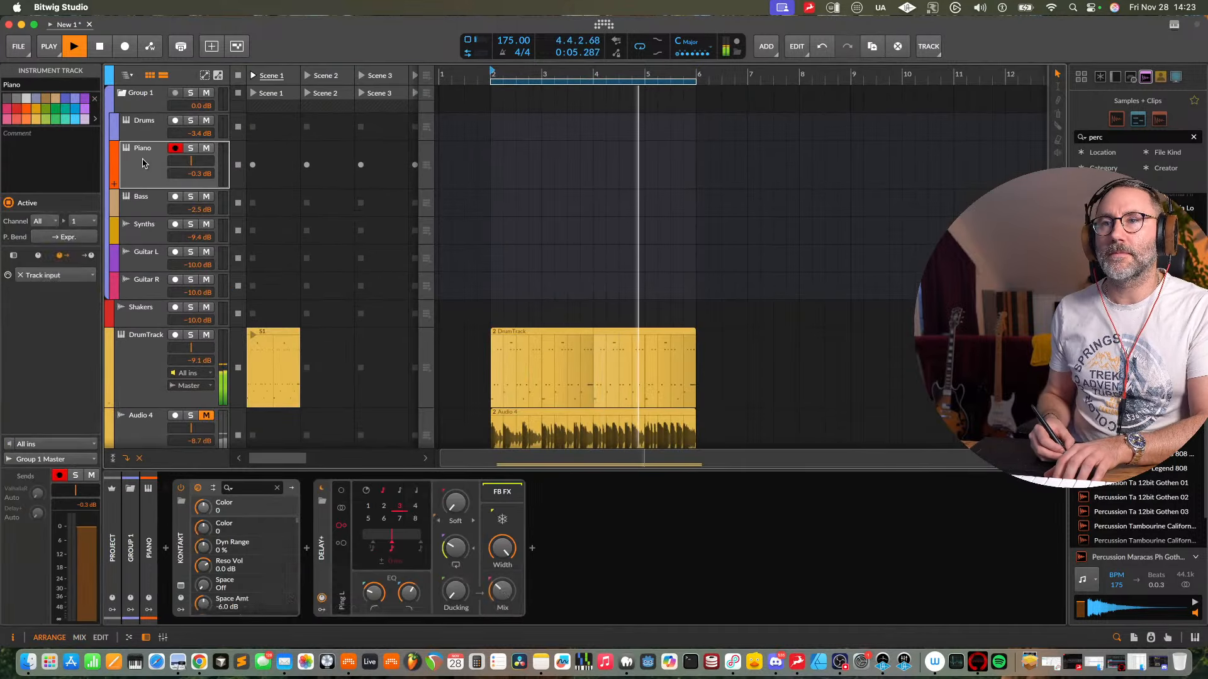
pyautogui.press('space')
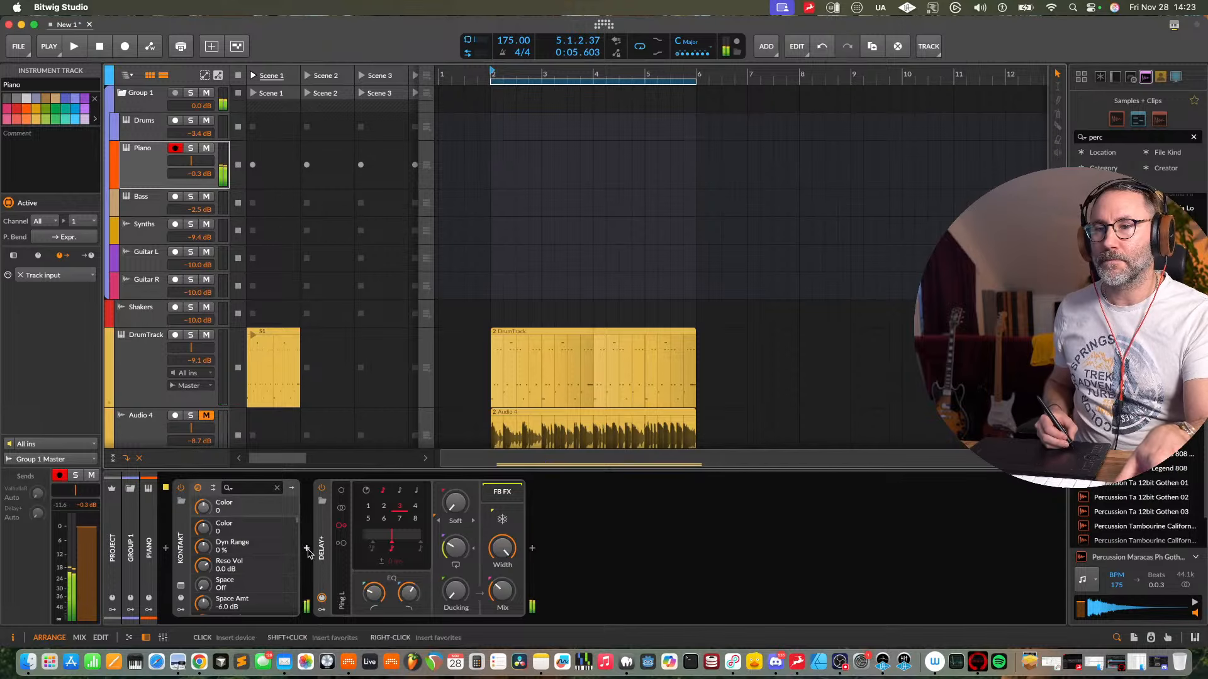
pyautogui.click(307, 549)
pyautogui.write('val')
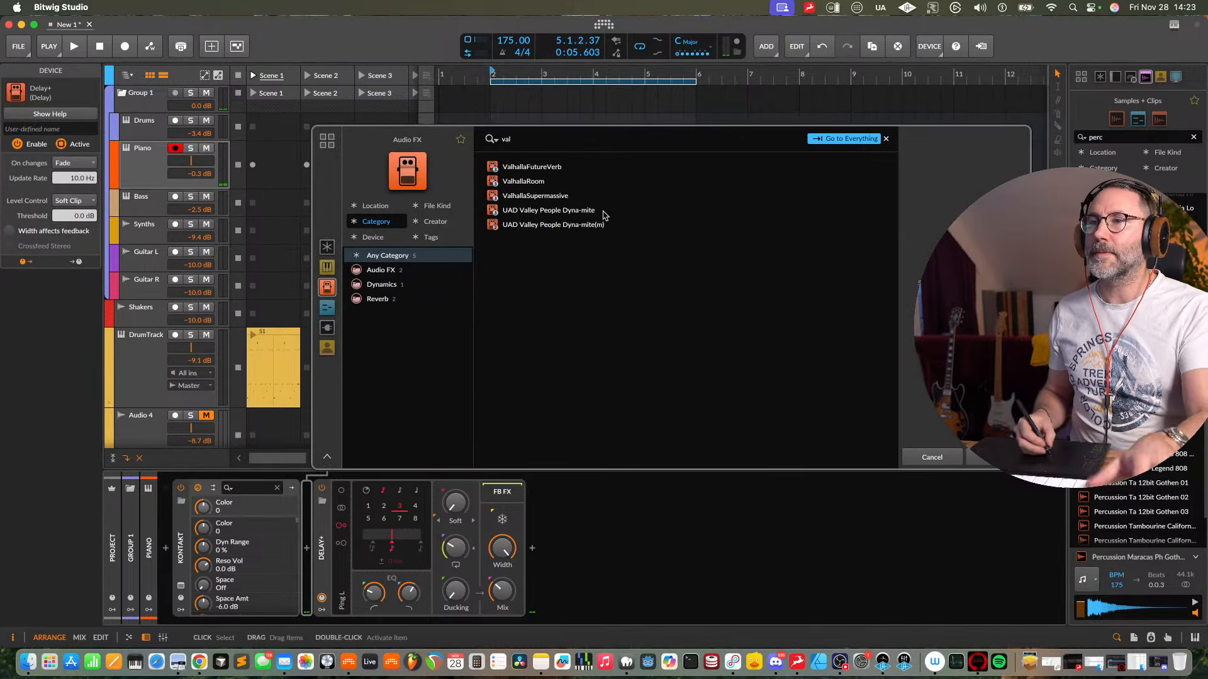
pyautogui.click(569, 199)
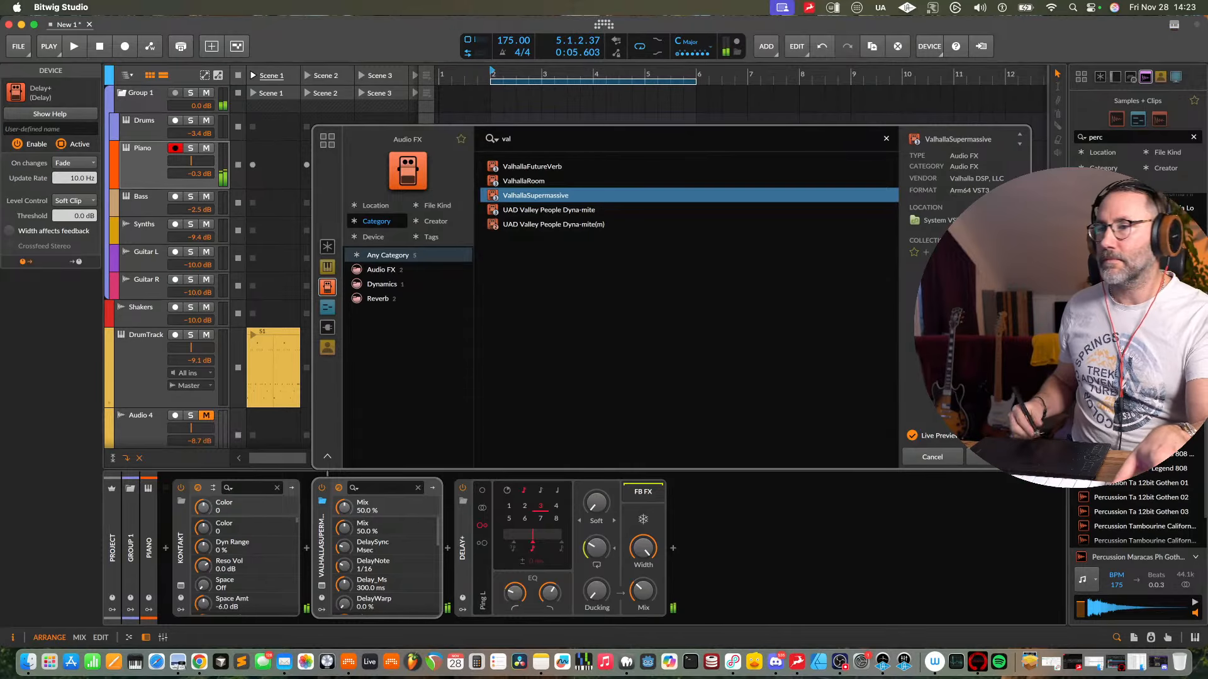
pyautogui.press('Return')
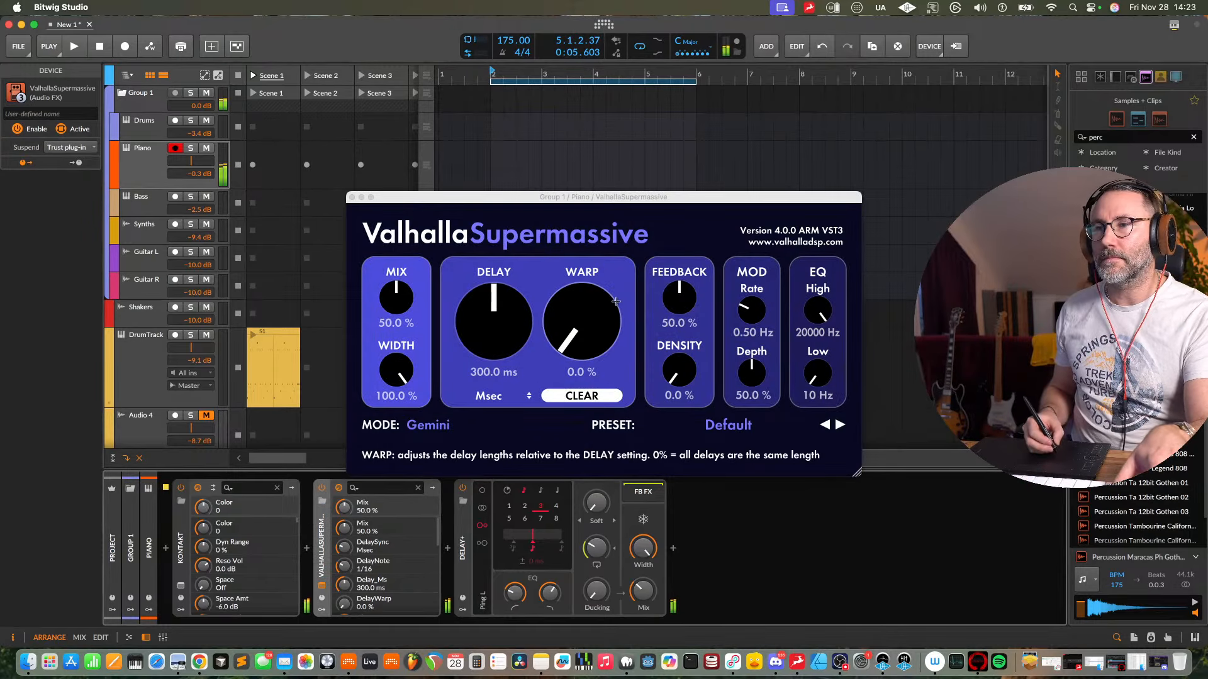
# - Set ValhallaSupermassive's density to 71.6 %, reduce the Delay+ mix, and close the plug-in window
pyautogui.moveTo(595, 197); pyautogui.dragTo(430, 148)
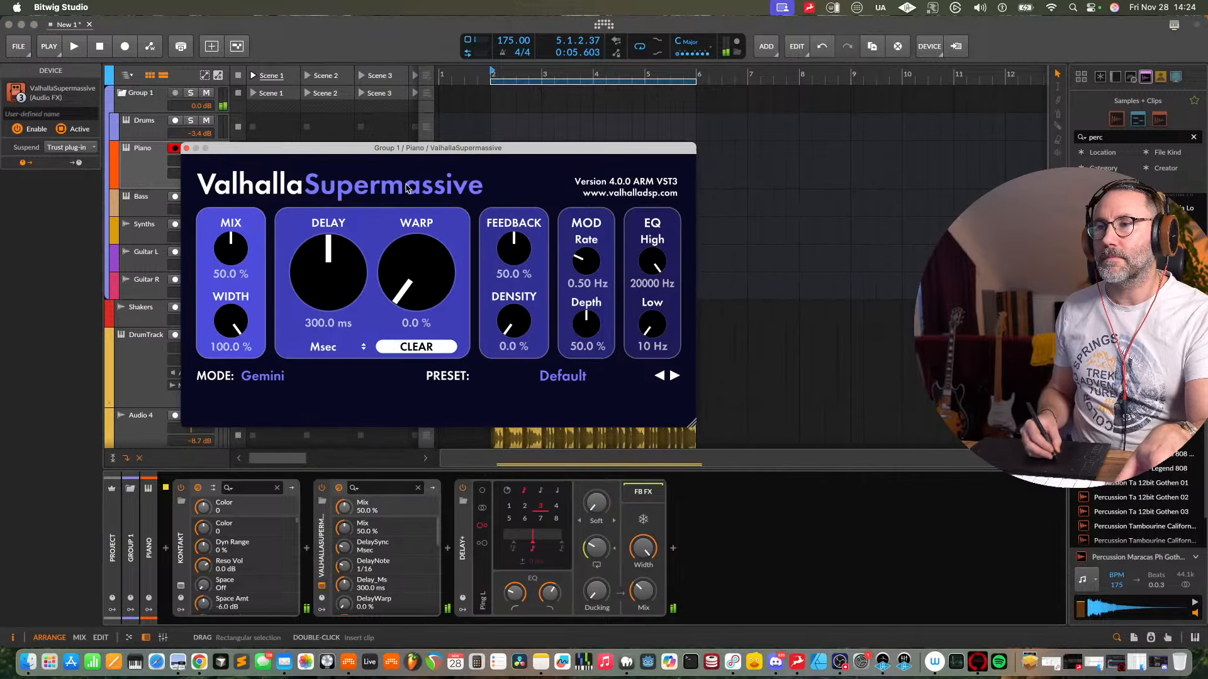
pyautogui.moveTo(516, 325); pyautogui.dragTo(514, 251)
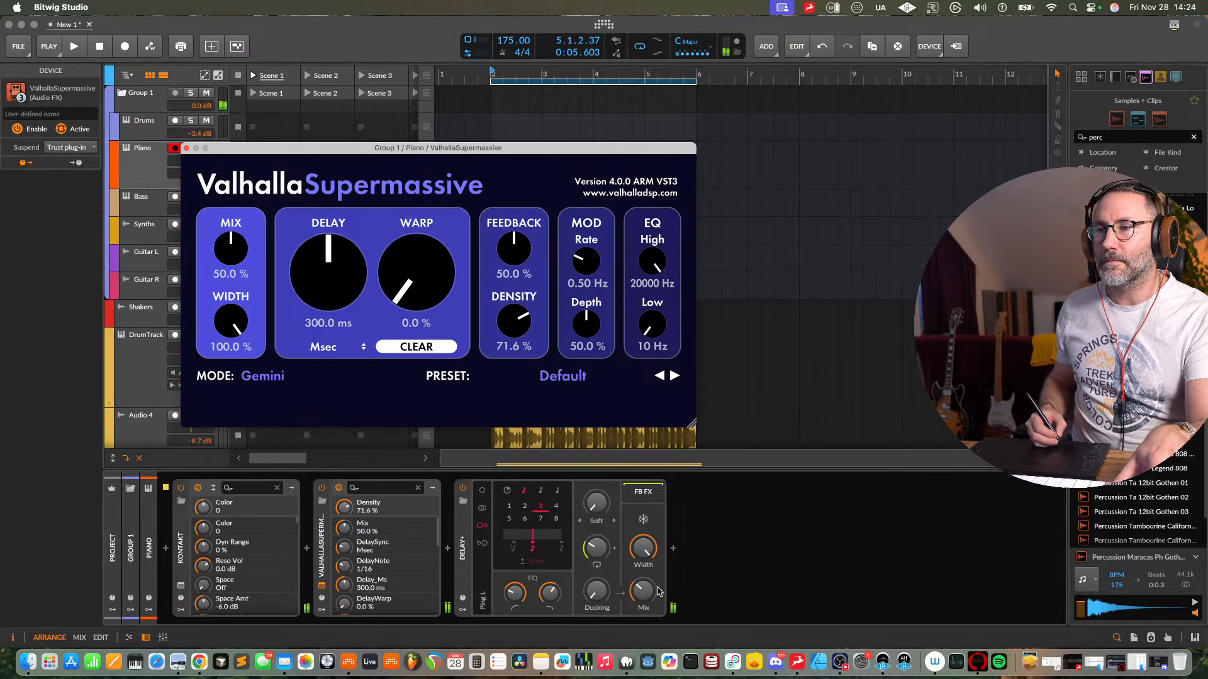
pyautogui.moveTo(648, 589); pyautogui.dragTo(627, 600)
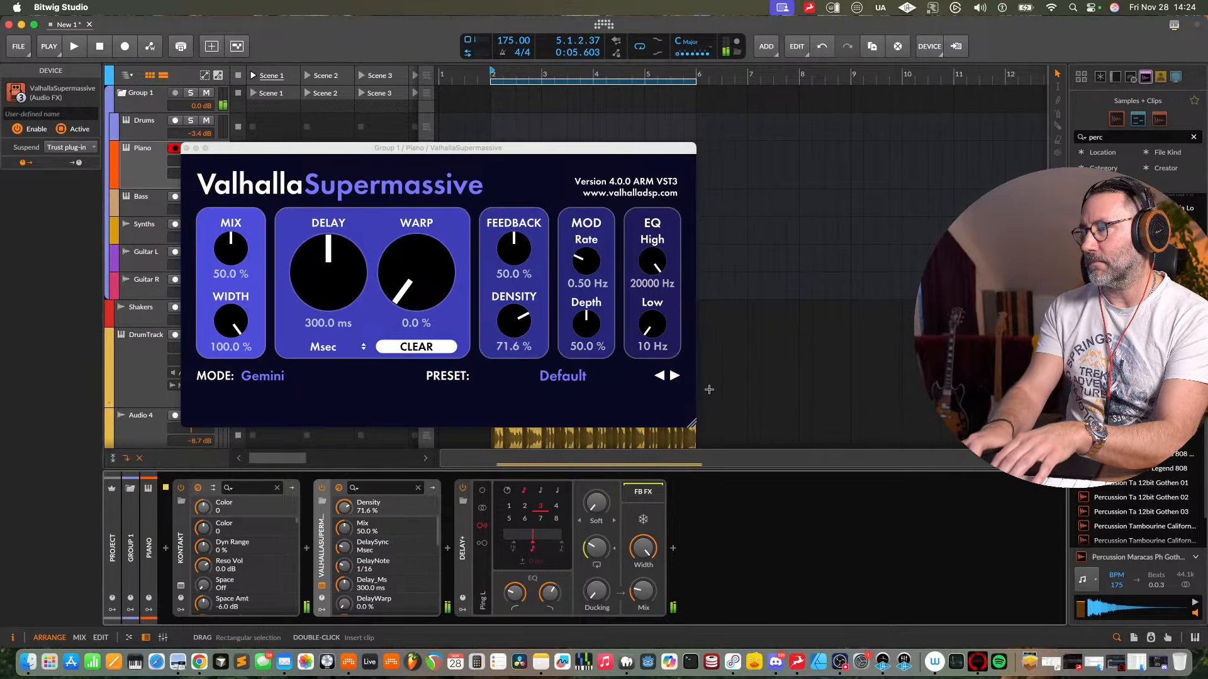
pyautogui.click(186, 148)
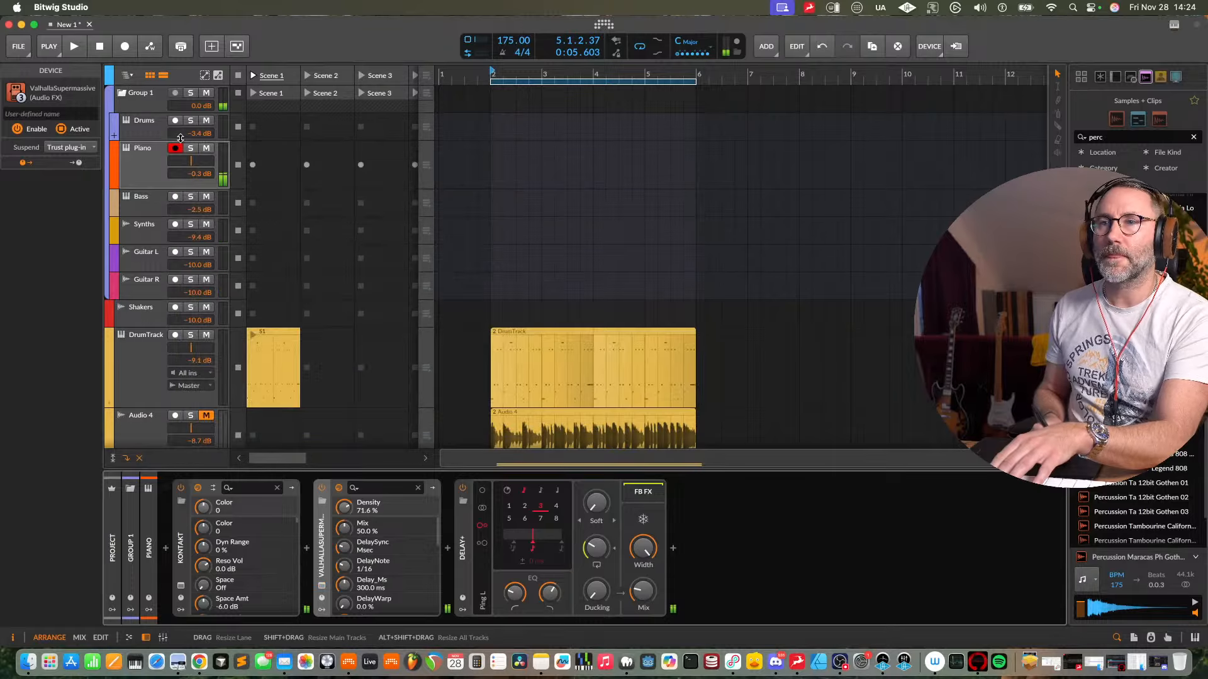
# - Play the drum loop and turn off the Delay+ device on the Piano track
pyautogui.press('space')
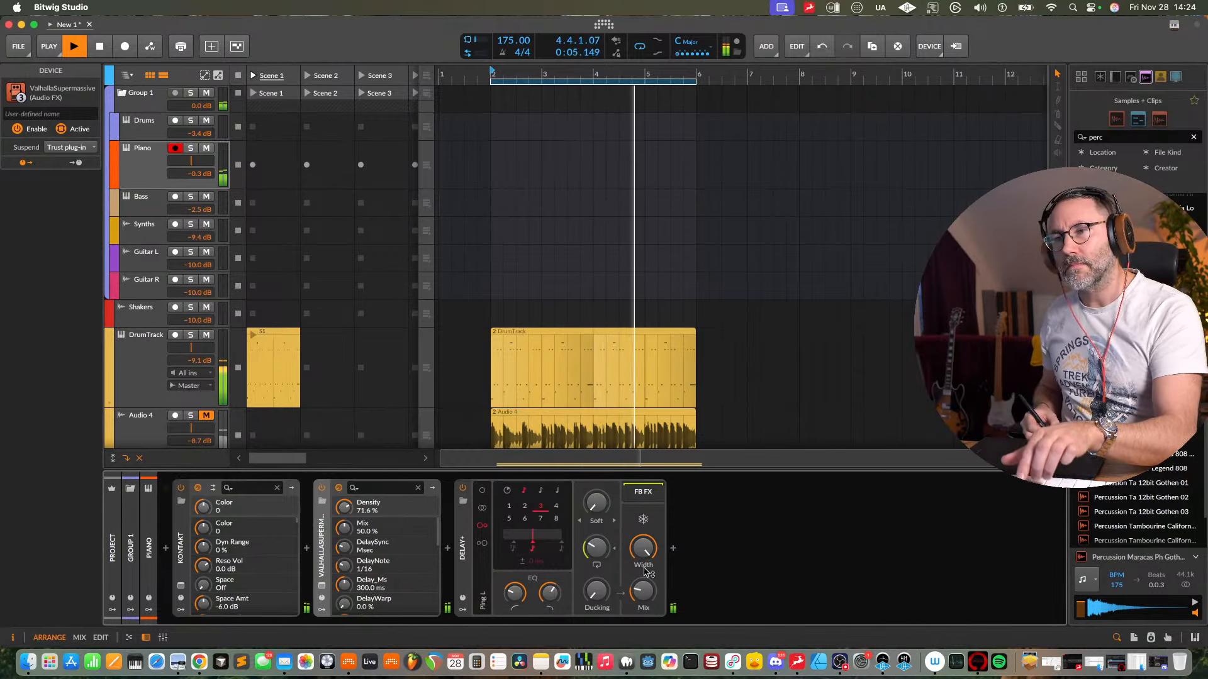
pyautogui.click(462, 487)
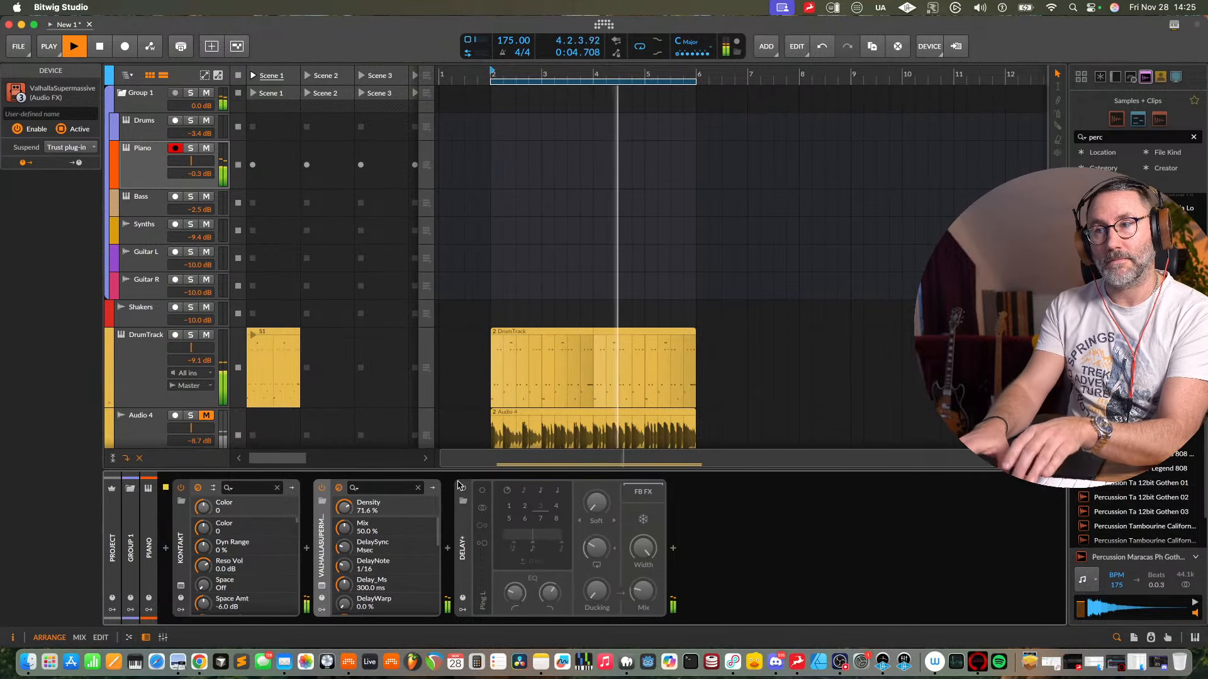
# - Set the tempo to 168 BPM, record a new part on the Piano track over the four-bar drum loop, and play it back
pyautogui.press('space')
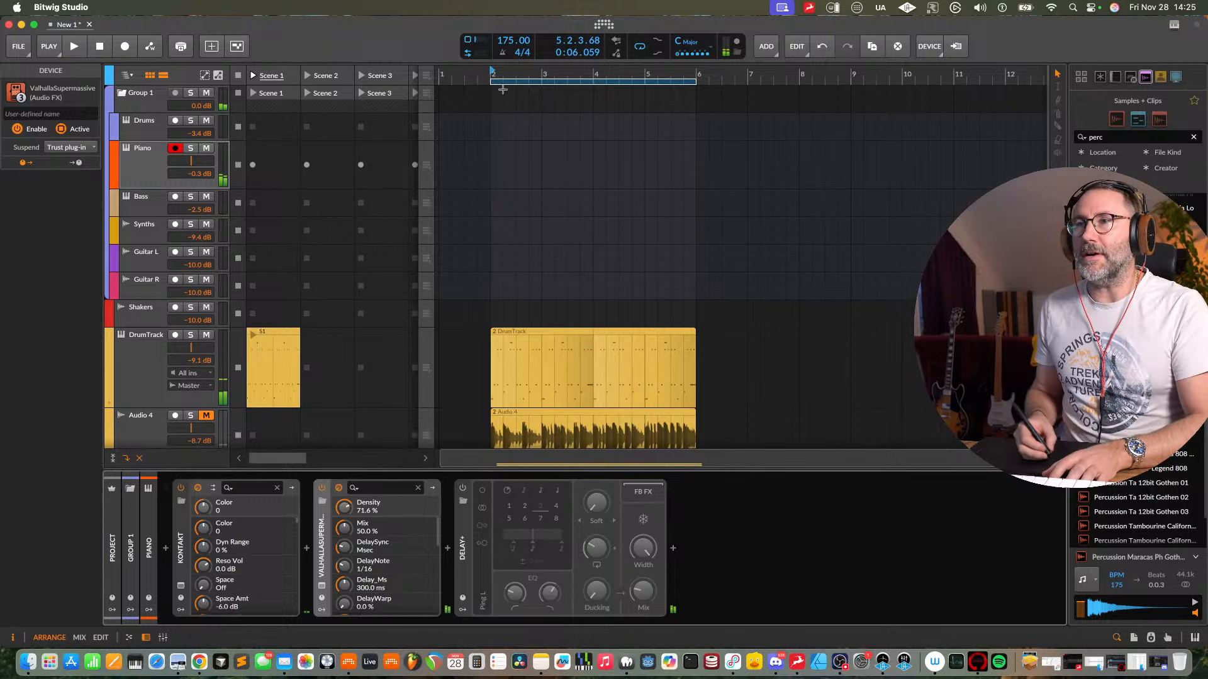
pyautogui.moveTo(513, 40); pyautogui.dragTo(514, 45)
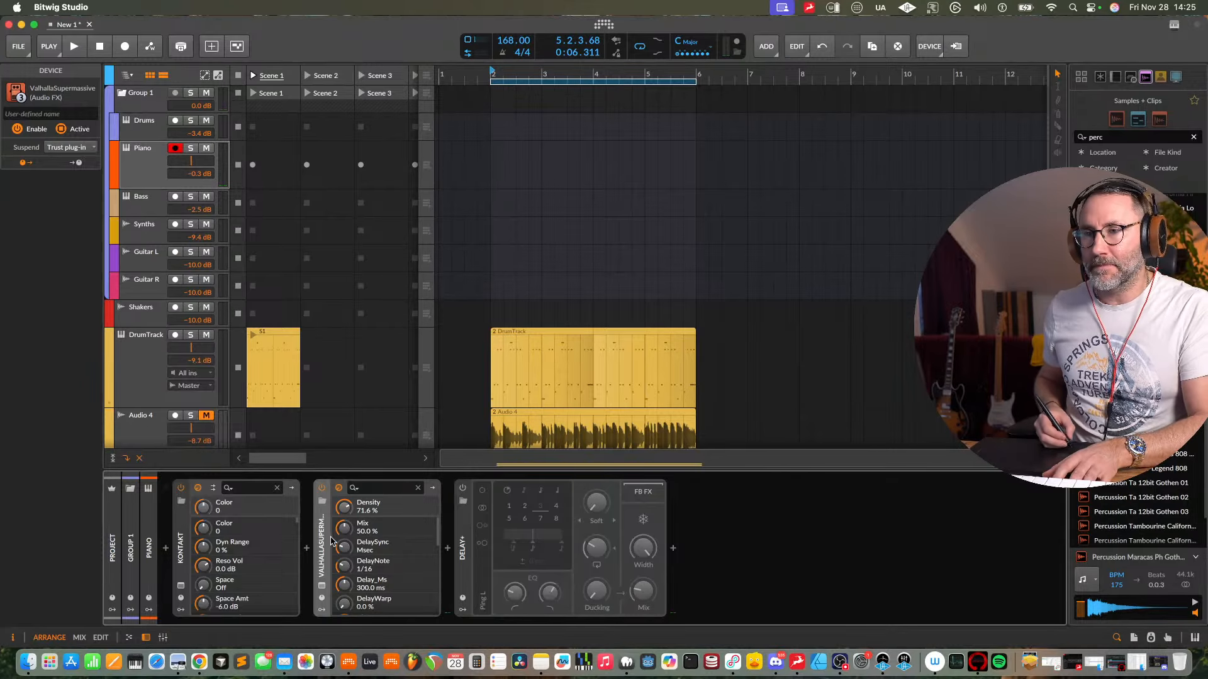
pyautogui.click(128, 52)
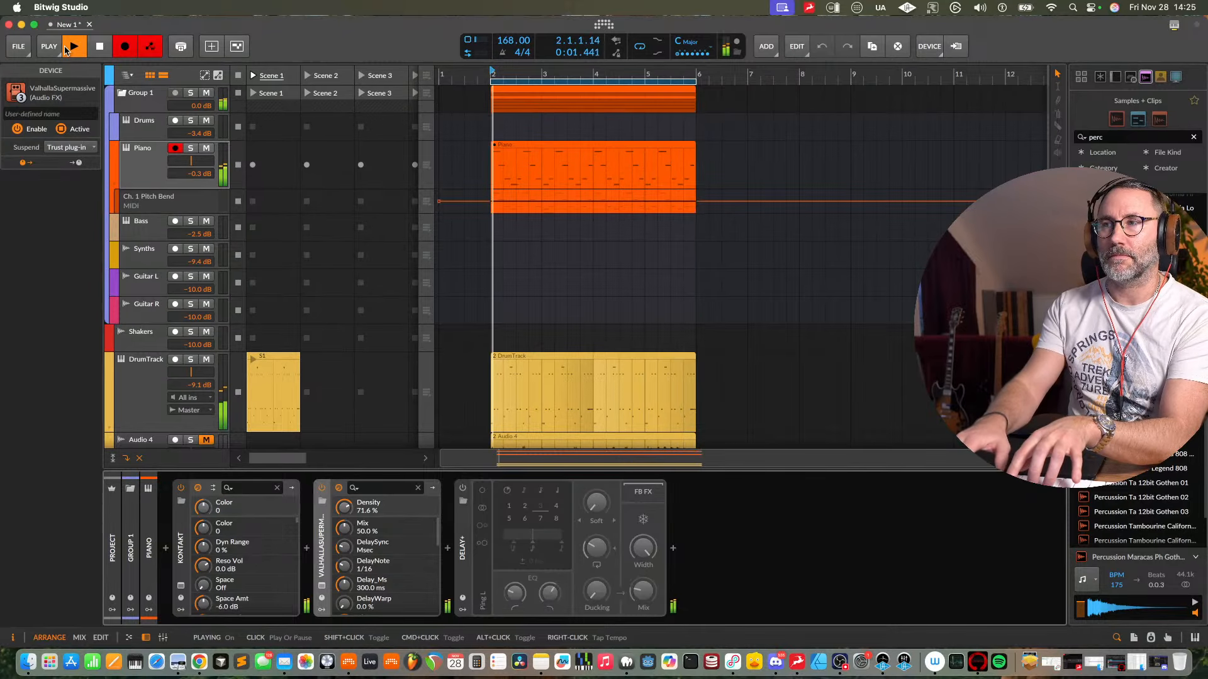
pyautogui.press('space')
pyautogui.press('space')
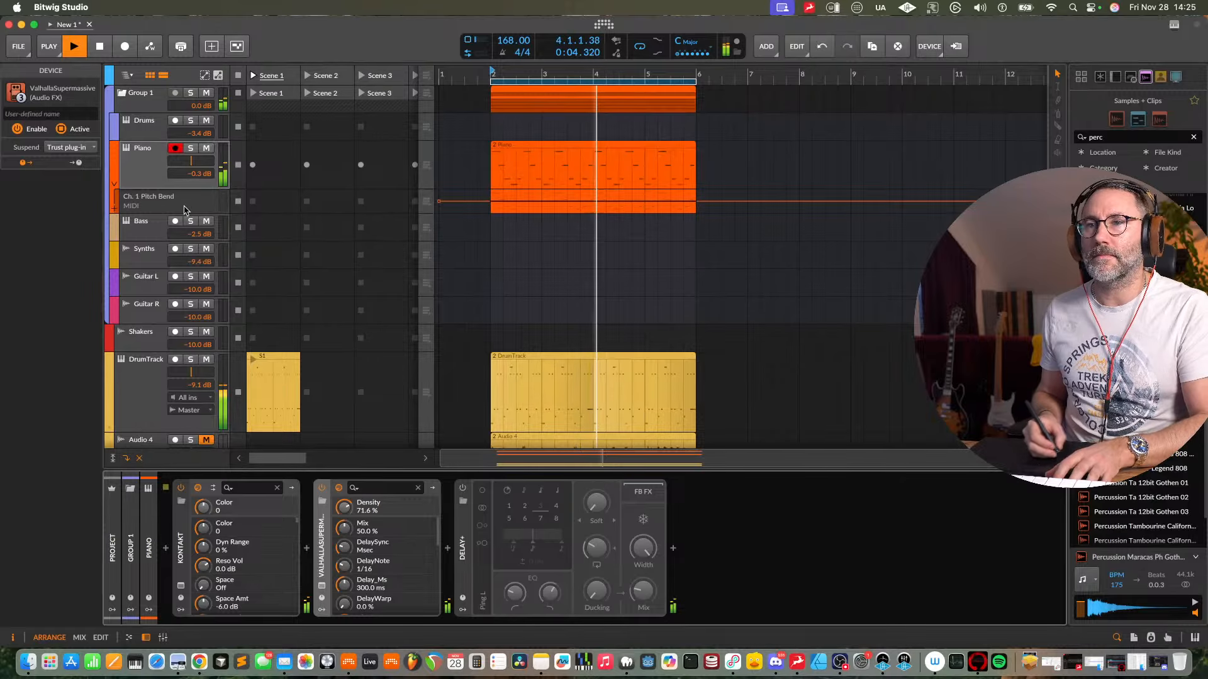
# - Hide the Piano track's pitch bend automation lane and open the recorded clip in an enlarged note editor with note velocities shown
pyautogui.click(114, 184)
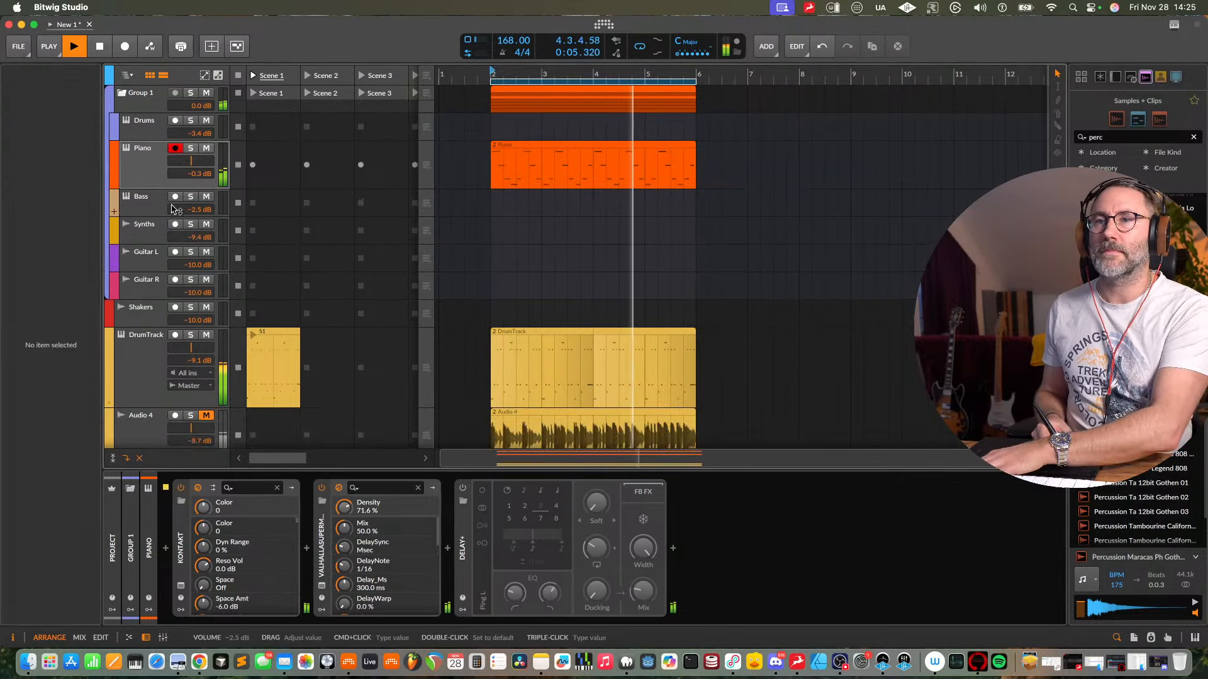
pyautogui.doubleClick(601, 149)
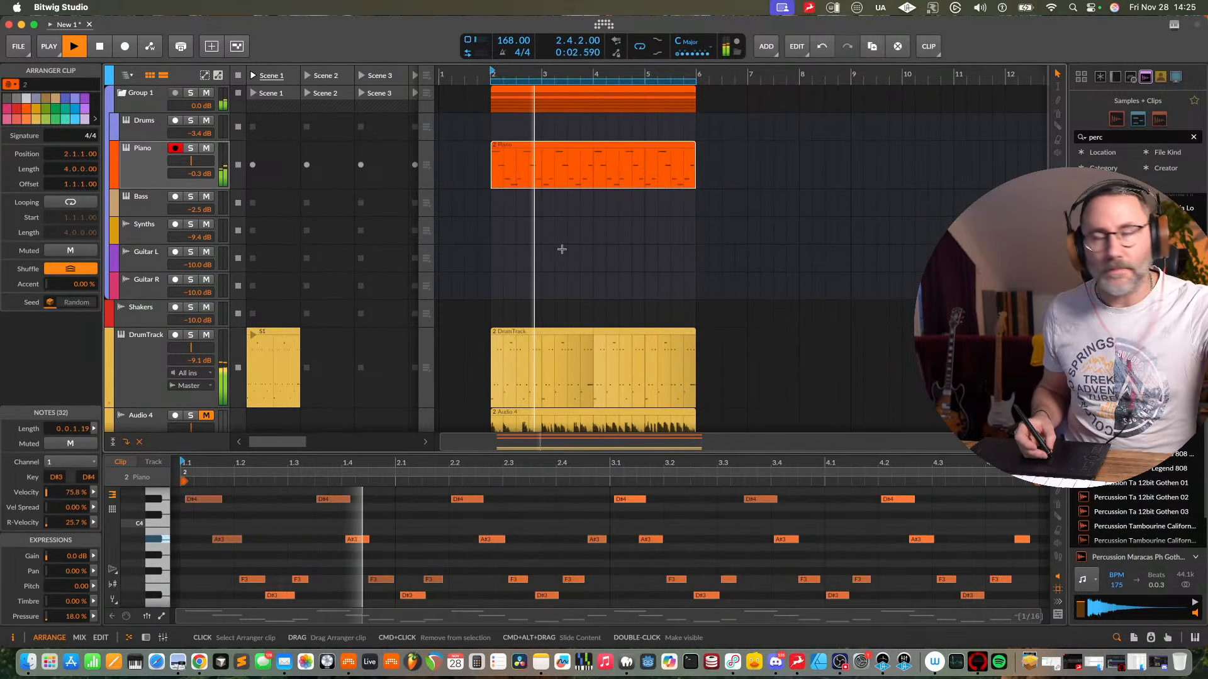
pyautogui.moveTo(652, 452); pyautogui.dragTo(440, 243)
pyautogui.click(146, 616)
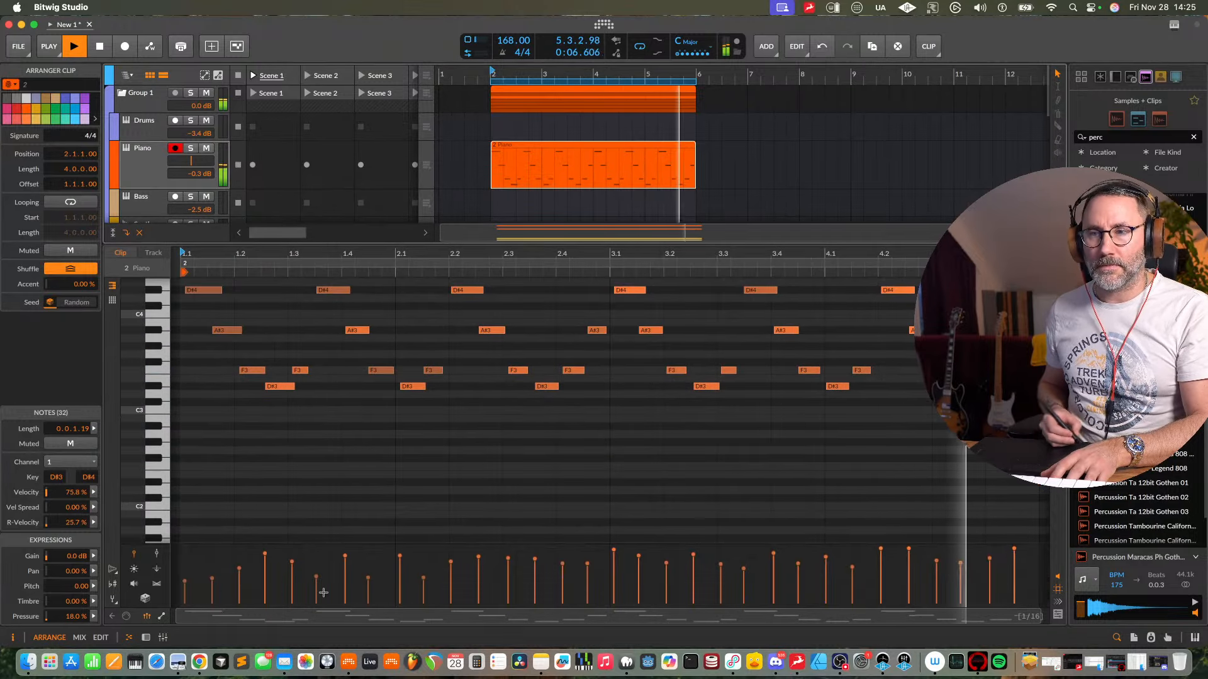
# - Raise the quiet early piano note velocities, including the first D#4 to 82.4 % and the F3 after beat 2.1 to 71.9 %
pyautogui.click(187, 557)
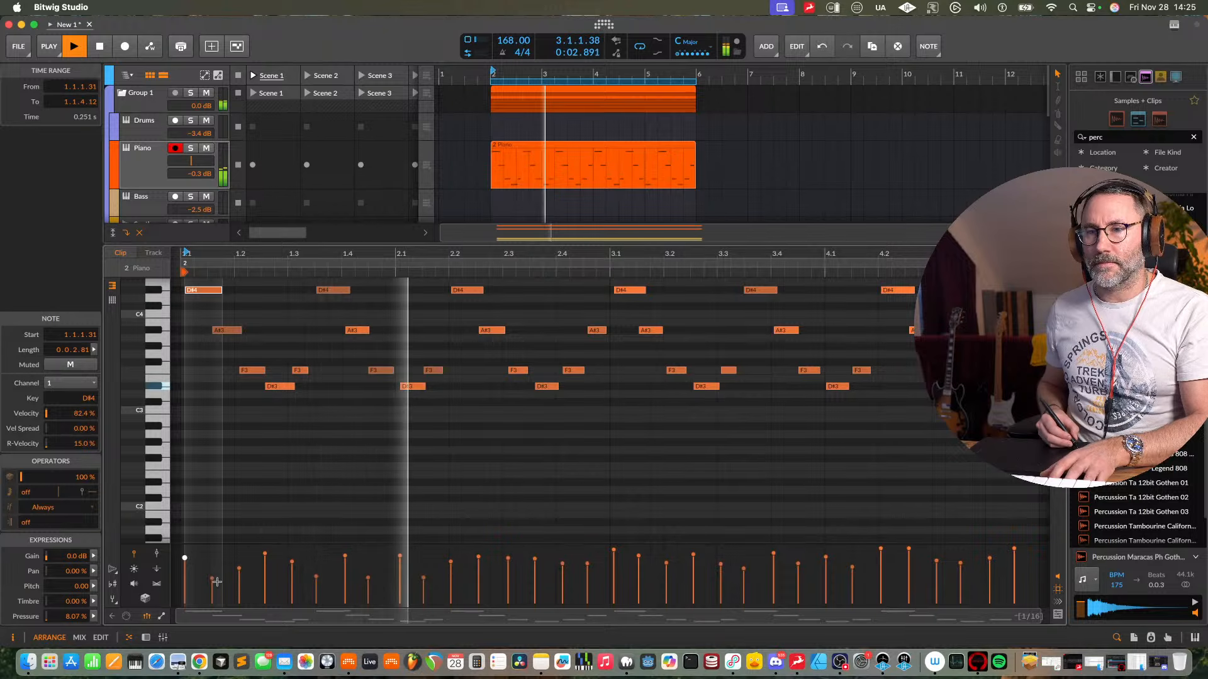
pyautogui.click(315, 573)
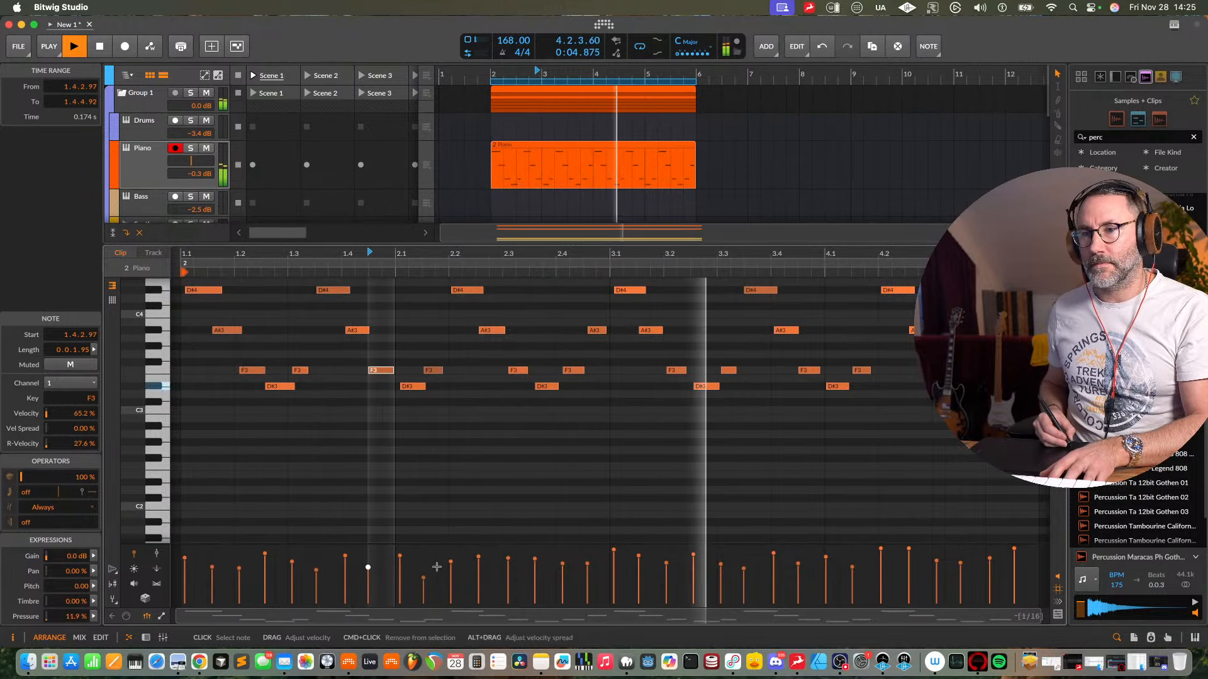
pyautogui.moveTo(423, 577); pyautogui.dragTo(423, 564)
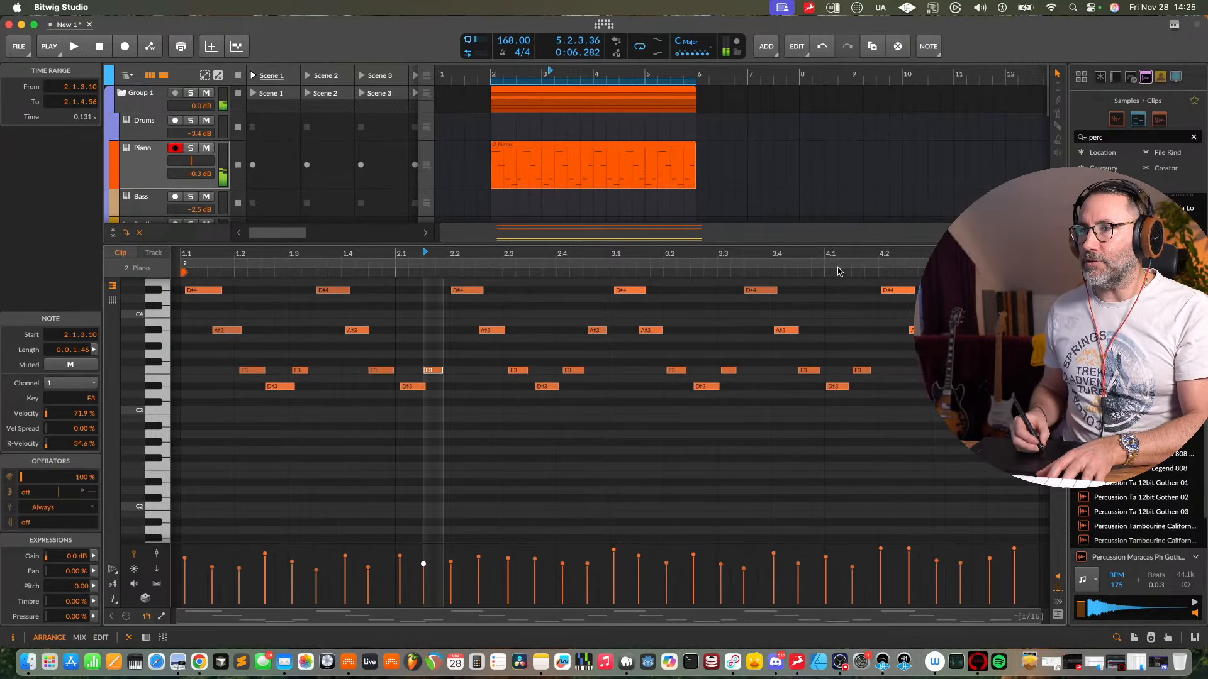
# - Open ValhallaSupermassive on the Piano track during playback and set warp to 63.2 %, feedback to 58.7 % and mix to 66.6 %
pyautogui.press('d')
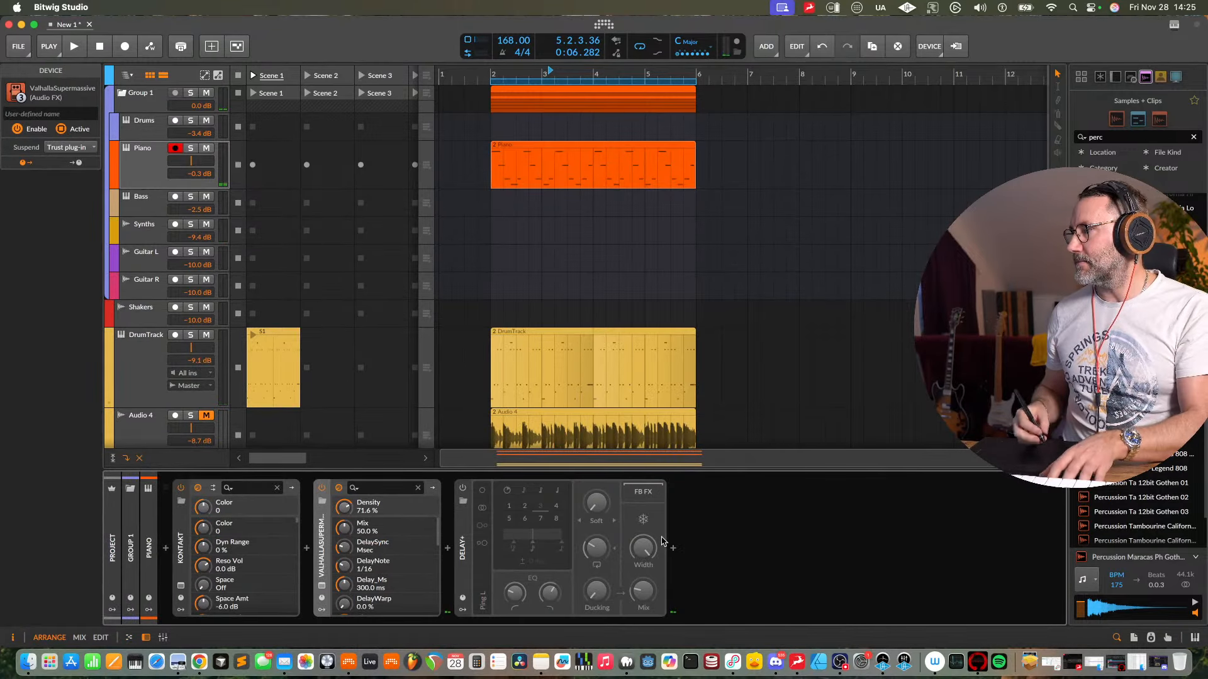
pyautogui.press('space')
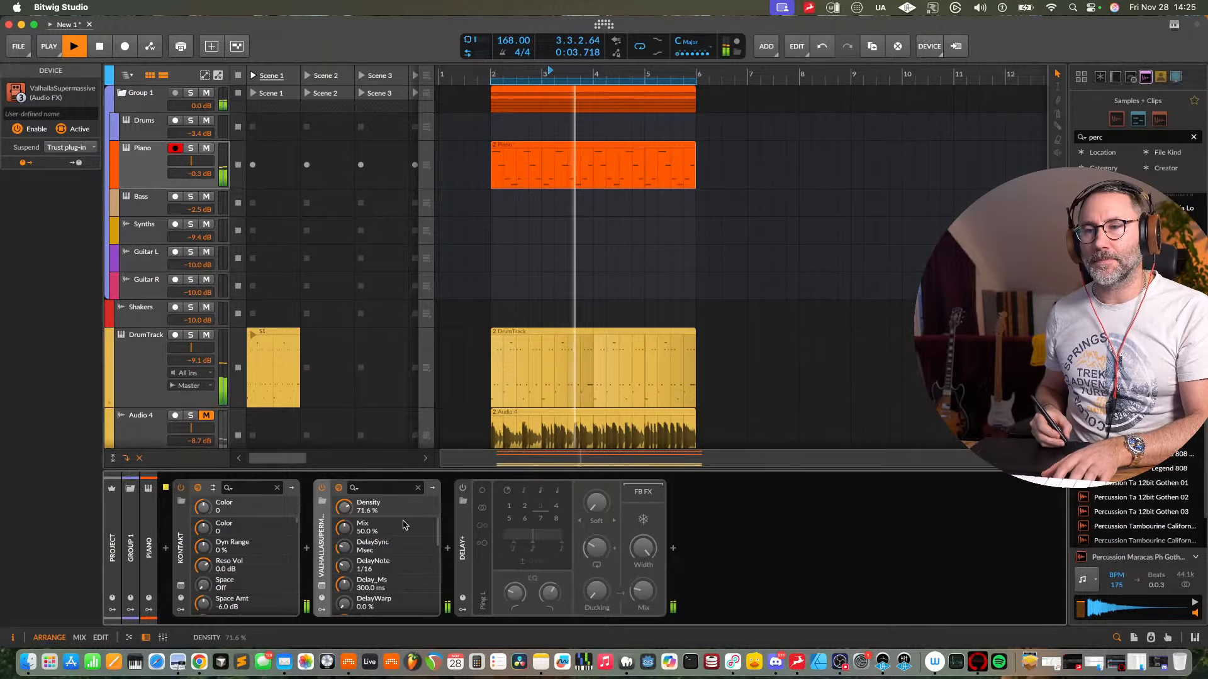
pyautogui.doubleClick(327, 563)
pyautogui.moveTo(409, 296); pyautogui.dragTo(409, 279)
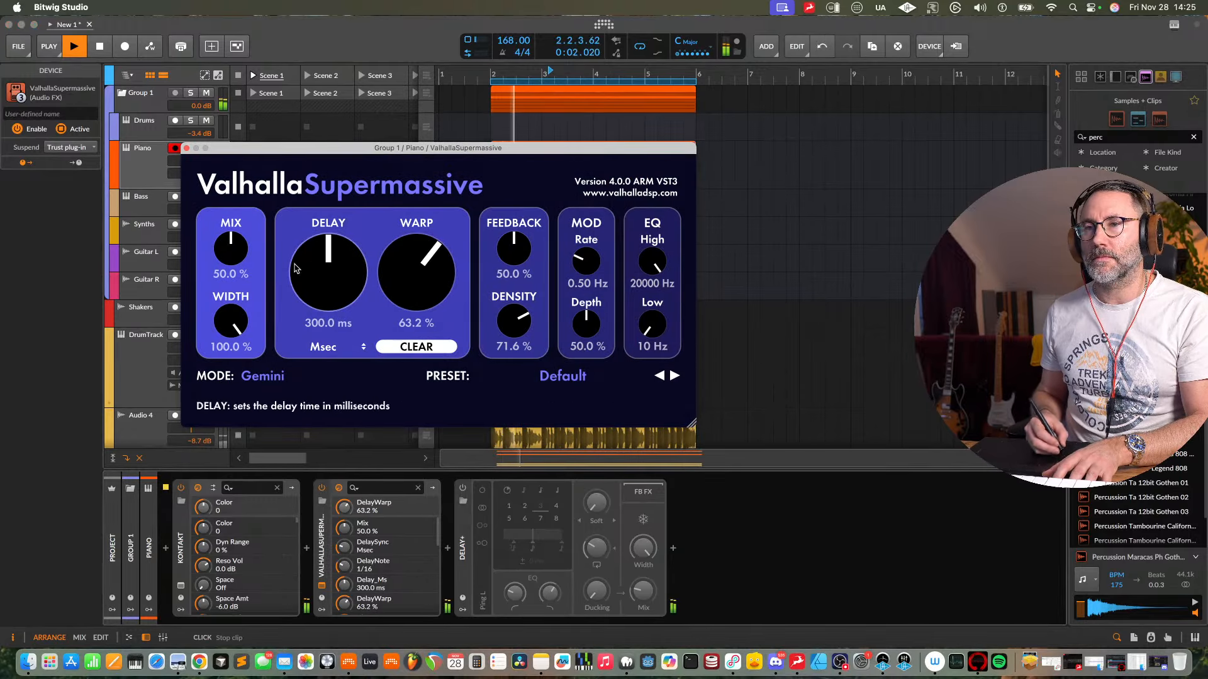
pyautogui.moveTo(514, 253); pyautogui.dragTo(514, 245)
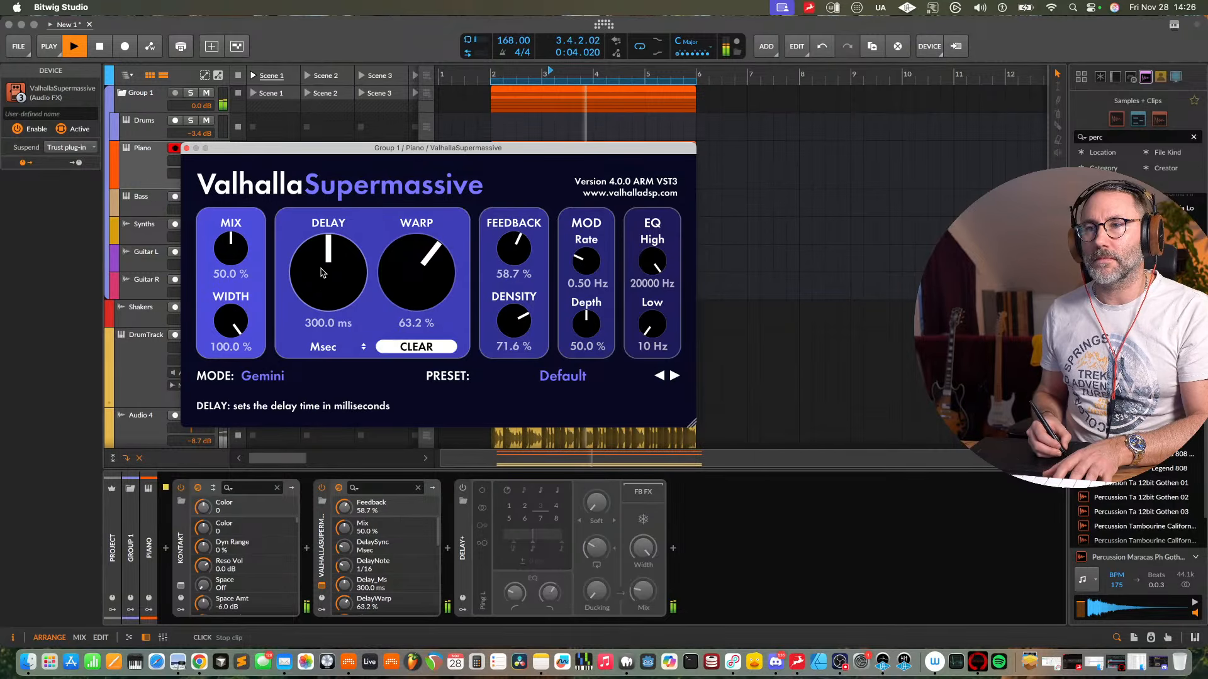
pyautogui.moveTo(231, 249); pyautogui.dragTo(229, 232)
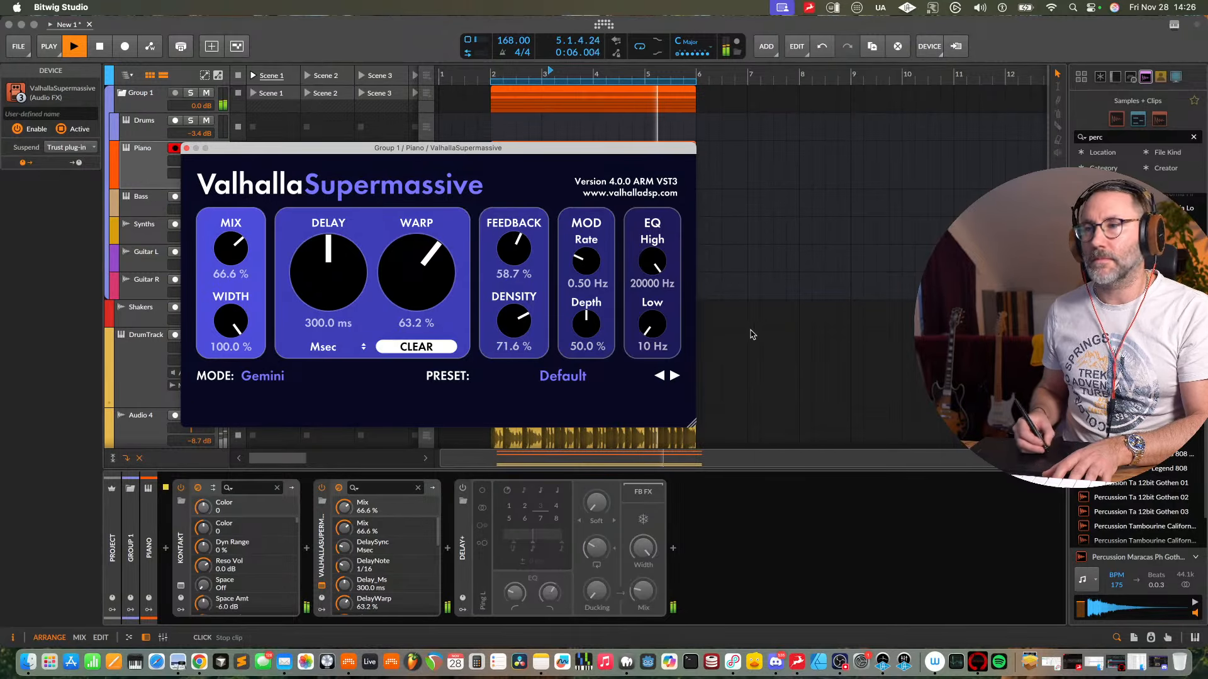
# - Set ValhallaSupermassive's EQ low to 850 Hz and high to 11090 Hz, and close the plug-in window
pyautogui.moveTo(653, 324); pyautogui.dragTo(671, 295)
pyautogui.moveTo(662, 239)
pyautogui.mouseDown()
pyautogui.moveTo(659, 270)
pyautogui.moveTo(657, 249)
pyautogui.mouseUp()
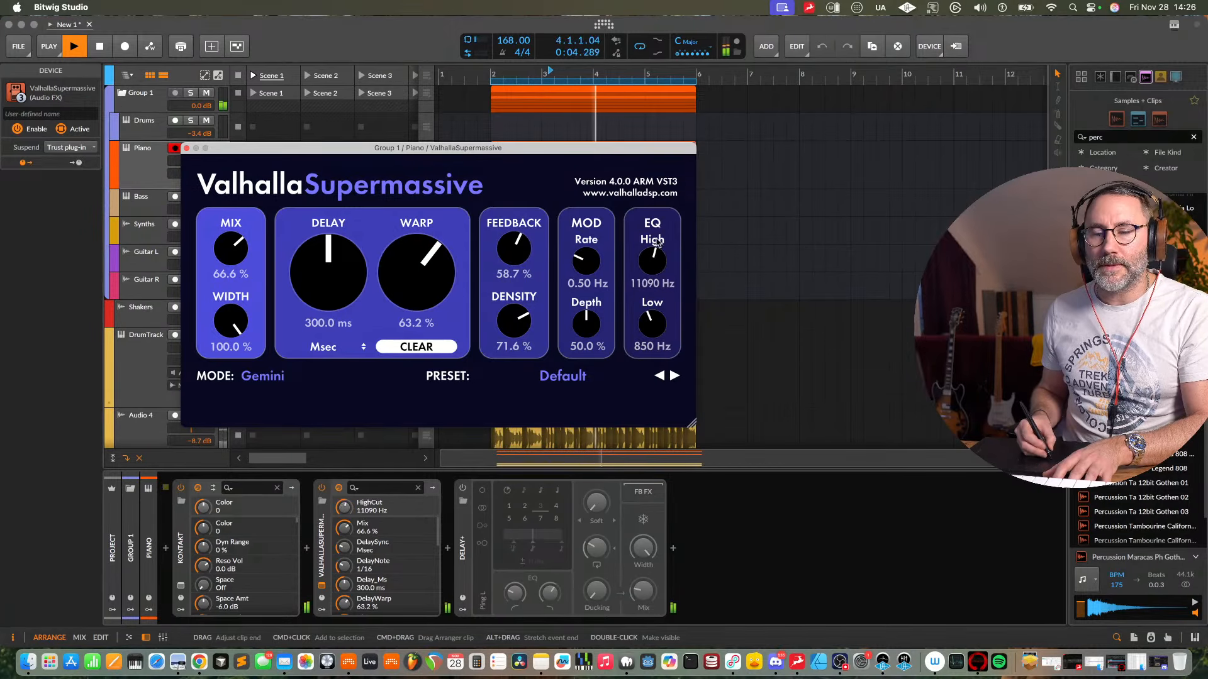
pyautogui.click(187, 149)
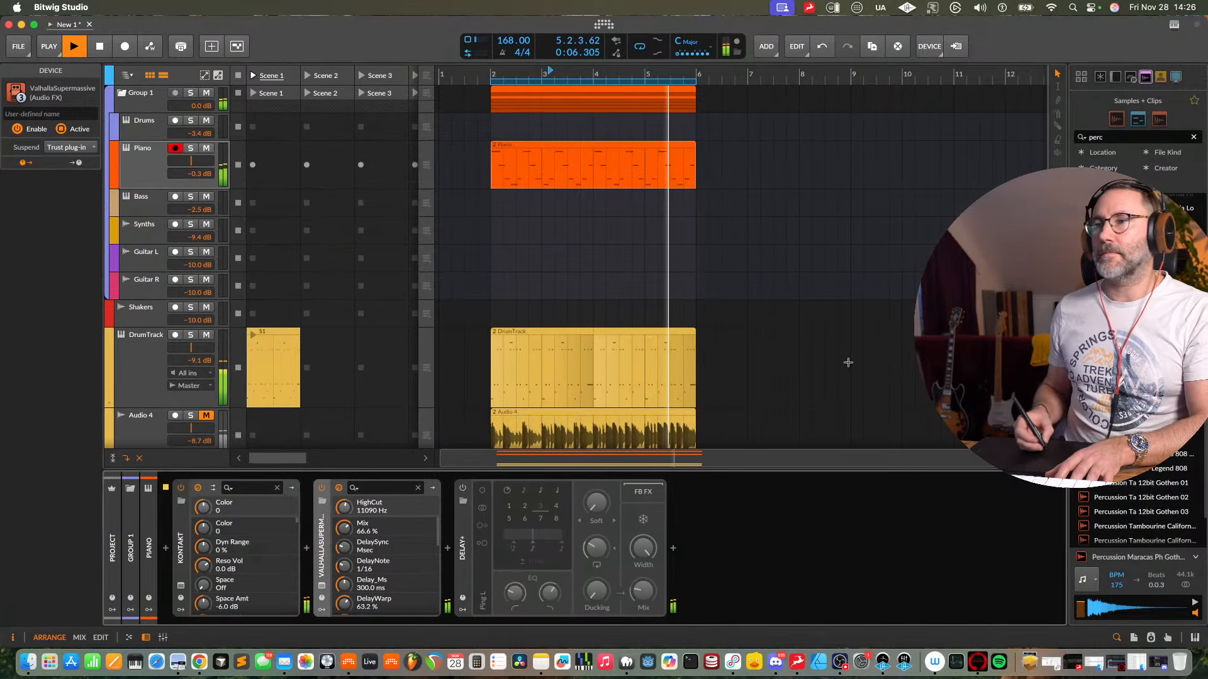
# - Stop playback and extend the looped DrumTrack clip in the arranger to a length of 19 bars
pyautogui.click(698, 339)
pyautogui.click(547, 356)
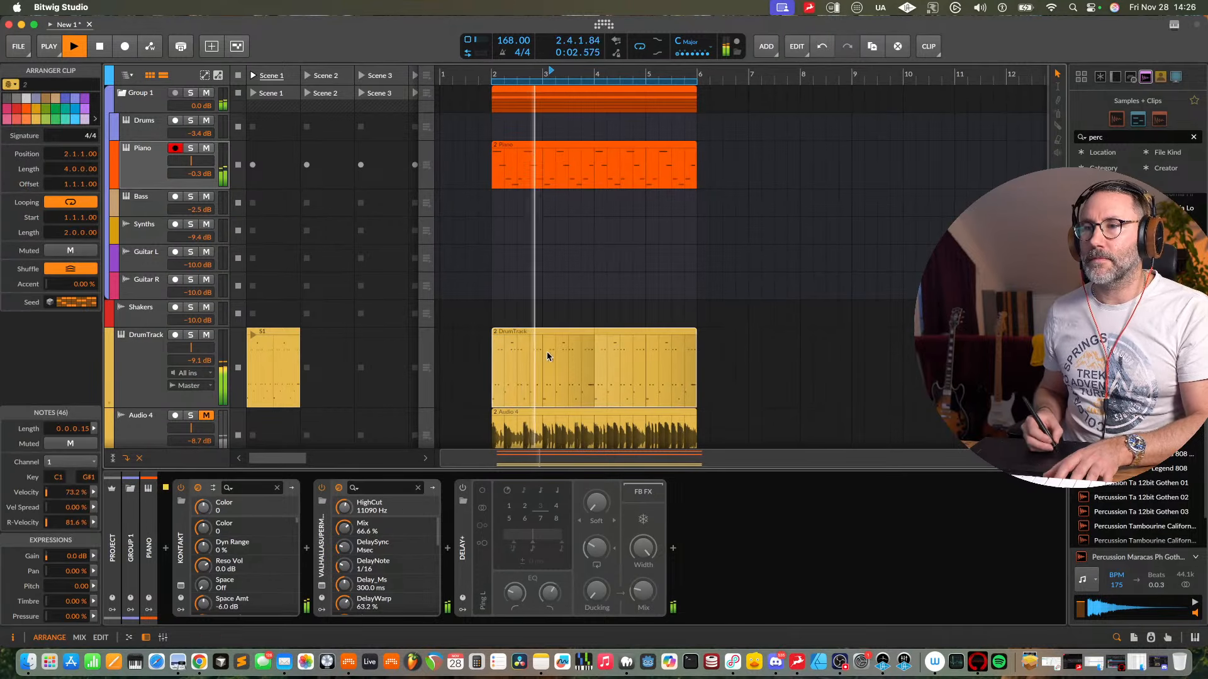
pyautogui.moveTo(730, 75); pyautogui.dragTo(731, 111)
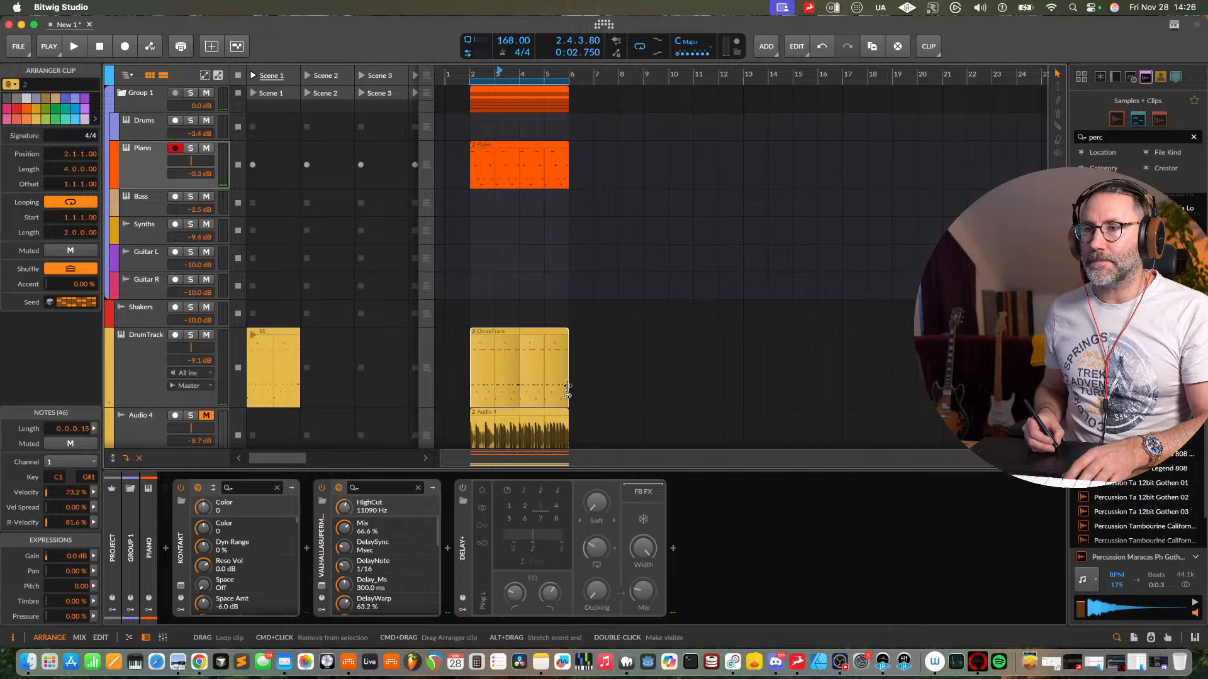
pyautogui.moveTo(564, 388); pyautogui.dragTo(936, 384)
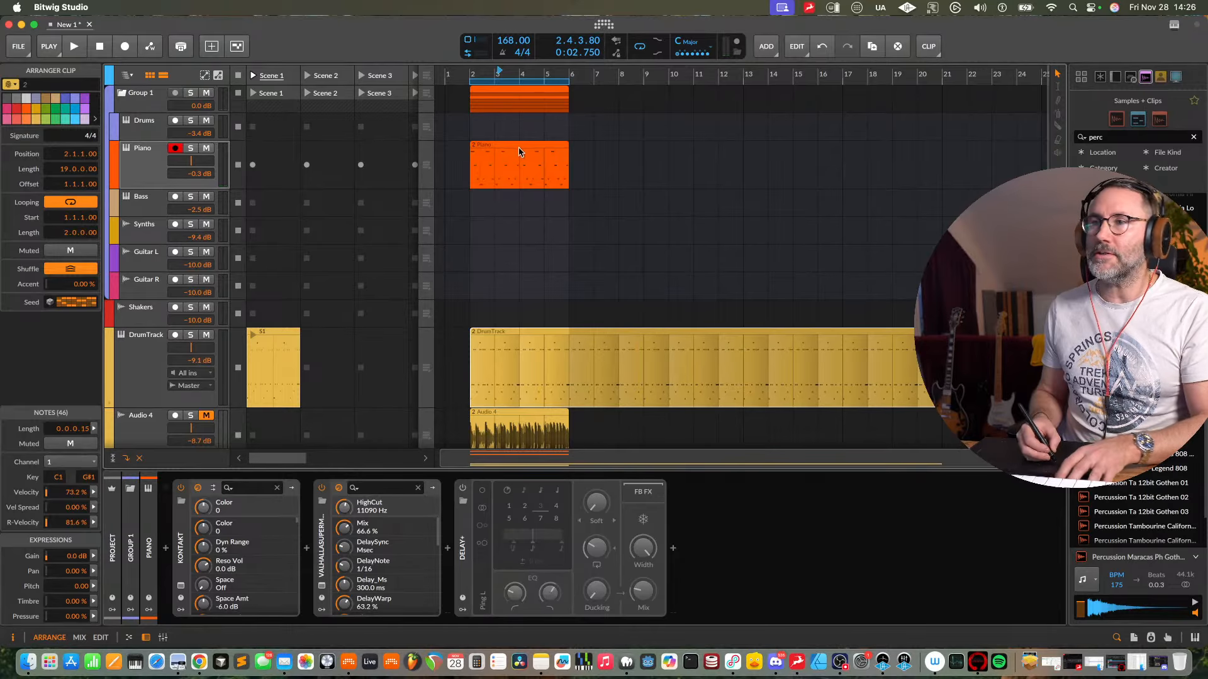
# - Duplicate the Piano clip directly after the original and extend the arranger loop region to 19 bars during playback
pyautogui.click(530, 159)
pyautogui.press('super+d')
pyautogui.press('space')
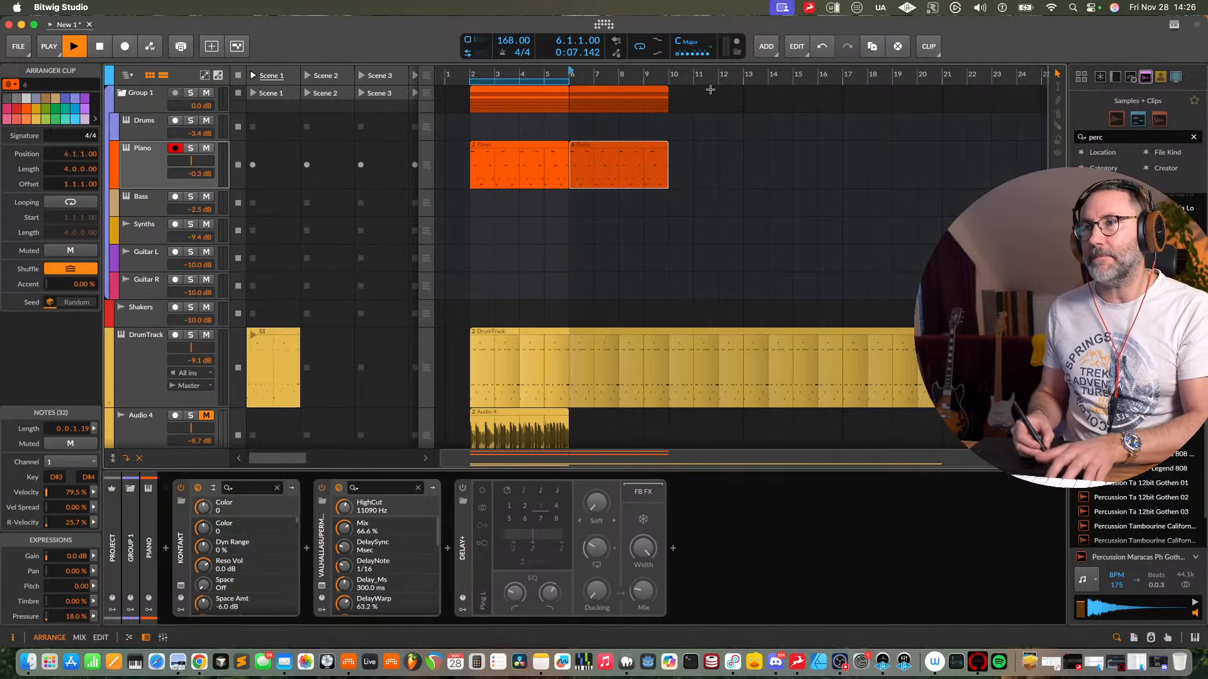
pyautogui.moveTo(569, 78); pyautogui.dragTo(945, 74)
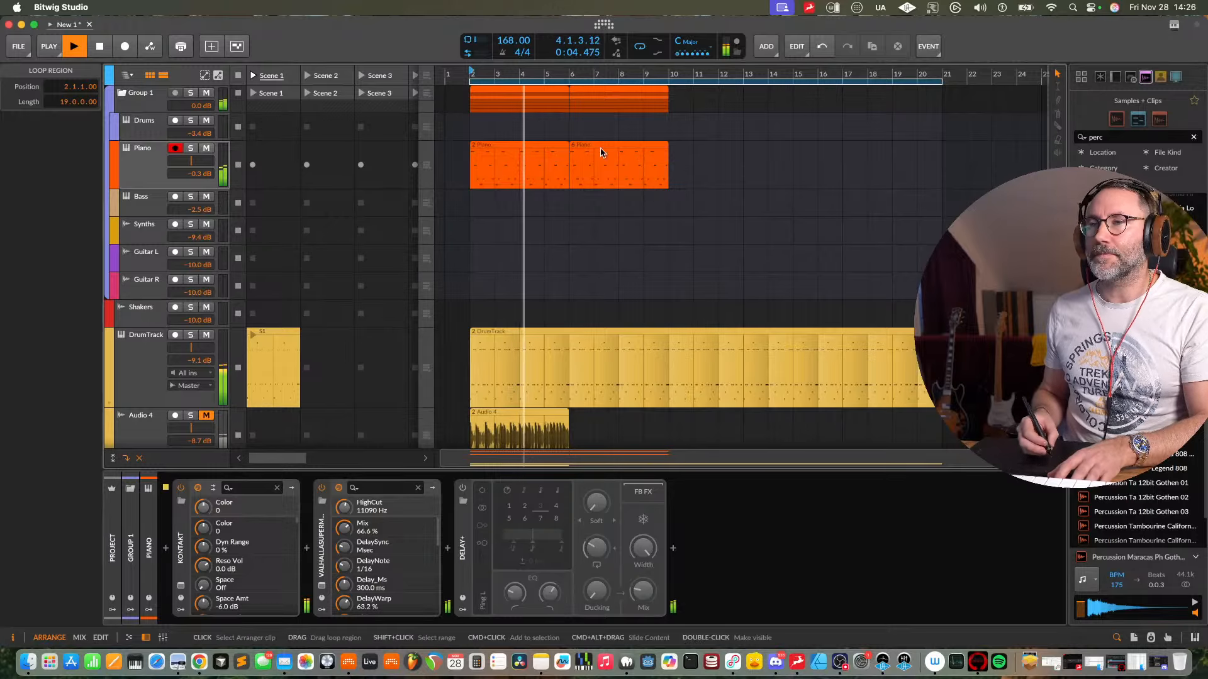
# - Stop playback and delete the duplicated Piano clip at bar 6
pyautogui.click(632, 148)
pyautogui.moveTo(632, 75); pyautogui.dragTo(771, 189)
pyautogui.press('space')
pyautogui.press('Delete')
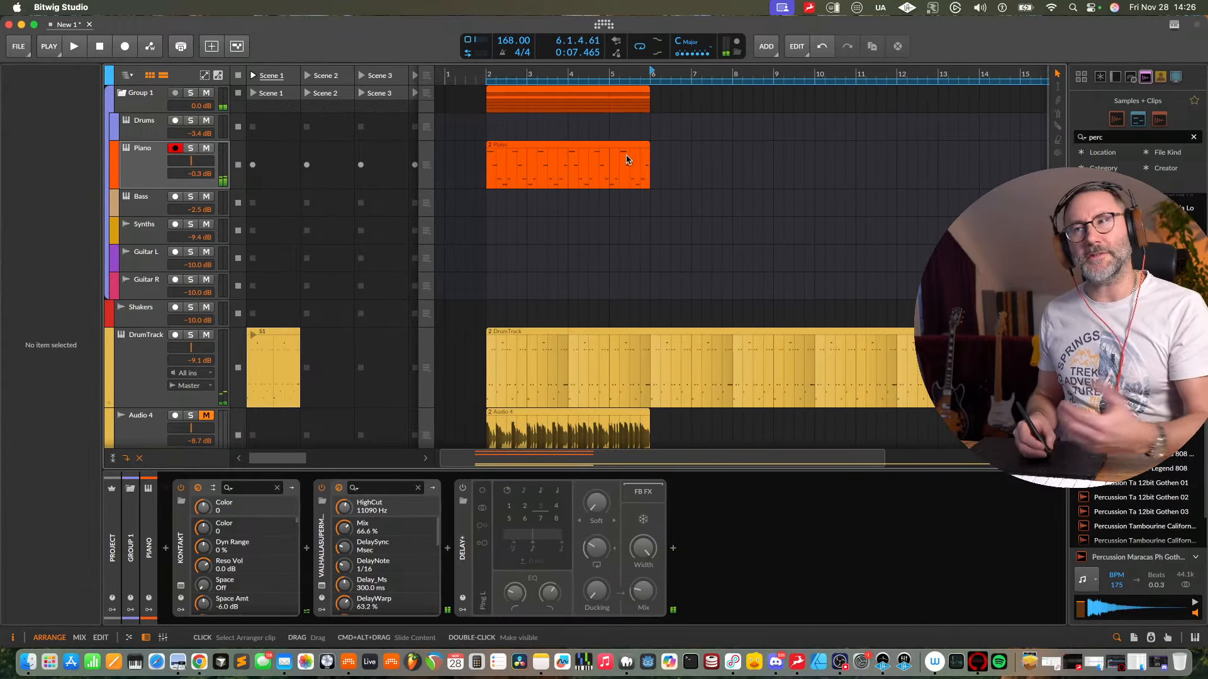
# - Set the playback start to bar 5 and rehearse the next piano part over the drums
pyautogui.click(609, 74)
pyautogui.press('space')
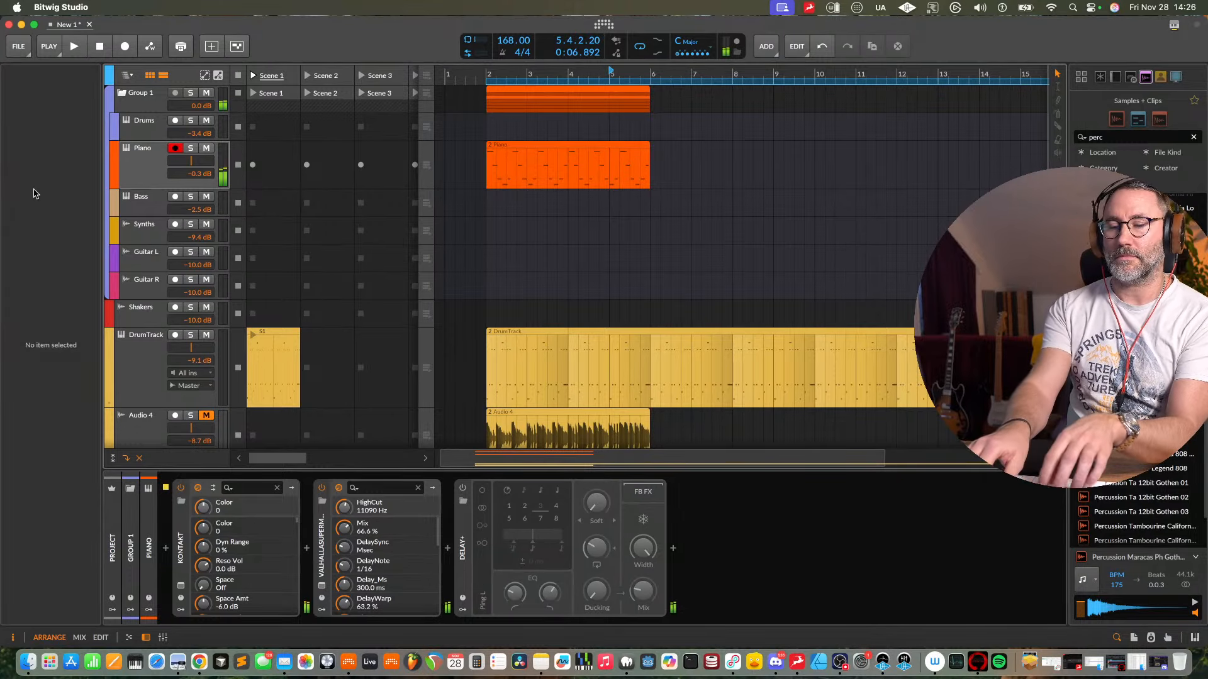
pyautogui.press('space')
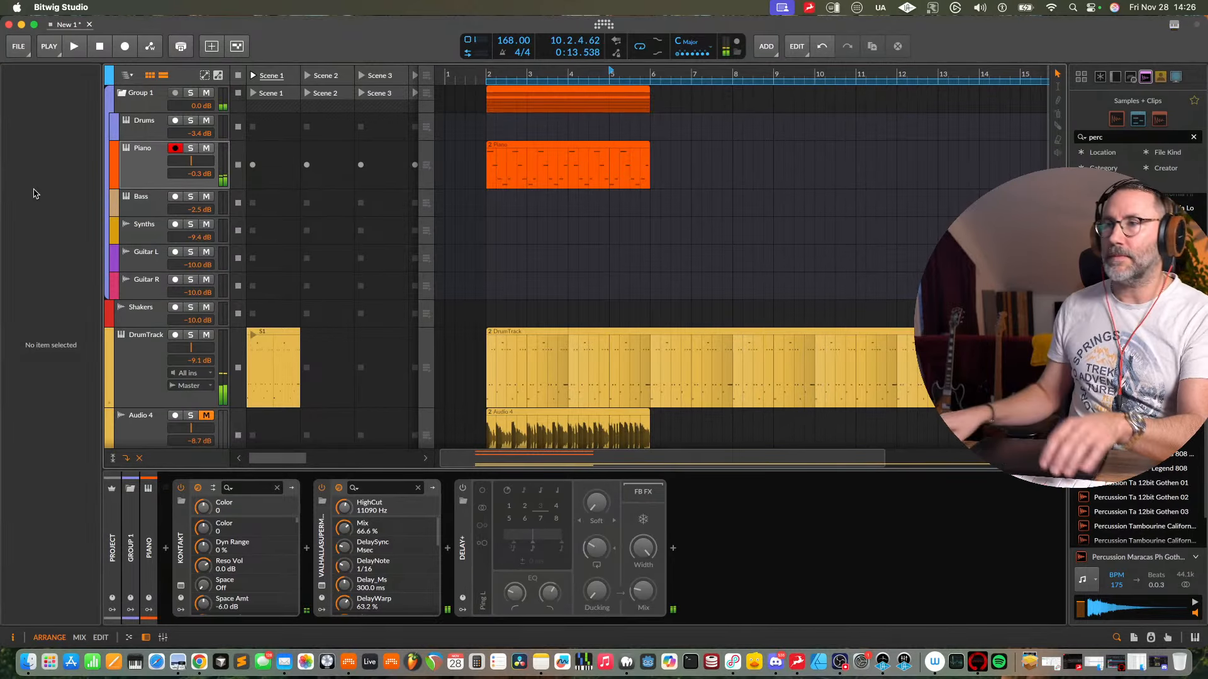
# - Record the continuation of the piano part on the Piano track from bar 5 to just past bar 10
pyautogui.click(126, 46)
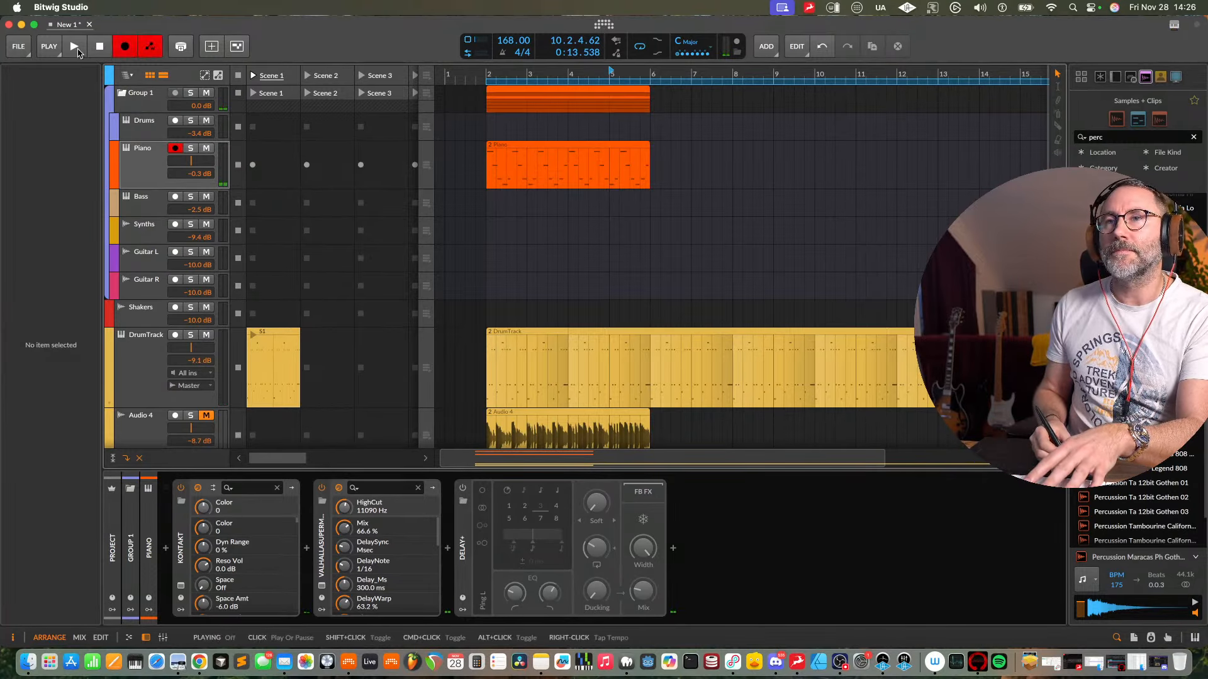
pyautogui.click(71, 49)
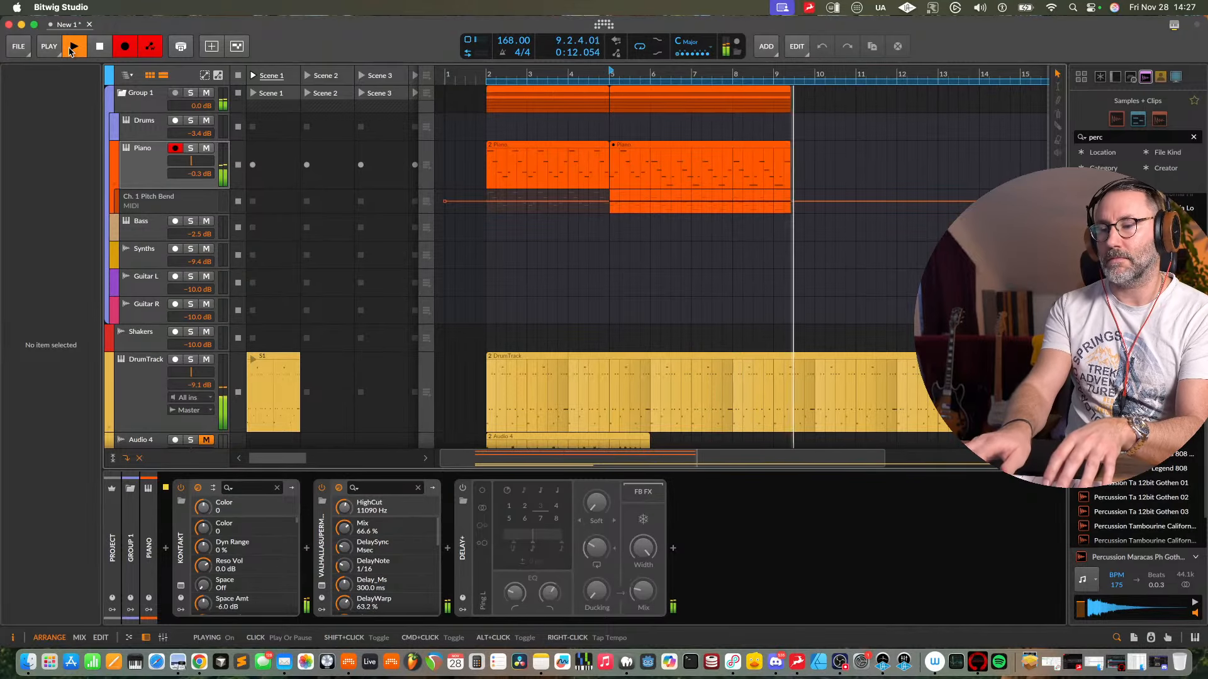
pyautogui.click(70, 50)
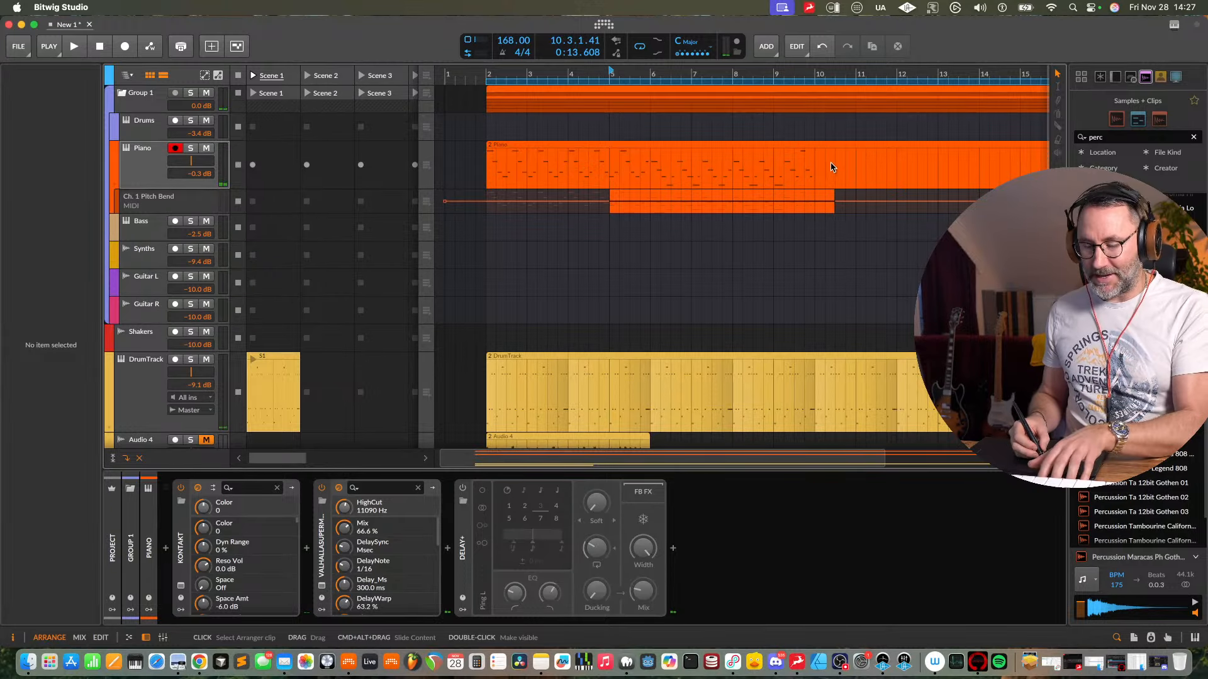
# - Split the Piano clip at bar 10, delete the remainder, and hide the track's automation lane
pyautogui.click(820, 148)
pyautogui.press('1')
pyautogui.click(853, 152)
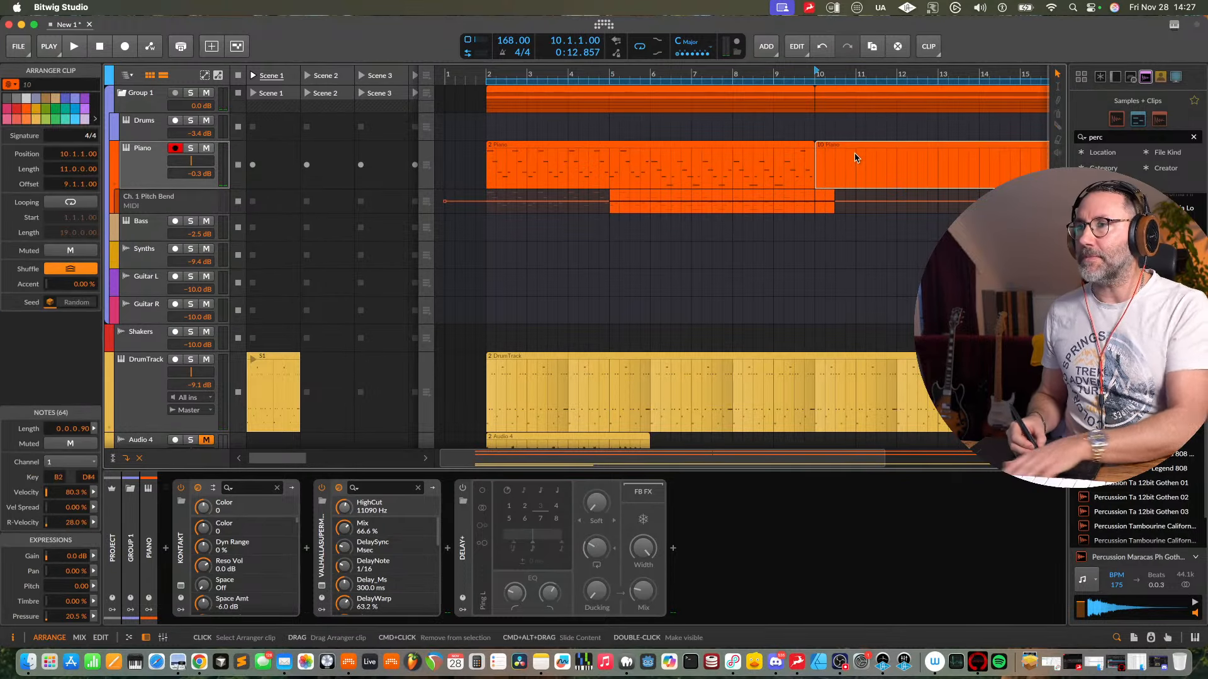
pyautogui.press('Delete')
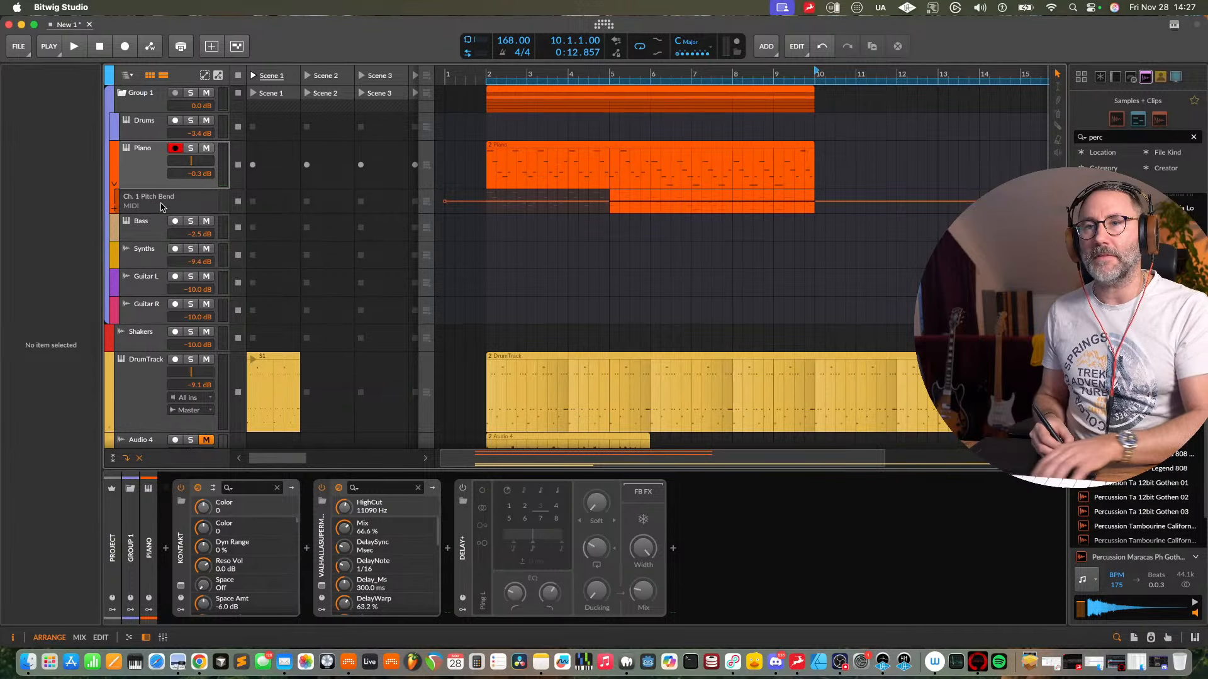
pyautogui.press('a')
# - Shift all notes in the Piano clip earlier so the first starts at 1.1.1.00, compare with undo and redo, and play the result
pyautogui.doubleClick(707, 154)
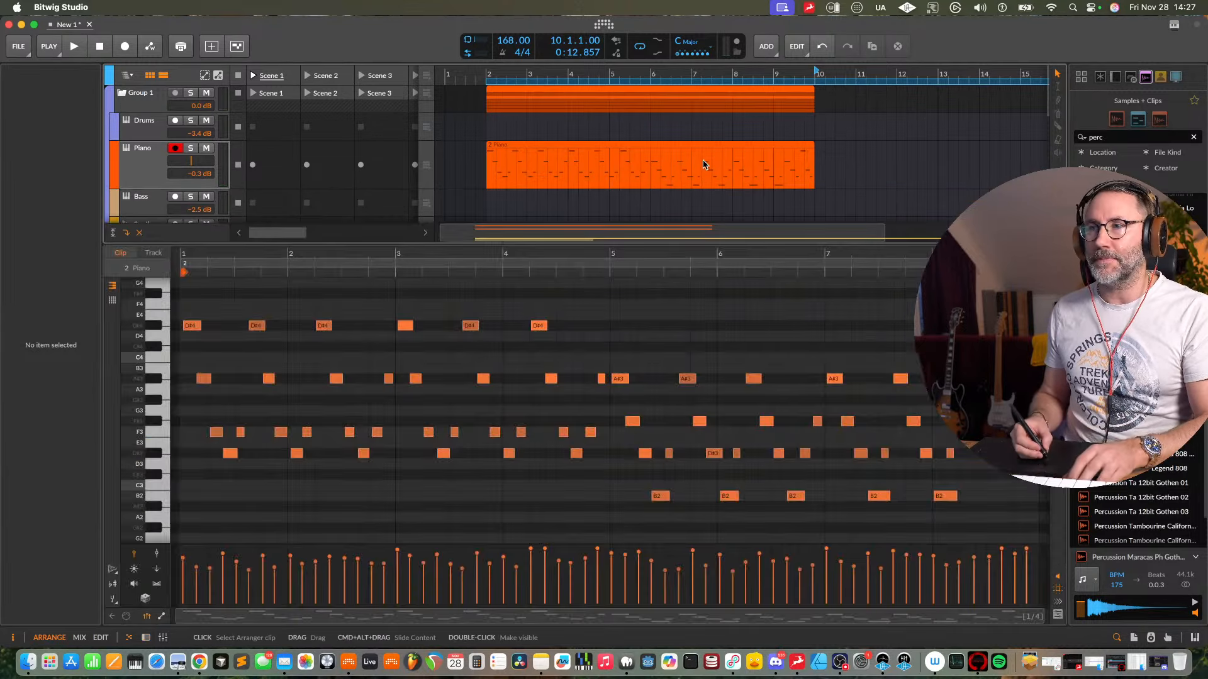
pyautogui.press('super+a')
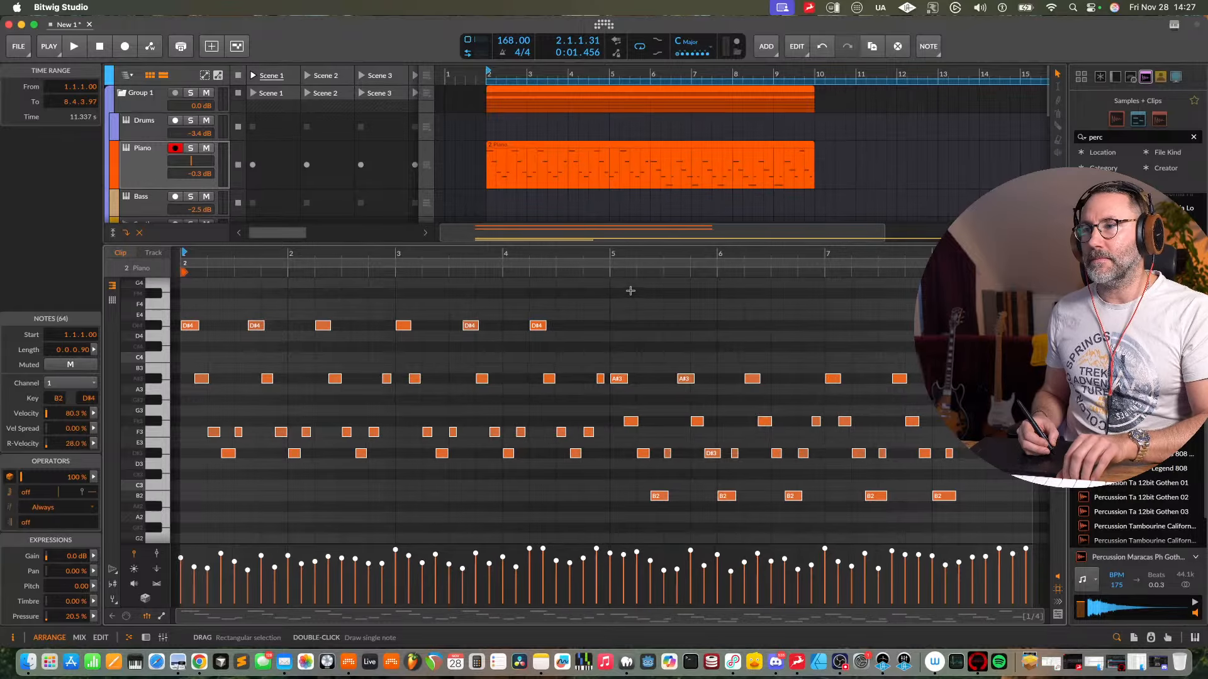
pyautogui.press('super+z')
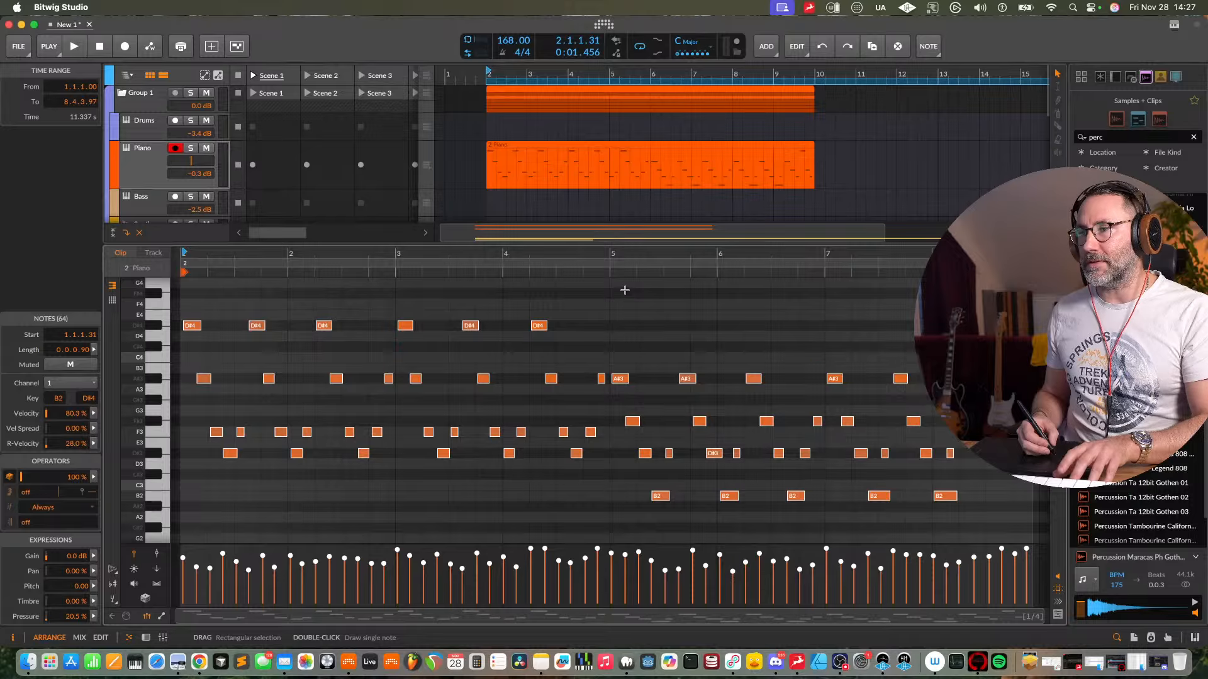
pyautogui.press('super+shift+z')
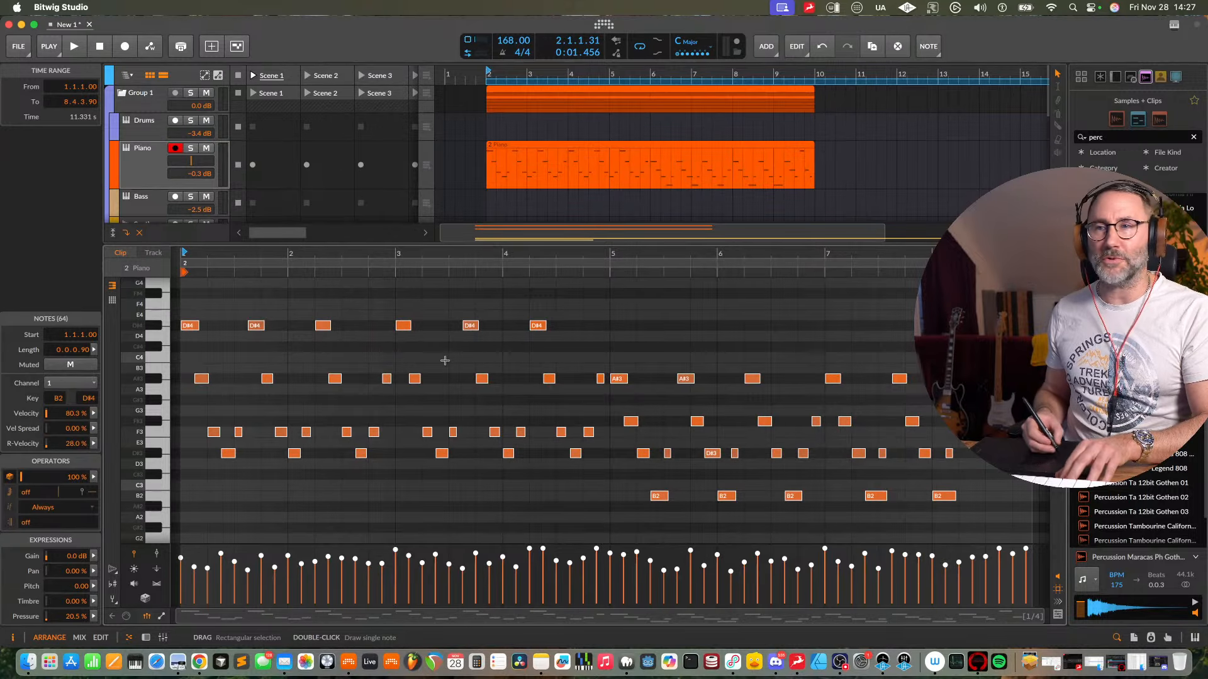
pyautogui.press('space')
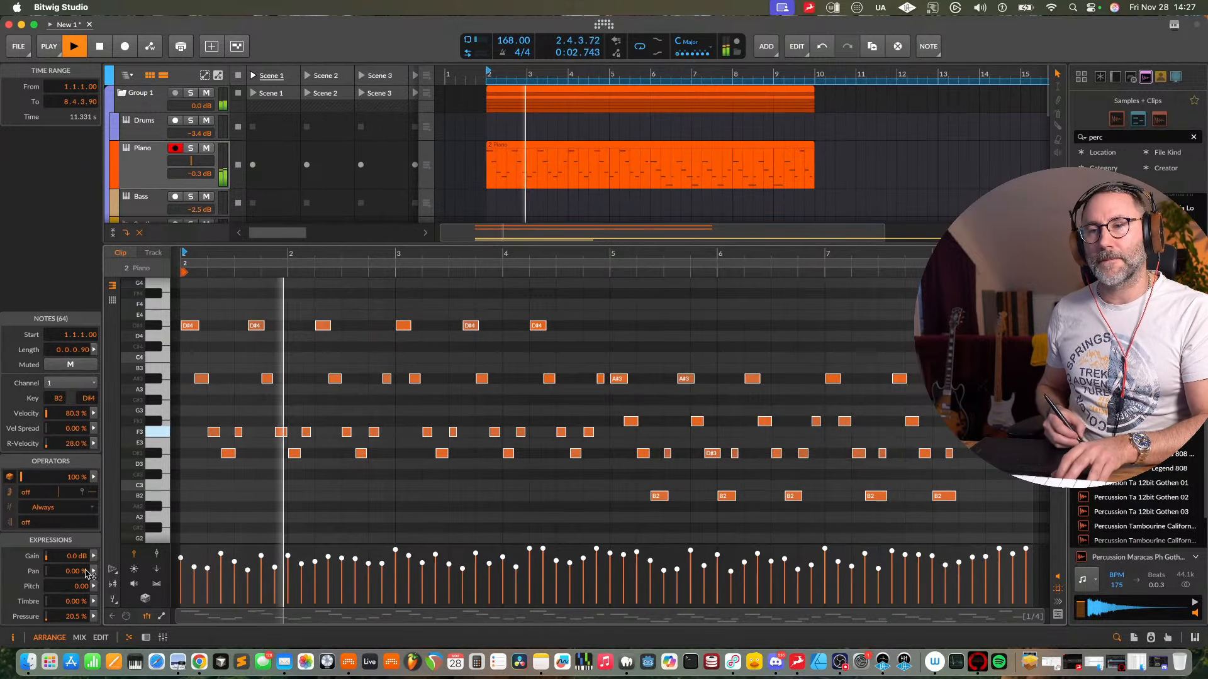
# - Deselect the piano notes and replace the note editor with the Piano track's device chain
pyautogui.click(220, 403)
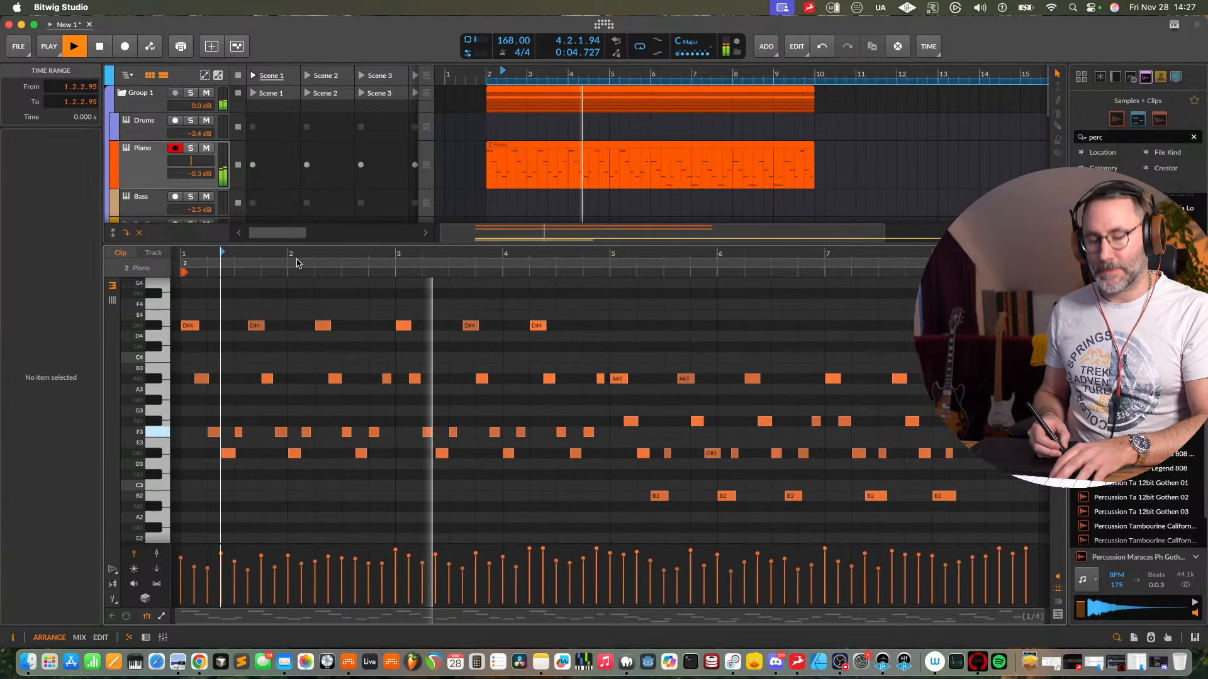
pyautogui.press('d')
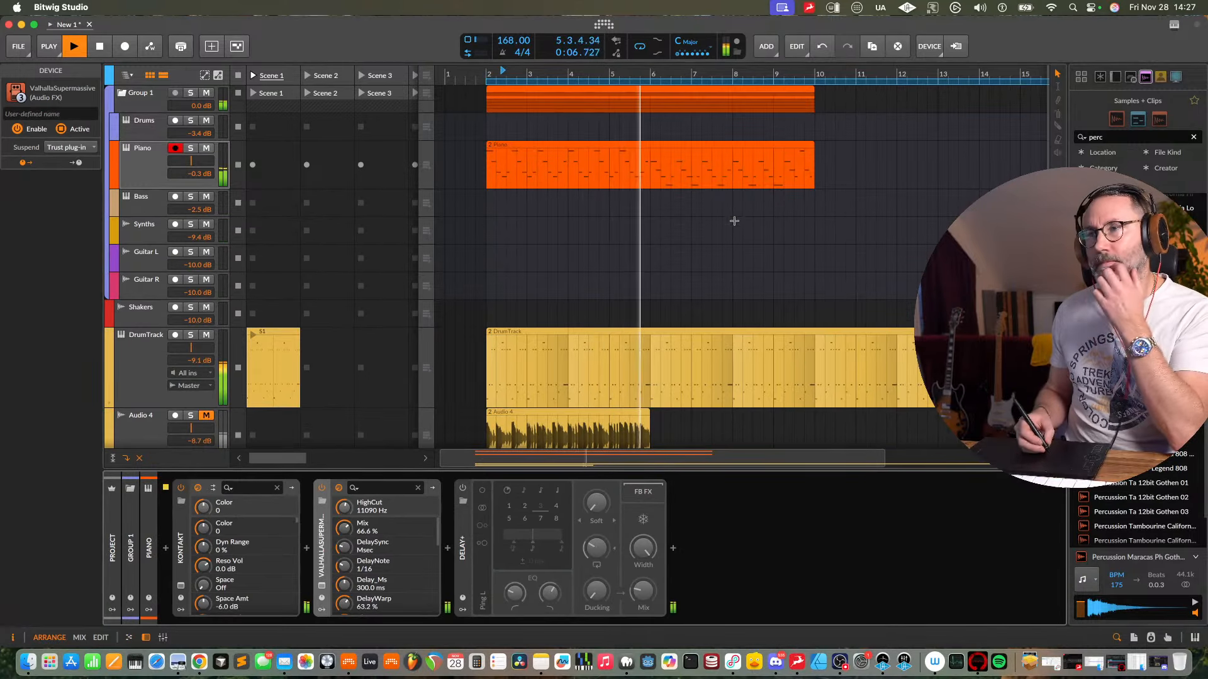
pyautogui.press('-')
pyautogui.press('-')
pyautogui.press('-')
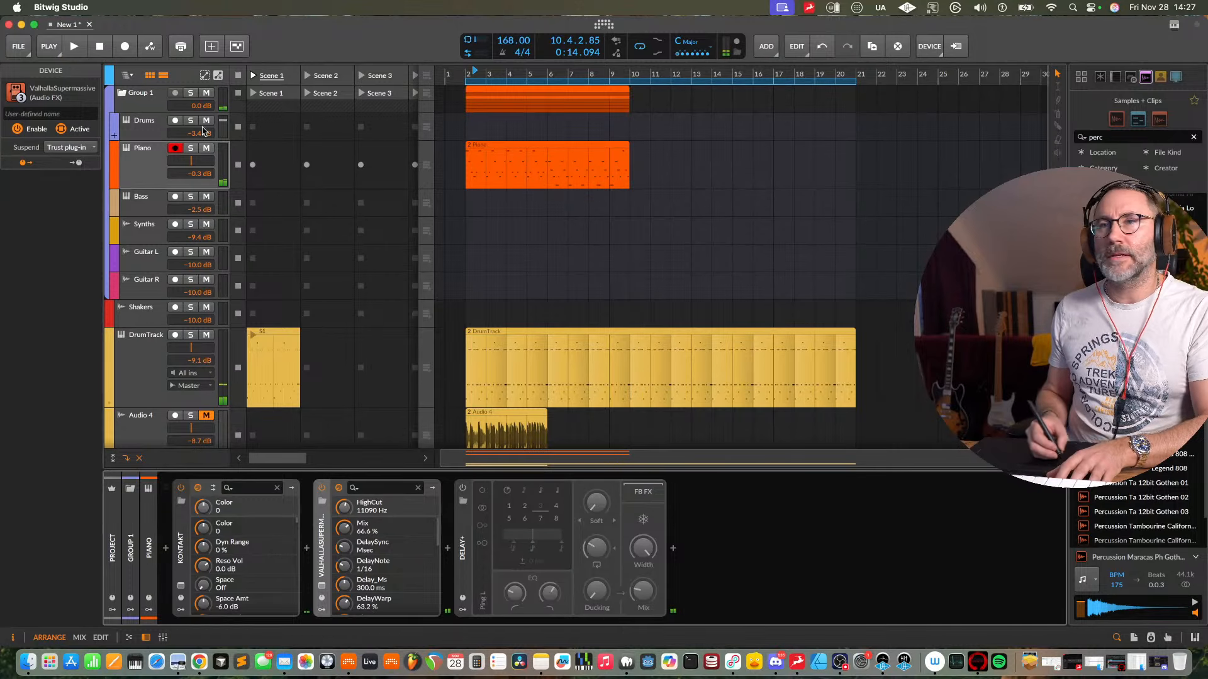
pyautogui.click(128, 76)
pyautogui.click(129, 76)
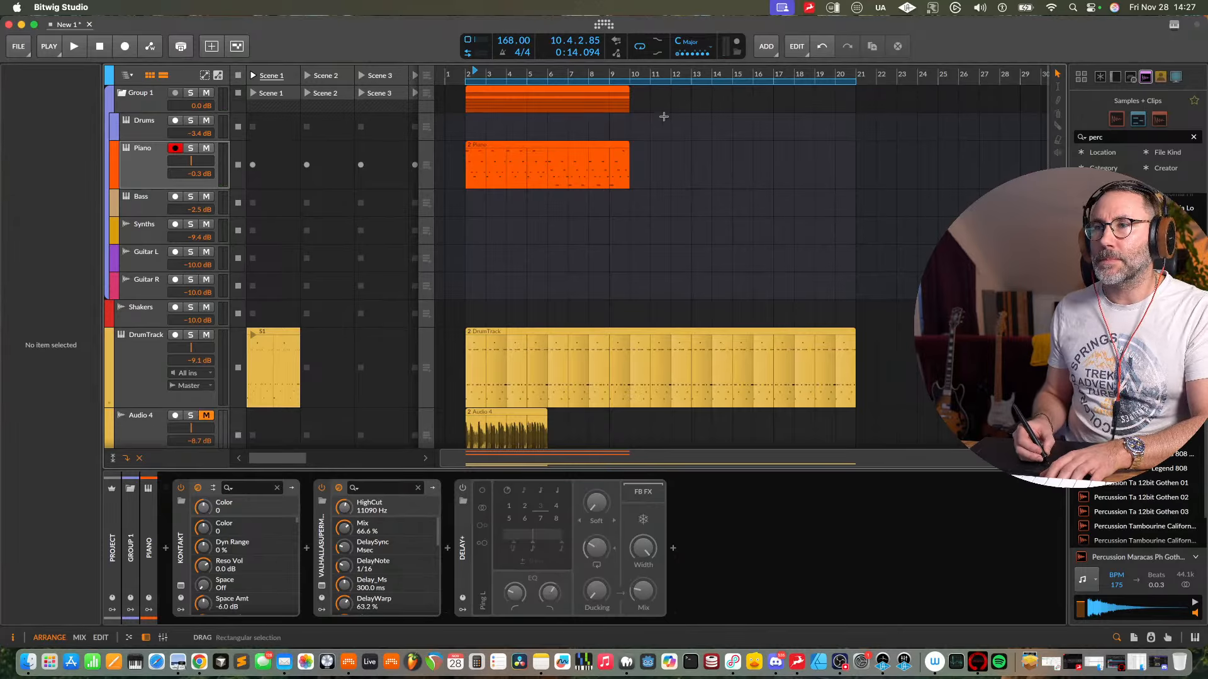
# - Duplicate the Piano clip to bar 10, start playback, and shorten the arranger loop to end at bar 18
pyautogui.click(513, 184)
pyautogui.press('super+d')
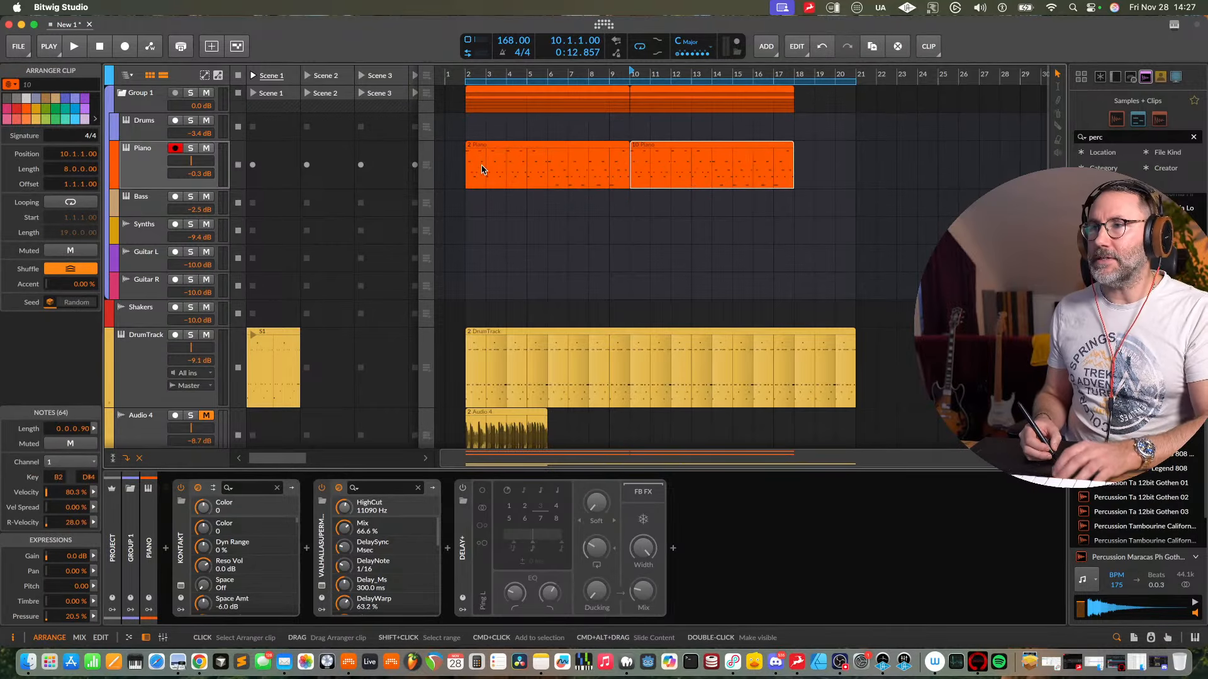
pyautogui.press('space')
pyautogui.moveTo(854, 81); pyautogui.dragTo(794, 80)
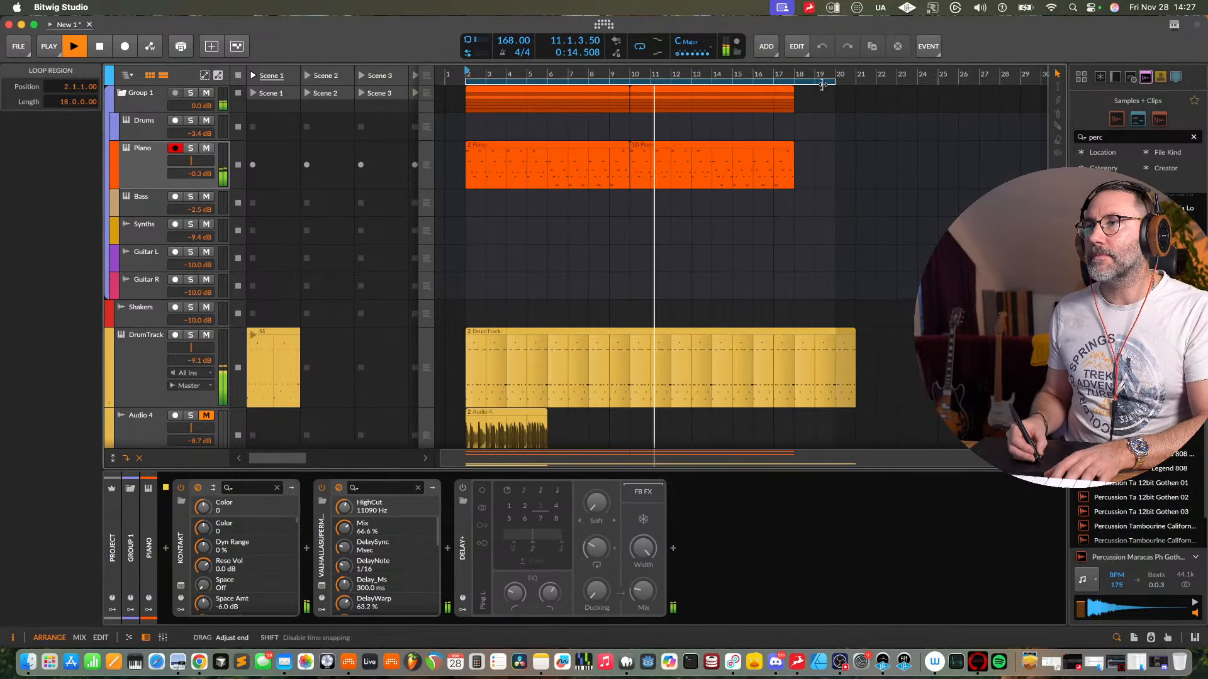
# - Compare the Piano track with ValhallaSupermassive off and on, and raise the effect's mix to 74 %
pyautogui.click(153, 168)
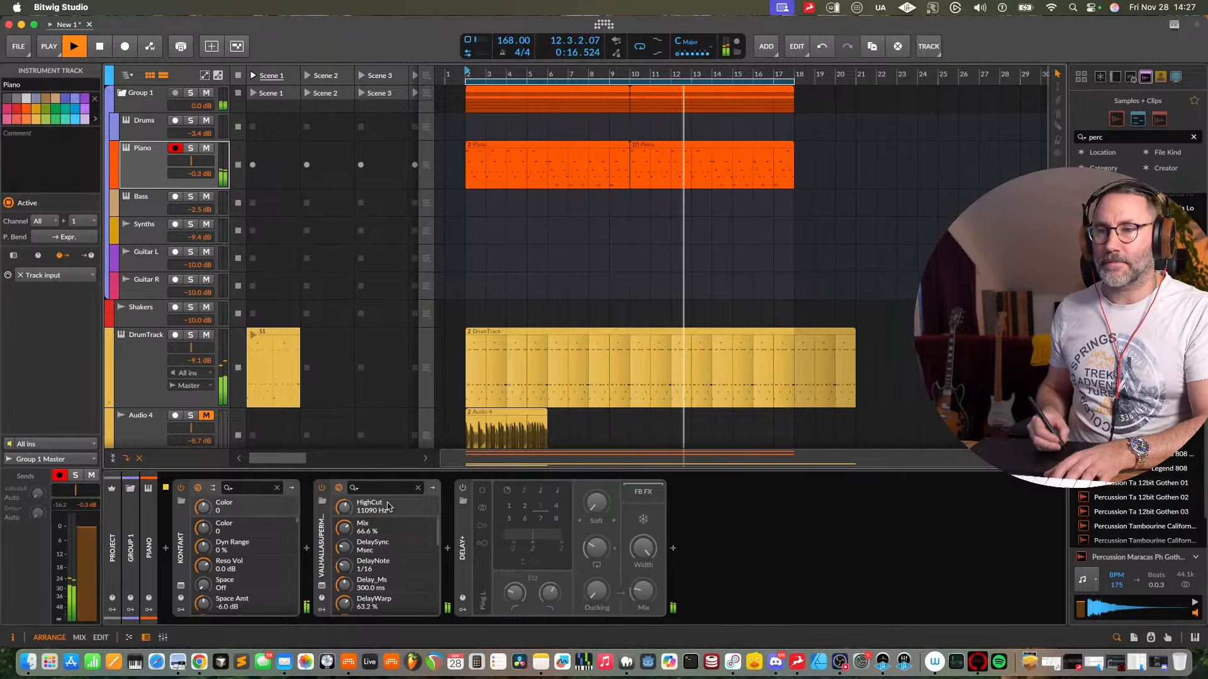
pyautogui.click(320, 489)
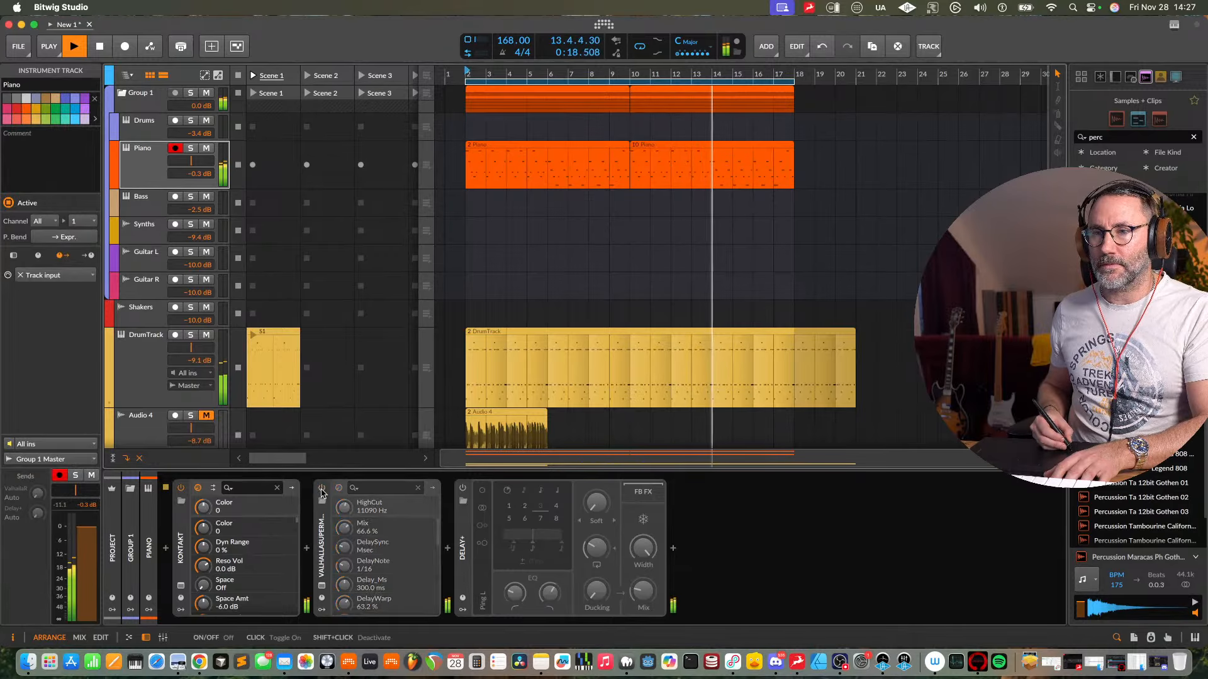
pyautogui.click(320, 489)
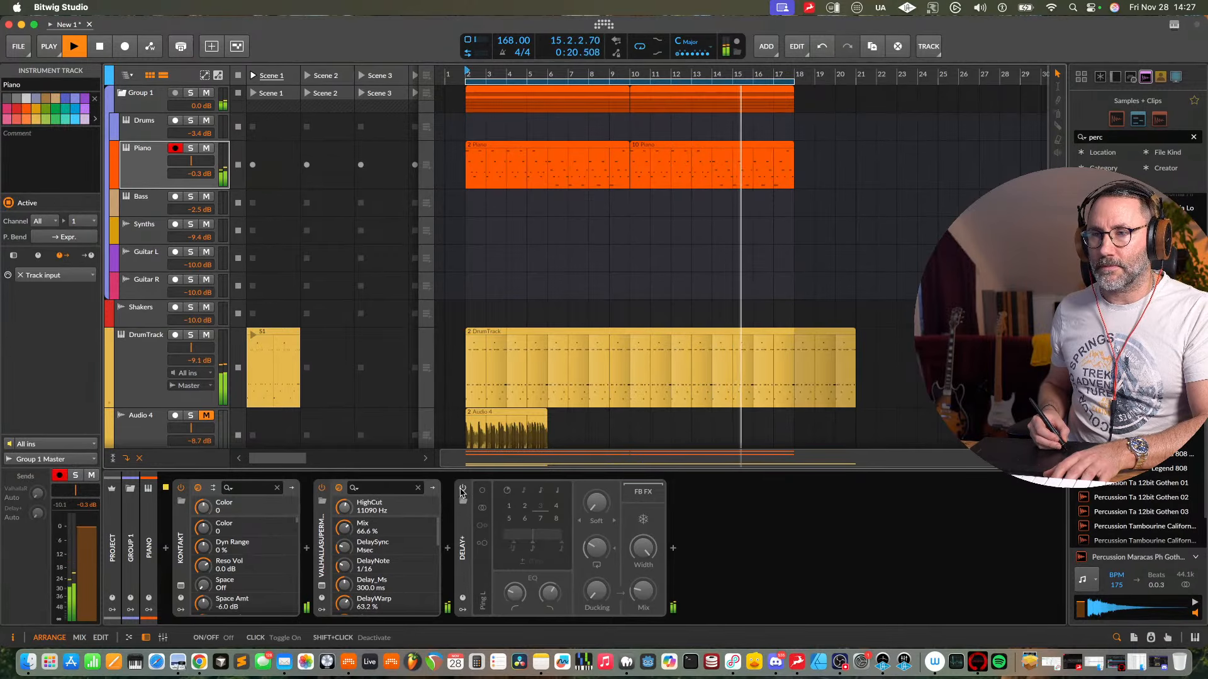
pyautogui.click(321, 585)
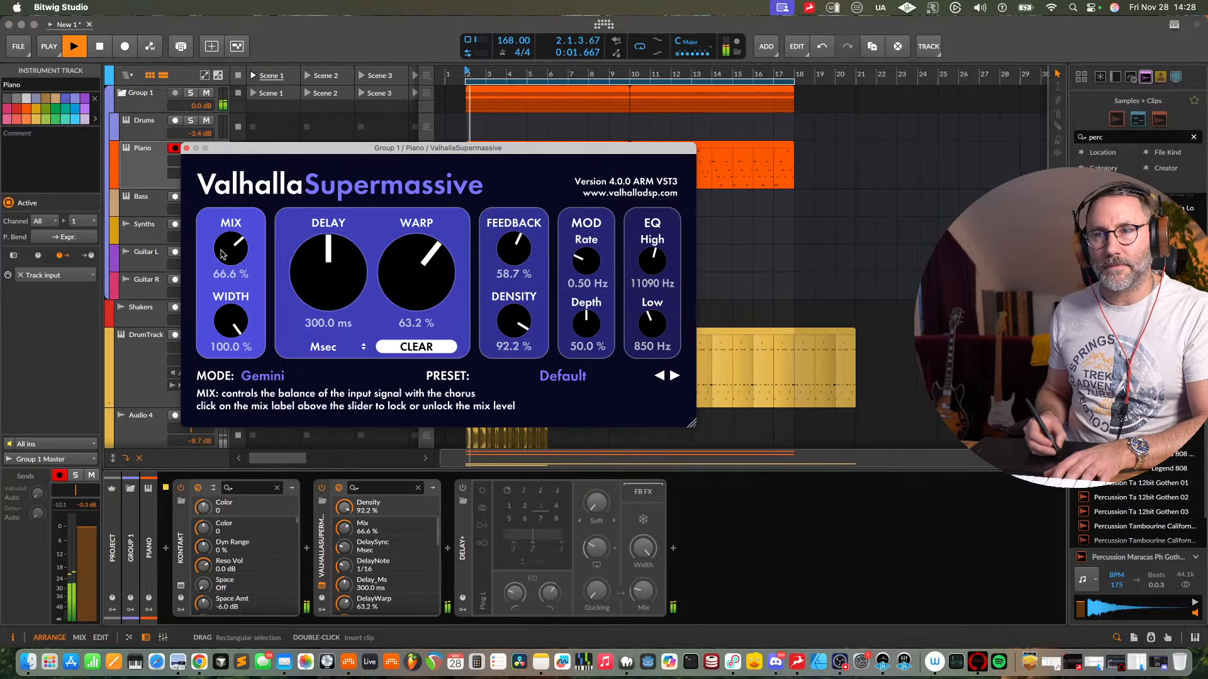
pyautogui.moveTo(240, 246)
pyautogui.mouseDown()
pyautogui.moveTo(249, 219)
pyautogui.moveTo(242, 237)
pyautogui.mouseUp()
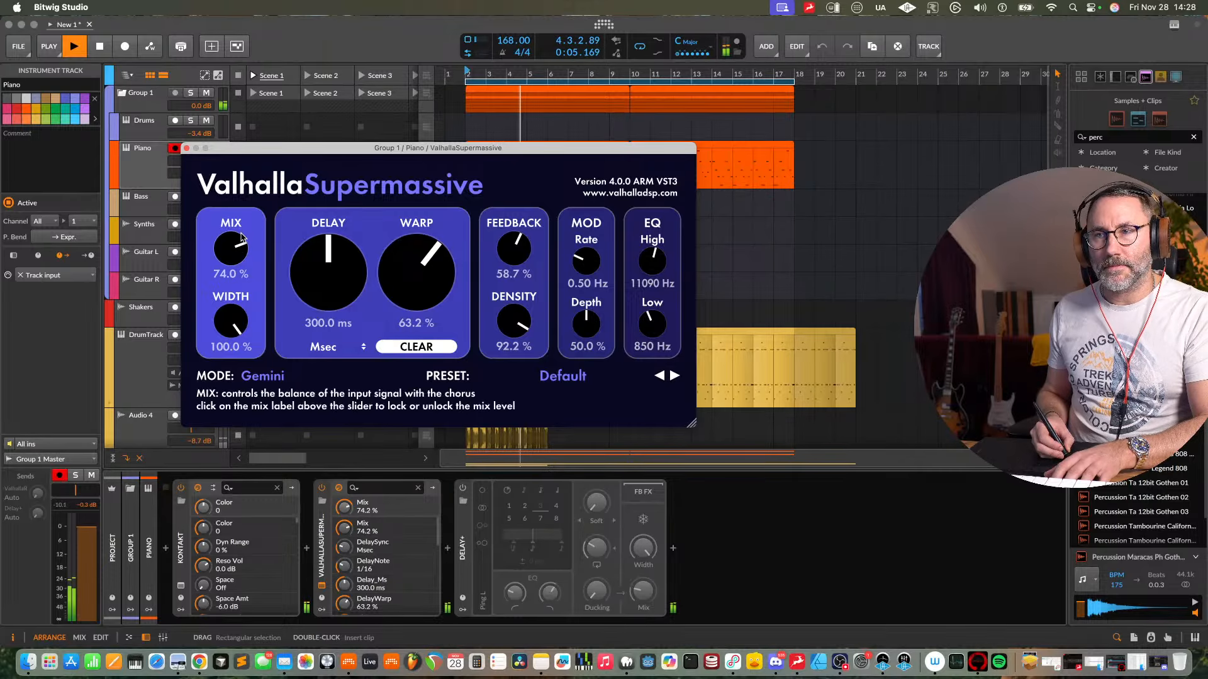
pyautogui.click(187, 148)
pyautogui.rightClick(143, 174)
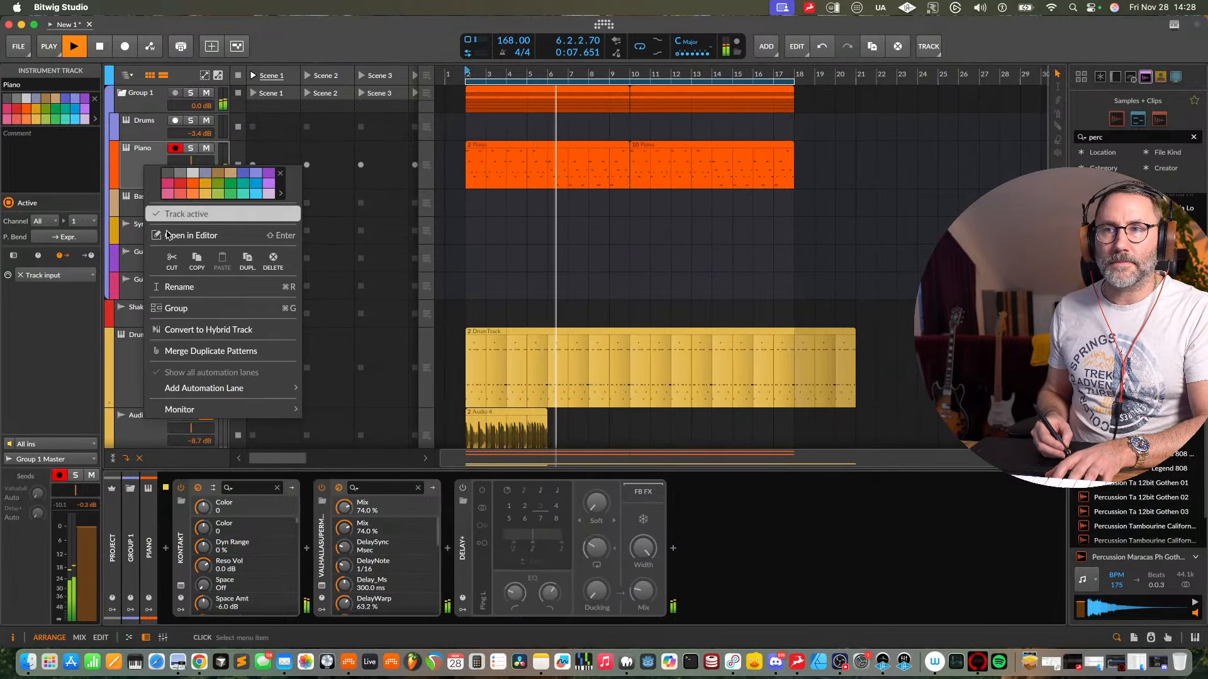
pyautogui.click(133, 173)
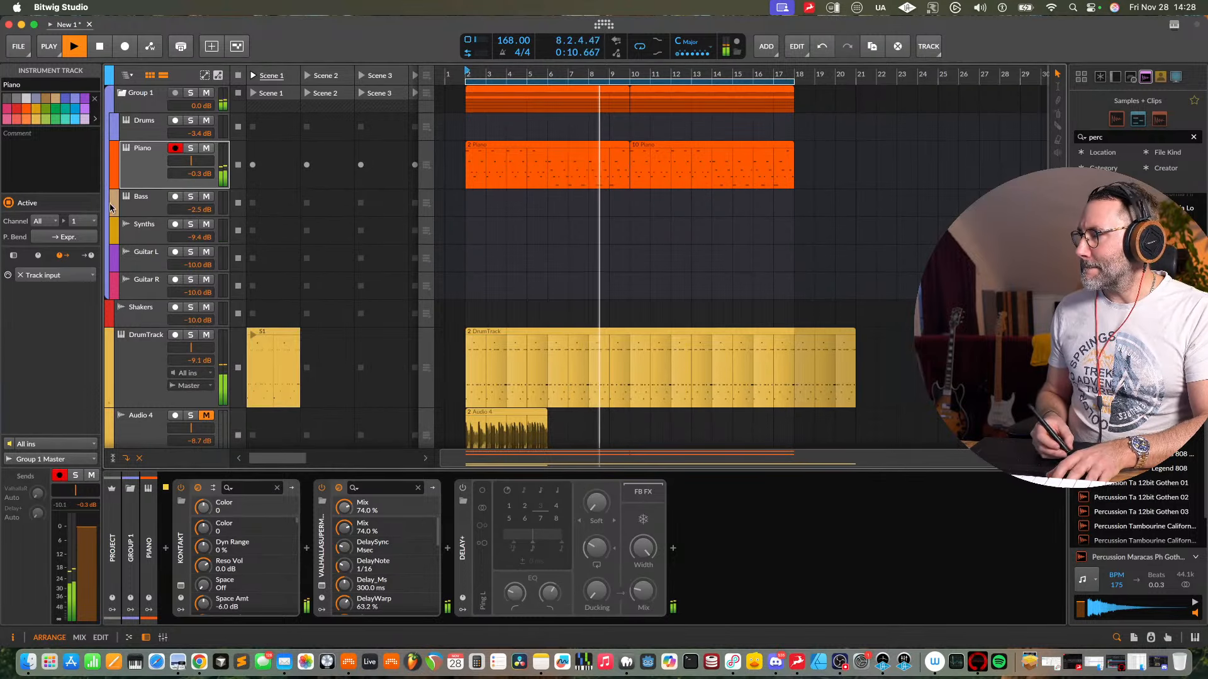
pyautogui.rightClick(154, 167)
pyautogui.click(140, 160)
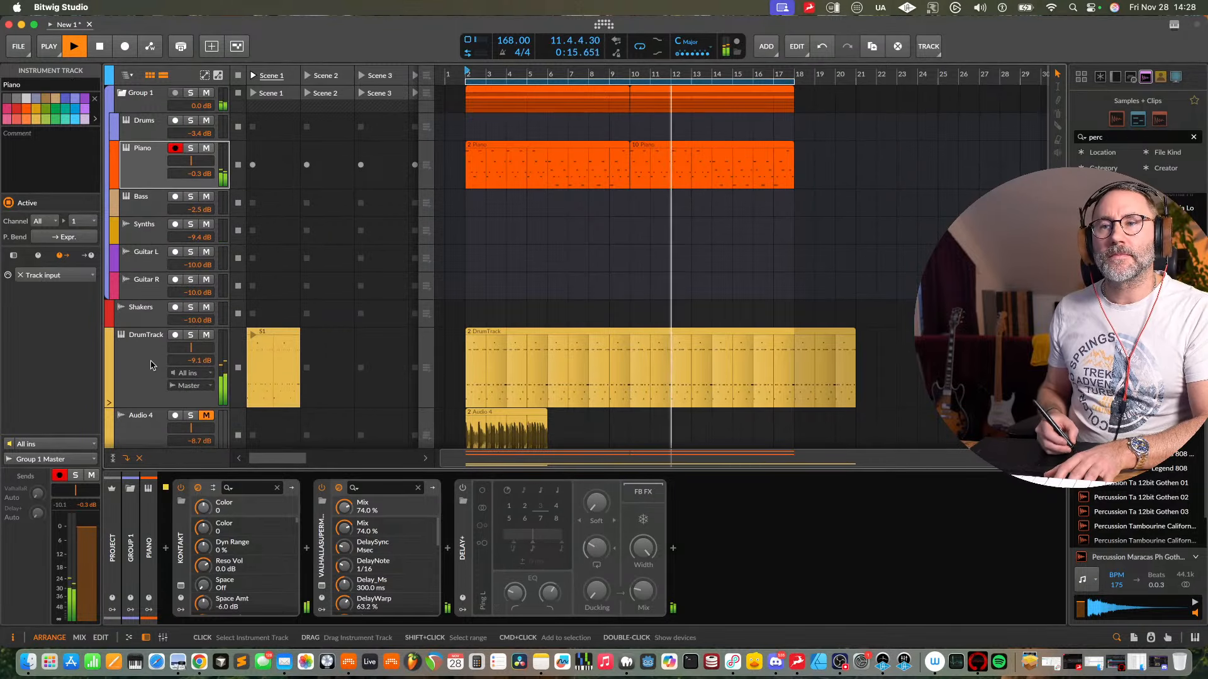
# - Reduce the DrumTrack's height and shorten its arranger clip to end at bar 18
pyautogui.moveTo(145, 404); pyautogui.dragTo(150, 325)
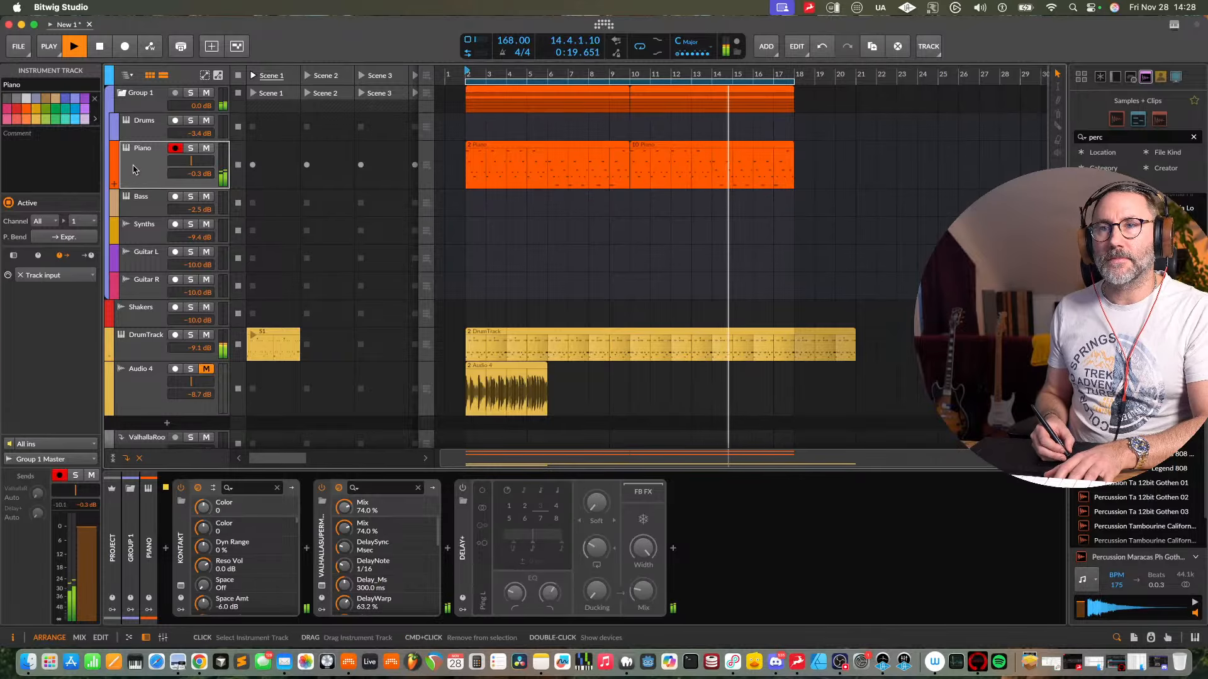
pyautogui.click(845, 335)
pyautogui.moveTo(845, 335); pyautogui.dragTo(794, 335)
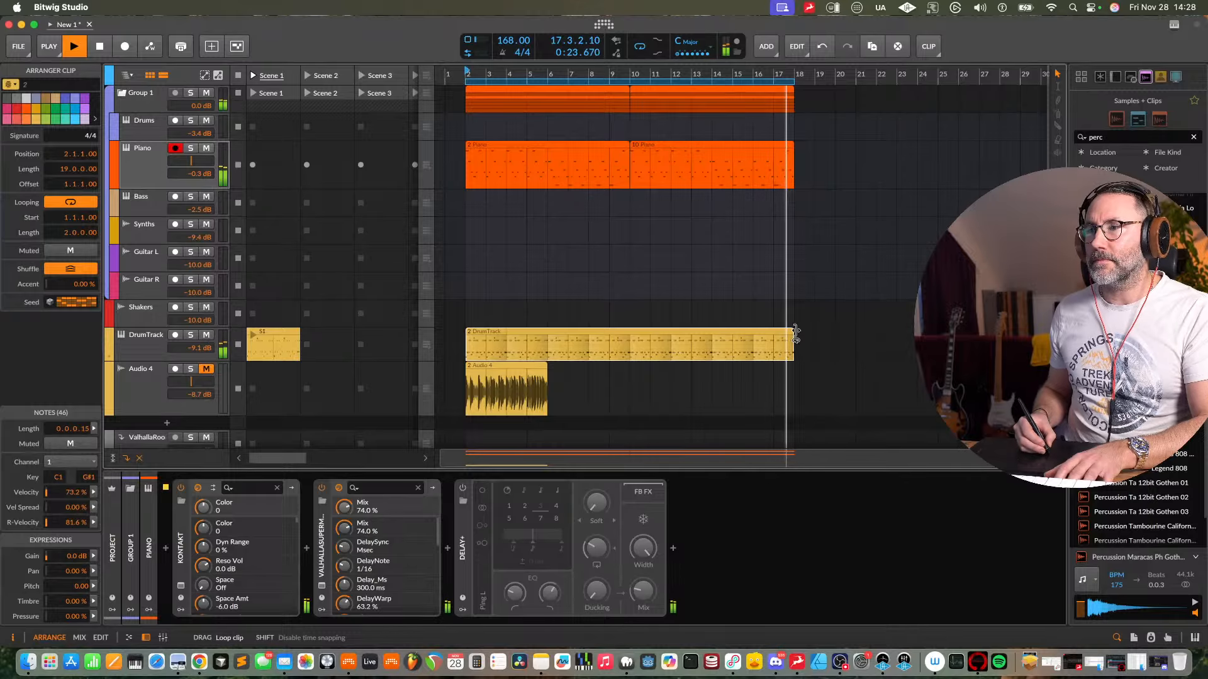
# - Stop playback and add a new instrument track directly below the Piano track
pyautogui.rightClick(131, 173)
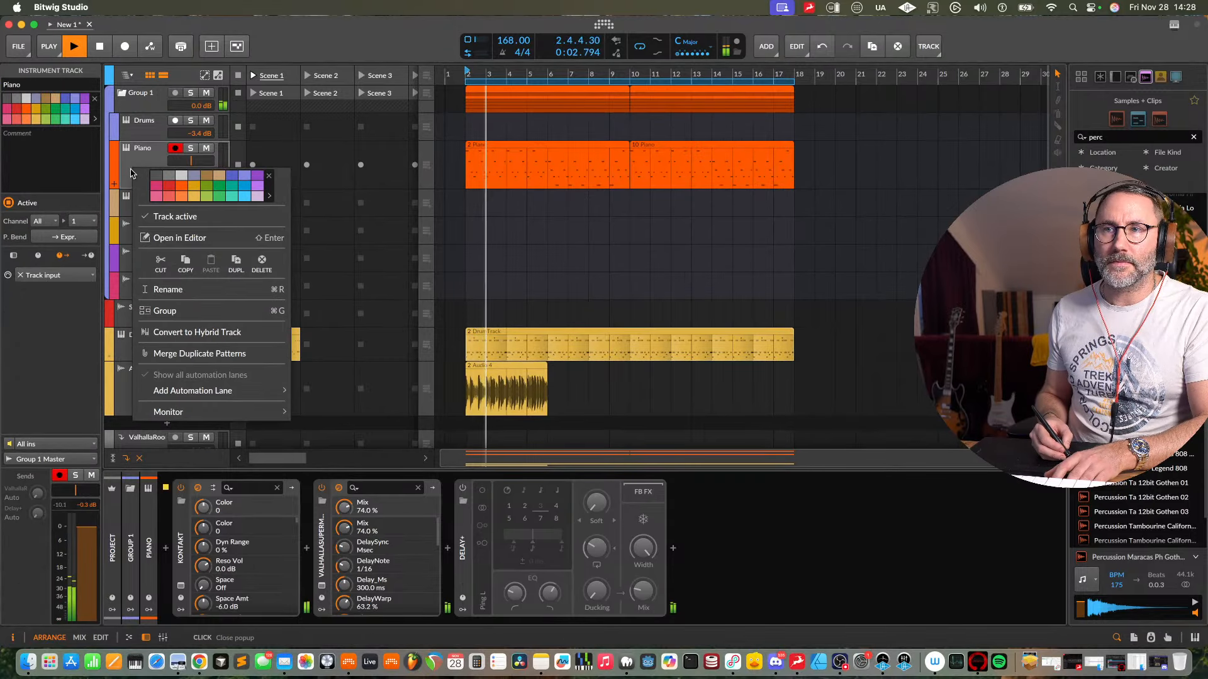
pyautogui.click(129, 170)
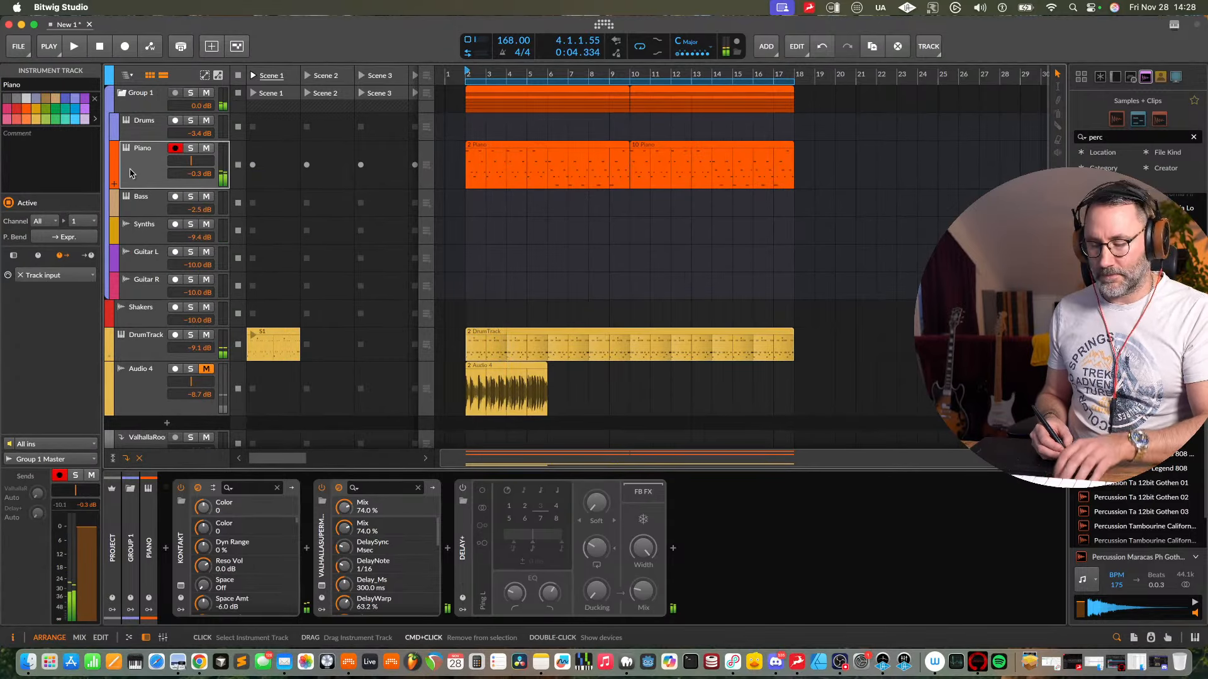
pyautogui.press('super+a')
pyautogui.click(141, 168)
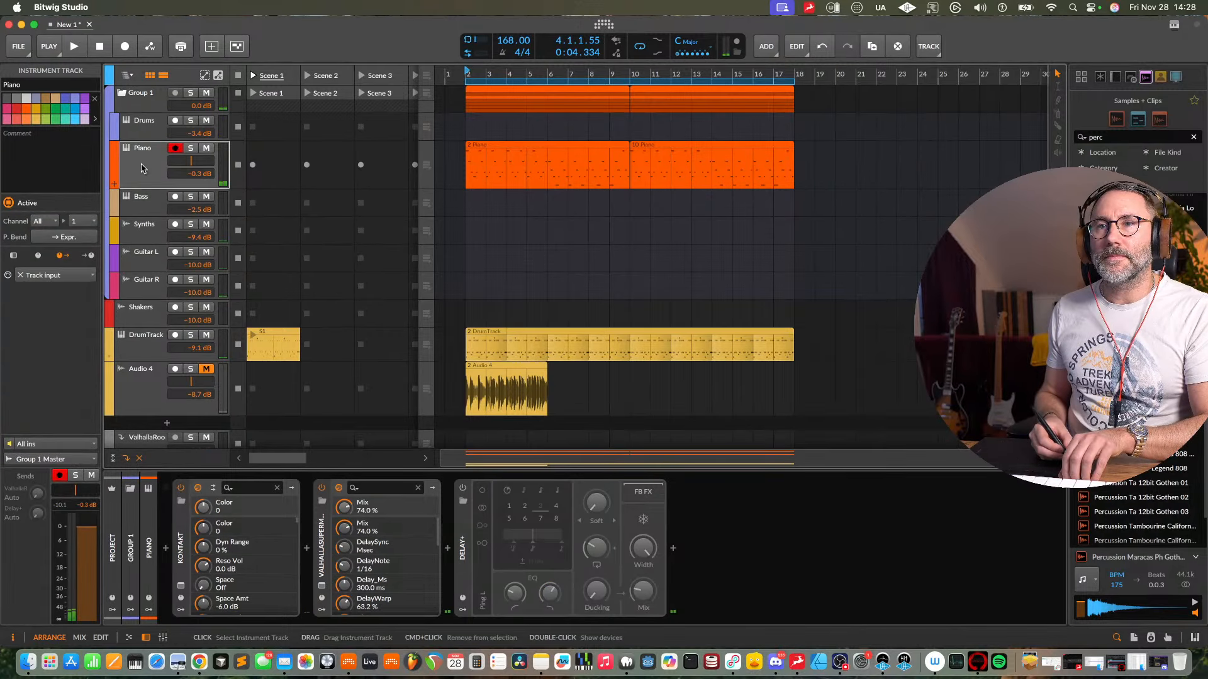
pyautogui.press('super+t')
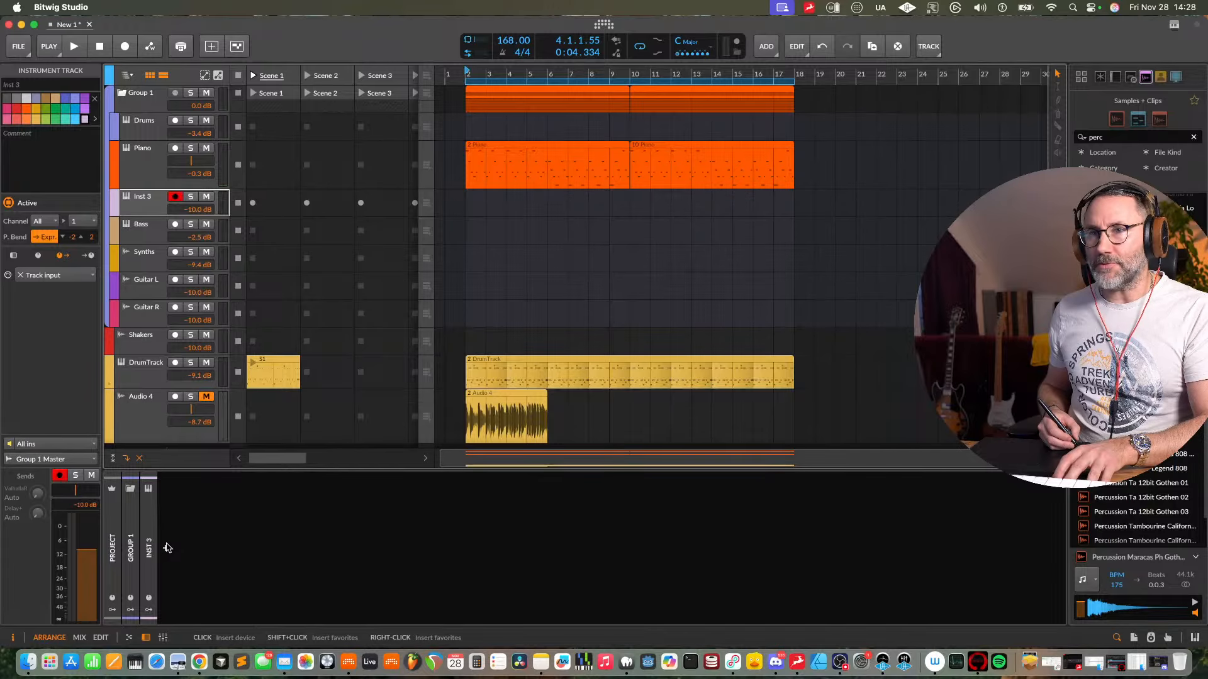
# - Insert Serum 2 on the new instrument track and dismiss its update notice
pyautogui.click(166, 552)
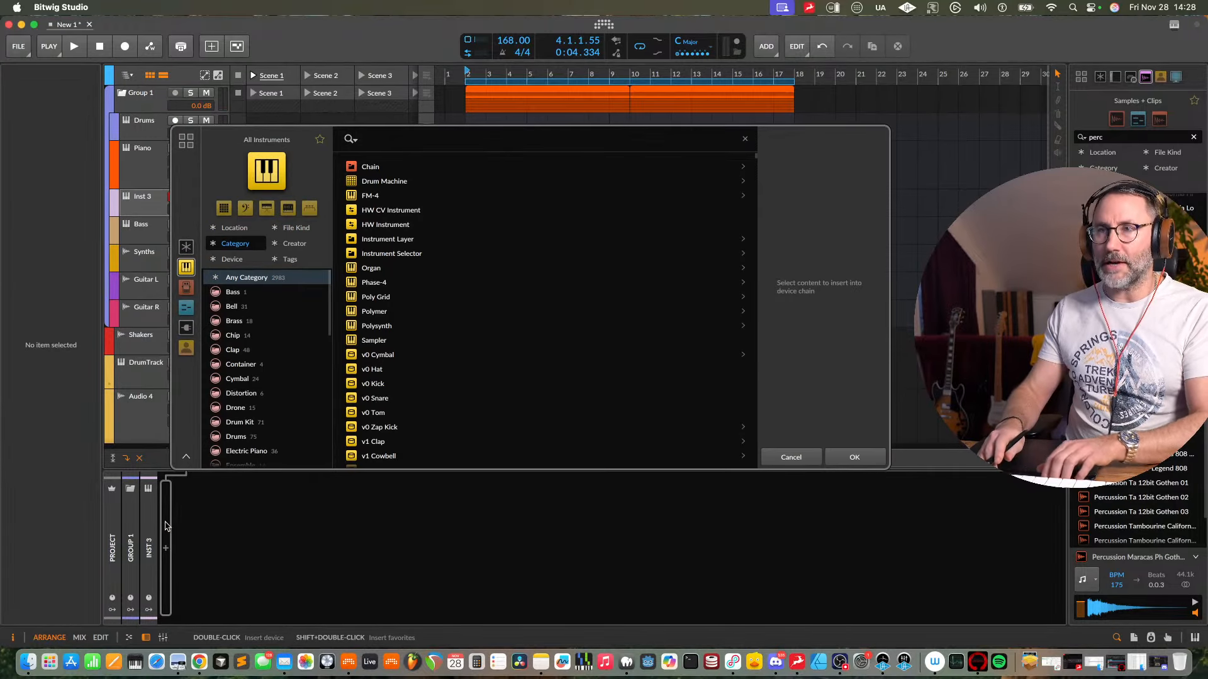
pyautogui.write('pol')
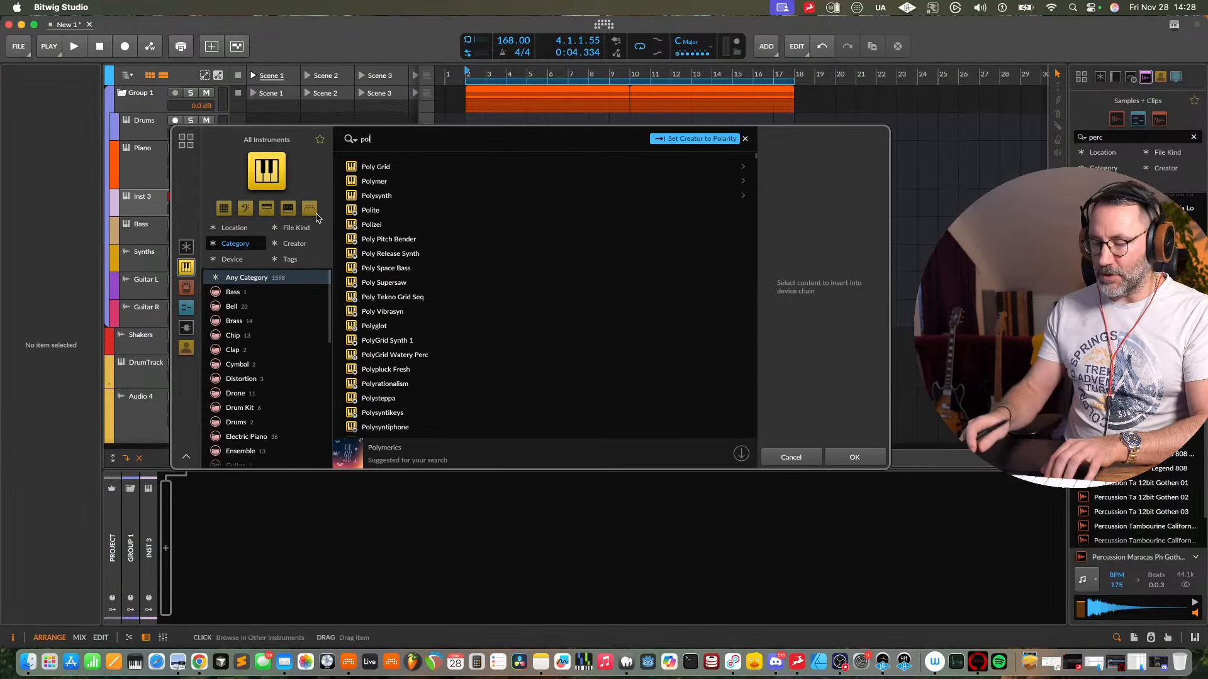
pyautogui.press('BackSpace')
pyautogui.press('BackSpace')
pyautogui.press('BackSpace')
pyautogui.write('serum')
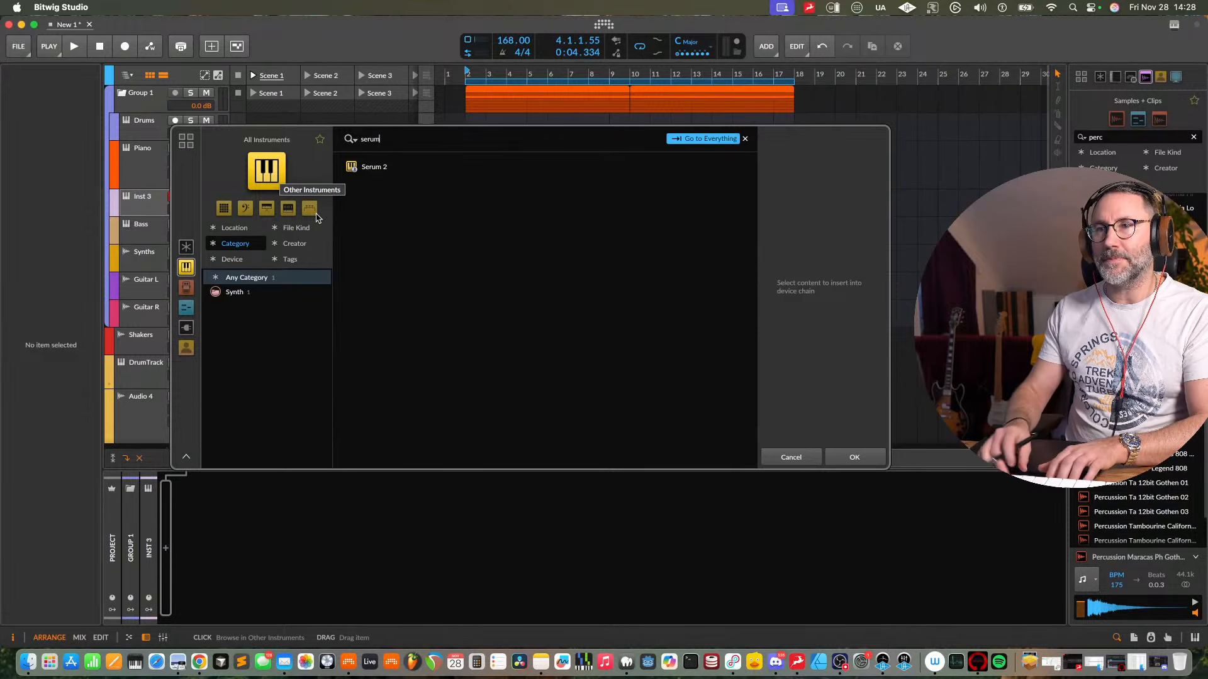
pyautogui.doubleClick(405, 169)
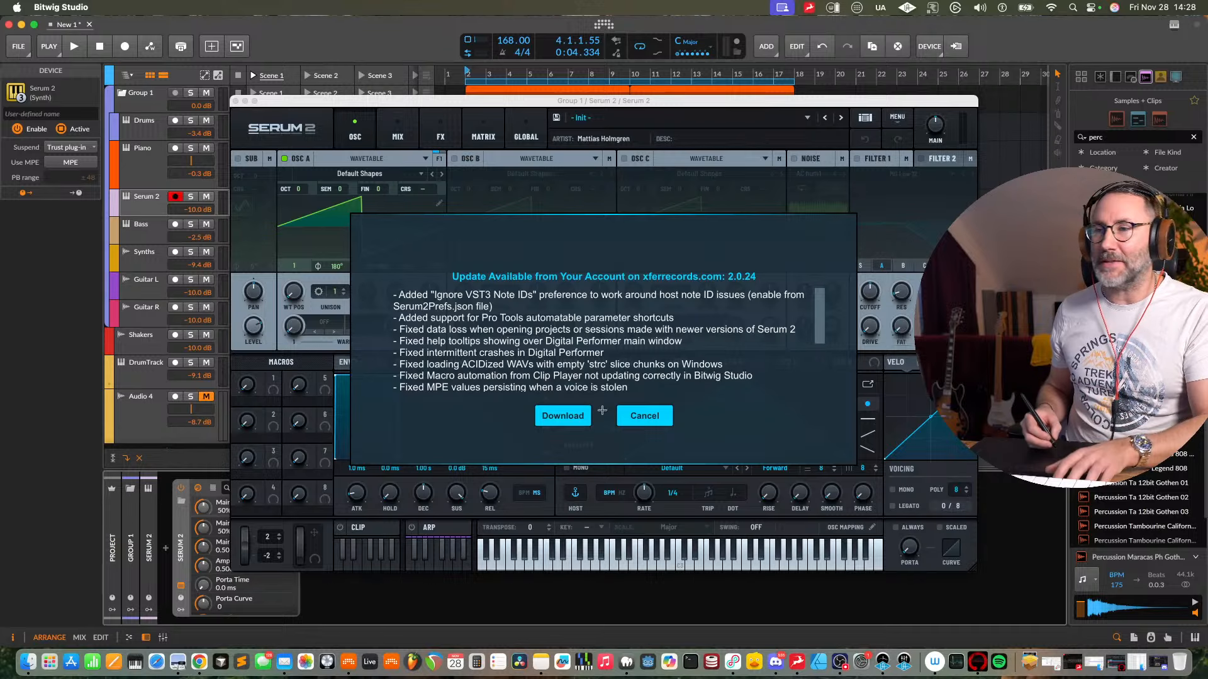
pyautogui.click(644, 416)
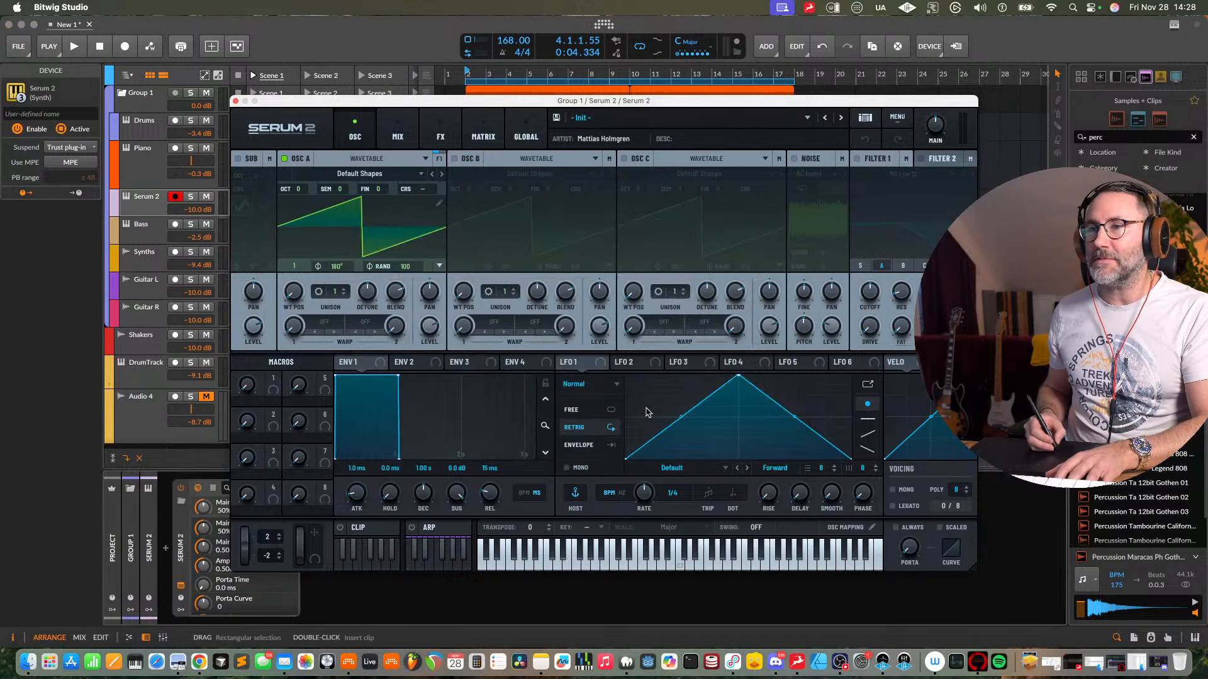
# - Load the user preset PD - Lagoona PA from Serum 2's Atlantia PolyAftertouch folder, audition it, and close the plug-in window
pyautogui.click(636, 122)
pyautogui.moveTo(639, 151)
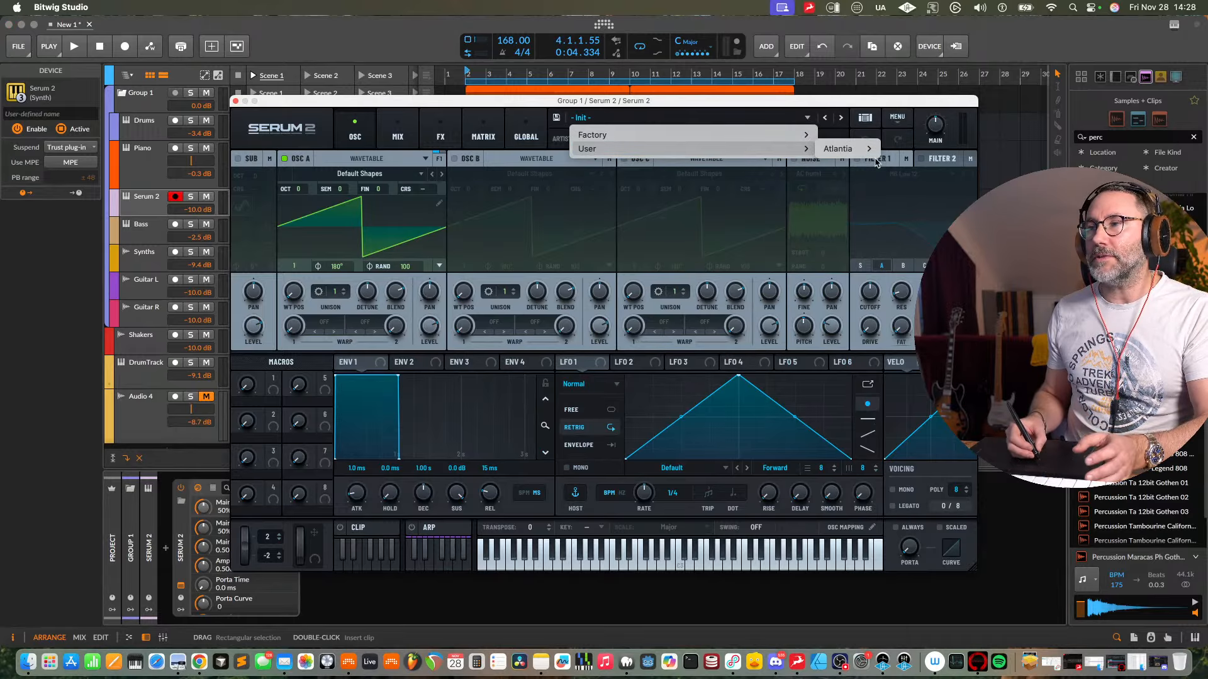
pyautogui.moveTo(872, 153)
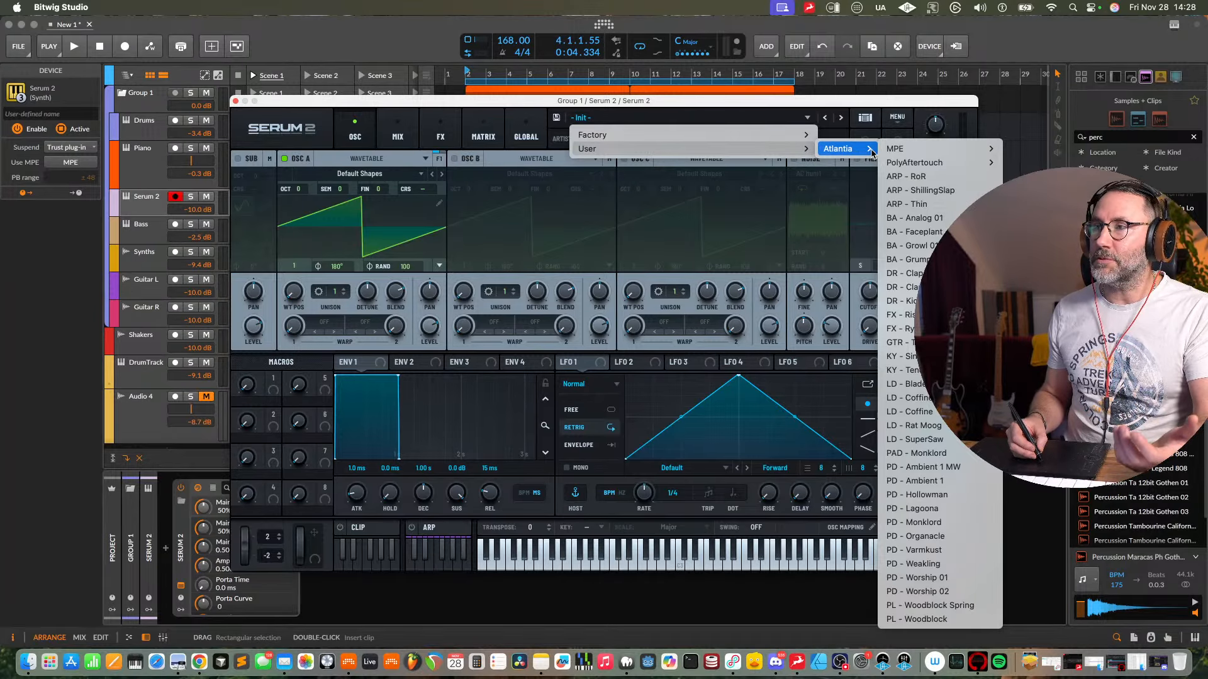
pyautogui.moveTo(926, 151)
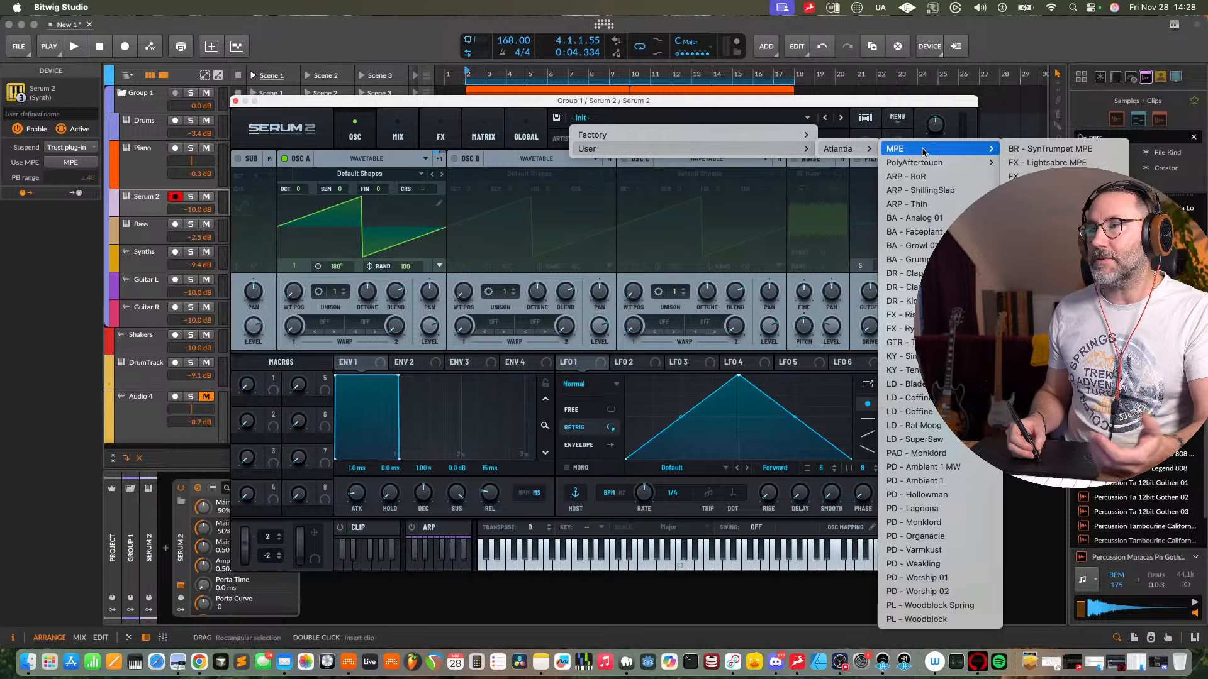
pyautogui.moveTo(955, 165)
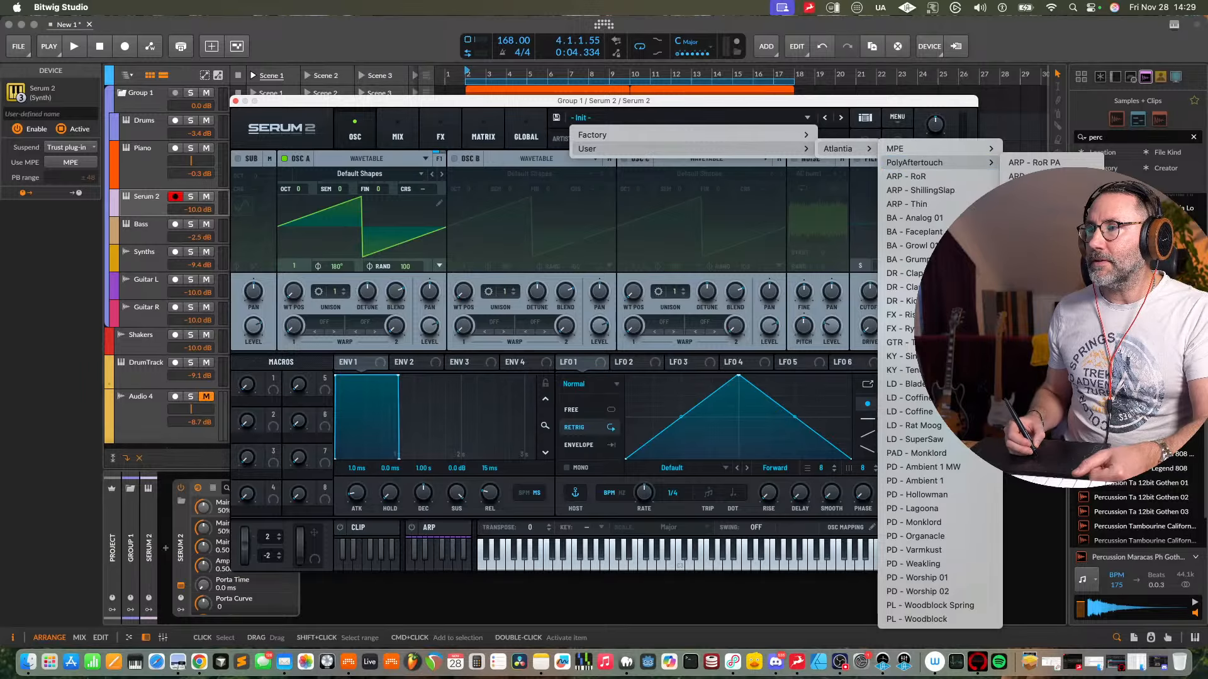
pyautogui.click(1068, 314)
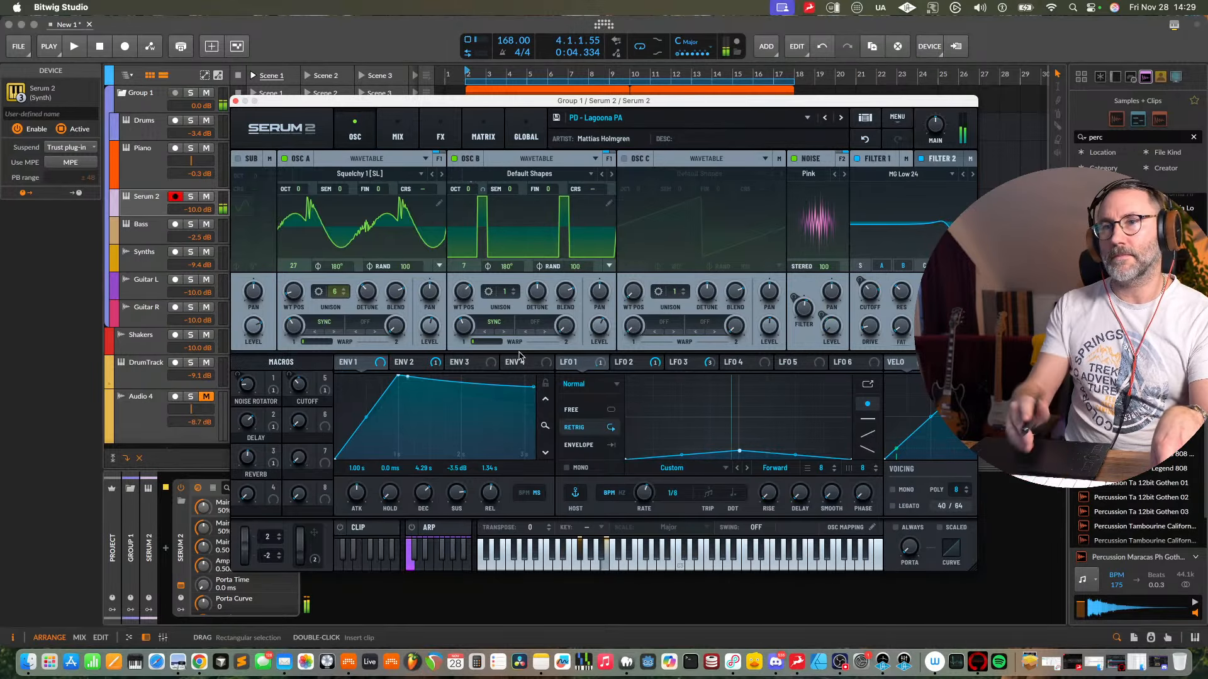
pyautogui.click(234, 102)
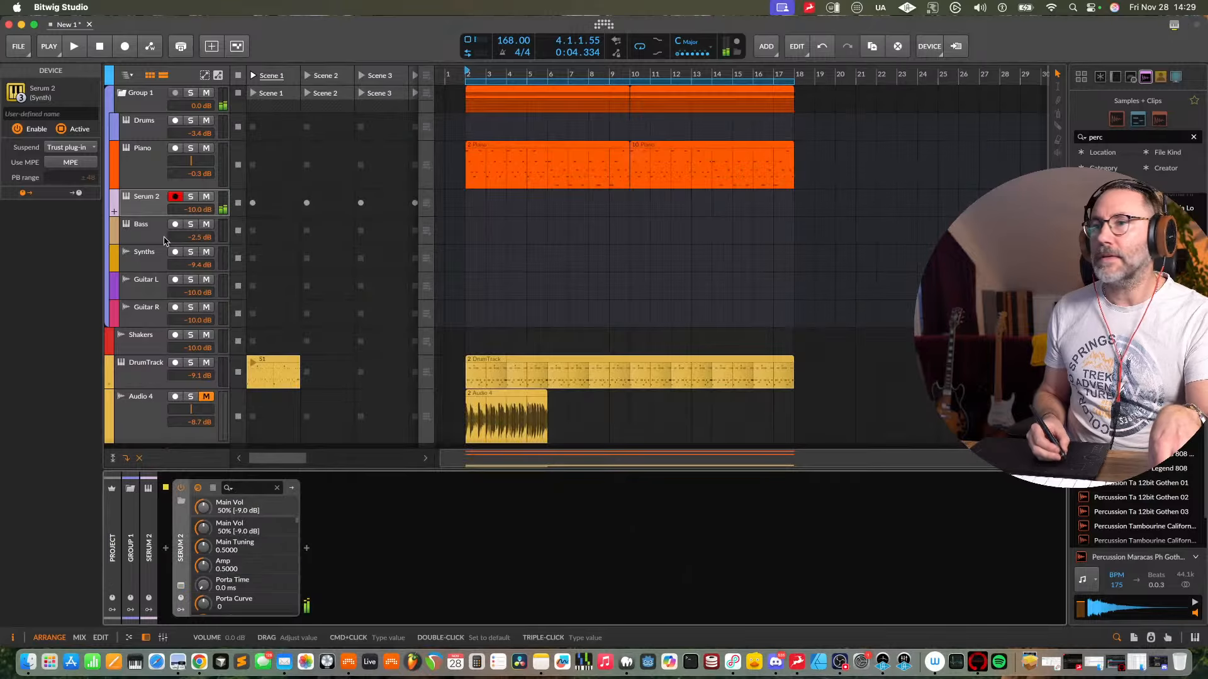
# - Rehearse the Serum 2 pad over the looped piano and drums, and set its track volume to -9.2 dB
pyautogui.moveTo(64, 545); pyautogui.dragTo(74, 514)
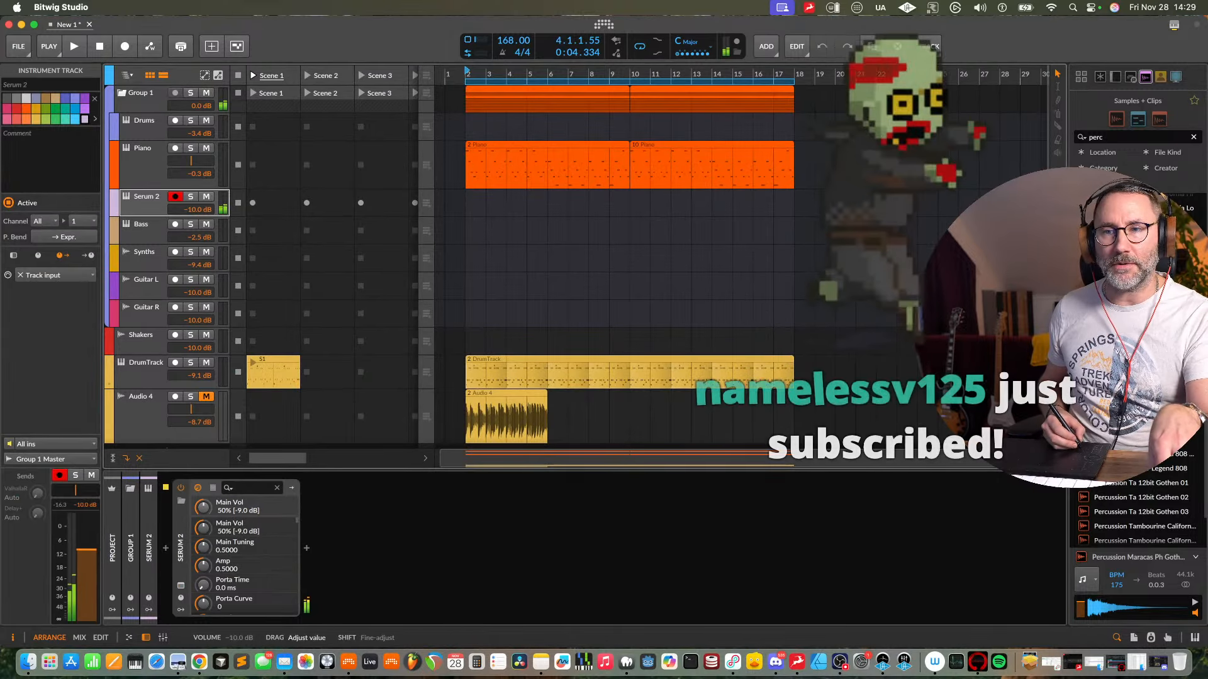
pyautogui.press('space')
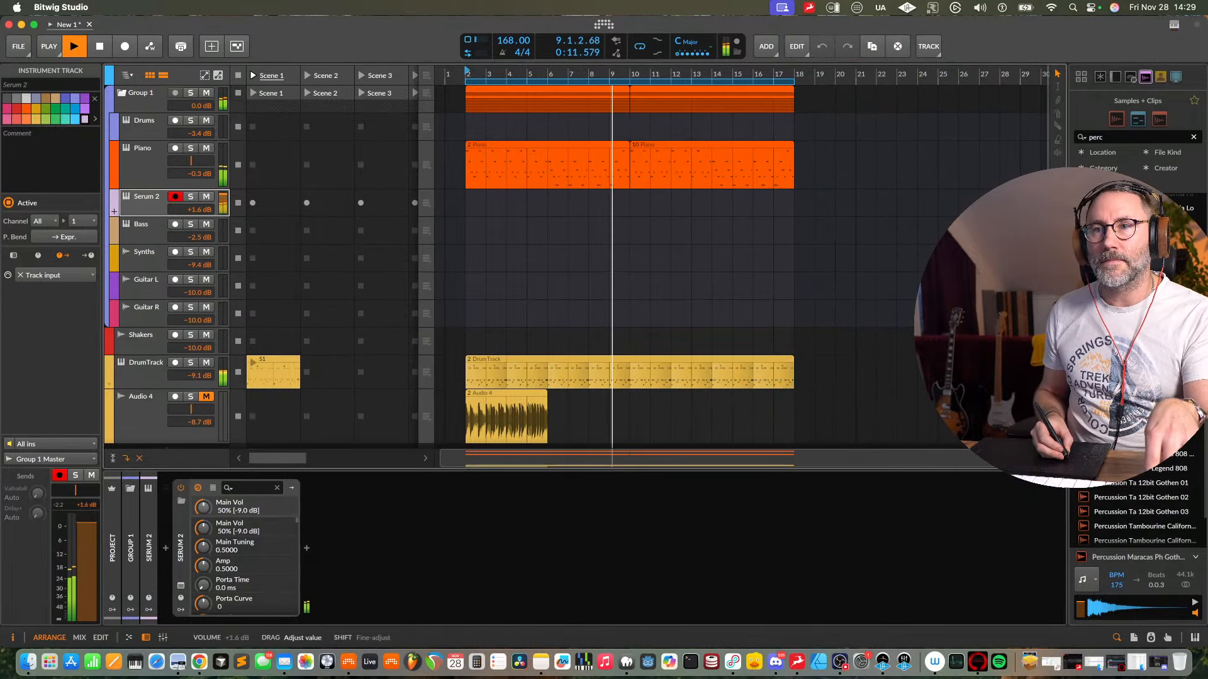
pyautogui.moveTo(216, 211); pyautogui.dragTo(179, 210)
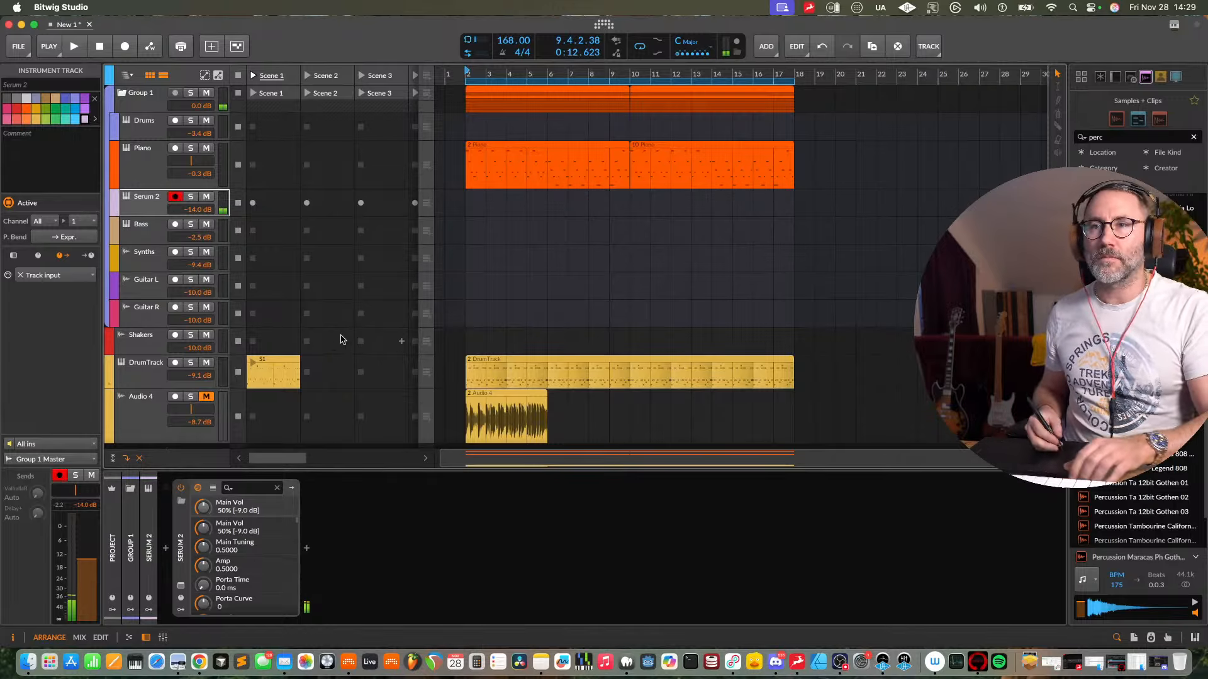
pyautogui.moveTo(223, 204); pyautogui.dragTo(212, 199)
pyautogui.press('space')
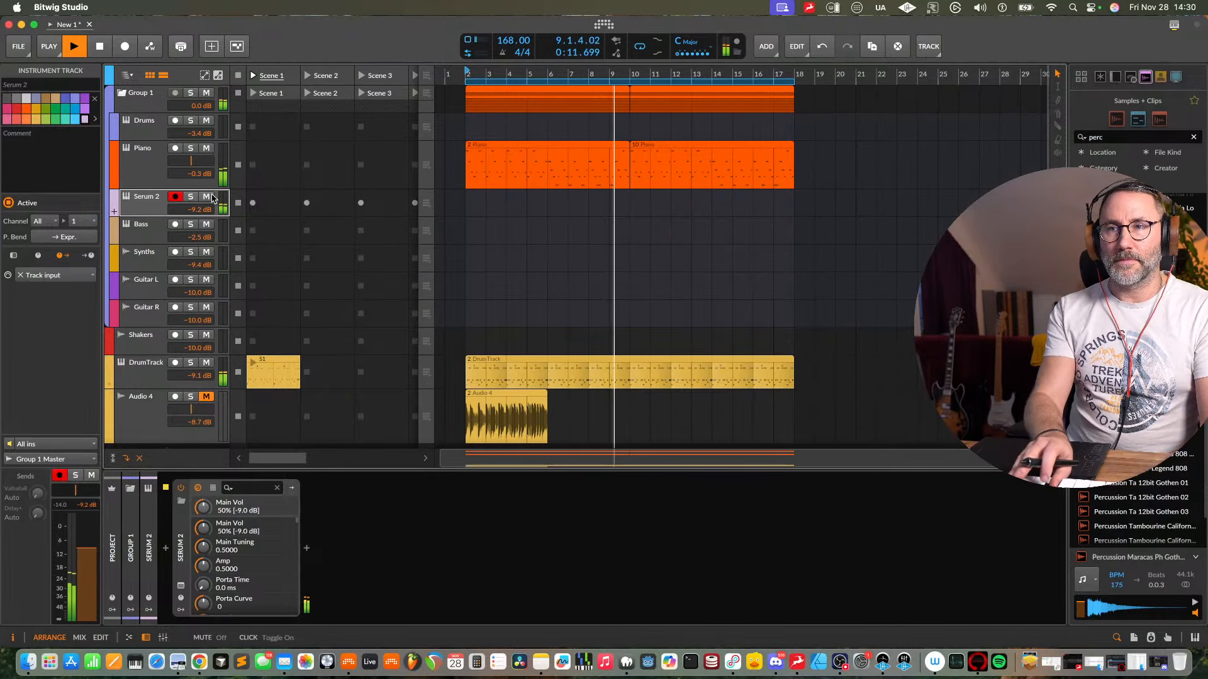
# - Restart playback with arranger recording enabled, record one Serum 2 pad pass over bars 2 to 18, and stop
pyautogui.press('space')
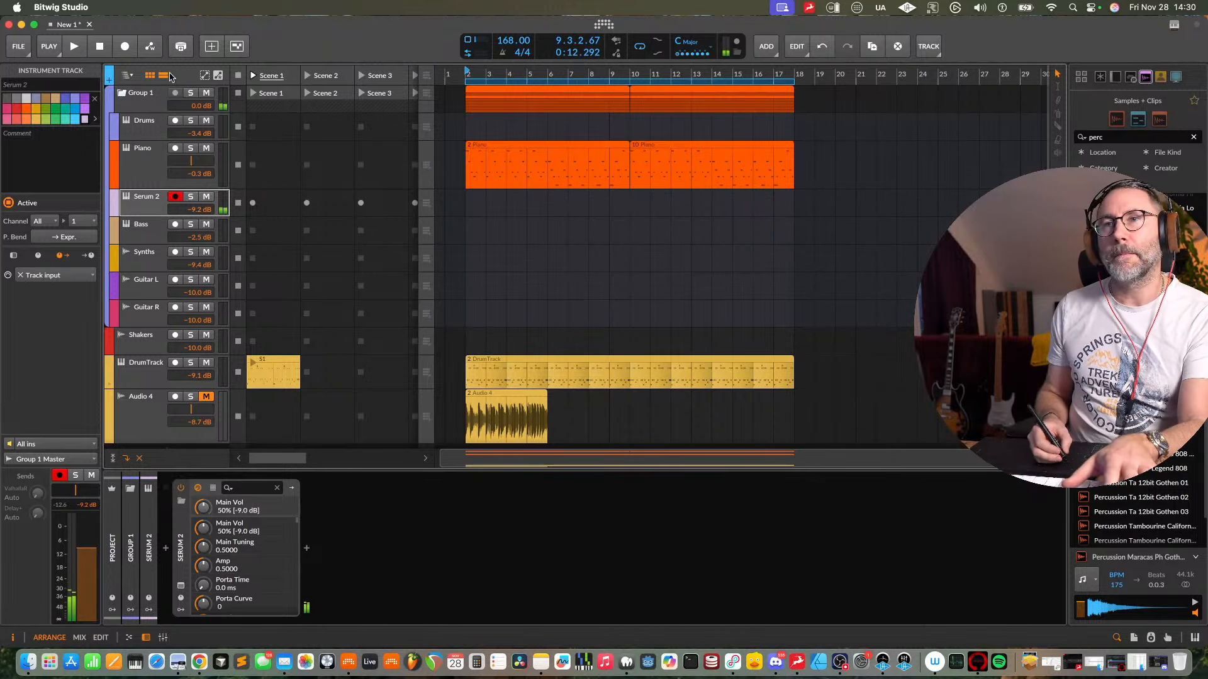
pyautogui.click(127, 50)
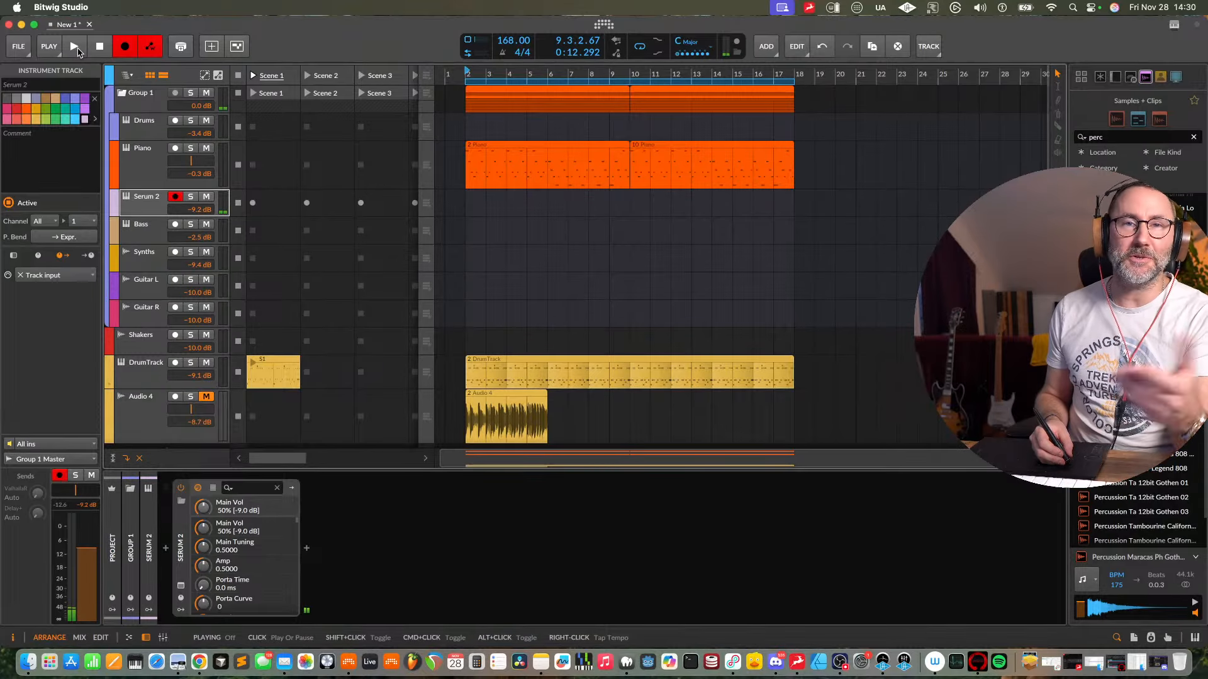
pyautogui.click(74, 51)
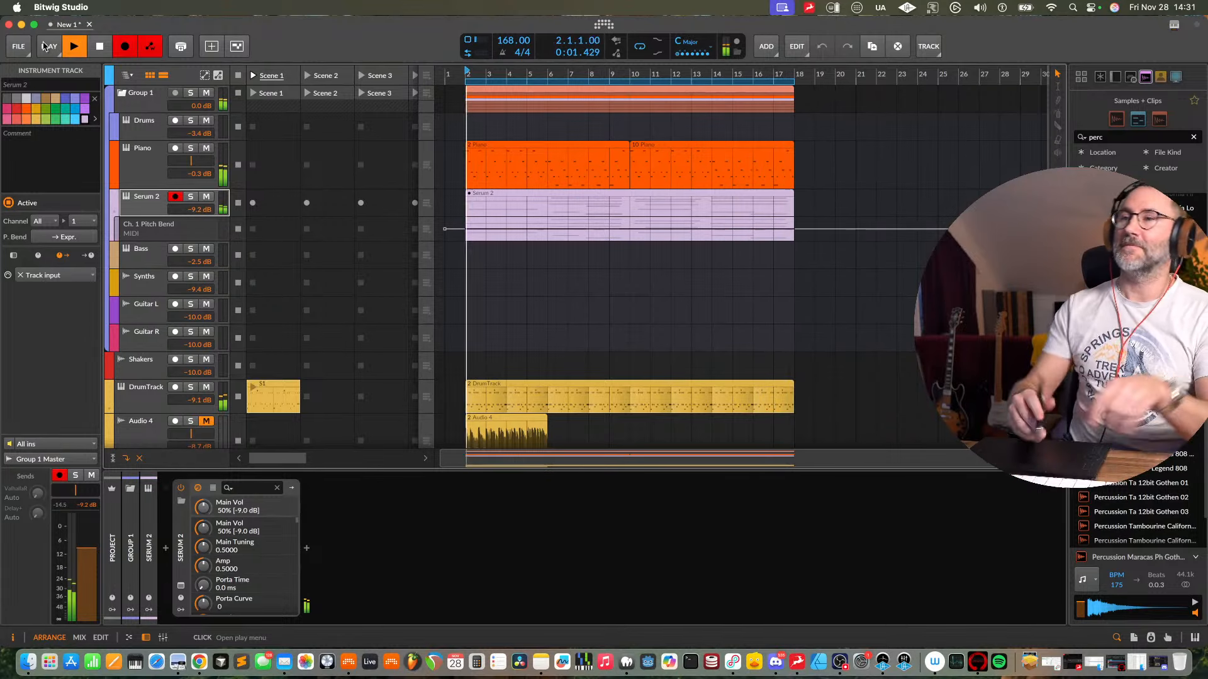
pyautogui.click(125, 46)
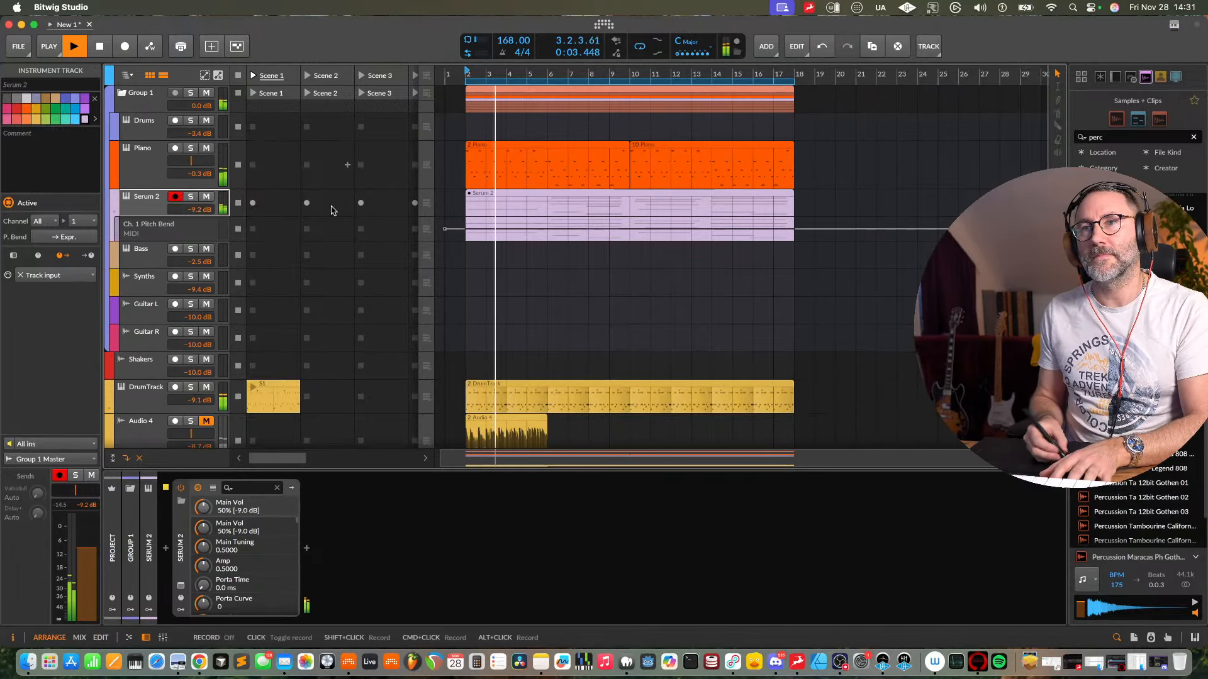
pyautogui.press('space')
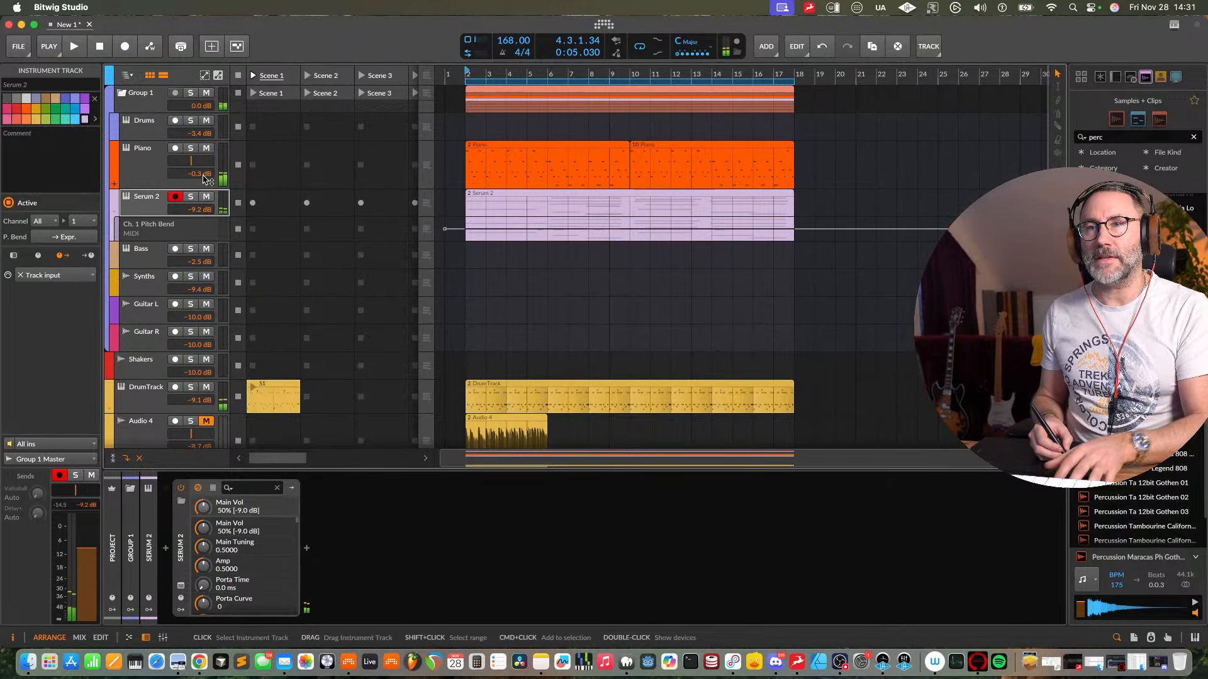
# - With the loop playing, raise the Piano track's volume to +5.1 dB and set its ValhallaSupermassive mix to 62.2 %
pyautogui.click(154, 177)
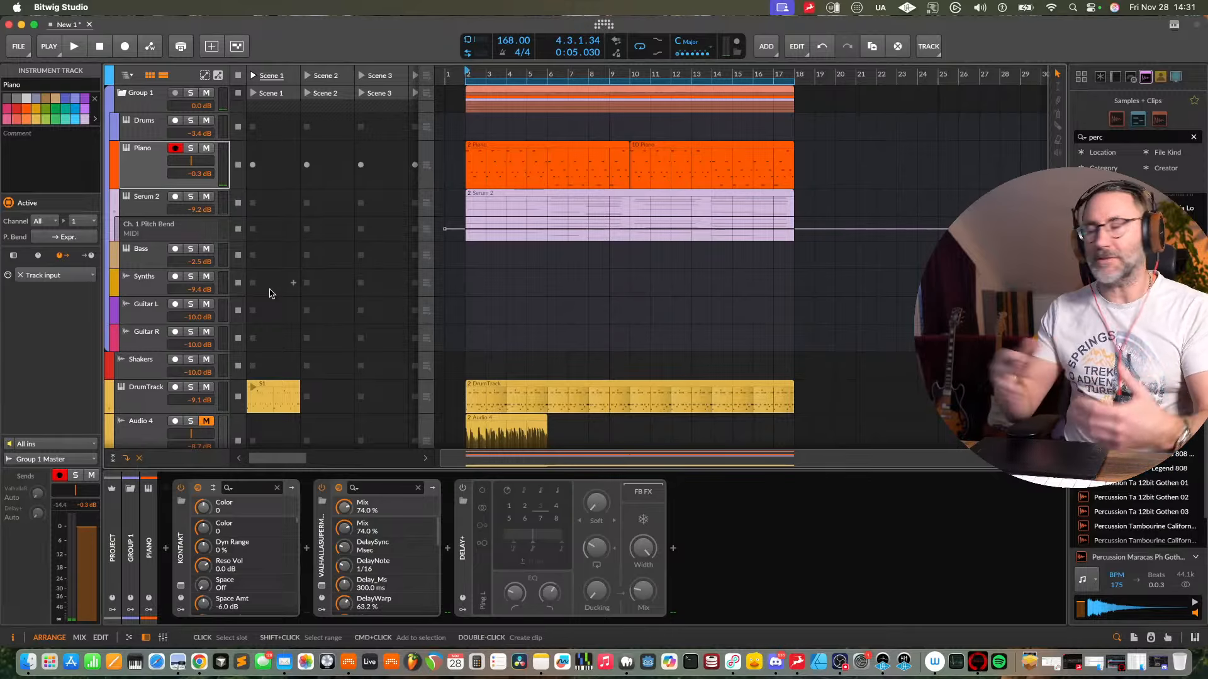
pyautogui.press('space')
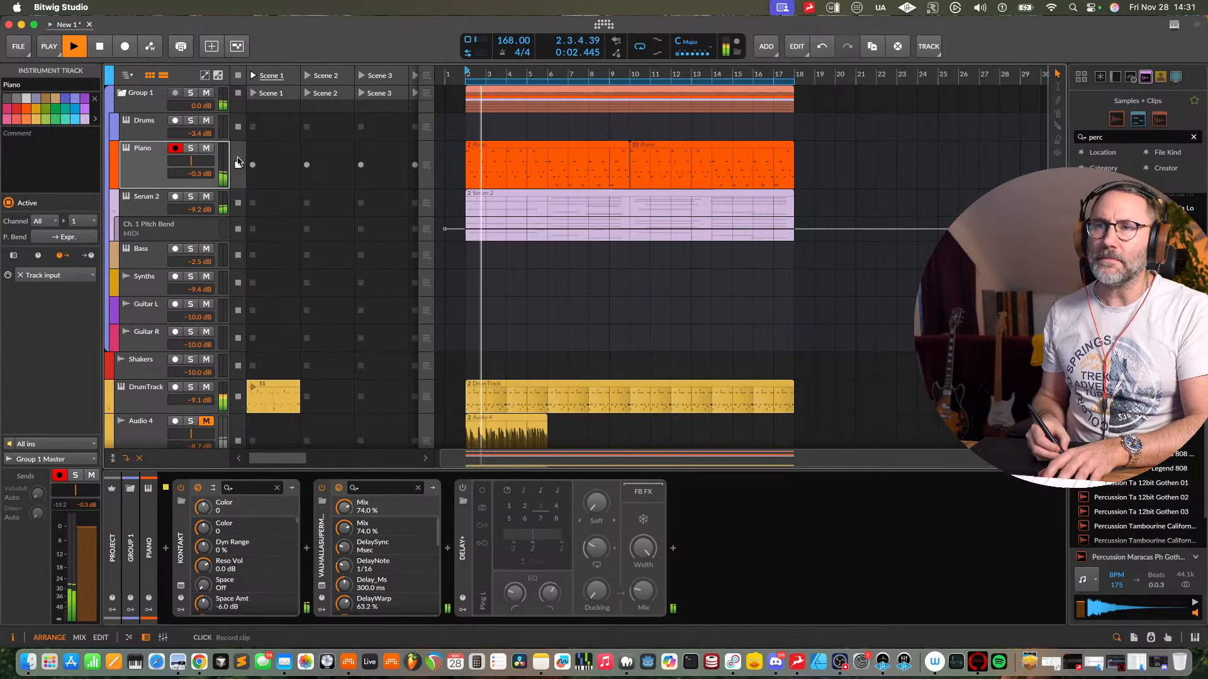
pyautogui.moveTo(224, 163); pyautogui.dragTo(226, 134)
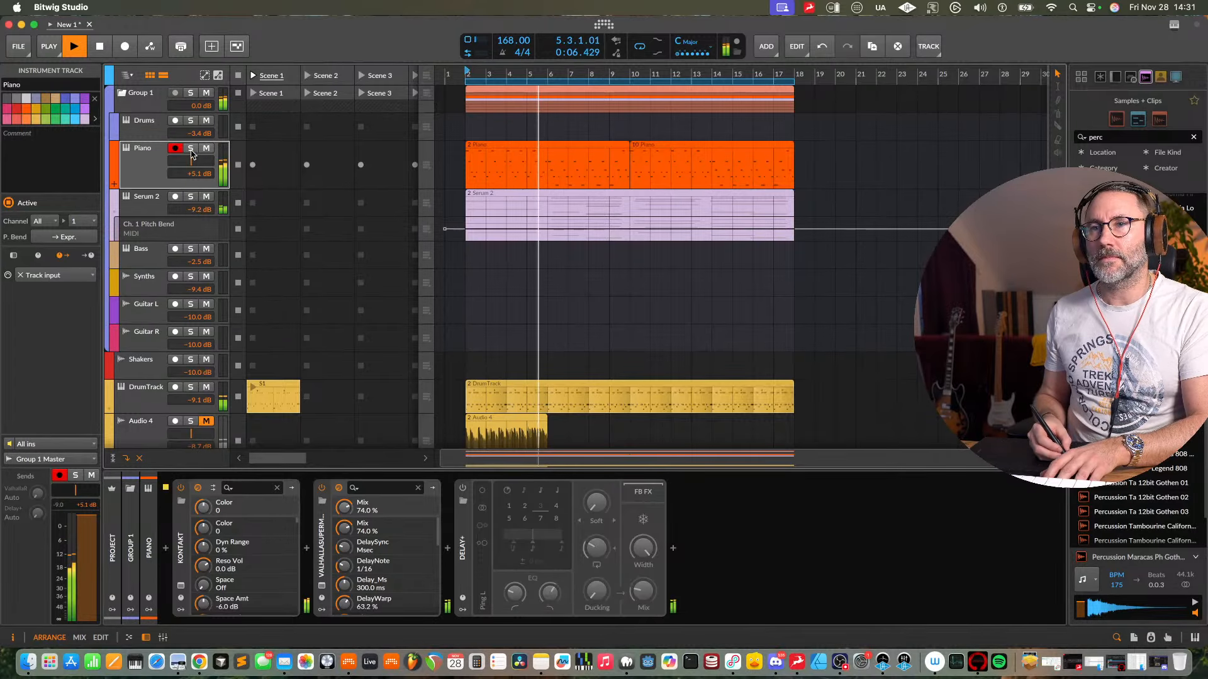
pyautogui.click(324, 587)
pyautogui.moveTo(223, 253)
pyautogui.mouseDown()
pyautogui.moveTo(224, 277)
pyautogui.moveTo(233, 238)
pyautogui.moveTo(223, 278)
pyautogui.moveTo(229, 242)
pyautogui.mouseUp()
pyautogui.click(187, 148)
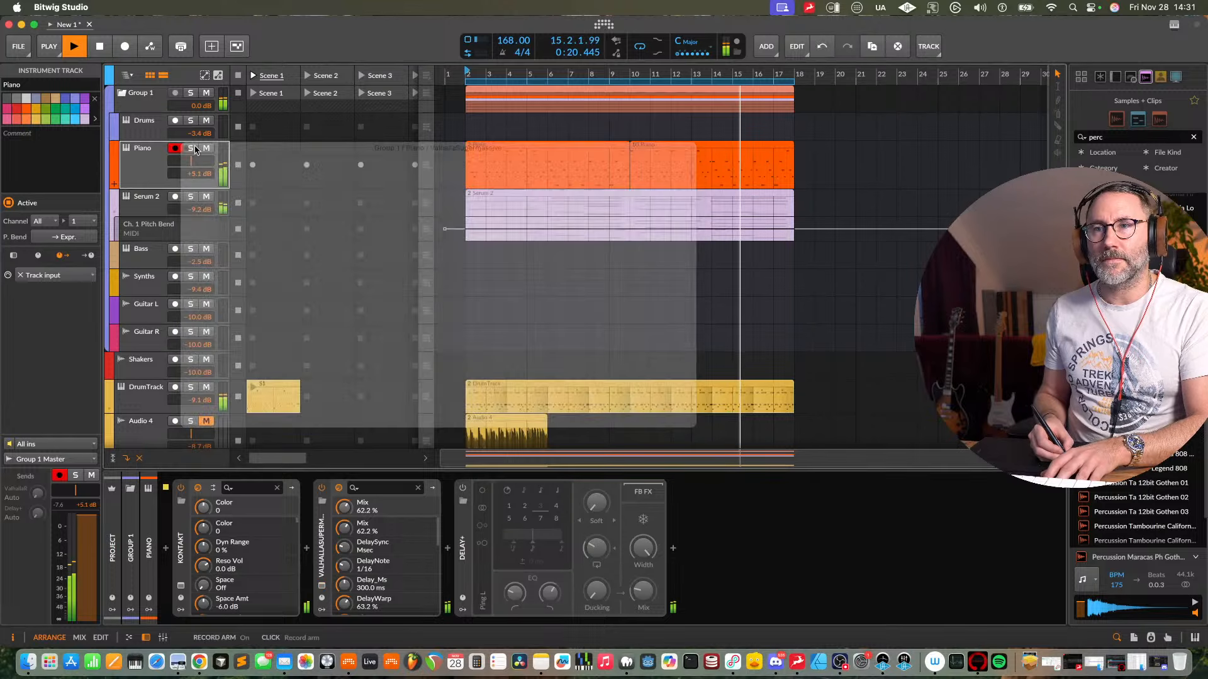
# - Delete the Ch. 1 Pitch Bend automation lane from the Serum 2 track
pyautogui.click(145, 214)
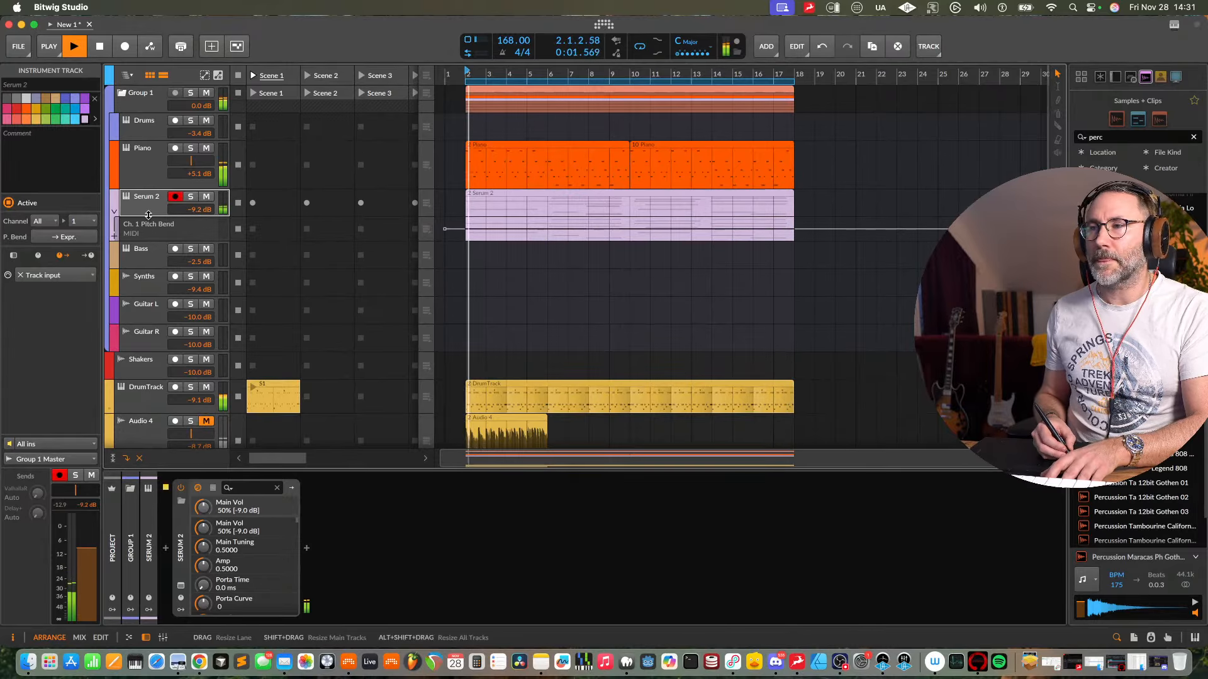
pyautogui.click(175, 234)
pyautogui.press('Delete')
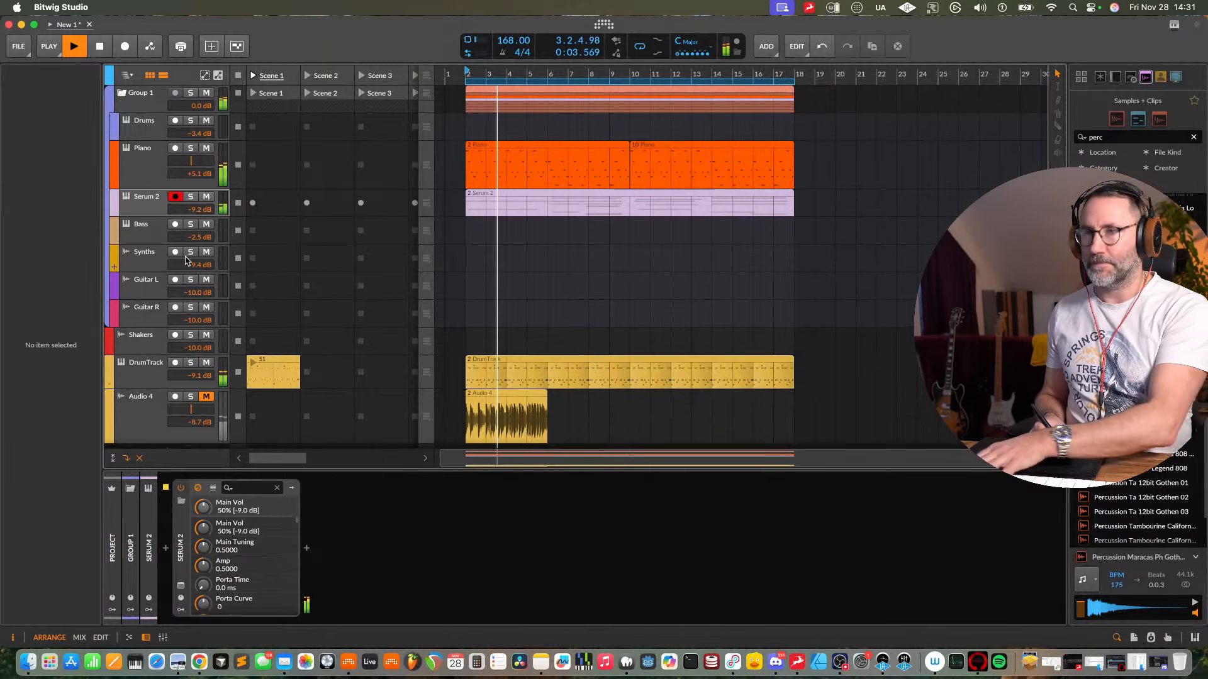
# - Rebalance the tracks in the mixer: Piano -0.3 dB, Serum 2 -9.8 dB and DrumTrack -7.6 dB
pyautogui.hotkey('alt', '2')
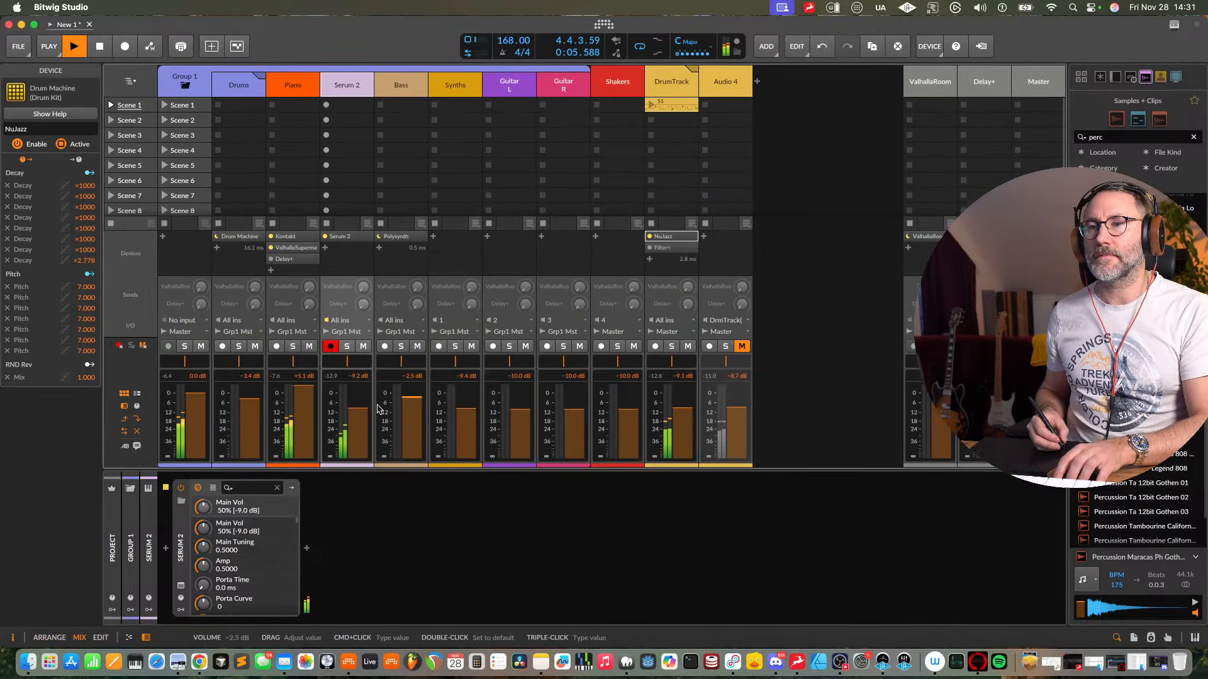
pyautogui.moveTo(304, 406); pyautogui.dragTo(304, 413)
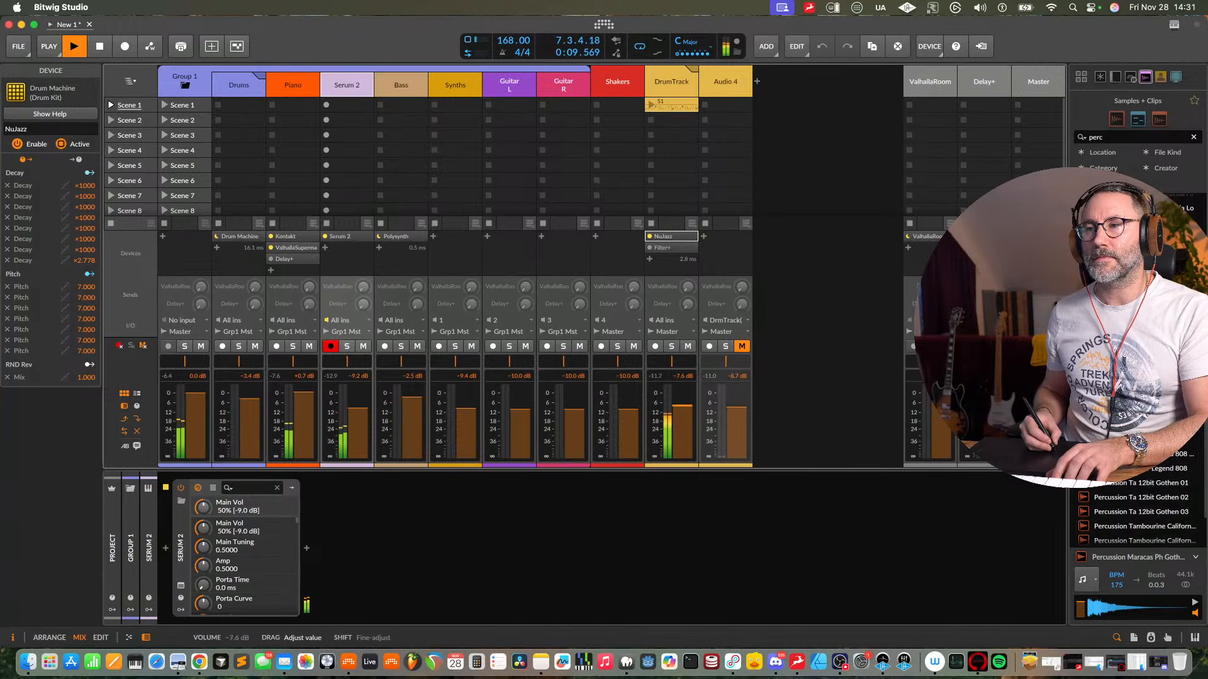
pyautogui.moveTo(361, 412); pyautogui.dragTo(297, 398)
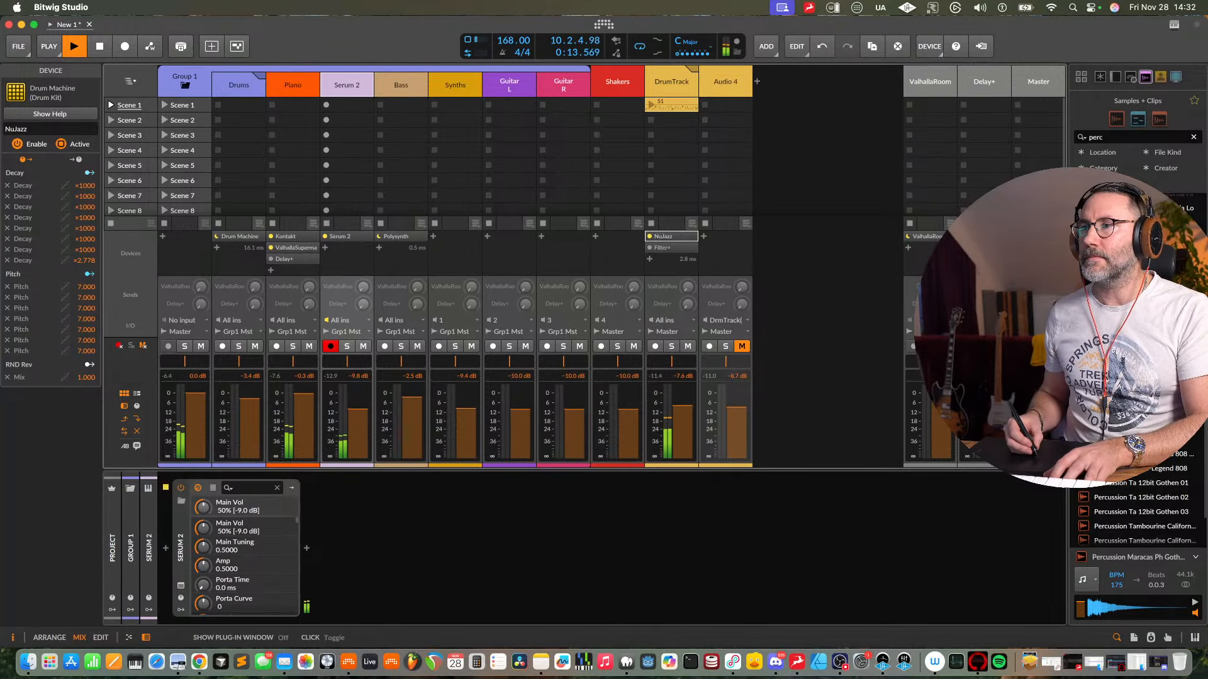
# - Reset the Youlean Loudness Meter 2 on the Master, check the mix loudness, and close the meter
pyautogui.click(1059, 236)
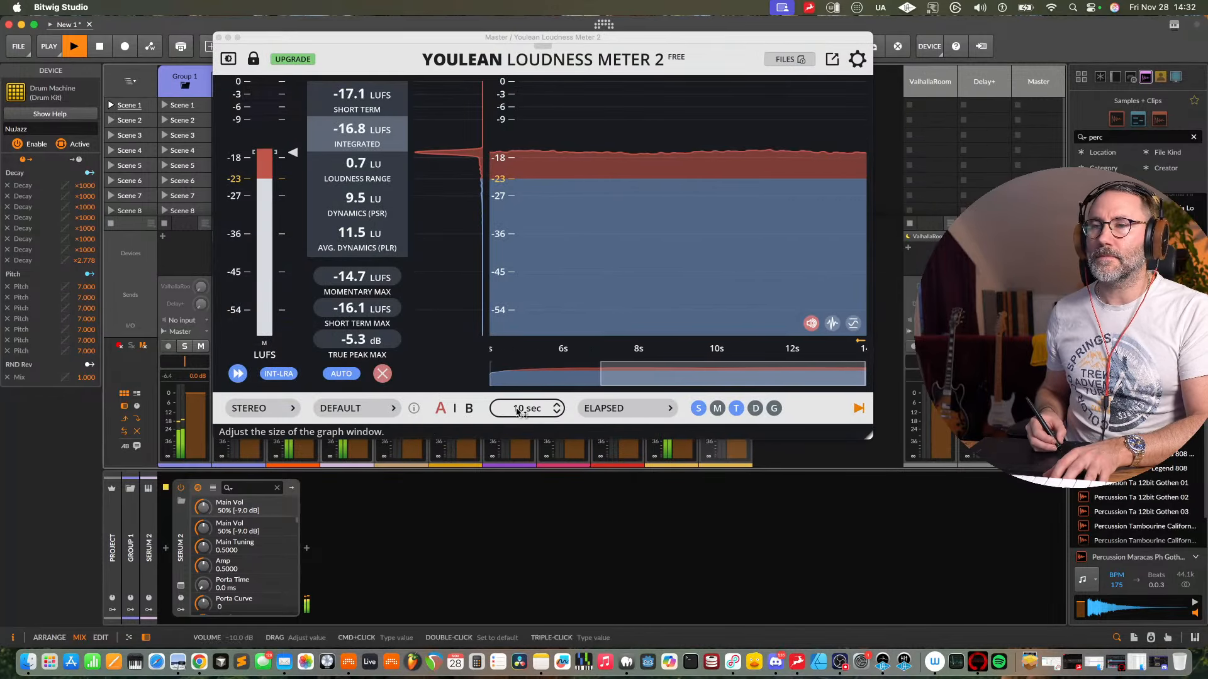
pyautogui.click(380, 377)
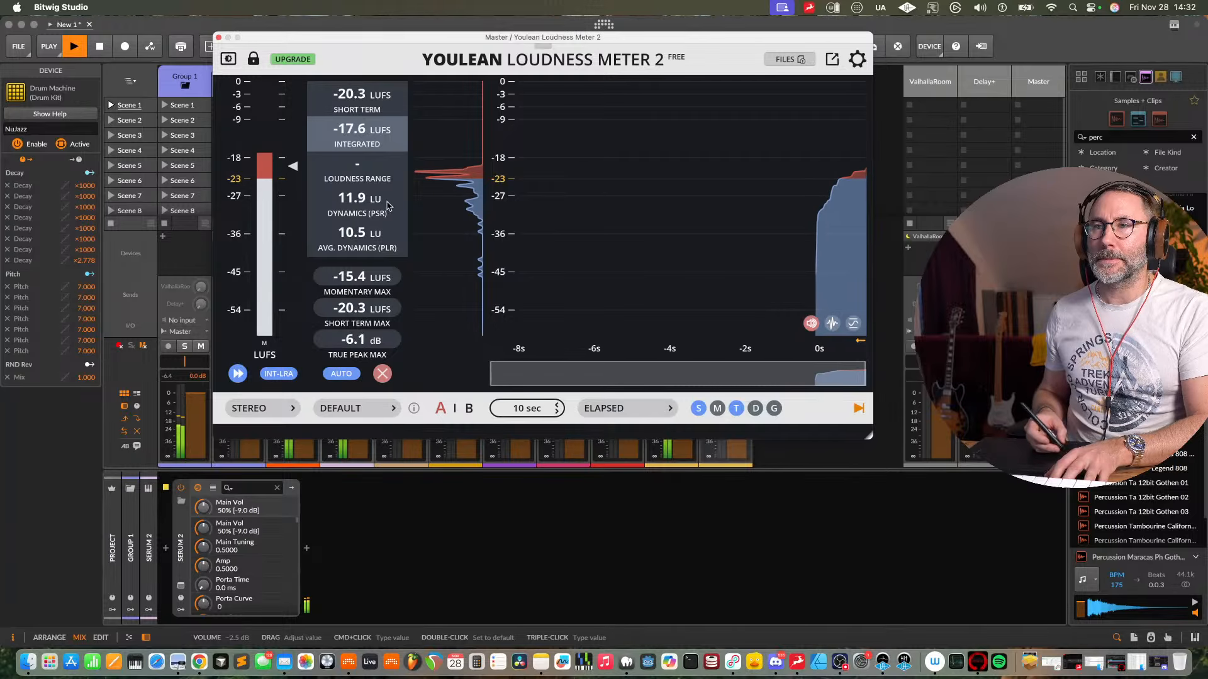
pyautogui.click(218, 38)
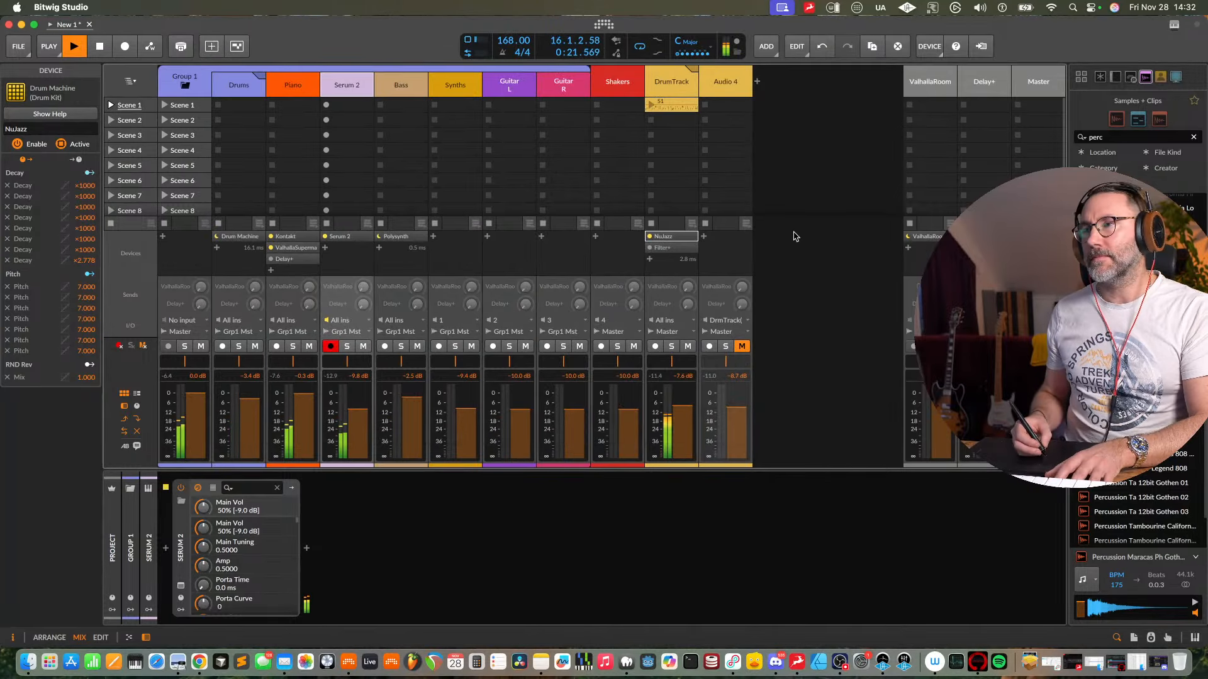
# - Return to the arrangement, stop playback, and add a new instrument track directly below the Serum 2 track
pyautogui.hotkey('alt', '1')
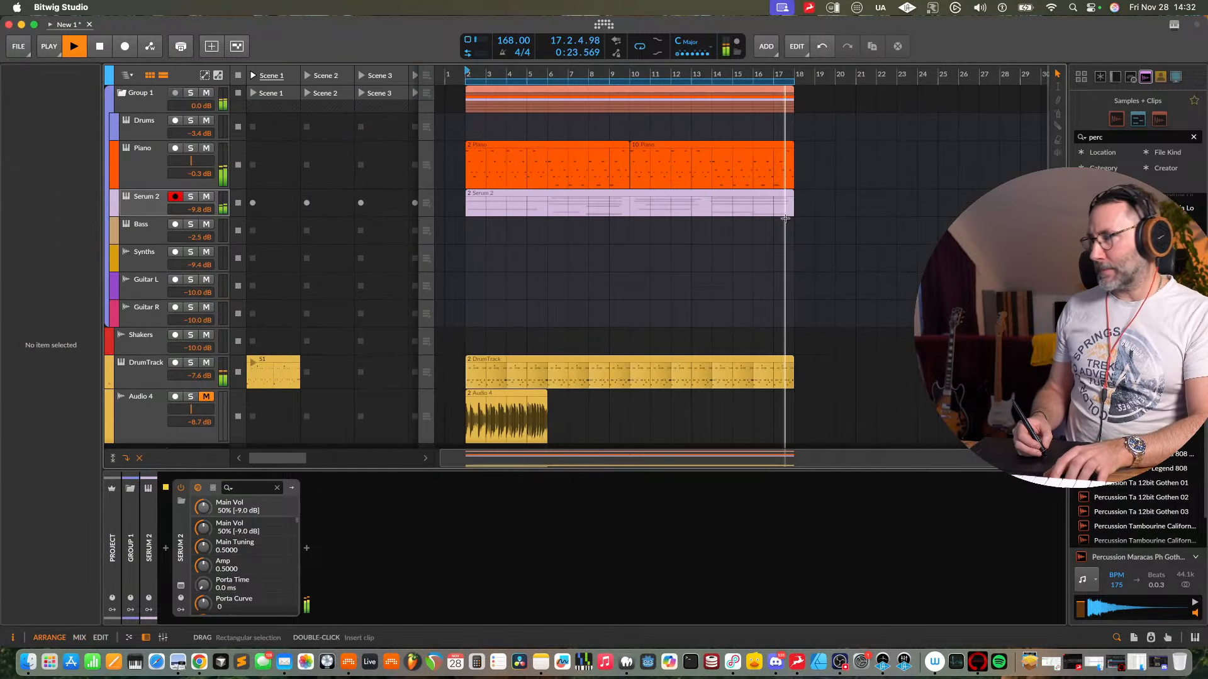
pyautogui.press('space')
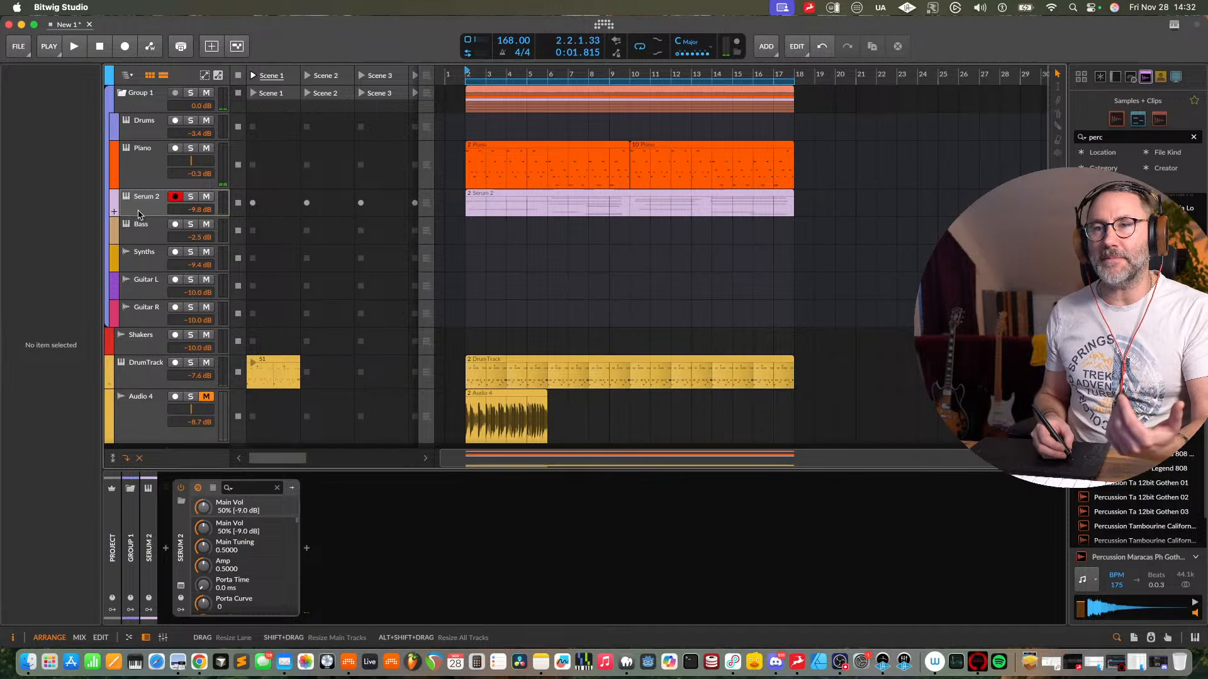
pyautogui.rightClick(143, 210)
pyautogui.click(127, 209)
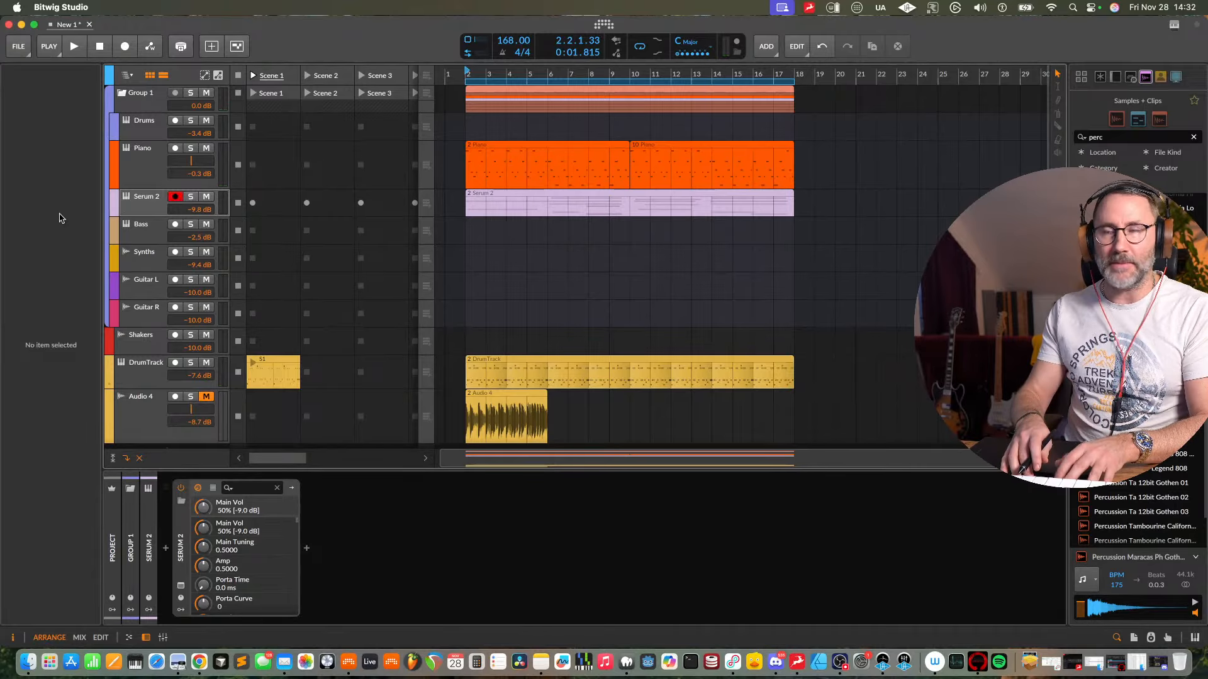
pyautogui.press('super+t')
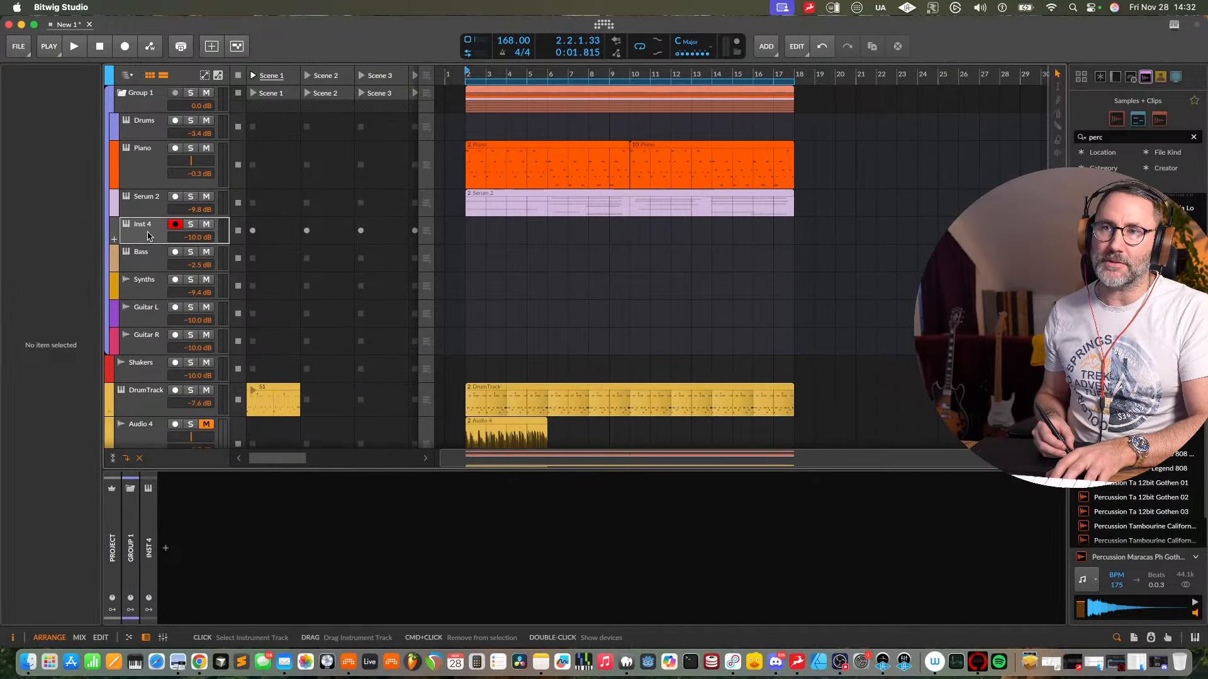
pyautogui.click(166, 547)
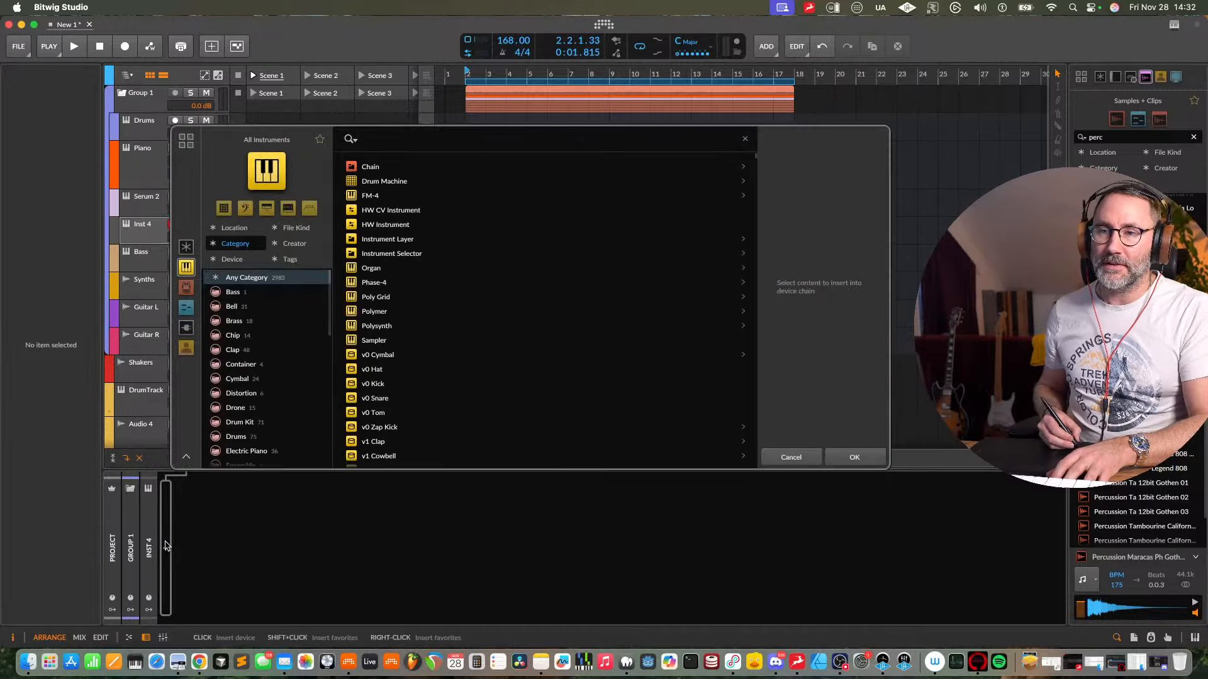
pyautogui.write('serum')
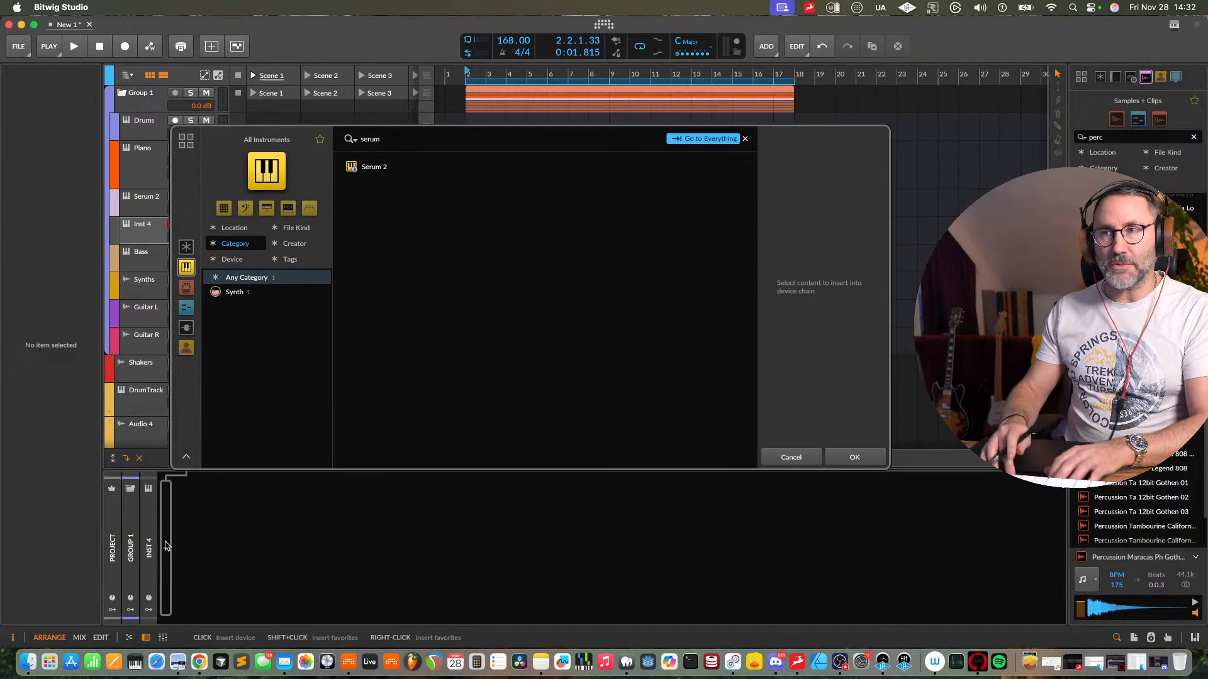
pyautogui.click(390, 166)
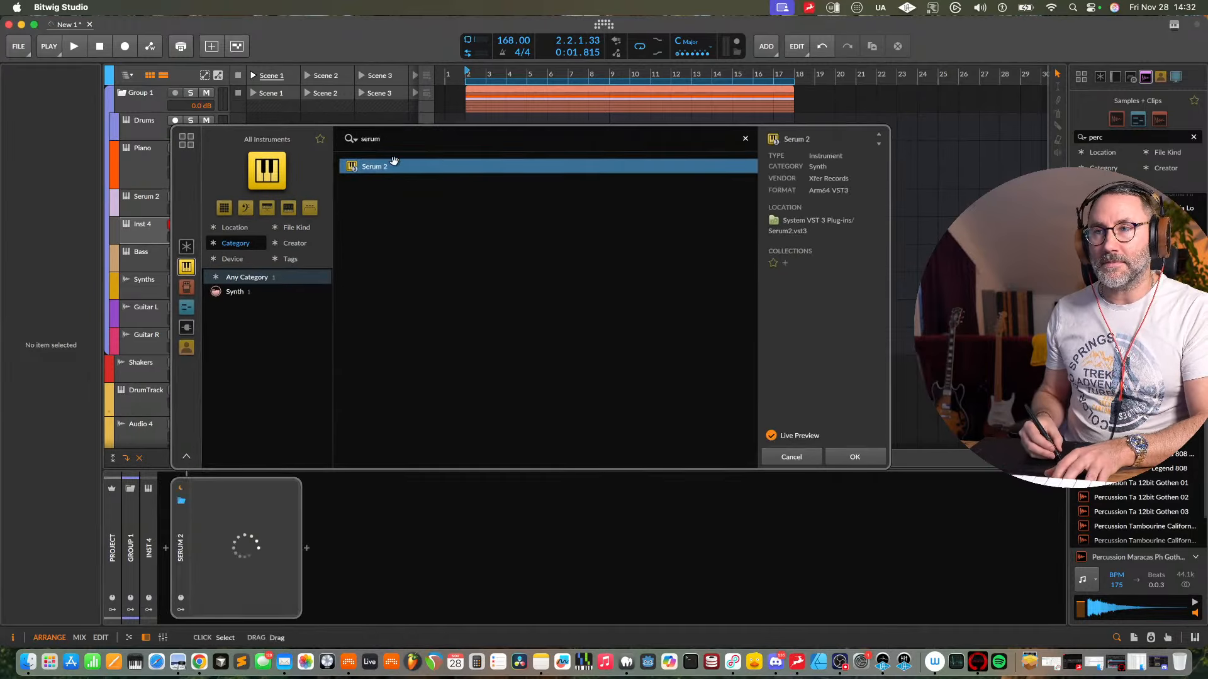
pyautogui.click(797, 459)
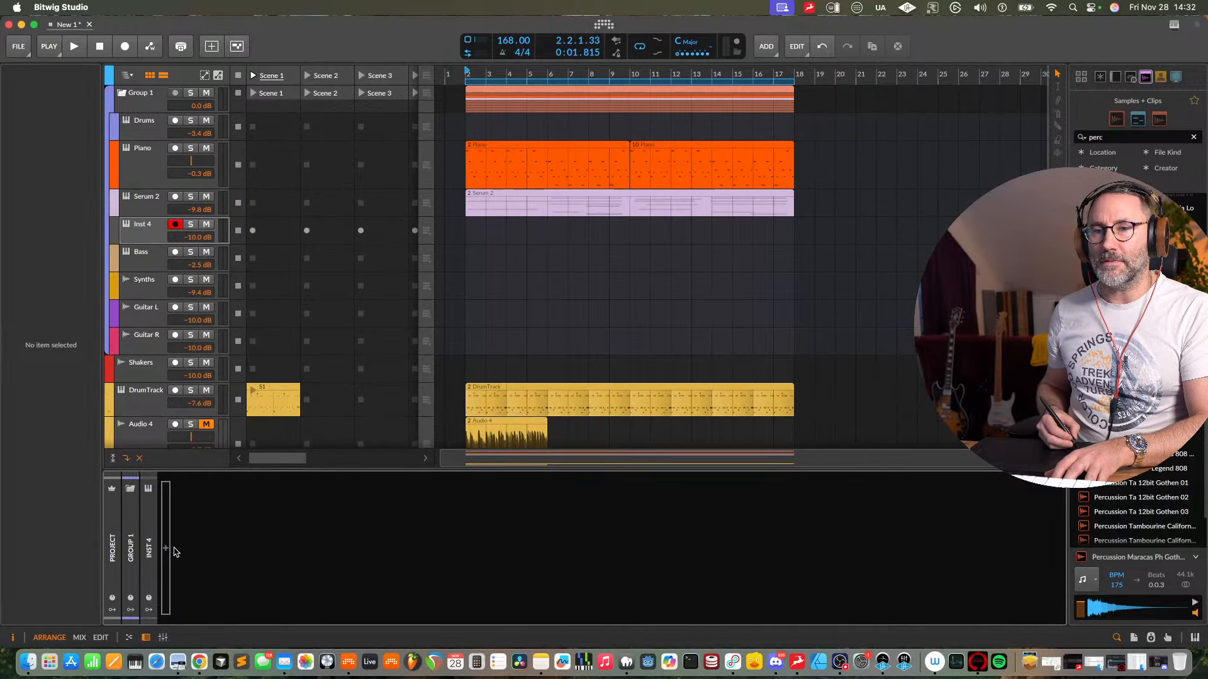
# - Insert the Polymer synth on the new instrument track
pyautogui.click(178, 553)
pyautogui.write('polymer')
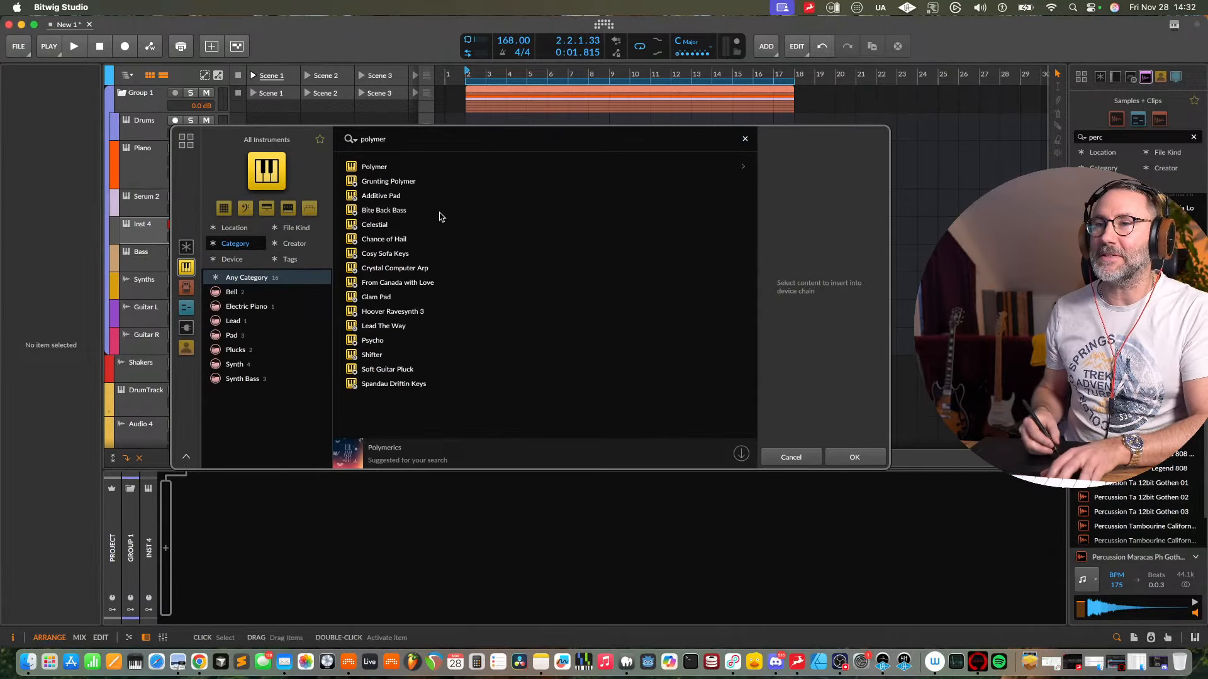
pyautogui.press('Down')
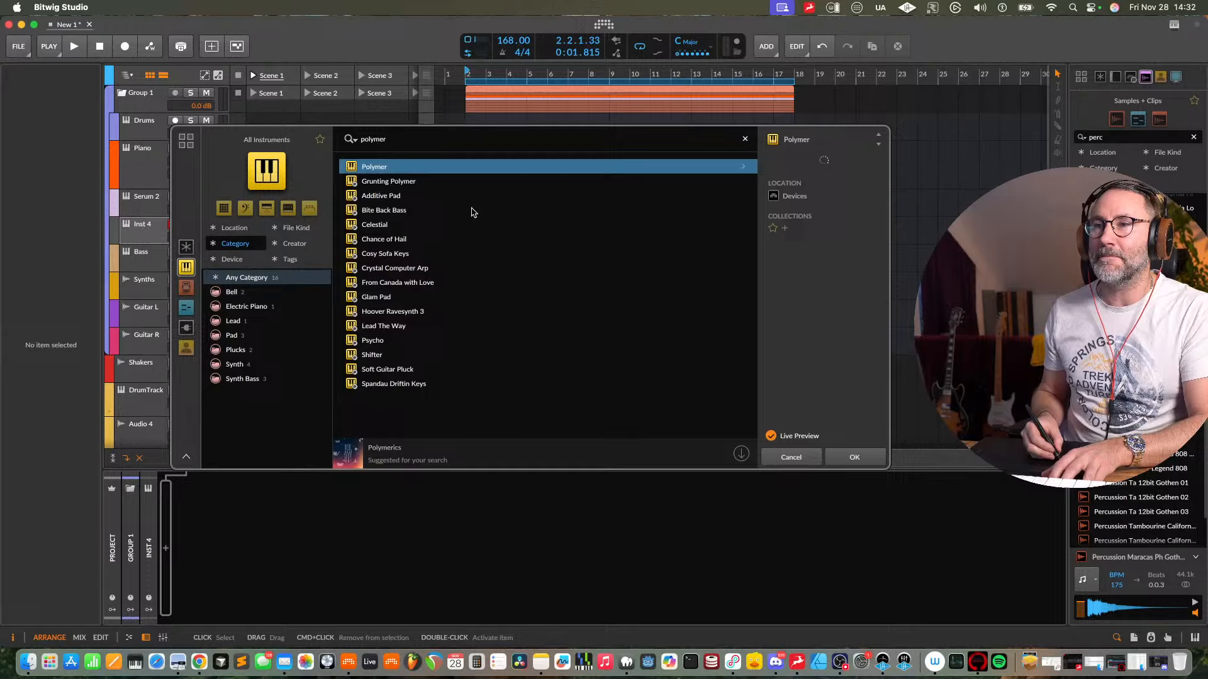
pyautogui.click(854, 458)
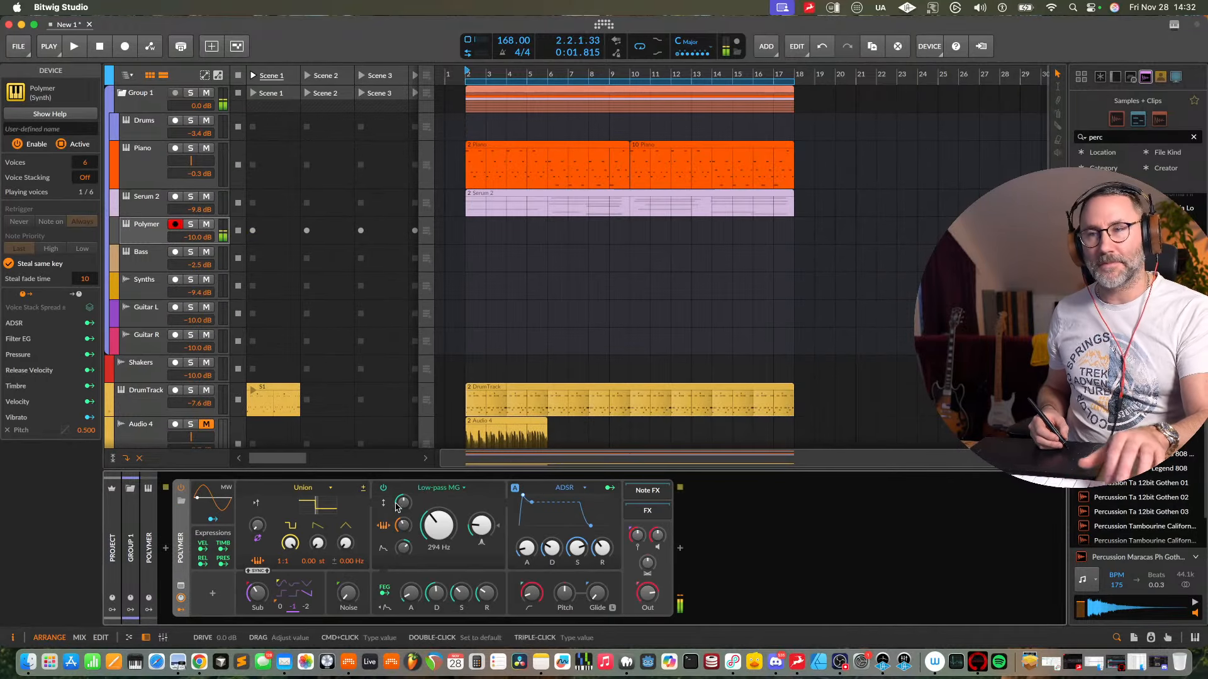
# - Set Polymer's low-pass filter cutoff to 180 Hz and its track volume to -3.4 dB
pyautogui.moveTo(447, 544); pyautogui.dragTo(447, 528)
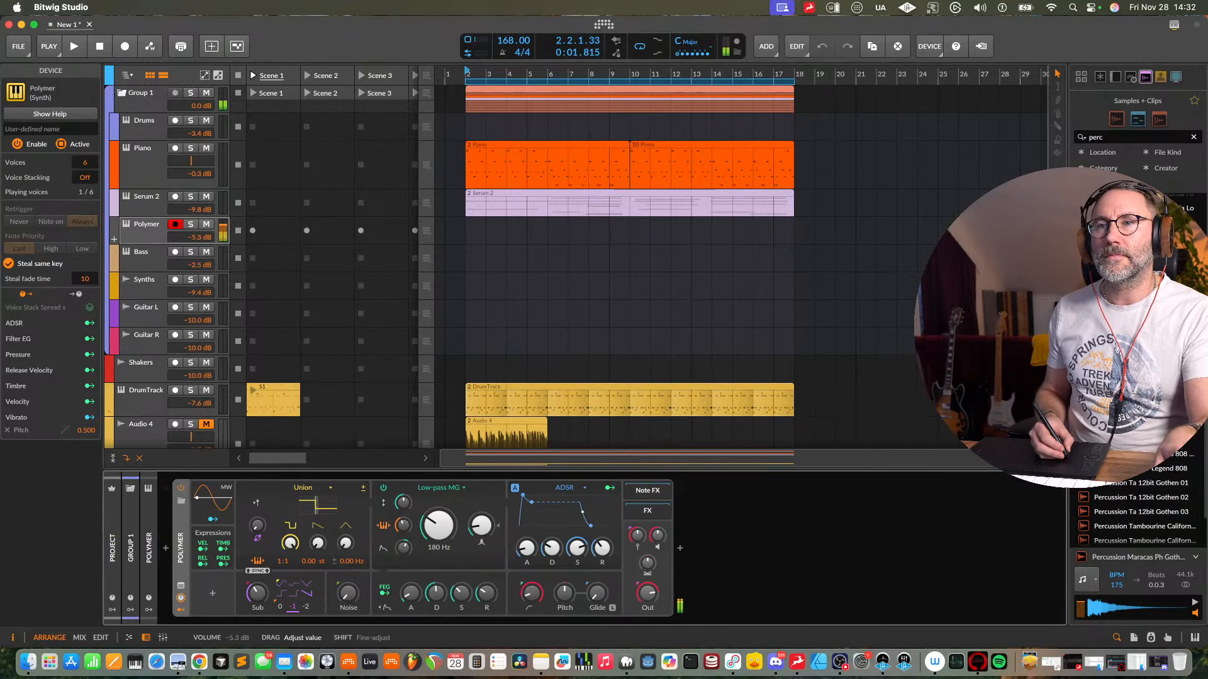
pyautogui.click(139, 233)
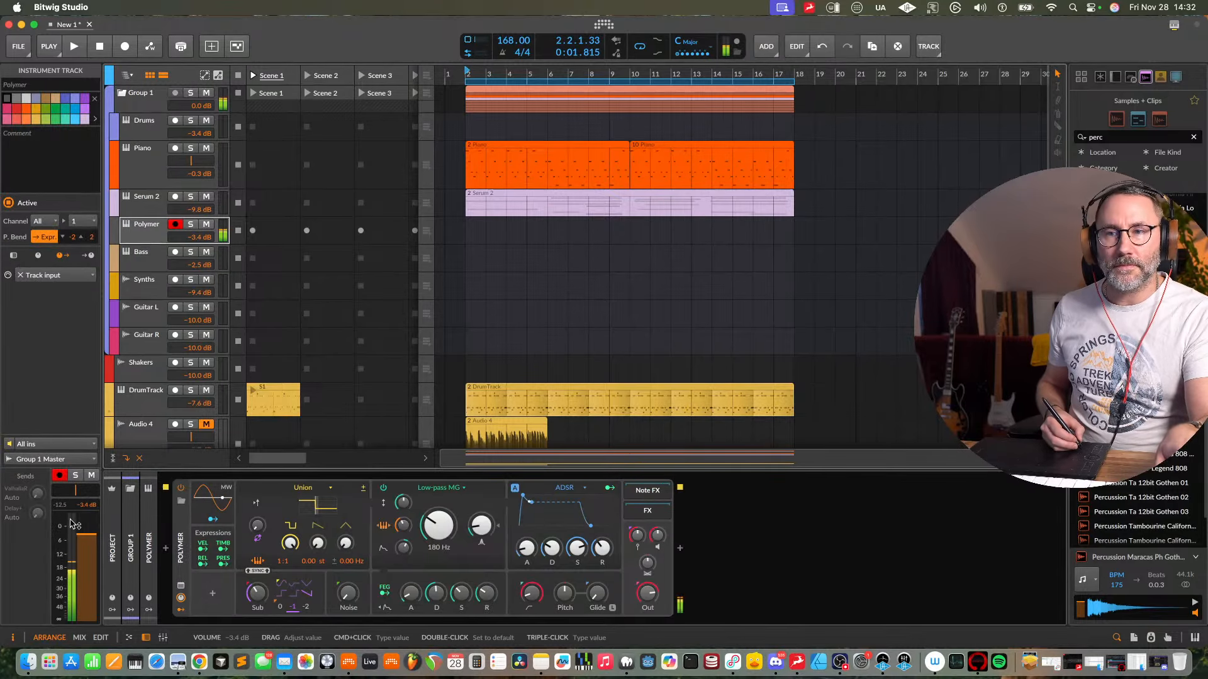
# - Create a clip at bar 2 on the Polymer track, loop it out to four bars, and open it in the note editor
pyautogui.doubleClick(473, 229)
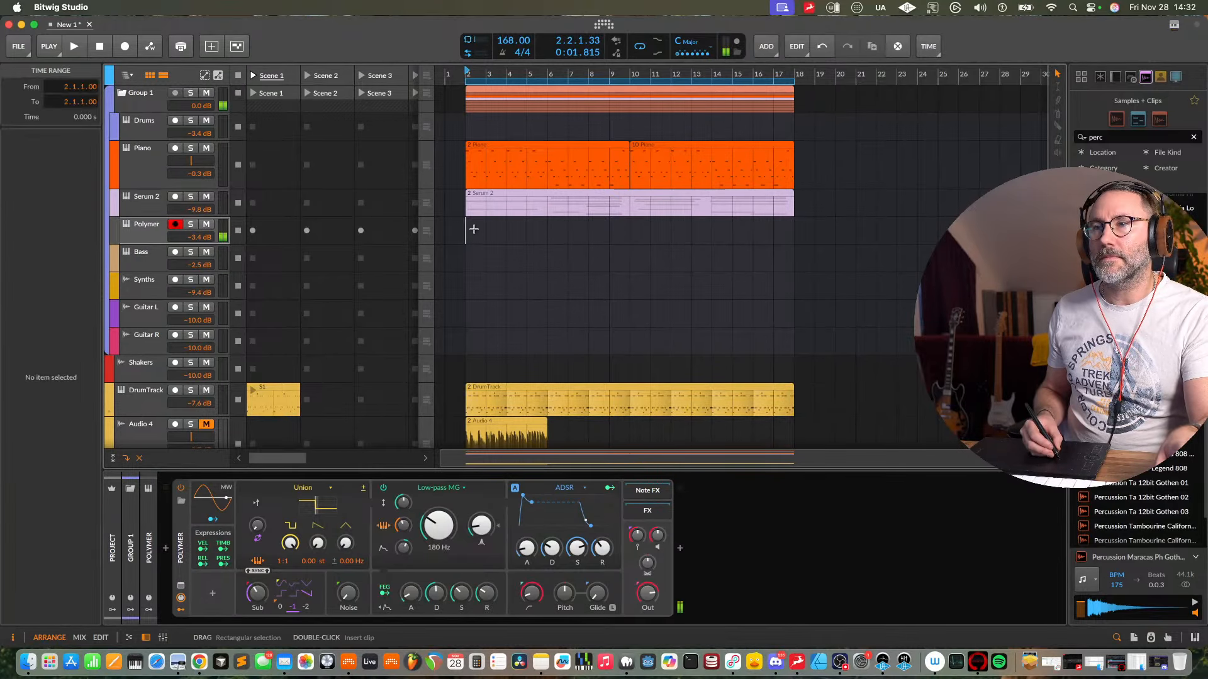
pyautogui.press('d')
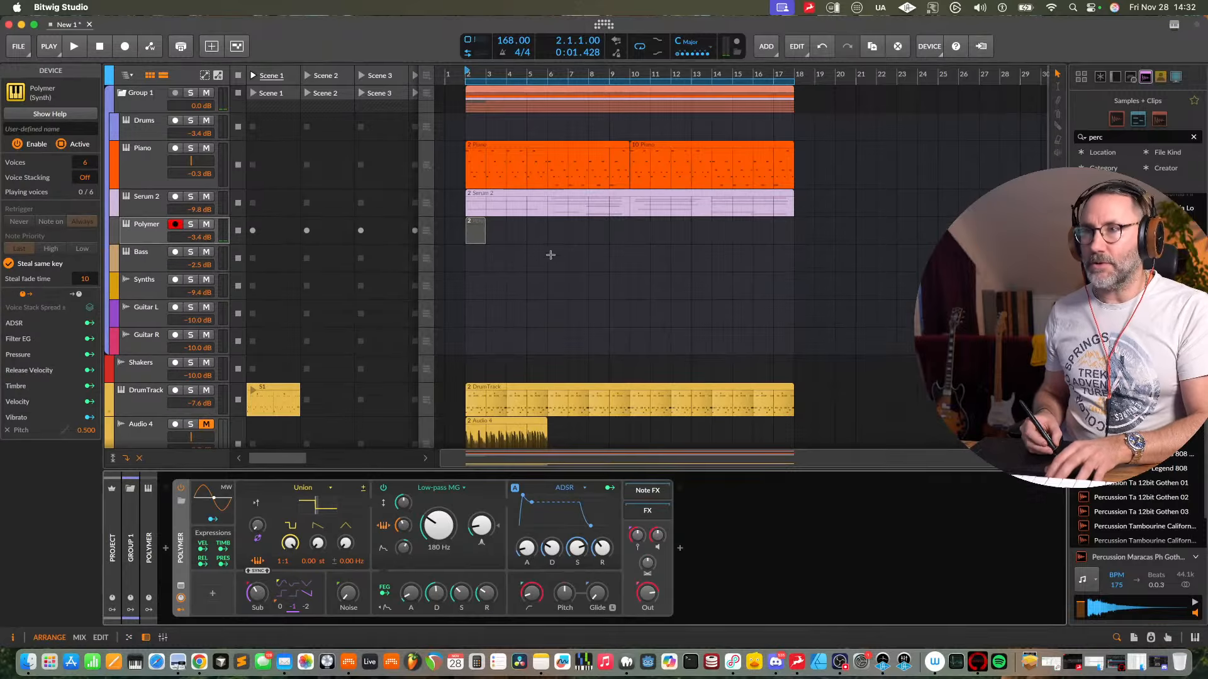
pyautogui.moveTo(482, 237); pyautogui.dragTo(546, 245)
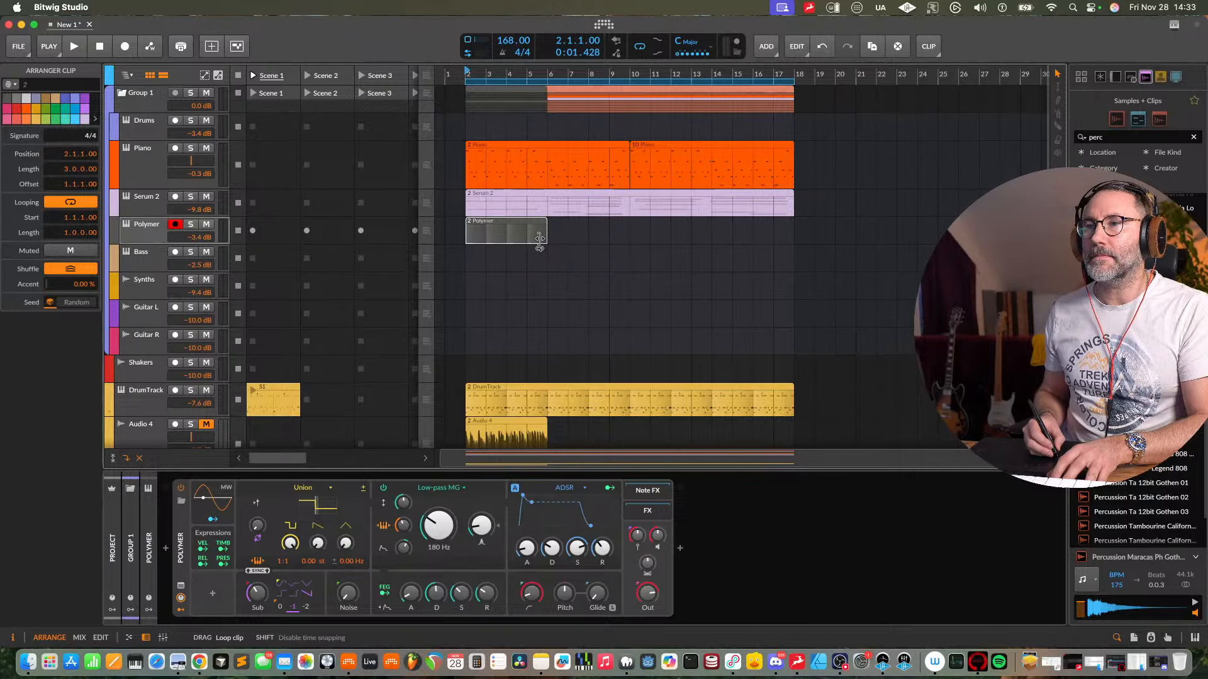
pyautogui.scroll(5, 554, 257)
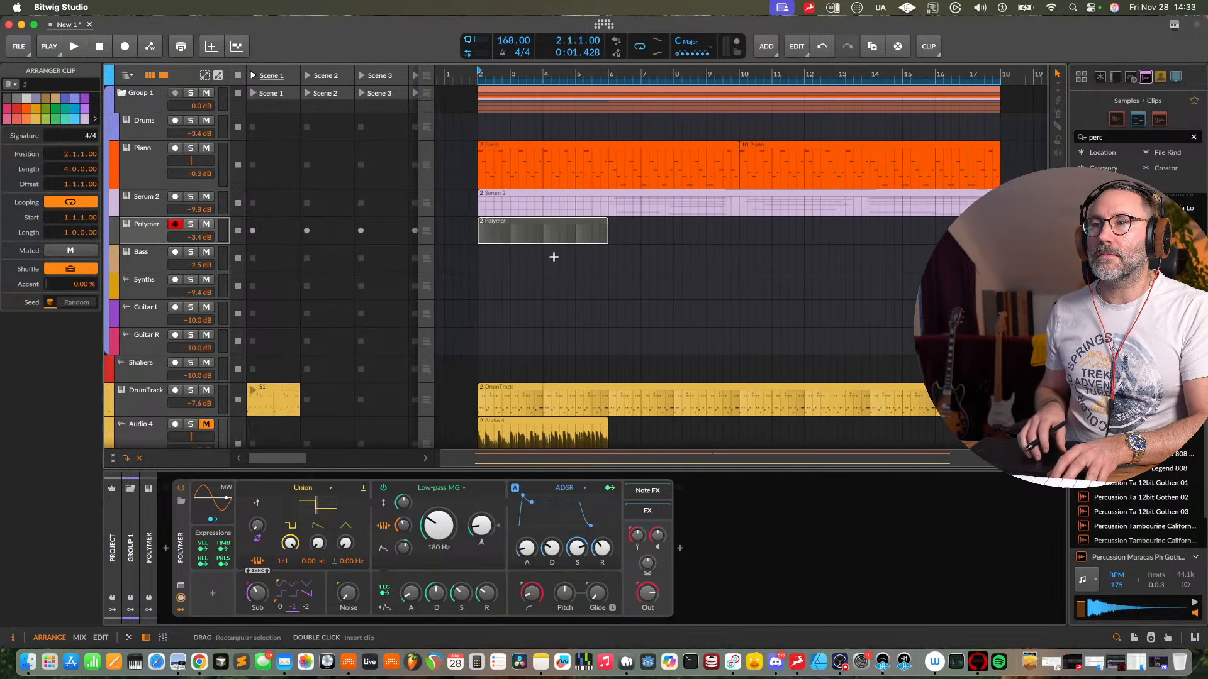
pyautogui.doubleClick(545, 223)
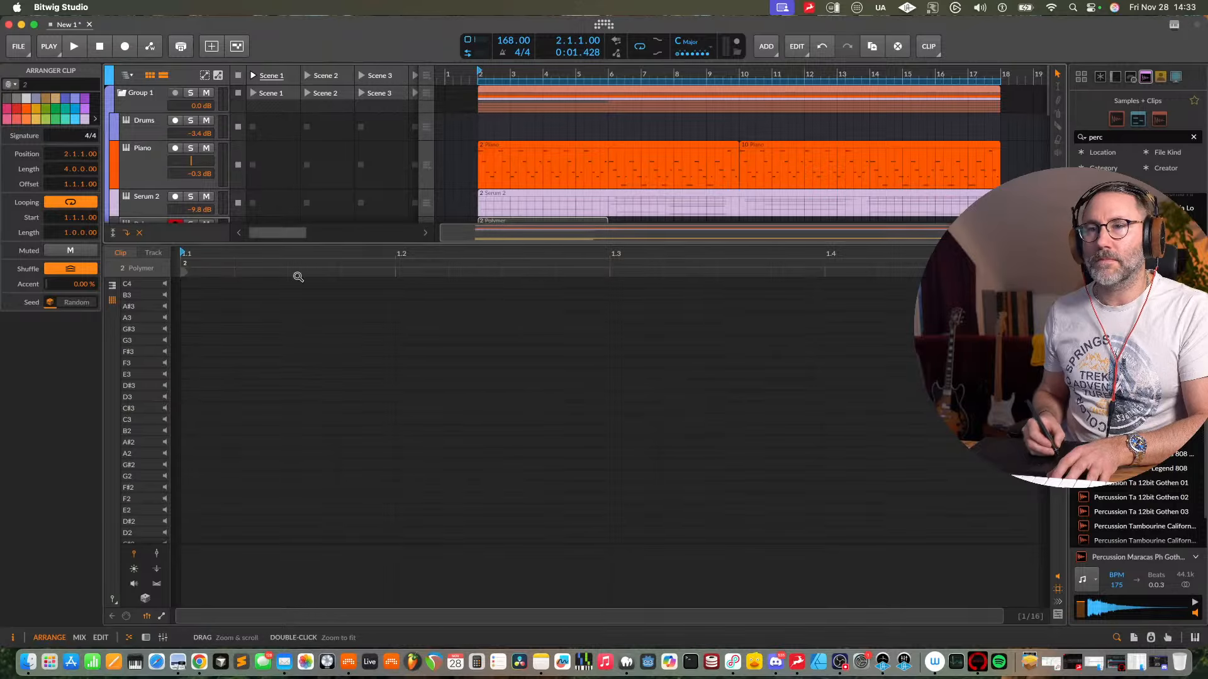
# - Show the Polymer track in the note editor and draw 1/16 D#1 notes on all four beats of the looped bar
pyautogui.click(151, 255)
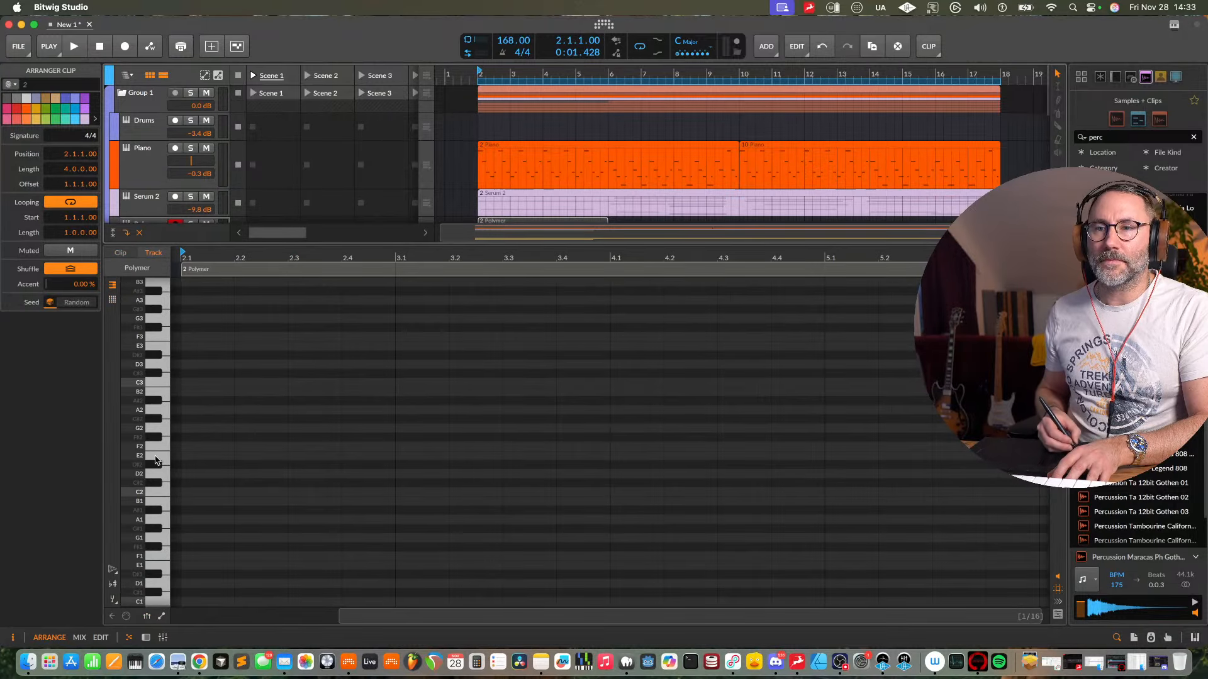
pyautogui.click(164, 488)
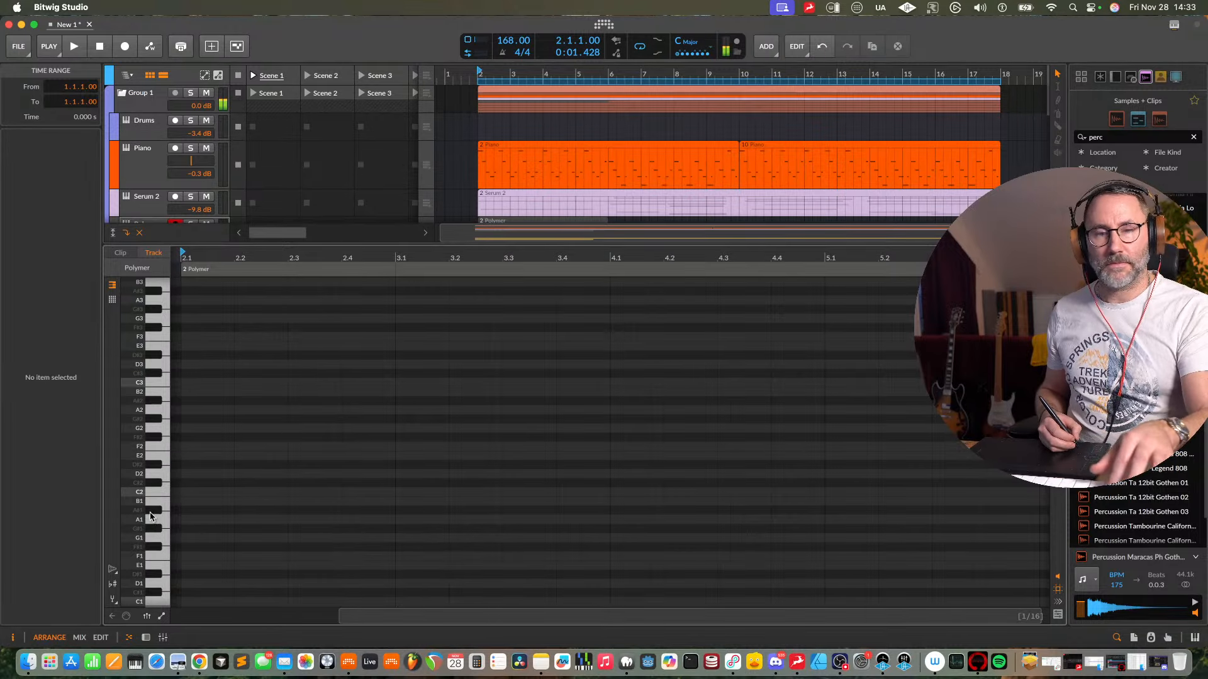
pyautogui.doubleClick(191, 575)
pyautogui.doubleClick(241, 575)
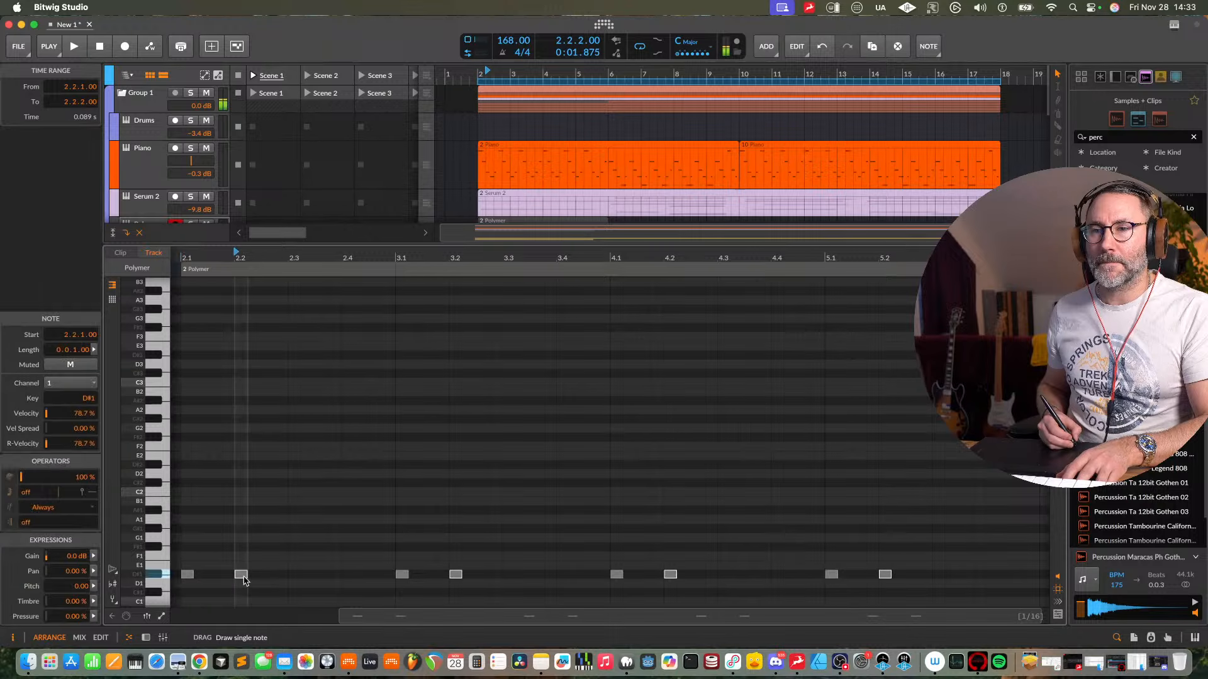
pyautogui.doubleClick(294, 575)
pyautogui.doubleClick(348, 575)
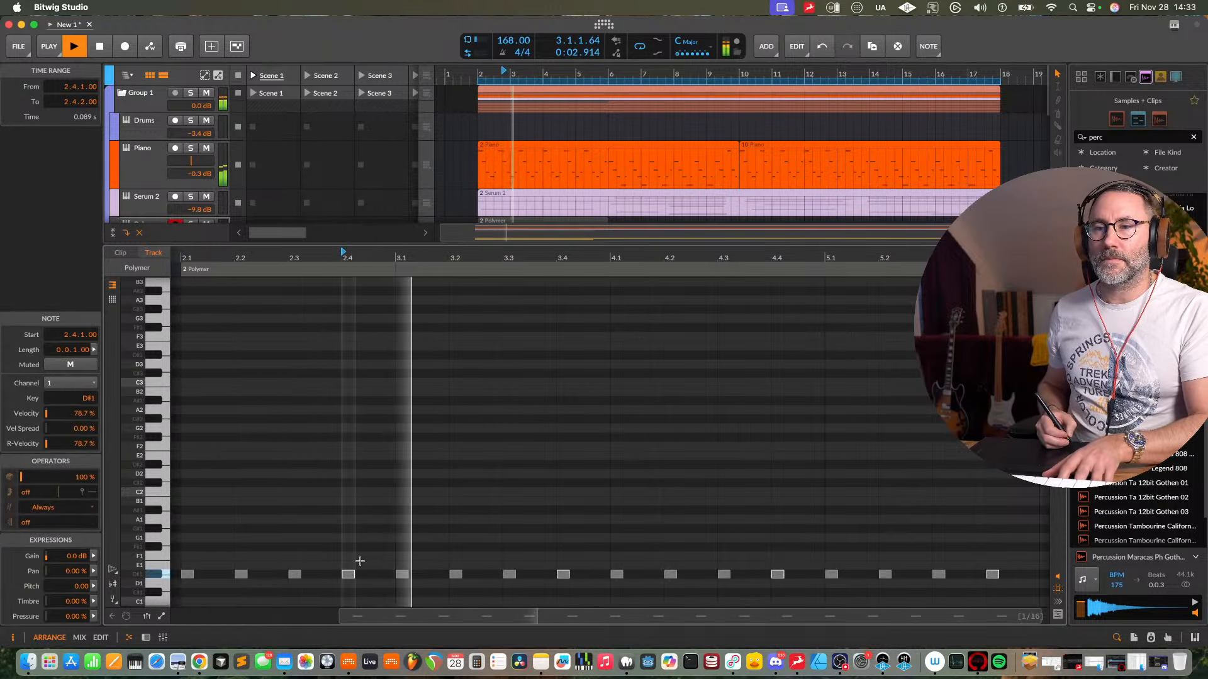
# - Add off-beat 1/16 D#1 notes at 2.1.3 and 2.3.3 to the looped Polymer pattern and play it back
pyautogui.doubleClick(214, 575)
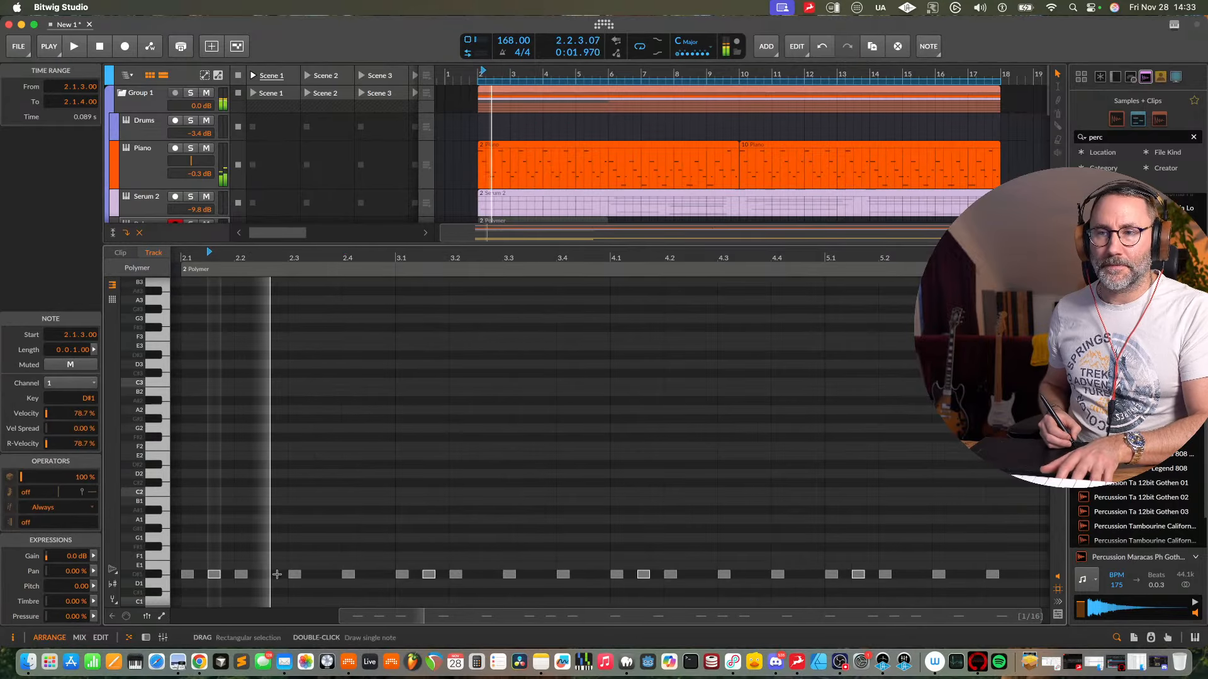
pyautogui.doubleClick(280, 574)
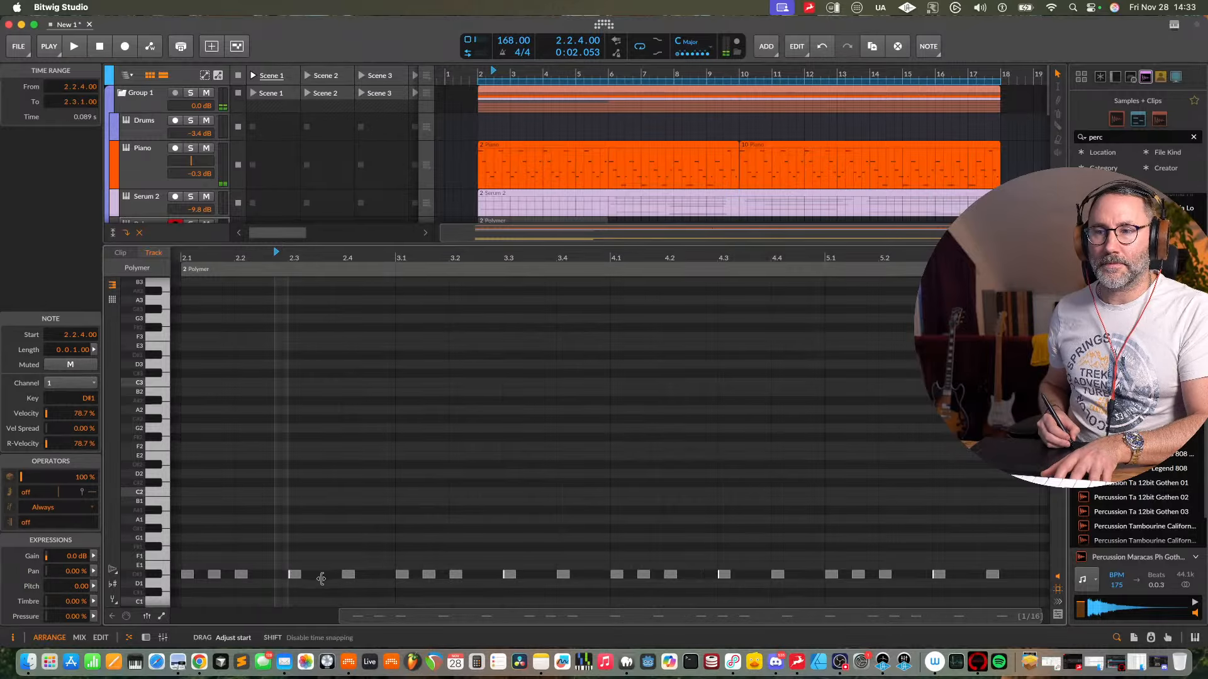
pyautogui.doubleClick(268, 575)
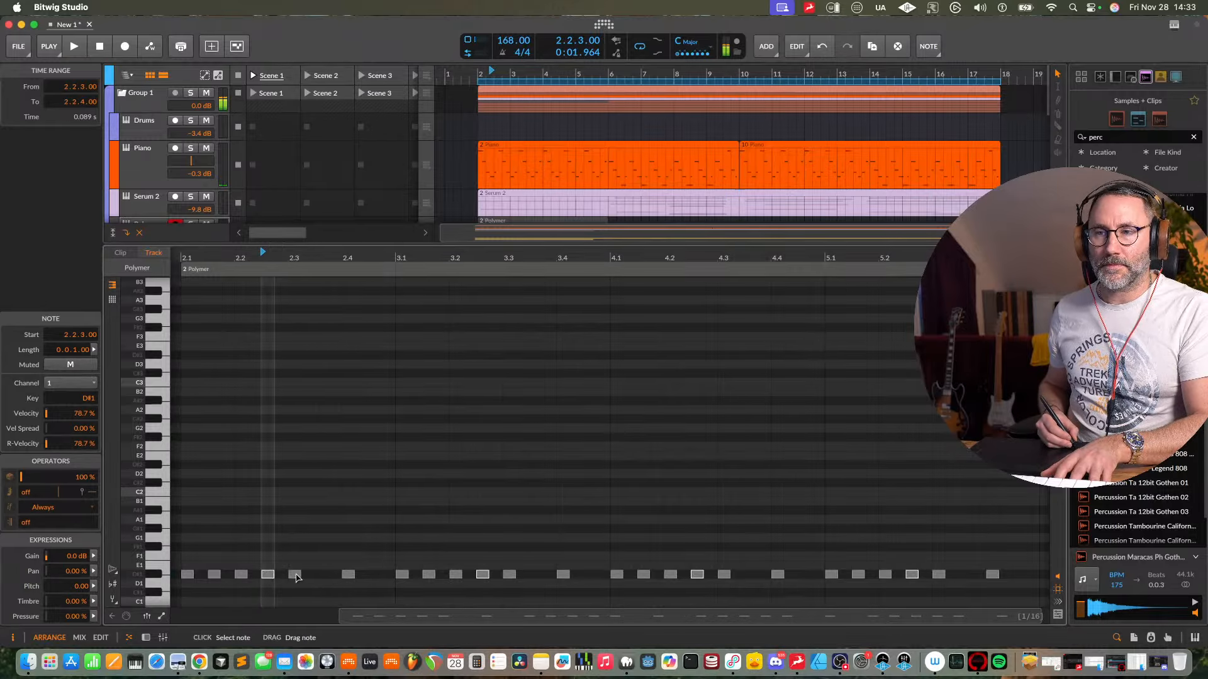
pyautogui.doubleClick(314, 573)
pyautogui.press('space')
pyautogui.press('space')
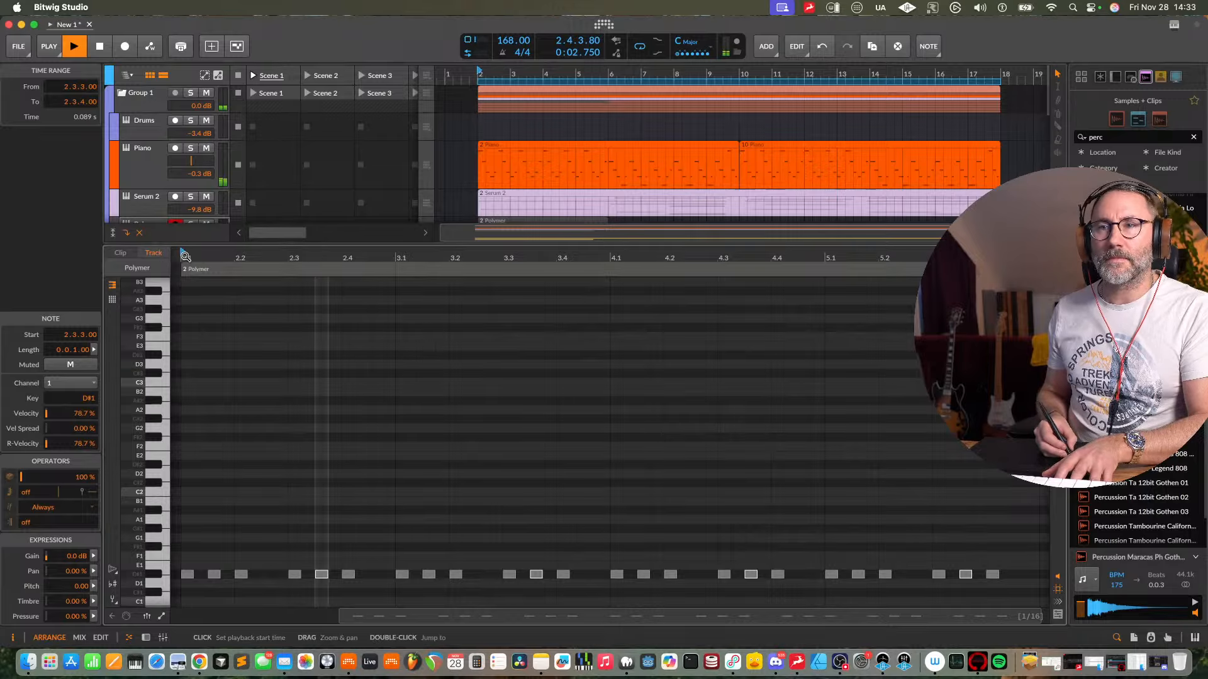
pyautogui.press('space')
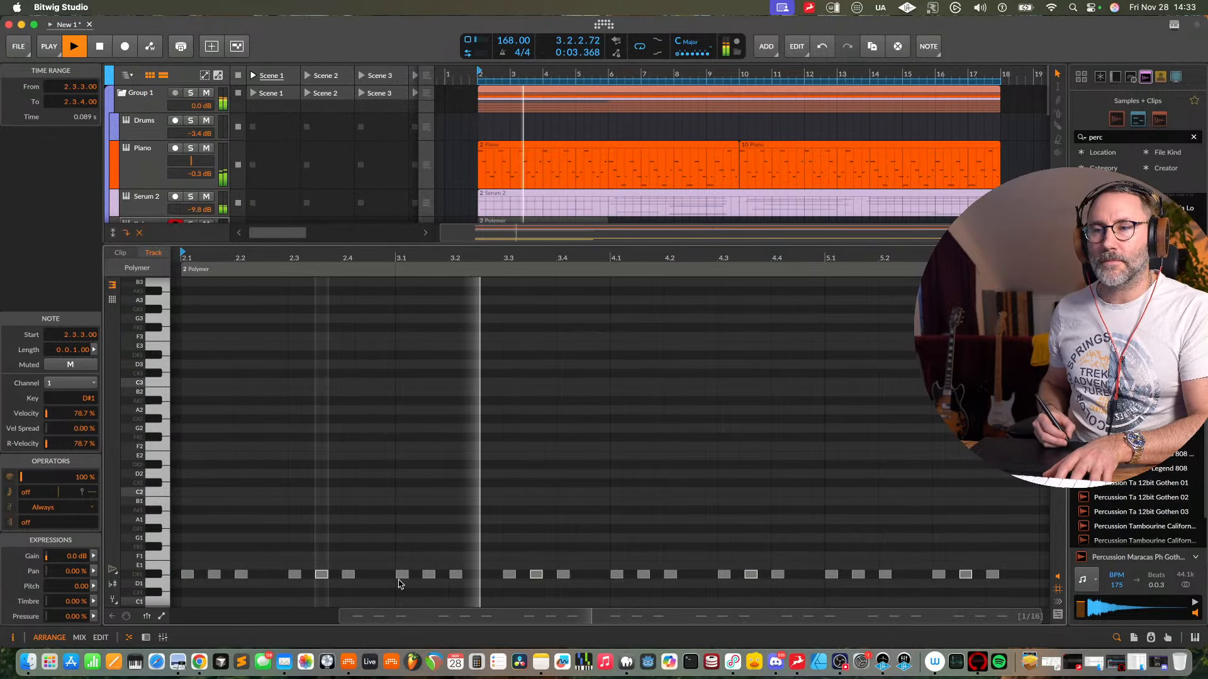
# - Return to the Polymer device, switch its filter to XP and set the cutoff to 101 Hz while playing the pattern
pyautogui.press('d')
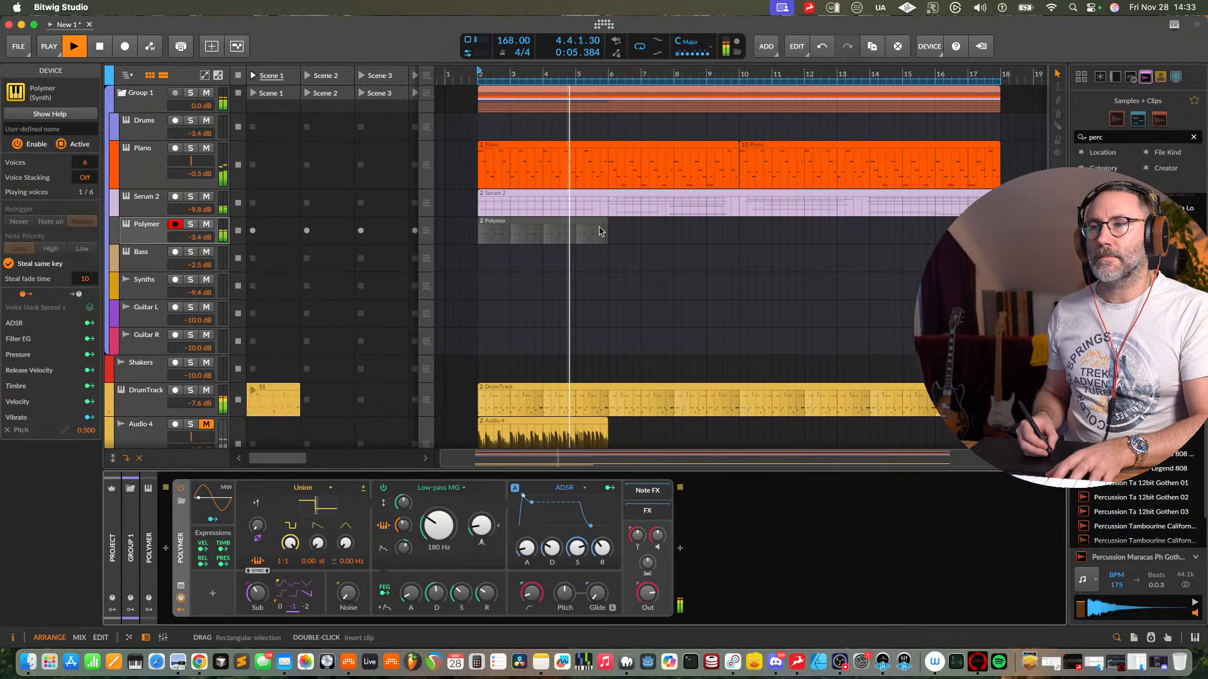
pyautogui.press('space')
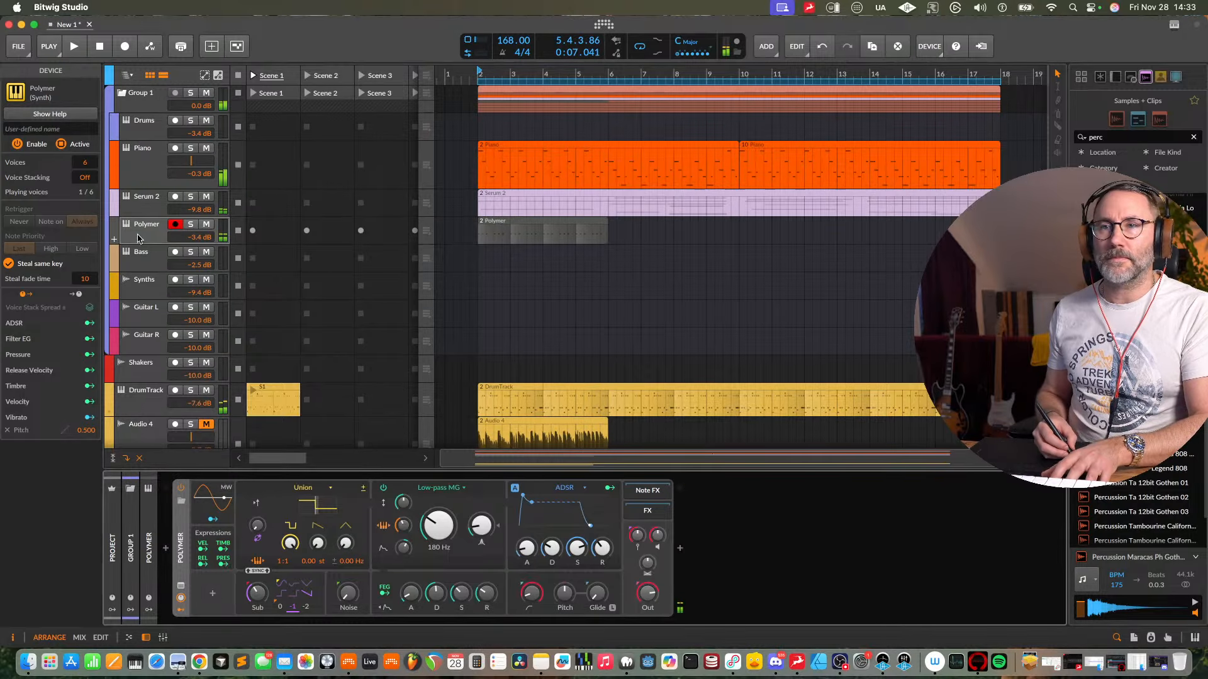
pyautogui.press('space')
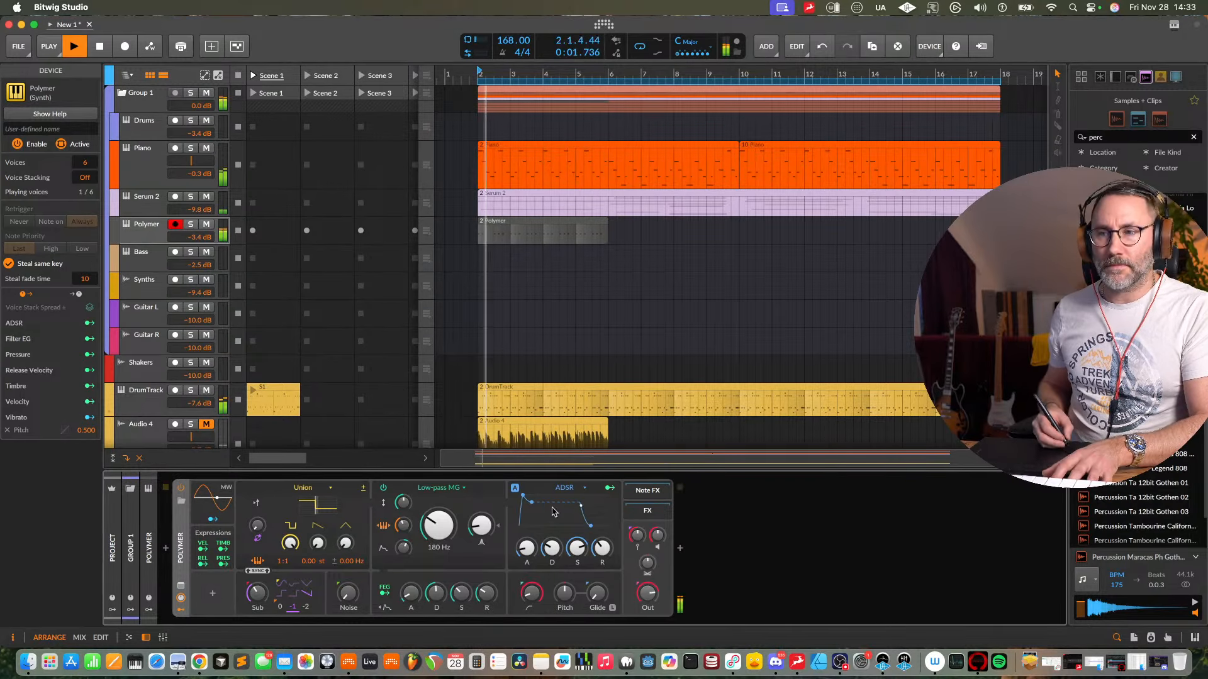
pyautogui.click(442, 498)
pyautogui.click(456, 577)
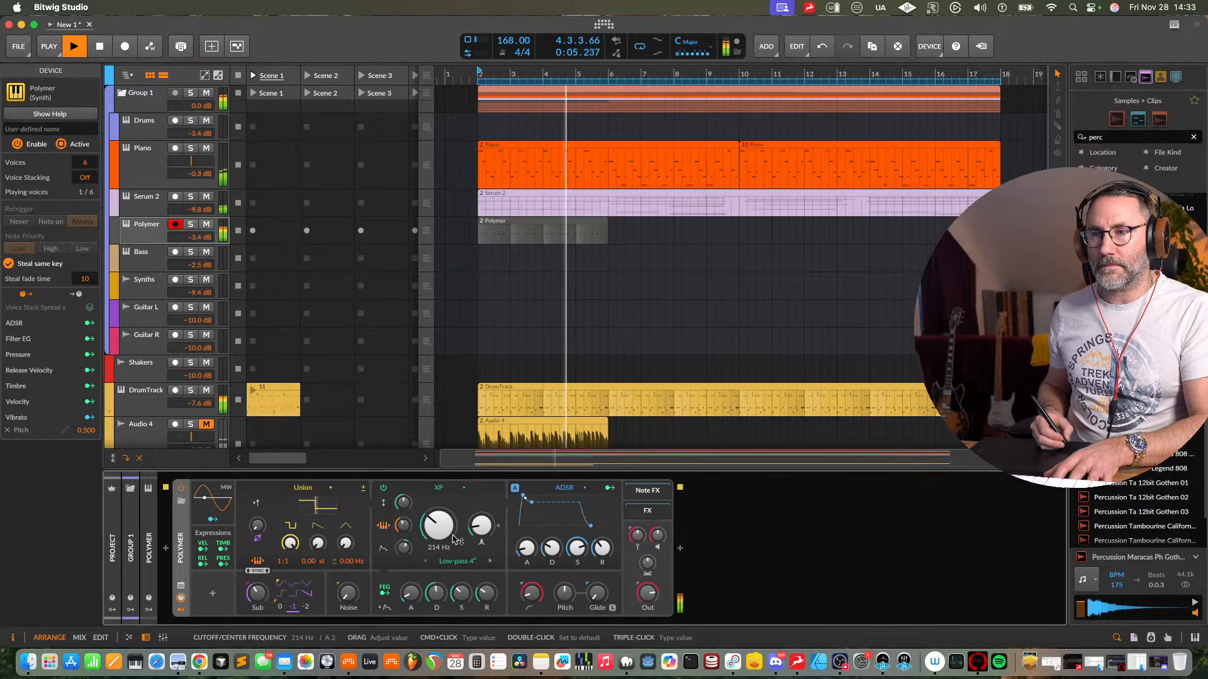
pyautogui.moveTo(440, 527)
pyautogui.mouseDown()
pyautogui.moveTo(407, 545)
pyautogui.moveTo(439, 543)
pyautogui.mouseUp()
pyautogui.press('space')
pyautogui.press('space')
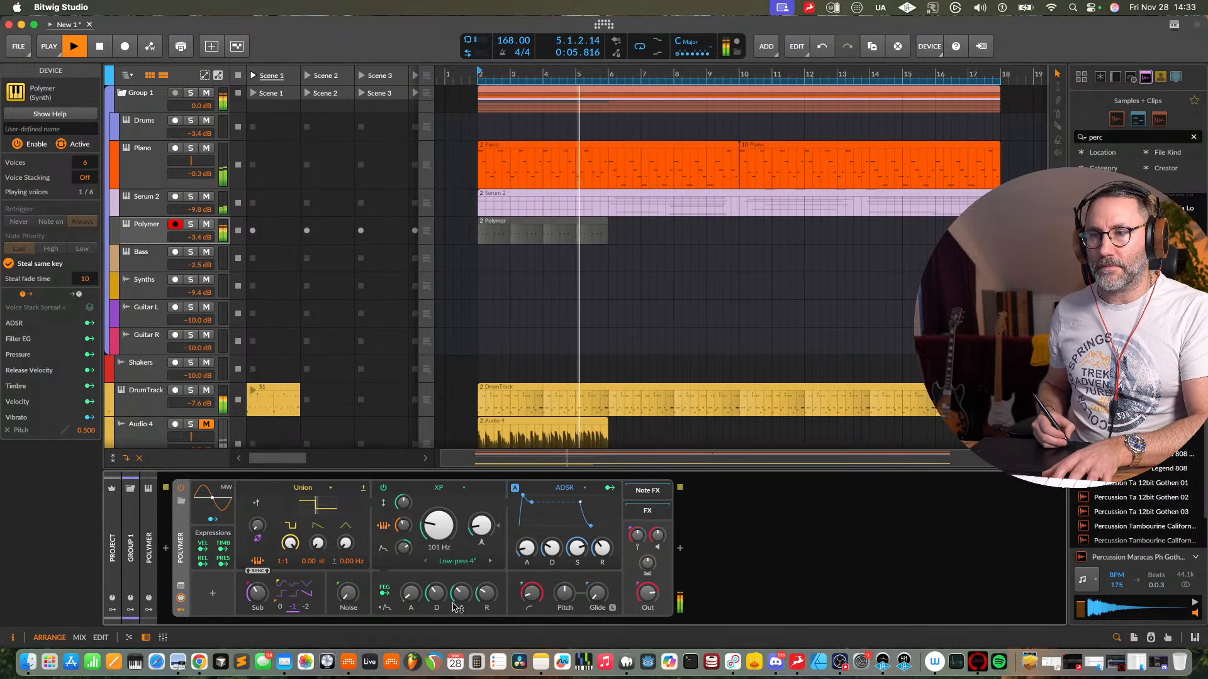
pyautogui.press('space')
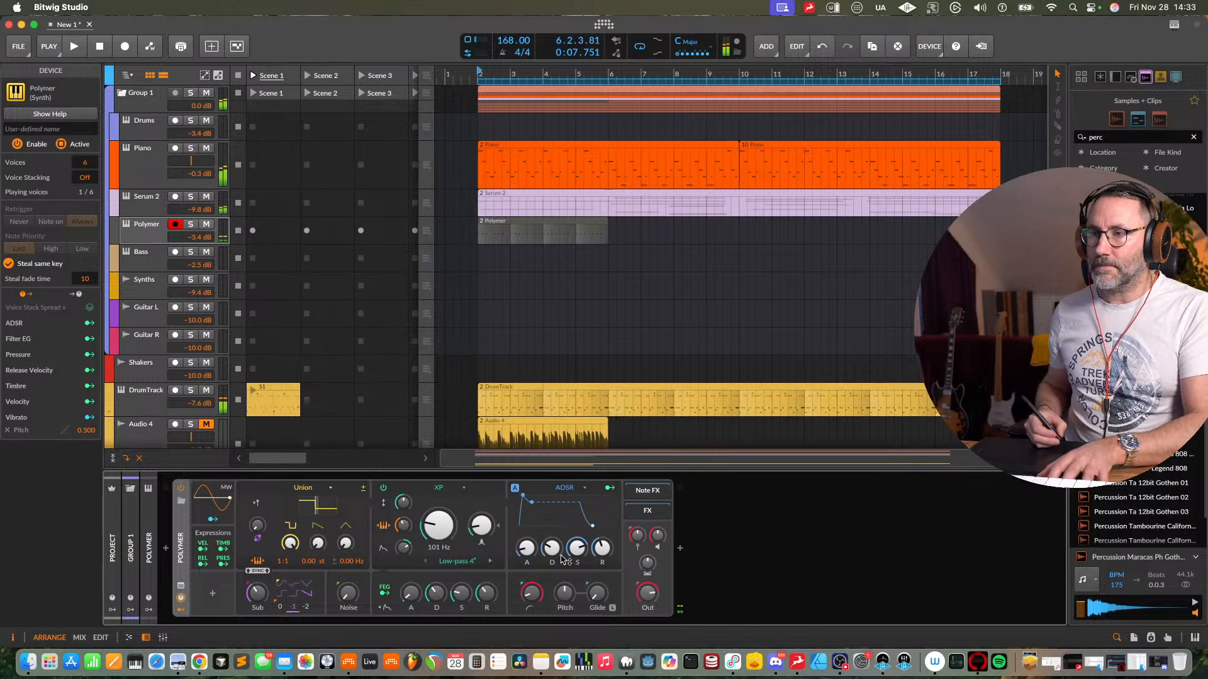
pyautogui.press('space')
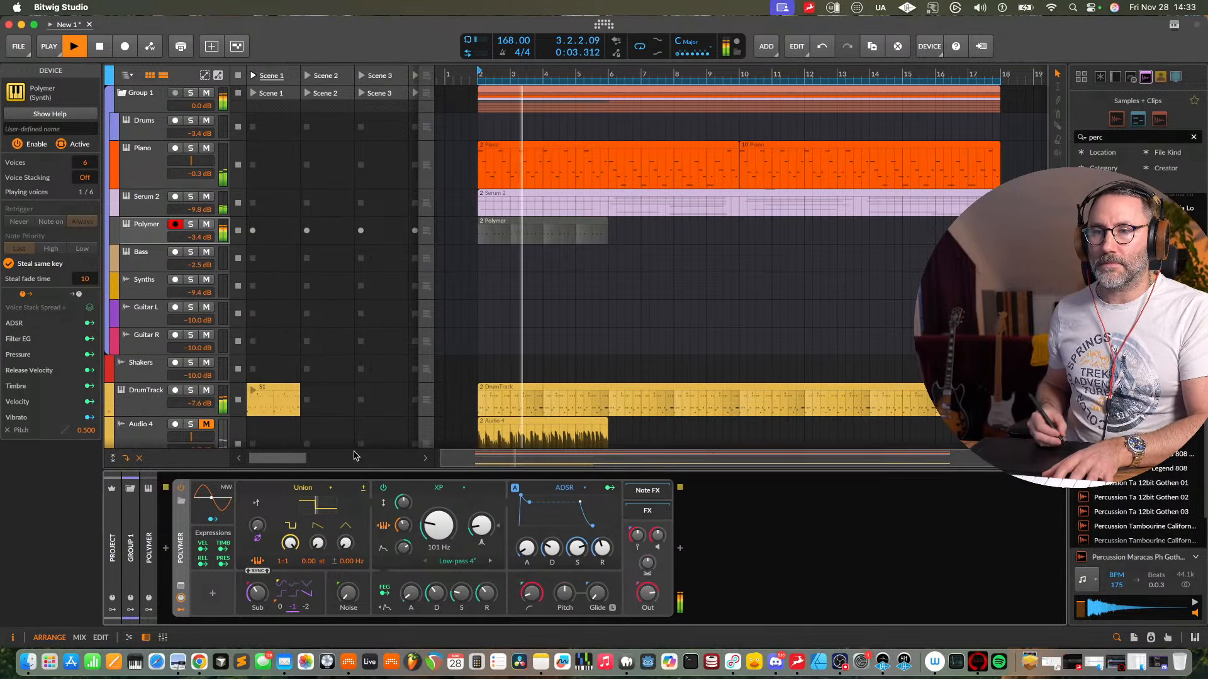
# - Change Polymer's oscillator to Pulse and set its stereo detune to 0.07 Hz, listening to the loop
pyautogui.click(328, 489)
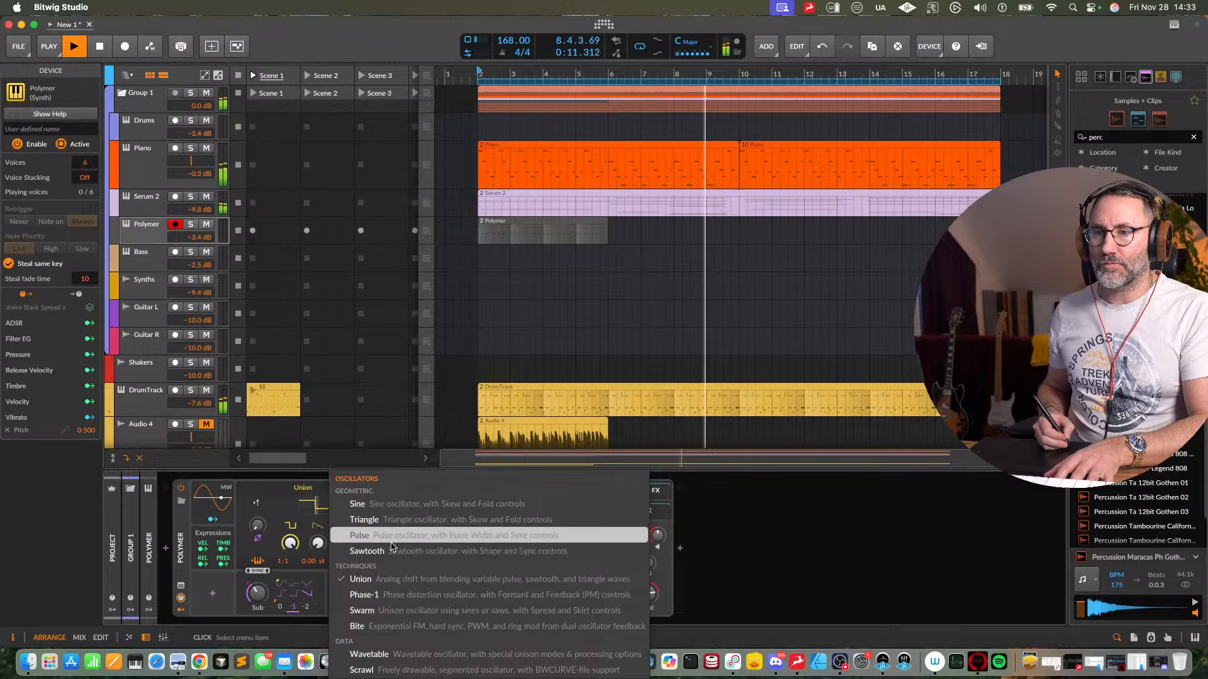
pyautogui.click(361, 536)
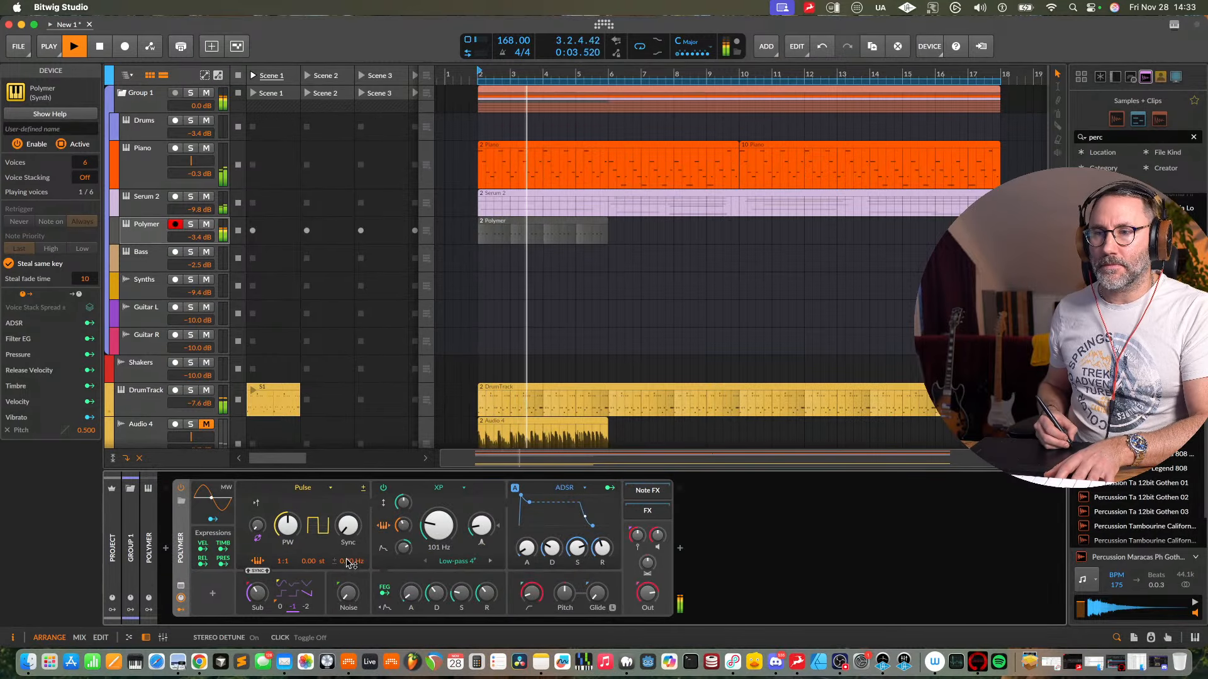
pyautogui.moveTo(347, 560); pyautogui.dragTo(348, 553)
pyautogui.press('space')
pyautogui.press('space')
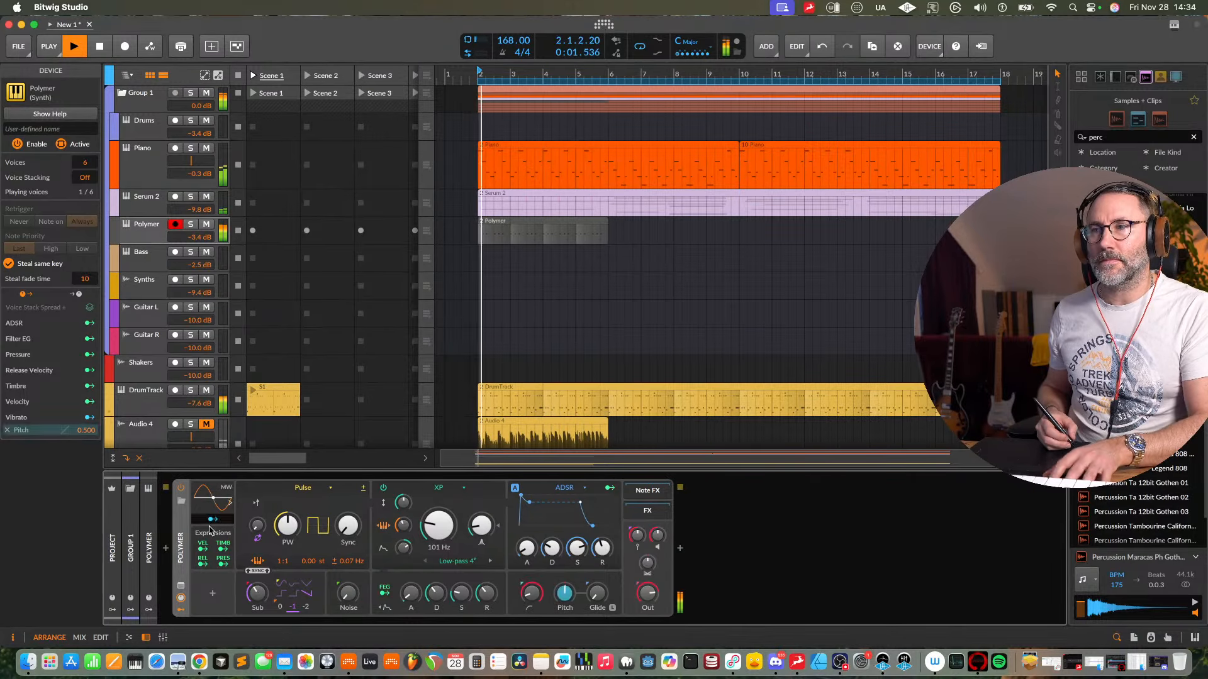
pyautogui.moveTo(282, 561); pyautogui.dragTo(283, 561)
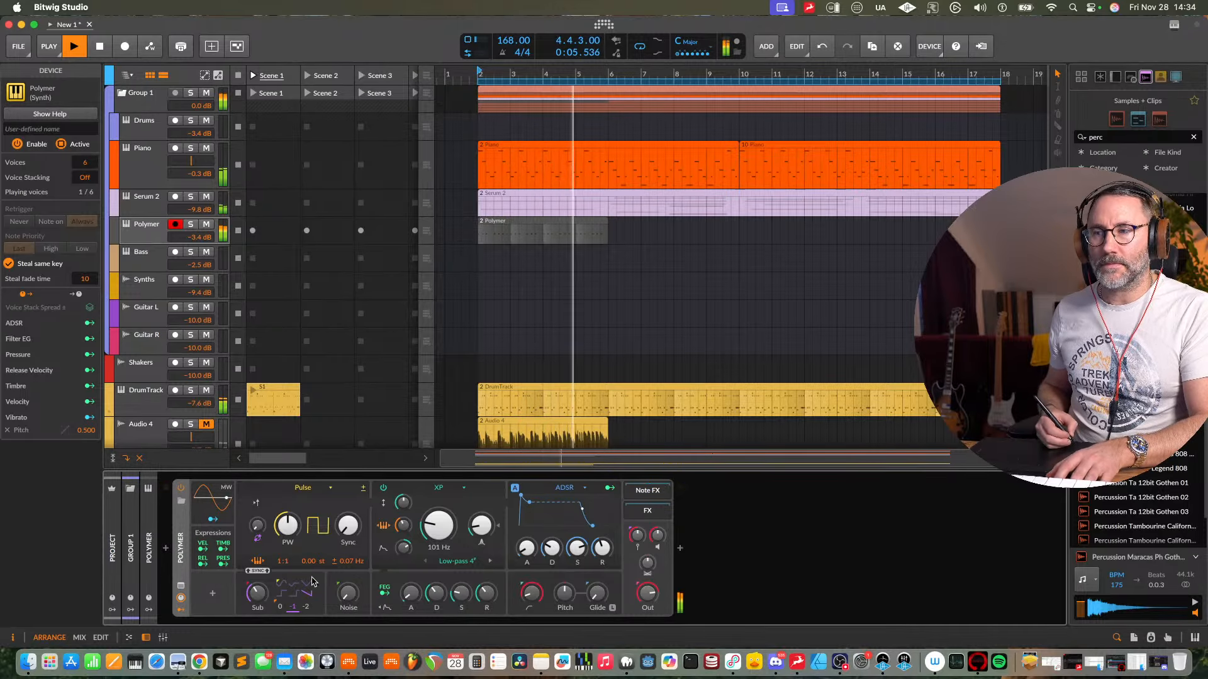
pyautogui.press('space')
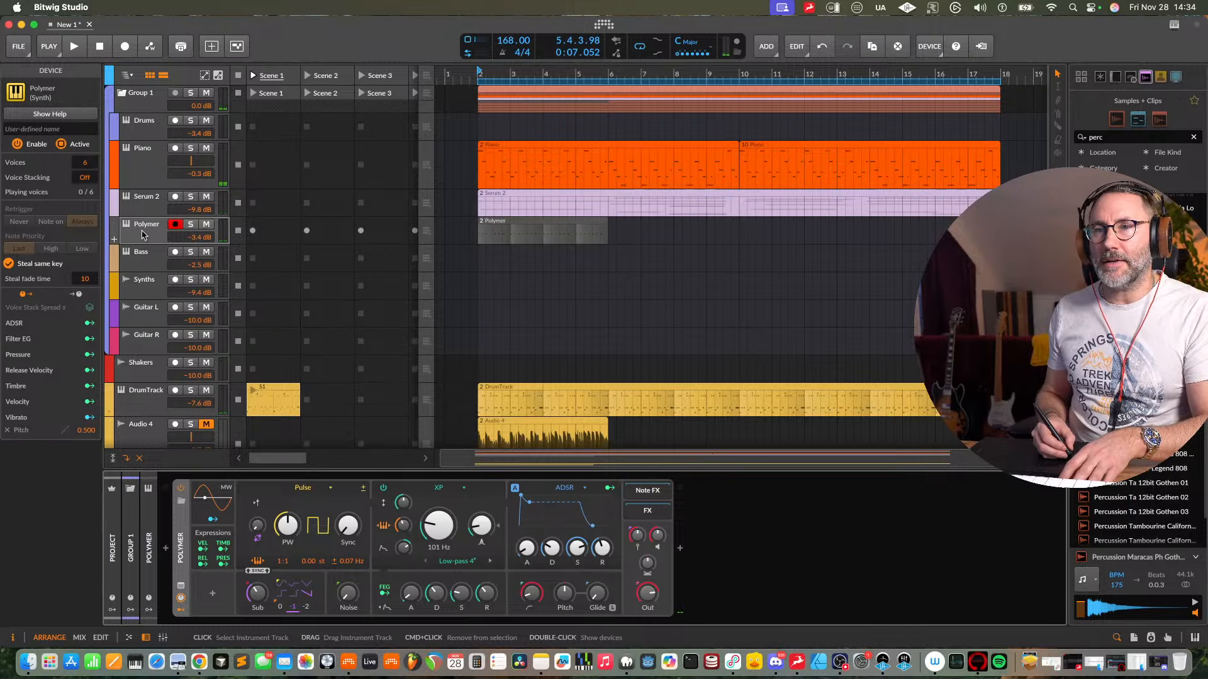
# - Insert an Instrument Layer container ahead of Polymer and move Polymer into it as a layer
pyautogui.click(166, 548)
pyautogui.write('instru')
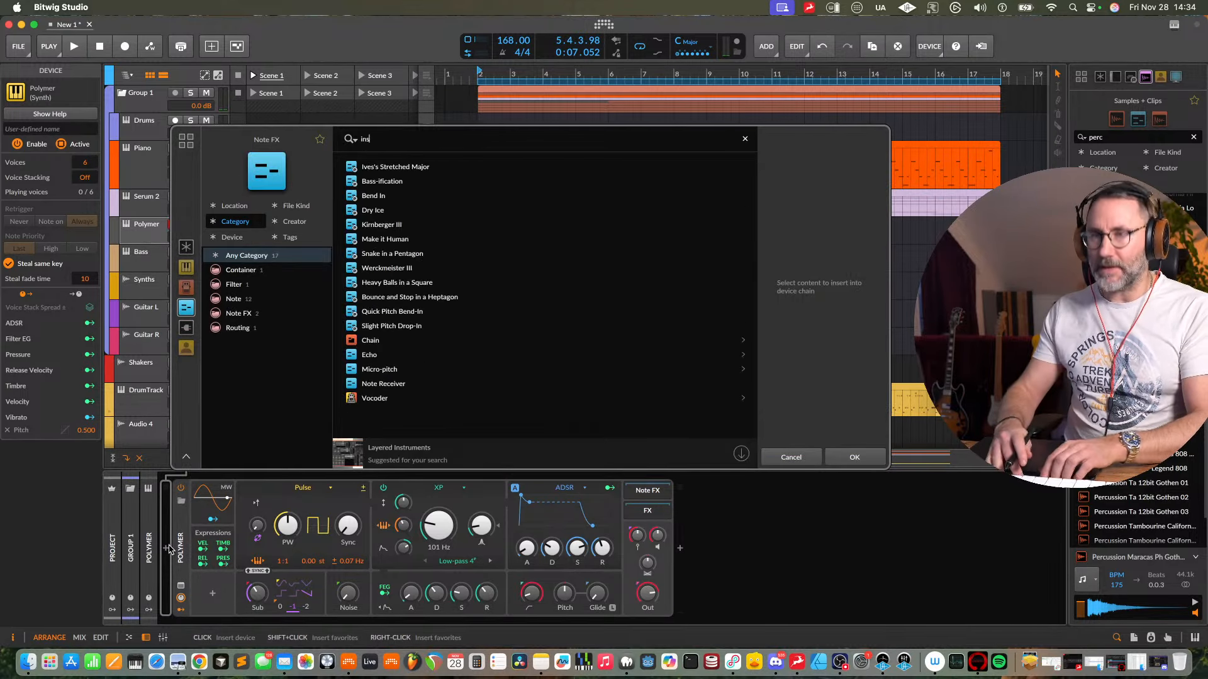
pyautogui.press('BackSpace')
pyautogui.press('BackSpace')
pyautogui.press('BackSpace')
pyautogui.press('BackSpace')
pyautogui.press('BackSpace')
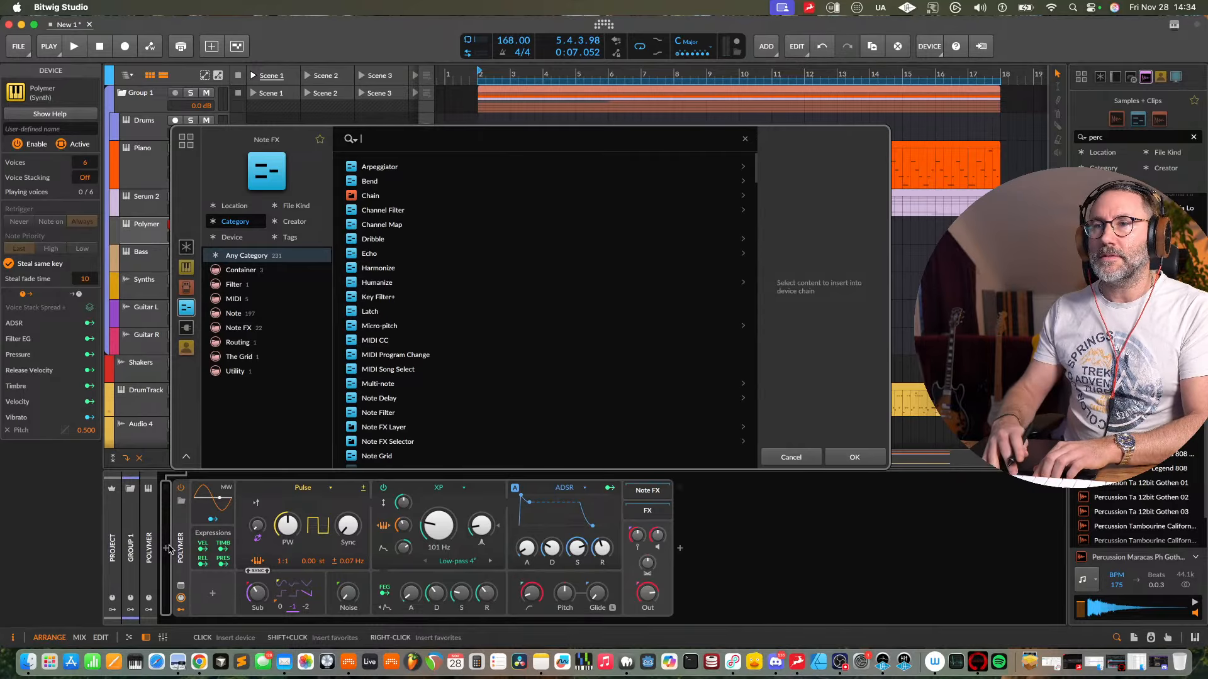
pyautogui.write('instrum')
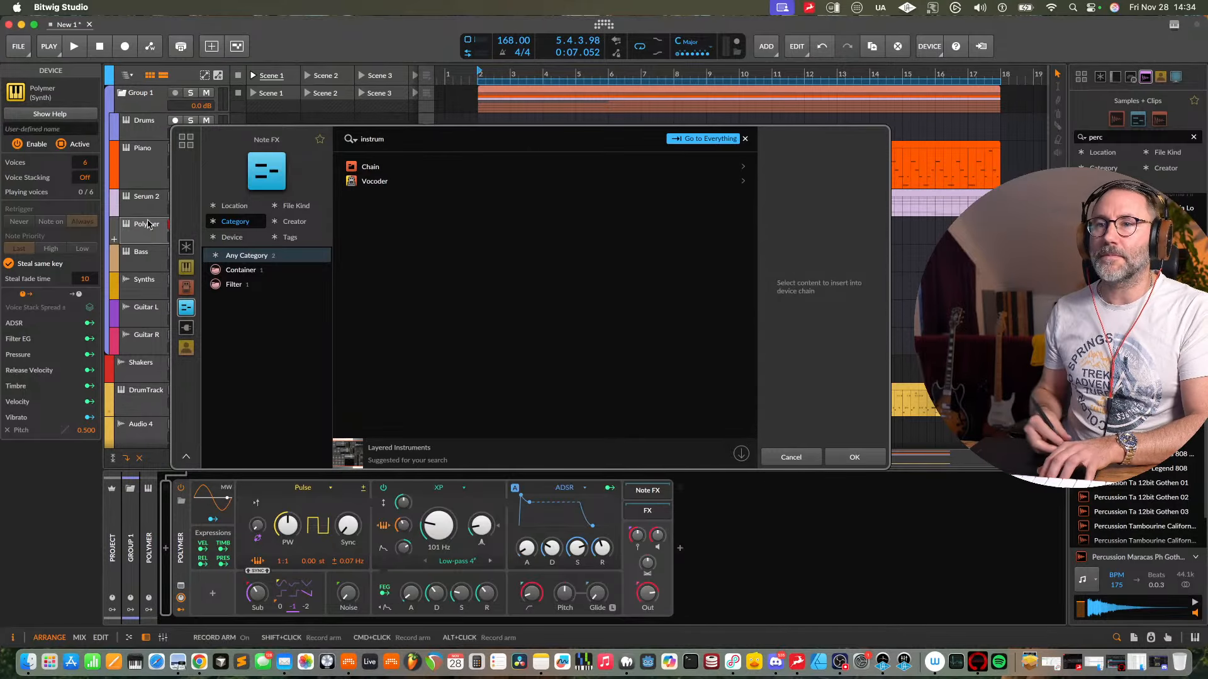
pyautogui.click(188, 288)
pyautogui.click(187, 269)
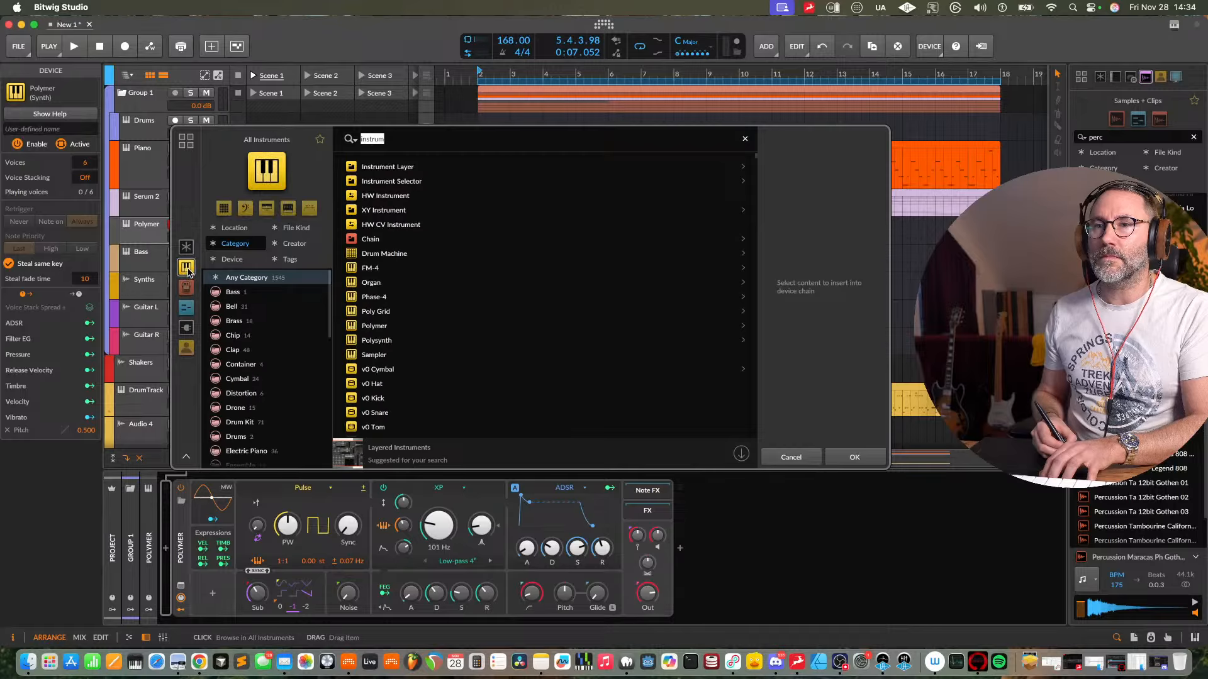
pyautogui.click(426, 169)
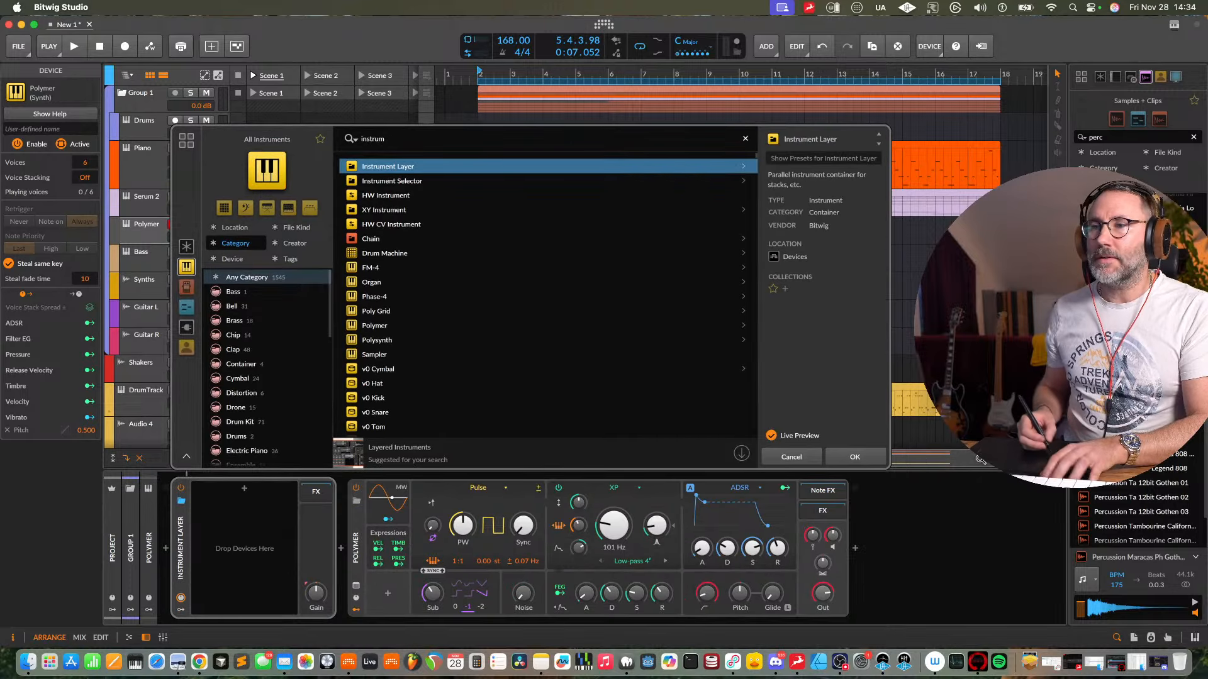
pyautogui.click(858, 459)
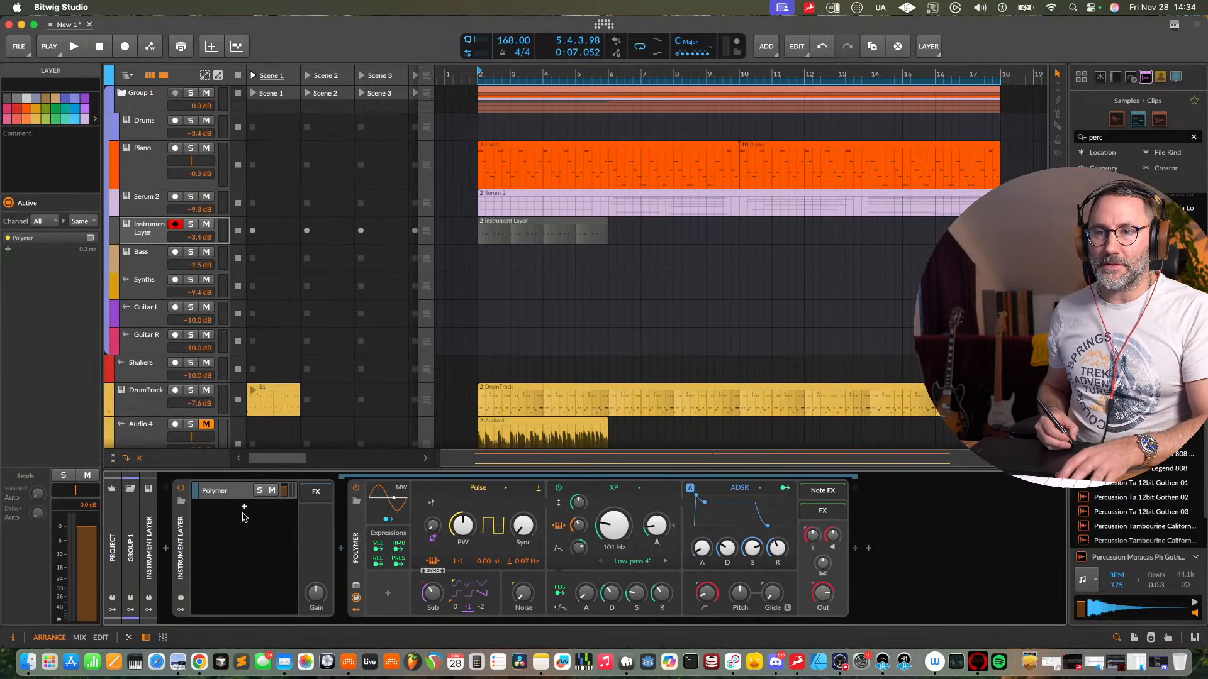
# - Duplicate the Polymer layer, naming the copy Low and the original Mid
pyautogui.moveTo(229, 494); pyautogui.dragTo(229, 522)
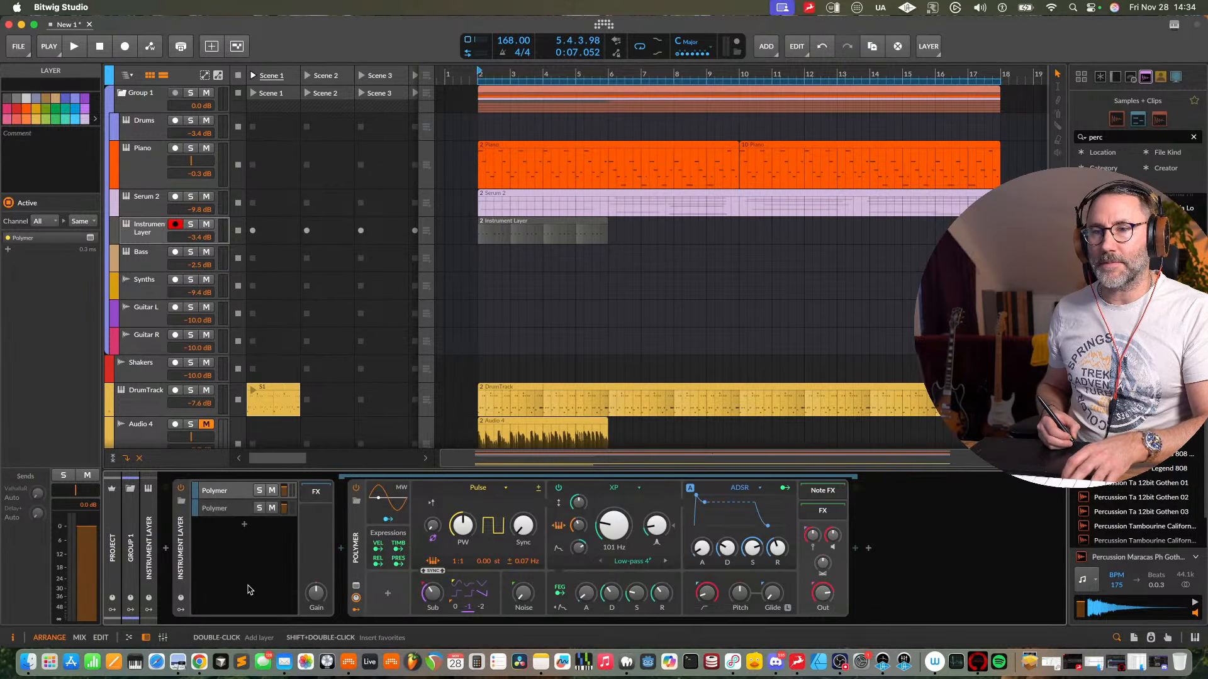
pyautogui.click(225, 508)
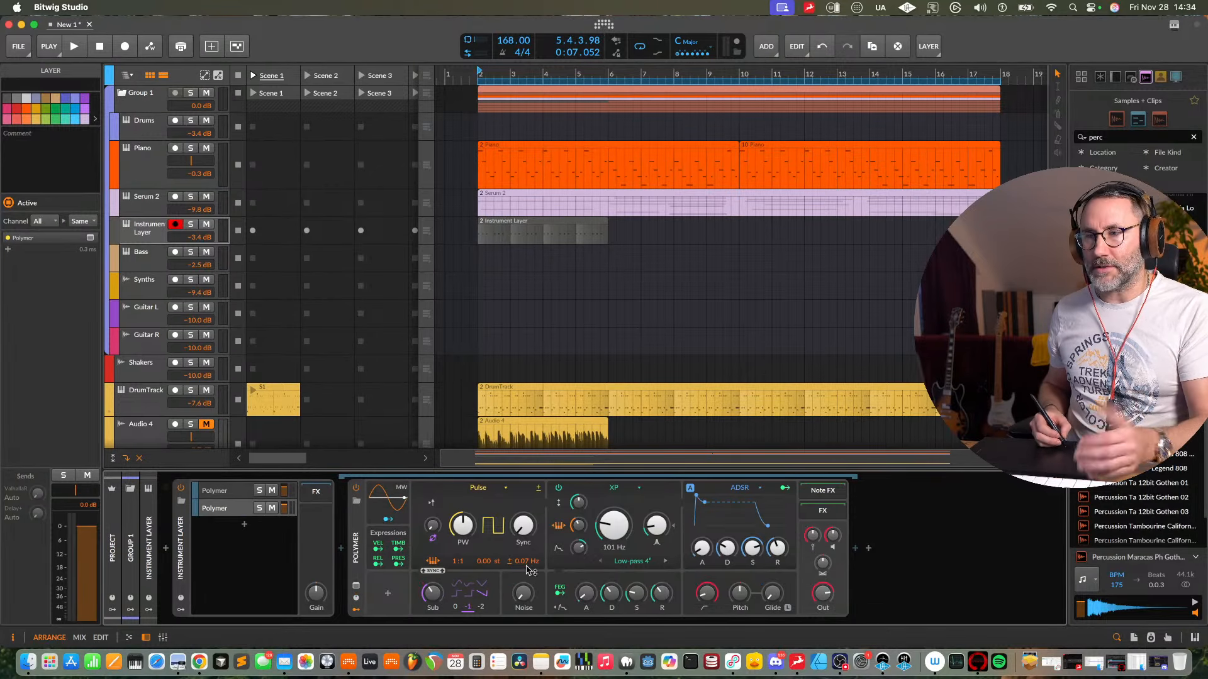
pyautogui.doubleClick(210, 509)
pyautogui.write('Low')
pyautogui.press('Return')
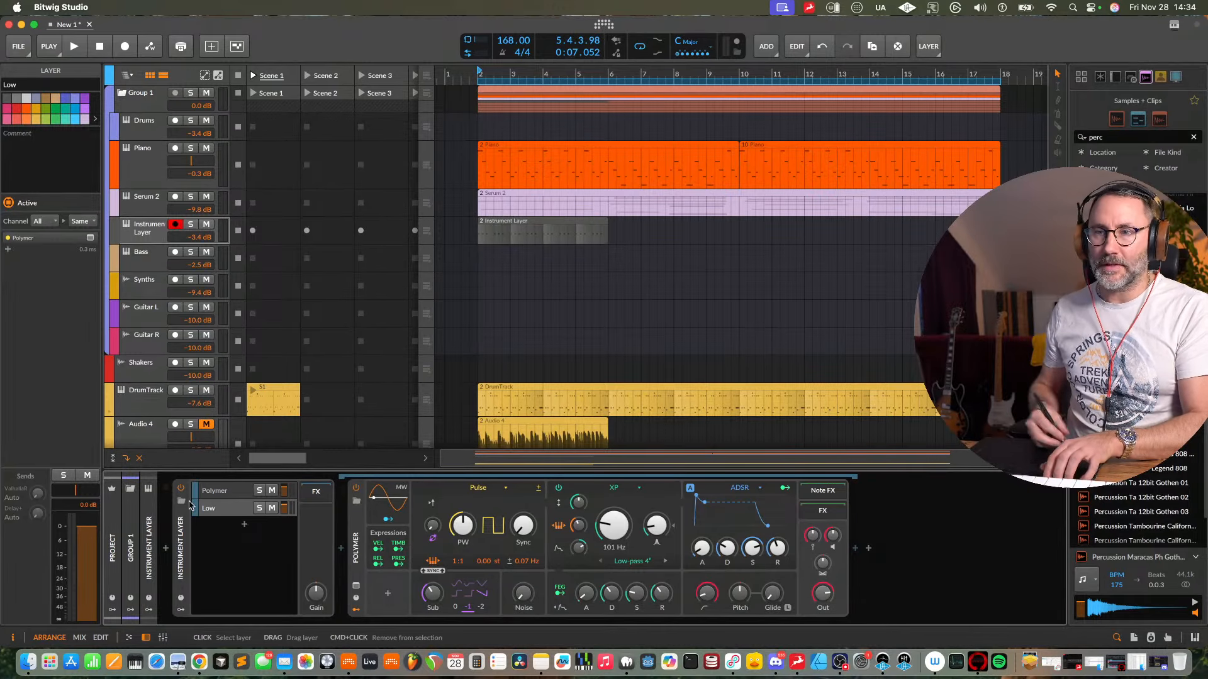
pyautogui.click(220, 491)
pyautogui.doubleClick(209, 496)
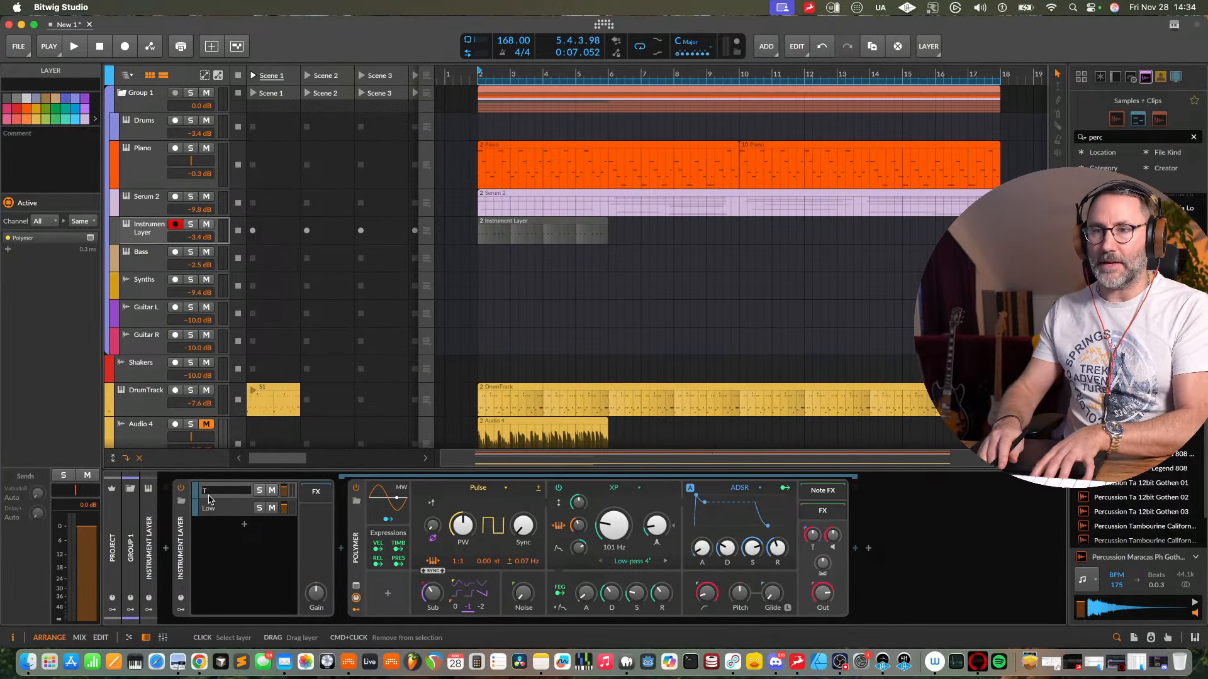
pyautogui.press('Return')
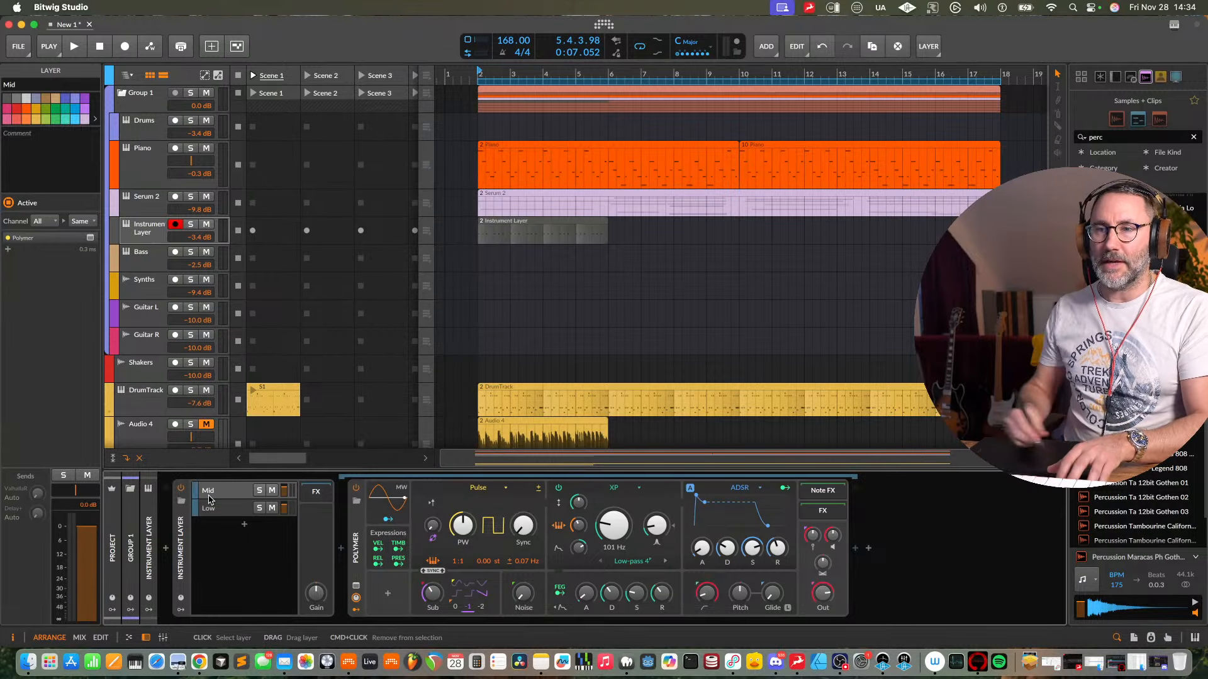
# - Solo the Low layer and set its Polymer oscillator's pitch ratio to 1:2, checking it in playback
pyautogui.click(248, 508)
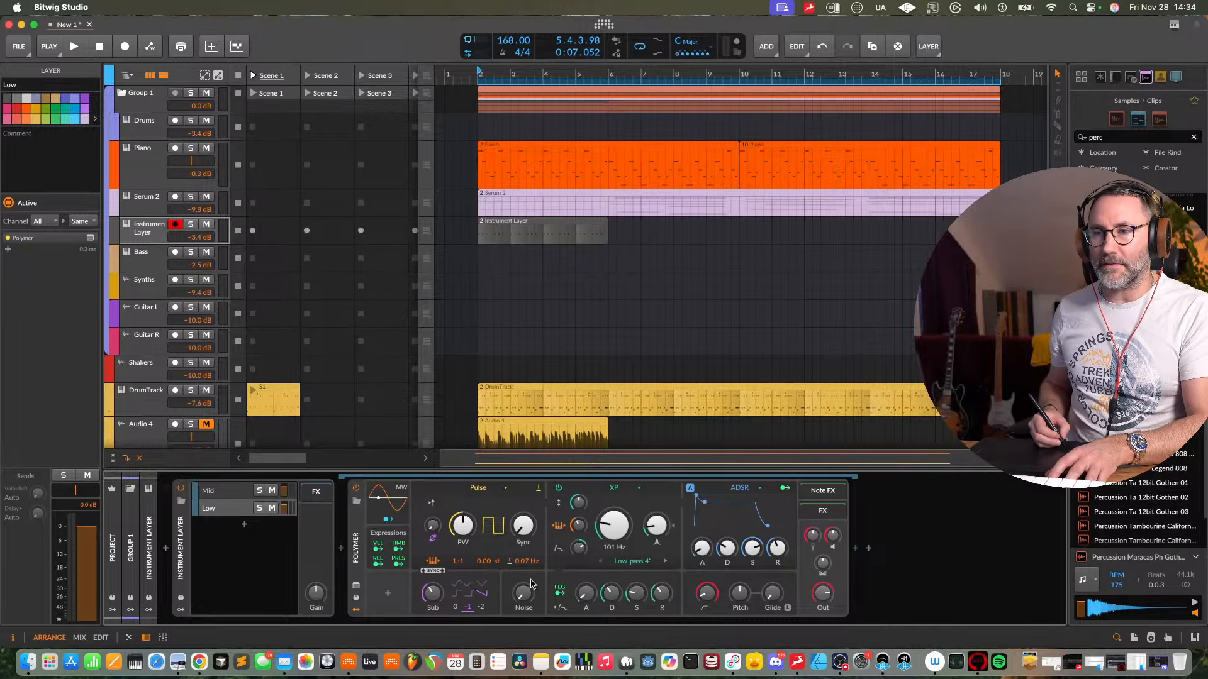
pyautogui.press('space')
pyautogui.press('space')
pyautogui.click(259, 508)
pyautogui.press('space')
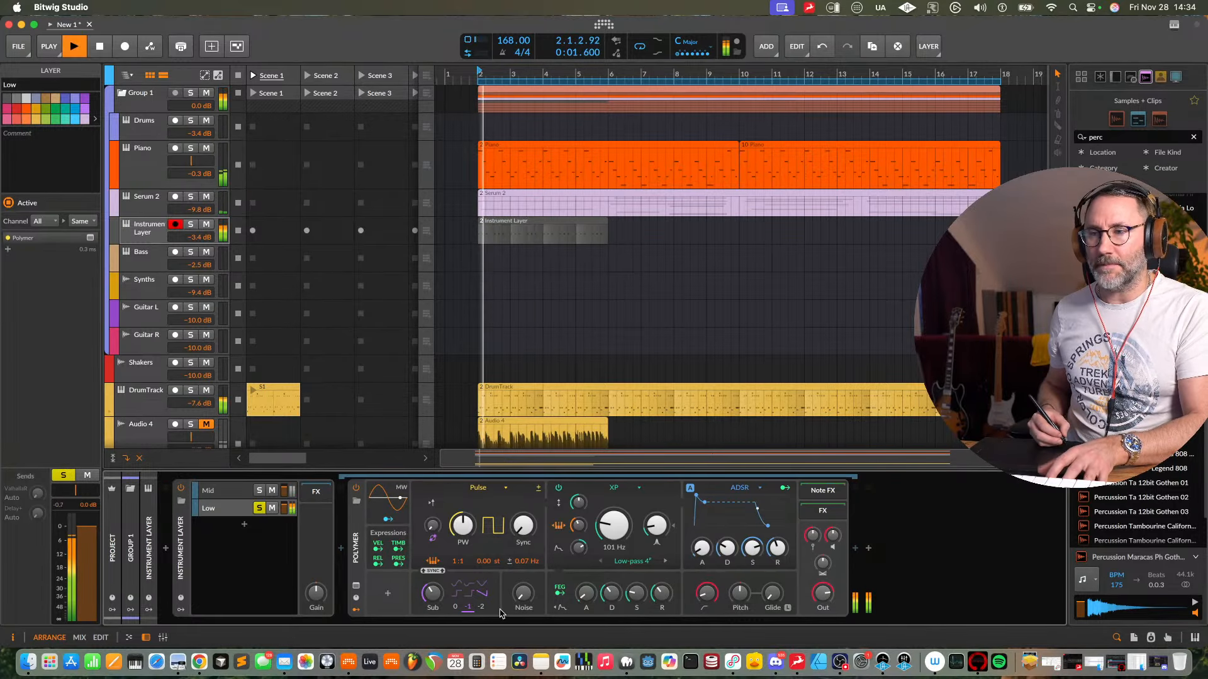
pyautogui.press('space')
pyautogui.moveTo(465, 564); pyautogui.dragTo(465, 554)
pyautogui.press('space')
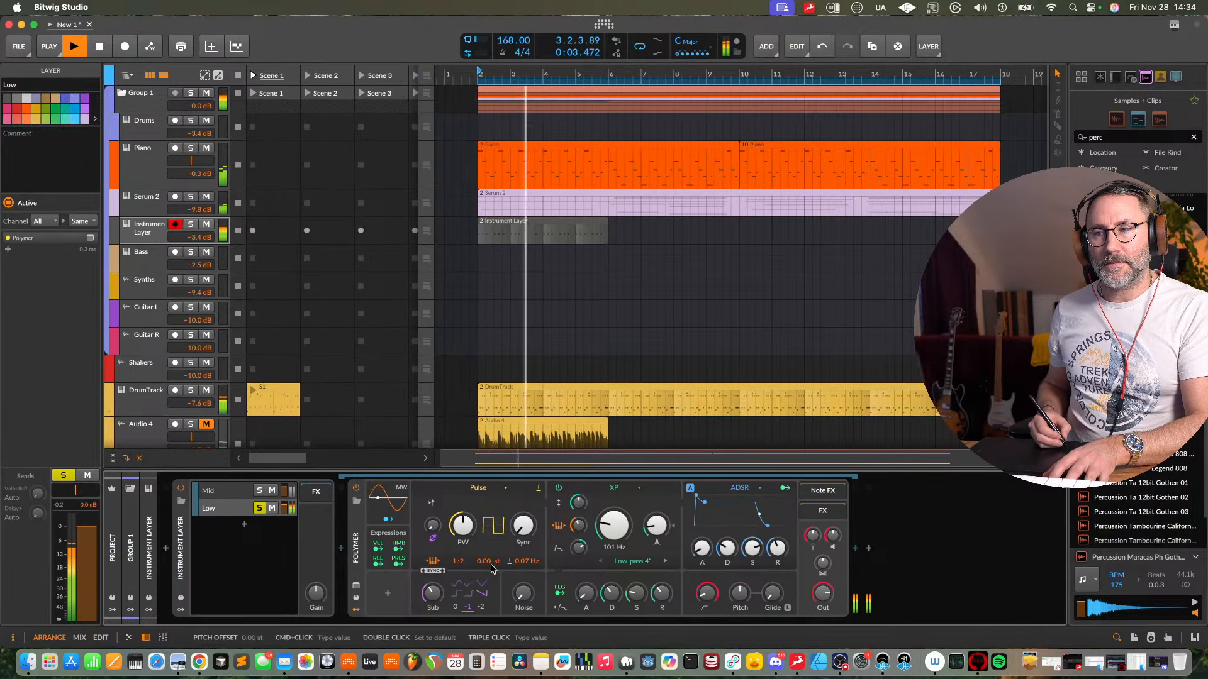
# - Set the Low layer's stereo detune to 0.00 Hz, audition it soloed together with the Mid layer, and clear both solos
pyautogui.press('space')
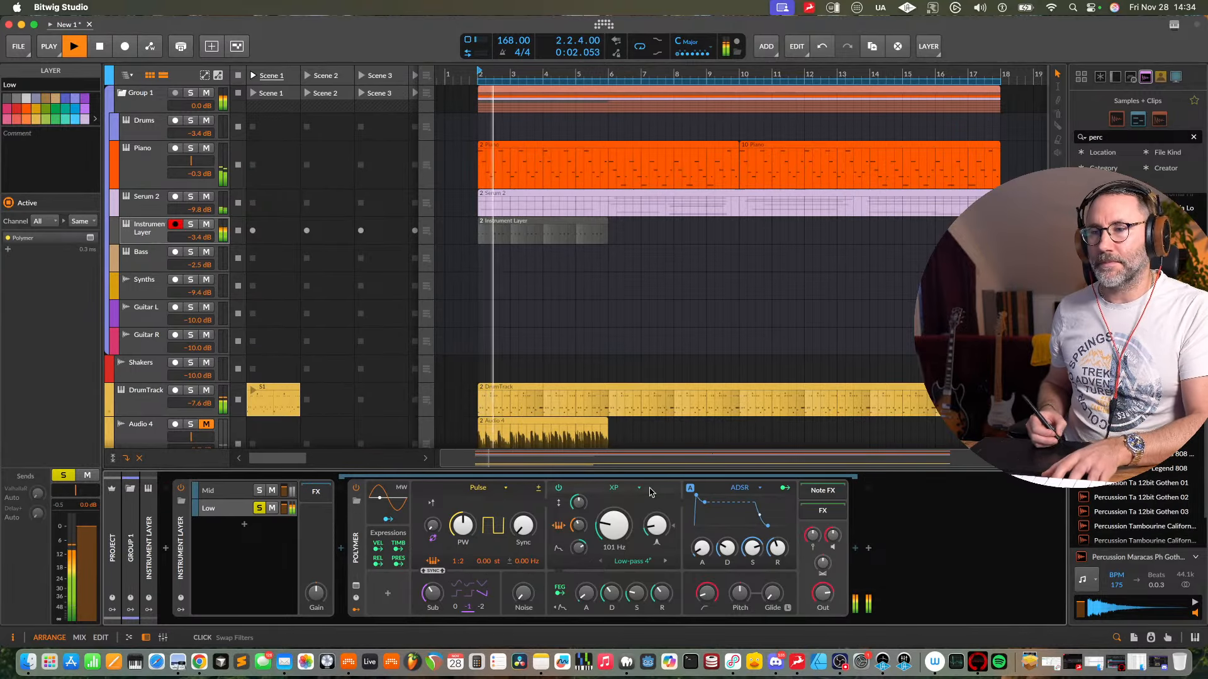
pyautogui.click(259, 491)
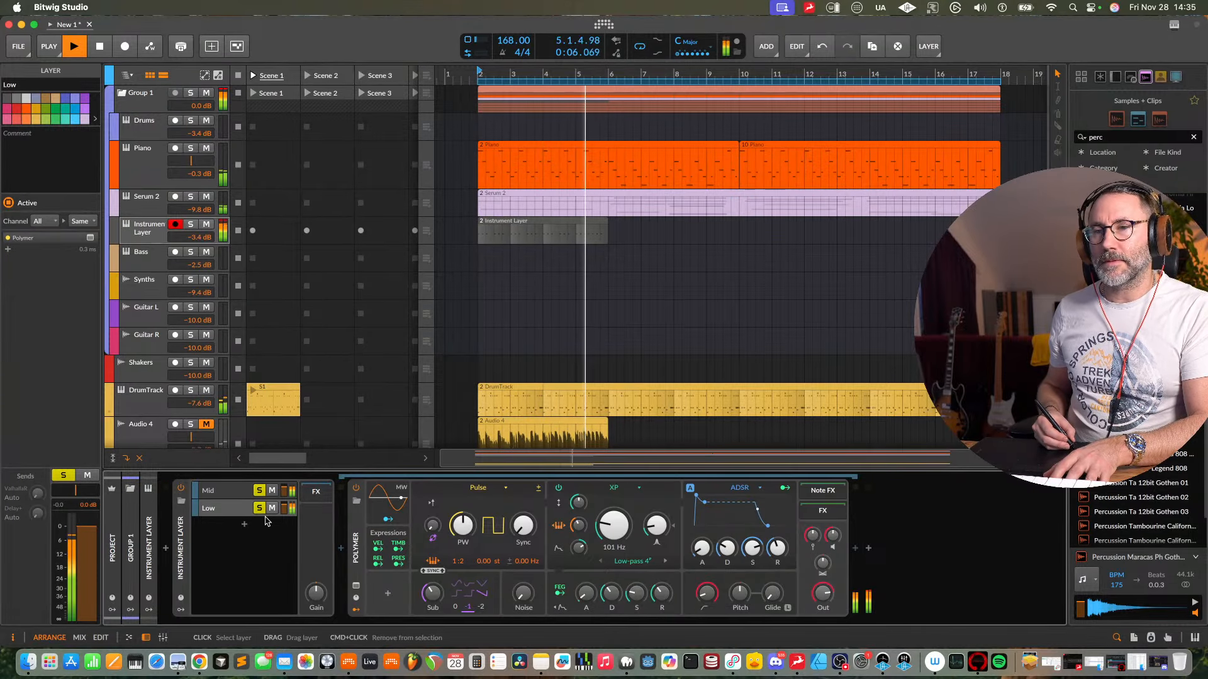
pyautogui.press('space')
pyautogui.click(259, 508)
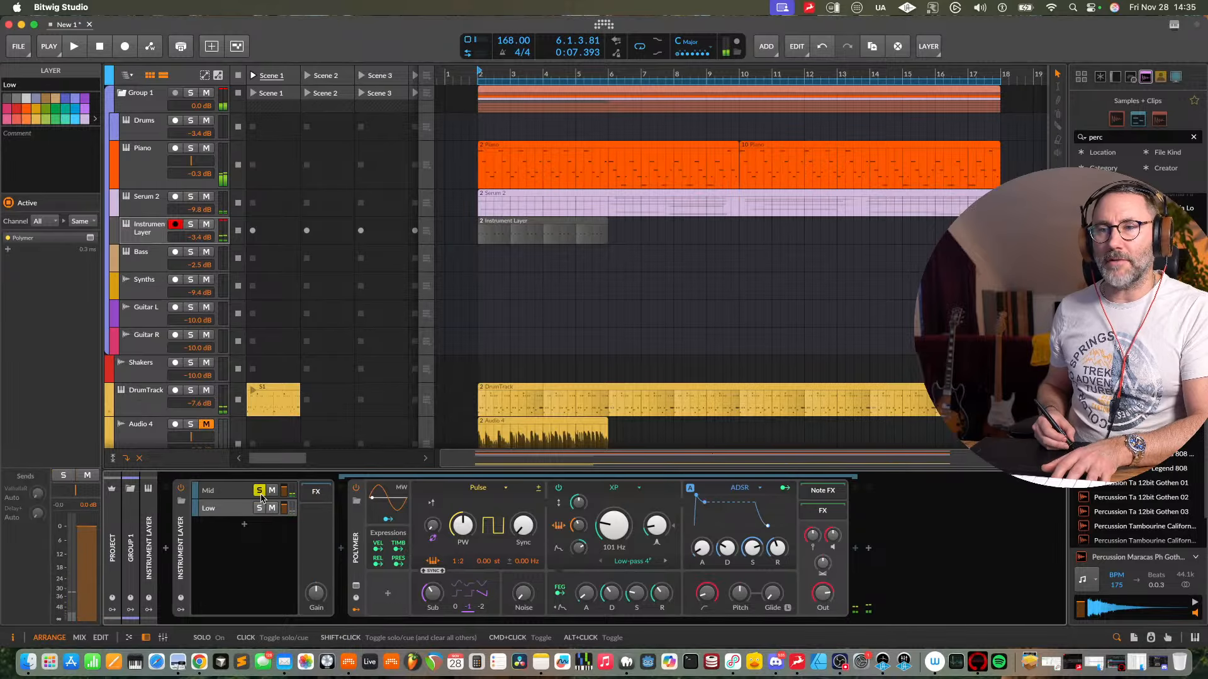
pyautogui.click(260, 492)
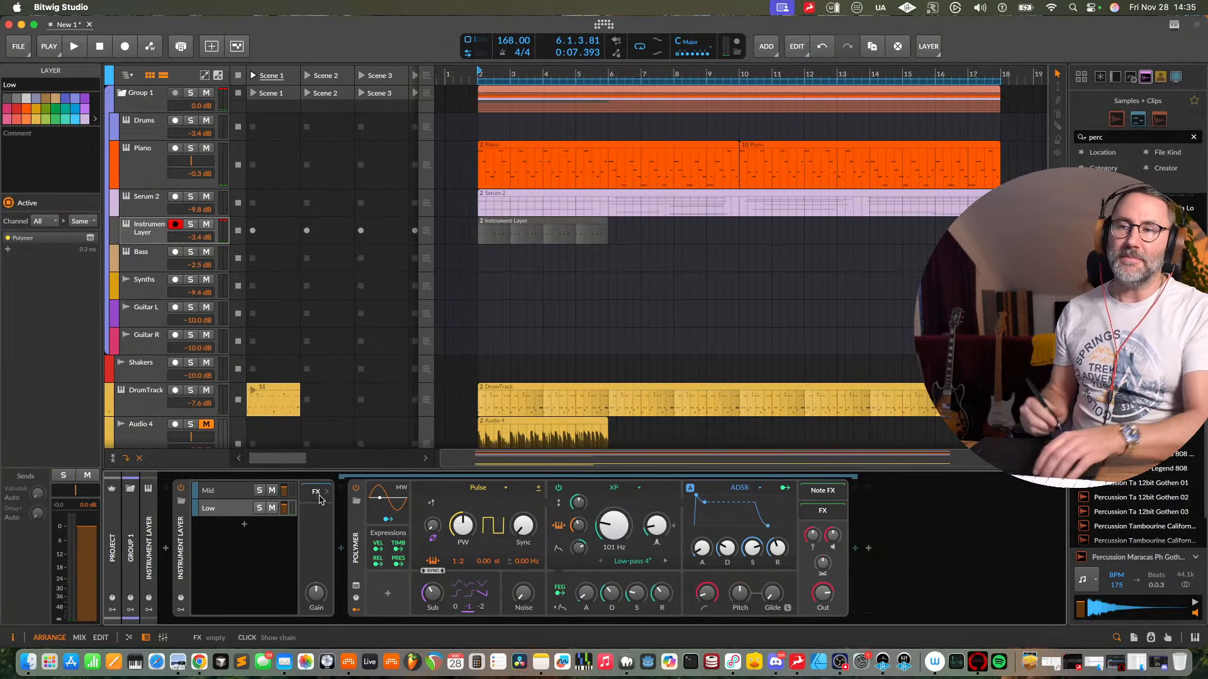
# - Play the loop with the Low layer muted and unmuted for comparison, stop playback and select the Instrument Layer track
pyautogui.press('space')
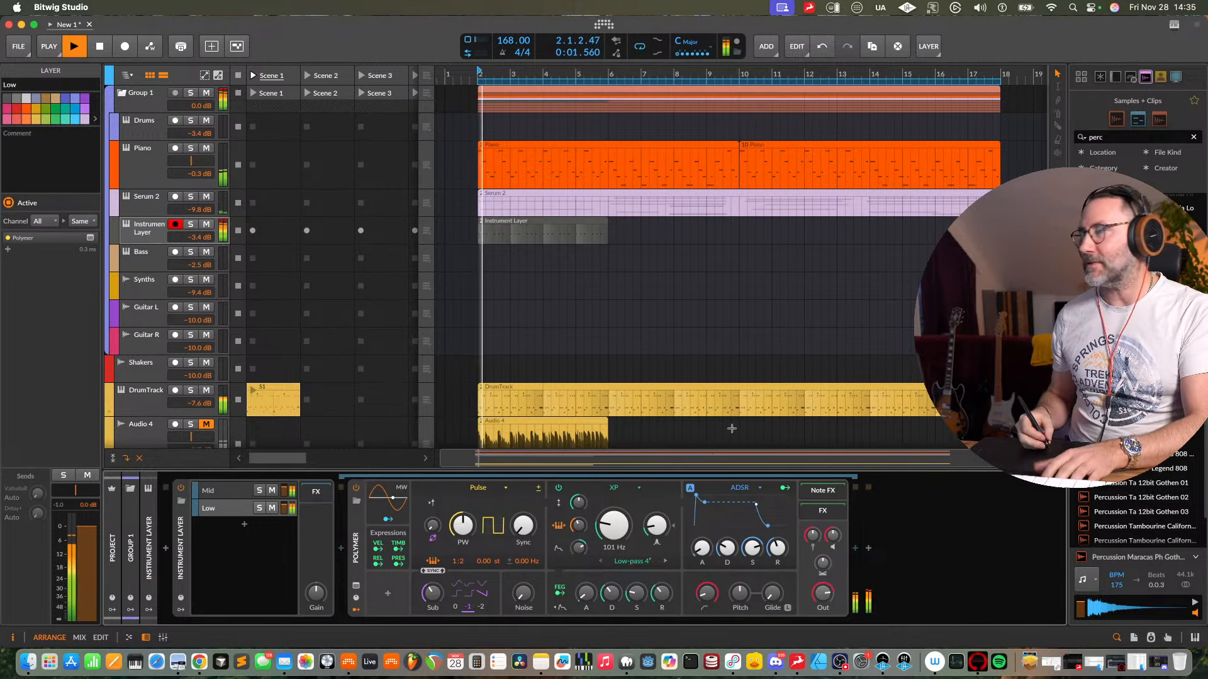
pyautogui.click(272, 508)
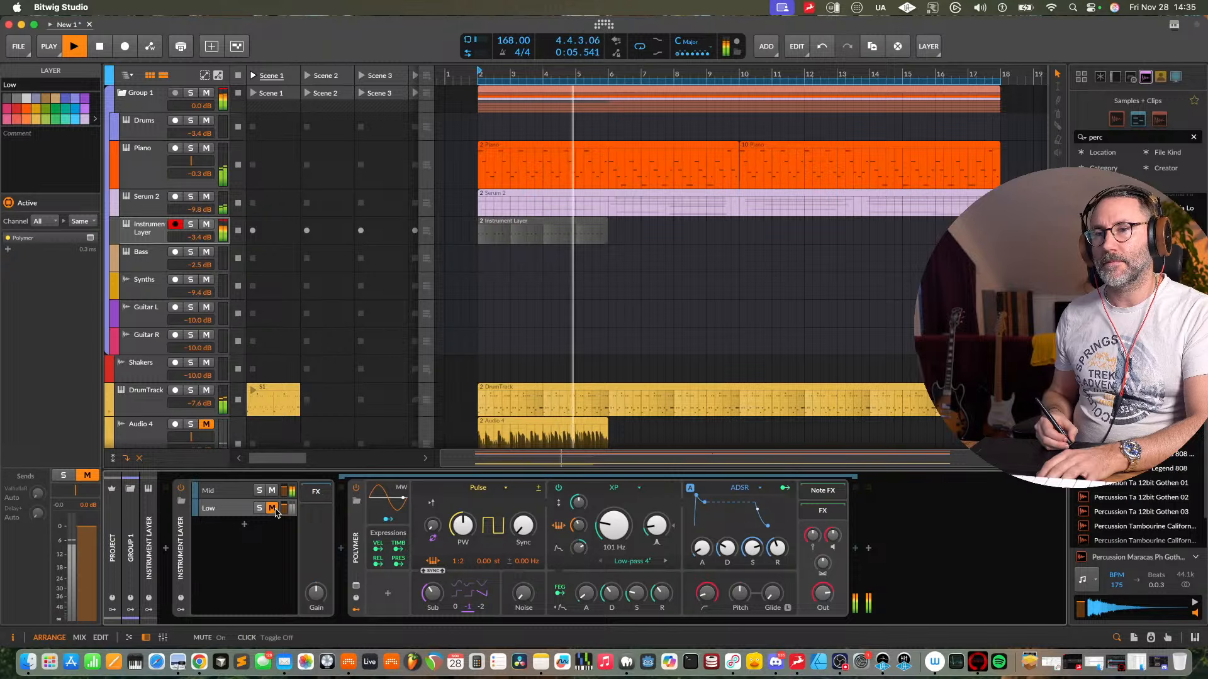
pyautogui.click(272, 508)
pyautogui.press('space')
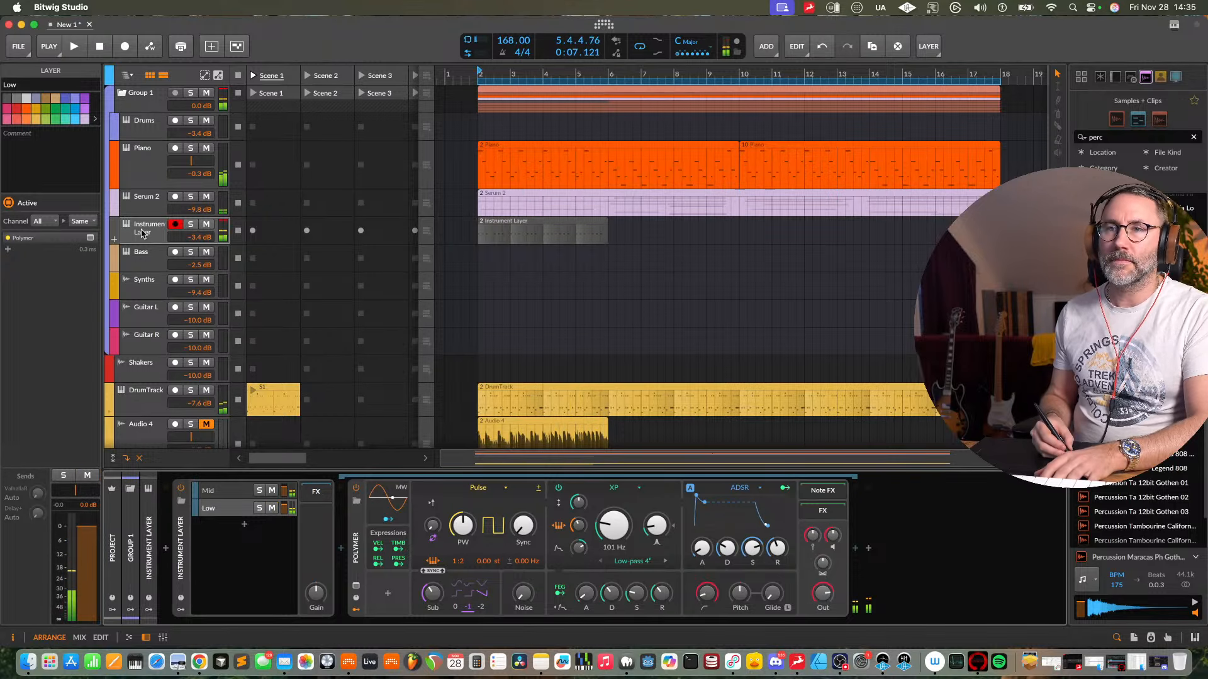
pyautogui.click(902, 510)
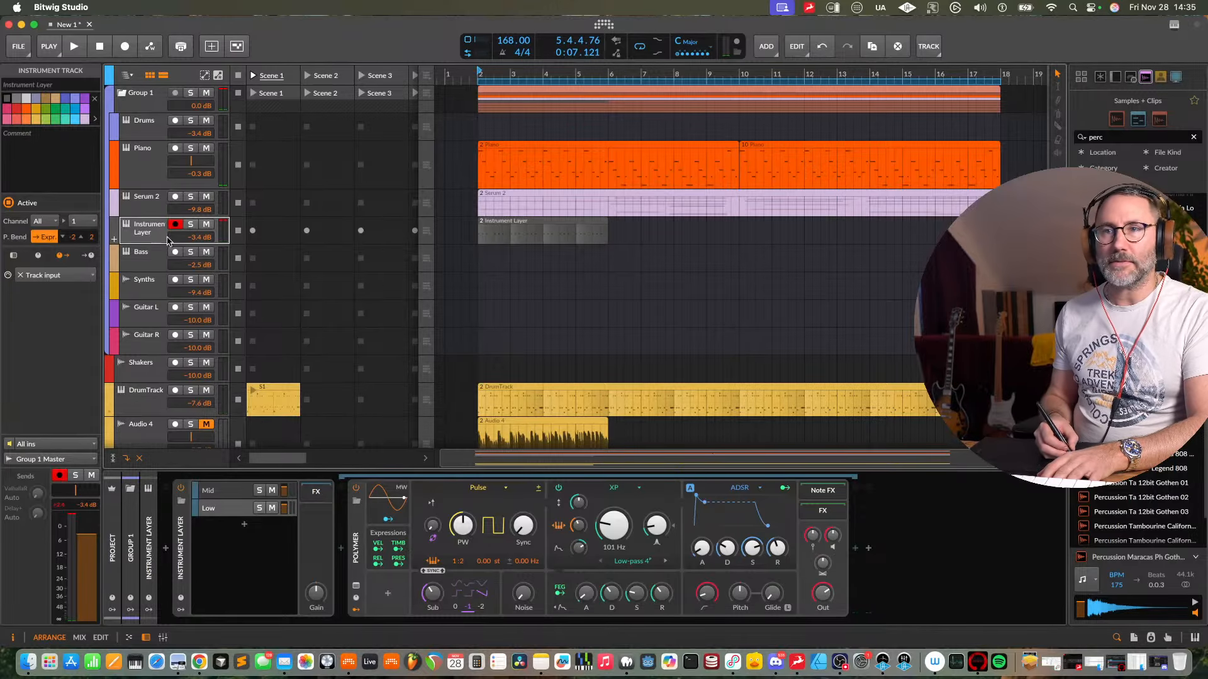
# - Set the Mid layer's Polymer pulse oscillator to a 1:1 ratio with ±0.07 Hz detune and lower its Sync during playback
pyautogui.press('space')
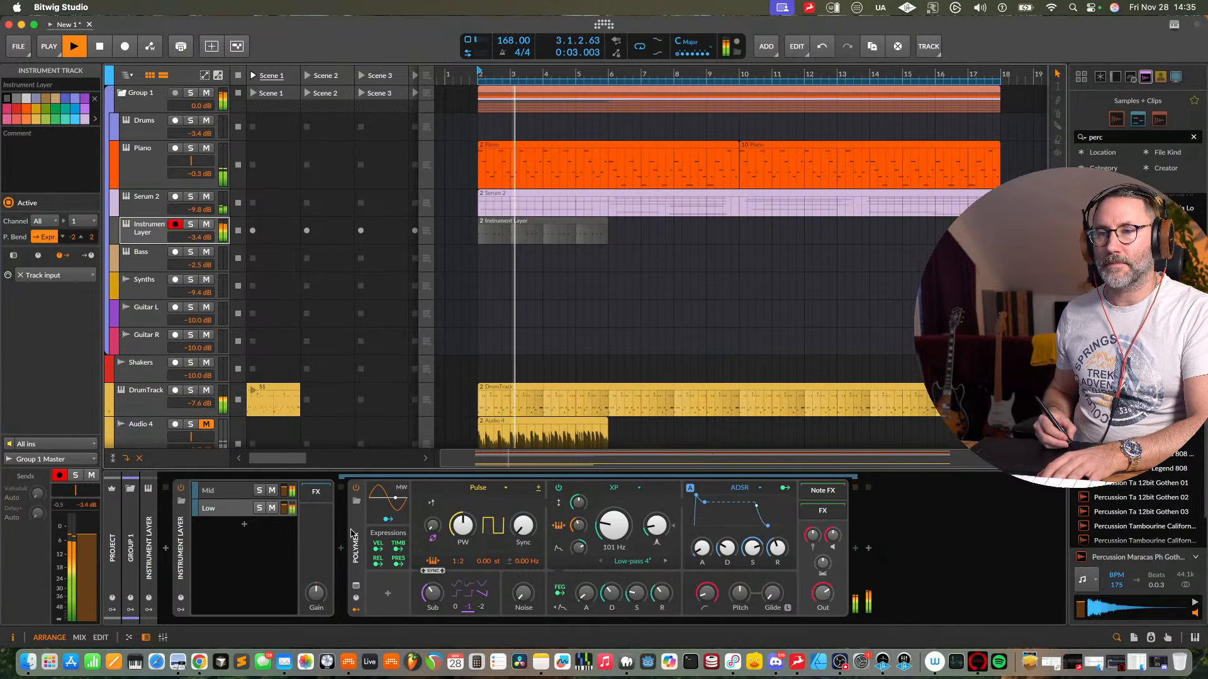
pyautogui.click(214, 490)
pyautogui.moveTo(524, 526); pyautogui.dragTo(523, 533)
pyautogui.press('space')
pyautogui.press('space')
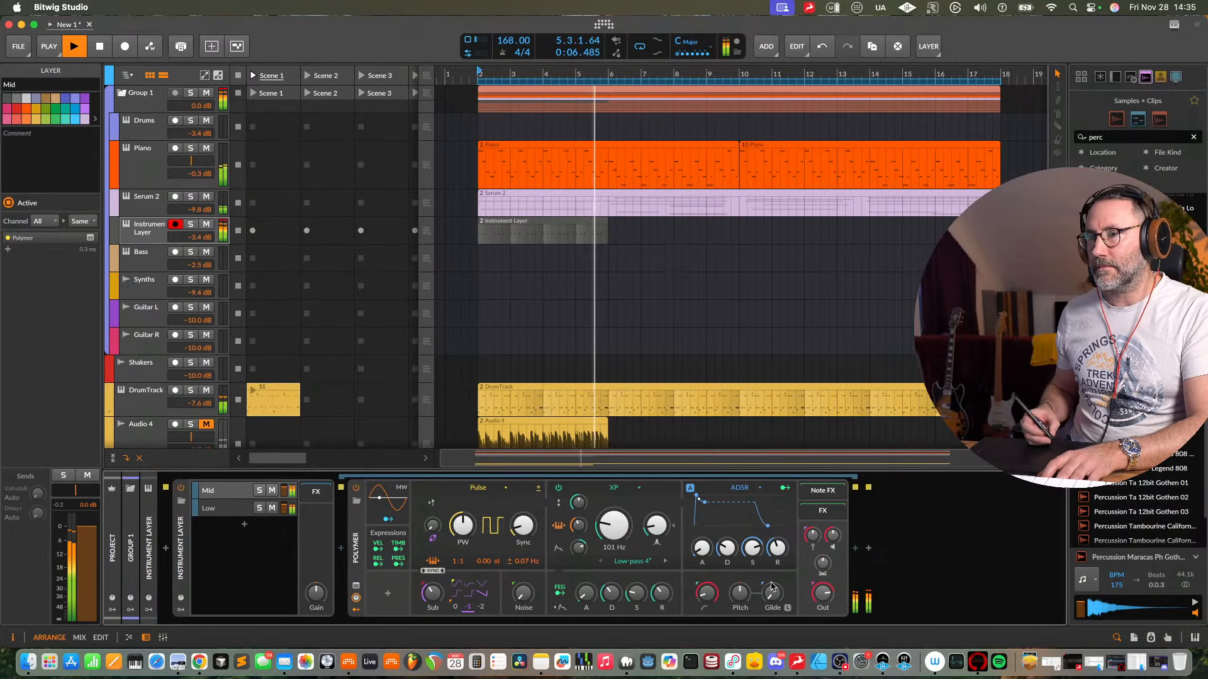
pyautogui.press('space')
pyautogui.press('space')
# - Insert a Filter+ device after Polymer in the Mid layer
pyautogui.click(855, 550)
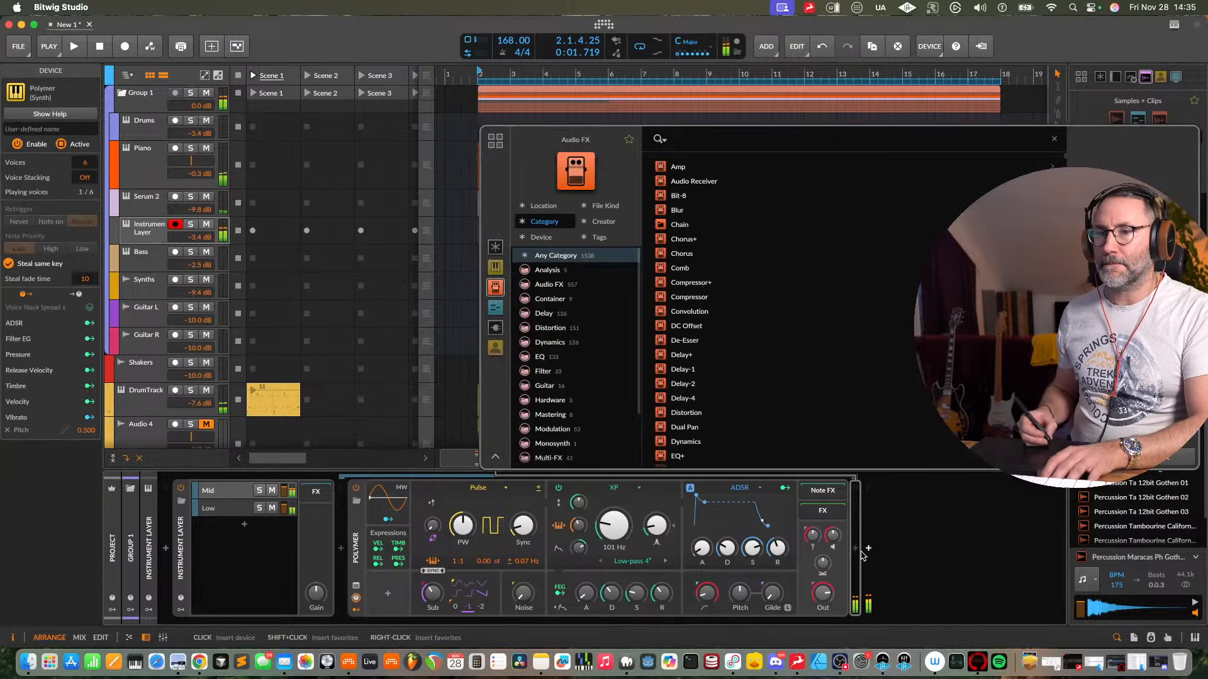
pyautogui.write('filter')
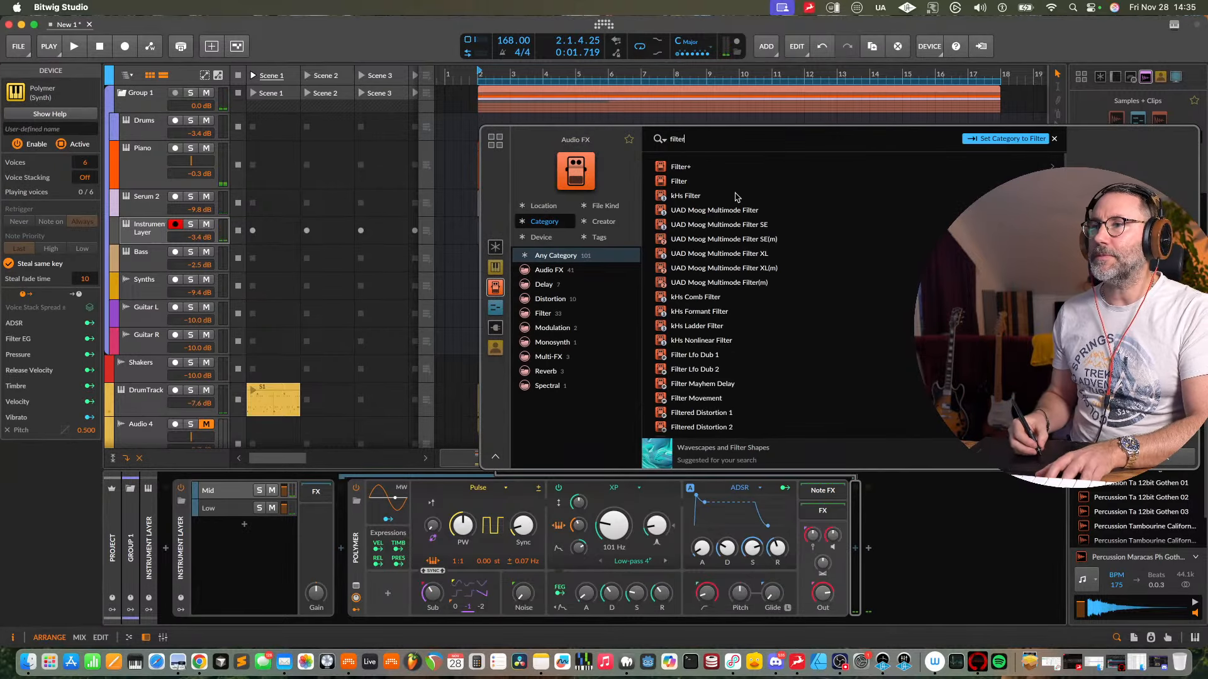
pyautogui.press('Down')
pyautogui.press('Return')
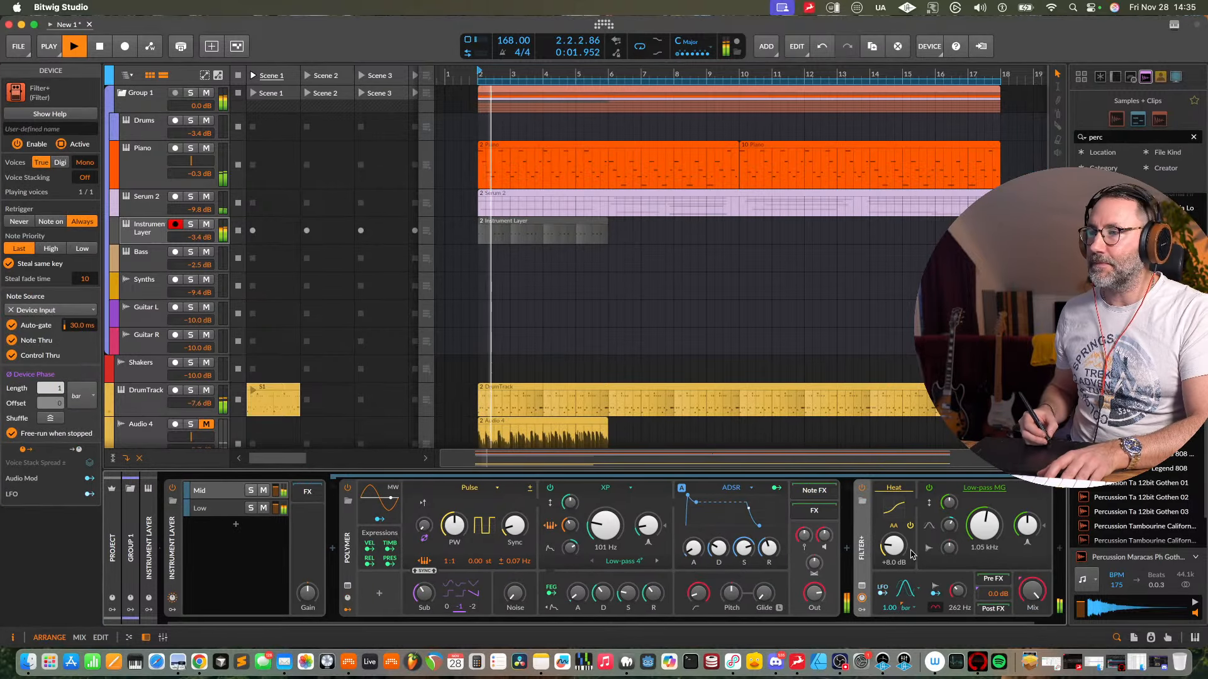
# - Set Filter+'s Heat drive to +10.0 dB, switch off its low-pass filter section, and audition the sound
pyautogui.moveTo(893, 546); pyautogui.dragTo(907, 569)
pyautogui.click(929, 488)
pyautogui.press('space')
pyautogui.press('space')
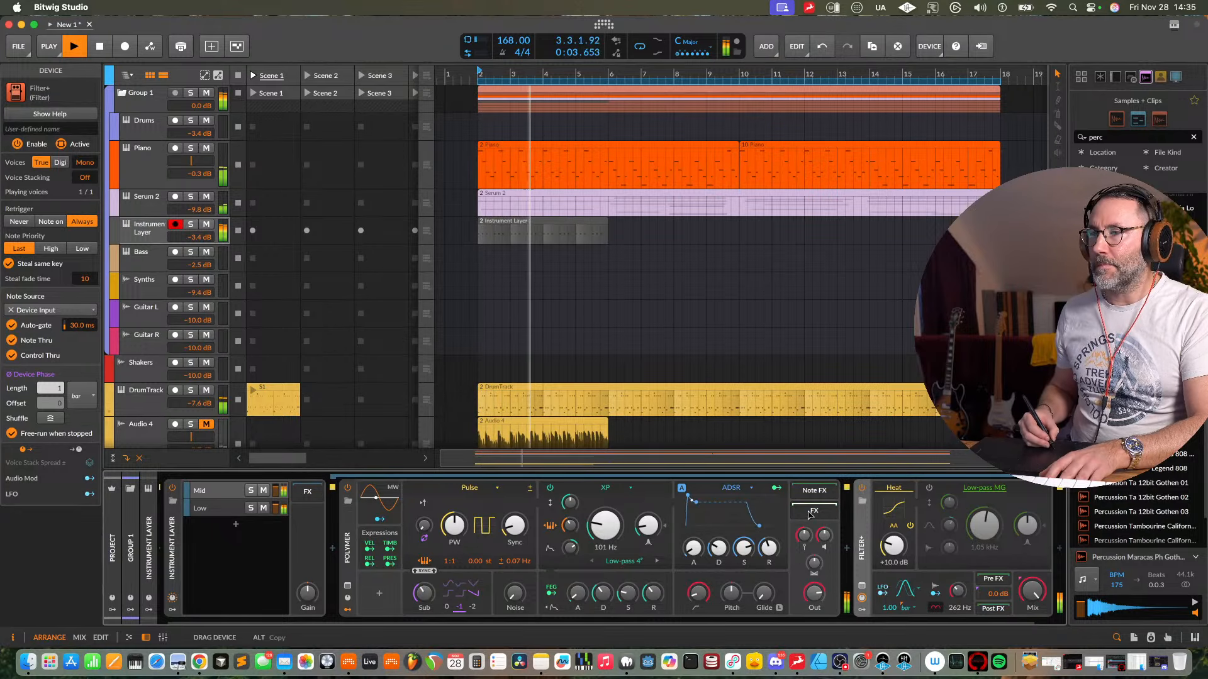
# - Move Filter+ into Polymer's FX slot and compare the sound with it bypassed and enabled
pyautogui.moveTo(863, 549); pyautogui.dragTo(821, 511)
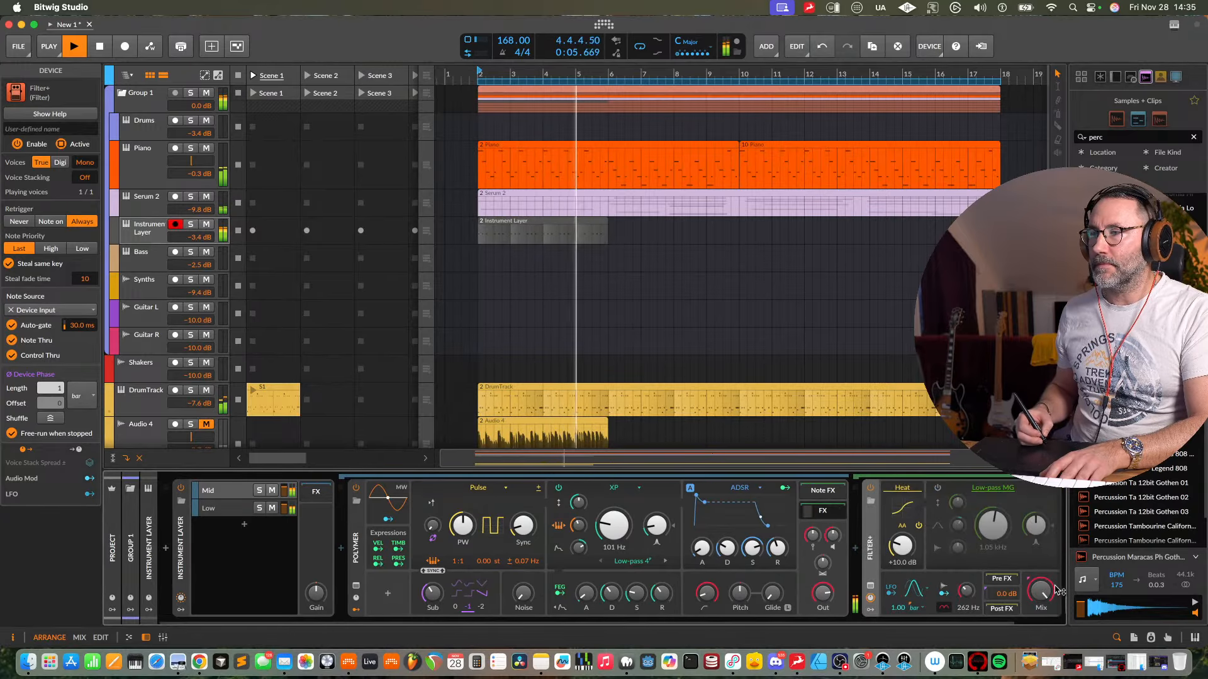
pyautogui.click(870, 489)
pyautogui.press('space')
pyautogui.press('space')
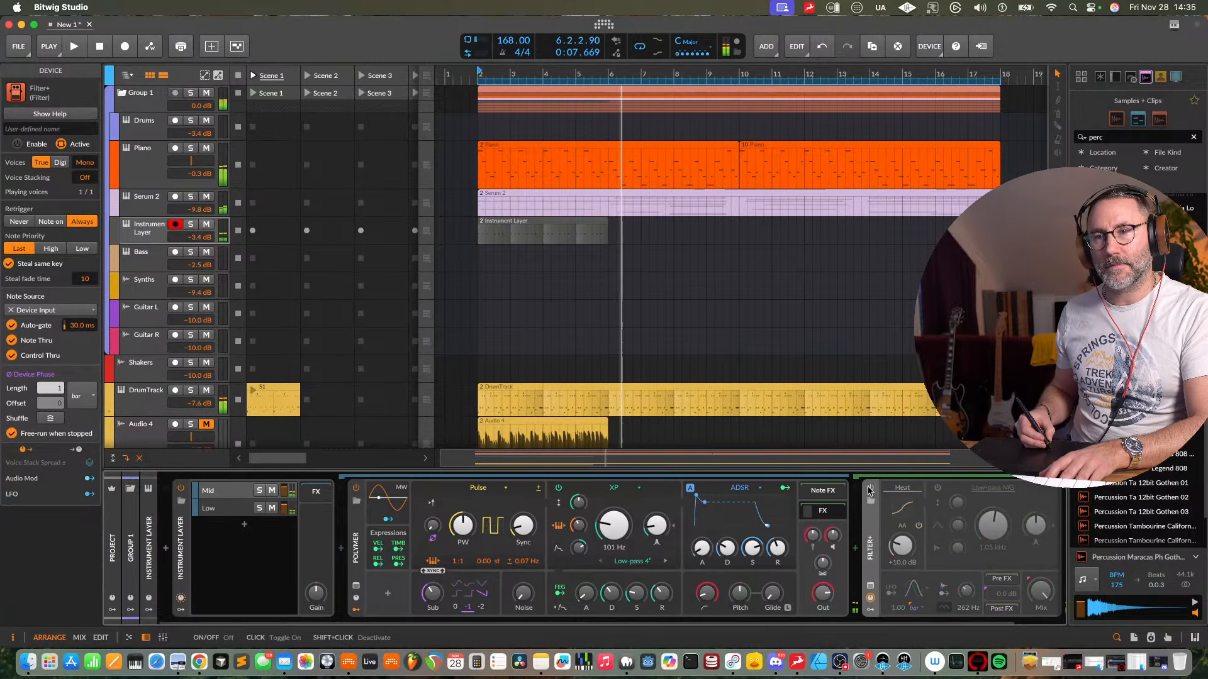
pyautogui.click(870, 488)
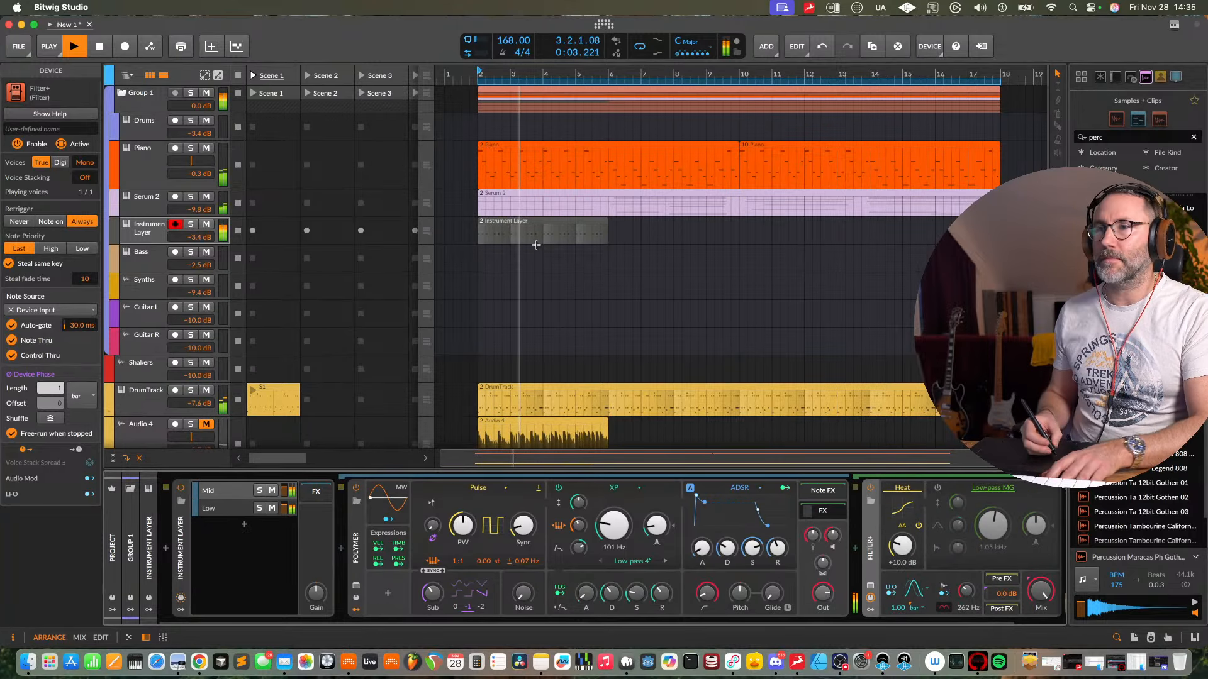
# - Copy the Instrument Layer clip to bar 6 and open the copy in the note editor
pyautogui.moveTo(544, 234); pyautogui.dragTo(672, 232)
pyautogui.press('space')
pyautogui.doubleClick(678, 238)
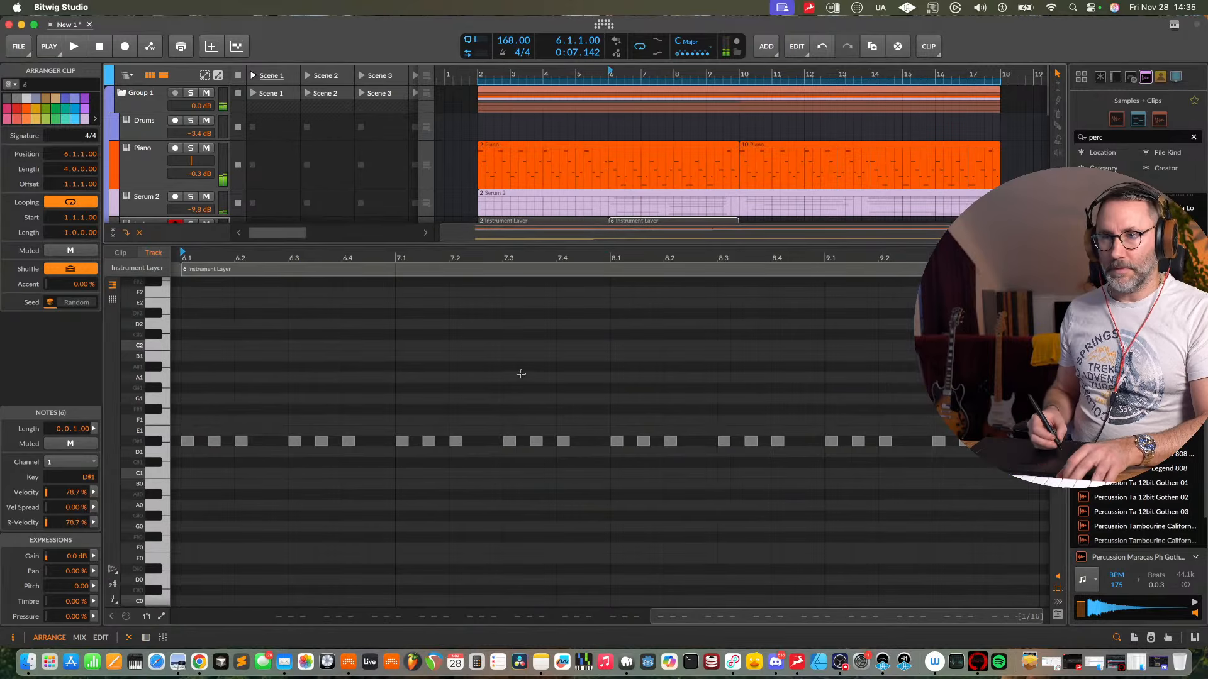
# - Try moving all the selected Instrument Layer notes down to B0, and undo the move
pyautogui.click(530, 402)
pyautogui.press('super+a')
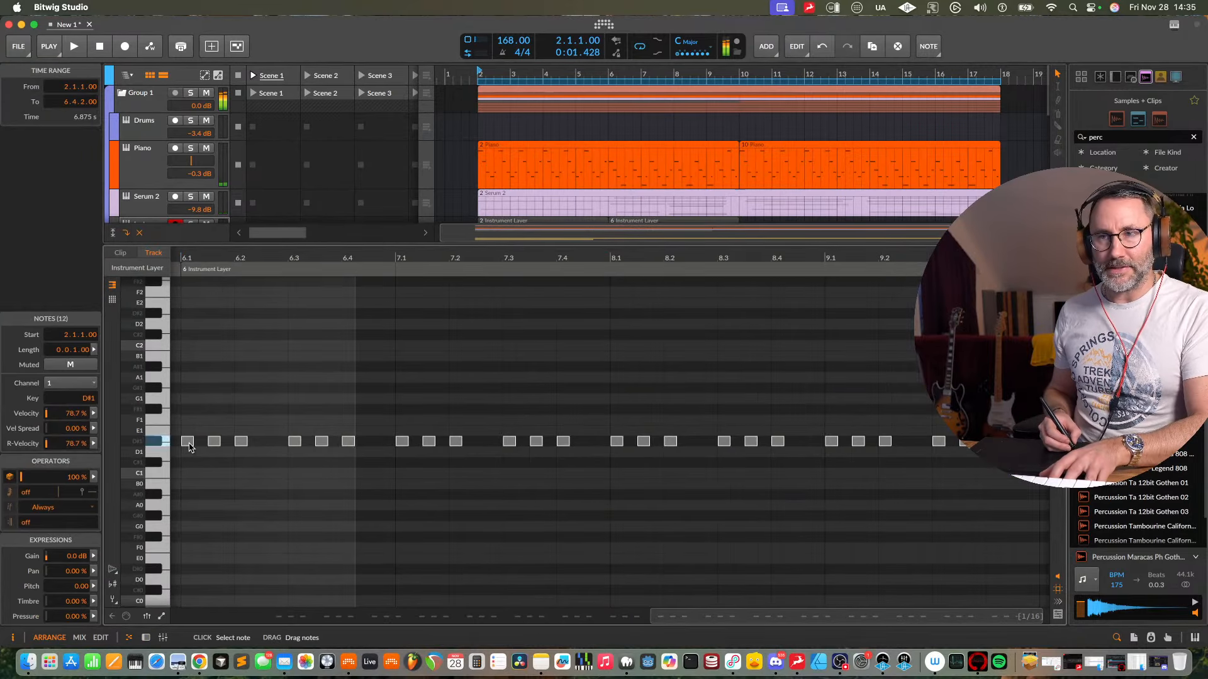
pyautogui.moveTo(189, 446); pyautogui.dragTo(195, 489)
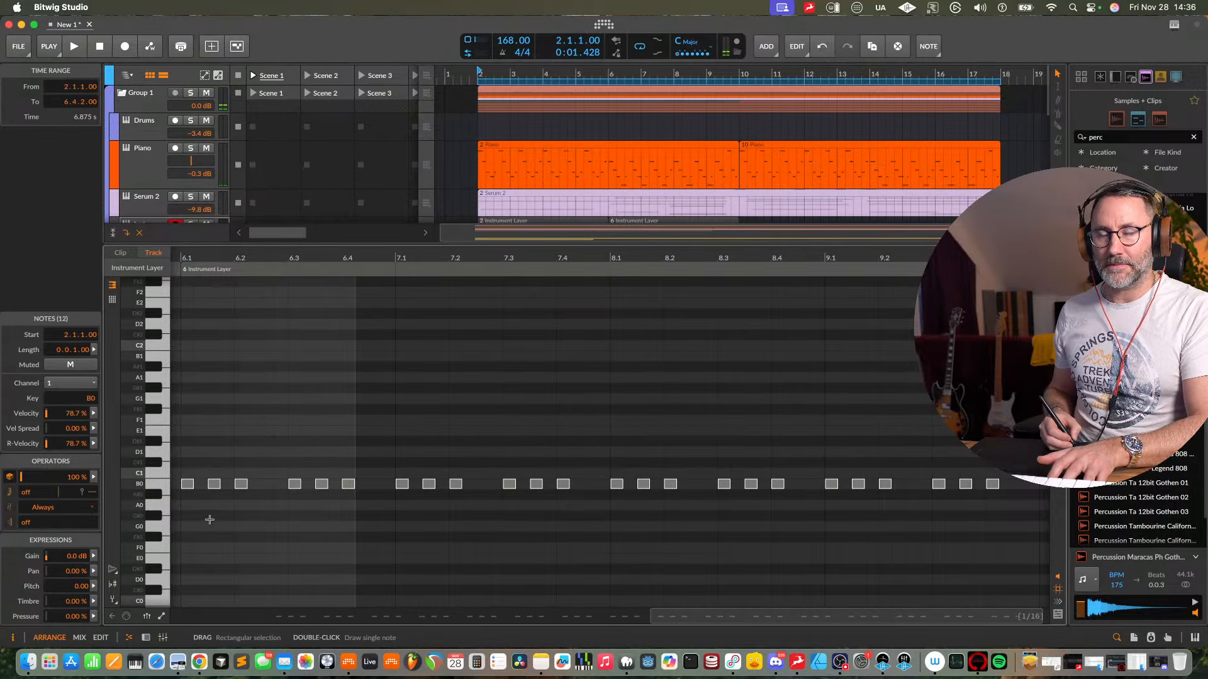
pyautogui.press('space')
pyautogui.press('super+z')
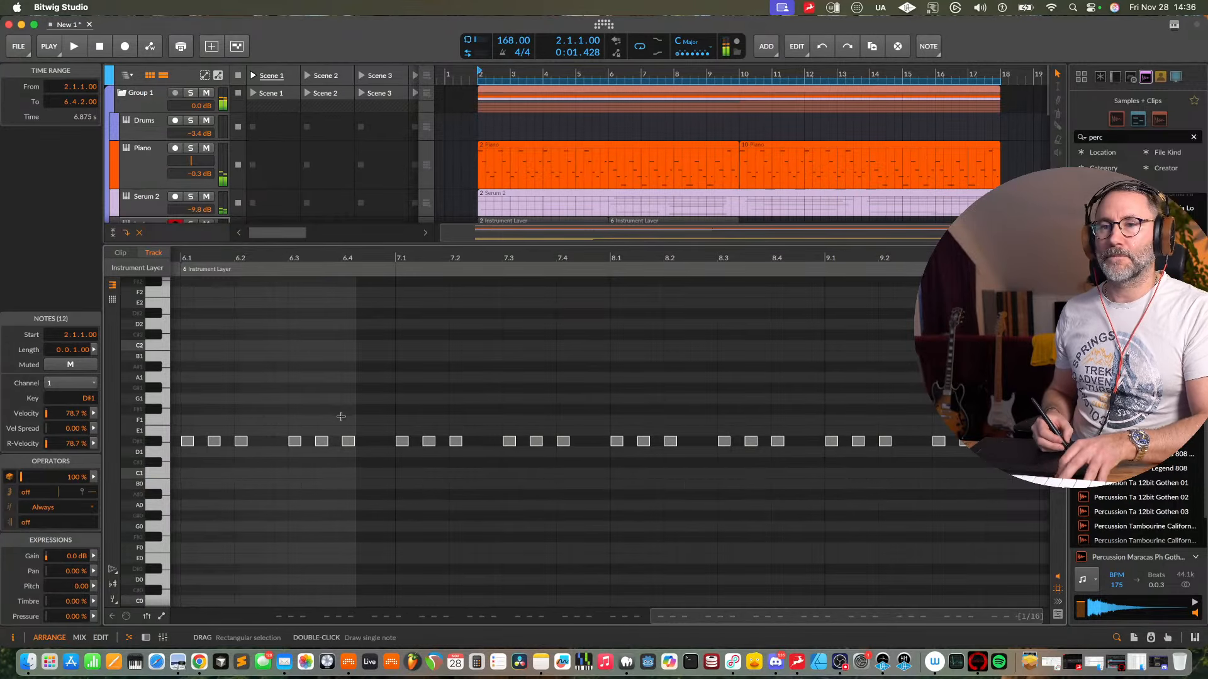
pyautogui.press('d')
pyautogui.press('space')
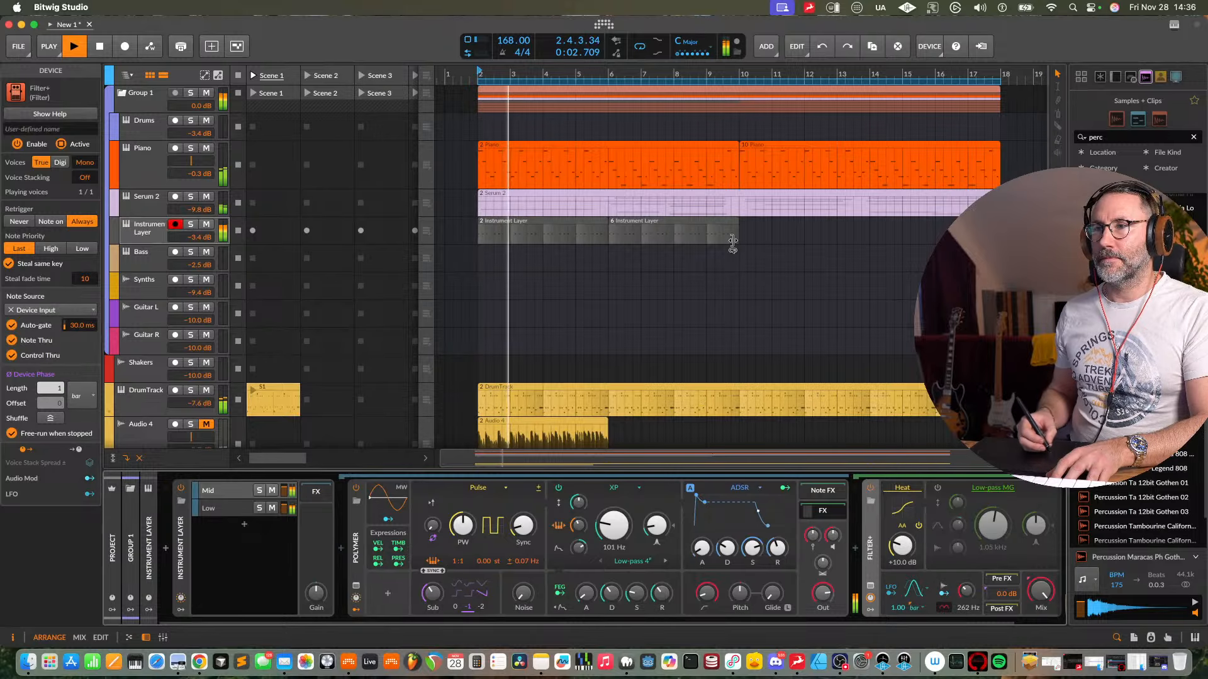
pyautogui.click(618, 230)
pyautogui.moveTo(618, 230); pyautogui.dragTo(661, 228)
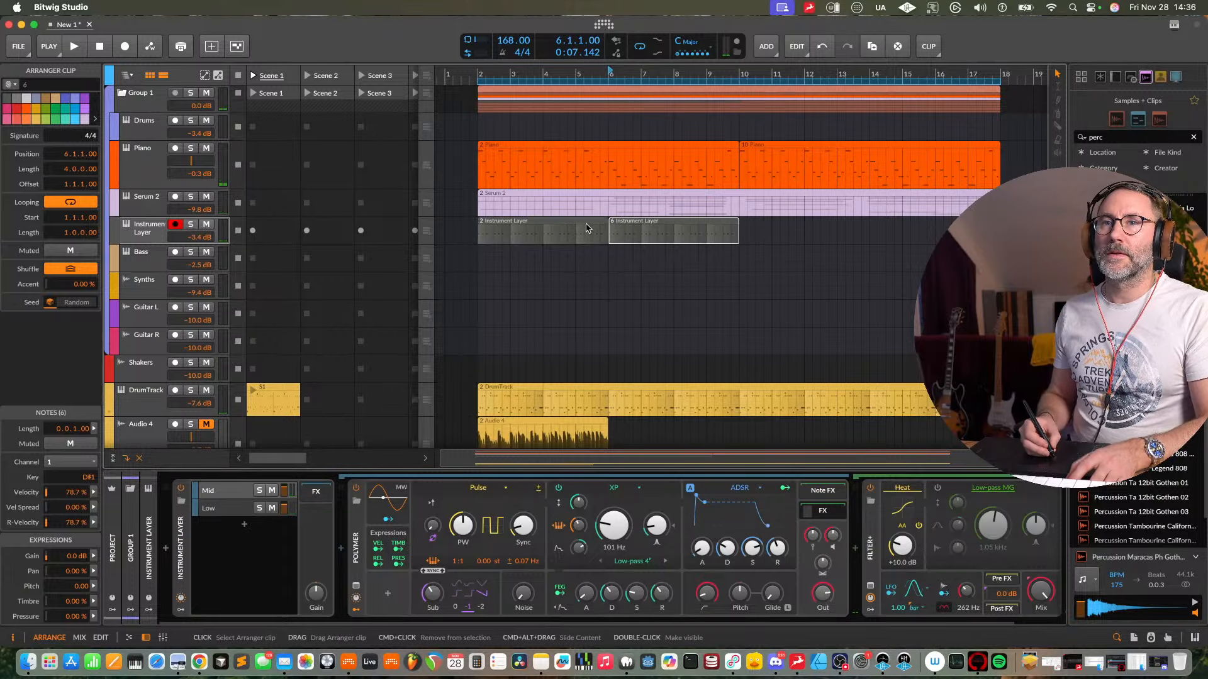
pyautogui.moveTo(586, 228); pyautogui.dragTo(642, 229)
pyautogui.press('super+z')
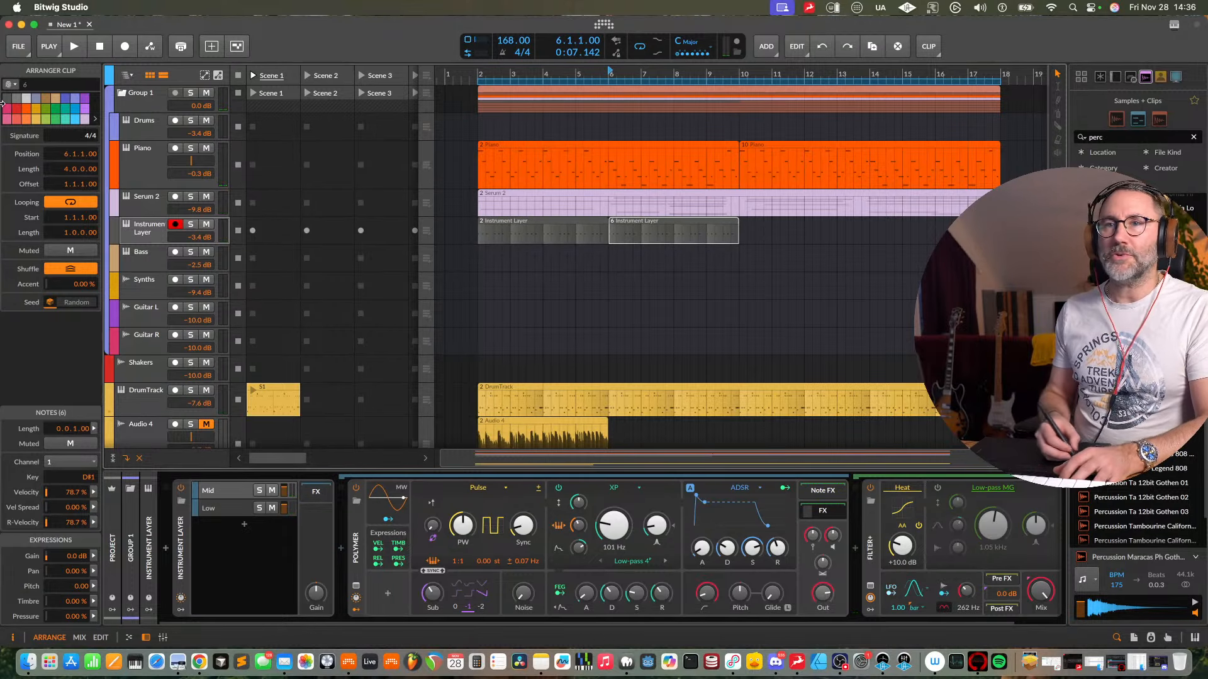
# - Make the Instrument Layer clip at bar 6 a unique pattern and transpose its notes down to B0
pyautogui.click(14, 84)
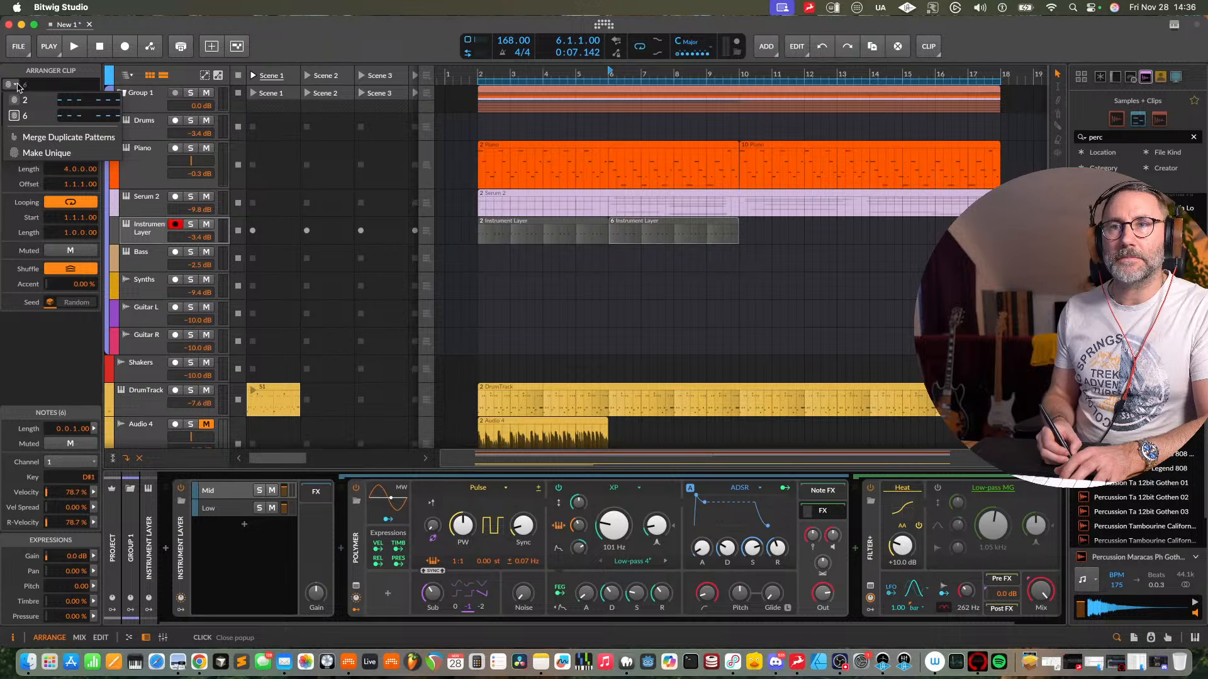
pyautogui.click(37, 152)
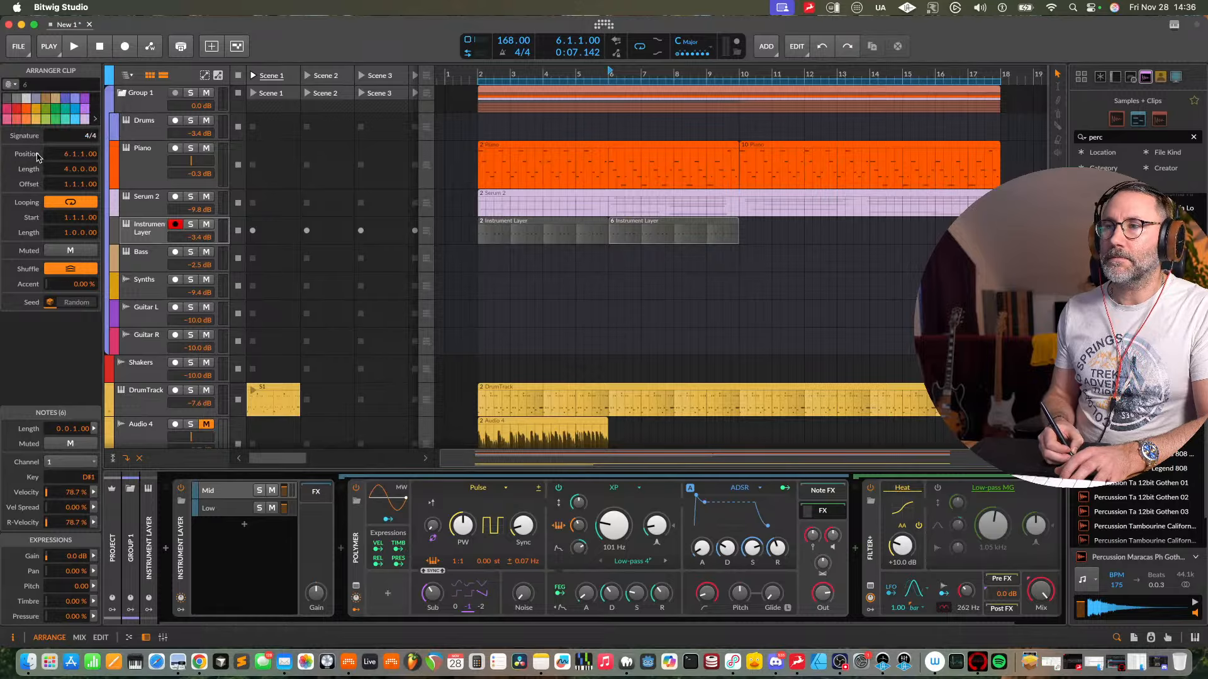
pyautogui.doubleClick(692, 228)
pyautogui.press('super+a')
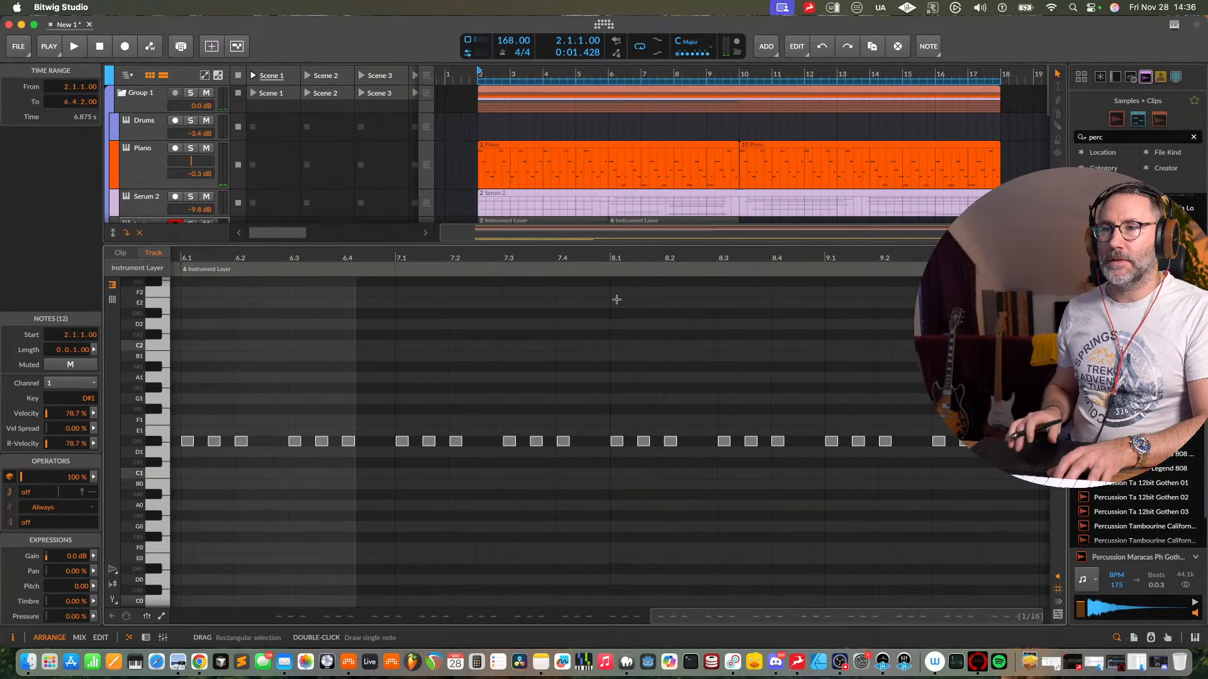
pyautogui.scroll(-5, 616, 300)
pyautogui.moveTo(805, 401); pyautogui.dragTo(455, 486)
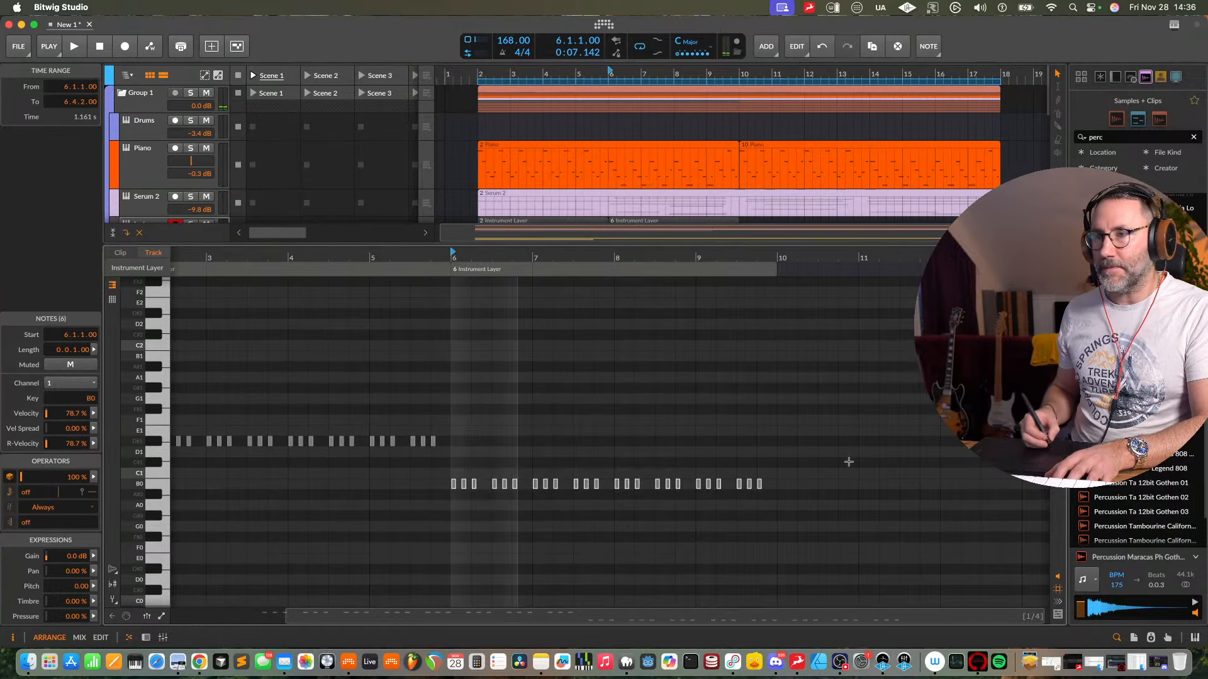
pyautogui.moveTo(848, 462); pyautogui.dragTo(615, 497)
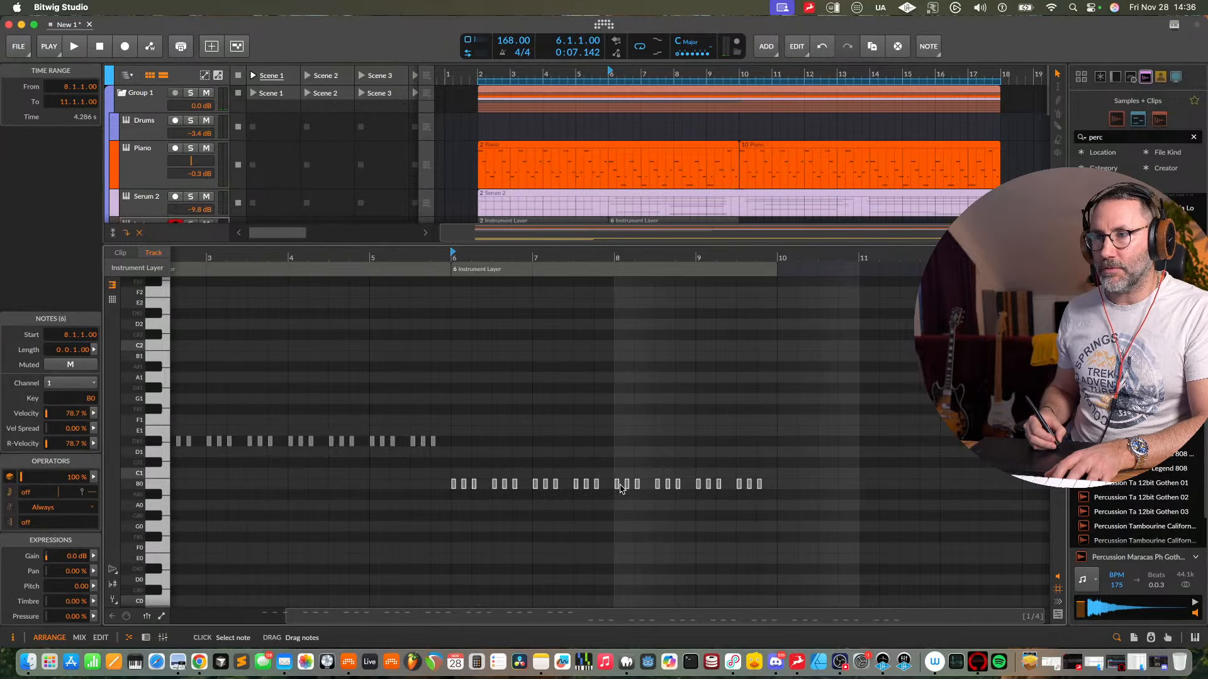
pyautogui.moveTo(784, 439); pyautogui.dragTo(615, 507)
pyautogui.press('d')
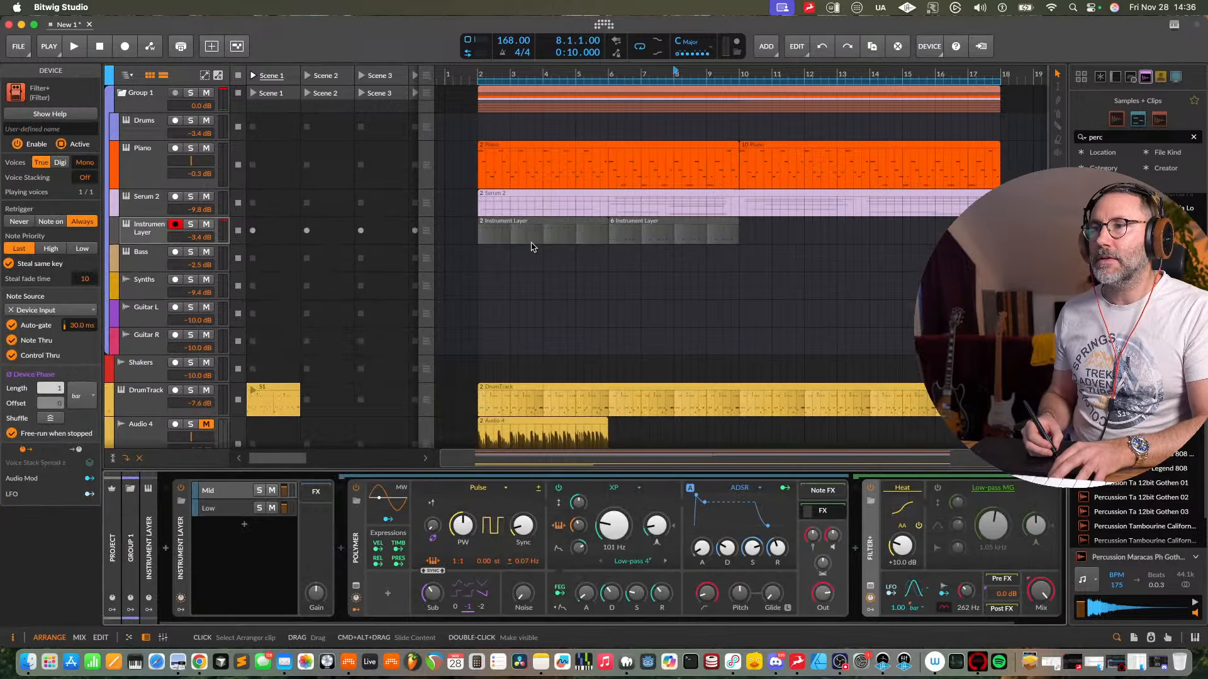
# - Consolidate the looped Instrument Layer clip at bar 6 so its repeats become individual notes
pyautogui.click(698, 229)
pyautogui.rightClick(696, 221)
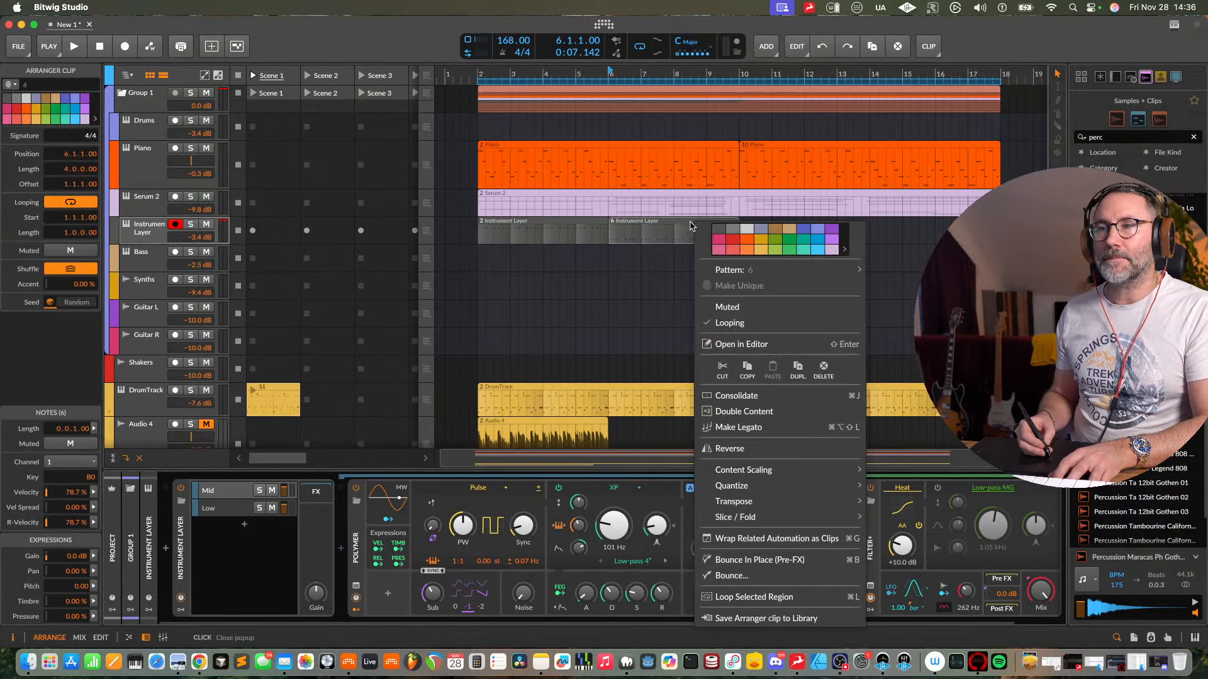
pyautogui.click(758, 397)
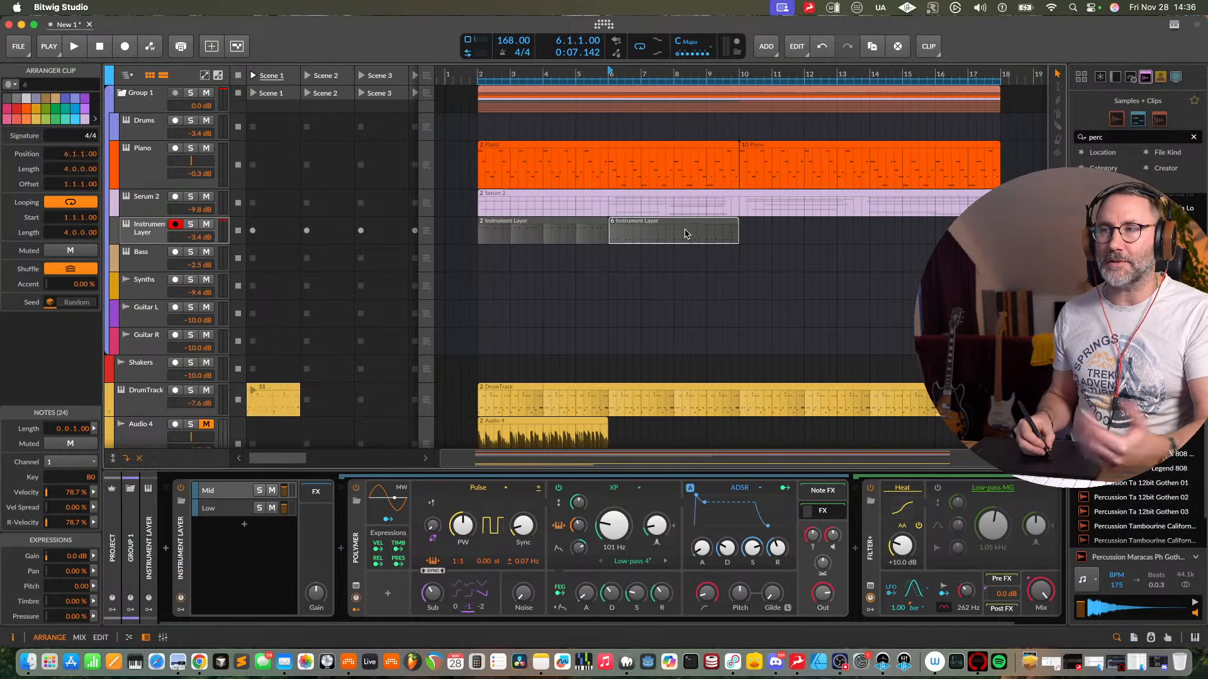
# - Move the notes in the clip's second half, from bar 8 onward, to G#1 and play them back
pyautogui.press('e')
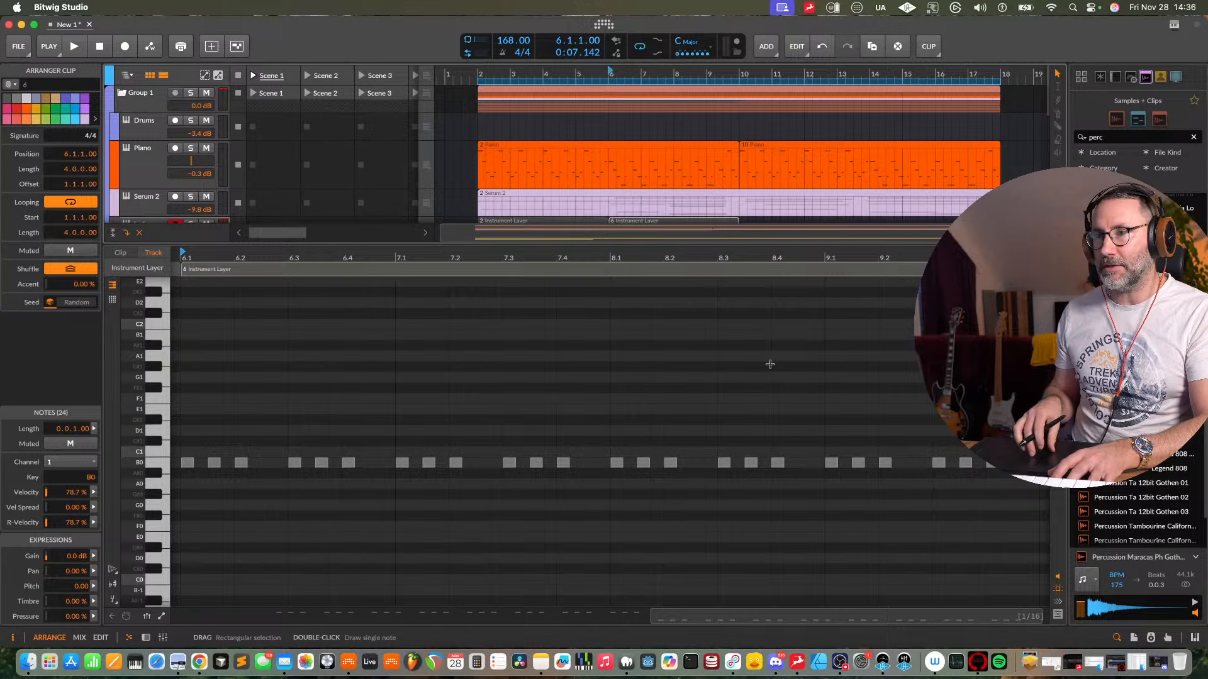
pyautogui.scroll(-3, 770, 364)
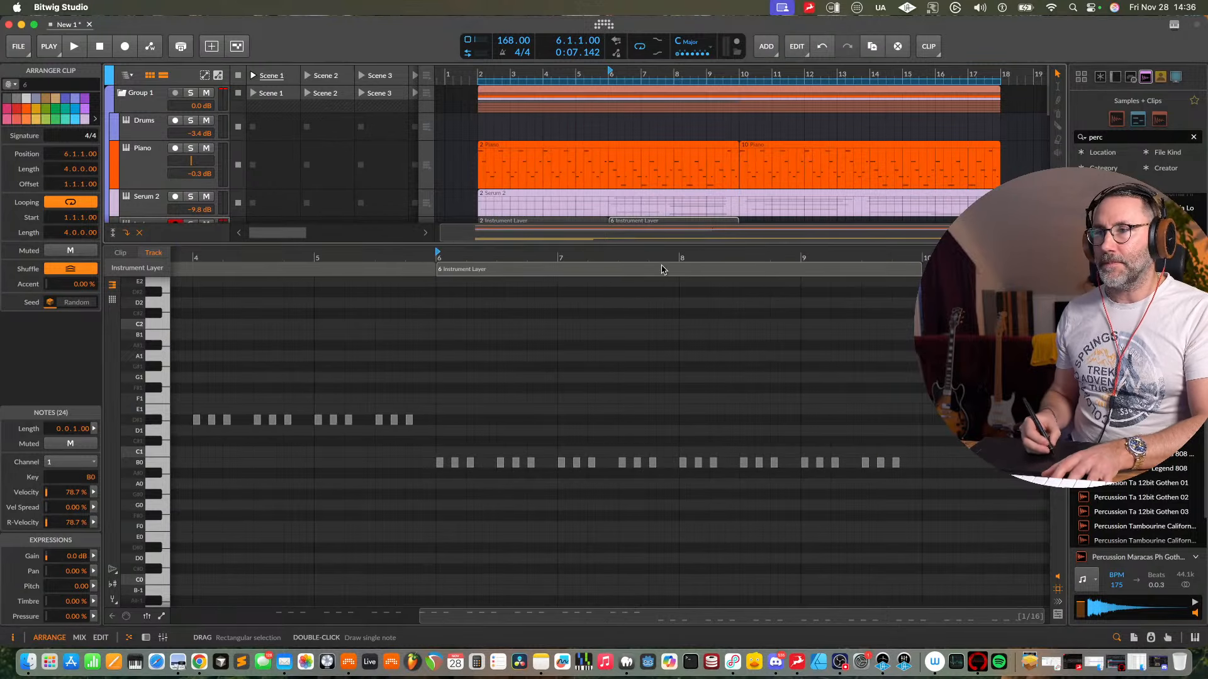
pyautogui.moveTo(961, 483); pyautogui.dragTo(686, 501)
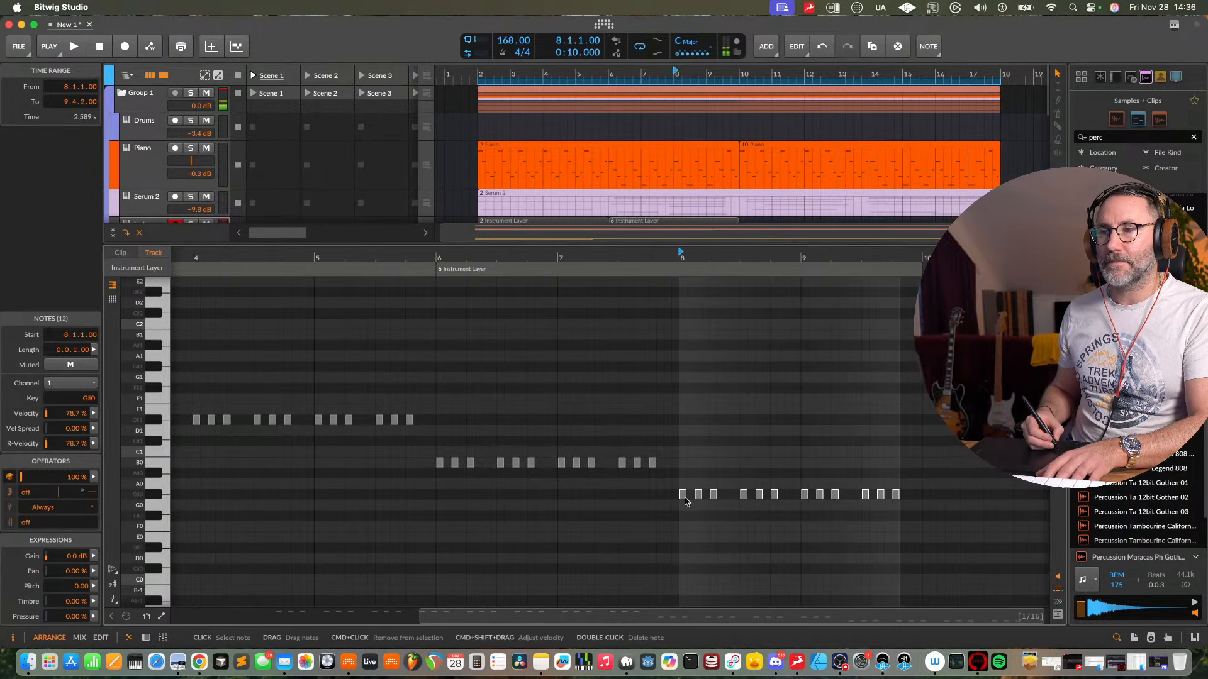
pyautogui.moveTo(687, 372); pyautogui.dragTo(695, 377)
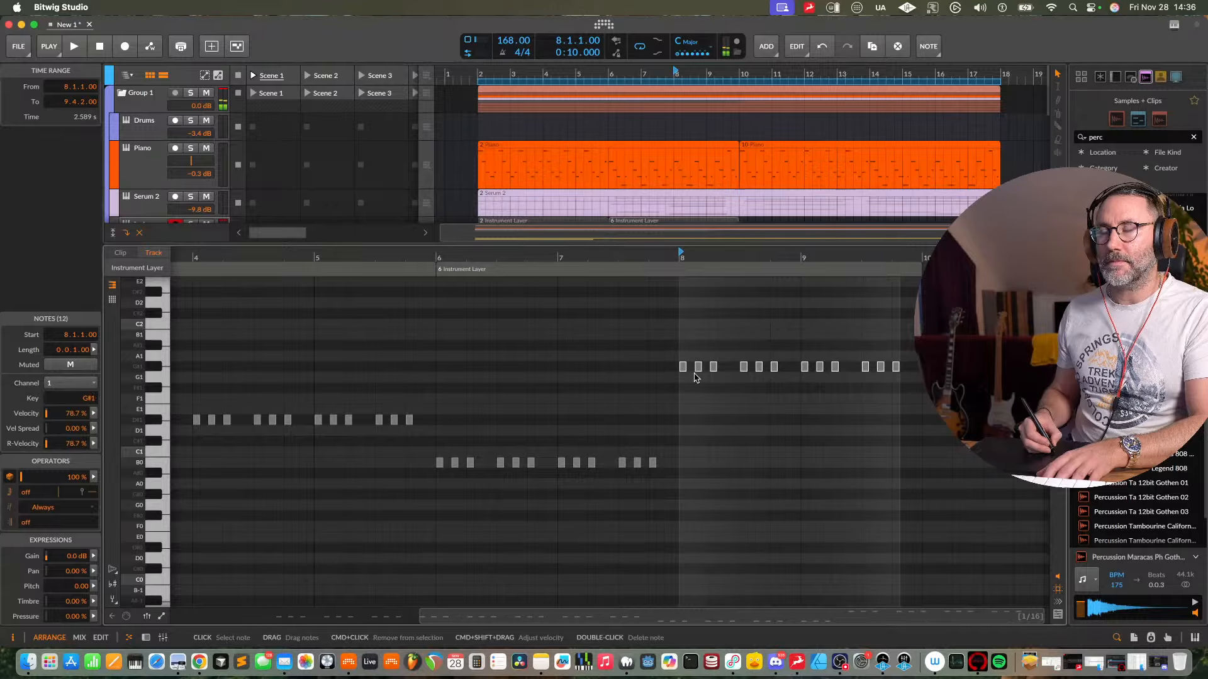
pyautogui.press('space')
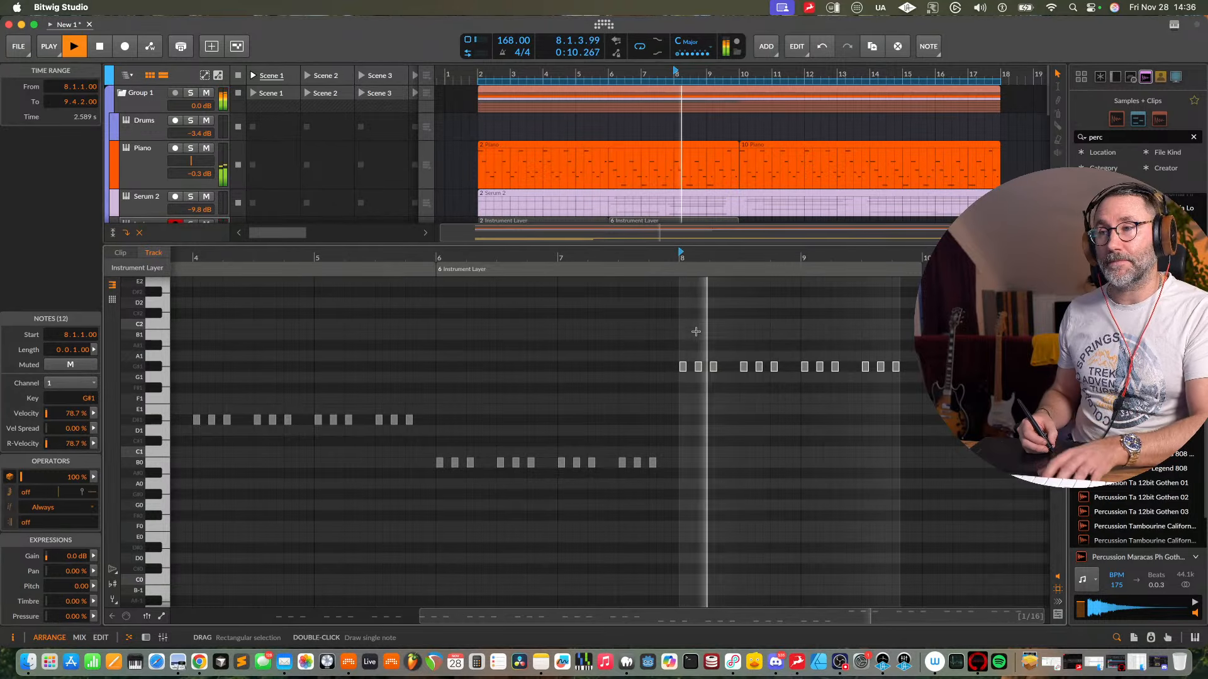
pyautogui.press('d')
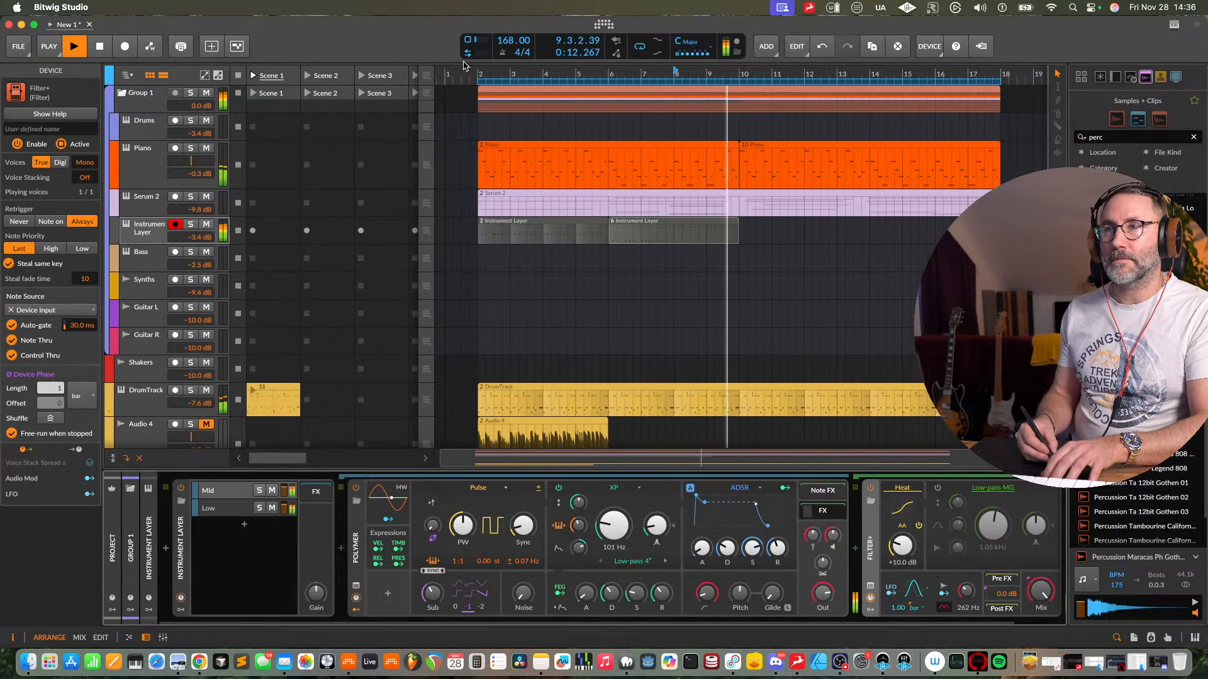
# - Join the two Instrument Layer clips into one eight-bar clip and extend it as a loop to 16 bars
pyautogui.press('space')
pyautogui.press('space')
pyautogui.moveTo(765, 220); pyautogui.dragTo(487, 245)
pyautogui.press('super+j')
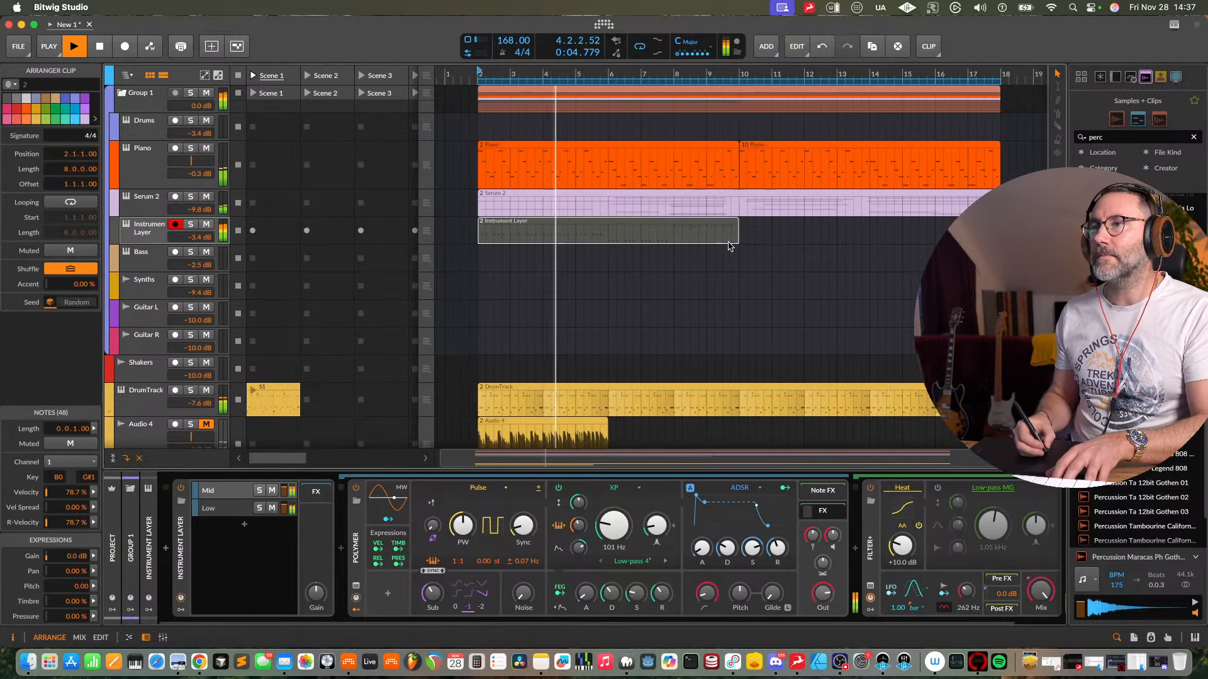
pyautogui.moveTo(730, 246); pyautogui.dragTo(1000, 246)
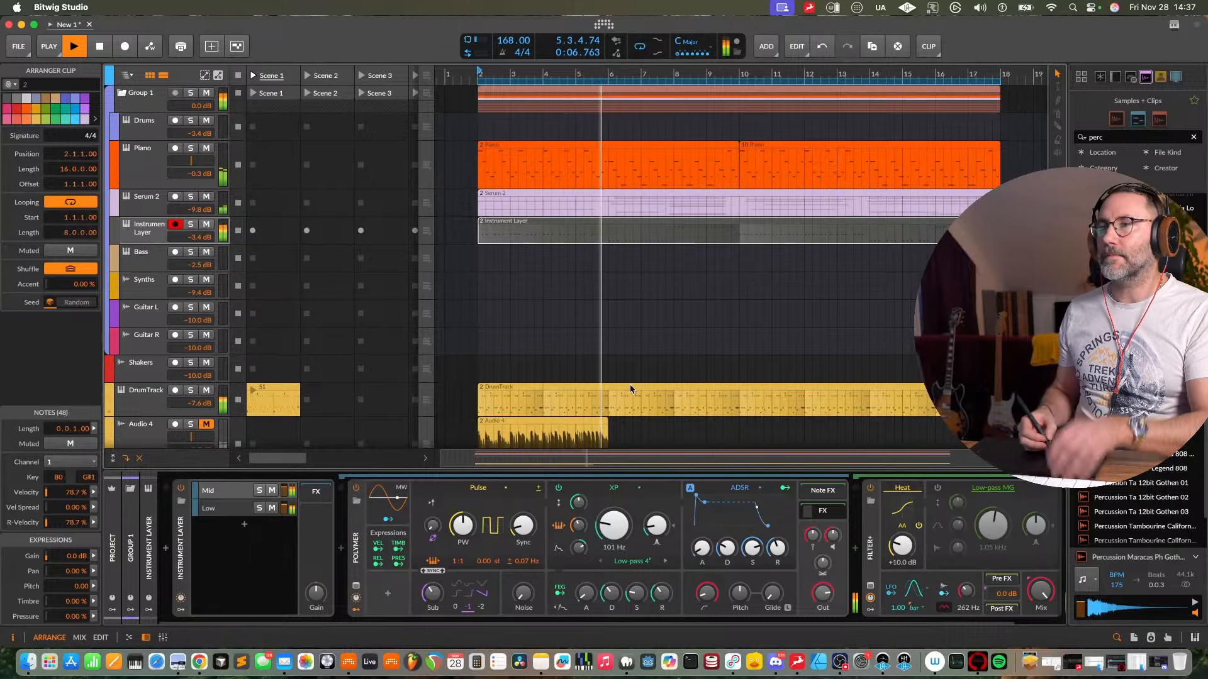
# - Show the Instrument Layer device's FX chain and lower the track volume to -5.1 dB
pyautogui.click(150, 232)
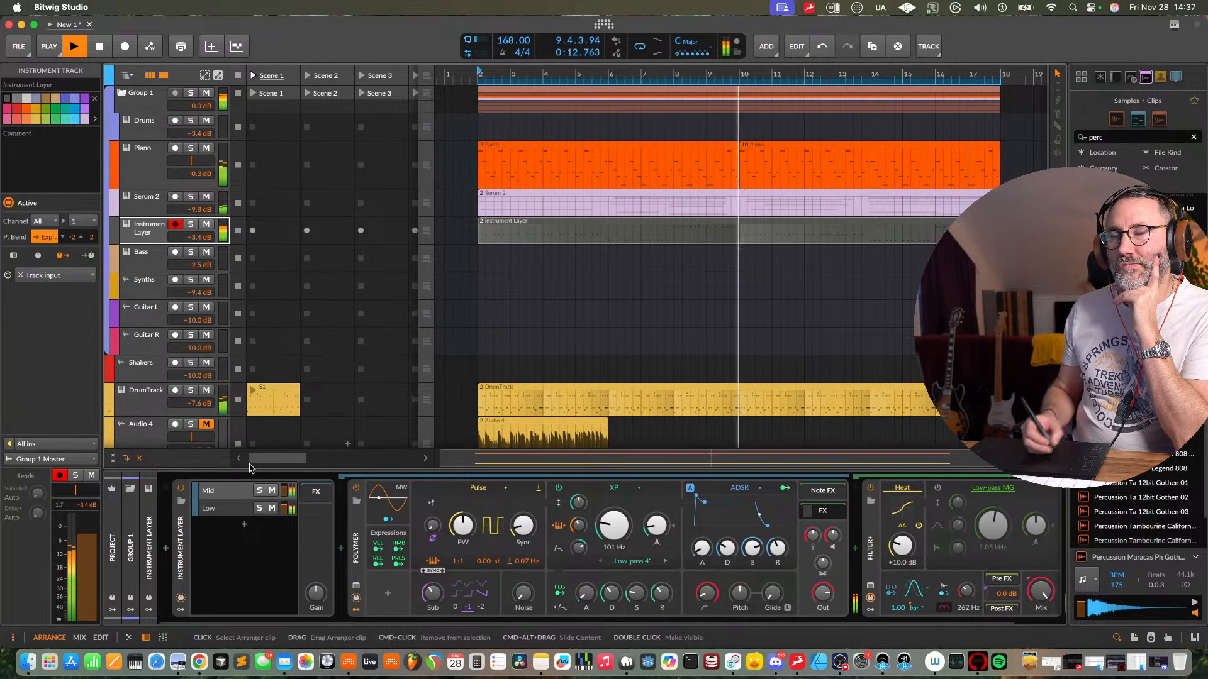
pyautogui.click(324, 492)
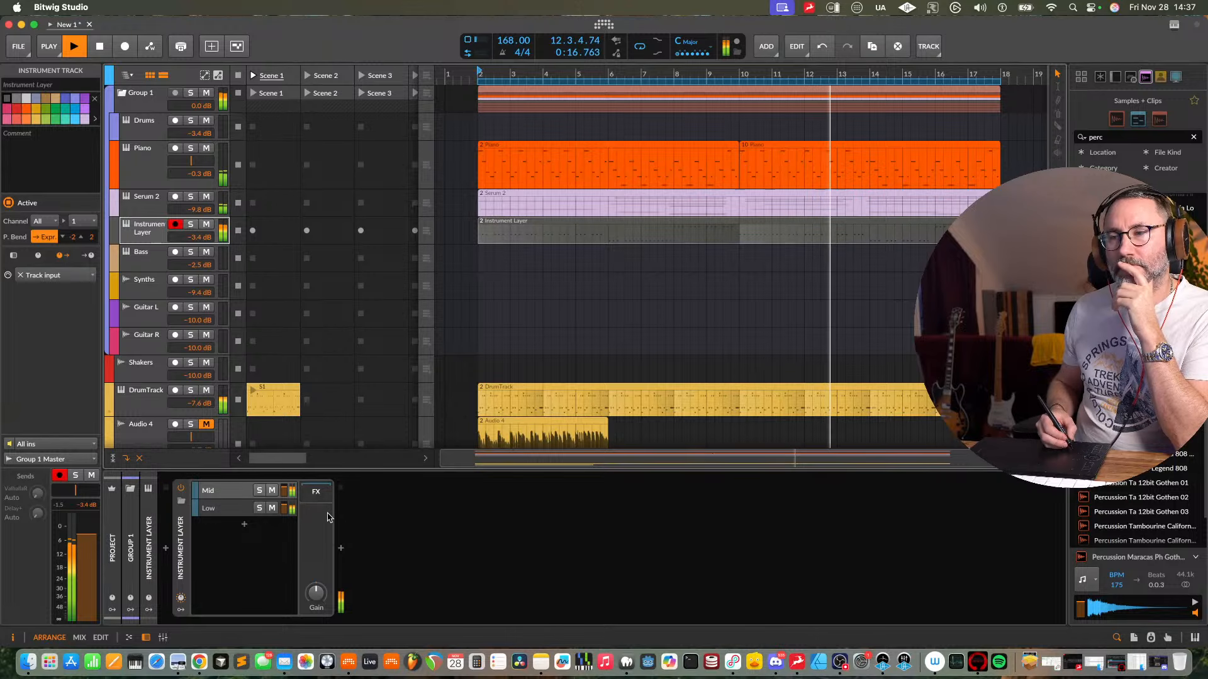
pyautogui.moveTo(223, 230); pyautogui.dragTo(223, 237)
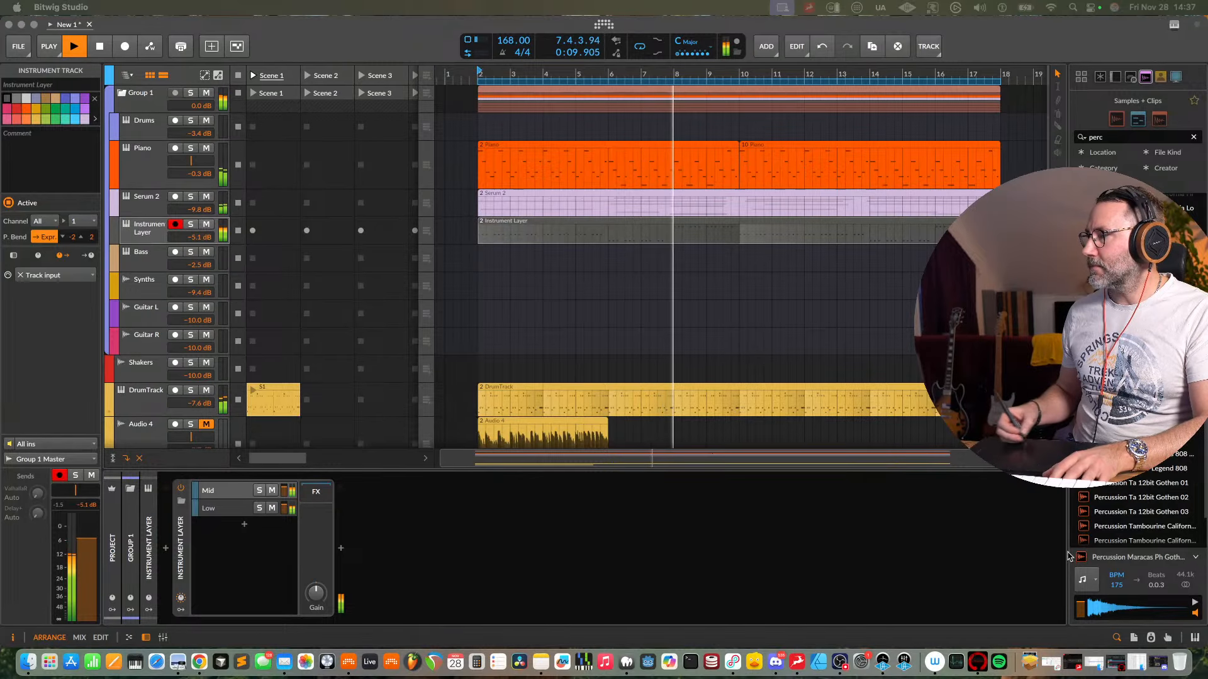
# - Lower the Instrument Layer track's volume to -6.6 dB during playback, and stop playback
pyautogui.click(729, 325)
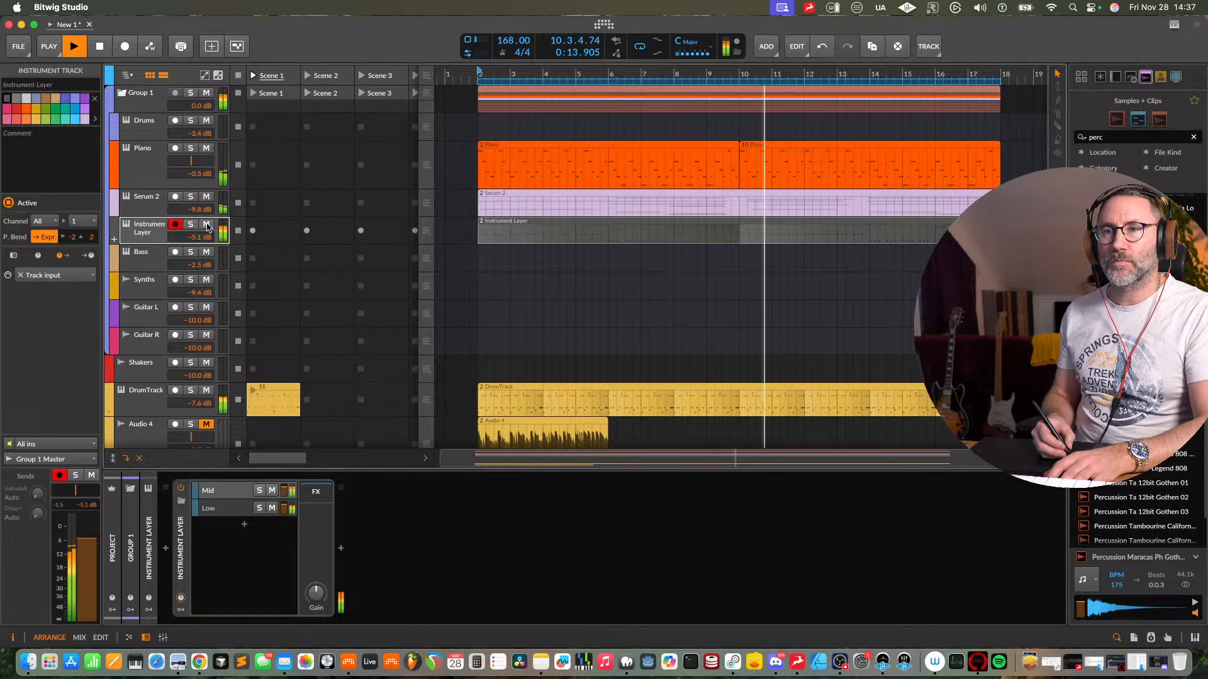
pyautogui.moveTo(224, 234); pyautogui.dragTo(225, 242)
pyautogui.press('space')
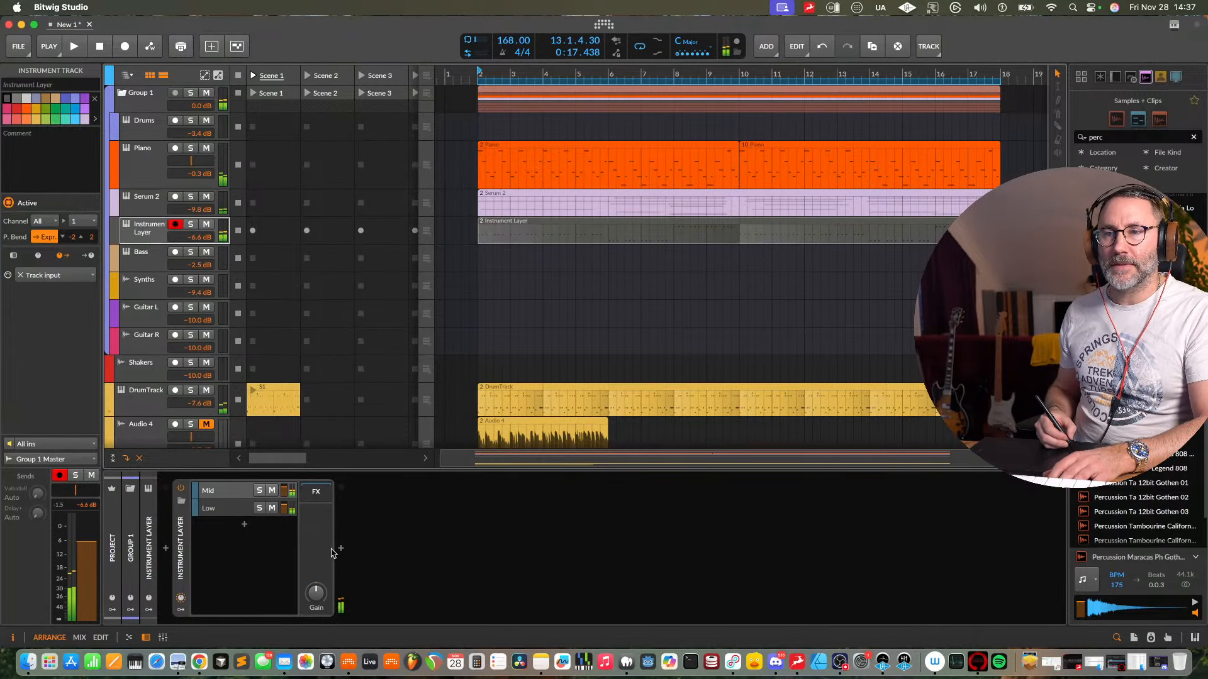
# - Show the Mid layer's device chain and insert a Delay+ after Filter+
pyautogui.click(230, 497)
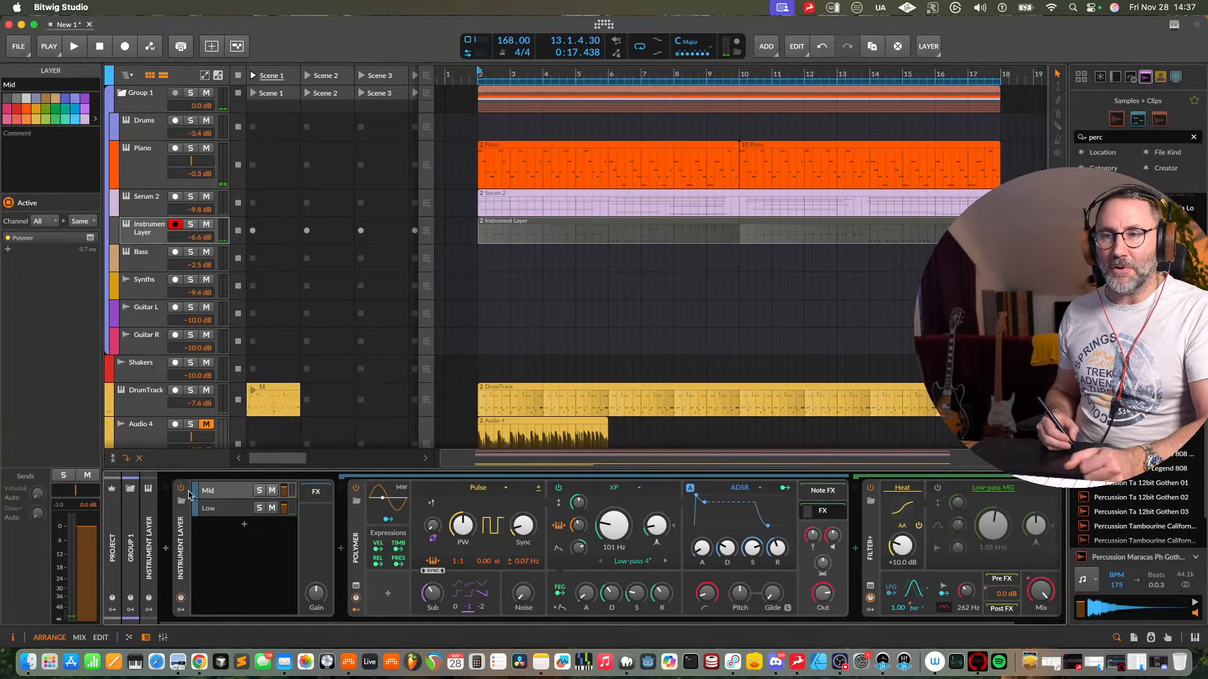
pyautogui.moveTo(852, 623); pyautogui.dragTo(918, 623)
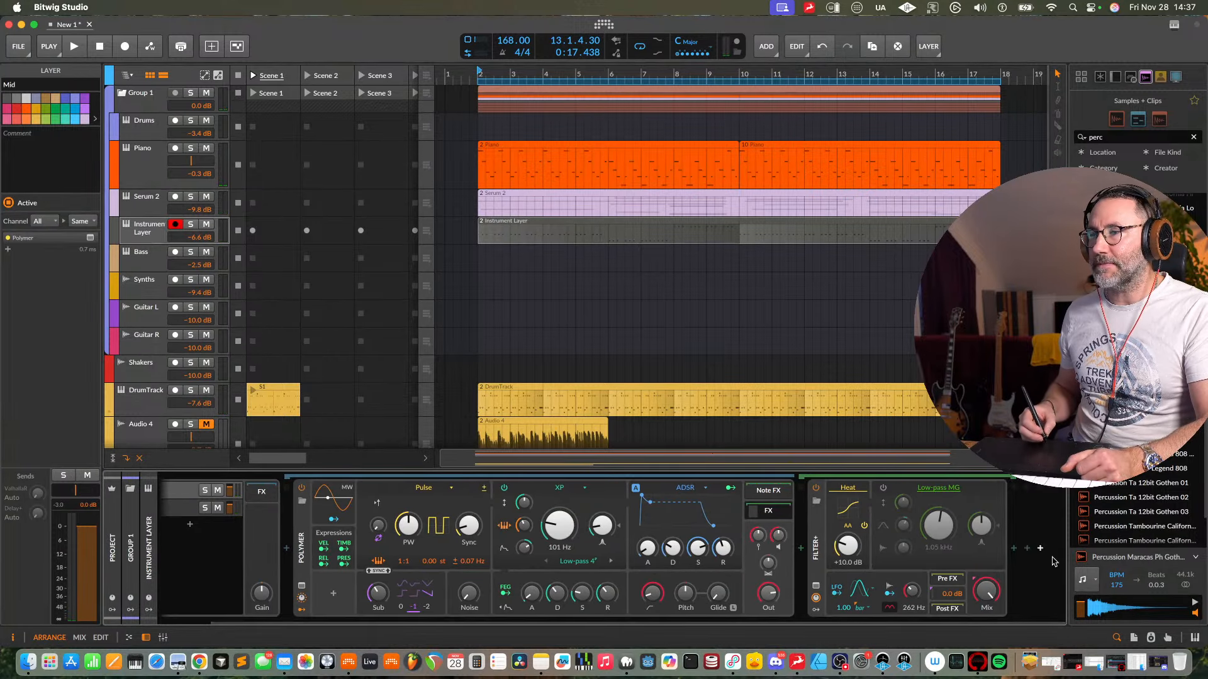
pyautogui.click(1013, 549)
pyautogui.write('delay')
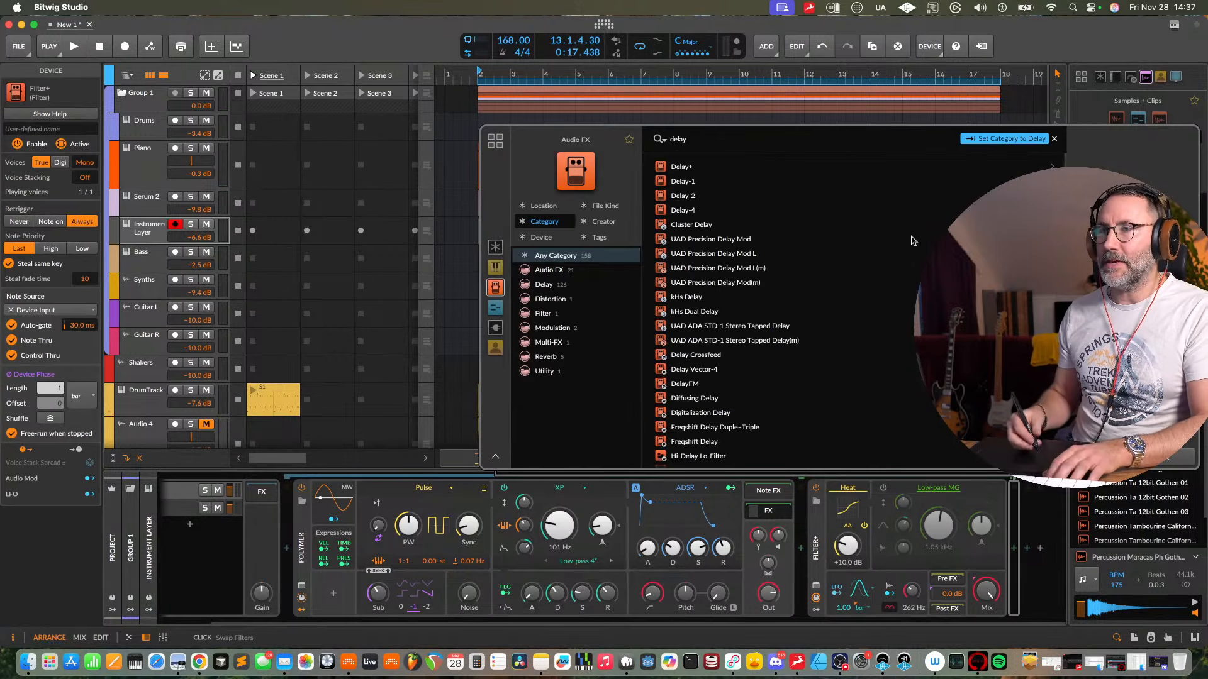
pyautogui.doubleClick(681, 168)
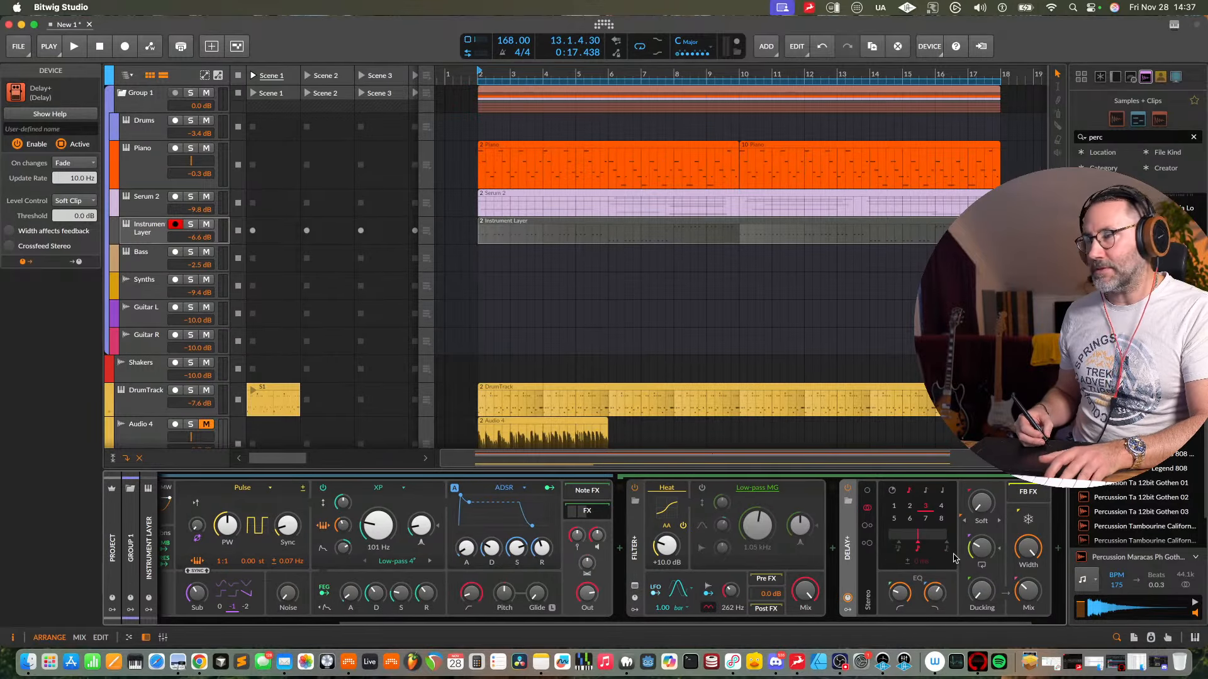
# - Solo the Instrument Layer track during playback and set Delay+ to Ping L with 3 beats, 32.5% ducking and 31% mix
pyautogui.press('space')
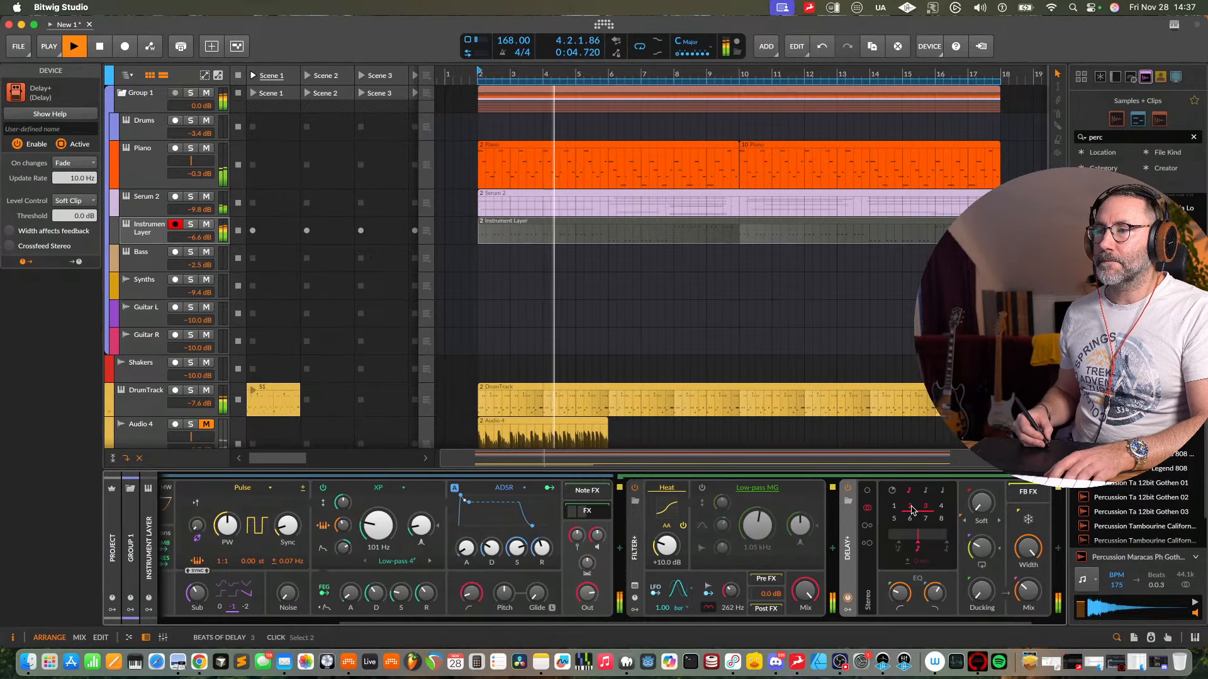
pyautogui.click(191, 224)
pyautogui.moveTo(981, 591)
pyautogui.mouseDown()
pyautogui.moveTo(981, 528)
pyautogui.moveTo(990, 575)
pyautogui.mouseUp()
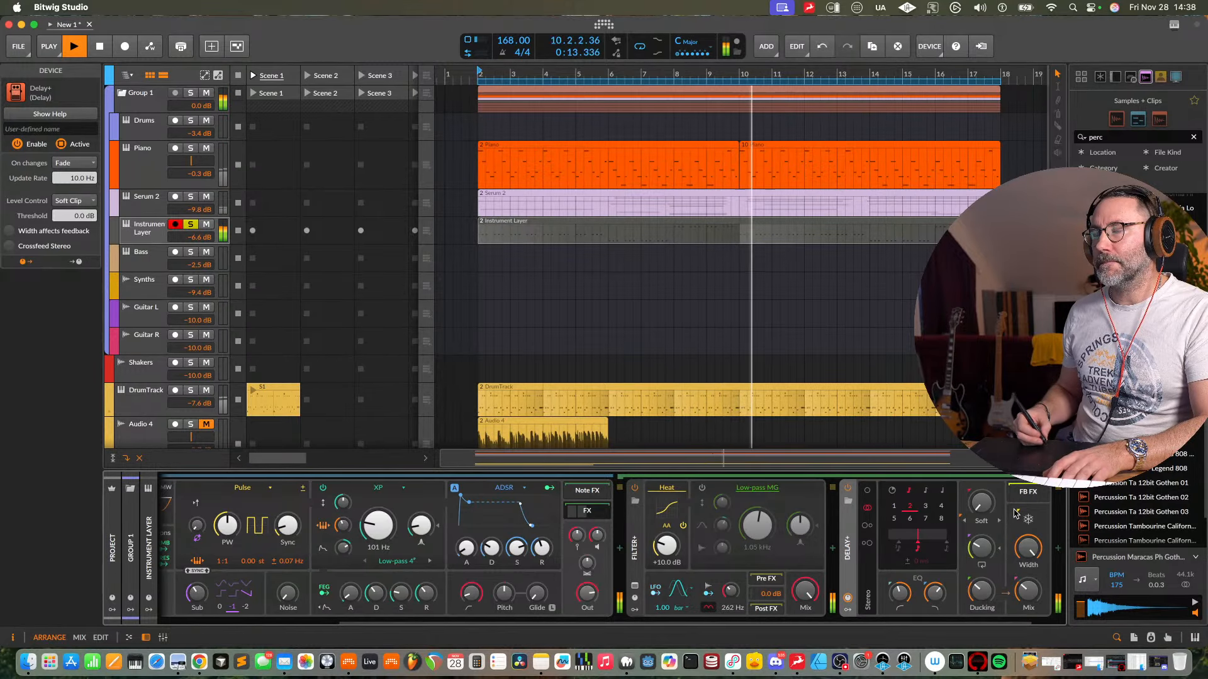
pyautogui.click(867, 527)
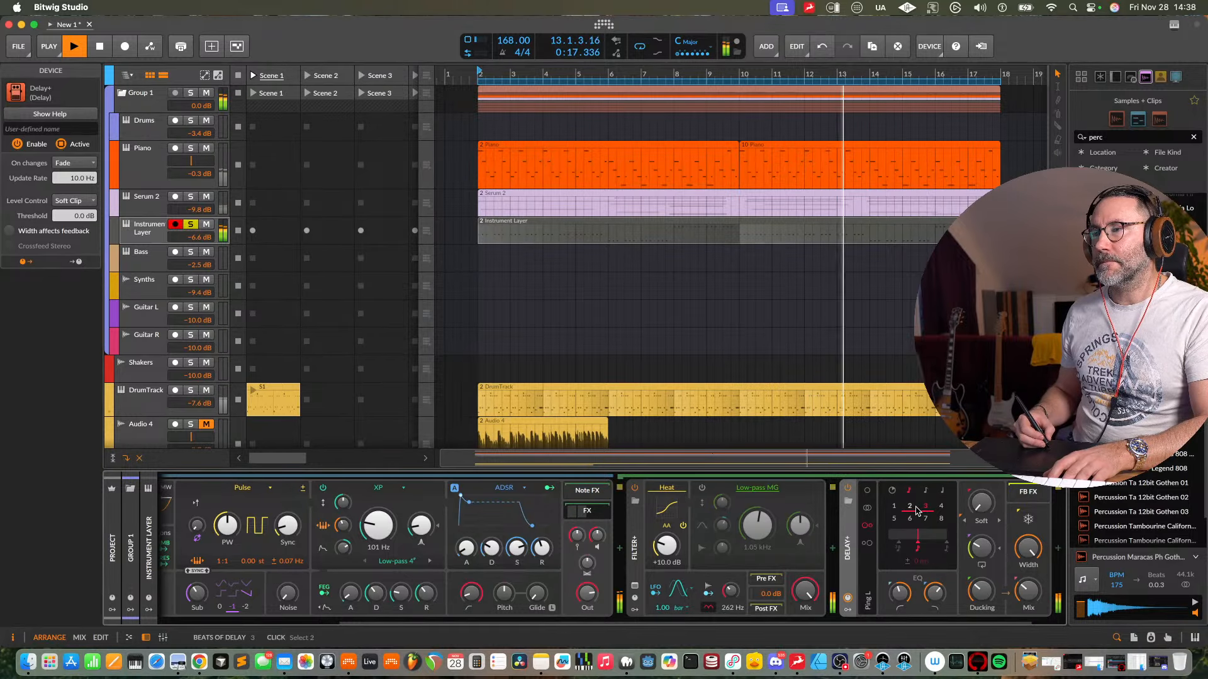
pyautogui.moveTo(1033, 589); pyautogui.dragTo(1028, 591)
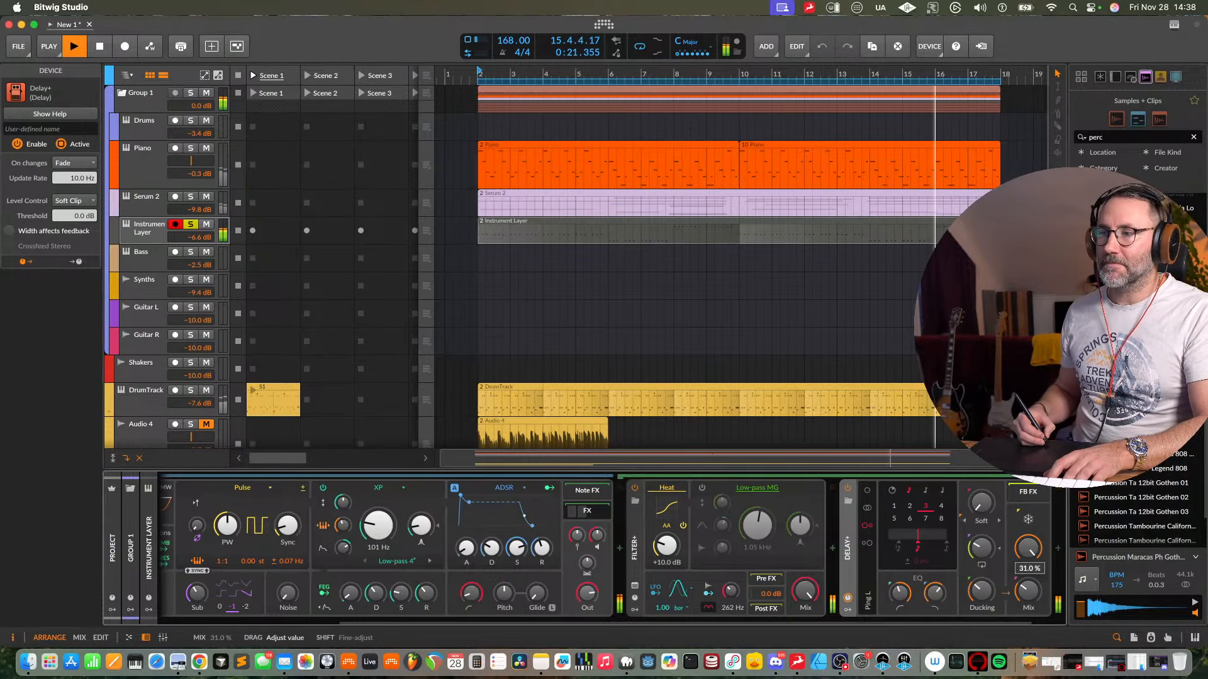
# - Move Delay+ ahead of Filter+ and balance the two with +13.2 dB of Heat drive, slightly more delay feedback and a 50.5% delay mix
pyautogui.moveTo(866, 556)
pyautogui.mouseDown()
pyautogui.moveTo(656, 546)
pyautogui.moveTo(639, 561)
pyautogui.mouseUp()
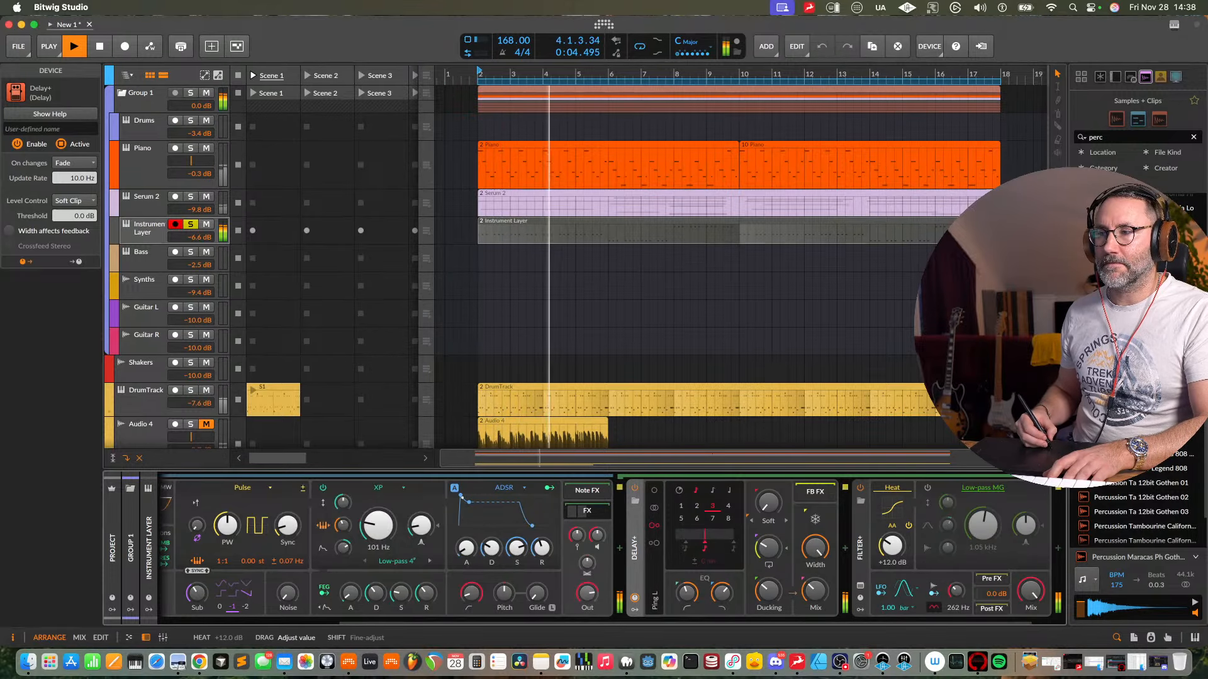
pyautogui.moveTo(890, 546); pyautogui.dragTo(890, 531)
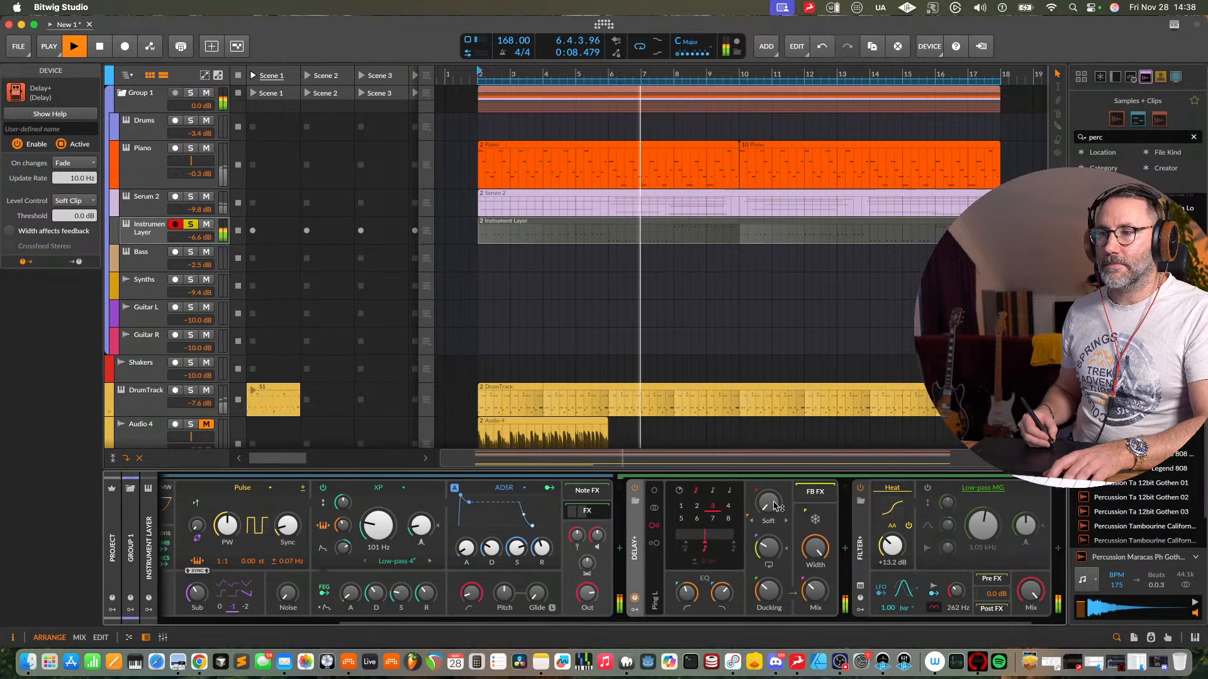
pyautogui.moveTo(767, 547); pyautogui.dragTo(768, 544)
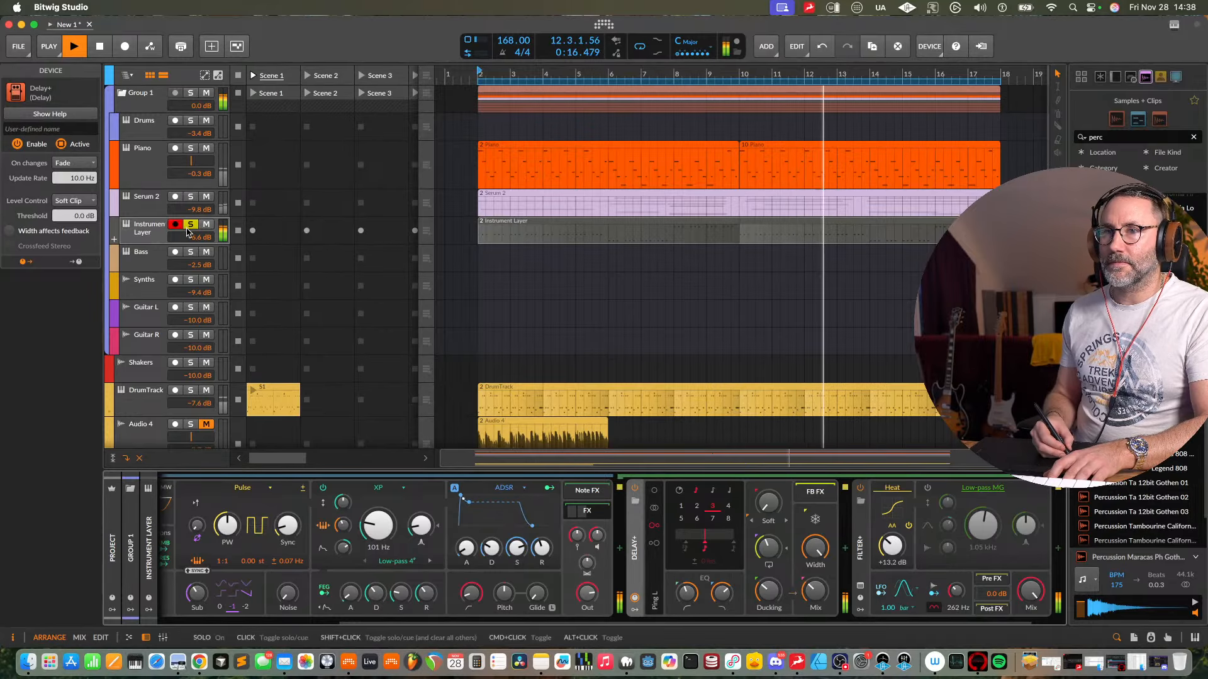
pyautogui.moveTo(814, 592); pyautogui.dragTo(814, 571)
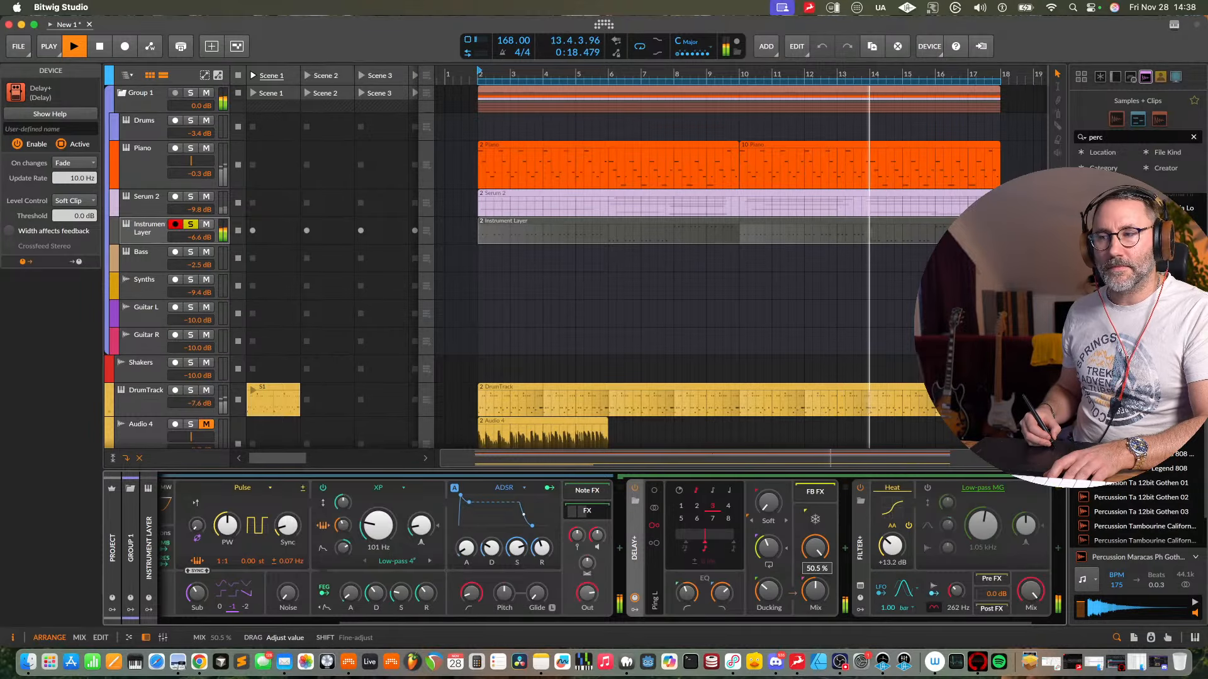
# - Unsolo the Instrument Layer track and fine-tune the Delay+ mix while playing the full arrangement
pyautogui.click(190, 224)
pyautogui.press('space')
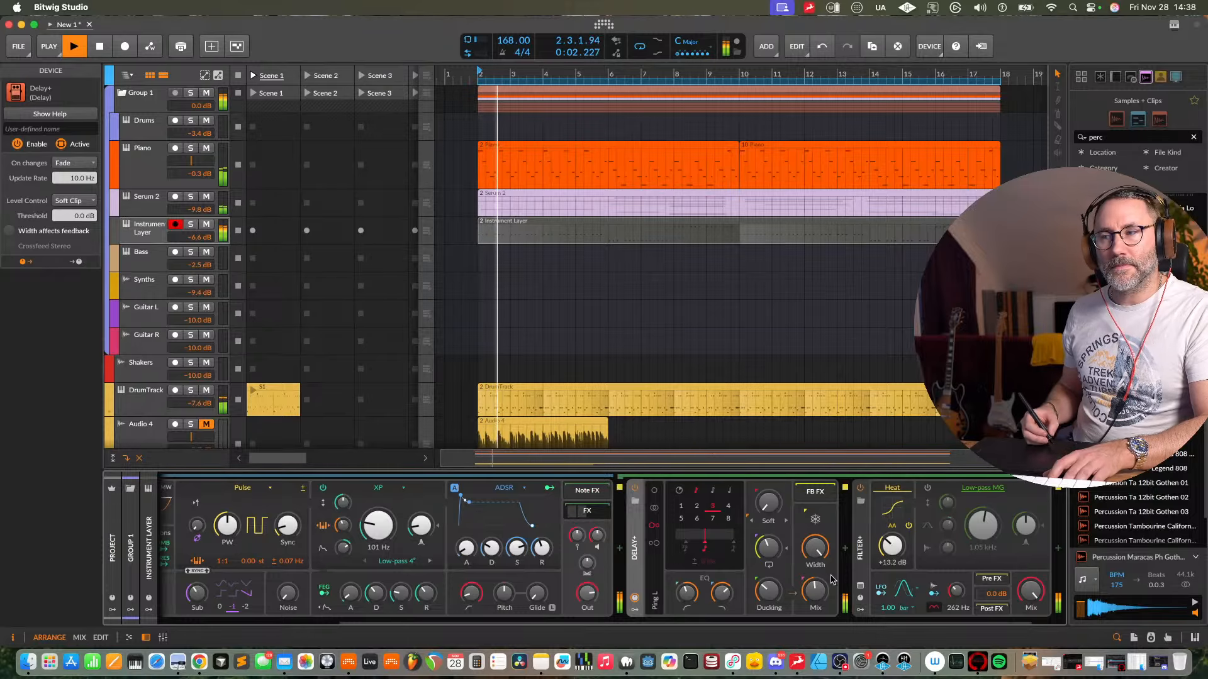
pyautogui.moveTo(819, 597); pyautogui.dragTo(818, 589)
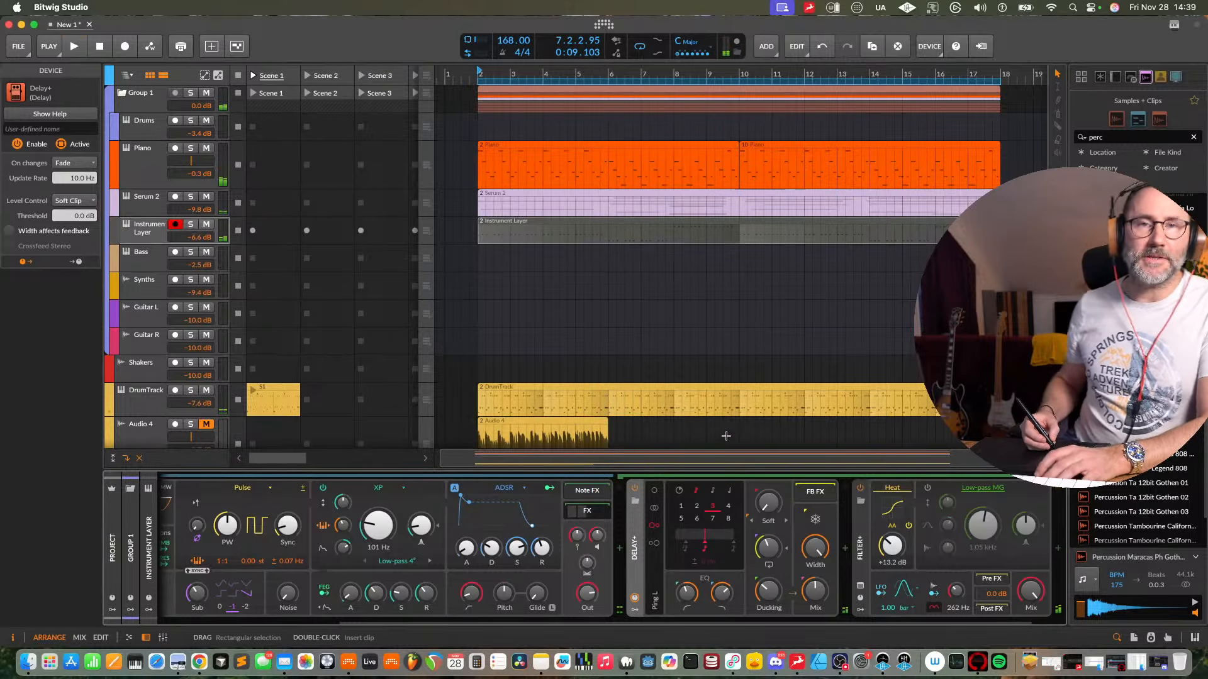
pyautogui.press('space')
pyautogui.click(681, 424)
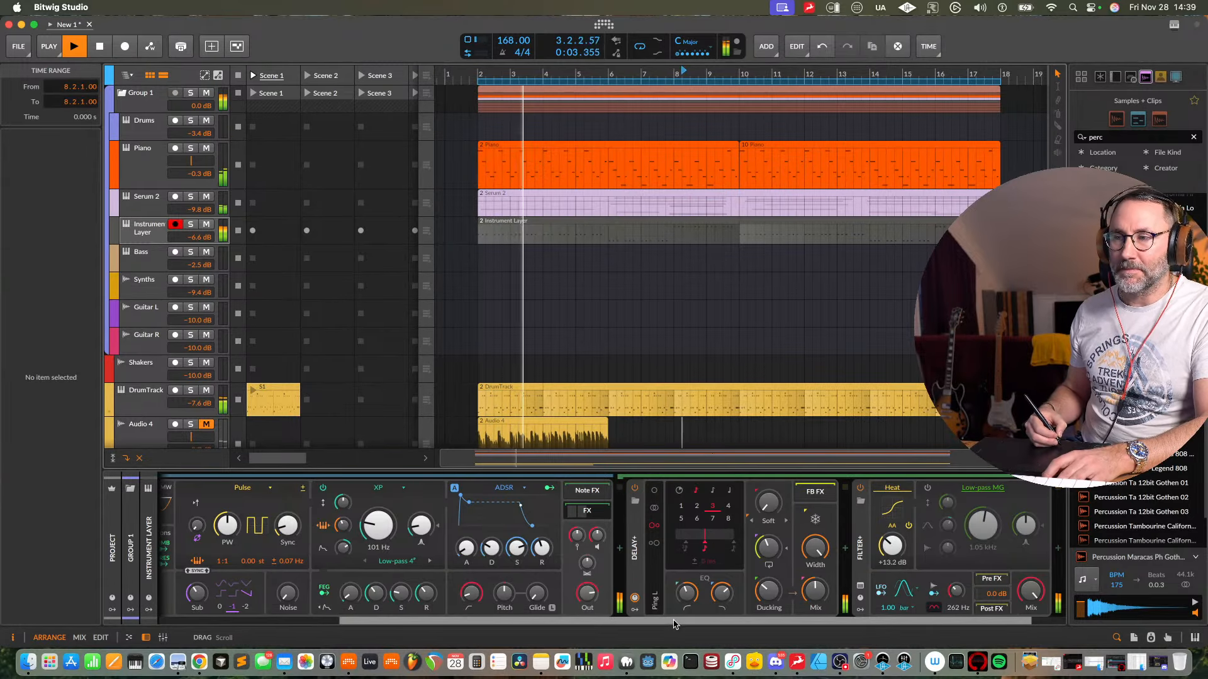
pyautogui.hscroll(3, 674, 624)
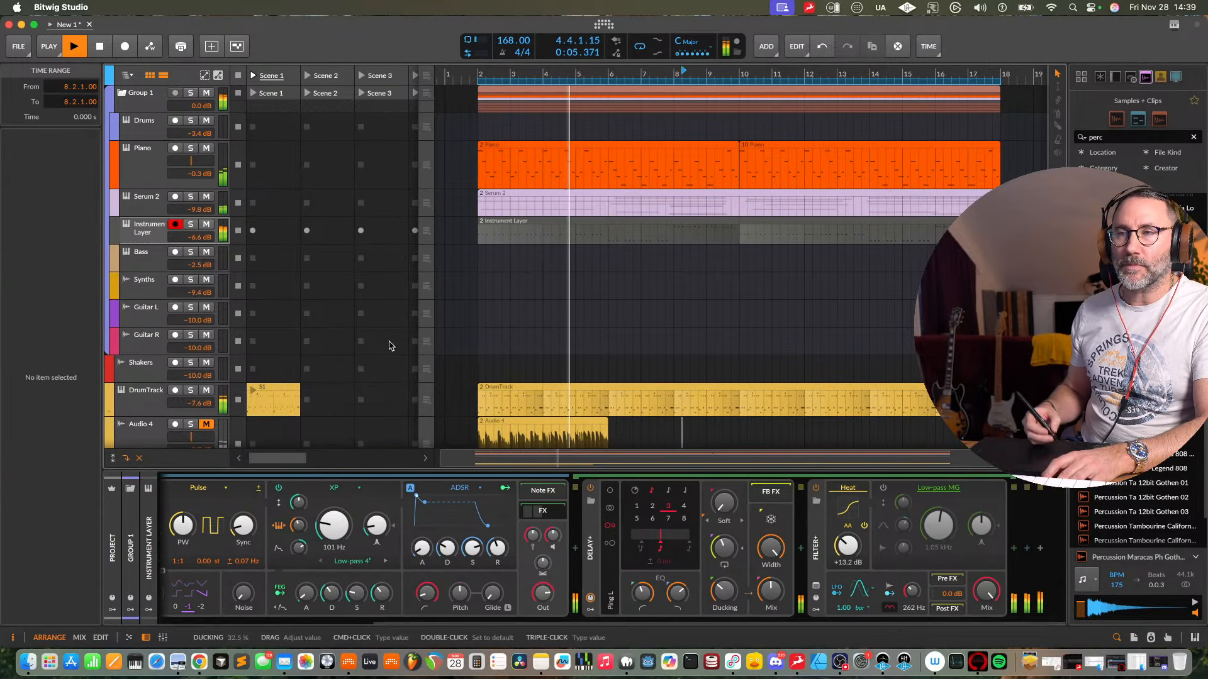
# - Solo the Serum 2 track and insert a Filter+ after the Serum 2 device
pyautogui.click(148, 201)
pyautogui.click(191, 197)
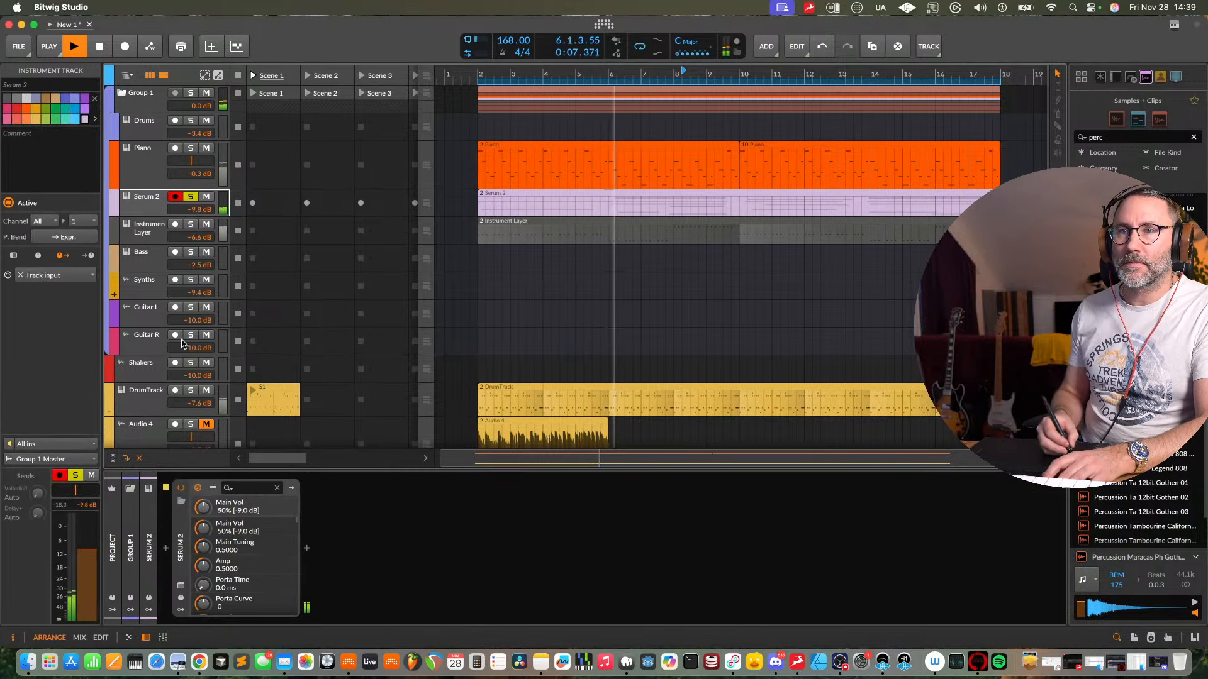
pyautogui.click(306, 548)
pyautogui.write('filter')
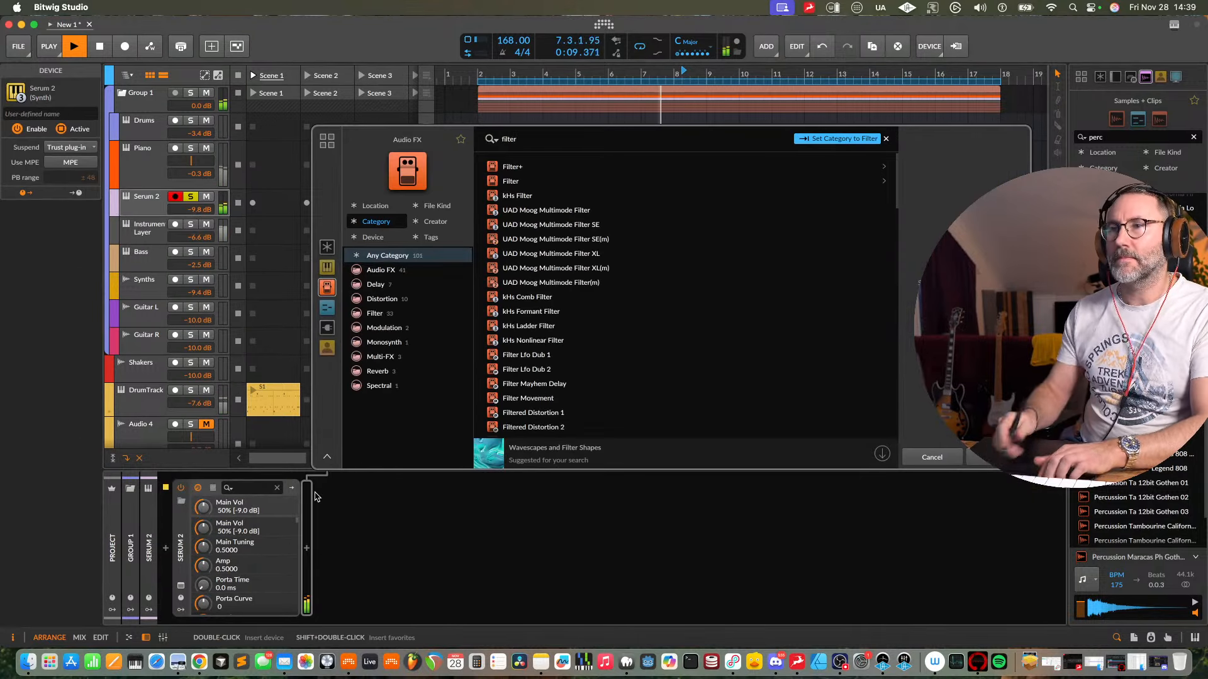
pyautogui.press('Down')
pyautogui.press('Return')
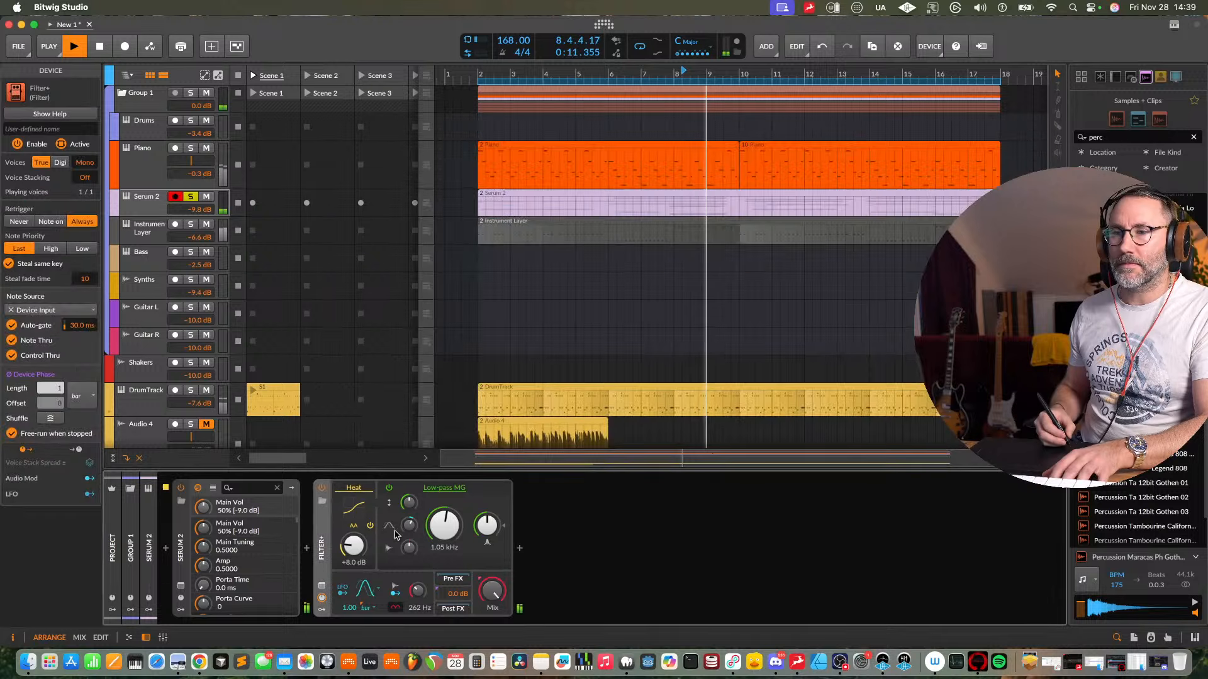
# - Switch the Serum 2 track's Filter+ to the XP low-pass 4 type and lower its cutoff to 932 Hz with the track unsoloed
pyautogui.click(453, 490)
pyautogui.click(494, 595)
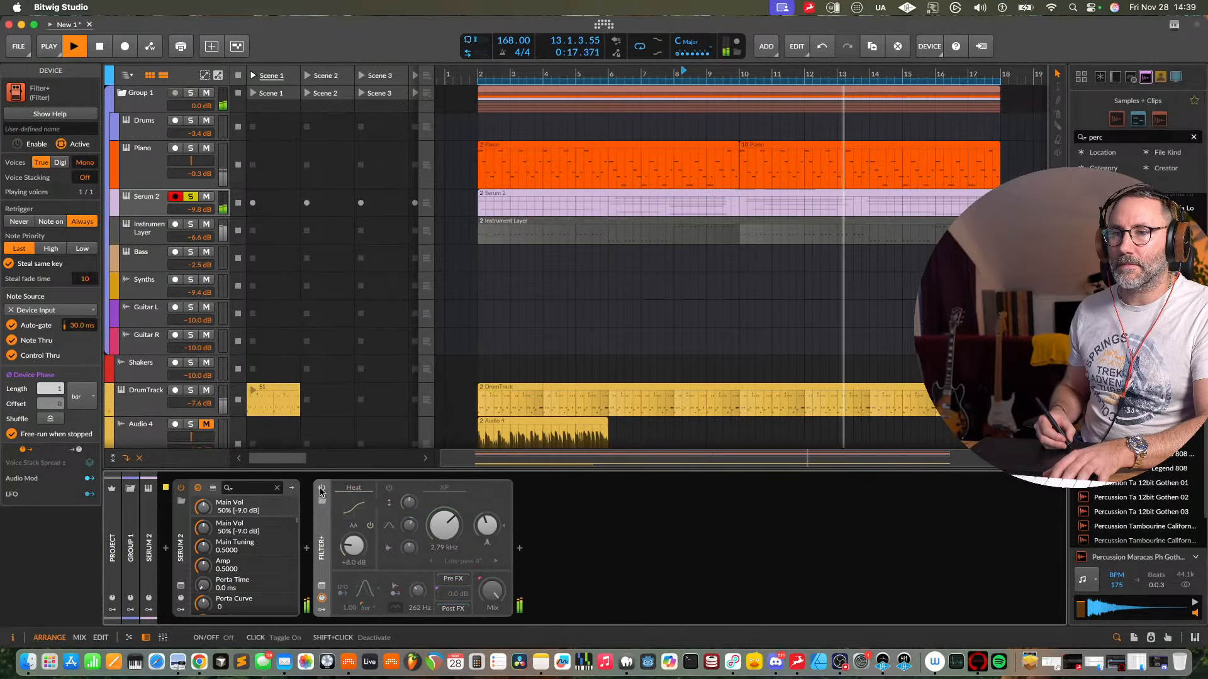
pyautogui.click(190, 197)
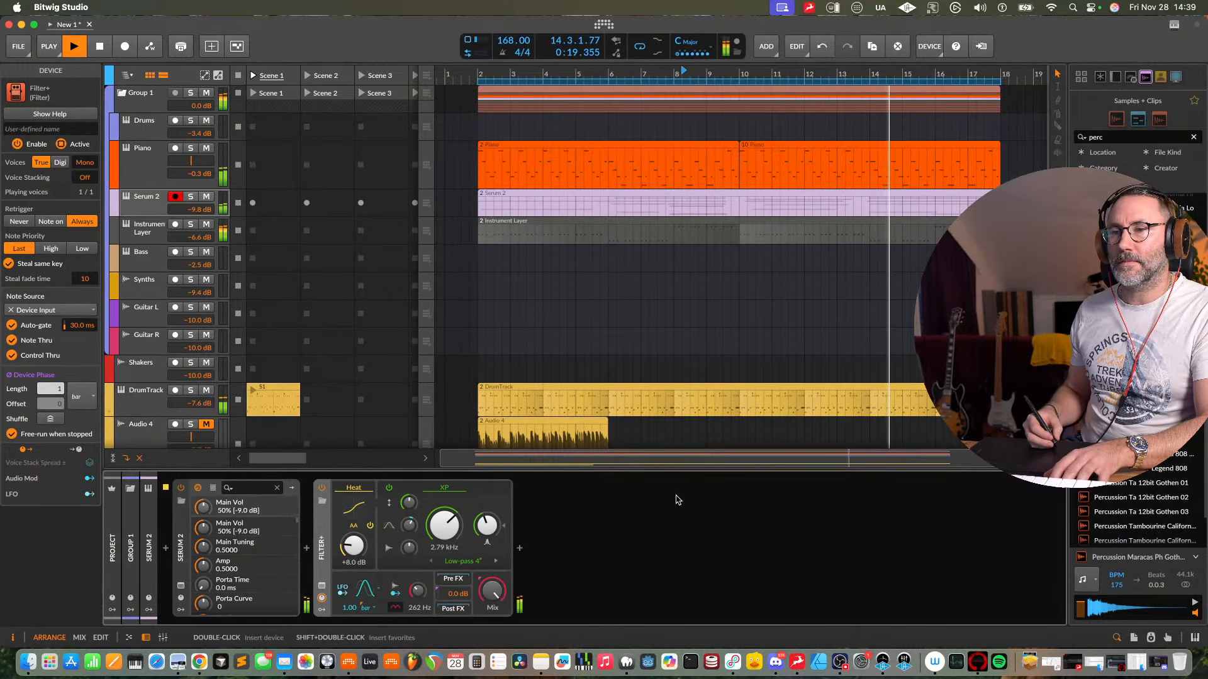
pyautogui.moveTo(436, 536); pyautogui.dragTo(435, 557)
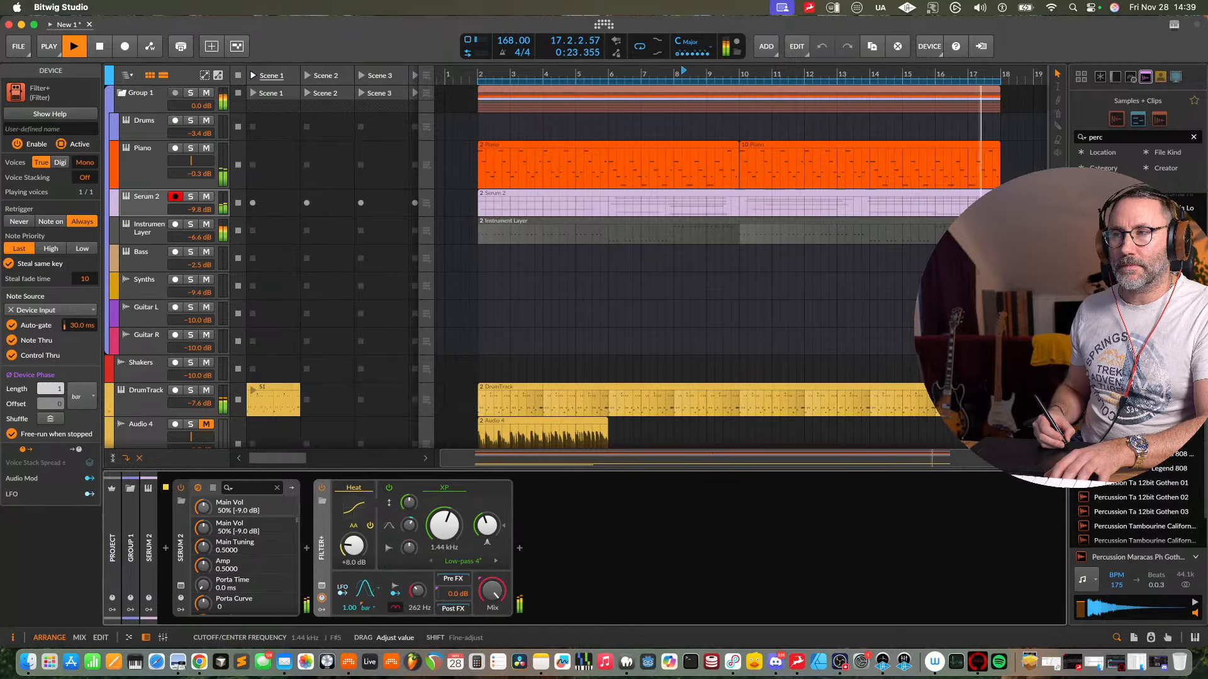
pyautogui.moveTo(450, 531); pyautogui.dragTo(450, 542)
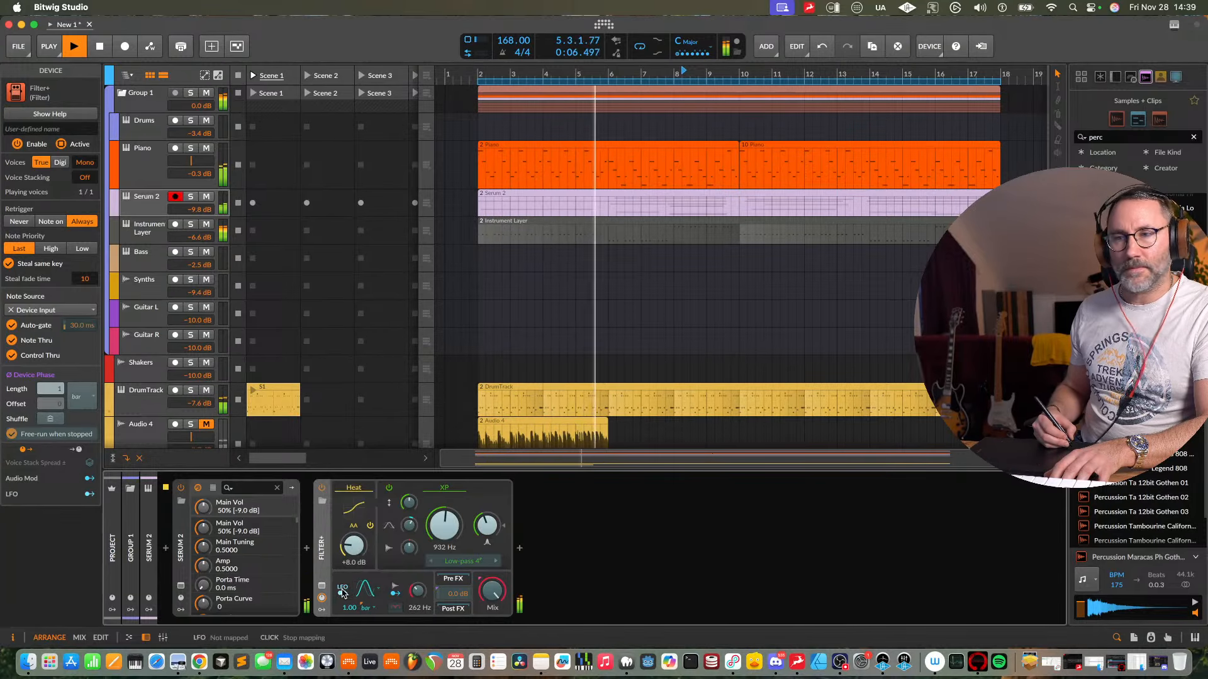
# - Set the Filter+ LFO rate to 2.00 bars and raise the Serum 2 track's volume to -7.0 dB
pyautogui.click(323, 598)
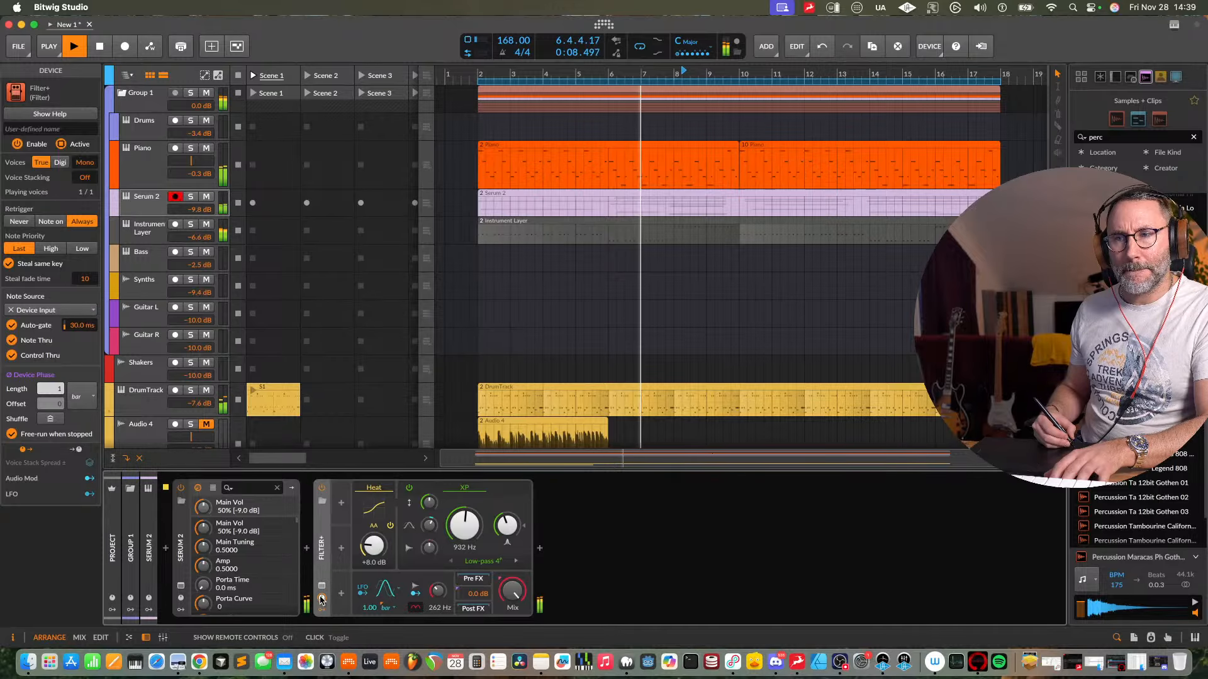
pyautogui.click(322, 586)
pyautogui.click(322, 610)
pyautogui.click(322, 586)
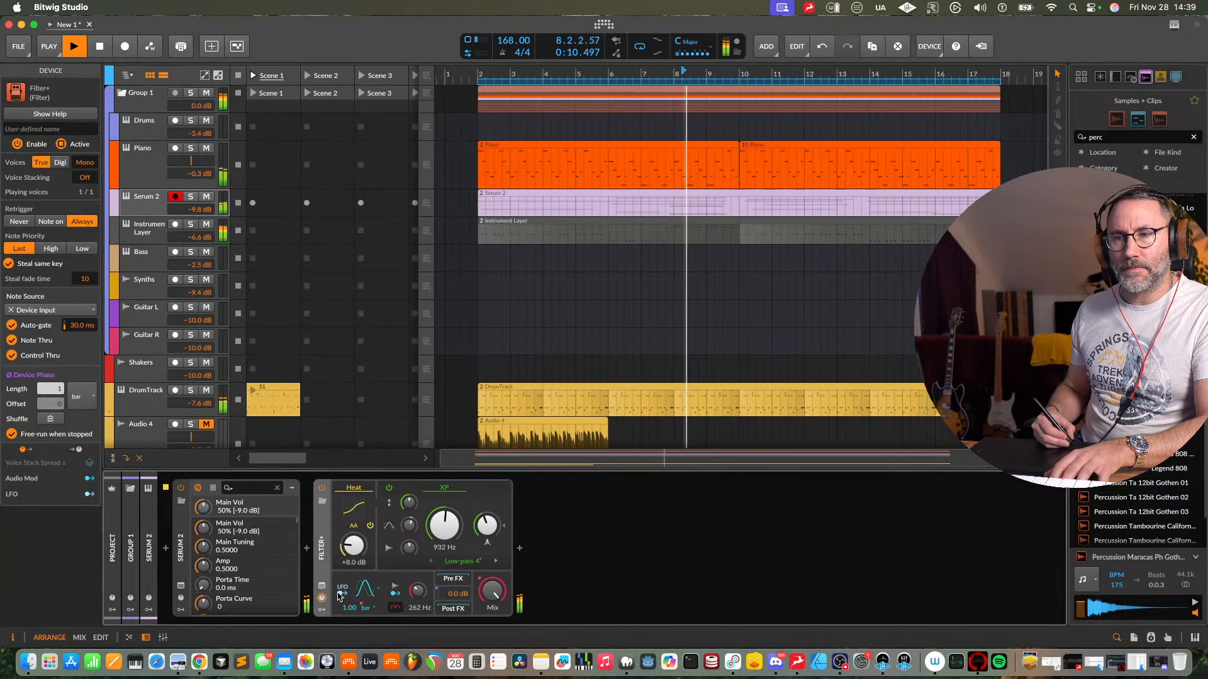
pyautogui.click(369, 610)
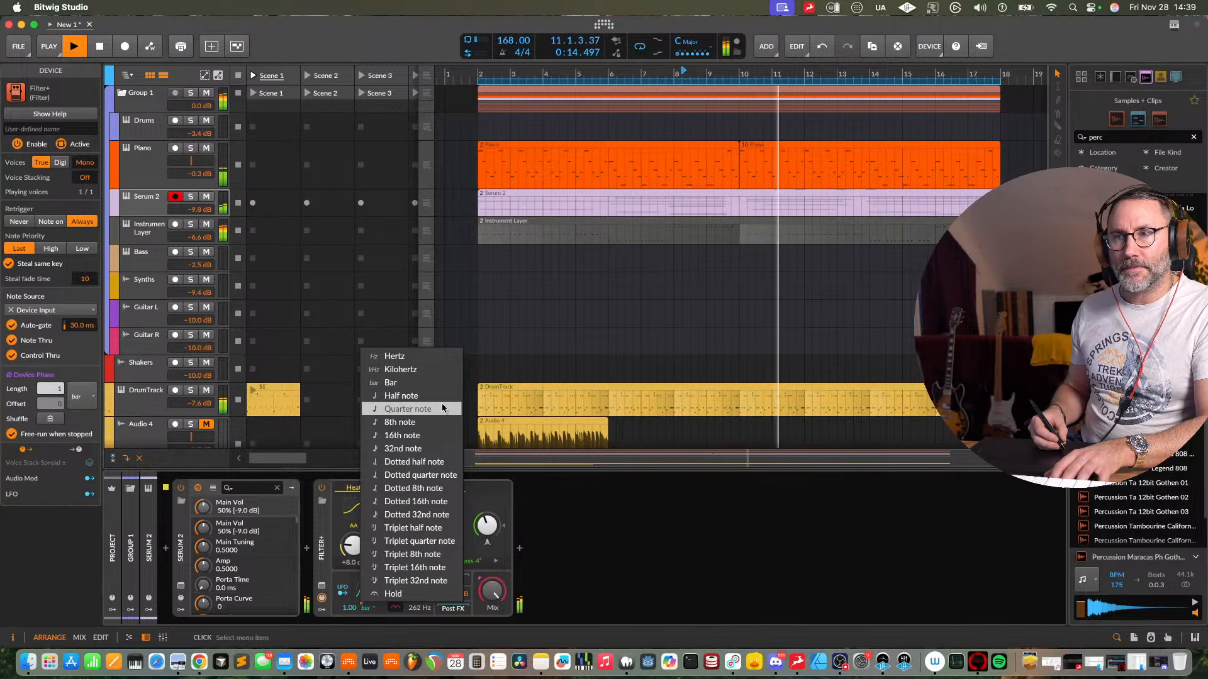
pyautogui.click(351, 618)
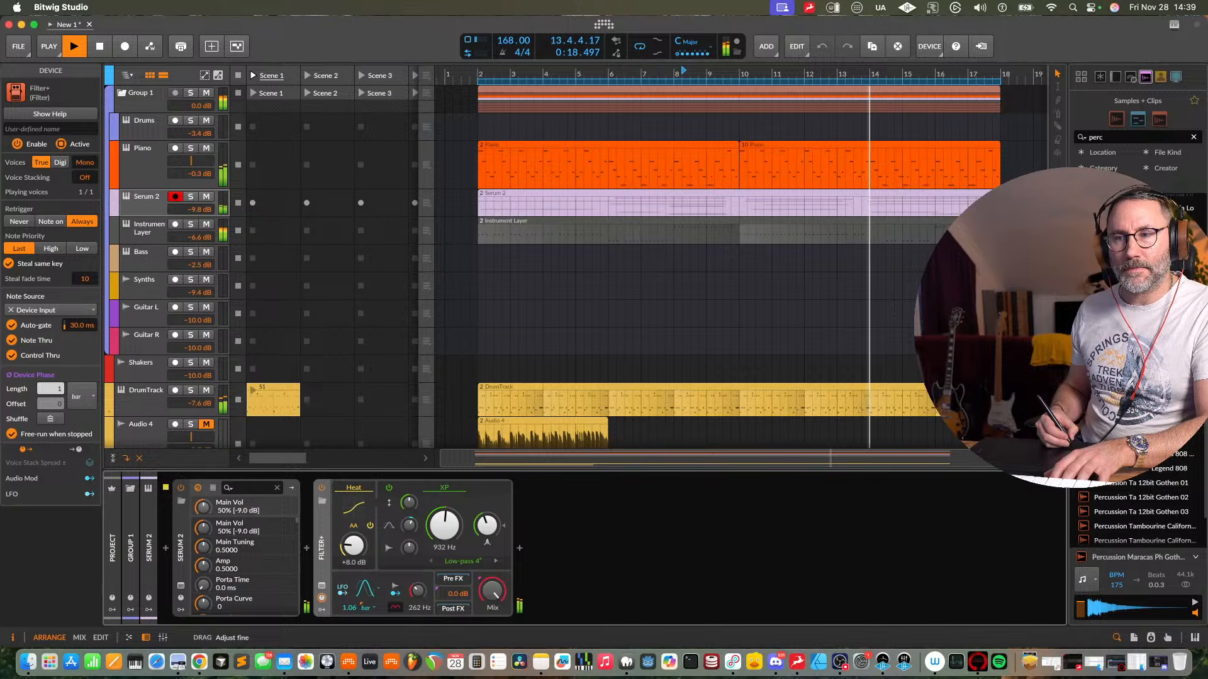
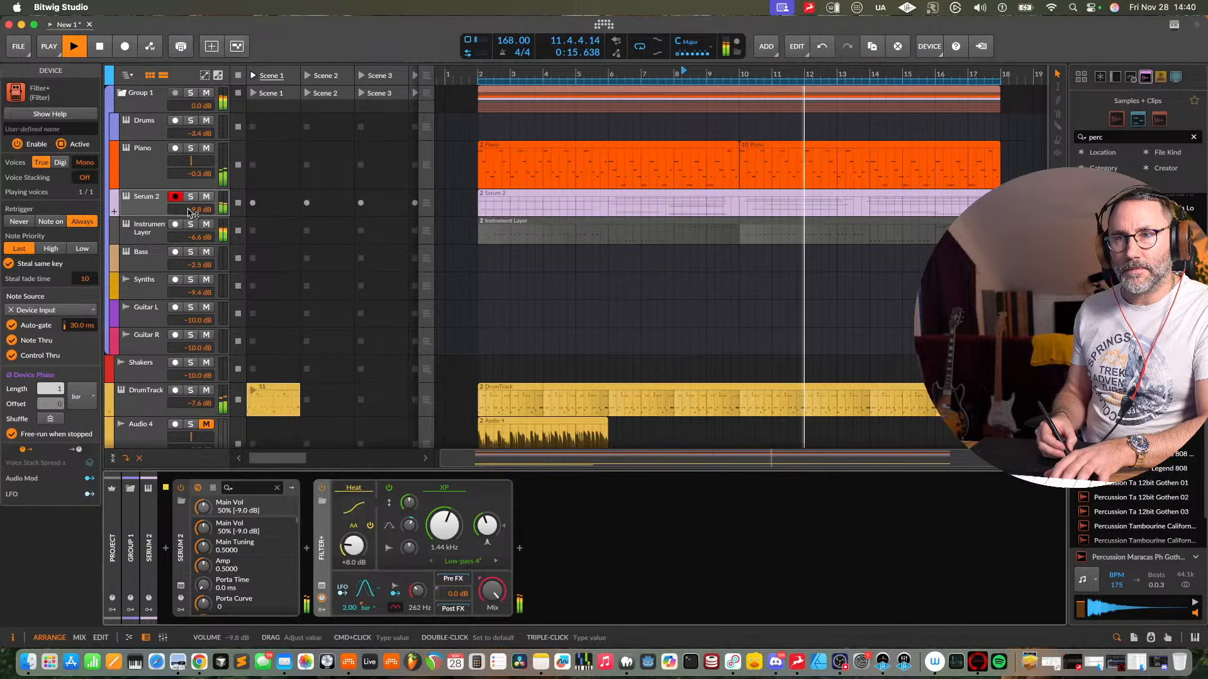
pyautogui.moveTo(192, 210); pyautogui.dragTo(191, 205)
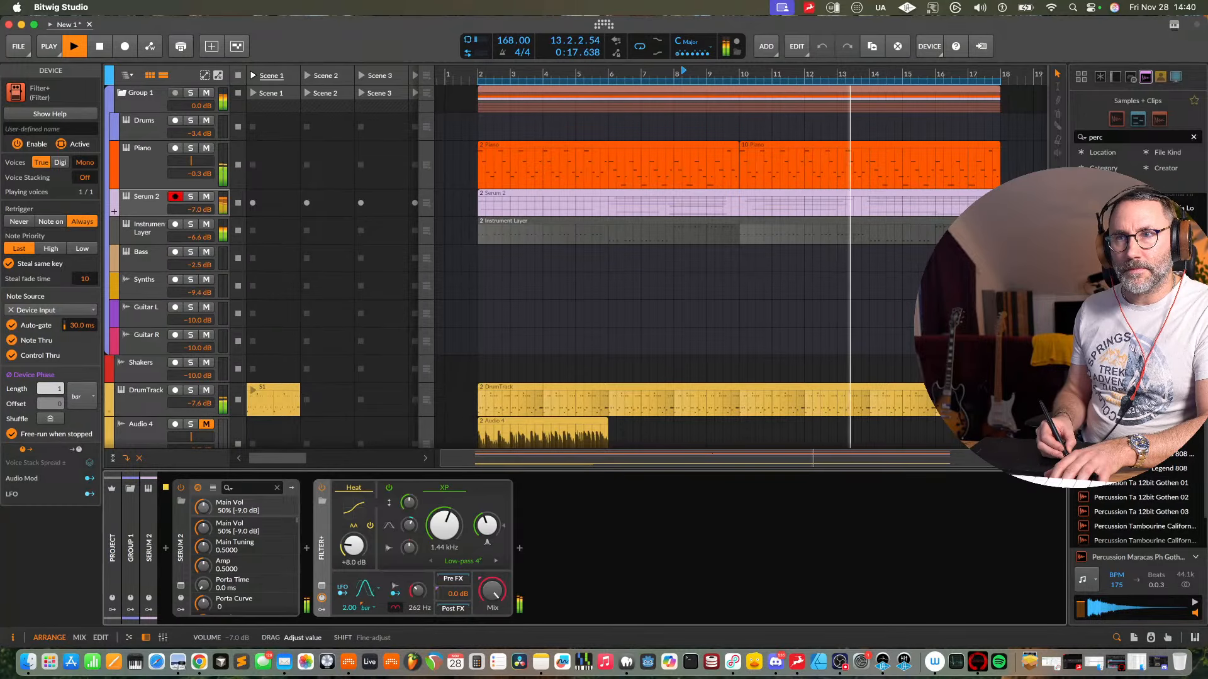
# - Insert an EQ+ after Filter+ on the Serum 2 track and add a low-cut band at 165 Hz
pyautogui.click(519, 548)
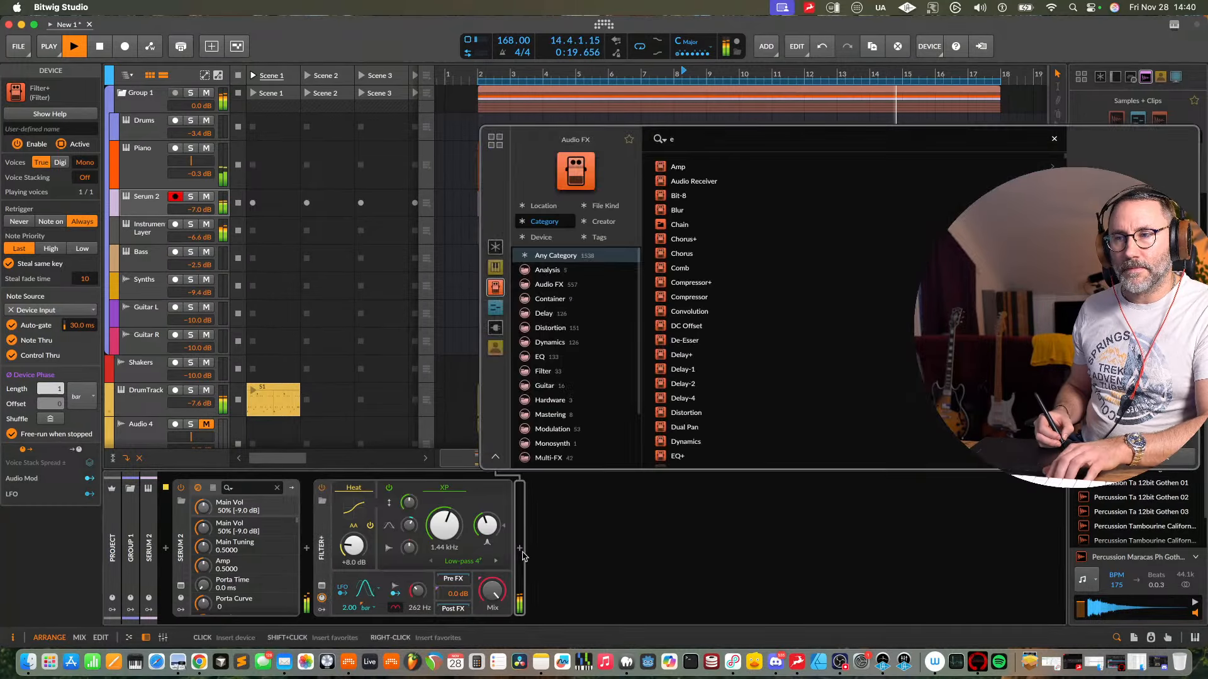
pyautogui.write('eeq')
pyautogui.press('BackSpace')
pyautogui.write('q')
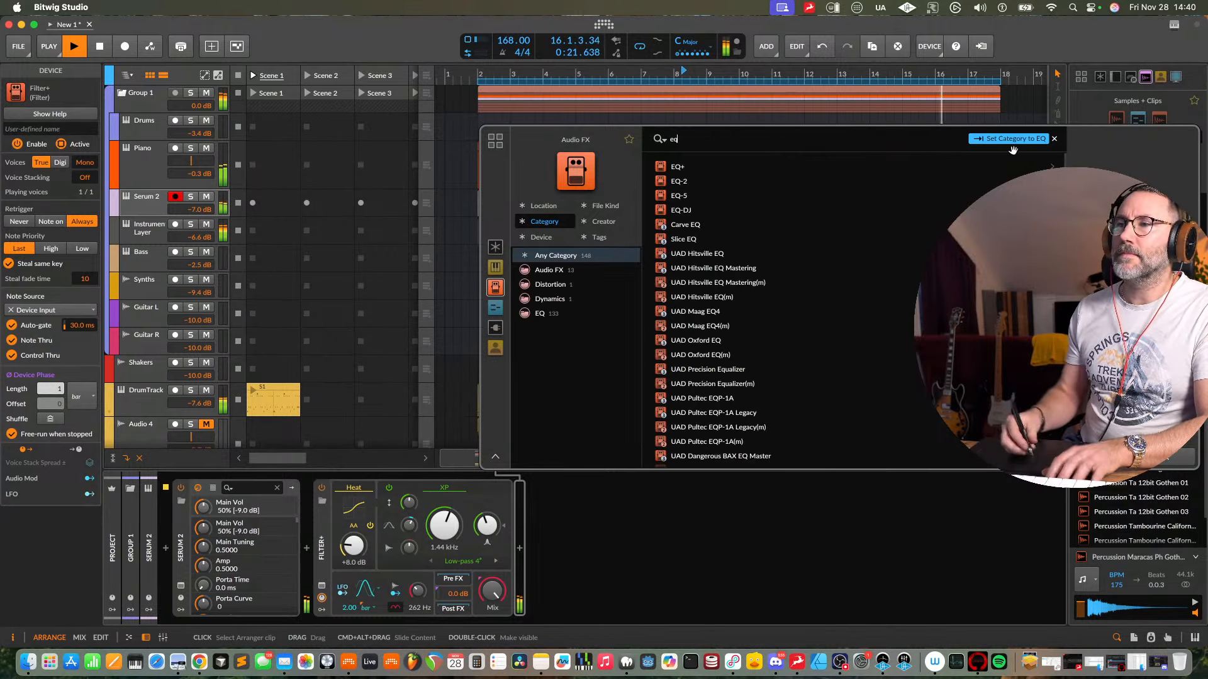
pyautogui.click(730, 170)
pyautogui.click(1165, 462)
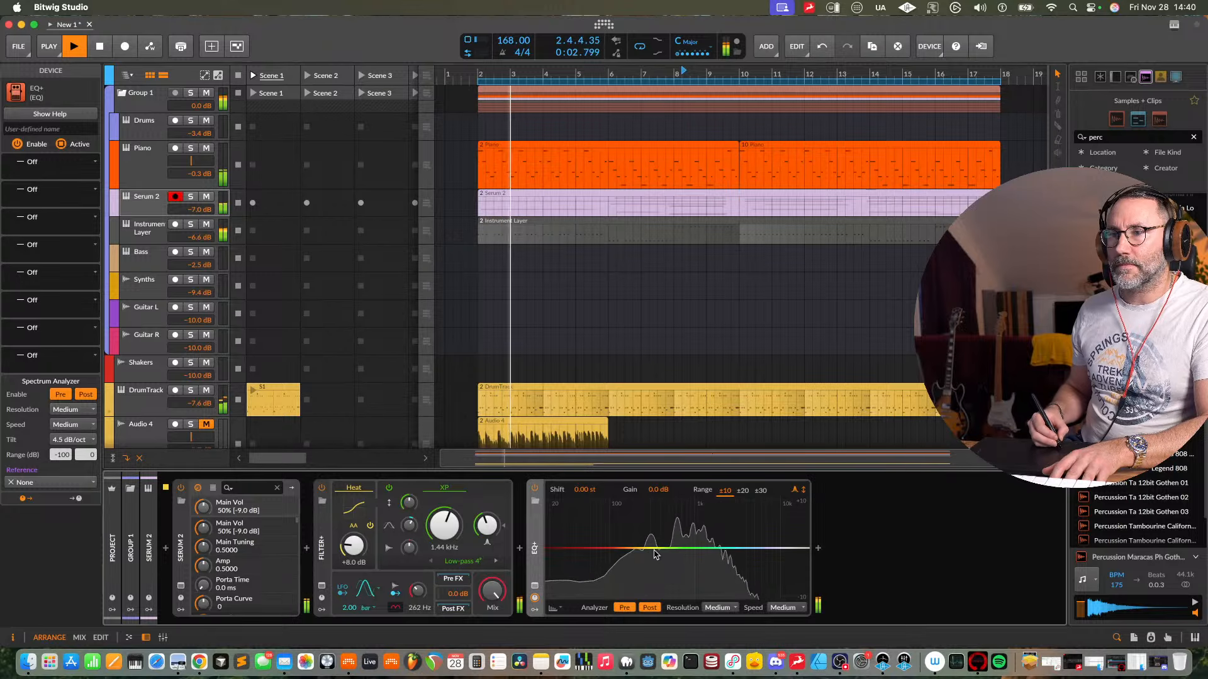
pyautogui.moveTo(549, 558); pyautogui.dragTo(628, 547)
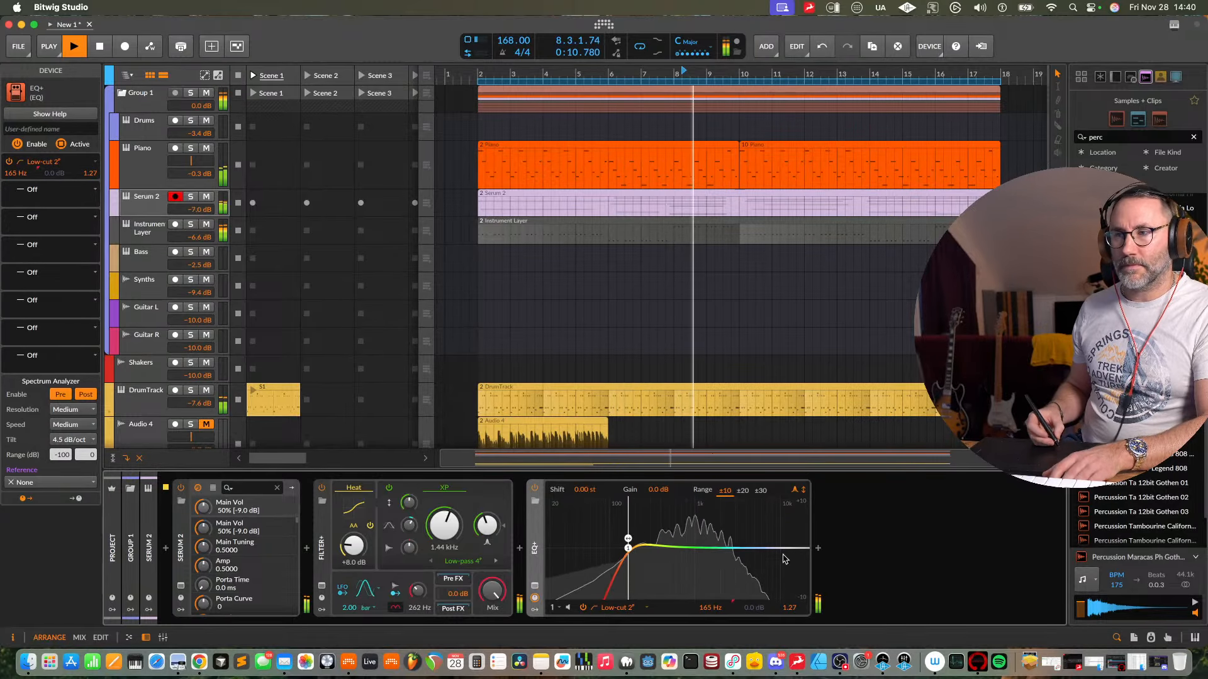
# - Add a high-cut band at 13.2 kHz to the Serum 2 track's EQ+ and compare the sound with Filter+ bypassed
pyautogui.moveTo(804, 553); pyautogui.dragTo(761, 541)
pyautogui.click(320, 488)
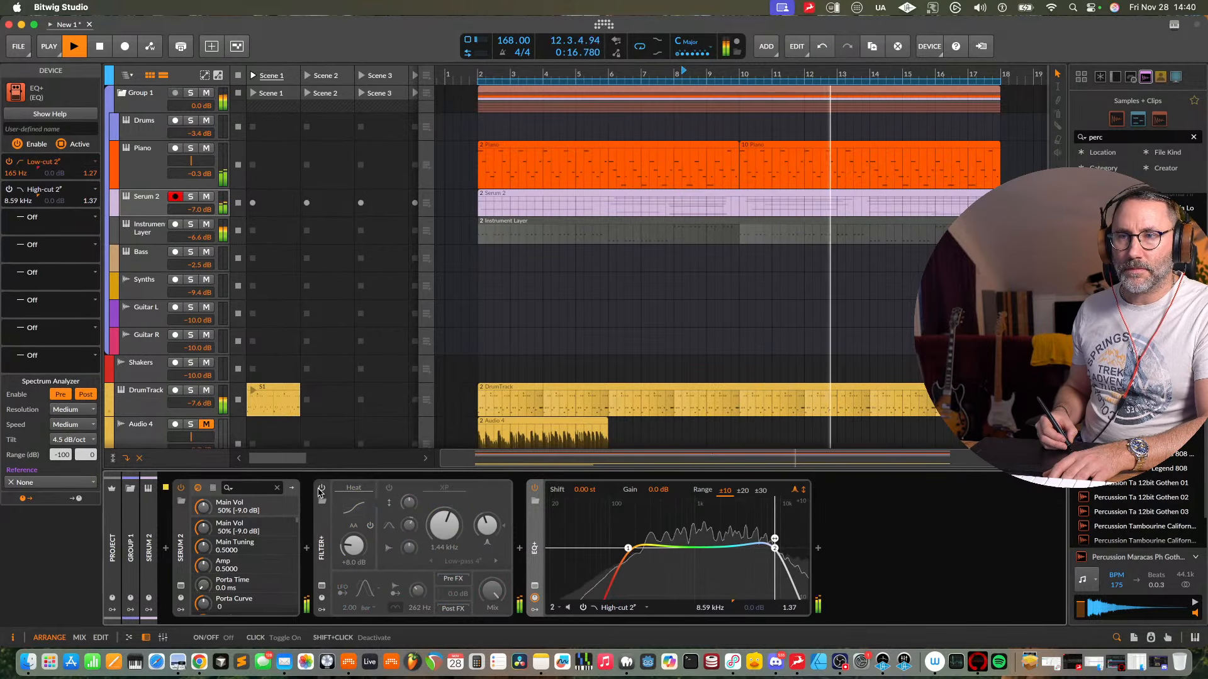
pyautogui.click(321, 489)
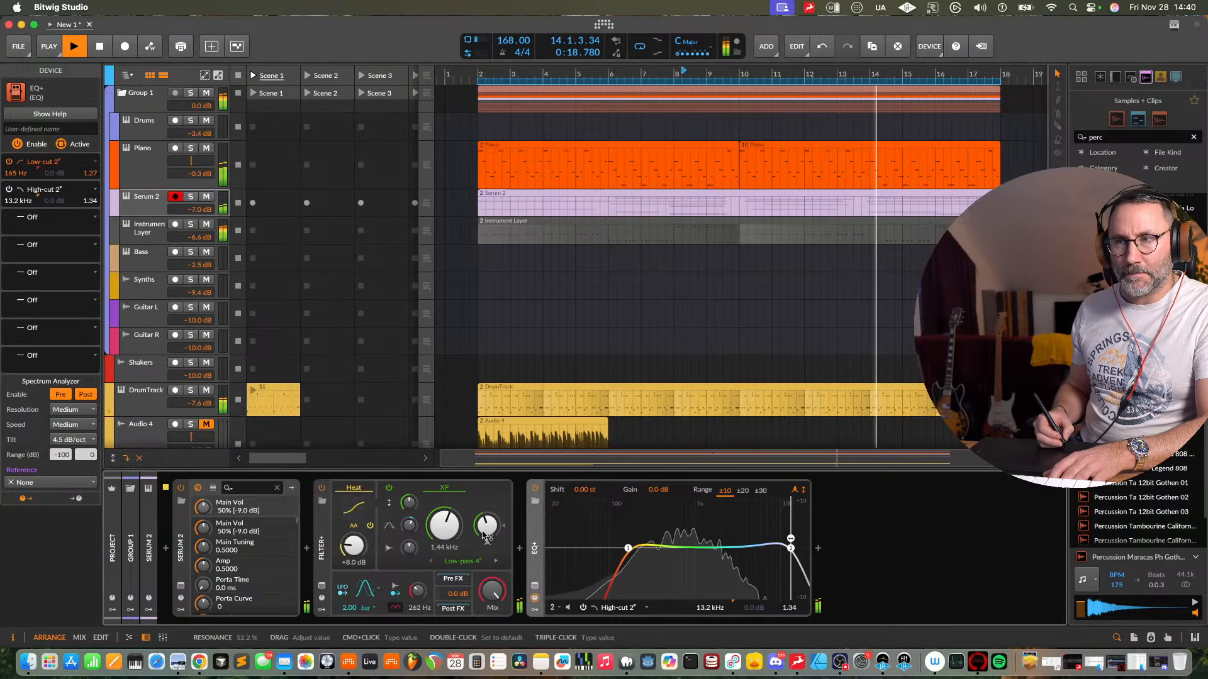
# - Set the Filter+ resonance to 72.6 % and its cutoff to 1.92 kHz, comparing against the bypassed filter during playback
pyautogui.moveTo(485, 536); pyautogui.dragTo(483, 530)
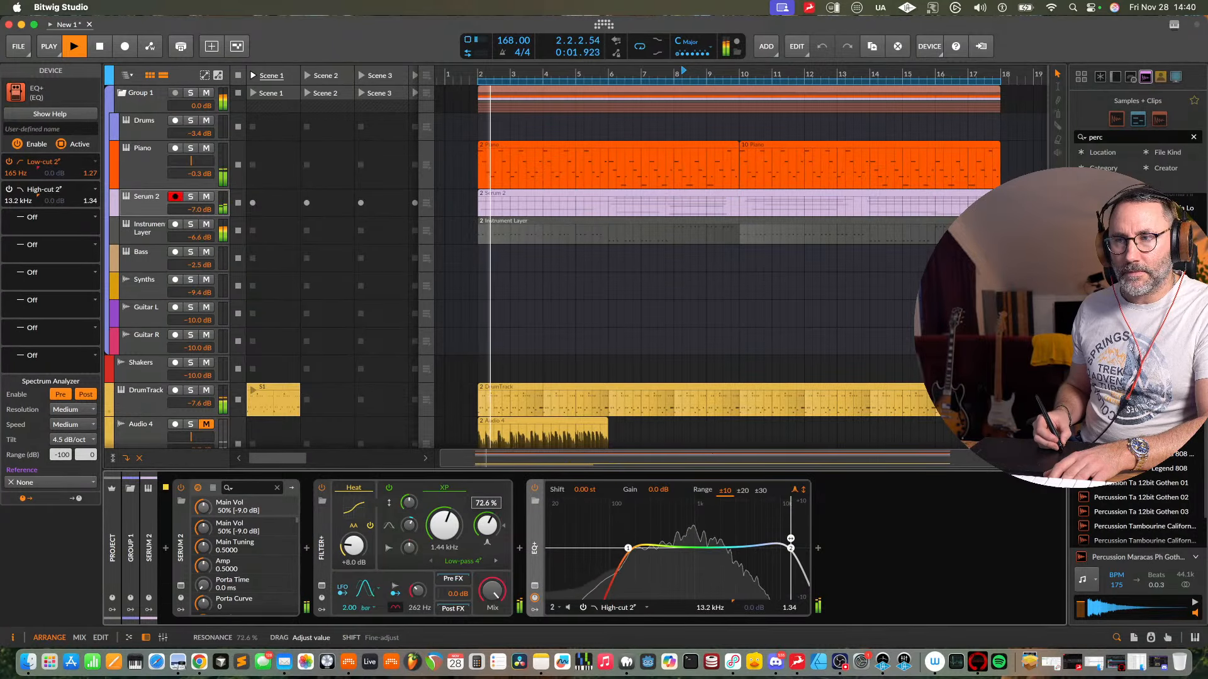
pyautogui.moveTo(444, 526); pyautogui.dragTo(444, 514)
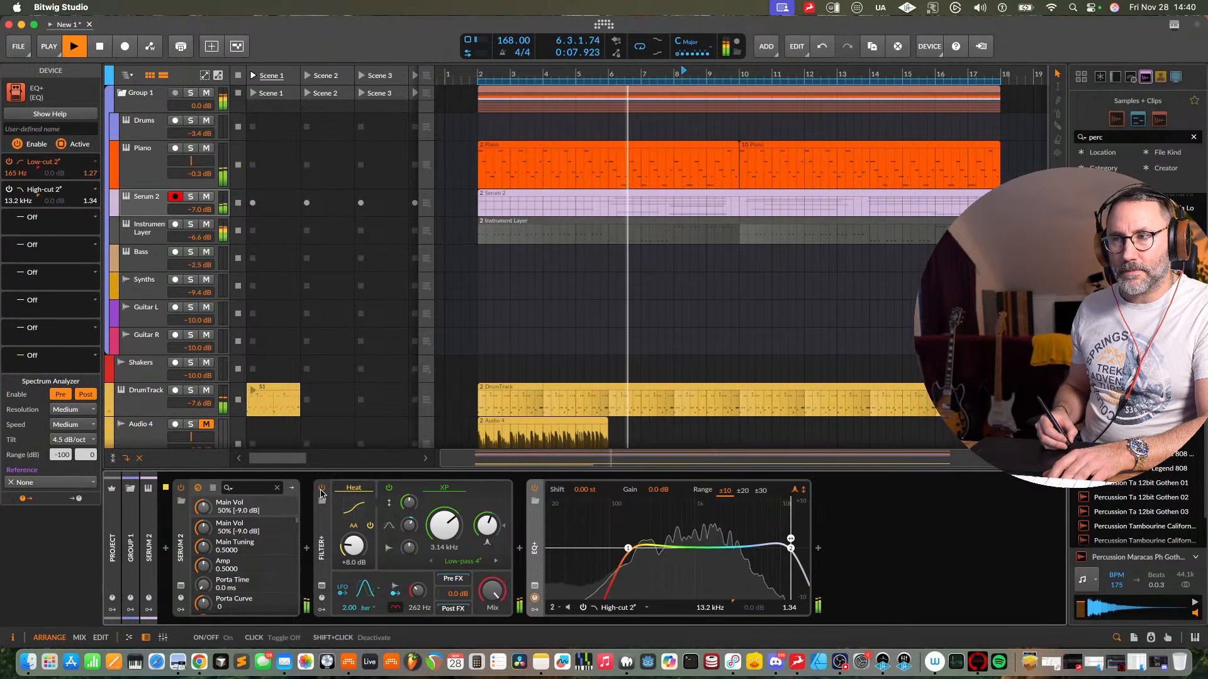
pyautogui.click(322, 490)
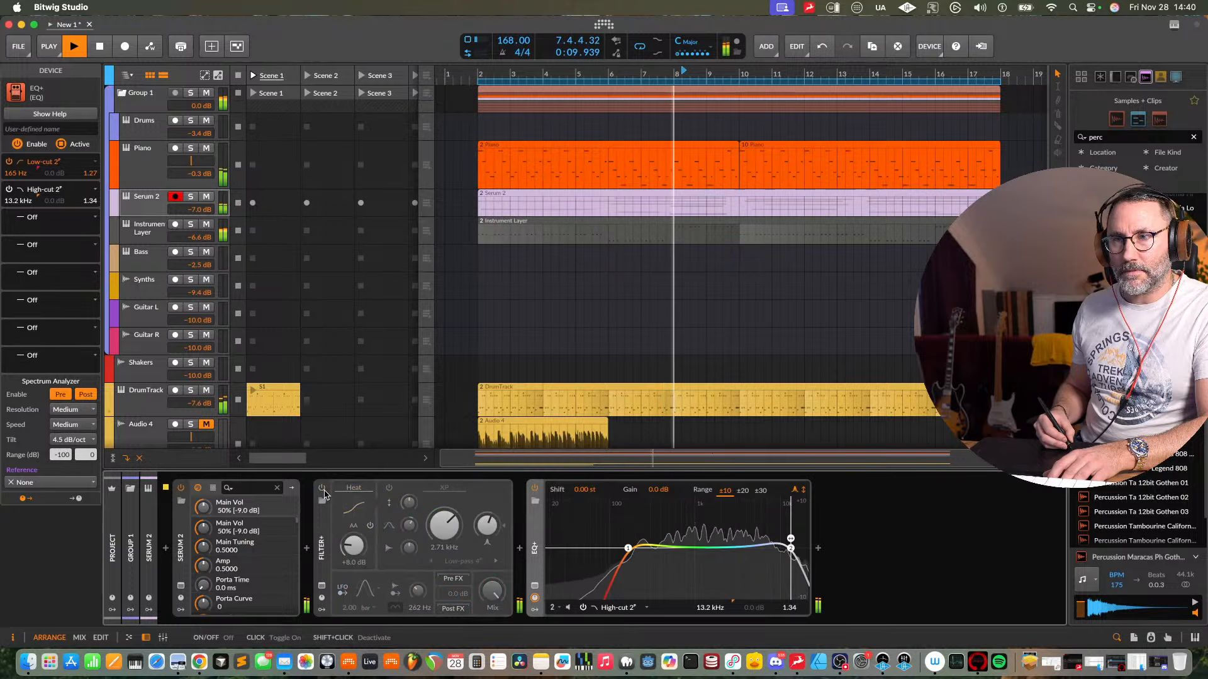
pyautogui.click(324, 491)
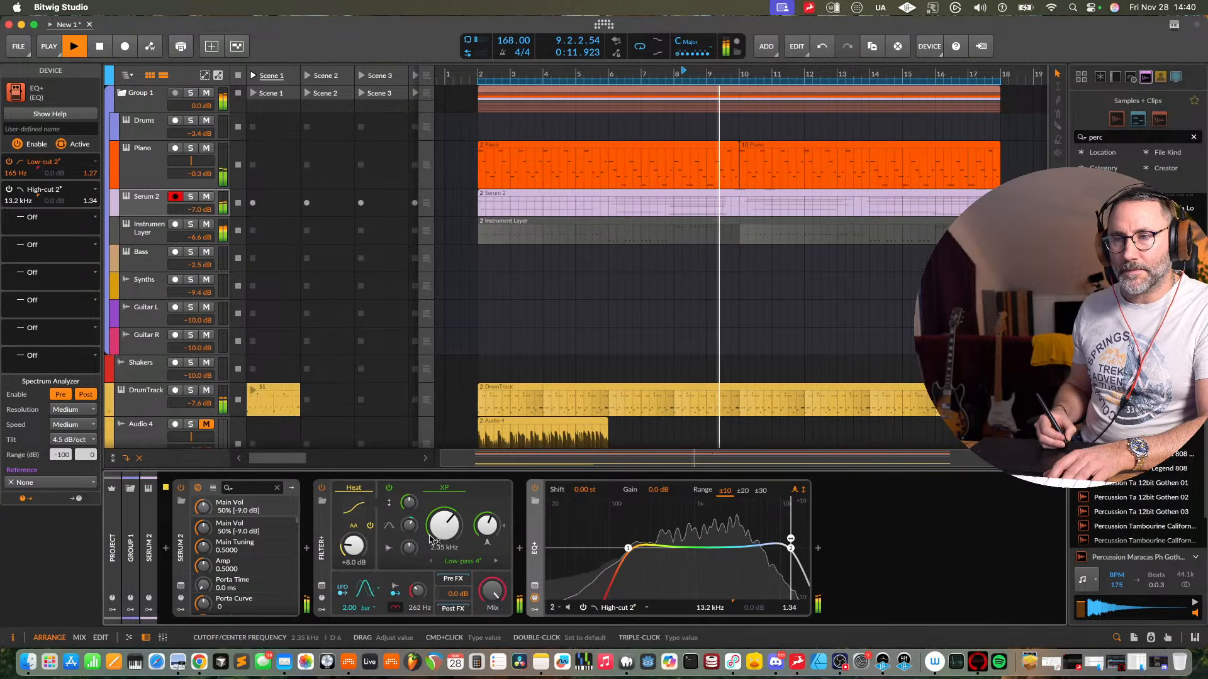
pyautogui.moveTo(430, 540); pyautogui.dragTo(431, 550)
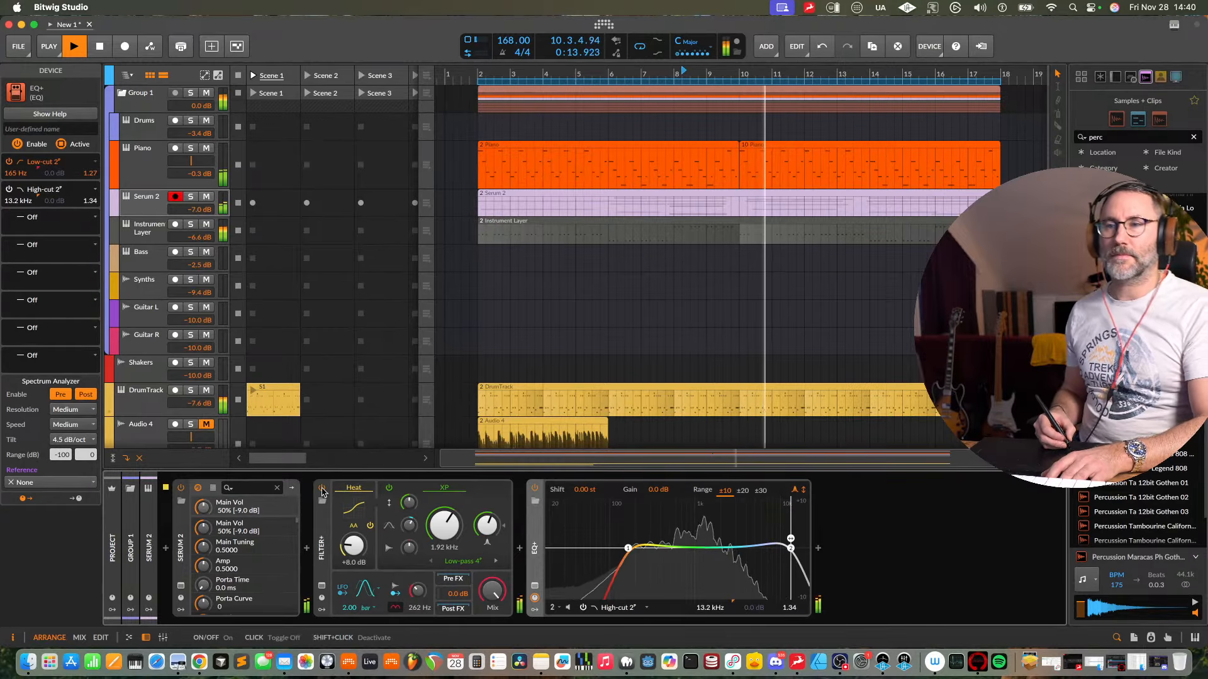
pyautogui.press('space')
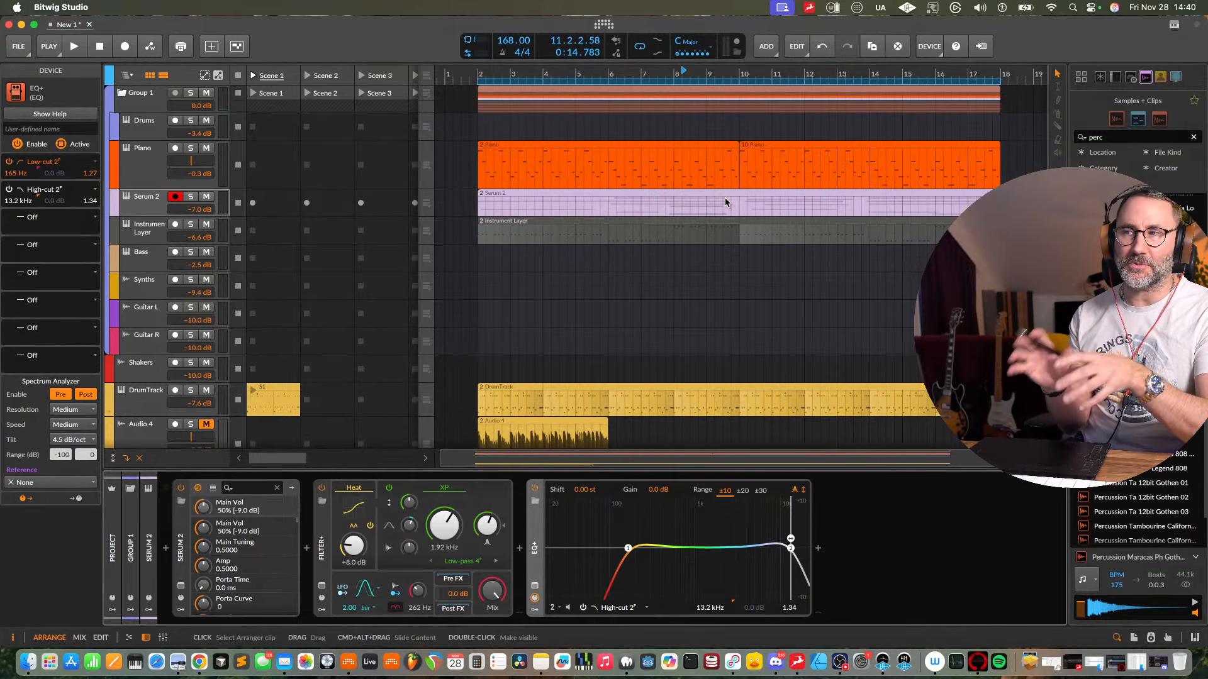
# - Play the arrangement from bar 2 to check the mix and switch briefly to Discord
pyautogui.press('space')
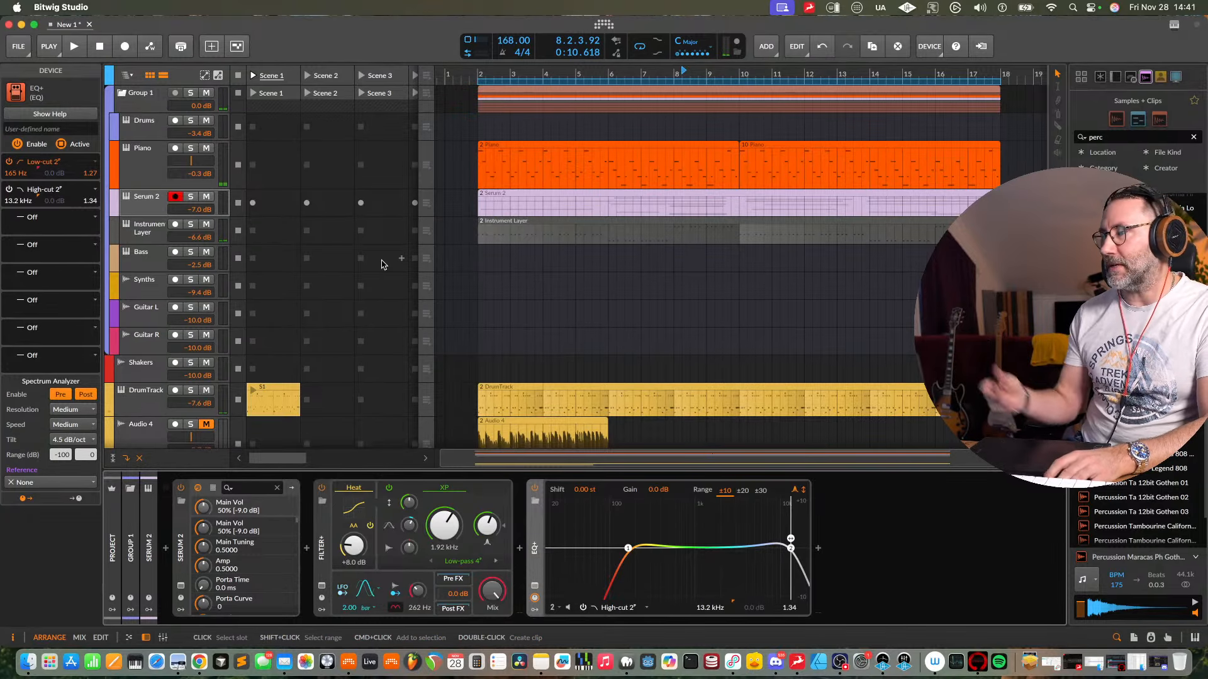
pyautogui.press('space')
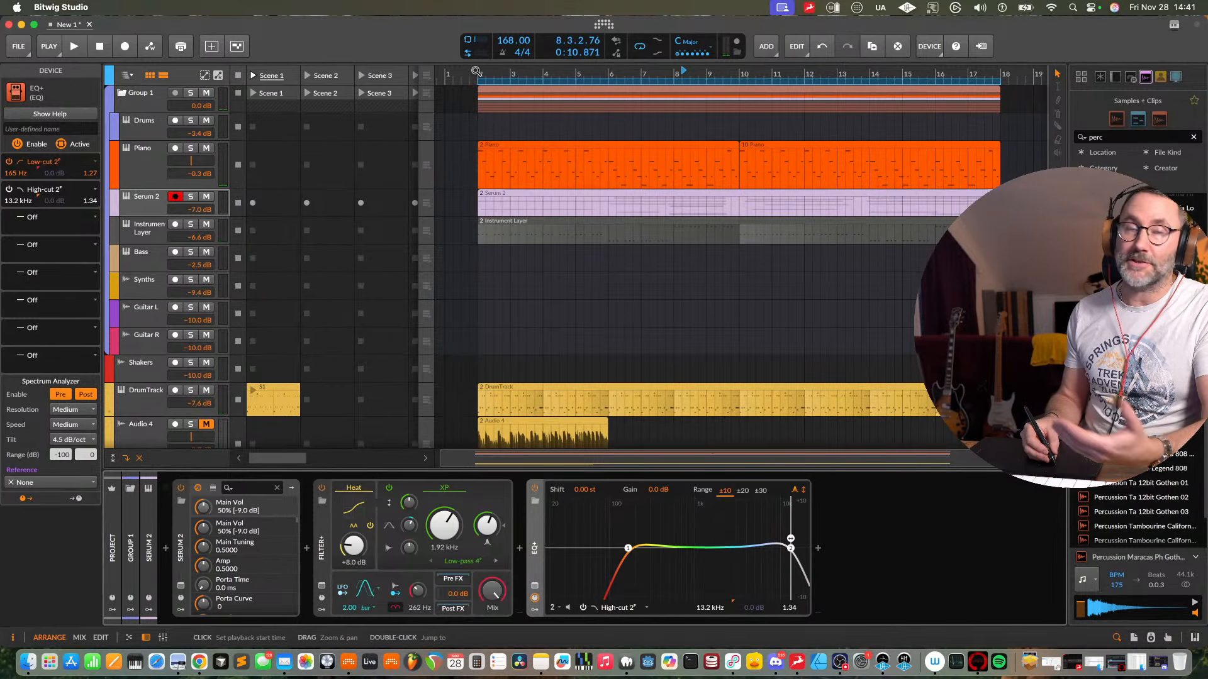
pyautogui.click(476, 71)
pyautogui.press('space')
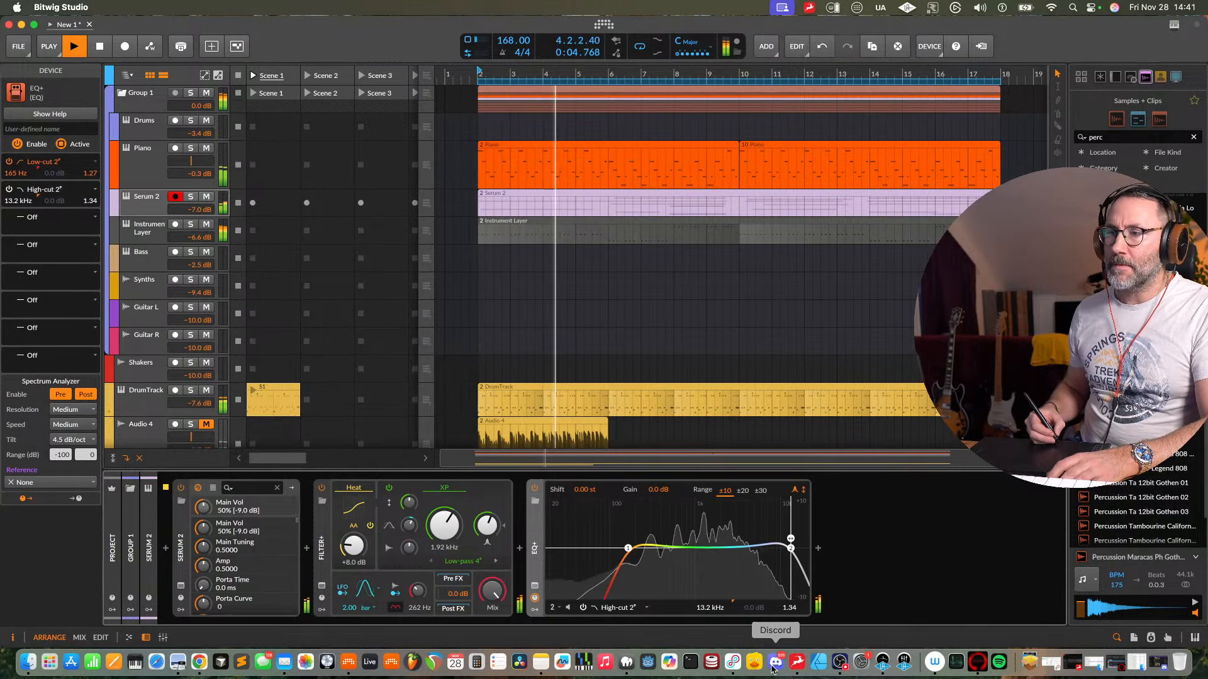
pyautogui.click(773, 668)
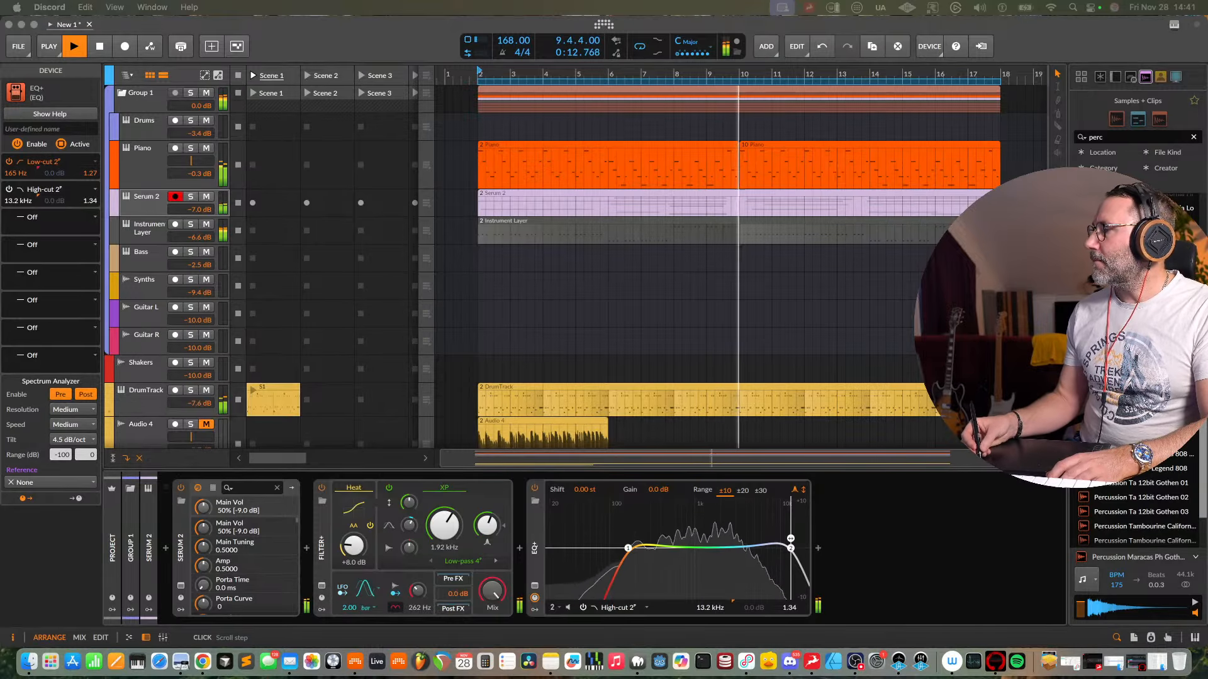
# - Rename the Instrument Layer track as Bass
pyautogui.click(144, 230)
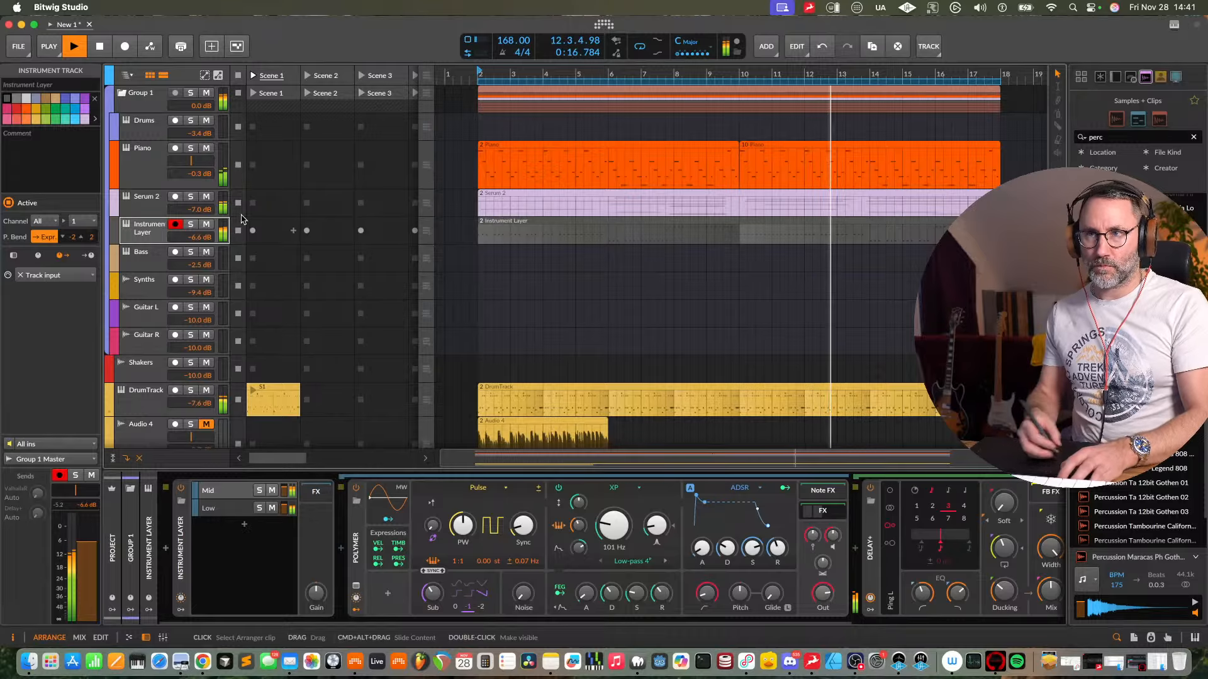
pyautogui.press('super+r')
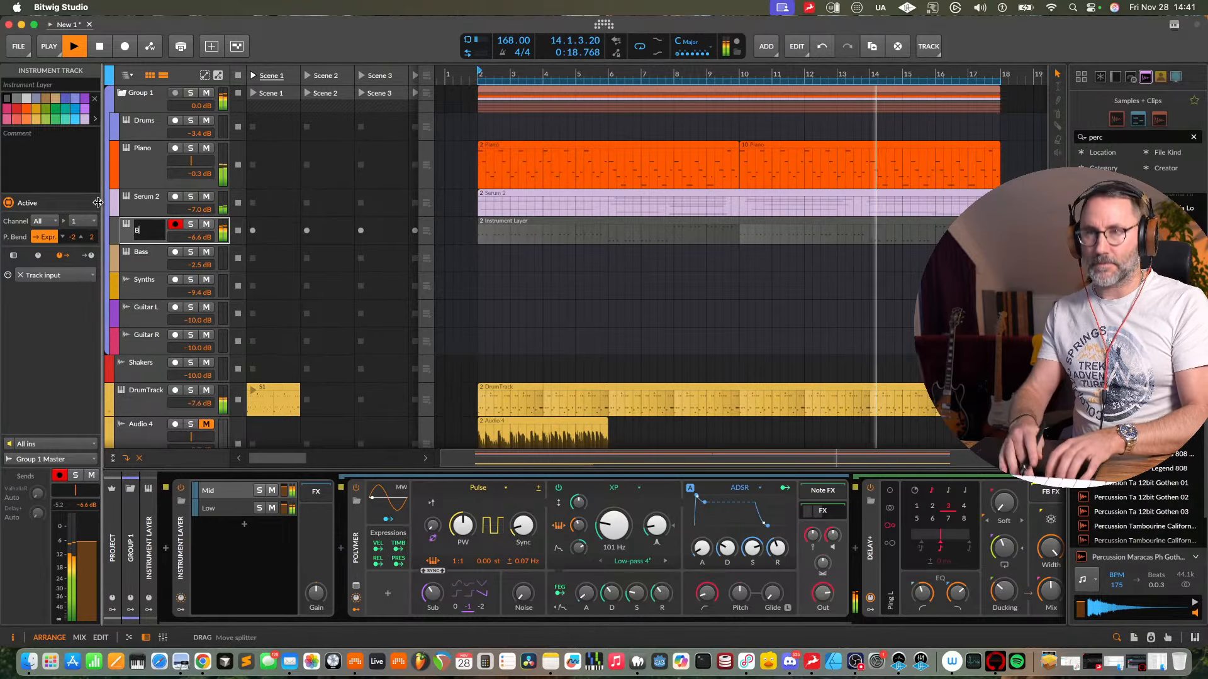
pyautogui.write('Bass')
pyautogui.press('Return')
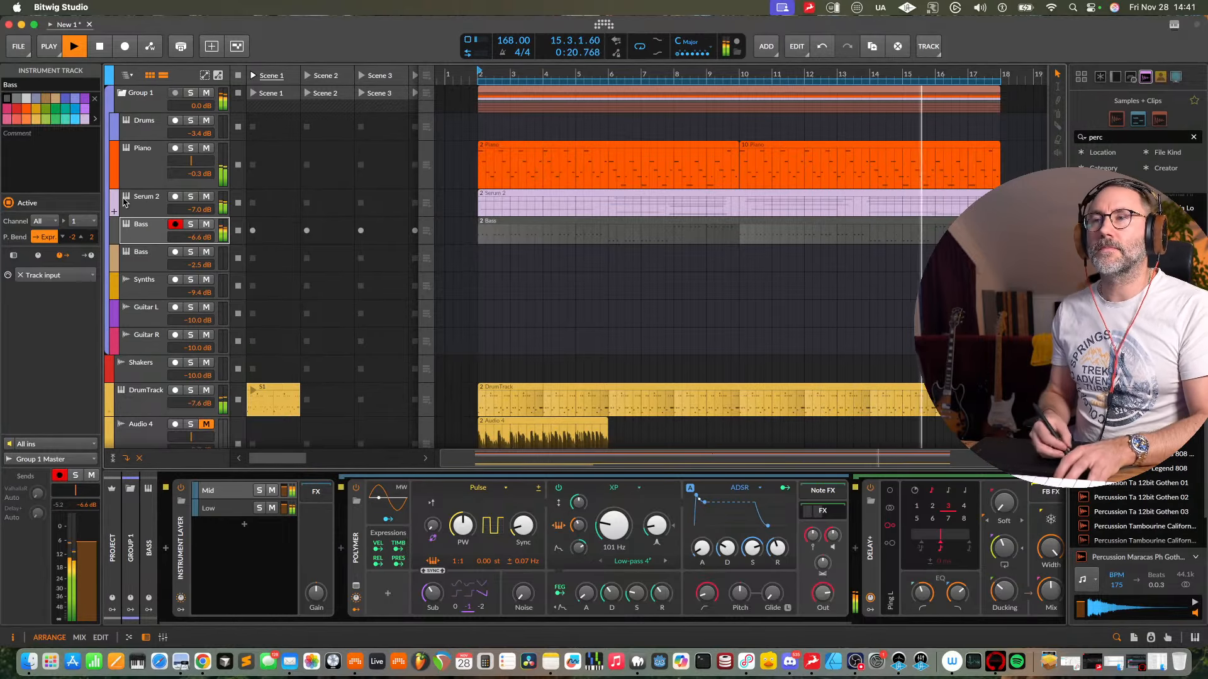
# - Rename the Serum 2 track as Atlantia Pad and widen the track header column
pyautogui.click(150, 200)
pyautogui.press('super+r')
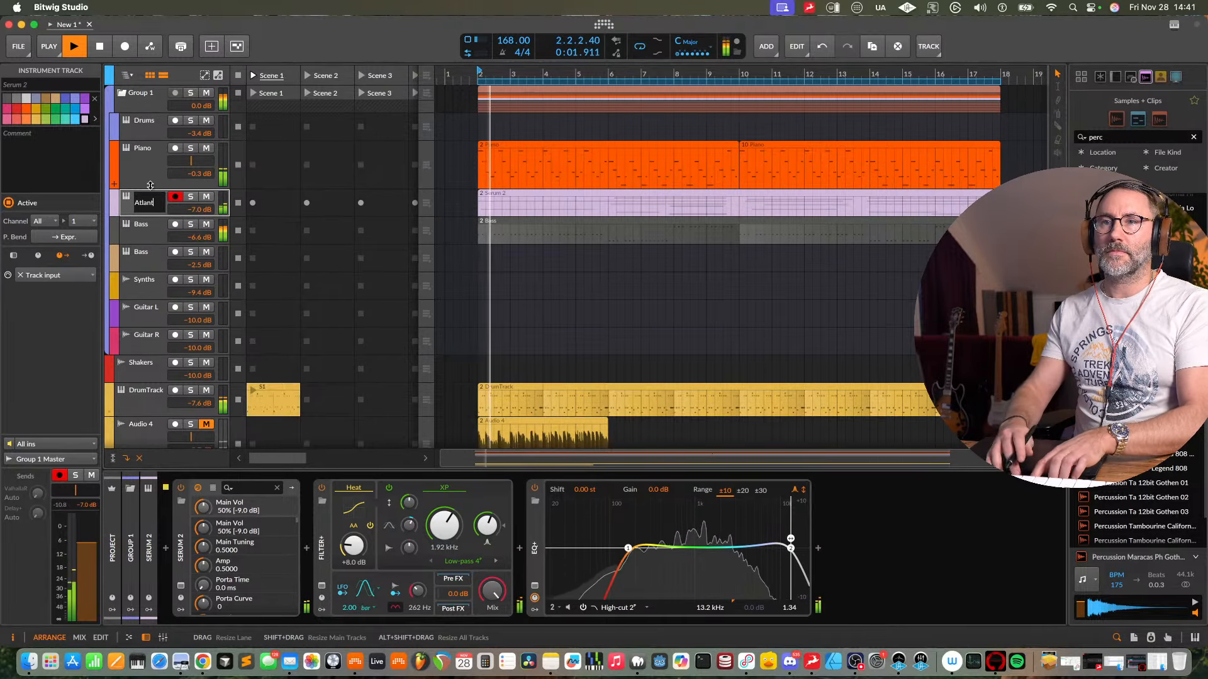
pyautogui.write('Atlantia Pad')
pyautogui.press('Return')
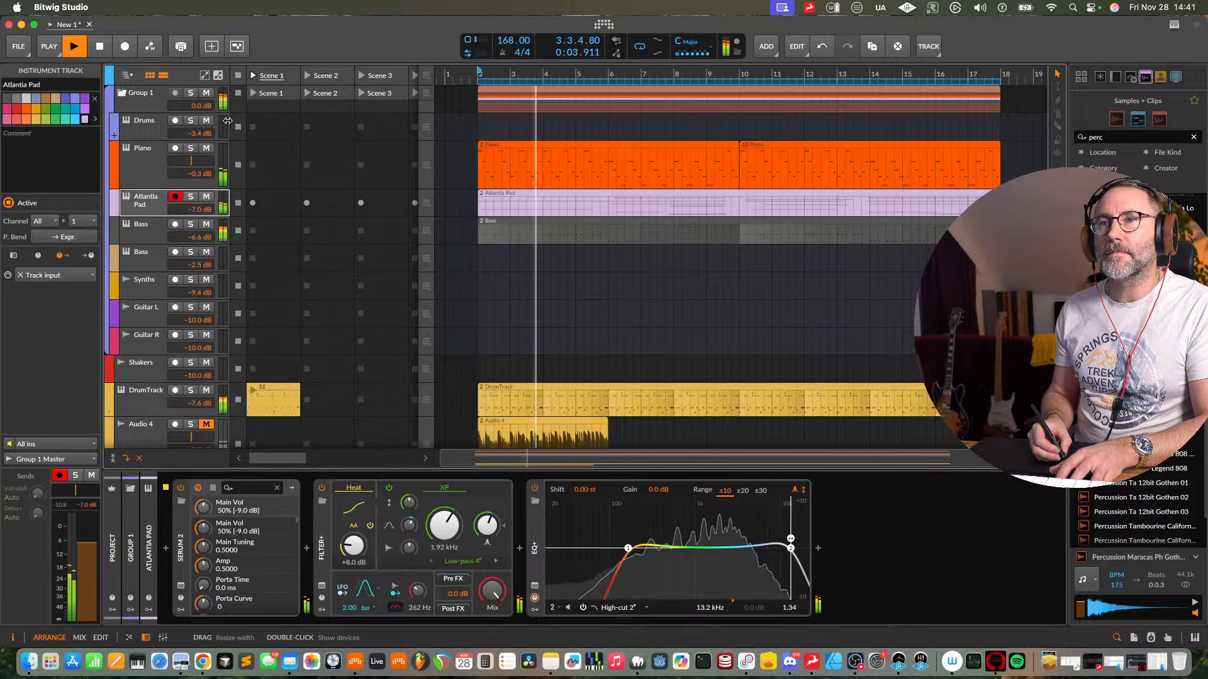
pyautogui.moveTo(226, 121); pyautogui.dragTo(275, 121)
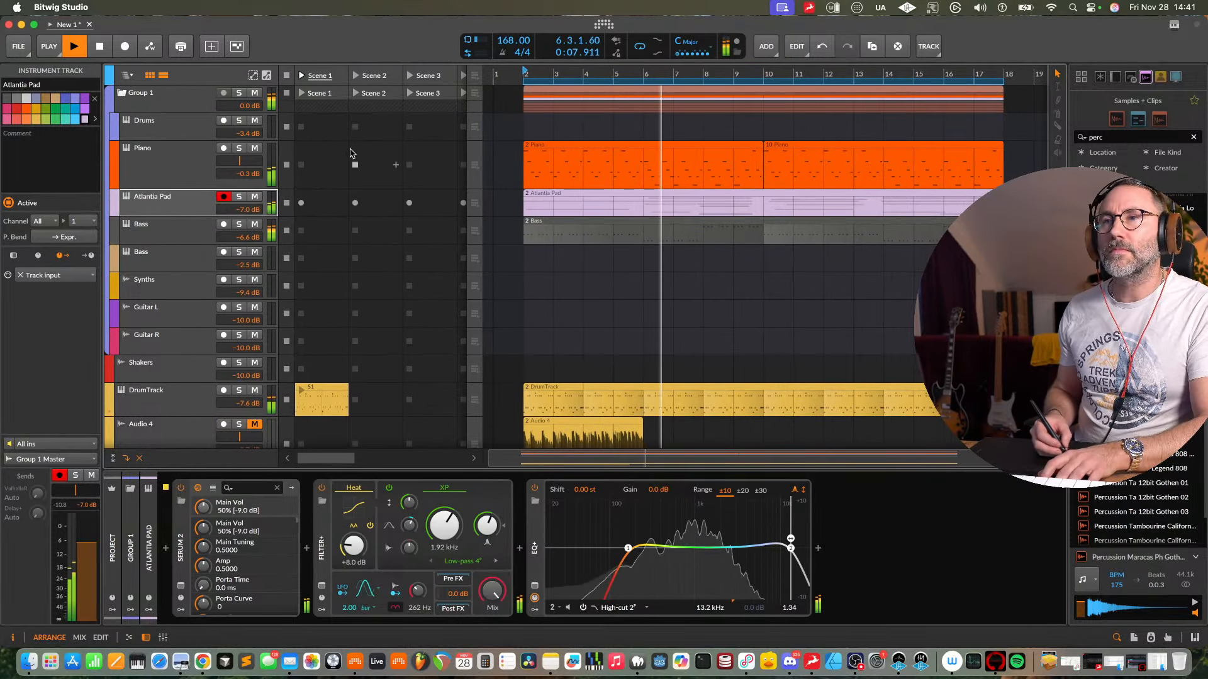
pyautogui.click(265, 76)
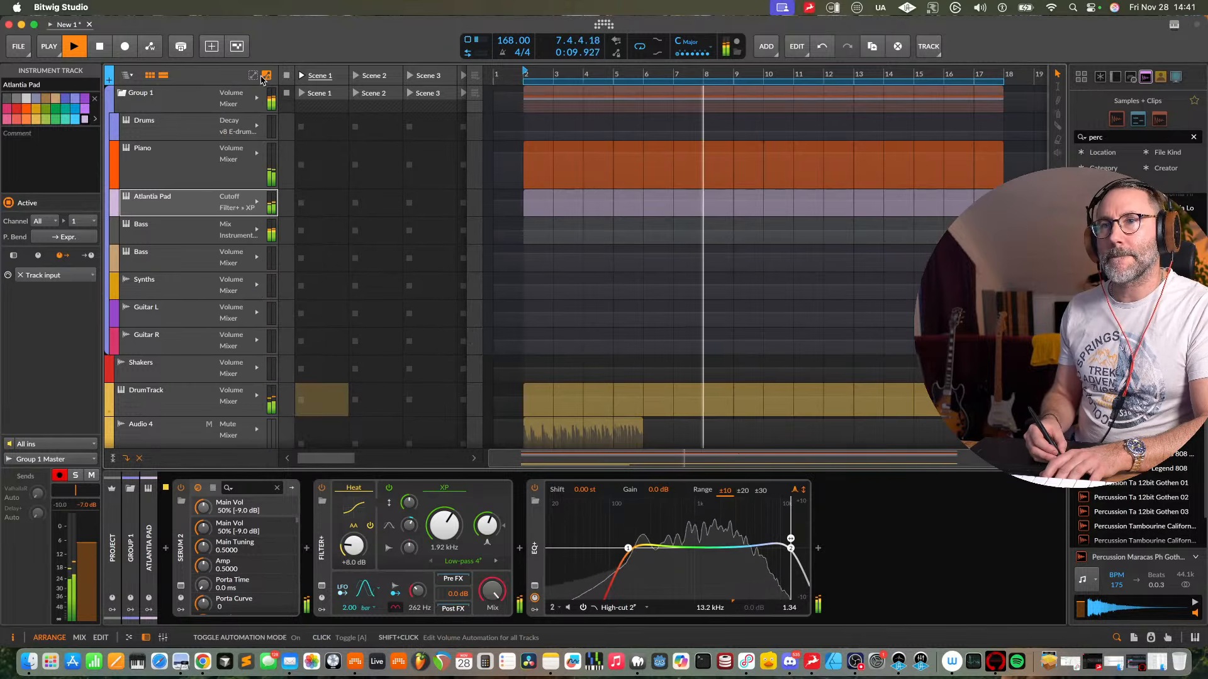
pyautogui.click(261, 75)
pyautogui.click(254, 76)
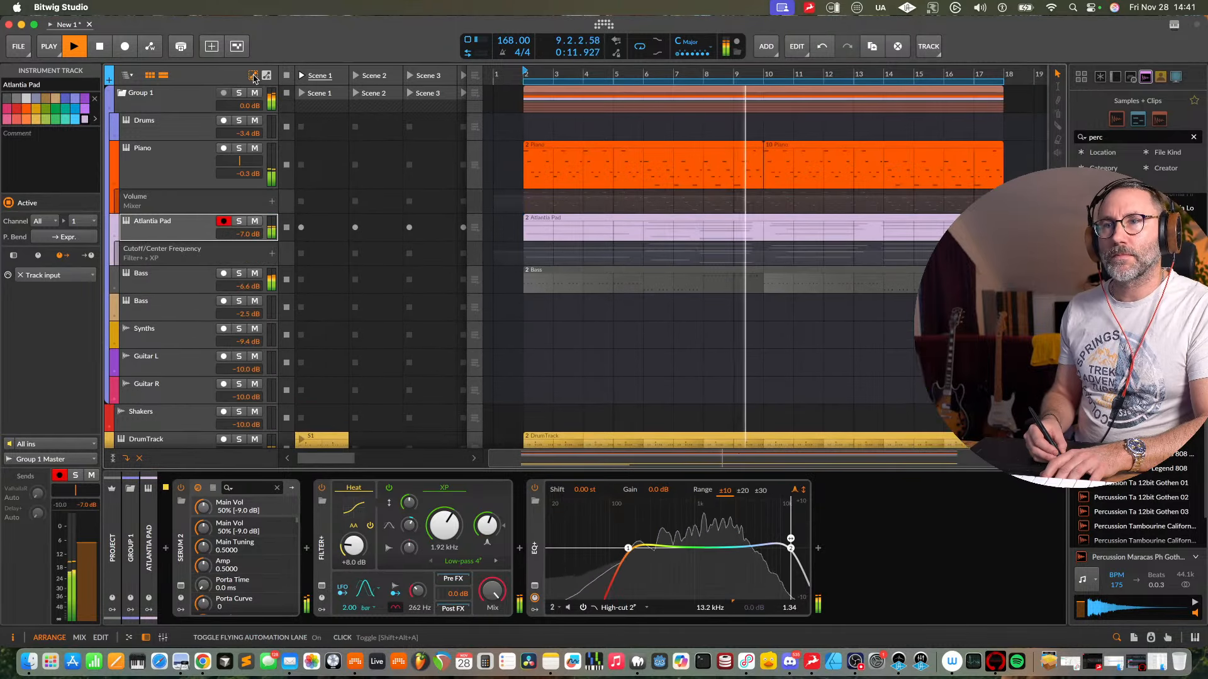
pyautogui.click(254, 76)
# - Hide the clip launcher and open the clip on the renamed Bass track in the note editor at bar 2
pyautogui.click(150, 76)
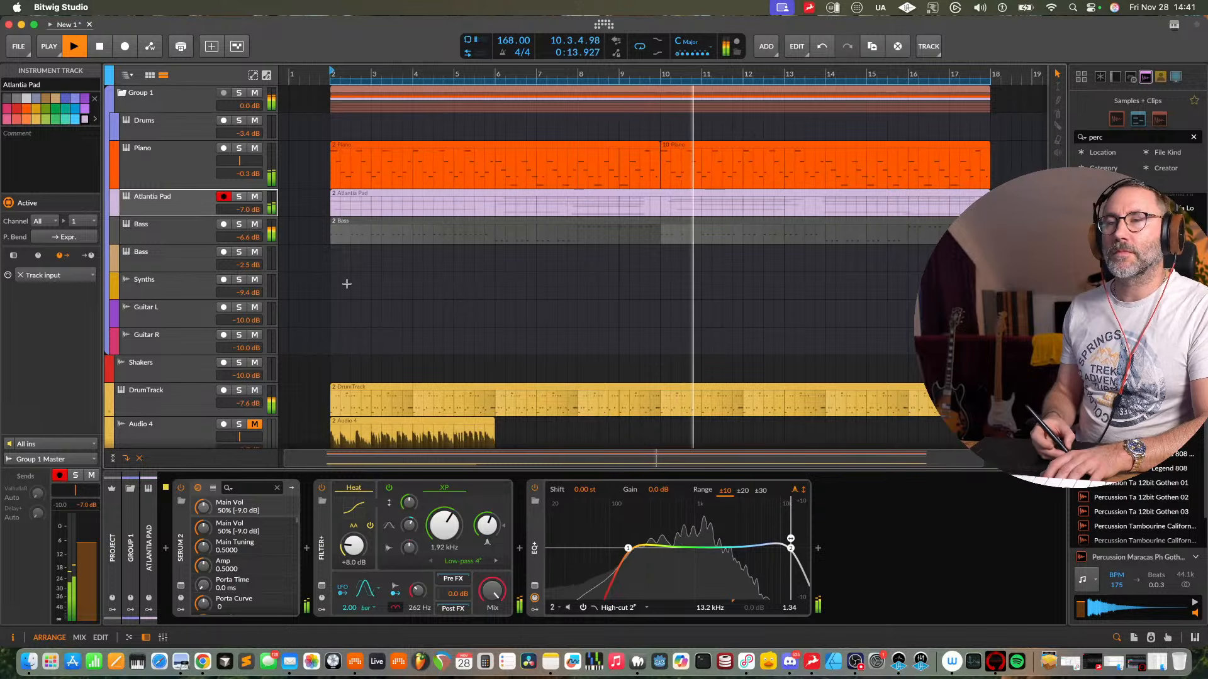
pyautogui.moveTo(625, 69); pyautogui.dragTo(591, 71)
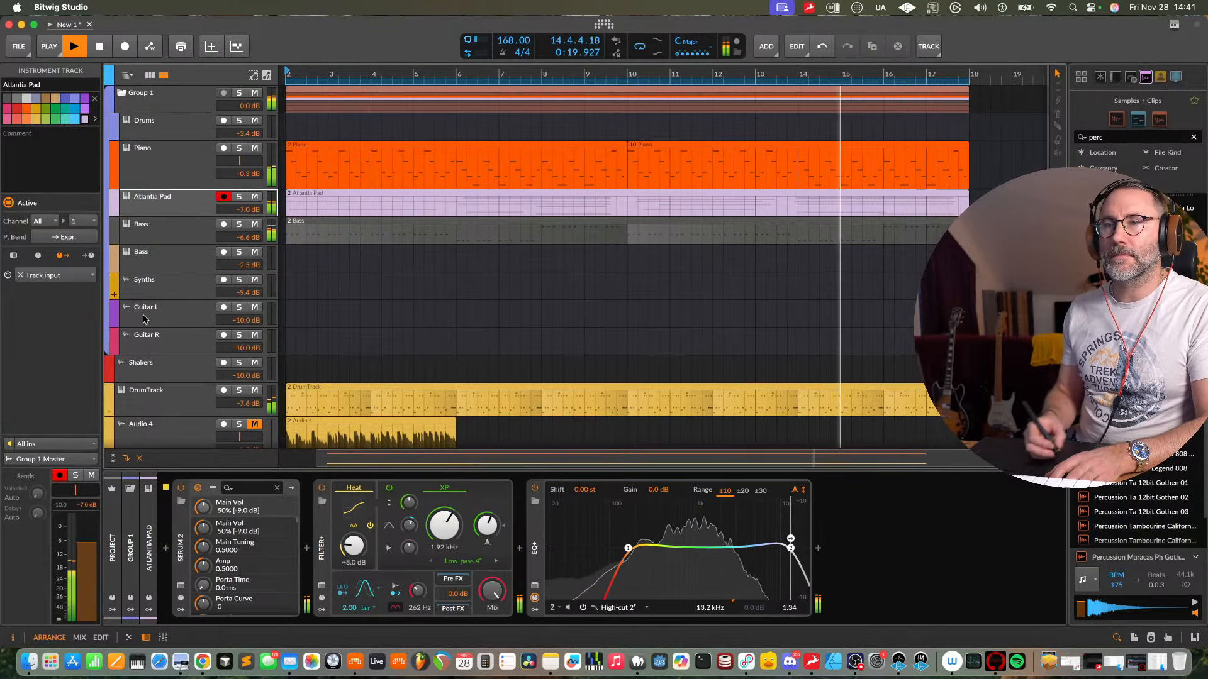
pyautogui.click(168, 224)
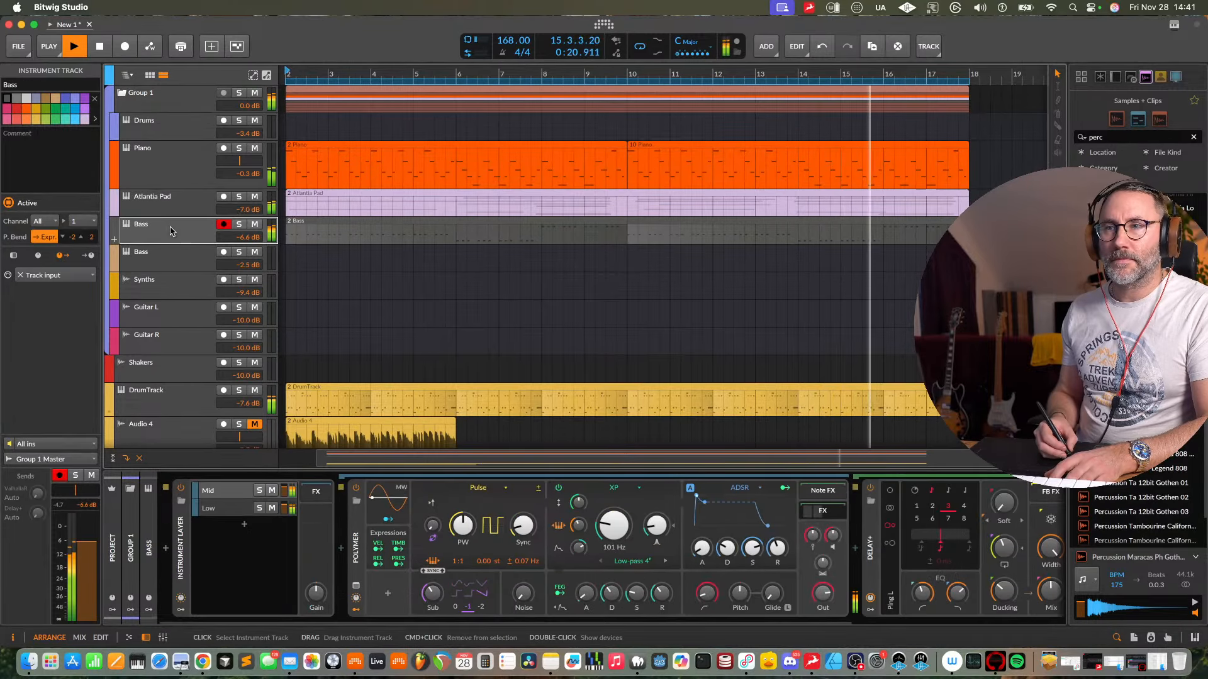
pyautogui.click(333, 224)
pyautogui.doubleClick(333, 224)
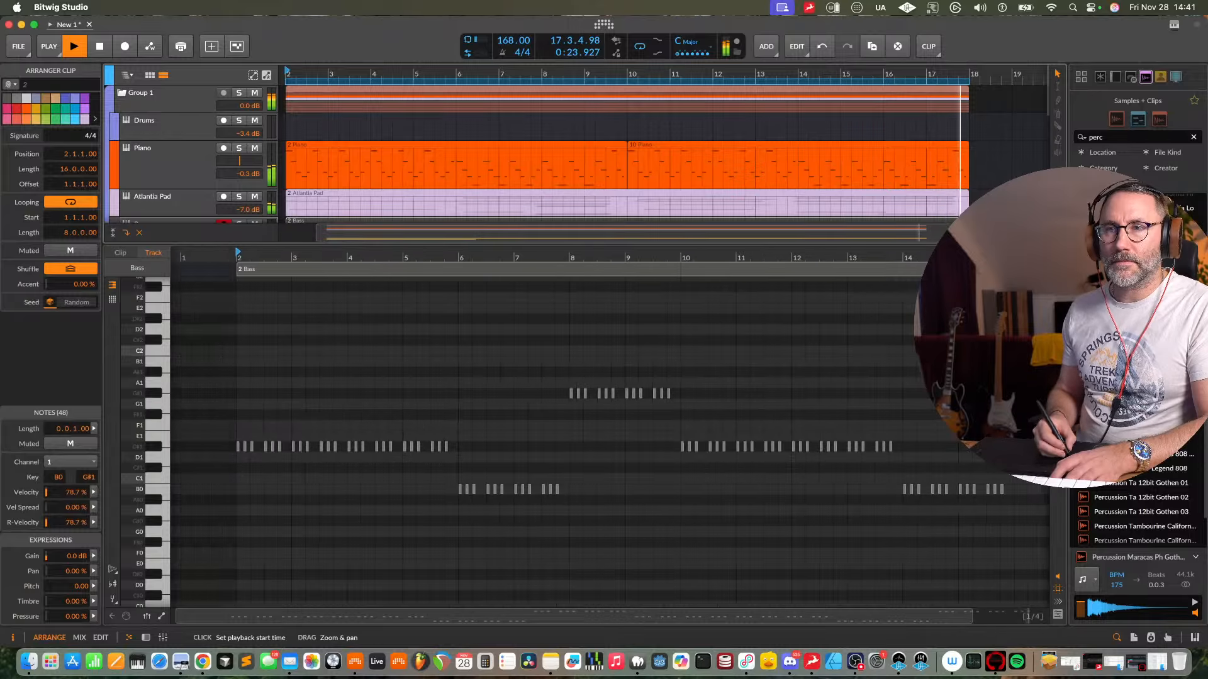
pyautogui.moveTo(638, 258); pyautogui.dragTo(625, 290)
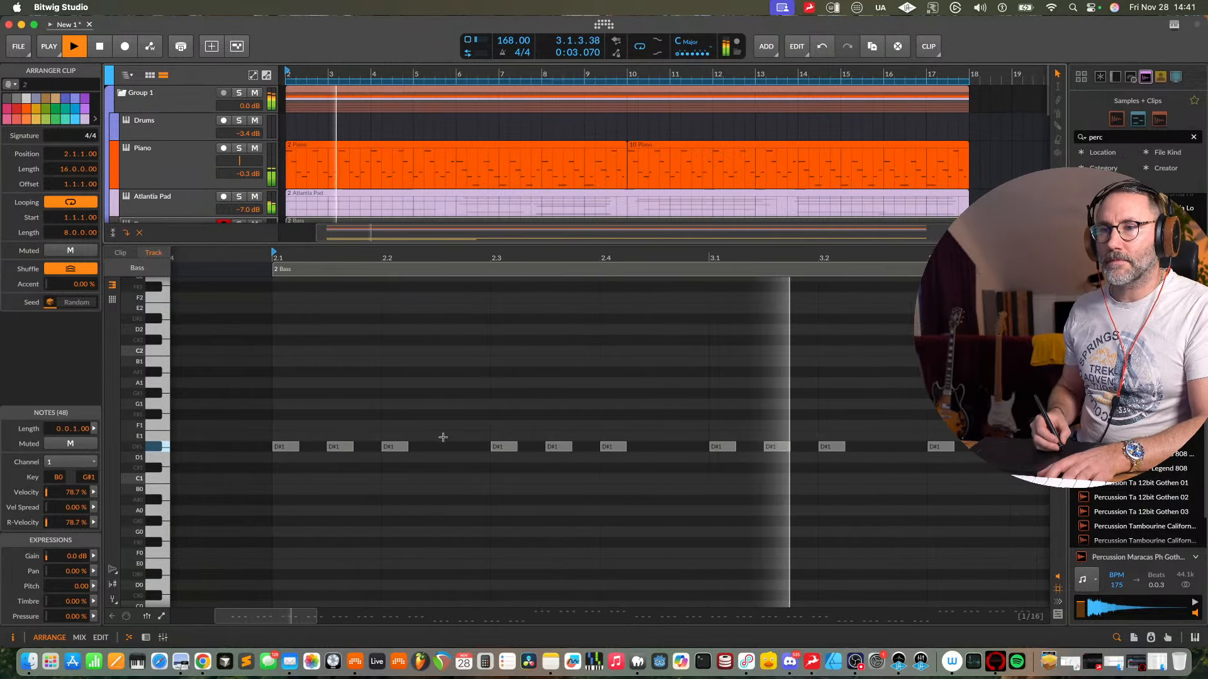
# - Add a sixteenth-length D#1 note at 2.2.3 in the bass clip and play it back
pyautogui.press('space')
pyautogui.doubleClick(451, 447)
pyautogui.press('space')
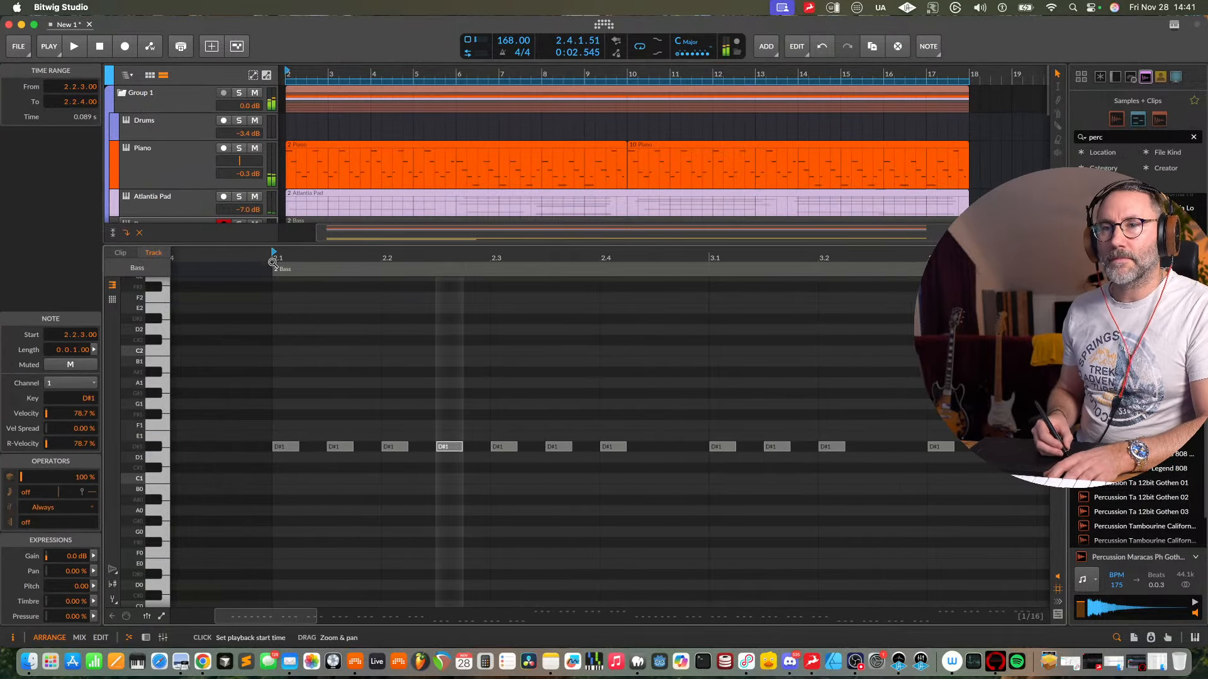
pyautogui.press('space')
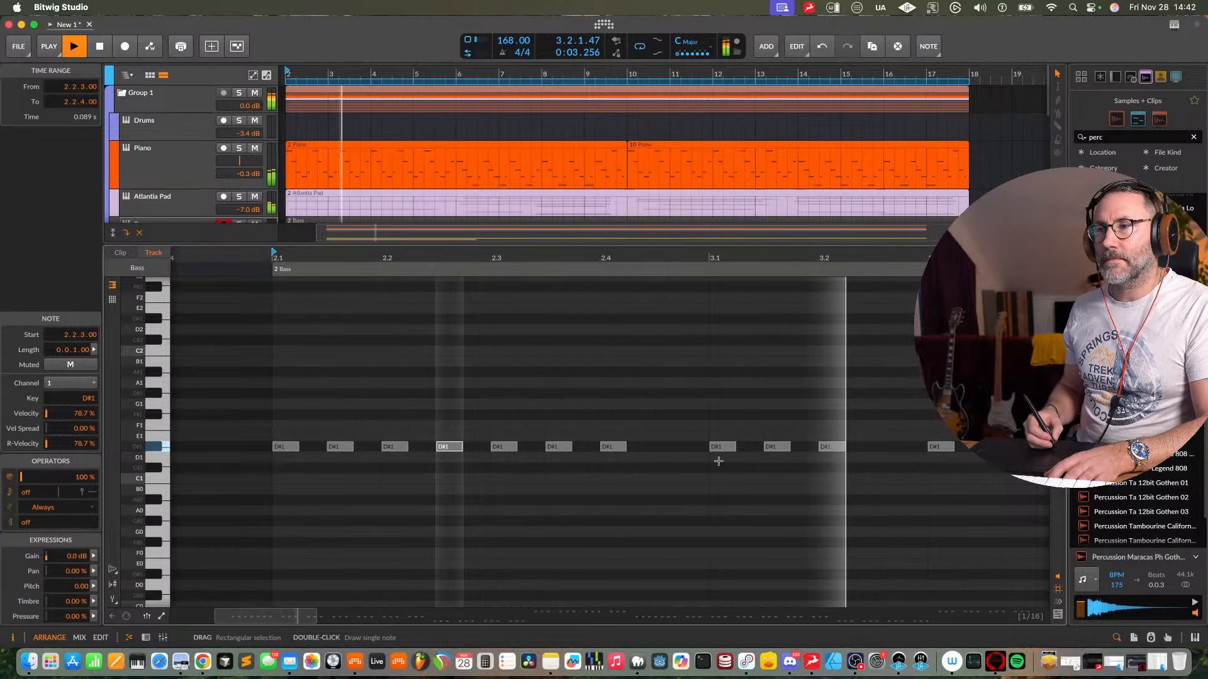
# - Add a D#1 note at 4.2.3 in the bass clip and audition the line from bar 2
pyautogui.moveTo(858, 261); pyautogui.dragTo(590, 277)
pyautogui.press('space')
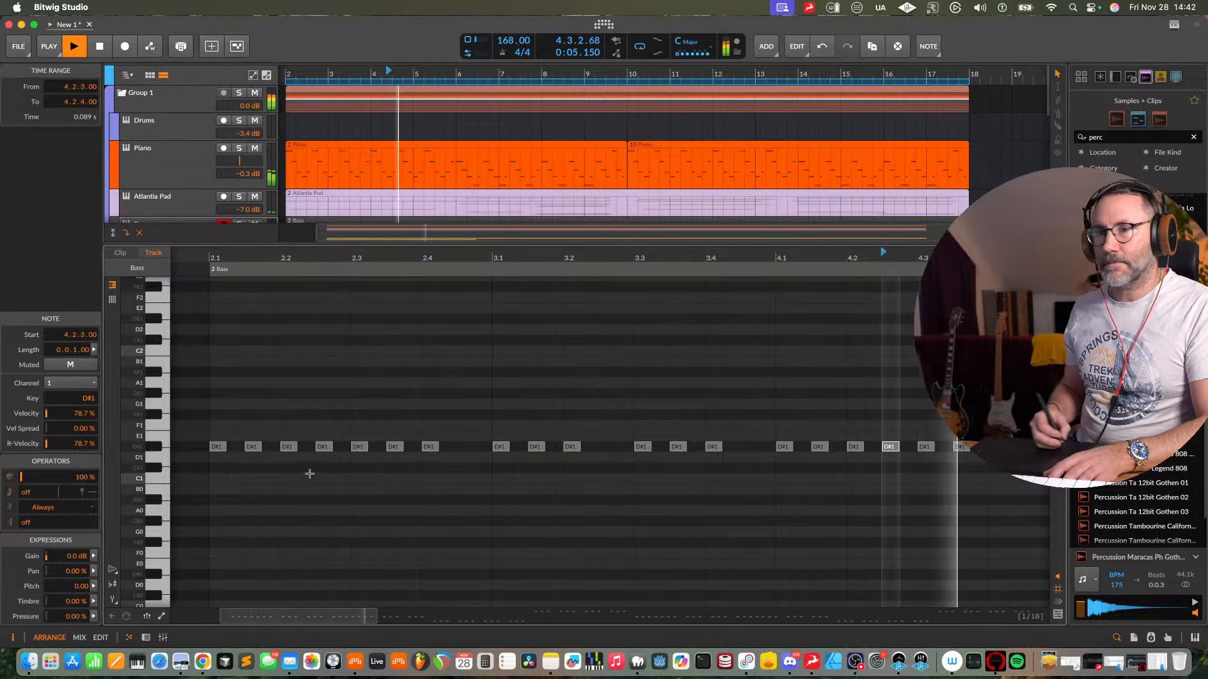
pyautogui.press('space')
pyautogui.click(207, 256)
pyautogui.press('space')
pyautogui.press('space')
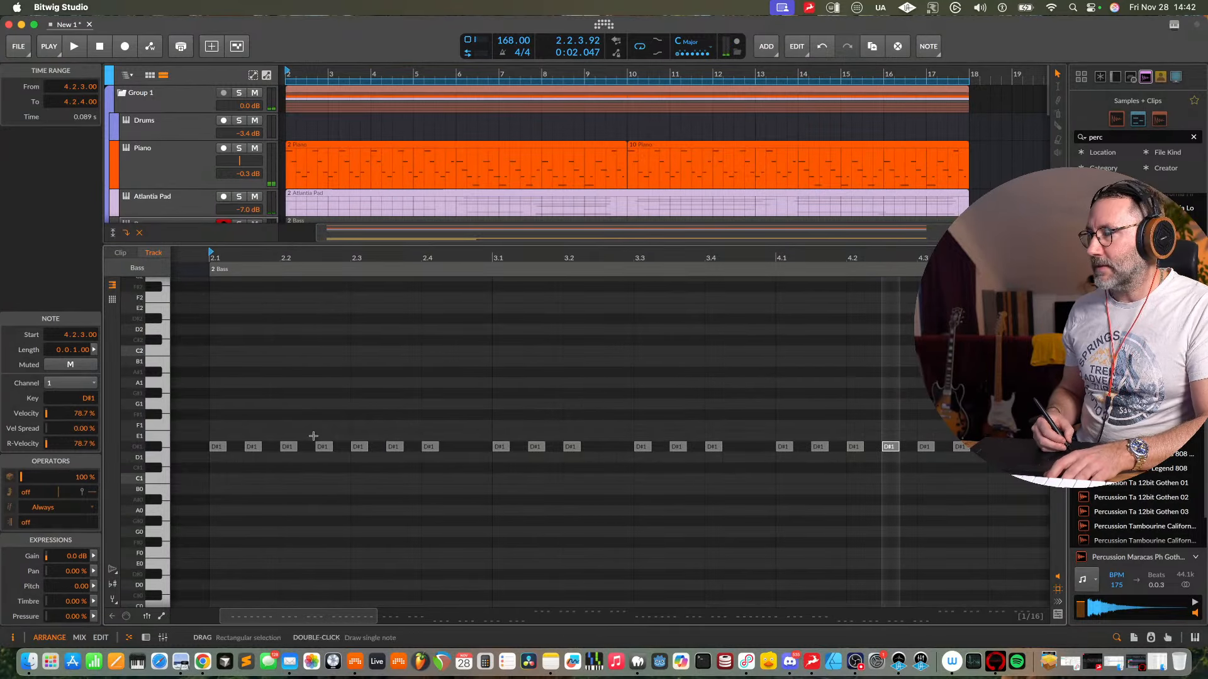
# - Move the bass note at 2.2.3 up to F#1 and audition the phrase from bar 2
pyautogui.press('space')
pyautogui.press('space')
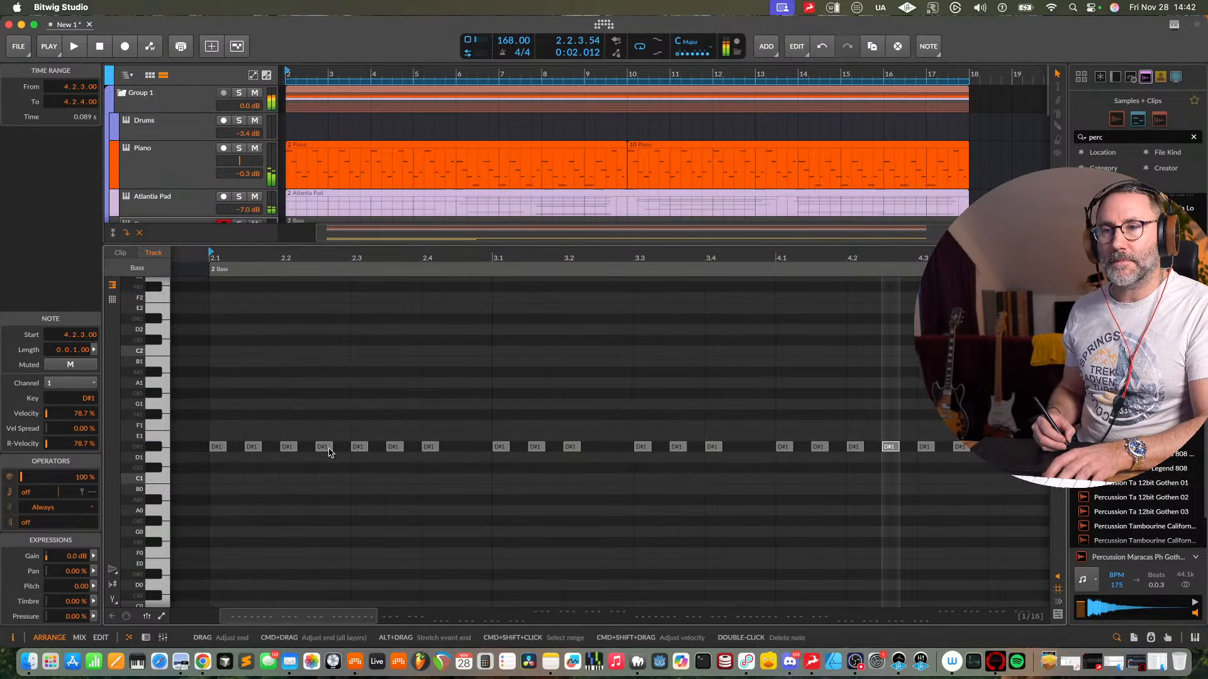
pyautogui.click(321, 447)
pyautogui.moveTo(327, 422); pyautogui.dragTo(326, 416)
pyautogui.press('space')
pyautogui.press('space')
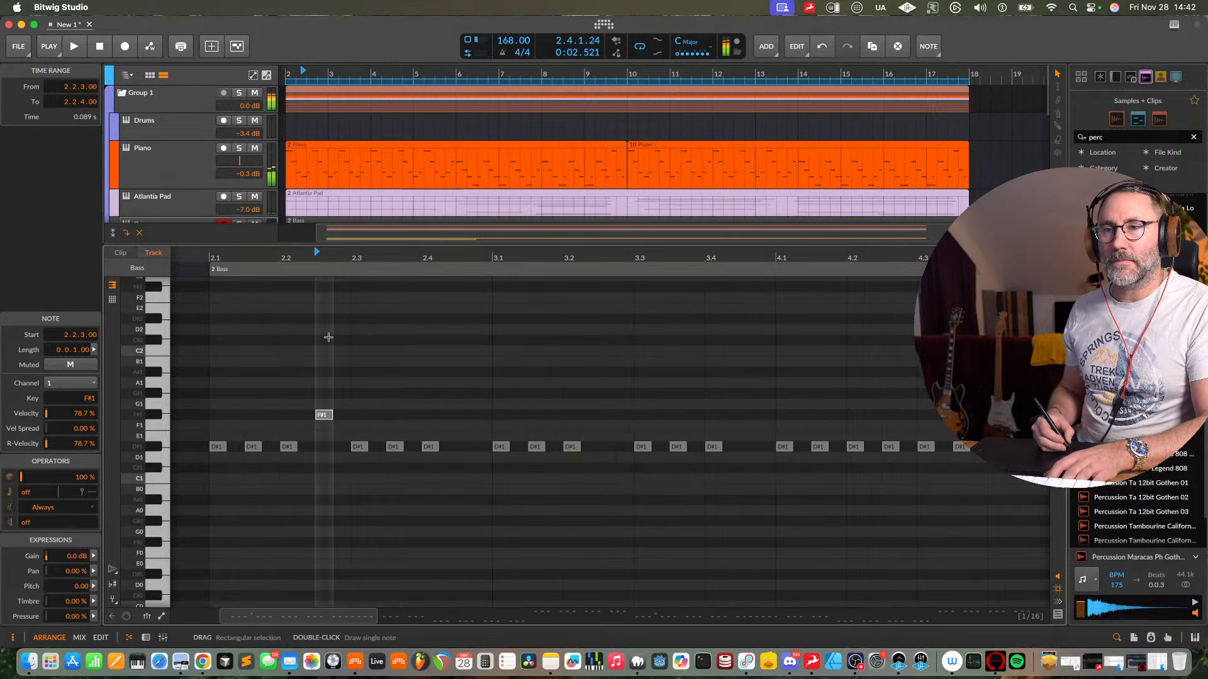
pyautogui.press('space')
pyautogui.press('space')
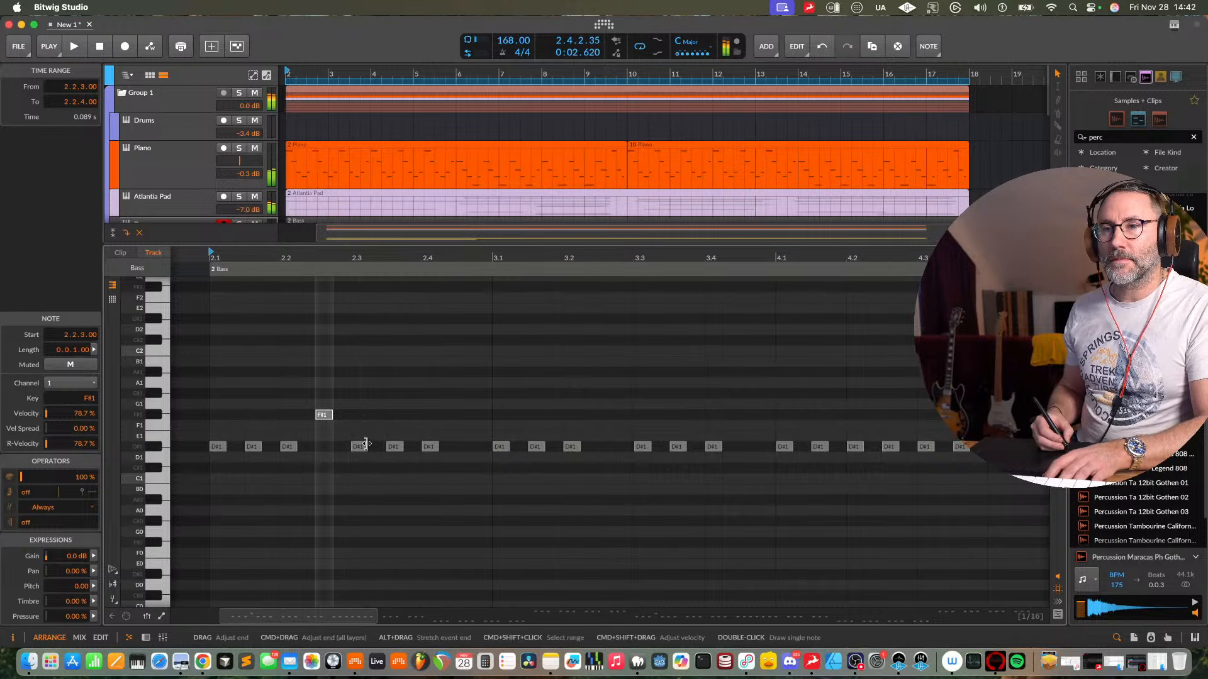
# - Move the bass note at 2.3.1 up to G#1 and audition the phrase
pyautogui.moveTo(359, 447); pyautogui.dragTo(357, 396)
pyautogui.press('space')
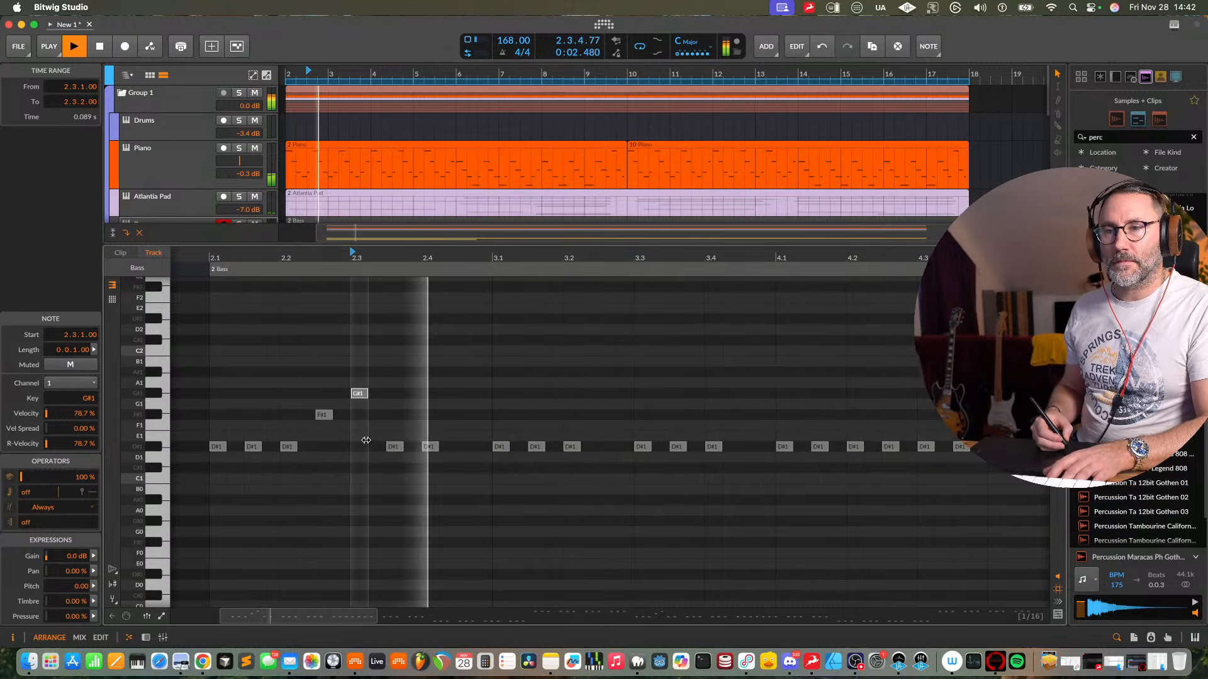
pyautogui.press('space')
pyautogui.press('space')
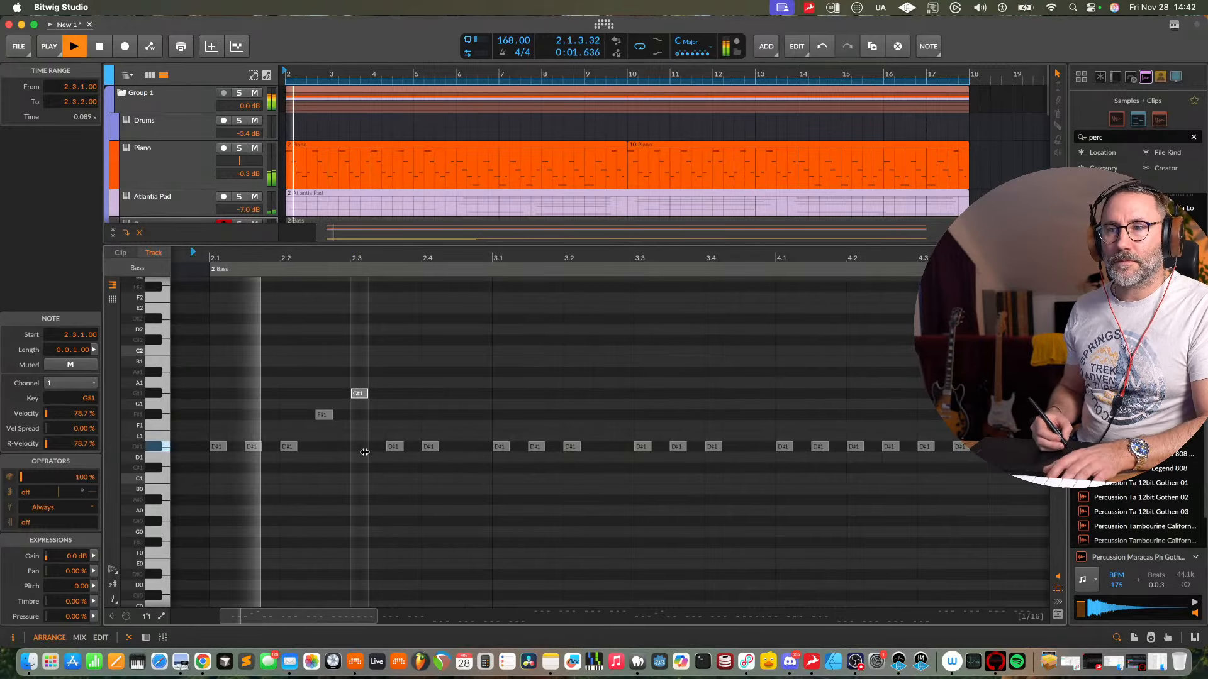
pyautogui.press('space')
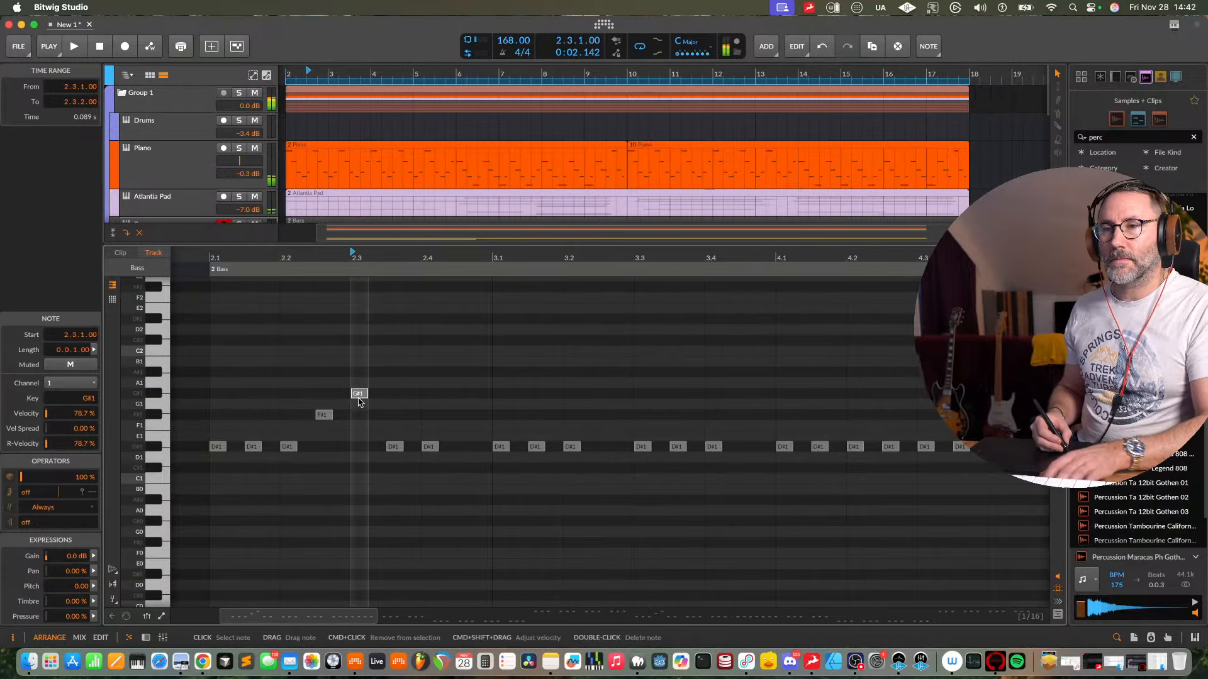
# - Delete the G#1 bass note at 2.3.1, raise the D#1 note at 2.3.3 to A#1, and audition it
pyautogui.doubleClick(359, 396)
pyautogui.click(392, 447)
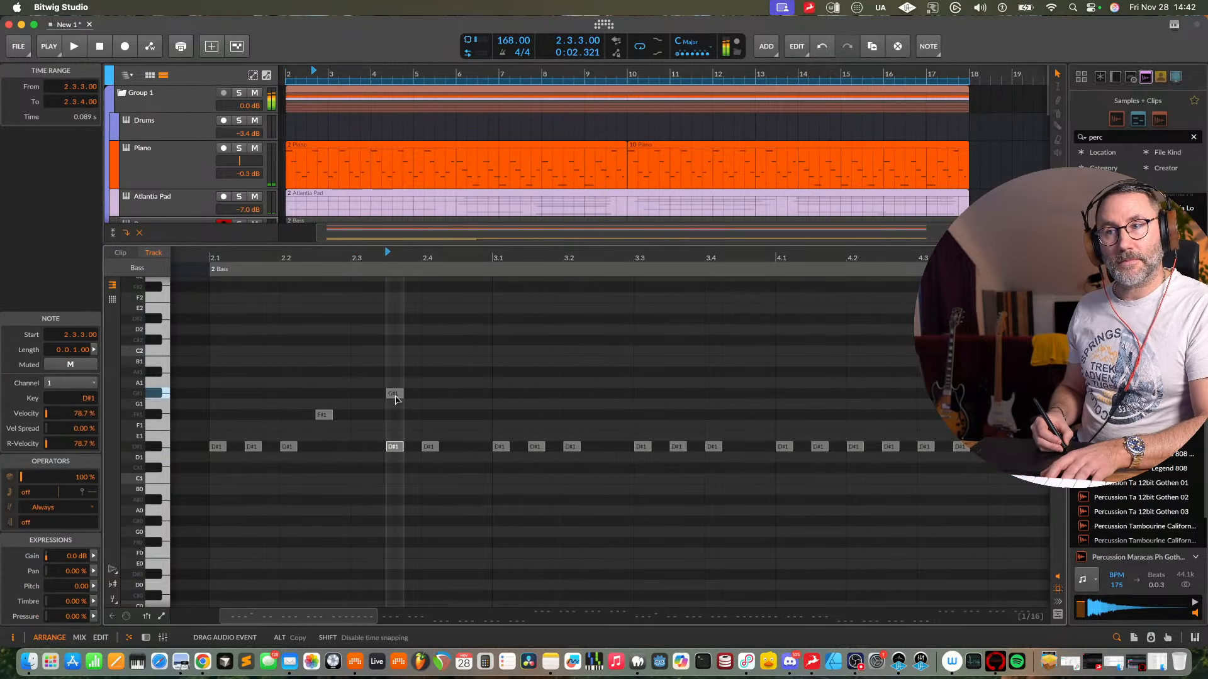
pyautogui.moveTo(400, 376); pyautogui.dragTo(394, 376)
pyautogui.press('space')
pyautogui.press('space')
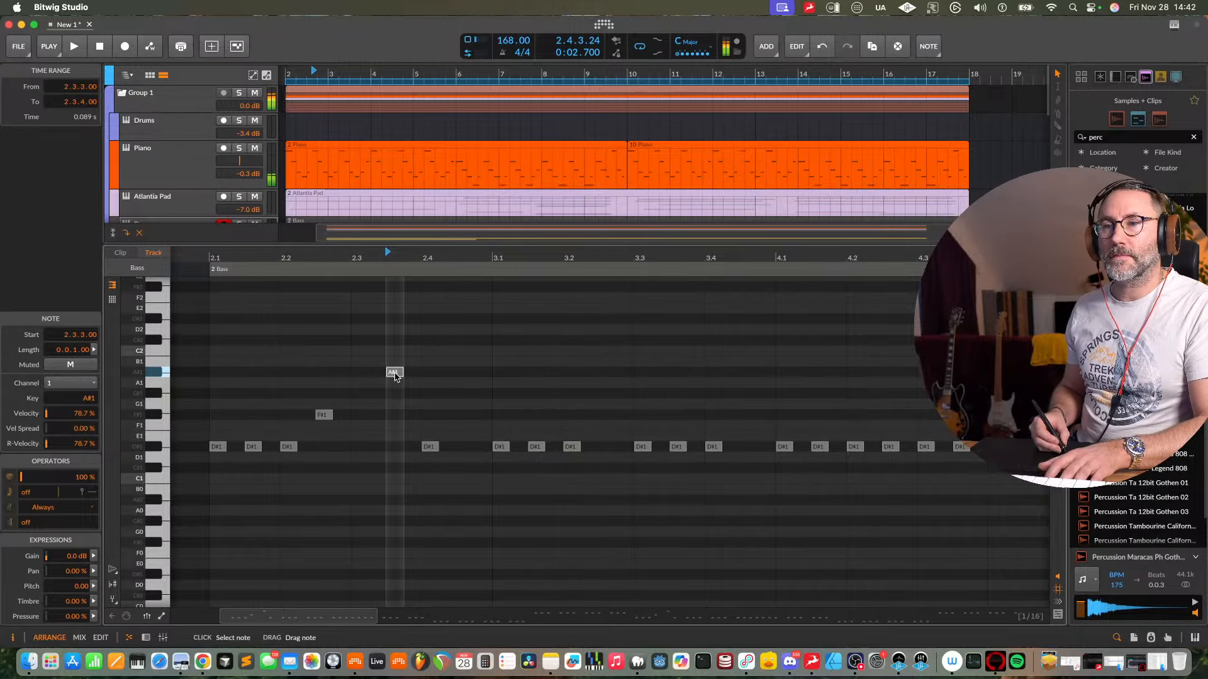
# - Try the A#1 bass note at 2.3.2, move it back to 2.3.3, and audition both placements from bar 2
pyautogui.press('space')
pyautogui.press('space')
pyautogui.click(196, 254)
pyautogui.press('space')
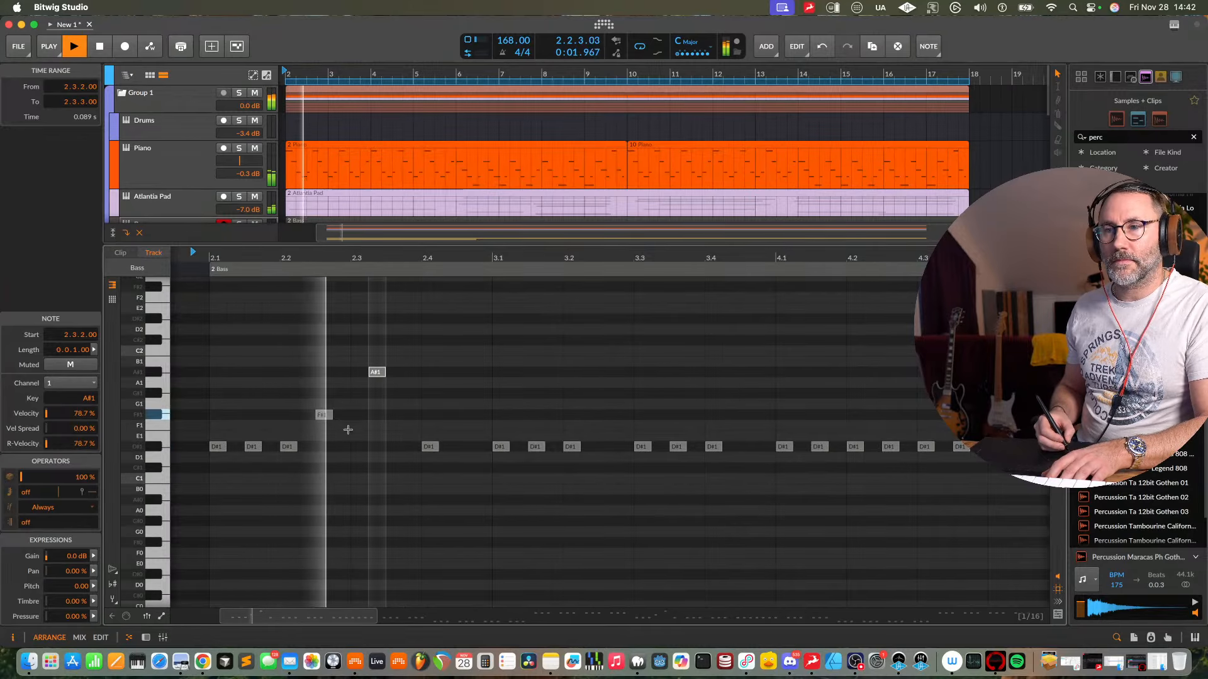
pyautogui.press('space')
pyautogui.moveTo(377, 374); pyautogui.dragTo(395, 375)
pyautogui.press('space')
pyautogui.press('space')
pyautogui.press('space')
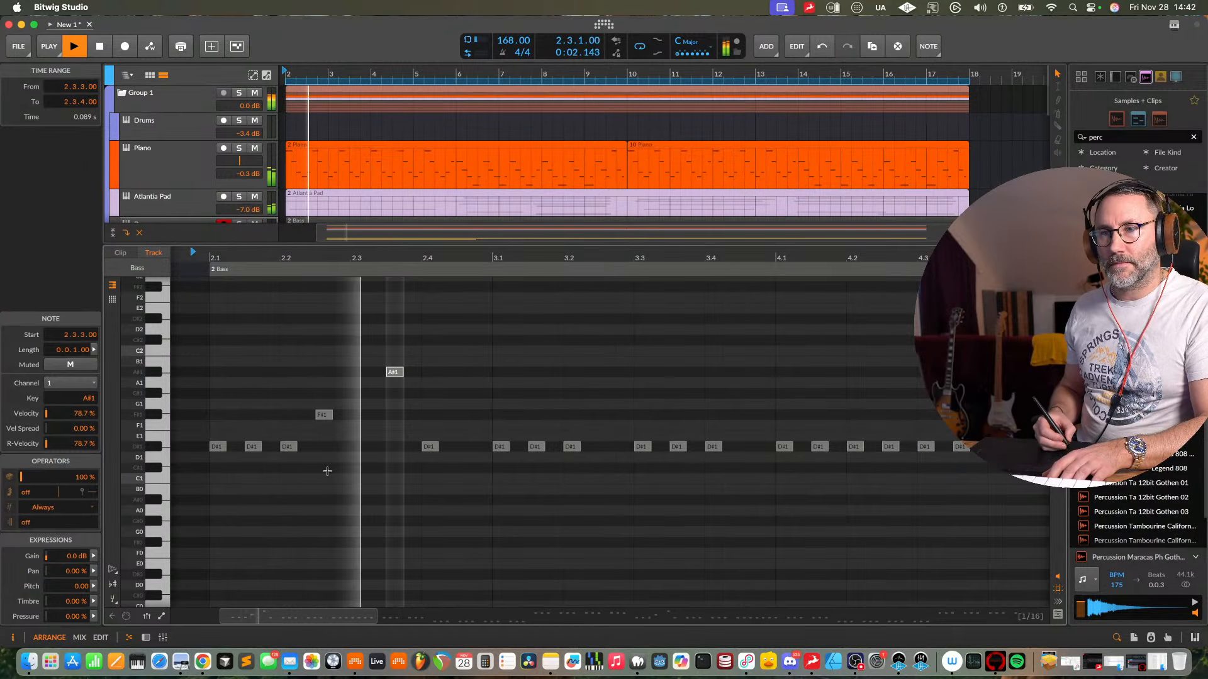
pyautogui.press('space')
# - Move the A#1 bass note to F#1 at 2.3.1, add another F#1 at 2.3.3, and audition the phrase
pyautogui.moveTo(394, 372); pyautogui.dragTo(344, 408)
pyautogui.press('space')
pyautogui.press('space')
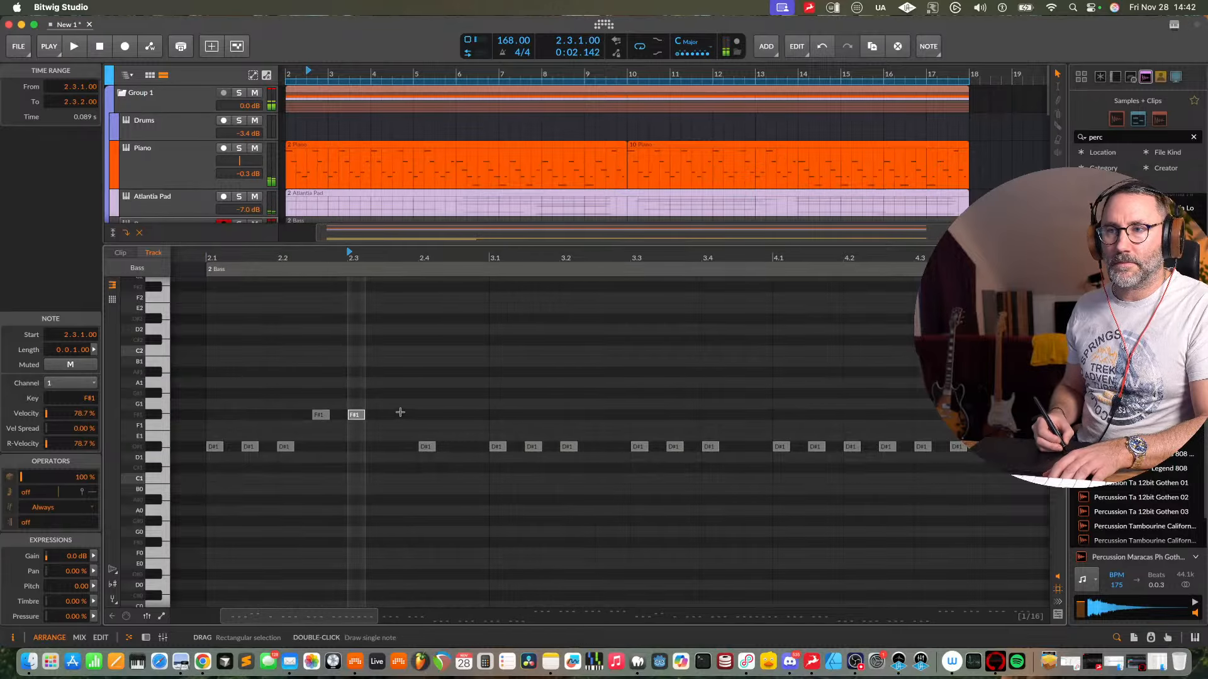
pyautogui.doubleClick(400, 412)
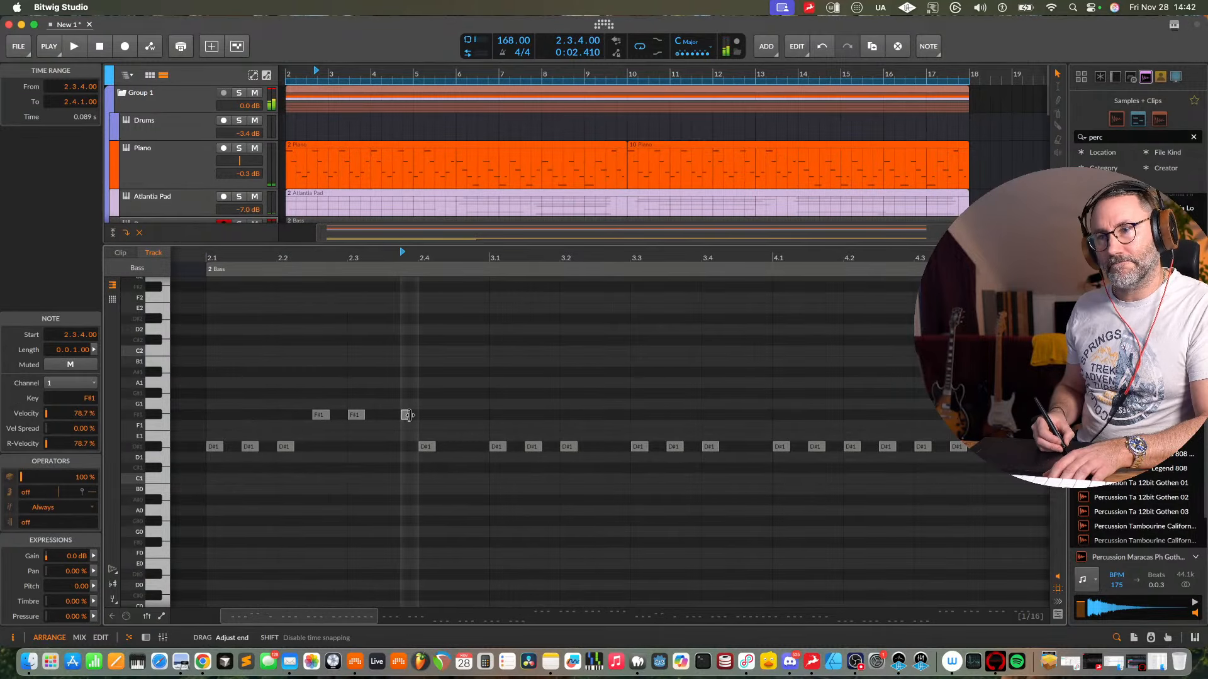
pyautogui.click(199, 259)
pyautogui.press('space')
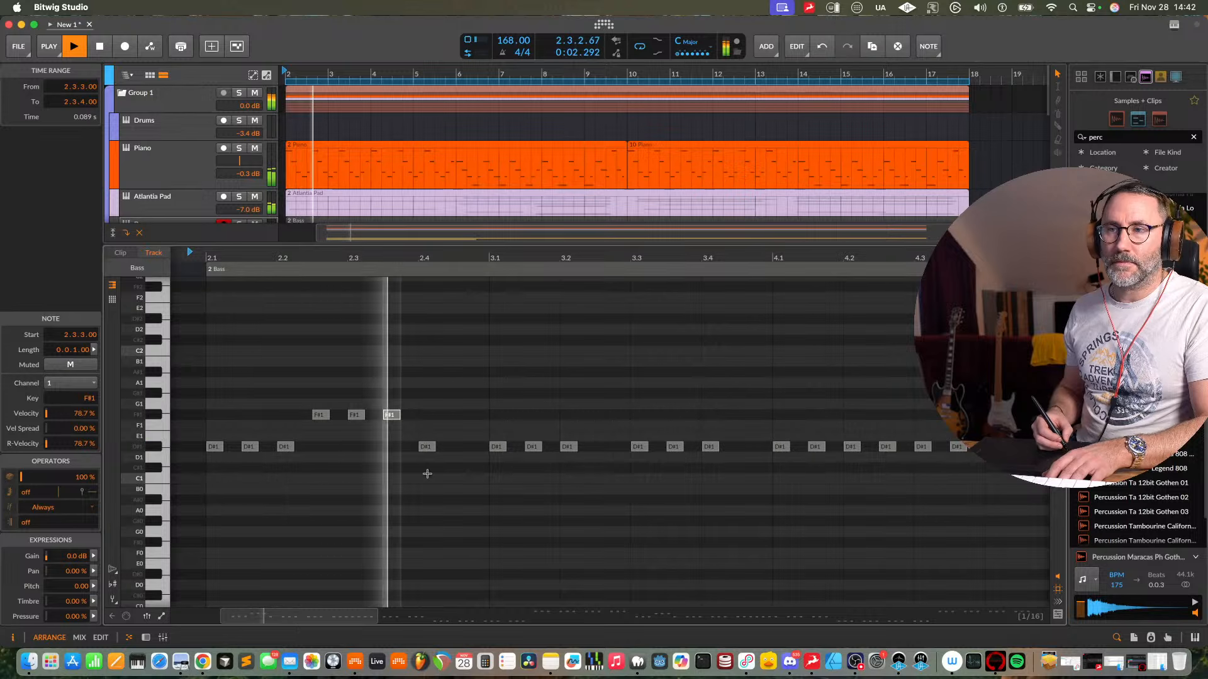
pyautogui.press('space')
# - Lower the bass note at 2.4.1 to C#1, add a sixteenth-length D#1 at 2.4.3, and audition from bar 2
pyautogui.moveTo(422, 469); pyautogui.dragTo(423, 470)
pyautogui.doubleClick(466, 446)
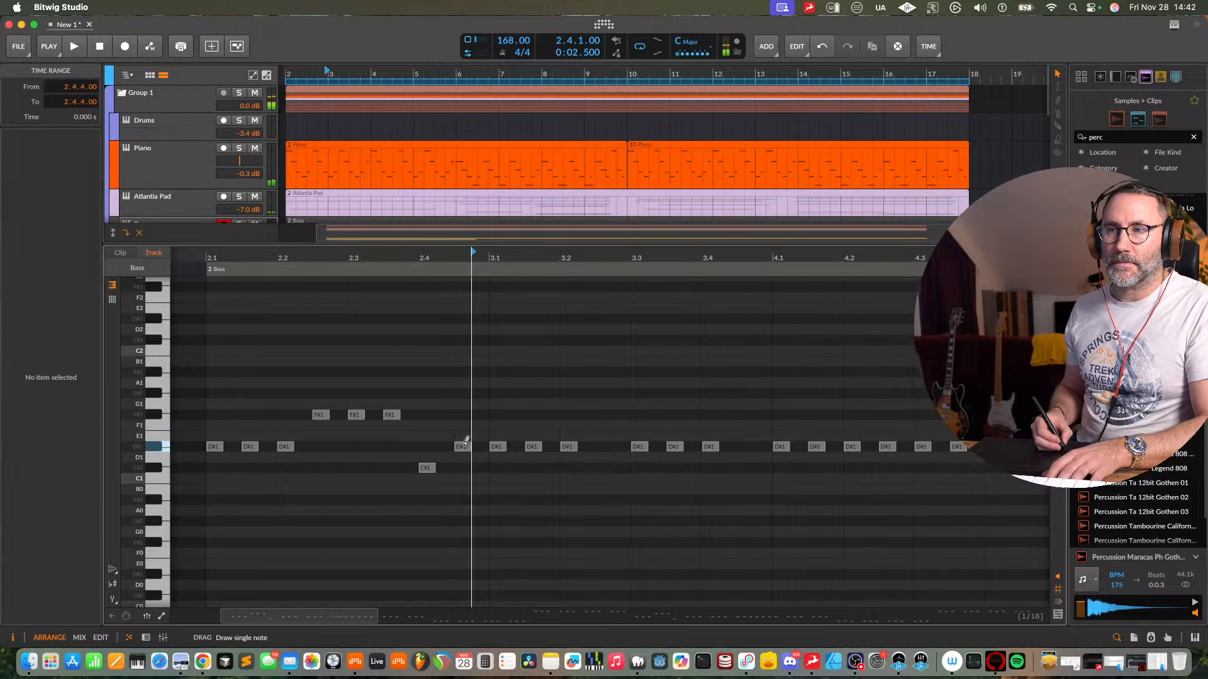
pyautogui.click(215, 258)
pyautogui.press('space')
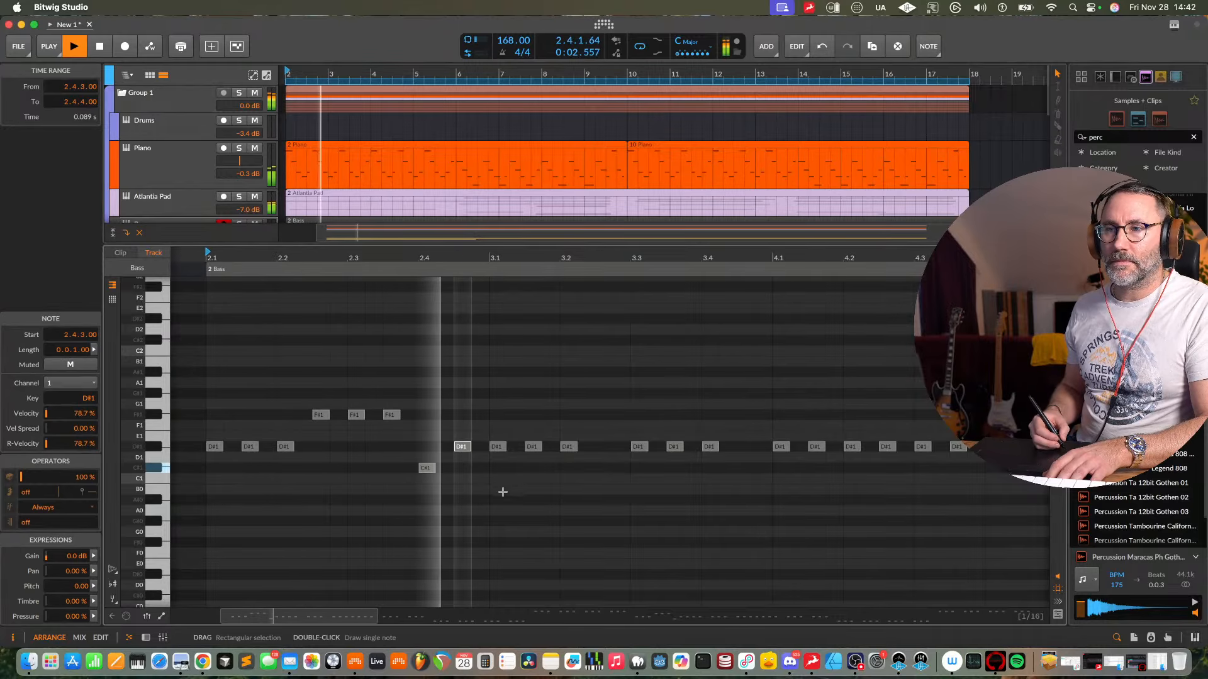
pyautogui.press('space')
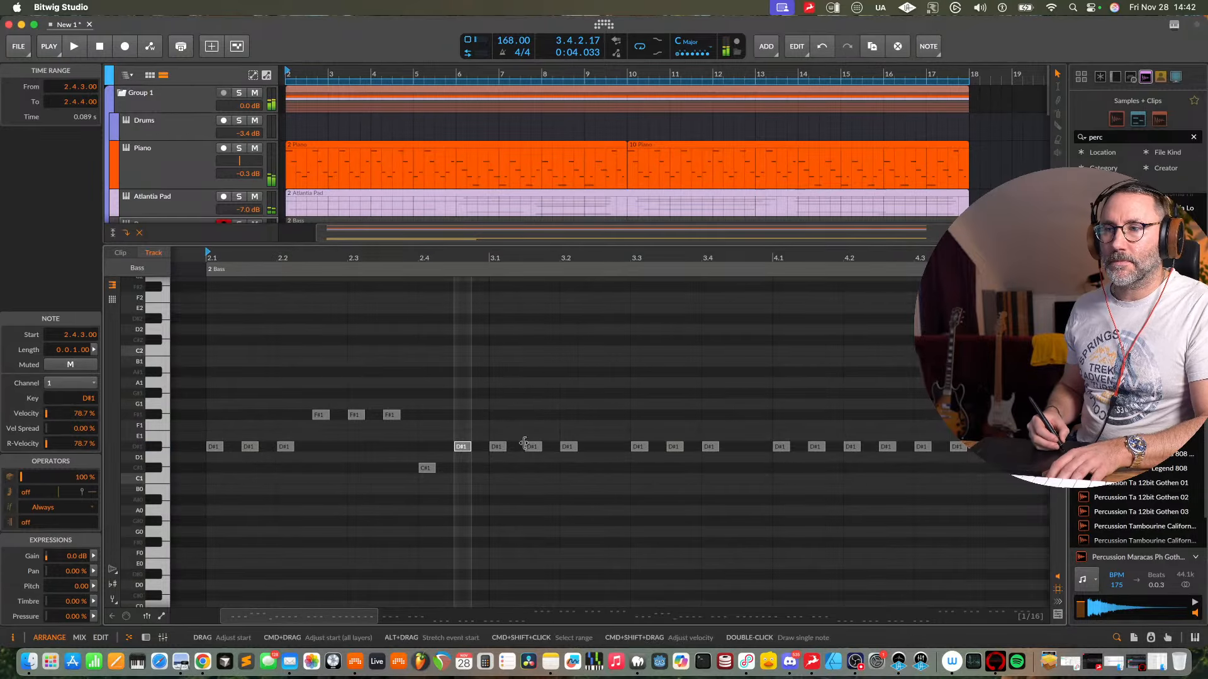
pyautogui.press('space')
pyautogui.press('space')
pyautogui.press('space')
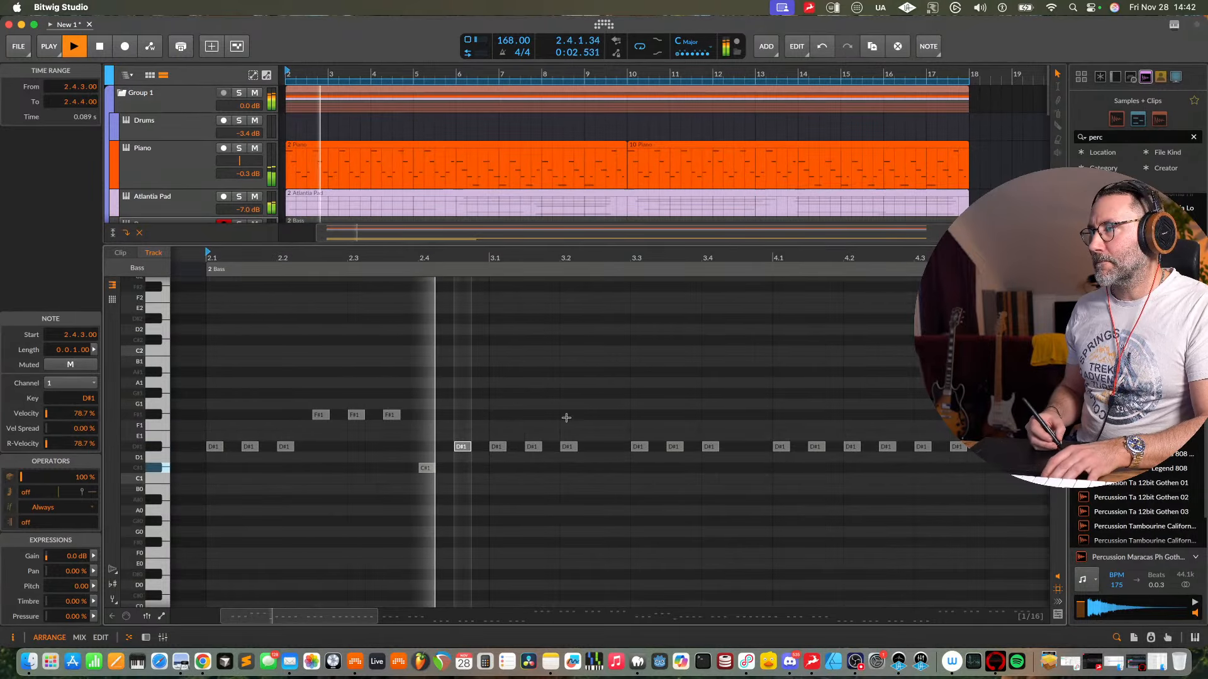
pyautogui.press('space')
# - Delete the D#1 bass note at 3.1.1 and audition the line from just before bar 2
pyautogui.doubleClick(499, 447)
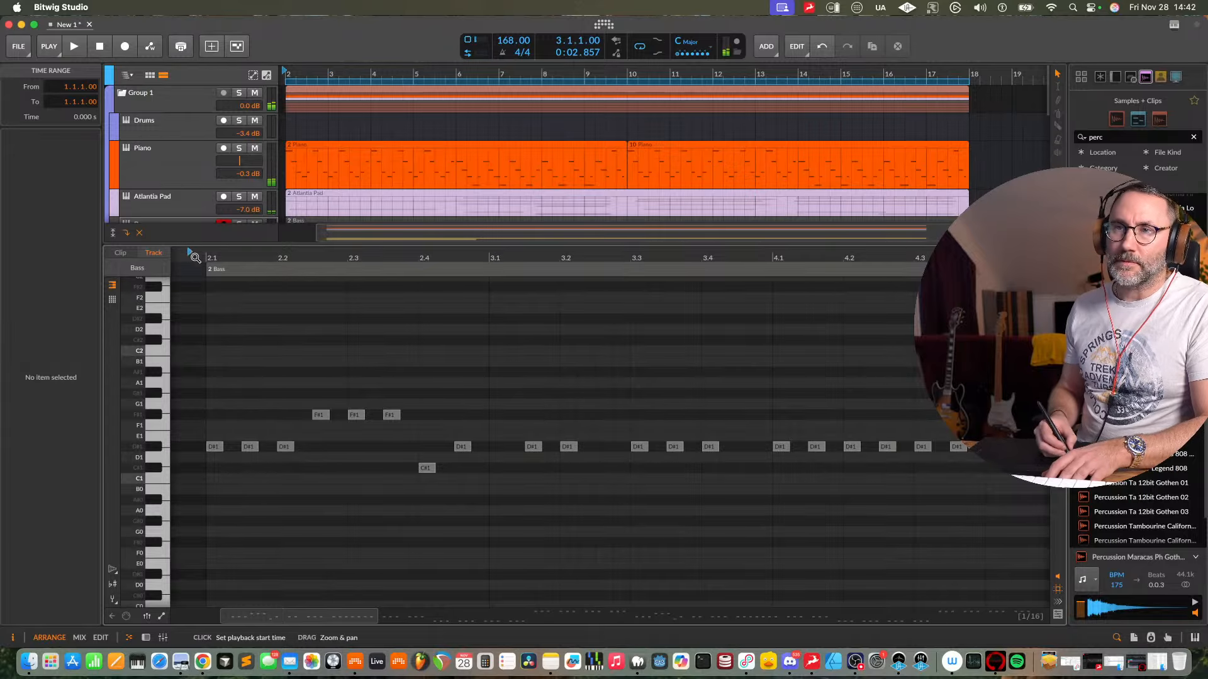
pyautogui.press('space')
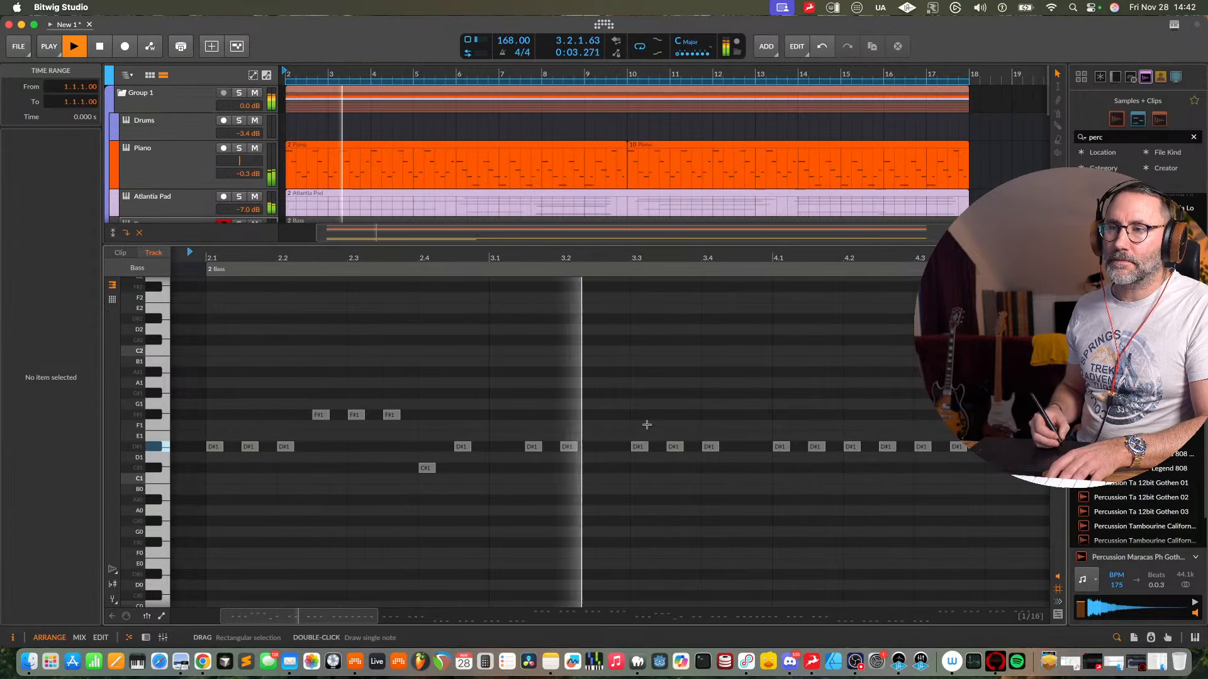
pyautogui.press('space')
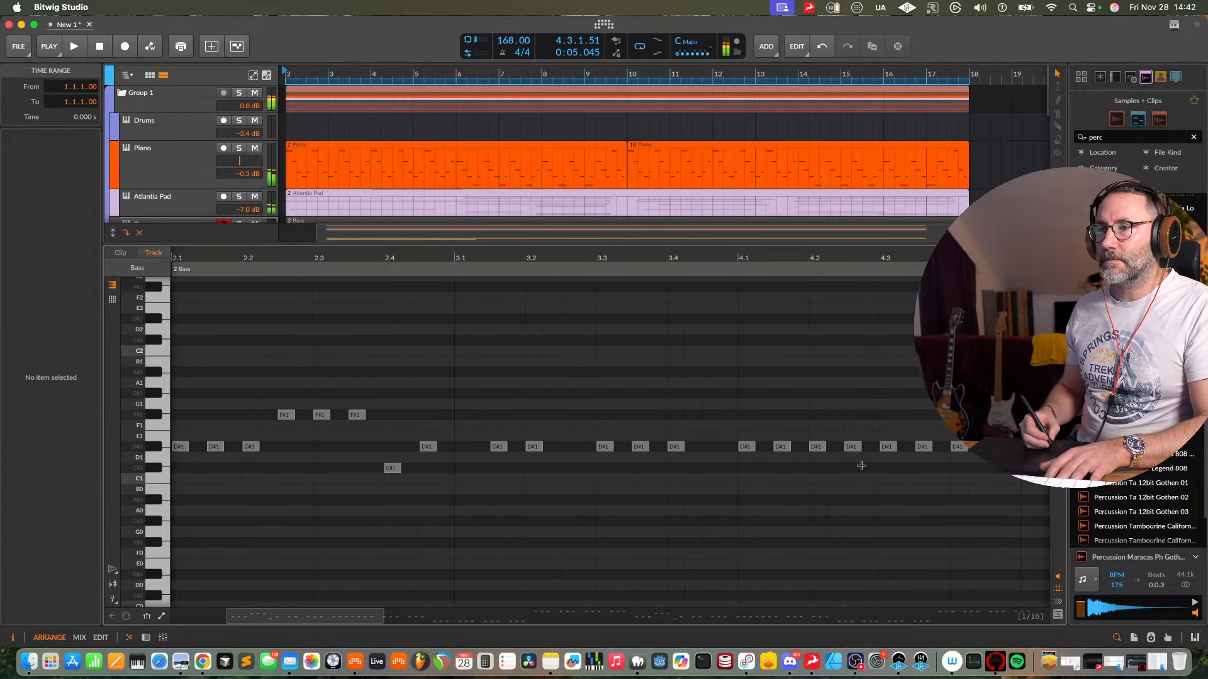
# - Raise the bass notes at 4.2.3 and 4.3.1 to A#1 and the one at 4.3.3 to G#1, then audition the line
pyautogui.click(851, 448)
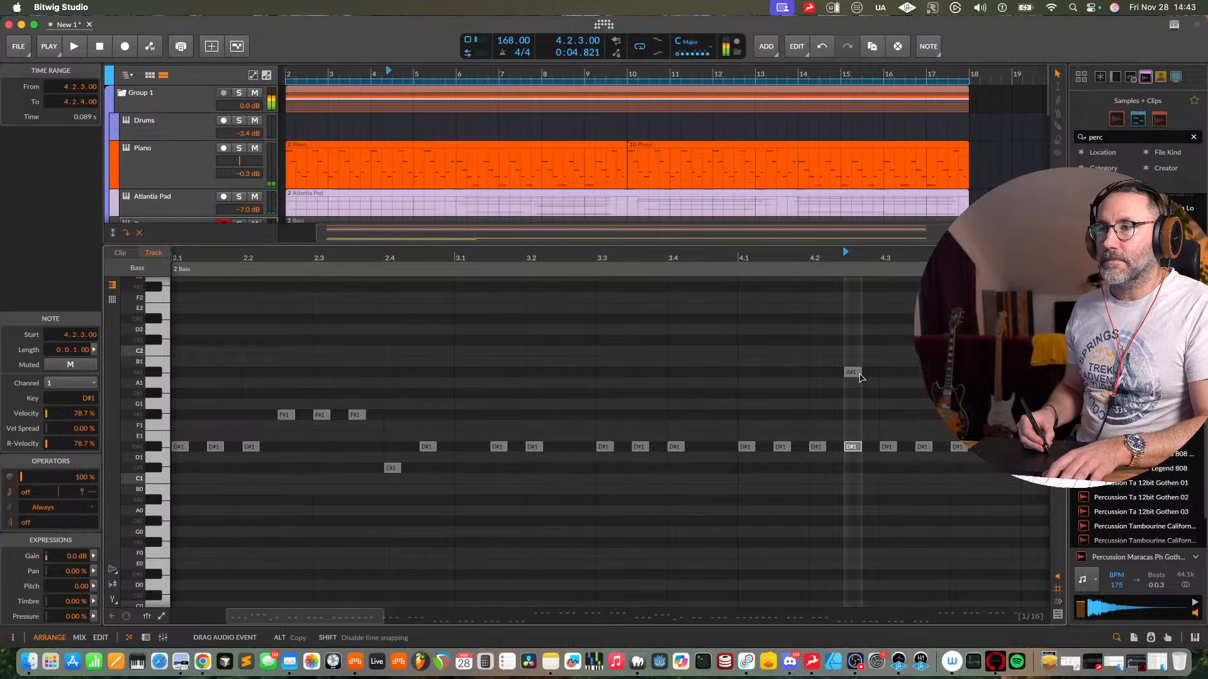
pyautogui.moveTo(886, 447); pyautogui.dragTo(889, 388)
pyautogui.click(921, 448)
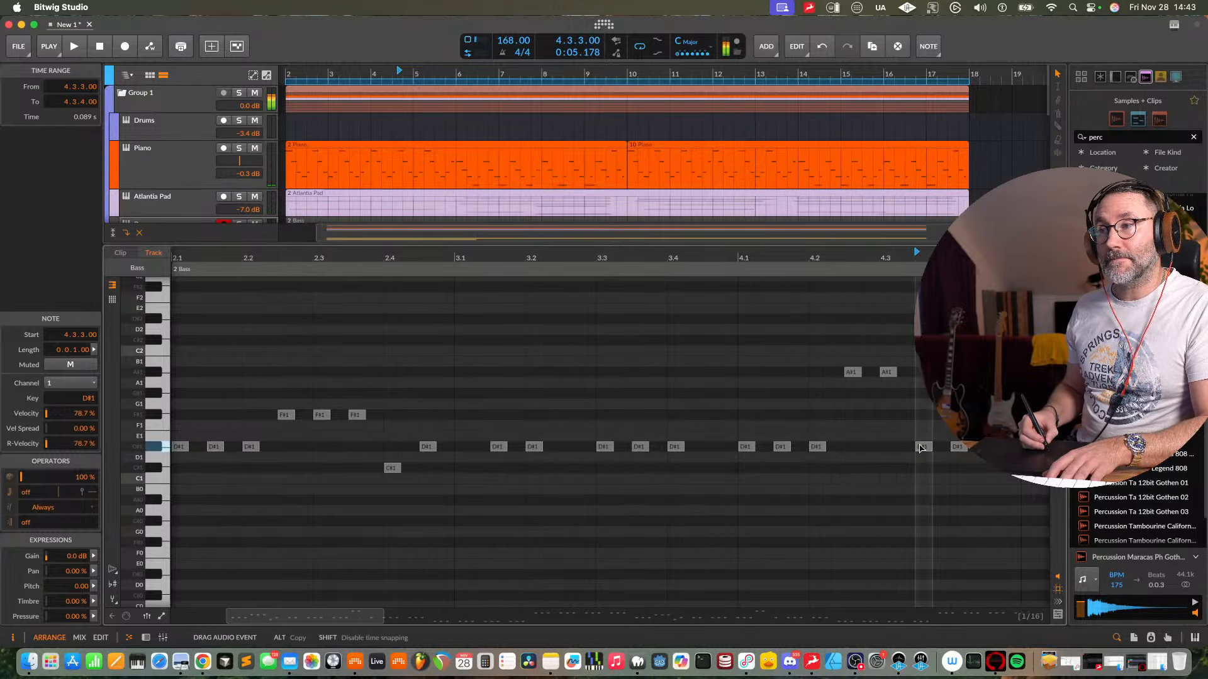
pyautogui.press('space')
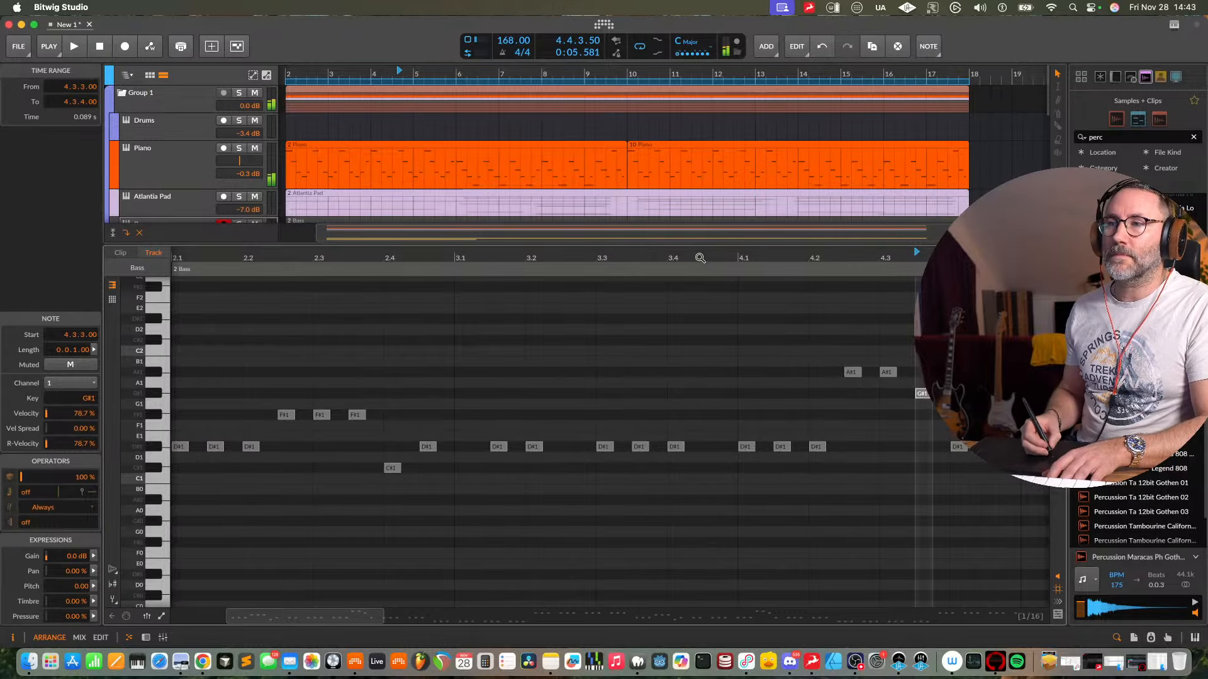
pyautogui.click(700, 258)
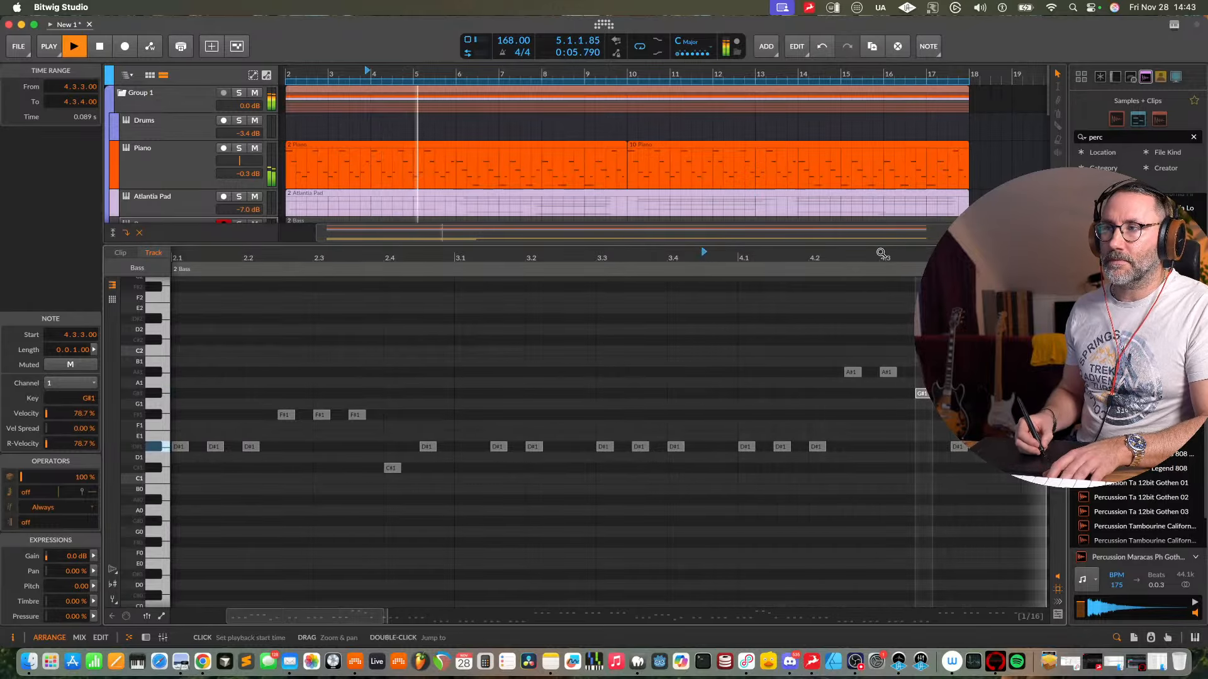
pyautogui.moveTo(881, 253); pyautogui.dragTo(368, 259)
pyautogui.click(301, 255)
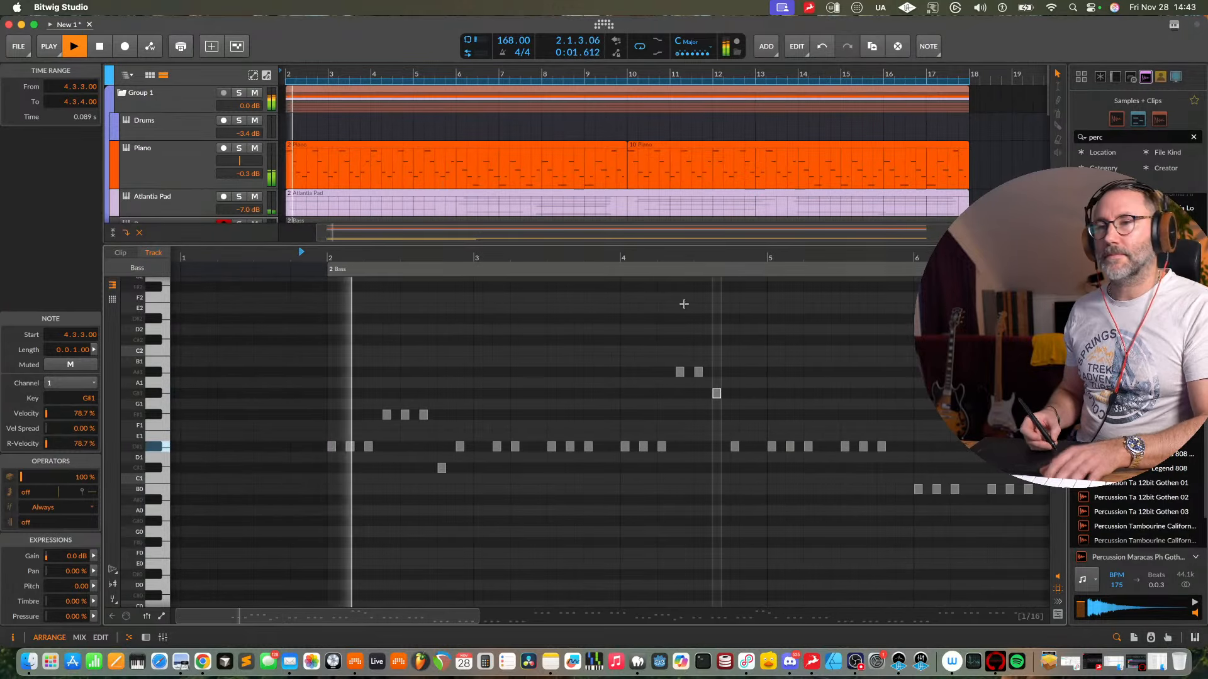
pyautogui.moveTo(742, 255); pyautogui.dragTo(594, 256)
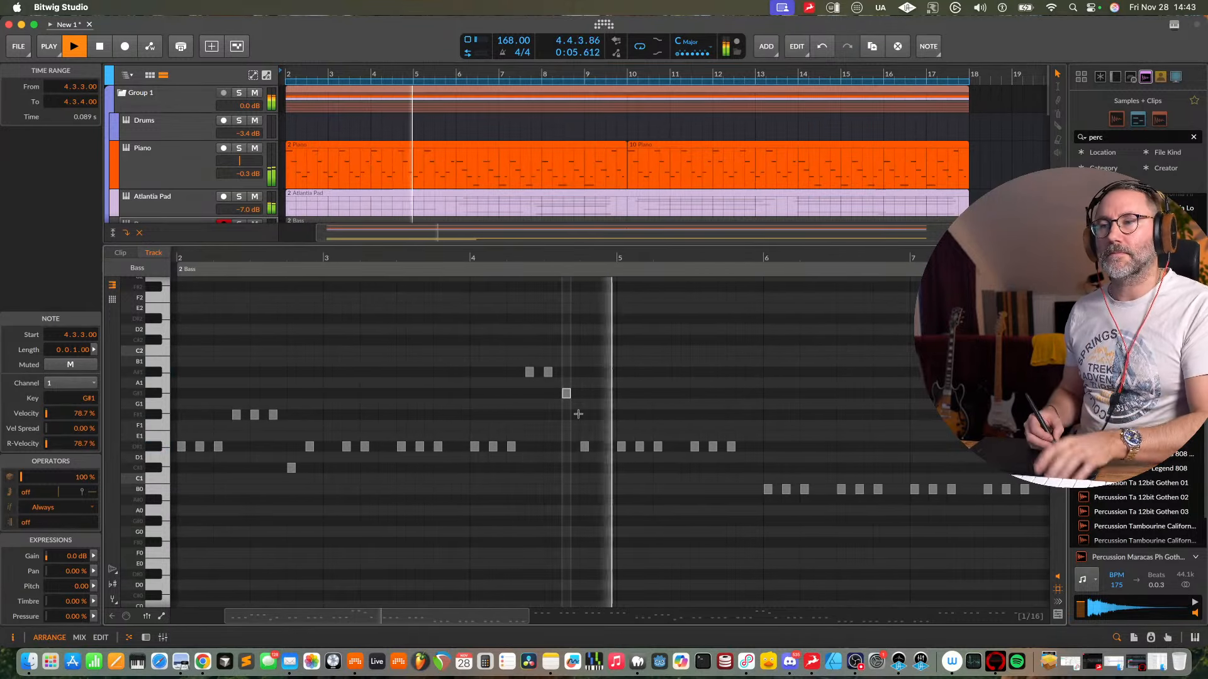
# - Raise the 4.3.3 bass note to A#1 and the 4.4.1 note to G#1, add F#1 at 4.4.3, and audition the ending
pyautogui.press('space')
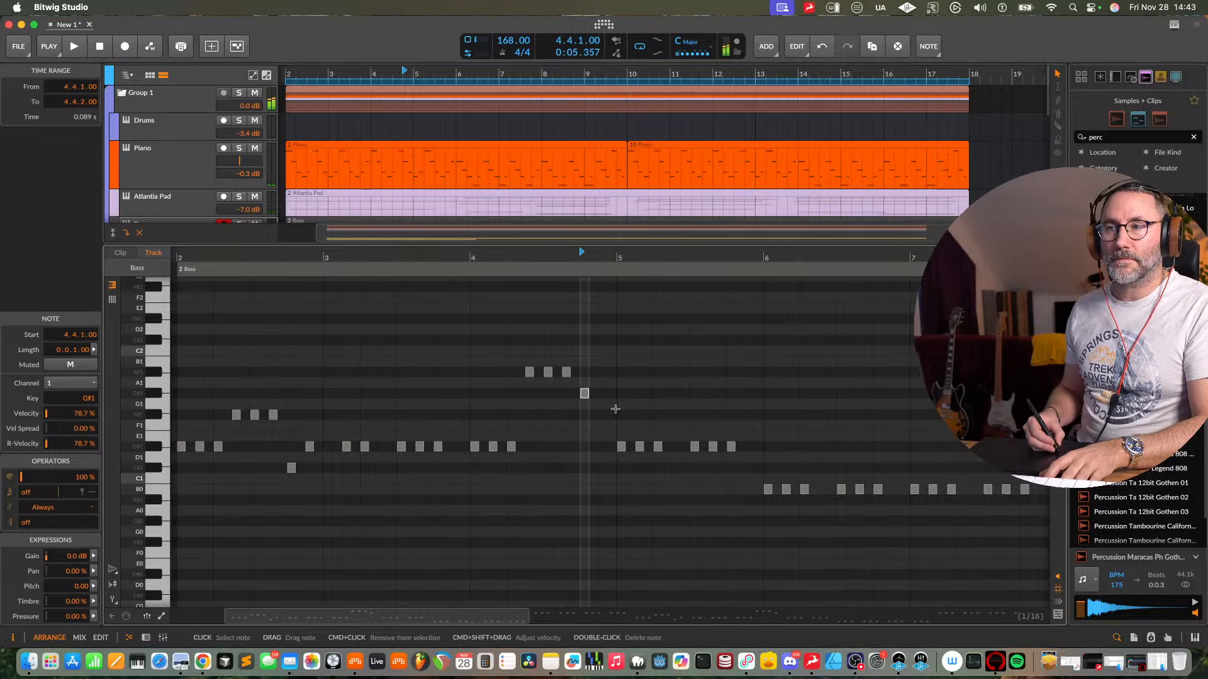
pyautogui.doubleClick(600, 418)
pyautogui.press('space')
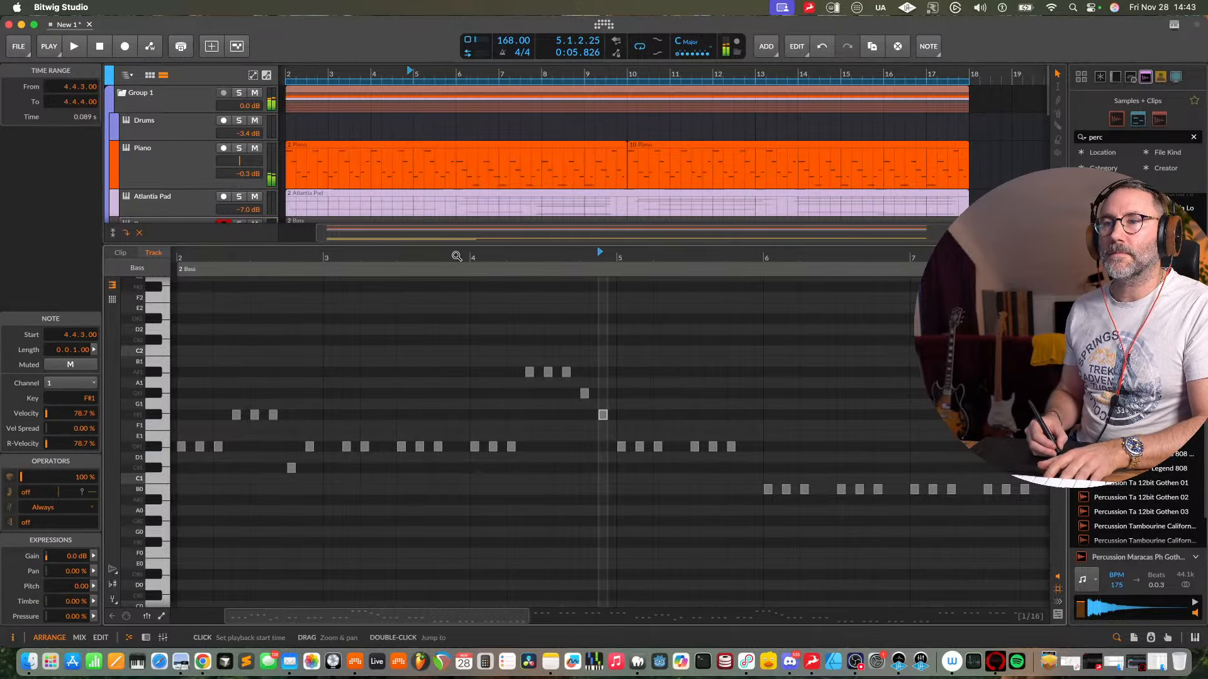
pyautogui.click(457, 256)
pyautogui.press('space')
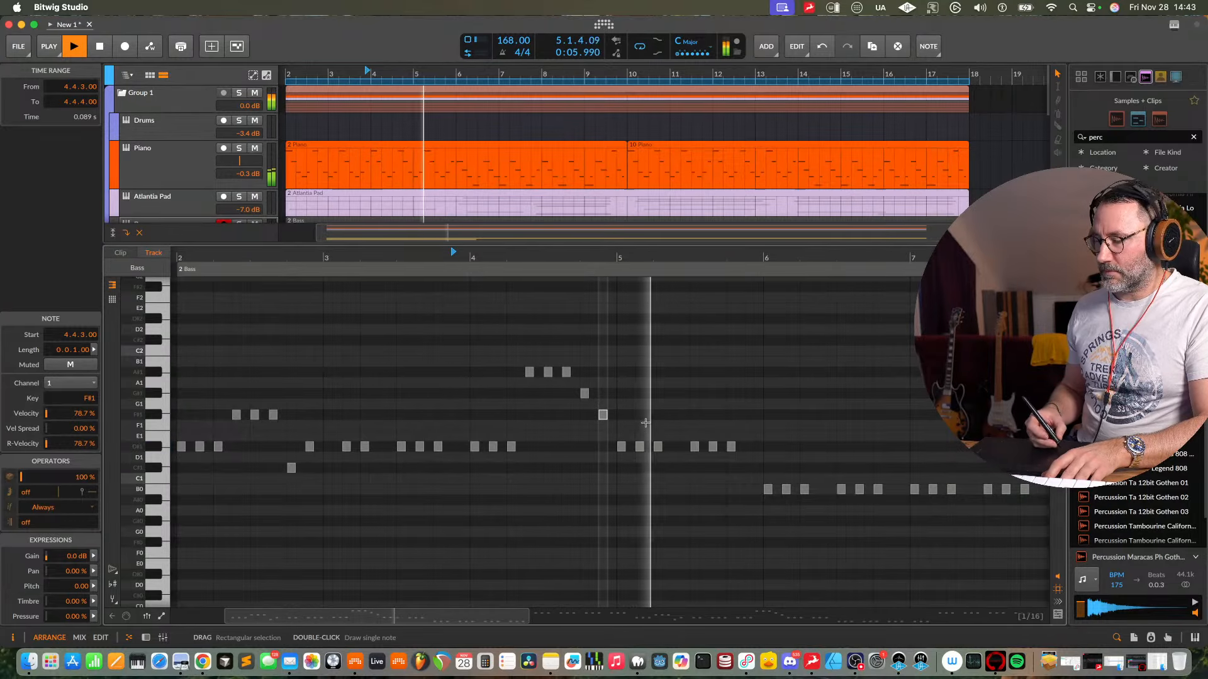
# - Lower the bass note at 4.4.3 to E1 and then to C#1, auditioning each pitch from around bar 4
pyautogui.press('space')
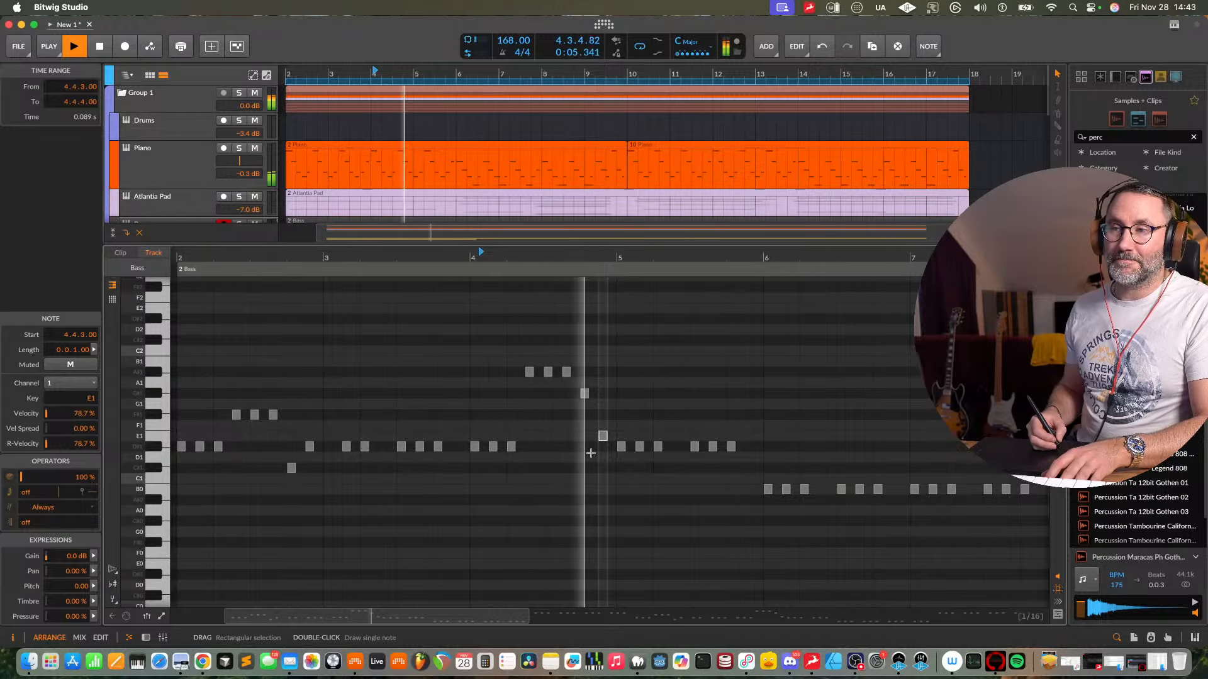
pyautogui.press('space')
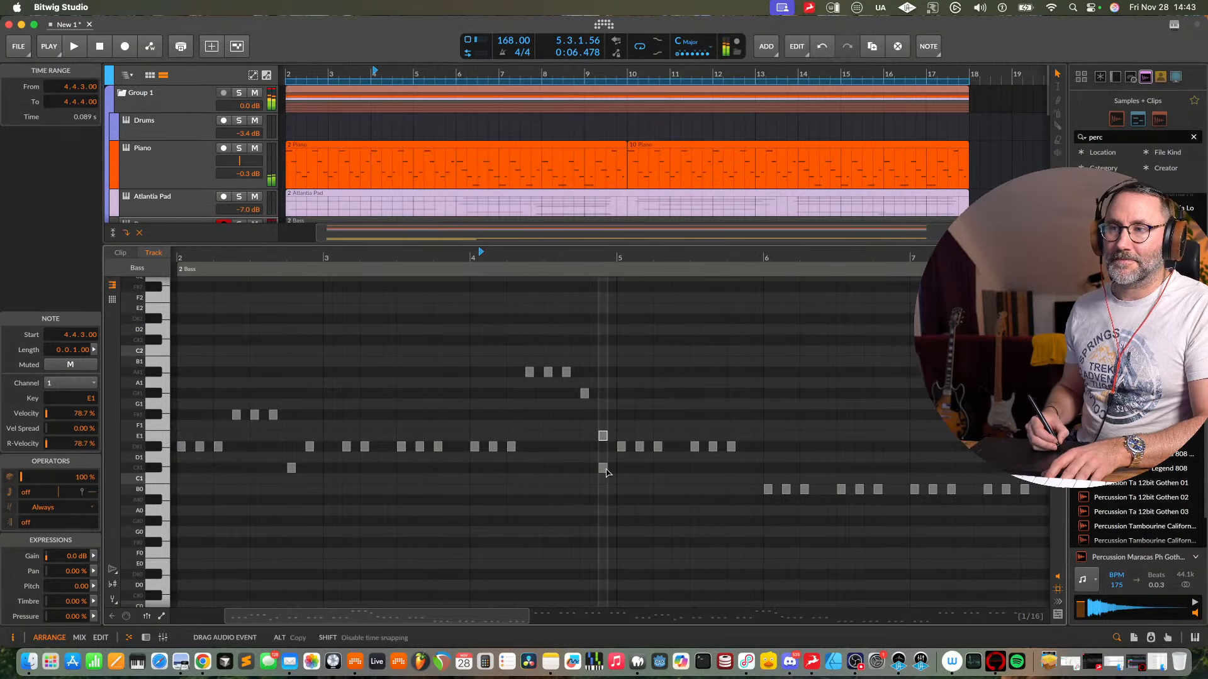
pyautogui.press('space')
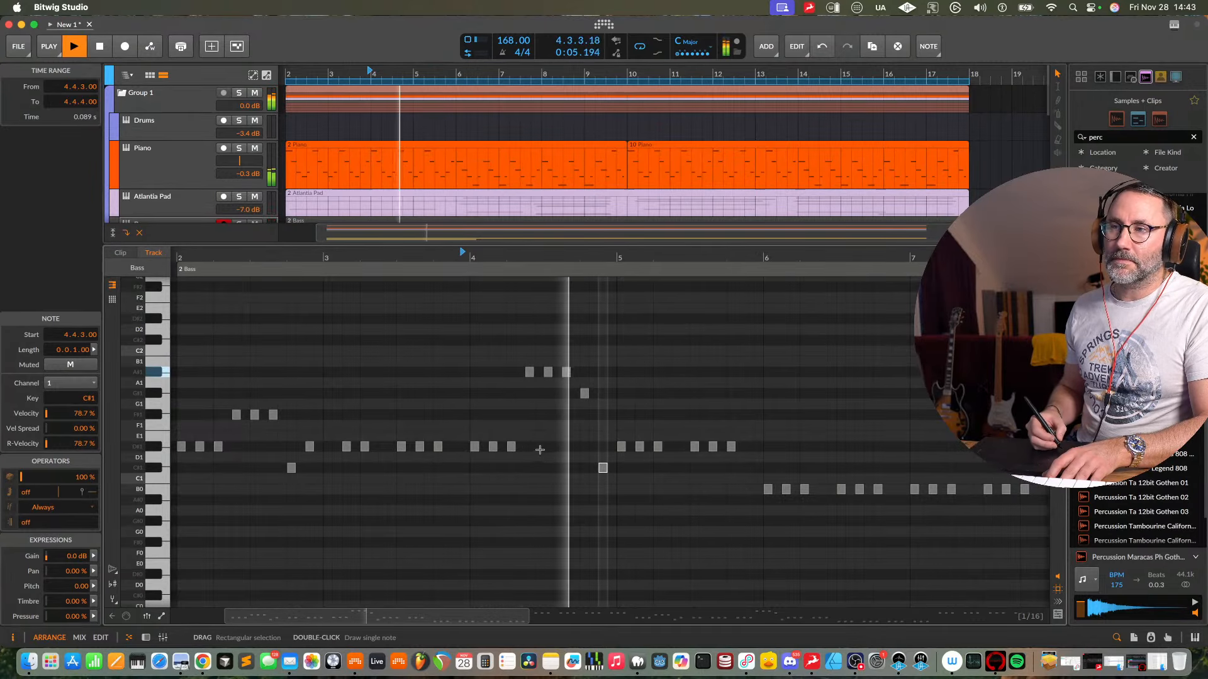
pyautogui.press('space')
# - Audition the bass line without the C#1 note at 4.4.3, then restore that note and replay the passage
pyautogui.press('Delete')
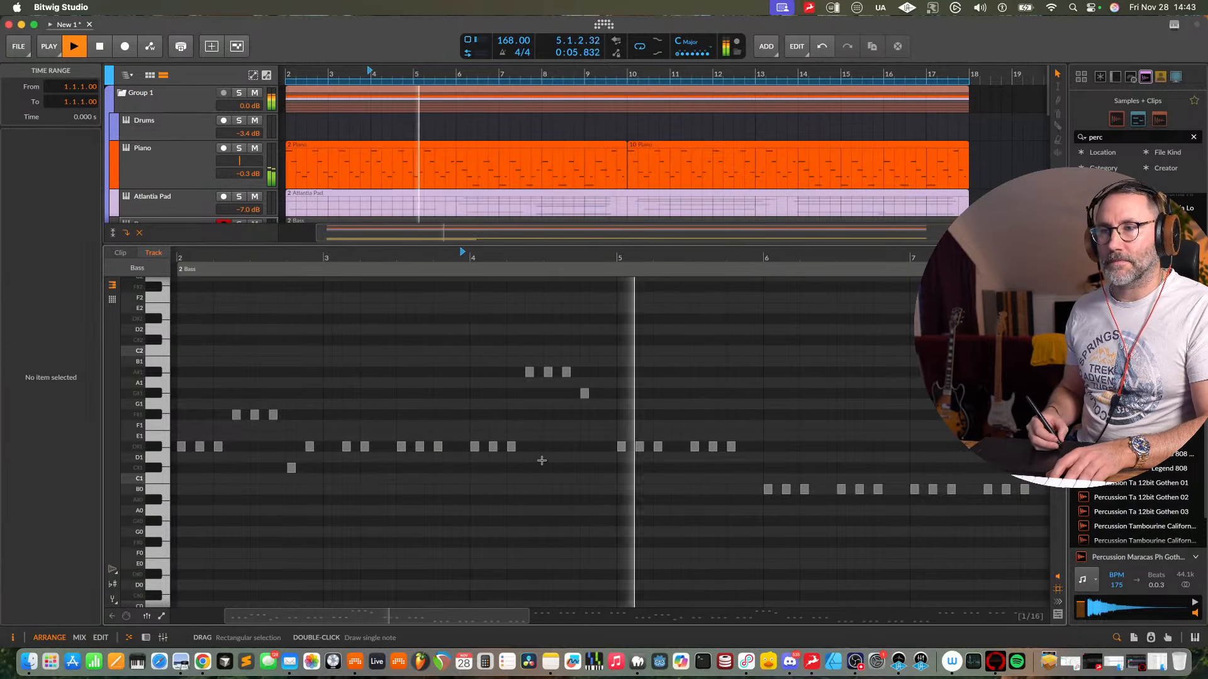
pyautogui.press('space')
pyautogui.click(599, 465)
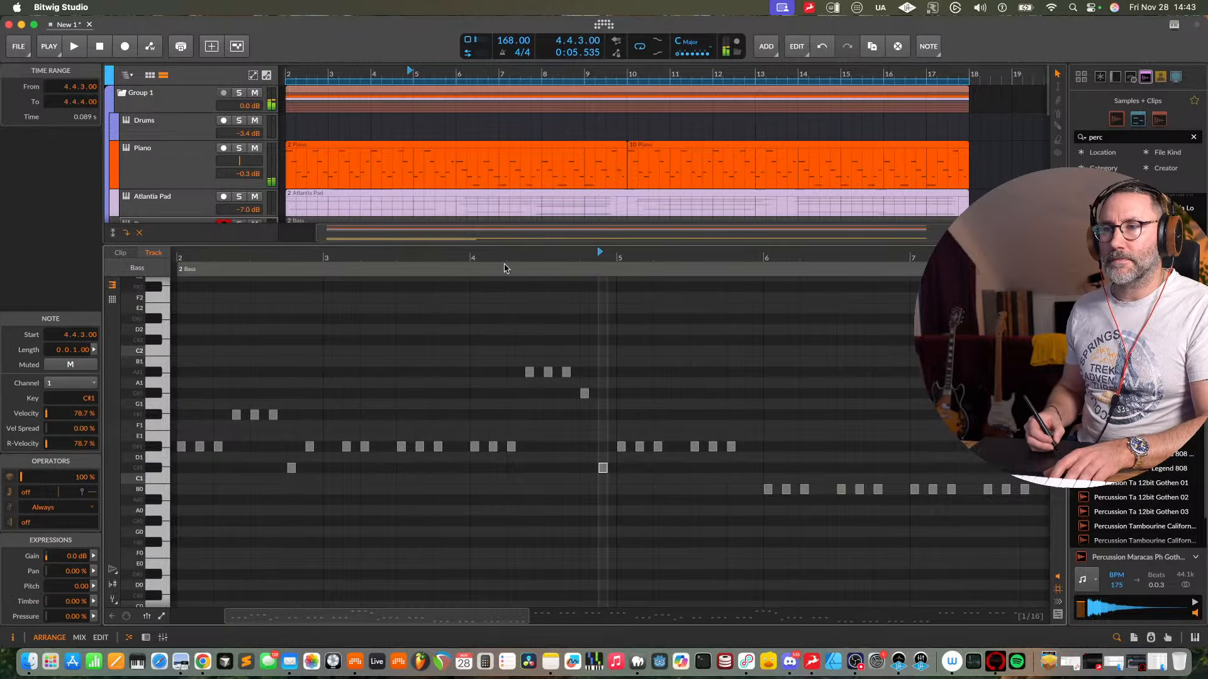
pyautogui.click(460, 260)
pyautogui.press('space')
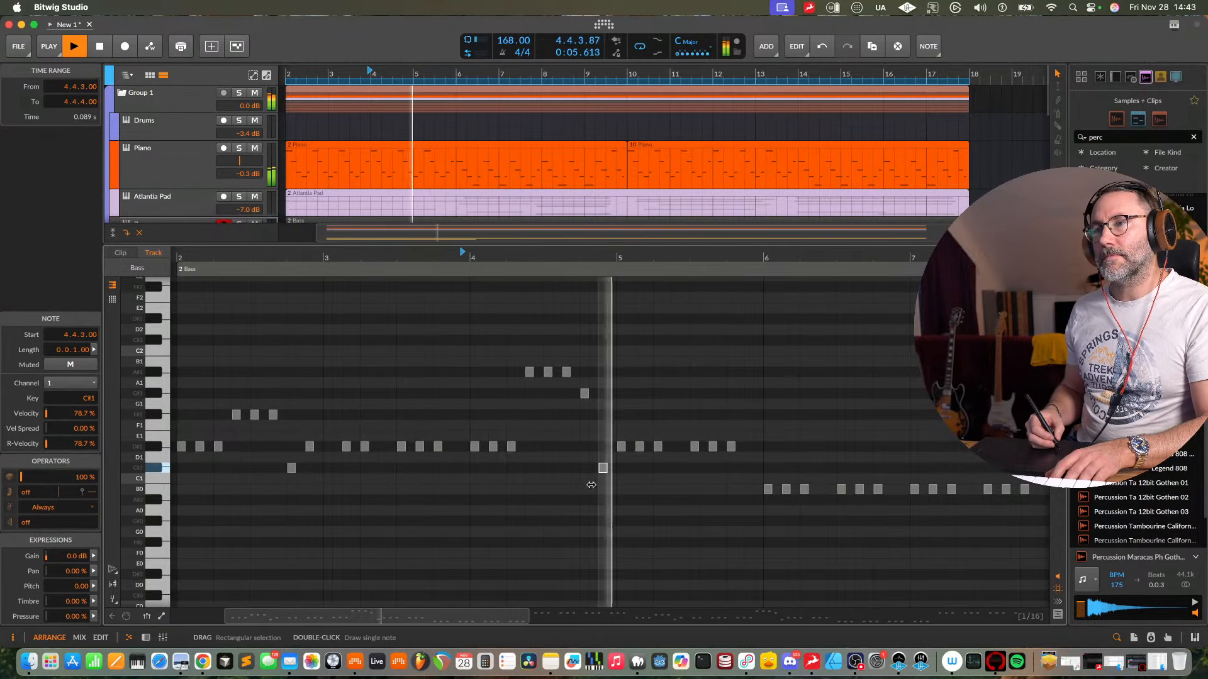
# - Try F#1 on the bass note at 5.2.1, then return it to D#1 and raise the 5.1.3 note to F#1
pyautogui.press('space')
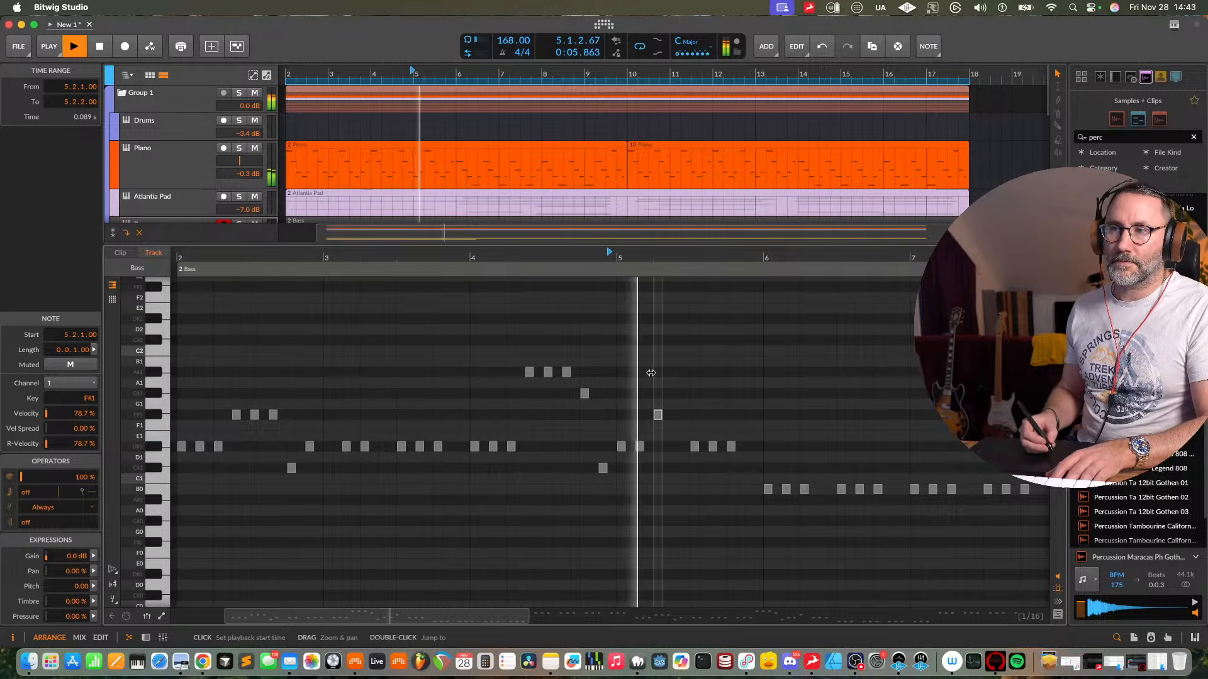
pyautogui.press('space')
pyautogui.click(639, 414)
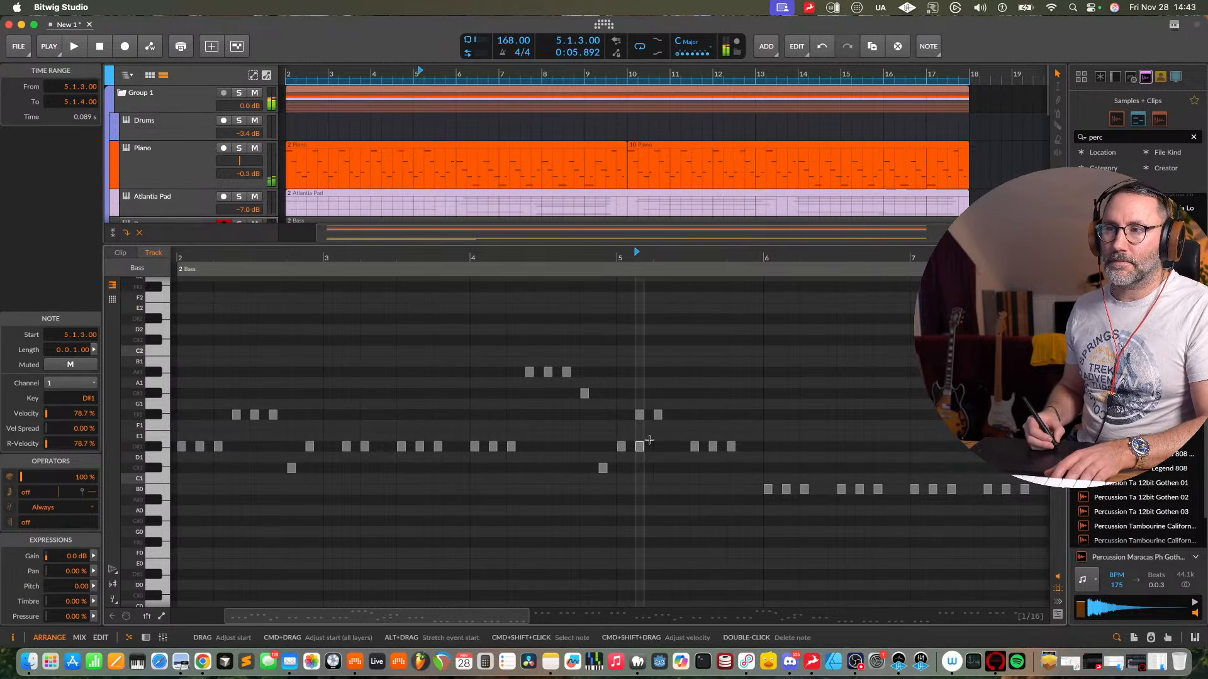
pyautogui.moveTo(639, 450); pyautogui.dragTo(654, 445)
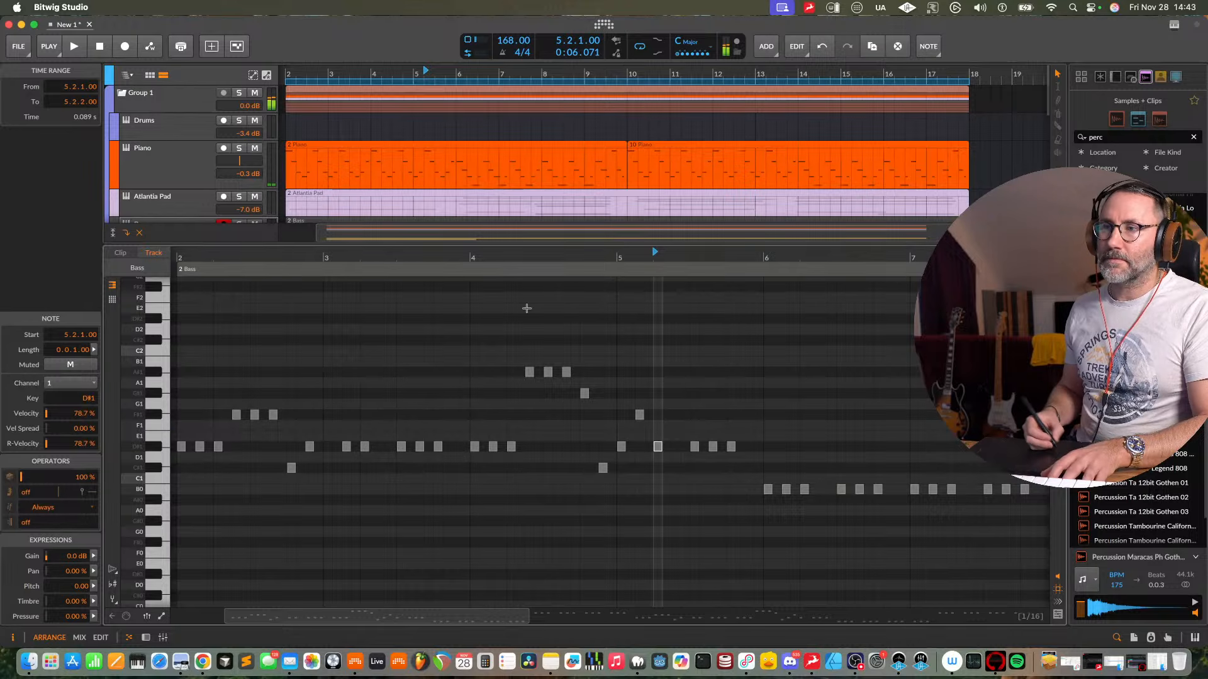
# - Audition the bass line from bar 2 and return the note at 5.1.3 to D#1
pyautogui.moveTo(312, 257); pyautogui.dragTo(311, 65)
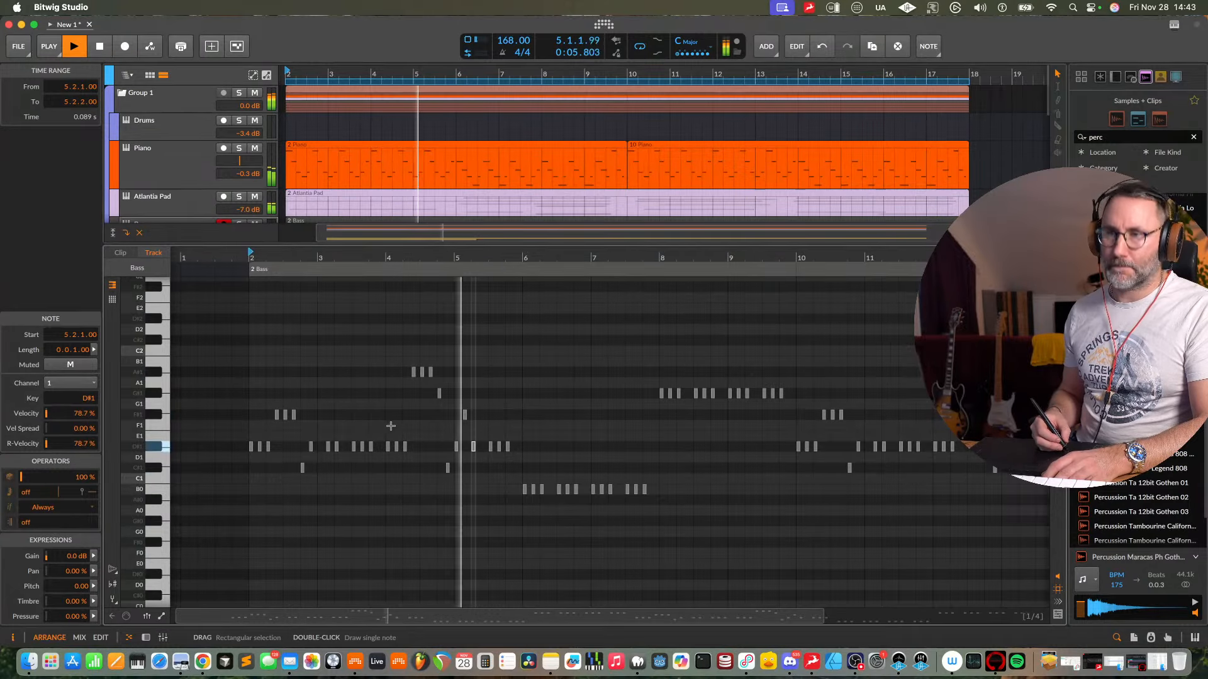
pyautogui.moveTo(514, 259); pyautogui.dragTo(749, 315)
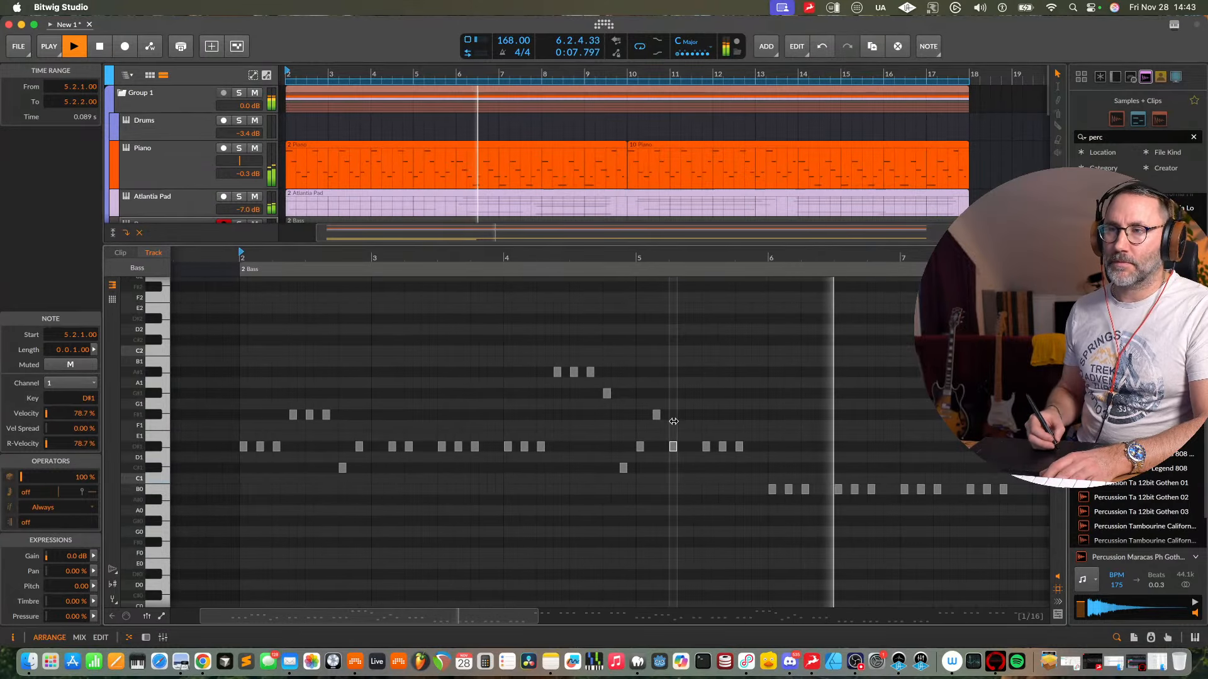
pyautogui.press('space')
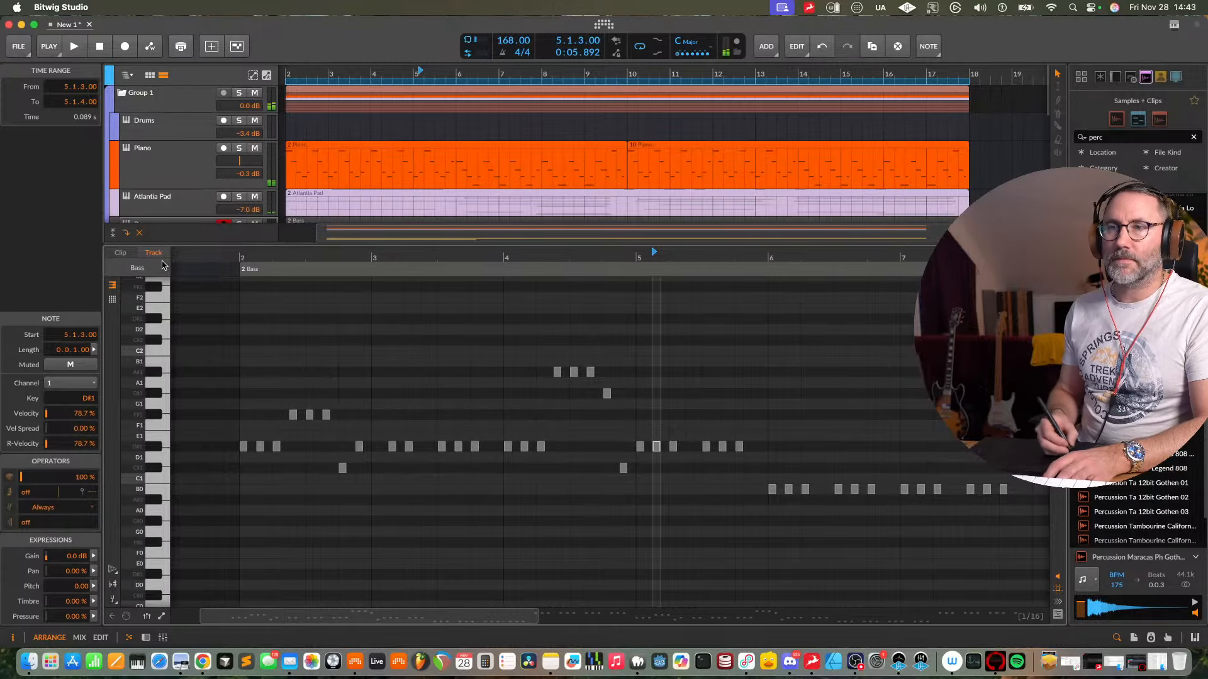
# - Audition the bass line from bar 2
pyautogui.click(231, 260)
pyautogui.press('space')
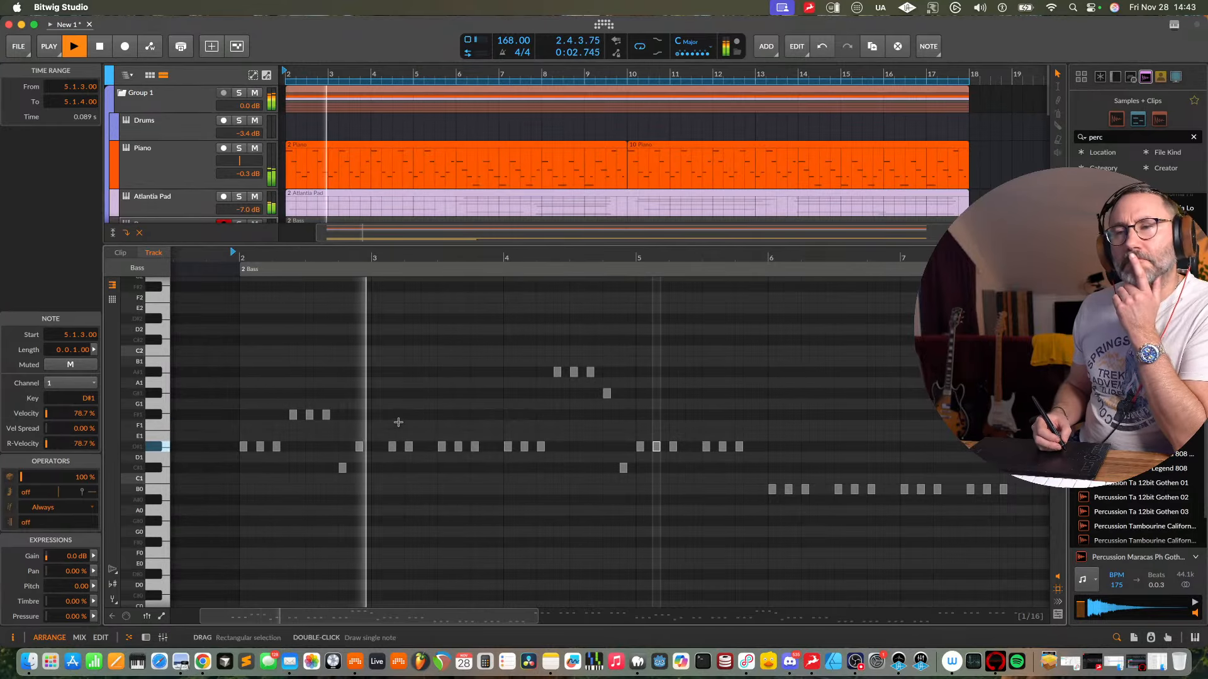
pyautogui.moveTo(699, 257); pyautogui.dragTo(618, 280)
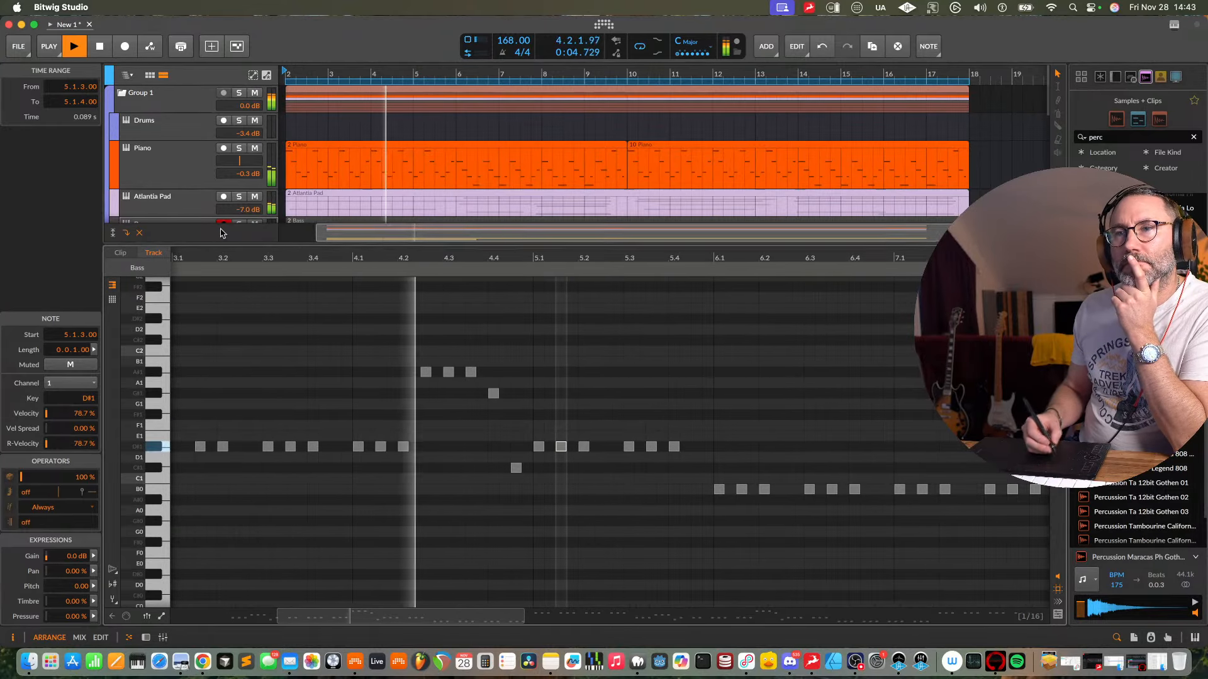
pyautogui.scroll(-2, 346, 169)
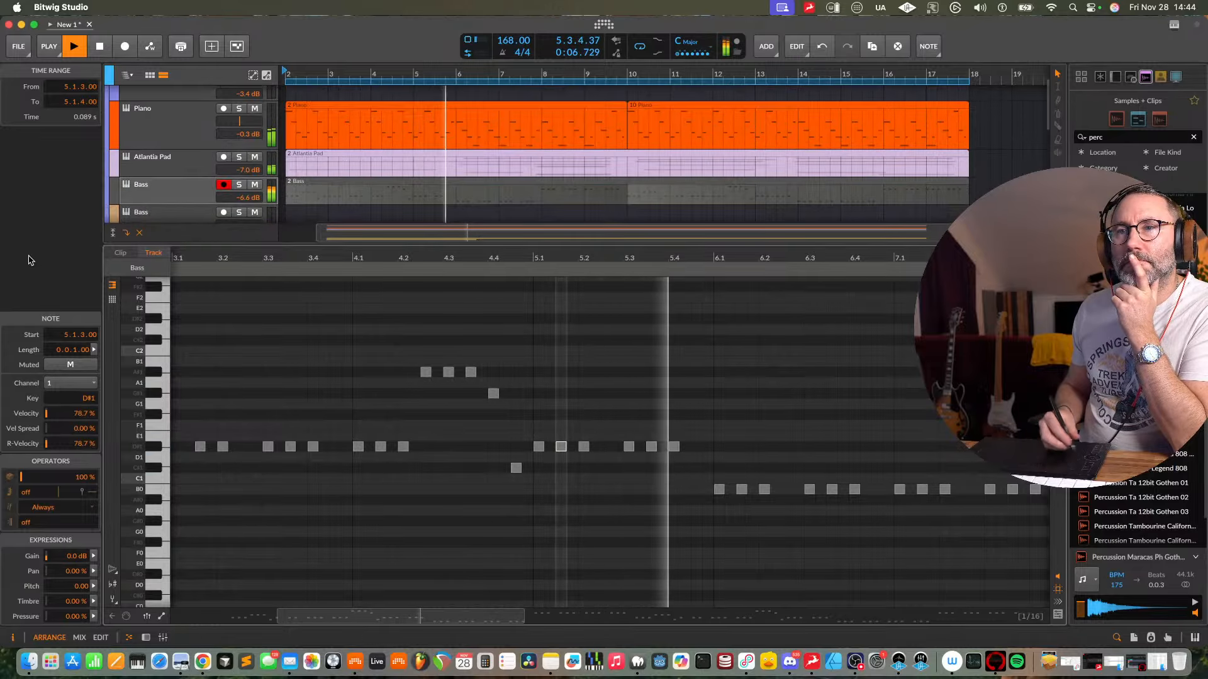
# - Recolor the upper Bass track green and stop playback
pyautogui.click(171, 192)
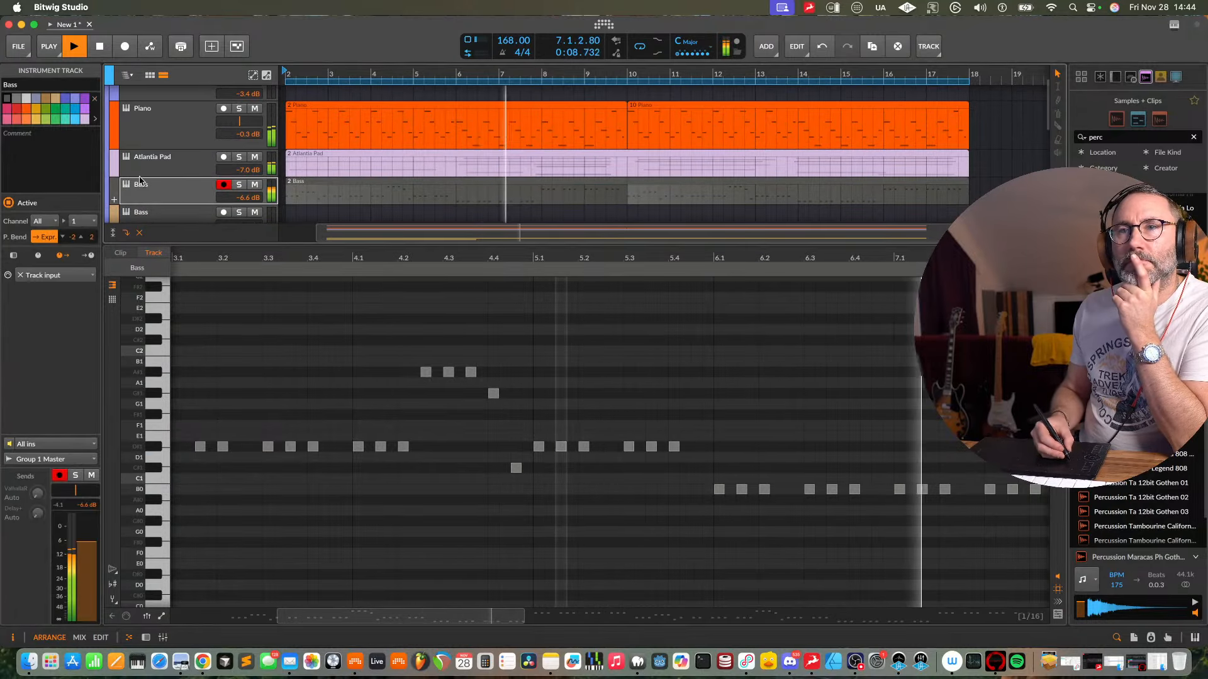
pyautogui.click(55, 111)
pyautogui.hotkey('shift', 'z')
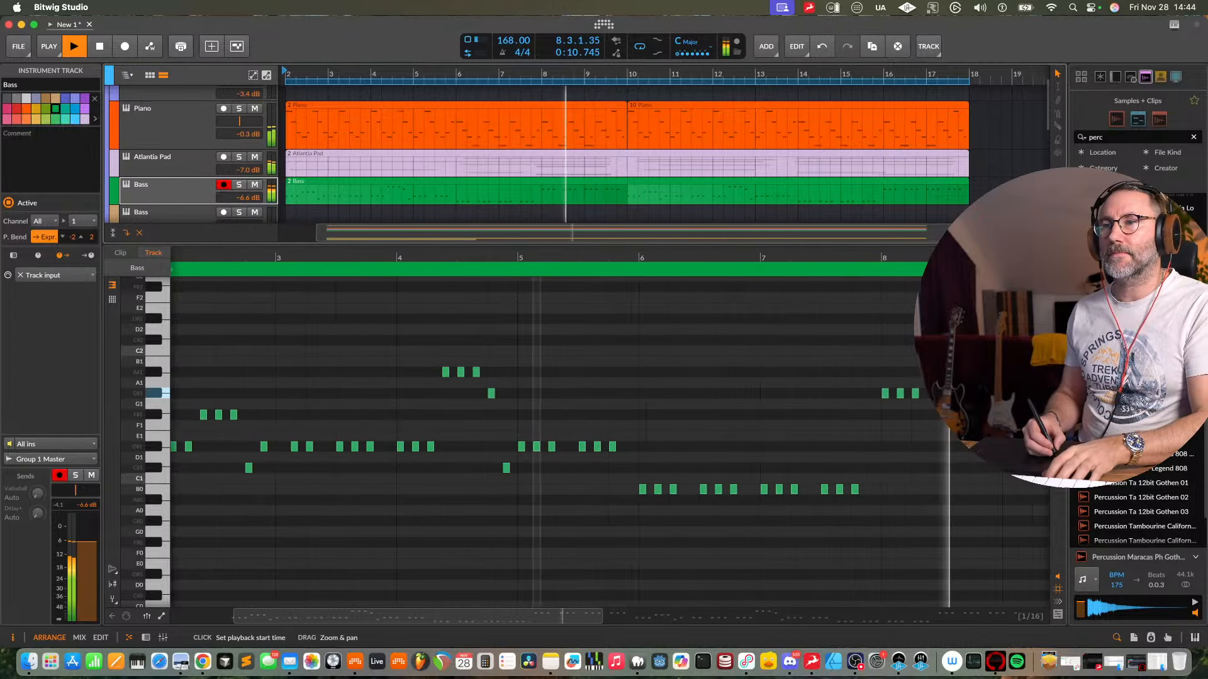
pyautogui.press('space')
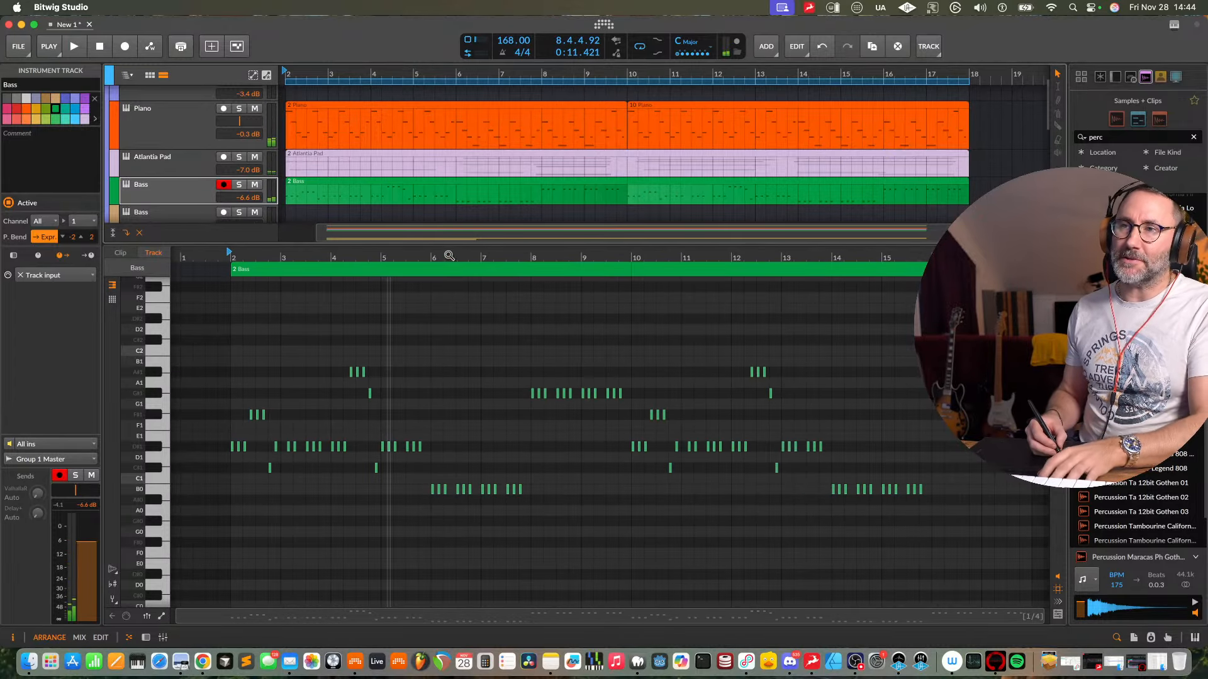
# - Replay the bass line from bar 2, then add a short A0 bass note at 6.2.3 and audition it from bar 6
pyautogui.moveTo(450, 255); pyautogui.dragTo(185, 262)
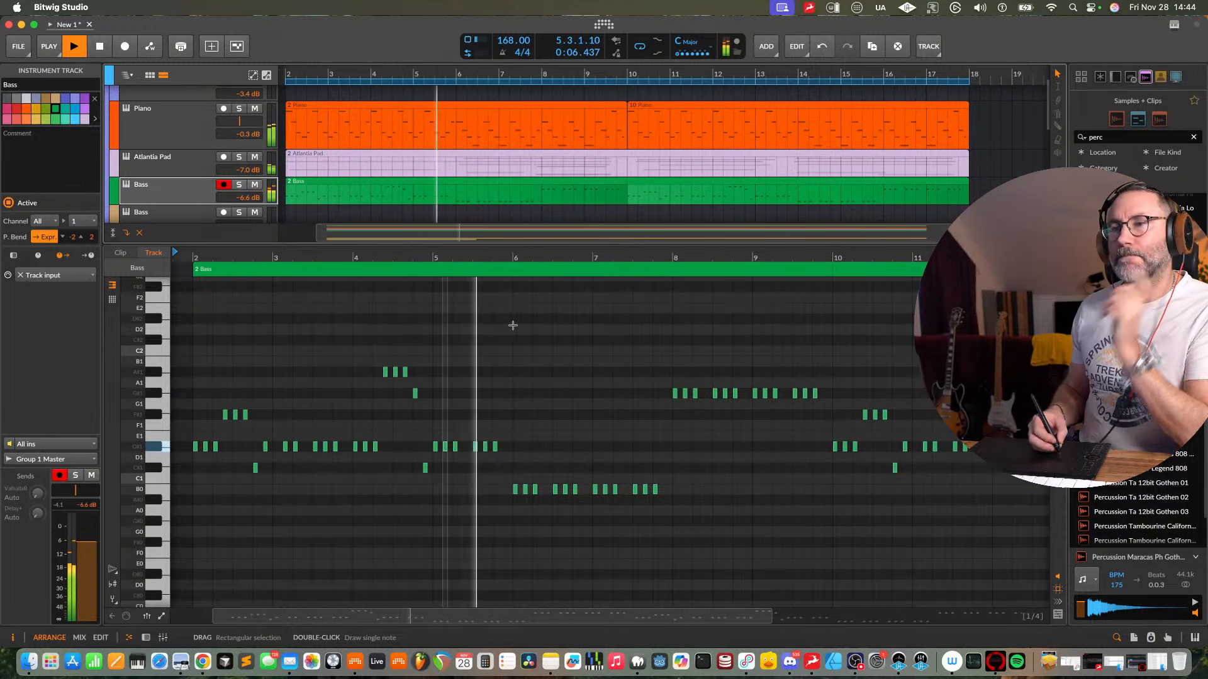
pyautogui.press('space')
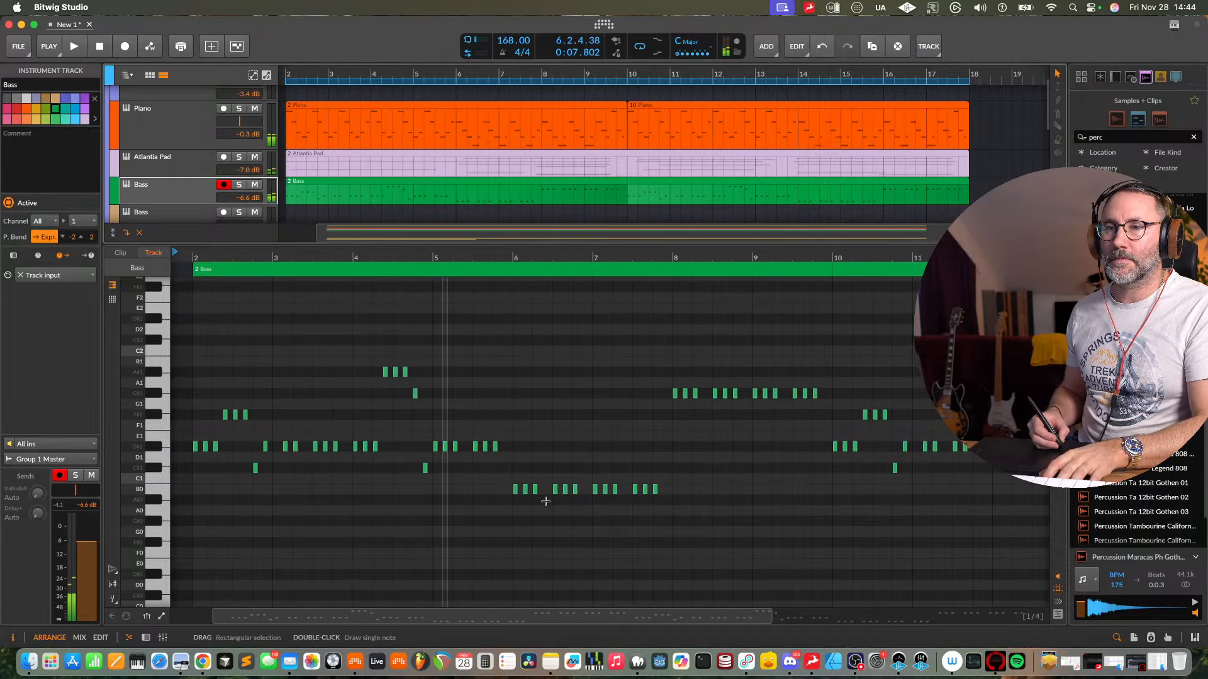
pyautogui.doubleClick(545, 511)
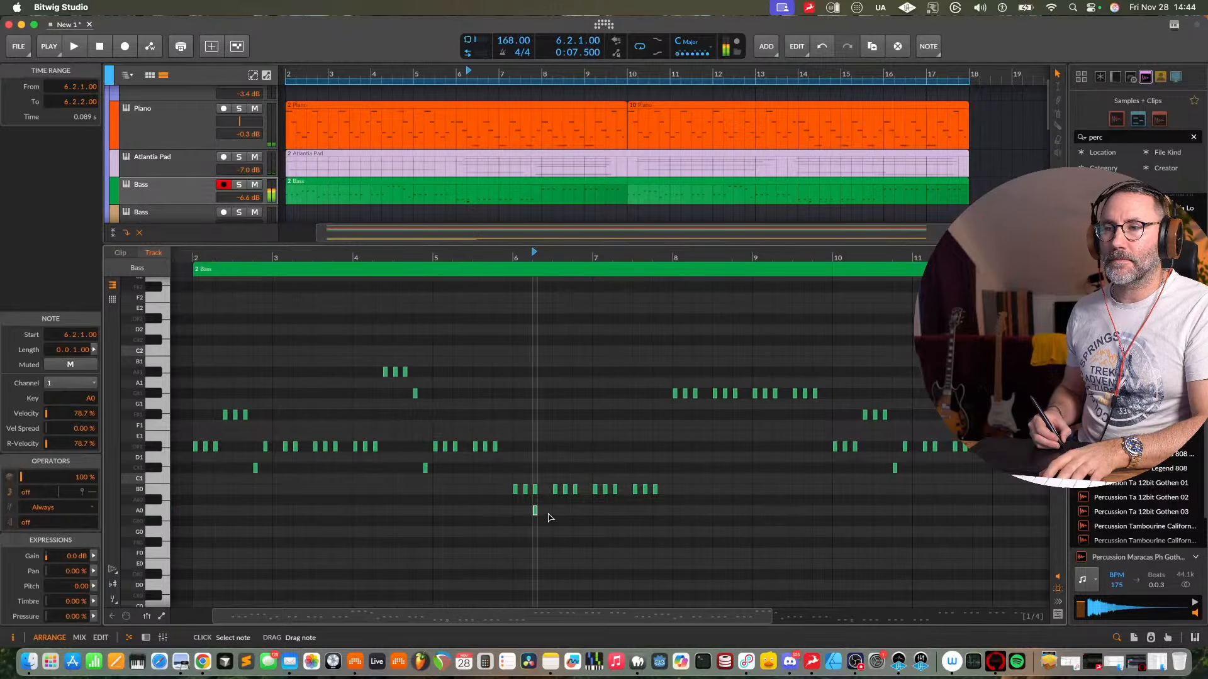
pyautogui.moveTo(592, 259); pyautogui.dragTo(584, 267)
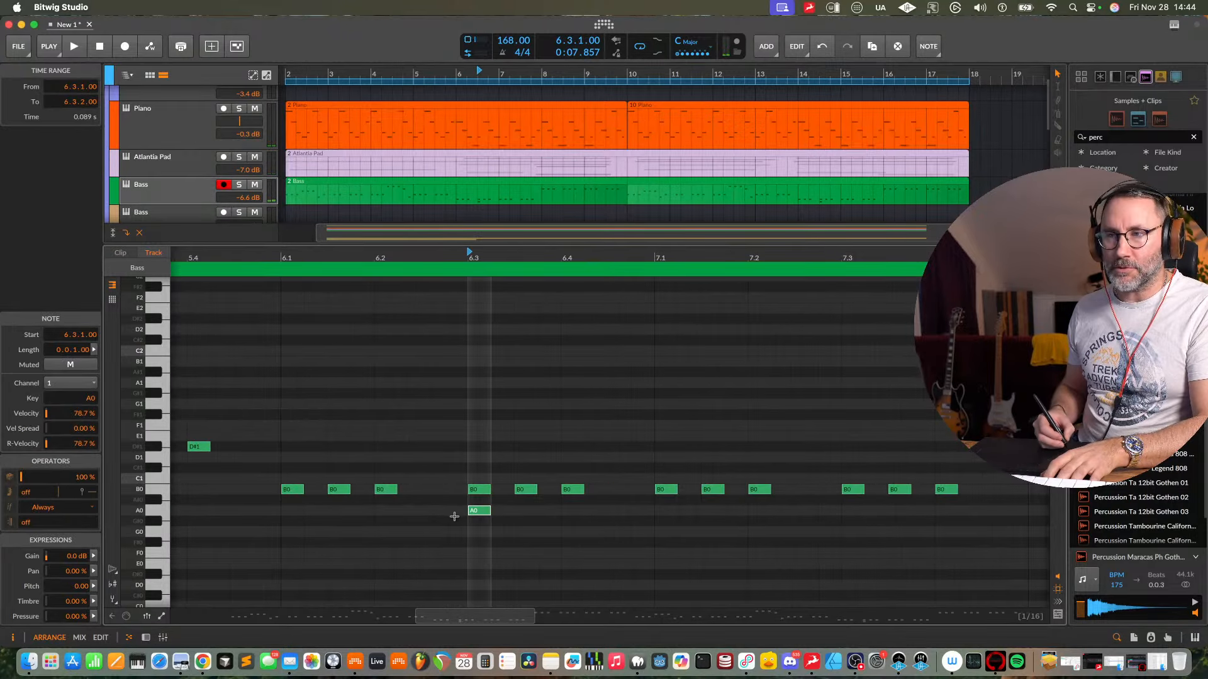
pyautogui.moveTo(441, 514); pyautogui.dragTo(434, 522)
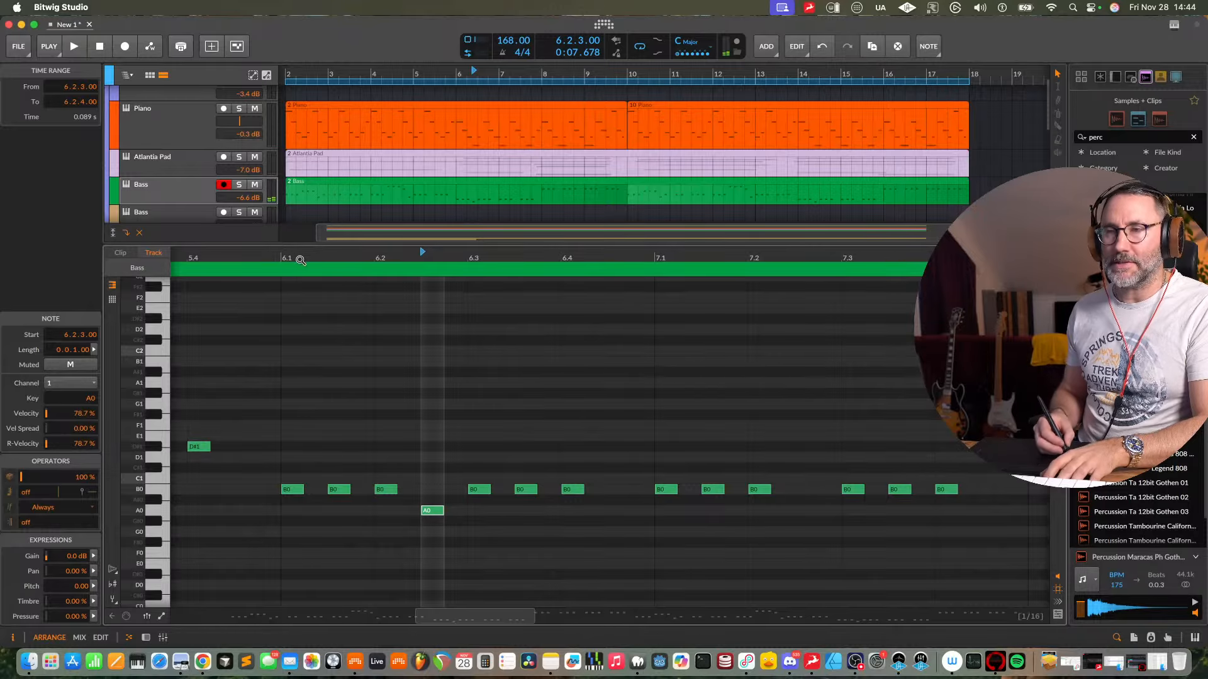
pyautogui.moveTo(301, 260); pyautogui.dragTo(322, 250)
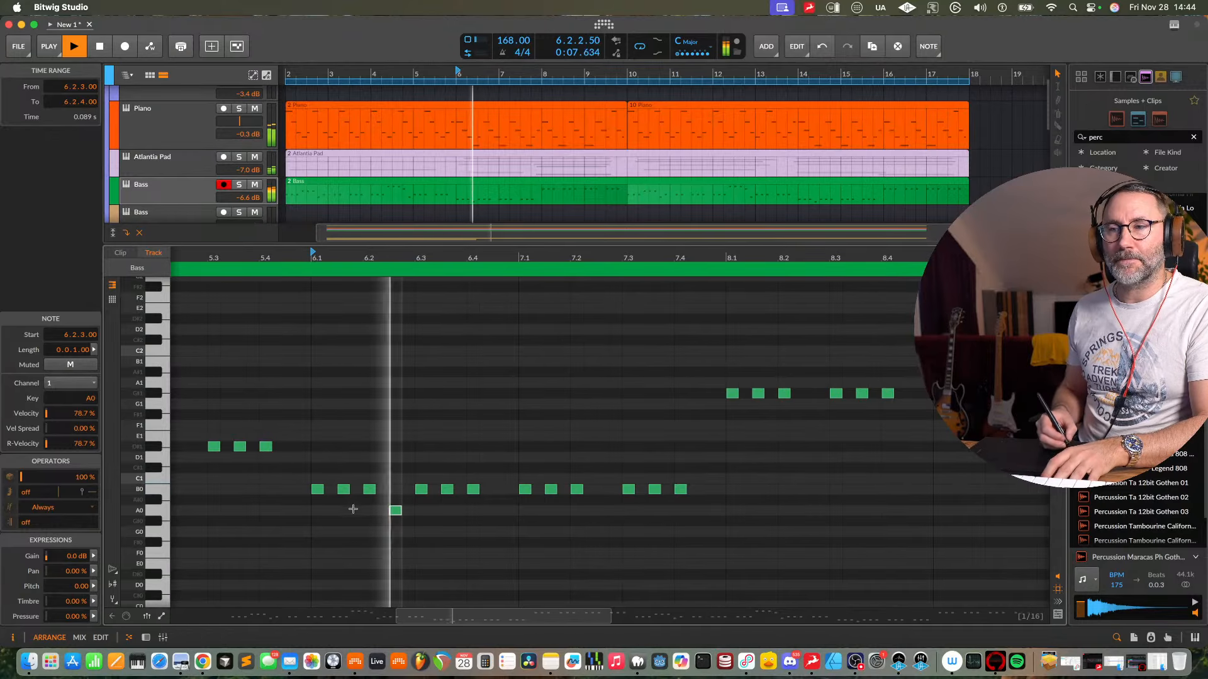
# - Raise the bass note at 6.2.3 to A#0 and audition it from bar 6
pyautogui.press('space')
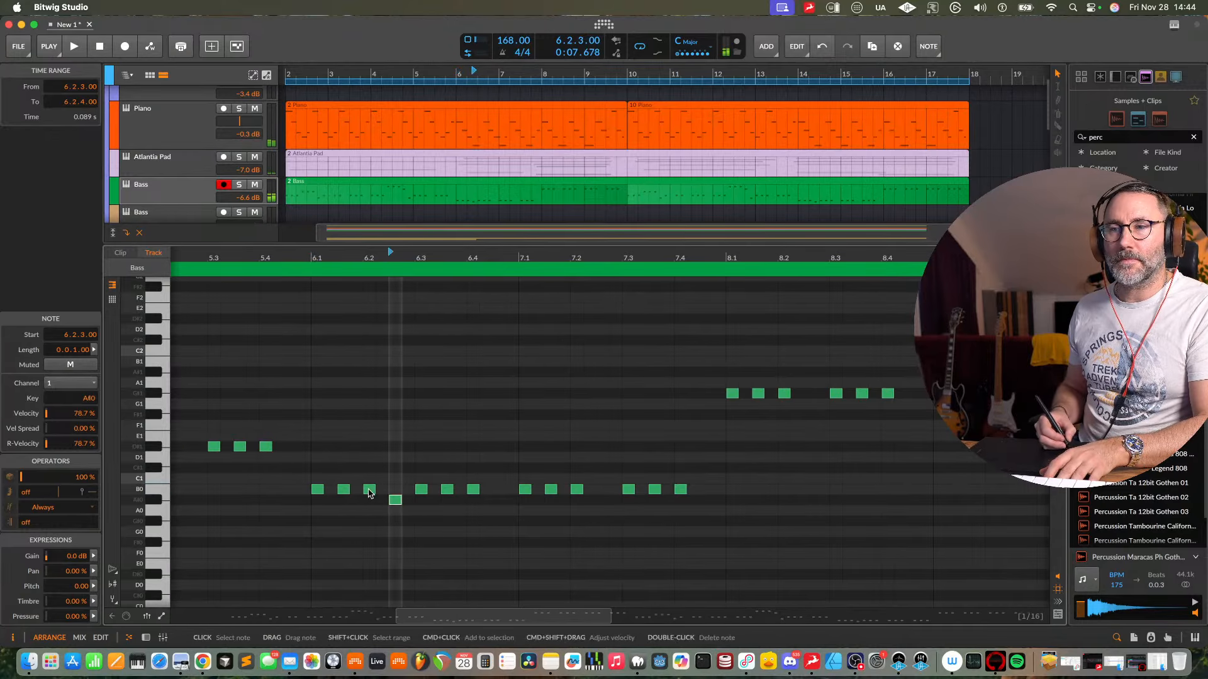
pyautogui.click(368, 490)
pyautogui.click(394, 502)
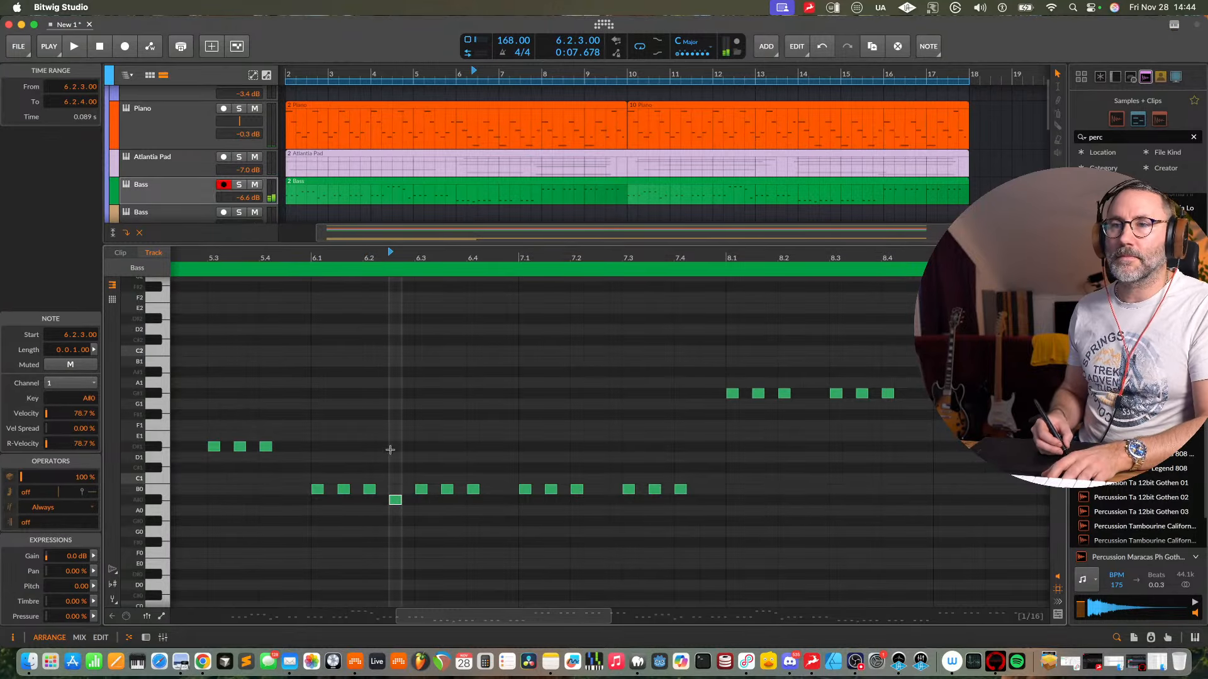
pyautogui.press('space')
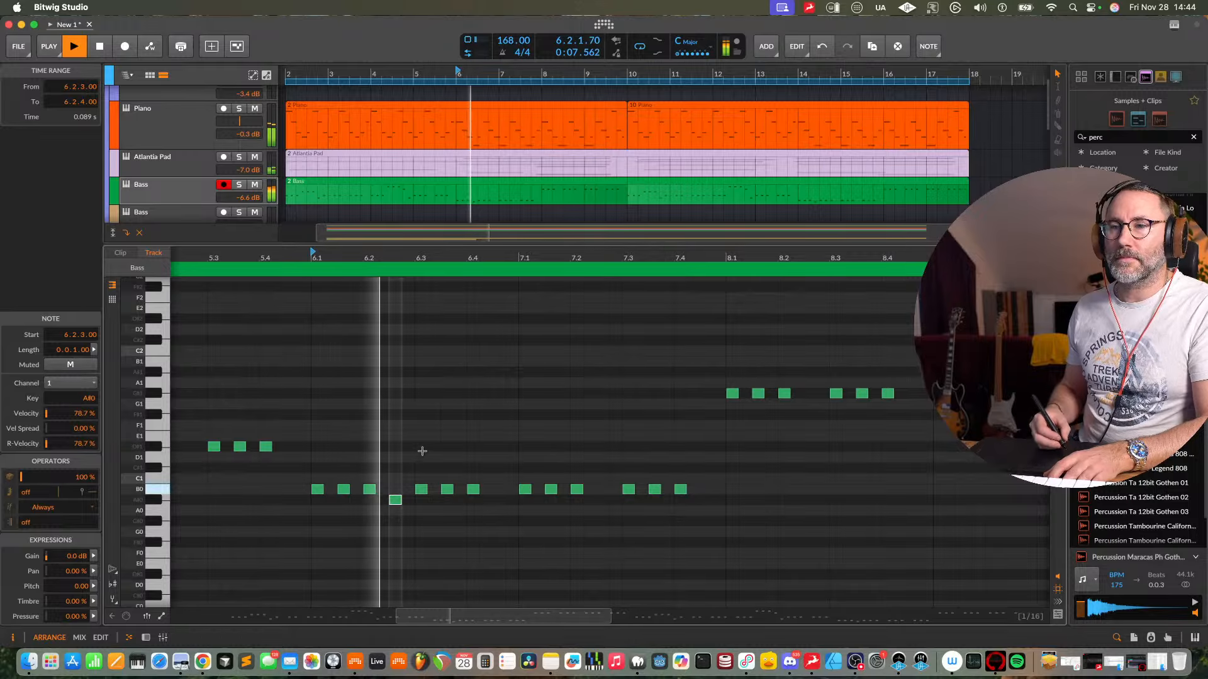
pyautogui.press('space')
# - Raise the bass note at 6.4.1 an octave to B1 and audition it from bar 6
pyautogui.click(473, 489)
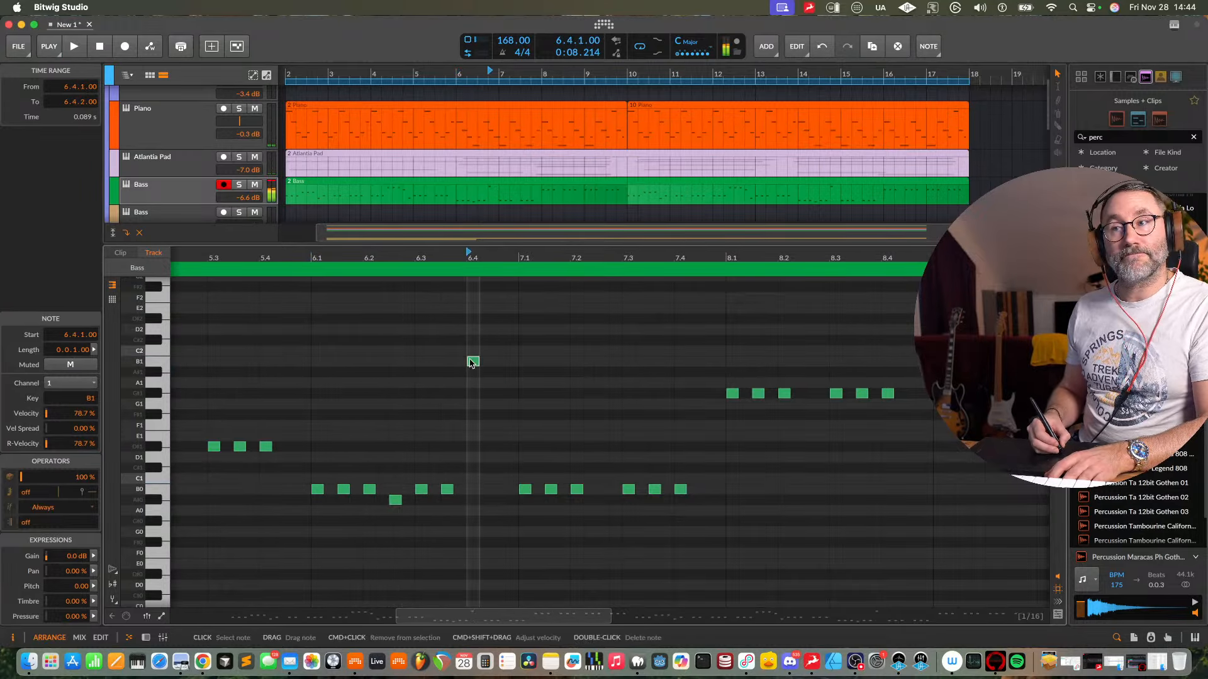
pyautogui.press('space')
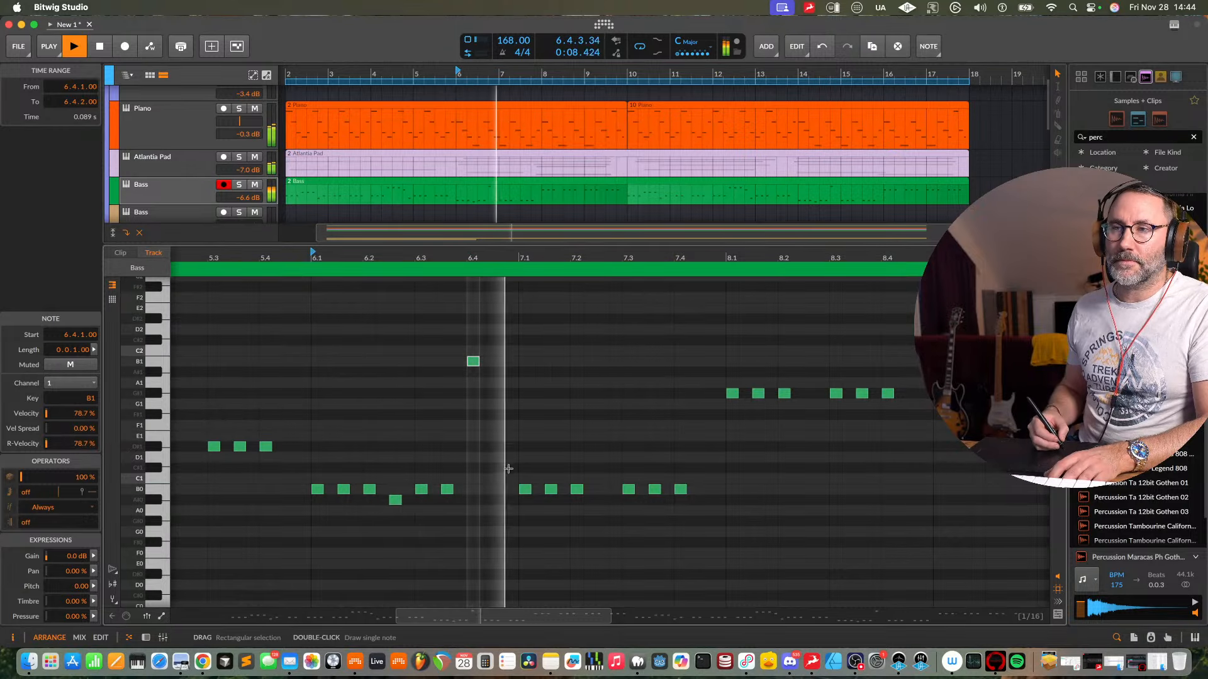
pyautogui.press('space')
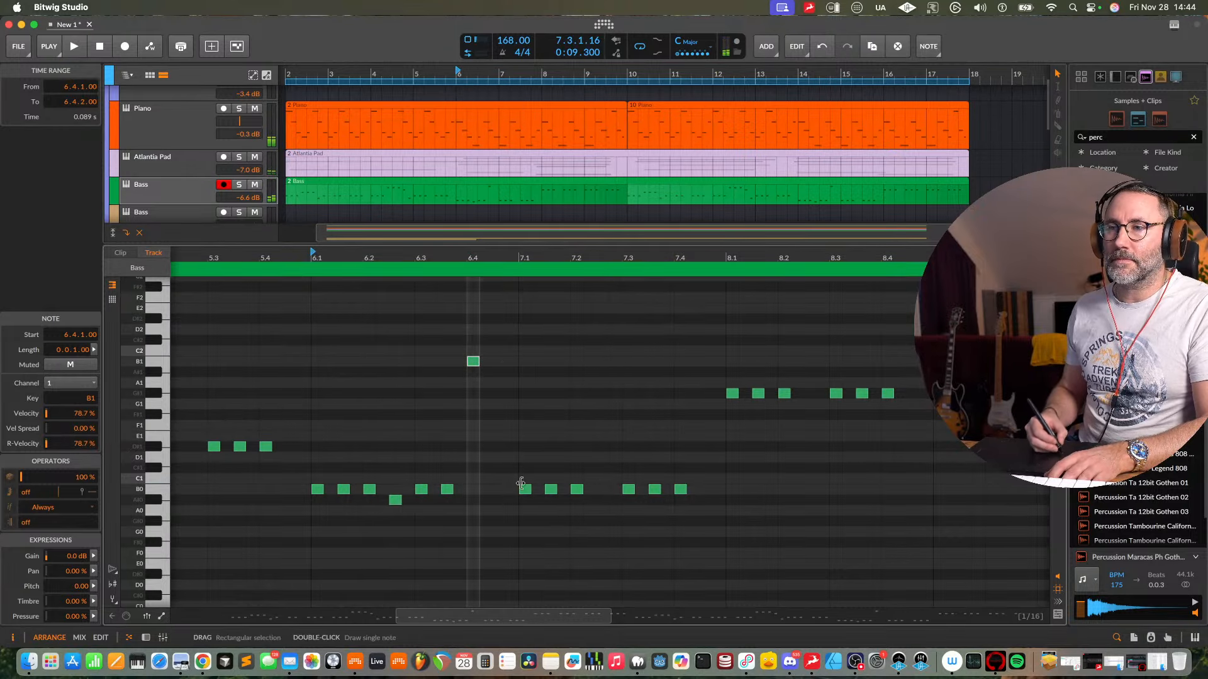
# - Raise the bass note at 7.1.1 to B1 and replay the passage from bar 6
pyautogui.moveTo(526, 492); pyautogui.dragTo(536, 374)
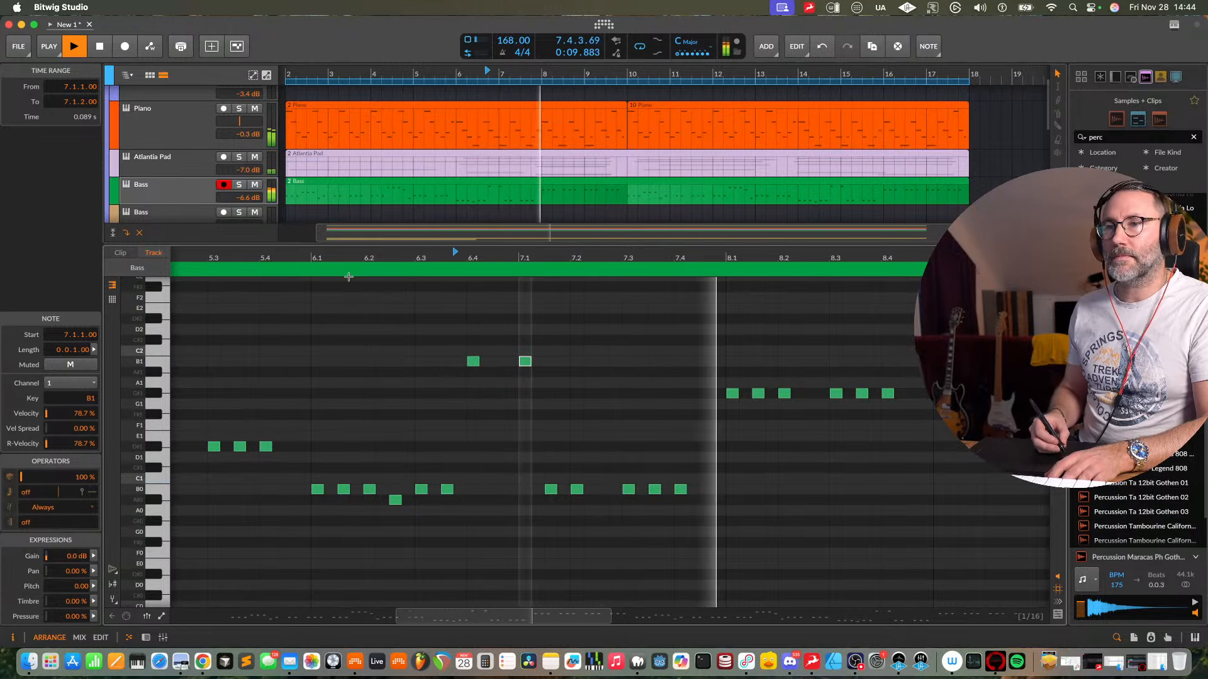
pyautogui.press('space')
pyautogui.click(309, 257)
pyautogui.press('space')
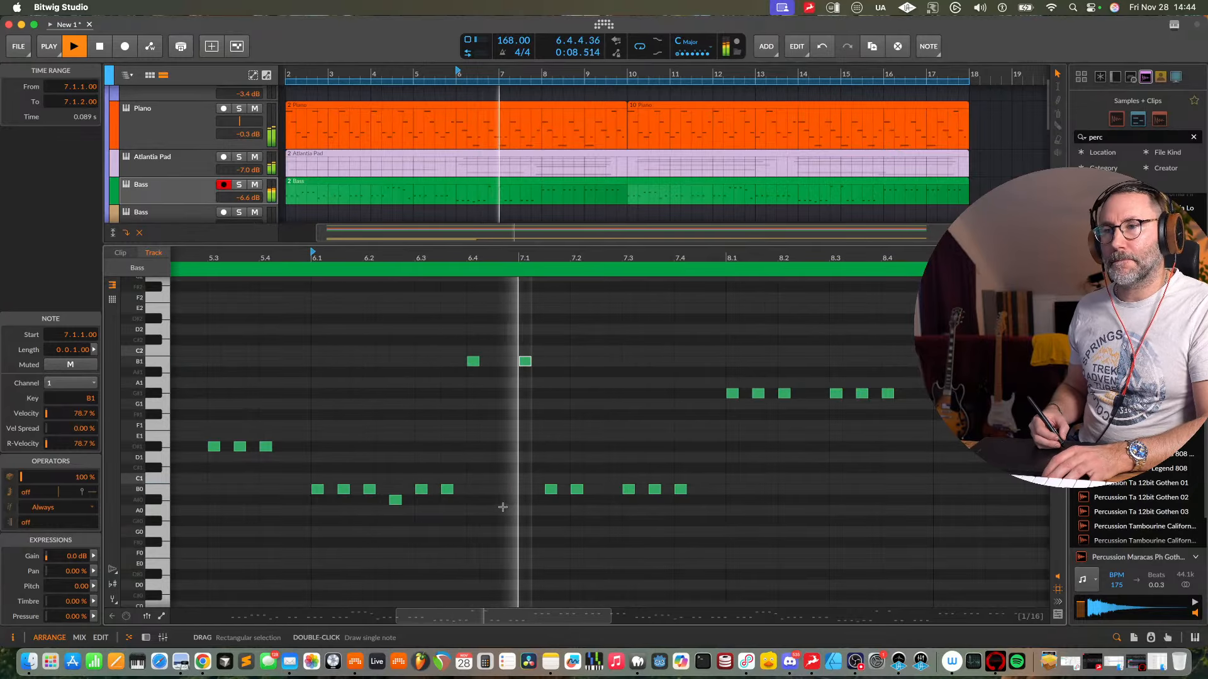
pyautogui.press('space')
# - Raise the bass note at 7.1.3 to F#1 and audition the passage from 6.4 and then from bar 6
pyautogui.moveTo(552, 489); pyautogui.dragTo(549, 454)
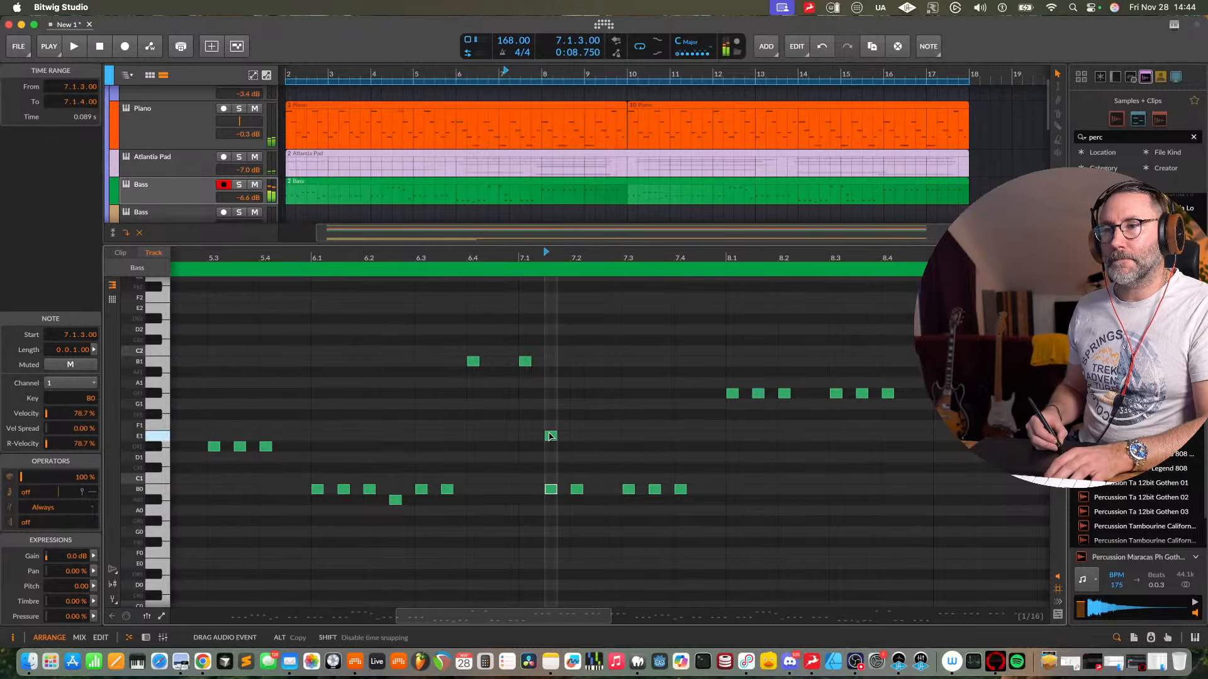
pyautogui.click(469, 258)
pyautogui.press('space')
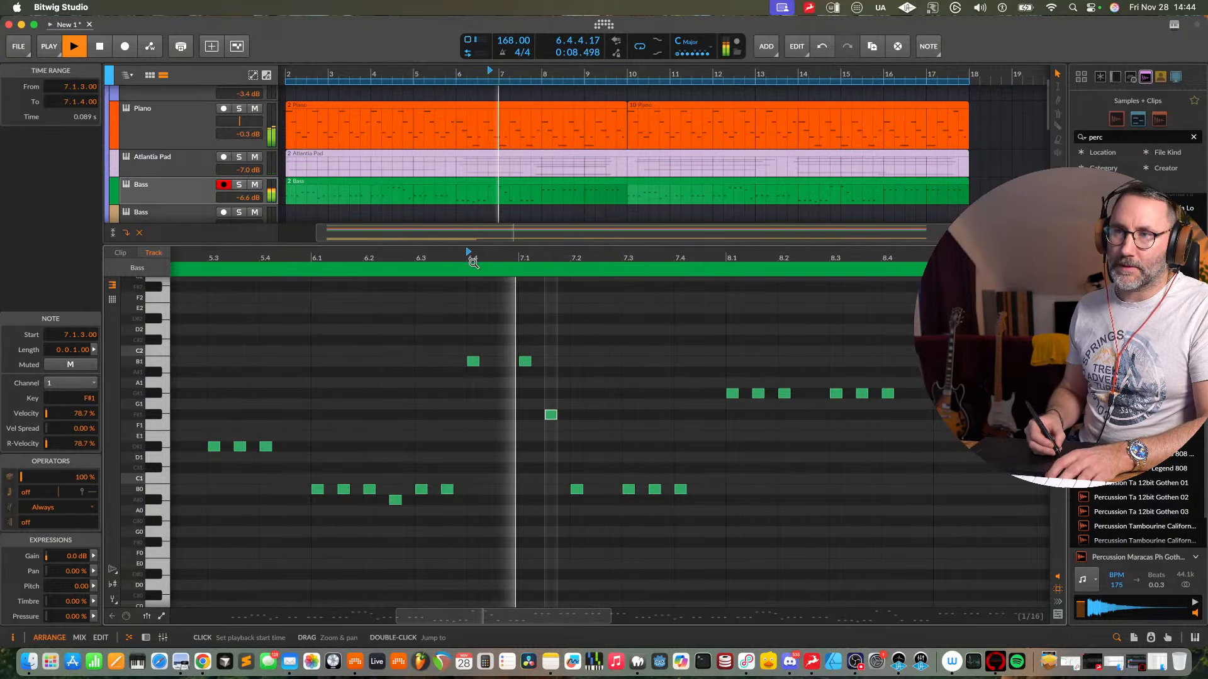
pyautogui.press('space')
pyautogui.click(299, 259)
pyautogui.press('space')
pyautogui.moveTo(367, 260)
pyautogui.mouseDown()
pyautogui.moveTo(444, 220)
pyautogui.moveTo(415, 251)
pyautogui.moveTo(346, 220)
pyautogui.moveTo(504, 251)
pyautogui.mouseUp()
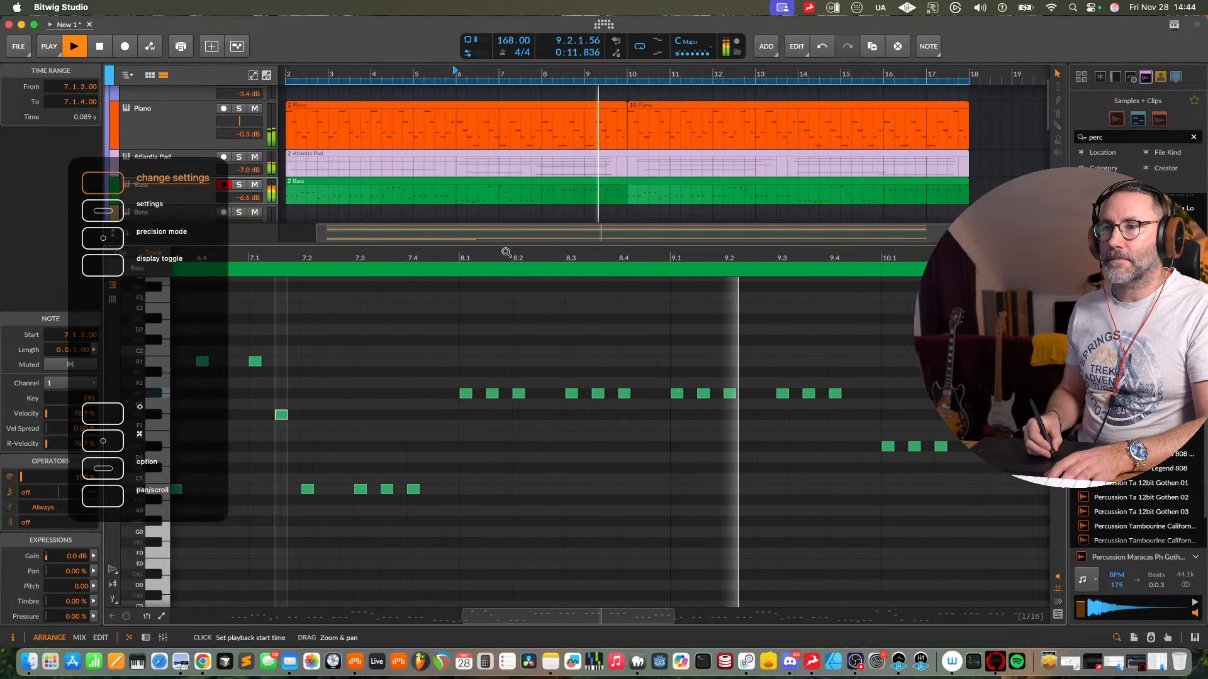
# - Add a G#1 bass note at 8.2.3, raise the 8.3.1 note to A#1, and audition from just before bar 8
pyautogui.press('space')
pyautogui.click(448, 258)
pyautogui.press('space')
pyautogui.press('space')
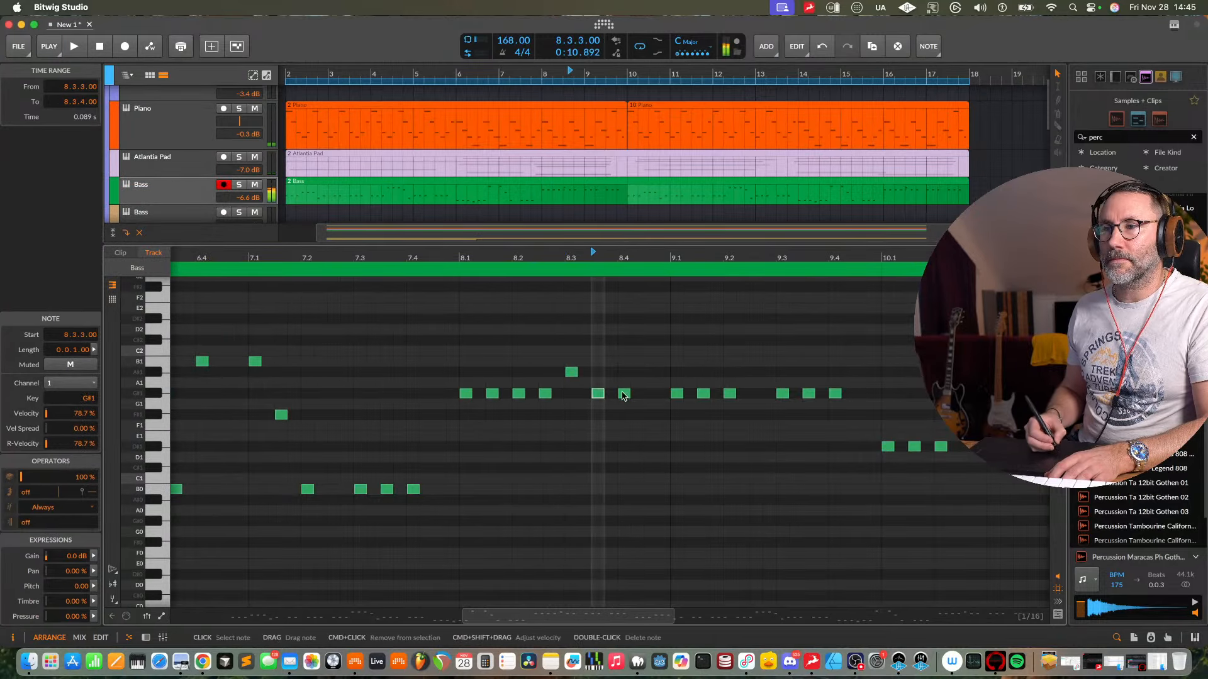
pyautogui.click(453, 258)
pyautogui.press('space')
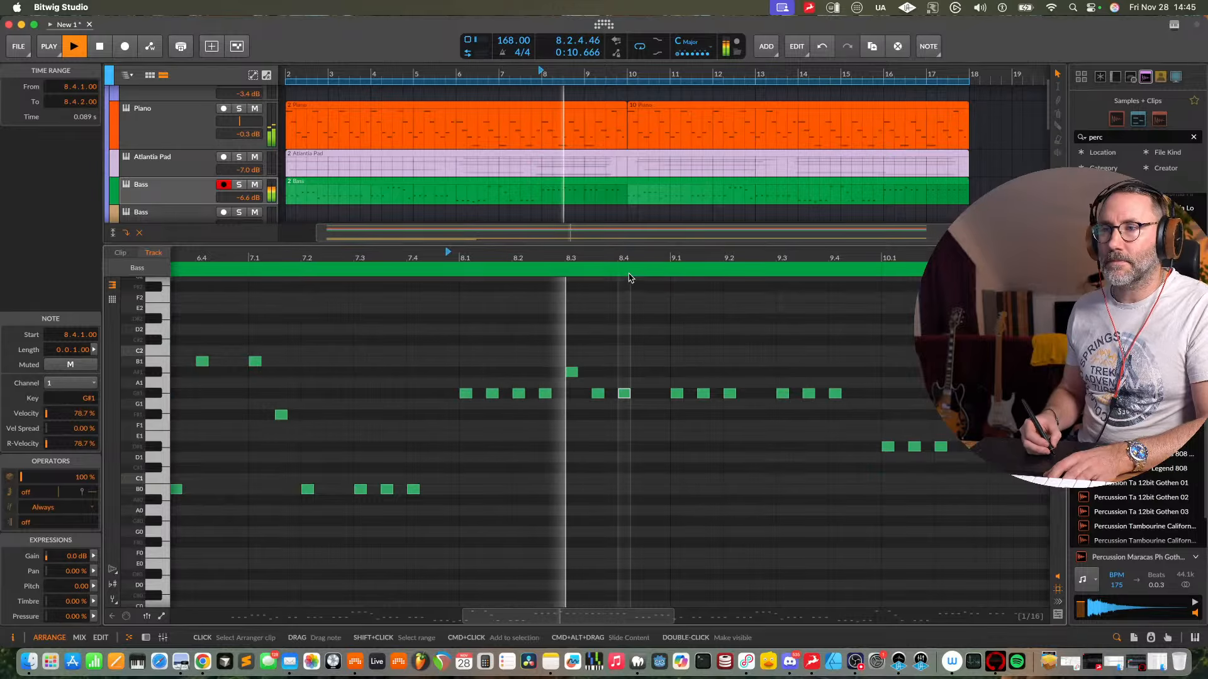
pyautogui.press('space')
# - Add an F#1 bass note at 8.4.3 and audition it from just before bar 8
pyautogui.doubleClick(608, 415)
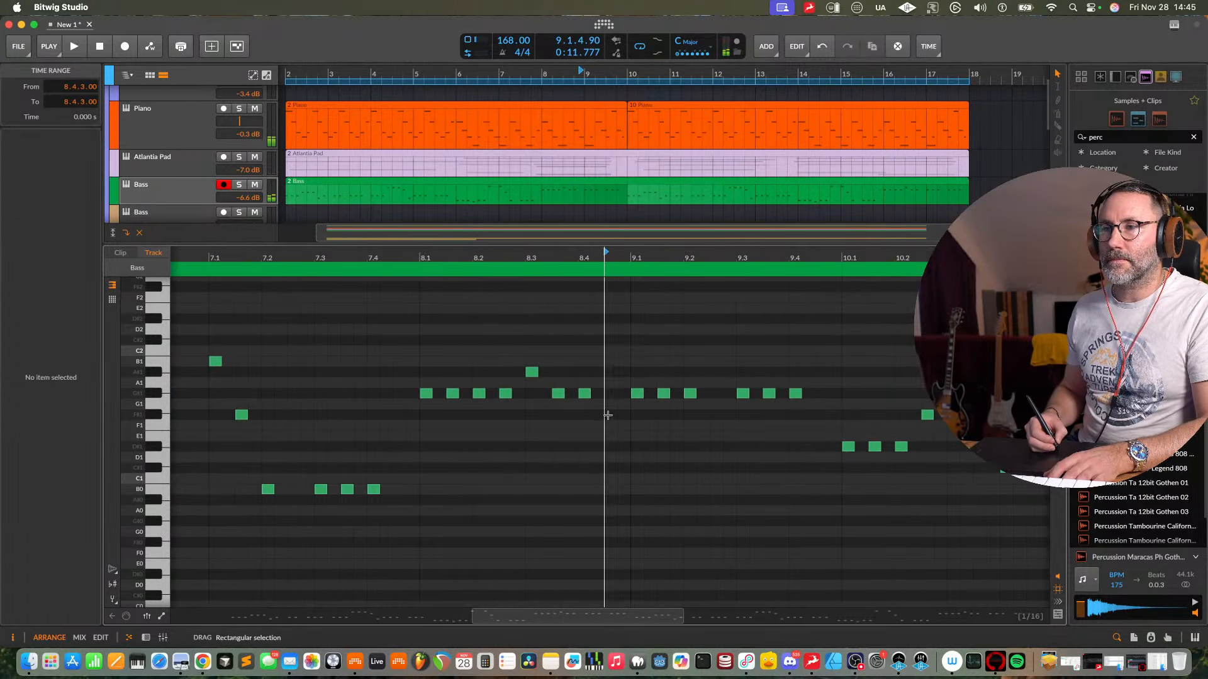
pyautogui.click(410, 257)
pyautogui.press('space')
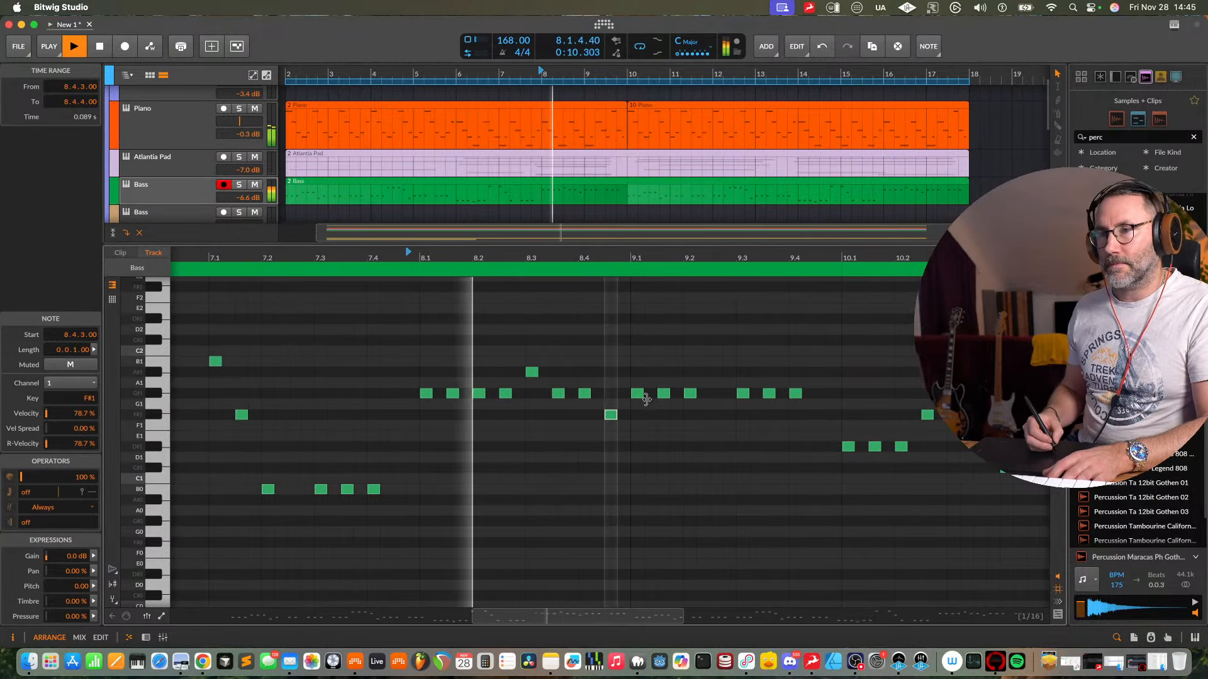
pyautogui.press('space')
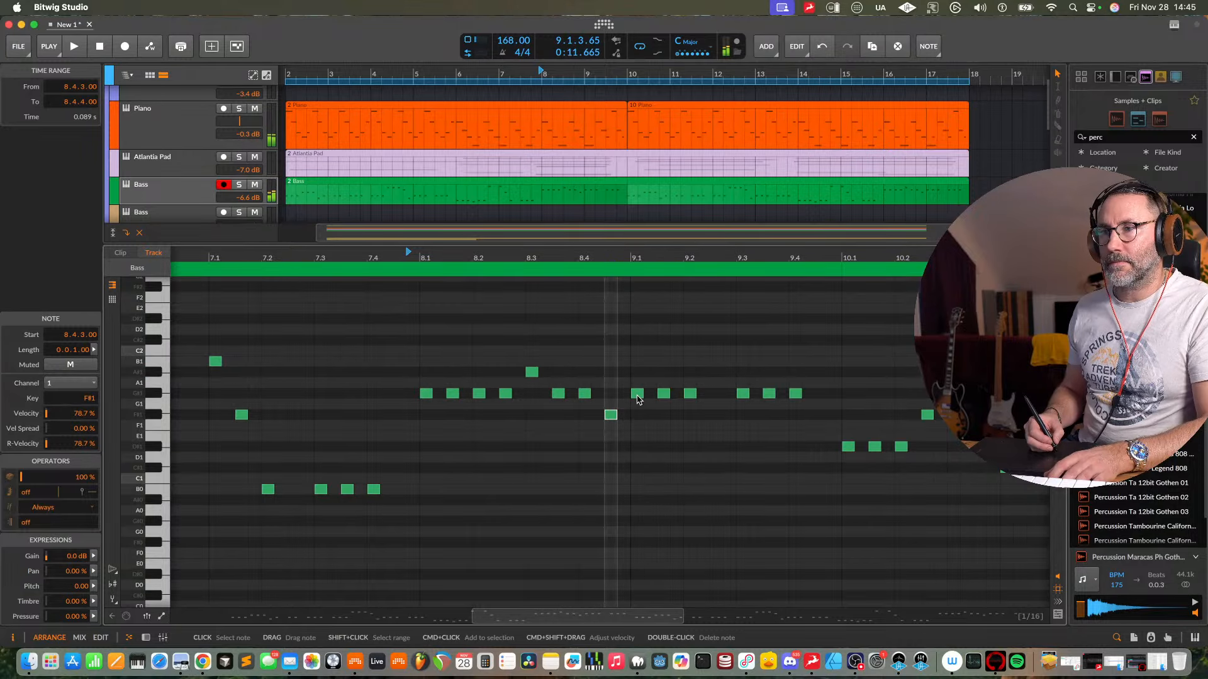
# - Try D#1 on the bass note at 9.1.1, then return it to G#1 and replay from just before bar 8
pyautogui.click(638, 394)
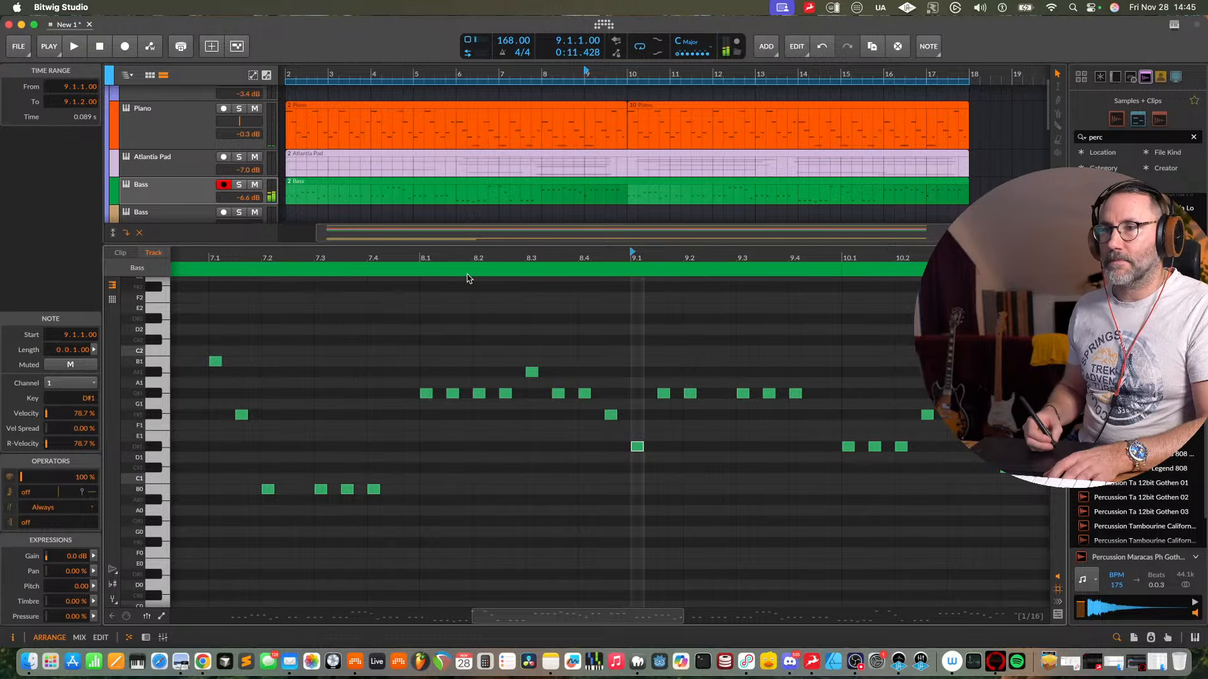
pyautogui.press('space')
pyautogui.click(409, 254)
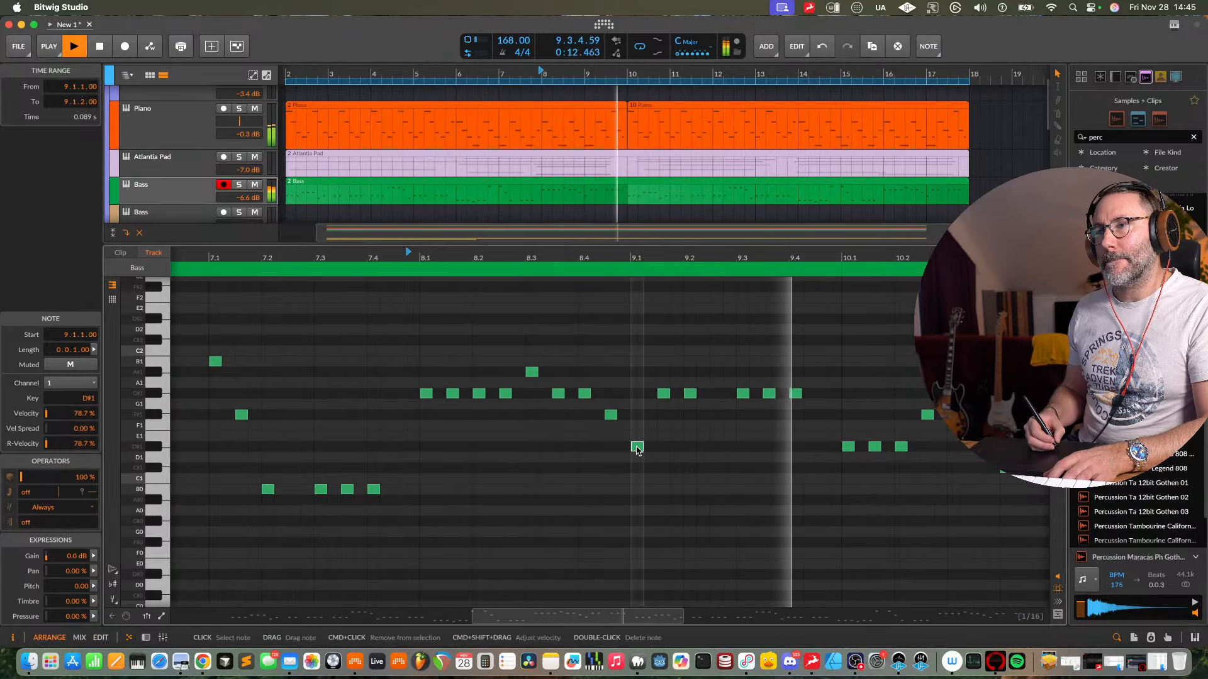
pyautogui.press('space')
pyautogui.moveTo(636, 449); pyautogui.dragTo(646, 398)
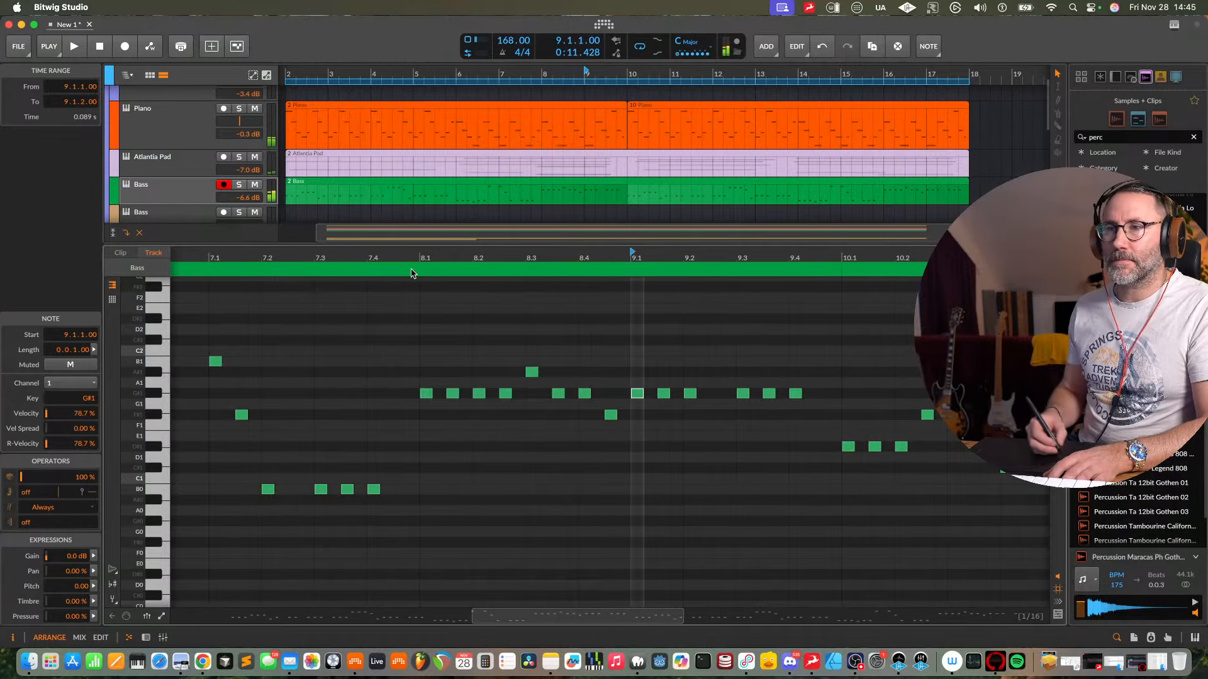
pyautogui.click(408, 254)
pyautogui.press('space')
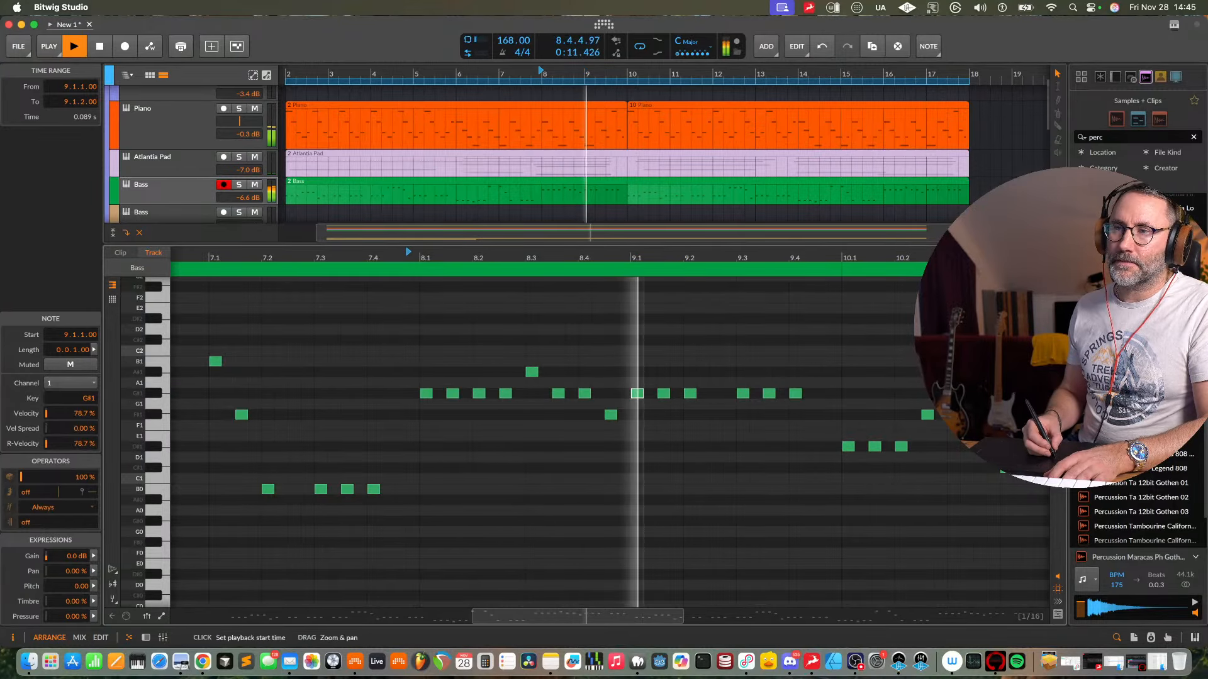
# - Delete the F#1 bass note at 8.4.3 and replay the passage from just before bar 8
pyautogui.click(611, 415)
pyautogui.press('Delete')
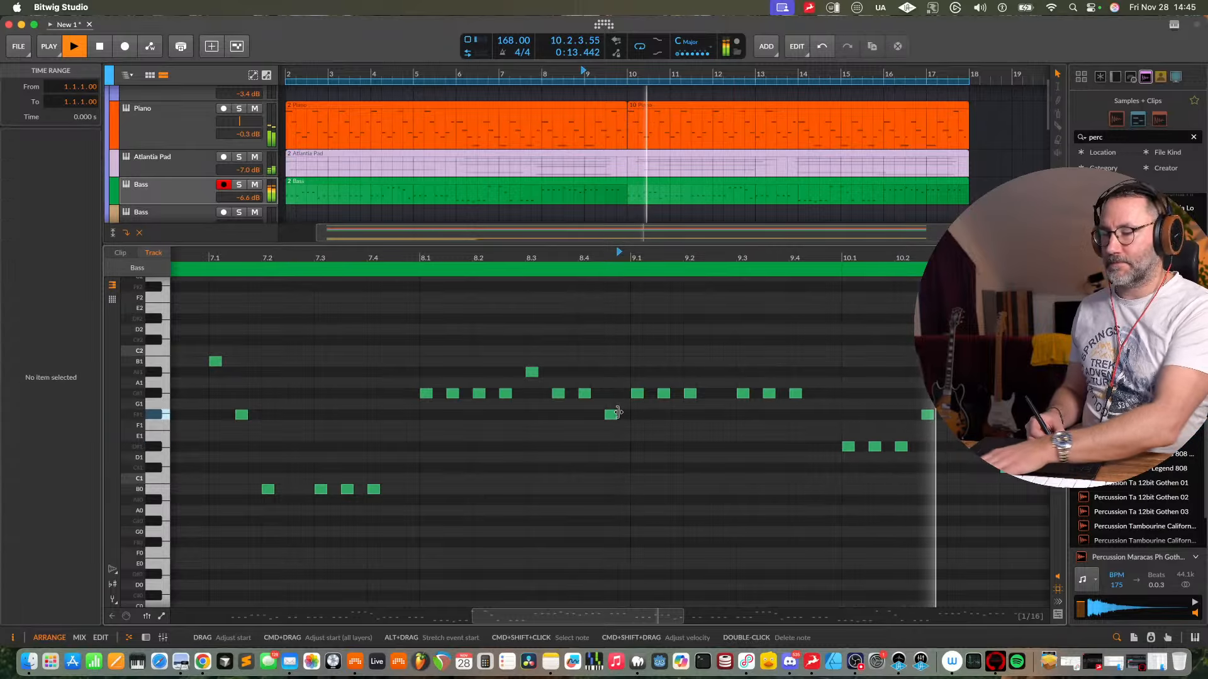
pyautogui.click(613, 415)
pyautogui.press('Delete')
pyautogui.press('space')
pyautogui.click(396, 252)
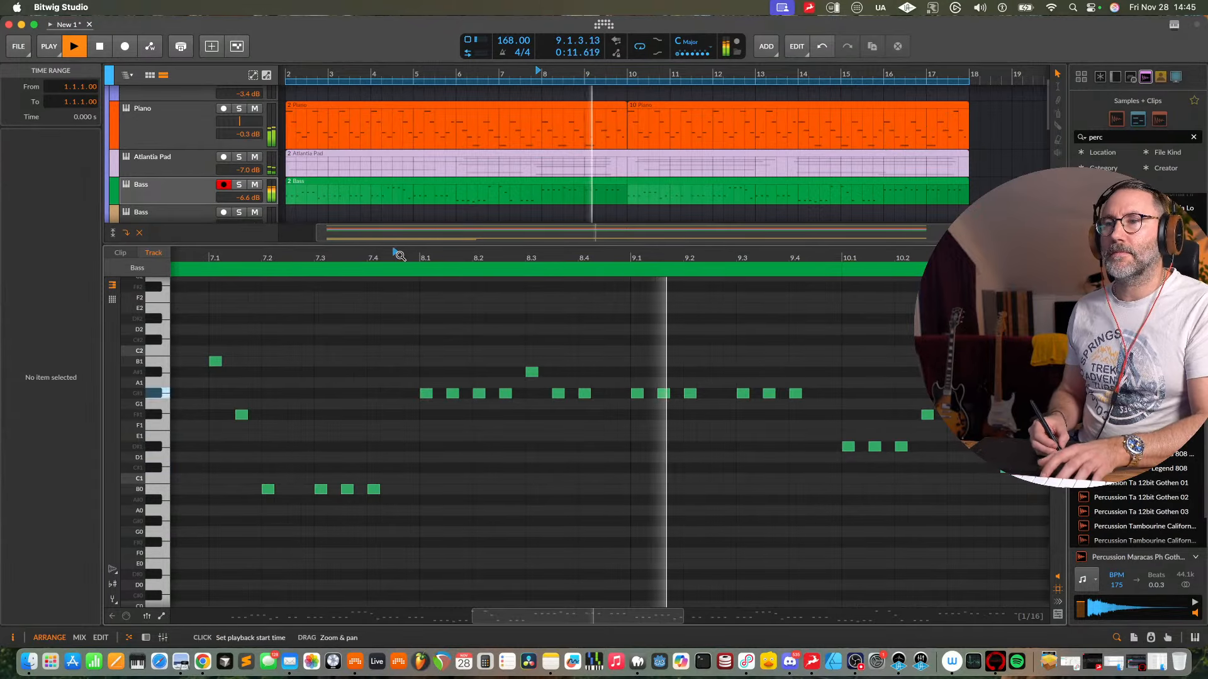
pyautogui.press('space')
pyautogui.press('space')
pyautogui.moveTo(560, 257); pyautogui.dragTo(559, 232)
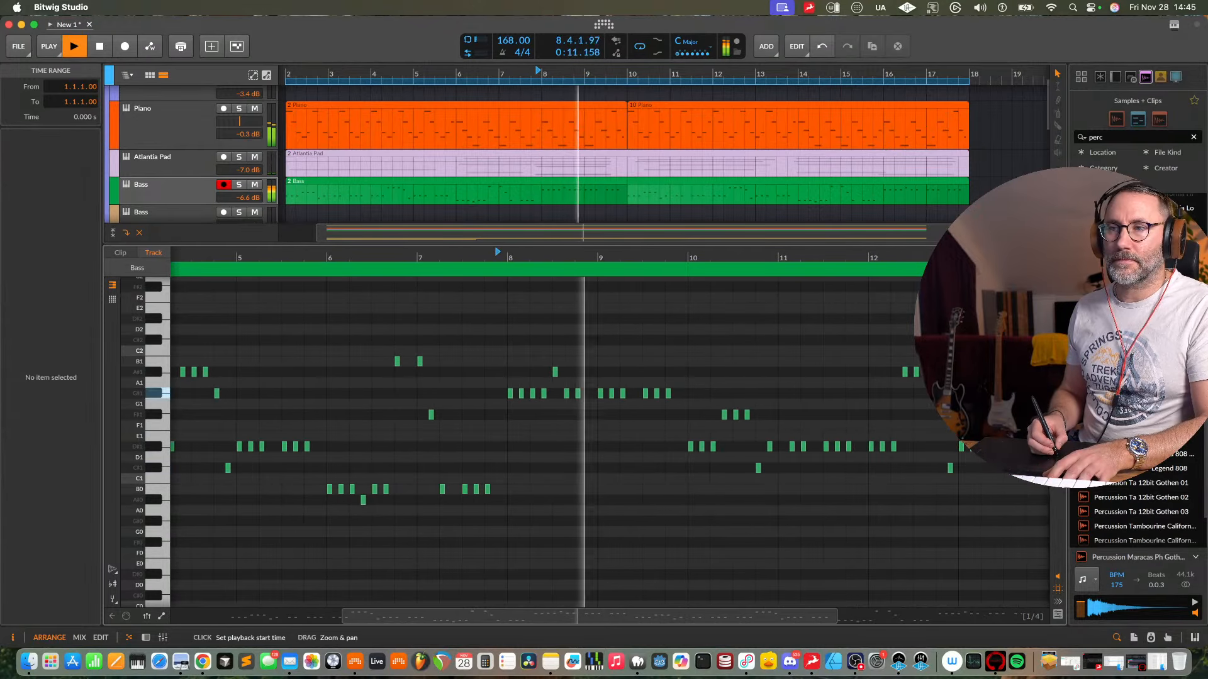
# - Add a G#1 bass note at 8.4.3 and audition it from just before bar 8
pyautogui.scroll(5, 615, 389)
pyautogui.press('space')
pyautogui.doubleClick(605, 393)
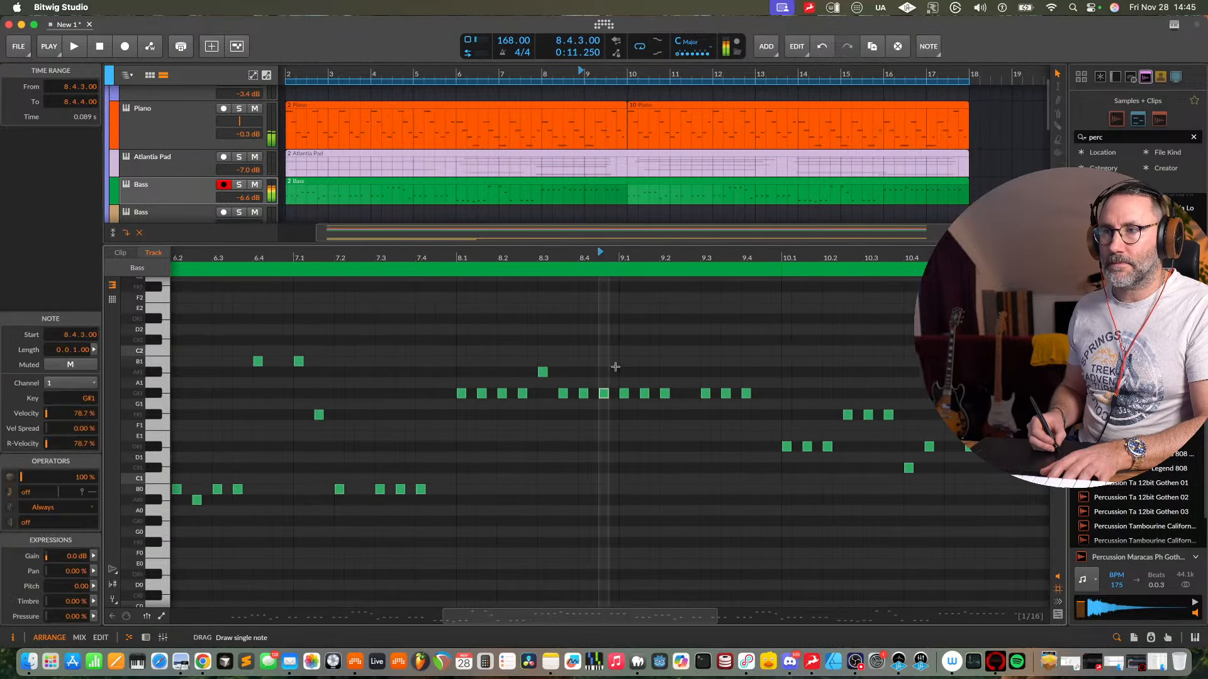
pyautogui.press('space')
pyautogui.moveTo(454, 263); pyautogui.dragTo(454, 245)
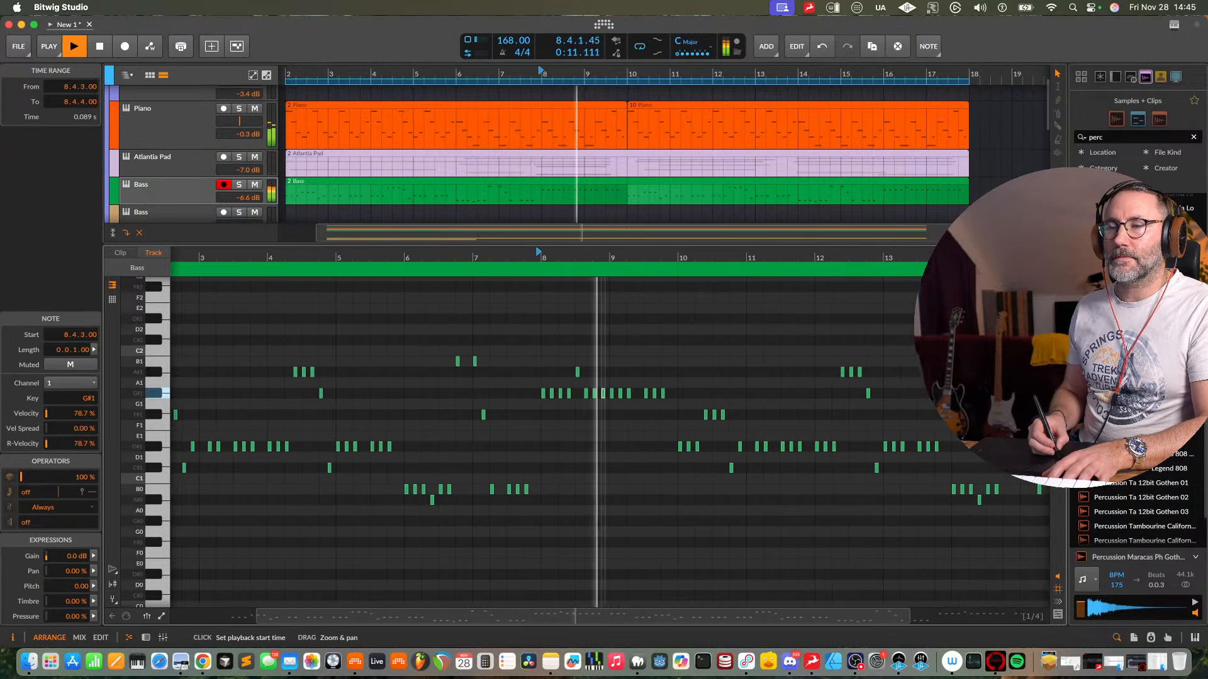
pyautogui.moveTo(539, 259); pyautogui.dragTo(490, 271)
pyautogui.press('space')
pyautogui.press('space')
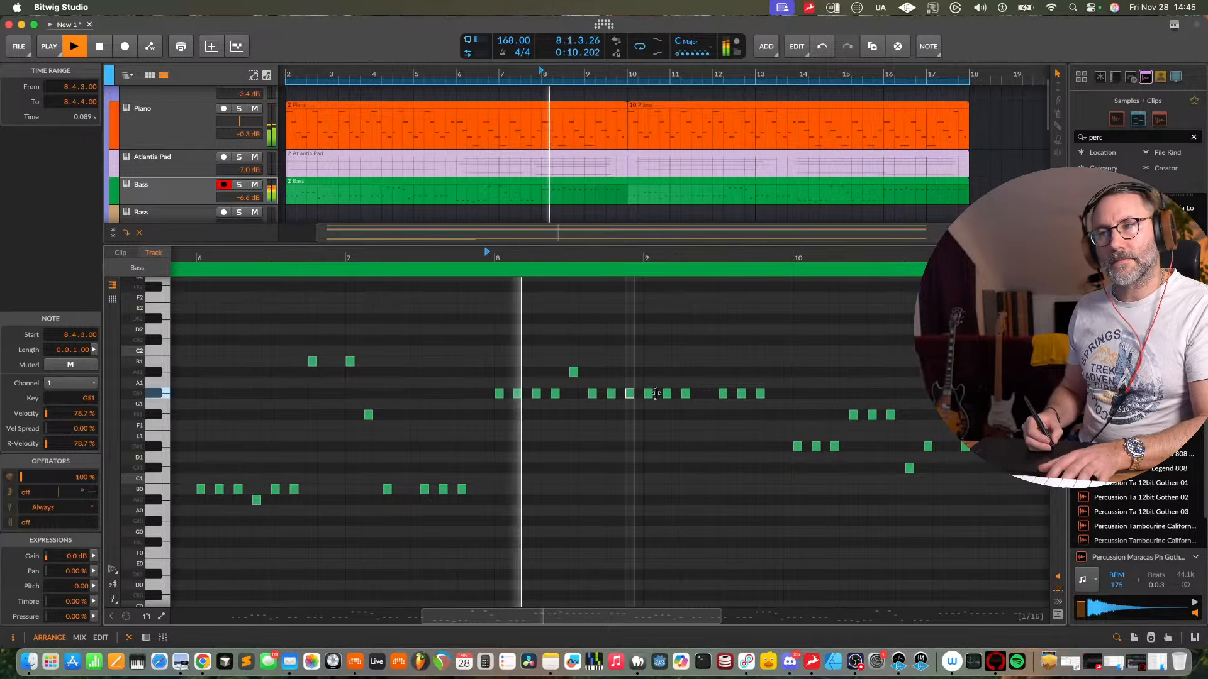
# - Delete the G#1 bass note at 9.1.1 and replay the passage from just before bar 8
pyautogui.press('space')
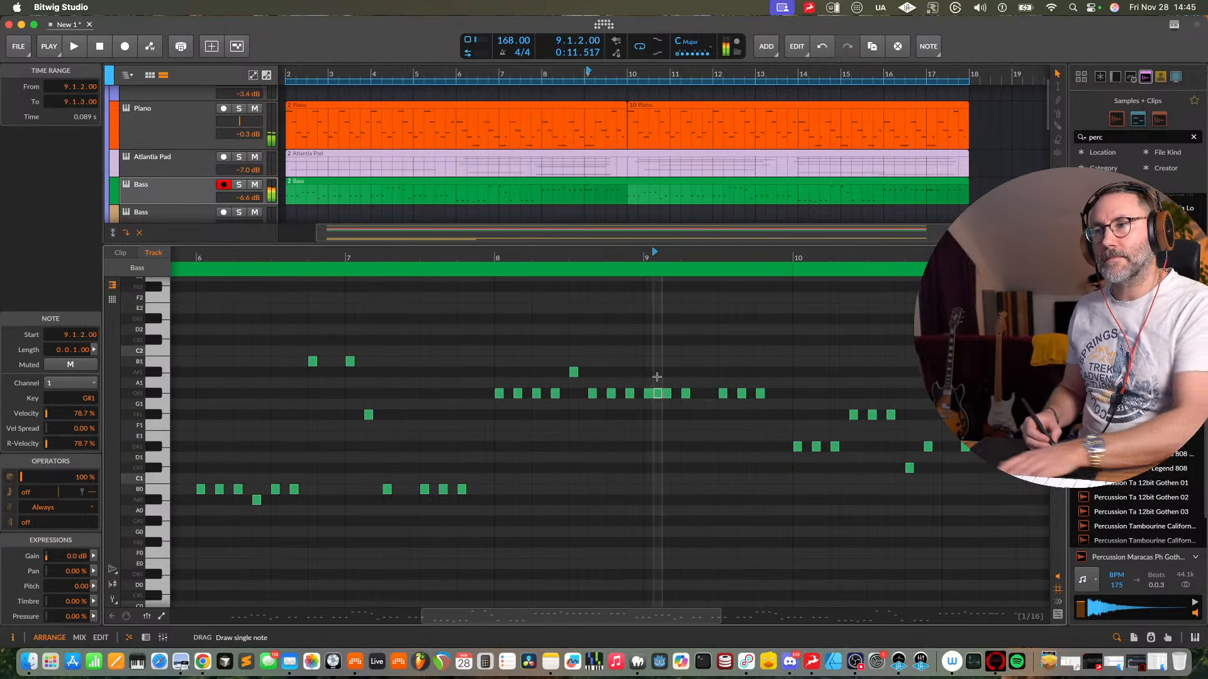
pyautogui.click(660, 404)
pyautogui.click(487, 257)
pyautogui.press('space')
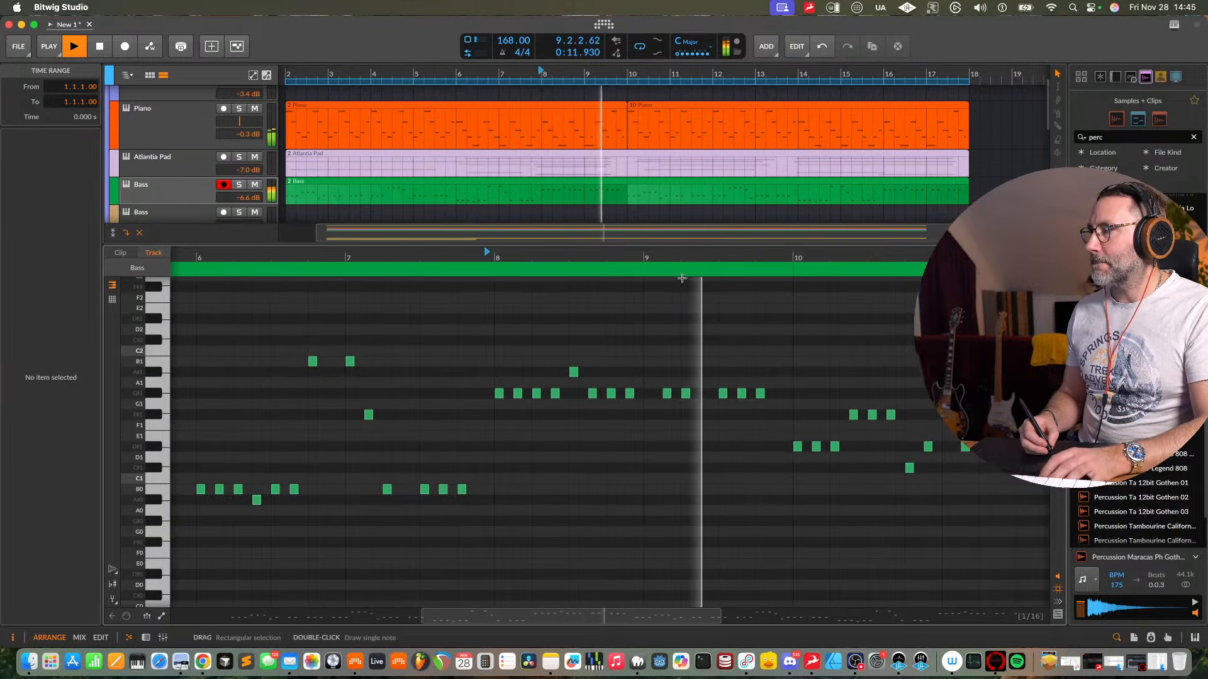
# - Show the Bass track's device chain and solo both its Mid layer and the Bass track
pyautogui.moveTo(685, 259); pyautogui.dragTo(676, 301)
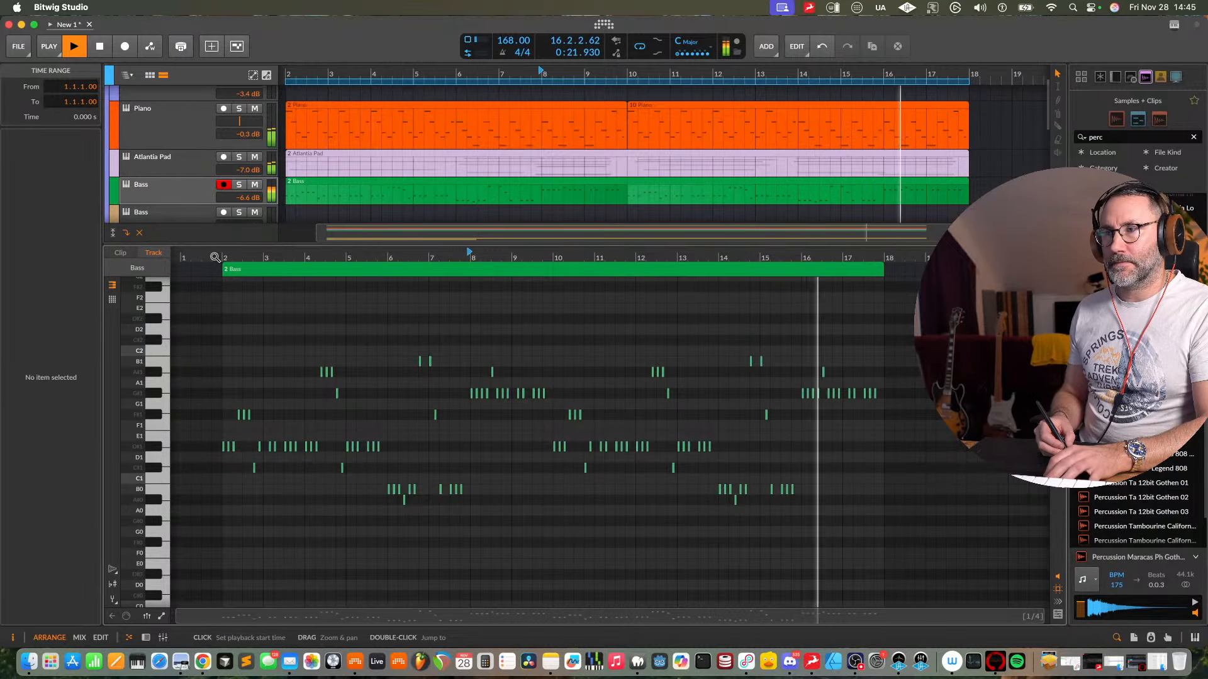
pyautogui.press('d')
pyautogui.moveTo(190, 195); pyautogui.dragTo(187, 200)
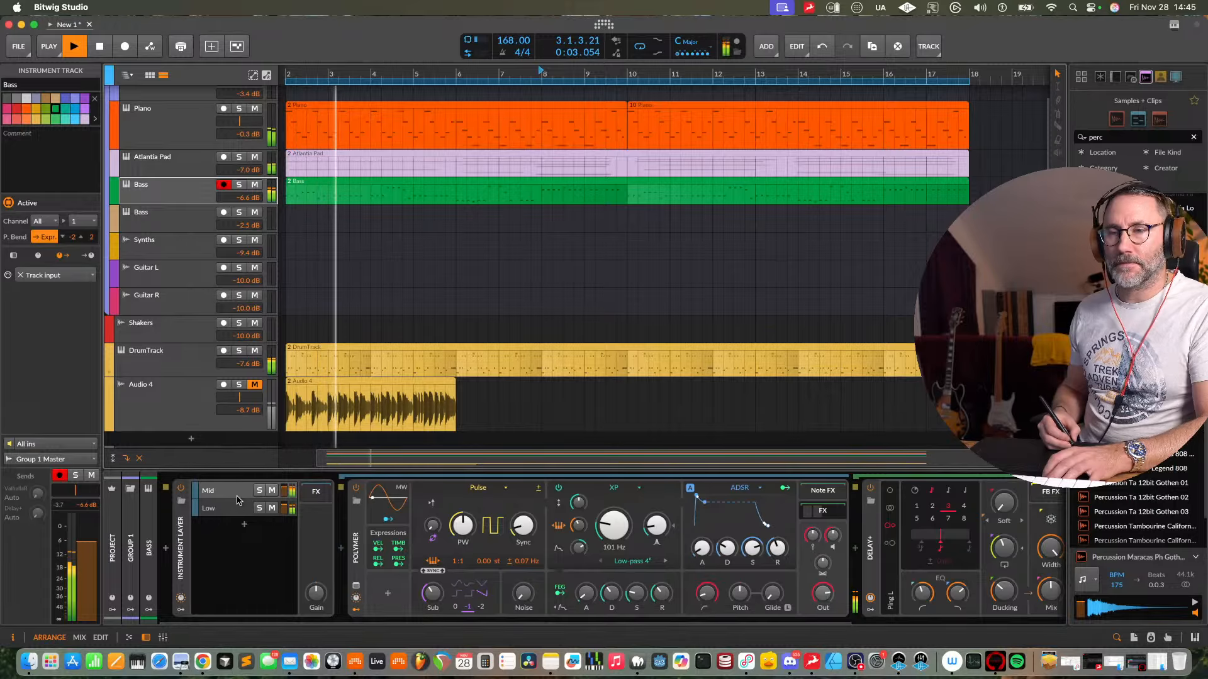
pyautogui.click(257, 491)
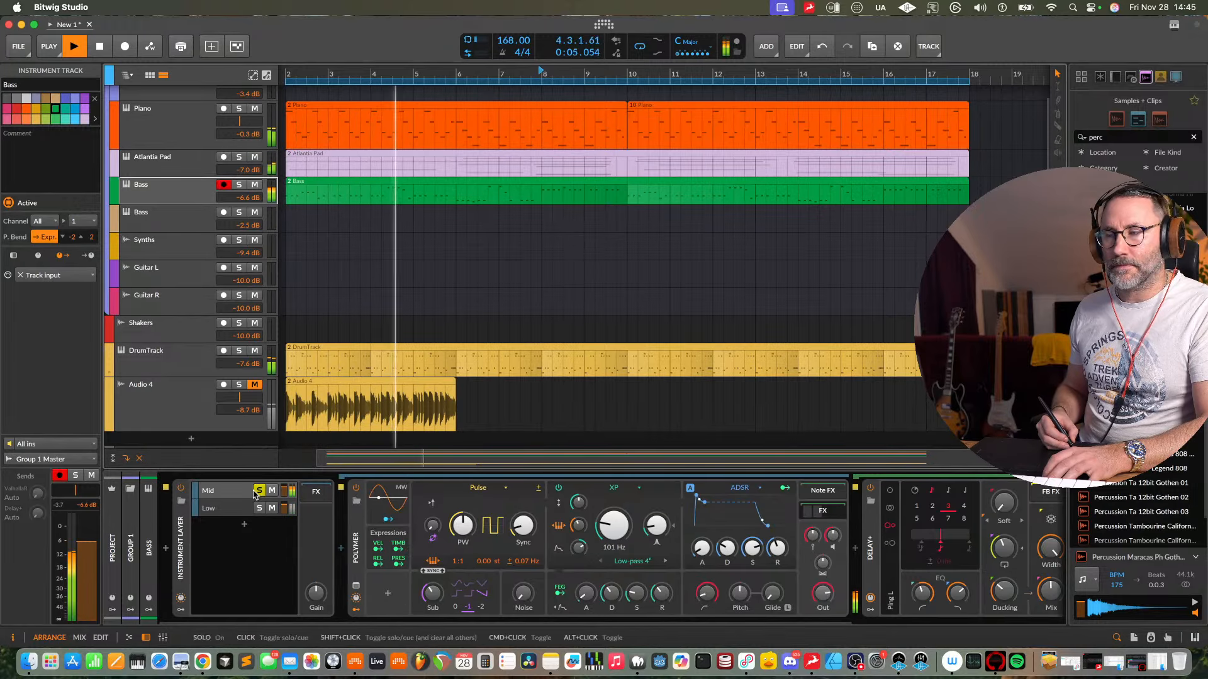
pyautogui.click(240, 185)
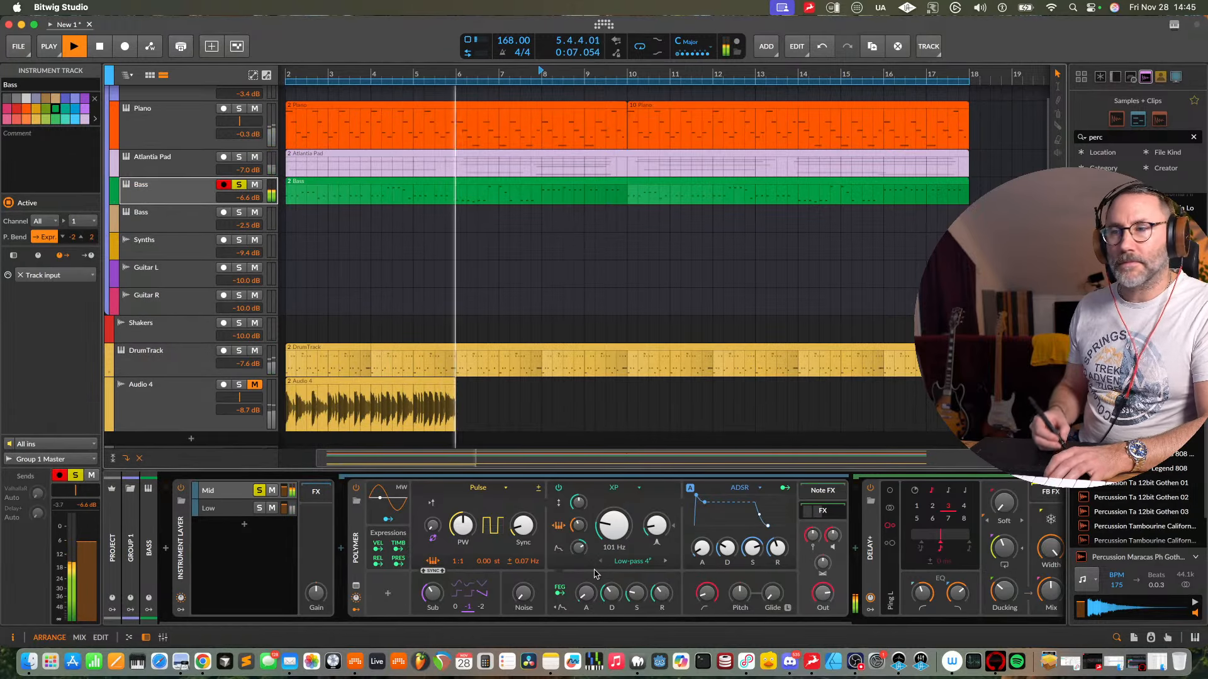
# - Raise the Heat drive of the Filter+ on the Mid layer to +19.0 dB
pyautogui.hscroll(5, 731, 622)
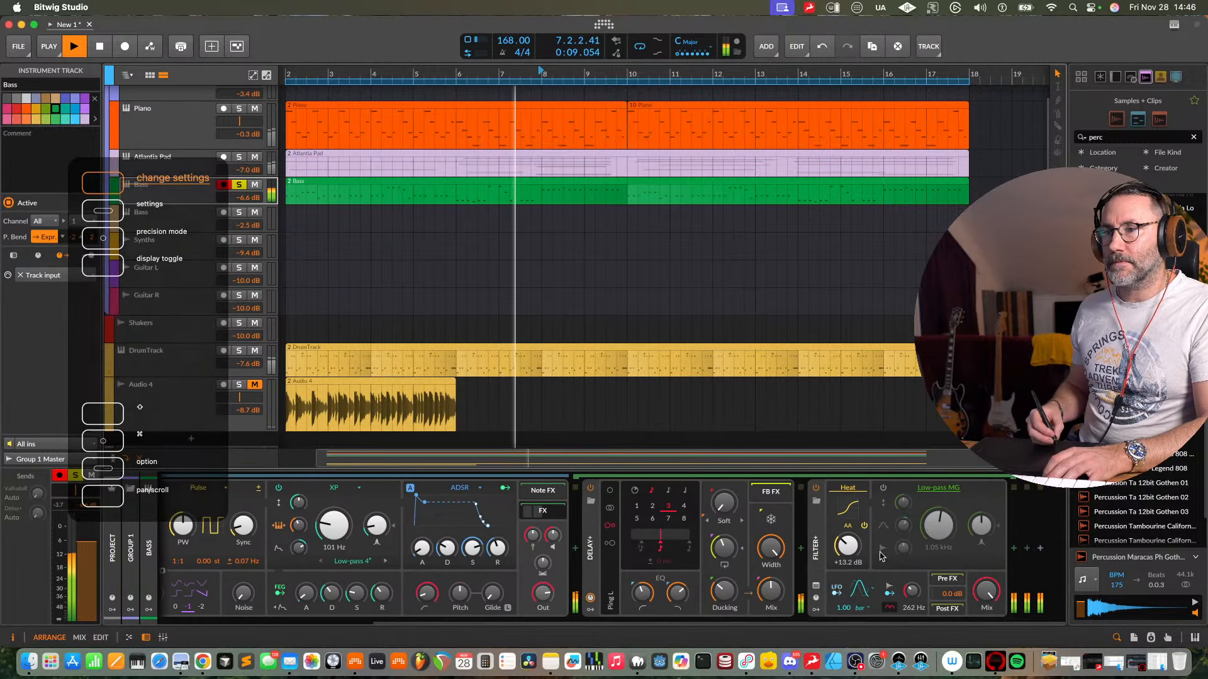
pyautogui.moveTo(778, 594); pyautogui.dragTo(778, 607)
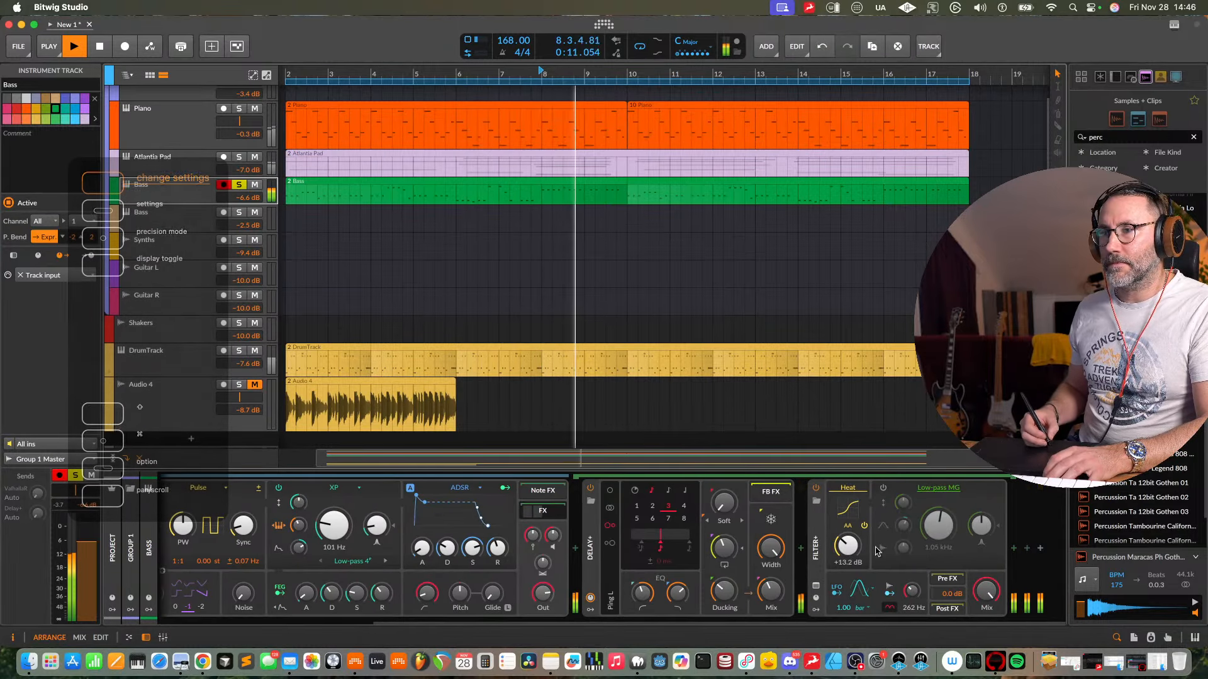
pyautogui.moveTo(848, 546); pyautogui.dragTo(847, 530)
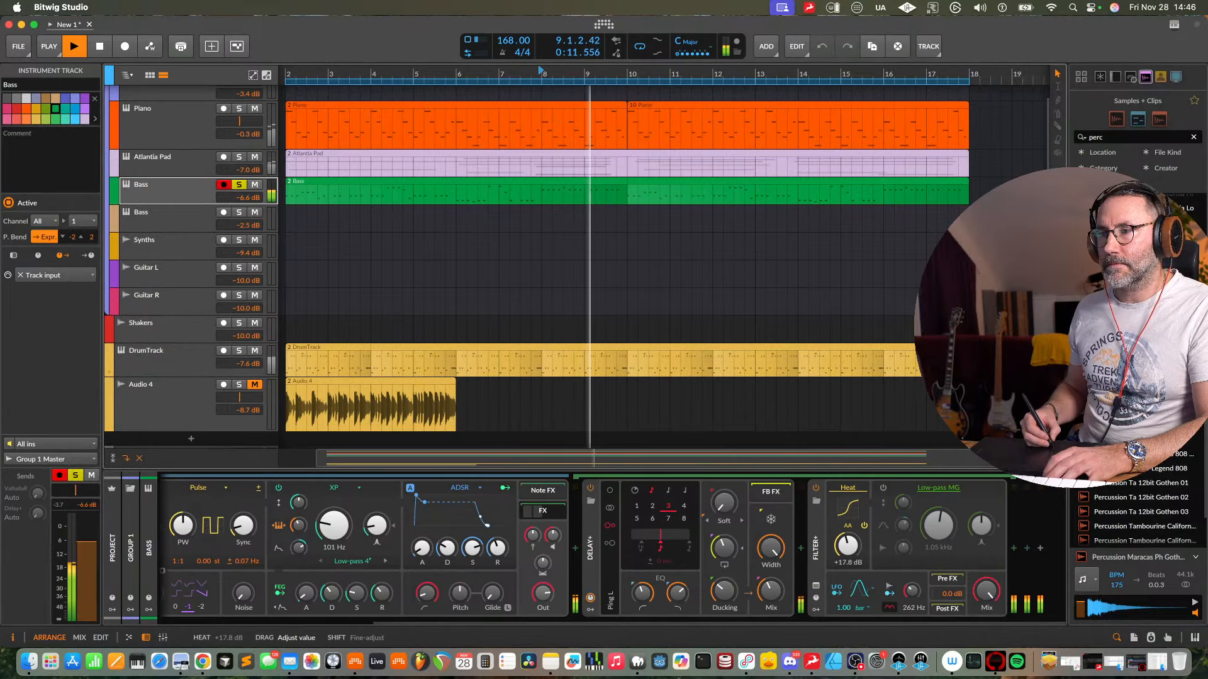
# - Unsolo the Bass track and lower its volume to -9.1 dB
pyautogui.click(239, 186)
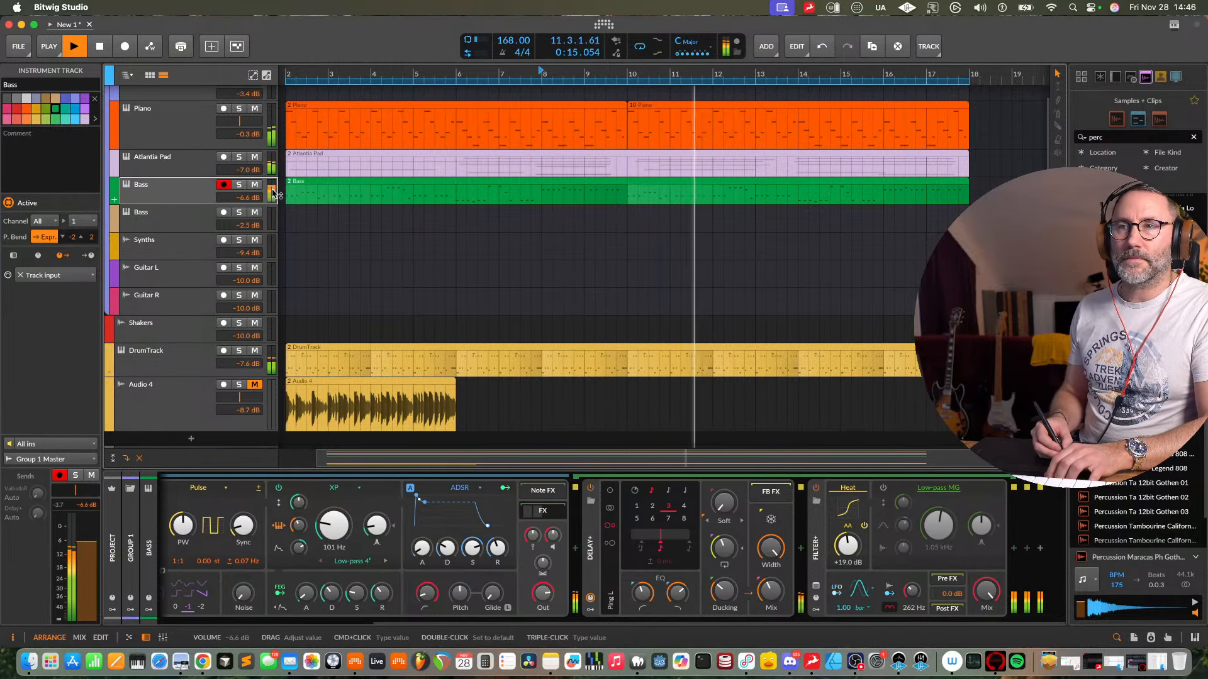
pyautogui.moveTo(272, 191); pyautogui.dragTo(272, 198)
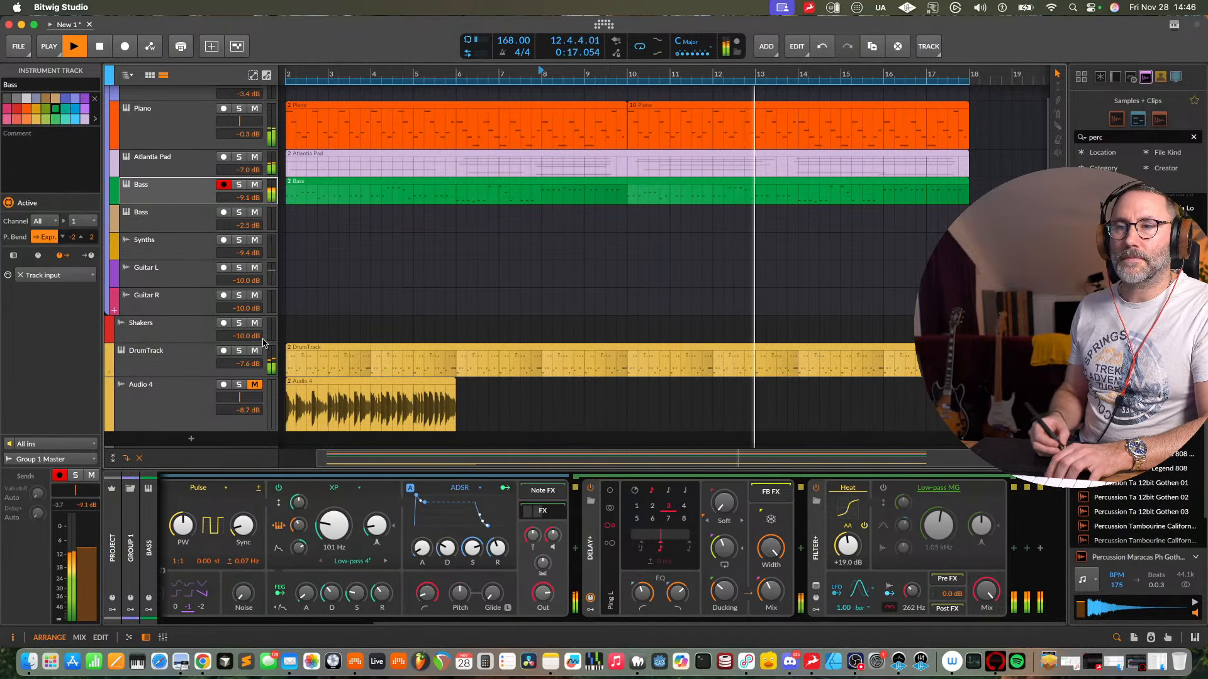
# - Solo the Low layer instead of the Mid layer and solo the Bass track again
pyautogui.moveTo(425, 621); pyautogui.dragTo(212, 620)
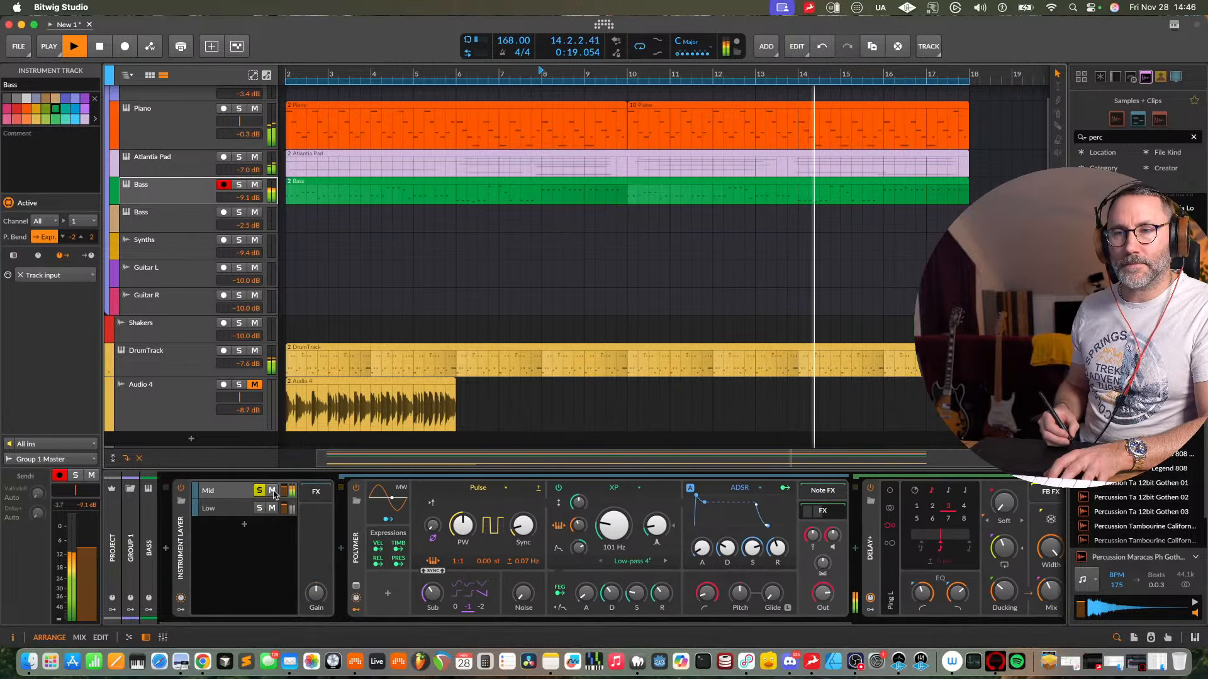
pyautogui.click(248, 510)
pyautogui.click(257, 509)
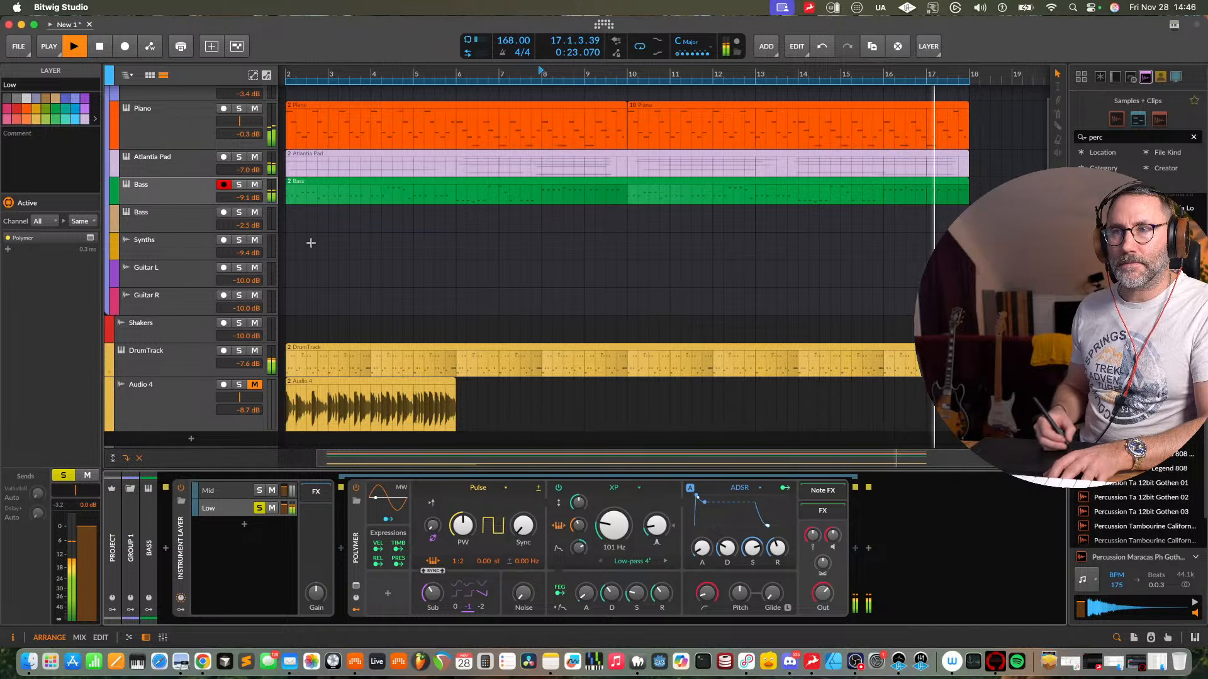
pyautogui.click(239, 185)
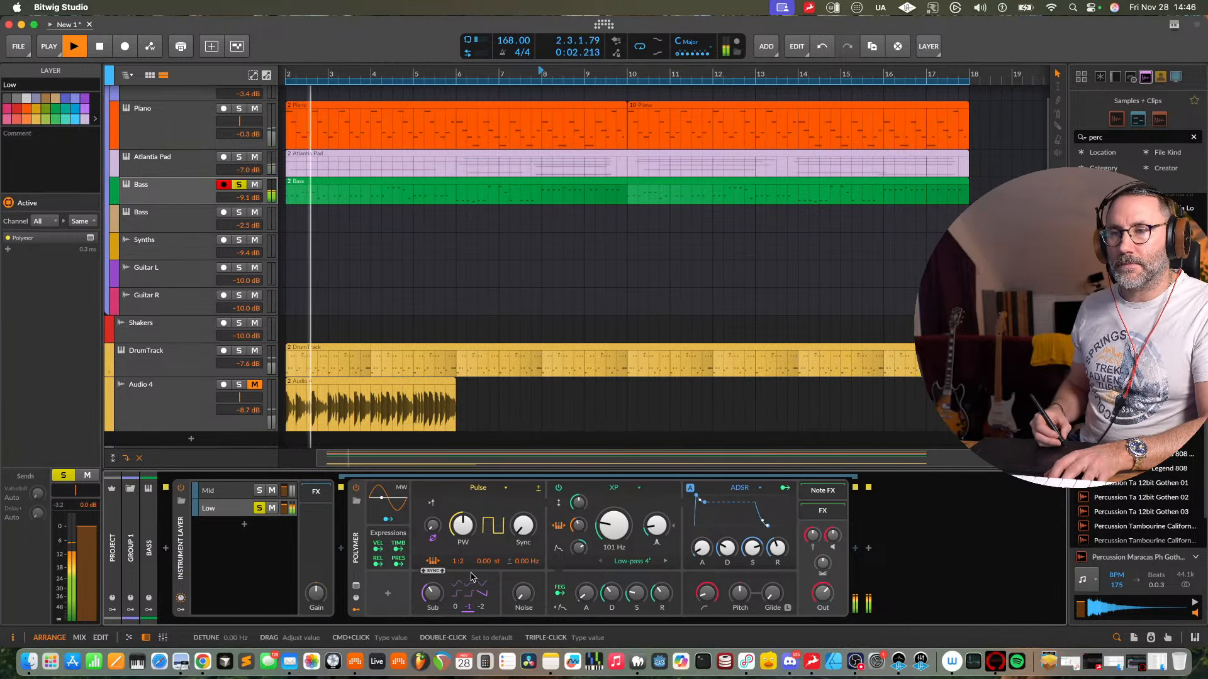
# - Change the oscillator type of the Low layer's Polymer to Union
pyautogui.click(505, 489)
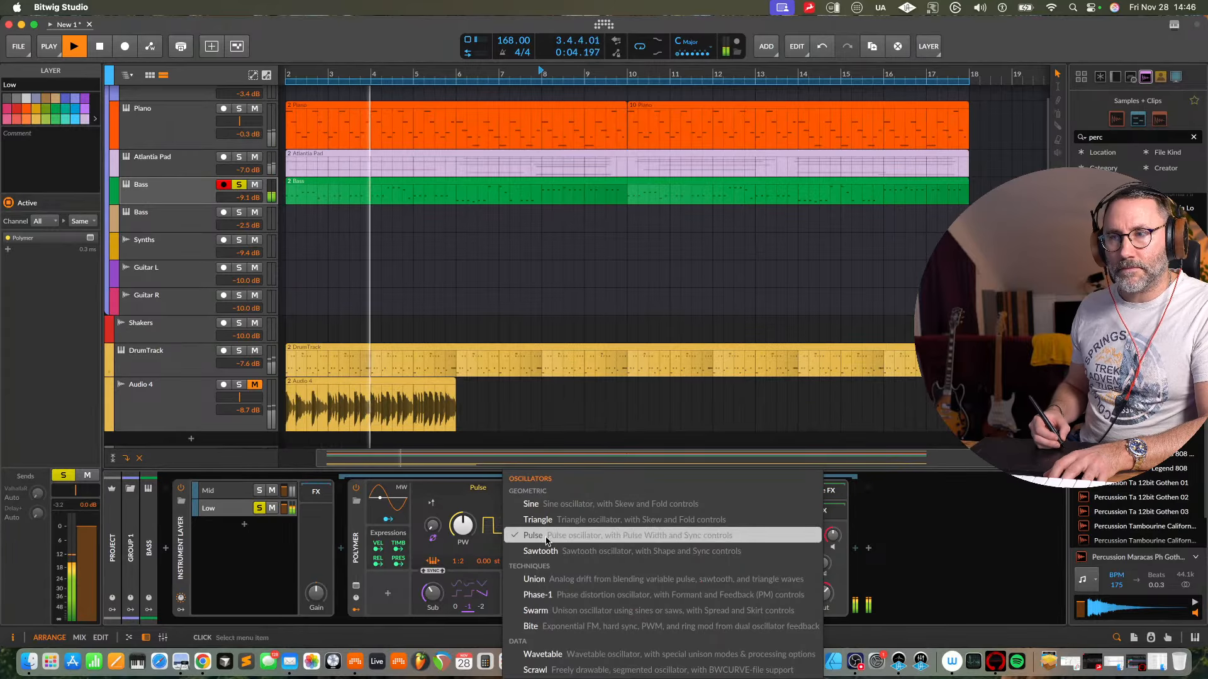
pyautogui.click(548, 580)
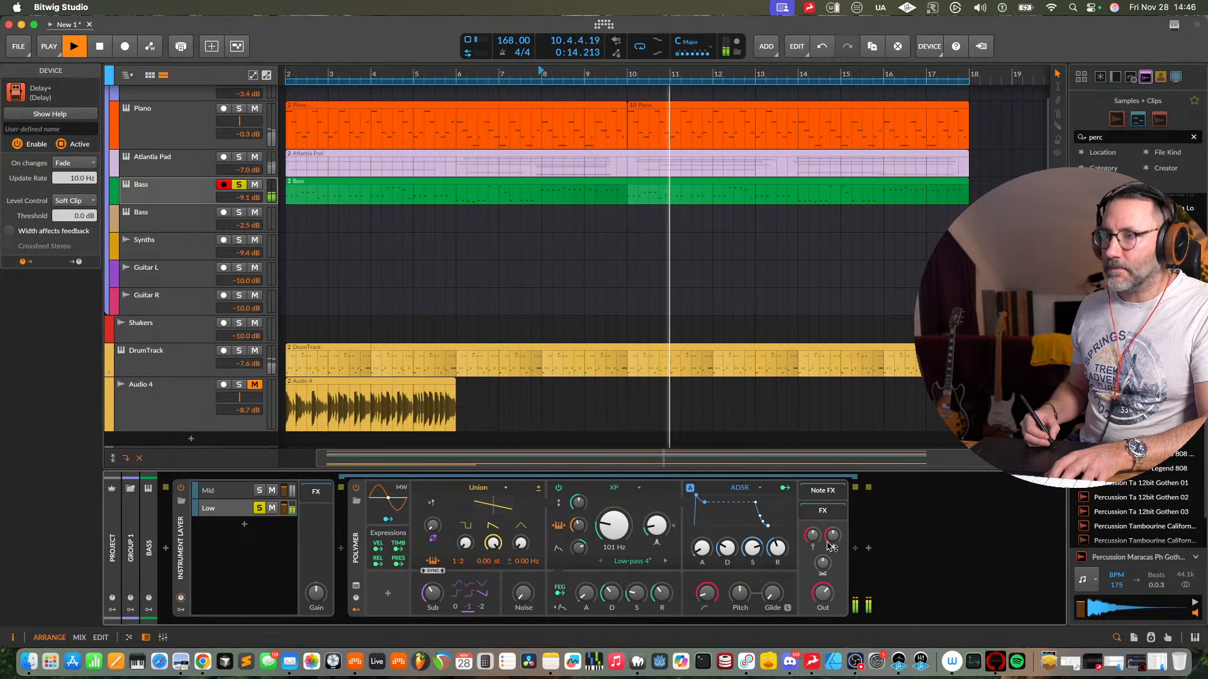
pyautogui.moveTo(833, 536); pyautogui.dragTo(833, 534)
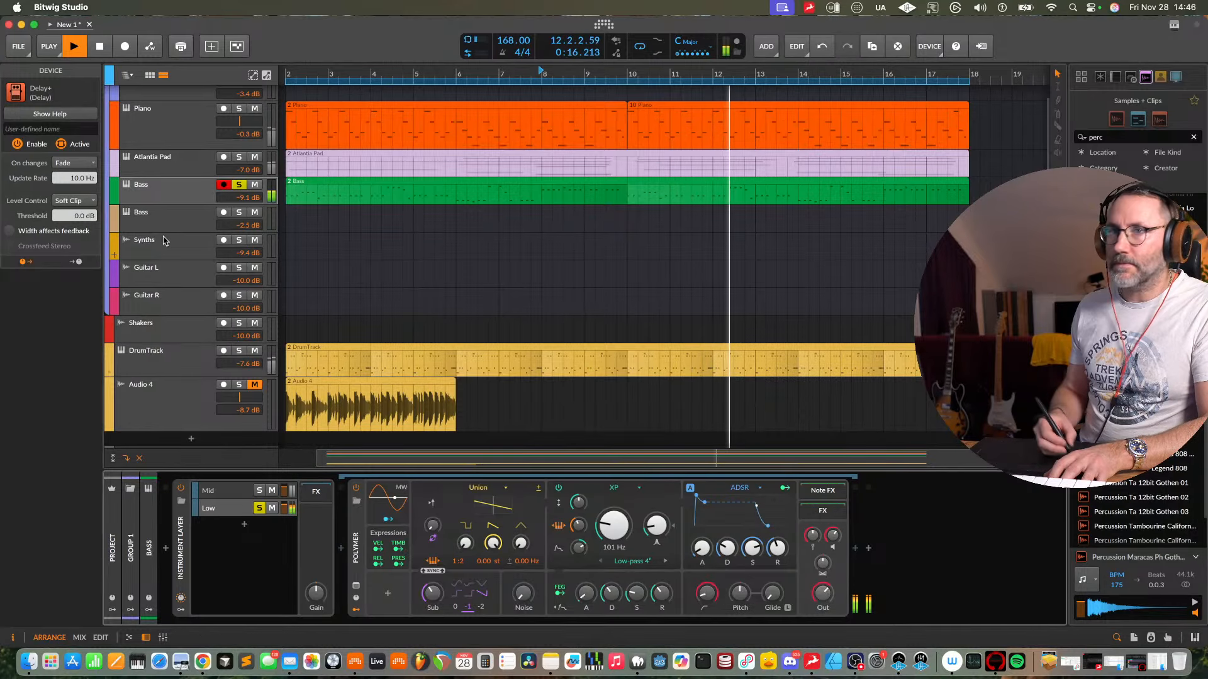
# - Raise the Bass track's volume to -8.4 dB
pyautogui.click(165, 193)
pyautogui.moveTo(86, 508); pyautogui.dragTo(86, 505)
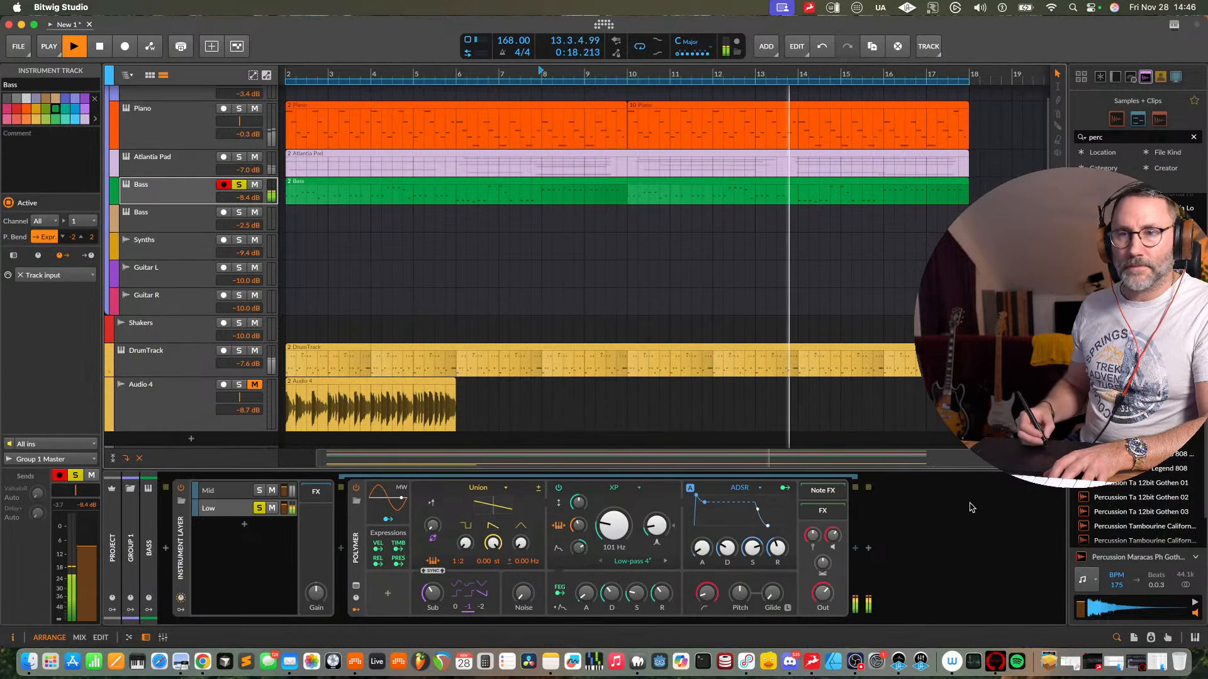
pyautogui.moveTo(833, 536); pyautogui.dragTo(833, 532)
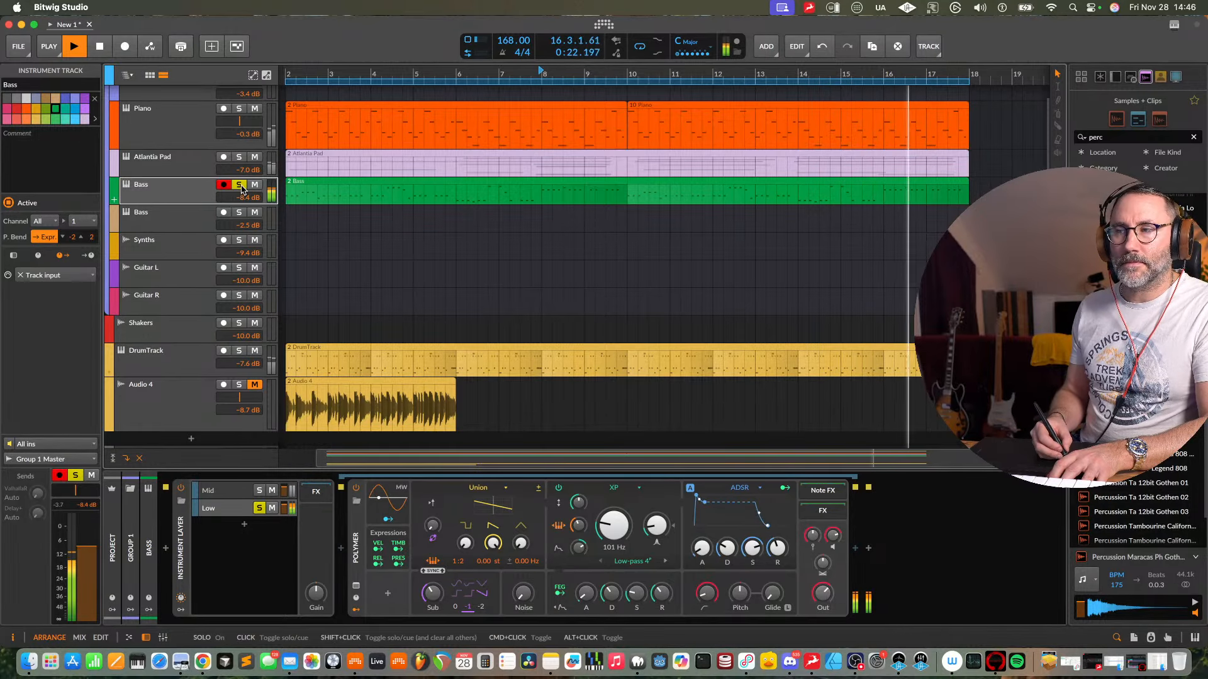
# - Insert an EQ-5 after the Polymer on the Low layer
pyautogui.click(855, 548)
pyautogui.write('eq')
pyautogui.click(697, 167)
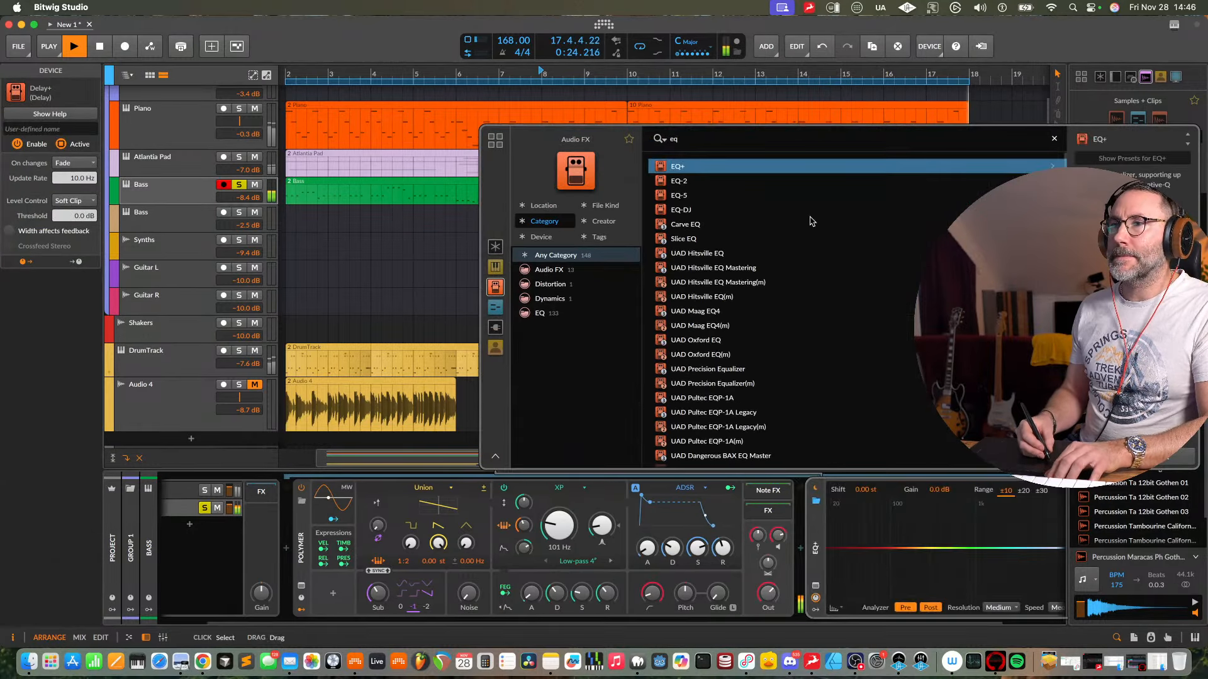
pyautogui.press('Down')
pyautogui.press('Down')
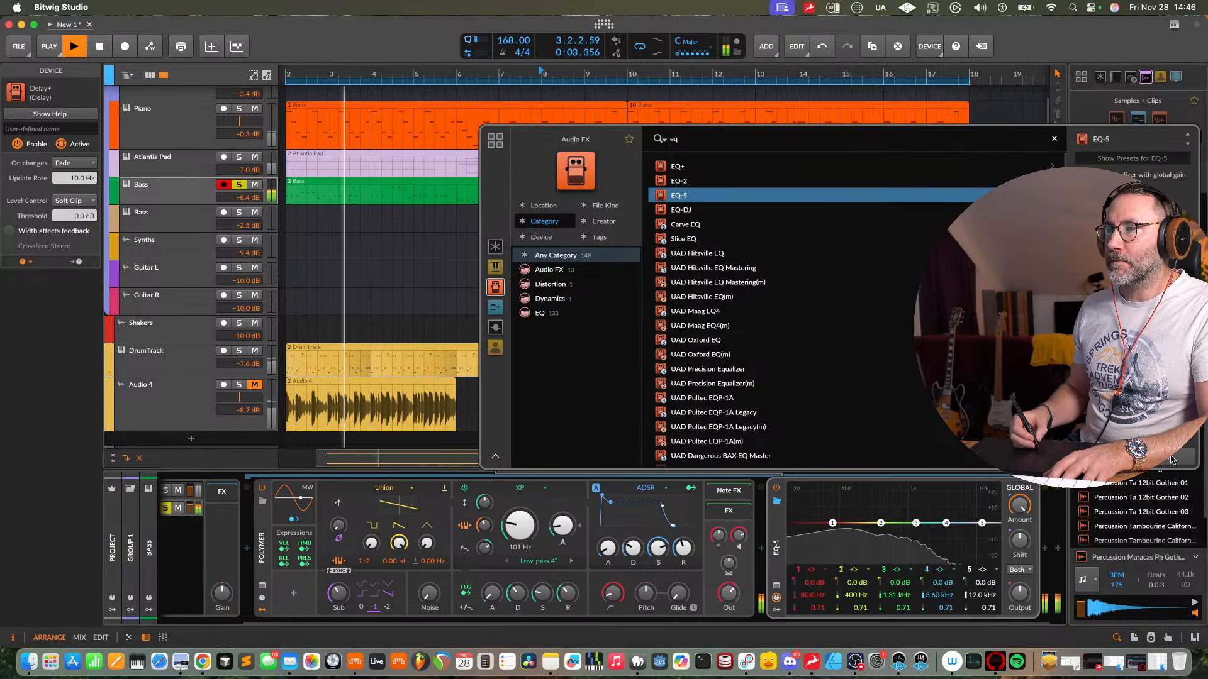
pyautogui.press('Return')
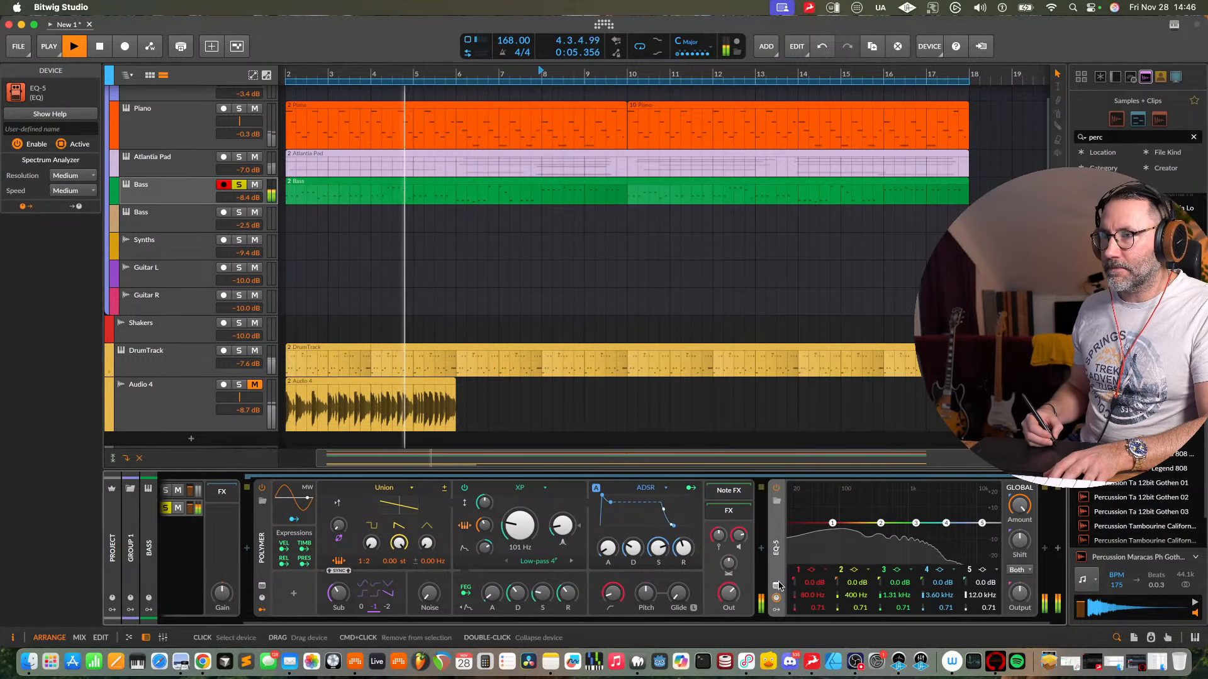
# - Examine the Low layer's frequency spectrum in the expanded EQ-5 view, then return to the device chain
pyautogui.click(777, 584)
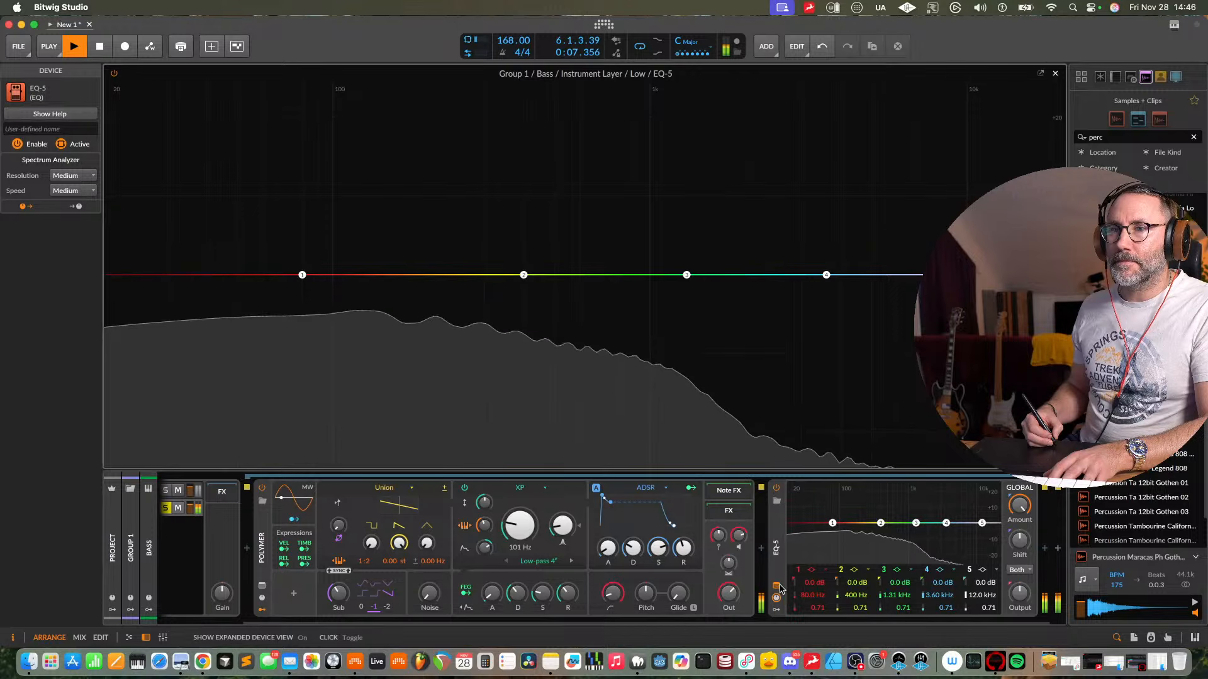
pyautogui.click(777, 585)
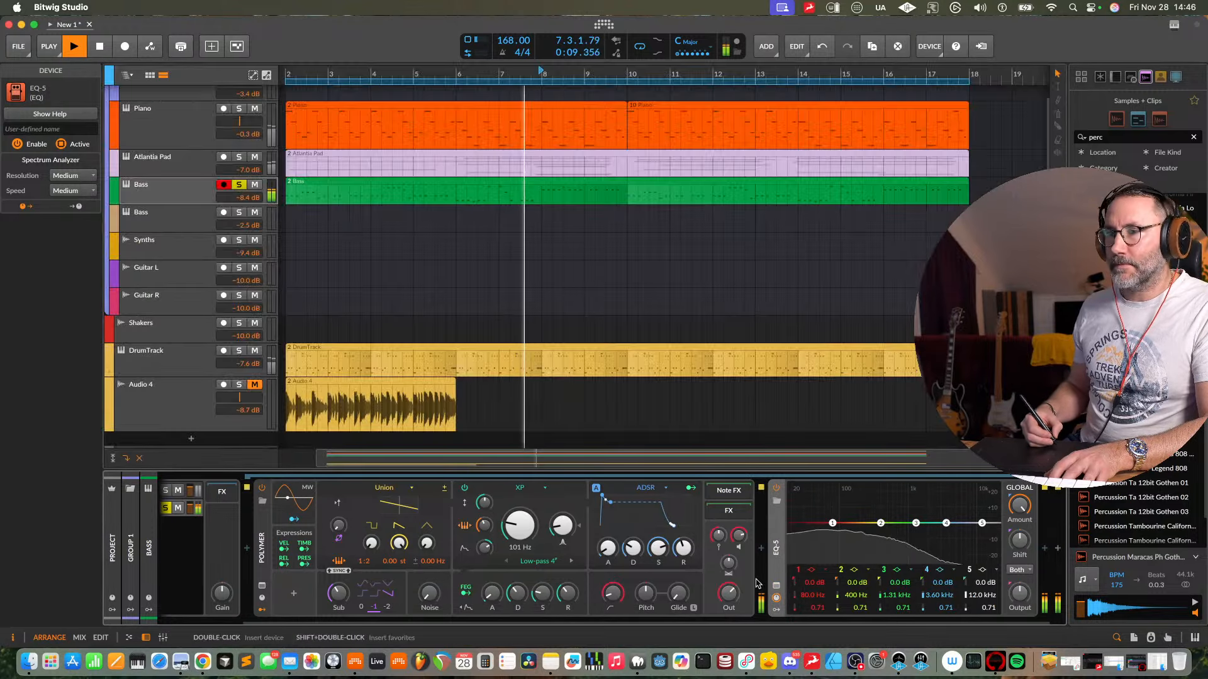
pyautogui.moveTo(542, 622); pyautogui.dragTo(456, 622)
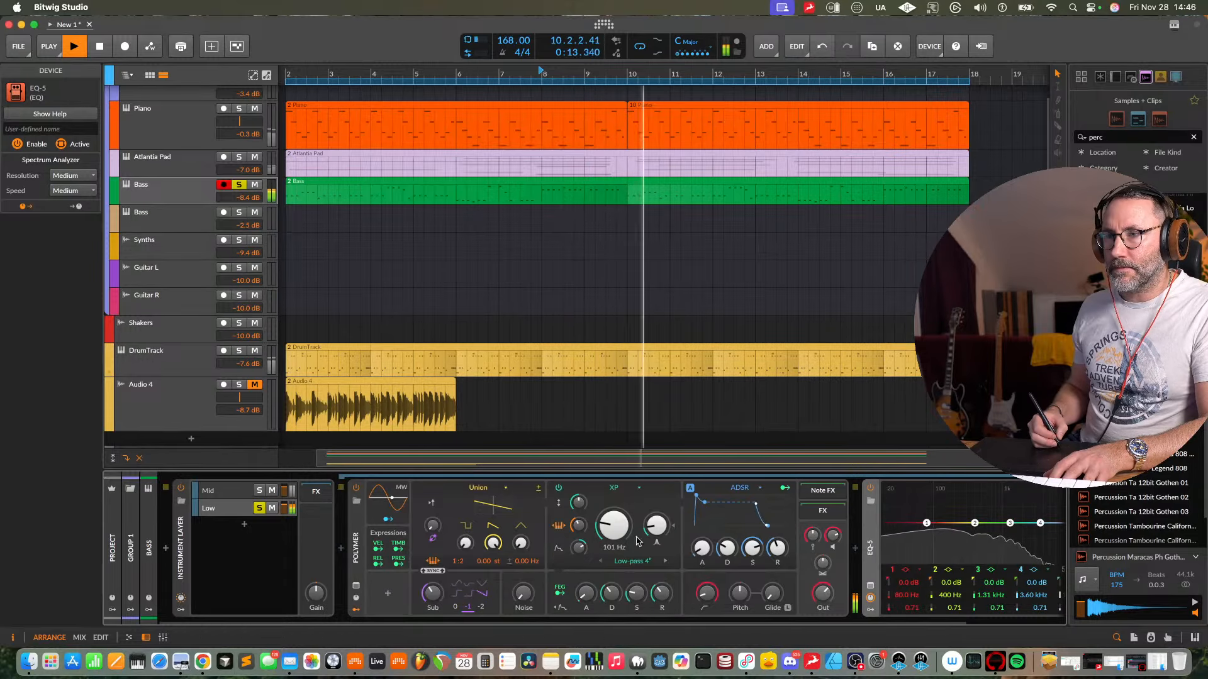
# - Lower the filter cutoff of the Low layer's Polymer to 75.6 Hz
pyautogui.moveTo(613, 525); pyautogui.dragTo(613, 537)
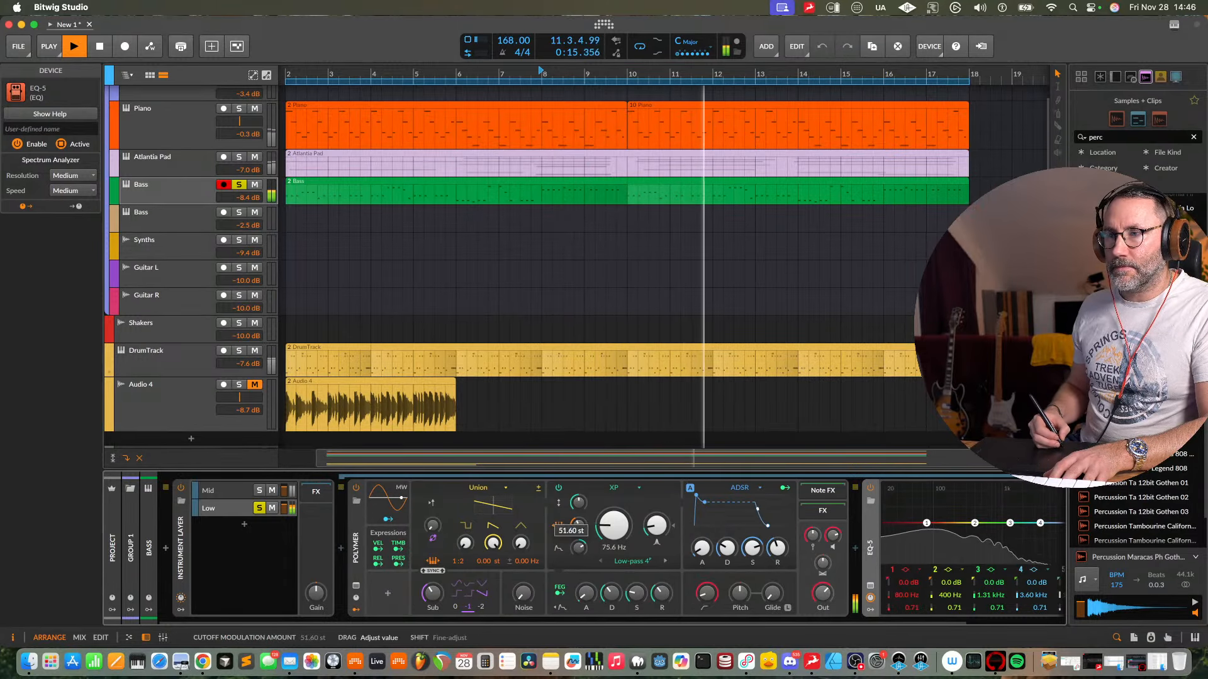
pyautogui.click(468, 607)
pyautogui.moveTo(460, 562); pyautogui.dragTo(460, 569)
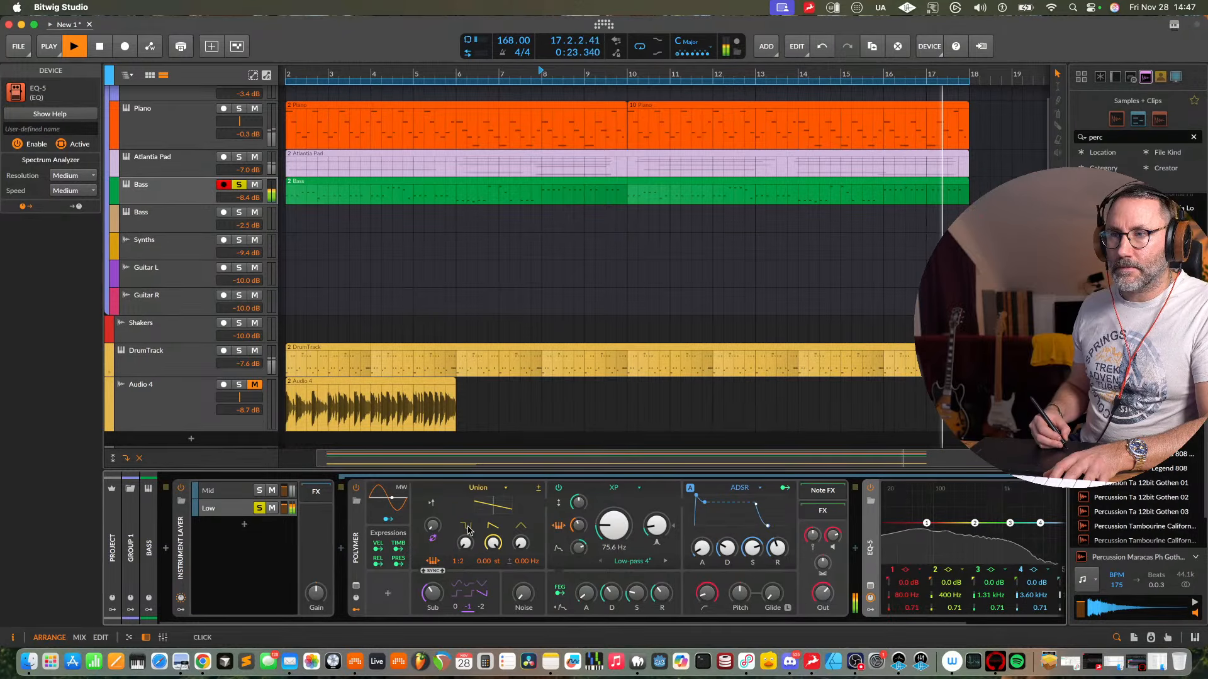
# - Set the Union oscillator's pulse level to 100 % and turn its sawtooth level fully down
pyautogui.moveTo(466, 543); pyautogui.dragTo(493, 620)
pyautogui.moveTo(465, 543); pyautogui.dragTo(466, 523)
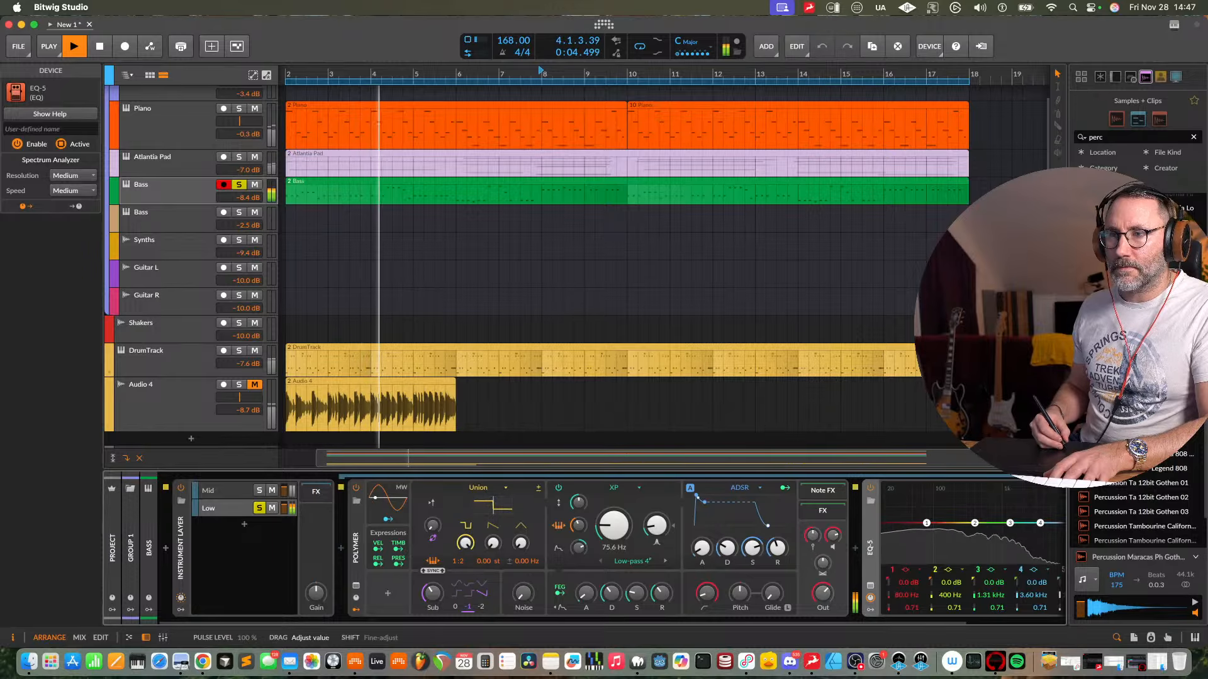
# - Compare the Low layer against both layers, then clear the layer and Bass track solos to hear the full mix
pyautogui.click(258, 508)
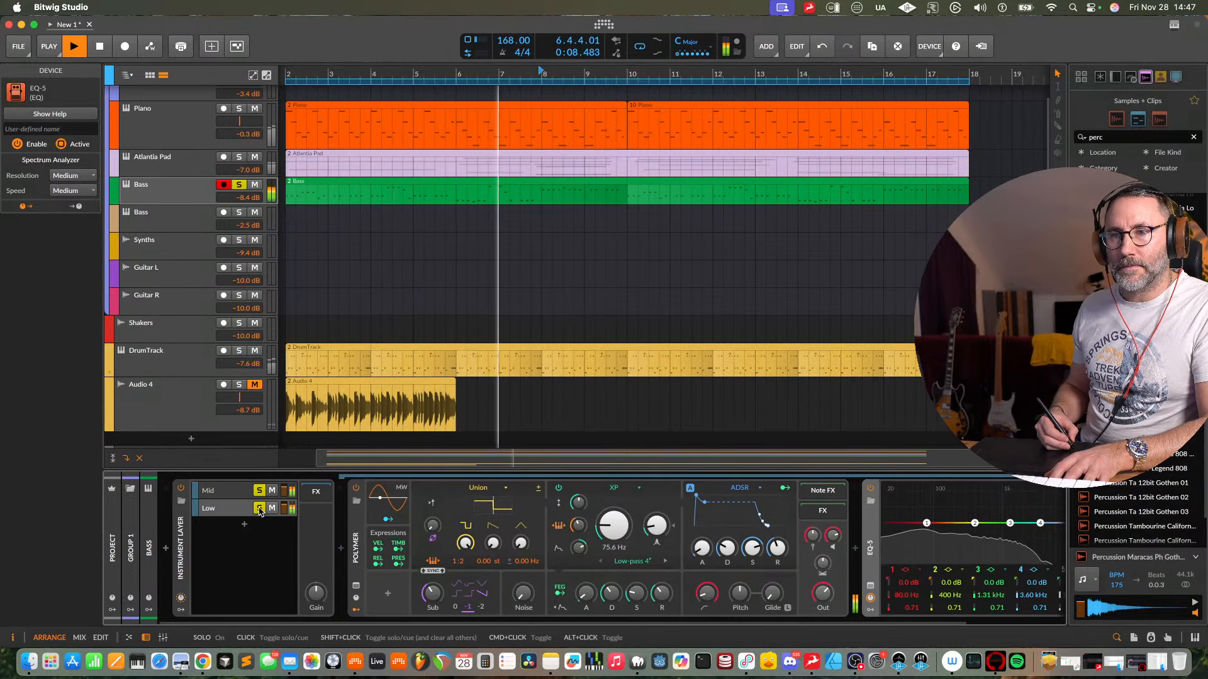
pyautogui.click(259, 508)
pyautogui.click(260, 509)
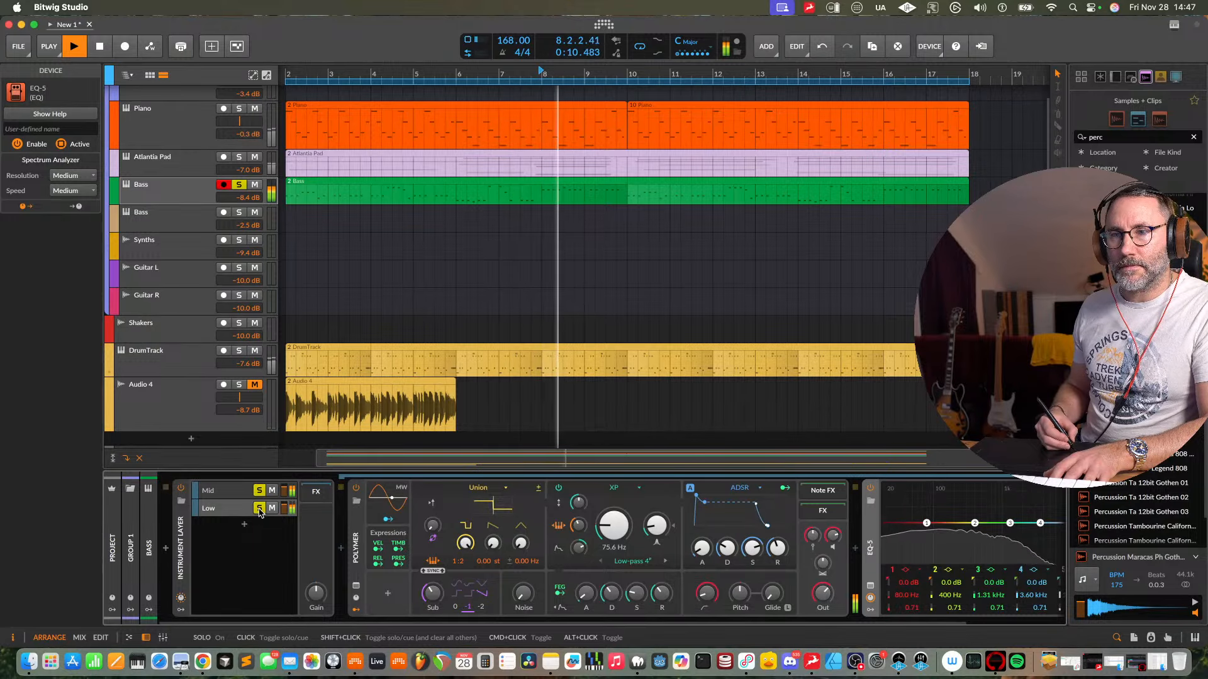
pyautogui.click(260, 510)
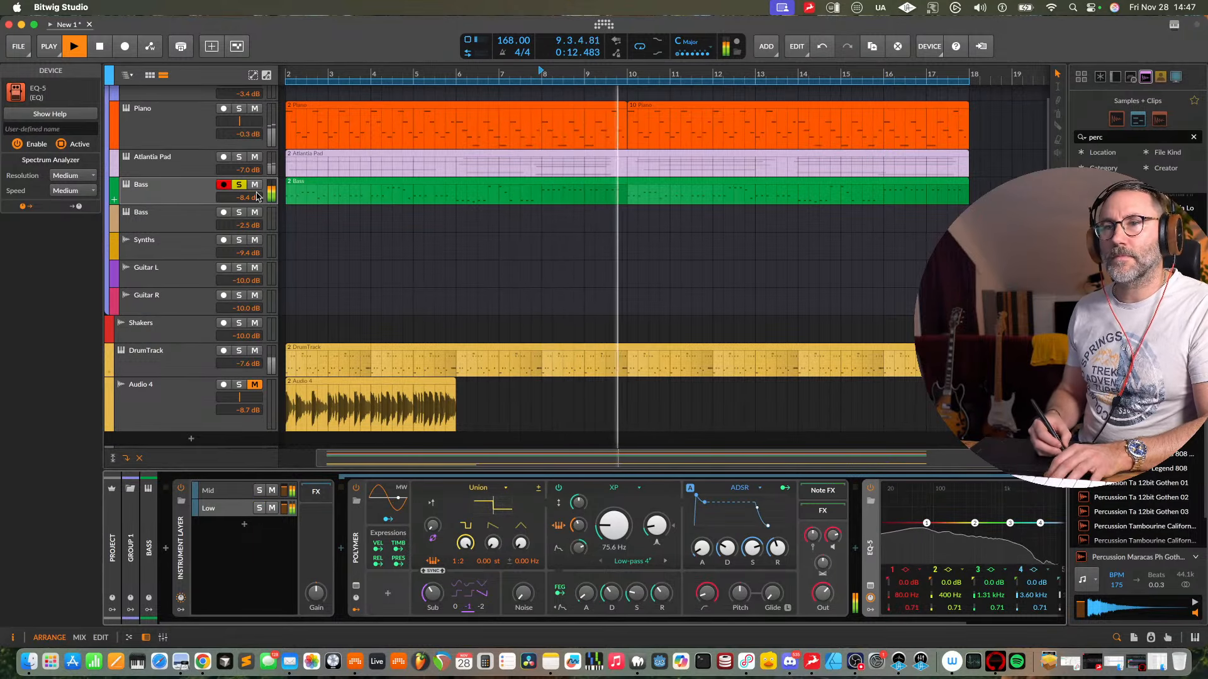
pyautogui.click(239, 184)
pyautogui.scroll(-4, 600, 395)
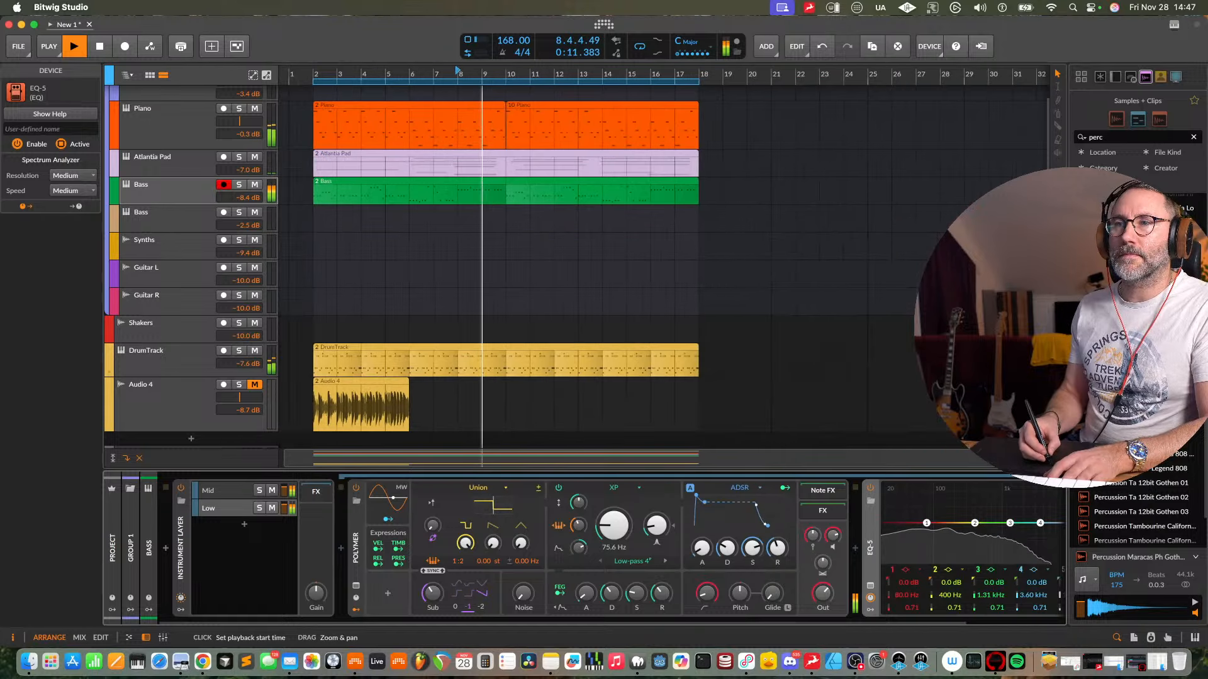
# - Lower the volume of the layered Bass instrument track to -9.2 dB
pyautogui.scroll(1, 601, 395)
pyautogui.click(170, 197)
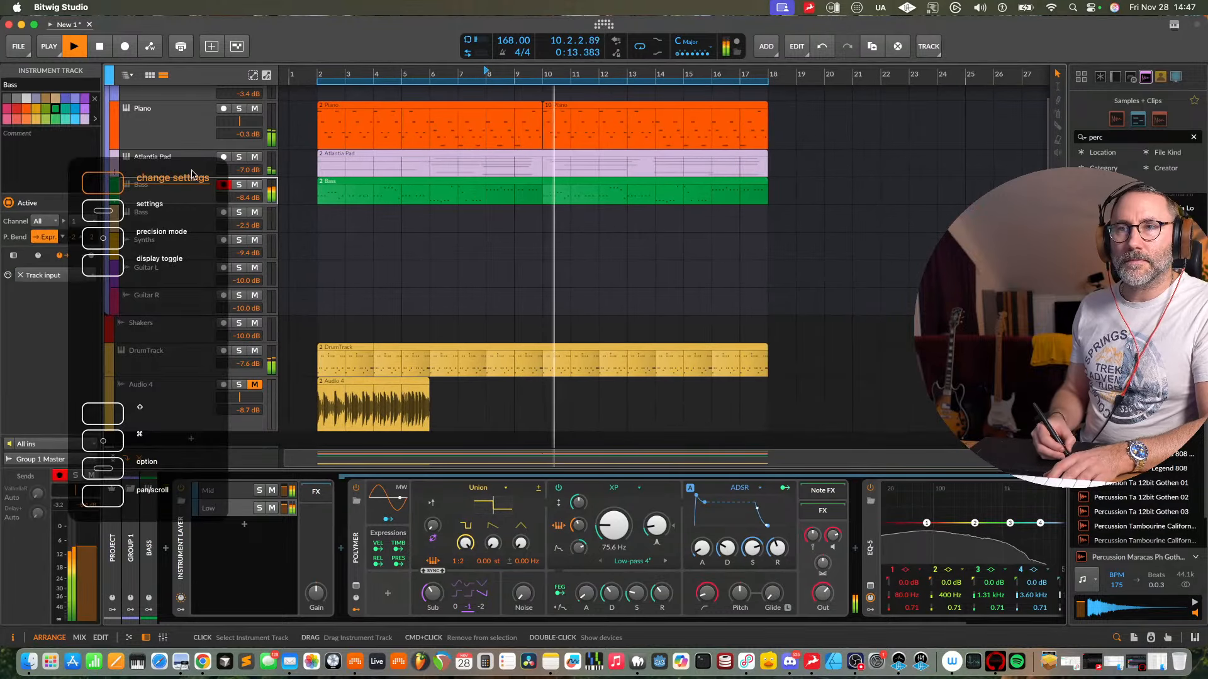
pyautogui.moveTo(75, 511); pyautogui.dragTo(86, 547)
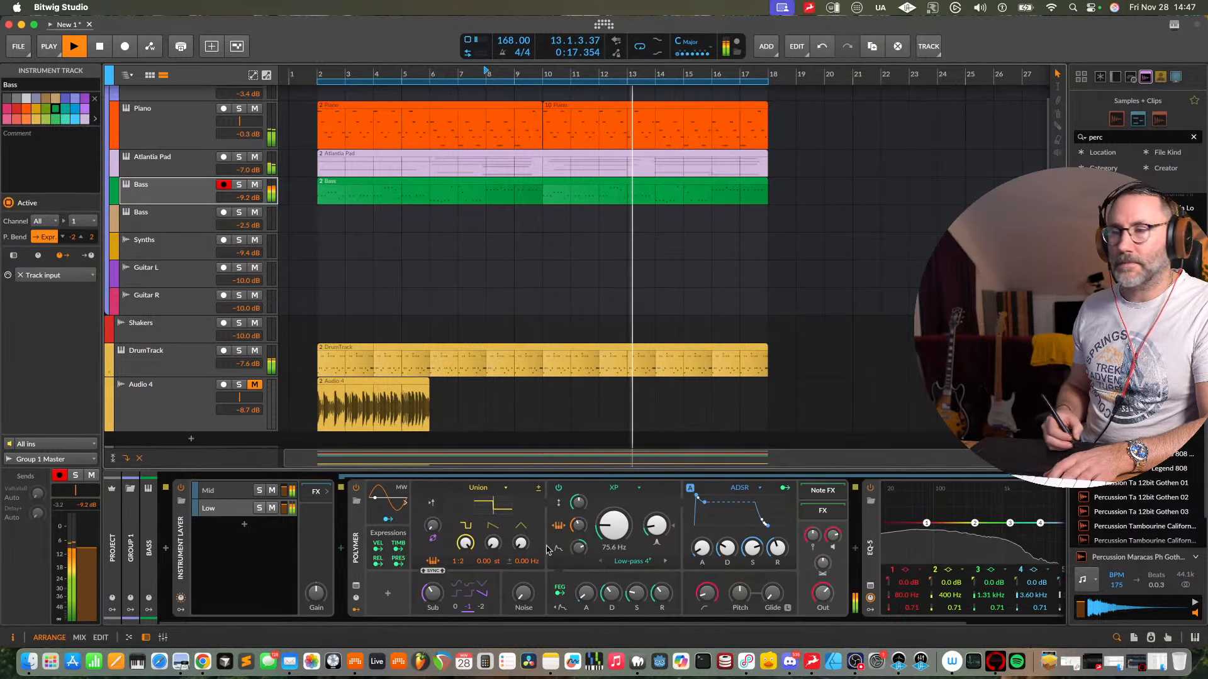
pyautogui.click(230, 509)
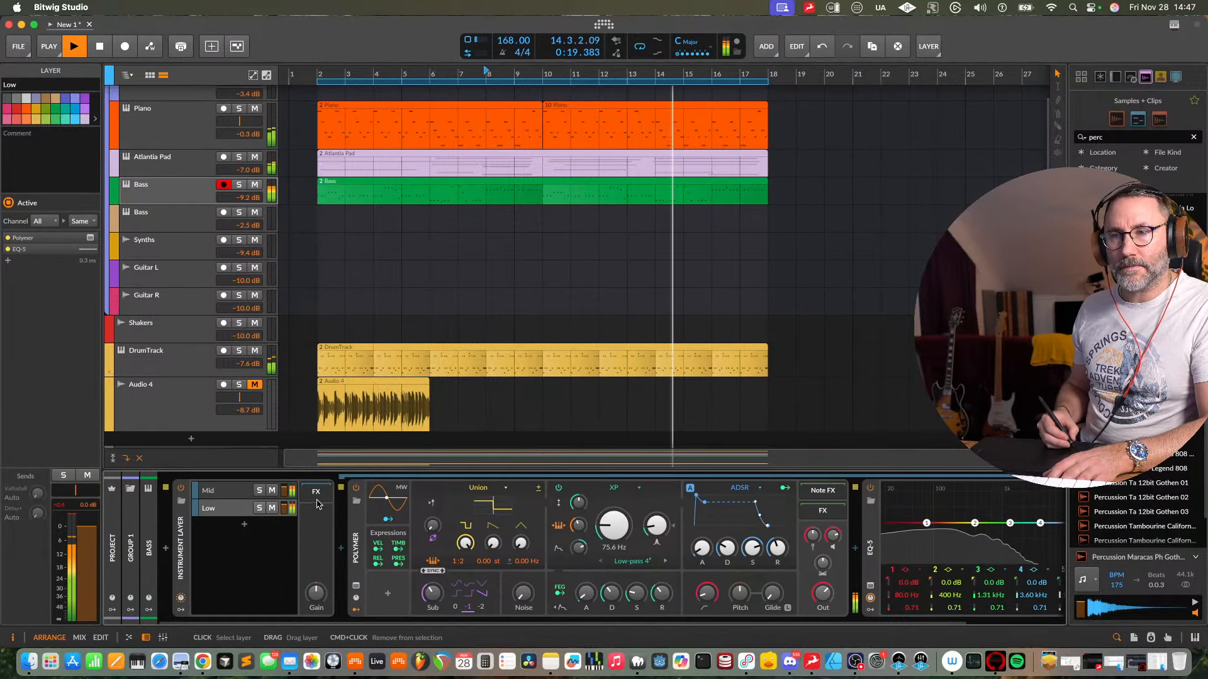
pyautogui.click(317, 492)
pyautogui.click(342, 549)
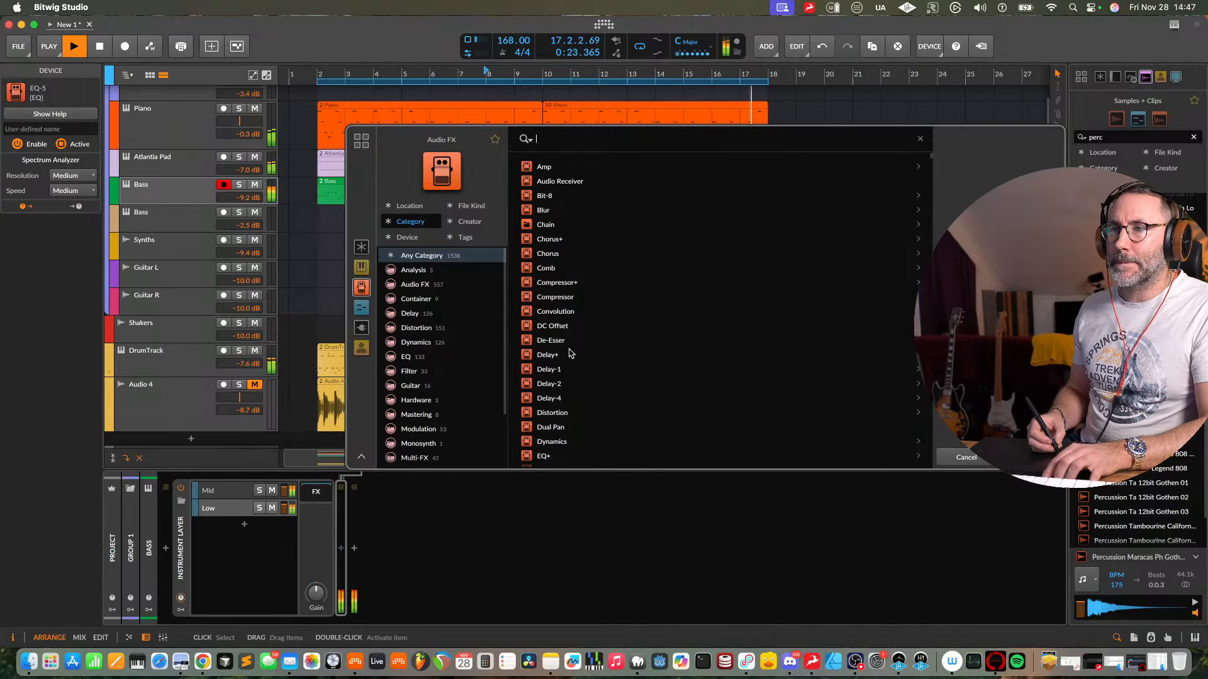
pyautogui.write('f')
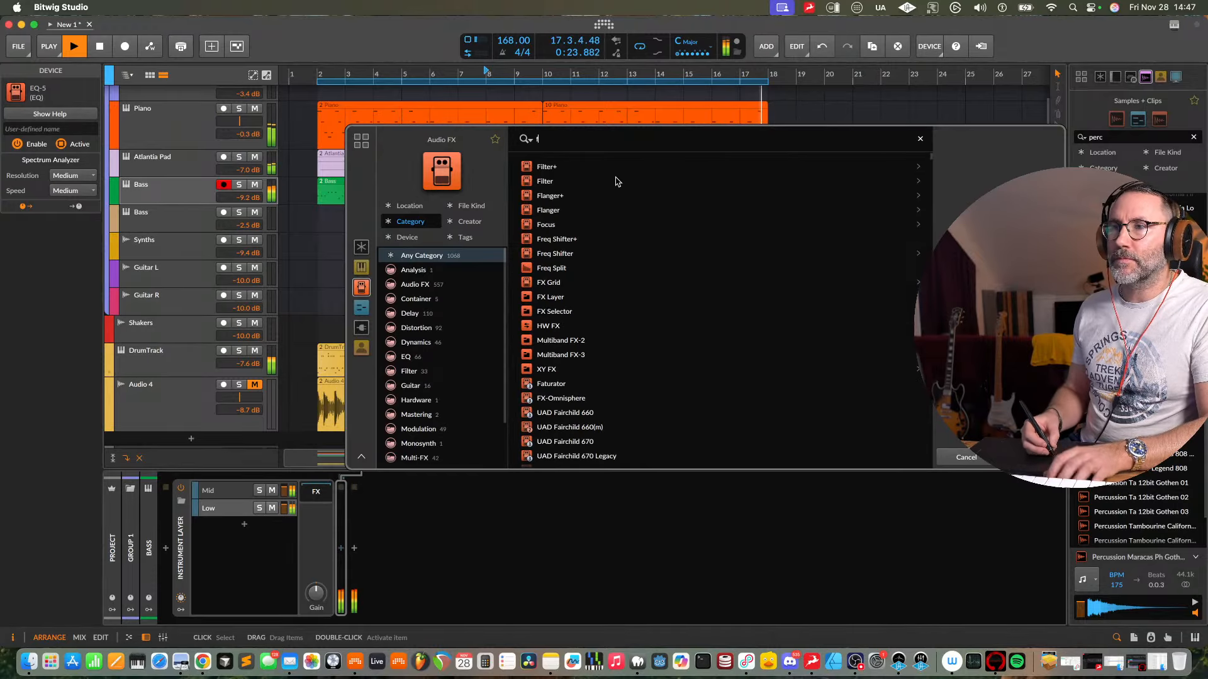
pyautogui.click(965, 457)
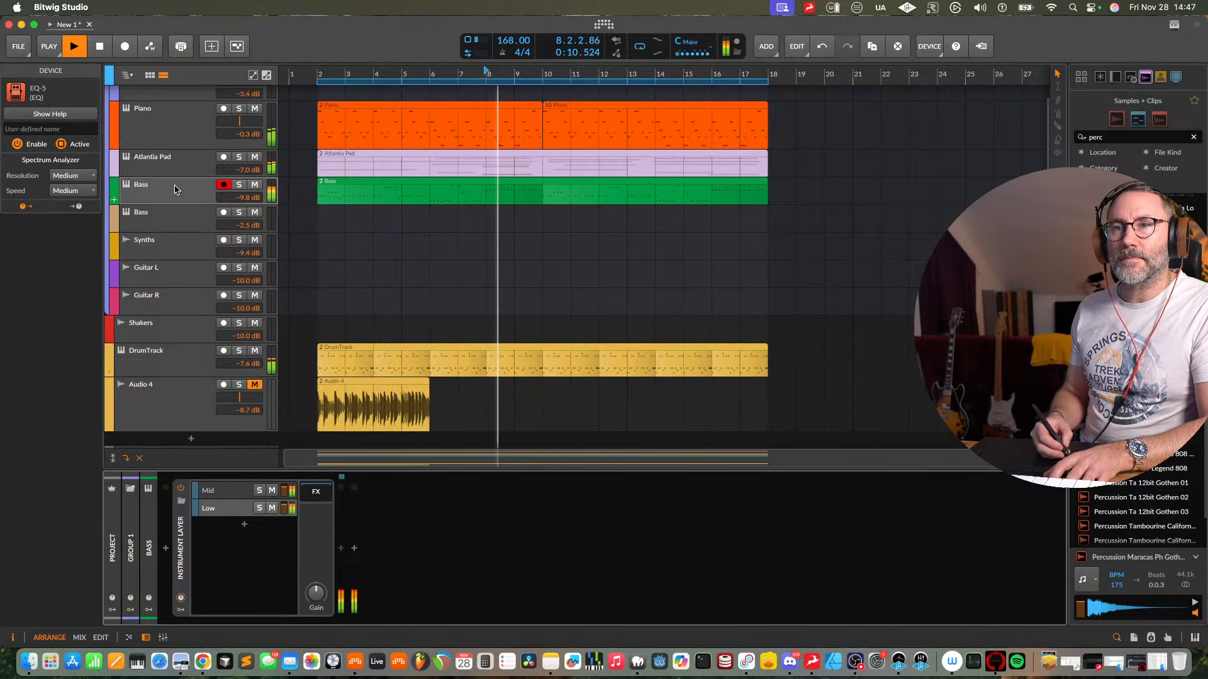
# - Try to insert a Polymer synth on the Synths audio track and stop playback
pyautogui.click(176, 242)
pyautogui.click(166, 549)
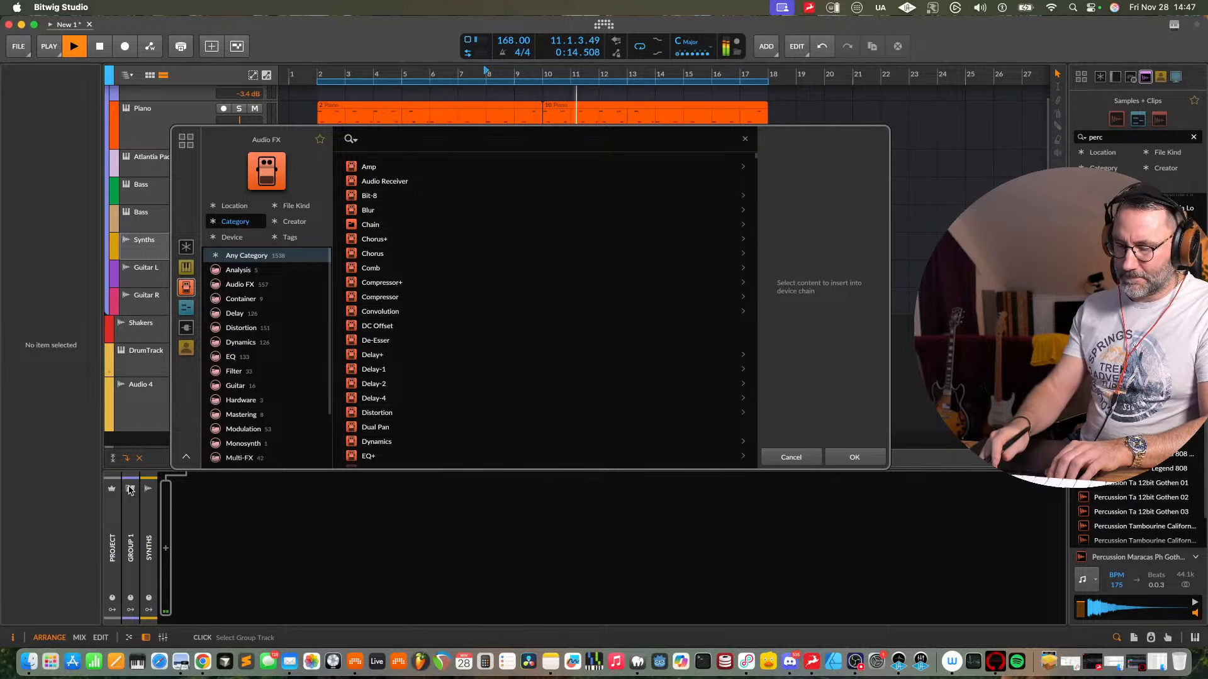
pyautogui.write('poly')
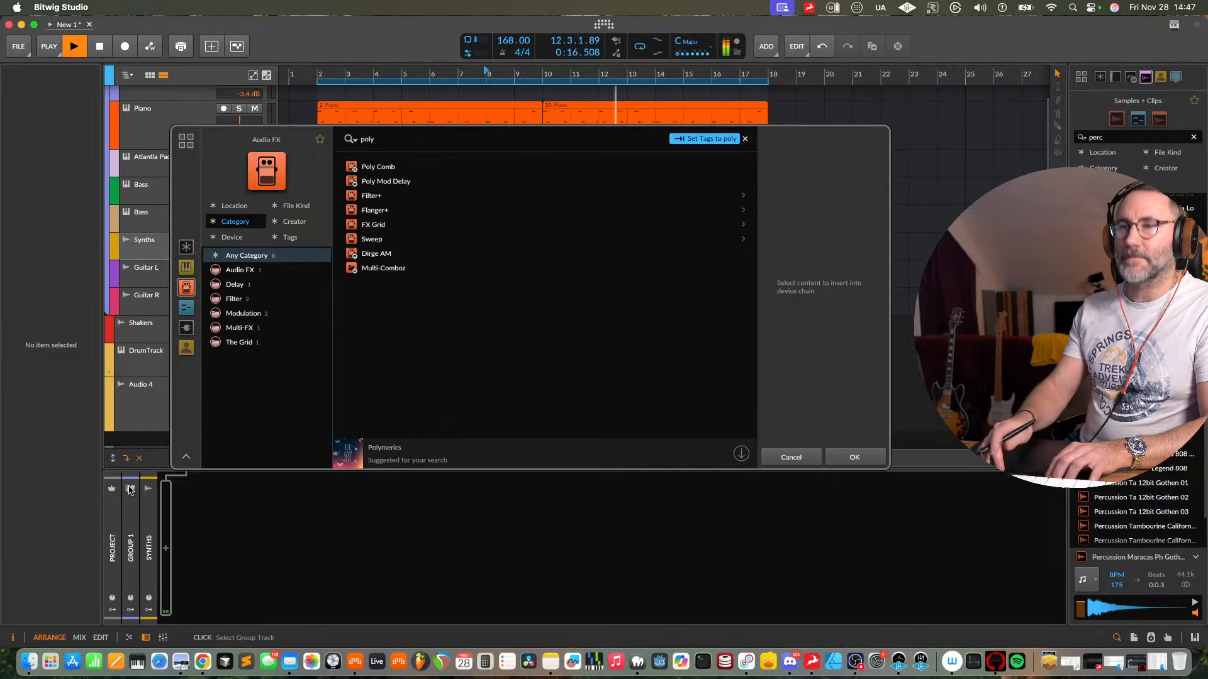
pyautogui.write('mer')
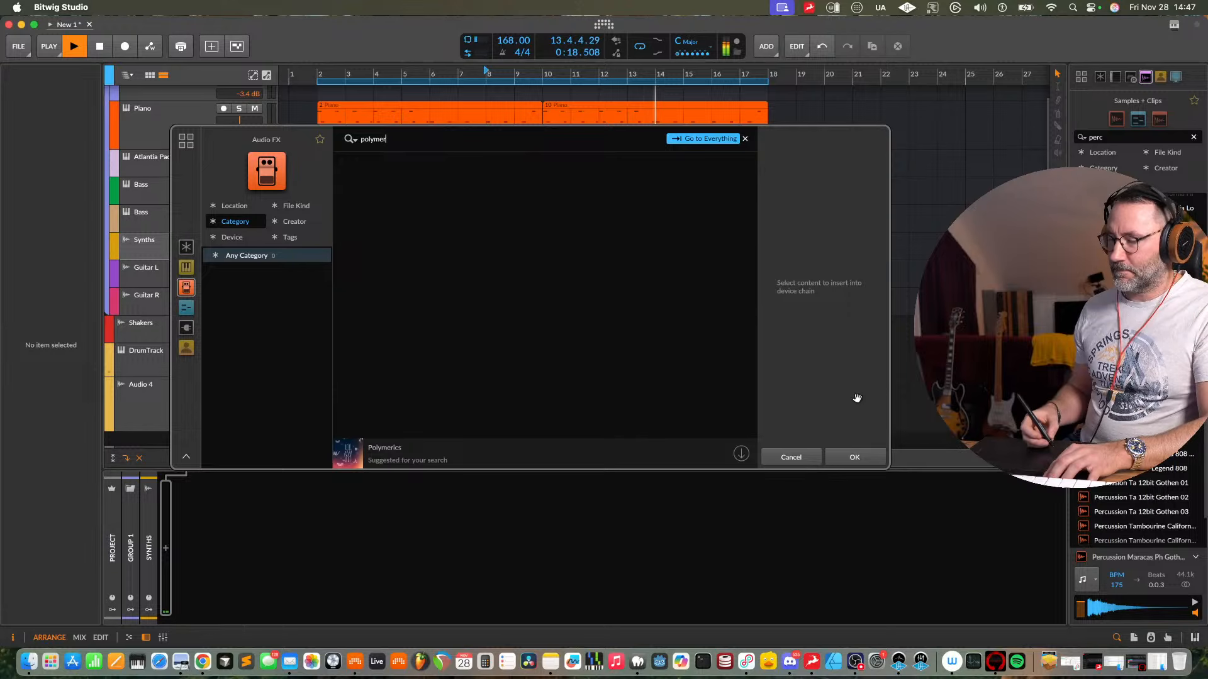
pyautogui.click(185, 268)
pyautogui.press('Down')
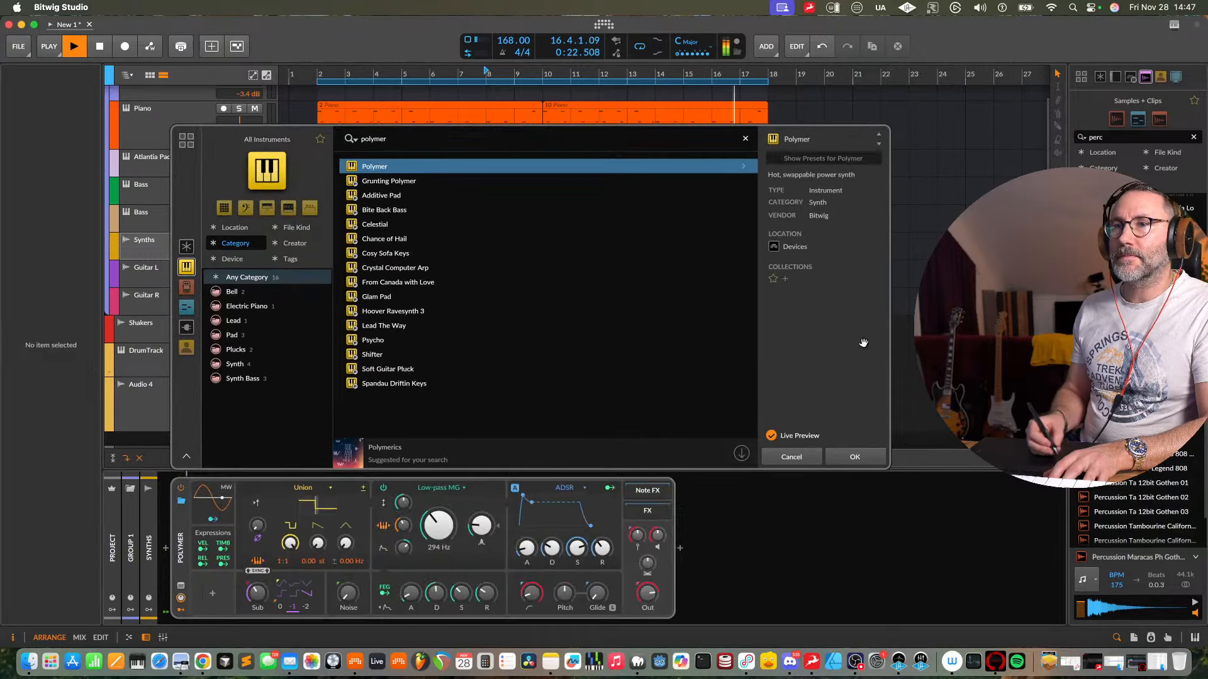
pyautogui.click(855, 457)
pyautogui.press('space')
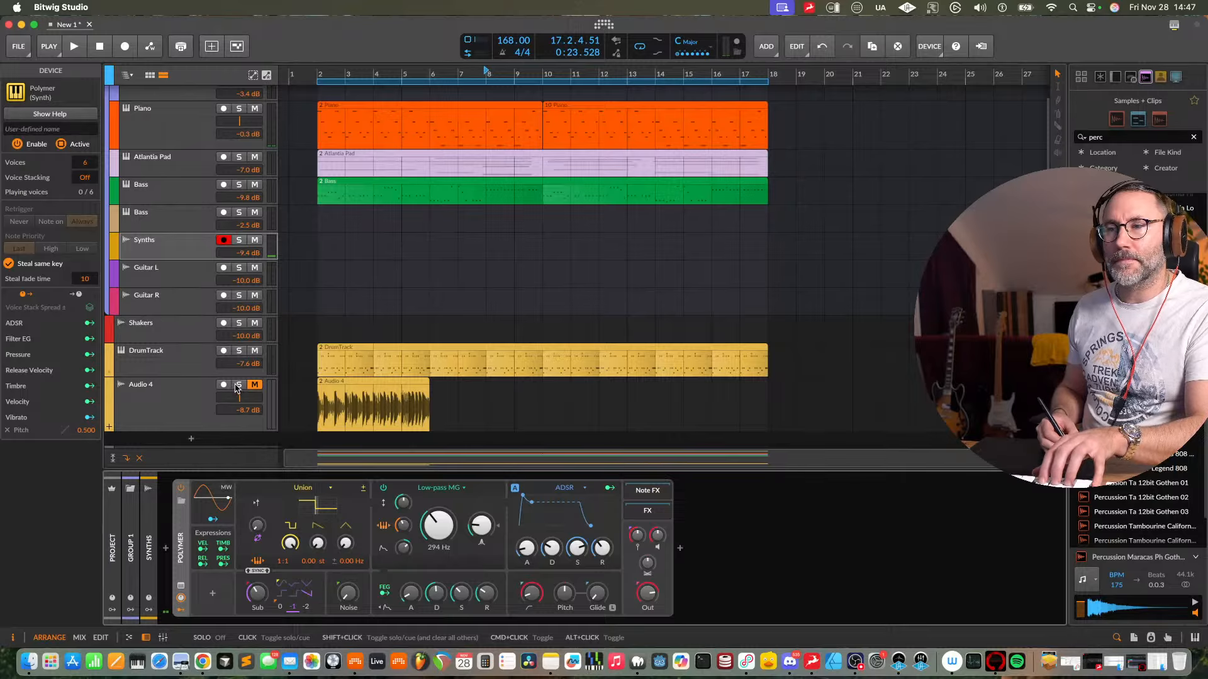
# - Convert the Synths audio track to an instrument track
pyautogui.click(184, 250)
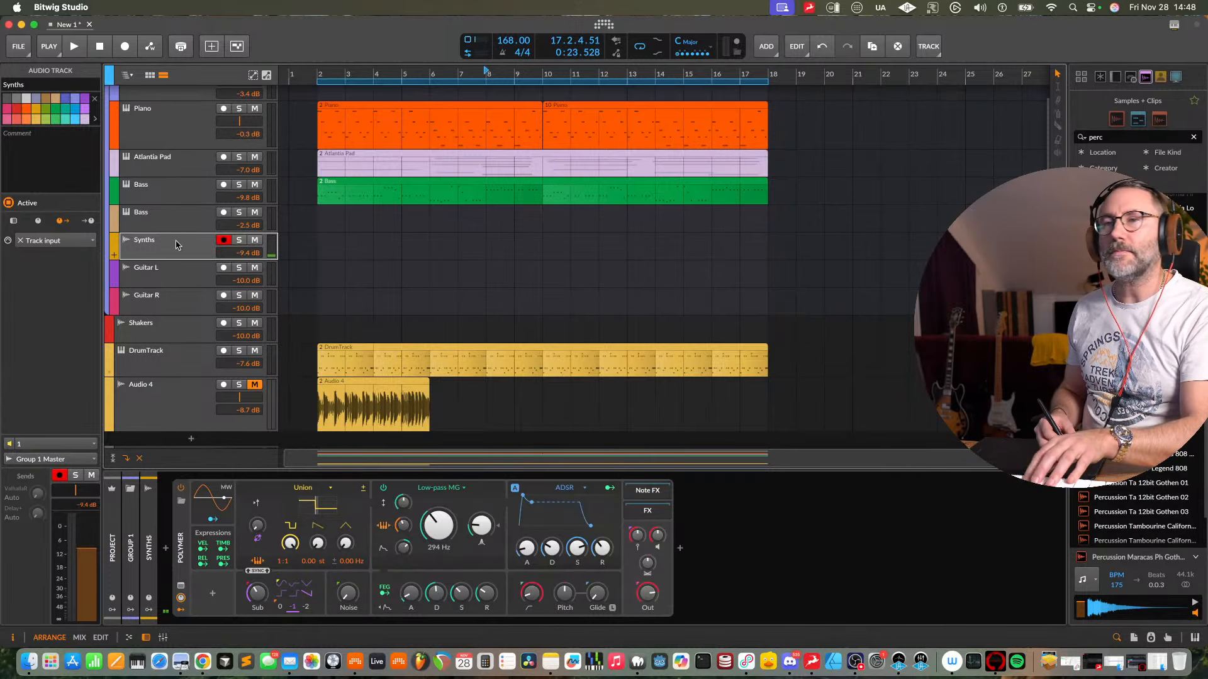
pyautogui.click(183, 220)
pyautogui.click(188, 254)
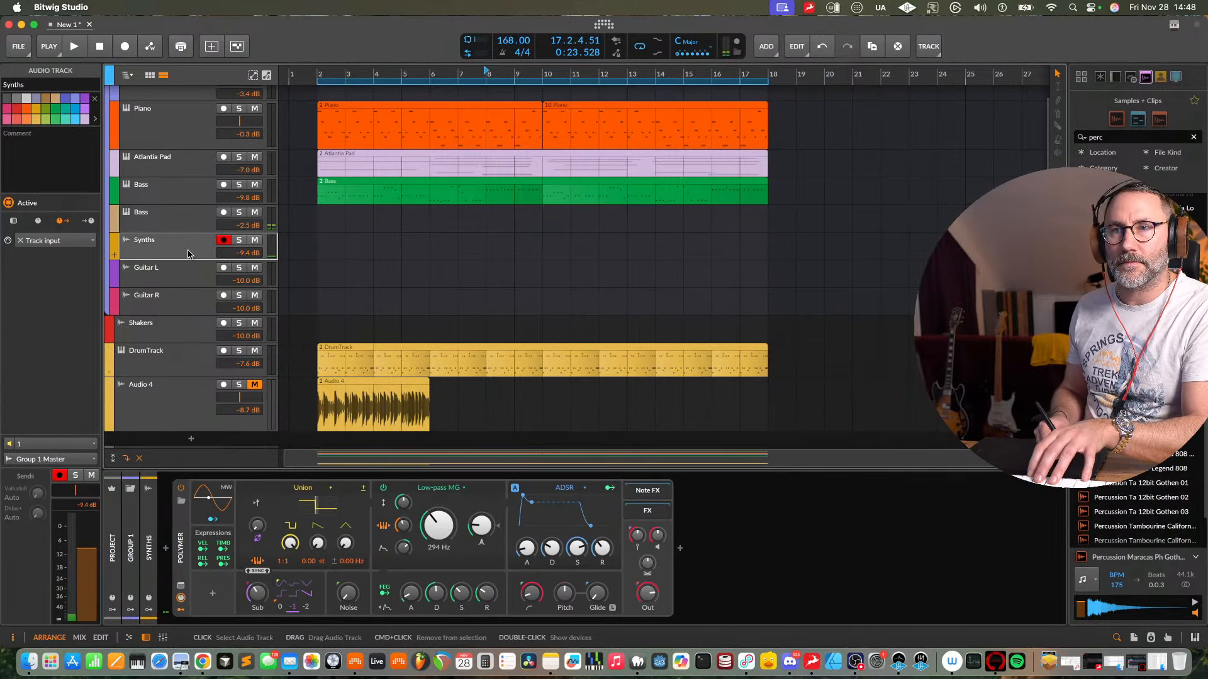
pyautogui.rightClick(183, 247)
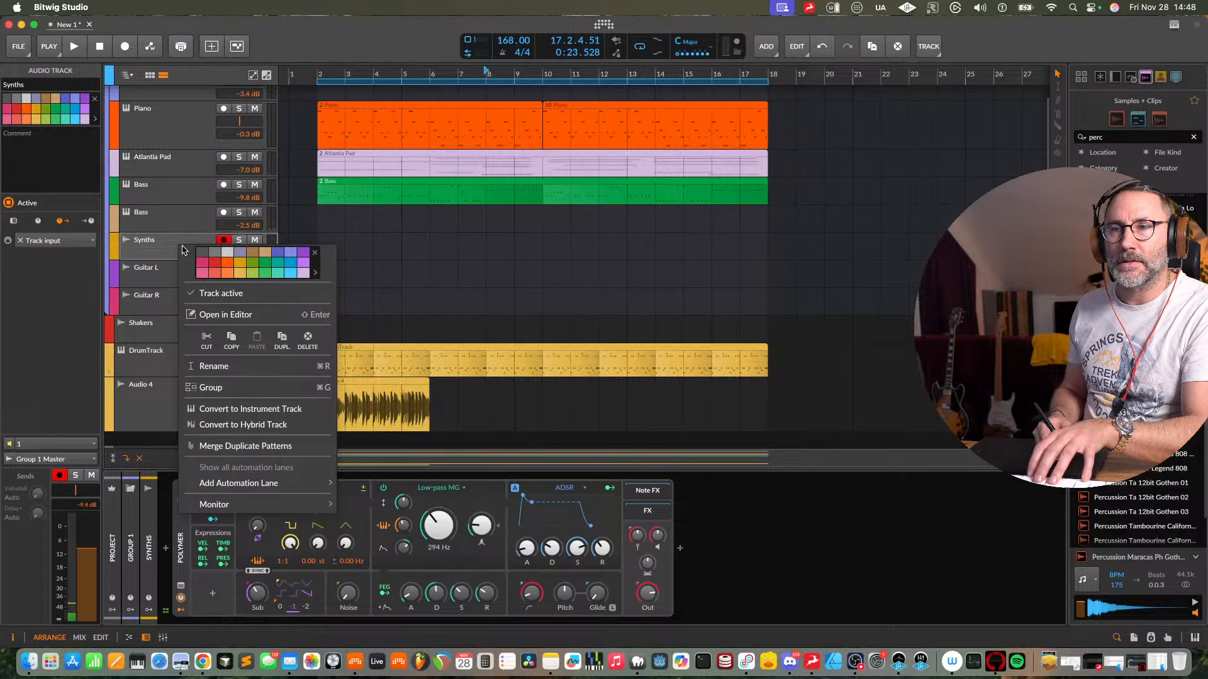
pyautogui.click(277, 409)
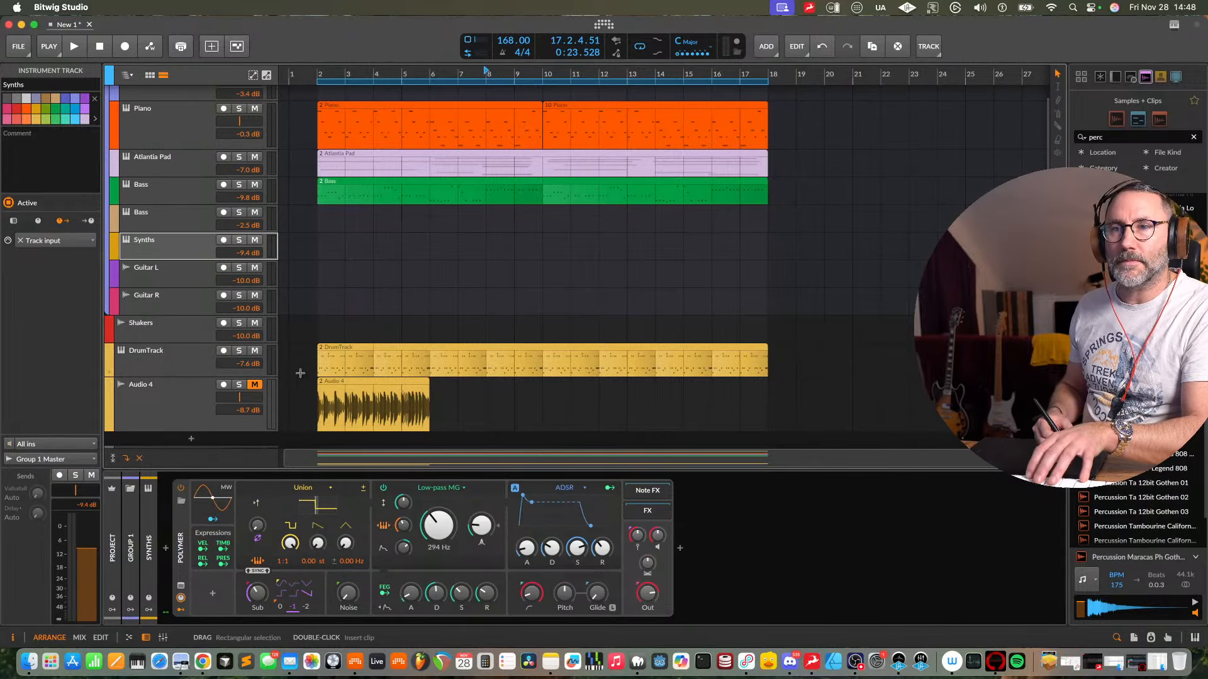
# - Delete the existing Polymer from the Synths track and insert a fresh Polymer in its place
pyautogui.click(183, 533)
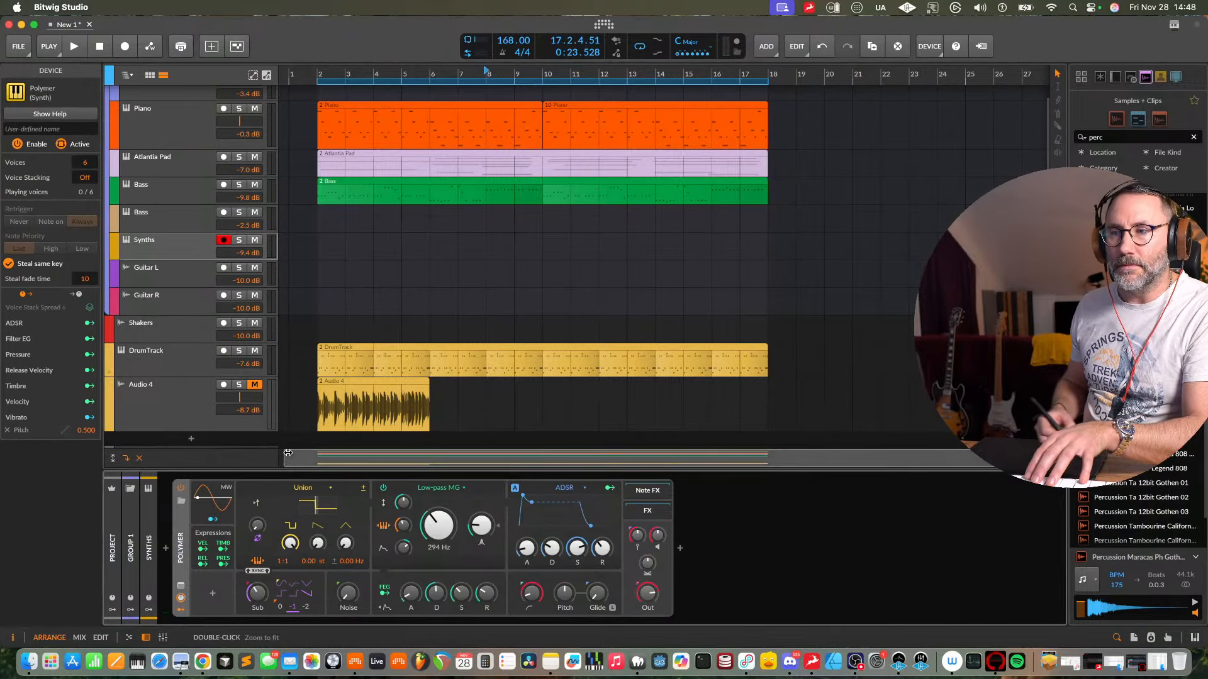
pyautogui.press('Delete')
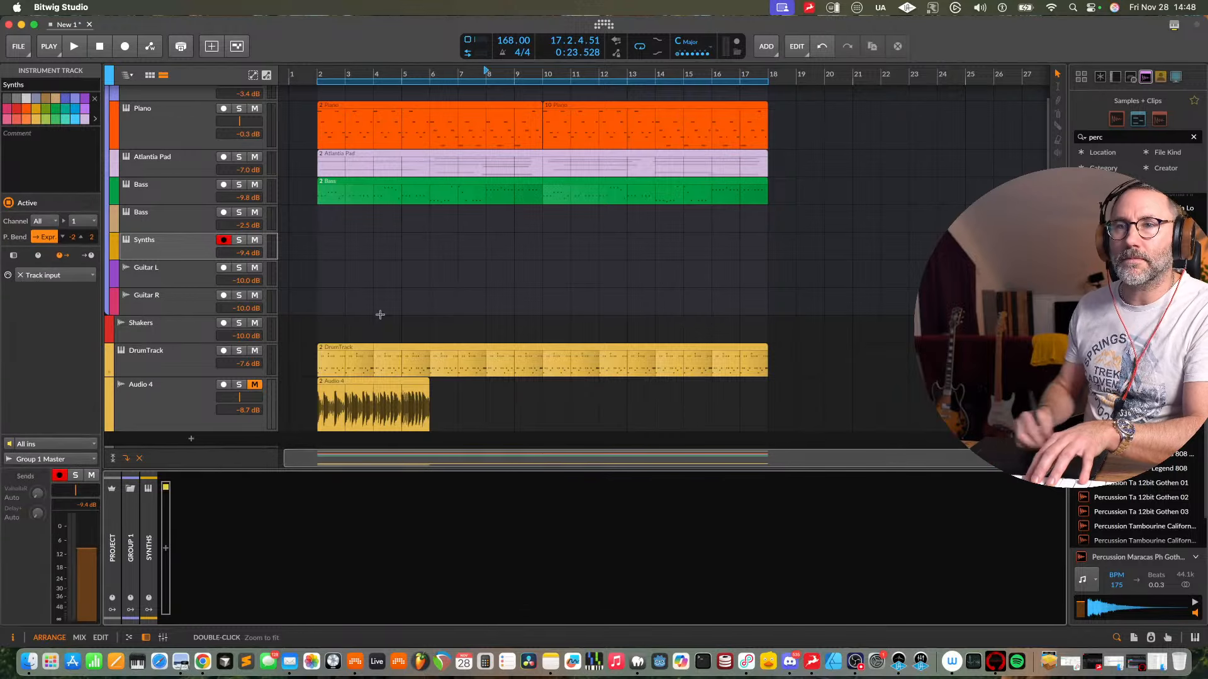
pyautogui.click(165, 551)
pyautogui.write('pol')
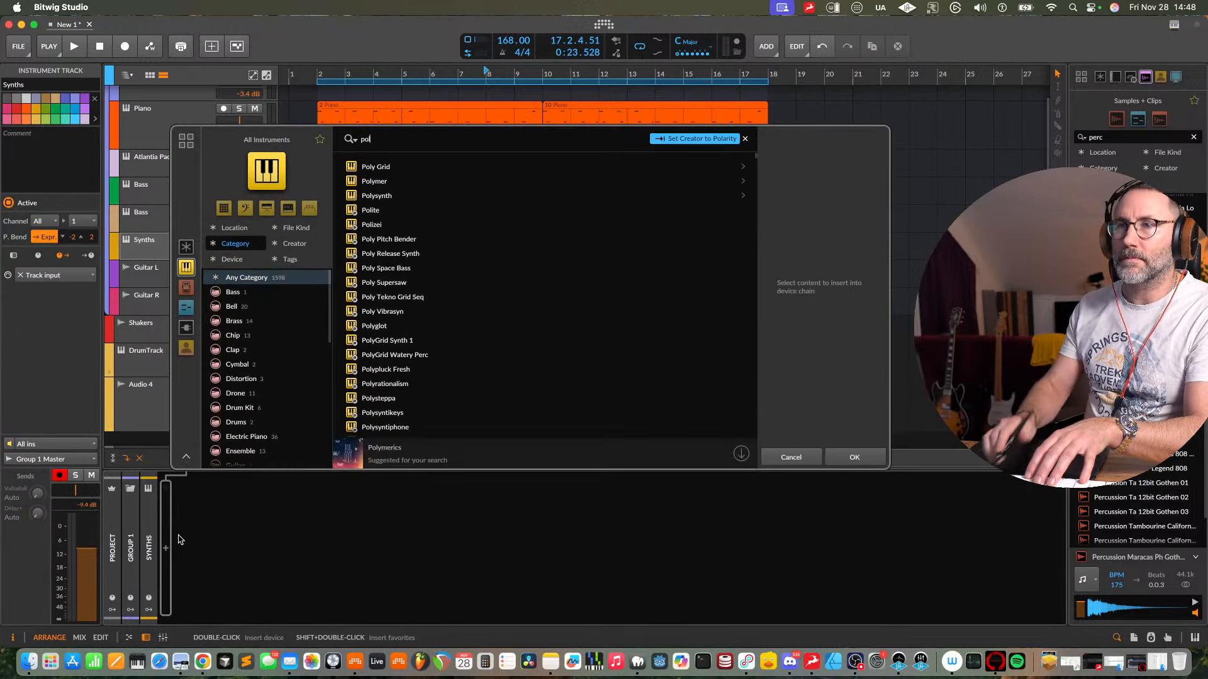
pyautogui.click(466, 181)
pyautogui.click(855, 457)
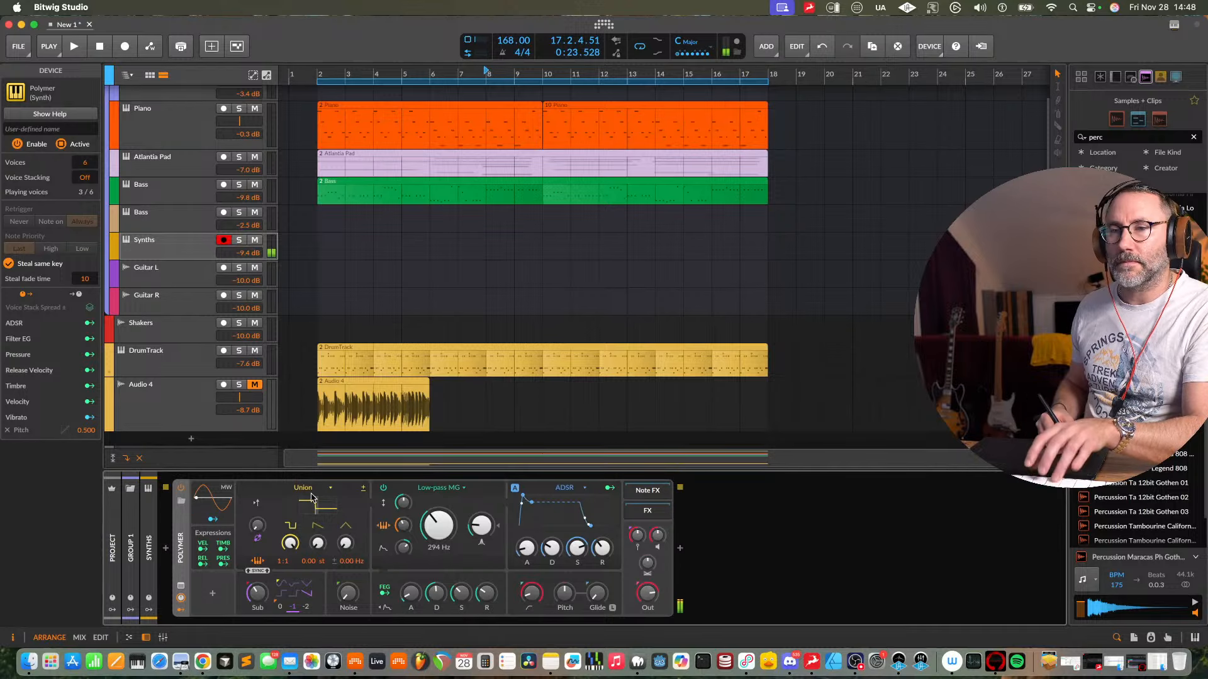
# - Switch the Synths Polymer's oscillator to Swarm and raise its filter cutoff to 3.95 kHz
pyautogui.click(338, 490)
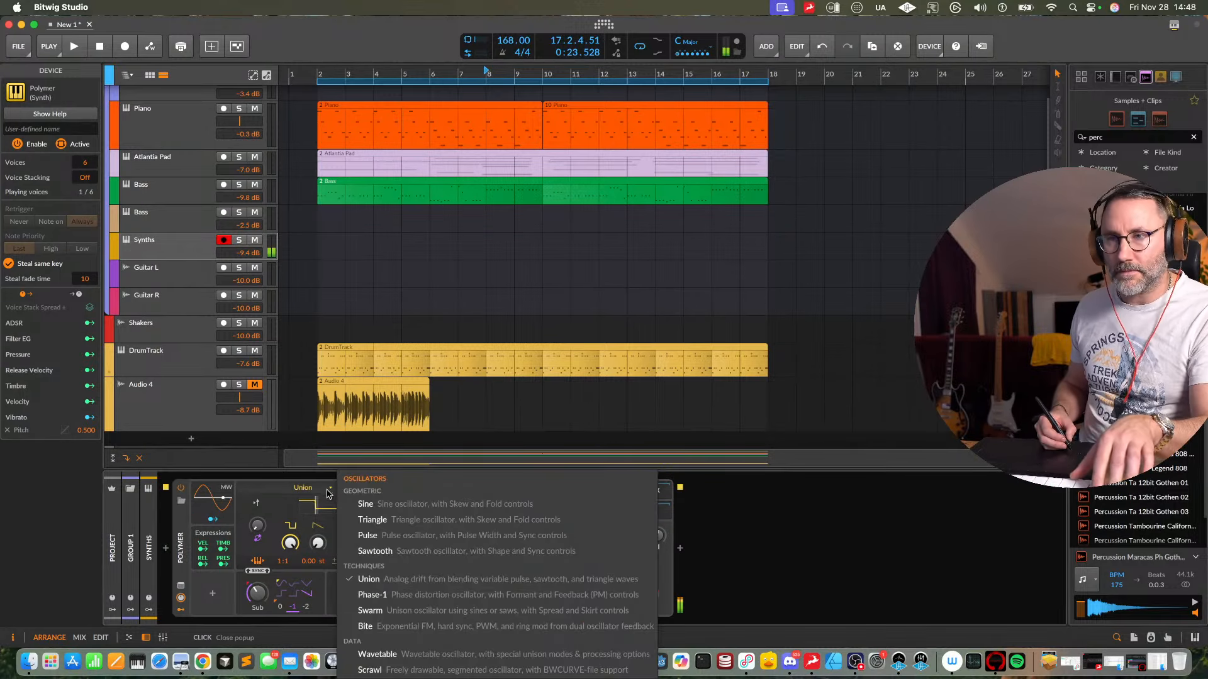
pyautogui.click(399, 612)
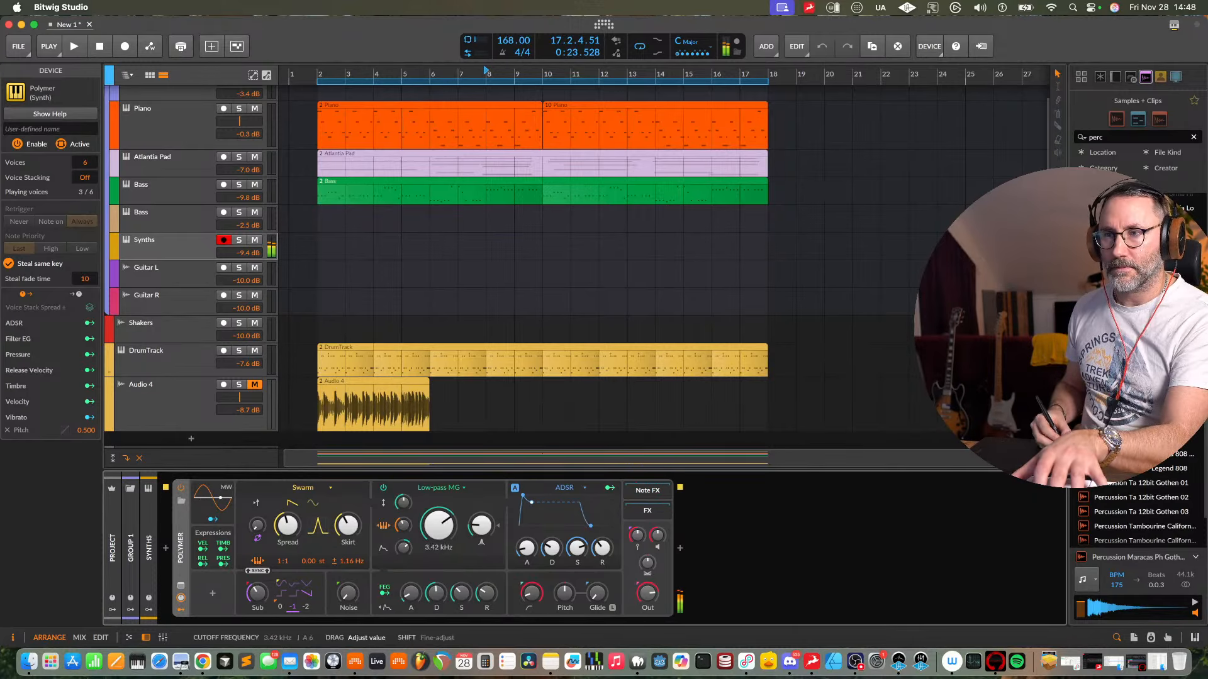
pyautogui.moveTo(438, 525); pyautogui.dragTo(510, 523)
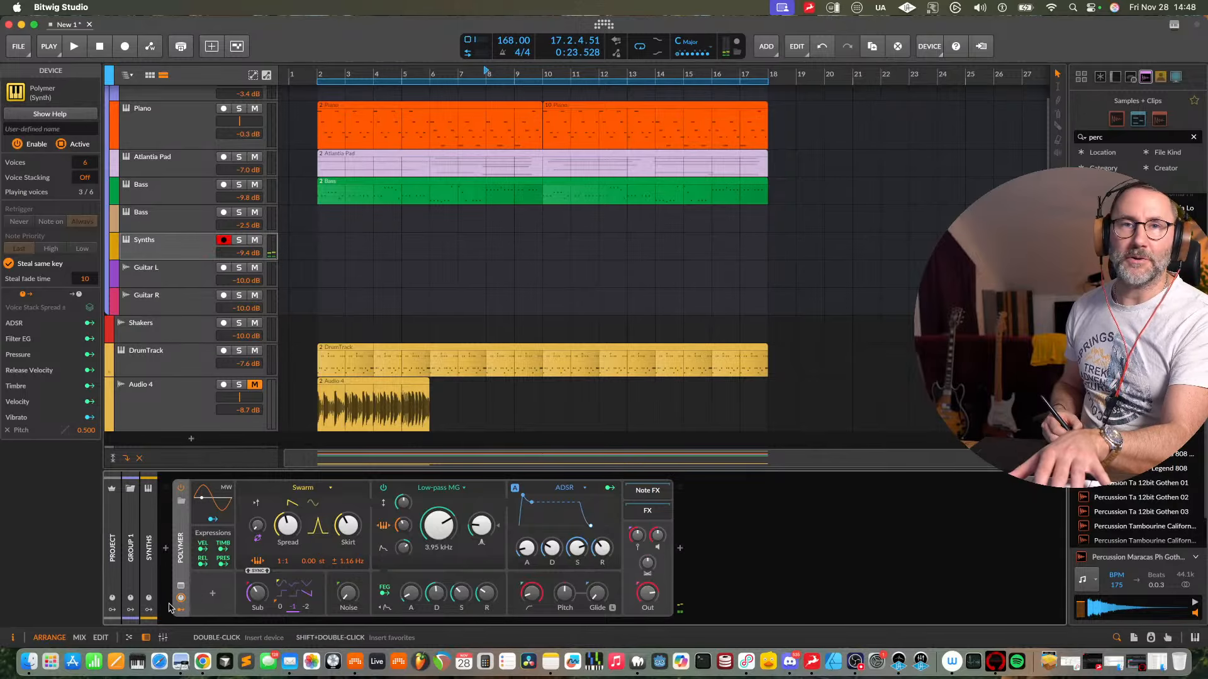
# - Change the Polymer's oscillator to Pulse and try small adjustments to its sync and output level
pyautogui.click(320, 494)
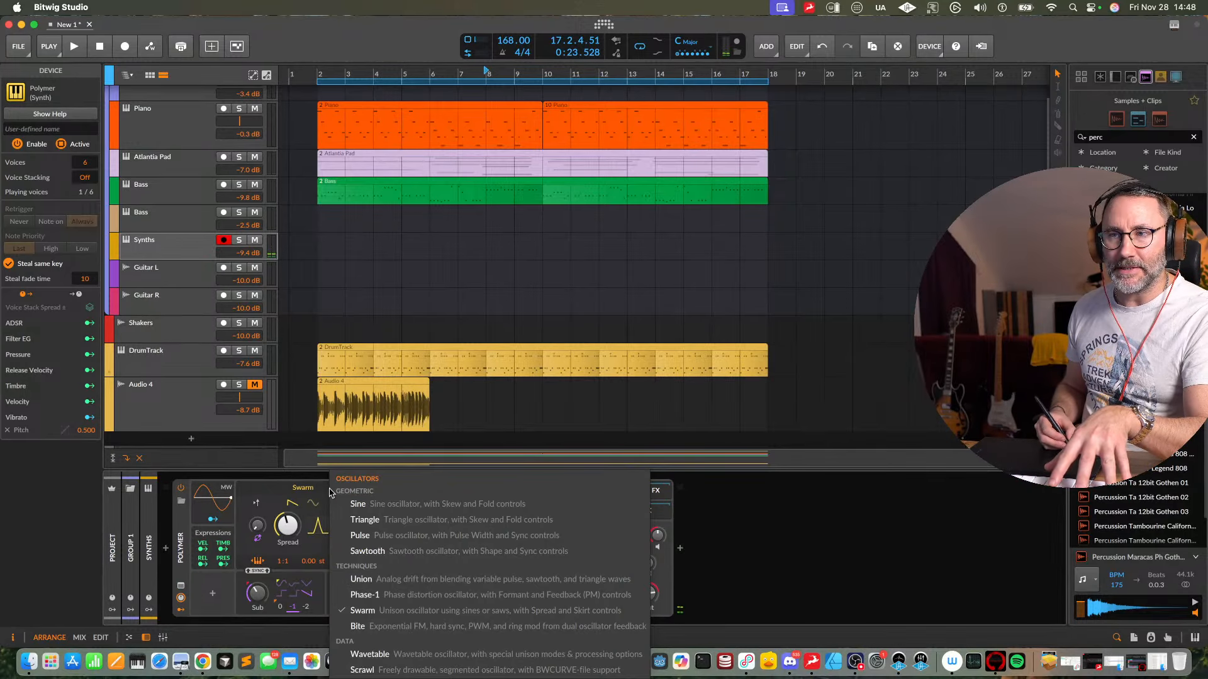
pyautogui.click(386, 536)
pyautogui.moveTo(354, 538)
pyautogui.mouseDown()
pyautogui.moveTo(354, 522)
pyautogui.moveTo(349, 532)
pyautogui.mouseUp()
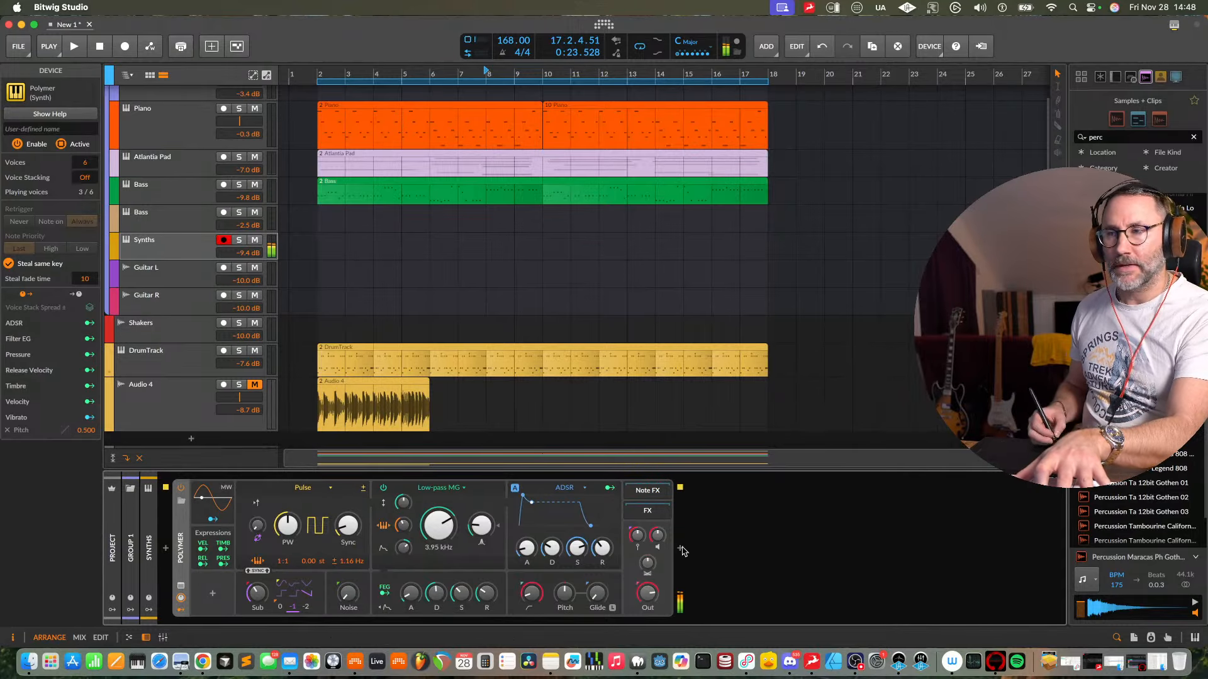
pyautogui.moveTo(650, 600); pyautogui.dragTo(649, 603)
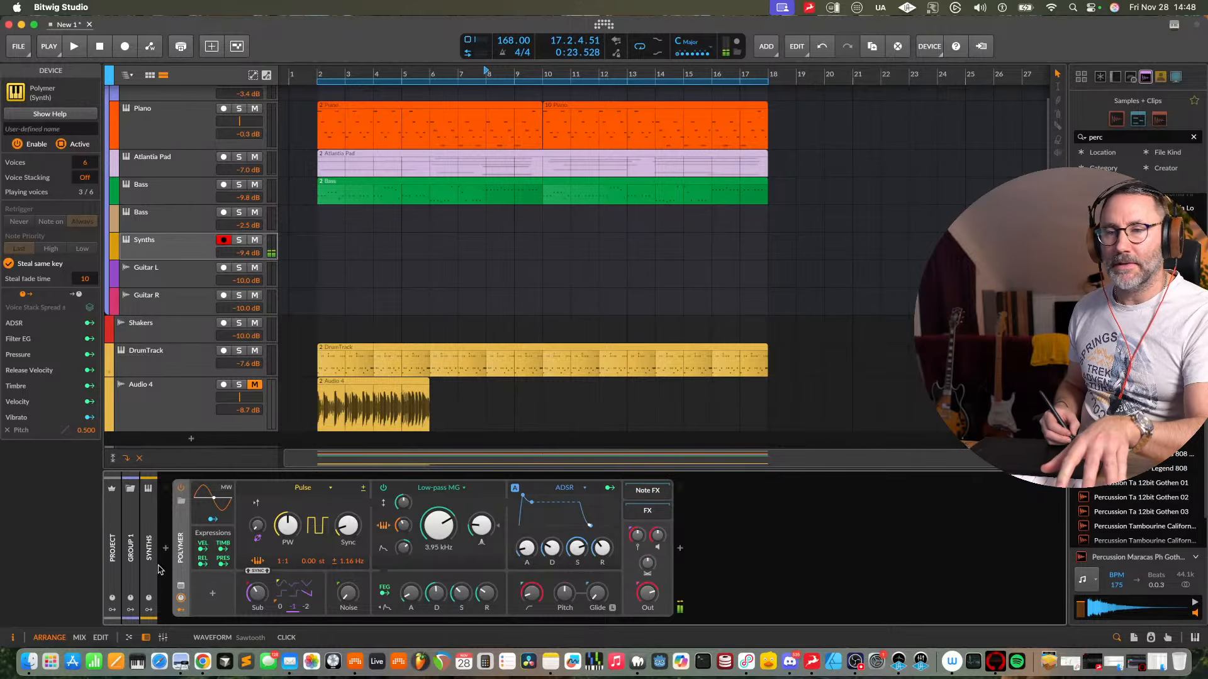
# - Add a Classic LFO modulator to the Polymer and map it to the synth's output level with an amount of 0.094
pyautogui.click(213, 595)
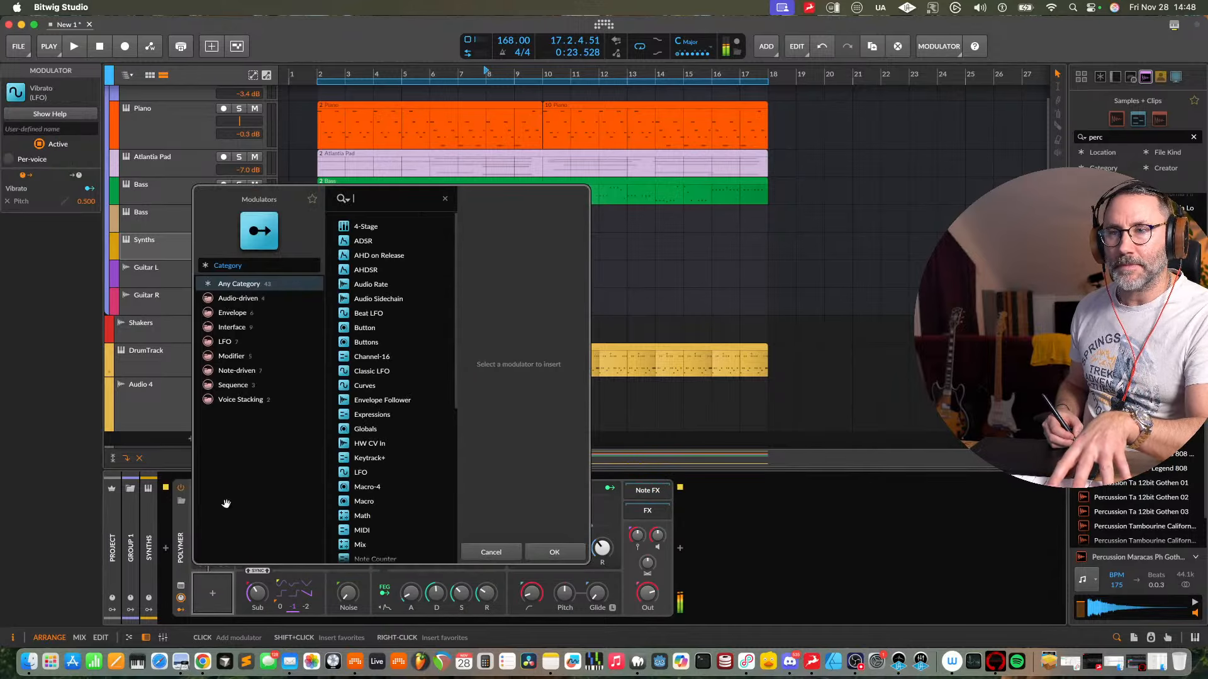
pyautogui.click(378, 371)
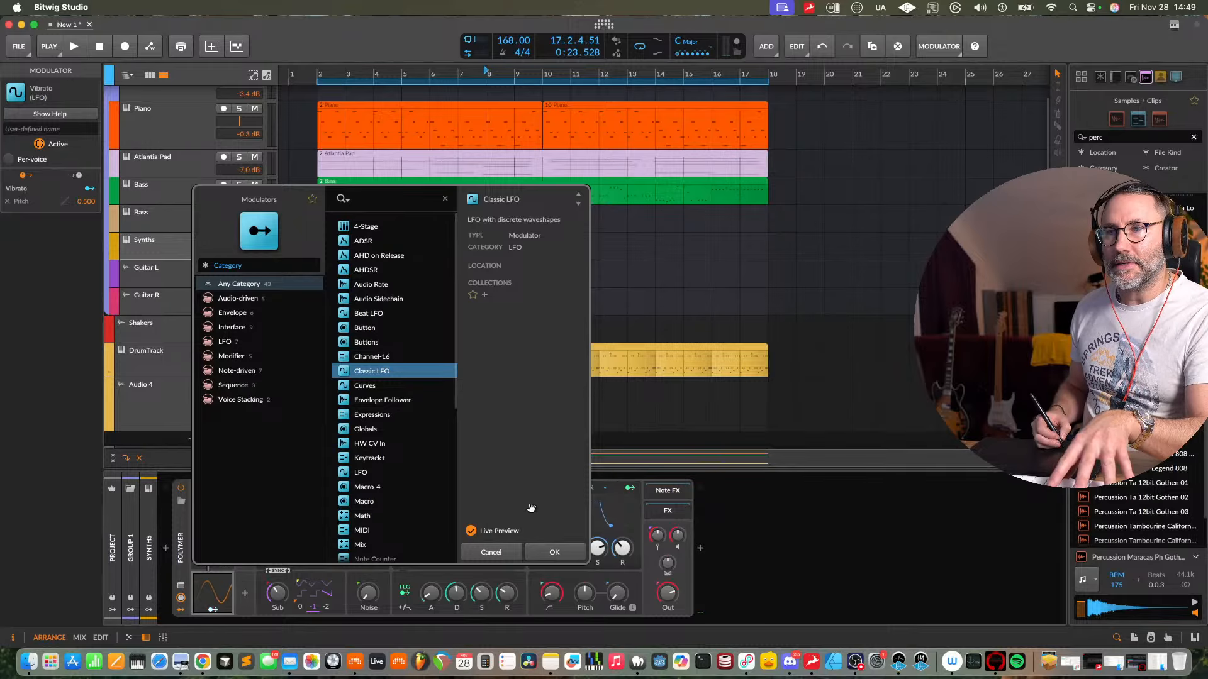
pyautogui.click(385, 285)
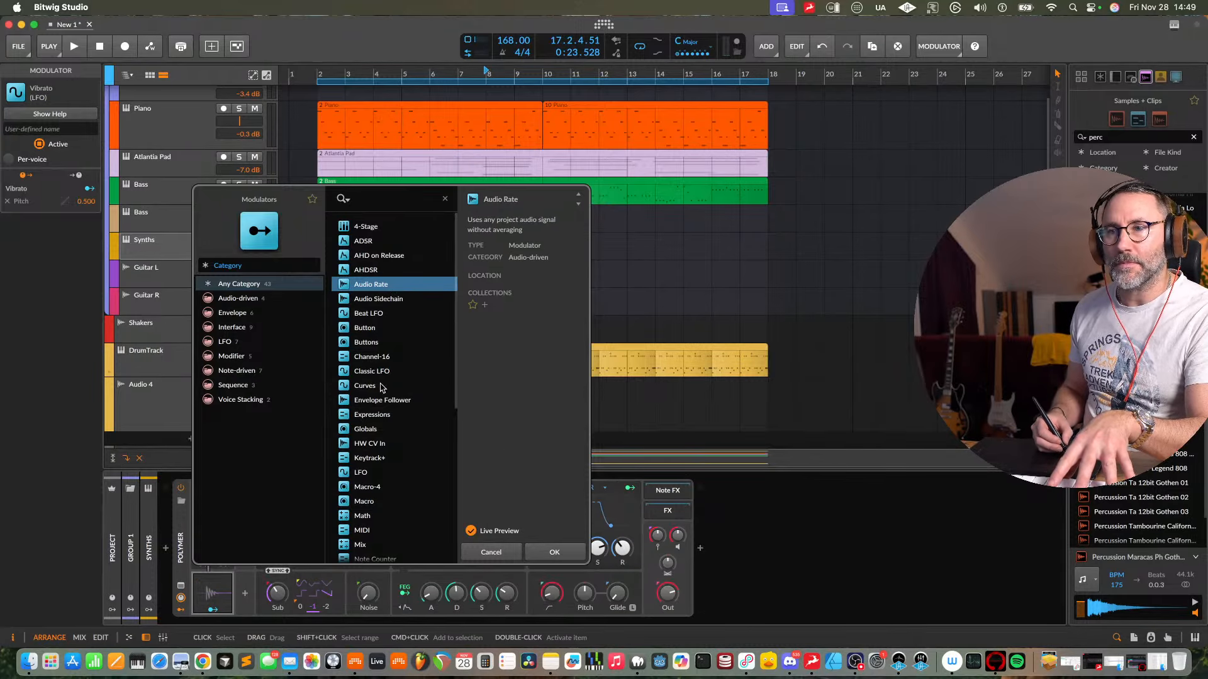
pyautogui.click(371, 371)
pyautogui.click(554, 552)
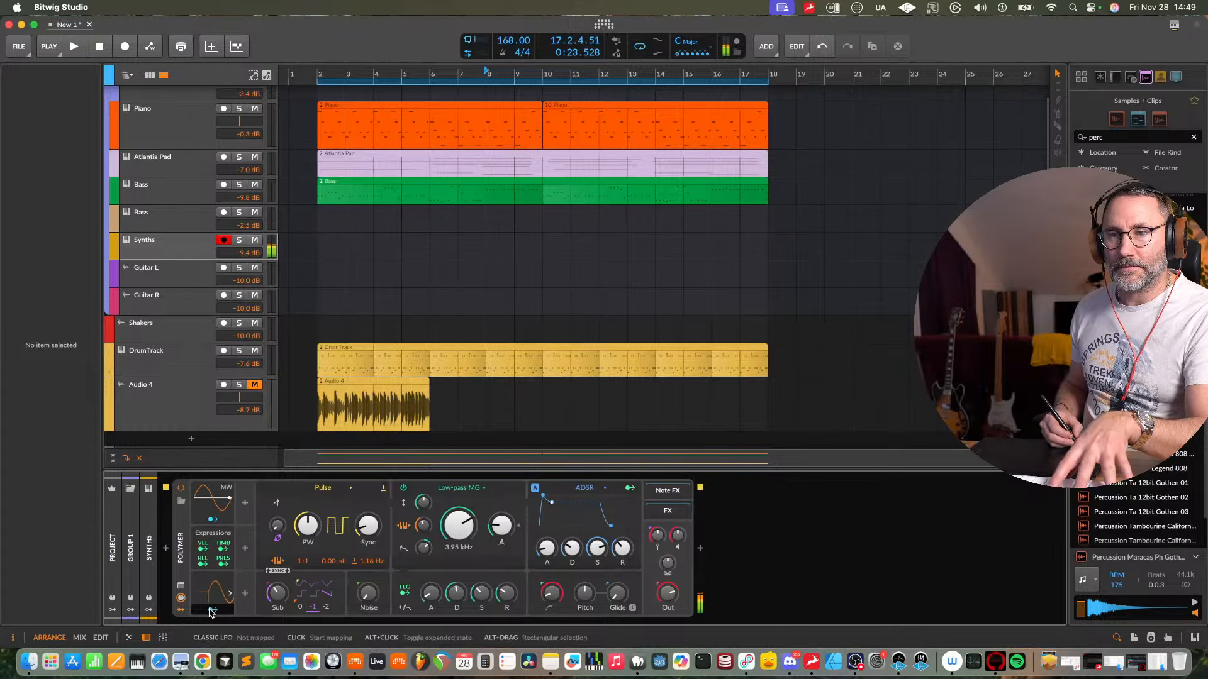
pyautogui.click(213, 610)
pyautogui.moveTo(667, 594); pyautogui.dragTo(668, 588)
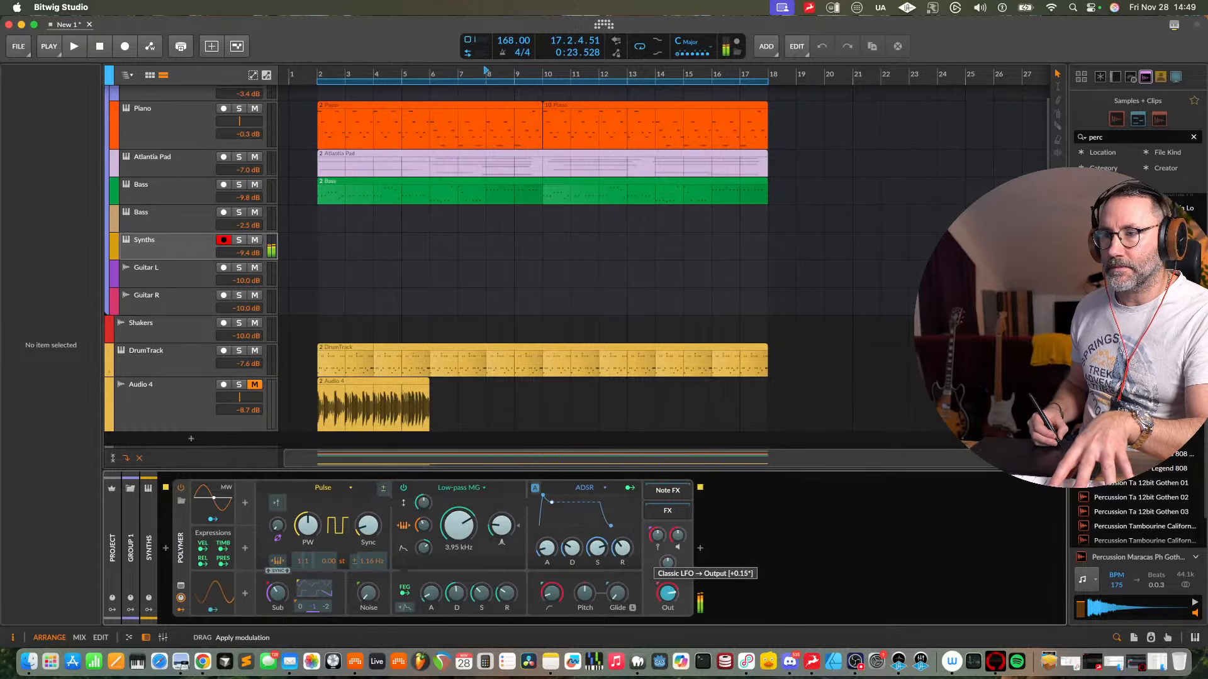
# - Set the Classic LFO's rate to 50.1 Hz and its amount to 53.5 %, trying beat-based timing before returning to hertz
pyautogui.click(212, 595)
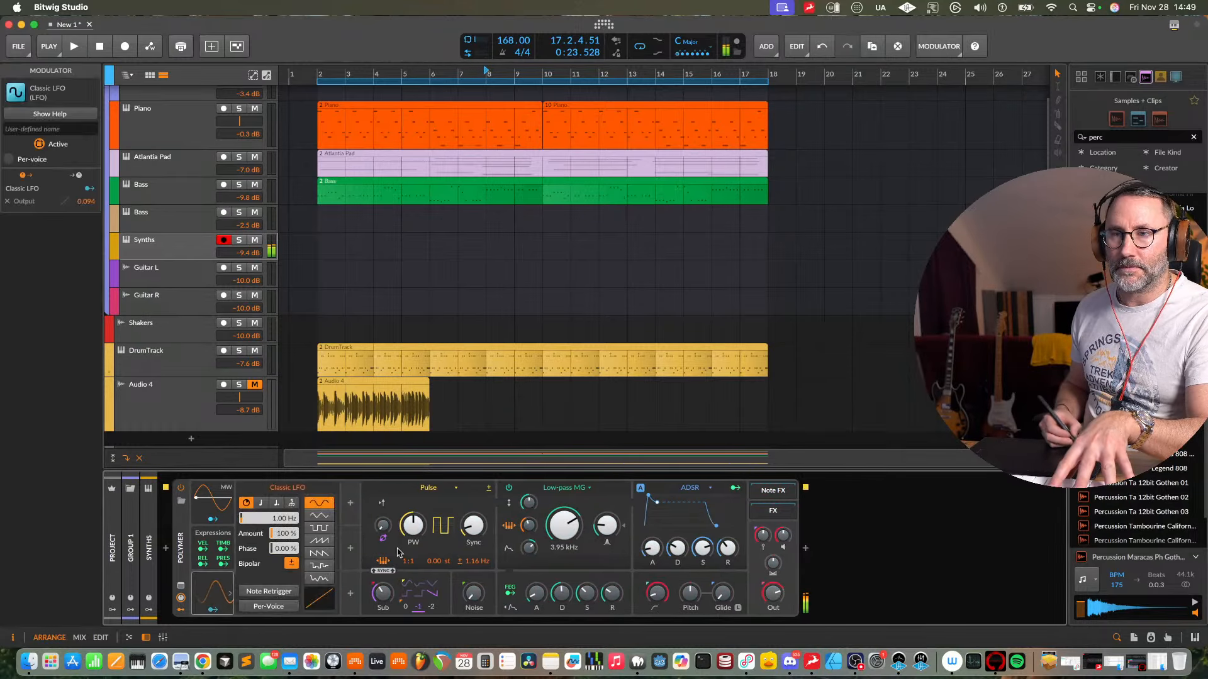
pyautogui.moveTo(274, 523); pyautogui.dragTo(274, 487)
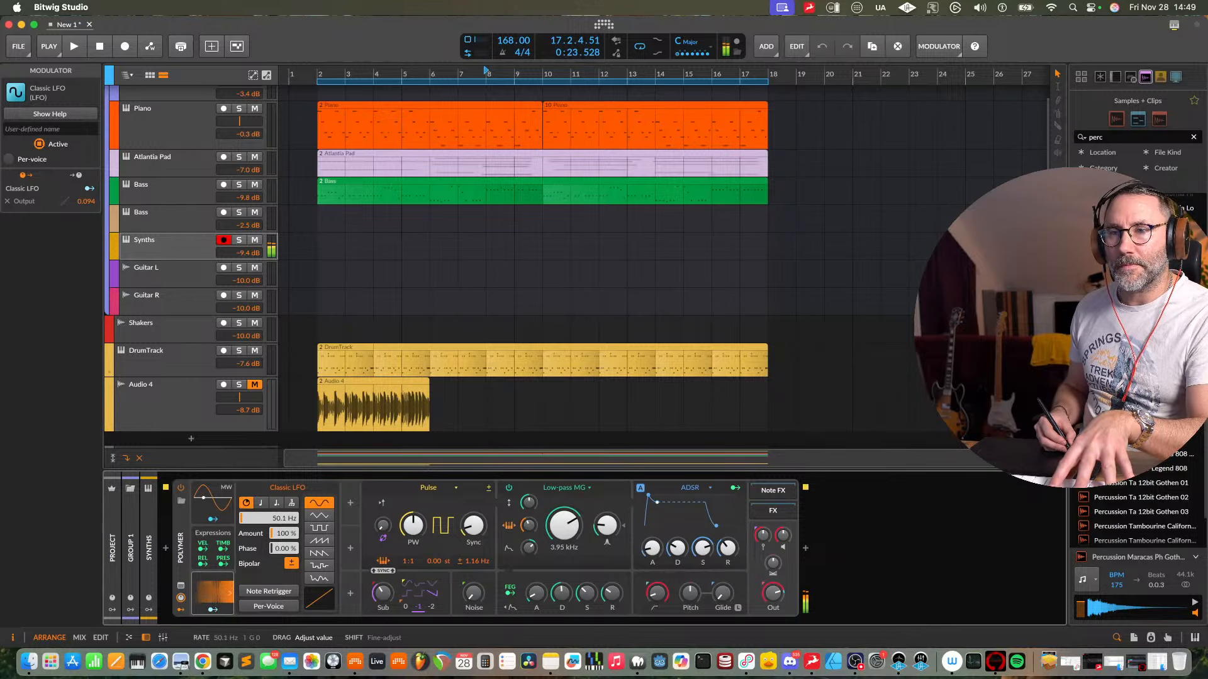
pyautogui.moveTo(283, 533); pyautogui.dragTo(283, 539)
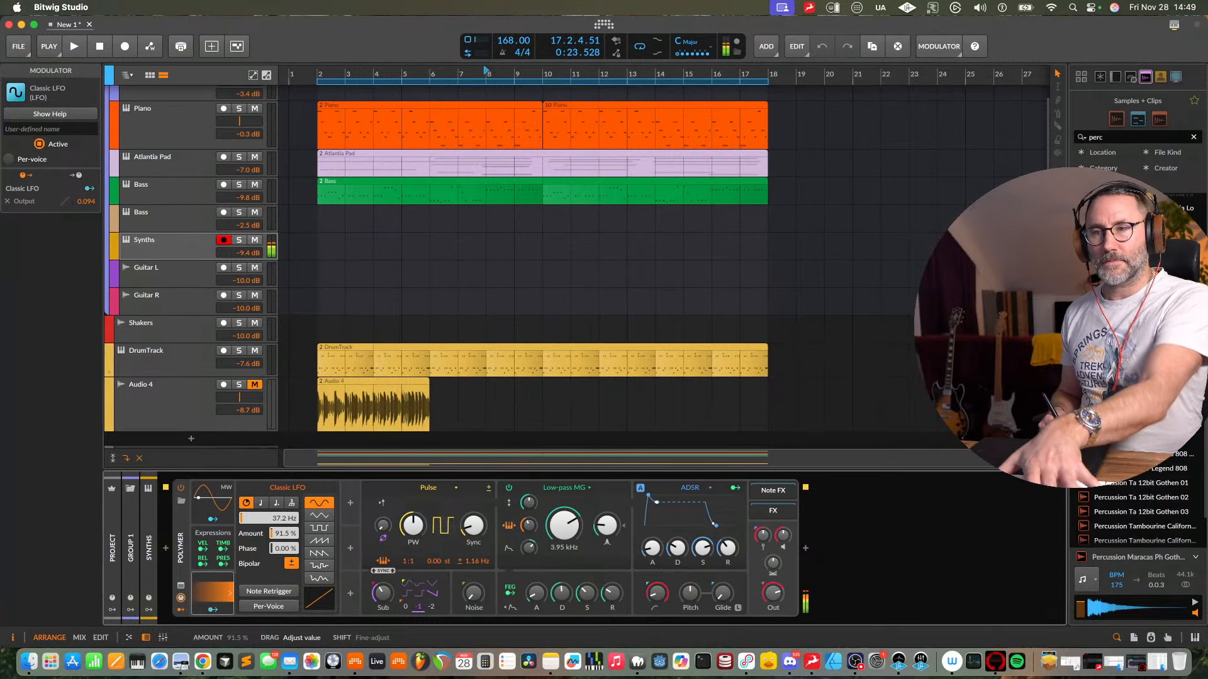
pyautogui.moveTo(283, 534); pyautogui.dragTo(277, 514)
pyautogui.click(262, 503)
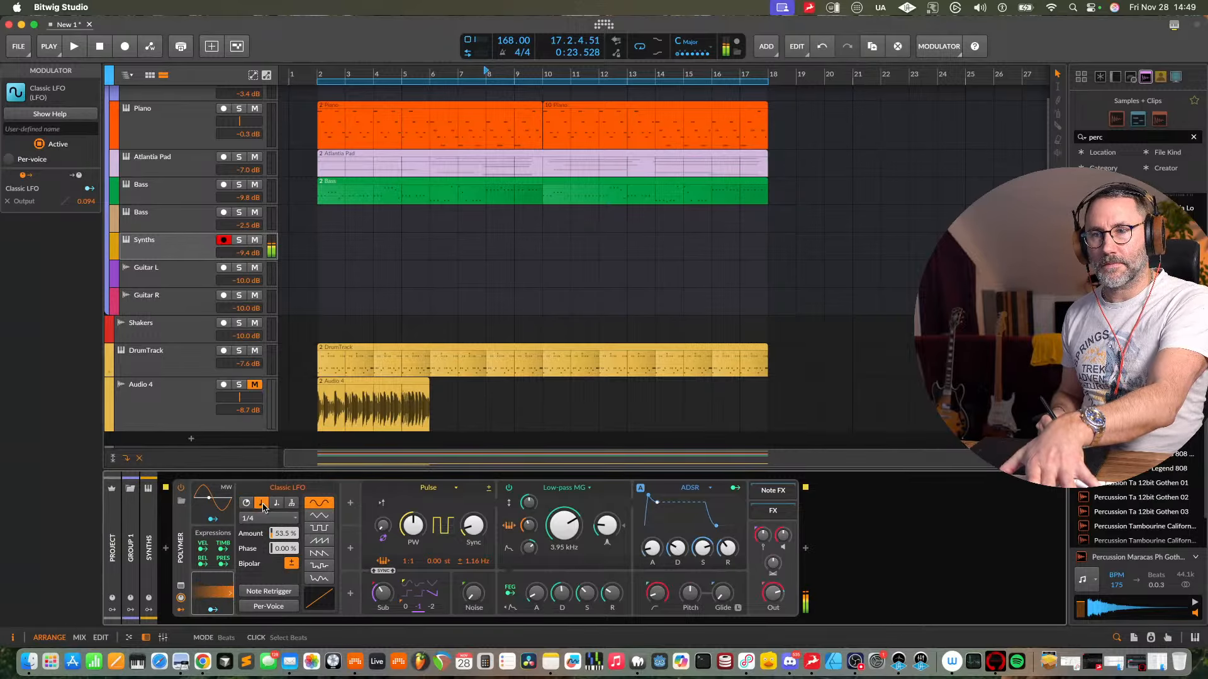
pyautogui.click(246, 504)
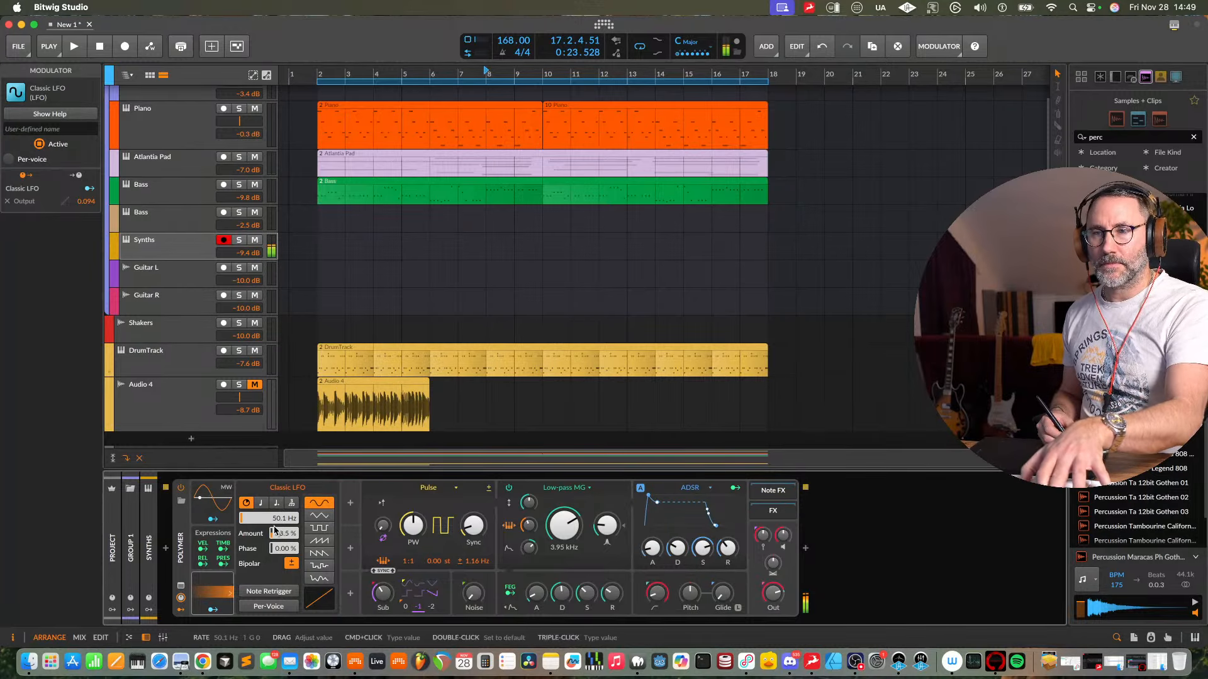
# - Try different amounts on the Polymer's Classic LFO, ending at 57.5 %, with the filter cutoff raised to 16.3 kHz
pyautogui.moveTo(281, 538); pyautogui.dragTo(258, 598)
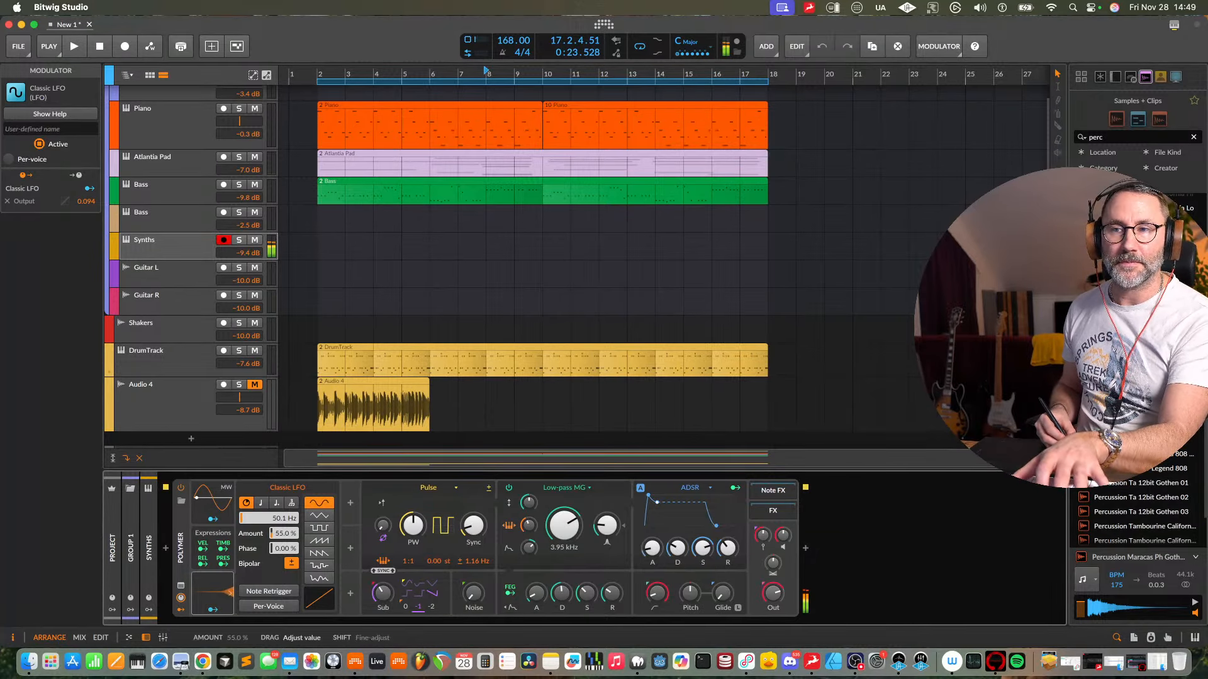
pyautogui.moveTo(284, 534); pyautogui.dragTo(294, 579)
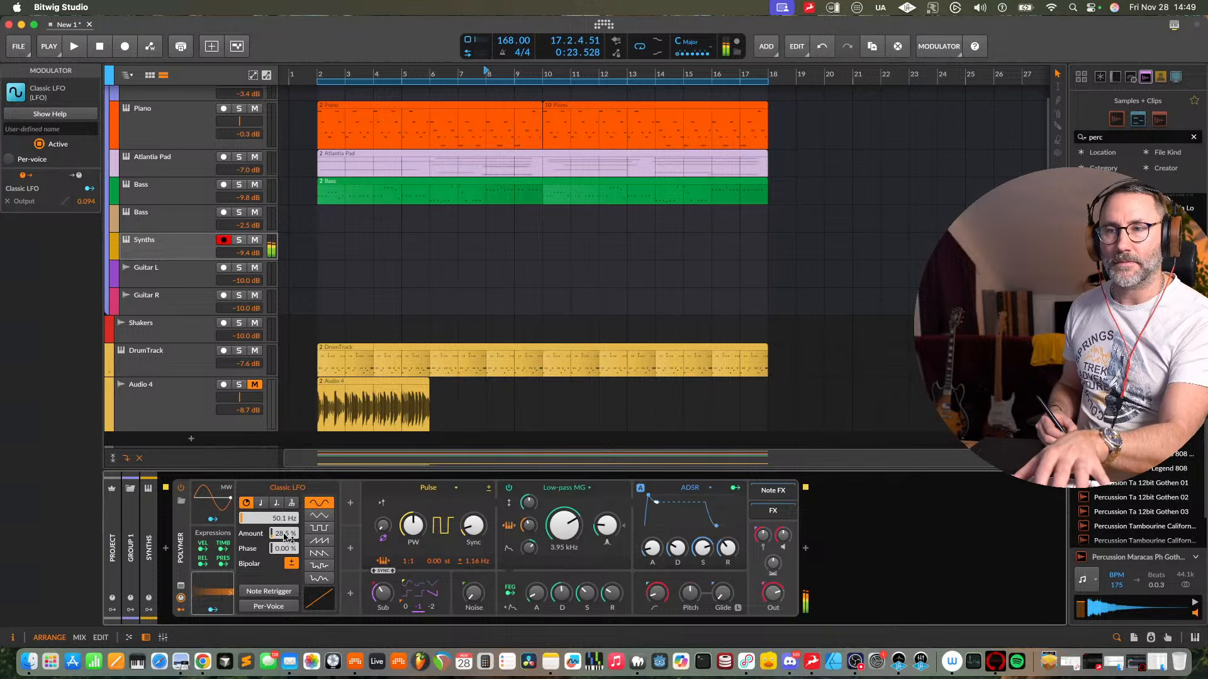
pyautogui.moveTo(285, 534)
pyautogui.mouseDown()
pyautogui.moveTo(285, 563)
pyautogui.moveTo(285, 532)
pyautogui.mouseUp()
pyautogui.moveTo(567, 531); pyautogui.dragTo(568, 522)
pyautogui.moveTo(285, 534); pyautogui.dragTo(286, 570)
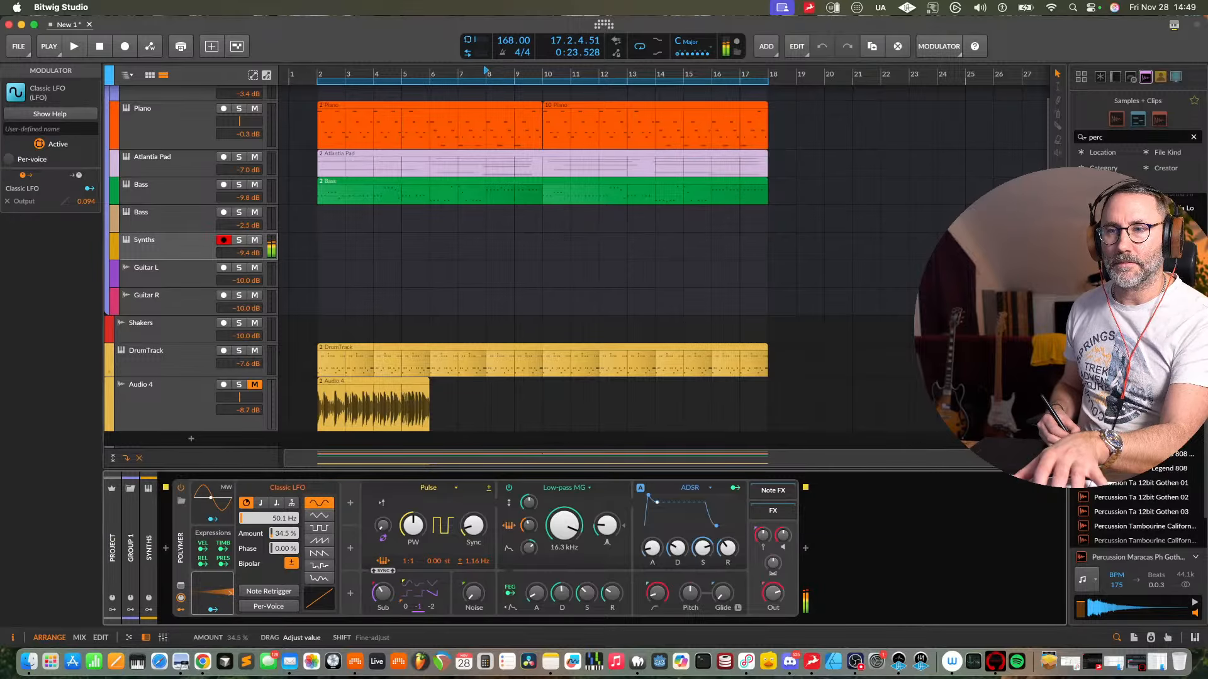
pyautogui.moveTo(285, 534); pyautogui.dragTo(285, 529)
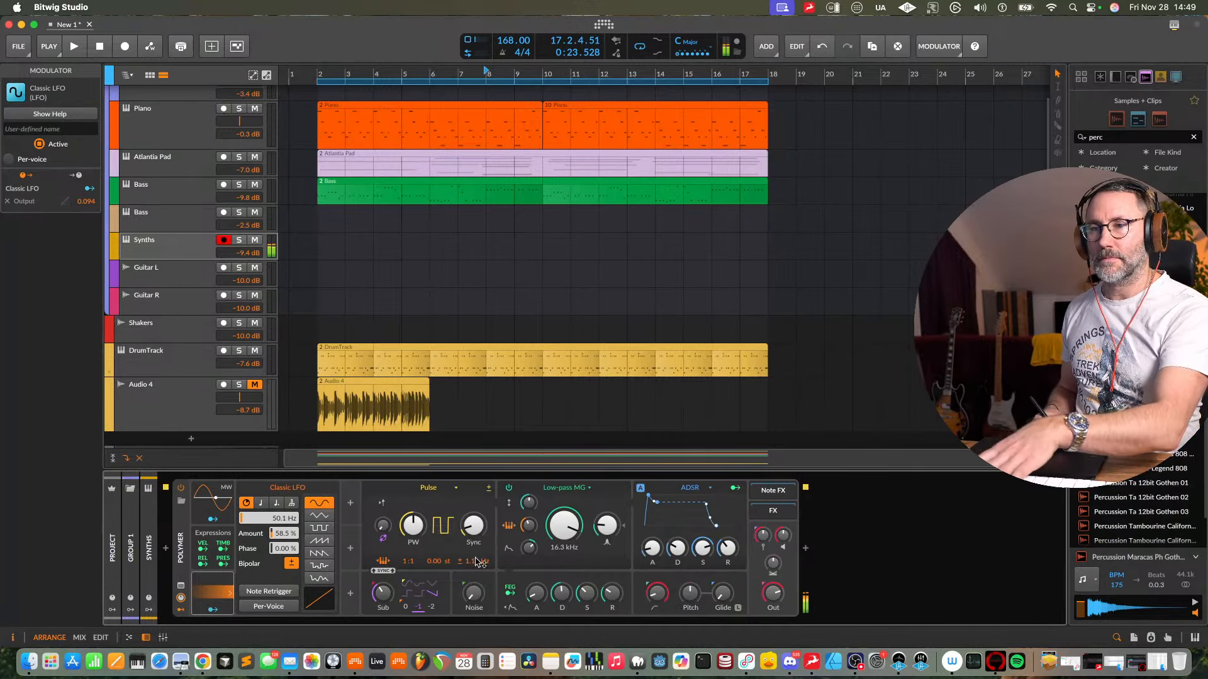
pyautogui.moveTo(294, 534); pyautogui.dragTo(295, 535)
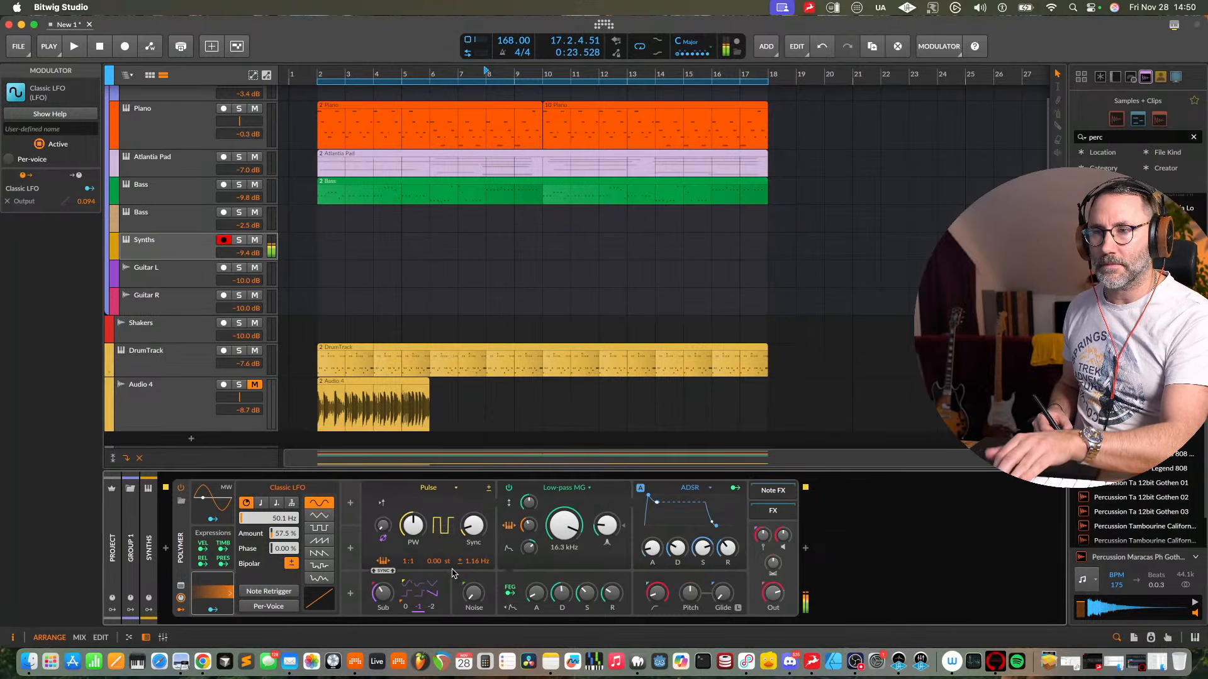
# - Switch the Polymer's oscillator to Wavetable after trying Union, and set the wavetable index to 70.0 %
pyautogui.click(458, 490)
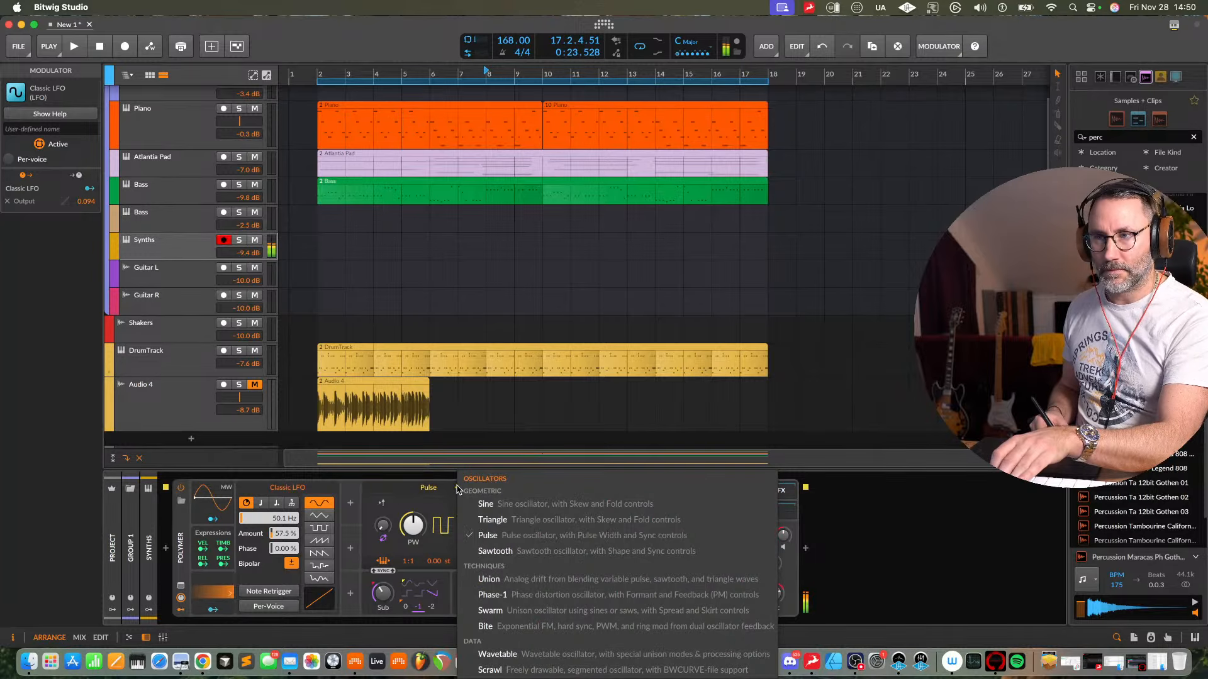
pyautogui.click(515, 580)
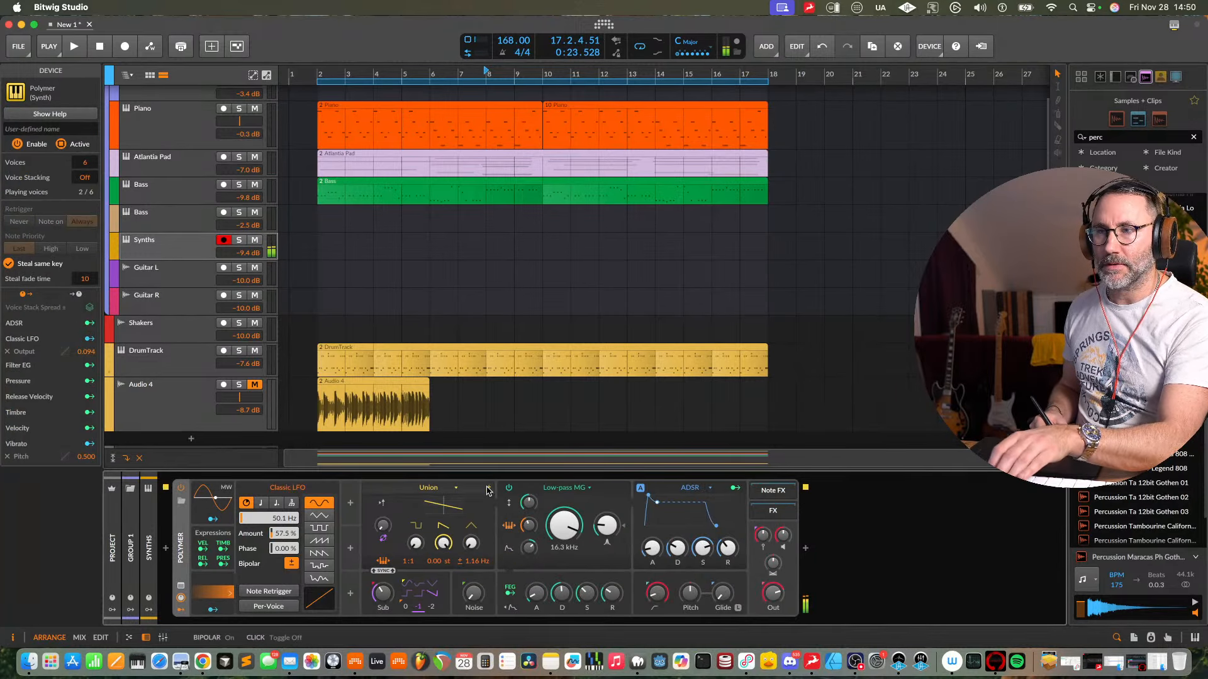
pyautogui.click(451, 494)
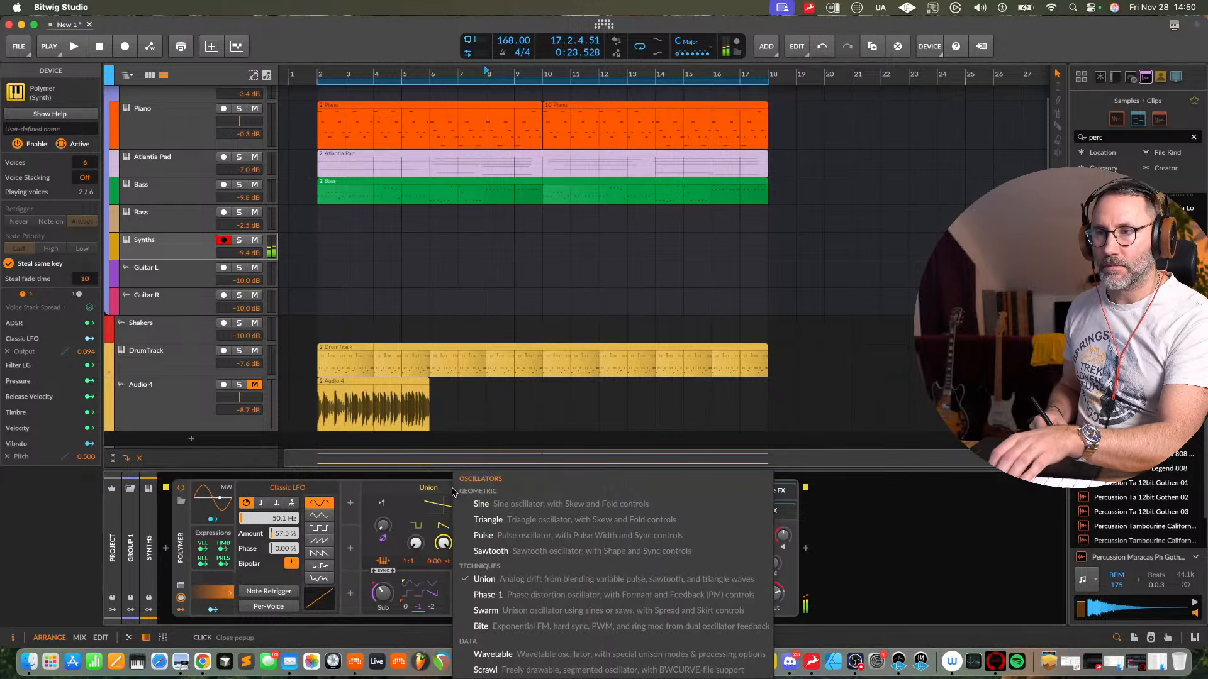
pyautogui.click(503, 653)
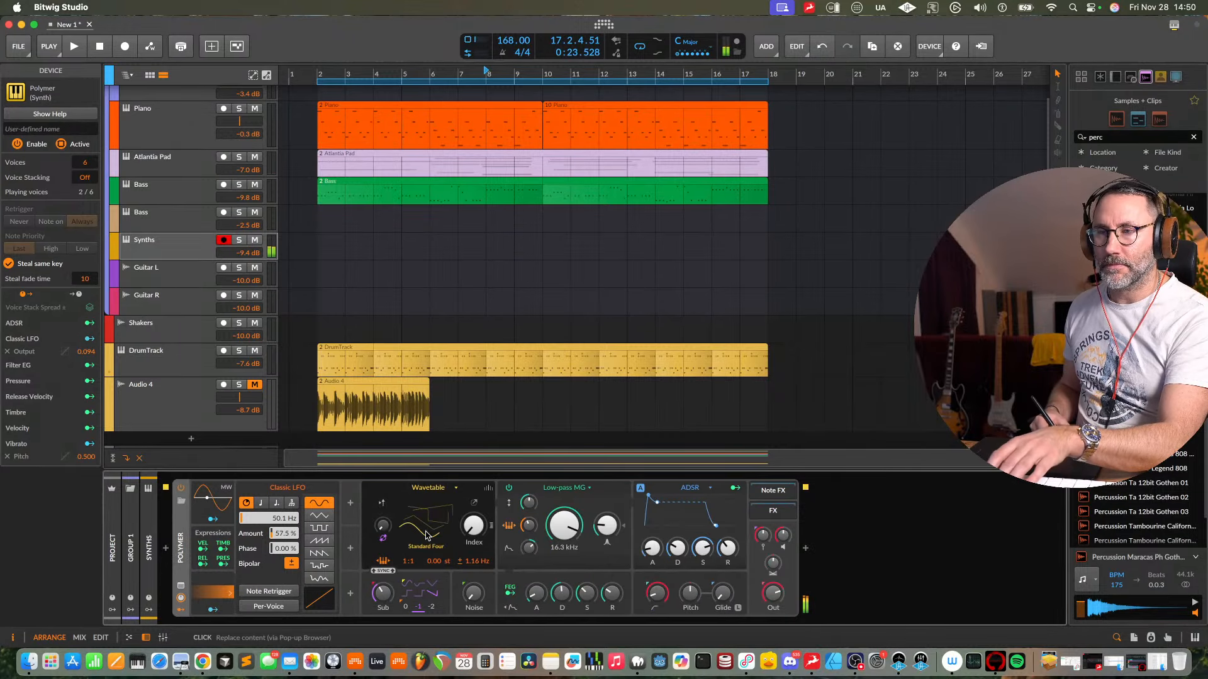
pyautogui.moveTo(476, 537); pyautogui.dragTo(475, 503)
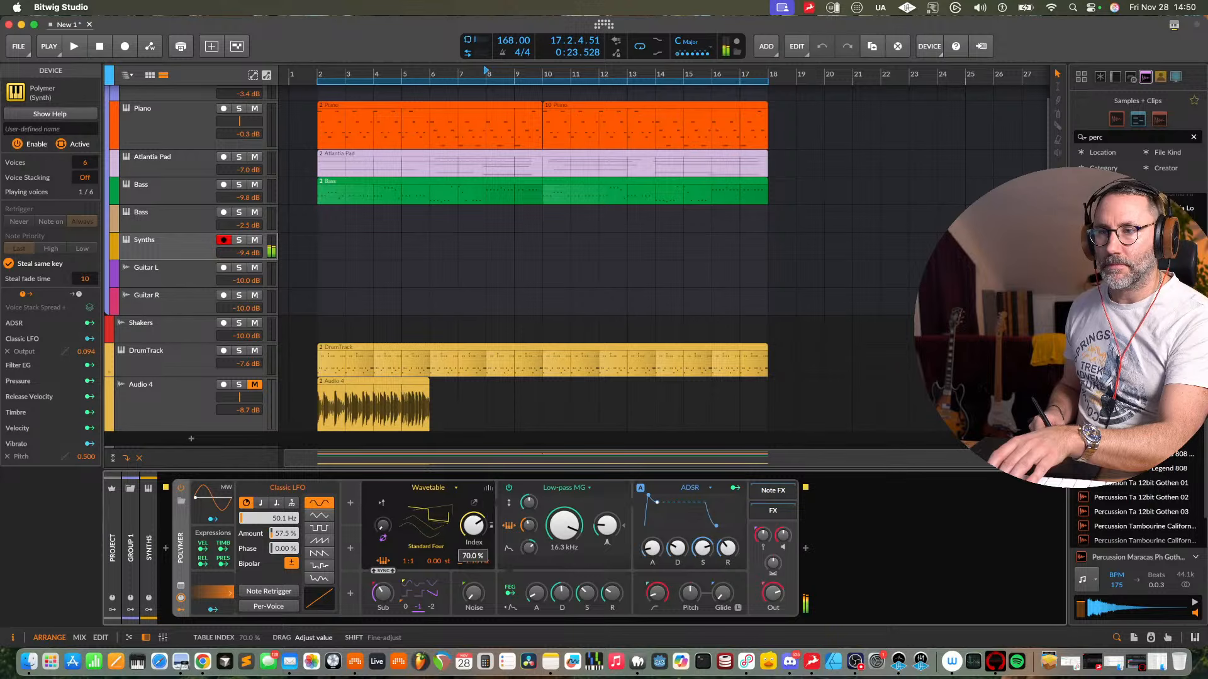
# - Turn on three-voice unison for the wavetable oscillator and reduce its detune
pyautogui.click(488, 488)
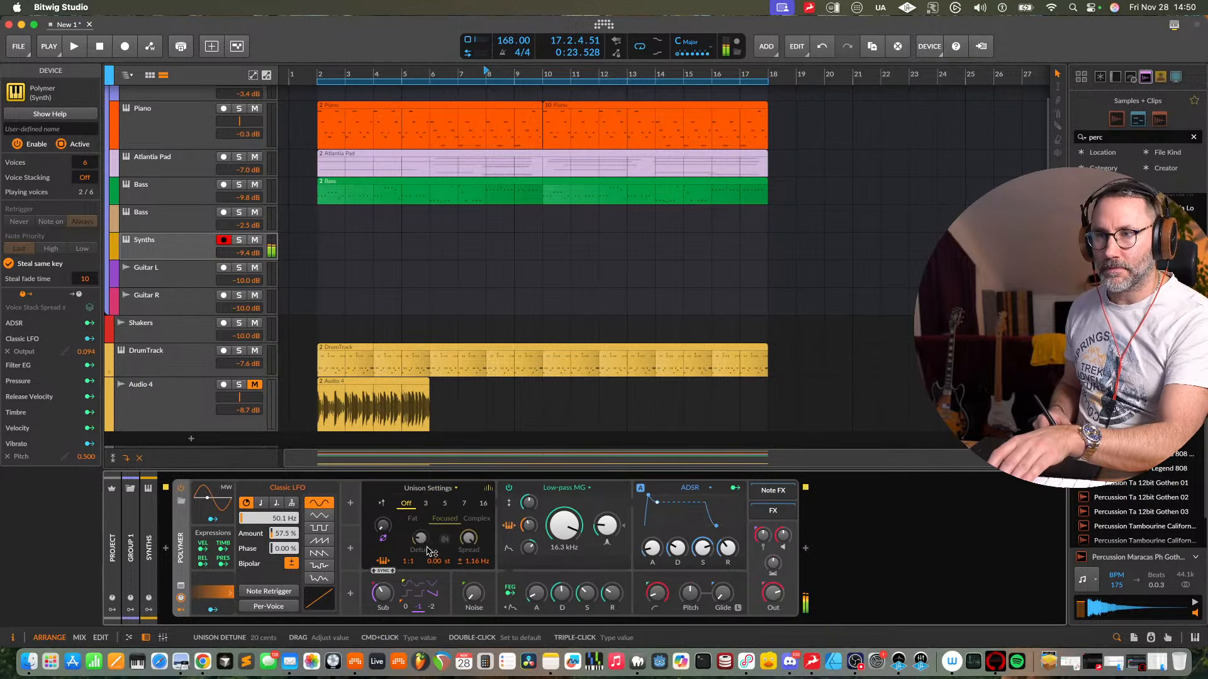
pyautogui.click(426, 504)
pyautogui.moveTo(420, 539); pyautogui.dragTo(420, 557)
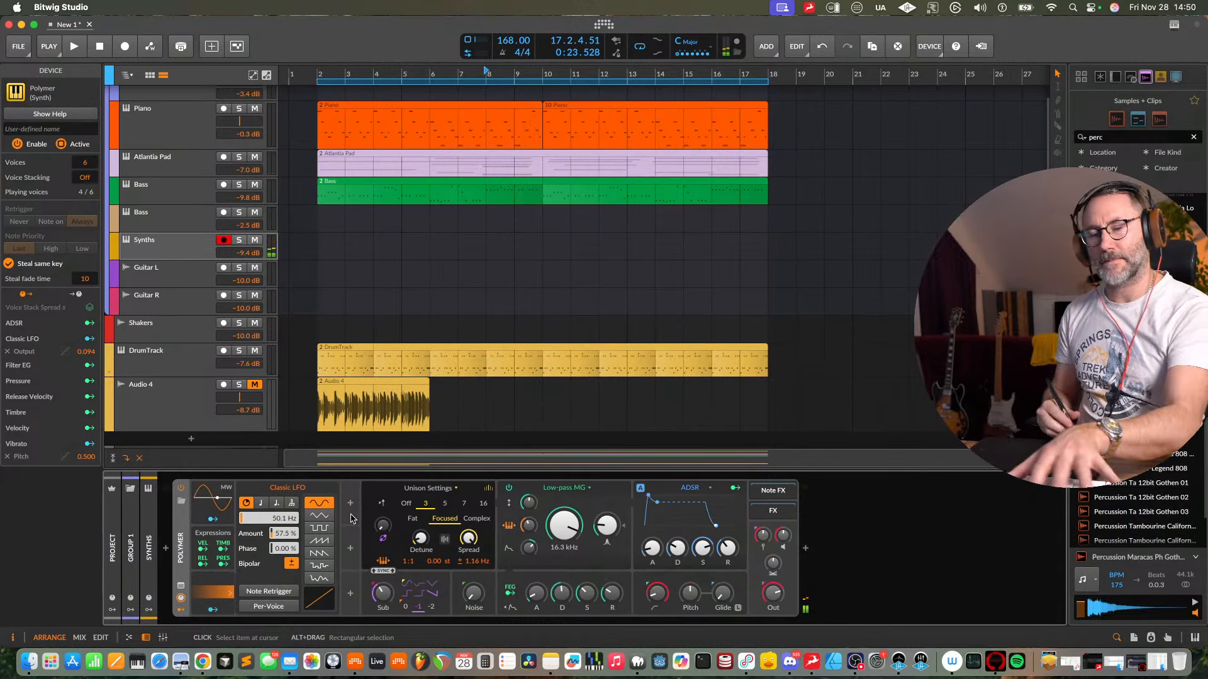
# - Reset the Classic LFO amount and set it to 57.0 %, and lower the Polymer's filter cutoff to 4.19 kHz
pyautogui.doubleClick(295, 537)
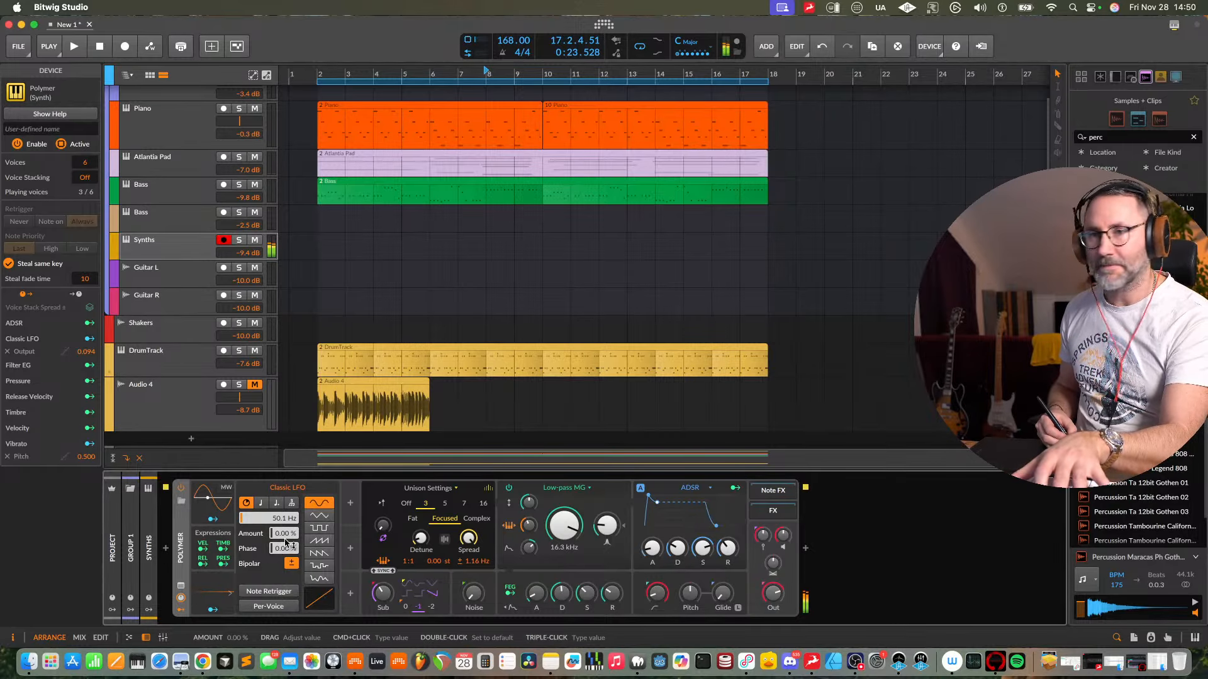
pyautogui.moveTo(287, 543); pyautogui.dragTo(286, 536)
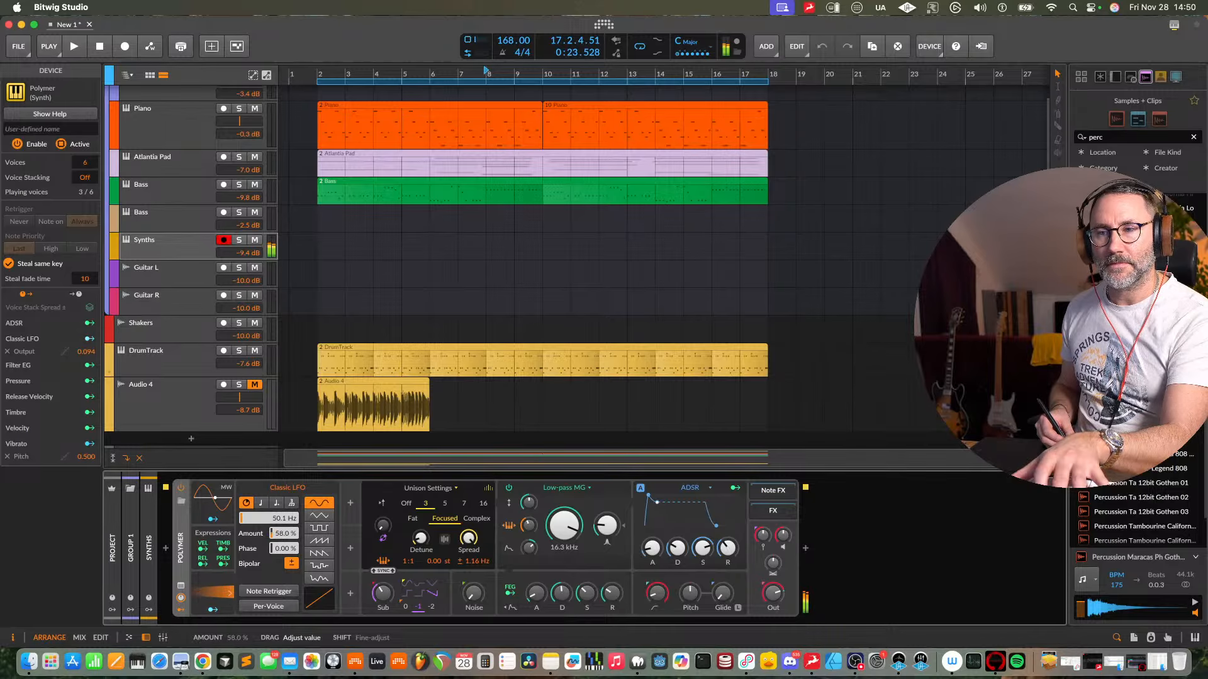
pyautogui.moveTo(283, 542); pyautogui.dragTo(282, 546)
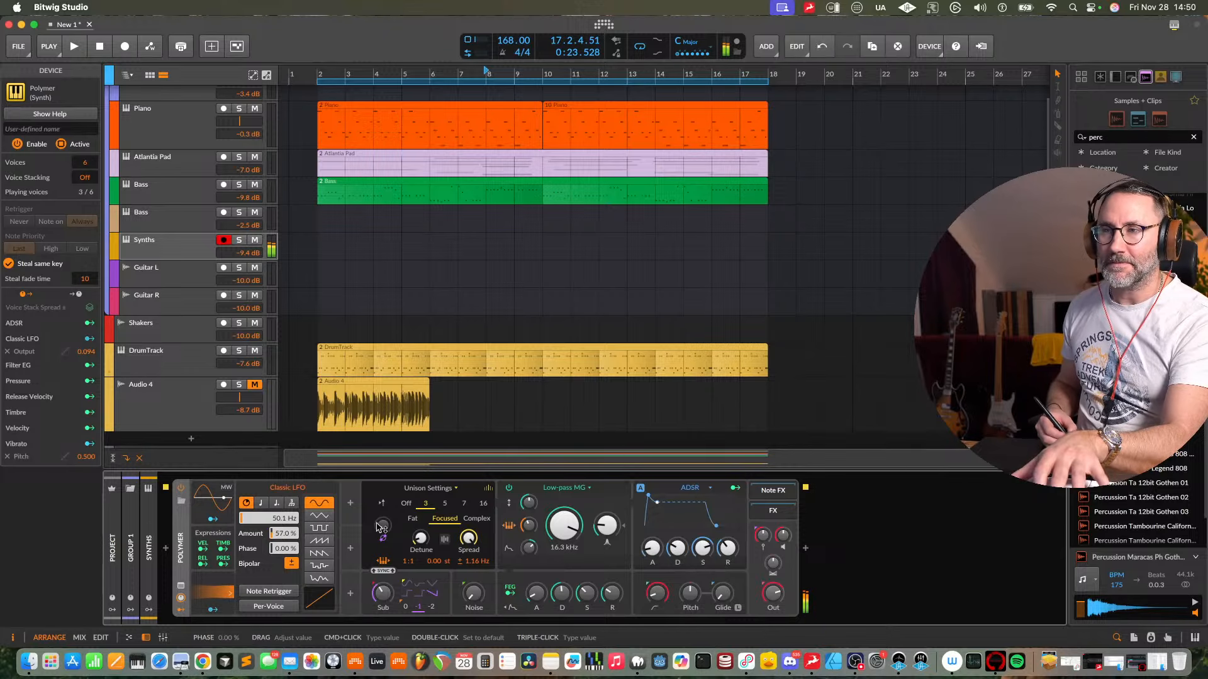
pyautogui.moveTo(583, 537); pyautogui.dragTo(583, 566)
# - Set the oscillator's hertz offset to ± 1.48 Hz and its unison to five voices
pyautogui.moveTo(480, 570)
pyautogui.mouseDown()
pyautogui.moveTo(469, 509)
pyautogui.moveTo(477, 581)
pyautogui.moveTo(476, 558)
pyautogui.mouseUp()
pyautogui.click(445, 504)
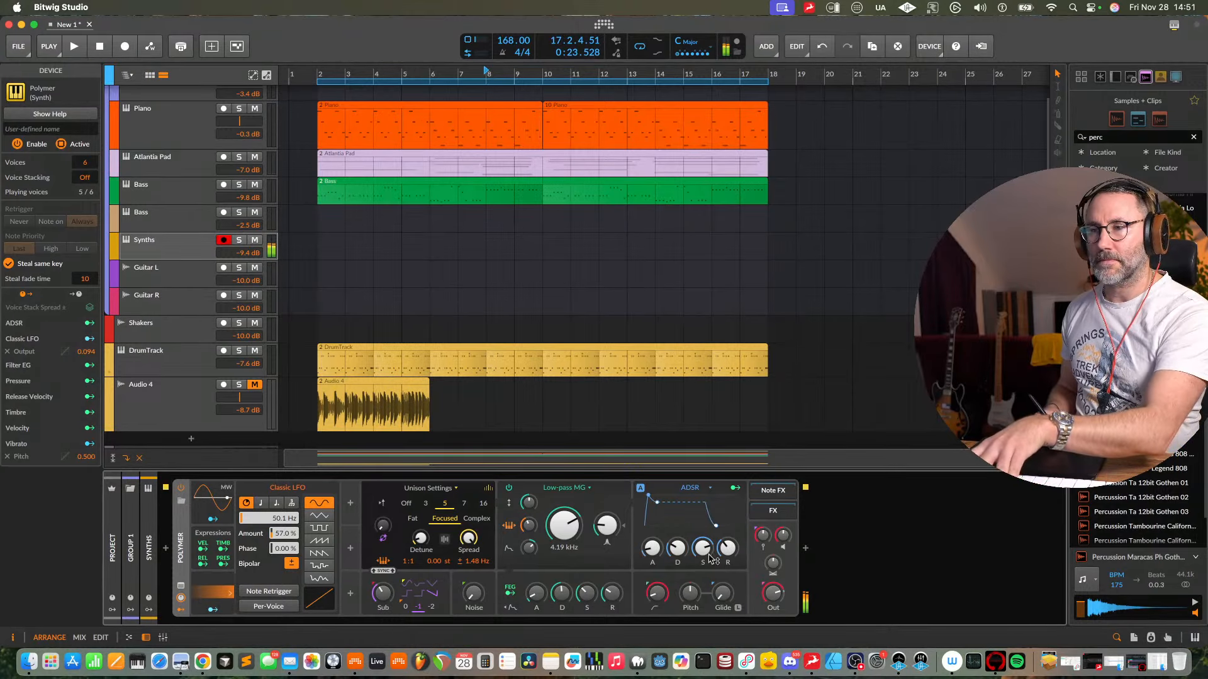
# - Insert the ValhallaSupermassive effect after the Polymer on the Synths track
pyautogui.click(806, 548)
pyautogui.write('del')
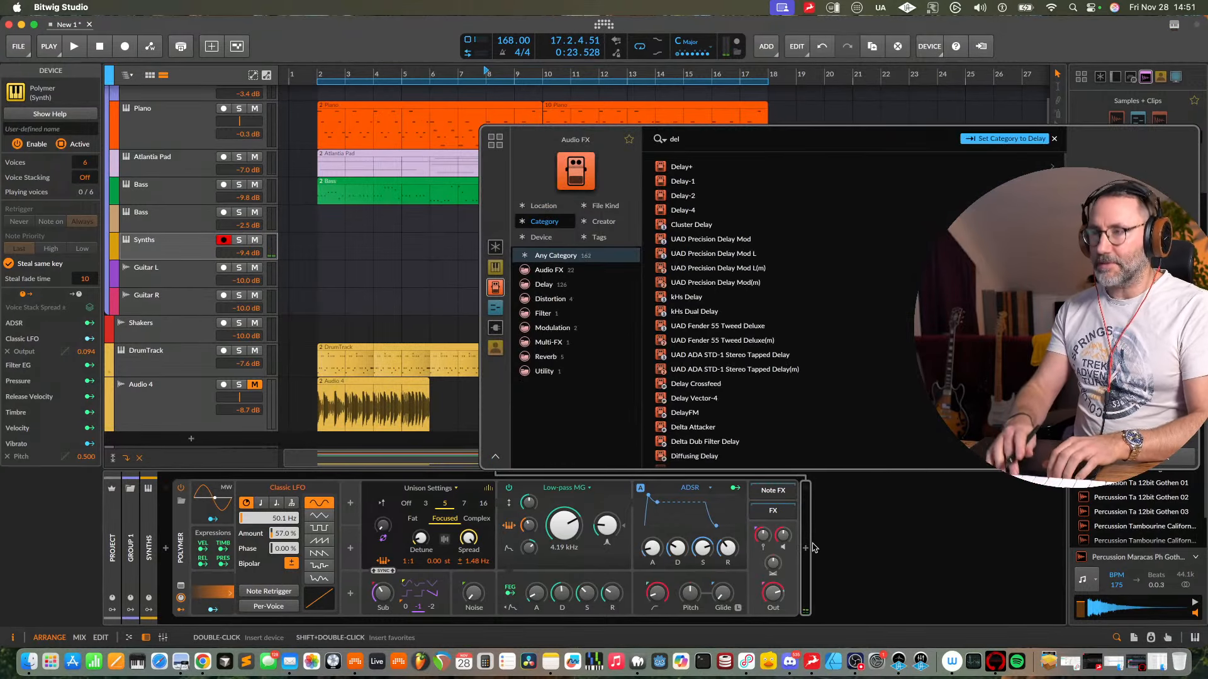
pyautogui.press('BackSpace')
pyautogui.press('BackSpace')
pyautogui.press('BackSpace')
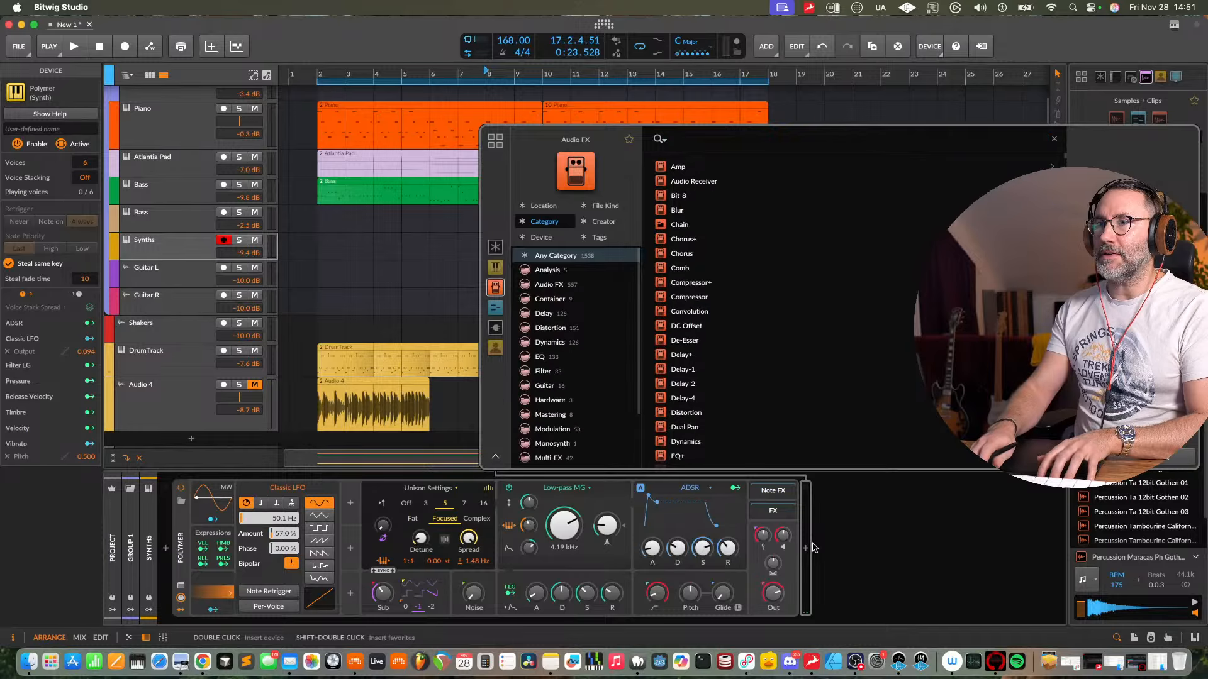
pyautogui.write('val')
pyautogui.click(948, 198)
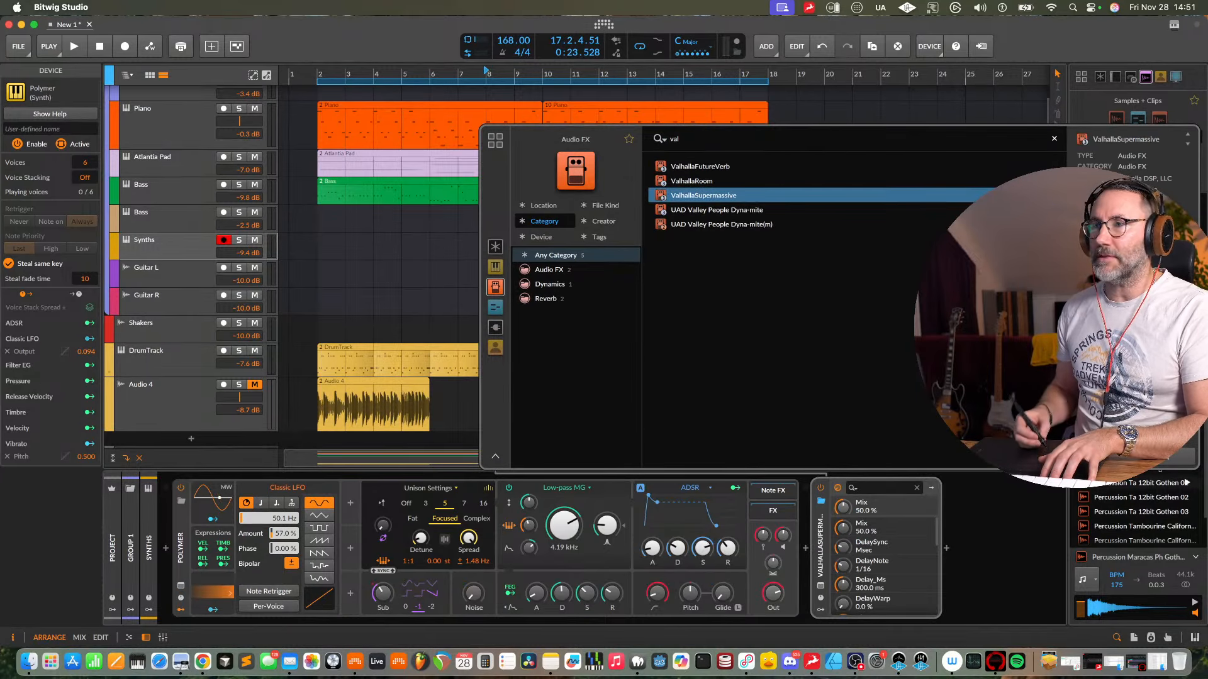
pyautogui.press('Return')
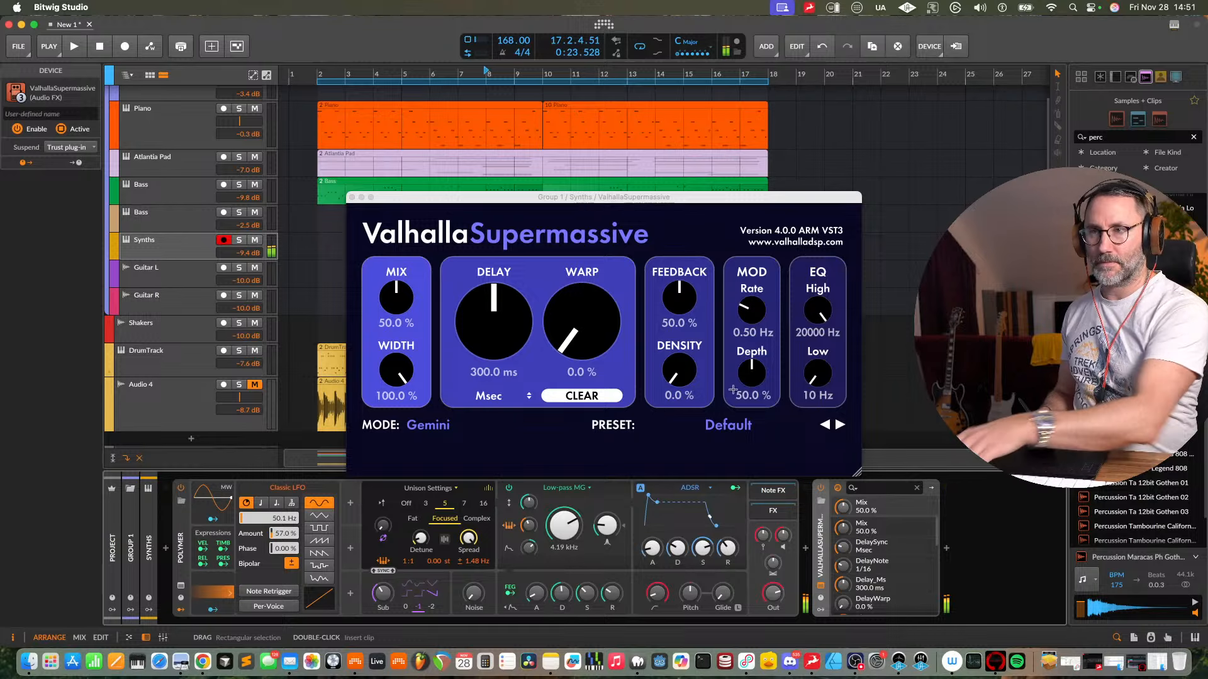
# - Audition the synth with the arrangement from bar 2 and raise the Synths track volume to -2.9 dB
pyautogui.click(314, 70)
pyautogui.press('space')
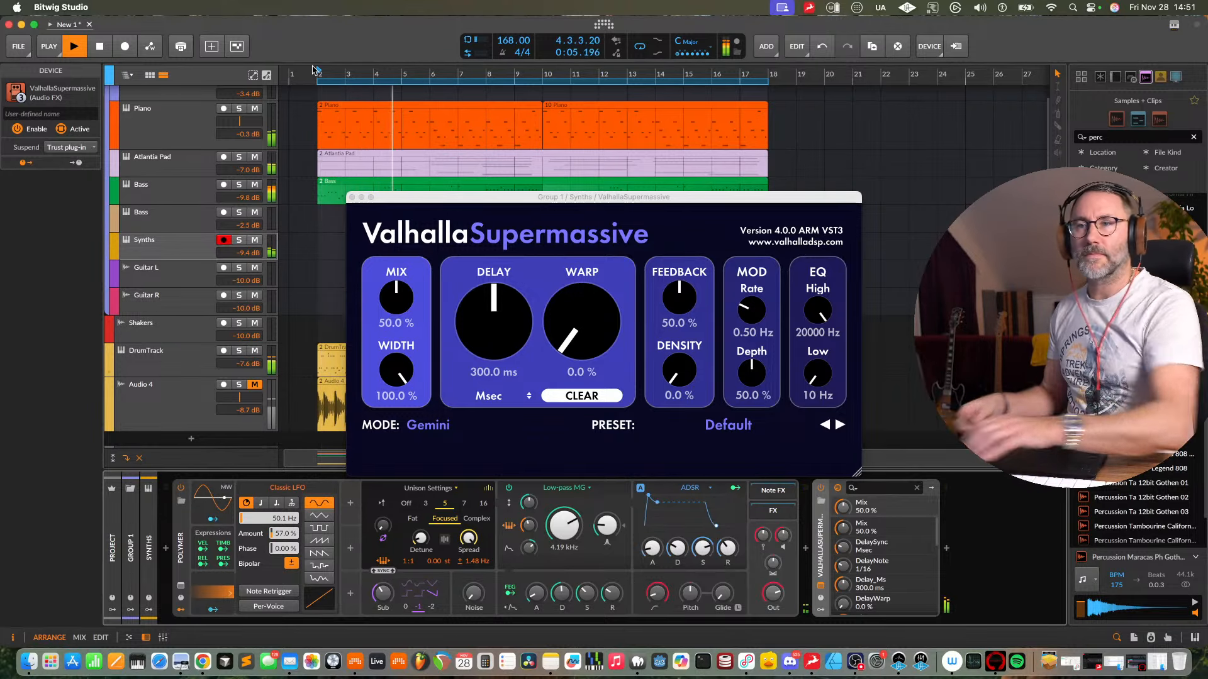
pyautogui.press('space')
pyautogui.moveTo(274, 248); pyautogui.dragTo(252, 244)
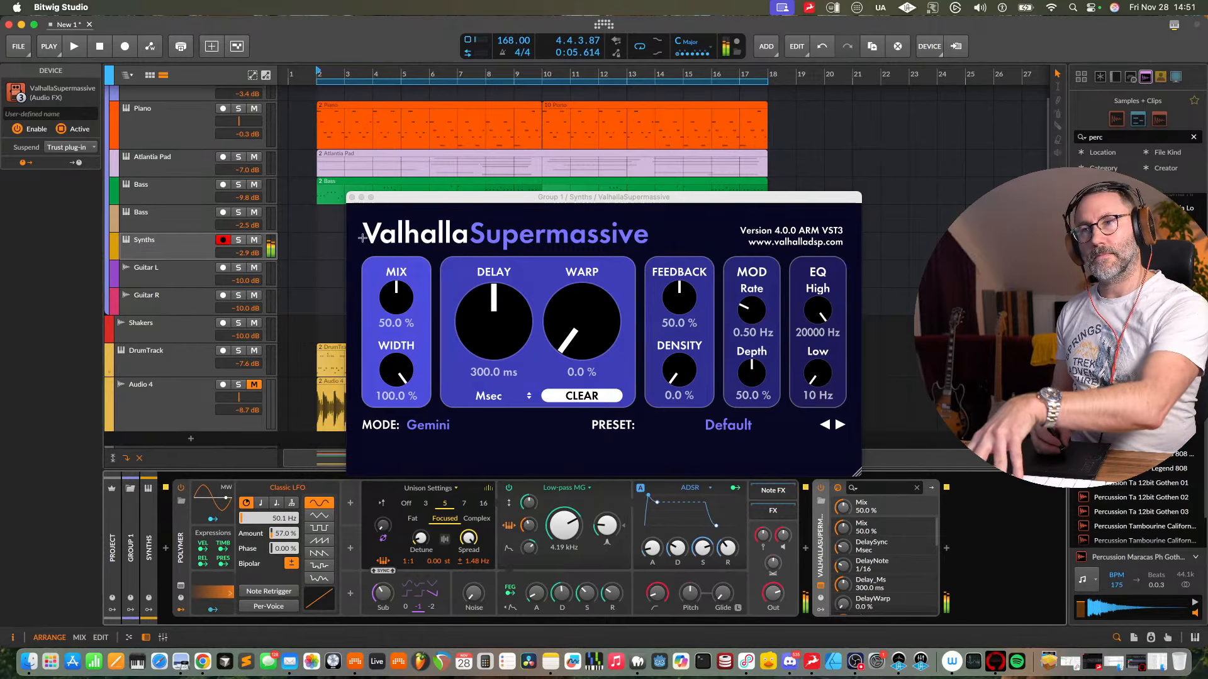
# - Close the ValhallaSupermassive window and play the arrangement from bar 2 to rehearse the synth part
pyautogui.click(352, 197)
pyautogui.press('space')
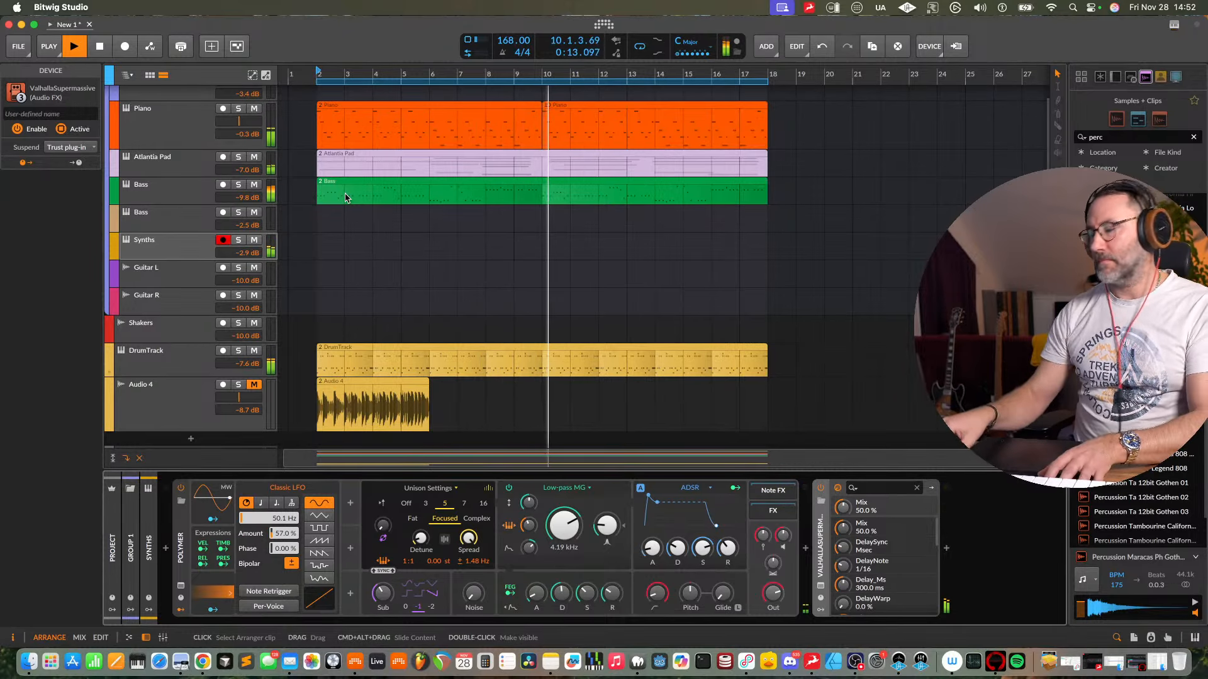
pyautogui.press('space')
# - Record a synth part on the Synths track from bar 2 to bar 18, then turn recording off
pyautogui.moveTo(412, 75); pyautogui.dragTo(495, 55)
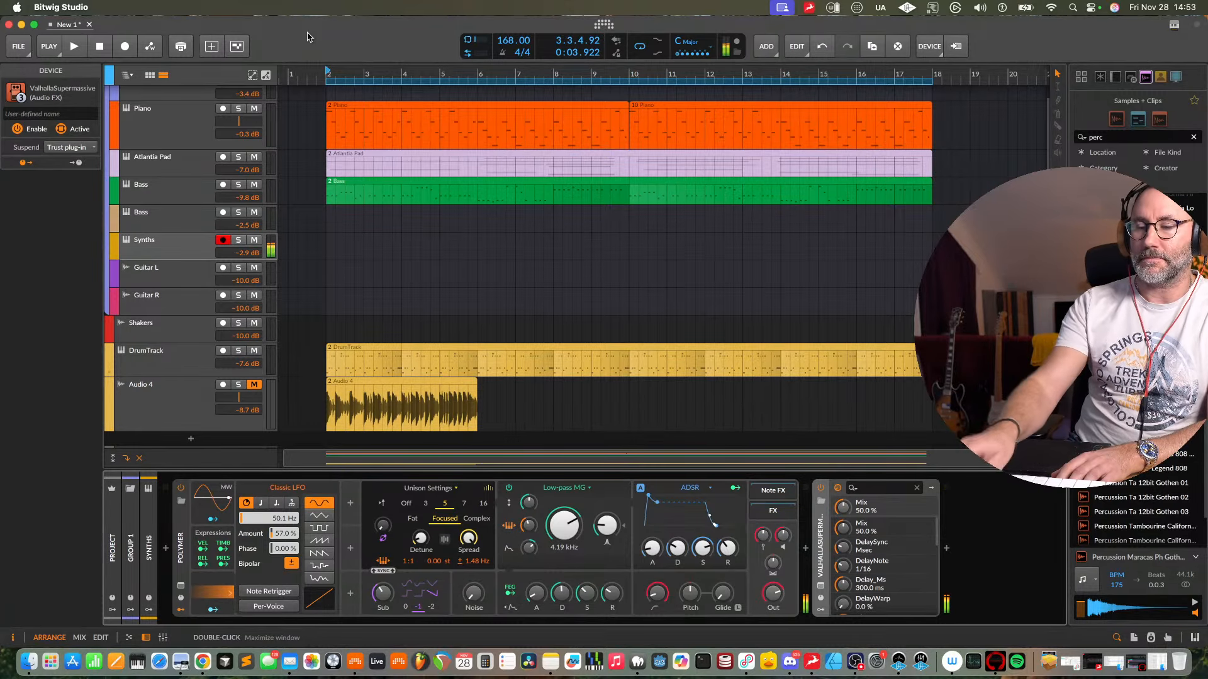
pyautogui.press('space')
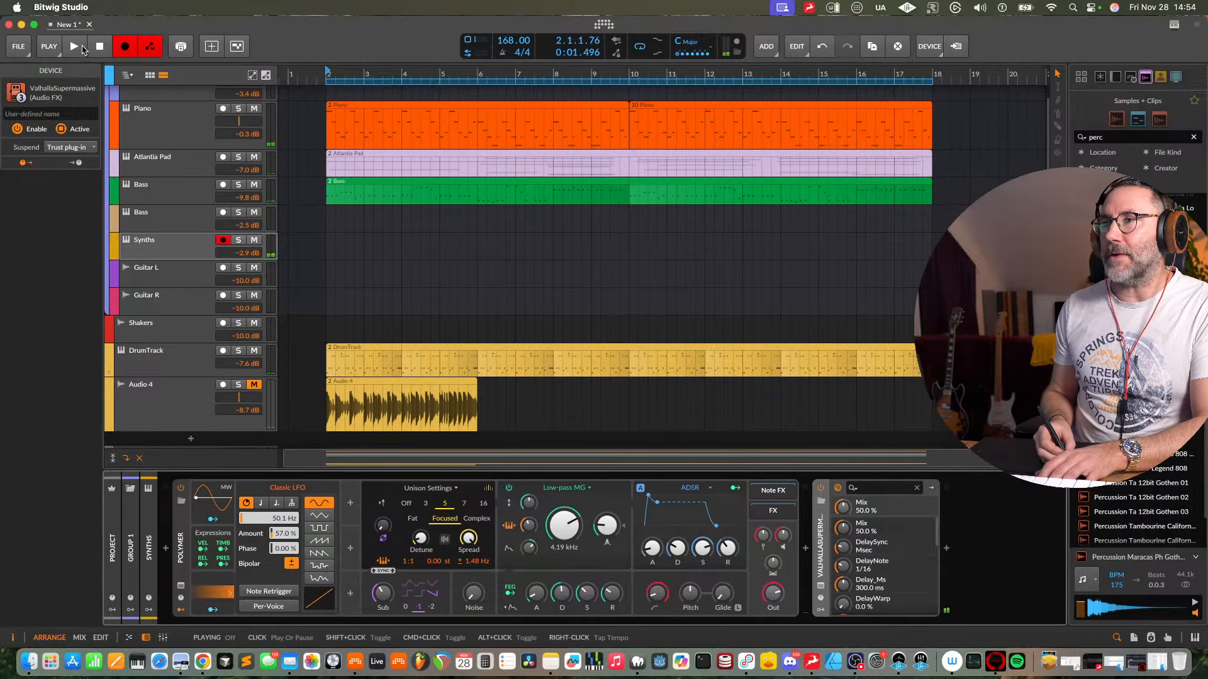
pyautogui.click(78, 49)
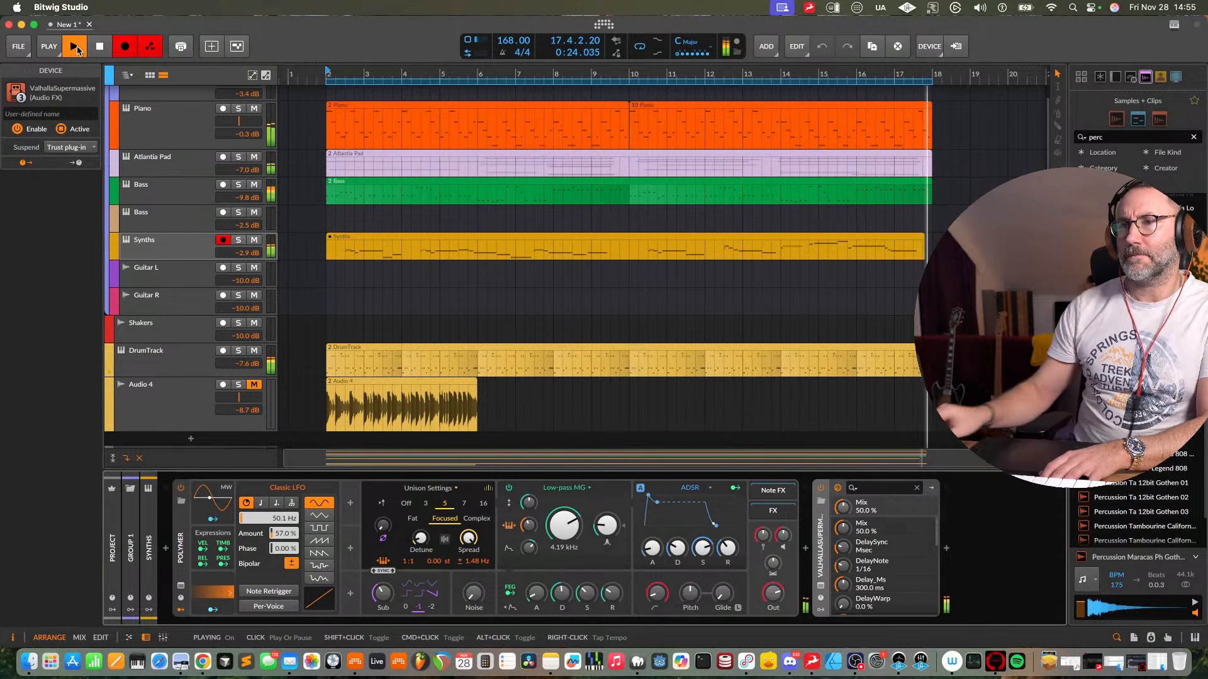
pyautogui.click(129, 46)
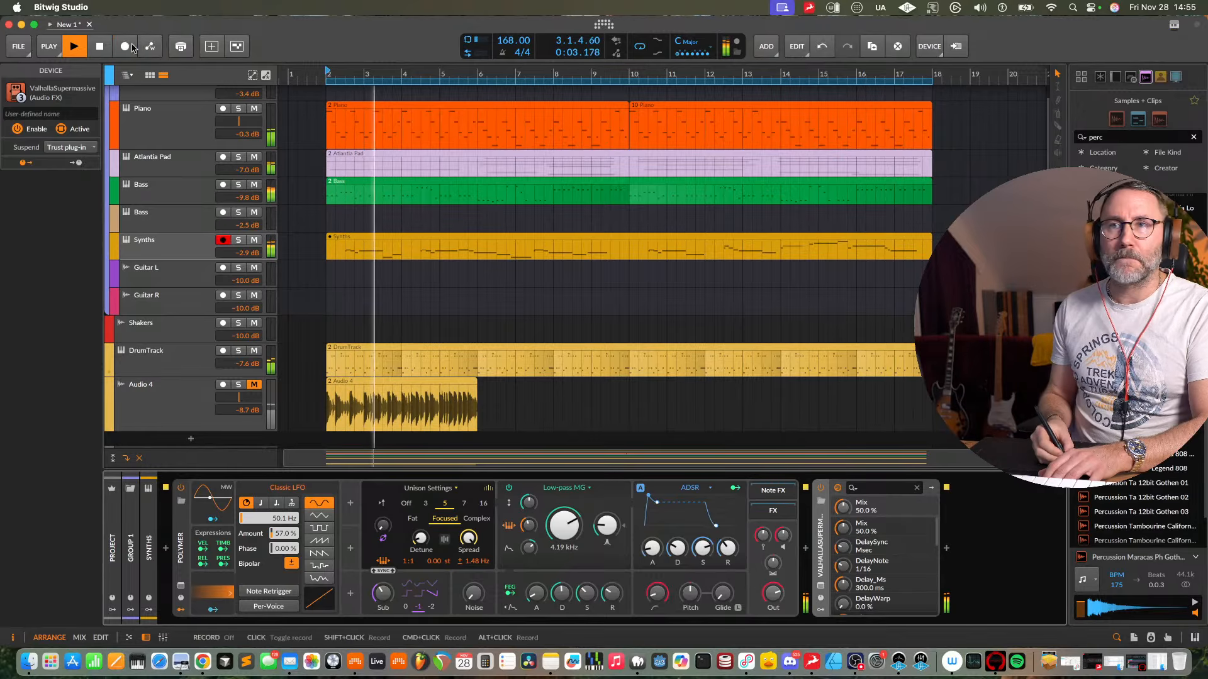
# - Lower the Synths track volume to -8.0 dB while the recorded part plays
pyautogui.moveTo(240, 253); pyautogui.dragTo(237, 252)
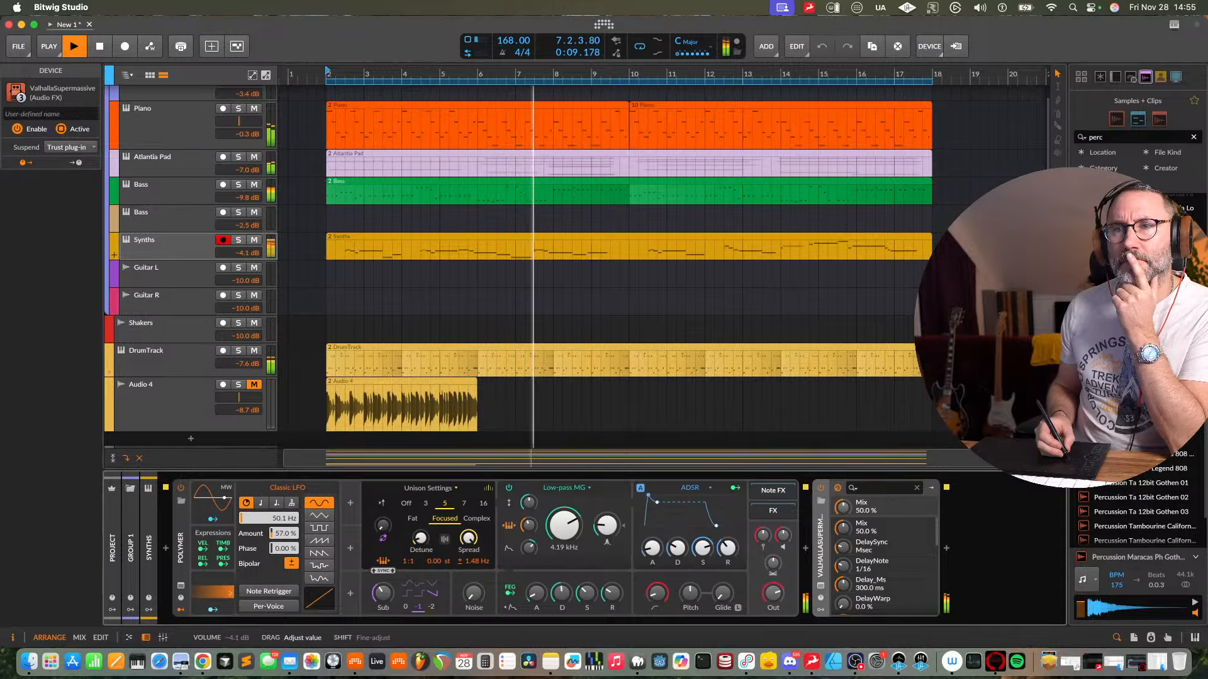
pyautogui.moveTo(271, 247); pyautogui.dragTo(272, 258)
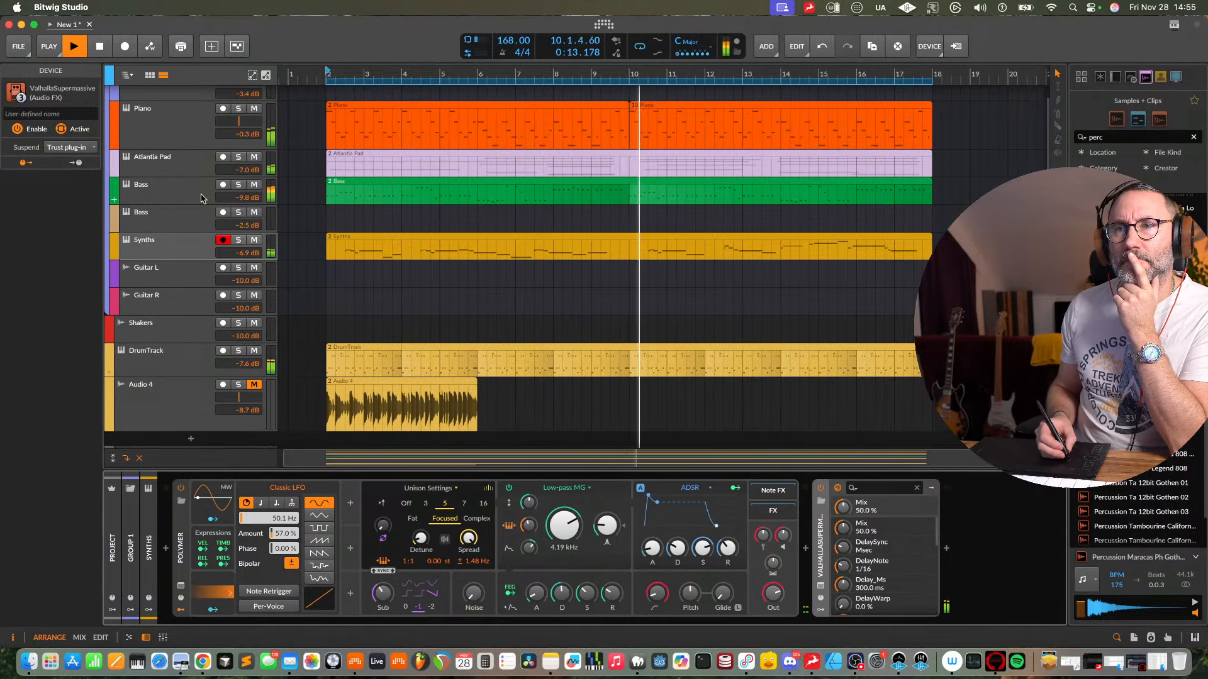
pyautogui.moveTo(275, 245); pyautogui.dragTo(269, 254)
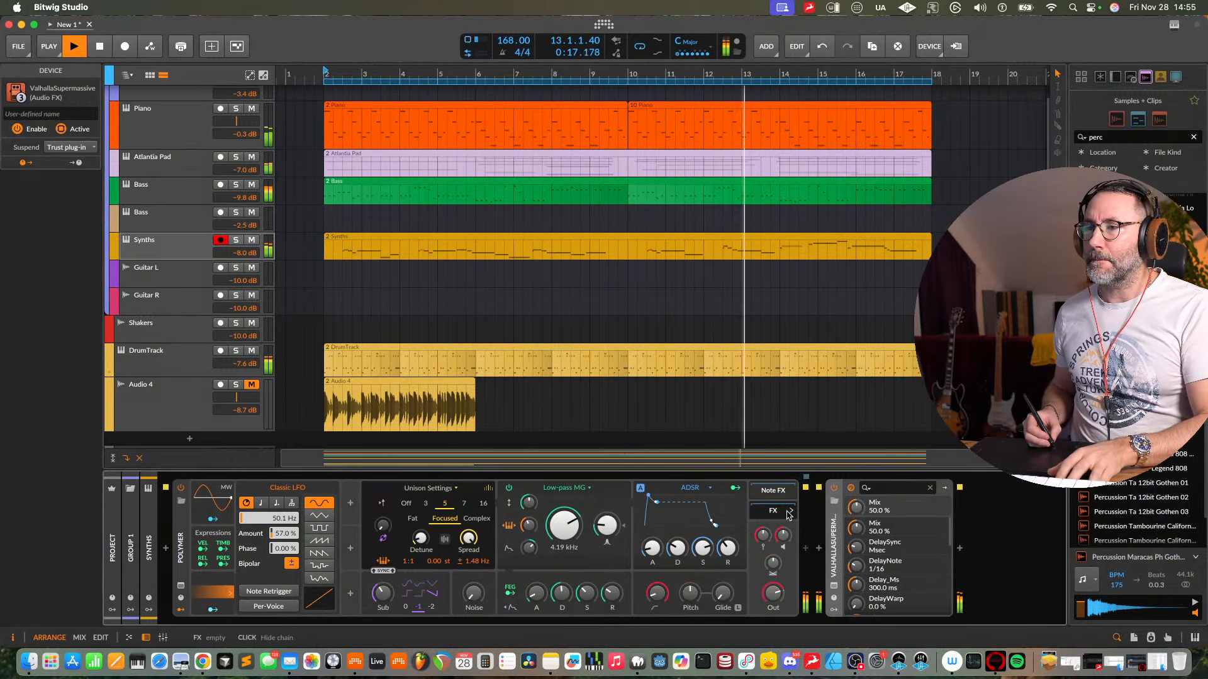
# - Move ValhallaSupermassive into the Polymer's FX chain and insert an EQ-5 after the Polymer
pyautogui.moveTo(821, 539); pyautogui.dragTo(777, 515)
pyautogui.click(806, 549)
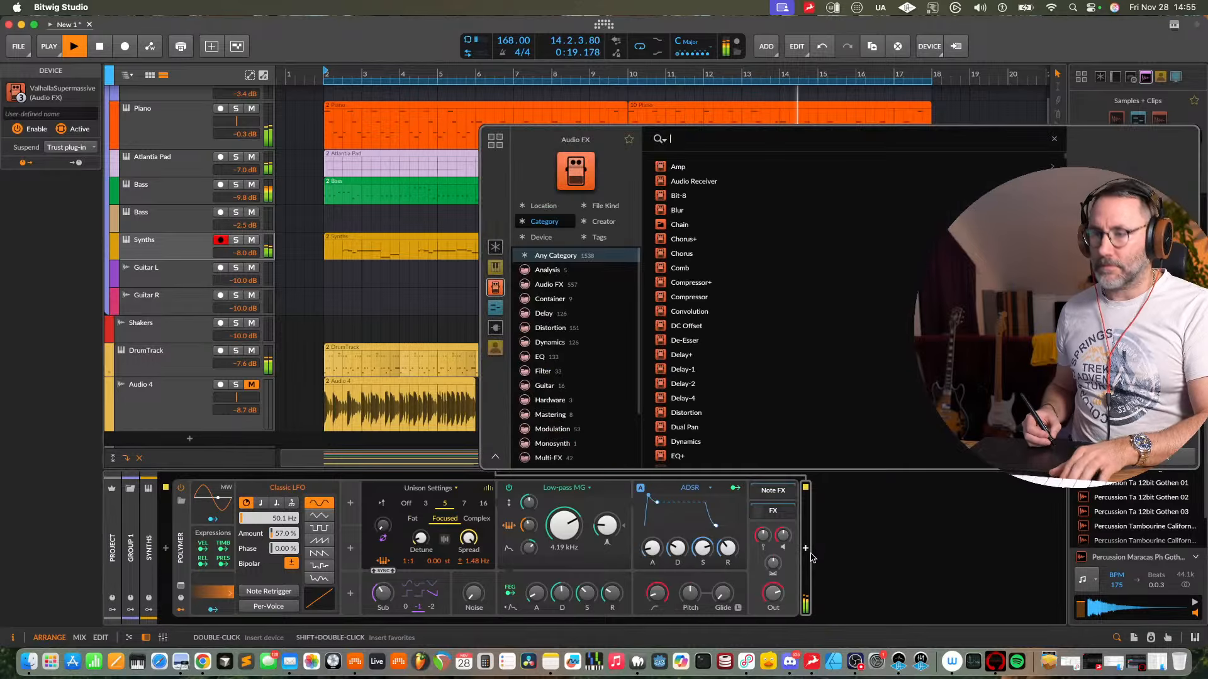
pyautogui.write('eq')
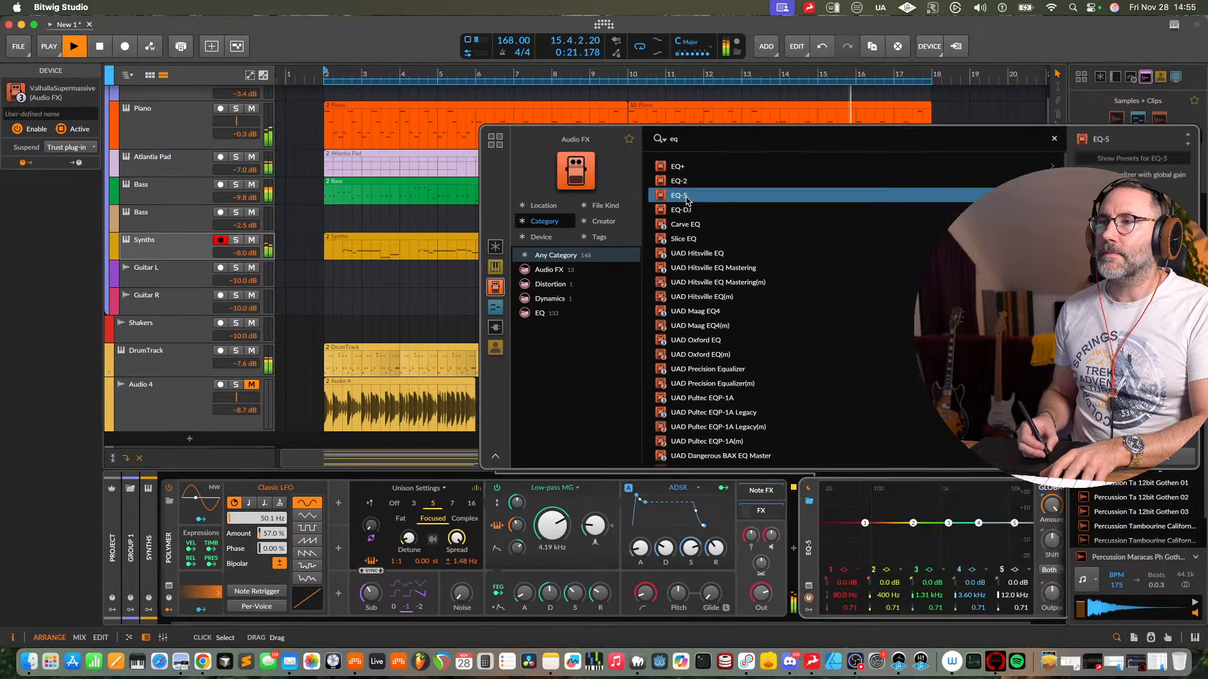
pyautogui.doubleClick(679, 196)
# - Set EQ-5 band 1 to a 4-pole high-pass at 294 Hz and band 5 to a low-pass at 5.41 kHz
pyautogui.click(835, 571)
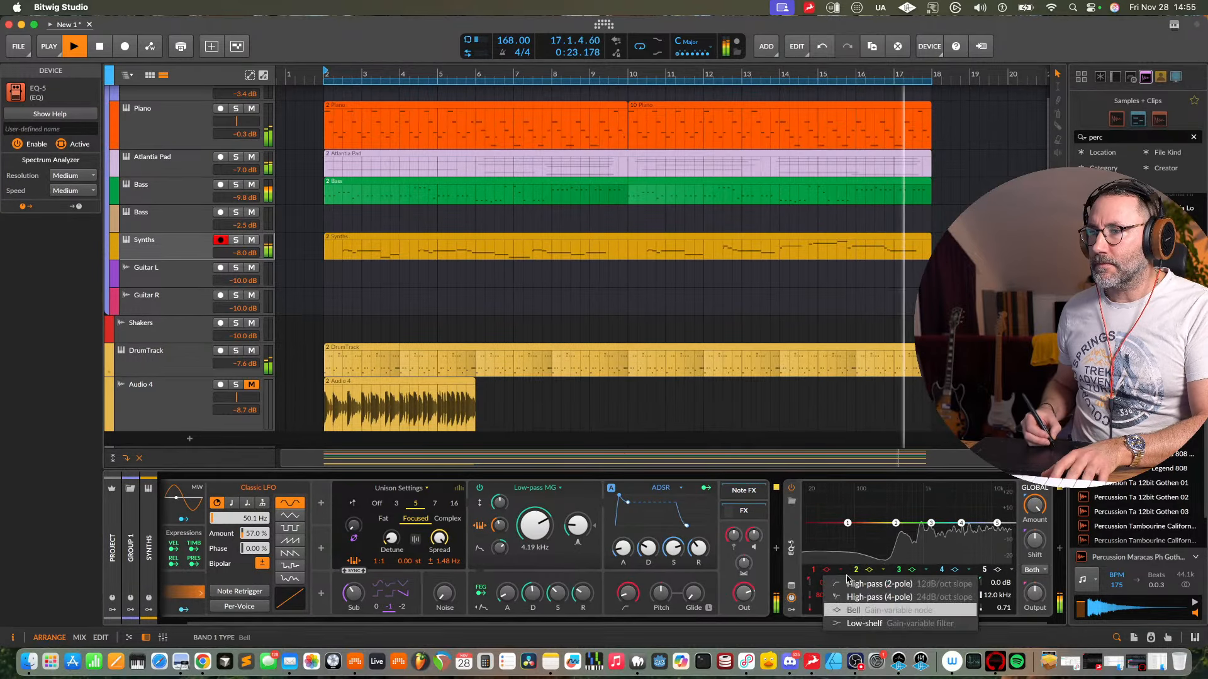
pyautogui.click(857, 596)
pyautogui.moveTo(848, 523); pyautogui.dragTo(893, 527)
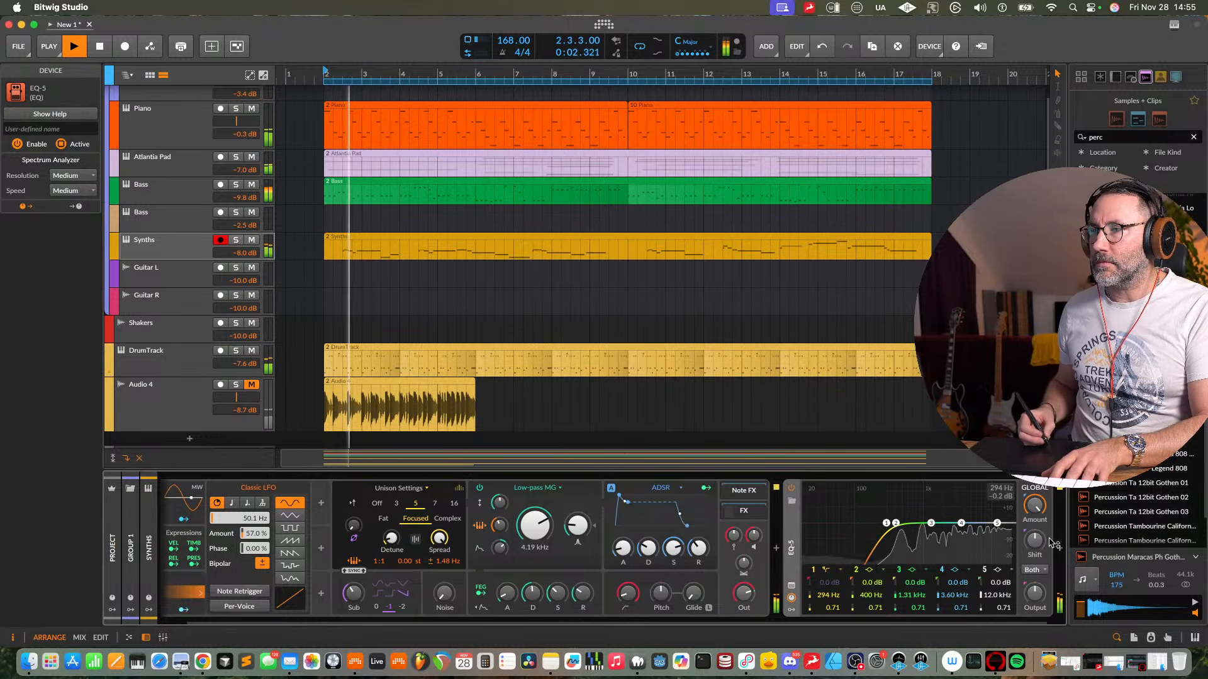
pyautogui.click(1009, 571)
pyautogui.click(1032, 598)
pyautogui.moveTo(997, 523); pyautogui.dragTo(971, 513)
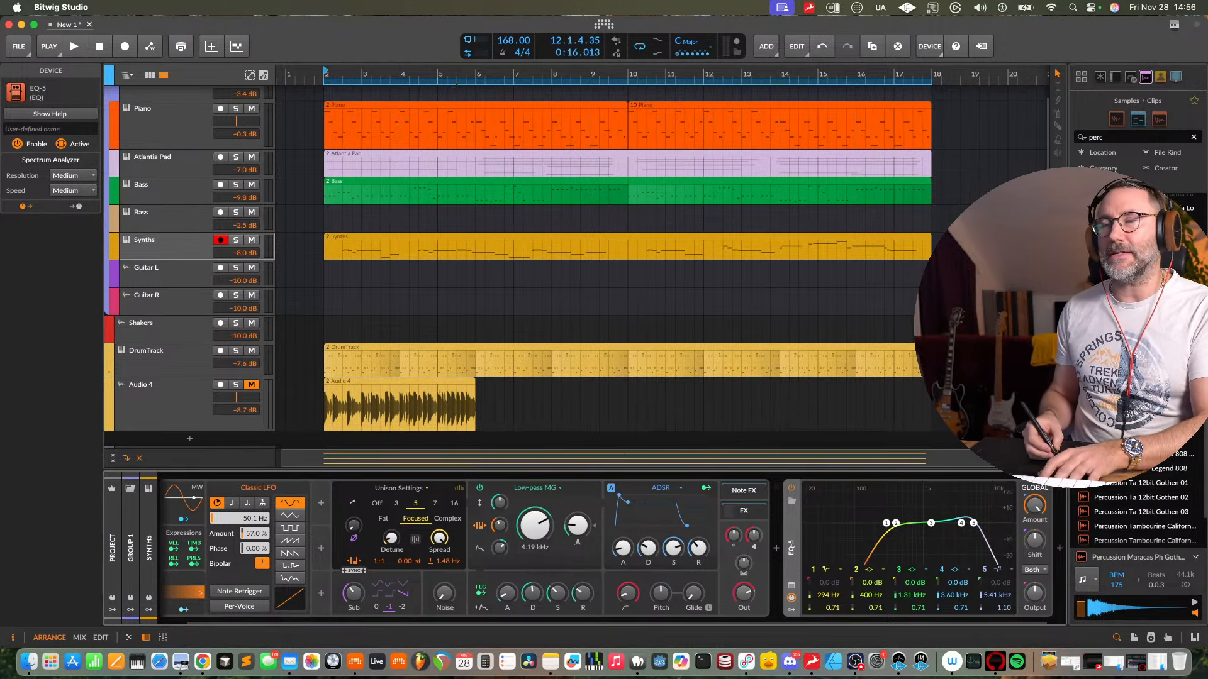
# - During playback, set EQ-5 band 3 to 2.83 kHz at -1.1 dB and raise the band 5 low-pass to 6.50 kHz
pyautogui.moveTo(364, 76); pyautogui.dragTo(346, 67)
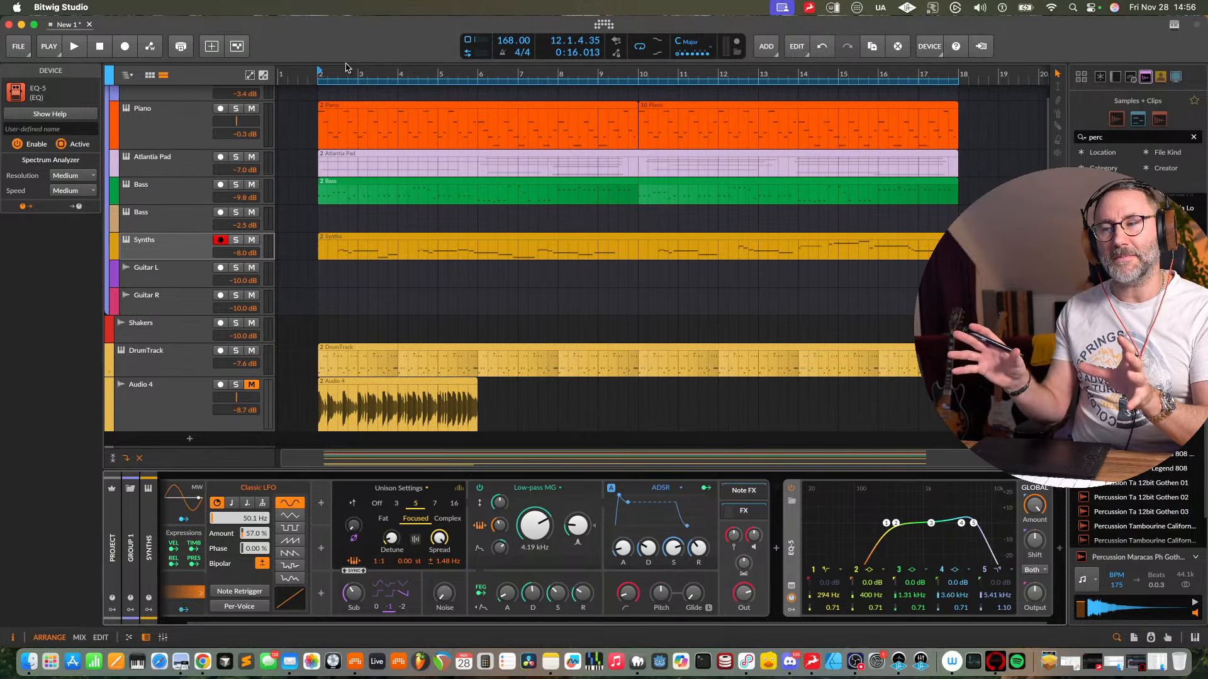
pyautogui.press('space')
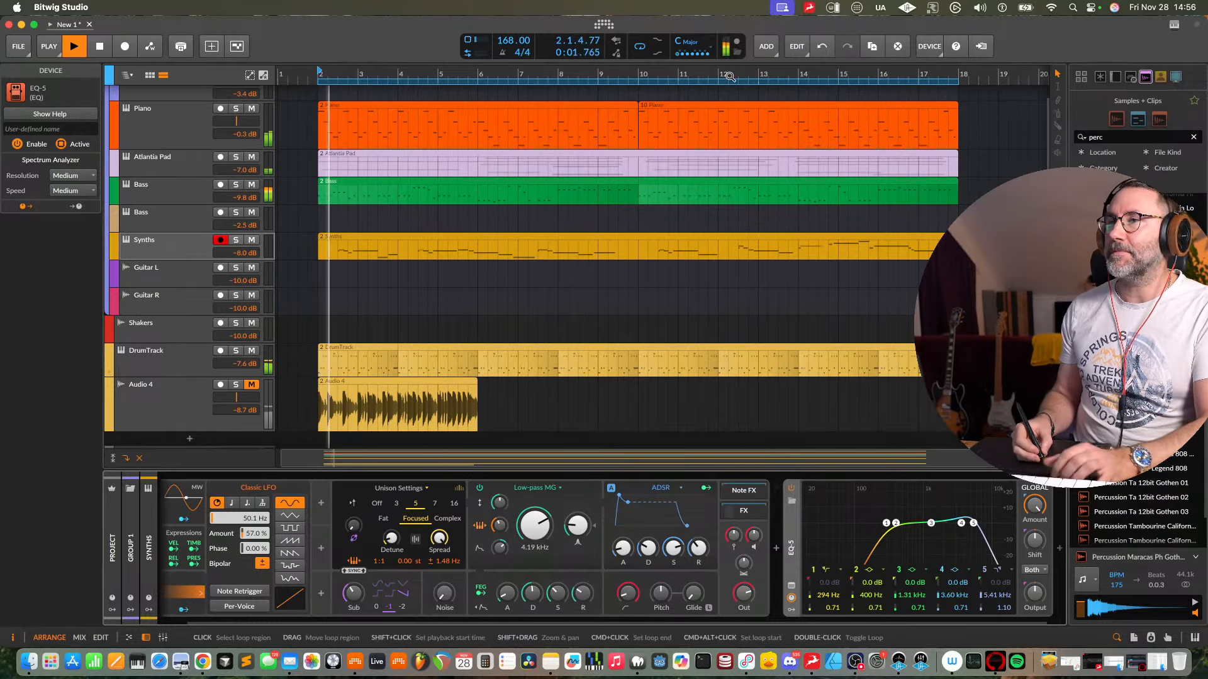
pyautogui.moveTo(666, 75)
pyautogui.mouseDown()
pyautogui.moveTo(674, 83)
pyautogui.moveTo(645, 87)
pyautogui.moveTo(643, 75)
pyautogui.mouseUp()
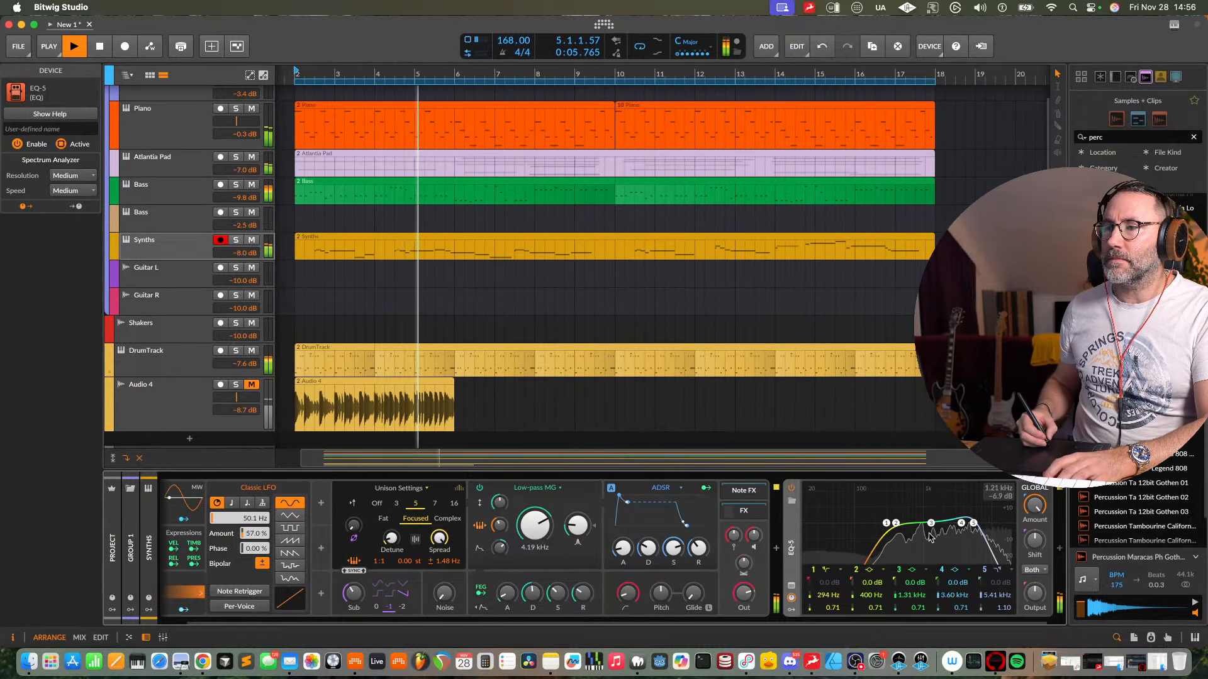
pyautogui.moveTo(931, 523); pyautogui.dragTo(985, 525)
pyautogui.moveTo(969, 524); pyautogui.dragTo(953, 525)
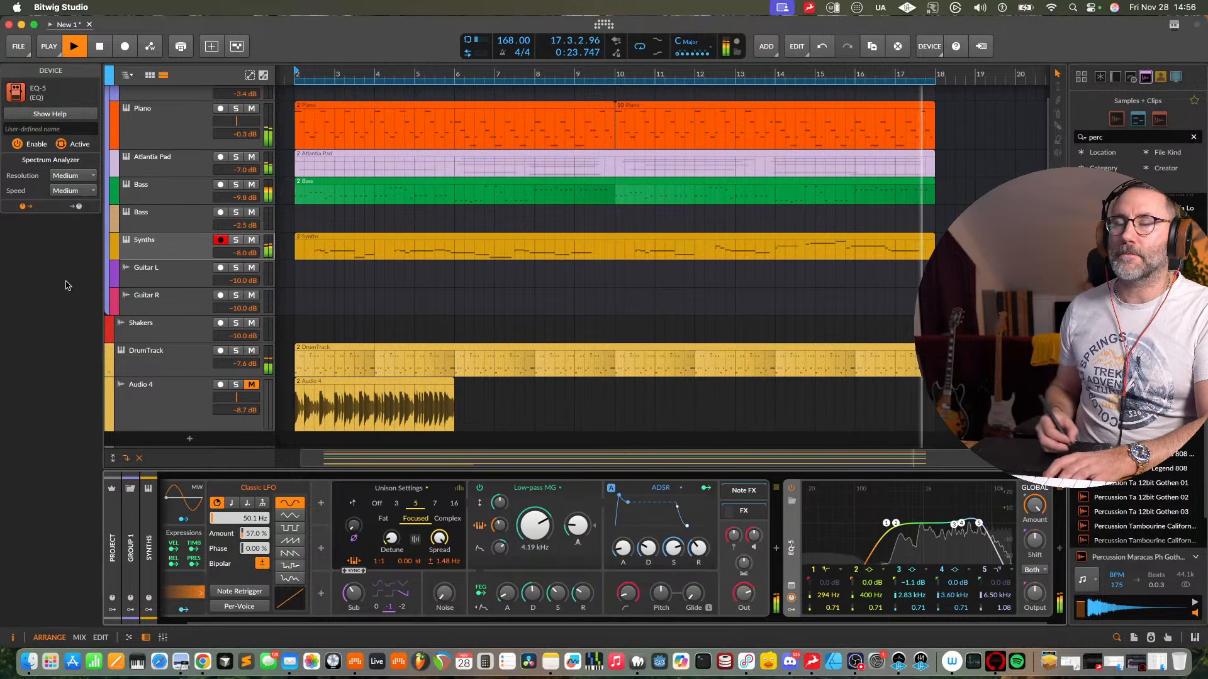
# - Listen to the mix with the Bass track muted, also muting and unmuting the Atlantia Pad and Piano tracks one at a time
pyautogui.click(162, 258)
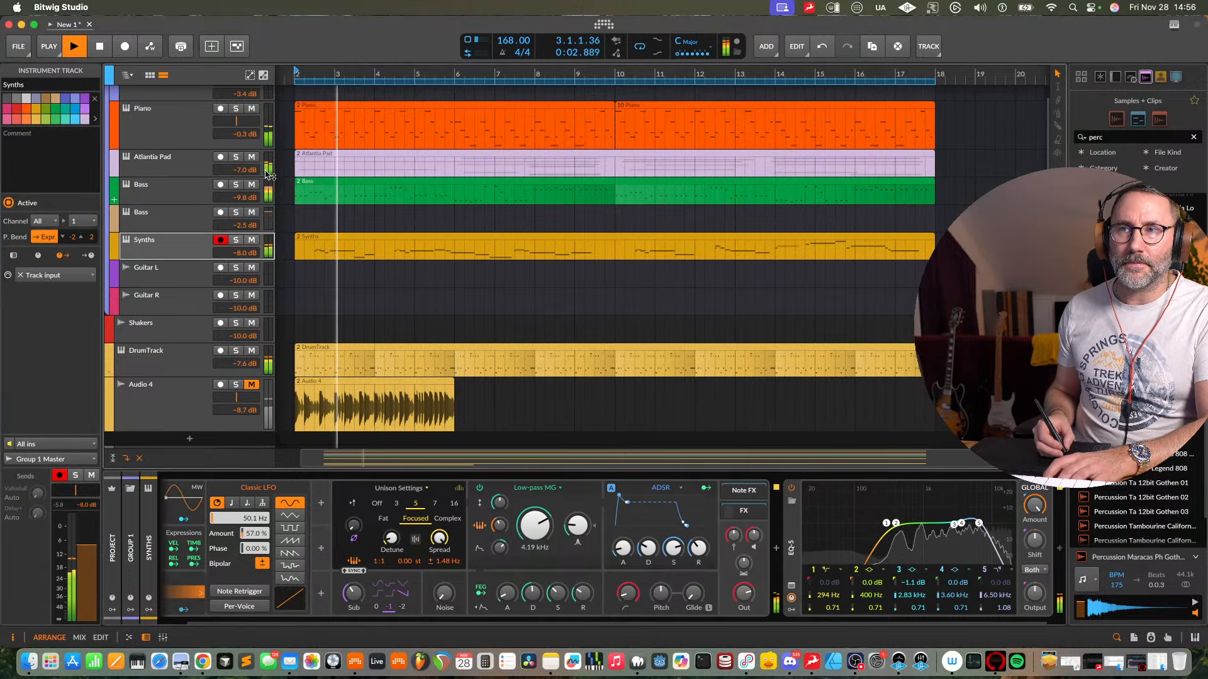
pyautogui.click(251, 184)
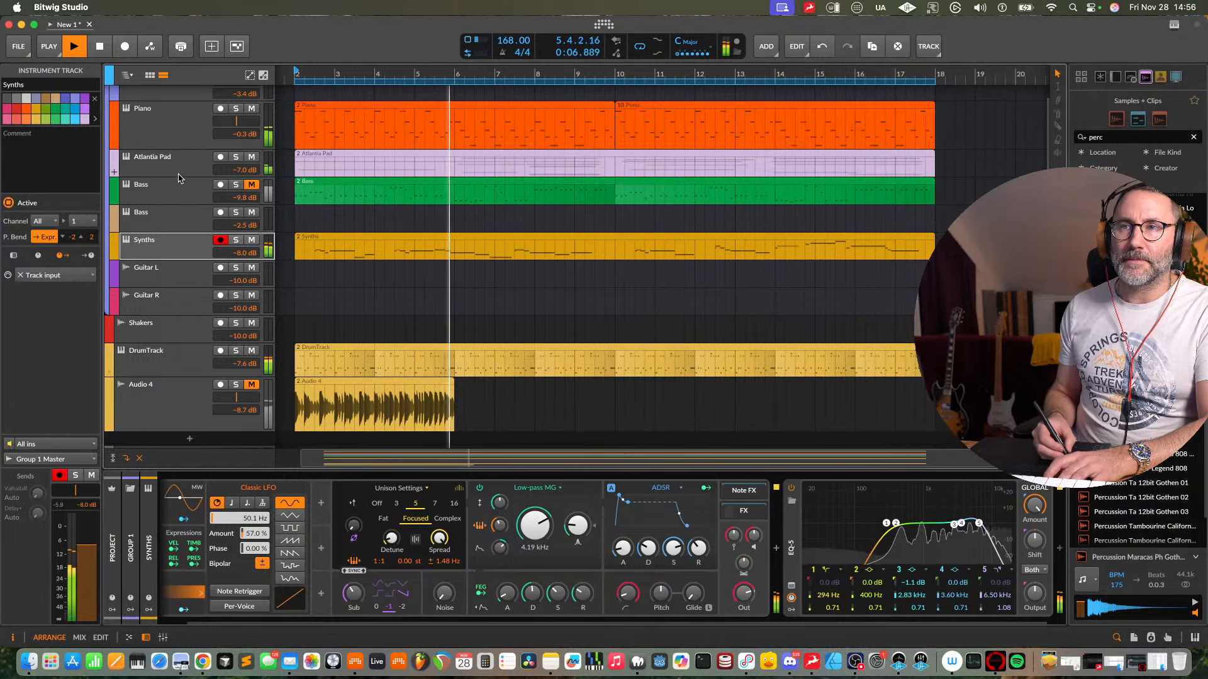
pyautogui.click(242, 168)
pyautogui.click(251, 157)
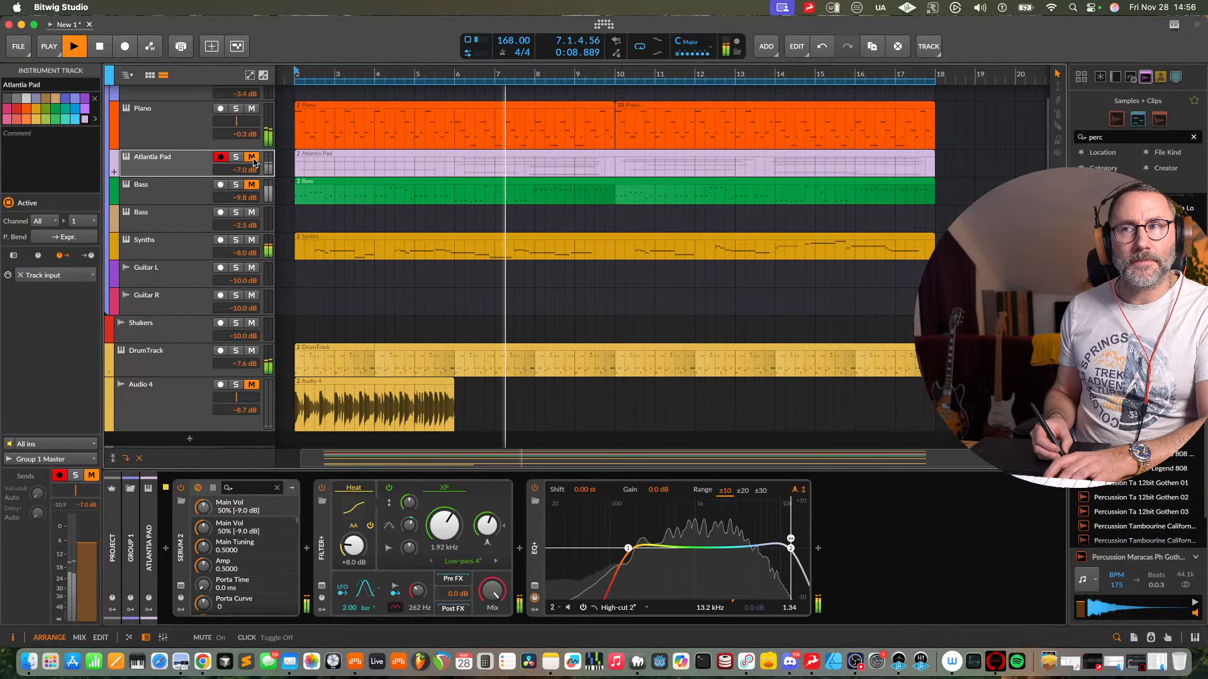
pyautogui.click(251, 157)
pyautogui.click(251, 109)
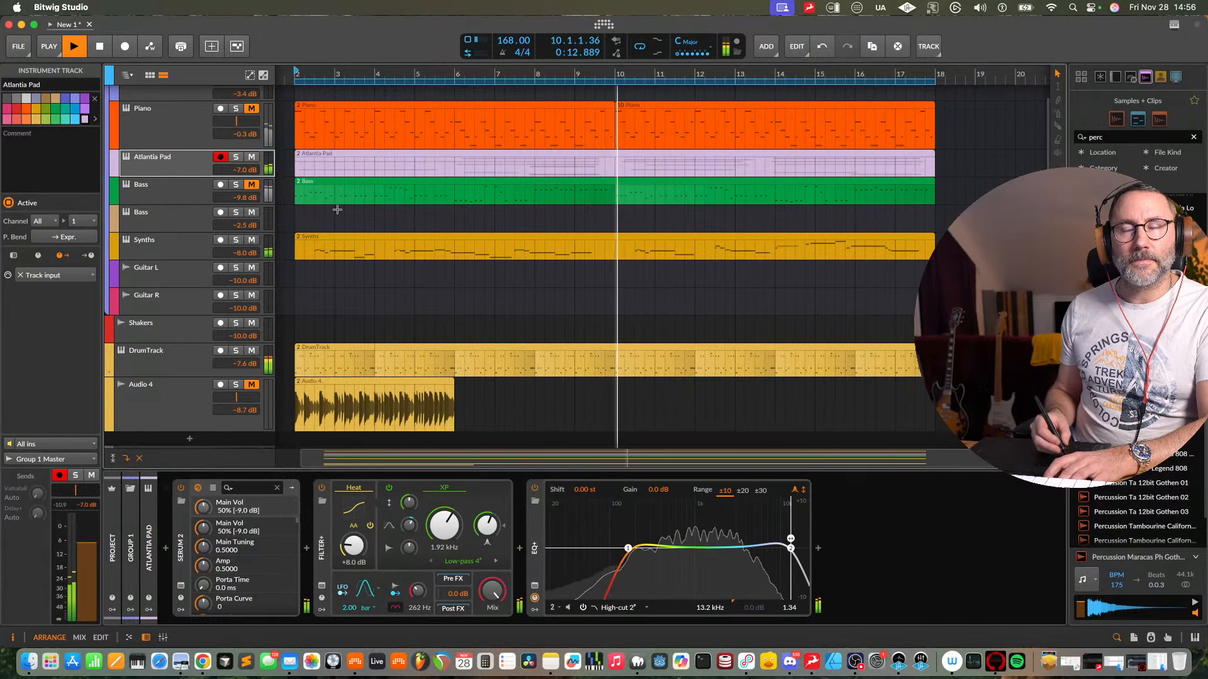
pyautogui.click(252, 109)
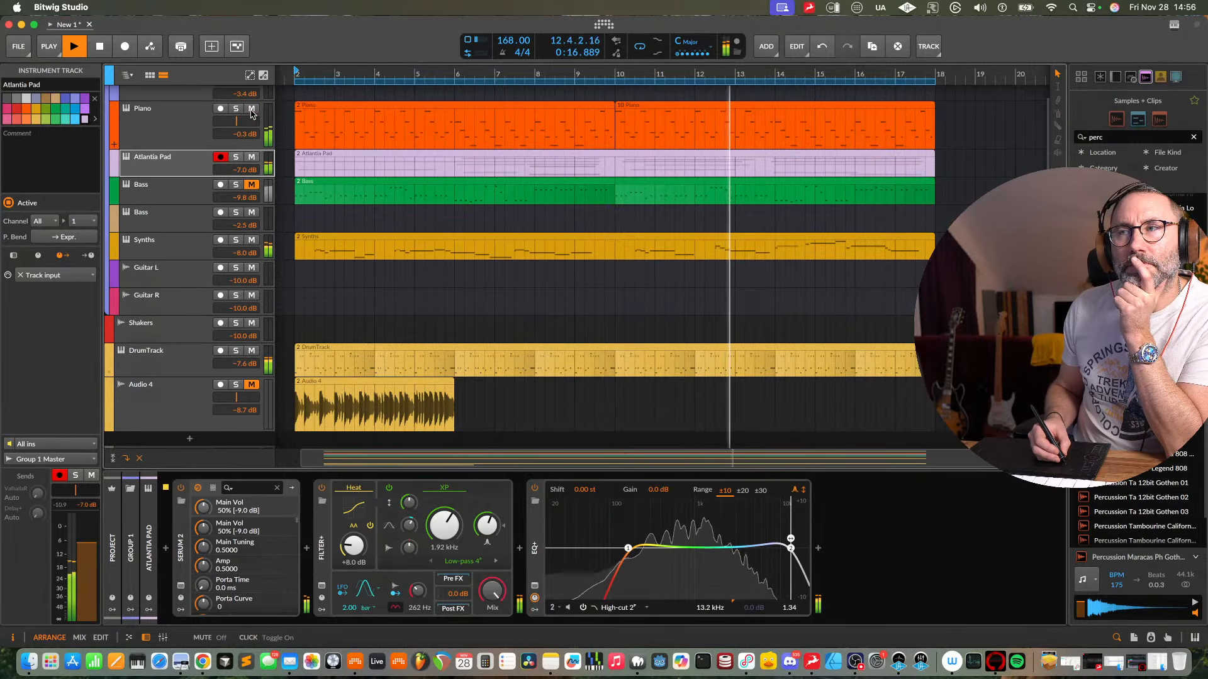
# - Set the ValhallaSupermassive mix on the Piano track to 66.5 % and unmute the Bass track
pyautogui.click(186, 124)
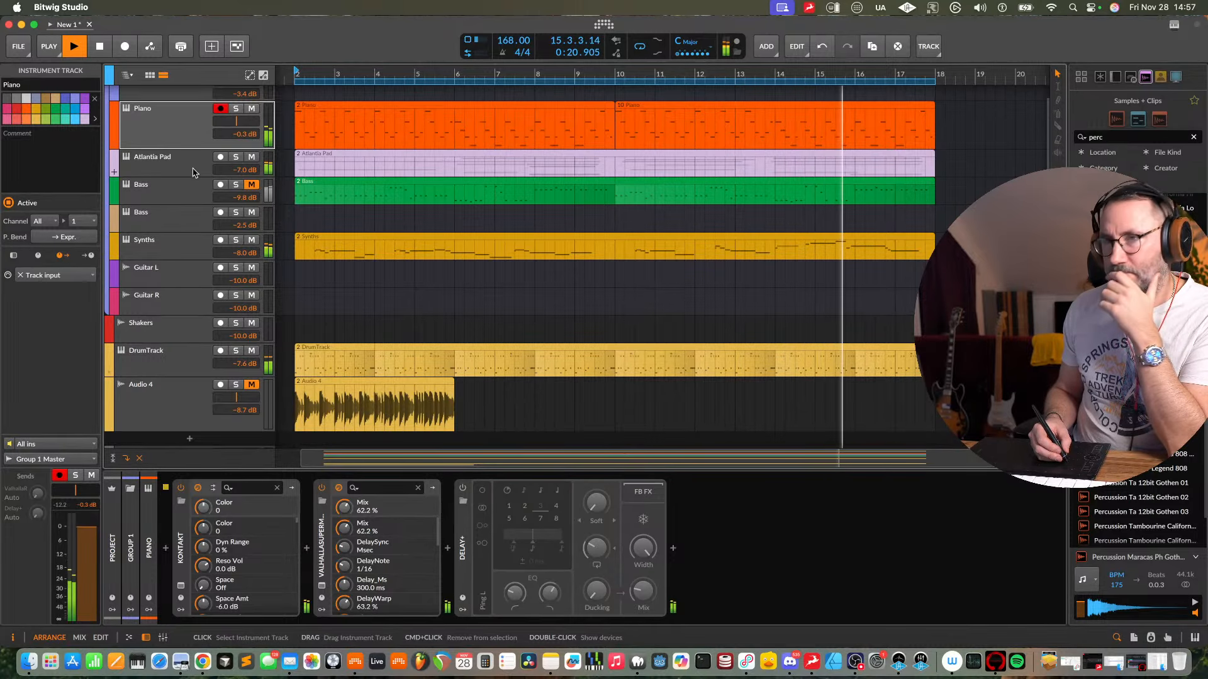
pyautogui.click(326, 565)
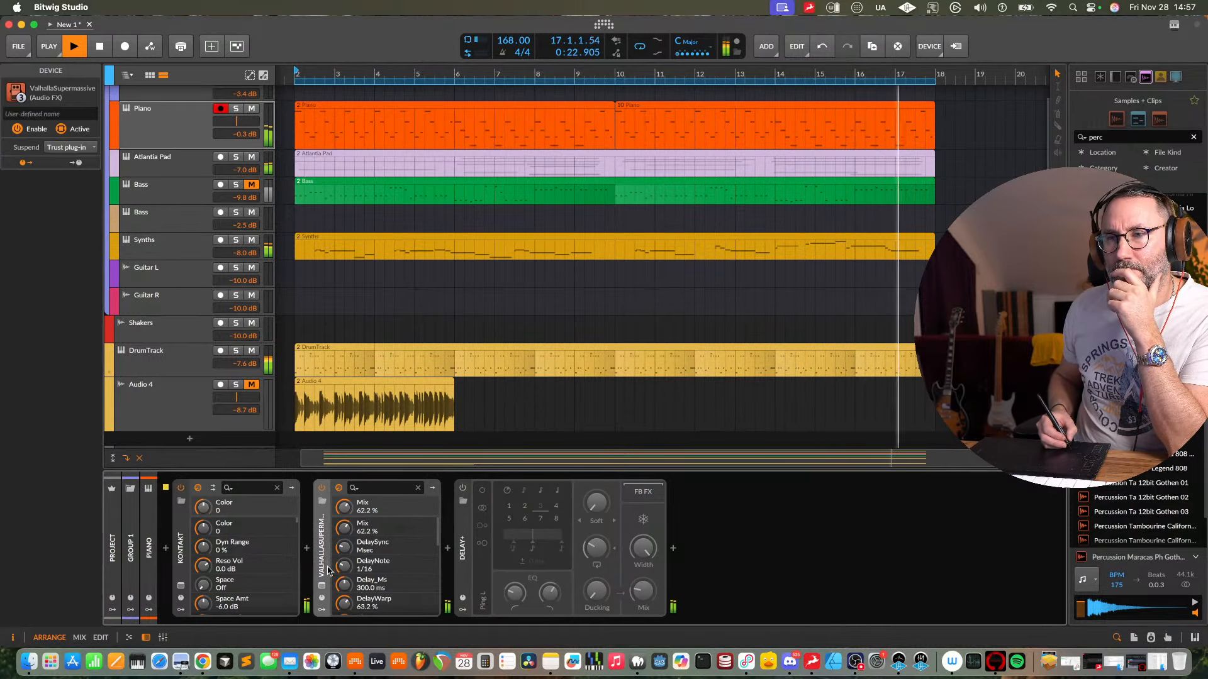
pyautogui.moveTo(345, 508)
pyautogui.mouseDown()
pyautogui.moveTo(345, 566)
pyautogui.moveTo(345, 524)
pyautogui.mouseUp()
pyautogui.click(252, 185)
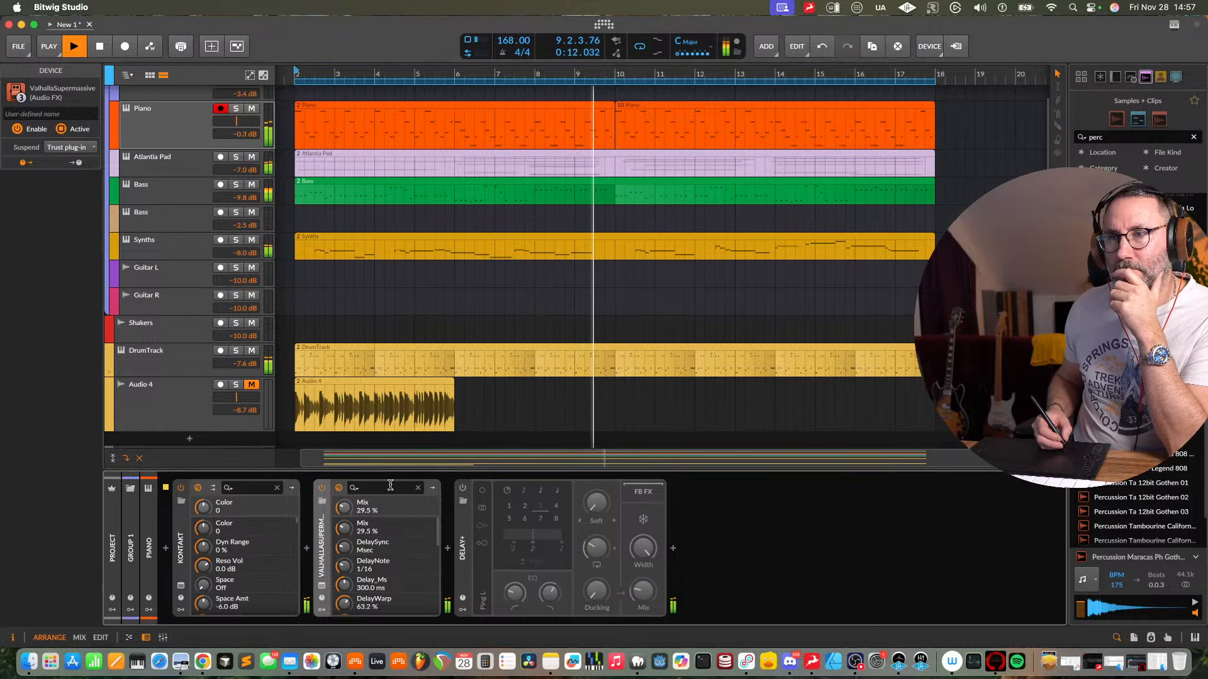
pyautogui.click(164, 130)
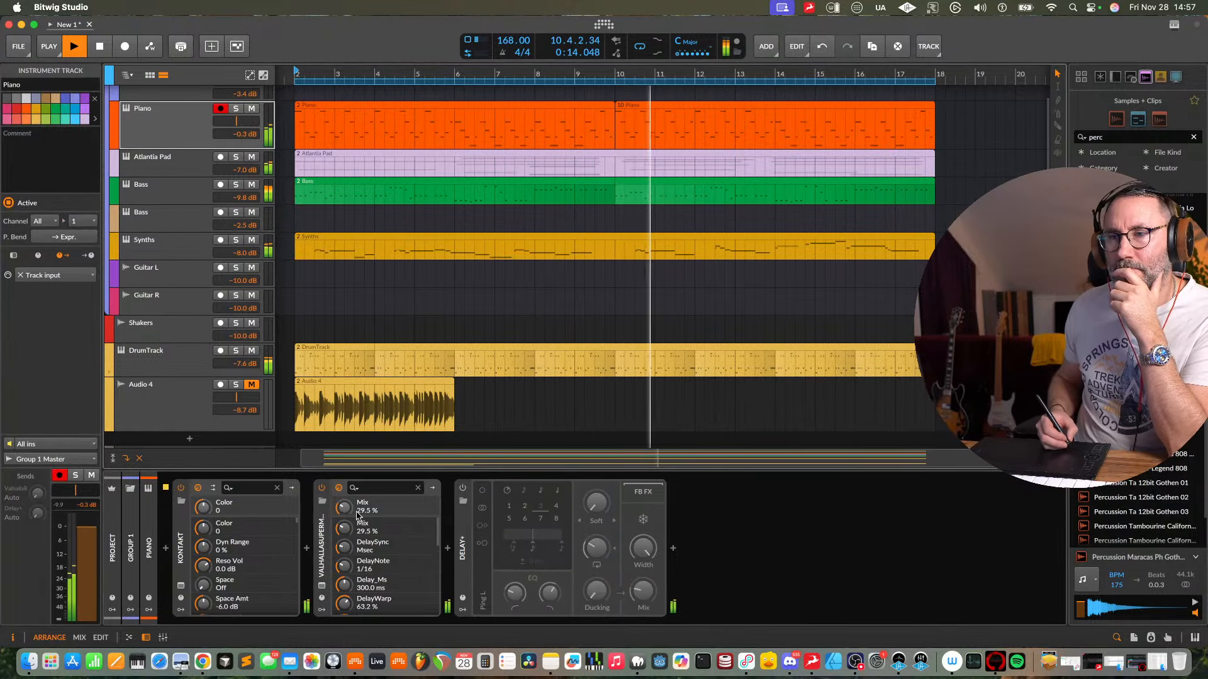
pyautogui.moveTo(344, 528); pyautogui.dragTo(345, 466)
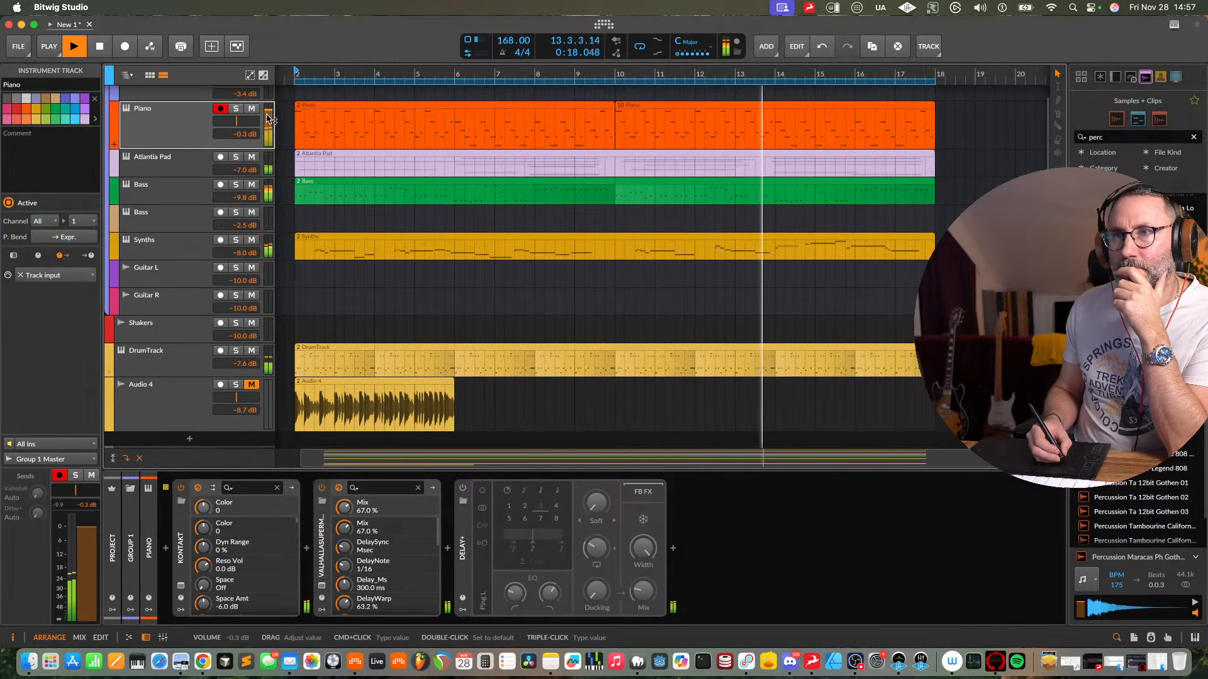
# - Lower the green Bass track's volume to -11.6 dB and the Synths track's volume to -10.0 dB, checking the mixer levels
pyautogui.moveTo(270, 194); pyautogui.dragTo(270, 201)
pyautogui.moveTo(269, 248); pyautogui.dragTo(269, 254)
pyautogui.hotkey('alt', '2')
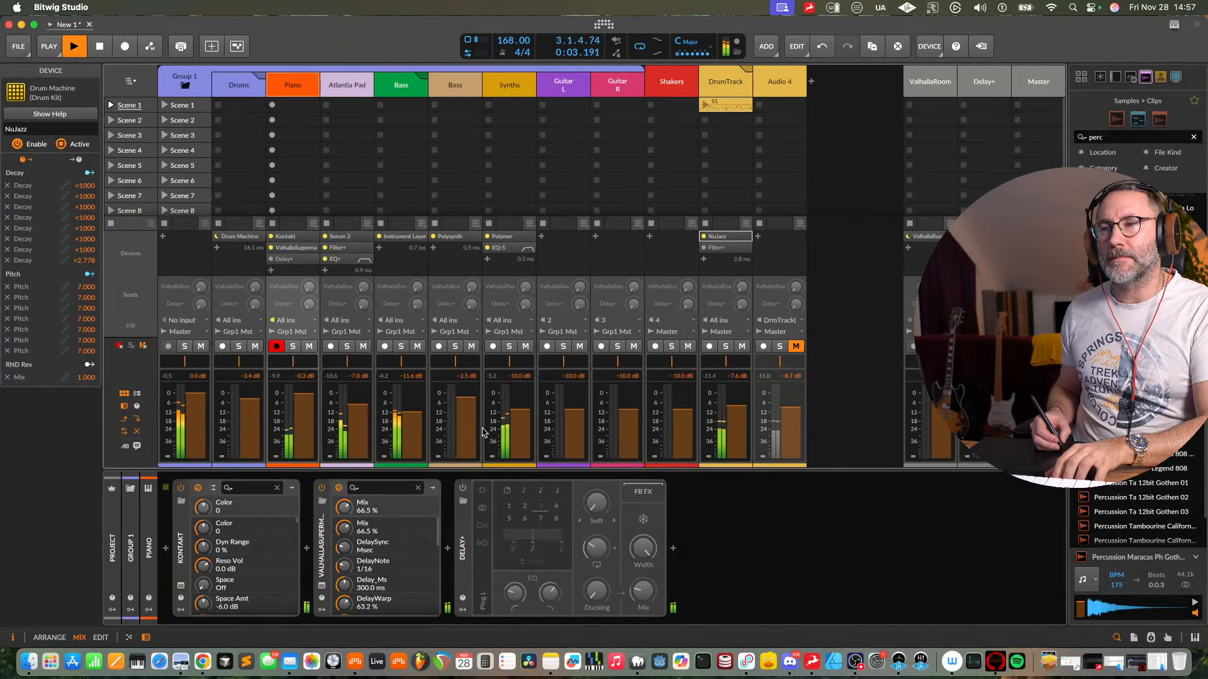
pyautogui.hotkey('alt', '1')
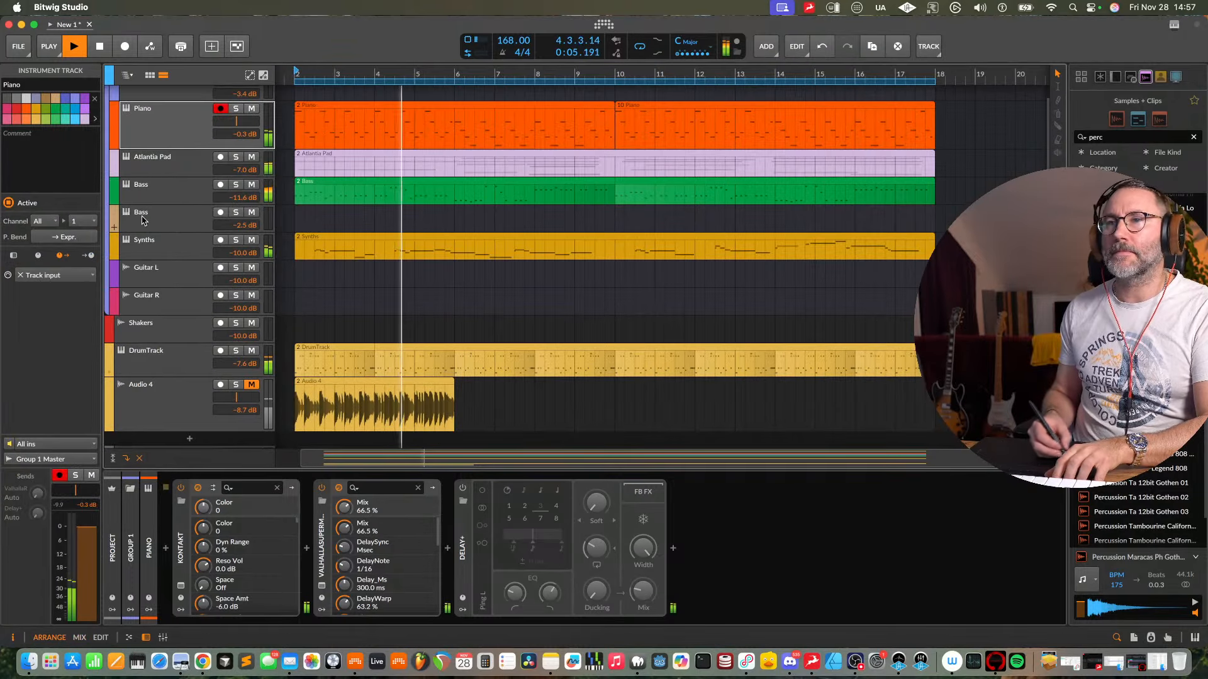
# - Rename the Synths track as LEAD SYNTH
pyautogui.click(167, 250)
pyautogui.press('super+r')
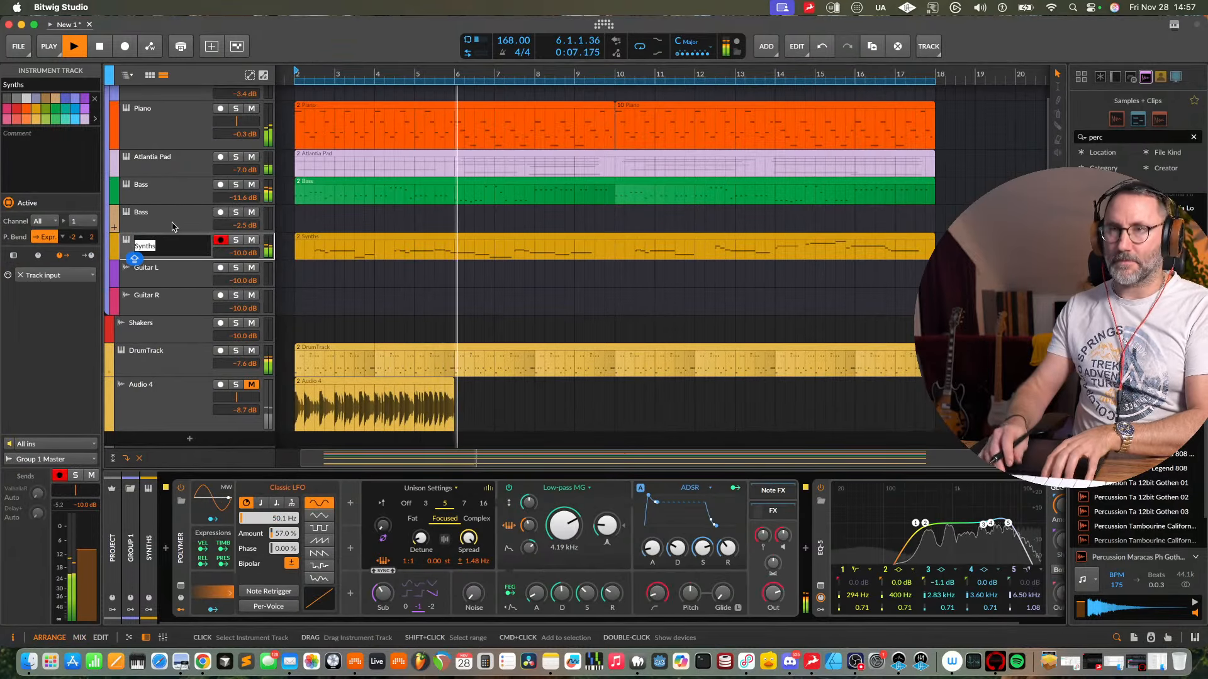
pyautogui.write('LEAD SYNTH')
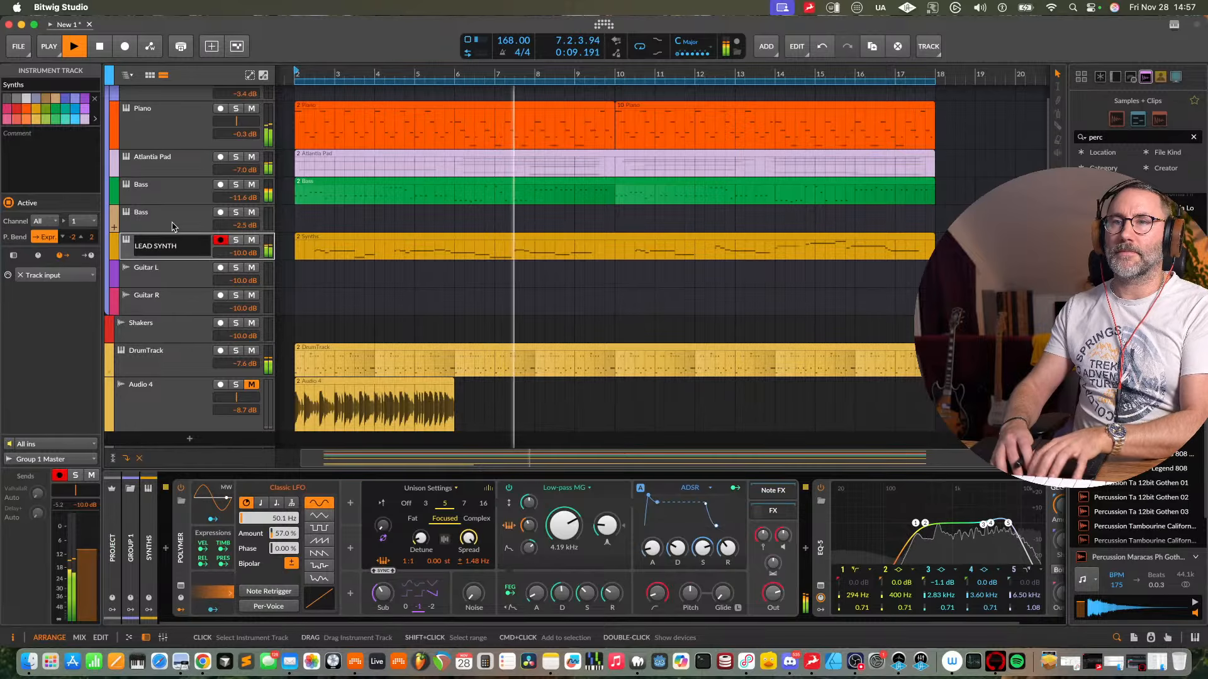
pyautogui.press('Return')
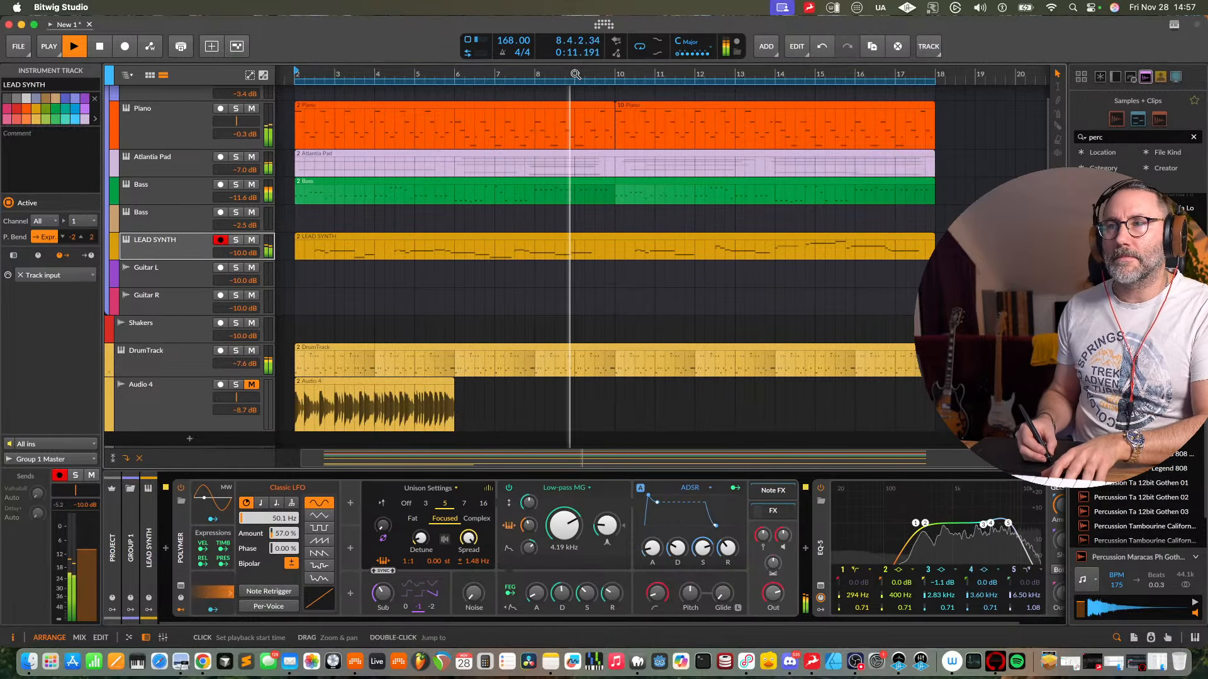
# - Mute the LEAD SYNTH track, move it directly below the green Bass track, and delete the empty second Bass track
pyautogui.moveTo(573, 77); pyautogui.dragTo(665, 86)
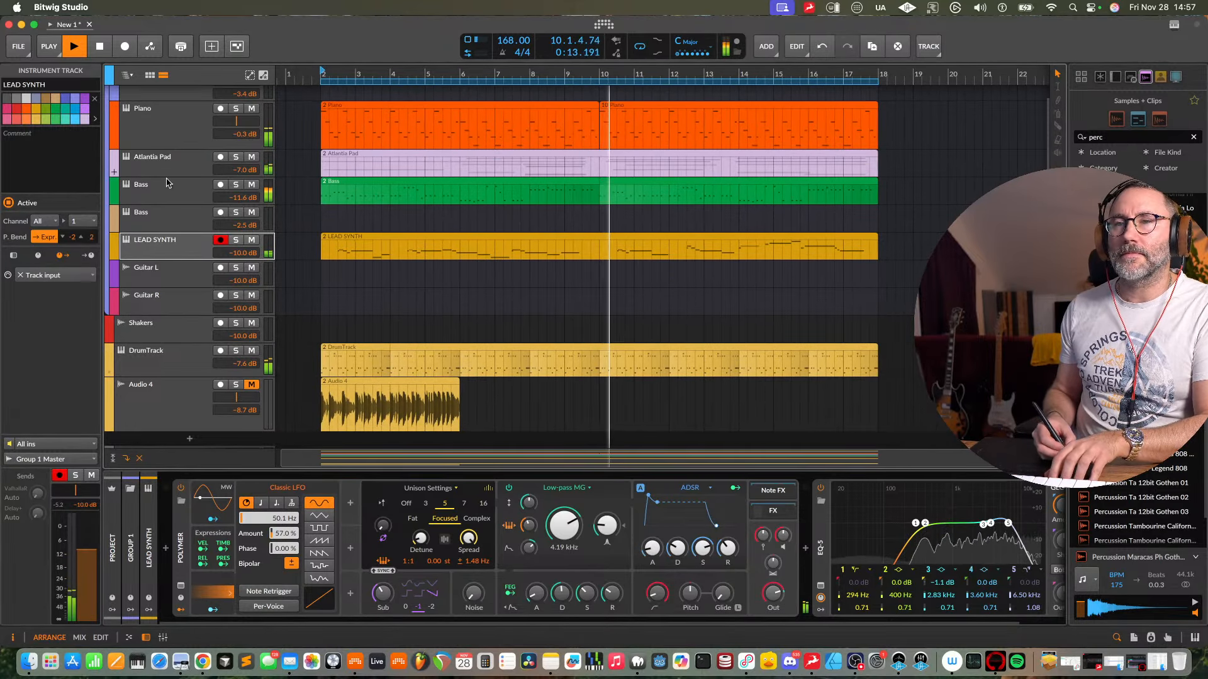
pyautogui.click(250, 243)
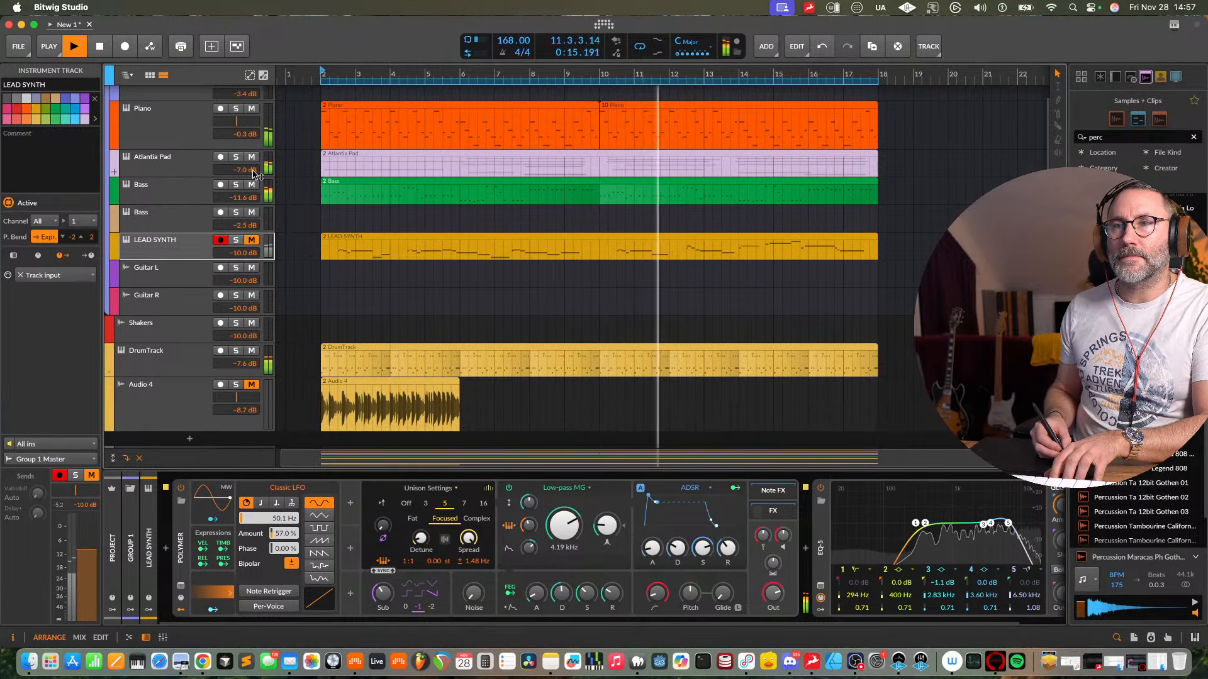
pyautogui.moveTo(174, 247); pyautogui.dragTo(175, 212)
pyautogui.click(171, 248)
pyautogui.press('Delete')
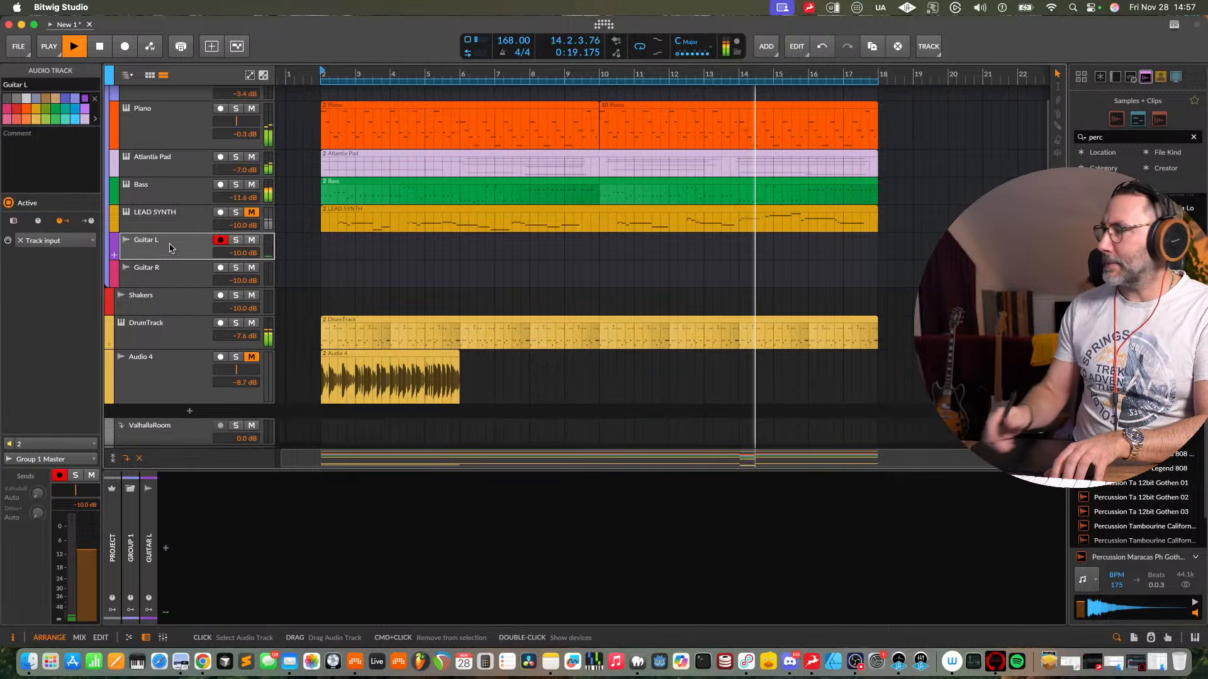
# - Select the Guitar L track for recording, unmute the LEAD SYNTH track, and stop playback
pyautogui.click(161, 129)
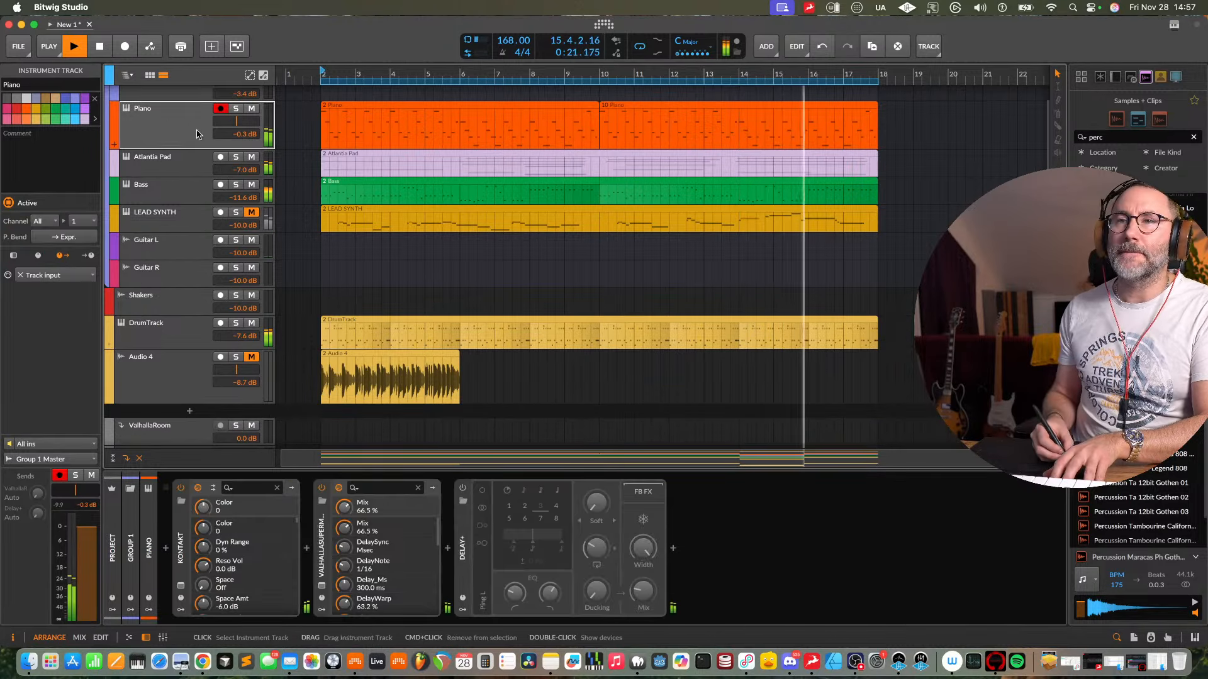
pyautogui.scroll(2, 221, 189)
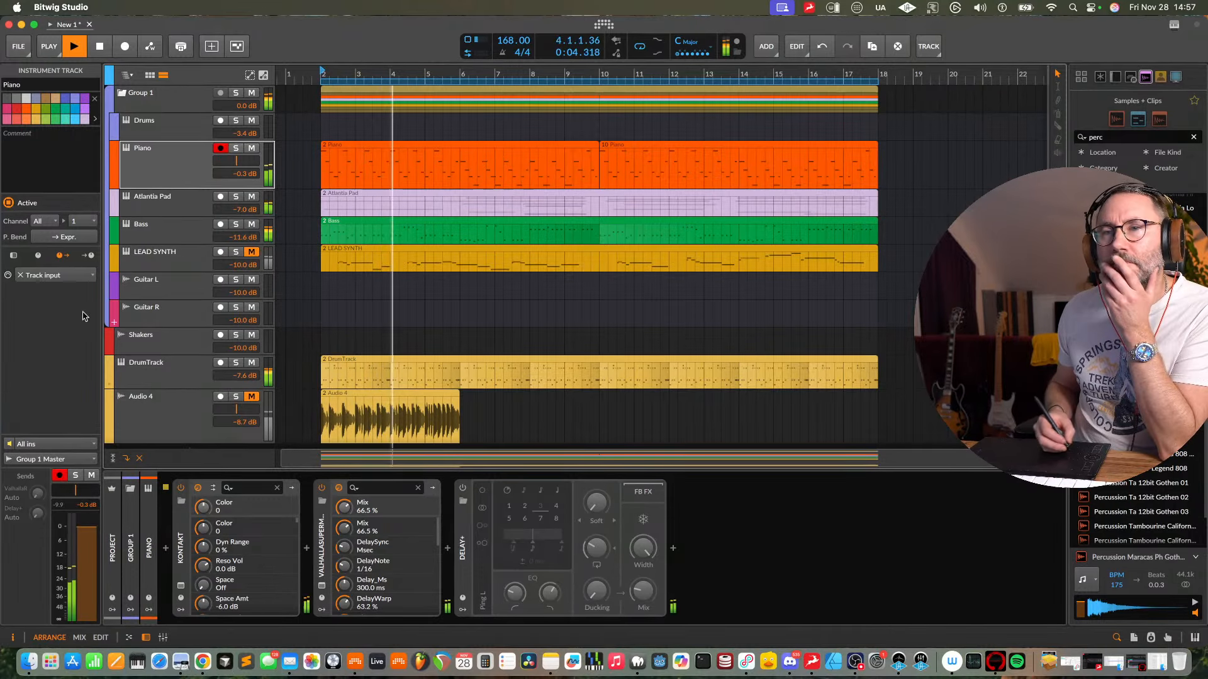
pyautogui.click(167, 289)
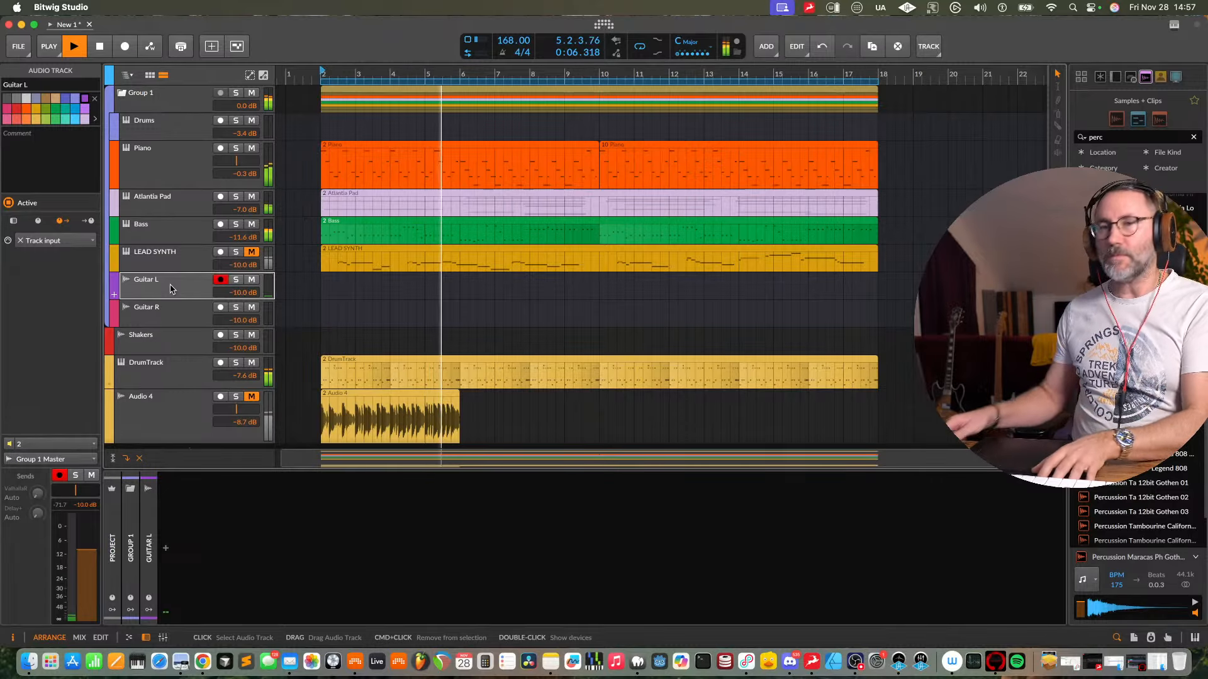
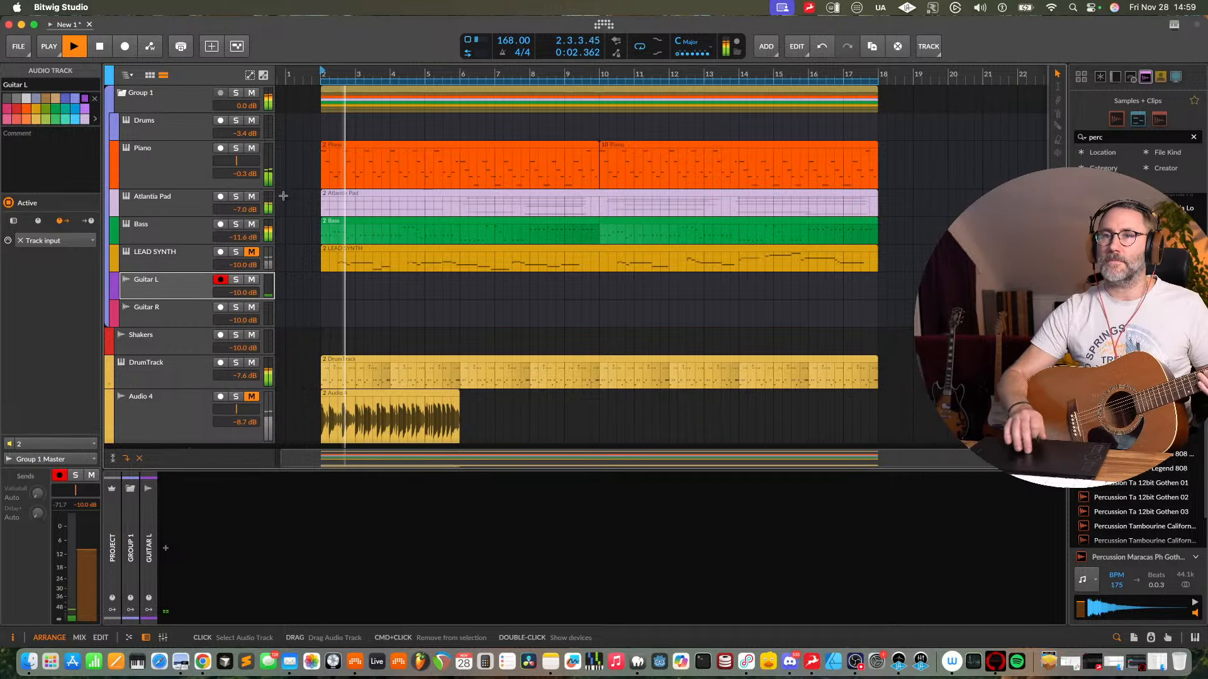
pyautogui.click(252, 252)
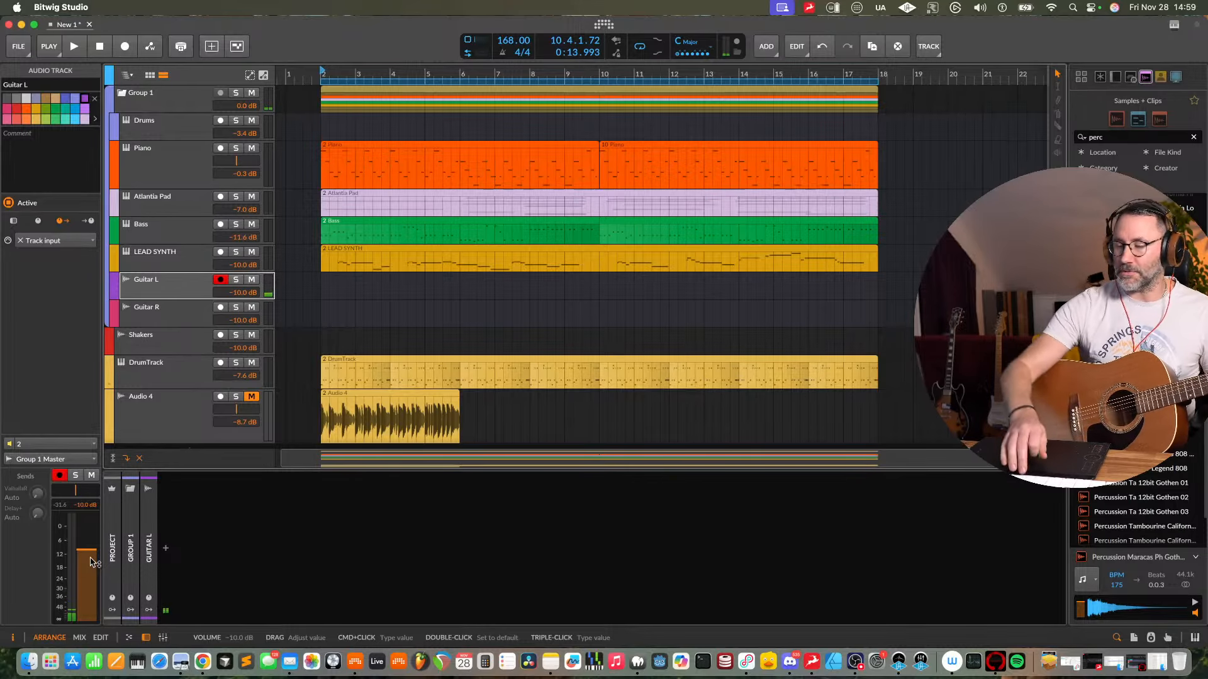
pyautogui.press('space')
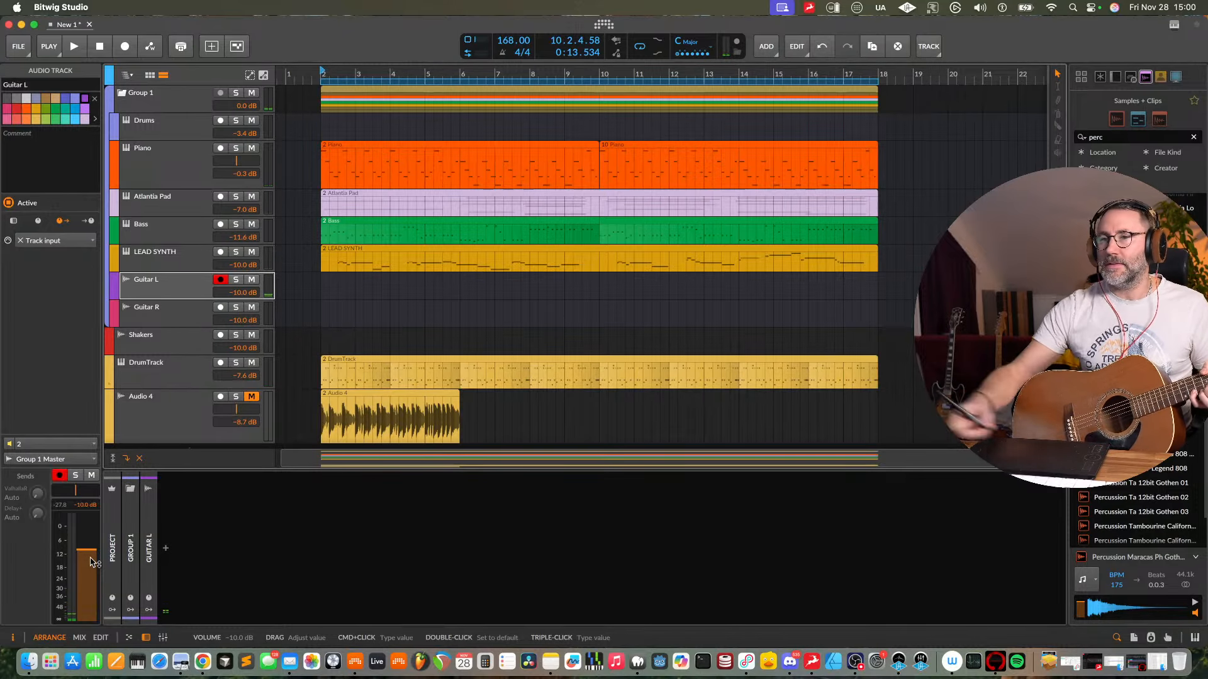
# - Set the Guitar L track's volume to +6.0 dB and its input to mono channel 1 of ZenTour_SC
pyautogui.click(855, 664)
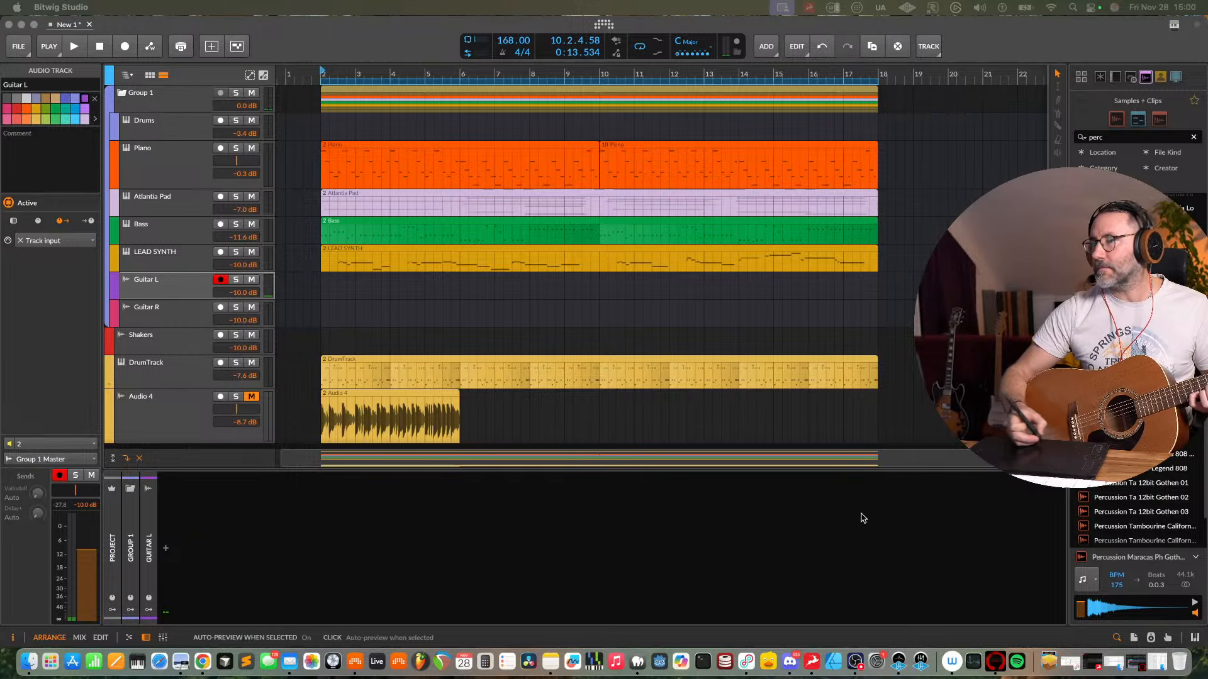
pyautogui.click(151, 292)
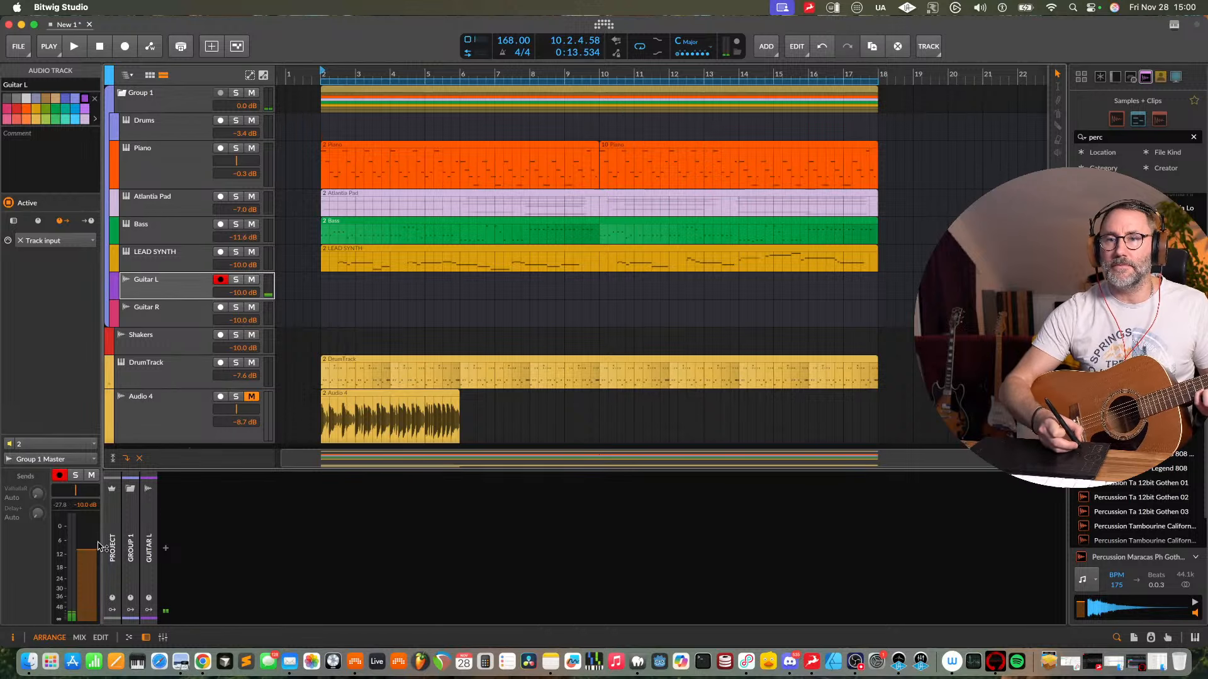
pyautogui.moveTo(99, 546); pyautogui.dragTo(98, 534)
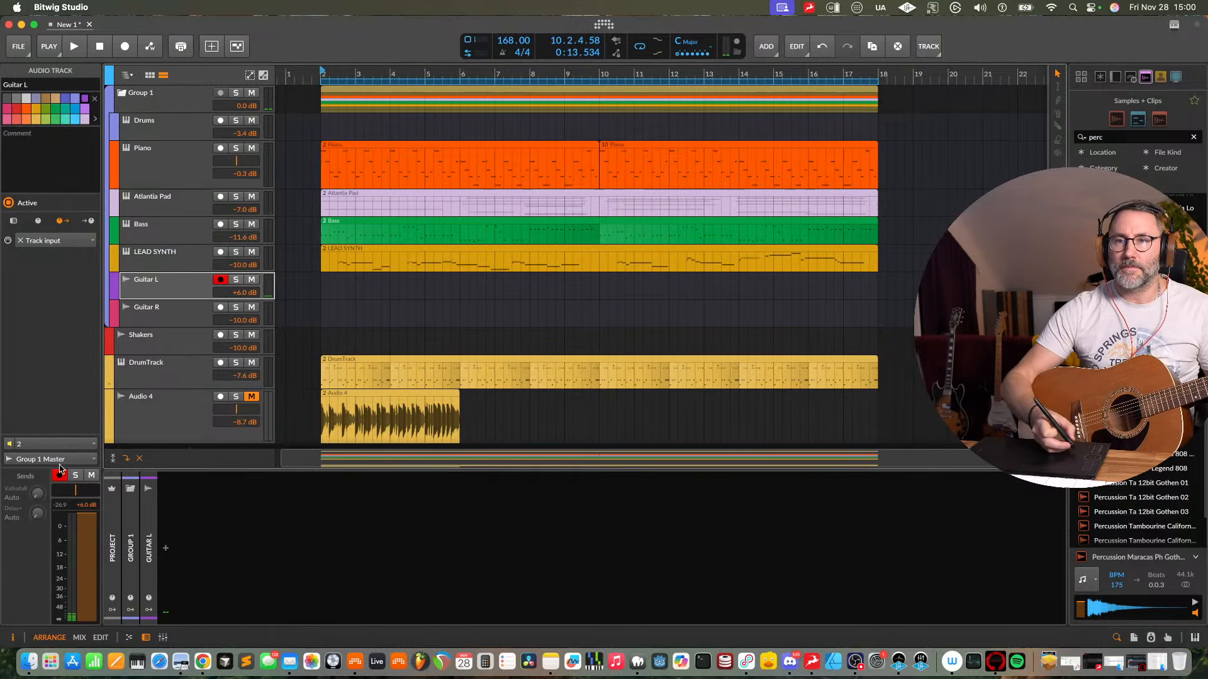
pyautogui.click(71, 444)
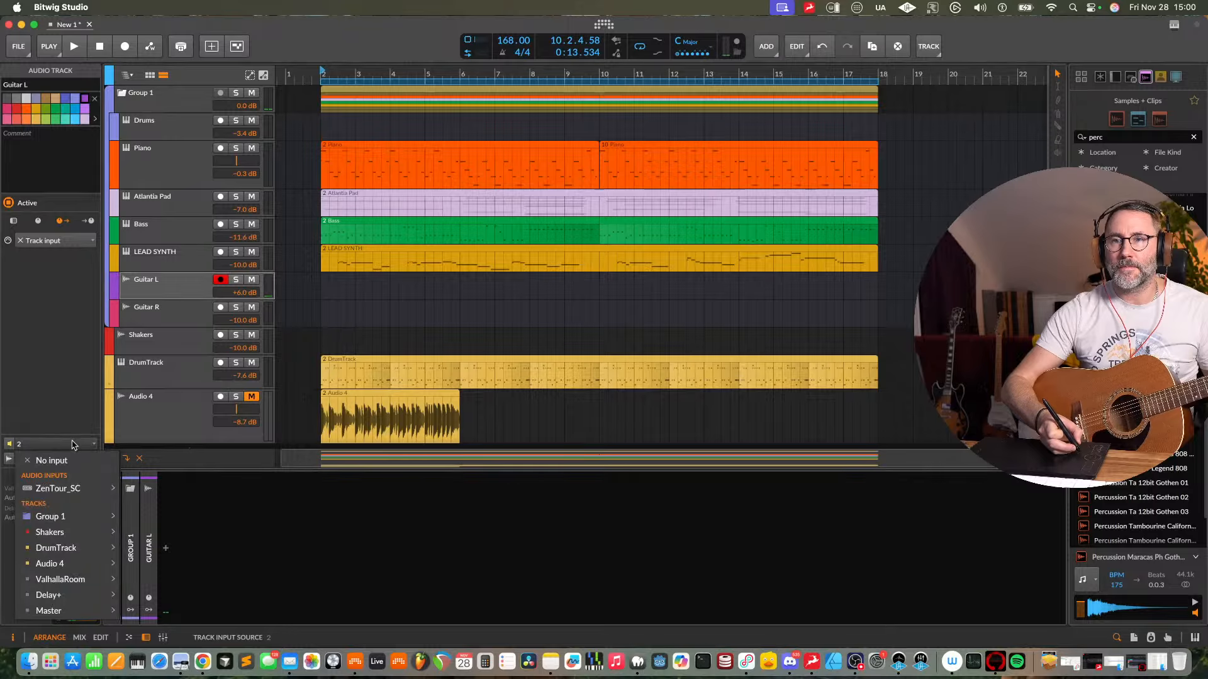
pyautogui.moveTo(83, 489)
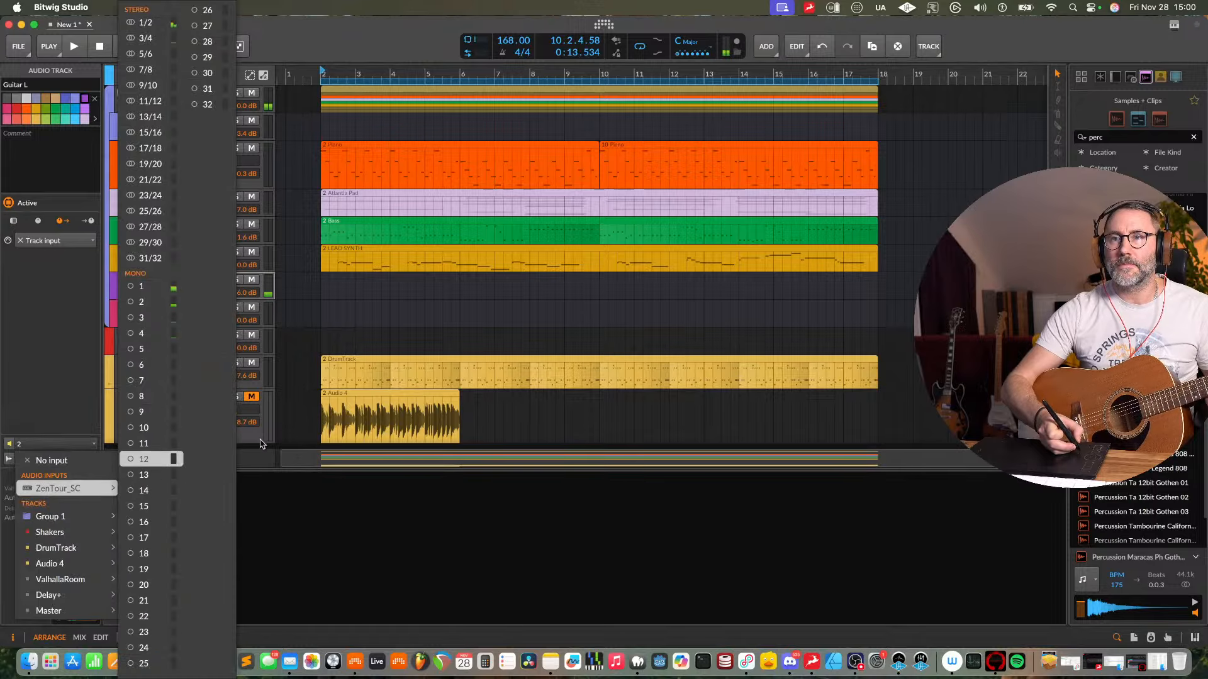
pyautogui.click(156, 291)
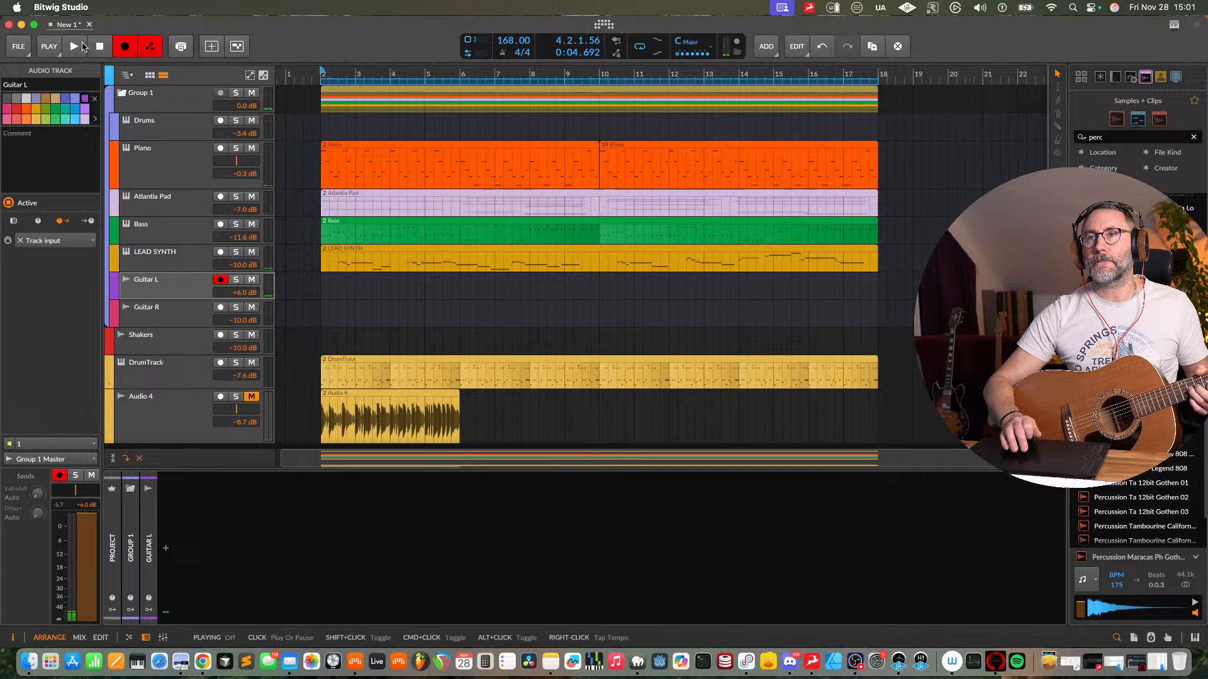
pyautogui.click(82, 47)
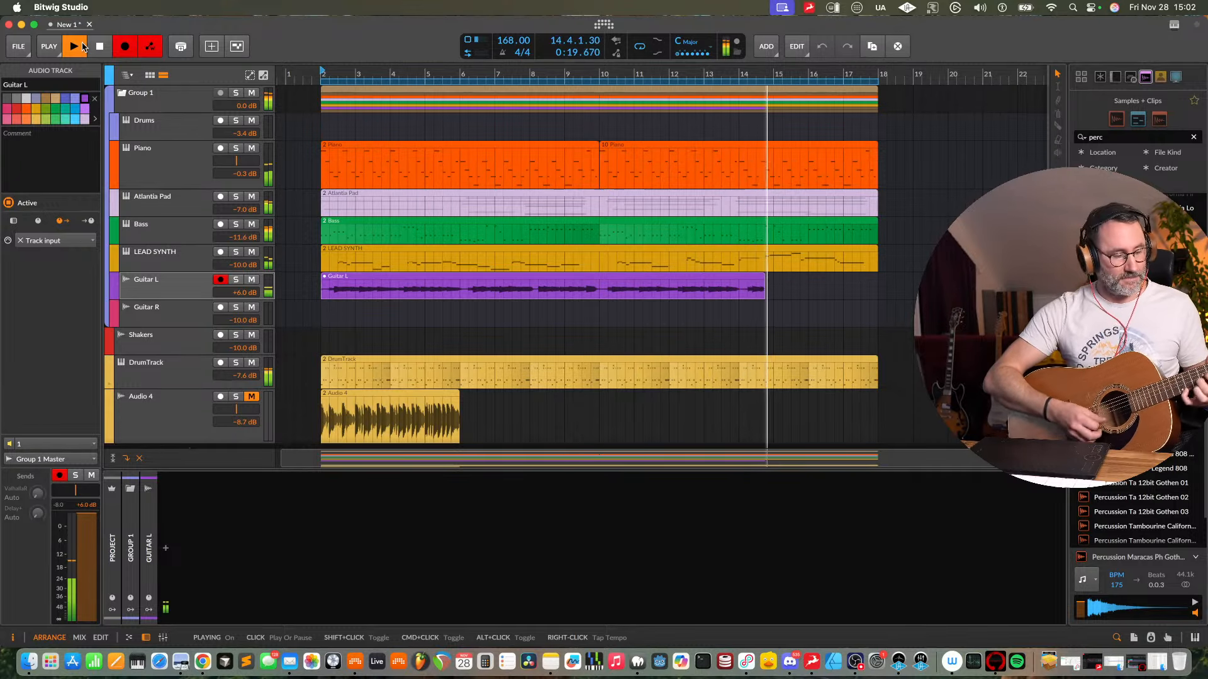
pyautogui.press('space')
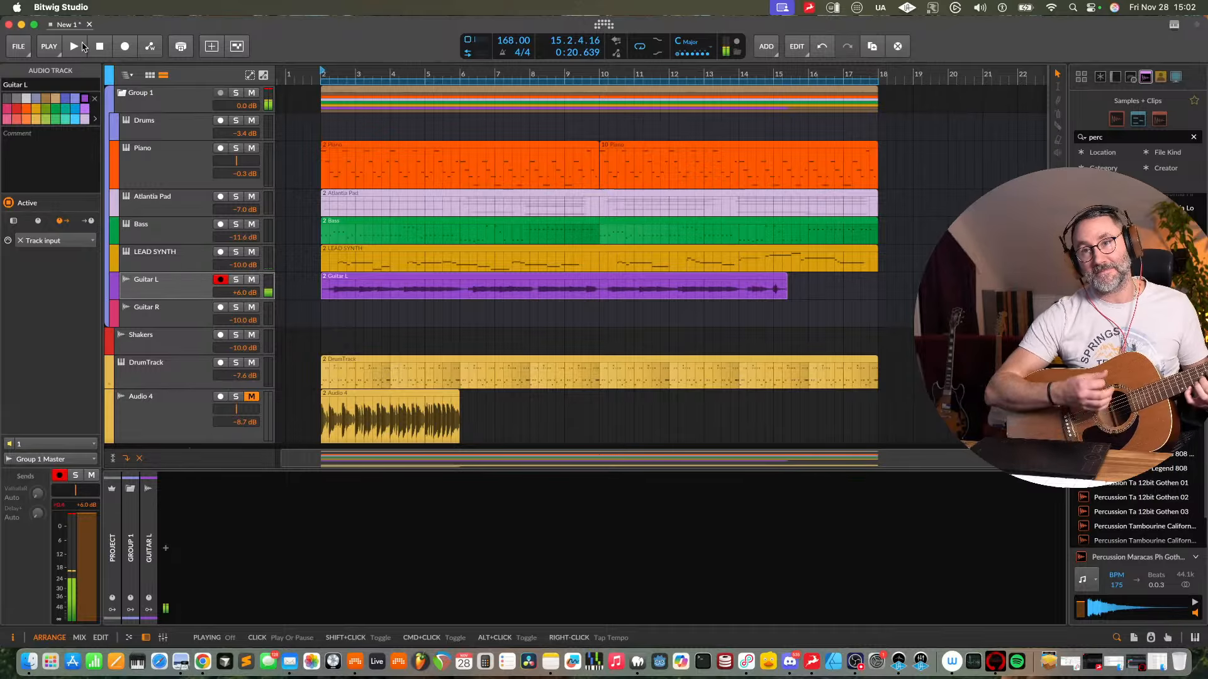
pyautogui.press('super+z')
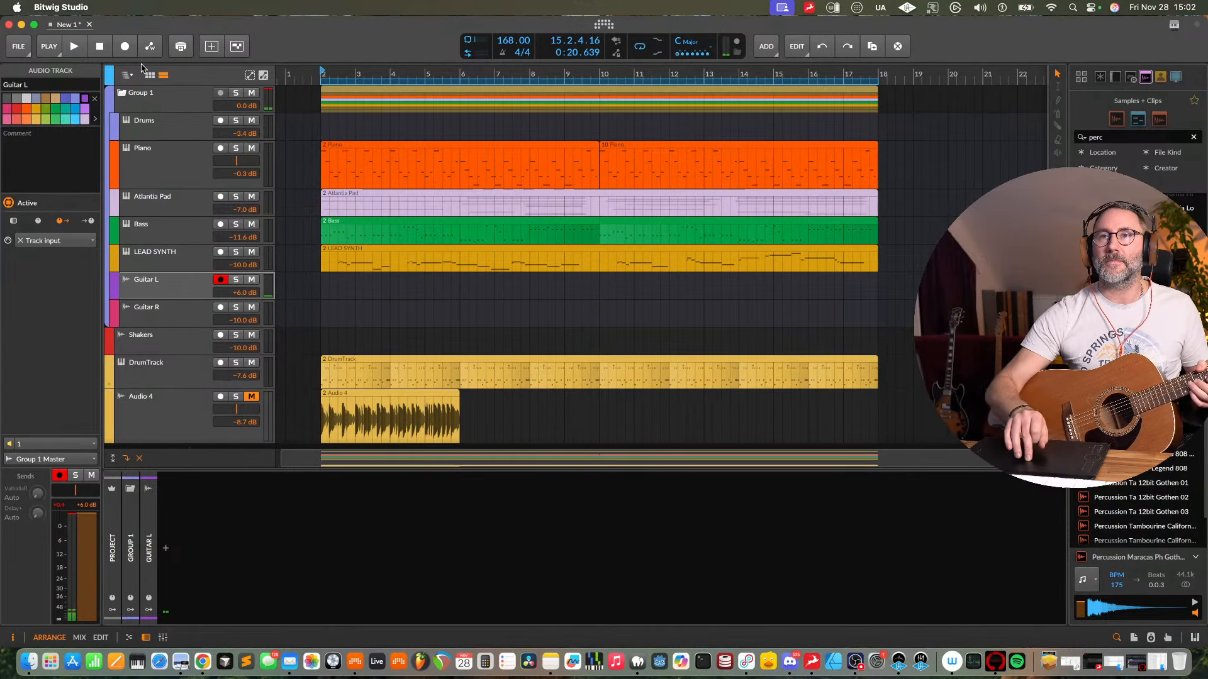
# - Record a full acoustic guitar take on the Guitar L track from bar 2 to bar 18, and play it back
pyautogui.click(75, 48)
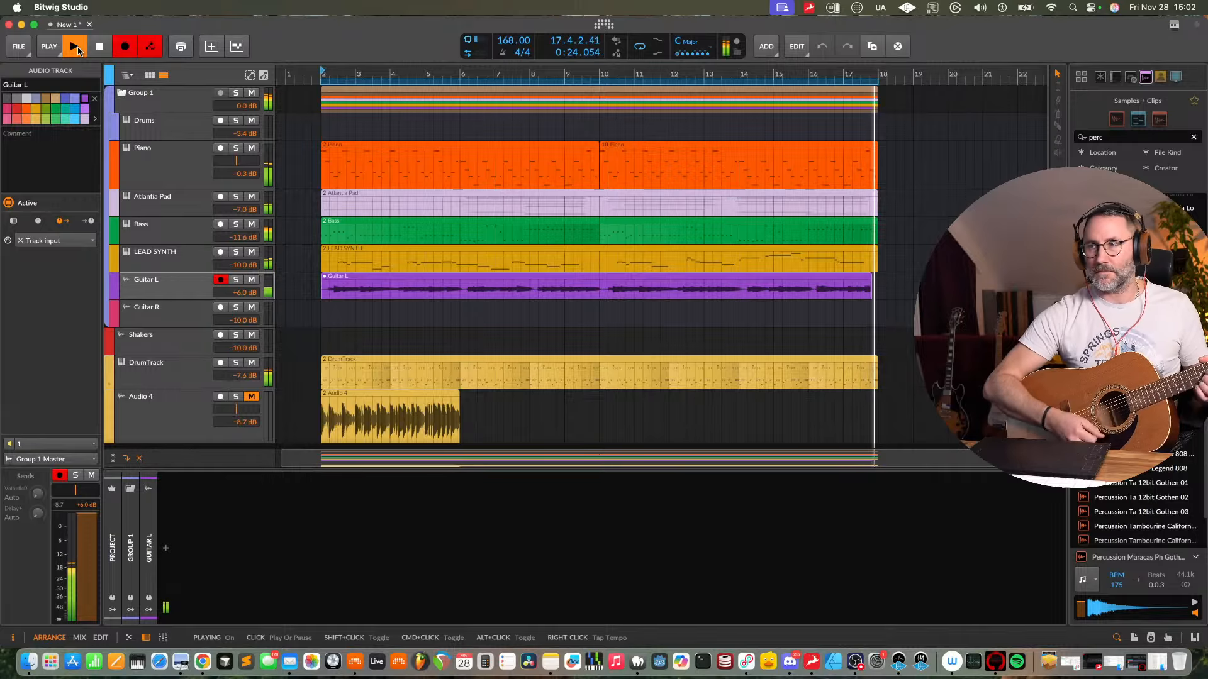
pyautogui.press('space')
pyautogui.press('space')
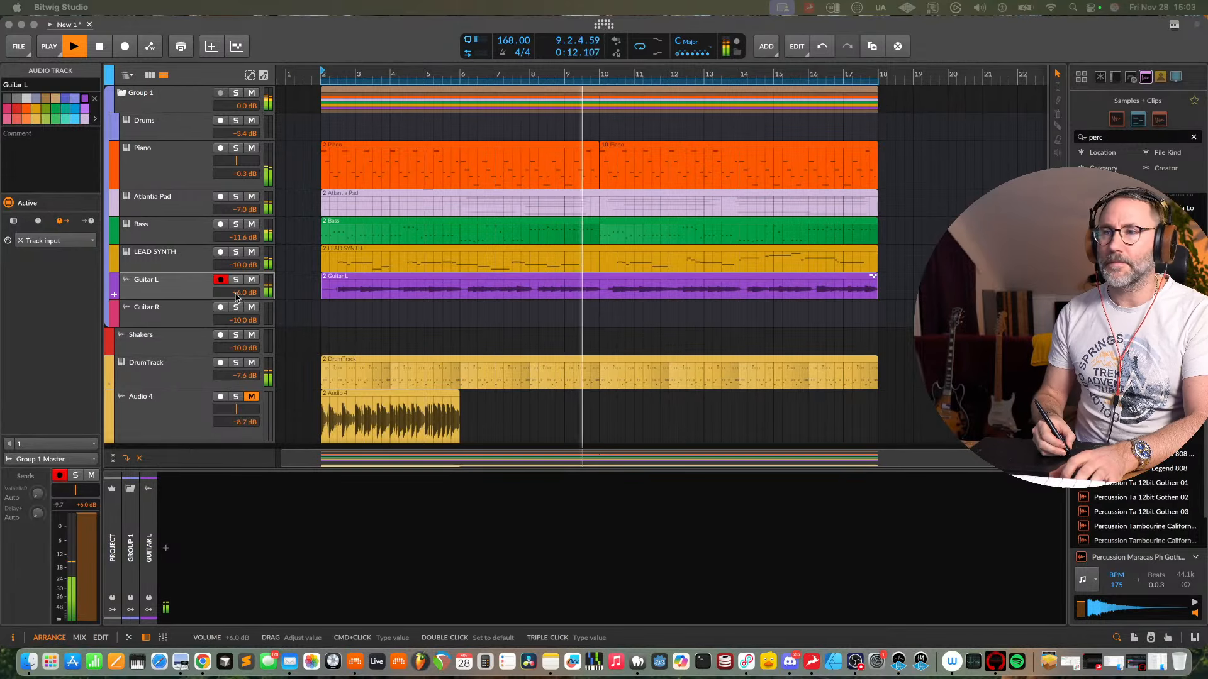
# - In the Guitar L clip's comping view, extend Take 1 to the clip start and delete Take 2, returning to the track's devices
pyautogui.doubleClick(334, 290)
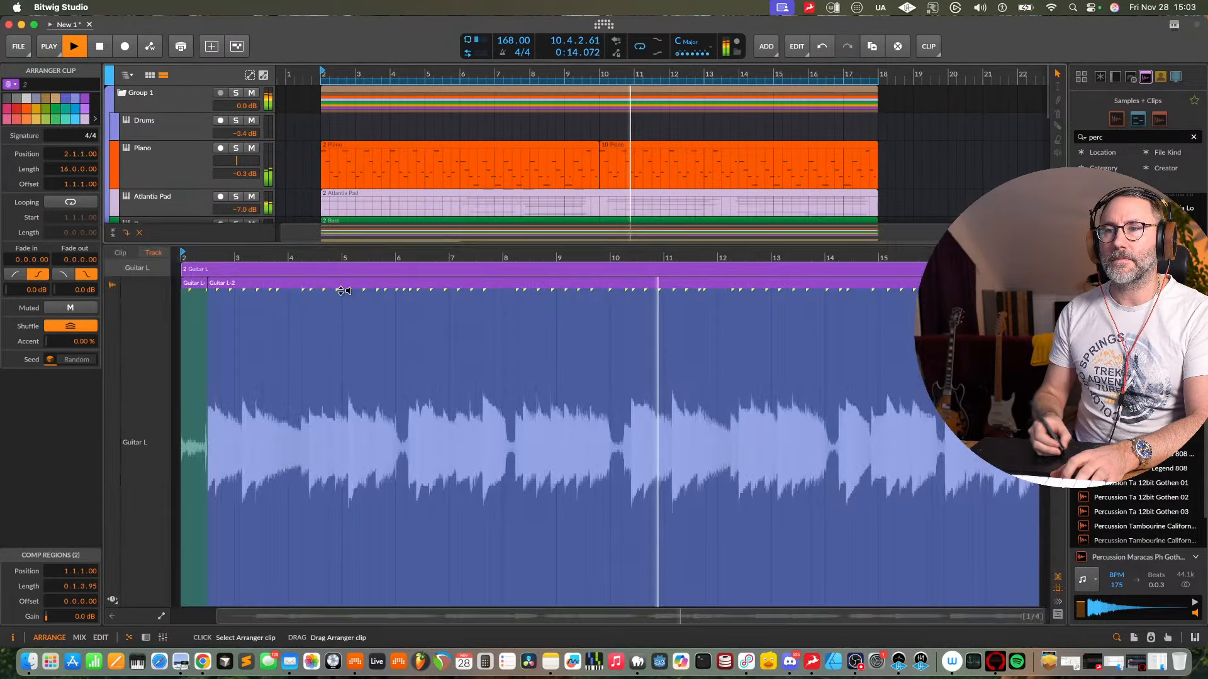
pyautogui.click(112, 600)
pyautogui.click(113, 601)
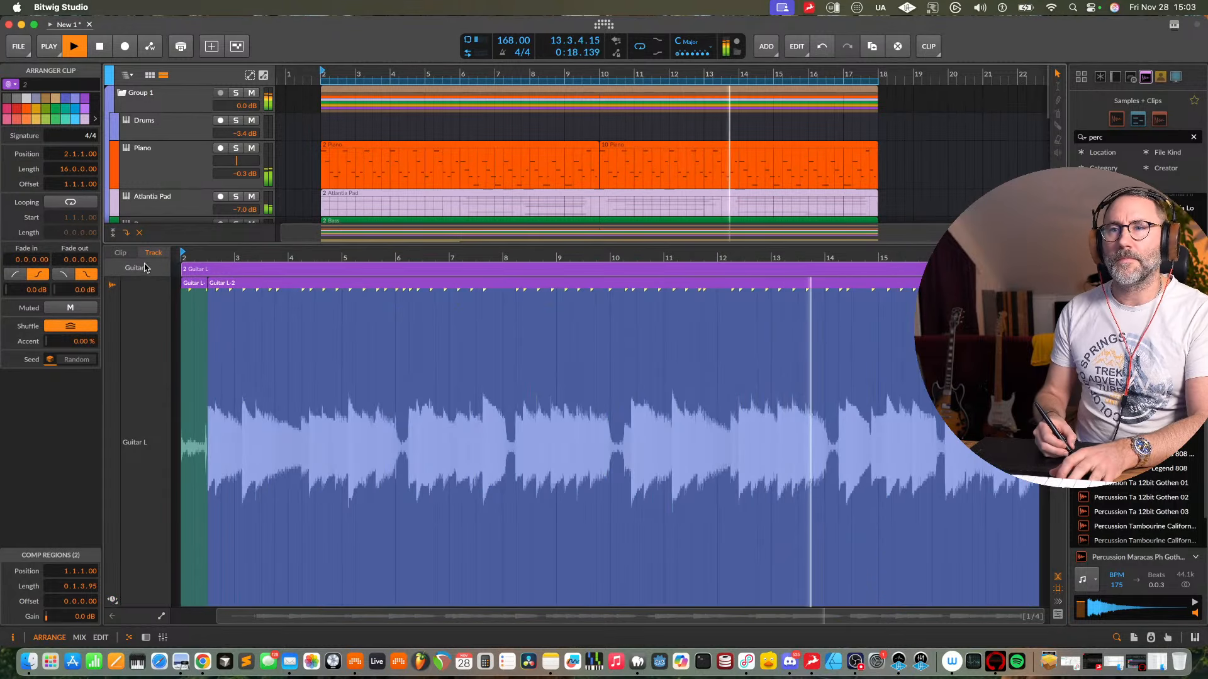
pyautogui.doubleClick(230, 272)
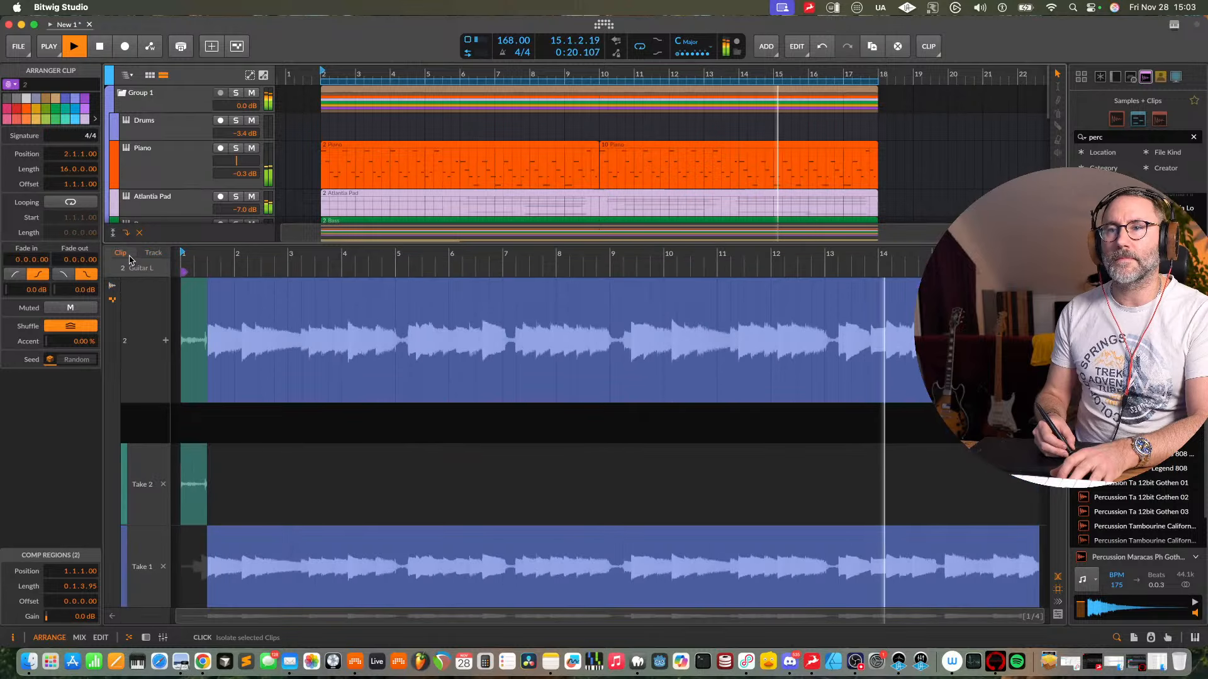
pyautogui.moveTo(207, 569); pyautogui.dragTo(165, 569)
pyautogui.press('space')
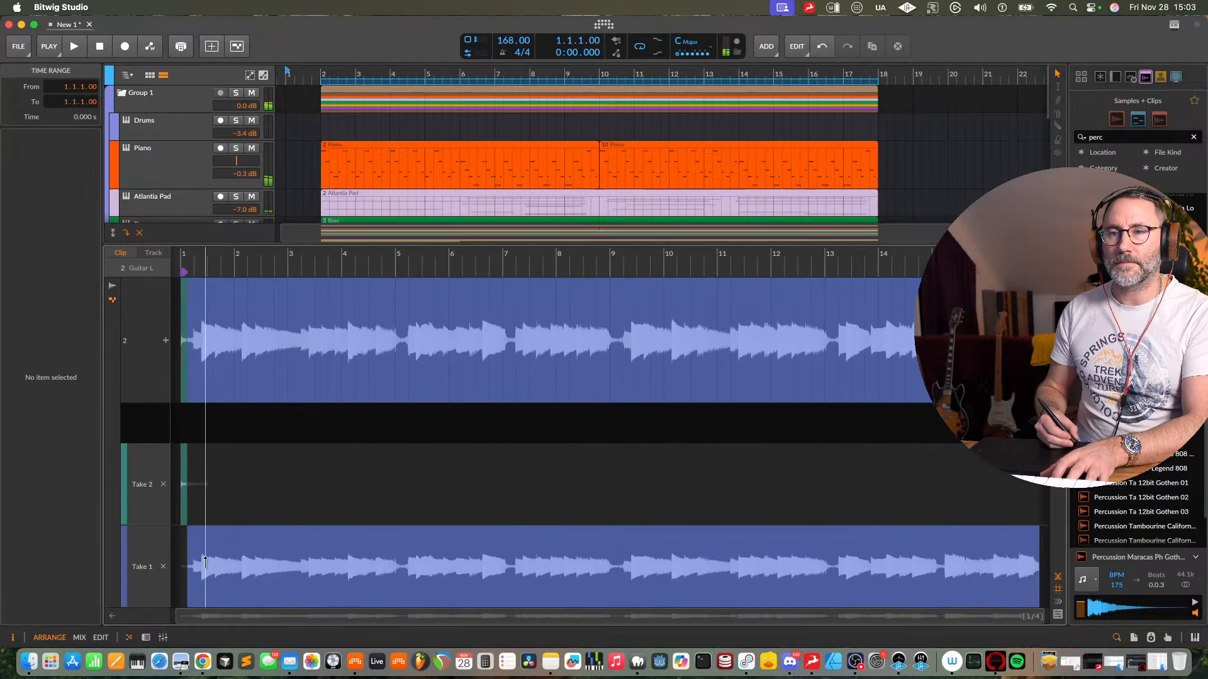
pyautogui.click(163, 485)
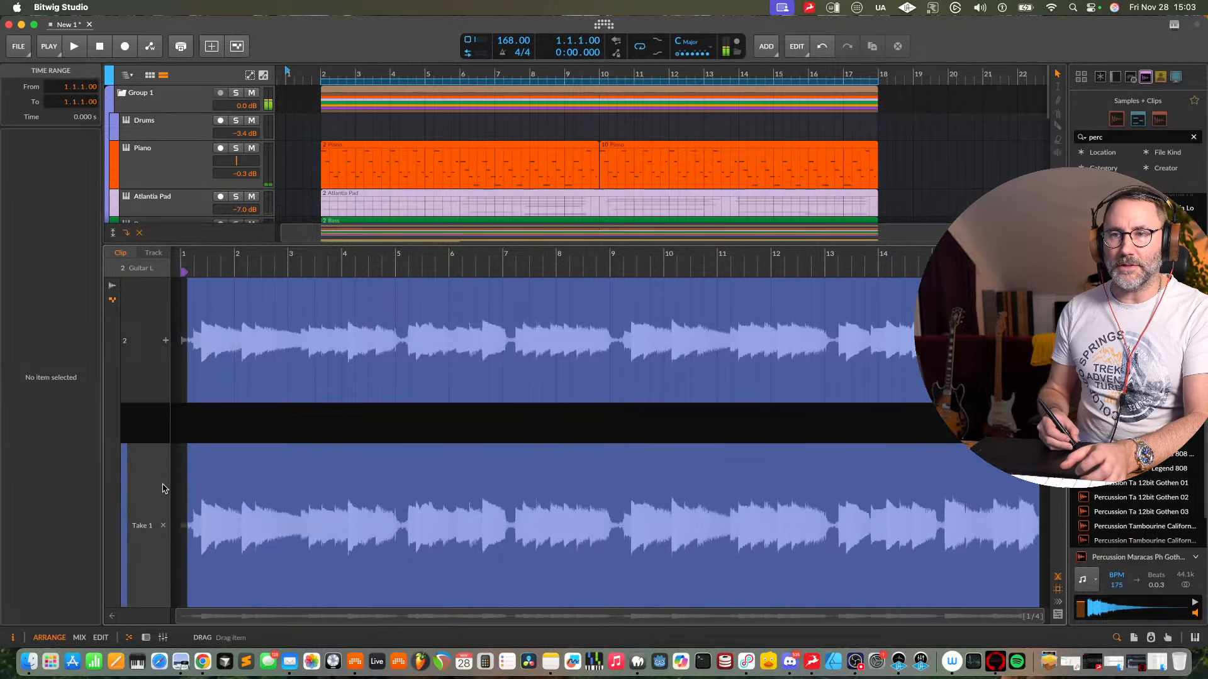
pyautogui.click(207, 536)
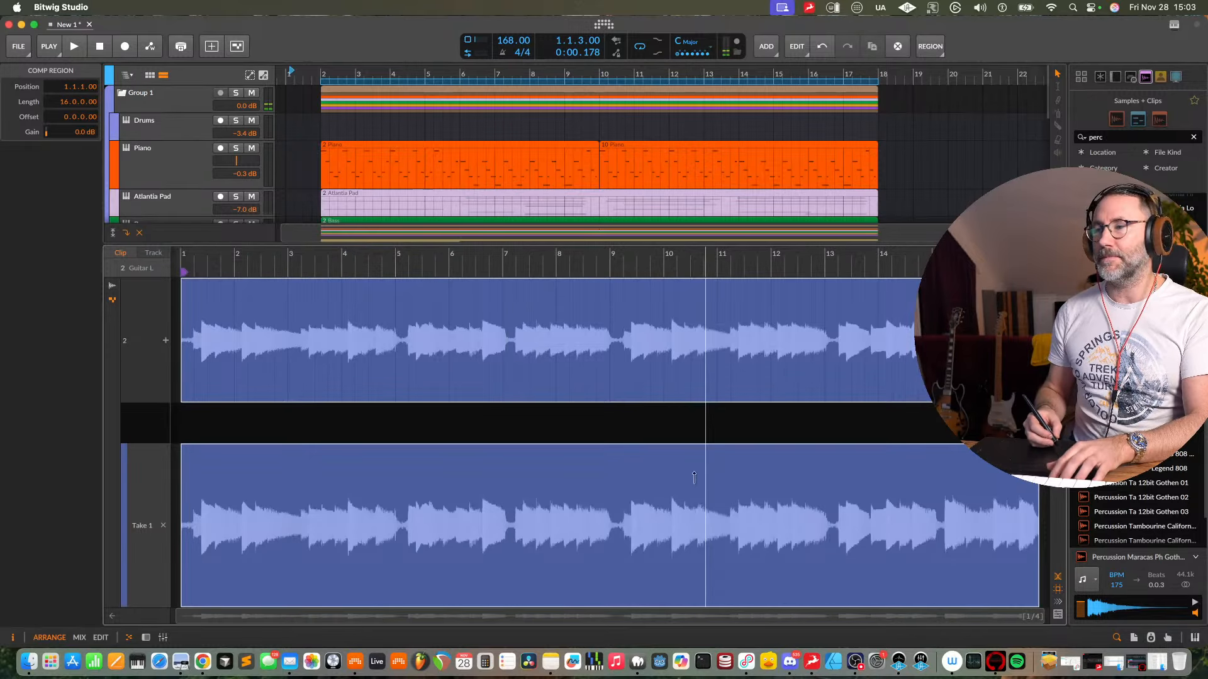
pyautogui.press('d')
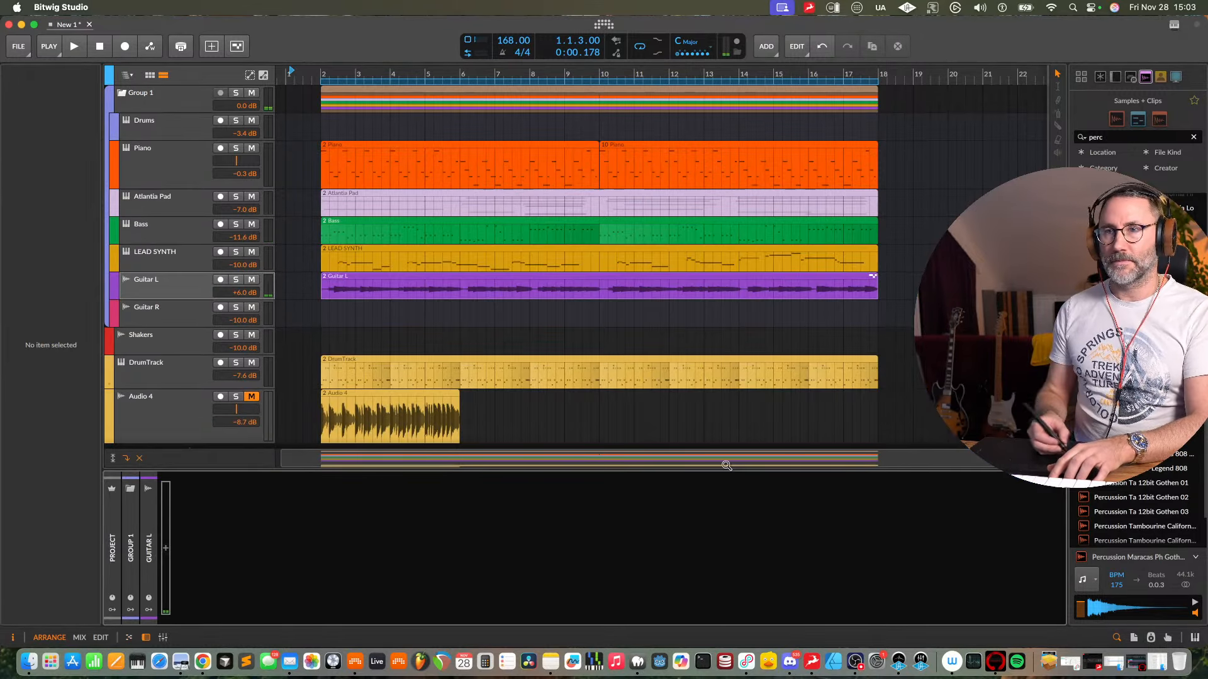
# - Listen to the arrangement with the new guitar part from just before bar 2
pyautogui.click(857, 659)
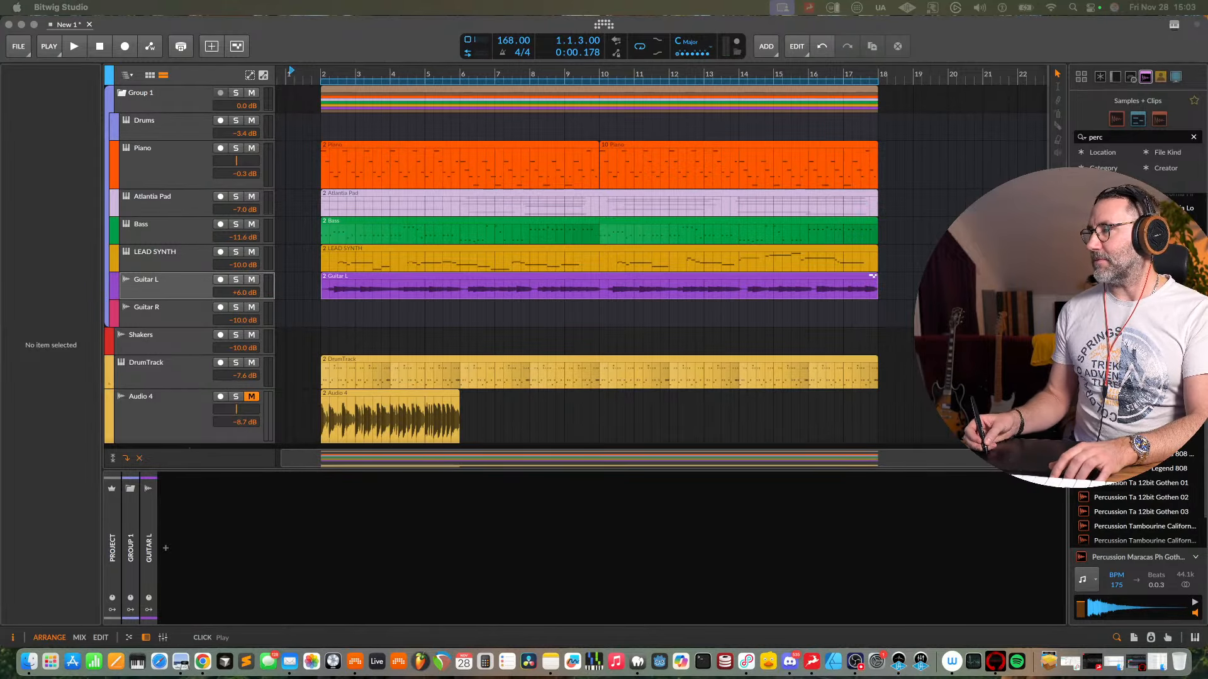
pyautogui.doubleClick(312, 75)
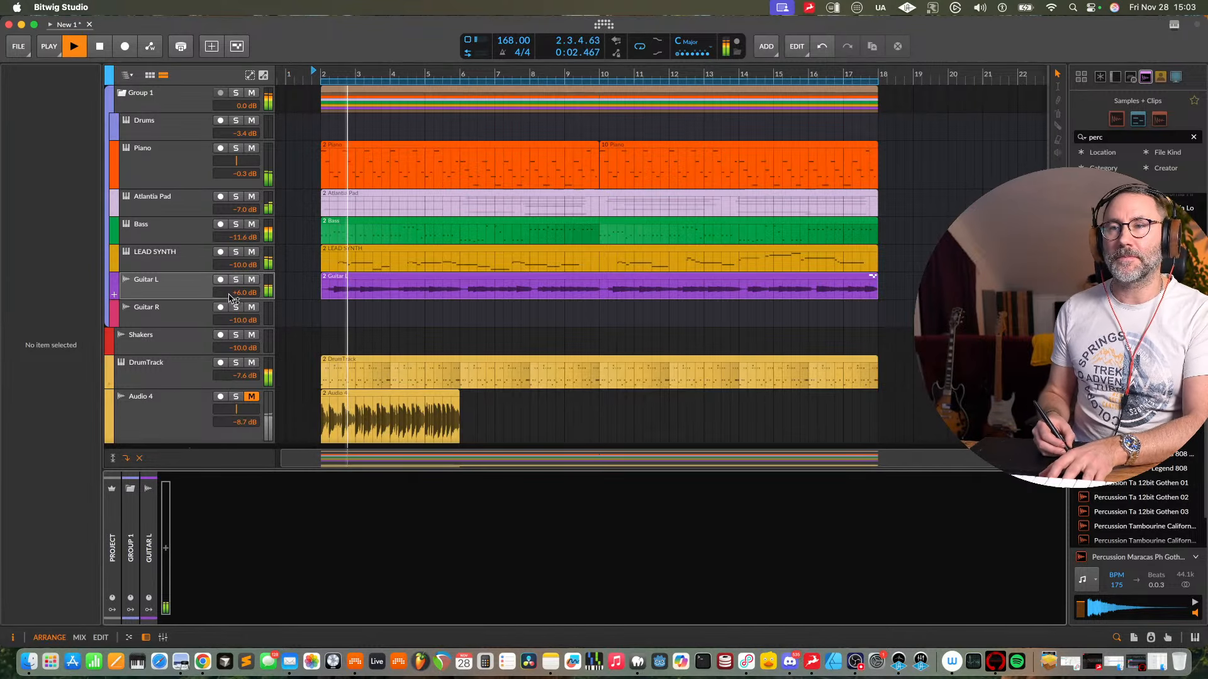
pyautogui.press('space')
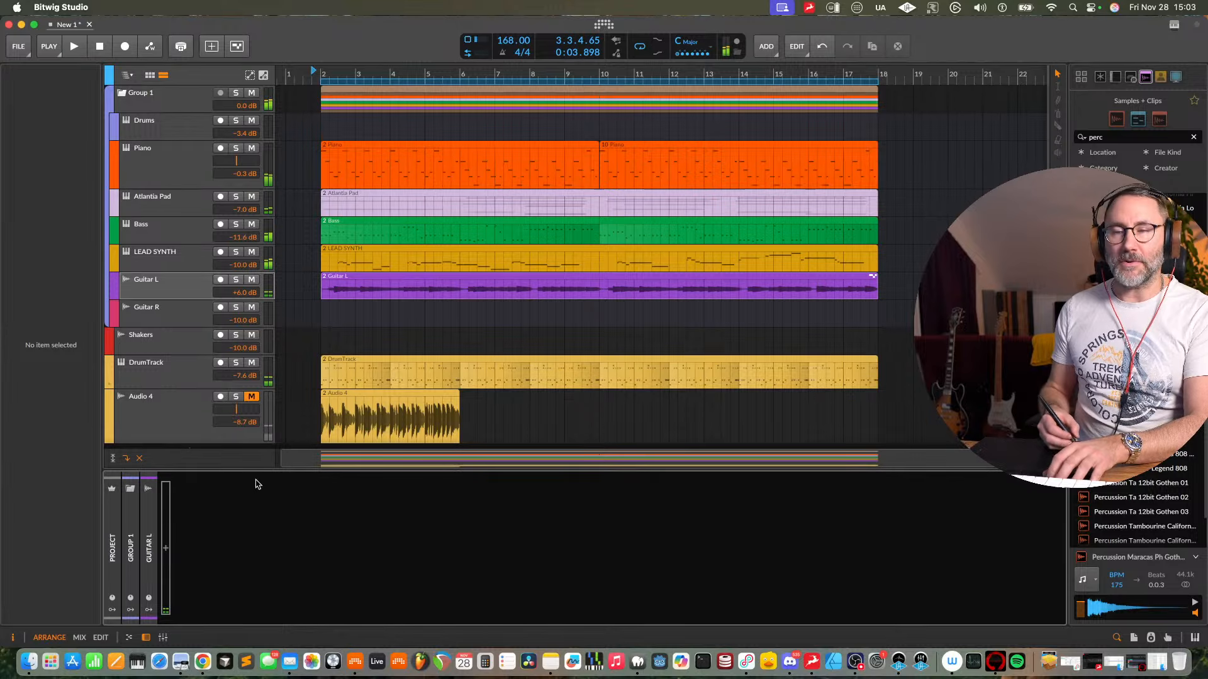
# - Solo the Guitar L track and insert the Universal Audio UADx LA-2 Compressor on it
pyautogui.click(241, 279)
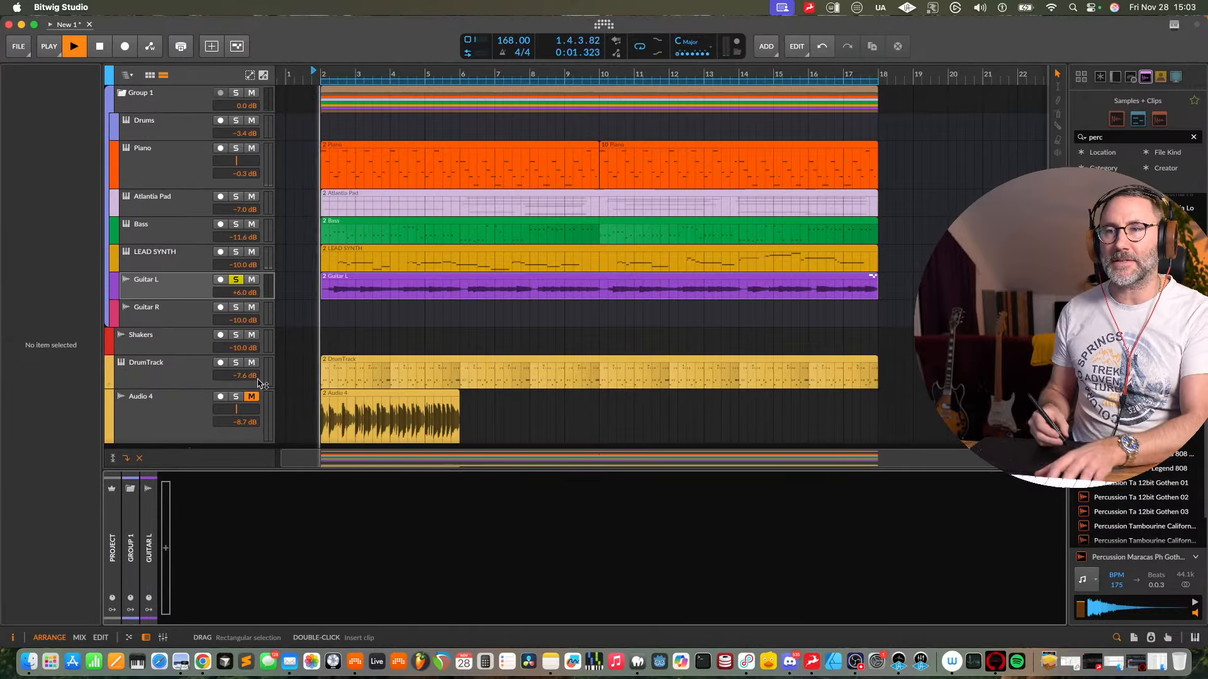
pyautogui.click(166, 548)
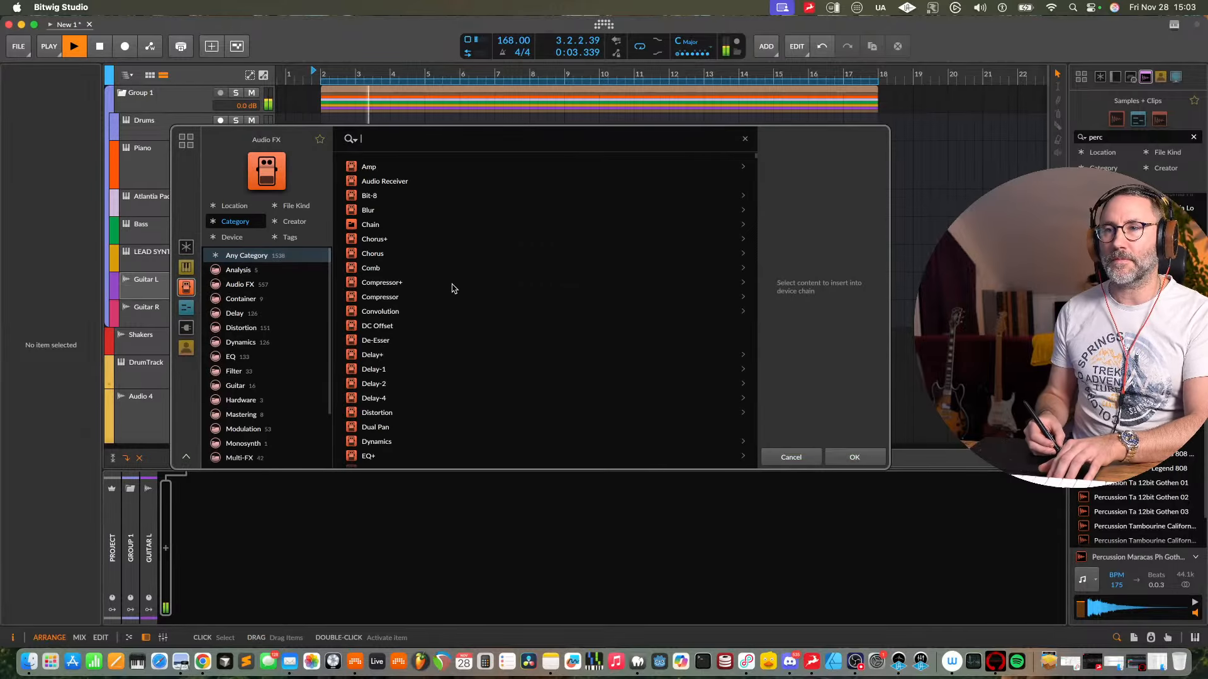
pyautogui.click(186, 327)
pyautogui.scroll(-10, 313, 351)
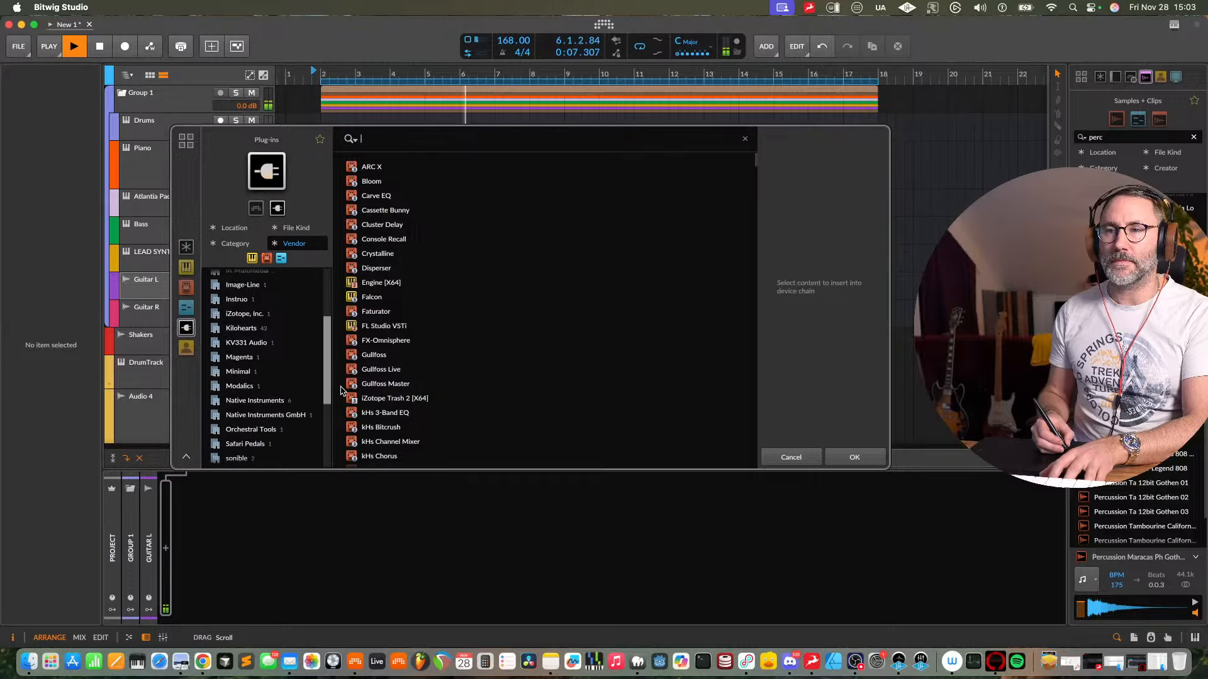
pyautogui.click(274, 390)
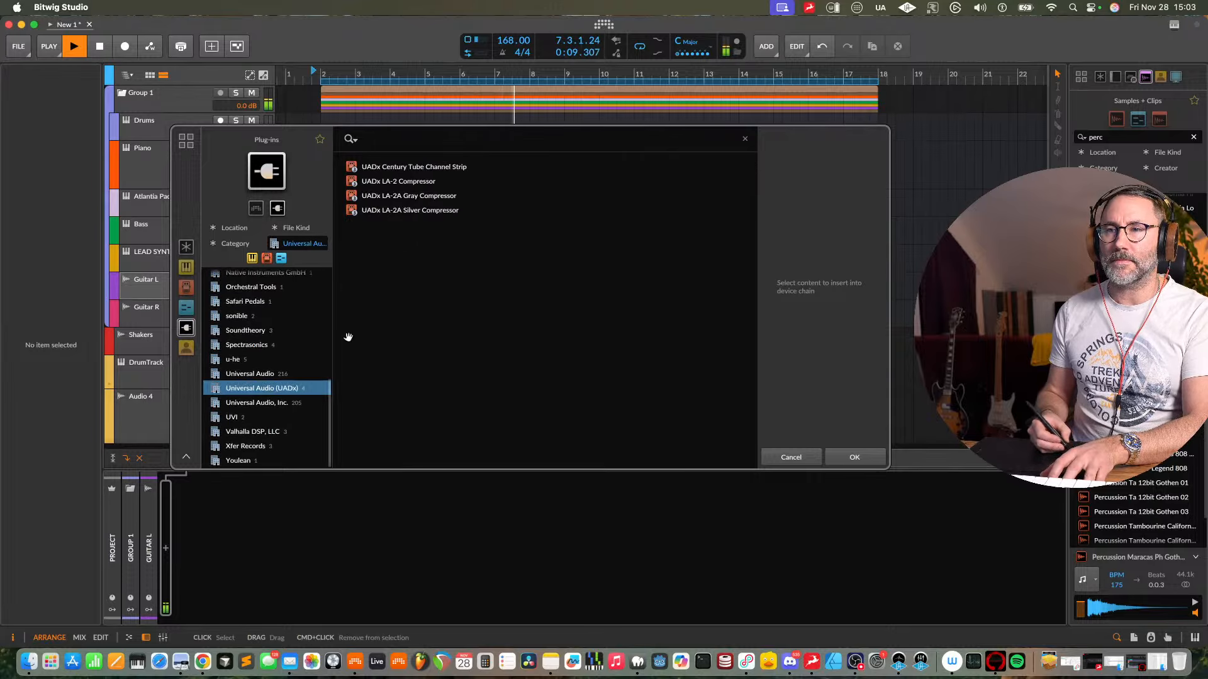
pyautogui.click(421, 180)
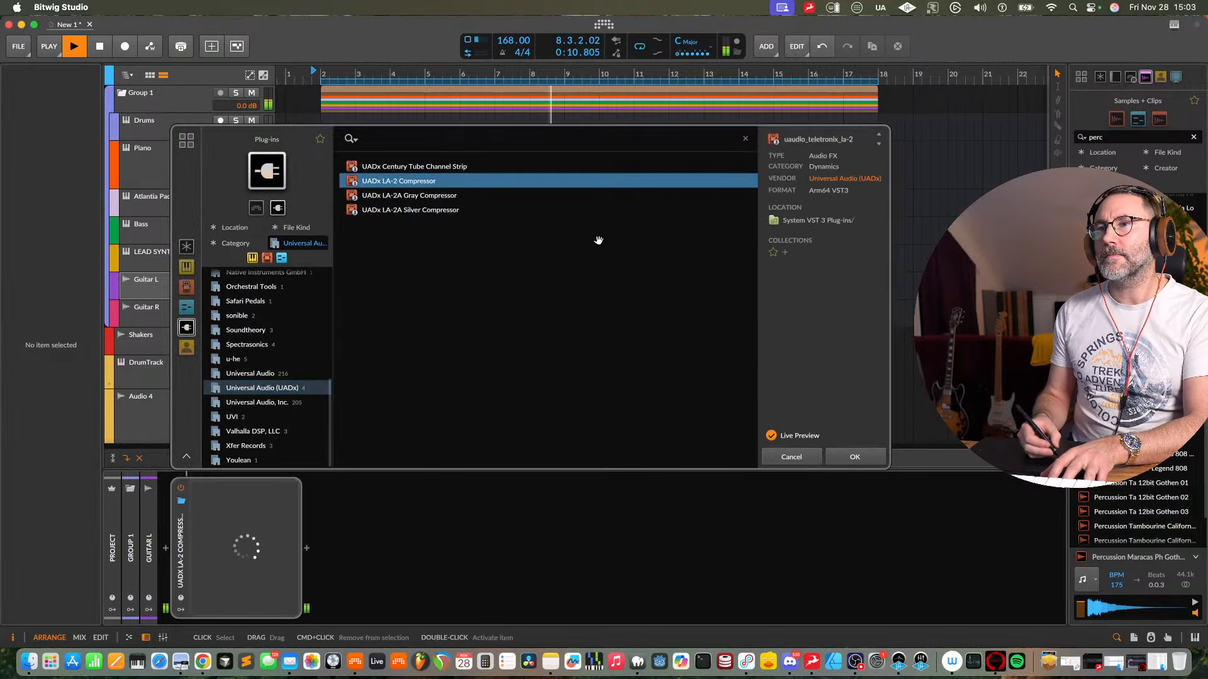
pyautogui.click(855, 455)
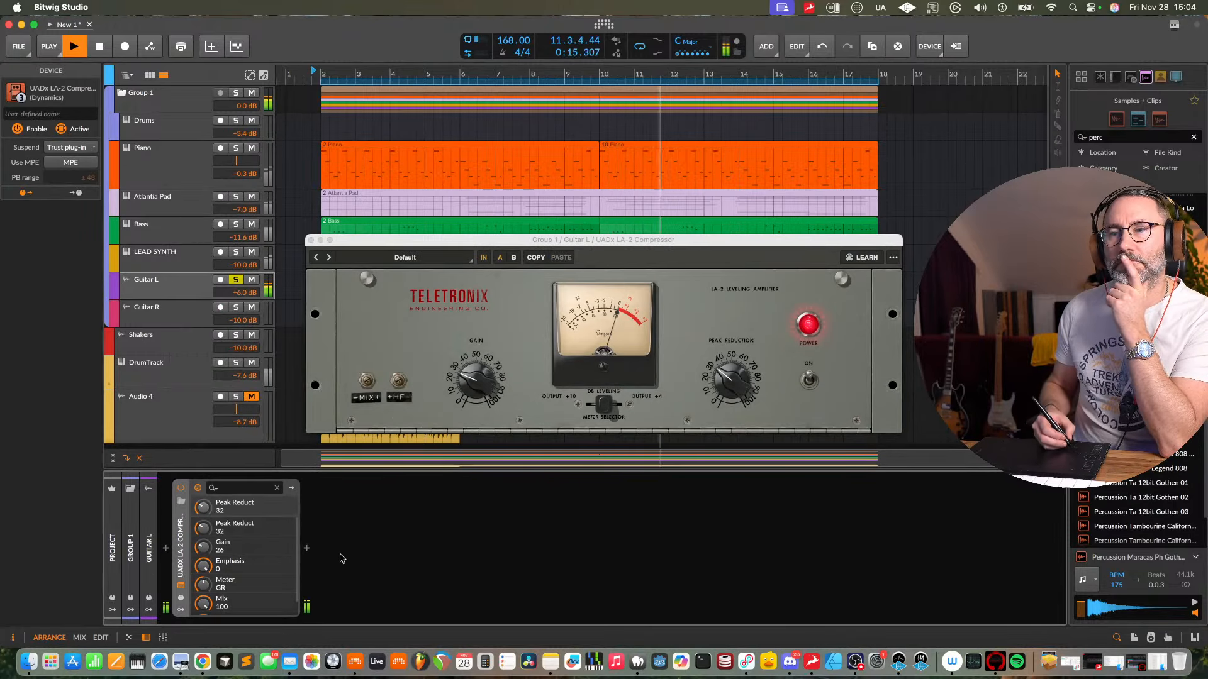
# - Insert an EQ-5 after the compressor and cut its band 3 by about 7.6 dB near 710 Hz
pyautogui.click(306, 547)
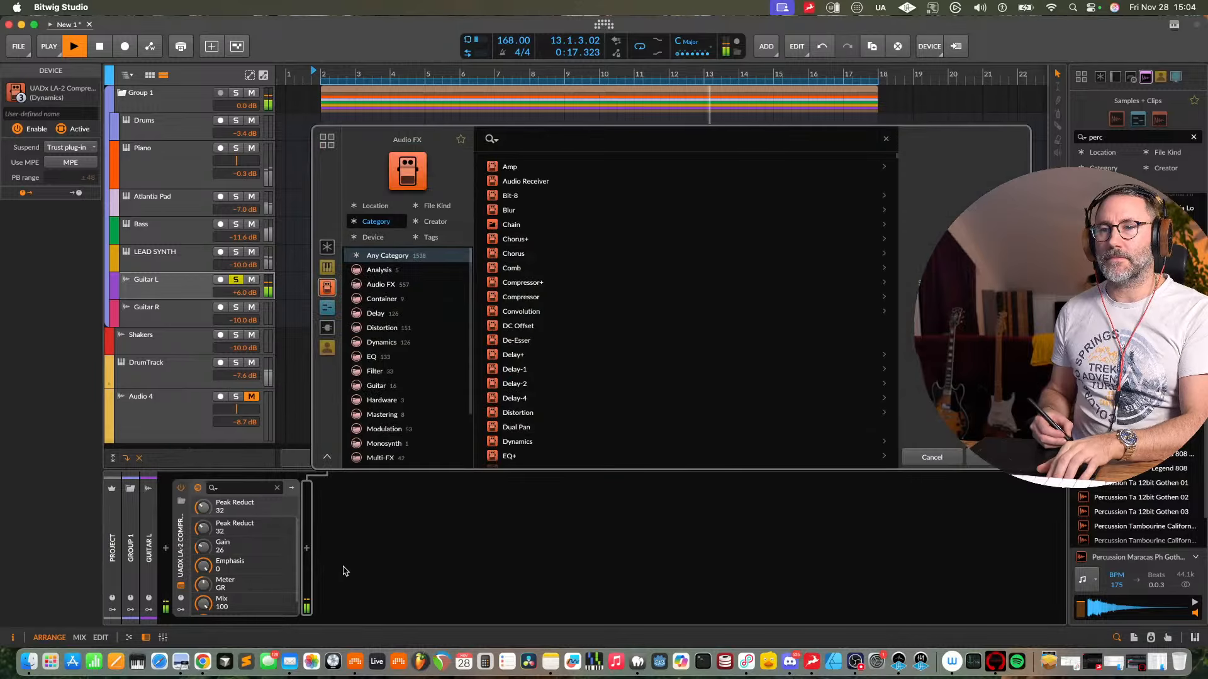
pyautogui.write('eq')
pyautogui.doubleClick(510, 196)
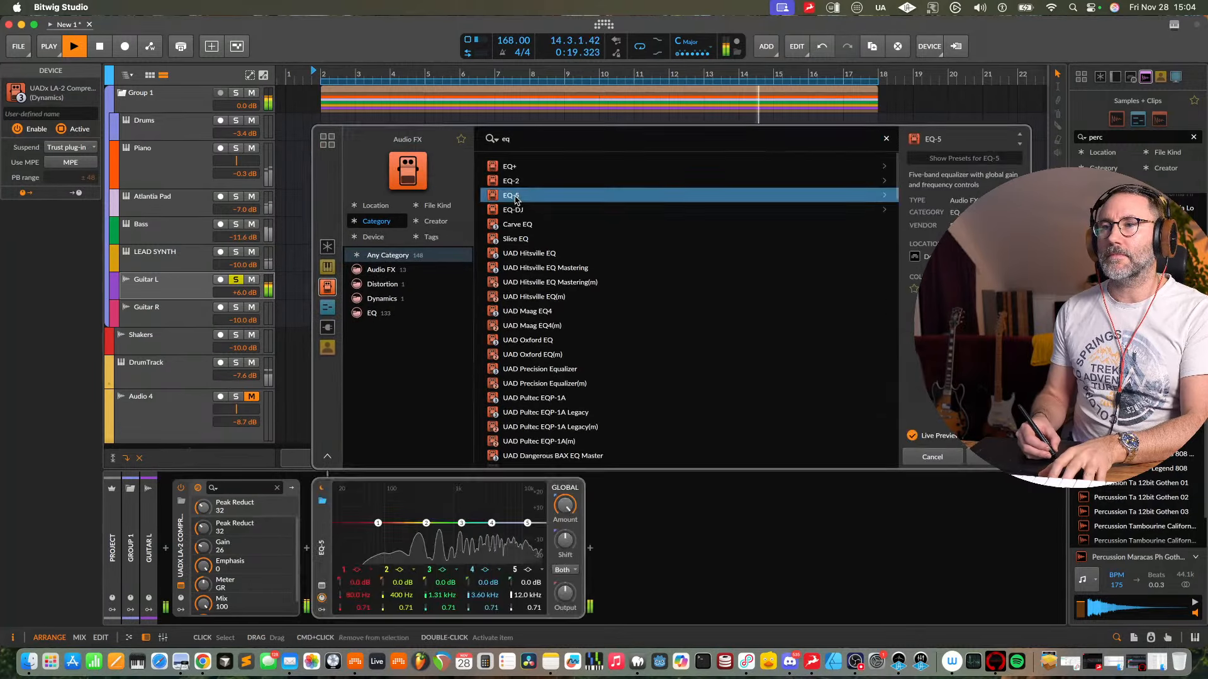
pyautogui.moveTo(458, 527); pyautogui.dragTo(443, 541)
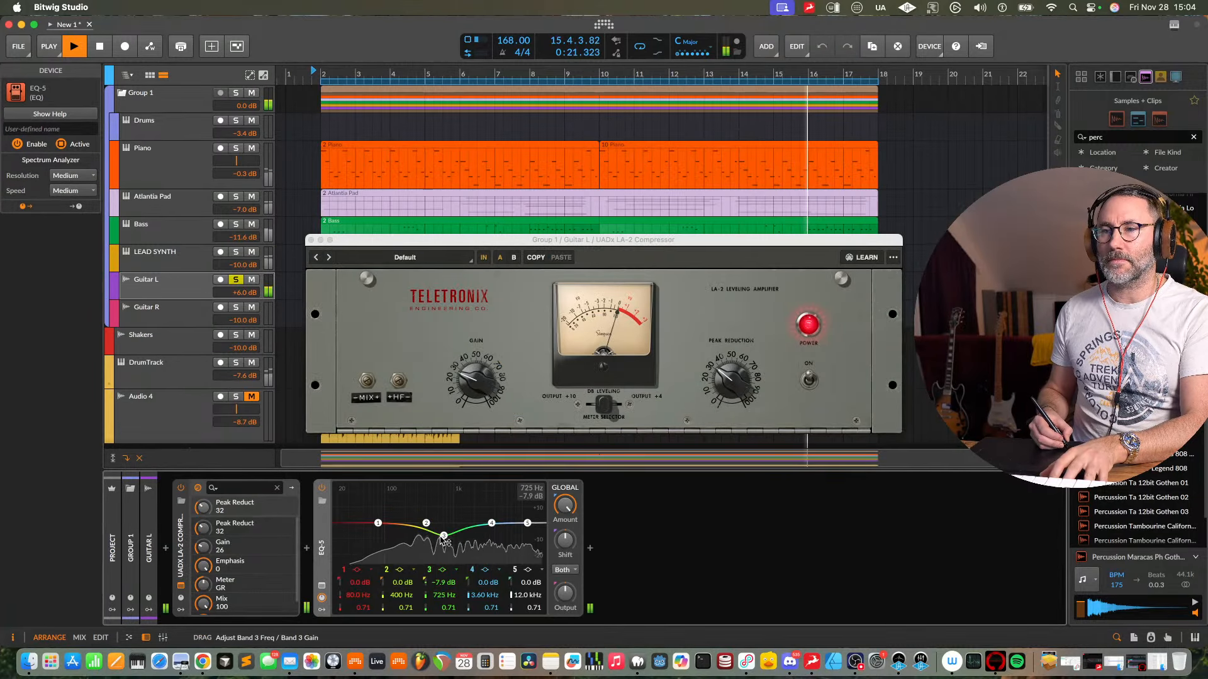
# - Unsolo Guitar L and, with the full mix playing, adjust EQ-5 band 3 to about -6.1 dB at 356 Hz
pyautogui.click(236, 279)
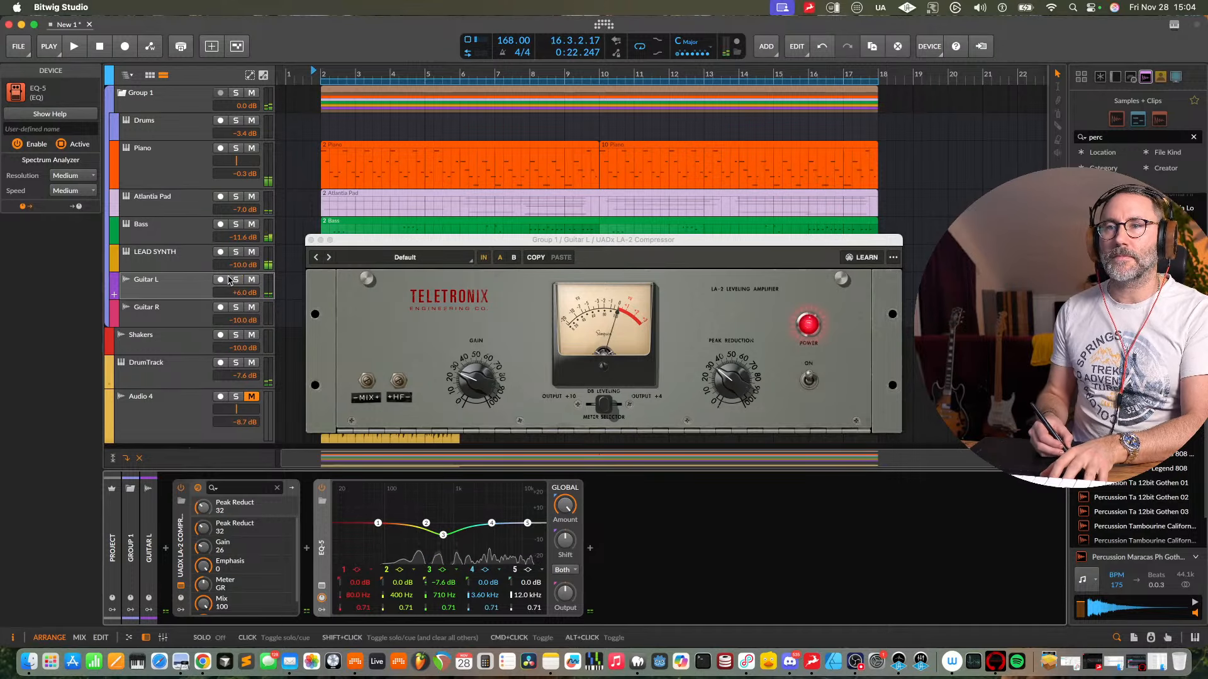
pyautogui.press('space')
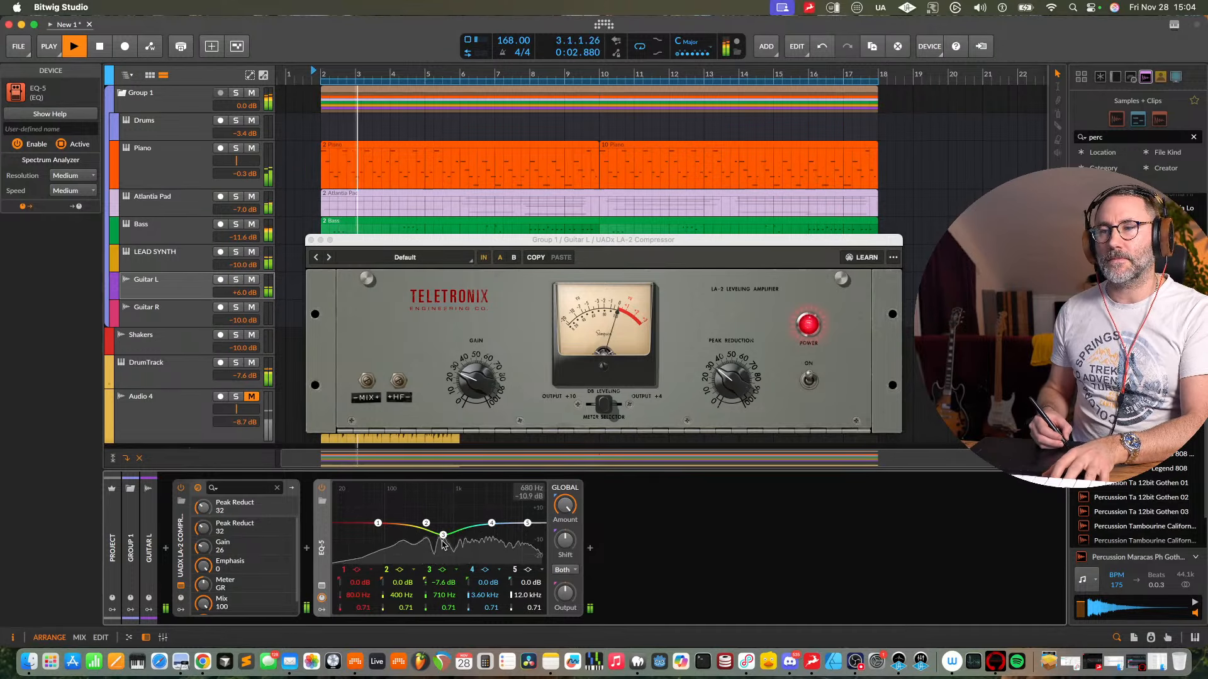
pyautogui.moveTo(442, 541); pyautogui.dragTo(420, 539)
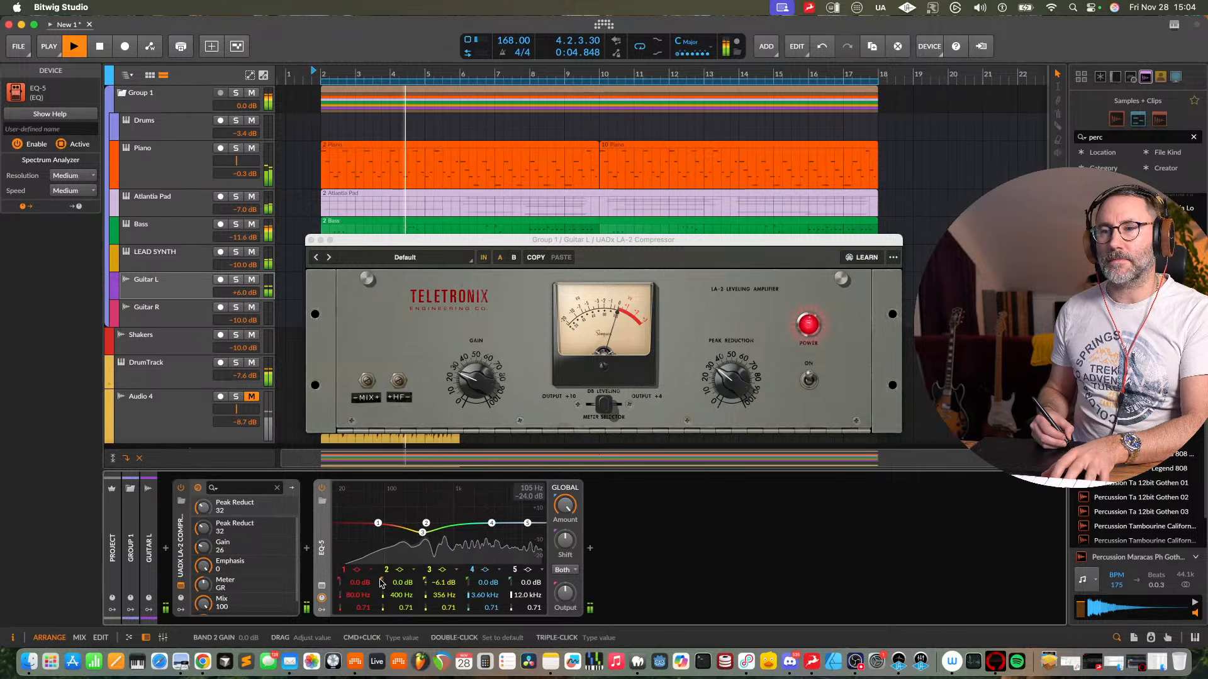
# - Make EQ-5 band 1 a low cut at about 153 Hz and set band 4 to about -5.1 dB at 6.36 kHz
pyautogui.click(359, 570)
pyautogui.click(380, 583)
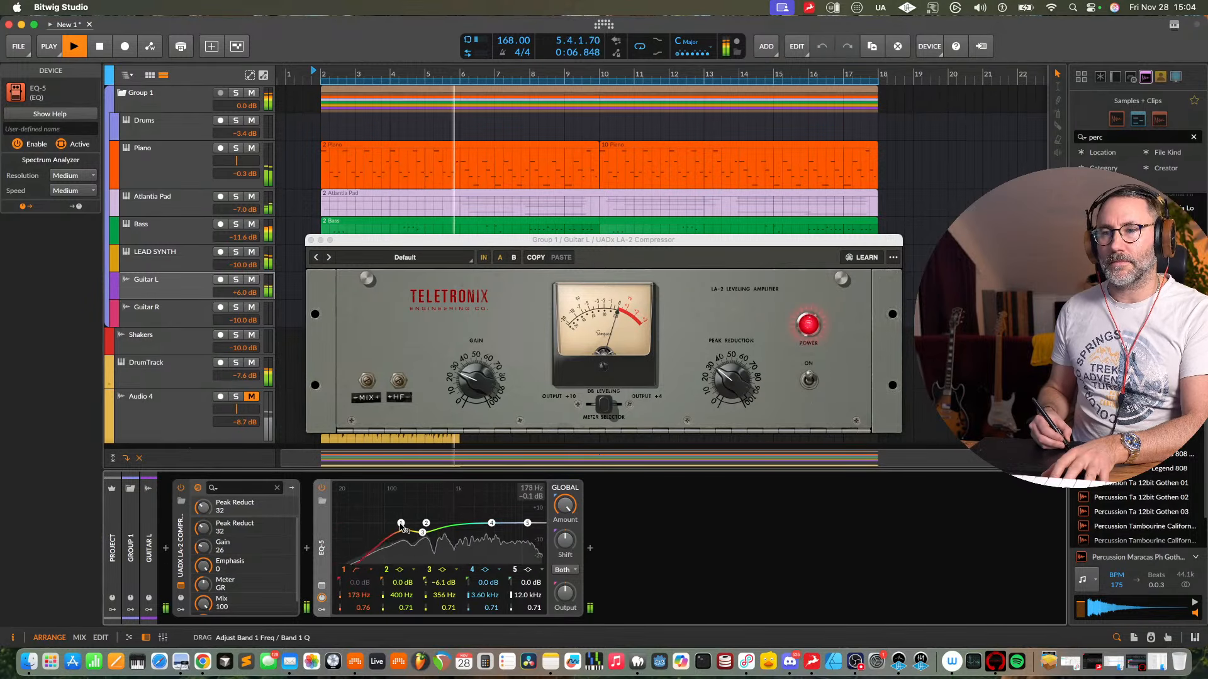
pyautogui.moveTo(491, 524); pyautogui.dragTo(495, 509)
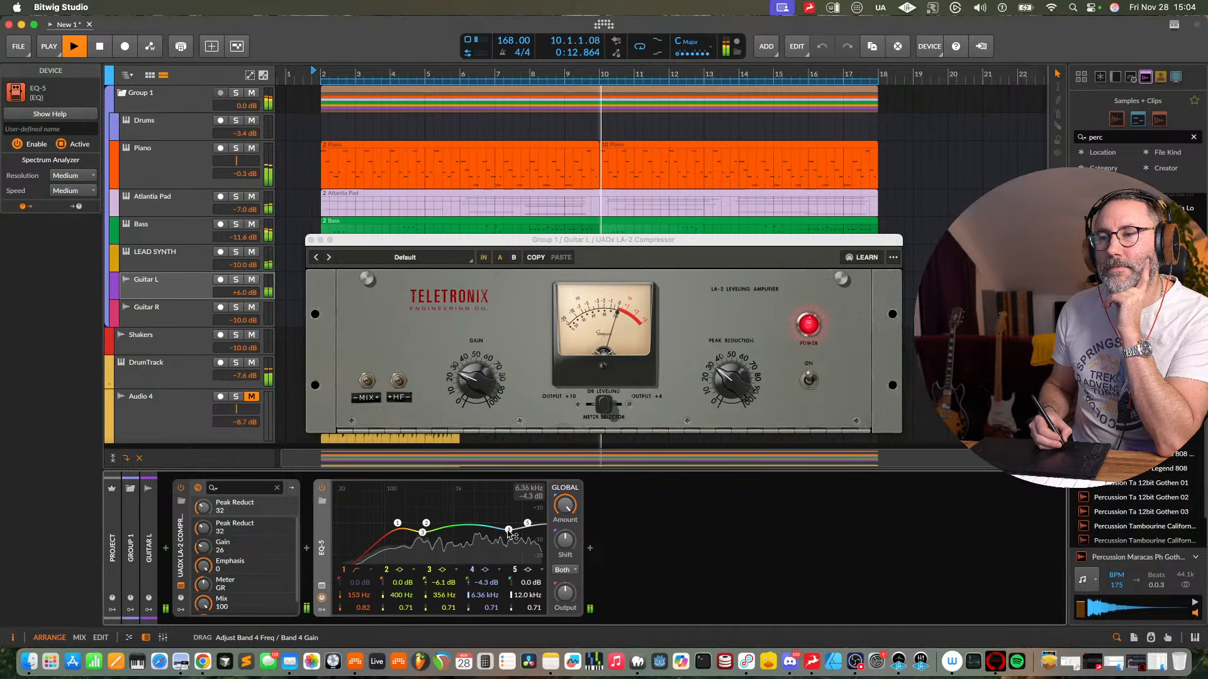
pyautogui.moveTo(508, 535); pyautogui.dragTo(508, 537)
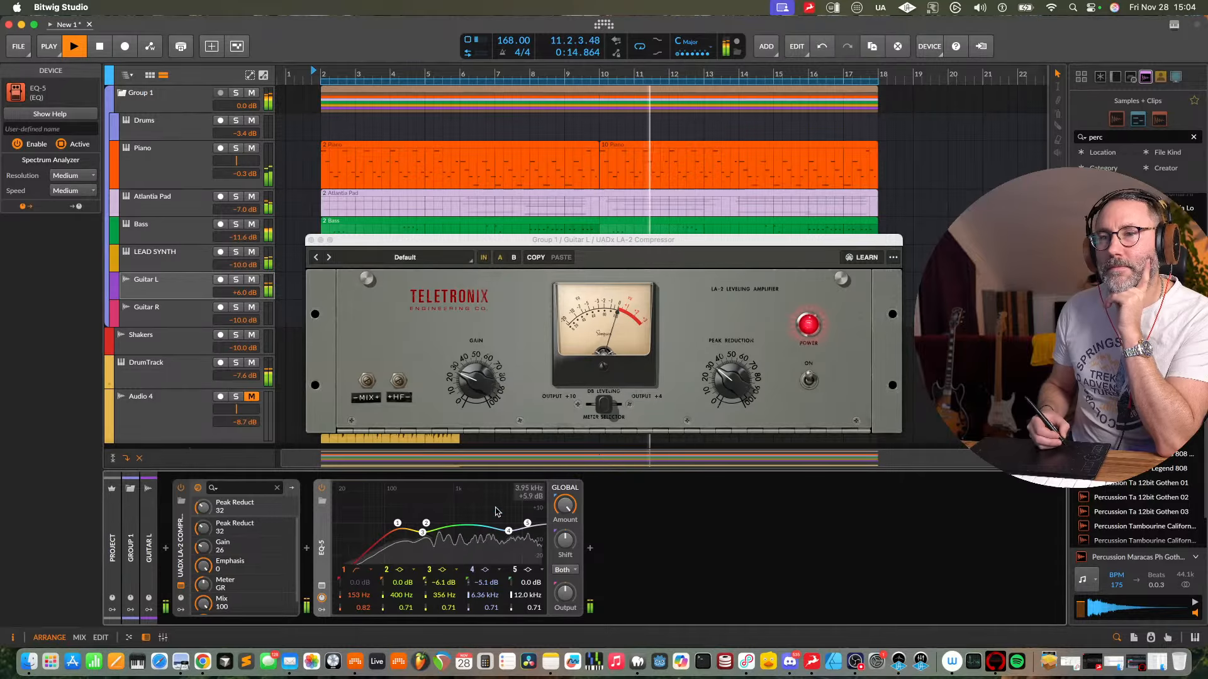
# - Close the compressor window, lower the Guitar L track's volume to -0.3 dB, and stop playback
pyautogui.moveTo(244, 293); pyautogui.dragTo(244, 296)
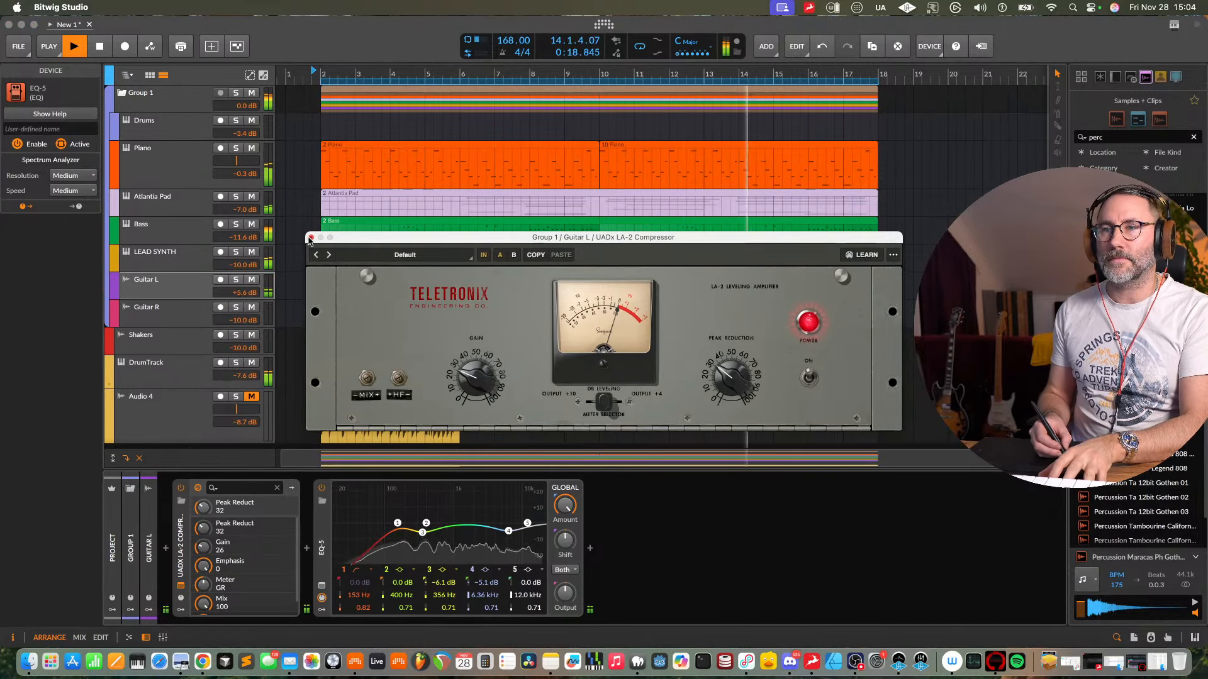
pyautogui.click(310, 240)
pyautogui.moveTo(222, 297); pyautogui.dragTo(221, 309)
pyautogui.press('space')
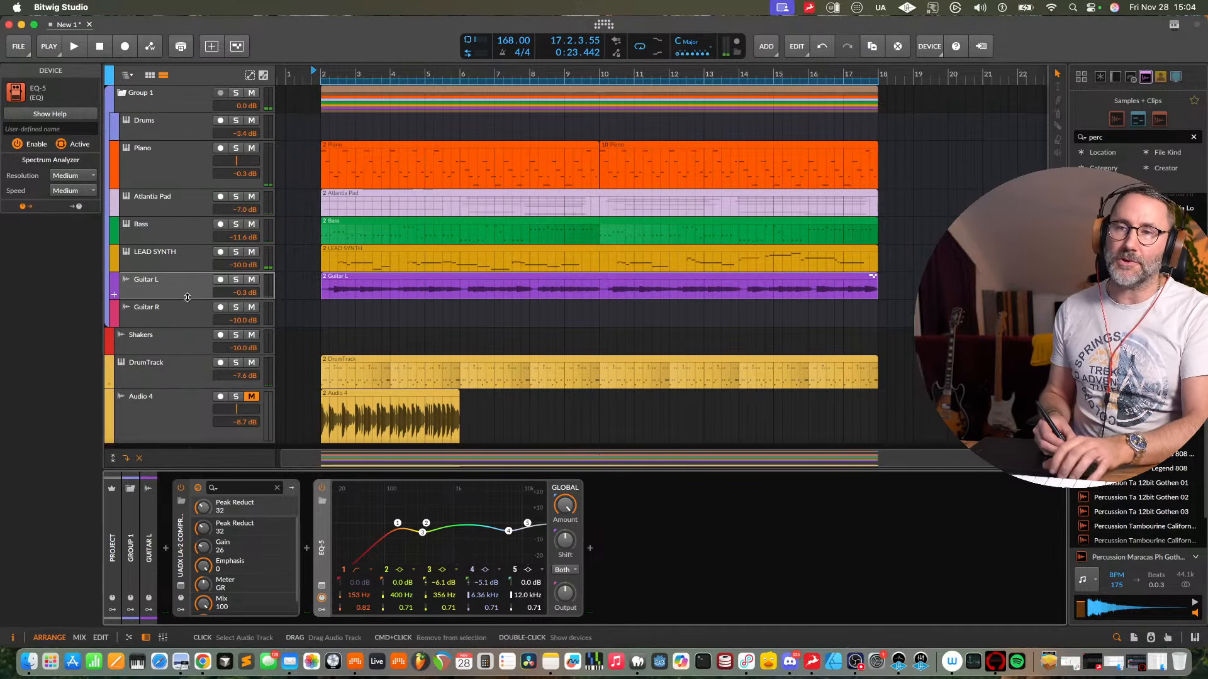
# - With the Guitar L lane made taller, set the track's volume to -0.5 dB and raise the EQ-5 output level
pyautogui.moveTo(186, 298); pyautogui.dragTo(178, 335)
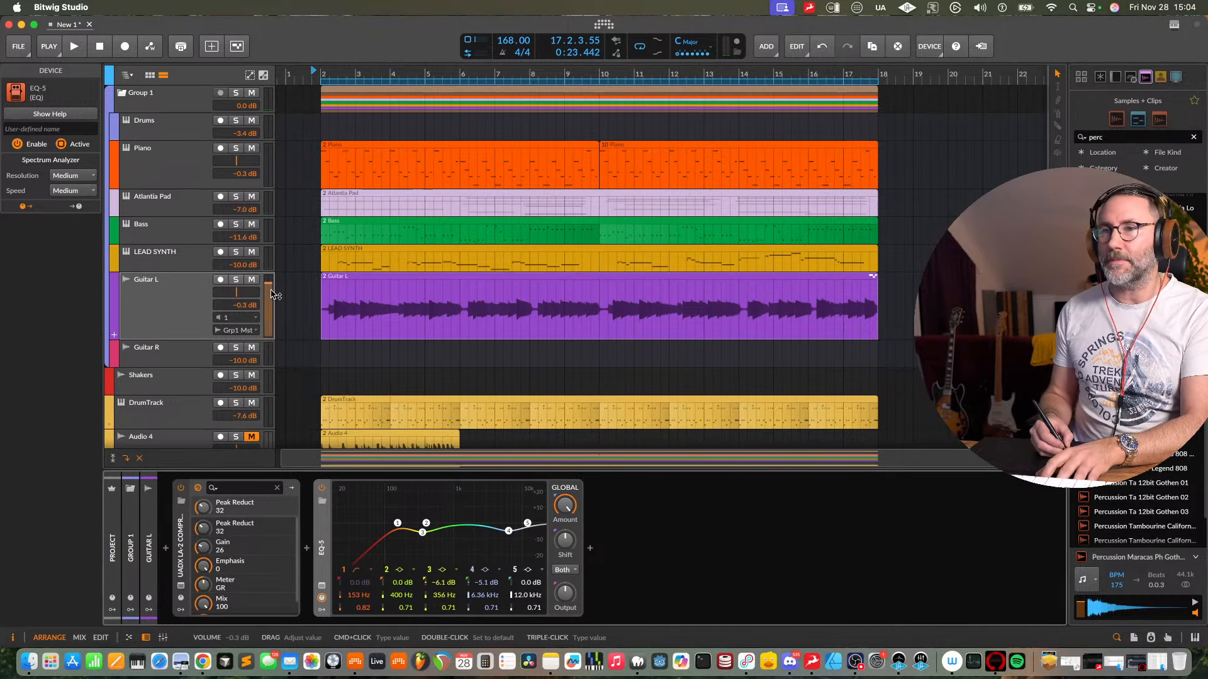
pyautogui.moveTo(271, 291); pyautogui.dragTo(270, 292)
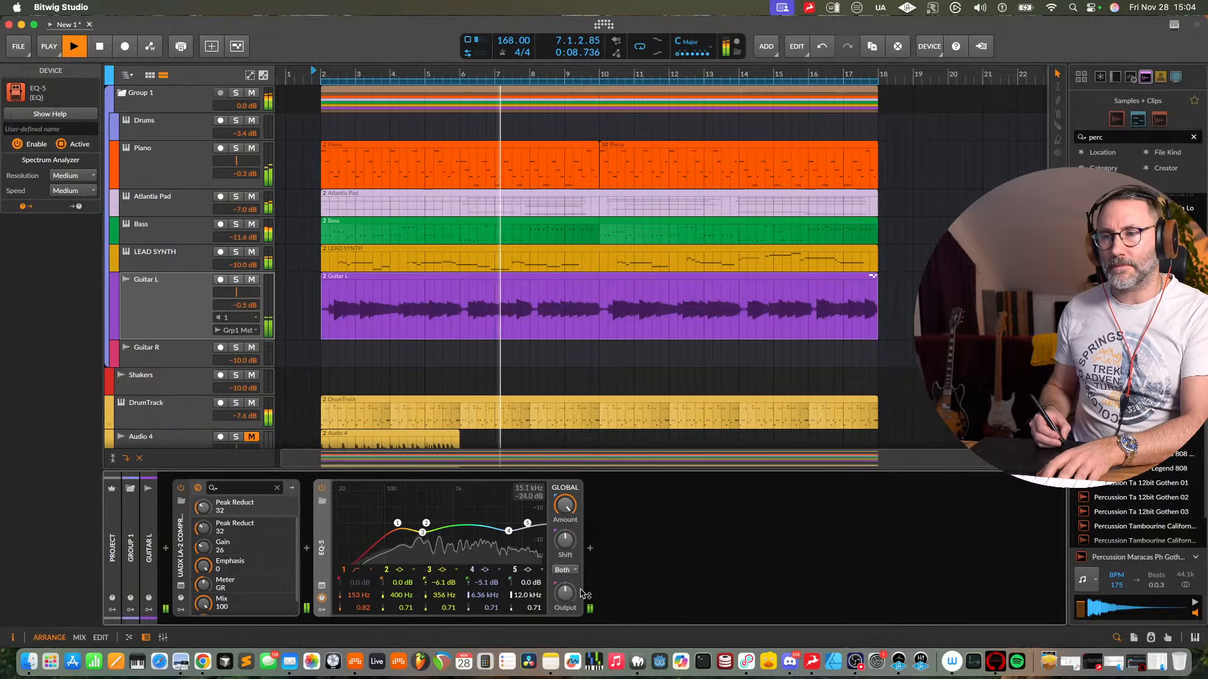
pyautogui.moveTo(565, 594); pyautogui.dragTo(565, 569)
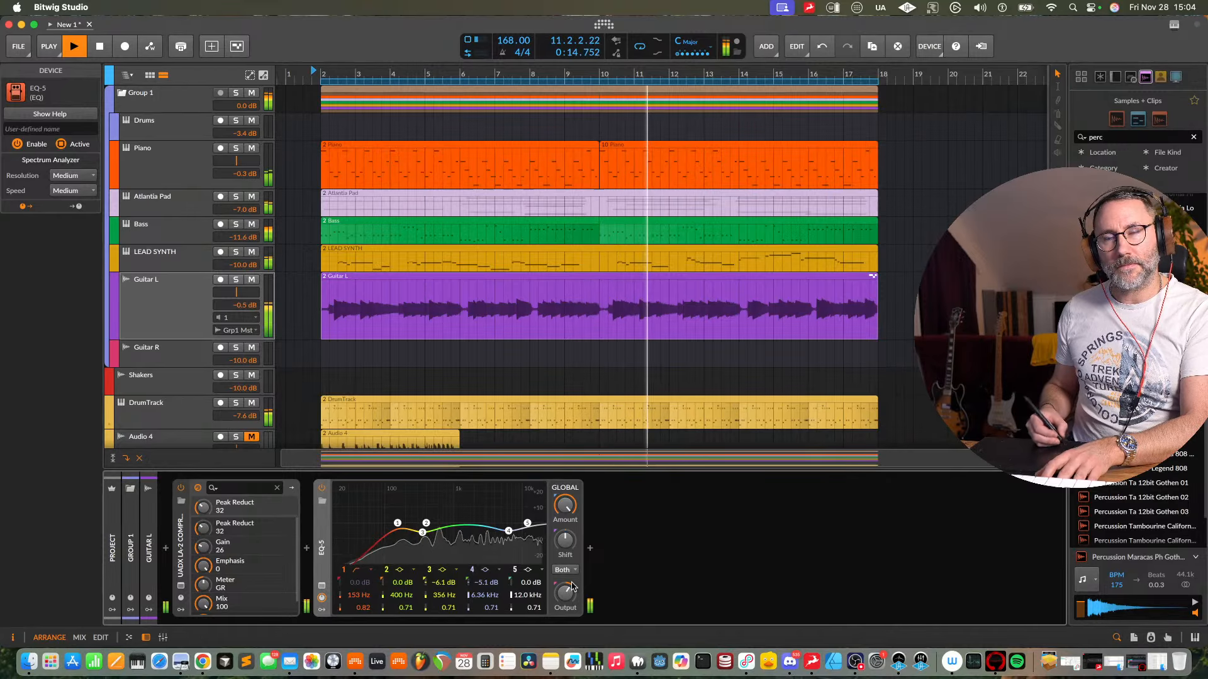
# - Stop playback and insert the ValhallaRoom reverb after EQ-5 on the Guitar L track
pyautogui.press('space')
pyautogui.click(590, 548)
pyautogui.write('val')
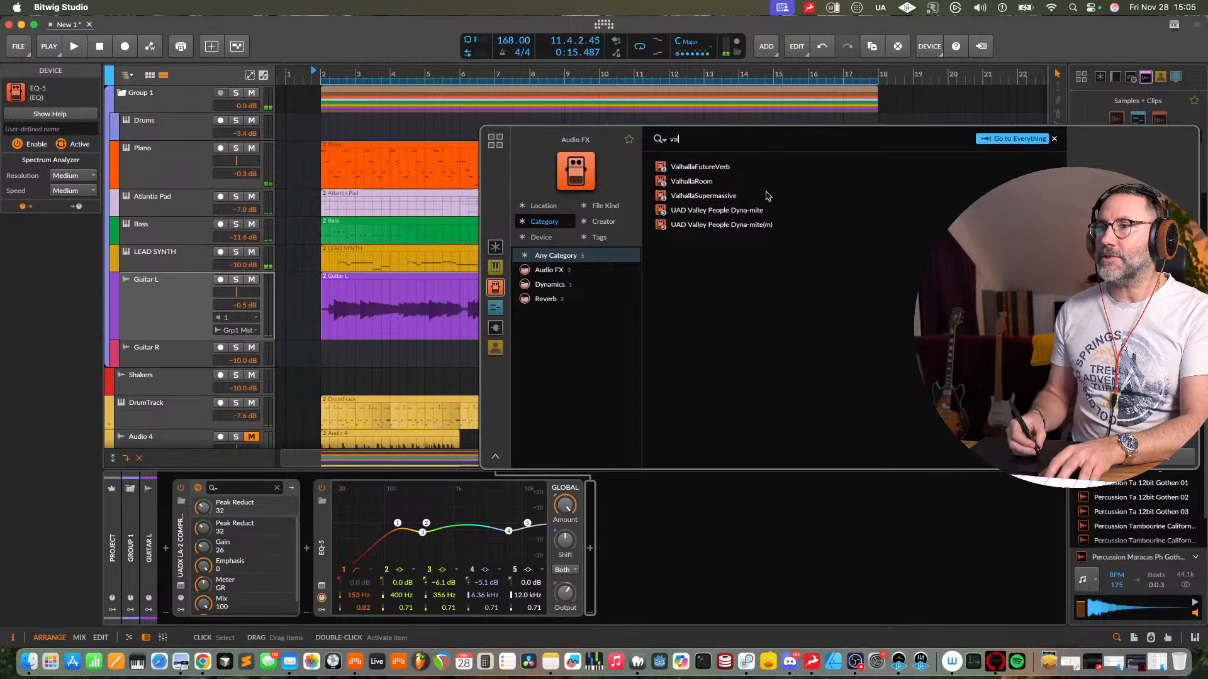
pyautogui.click(726, 182)
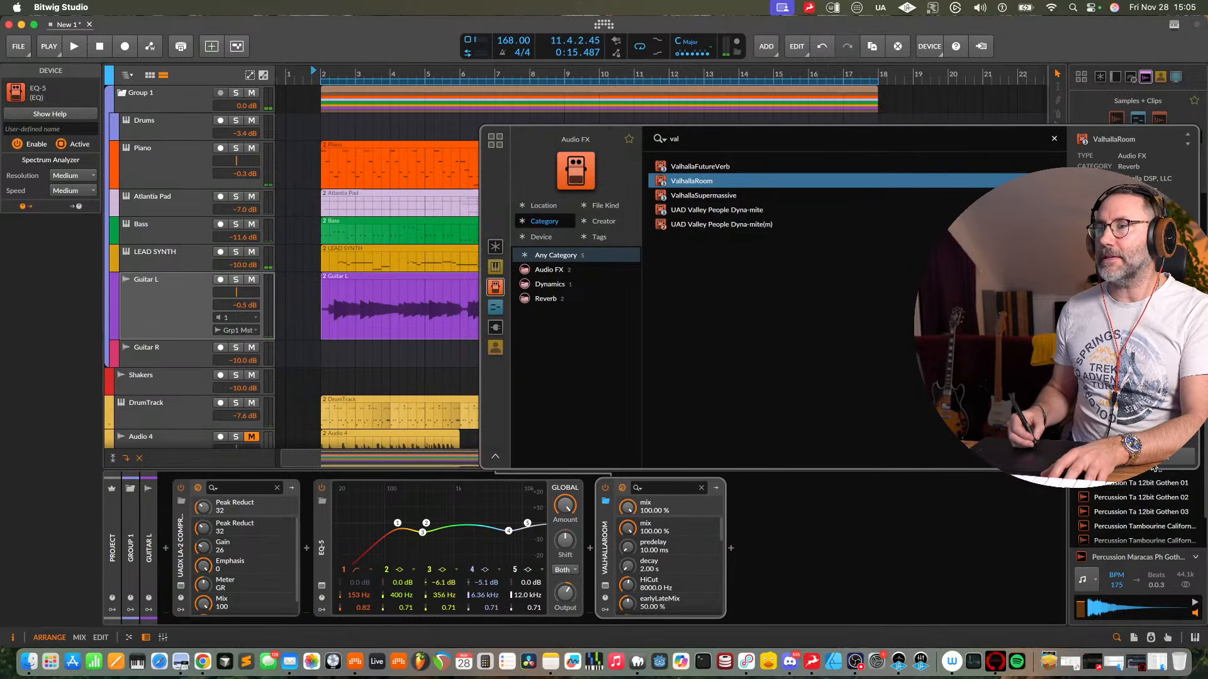
pyautogui.press('Return')
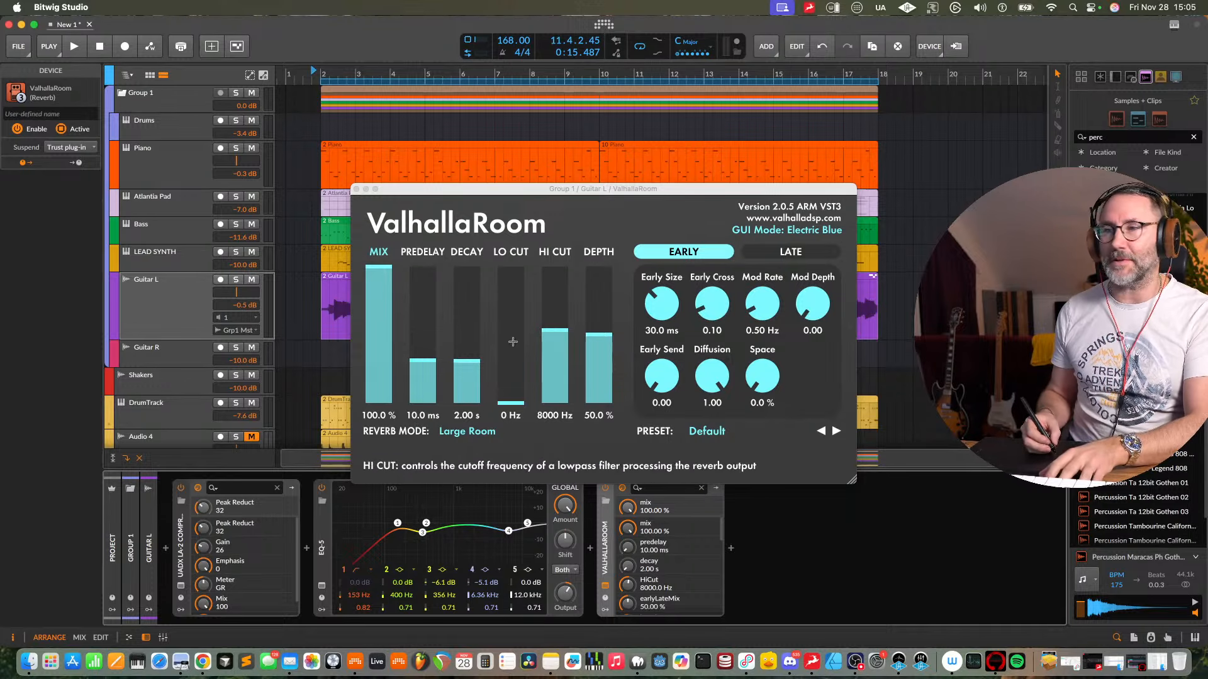
# - With the full mix playing, set ValhallaRoom's decay to 1.10 s and its mix to about 49.3 %
pyautogui.press('space')
pyautogui.click(467, 364)
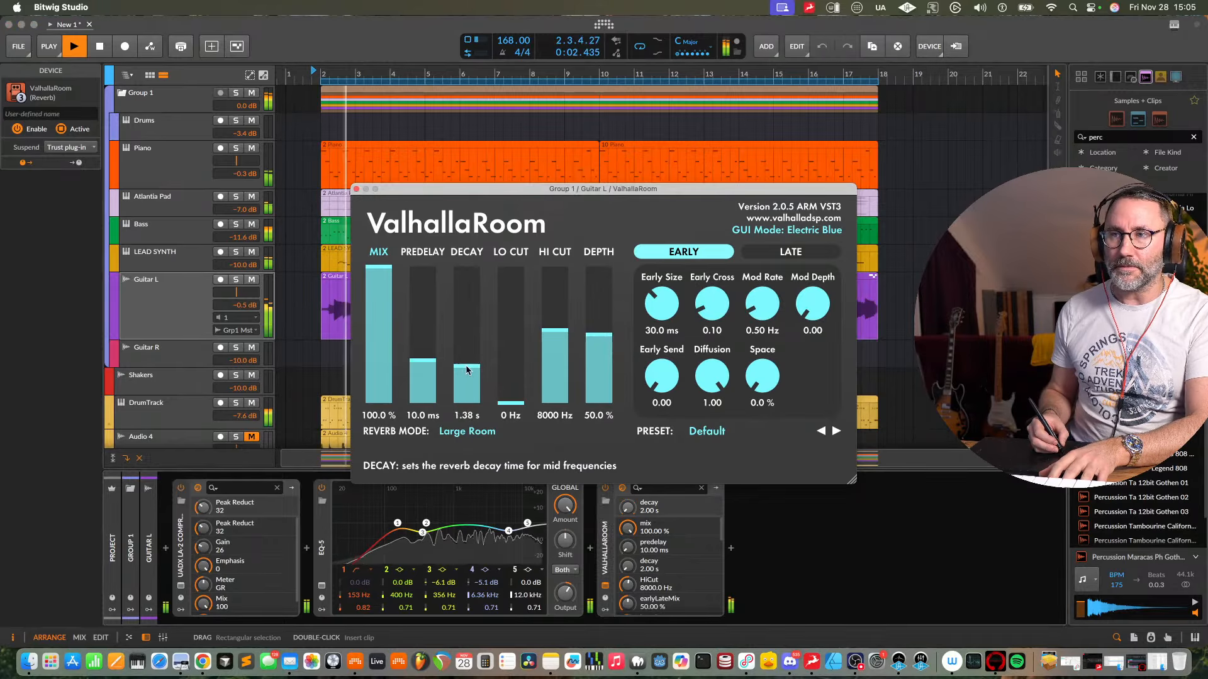
pyautogui.moveTo(365, 333); pyautogui.dragTo(374, 346)
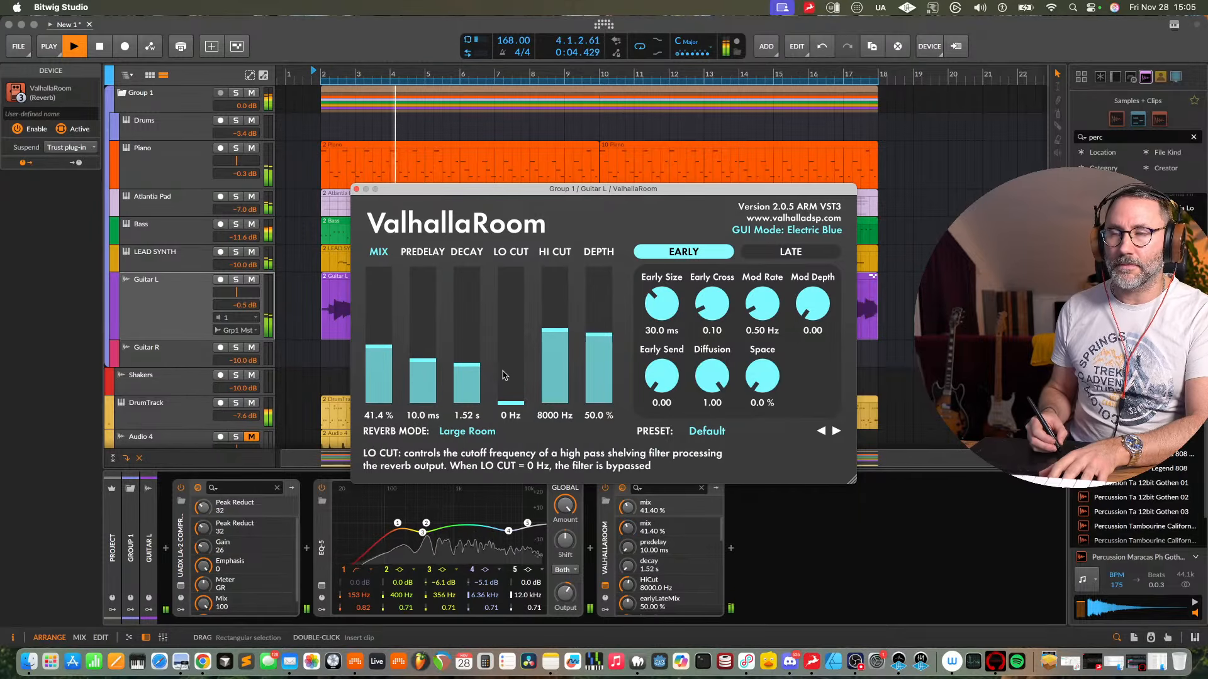
pyautogui.moveTo(466, 364); pyautogui.dragTo(466, 368)
pyautogui.moveTo(395, 349); pyautogui.dragTo(393, 338)
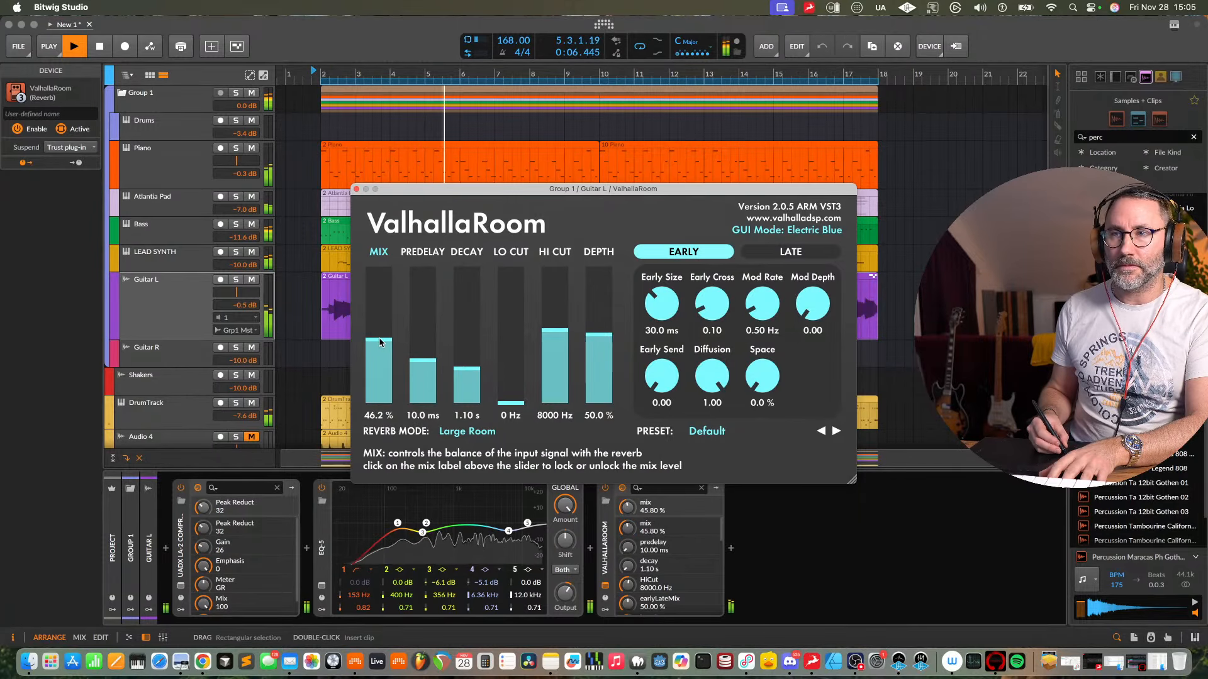
# - Audition Guitar L soloed, return to the full mix, and lower ValhallaRoom's high cut to 7560 Hz
pyautogui.click(236, 281)
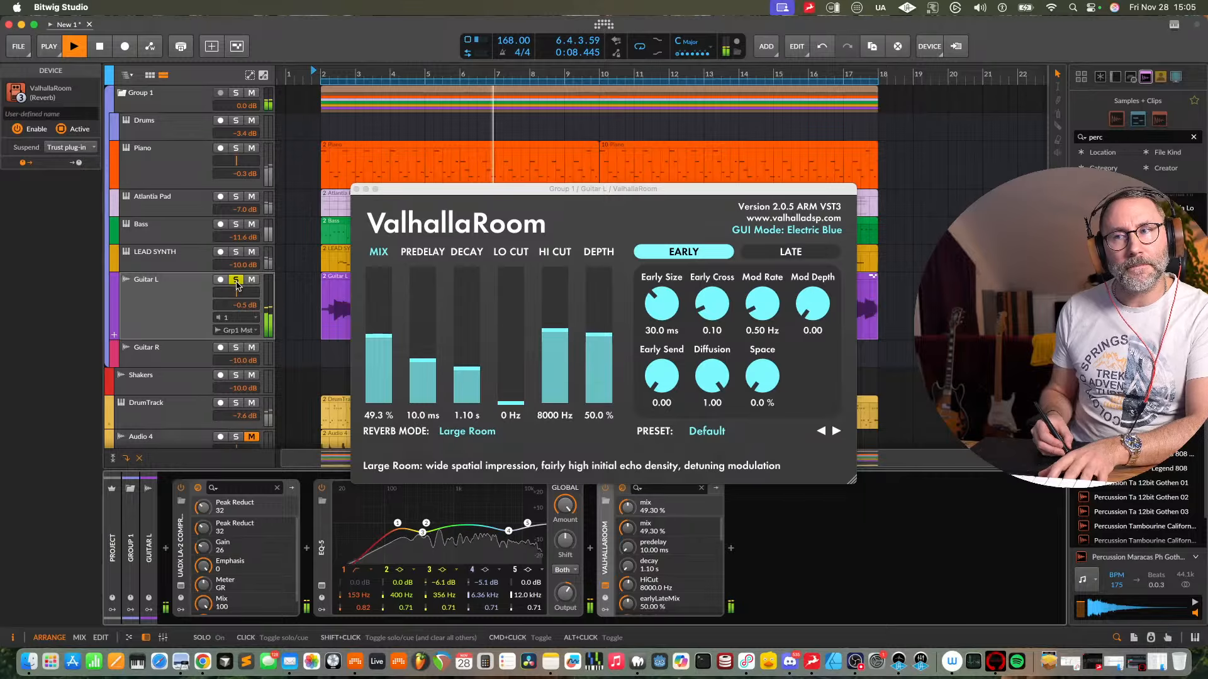
pyautogui.click(236, 285)
pyautogui.moveTo(557, 330); pyautogui.dragTo(557, 335)
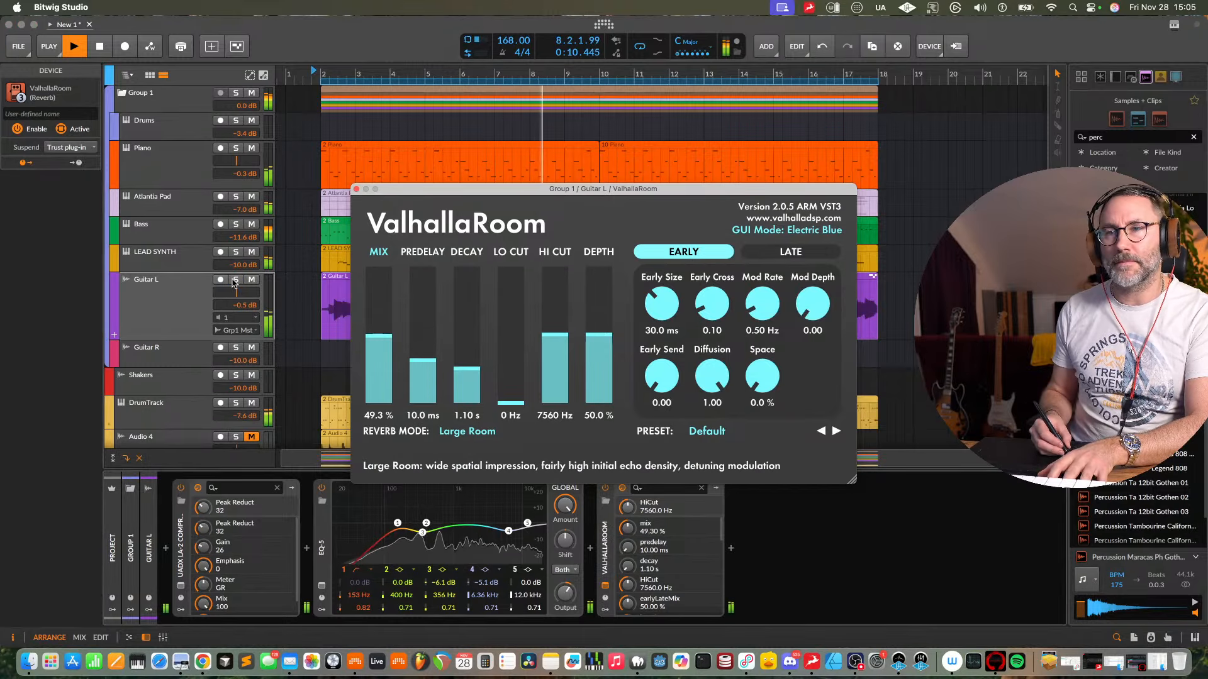
# - Restart playback from the beginning, solo Guitar L, and shorten the ValhallaRoom decay to 0.88 s
pyautogui.press('space')
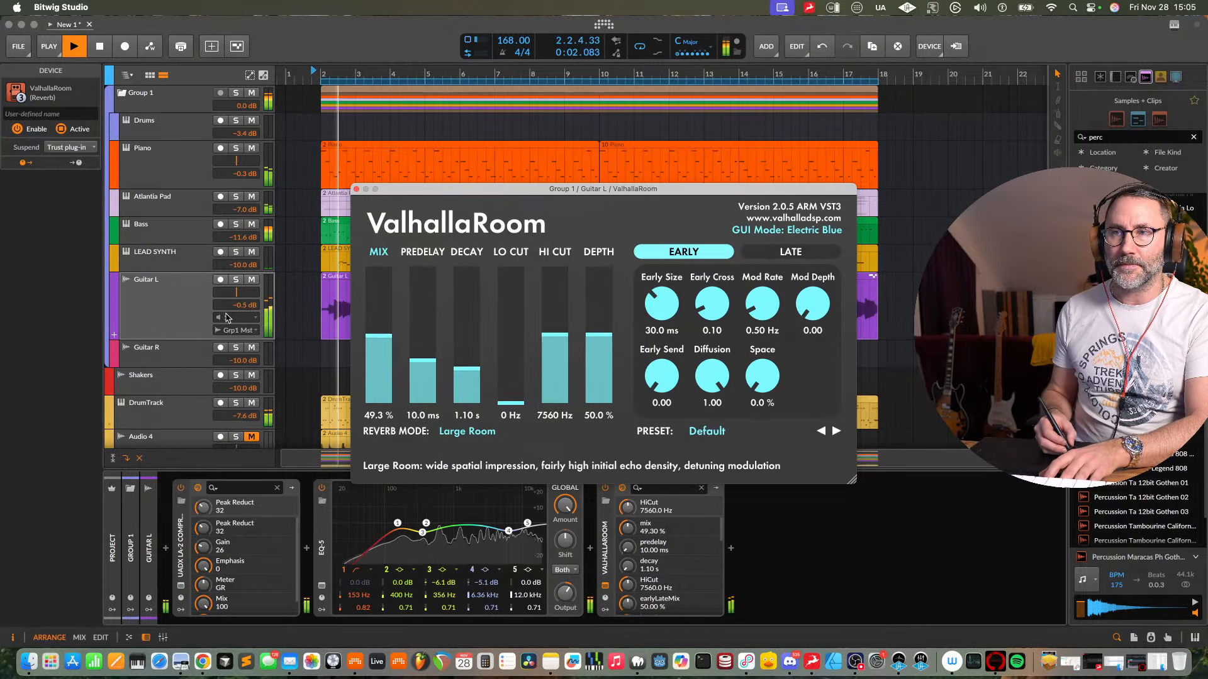
pyautogui.click(236, 280)
pyautogui.moveTo(468, 374); pyautogui.dragTo(468, 378)
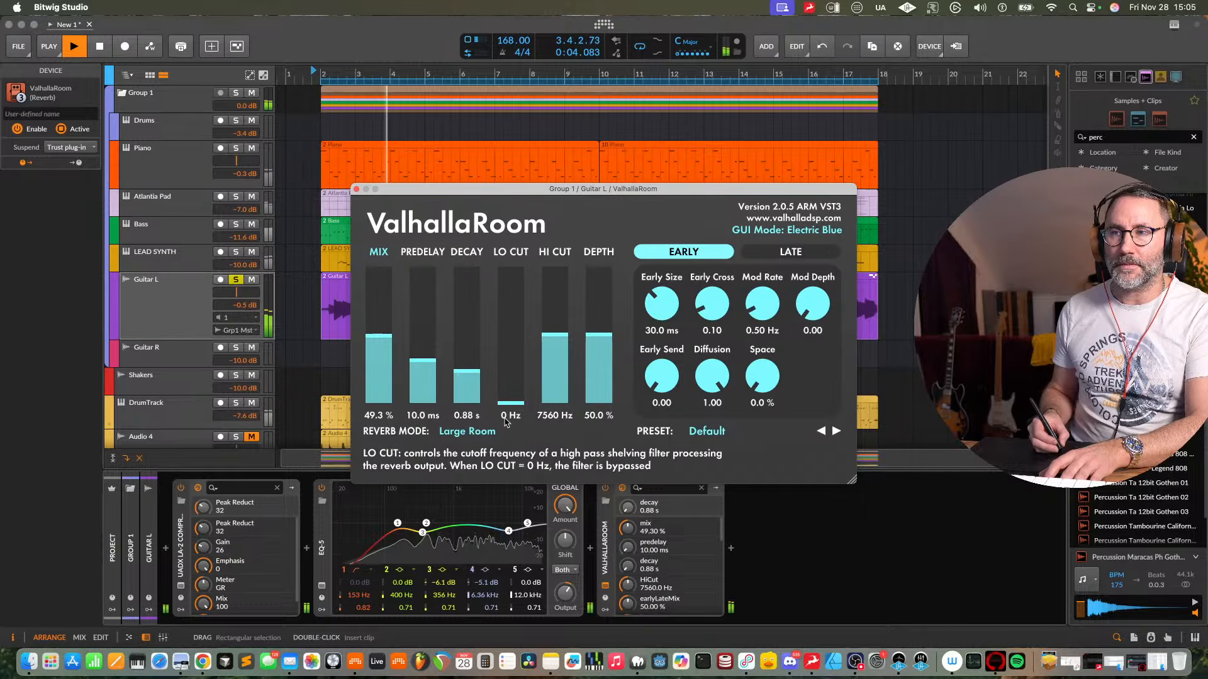
# - Audition the Bright Room and Dark Room reverb modes on Guitar L's ValhallaRoom and settle on Dense Room
pyautogui.click(490, 431)
pyautogui.click(494, 475)
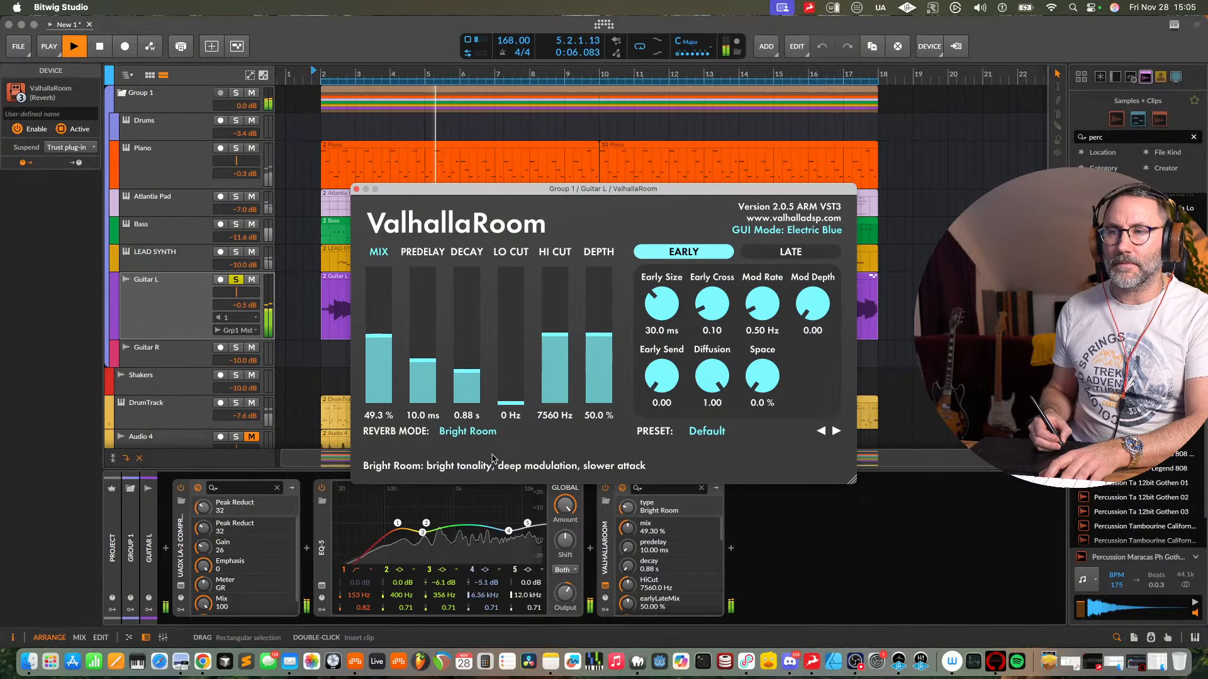
pyautogui.click(473, 434)
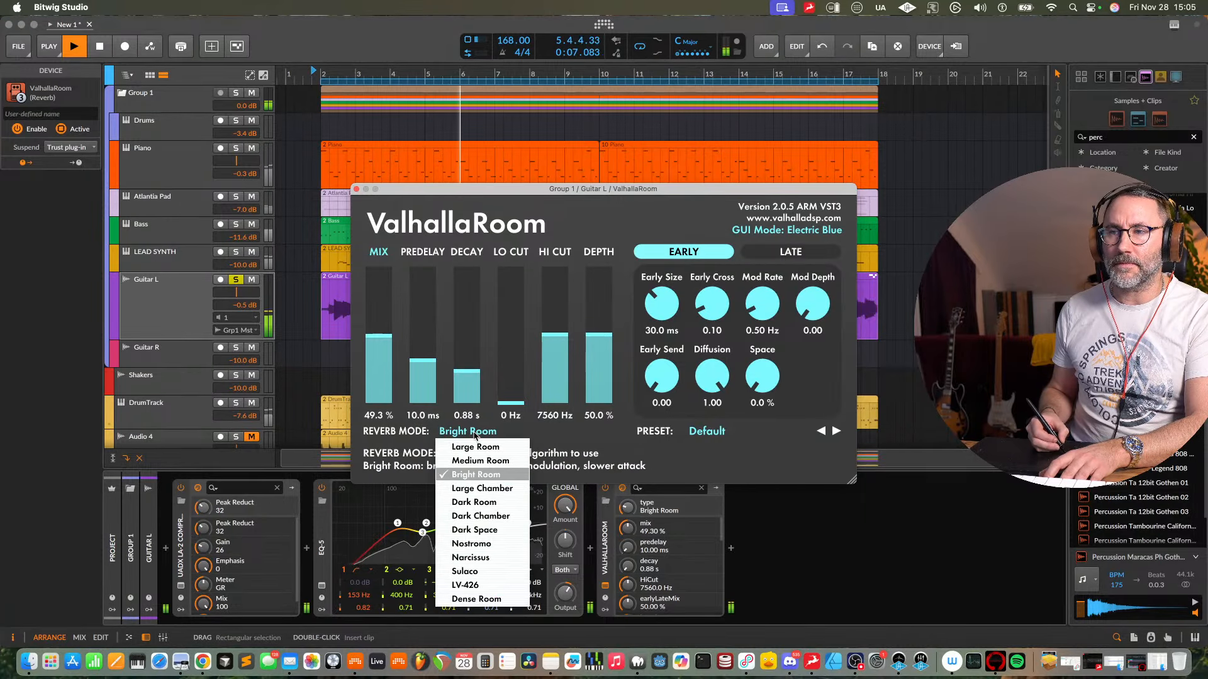
pyautogui.click(496, 507)
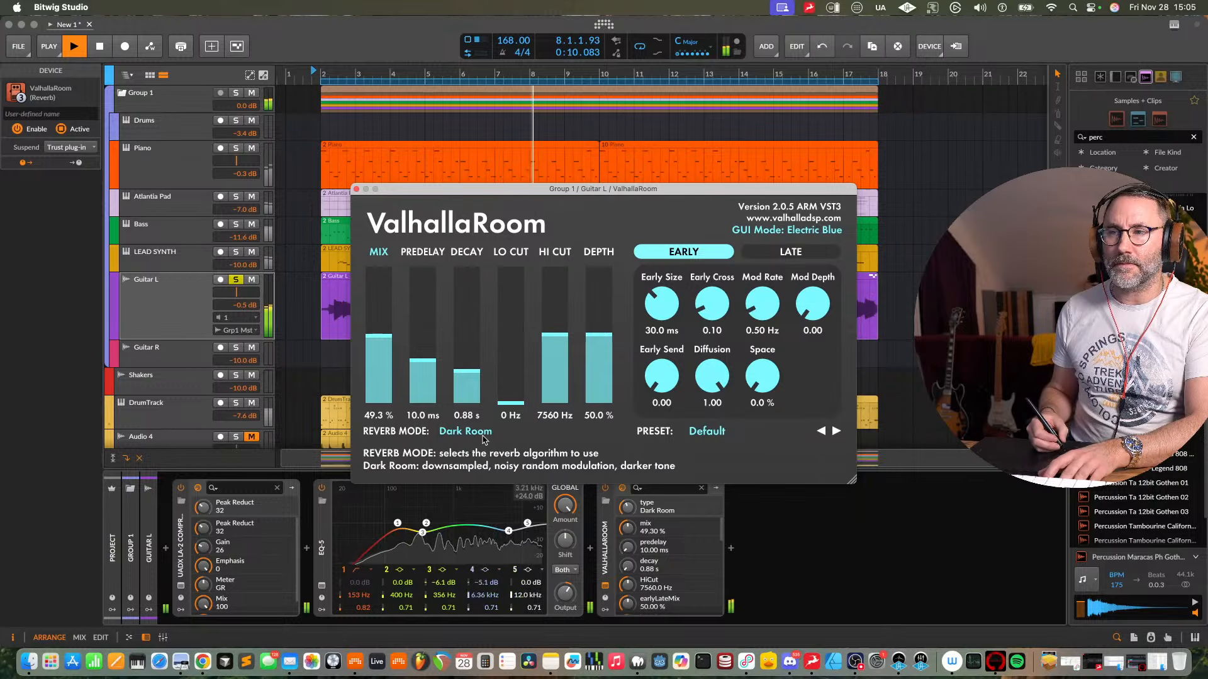
pyautogui.click(466, 432)
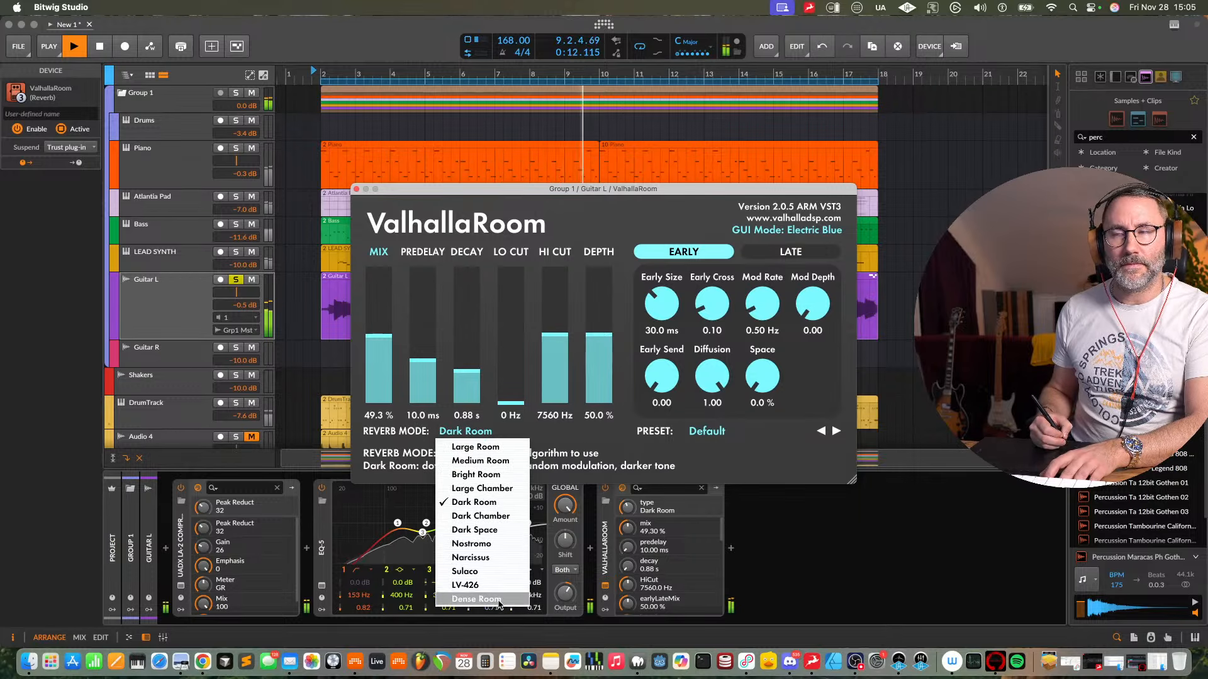
pyautogui.click(492, 601)
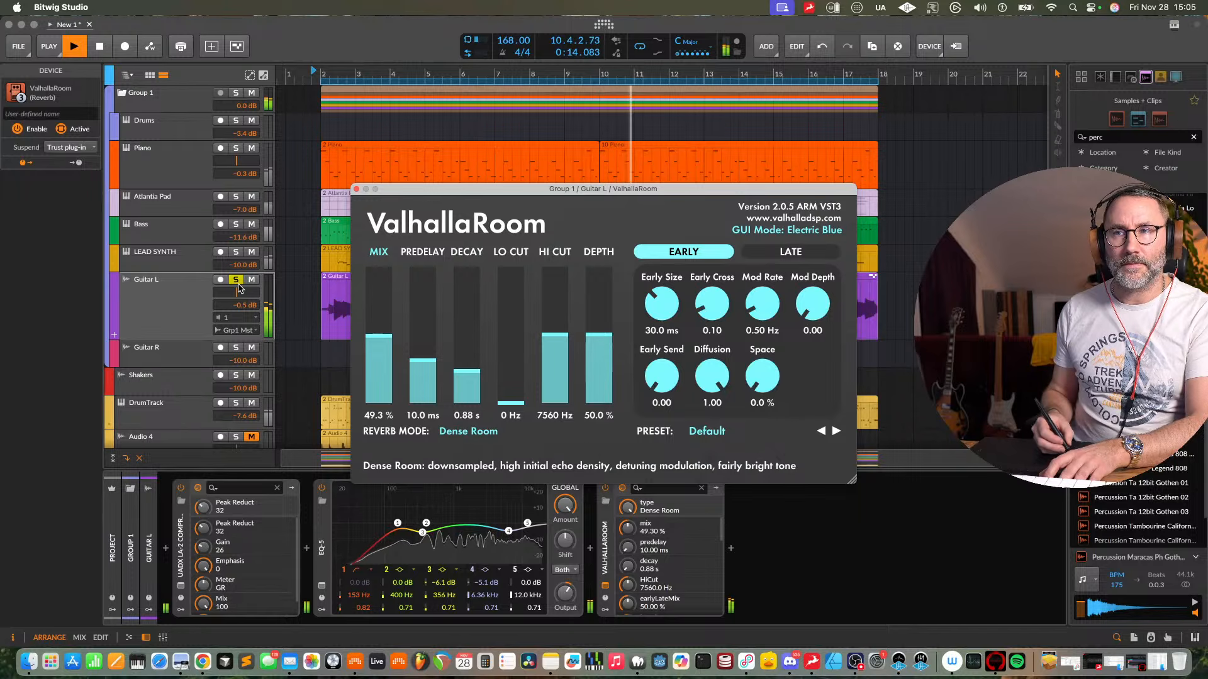
# - Unsolo Guitar L and close the ValhallaRoom window to hear the guitar in the full mix, keeping its pan centred
pyautogui.click(234, 281)
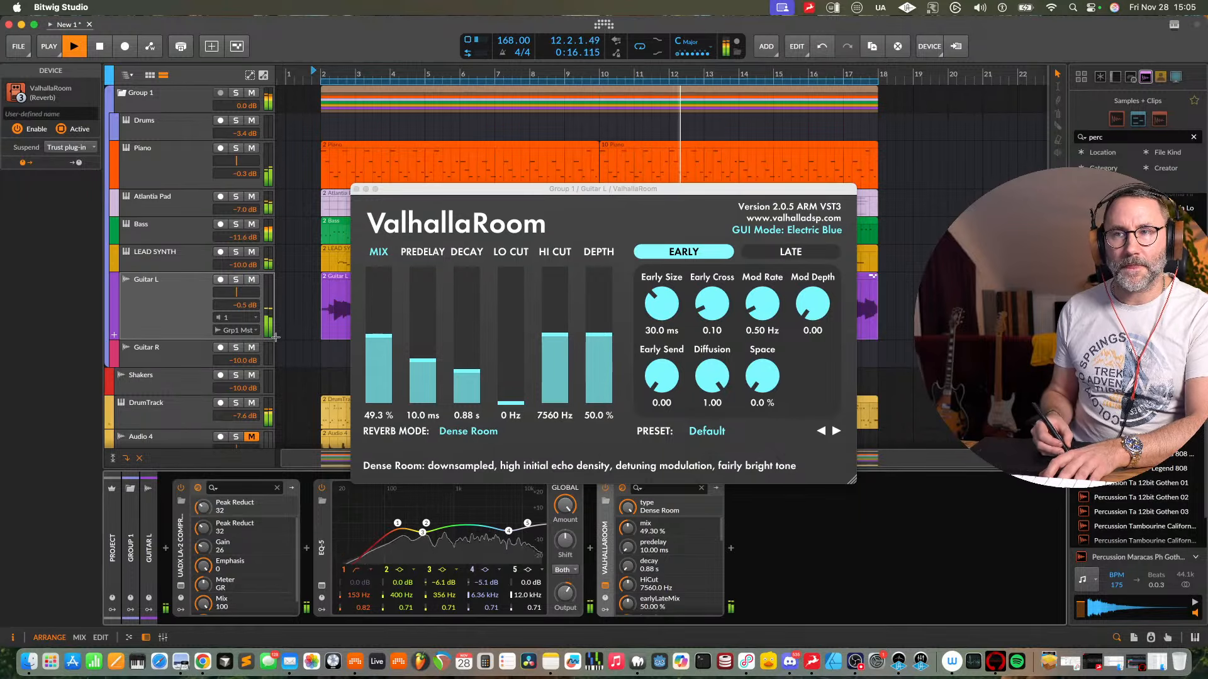
pyautogui.click(357, 189)
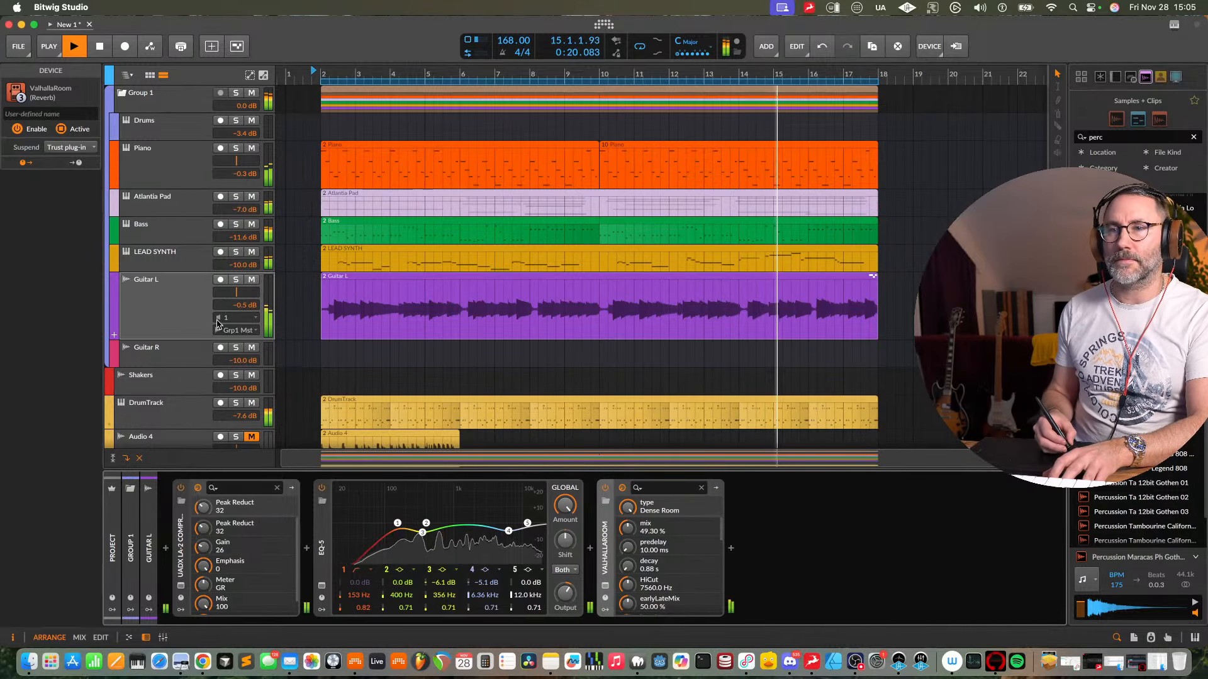
pyautogui.moveTo(236, 293); pyautogui.dragTo(232, 294)
pyautogui.doubleClick(233, 294)
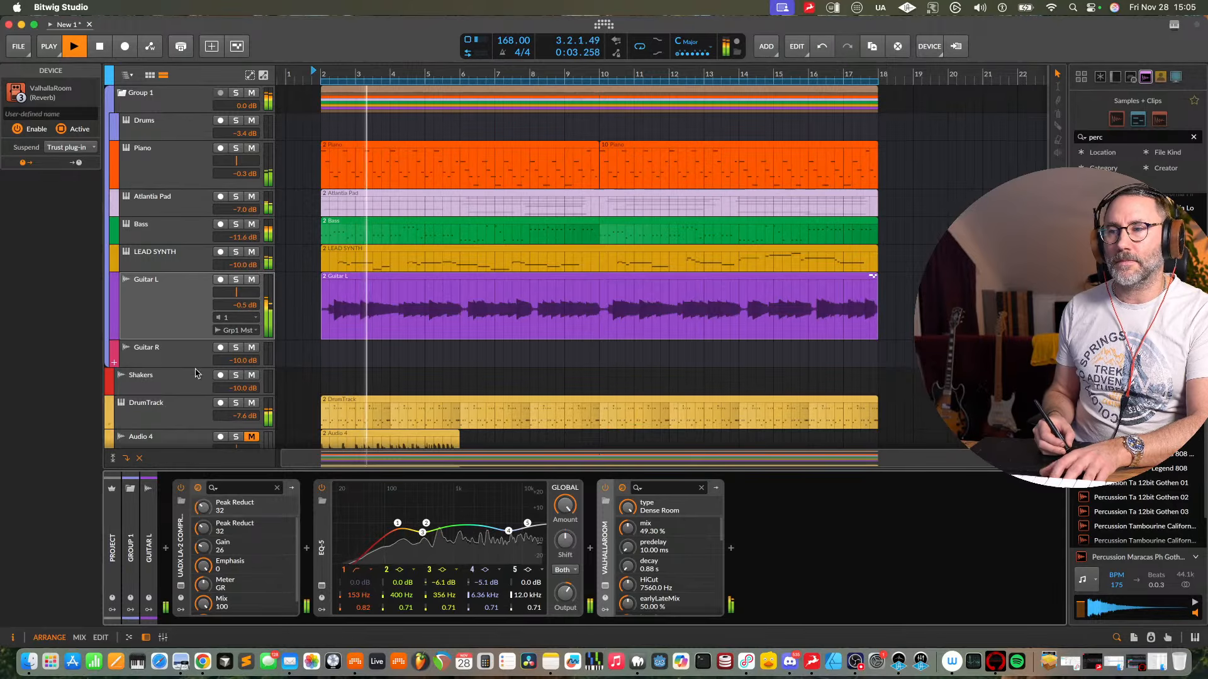
pyautogui.press('space')
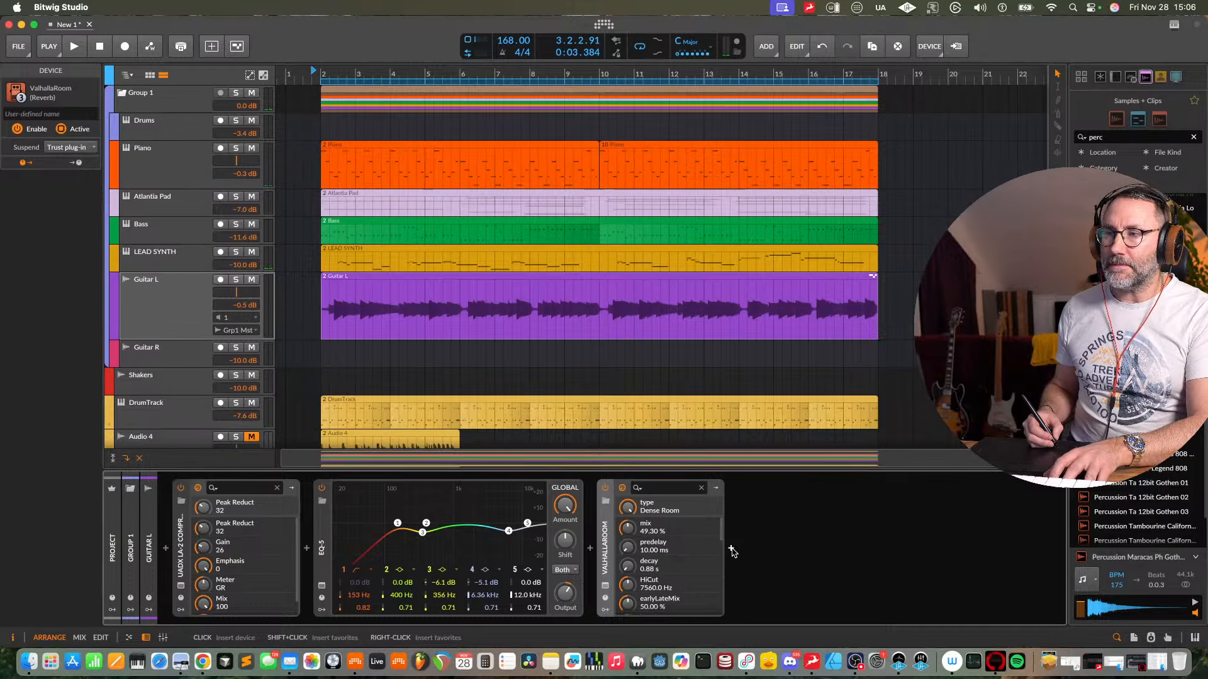
# - Insert a Chain container after ValhallaRoom on Guitar L, previewing FX Layer and SideChain Filter along the way
pyautogui.click(731, 552)
pyautogui.write('ch')
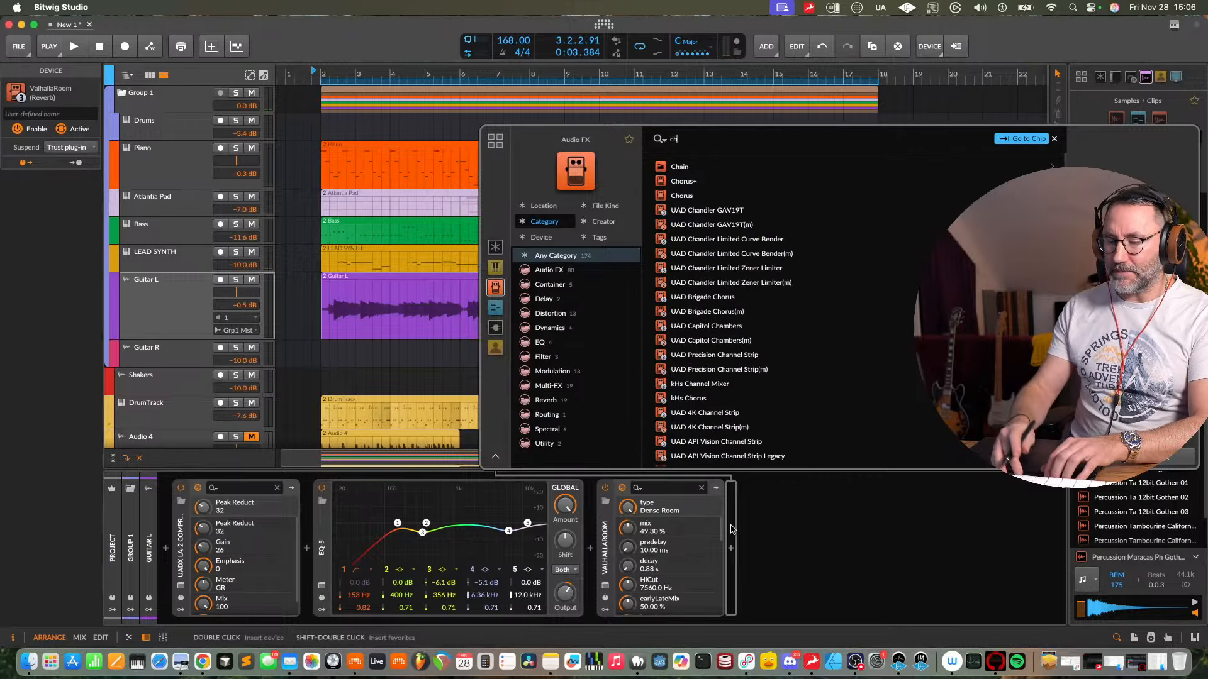
pyautogui.write('ain')
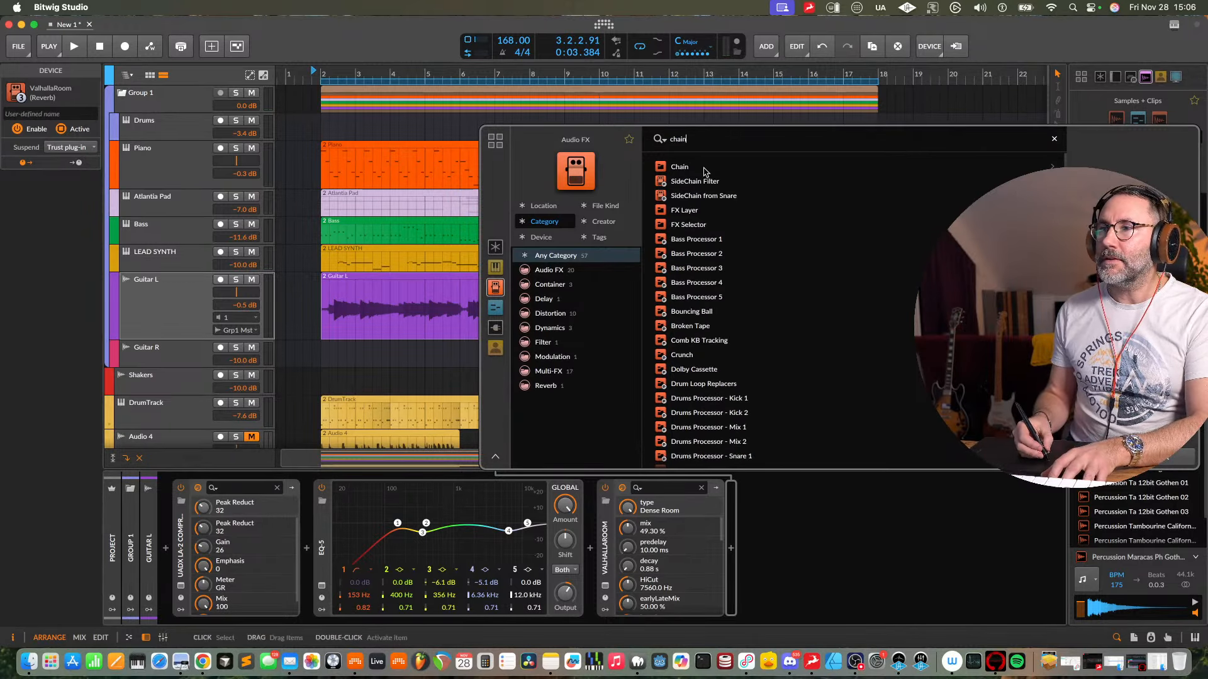
pyautogui.click(692, 210)
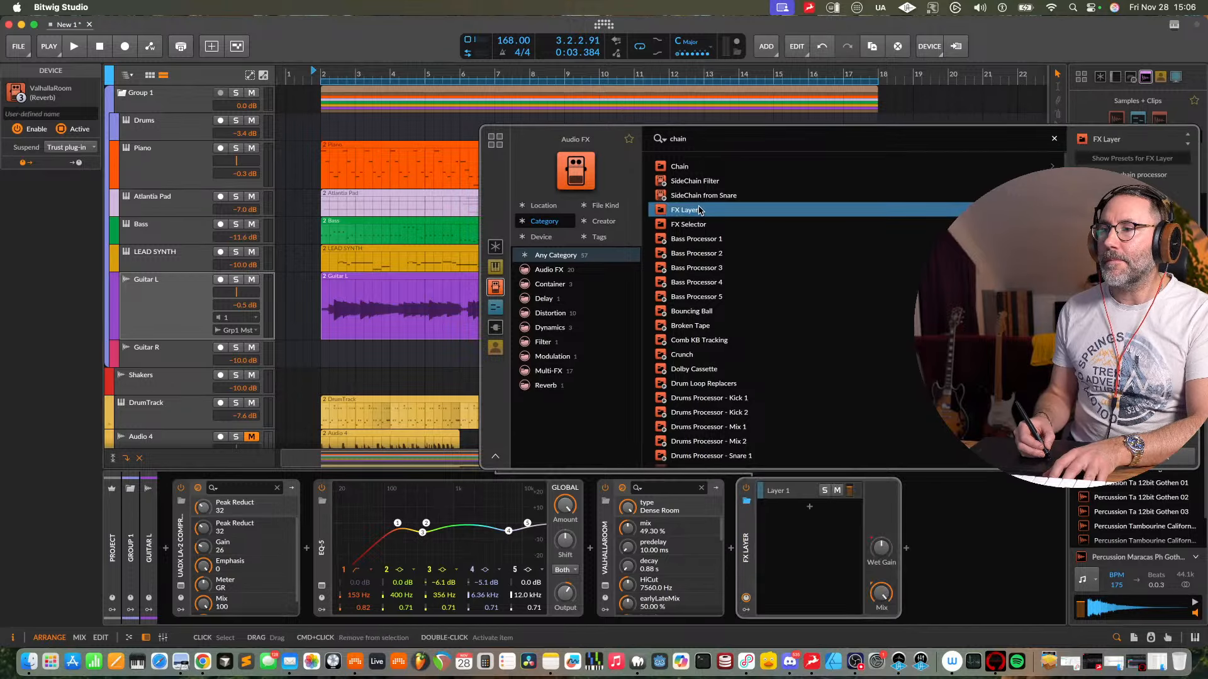
pyautogui.click(696, 181)
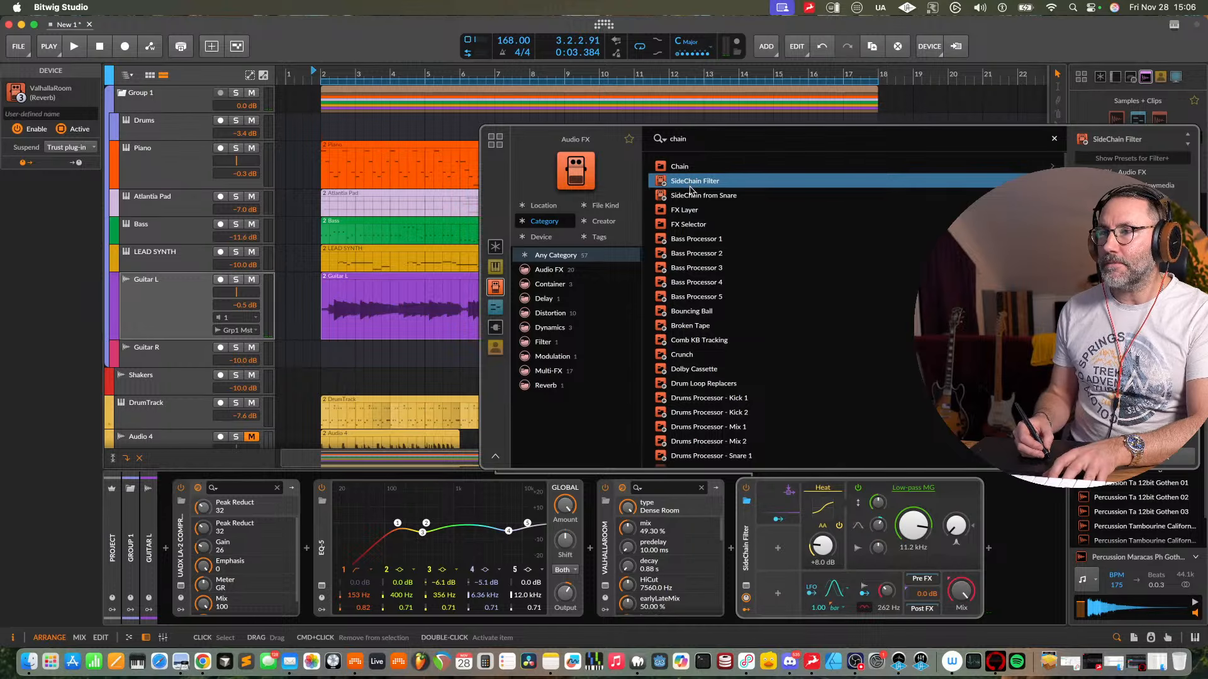
pyautogui.click(692, 168)
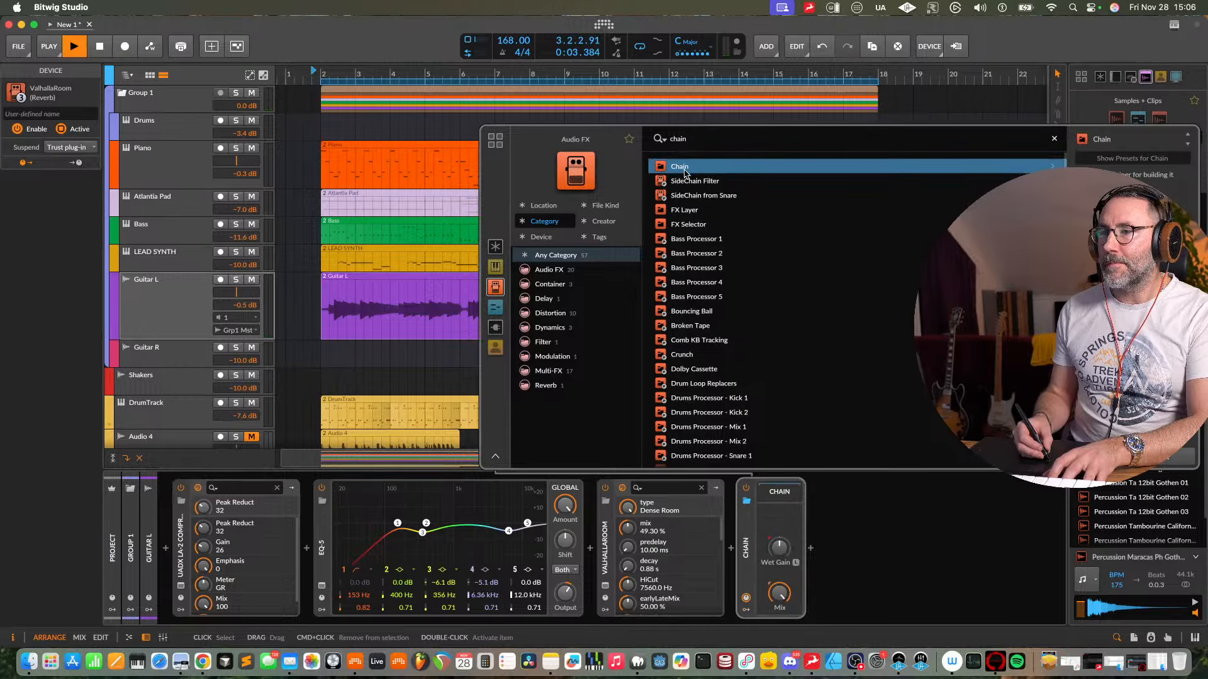
pyautogui.press('space')
pyautogui.press('Return')
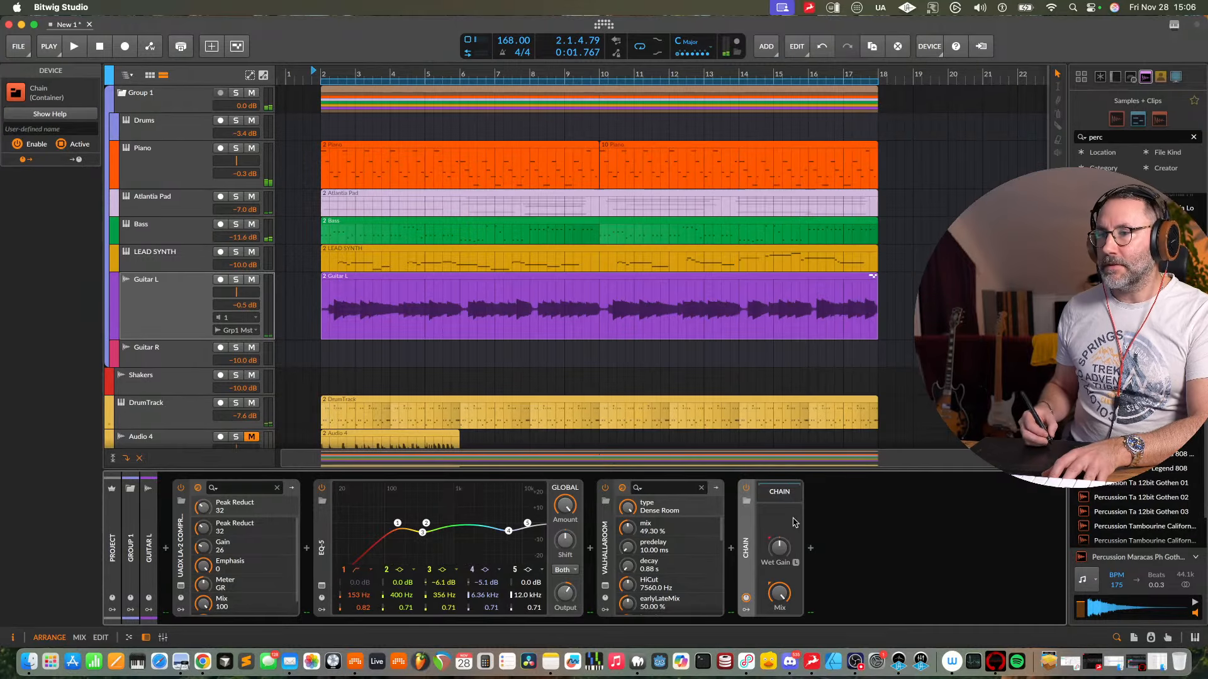
# - Insert a Delay-1 device after the Chain on Guitar L
pyautogui.click(811, 551)
pyautogui.write('de')
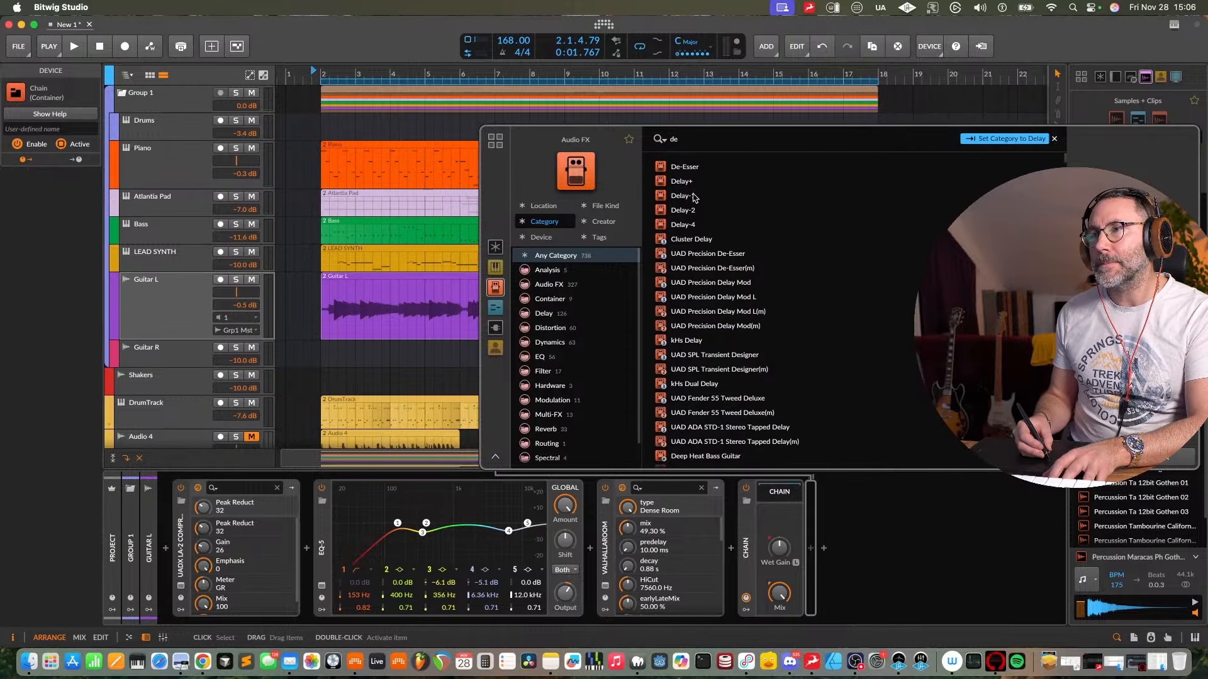
pyautogui.click(692, 197)
pyautogui.press('Return')
# - Play Guitar L soloed and set Delay-1 to minimum feedback with a fully wet mix
pyautogui.press('space')
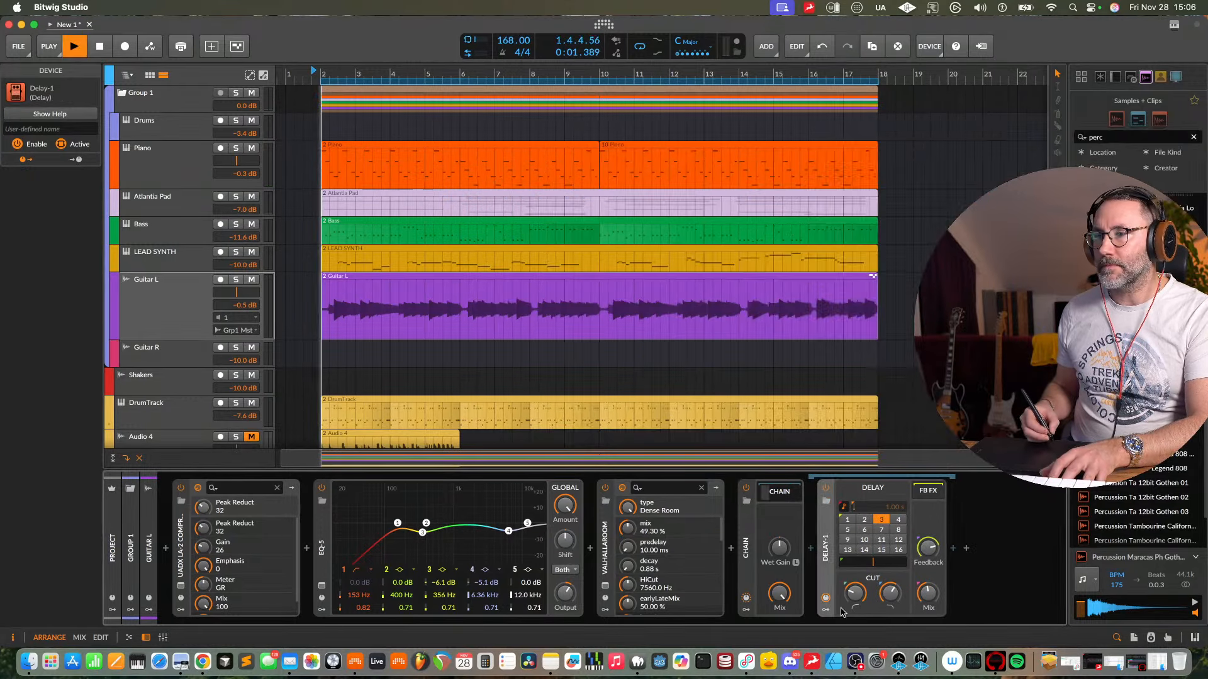
pyautogui.click(235, 279)
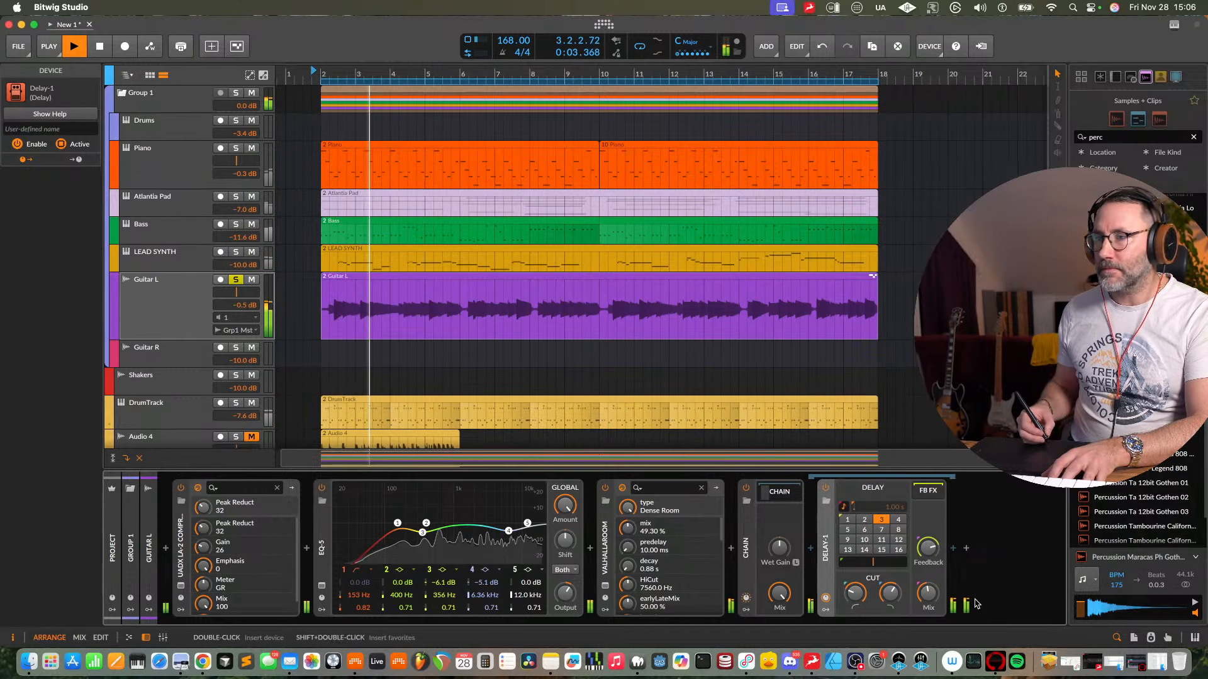
pyautogui.click(847, 519)
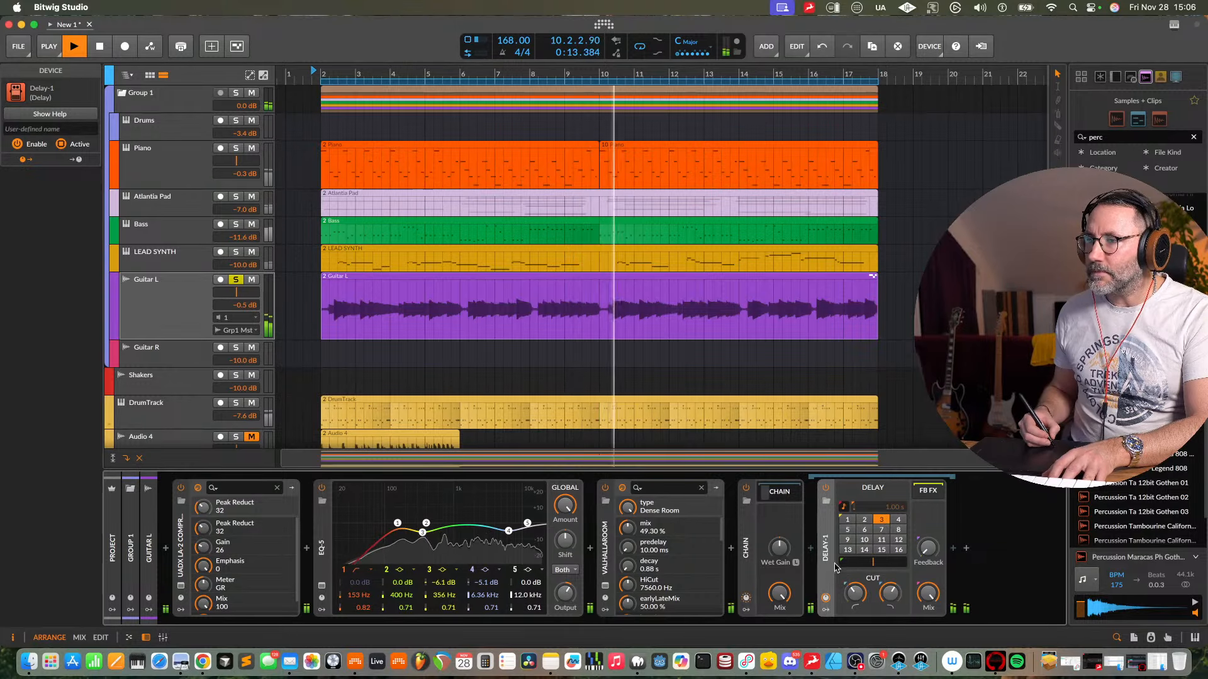
# - Bypass ValhallaRoom and compare Guitar L with the Chain and Delay-1 switched off and on
pyautogui.click(746, 487)
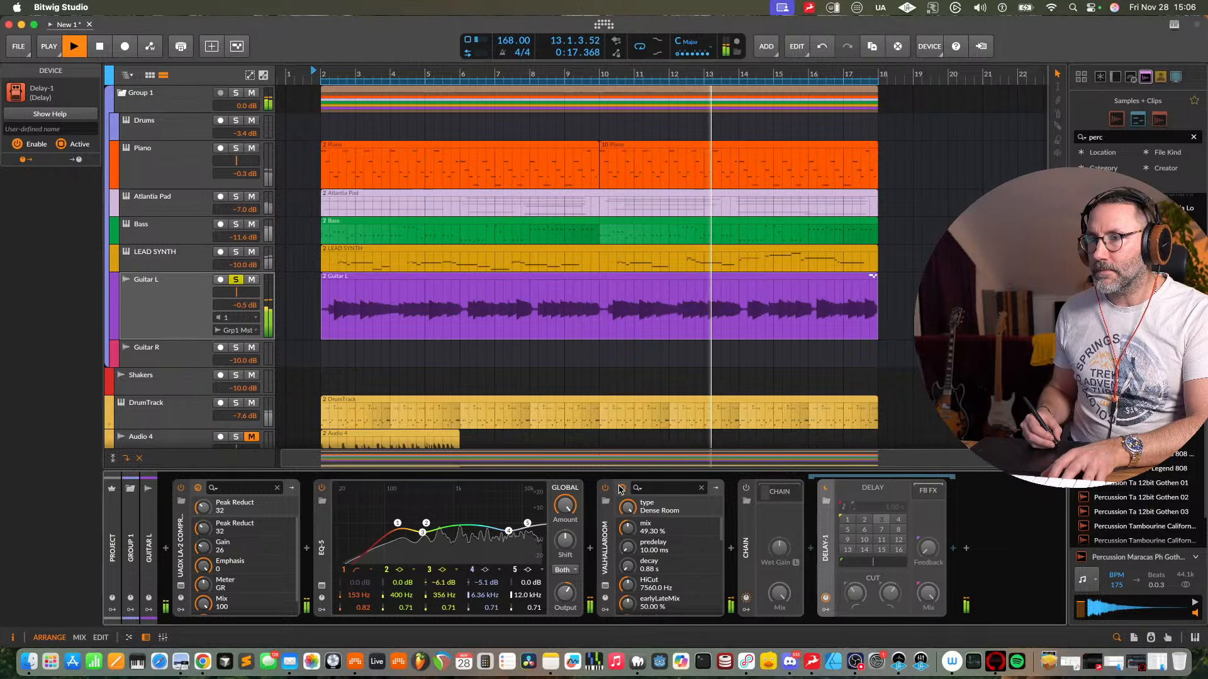
pyautogui.click(176, 306)
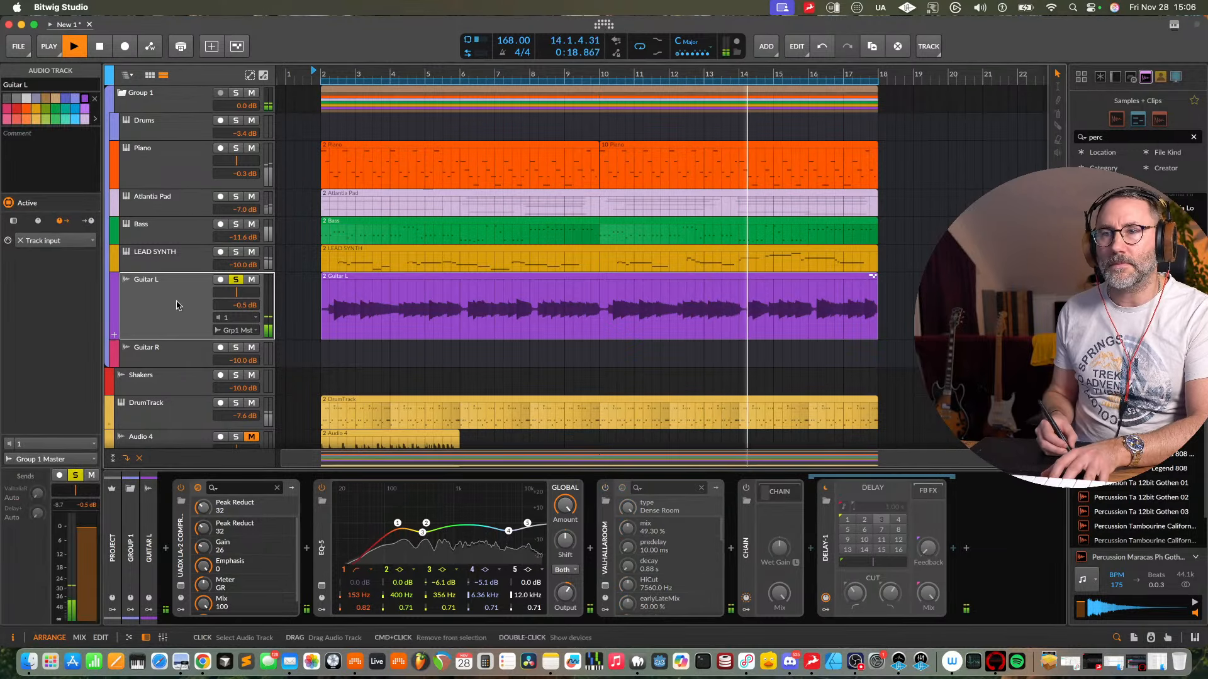
pyautogui.click(746, 488)
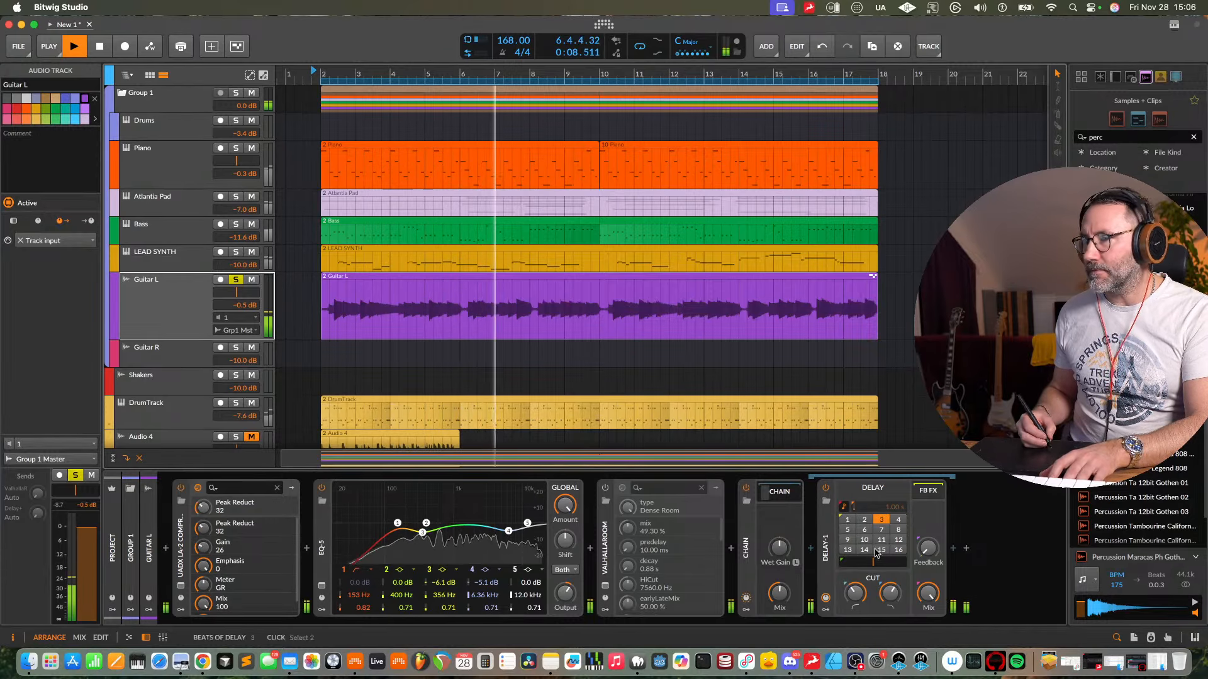
# - Shift Delay-1's beat delay offset to 4.00 % and stop playback
pyautogui.moveTo(873, 568); pyautogui.dragTo(874, 556)
pyautogui.press('space')
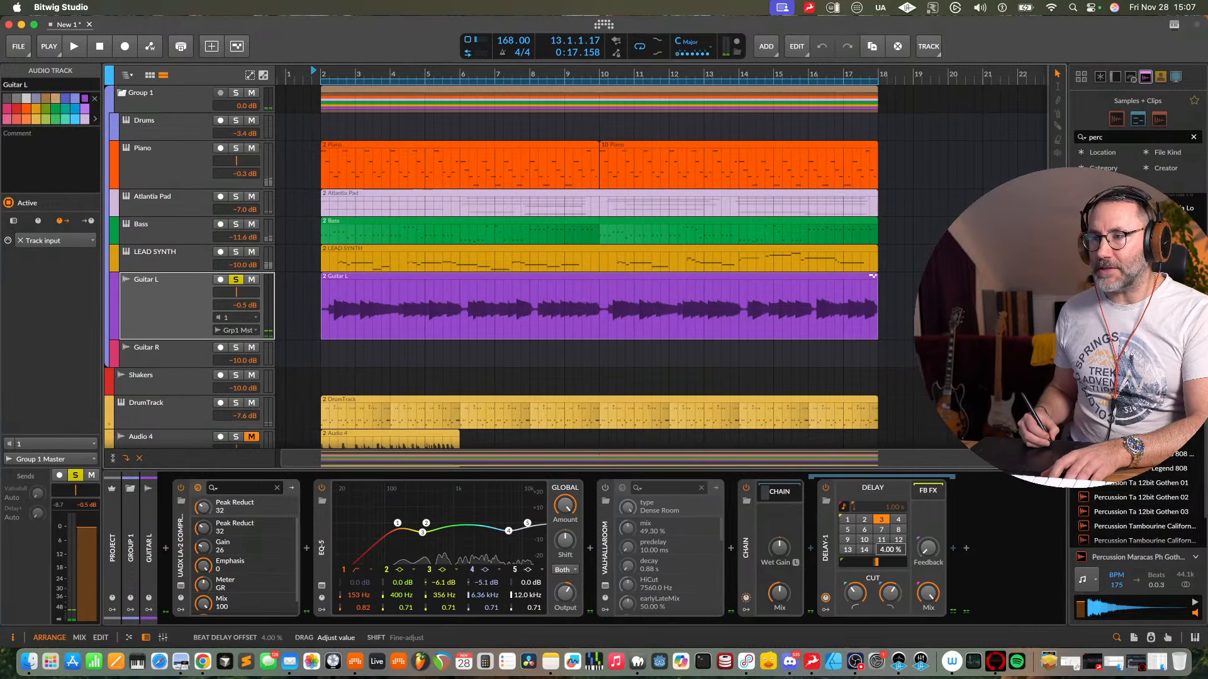
# - Reveal Delay-1's modulator slots and add a Classic LFO to the first one
pyautogui.click(826, 609)
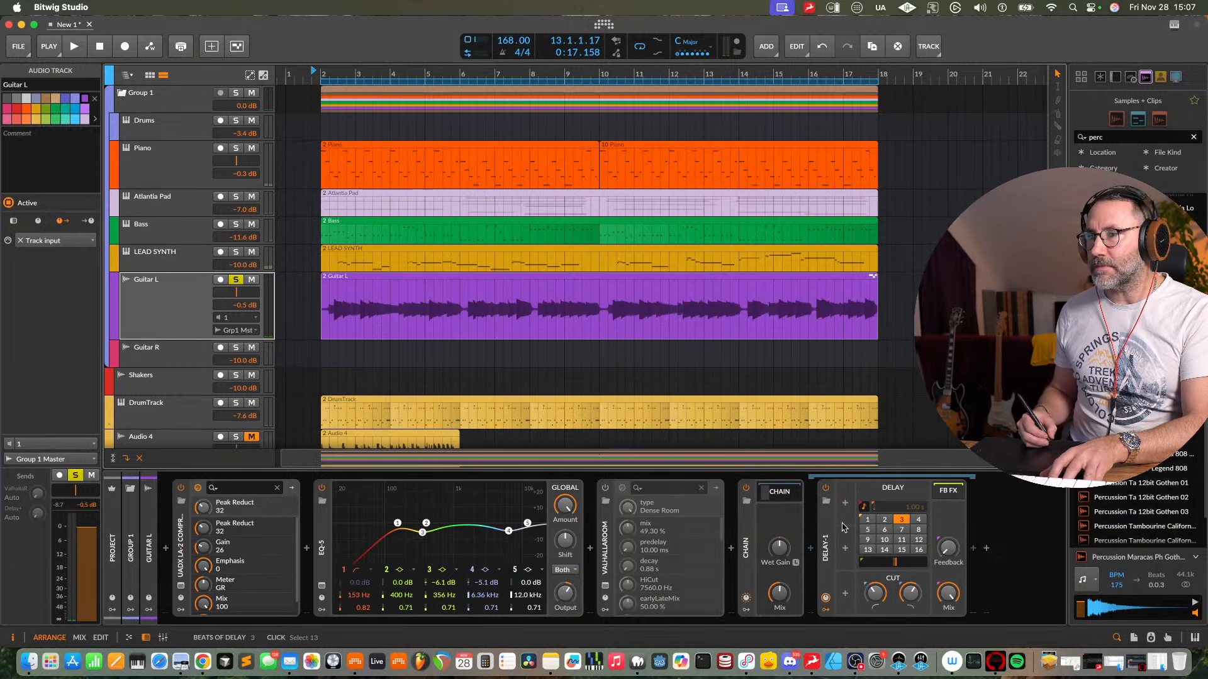
pyautogui.click(845, 509)
pyautogui.doubleClick(977, 281)
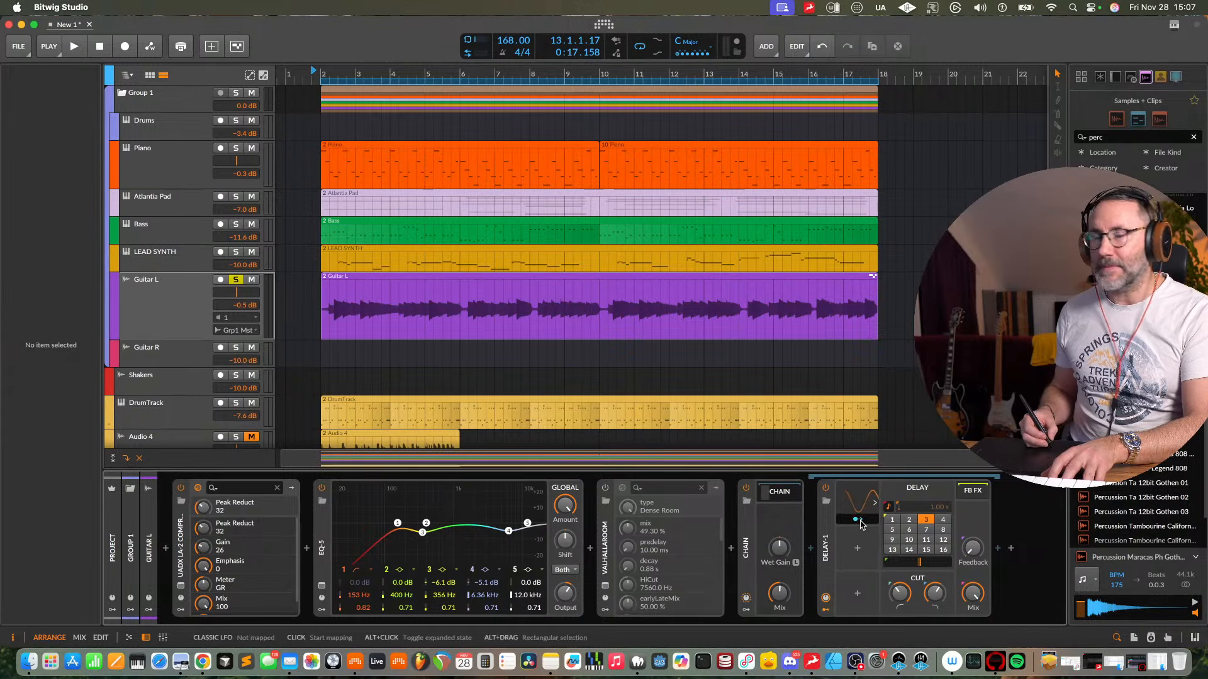
# - Map the Classic LFO to Delay-1's beat delay offset with a modulation amount of 0.008 during playback
pyautogui.click(857, 519)
pyautogui.press('space')
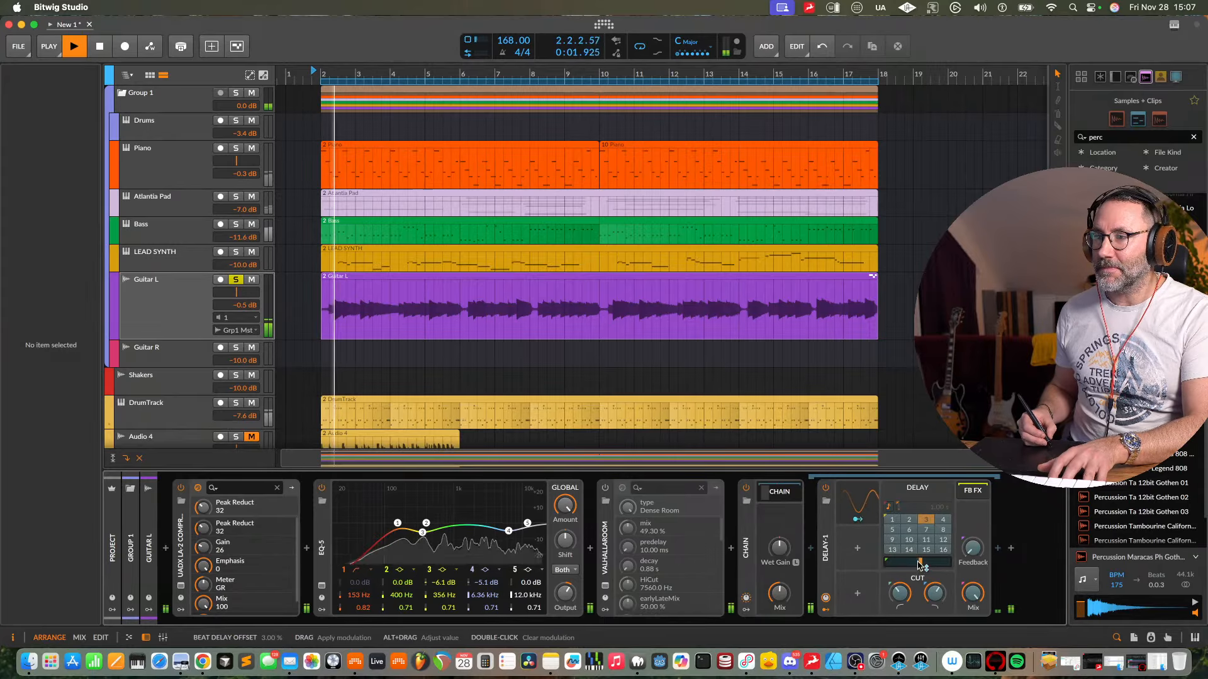
pyautogui.moveTo(919, 562); pyautogui.dragTo(921, 560)
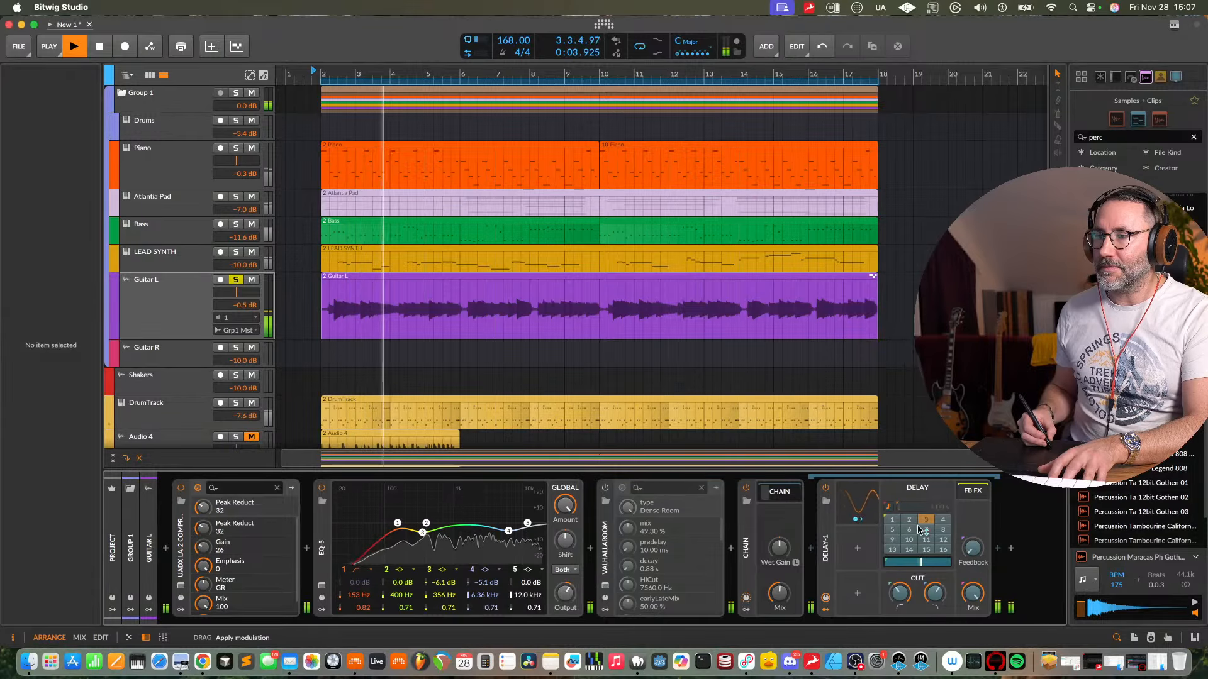
pyautogui.click(857, 519)
pyautogui.press('space')
# - Expand the Classic LFO's settings and try a rate of 2.15 Hz while Guitar L plays
pyautogui.click(857, 507)
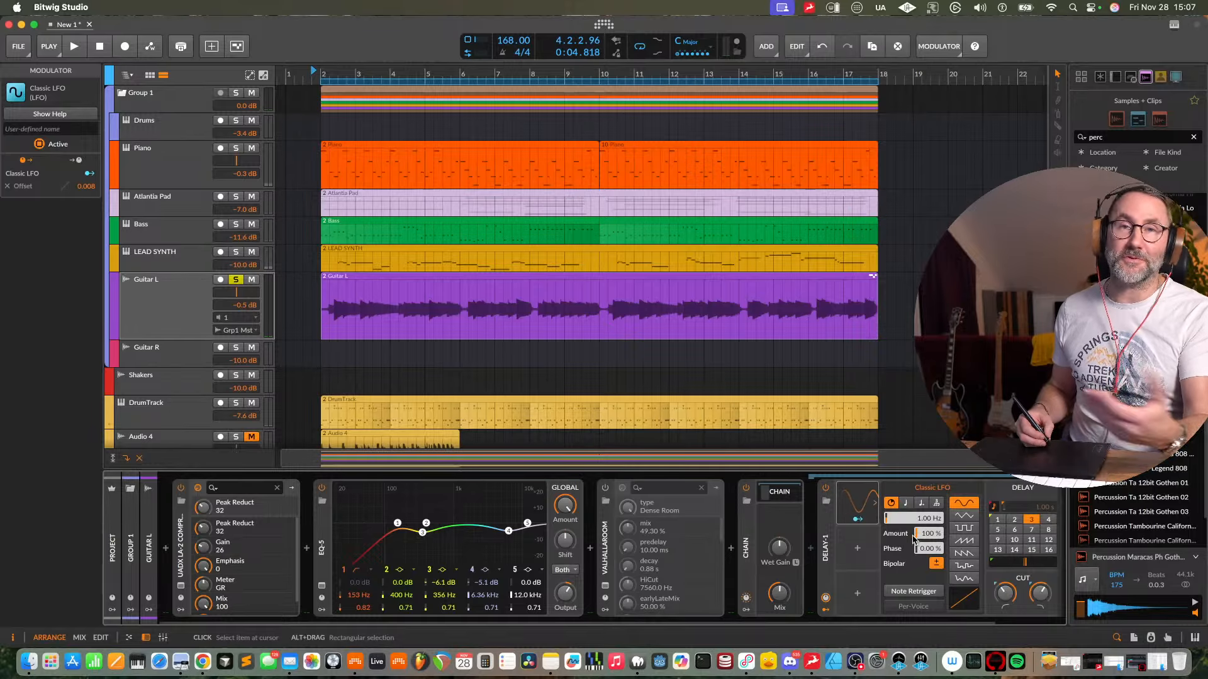
pyautogui.press('space')
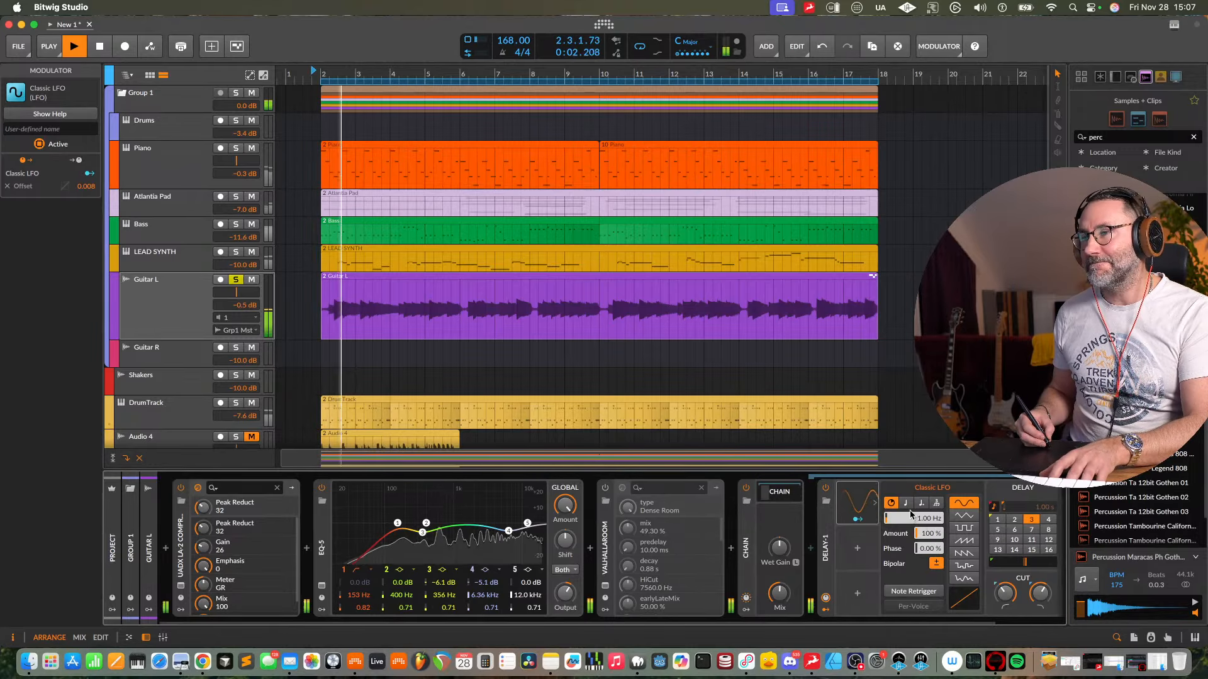
pyautogui.press('space')
pyautogui.press('space')
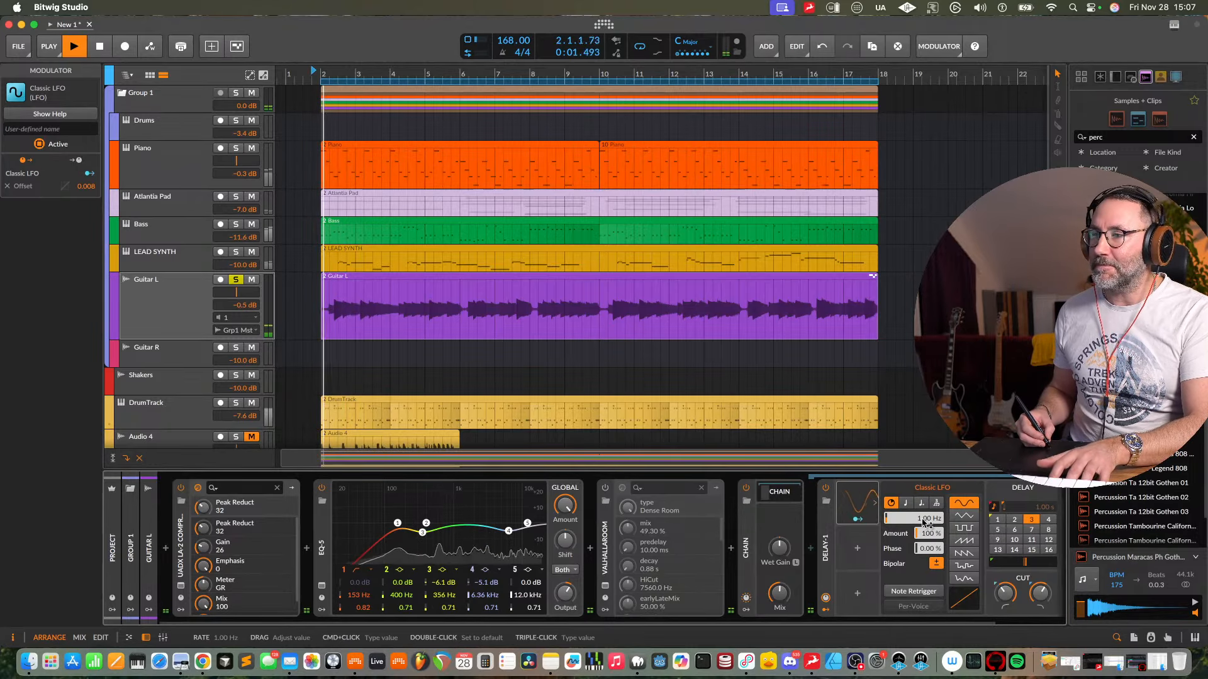
pyautogui.moveTo(929, 522); pyautogui.dragTo(928, 497)
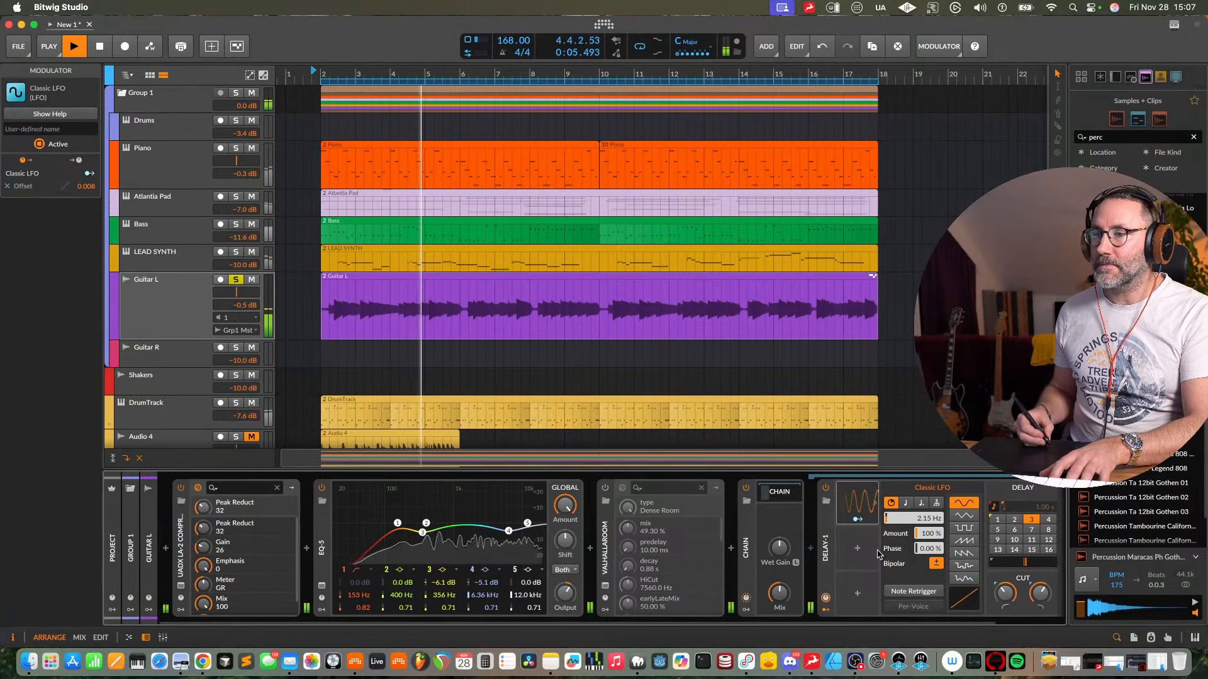
# - Set the Classic LFO's rate to 3.03 Hz and its amount to 34 %, stop playback and collapse its settings
pyautogui.click(857, 520)
pyautogui.click(863, 499)
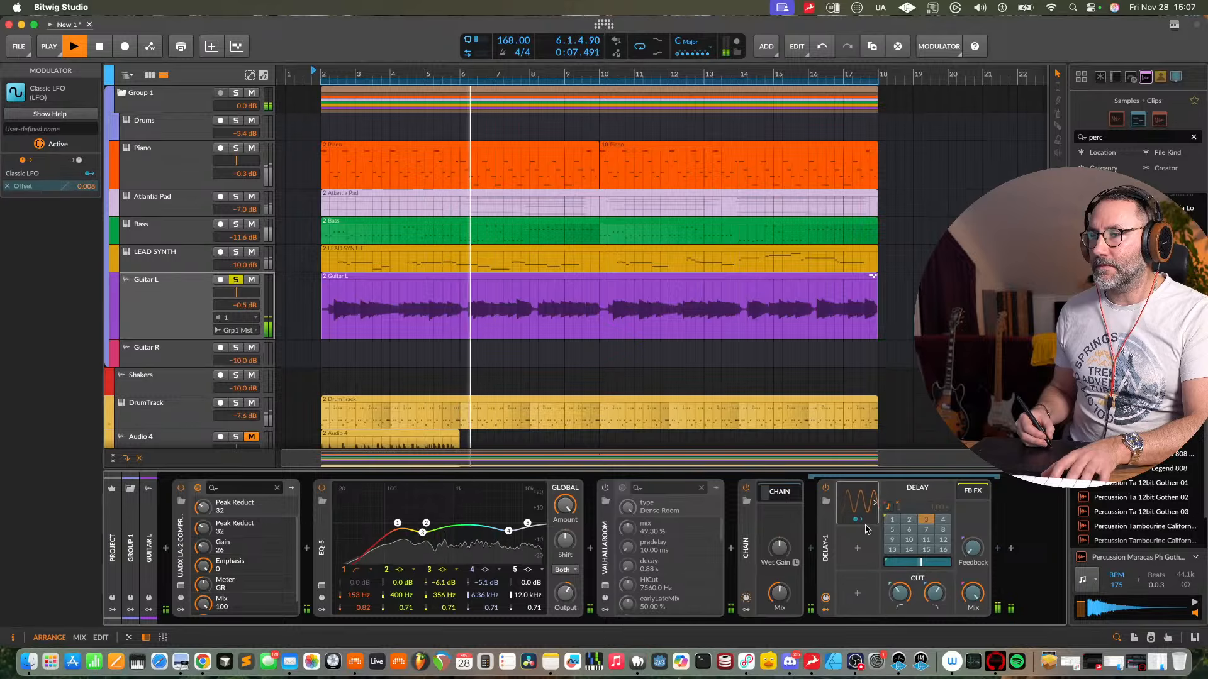
pyautogui.click(857, 519)
pyautogui.click(874, 503)
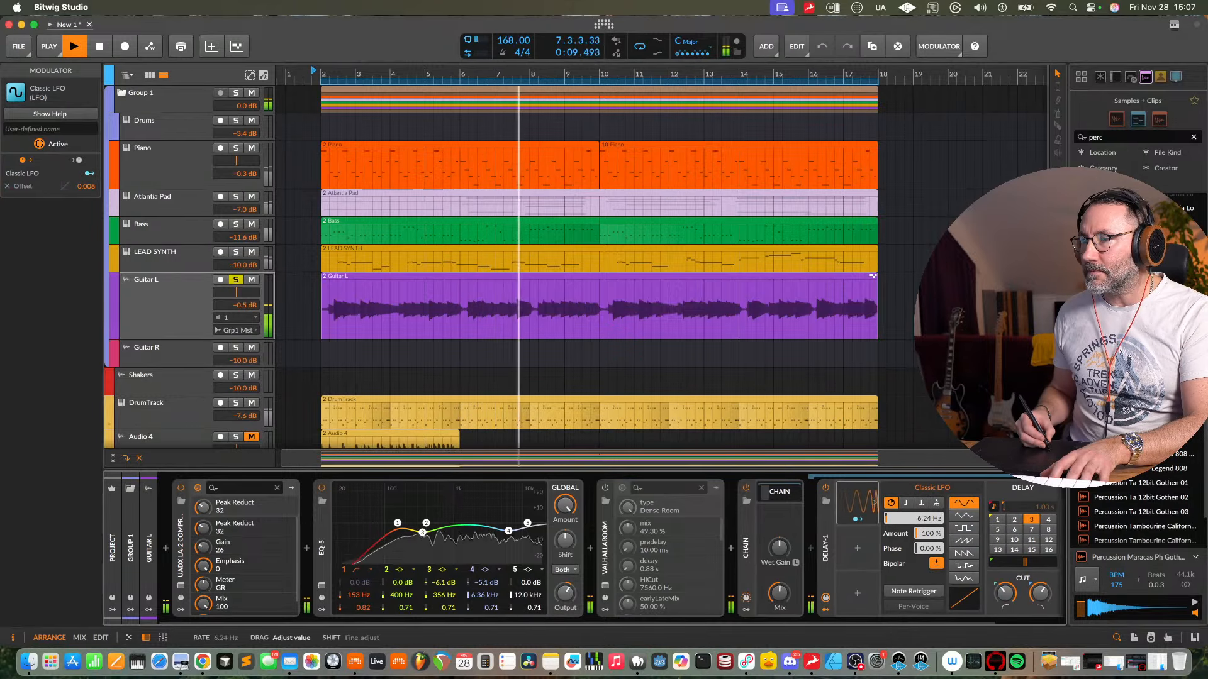
pyautogui.moveTo(922, 519); pyautogui.dragTo(927, 581)
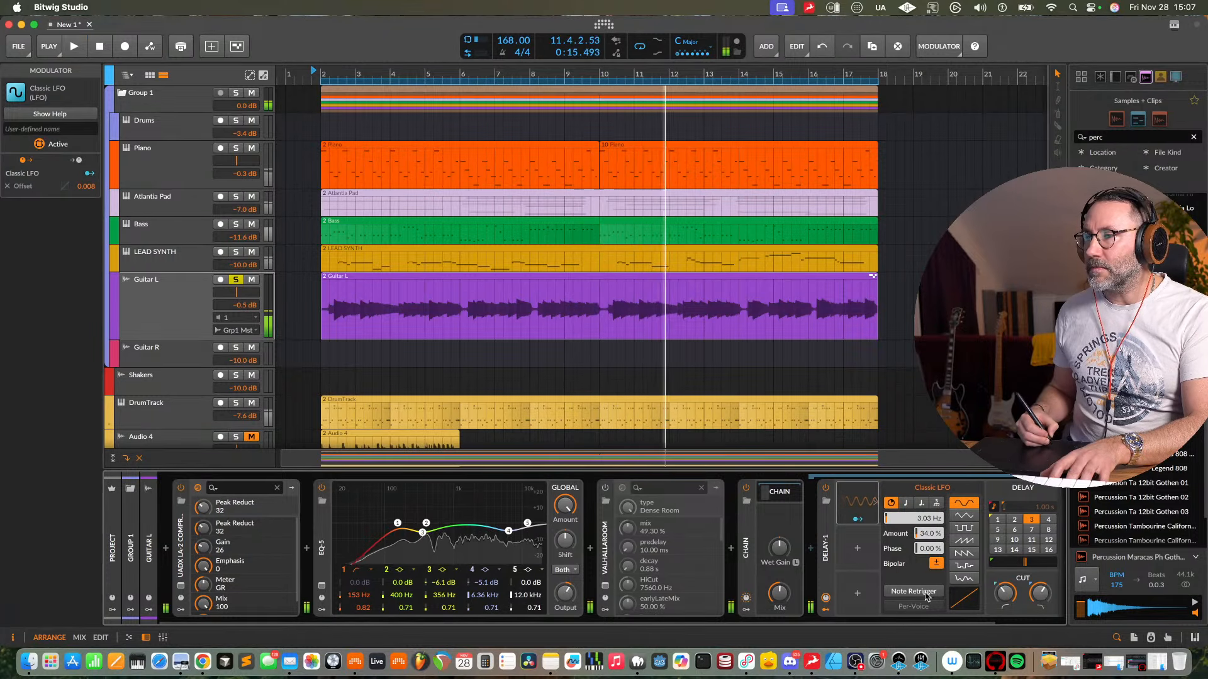
pyautogui.press('space')
pyautogui.click(871, 506)
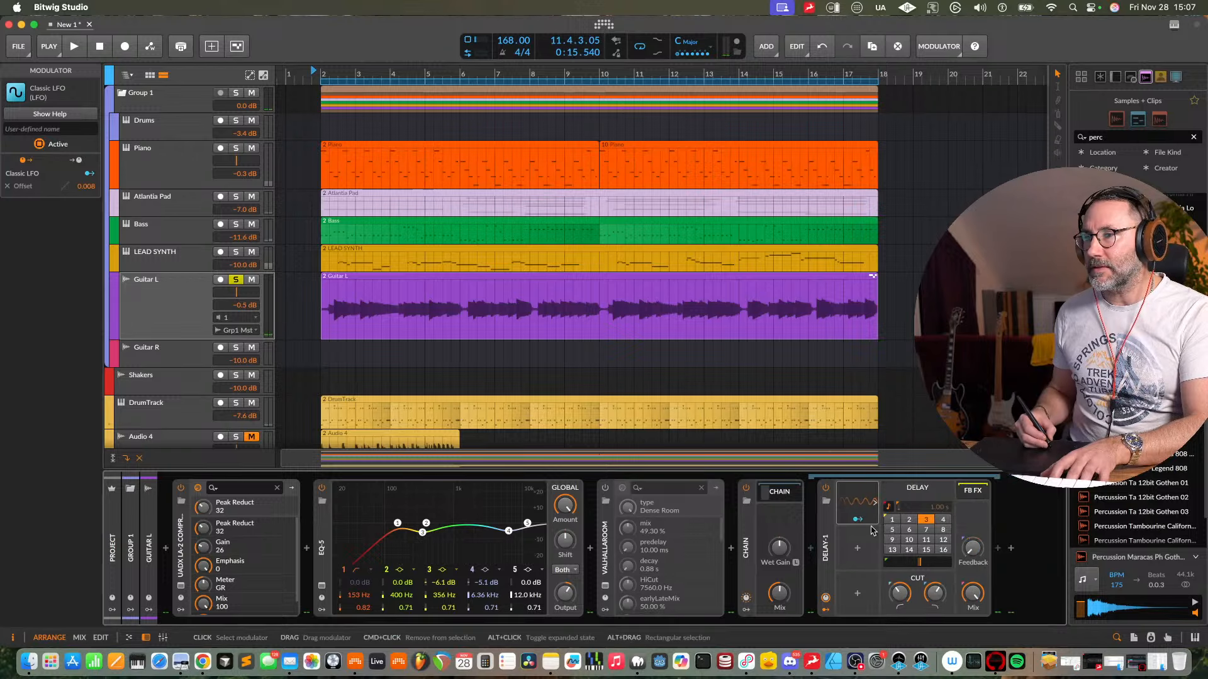
# - Play Guitar L and move the Chain container with Delay-1 between EQ-5 and ValhallaRoom
pyautogui.press('space')
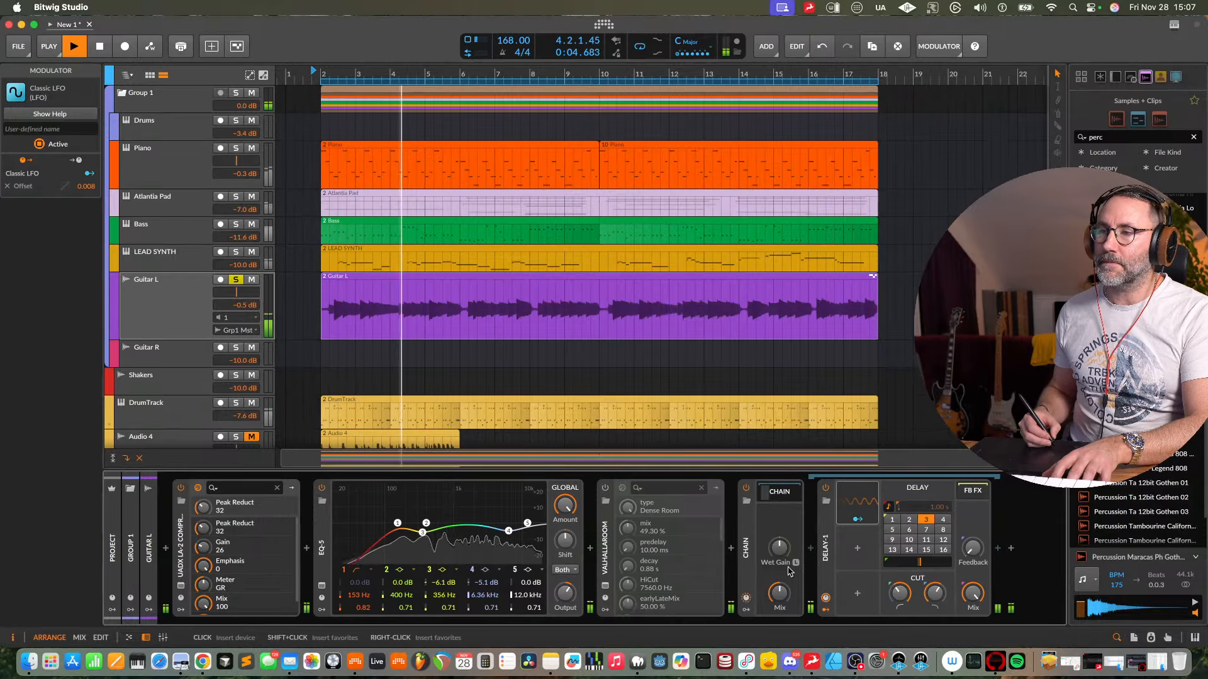
pyautogui.moveTo(780, 549)
pyautogui.mouseDown()
pyautogui.moveTo(780, 513)
pyautogui.moveTo(779, 546)
pyautogui.mouseUp()
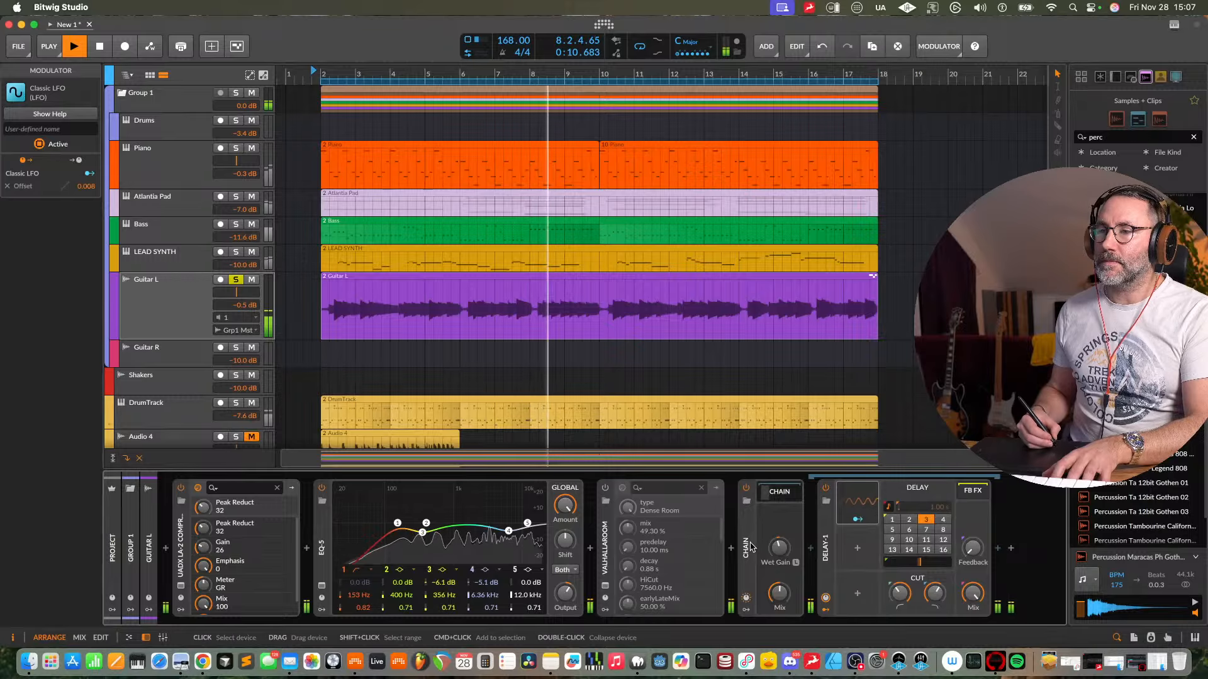
pyautogui.moveTo(746, 542); pyautogui.dragTo(590, 542)
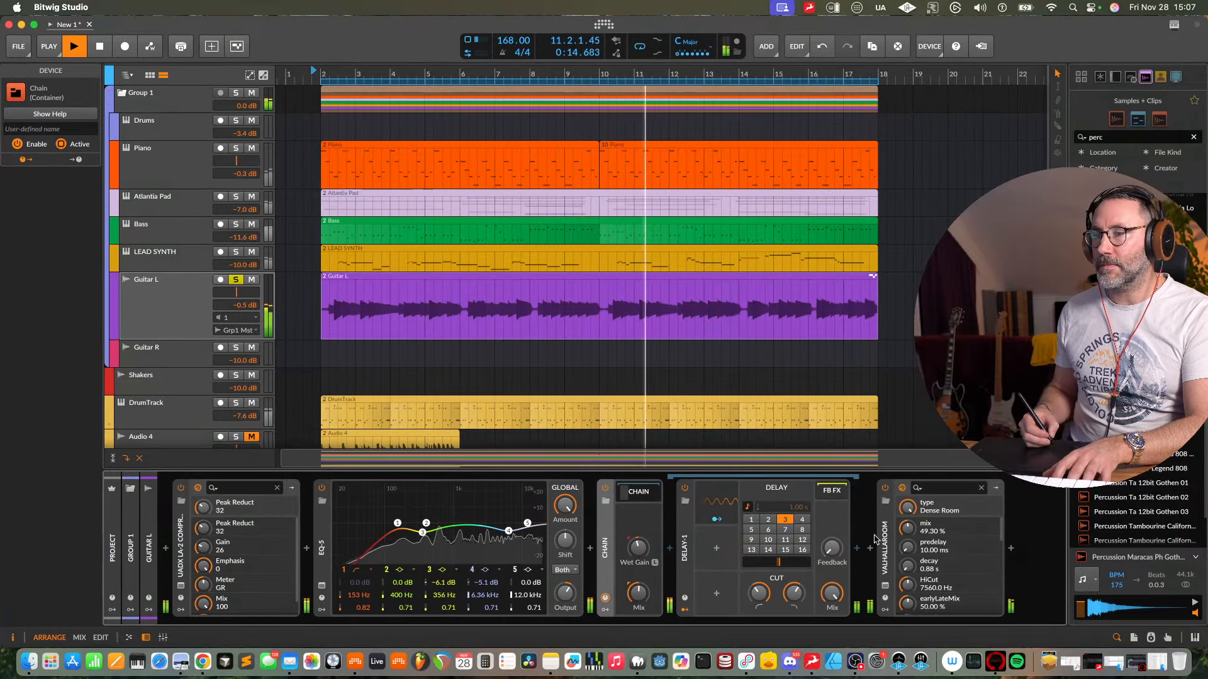
# - Compare Guitar L's sound with Delay-1 and the Chain container switched off and on during playback
pyautogui.click(684, 488)
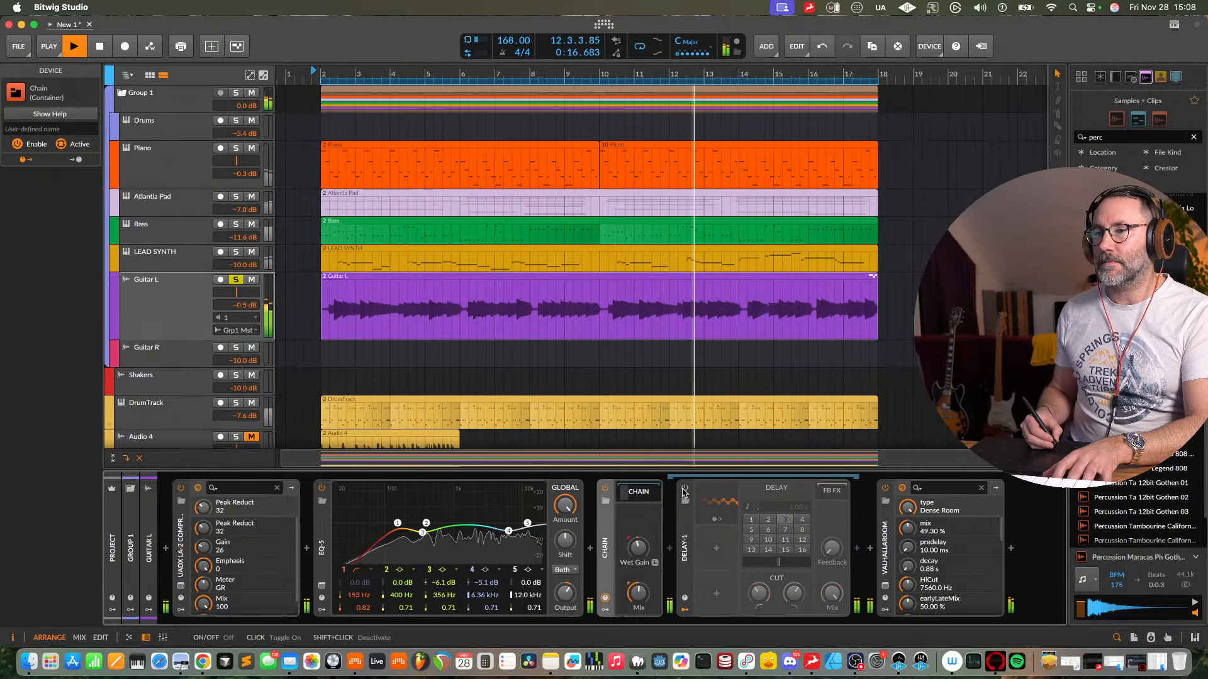
pyautogui.click(683, 489)
pyautogui.click(604, 489)
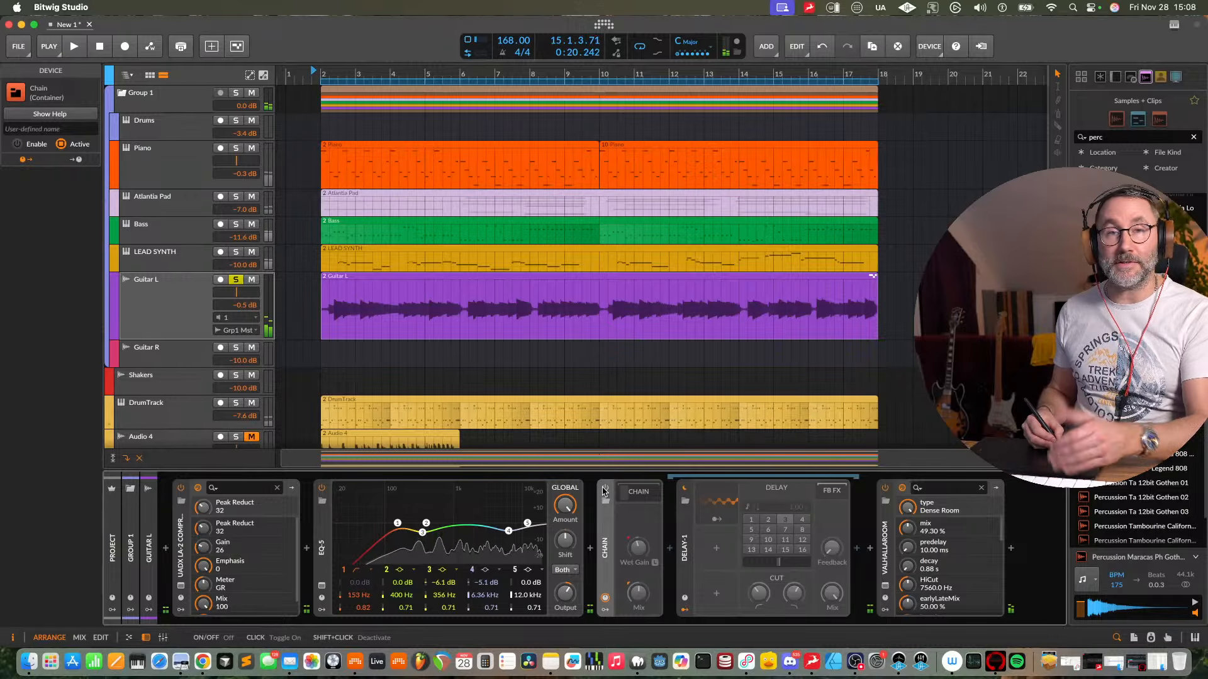
pyautogui.press('space')
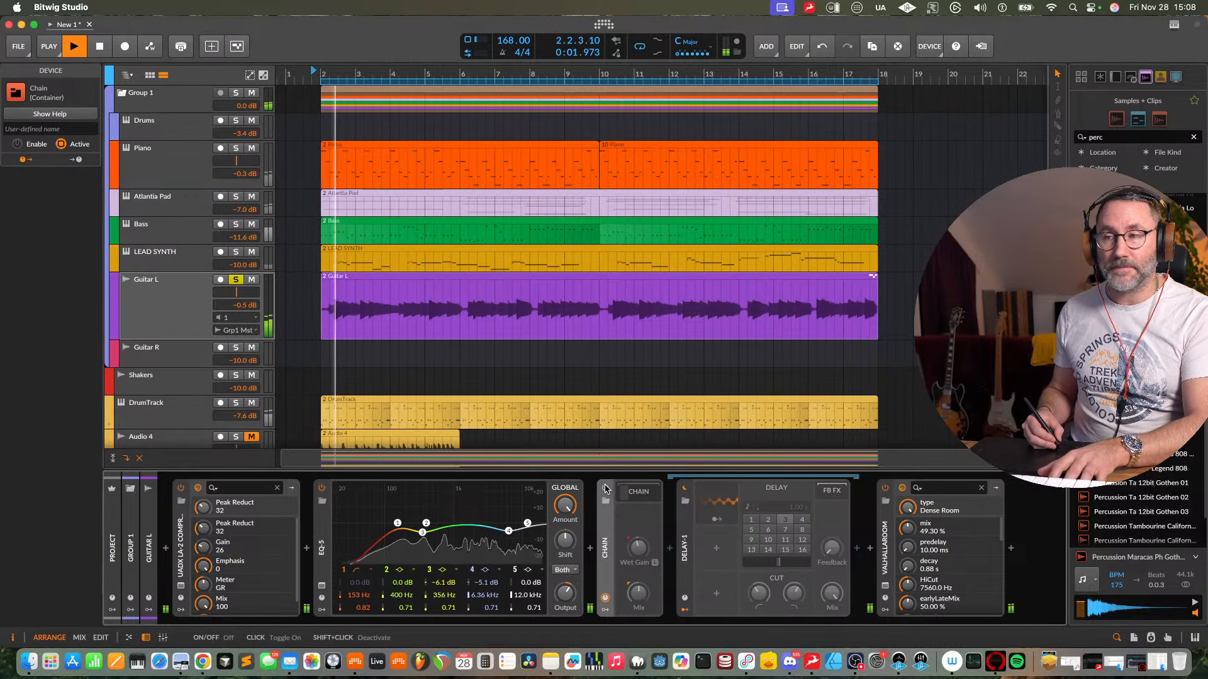
pyautogui.press('space')
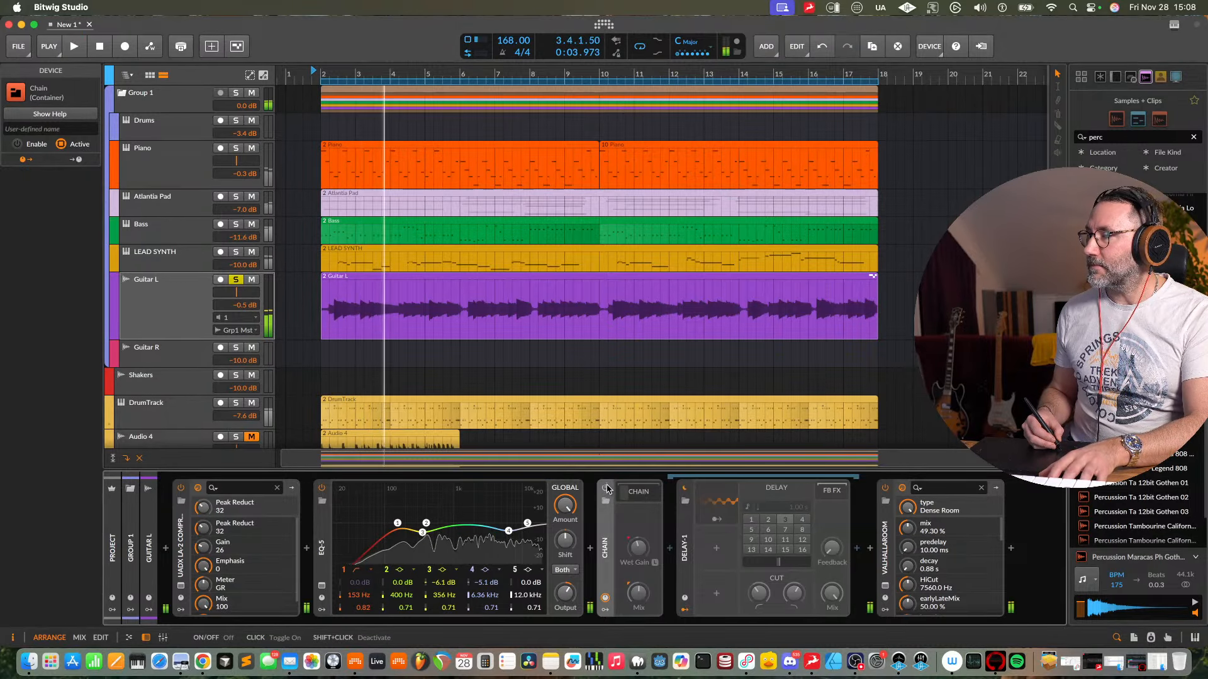
pyautogui.click(606, 489)
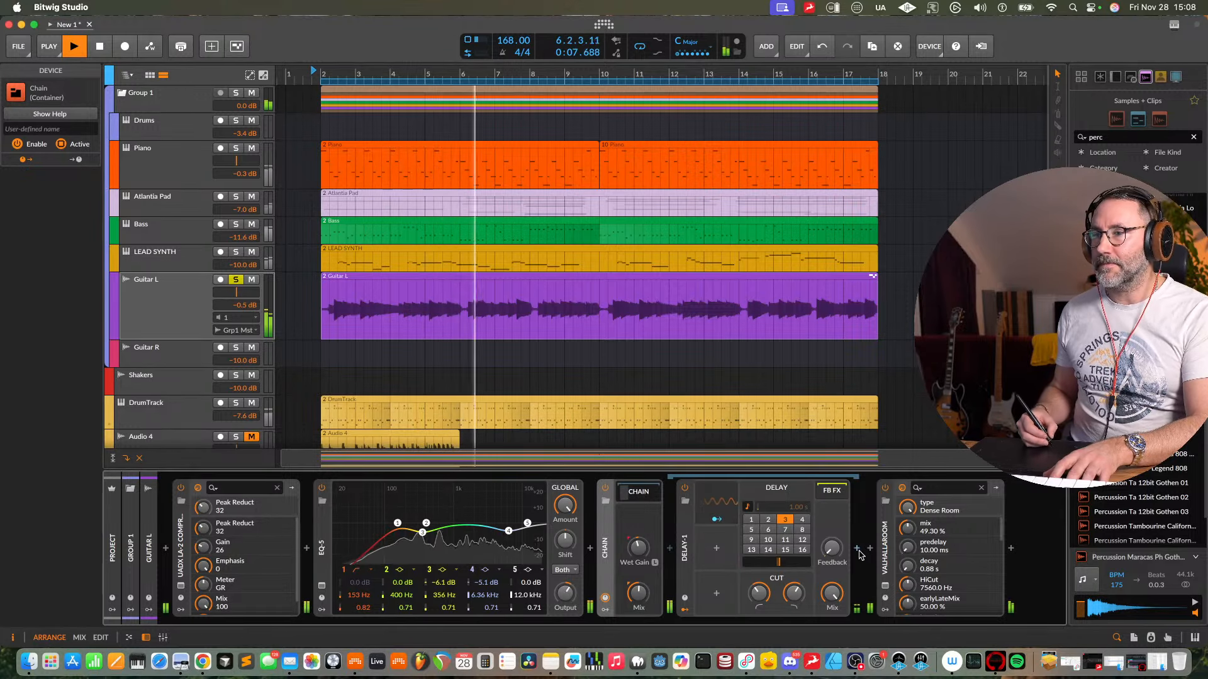
# - Insert a Tool device after Delay-1 inside the Chain and set its pan to 100 %
pyautogui.click(857, 545)
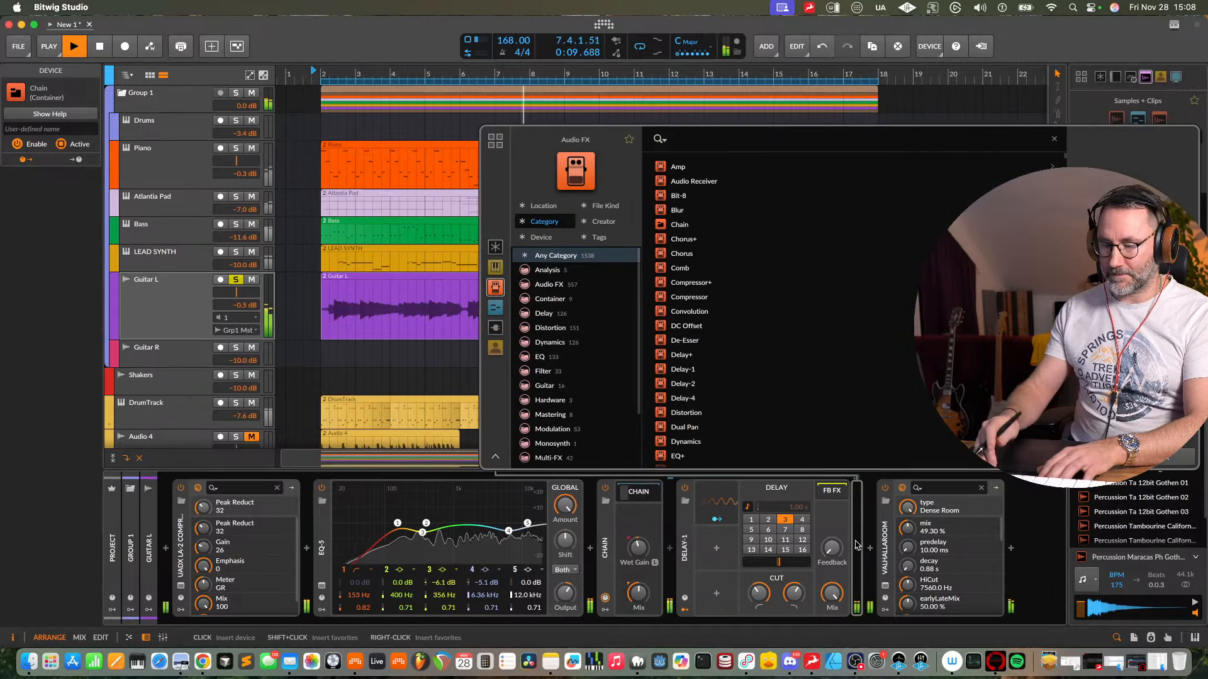
pyautogui.write('tool')
pyautogui.doubleClick(744, 170)
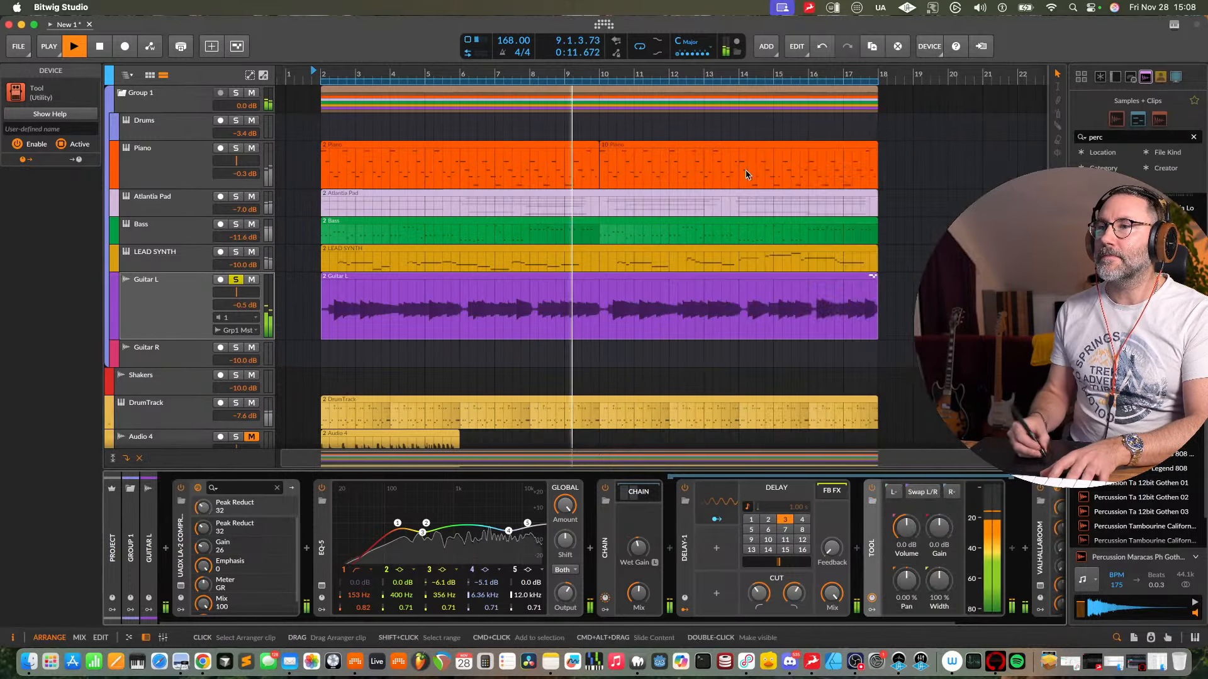
pyautogui.moveTo(917, 586); pyautogui.dragTo(917, 523)
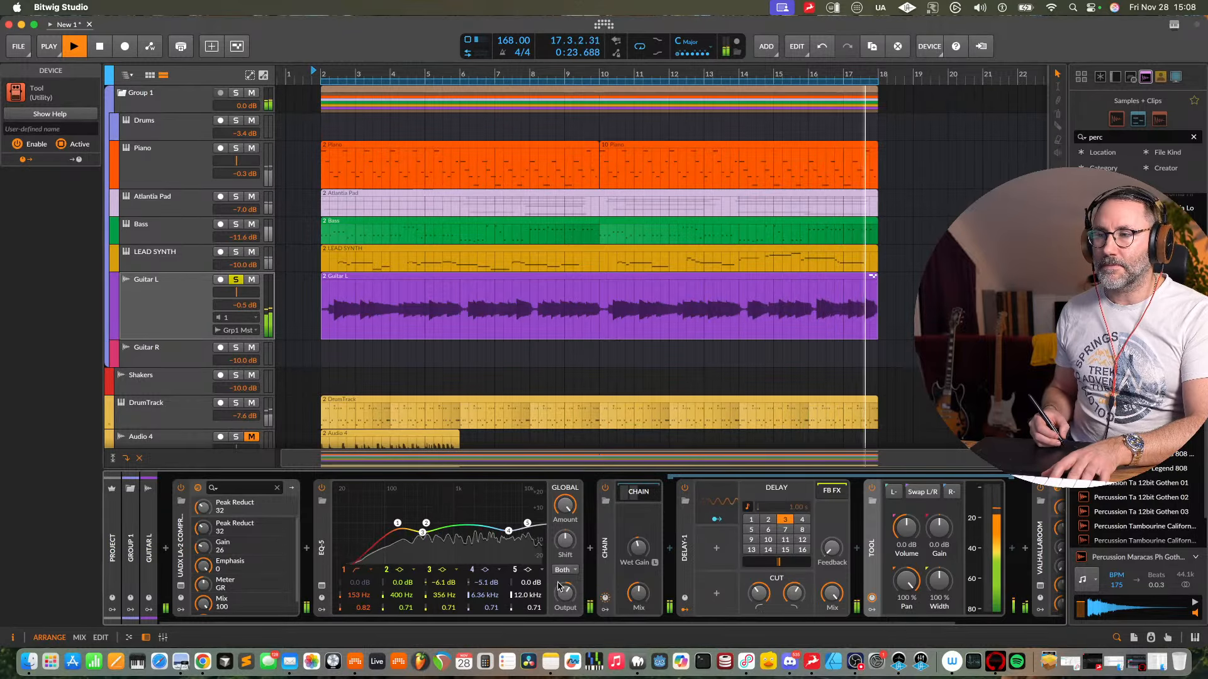
pyautogui.press('space')
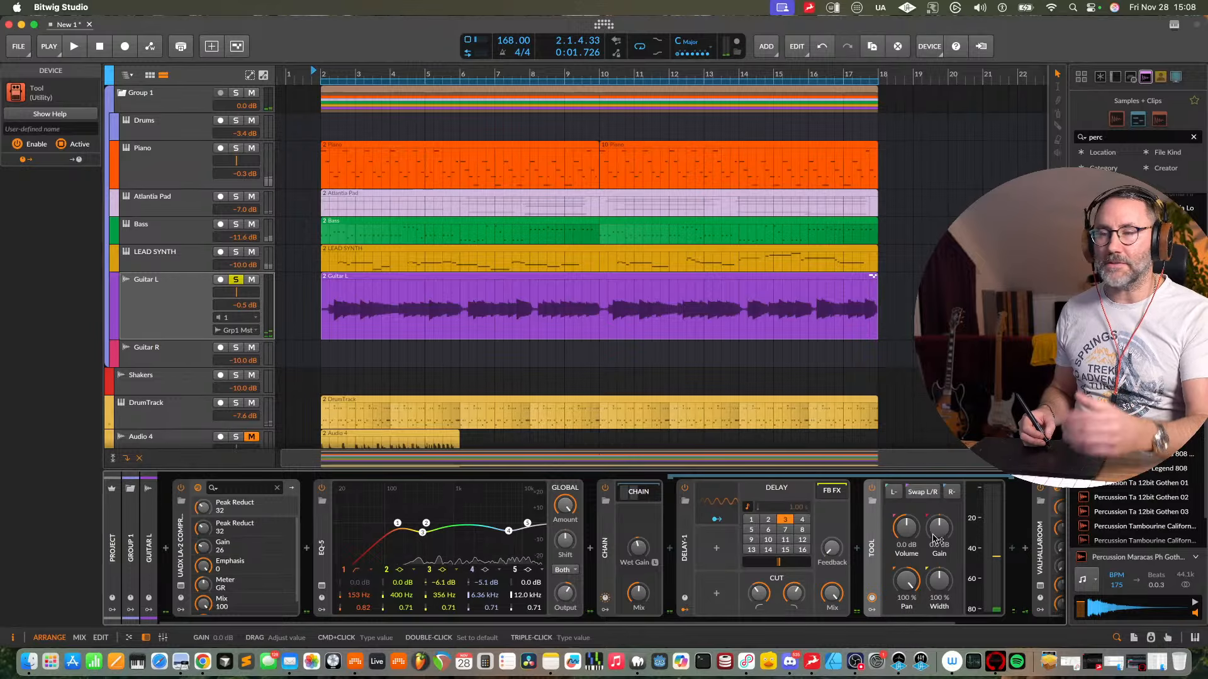
# - Unsolo Guitar L and raise its track volume to +1.1 dB while the full mix plays
pyautogui.press('space')
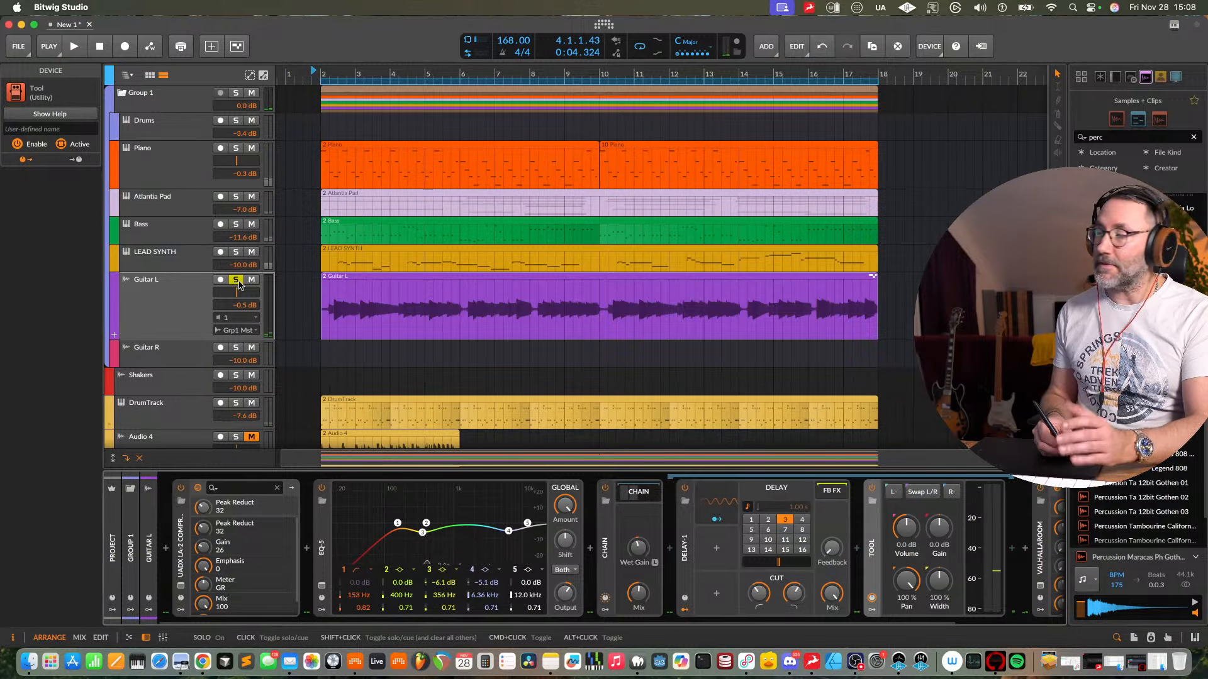
pyautogui.press('space')
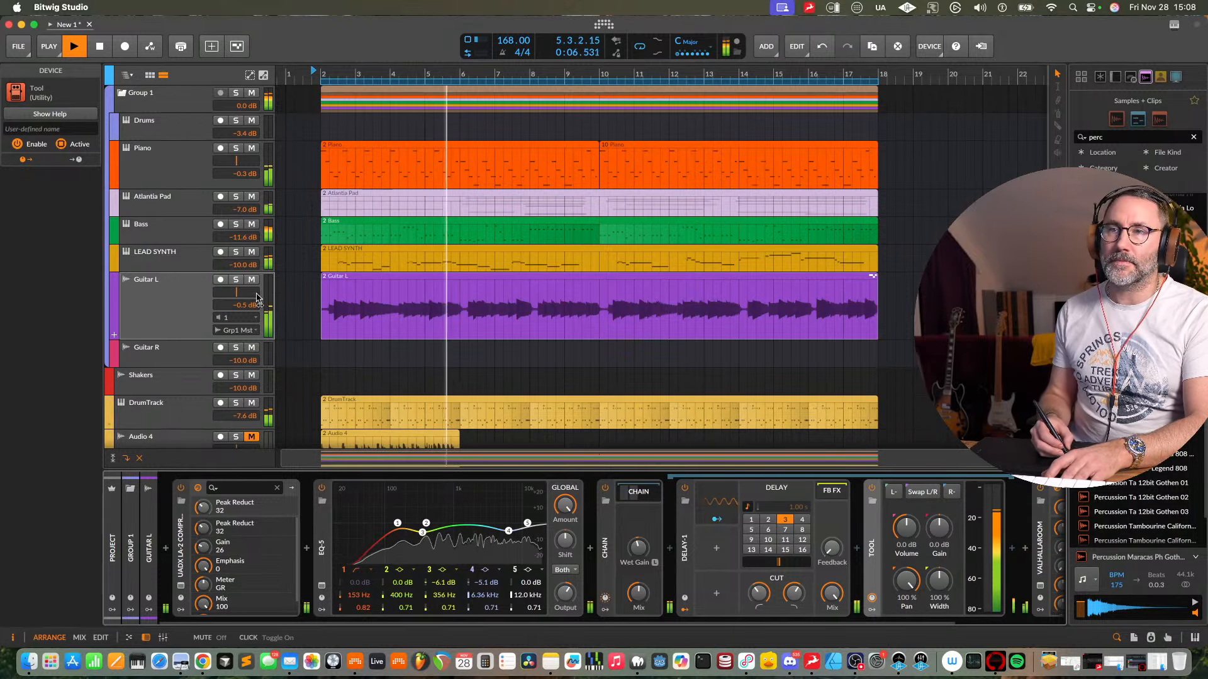
pyautogui.moveTo(272, 292); pyautogui.dragTo(271, 283)
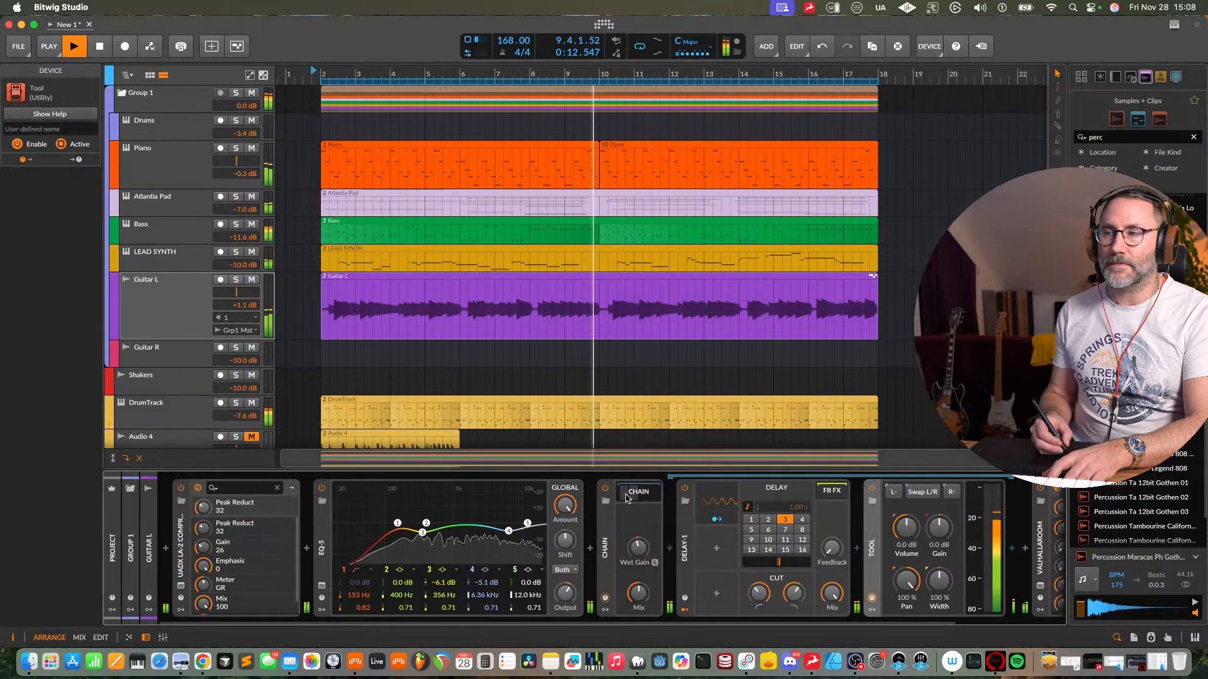
# - Collapse the Chain container and open the UADx LA-2 Compressor's plugin window on Guitar L
pyautogui.hscroll(3, 842, 610)
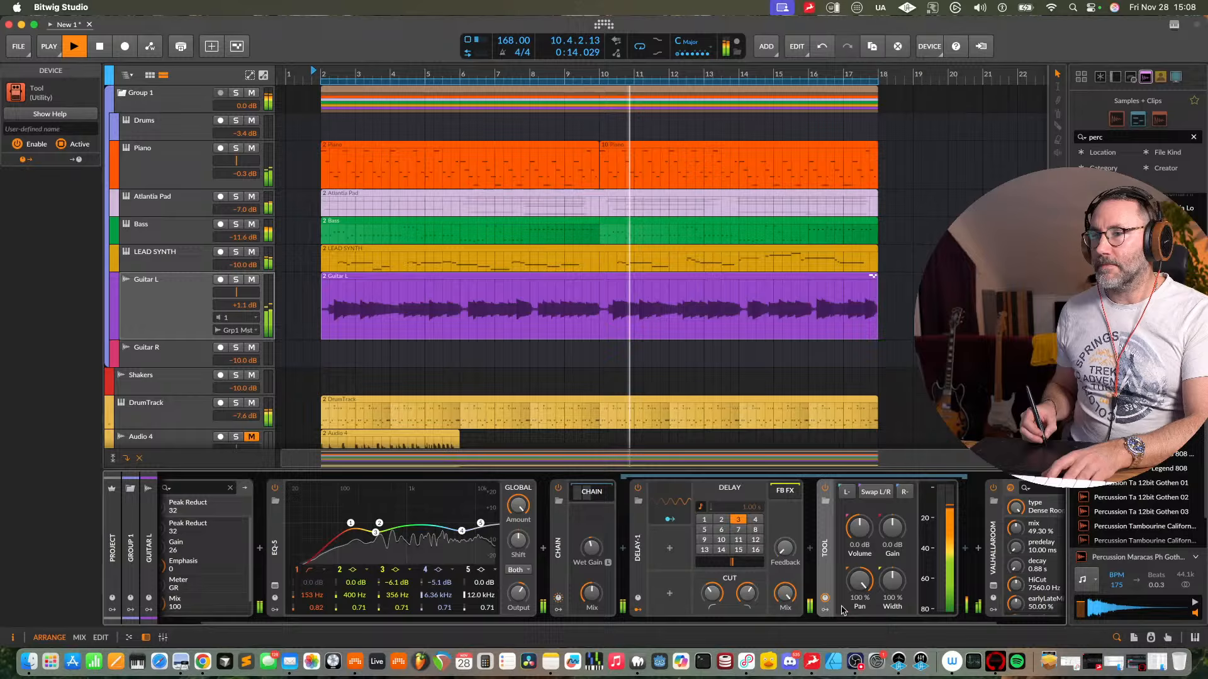
pyautogui.doubleClick(558, 549)
pyautogui.click(181, 586)
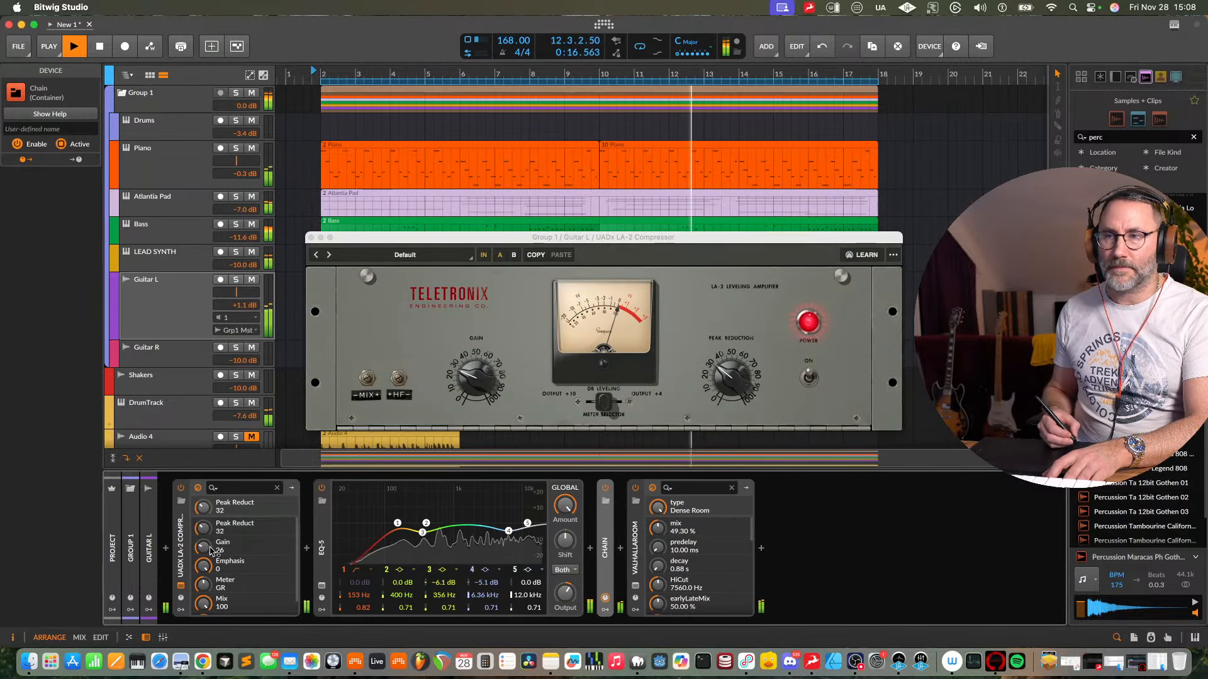
# - Adjust the LA-2 Compressor during playback to a gain of 39 and a peak reduction of 53
pyautogui.moveTo(743, 386)
pyautogui.mouseDown()
pyautogui.moveTo(730, 390)
pyautogui.moveTo(733, 374)
pyautogui.mouseUp()
pyautogui.click(467, 379)
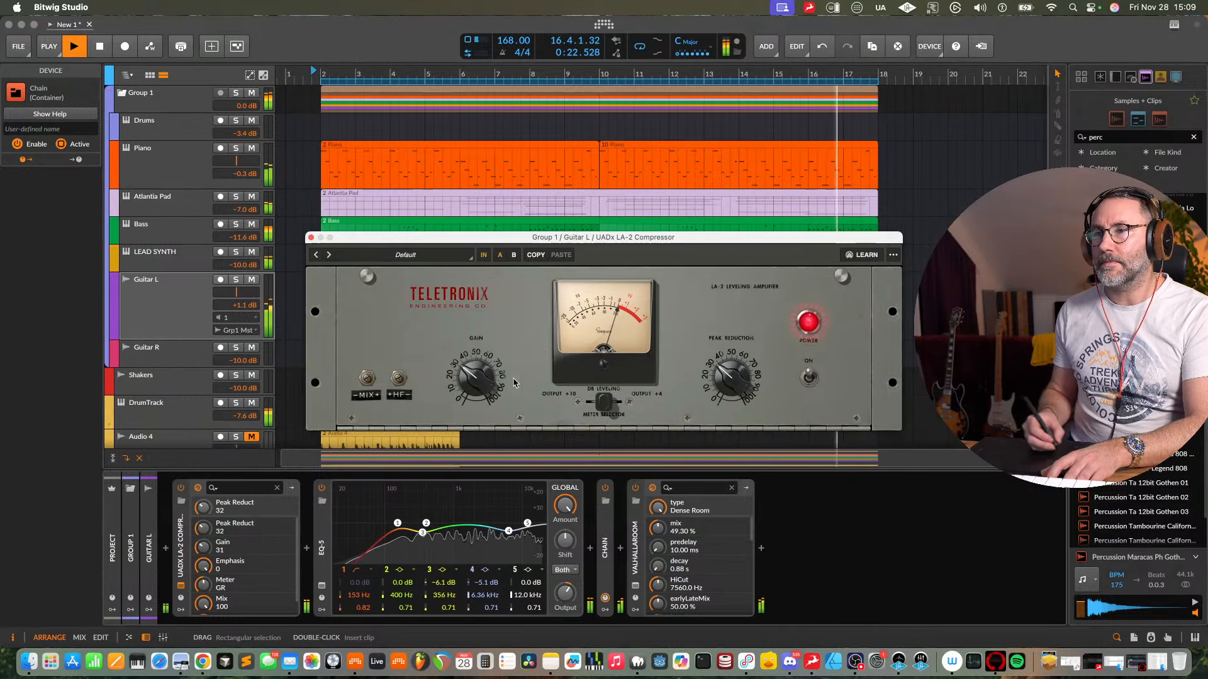
pyautogui.moveTo(489, 379); pyautogui.dragTo(488, 371)
pyautogui.moveTo(721, 379); pyautogui.dragTo(728, 372)
pyautogui.moveTo(490, 378); pyautogui.dragTo(489, 373)
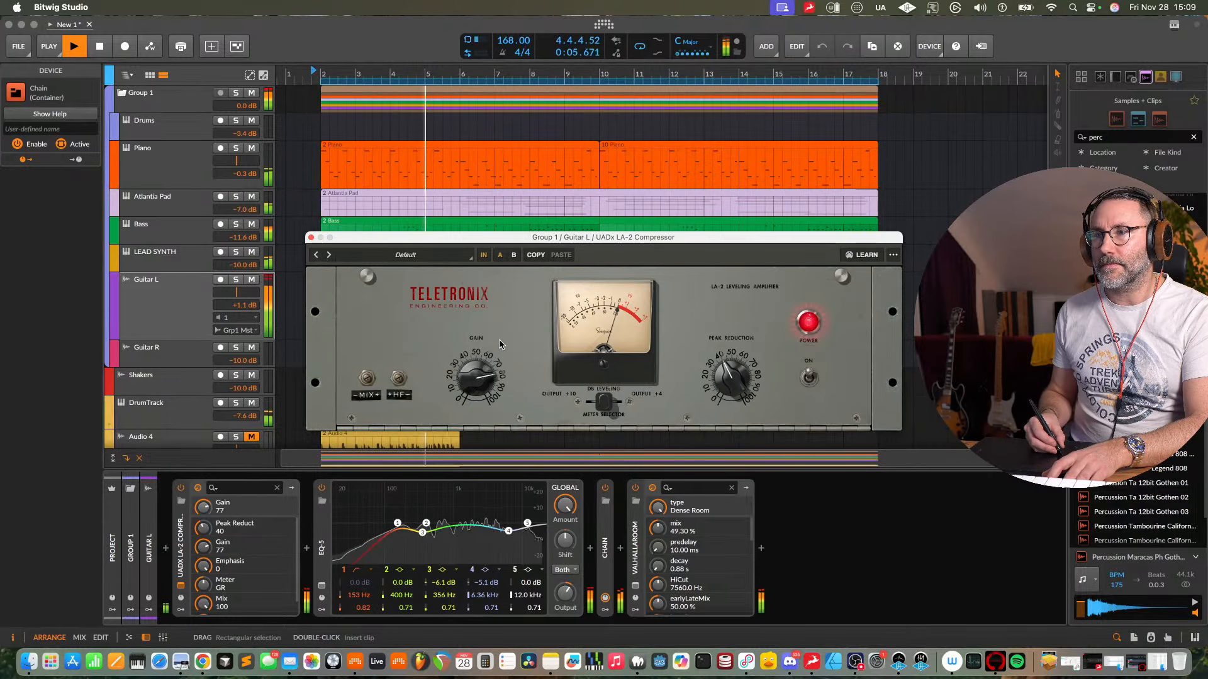
pyautogui.moveTo(500, 344); pyautogui.dragTo(495, 377)
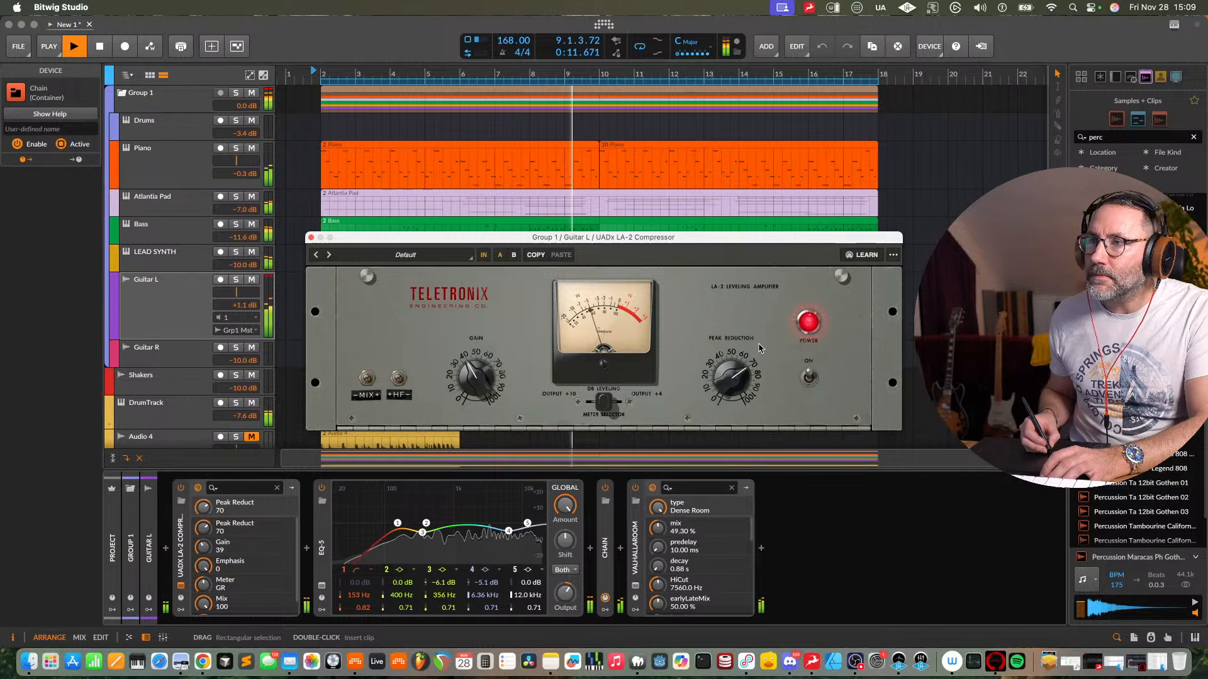
pyautogui.moveTo(759, 348); pyautogui.dragTo(754, 359)
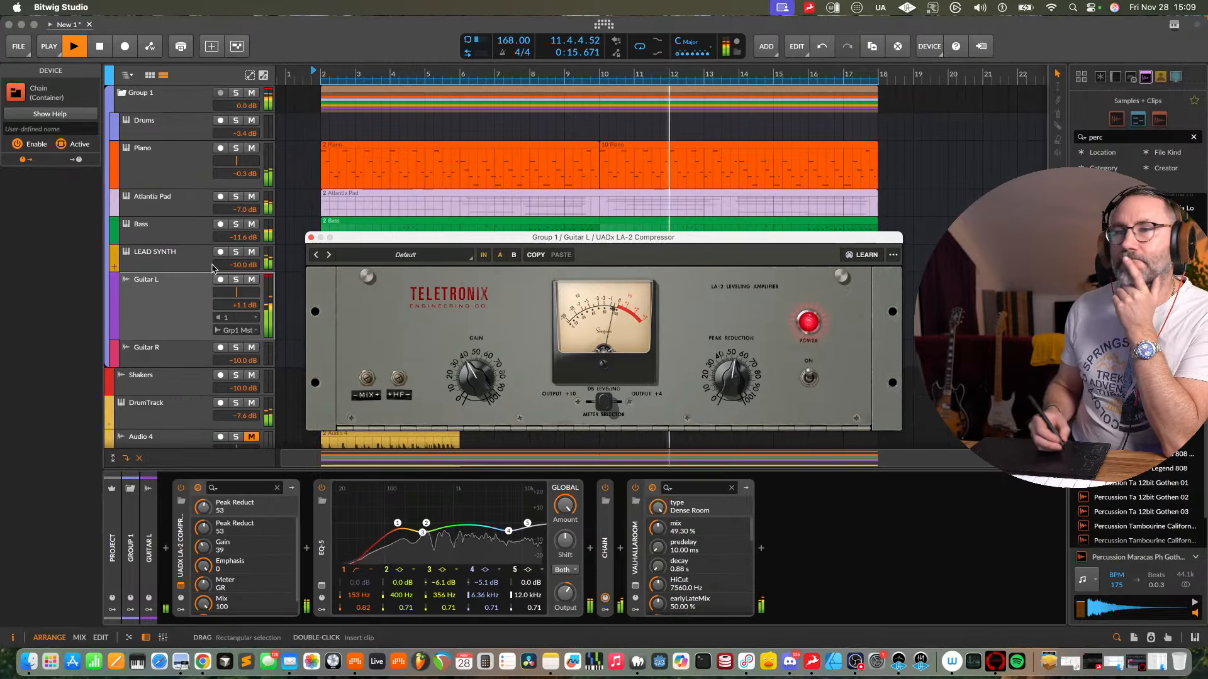
# - Lower Guitar L's volume to -7.4 dB with the compressor window closed, and stop playback
pyautogui.moveTo(268, 305)
pyautogui.mouseDown()
pyautogui.moveTo(268, 278)
pyautogui.moveTo(269, 293)
pyautogui.mouseUp()
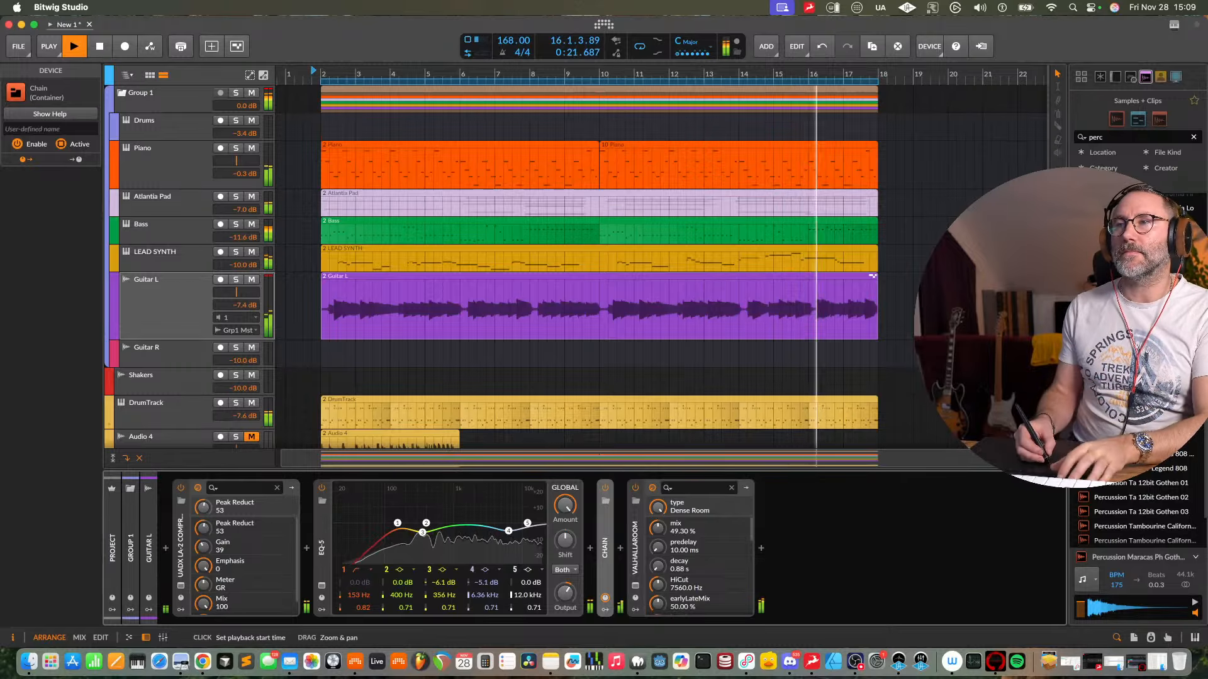
pyautogui.moveTo(390, 75); pyautogui.dragTo(386, 31)
pyautogui.click(228, 476)
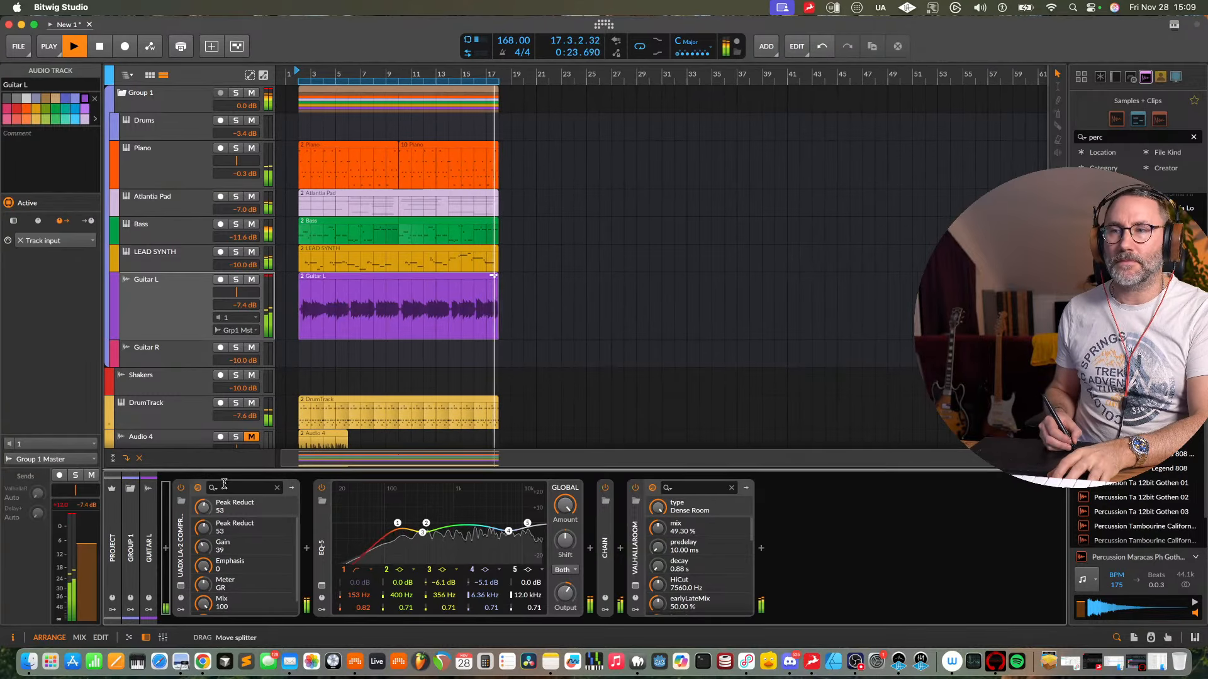
pyautogui.press('space')
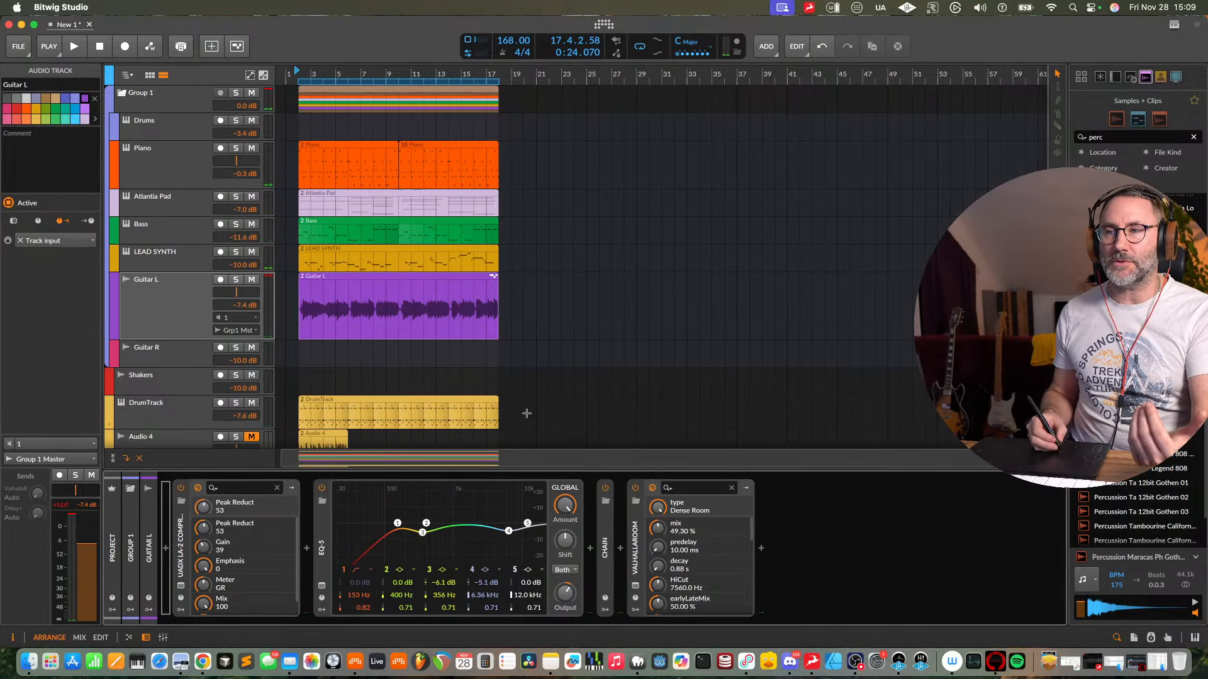
# - Duplicate the 16-bar section's clips from Piano through DrumTrack twice, leaving out Audio 4
pyautogui.moveTo(538, 413); pyautogui.dragTo(277, 148)
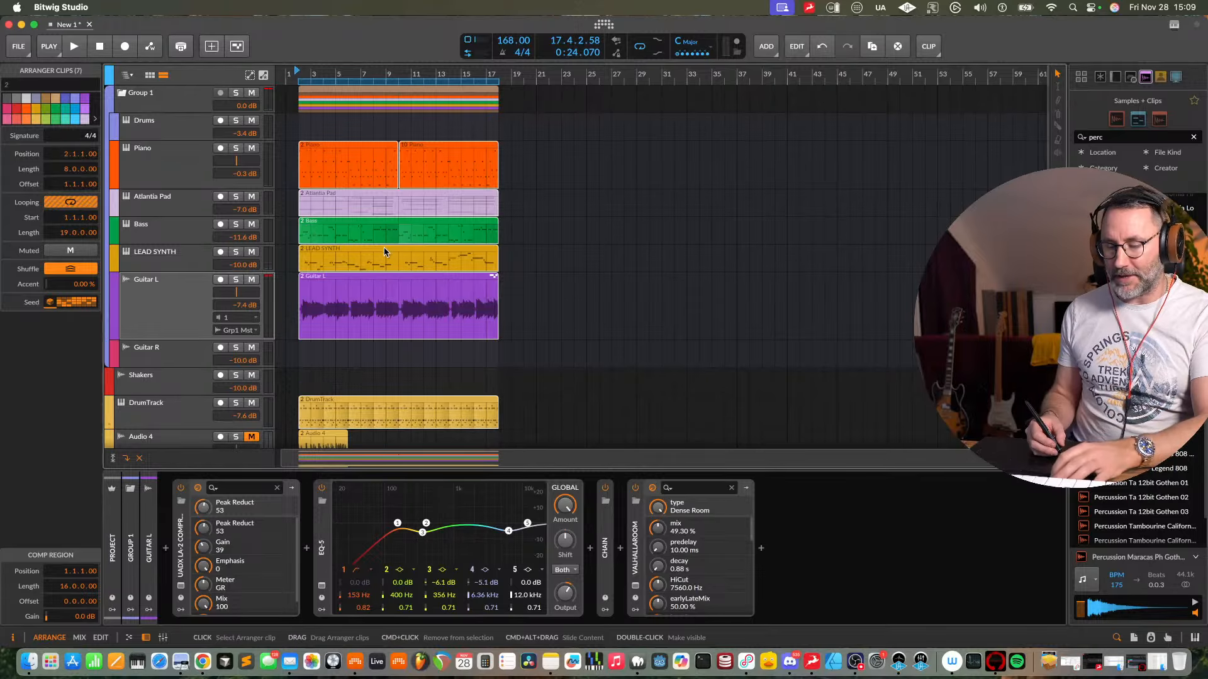
pyautogui.press('super+d')
pyautogui.press('super+d')
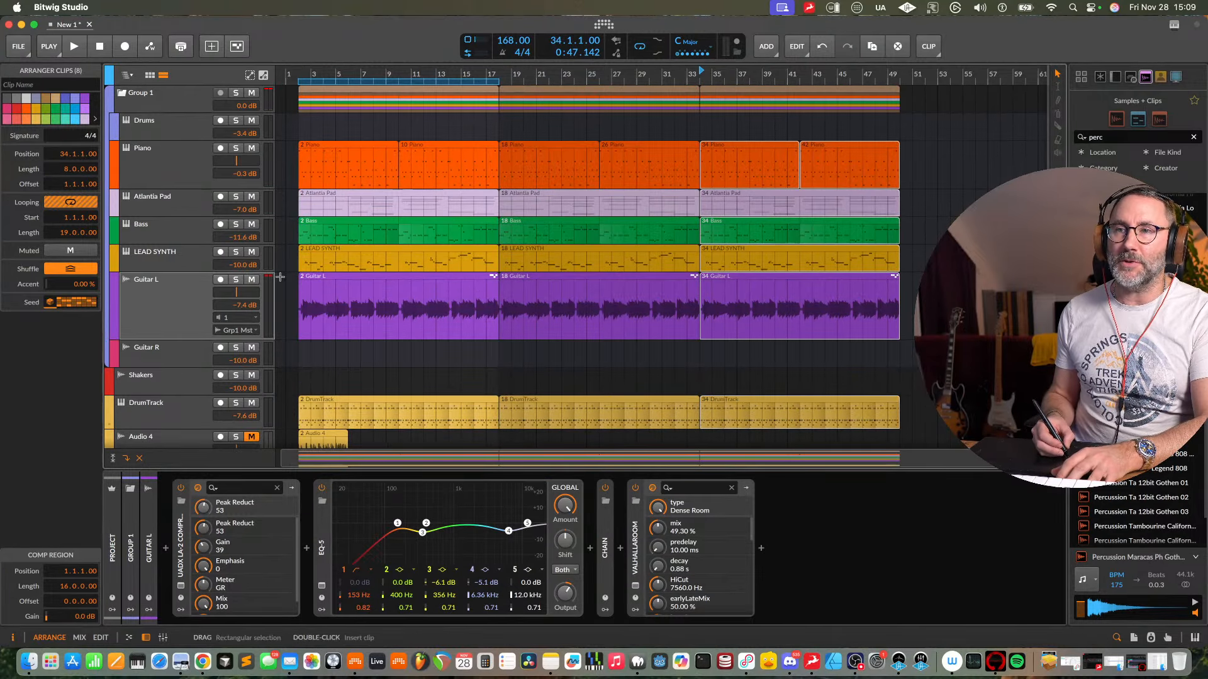
# - Mute the first LEAD SYNTH clip at bar 2 and briefly audition the section
pyautogui.click(333, 252)
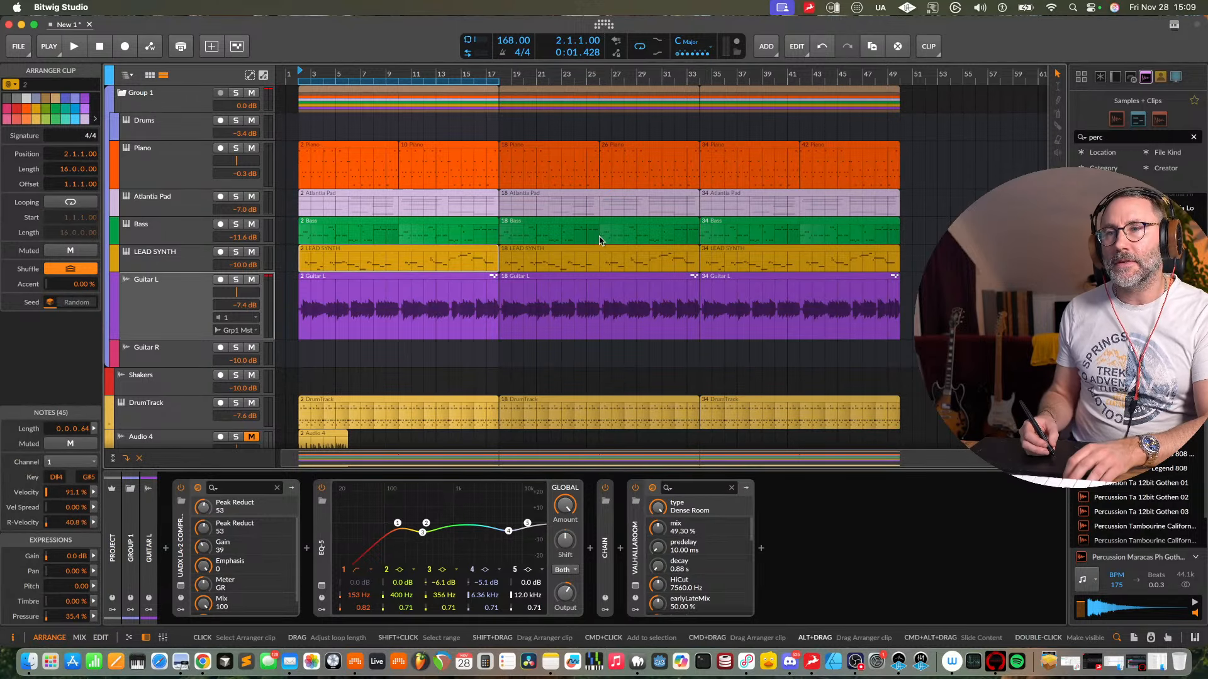
pyautogui.press('m')
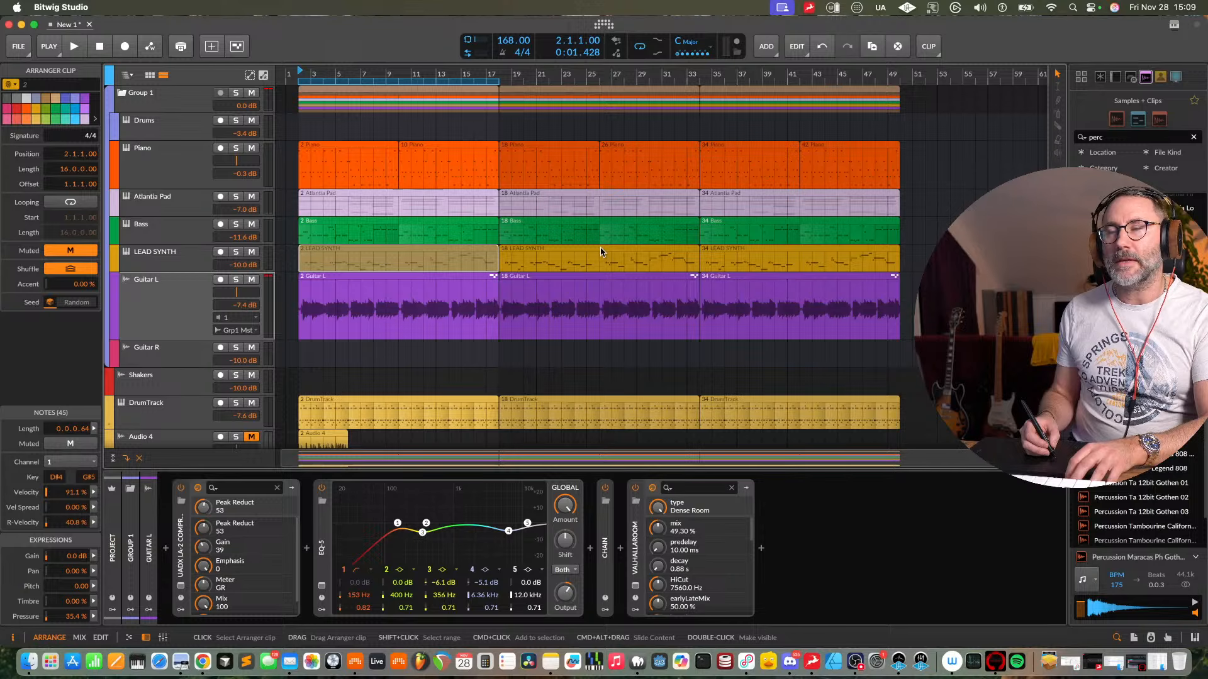
pyautogui.press('space')
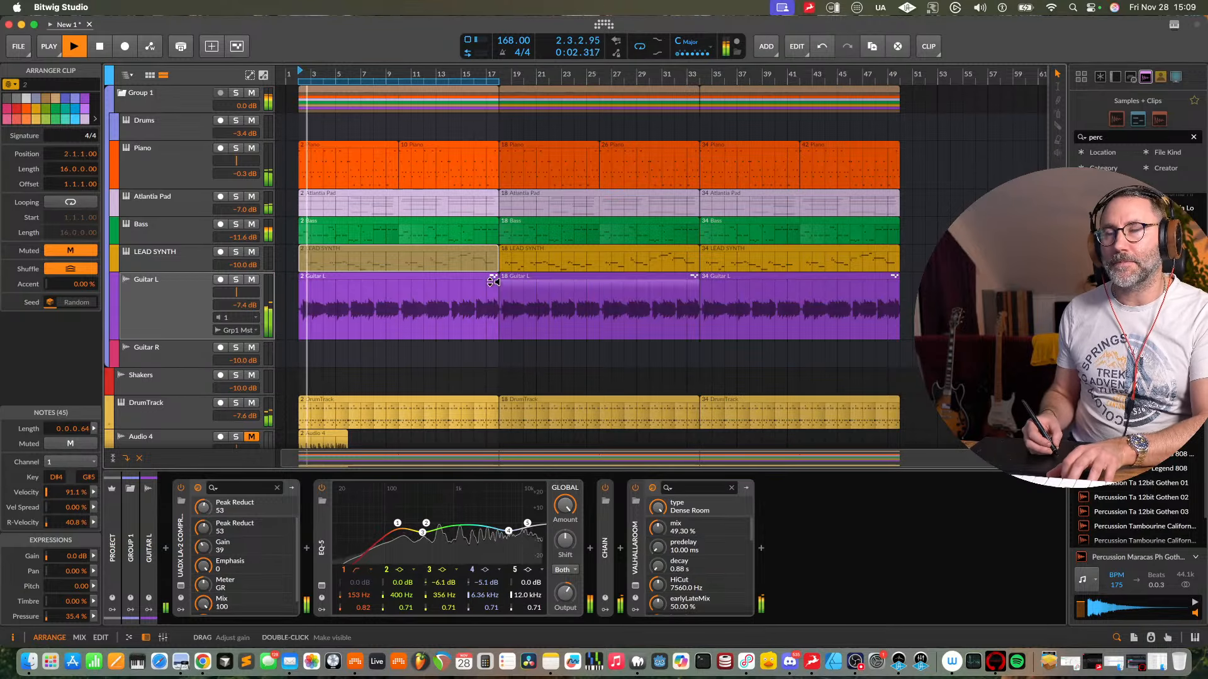
pyautogui.press('space')
# - Mute the first Bass and DrumTrack clips at bar 2 and restart playback
pyautogui.click(375, 241)
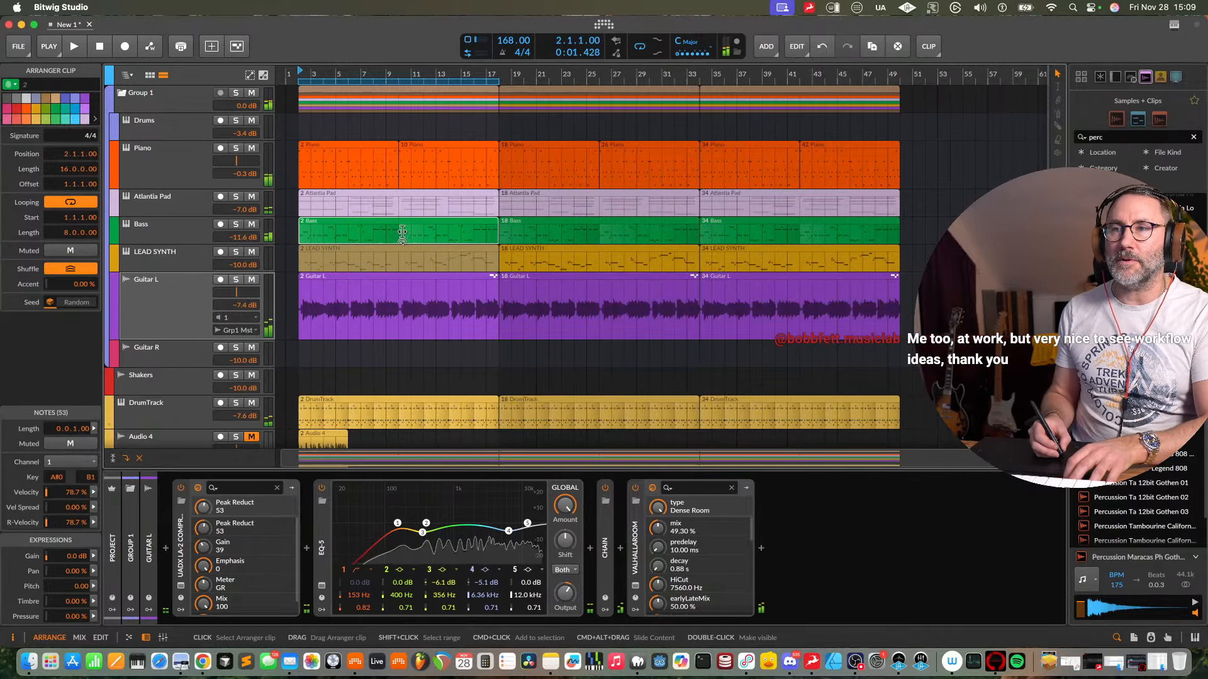
pyautogui.press('m')
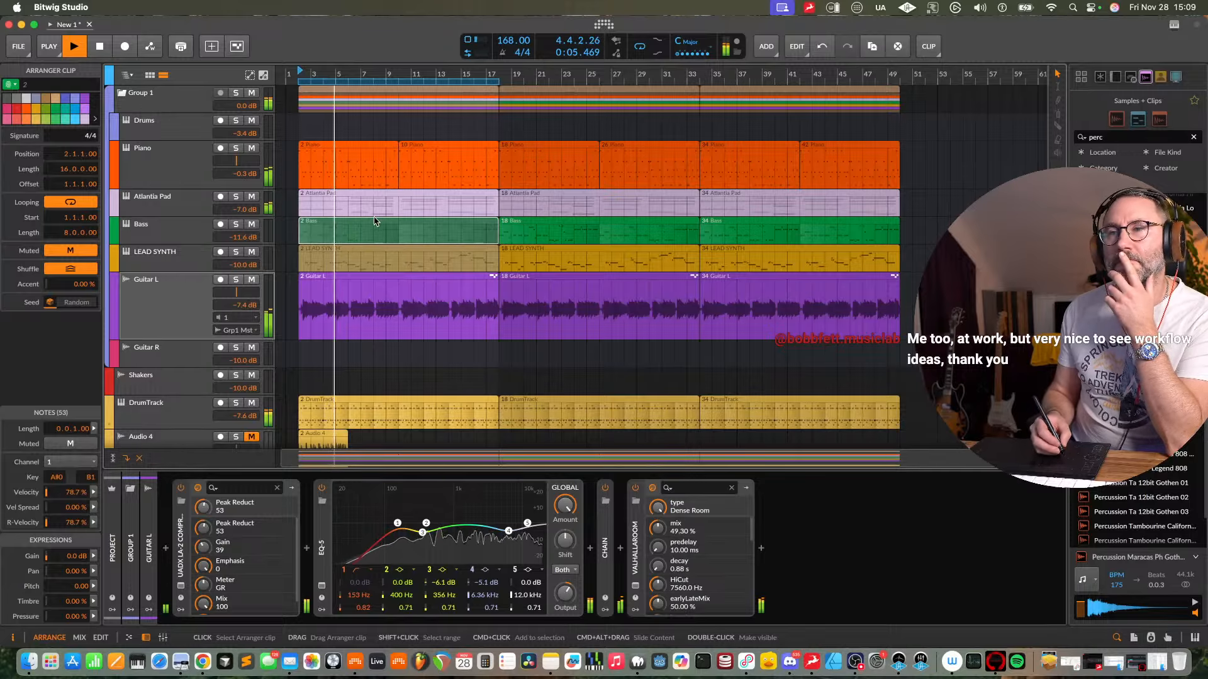
pyautogui.click(342, 403)
pyautogui.press('space')
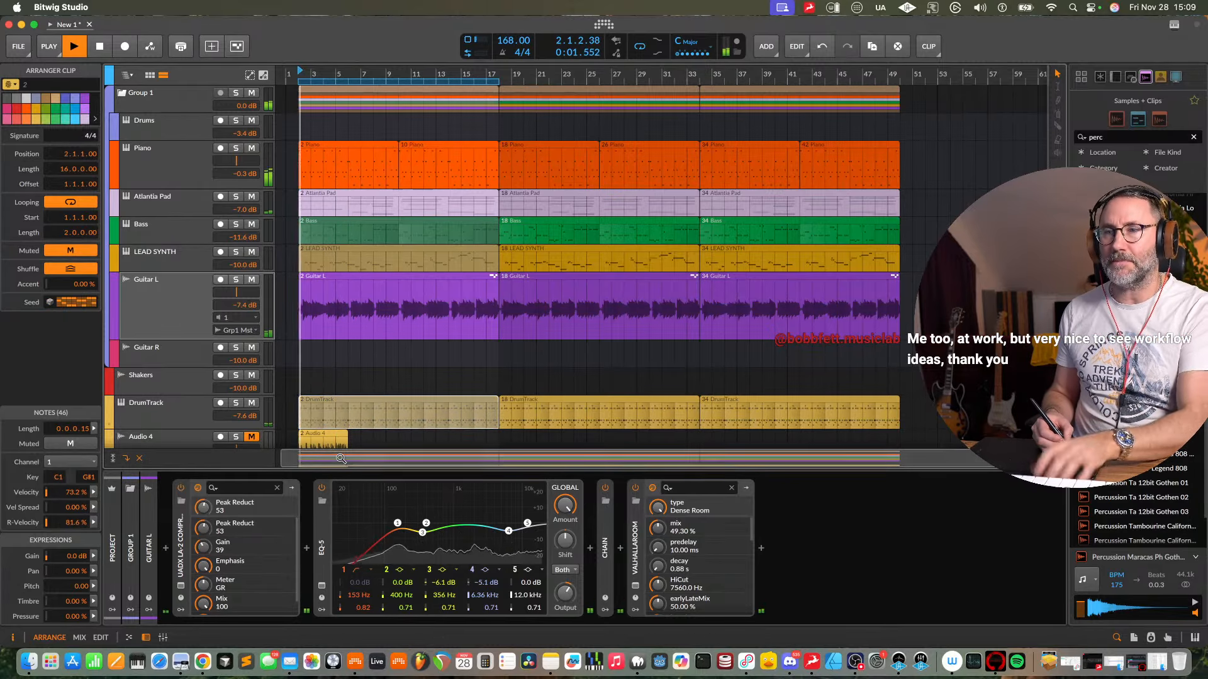
# - Mute the first Atlantia Pad clip at bar 2 and play the section from its start
pyautogui.scroll(-3, 371, 380)
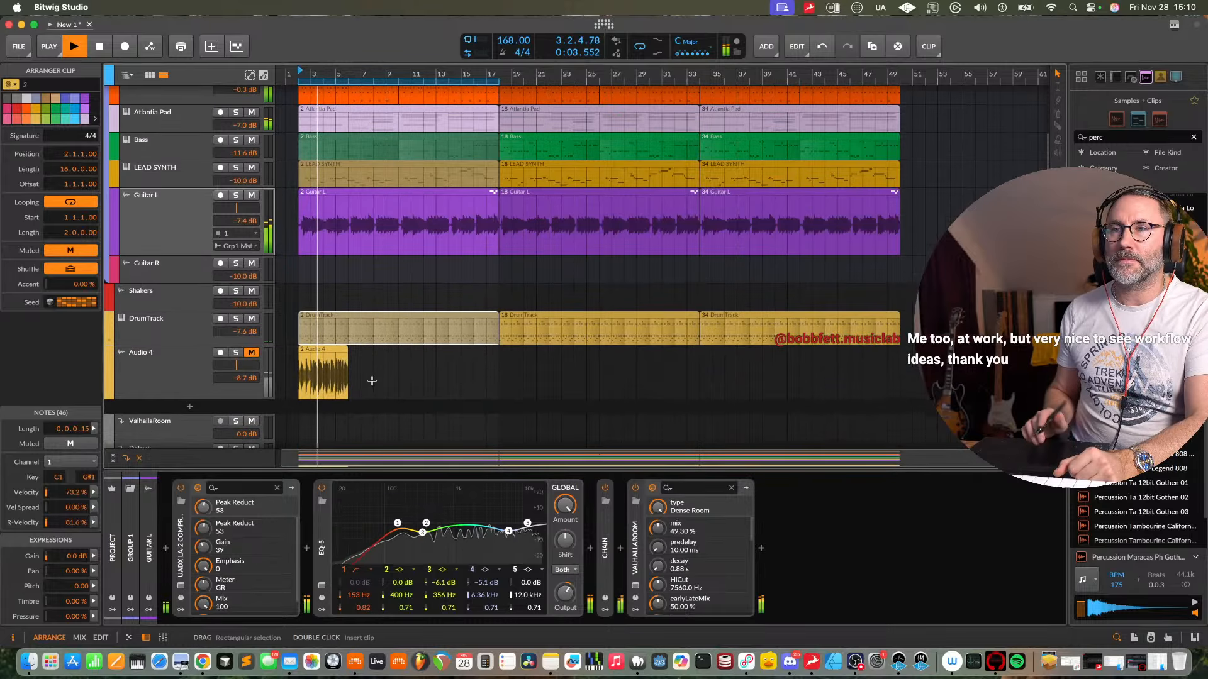
pyautogui.scroll(3, 372, 381)
pyautogui.click(396, 203)
pyautogui.press('space')
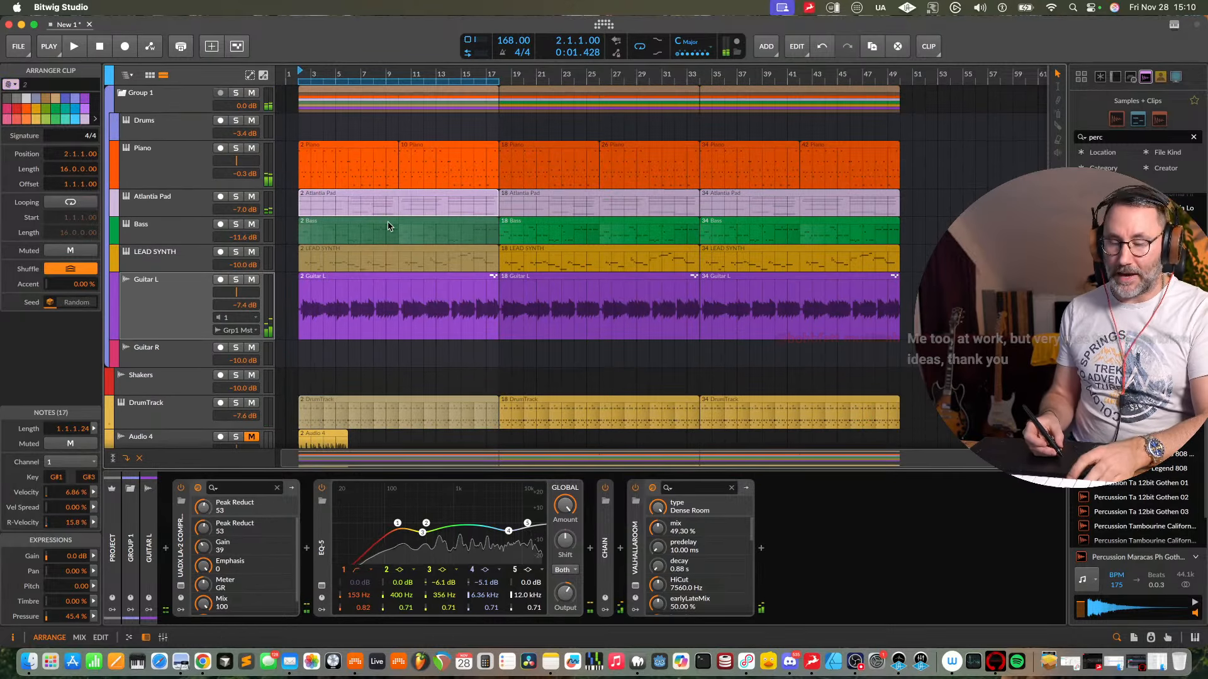
pyautogui.hotkey('alt', 'm')
pyautogui.press('space')
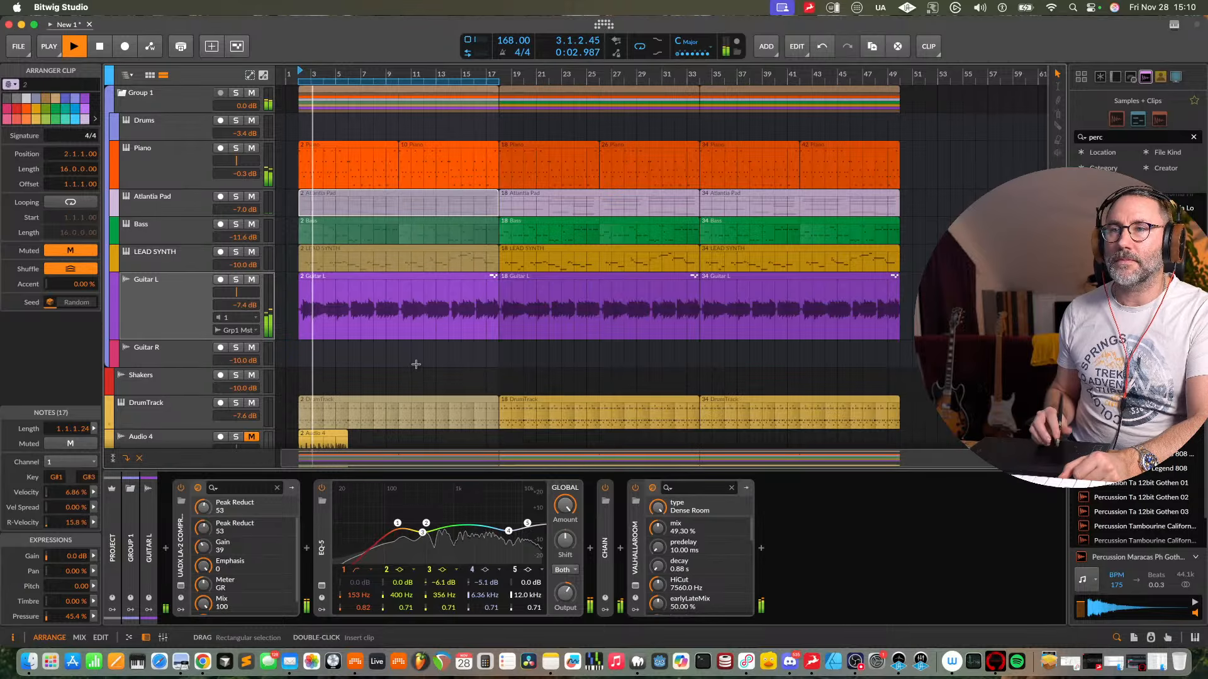
pyautogui.rightClick(418, 419)
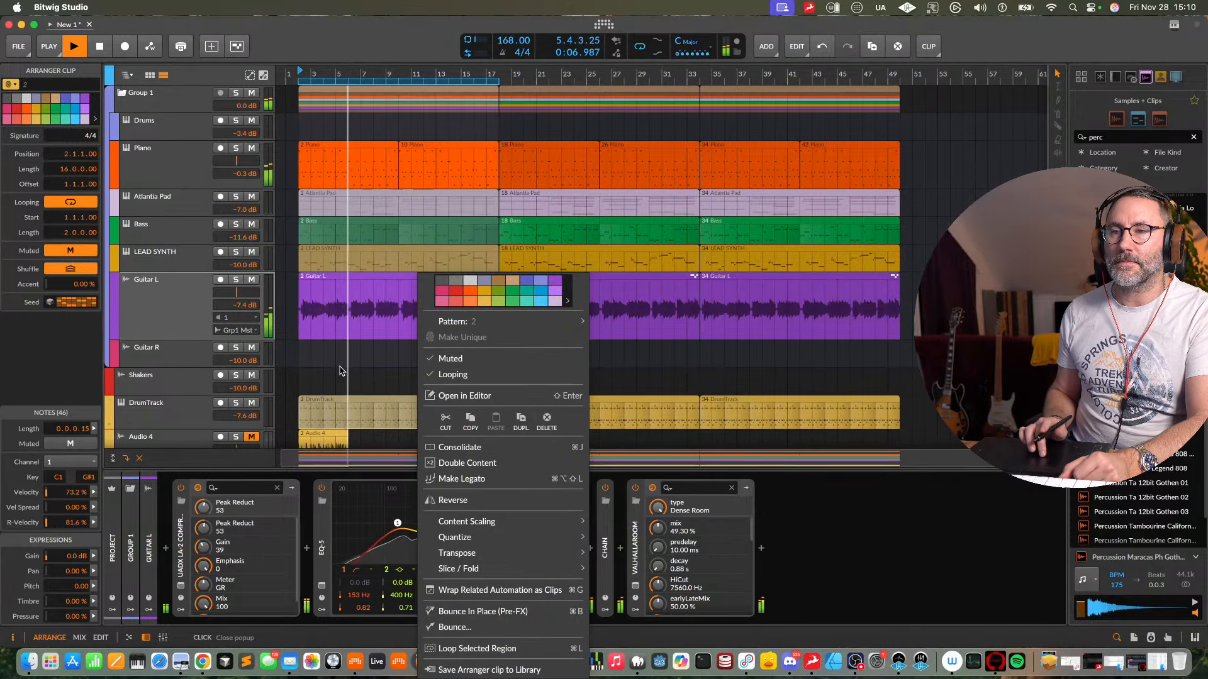
pyautogui.click(340, 372)
pyautogui.scroll(-2, 349, 264)
pyautogui.scroll(2, 353, 201)
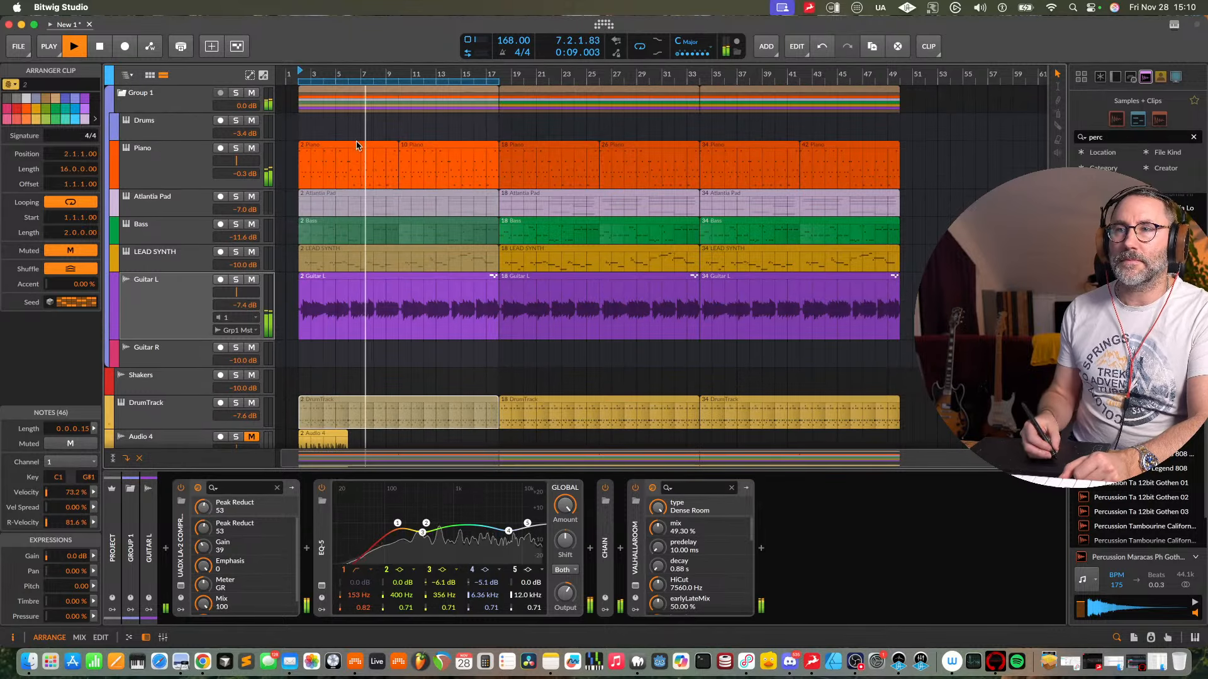
# - Compare the Piano track's sound with its Valhalla Supermassive effect bypassed and enabled during playback
pyautogui.click(181, 165)
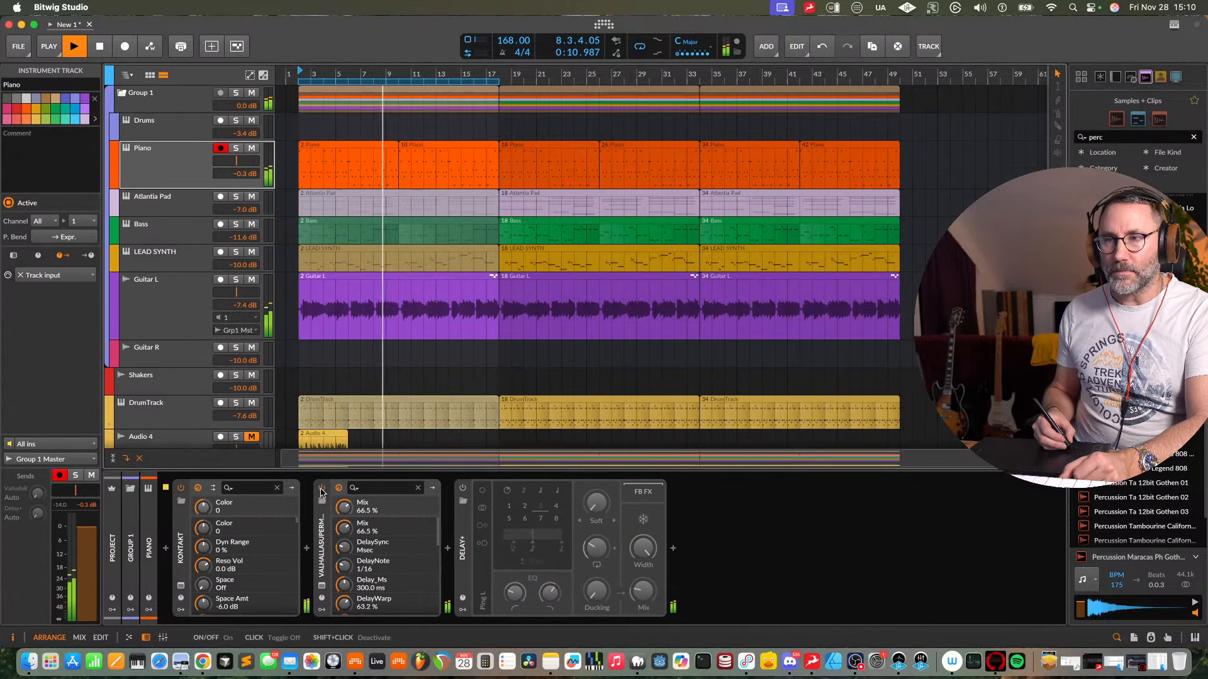
pyautogui.click(323, 489)
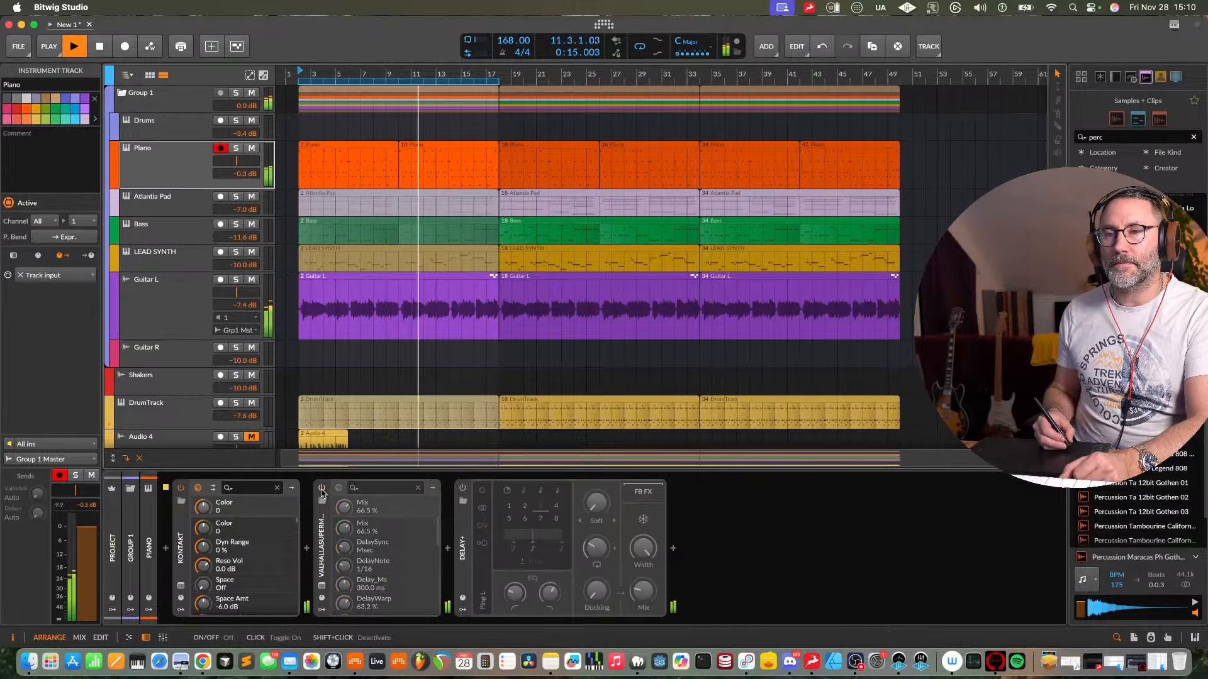
pyautogui.click(322, 489)
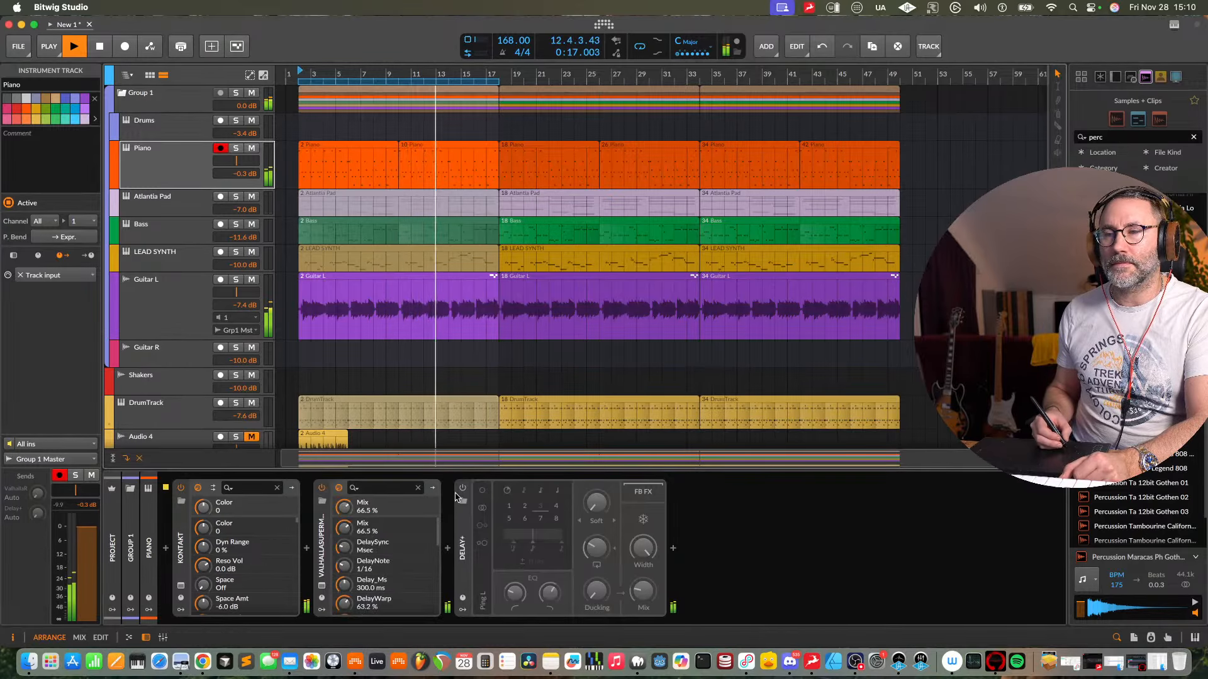
# - Unmute the Audio 4 track and duplicate its four-bar clip three times to fill bars 2 to 18
pyautogui.scroll(-5, 312, 363)
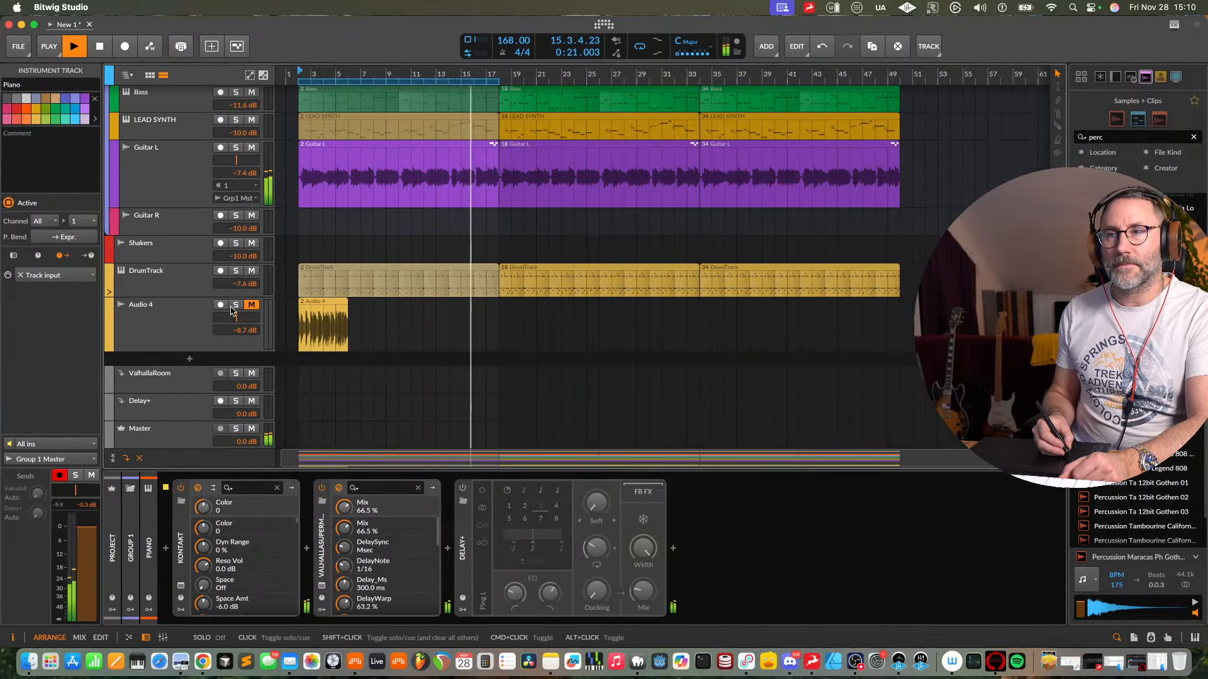
pyautogui.click(252, 305)
pyautogui.press('space')
pyautogui.click(323, 307)
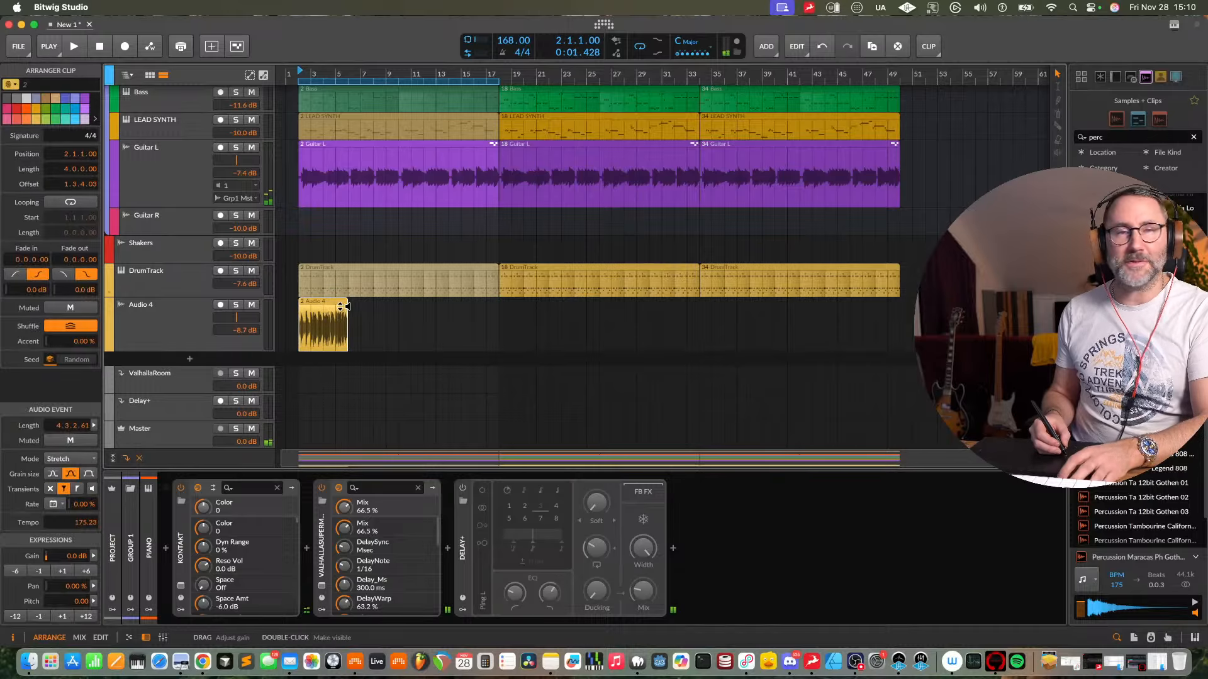
pyautogui.press('super+d')
pyautogui.press('super+d')
pyautogui.press('super+d')
# - Play the opening section to hear the repeated Audio 4 loop, and stop playback
pyautogui.press('space')
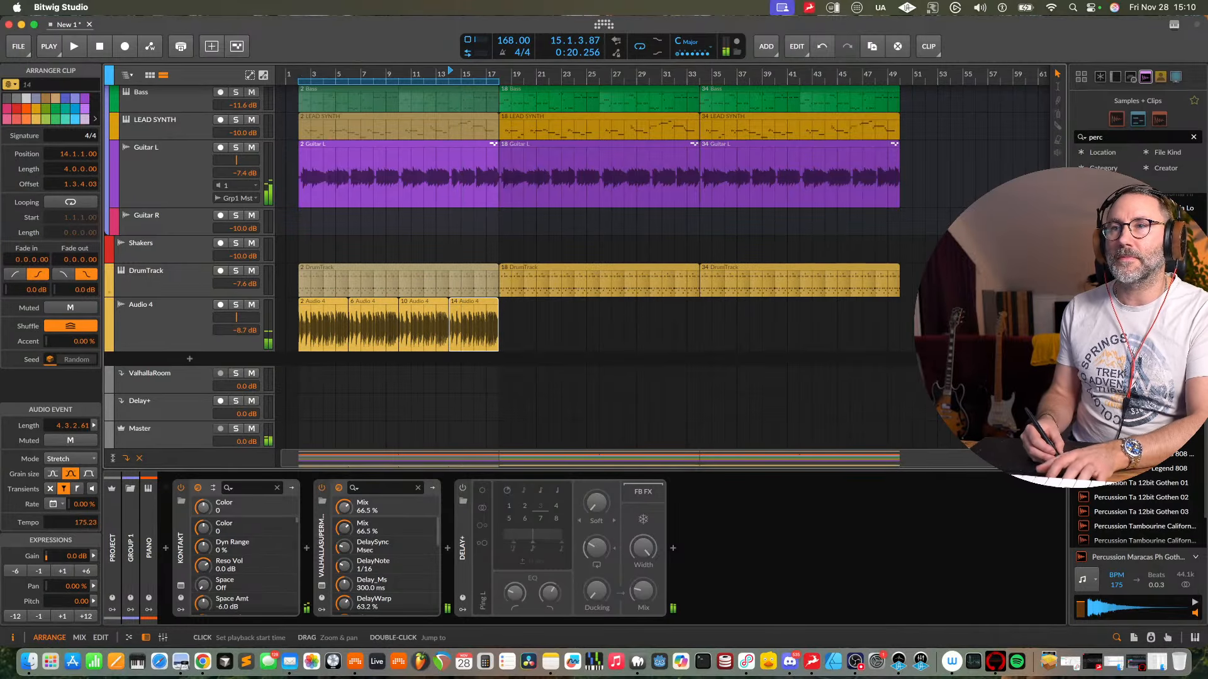
pyautogui.press('space')
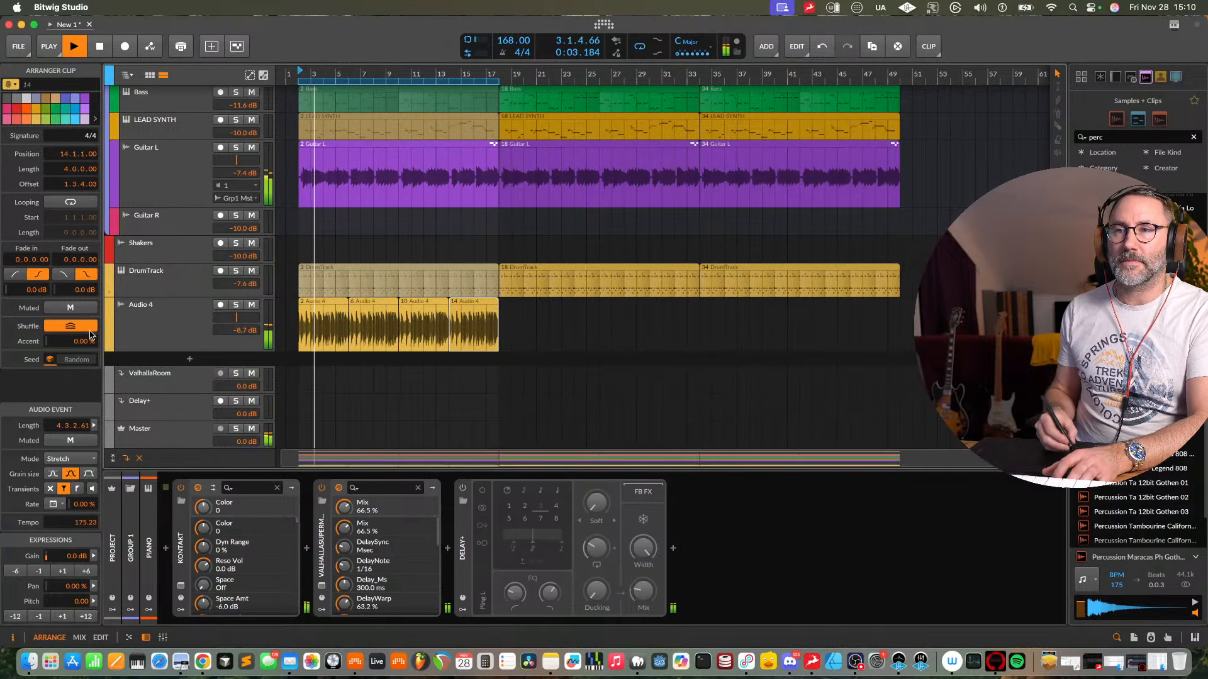
pyautogui.click(165, 337)
pyautogui.press('+')
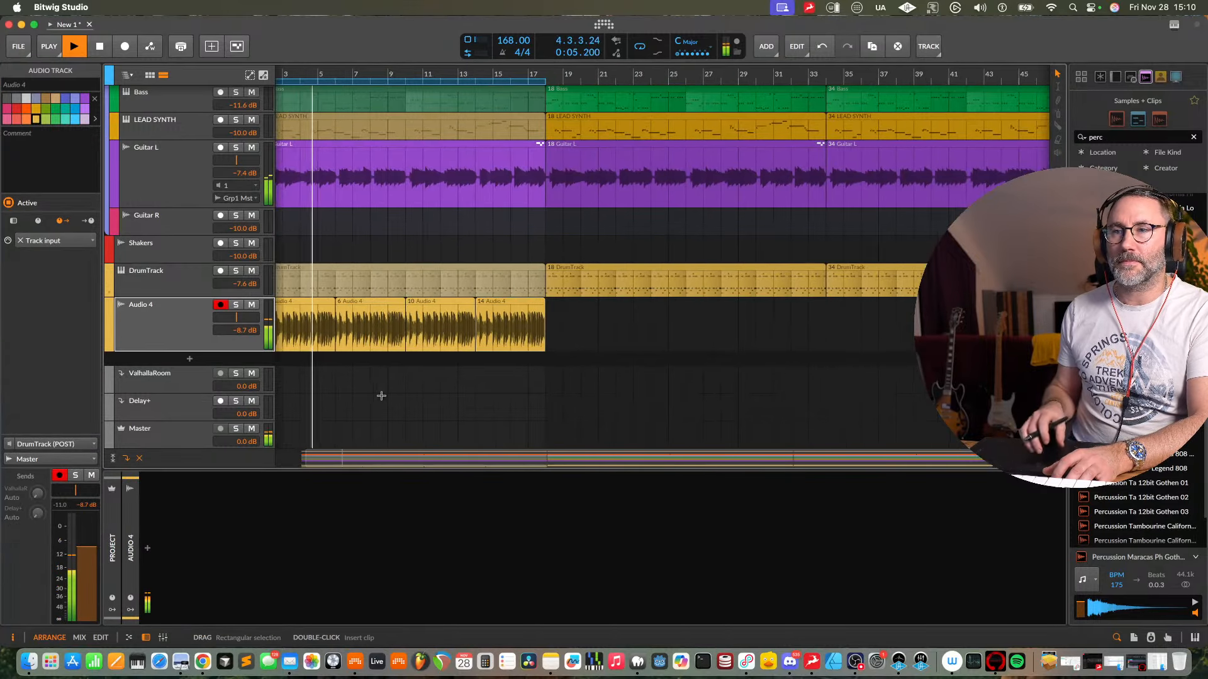
pyautogui.scroll(2, 381, 396)
pyautogui.hscroll(-1, 381, 396)
pyautogui.rightClick(382, 399)
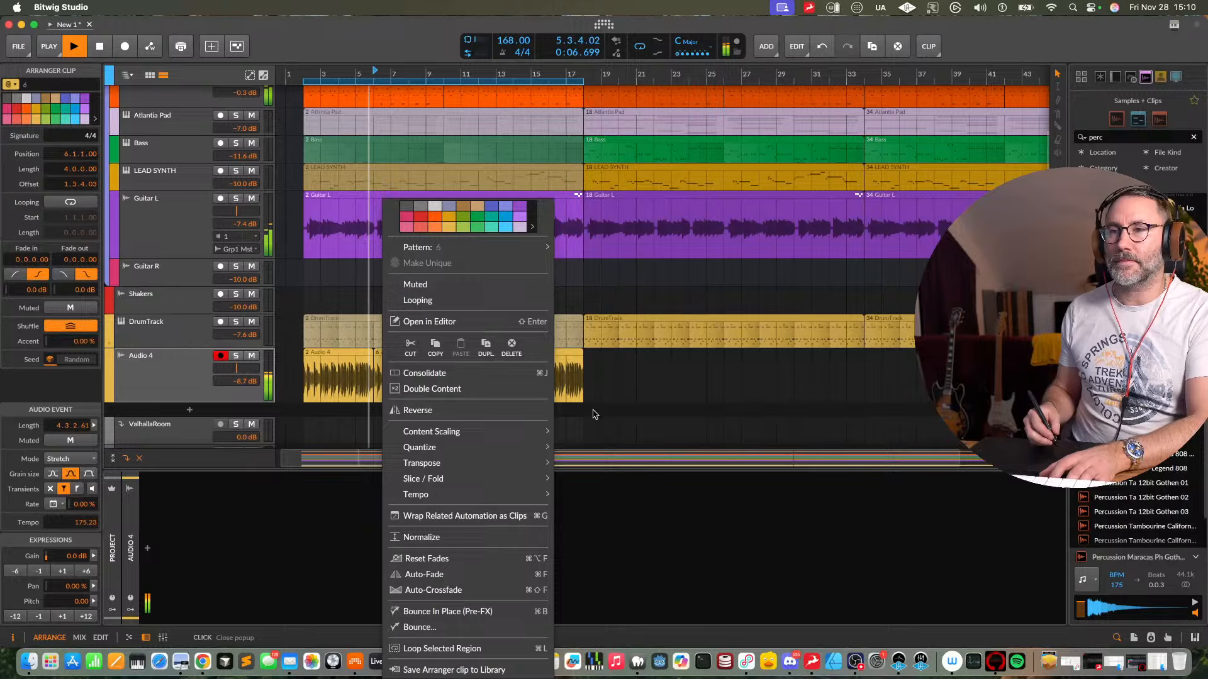
pyautogui.click(332, 406)
pyautogui.click(588, 401)
pyautogui.press('space')
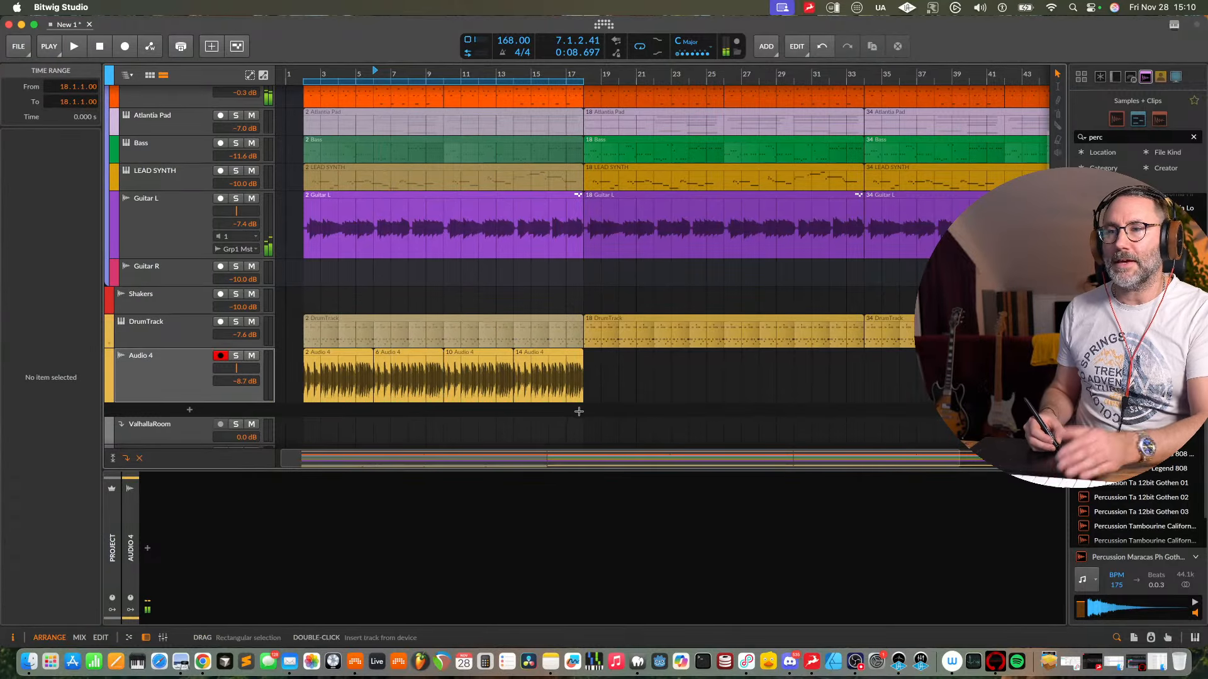
# - Split the first Atlantia Pad, Bass, LEAD SYNTH and Guitar L clips at bar 10, and delete bars 10–18 along with the first DrumTrack clip
pyautogui.moveTo(582, 412); pyautogui.dragTo(472, 267)
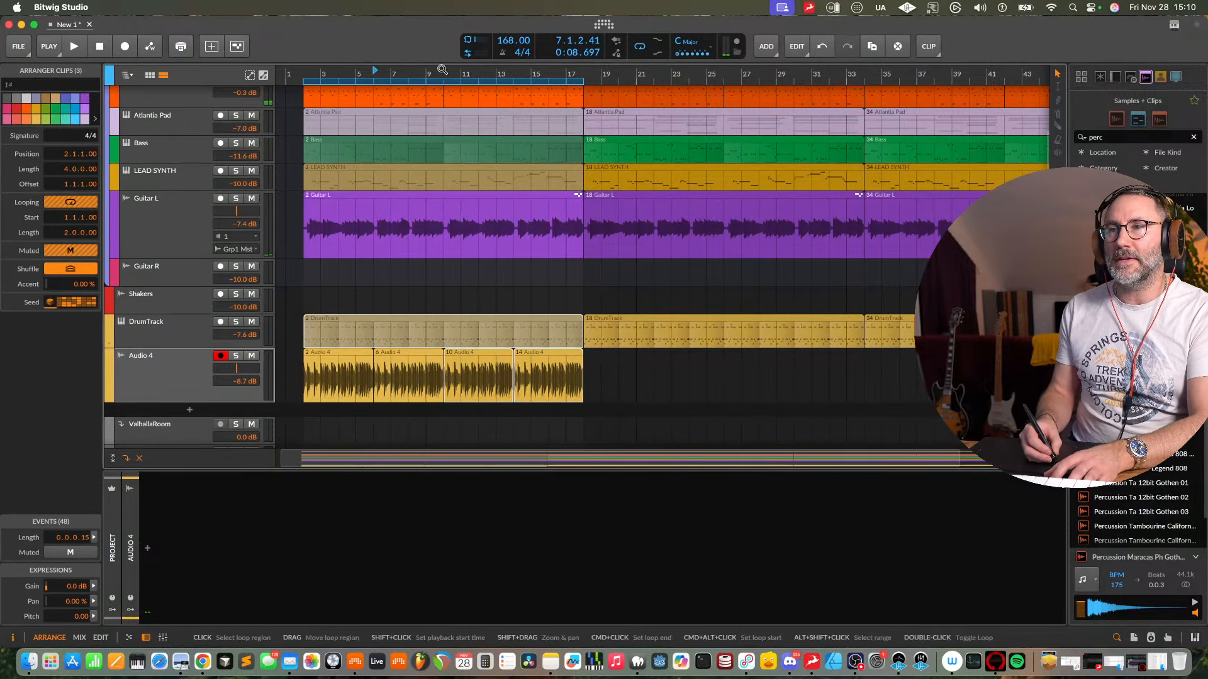
pyautogui.press('5')
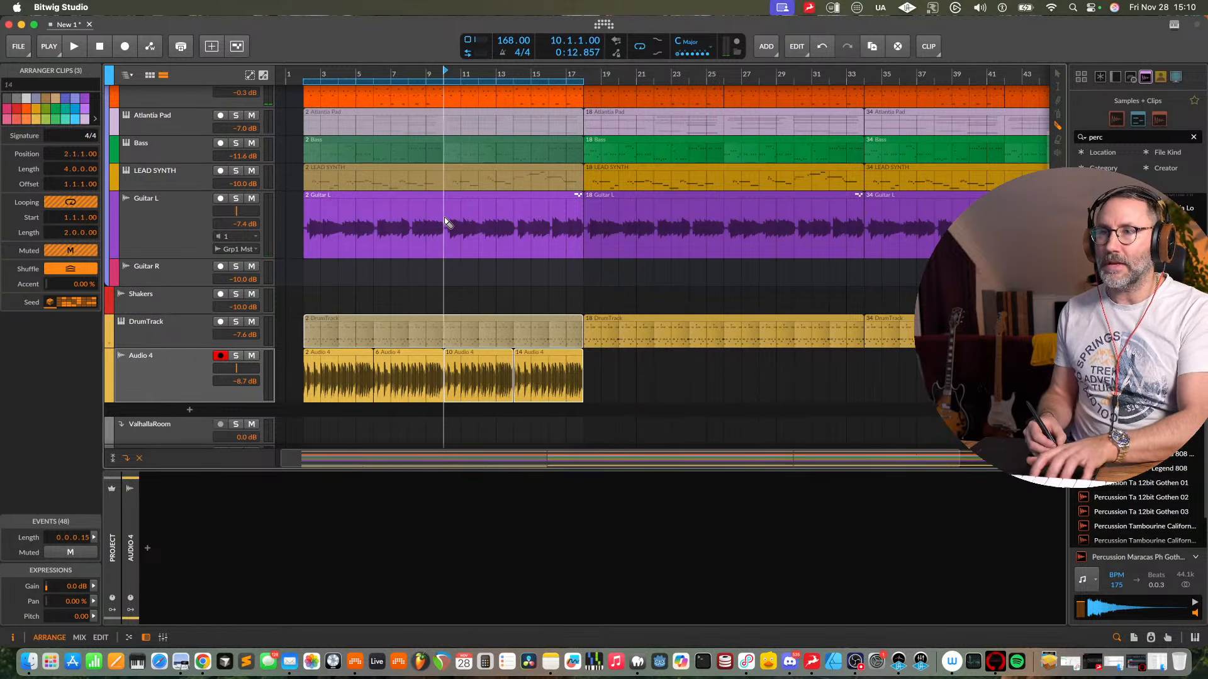
pyautogui.moveTo(445, 221); pyautogui.dragTo(441, 126)
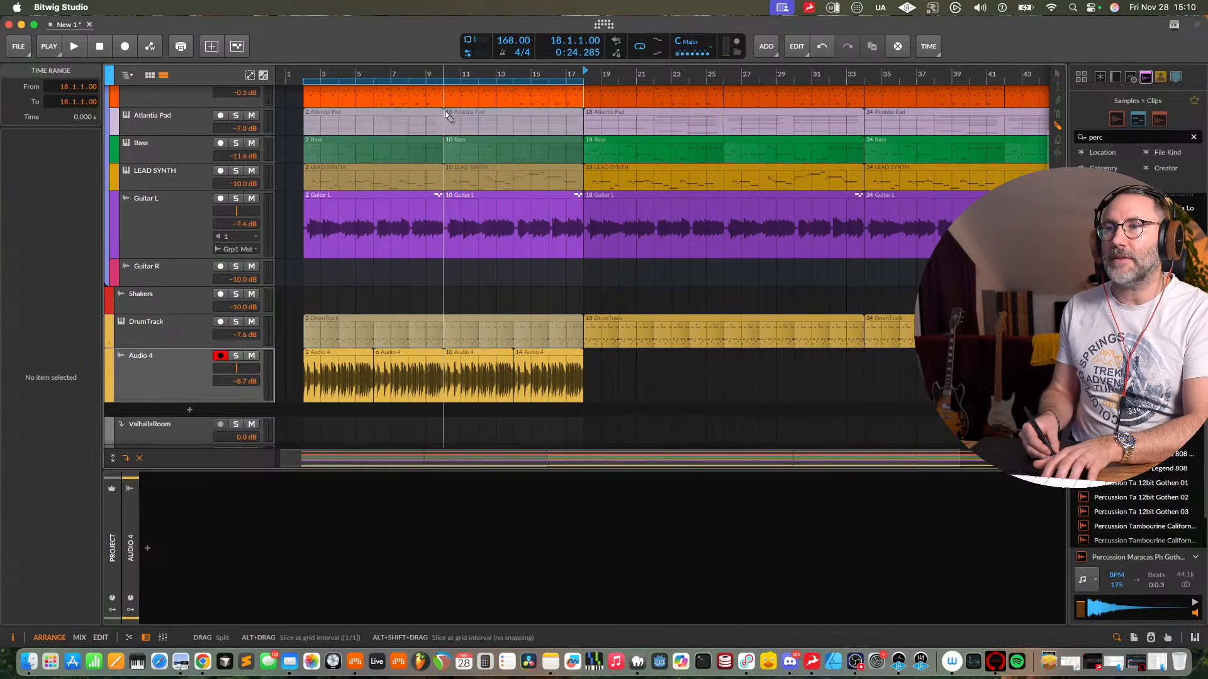
pyautogui.press('1')
pyautogui.moveTo(572, 434); pyautogui.dragTo(447, 88)
pyautogui.press('Delete')
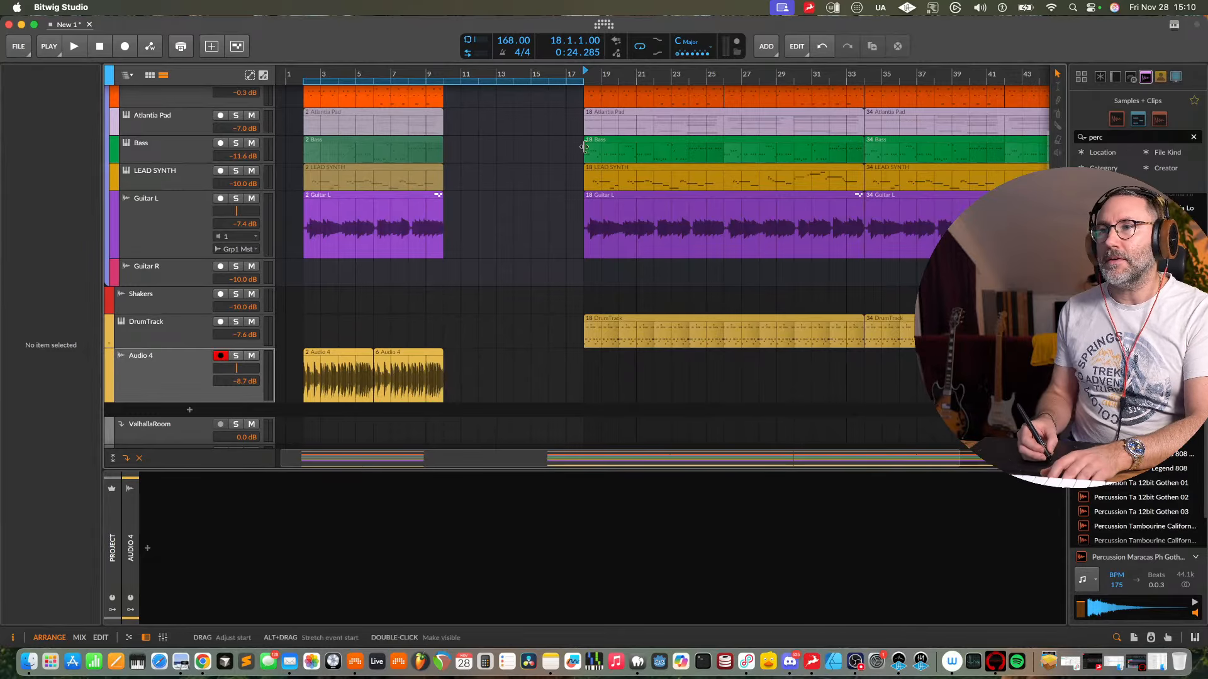
# - Move all clips from bar 18 onward, Piano through DrumTrack, back to bar 10 to close the gap
pyautogui.moveTo(723, 76)
pyautogui.mouseDown()
pyautogui.moveTo(723, 45)
pyautogui.moveTo(724, 63)
pyautogui.mouseUp()
pyautogui.moveTo(807, 324); pyautogui.dragTo(404, 158)
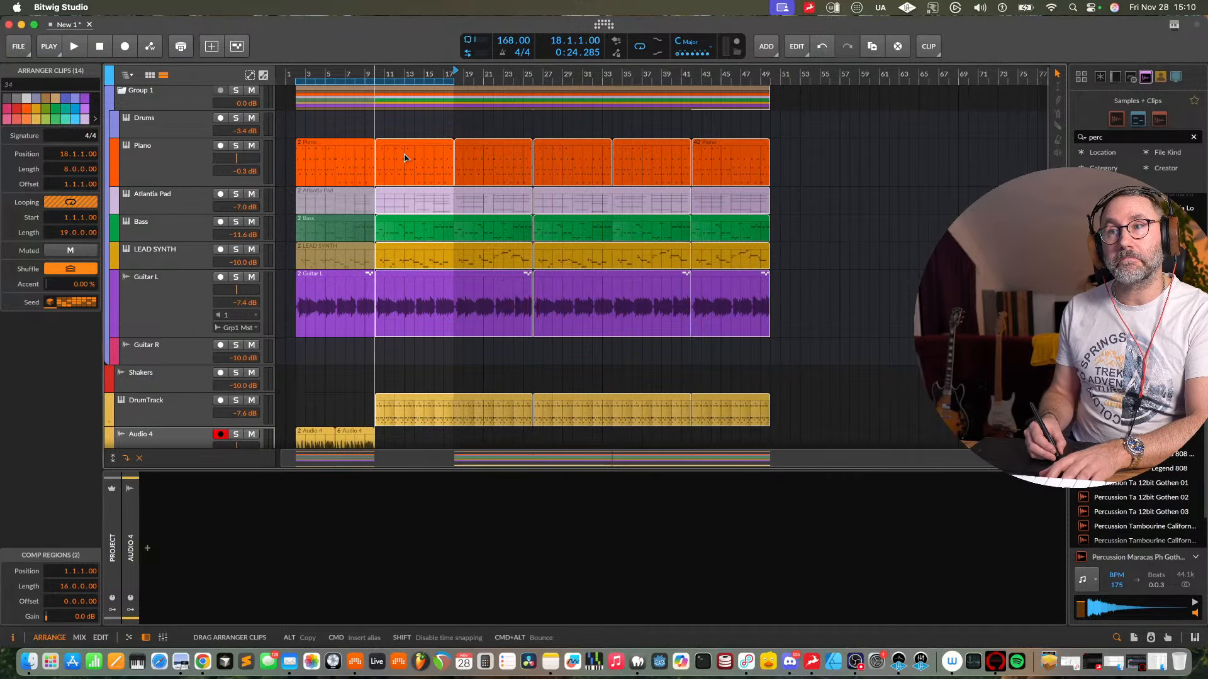
pyautogui.moveTo(405, 158); pyautogui.dragTo(405, 157)
# - Play the shortened arrangement from bar 2 to check the transition into bar 10
pyautogui.moveTo(337, 75)
pyautogui.mouseDown()
pyautogui.moveTo(338, 102)
pyautogui.moveTo(318, 89)
pyautogui.mouseUp()
pyautogui.click(306, 73)
pyautogui.press('space')
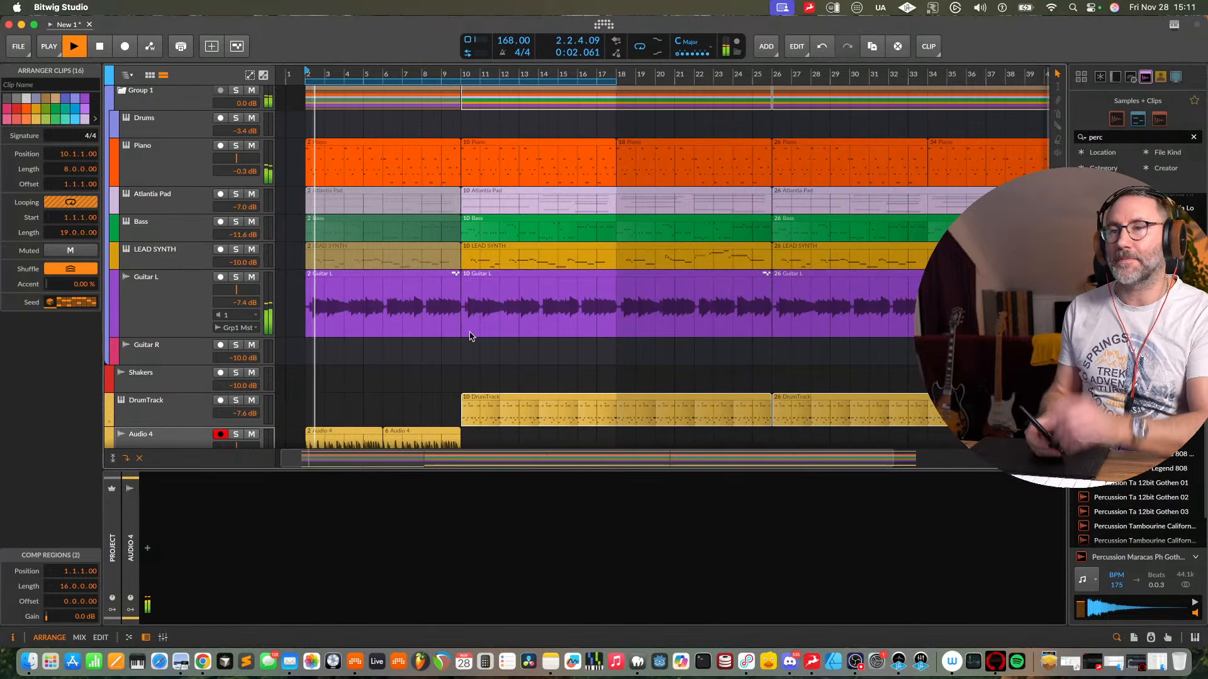
pyautogui.moveTo(575, 72); pyautogui.dragTo(570, 72)
pyautogui.moveTo(302, 72)
pyautogui.mouseDown()
pyautogui.moveTo(300, 57)
pyautogui.moveTo(306, 73)
pyautogui.mouseUp()
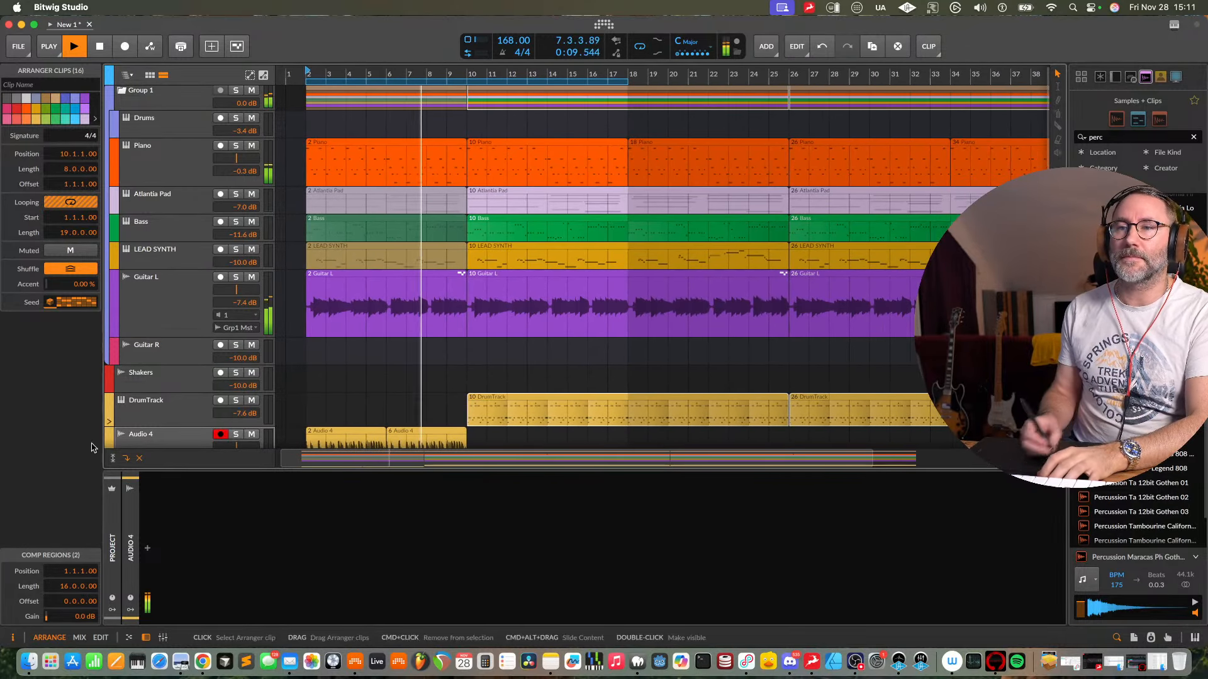
pyautogui.click(181, 435)
pyautogui.scroll(-3, 666, 405)
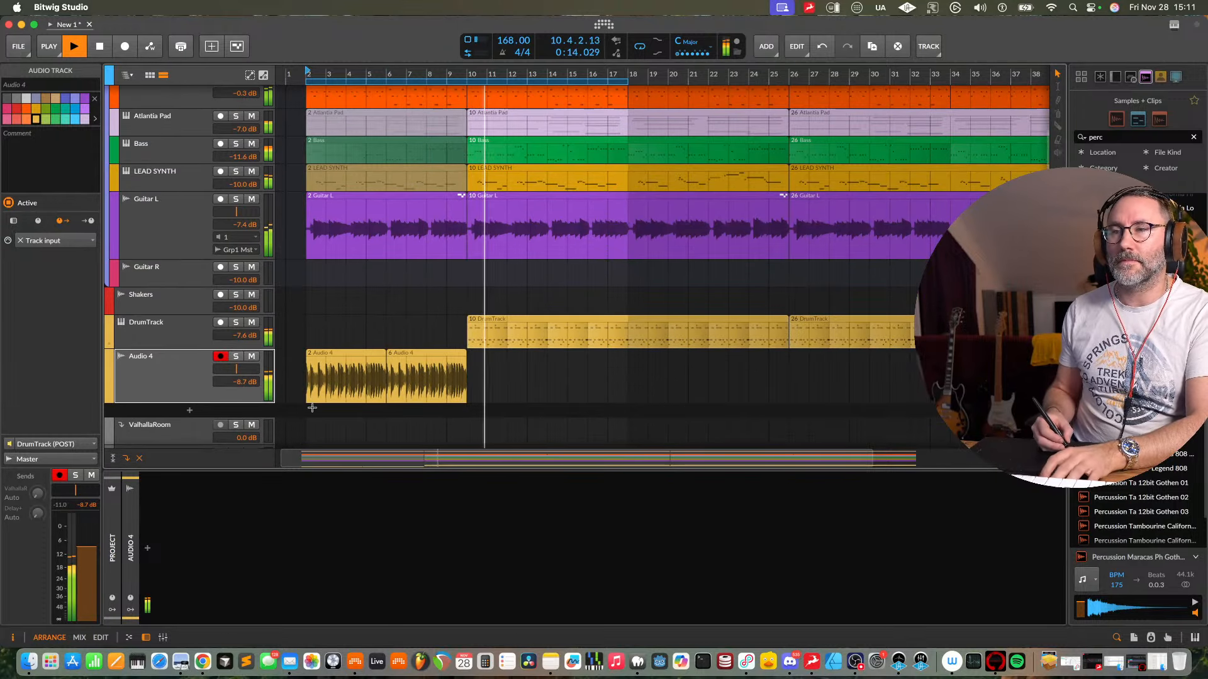
# - Mute the LEAD SYNTH clip at bar 10 and extend the loop region to cover bars 2 to 42
pyautogui.click(525, 170)
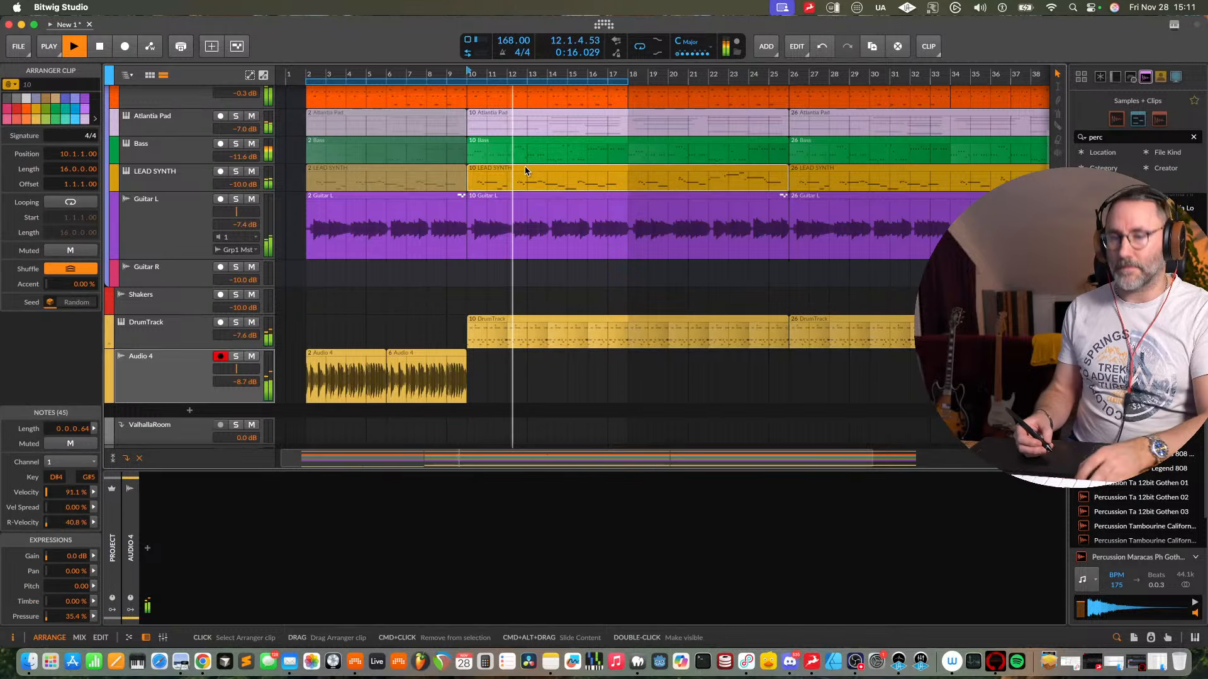
pyautogui.hotkey('alt', 'm')
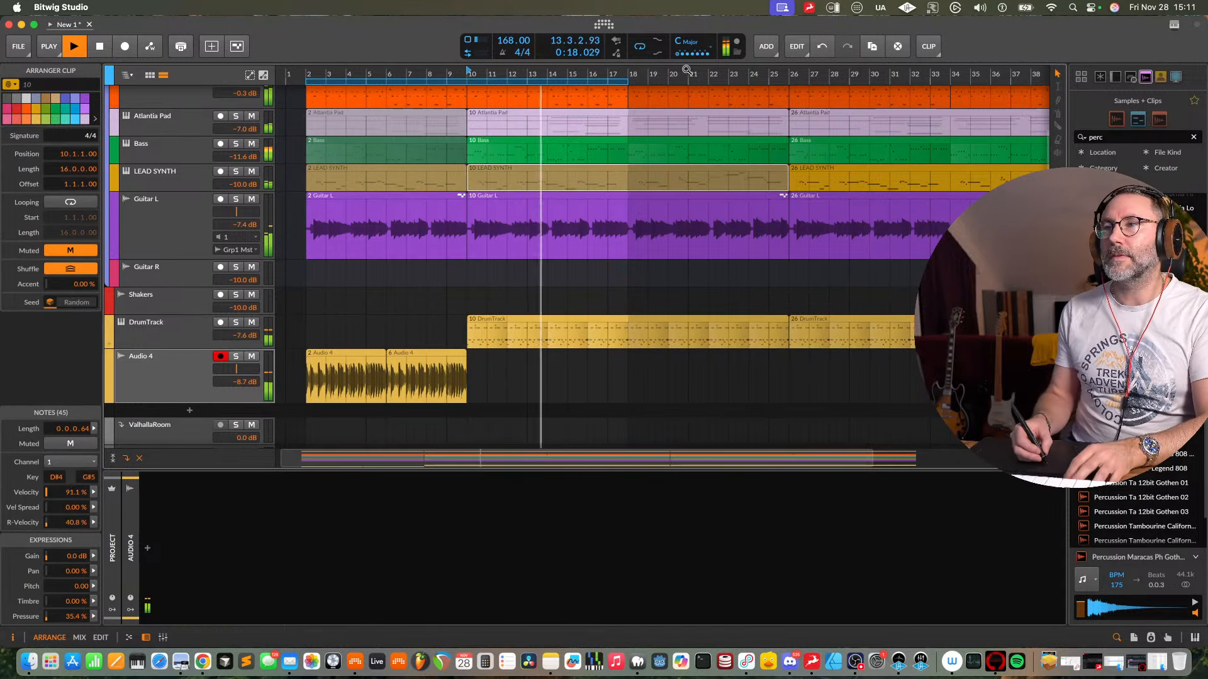
pyautogui.moveTo(687, 70); pyautogui.dragTo(686, 51)
pyautogui.moveTo(511, 82); pyautogui.dragTo(739, 82)
pyautogui.moveTo(302, 80)
pyautogui.mouseDown()
pyautogui.moveTo(912, 81)
pyautogui.moveTo(857, 83)
pyautogui.mouseUp()
pyautogui.moveTo(552, 73); pyautogui.dragTo(614, 56)
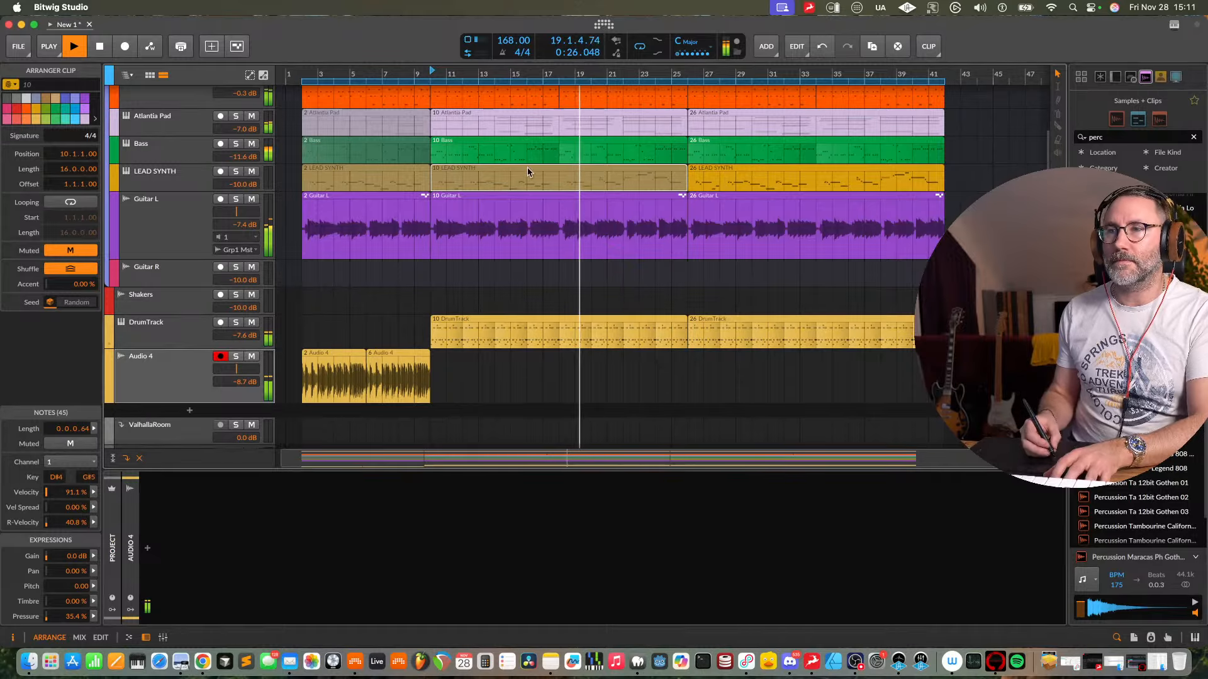
# - Inspect the delay devices inside Guitar L's Chain while the arrangement plays, and collapse the Chain
pyautogui.click(529, 147)
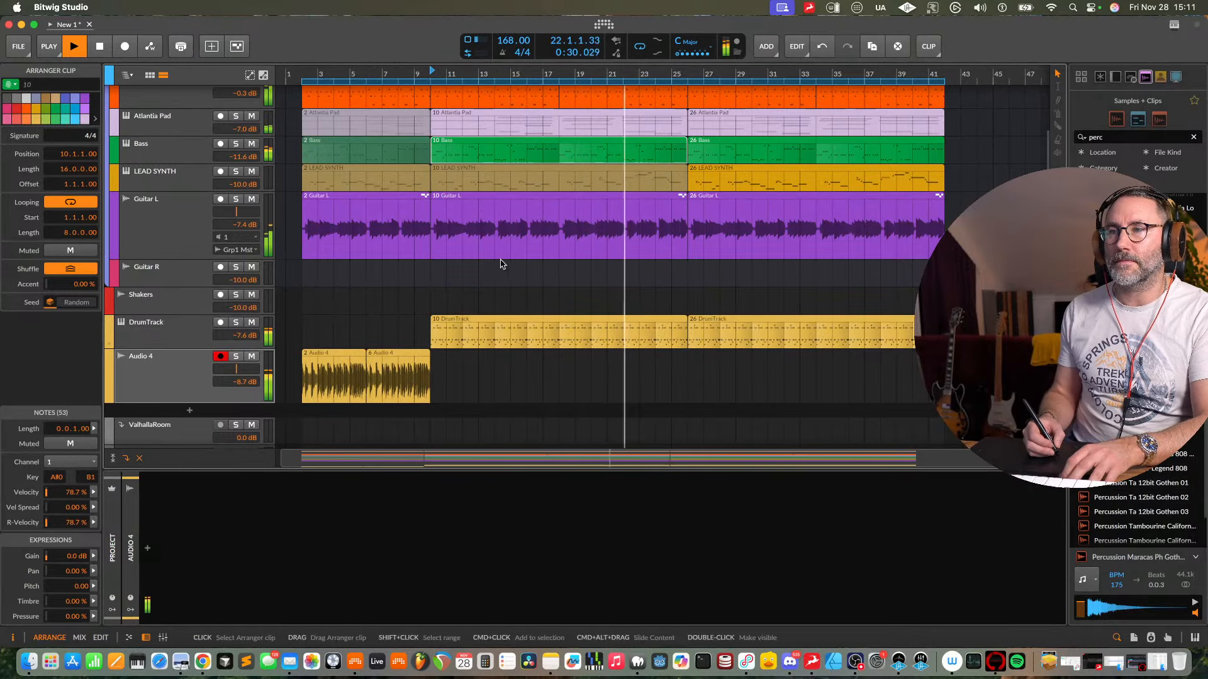
pyautogui.click(191, 228)
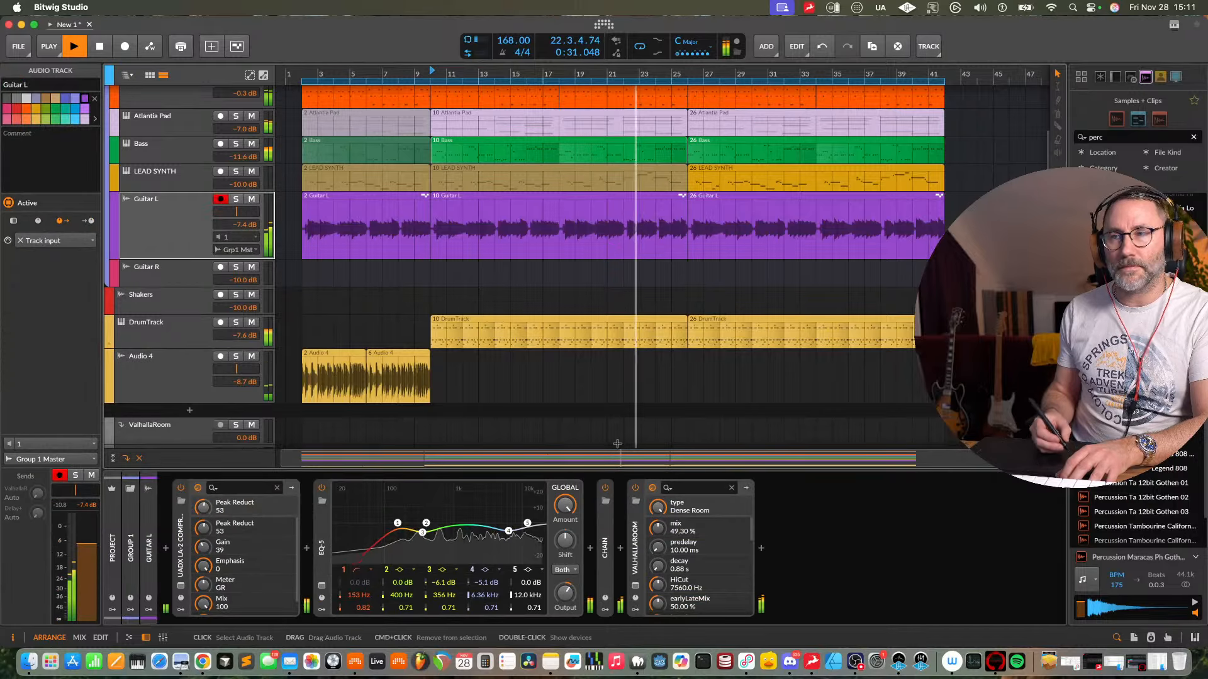
pyautogui.doubleClick(602, 573)
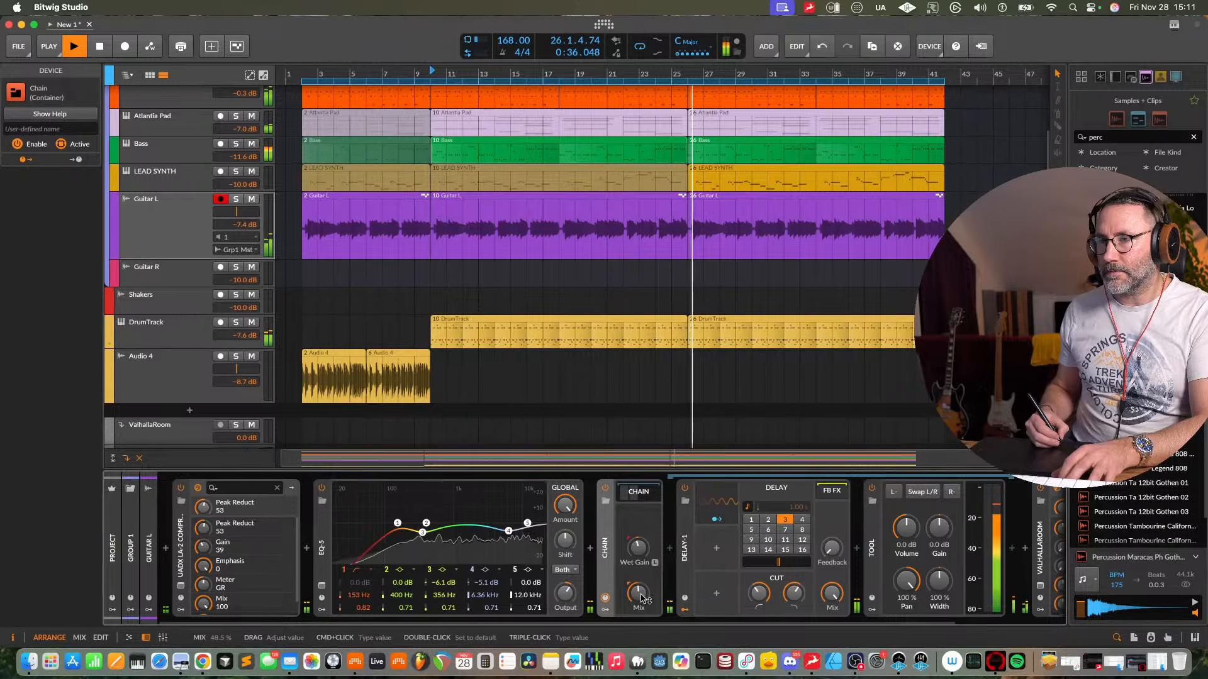
pyautogui.click(639, 493)
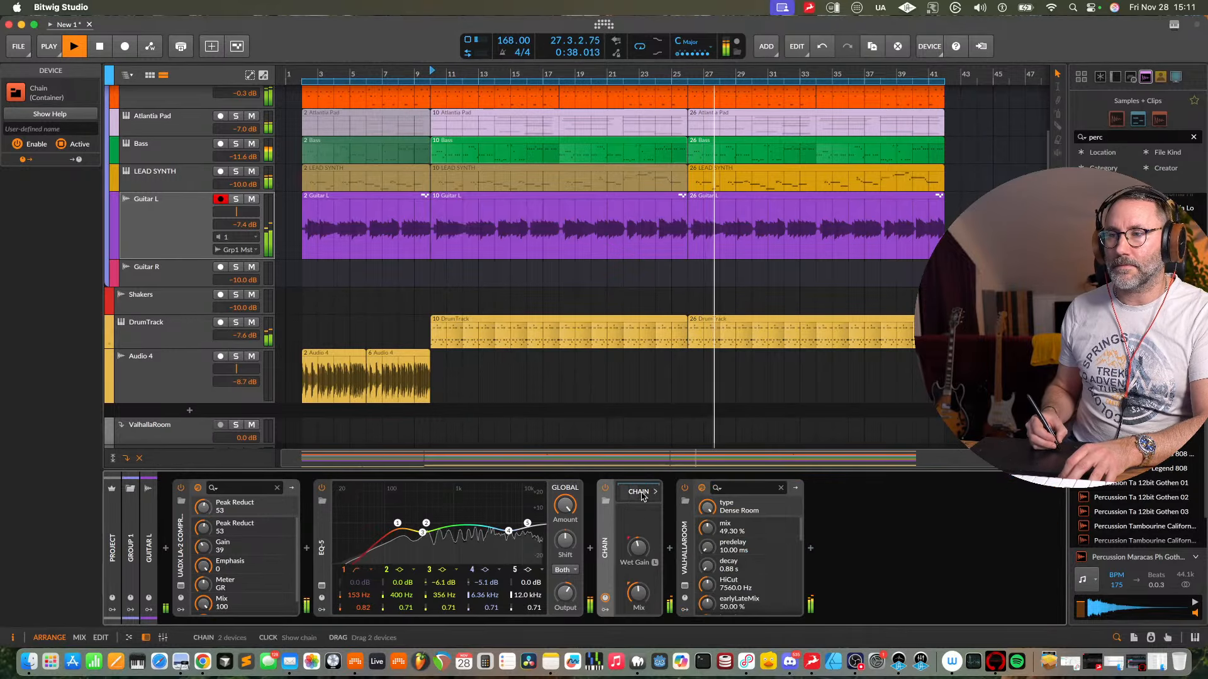
# - Stop playback, disarm recording on Guitar L and mute its clip at bar 26
pyautogui.click(812, 204)
pyautogui.press('space')
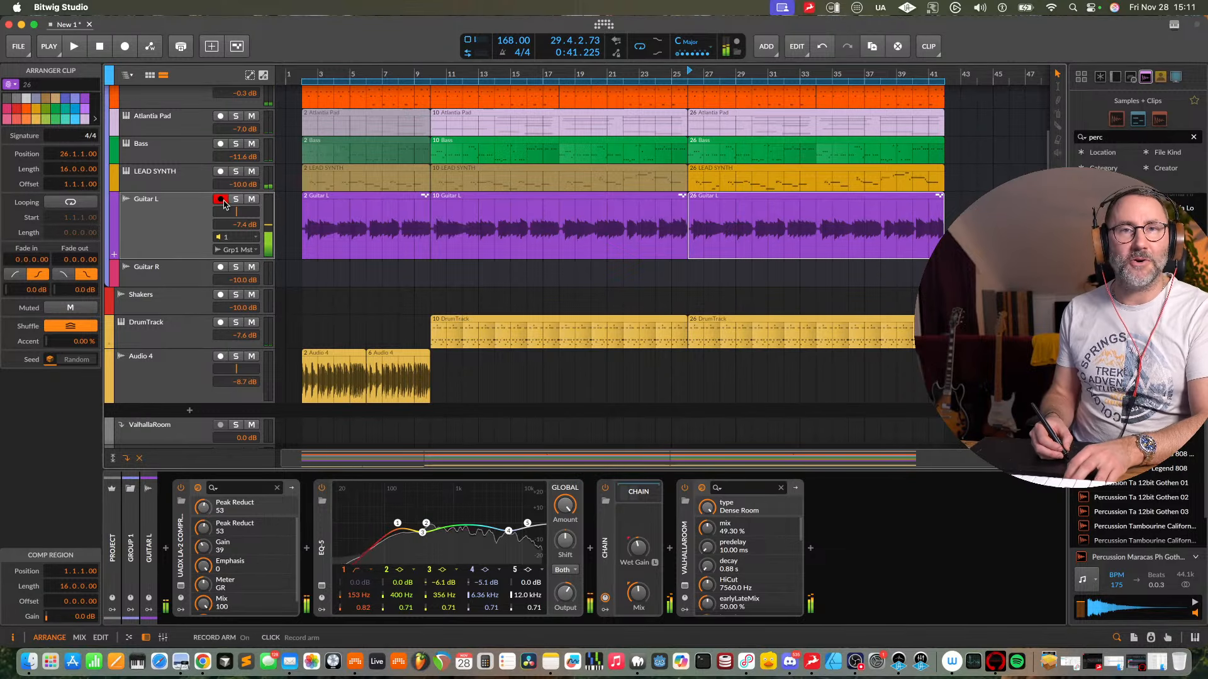
pyautogui.click(222, 200)
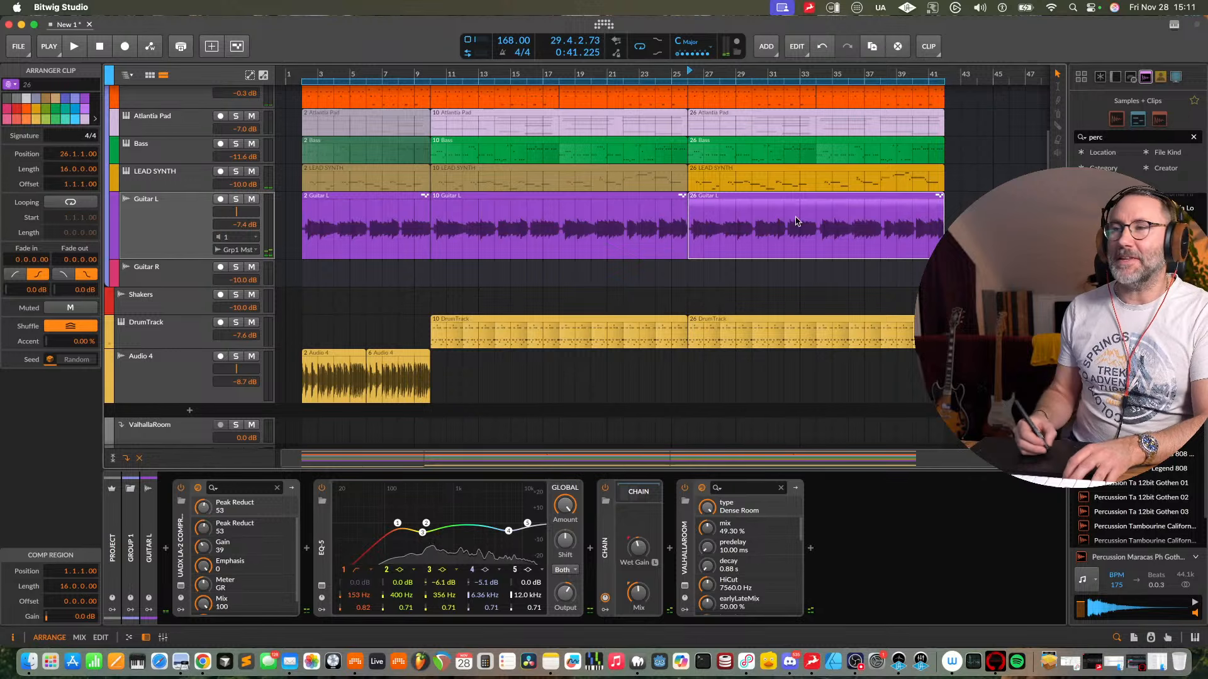
pyautogui.hotkey('alt', 'm')
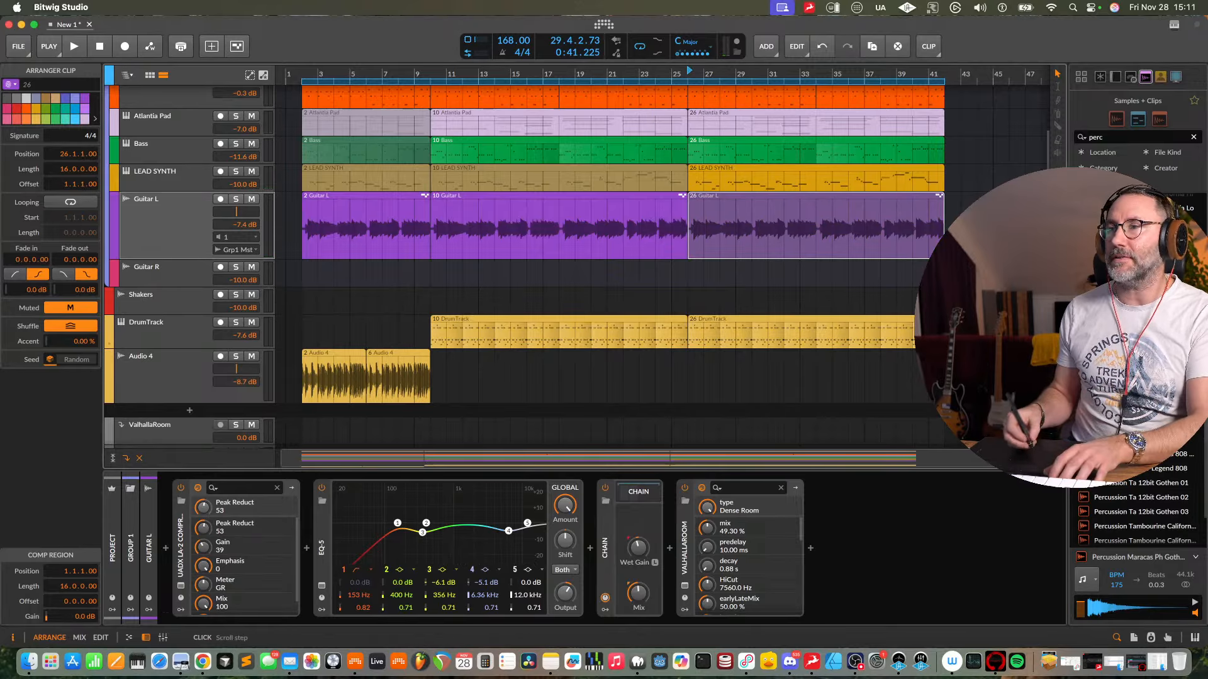
# - Briefly audition the arrangement from bar 2
pyautogui.click(302, 73)
pyautogui.press('space')
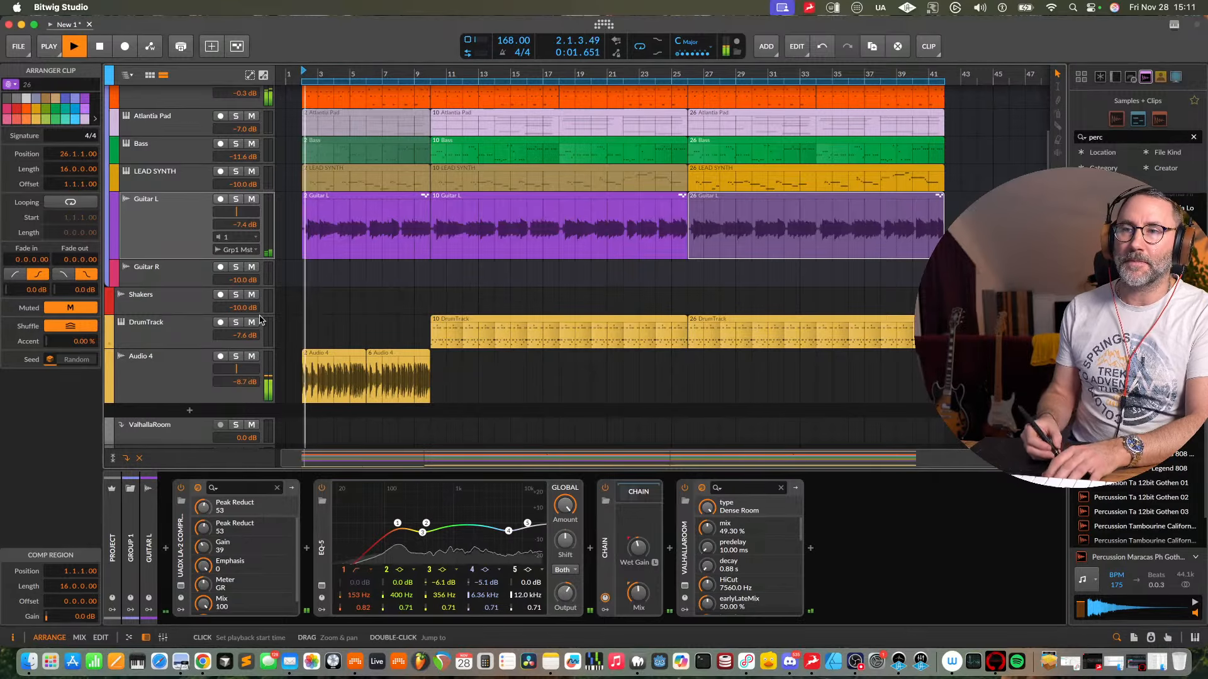
pyautogui.press('space')
# - Stop playback and insert a Filter+ device on the Audio 4 track
pyautogui.click(157, 388)
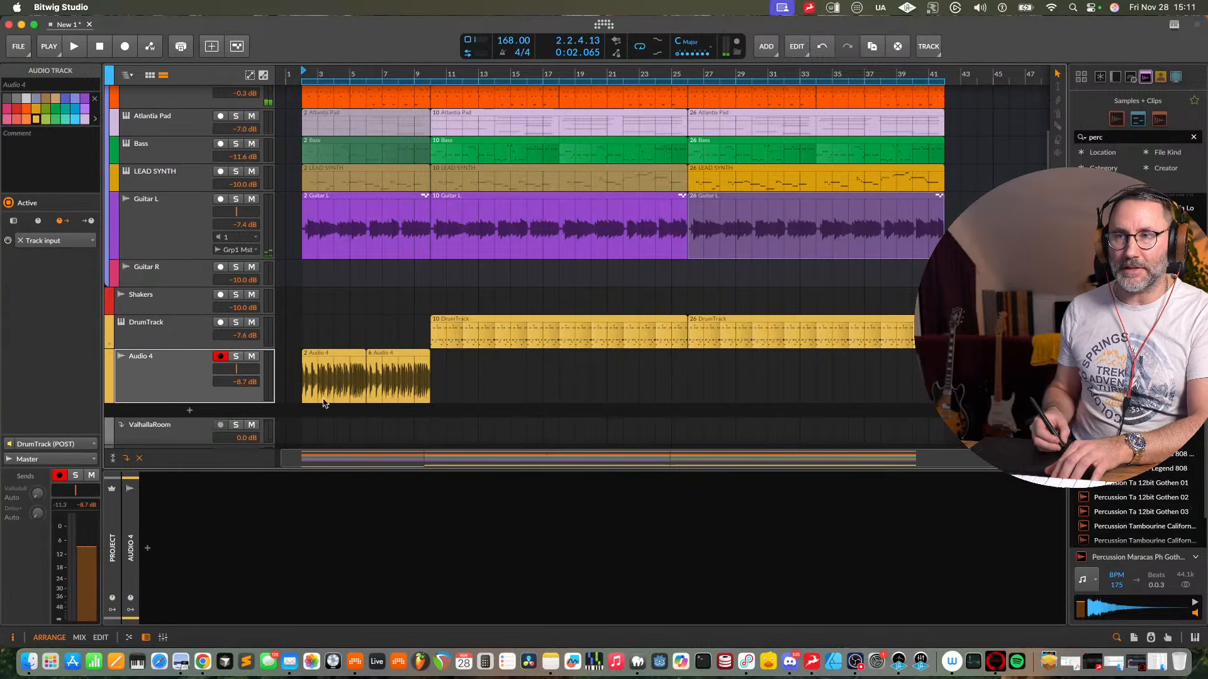
pyautogui.click(147, 545)
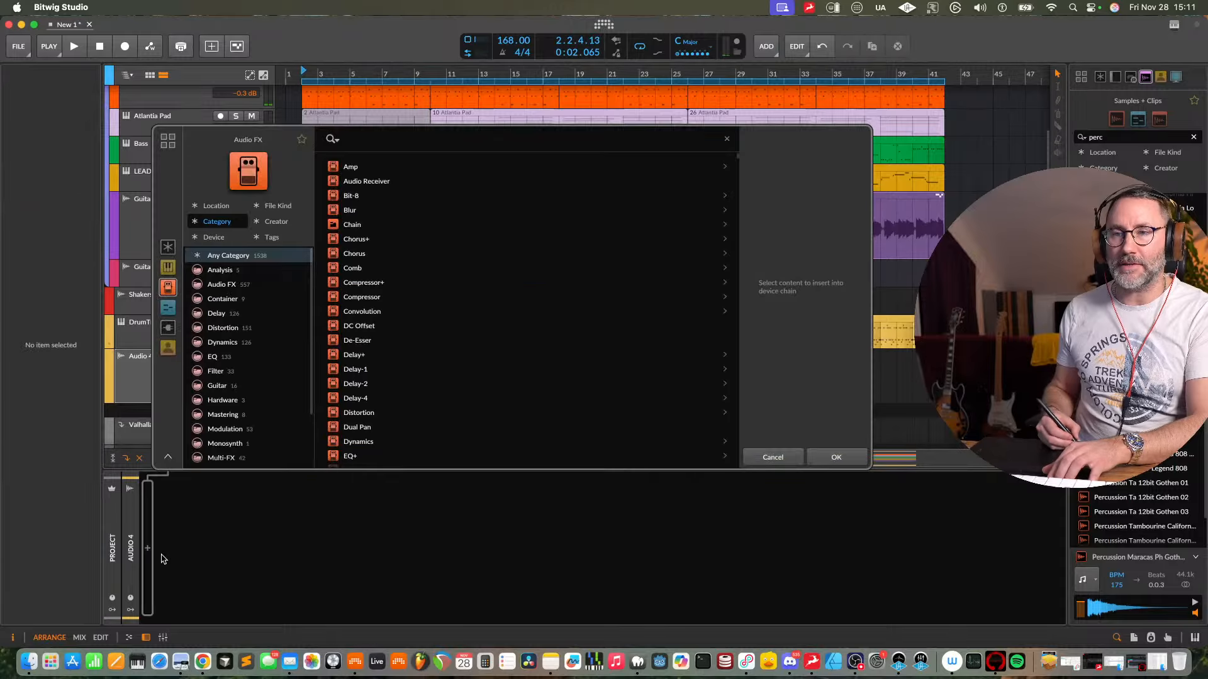
pyautogui.write('eq')
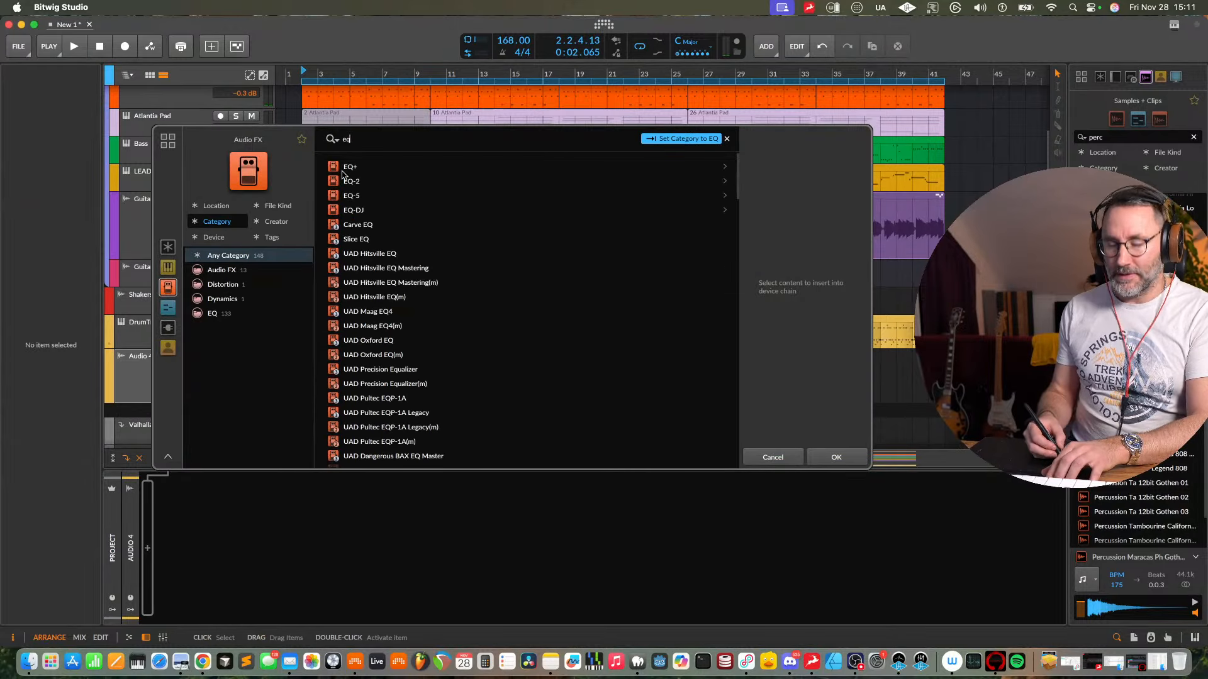
pyautogui.press('BackSpace')
pyautogui.press('BackSpace')
pyautogui.write('fil')
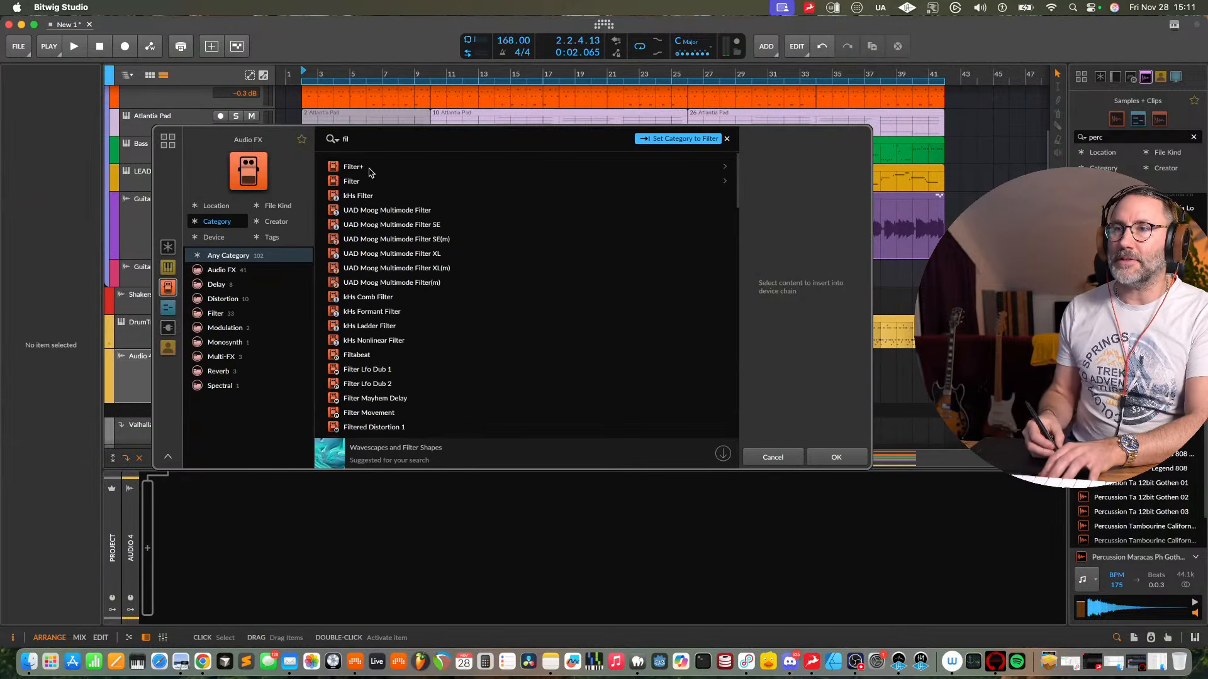
pyautogui.press('Down')
pyautogui.click(837, 457)
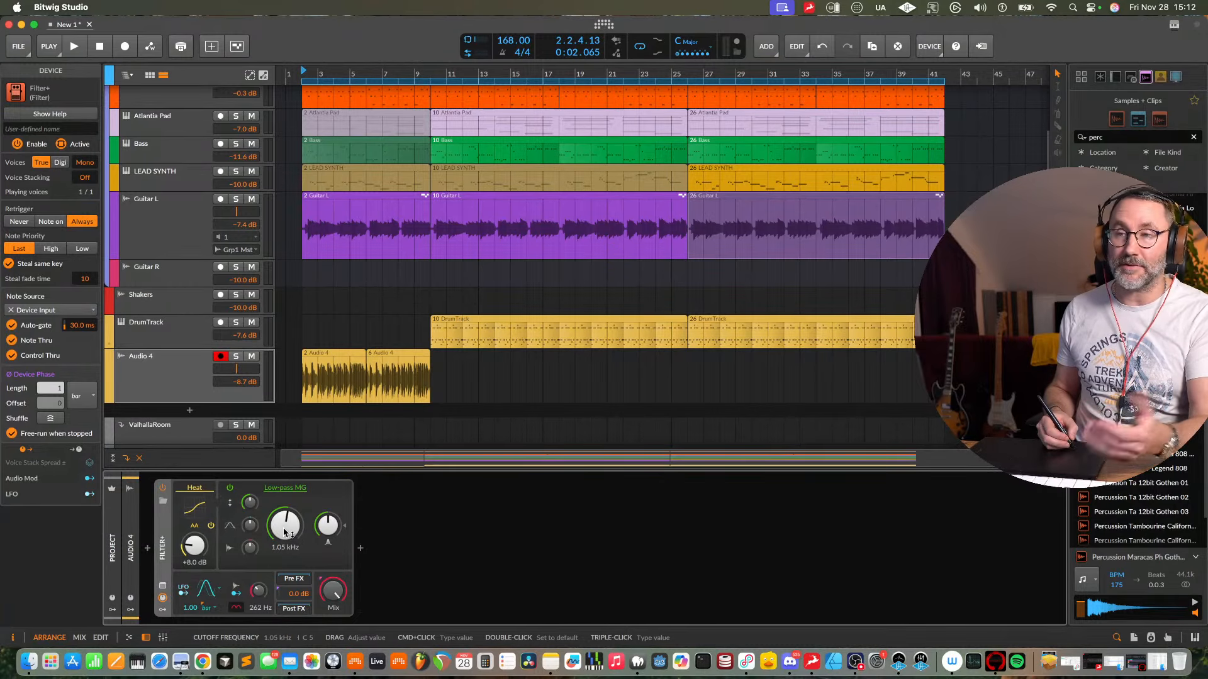
# - Set Filter+ to the Sallen-Key model with the HP 3 (18 dB/oct) high-pass mode
pyautogui.click(299, 489)
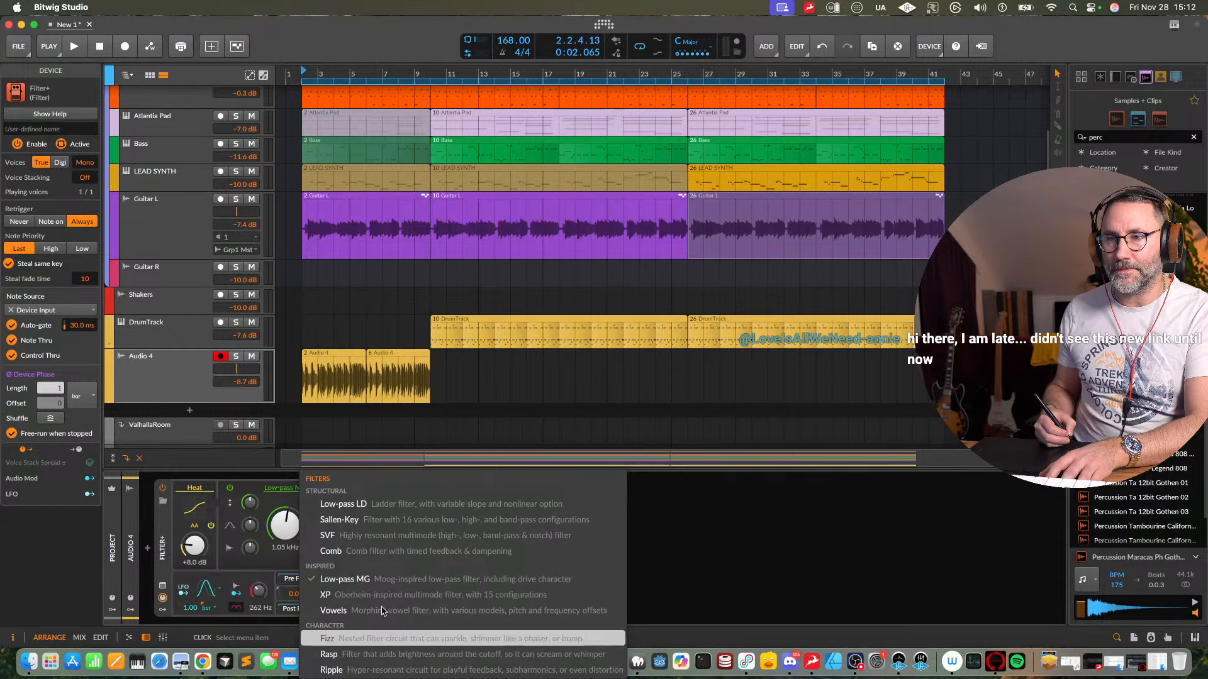
pyautogui.click(337, 527)
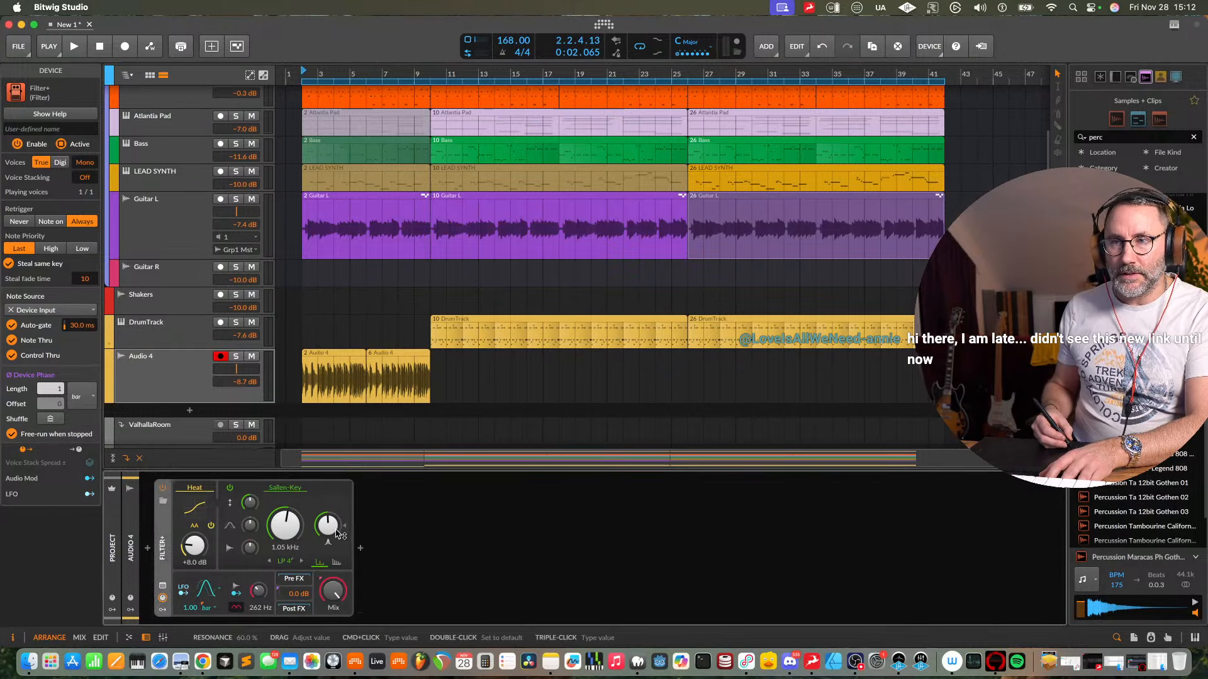
pyautogui.click(300, 563)
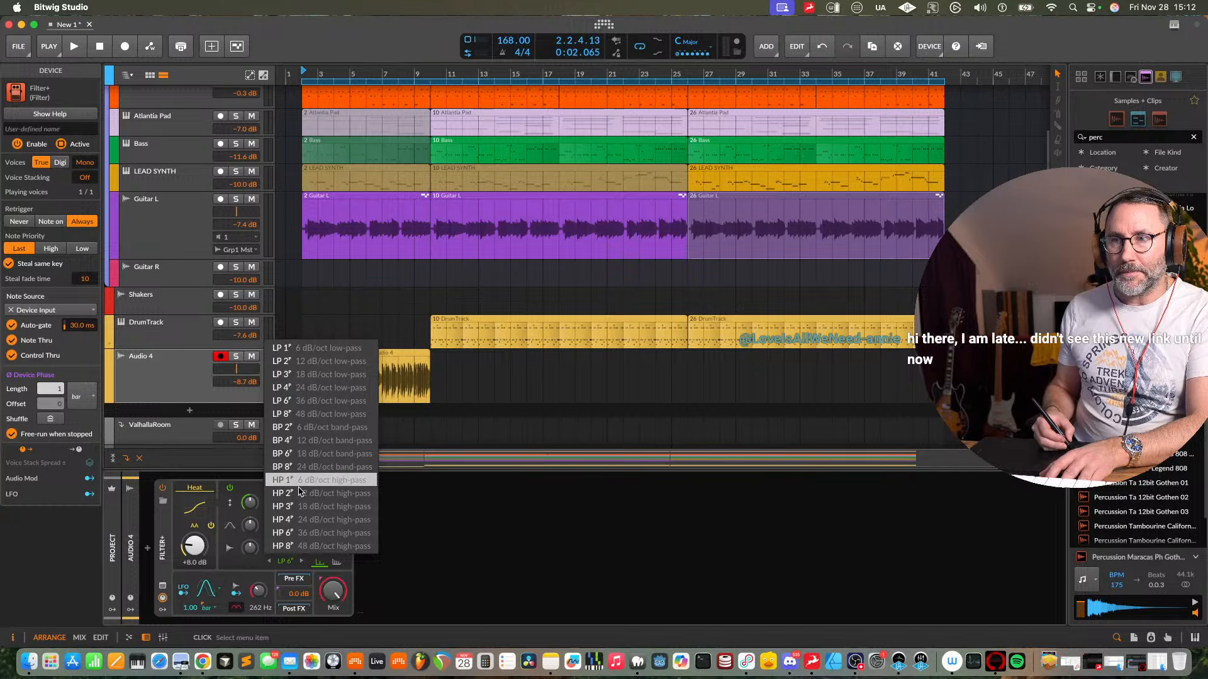
pyautogui.click(327, 511)
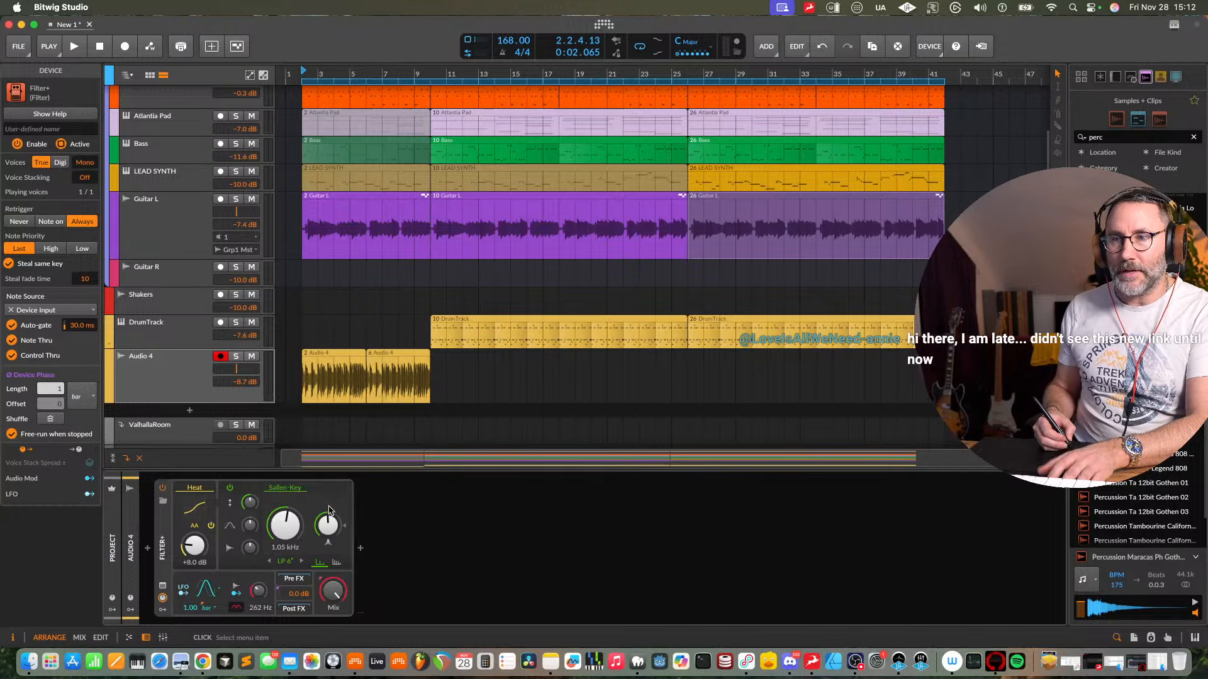
# - While the arrangement plays, set Filter+ cutoff to 370 Hz, Heat to +14.4 dB and resonance to 62.4 %
pyautogui.press('space')
pyautogui.moveTo(284, 534); pyautogui.dragTo(284, 565)
pyautogui.moveTo(195, 545); pyautogui.dragTo(194, 532)
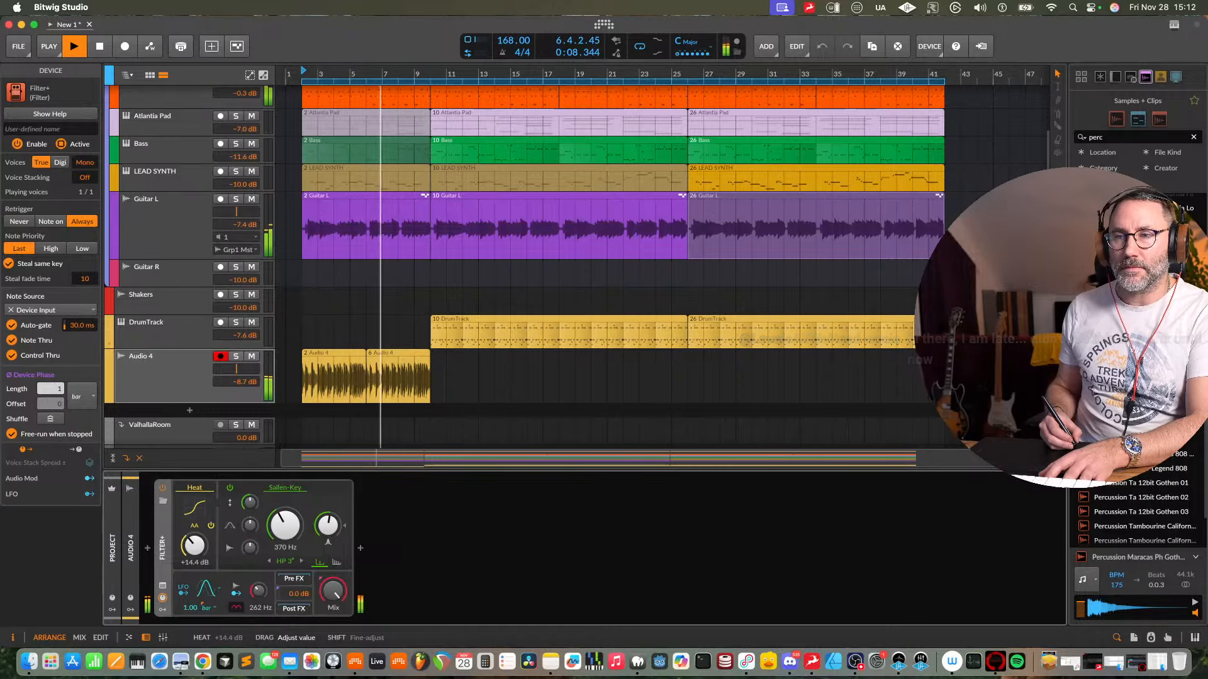
pyautogui.moveTo(328, 525); pyautogui.dragTo(328, 526)
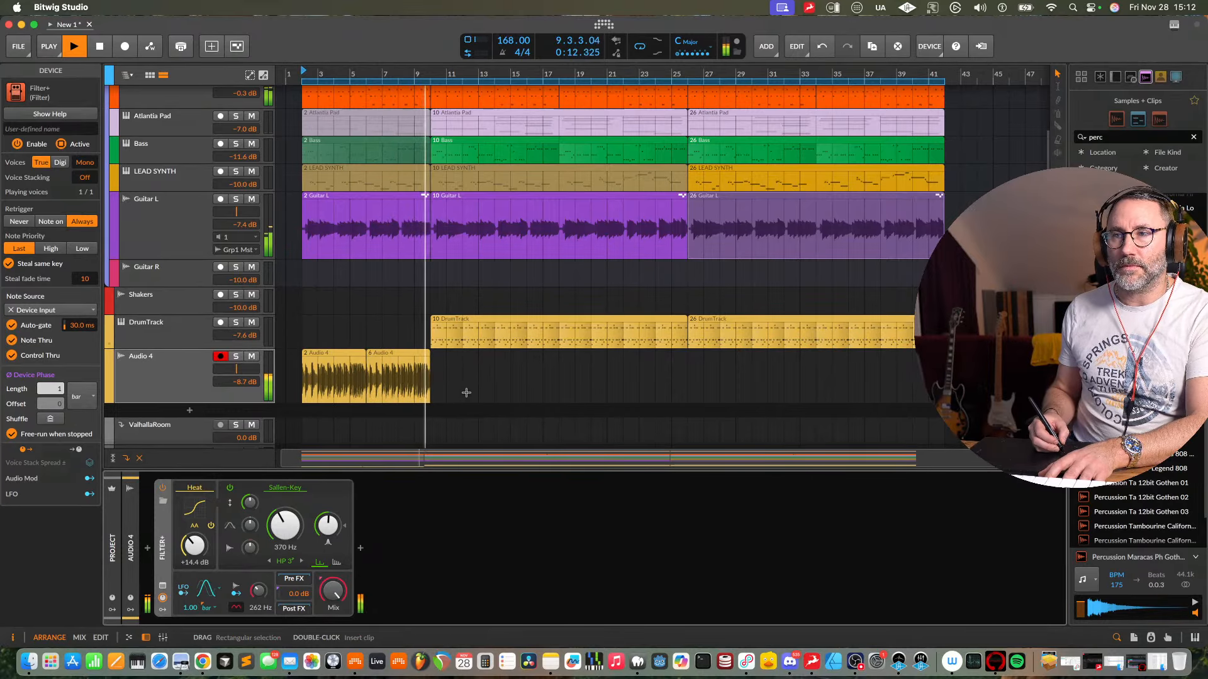
# - Replay from bar 2, set the Filter+ cutoff to 427 Hz and lower Audio 4's volume to -9.6 dB
pyautogui.scroll(2, 490, 388)
pyautogui.hscroll(-3, 490, 389)
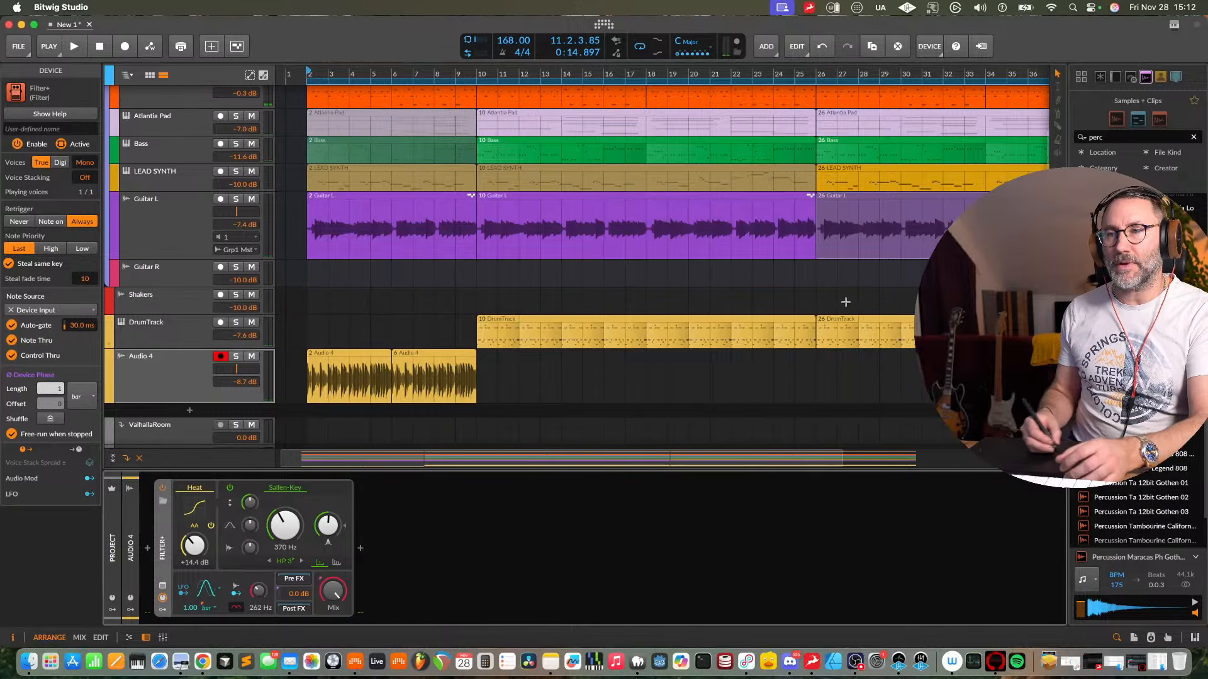
pyautogui.press('space')
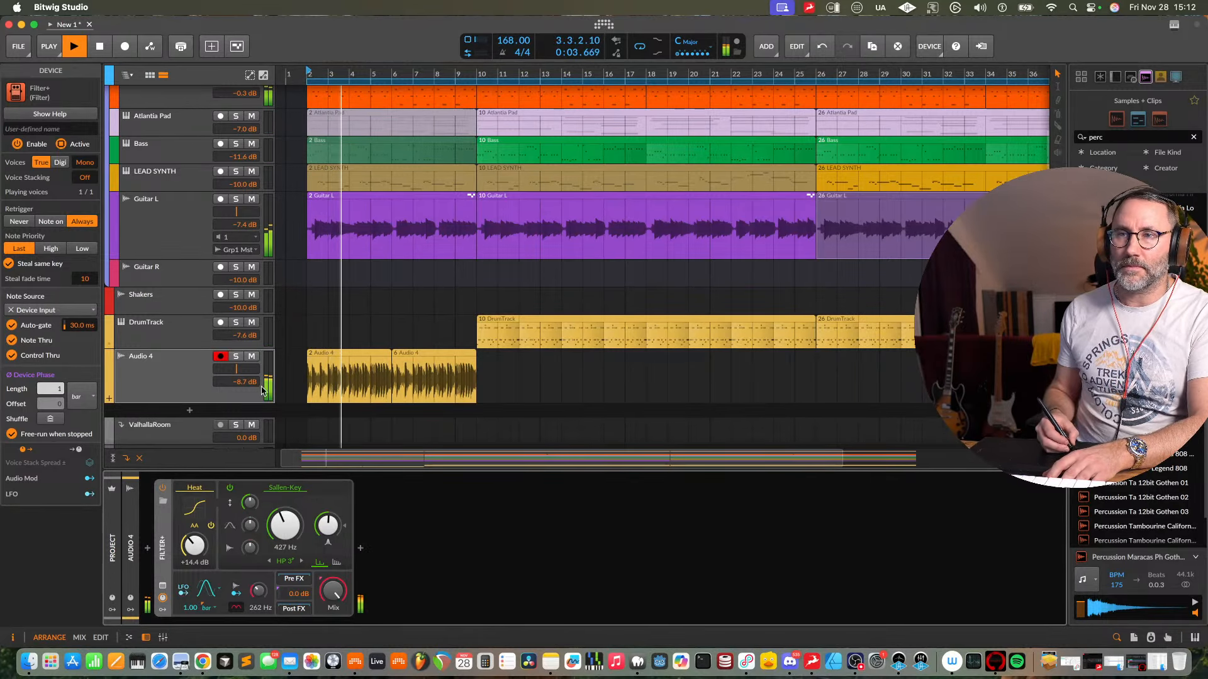
pyautogui.moveTo(269, 378); pyautogui.dragTo(269, 382)
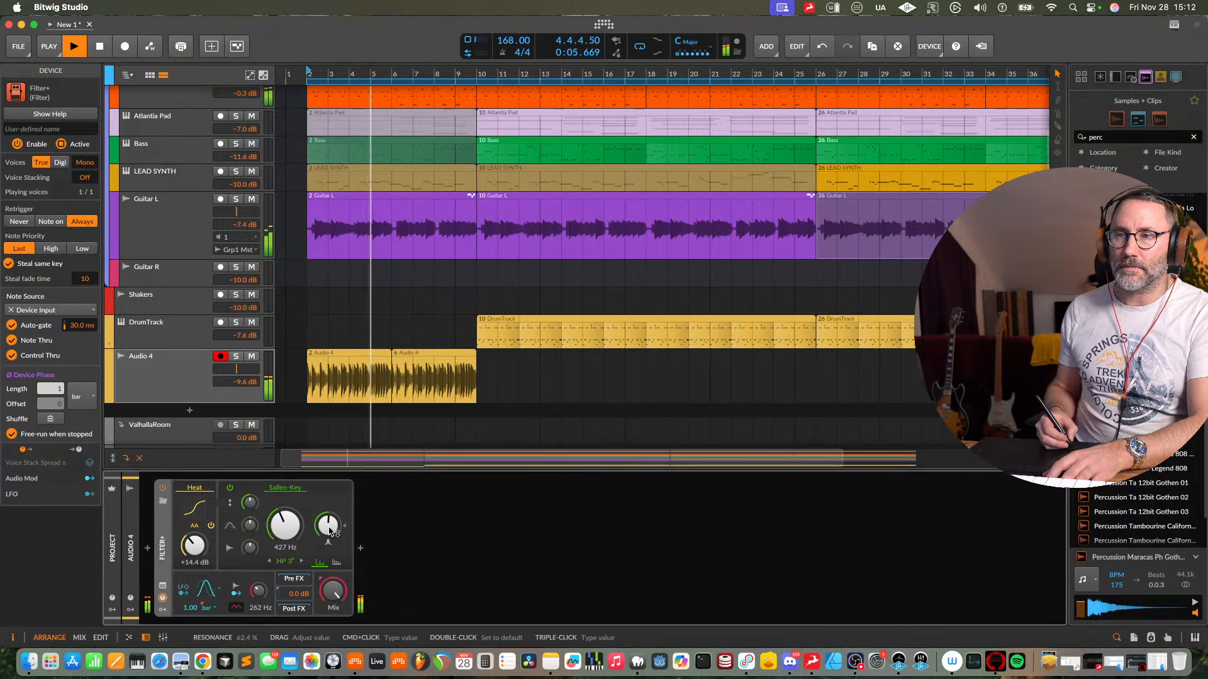
# - Add an EQ-5 after Filter+ on Audio 4 and make its first band a 2-pole high-pass
pyautogui.click(360, 548)
pyautogui.write('eq-5')
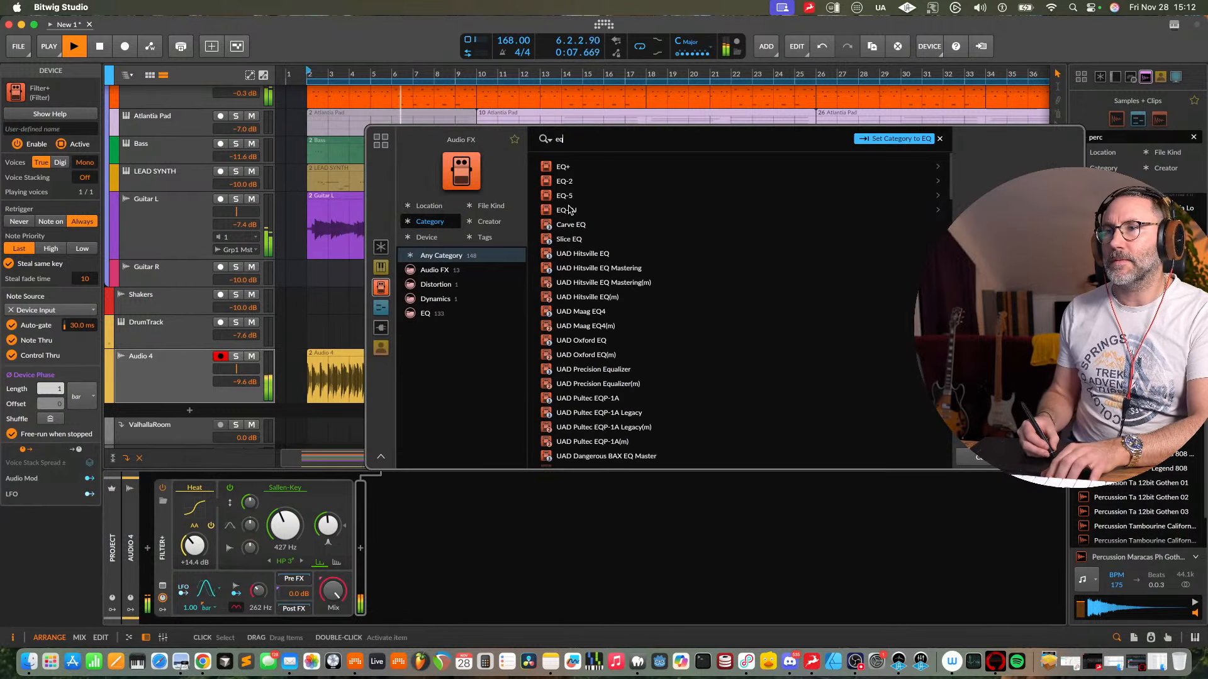
pyautogui.press('Return')
pyautogui.click(415, 570)
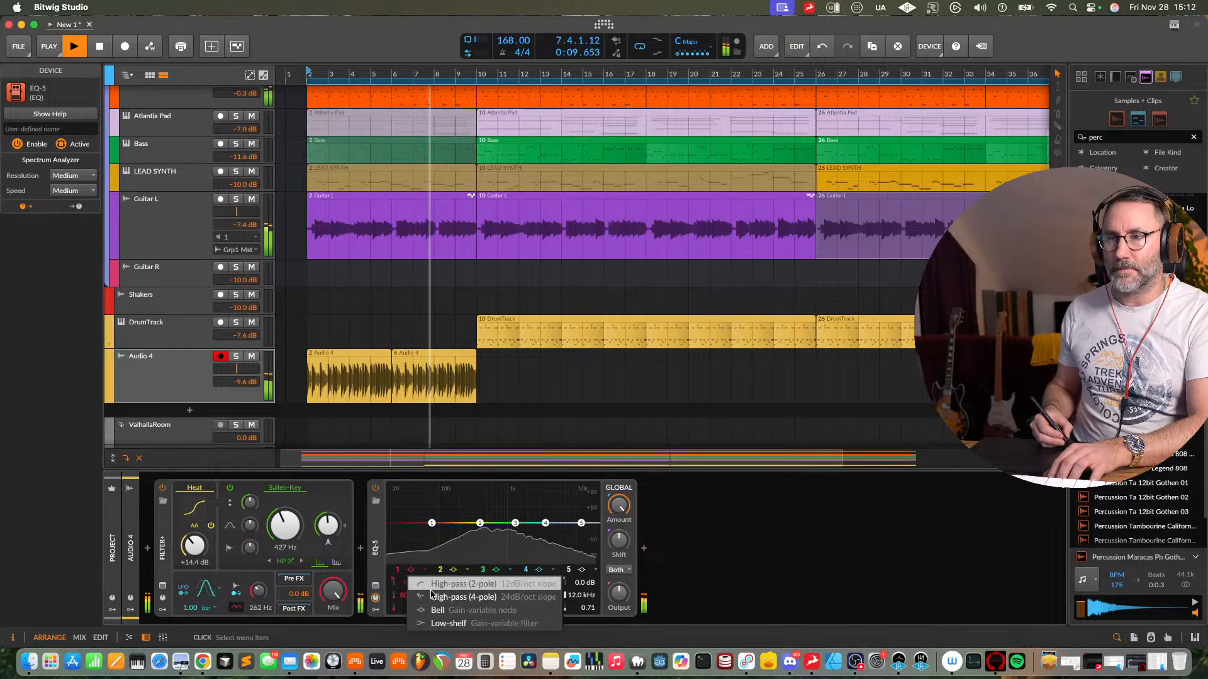
pyautogui.click(434, 583)
# - Make EQ-5's fifth band a 4-pole low-pass at 2.21 kHz and set the Filter+ cutoff to 494 Hz
pyautogui.click(595, 570)
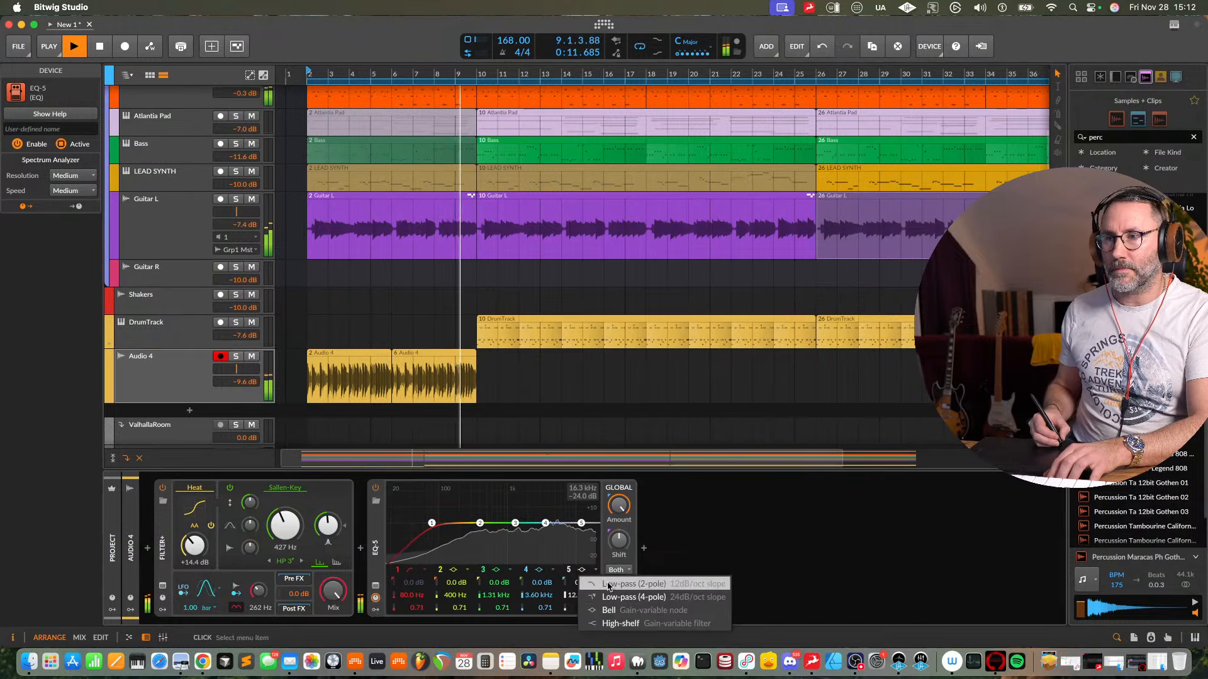
pyautogui.click(607, 598)
pyautogui.moveTo(582, 524); pyautogui.dragTo(534, 523)
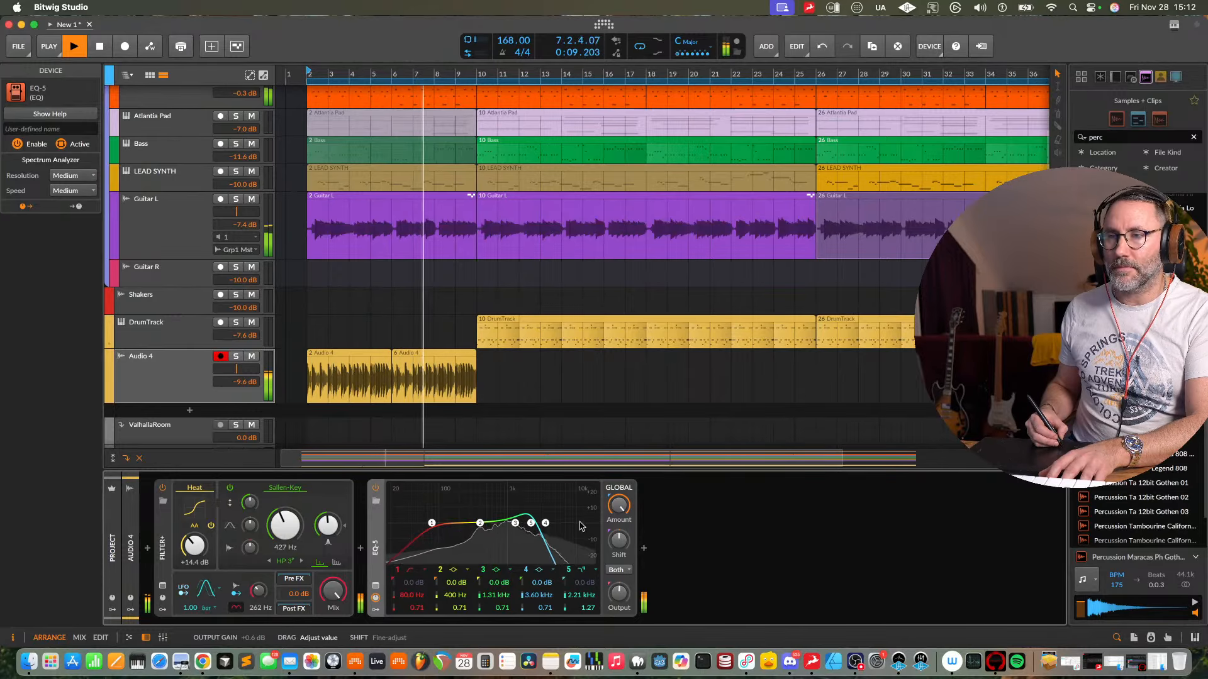
pyautogui.click(174, 376)
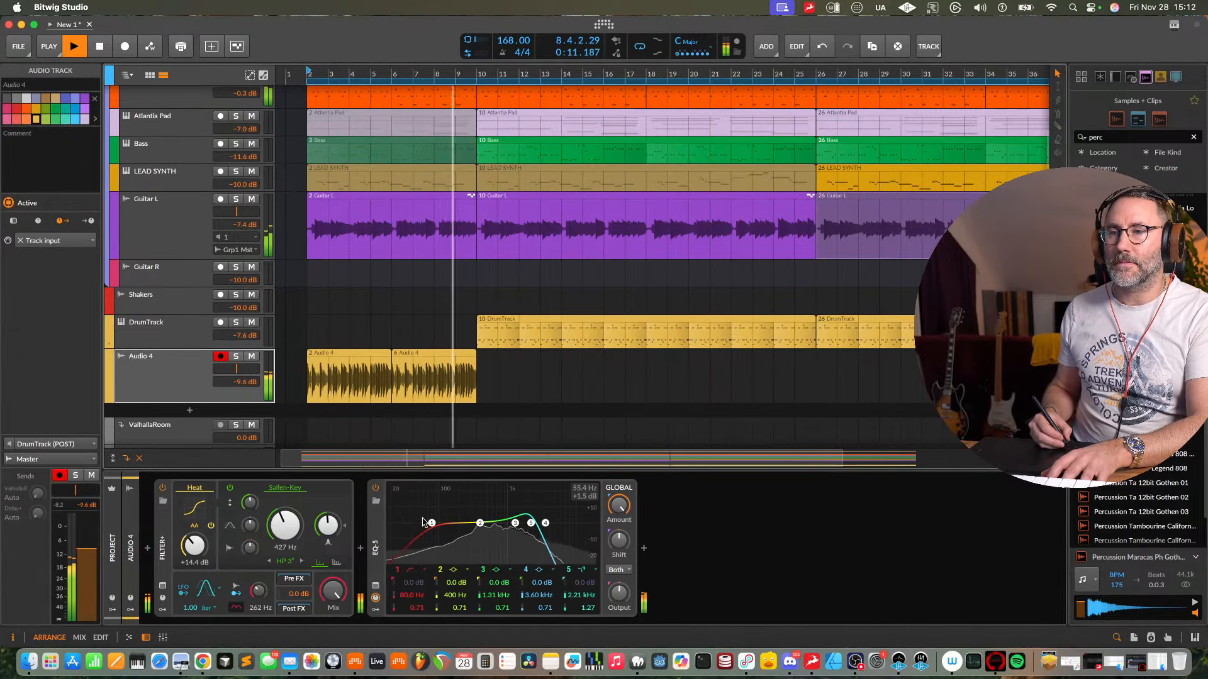
pyautogui.moveTo(289, 517); pyautogui.dragTo(300, 505)
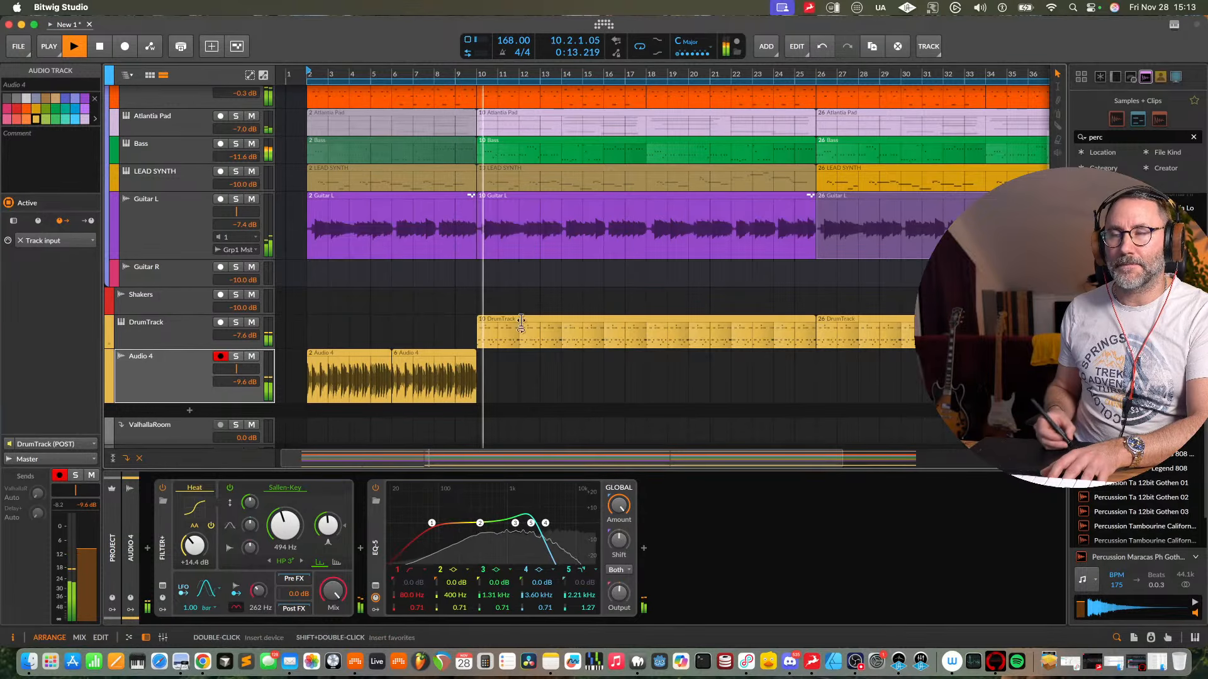
# - Expand DrumTrack into its individual drum channels in the mixer and return to the arrangement
pyautogui.click(151, 324)
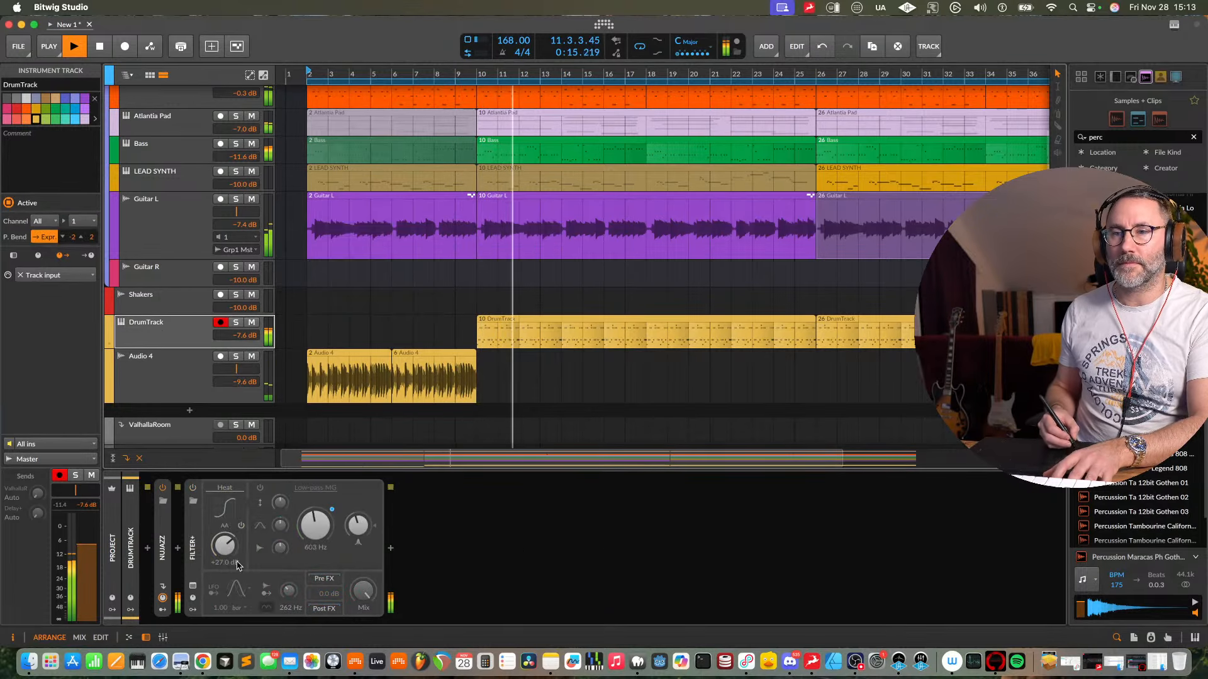
pyautogui.hotkey('alt', '2')
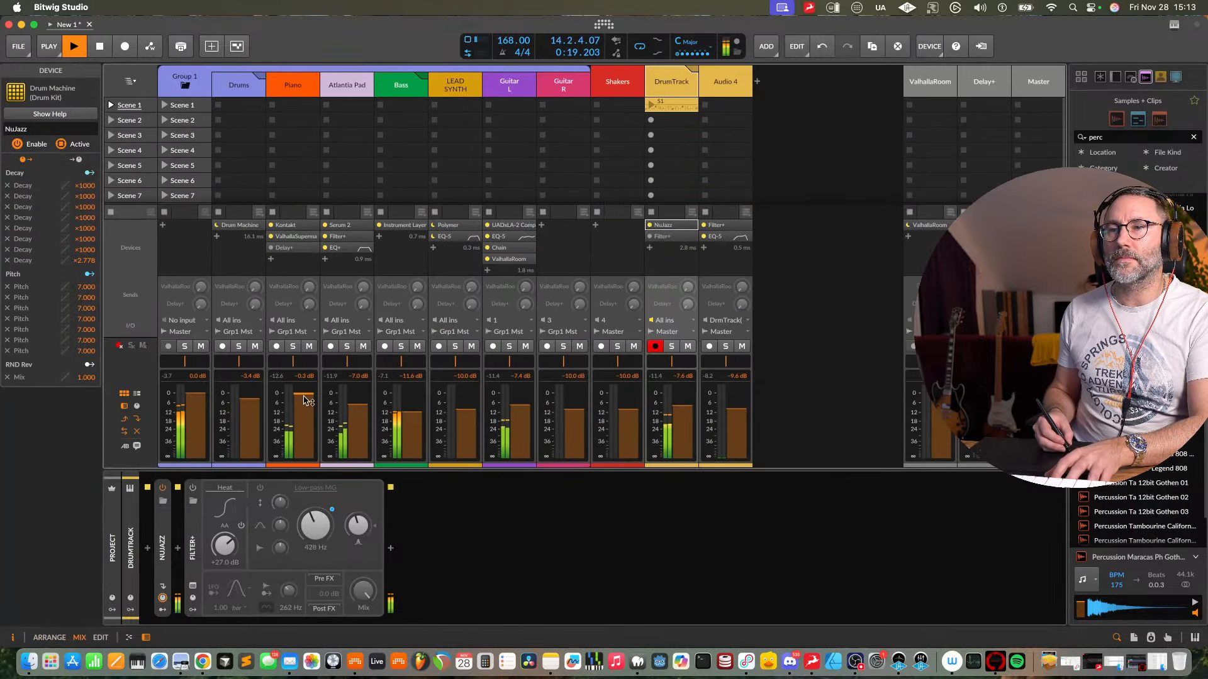
pyautogui.click(679, 92)
pyautogui.click(688, 71)
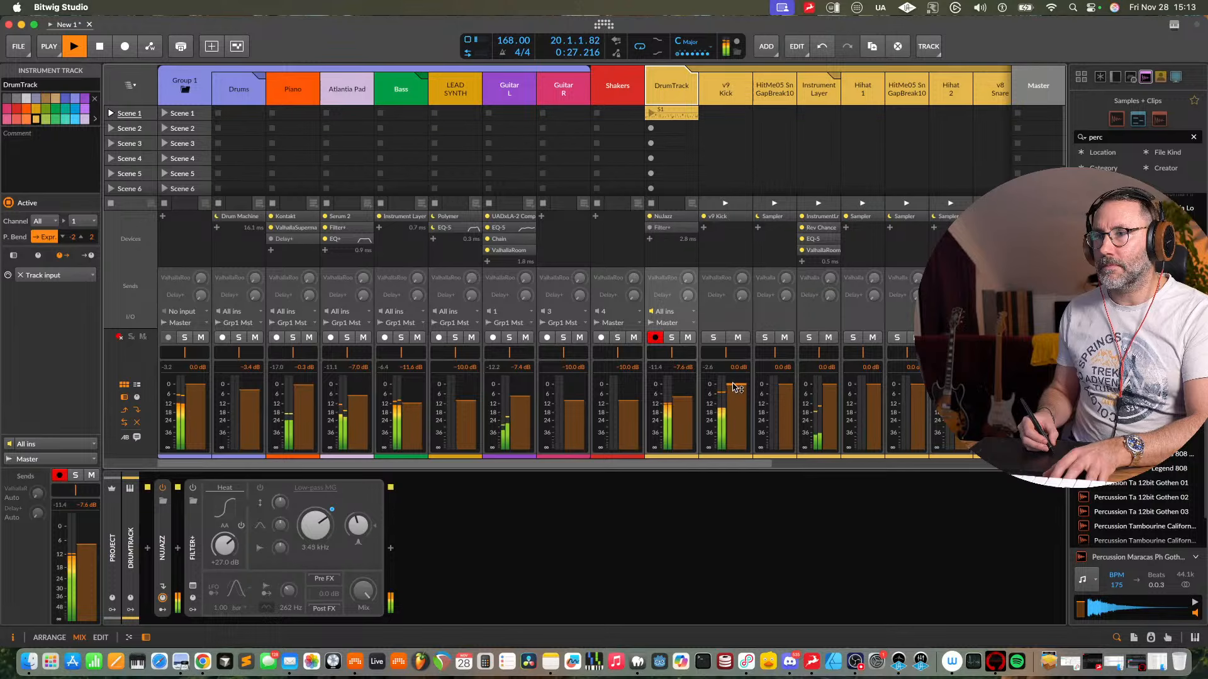
pyautogui.hotkey('alt', '1')
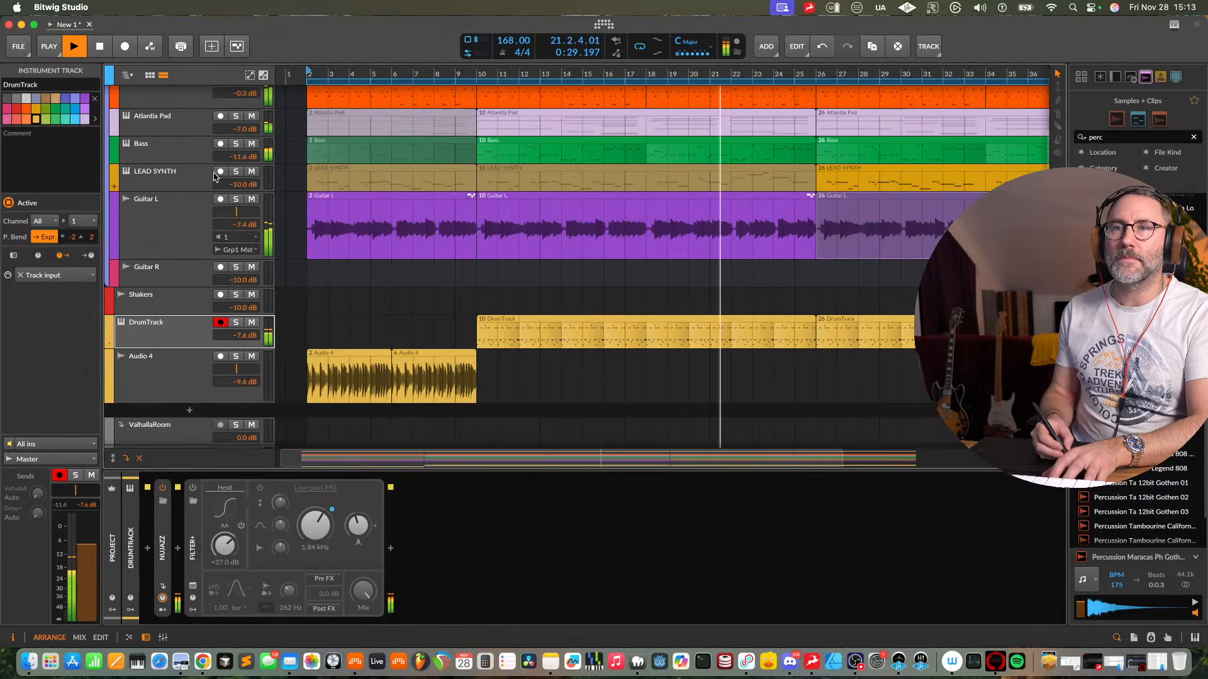
# - Lower the Bass track's volume to -14.7 dB, check the mixer levels and stop playback
pyautogui.click(177, 154)
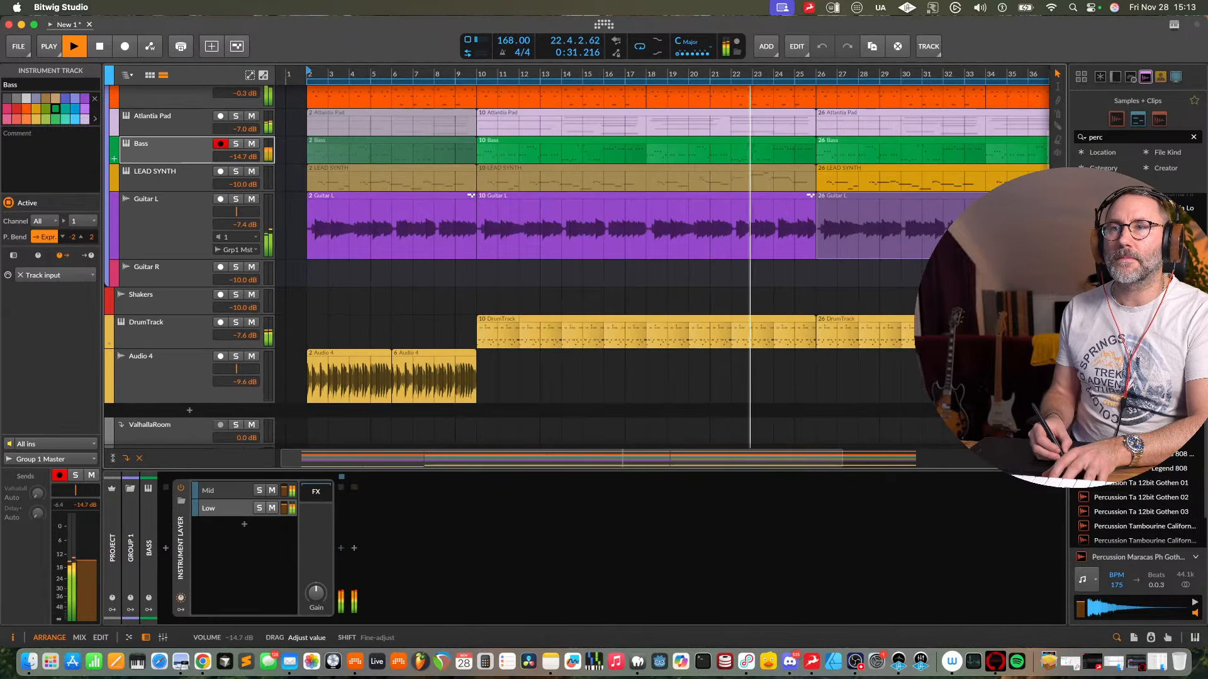
pyautogui.hotkey('alt', '2')
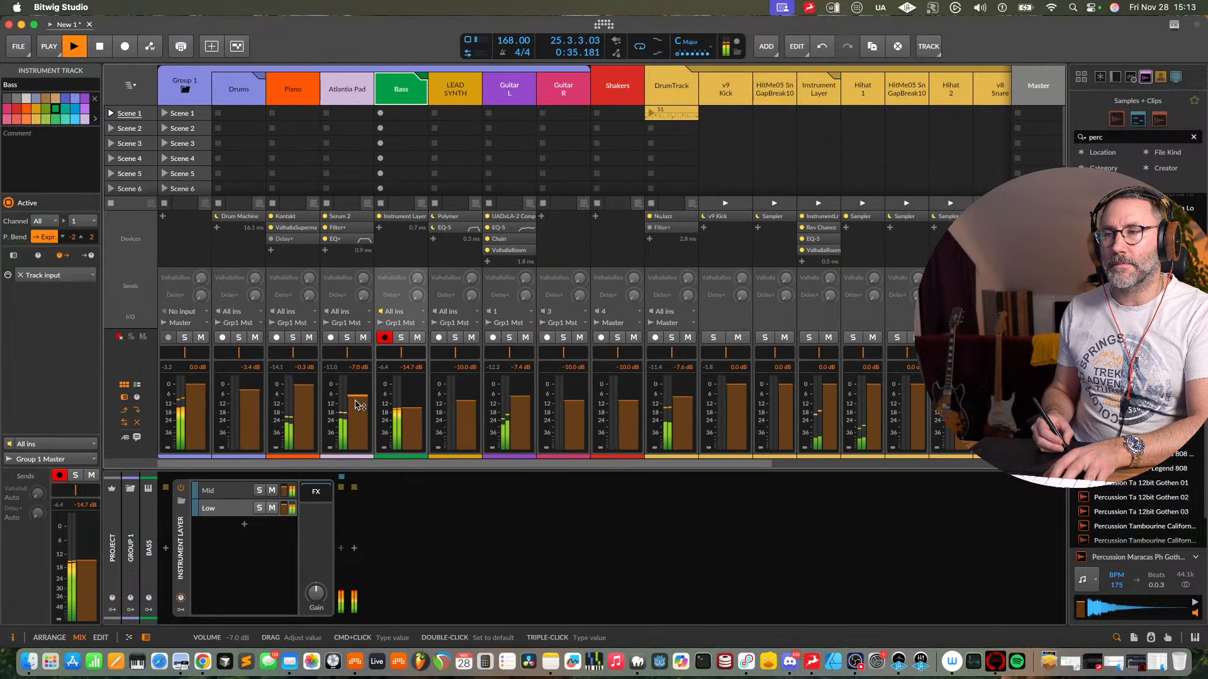
pyautogui.hotkey('alt', '1')
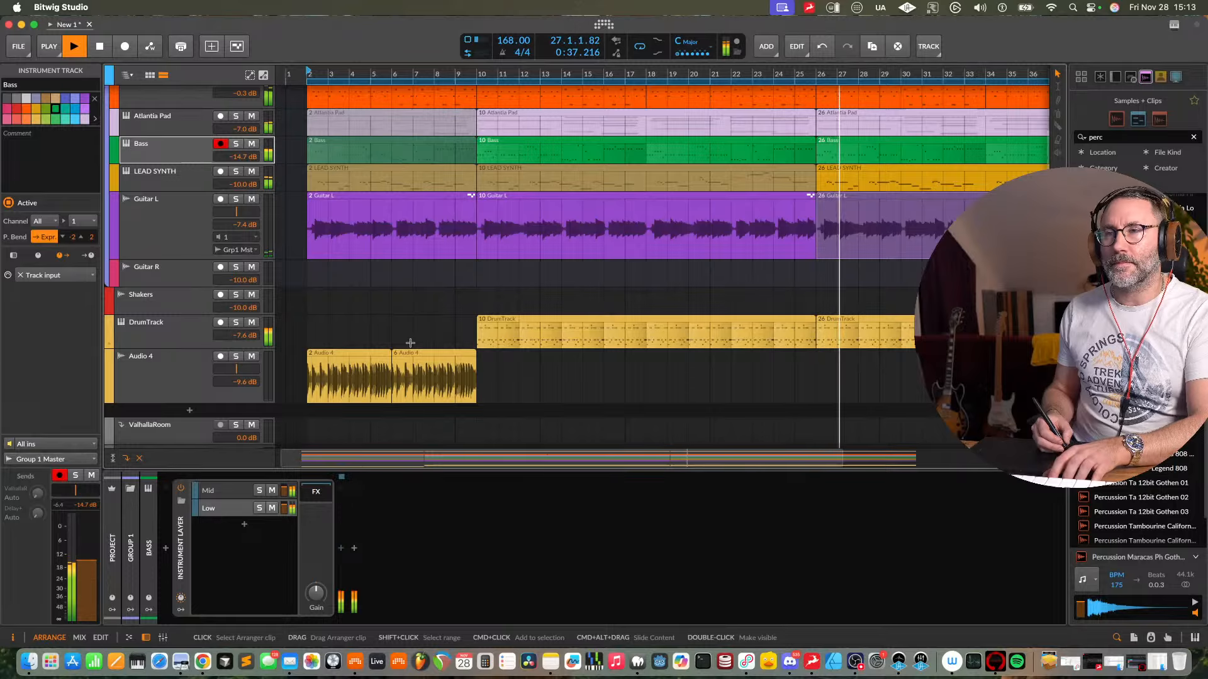
pyautogui.press('space')
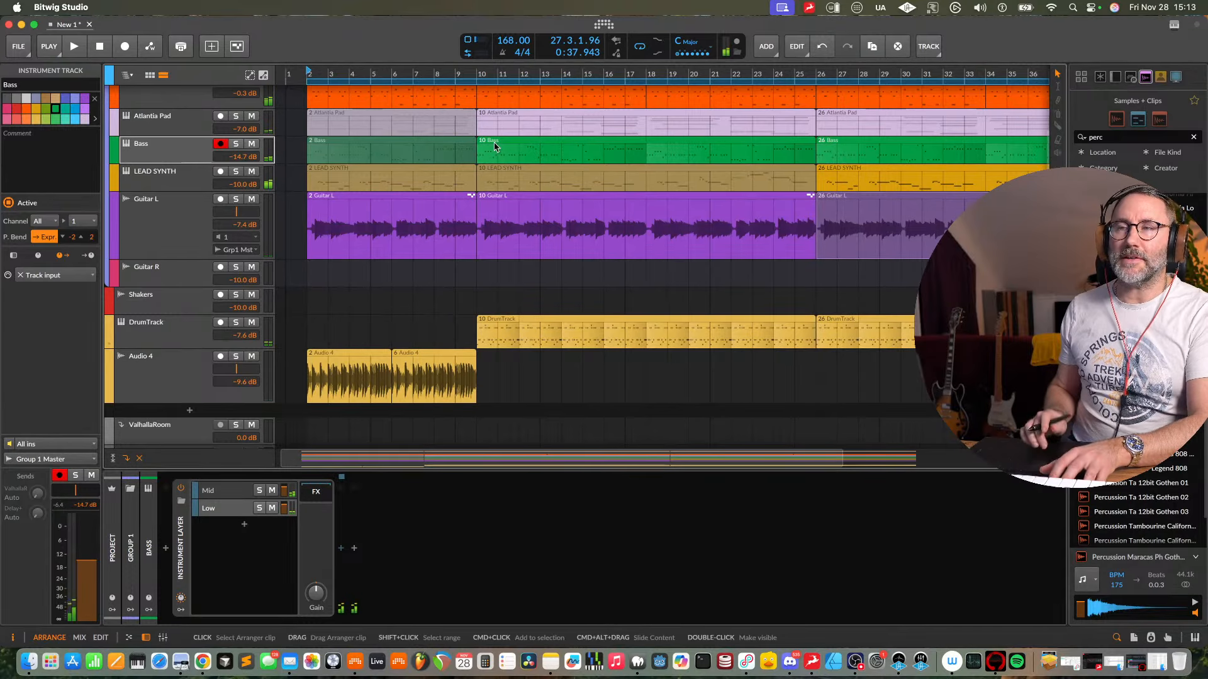
# - Select the Bass clip at bar 10 and set the playback start to bar 10
pyautogui.click(495, 147)
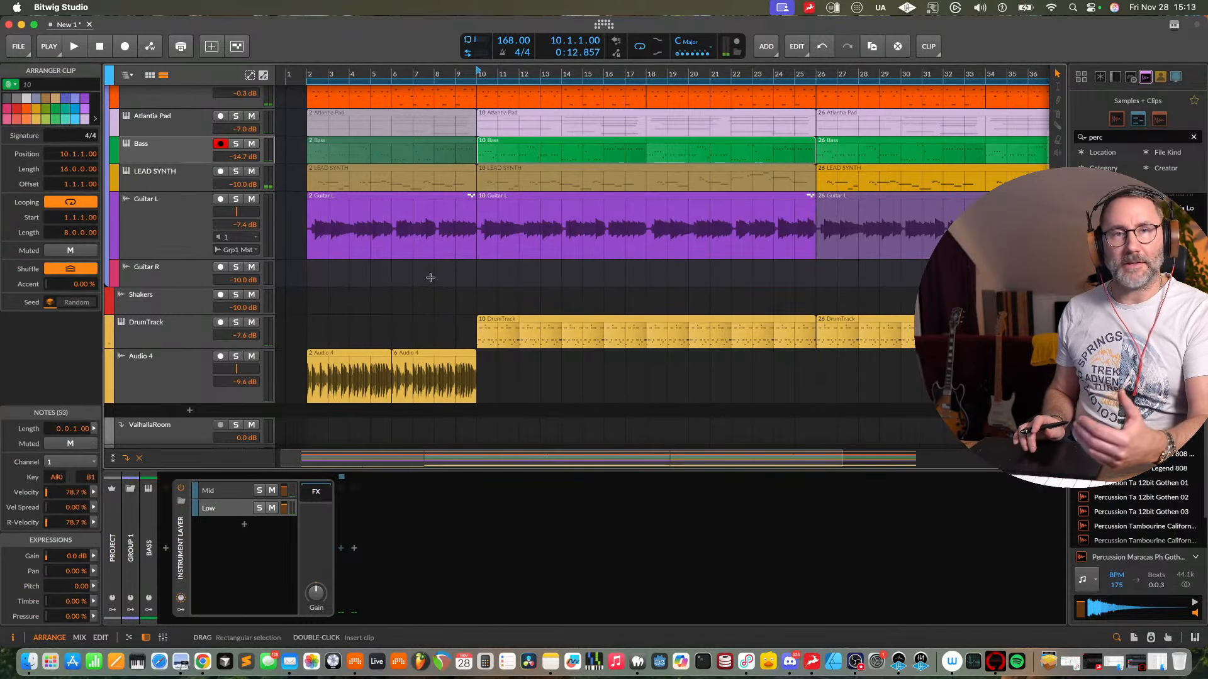
pyautogui.scroll(3, 430, 277)
pyautogui.hscroll(1, 431, 283)
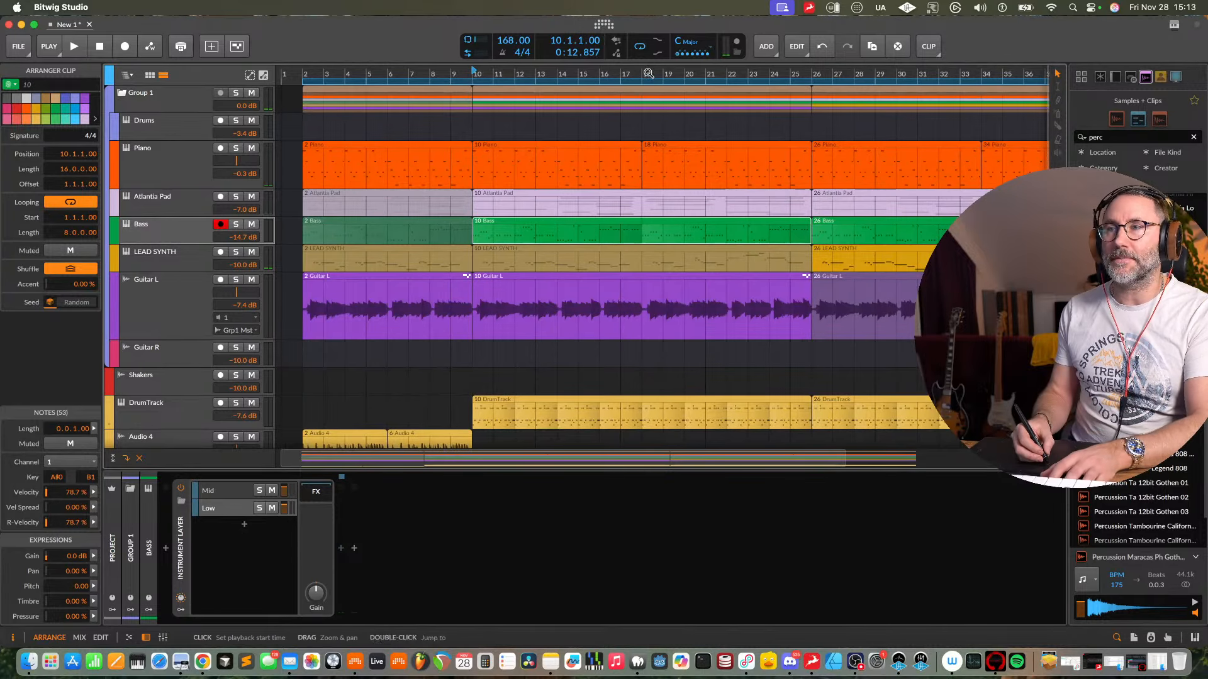
pyautogui.moveTo(648, 73); pyautogui.dragTo(649, 60)
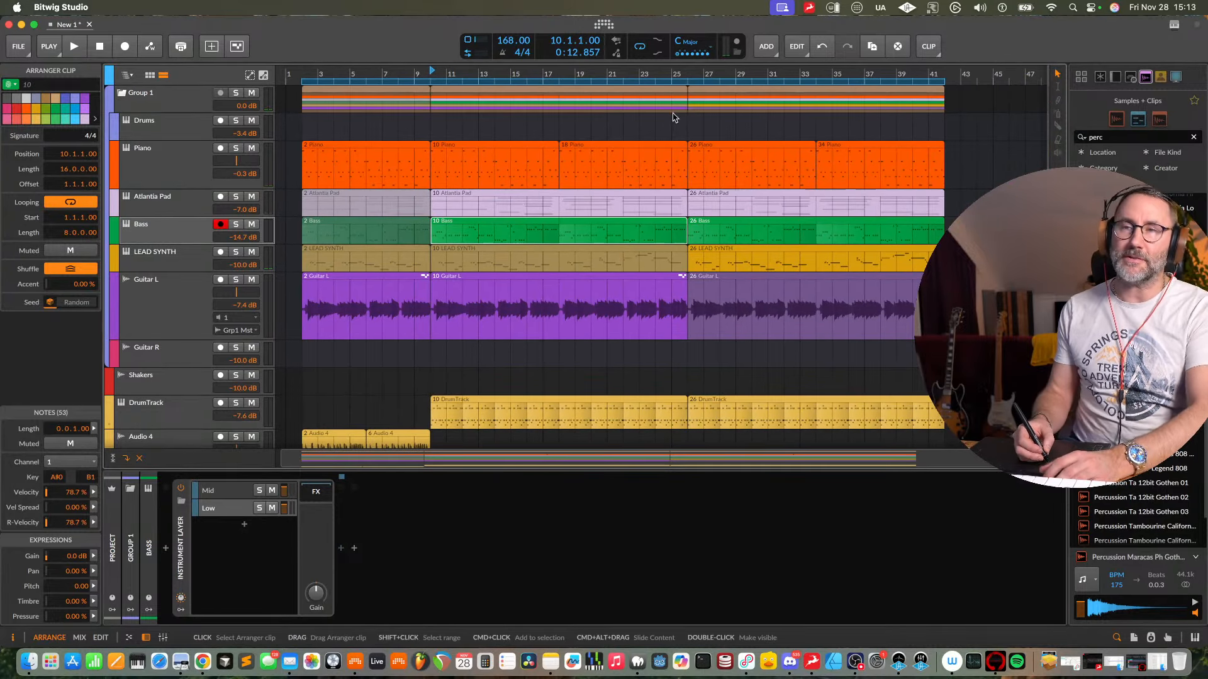
# - Solo DrumTrack and its v9 Kick in the mixer, setting their volumes to -7.2 dB and -1.3 dB during playback
pyautogui.hotkey('alt', '2')
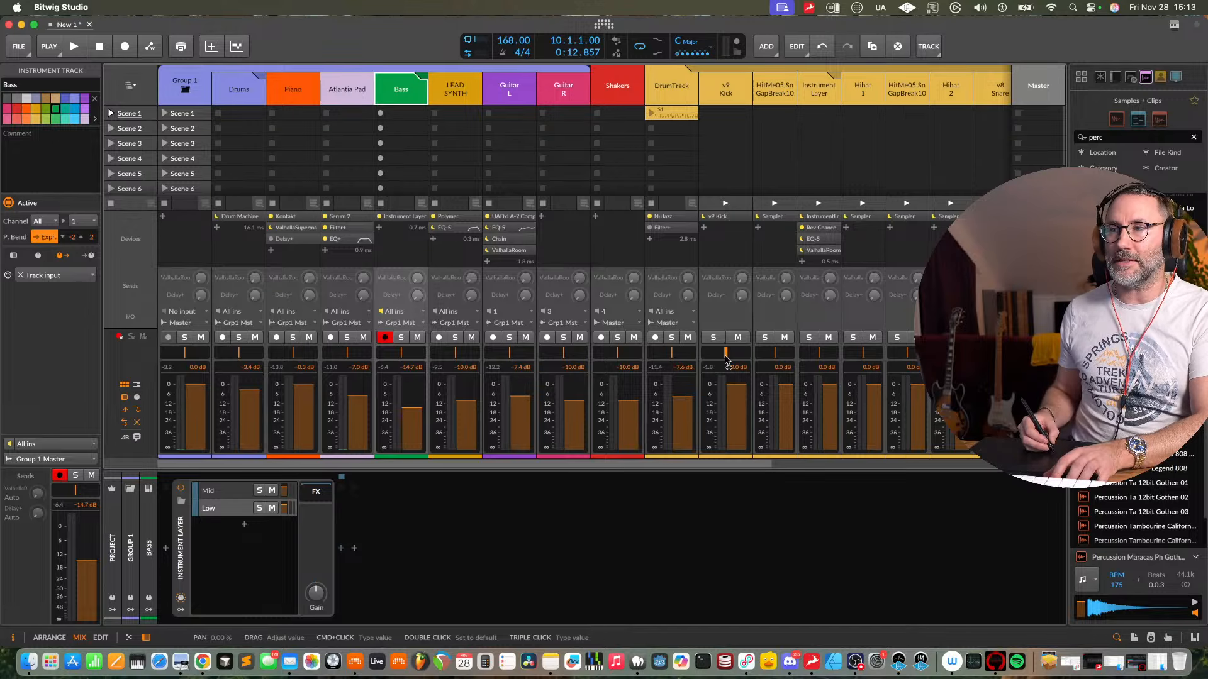
pyautogui.click(713, 337)
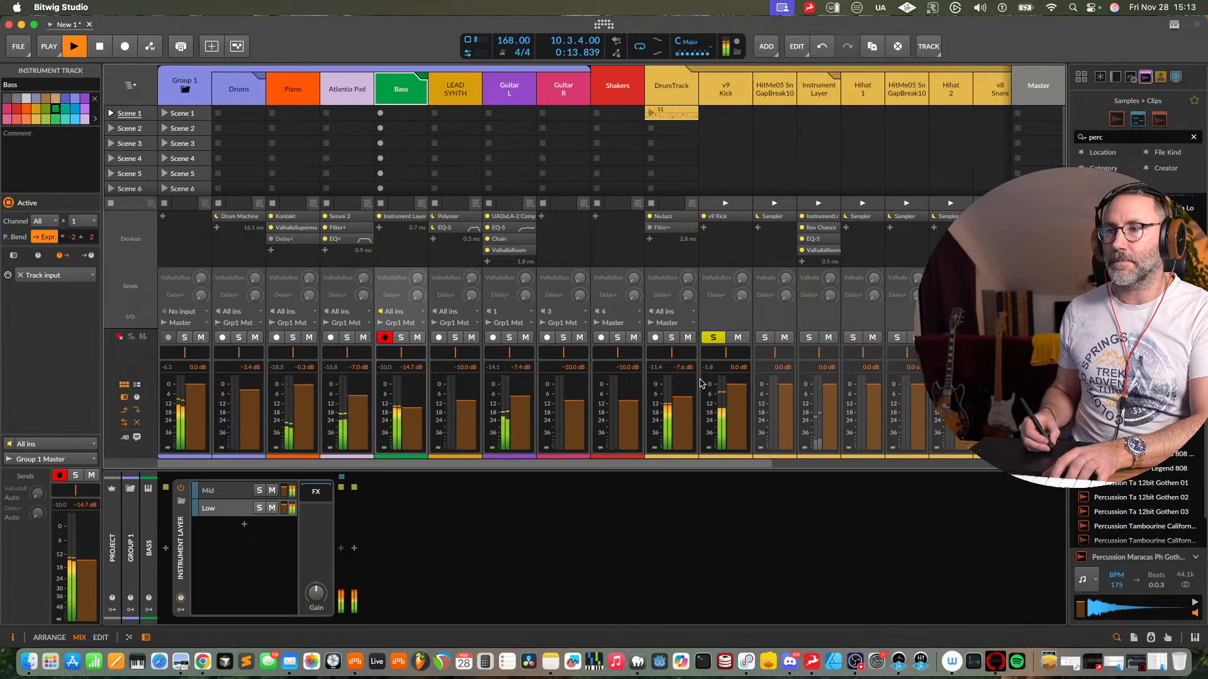
pyautogui.click(671, 337)
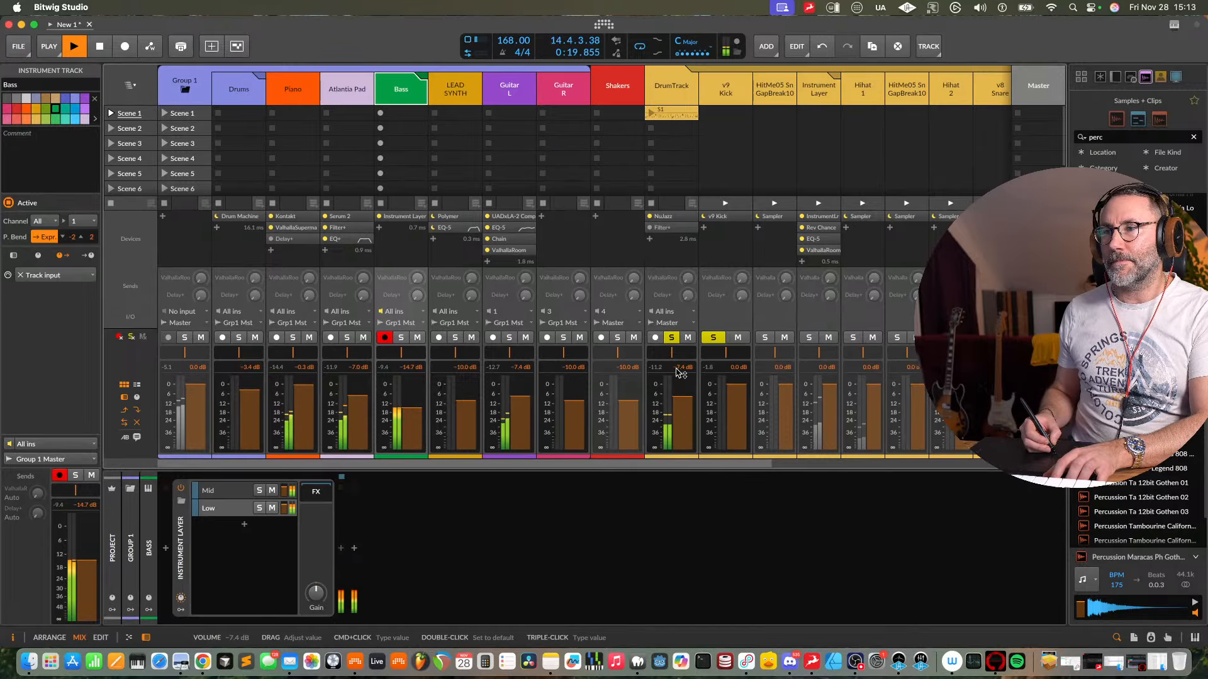
pyautogui.moveTo(677, 369); pyautogui.dragTo(736, 382)
pyautogui.press('space')
pyautogui.press('space')
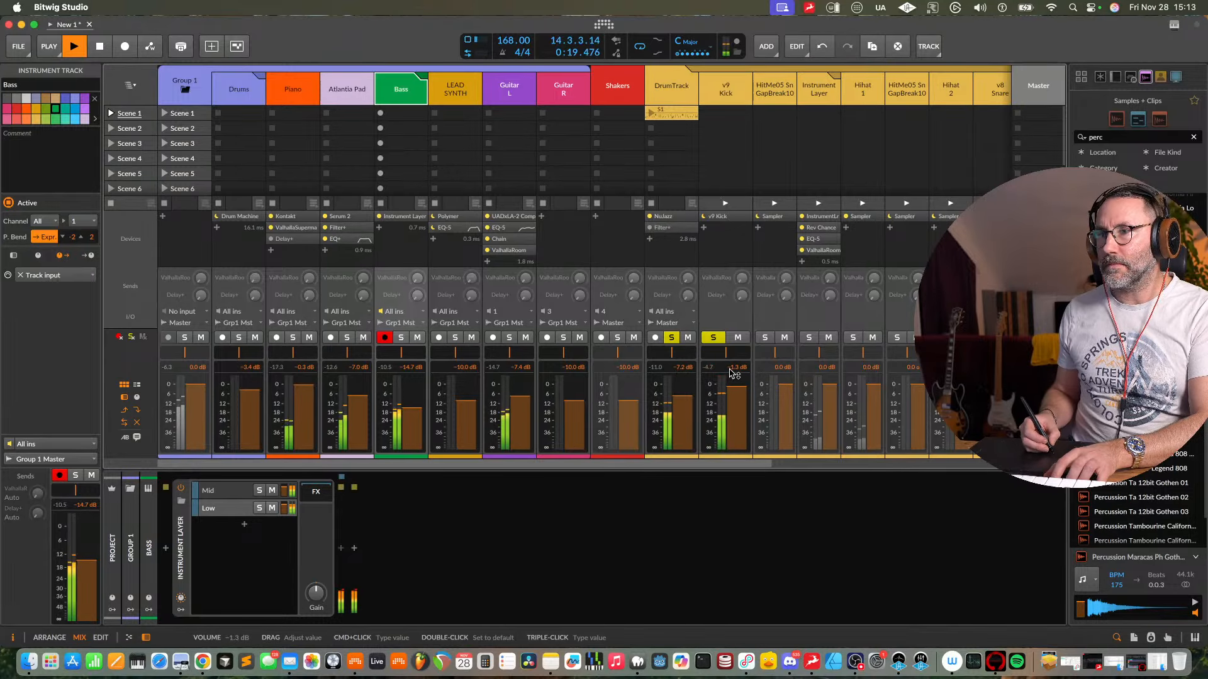
# - Readjust the v9 Kick's volume against the mix during playback, settling at about +0.6 dB
pyautogui.press('space')
pyautogui.moveTo(735, 387); pyautogui.dragTo(736, 400)
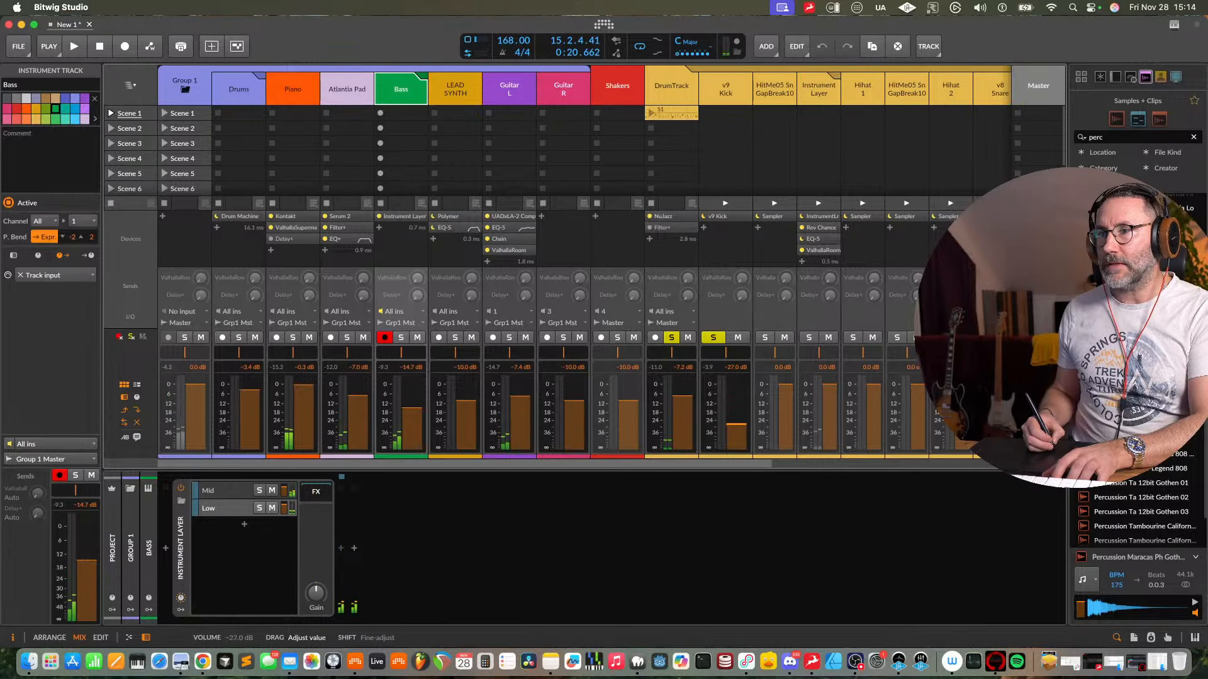
pyautogui.press('space')
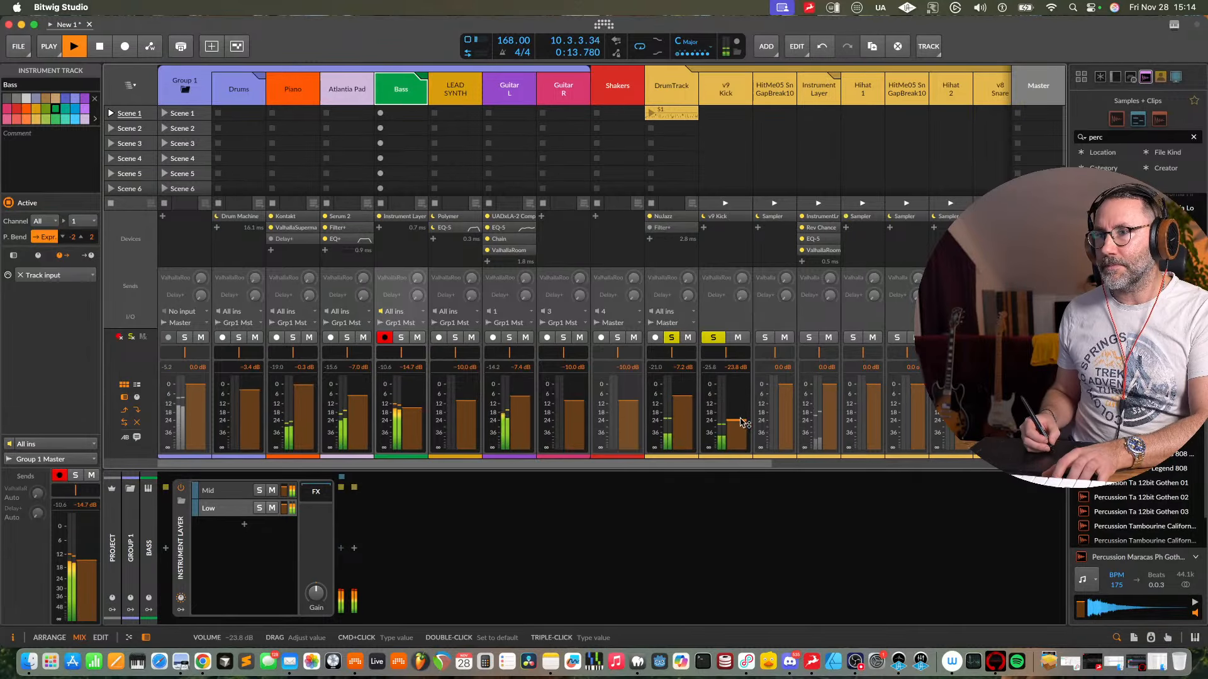
pyautogui.moveTo(743, 423); pyautogui.dragTo(743, 404)
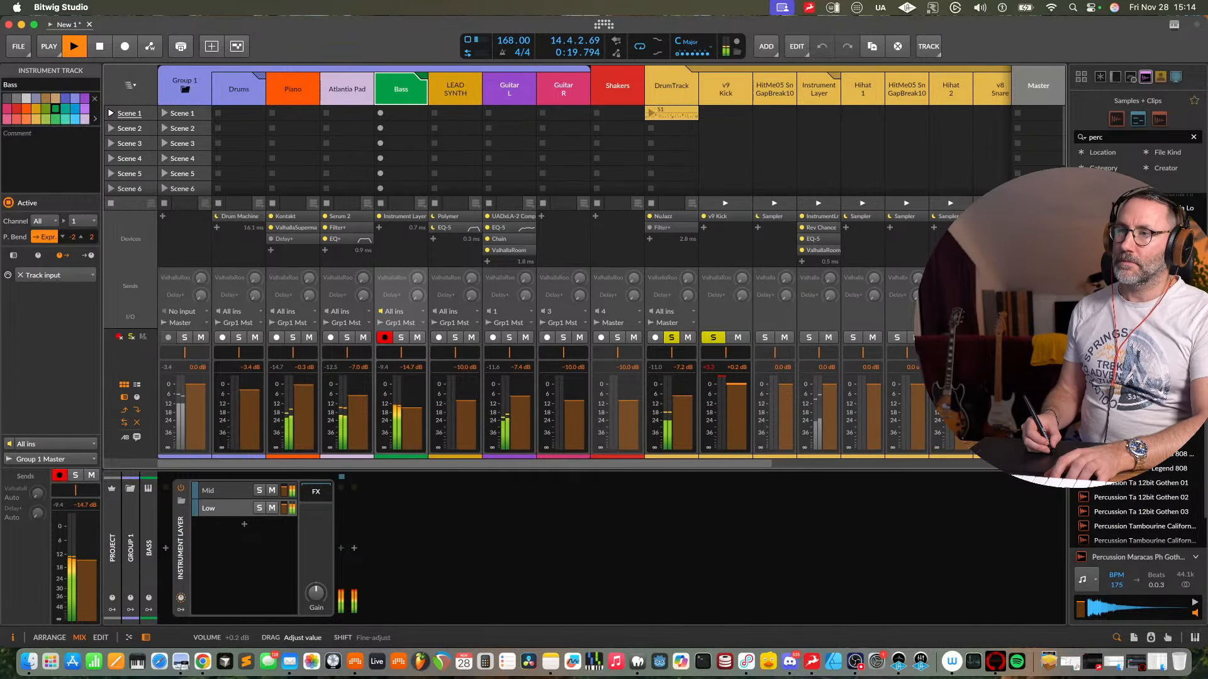
pyautogui.press('space')
# - Unsolo v9 Kick and DrumTrack, then raise the v9 Kick's volume to +2.2 dB in the full mix and return to the arrangement
pyautogui.click(714, 337)
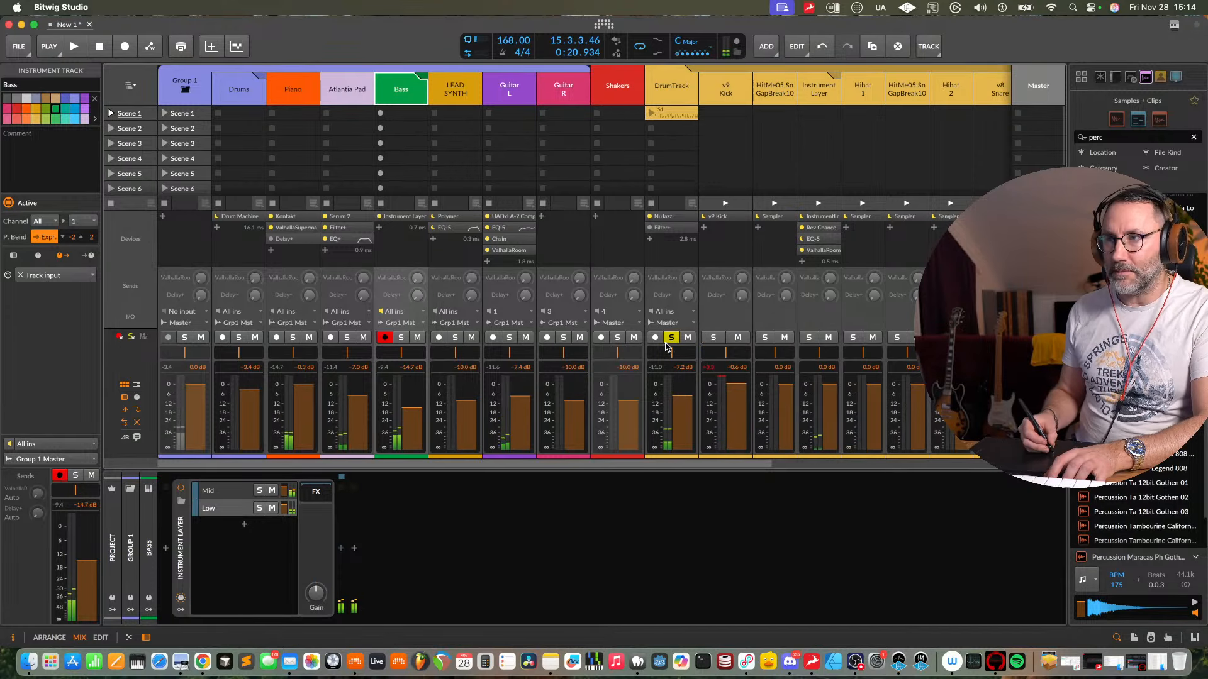
pyautogui.click(671, 338)
pyautogui.press('space')
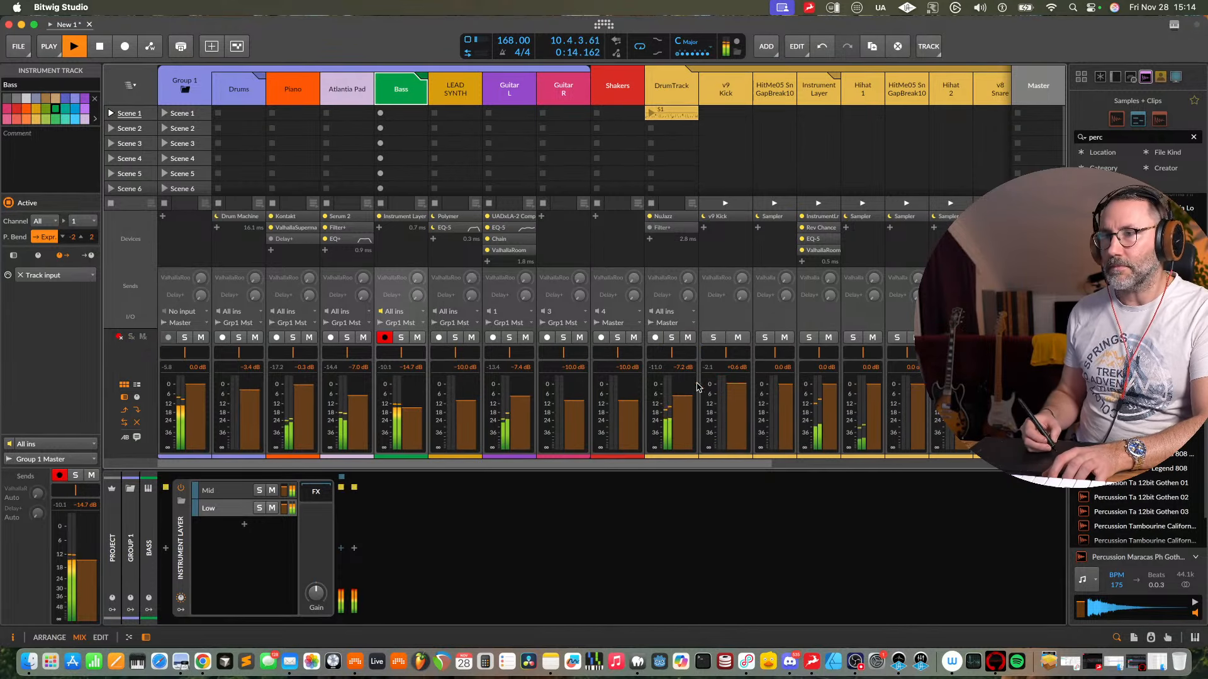
pyautogui.moveTo(742, 398); pyautogui.dragTo(739, 385)
pyautogui.press('Tab')
pyautogui.press('space')
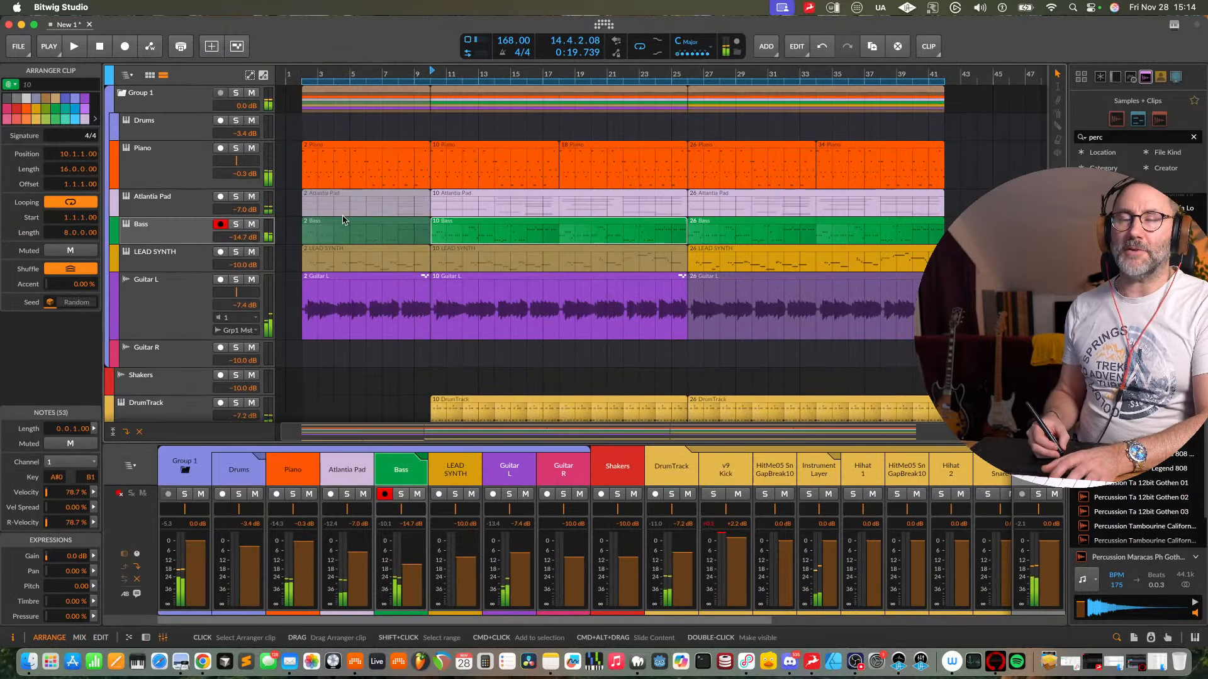
# - Select Group 1 and audition the mix with the group soloed and with it muted
pyautogui.click(148, 102)
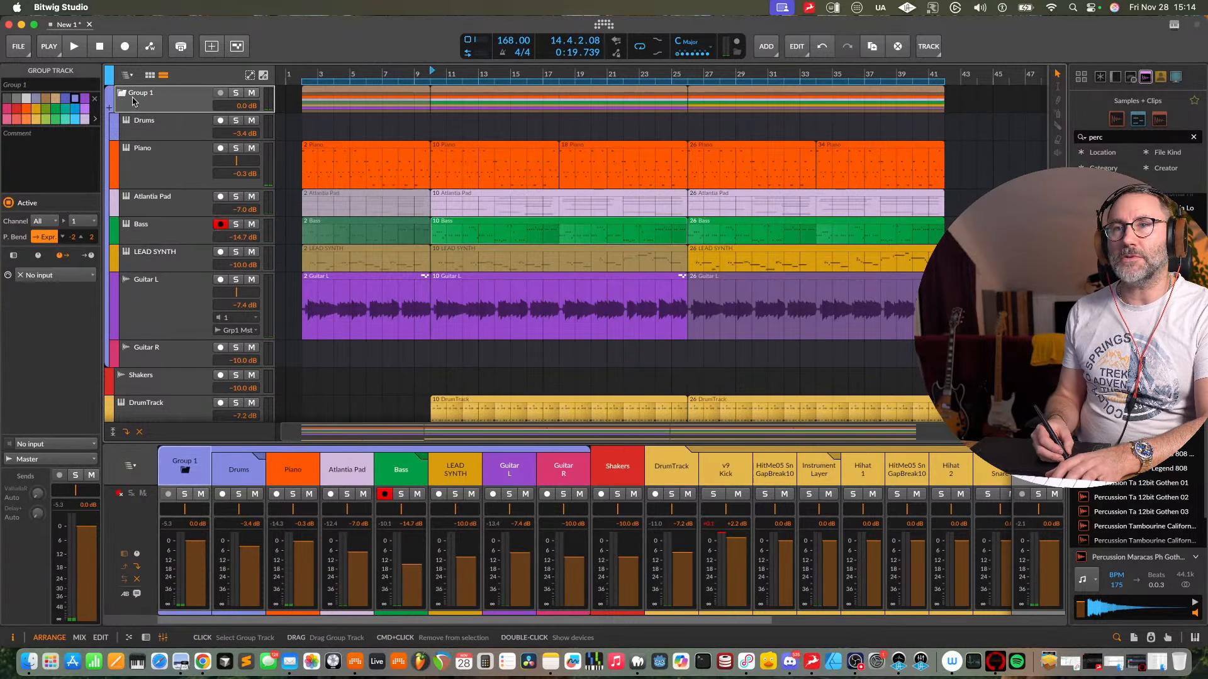
pyautogui.rightClick(110, 112)
pyautogui.click(179, 95)
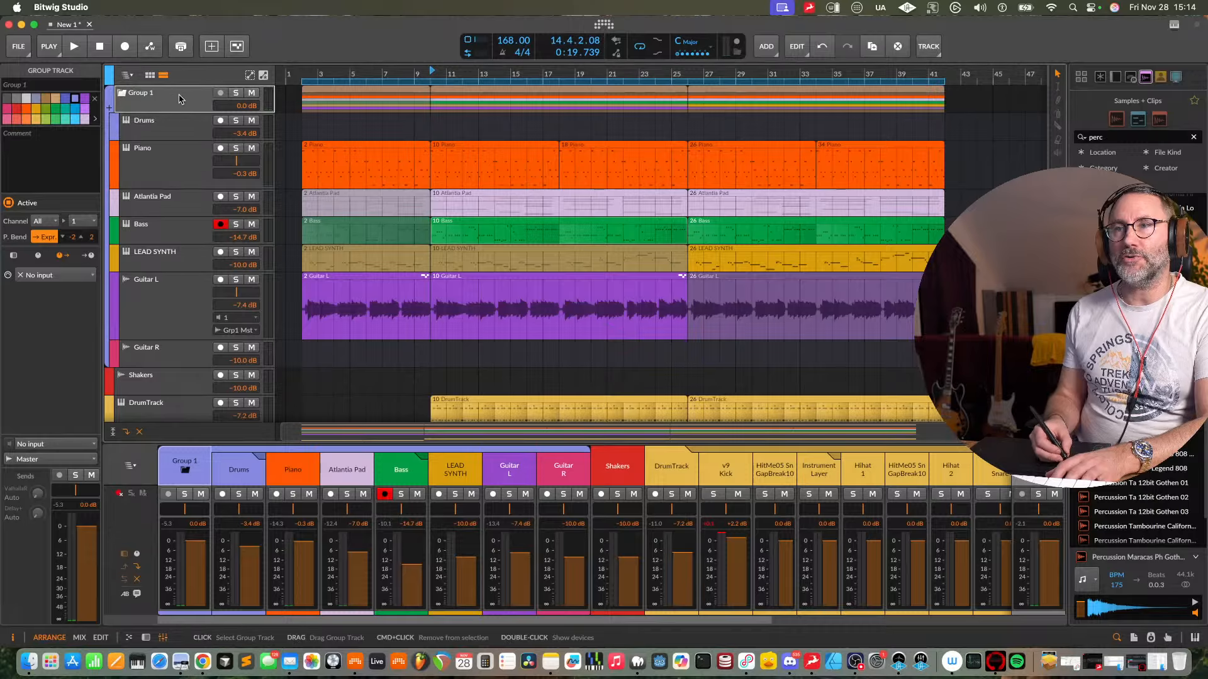
pyautogui.click(236, 94)
pyautogui.press('space')
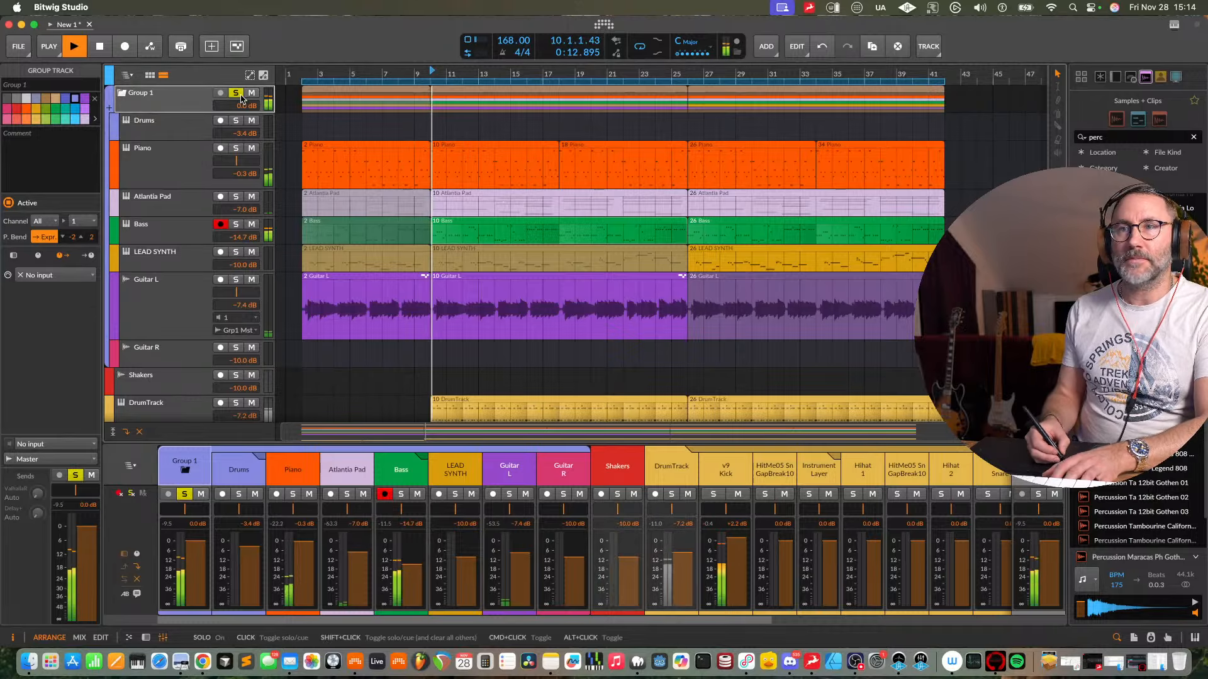
pyautogui.click(237, 93)
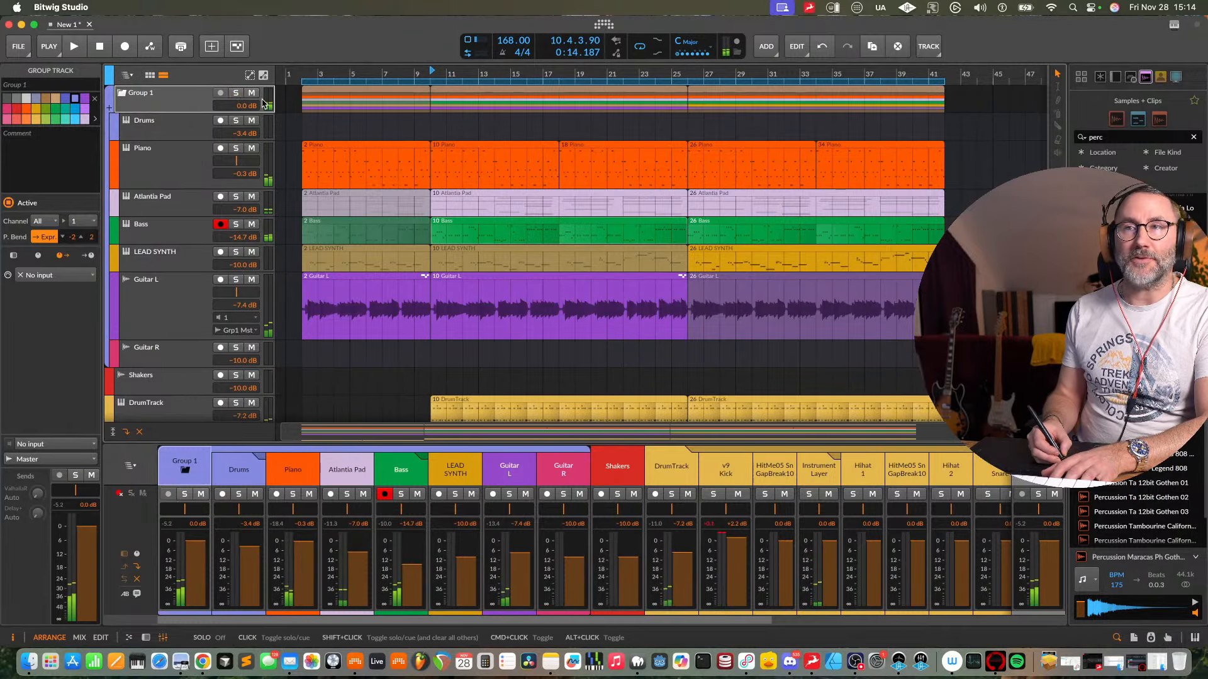
pyautogui.click(251, 94)
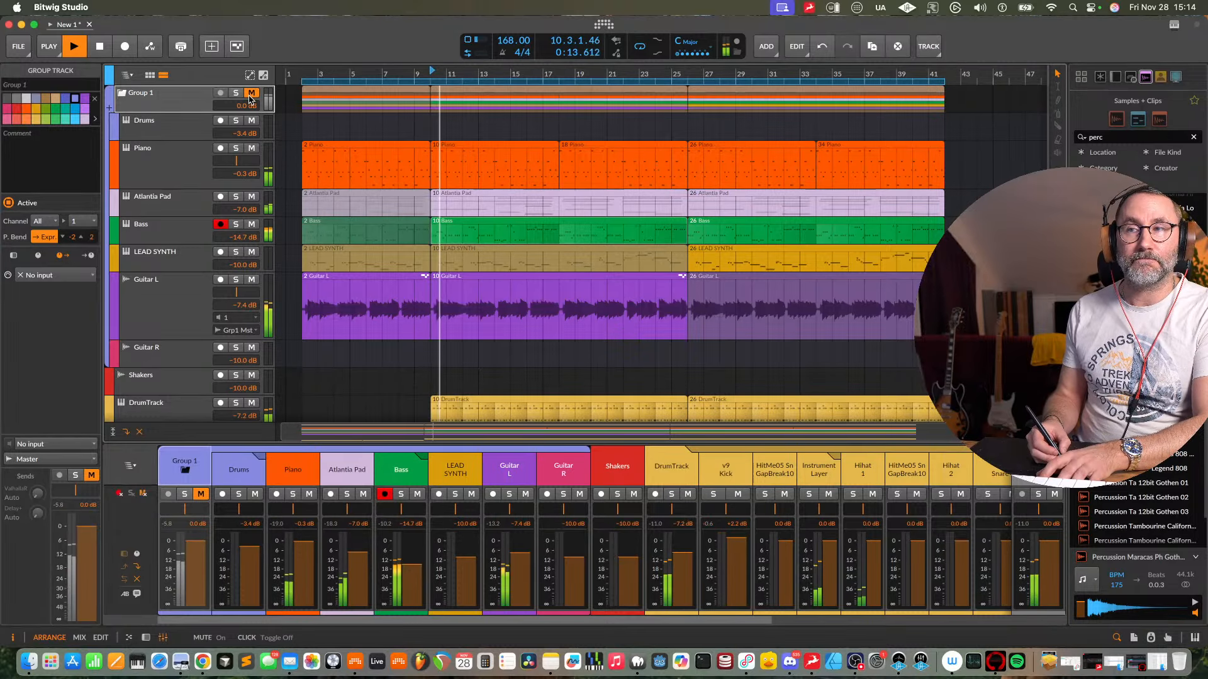
pyautogui.click(251, 94)
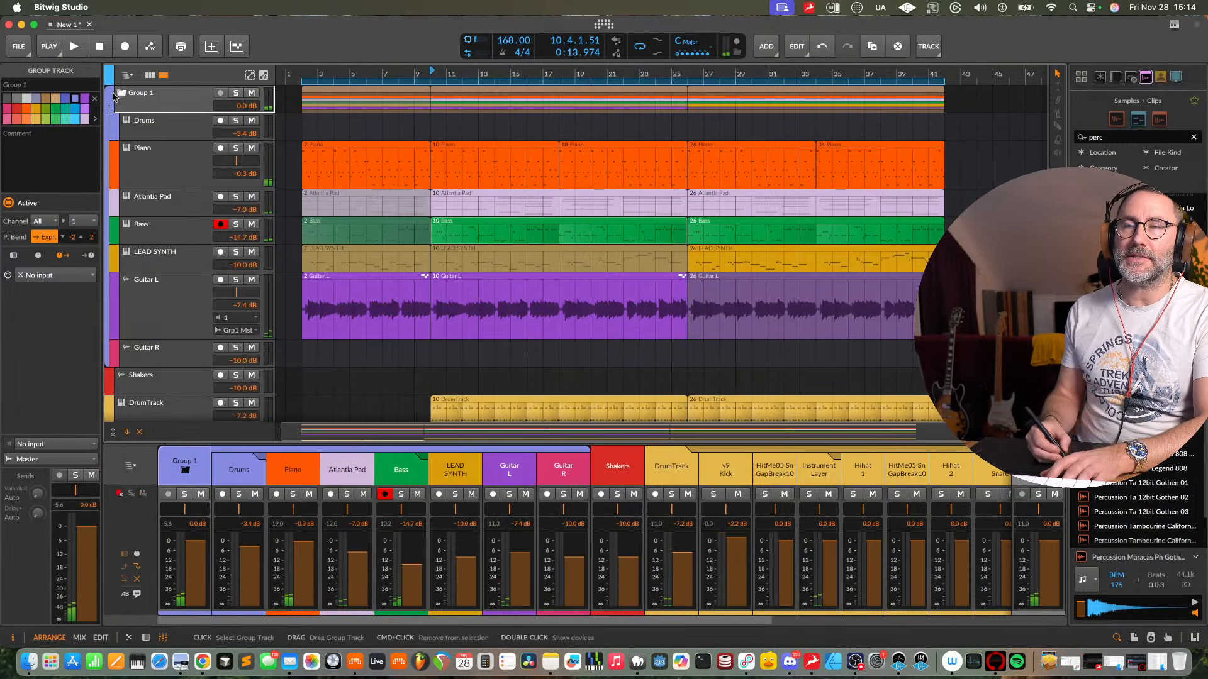
# - Collapse Group 1 with its device chain shown, and delete the empty Shakers track
pyautogui.press('d')
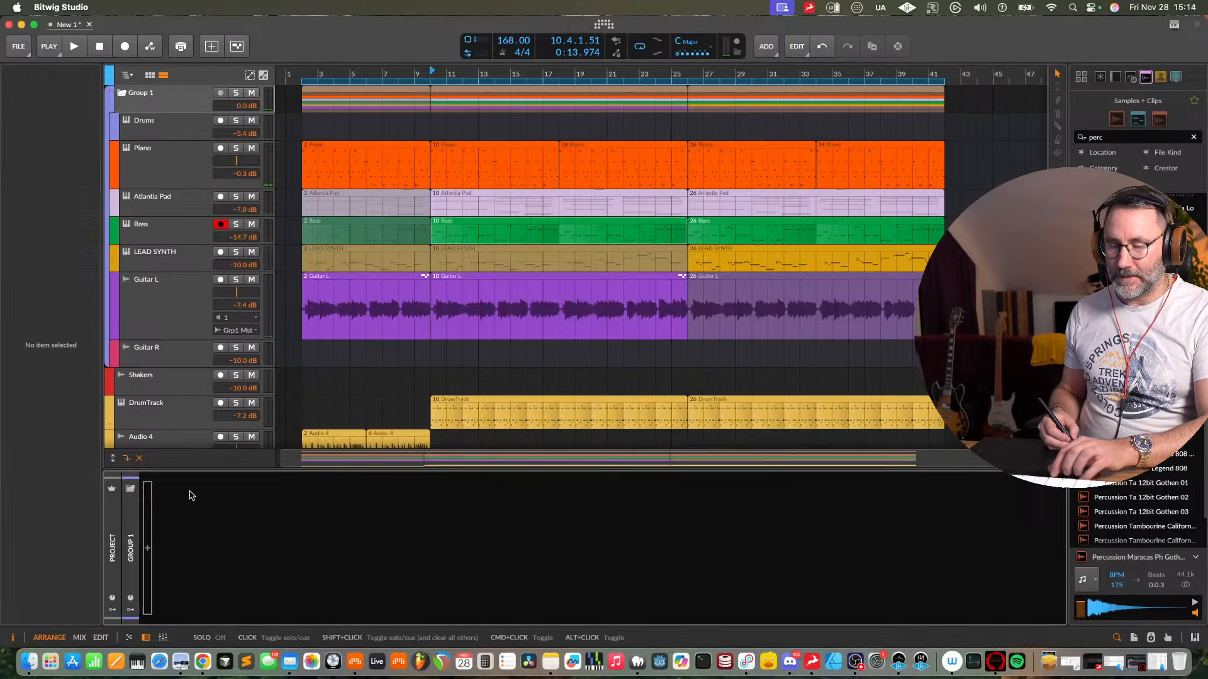
pyautogui.click(154, 106)
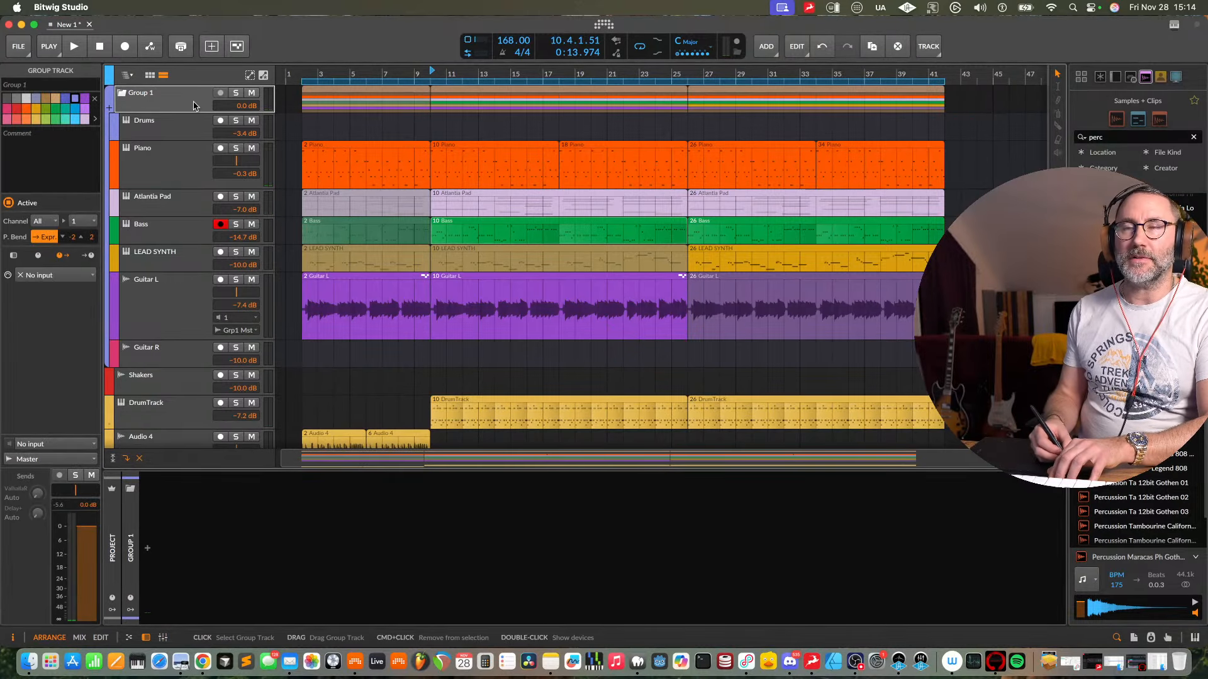
pyautogui.click(123, 94)
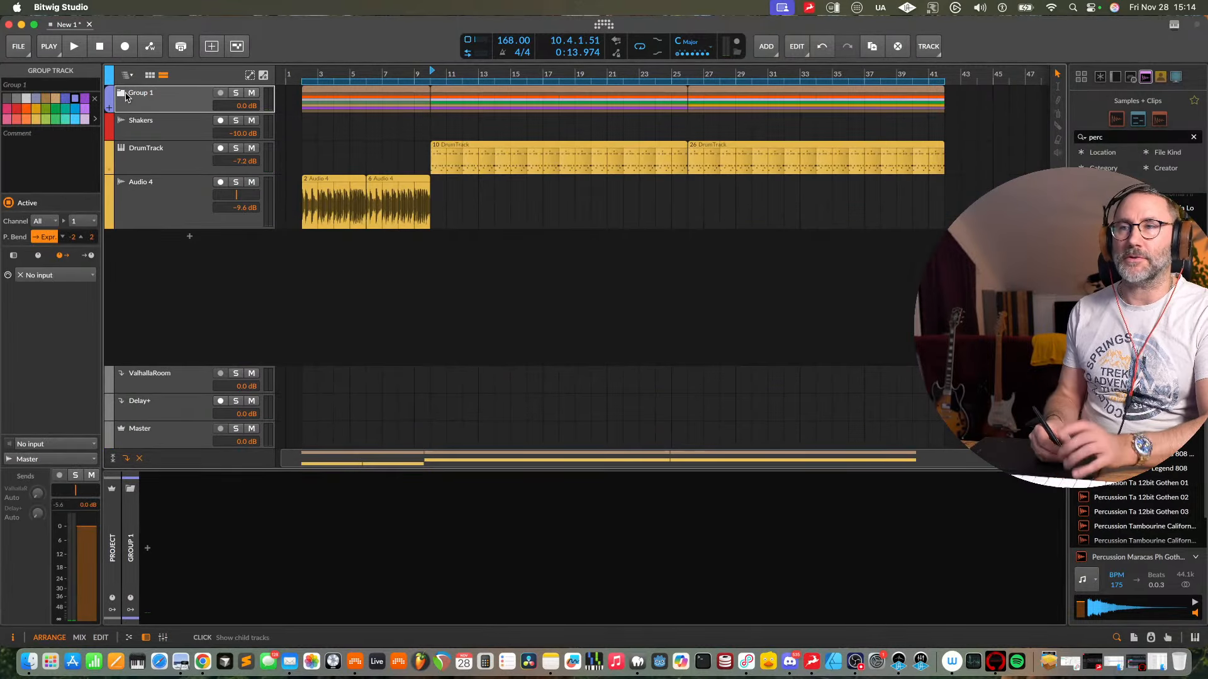
pyautogui.click(151, 129)
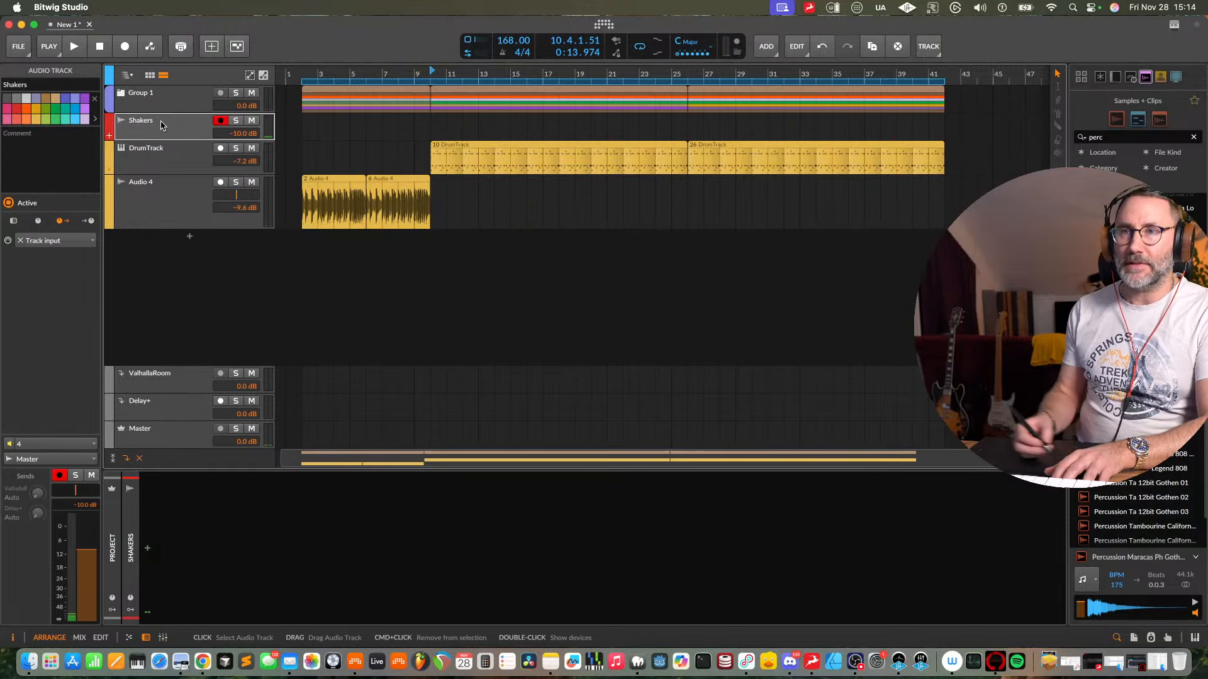
pyautogui.press('Delete')
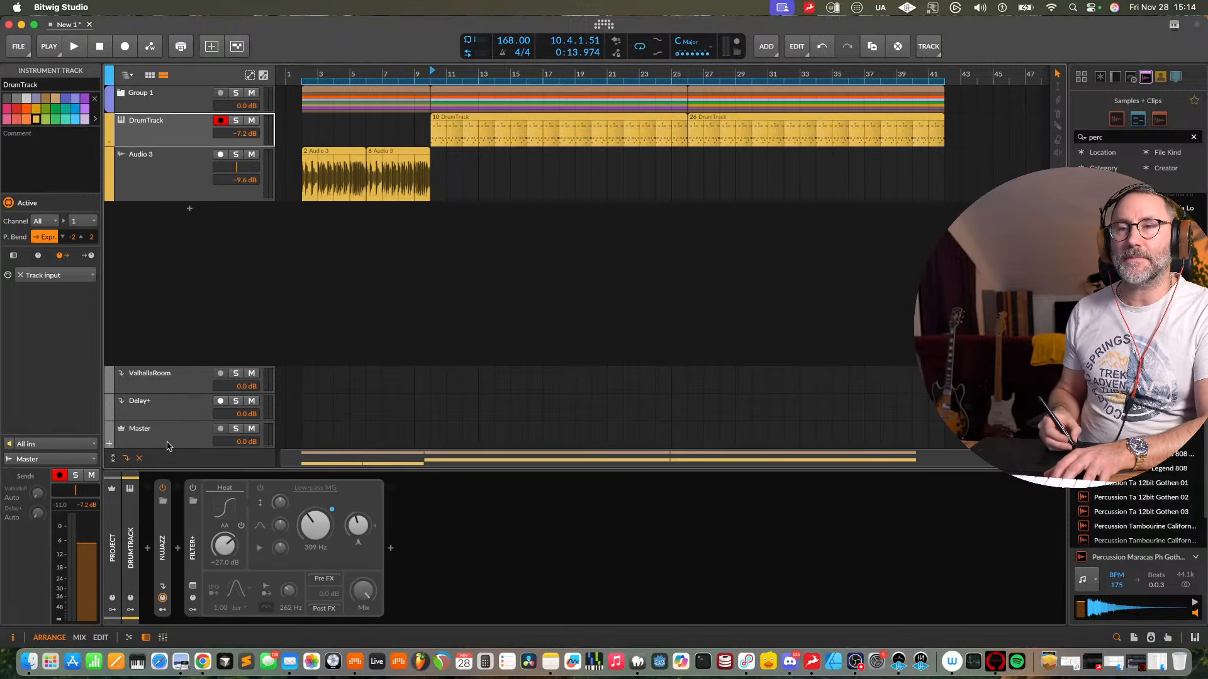
# - Add a Tool device to Group 1 and show its modulator slots
pyautogui.click(150, 92)
pyautogui.click(148, 550)
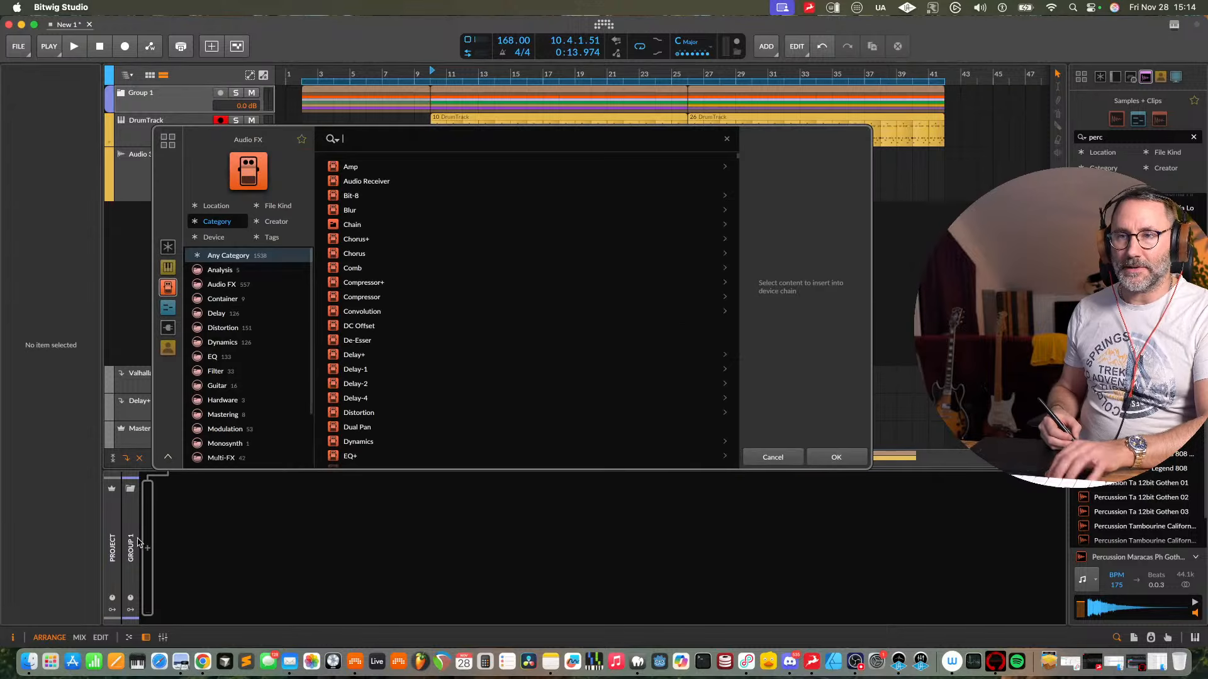
pyautogui.write('tool')
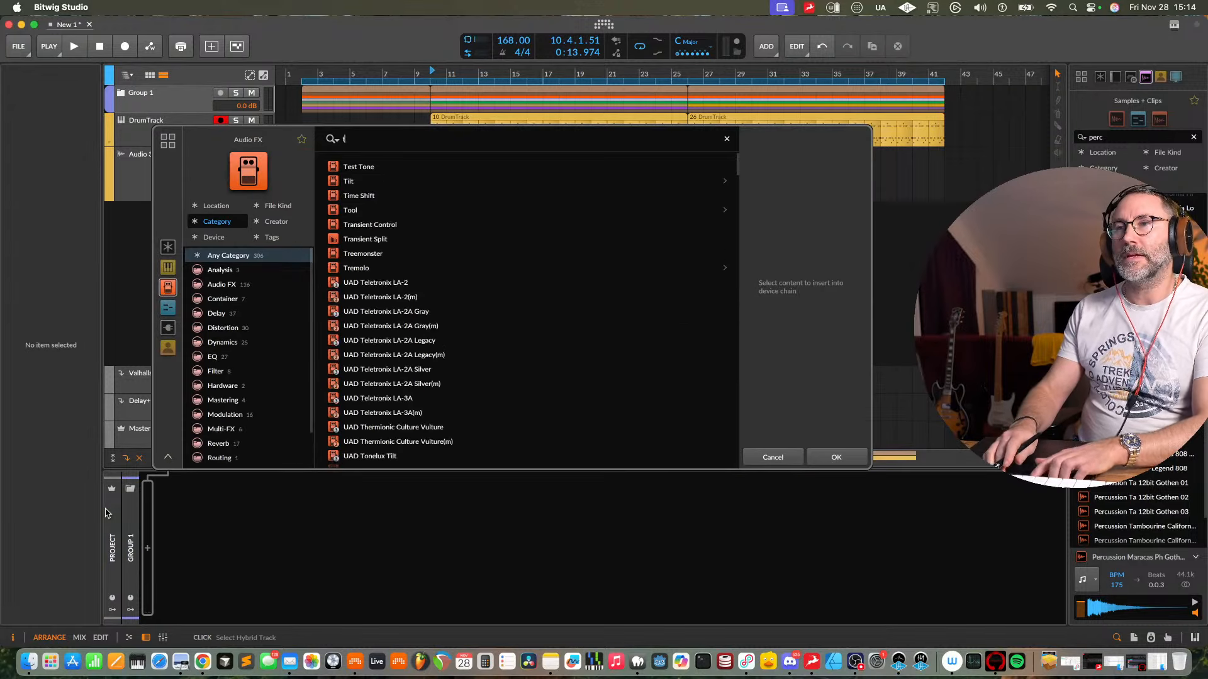
pyautogui.click(836, 458)
pyautogui.click(164, 610)
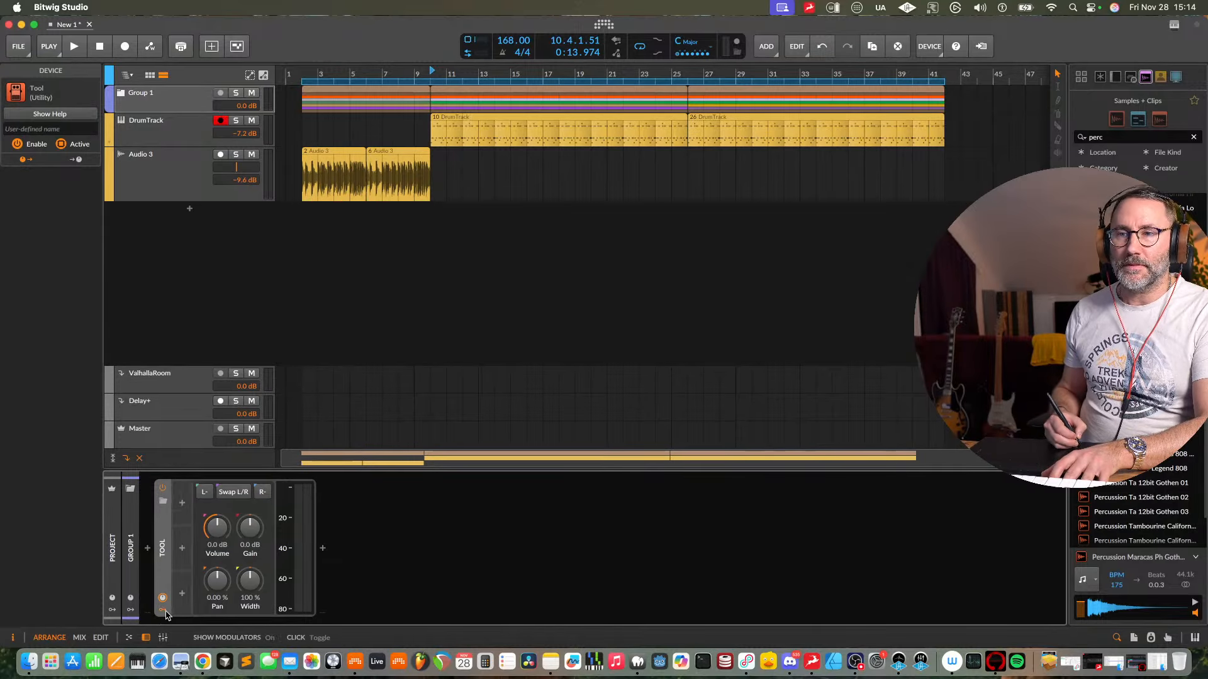
# - Add an Audio Sidechain modulator to the Tool device with DrumTrack (PRE) as its source
pyautogui.click(182, 505)
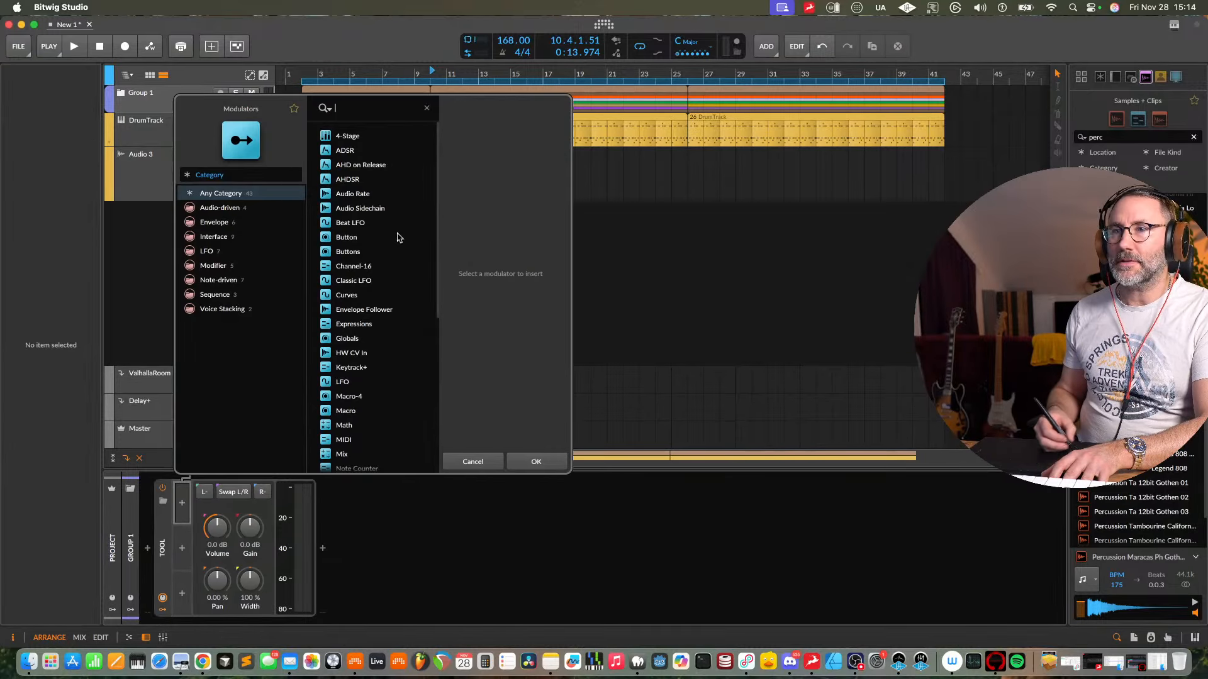
pyautogui.click(377, 209)
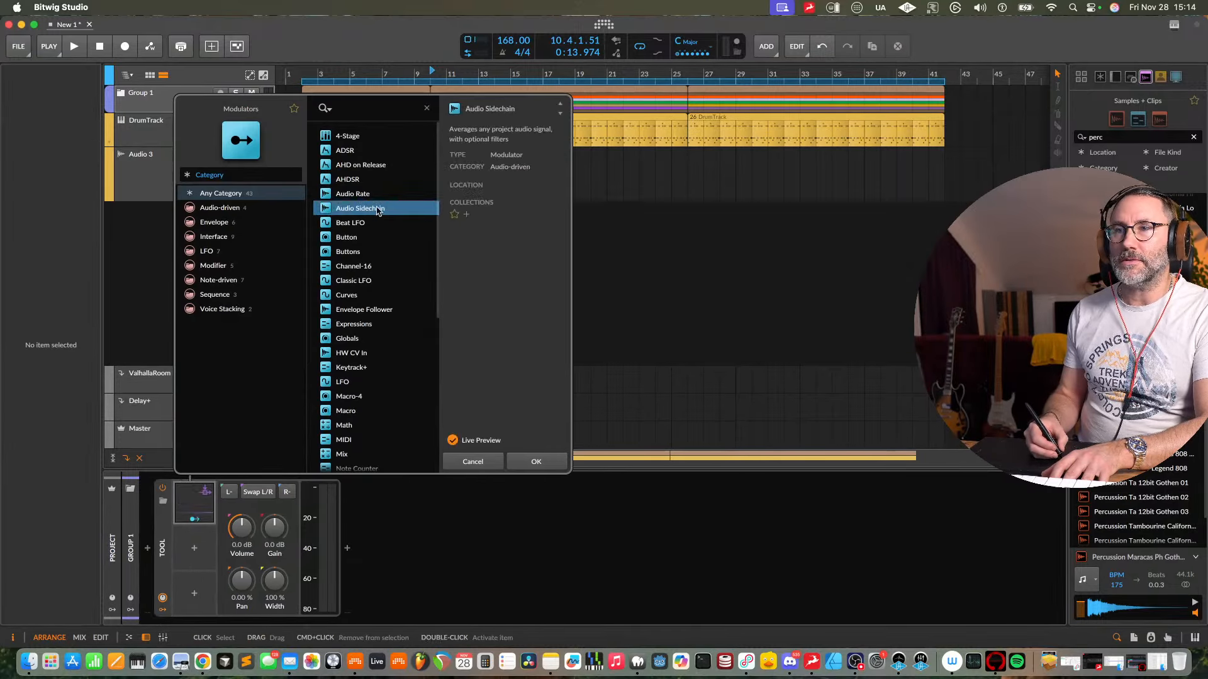
pyautogui.click(544, 462)
pyautogui.click(283, 501)
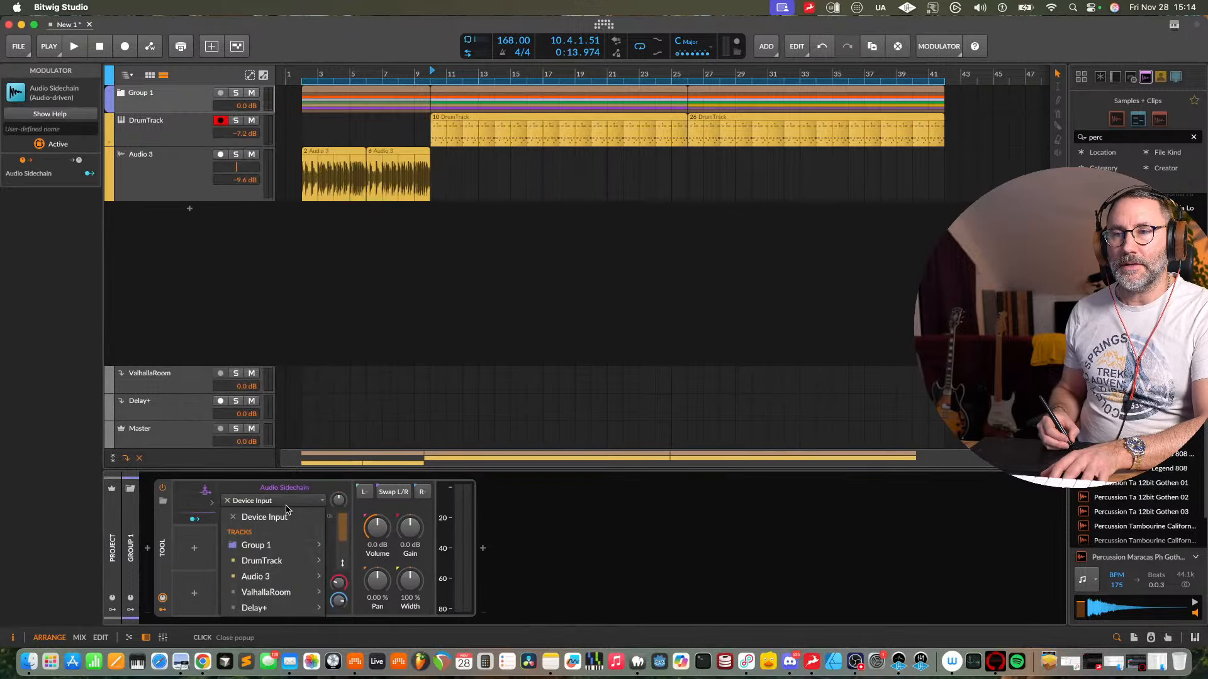
pyautogui.moveTo(292, 569)
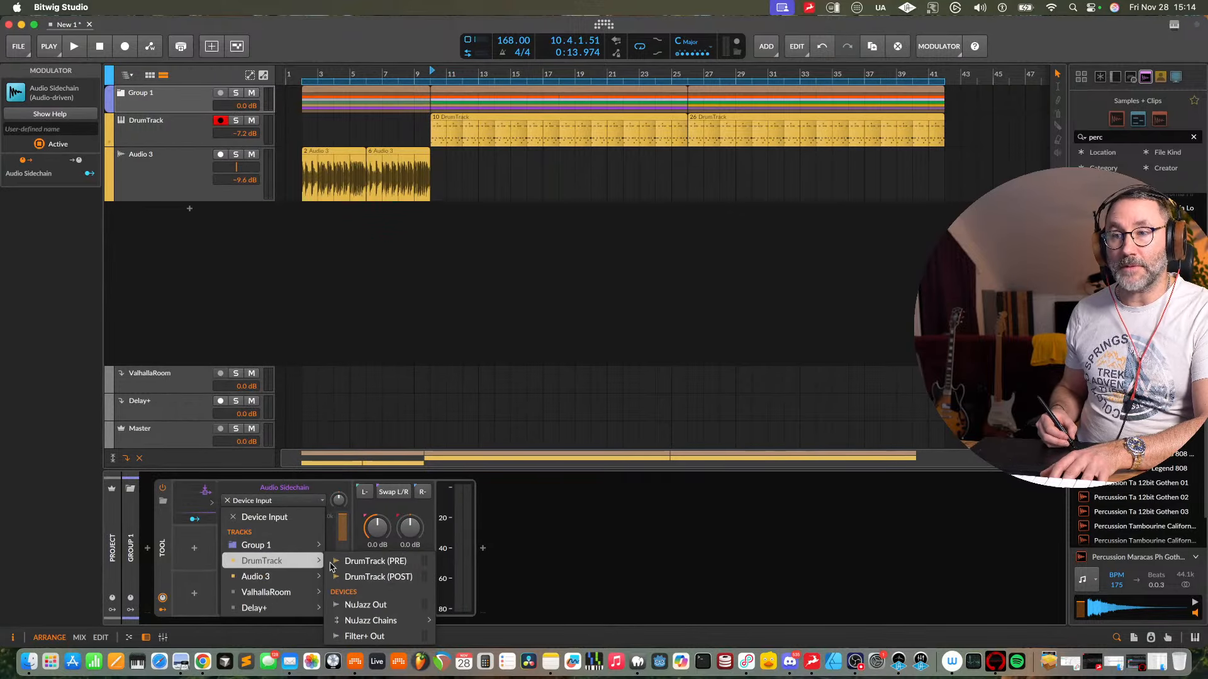
pyautogui.click(400, 566)
# - Map the Audio Sidechain to the Tool's volume with an amount of -0.41, and adjust its gain and lower its rise and fall during playback
pyautogui.press('space')
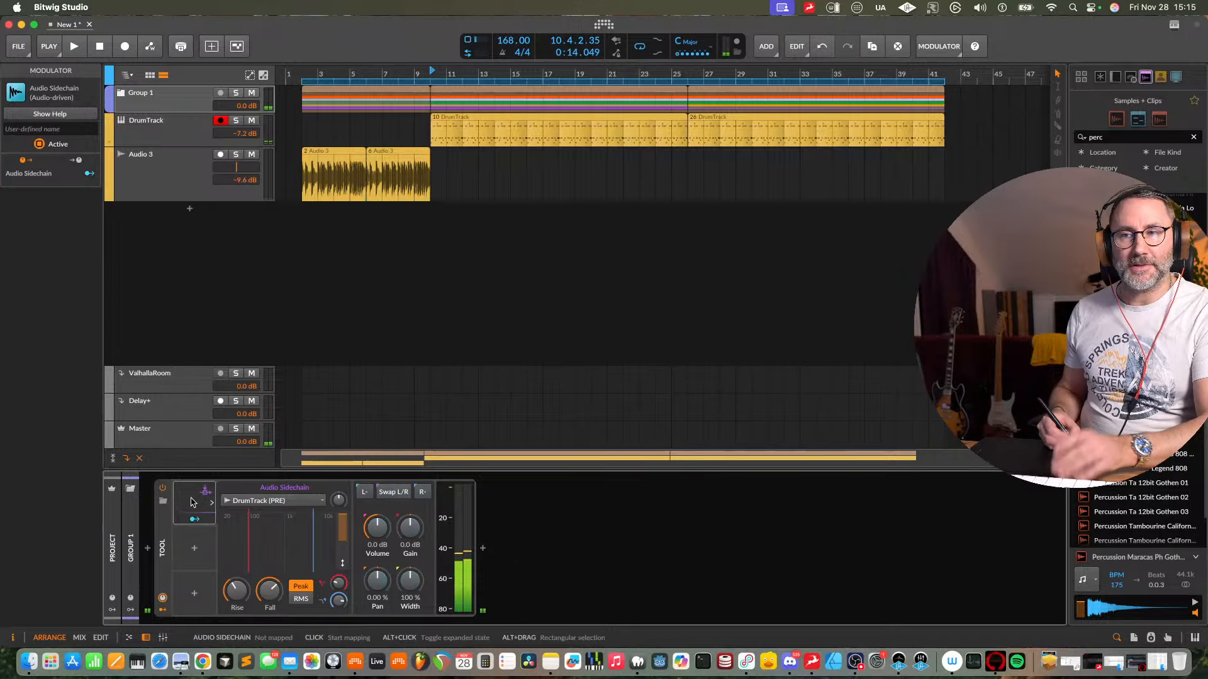
pyautogui.moveTo(385, 532); pyautogui.dragTo(345, 549)
pyautogui.press('space')
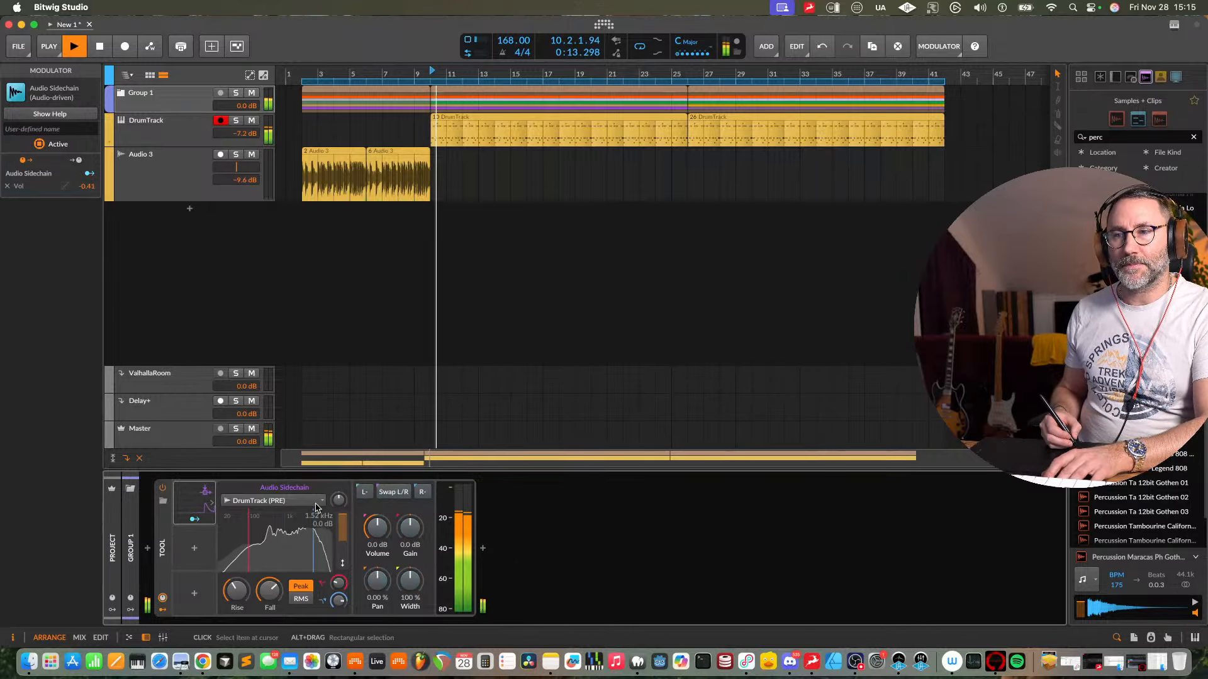
pyautogui.moveTo(339, 500); pyautogui.dragTo(339, 496)
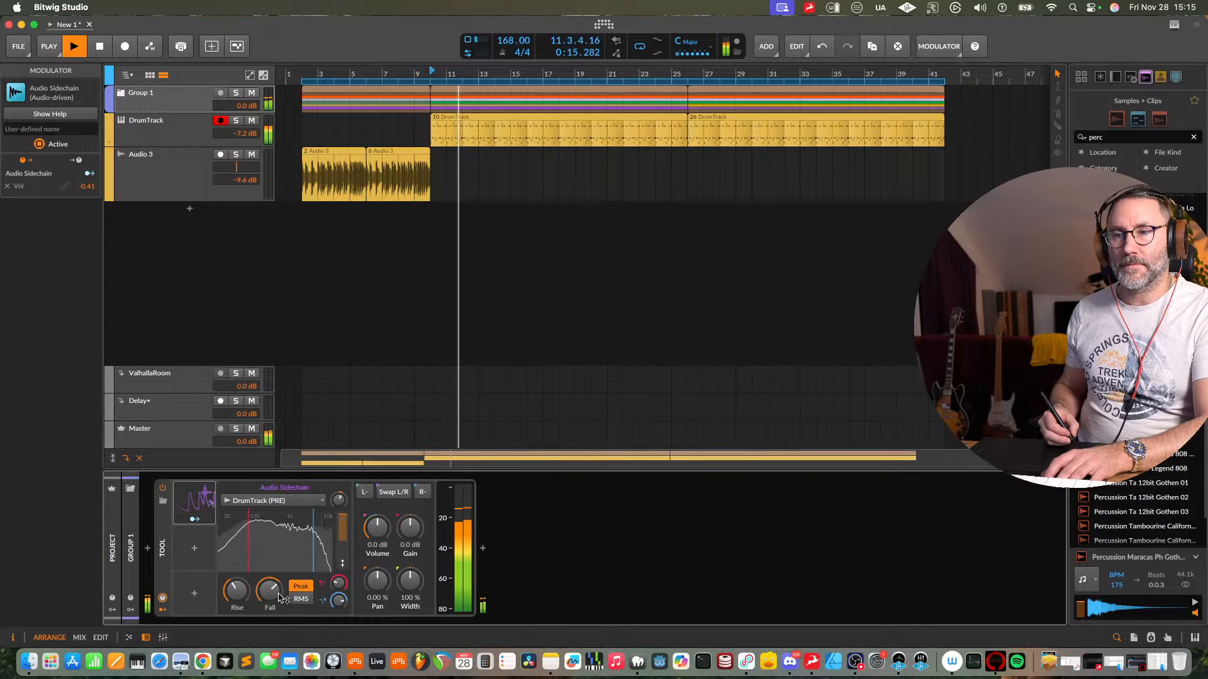
pyautogui.moveTo(236, 590); pyautogui.dragTo(236, 611)
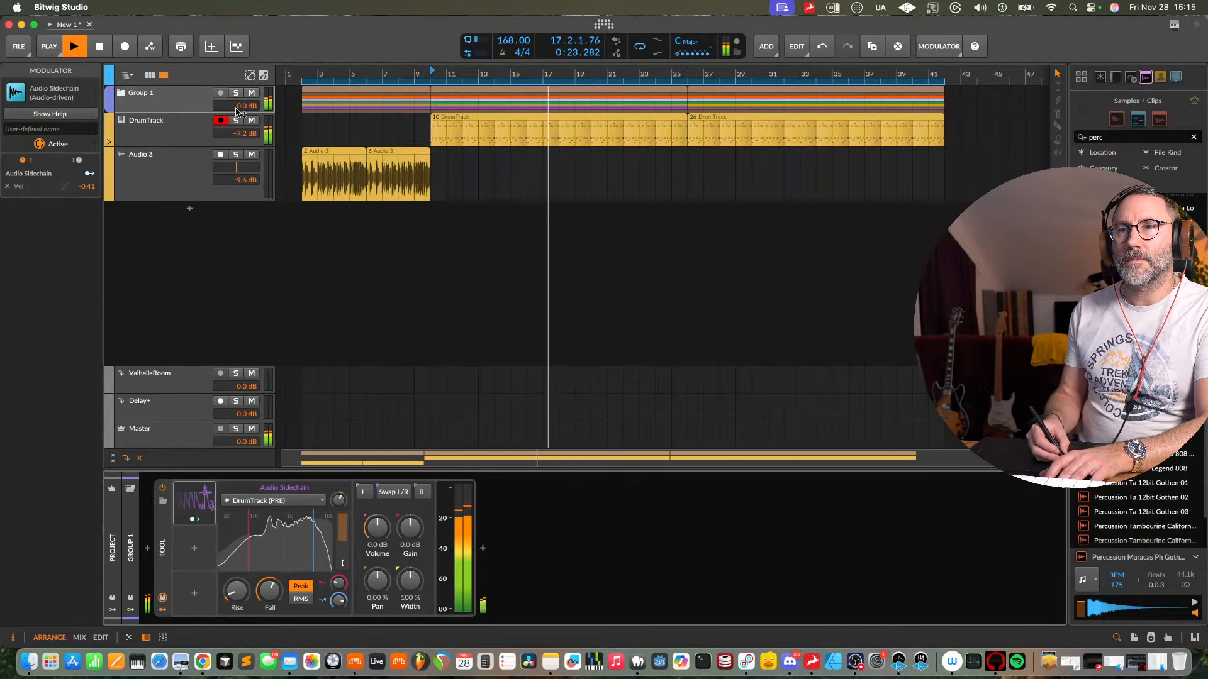
pyautogui.press('space')
# - Switch the Audio Sidechain source to v9 Kick Out from DrumTrack's NuJazz chains and start playback
pyautogui.click(308, 500)
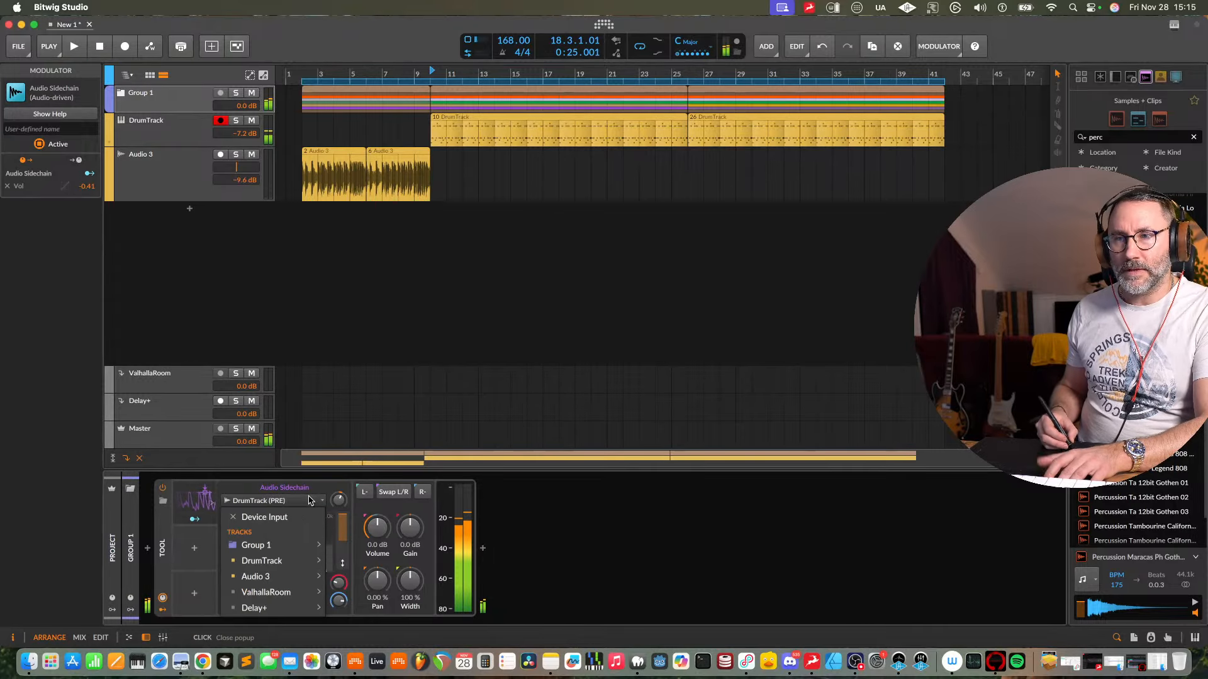
pyautogui.moveTo(293, 567)
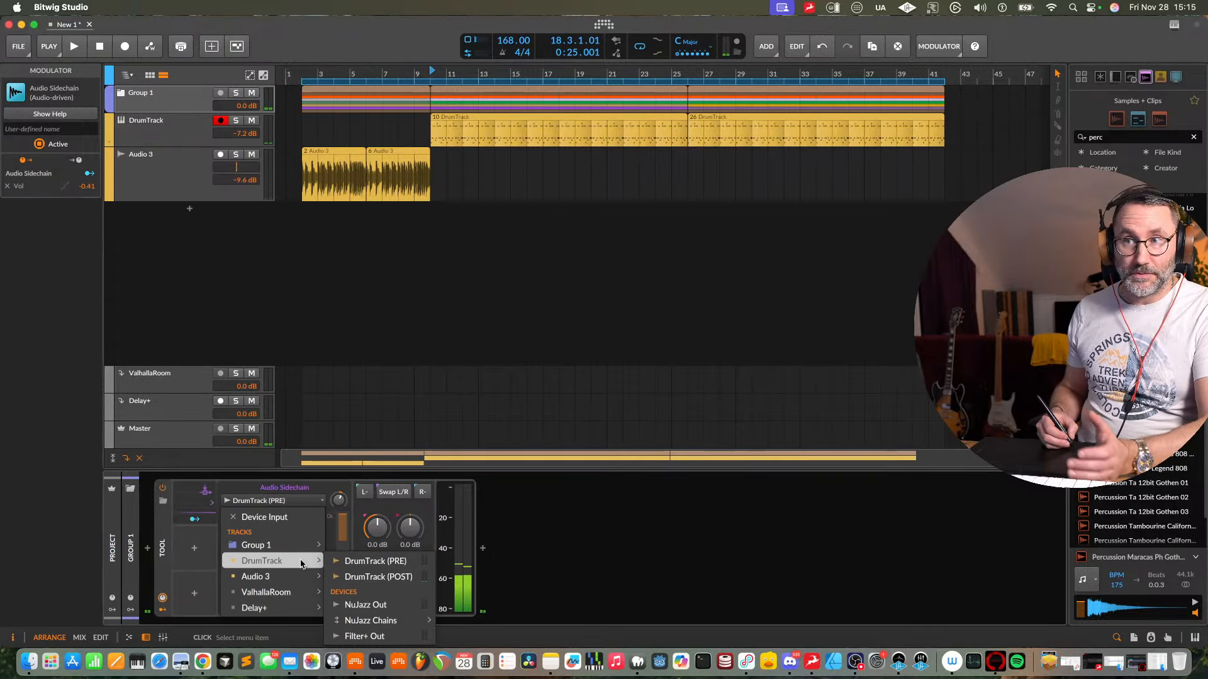
pyautogui.moveTo(281, 563)
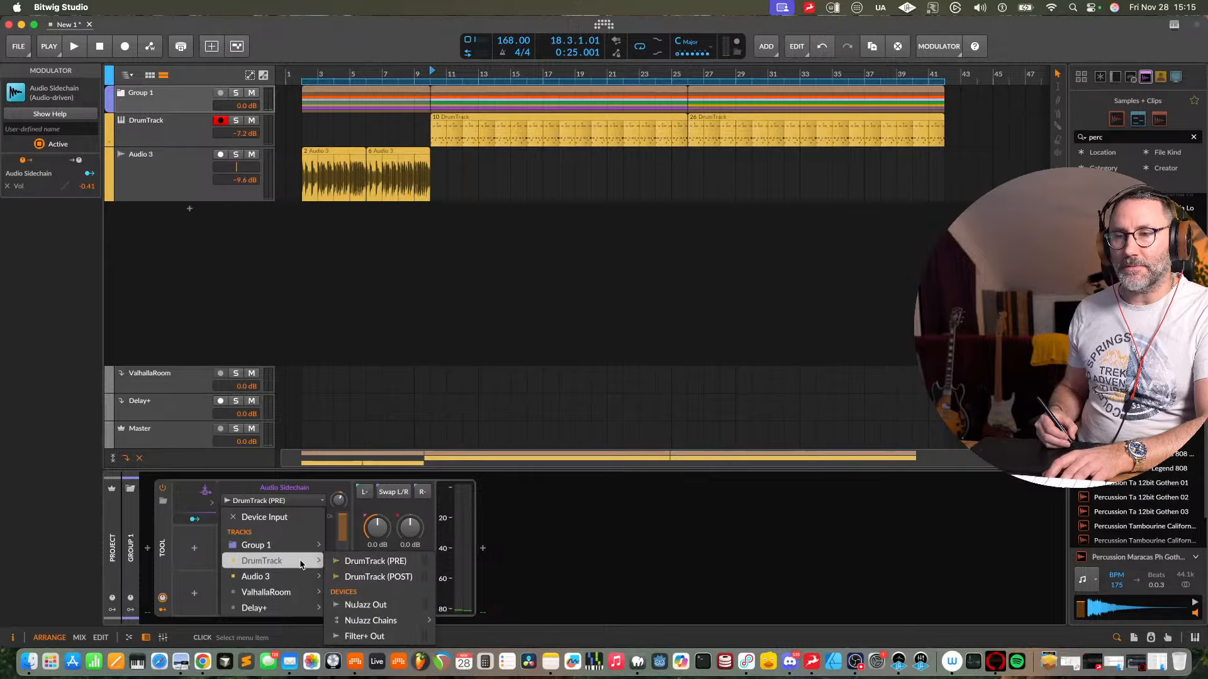
pyautogui.moveTo(365, 622)
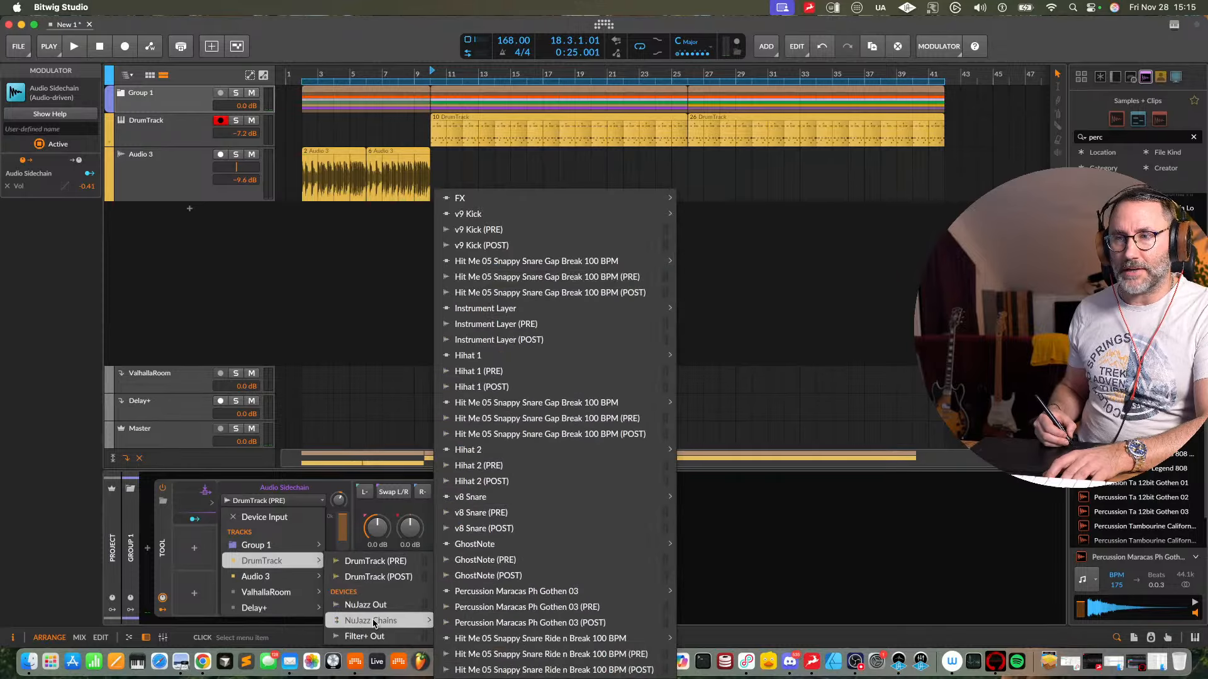
pyautogui.moveTo(423, 621)
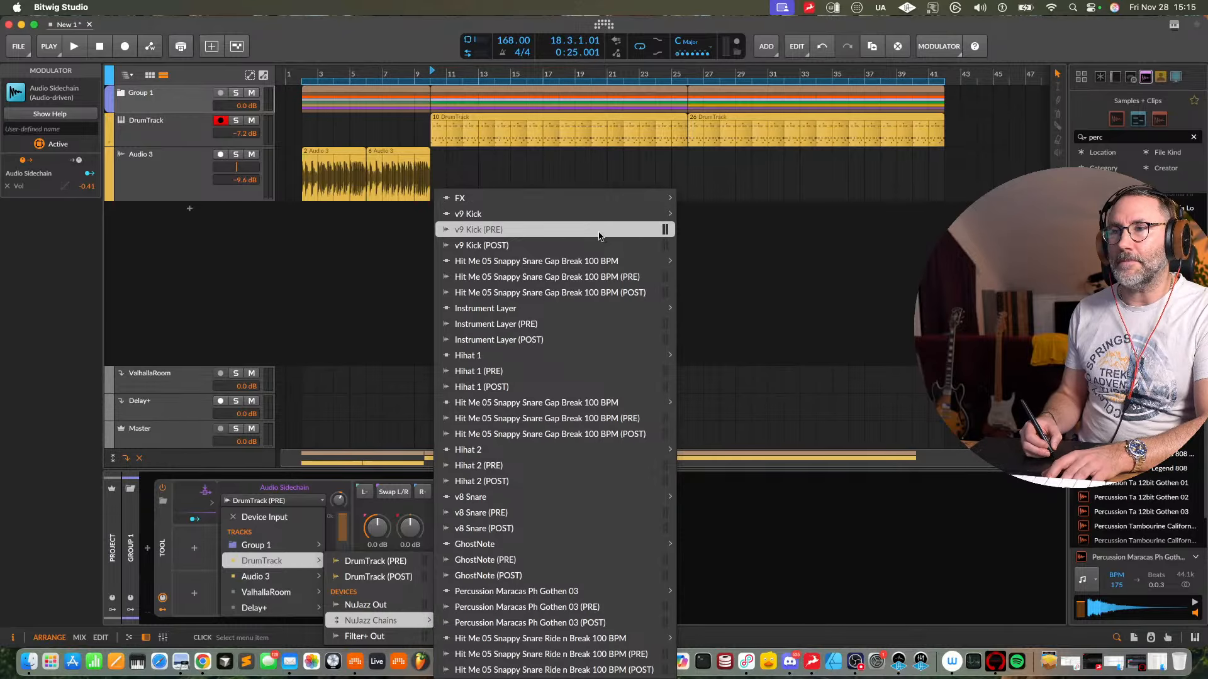
pyautogui.moveTo(596, 225)
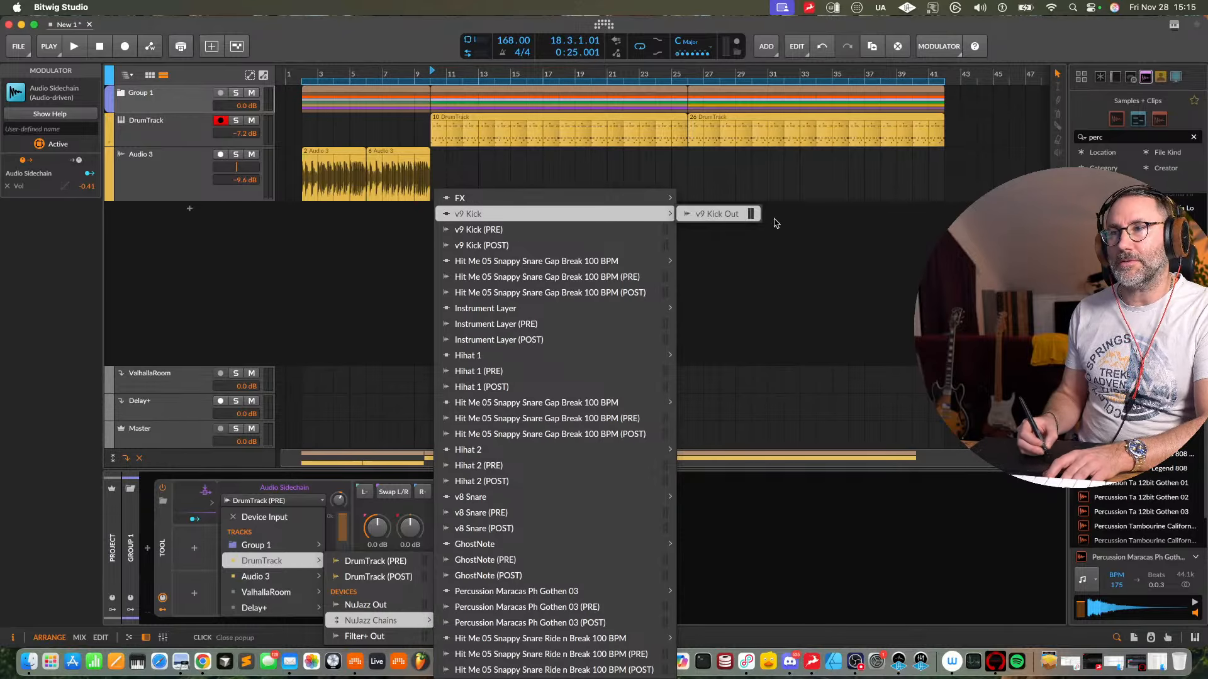
pyautogui.click(723, 215)
pyautogui.press('space')
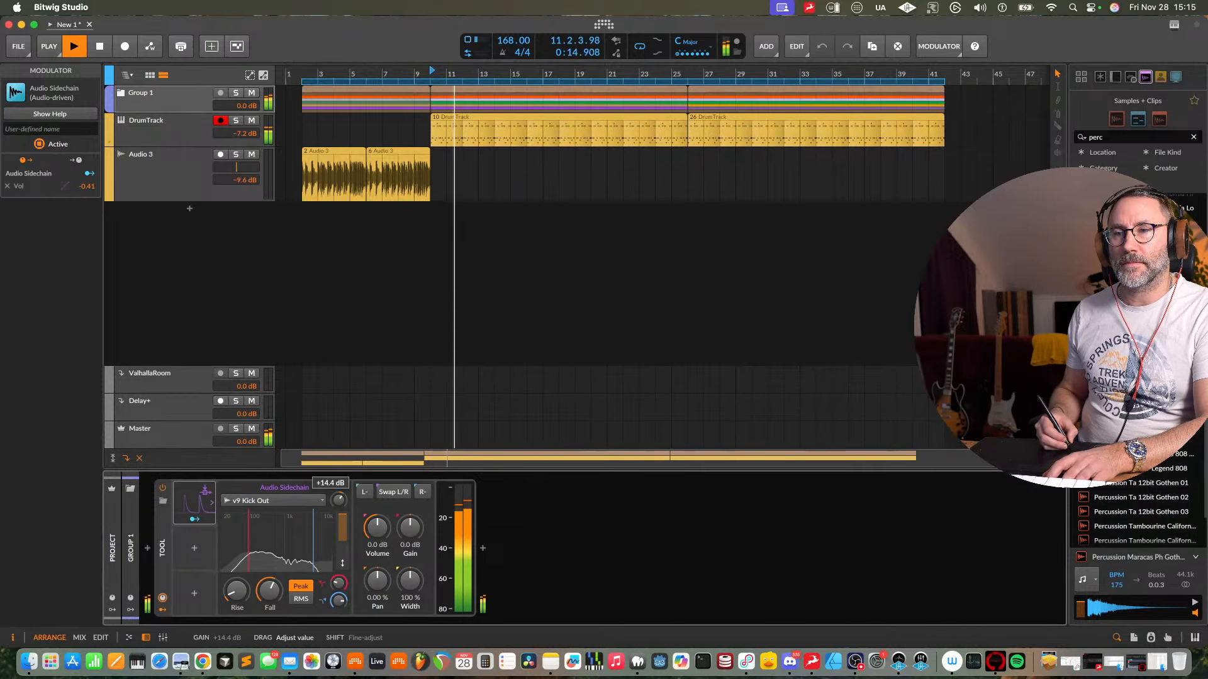
# - Raise the Audio Sidechain's gain to about +24.5 dB while auditioning the ducking on Group 1
pyautogui.press('space')
pyautogui.moveTo(340, 501); pyautogui.dragTo(340, 503)
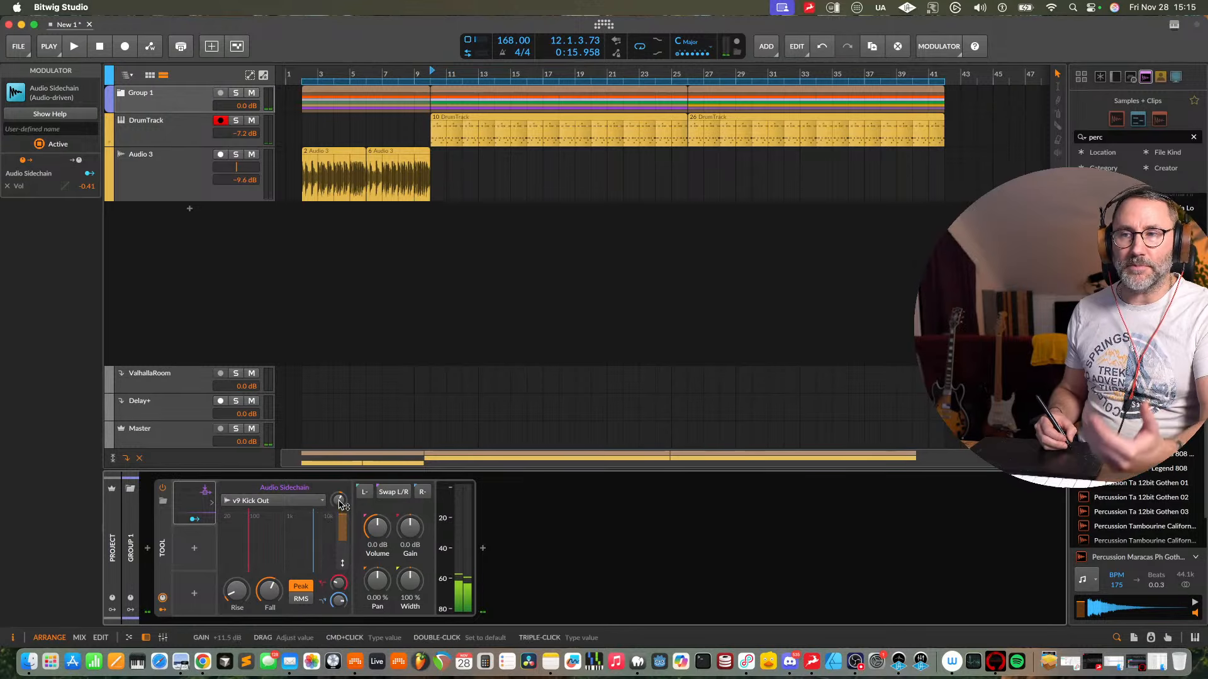
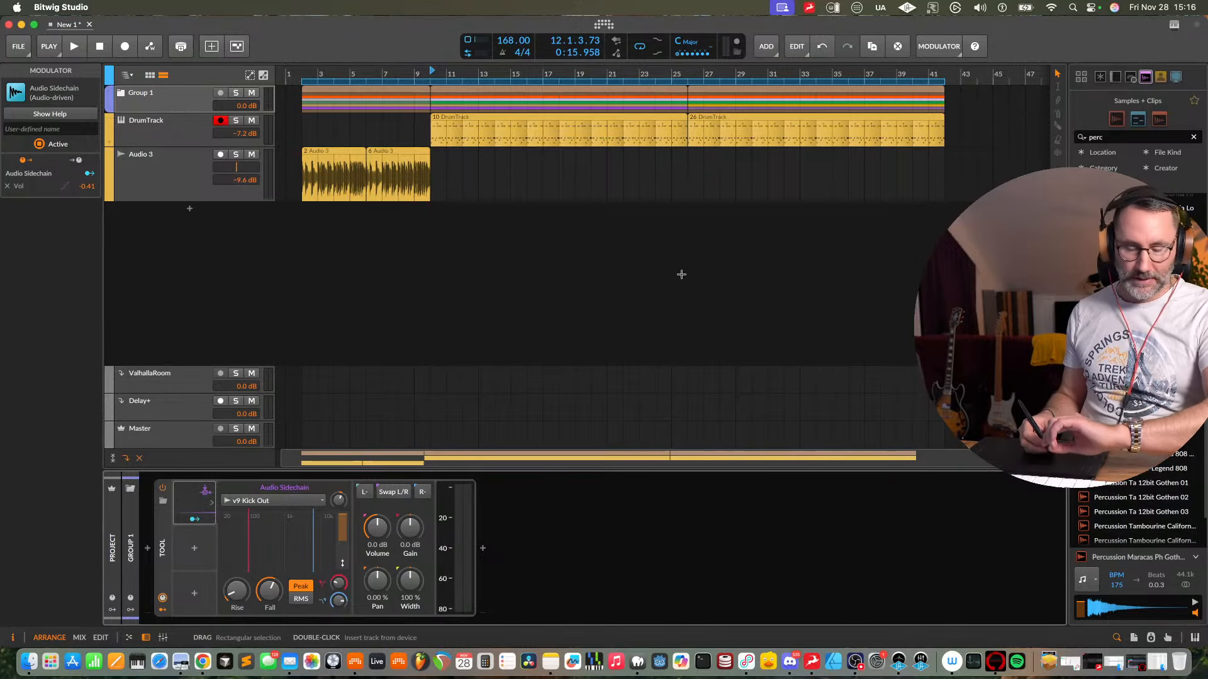
pyautogui.press('space')
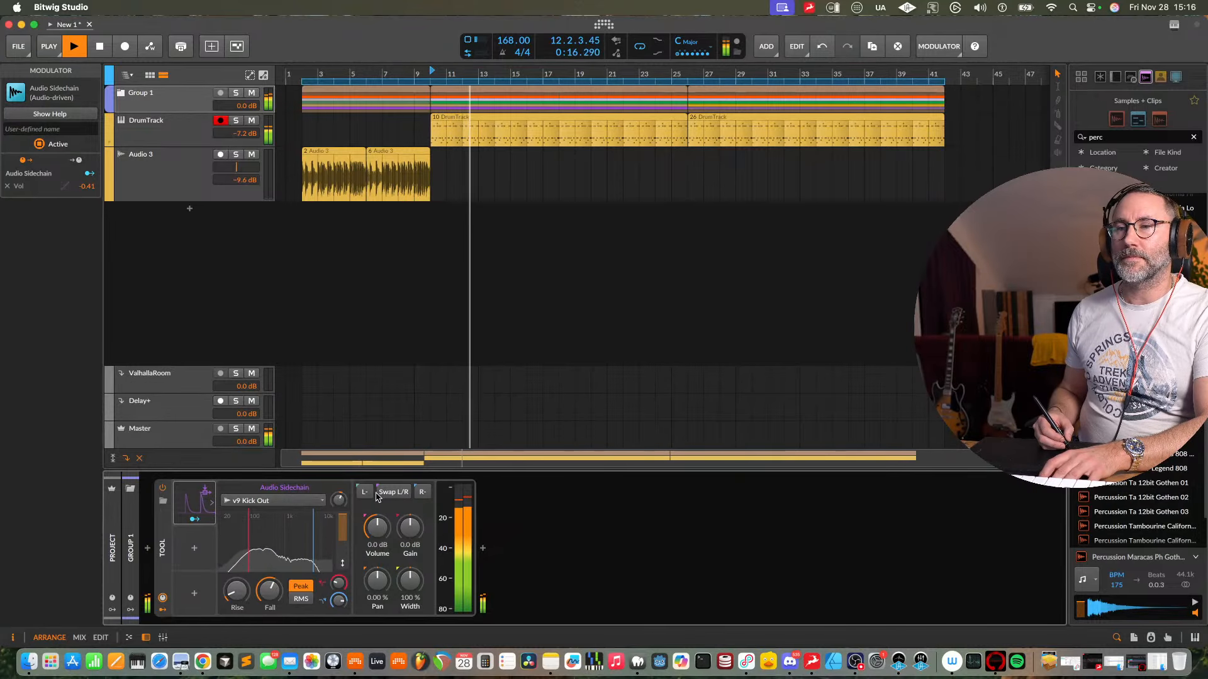
pyautogui.press('space')
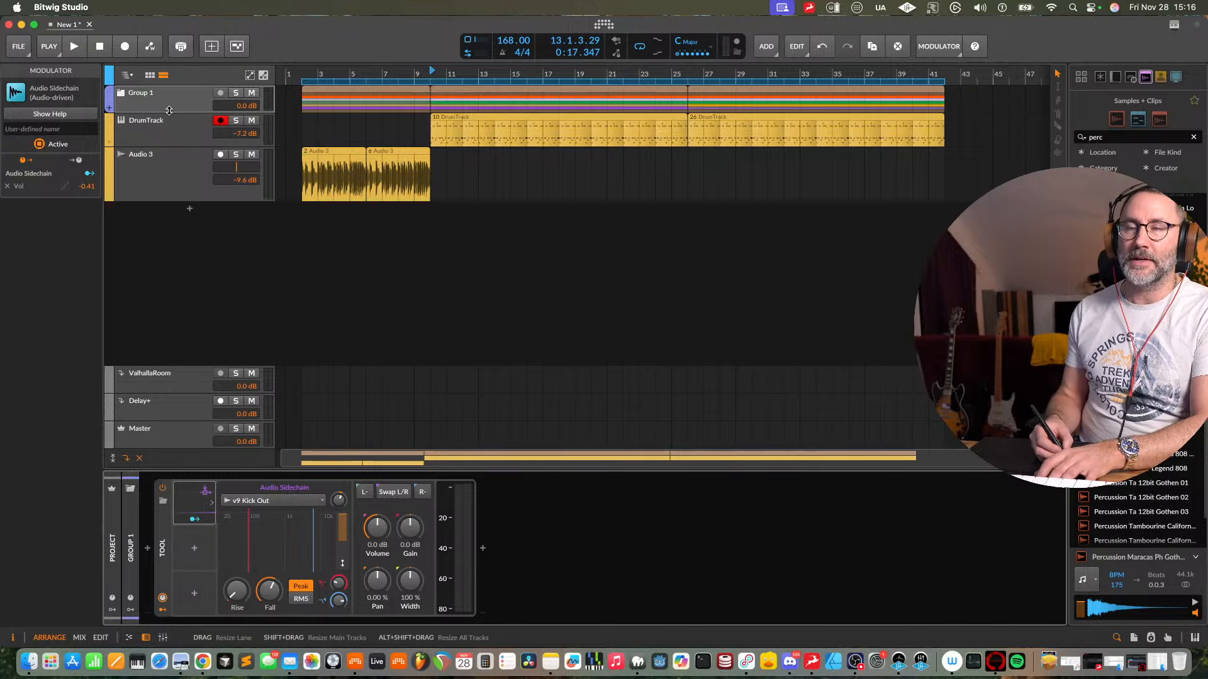
pyautogui.press('space')
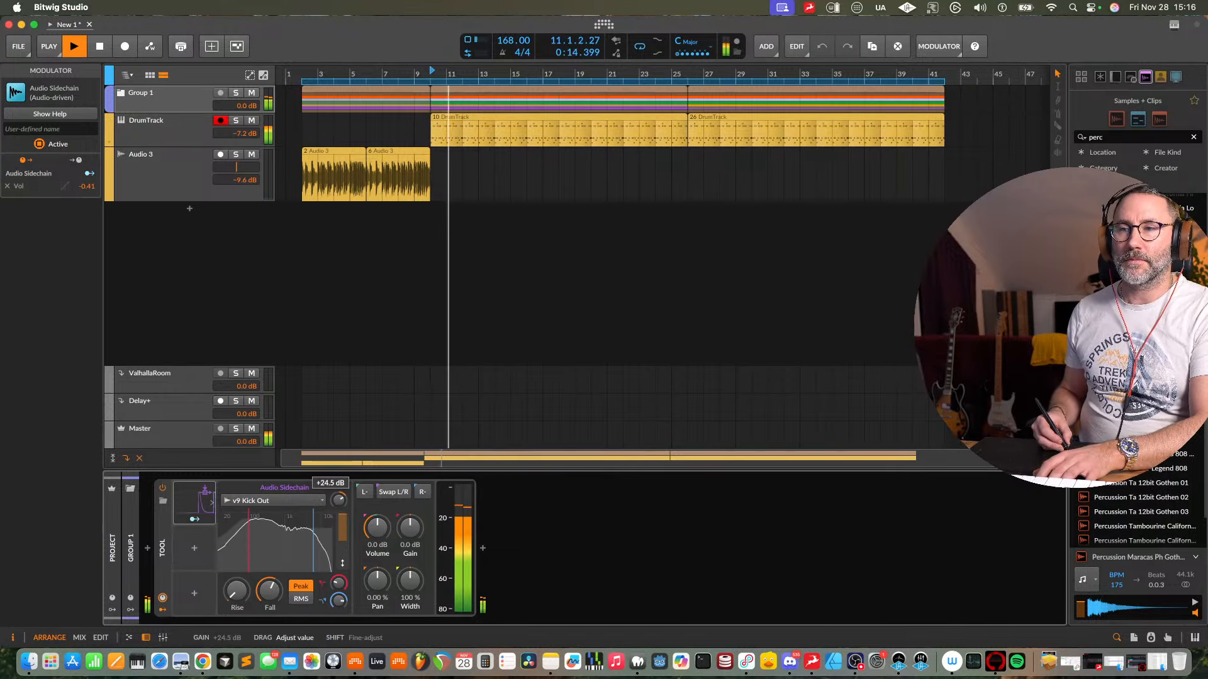
pyautogui.moveTo(338, 500); pyautogui.dragTo(338, 485)
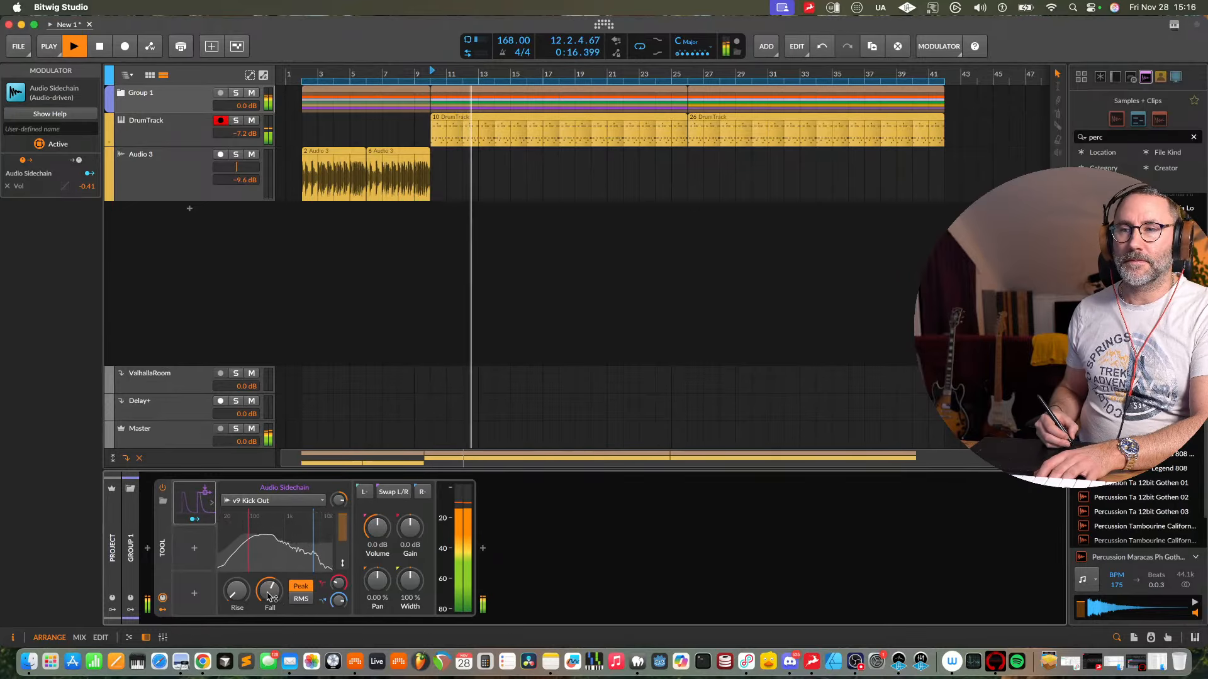
# - Set the Audio Sidechain's fall to about 95.3 ms and its gain to about +19.1 dB, checking against the bypassed Tool
pyautogui.moveTo(269, 596); pyautogui.dragTo(269, 572)
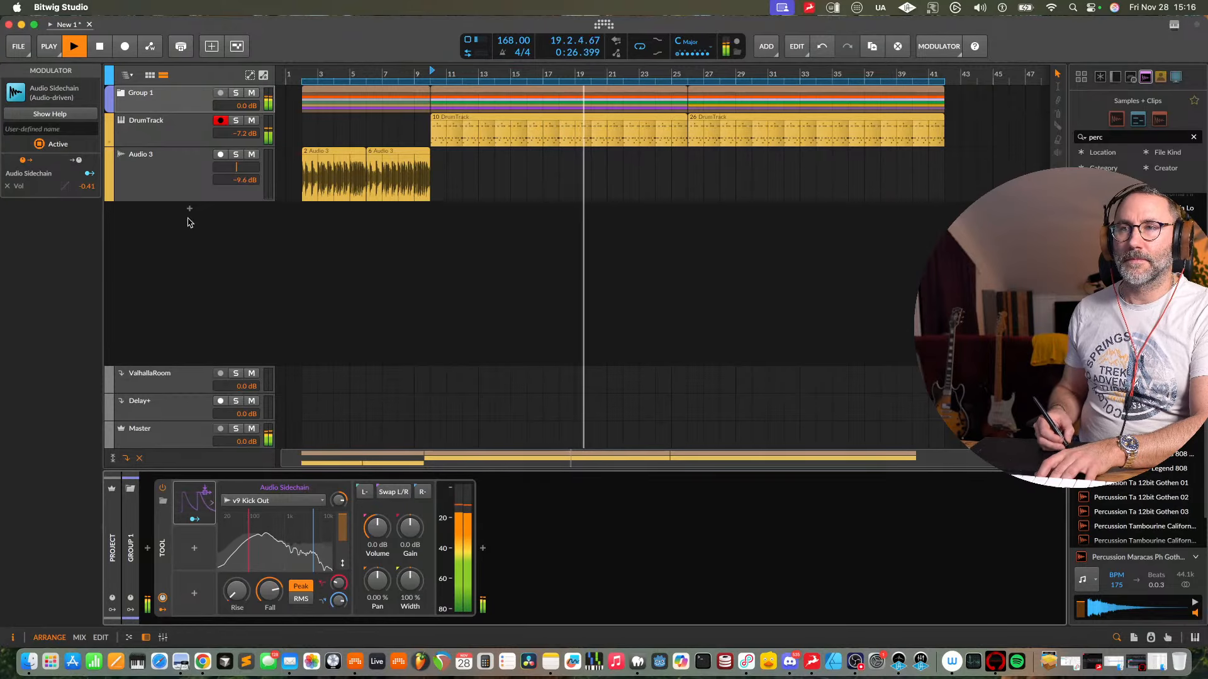
pyautogui.moveTo(269, 590); pyautogui.dragTo(269, 605)
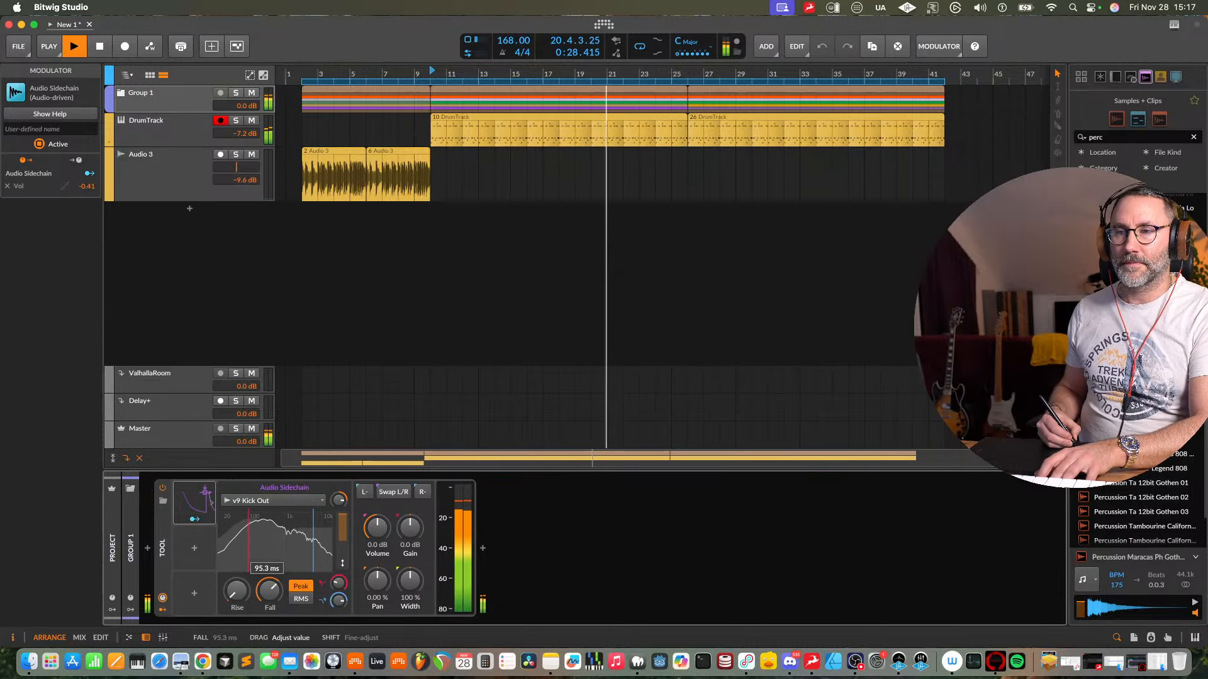
pyautogui.moveTo(338, 500); pyautogui.dragTo(338, 524)
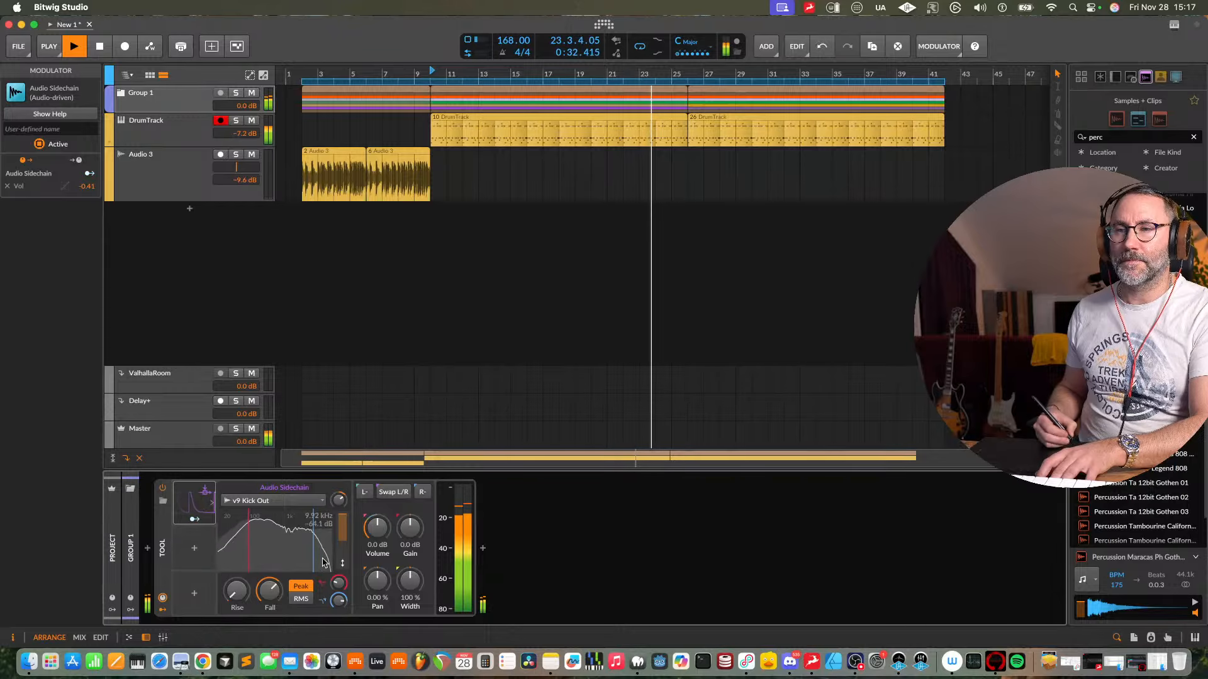
pyautogui.click(162, 488)
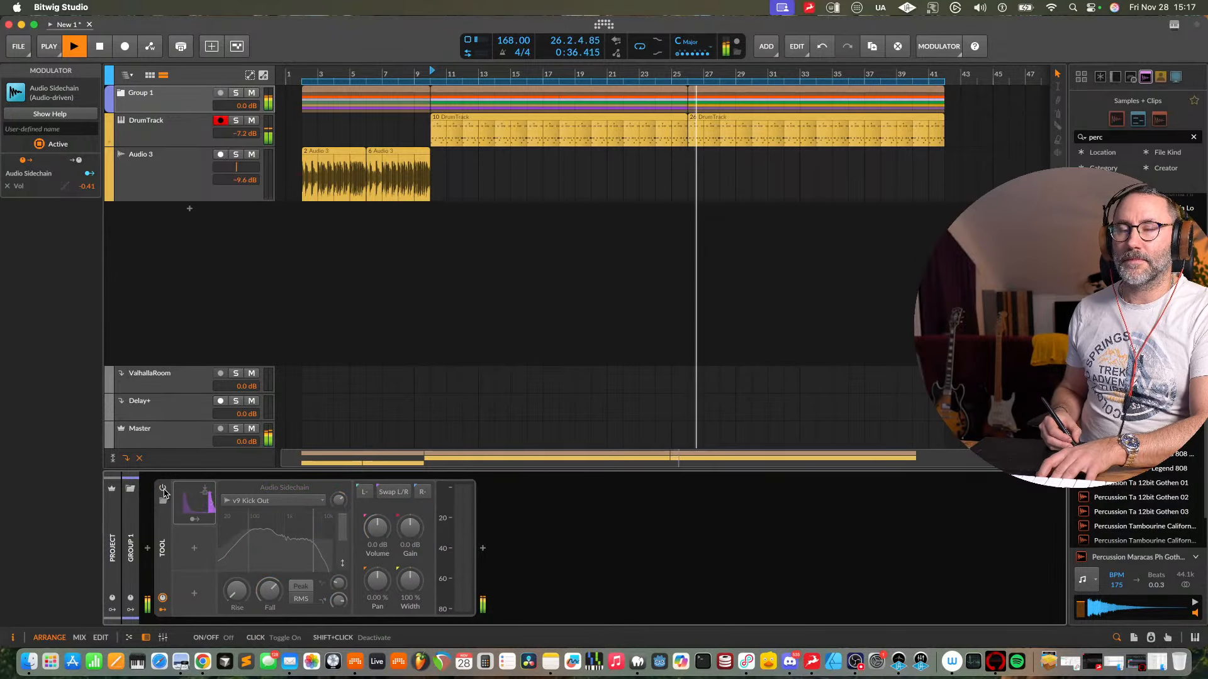
pyautogui.click(162, 490)
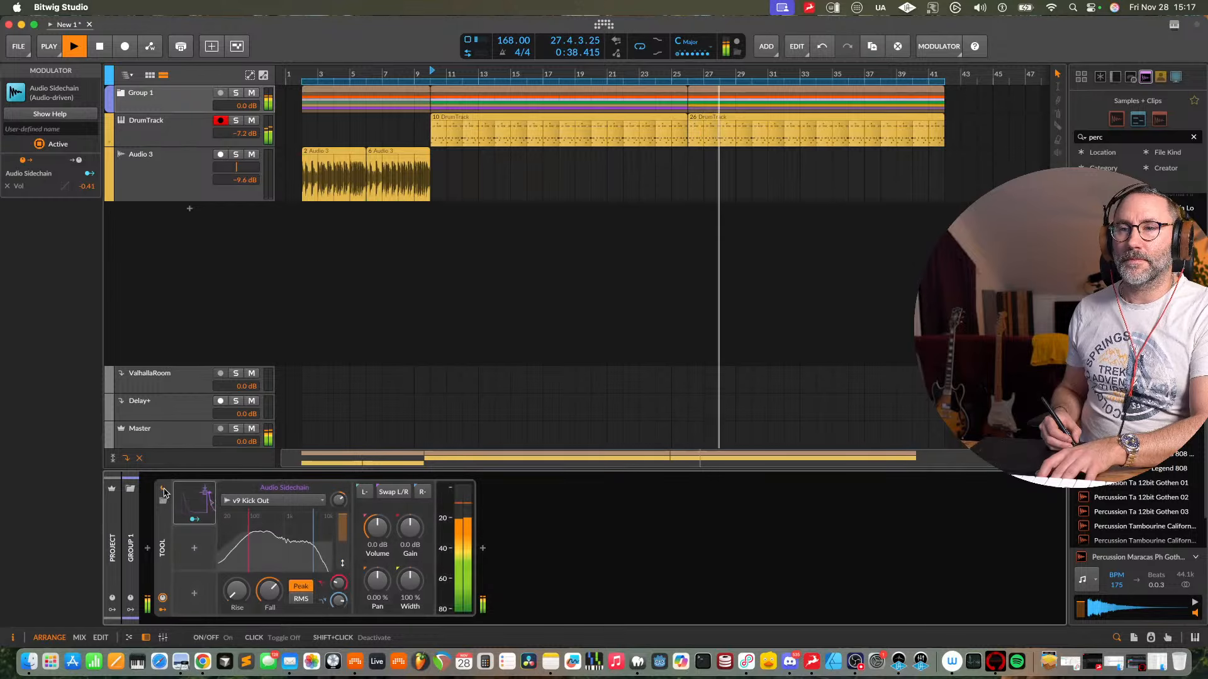
pyautogui.moveTo(339, 501); pyautogui.dragTo(339, 494)
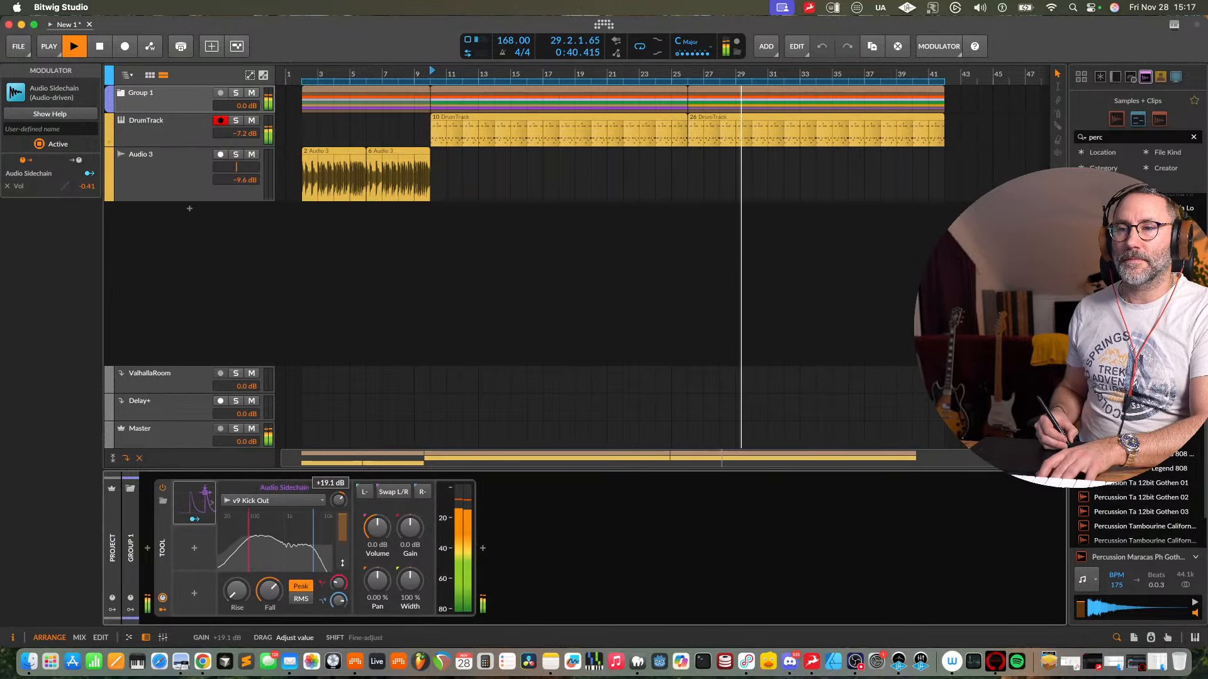
# - Compare Group 1's playback with the Tool device bypassed and enabled, leaving the Tool enabled
pyautogui.press('space')
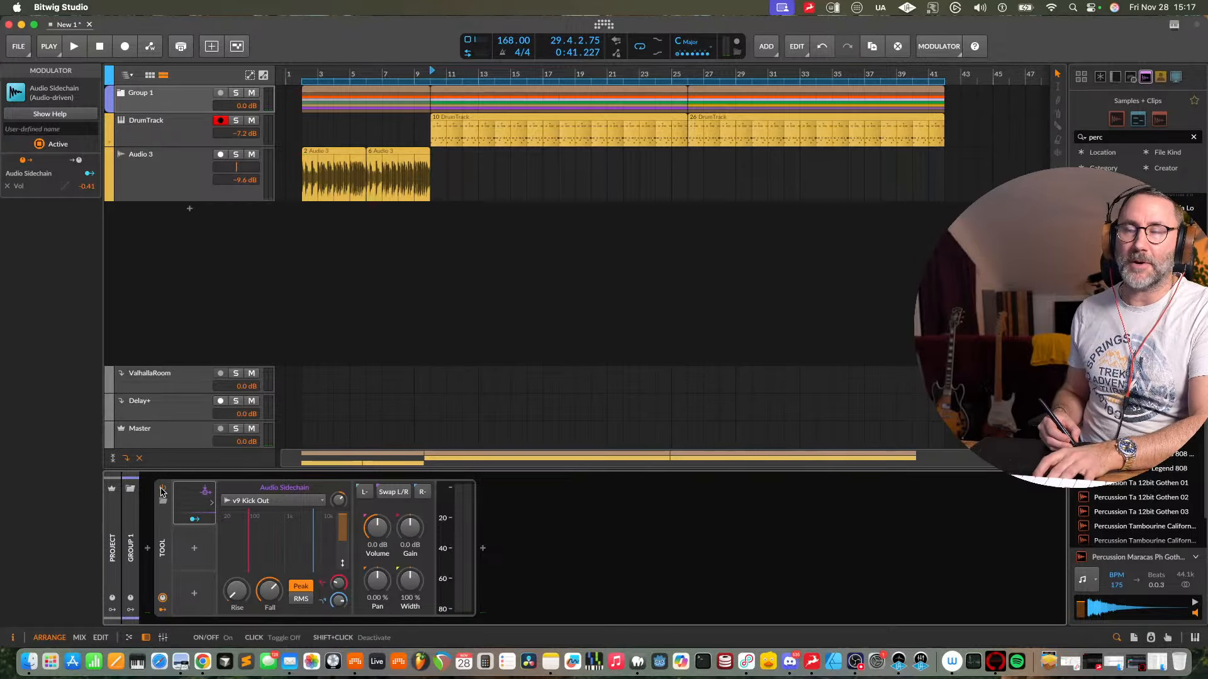
pyautogui.click(162, 489)
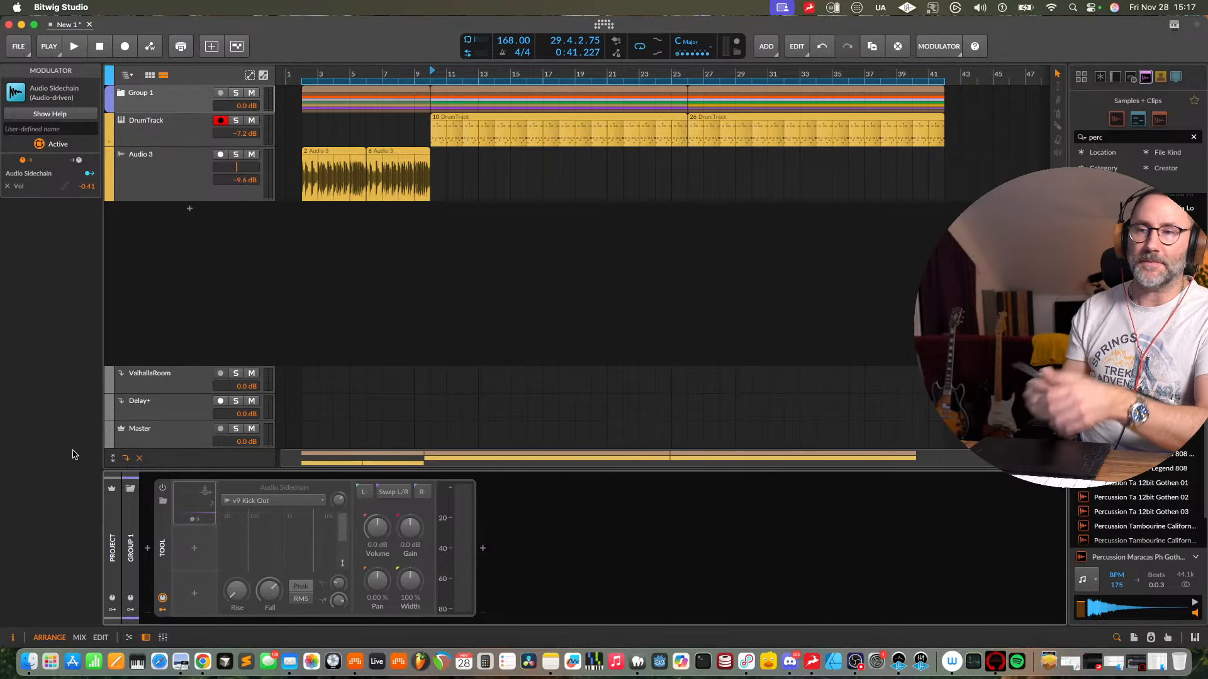
pyautogui.press('space')
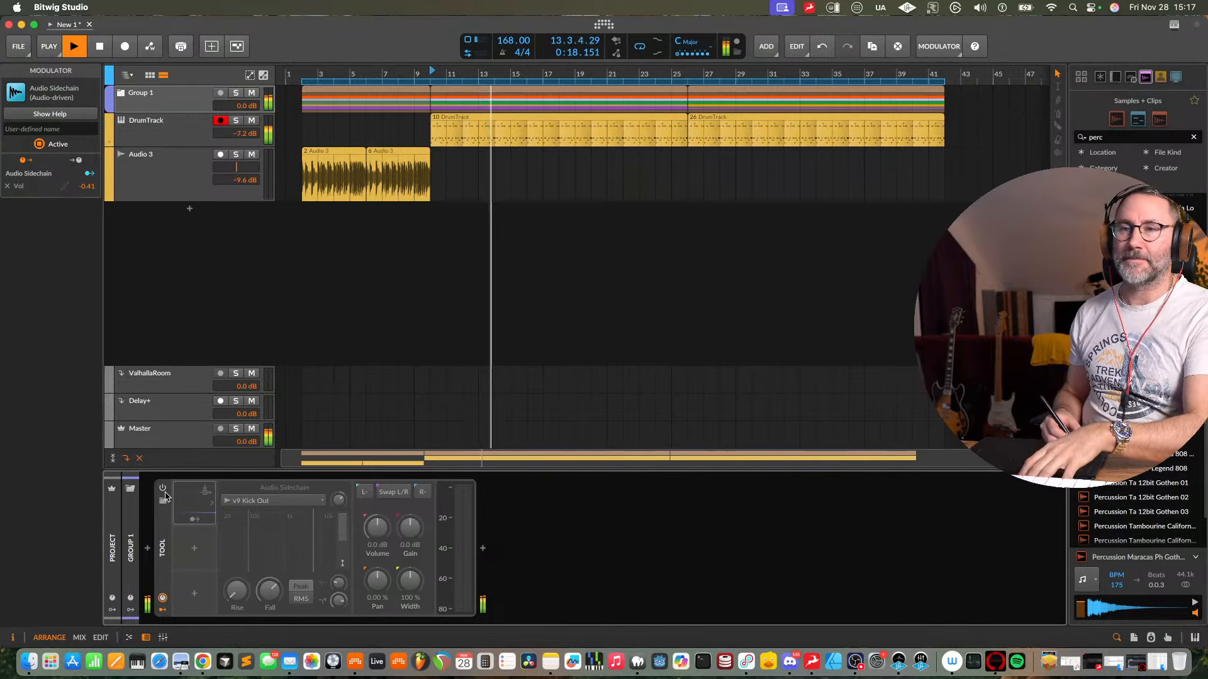
pyautogui.press('space')
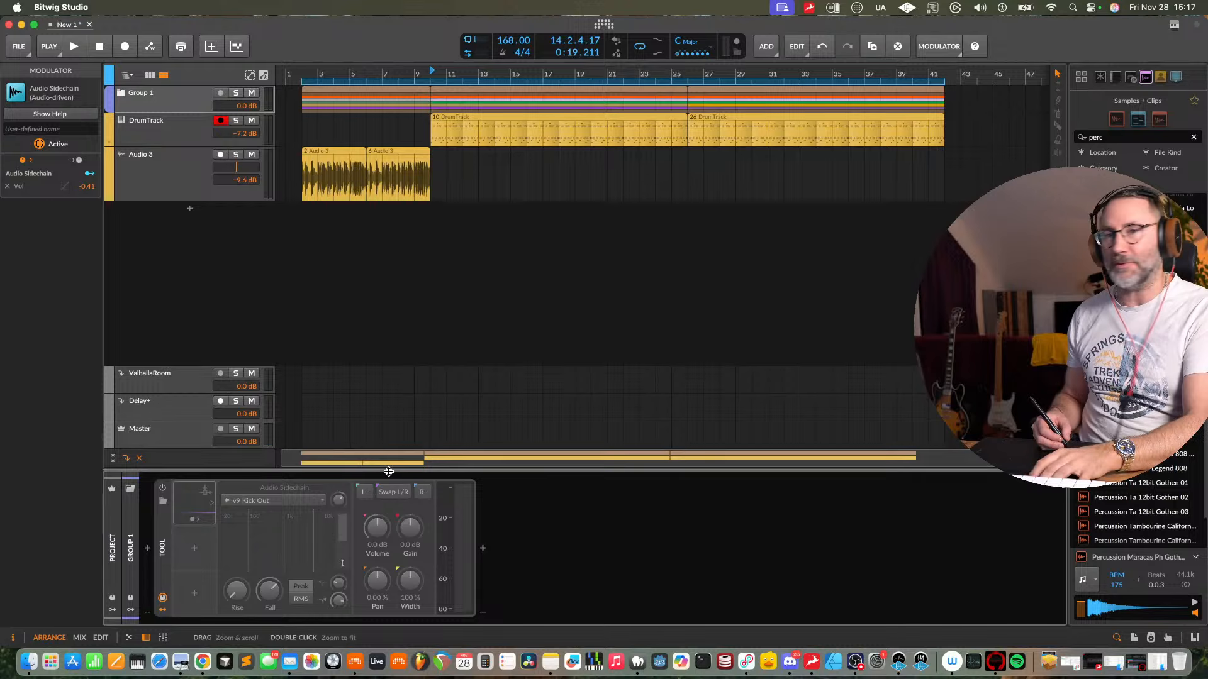
pyautogui.click(167, 526)
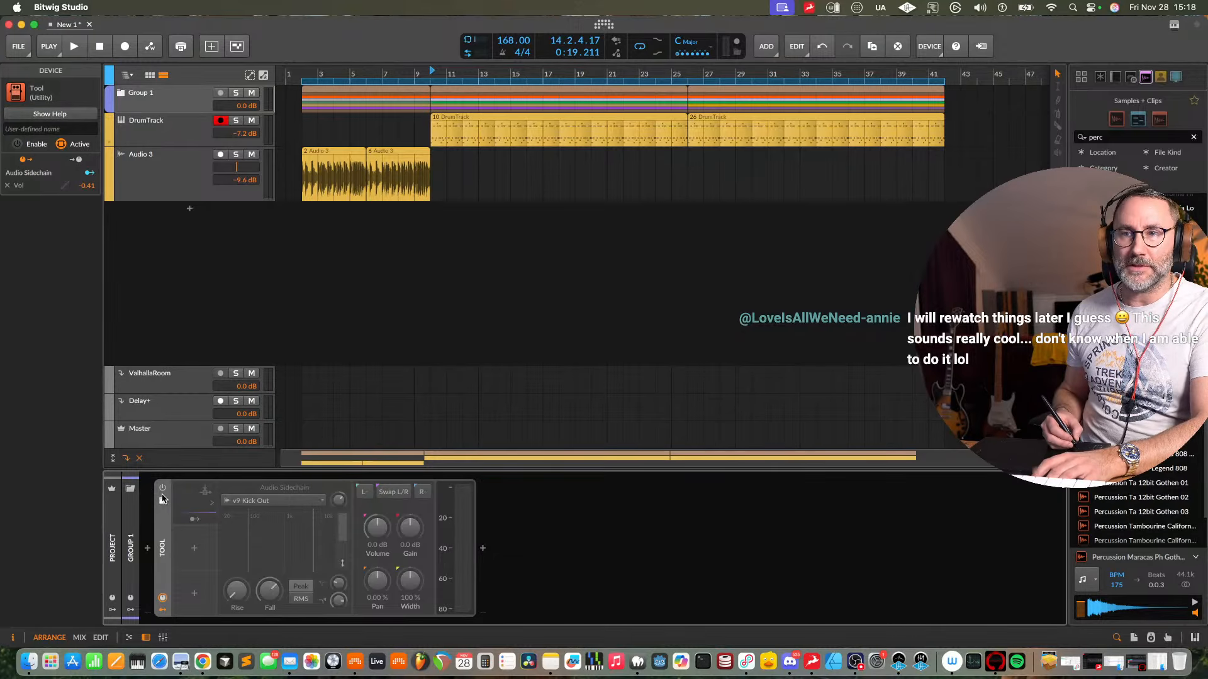
pyautogui.press('space')
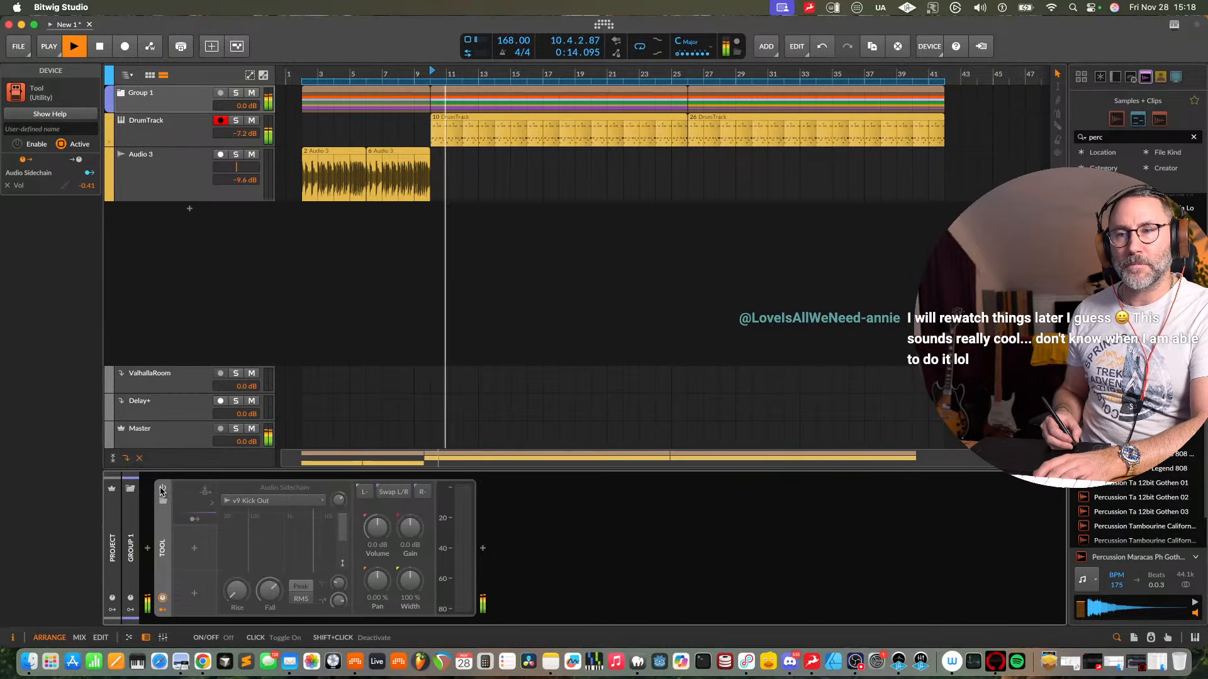
pyautogui.click(162, 489)
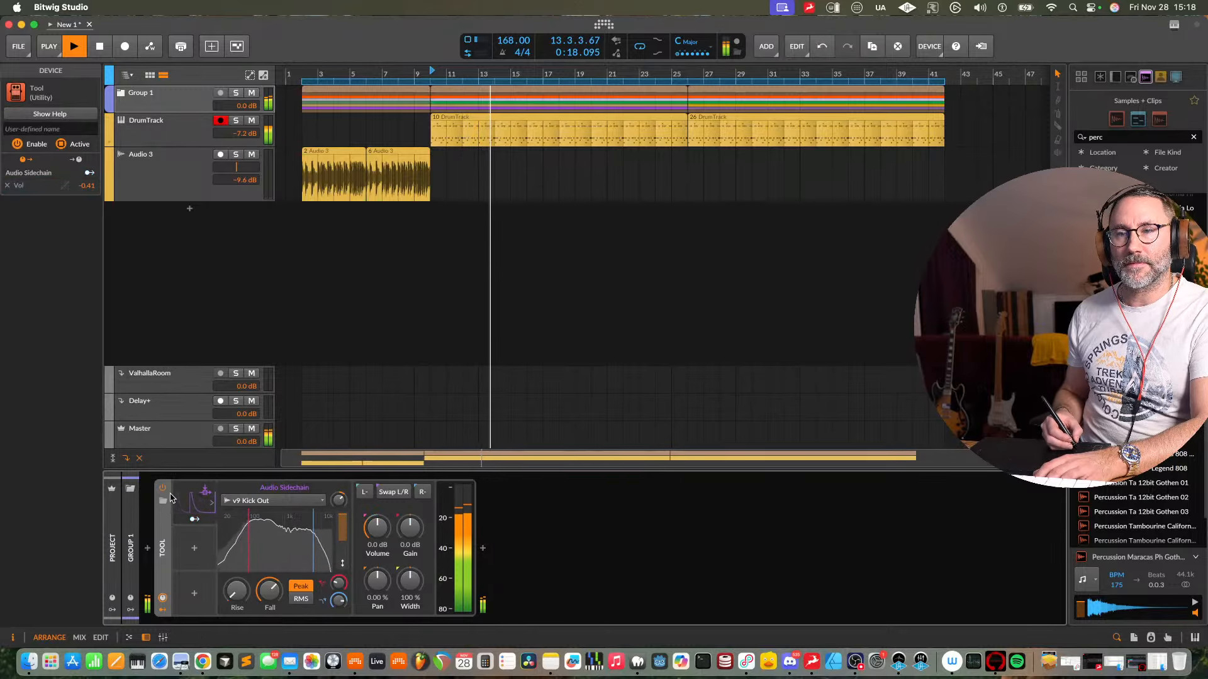
pyautogui.press('space')
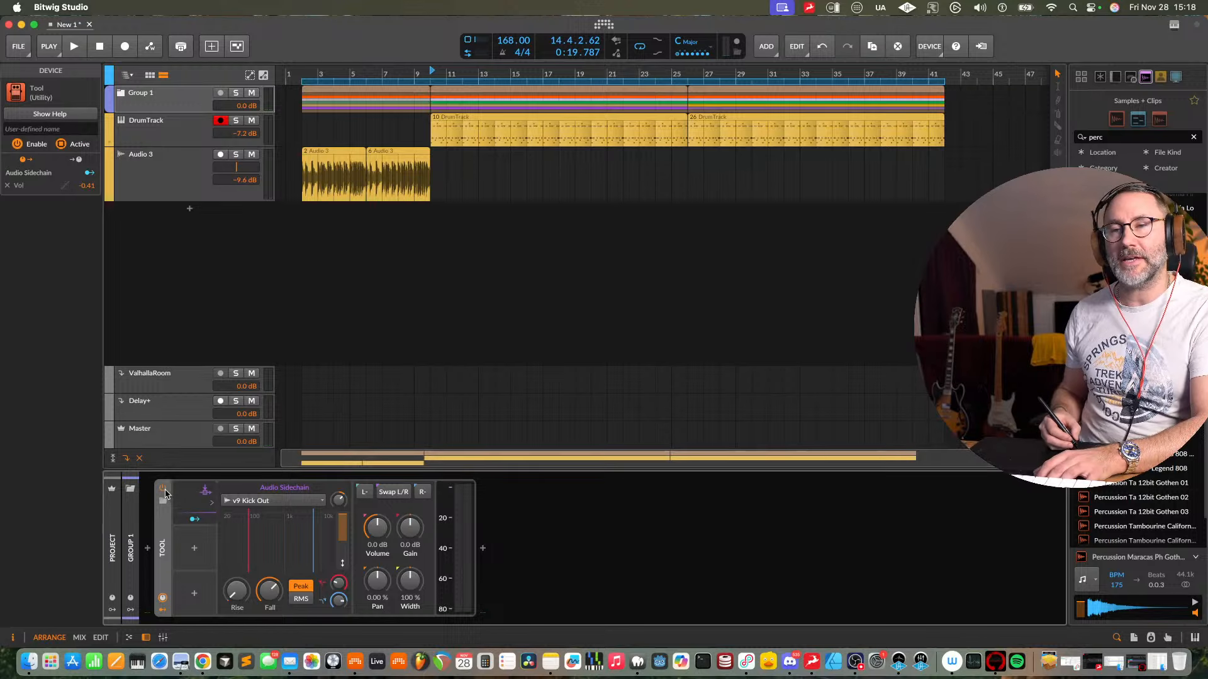
pyautogui.press('space')
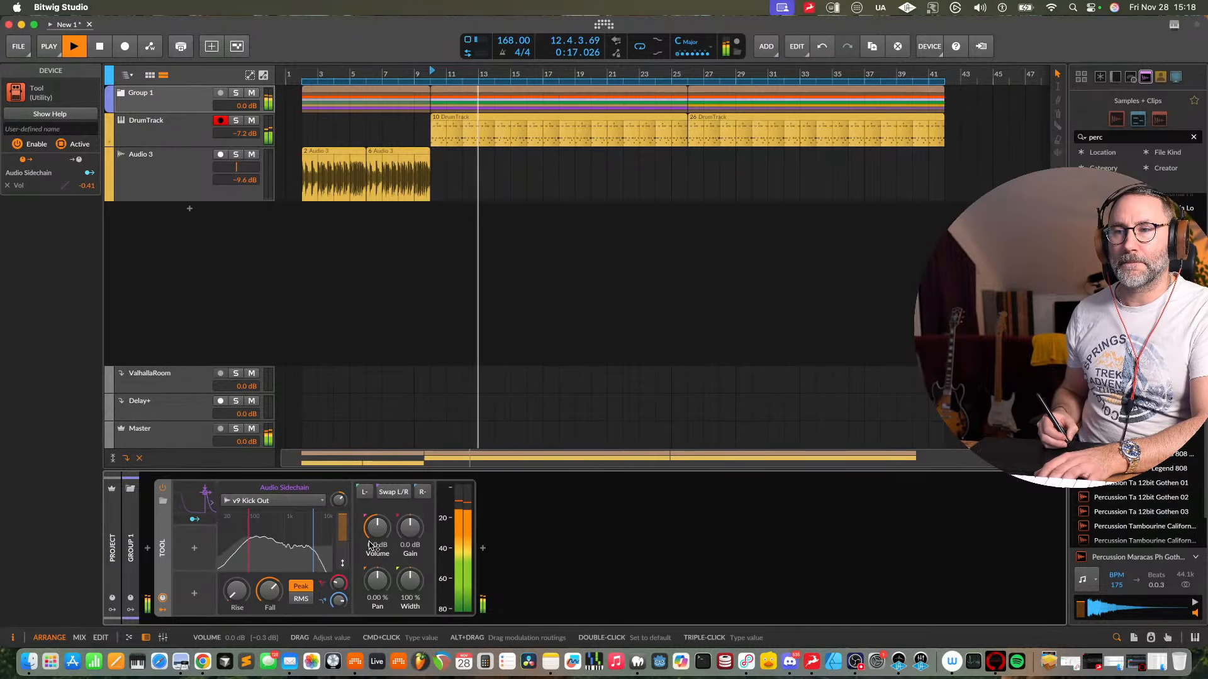
pyautogui.click(163, 489)
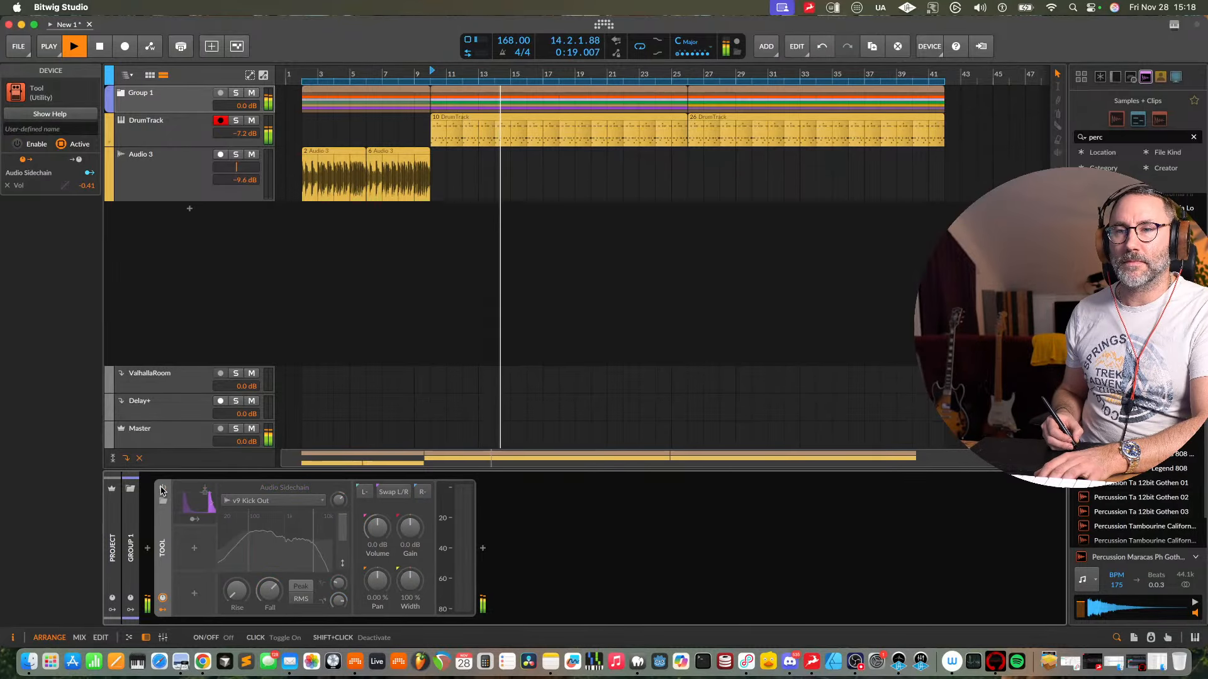
pyautogui.click(163, 488)
# - Expand Group 1 to show its tracks and recolor the Guitar L track orange
pyautogui.click(181, 111)
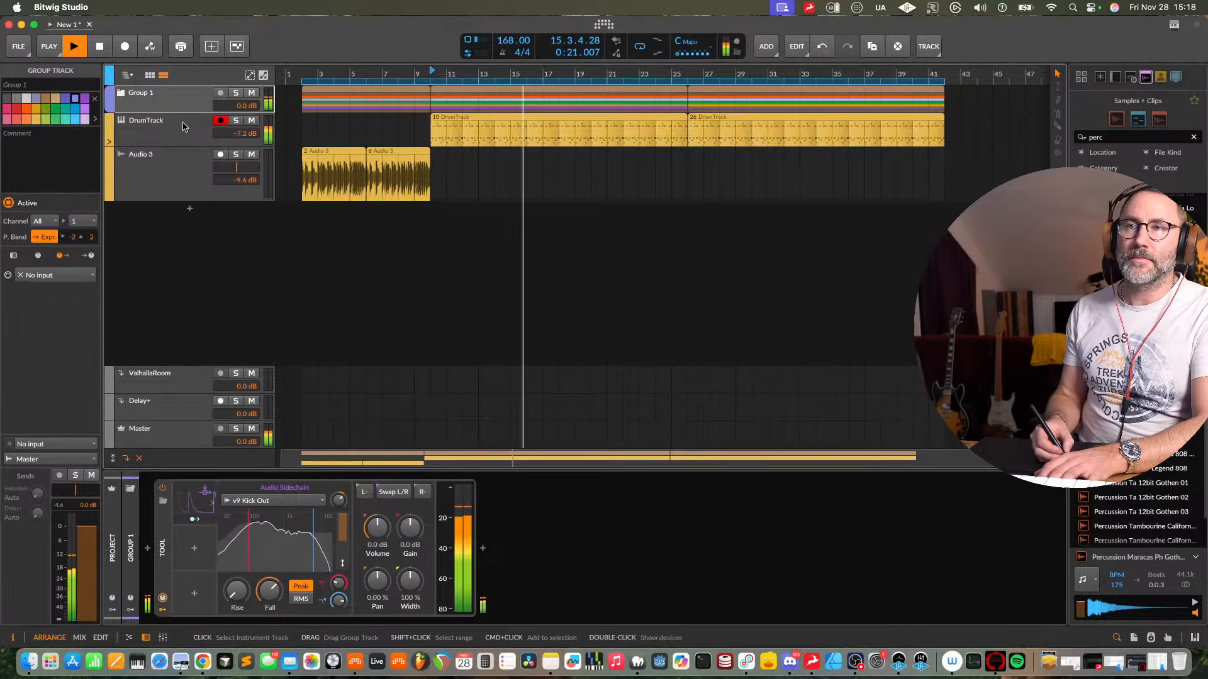
pyautogui.click(123, 95)
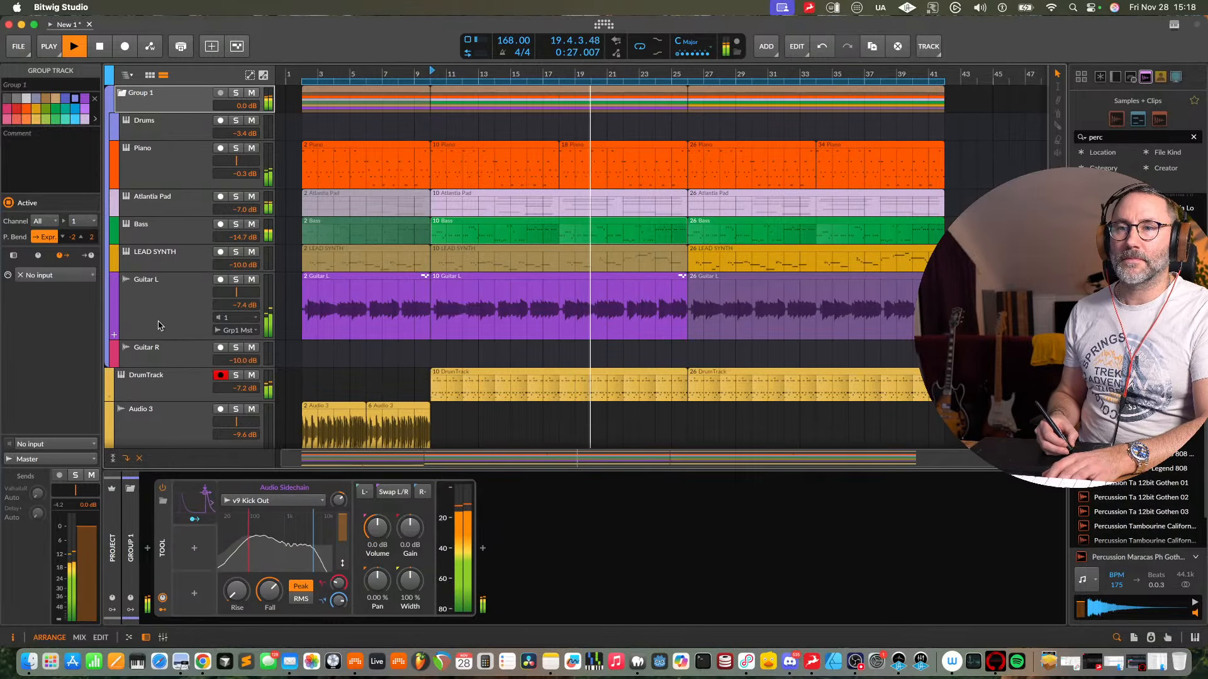
pyautogui.rightClick(178, 314)
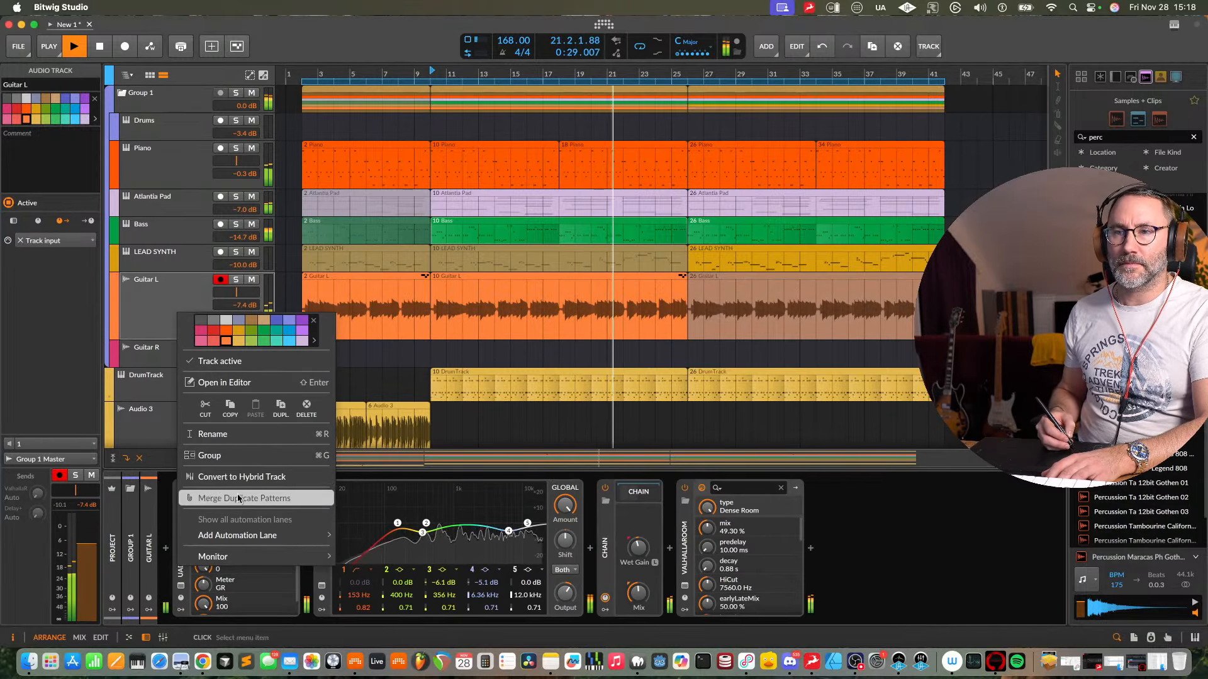
pyautogui.click(157, 305)
# - Add an instrument track below Guitar L with Omnisphere loaded, allowing the plug-in host local network access, and stop playback
pyautogui.press('super+t')
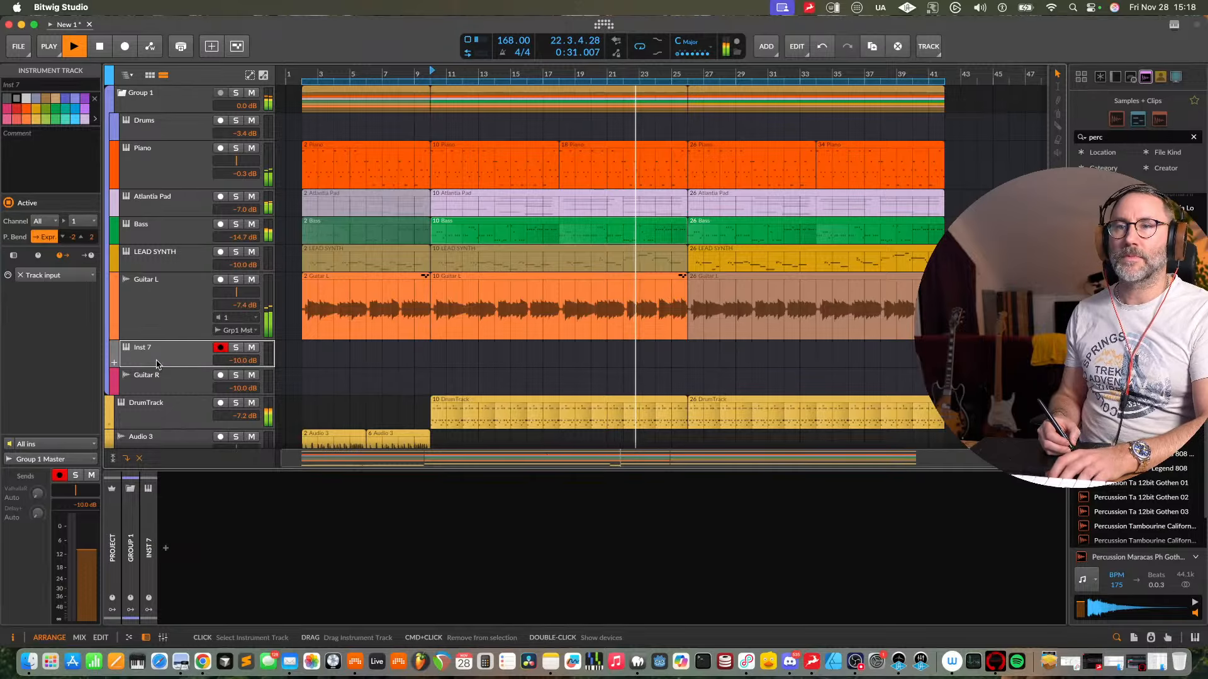
pyautogui.click(166, 549)
pyautogui.write('omni')
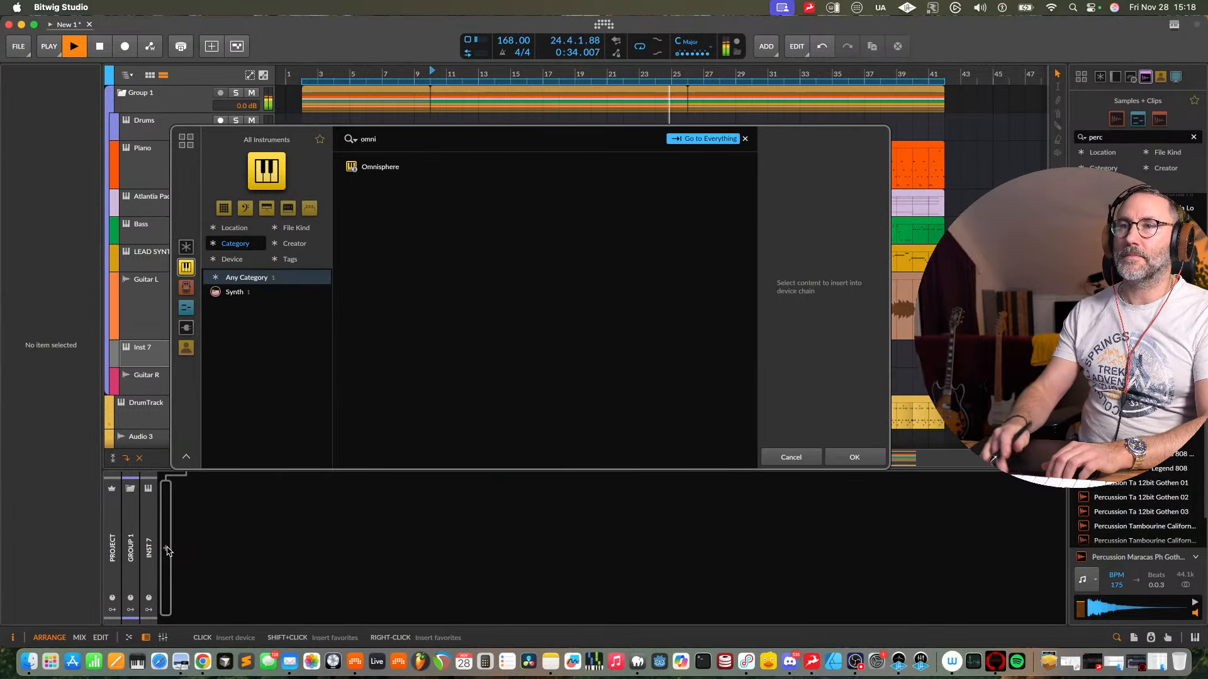
pyautogui.doubleClick(421, 171)
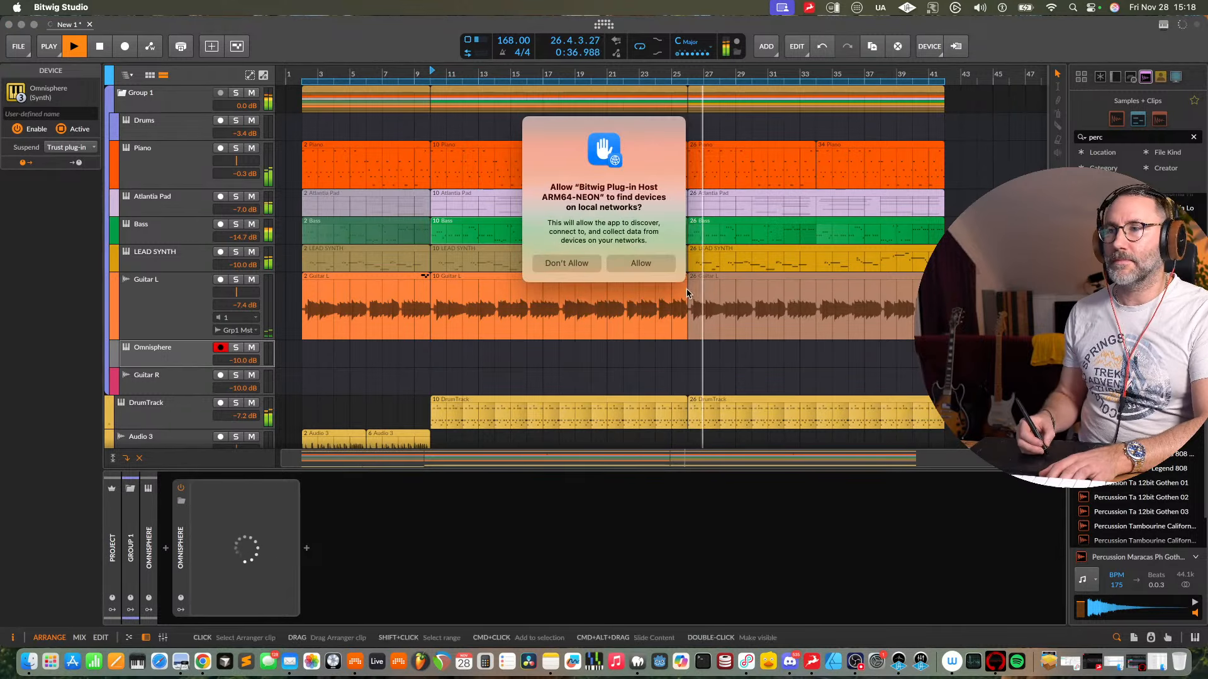
pyautogui.click(648, 265)
pyautogui.press('space')
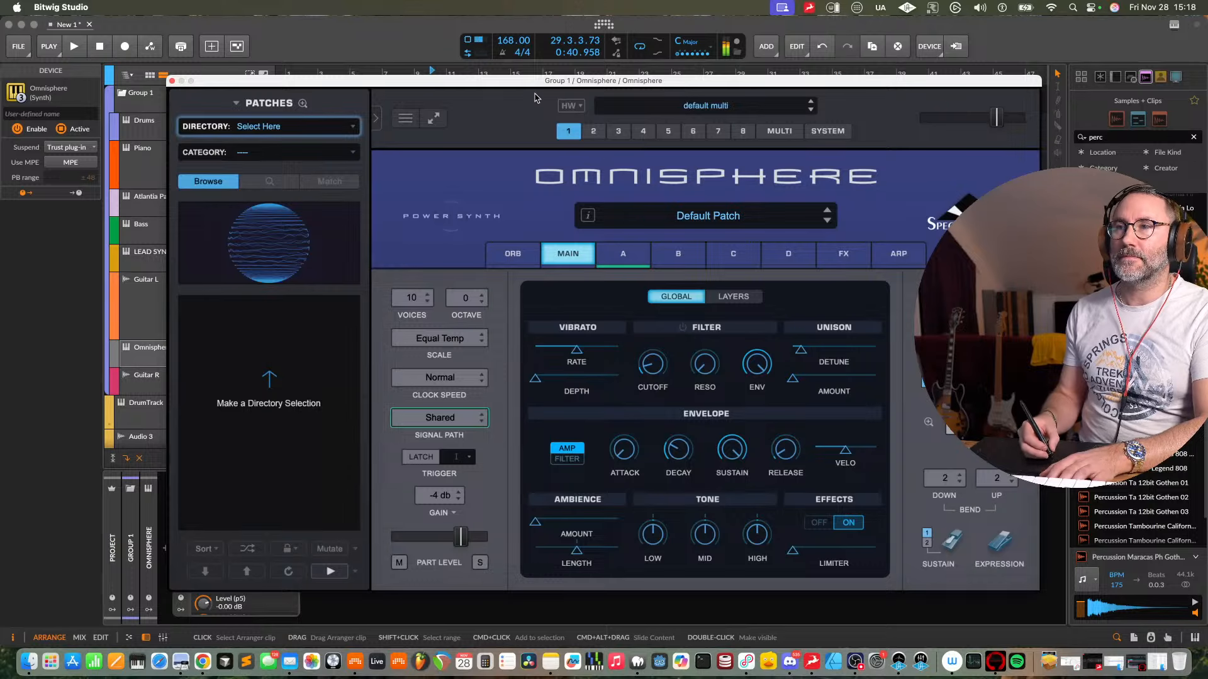
# - Save the project as bitwig.stream20251128 in the Projects folder
pyautogui.click(22, 50)
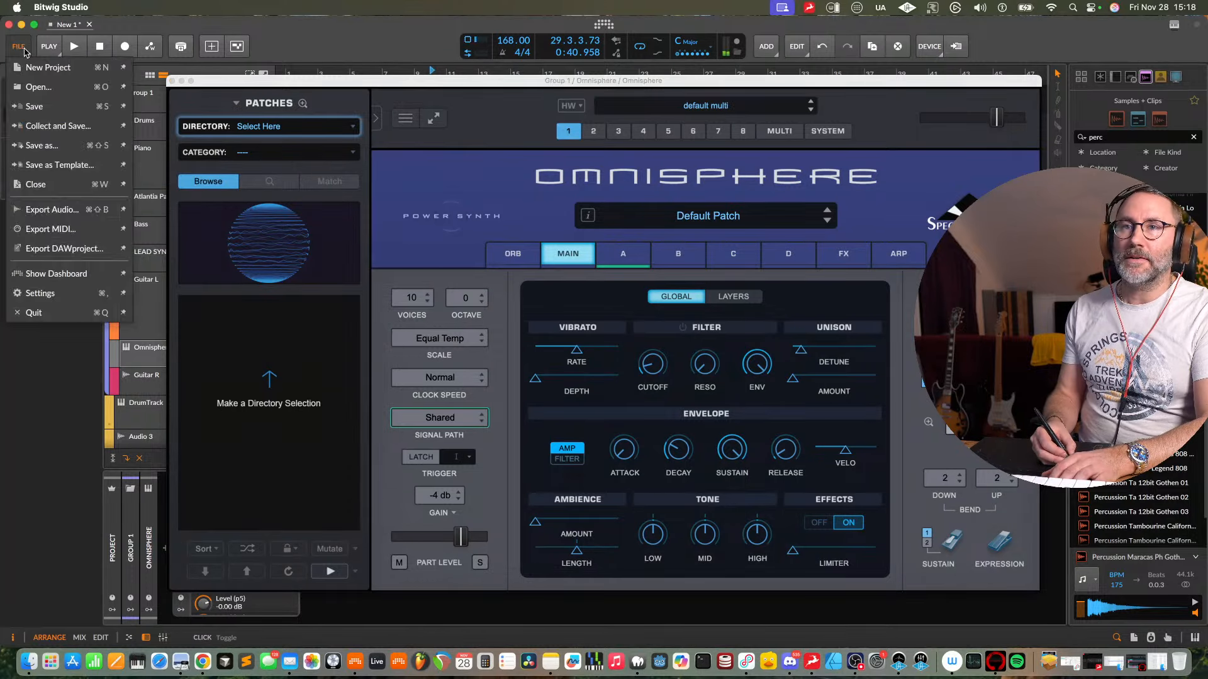
pyautogui.click(71, 149)
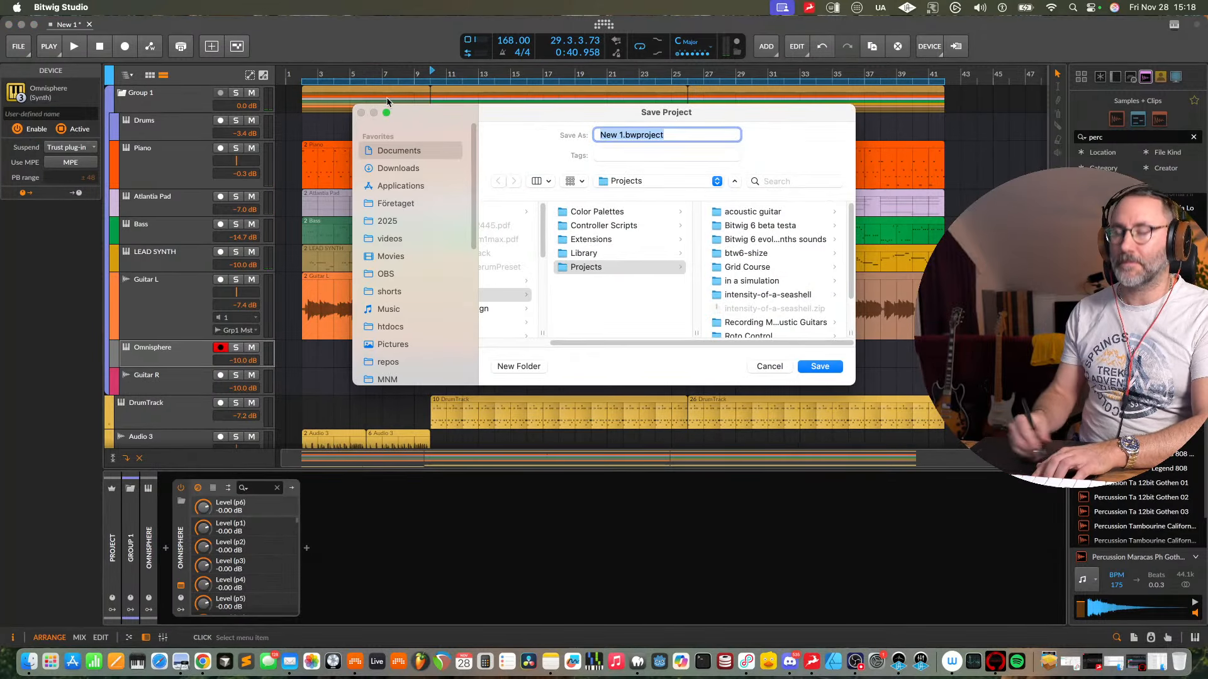
pyautogui.write('bitwig.stream20251128')
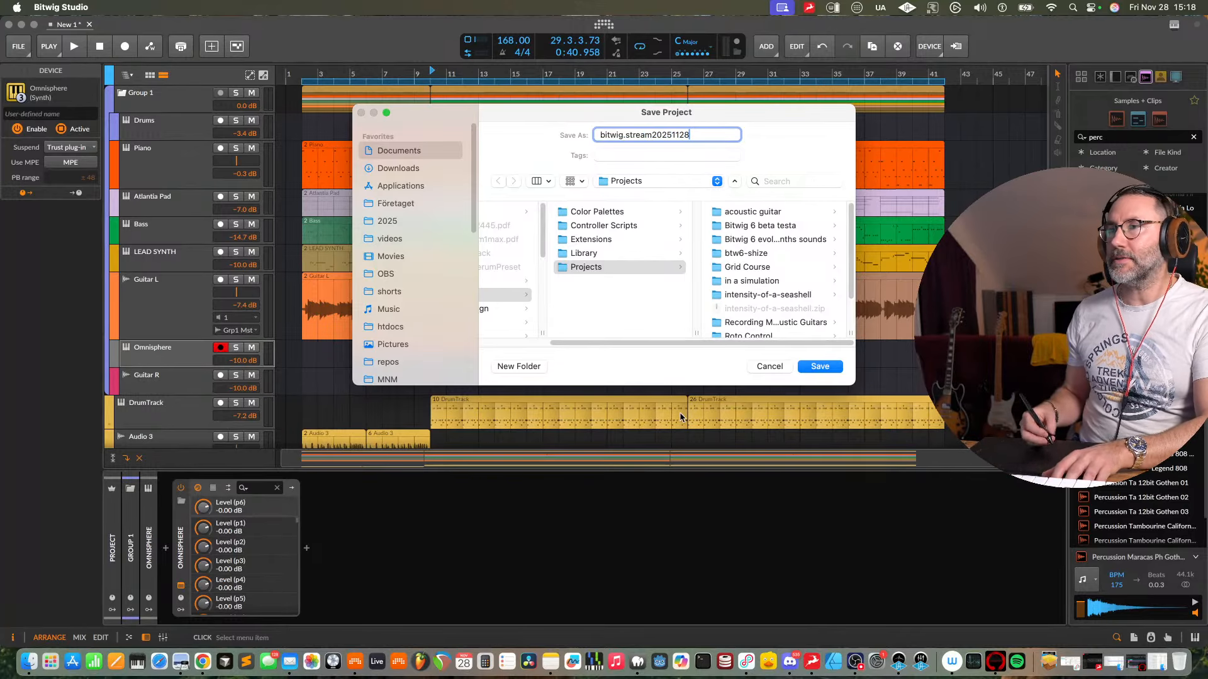
pyautogui.click(827, 367)
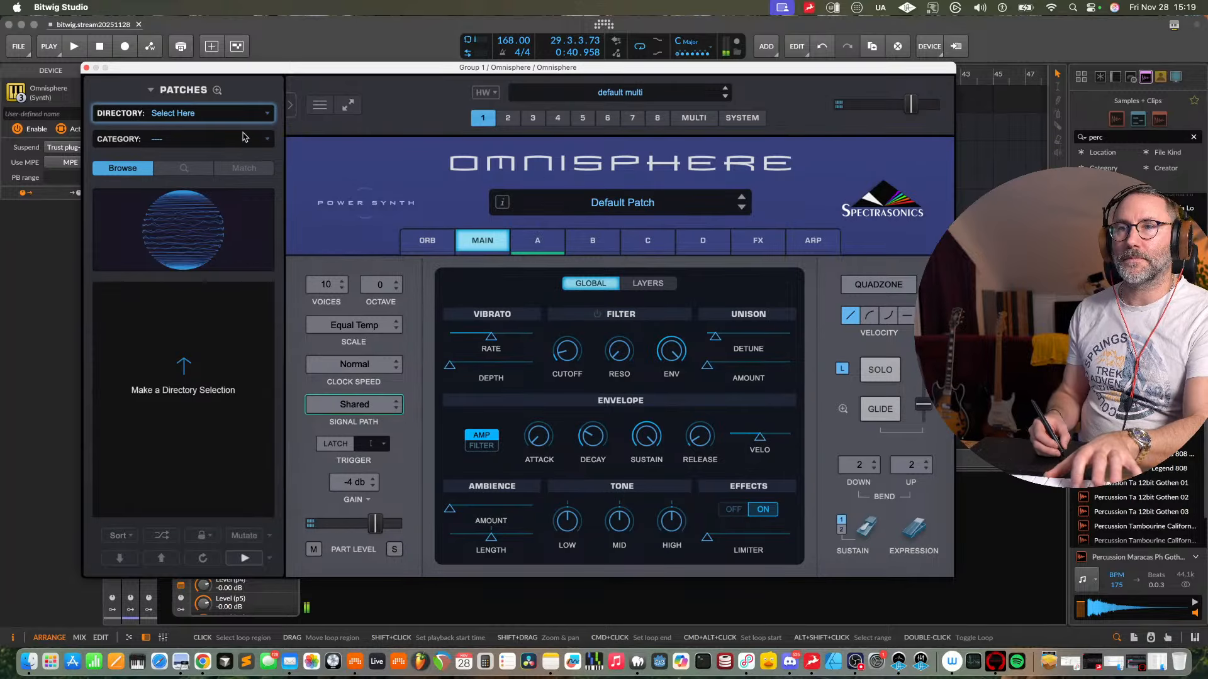
# - Browse all categories of Omnisphere's Vocal Collection directory and load the Boy Soloist Lulus Wheel patch
pyautogui.click(252, 119)
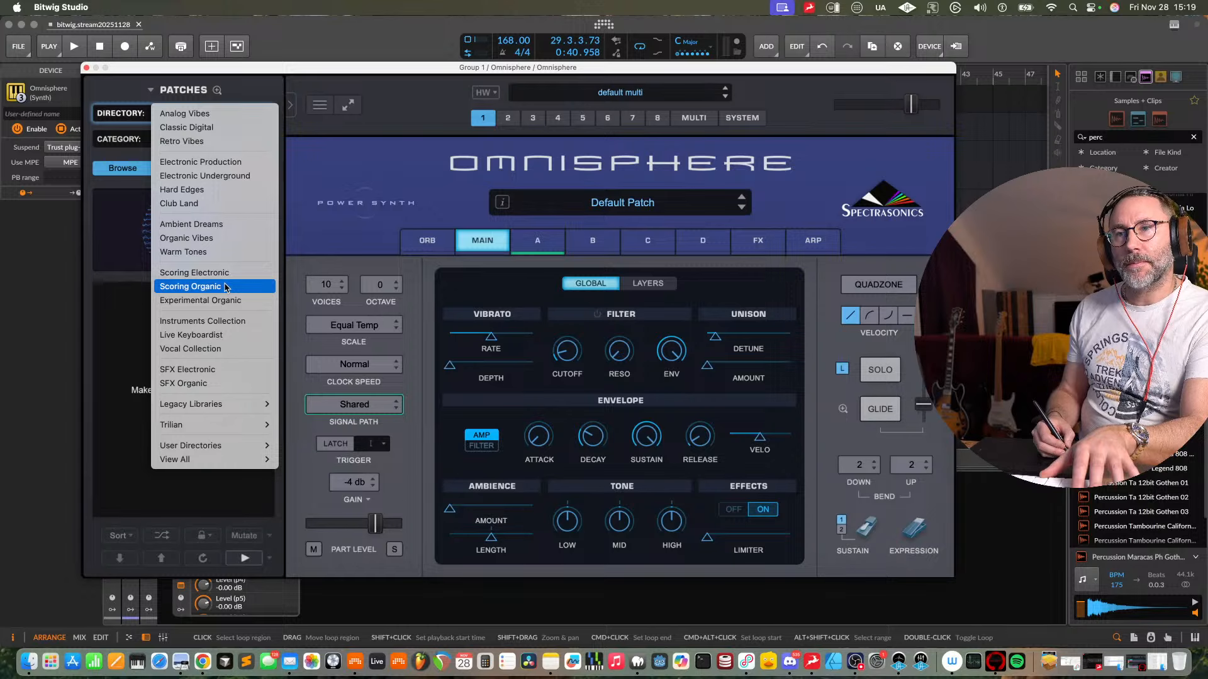
pyautogui.click(227, 349)
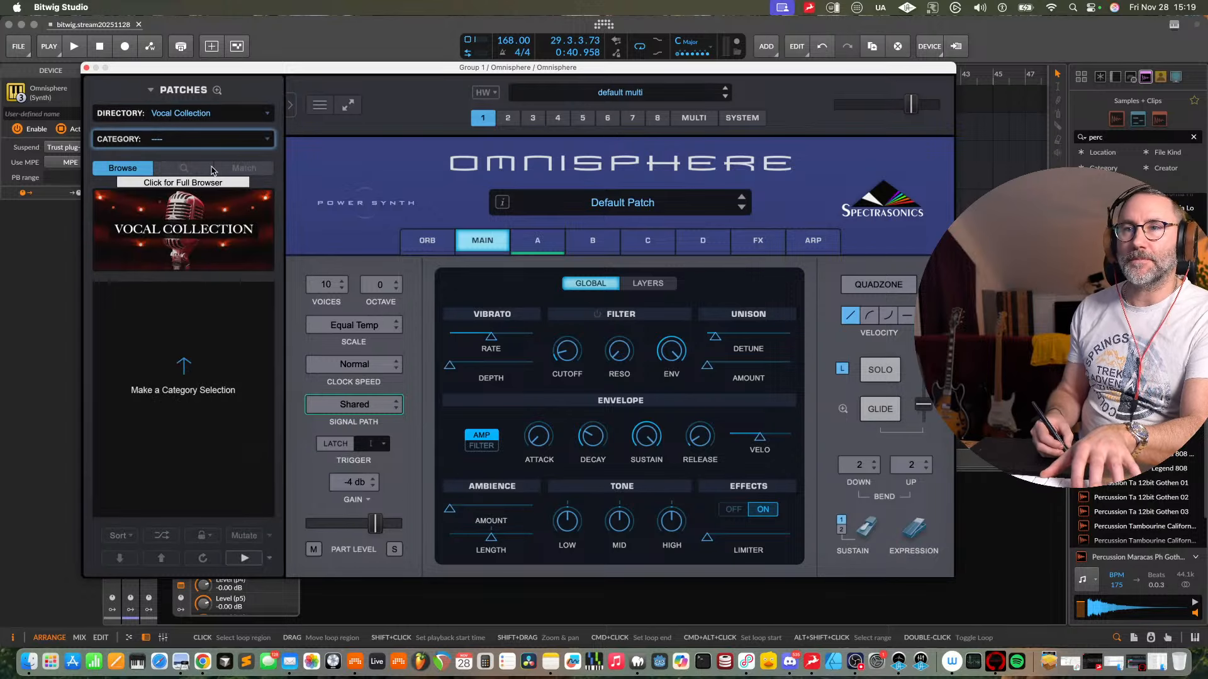
pyautogui.click(205, 140)
pyautogui.click(192, 139)
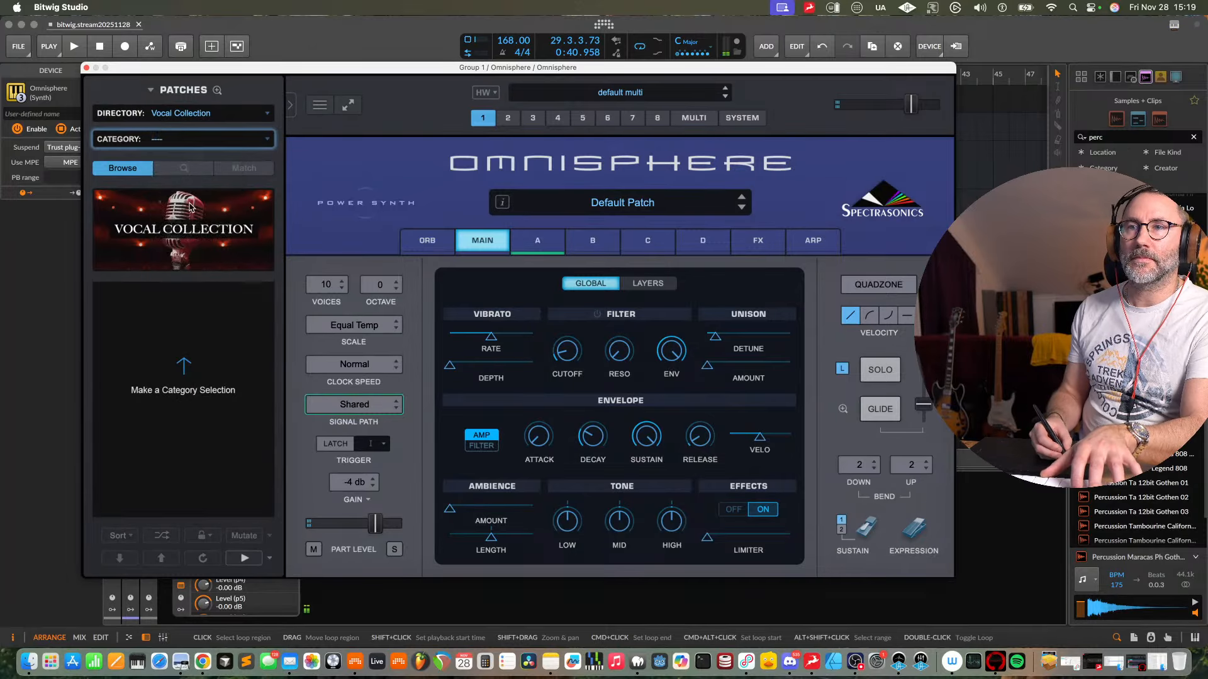
pyautogui.click(188, 317)
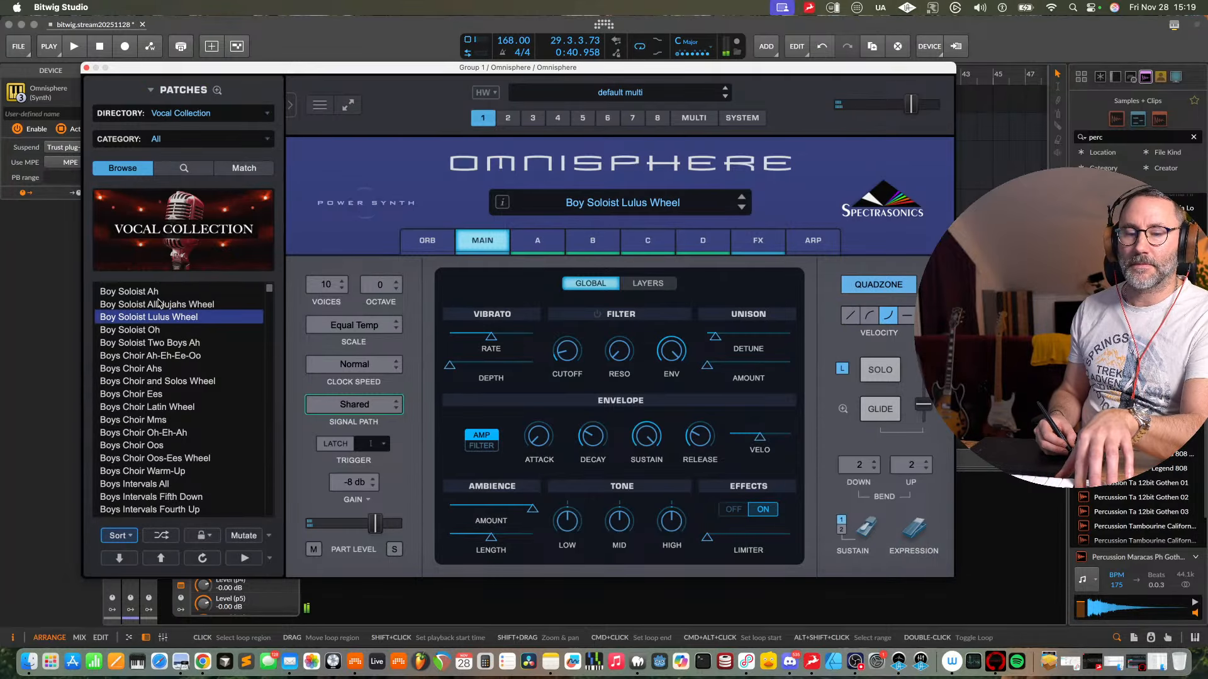
# - Load the Boy Soloist Oh patch and audition it against the arrangement while adjusting Omnisphere's part level
pyautogui.press('space')
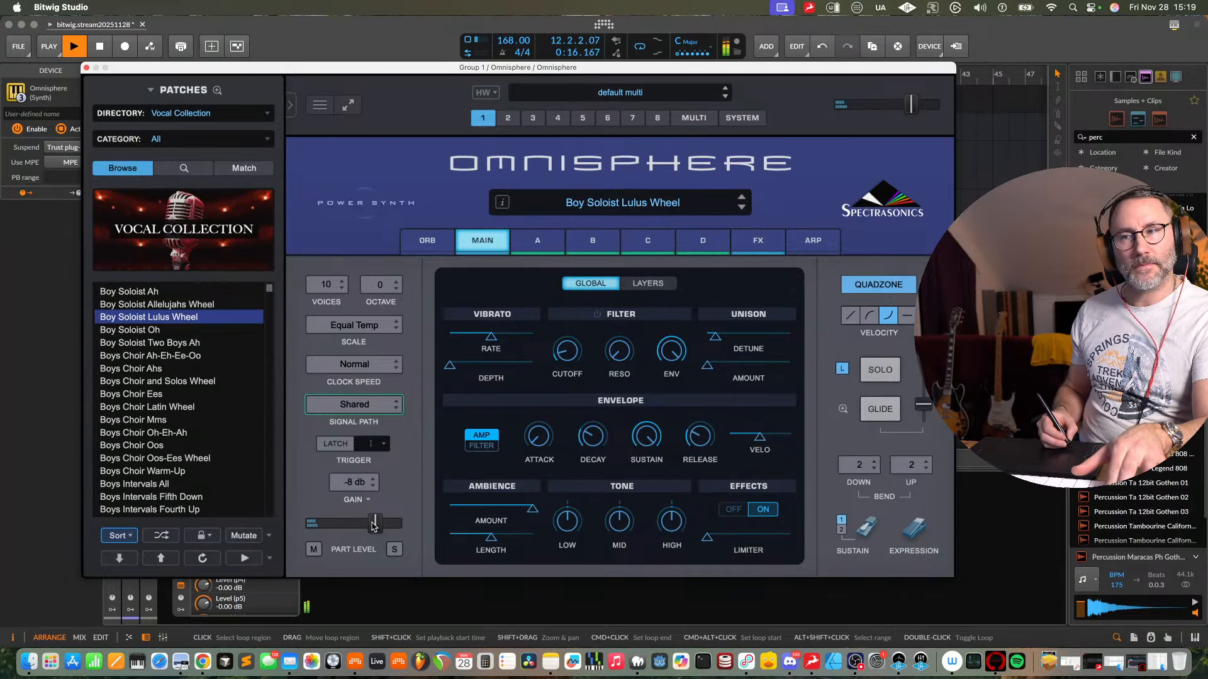
pyautogui.moveTo(375, 524); pyautogui.dragTo(395, 523)
pyautogui.click(171, 329)
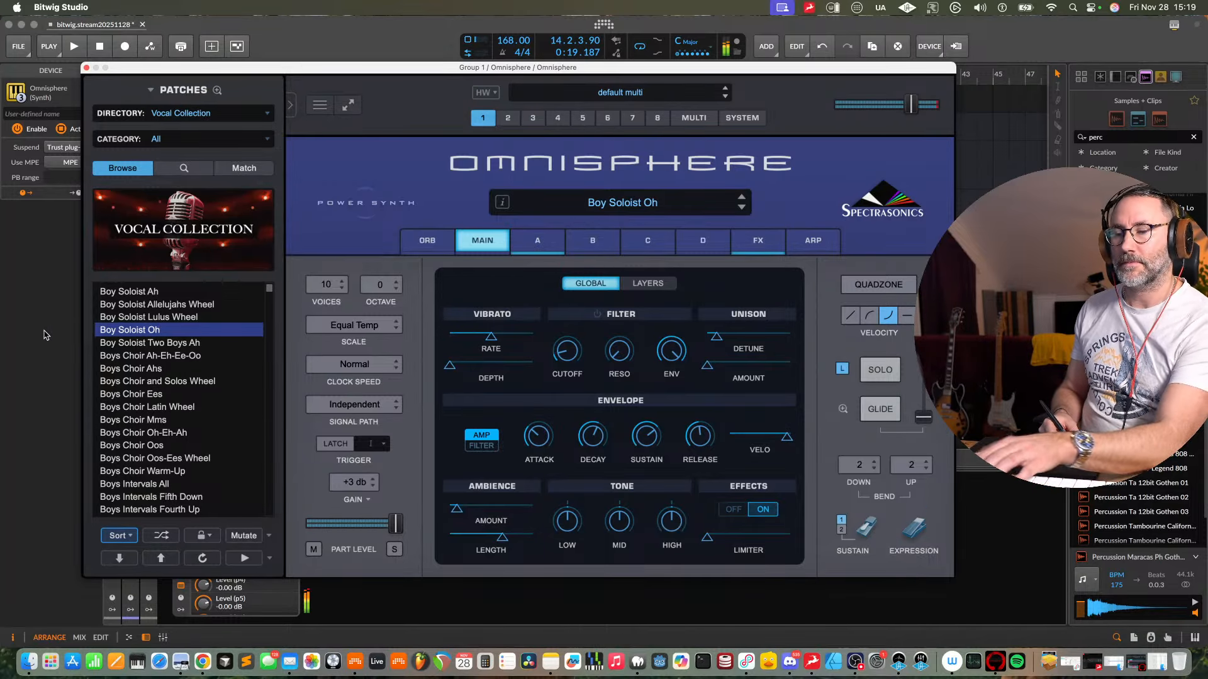
pyautogui.press('space')
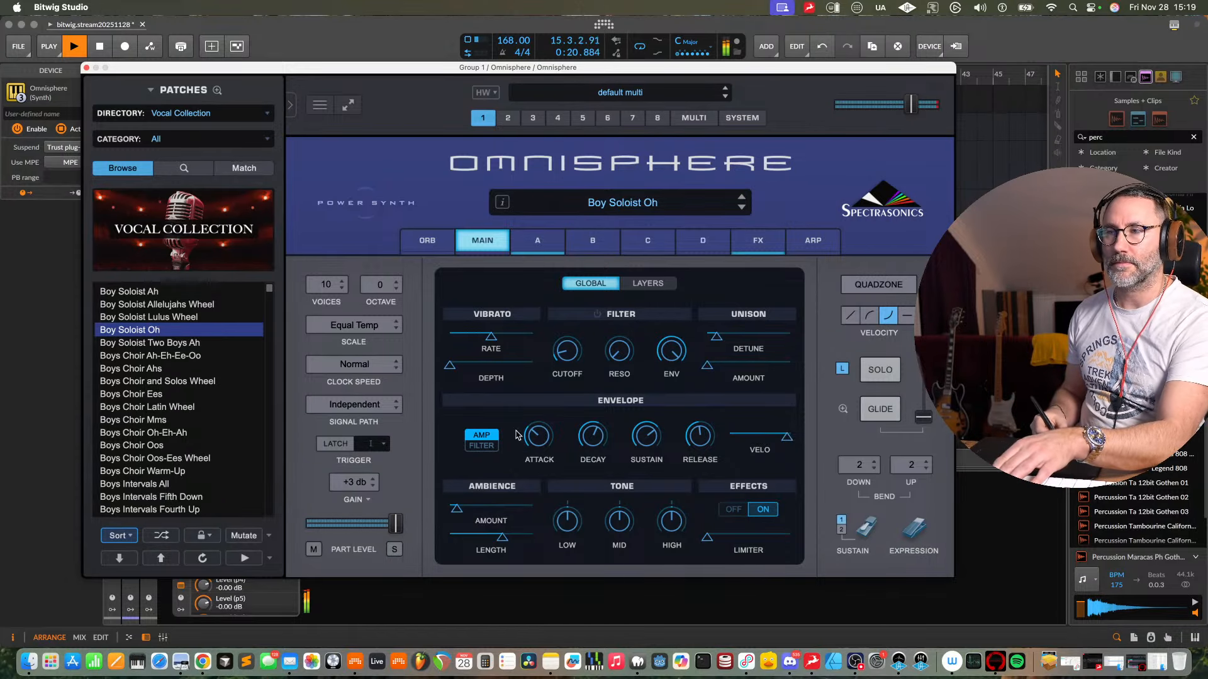
pyautogui.moveTo(388, 536); pyautogui.dragTo(368, 520)
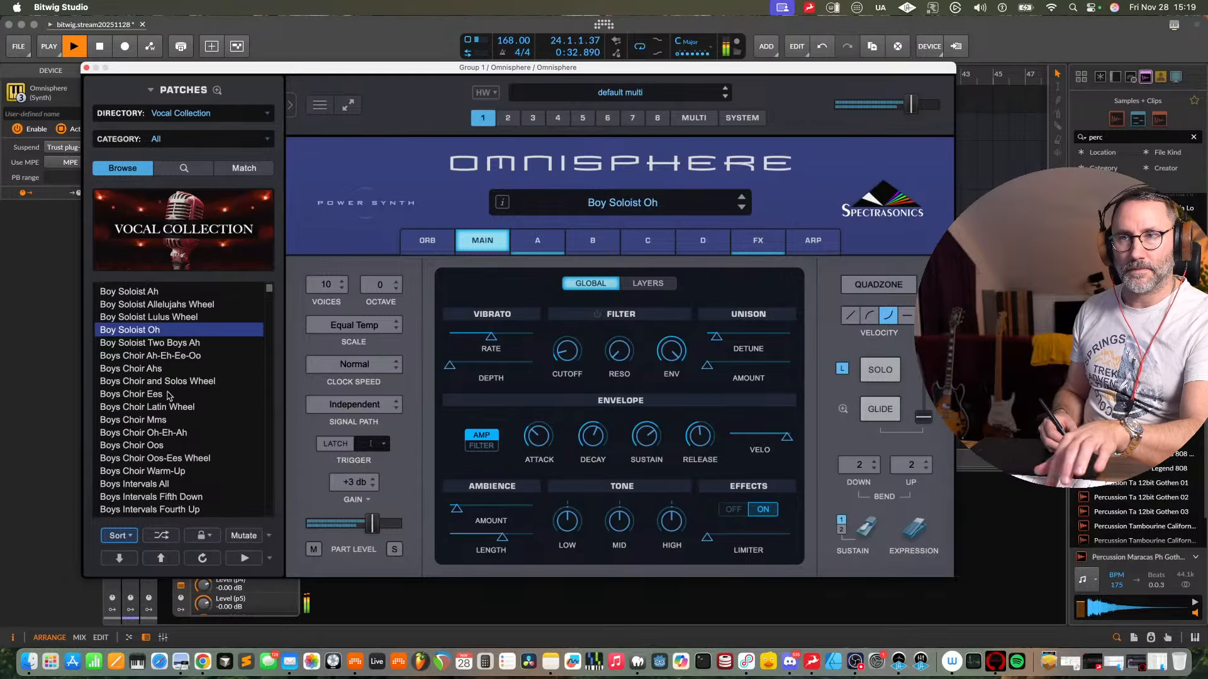
# - Load the Choir Full Ahs patch and audition it against the playing arrangement
pyautogui.scroll(-10, 261, 302)
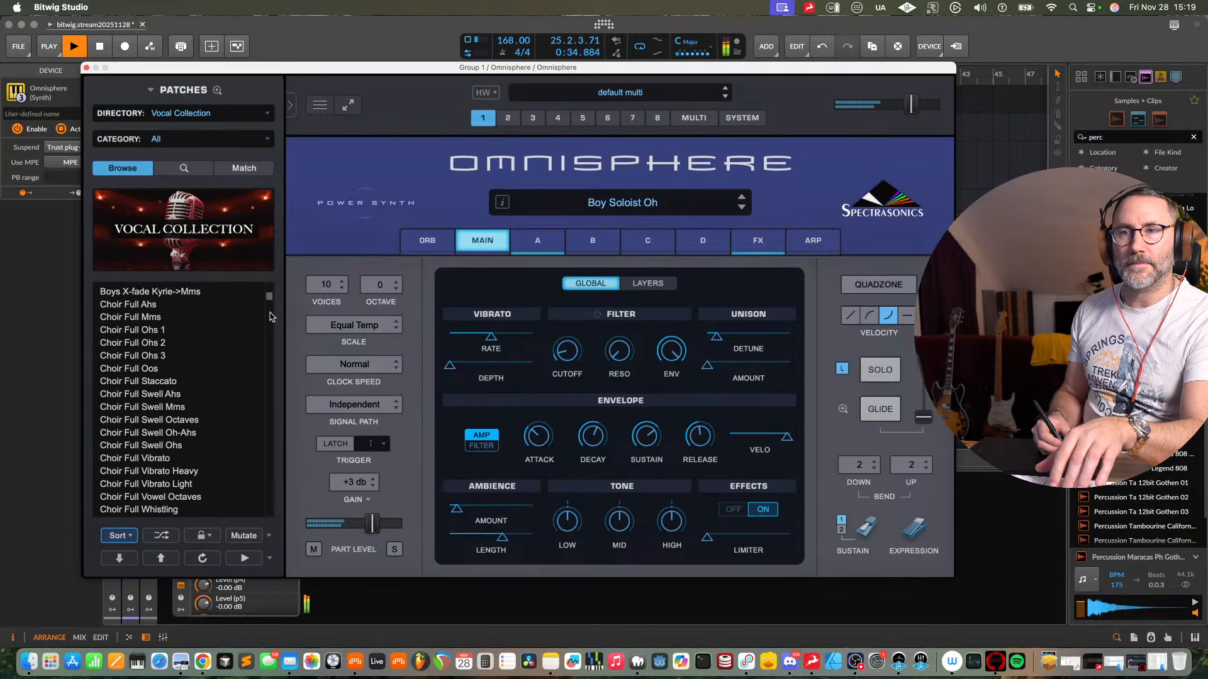
pyautogui.press('space')
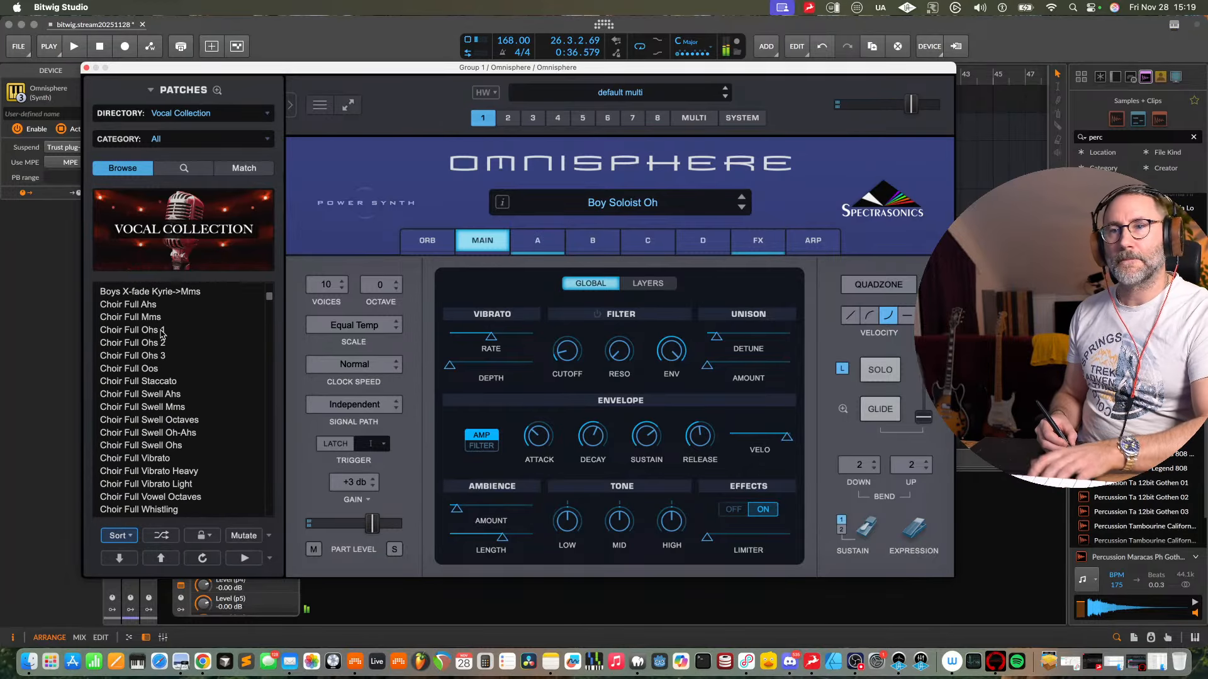
pyautogui.click(169, 304)
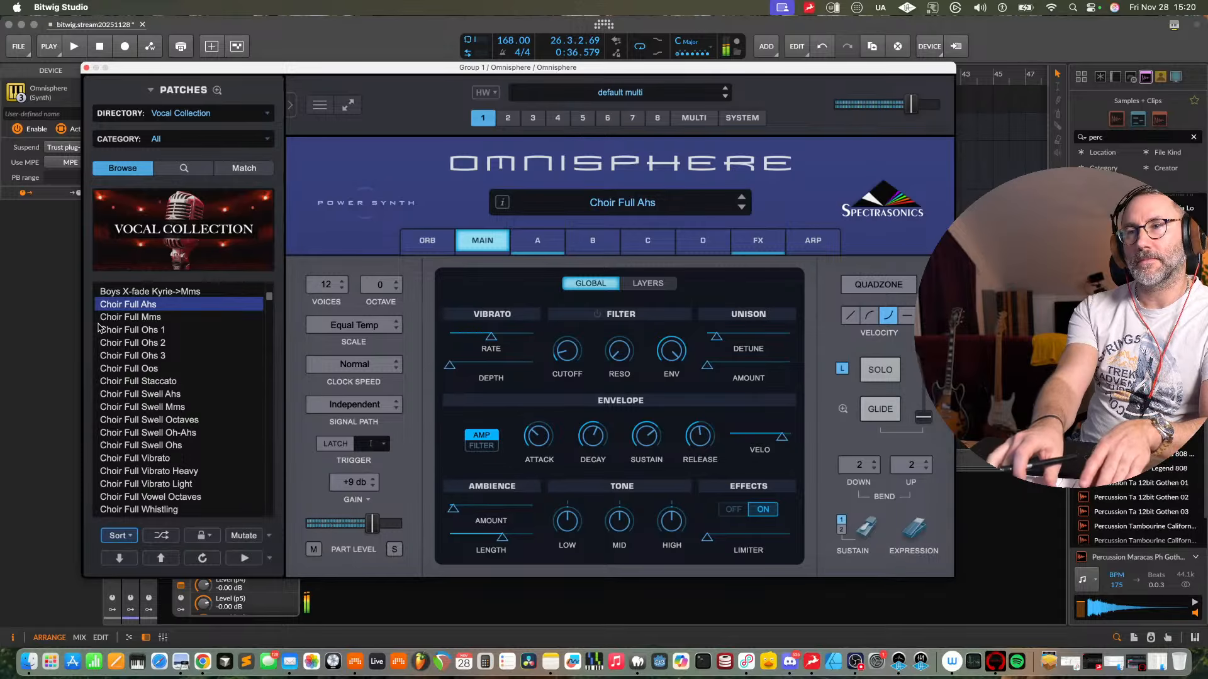
pyautogui.press('space')
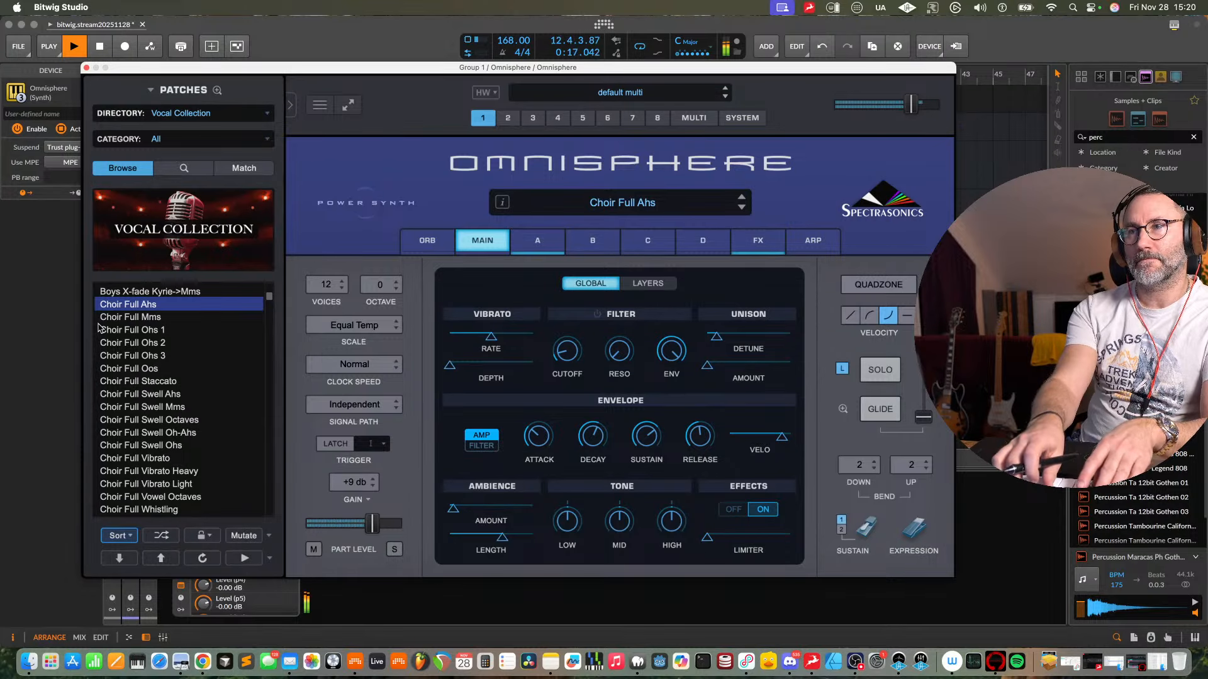
pyautogui.click(86, 68)
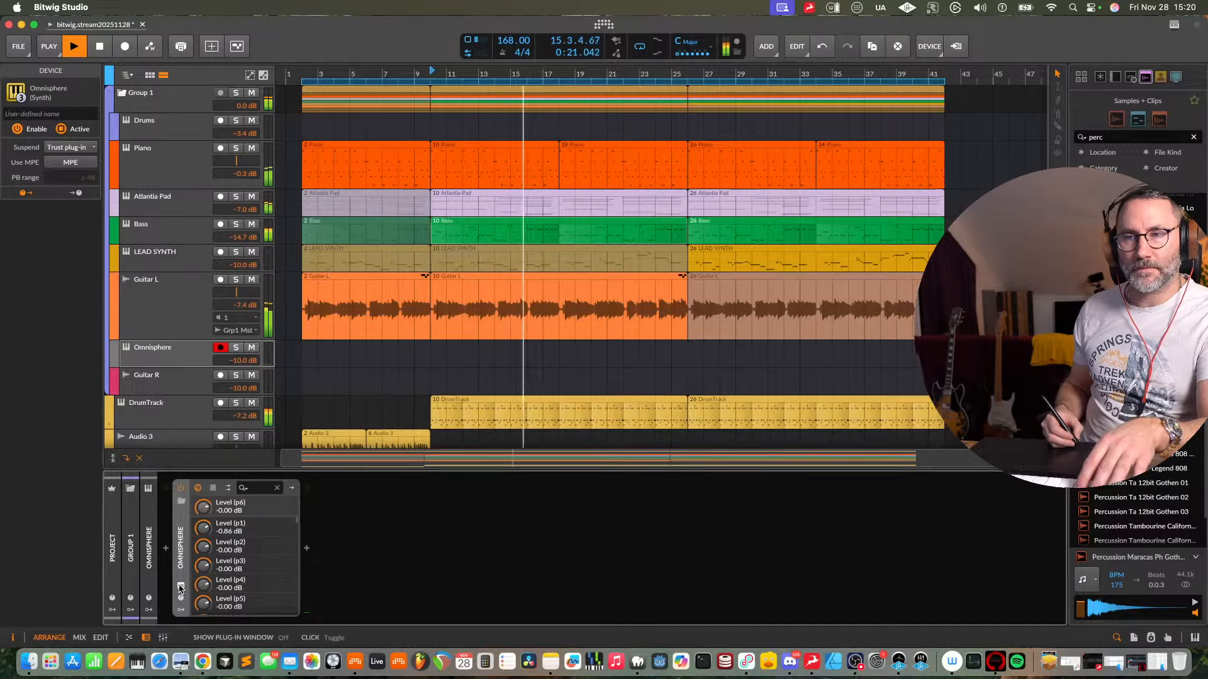
pyautogui.click(181, 587)
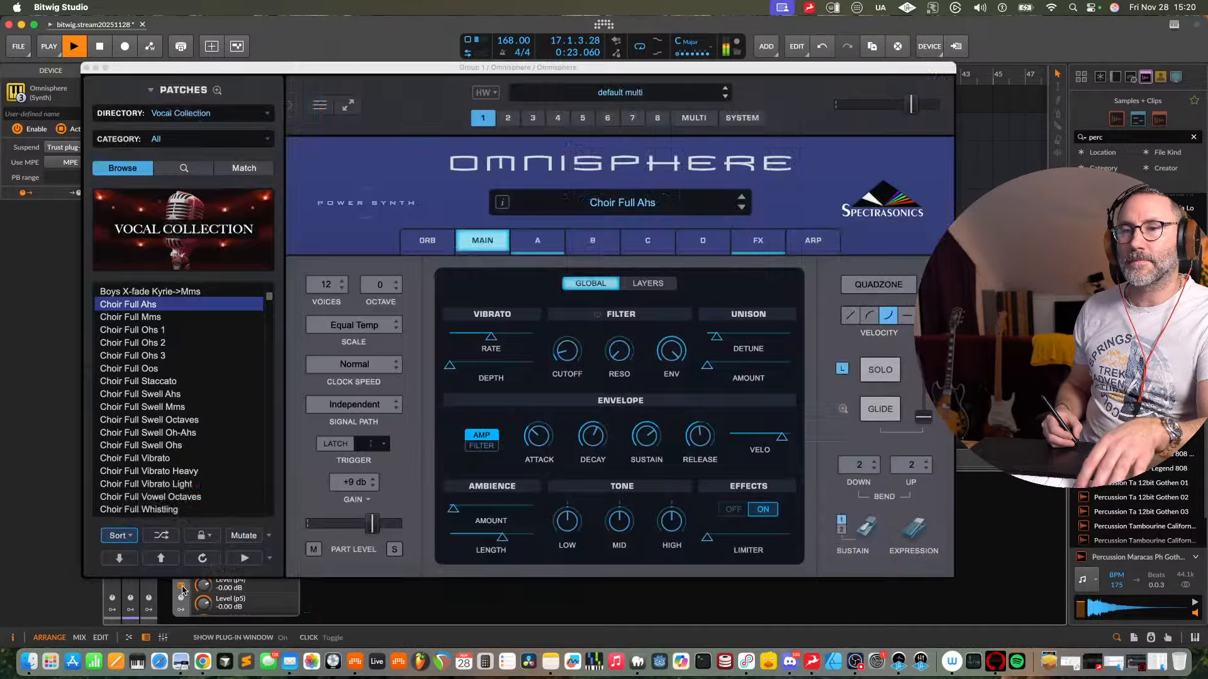
# - Try gospel patches from the Vocal Collection, load Gospel Choir Ohs, audition it with the arrangement and close the plug-in window
pyautogui.moveTo(263, 71); pyautogui.dragTo(278, 64)
pyautogui.moveTo(286, 292); pyautogui.dragTo(284, 340)
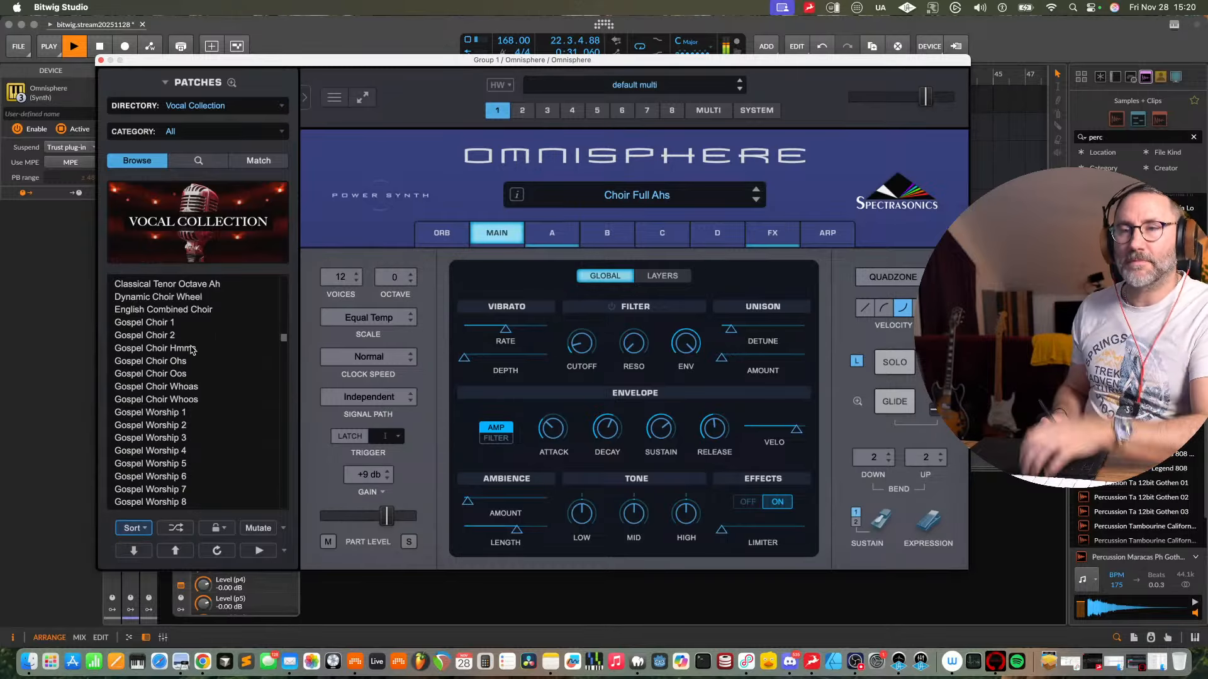
pyautogui.press('space')
pyautogui.click(184, 324)
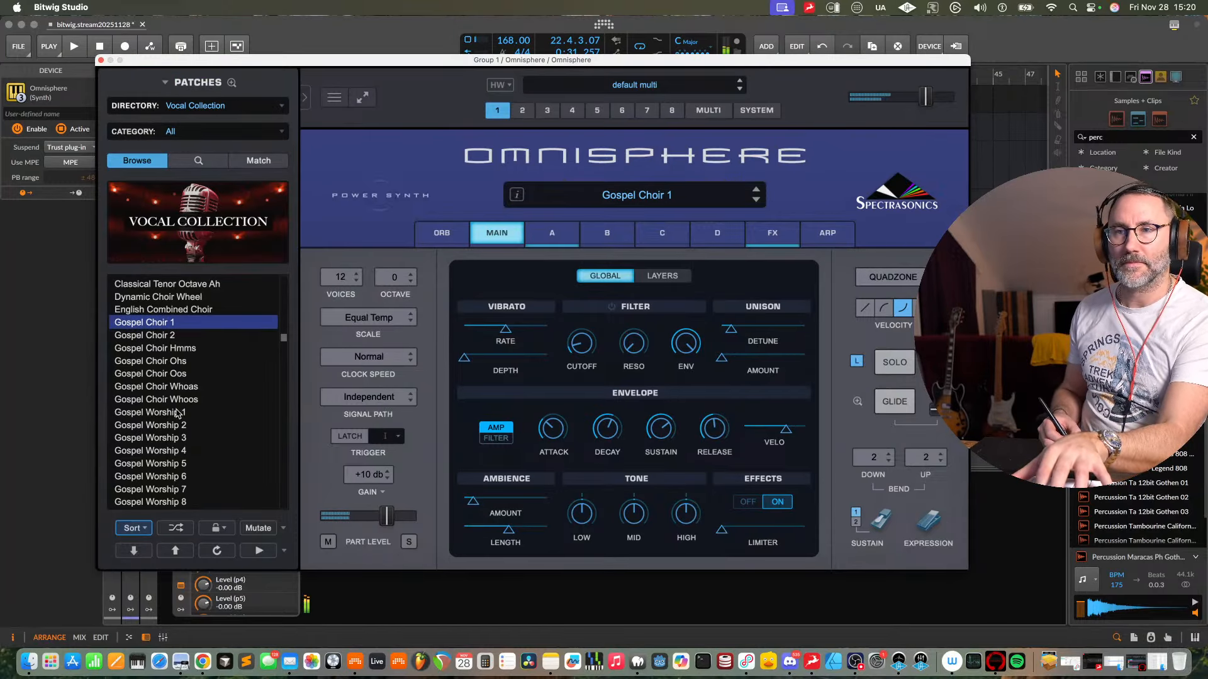
pyautogui.click(179, 414)
pyautogui.click(185, 361)
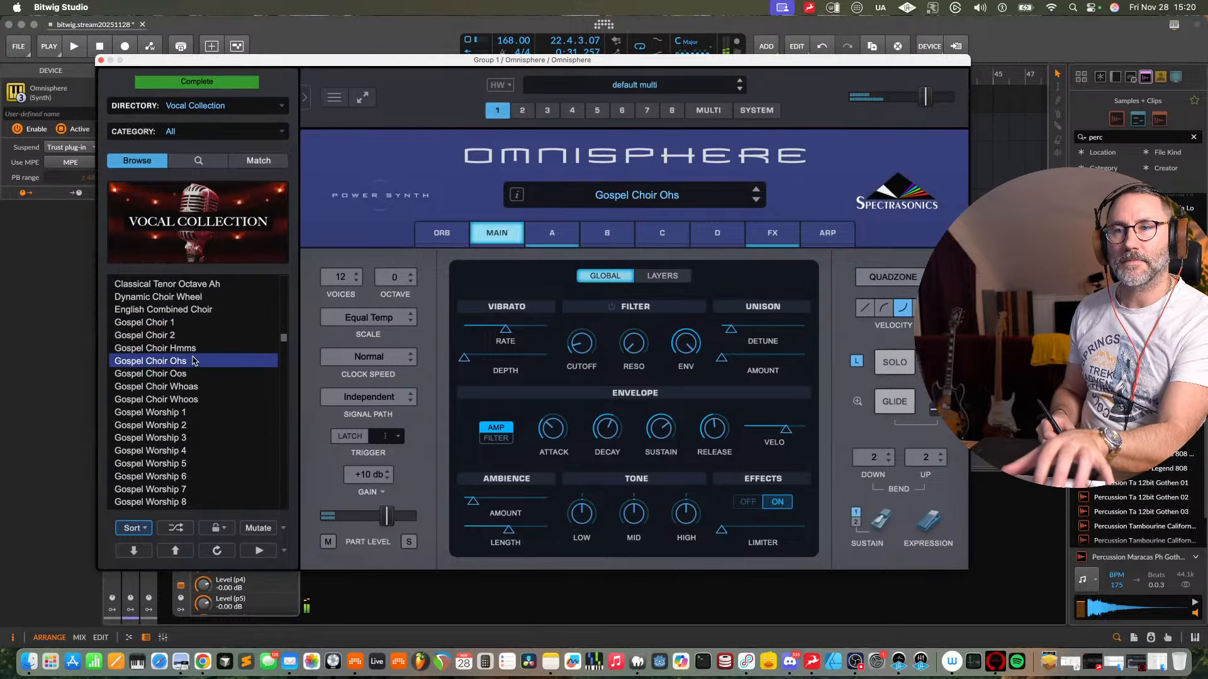
pyautogui.press('space')
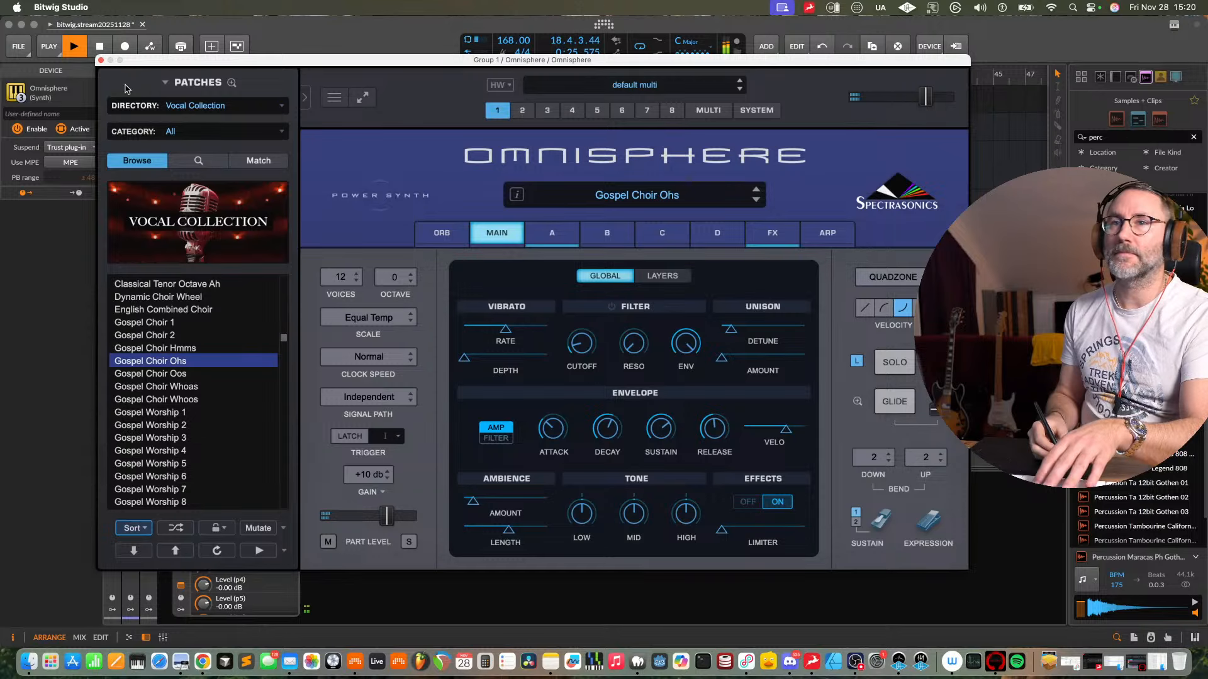
pyautogui.click(101, 61)
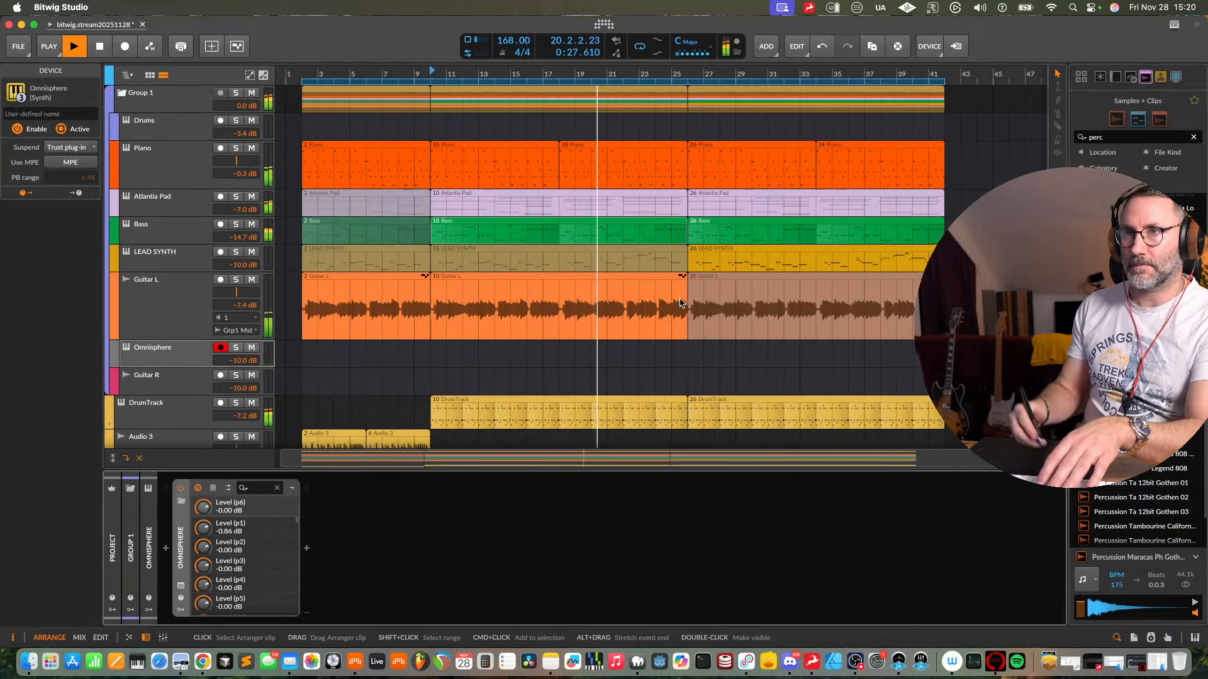
# - Record a choir part on the Omnisphere track from about bar 21 to 26 and delete its Ch. 1 Pitch Bend lane
pyautogui.click(124, 46)
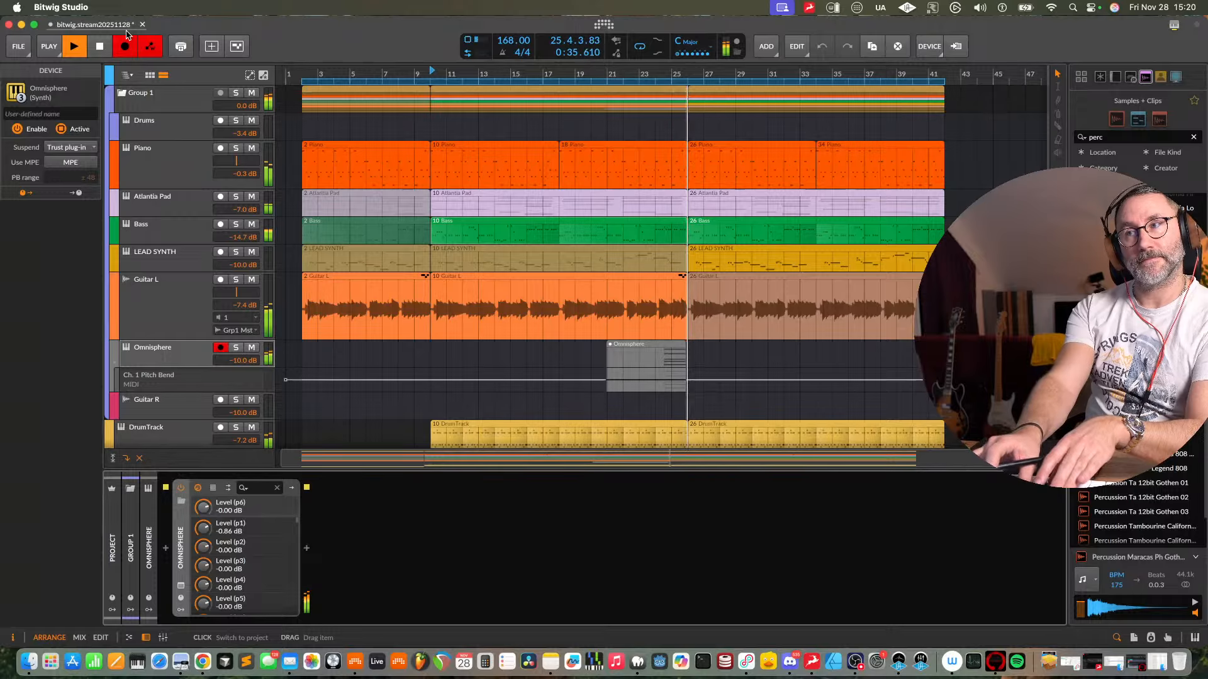
pyautogui.press('space')
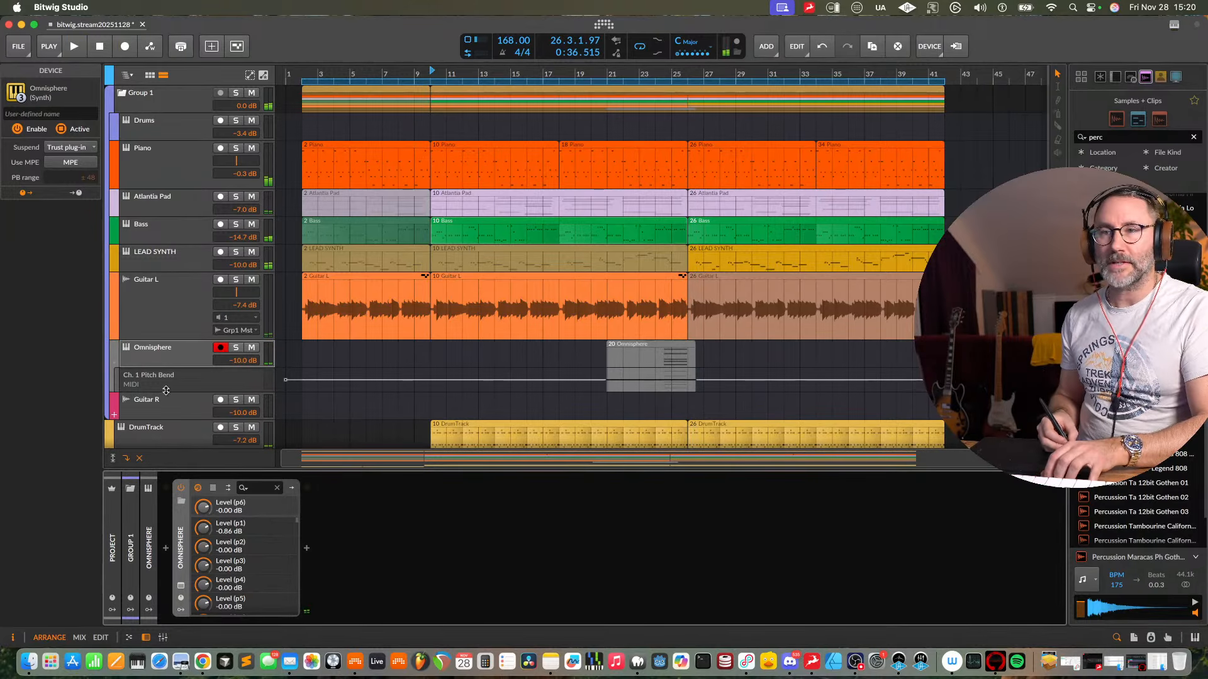
pyautogui.click(176, 376)
pyautogui.press('Delete')
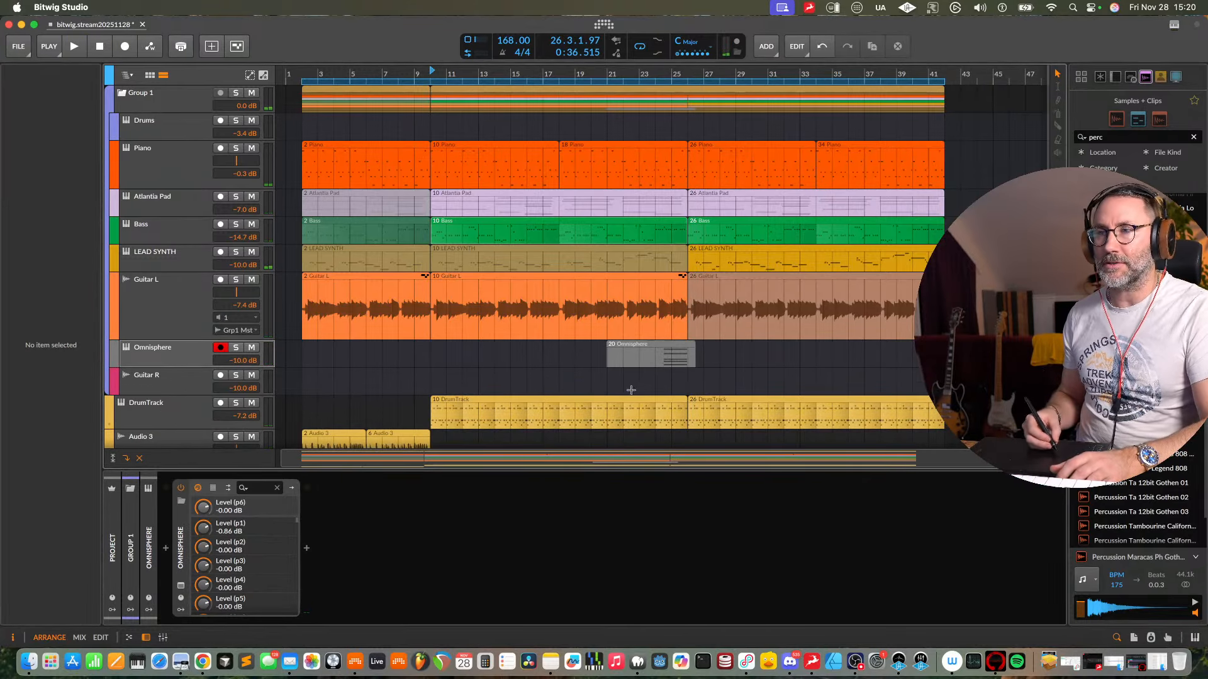
# - Trim the recorded Omnisphere clip to start at bar 23 with a length of three bars, and play the arrangement from there
pyautogui.click(610, 365)
pyautogui.moveTo(610, 365); pyautogui.dragTo(642, 364)
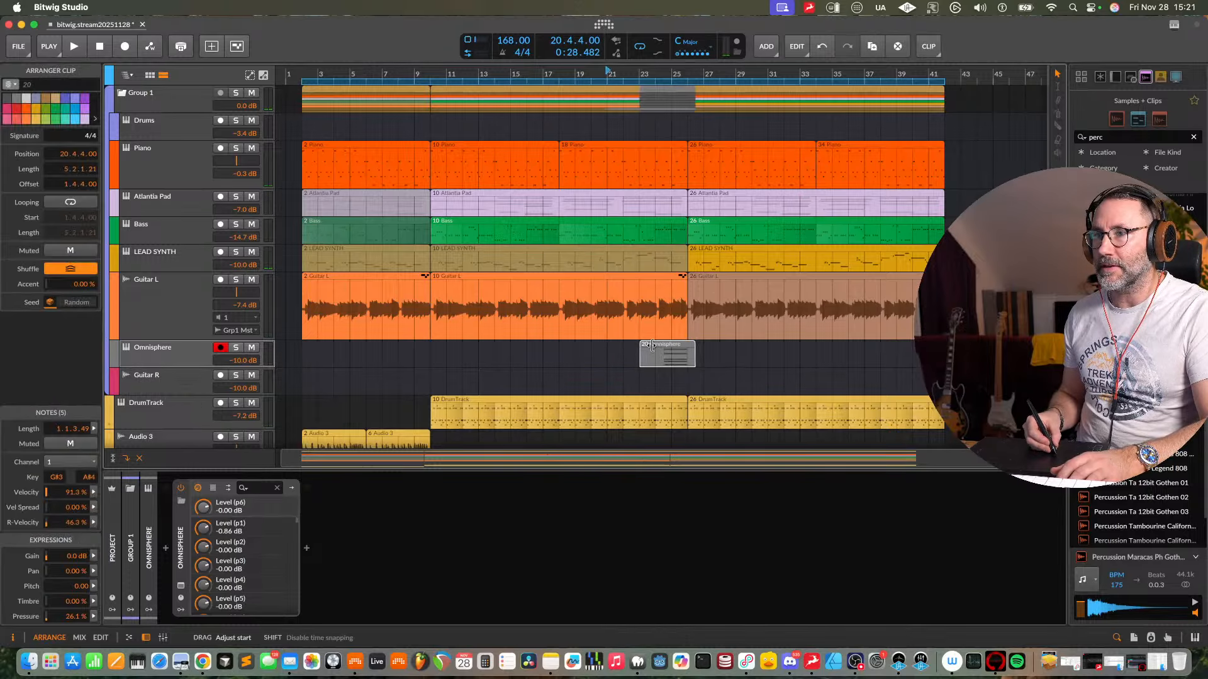
pyautogui.click(638, 75)
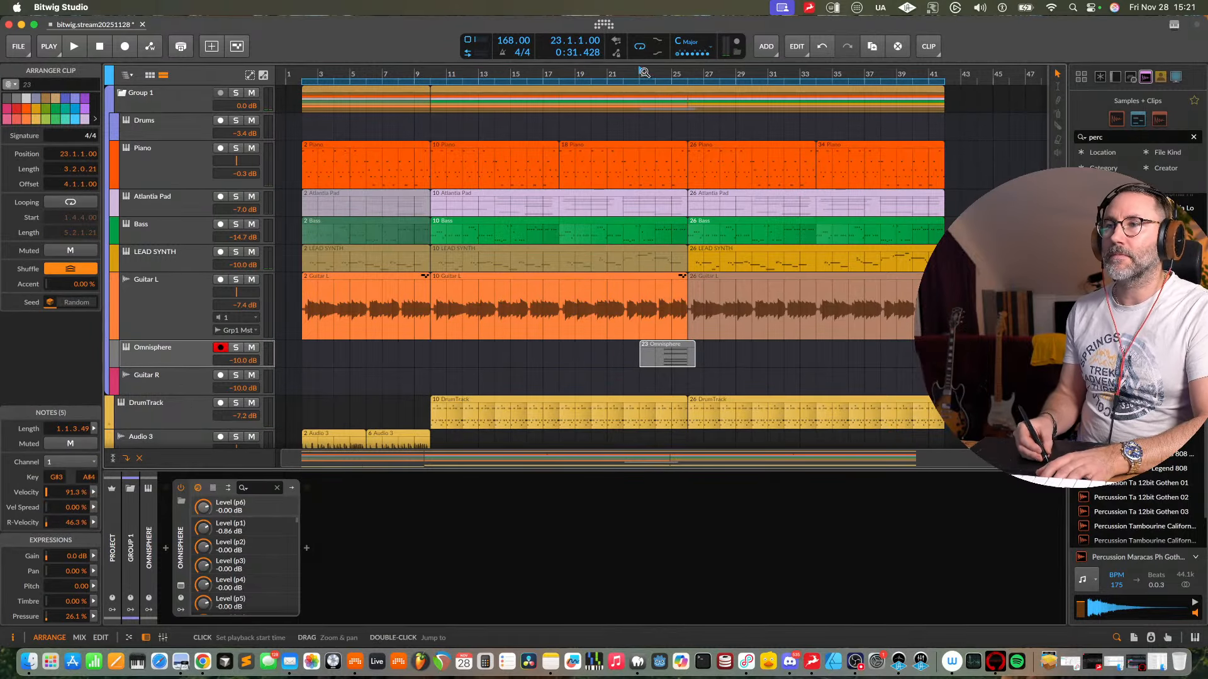
pyautogui.press('space')
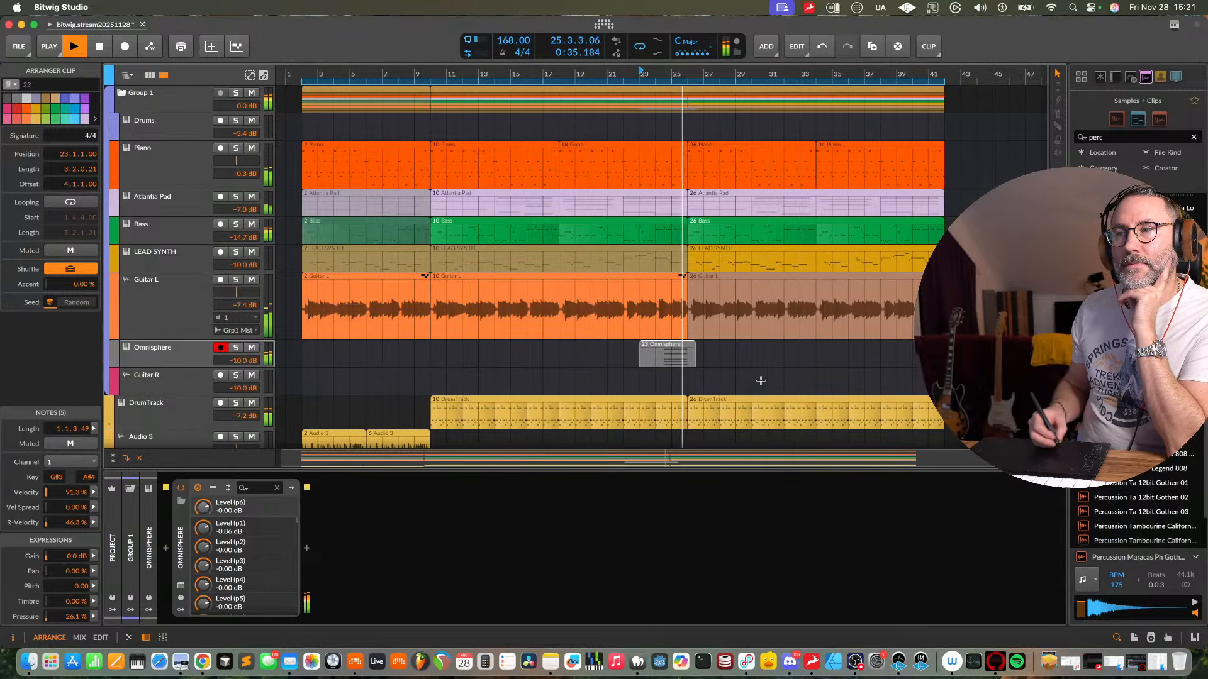
pyautogui.press('space')
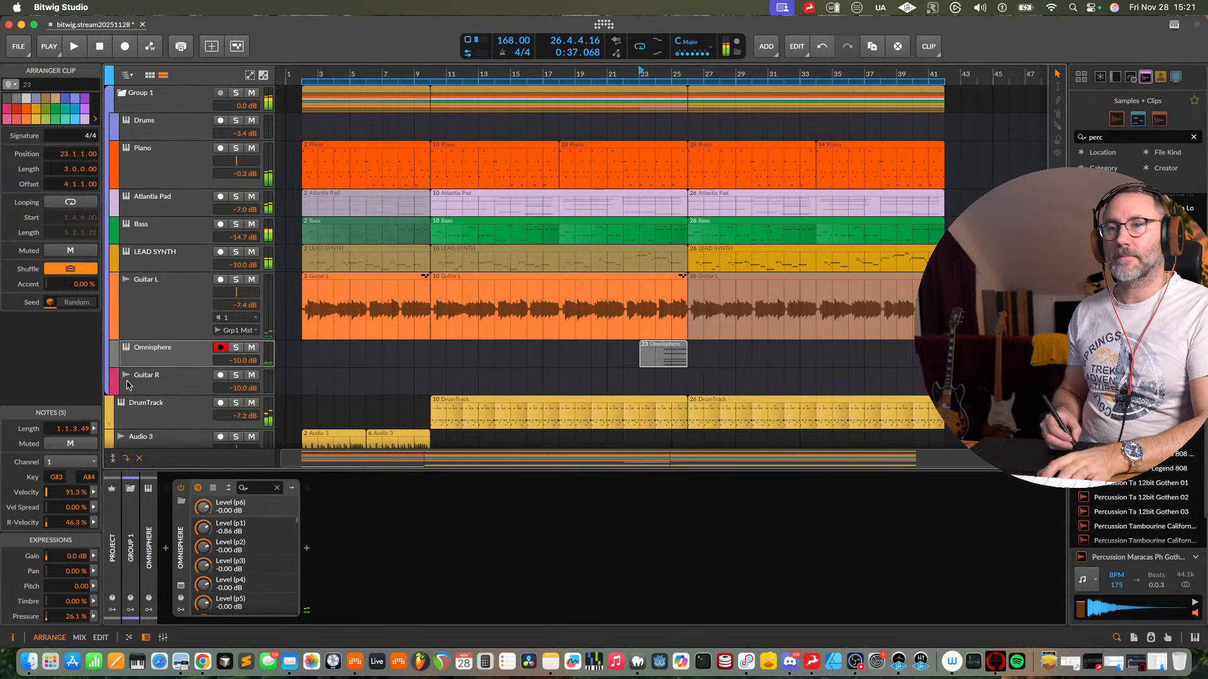
# - Set the Omnisphere track's volume to -13.2 dB, comparing playback with the track outside Group 1 and back inside it above Guitar R
pyautogui.moveTo(156, 363); pyautogui.dragTo(110, 399)
pyautogui.press('space')
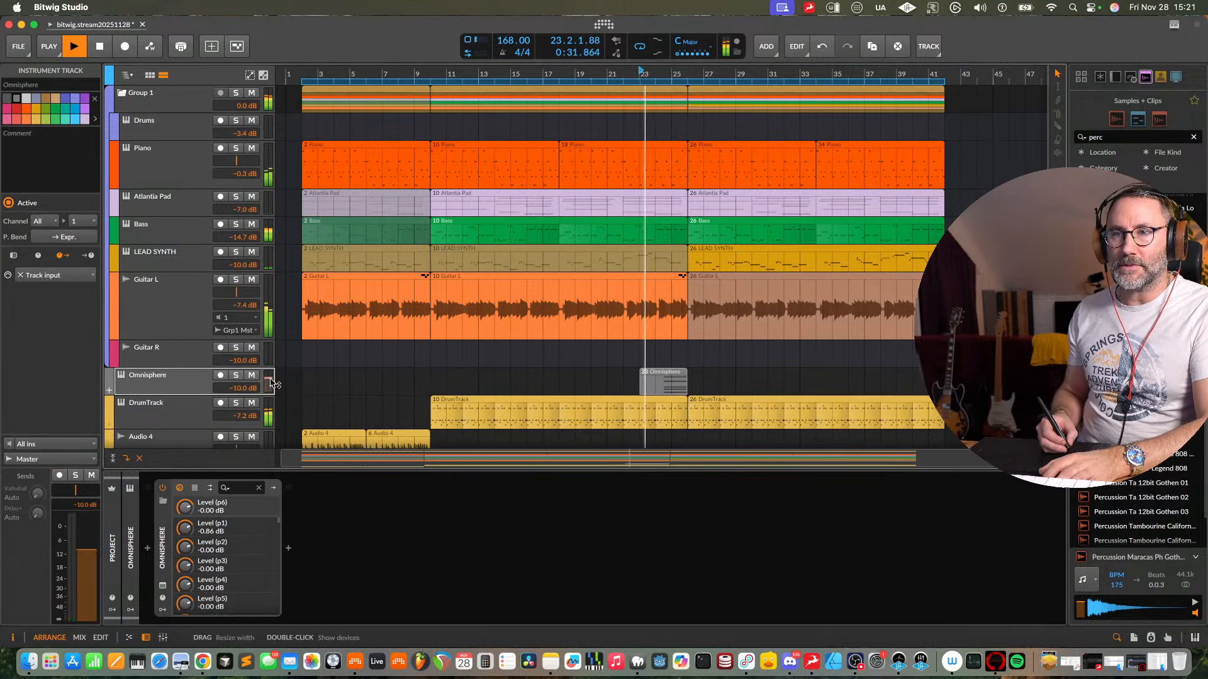
pyautogui.moveTo(272, 382); pyautogui.dragTo(271, 393)
pyautogui.press('space')
pyautogui.press('space')
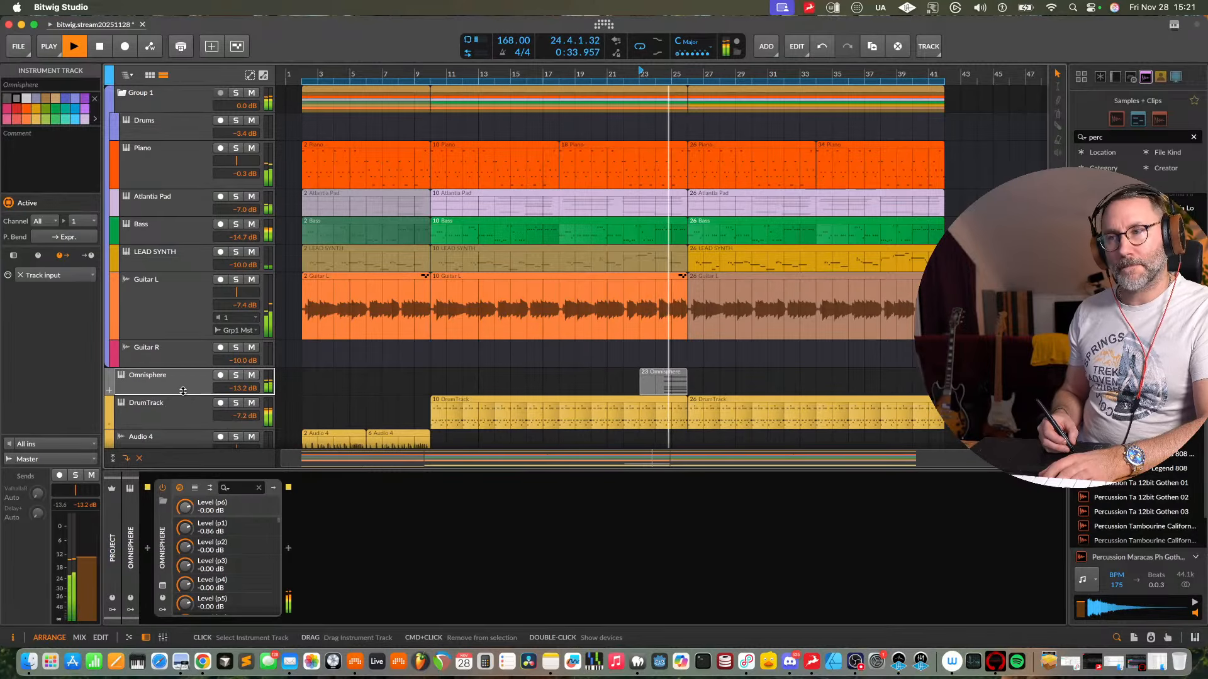
pyautogui.press('space')
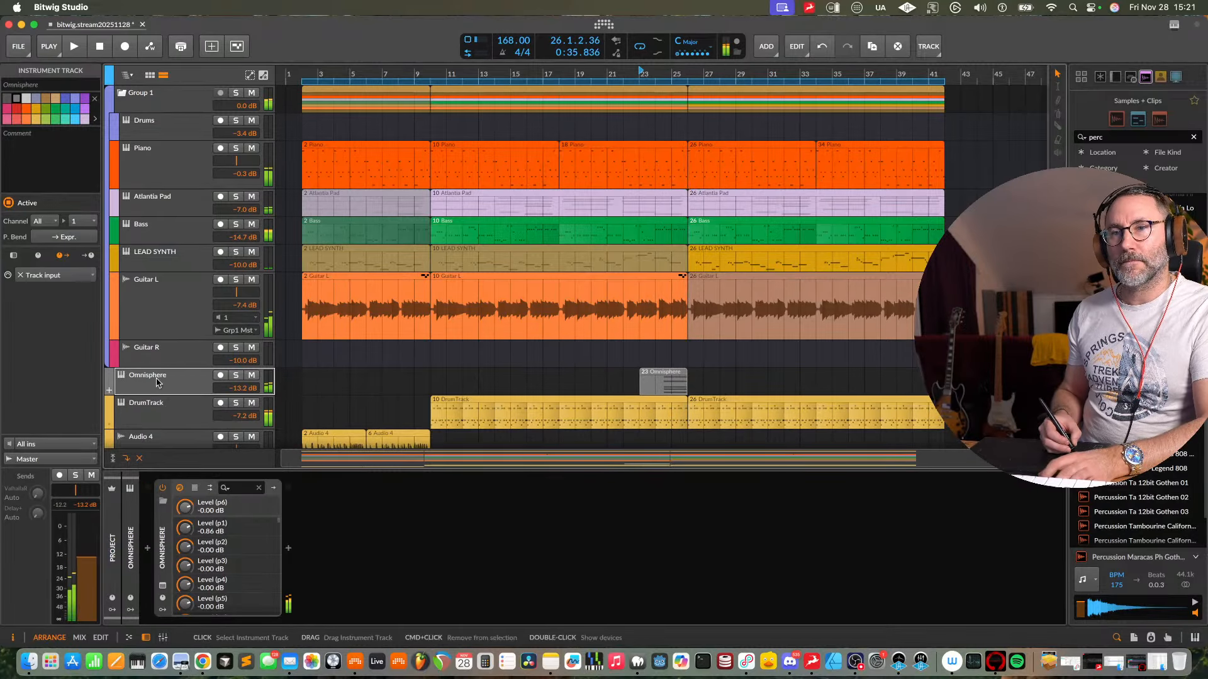
pyautogui.moveTo(158, 383); pyautogui.dragTo(174, 351)
pyautogui.press('space')
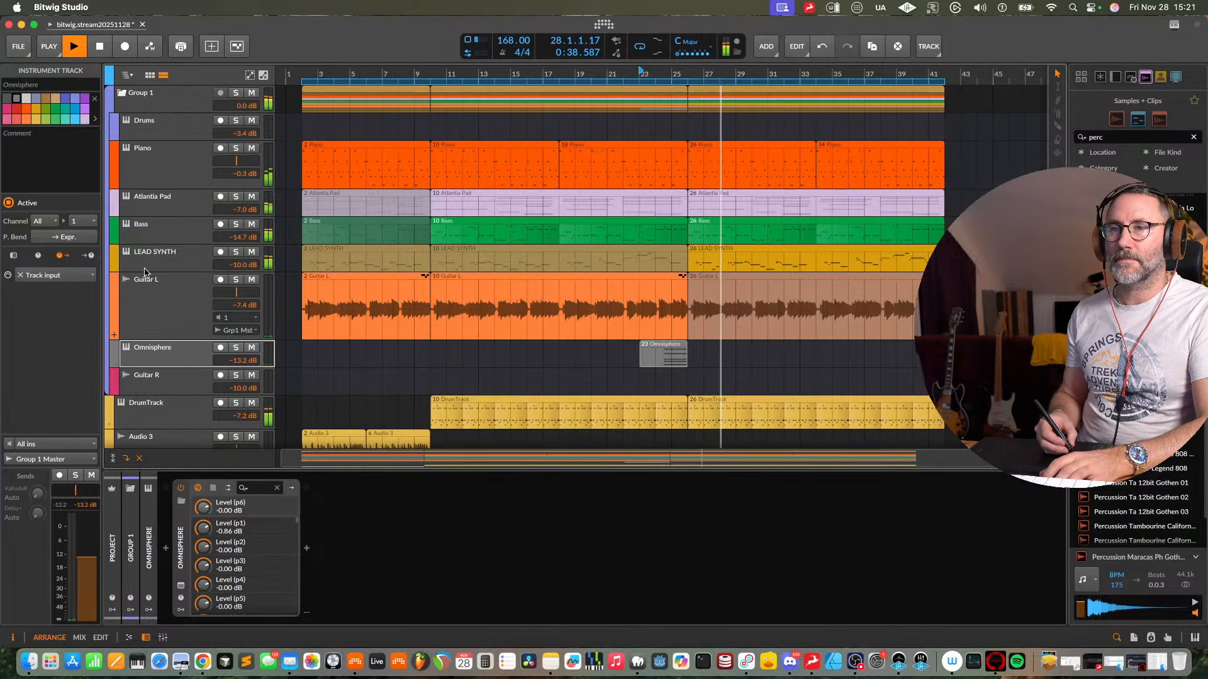
# - Compare the LEAD SYNTH track with its EQ-5 bypassed and enabled, and set band 5's frequency to 7.65 kHz
pyautogui.click(144, 266)
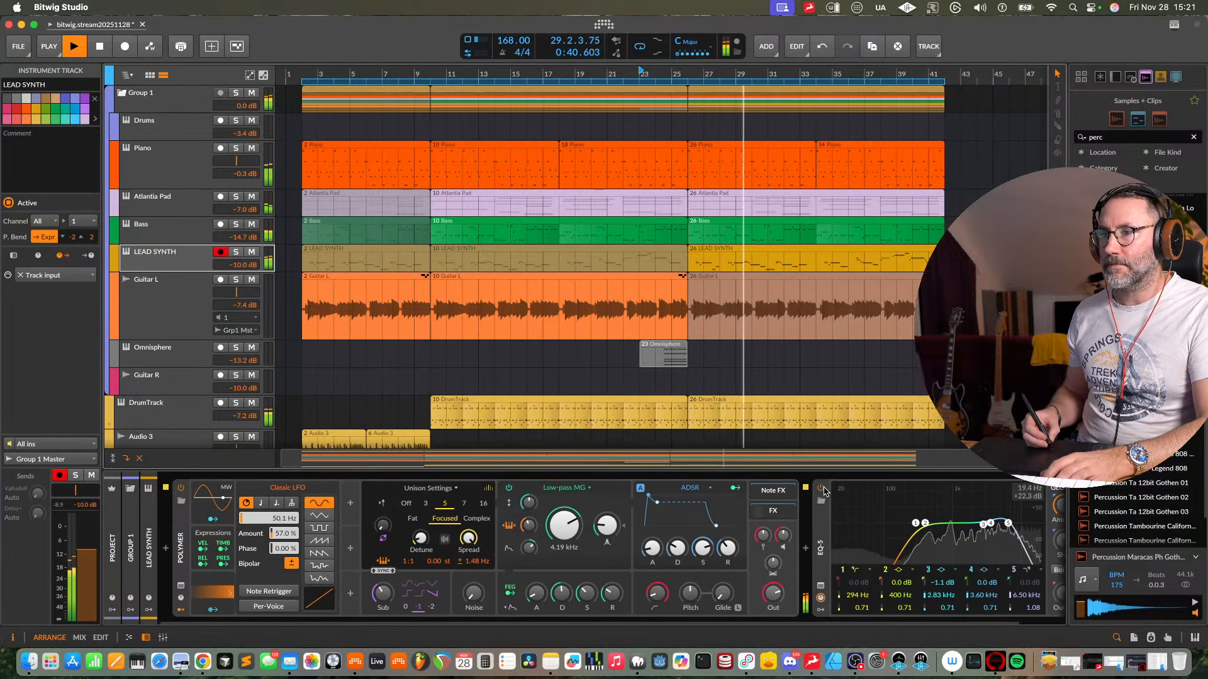
pyautogui.click(822, 489)
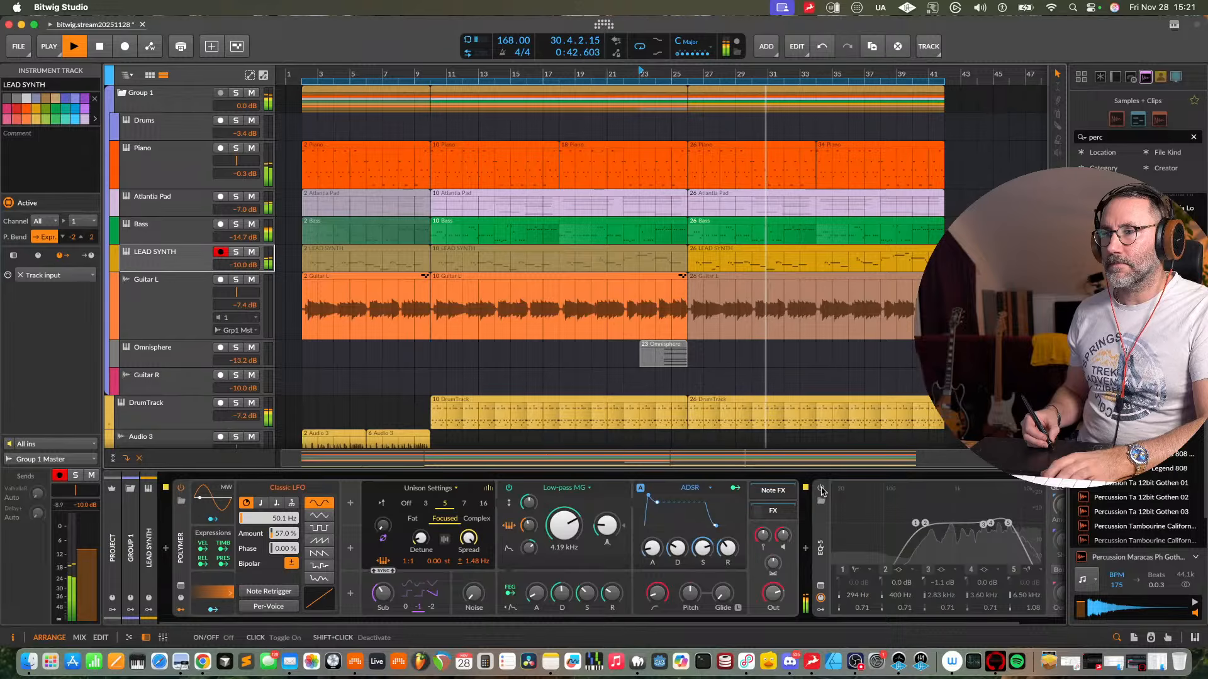
pyautogui.click(821, 488)
pyautogui.moveTo(1008, 523); pyautogui.dragTo(1014, 523)
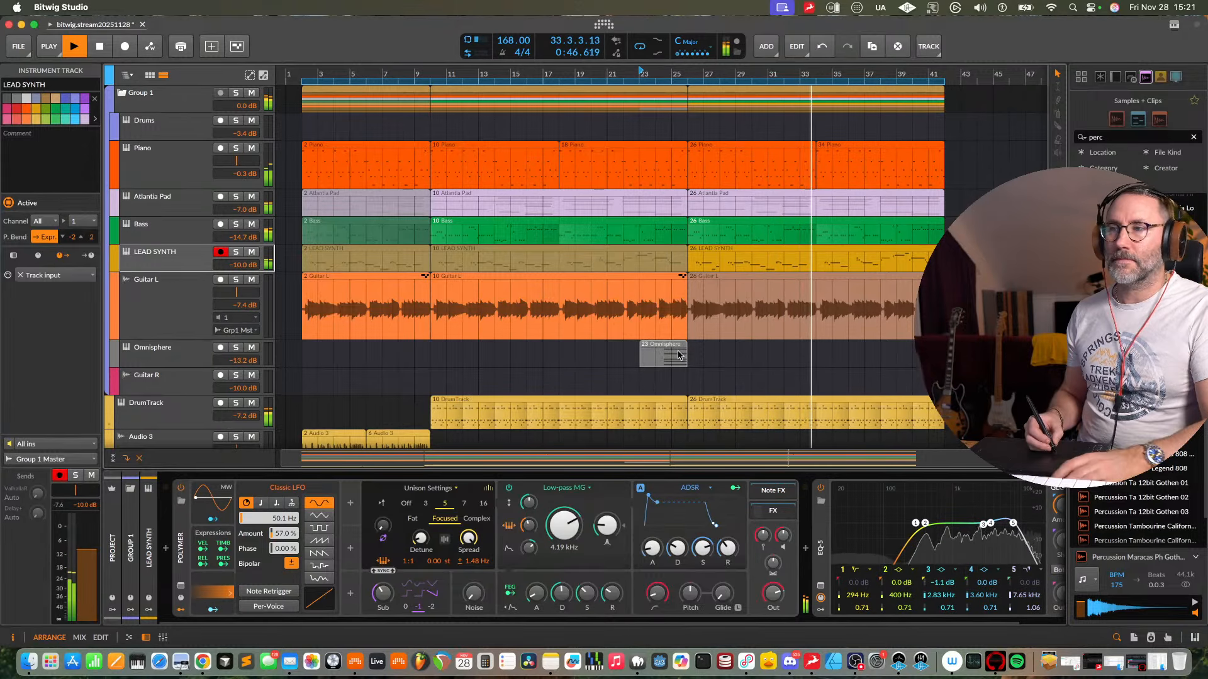
# - Copy the Omnisphere clip from bar 23 to bar 39 on the same track
pyautogui.moveTo(678, 355); pyautogui.dragTo(915, 364)
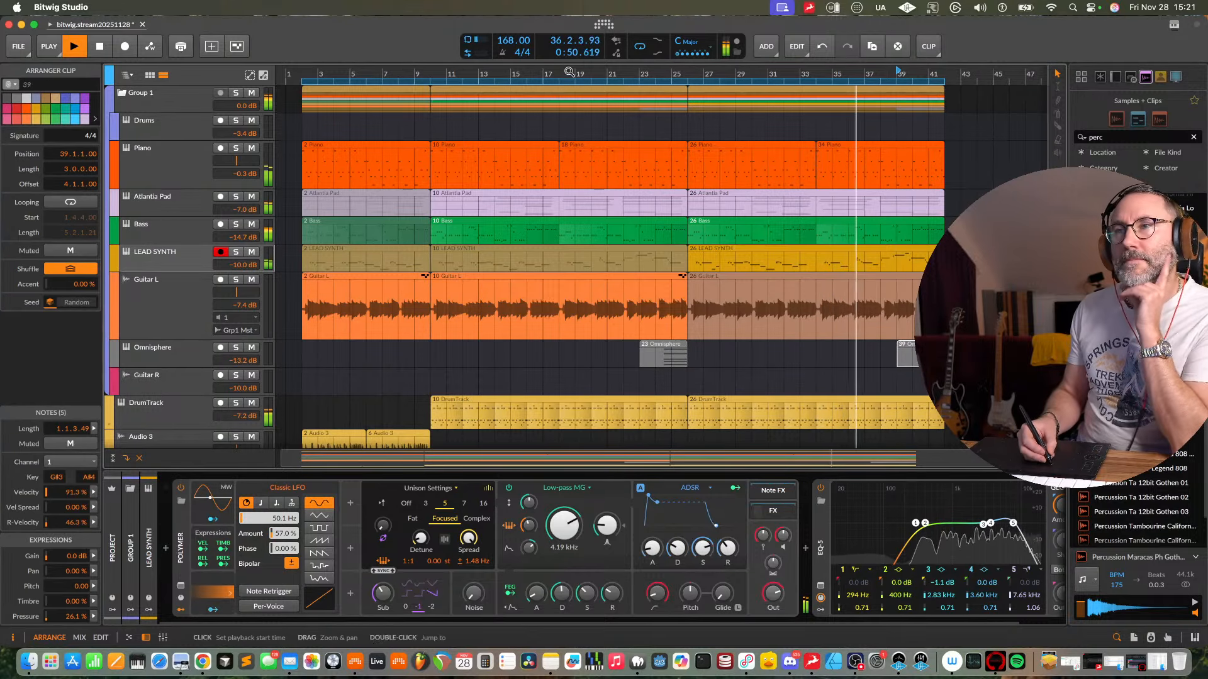
pyautogui.moveTo(568, 71); pyautogui.dragTo(659, 70)
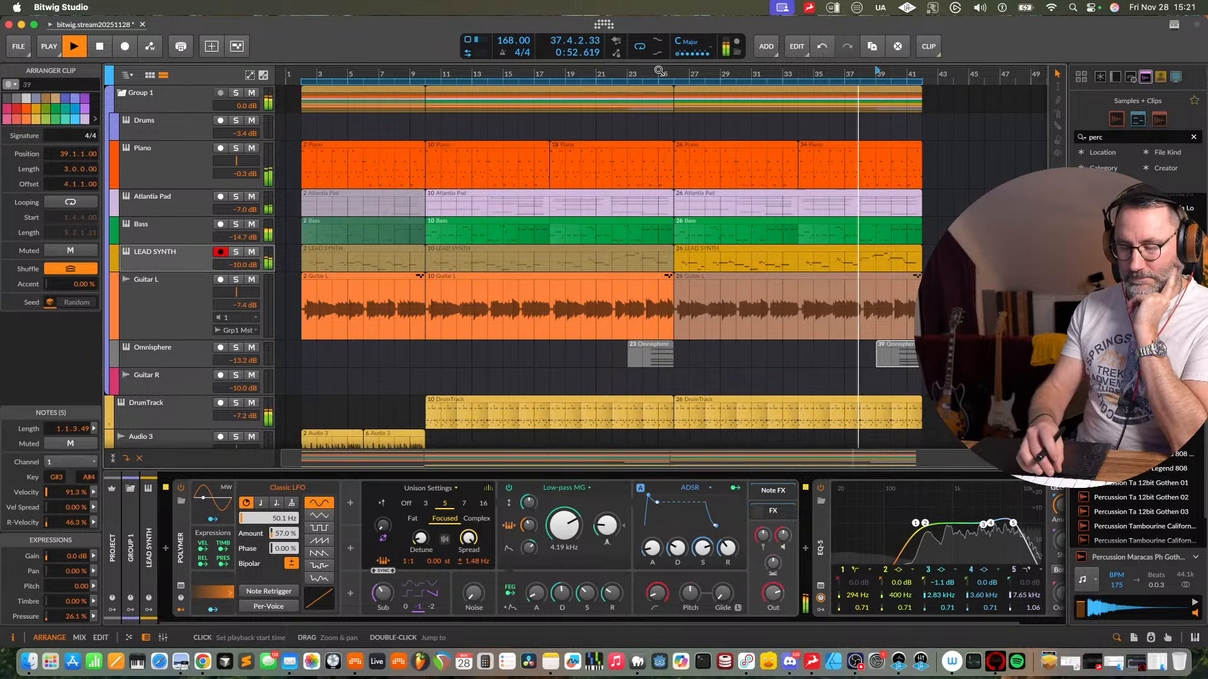
# - Save the project and listen to the LEAD SYNTH and Guitar L tracks soloed together before clearing the solos
pyautogui.press('super+s')
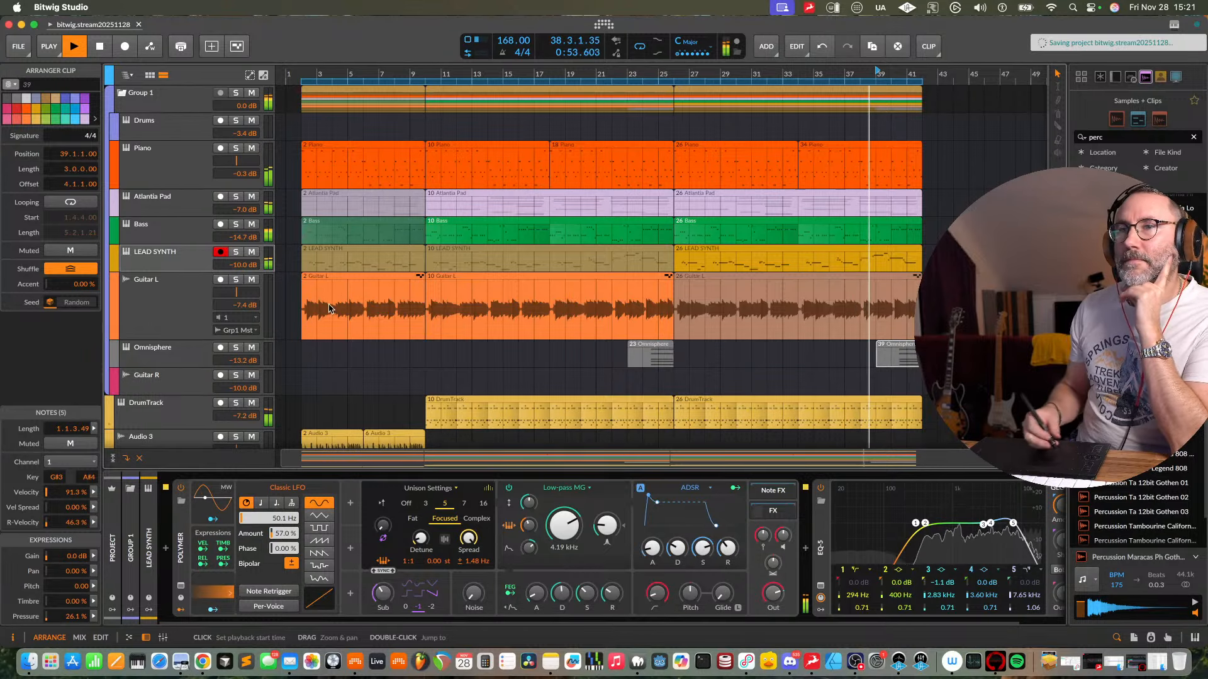
pyautogui.click(236, 251)
pyautogui.click(236, 280)
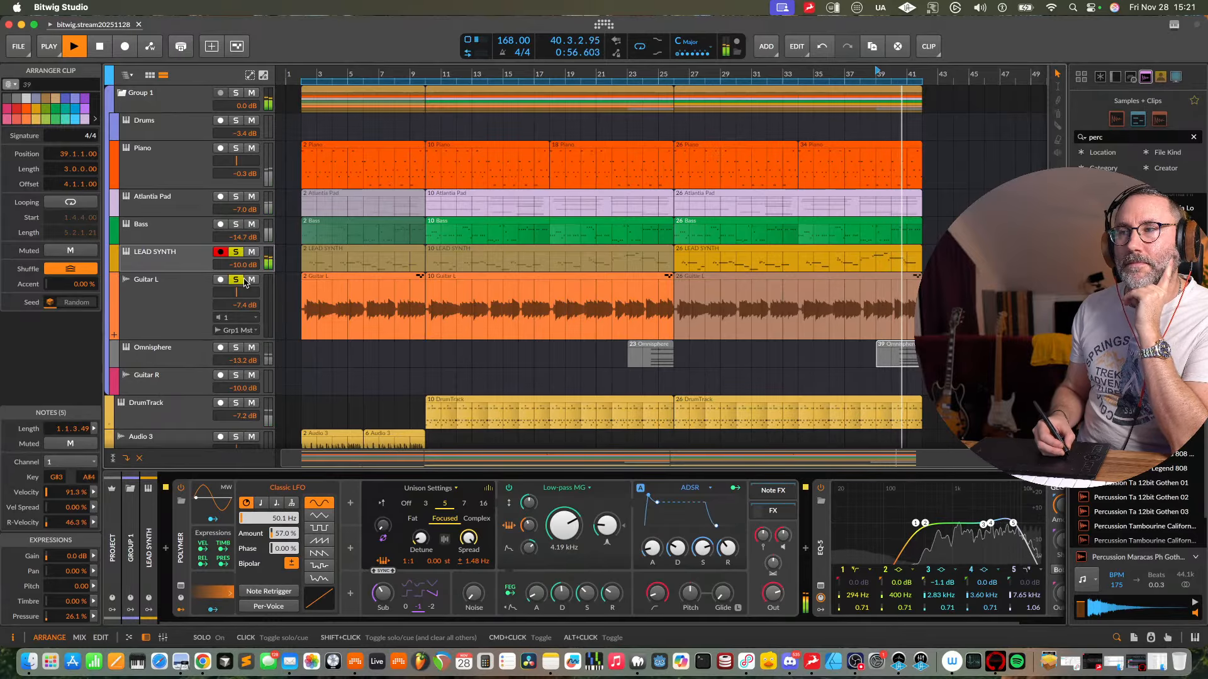
pyautogui.click(237, 279)
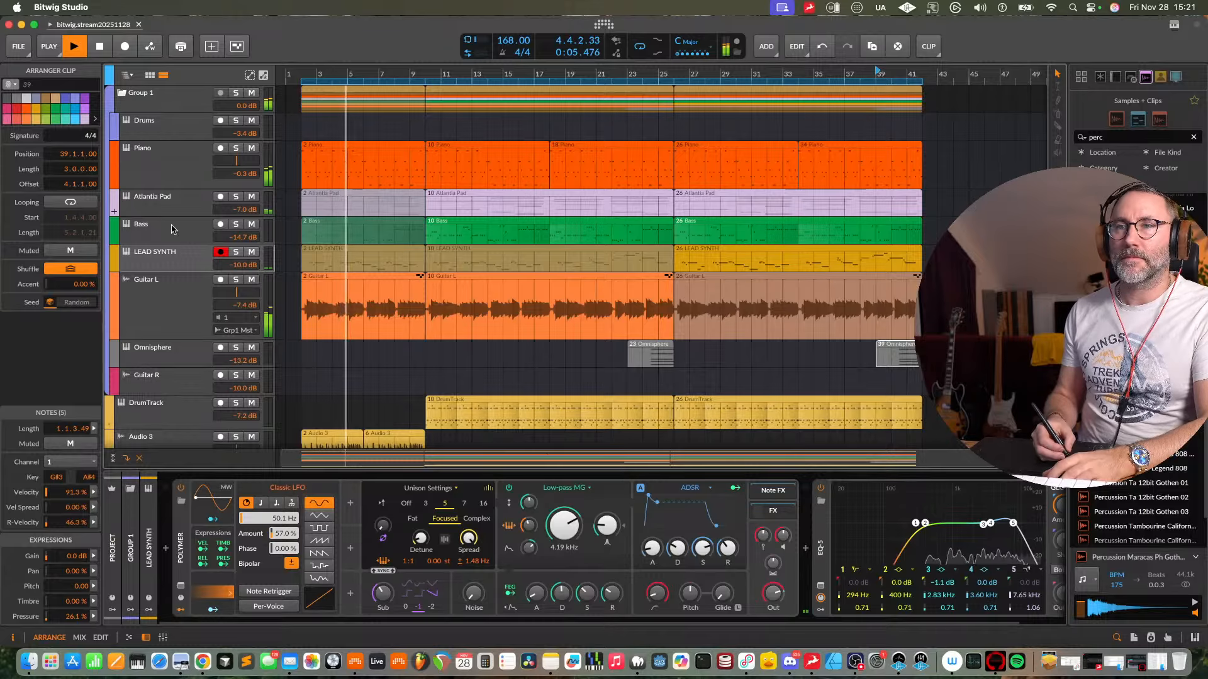
# - Compare the Guitar L track with its ValhallaRoom reverb bypassed and enabled during playback
pyautogui.click(181, 315)
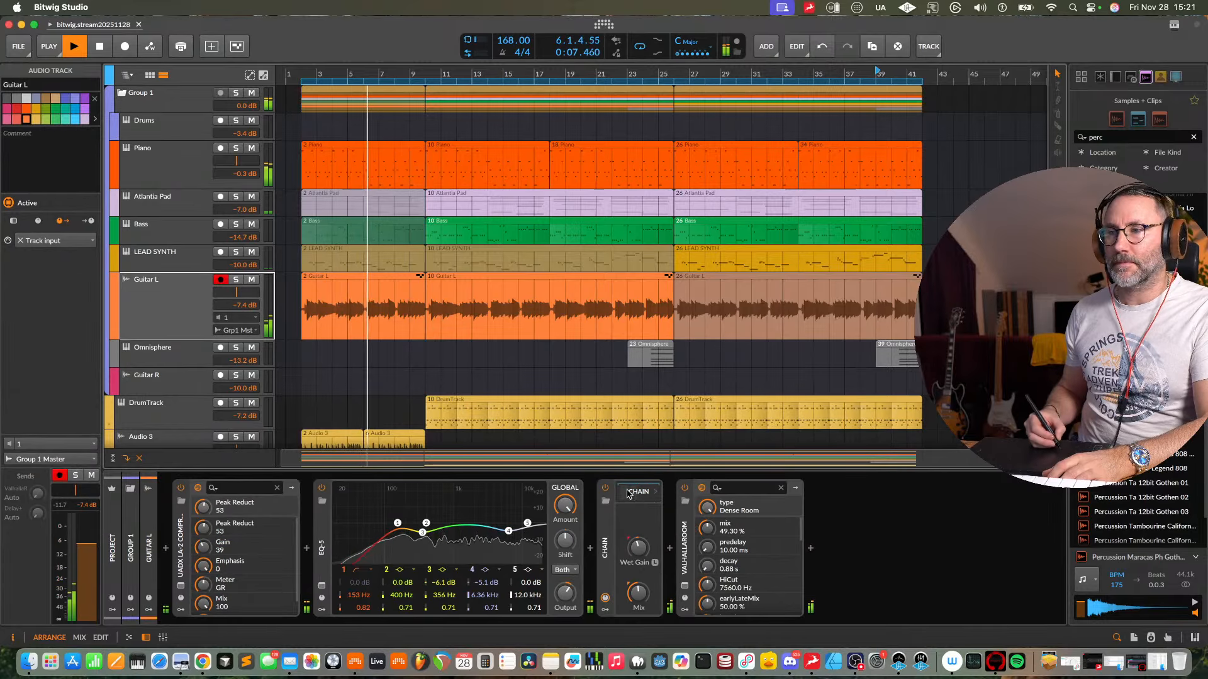
pyautogui.click(684, 488)
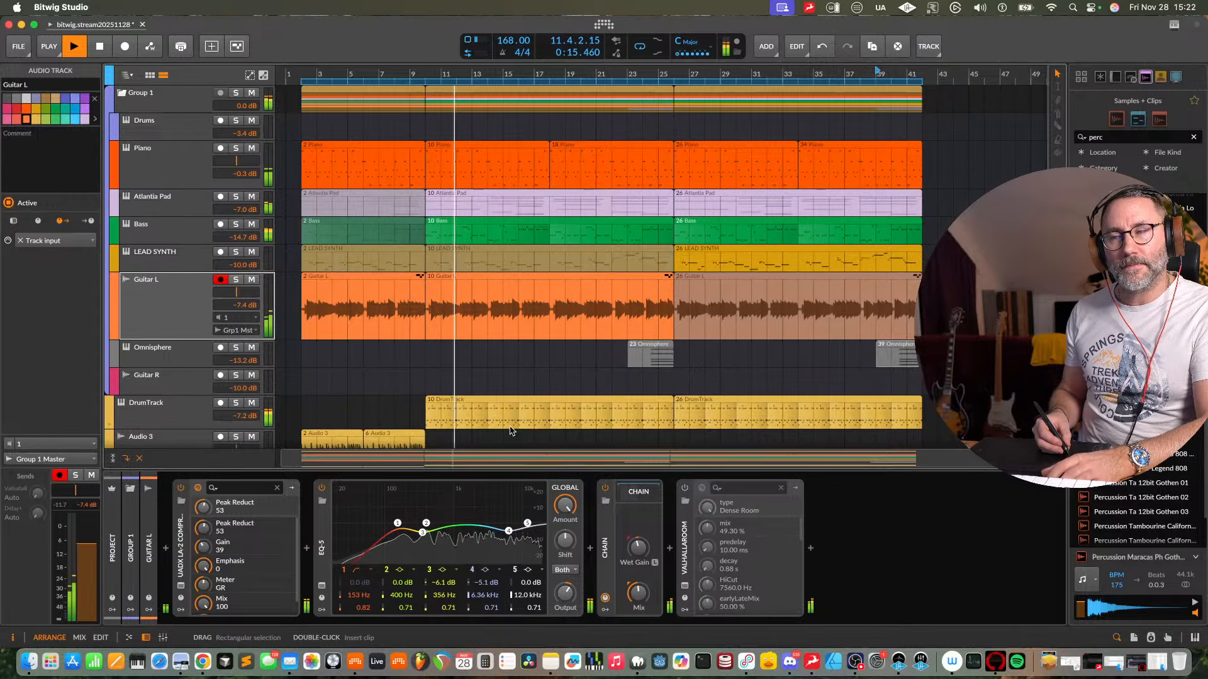
pyautogui.click(684, 490)
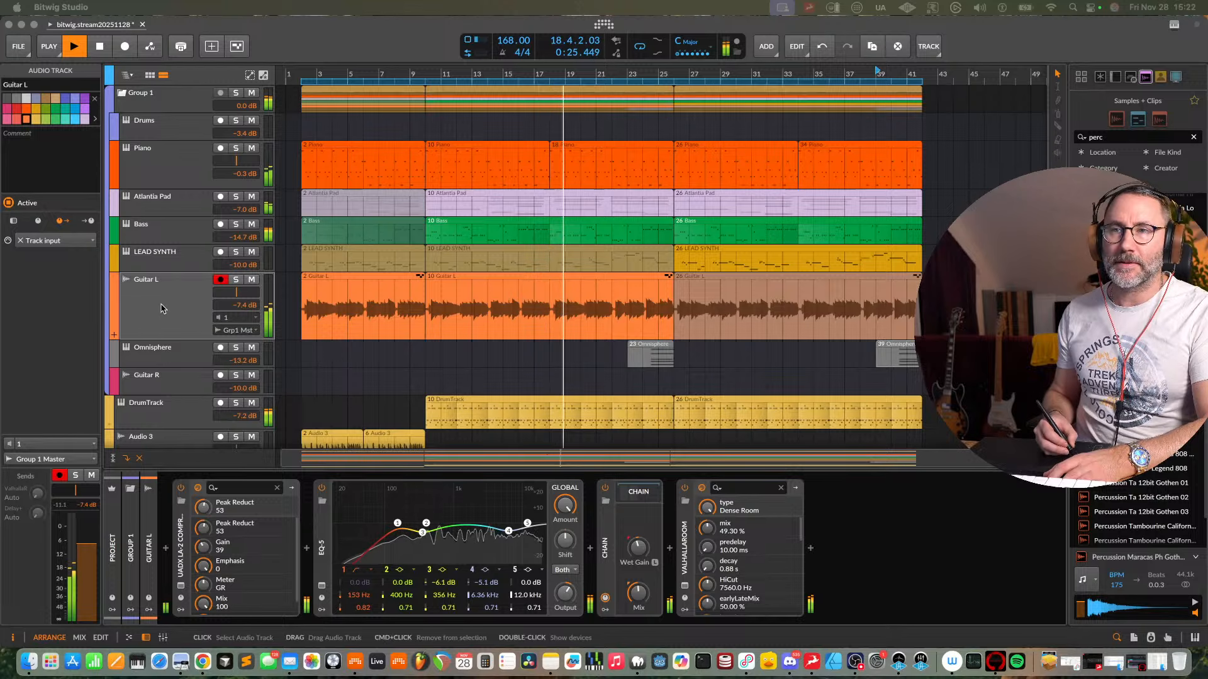
# - Reduce the height of the Guitar L track in the arranger and save the project
pyautogui.click(162, 308)
pyautogui.moveTo(163, 337); pyautogui.dragTo(165, 314)
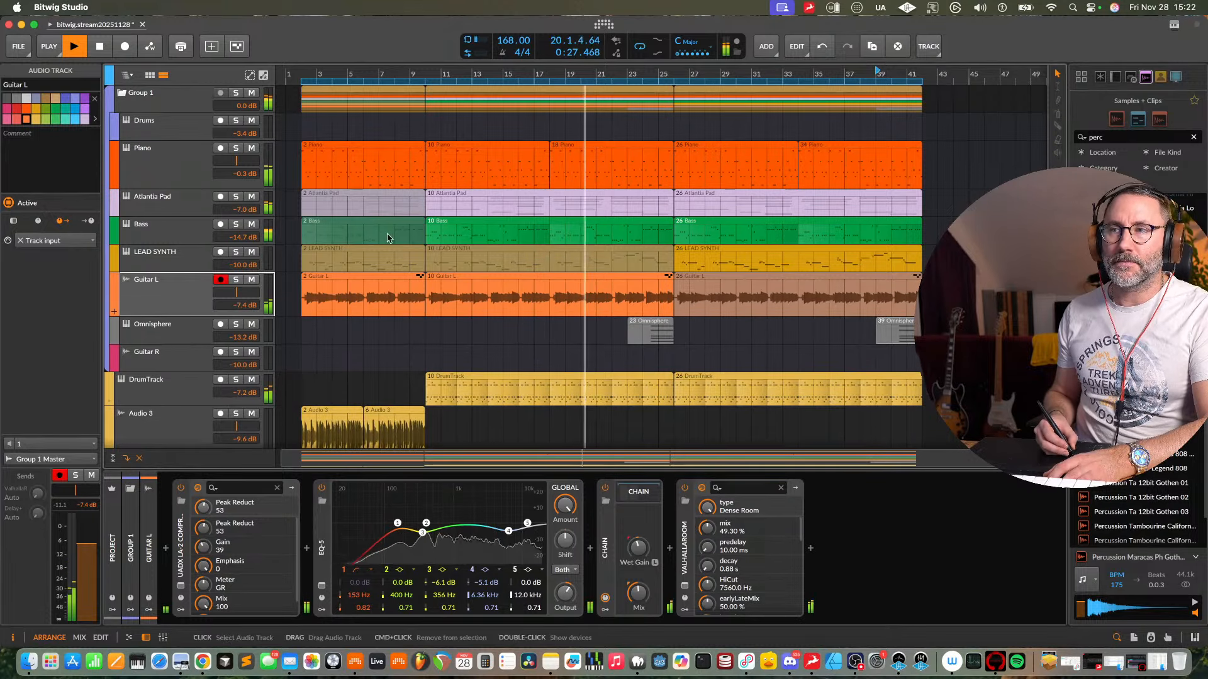
pyautogui.moveTo(653, 72); pyautogui.dragTo(614, 74)
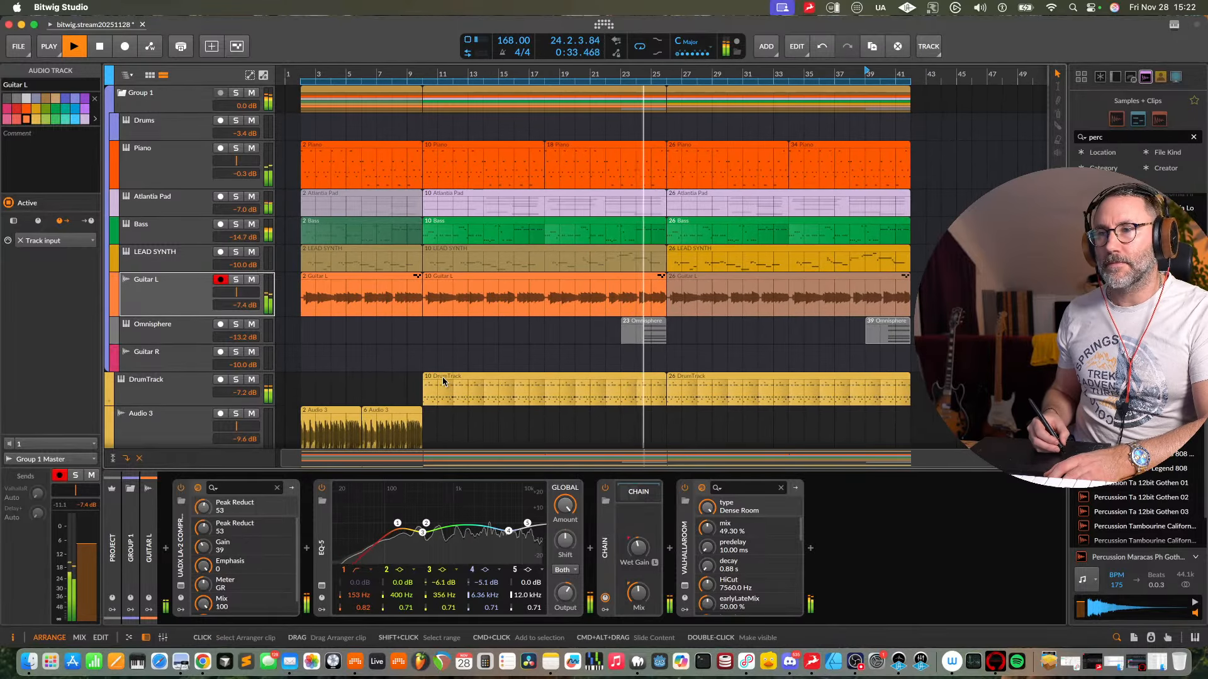
pyautogui.press('super+s')
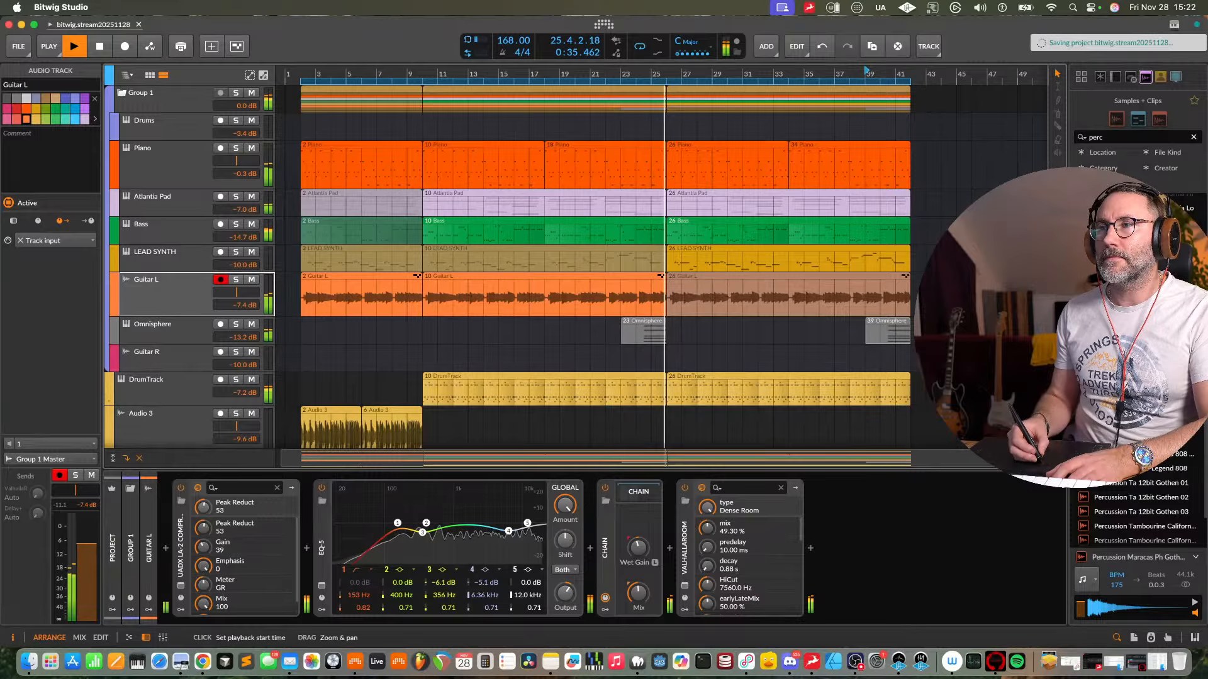
# - Duplicate the Group 1, Omnisphere and DrumTrack clips of the section starting at bar 26 so the copy starts at bar 42
pyautogui.moveTo(715, 74); pyautogui.dragTo(712, 53)
pyautogui.moveTo(651, 346); pyautogui.dragTo(514, 92)
pyautogui.press('super+d')
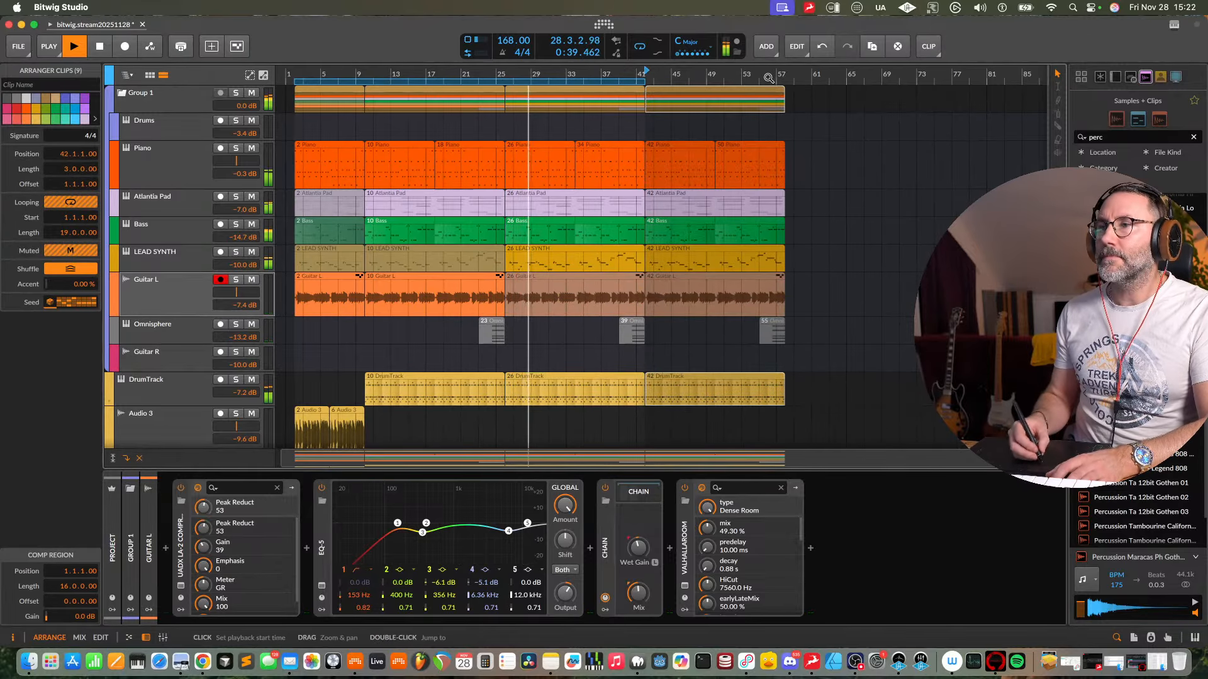
# - Extend the arranger loop region to a length of 56 bars, ending with the duplicated section
pyautogui.moveTo(768, 78); pyautogui.dragTo(675, 49)
pyautogui.click(481, 81)
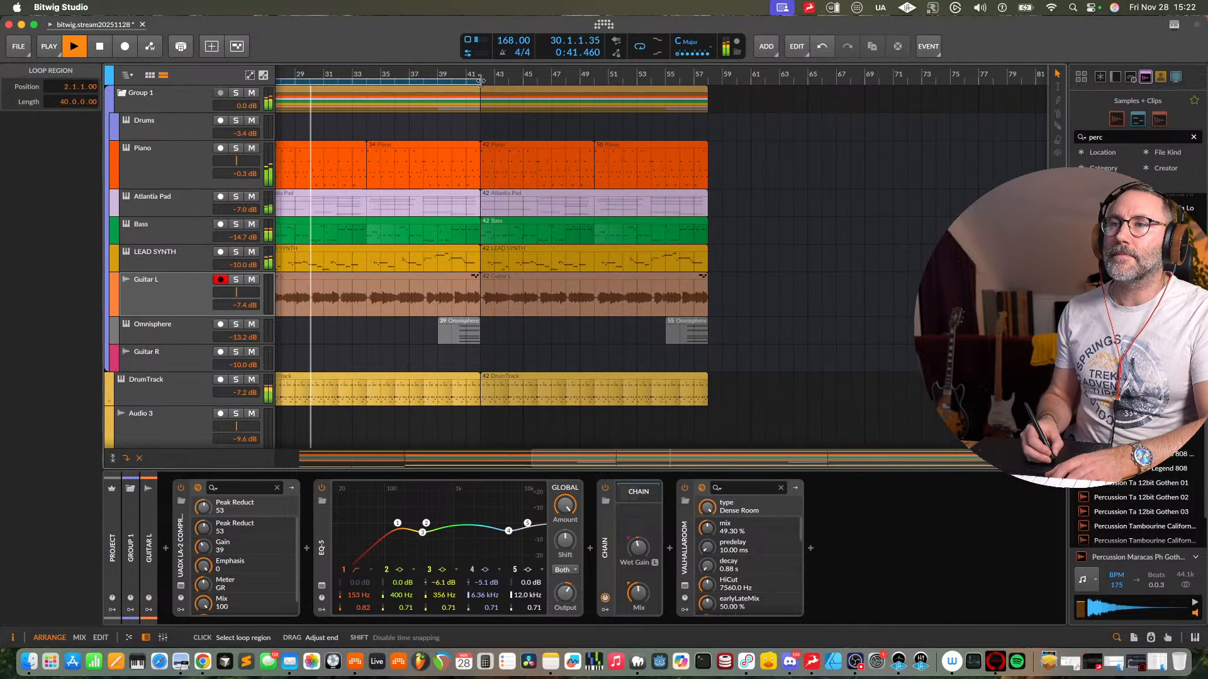
pyautogui.moveTo(481, 81); pyautogui.dragTo(708, 80)
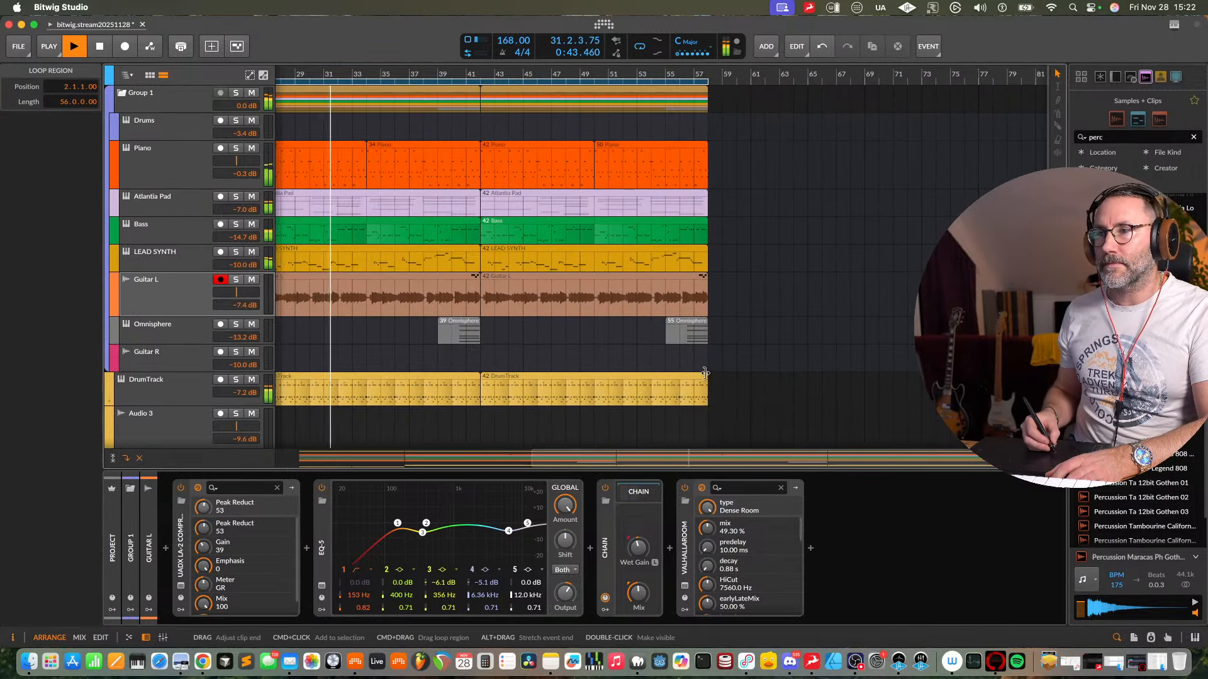
# - Shorten the DrumTrack clip at bar 42 to a length of one bar and stop playback
pyautogui.moveTo(704, 373); pyautogui.dragTo(486, 416)
pyautogui.scroll(5, 507, 377)
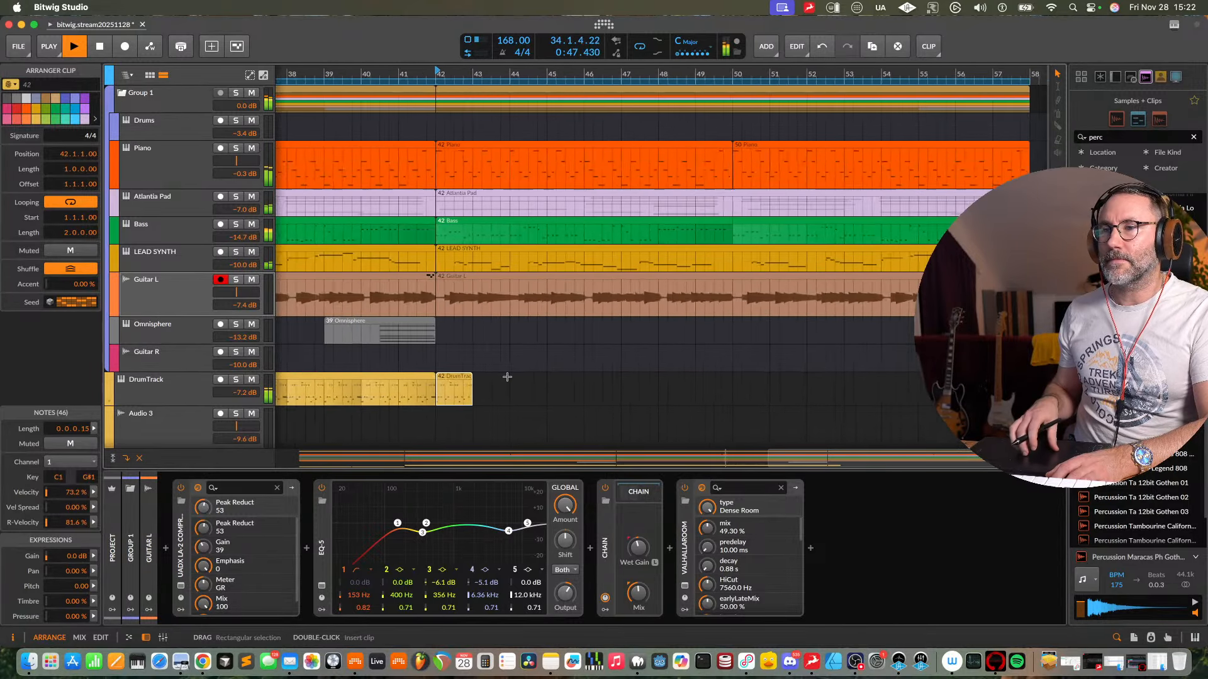
pyautogui.press('space')
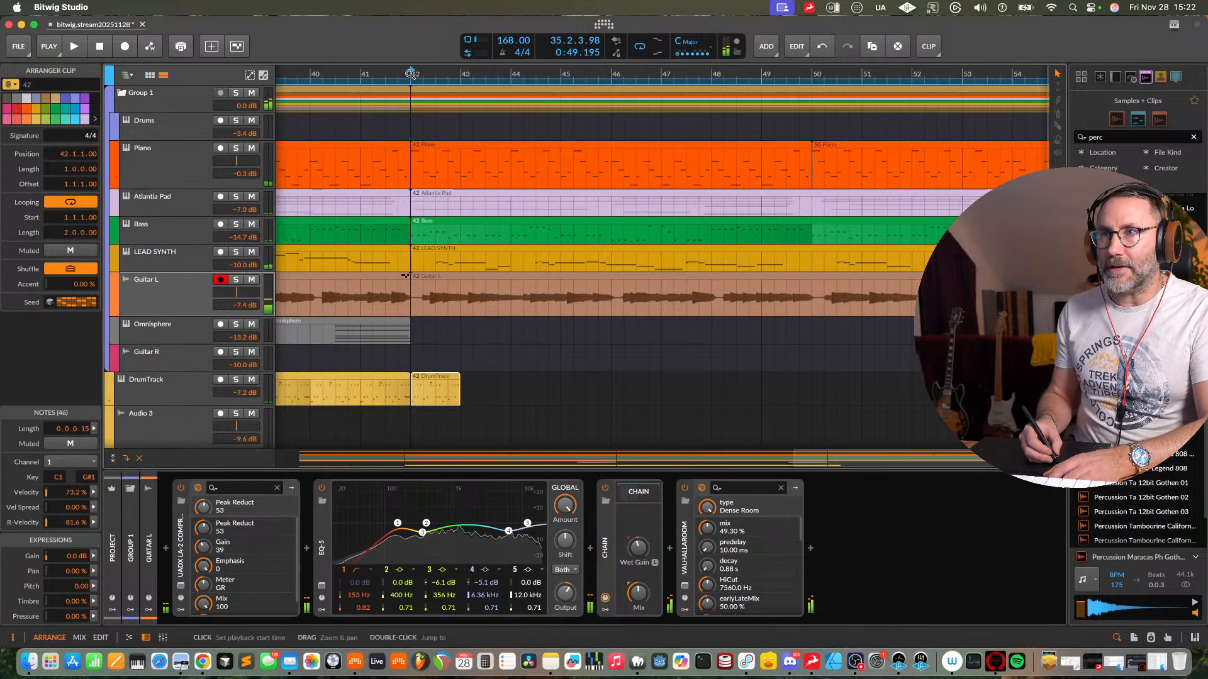
# - Collapse Group 1 and open the DrumTrack clip at bar 42 in the note editor
pyautogui.click(183, 390)
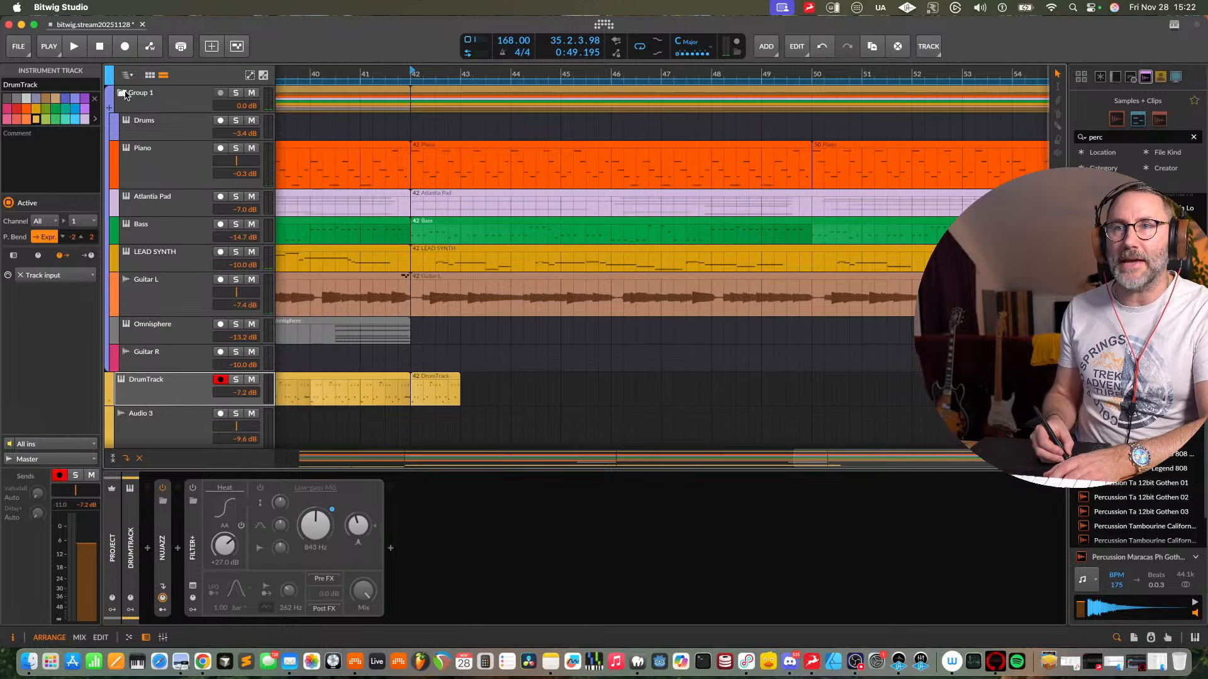
pyautogui.click(125, 94)
pyautogui.doubleClick(442, 124)
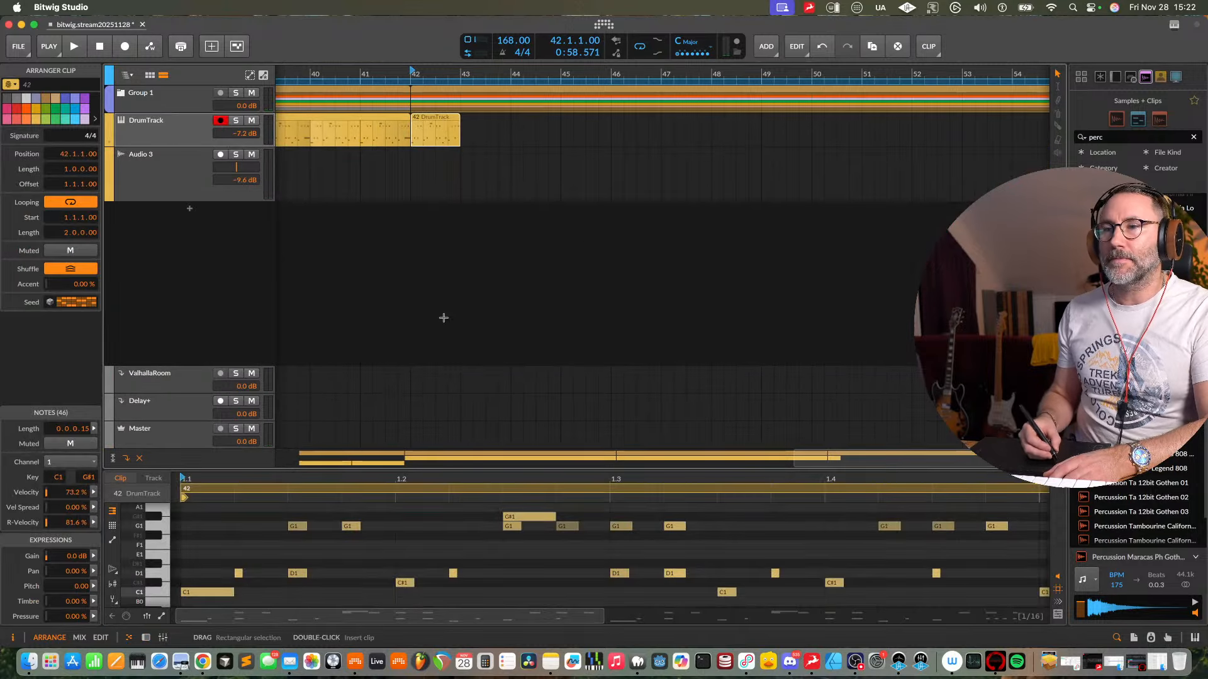
# - Try stretching the DrumTrack clip at bar 42 to two bars, play it from there, and undo the stretch
pyautogui.moveTo(535, 484); pyautogui.dragTo(501, 142)
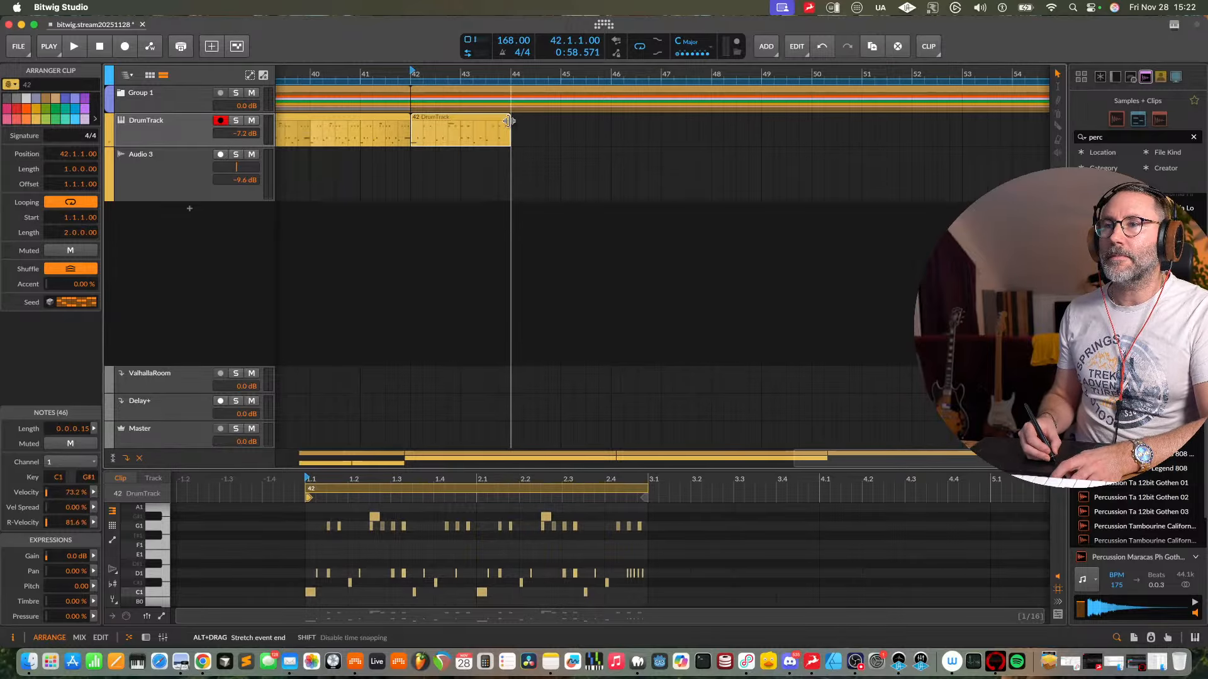
pyautogui.moveTo(509, 120); pyautogui.dragTo(511, 120)
pyautogui.press('space')
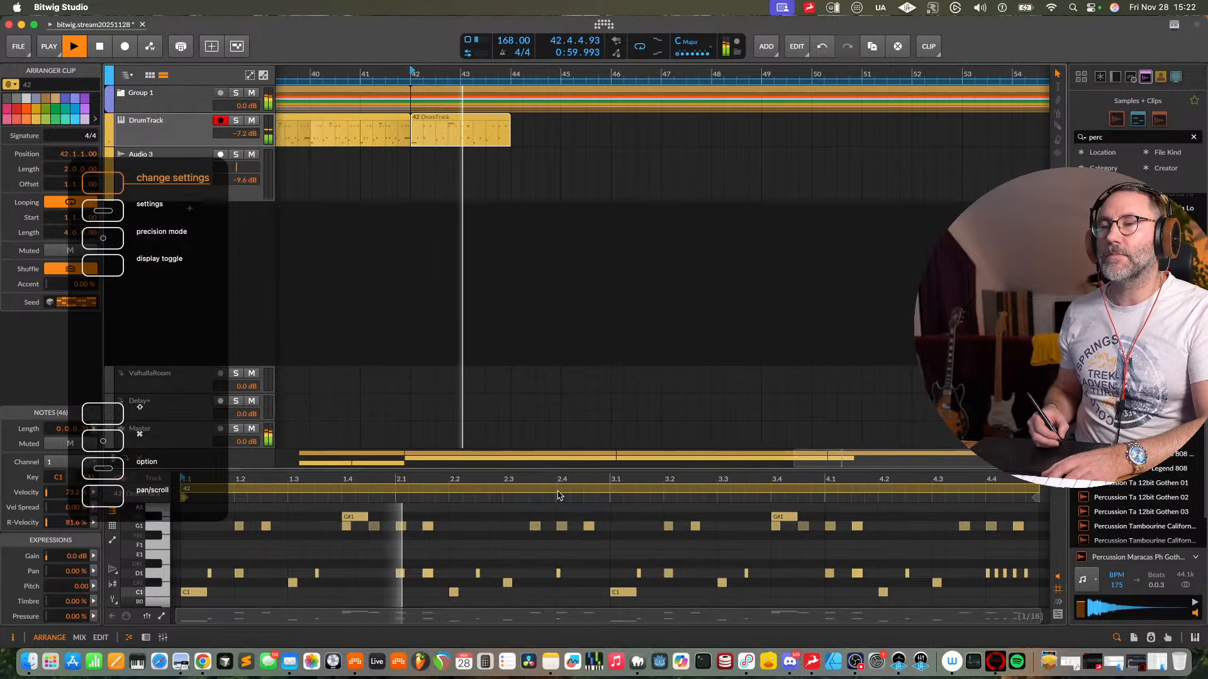
pyautogui.press('d')
pyautogui.press('space')
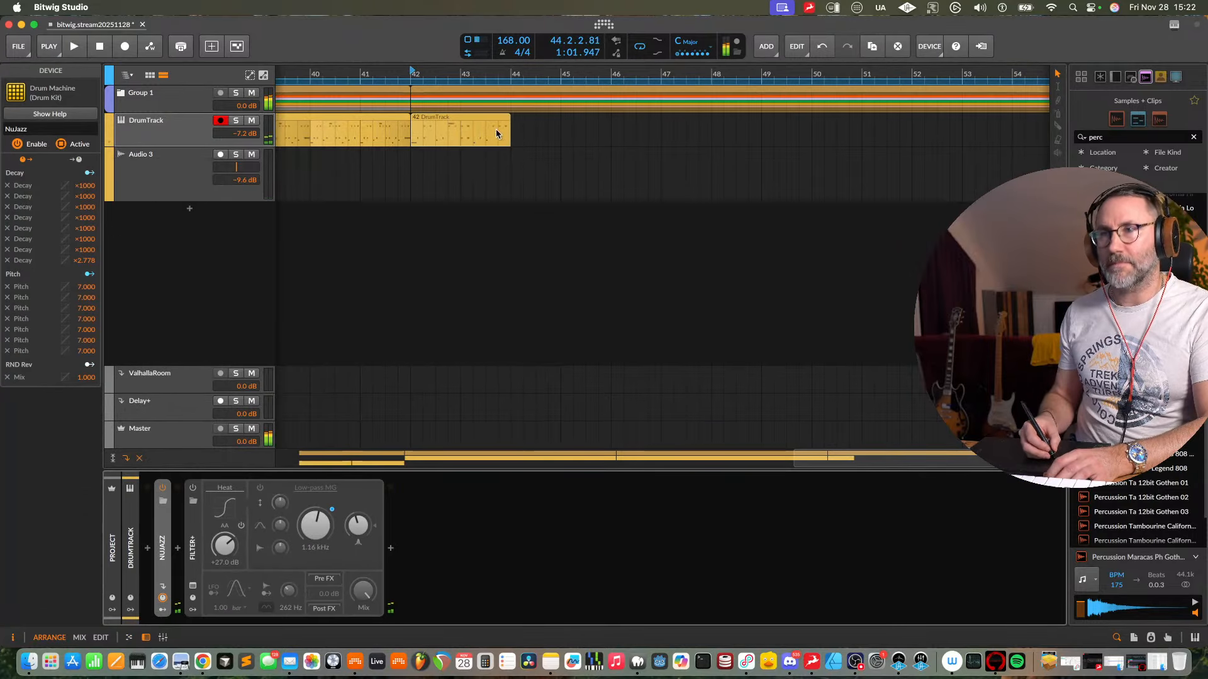
pyautogui.click(478, 124)
pyautogui.press('super+z')
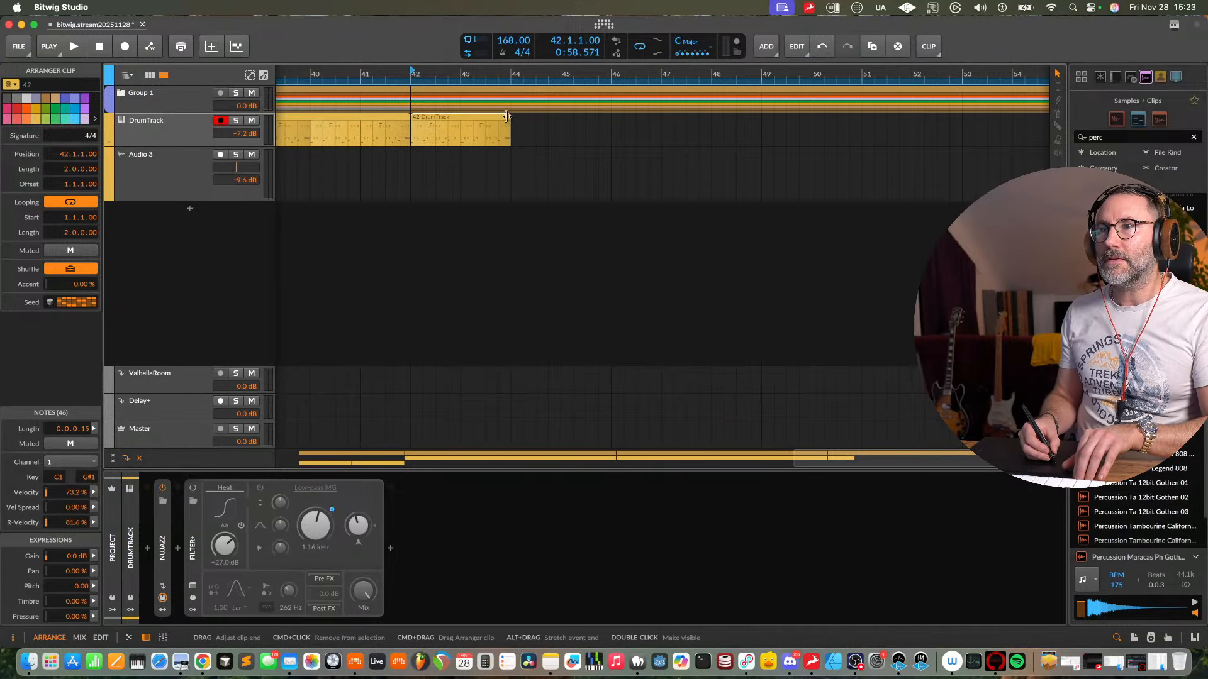
# - Stretch the two-bar DrumTrack clip at bar 42 to four bars and duplicate it to bars 46, 50 and 54
pyautogui.moveTo(507, 117); pyautogui.dragTo(609, 122)
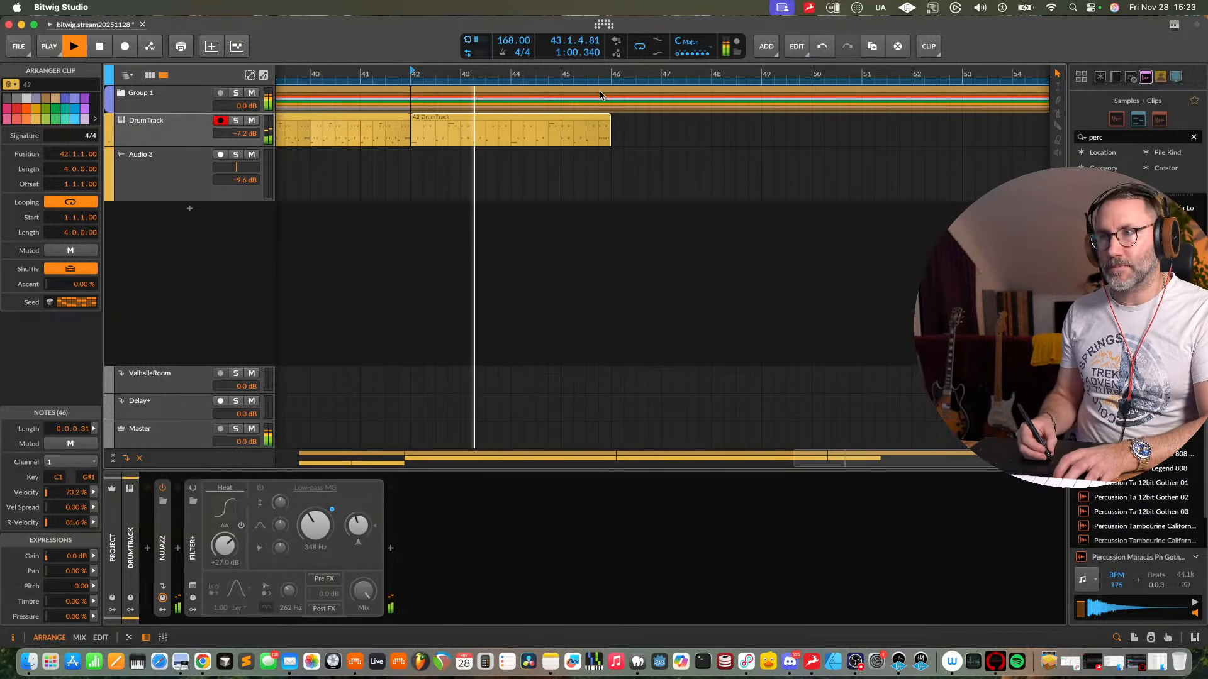
pyautogui.moveTo(591, 75); pyautogui.dragTo(539, 68)
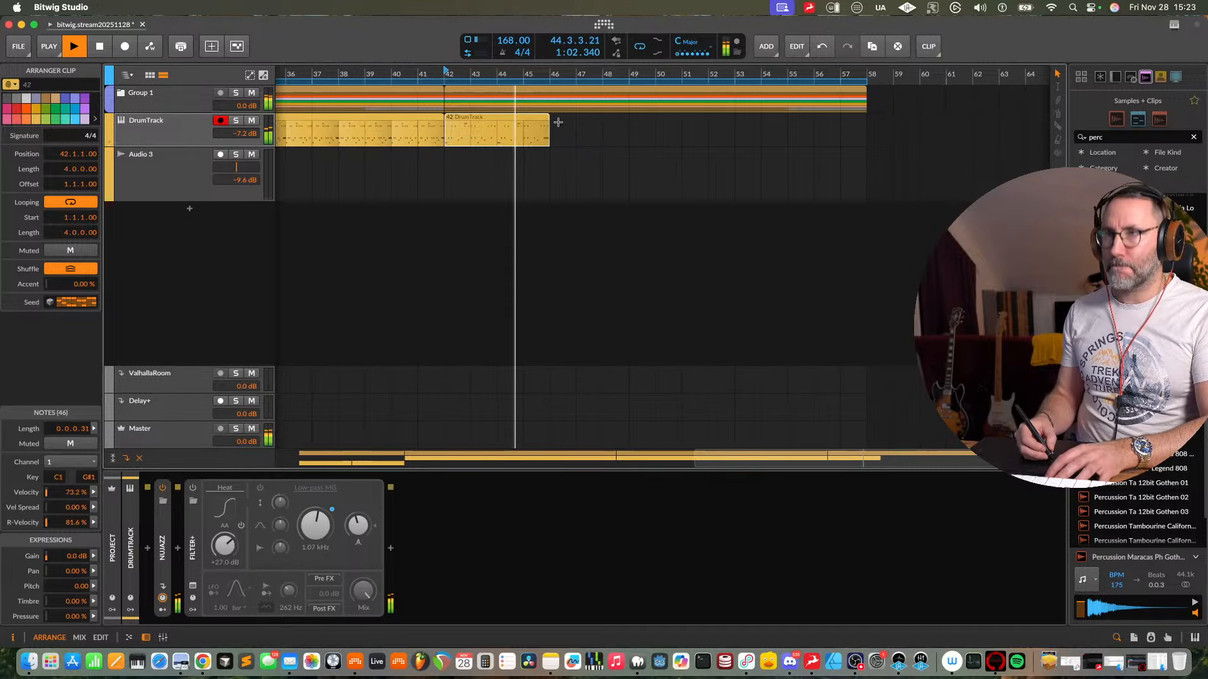
pyautogui.press('super+d')
pyautogui.press('super+d')
pyautogui.press('super+d')
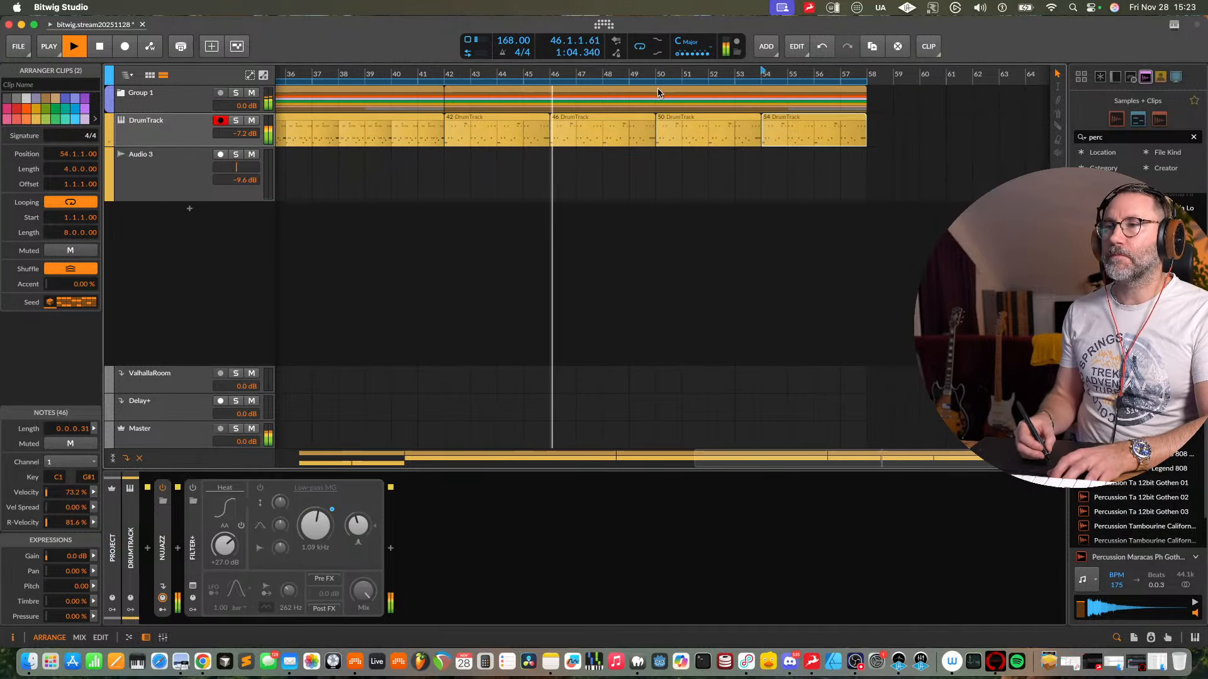
# - Select Group 1, expand it to show its tracks, and save the project
pyautogui.moveTo(658, 70); pyautogui.dragTo(645, 71)
pyautogui.click(187, 104)
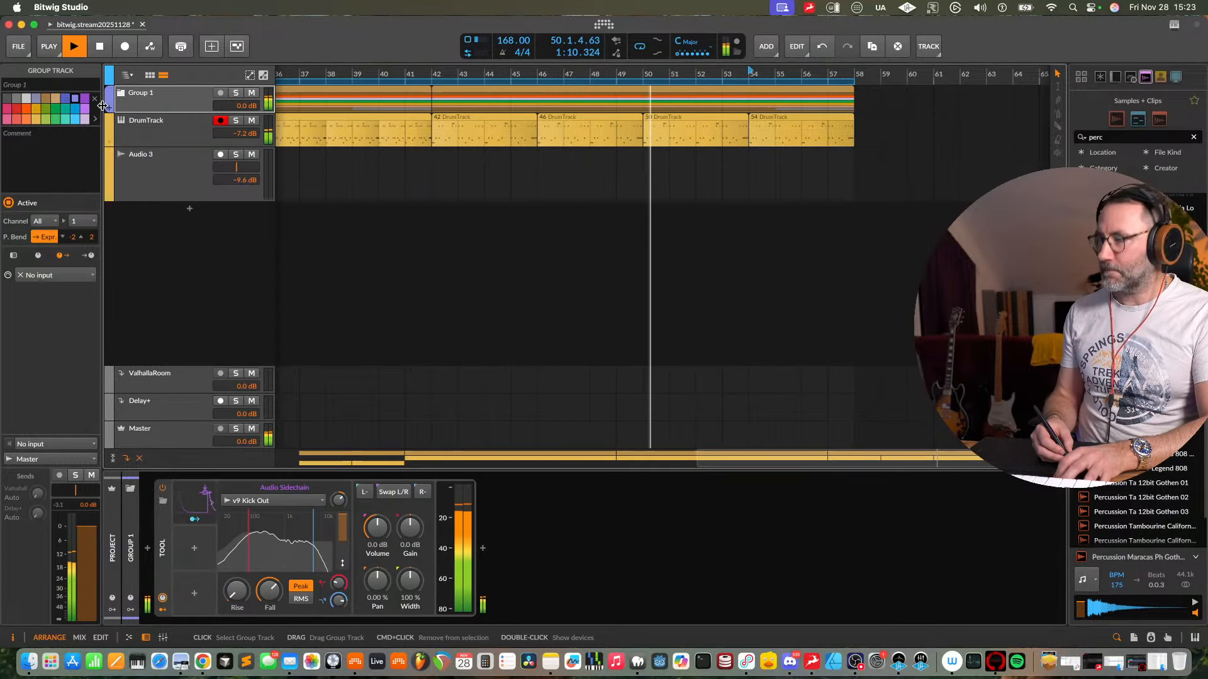
pyautogui.moveTo(643, 71); pyautogui.dragTo(643, 80)
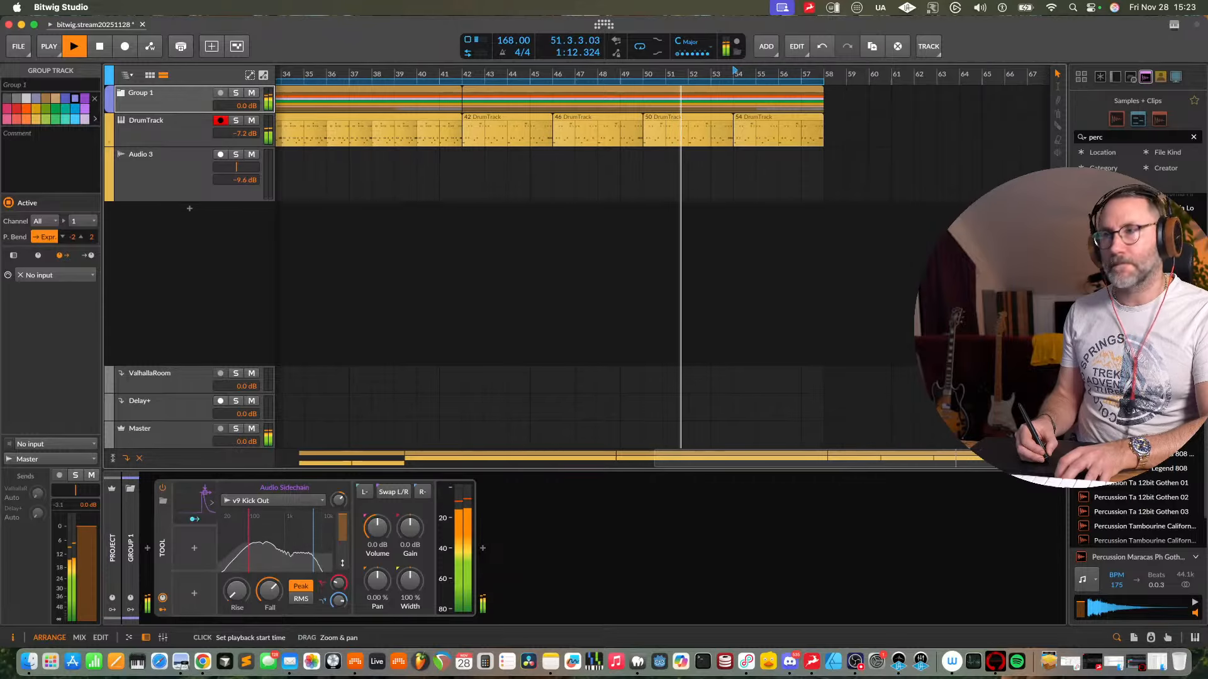
pyautogui.click(121, 93)
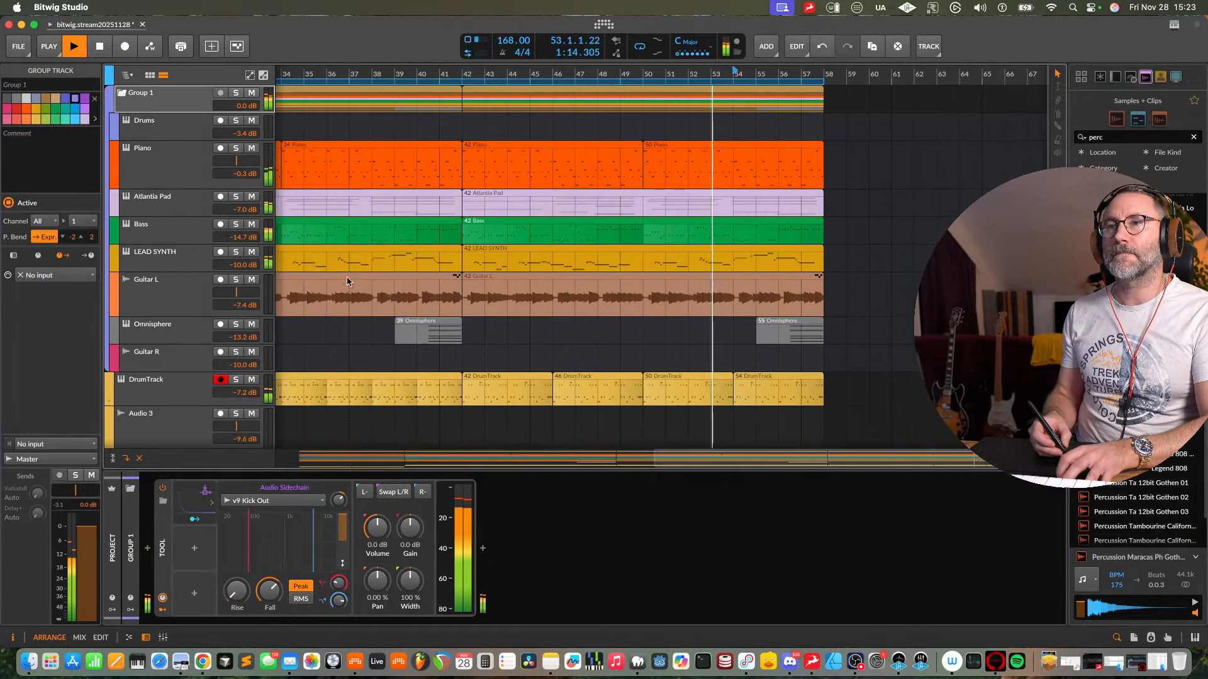
pyautogui.press('super+s')
# - Set the loop region to the Group 1 section starting at bar 42 and save the project
pyautogui.click(363, 339)
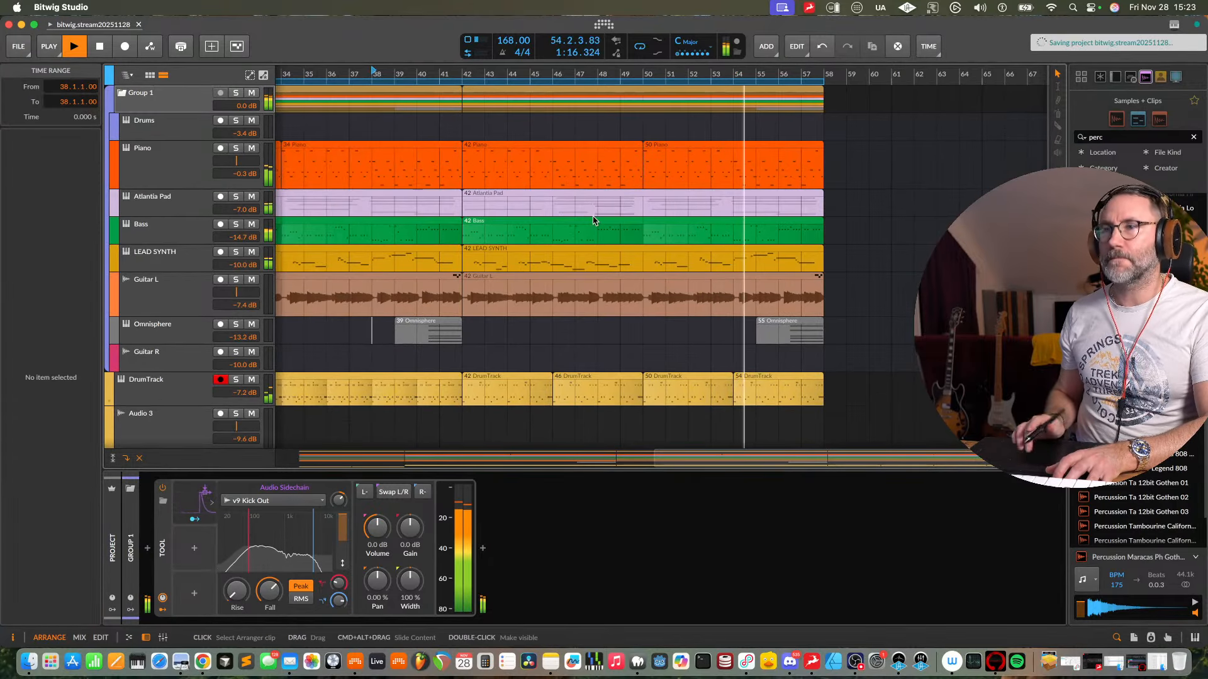
pyautogui.moveTo(517, 82); pyautogui.dragTo(1202, 88)
pyautogui.moveTo(435, 82); pyautogui.dragTo(977, 83)
pyautogui.click(494, 74)
pyautogui.click(449, 75)
pyautogui.click(453, 90)
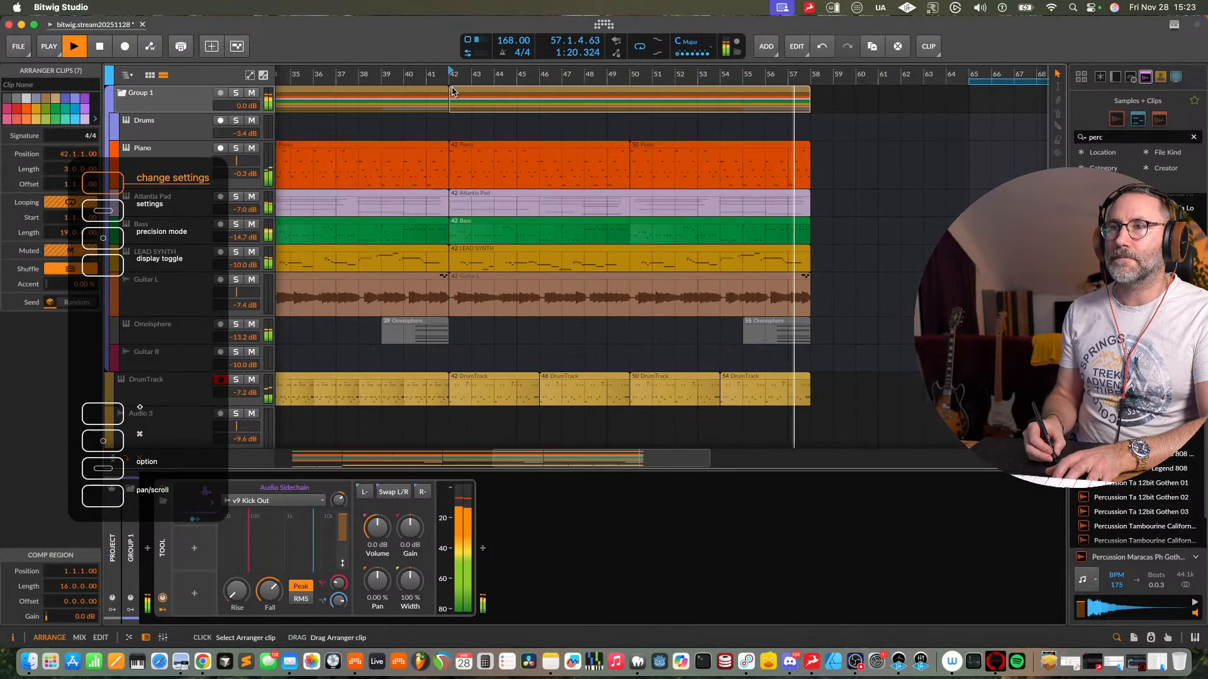
pyautogui.press('super+l')
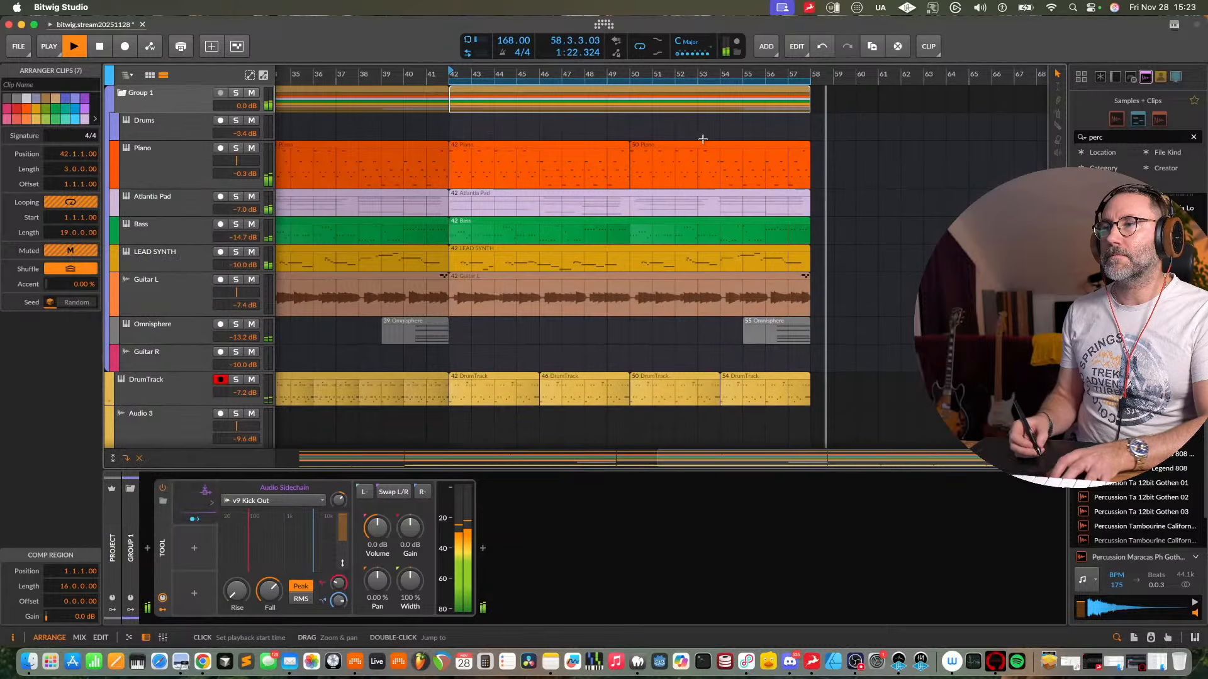
pyautogui.press('super+s')
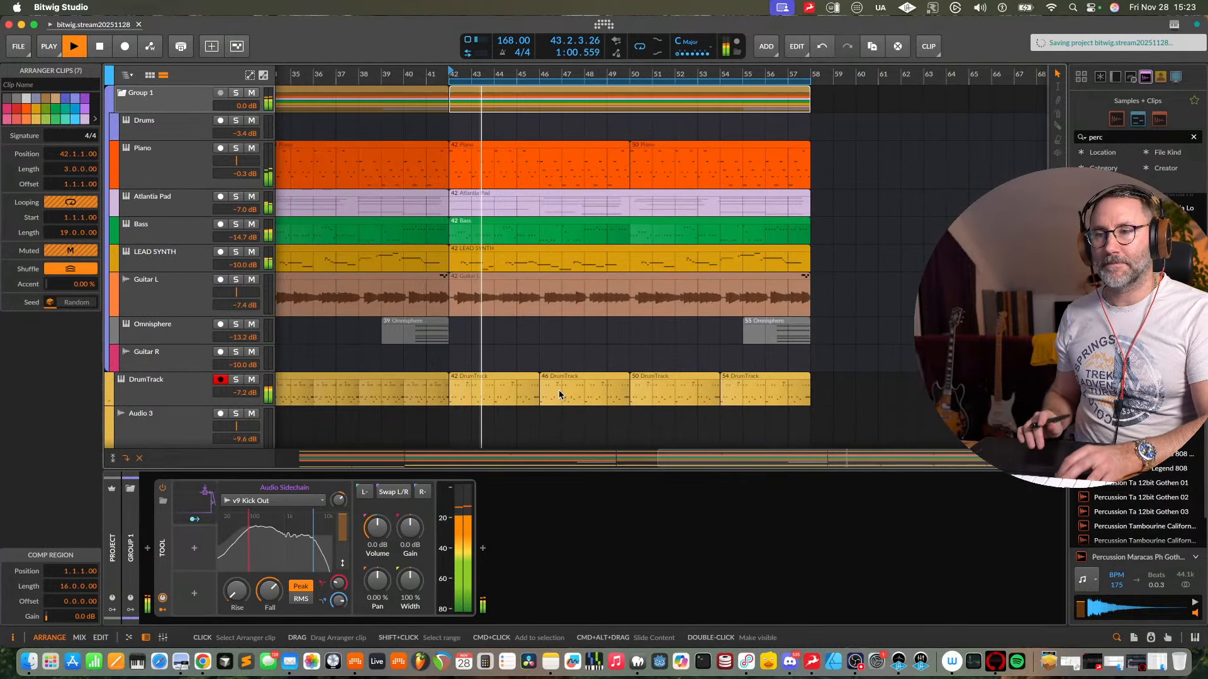
# - Show the Master track's devices, unmute the Guitar L clip at bar 42, and select the Guitar L track
pyautogui.scroll(-3, 519, 441)
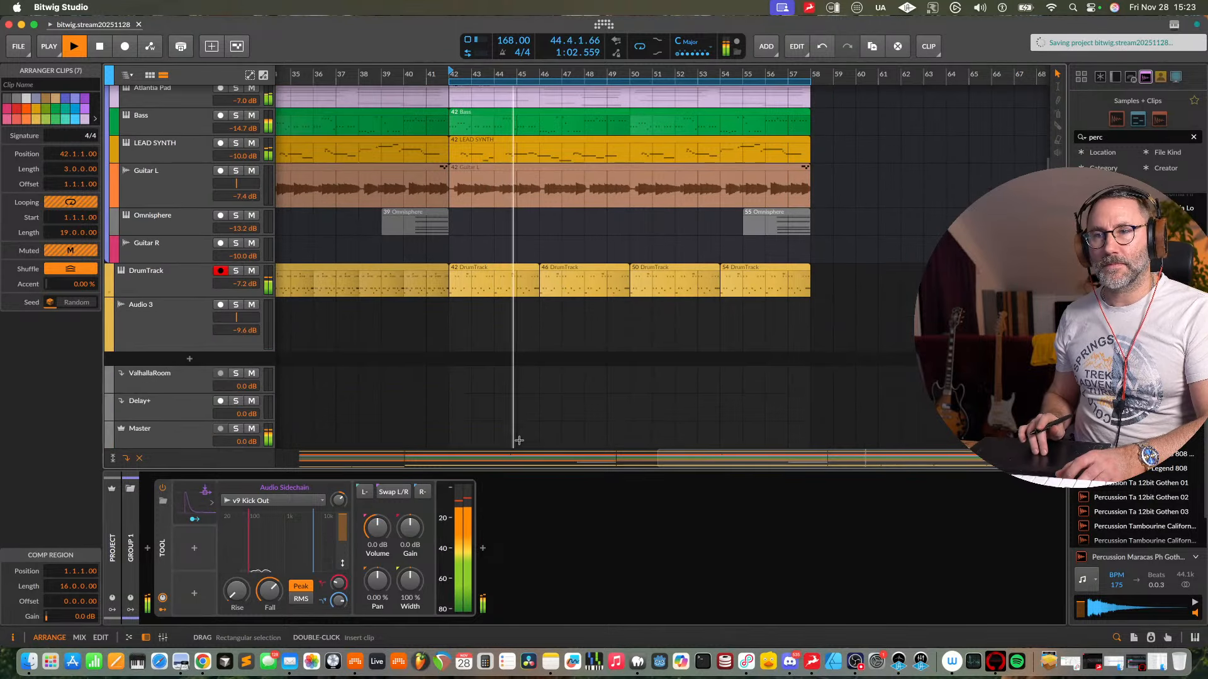
pyautogui.click(142, 433)
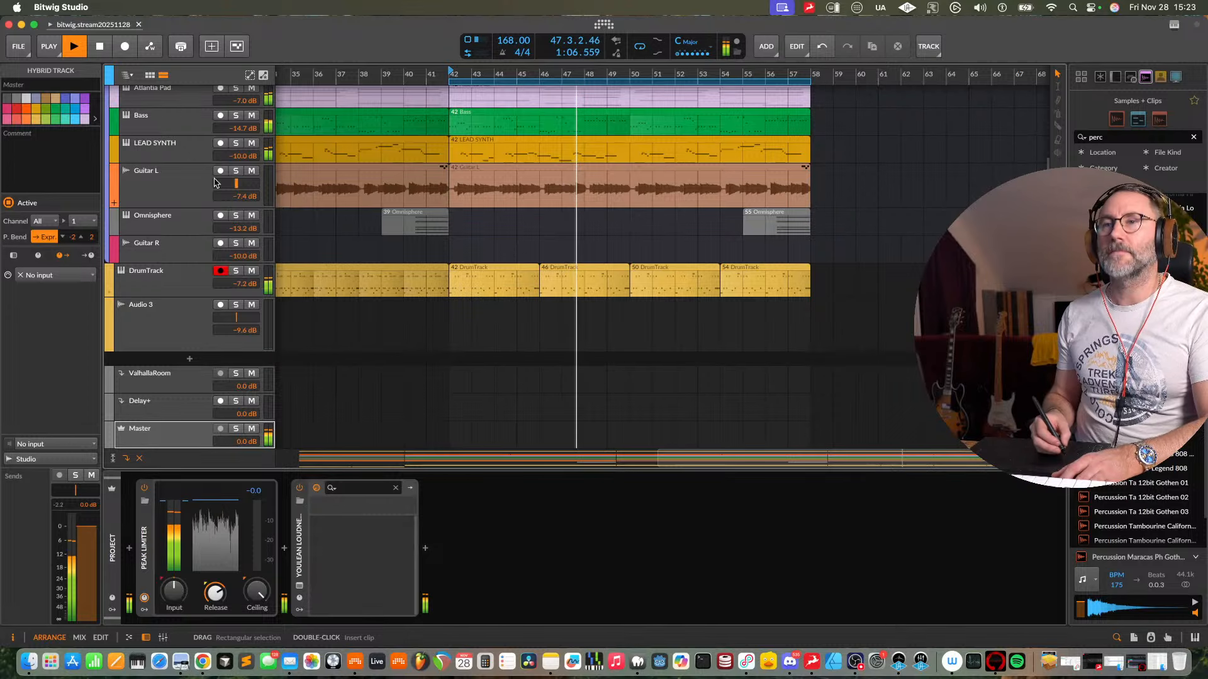
pyautogui.click(666, 171)
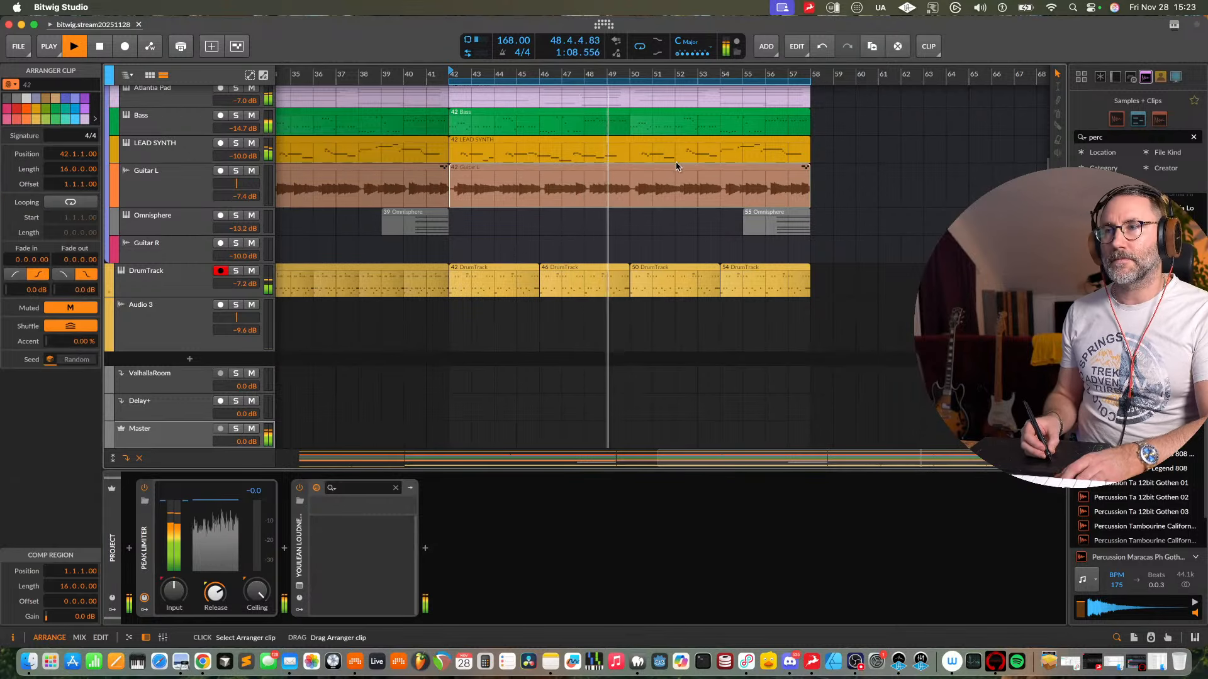
pyautogui.hotkey('alt', 'm')
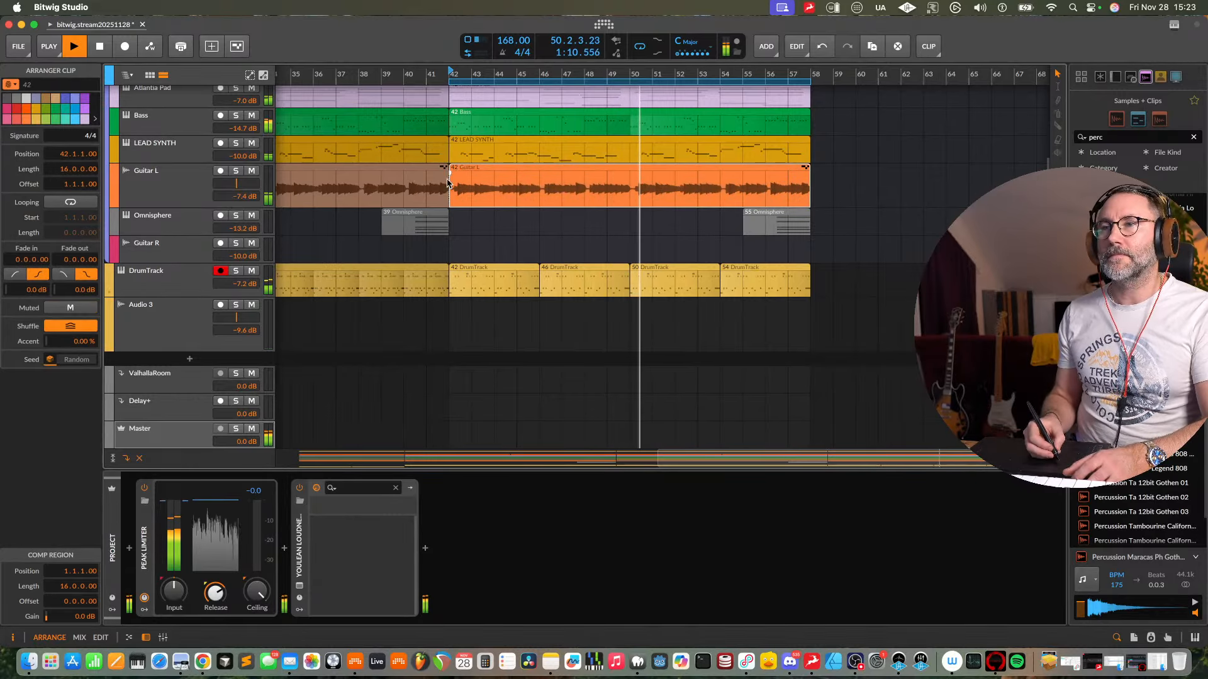
pyautogui.click(143, 179)
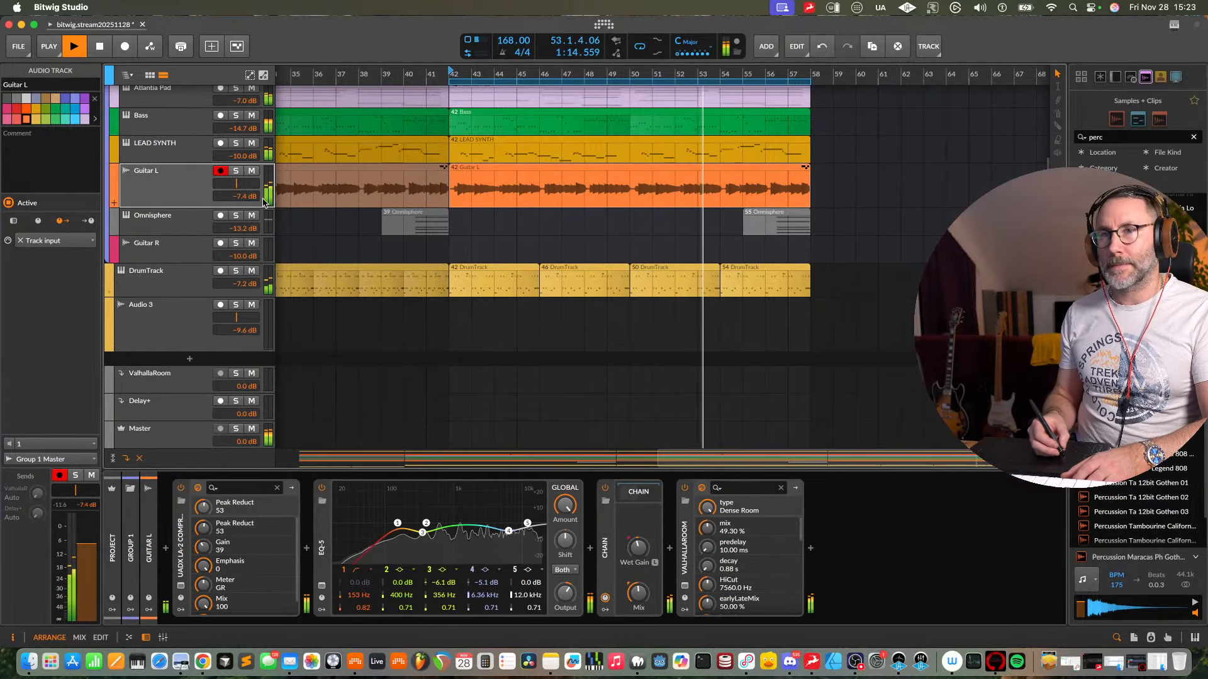
# - Save the project and lower the Master track's volume to about -21.4 dB
pyautogui.press('super+s')
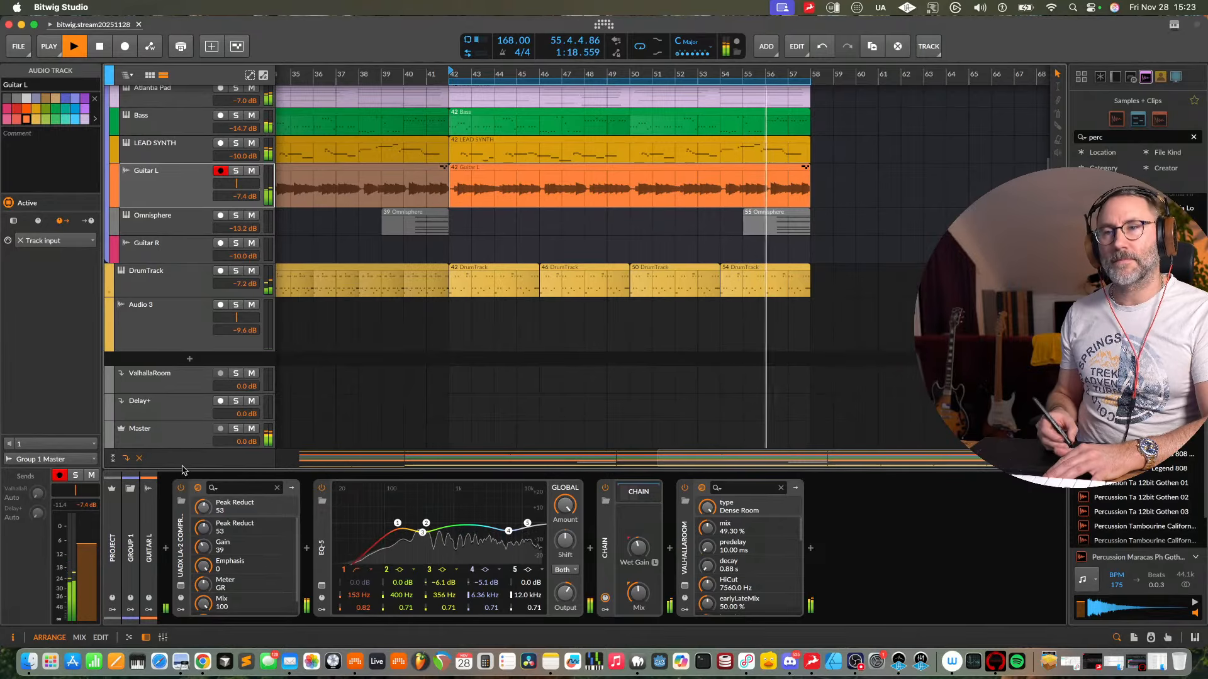
pyautogui.click(249, 444)
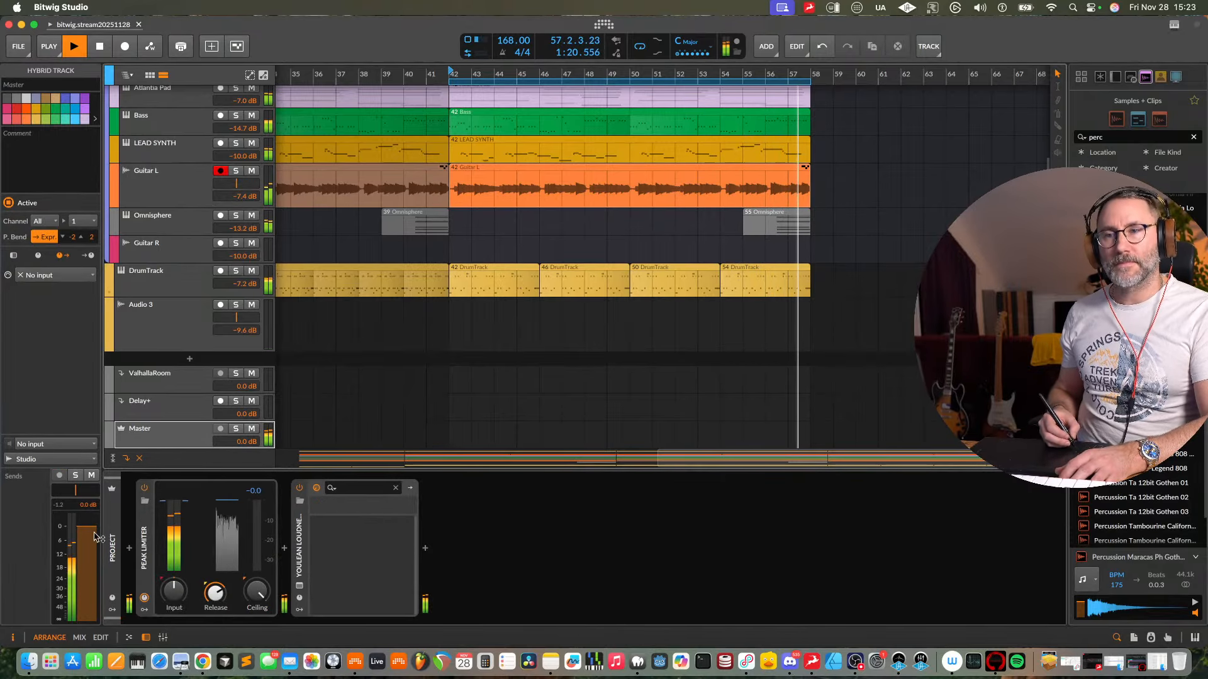
pyautogui.moveTo(239, 442); pyautogui.dragTo(239, 491)
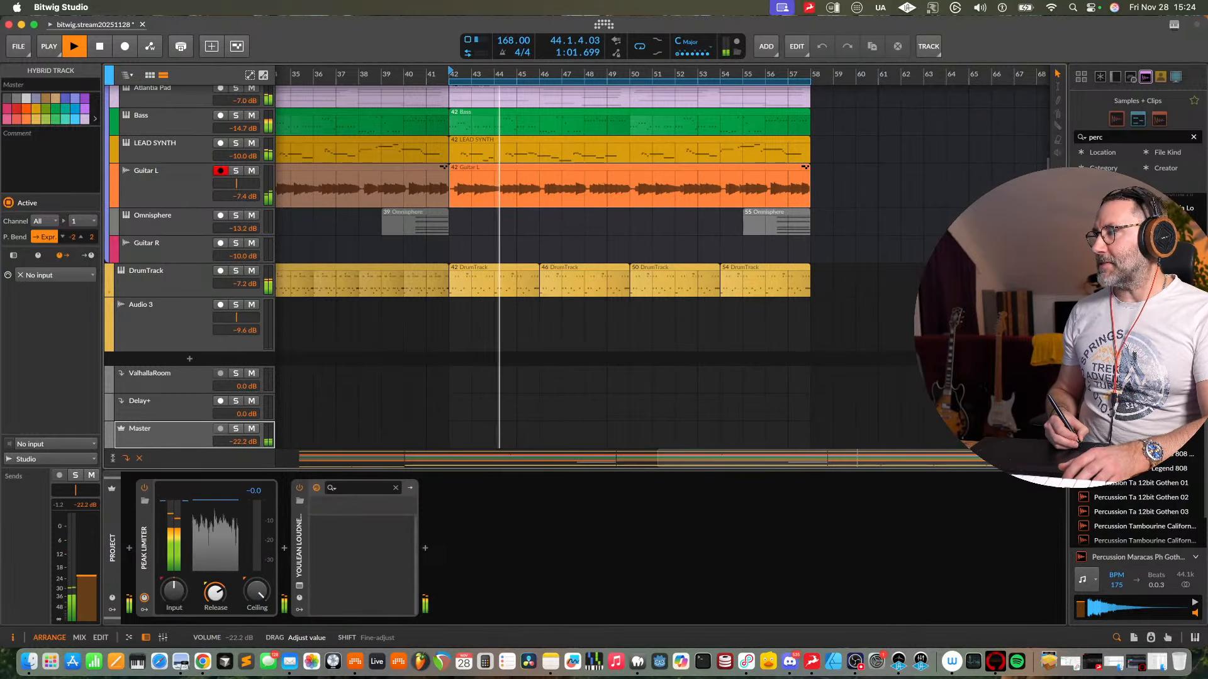
pyautogui.moveTo(64, 539); pyautogui.dragTo(64, 539)
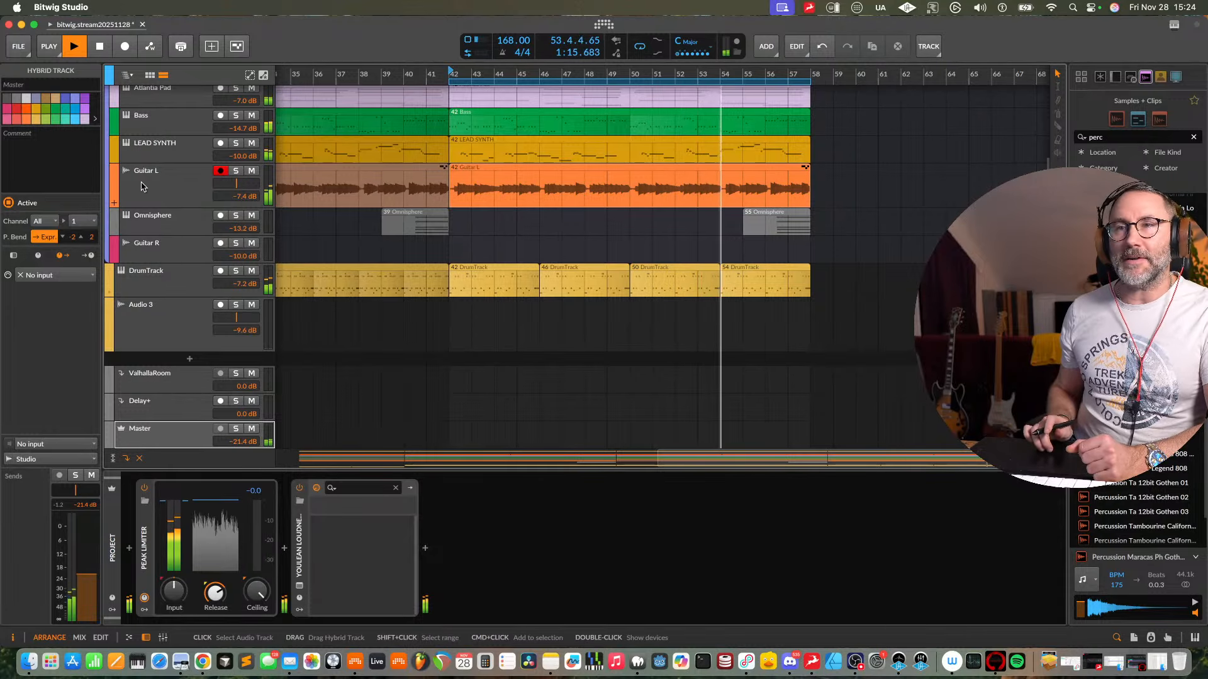
# - Select Group 1 and collapse it to hide its child tracks
pyautogui.scroll(4, 142, 185)
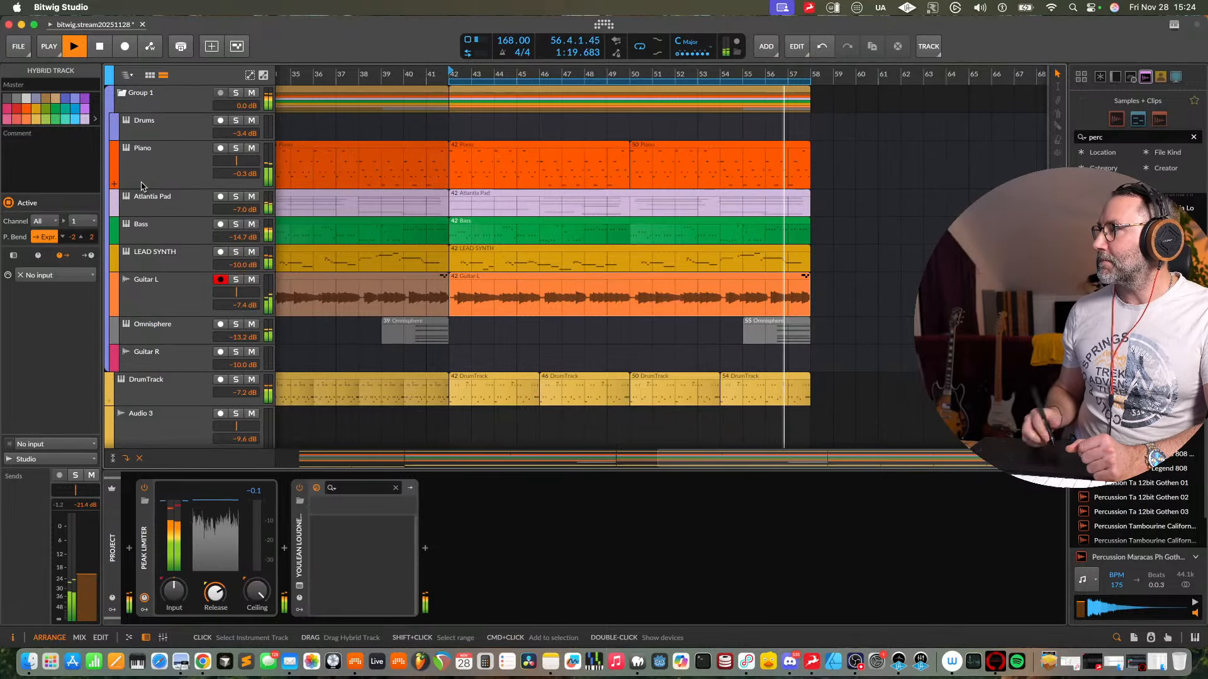
pyautogui.click(135, 101)
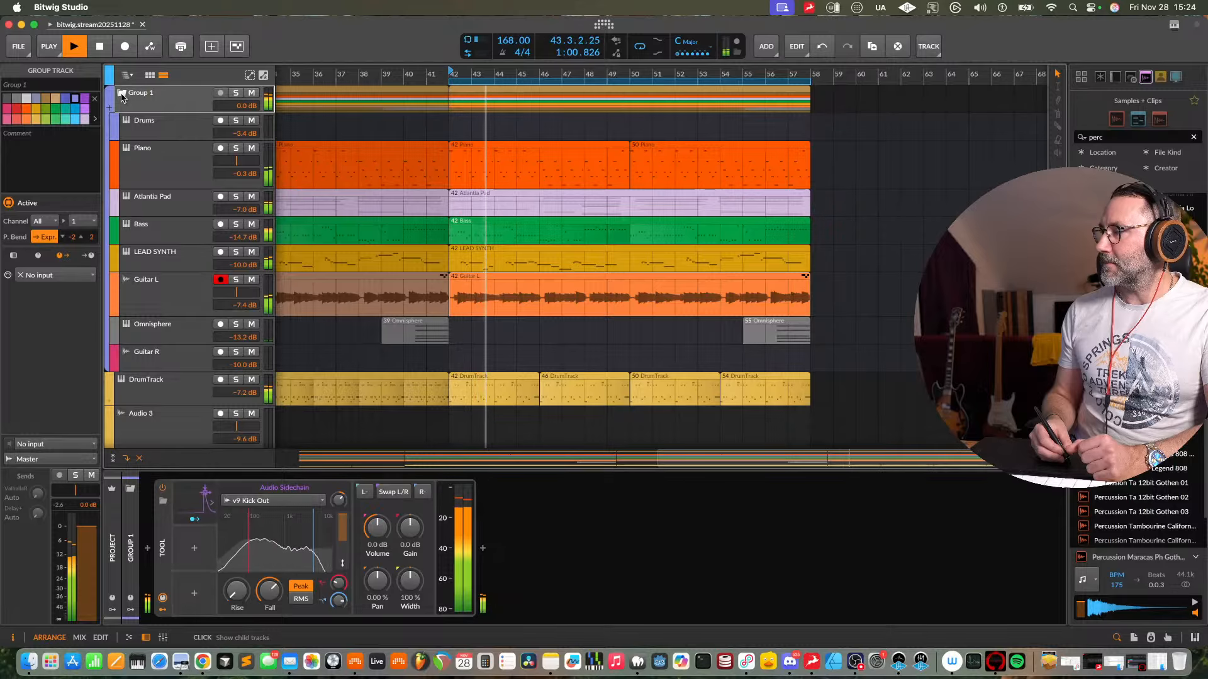
pyautogui.click(121, 95)
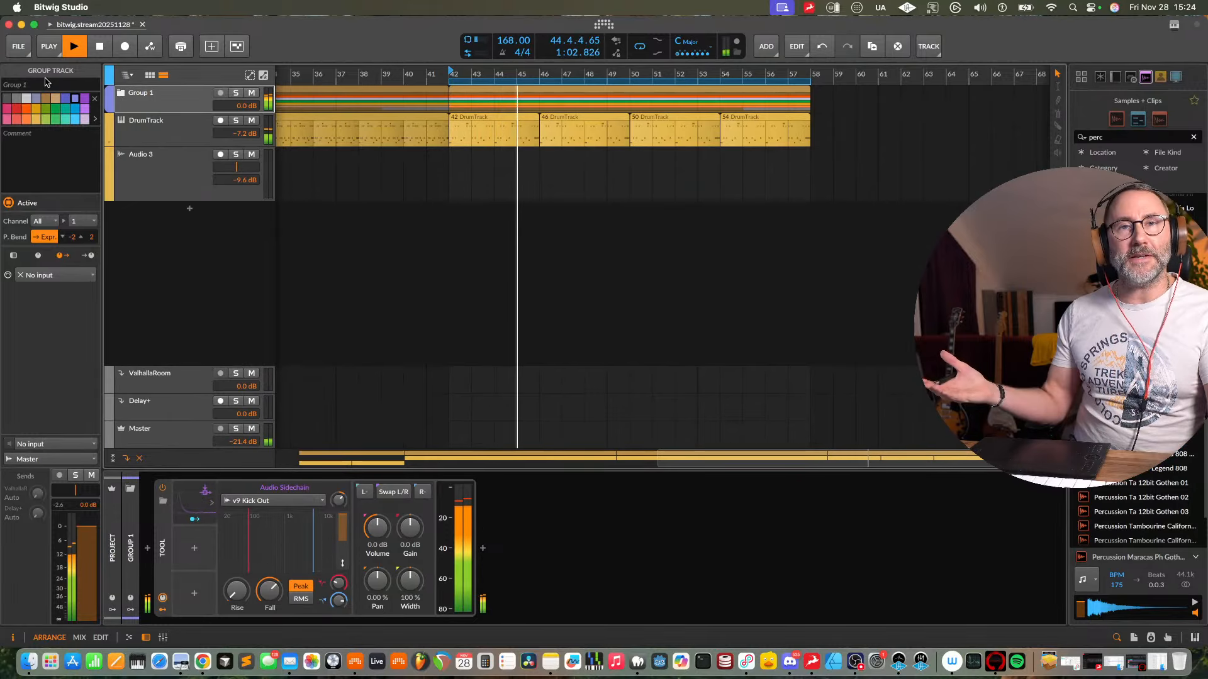
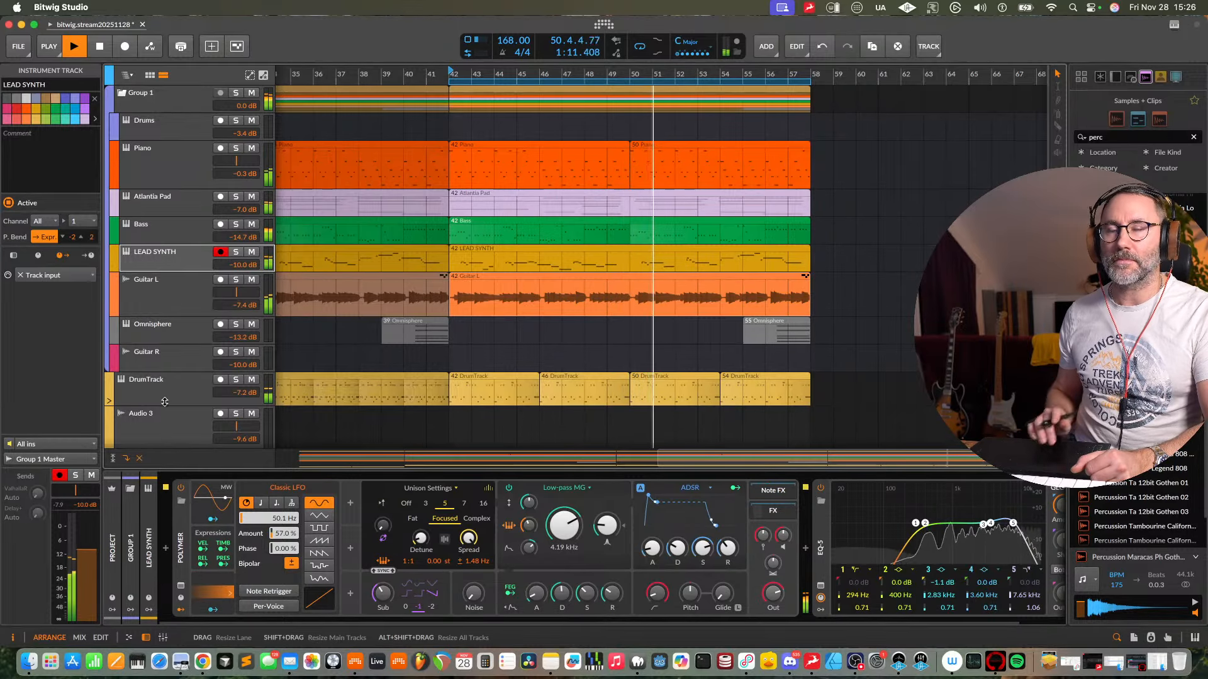
# - Raise the Master track's volume to about -0.6 dB
pyautogui.scroll(-4, 166, 428)
pyautogui.click(135, 438)
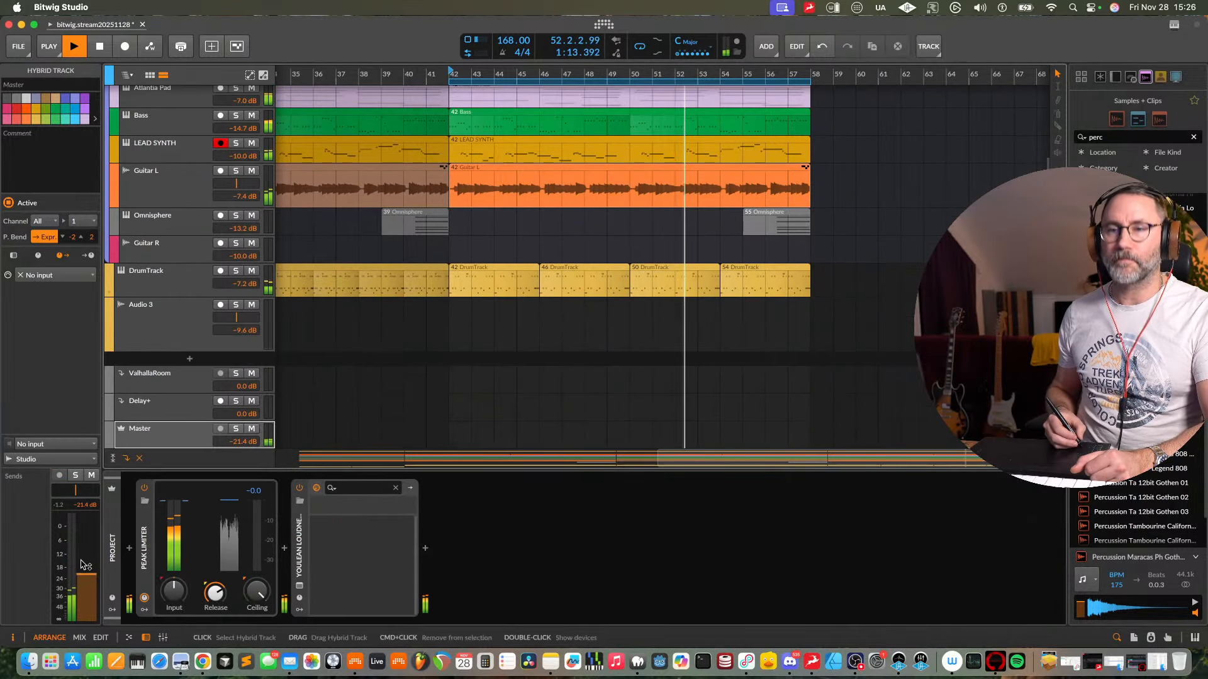
pyautogui.moveTo(86, 574); pyautogui.dragTo(87, 531)
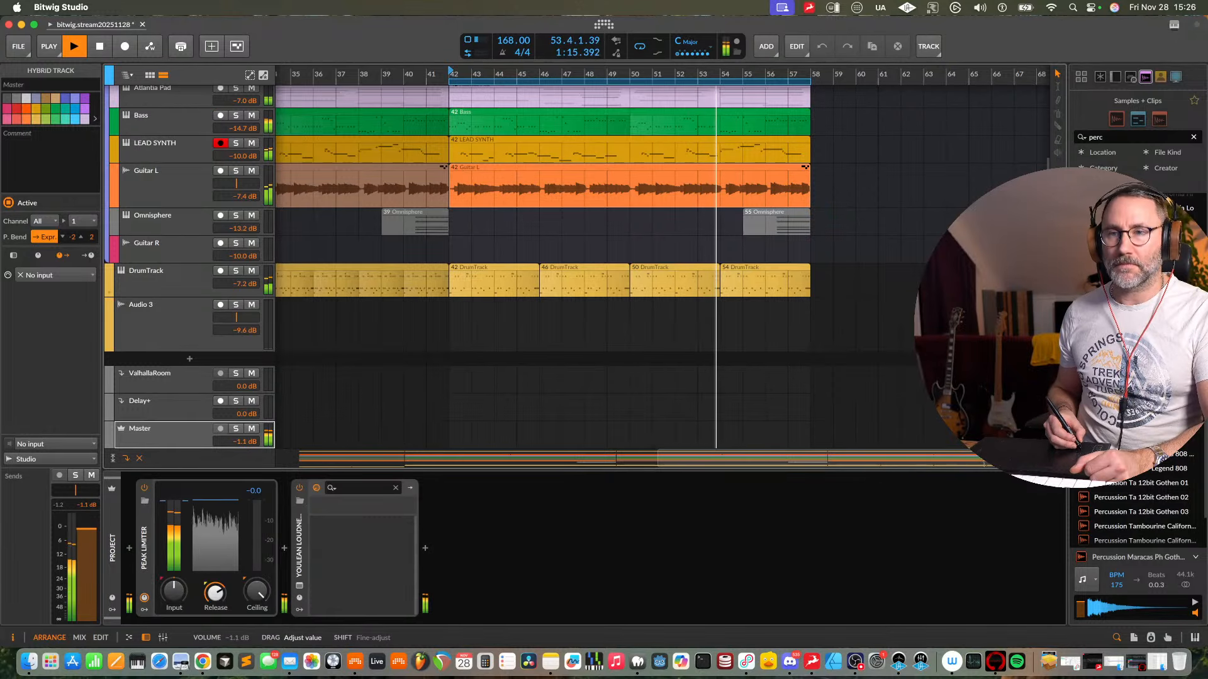
# - Solo the Piano track and, with playback stopped, activate its Delay+ in place of the ValhallaSupermassive effect
pyautogui.scroll(4, 687, 240)
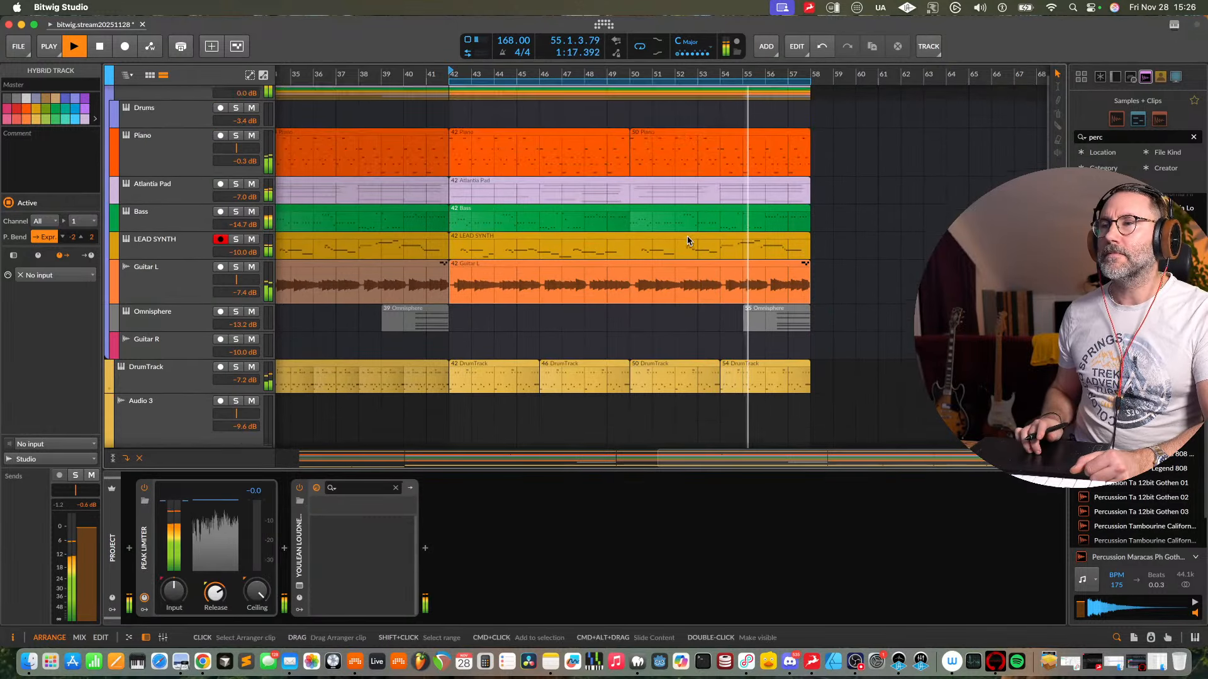
pyautogui.click(176, 168)
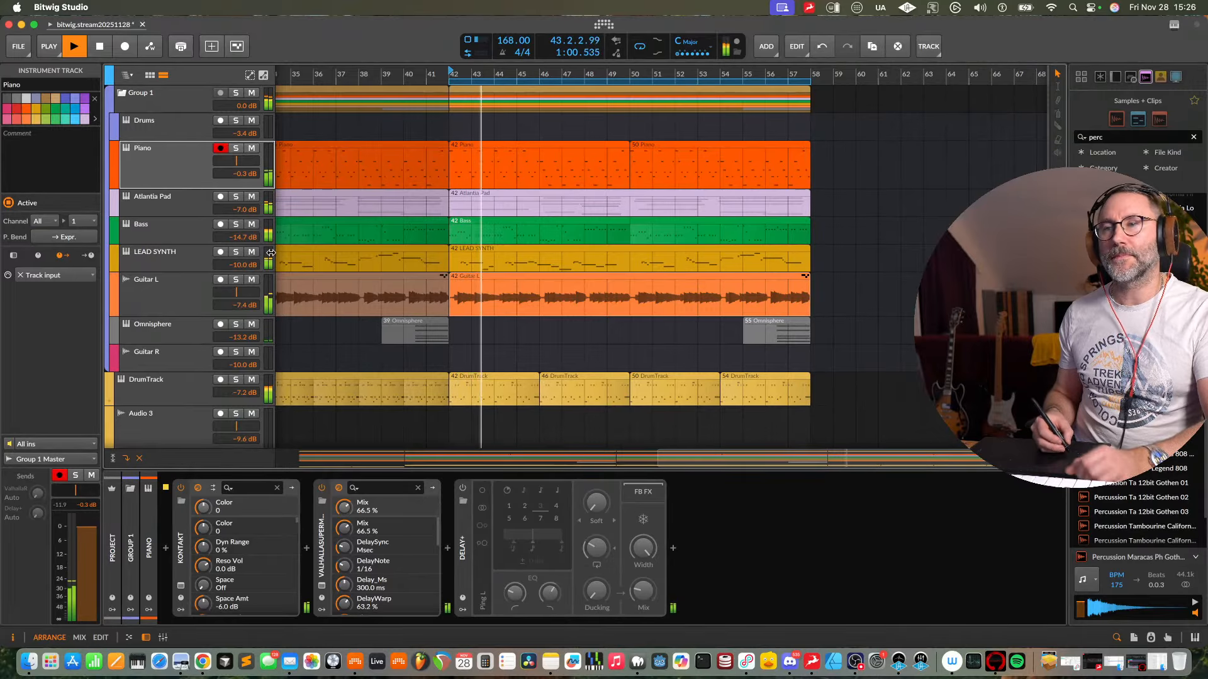
pyautogui.click(237, 150)
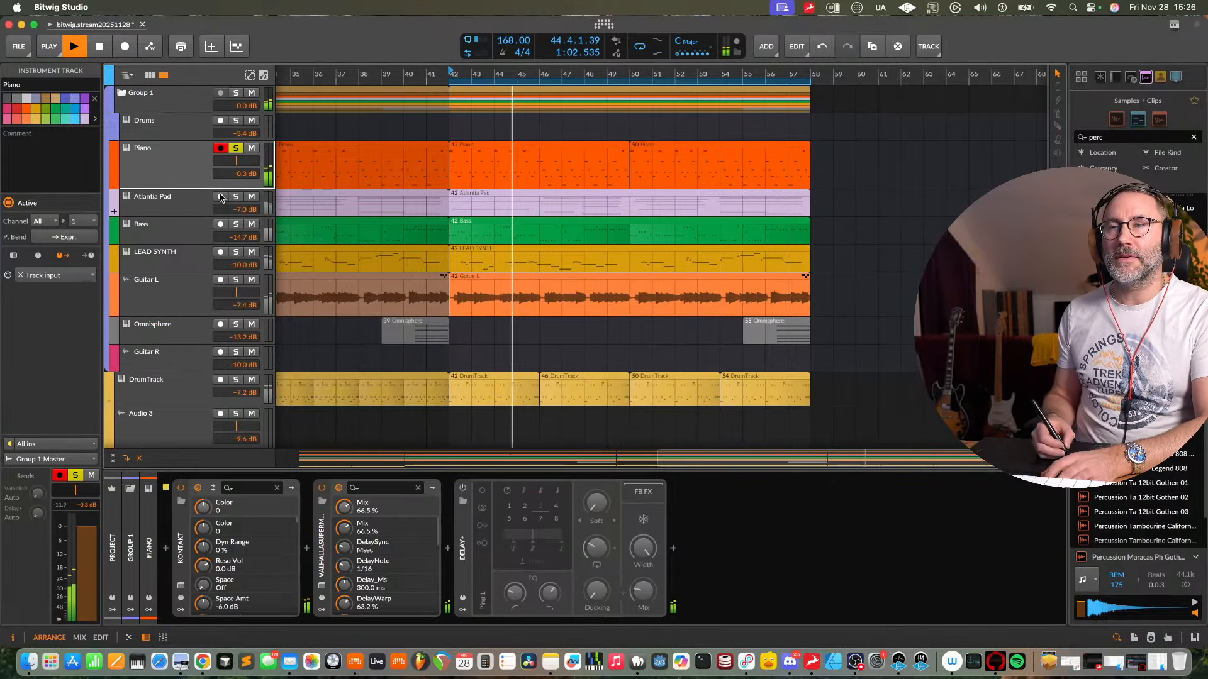
pyautogui.press('space')
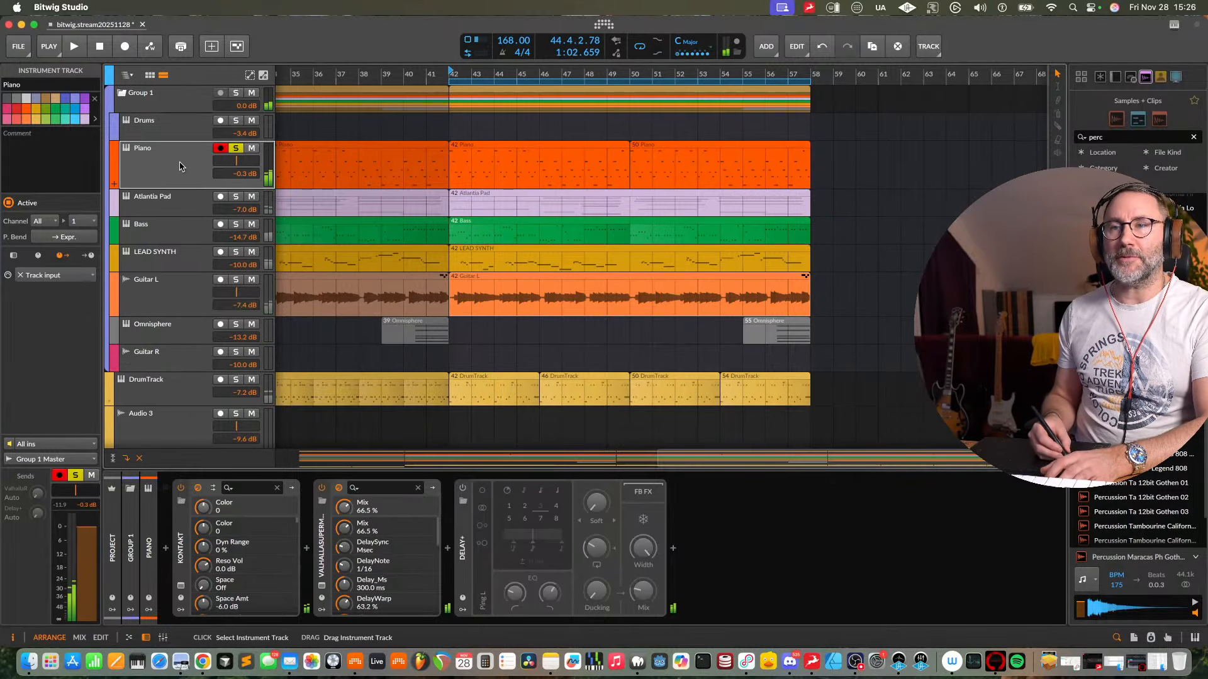
pyautogui.click(321, 488)
pyautogui.click(463, 488)
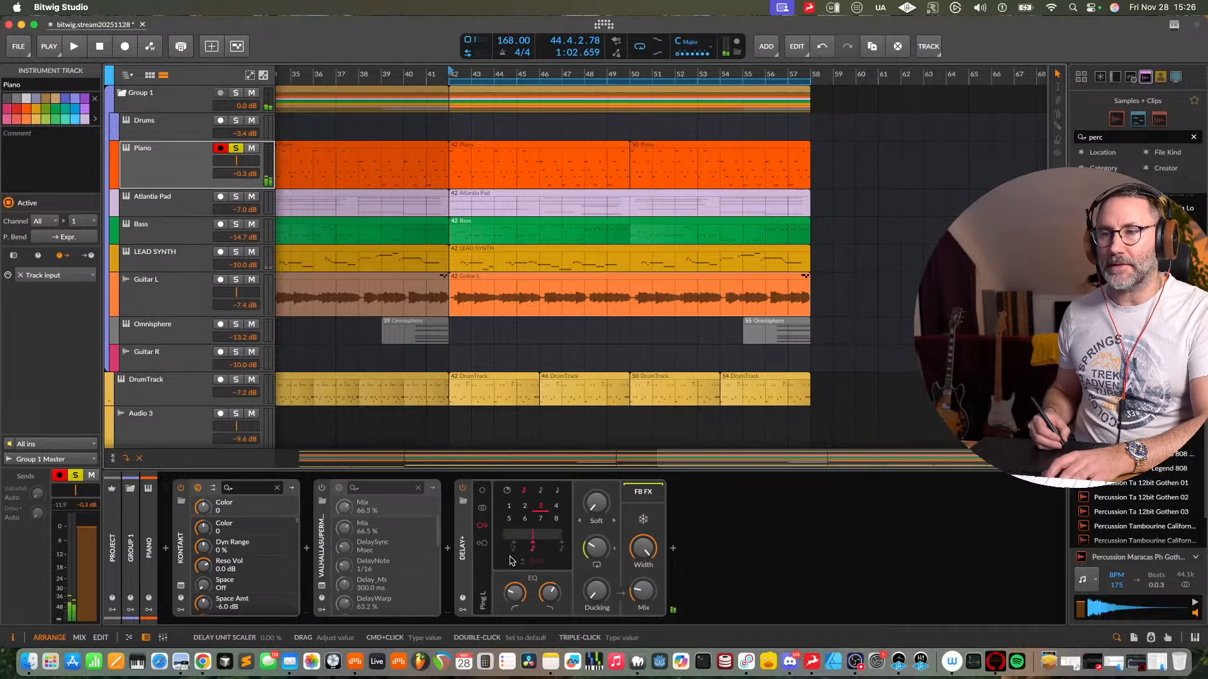
# - Audition the Piano from bar 42 while setting the Delay+ mix to about 51.3%
pyautogui.press('space')
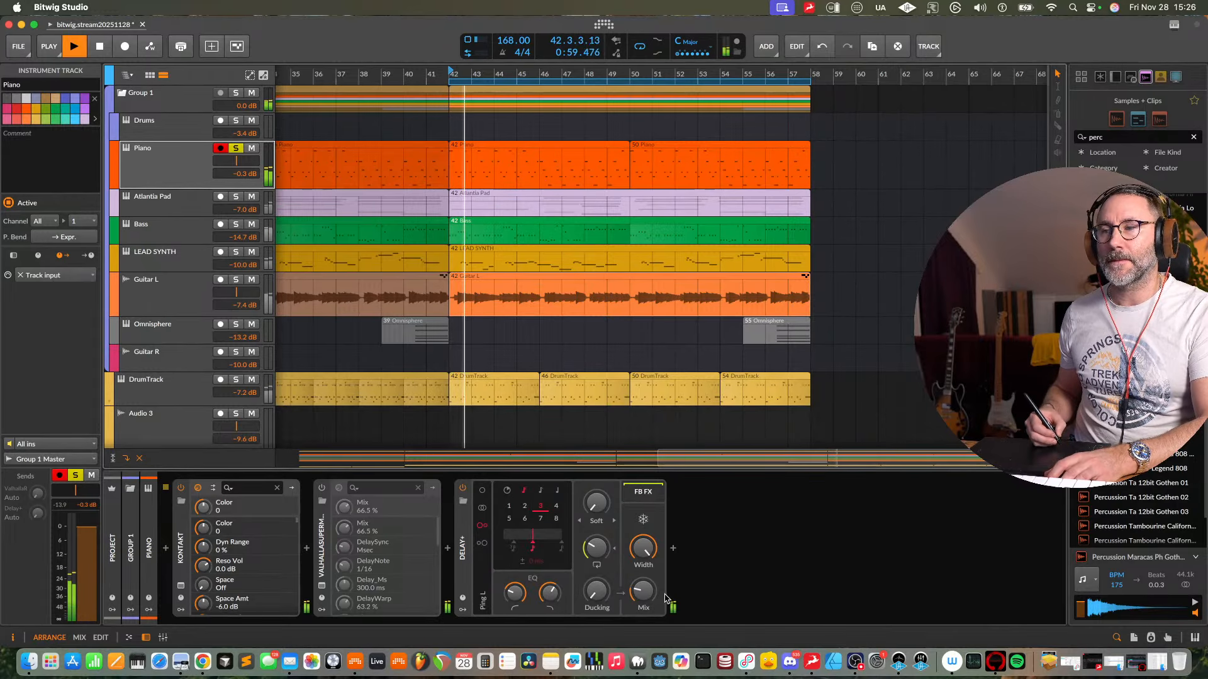
pyautogui.moveTo(644, 593)
pyautogui.mouseDown()
pyautogui.moveTo(644, 562)
pyautogui.moveTo(640, 596)
pyautogui.mouseUp()
pyautogui.press('space')
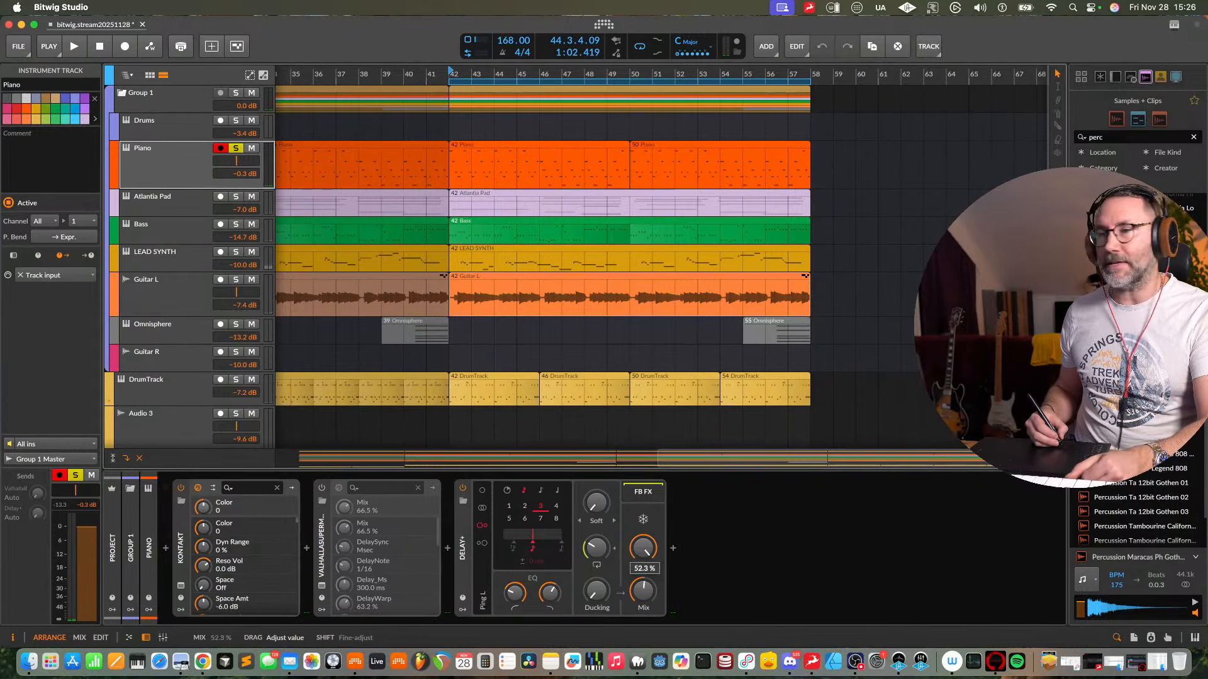
pyautogui.press('space')
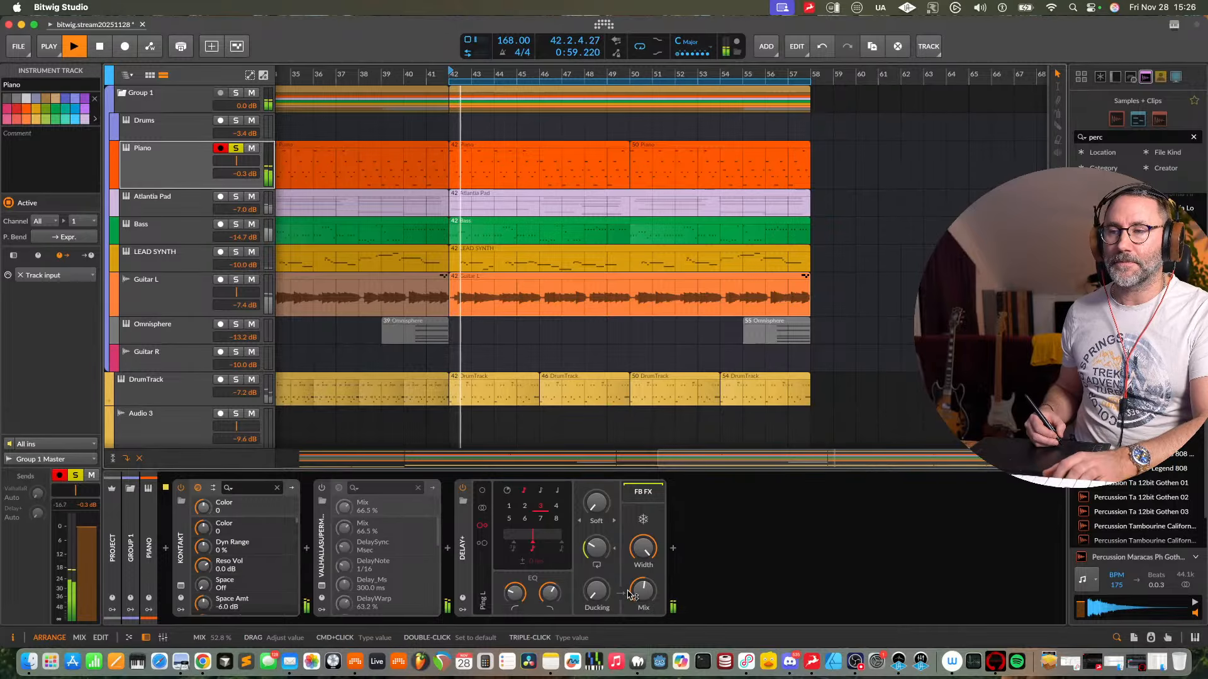
pyautogui.moveTo(637, 593); pyautogui.dragTo(637, 600)
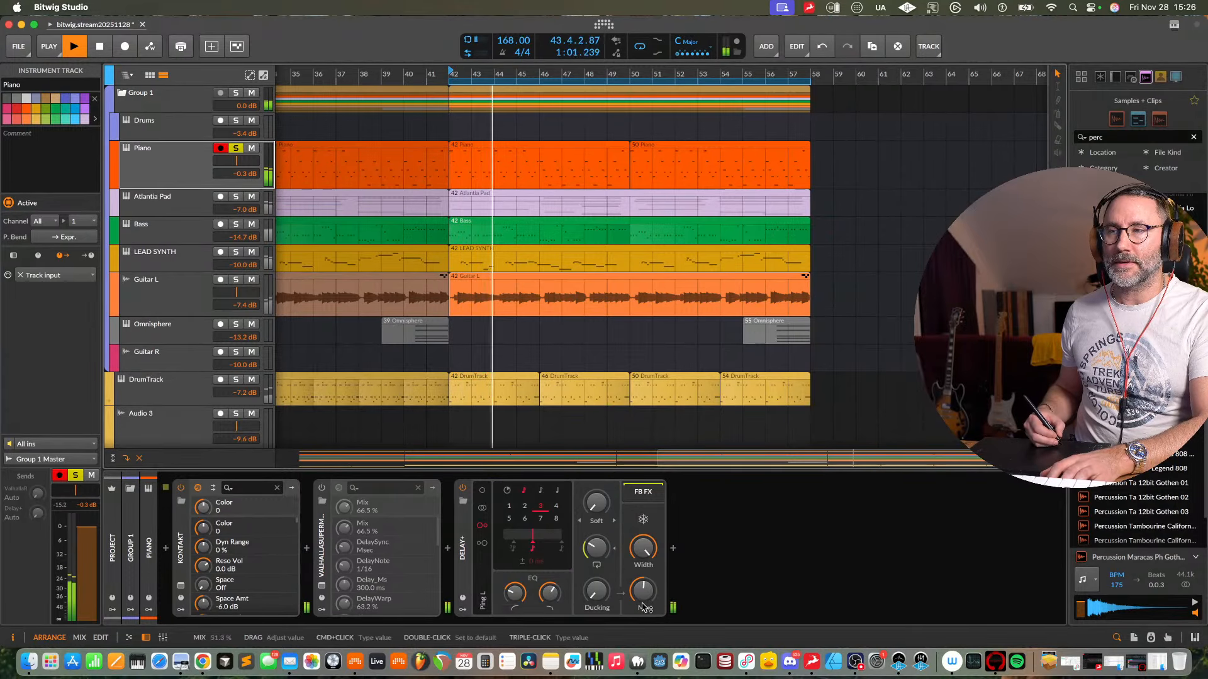
pyautogui.press('space')
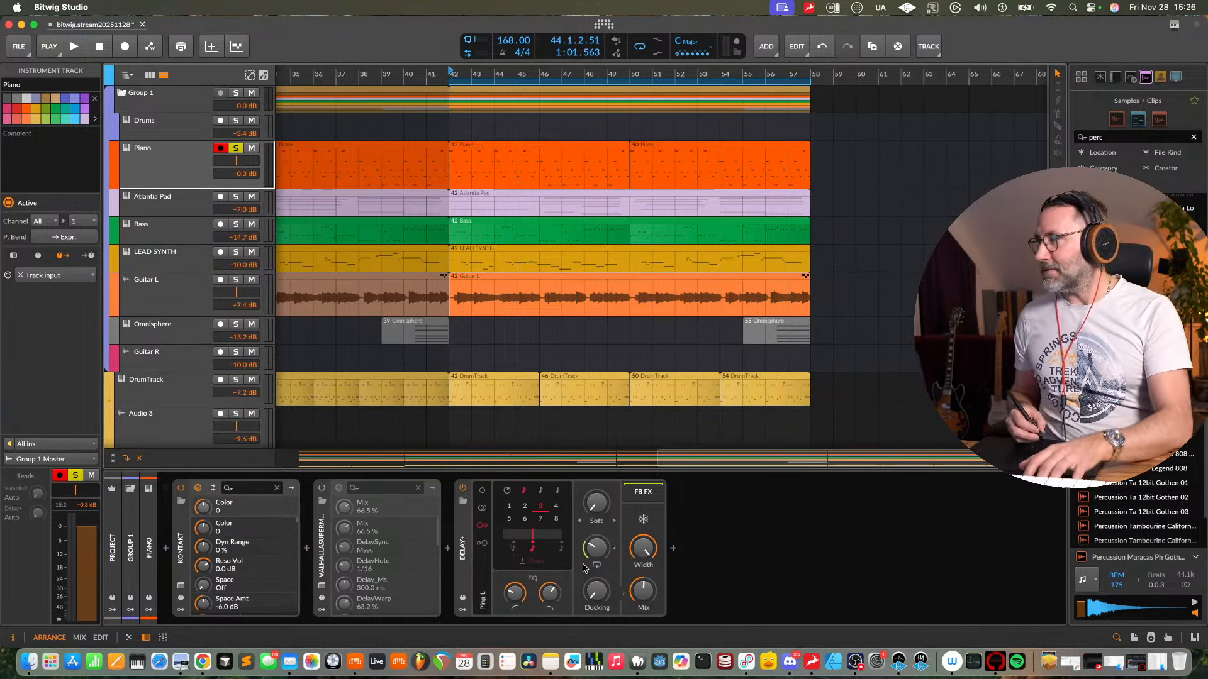
# - Raise the Piano Delay+ ducking and feedback, and trim its mix to about 49.3%
pyautogui.moveTo(596, 592); pyautogui.dragTo(596, 589)
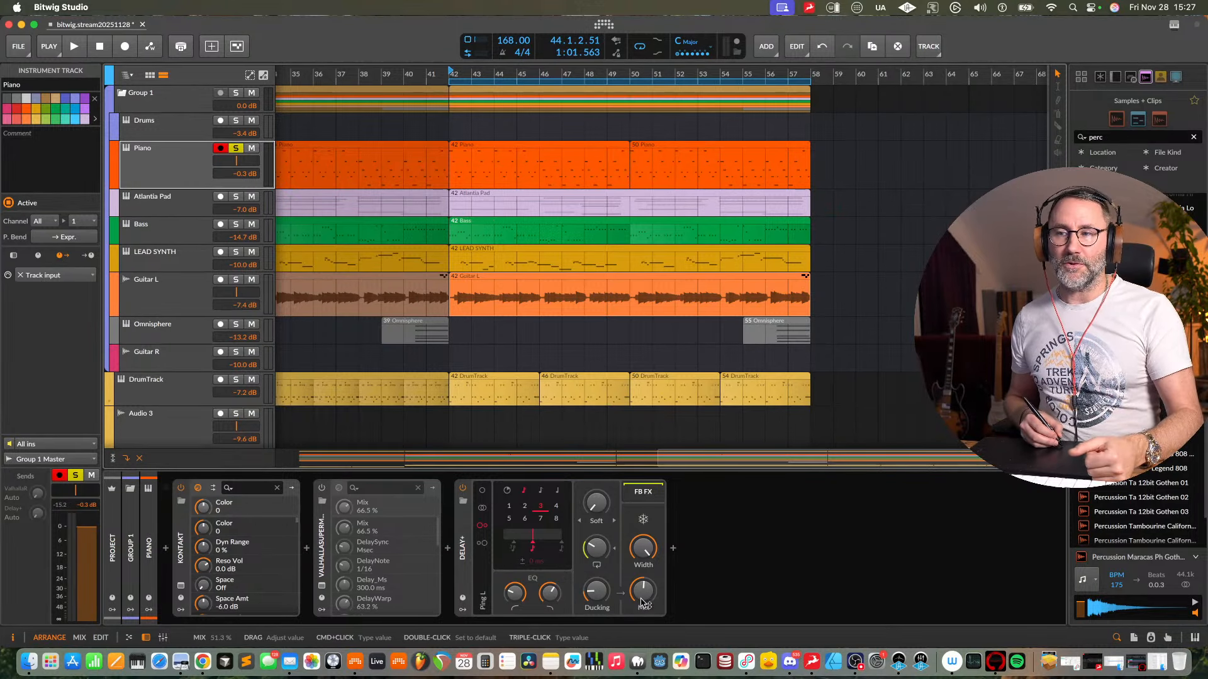
pyautogui.moveTo(640, 597); pyautogui.dragTo(640, 597)
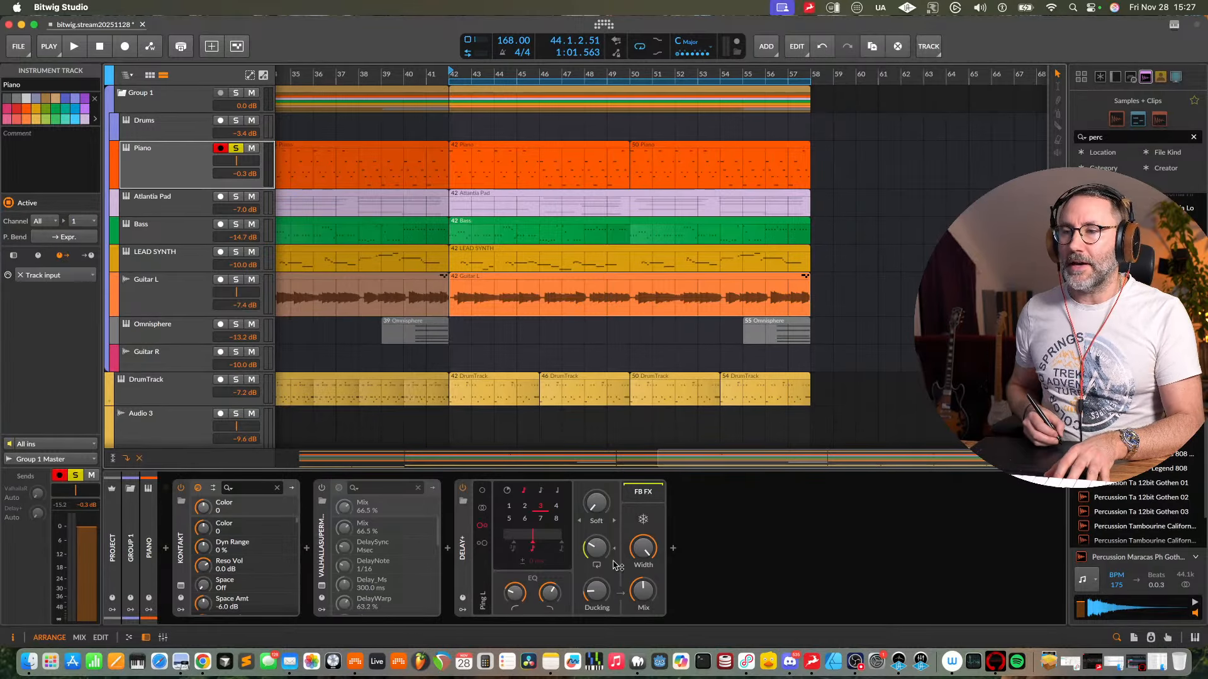
pyautogui.moveTo(599, 549); pyautogui.dragTo(598, 548)
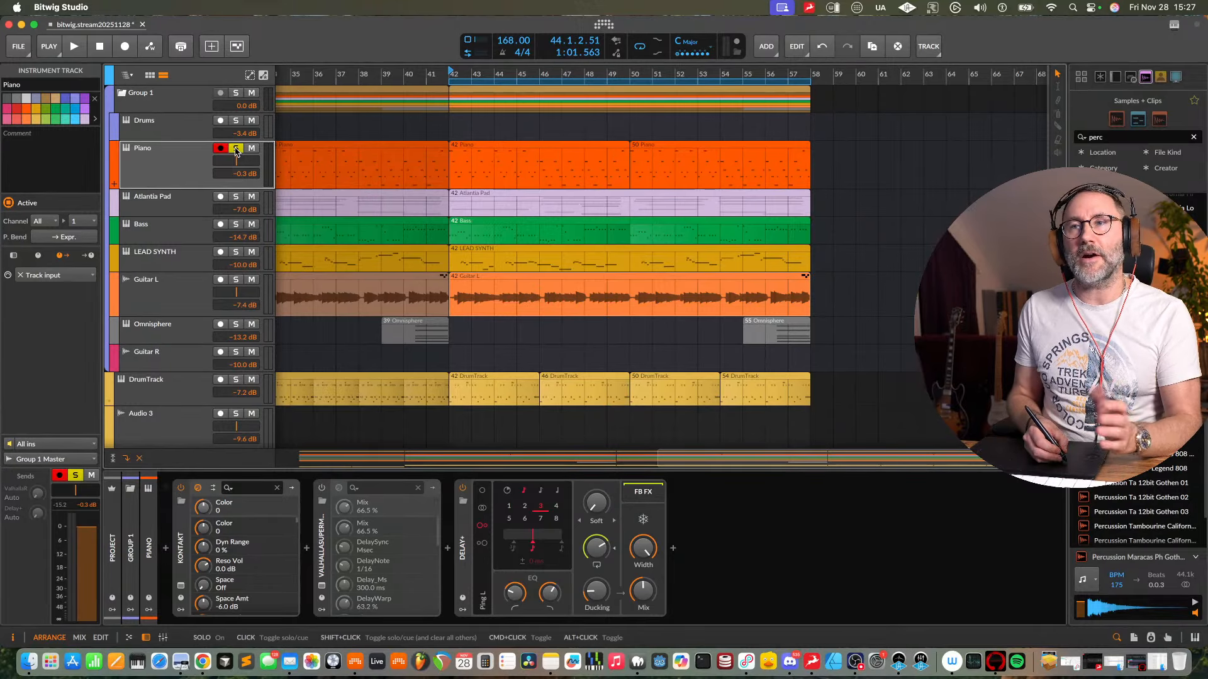
# - Turn off looping and play the soloed Piano from bar 54
pyautogui.click(639, 48)
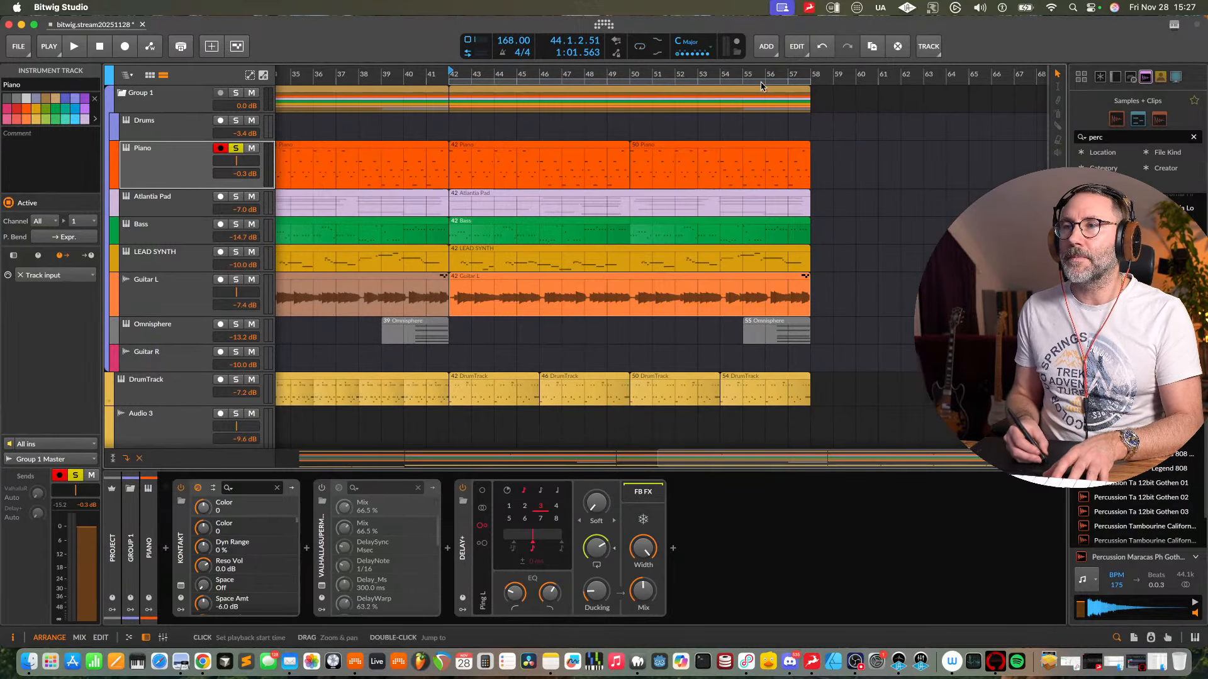
pyautogui.click(721, 74)
pyautogui.press('space')
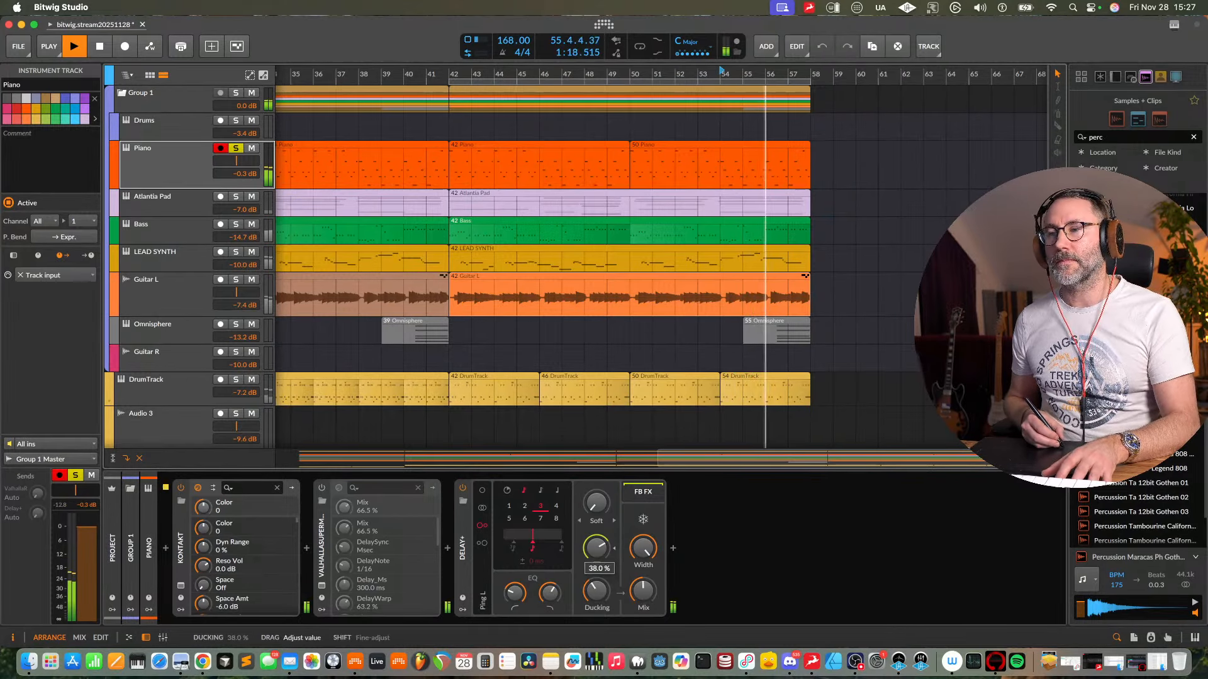
# - Raise the Piano Delay+ ducking to about 99.5% and audition the end of the section
pyautogui.press('space')
pyautogui.moveTo(595, 596); pyautogui.dragTo(596, 551)
pyautogui.press('space')
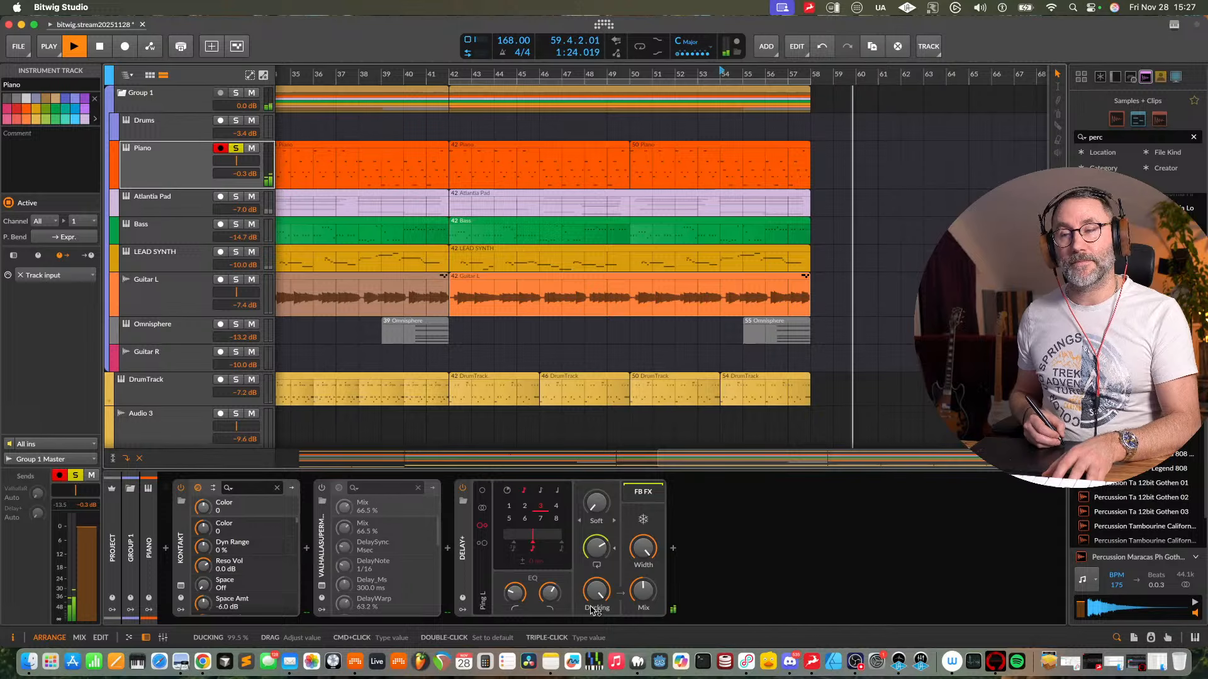
pyautogui.press('space')
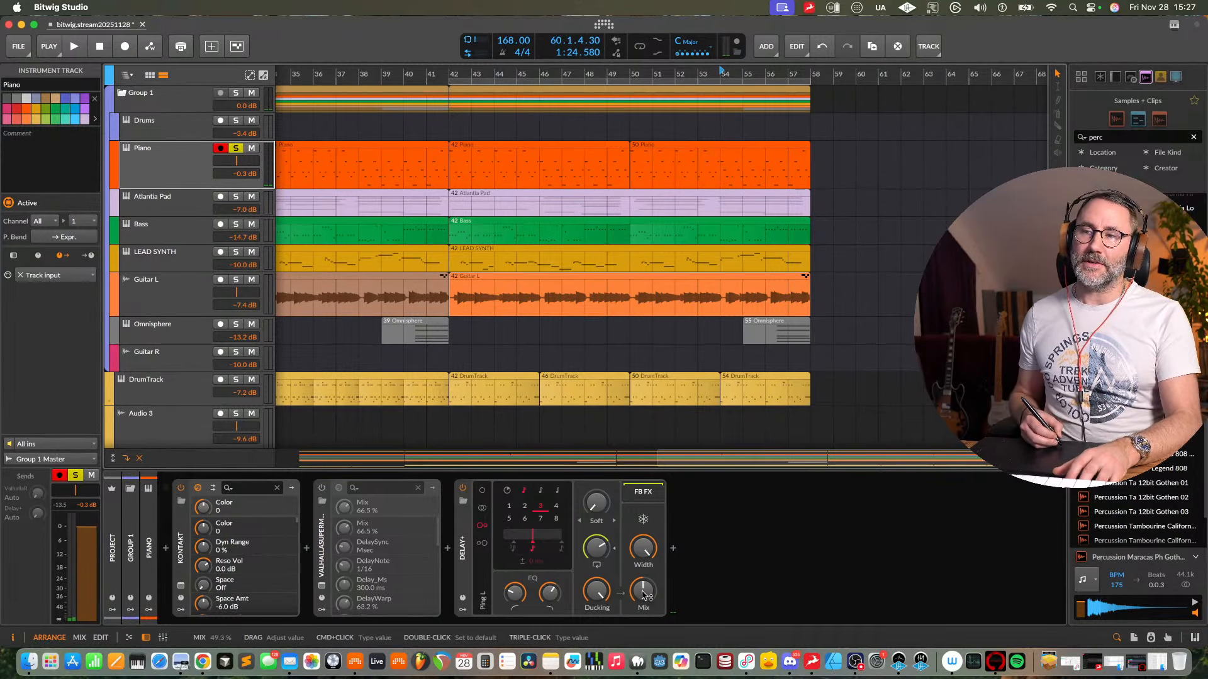
# - Turn the Piano Delay+ ducking down to minimum and adjust its high cut frequency
pyautogui.moveTo(644, 591); pyautogui.dragTo(596, 627)
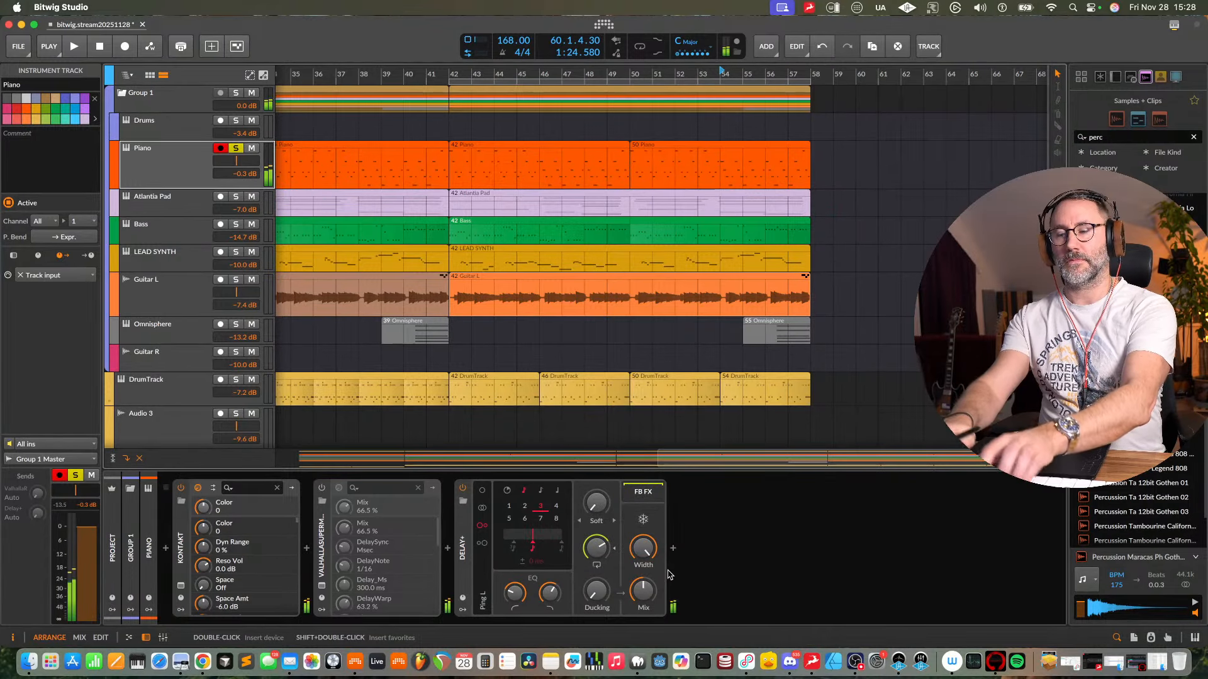
pyautogui.moveTo(549, 592)
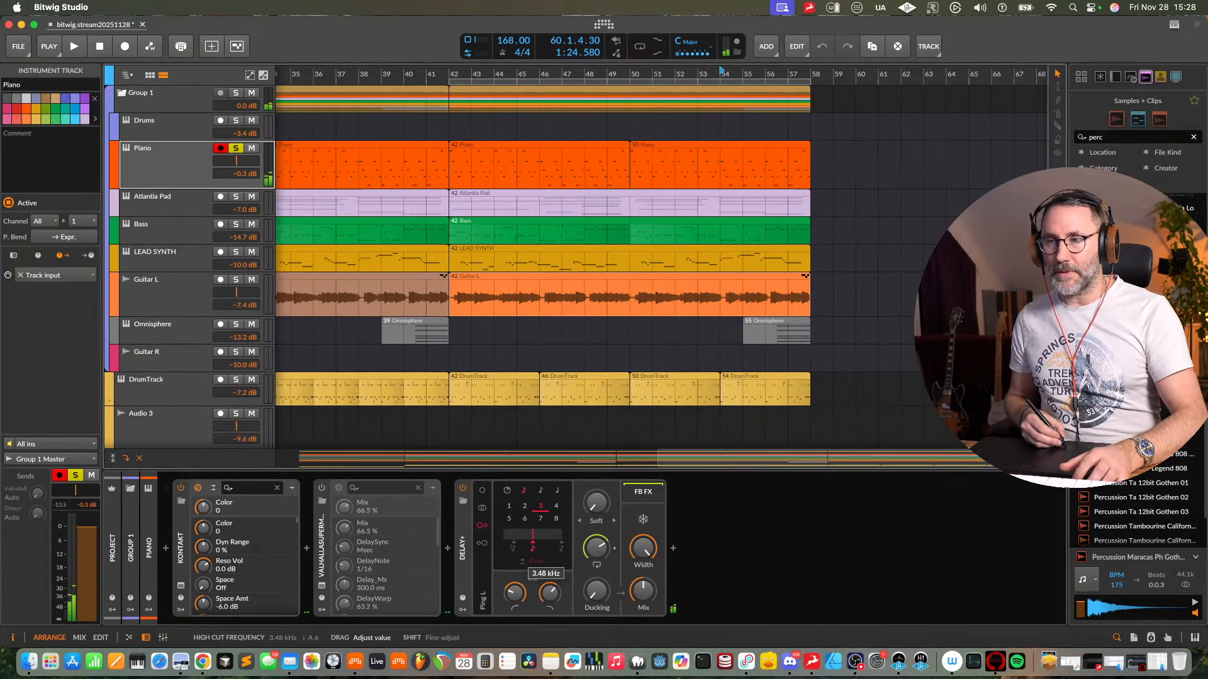
pyautogui.moveTo(550, 593); pyautogui.dragTo(550, 600)
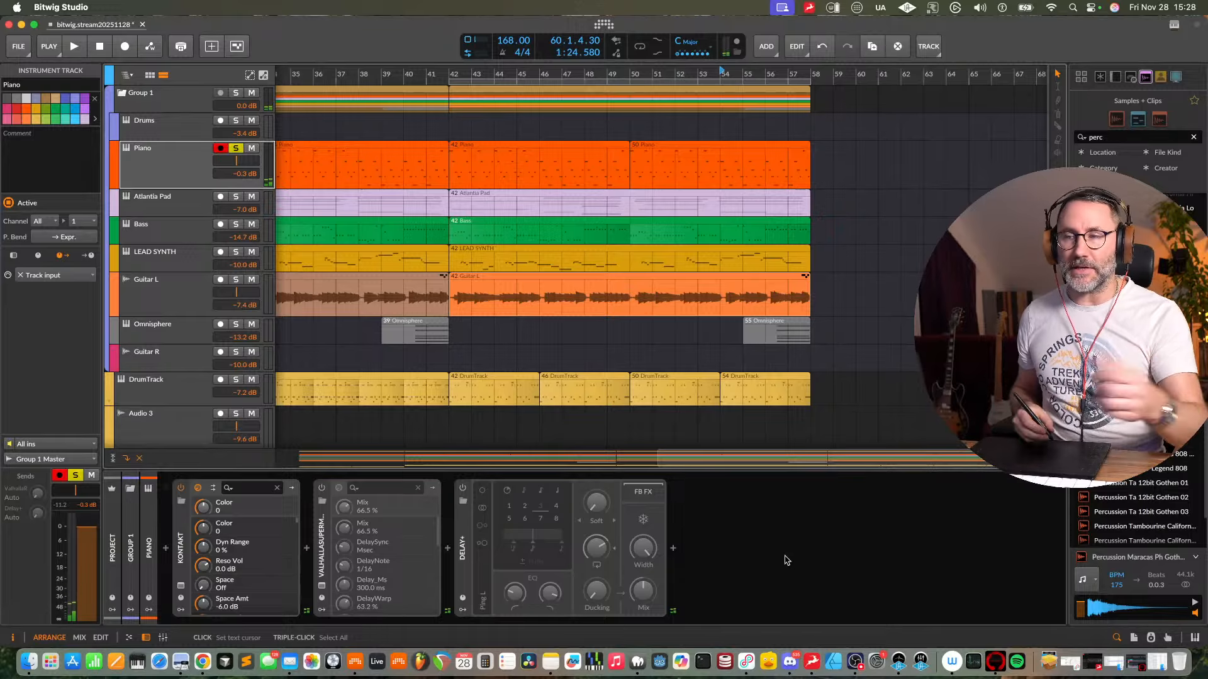
# - Compare the piano with Delay+ off and on, leave it enabled, and adjust its feedback and mix, setting the mix to about 36.5%
pyautogui.click(463, 489)
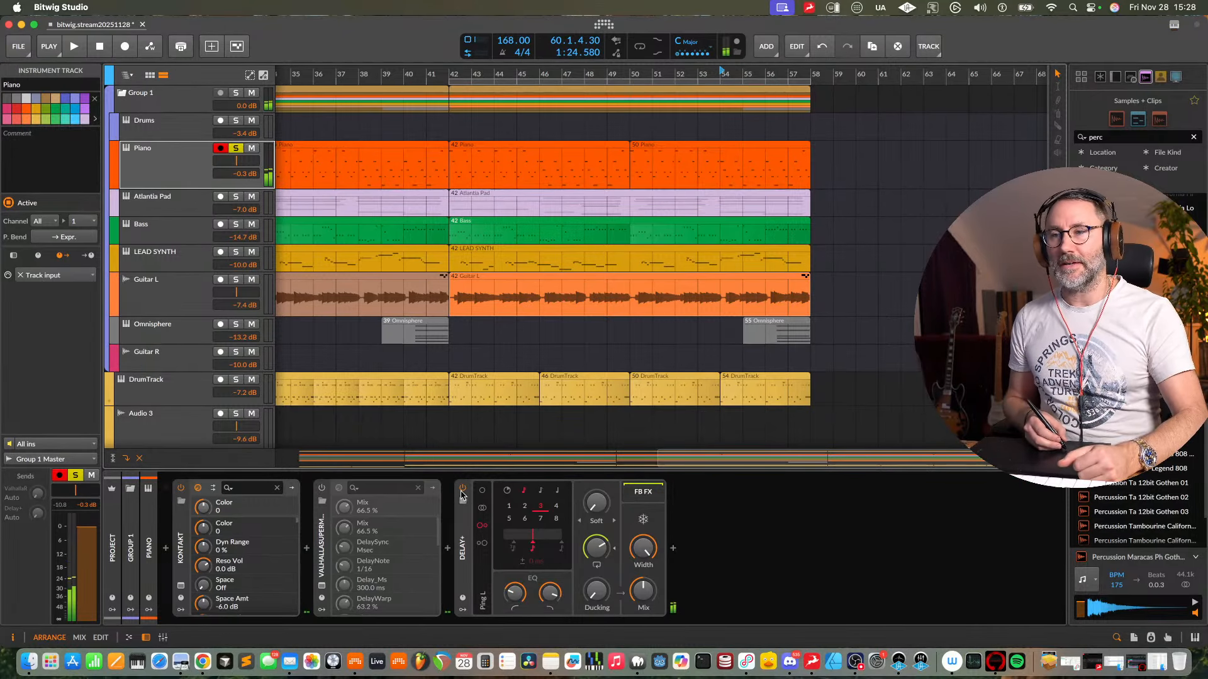
pyautogui.click(462, 490)
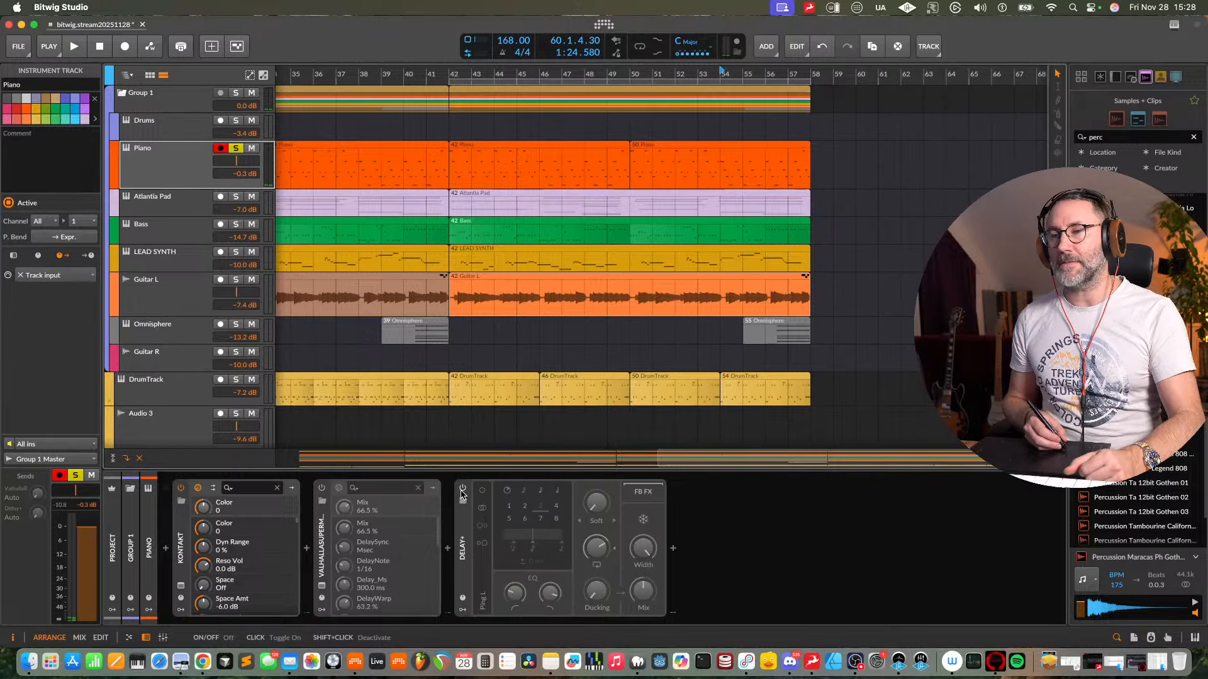
pyautogui.click(462, 490)
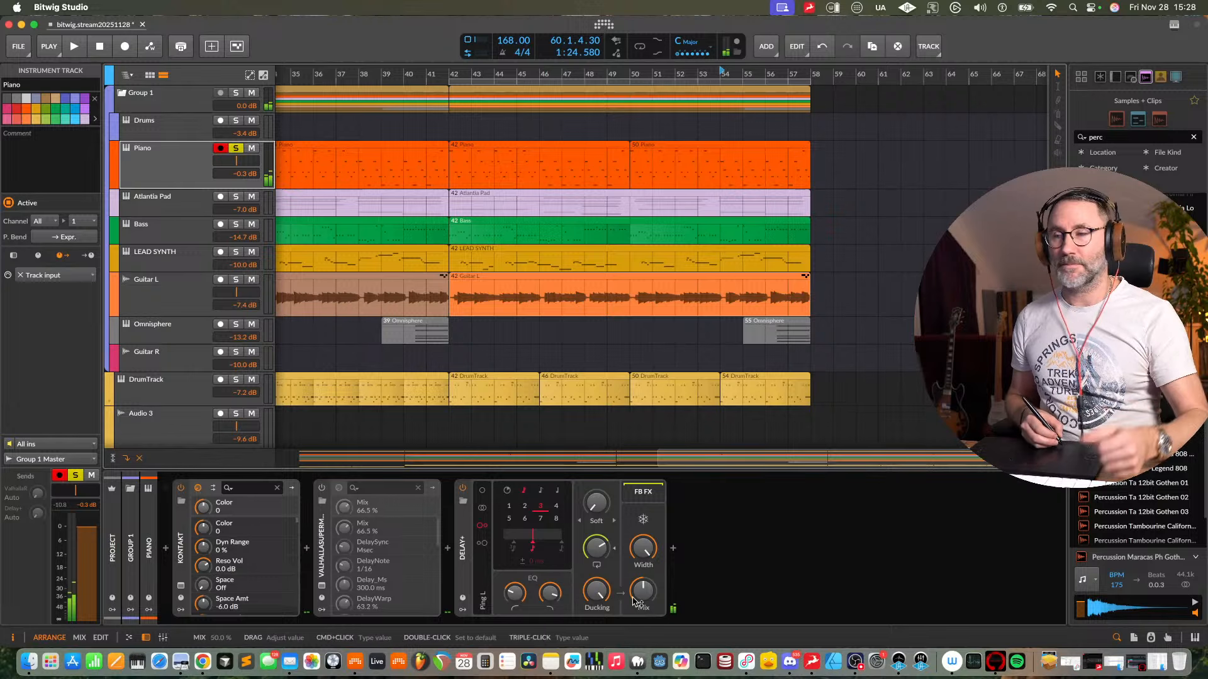
pyautogui.moveTo(643, 592); pyautogui.dragTo(643, 606)
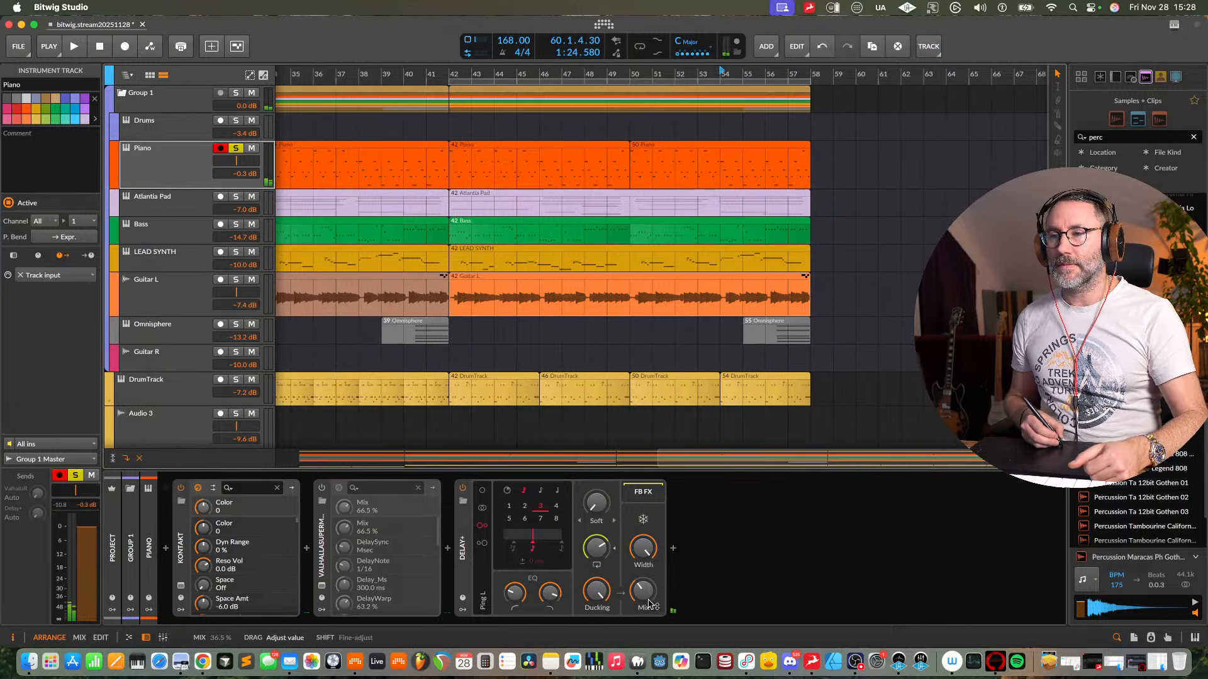
pyautogui.moveTo(596, 547); pyautogui.dragTo(585, 566)
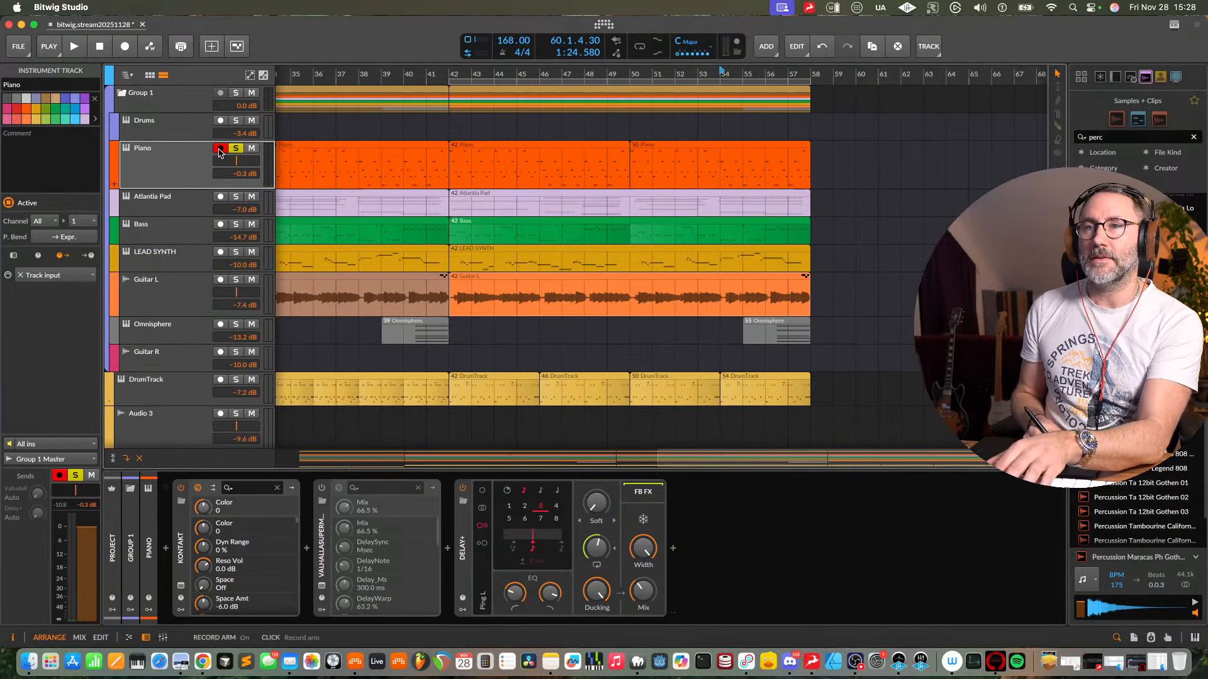
# - Add an audio track directly below the Piano track and place the Piano's Delay+ device on it
pyautogui.rightClick(190, 169)
pyautogui.click(178, 168)
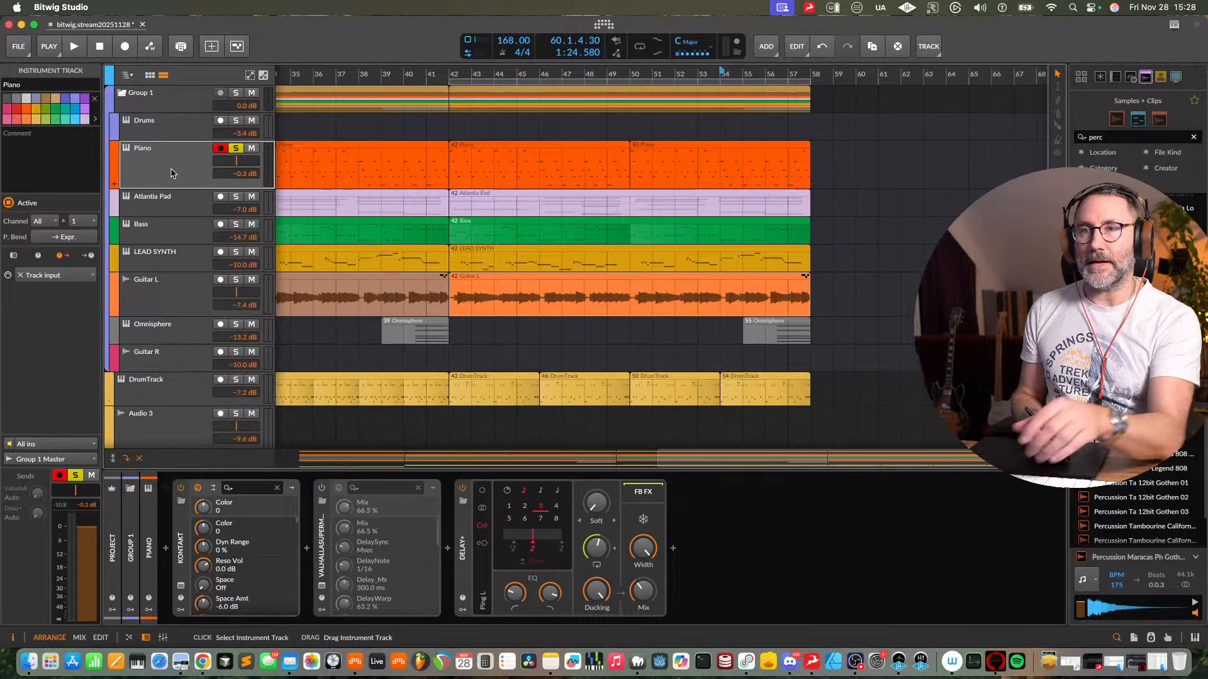
pyautogui.press('super+shift+t')
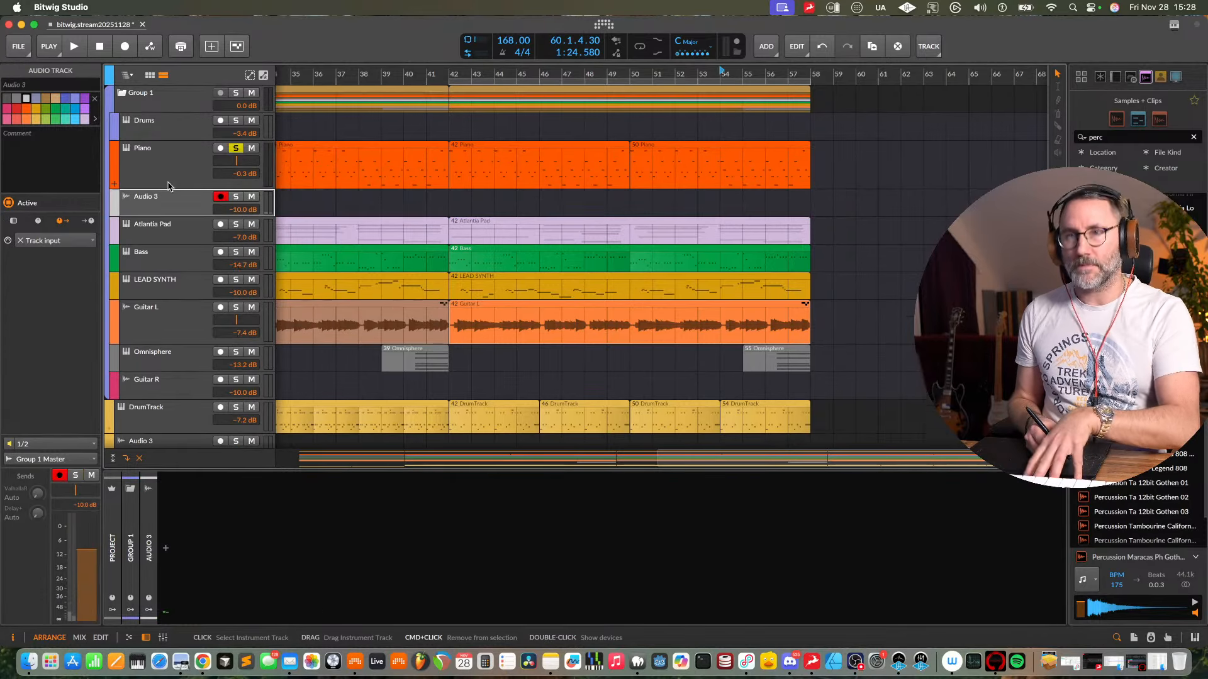
pyautogui.click(148, 169)
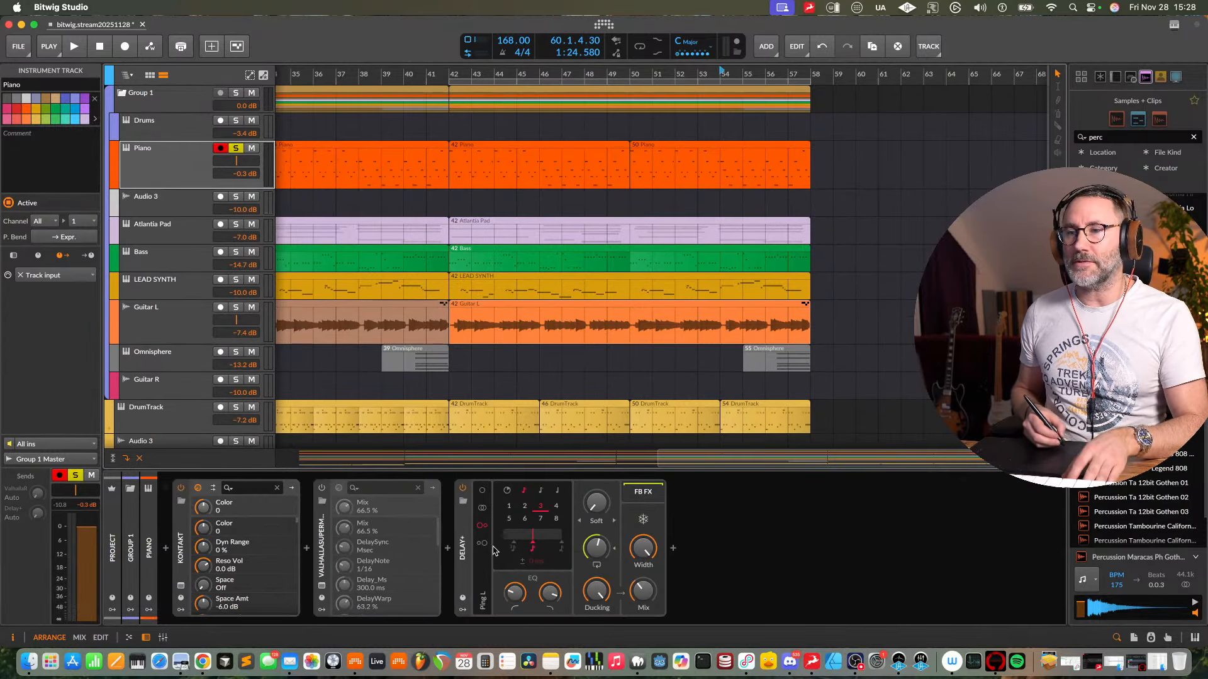
pyautogui.moveTo(470, 554); pyautogui.dragTo(175, 209)
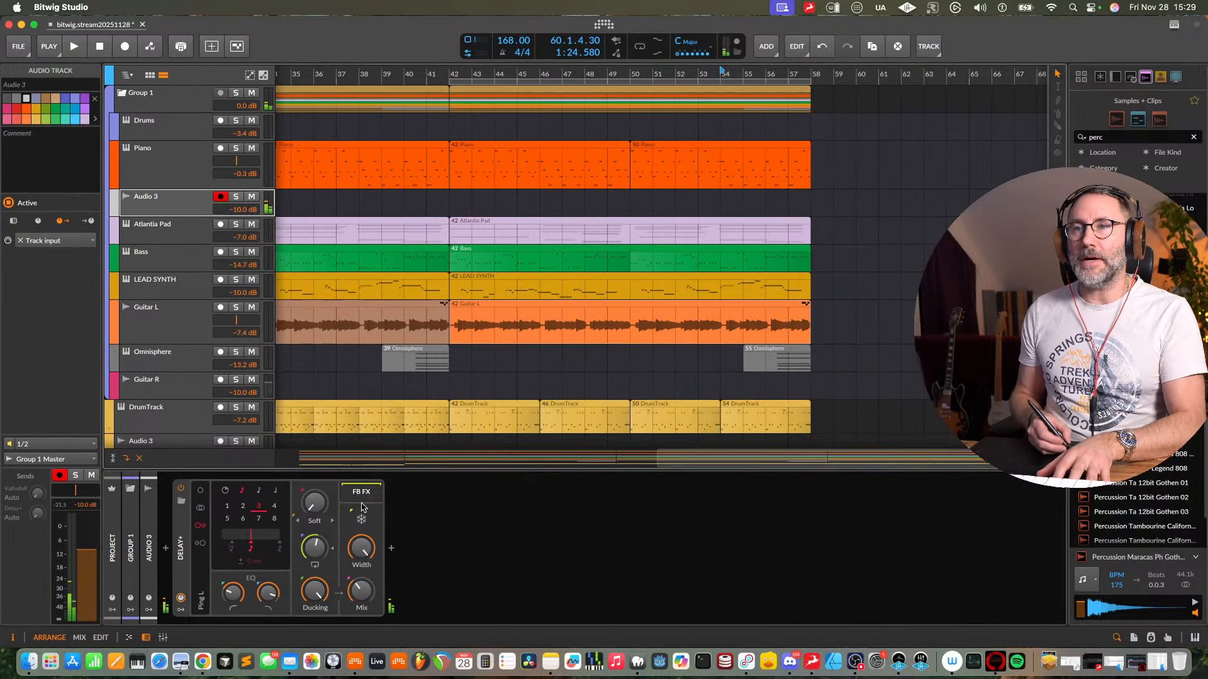
# - Bypass Delay+ on the new audio track and raise the track's volume to +2.3 dB
pyautogui.click(856, 662)
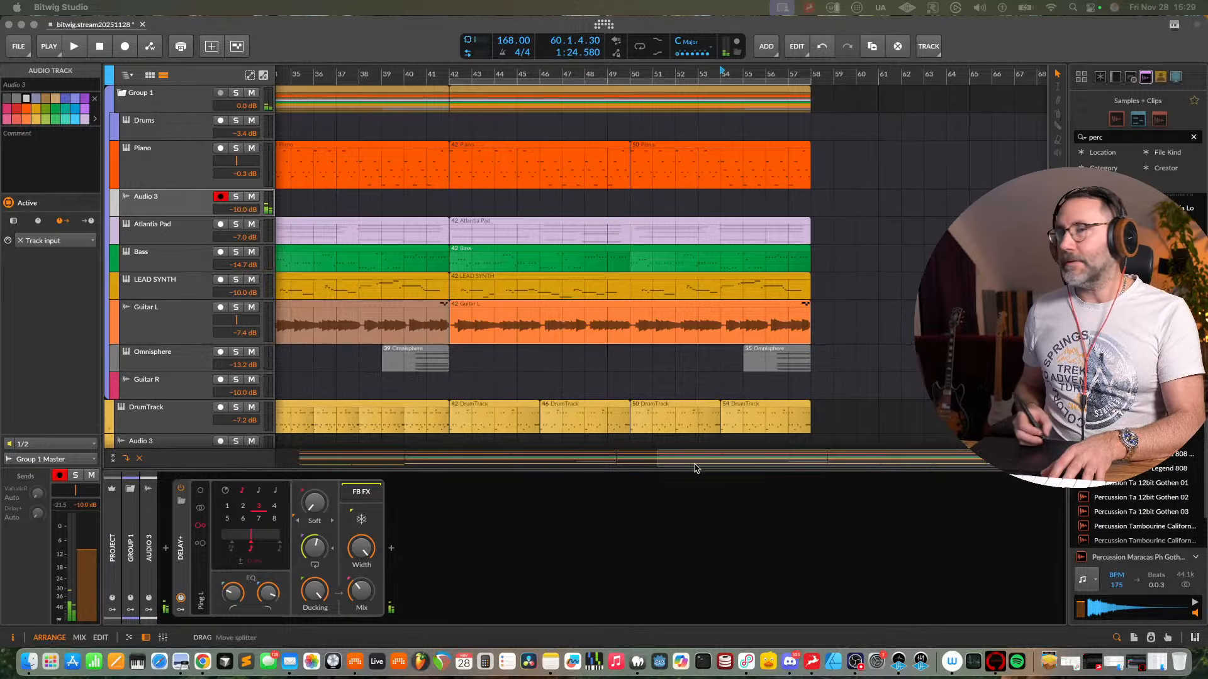
pyautogui.click(170, 205)
pyautogui.click(182, 488)
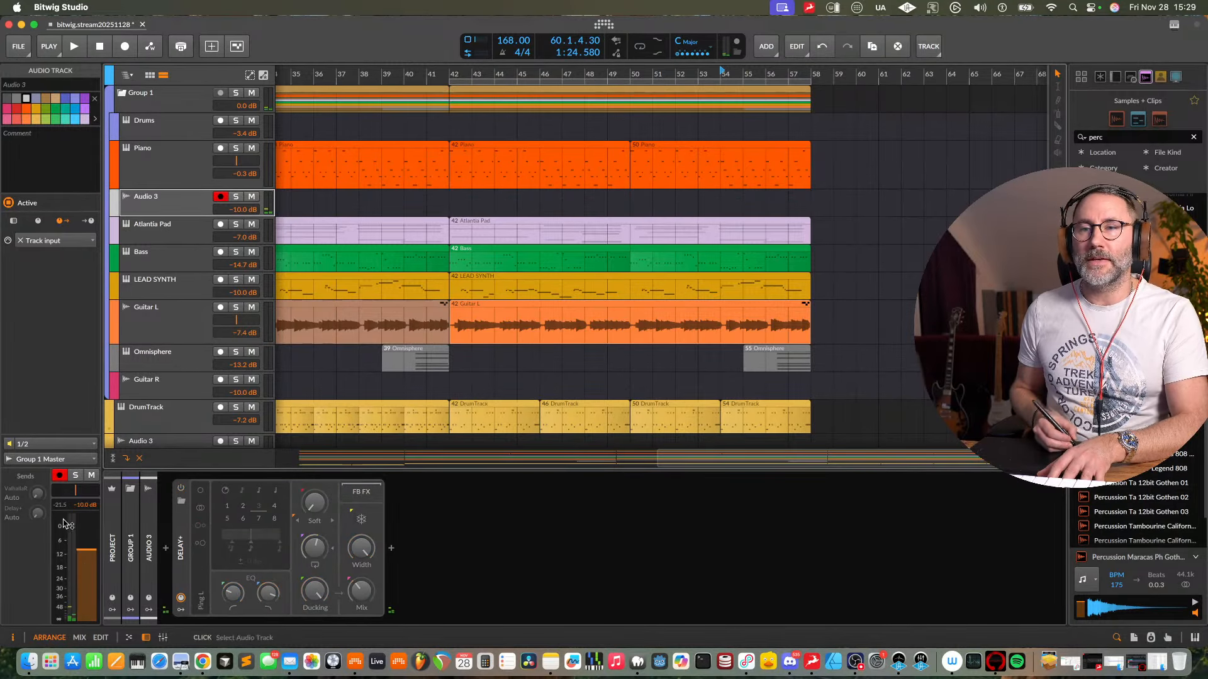
pyautogui.moveTo(86, 551); pyautogui.dragTo(87, 520)
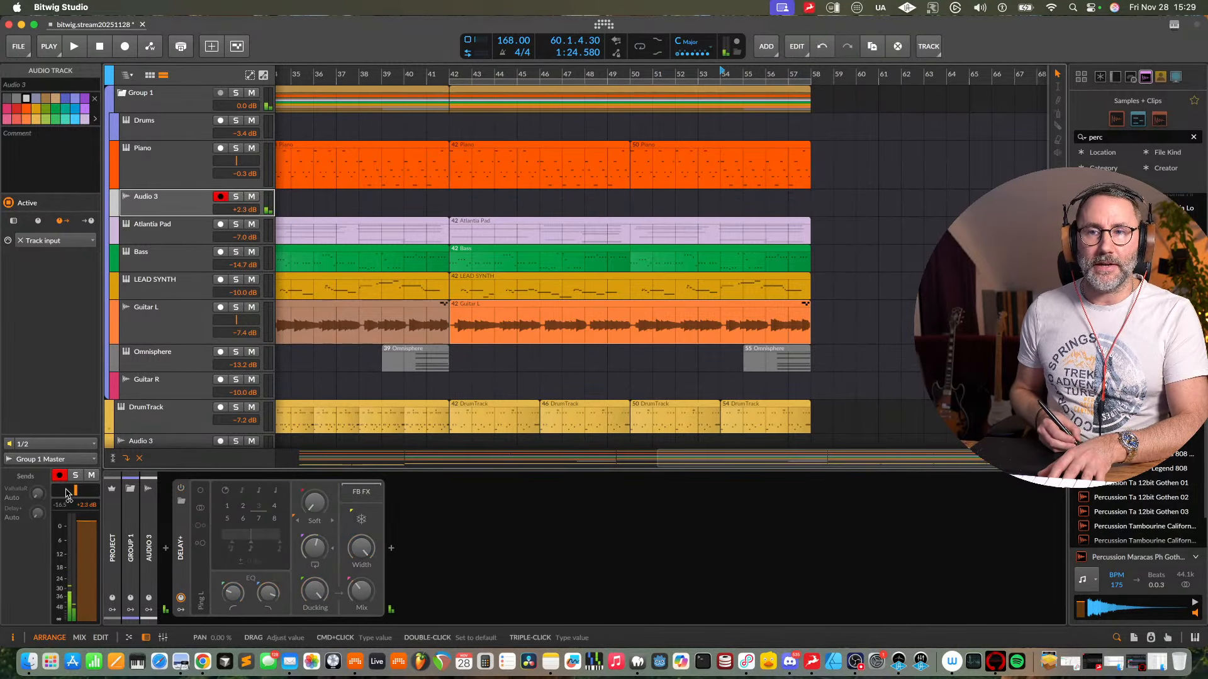
# - Set the new audio track's input to mono channel 1 of ZenTour_SC
pyautogui.click(68, 443)
pyautogui.moveTo(88, 491)
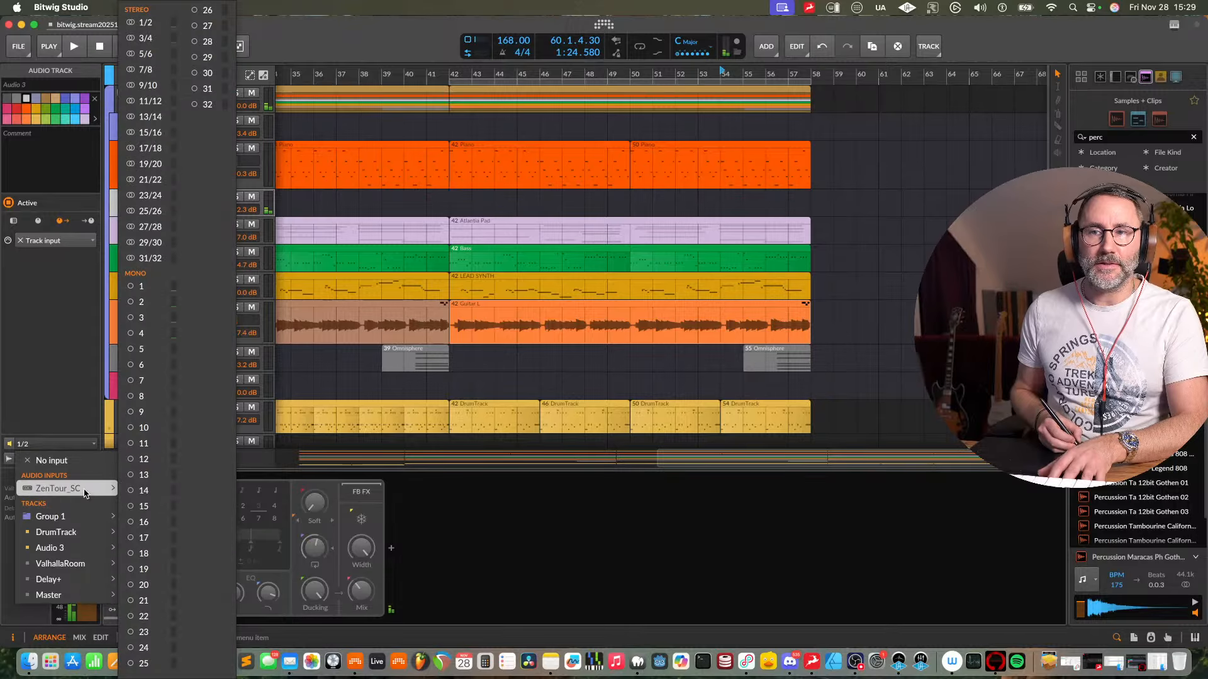
pyautogui.click(151, 291)
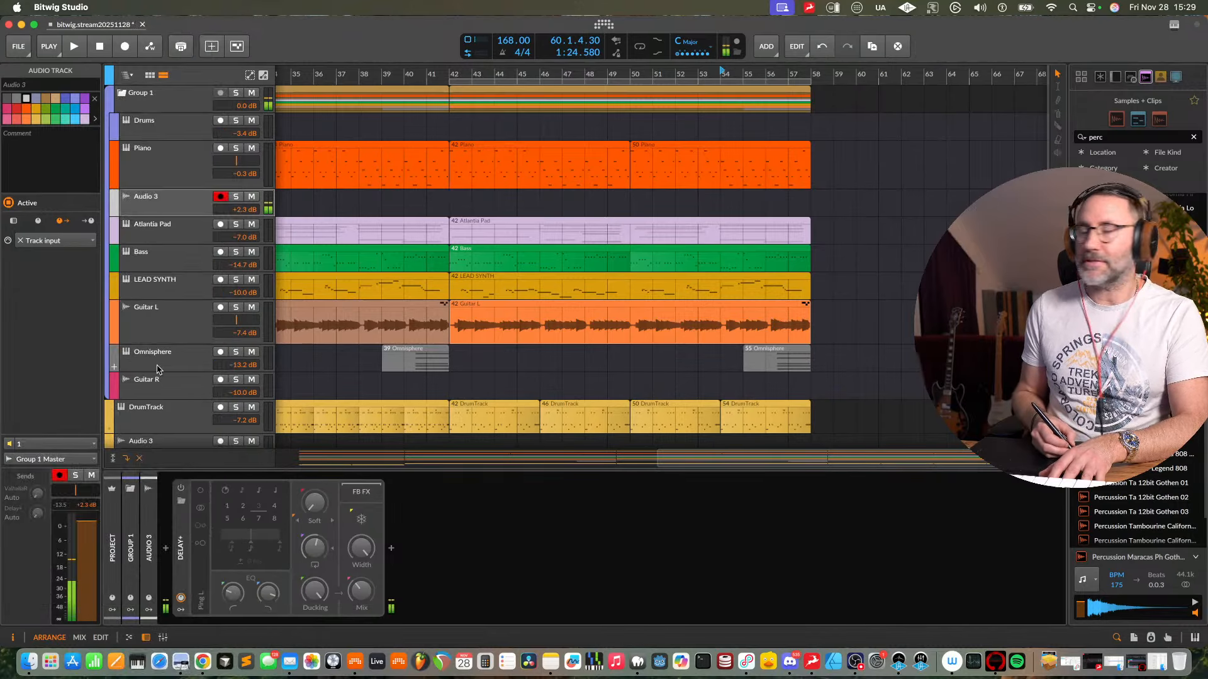
# - Enable Delay+ on the microphone track, turn its ducking down to minimum, and compare the device off and on
pyautogui.click(181, 488)
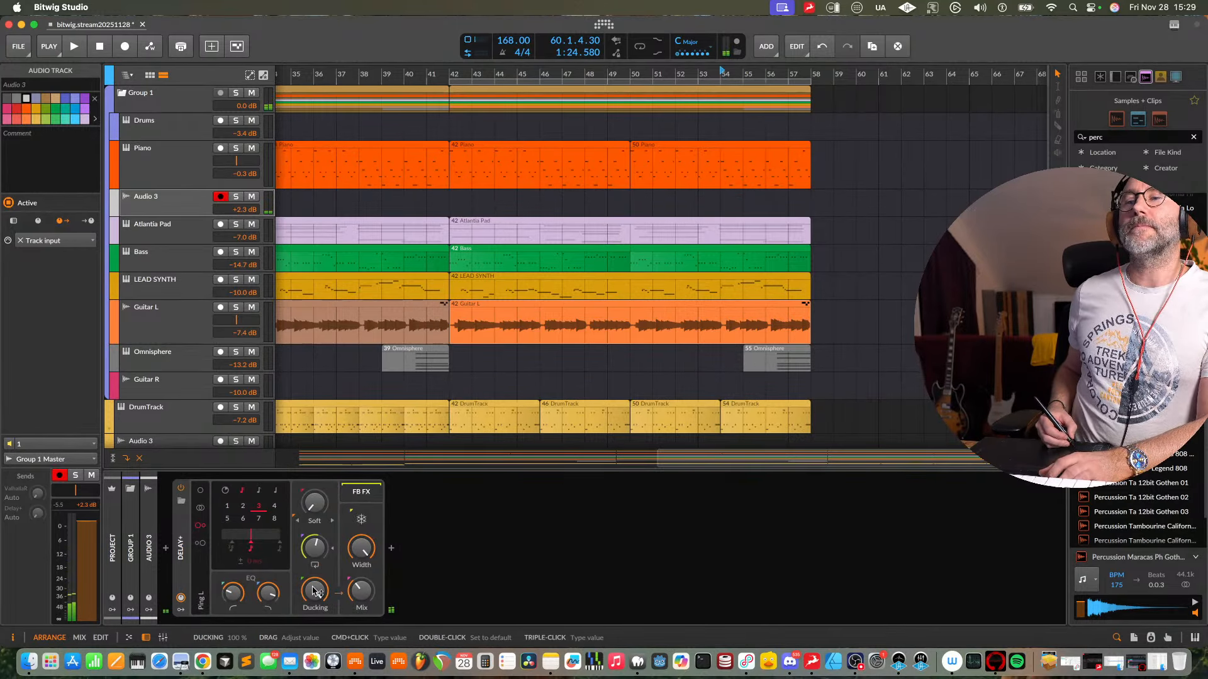
pyautogui.moveTo(313, 590); pyautogui.dragTo(313, 627)
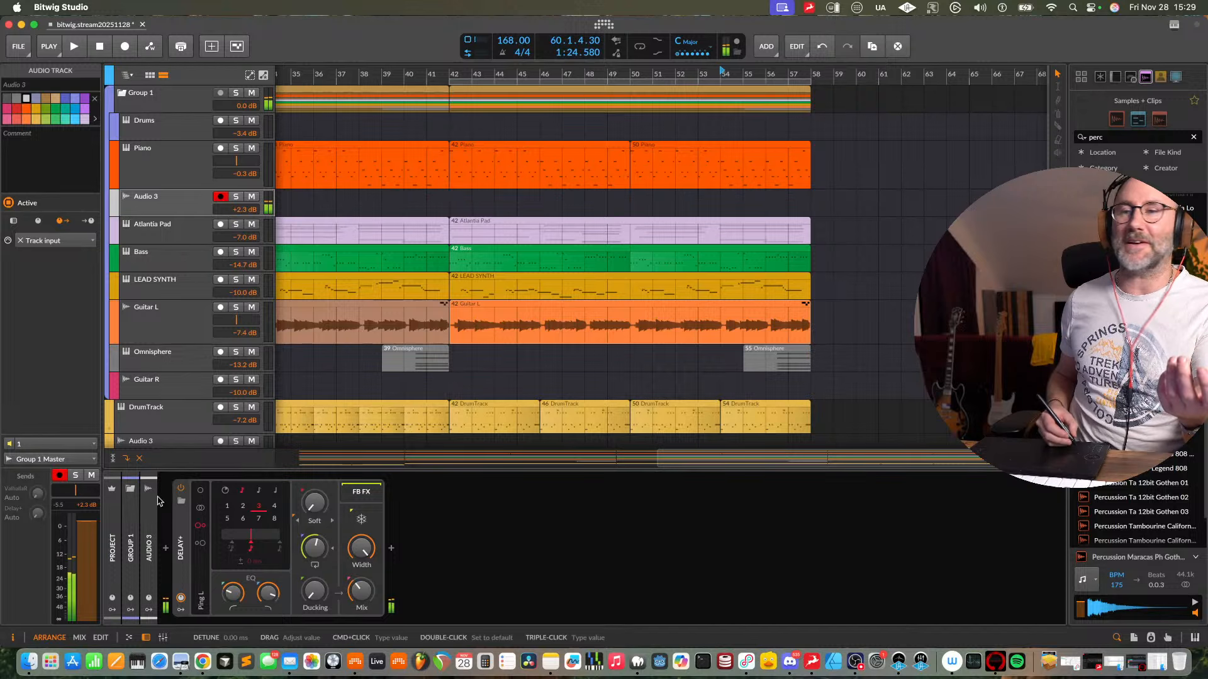
pyautogui.click(180, 488)
pyautogui.click(182, 488)
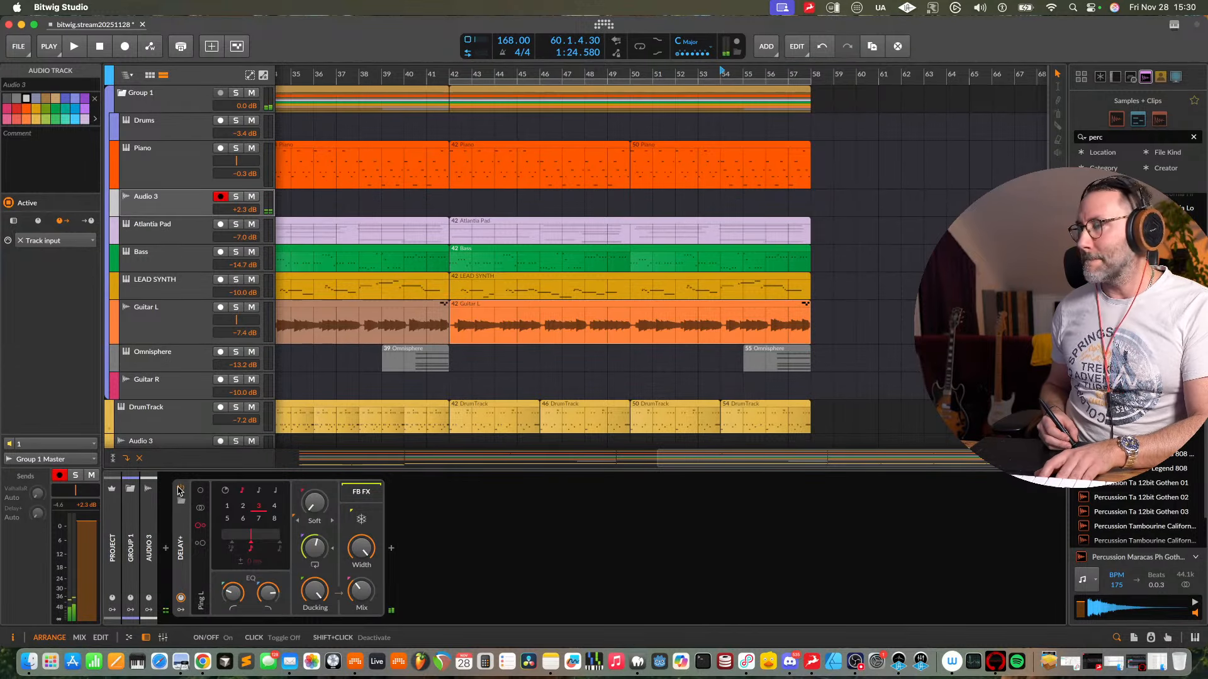
# - Lower the Delay+ feedback with the Ping L mode active, audition it, and bypass the device
pyautogui.click(201, 527)
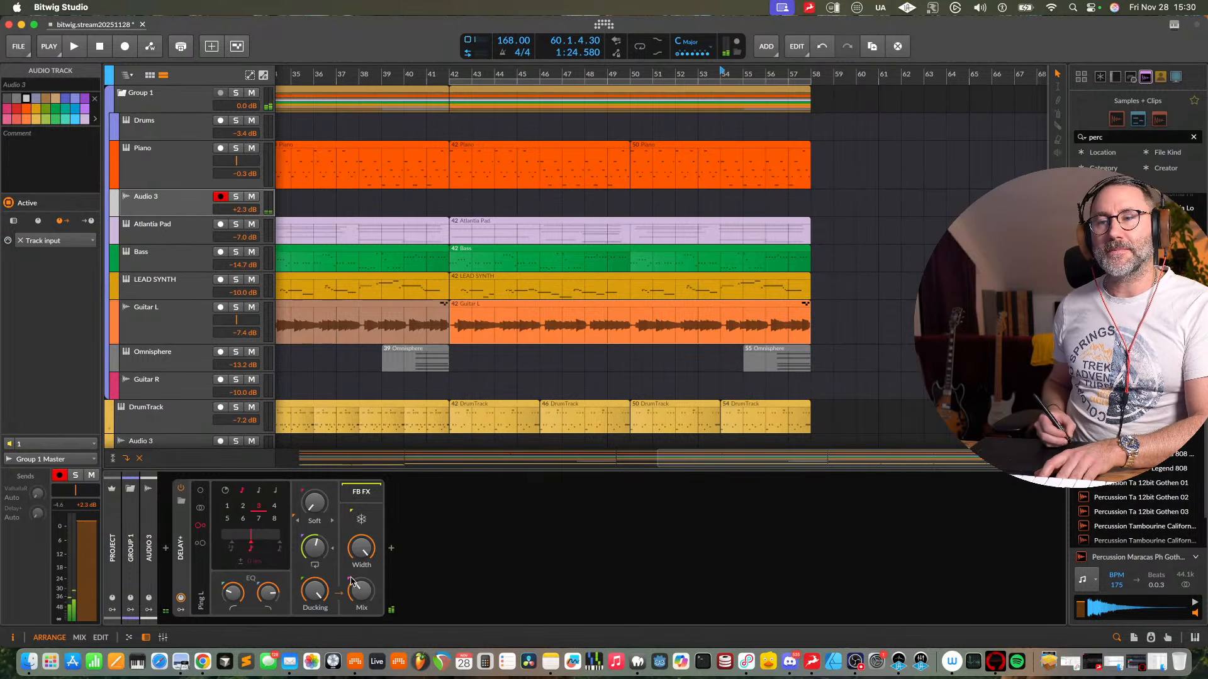
pyautogui.moveTo(315, 548); pyautogui.dragTo(290, 573)
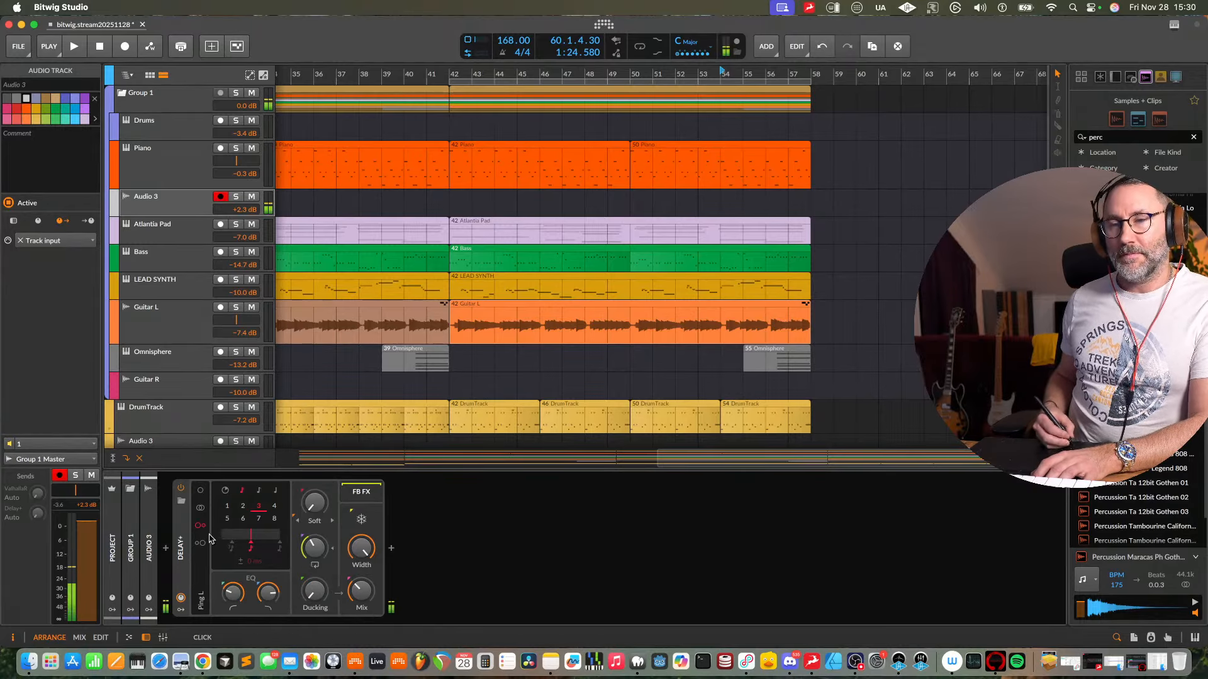
pyautogui.click(180, 488)
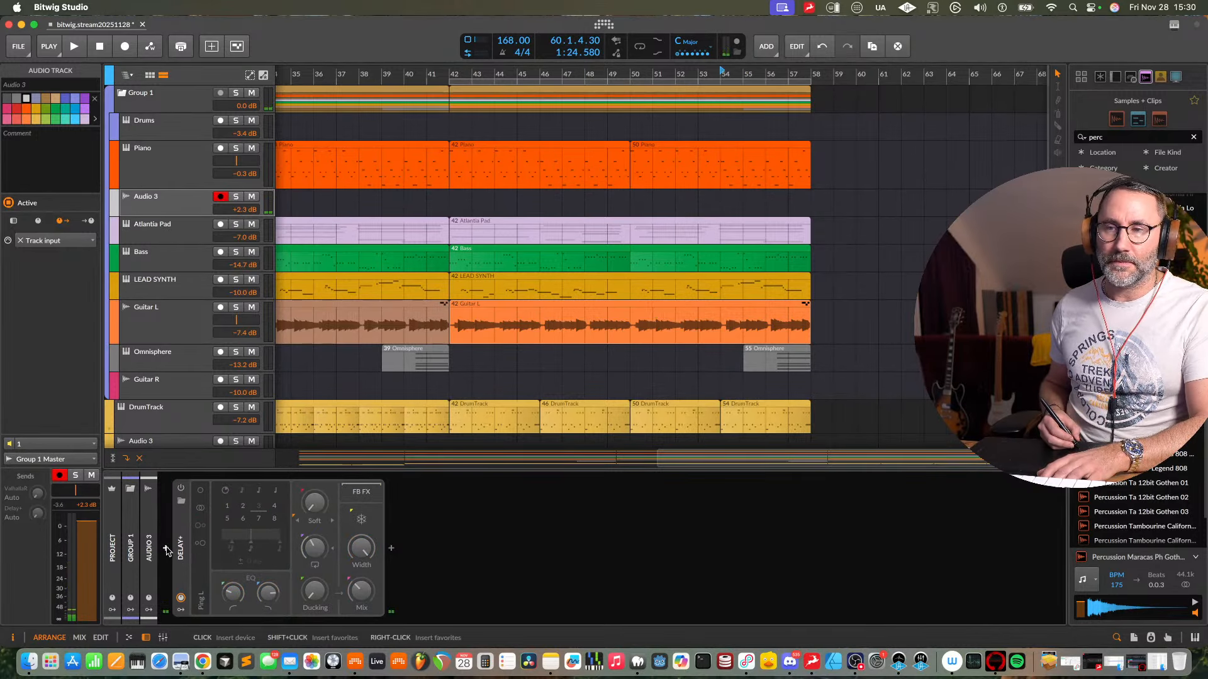
# - Insert the Bitwig Reverb device before Delay+ on the microphone track
pyautogui.click(165, 549)
pyautogui.write('reverb')
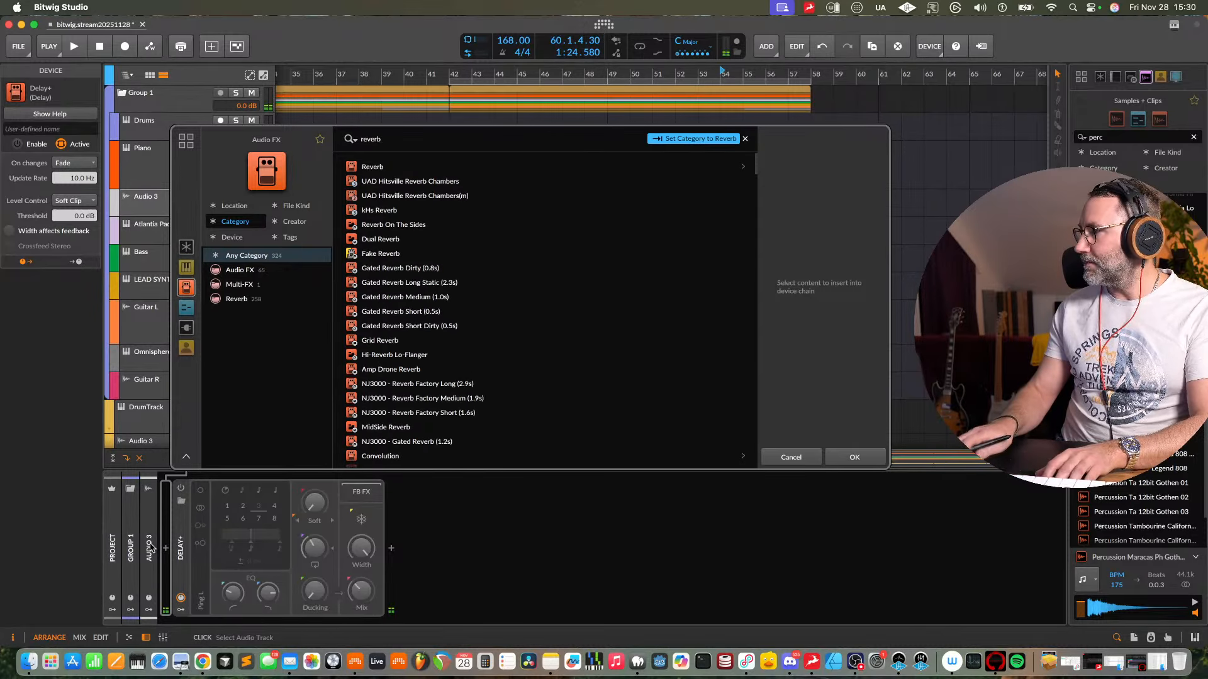
pyautogui.press('Down')
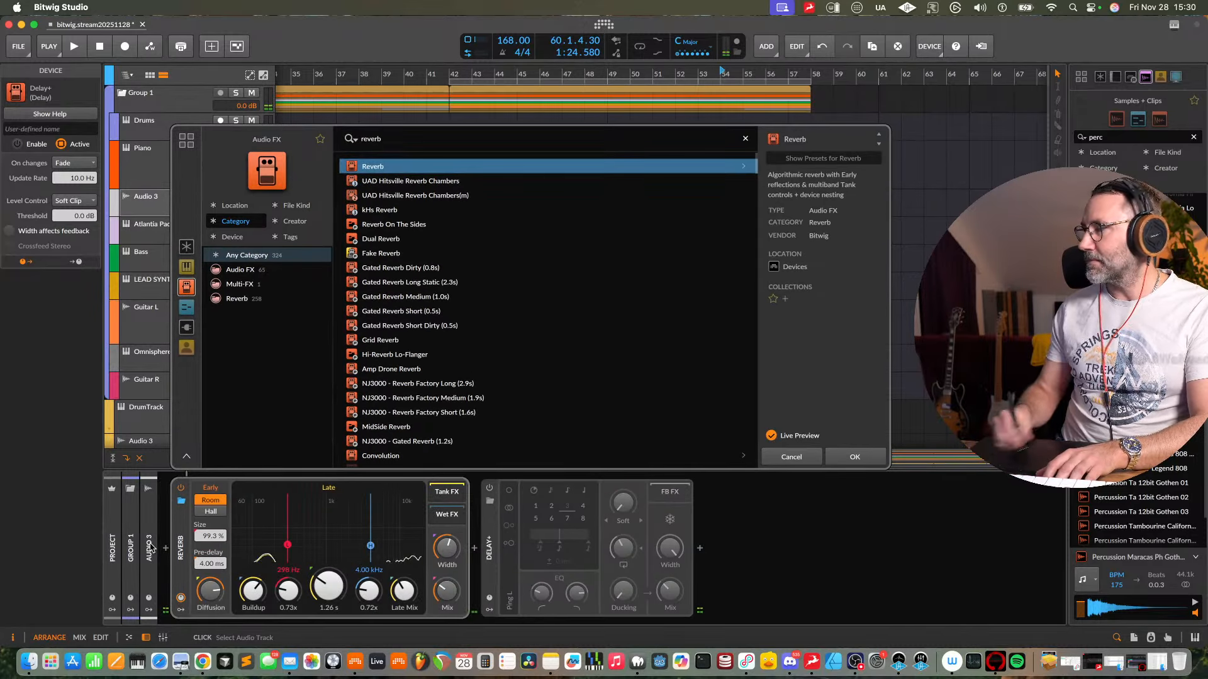
pyautogui.press('Return')
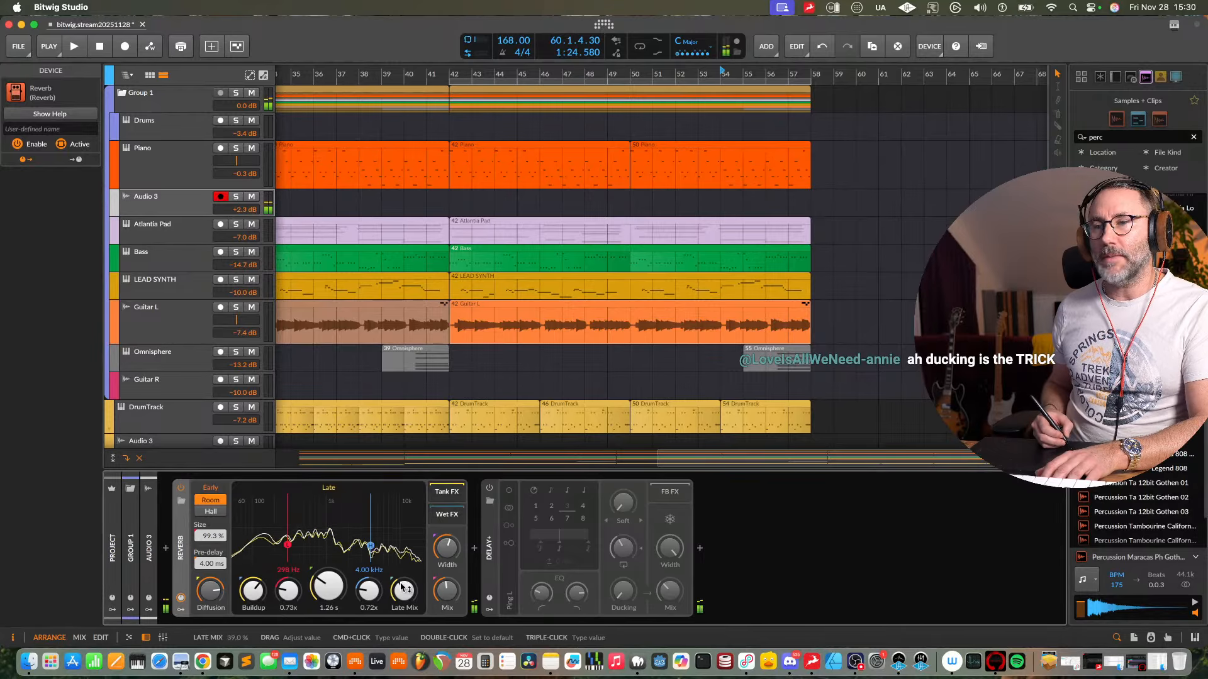
# - Audition Reverb decay times of 4.27 s and 3.47 s, settle on 1.38 s, and bypass the Reverb
pyautogui.moveTo(328, 586)
pyautogui.mouseDown()
pyautogui.moveTo(328, 554)
pyautogui.moveTo(329, 592)
pyautogui.mouseUp()
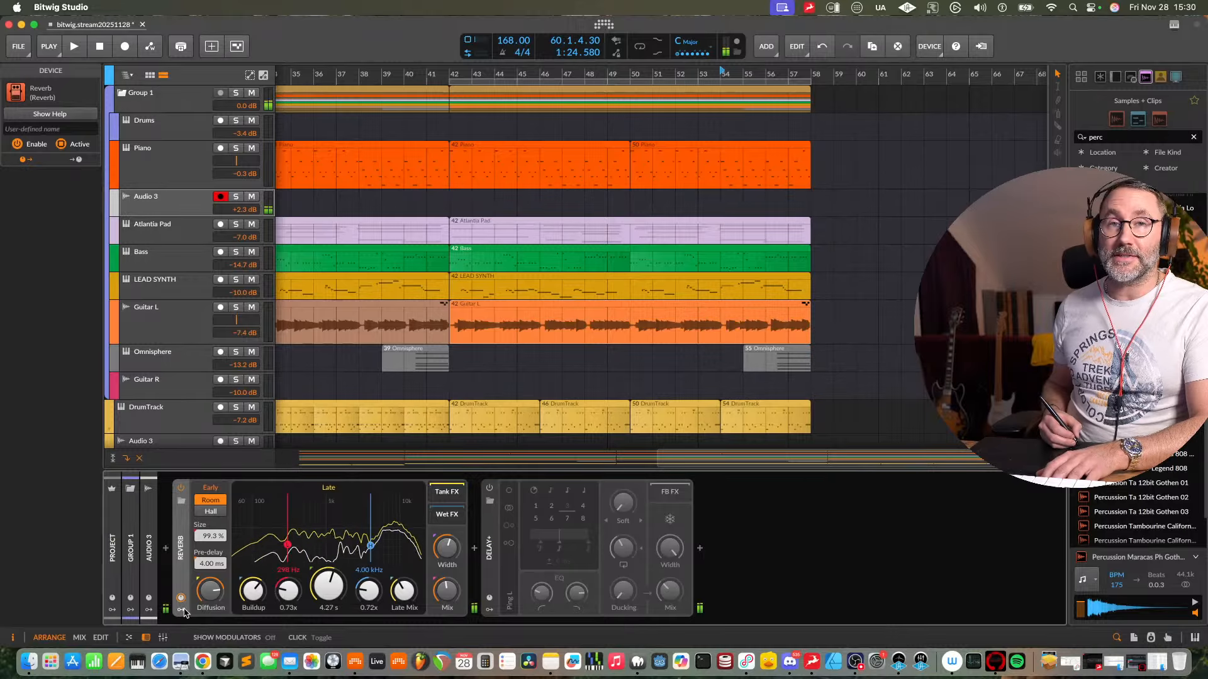
pyautogui.moveTo(328, 587); pyautogui.dragTo(328, 596)
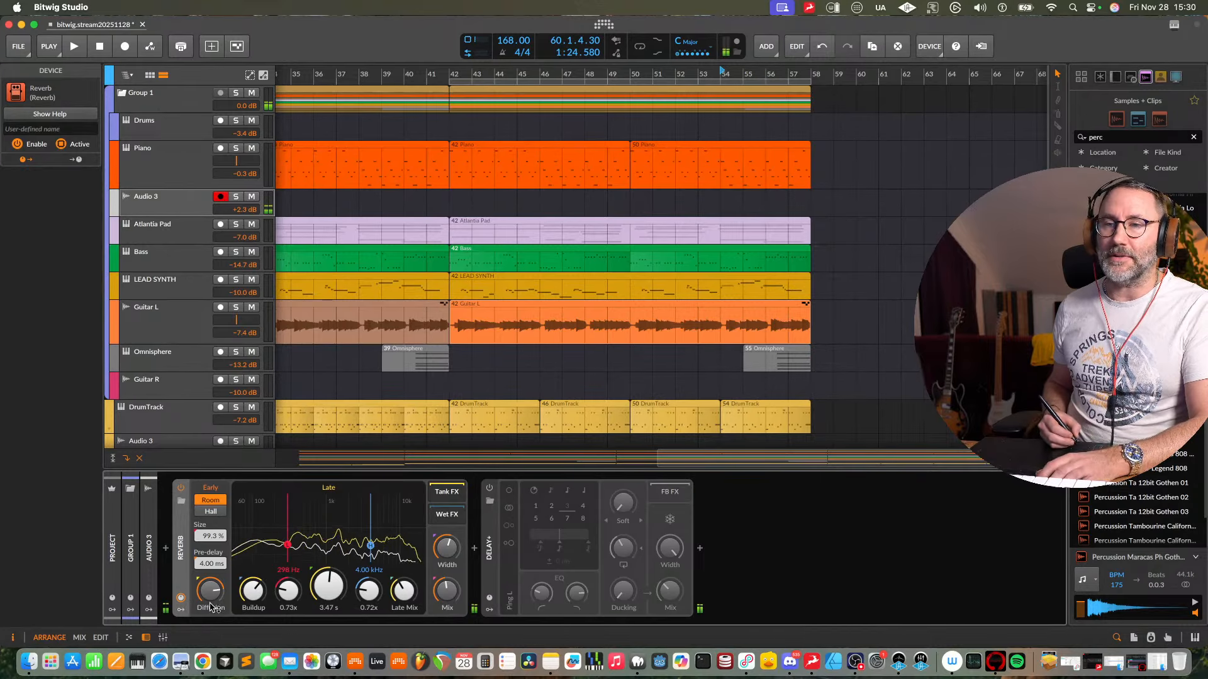
pyautogui.press('space')
pyautogui.press('space')
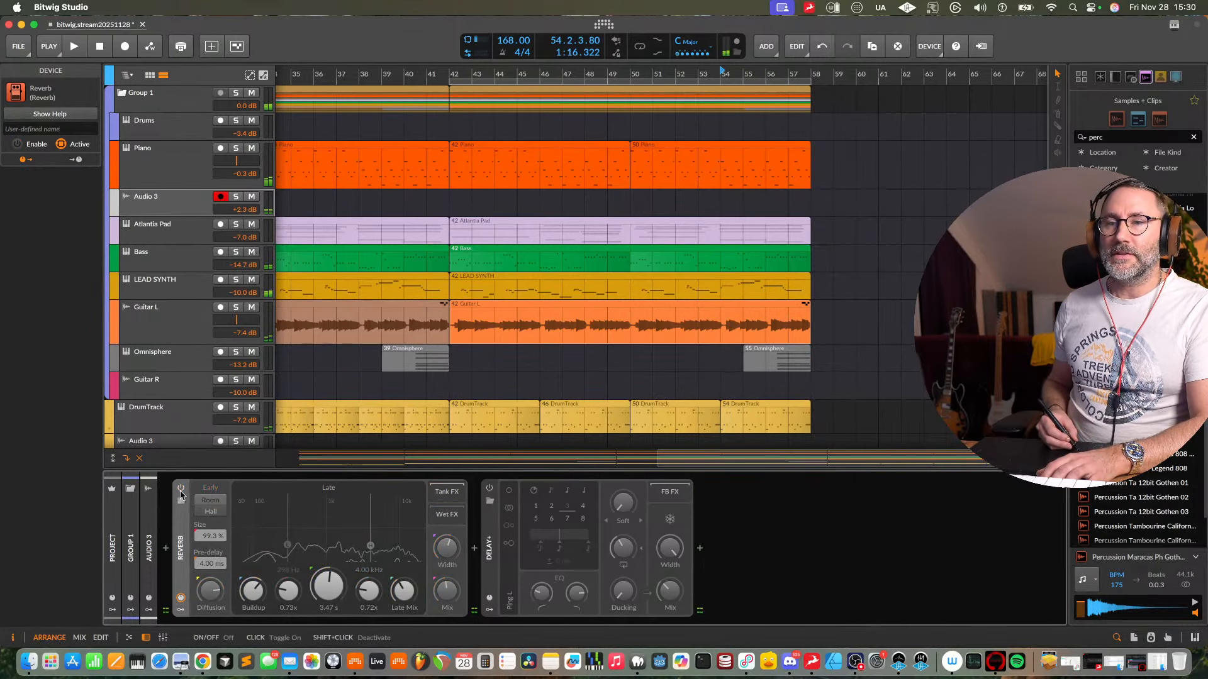
pyautogui.moveTo(327, 590); pyautogui.dragTo(327, 622)
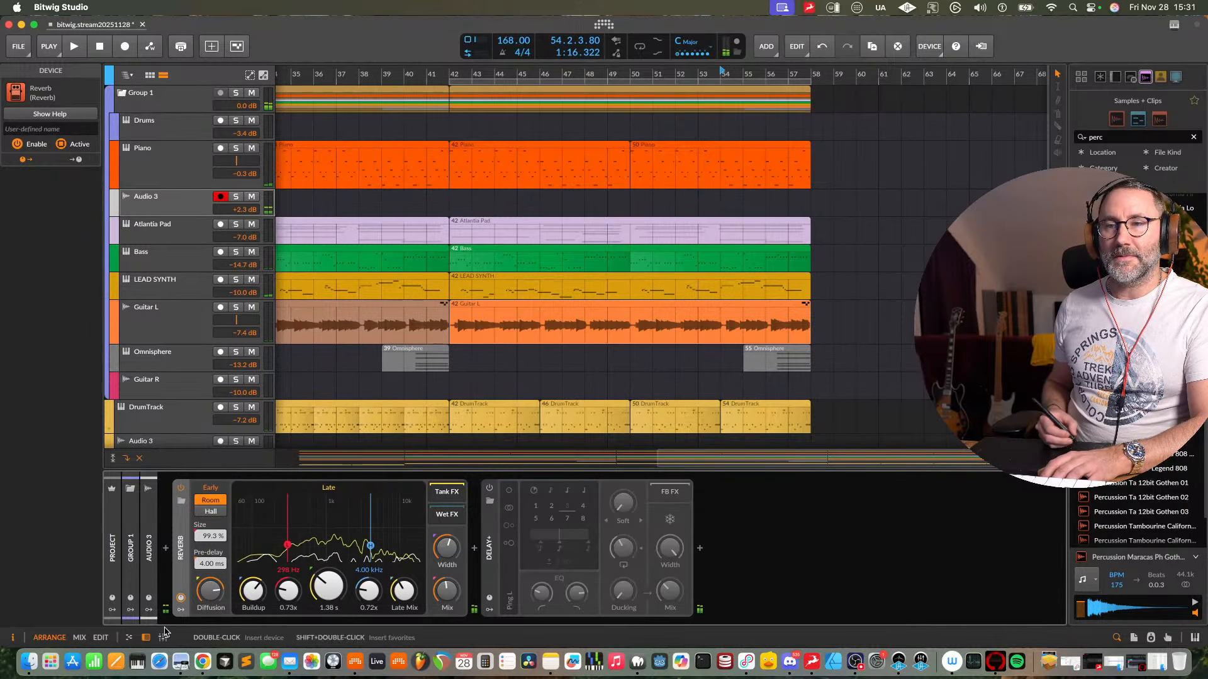
pyautogui.click(180, 488)
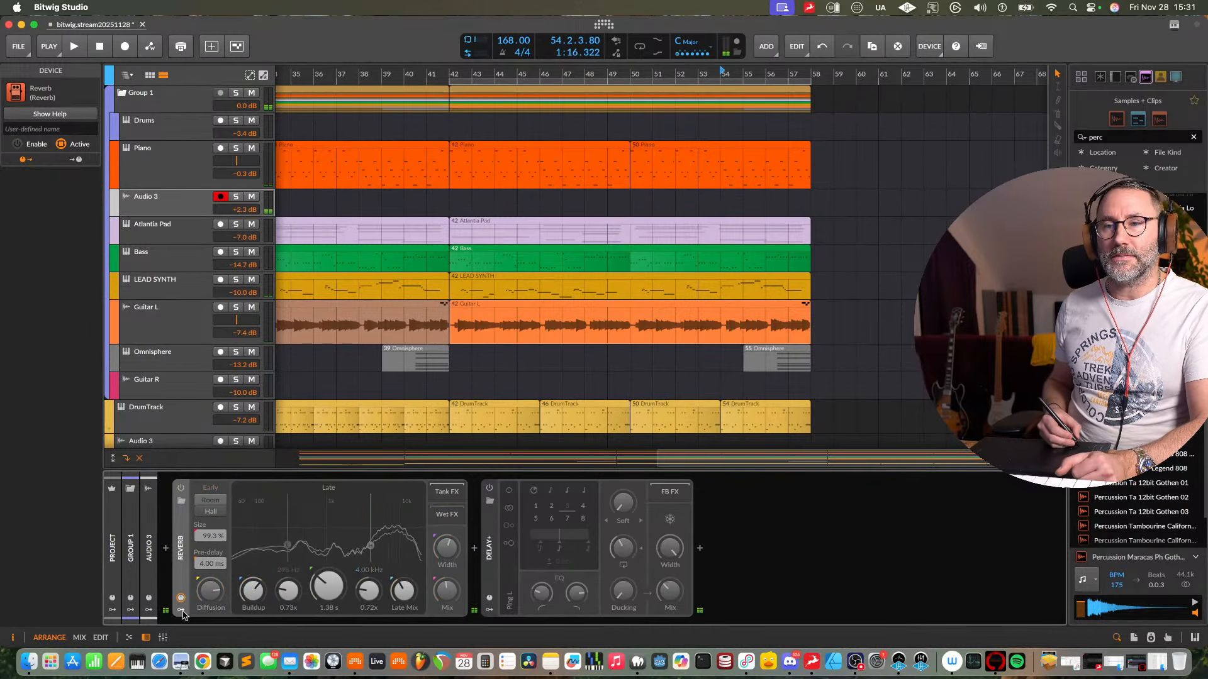
# - Add an Audio Sidechain modulator to the Reverb and switch the device back on
pyautogui.click(182, 611)
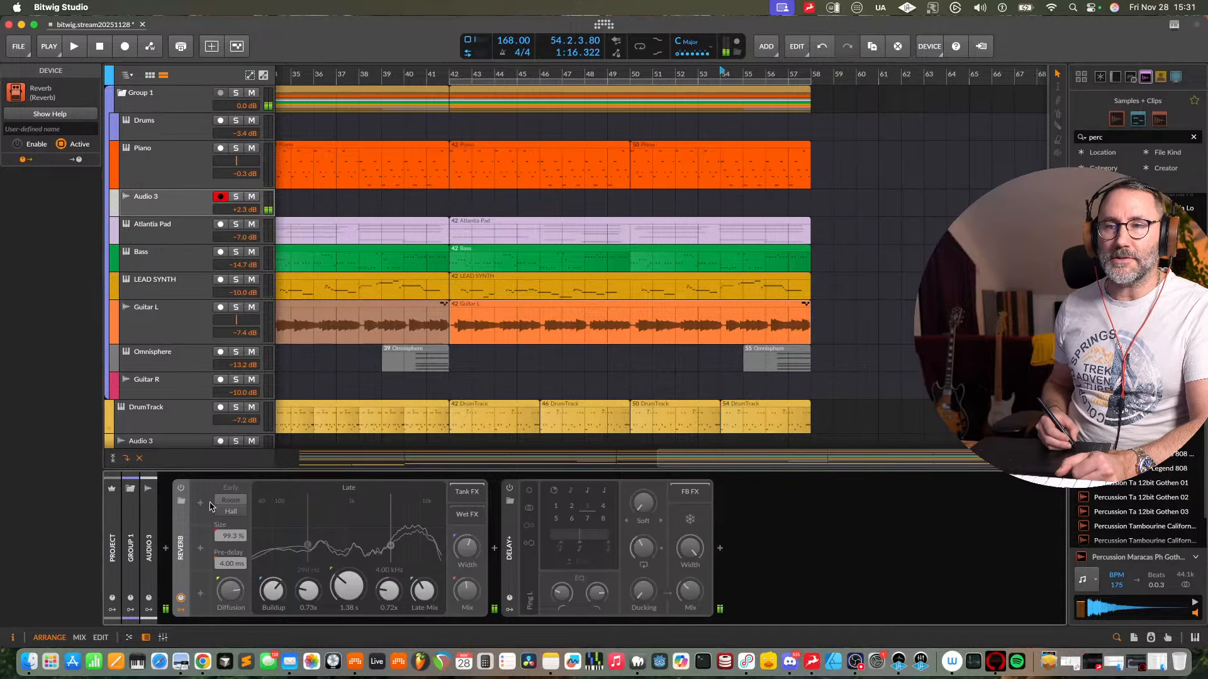
pyautogui.click(199, 503)
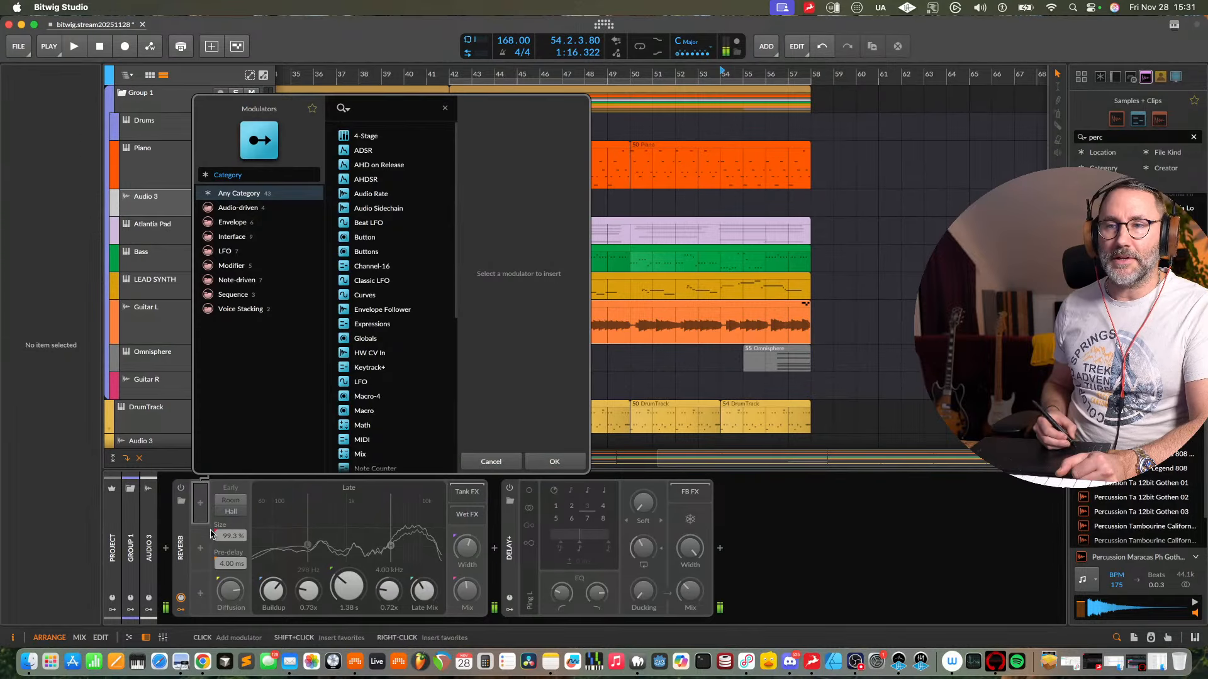
pyautogui.click(381, 208)
pyautogui.click(554, 462)
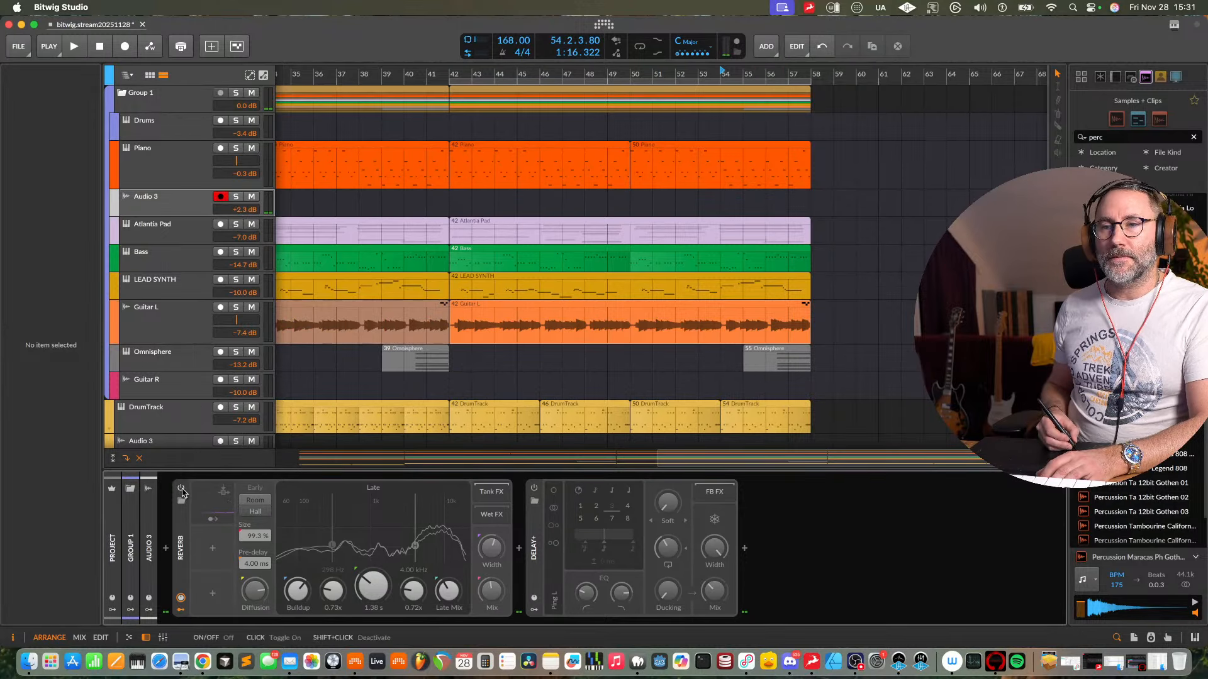
pyautogui.click(180, 490)
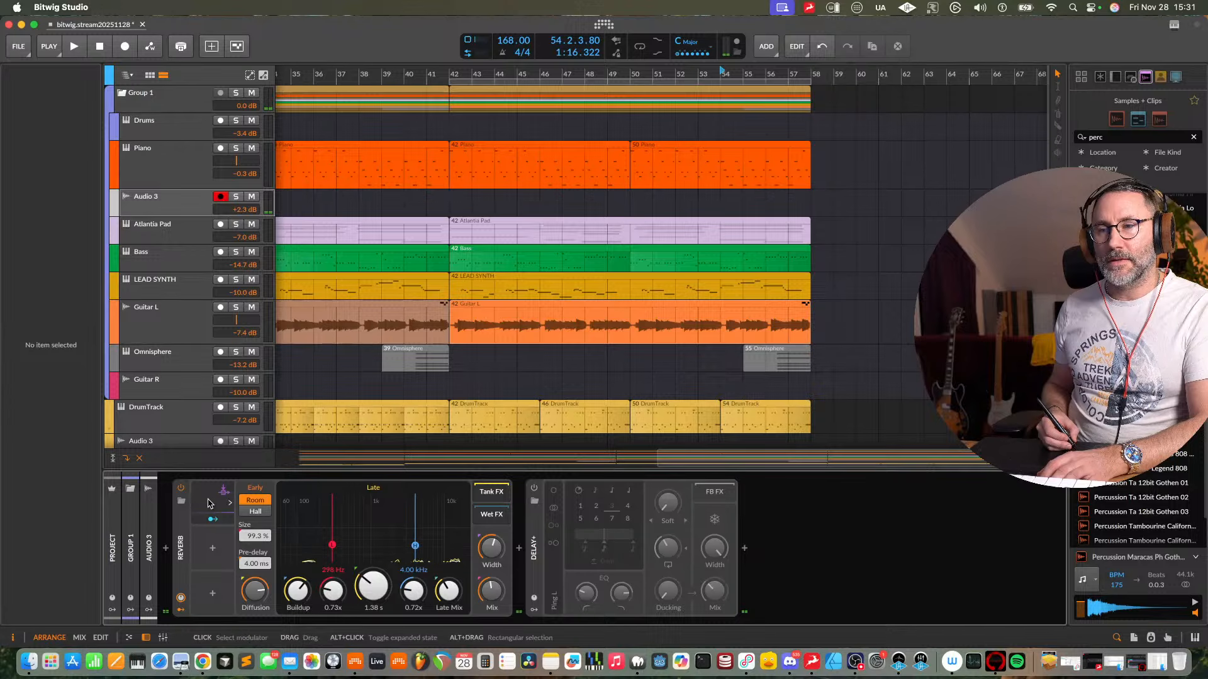
# - Map the Audio Sidechain modulator to the Reverb's Mix with an amount of -0.40
pyautogui.click(215, 521)
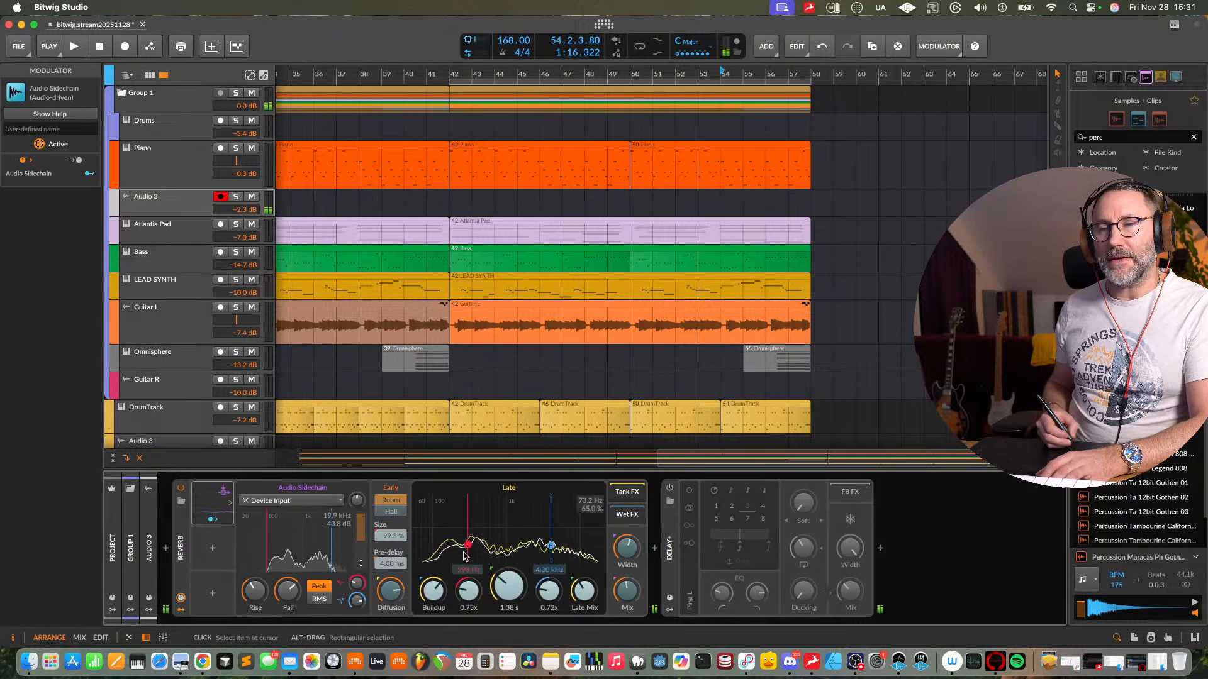
pyautogui.click(214, 520)
pyautogui.moveTo(629, 593); pyautogui.dragTo(626, 629)
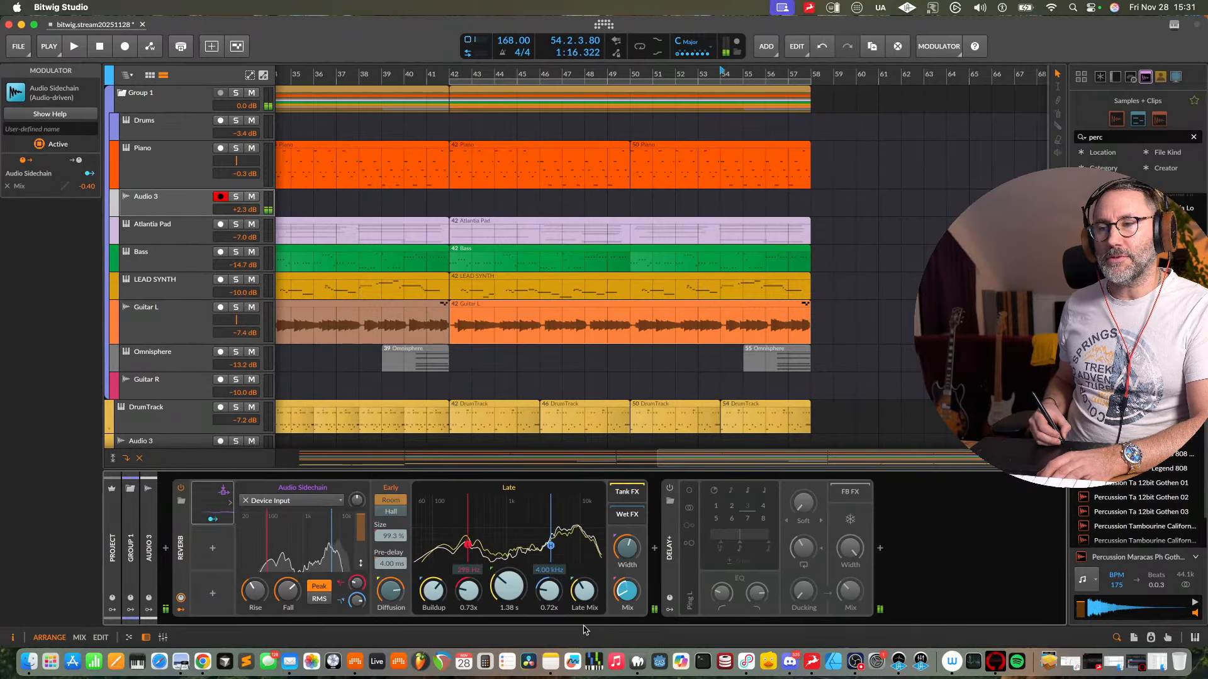
pyautogui.click(215, 521)
# - Show the Audio Sidechain settings and raise the modulator's input gain to about +9.2 dB
pyautogui.click(229, 503)
pyautogui.click(229, 503)
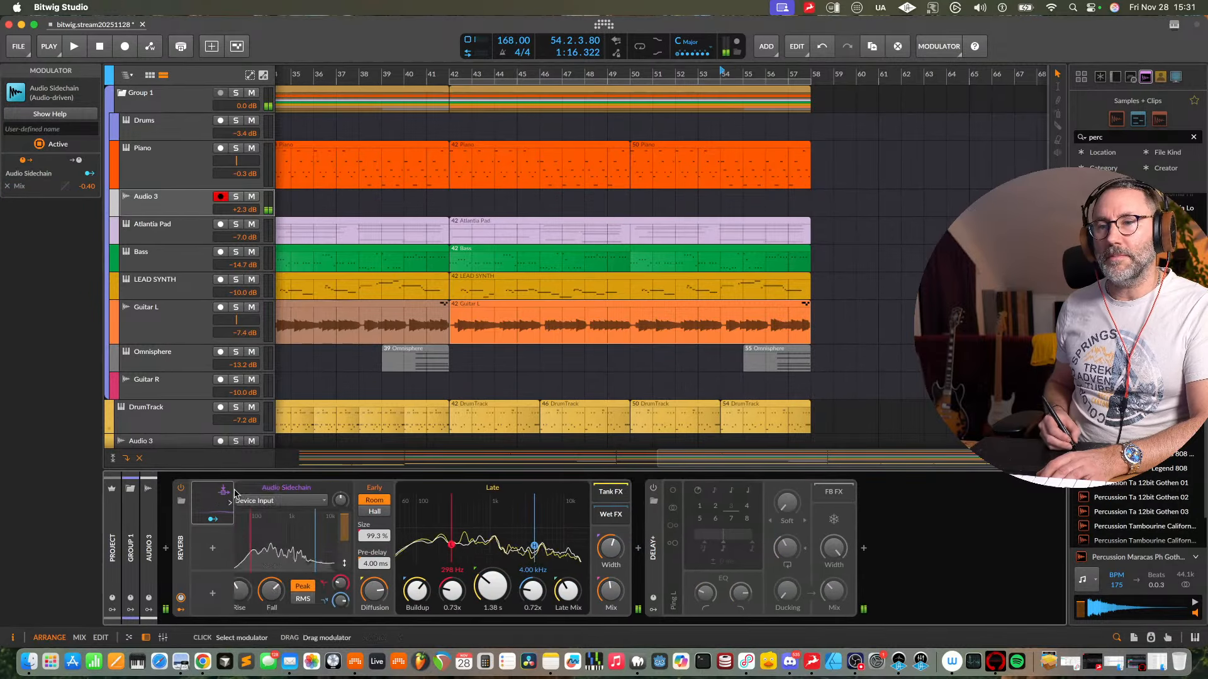
pyautogui.moveTo(358, 501); pyautogui.dragTo(358, 496)
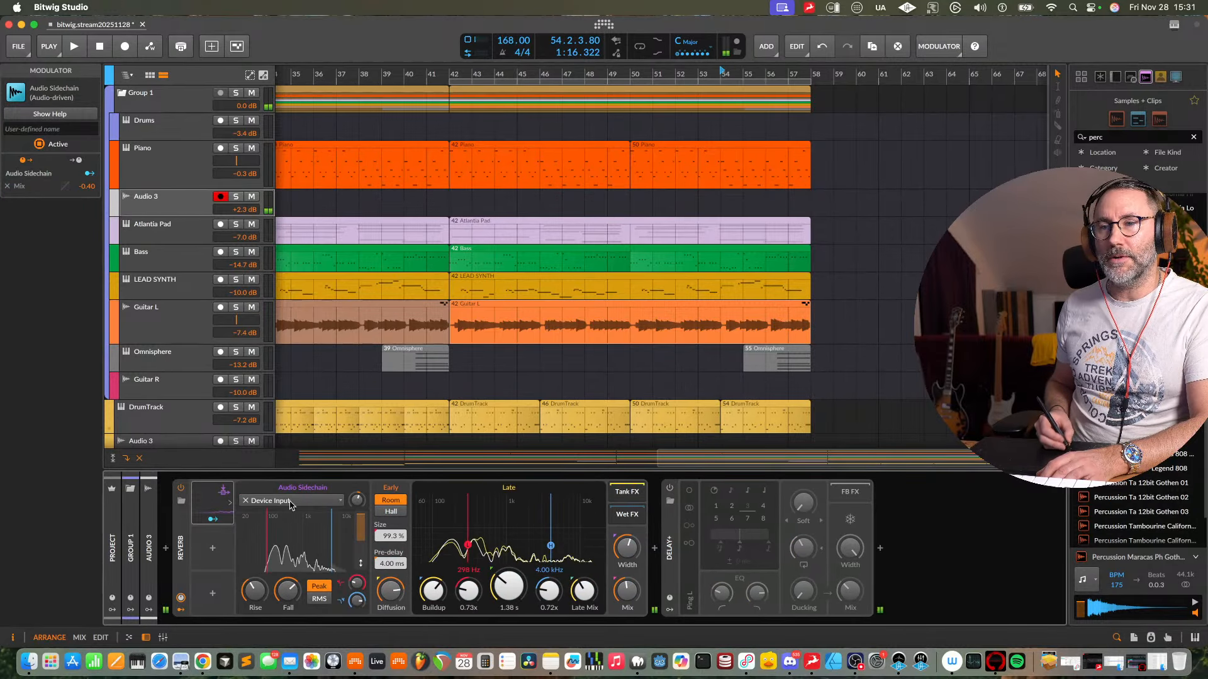
# - Try Audio 3 (PRE) as the Audio Sidechain's source and set it back to Device Input
pyautogui.click(336, 502)
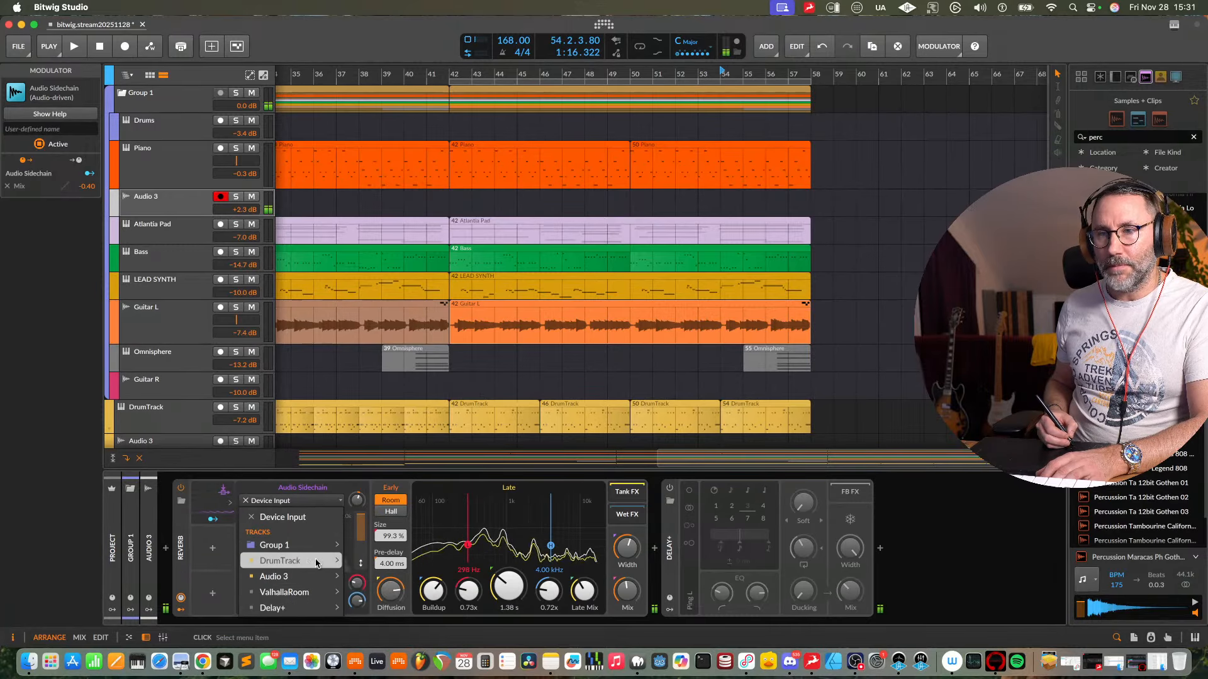
pyautogui.moveTo(320, 562)
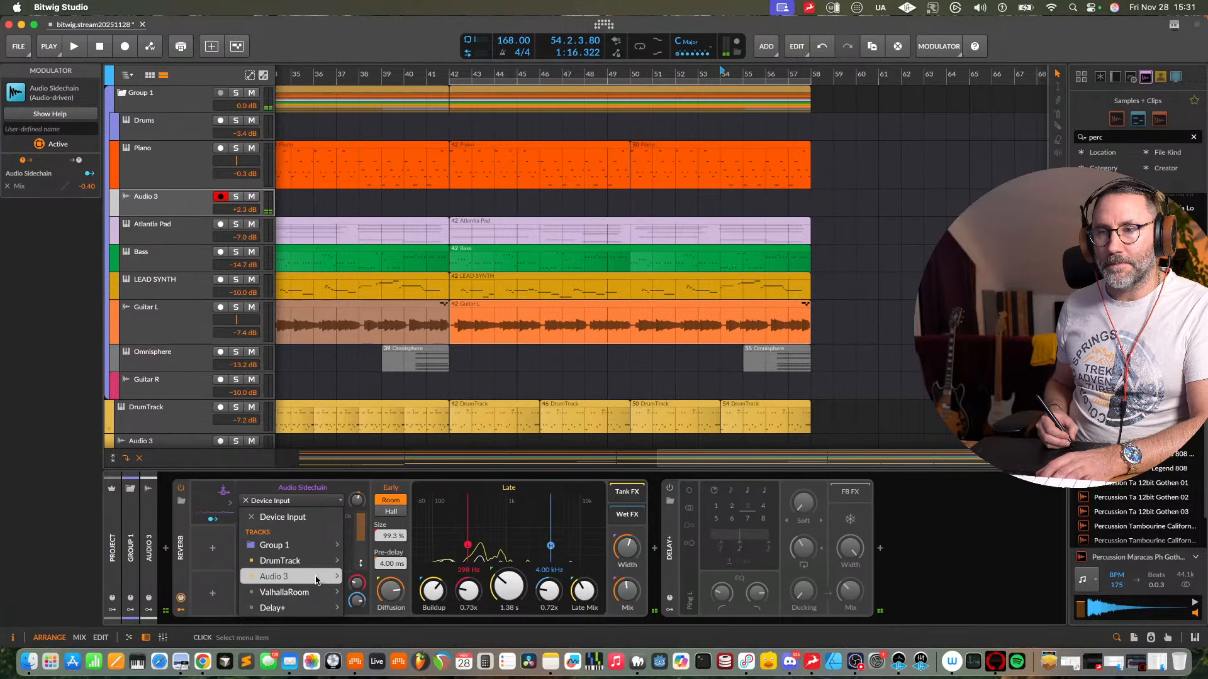
pyautogui.click(392, 577)
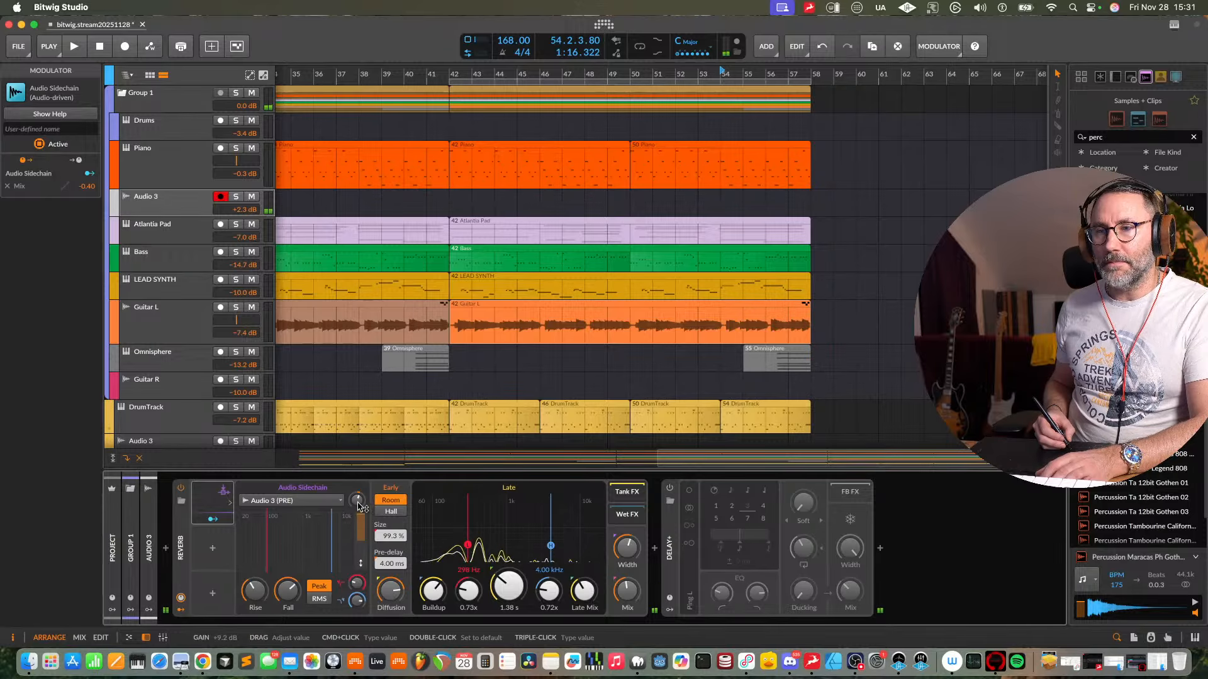
pyautogui.click(326, 502)
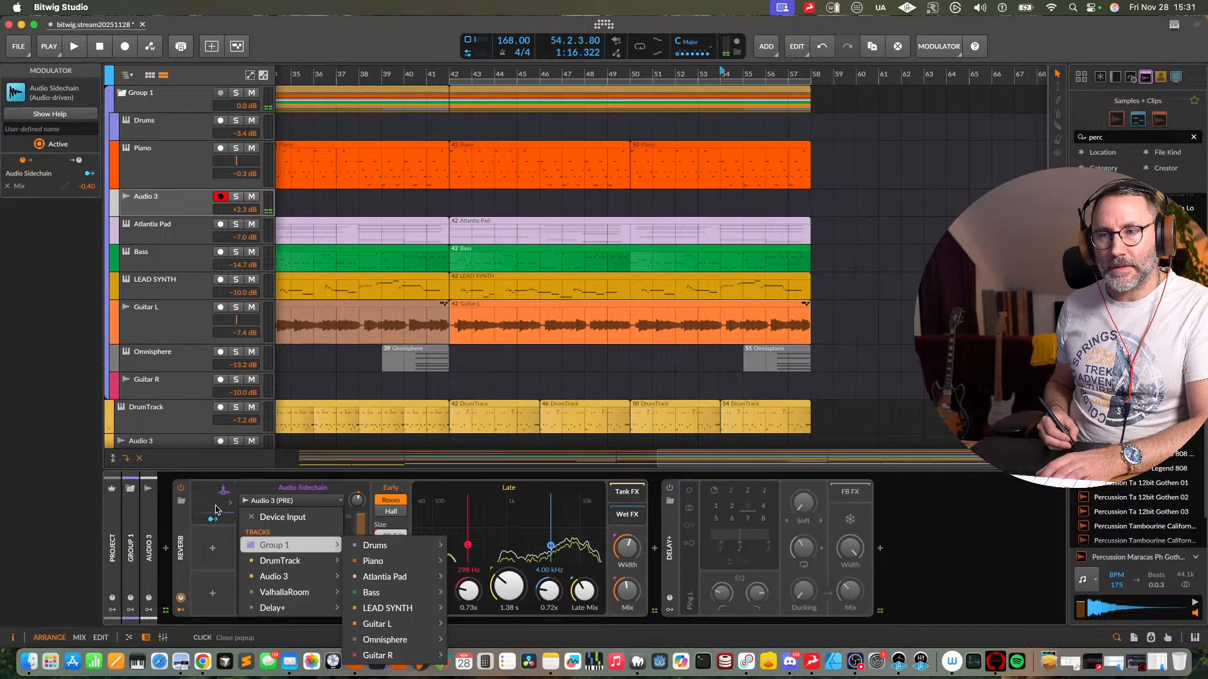
pyautogui.moveTo(311, 581)
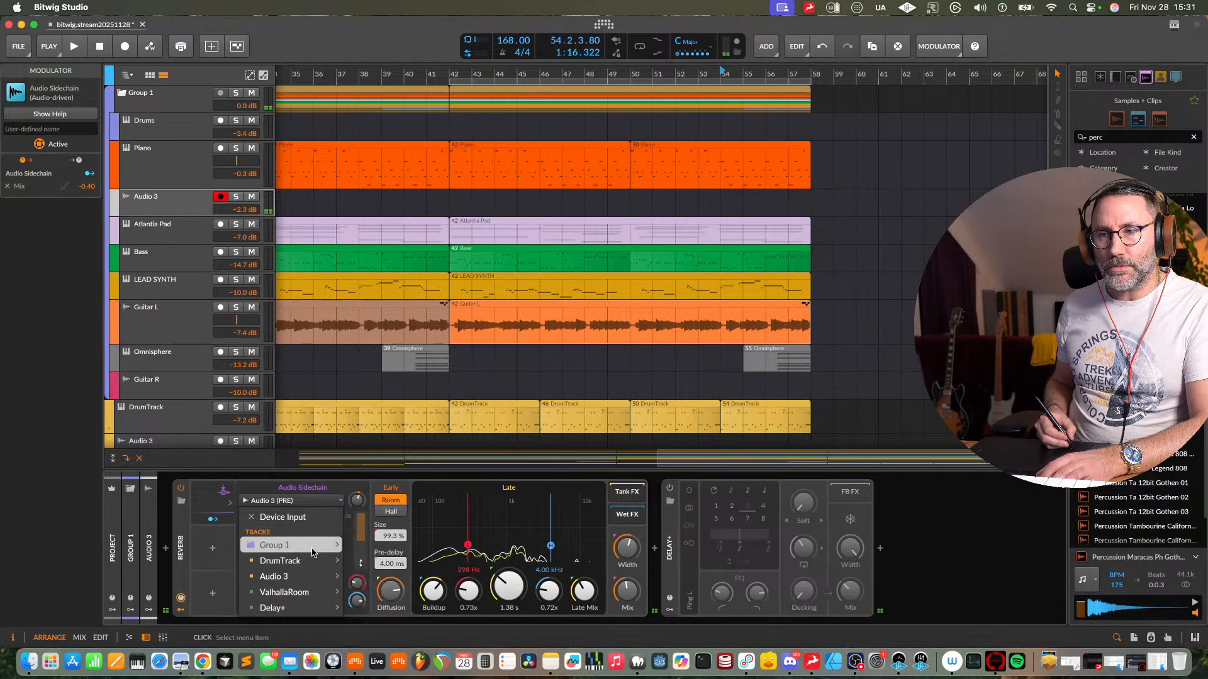
pyautogui.click(298, 521)
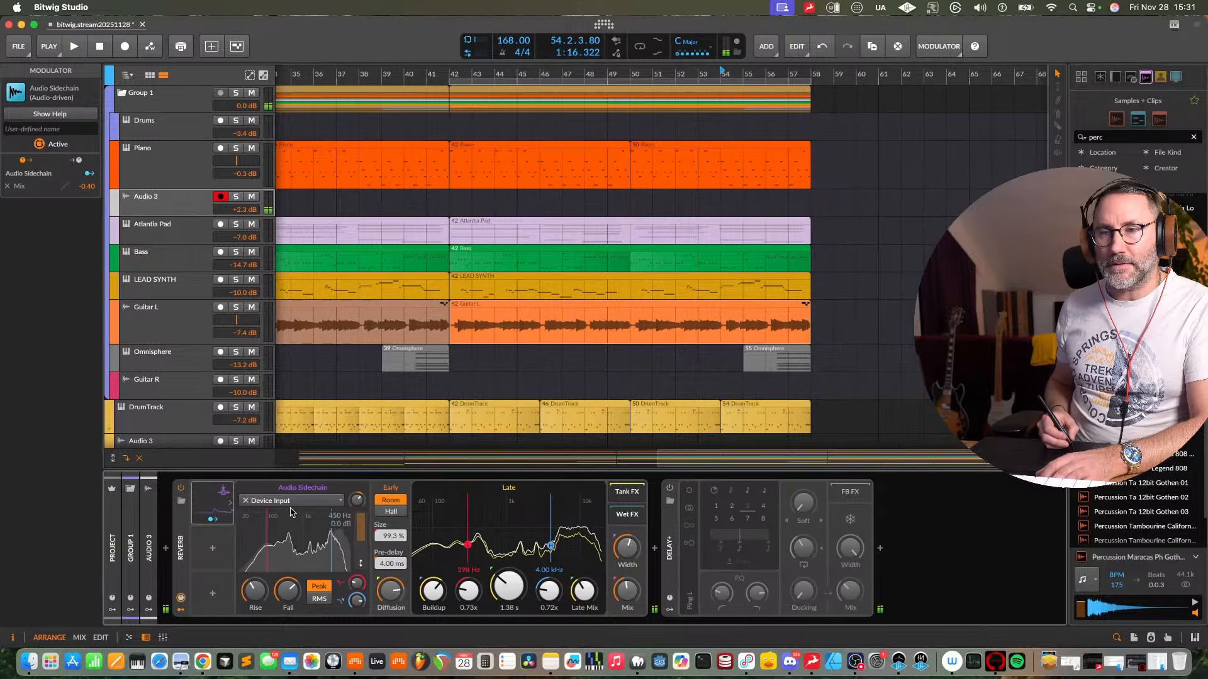
# - Set the Audio Sidechain's modulation of the Reverb Mix to -1.00 and shorten its Fall, auditioning 92.3 ms
pyautogui.click(213, 520)
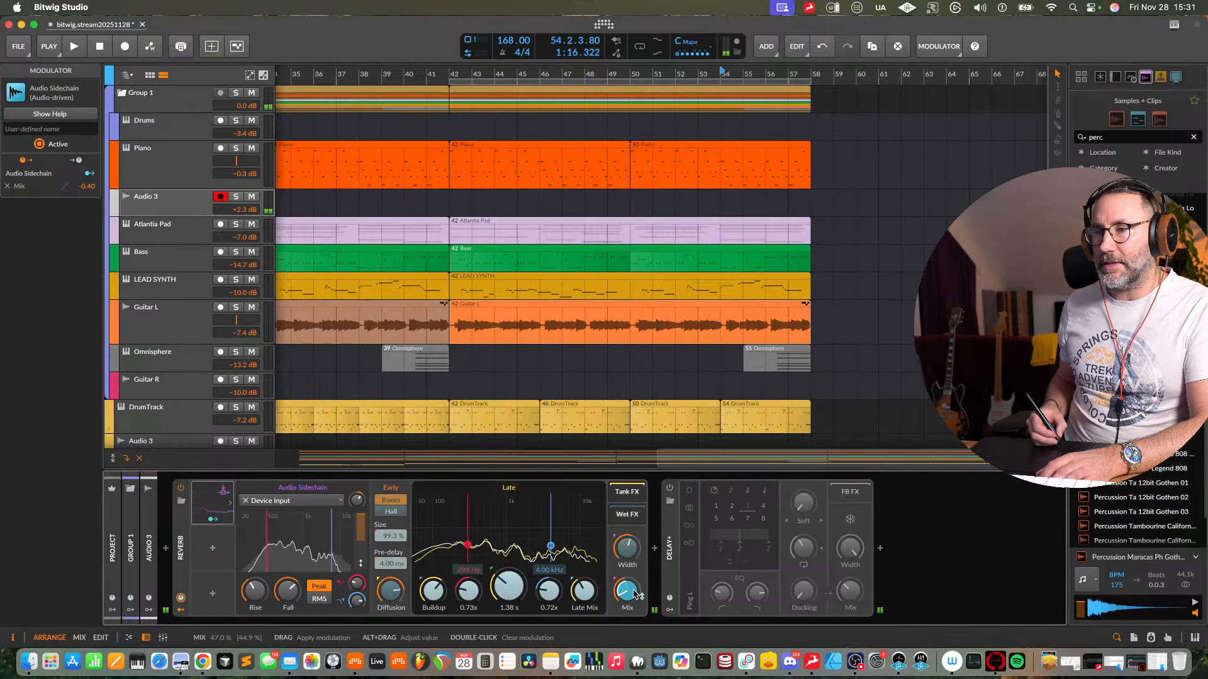
pyautogui.moveTo(627, 592); pyautogui.dragTo(627, 629)
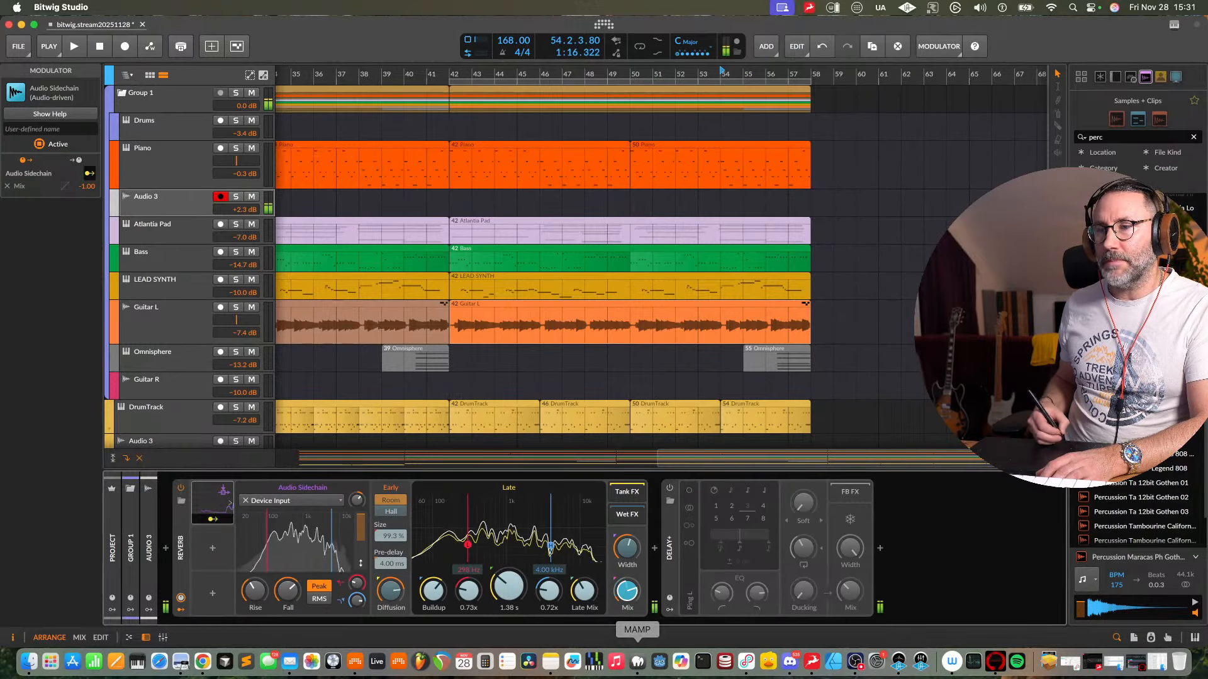
pyautogui.click(216, 522)
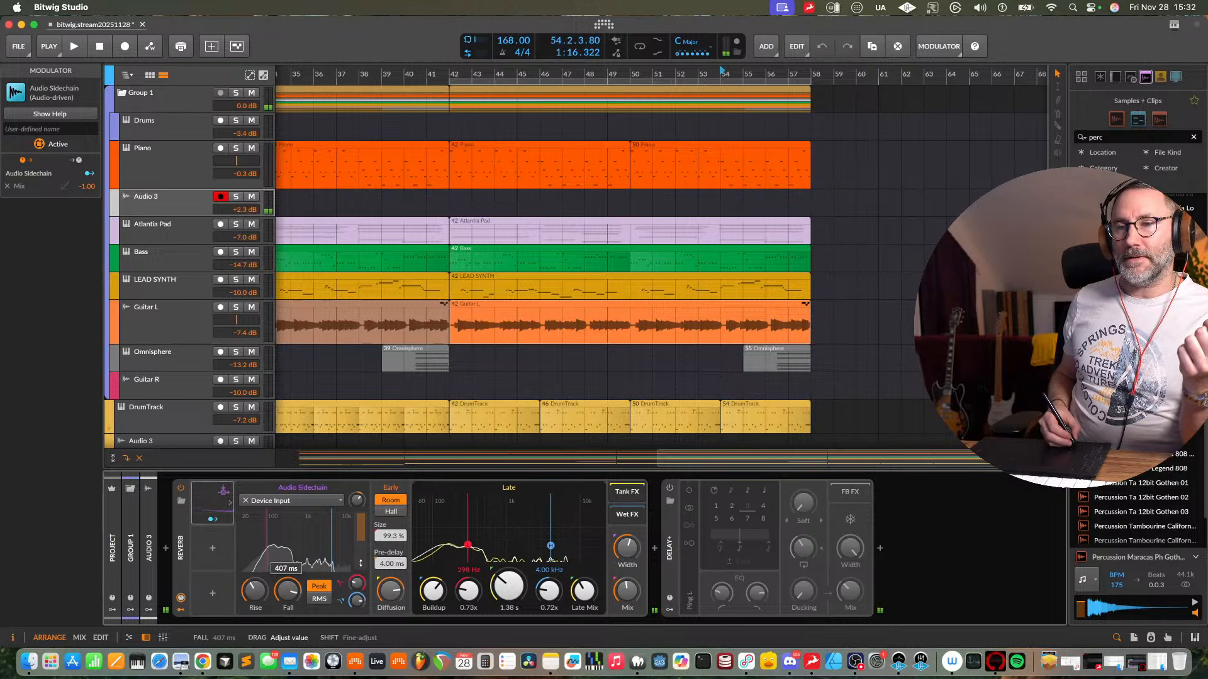
pyautogui.moveTo(288, 591); pyautogui.dragTo(274, 607)
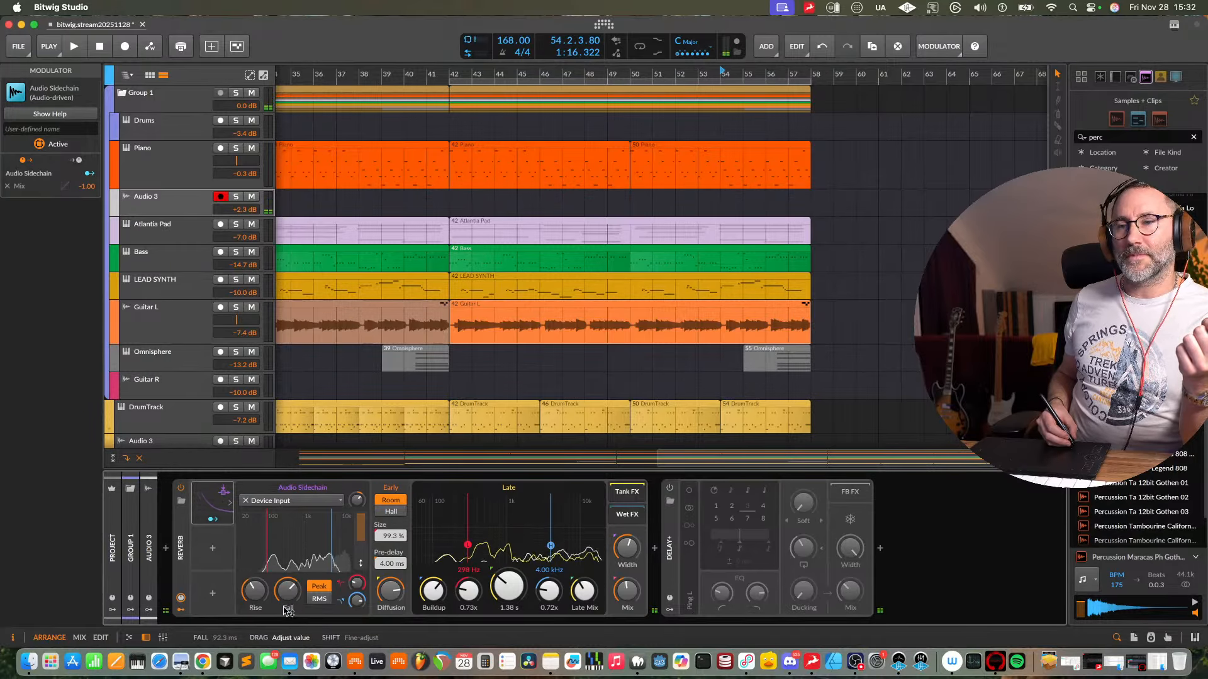
pyautogui.moveTo(285, 600); pyautogui.dragTo(292, 612)
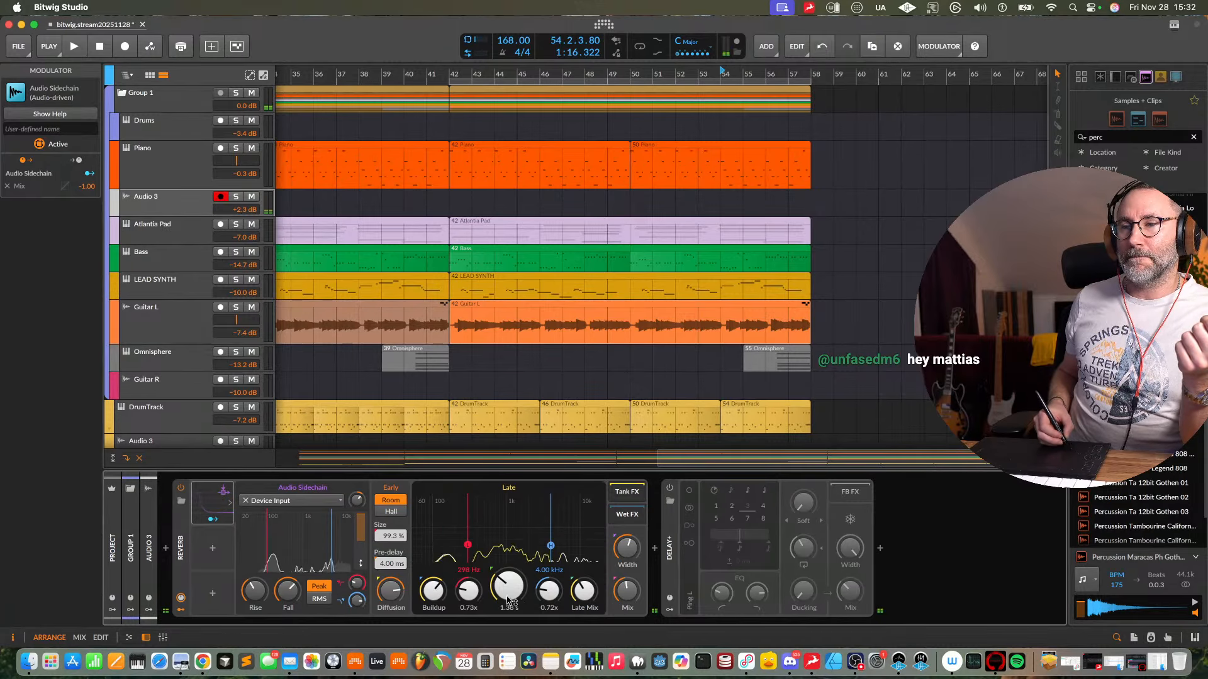
# - Audition a Reverb time of 6.46 s, readjust the Reverb's Mix, and reduce the Reverb time to 3.16 s
pyautogui.moveTo(507, 600); pyautogui.dragTo(520, 596)
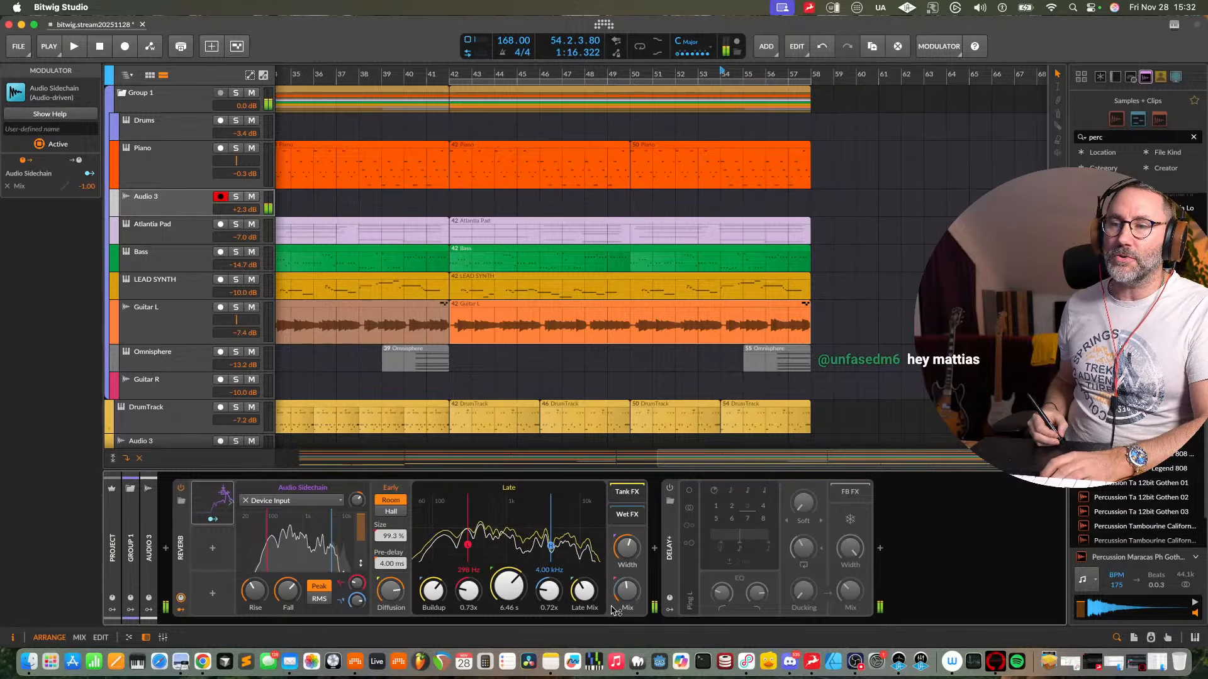
pyautogui.moveTo(626, 595); pyautogui.dragTo(628, 599)
pyautogui.moveTo(511, 584); pyautogui.dragTo(512, 604)
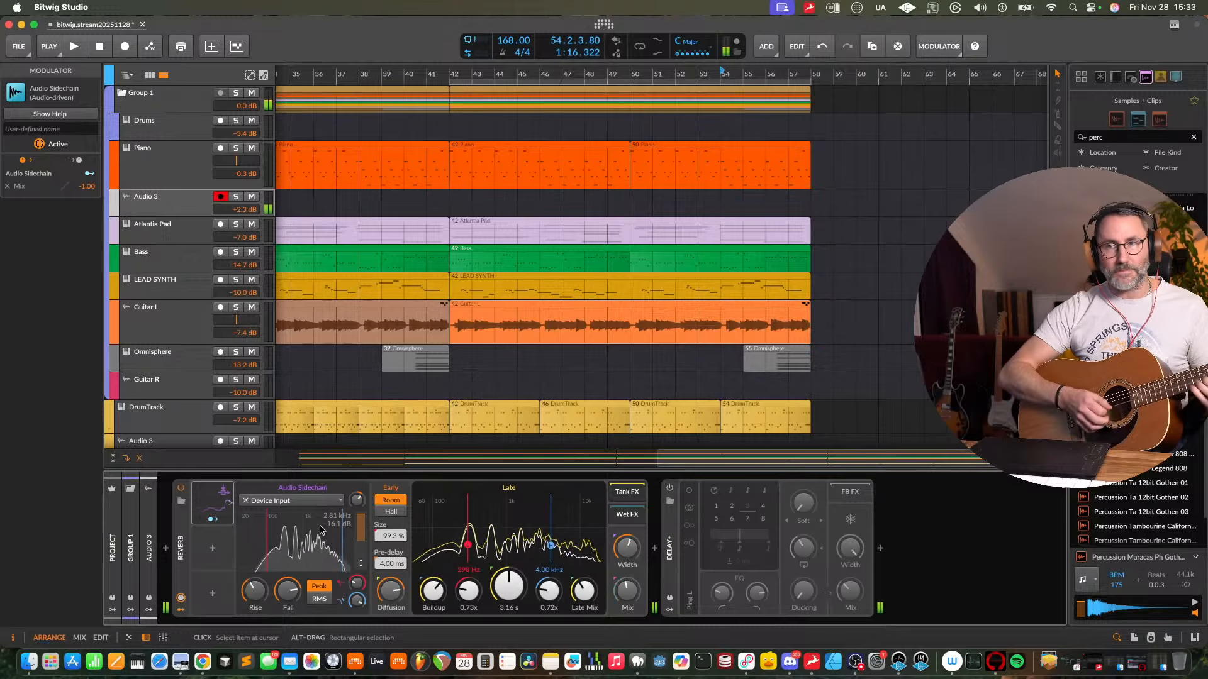
# - Switch on the Delay+ after the Reverb and lengthen the Reverb time to 12.6 s
pyautogui.click(669, 490)
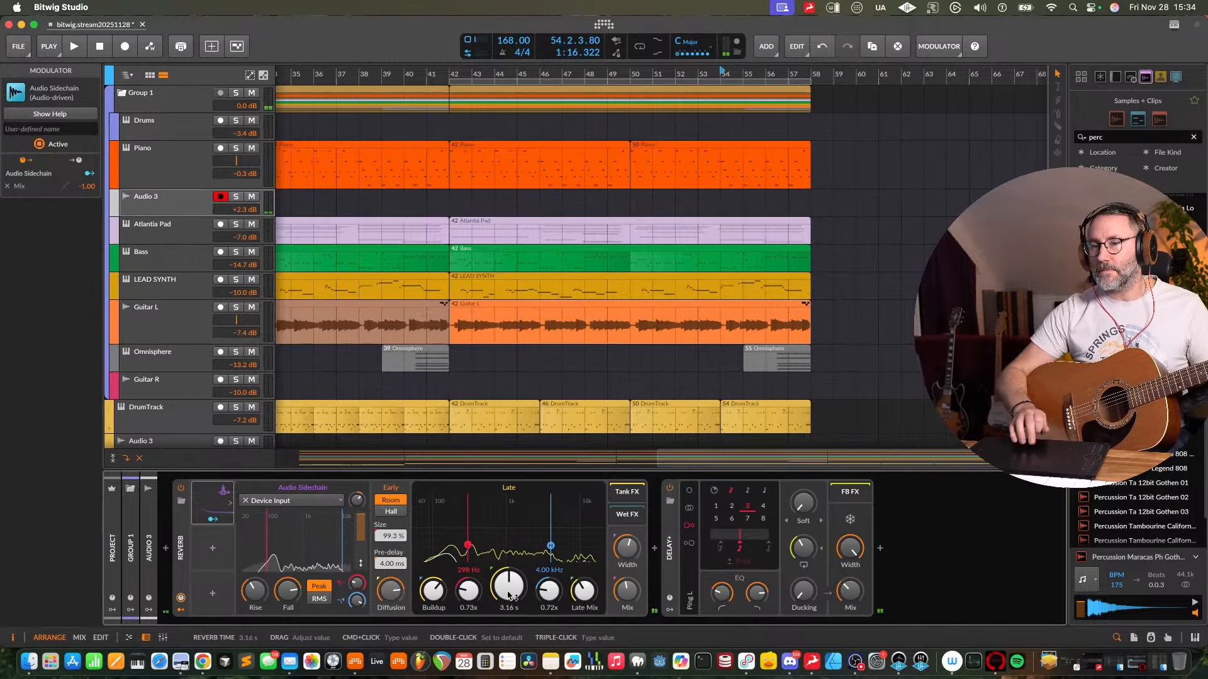
pyautogui.moveTo(510, 587)
pyautogui.mouseDown()
pyautogui.moveTo(511, 575)
pyautogui.moveTo(509, 596)
pyautogui.mouseUp()
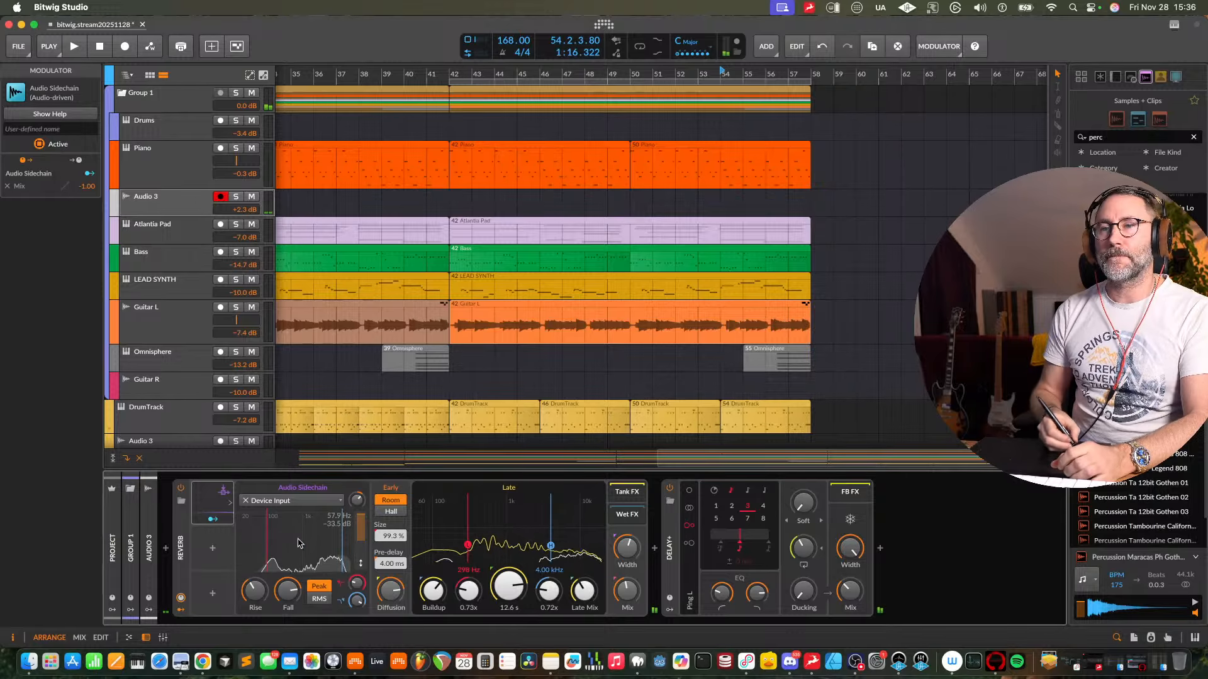
# - Disarm recording on the Audio 3 track below the Piano
pyautogui.click(876, 662)
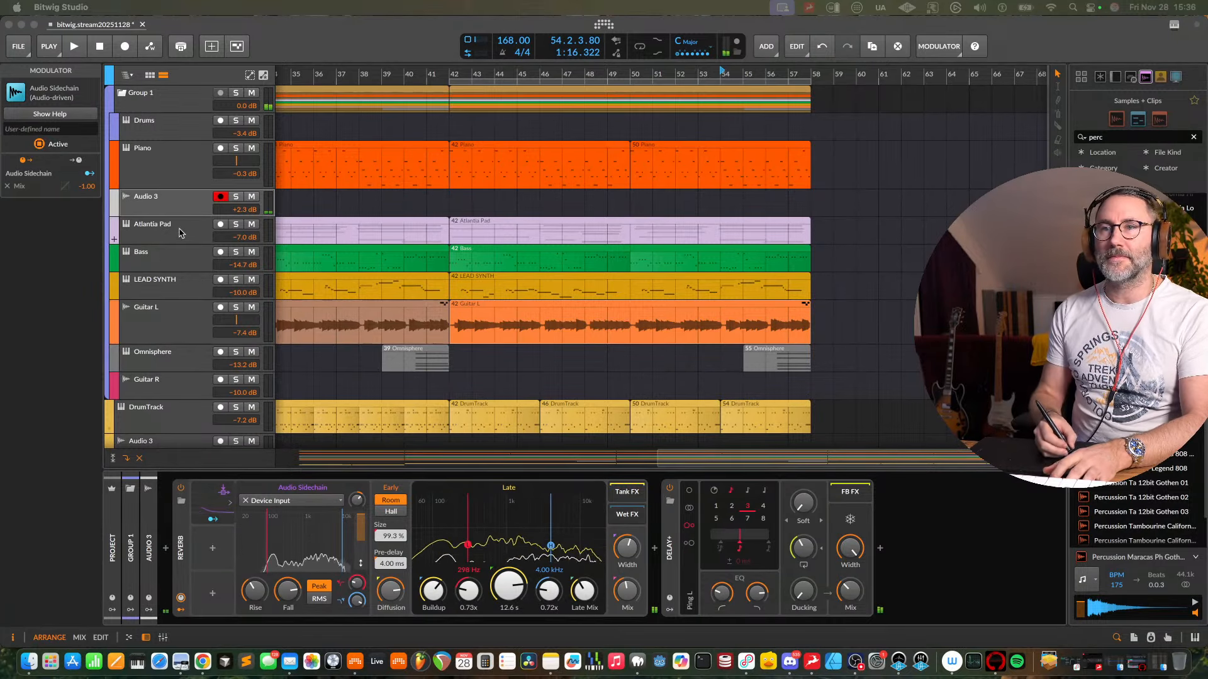
pyautogui.click(215, 199)
pyautogui.click(215, 199)
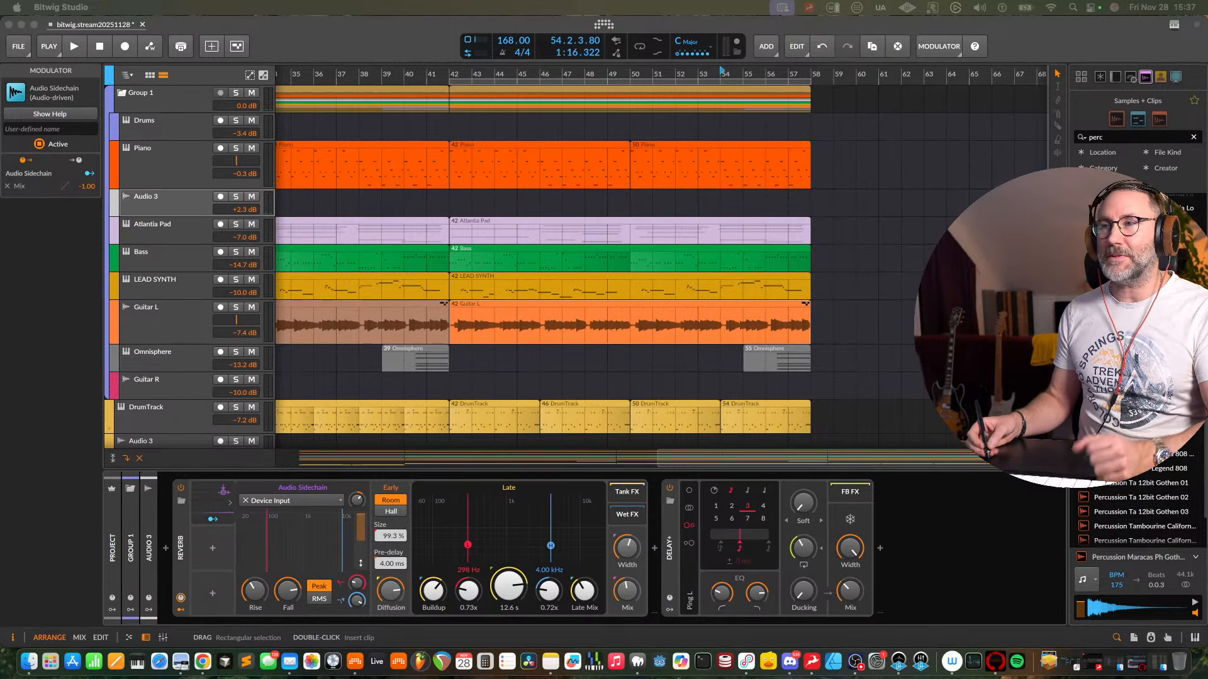
pyautogui.moveTo(723, 71); pyautogui.dragTo(836, 75)
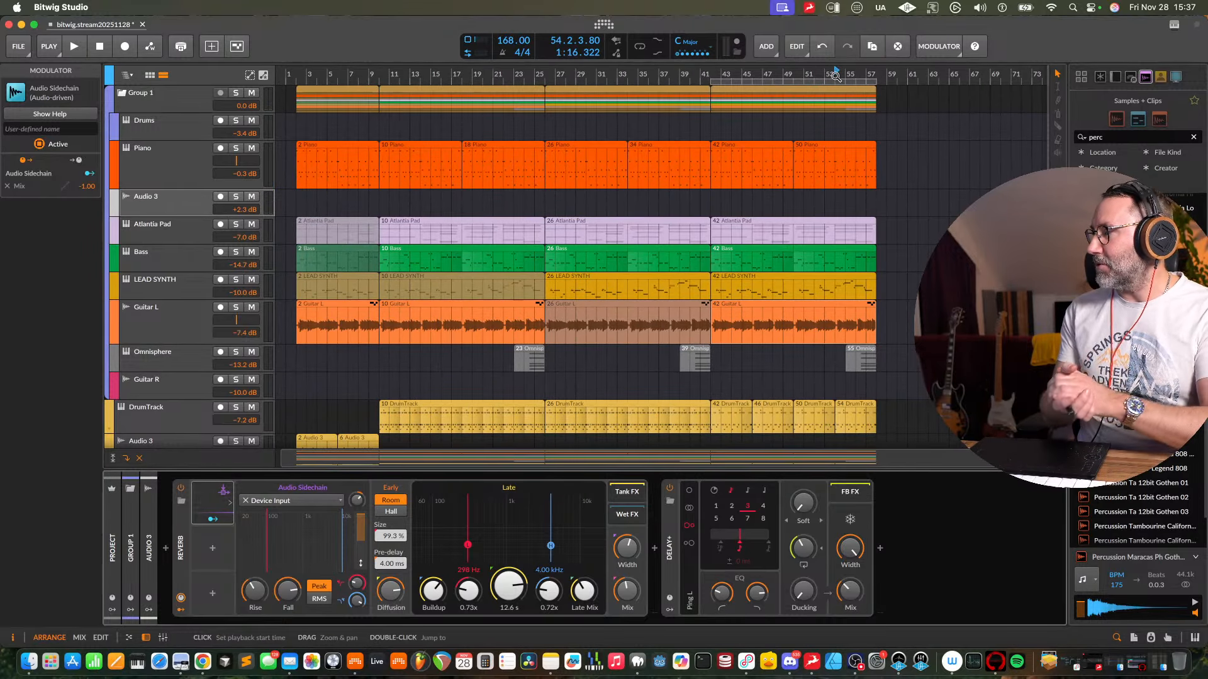